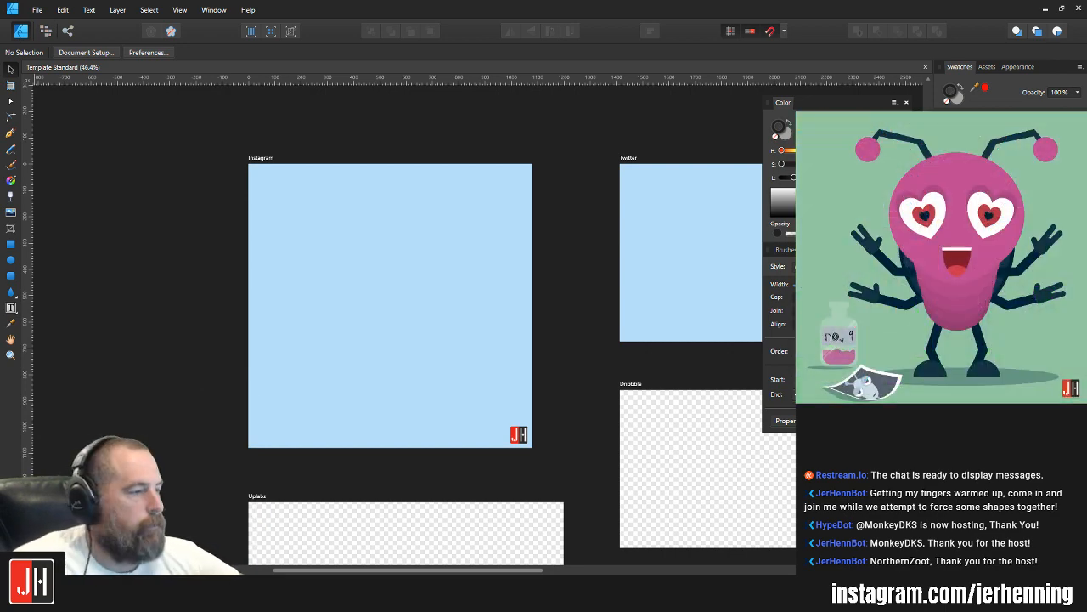
Step: Draw a closed egg-shaped head outline with the Pen tool on the Instagram artboard
scroll(450, 327, "down", 3)
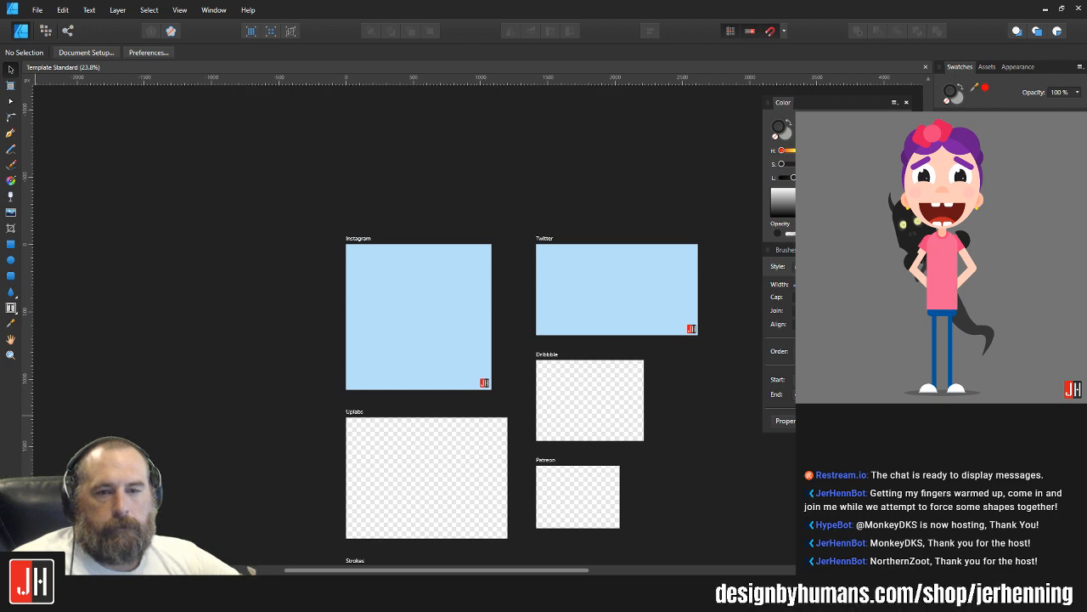
scroll(407, 328, "up", 5)
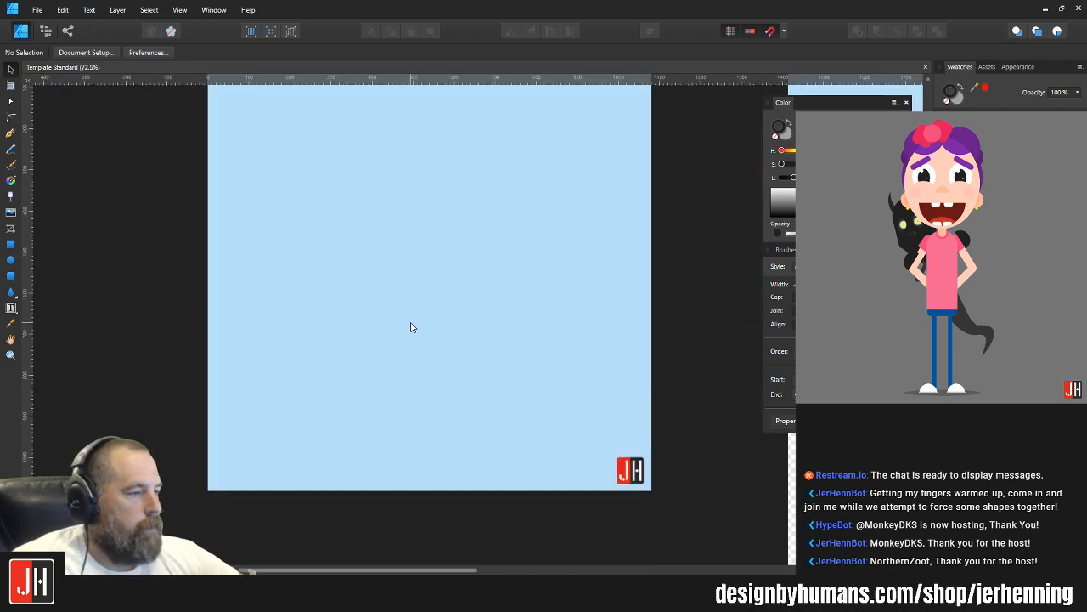
key("p")
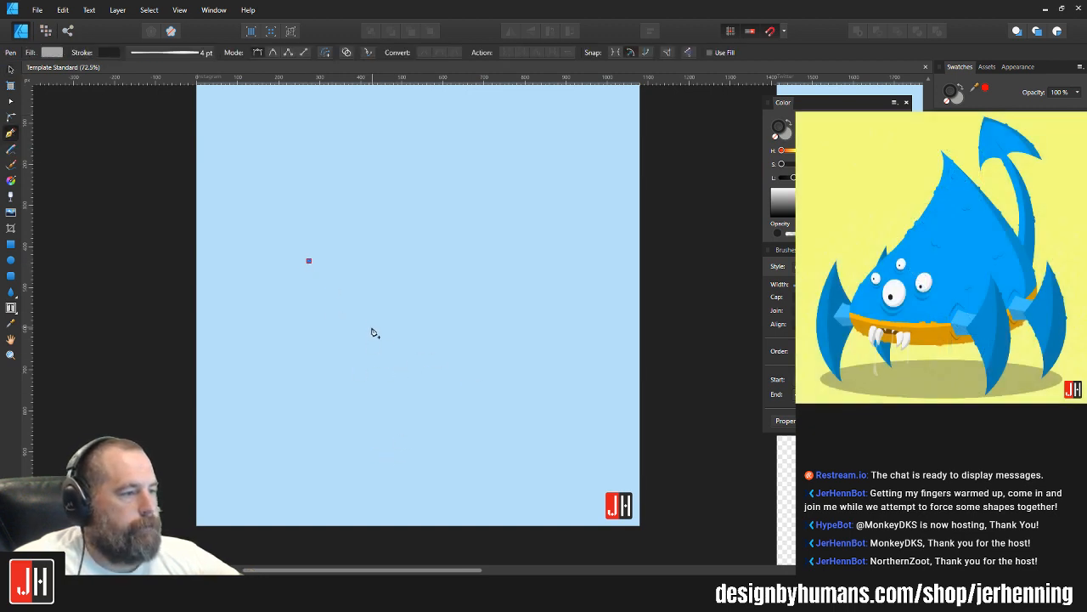
left_click_drag(374, 328, 443, 315)
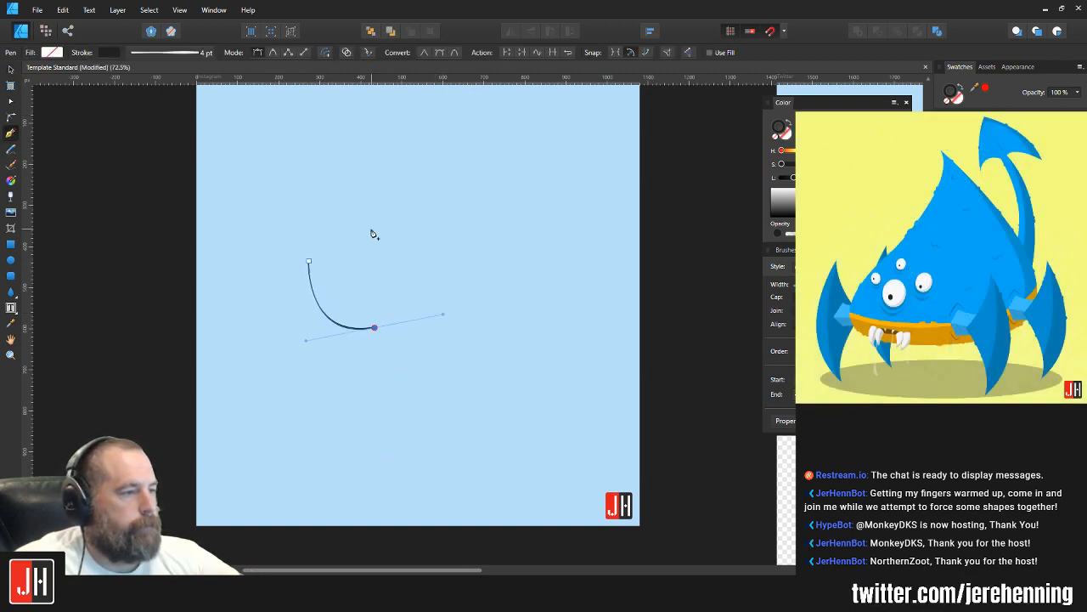
left_click_drag(355, 231, 337, 357)
key("ctrl+z")
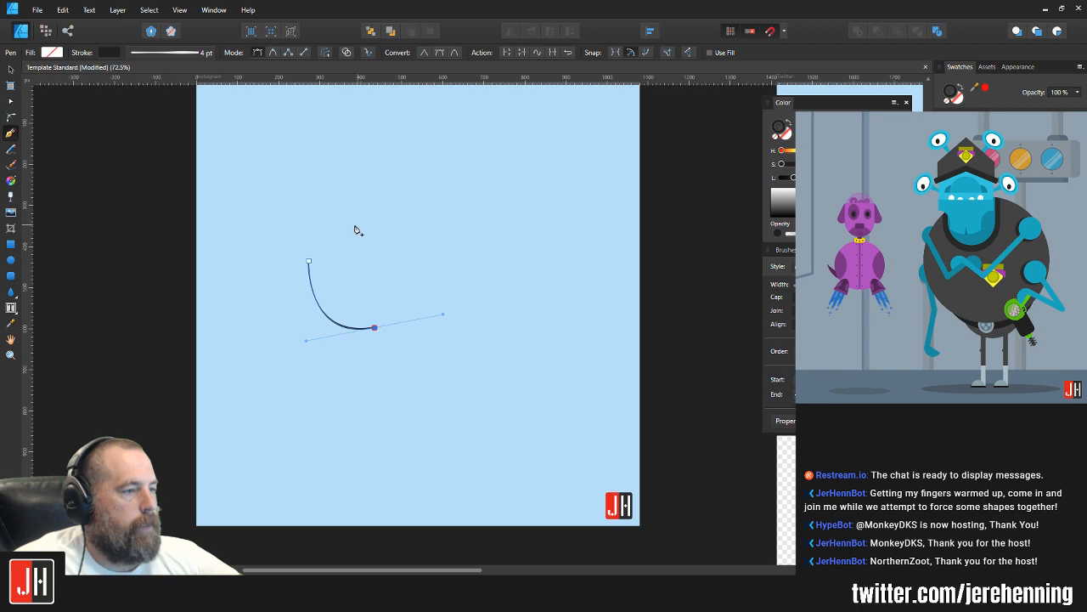
left_click_drag(343, 218, 306, 236)
left_click(309, 262)
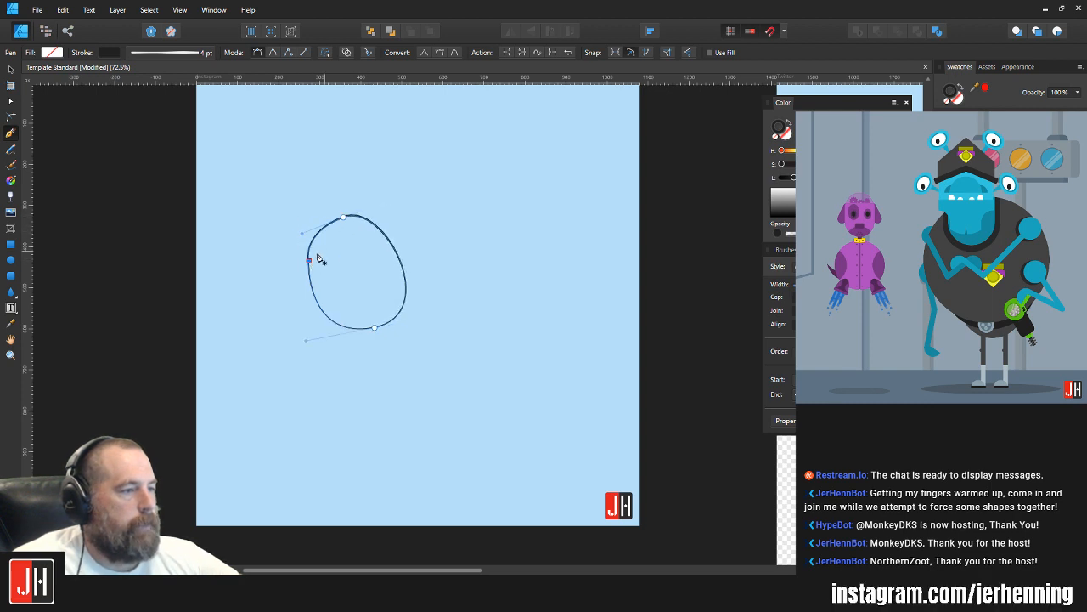
Step: Shorten the upper-left curve handle of the head outline to smooth its left shoulder
scroll(317, 259, "up", 3)
key("a")
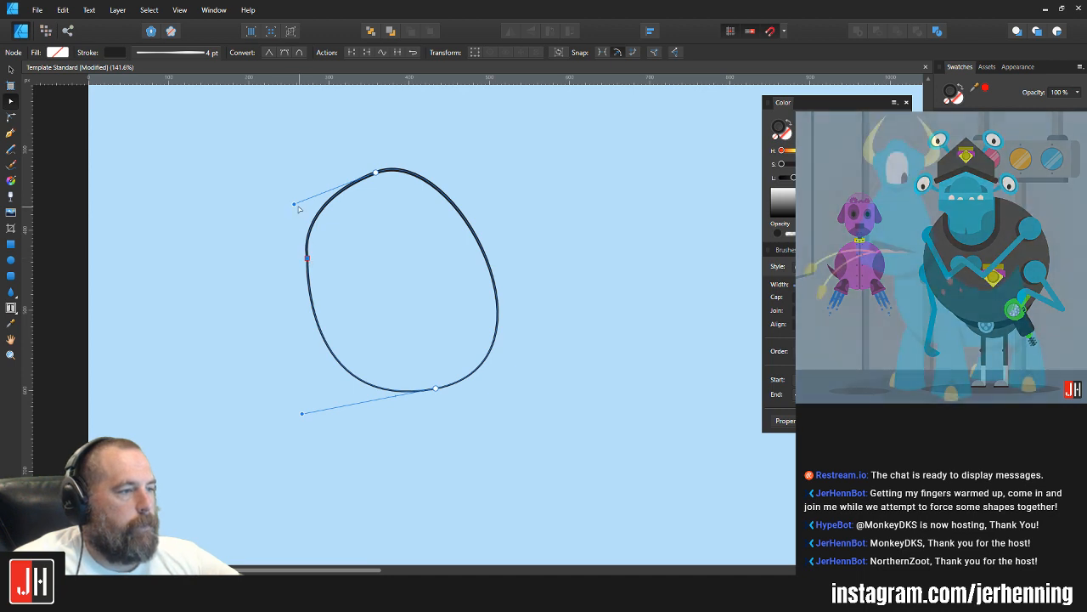
left_click_drag(296, 203, 312, 195)
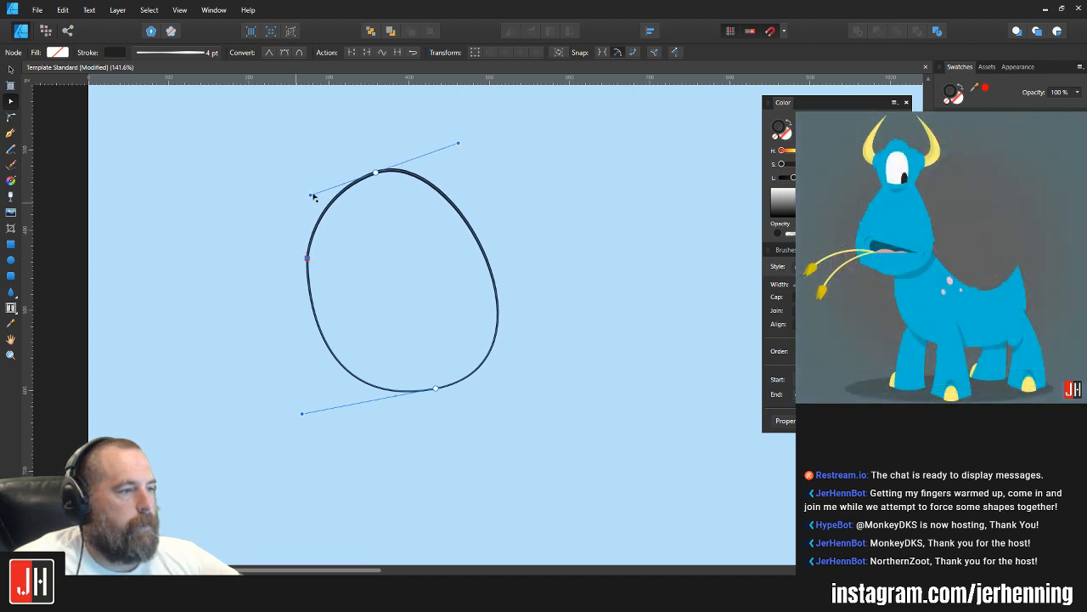
key("v")
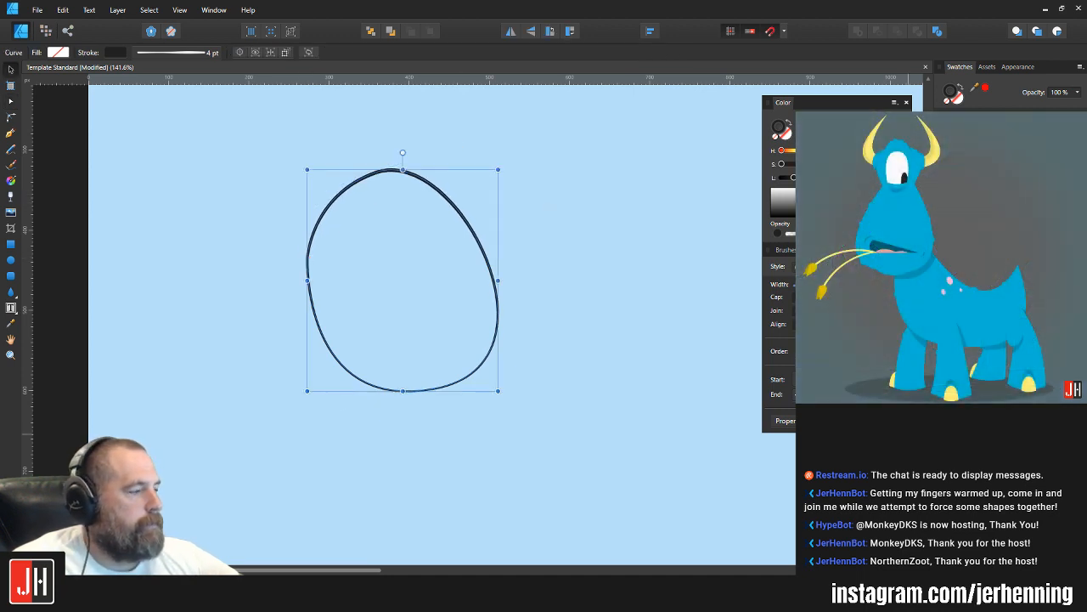
left_click(633, 259)
scroll(476, 255, "down", 2)
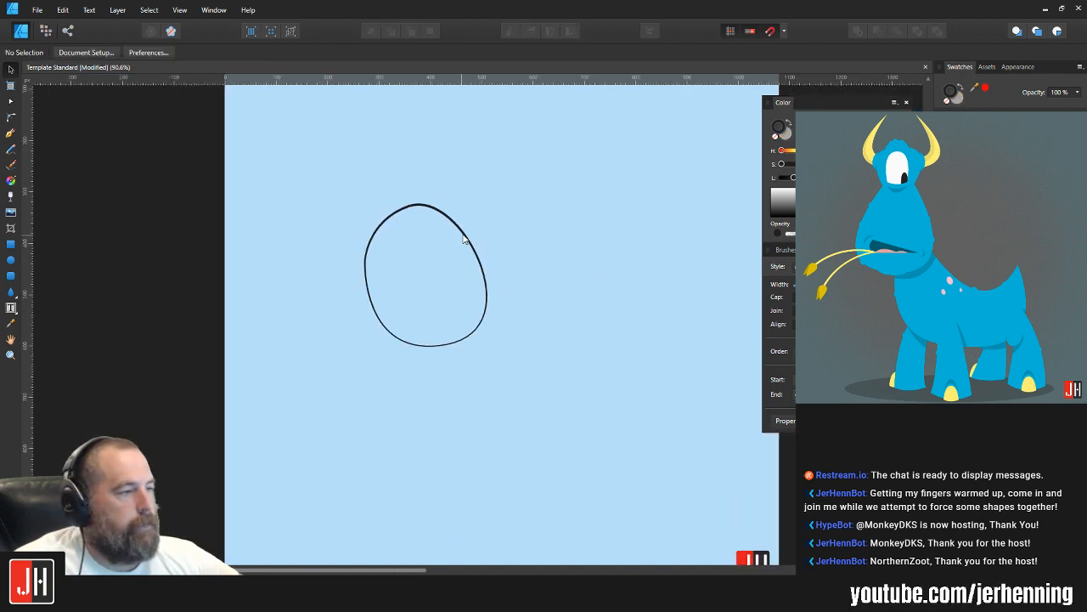
Step: Move the head outline slightly down and to the left on the artboard
left_click(464, 240)
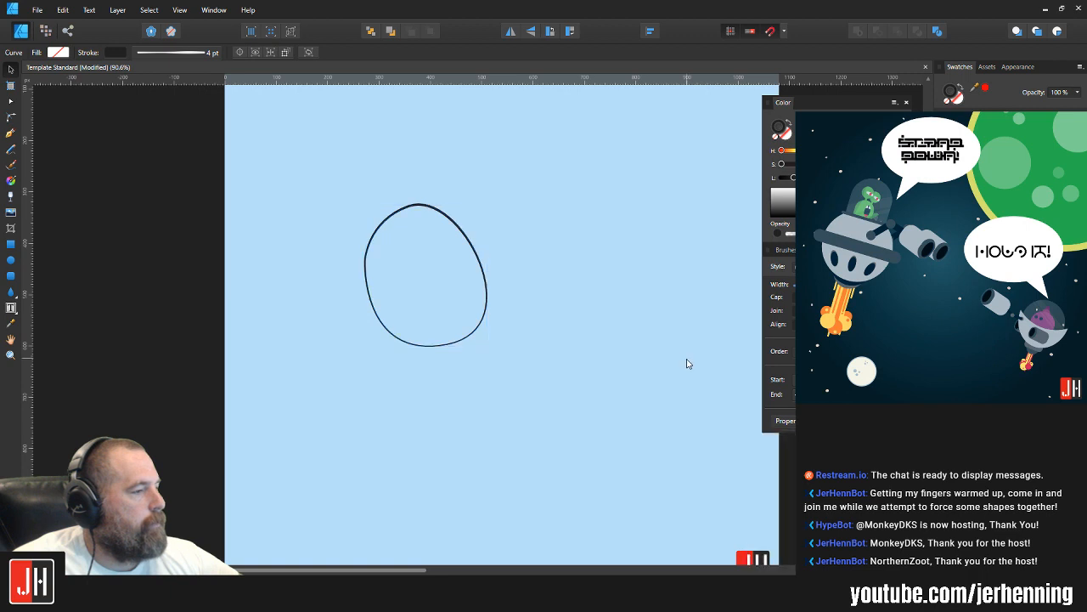
left_click(688, 363)
left_click_drag(466, 242, 437, 266)
left_click(491, 266)
scroll(418, 299, "up", 3)
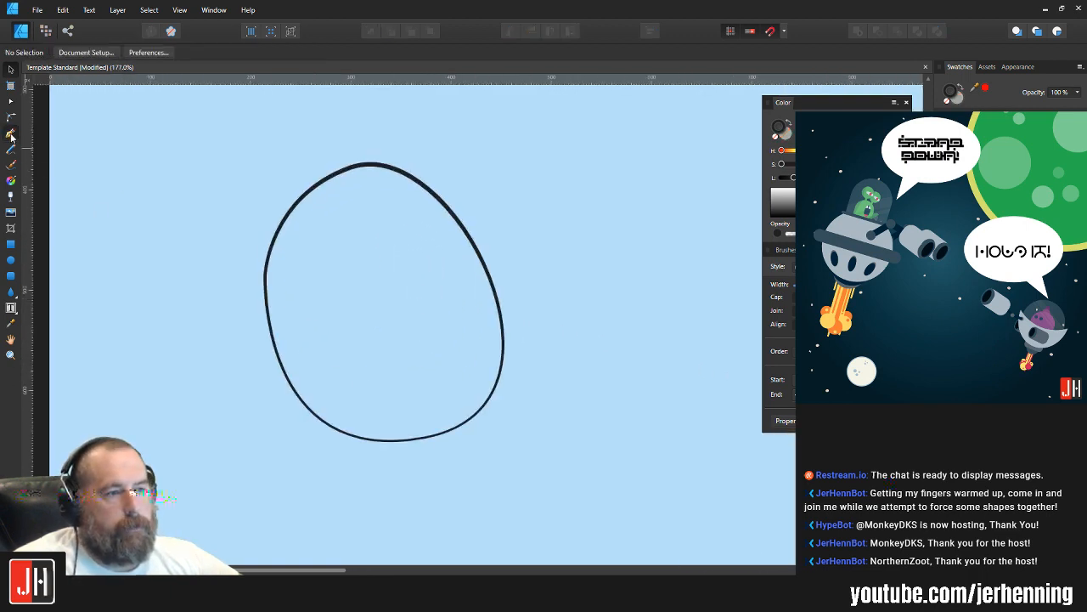
Step: Draw a small closed ear shape with the Pen tool, overlapping the head's lower-left edge
left_click(11, 135)
scroll(210, 298, "up", 1)
left_click(289, 330)
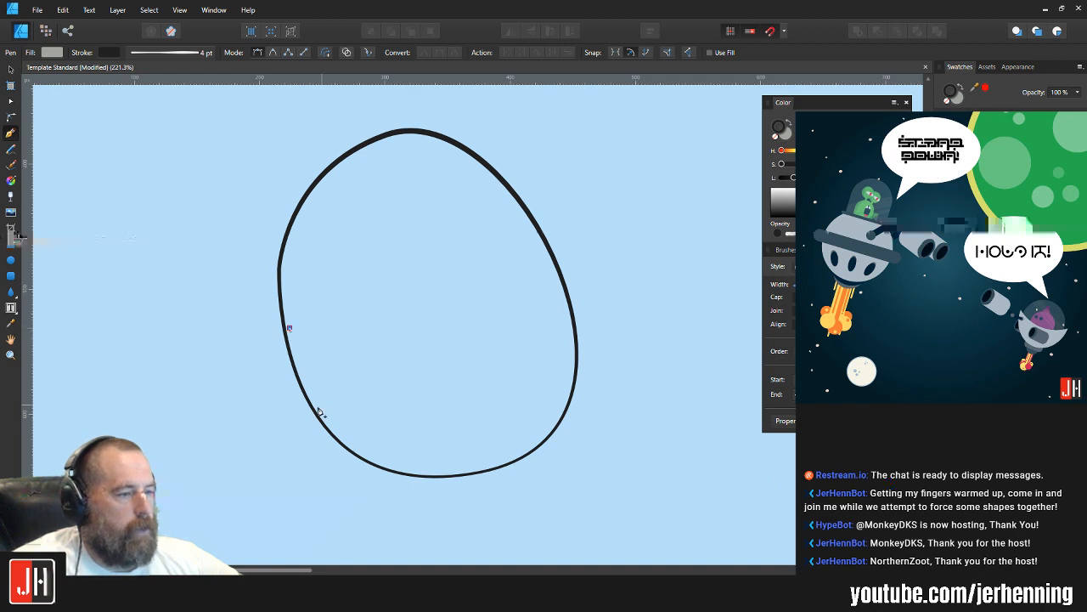
left_click_drag(319, 408, 428, 409)
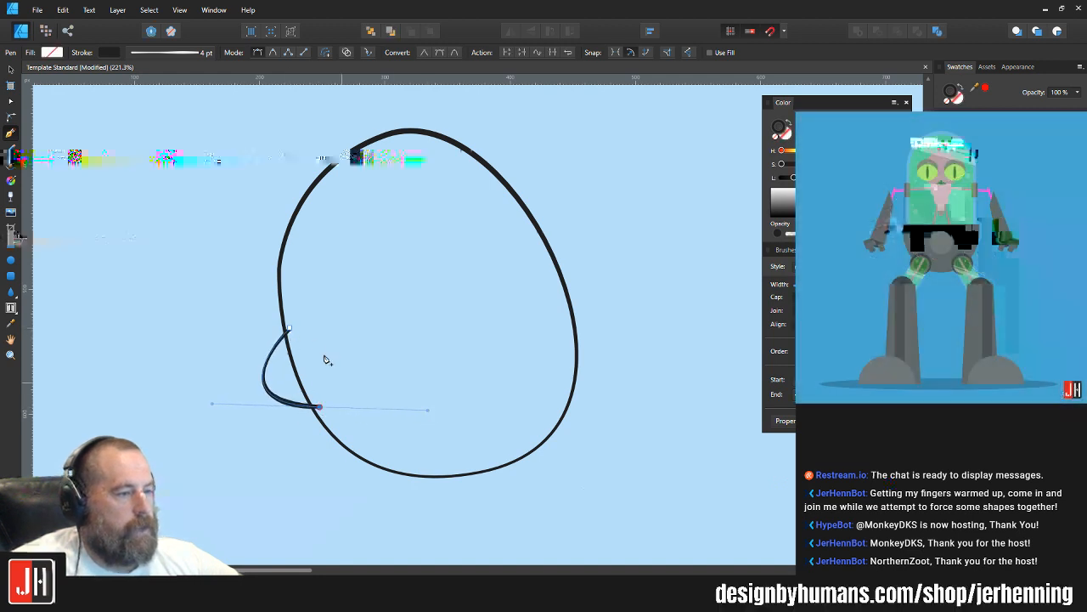
left_click(290, 328)
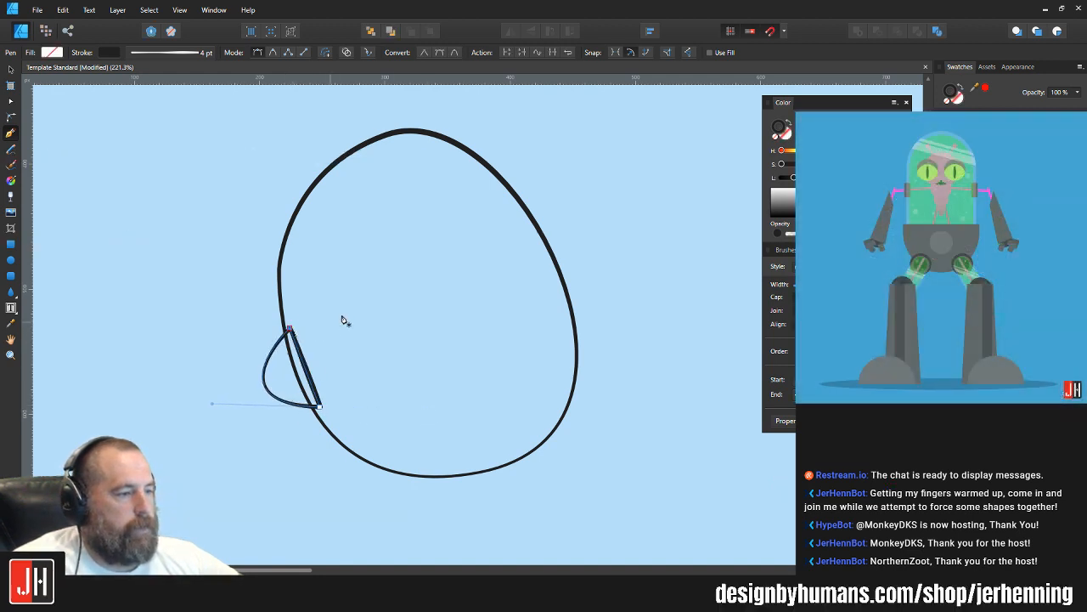
Step: Fill the head and ear with light peach and send the ear behind the head
key("v")
left_click(575, 321, "shift")
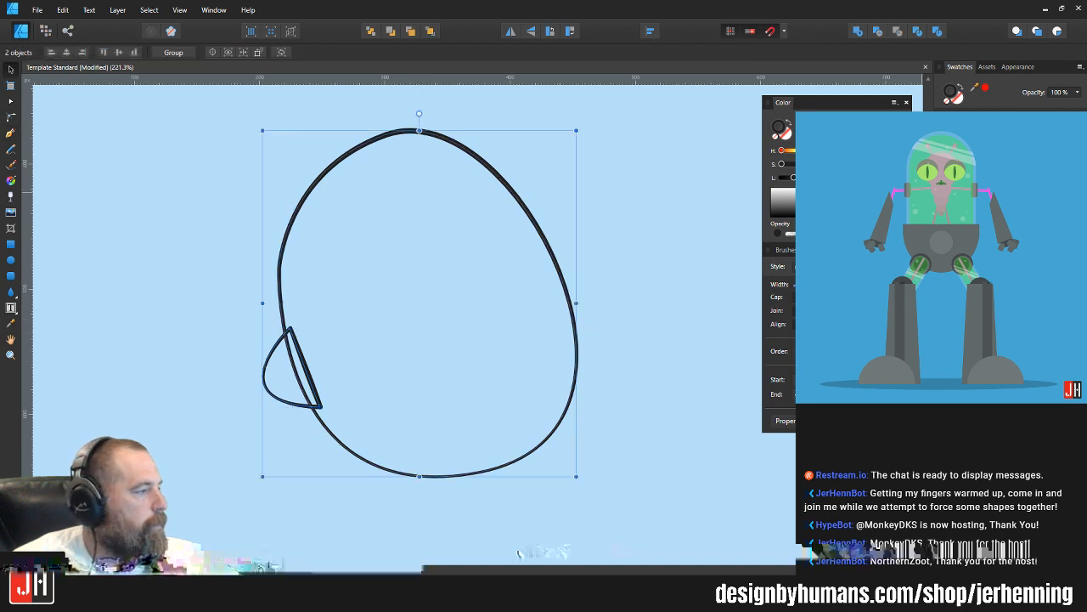
key("ctrl+z")
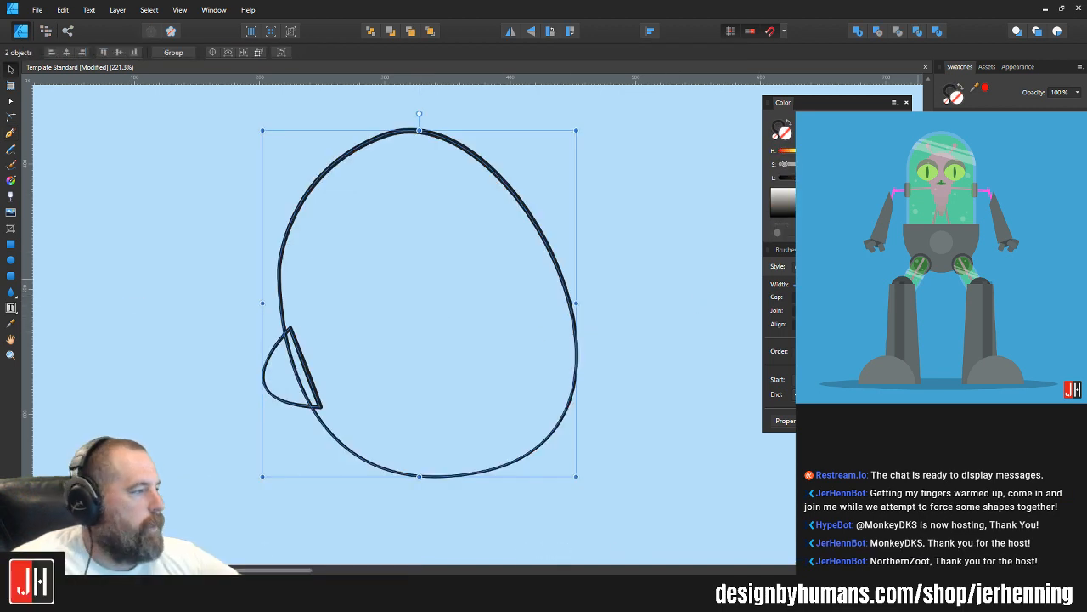
left_click(298, 375)
key("ctrl+shift+bracketleft")
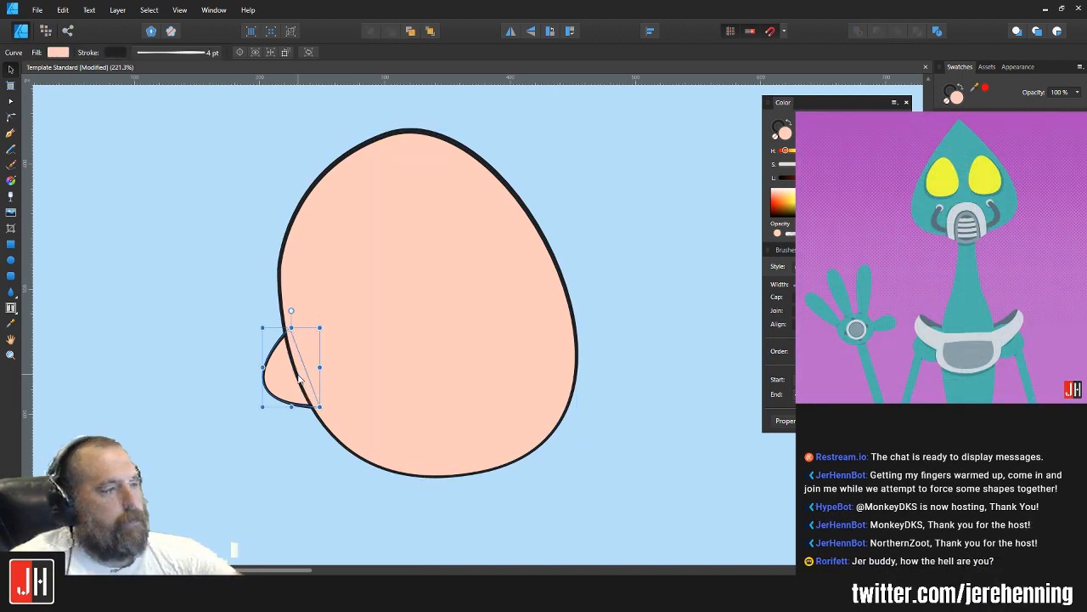
Step: Shift the left ear slightly down and inward, and rotate it a little against the head
left_click_drag(292, 377, 300, 387)
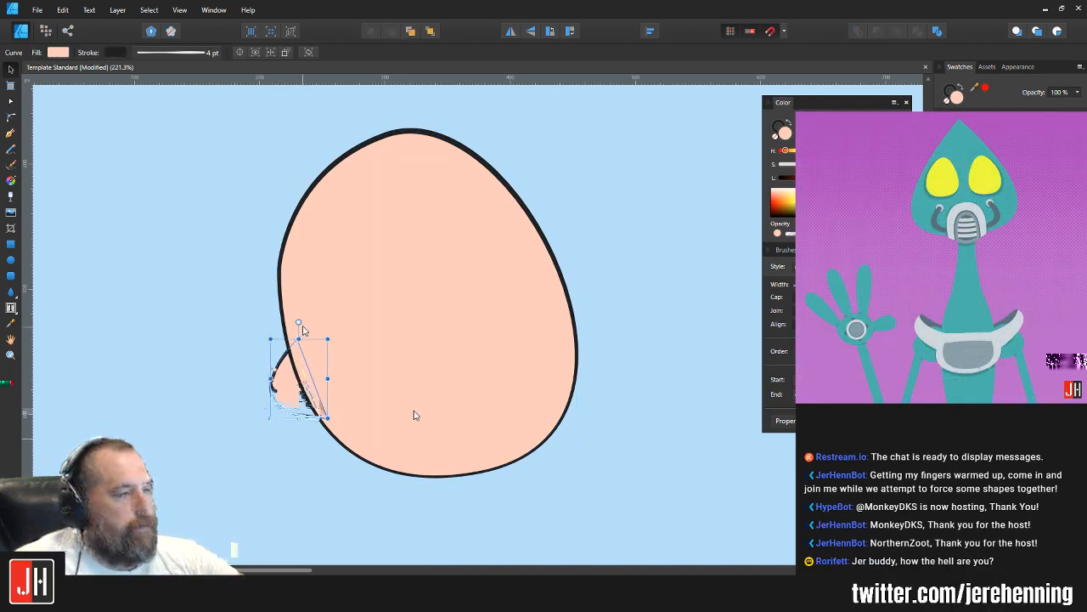
left_click_drag(294, 321, 300, 323)
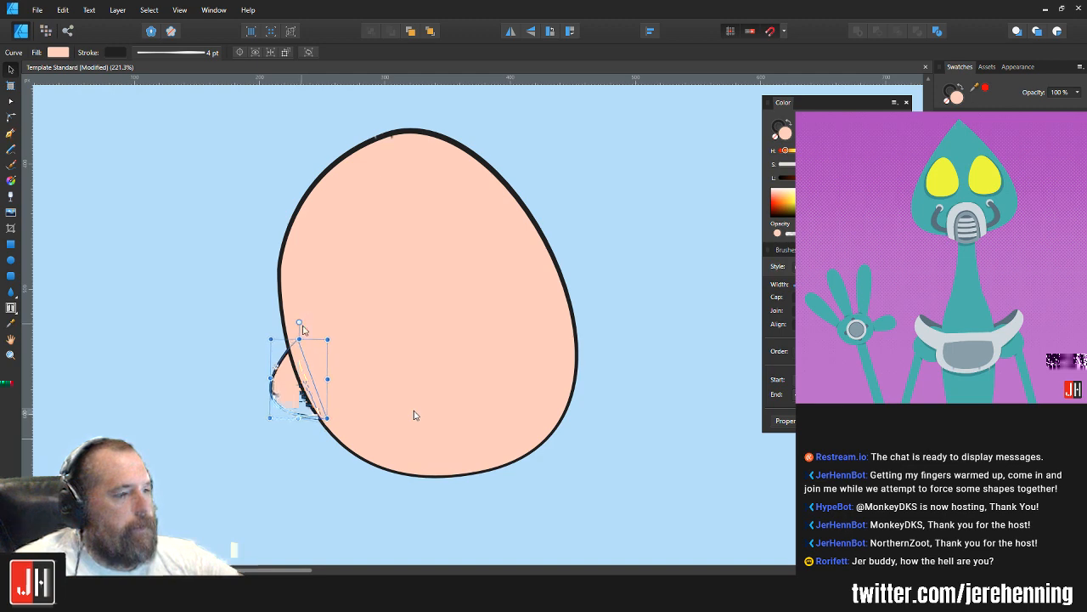
left_click_drag(301, 370, 298, 374)
left_click(614, 275)
scroll(570, 330, "down", 2)
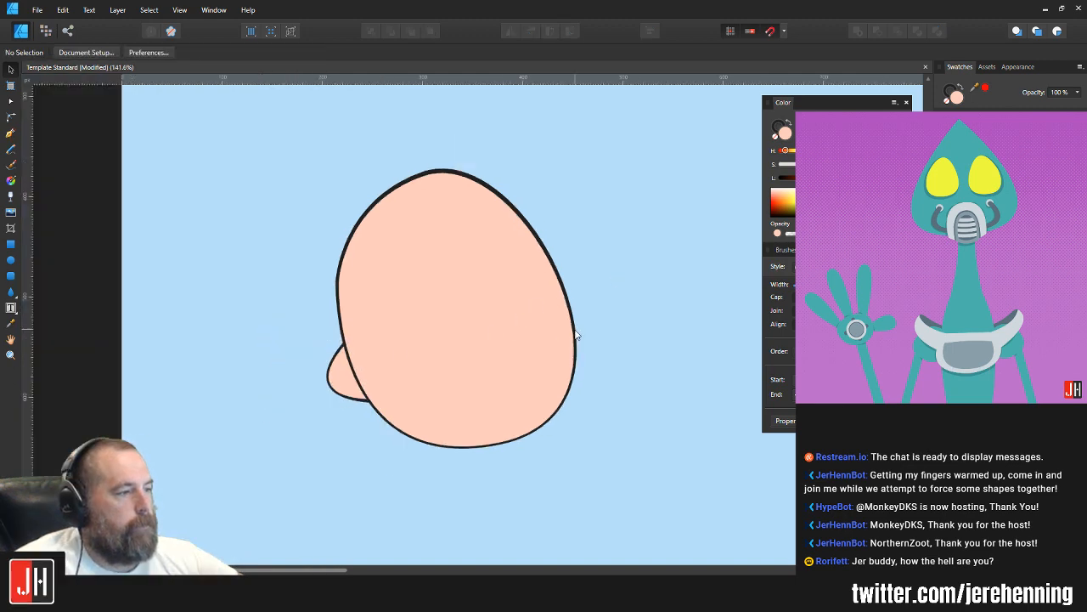
Step: Pull the right side of the head curve slightly inward with the Node tool
scroll(575, 334, "down", 1)
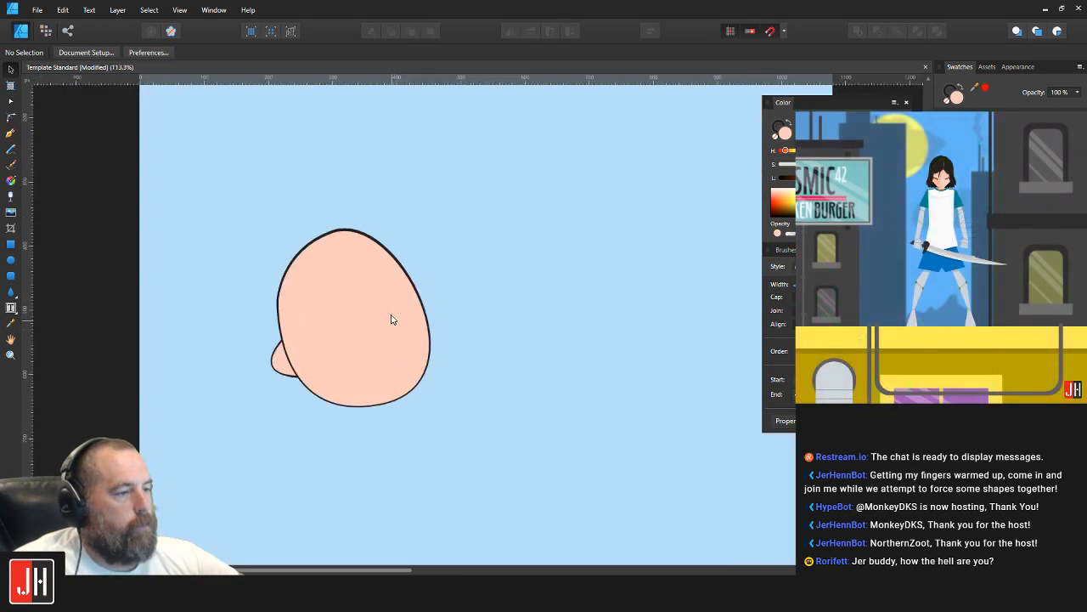
left_click(429, 317)
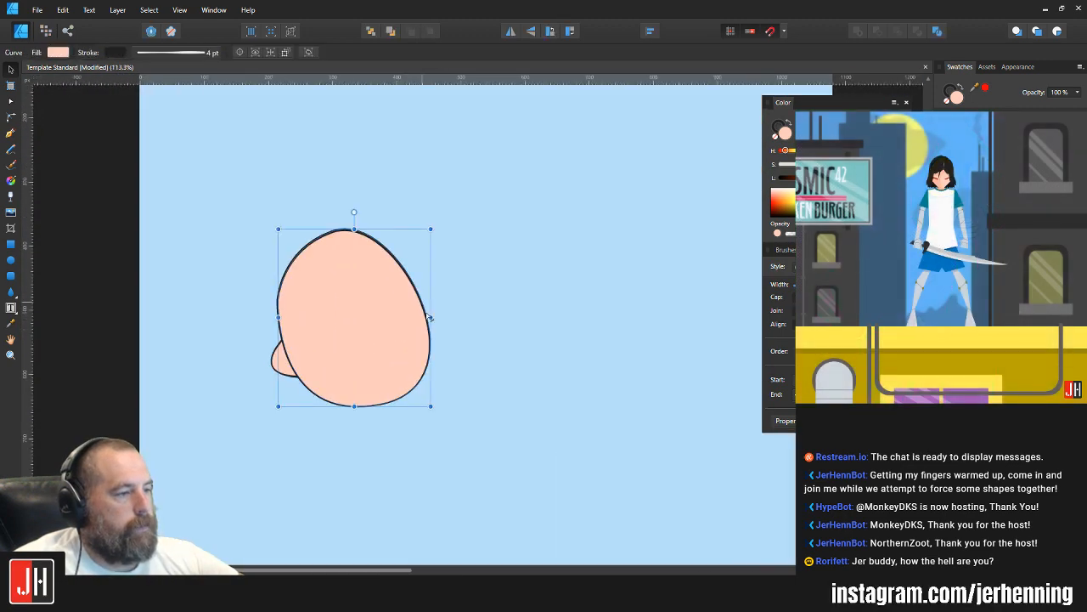
key("a")
left_click_drag(429, 317, 424, 317)
key("v")
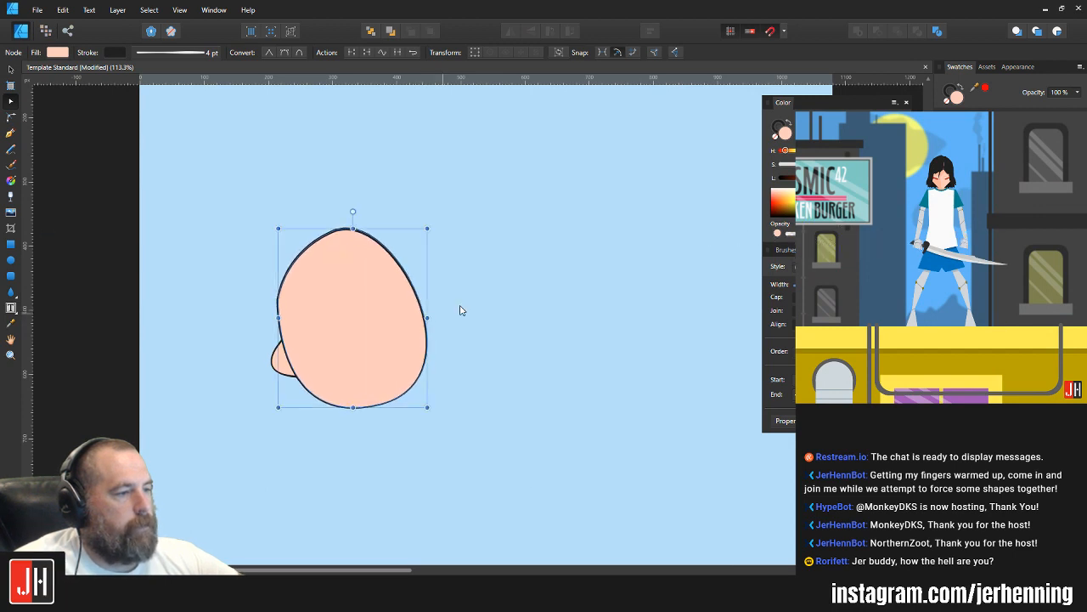
left_click(463, 309)
Step: Reshape the upper-left side of the head curve with the Node tool
scroll(350, 316, "up", 2)
left_click(247, 293)
key("a")
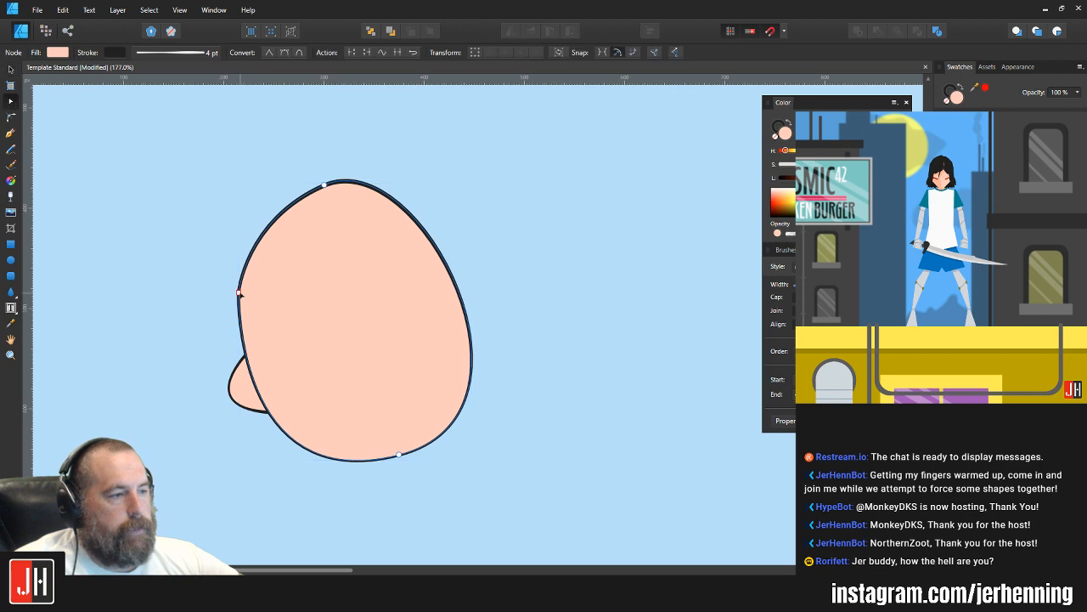
left_click_drag(244, 221, 244, 204)
key("v")
left_click(252, 174)
scroll(345, 302, "down", 3)
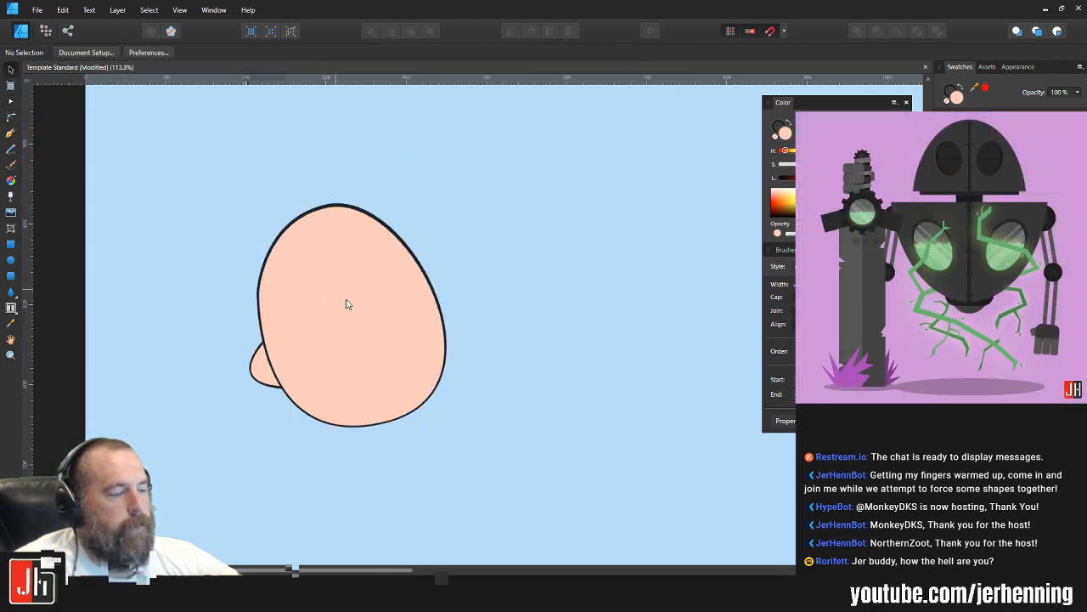
Step: Move the left ear slightly down and to the right so it tucks further behind the head
scroll(323, 348, "up", 2)
left_click(266, 348)
scroll(279, 351, "up", 3)
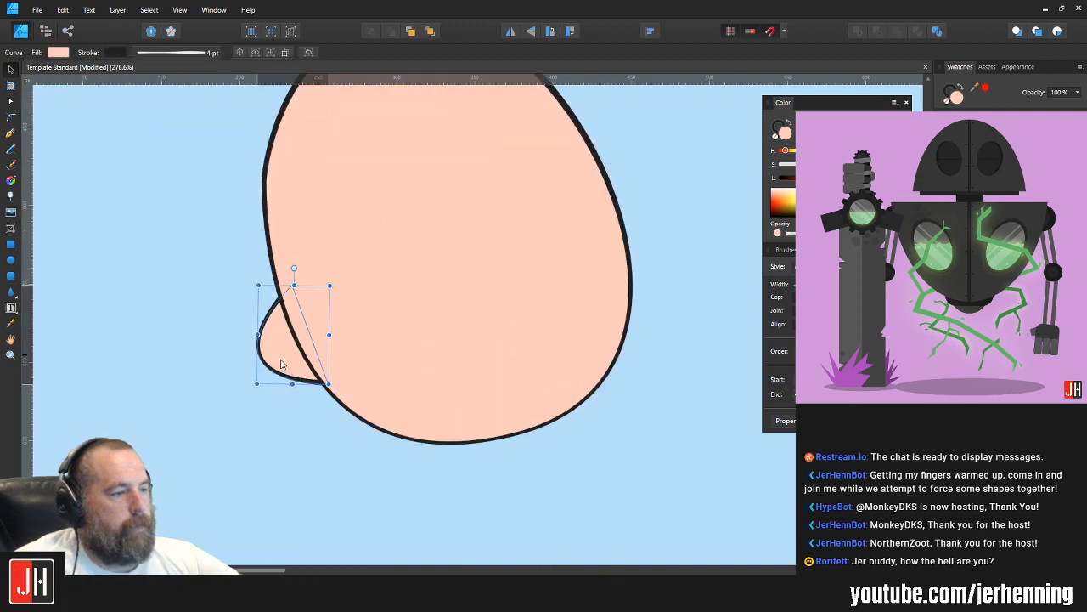
left_click_drag(287, 318, 293, 329)
left_click(250, 253)
scroll(251, 253, "down", 3)
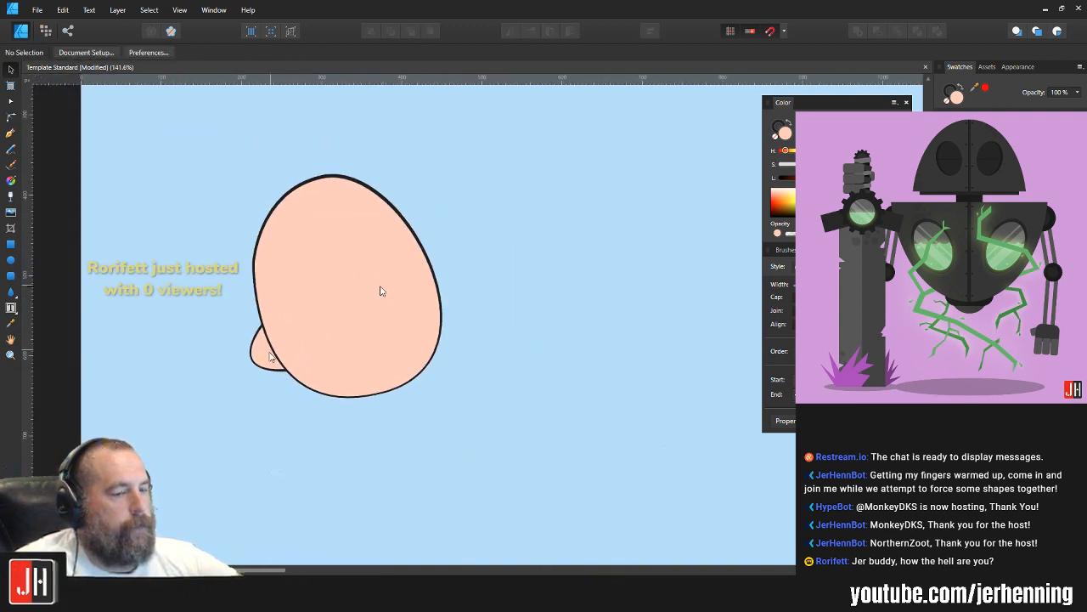
Step: Tilt the left ear slightly and nudge it closer to the head's edge
scroll(302, 315, "up", 1)
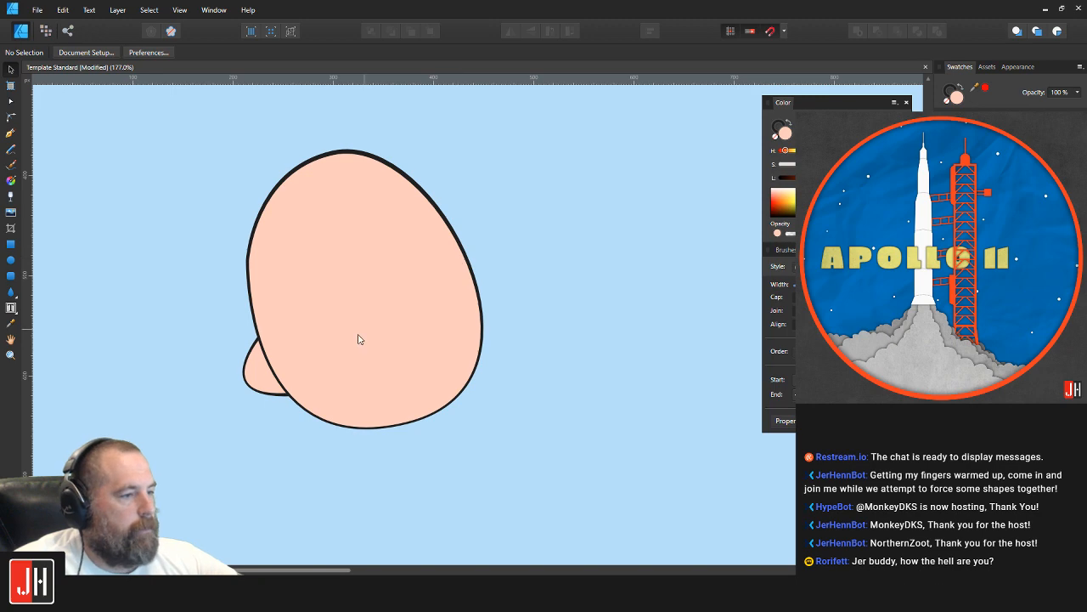
scroll(263, 382, "up", 3)
left_click(250, 364)
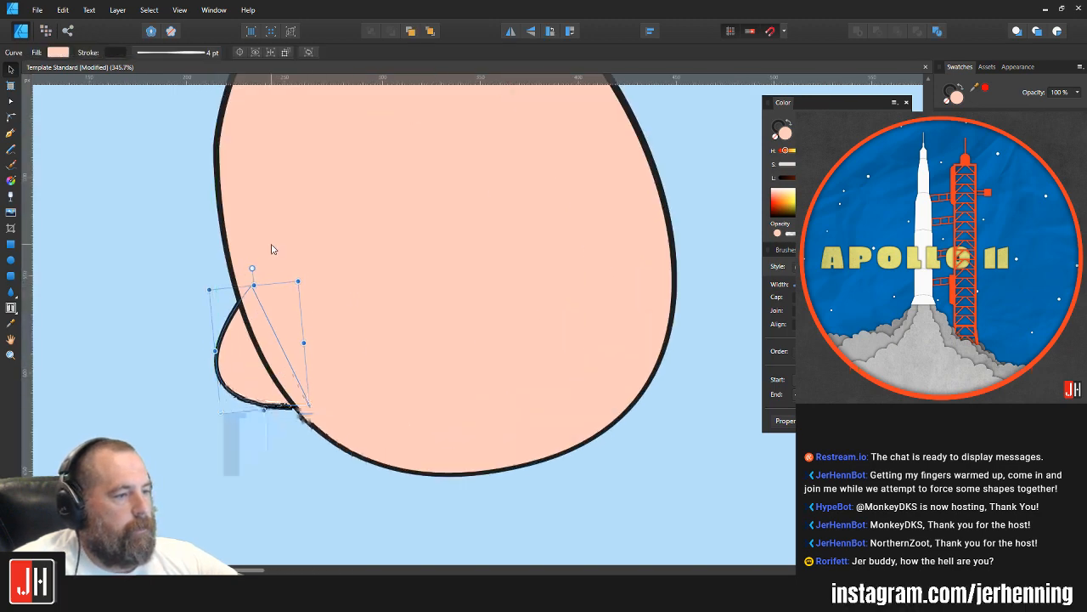
left_click_drag(278, 364, 283, 363)
scroll(315, 354, "down", 7)
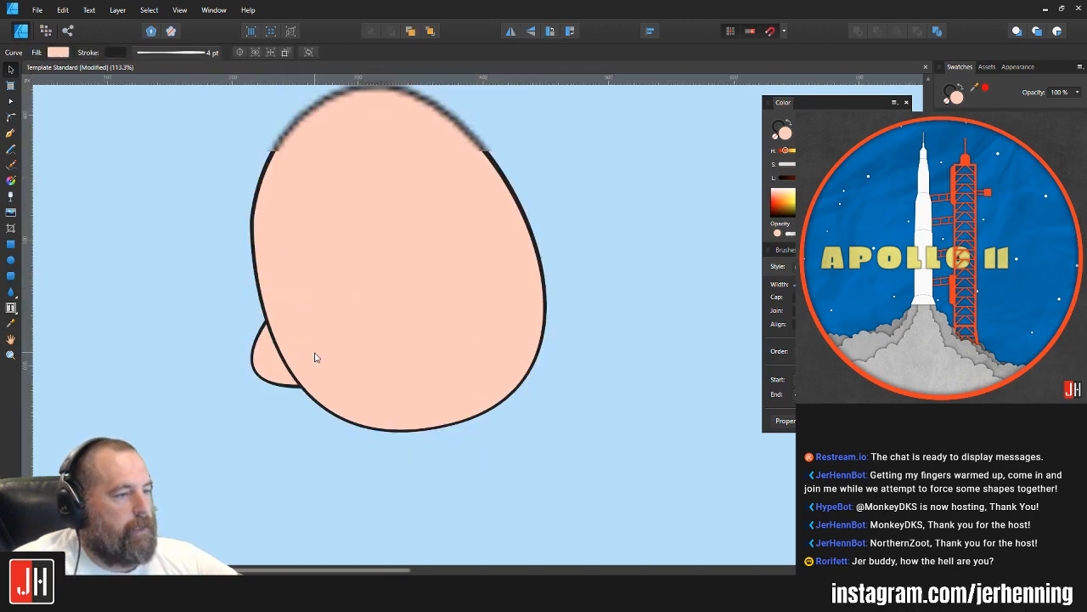
left_click(546, 411)
Step: Duplicate the left ear onto the right side of the head and flip the copy horizontally
scroll(396, 357, "up", 4)
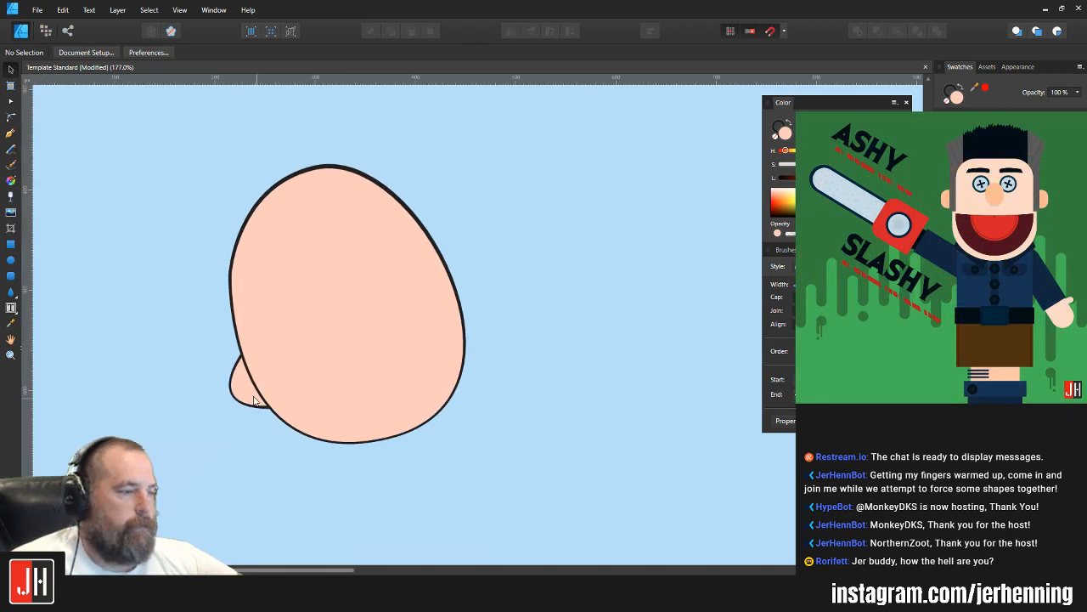
left_click(244, 393)
left_click_drag(243, 394, 474, 393)
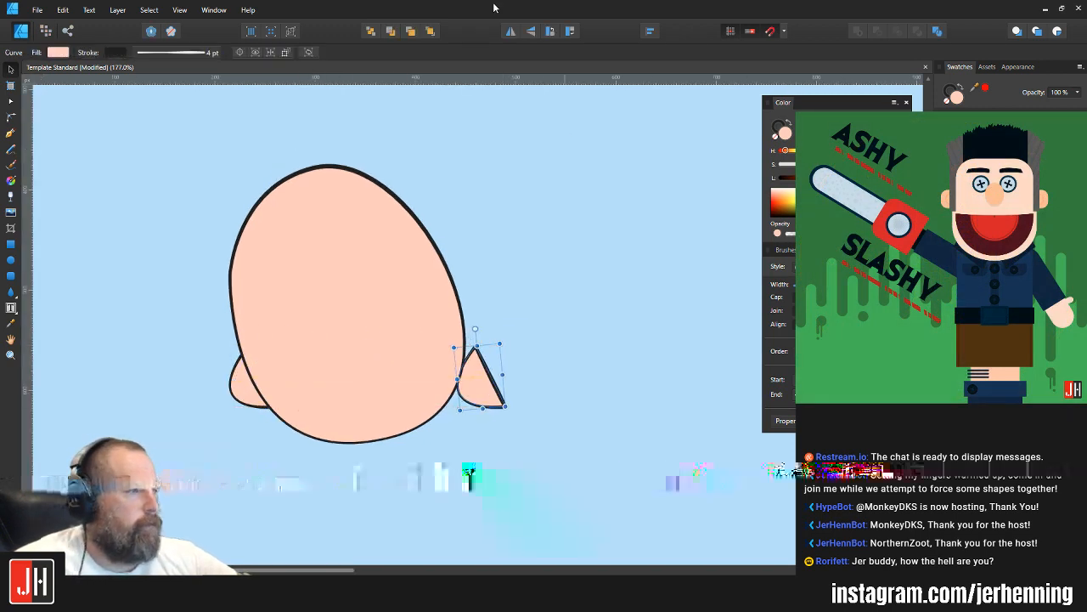
left_click(511, 33)
Step: Rotate the flipped ear and place it behind the head's right edge, a bit higher than the left ear
left_click_drag(488, 329, 463, 336)
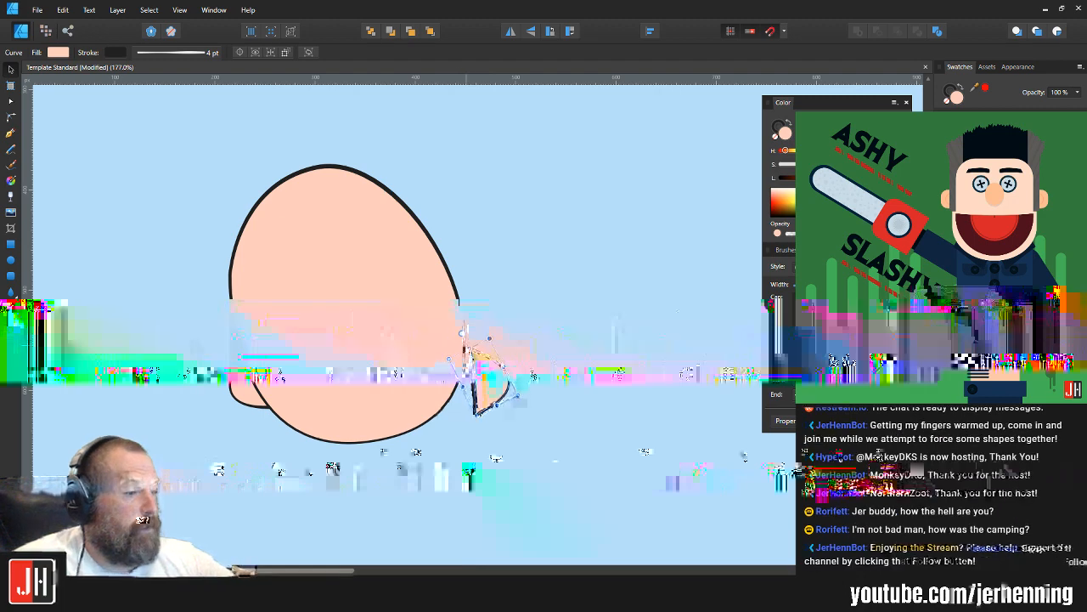
left_click_drag(490, 389, 458, 337)
left_click(489, 324)
scroll(460, 346, "down", 3)
scroll(468, 335, "up", 3)
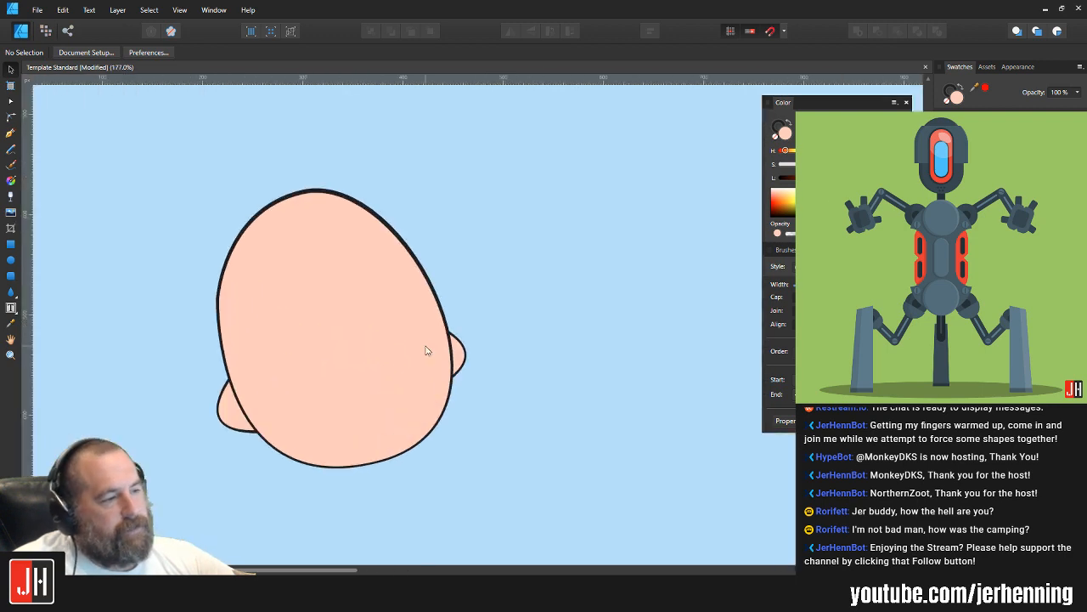
Step: Adjust the curve handle of the face's top node to round out the upper-left side of the head
left_click(218, 296)
key("a")
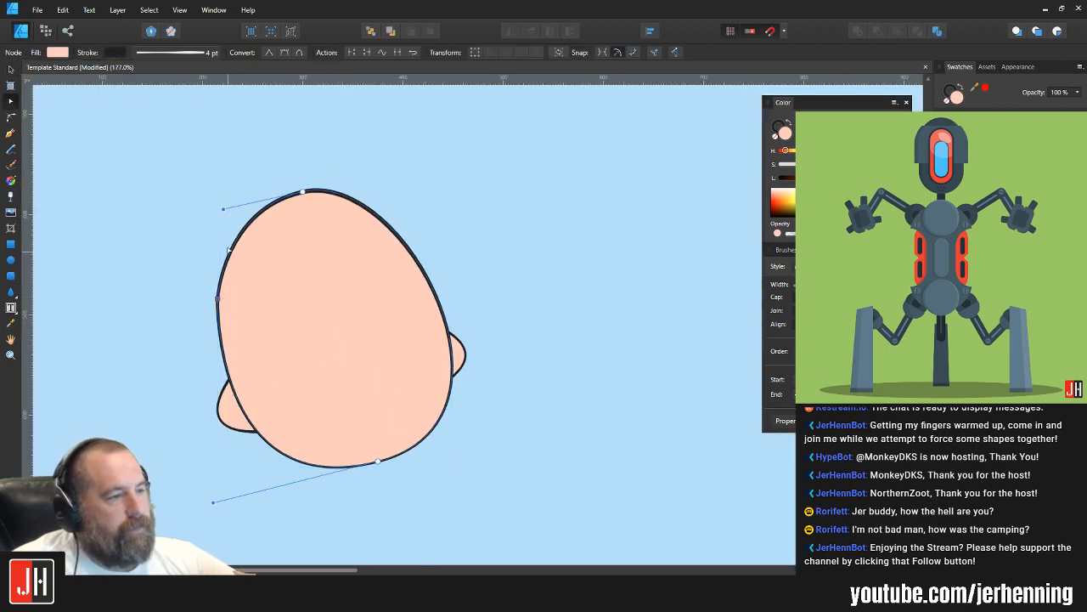
left_click_drag(224, 210, 220, 196)
left_click(334, 161)
key("ctrl+0")
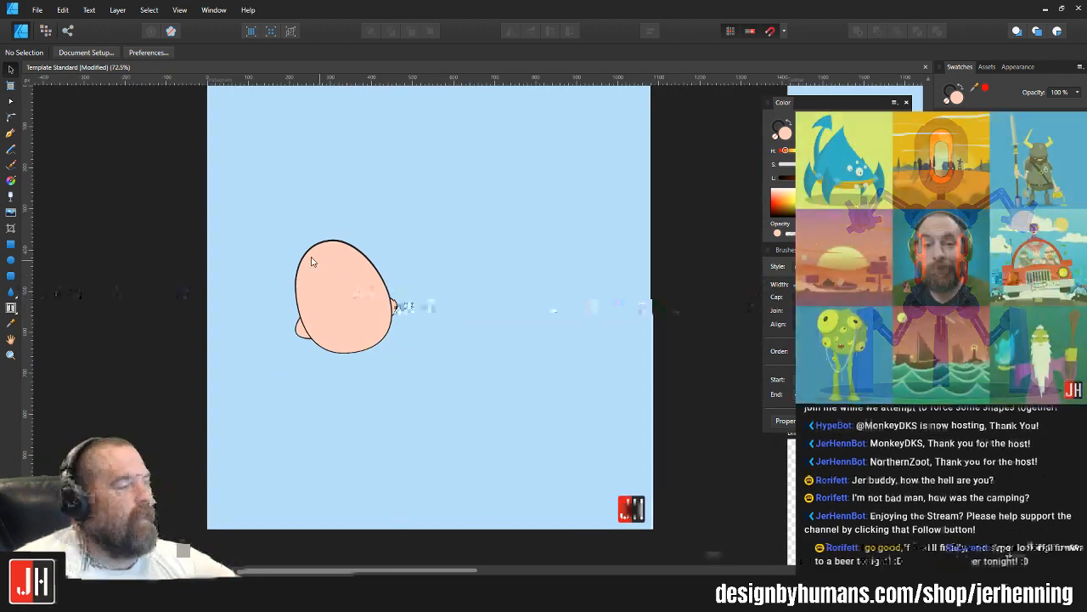
Step: Rotate the face shape slightly clockwise and leave nothing selected
left_click(324, 261)
scroll(323, 257, "up", 2)
left_click_drag(360, 209, 368, 208)
scroll(415, 336, "up", 4)
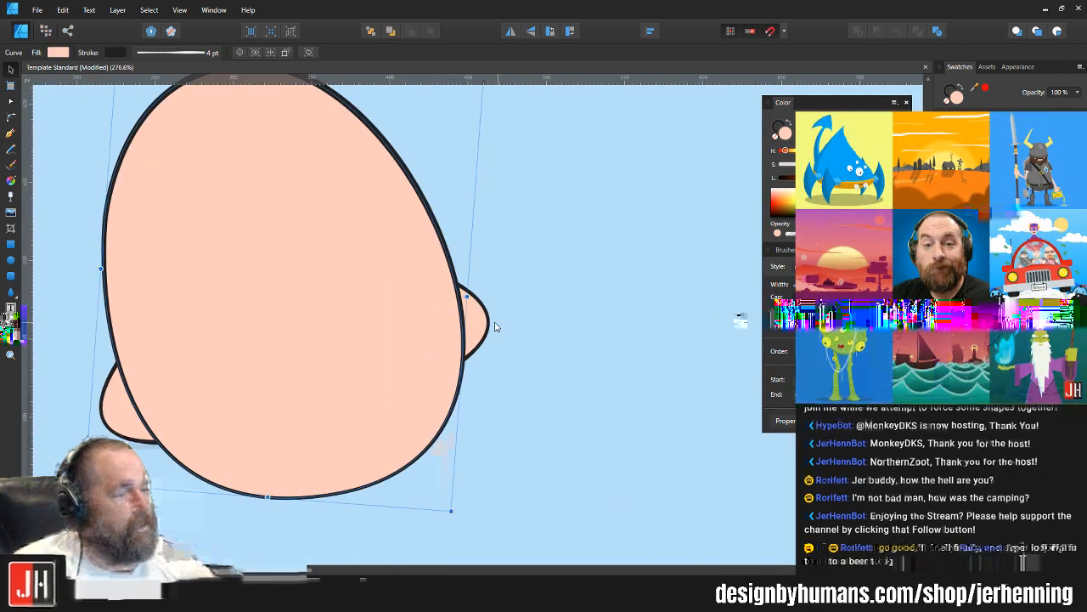
left_click(486, 328)
key("ctrl+d")
scroll(433, 382, "down", 4)
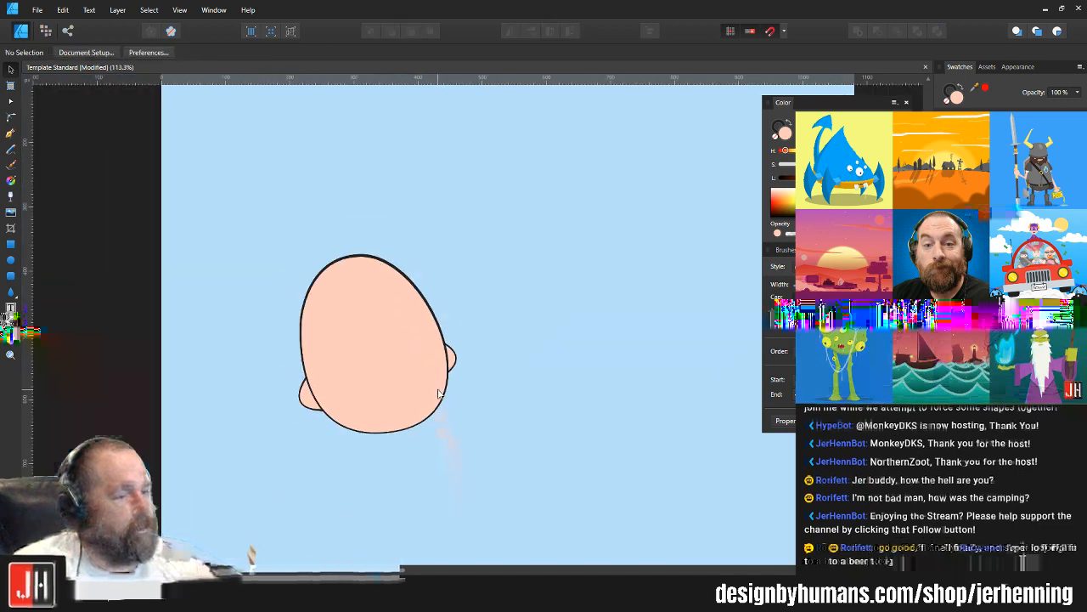
Step: Examine the head's overall shape and how both ears meet its outline
left_click_drag(440, 399, 414, 349)
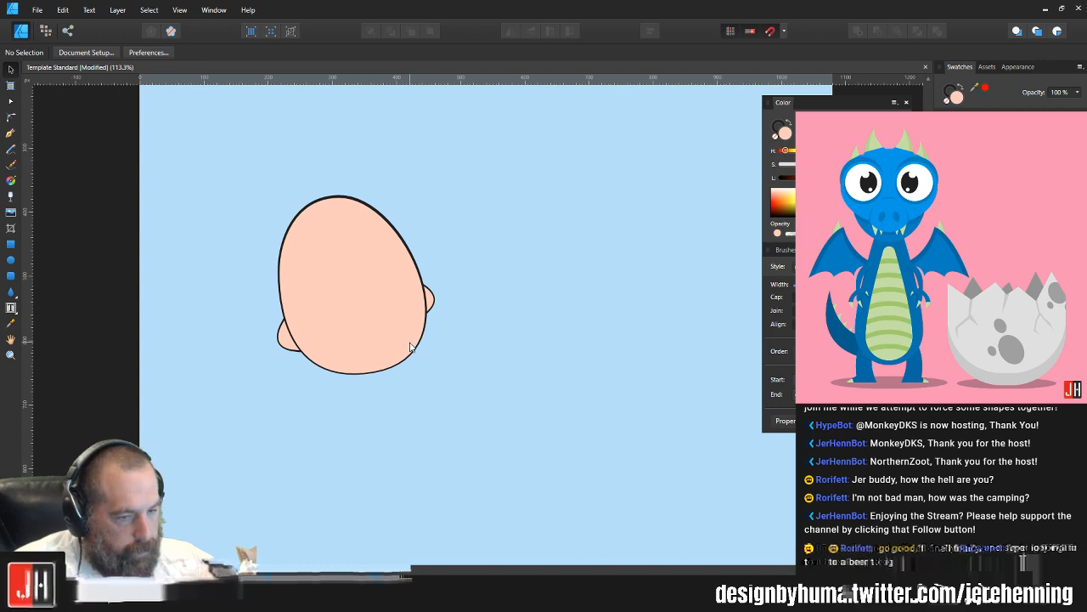
scroll(335, 340, "up", 2)
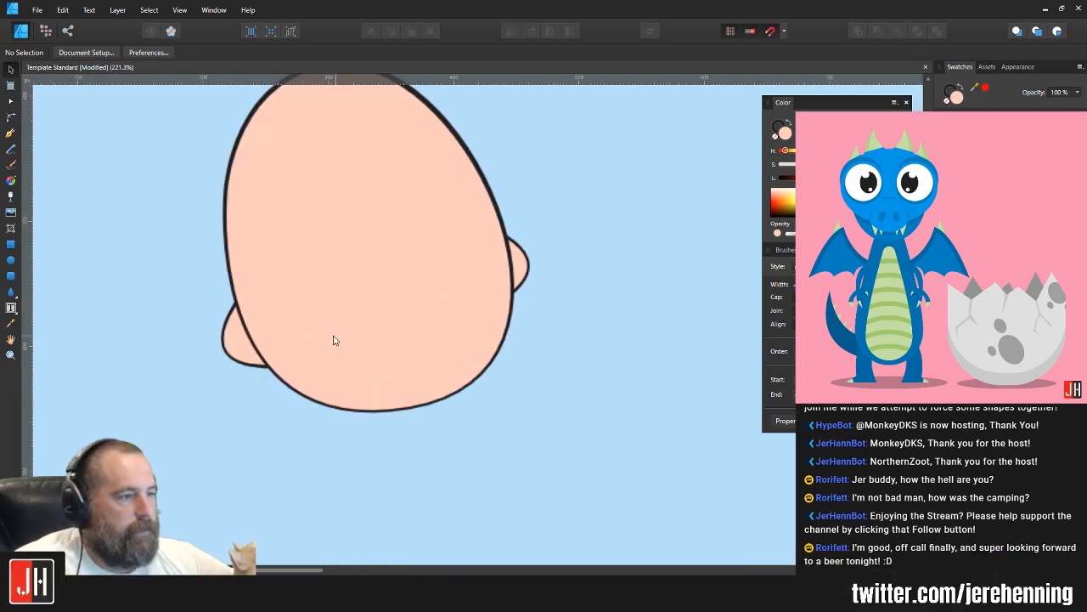
left_click(238, 353)
scroll(238, 353, "up", 2)
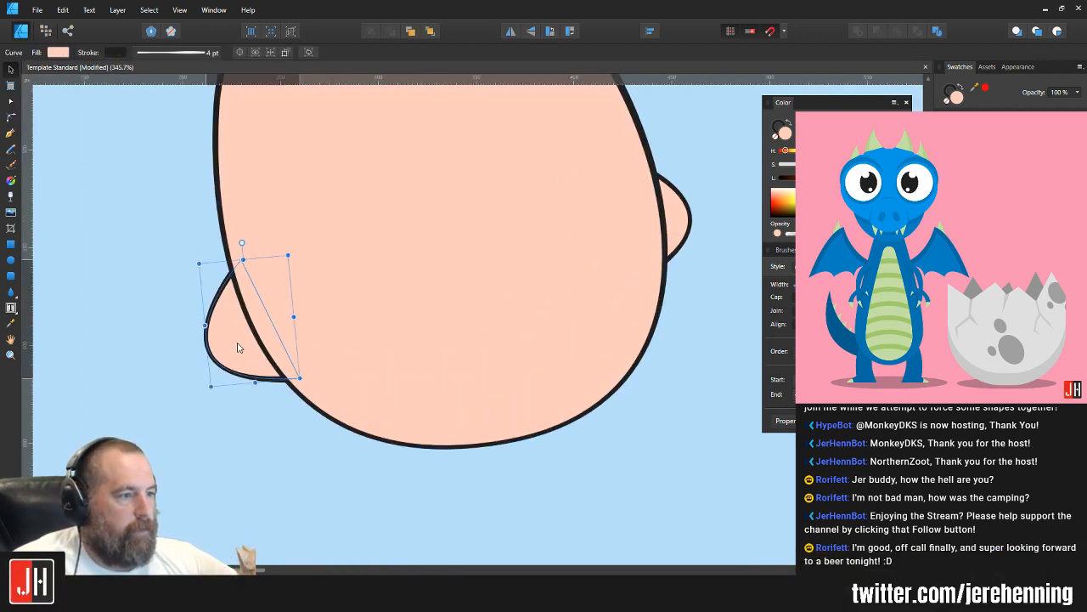
scroll(244, 346, "down", 4)
left_click(450, 366)
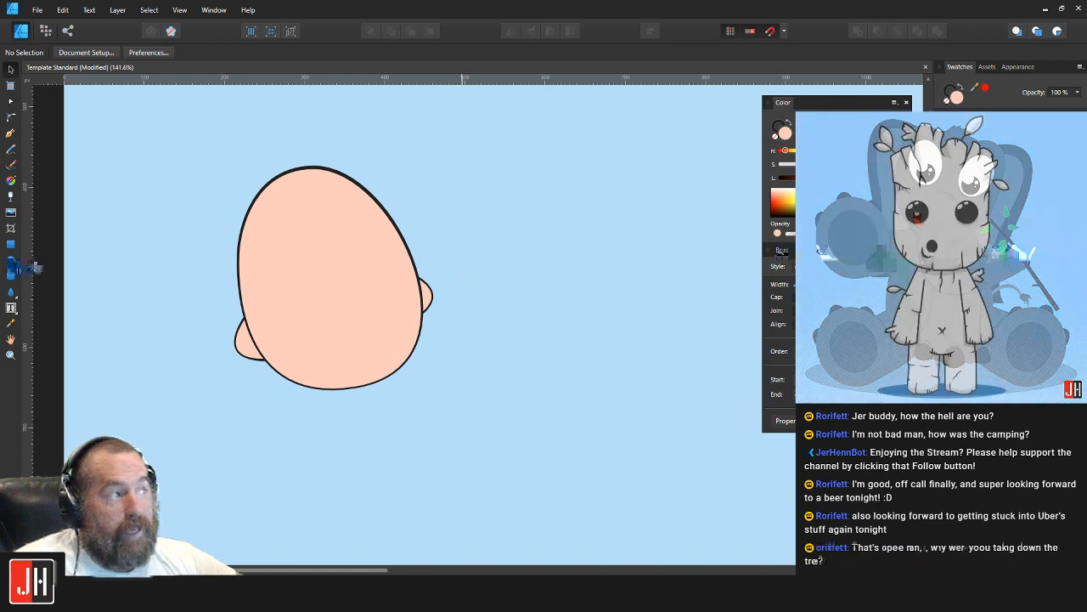
scroll(426, 281, "up", 1)
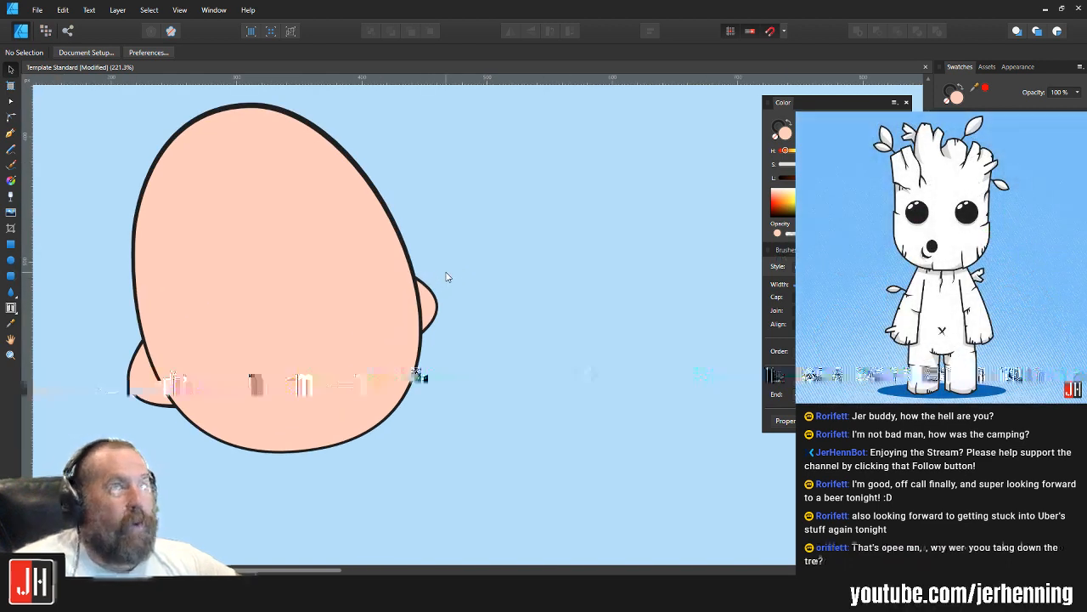
left_click_drag(442, 163, 471, 186)
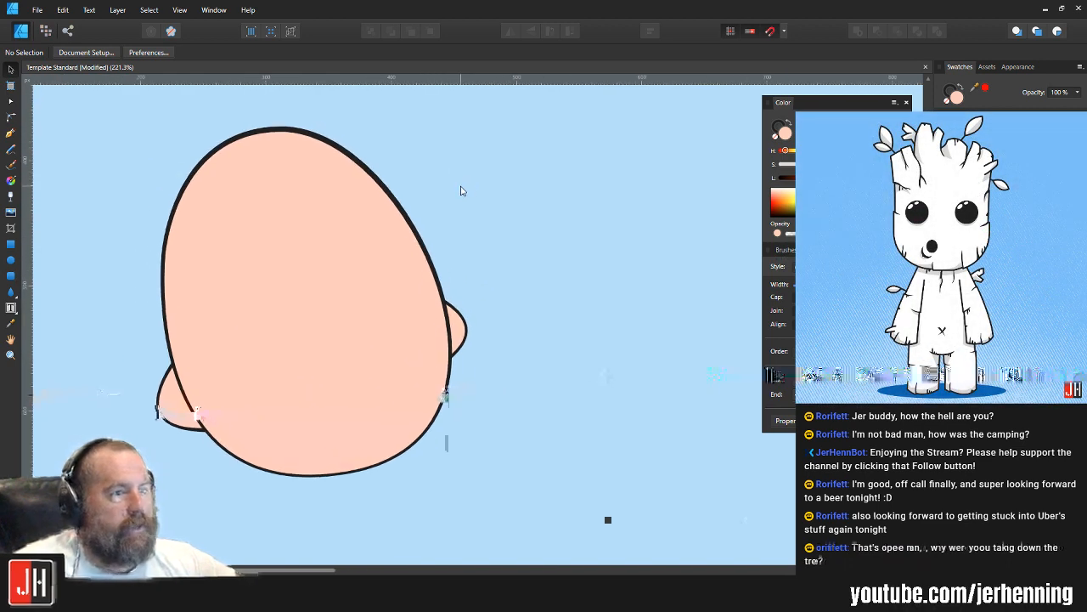
left_click(290, 220)
left_click(571, 322)
scroll(433, 368, "up", 2)
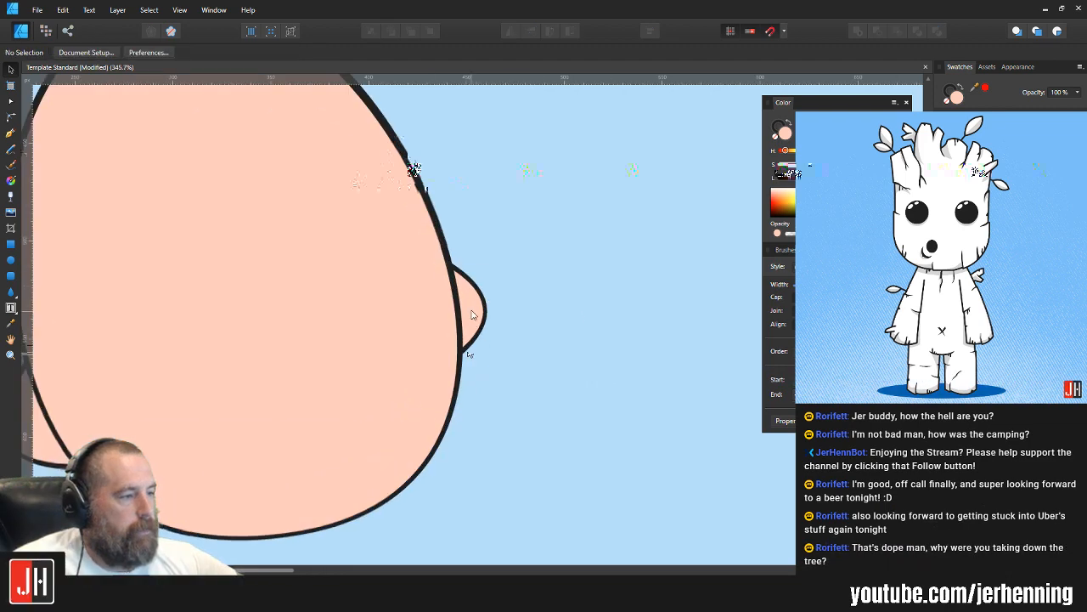
scroll(505, 352, "down", 5)
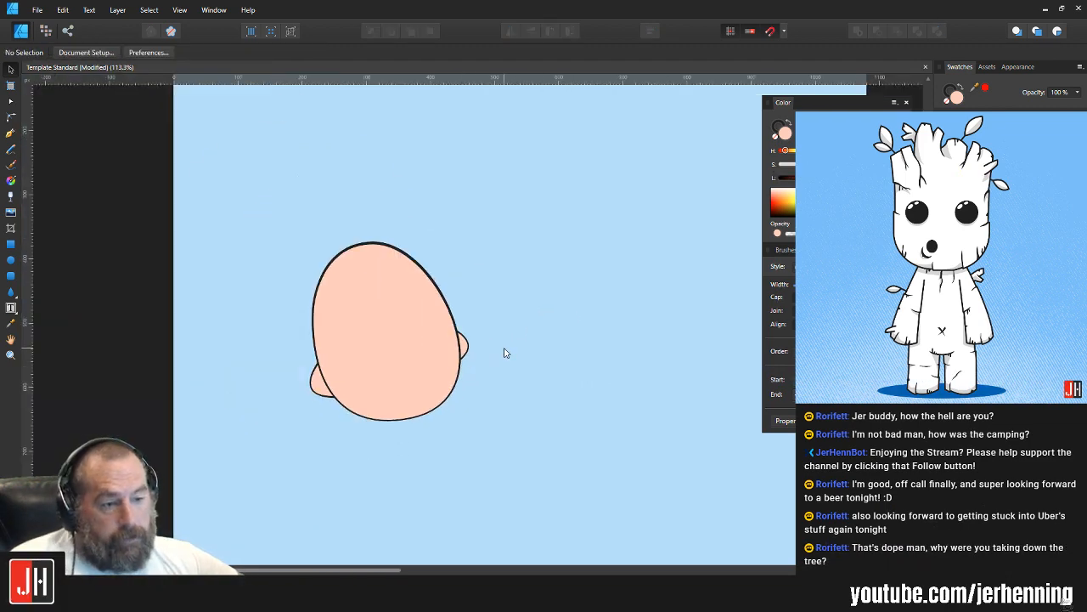
scroll(504, 351, "up", 2)
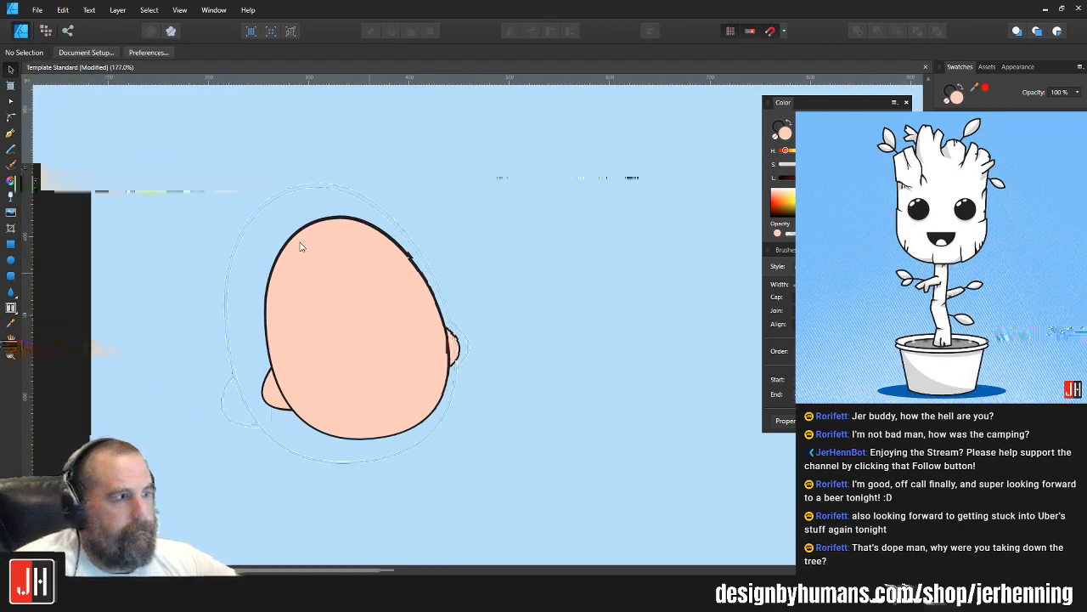
Step: Draw a closed, flat oval collar overlapping the chin with the Pen tool and fill it with teal
scroll(415, 396, "up", 1)
left_click_drag(415, 400, 422, 241)
scroll(384, 277, "down", 2)
left_click(10, 133)
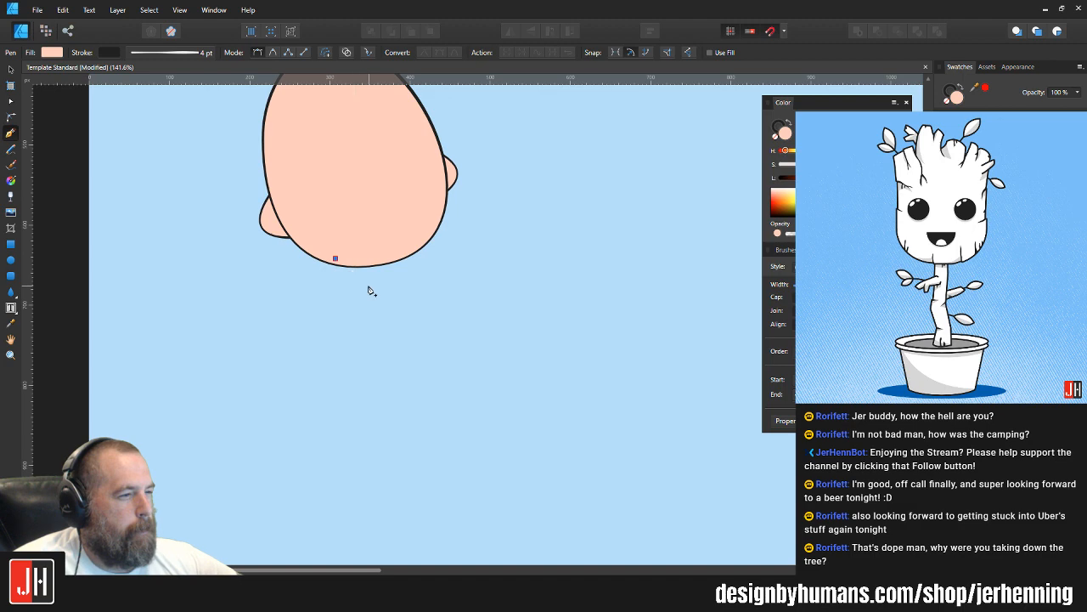
left_click_drag(366, 290, 430, 284)
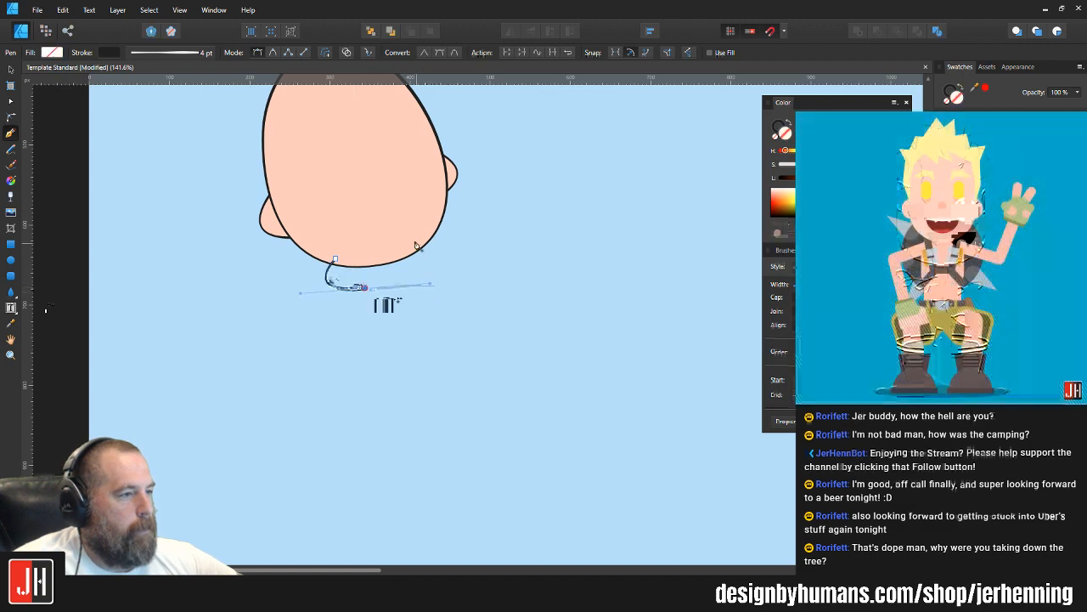
left_click_drag(416, 247, 381, 231)
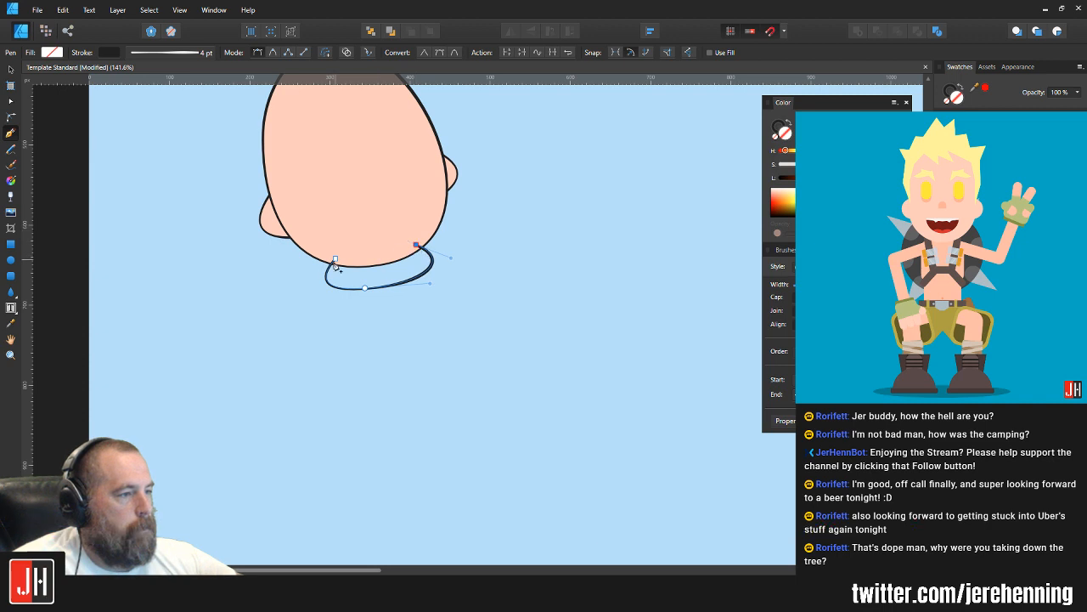
left_click_drag(336, 260, 307, 279)
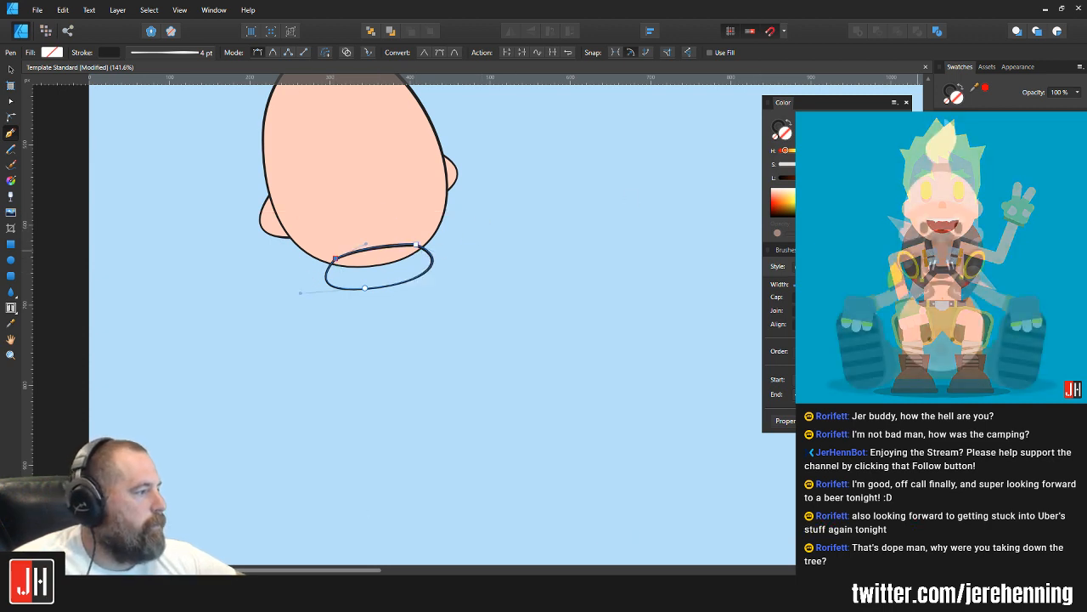
left_click(977, 174)
key("v")
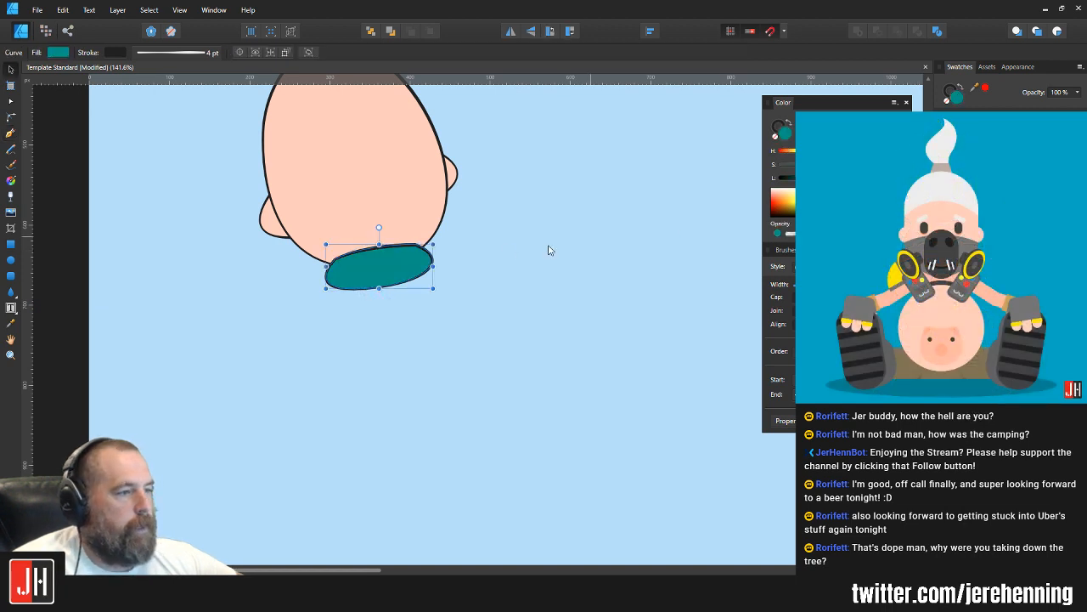
Step: Cut and paste the teal collar, and place it behind the head so only its lower part shows
key("ctrl+x")
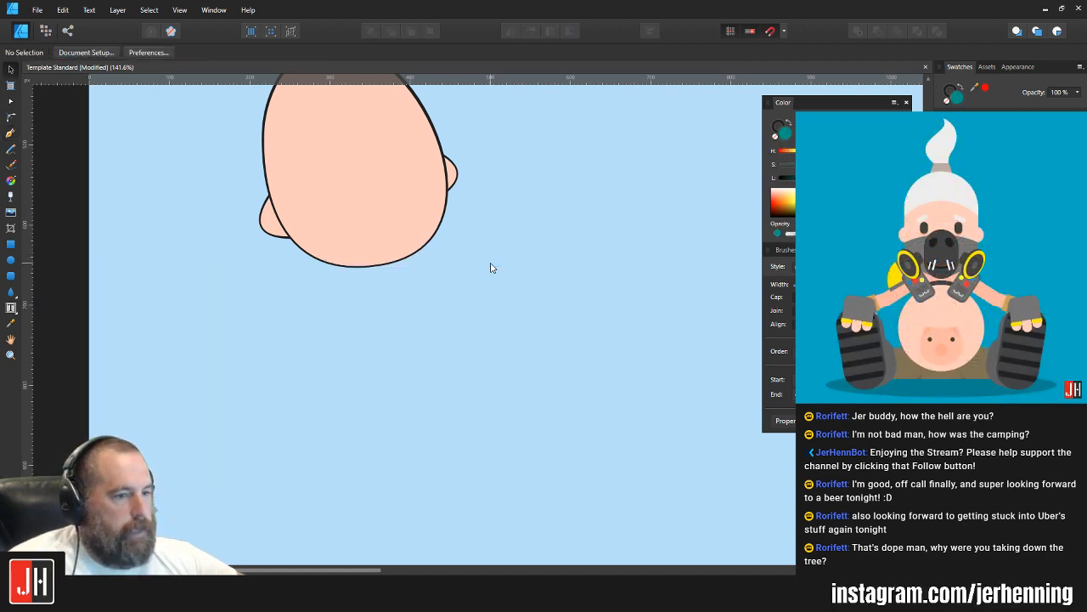
left_click(383, 257)
key("ctrl+v")
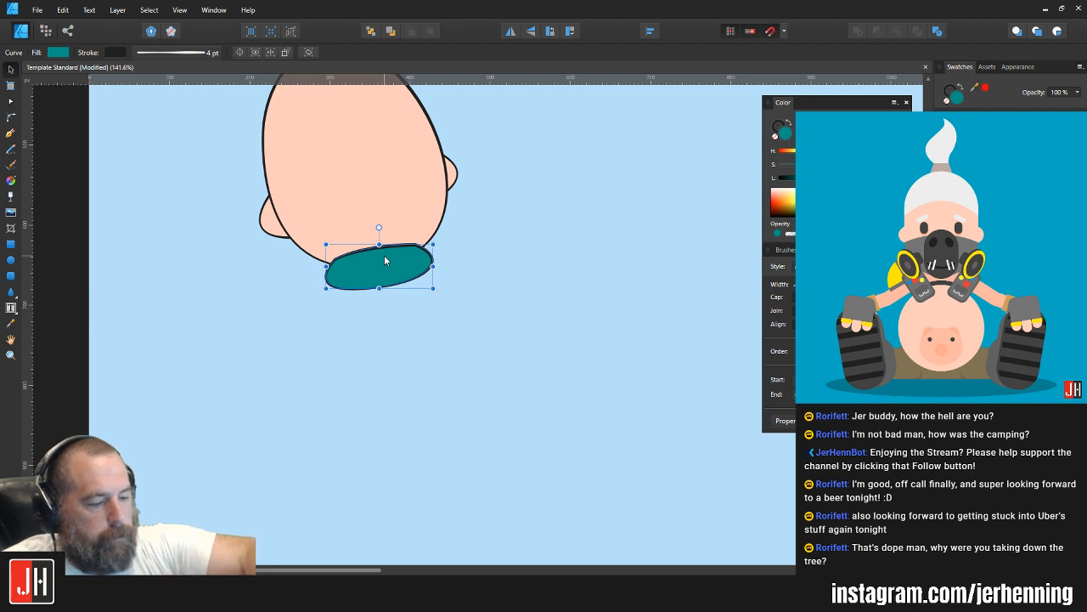
scroll(374, 265, "up", 1)
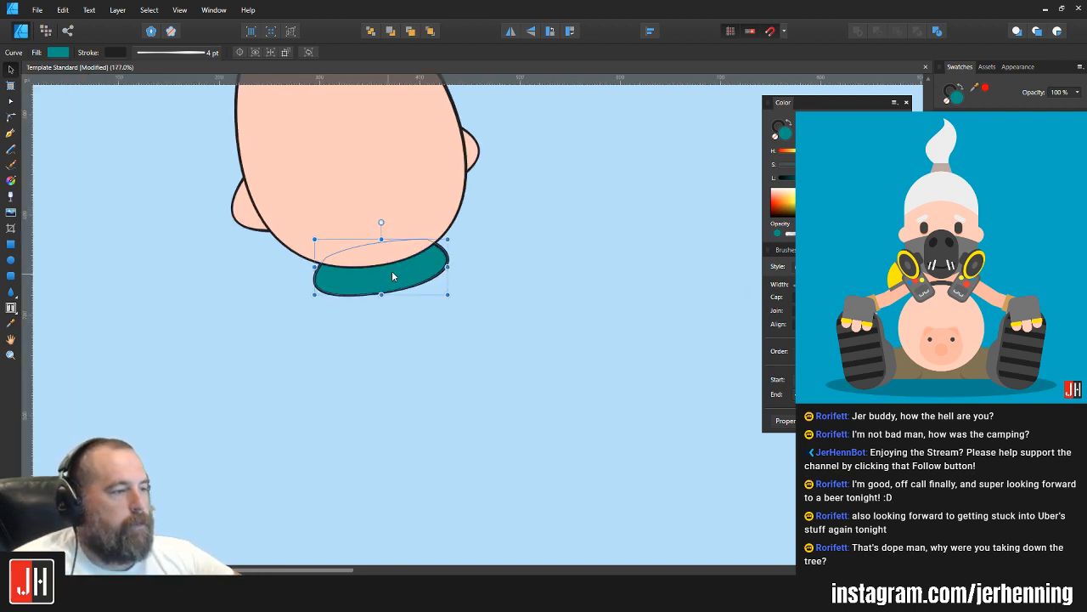
Step: Nudge the teal collar up slightly and scale it down so it is narrower beneath the chin
left_click_drag(391, 274, 394, 270)
left_click_drag(453, 230, 418, 268)
left_click(483, 250)
scroll(517, 332, "down", 2)
scroll(524, 286, "down", 4)
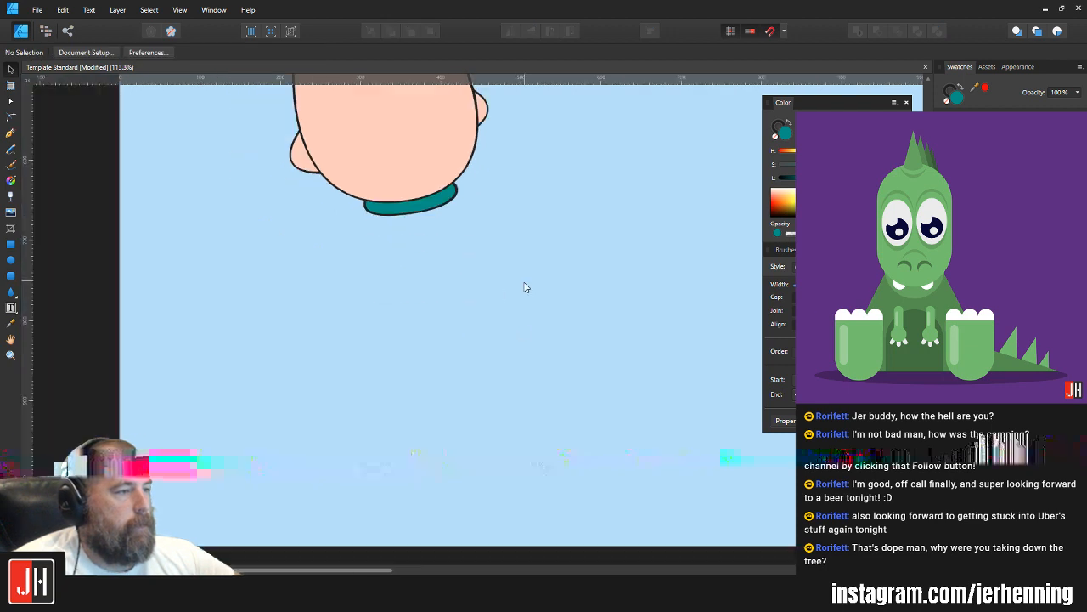
scroll(463, 289, "up", 2)
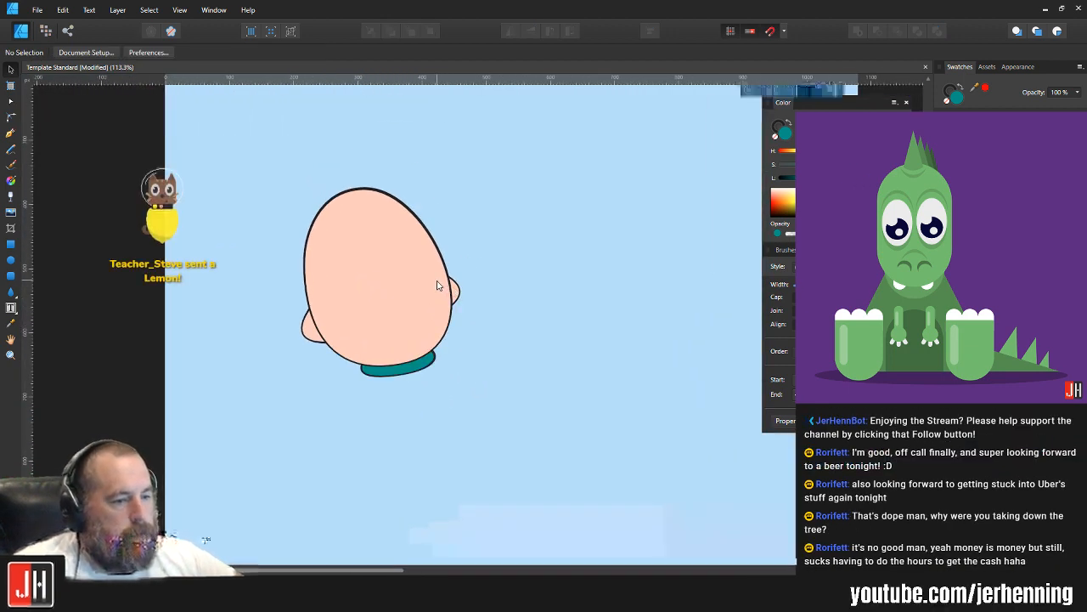
Step: Select the face and both ears together and scale them down slightly, leaving the collar at its size
left_click_drag(263, 169, 498, 363)
scroll(446, 208, "up", 1)
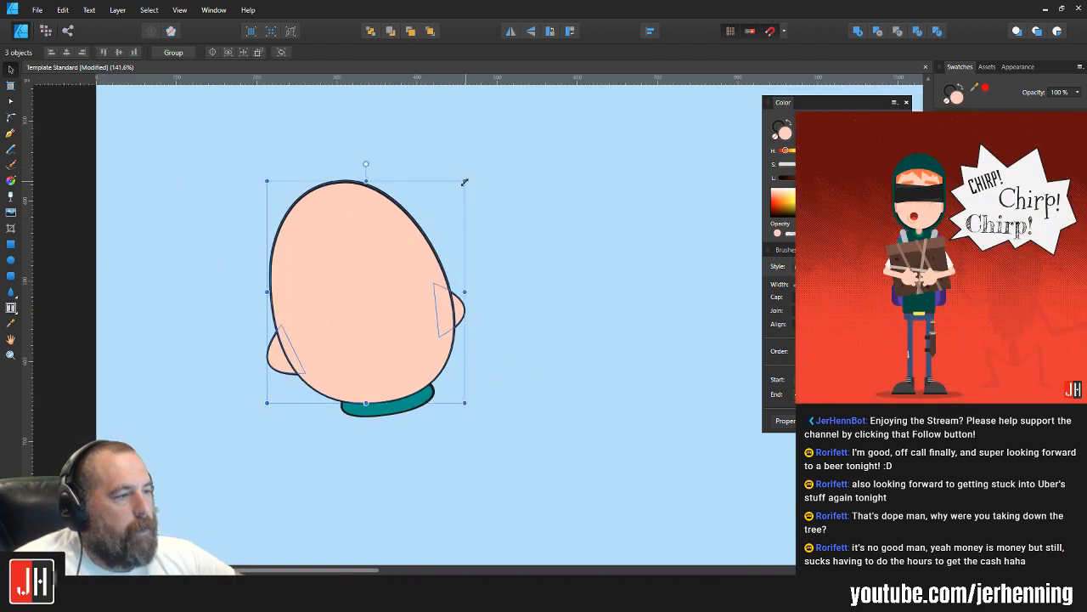
left_click_drag(463, 181, 439, 210)
scroll(367, 352, "up", 2)
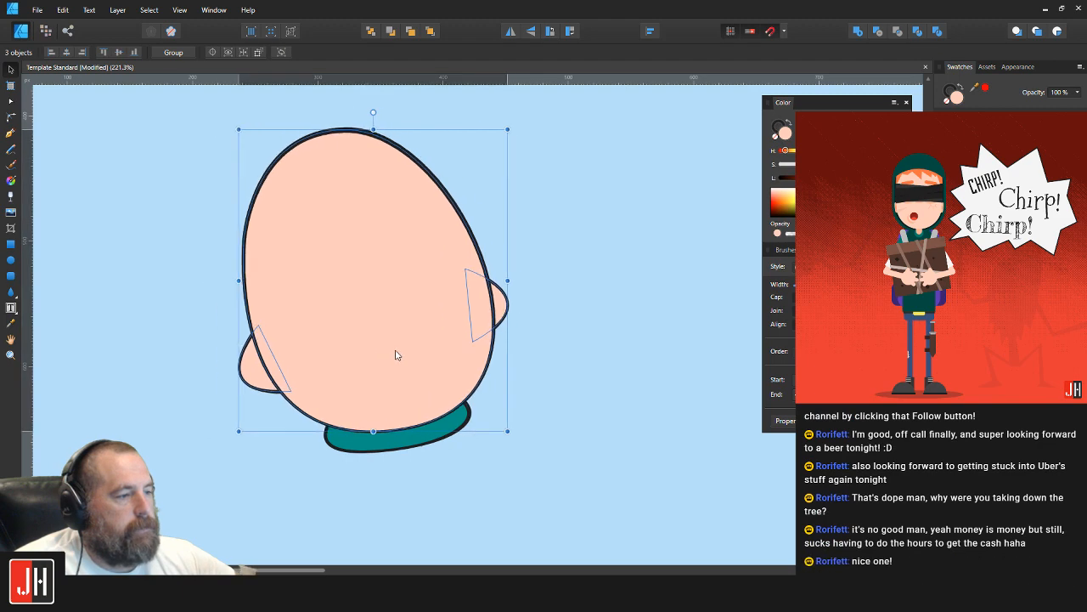
left_click(565, 352)
scroll(515, 359, "down", 3)
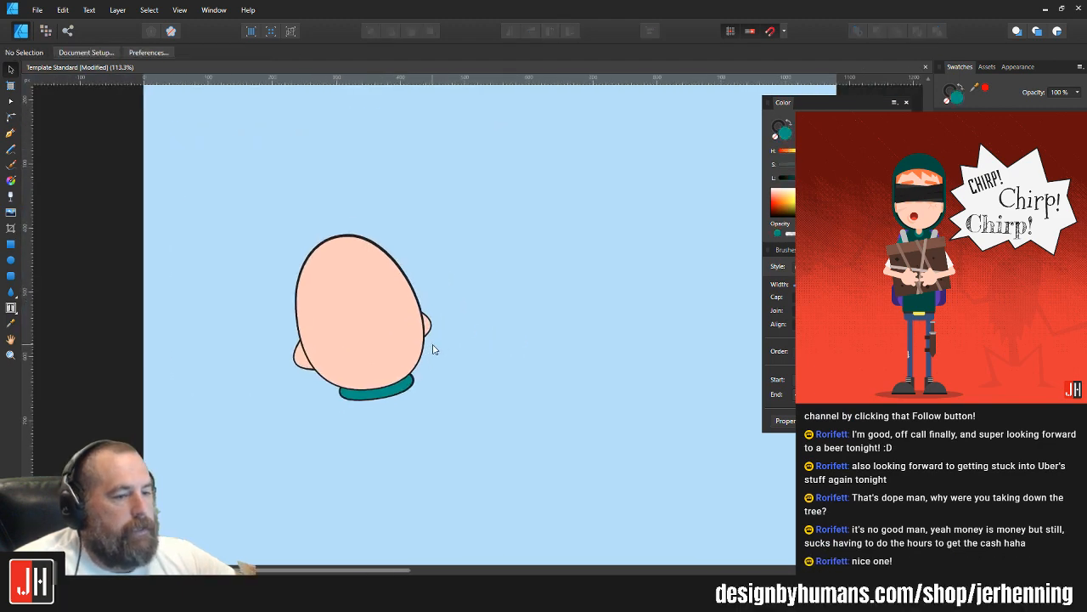
Step: Rotate the face, ears and collar together slightly clockwise and shift them a little to the left
left_click_drag(221, 163, 484, 390)
scroll(384, 399, "up", 3)
left_click(384, 397, "shift")
left_click_drag(504, 285, 513, 384)
left_click_drag(358, 162, 374, 158)
scroll(510, 271, "down", 2)
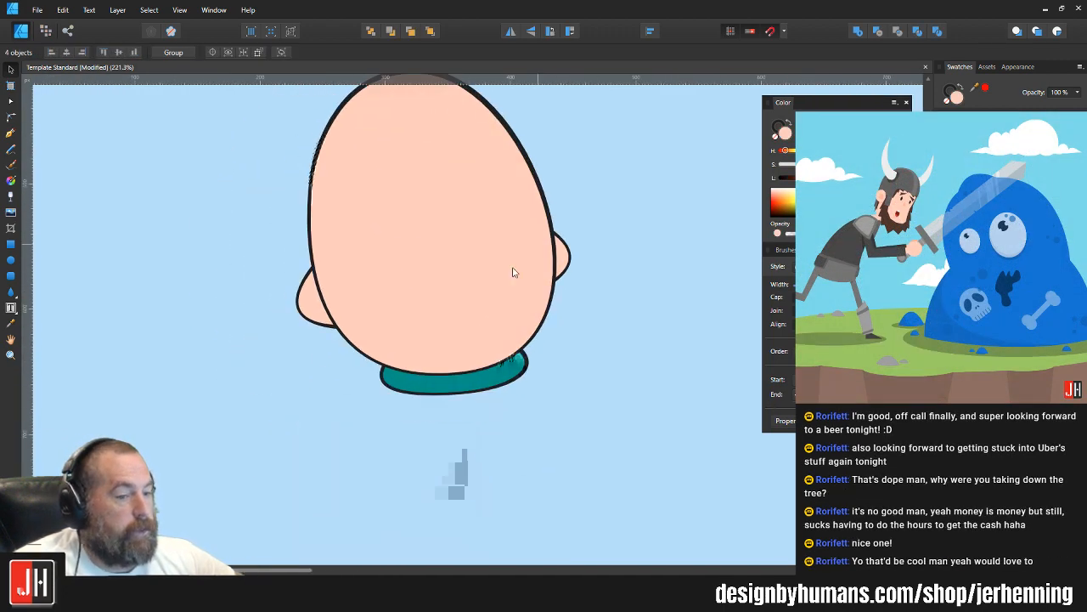
left_click_drag(487, 287, 400, 311)
left_click(517, 325)
Step: Check the head and collar's proportions and placement on the artboard
scroll(516, 326, "down", 3)
scroll(400, 311, "up", 2)
scroll(370, 326, "up", 1)
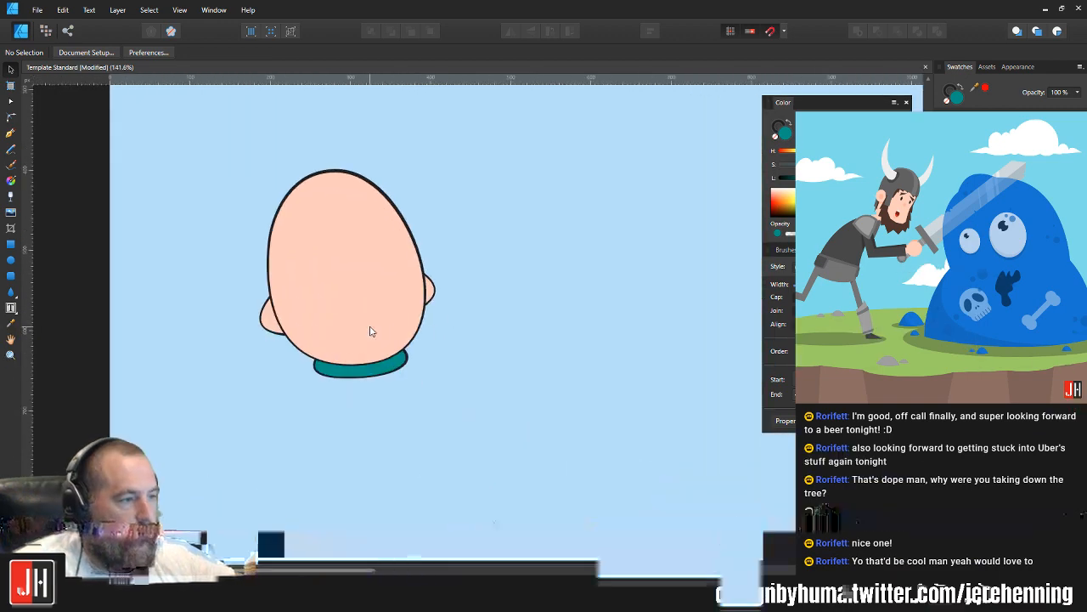
scroll(372, 326, "up", 3)
scroll(451, 308, "down", 2)
scroll(443, 340, "down", 1)
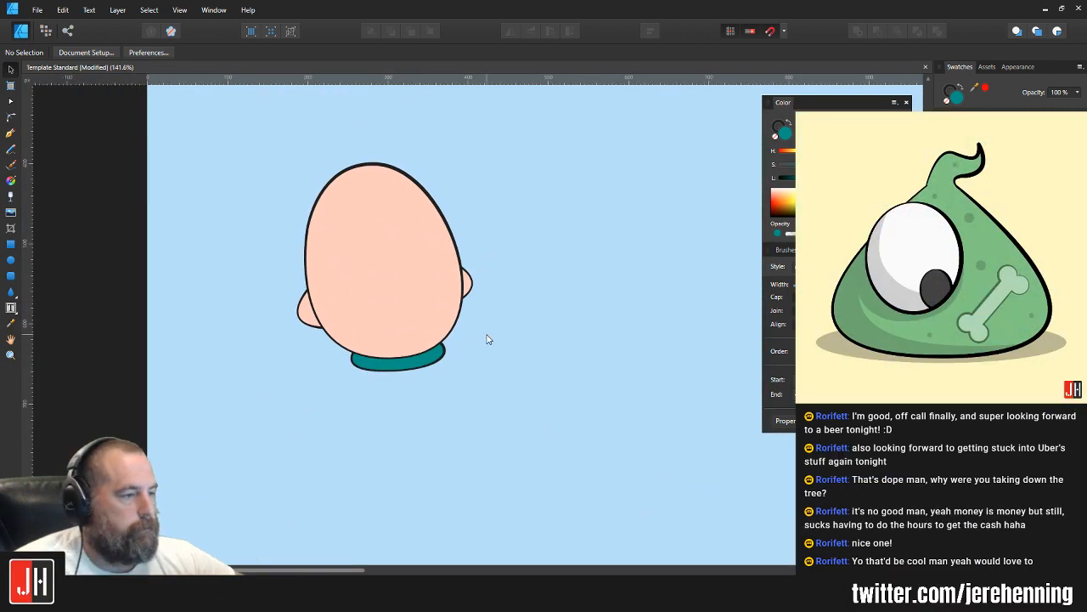
scroll(490, 340, "down", 3)
scroll(448, 324, "up", 1)
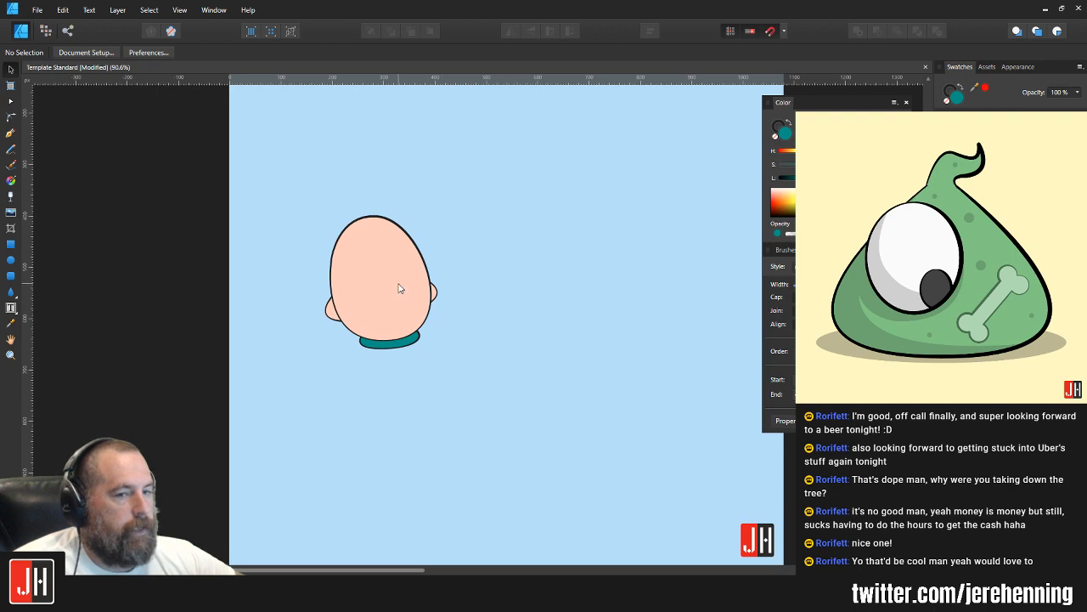
scroll(400, 289, "up", 2)
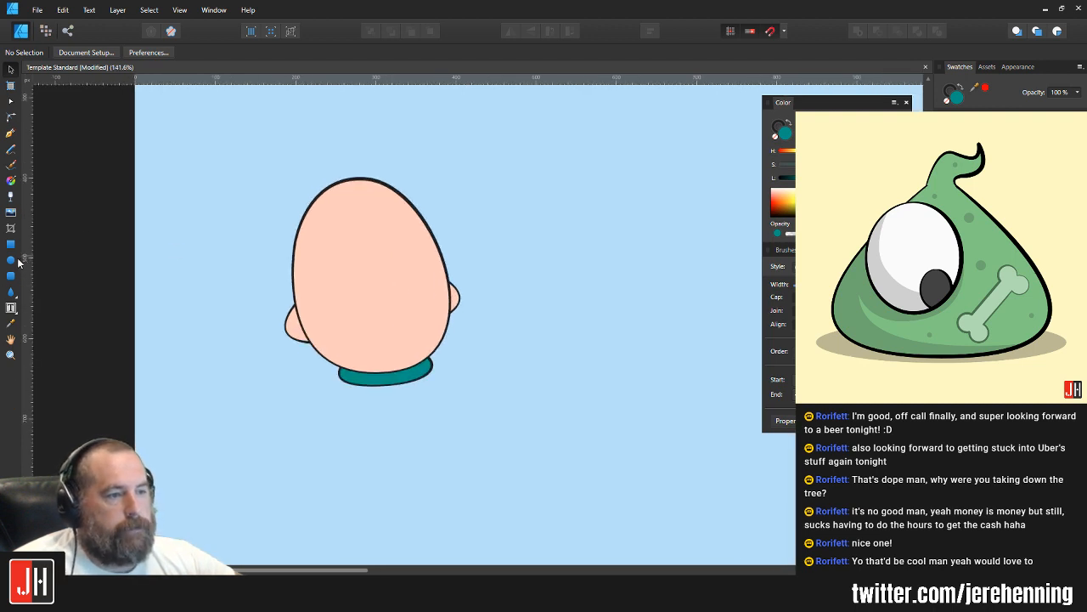
scroll(457, 261, "down", 2)
left_click_drag(311, 177, 514, 369)
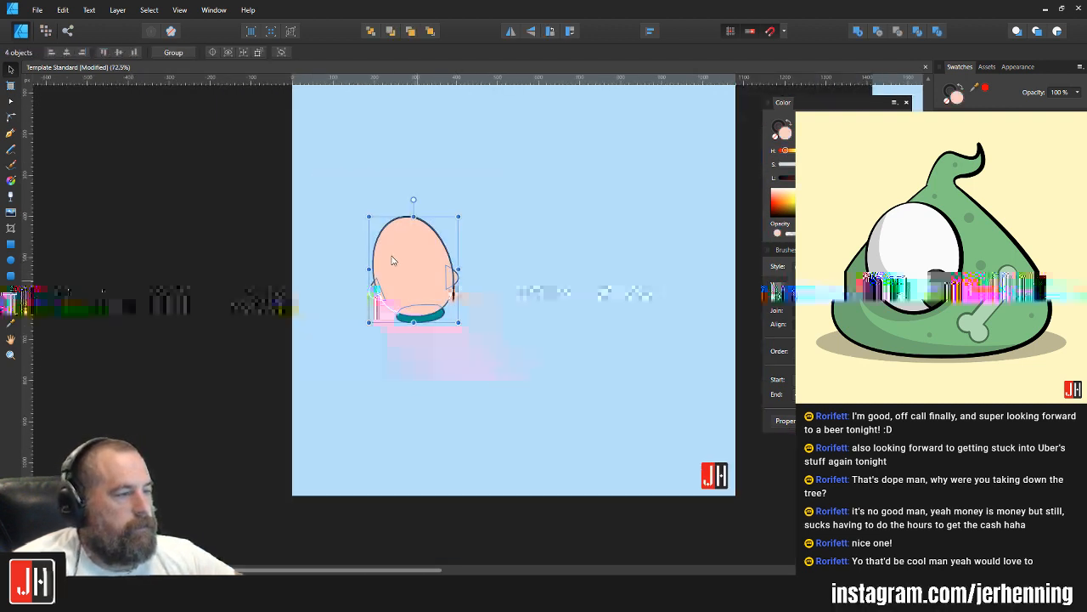
left_click(478, 209)
Step: Draw the torso's slightly curved left side with the Pen tool, from the collar's left end down to a sharp hem corner
scroll(453, 222, "up", 4)
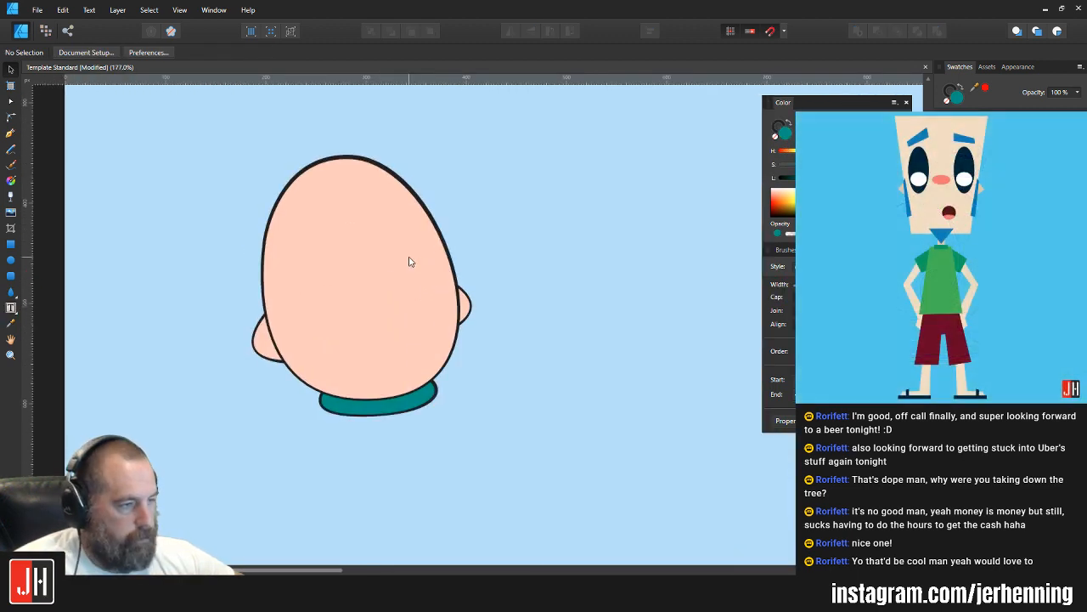
scroll(485, 340, "down", 4)
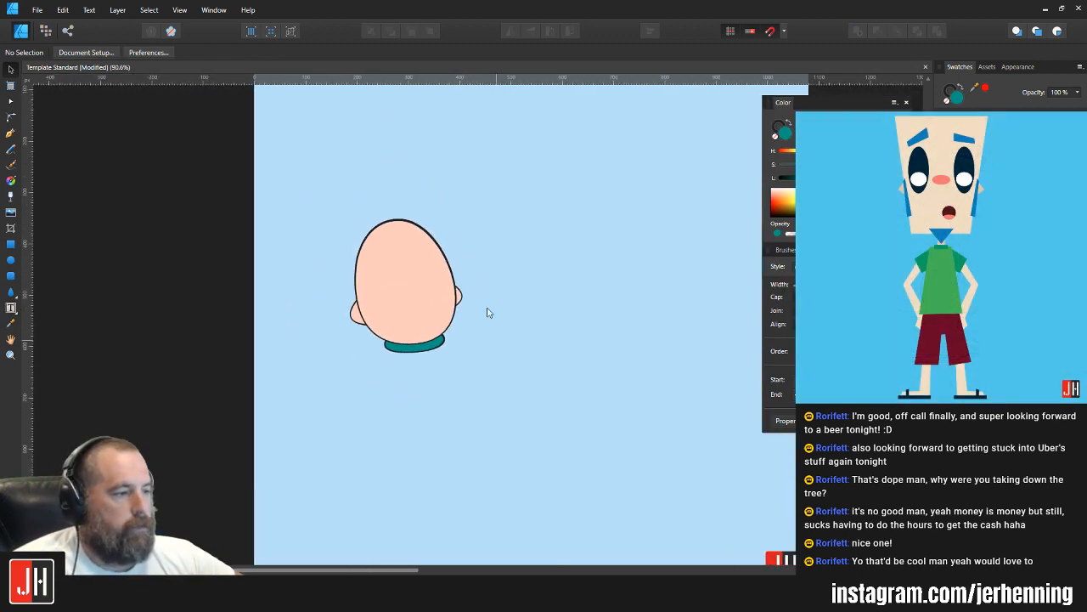
left_click(13, 135)
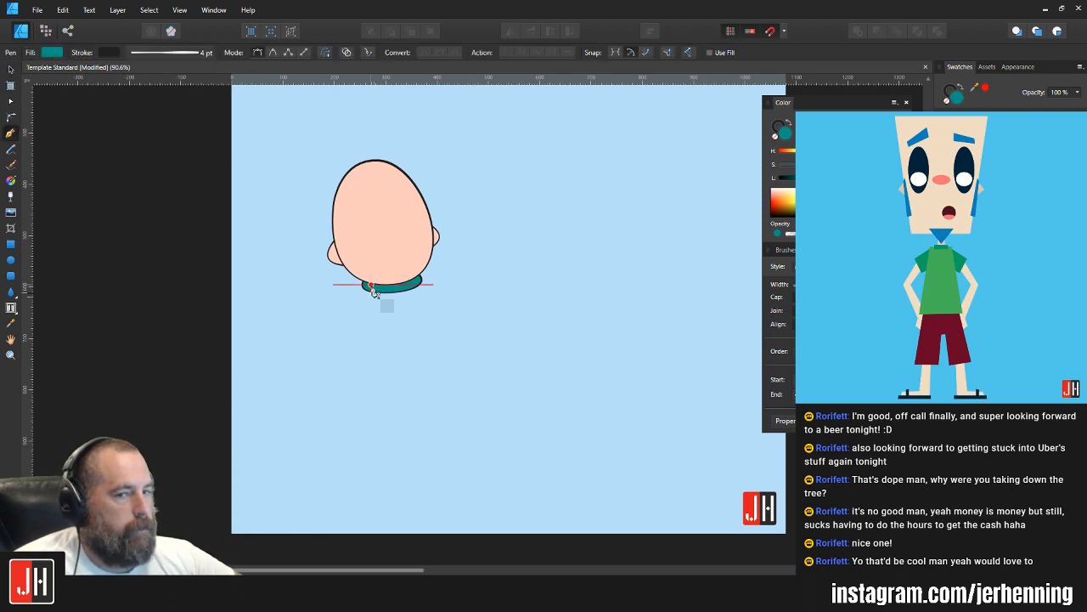
left_click_drag(364, 401, 363, 397)
left_click_drag(364, 439, 365, 449)
left_click(364, 400)
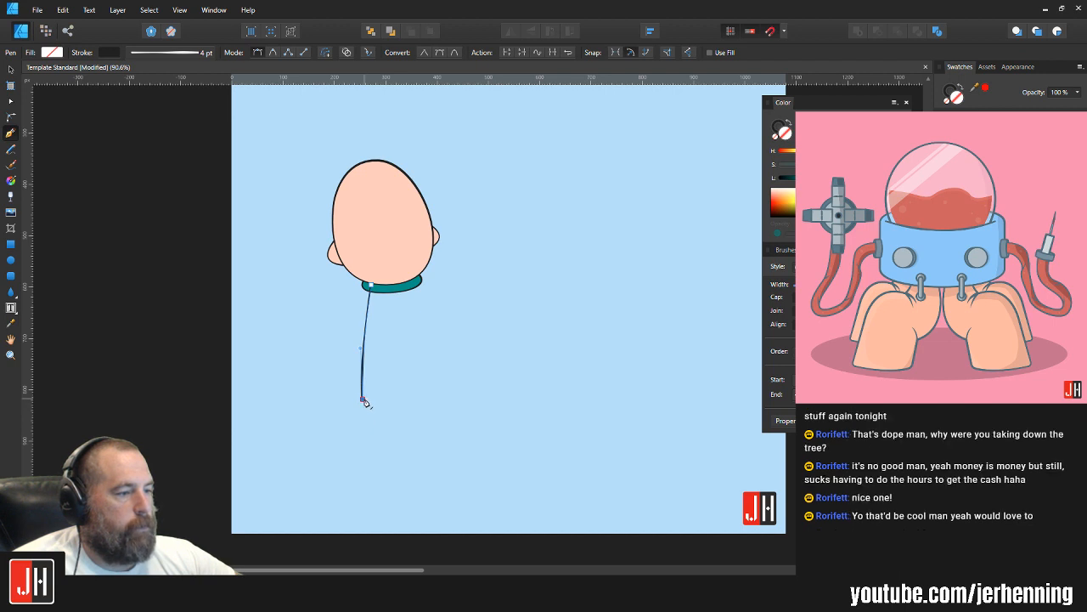
Step: Add a curved hem and a right side rising behind the chin, and close the torso path at its start point
left_click_drag(432, 391, 465, 385)
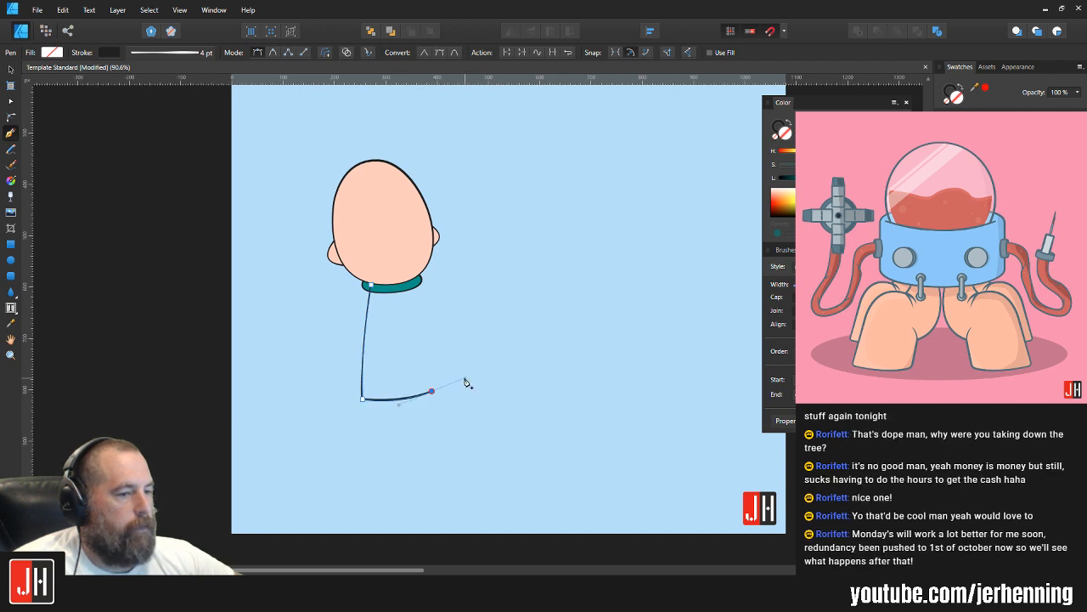
key("ctrl+z")
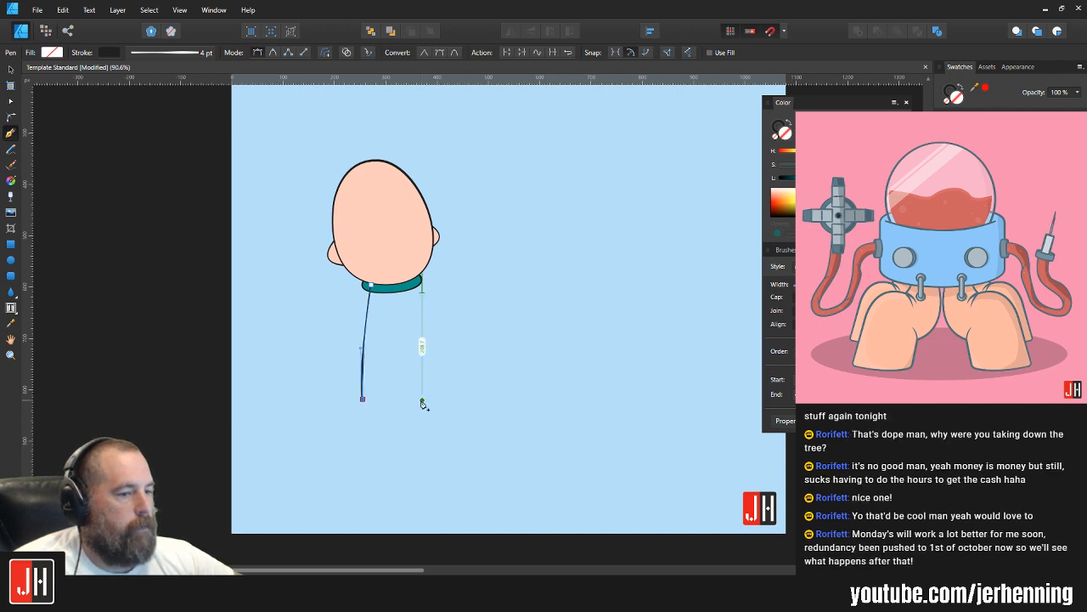
left_click_drag(431, 393, 467, 383)
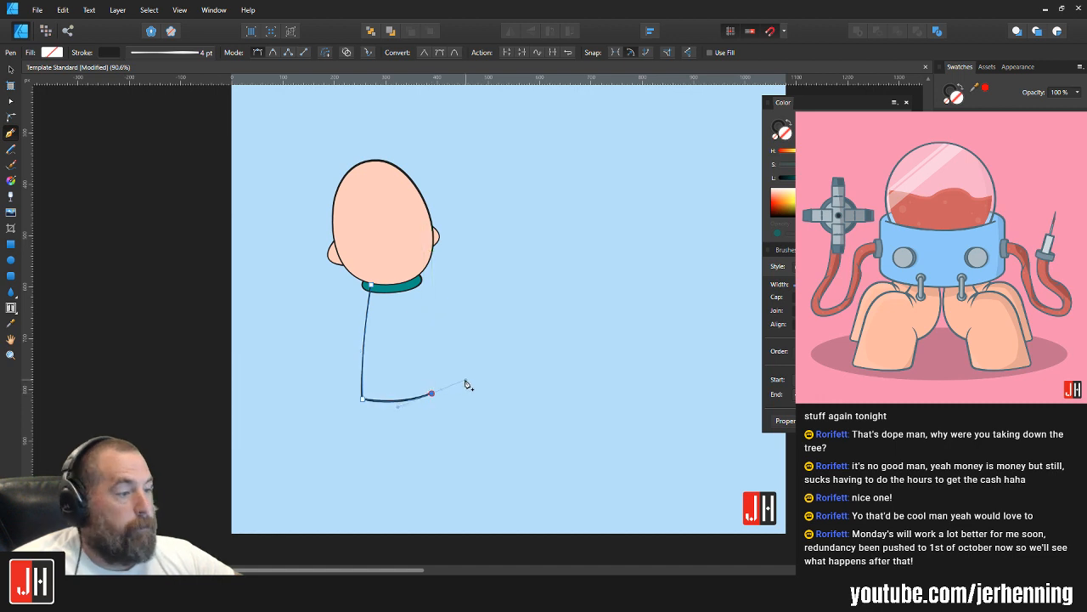
left_click(409, 272)
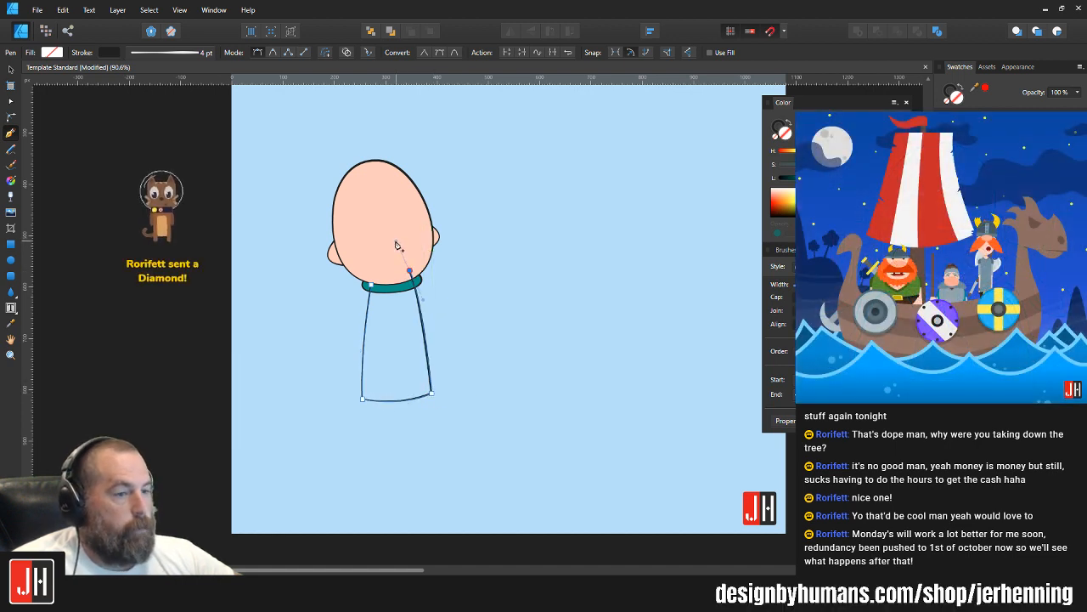
left_click(372, 287)
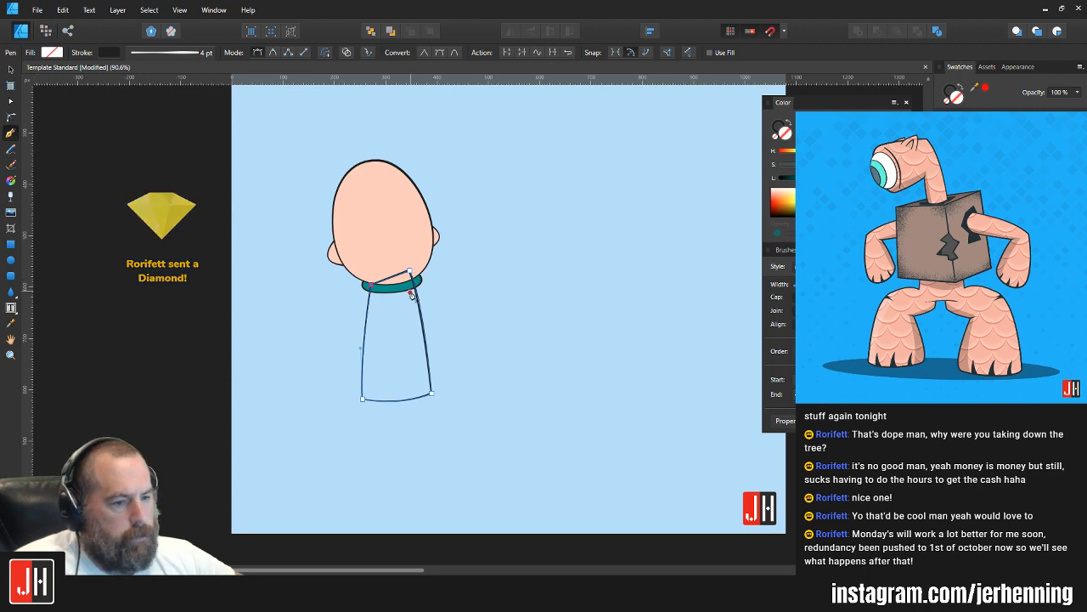
Step: Fill the torso shape with the teal sampled from the collar
scroll(417, 316, "up", 2, "ctrl")
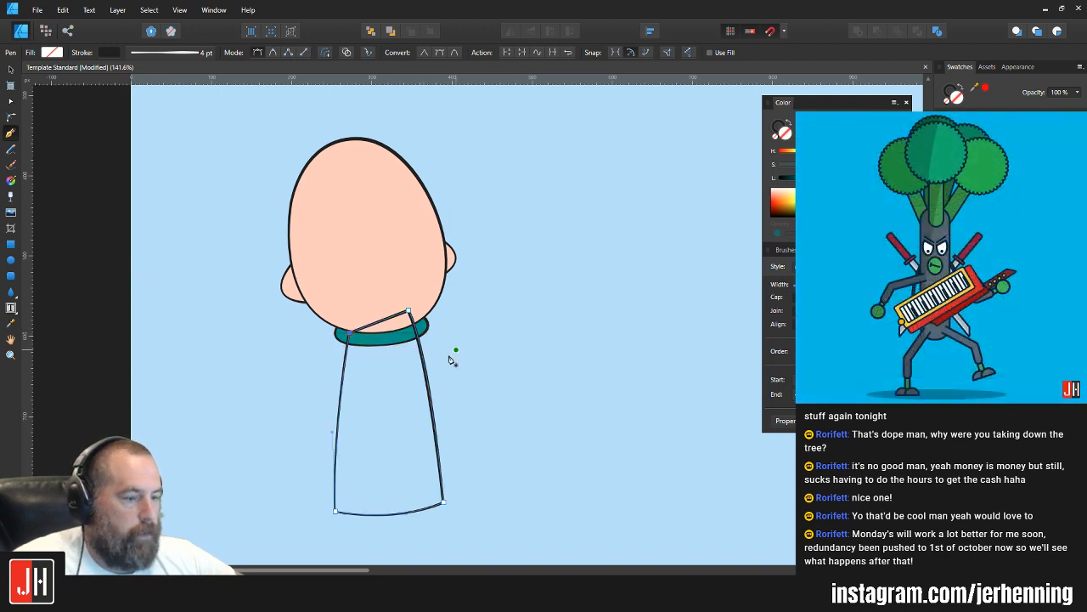
key("i")
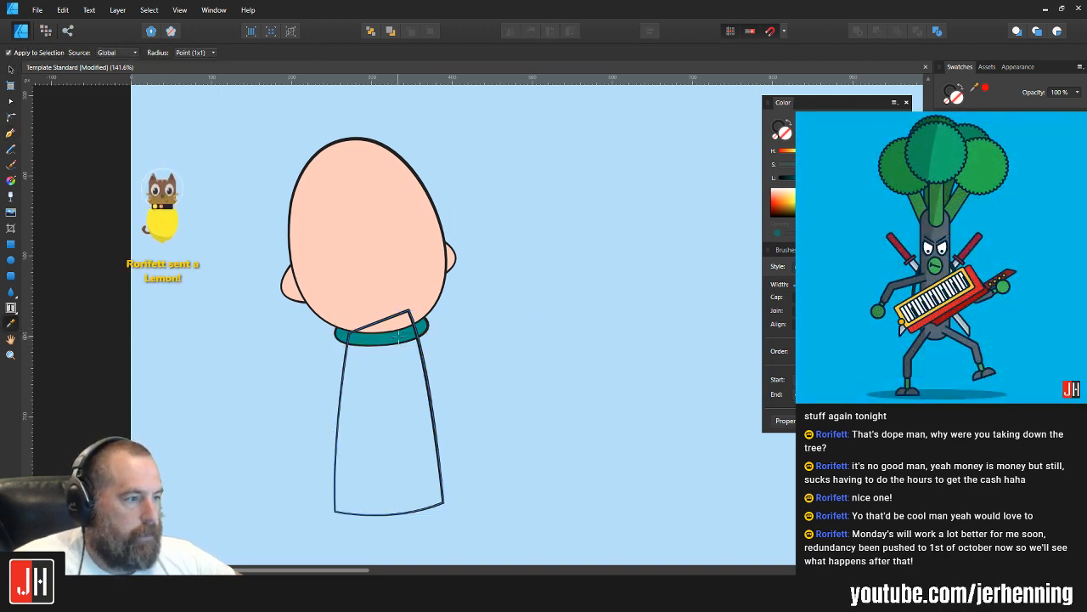
left_click(398, 337)
key("v")
left_click(507, 318)
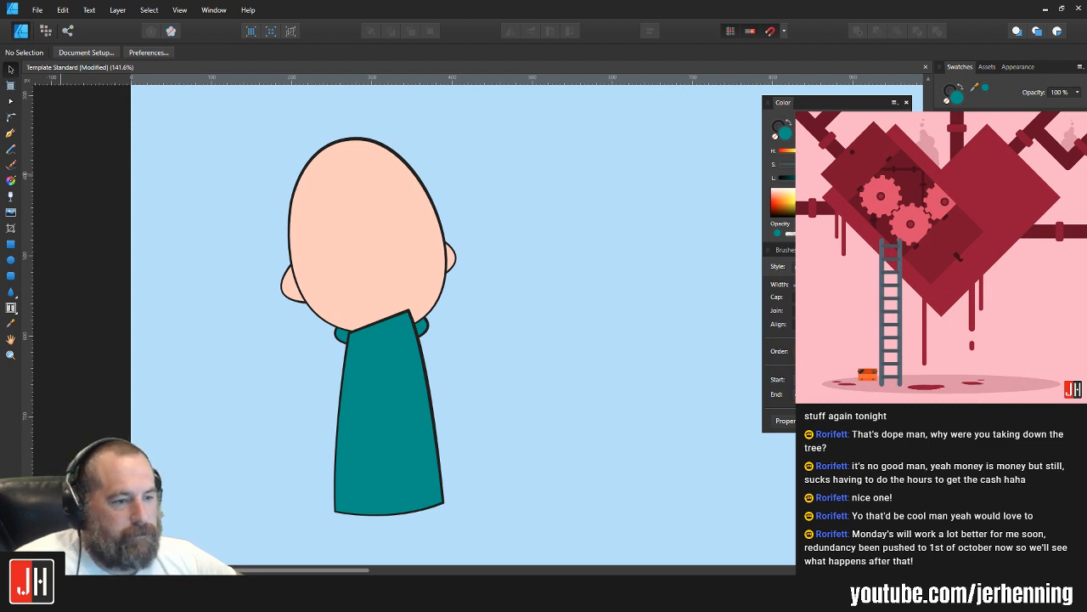
Step: Send the teal torso behind the head and collar, and scale it up slightly while keeping it beneath the collar
left_click(374, 362)
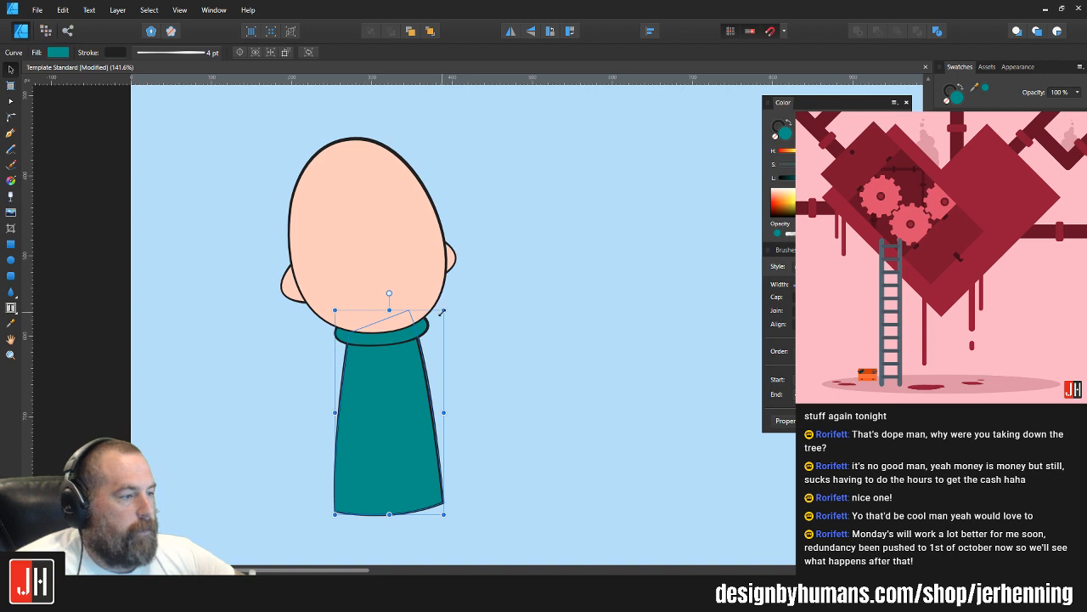
left_click_drag(444, 312, 465, 293)
mouse_move(380, 371)
left_mouse_down()
mouse_move(370, 396)
mouse_move(373, 387)
left_mouse_up()
left_click(439, 362)
scroll(420, 356, "down", 4)
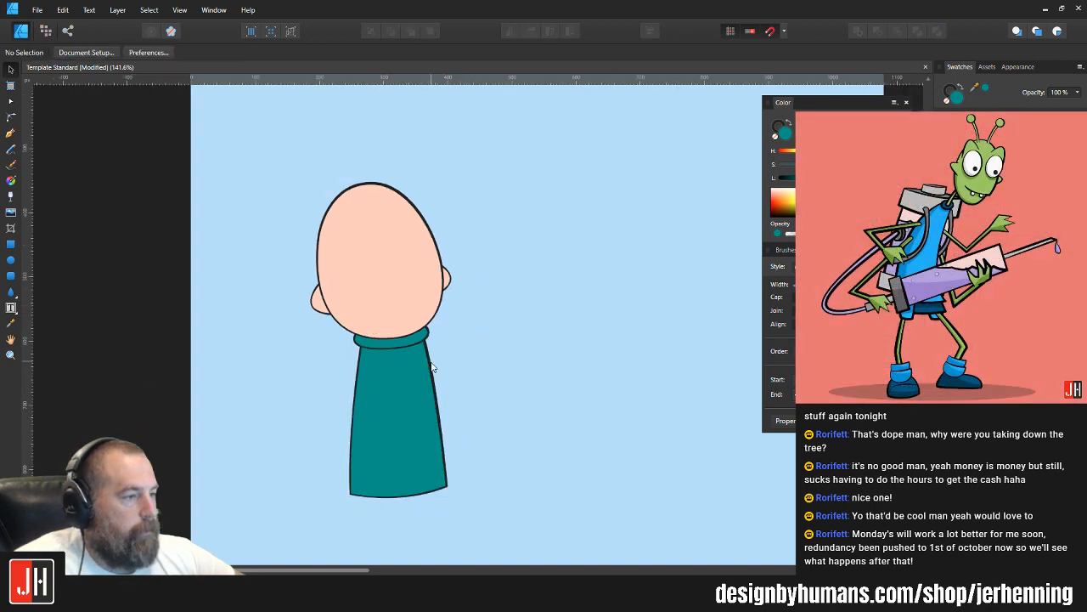
Step: Move both bottom corner nodes of the torso slightly inward to make the hem narrower
scroll(418, 361, "up", 4)
double_click(405, 373)
scroll(412, 414, "up", 2)
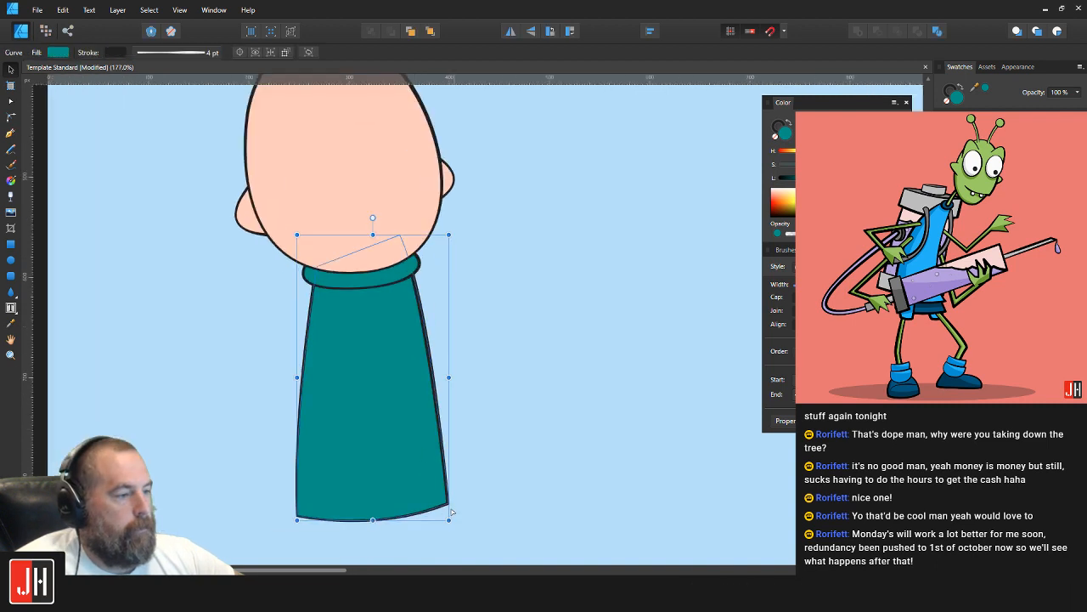
left_click_drag(449, 503, 443, 501)
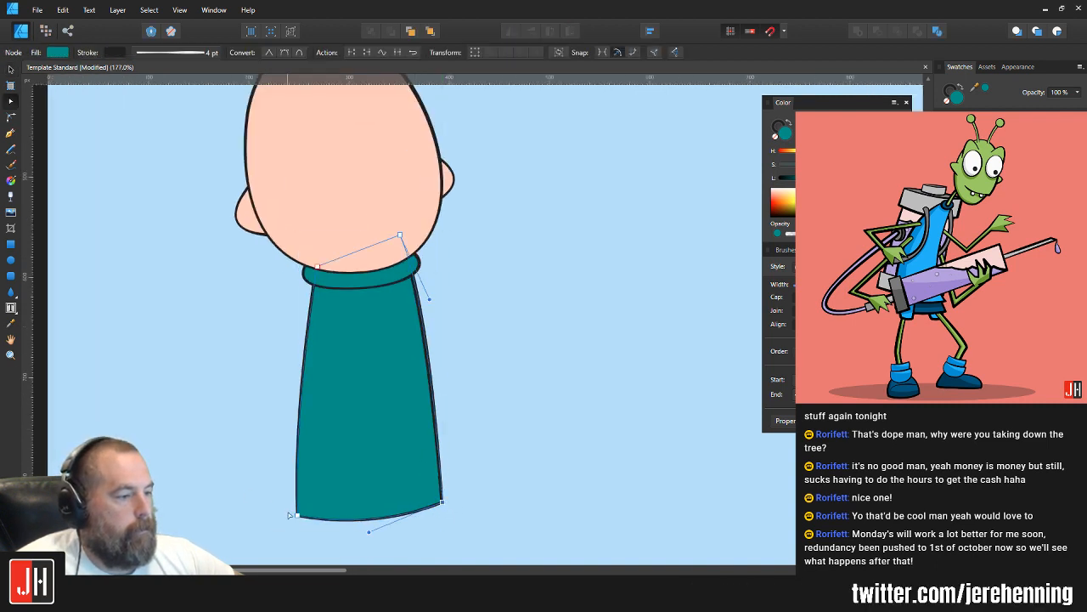
left_click_drag(297, 516, 303, 510)
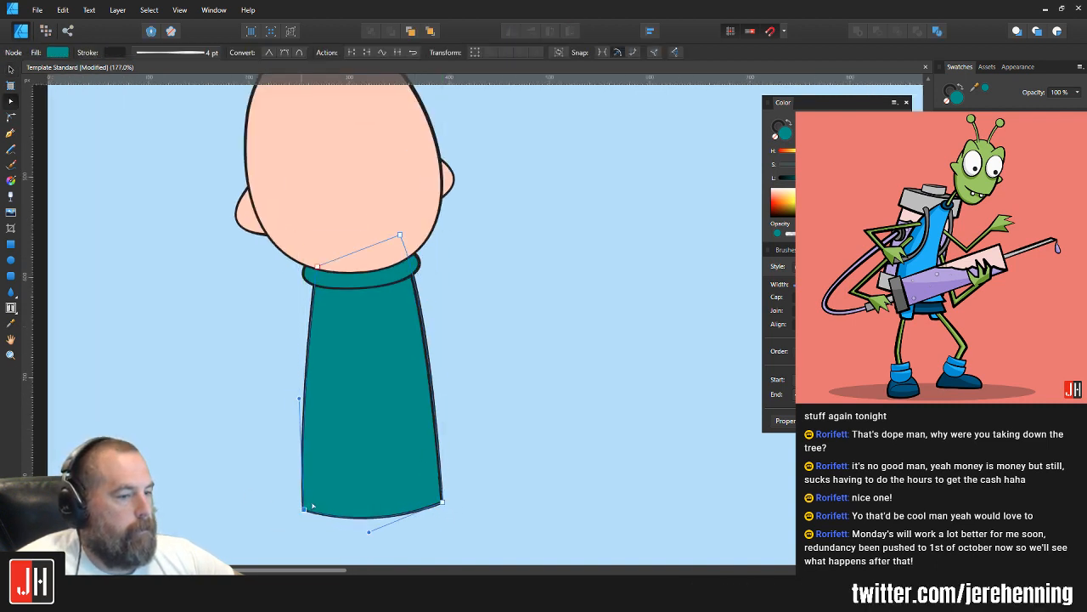
key("v")
left_click(525, 404)
scroll(525, 404, "down", 3)
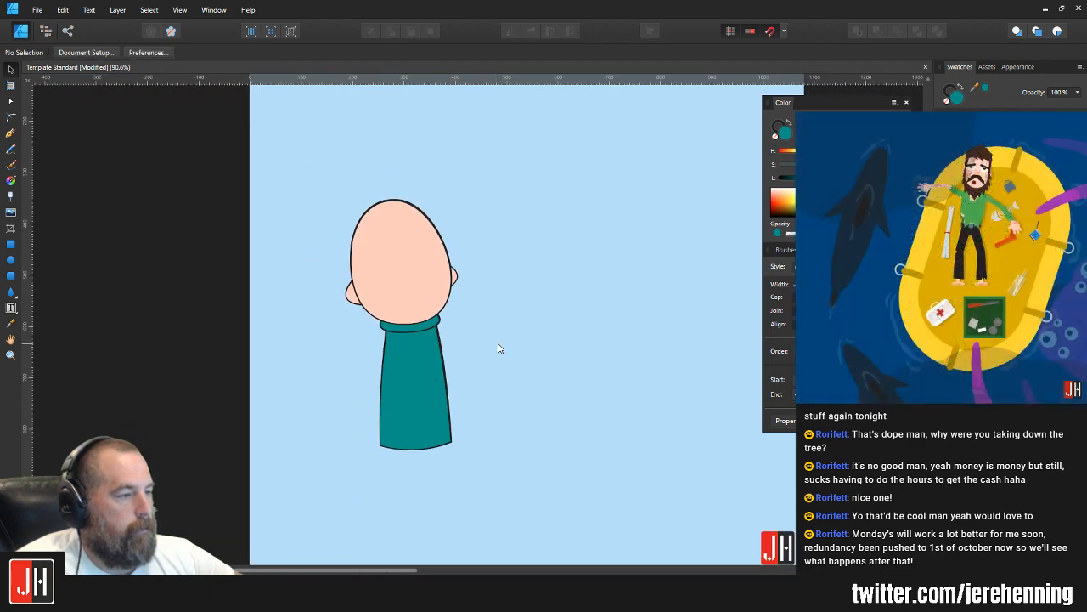
Step: Select all five character parts together and move them up and slightly to the right on the artboard
left_click_drag(320, 167, 537, 514)
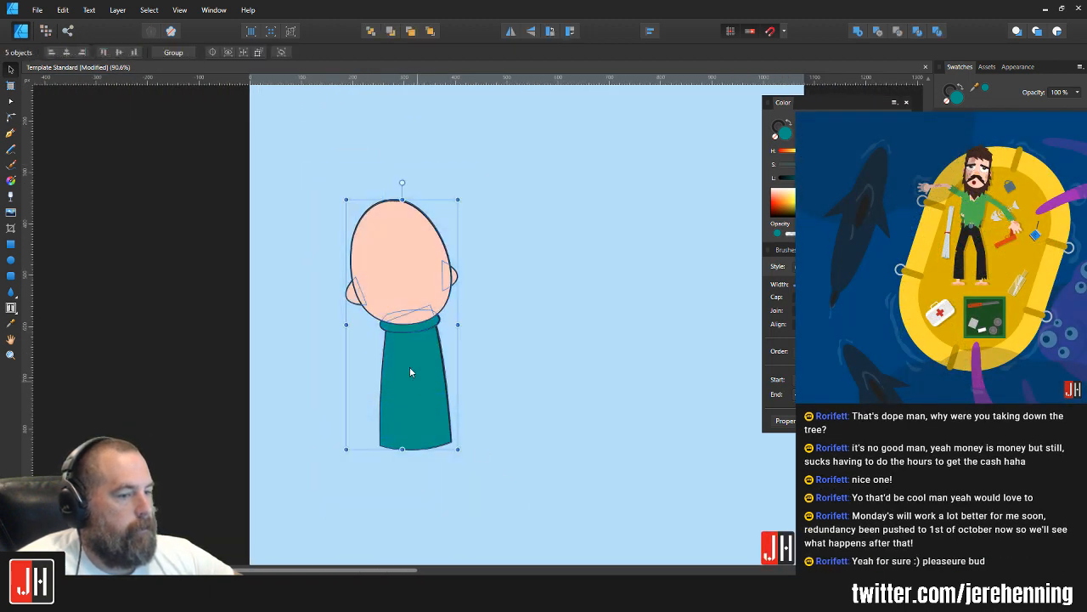
left_click_drag(409, 368, 422, 330)
left_click(442, 187)
left_click_drag(448, 156, 442, 236)
Step: Examine up close how the collar meets the chin and the torso's upper edges
scroll(440, 319, "up", 2)
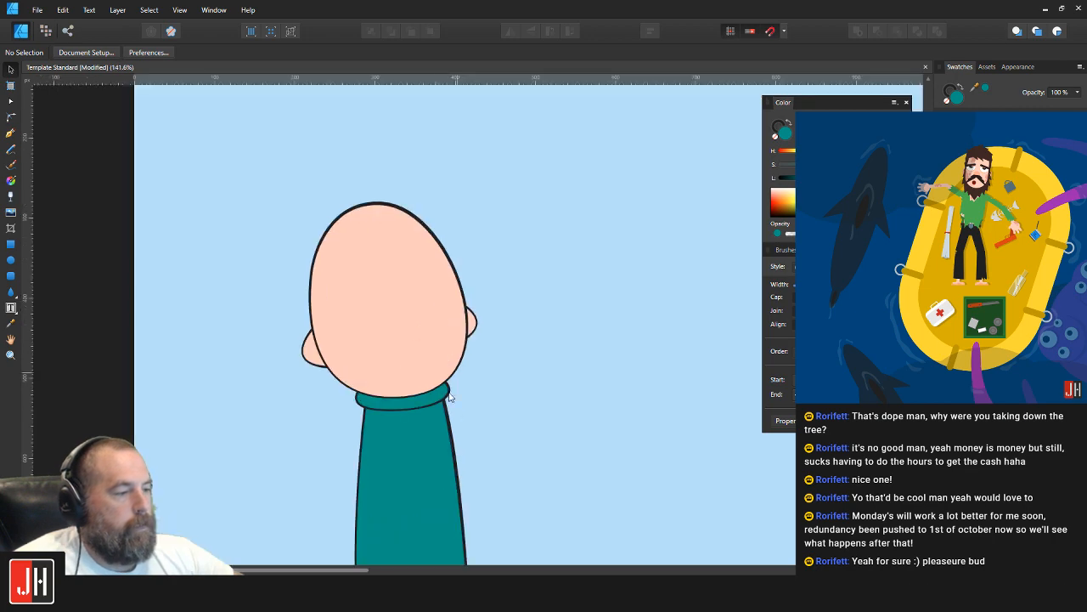
left_click(451, 397)
scroll(442, 399, "up", 3)
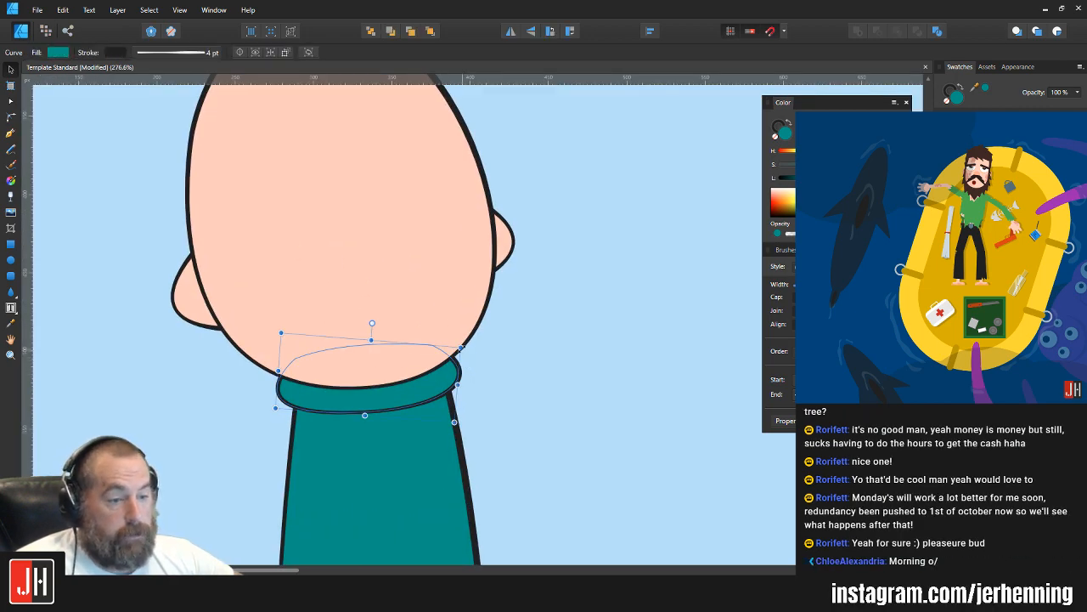
scroll(425, 417, "up", 2)
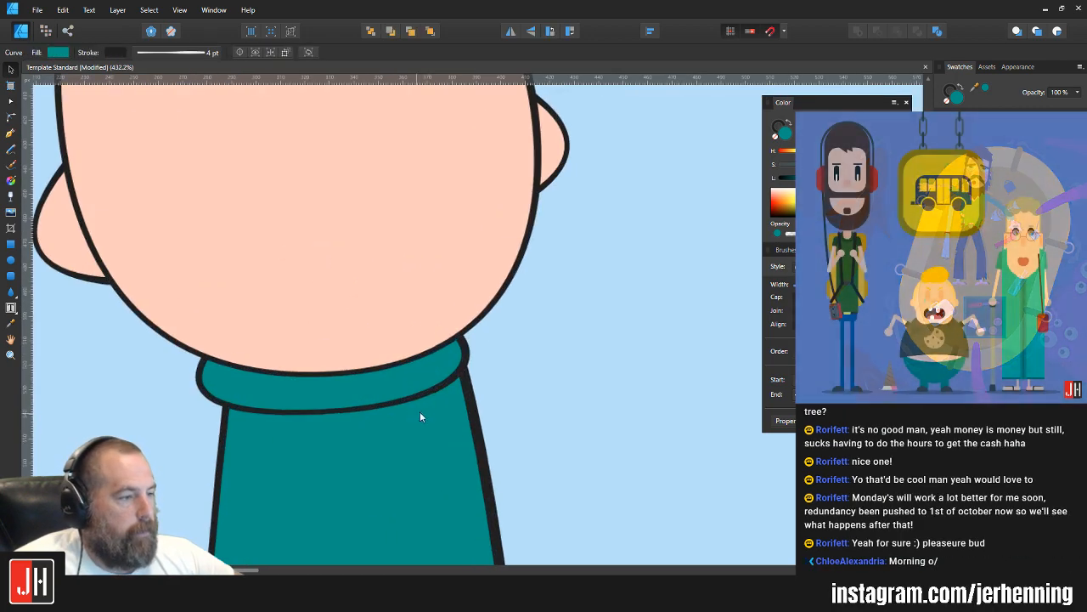
left_click(555, 338)
scroll(493, 365, "down", 4)
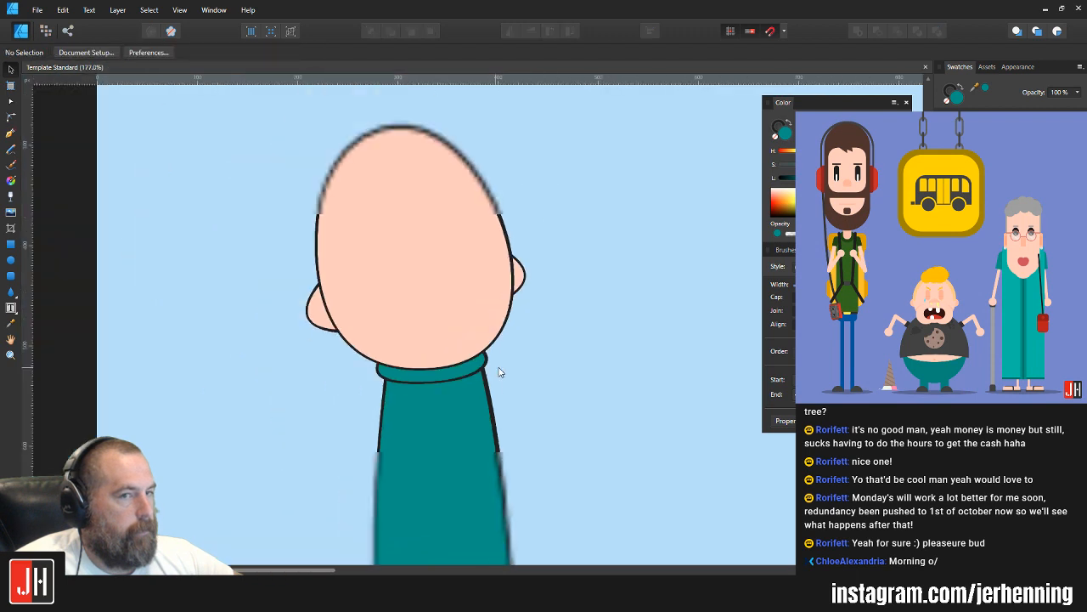
scroll(444, 349, "down", 3)
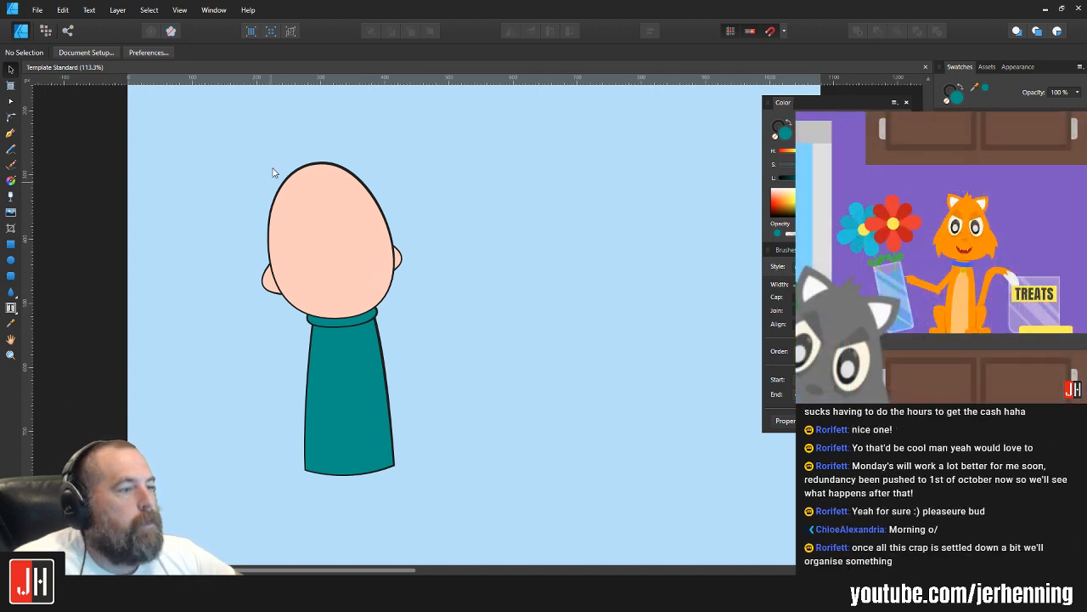
Step: Shift the complete head, collar and torso a little further up and to the right on the artboard
mouse_move(232, 137)
left_mouse_down()
mouse_move(360, 300)
mouse_move(455, 498)
left_mouse_up()
left_click_drag(370, 265, 379, 251)
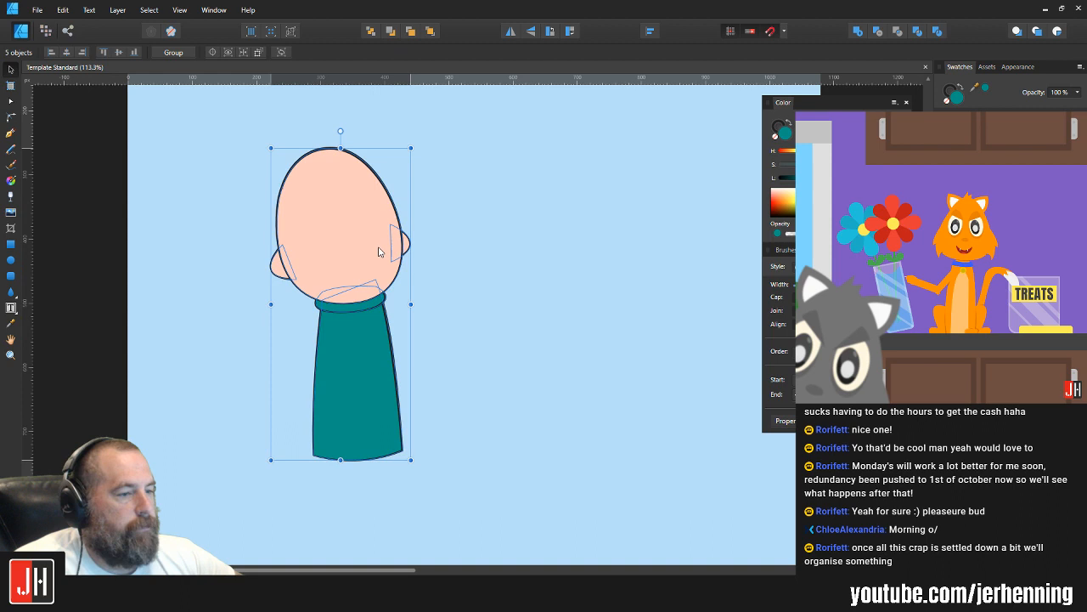
left_click(469, 257)
scroll(391, 292, "down", 2)
left_click_drag(227, 181, 426, 517)
scroll(330, 274, "up", 2)
left_click(433, 299)
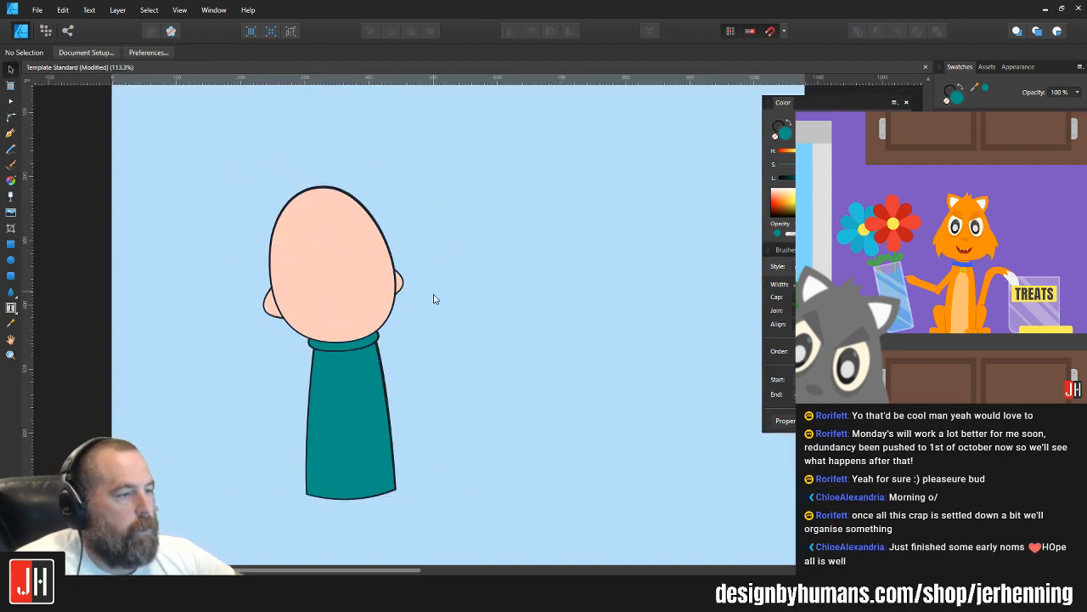
scroll(416, 306, "down", 6)
scroll(389, 316, "up", 3)
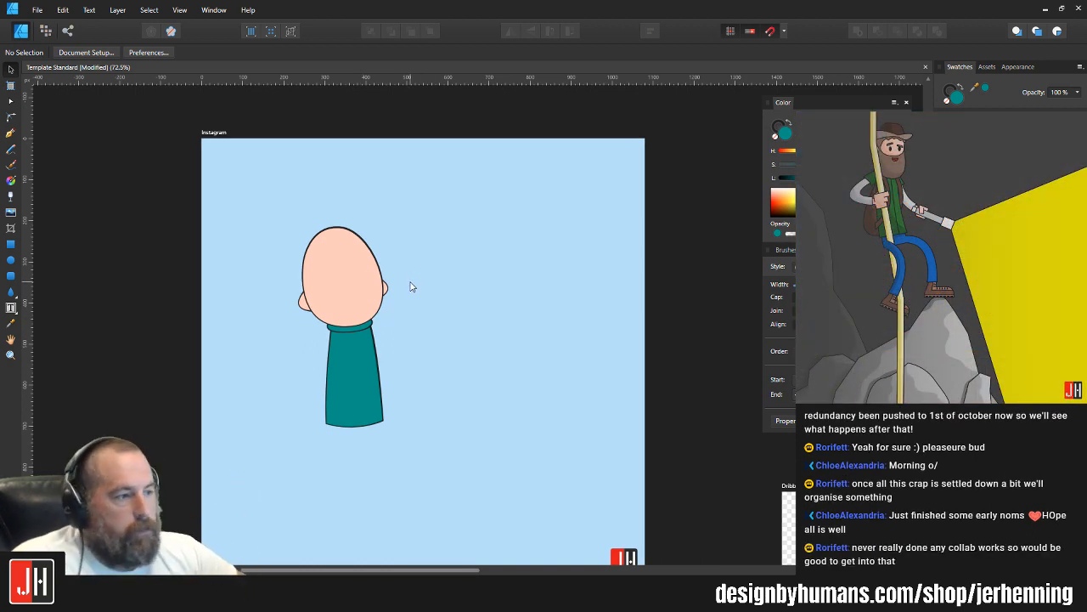
scroll(402, 331, "up", 3)
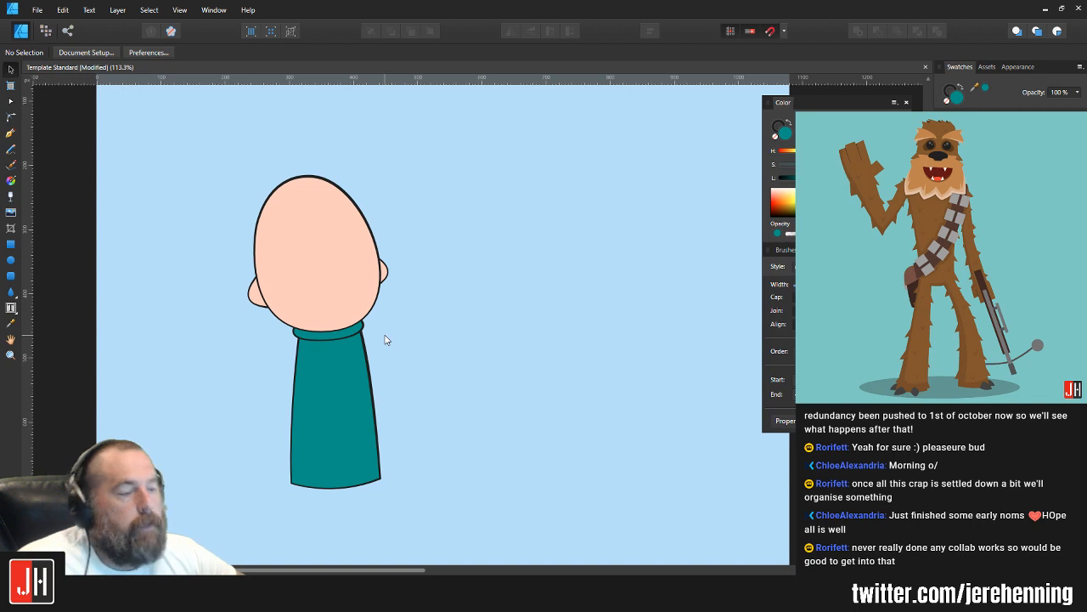
Step: Scale the head, ears and collar down slightly together and realign them over the top of the torso
left_click_drag(211, 143, 436, 355)
scroll(373, 254, "up", 3)
left_click_drag(395, 132, 389, 140)
left_click_drag(308, 319, 314, 318)
left_click(433, 306)
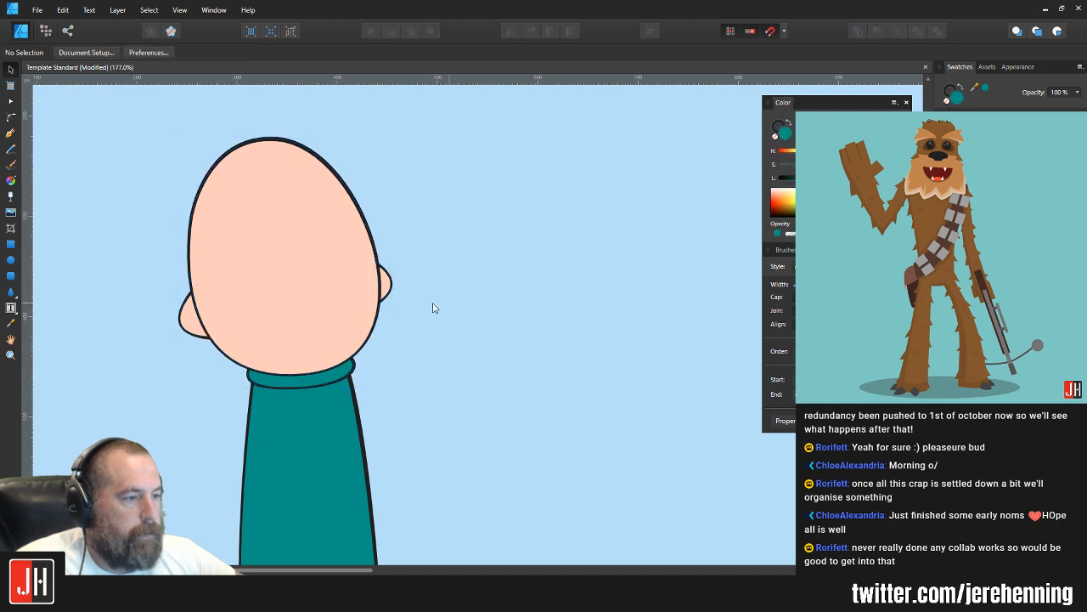
Step: Scale only the head and ears down a little more and reseat them on the collar
left_click_drag(133, 126, 510, 388)
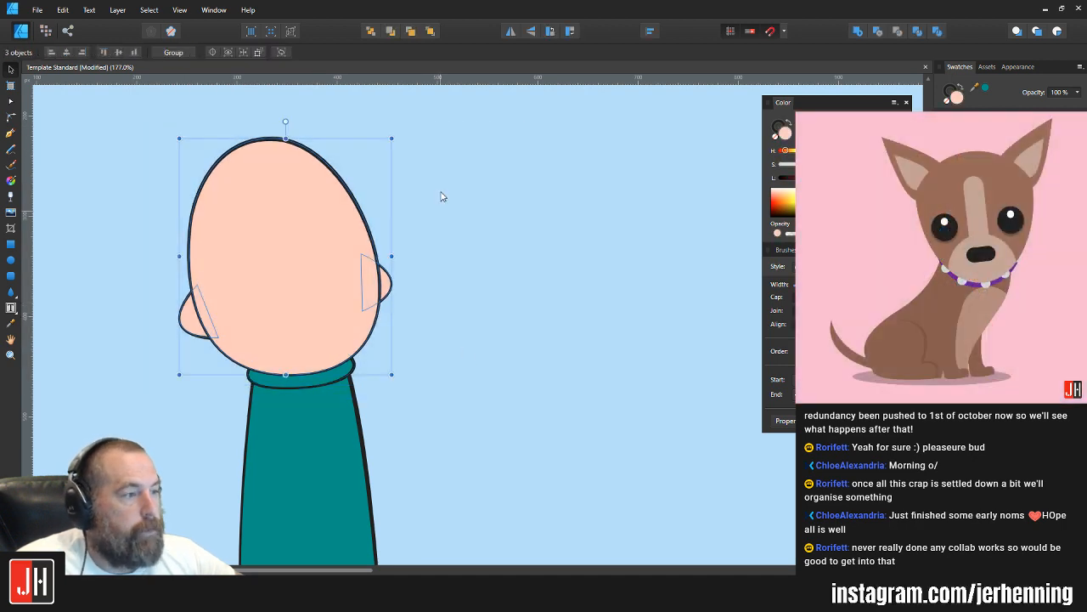
left_click_drag(395, 142, 386, 138)
scroll(308, 345, "up", 4)
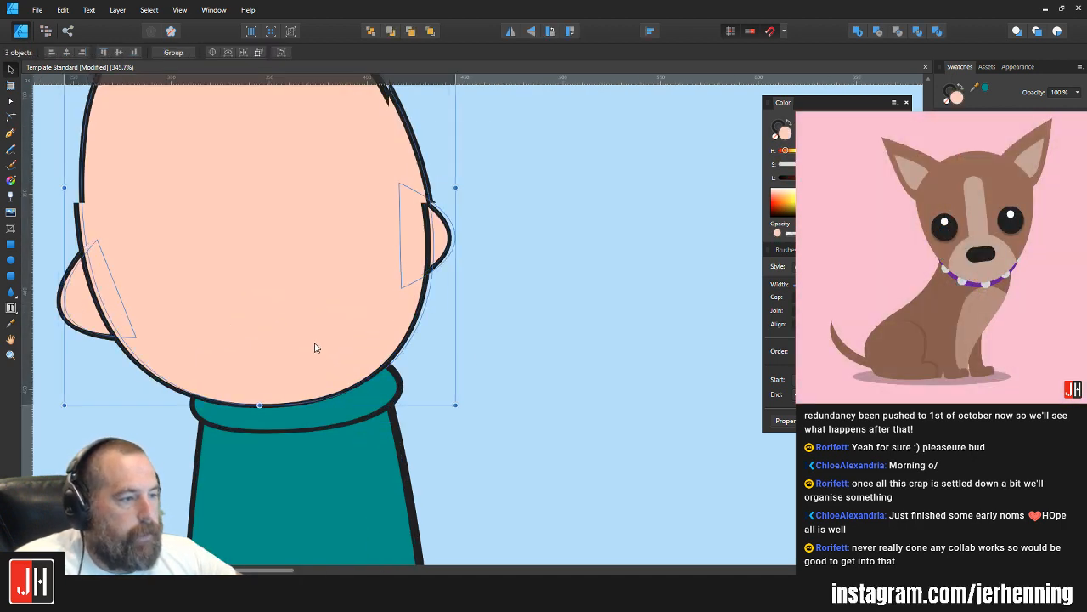
scroll(323, 346, "down", 5)
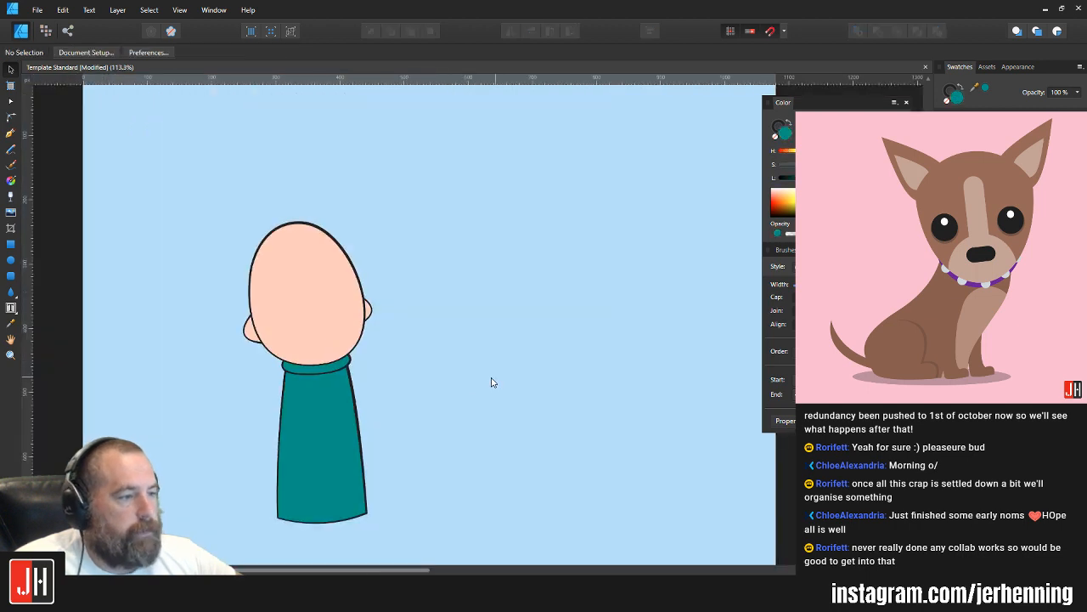
left_click(427, 369)
left_click_drag(411, 358, 421, 305)
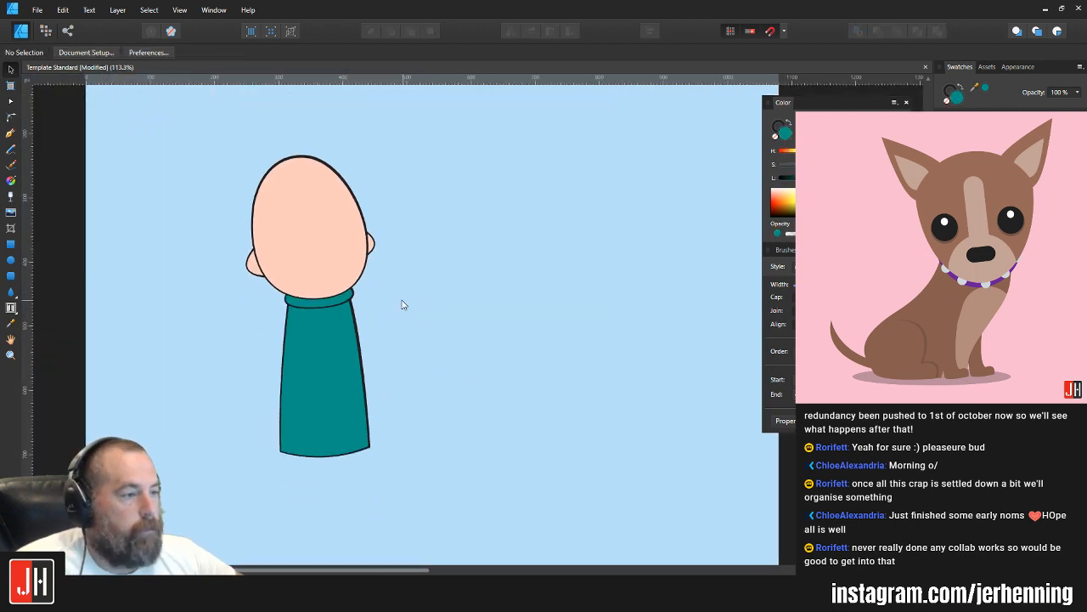
scroll(374, 280, "up", 4)
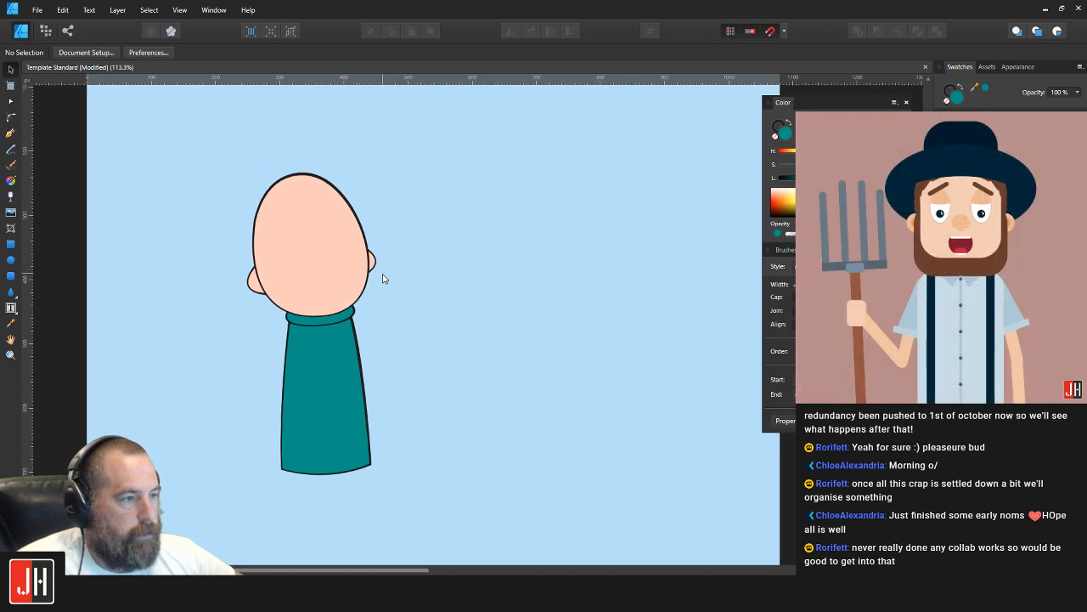
scroll(326, 273, "down", 3)
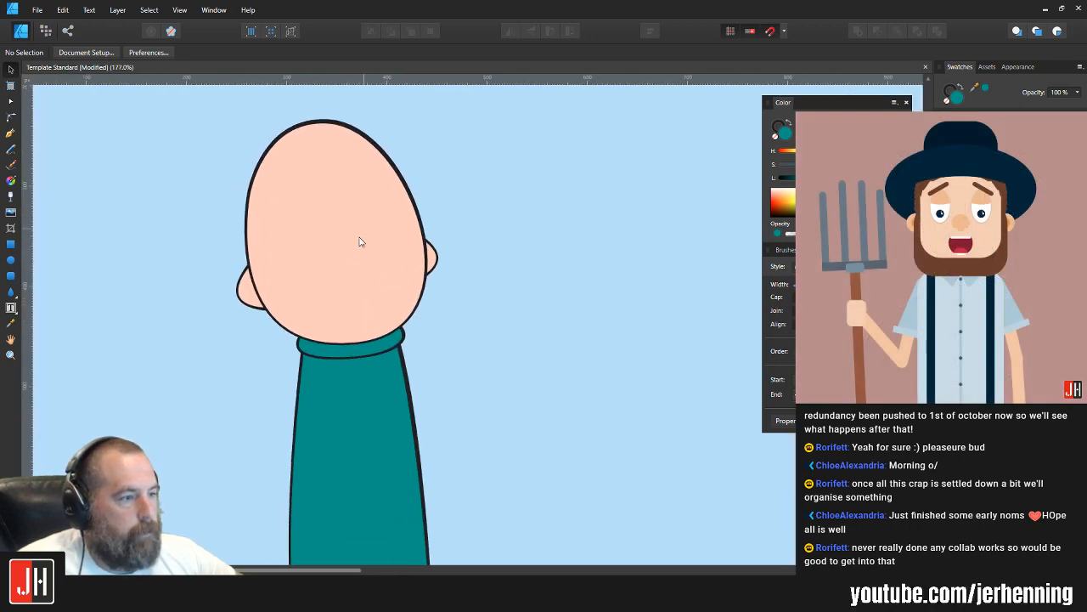
Step: Shorten the teal torso slightly by moving its two bottom corner nodes up together
left_click(366, 424)
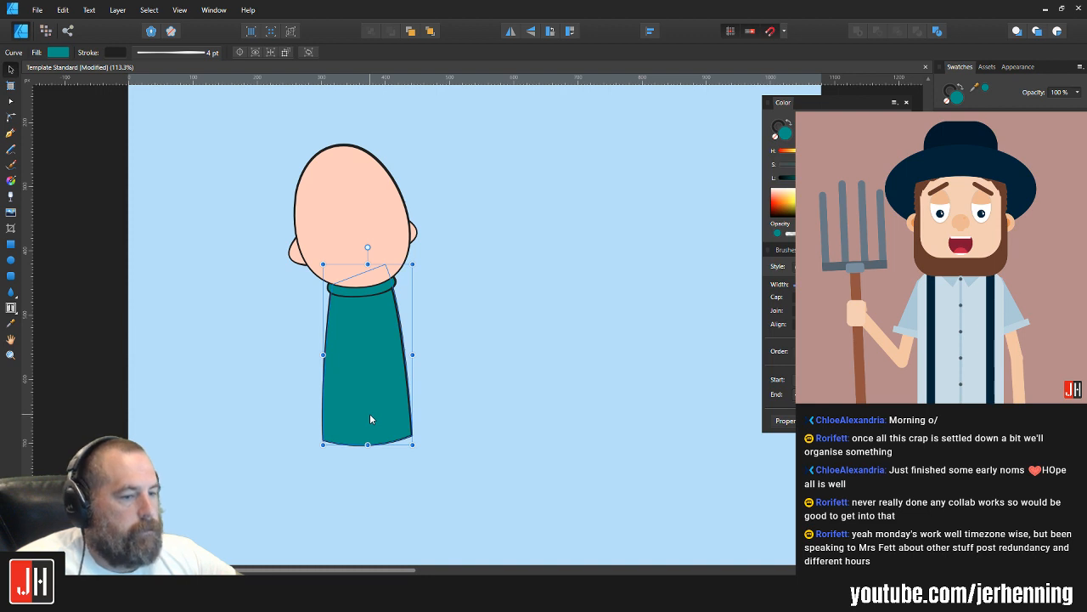
key("a")
left_click_drag(293, 401, 413, 422)
key("v")
left_click(436, 396)
scroll(436, 396, "up", 1)
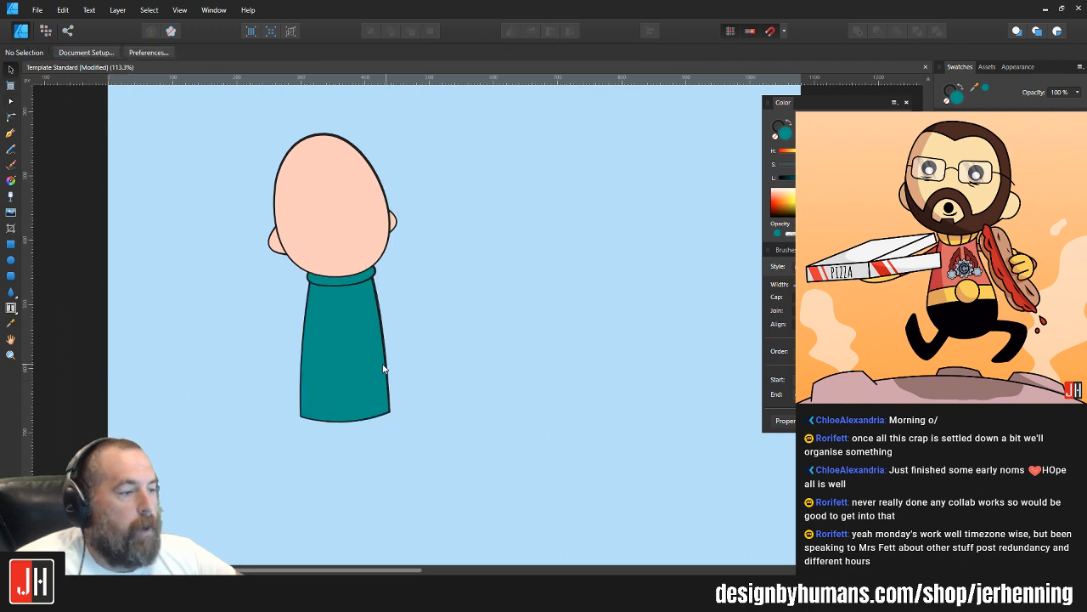
Step: Raise the torso's lower-left corner node slightly to adjust the slant of the bottom edge
left_click(341, 376)
scroll(302, 418, "up", 1)
key("a")
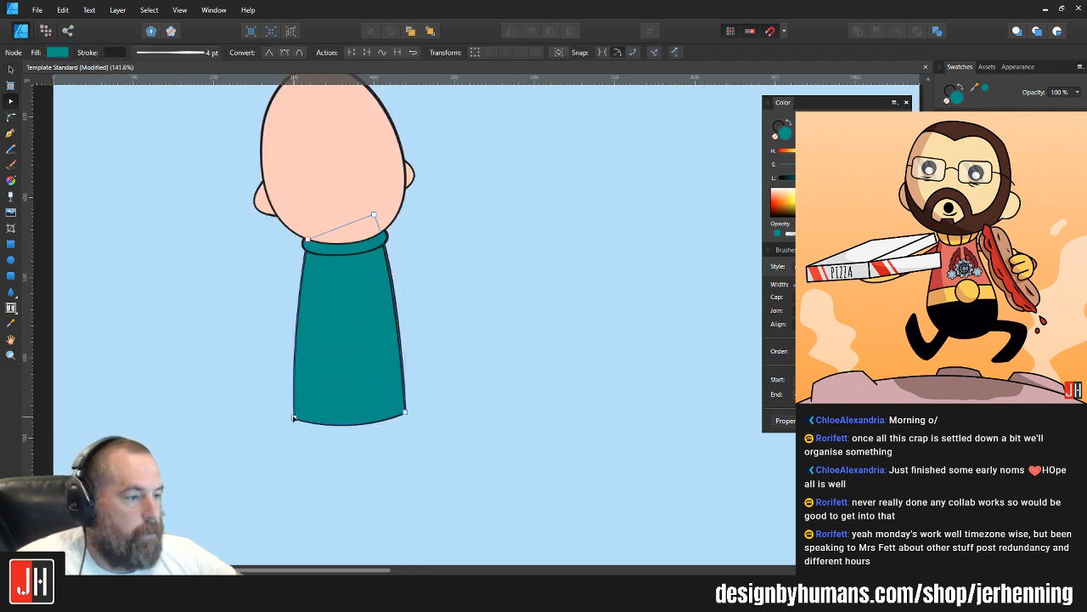
left_click(294, 415)
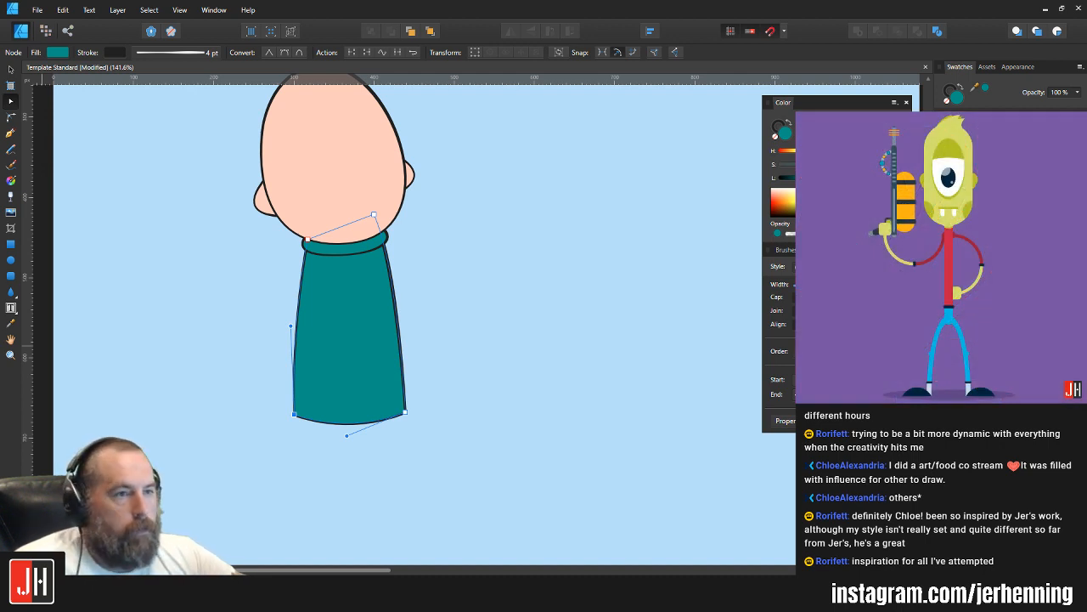
left_click(473, 310)
scroll(411, 353, "down", 2)
left_click(440, 325)
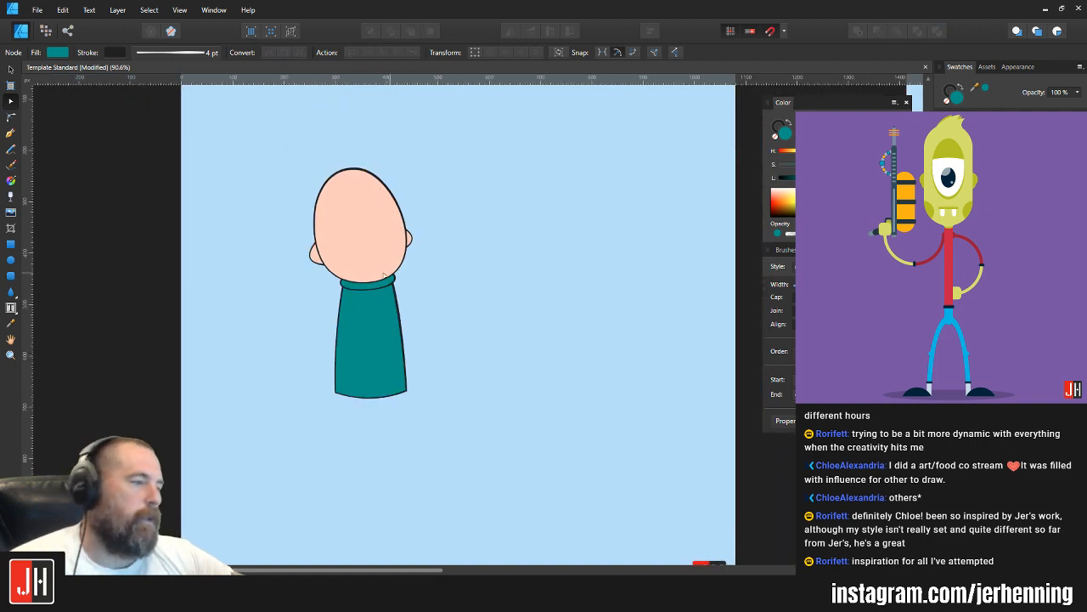
Step: Scale the complete character down slightly and shift it to the left on the artboard
key("v")
left_click_drag(288, 133, 470, 456)
left_click_drag(369, 242, 345, 254)
left_click_drag(389, 185, 381, 204)
left_click_drag(342, 257, 337, 237)
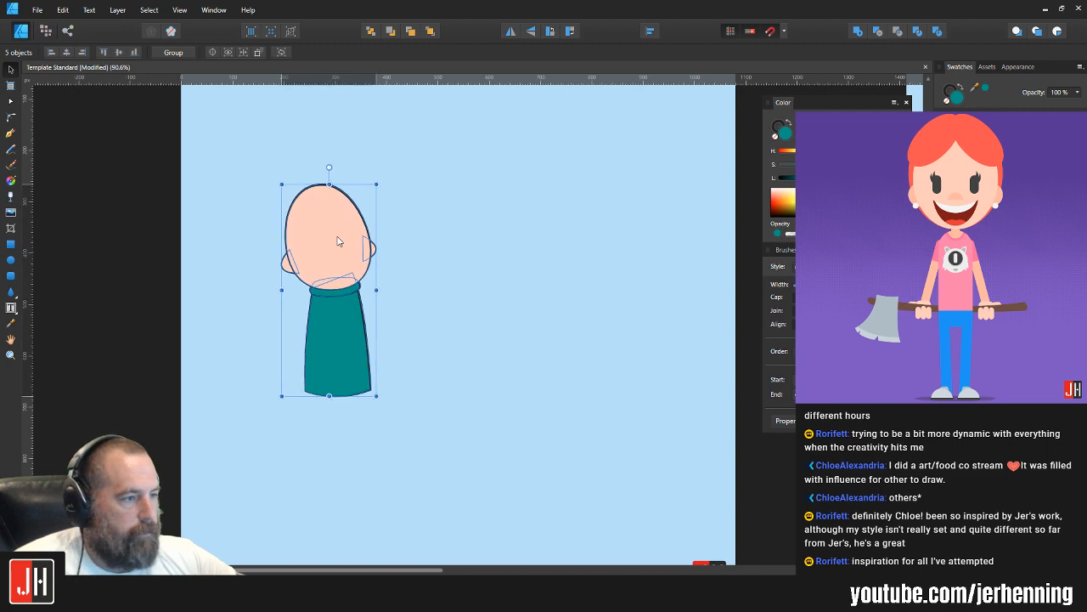
left_click(396, 283)
scroll(401, 311, "down", 4)
scroll(377, 318, "up", 5)
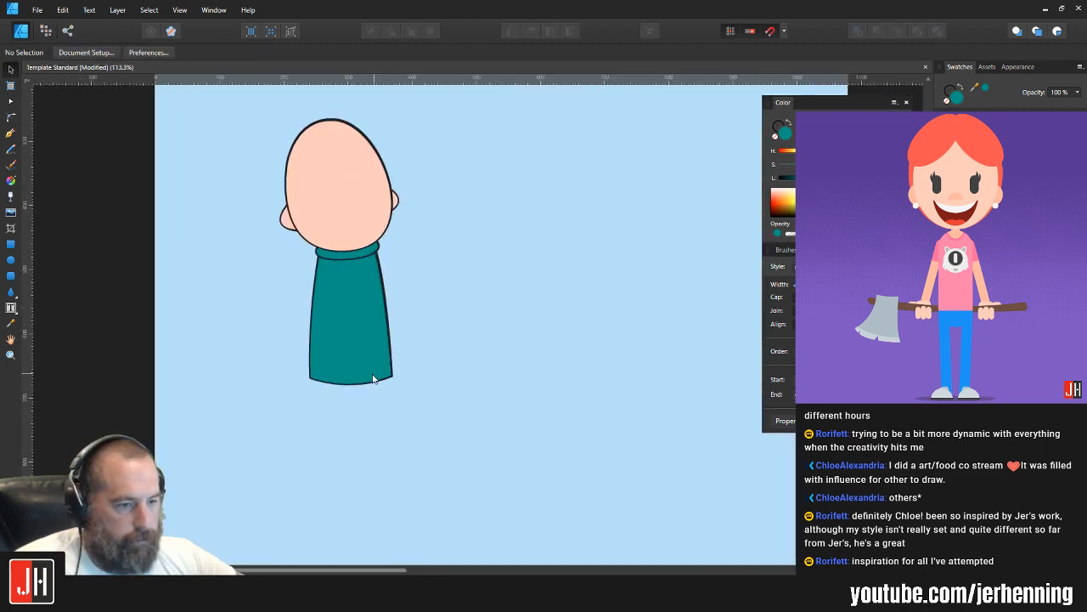
Step: Lower both bottom corners of the torso slightly and pull the lower-left corner inward to narrow the hem
double_click(369, 364)
scroll(366, 372, "up", 2)
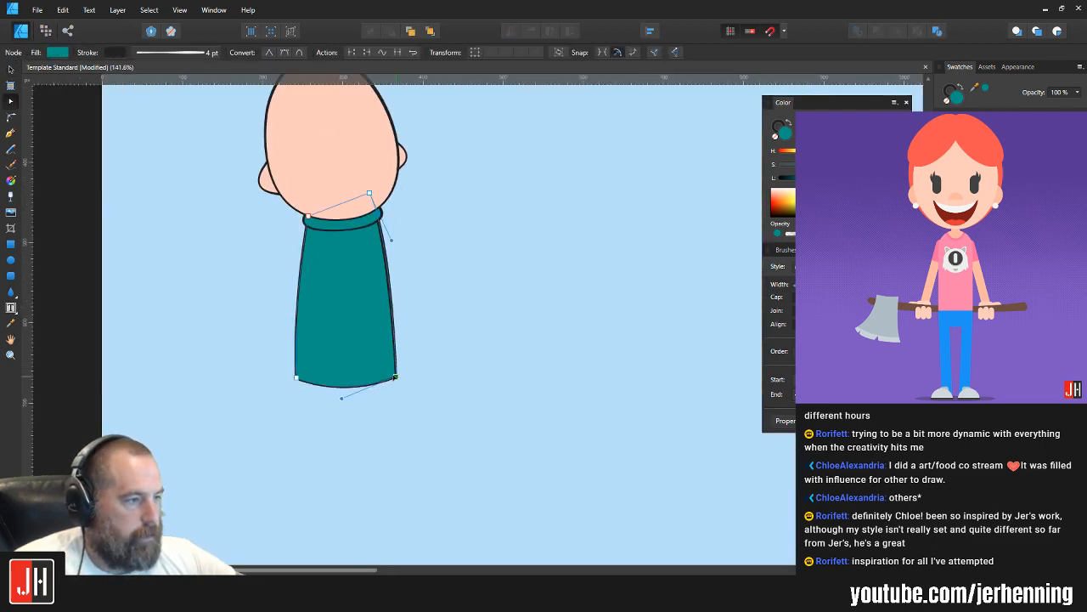
left_click_drag(395, 377, 396, 381)
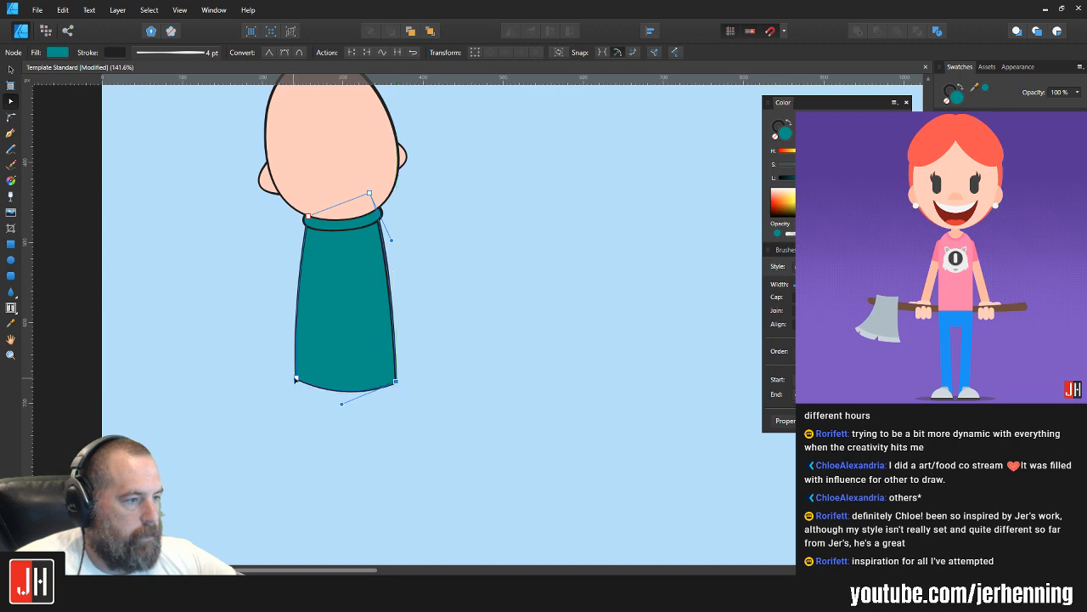
left_click_drag(295, 378, 311, 385)
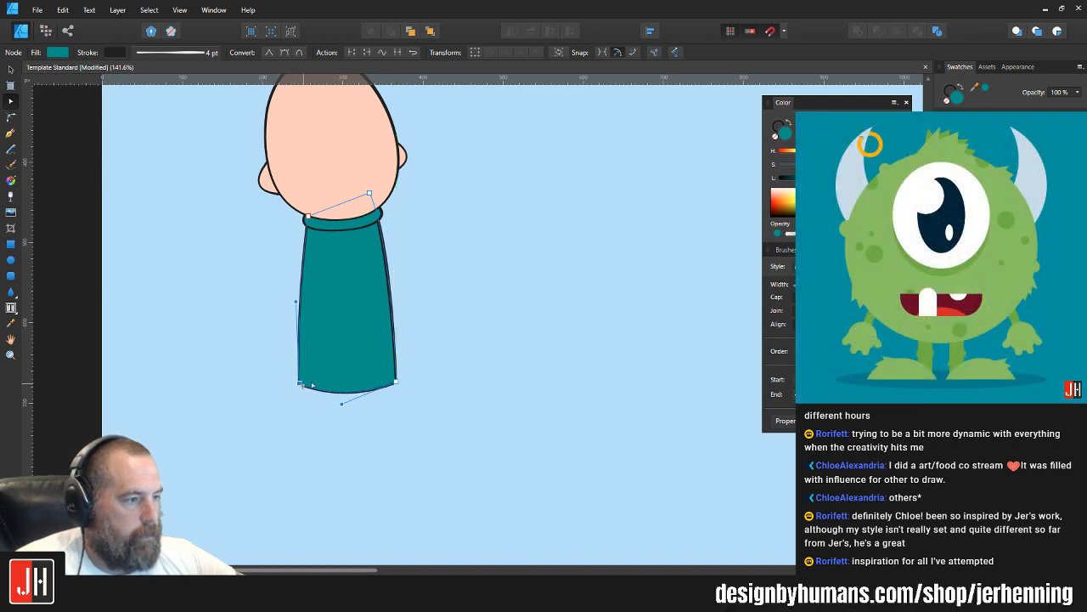
key("v")
left_click(434, 324)
scroll(434, 324, "down", 4)
left_click_drag(448, 319, 419, 339)
scroll(397, 322, "up", 3)
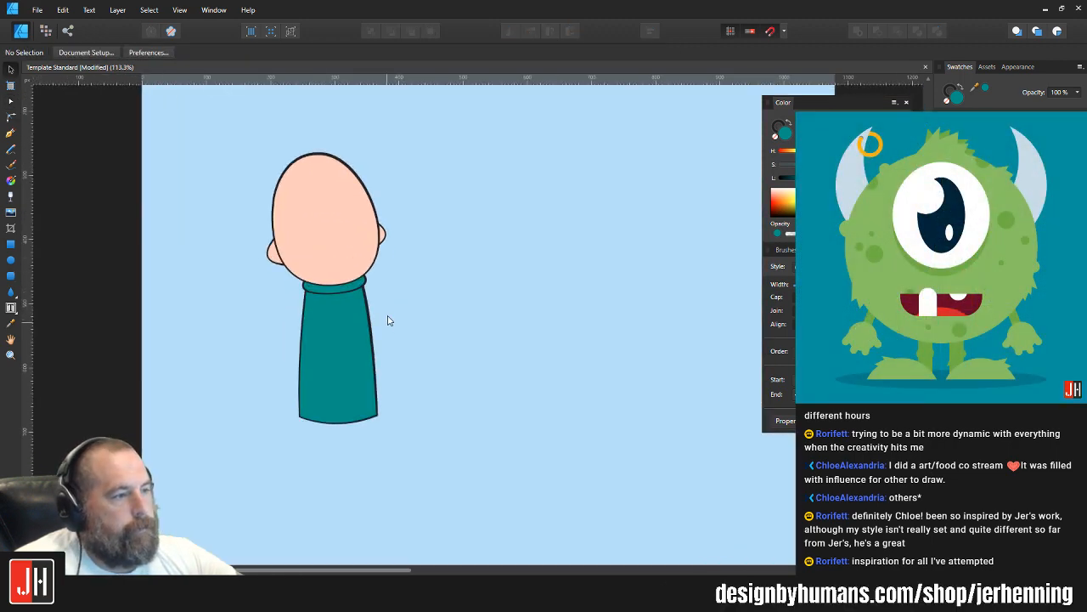
Step: Widen the bottom of the torso slightly by moving its lower-right and lower-left corner nodes outward
scroll(371, 294, "up", 3)
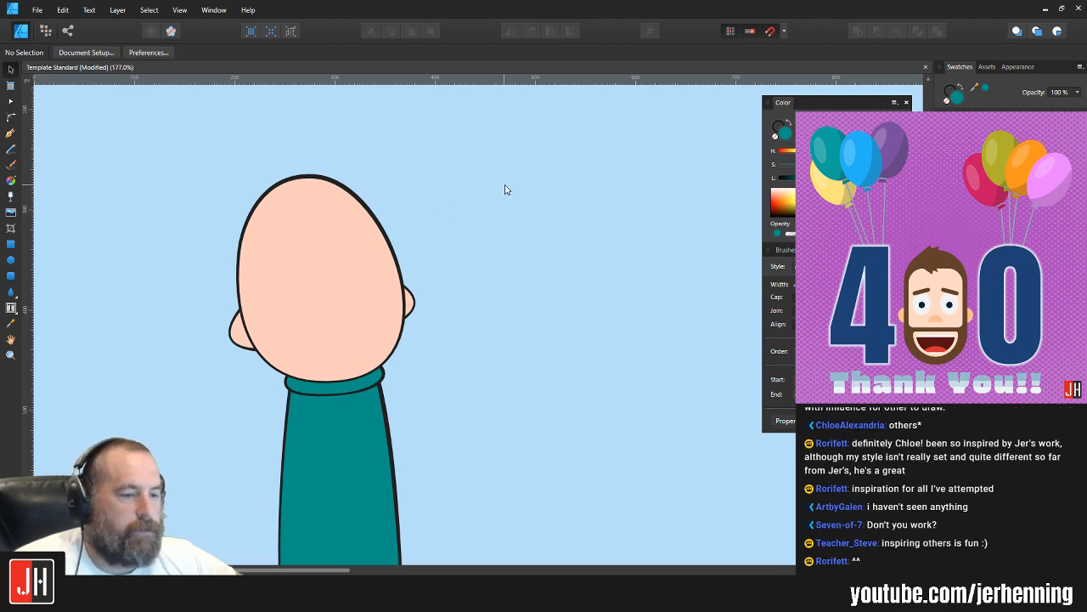
scroll(480, 199, "down", 4)
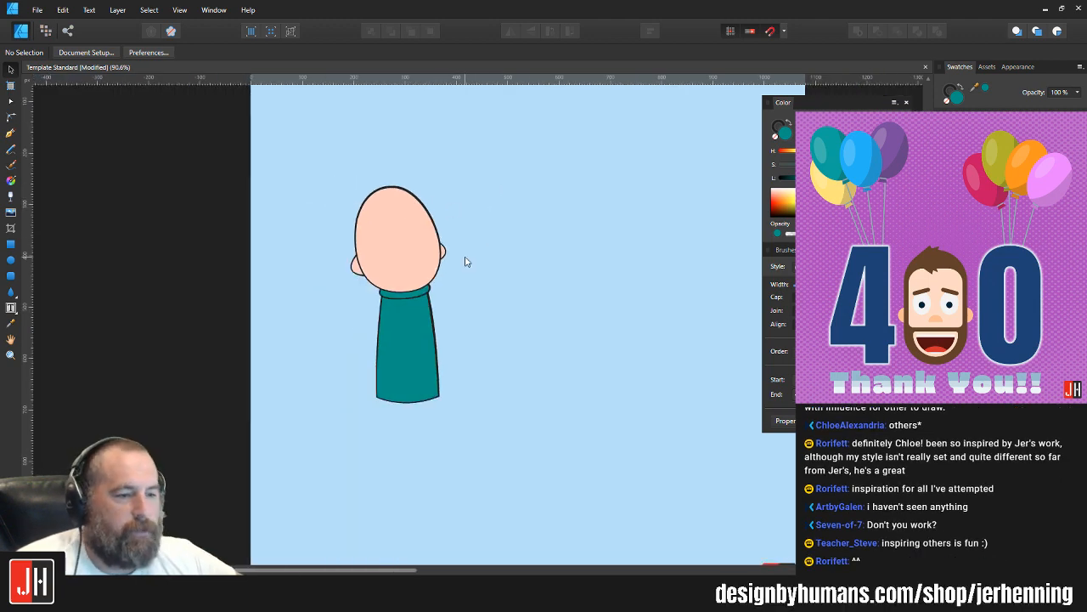
scroll(464, 263, "up", 3)
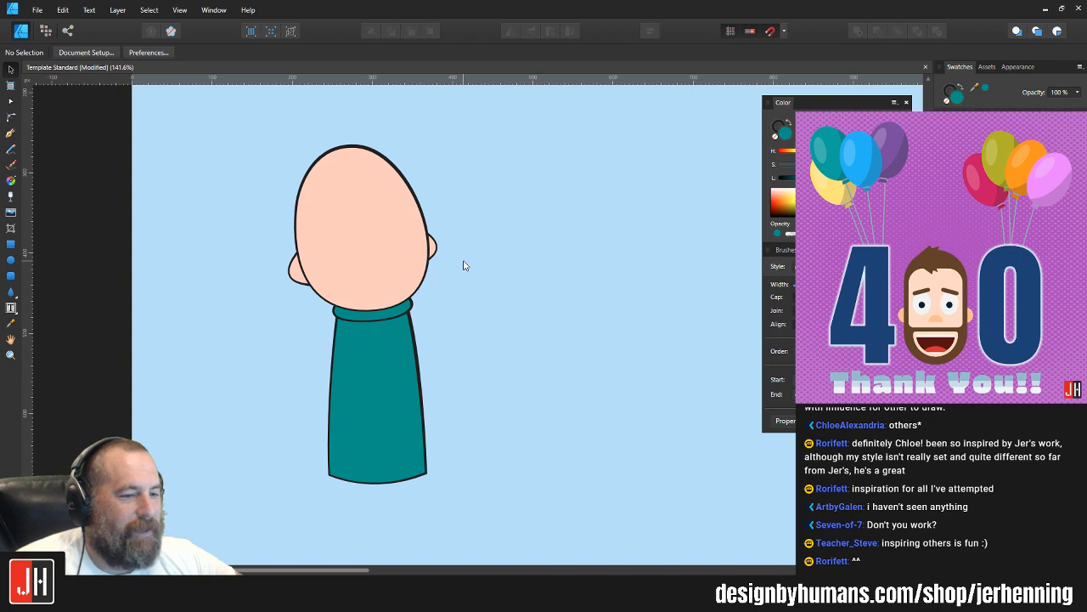
scroll(475, 263, "down", 3)
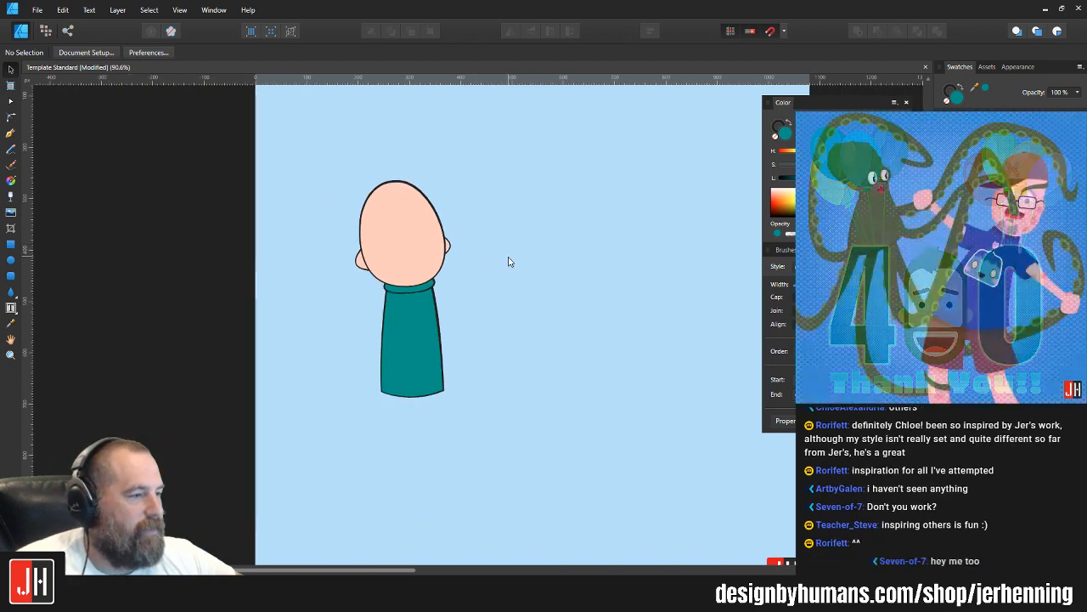
double_click(393, 374)
scroll(396, 385, "up", 6)
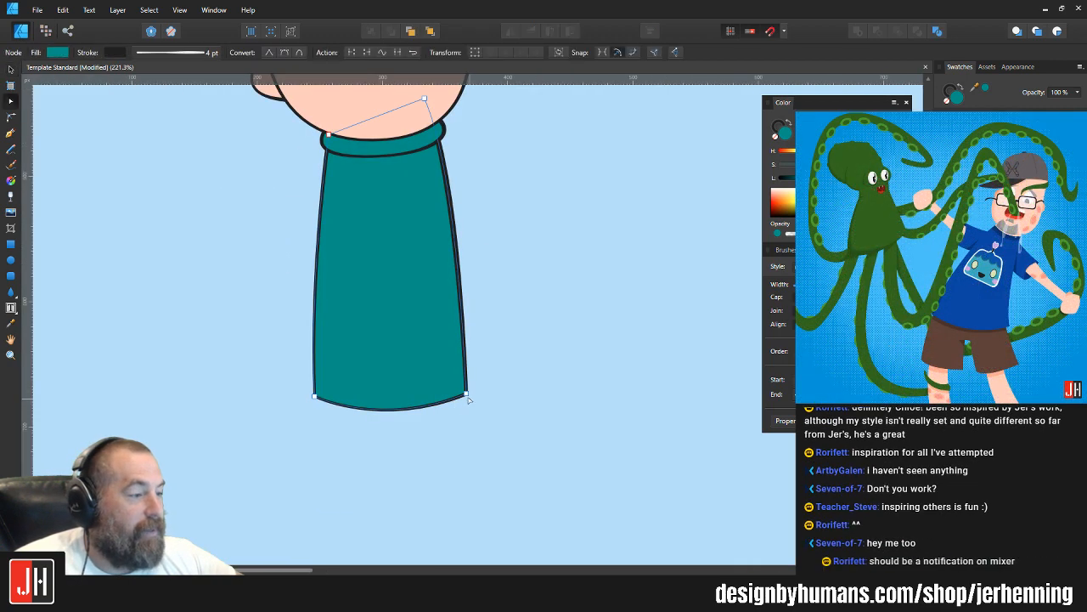
left_click_drag(472, 395, 473, 394)
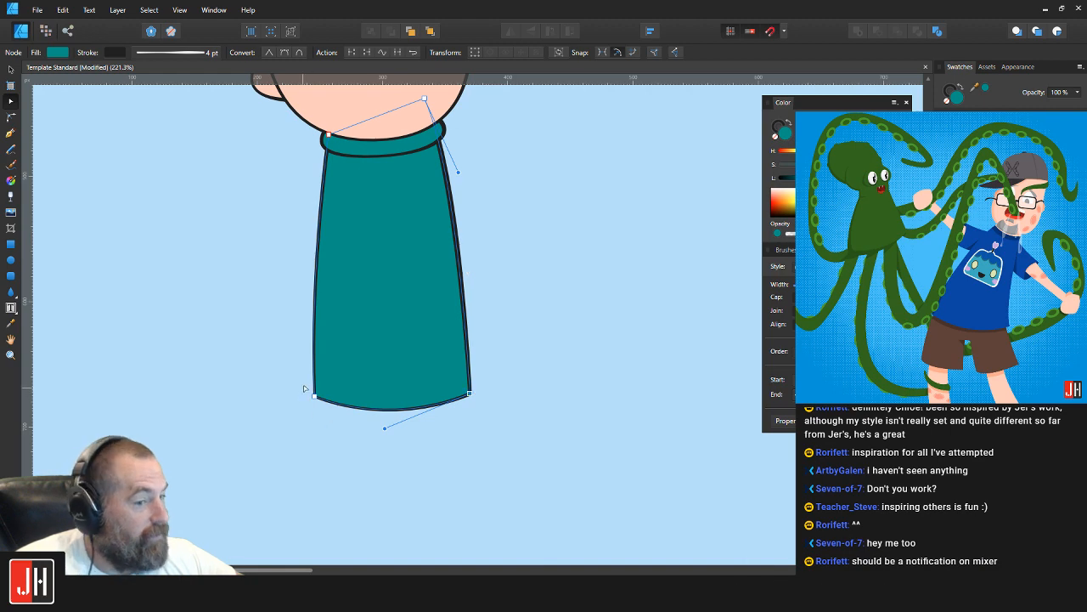
left_click_drag(314, 396, 308, 399)
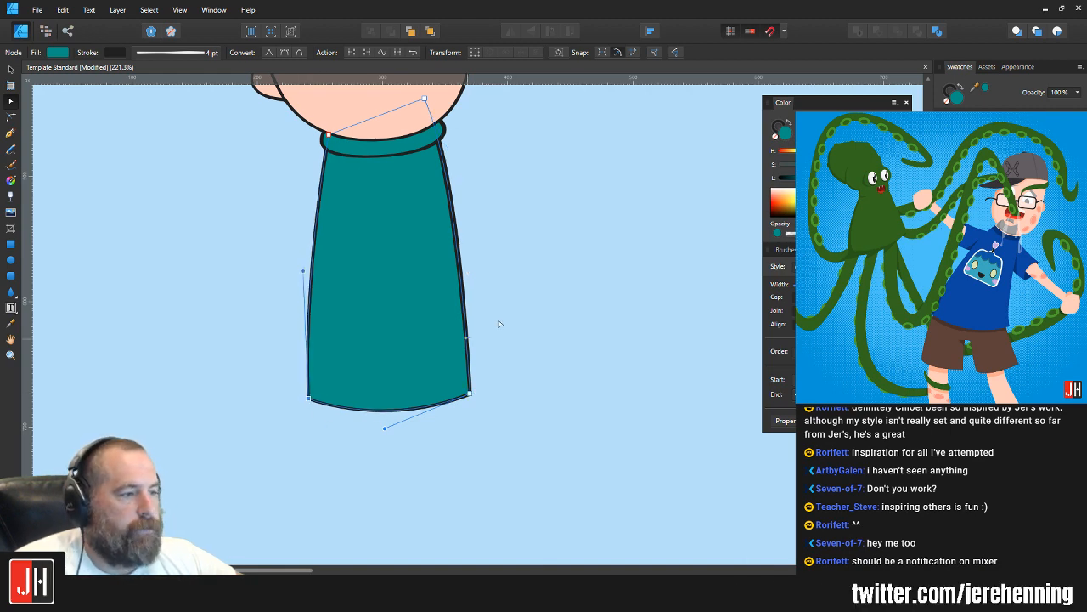
key("v")
left_click(539, 299)
scroll(458, 352, "down", 4)
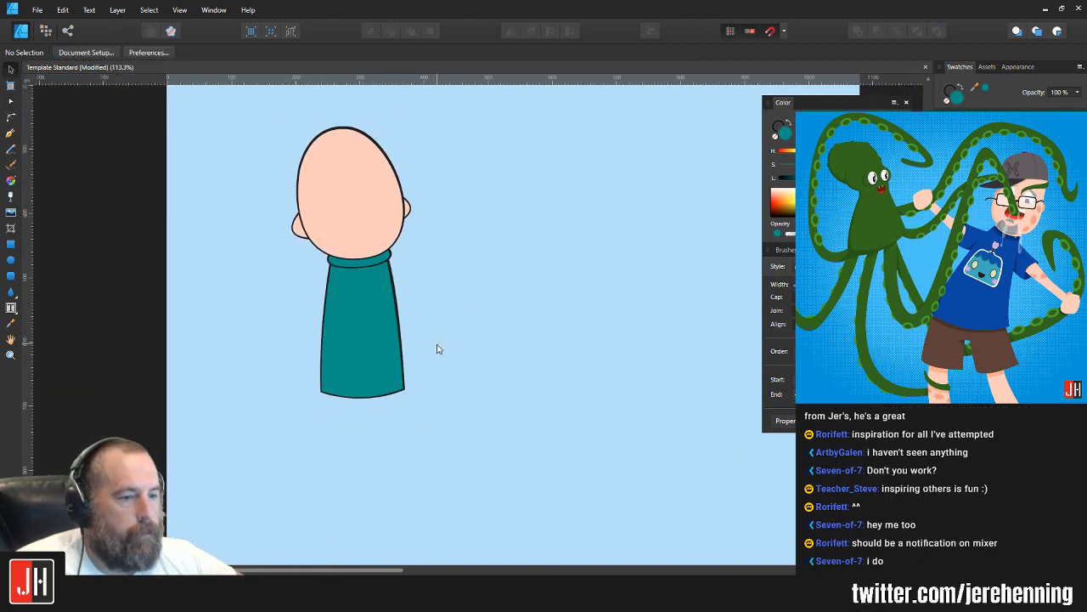
scroll(416, 345, "up", 3)
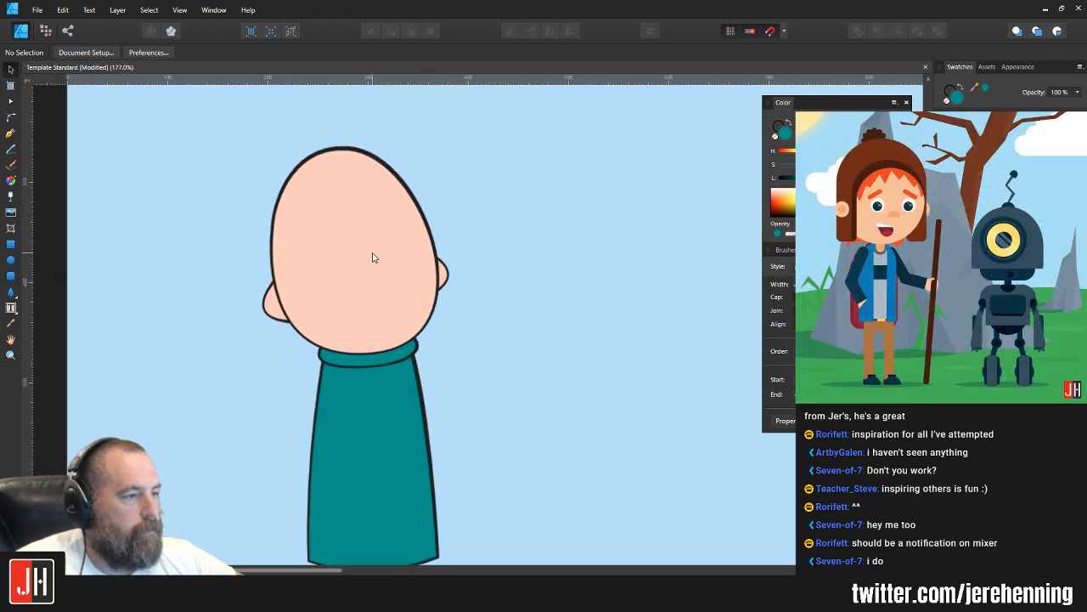
scroll(371, 251, "up", 1)
scroll(371, 248, "down", 3)
scroll(436, 287, "up", 3)
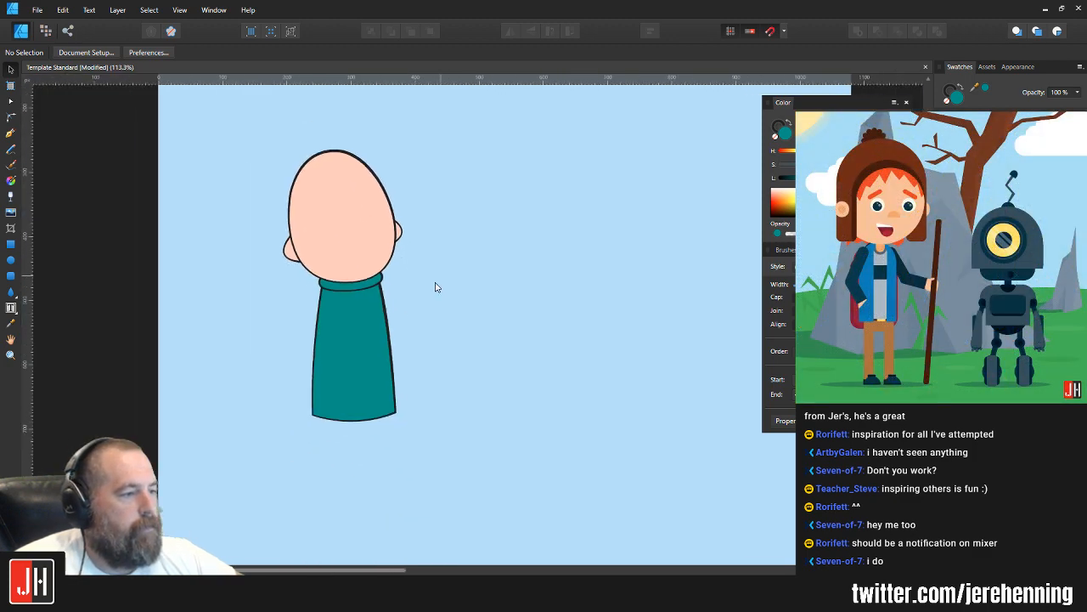
Step: Draw an open leg outline with the Pen tool, from inside the torso's lower-left corner down, along a curved hem and partway back up
scroll(365, 409, "down", 3)
key("p")
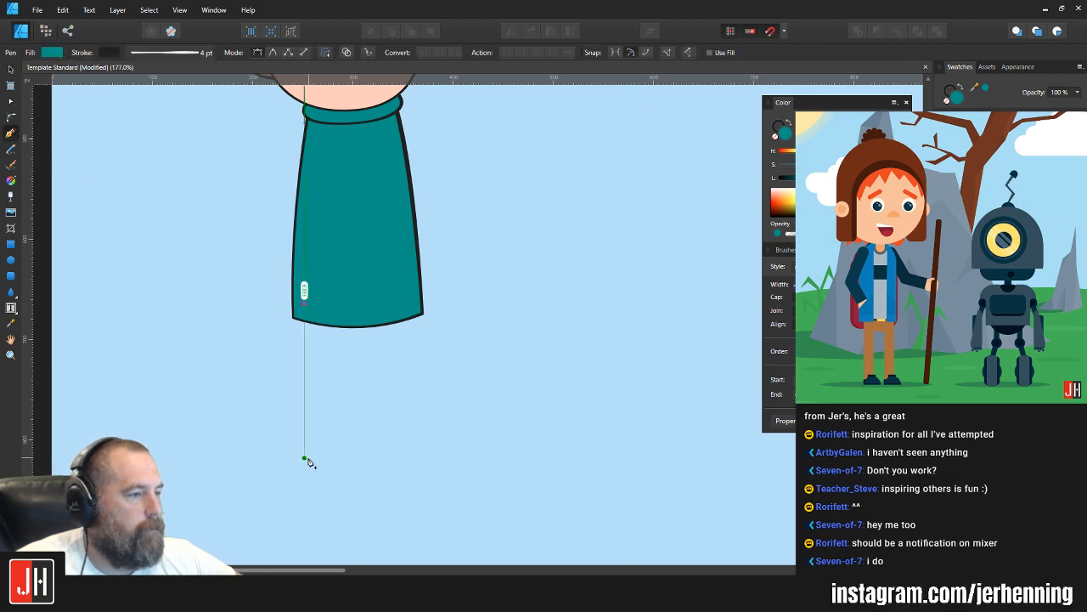
mouse_move(304, 459)
left_mouse_down()
mouse_move(311, 521)
mouse_move(303, 461)
left_mouse_up()
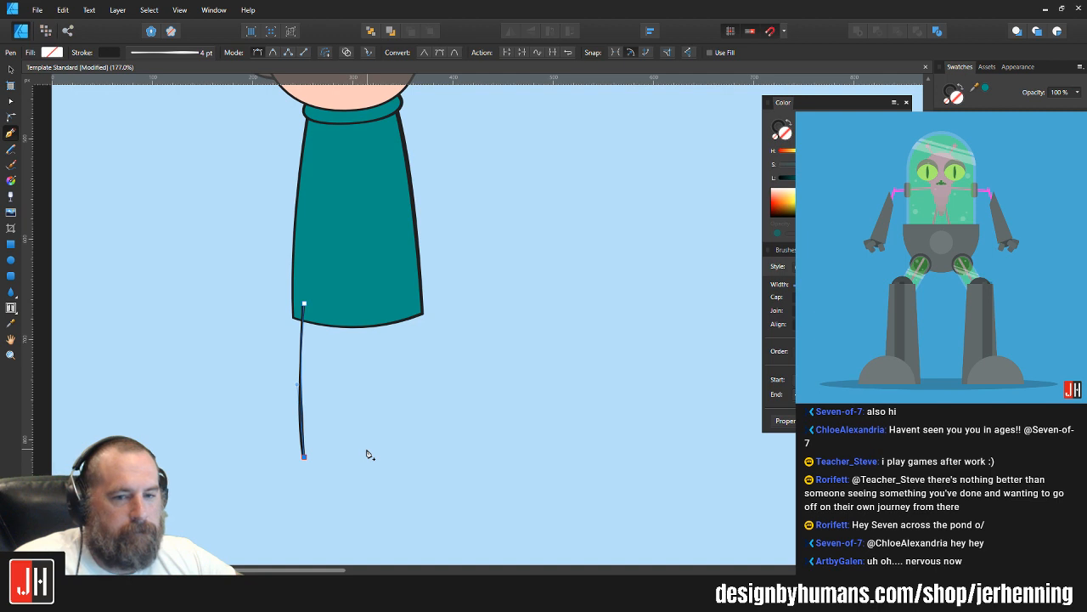
left_click_drag(389, 454, 449, 423)
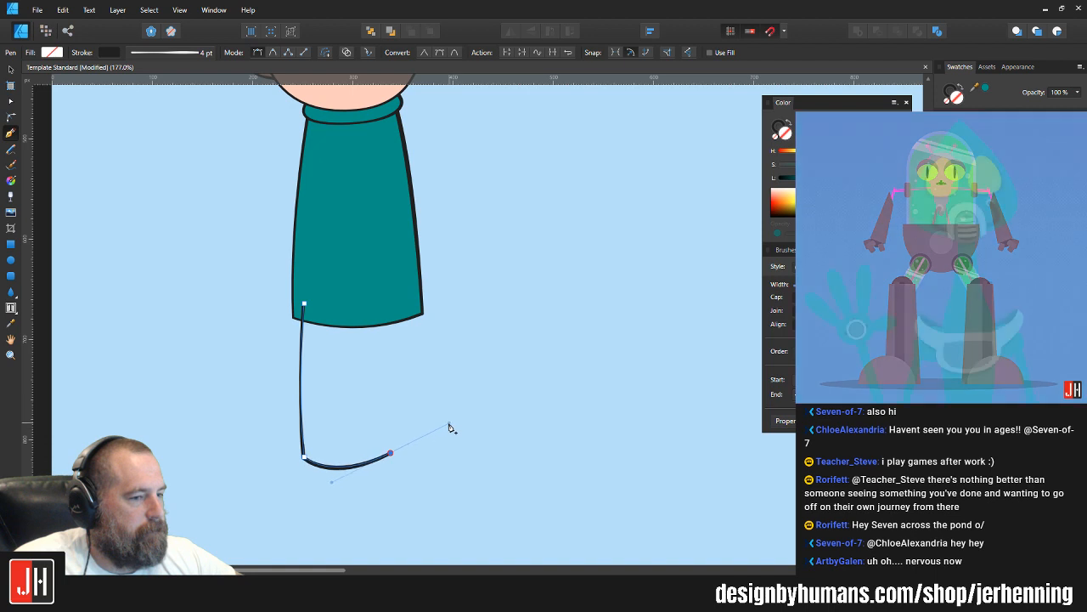
left_click(391, 452, "alt")
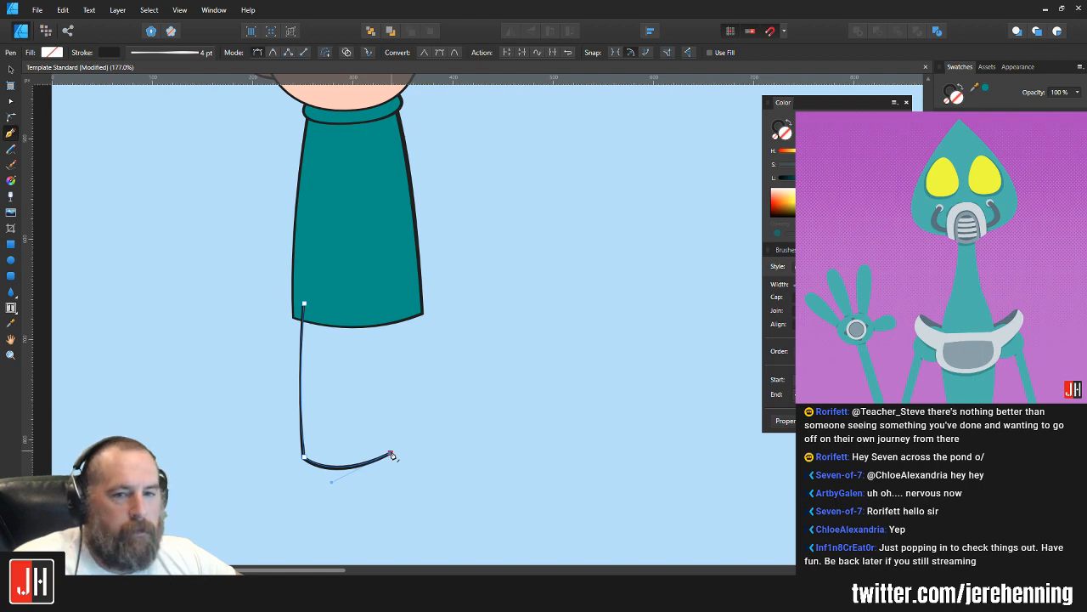
left_click(378, 348)
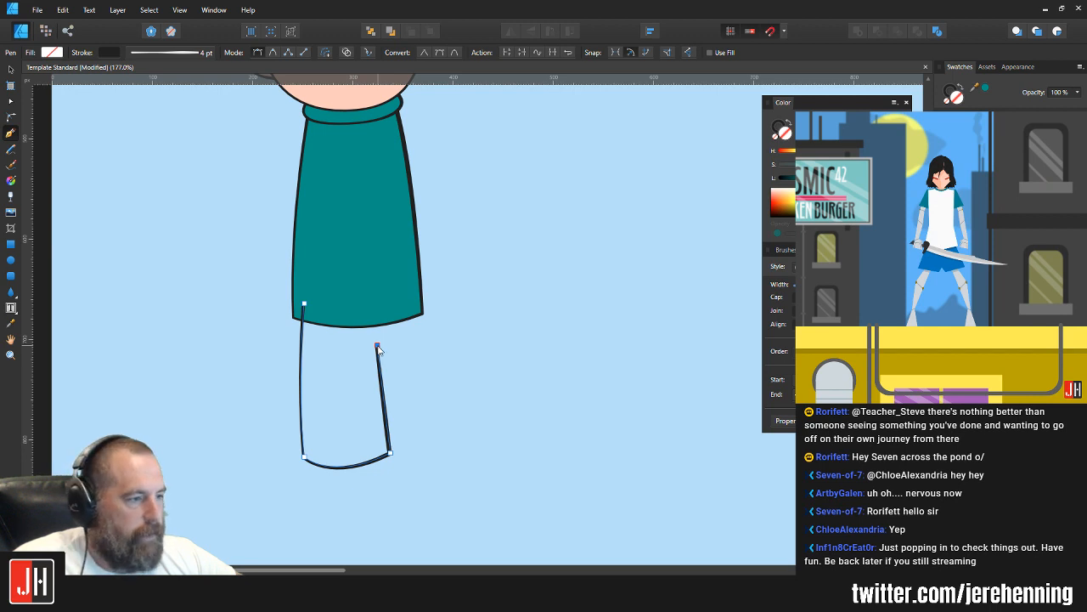
key("v")
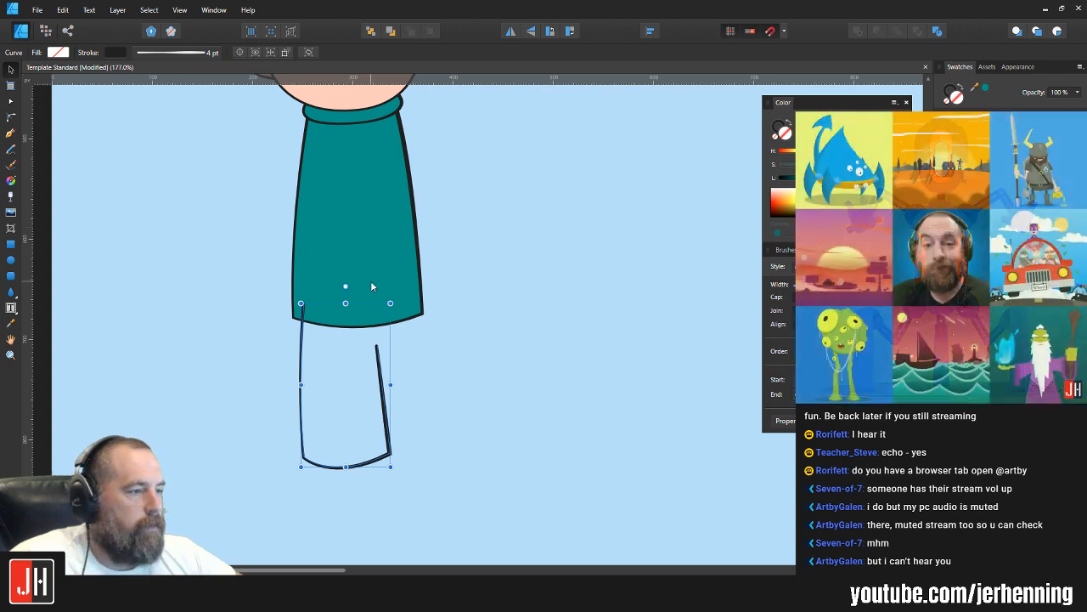
Step: Try nudging the leg outline slightly to the right
key("Right")
key("Right")
key("Right")
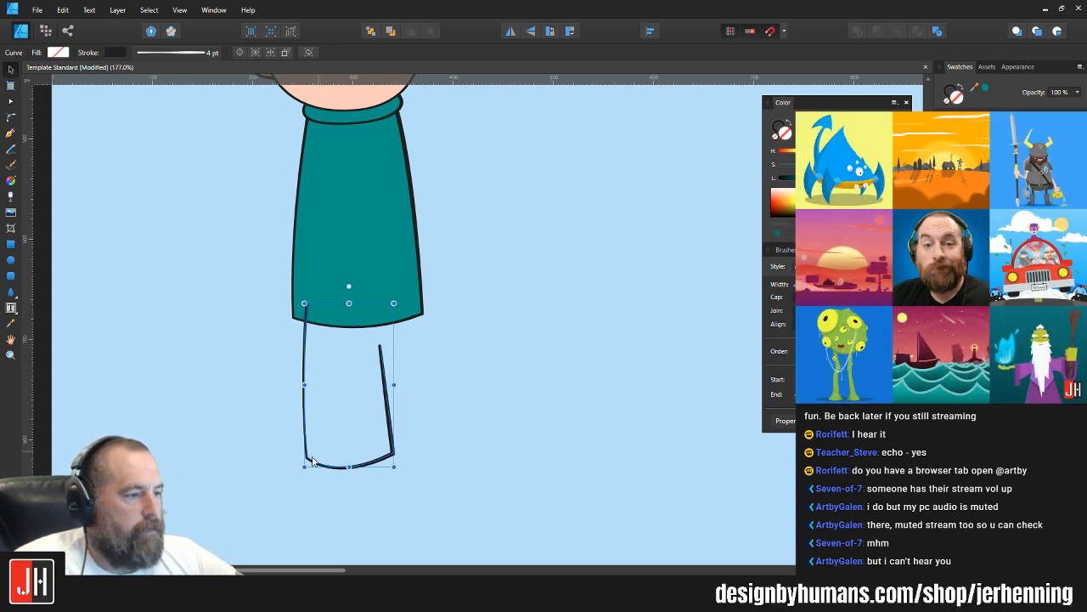
key("Left")
key("Left")
key("Left")
left_click(451, 423)
Step: Move the leg outline's lower-left node outward to the left so the leg's outer side flares
left_click(368, 464)
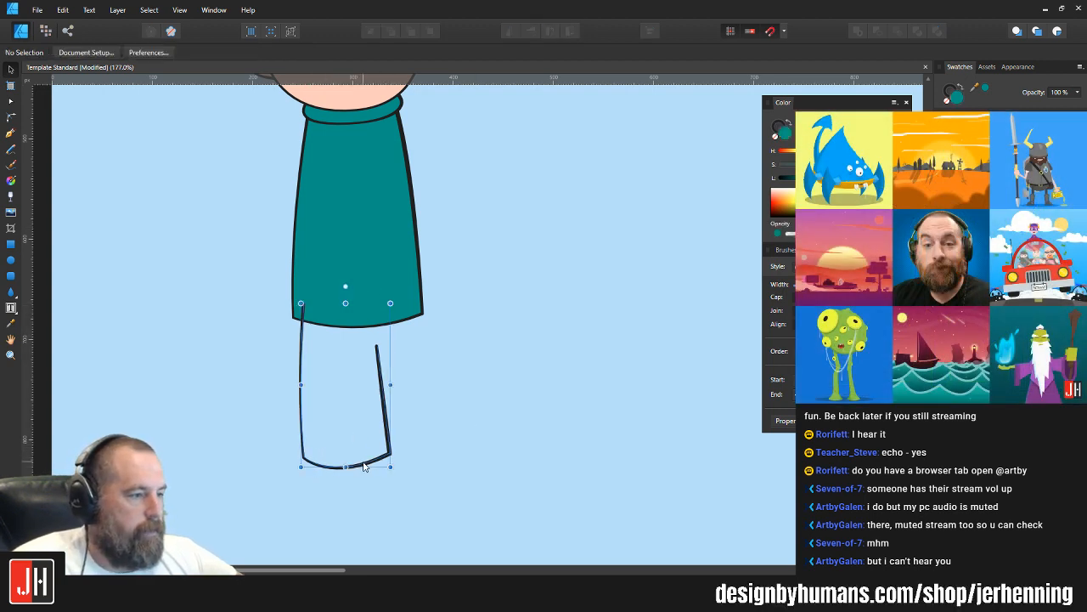
key("a")
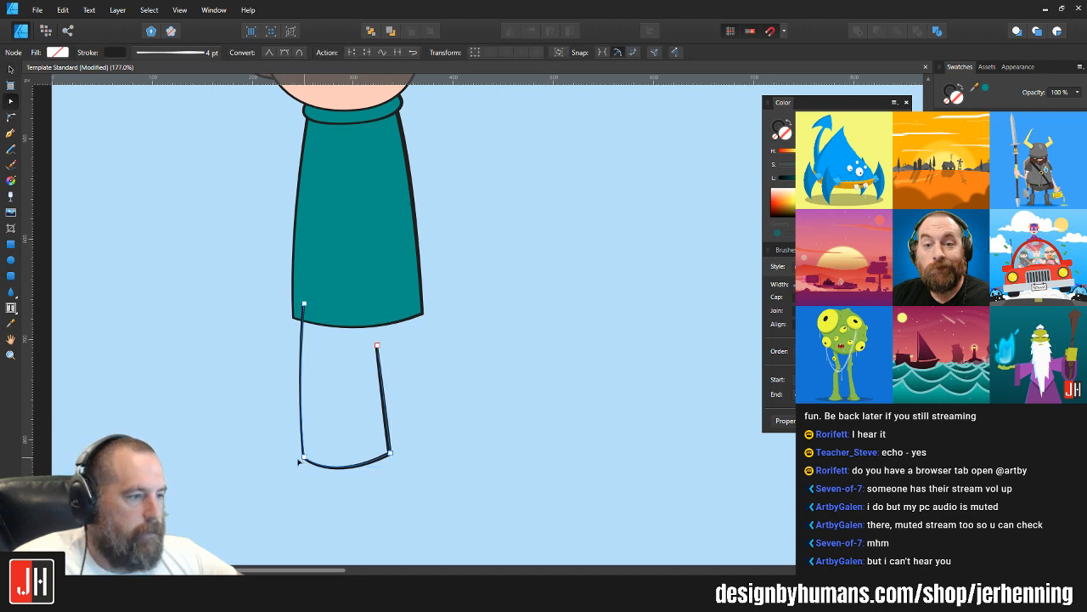
left_click_drag(303, 458, 293, 457)
key("v")
left_click(457, 380)
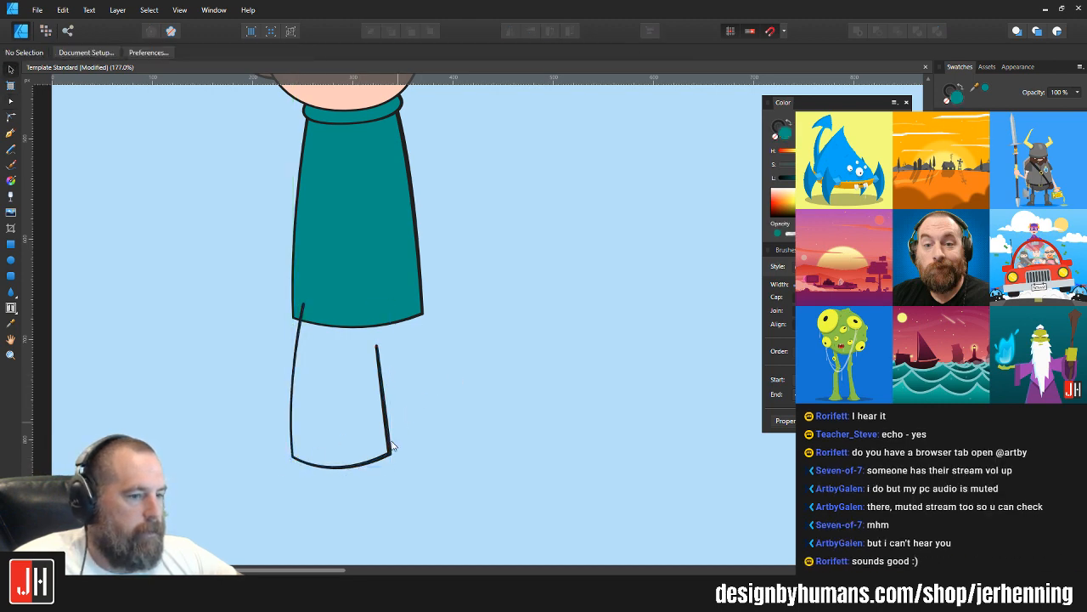
Step: Move the leg outline's lower-right node slightly inward to make the inner side more upright
left_click(388, 457)
key("a")
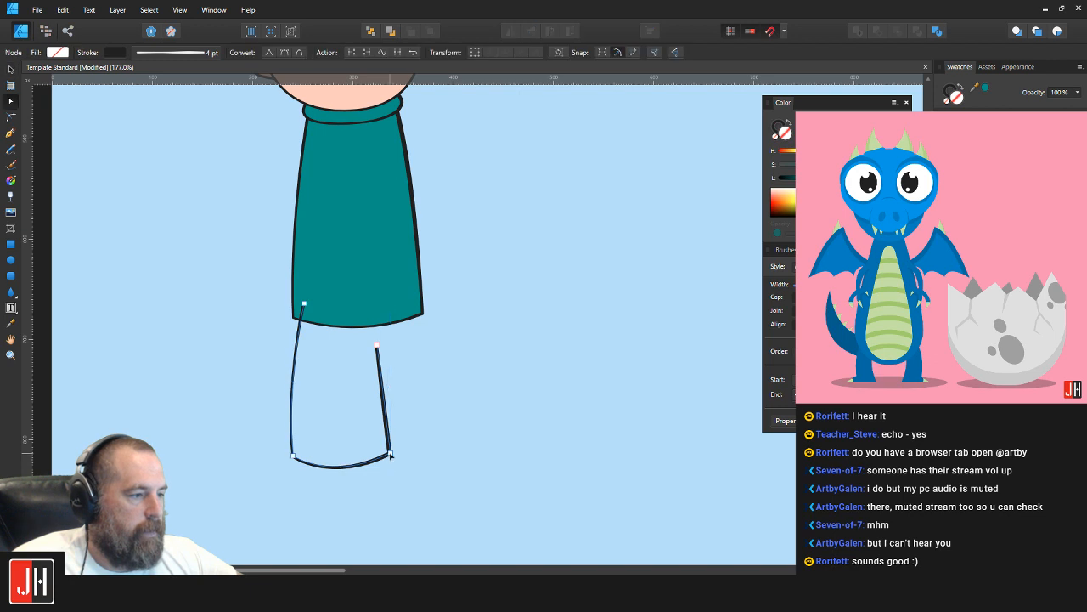
left_click_drag(390, 455, 383, 455)
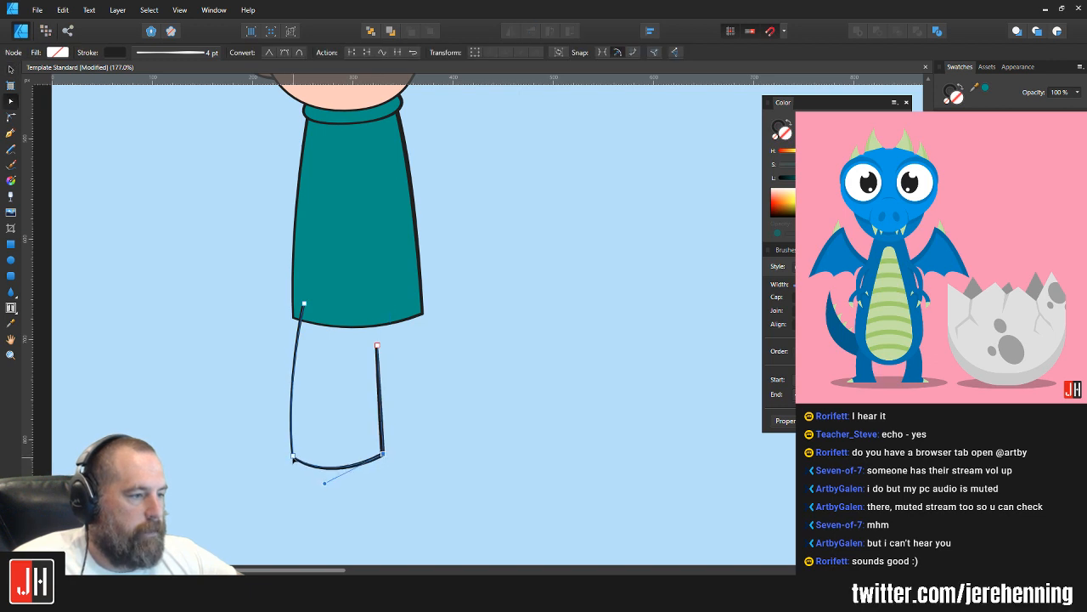
key("v")
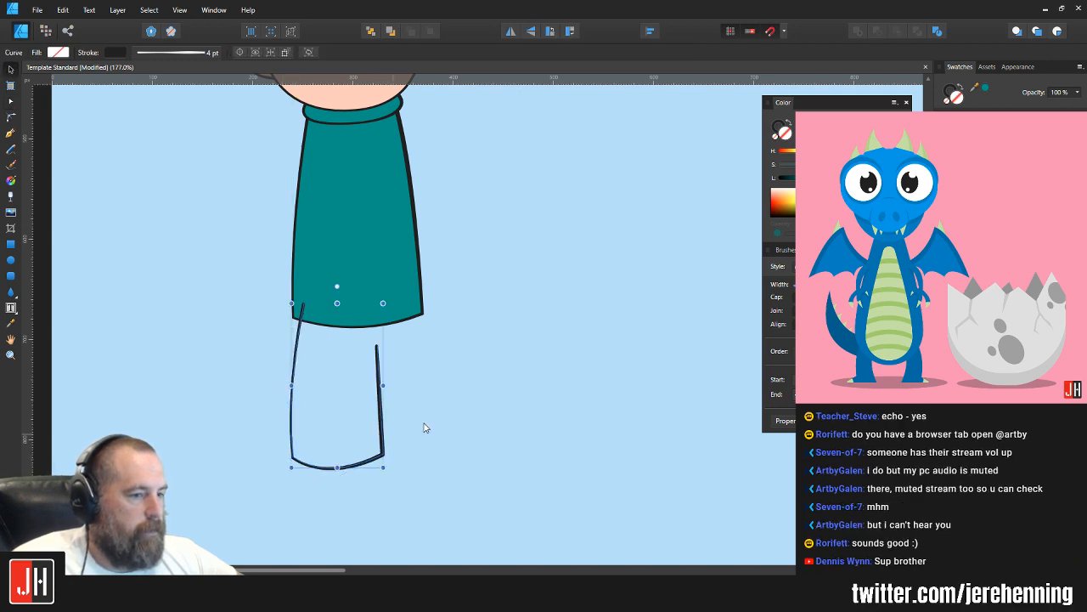
left_click(425, 427)
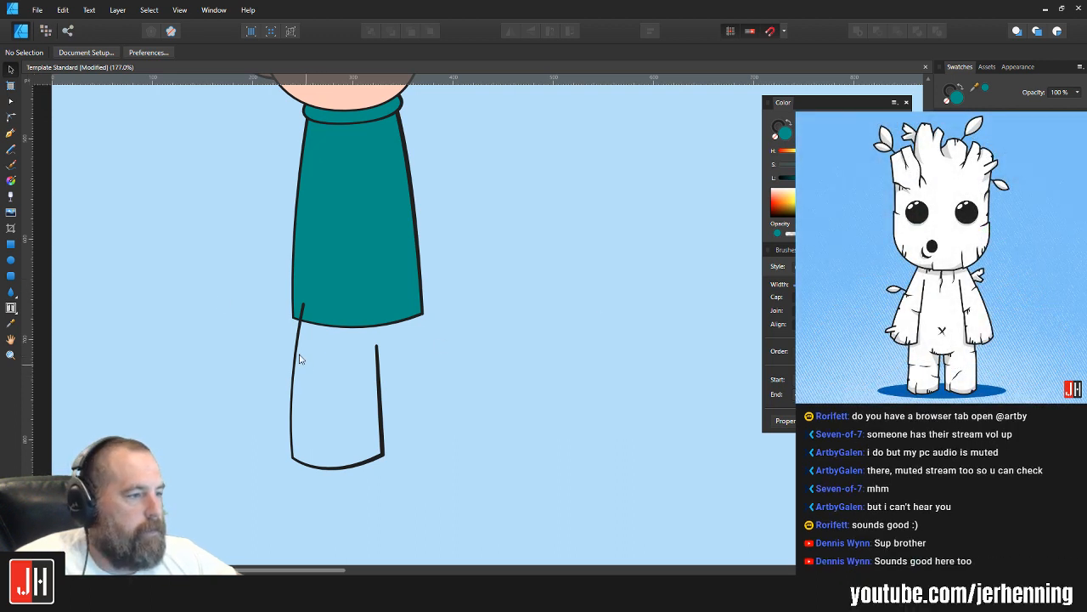
Step: Shorten the leg outline by raising its two lower nodes, shifting the lower-left one slightly inward
key("a")
left_click(293, 458)
left_click_drag(293, 459, 299, 446)
left_click_drag(384, 456, 386, 448)
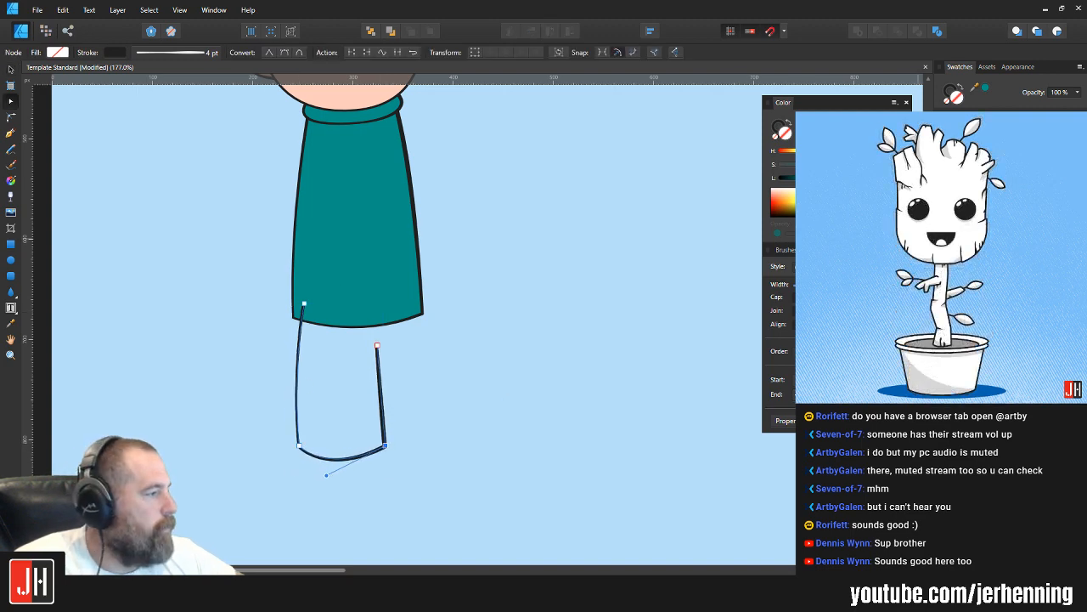
Step: Fill the open leg outline with a muted brown
left_click(977, 208)
left_click(427, 343)
left_click(372, 362)
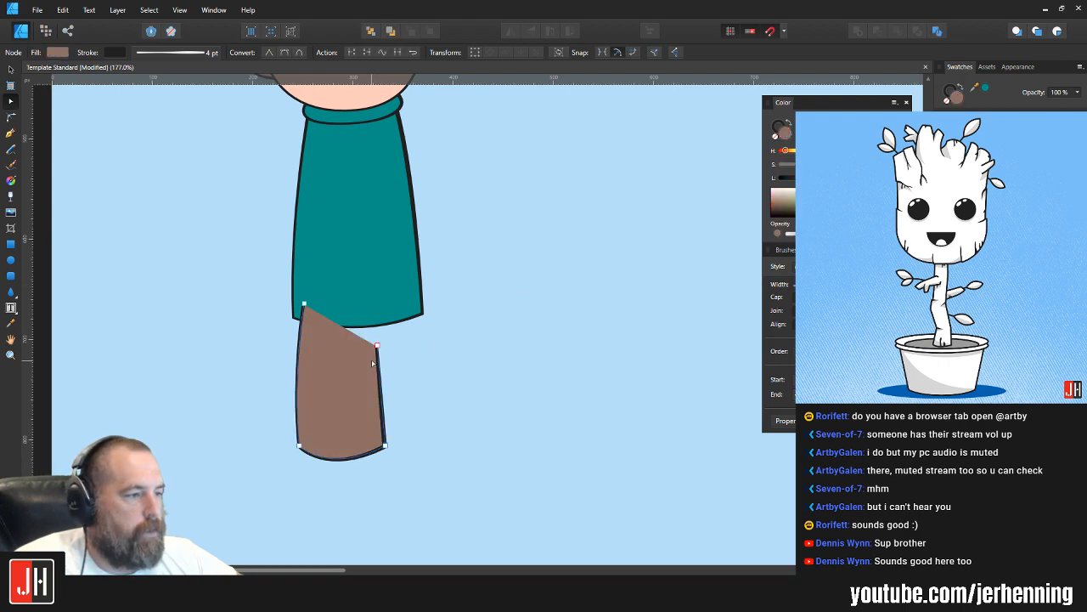
Step: Place the brown leg behind the teal torso and raise it slightly under the torso's hem
key("ctrl+x")
key("v")
key("ctrl+v")
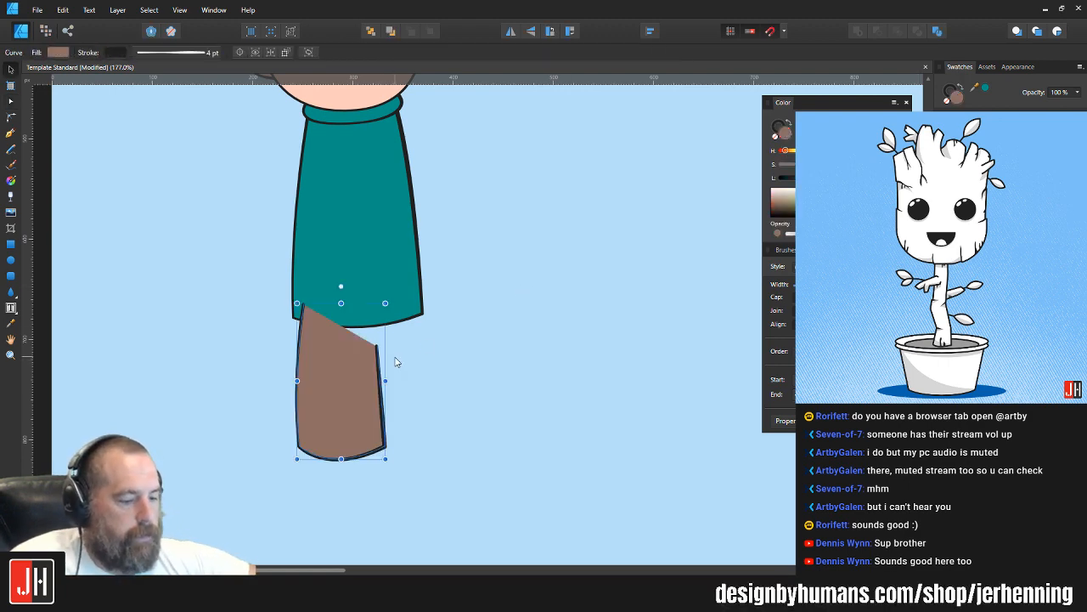
key("ctrl+shift+[")
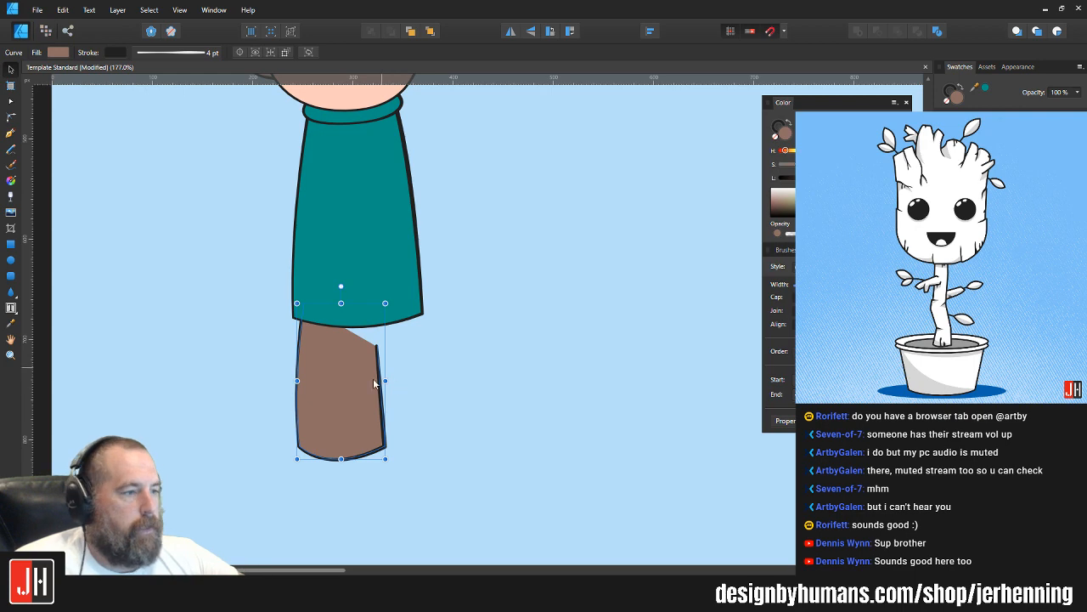
mouse_move(364, 377)
left_mouse_down()
mouse_move(349, 374)
mouse_move(361, 364)
left_mouse_up()
Step: Shift both nodes of the brown leg's inner edge slightly inward and down
key("a")
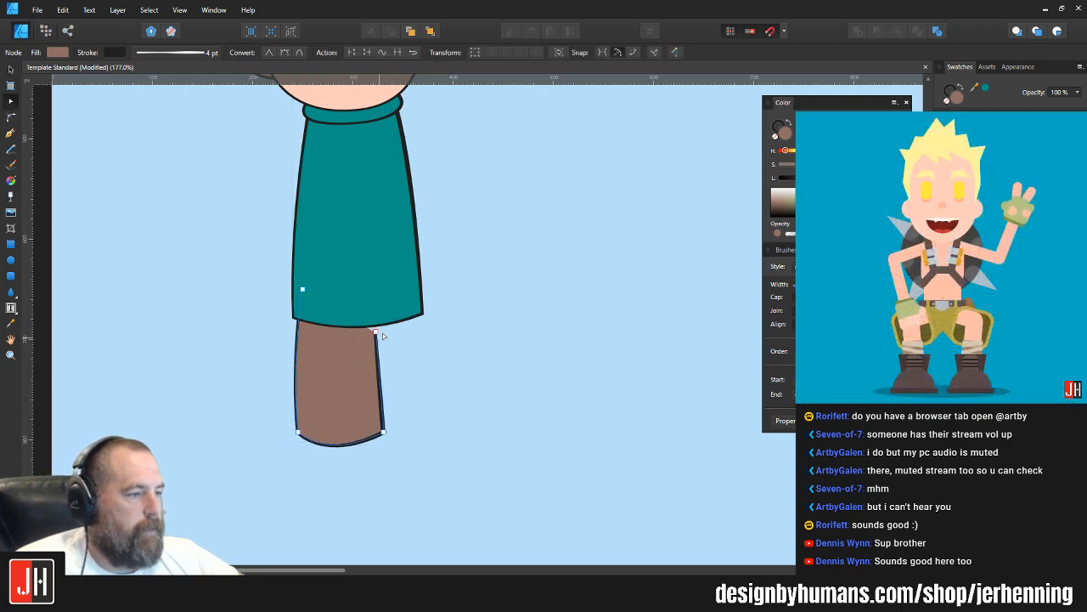
left_click_drag(410, 293, 352, 488)
left_click_drag(383, 432, 380, 437)
key("v")
left_click(413, 385)
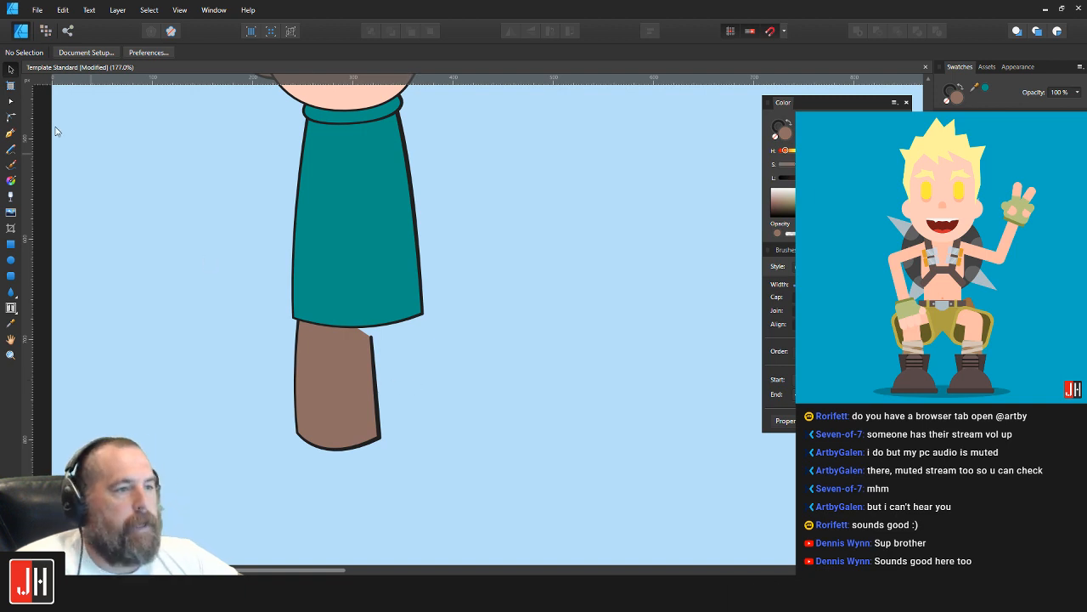
Step: Draw a second open leg outline with the Pen tool, from inside the torso's lower-right corner down, along a curved hem and back up
left_click(10, 132)
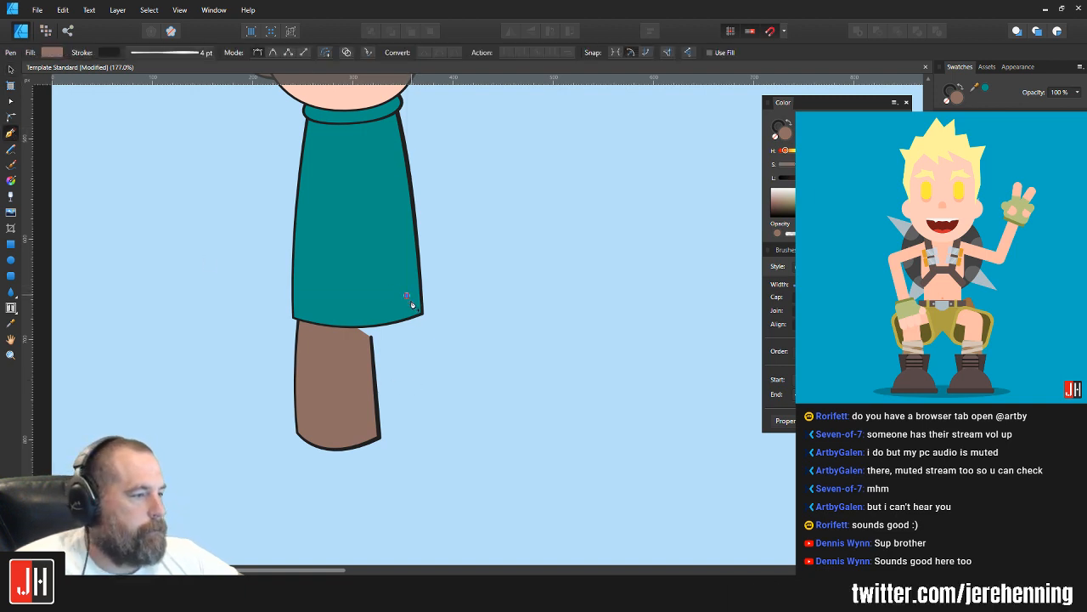
left_click_drag(426, 429, 432, 505)
left_click(427, 430)
mouse_move(350, 438)
left_mouse_down()
mouse_move(303, 430)
mouse_move(351, 437)
left_mouse_up()
left_click(349, 438)
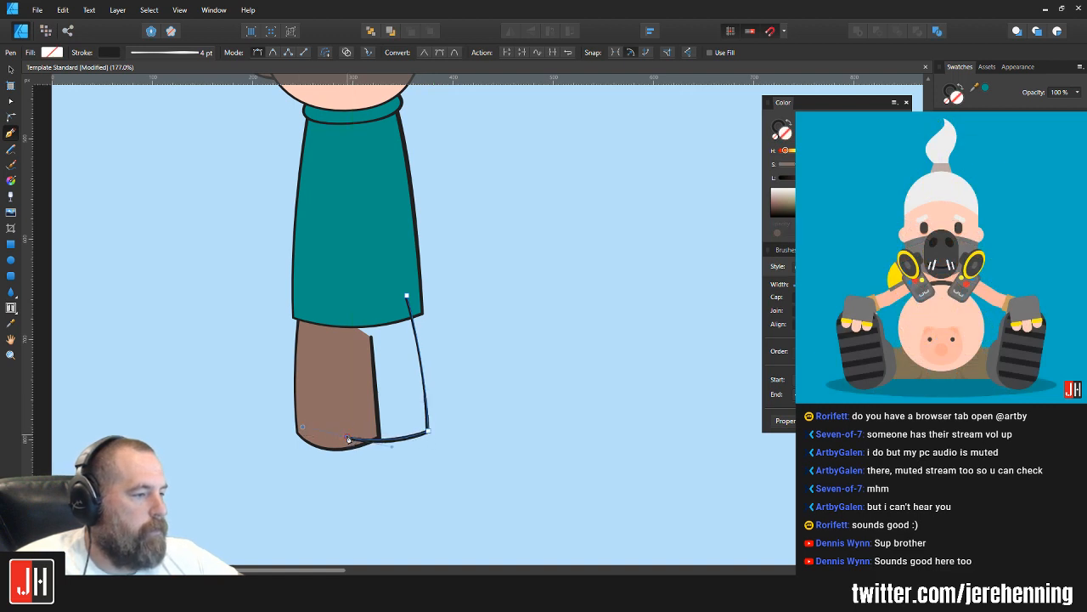
left_click(330, 271)
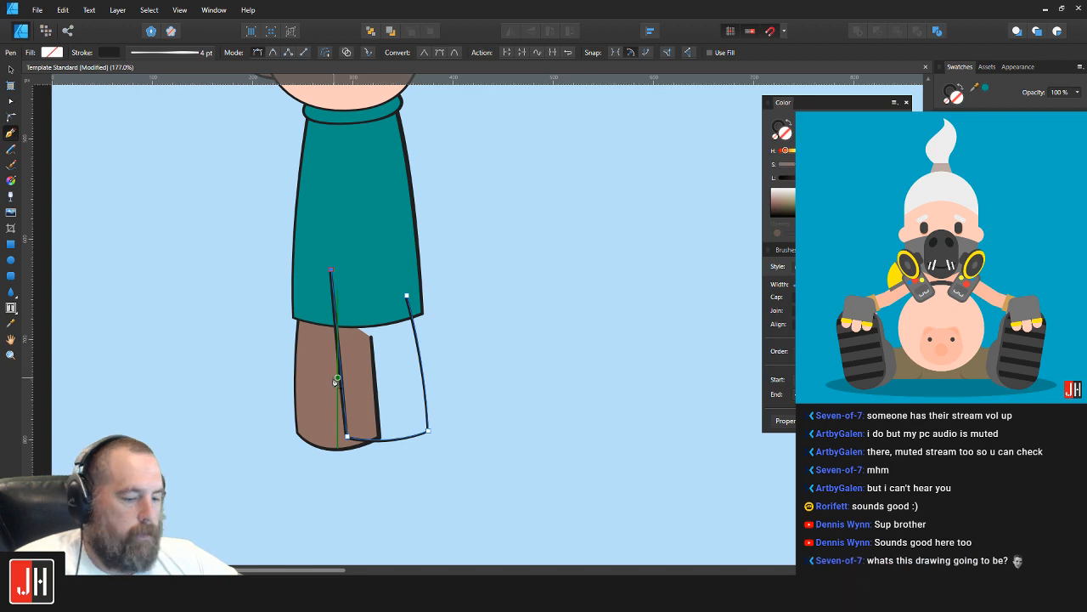
Step: Fill the second leg with the brown sampled from the first leg and send it behind the torso and first leg
key("i")
left_click(309, 379)
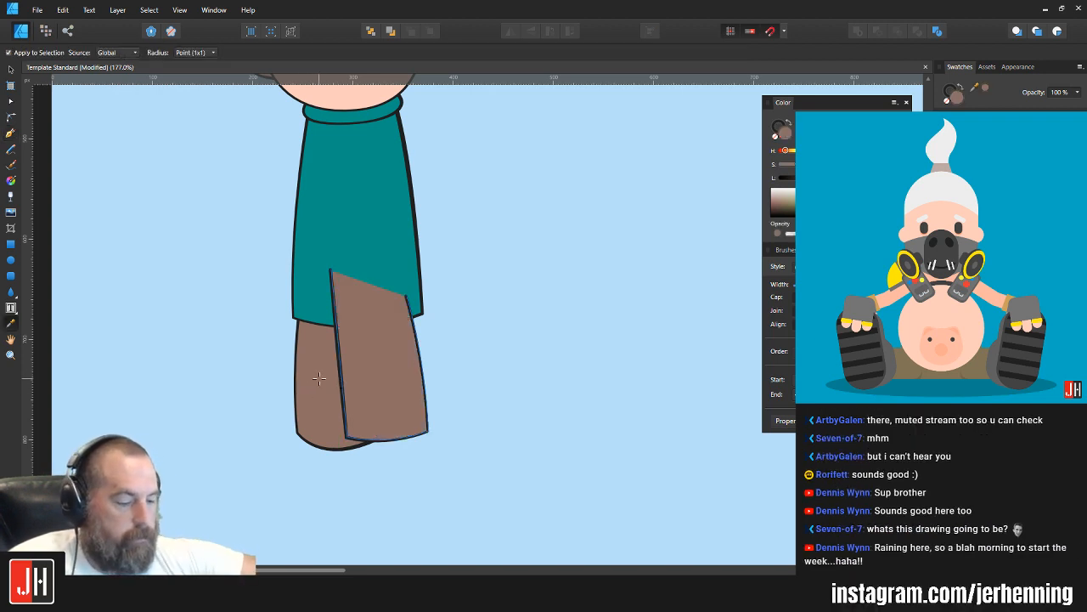
left_click(319, 379)
key("v")
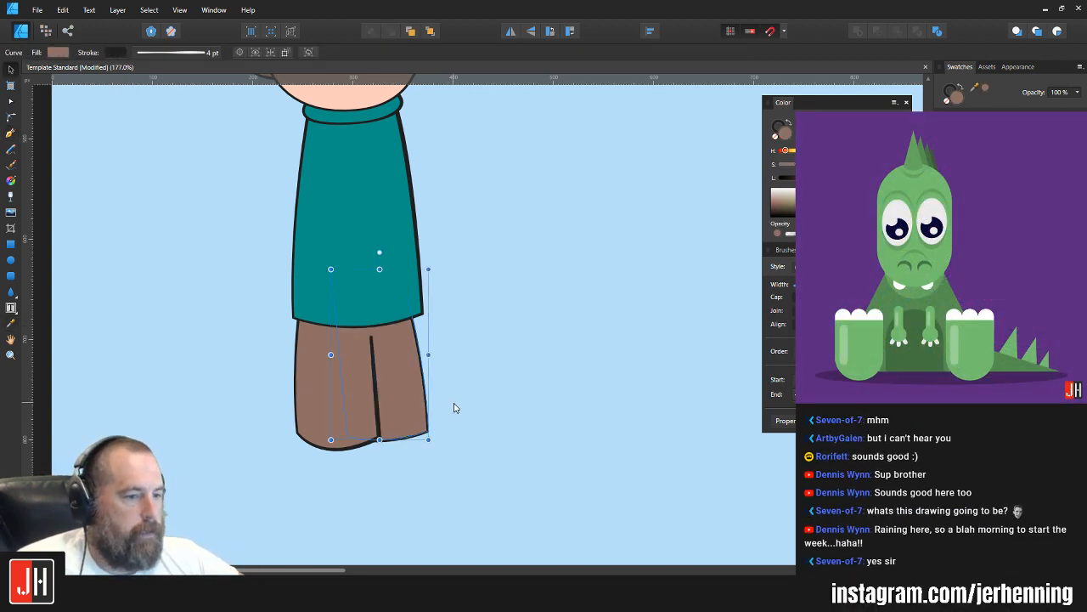
Step: Nudge the second leg slightly outward to the right
scroll(431, 412, "up", 1)
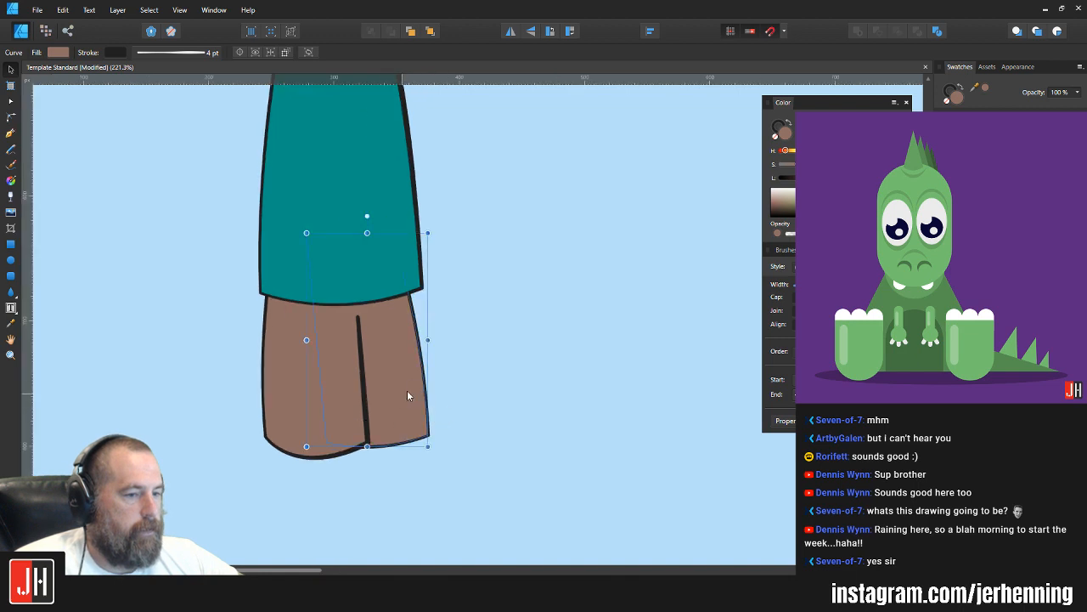
mouse_move(407, 392)
left_mouse_down()
mouse_move(419, 382)
mouse_move(416, 390)
left_mouse_up()
Step: Reposition the first leg's two lower nodes so its inner edge is vertical and its outer side flares
left_click(329, 452)
key("a")
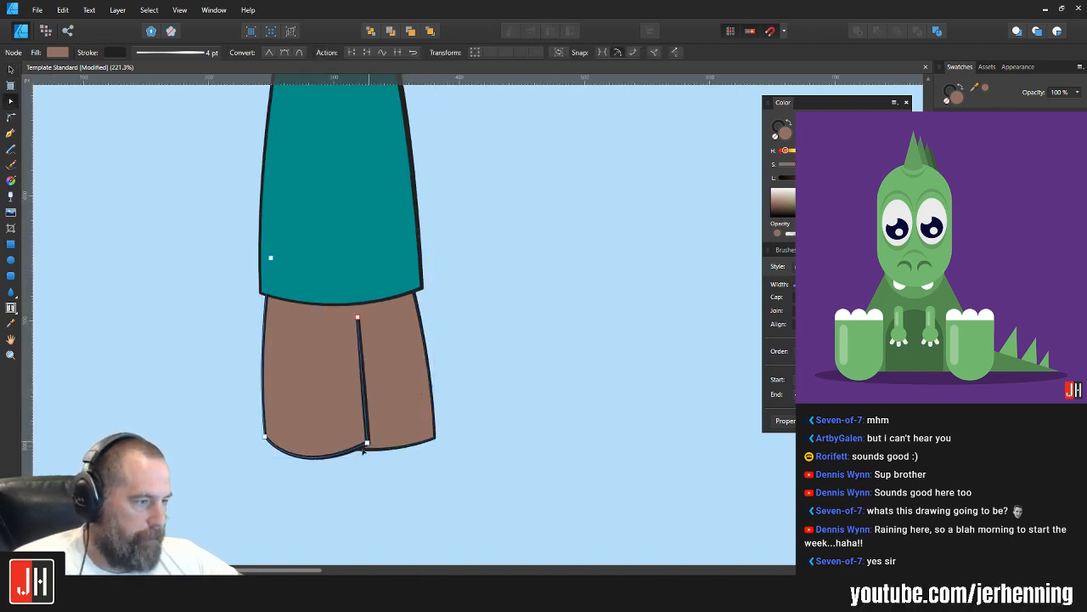
left_click_drag(364, 451, 277, 478)
left_click_drag(266, 437, 279, 467)
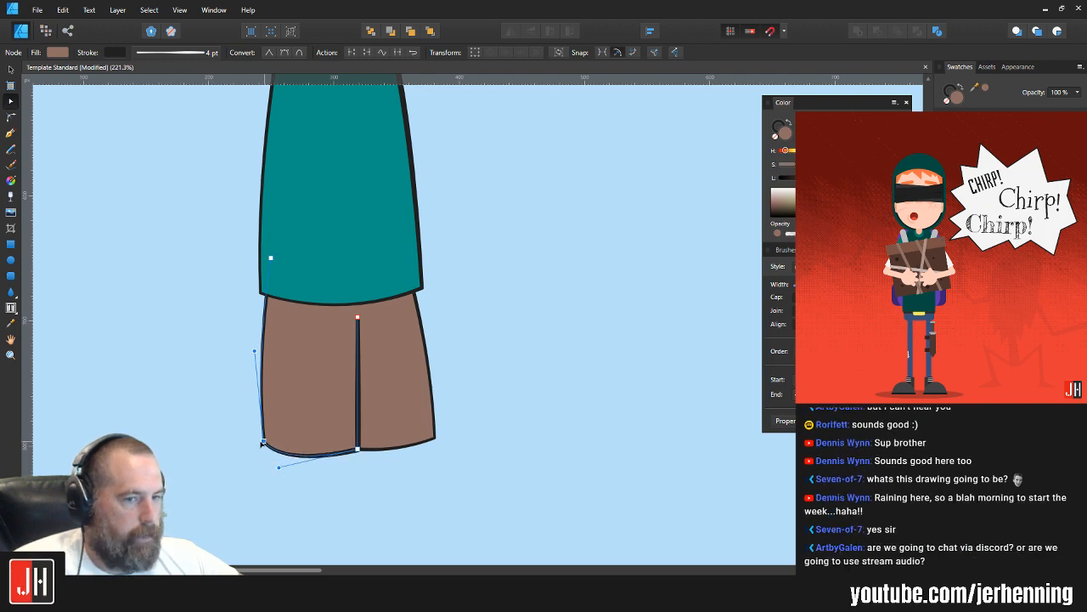
left_click_drag(263, 443, 259, 440)
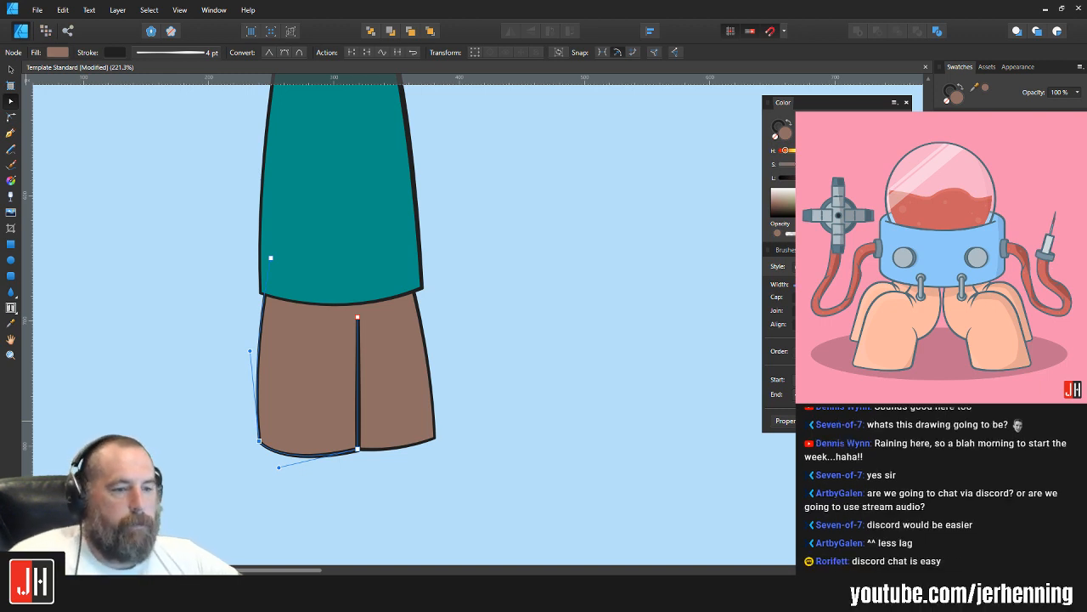
left_click(597, 288)
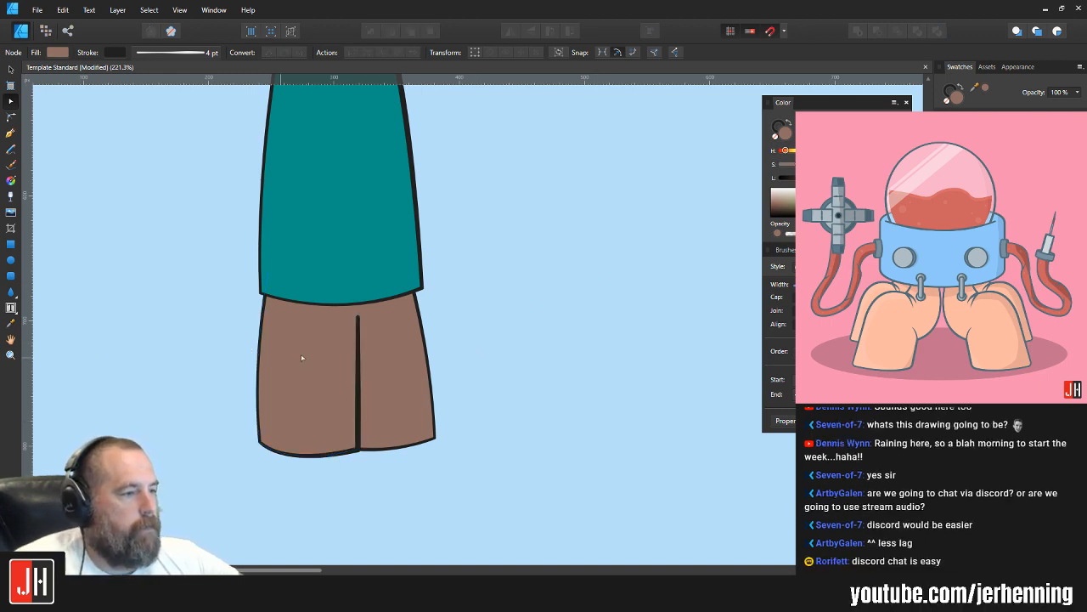
Step: Nudge the first leg's hidden upper-left node slightly and move the top of its inner seam a little to the left
left_click(302, 356)
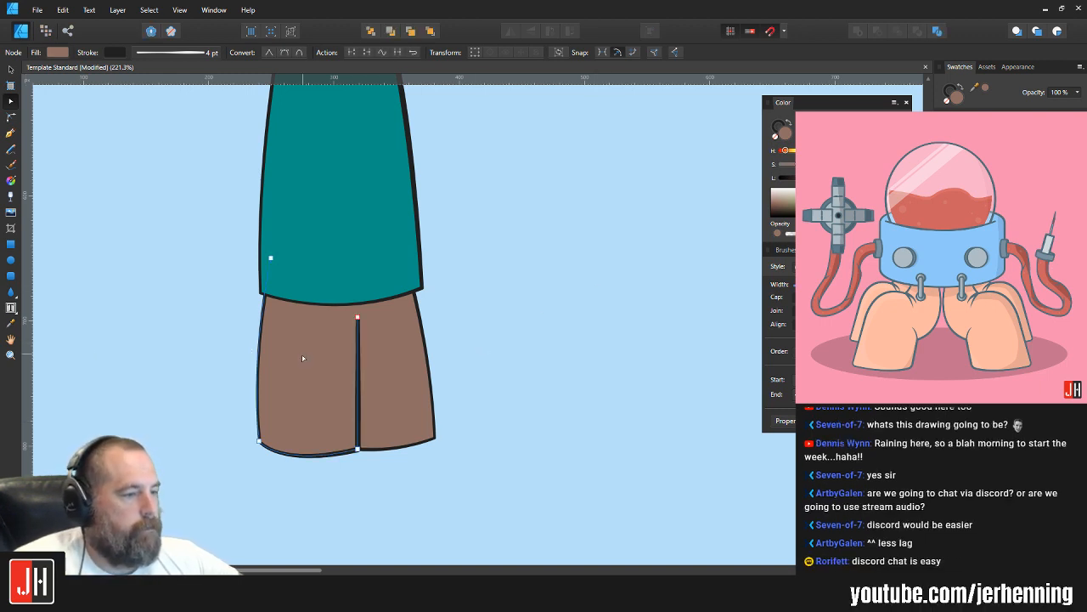
left_click(258, 439)
left_click_drag(256, 438, 258, 443)
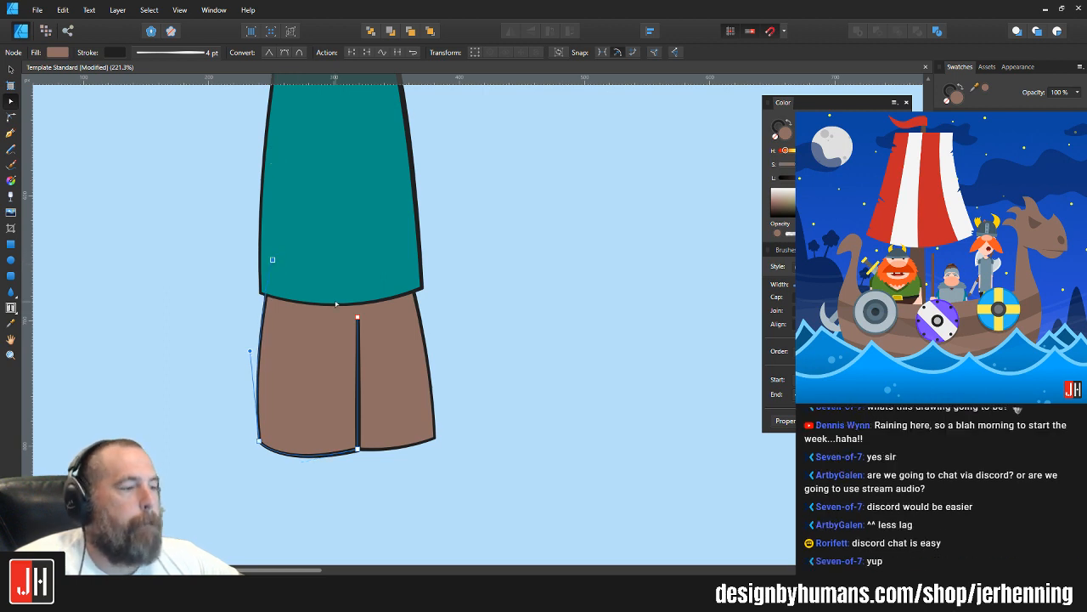
left_click(474, 334)
left_click(331, 352)
key("a")
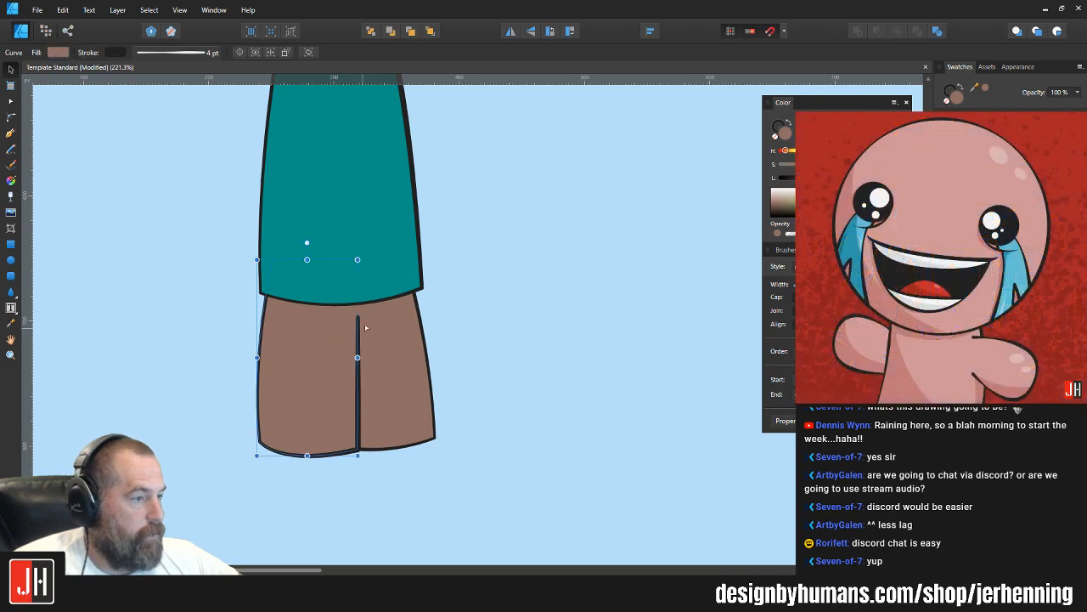
left_click_drag(356, 315, 355, 316)
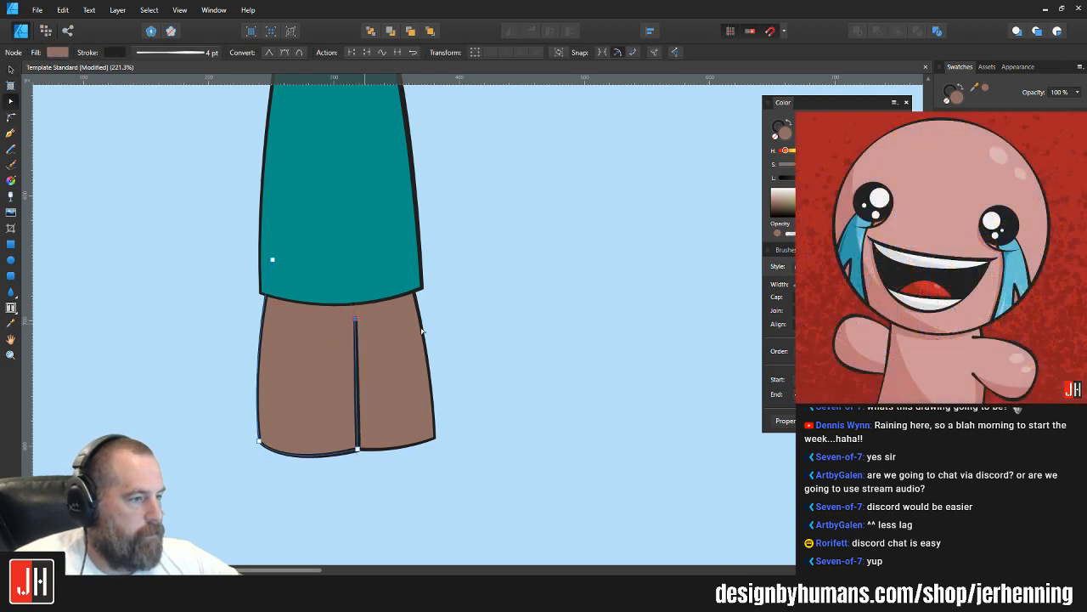
key("v")
left_click(465, 341)
Step: Delete both brown legs below the torso
scroll(383, 369, "down", 5)
scroll(364, 377, "up", 3)
left_click(360, 378)
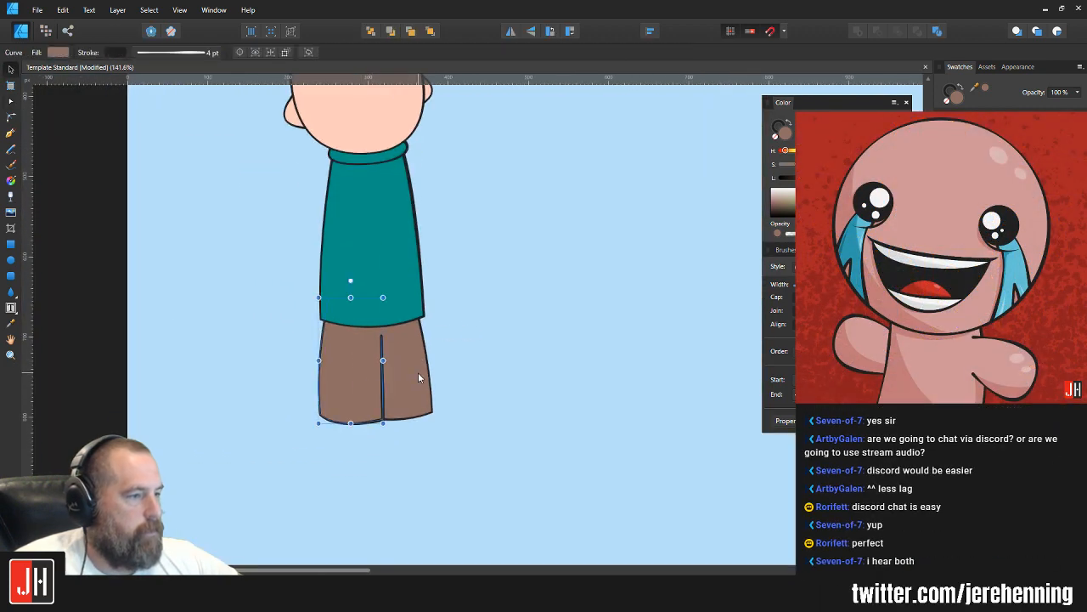
key("Delete")
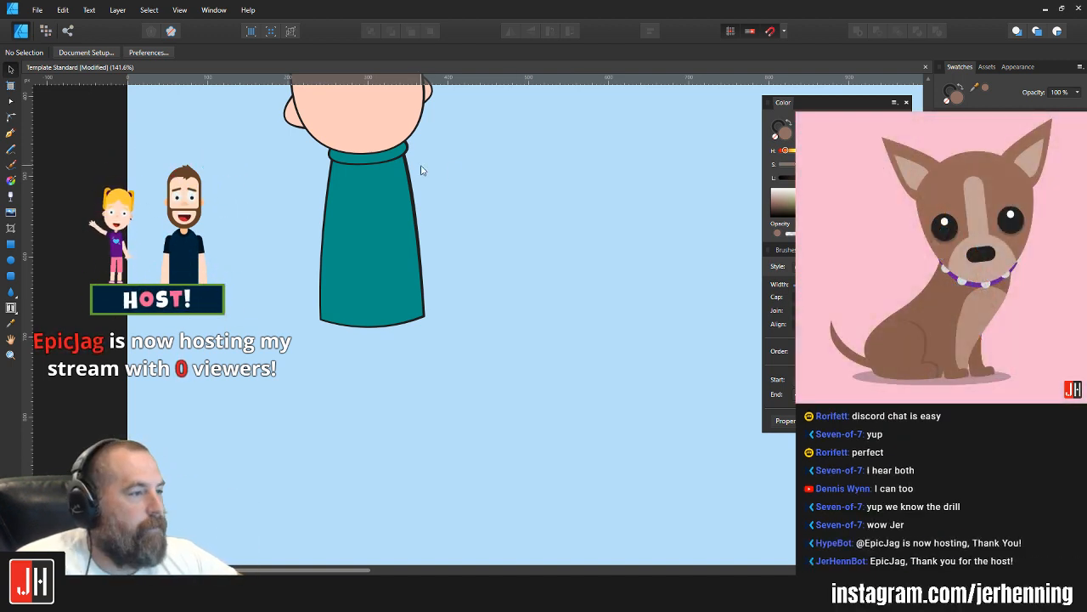
Step: Scale the whole character, head, ears, collar and torso, down proportionally and reposition it on the artboard
scroll(496, 268, "down", 5)
scroll(496, 268, "up", 3)
left_click_drag(281, 175, 522, 547)
left_click_drag(423, 310, 421, 296)
left_click(474, 265)
left_click_drag(308, 143, 470, 435)
left_click_drag(437, 179, 417, 223)
left_click_drag(382, 275, 410, 294)
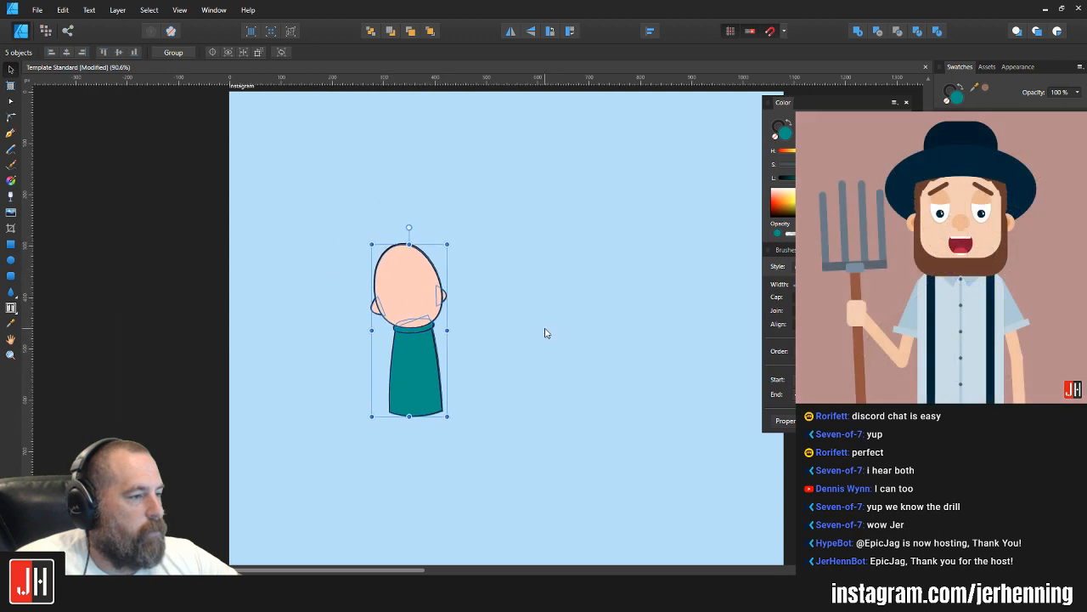
left_click(547, 332)
Step: Draw a closed rounded shape with the Pen tool below the torso, its flat upper edge spanning inside the torso's two bottom corners
scroll(509, 376, "down", 2)
scroll(487, 424, "up", 4)
left_click_drag(458, 325, 436, 348)
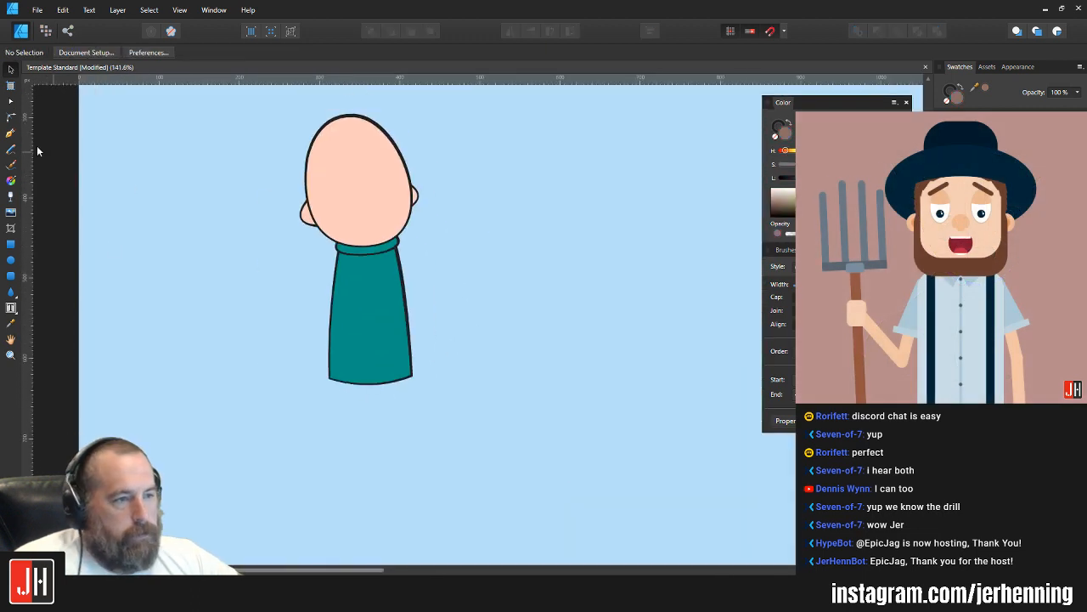
left_click(11, 133)
left_click_drag(342, 327, 368, 281)
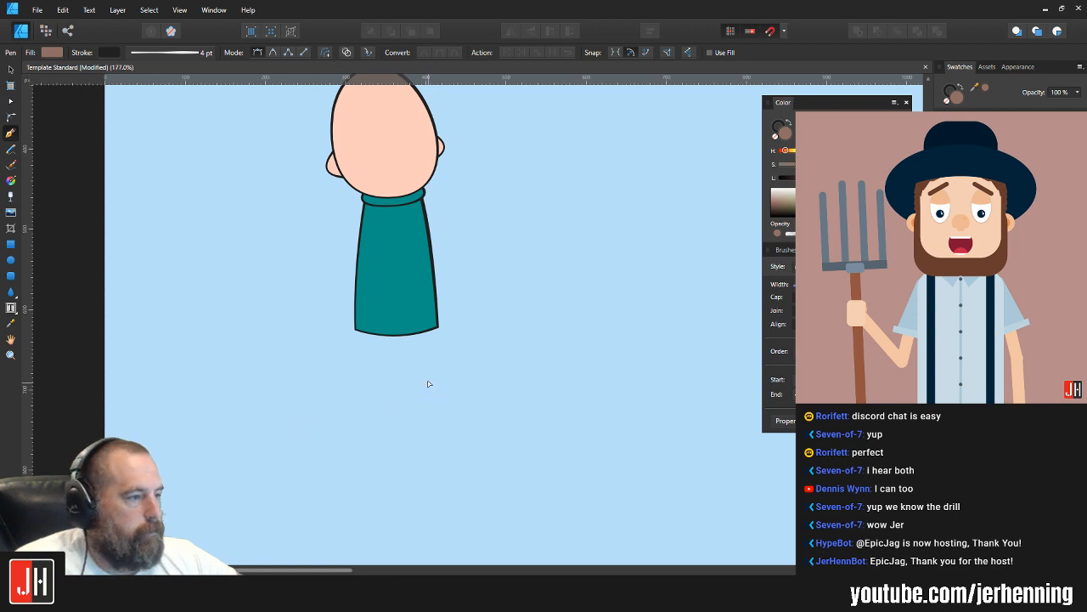
scroll(427, 381, "up", 3)
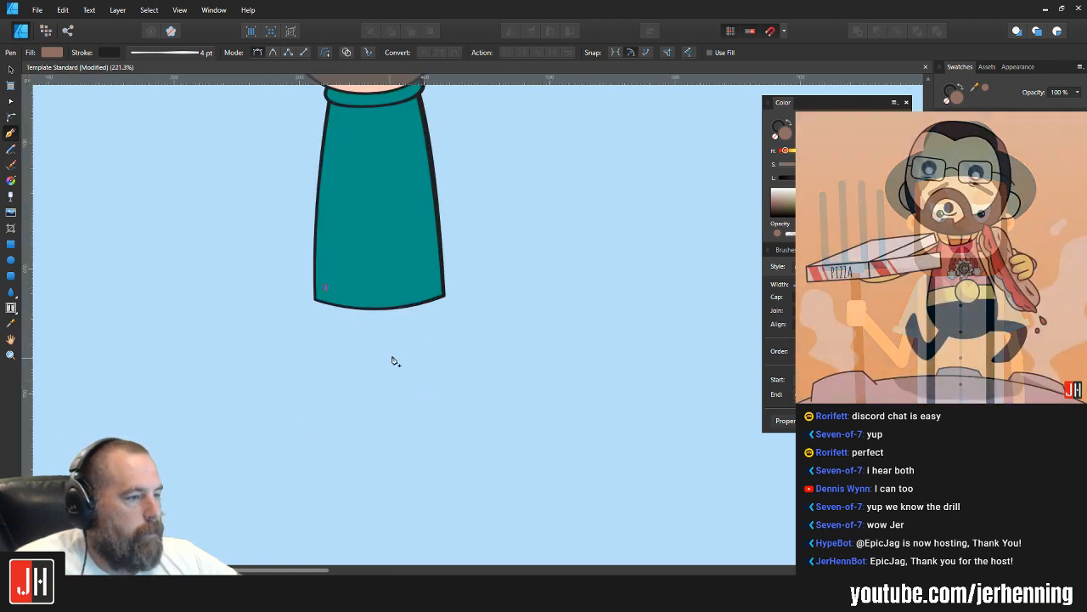
left_click_drag(394, 357, 482, 348)
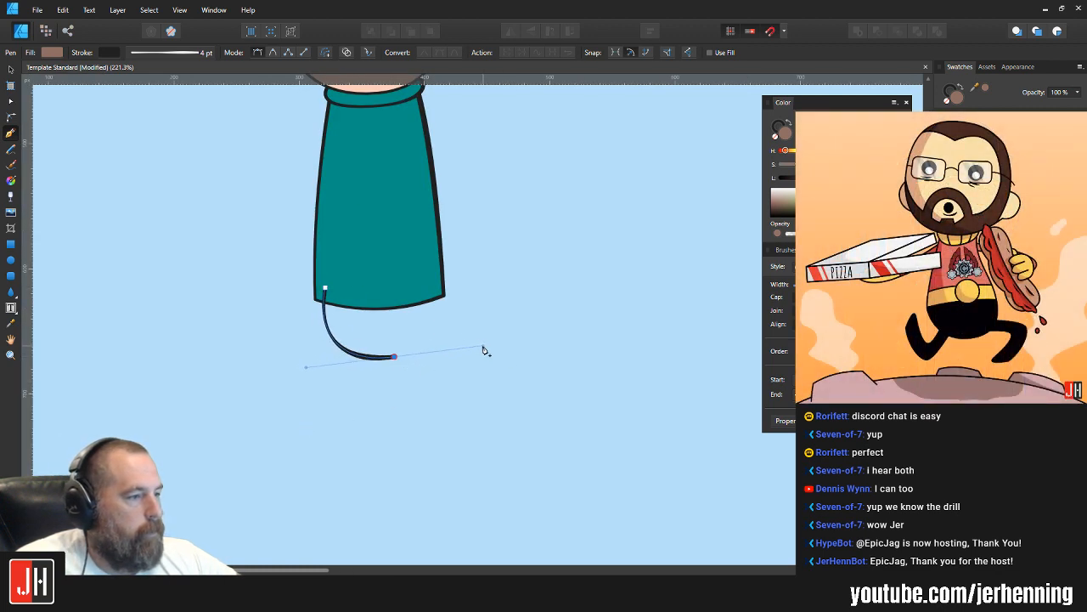
left_click(435, 287)
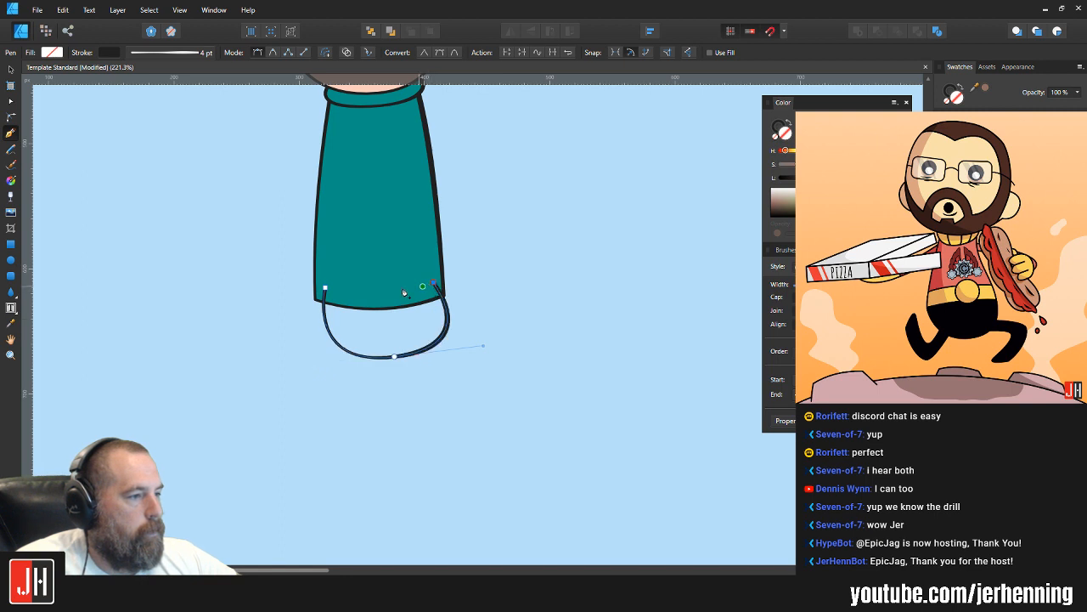
left_click(327, 291)
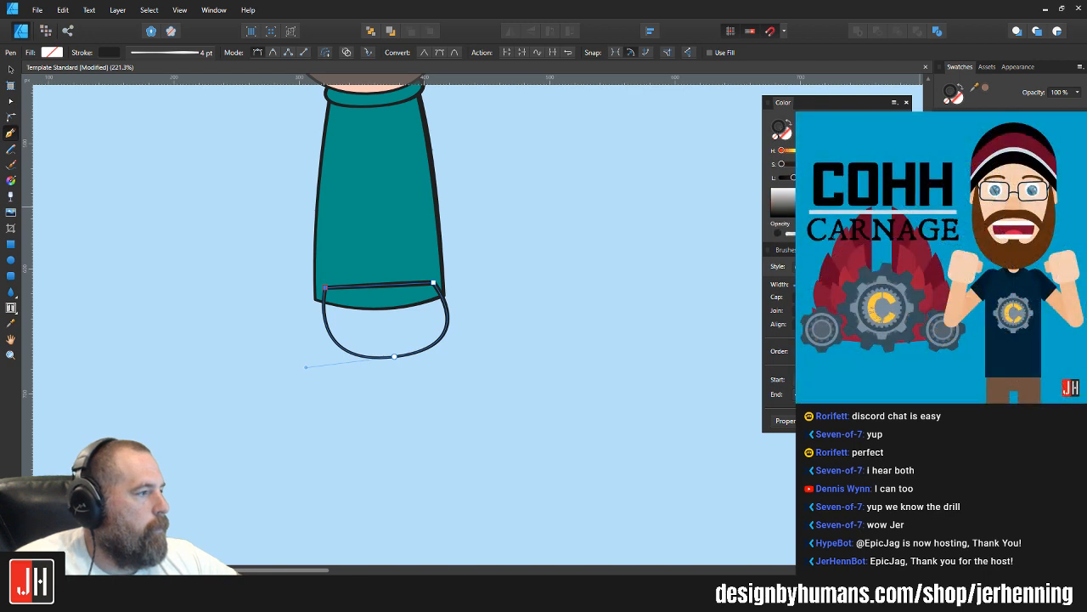
Step: Fill the rounded lower-body shape with near-black and select it
left_click(790, 200)
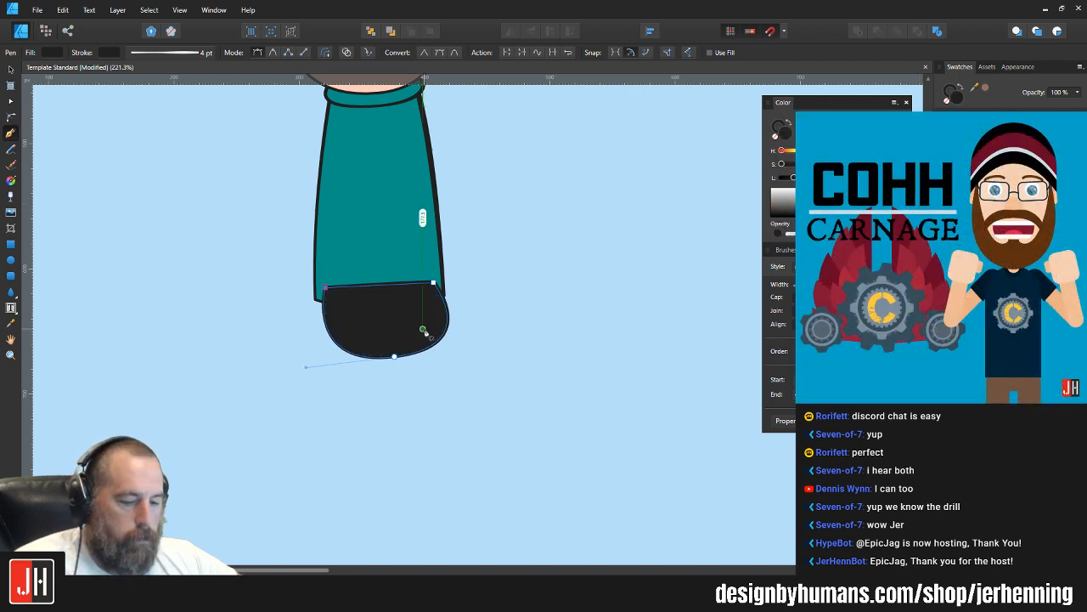
key("z")
key("v")
left_click(486, 321)
left_click(391, 326)
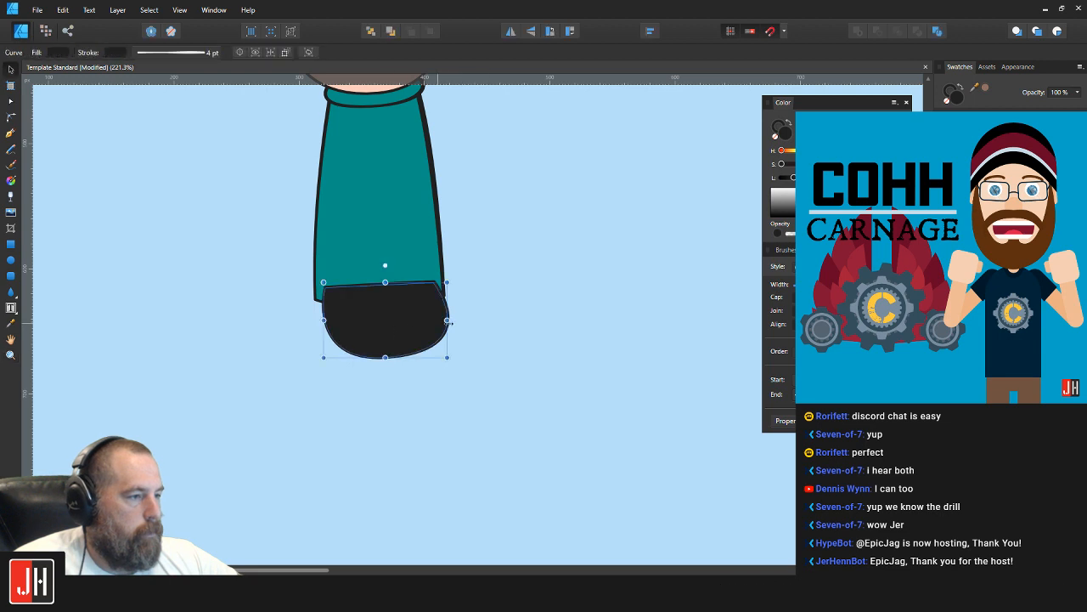
Step: Move the lower-body shape's bottom node slightly left and down, and adjust its curve handle for a more even curve
key("a")
mouse_move(394, 357)
left_mouse_down()
mouse_move(374, 358)
mouse_move(383, 360)
left_mouse_up()
left_click_drag(295, 373, 295, 367)
key("v")
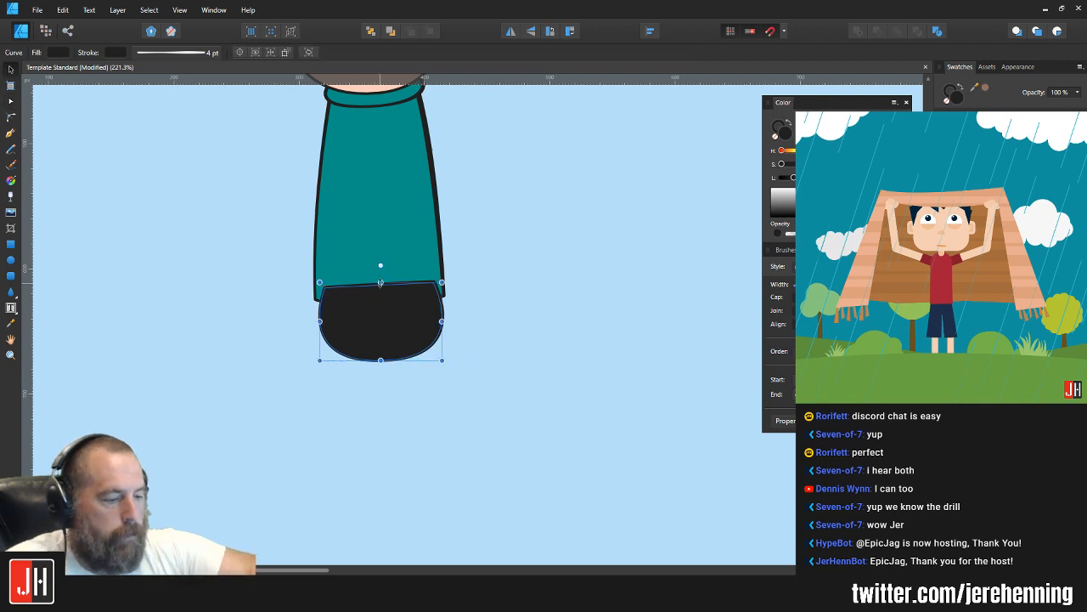
Step: Send the near-black lower-body shape behind the teal torso
key("ctrl+[")
left_click(545, 173)
scroll(419, 282, "down", 4)
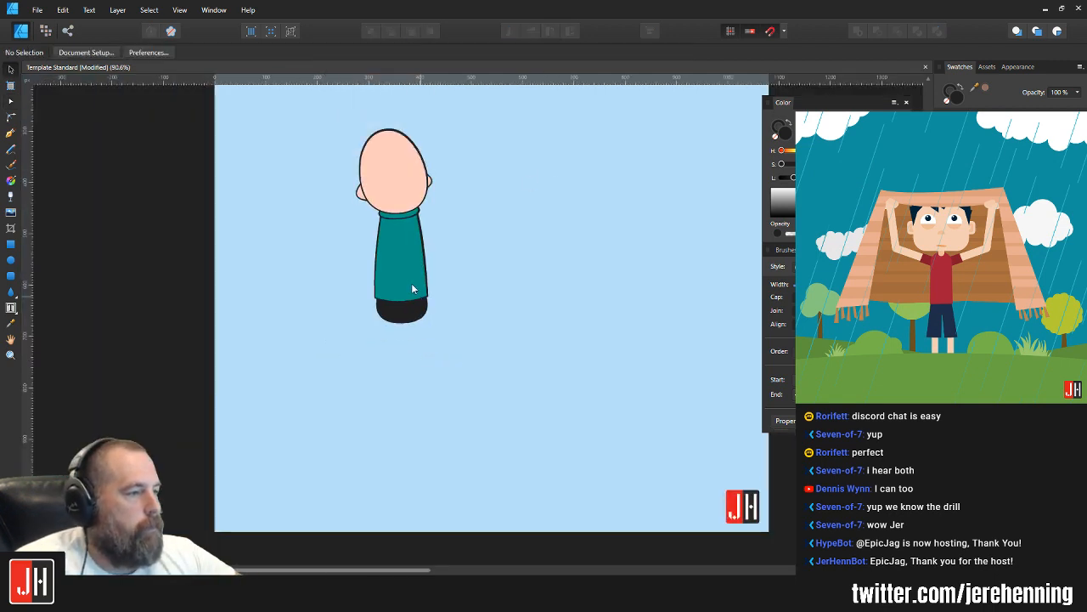
Step: Raise the lower-body shape's two upper nodes slightly and pull the right one inward to narrow that side
scroll(408, 287, "up", 5)
left_click(387, 393)
key("a")
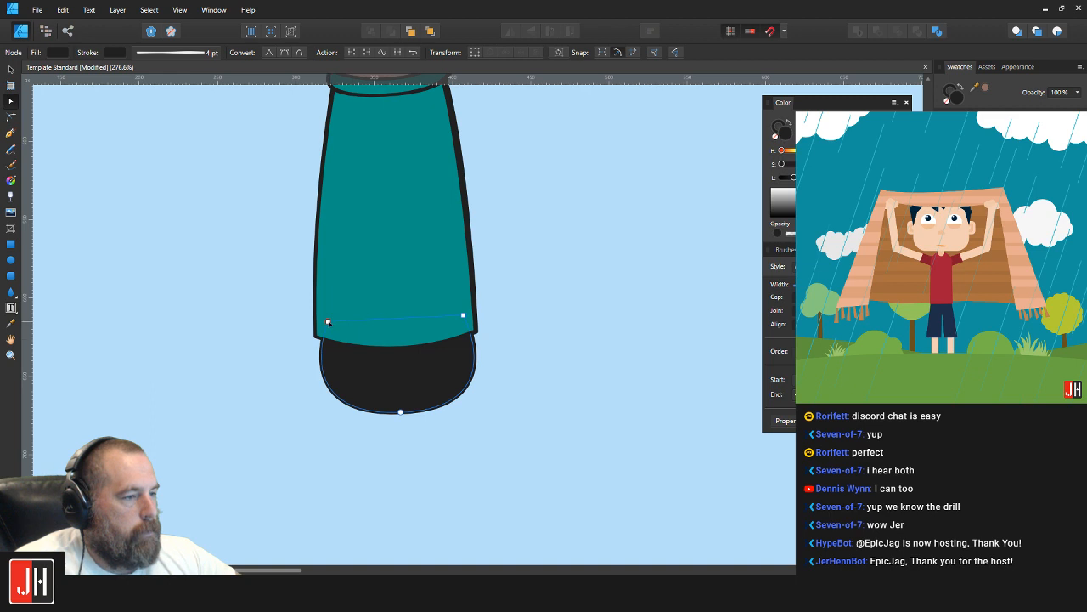
left_click_drag(328, 320, 328, 316)
left_click_drag(463, 316, 455, 309)
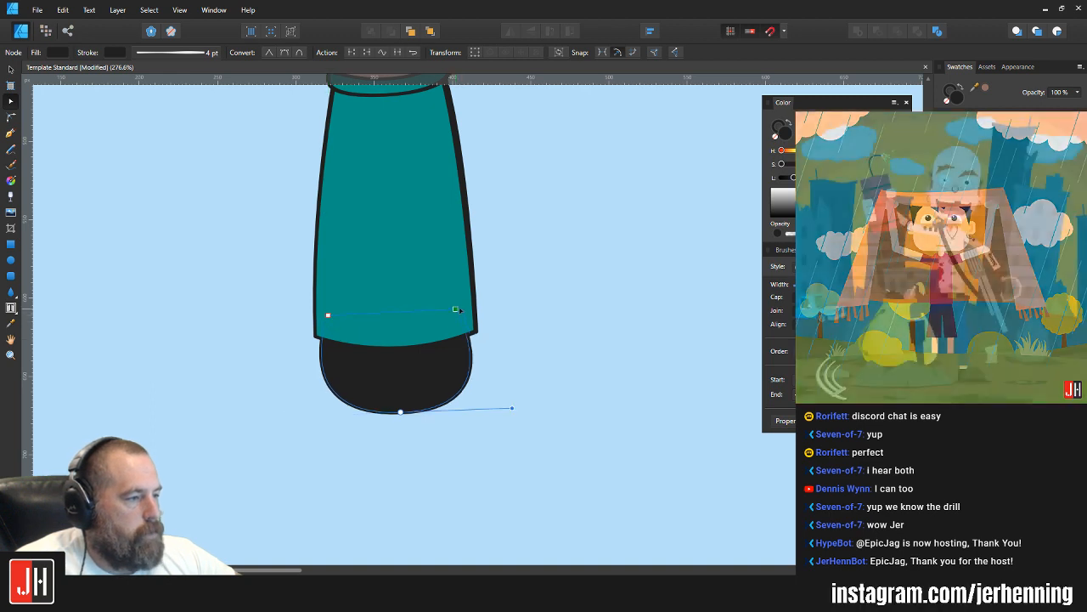
Step: Move the bottom node of the near-black lower-body shape down slightly to deepen its rounded base
left_click(401, 413)
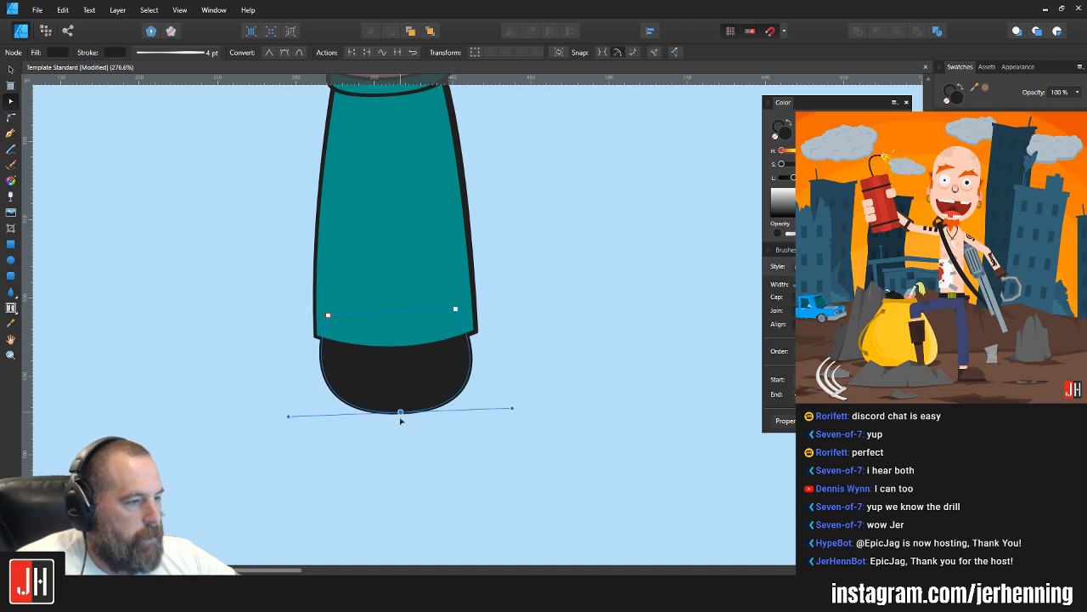
left_click_drag(401, 419, 401, 423)
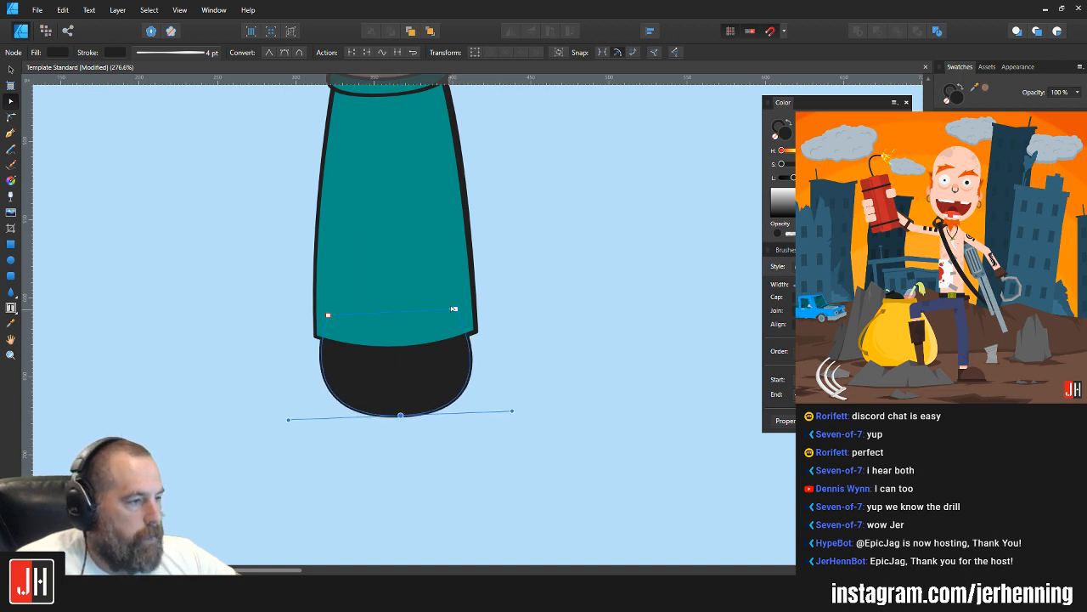
key("v")
mouse_move(446, 295)
left_mouse_down()
mouse_move(477, 328)
mouse_move(456, 306)
left_mouse_up()
key("ctrl+z")
left_click(434, 371)
key("a")
key("v")
left_click(491, 315)
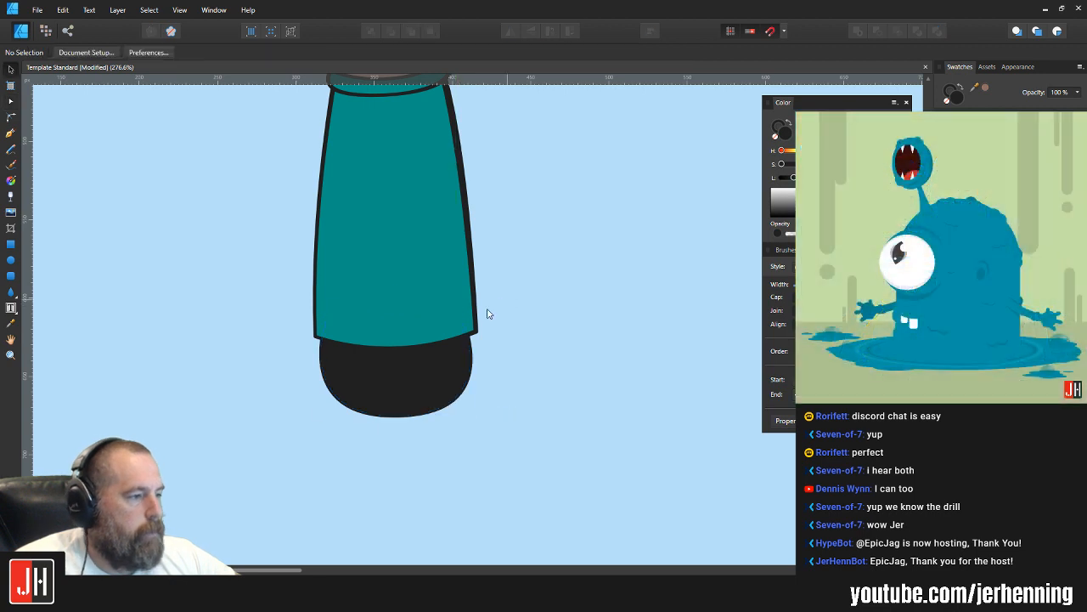
Step: Pull the teal torso's lower right corner node slightly inward so it meets the edge of the lower body
scroll(487, 314, "down", 3)
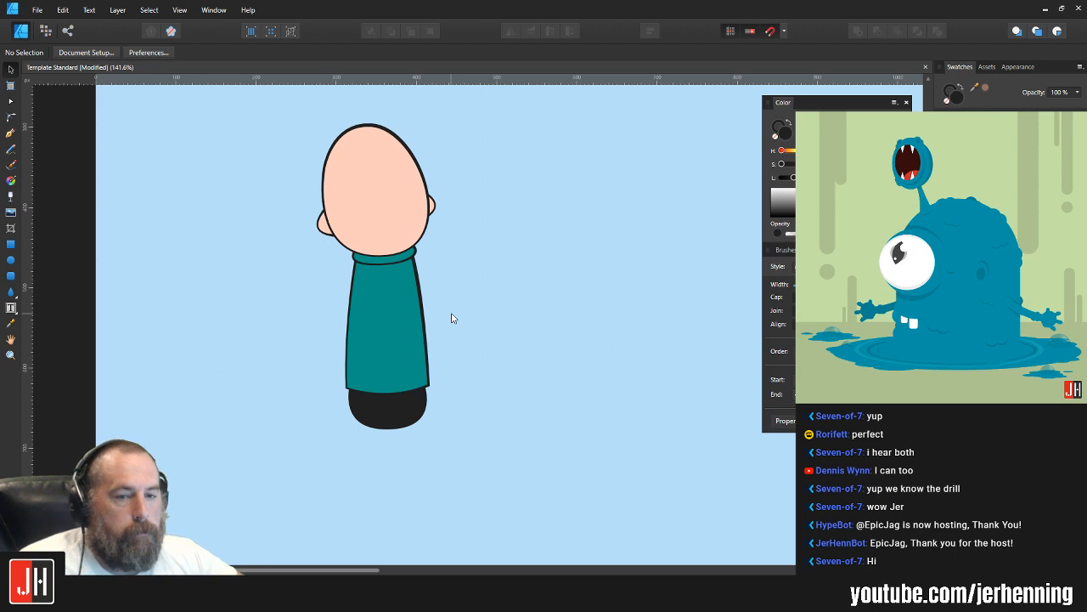
scroll(445, 316, "up", 2)
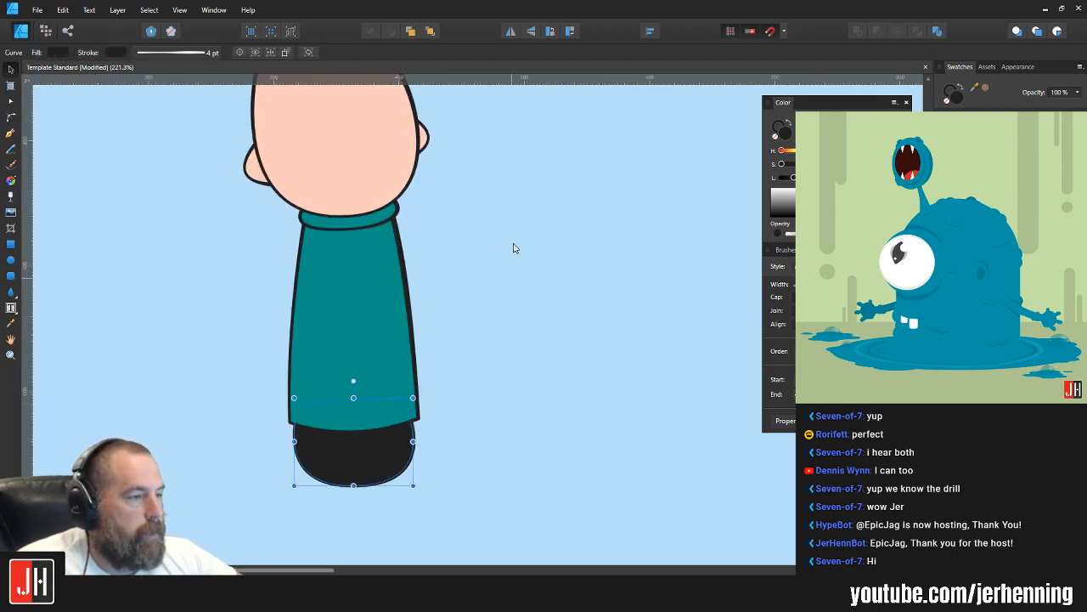
scroll(513, 245, "down", 4)
scroll(502, 379, "up", 2)
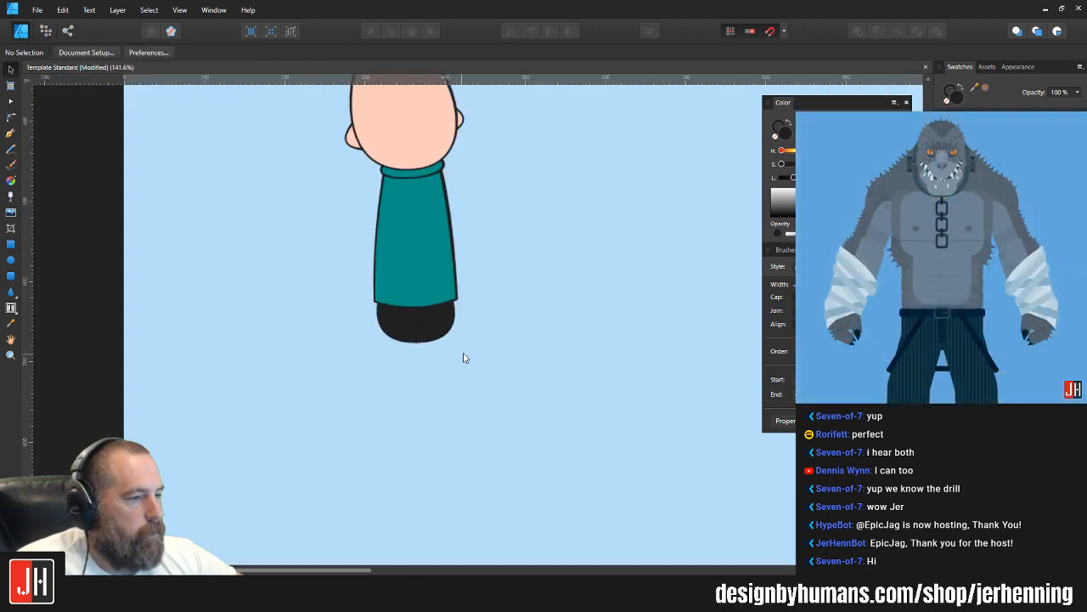
double_click(452, 343)
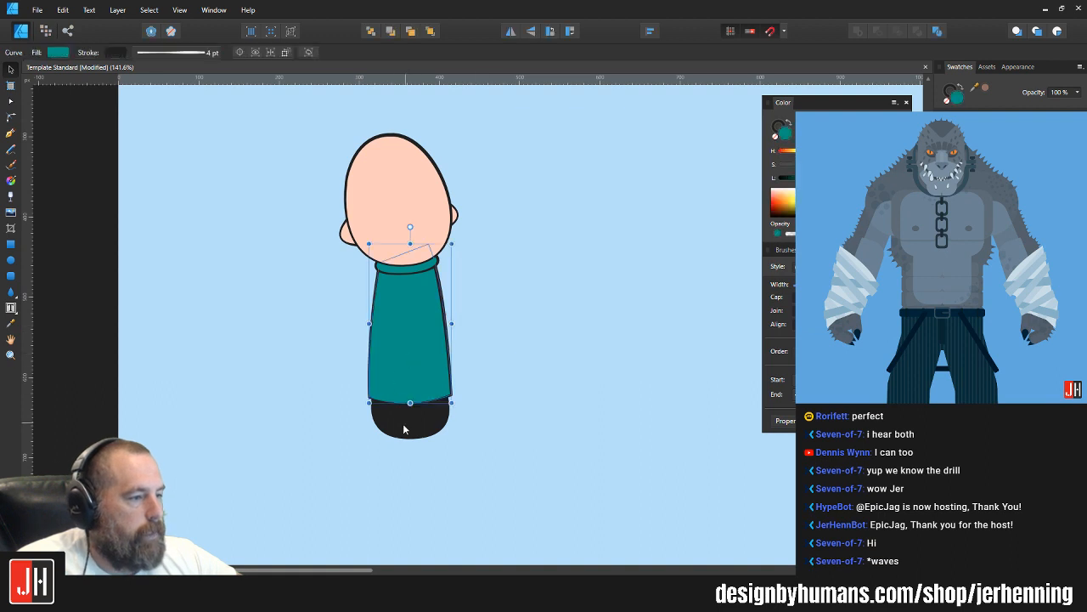
scroll(510, 368, "up", 3)
left_click(499, 367)
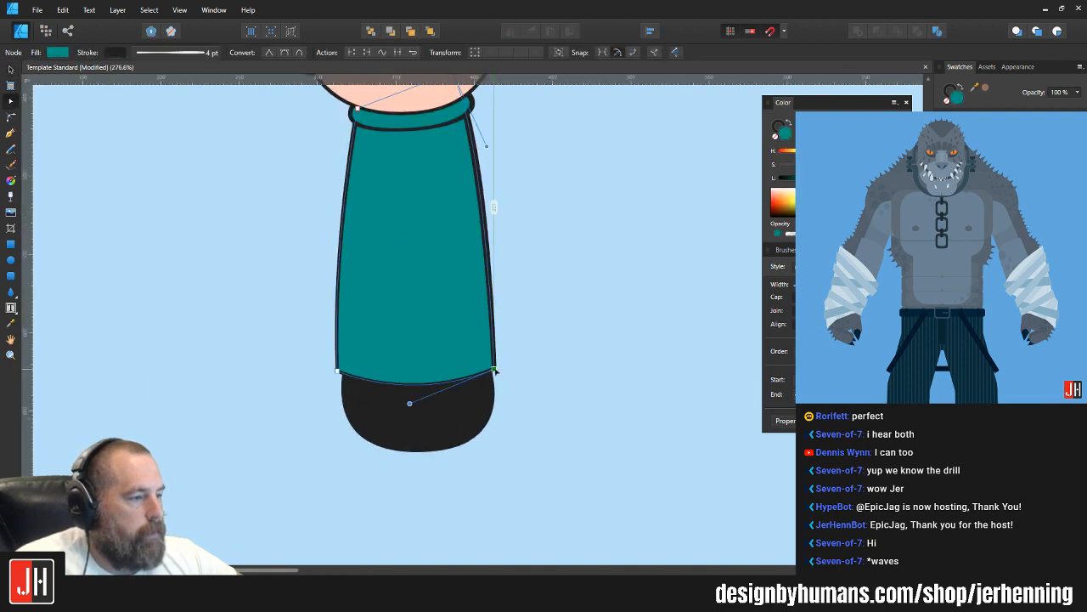
scroll(544, 228, "up", 3)
left_click(541, 230)
scroll(547, 245, "down", 4)
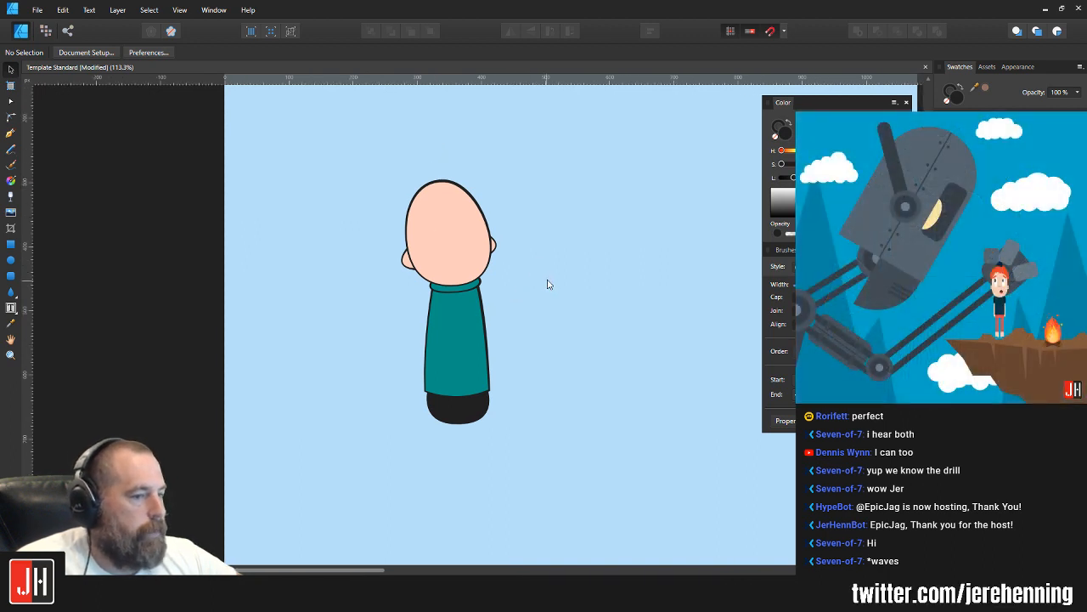
Step: Shift the near-black lower-body shape slightly left to centre it beneath the torso
scroll(459, 384, "up", 3)
left_click(431, 406)
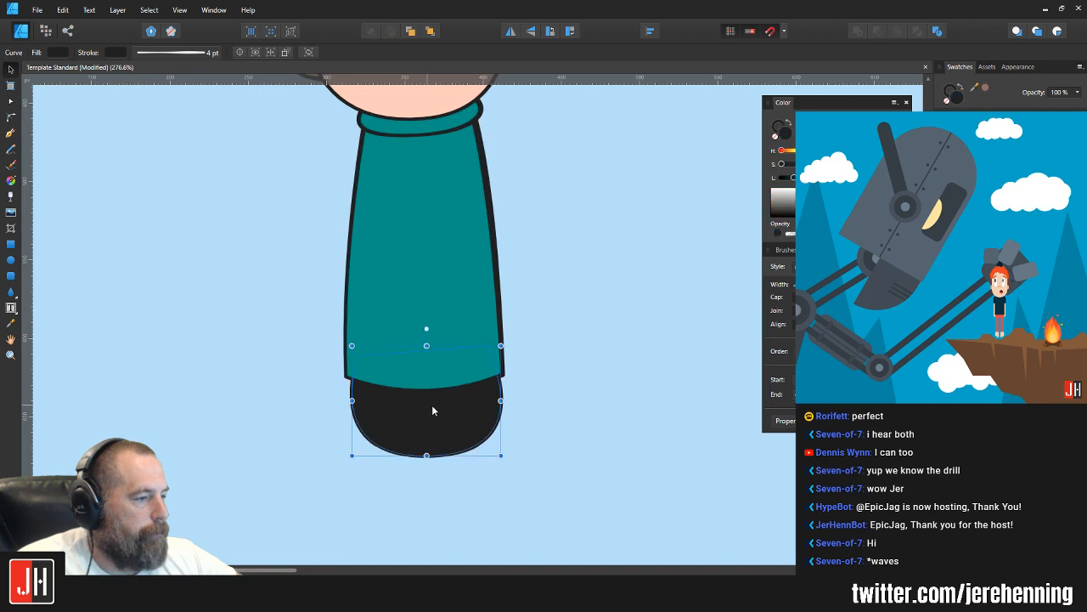
scroll(442, 408, "up", 2)
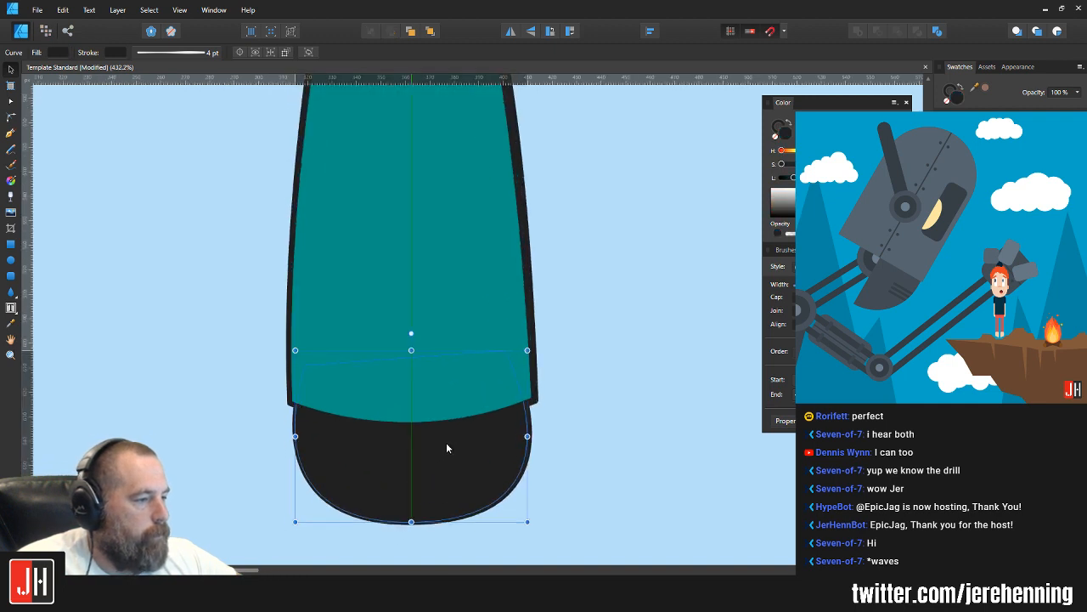
left_click(580, 347)
scroll(581, 348, "down", 2)
scroll(580, 347, "down", 4)
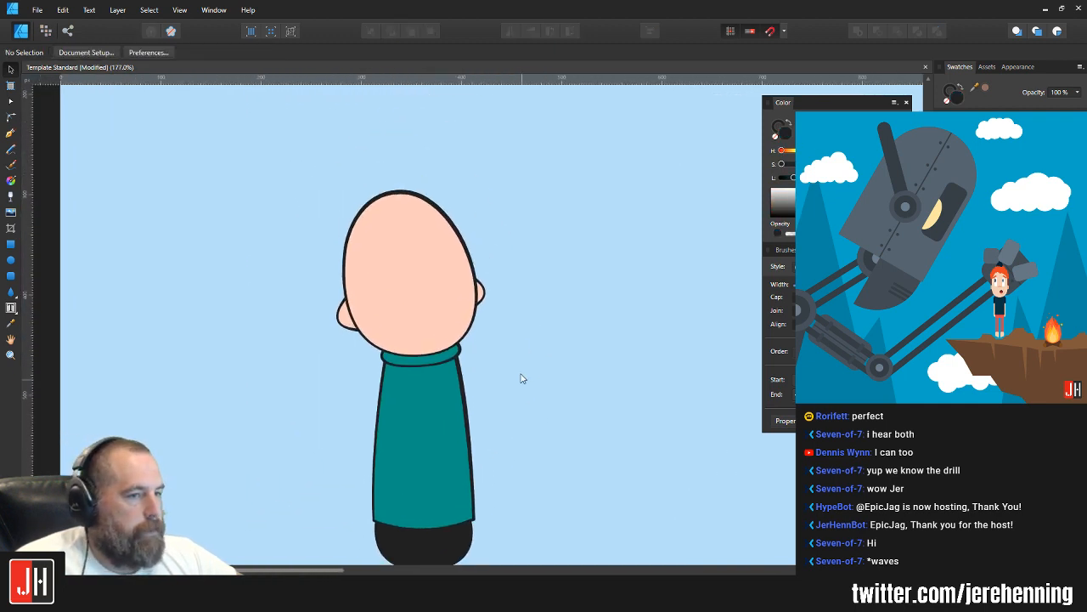
Step: Scale the head, ears and collar down slightly and shift them sideways with the torso to line up over the lower body
left_click_drag(576, 390, 574, 389)
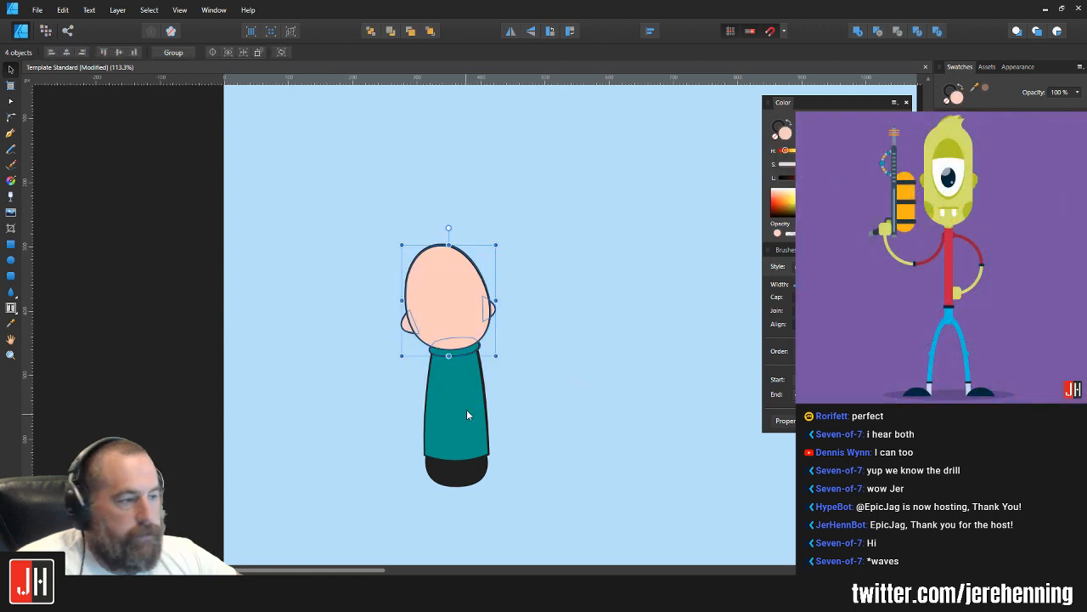
left_click_drag(496, 245, 492, 251)
scroll(471, 521, "up", 4)
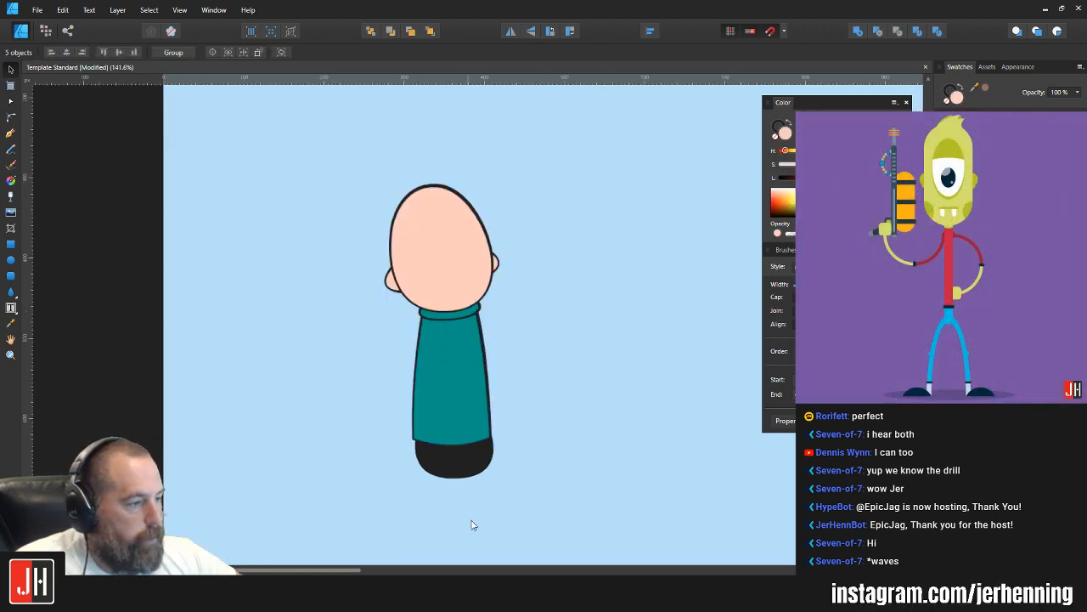
key("Left")
key("Left")
left_click_drag(431, 337, 433, 337)
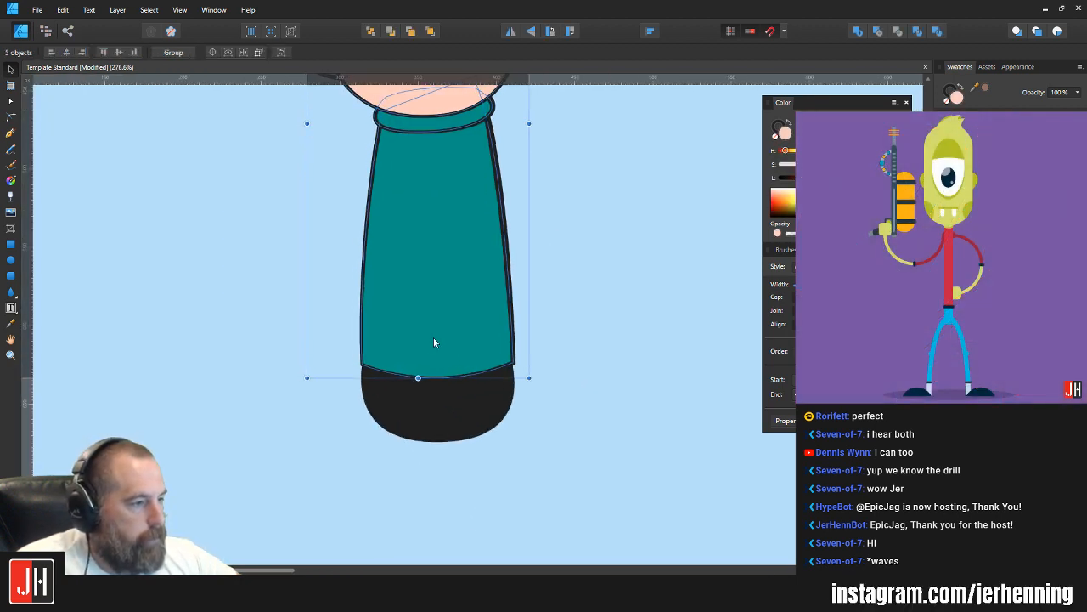
left_click(575, 311)
scroll(572, 316, "down", 4)
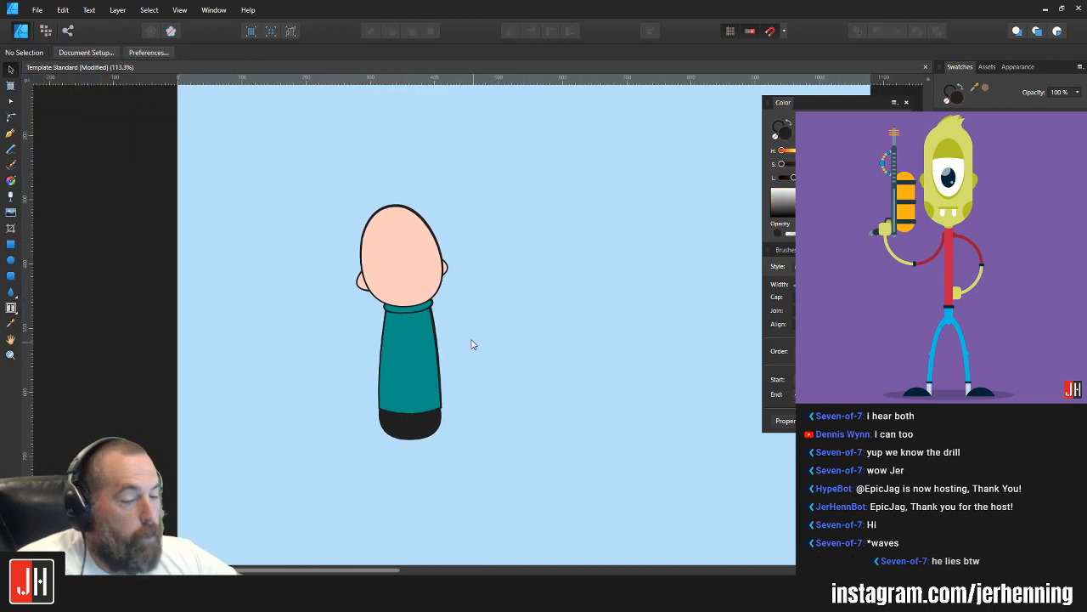
Step: Draw a closed, slightly curved leg with the Pen tool beneath the right side of the lower body and fill it near-black
left_click_drag(493, 347, 436, 269)
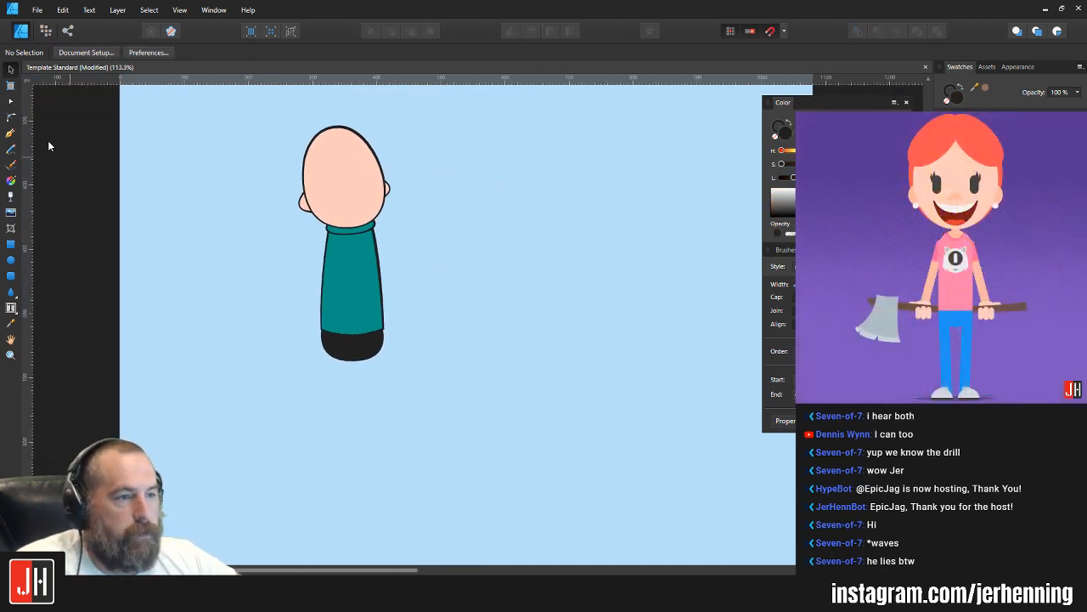
left_click(10, 133)
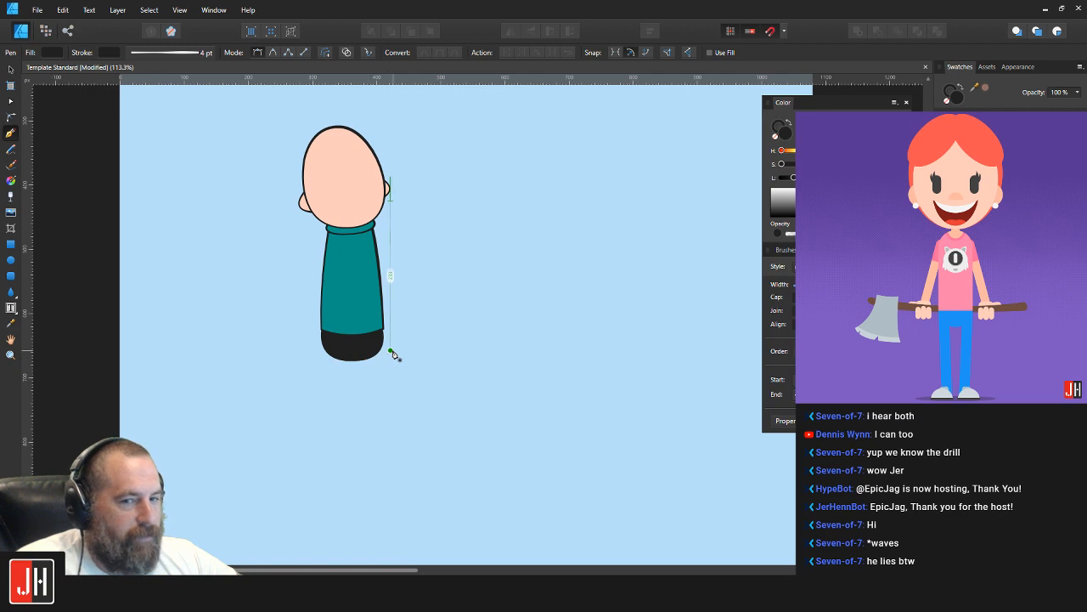
left_click(375, 347)
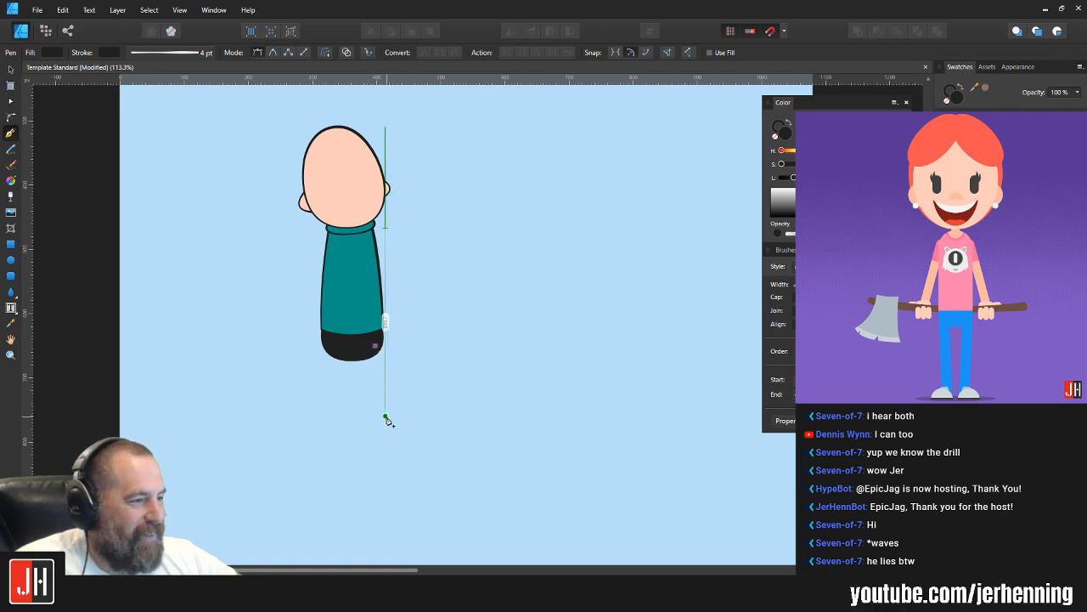
left_click_drag(385, 416, 381, 482)
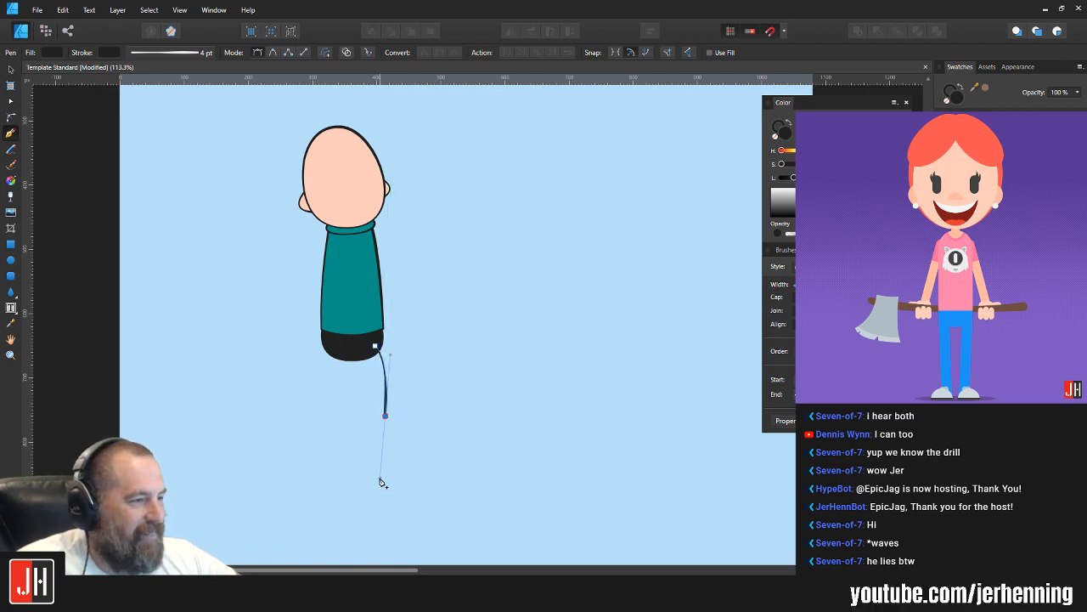
key("ctrl+z")
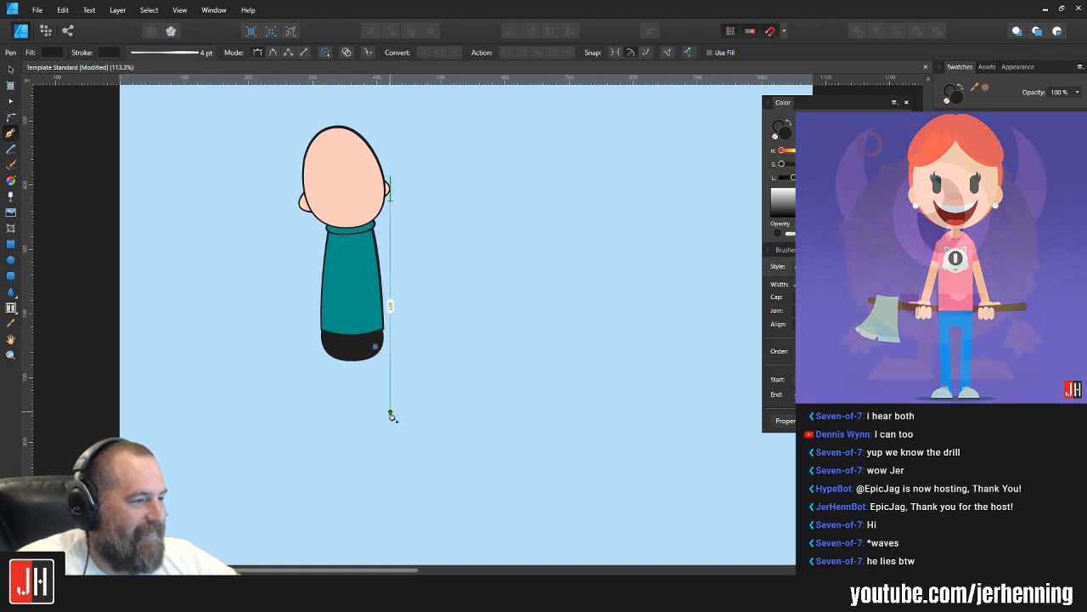
left_click_drag(391, 415, 393, 466)
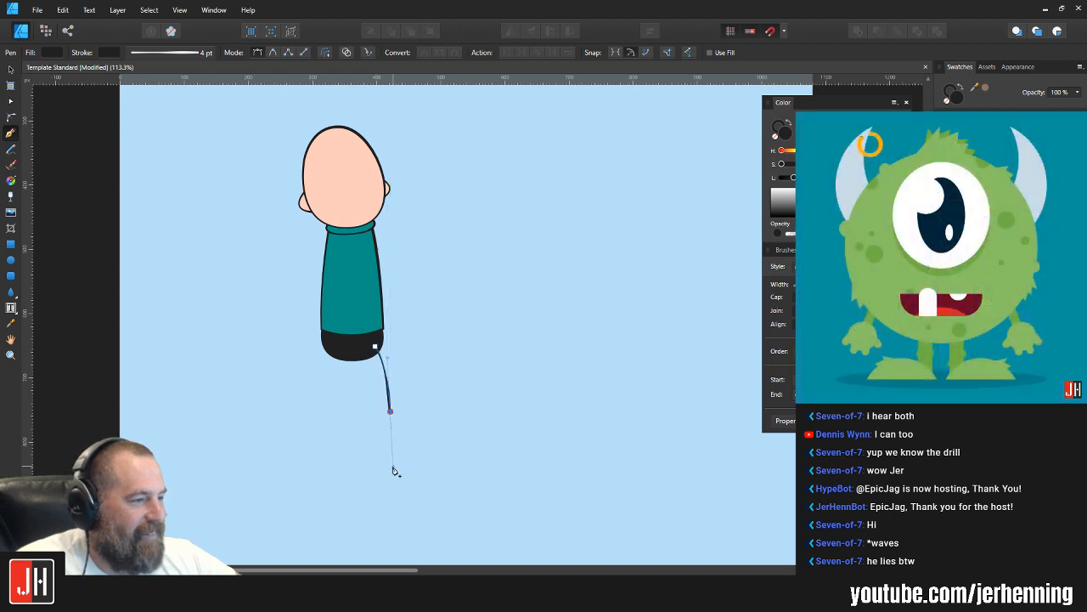
left_click(390, 414)
left_click(368, 412)
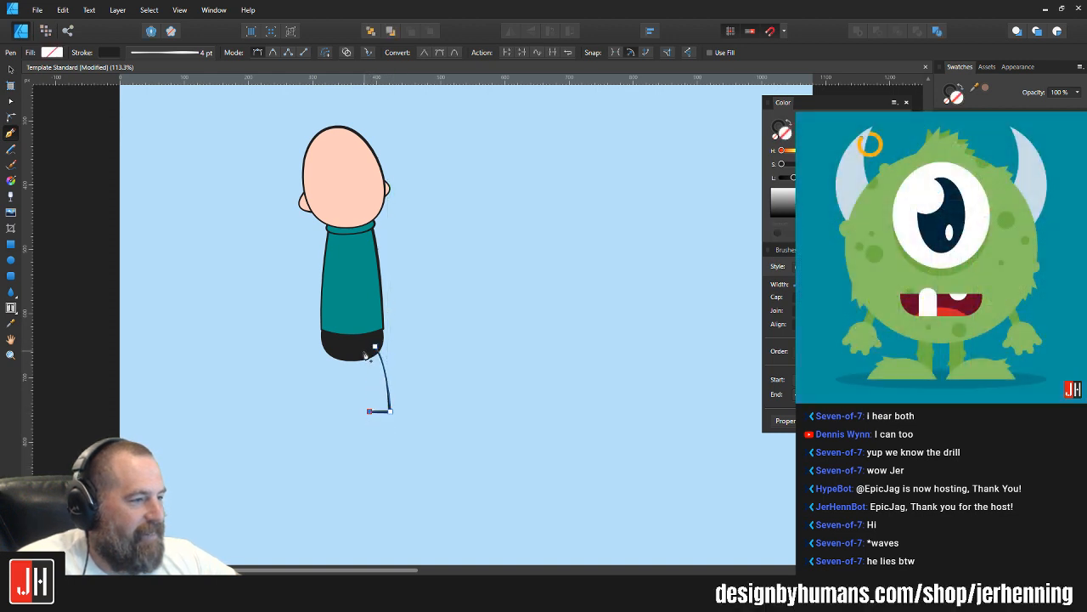
mouse_move(364, 350)
left_mouse_down()
mouse_move(346, 328)
mouse_move(357, 332)
left_mouse_up()
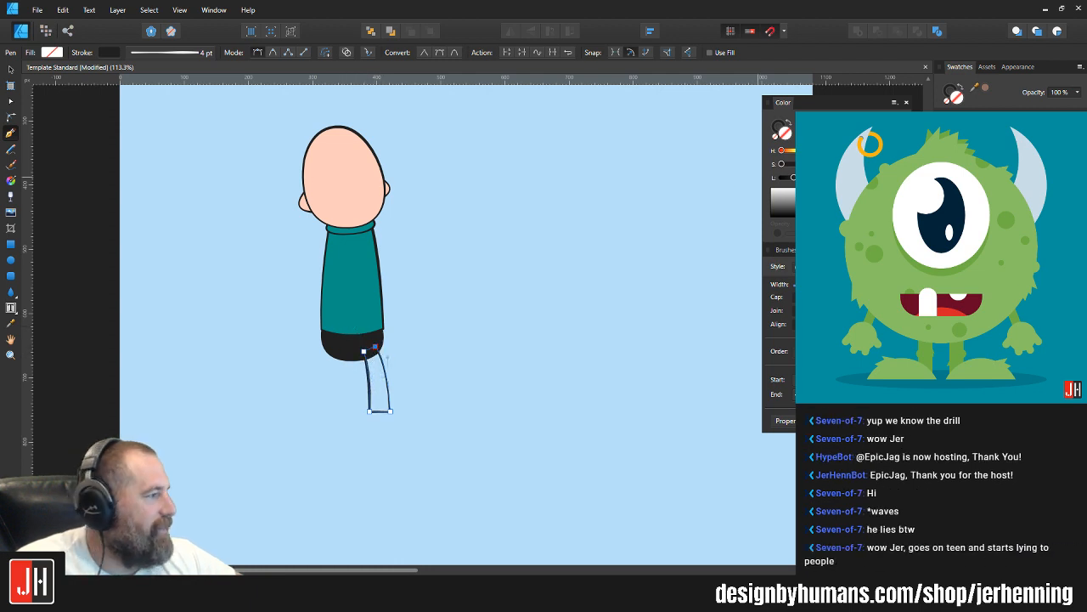
left_click(969, 162)
key("v")
left_click(549, 316)
Step: Move the new near-black leg slightly right and down from the lower body
scroll(364, 389, "up", 3)
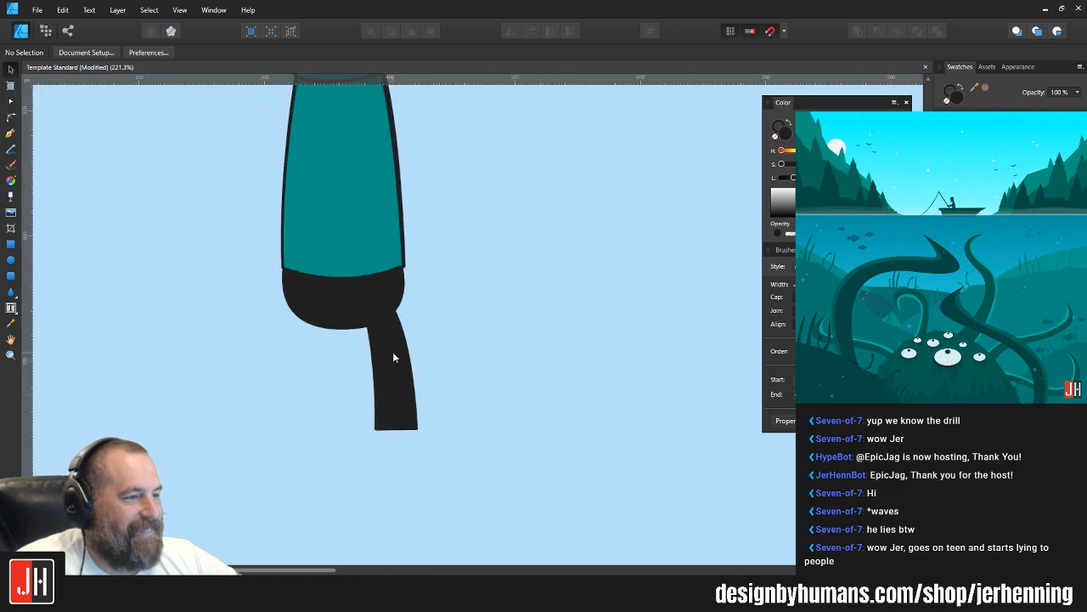
left_click(396, 355)
left_click(430, 354)
scroll(442, 350, "down", 4)
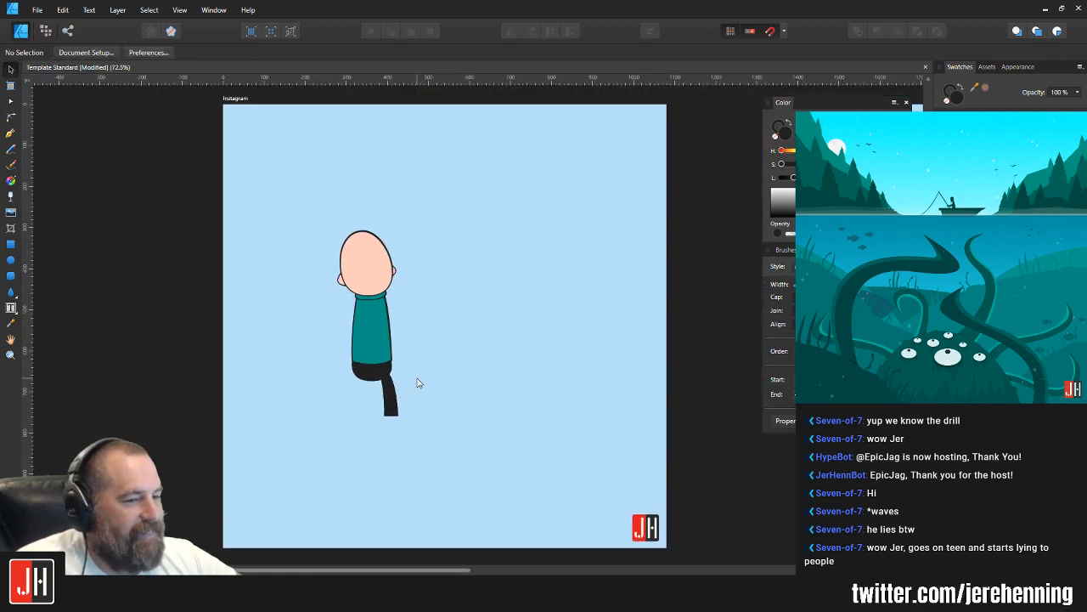
scroll(379, 387, "up", 4)
left_click(10, 132)
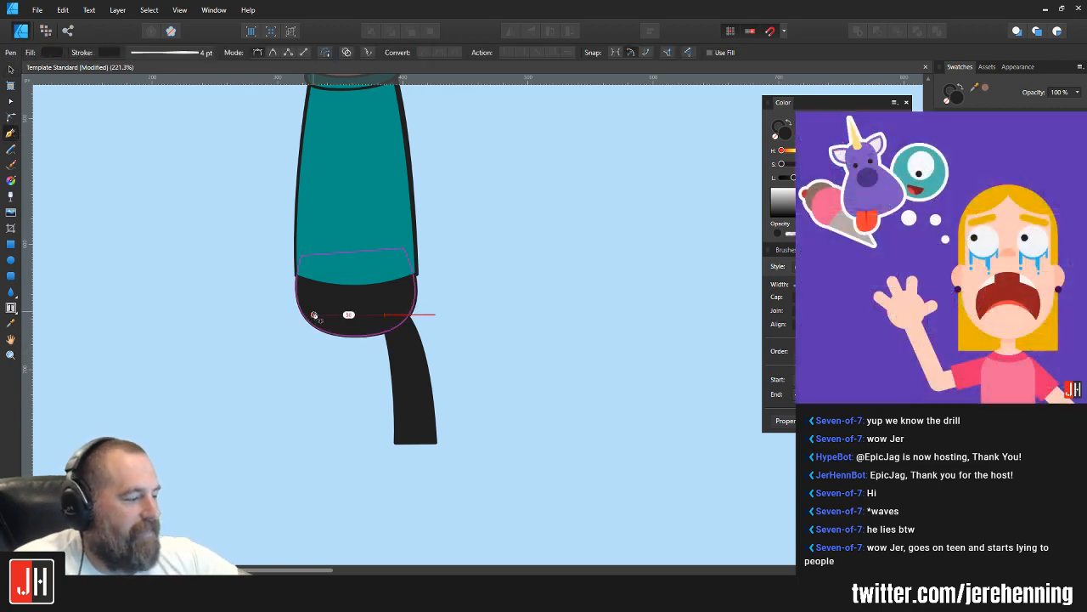
left_click(342, 324)
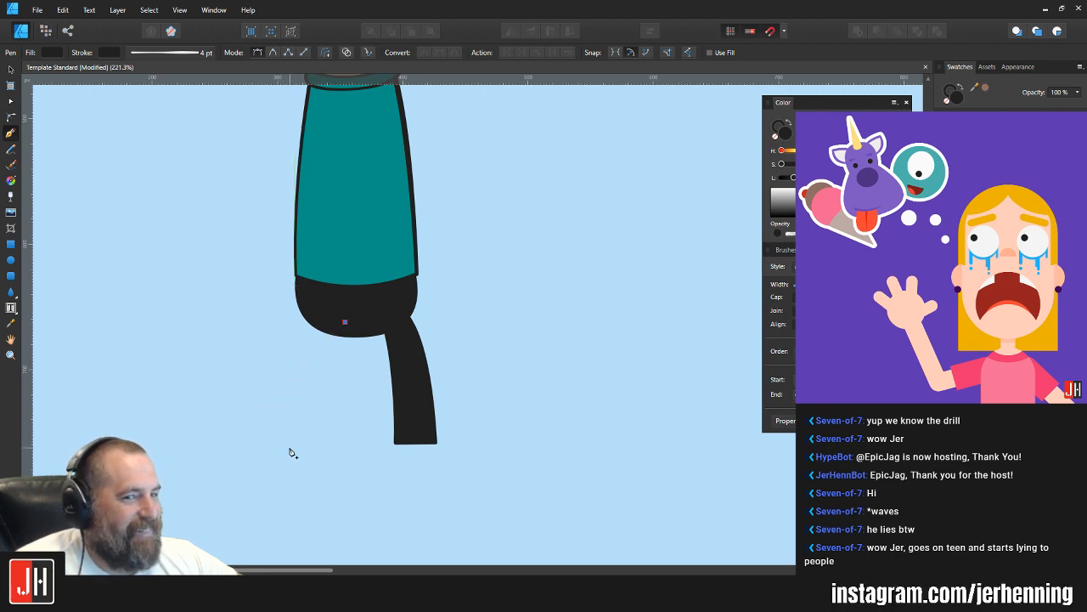
left_click_drag(295, 446, 277, 458)
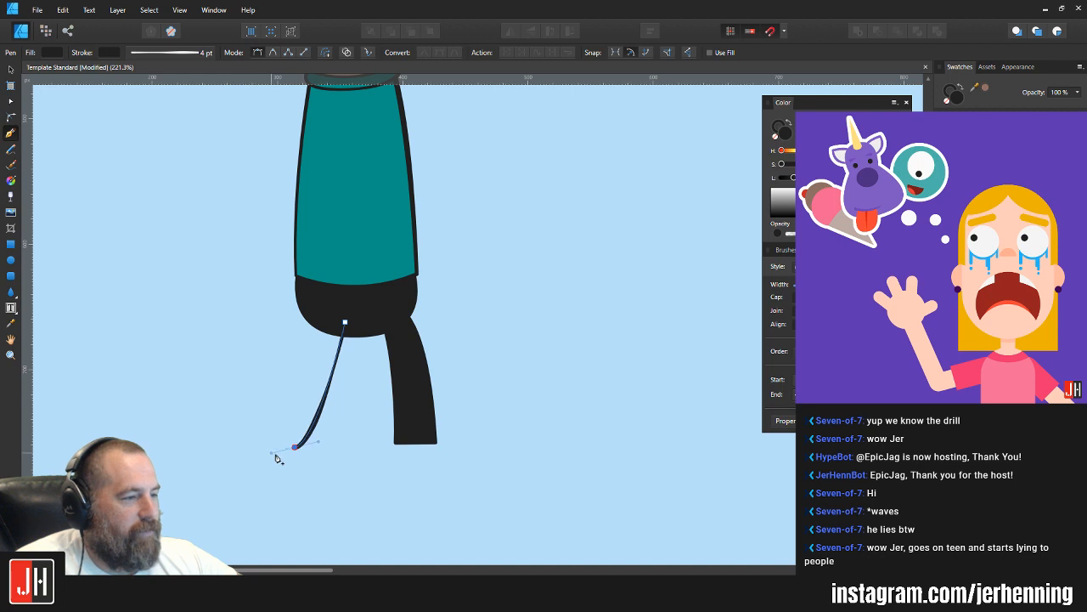
key("ctrl+z")
key("ctrl+z")
Step: Draw a closed, bent leg outline with the Pen tool, curving out and up to the left from the lower body's underside
left_click(340, 327)
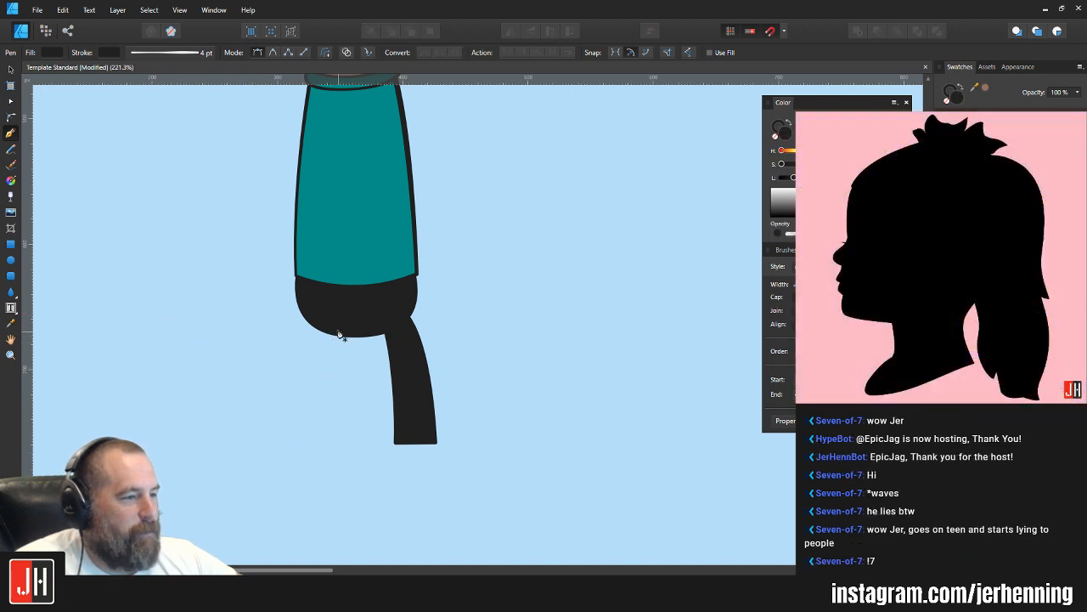
left_click_drag(224, 365, 148, 283)
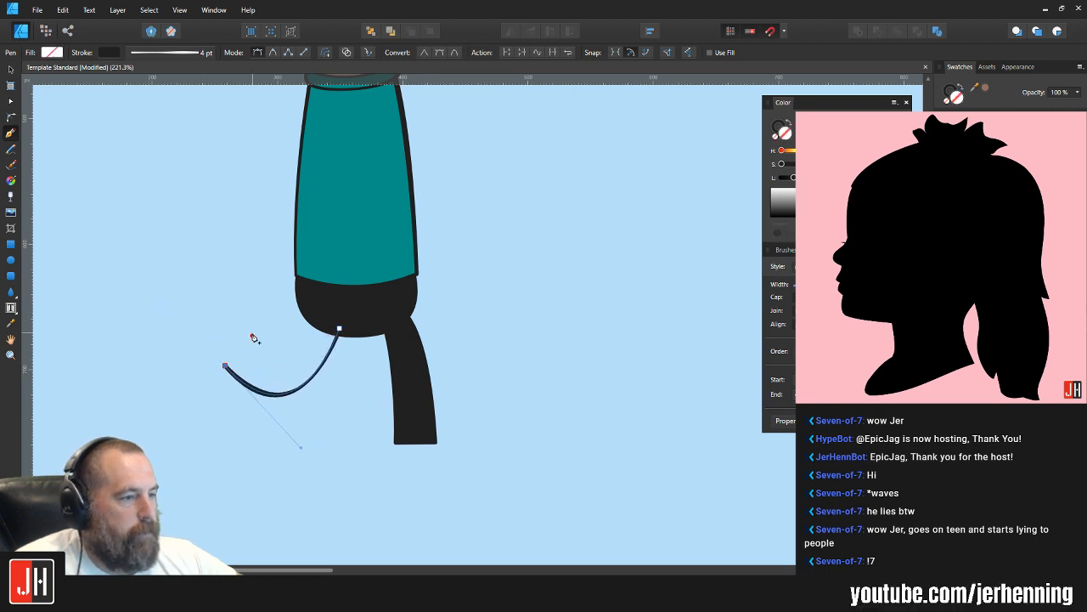
left_click(253, 336)
left_click_drag(321, 316, 340, 251)
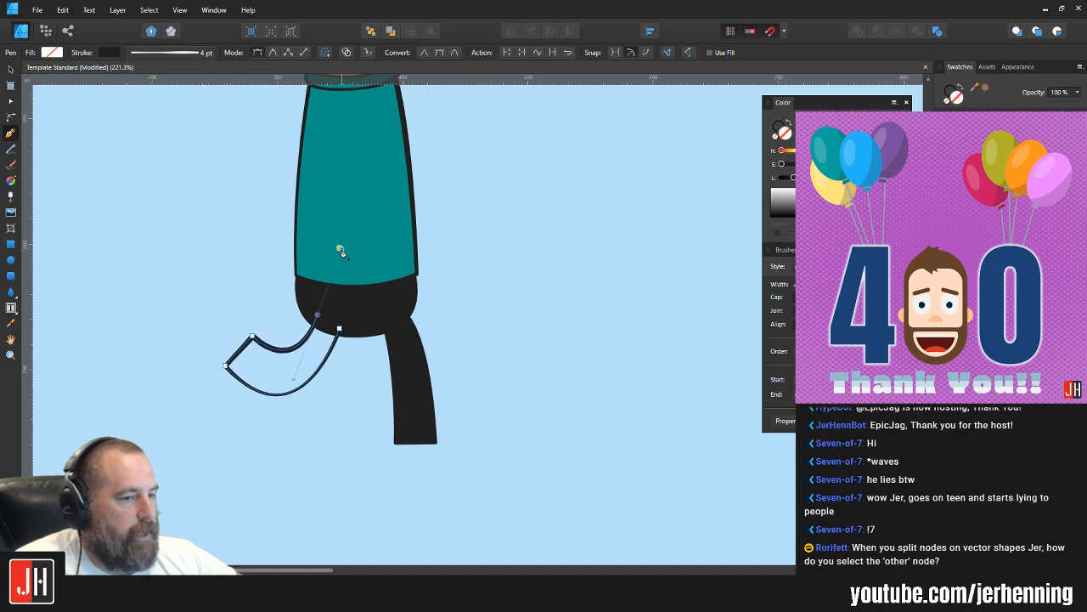
left_click(339, 328)
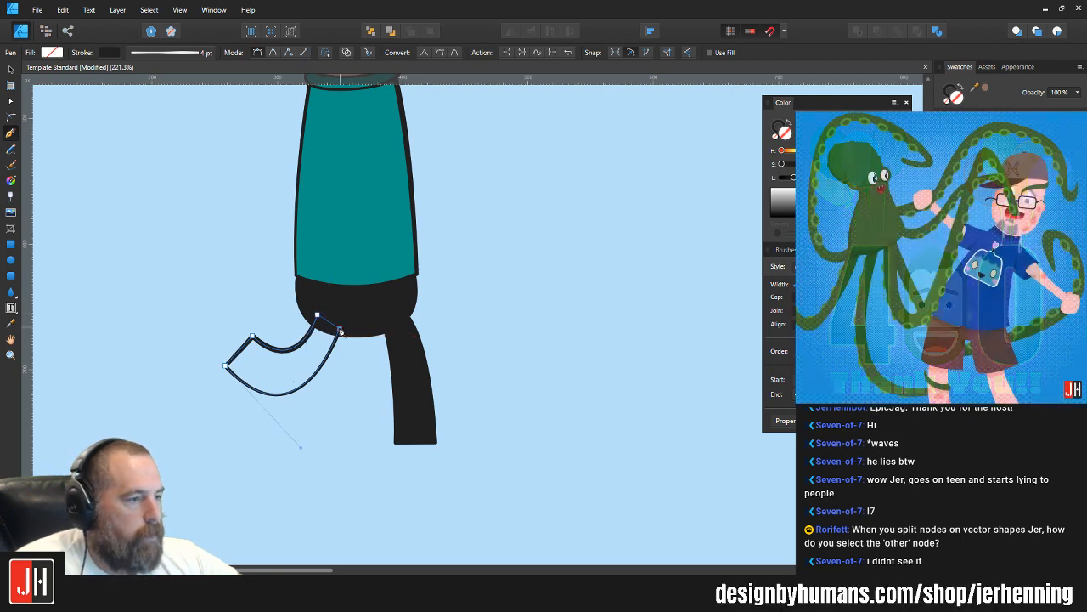
Step: Fill the bent left leg with near-black sampled from the lower body and move the leg up slightly
key("i")
left_click(368, 307)
key("v")
left_click_drag(322, 333, 322, 324)
left_click(519, 304)
scroll(391, 335, "down", 5)
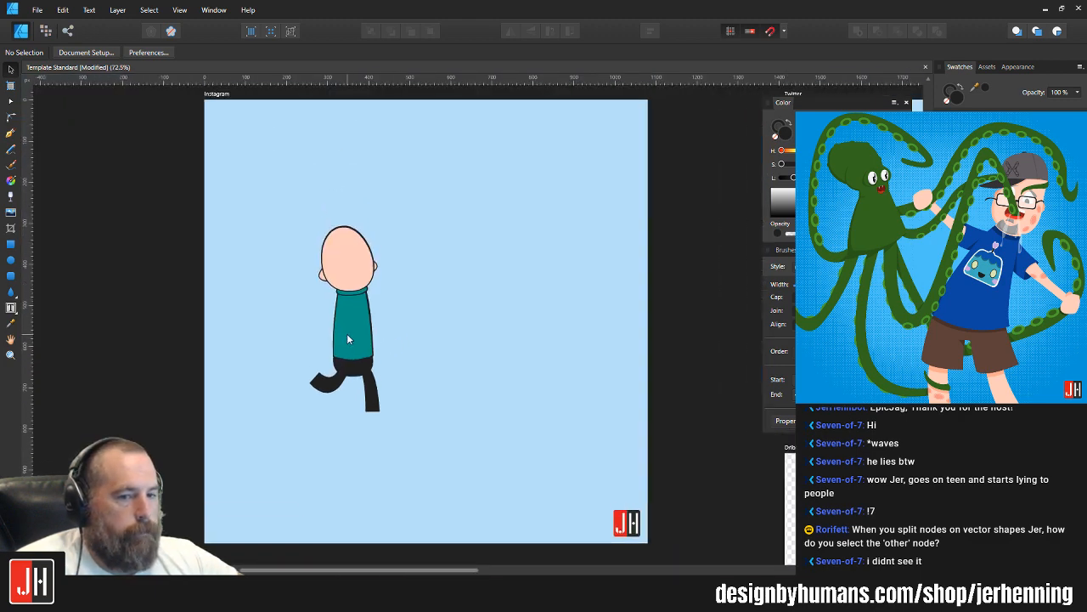
scroll(352, 412, "up", 3)
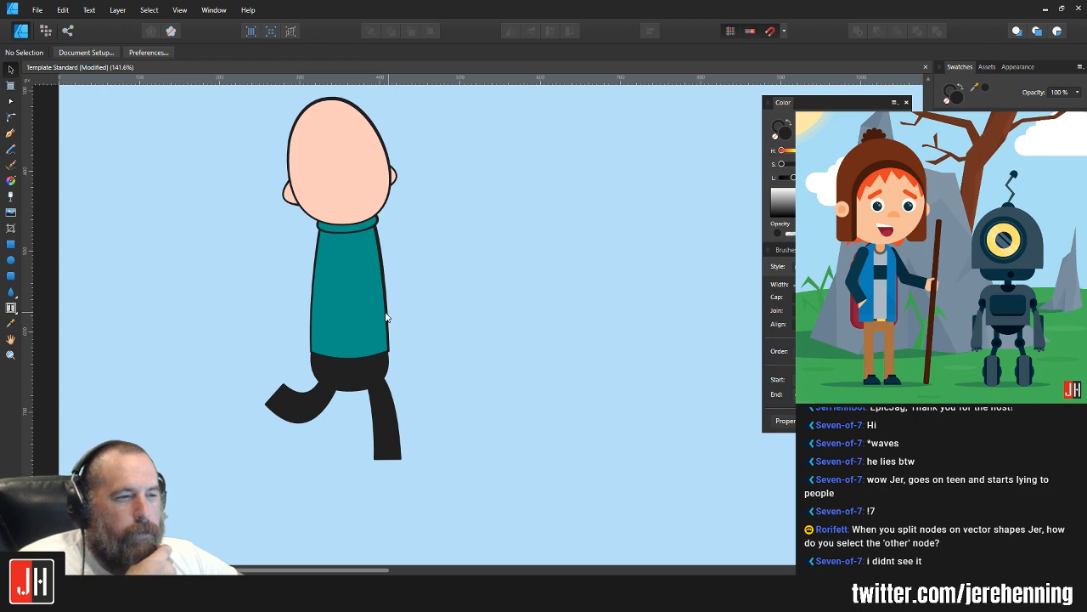
Step: Draw a near-black test rectangle right of the character, try adding a node on its top edge, and delete the rectangle
left_click(12, 248)
left_click_drag(518, 195, 634, 458)
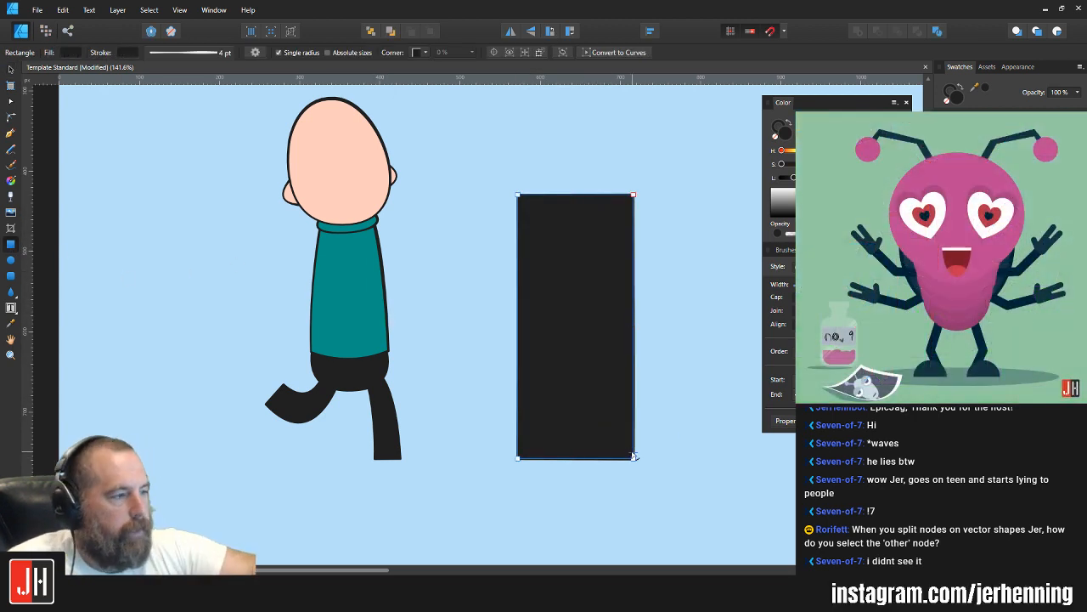
key("ctrl+Return")
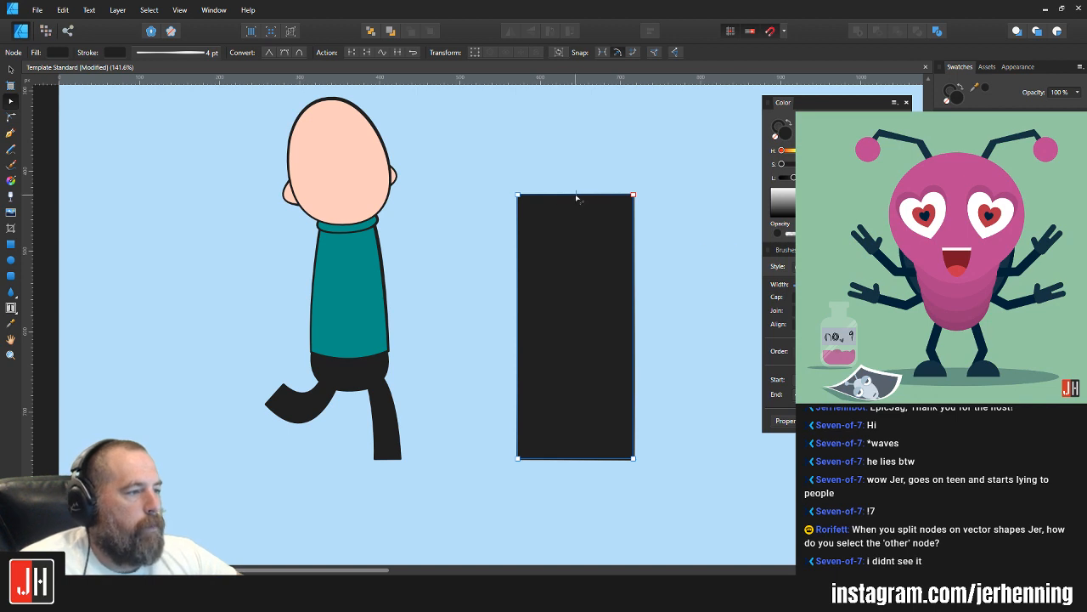
left_click_drag(558, 164, 604, 238)
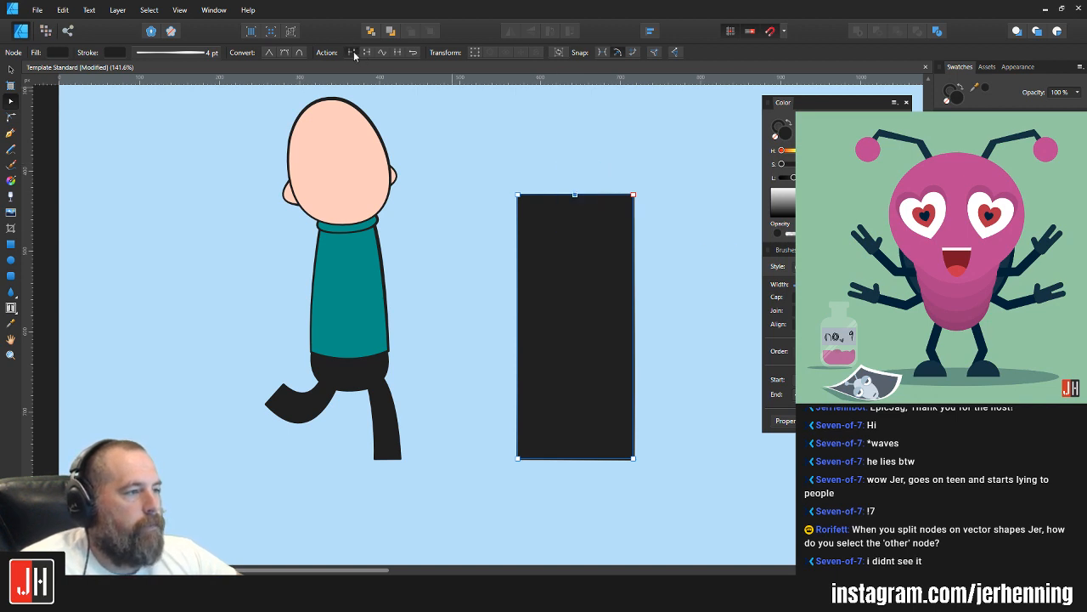
left_click_drag(566, 170, 601, 242)
key("Delete")
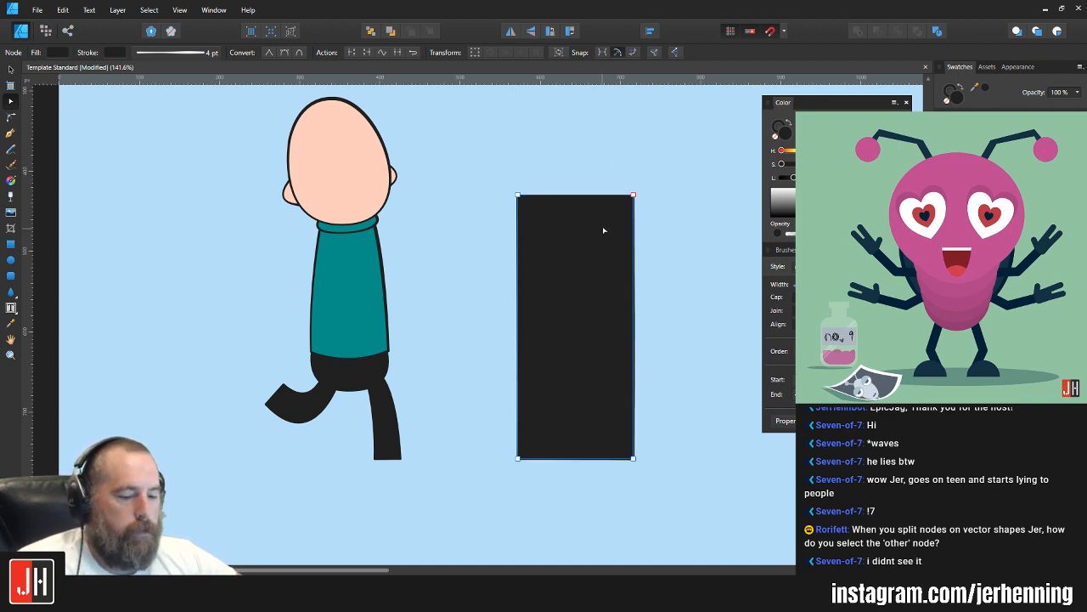
key("v")
left_click(646, 231)
left_click(630, 233)
key("Delete")
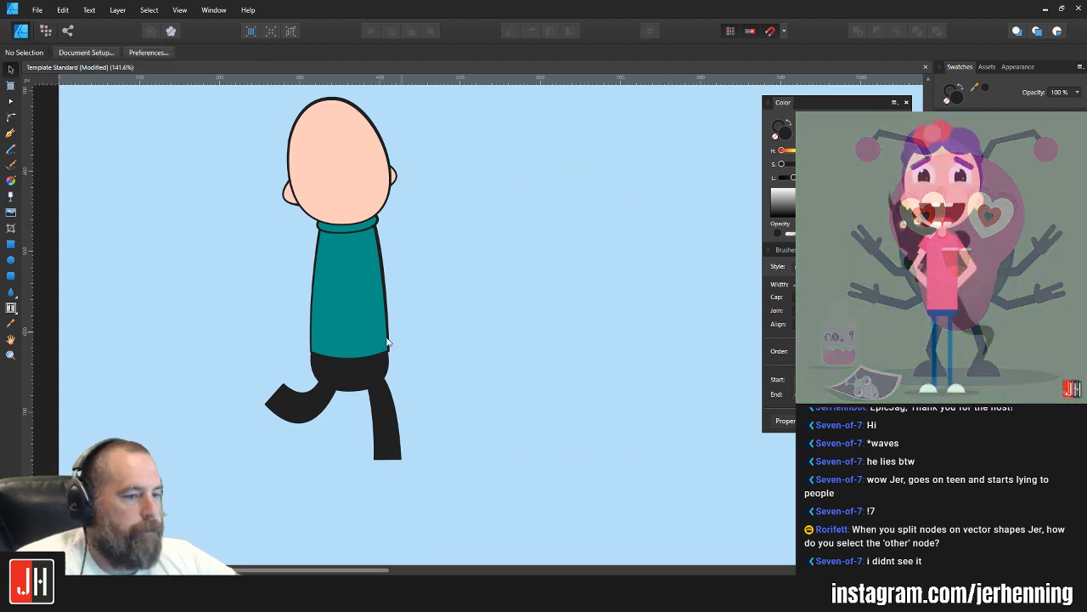
Step: Shorten the teal torso by moving the two bottom corner nodes of its hem upward
left_click(11, 133)
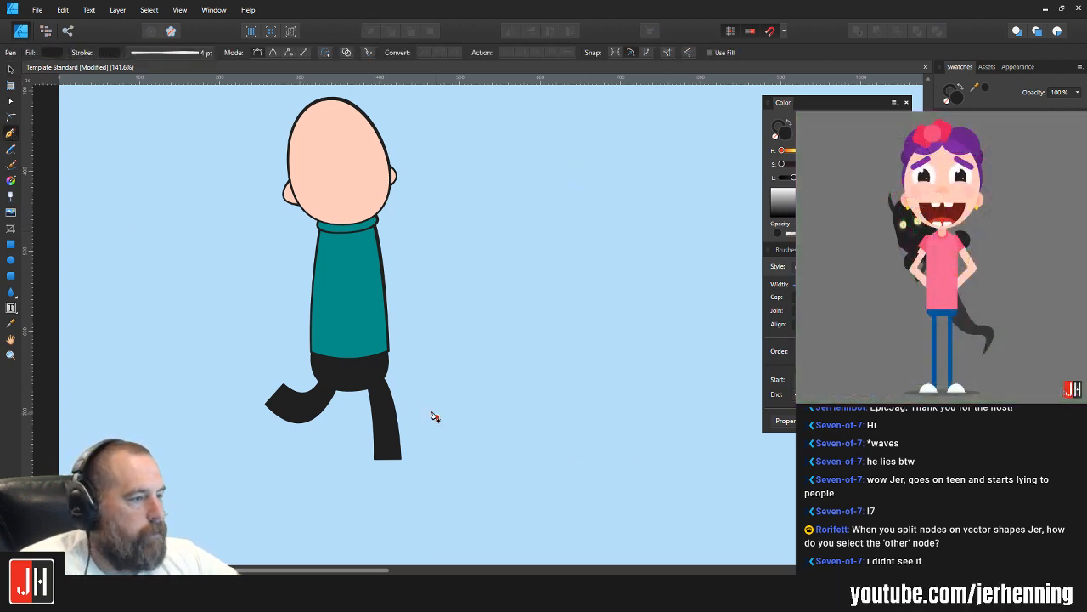
scroll(430, 348, "down", 4)
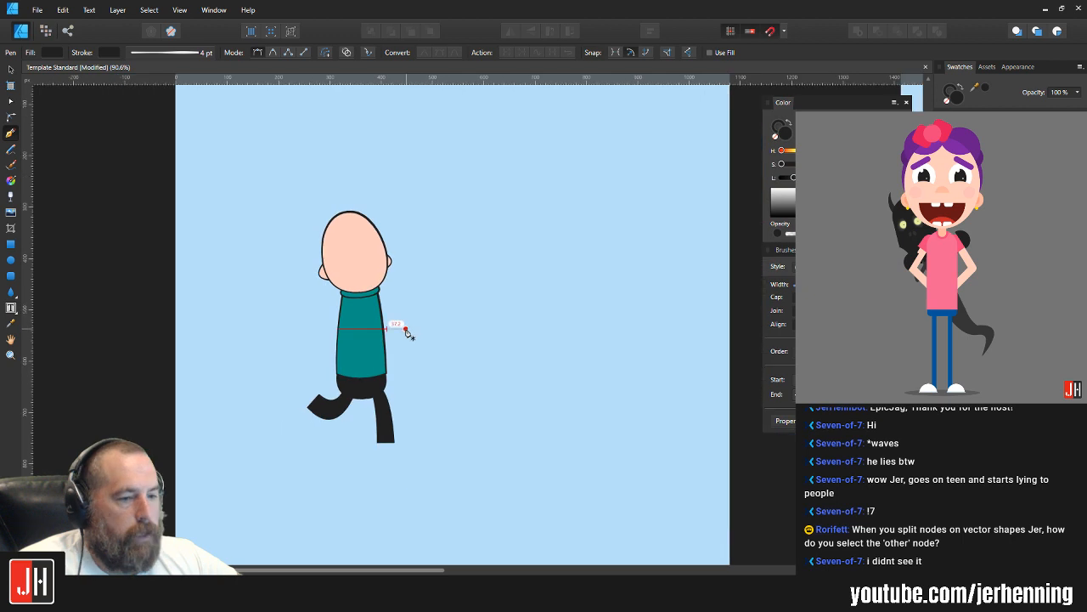
key("a")
scroll(356, 365, "up", 5)
left_click_drag(254, 354, 417, 357)
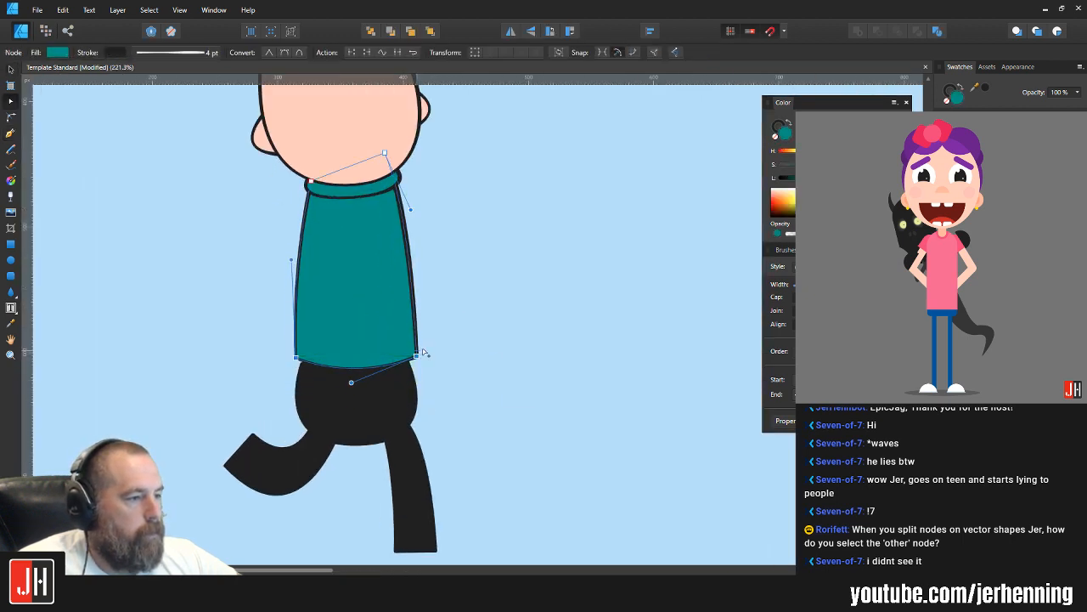
key("v")
left_click(462, 313)
Step: Move the head, both ears, collar and torso down together so the hem overlaps the near-black lower body
scroll(462, 313, "down", 3)
left_click_drag(328, 127, 458, 333)
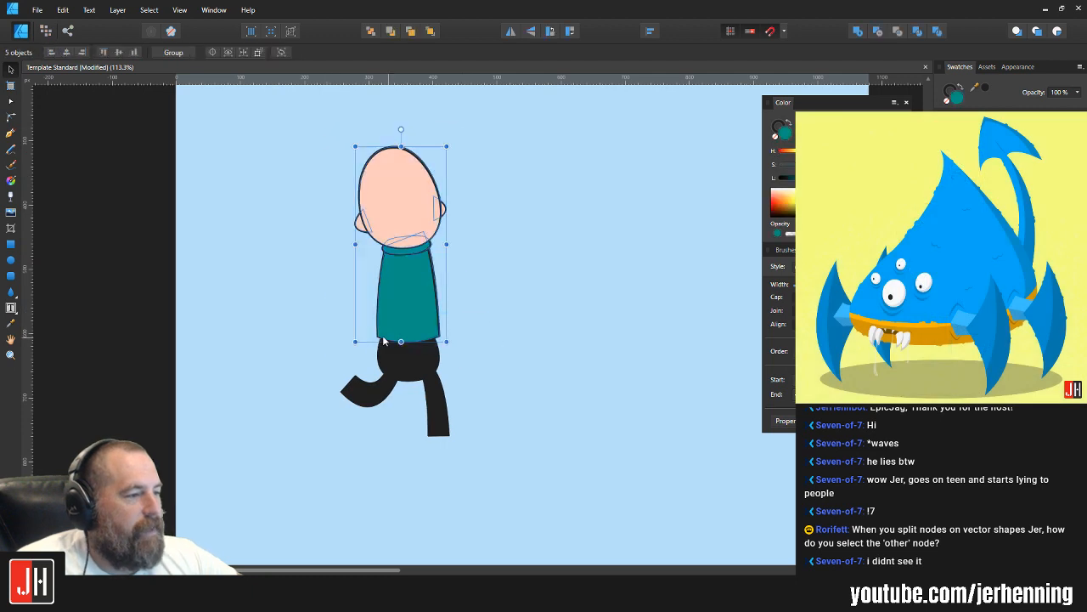
scroll(416, 294, "up", 3)
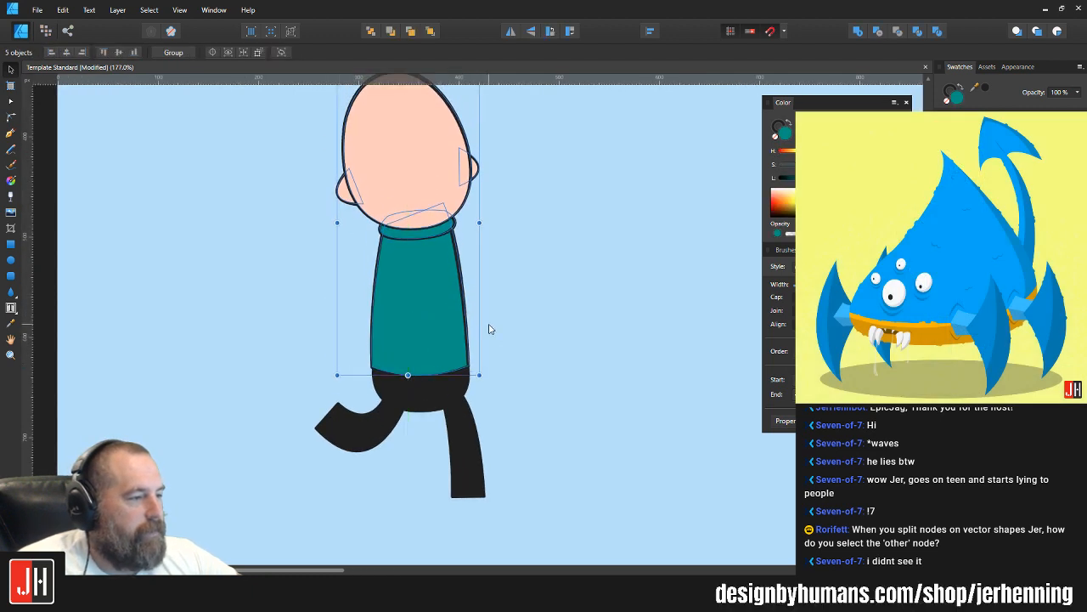
Step: Flare the torso's hem by moving its two bottom corner nodes slightly outward past the lower body
left_click(411, 353)
scroll(411, 354, "up", 5)
key("a")
left_click(282, 366)
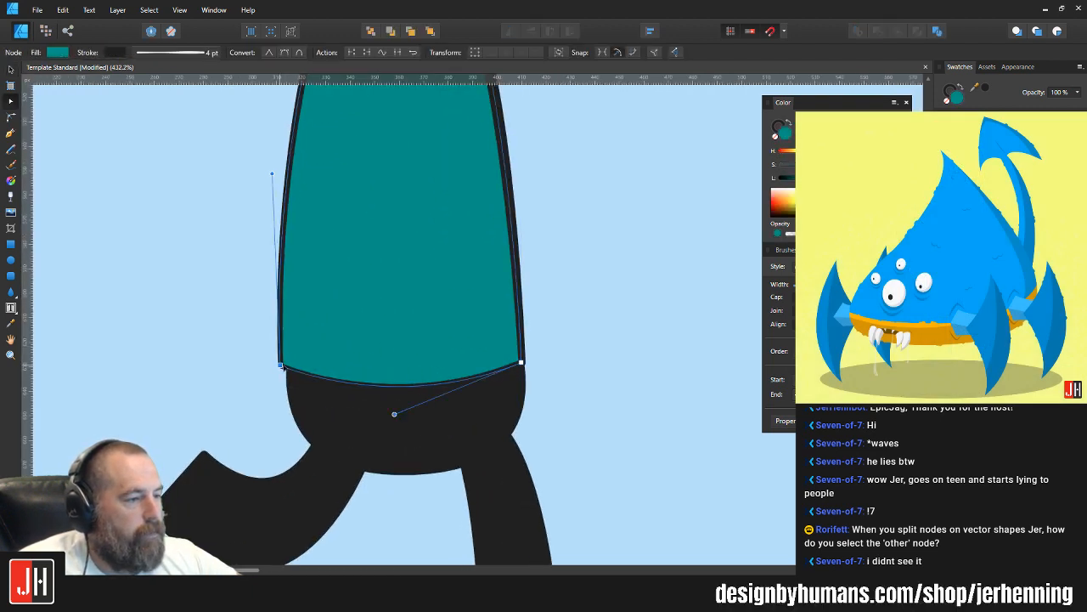
left_click_drag(522, 363, 408, 381)
key("v")
left_click(577, 356)
scroll(577, 360, "down", 5)
scroll(404, 348, "up", 1)
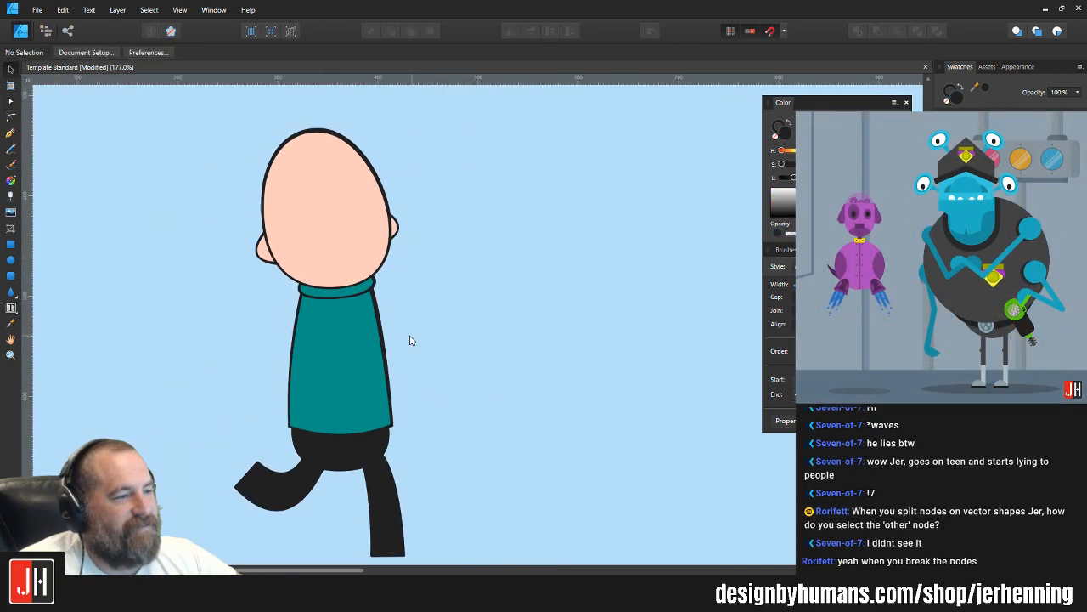
Step: Draw a tall test rectangle right of the character and add three nodes along its right edge
scroll(439, 301, "down", 2)
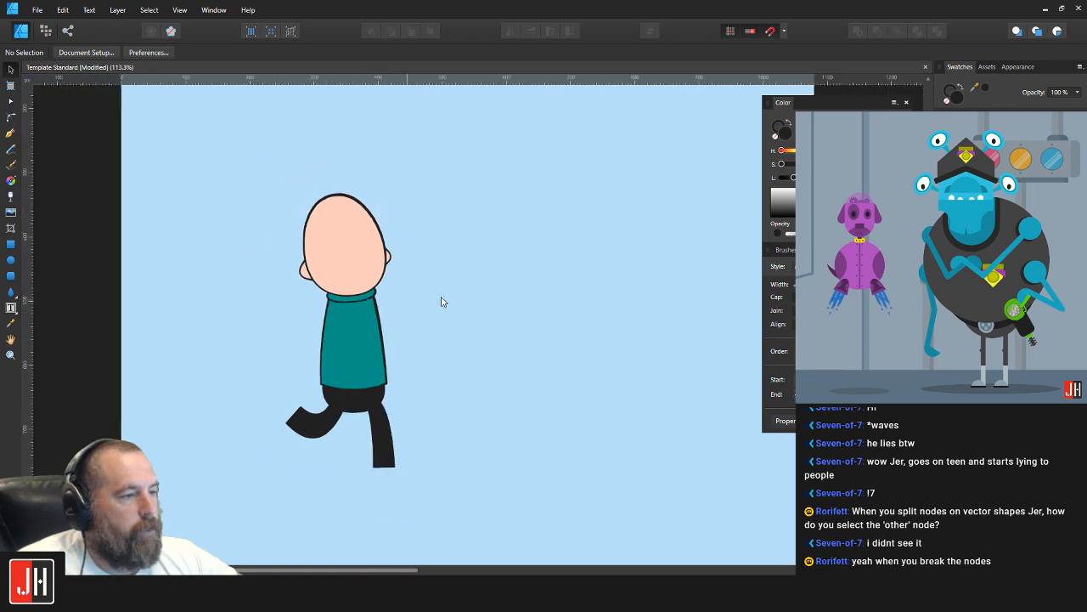
left_click(12, 247)
left_click_drag(434, 172, 534, 441)
key("a")
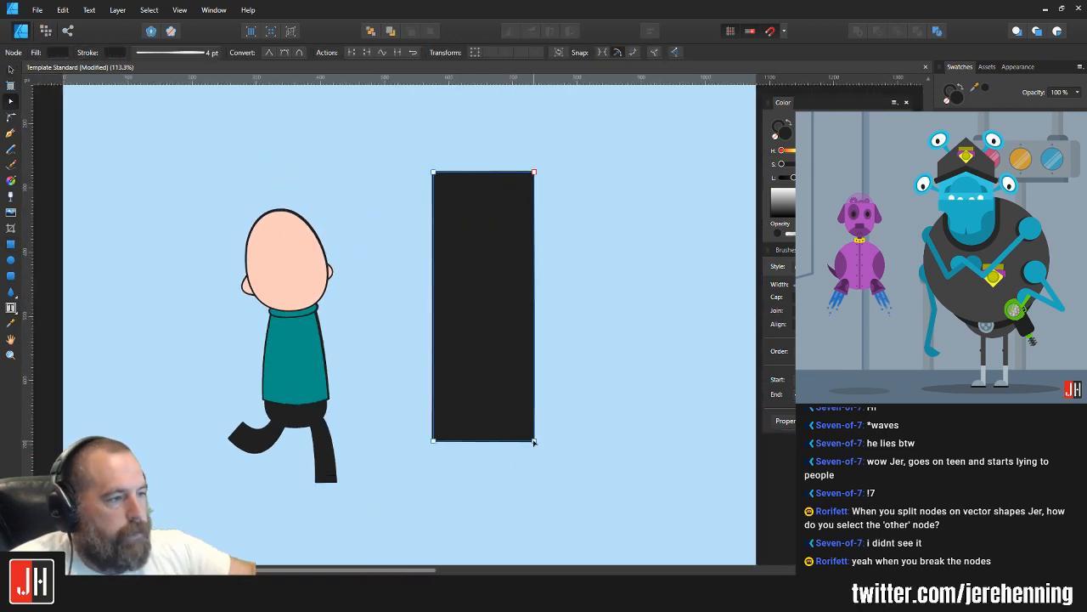
left_click(534, 260)
left_click(534, 377)
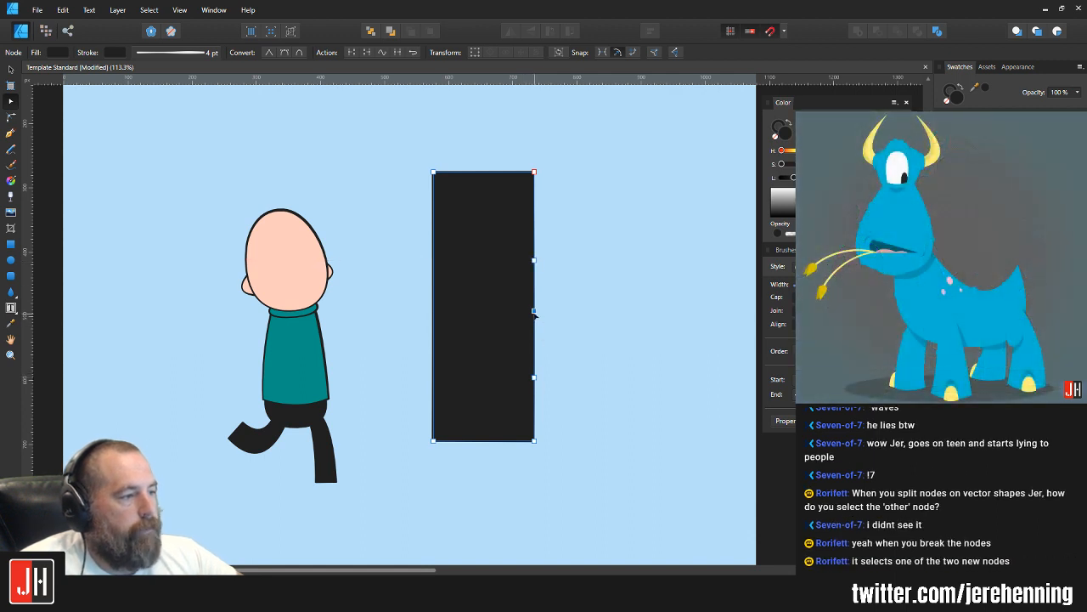
Step: Pull the nodes on the test rectangle's right edge inward into a notch, reposition its upper node, and delete the shape
left_click_drag(535, 312, 477, 350)
left_click(506, 303)
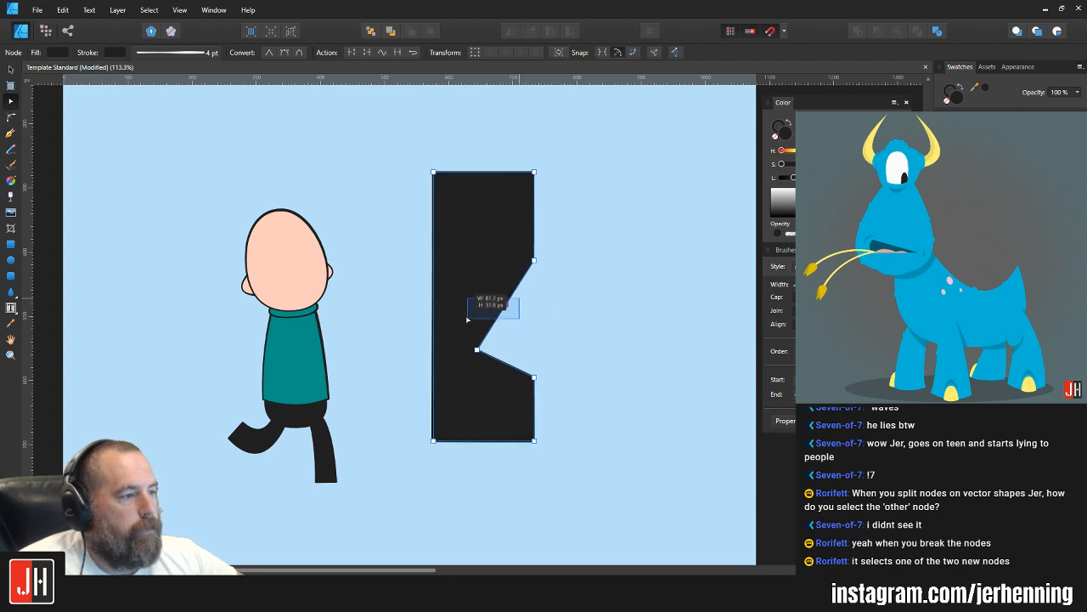
key("Delete")
left_click_drag(535, 261, 456, 310)
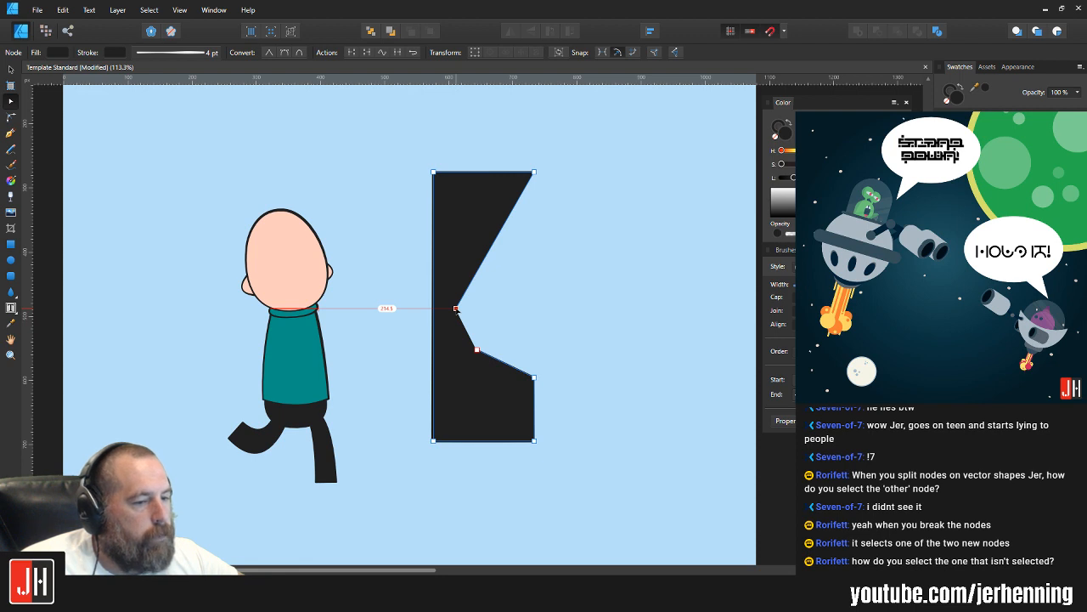
left_click_drag(456, 310, 475, 260)
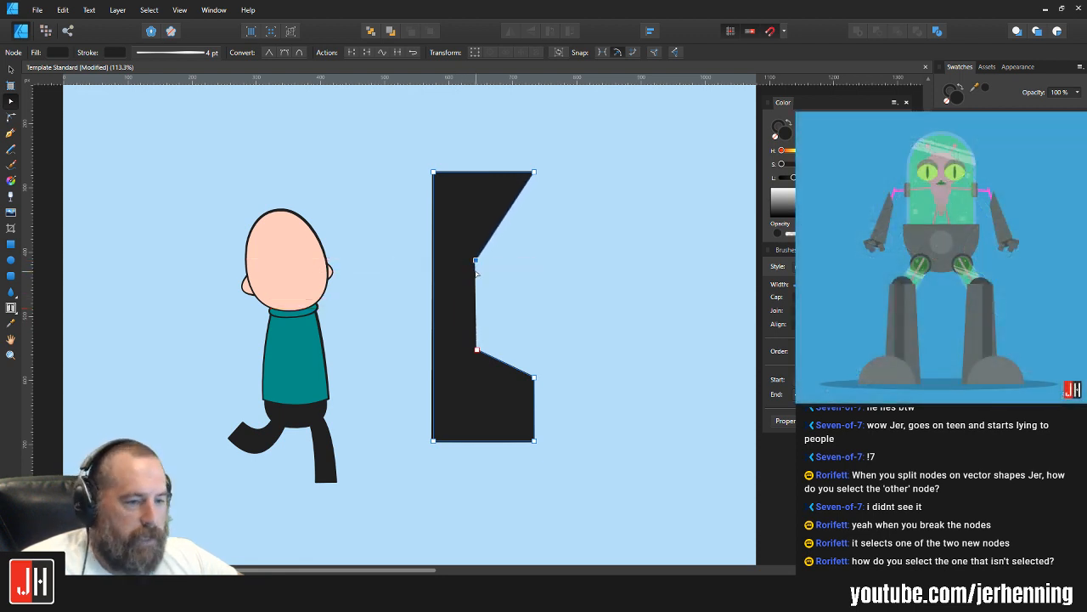
key("v")
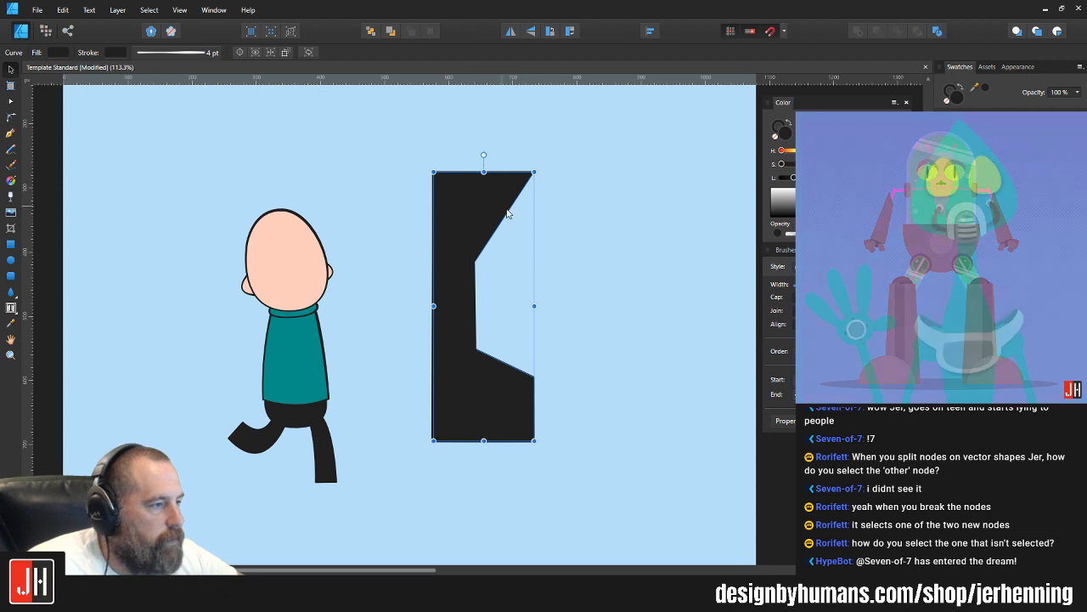
key("Delete")
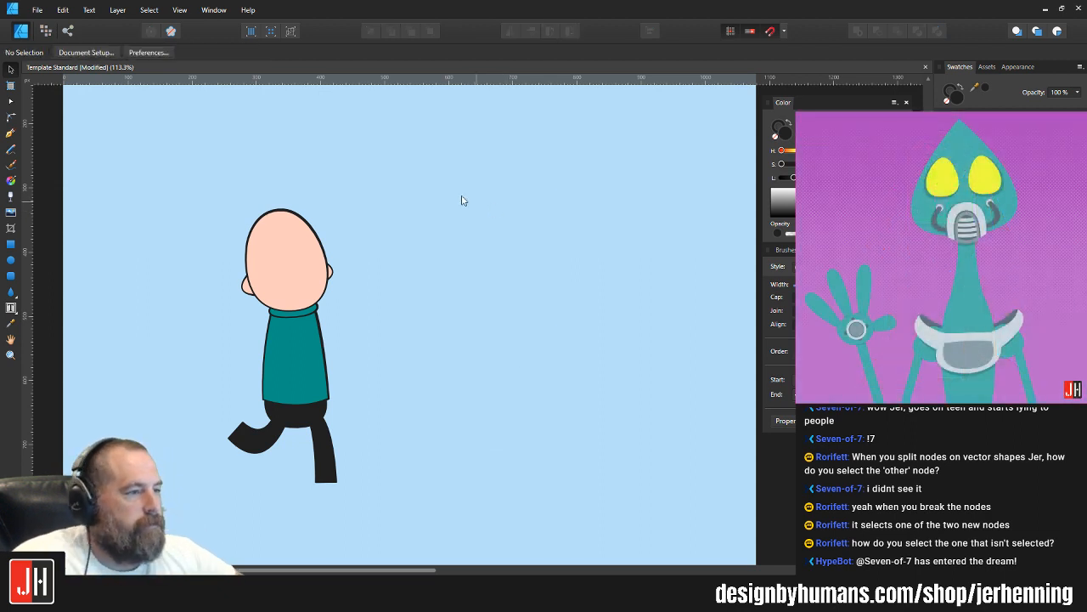
Step: Draw a tall near-black rectangle right of the character and add two nodes along its left edge
left_click(10, 133)
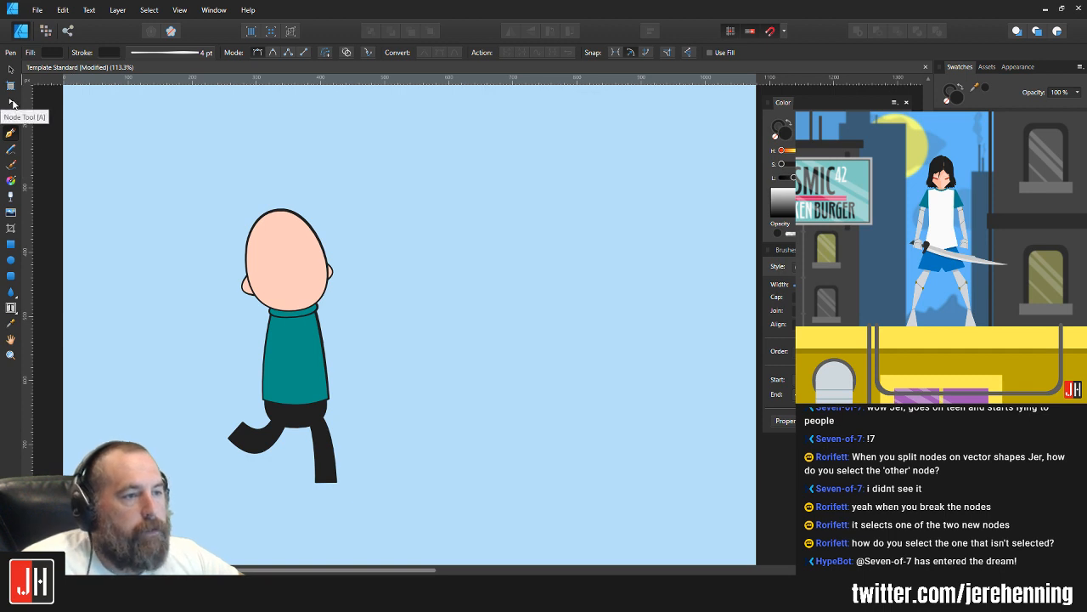
left_click(12, 103)
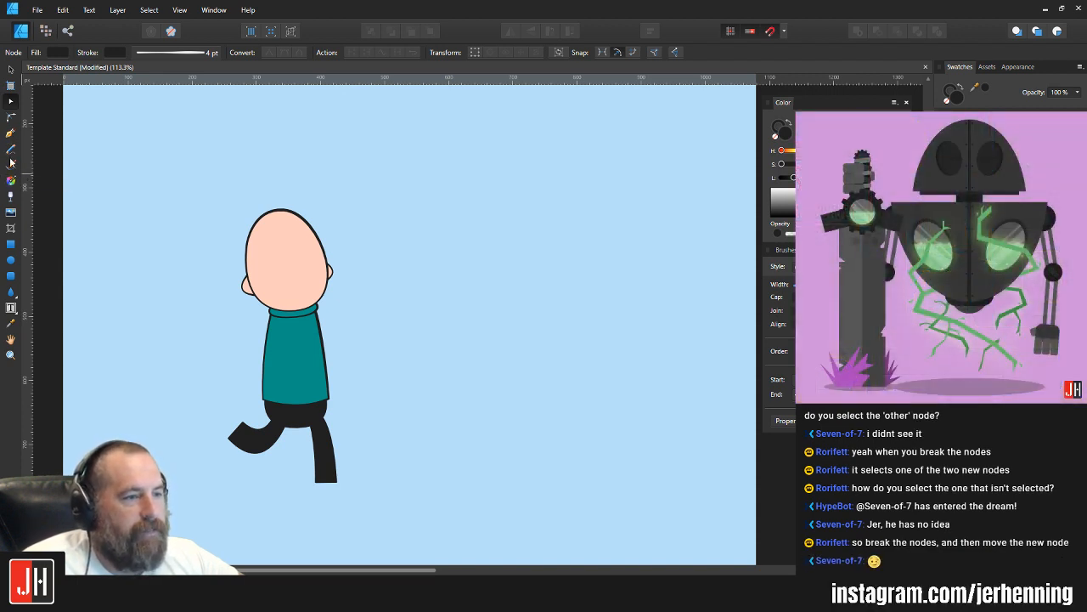
left_click(11, 244)
left_click_drag(529, 210, 644, 518)
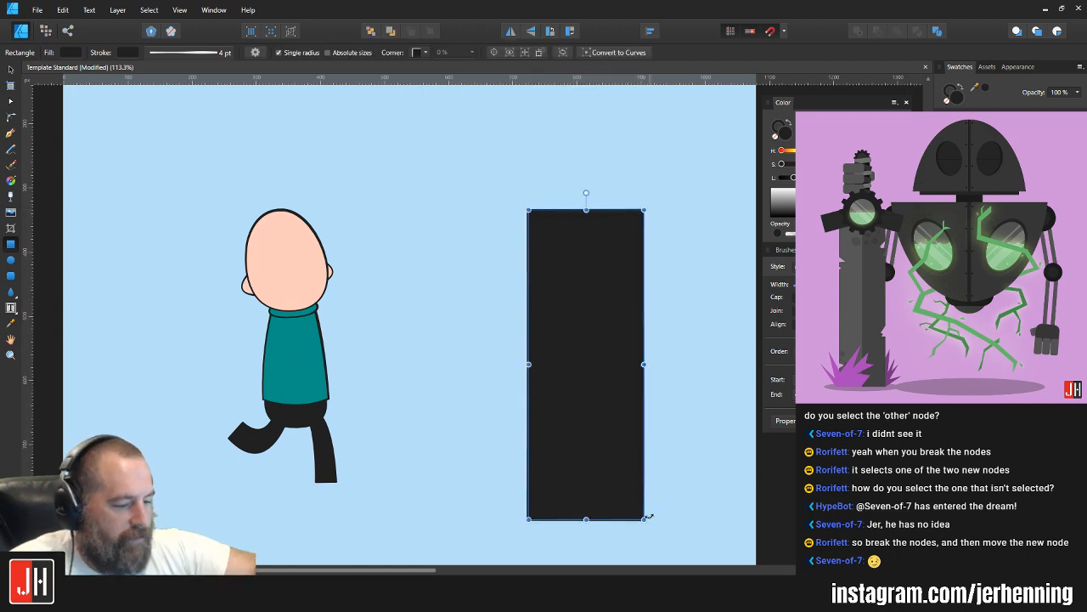
key("a")
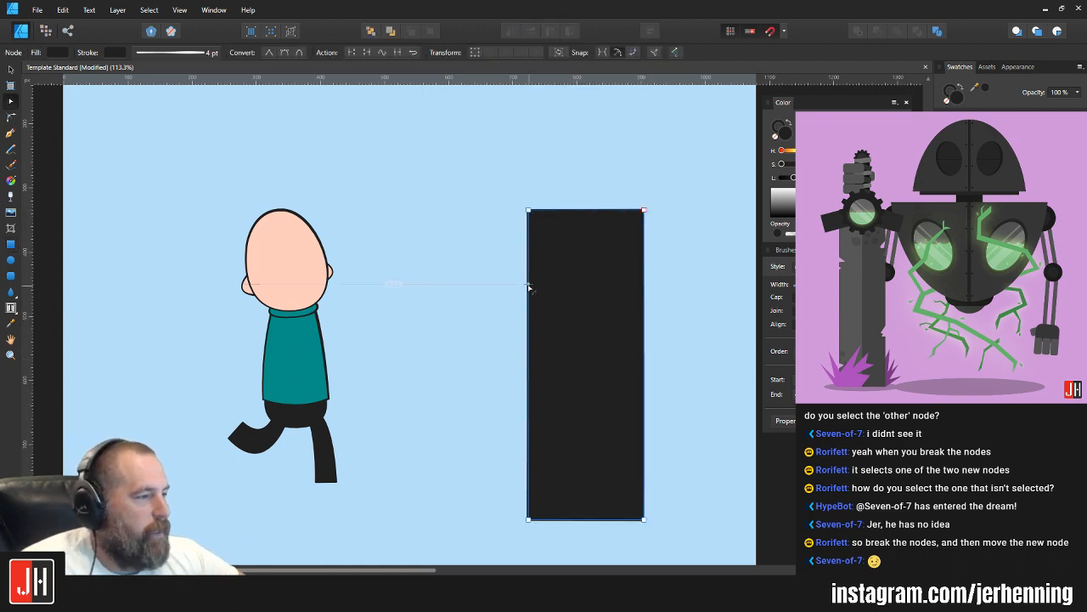
left_click(529, 285)
left_click(528, 407)
Step: Shift the rectangle's upper left-edge nodes up and left, add two nodes on the slanted top edge, and pull them down into a notch
left_click_drag(469, 172, 561, 495)
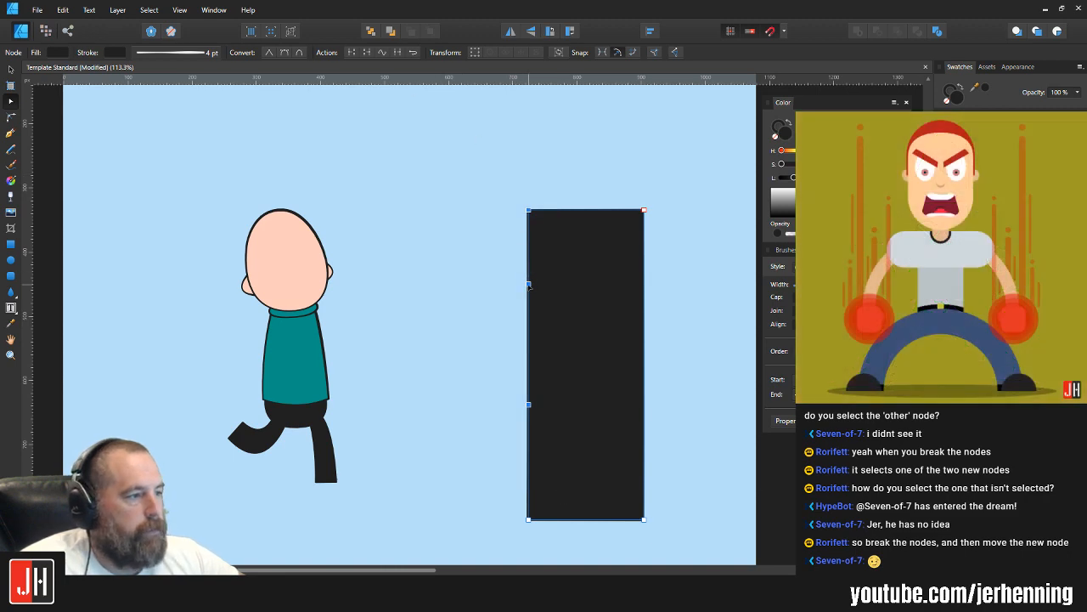
left_click_drag(529, 285, 427, 177)
left_click(550, 164)
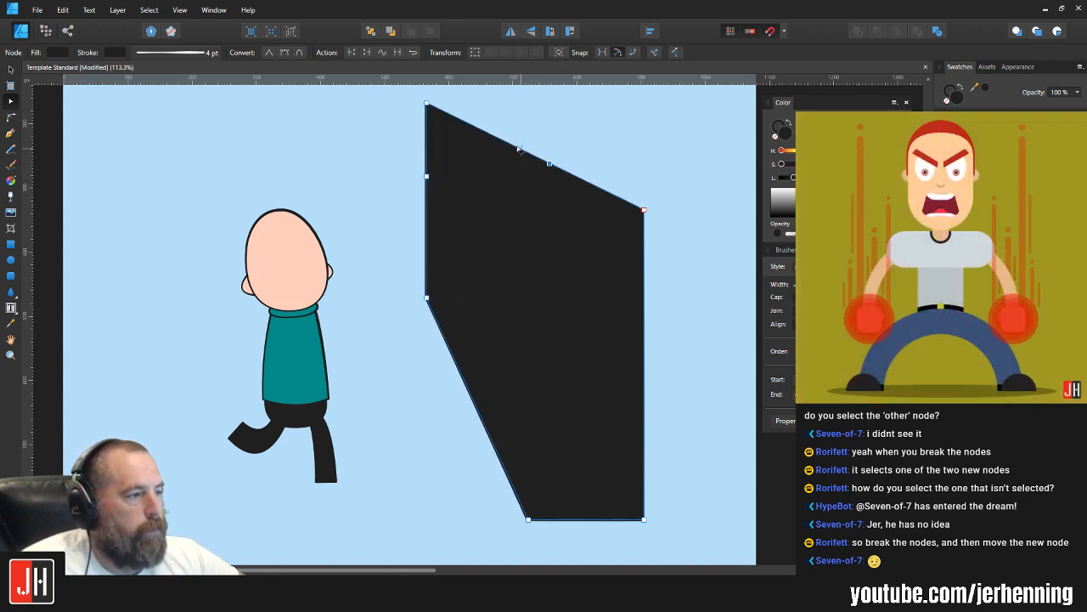
left_click(511, 144)
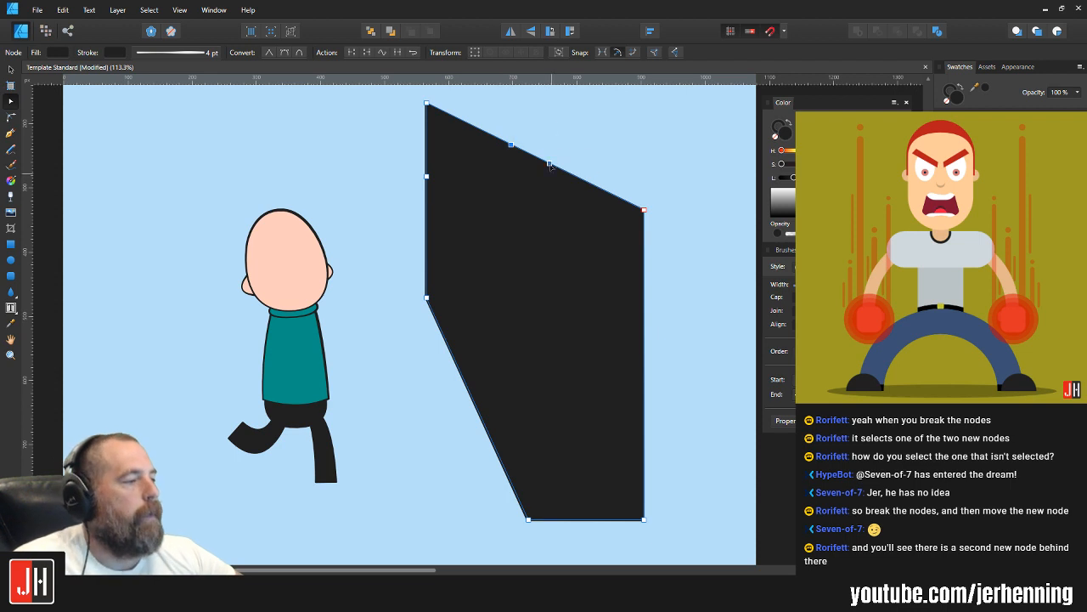
left_click_drag(549, 164, 558, 316)
key("v")
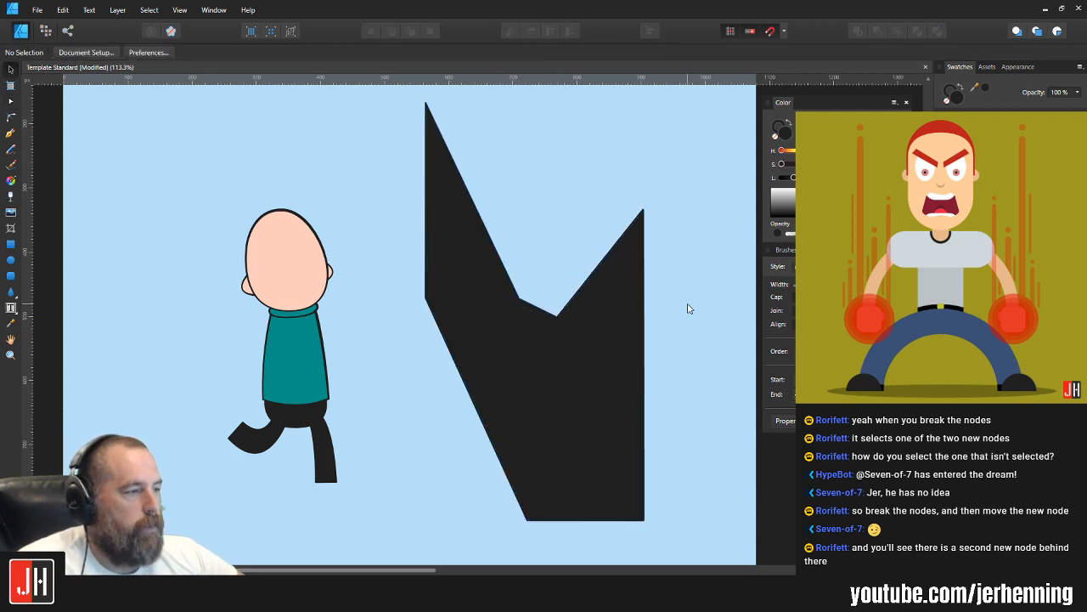
Step: Add two nodes on the notch's right slope and move them up and left to form a second prong
key("a")
left_click(584, 283)
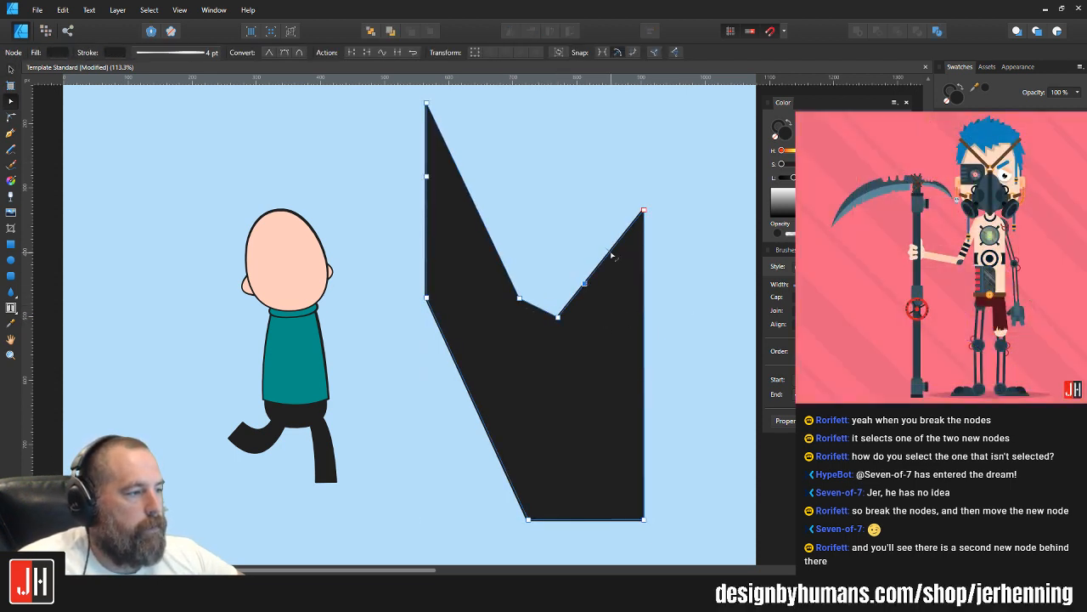
left_click_drag(621, 237, 521, 188)
key("v")
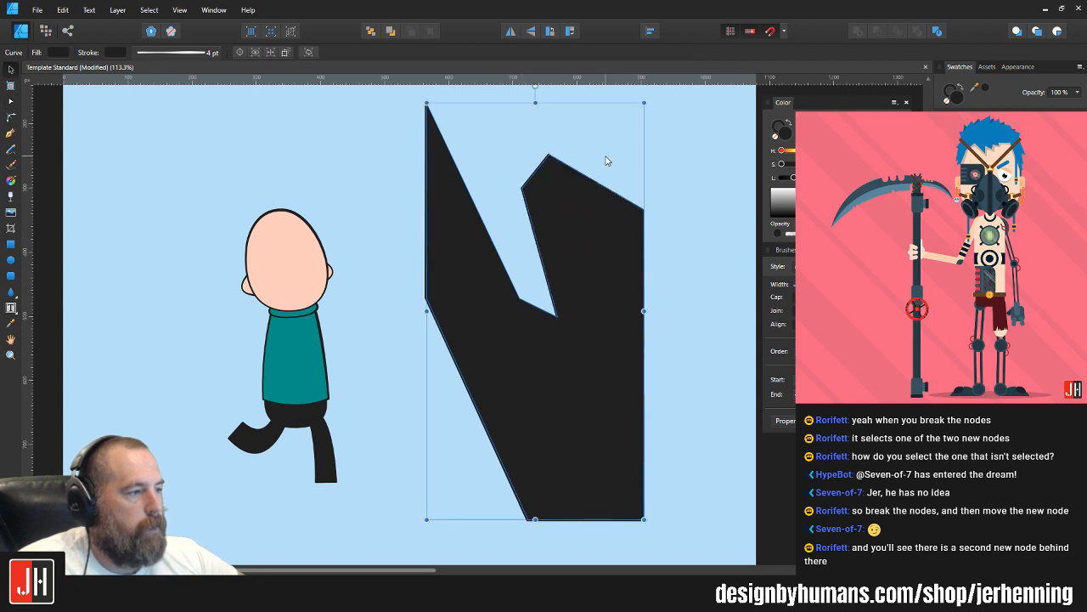
Step: Add a node on the right prong's top edge, break the curve there, and bring the prong's upper-right corner inward and down
left_click(606, 161)
key("a")
left_click(583, 193)
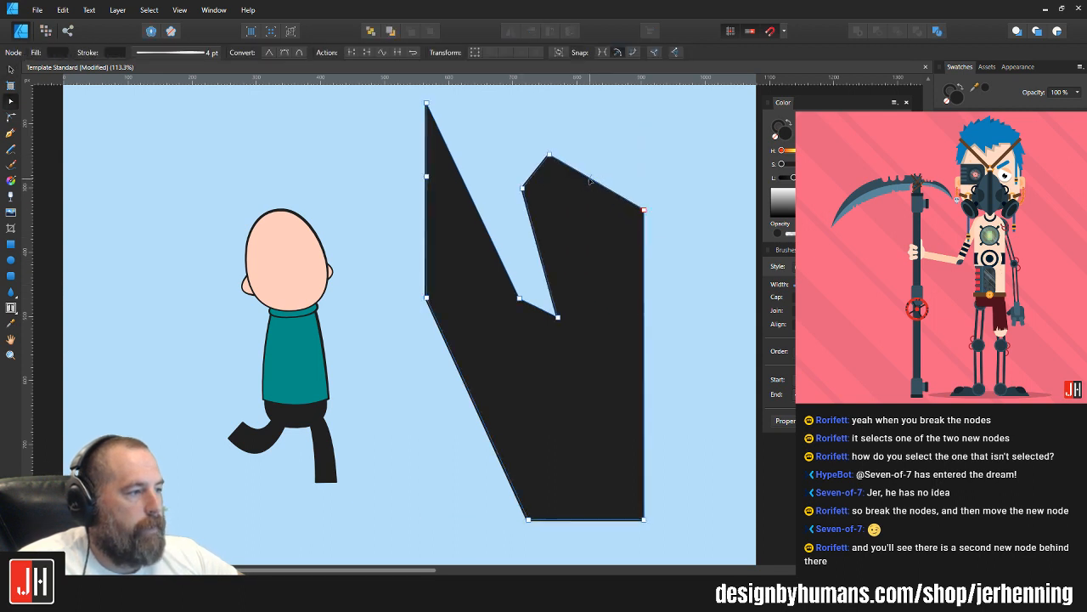
left_click(589, 178)
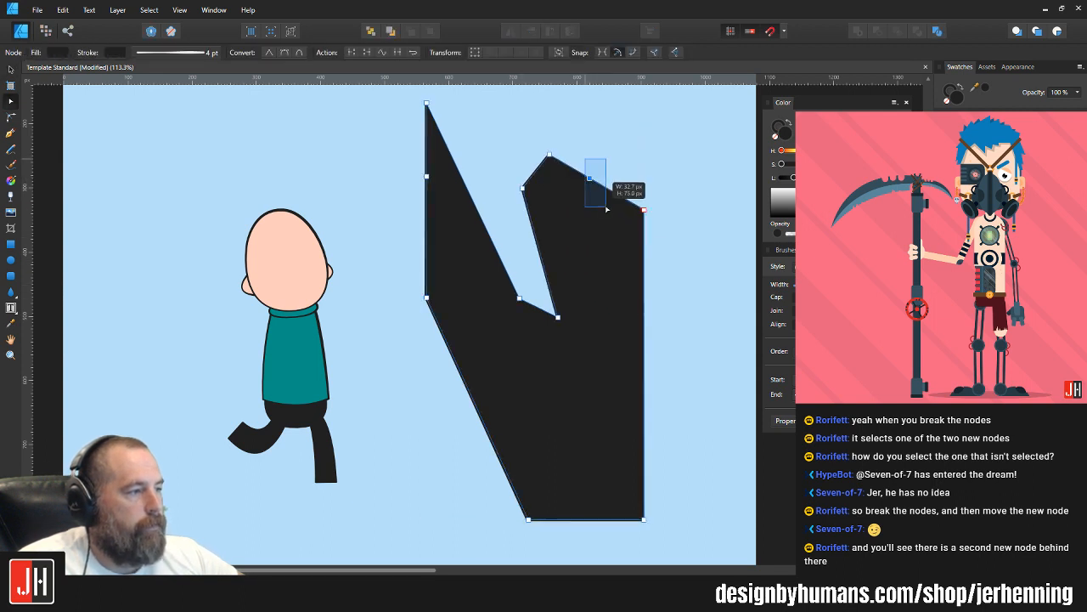
left_click(356, 52)
left_click_drag(610, 161, 612, 272)
key("v")
left_click(660, 252)
left_click(571, 302)
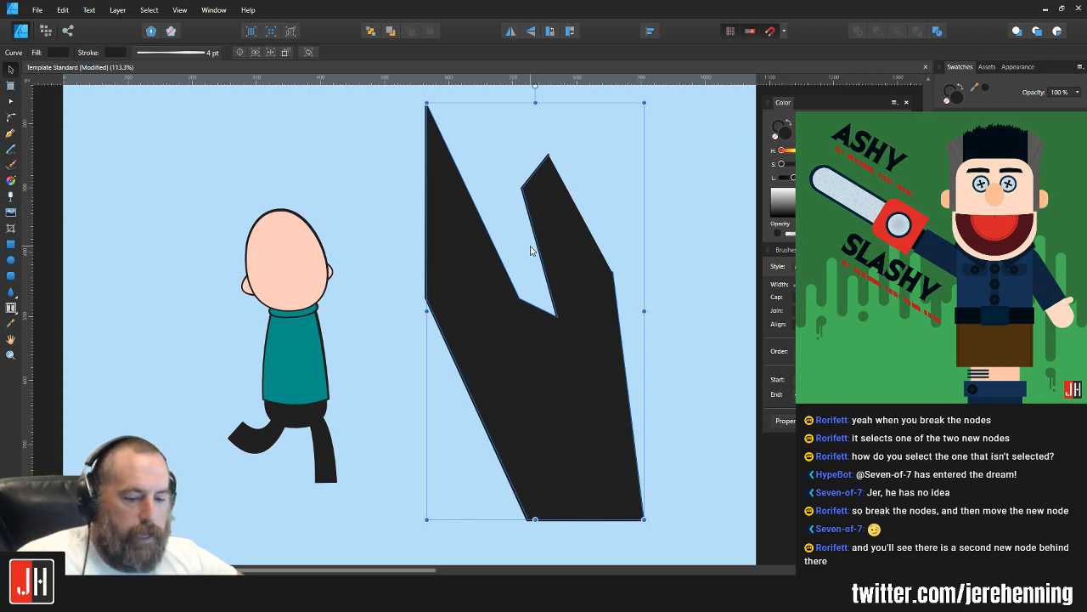
Step: Select the left prong's tip, the left edge's lower node and the notch's lowest node together, and move them slightly right
key("a")
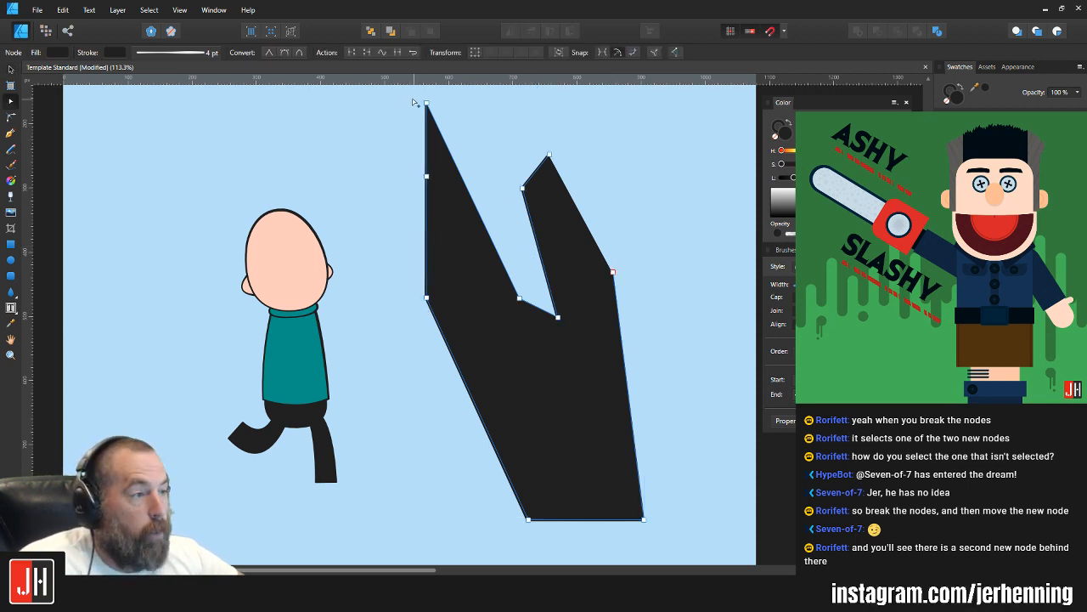
left_click_drag(414, 95, 467, 131)
left_click_drag(420, 279, 437, 305)
mouse_move(581, 306)
left_mouse_down()
mouse_move(548, 361)
mouse_move(547, 393)
mouse_move(572, 376)
mouse_move(569, 298)
mouse_move(561, 355)
mouse_move(568, 295)
mouse_move(573, 317)
left_mouse_up()
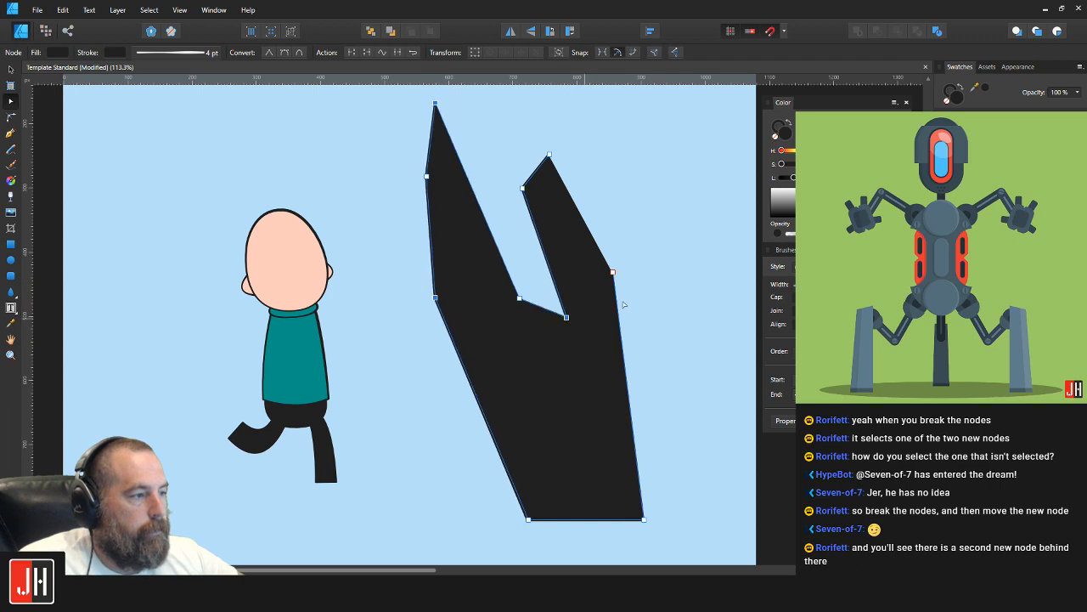
Step: Deselect the nodes and delete the black two-pronged test shape
left_click(646, 260)
left_click(562, 229)
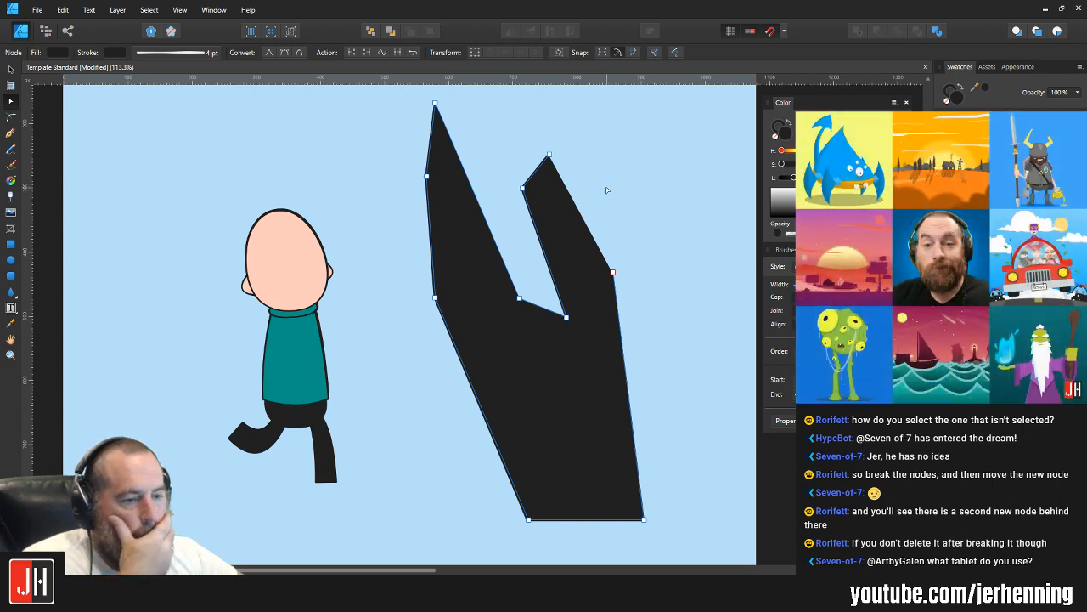
key("v")
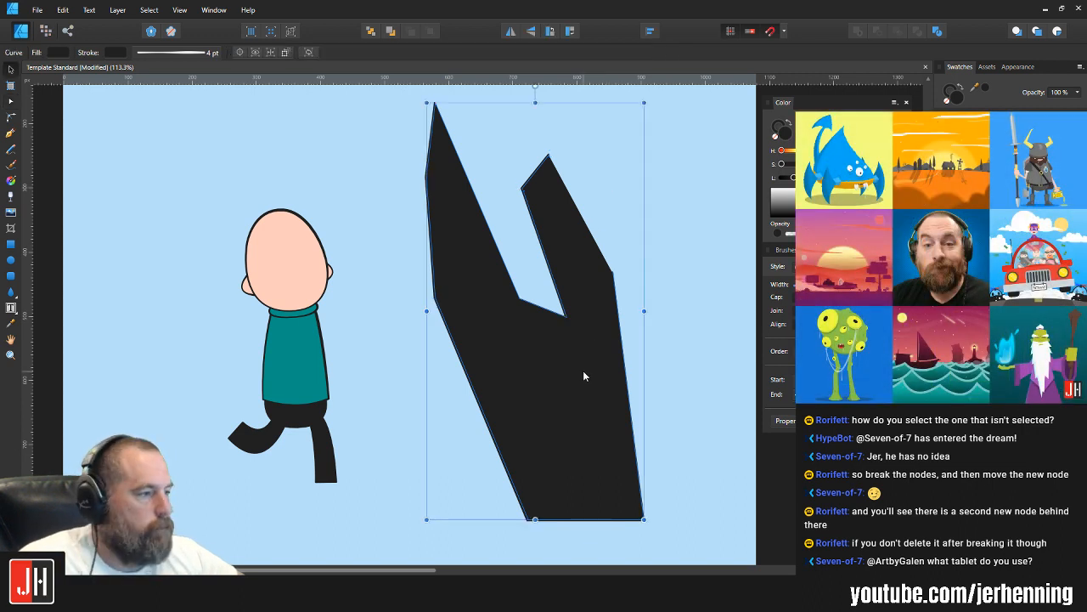
key("Delete")
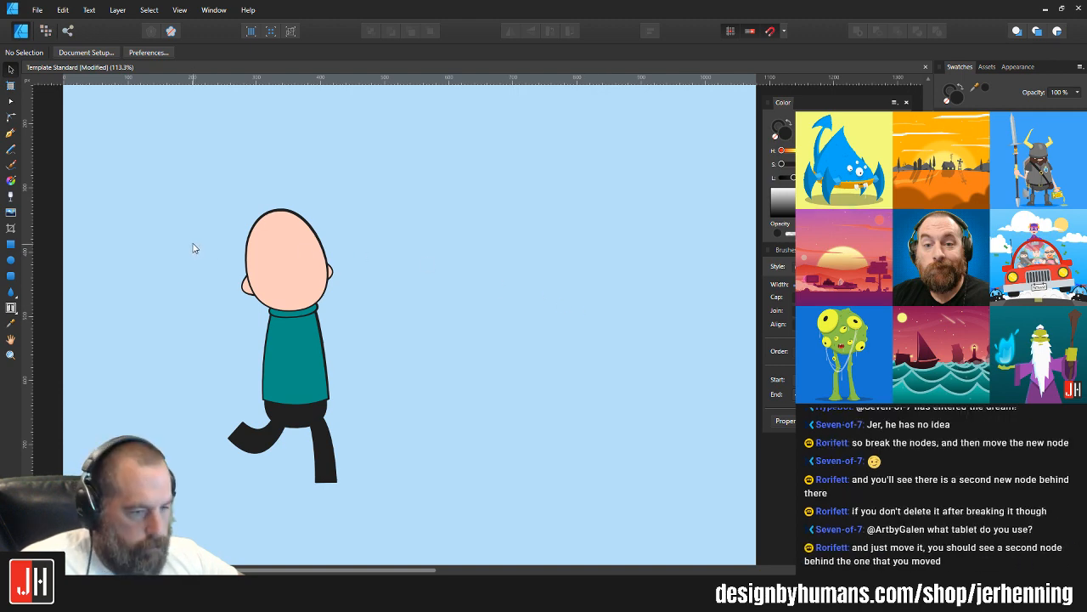
Step: Draw a tall black test rectangle beside the character and convert it to curves for node editing
left_click(14, 247)
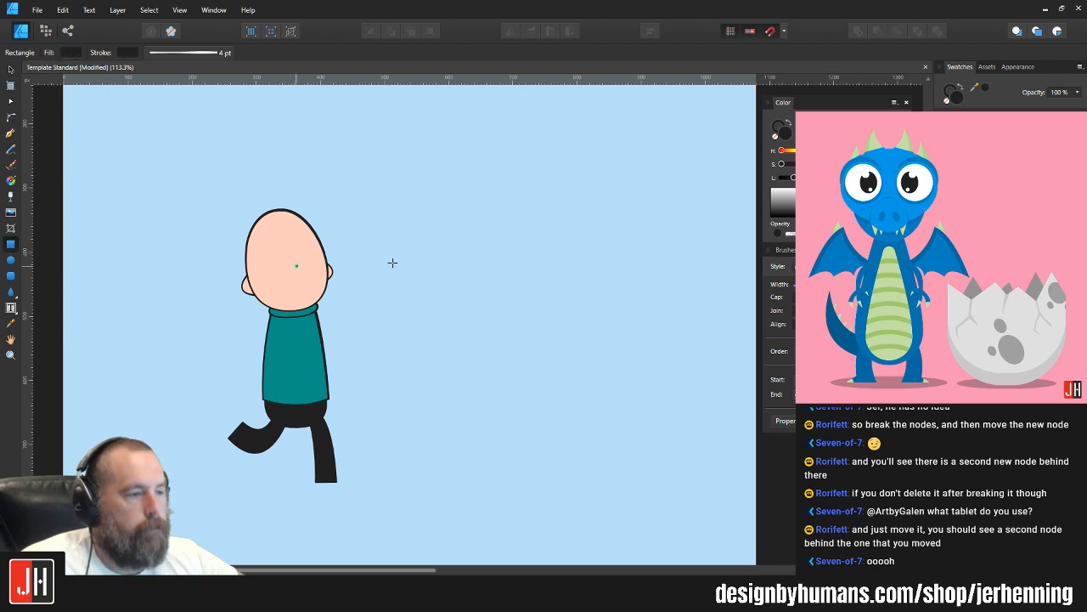
left_click_drag(454, 179, 645, 480)
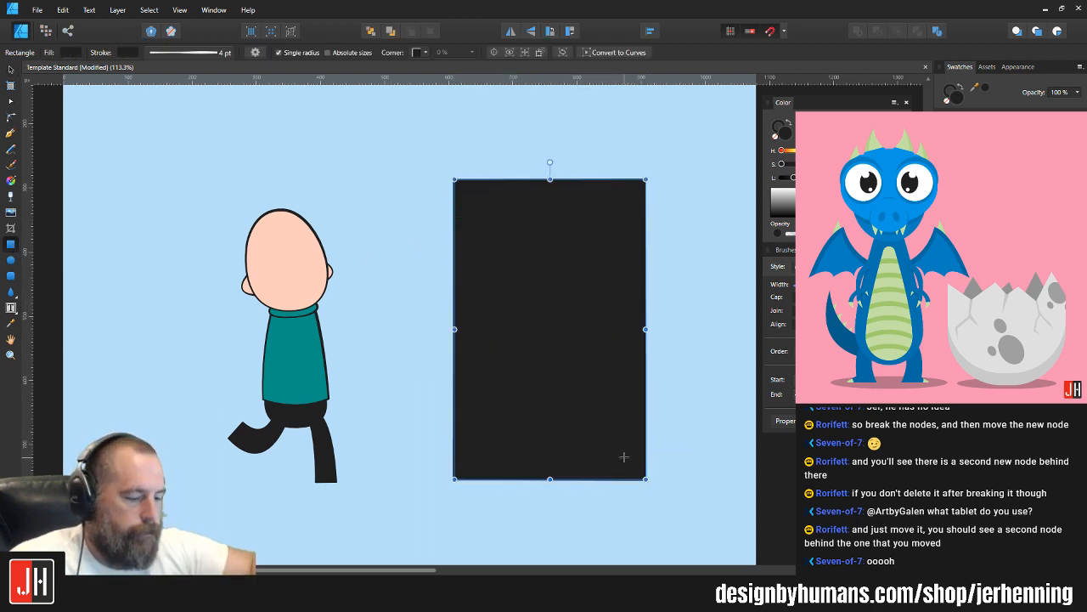
key("ctrl+Return")
key("a")
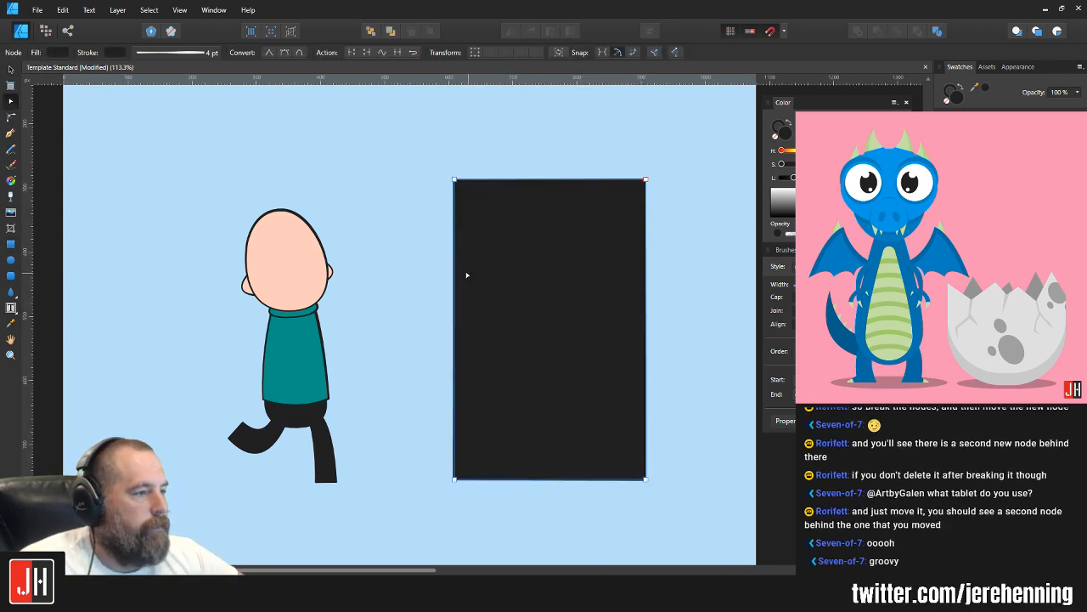
Step: Try adding a node on the test rectangle's left edge, breaking the curve there and pulling it left, and undo it
left_click(455, 271)
left_click_drag(416, 238, 520, 316)
key("m")
key("a")
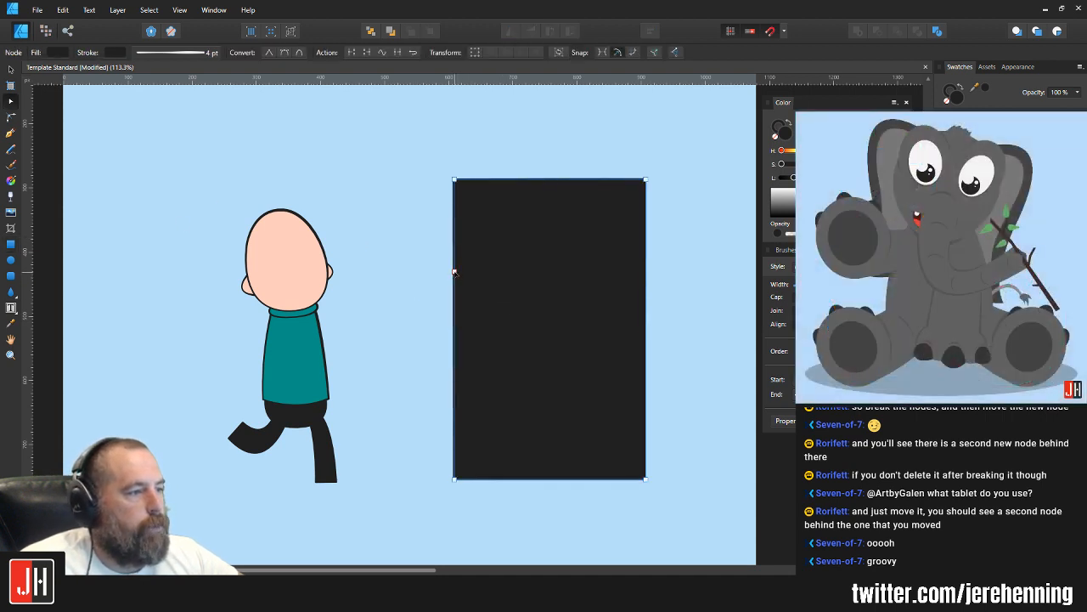
mouse_move(455, 272)
left_mouse_down()
mouse_move(430, 281)
mouse_move(431, 270)
mouse_move(493, 307)
mouse_move(384, 270)
left_mouse_up()
key("ctrl+z")
key("ctrl+z")
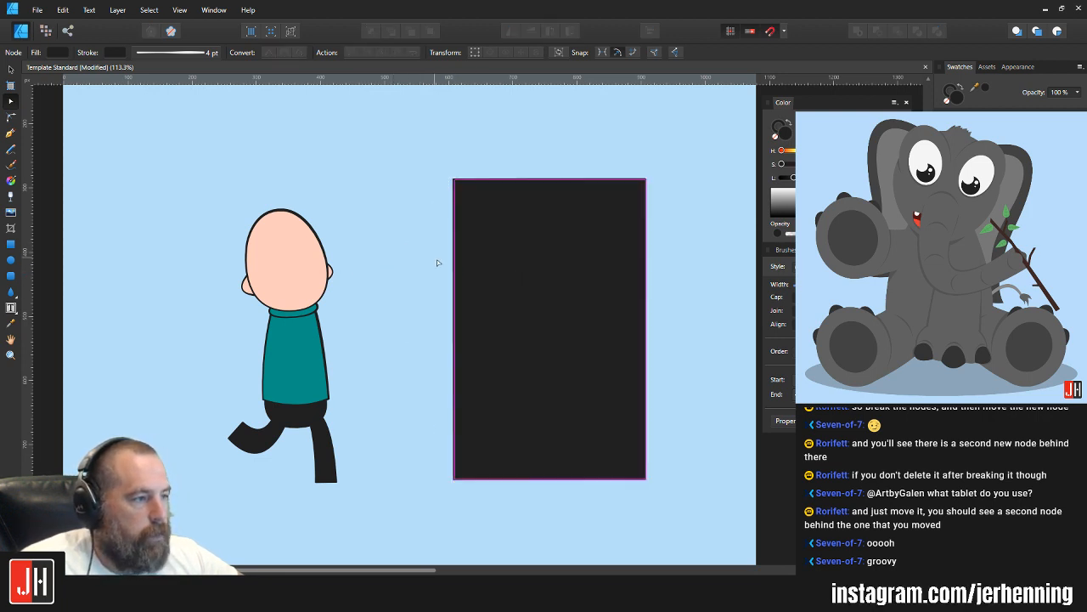
Step: Break the curve at the left-edge node, moving one resulting node far left and the other down and slightly left
key("m")
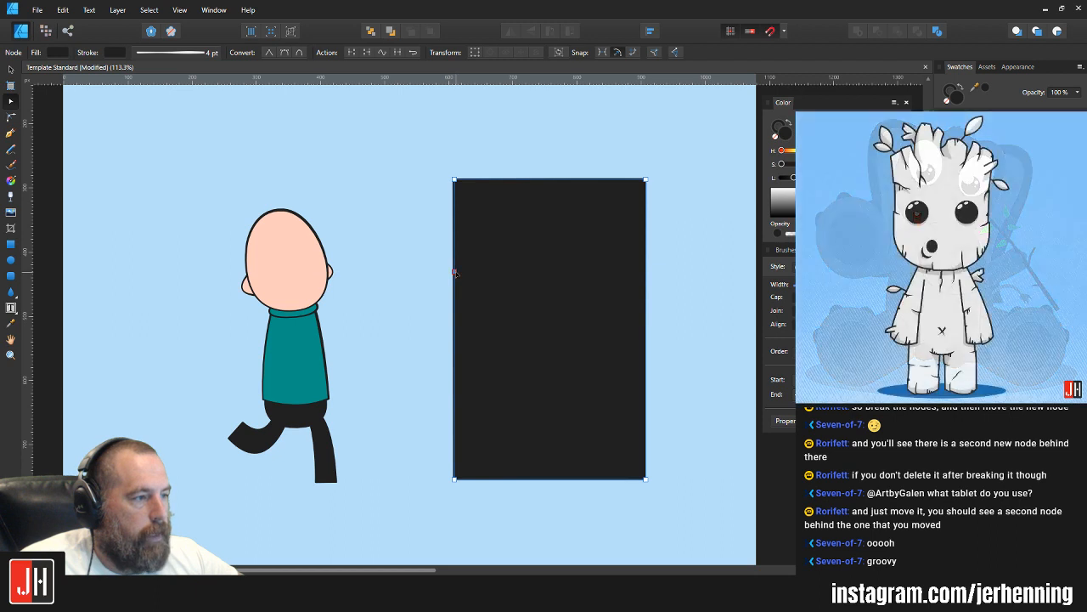
left_click_drag(456, 272, 366, 267)
left_click_drag(455, 273, 424, 378)
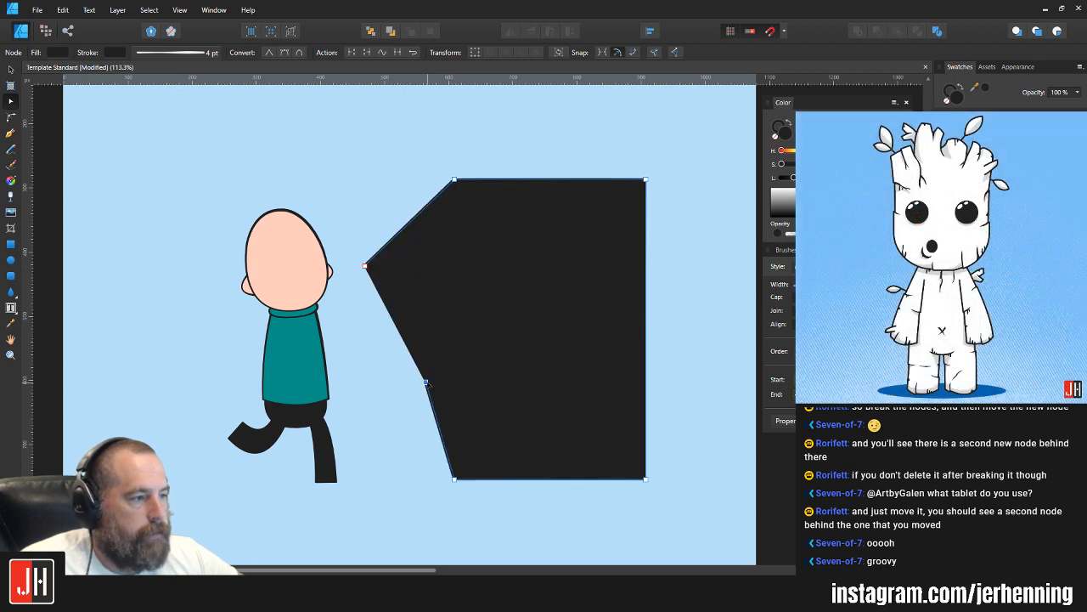
Step: Select the whole black test shape and delete it from the artboard
key("v")
left_click(675, 338)
left_click(599, 295)
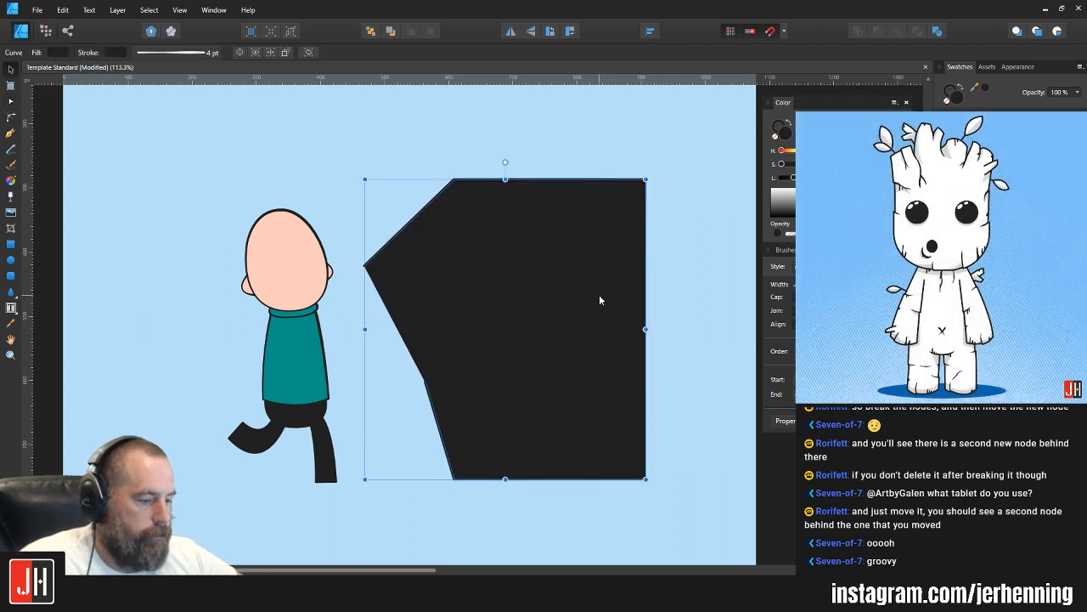
key("Delete")
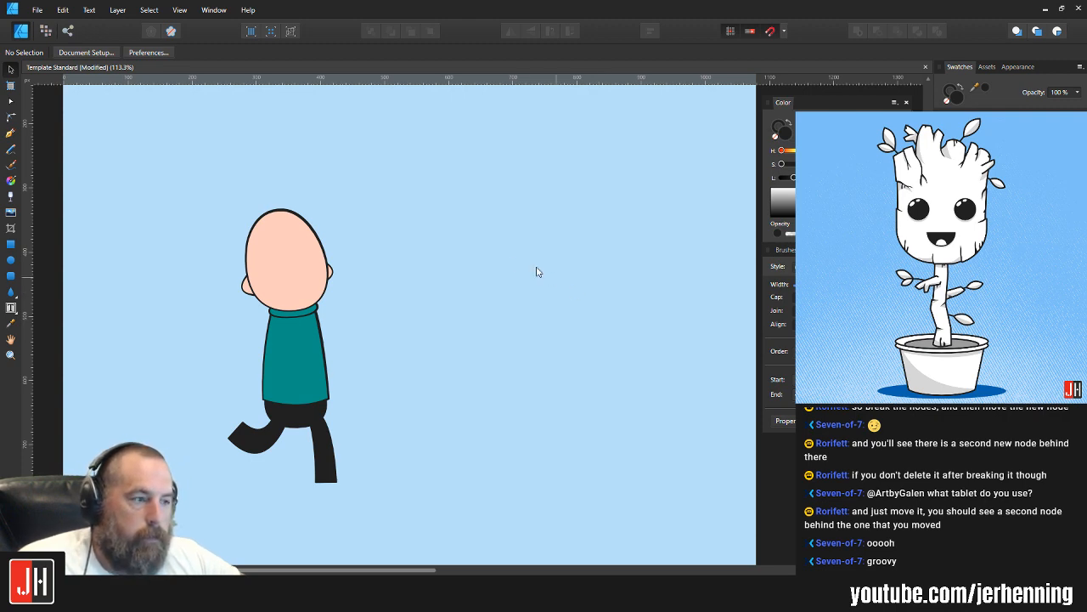
Step: Nudge the character's bent rear leg slightly upward into the hips and deselect it
scroll(485, 262, "up", 5)
left_click(397, 374)
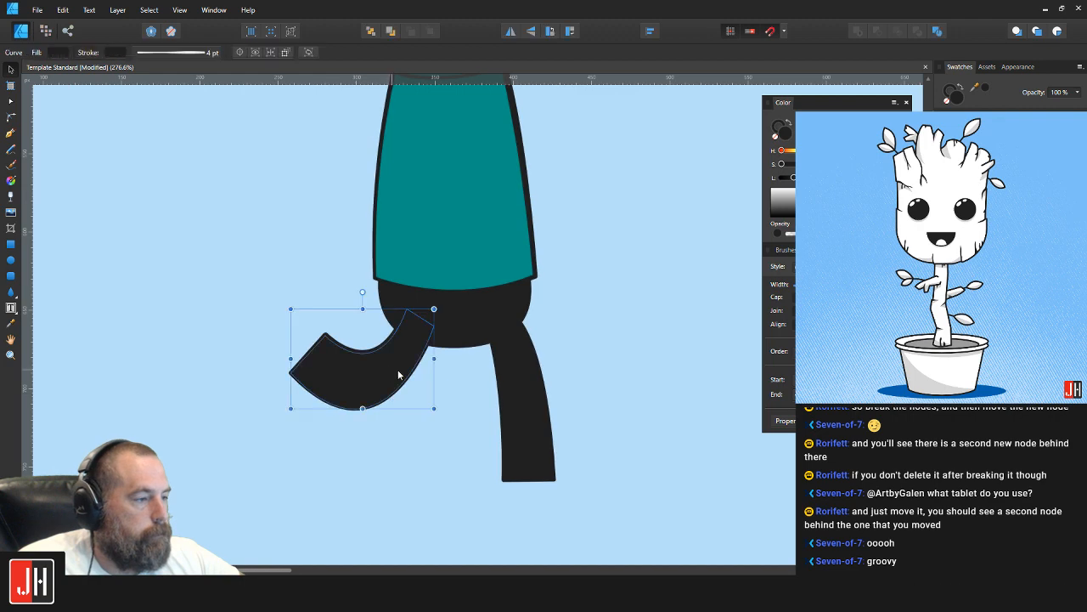
scroll(397, 371, "up", 2)
left_click_drag(393, 348, 394, 343)
scroll(423, 349, "down", 2)
left_click(601, 327)
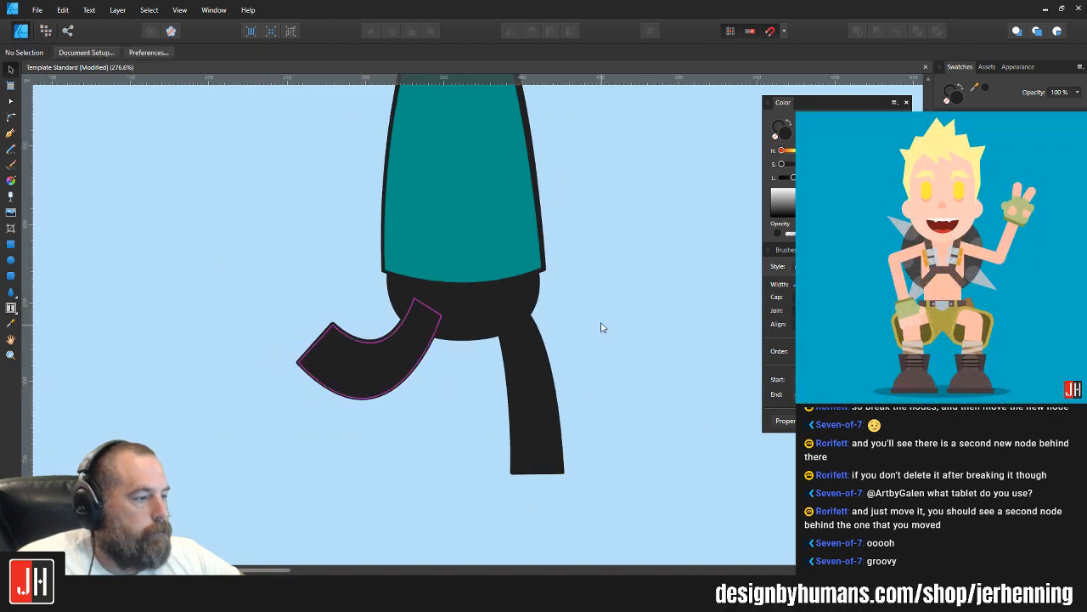
scroll(532, 361, "down", 3)
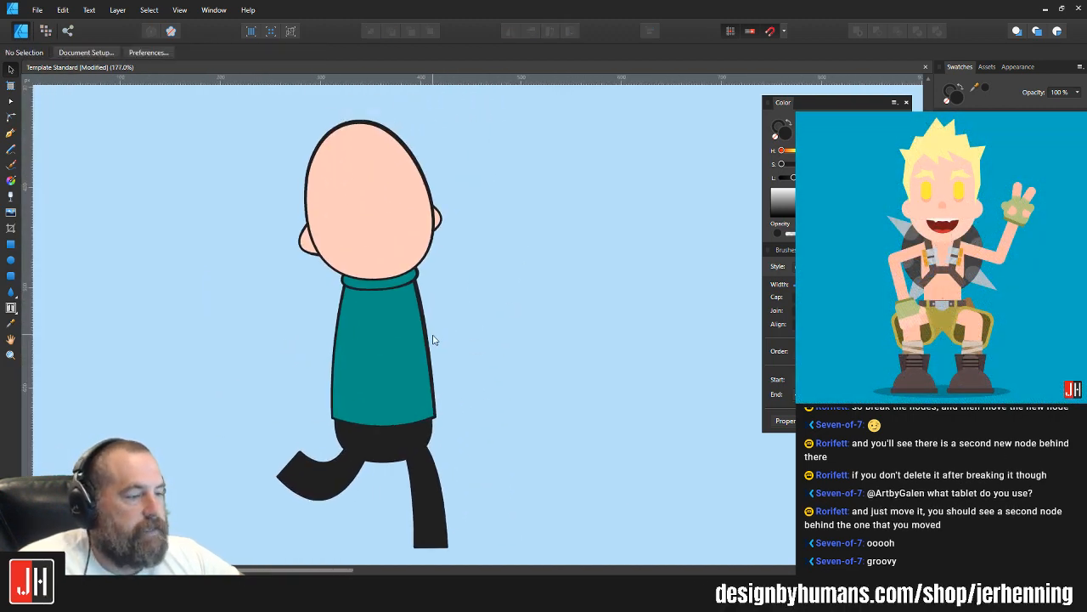
left_click(386, 324)
left_click(479, 286)
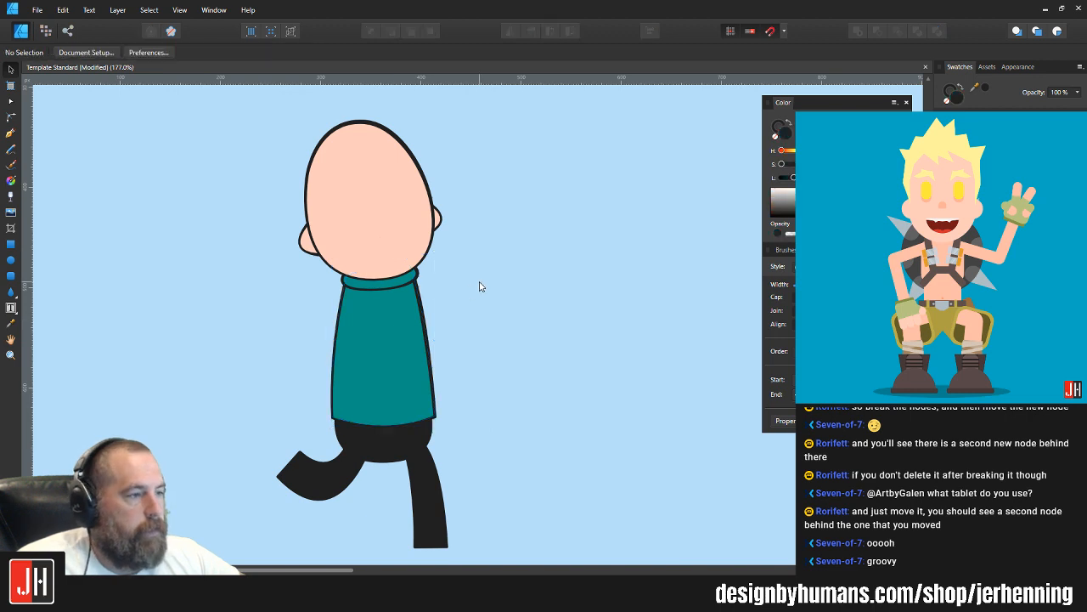
scroll(388, 278, "up", 1)
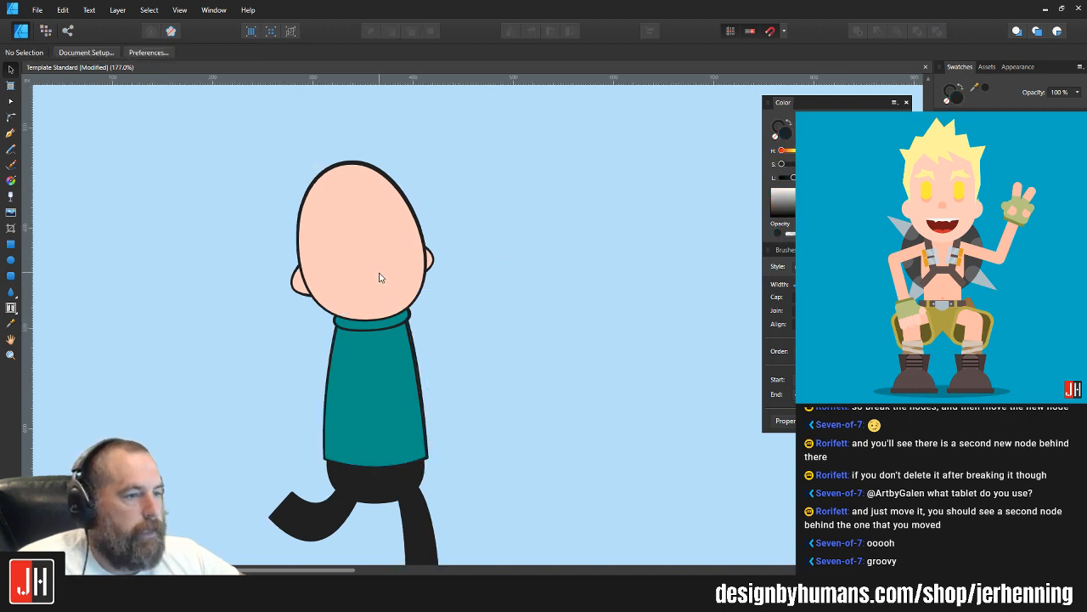
scroll(380, 277, "down", 2)
scroll(347, 417, "up", 2)
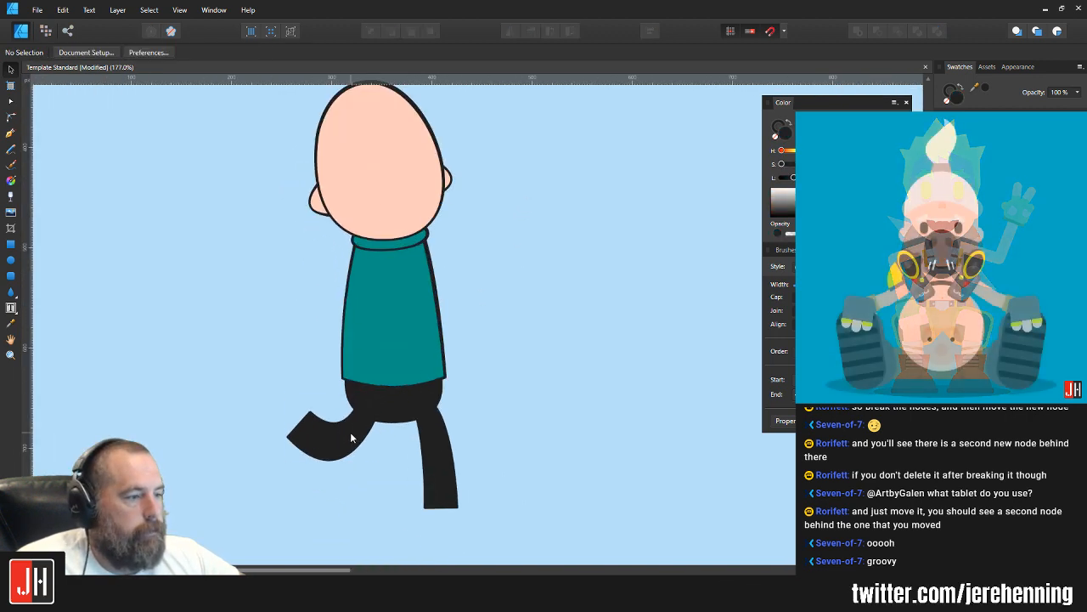
Step: Move the bent rear leg off the hips to the empty area left of the body and deselect it
left_click(350, 432)
left_click_drag(350, 432, 233, 413)
left_click(362, 461)
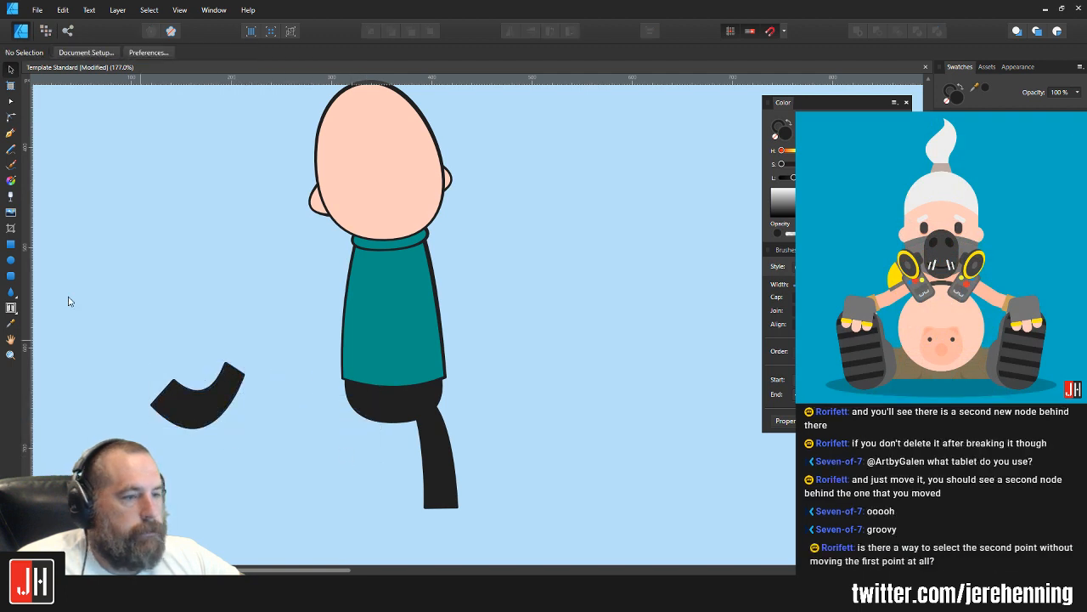
left_click(9, 133)
scroll(315, 349, "up", 1)
scroll(316, 323, "down", 2)
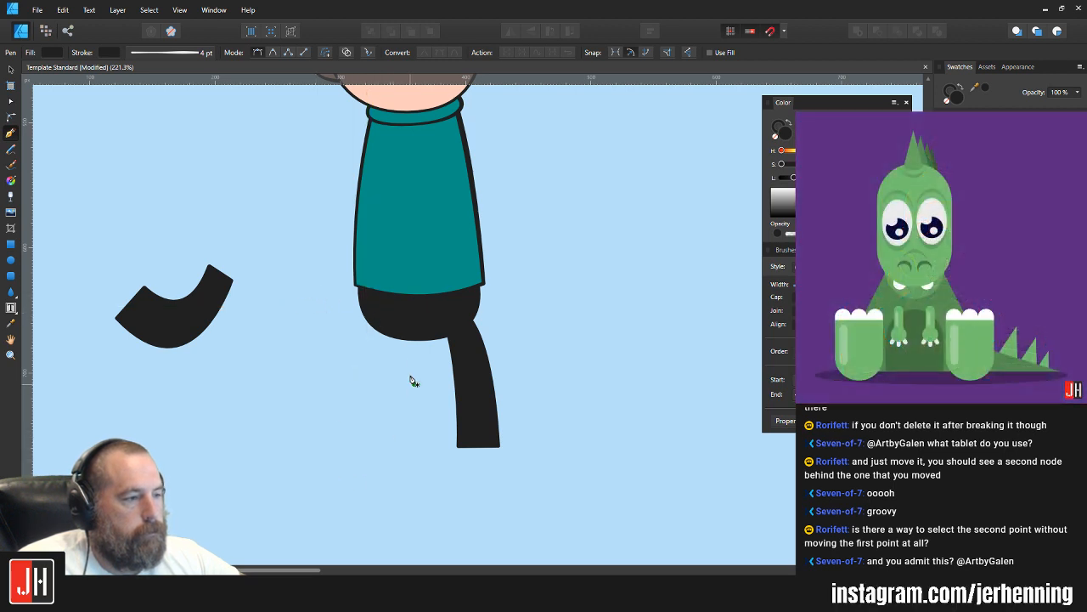
left_click(401, 320)
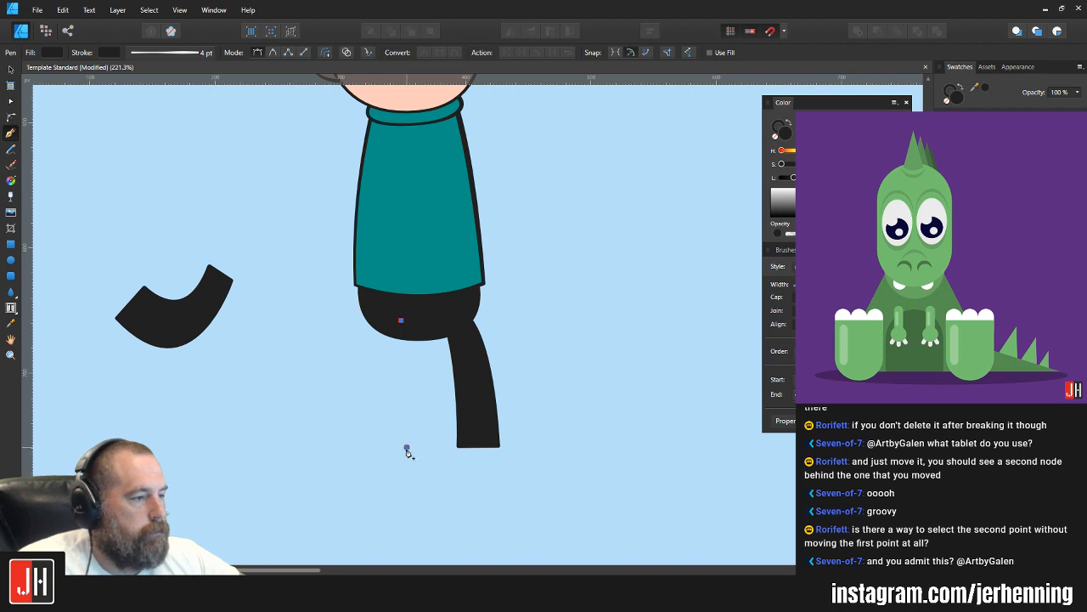
left_click_drag(407, 446, 400, 507)
key("ctrl+z")
key("ctrl+z")
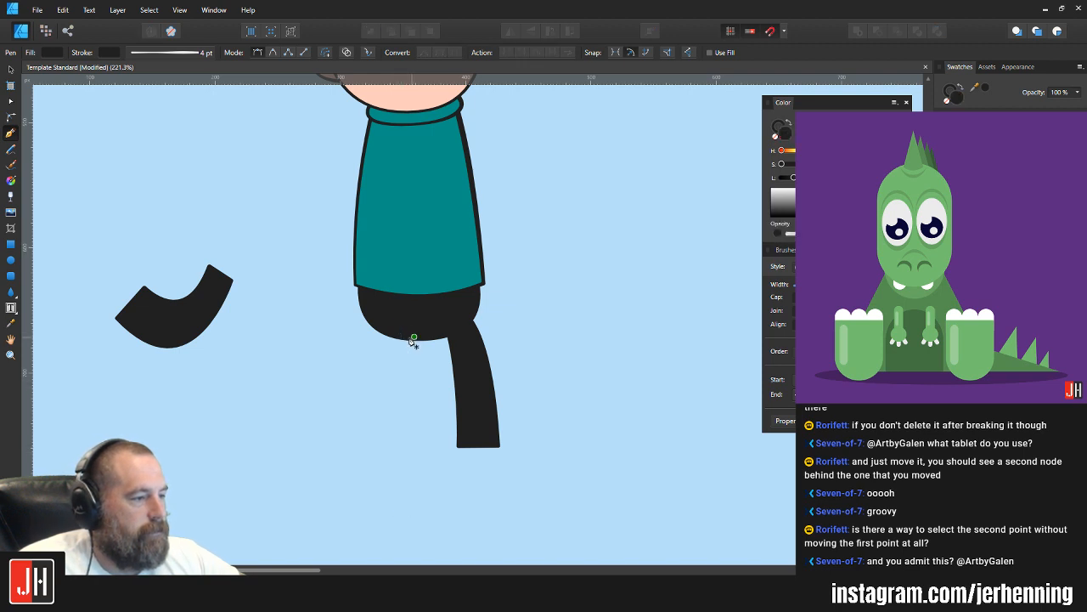
Step: Draw a closed, slightly curved straight leg below the left side of the hips with the Pen tool
mouse_move(408, 448)
left_mouse_down()
mouse_move(402, 513)
mouse_move(404, 454)
left_mouse_up()
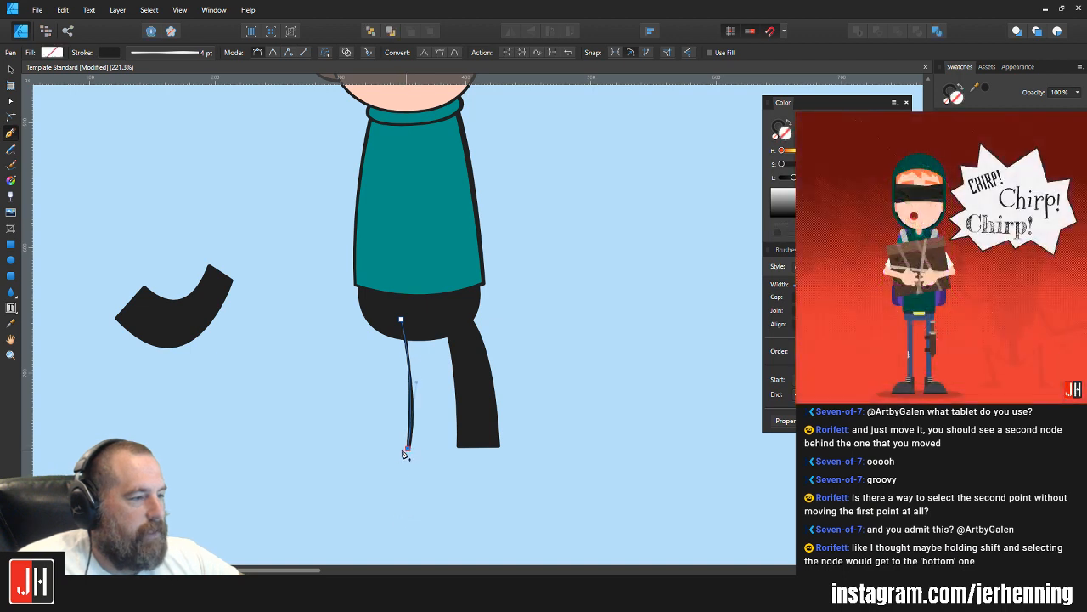
left_click(366, 448)
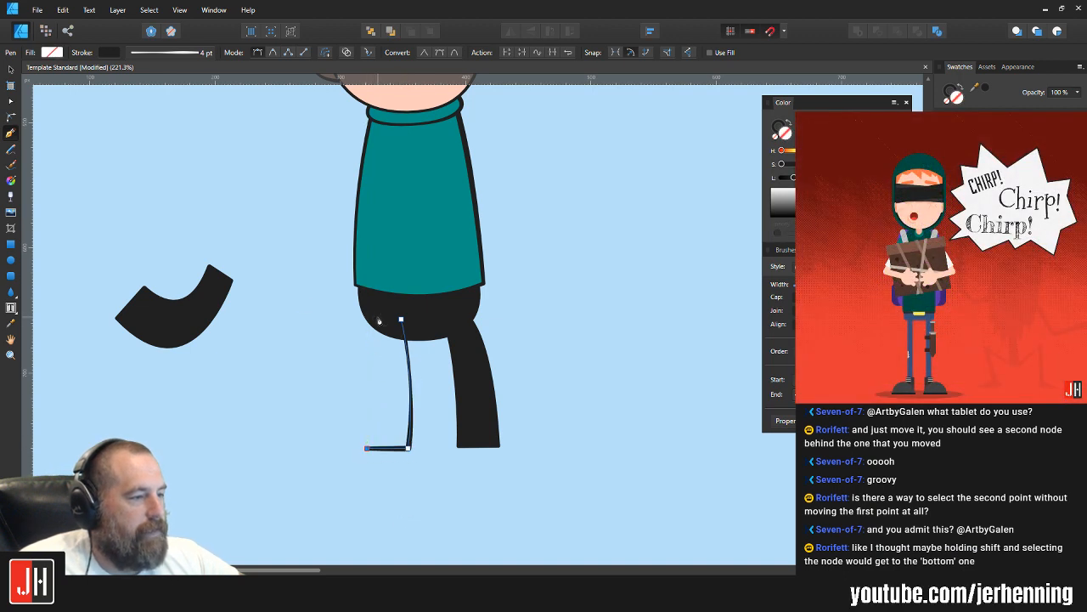
left_click_drag(378, 317, 371, 292)
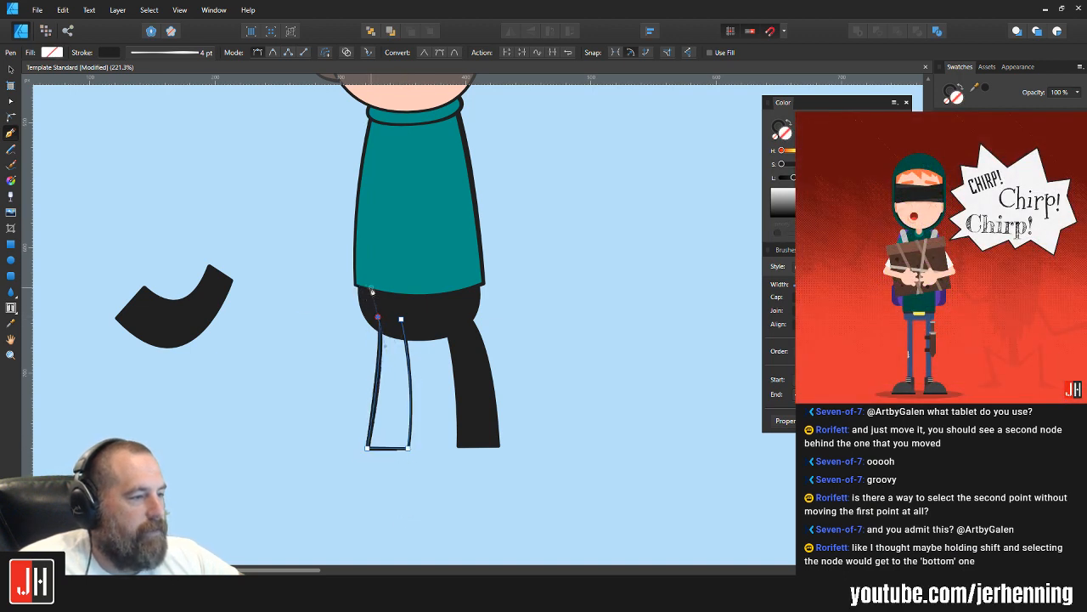
left_click(402, 322)
Step: Fill the new leg with the black sampled from the hips and shift it slightly left
key("i")
left_click(424, 314)
key("v")
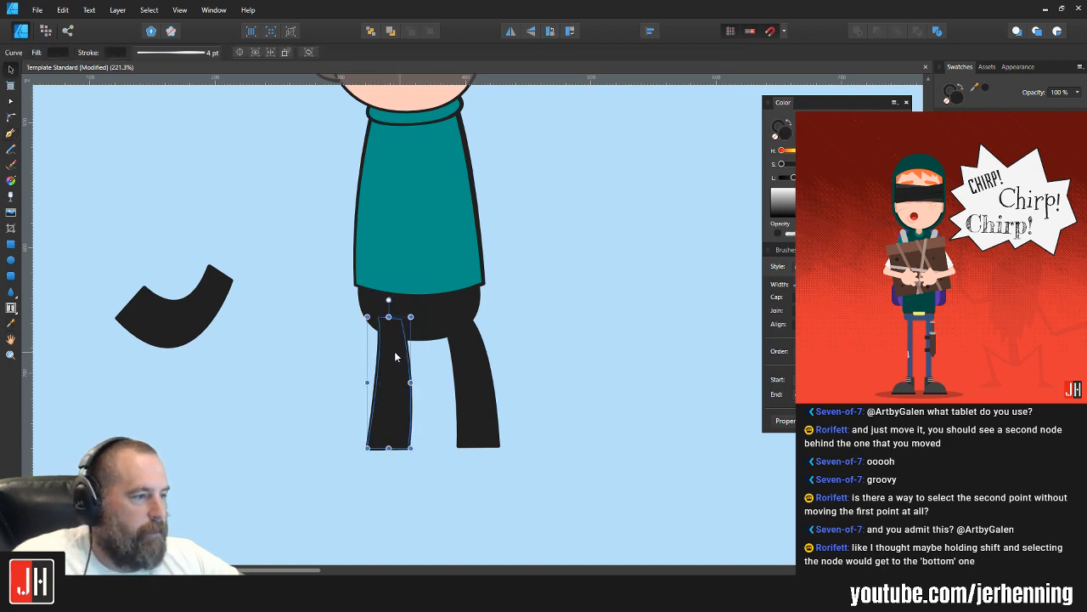
left_click_drag(395, 355, 388, 354)
left_click(520, 325)
Step: Select the detached bent leg to the left of the body
scroll(459, 347, "down", 5)
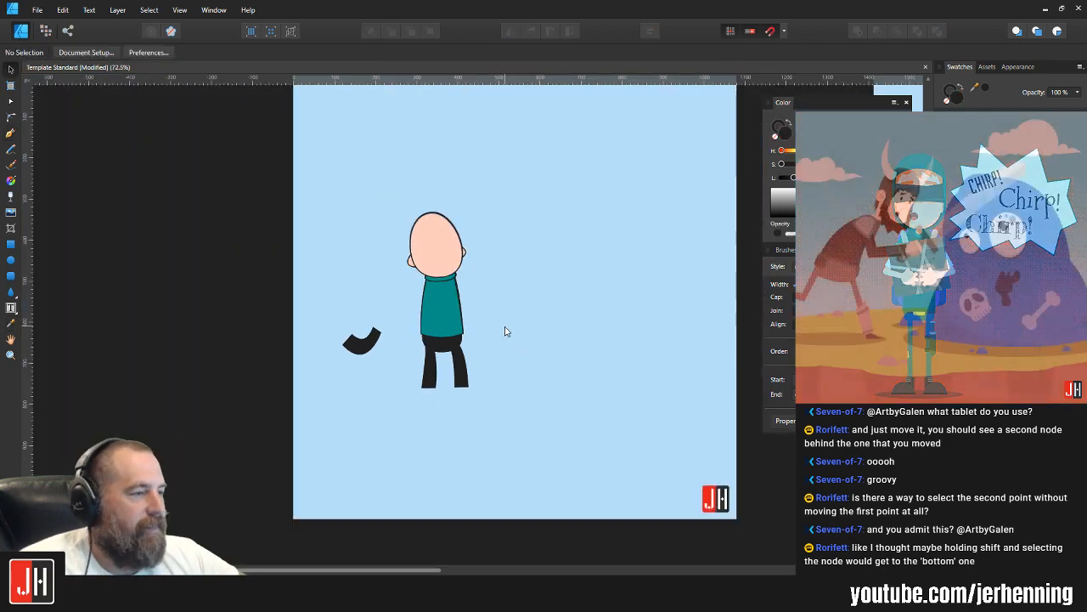
left_click(344, 371)
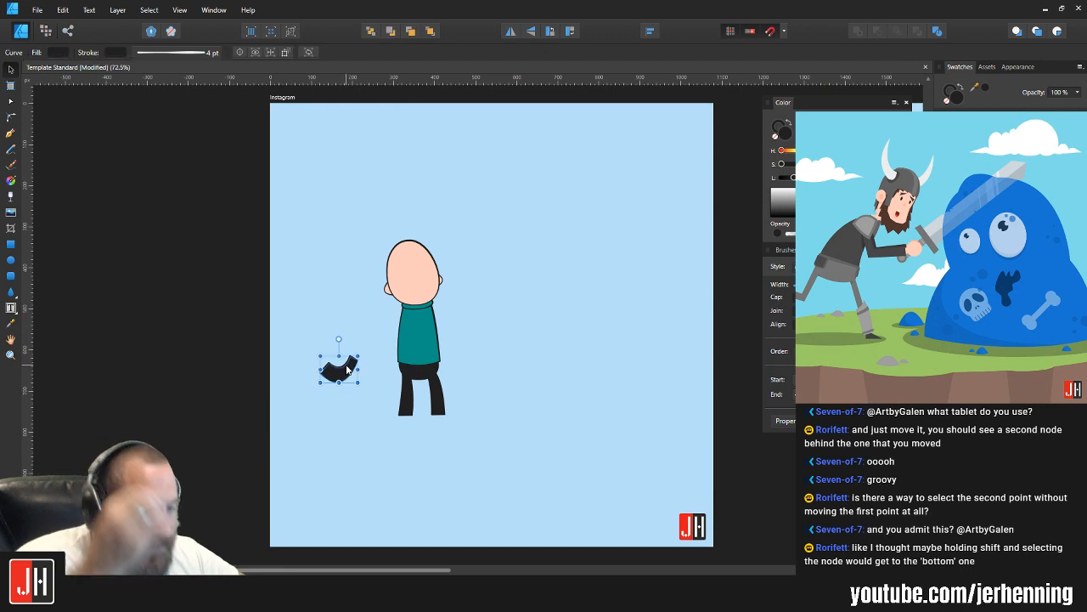
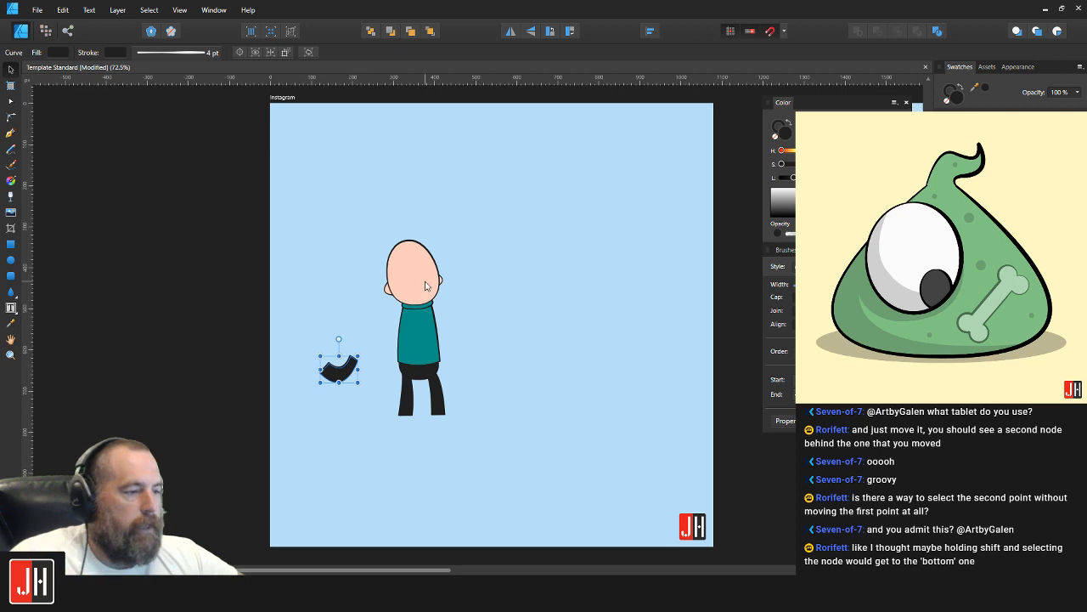
Step: Move the left leg's two top nodes inward under the hips and nudge the leg slightly left
scroll(455, 382, "up", 3)
scroll(368, 409, "up", 3)
double_click(341, 351)
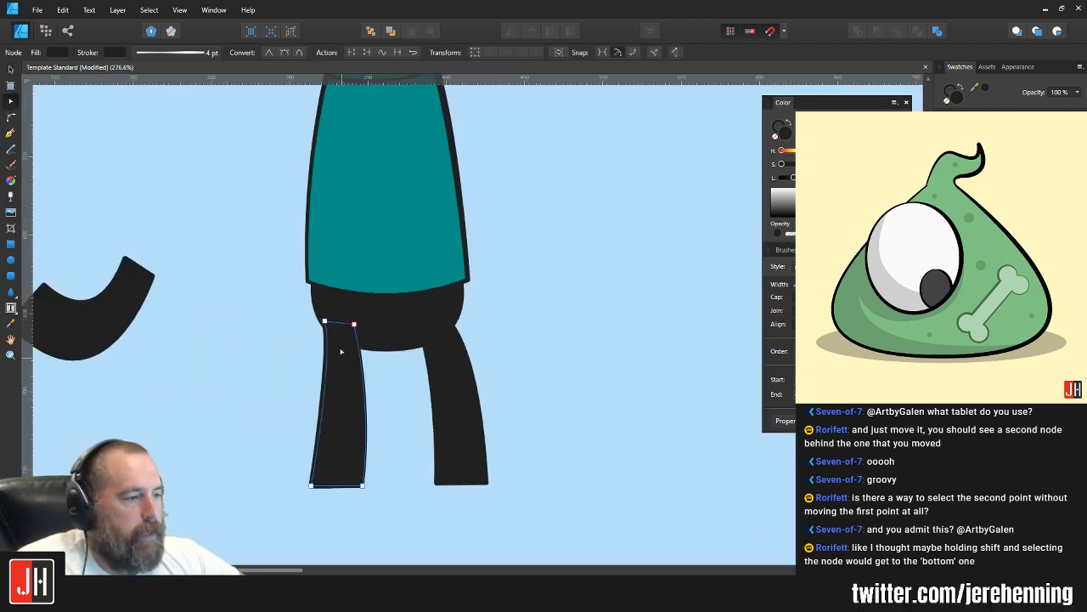
left_click_drag(309, 309, 367, 330)
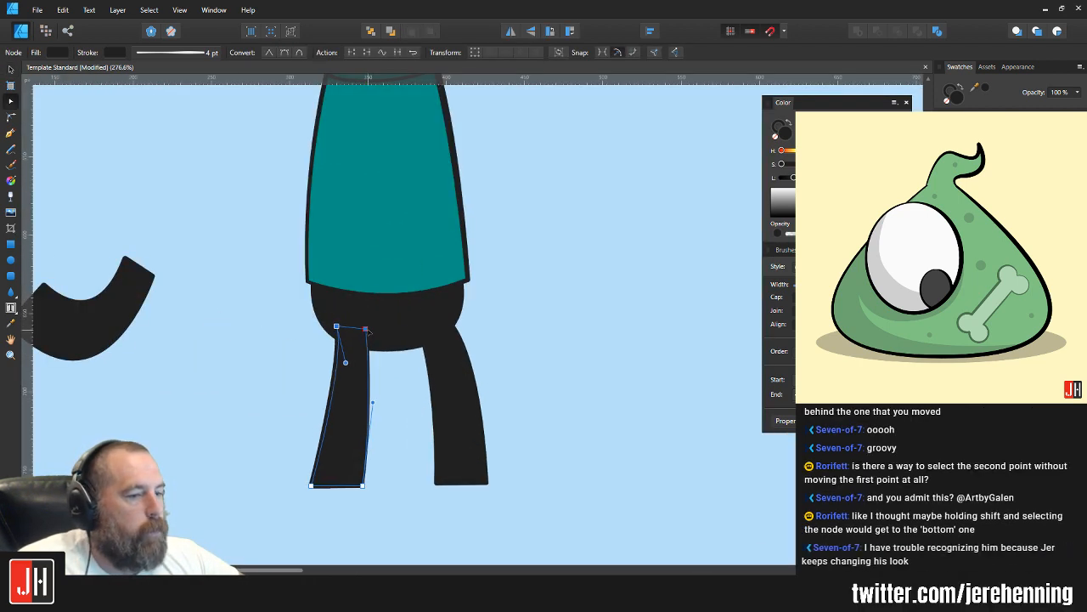
key("v")
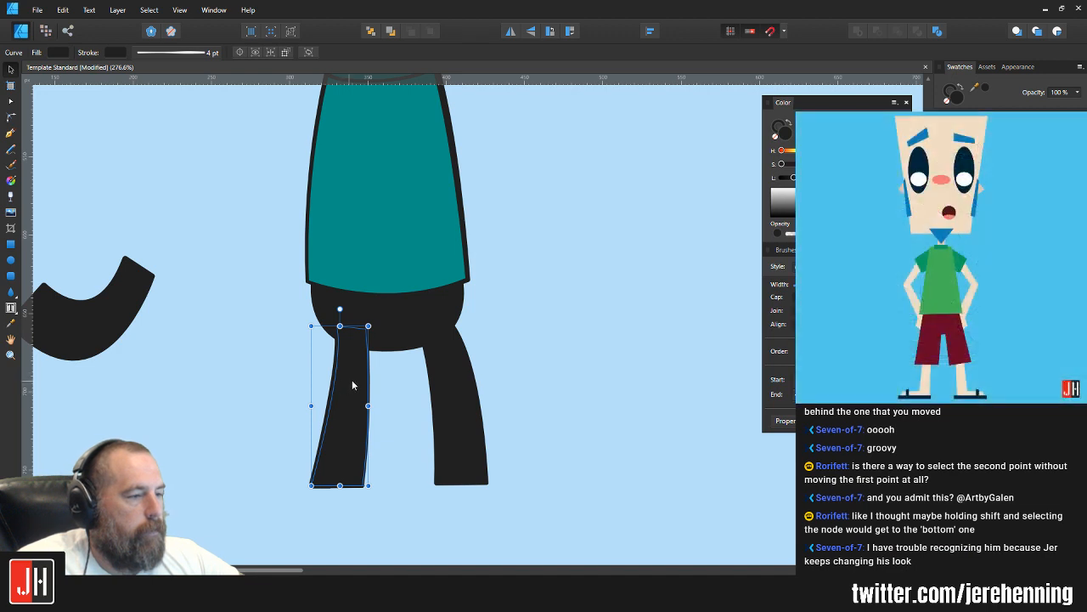
left_click_drag(352, 380, 352, 383)
Step: Adjust the top outer node of the right leg where it meets the hips and deselect the leg
left_click(463, 371, "shift")
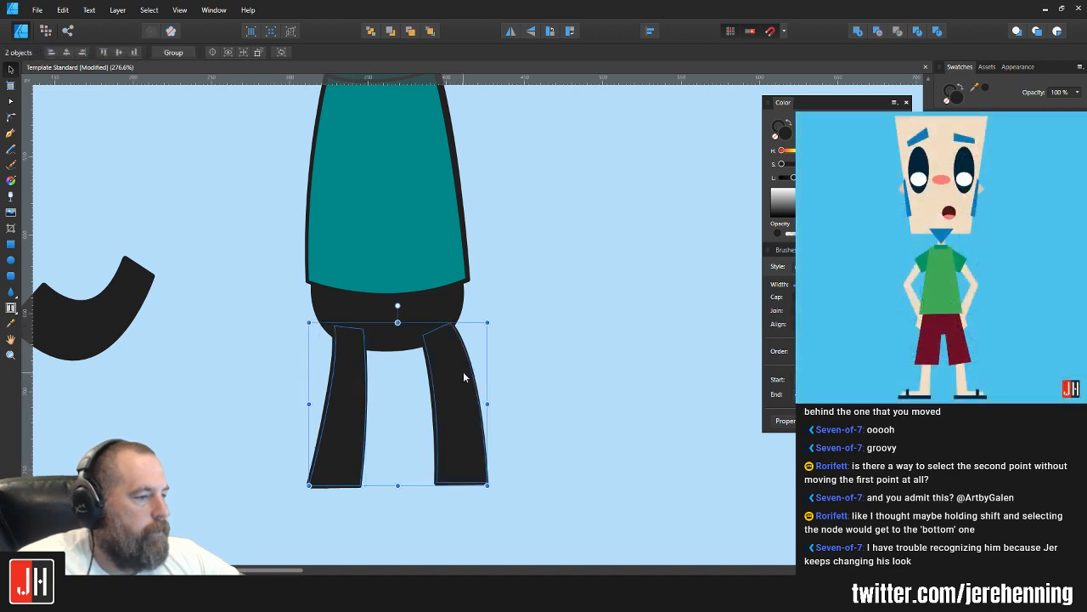
left_click(503, 335)
key("a")
left_click(444, 346)
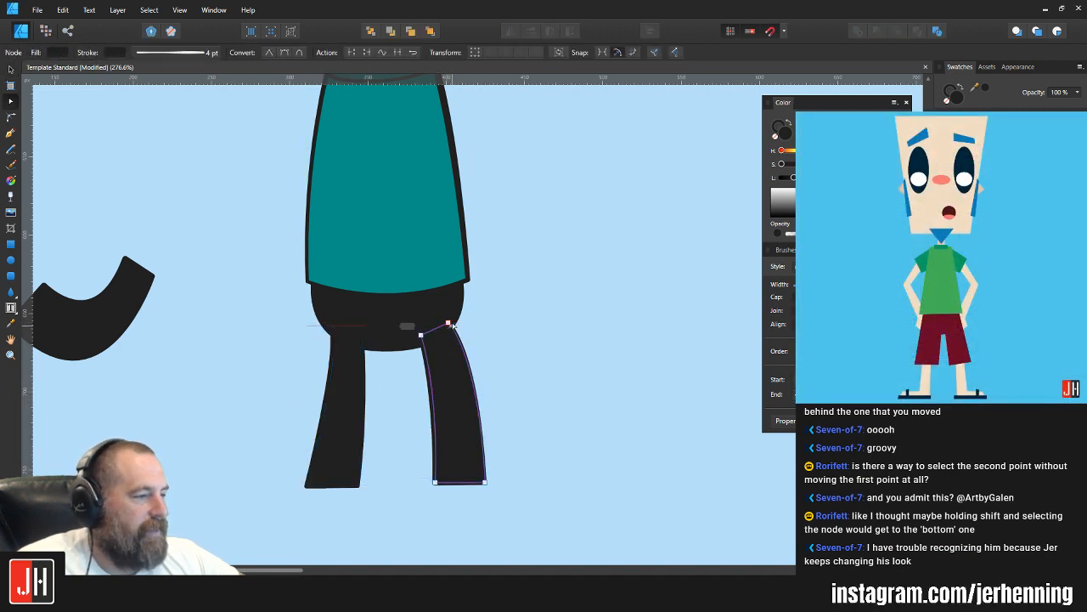
left_click_drag(449, 324, 434, 398)
key("v")
left_click(498, 318)
Step: Shift the whole character left on the artboard and delete the detached bent leg
scroll(480, 349, "down", 5)
left_click_drag(335, 410, 551, 308)
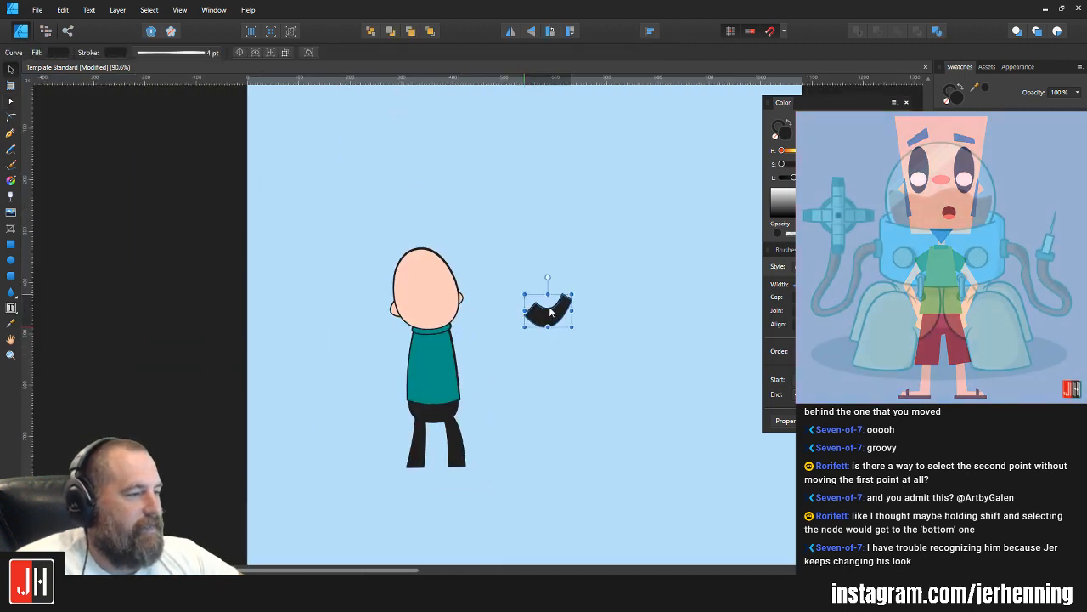
left_click_drag(337, 213, 486, 510)
left_click_drag(435, 382, 392, 387)
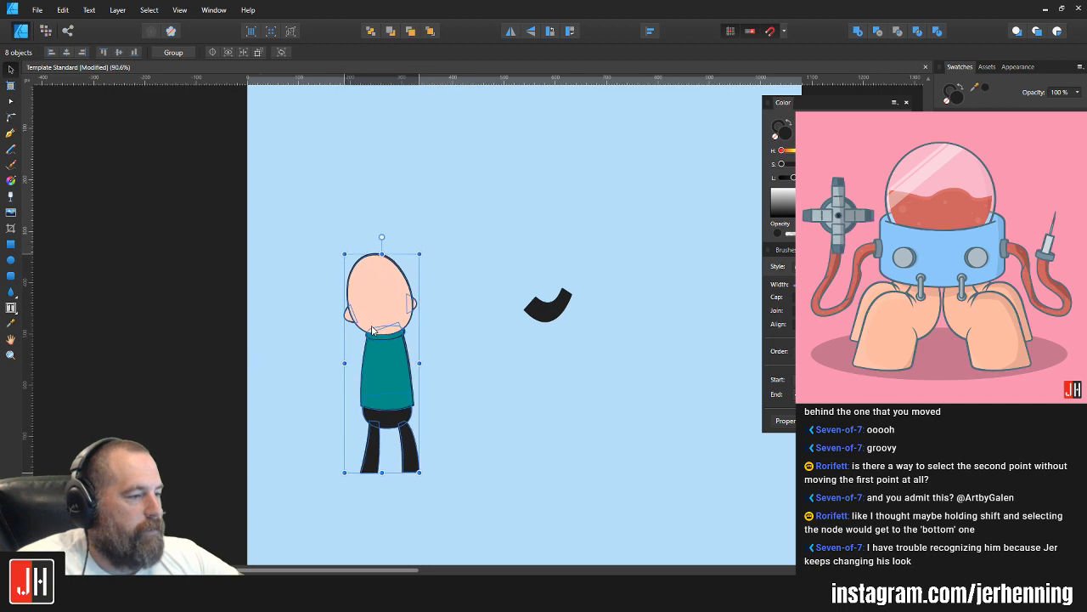
left_click(554, 310)
key("Delete")
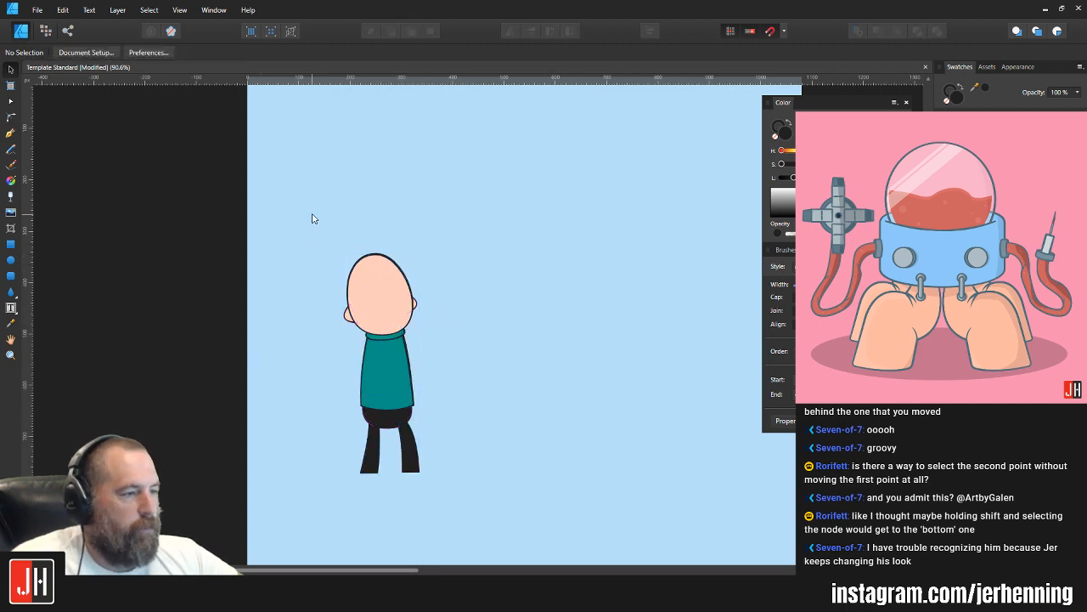
Step: Scale up the complete character, reposition it on the left half of the artboard, and deselect it
left_click_drag(311, 218, 488, 514)
left_click_drag(422, 255, 480, 177)
left_click_drag(409, 270, 388, 305)
left_click(478, 275)
scroll(409, 407, "up", 1)
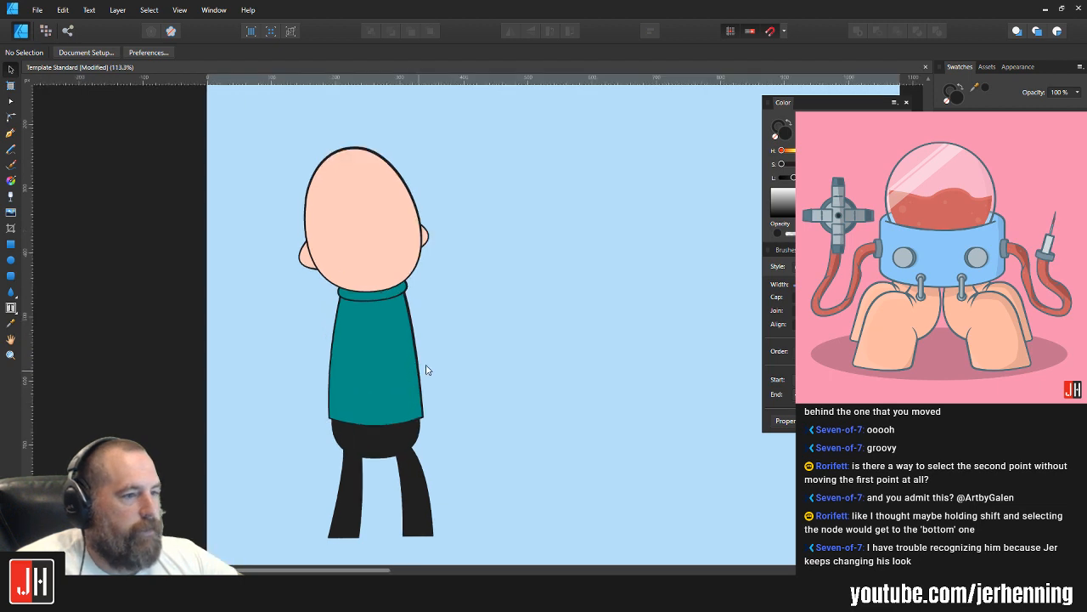
key("m")
left_click_drag(457, 287, 555, 432)
key("ctrl+z")
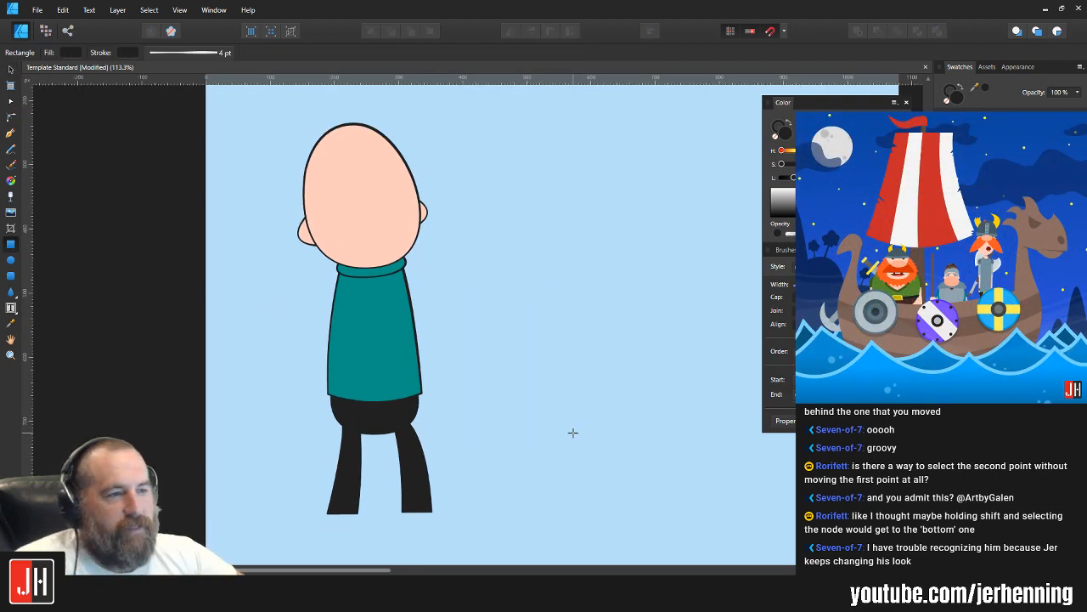
Step: Draw a closed, upright four-sided panel in the empty area right of the torso with the Pen tool
left_click(10, 134)
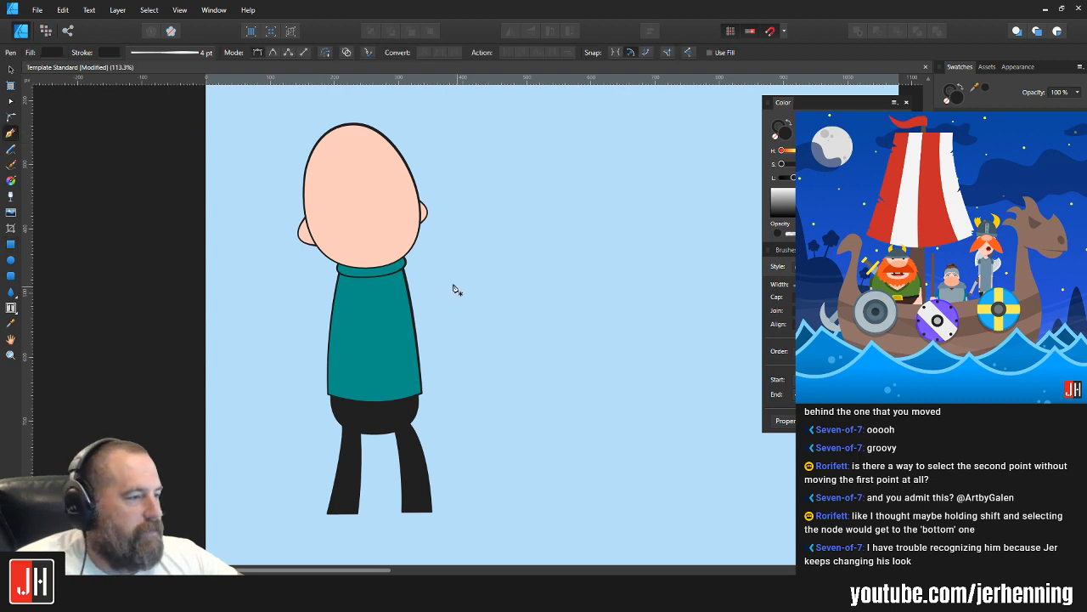
left_click(535, 278)
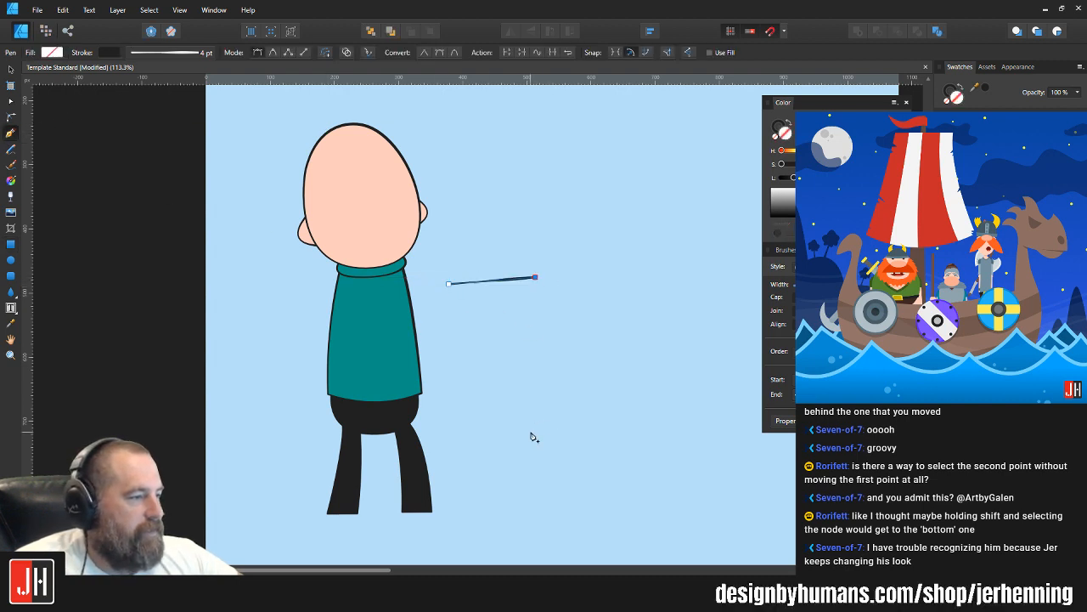
left_click(530, 425)
left_click(449, 433)
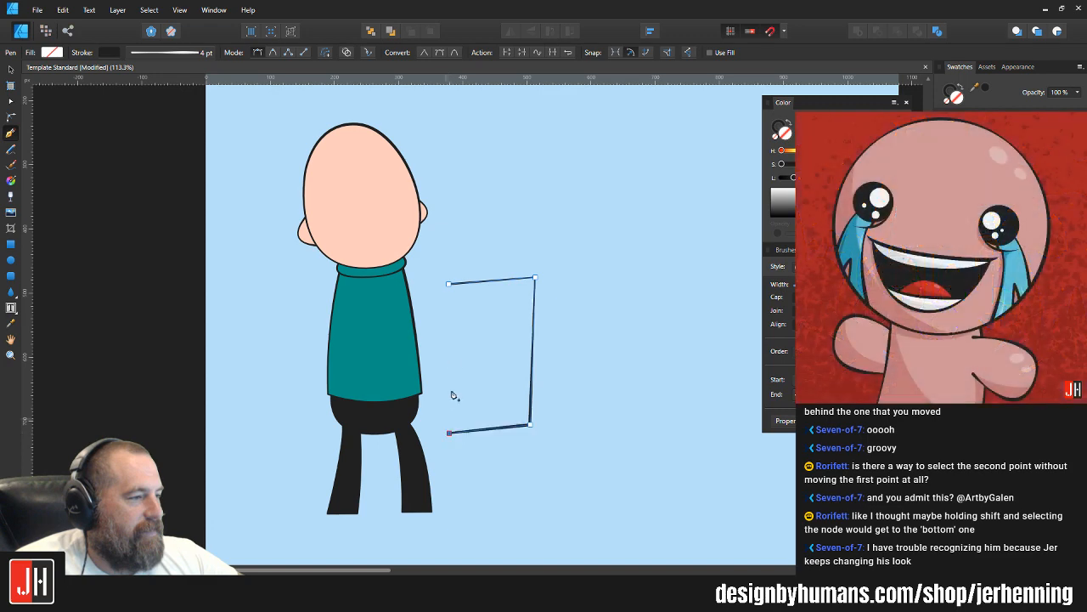
left_click(448, 285)
Step: Adjust the panel's lower-left and upper-right corner nodes, making its upper edge nearly horizontal
key("a")
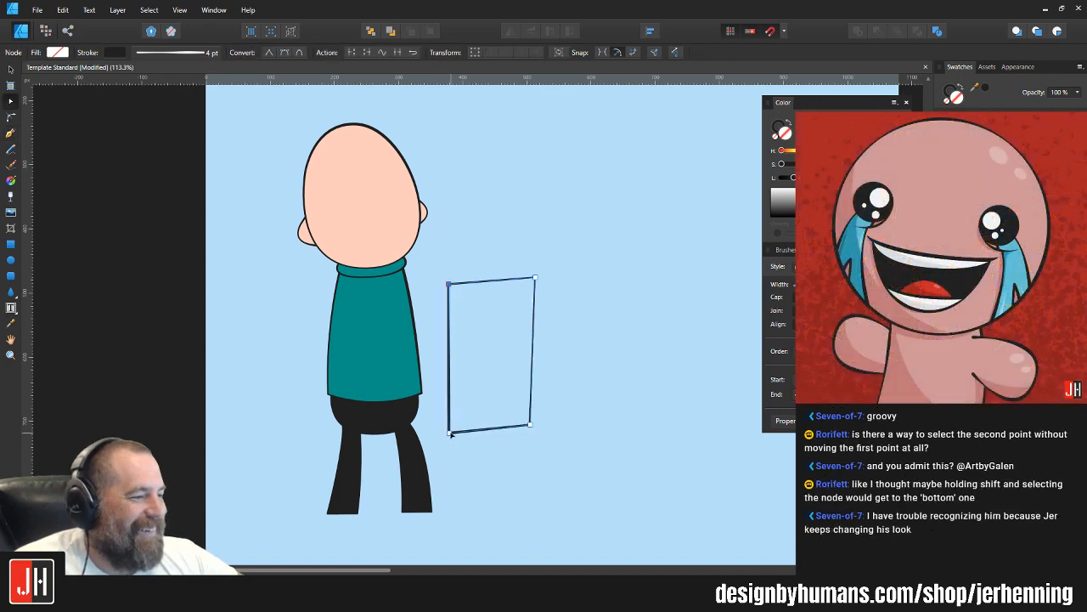
left_click_drag(448, 433, 446, 434)
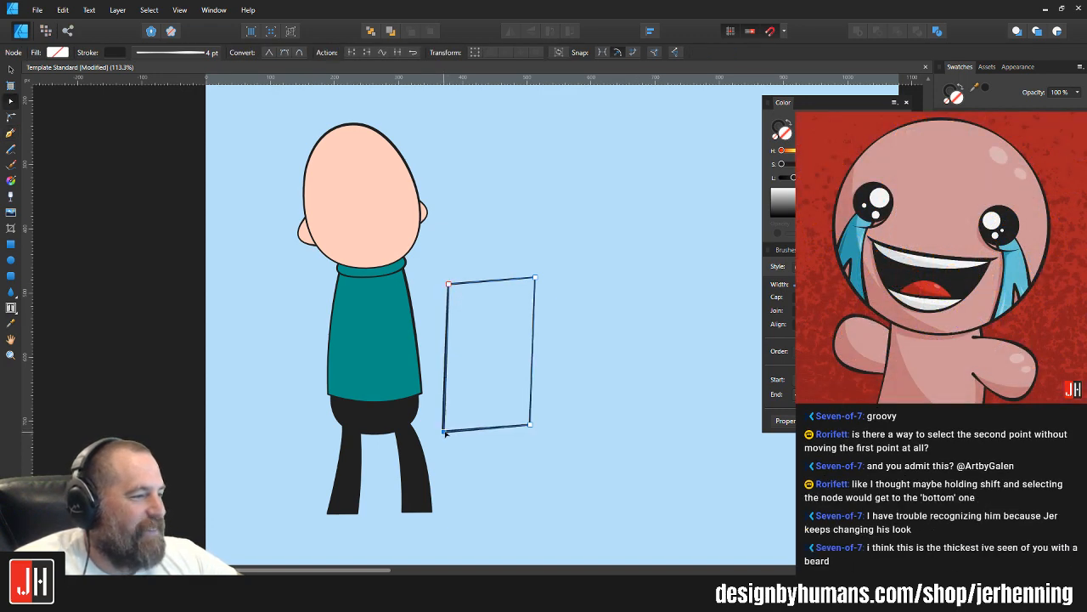
left_click_drag(536, 279, 536, 282)
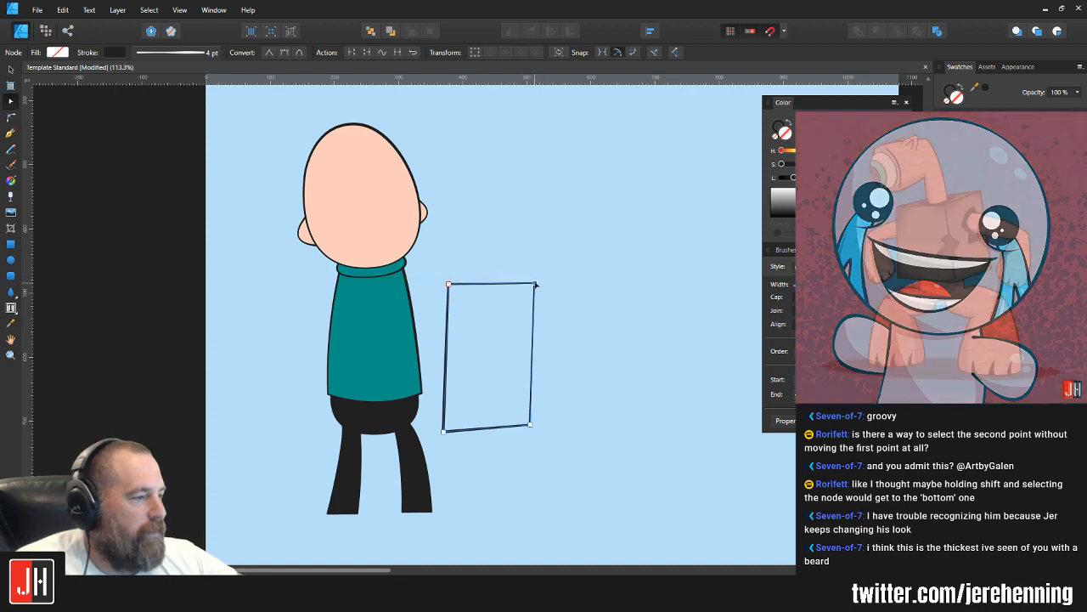
key("v")
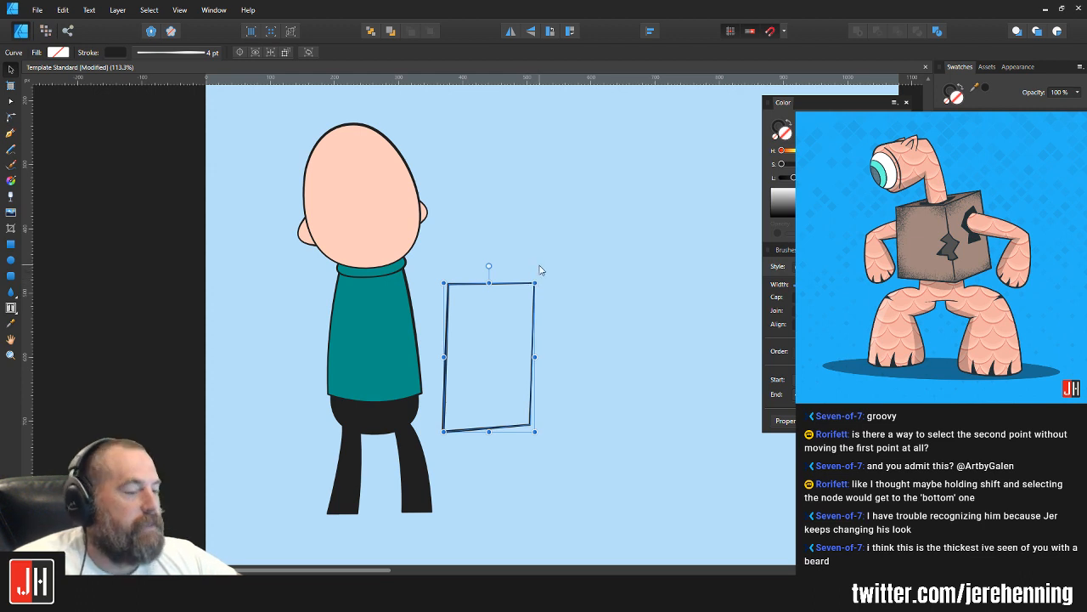
key("a")
scroll(543, 276, "up", 2)
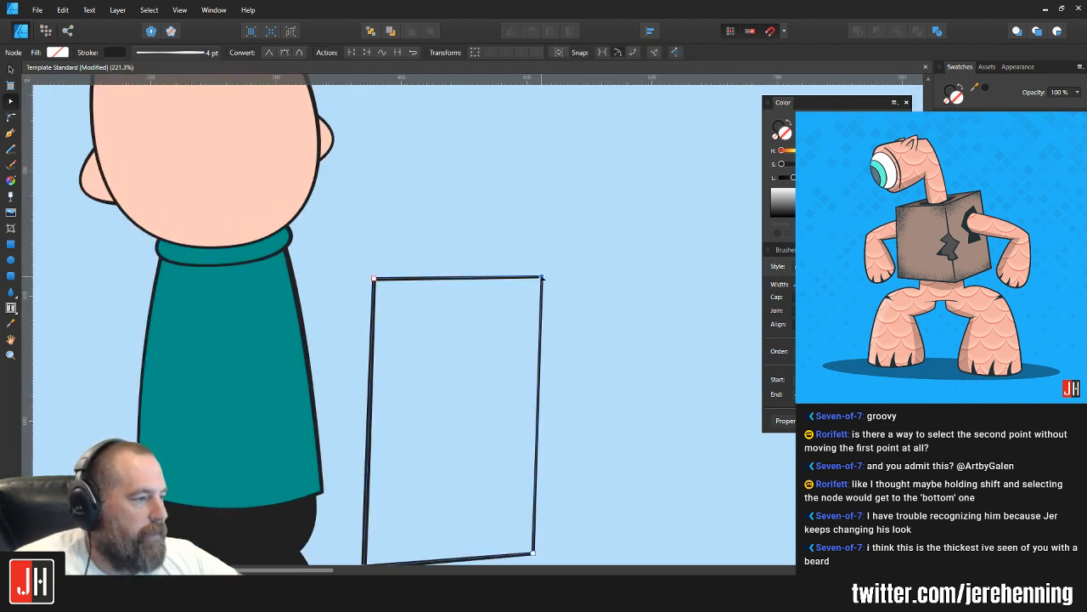
scroll(542, 294, "down", 3)
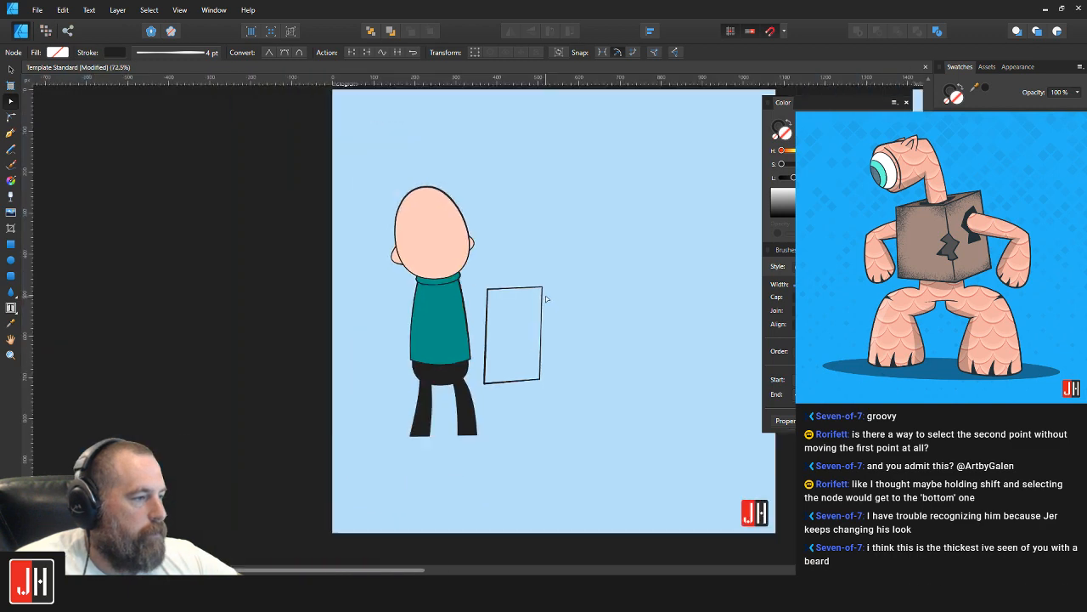
Step: Fill the panel with greyish brown, scale it down slightly, and place it just right of the torso
key("ctrl+z")
key("v")
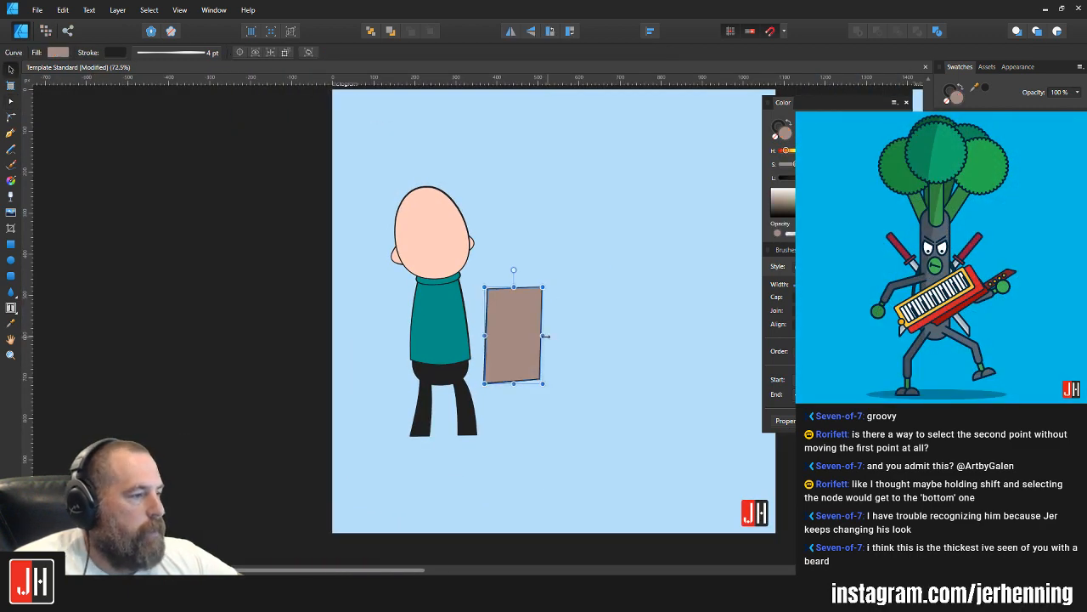
left_click_drag(524, 328, 499, 321)
scroll(514, 285, "up", 3)
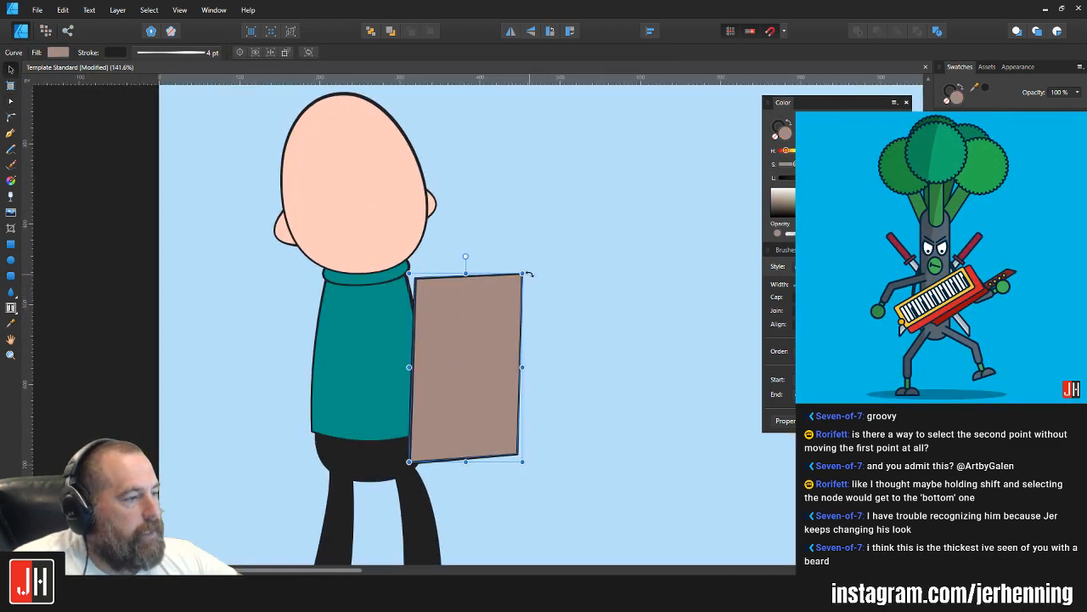
left_click_drag(523, 273, 510, 291)
left_click_drag(481, 329, 534, 322)
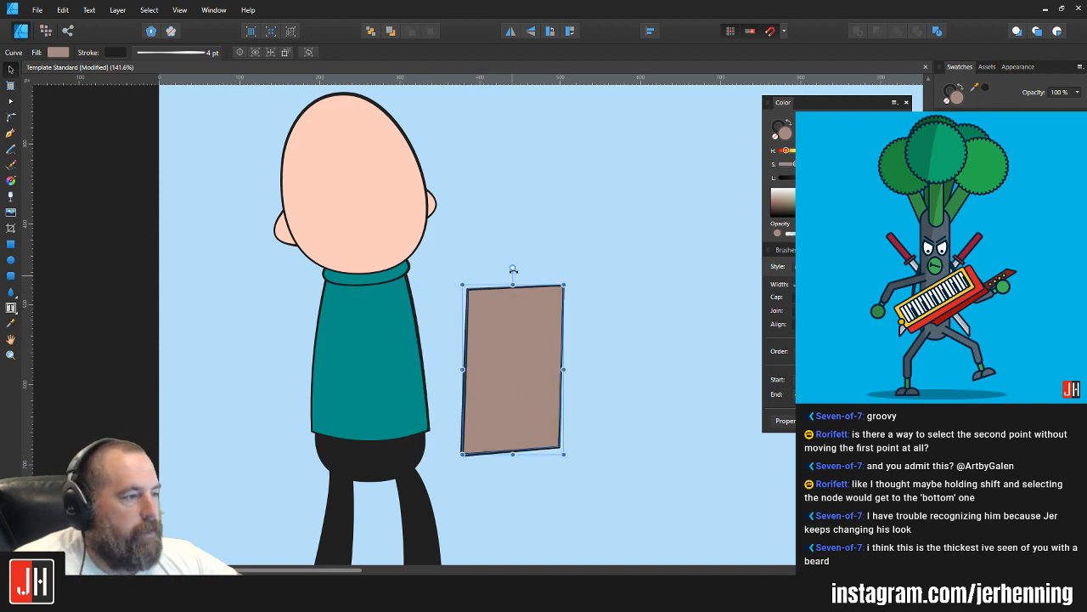
Step: Tilt the panel slightly clockwise, raise its two right corner nodes, and deselect it
left_click_drag(513, 270, 528, 270)
left_click_drag(513, 346, 510, 344)
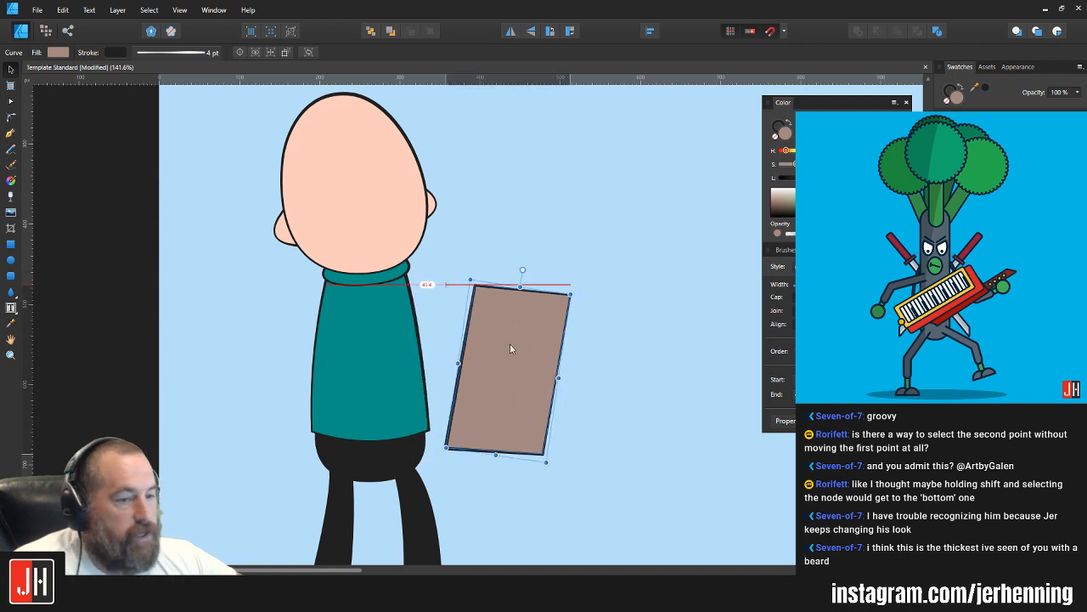
key("a")
left_click(570, 294)
left_click_drag(570, 294, 571, 286)
left_click_drag(544, 454, 544, 439)
key("v")
left_click(581, 393)
left_click_drag(567, 389, 527, 401)
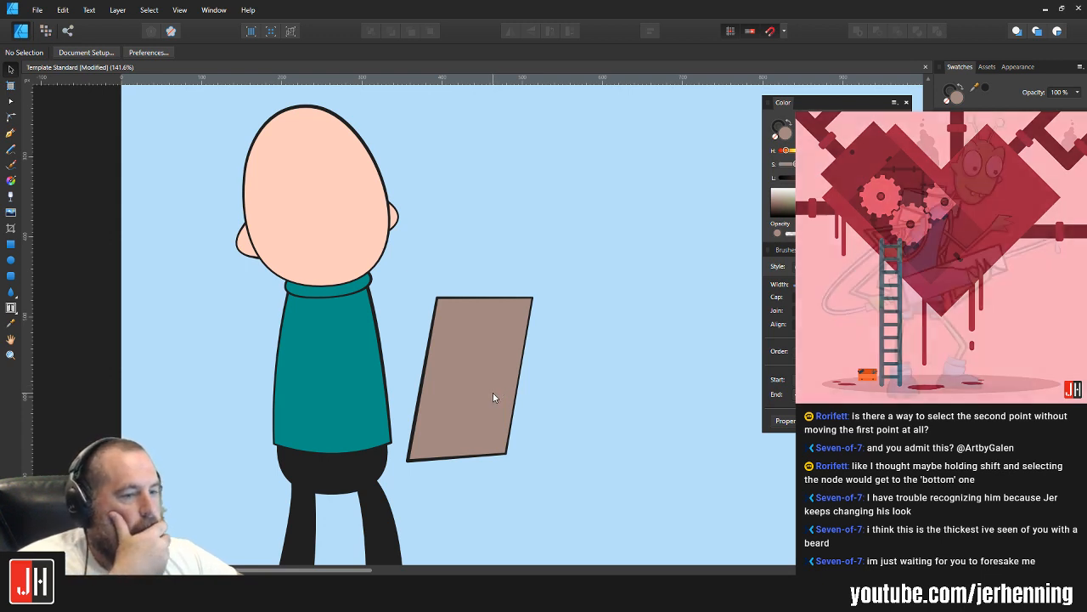
Step: Scale the brown panel down further and move it a little closer to the torso
left_click(478, 375)
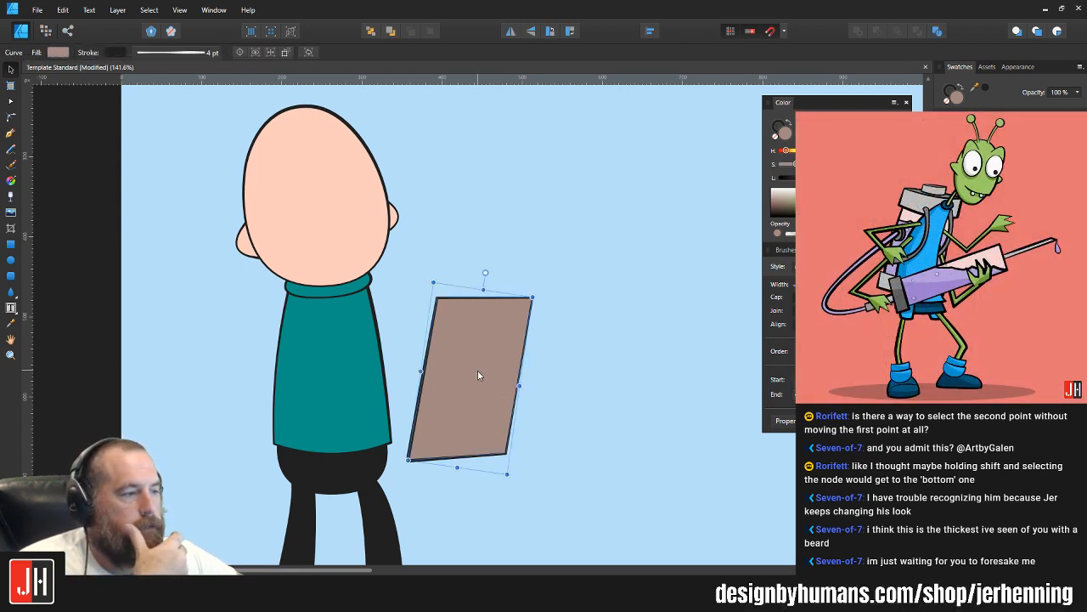
left_click(553, 333)
mouse_move(486, 337)
left_mouse_down()
mouse_move(461, 328)
mouse_move(487, 317)
mouse_move(462, 335)
mouse_move(474, 343)
left_mouse_up()
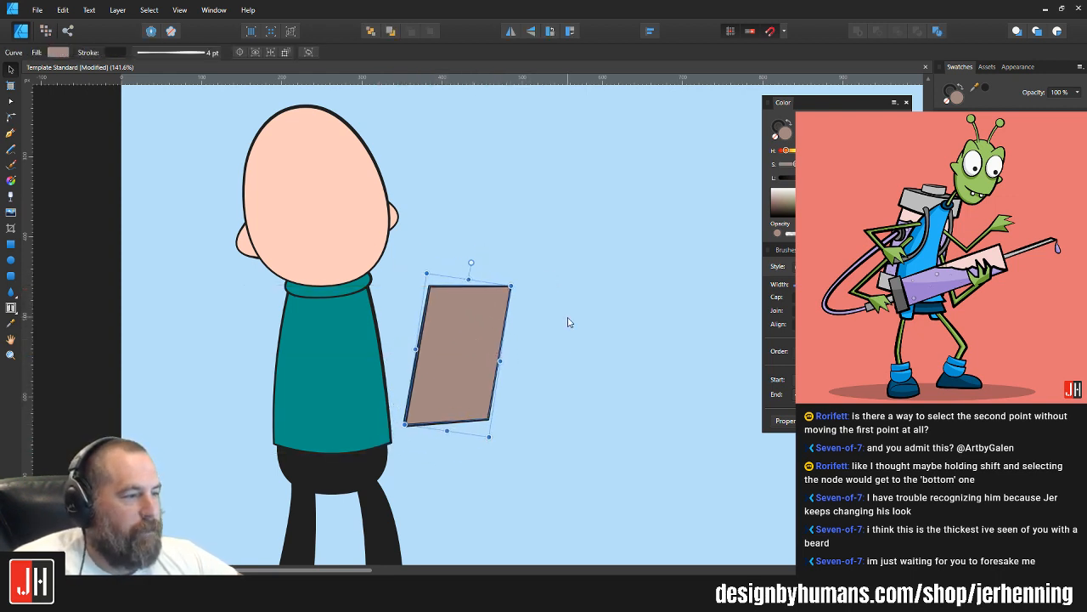
left_click(558, 319)
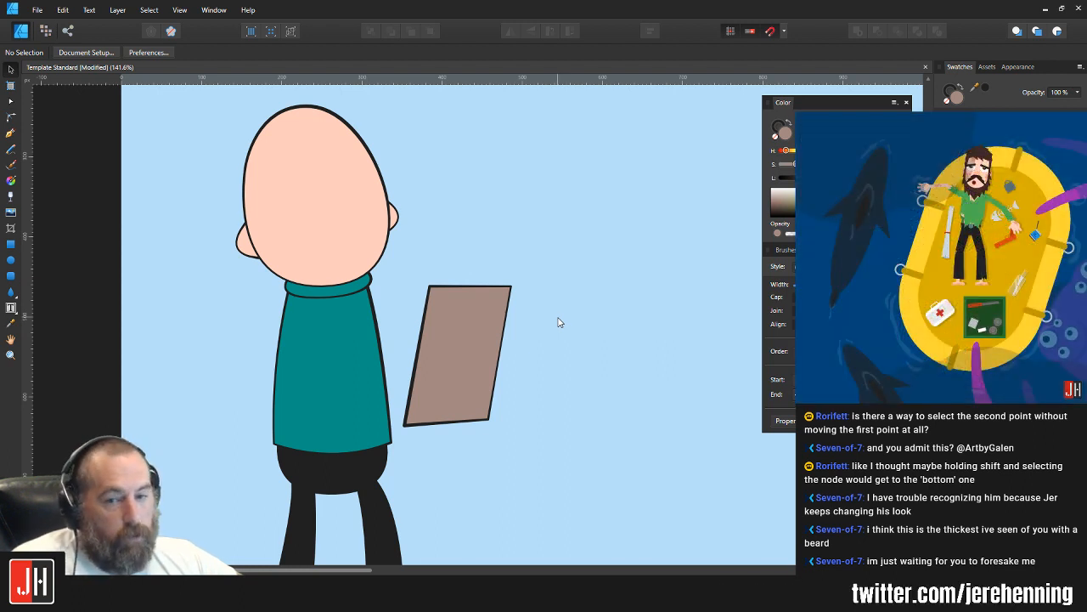
left_click(457, 307)
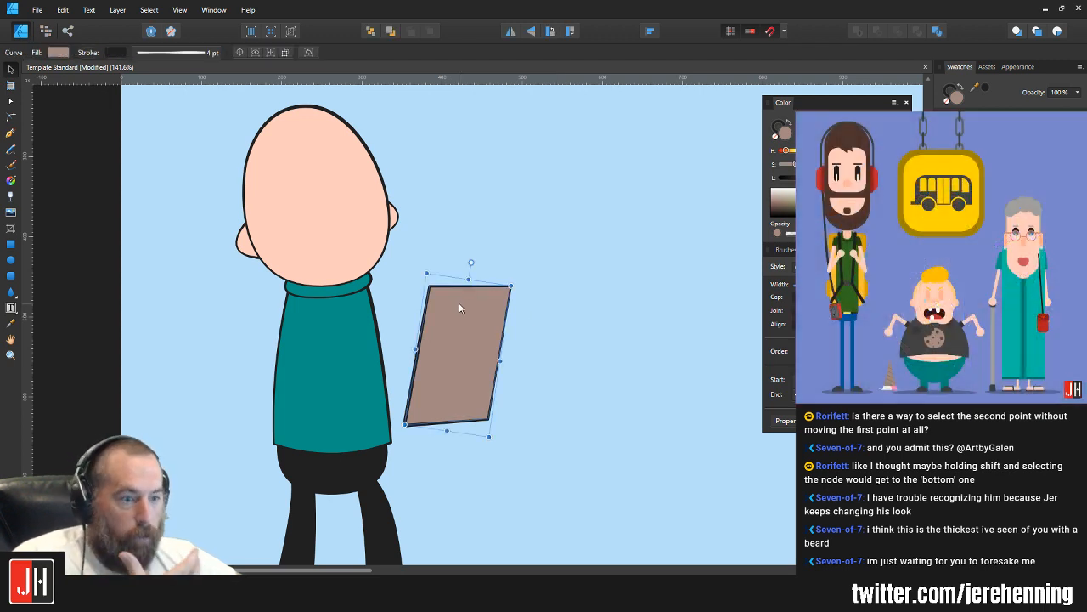
left_click_drag(459, 302, 465, 316)
left_click(534, 297)
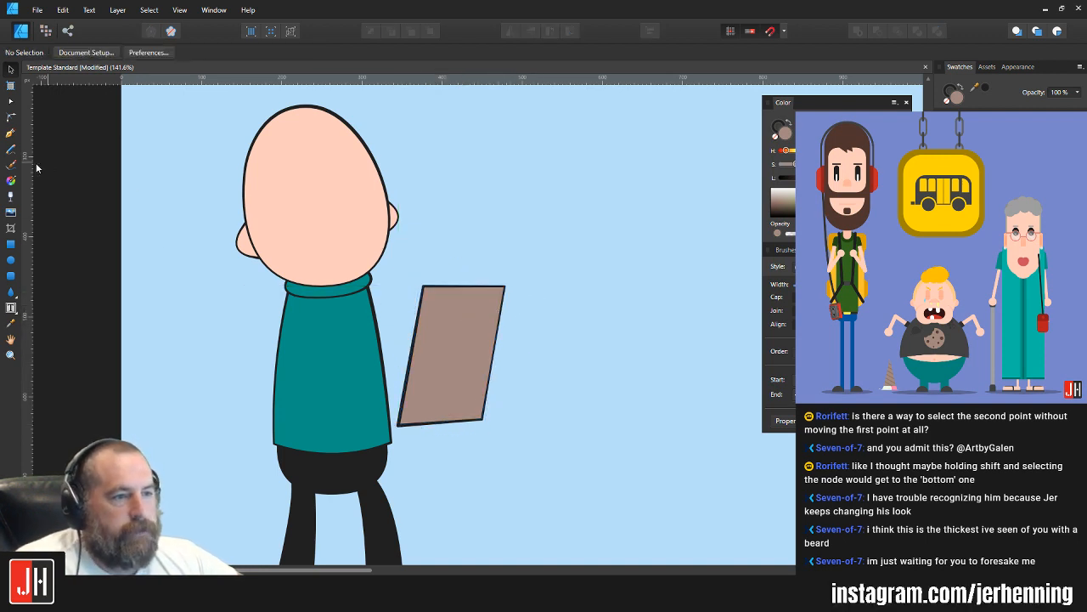
Step: Draw a closed, curved arm from the left shoulder across the torso toward the brown panel with the Pen tool
left_click(8, 134)
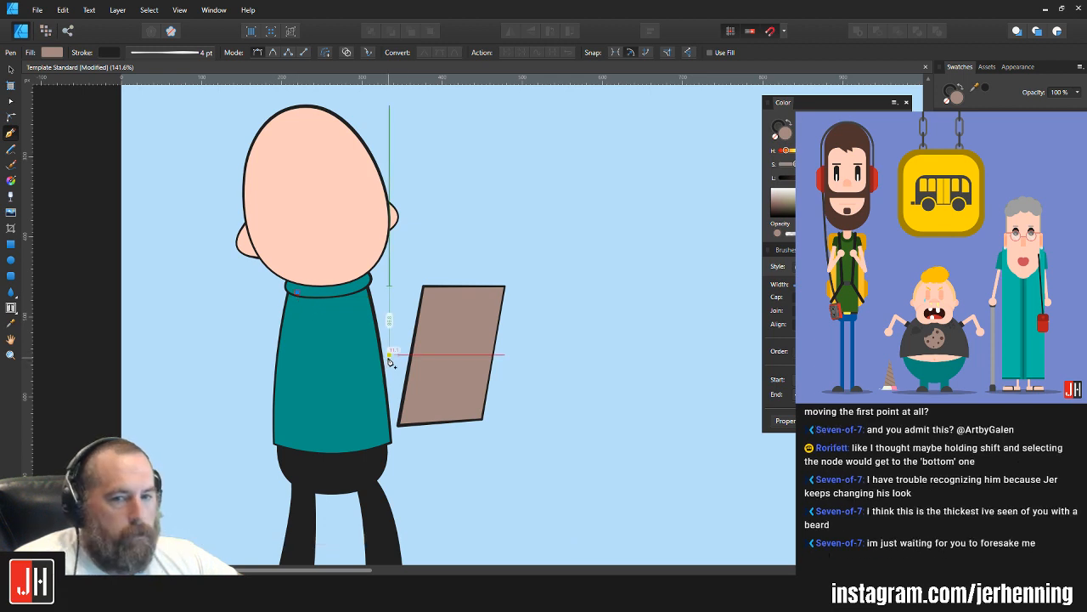
left_click_drag(390, 357, 479, 334)
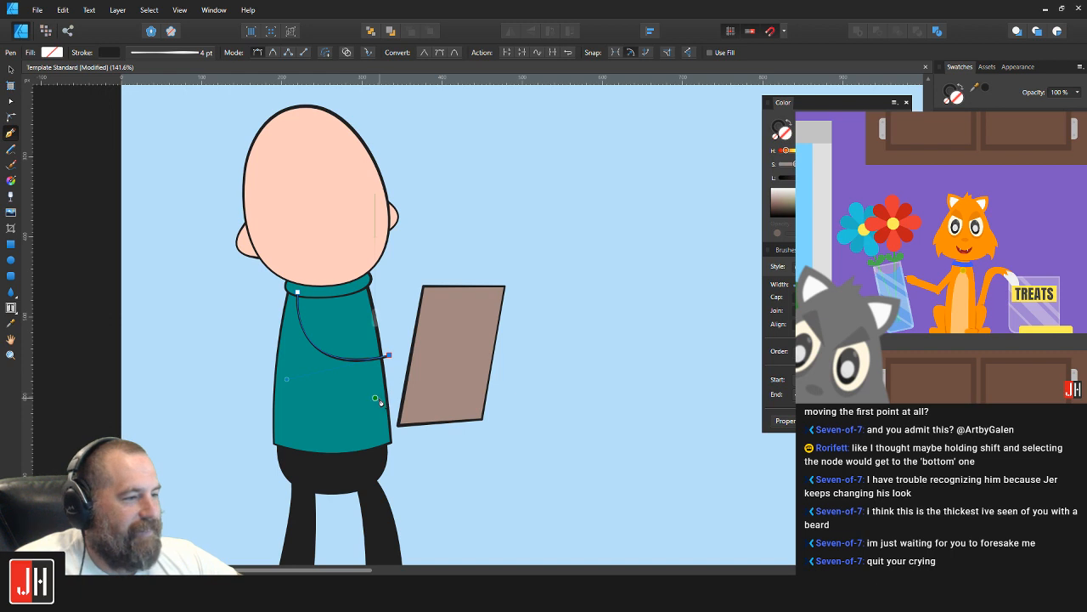
left_click(375, 396)
left_click_drag(284, 286, 346, 180)
left_click(294, 290)
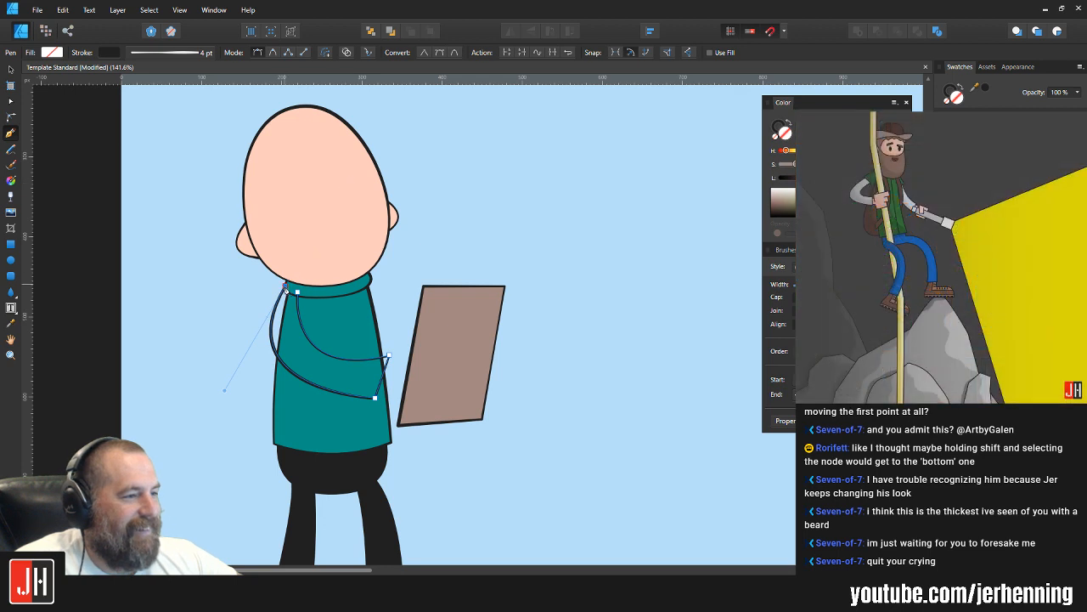
left_click_drag(298, 292, 298, 304)
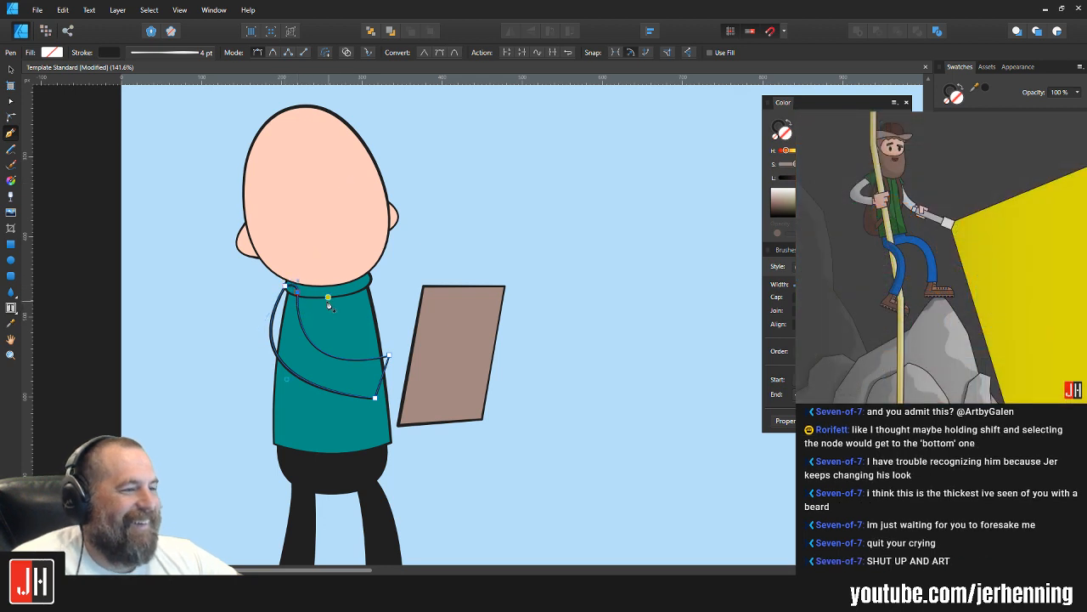
Step: Fill the arm with the teal sampled from the sweater and select the arm
key("i")
left_click(355, 334)
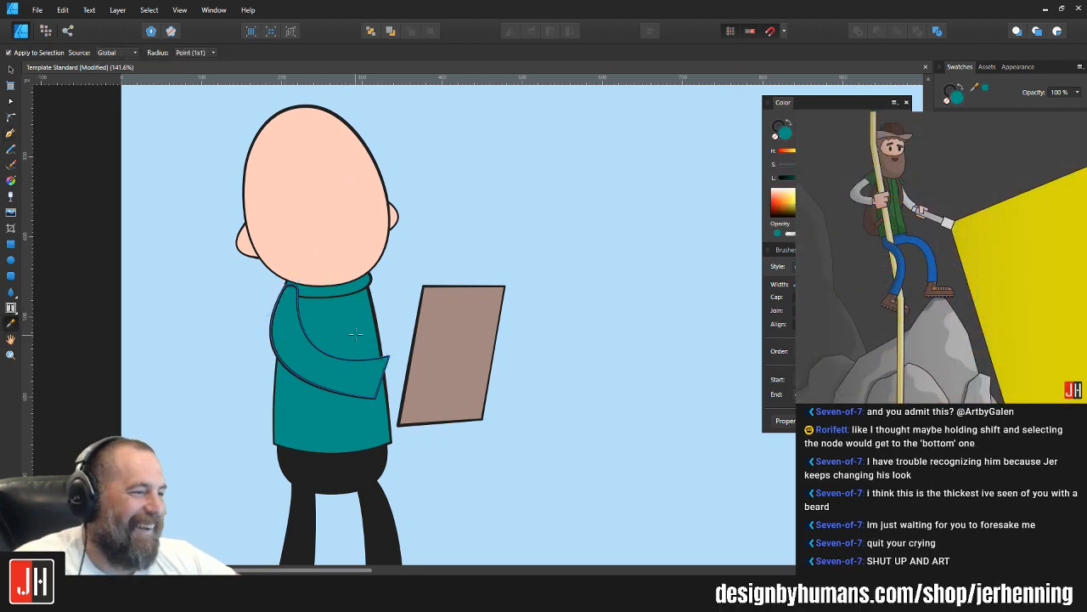
key("v")
left_click(313, 328)
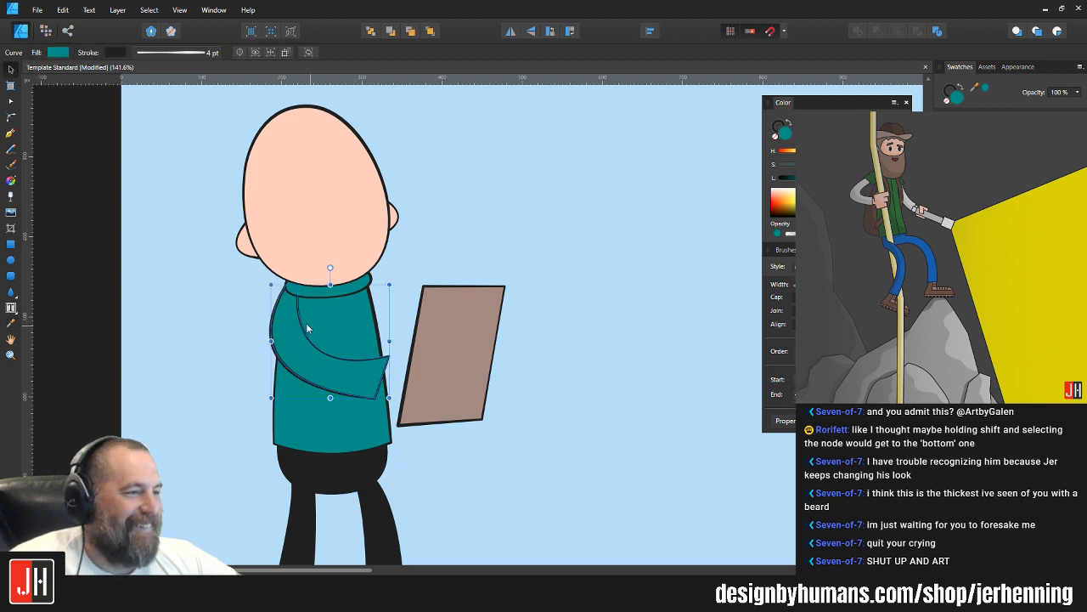
Step: Lower the upper corner node of the teal arm's cuff end and reshape the arm's upper edge curve
scroll(302, 322, "up", 2)
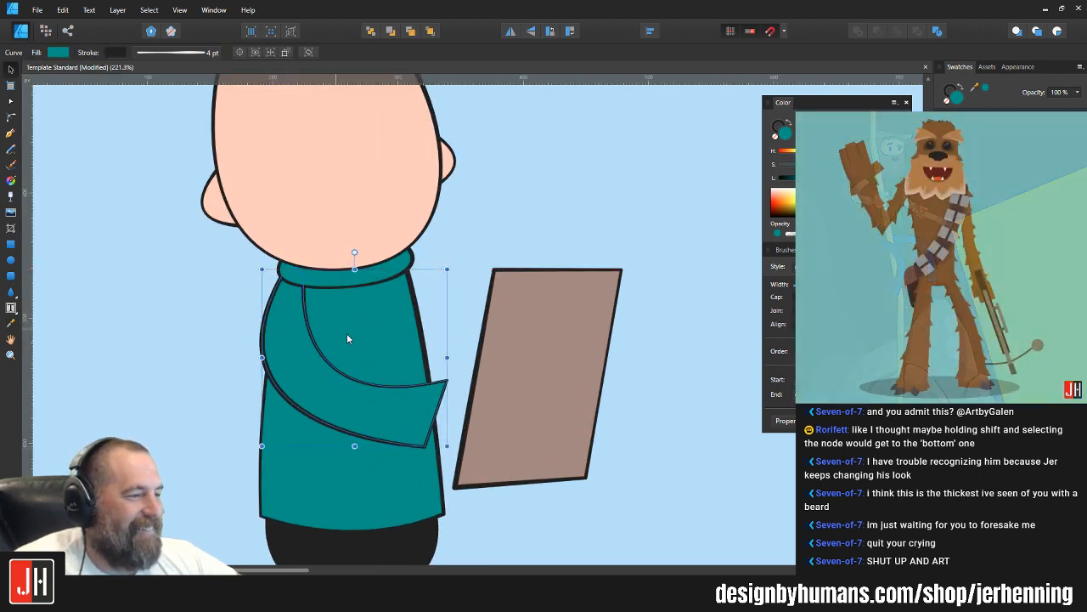
key("a")
left_click(440, 391)
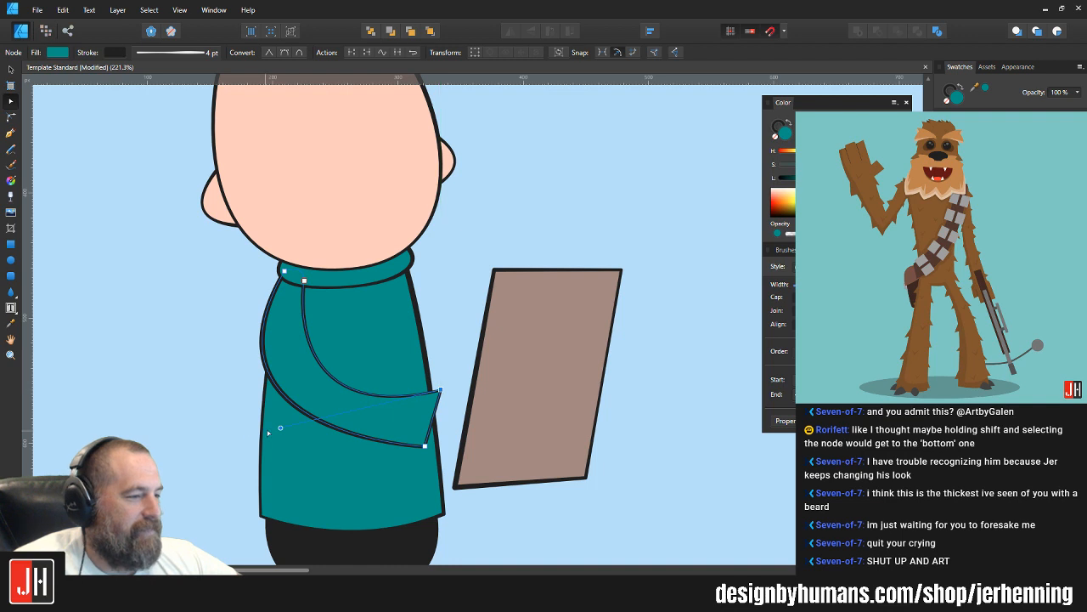
left_click_drag(281, 427, 270, 400)
key("v")
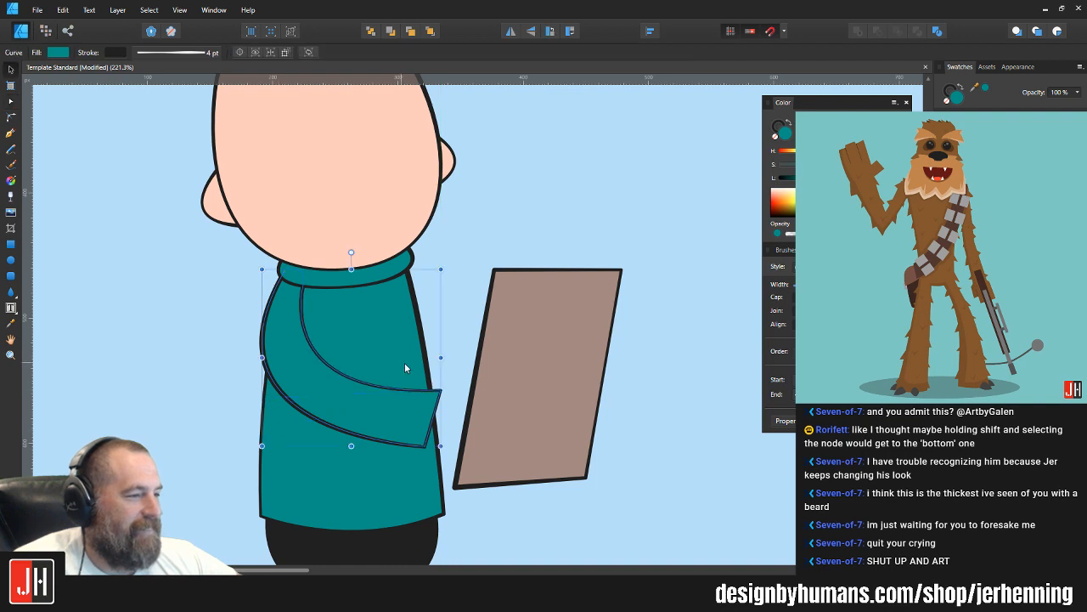
Step: Delete the teal arm drawn across the torso
scroll(405, 364, "down", 4)
left_click(534, 397)
scroll(367, 411, "up", 2)
left_click(346, 376)
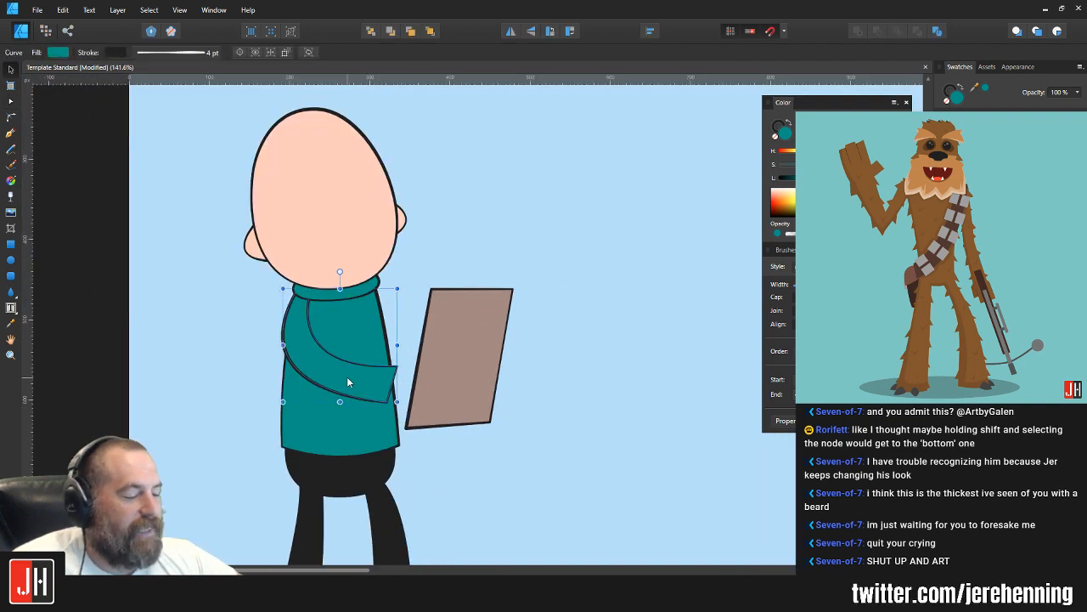
key("Delete")
Step: Move the brown panel slightly down and deselect it
left_click_drag(515, 374, 485, 383)
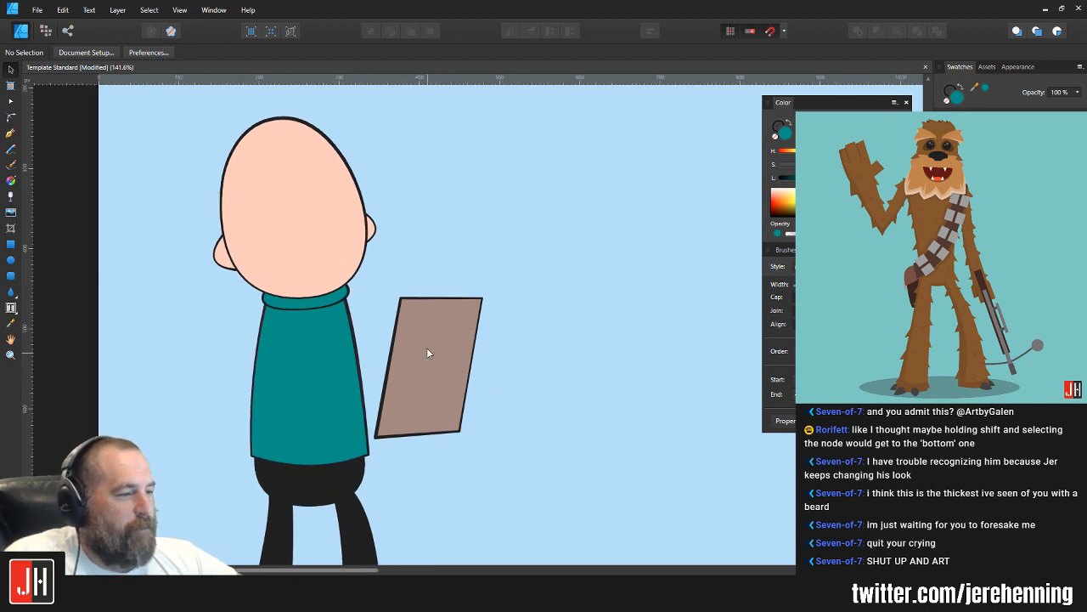
left_click_drag(448, 340, 449, 348)
key("ctrl+d")
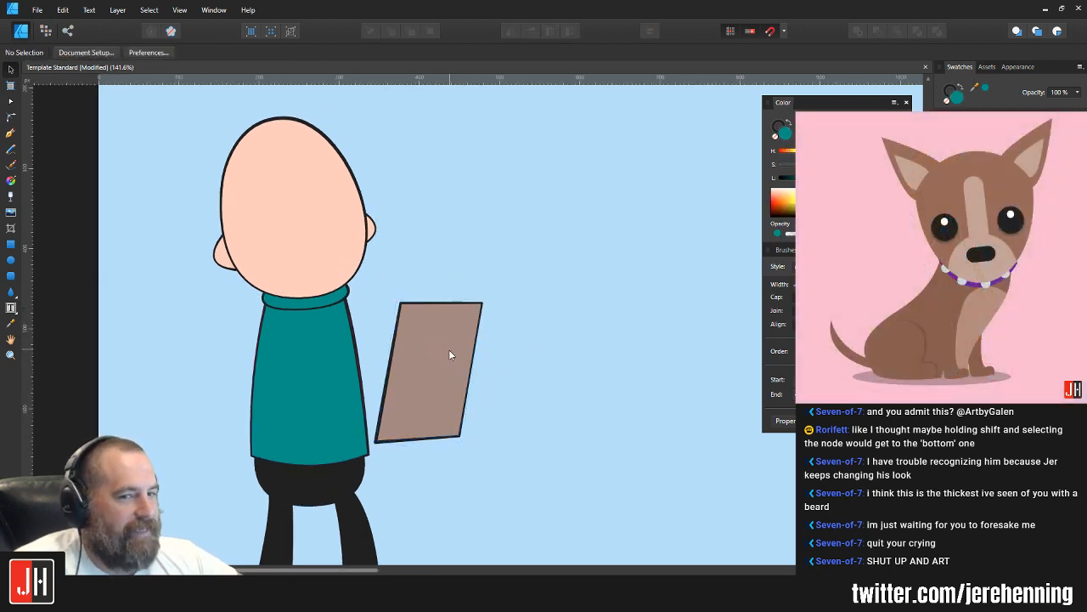
Step: Draw a closed half-round clip shape straddling the upper edge of the brown panel with the Pen tool
scroll(450, 354, "up", 2)
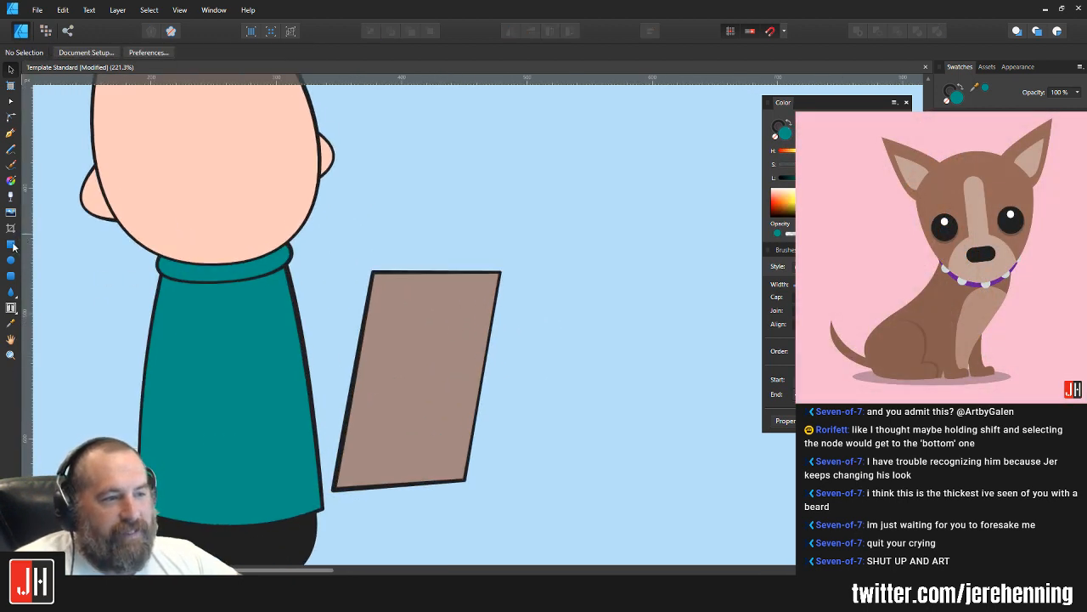
left_click(10, 133)
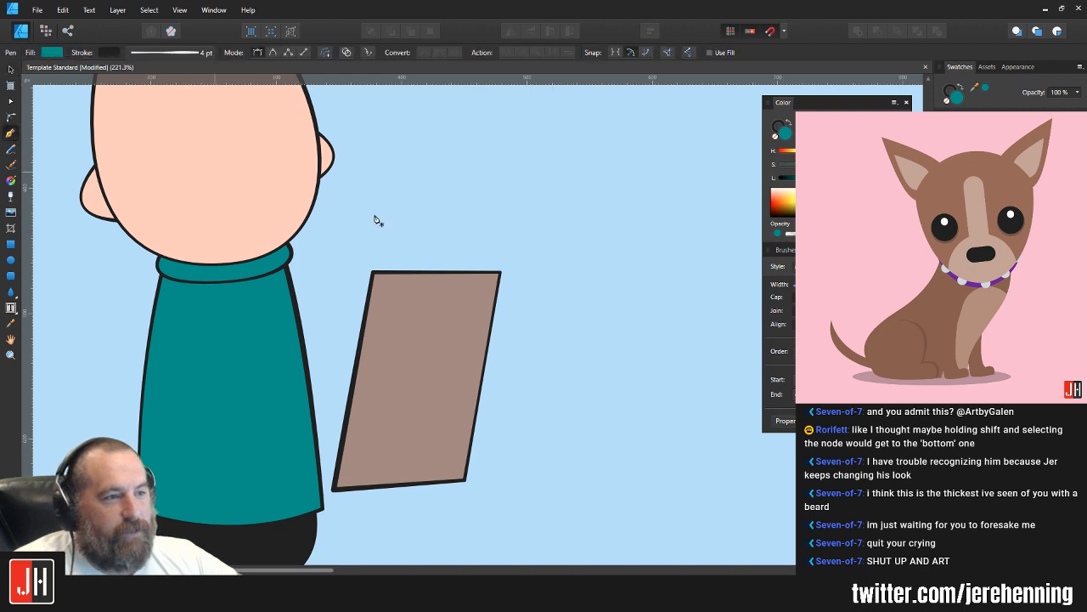
left_click(397, 281)
left_click_drag(484, 282, 540, 362)
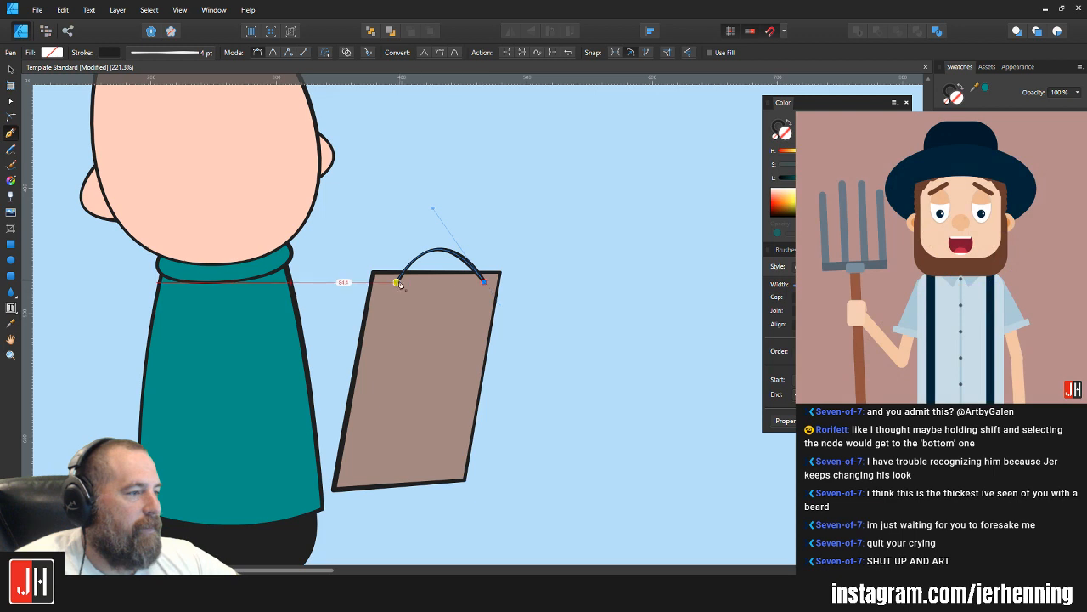
left_click(398, 282)
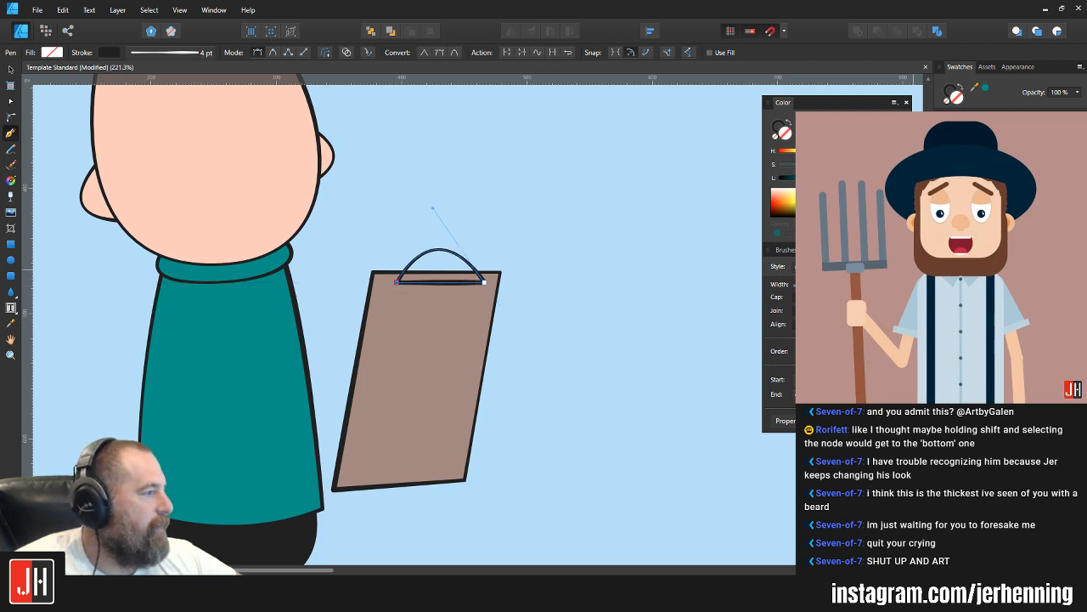
Step: Fill the half-round clip with gray and place it behind the brown panel
left_click(977, 255)
key("ctrl+x")
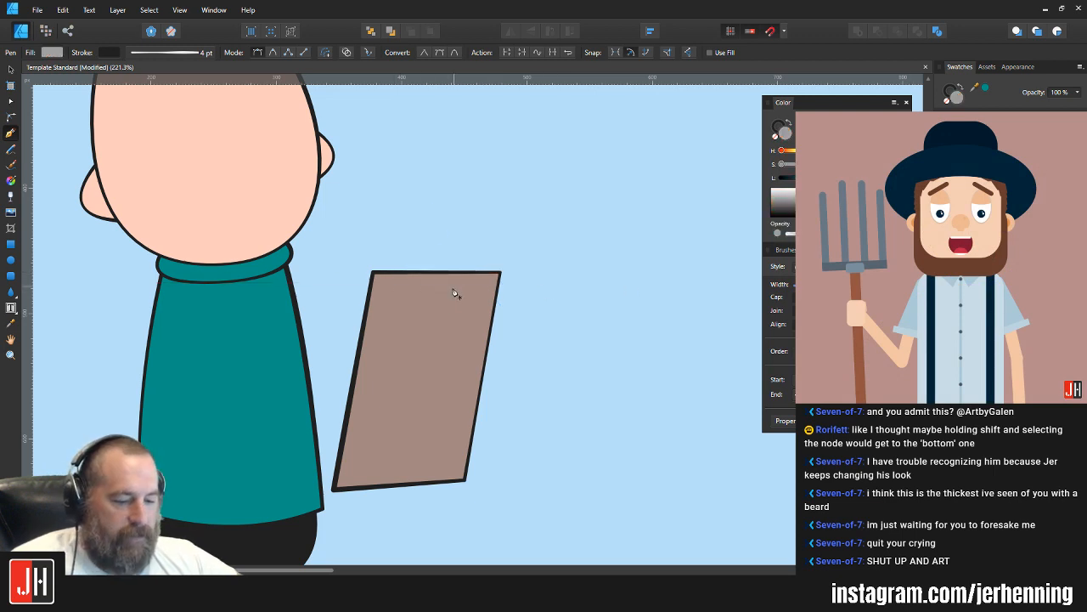
key("v")
left_click(445, 290)
key("ctrl+v")
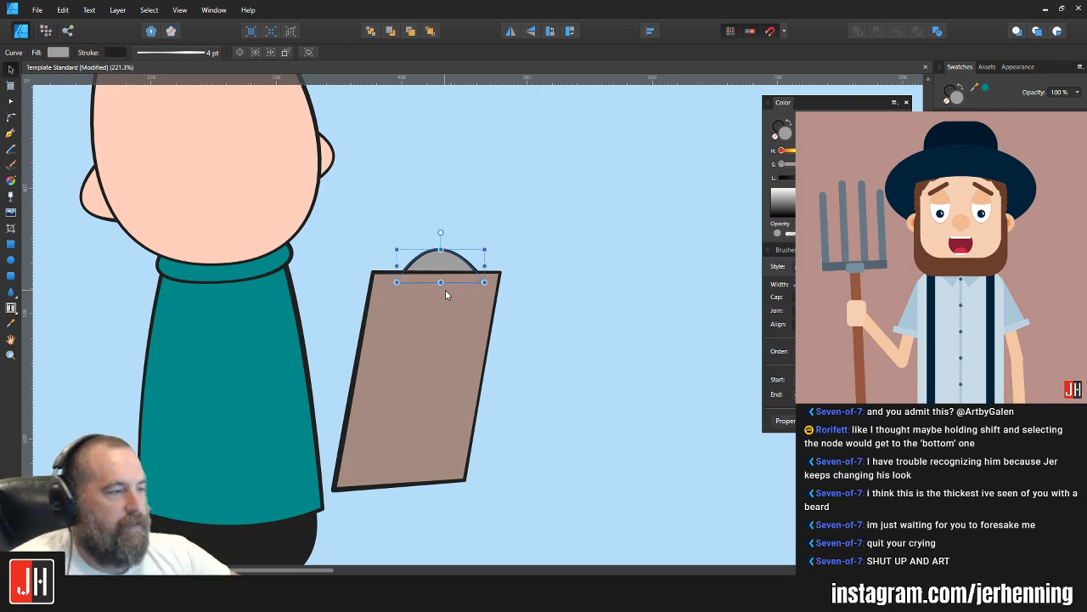
Step: Shift the gray clip slightly lower behind the panel's upper edge and deselect it
scroll(447, 269, "up", 2)
mouse_move(440, 258)
left_mouse_down()
mouse_move(486, 276)
mouse_move(451, 267)
left_mouse_up()
left_click(525, 209)
scroll(492, 260, "down", 5)
scroll(454, 268, "up", 2)
left_click(453, 259)
scroll(452, 259, "up", 3)
left_click(510, 234)
Step: Group the gray clip with the brown panel into one clipboard and deselect it
left_click(470, 268)
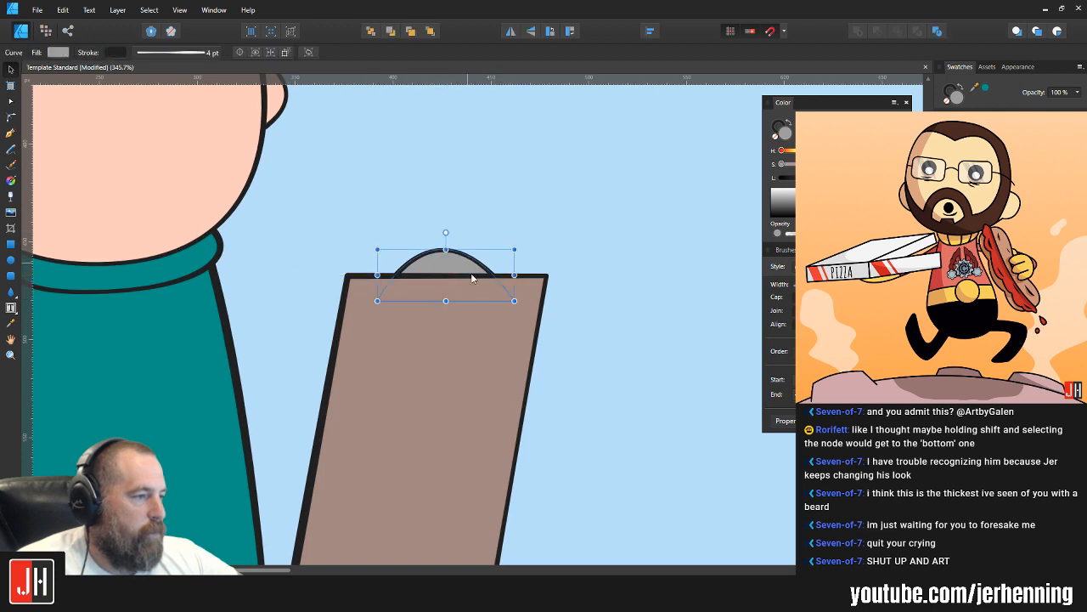
left_click(491, 307, "shift")
key("ctrl+g")
left_click(567, 188)
scroll(520, 261, "down", 3)
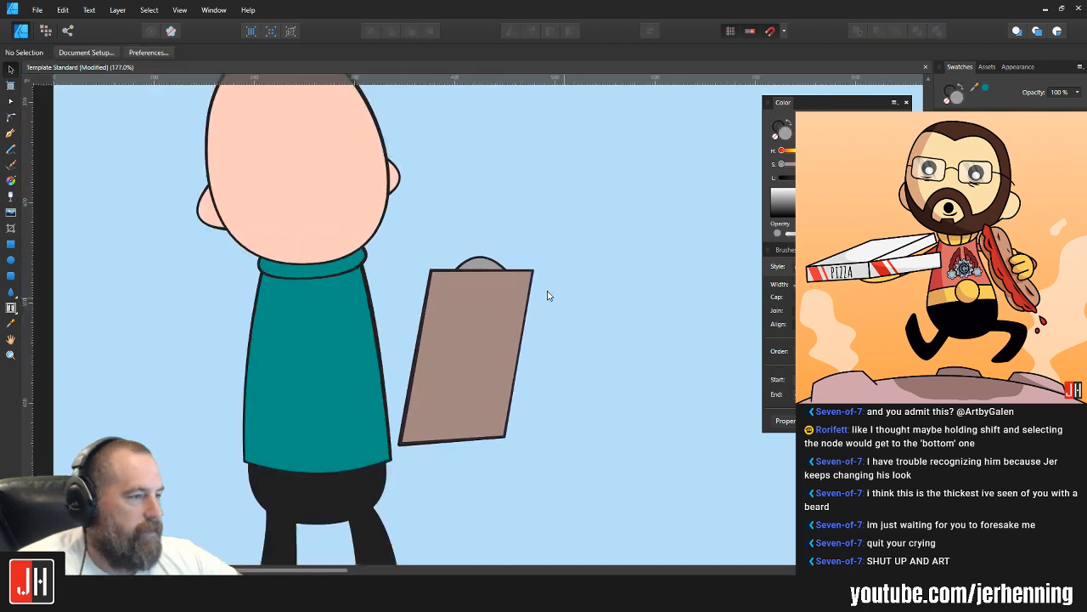
left_click(424, 315)
left_click(516, 284)
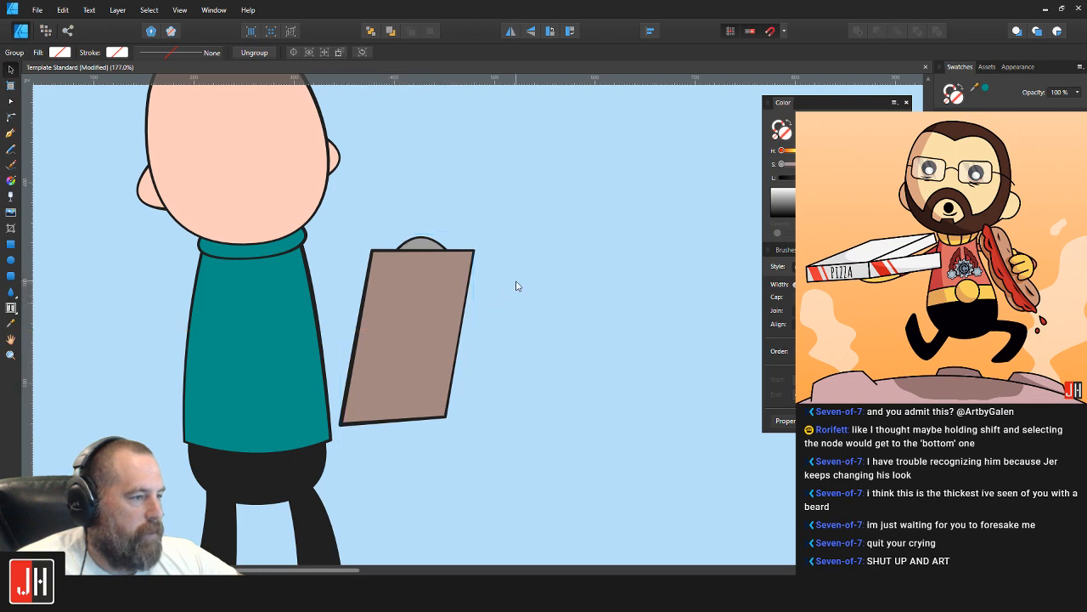
Step: Draw a closed, slanted pencil shape with a rounded upper end overlapping the clipboard's left edge with the Pen tool
scroll(478, 294, "down", 4)
scroll(444, 307, "up", 3)
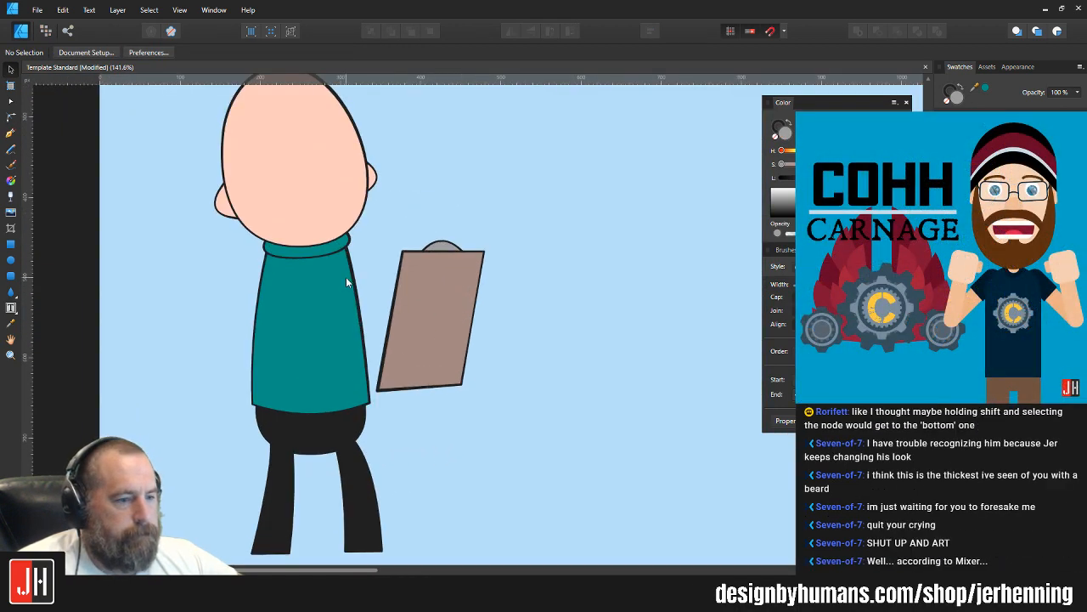
left_click(14, 136)
scroll(393, 264, "up", 2)
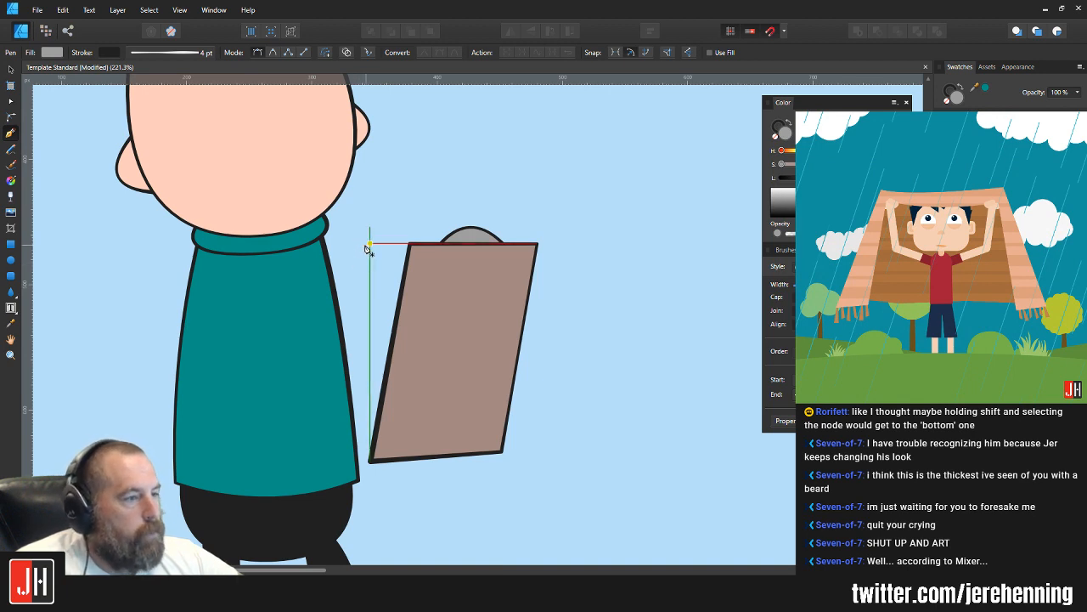
left_click(369, 236)
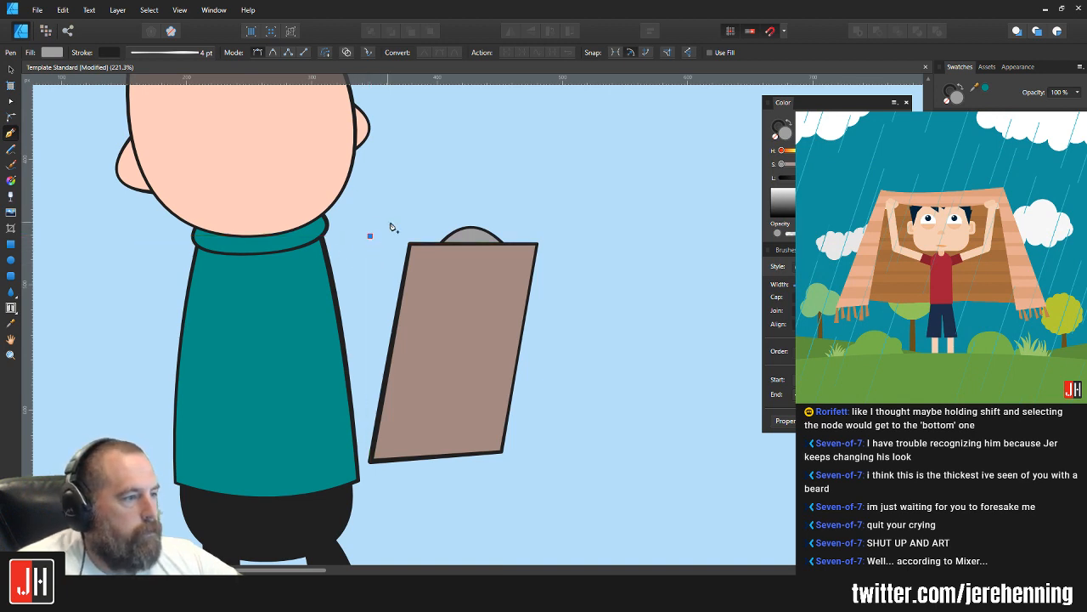
mouse_move(384, 227)
left_mouse_down()
mouse_move(403, 235)
mouse_move(385, 228)
left_mouse_up()
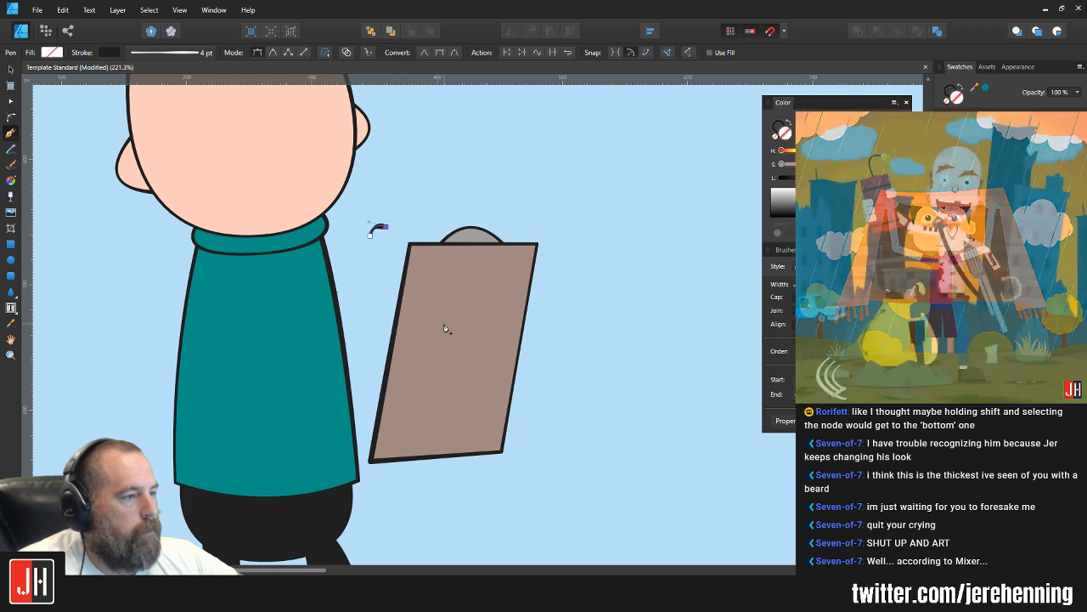
left_click_drag(443, 326, 429, 334)
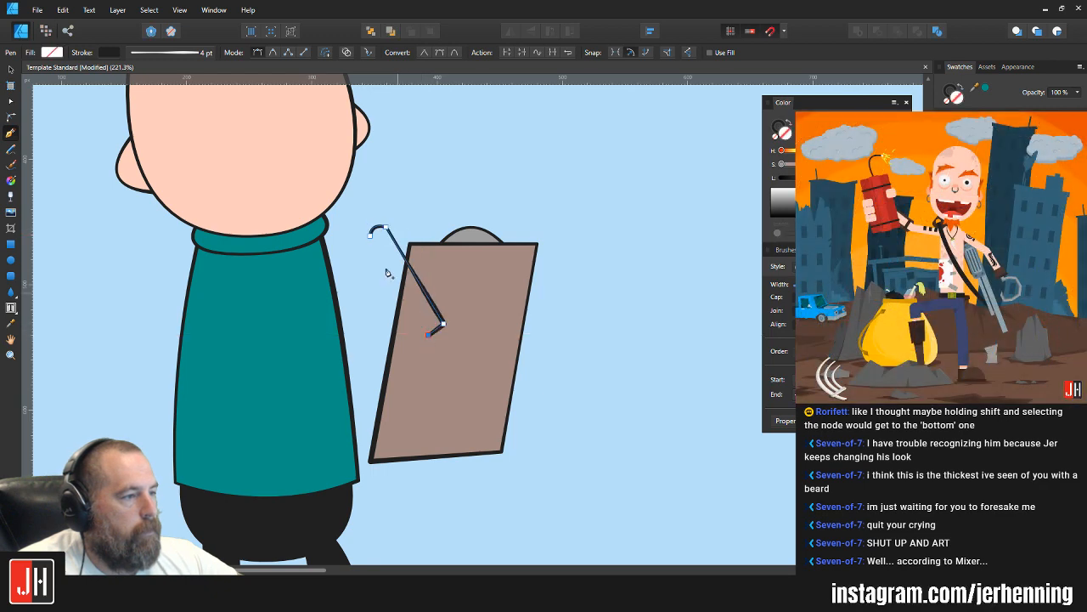
left_click(372, 234)
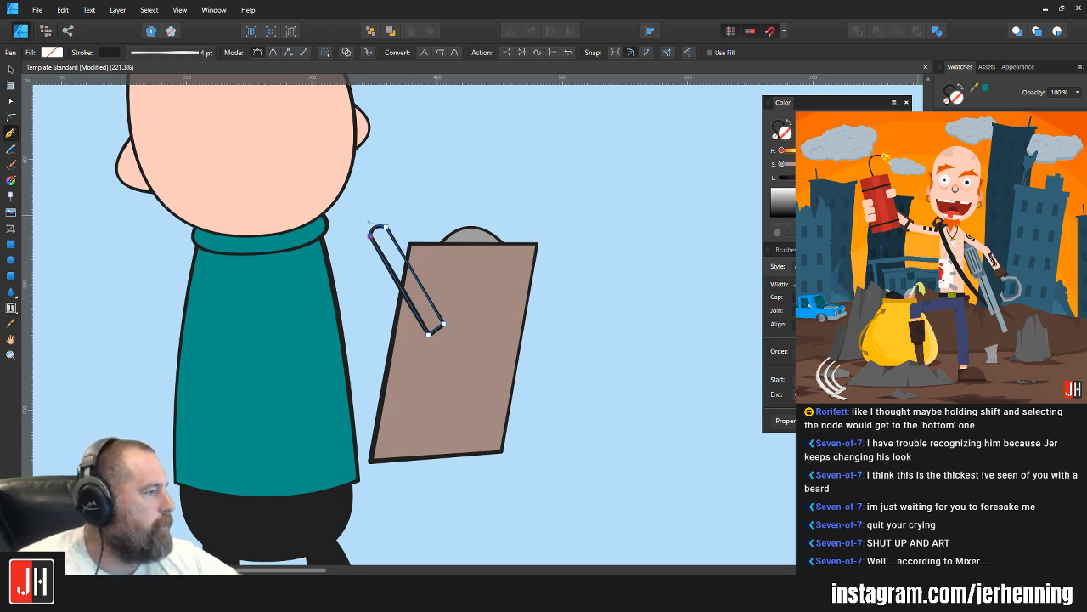
Step: Fill the pencil shape with pale yellow and deselect it
left_click(978, 170)
key("v")
left_click(680, 262)
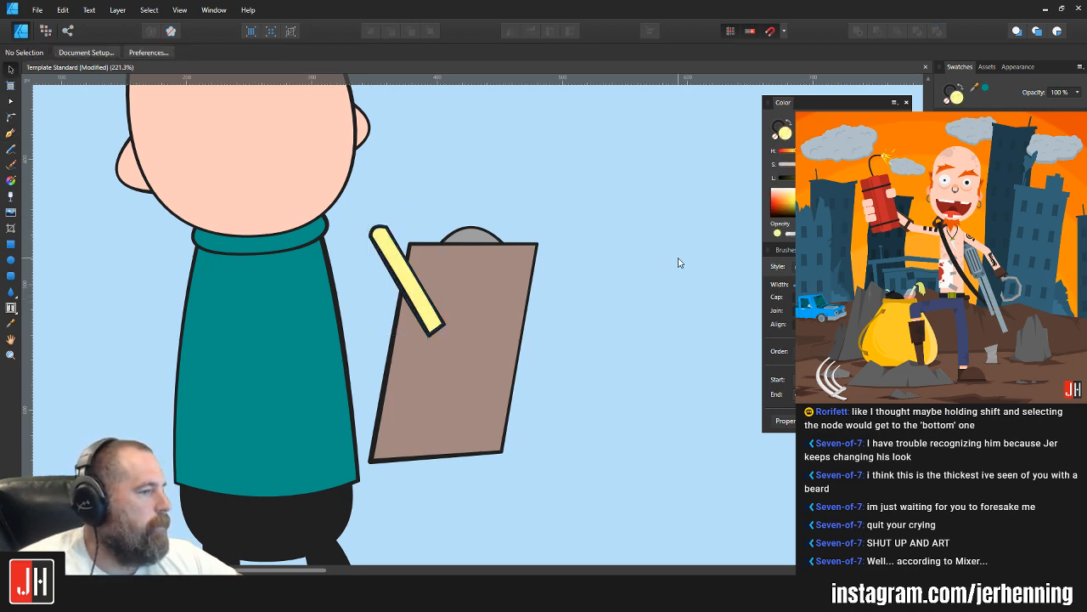
Step: Examine the outline and nodes at the rounded end of the yellow pencil
scroll(388, 234, "up", 3)
left_click(389, 236)
key("a")
scroll(388, 236, "up", 3)
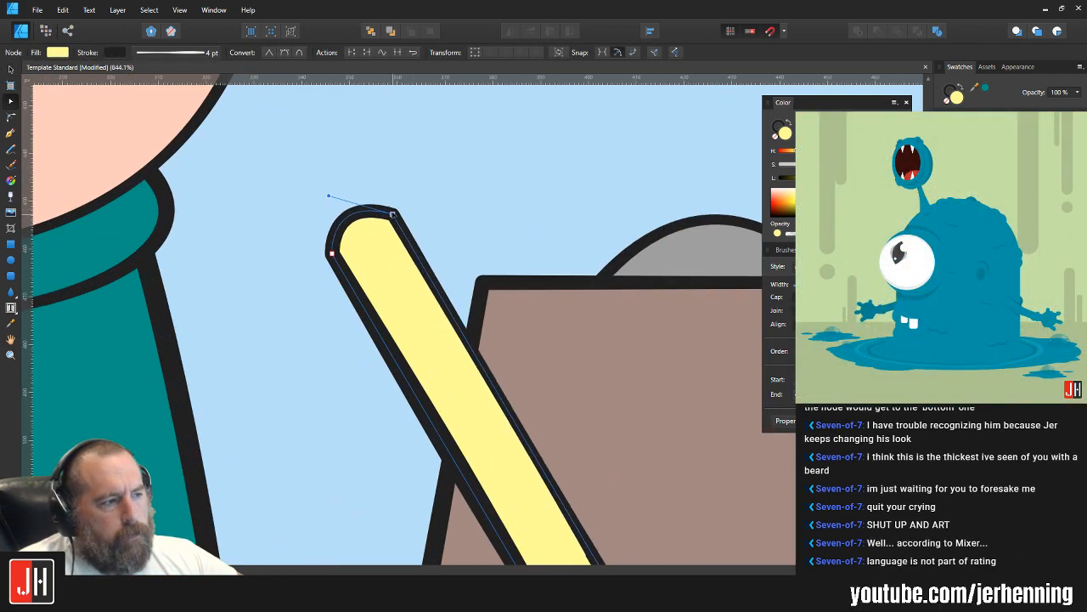
key("v")
left_click(437, 202)
scroll(442, 244, "down", 3)
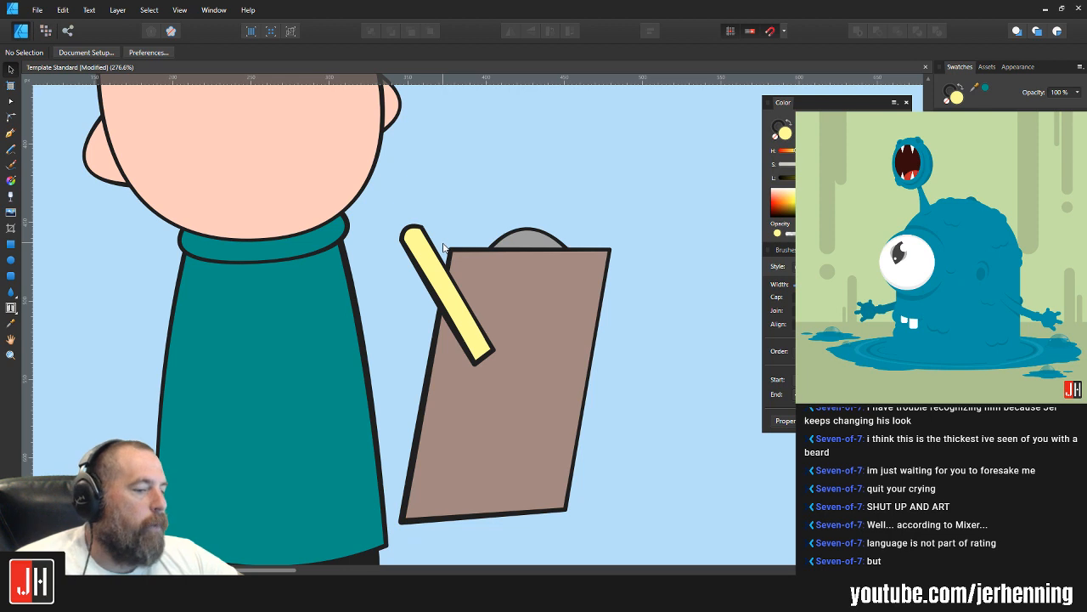
left_click(428, 268)
scroll(428, 269, "up", 3)
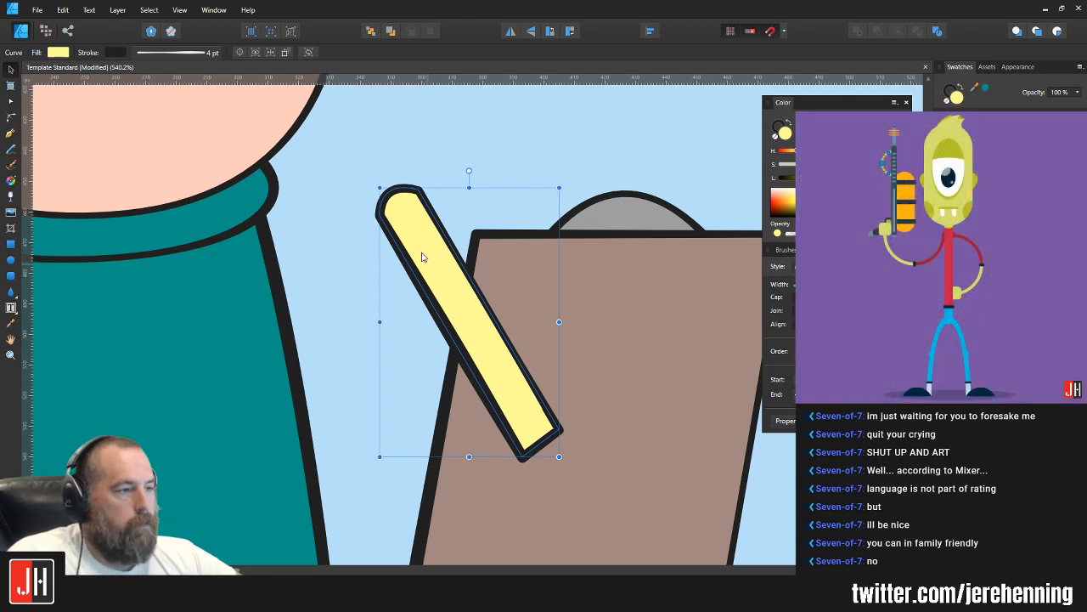
left_click(431, 177)
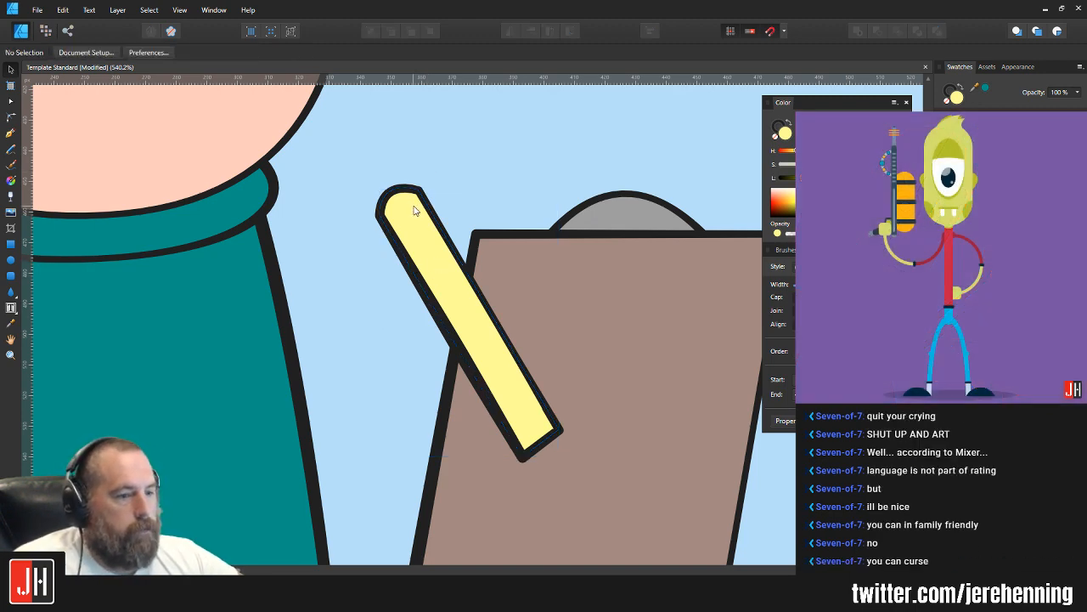
scroll(396, 207, "up", 3)
left_click(416, 205)
left_click_drag(422, 218, 396, 164)
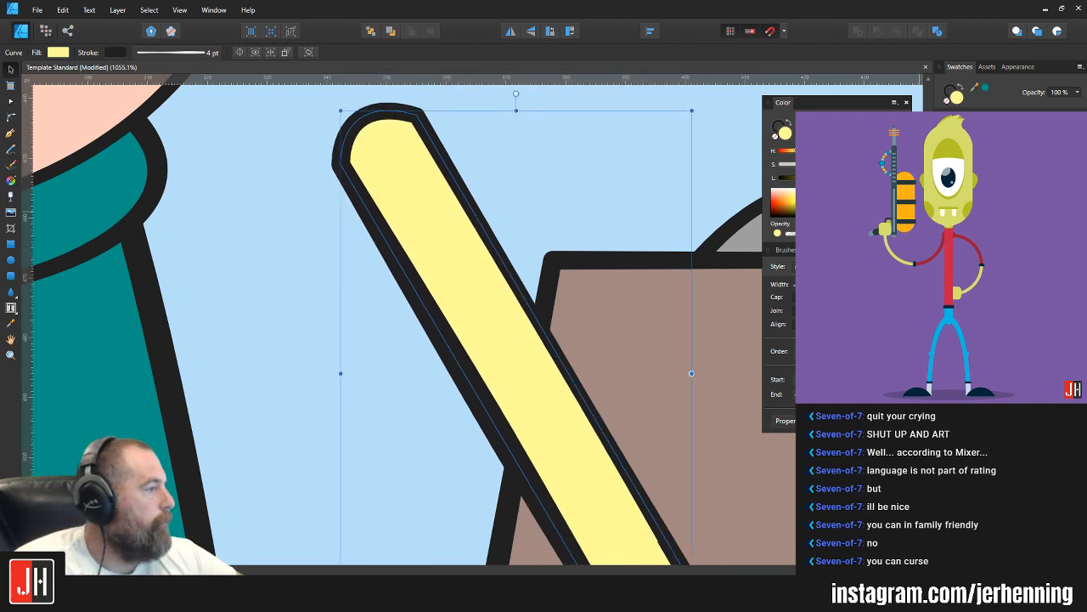
left_click(977, 161)
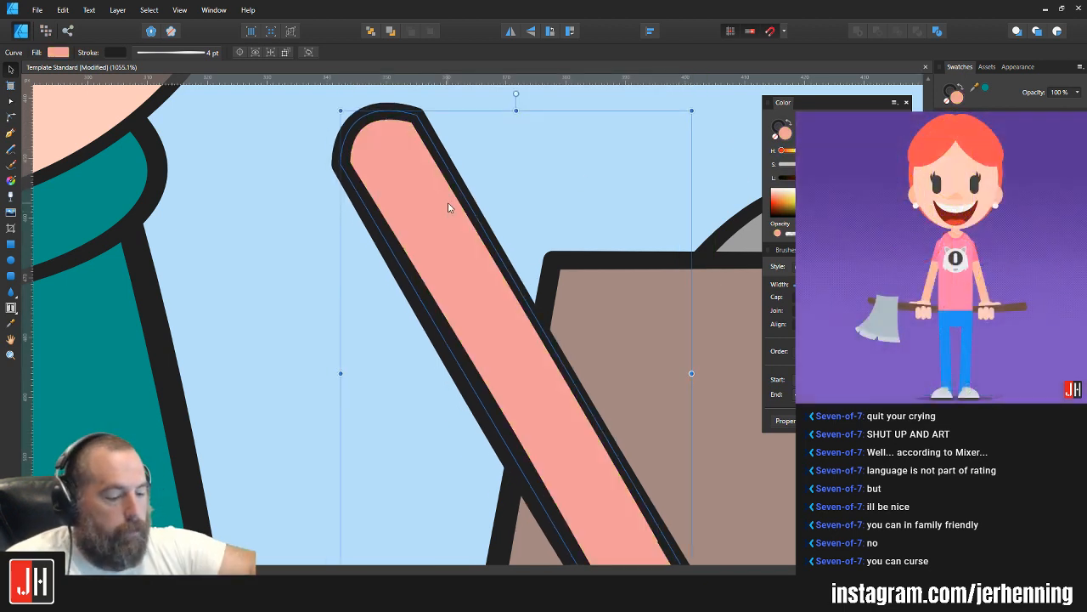
key("ctrl+[")
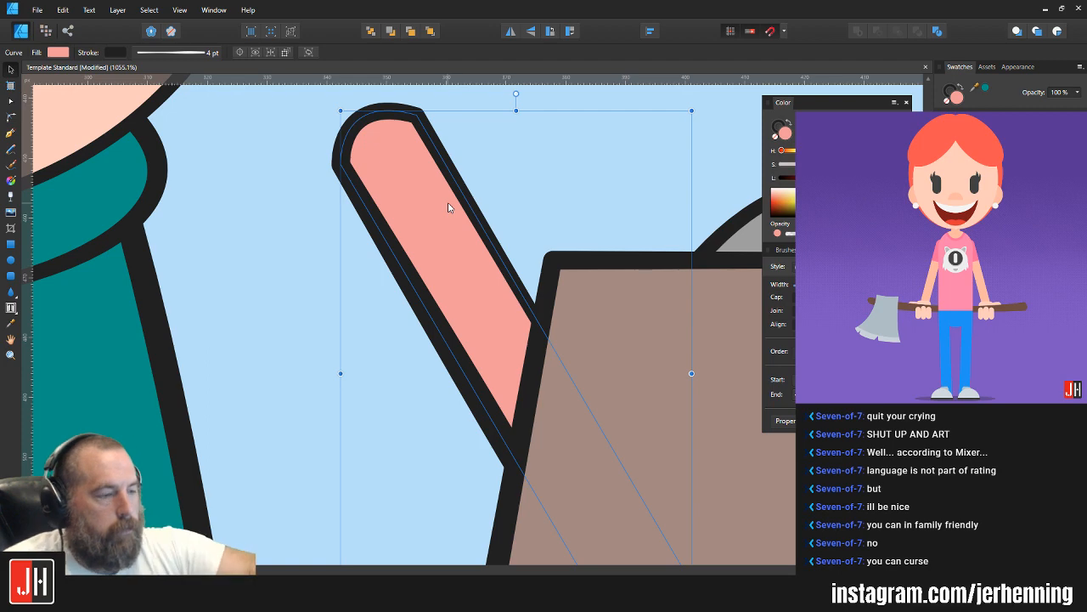
key("Delete")
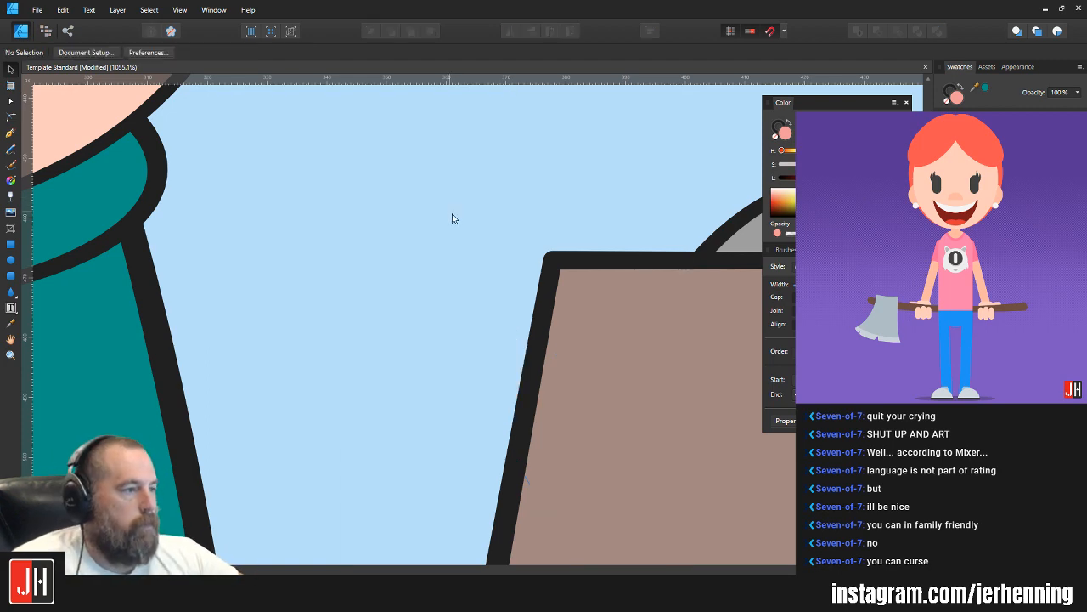
key("ctrl+z")
key("ctrl+z")
key("ctrl+z")
key("ctrl+z")
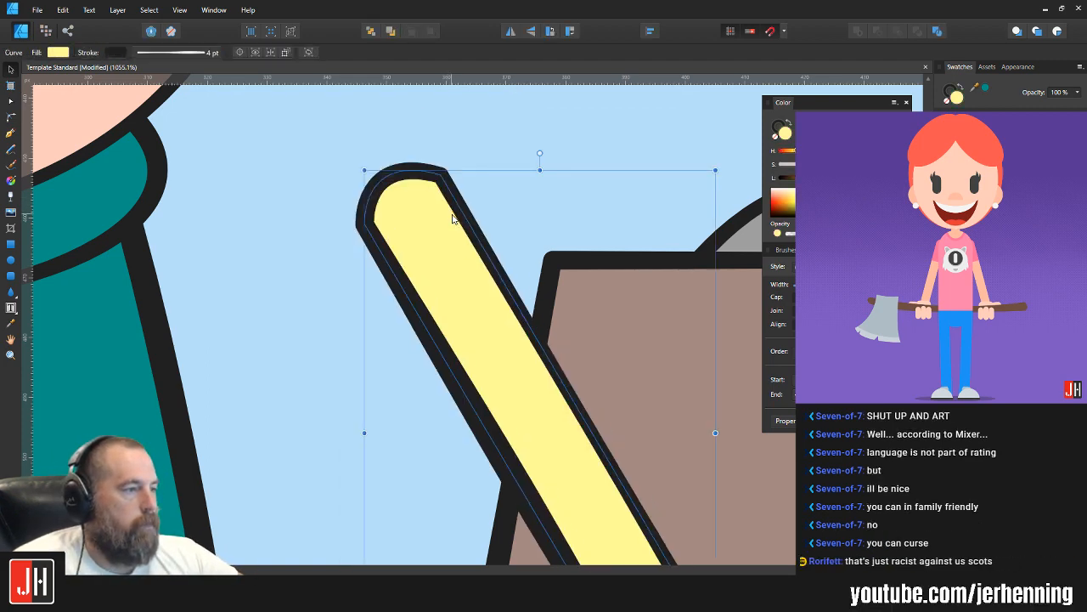
Step: Make a pink eraser end by duplicating the yellow pencil up and to the left, filling the copy pink and sending it behind the original
left_click_drag(444, 260, 418, 196)
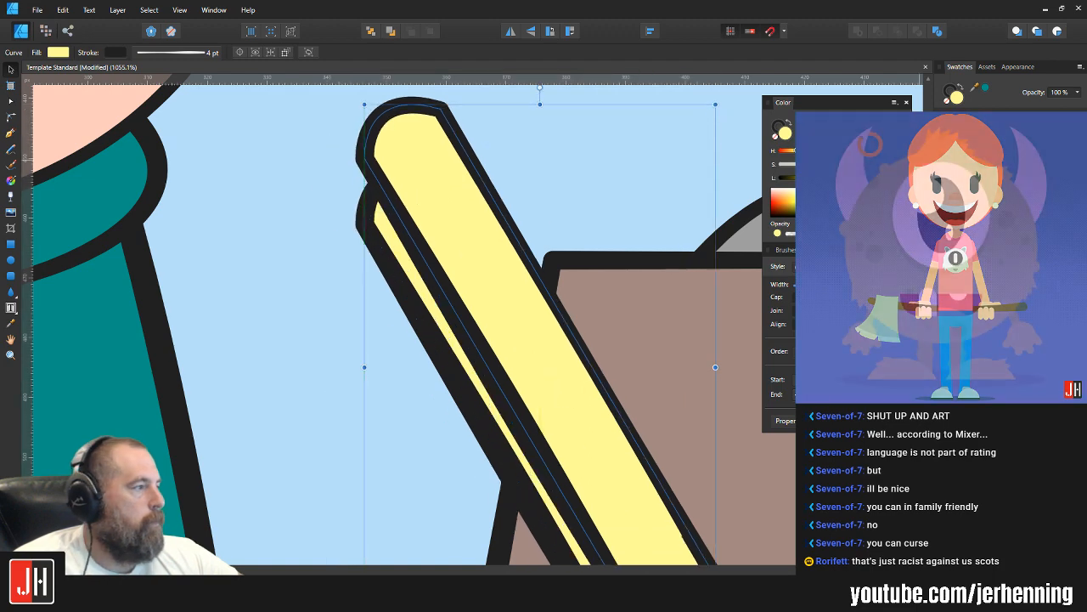
left_click(977, 127)
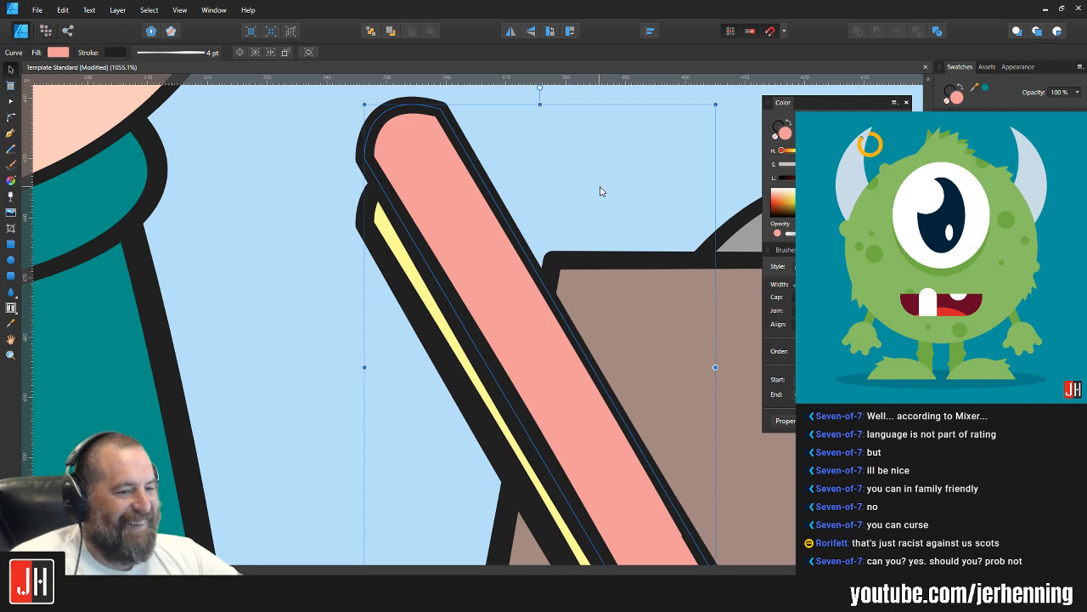
left_click_drag(473, 198, 437, 204)
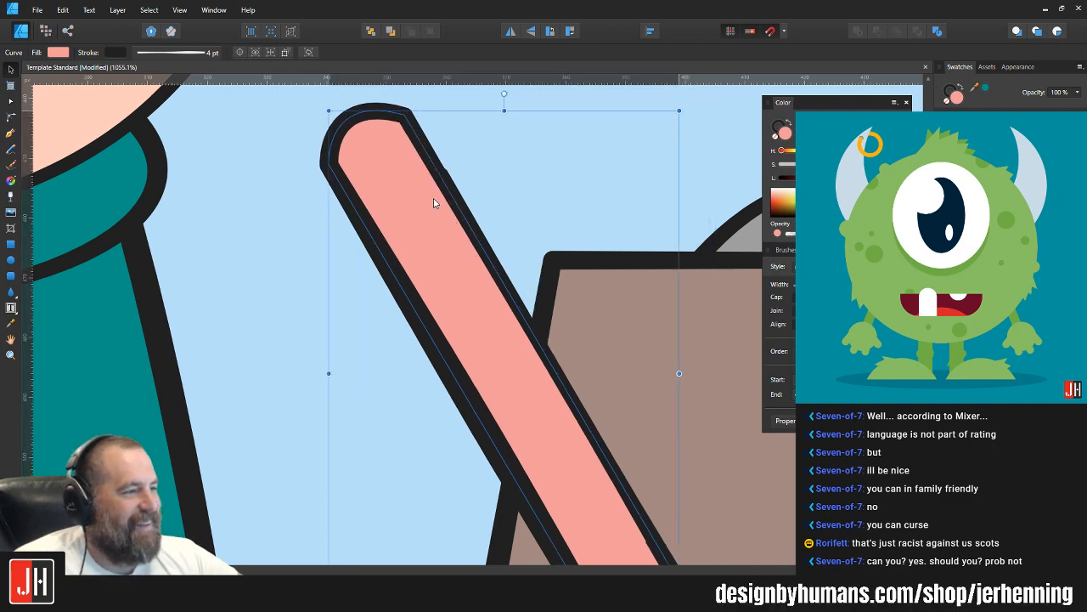
key("ctrl+bracketleft")
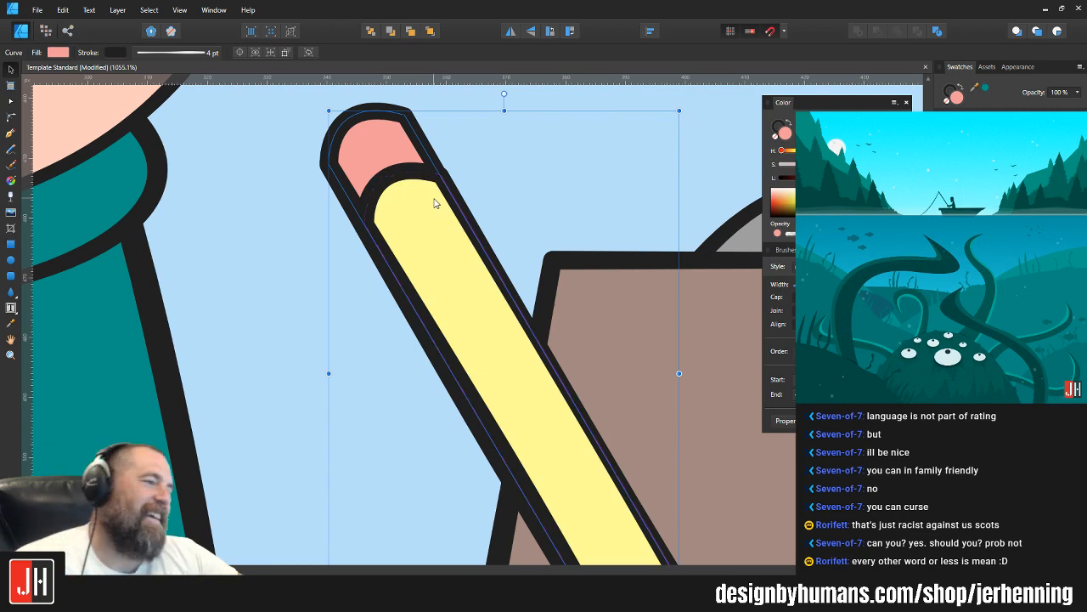
Step: Move the pink eraser shape slightly down and right along the yellow pencil and deselect it
left_click_drag(393, 158, 398, 172)
scroll(398, 173, "down", 10)
key("ctrl+d")
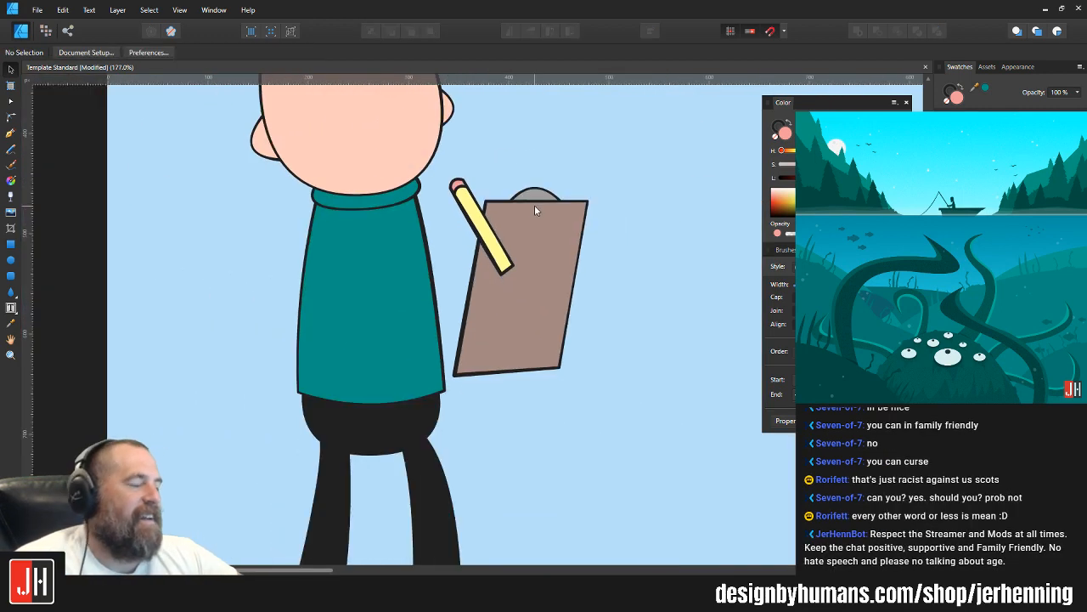
Step: Nudge the left node of the yellow pencil's rounded end where it meets the eraser's outline, and deselect the shape
scroll(489, 217, "up", 4)
scroll(425, 194, "up", 2)
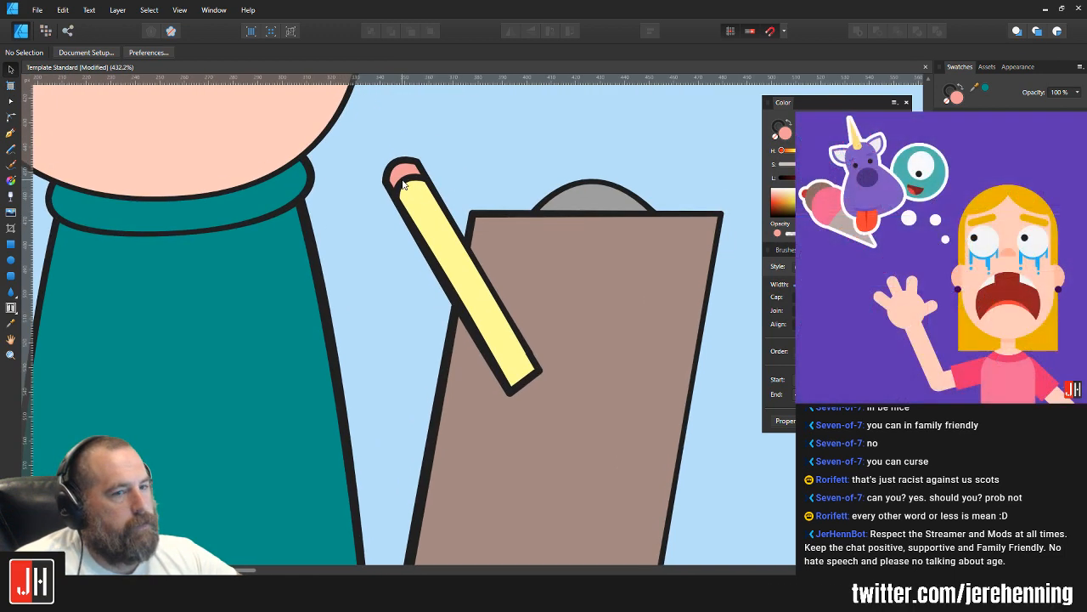
scroll(420, 184, "up", 3)
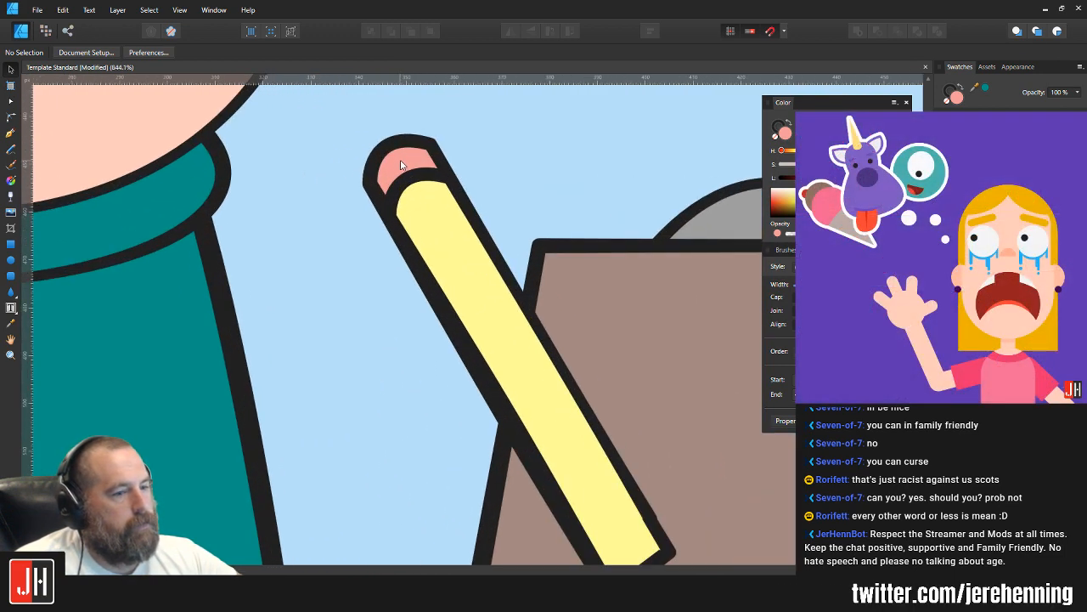
left_click(401, 165)
scroll(401, 165, "up", 3)
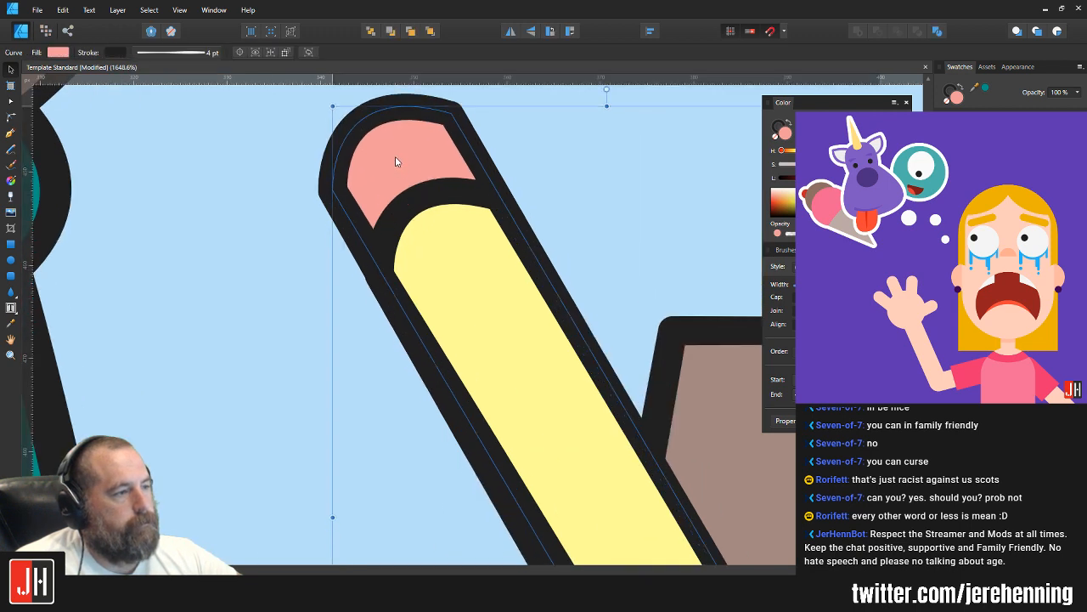
key("a")
left_click(444, 243)
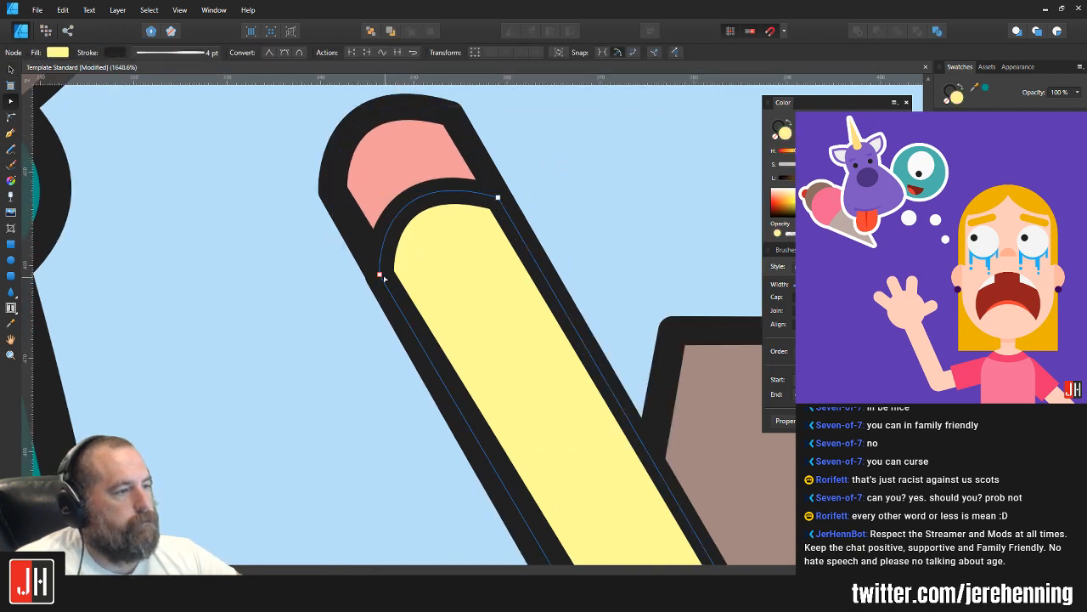
left_click_drag(381, 275, 380, 275)
key("v")
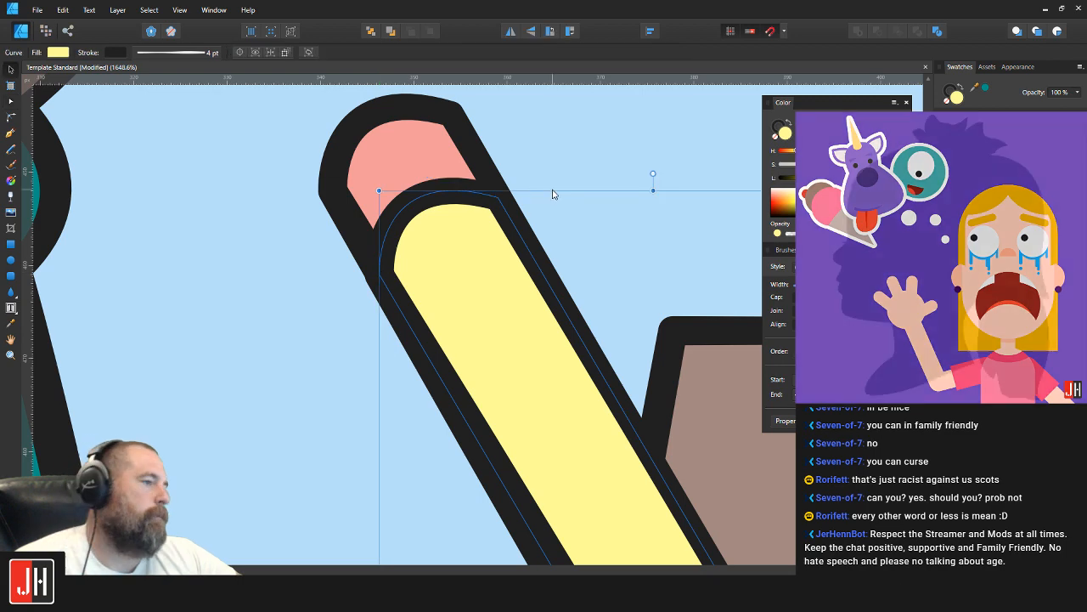
left_click(552, 195)
scroll(525, 210, "down", 5)
scroll(527, 213, "up", 4)
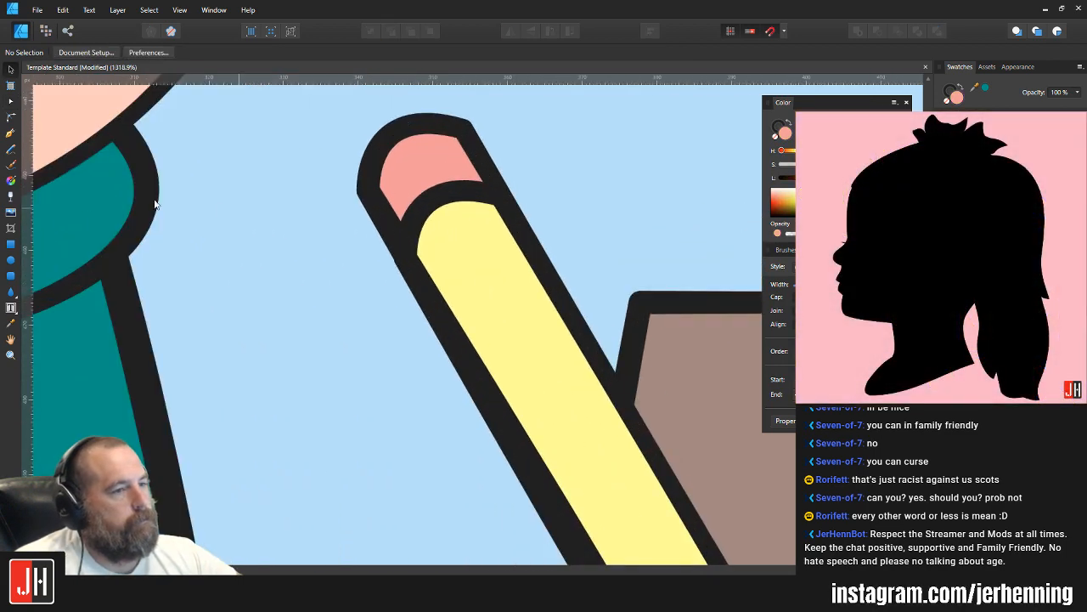
Step: Draw a closed shape across the pencil's eraser end with the Pen tool, giving it a curved lower edge that crosses the yellow body
left_click(10, 134)
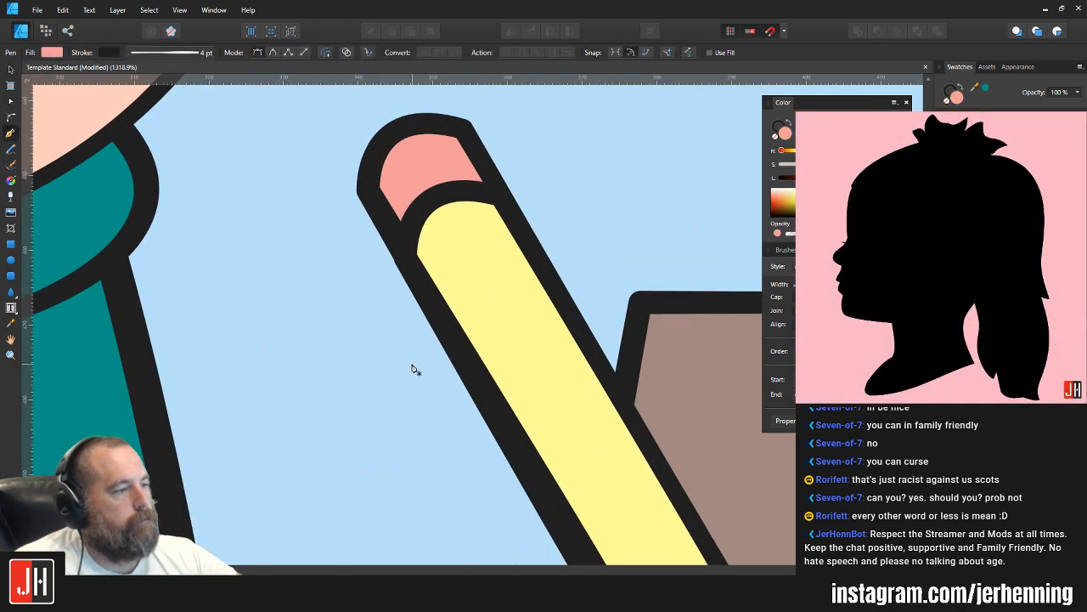
left_click_drag(613, 250, 835, 306)
left_click(614, 251)
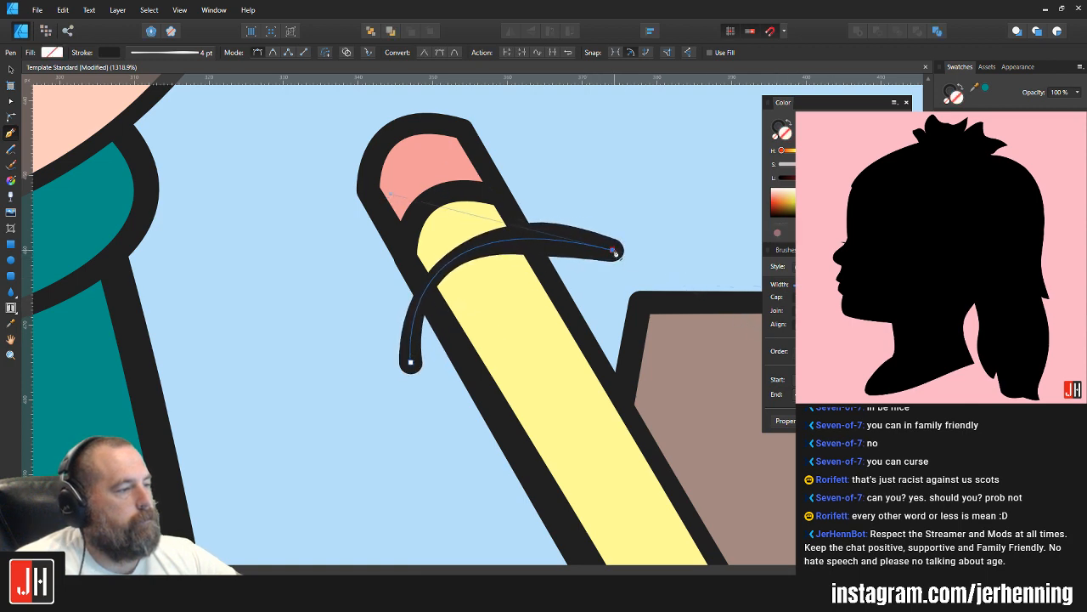
left_click(522, 125)
left_click(231, 235)
left_click(321, 340)
left_click(411, 362)
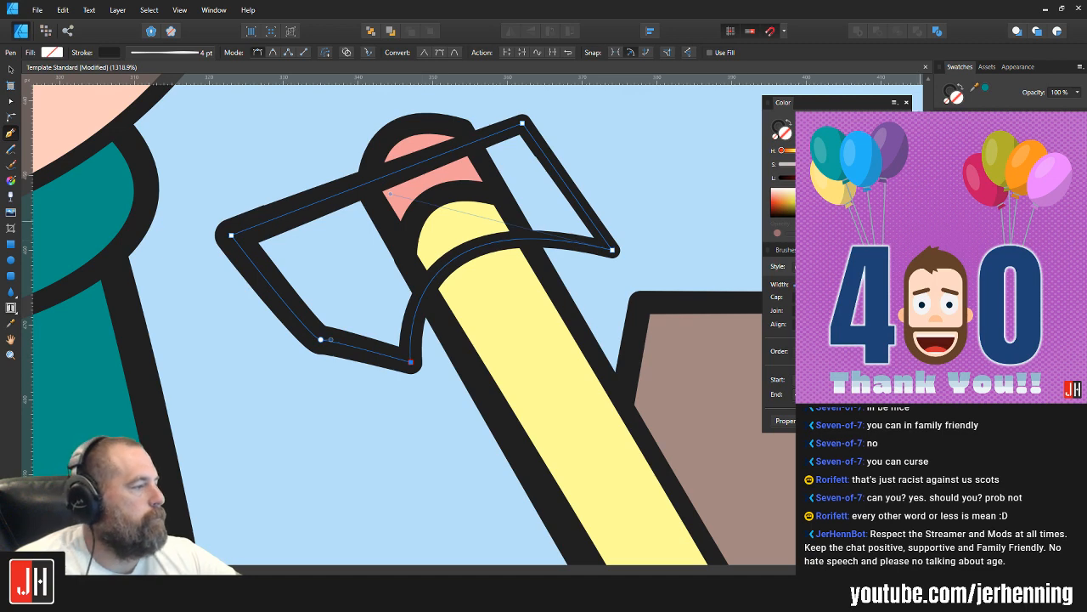
Step: Fill the new shape with light grey and clip it inside the yellow pencil as a metal band
left_click(986, 161)
key("ctrl+x")
key("v")
left_click(510, 269)
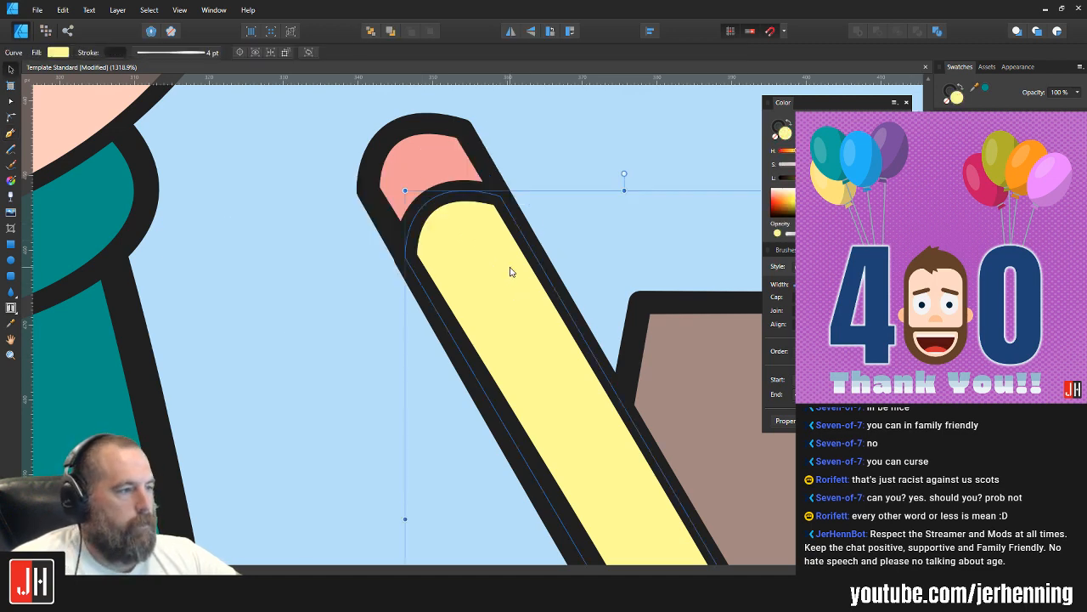
key("ctrl+alt+v")
left_click(596, 235)
Step: Reshape the grey band's curved lower edge by moving its end nodes, shift the band slightly up and left, and deselect it
left_click(475, 241)
key("a")
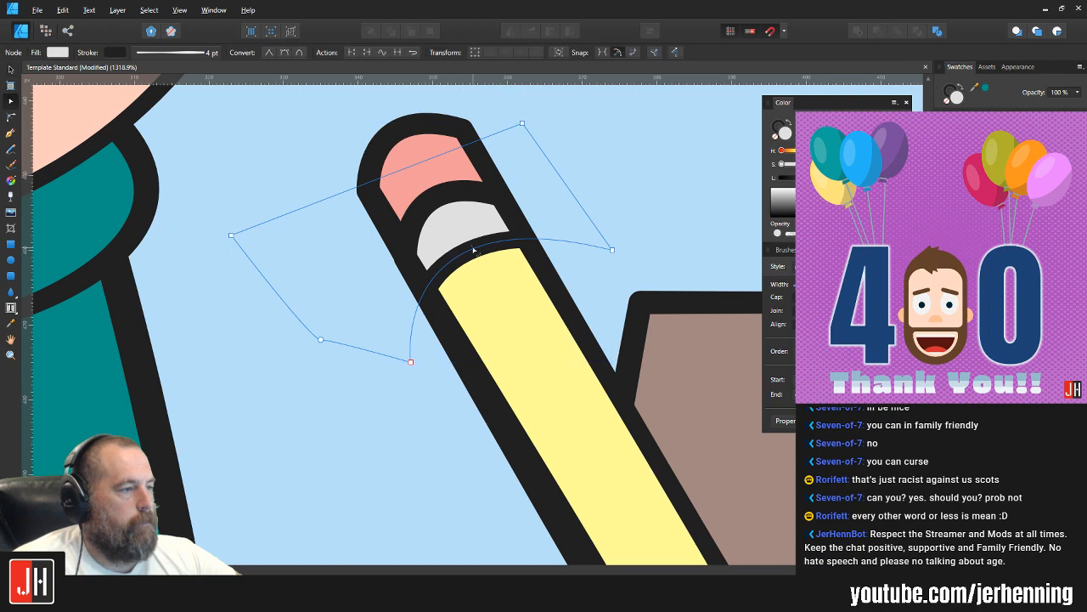
left_click_drag(473, 248, 450, 253)
left_click_drag(411, 364, 426, 379)
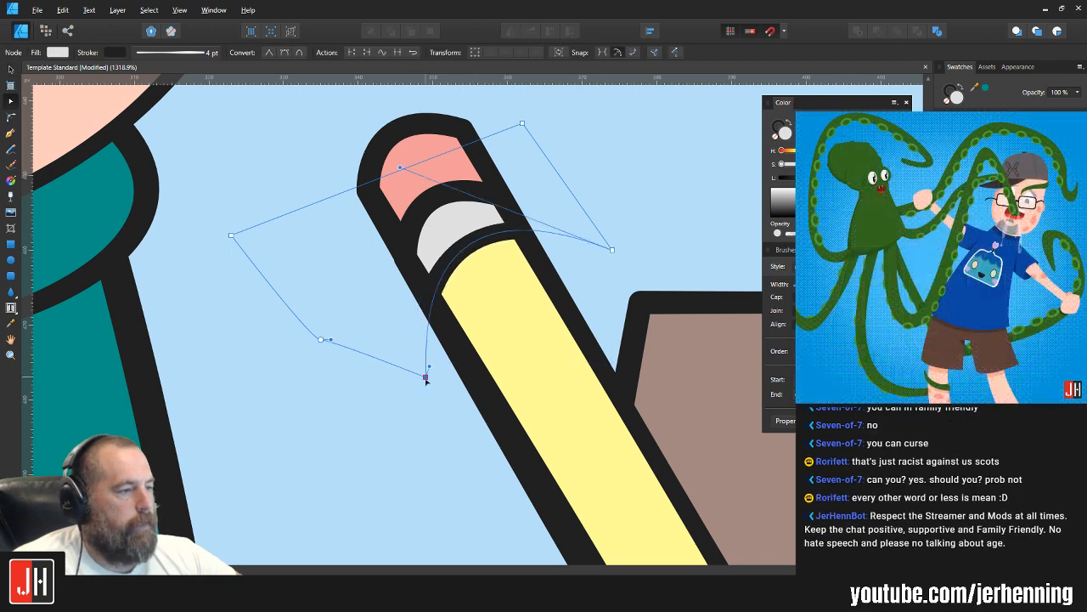
left_click_drag(612, 250, 614, 269)
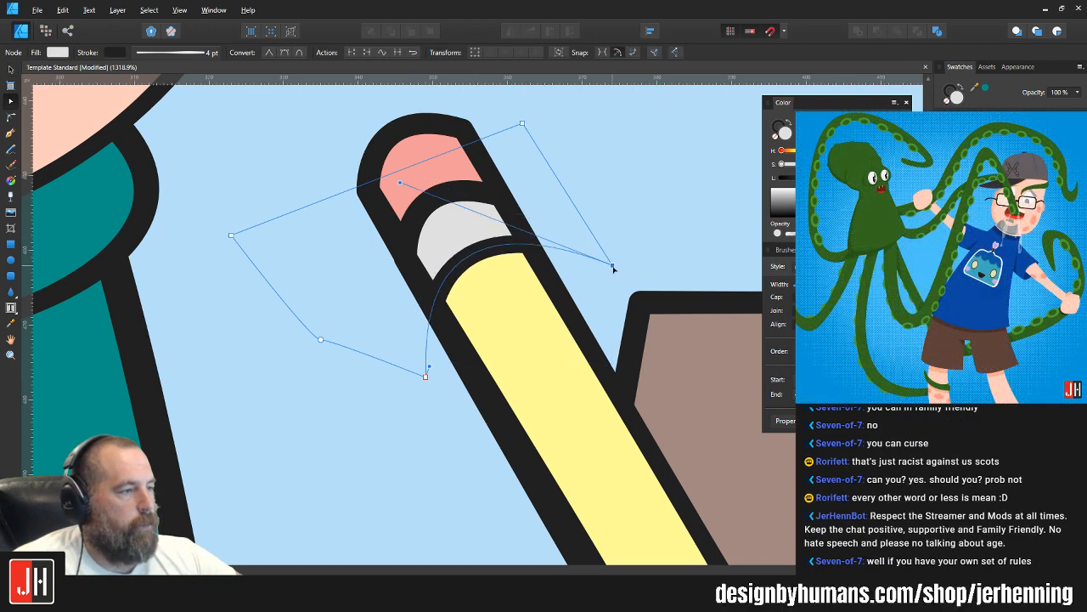
key("v")
left_click_drag(477, 259, 471, 246)
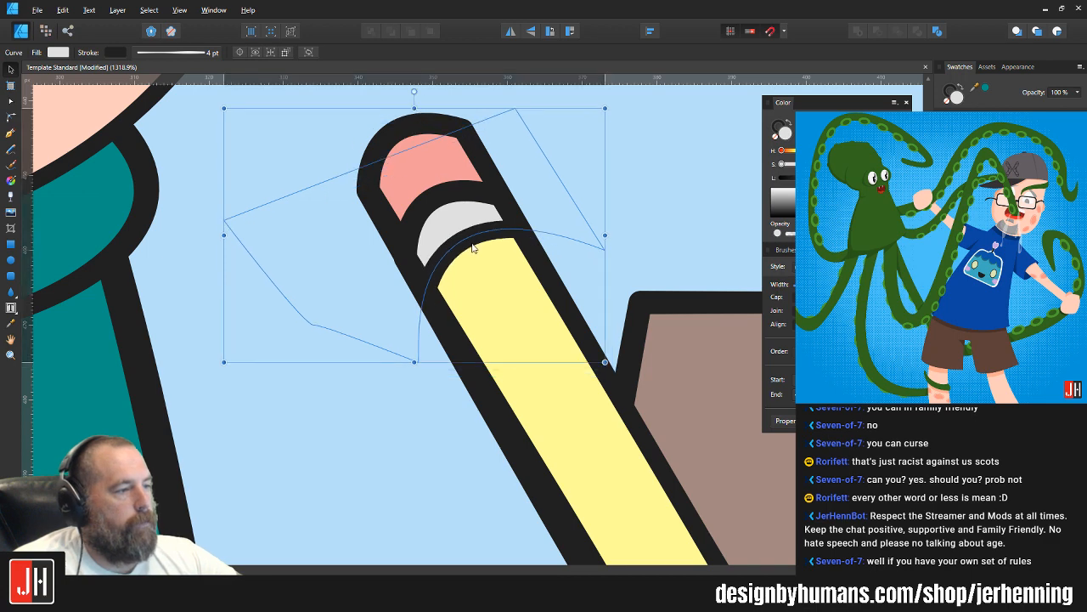
left_click(672, 199)
scroll(588, 266, "down", 8)
left_click_drag(601, 271, 520, 261)
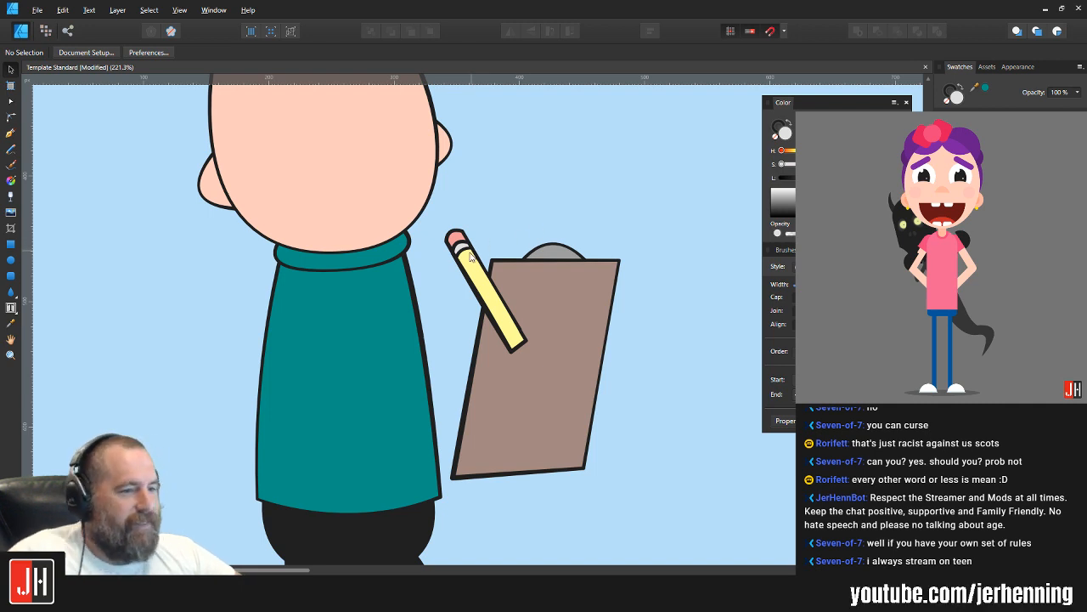
Step: Group the yellow pencil with the pink eraser and send the group behind the clipboard
scroll(471, 257, "up", 3)
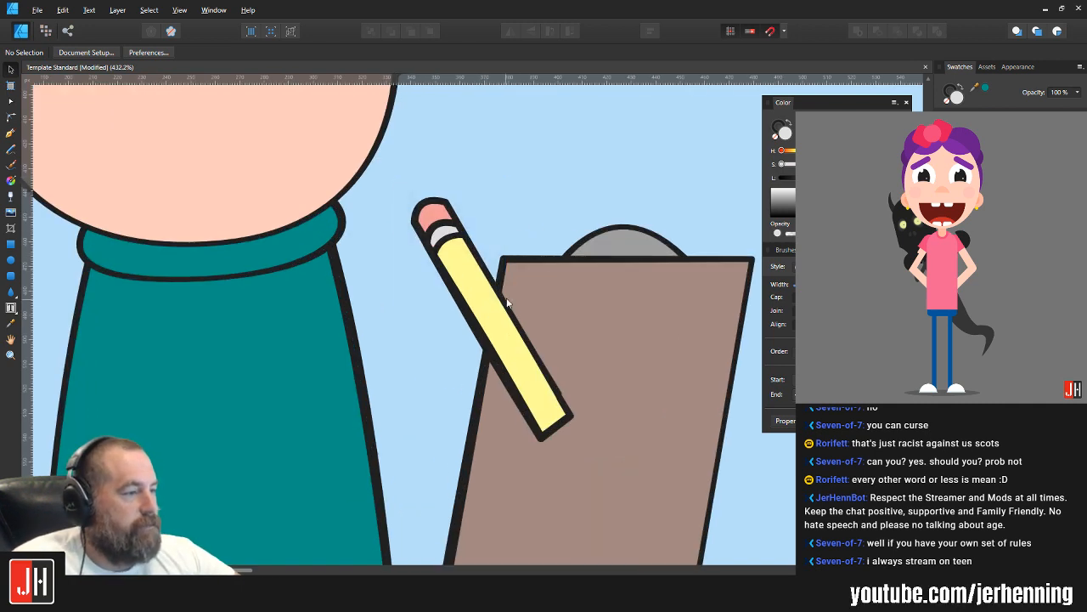
left_click(453, 233)
left_click(439, 213, "shift")
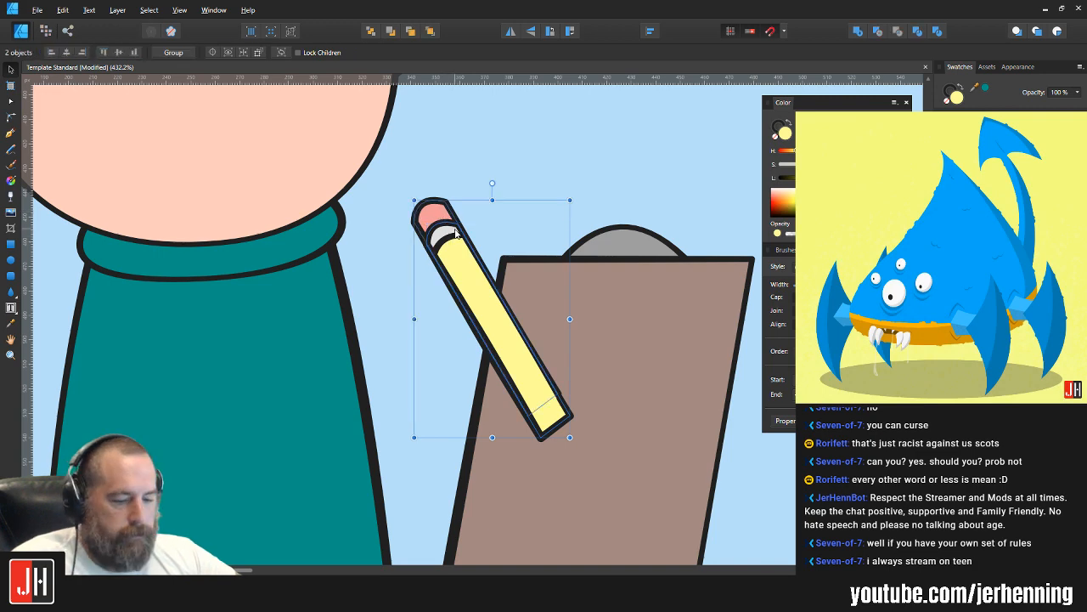
key("ctrl+g")
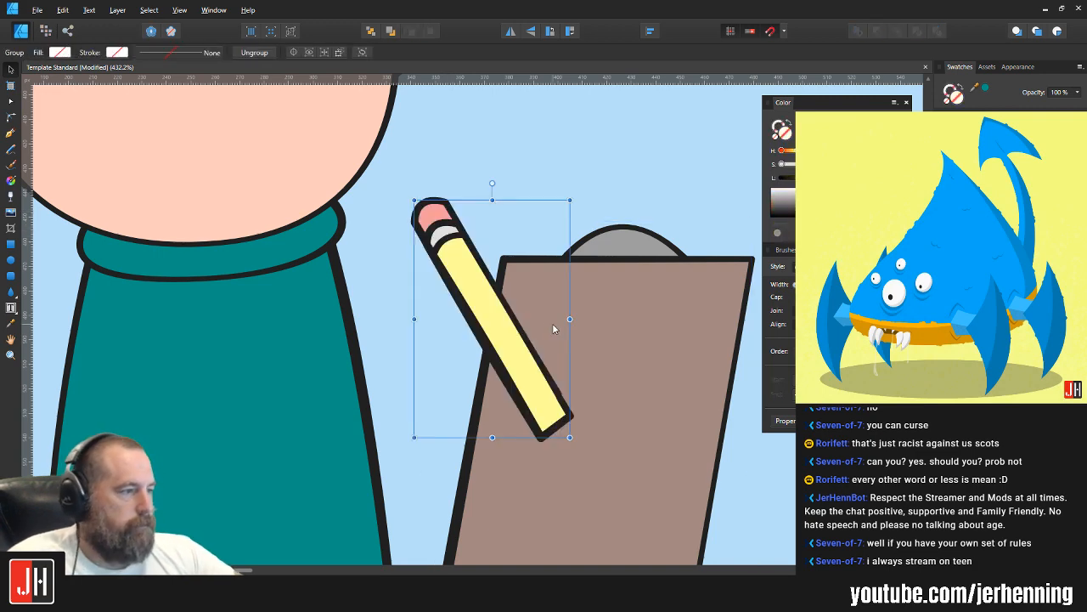
key("ctrl+bracketleft")
scroll(585, 270, "down", 4)
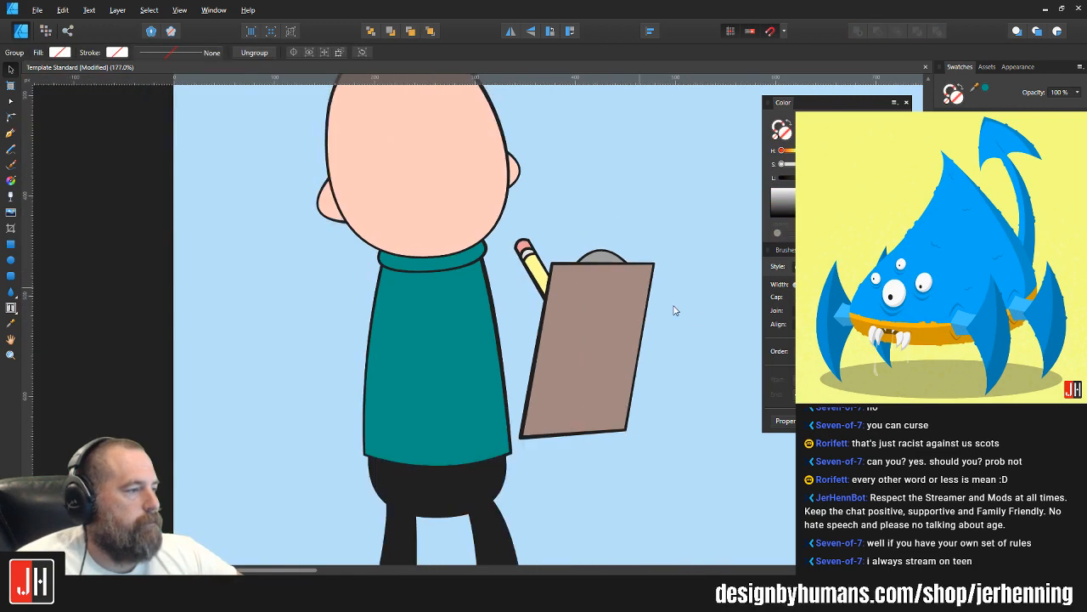
key("ctrl+d")
Step: Rotate the pencil group slightly counter-clockwise behind the clipboard and deselect it
scroll(541, 311, "up", 3)
left_click(424, 223)
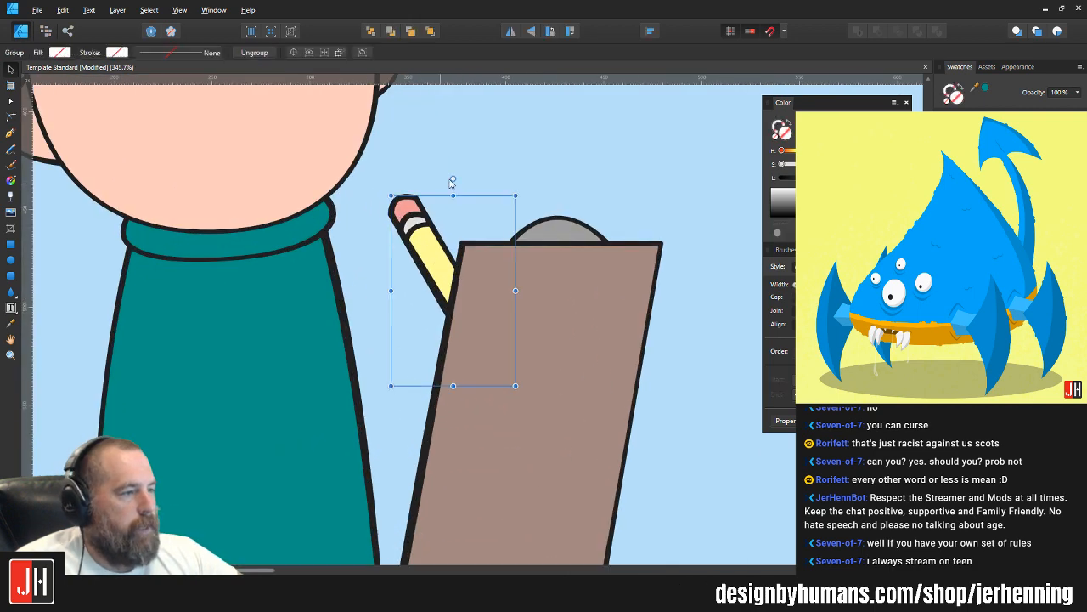
mouse_move(451, 182)
left_mouse_down()
mouse_move(440, 182)
mouse_move(450, 172)
mouse_move(427, 194)
left_mouse_up()
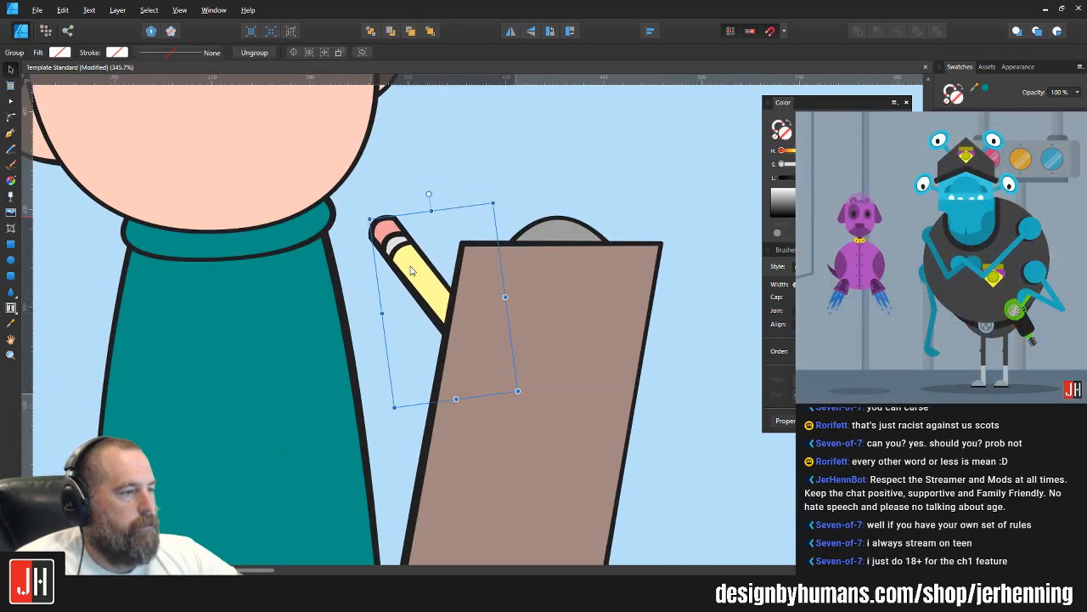
key("ctrl+d")
scroll(547, 234, "down", 4)
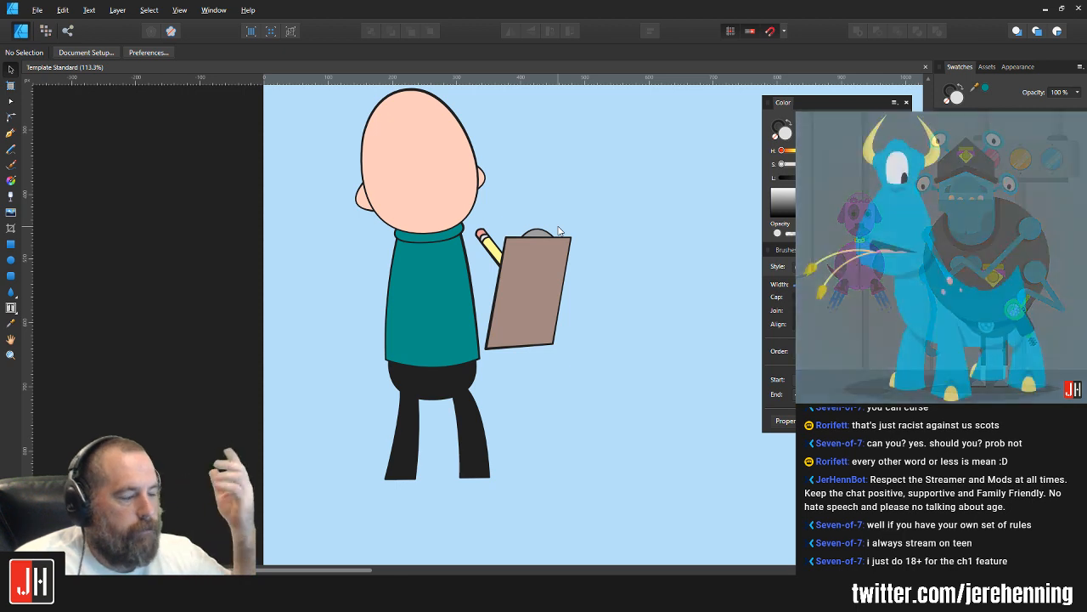
Step: Select both black legs and scale them up together to about 178 × 160 px
scroll(382, 320, "up", 2)
left_click(455, 484)
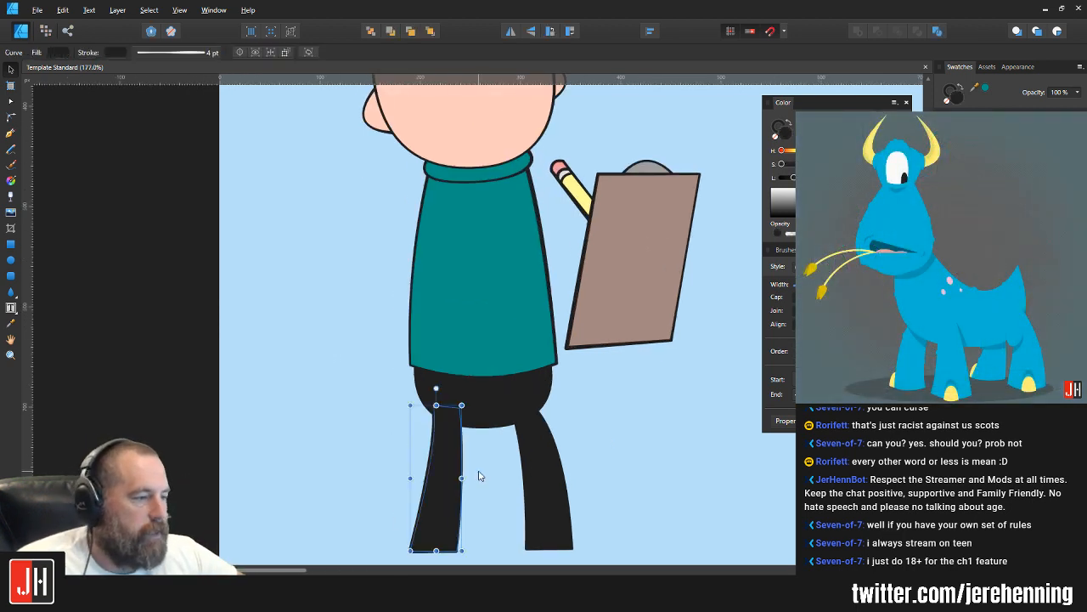
scroll(509, 424, "down", 2)
left_click(530, 403, "shift")
left_click_drag(570, 362, 586, 349)
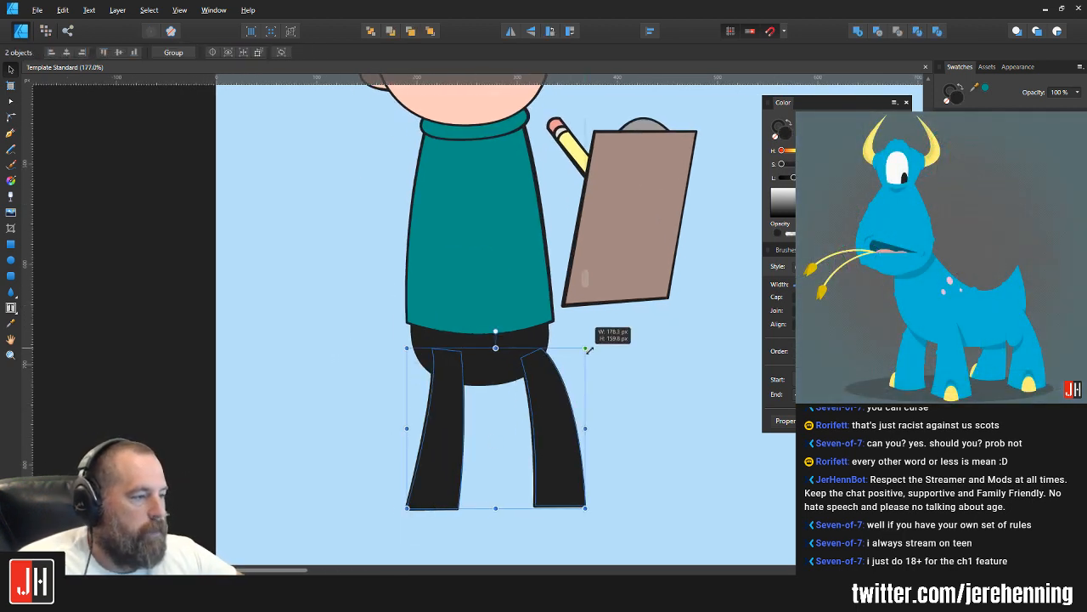
Step: Reposition the two enlarged legs individually under the hips and save the document
left_click(541, 391)
left_click_drag(542, 391, 535, 394)
mouse_move(455, 395)
left_mouse_down()
mouse_move(464, 400)
mouse_move(455, 400)
left_mouse_up()
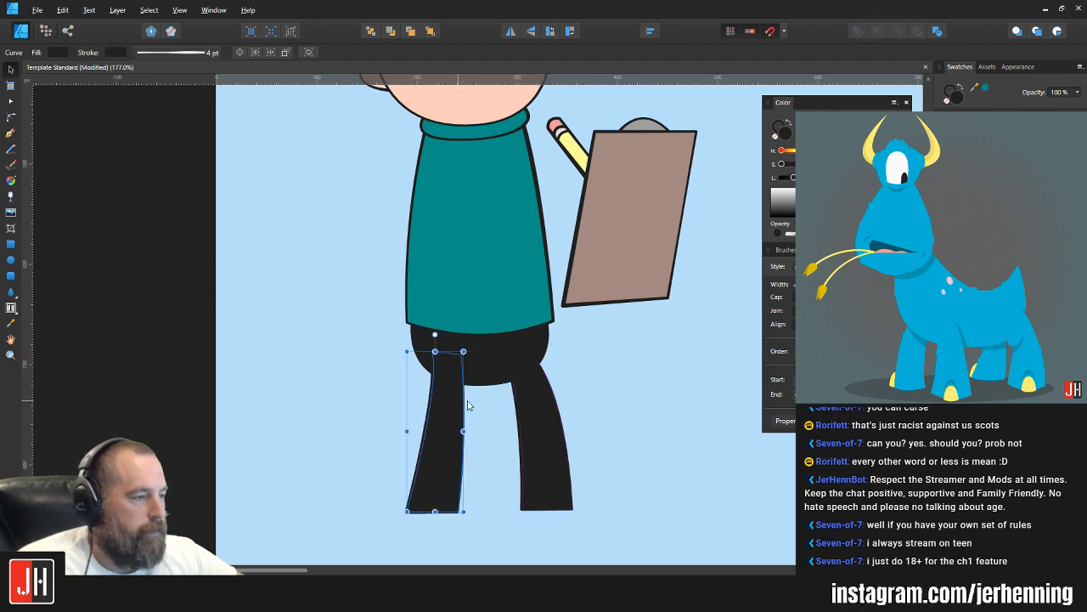
left_click(540, 396, "shift")
left_click_drag(538, 397, 466, 401)
left_click(574, 379)
key("ctrl+s")
Step: Examine the whole character on the artboard, checking the legs, clipboard and blank head
scroll(554, 399, "down", 5)
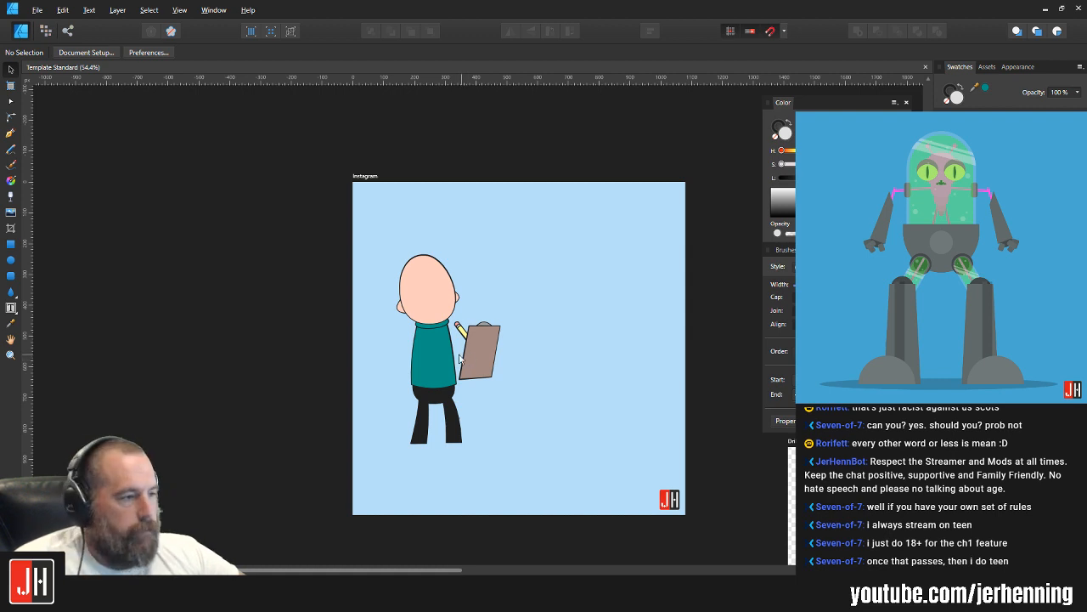
scroll(459, 356, "up", 3)
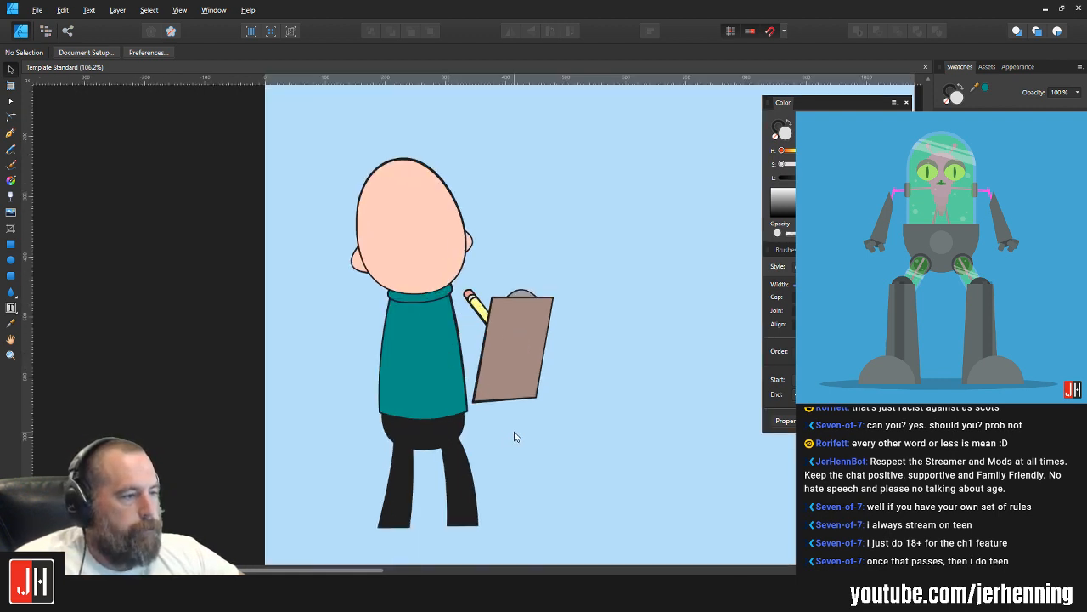
scroll(423, 334, "up", 3)
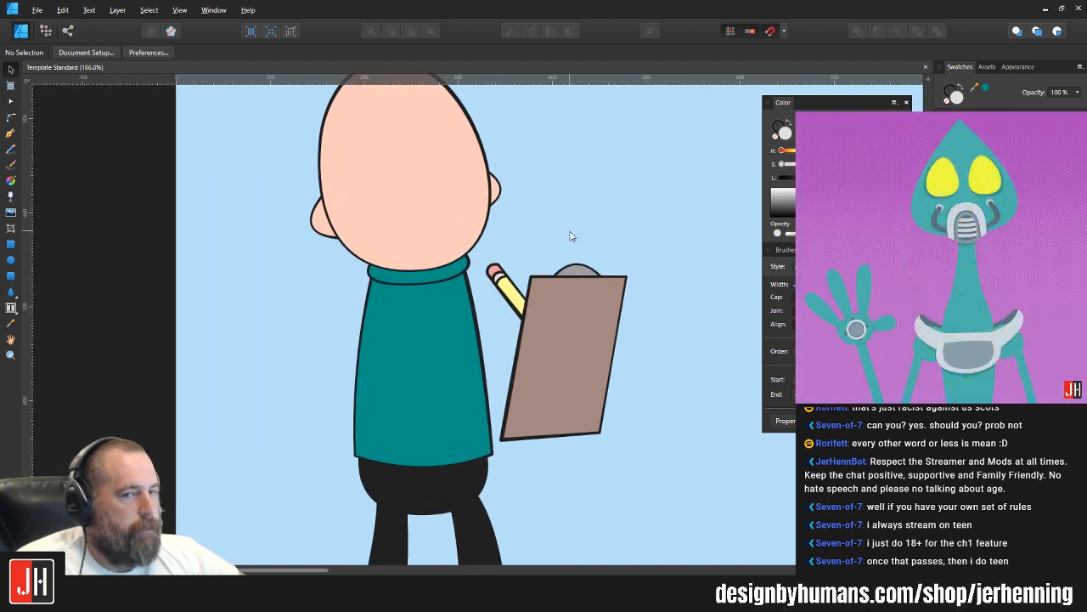
scroll(541, 255, "down", 5)
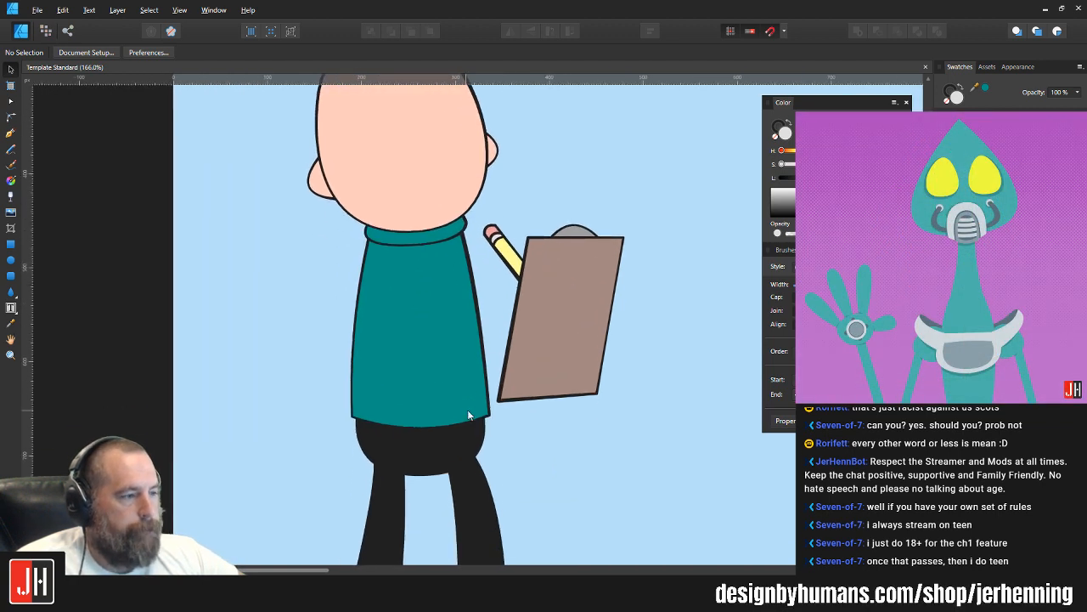
scroll(475, 306, "down", 3)
scroll(501, 334, "up", 2)
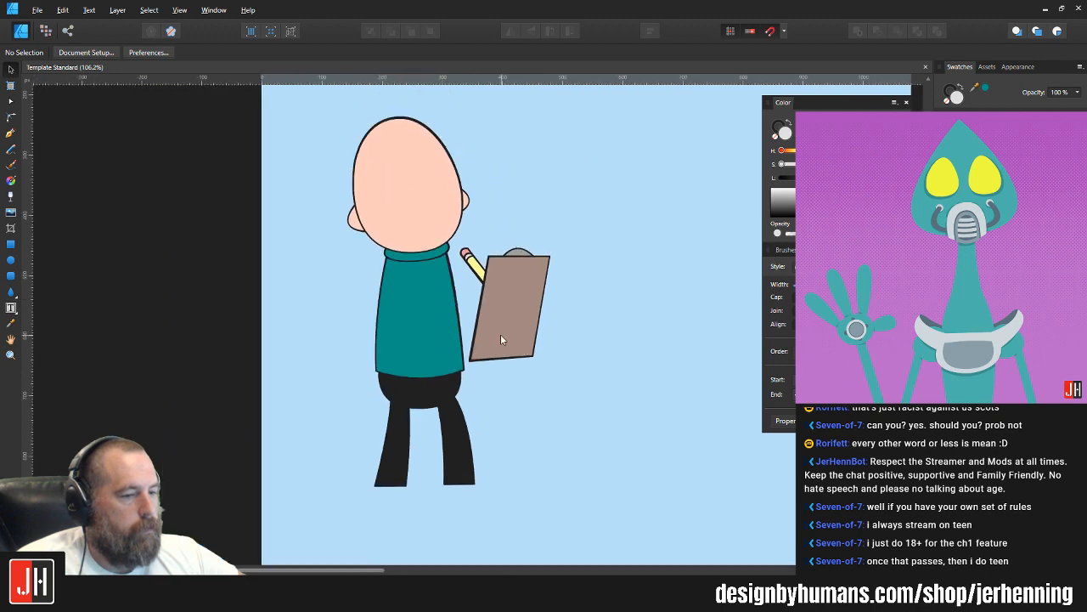
scroll(502, 331, "up", 1)
scroll(417, 263, "up", 1)
scroll(396, 236, "up", 2)
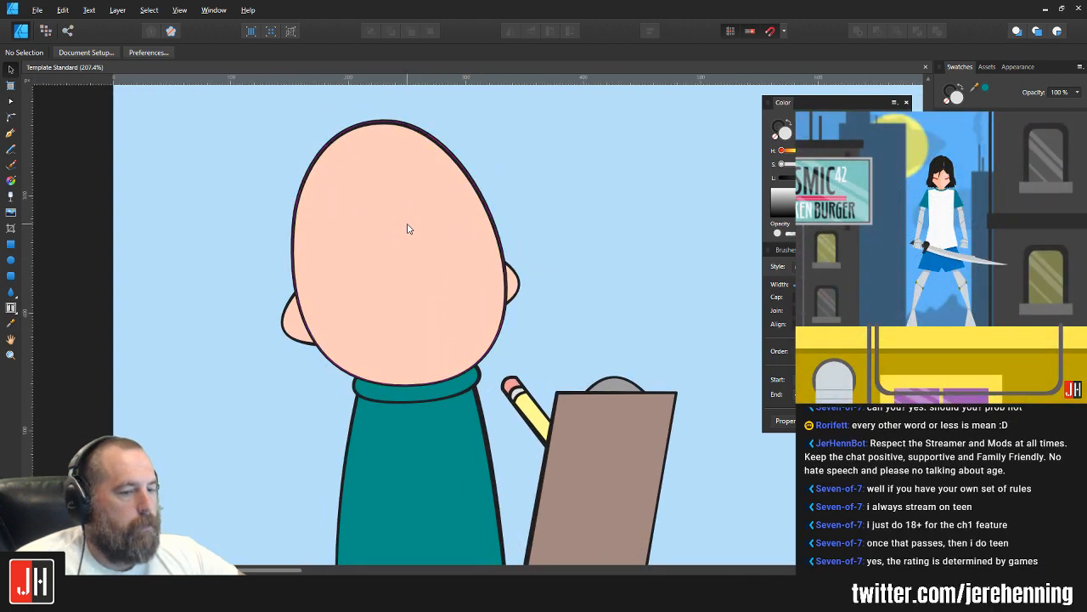
scroll(425, 221, "up", 1)
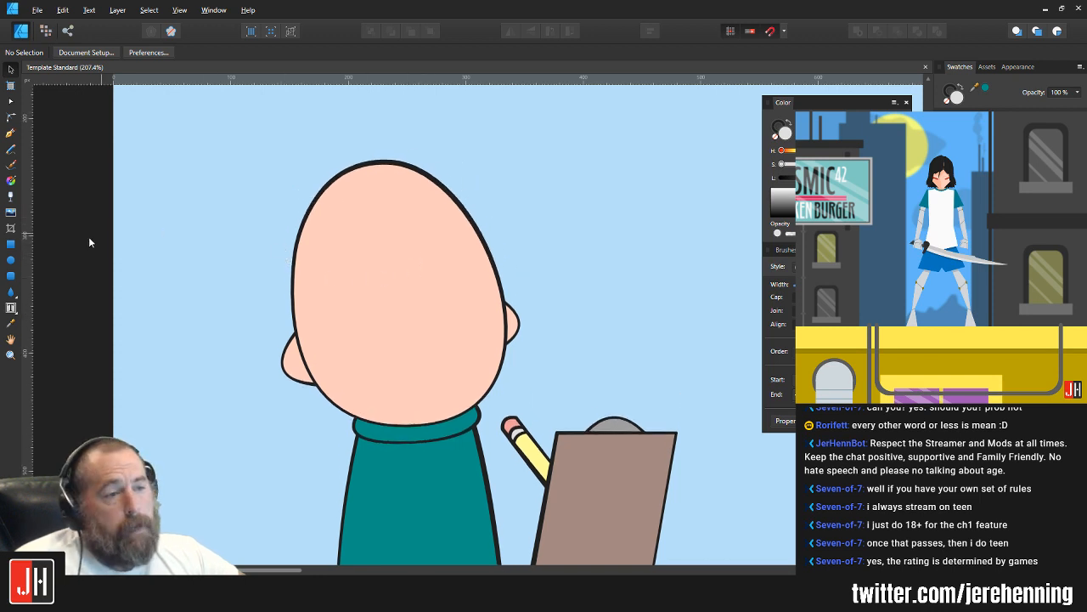
Step: Draw a small light grey ellipse for an eye on the face, tilted slightly and placed left of centre
left_click(10, 260)
mouse_move(335, 249)
left_mouse_down()
mouse_move(385, 311)
mouse_move(364, 234)
mouse_move(349, 234)
left_mouse_up()
key("v")
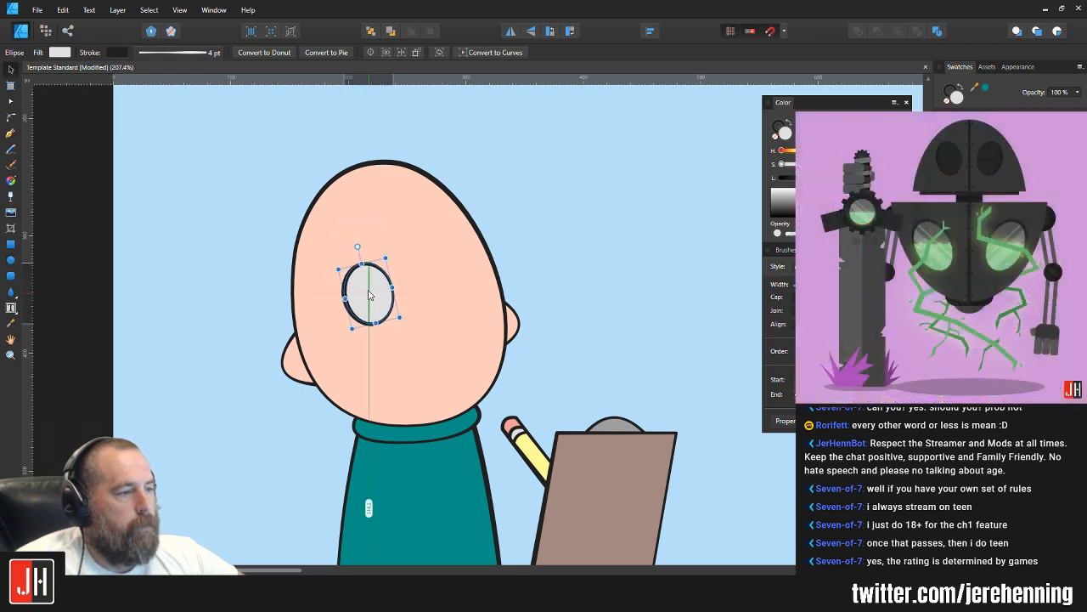
mouse_move(364, 289)
left_mouse_down()
mouse_move(461, 281)
mouse_move(449, 267)
mouse_move(456, 277)
mouse_move(366, 290)
left_mouse_up()
Step: Duplicate the eye to the right, scale the tilted pair down slightly and move it up and right on the face
left_click(373, 298, "shift")
left_click_drag(461, 232, 443, 248)
left_click_drag(437, 278, 452, 267)
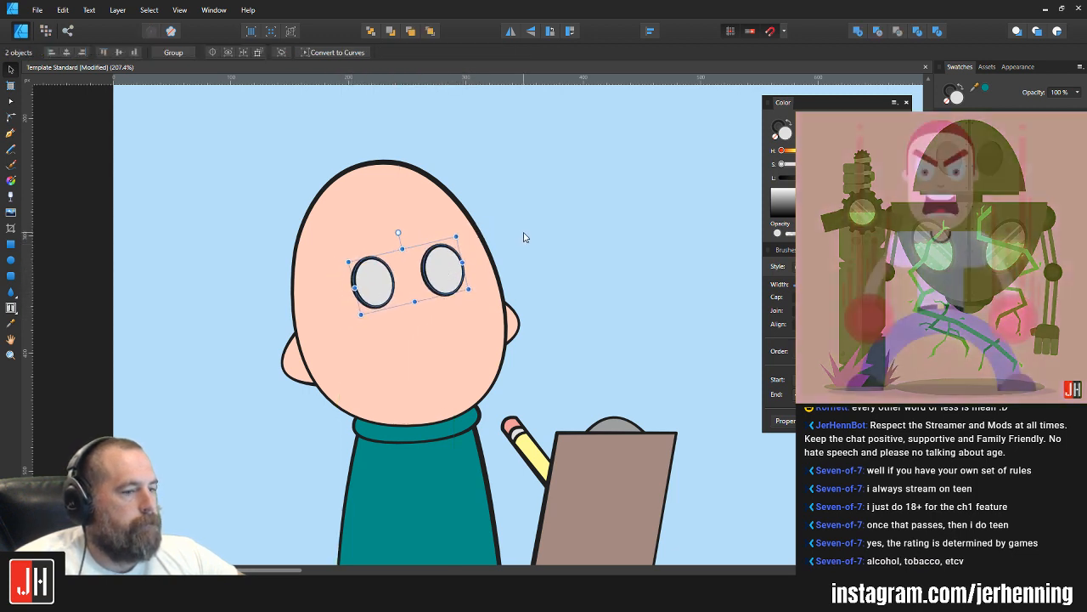
Step: Spread the two eyes farther apart by moving each outward individually, and rotate the pair slightly clockwise
left_click(522, 235)
scroll(420, 291, "up", 2)
left_click(352, 275)
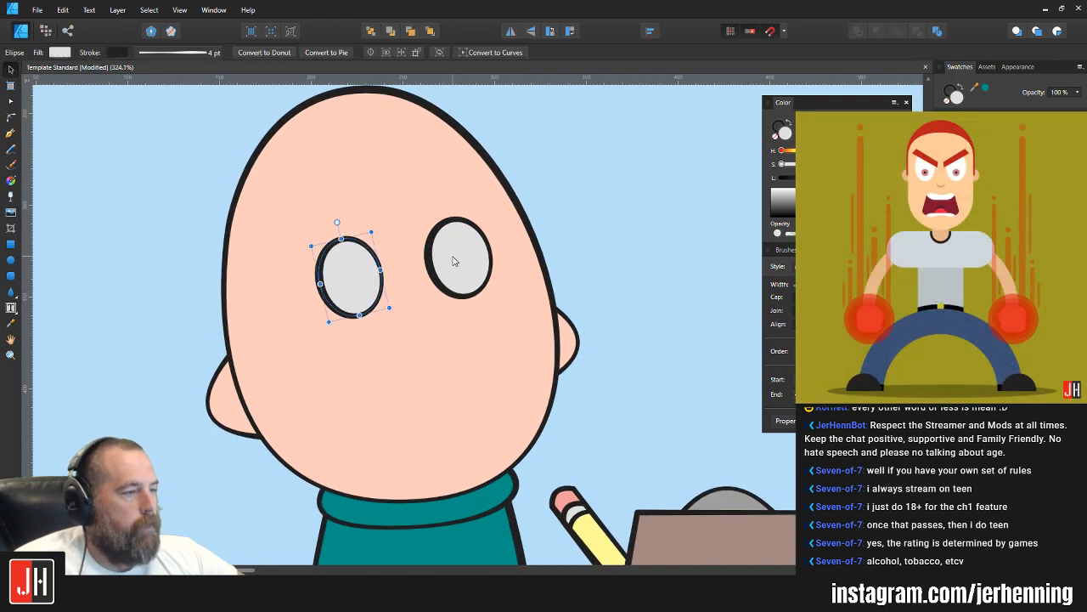
left_click_drag(349, 278, 341, 283)
left_click(459, 260, "shift")
left_click_drag(460, 260, 466, 270)
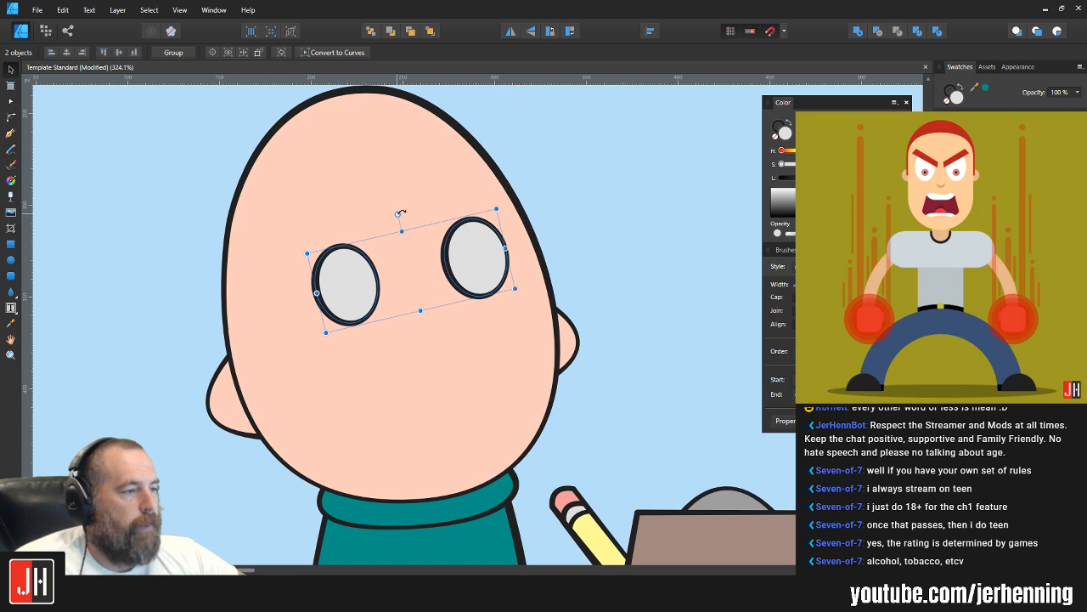
left_click_drag(399, 213, 400, 214)
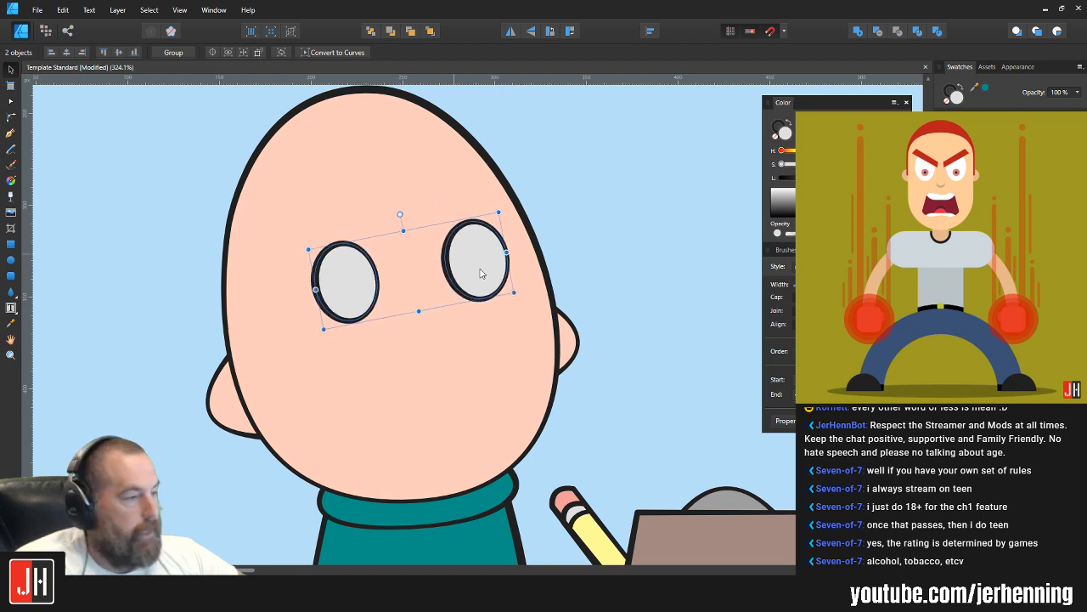
key("ctrl+d")
Step: Bring the left eye slightly closer to the right one and lower both eyes a little on the face
scroll(491, 268, "down", 5)
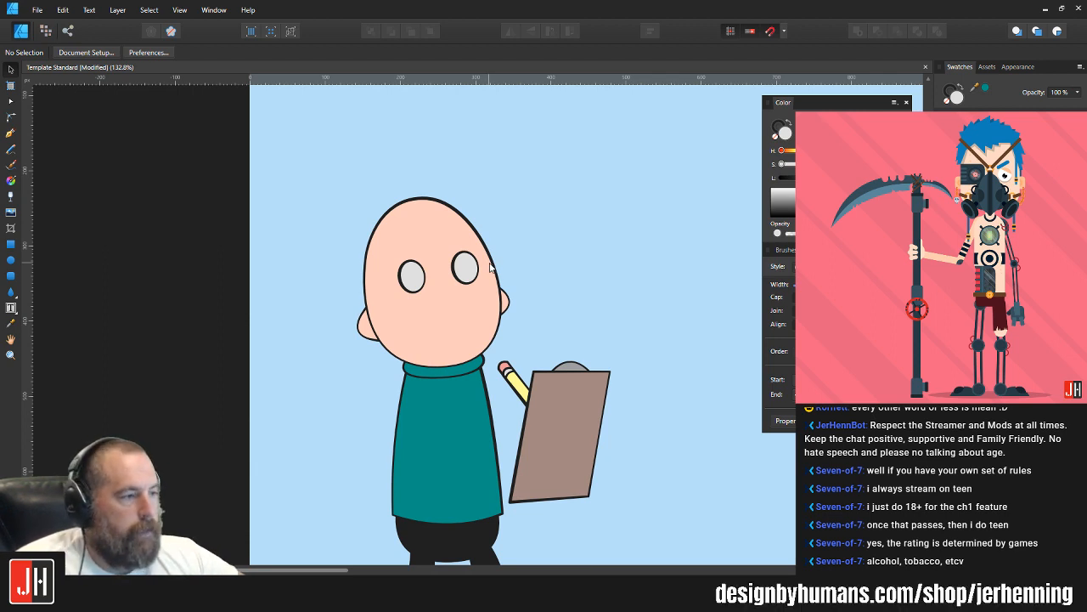
scroll(470, 266, "up", 4)
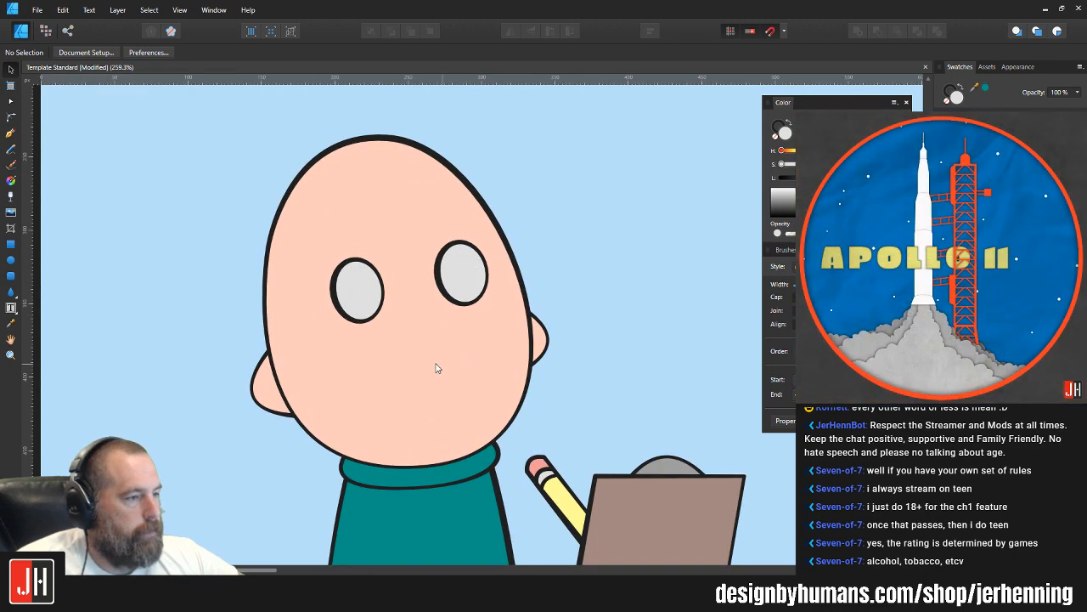
scroll(439, 368, "down", 4)
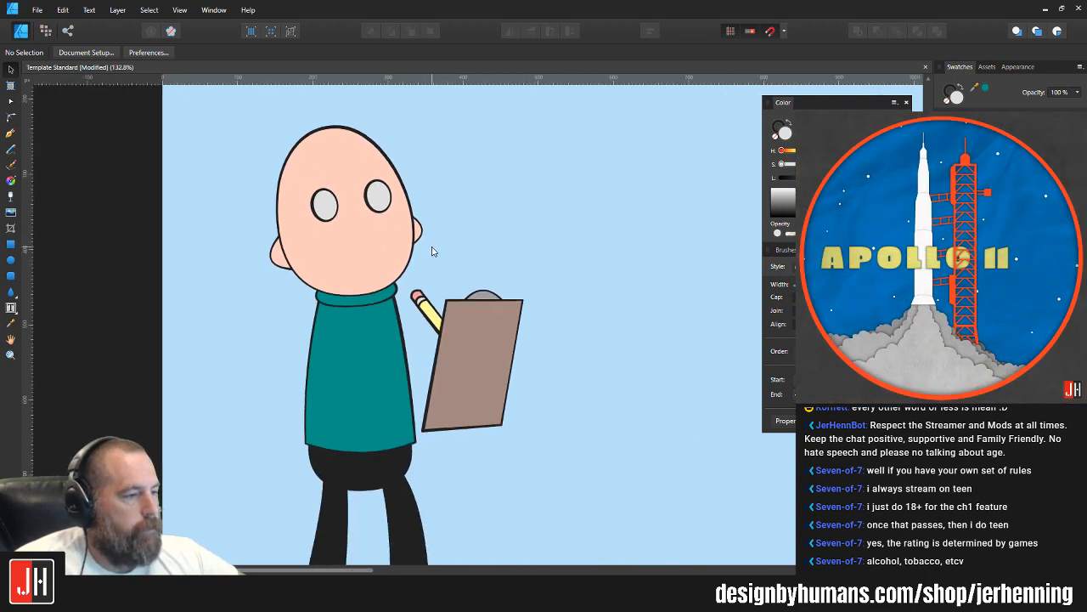
scroll(450, 255, "up", 4)
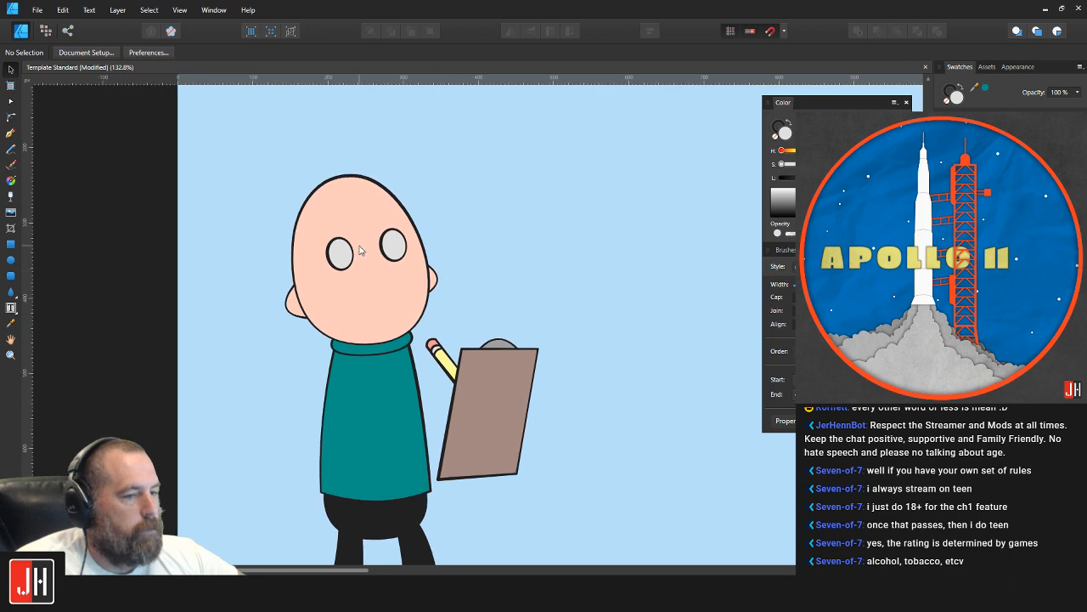
scroll(377, 265, "up", 1)
left_click(344, 304)
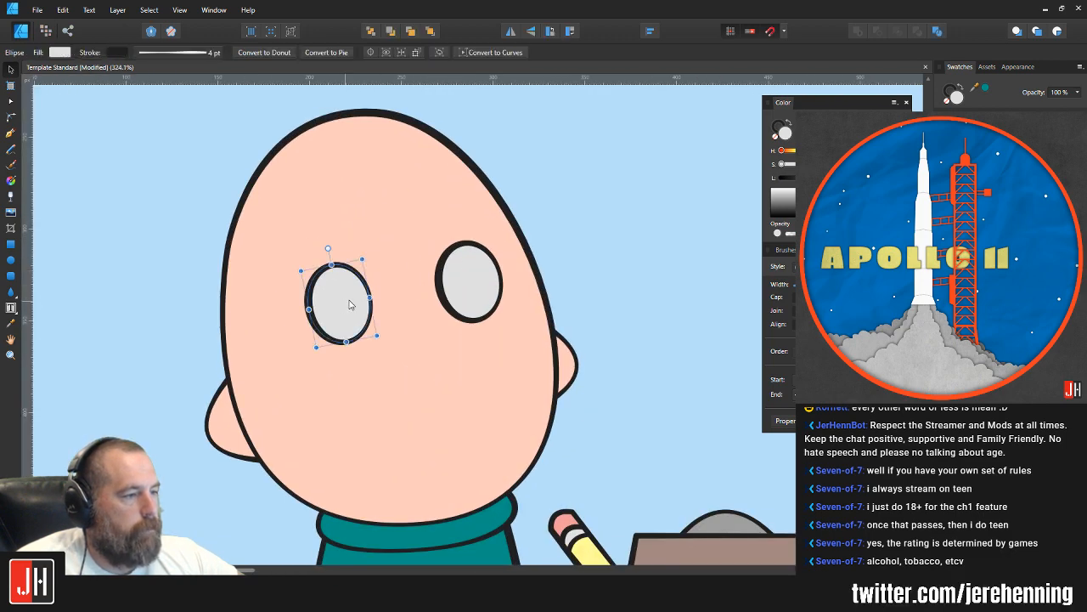
left_click(458, 289, "shift")
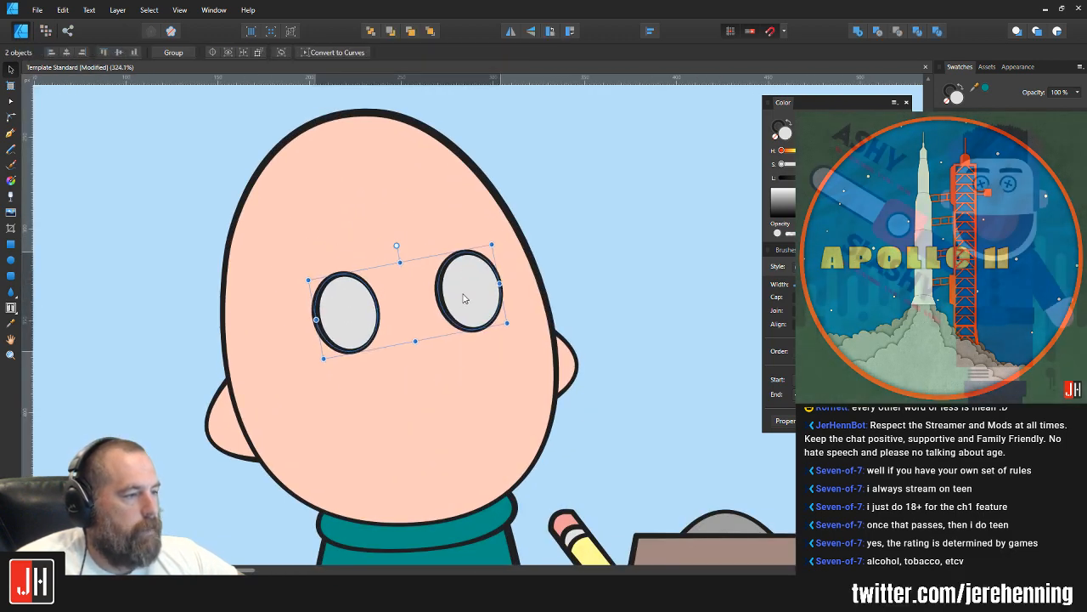
left_click(566, 260)
scroll(433, 310, "down", 4)
scroll(434, 306, "up", 4)
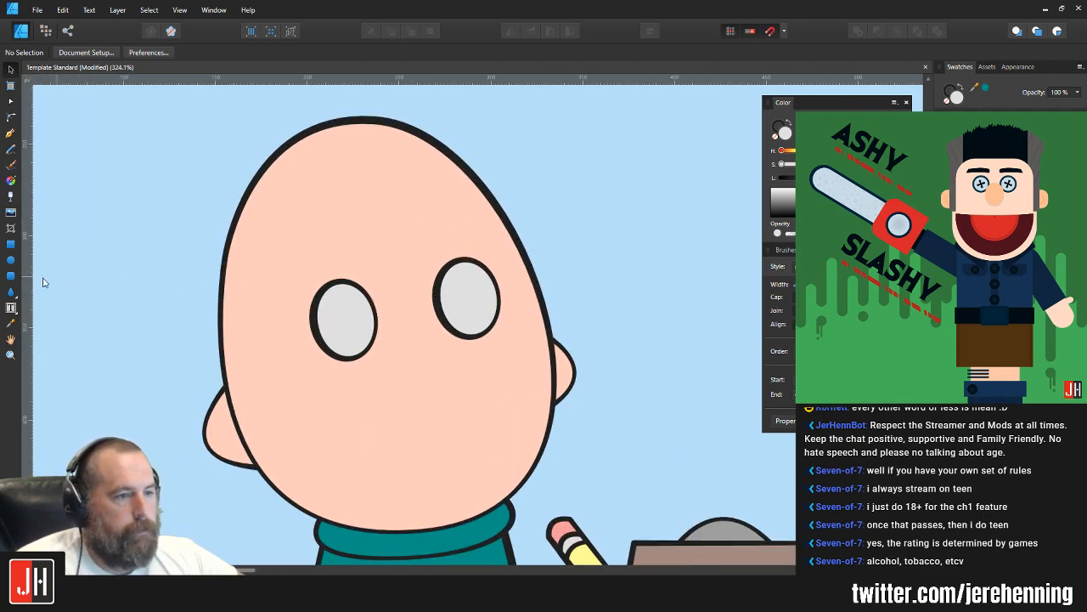
Step: Draw a tilted rounded-rectangle glasses lens over the left eye and duplicate it over the right eye with a flatter tilt
left_click(11, 276)
left_click_drag(252, 267, 387, 367)
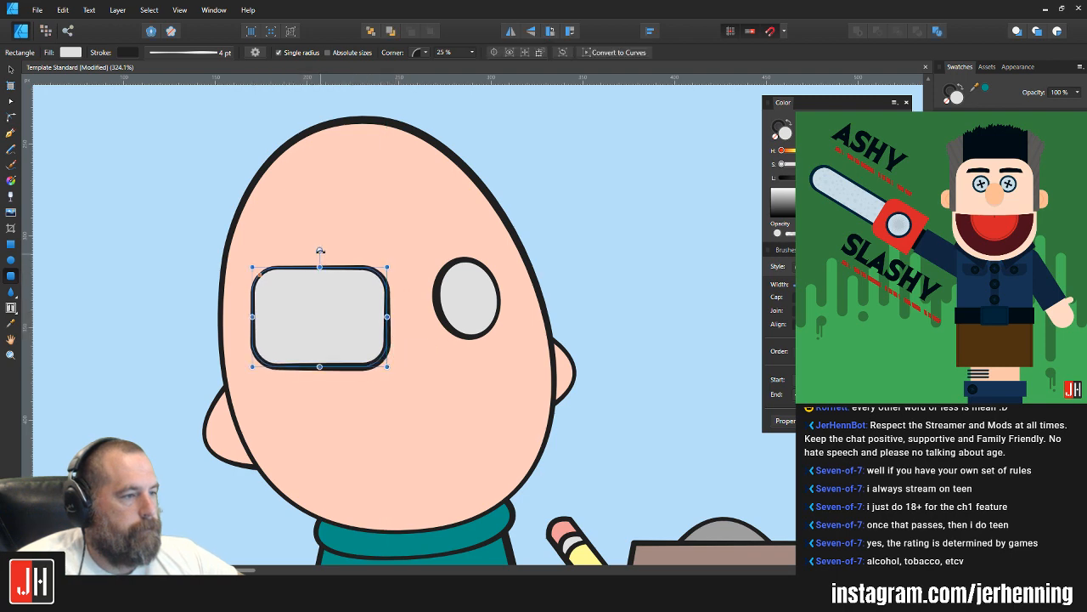
left_click_drag(320, 250, 316, 260)
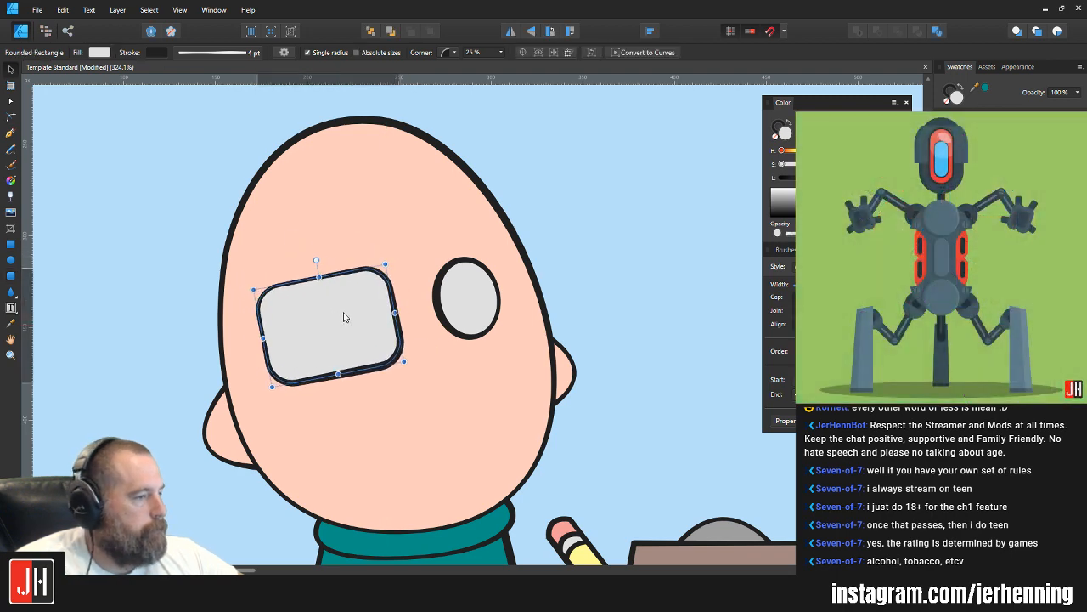
left_click_drag(344, 317, 497, 285)
left_click_drag(475, 228, 481, 226)
left_click_drag(505, 297, 505, 292)
Step: Tilt the left lens further counterclockwise, shift it slightly left, and make the right lens a bit narrower
left_click(390, 316)
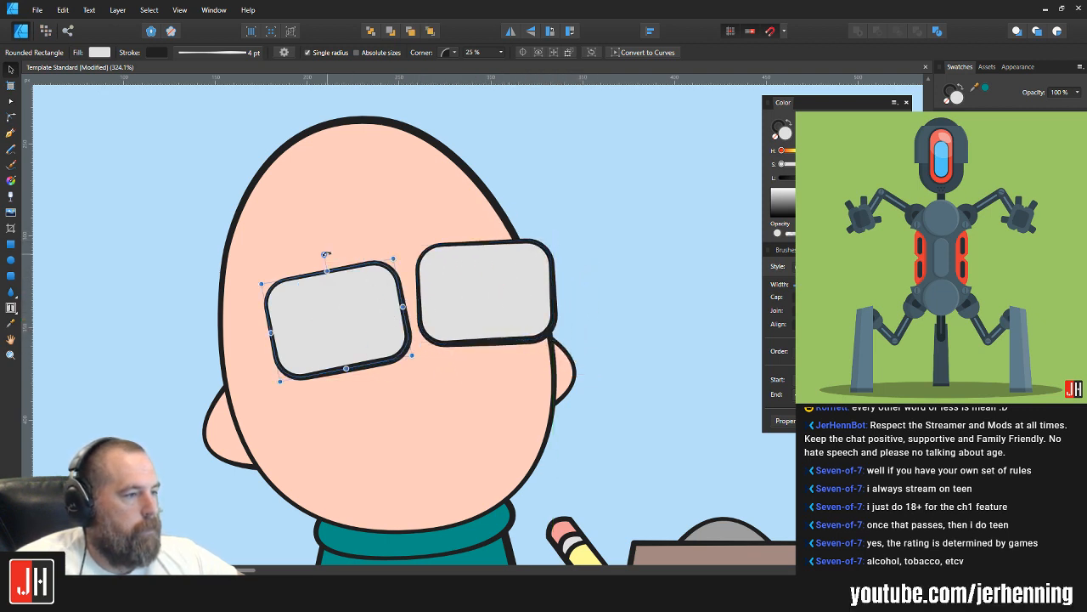
left_click_drag(326, 255, 319, 257)
left_click_drag(364, 313, 357, 314)
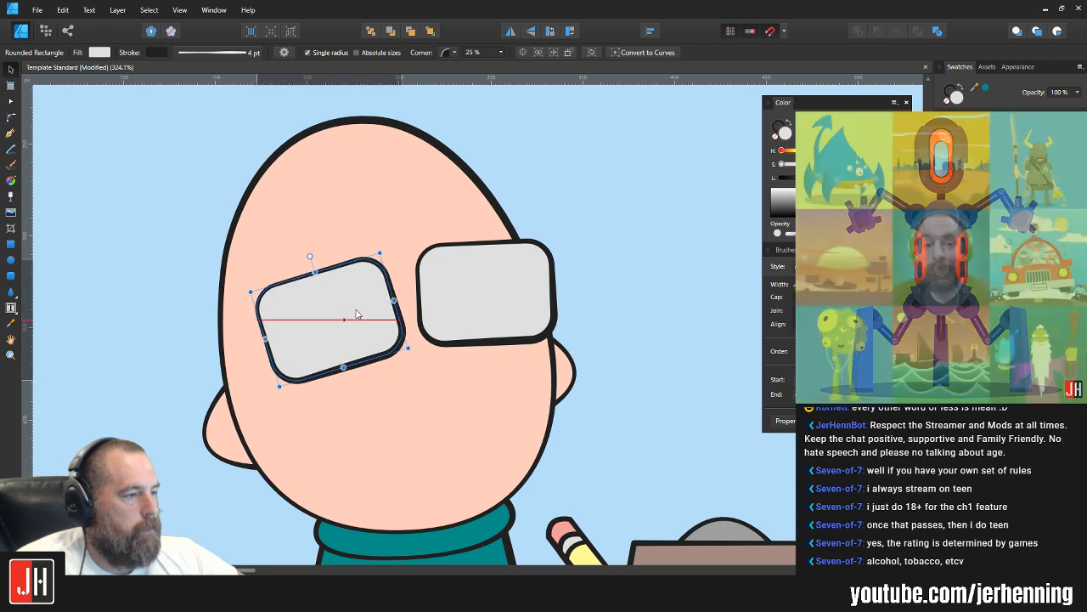
left_click(478, 298)
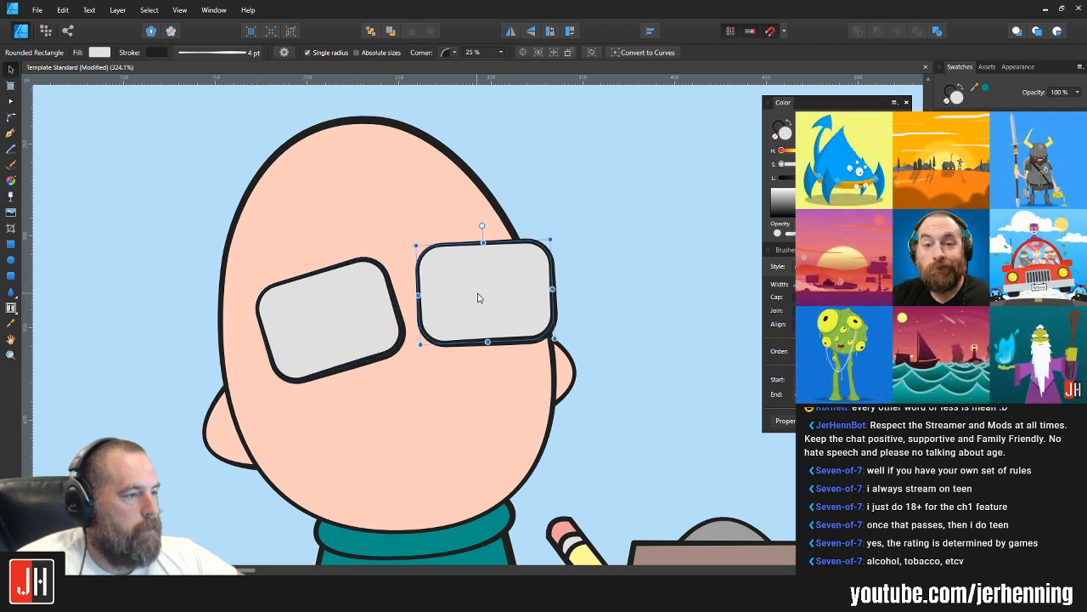
left_click_drag(500, 283, 535, 296)
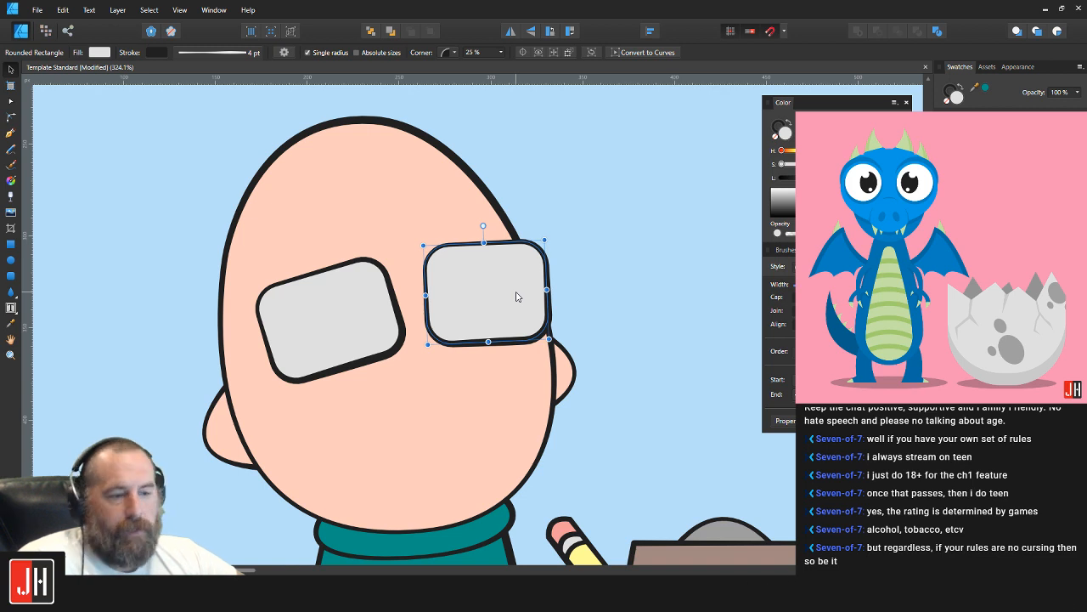
left_click_drag(546, 290, 556, 289)
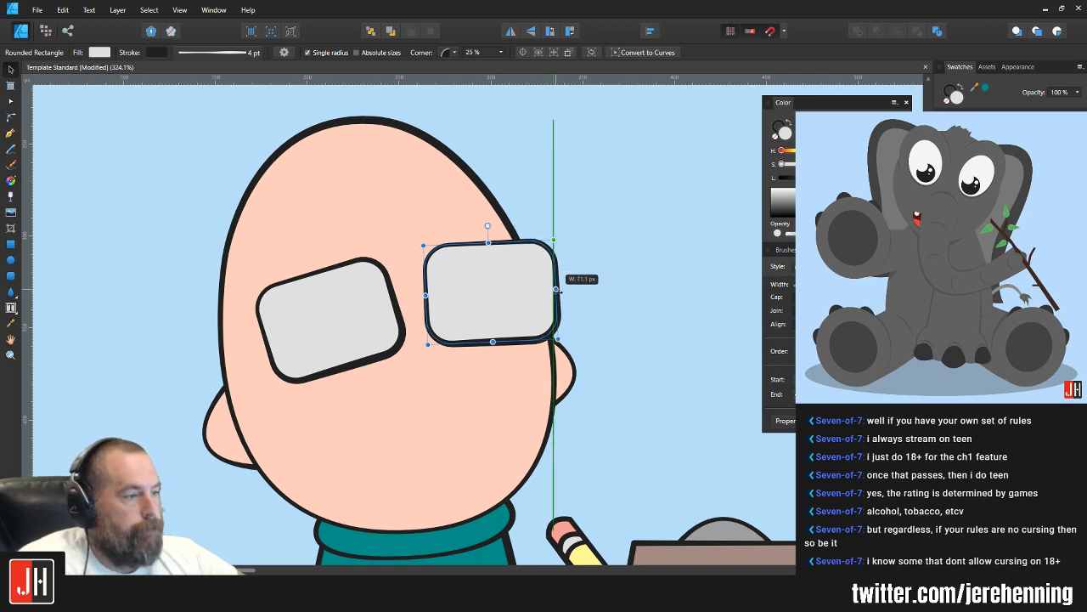
left_click(590, 296)
scroll(408, 335, "down", 5)
scroll(407, 333, "up", 6)
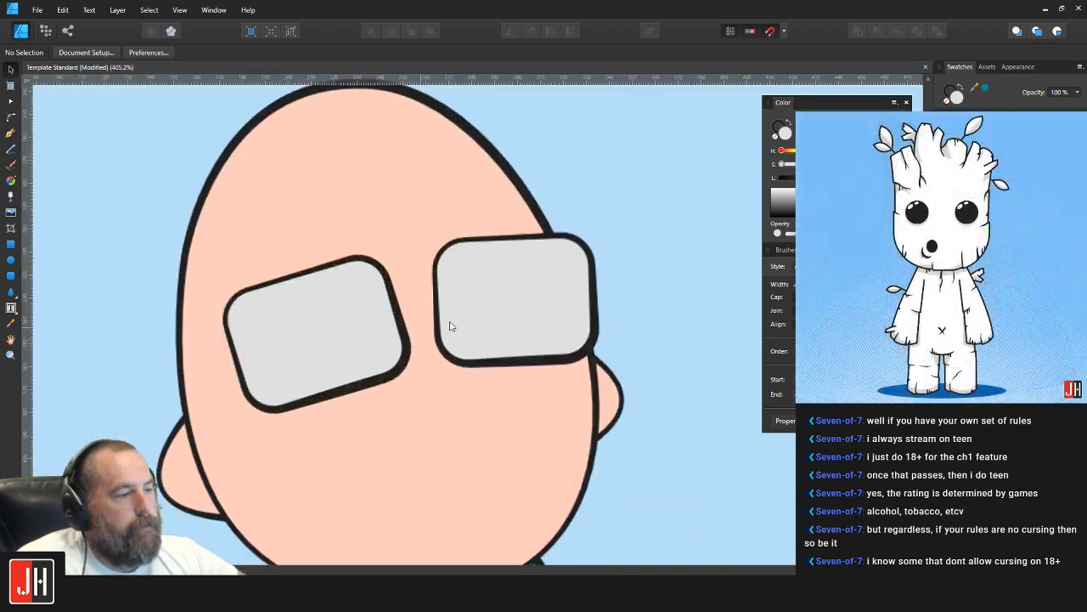
Step: Nudge the right lens toward the left one and narrow both lenses slightly from their outer sides
mouse_move(488, 301)
left_mouse_down()
mouse_move(481, 296)
mouse_move(485, 306)
left_mouse_up()
left_click(336, 319)
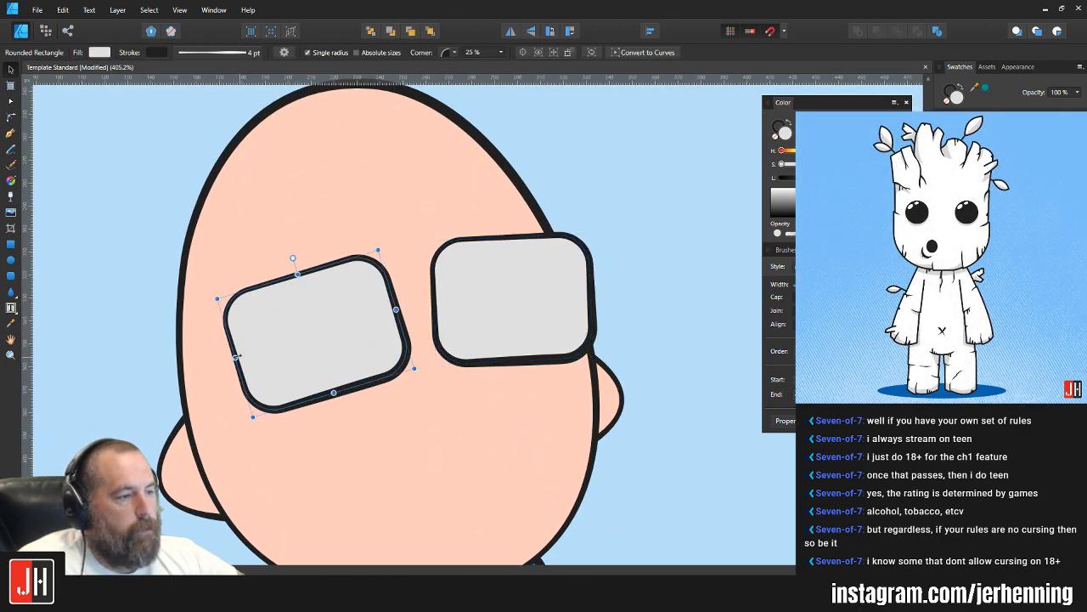
left_click(660, 247)
left_click(555, 286)
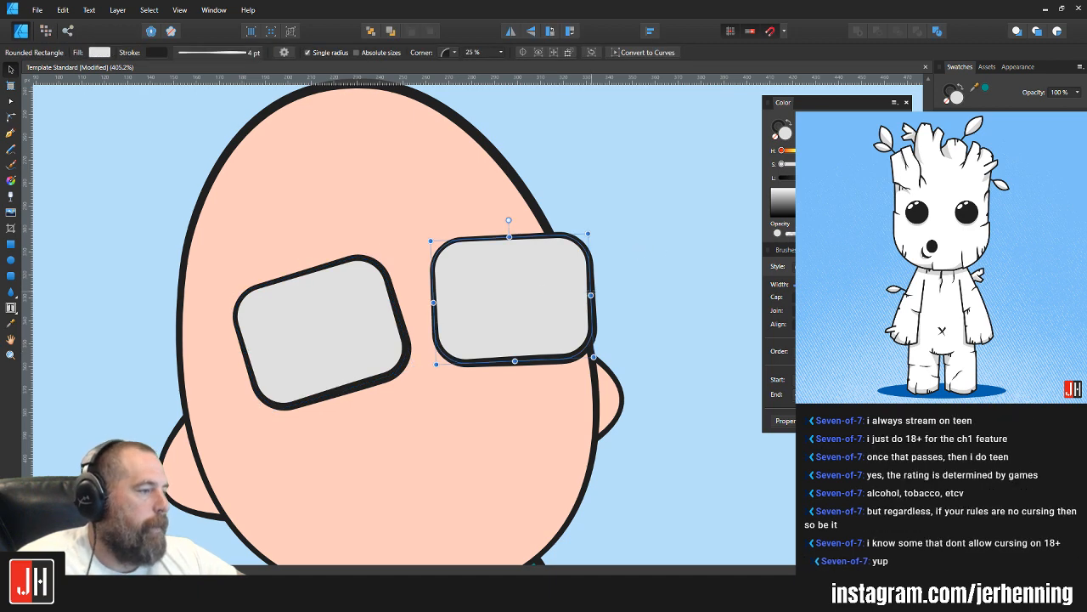
left_click_drag(591, 295, 583, 296)
left_click(593, 313)
scroll(569, 320, "down", 5)
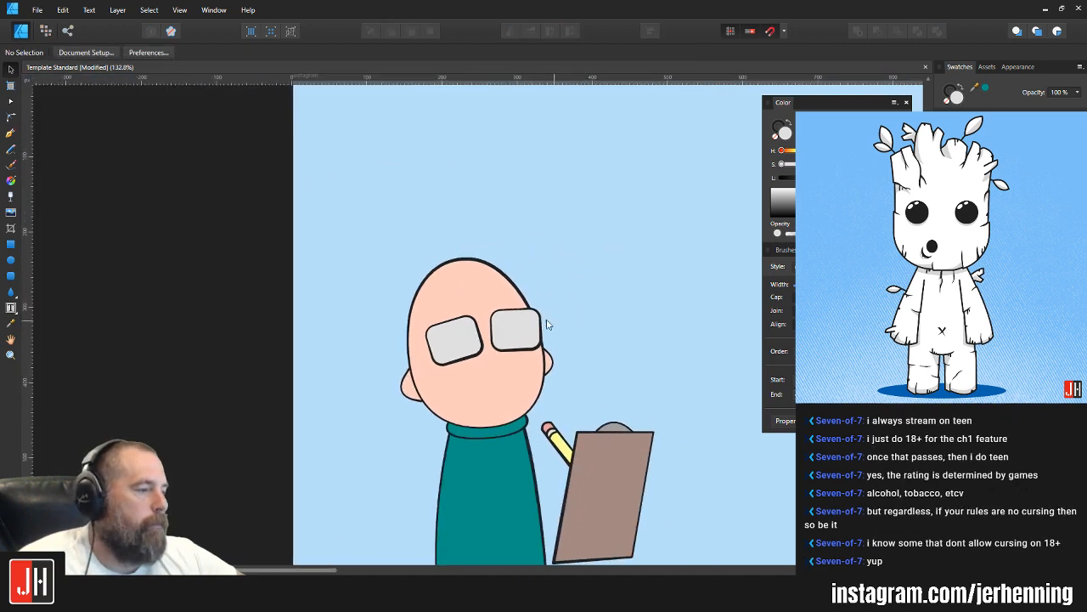
scroll(492, 359, "up", 2)
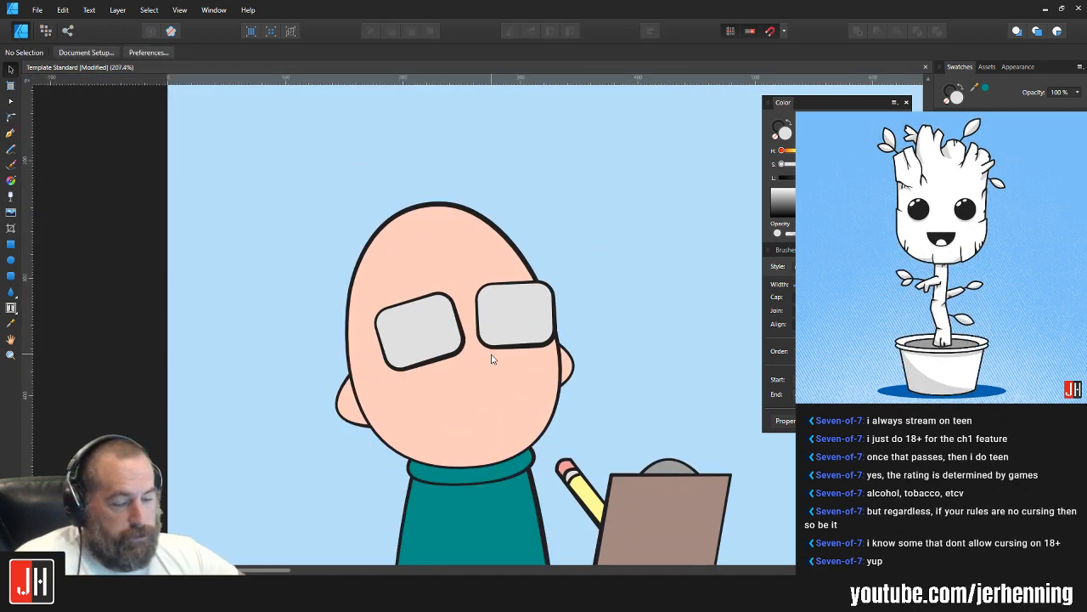
Step: Draw a closed hair shape with the Pen tool, curving along the forehead above the lenses and looping loosely outside the head
left_click(21, 139)
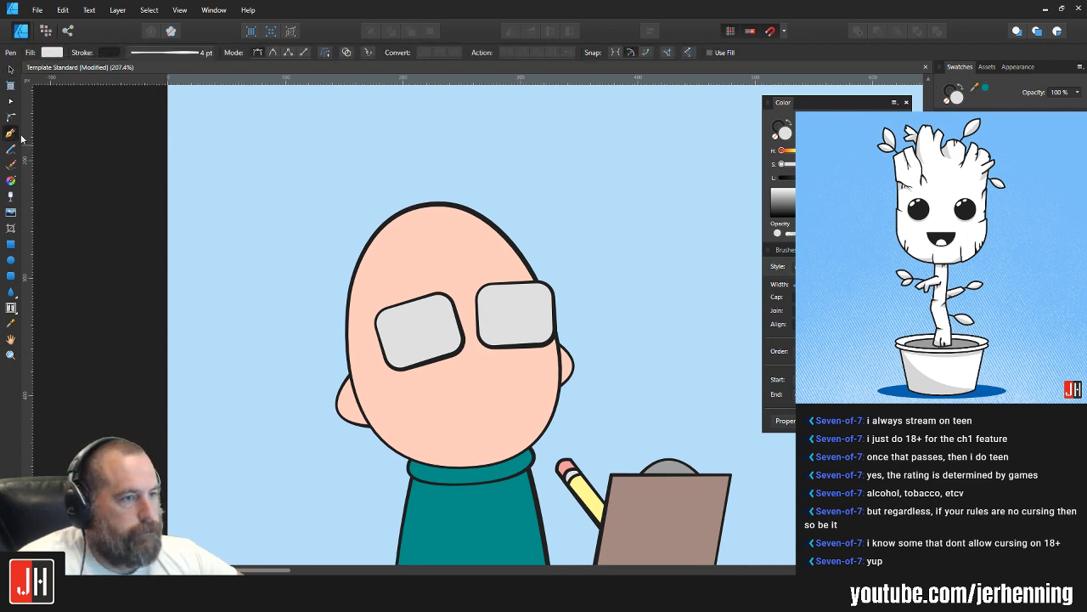
left_click(366, 293)
left_click_drag(370, 270, 376, 263)
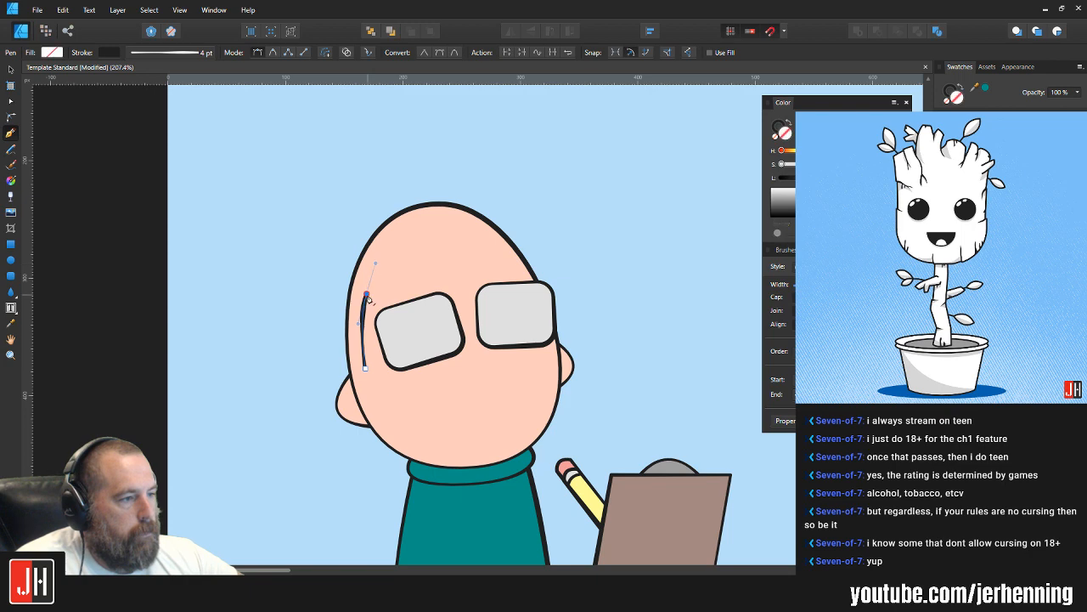
left_click_drag(525, 293, 524, 274)
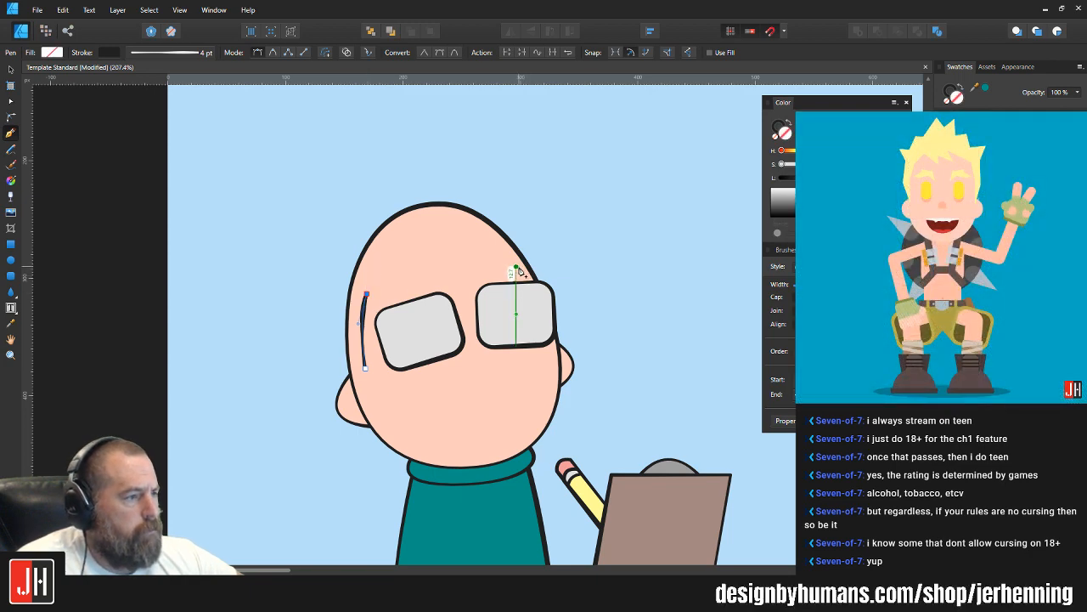
left_click_drag(516, 267, 581, 298)
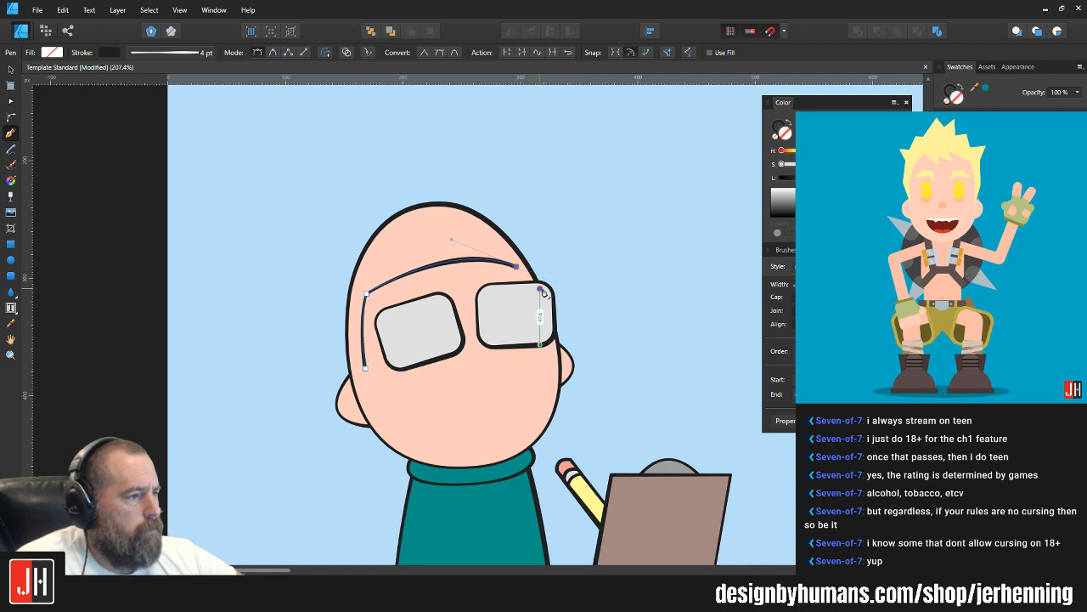
left_click(601, 281)
left_click(393, 159)
left_click(306, 208)
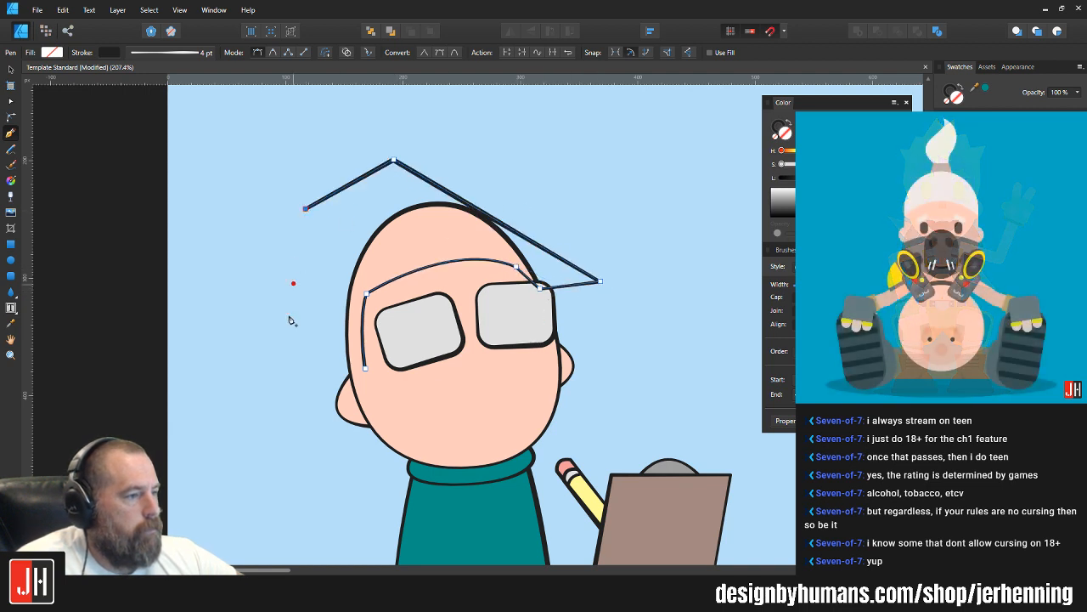
left_click(286, 343)
left_click(325, 384)
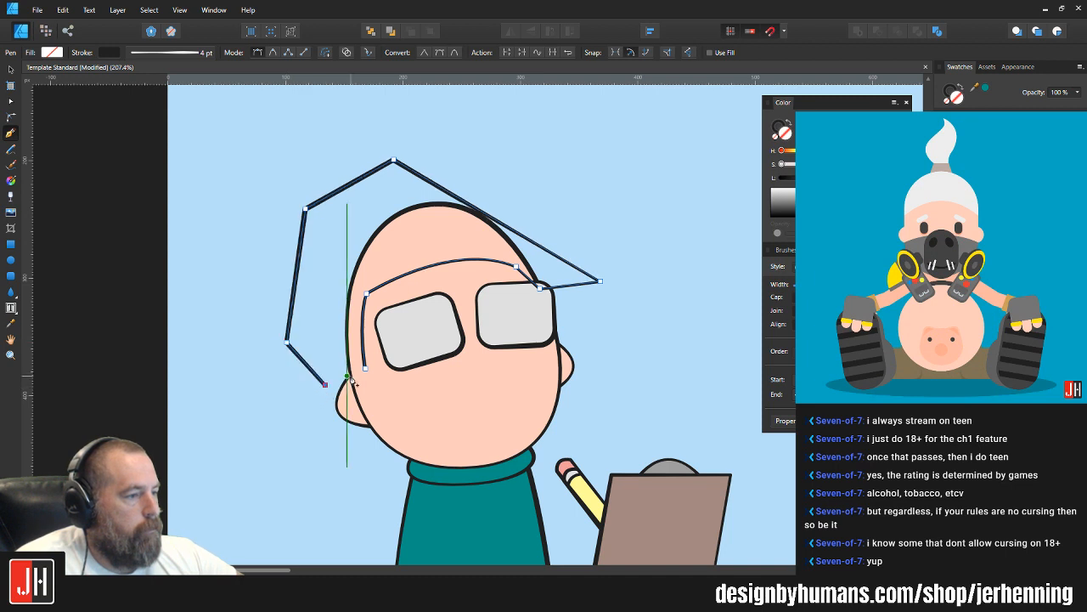
left_click(365, 369)
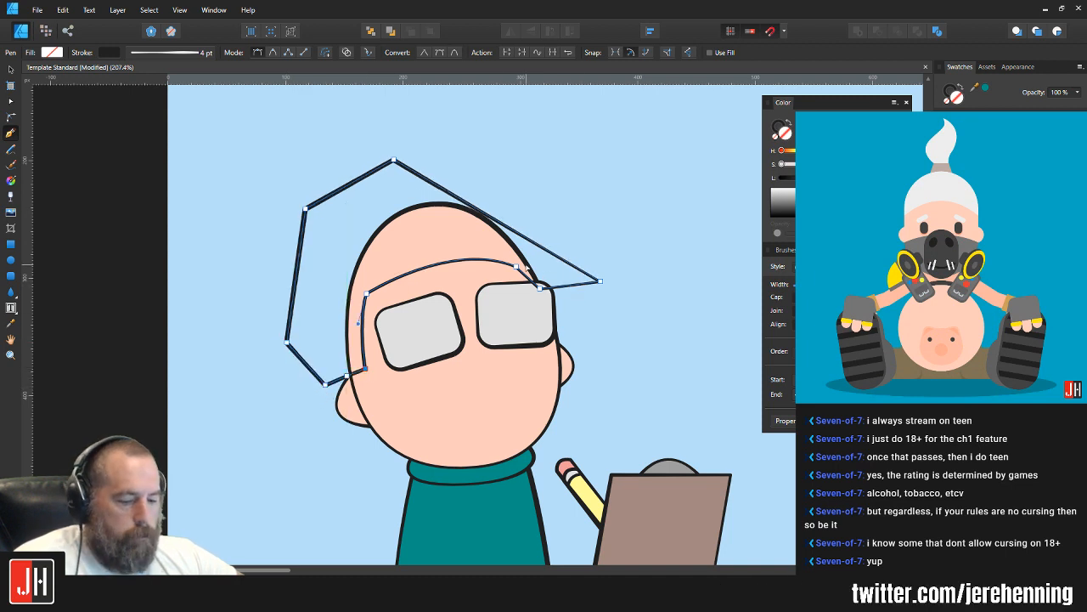
Step: Clip the hair shape inside the head and raise the hairline node above the right lens slightly
key("v")
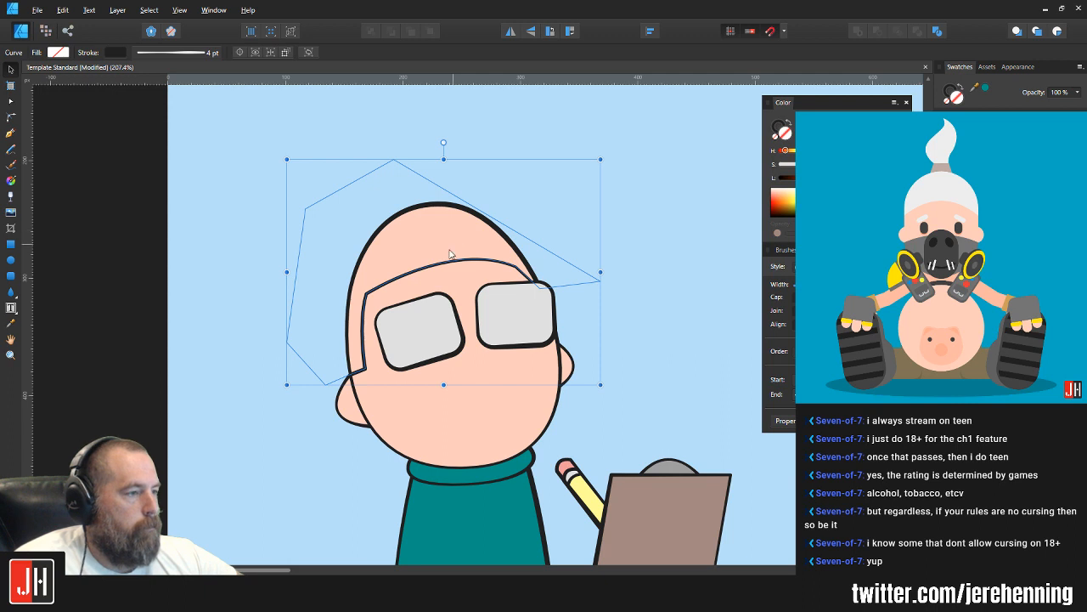
key("a")
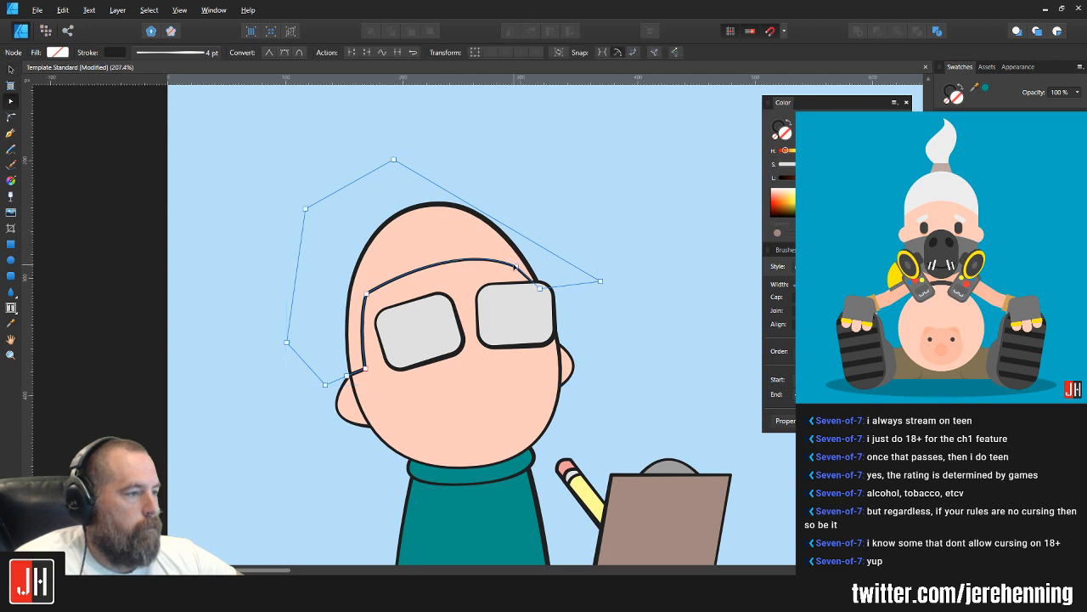
left_click(515, 265)
key("v")
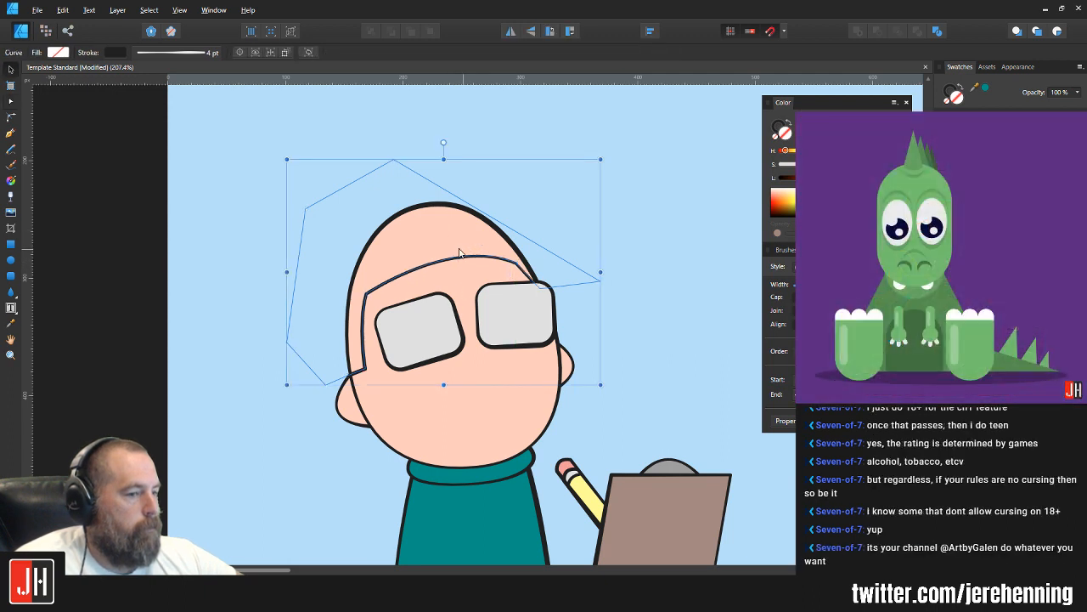
Step: Fill the clipped hair shape with a muted greyish brown
scroll(458, 253, "up", 2)
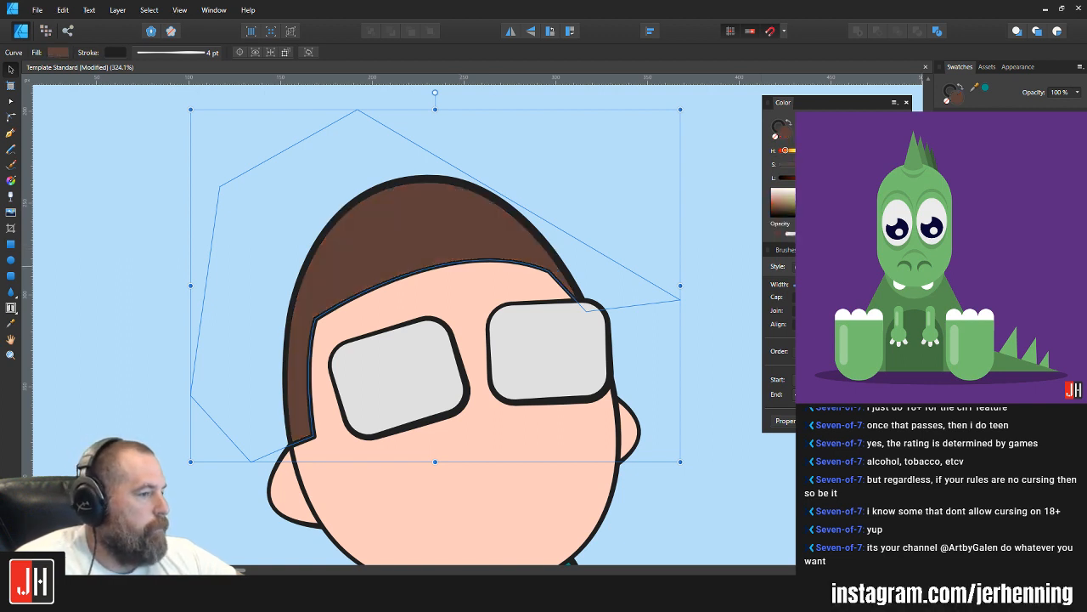
left_click(655, 169)
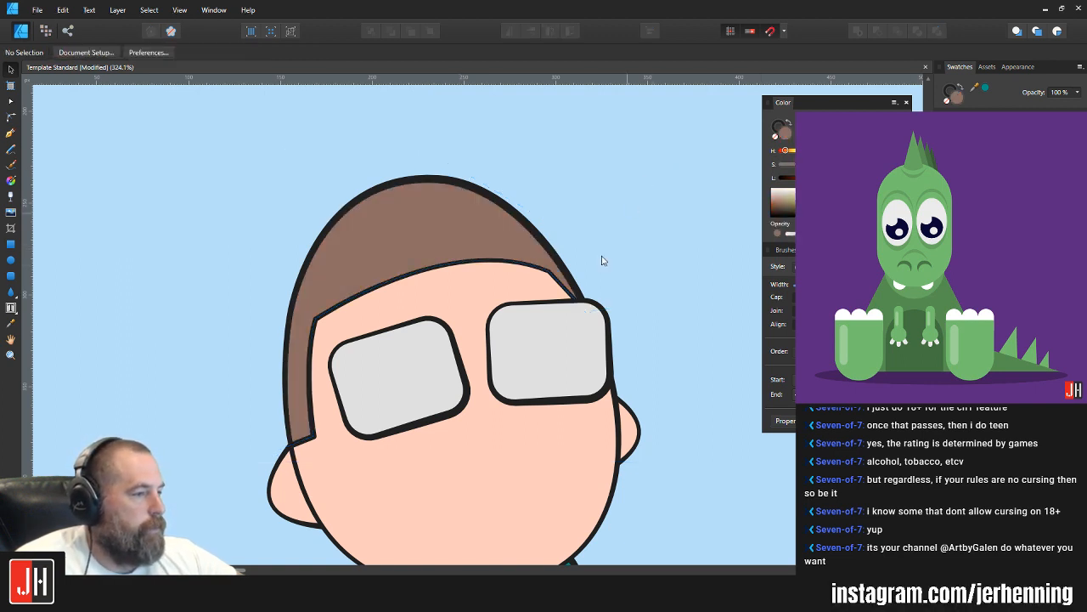
scroll(579, 281, "down", 3)
left_click_drag(531, 341, 275, 267)
scroll(275, 266, "up", 2)
scroll(275, 267, "up", 4)
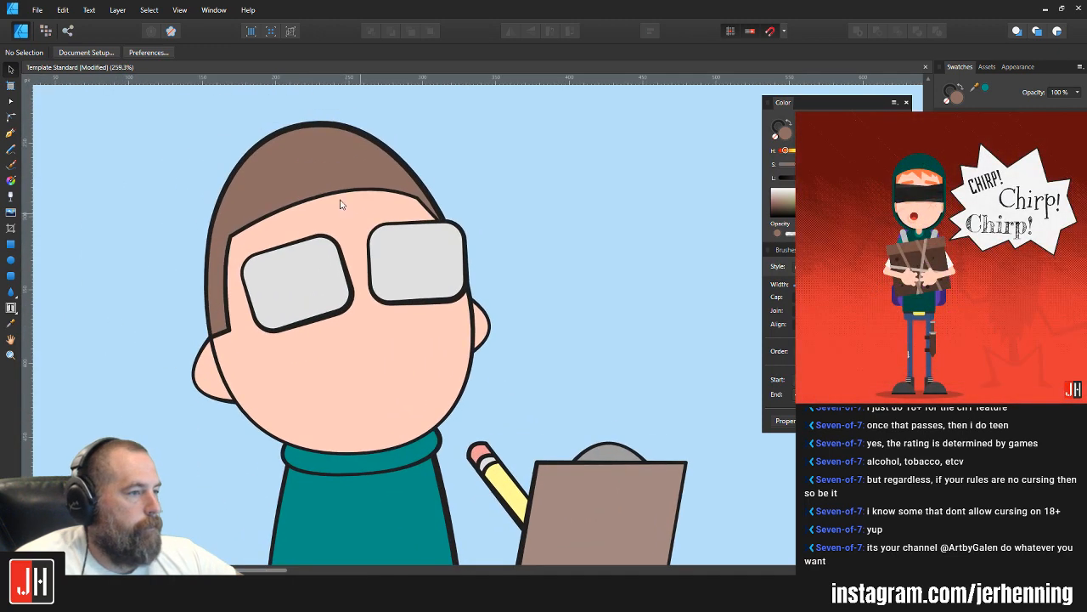
Step: Refine the hairline by moving its two forehead corner nodes and adjusting the curve handle between them
left_click(462, 220)
left_click_drag(513, 214, 514, 205)
left_click_drag(150, 289, 158, 279)
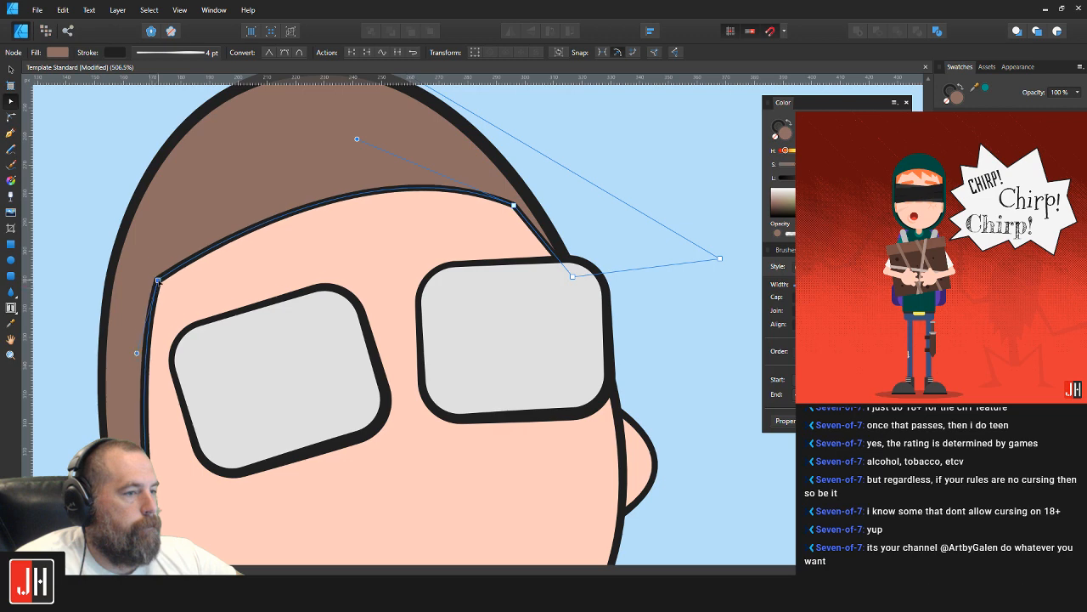
left_click_drag(357, 140, 343, 151)
key("v")
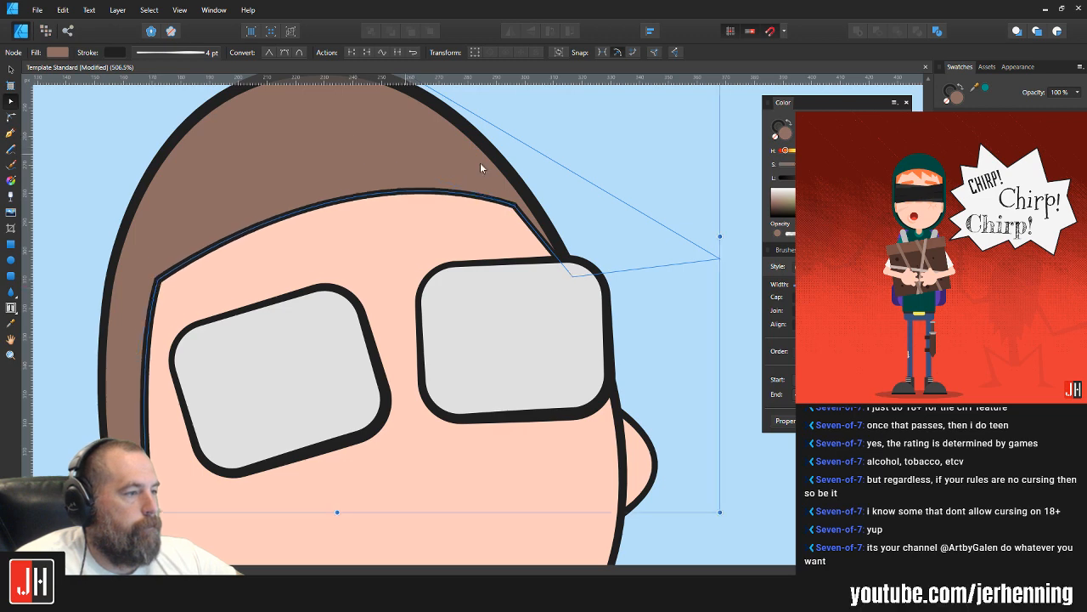
Step: Extend the hair's right end down behind the right lens, curve that temple edge outward, and nudge the forehead corner node inward
left_click(553, 198)
scroll(545, 251, "down", 4)
scroll(545, 262, "up", 3)
left_click(502, 205)
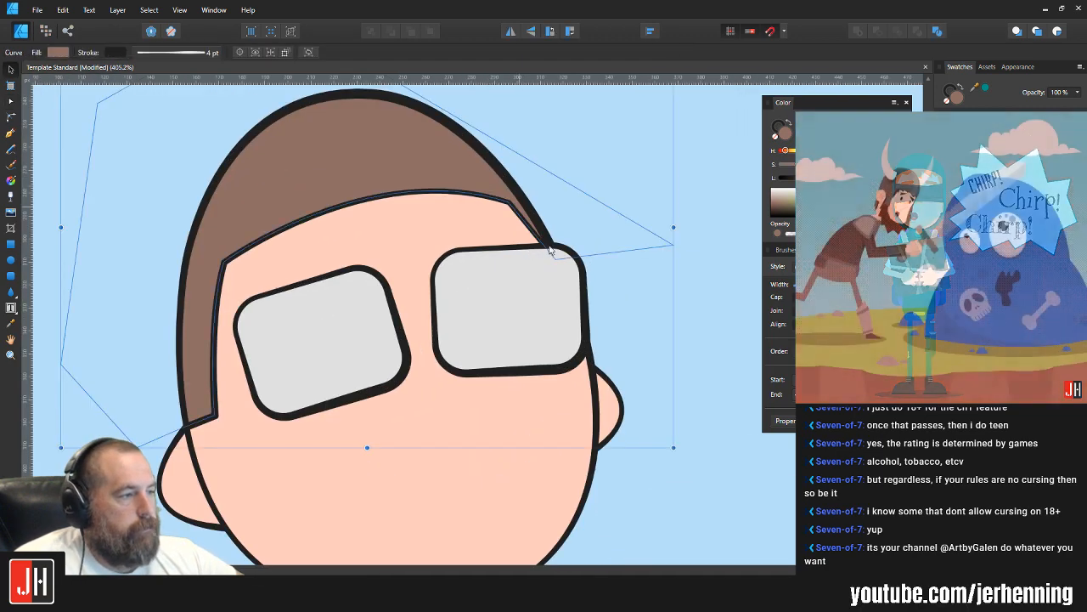
key("a")
left_click_drag(556, 258, 586, 366)
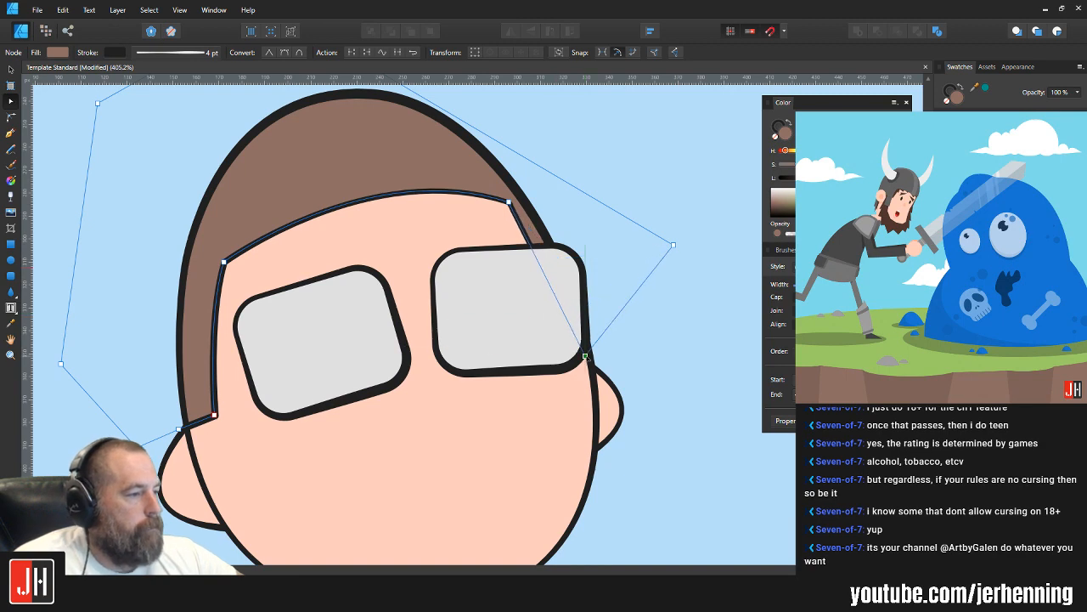
left_click_drag(546, 277, 553, 275)
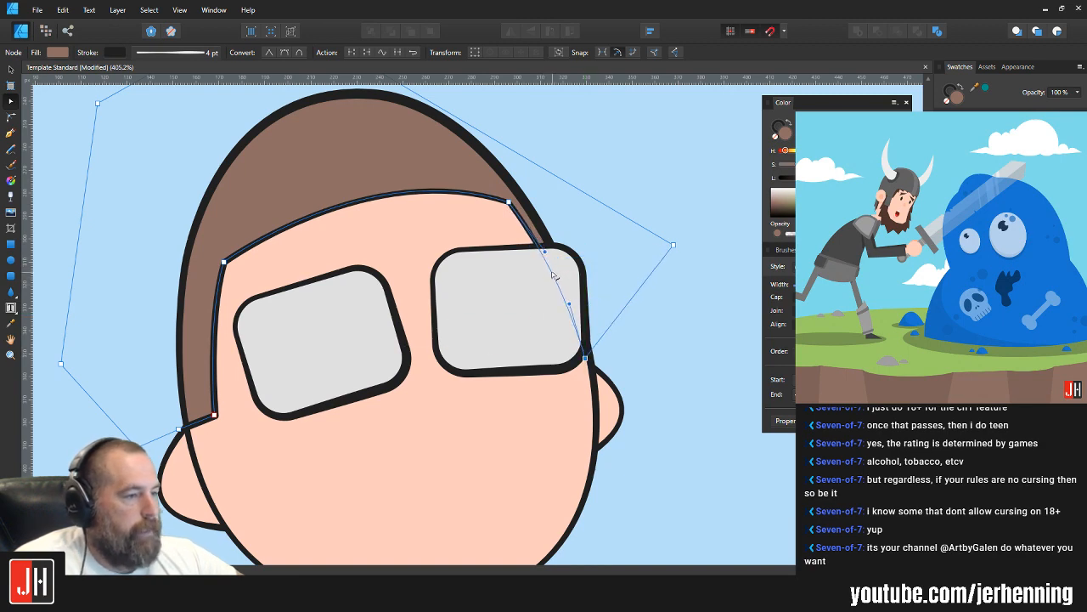
left_click_drag(509, 202, 504, 208)
key("v")
left_click(609, 168)
scroll(592, 222, "down", 3)
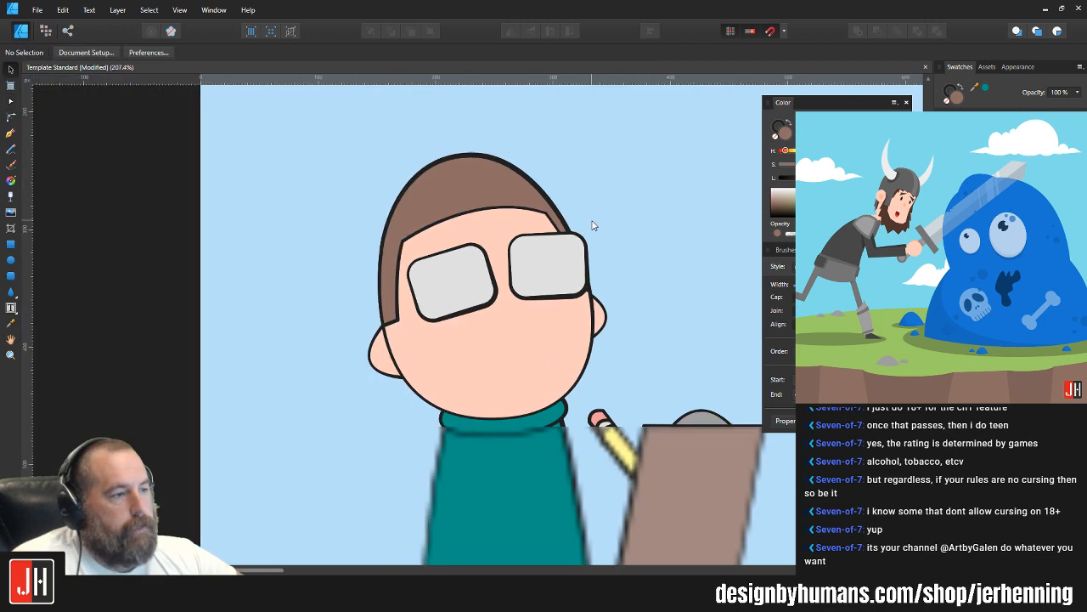
Step: Shift the hairline's forehead corner node above the right lens slightly outward toward the head outline
scroll(560, 221, "up", 3)
left_click(534, 207)
key("a")
left_click_drag(536, 205, 546, 207)
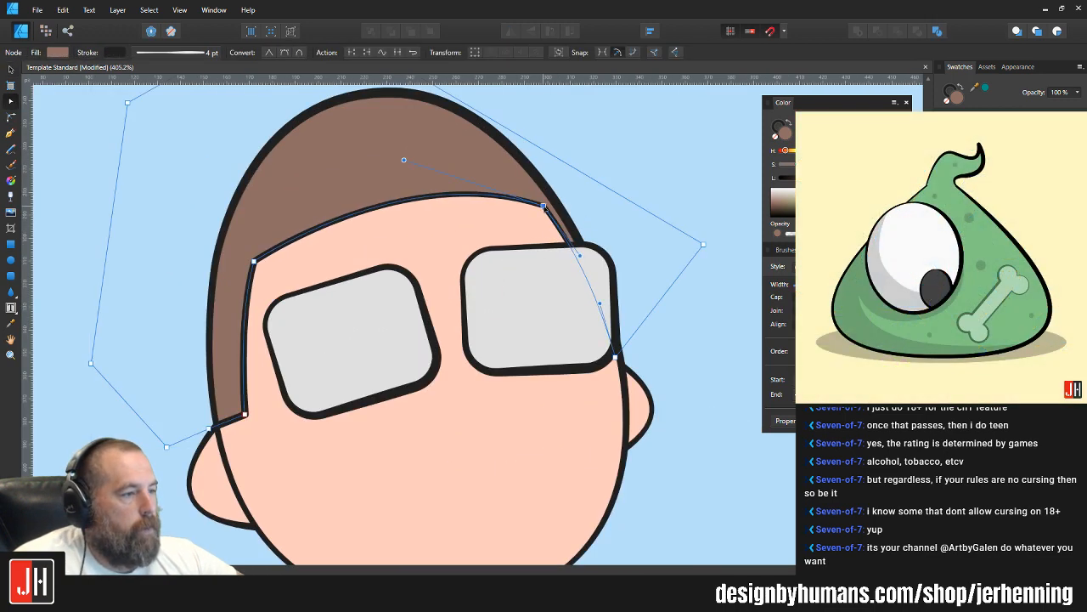
key("v")
left_click(626, 180)
scroll(613, 236, "down", 4)
left_click_drag(626, 236, 600, 246)
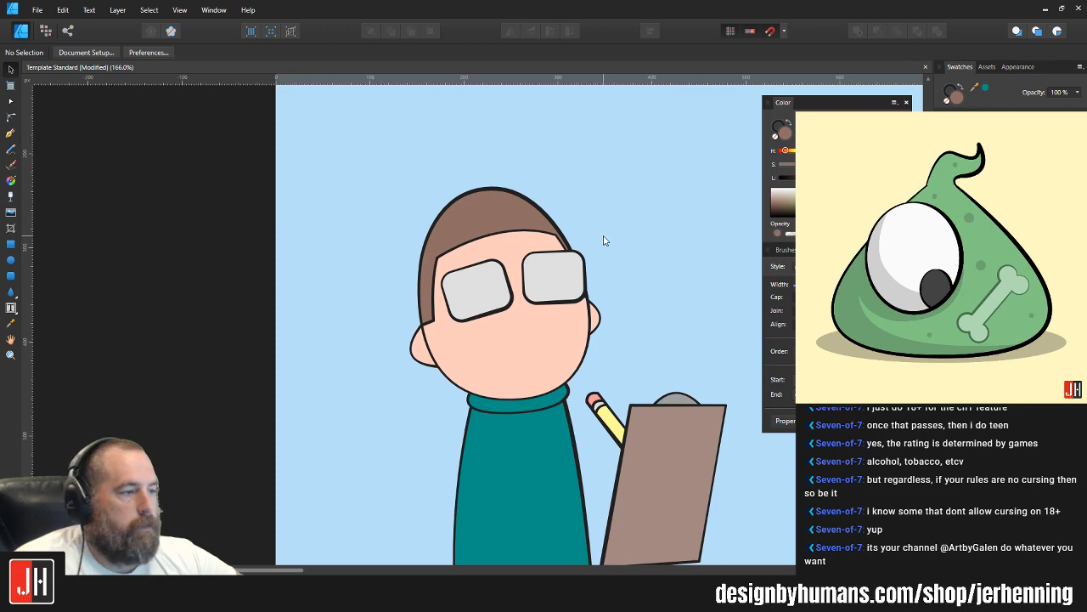
scroll(604, 242, "down", 5)
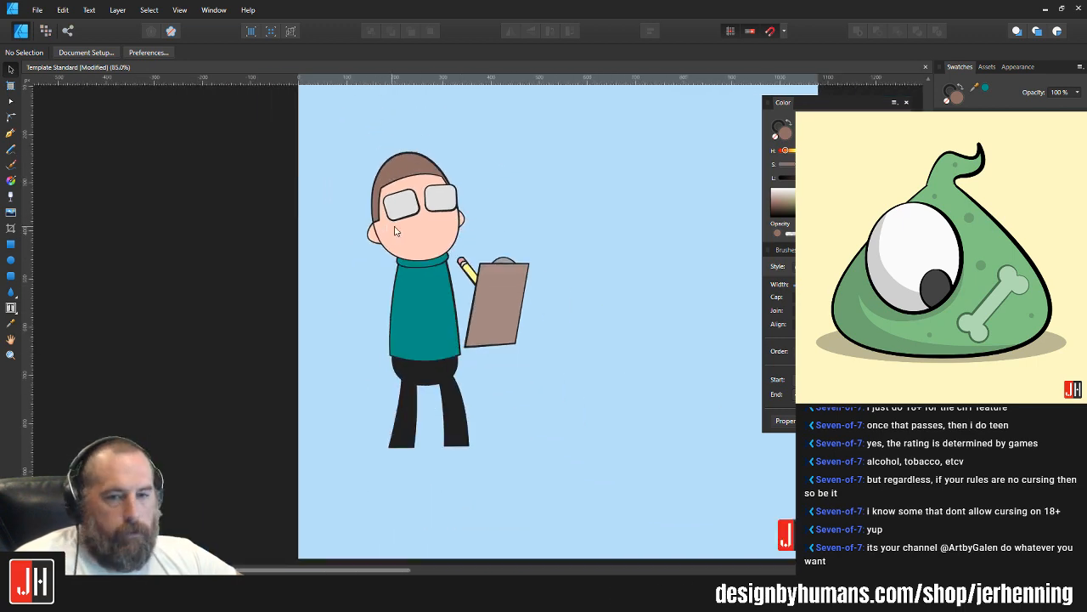
Step: Draw the beard's upper edge with the Pen tool, from the left sideburn down the cheek, up around the mouth and to the right ear
scroll(400, 229, "up", 3)
left_click(11, 134)
scroll(434, 211, "up", 2)
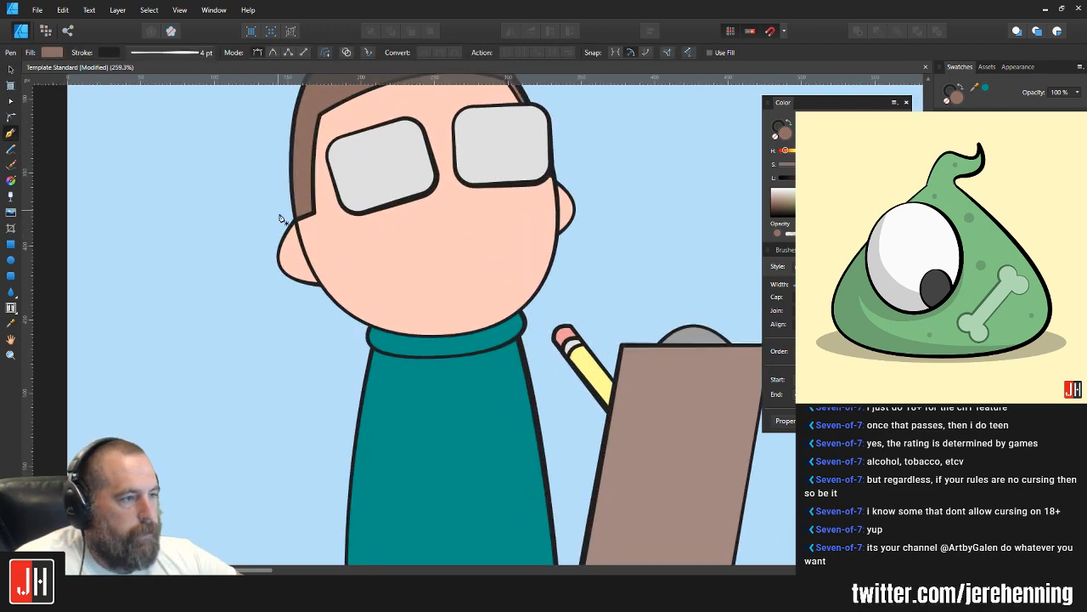
left_click(314, 214)
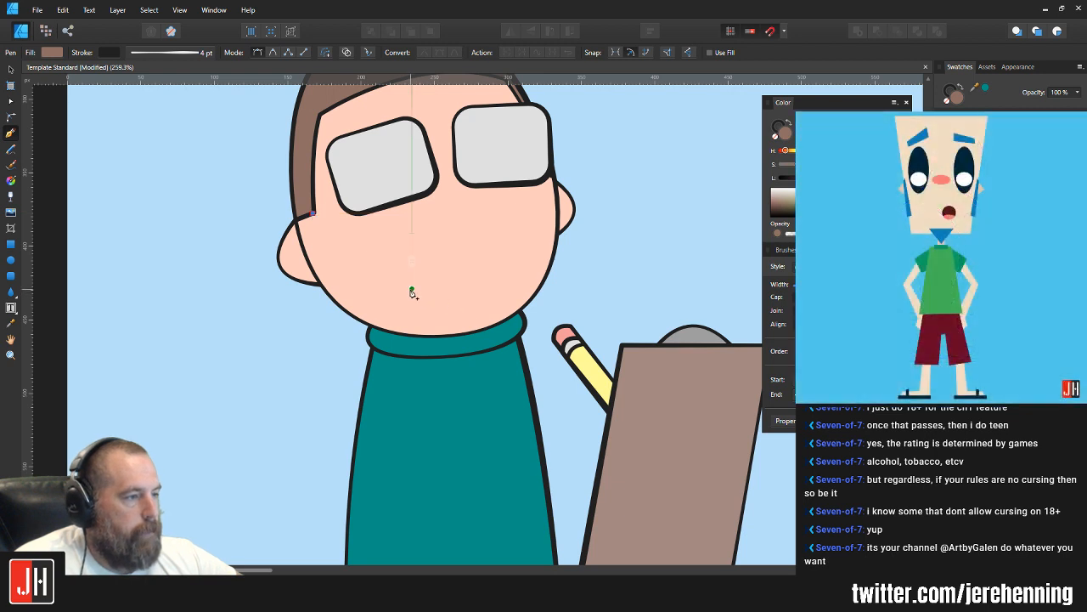
left_click_drag(413, 294, 489, 282)
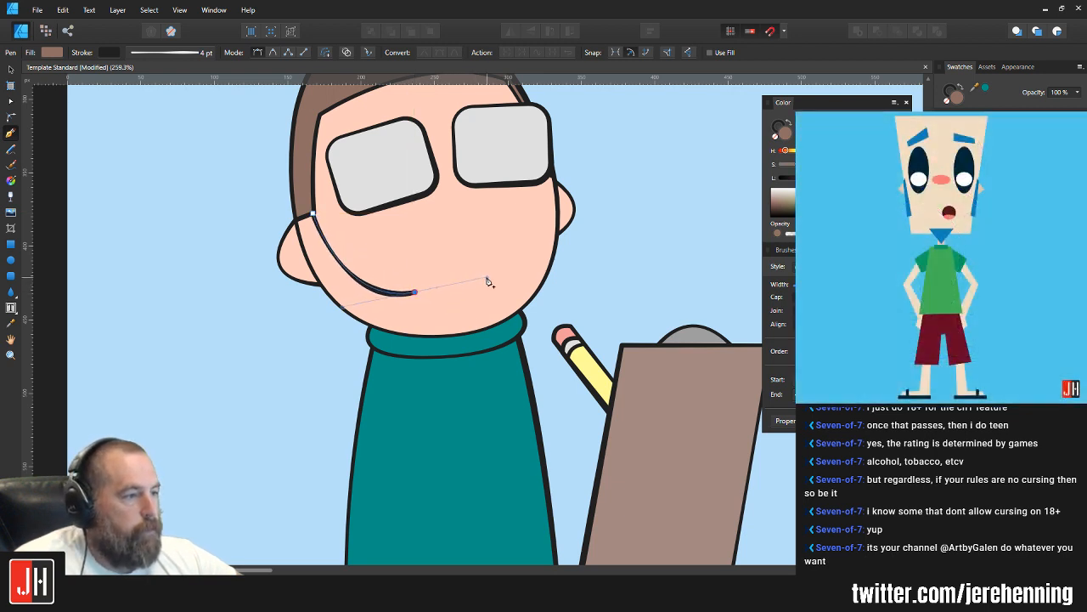
key("ctrl+z")
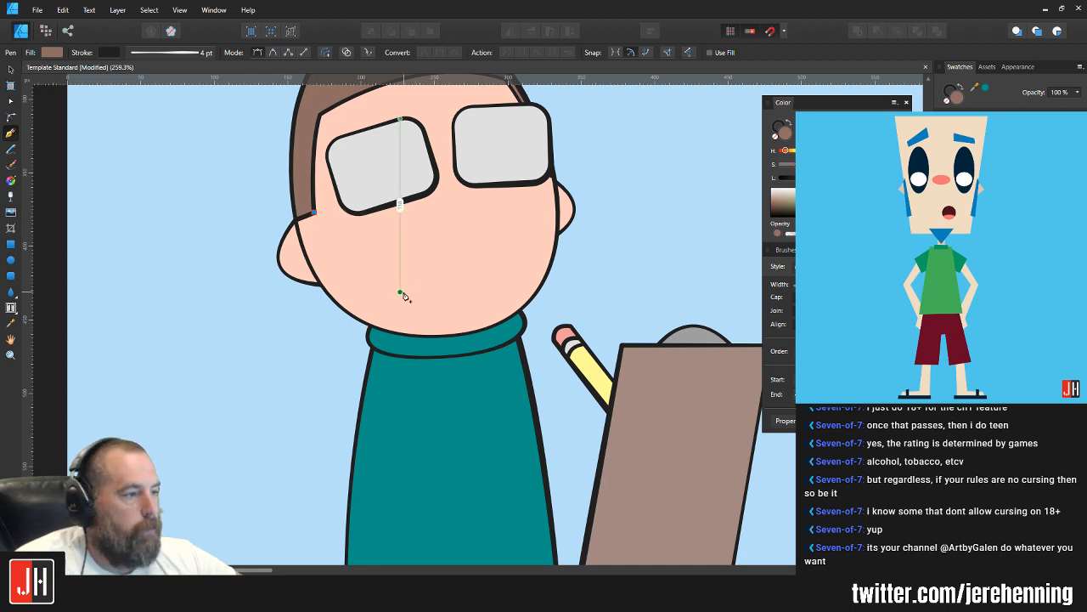
left_click_drag(403, 296, 458, 278)
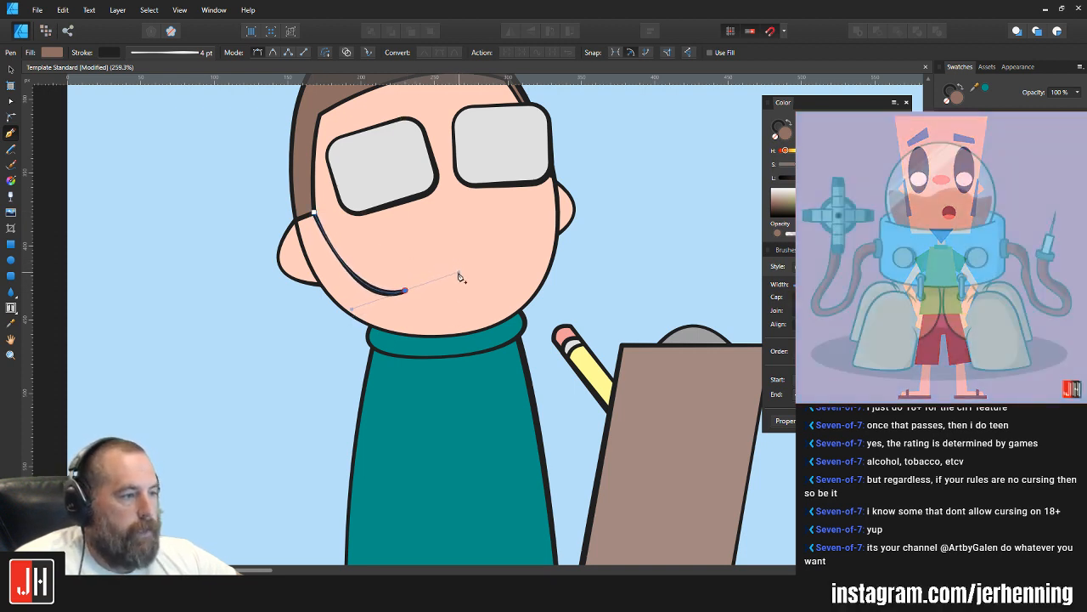
left_click_drag(454, 232, 532, 223)
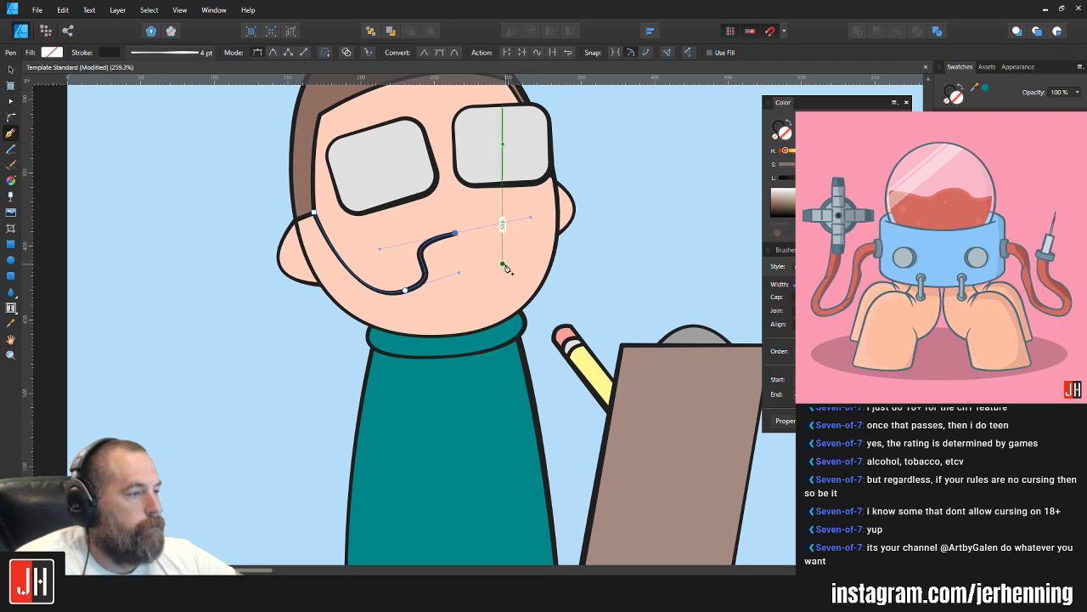
left_click_drag(503, 264, 511, 276)
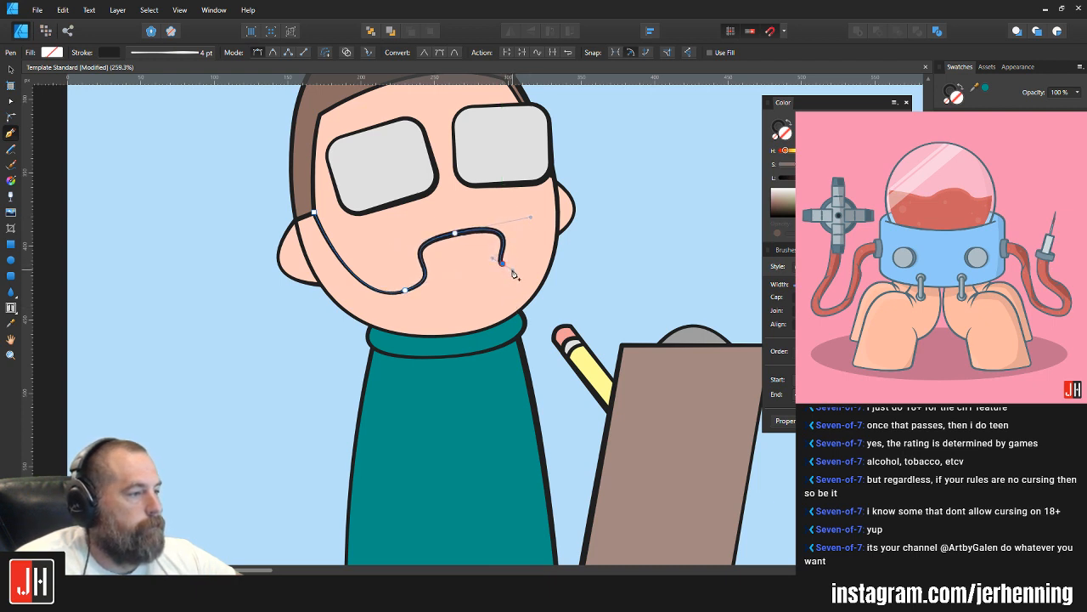
left_click_drag(559, 202, 561, 134)
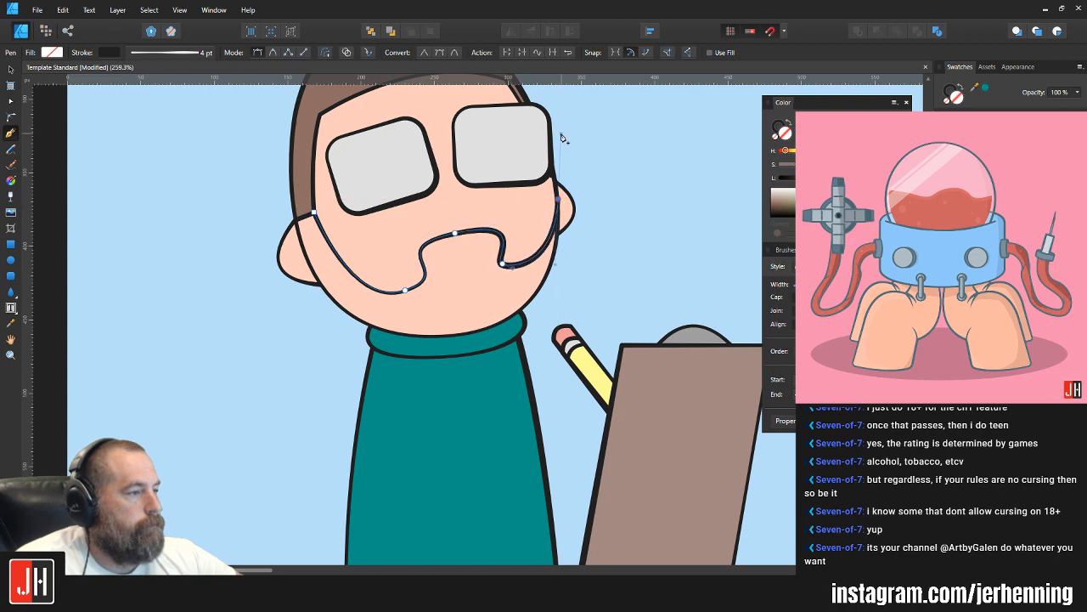
Step: Close the beard path with straight segments running loosely outside the jaw, below the chin and back up to the left sideburn
left_click(590, 260)
left_click(502, 396)
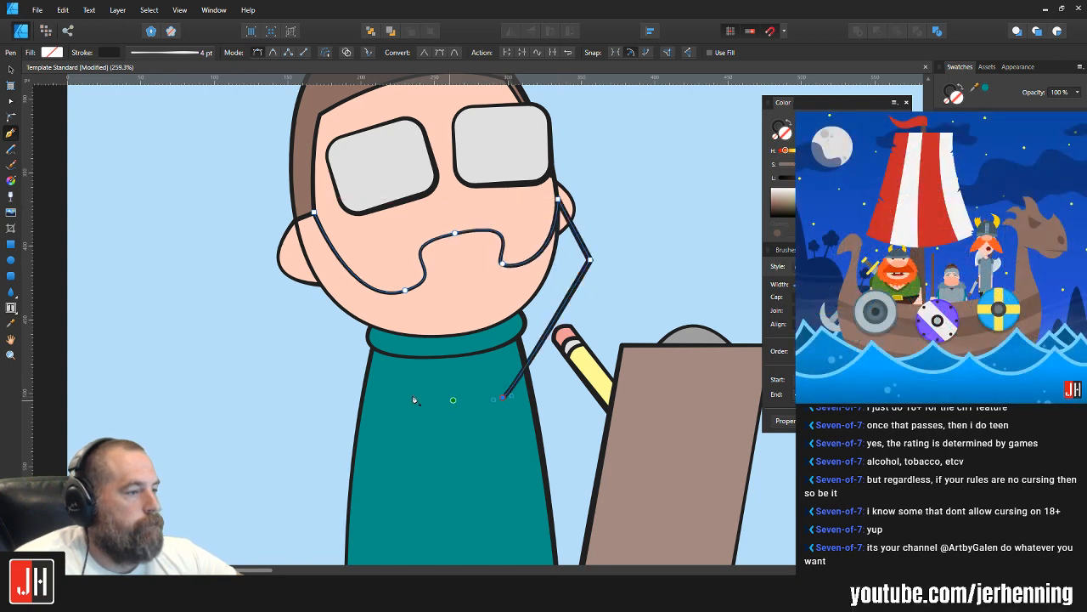
left_click(326, 363)
left_click(291, 271)
left_click(292, 221)
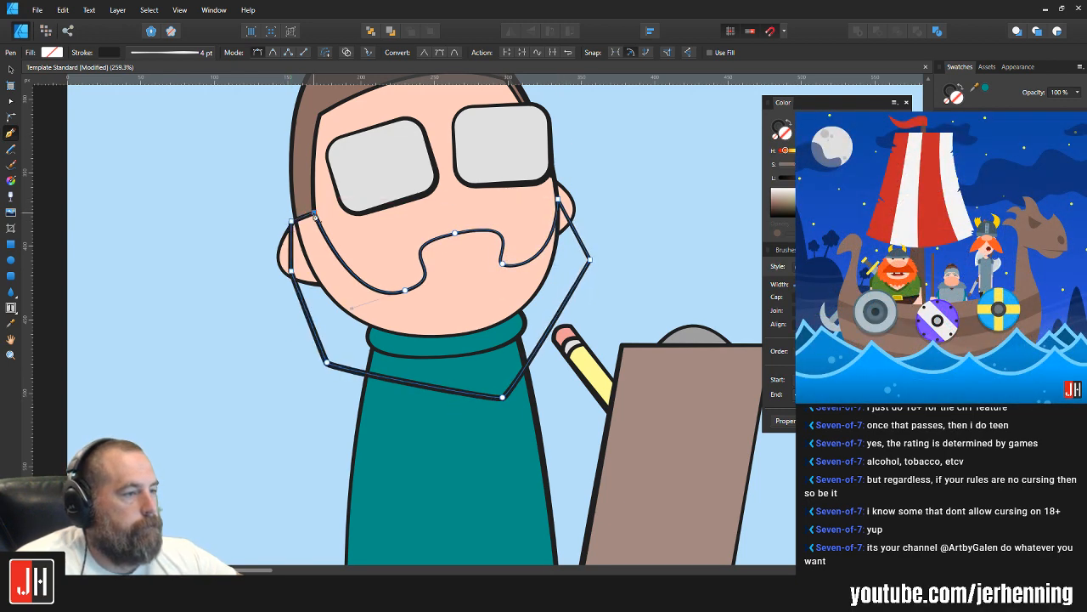
Step: Fill the beard shape with the brown sampled from the hair and clip it inside the head
key("i")
left_click(305, 169)
key("ctrl+x")
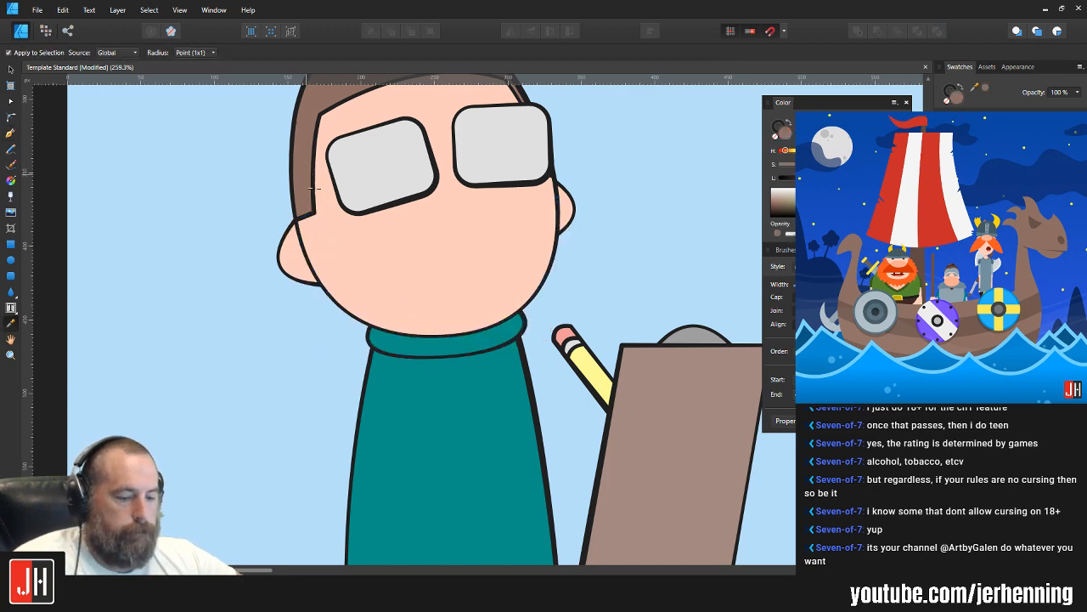
key("v")
left_click(427, 266)
key("ctrl+alt+v")
left_click(604, 252)
scroll(514, 289, "down", 6)
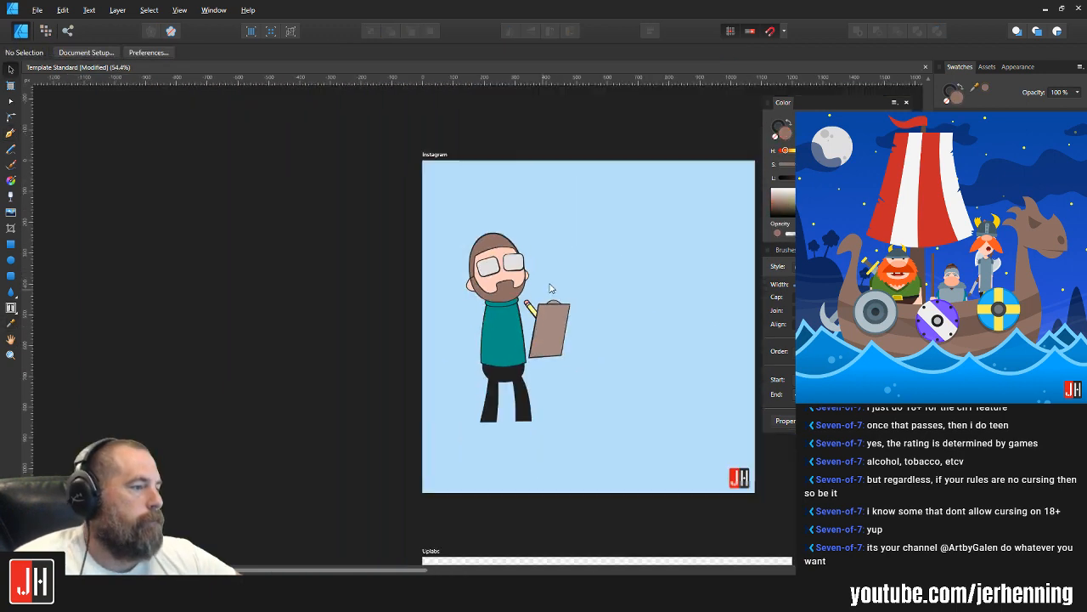
Step: Examine the beard, lenses and face up close and compare them with the whole figure
scroll(476, 285, "up", 6)
scroll(479, 278, "up", 5)
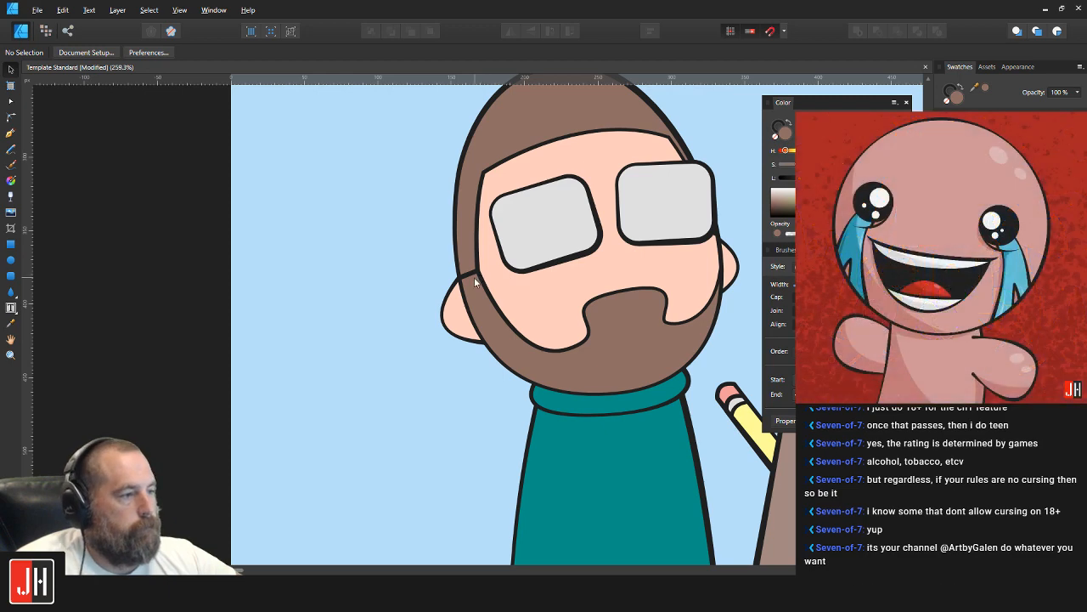
scroll(402, 254, "down", 7)
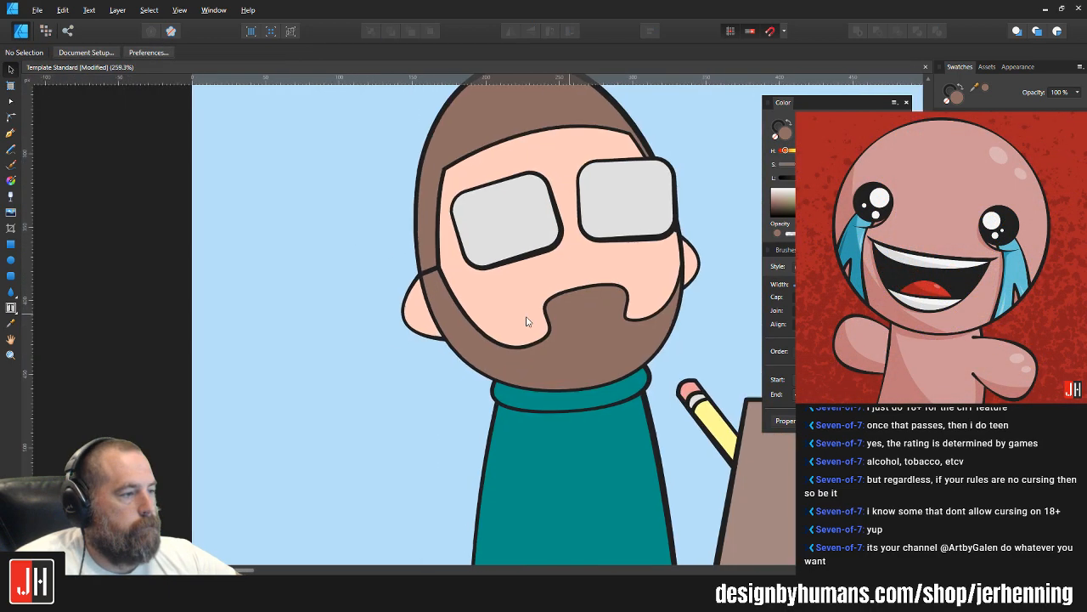
scroll(430, 303, "up", 3)
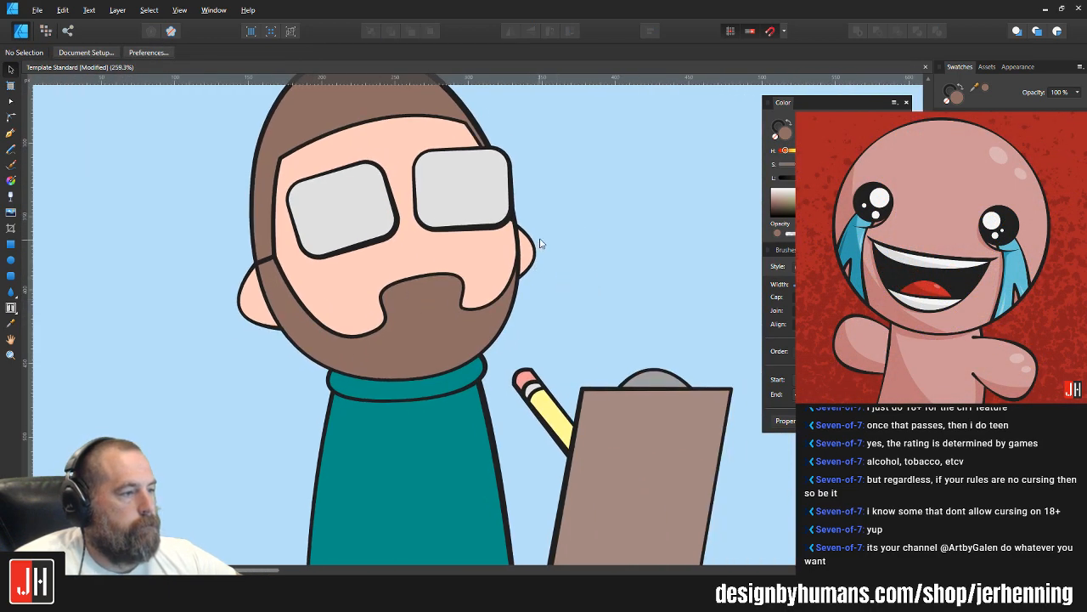
left_click_drag(540, 244, 537, 283)
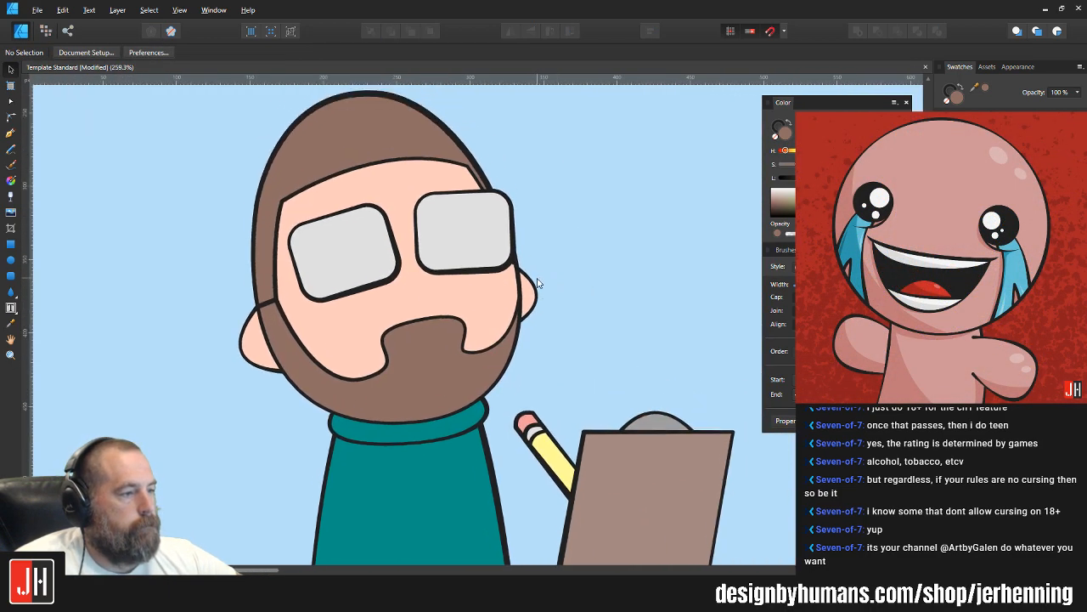
left_click(474, 259)
left_click_drag(467, 269, 467, 271)
left_click(550, 236)
scroll(550, 239, "down", 4)
scroll(547, 251, "up", 3)
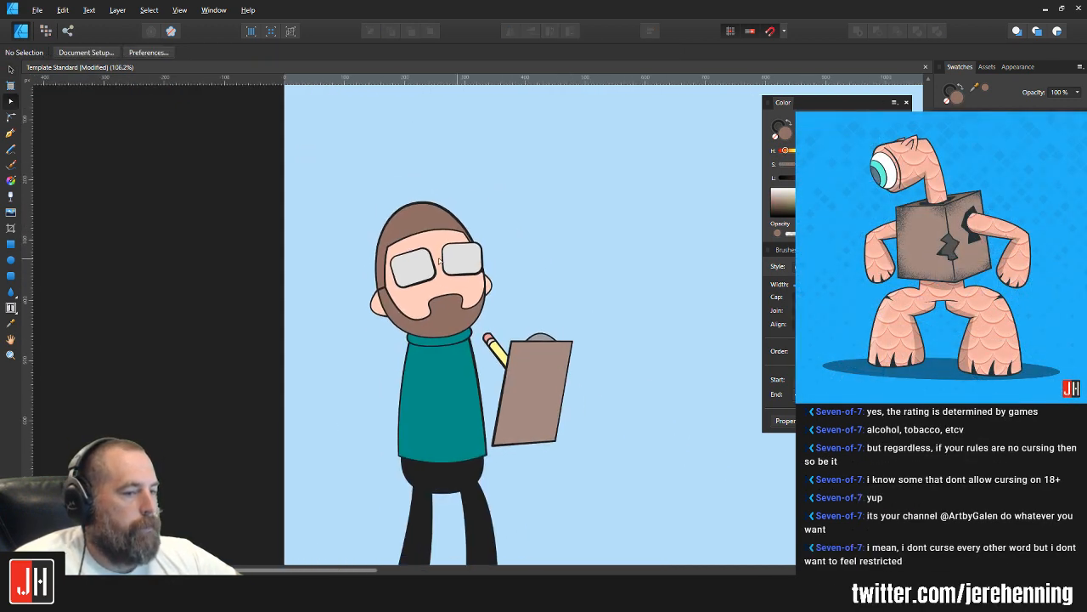
scroll(365, 282, "up", 3)
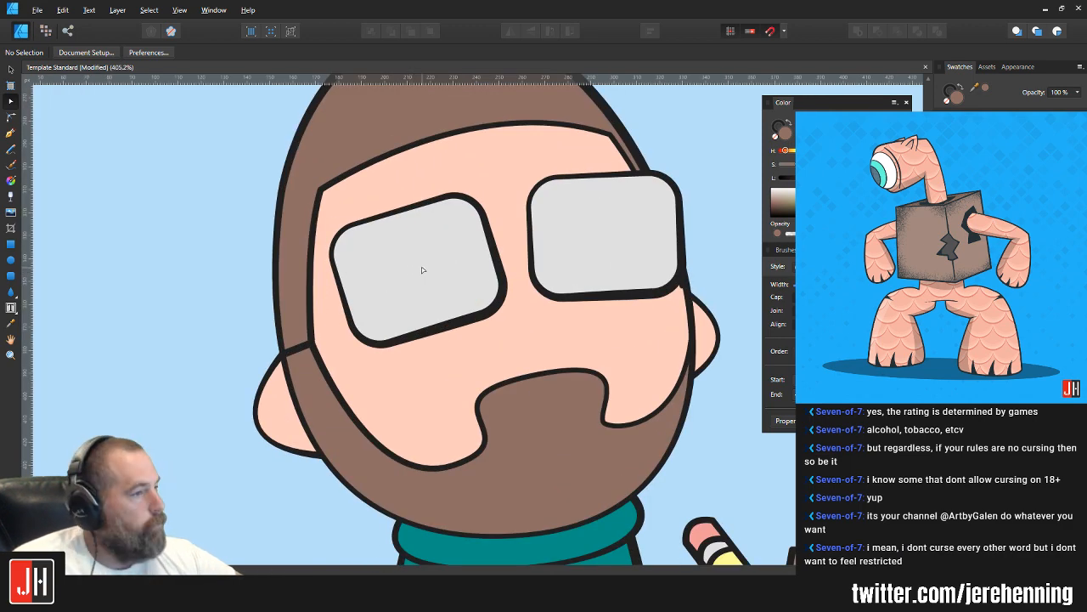
left_click_drag(425, 269, 450, 265)
scroll(464, 274, "down", 4)
scroll(466, 275, "down", 3)
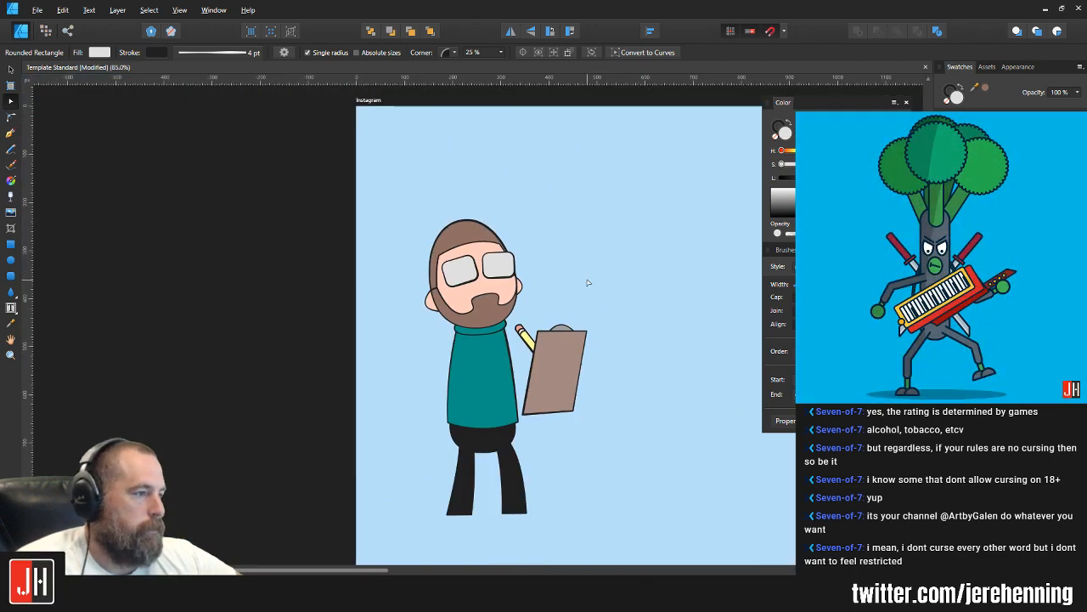
left_click(587, 281)
scroll(502, 281, "up", 3)
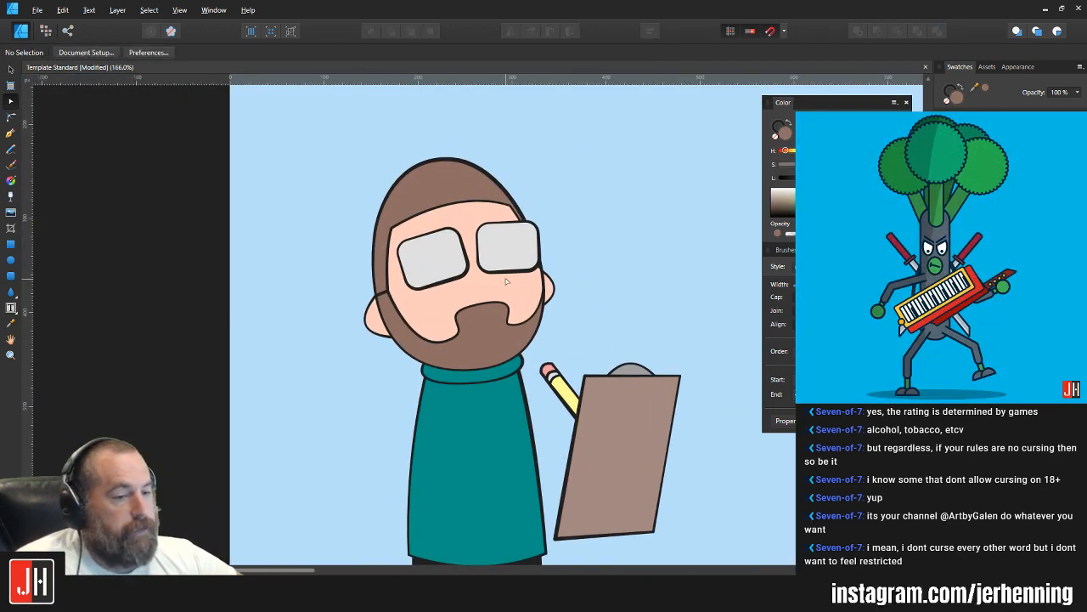
left_click_drag(509, 277, 493, 284)
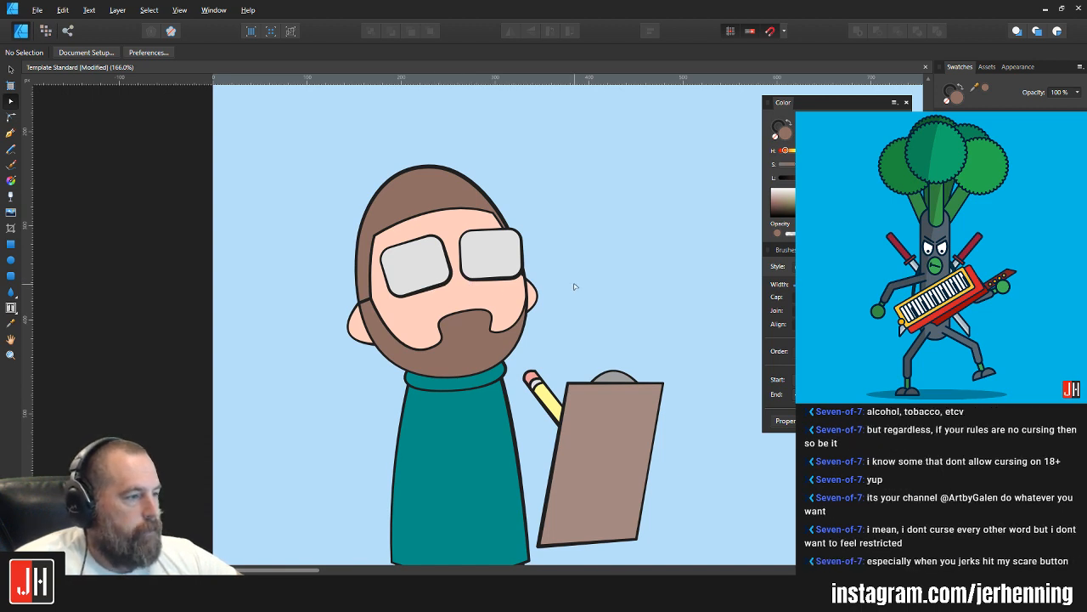
Step: Merge the hair and beard into one continuous shape, removing the outline between them at the sideburn
scroll(372, 296, "up", 3)
left_click(372, 295)
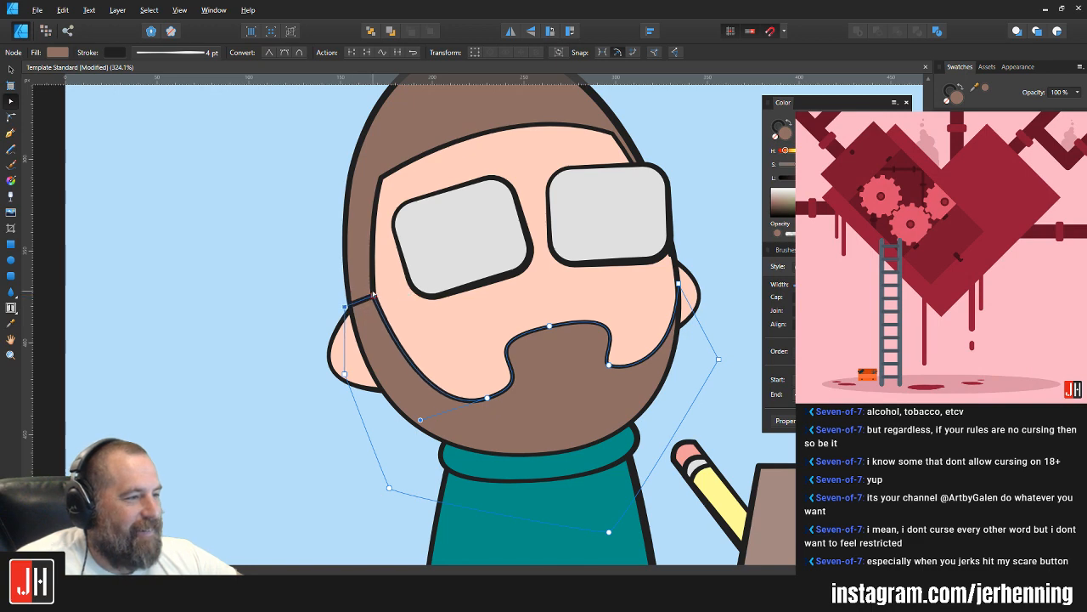
key("v")
scroll(389, 297, "down", 3)
left_click(559, 263)
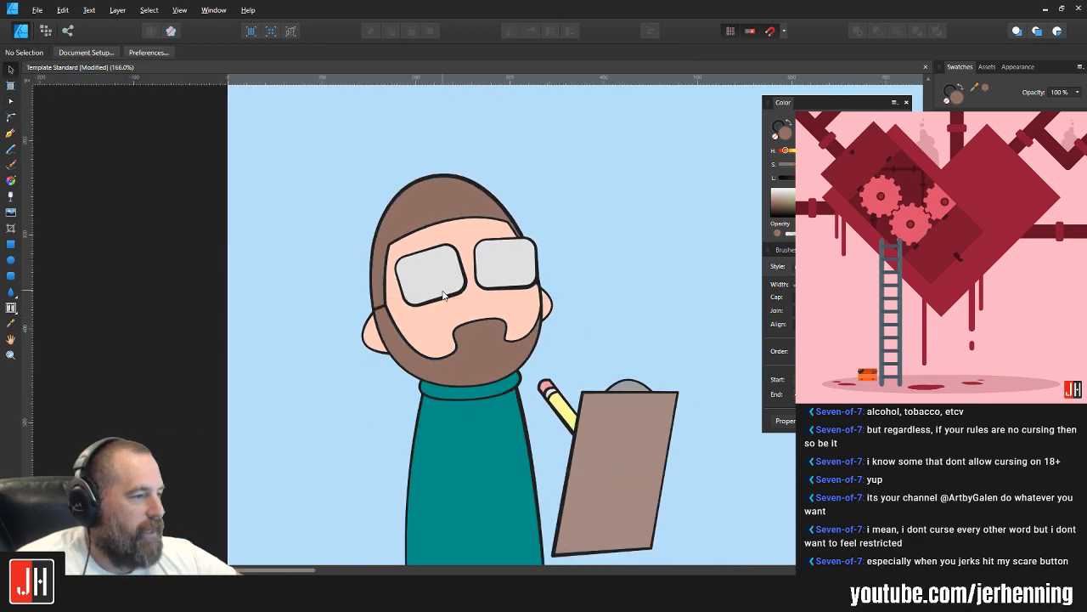
left_click(458, 214)
left_click(477, 384, "shift")
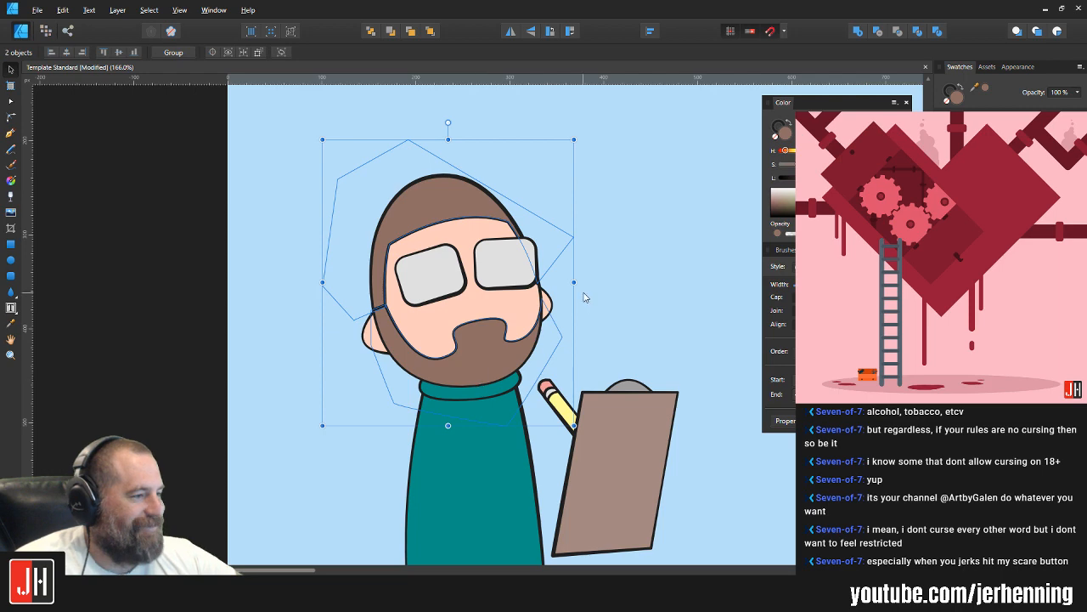
left_click(655, 230)
Step: Delete the duplicate node where the left sideburn meets the beard and bend the segment above it into a smoother curve
scroll(321, 271, "up", 5)
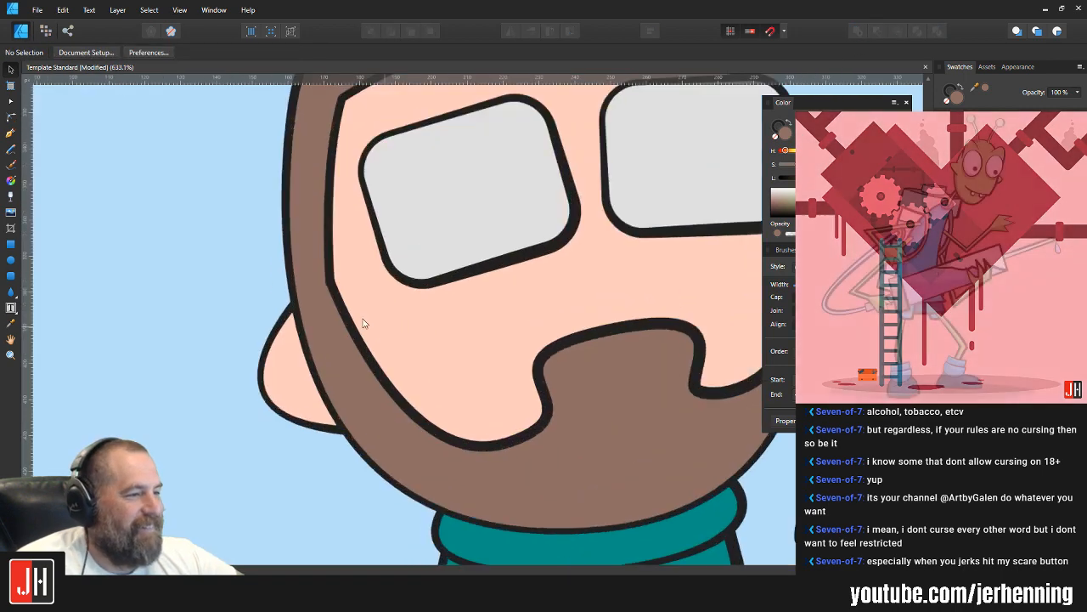
key("a")
left_click(322, 273)
left_click(321, 272)
scroll(327, 268, "up", 3)
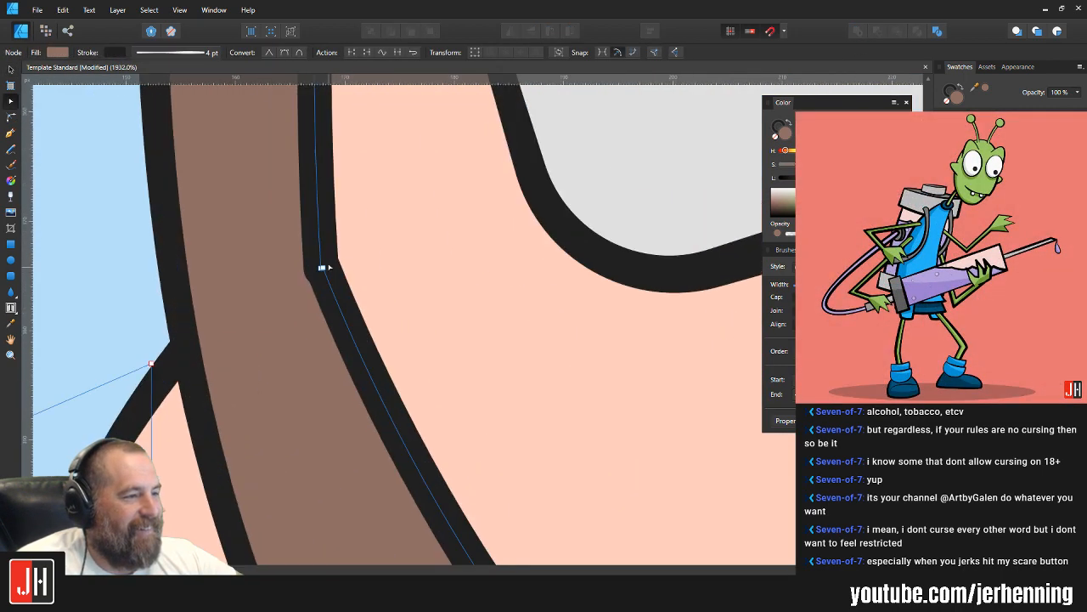
key("Delete")
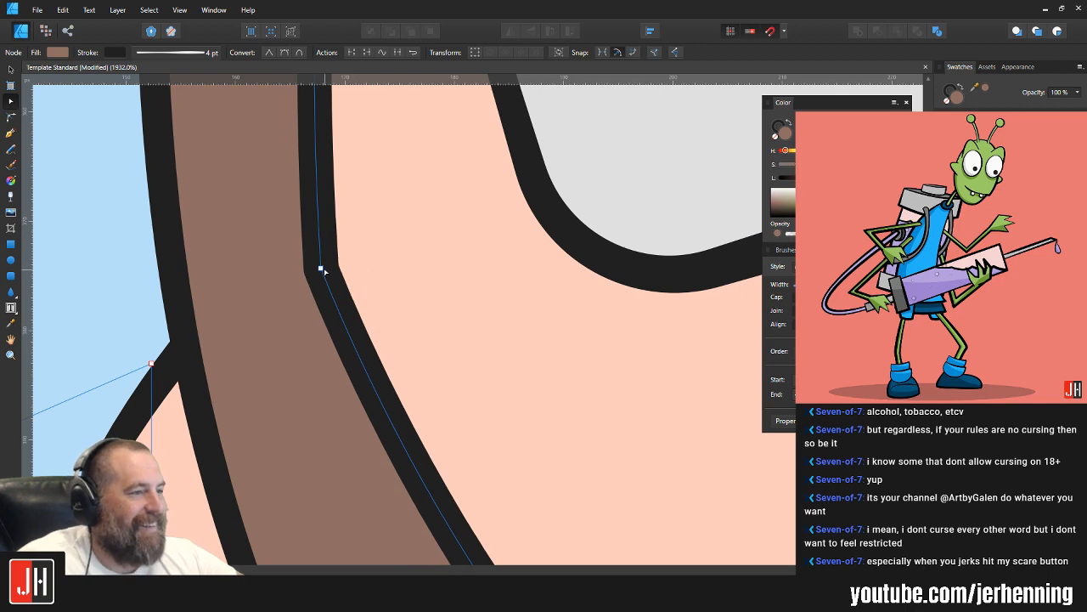
left_click(321, 270)
mouse_move(315, 166)
left_mouse_down()
mouse_move(274, 138)
mouse_move(270, 165)
left_mouse_up()
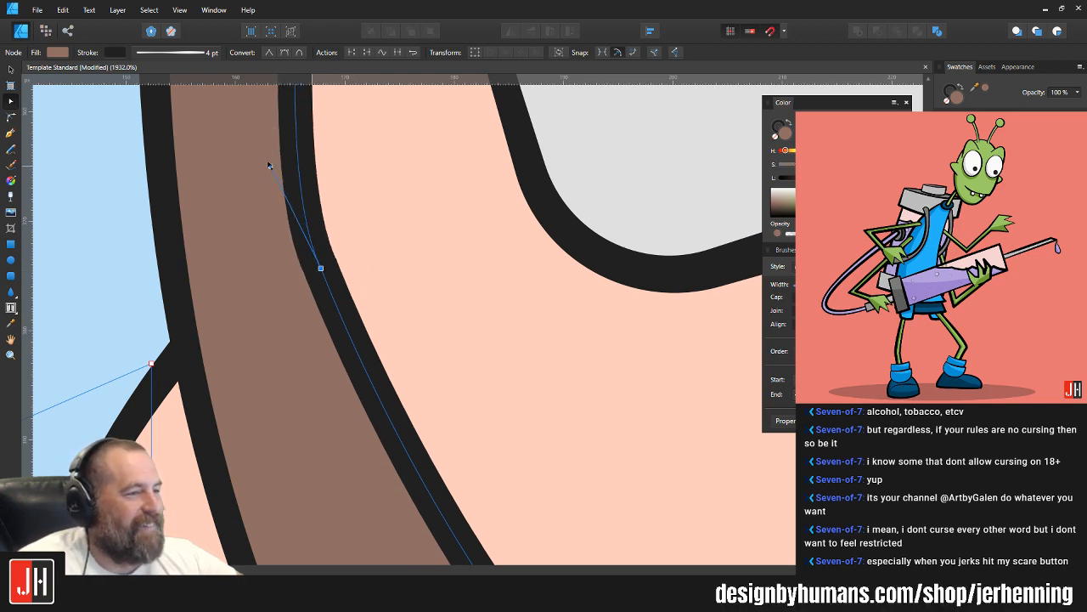
Step: Shift the corner node of the hairline above the left lens slightly outward
key("v")
scroll(343, 185, "down", 12)
left_click(538, 202)
scroll(419, 213, "up", 4)
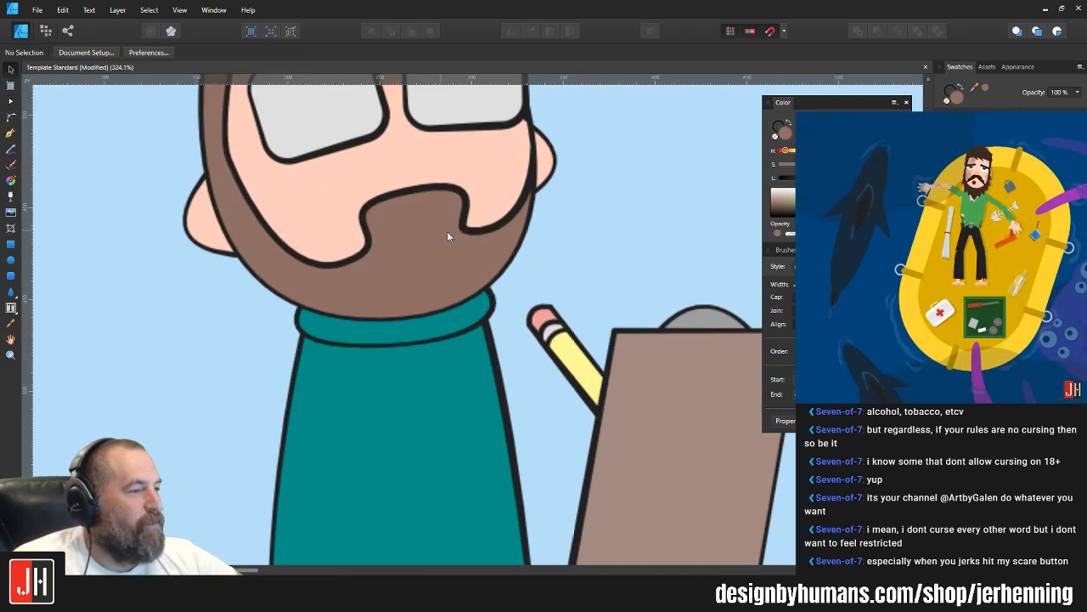
left_click(445, 228)
left_click_drag(457, 170, 495, 321)
left_click(639, 281)
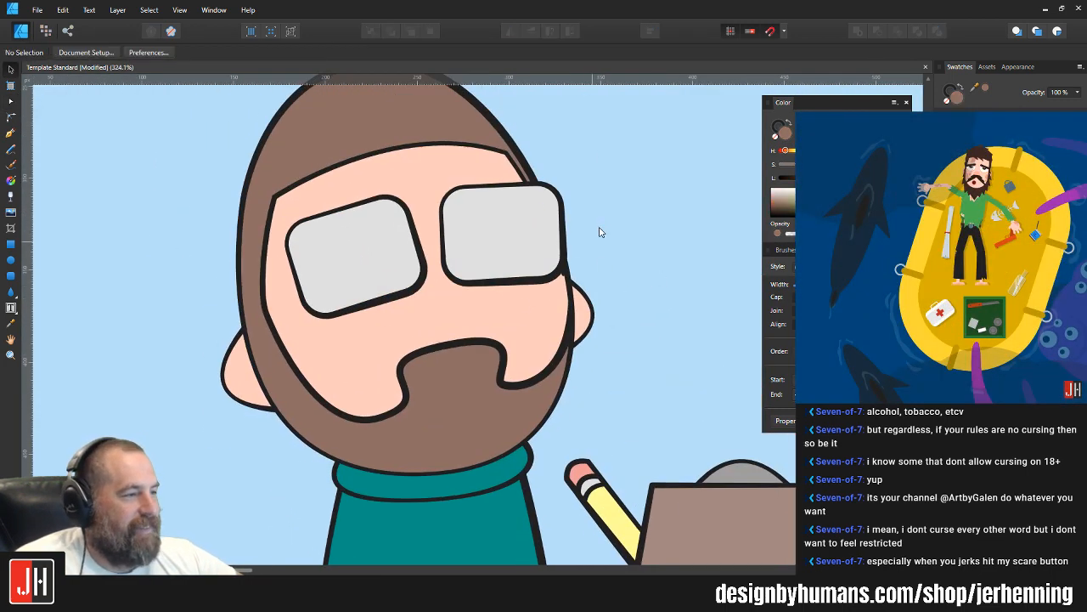
scroll(599, 231, "up", 2)
left_click(323, 242)
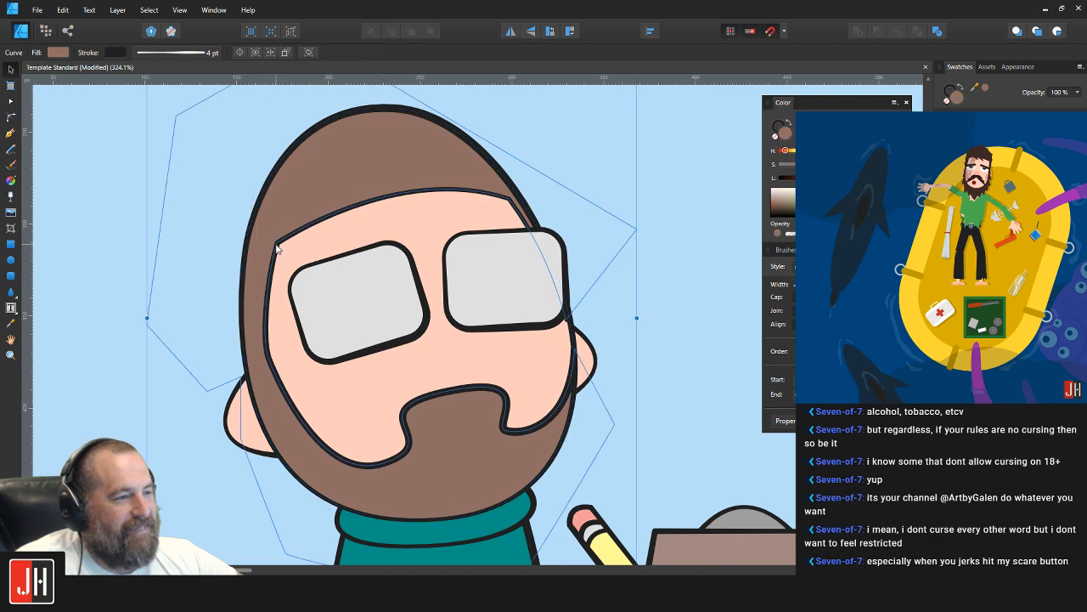
key("a")
left_click_drag(276, 244, 274, 245)
key("v")
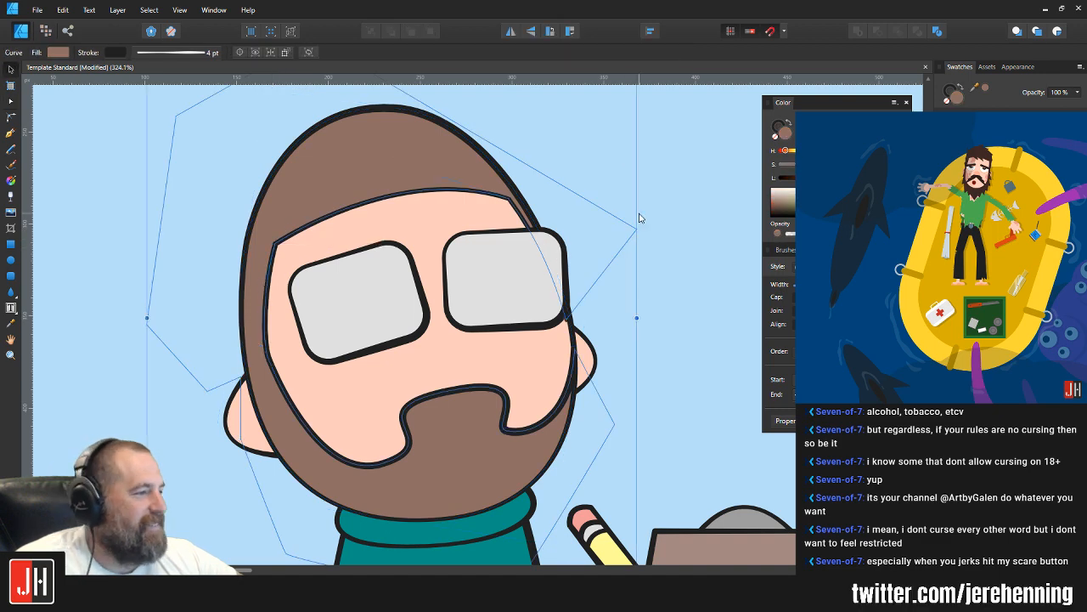
left_click(639, 218)
Step: Examine the reshaped hair and beard against the whole figure, clipboard and pencil
scroll(615, 276, "down", 3)
left_click_drag(618, 283, 528, 170)
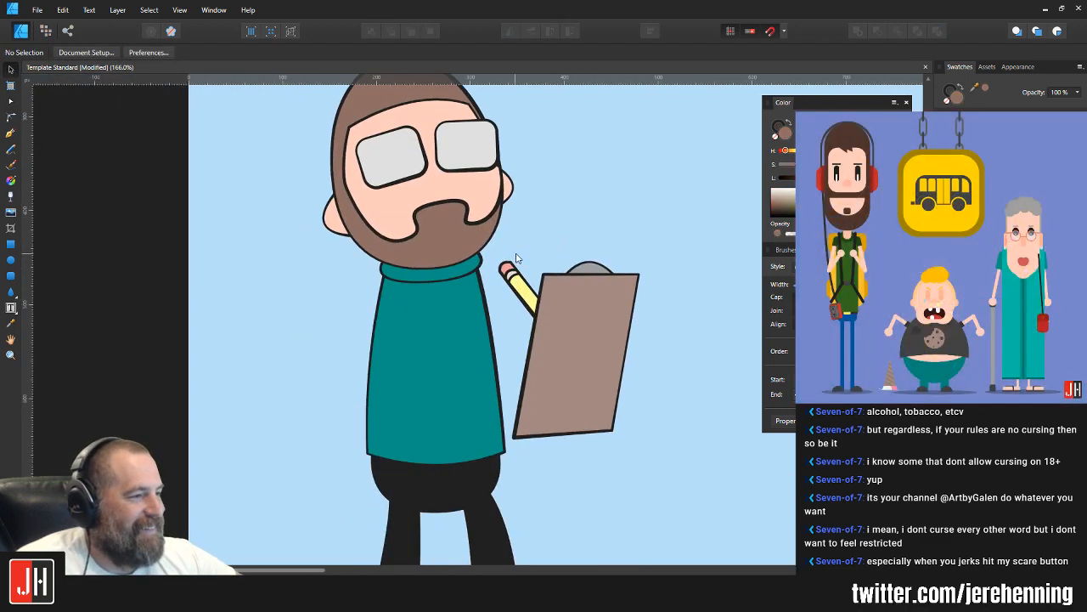
scroll(516, 258, "down", 2)
scroll(404, 161, "up", 2)
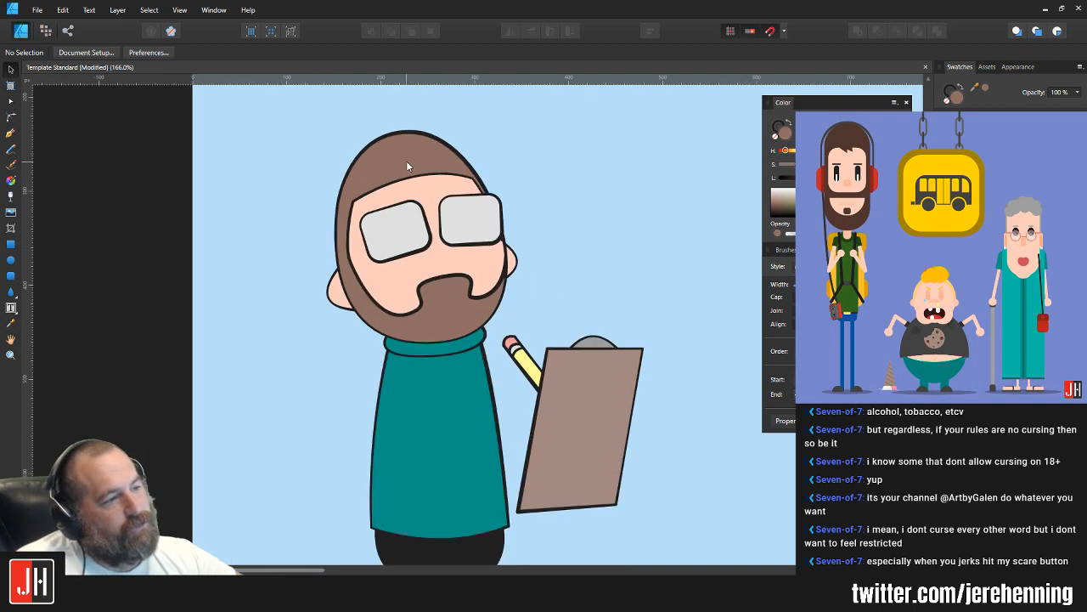
scroll(407, 128, "down", 2)
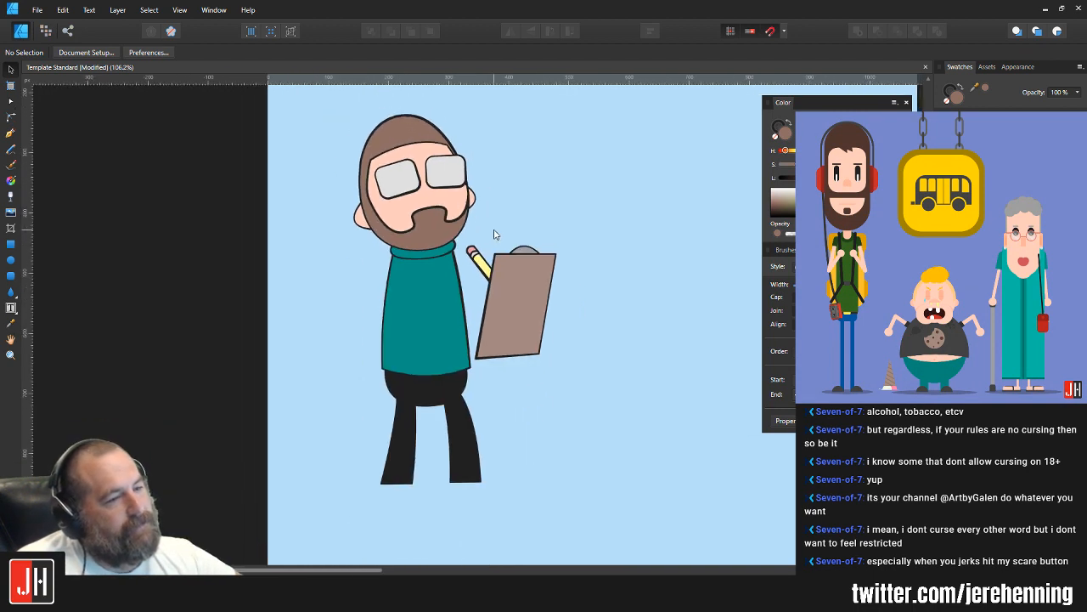
scroll(508, 285, "up", 1)
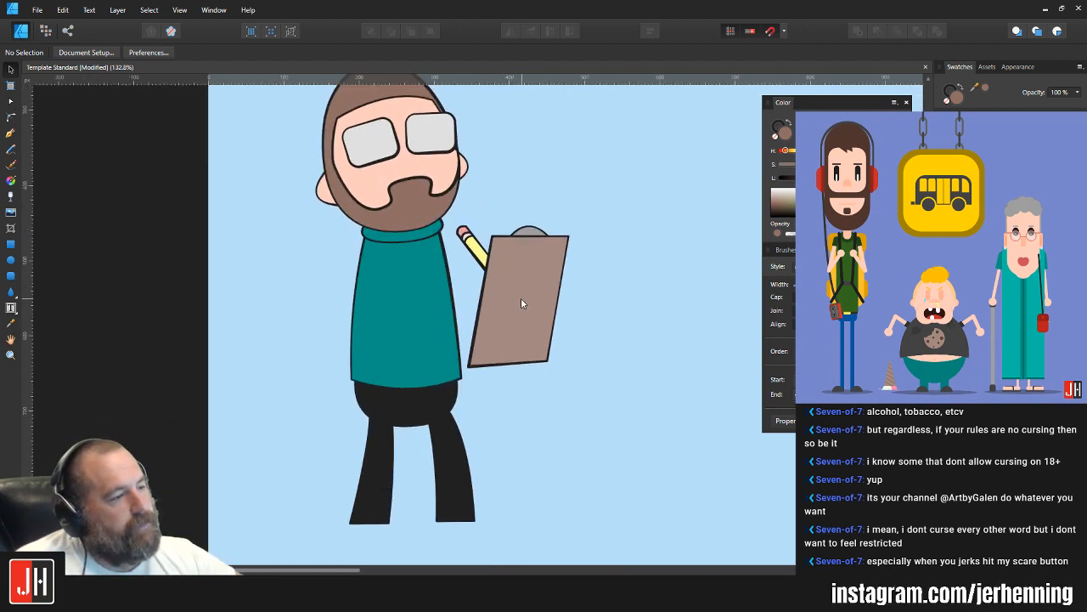
scroll(481, 306, "up", 2)
scroll(437, 250, "up", 4)
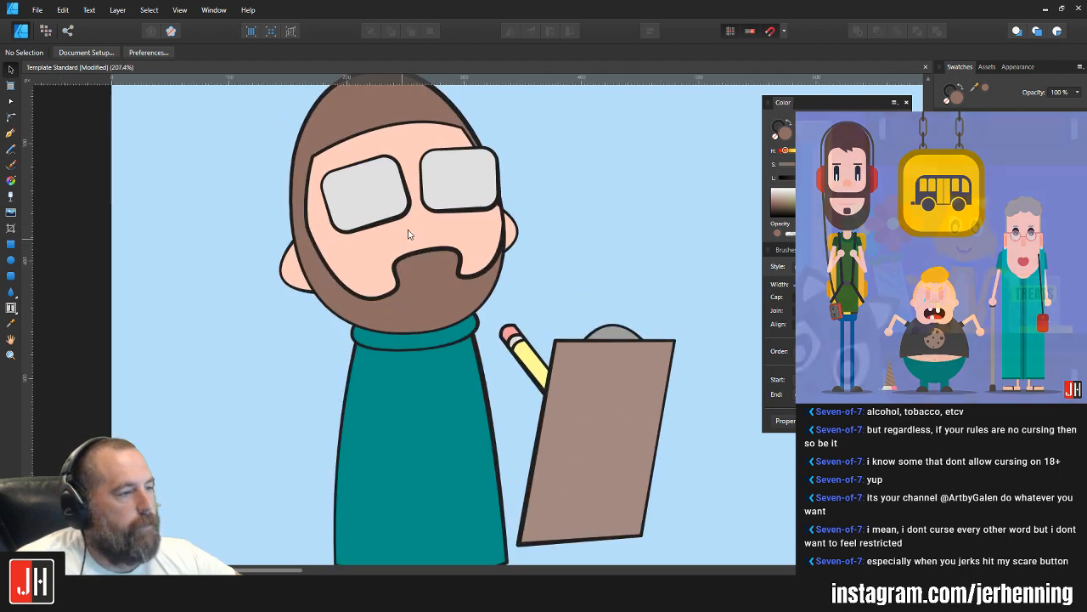
Step: Draw an arched bridge curve with the Pen tool between the two lenses of the glasses
left_click(11, 134)
scroll(429, 241, "up", 2)
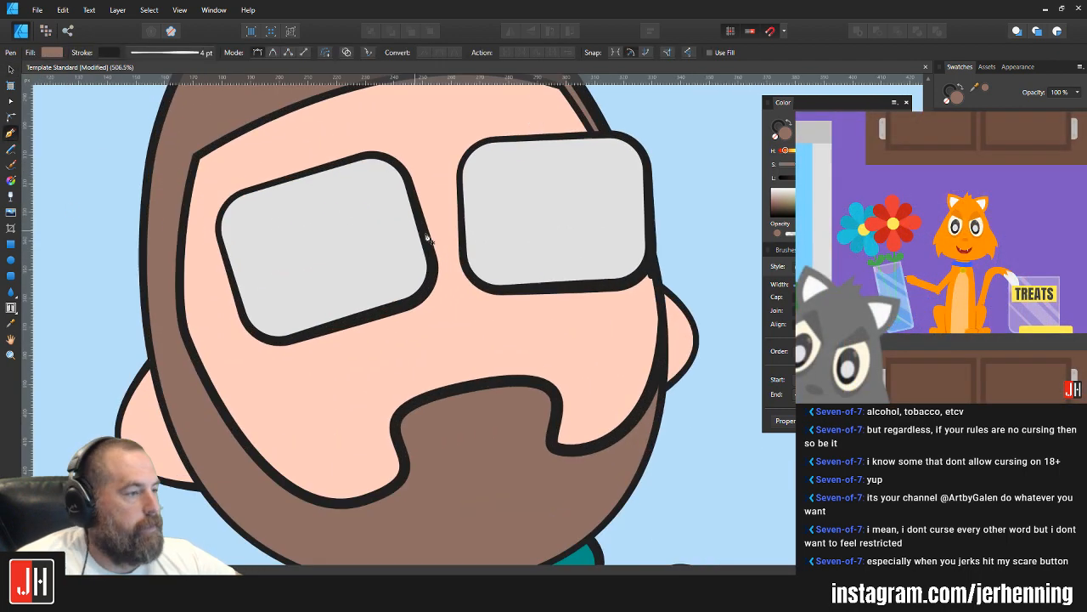
left_click_drag(464, 212, 496, 244)
scroll(450, 221, "up", 2)
key("a")
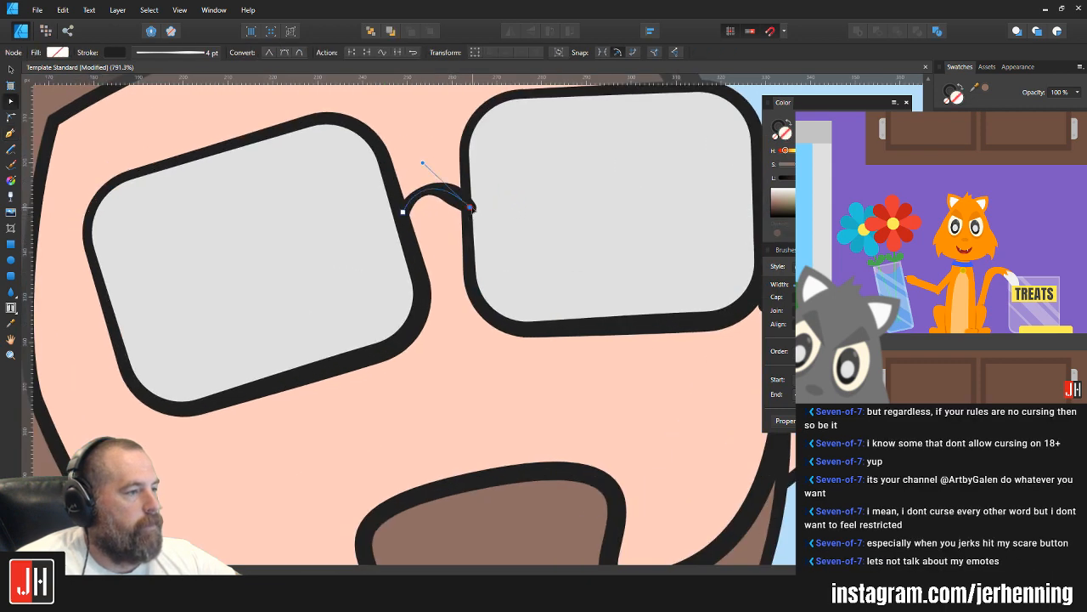
Step: Align the left end of the glasses' bridge with the left lens frame and refine the arch
scroll(459, 221, "down", 3)
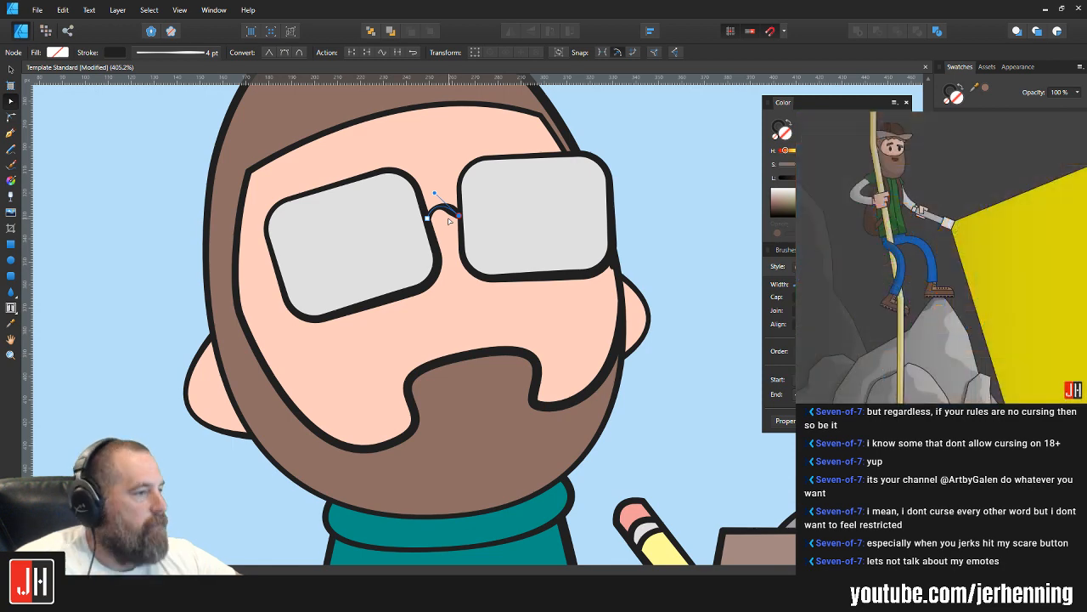
scroll(449, 221, "up", 2)
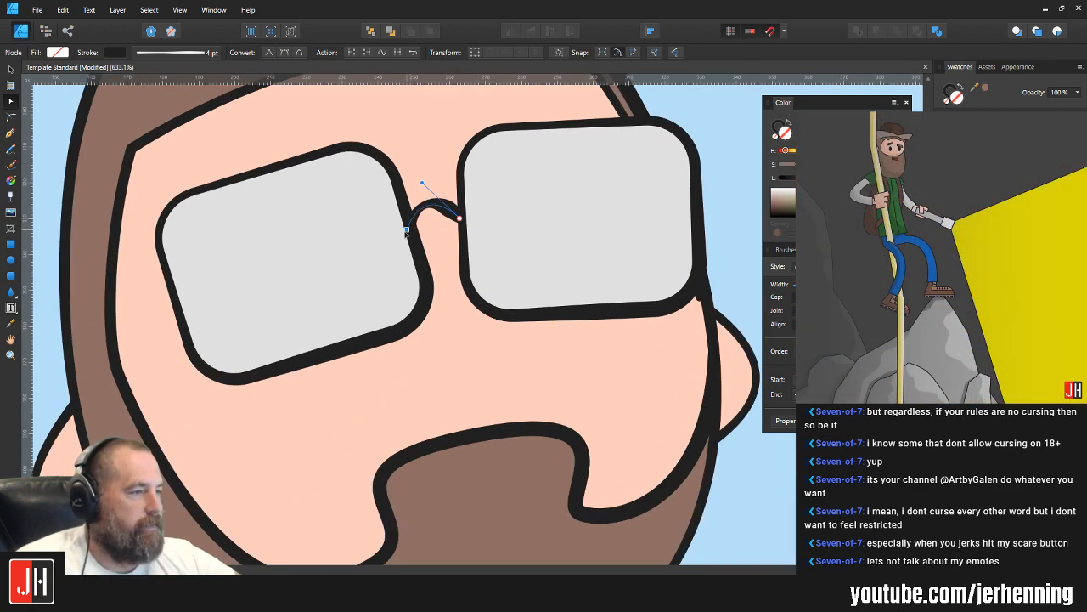
left_click_drag(407, 231, 413, 226)
mouse_move(422, 183)
left_mouse_down()
mouse_move(412, 198)
mouse_move(422, 182)
left_mouse_up()
key("v")
left_click(748, 127)
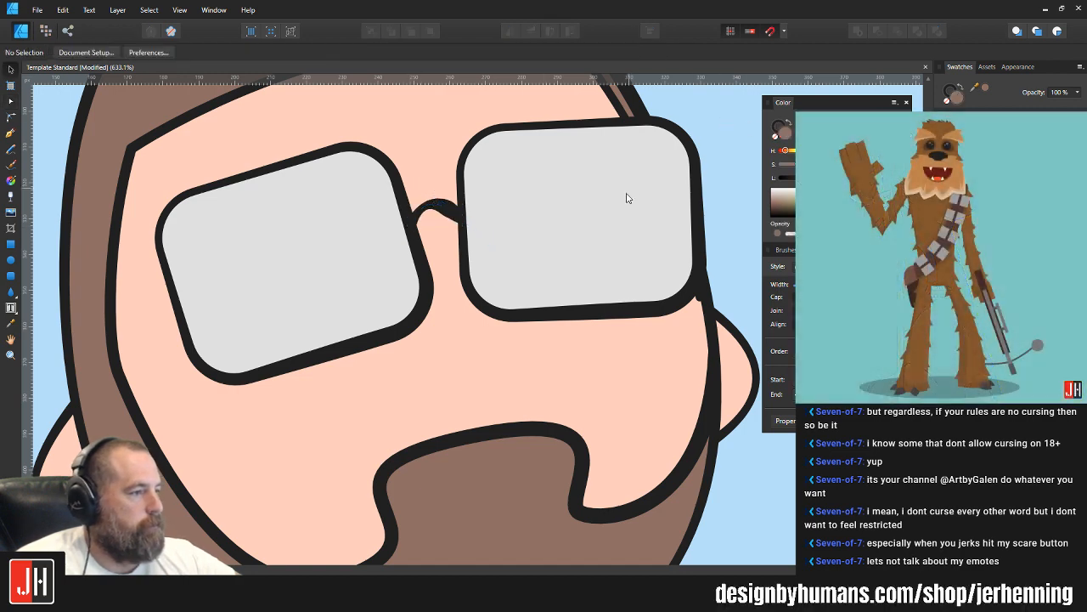
Step: Move the glasses' bridge slightly higher between the lenses
scroll(629, 199, "down", 6)
left_click_drag(677, 190, 558, 214)
scroll(470, 220, "up", 4)
scroll(450, 233, "up", 3)
left_click(435, 243)
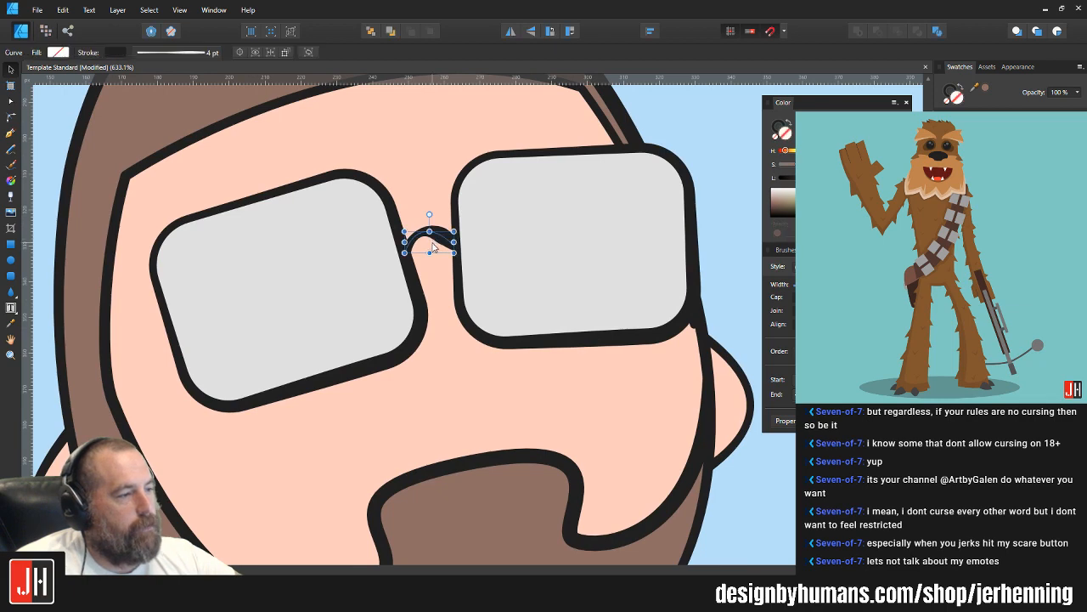
scroll(434, 244, "up", 4)
left_click_drag(441, 239, 441, 229)
scroll(458, 229, "down", 8)
left_click(599, 224)
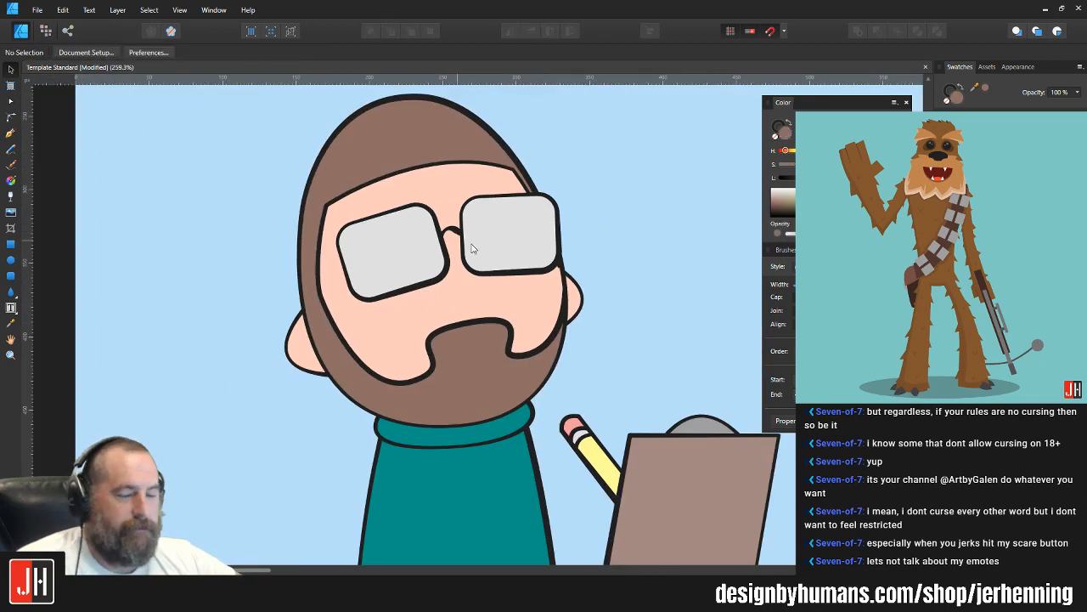
Step: Stretch the right lens sideways to a width of about 66 px
scroll(552, 251, "up", 2)
left_click(534, 214)
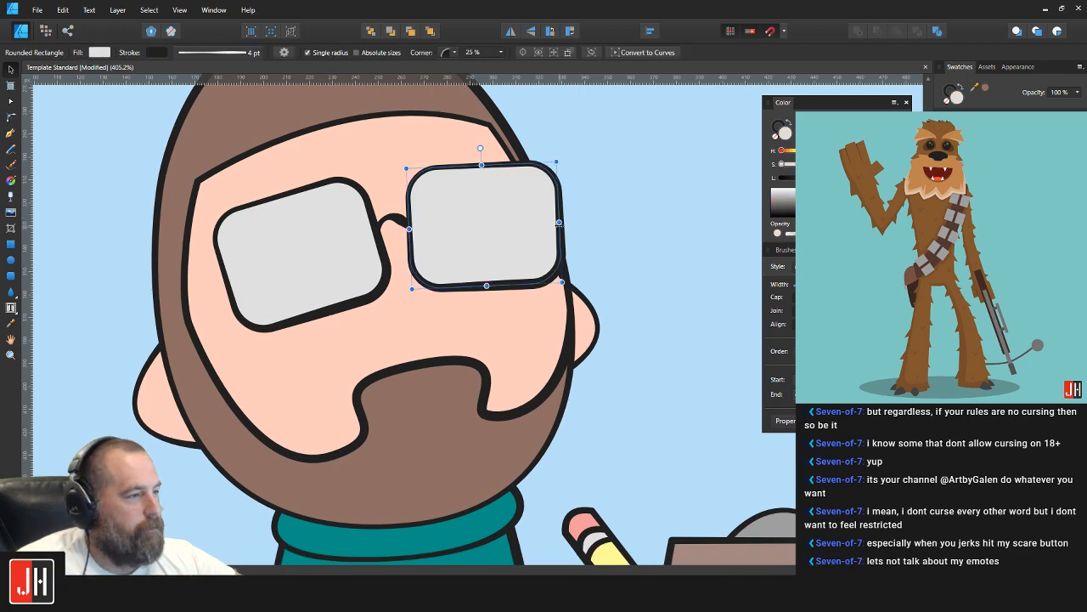
left_click_drag(560, 222, 561, 222)
key("a")
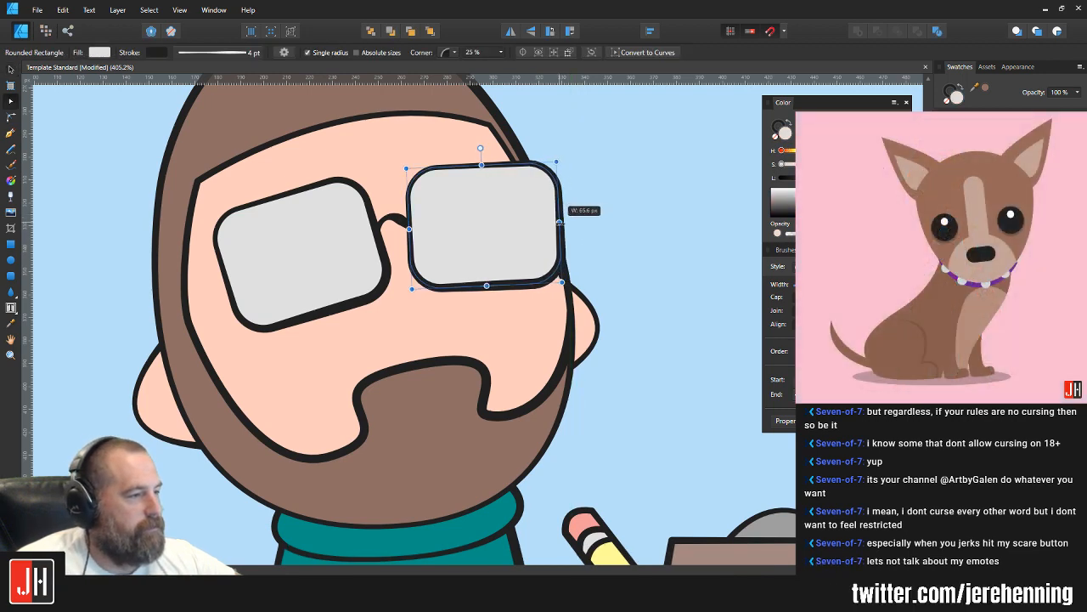
left_click(597, 228)
scroll(573, 245, "down", 2)
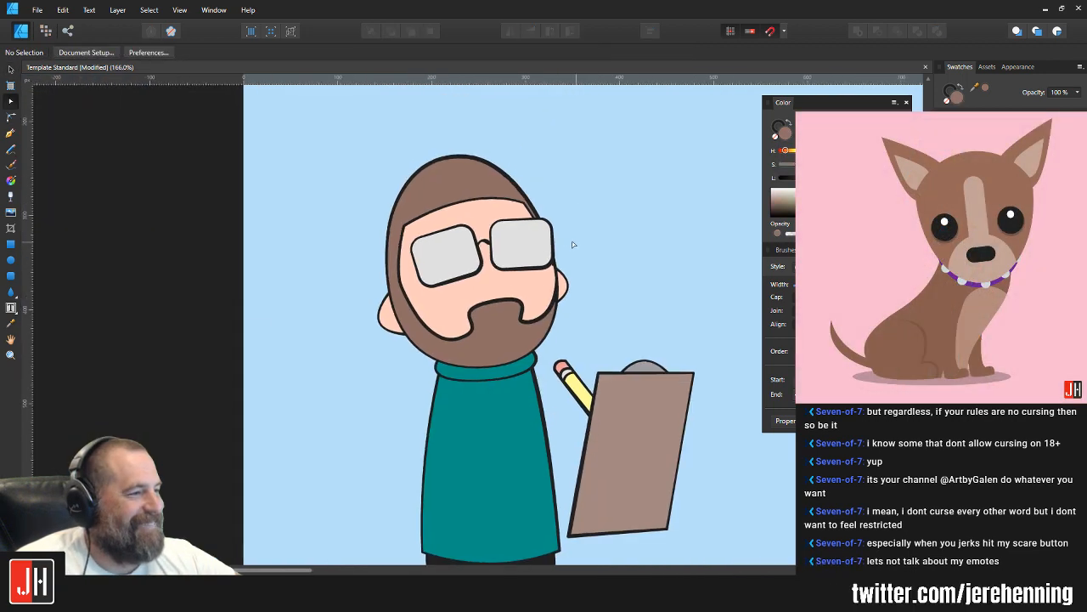
Step: Draw a curved temple arm from the left lens to the top of the ear and fit its end to the lens frame
scroll(452, 271, "up", 2)
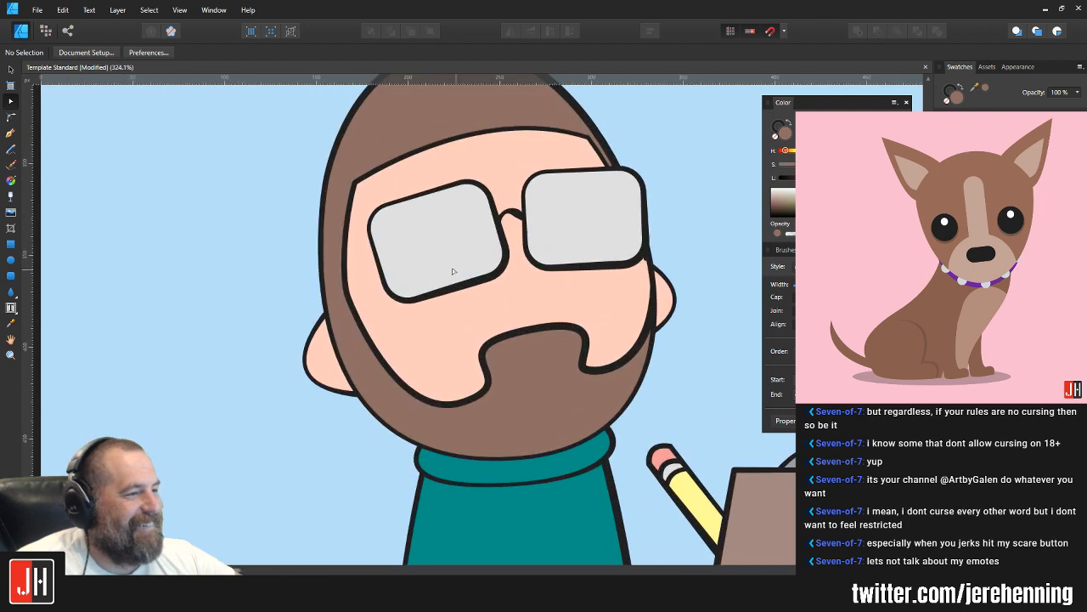
left_click(11, 134)
scroll(368, 284, "up", 1)
left_click(376, 212)
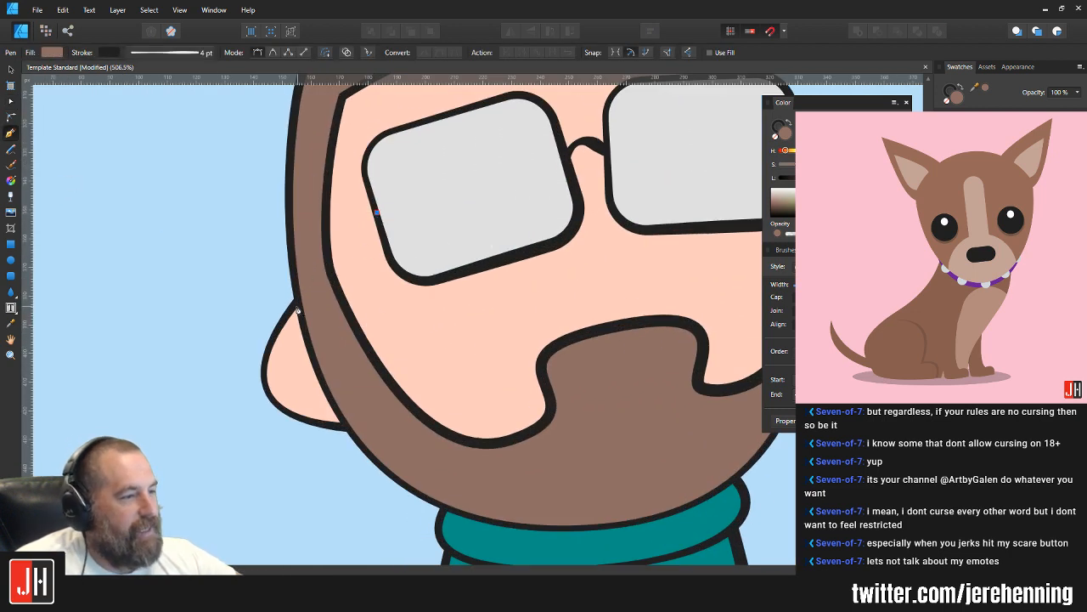
left_click_drag(293, 303, 314, 355)
key("a")
scroll(391, 167, "up", 3)
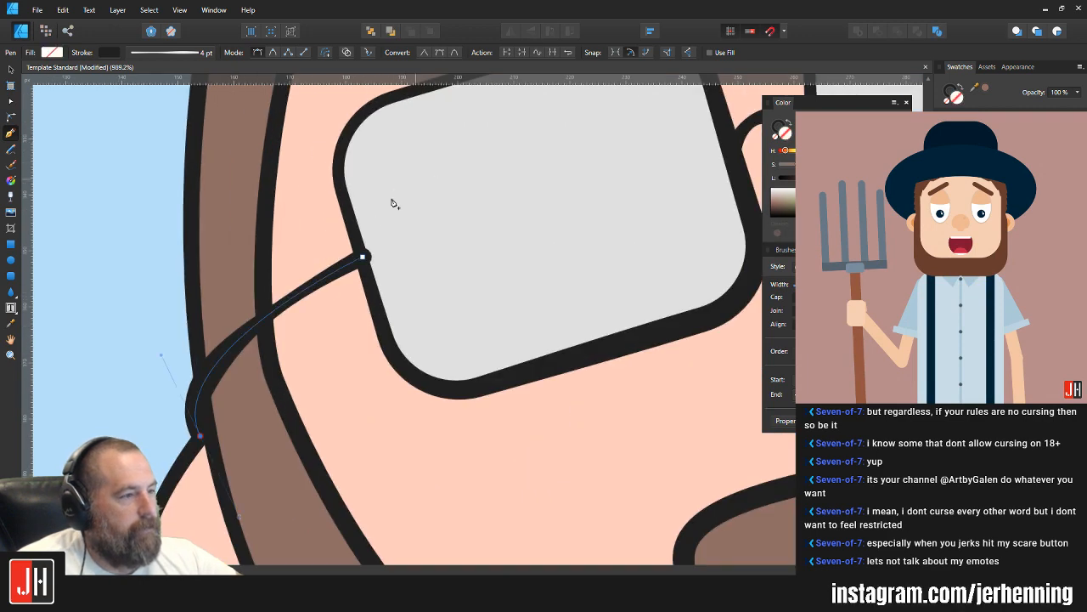
left_click_drag(366, 259, 360, 267)
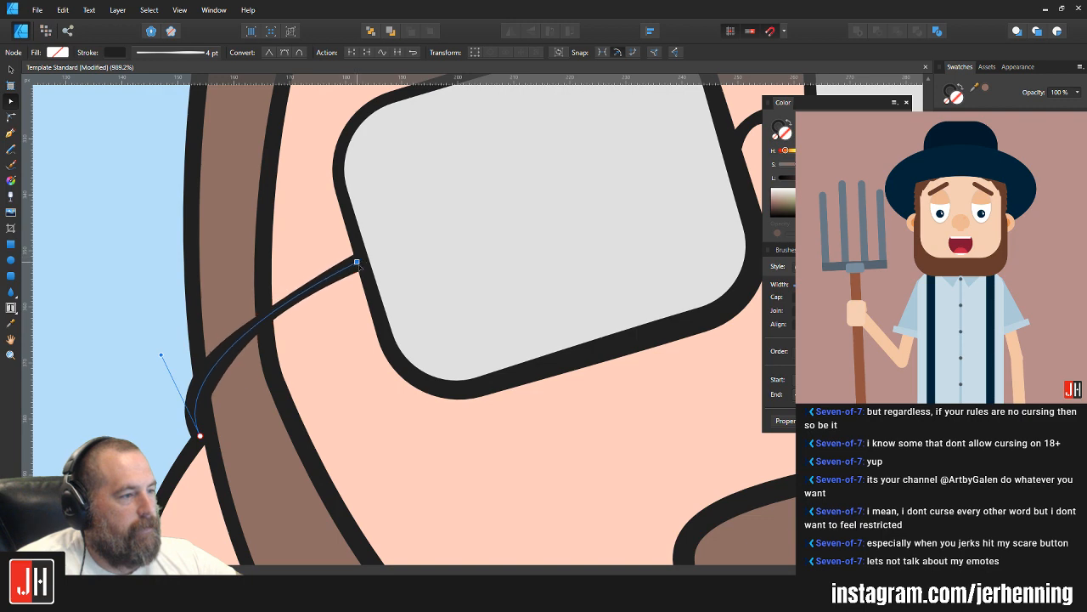
scroll(376, 271, "down", 8)
key("v")
left_click(564, 267)
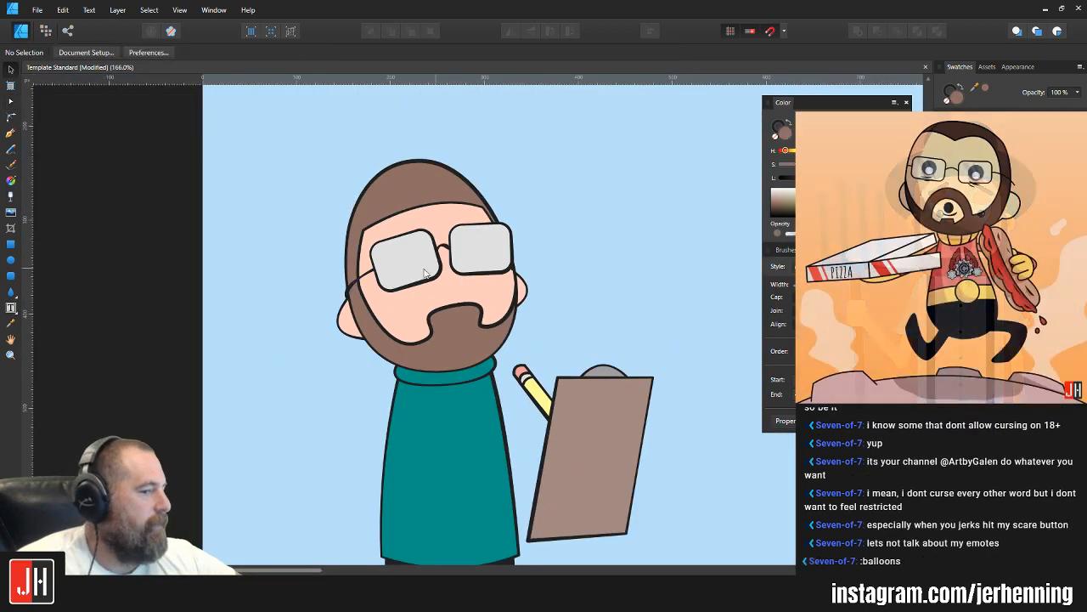
Step: Adjust the bend of the glasses' temple arm where it meets the left ear
scroll(414, 272, "up", 5)
key("a")
left_click(362, 282)
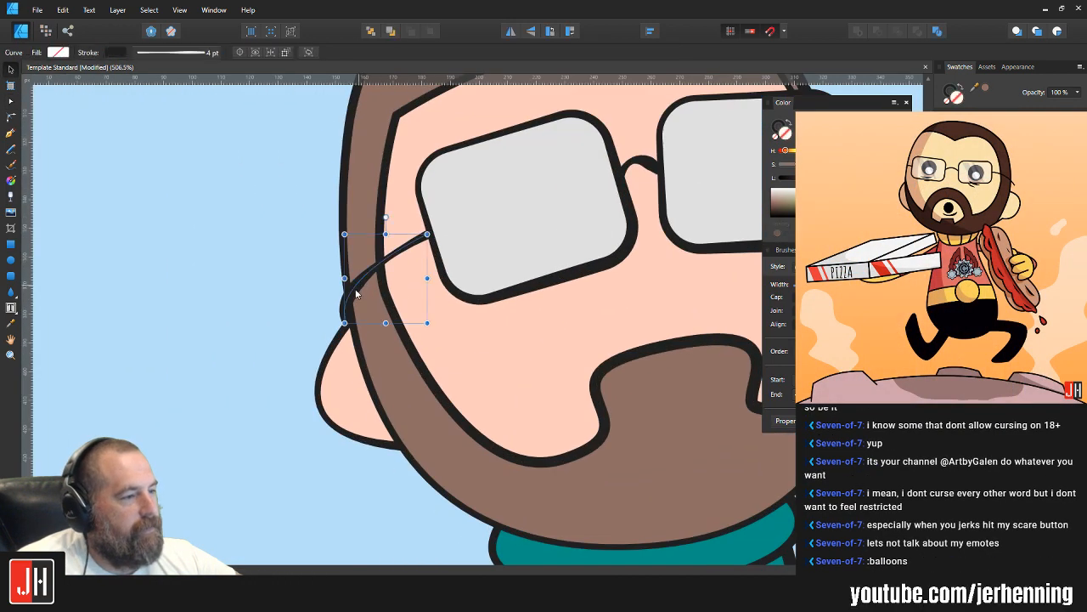
left_click(347, 319)
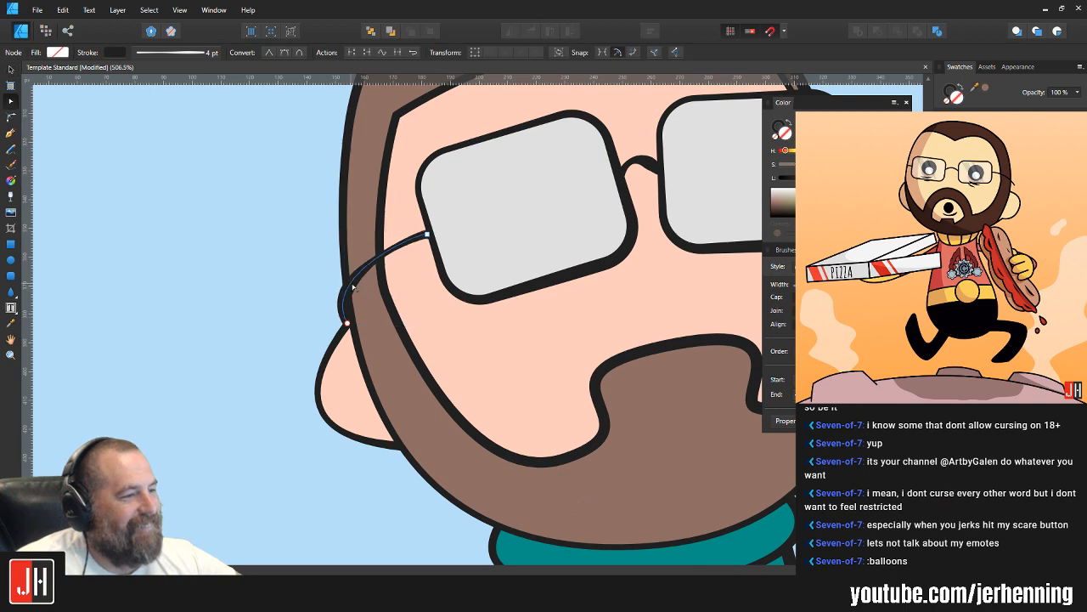
key("v")
left_click(304, 281)
scroll(422, 293, "down", 6)
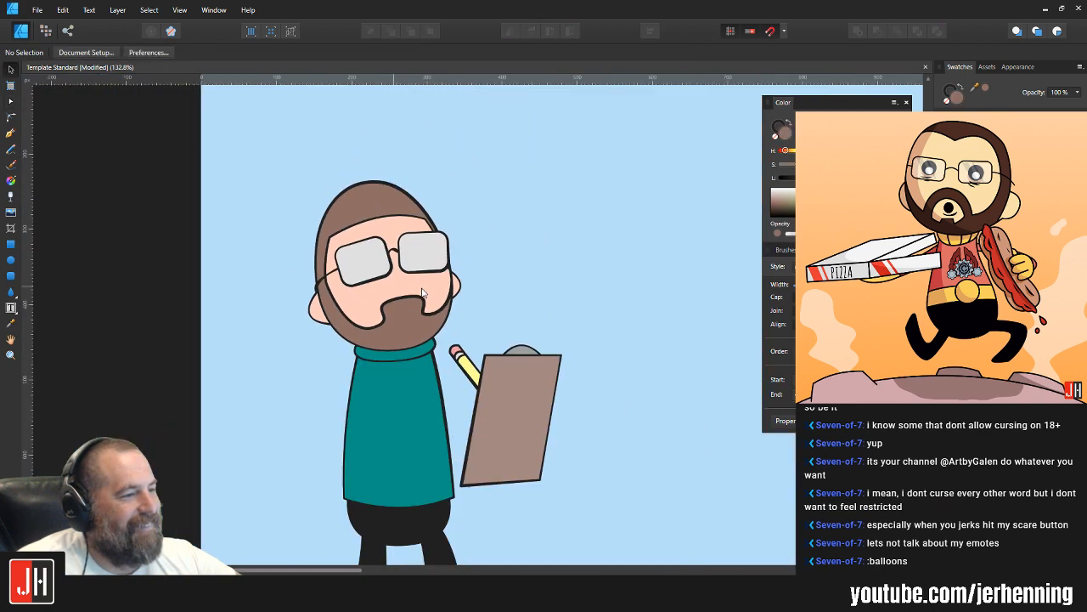
Step: Raise the right corner of the hairline slightly, just above the right lens
scroll(469, 278, "up", 3)
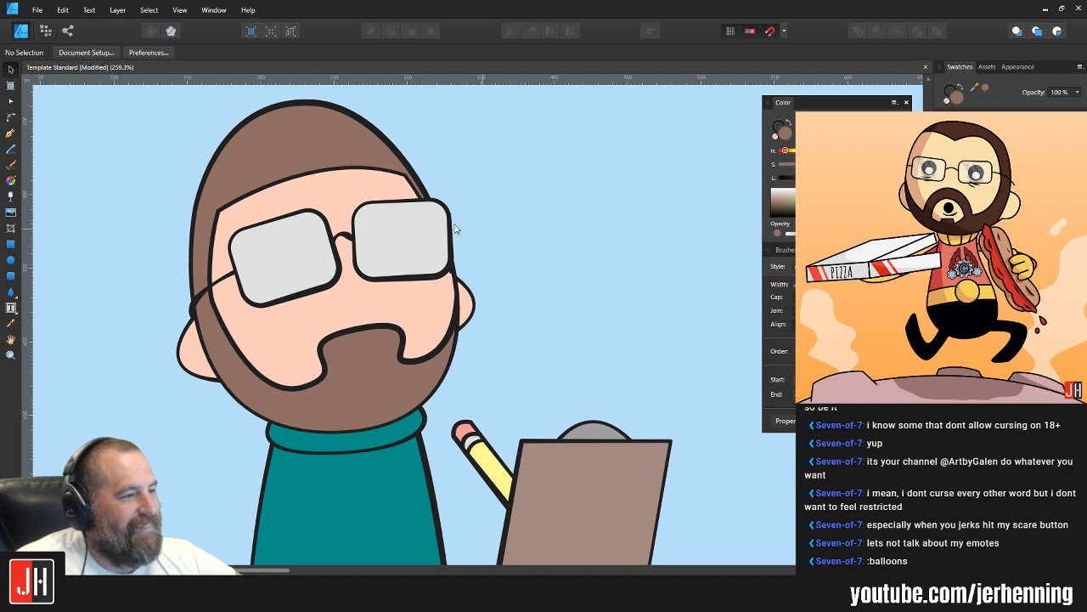
scroll(455, 228, "up", 3)
left_click(401, 204)
left_click_drag(400, 201, 401, 192)
left_click(546, 173)
scroll(546, 173, "down", 5)
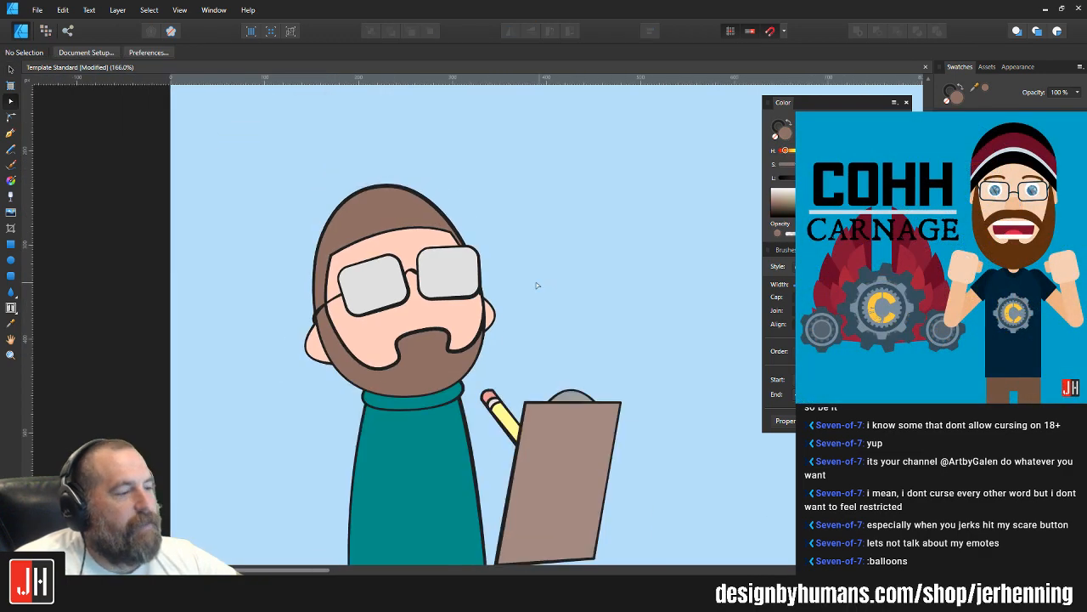
Step: Widen the moustache part of the beard by moving its two lower nodes outward, and shorten the upper node's right handle
scroll(536, 285, "down", 3)
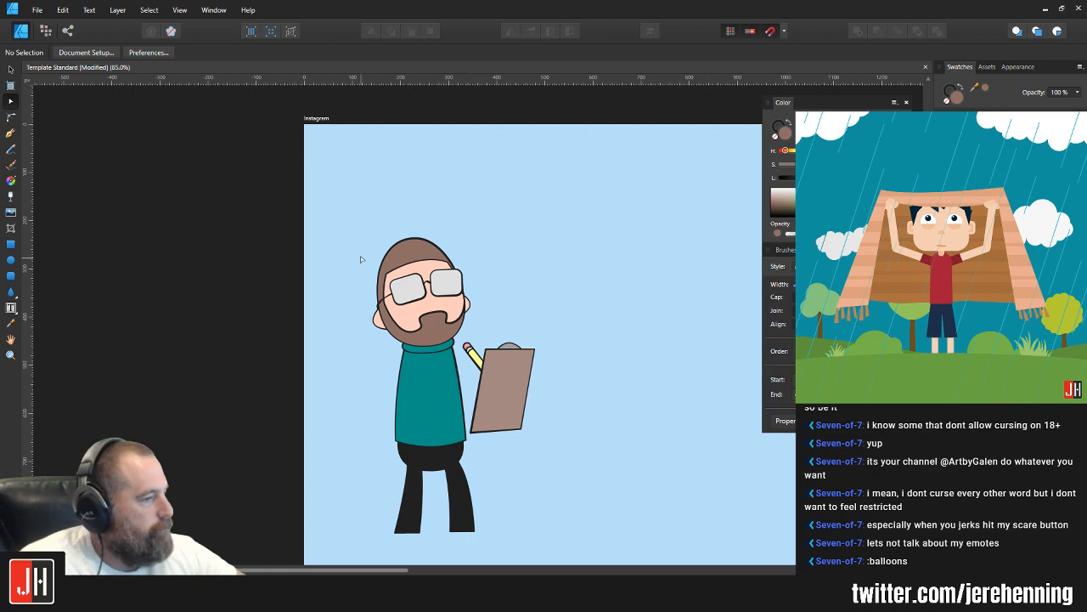
scroll(428, 324, "up", 3)
scroll(395, 311, "up", 3)
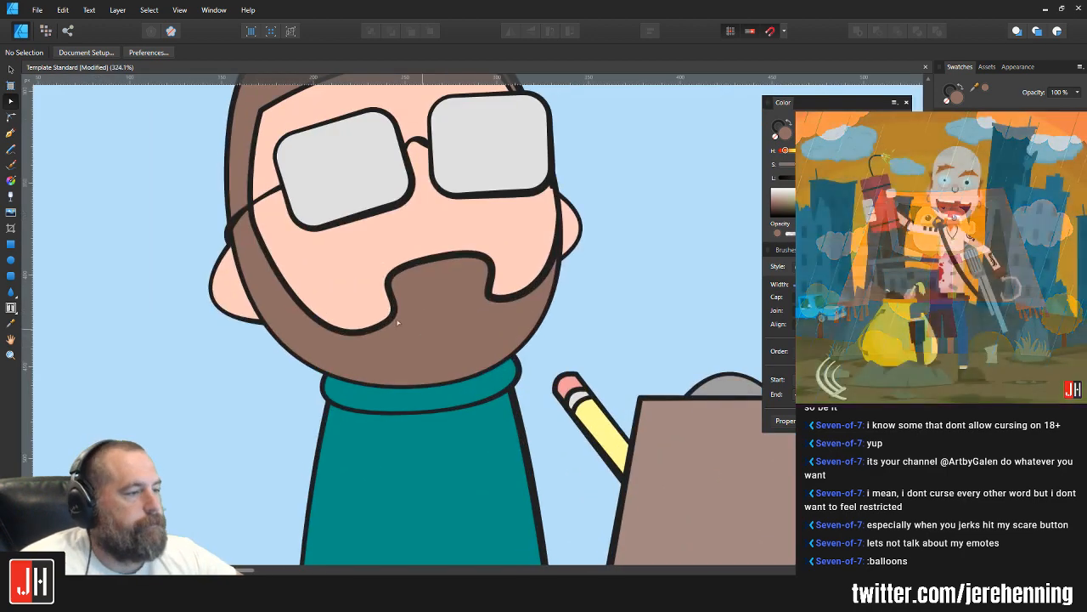
scroll(399, 319, "up", 3)
left_click(398, 319)
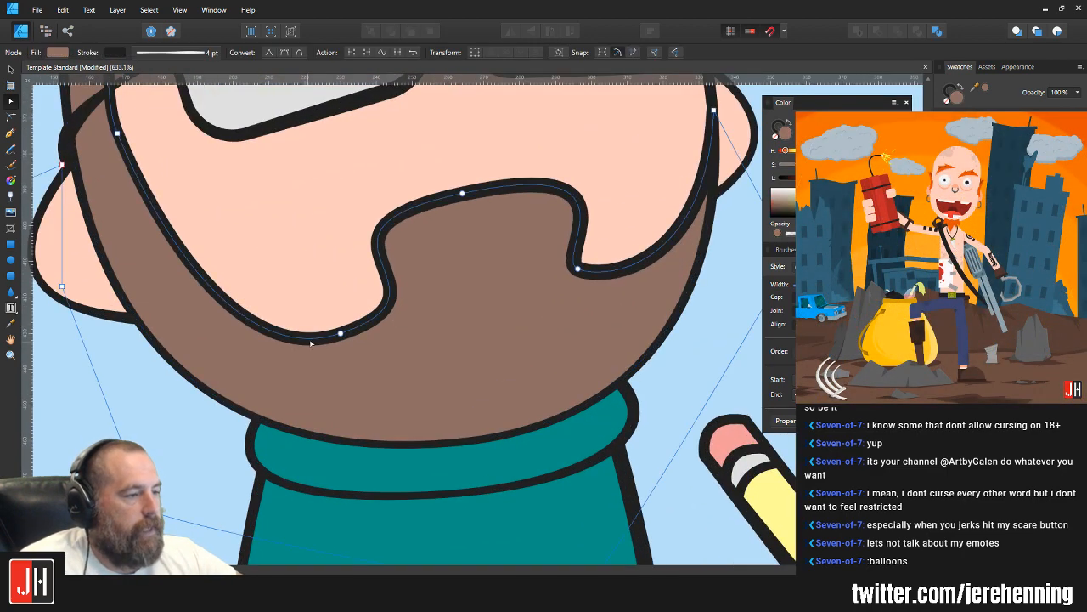
left_click_drag(340, 335, 316, 332)
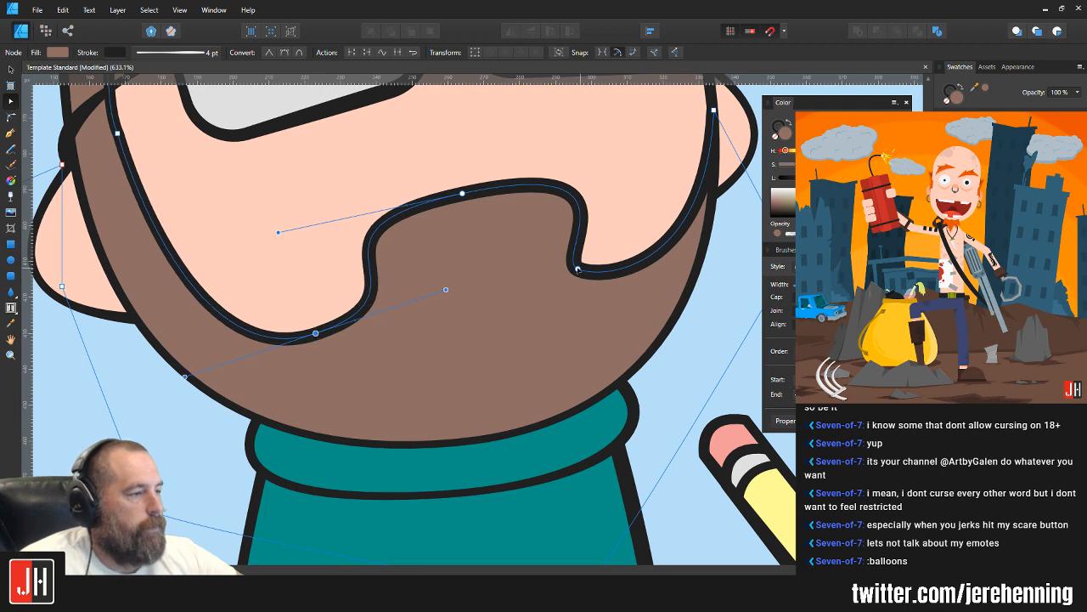
left_click_drag(578, 268, 615, 247)
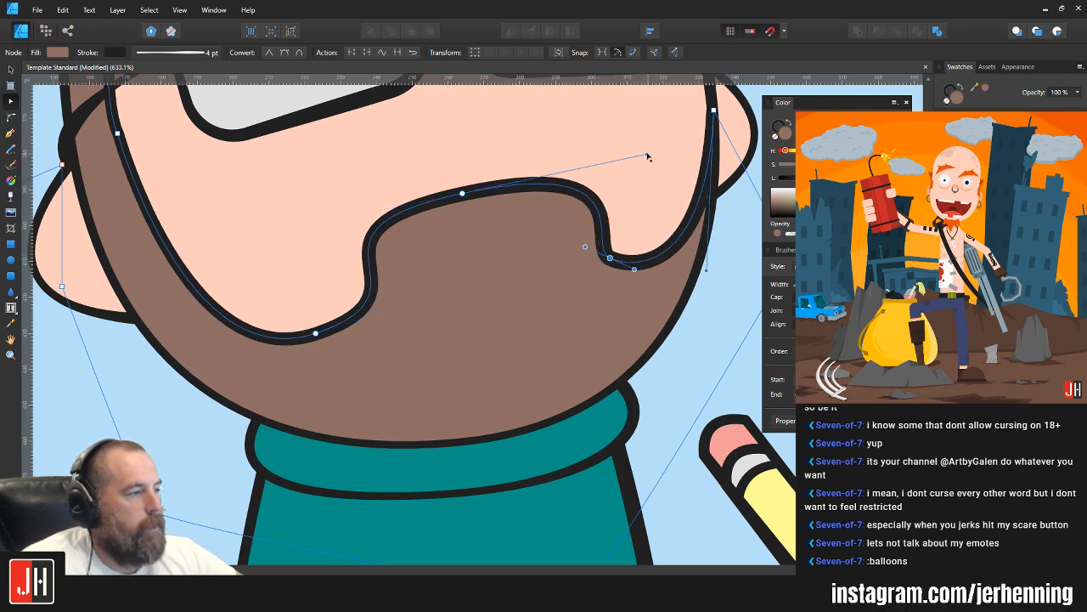
left_click_drag(647, 155, 621, 156)
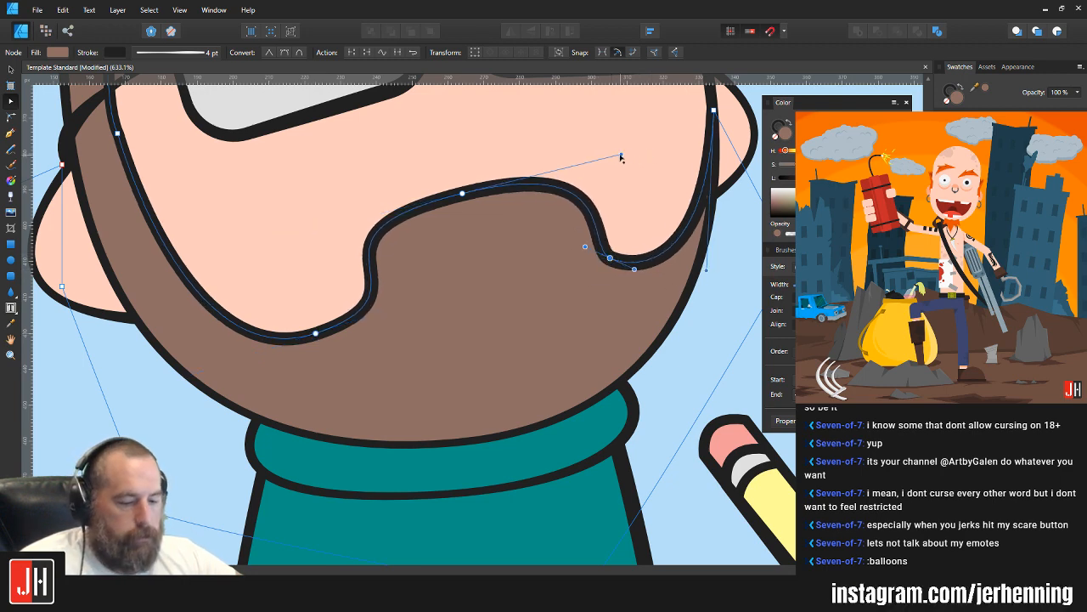
Step: Raise the moustache's upper middle node slightly and shift the two lower moustache nodes a little outward and upward
scroll(587, 200, "down", 8)
key("v")
left_click(646, 197)
left_click_drag(625, 205, 573, 248)
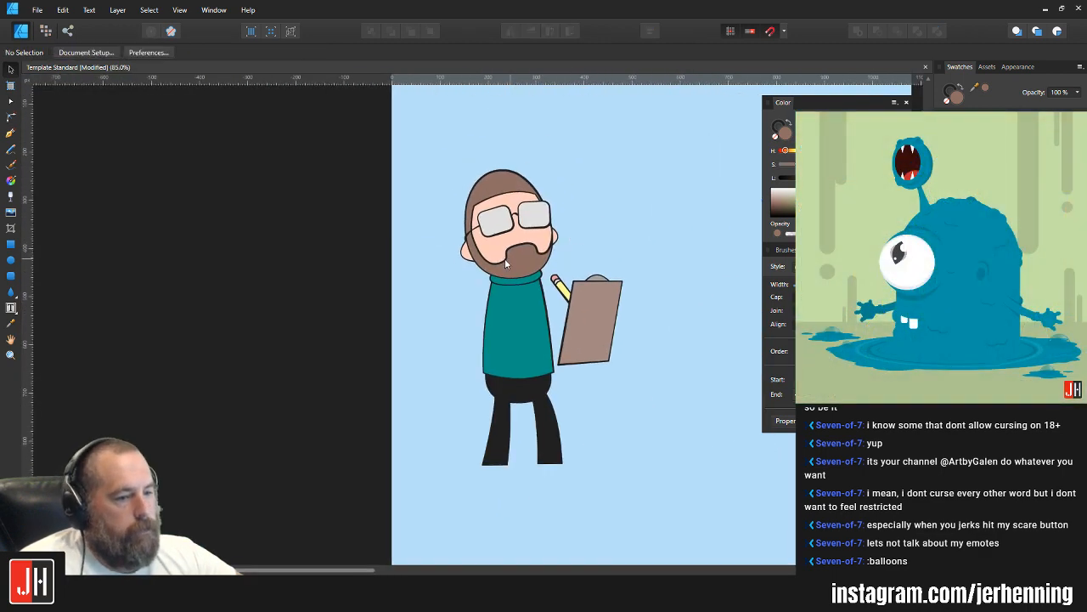
scroll(506, 259, "up", 4)
double_click(534, 235)
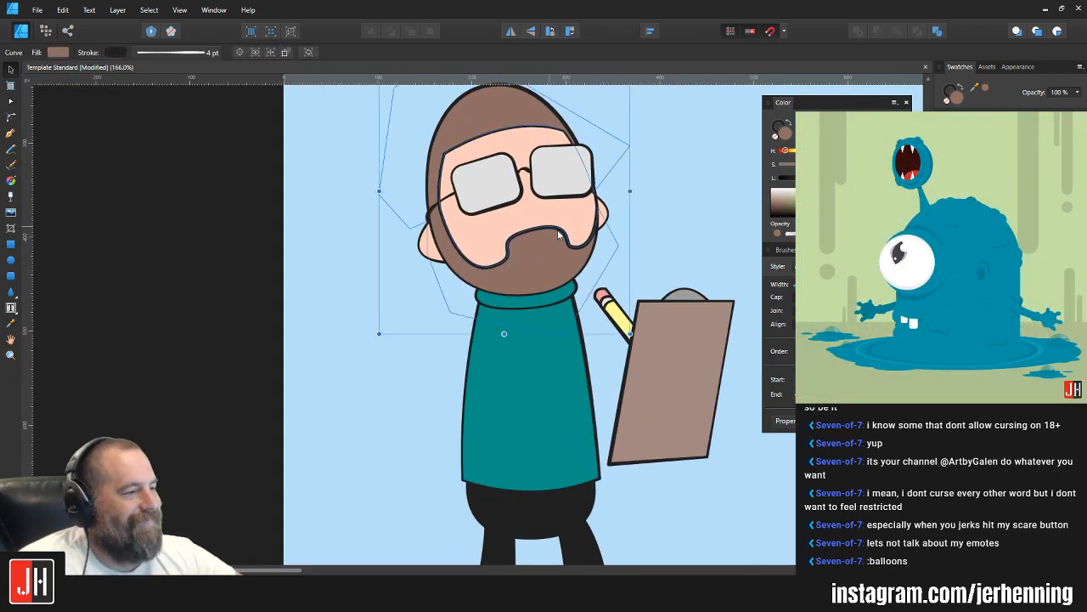
left_click_drag(532, 228, 531, 222)
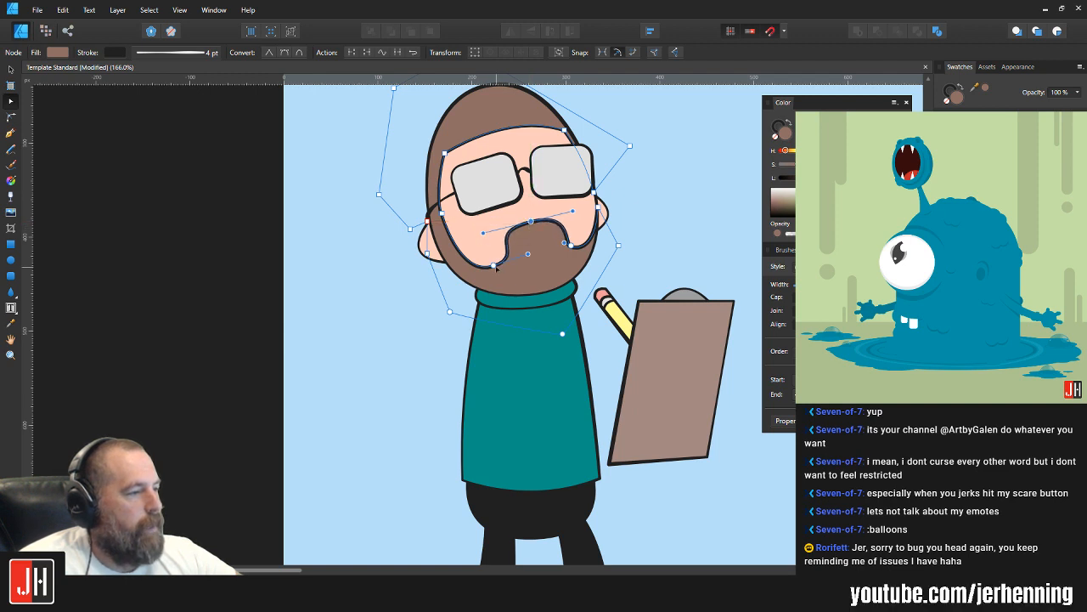
left_click_drag(494, 265, 487, 261)
left_click_drag(572, 246, 574, 243)
key("v")
left_click(650, 238)
scroll(650, 238, "down", 4)
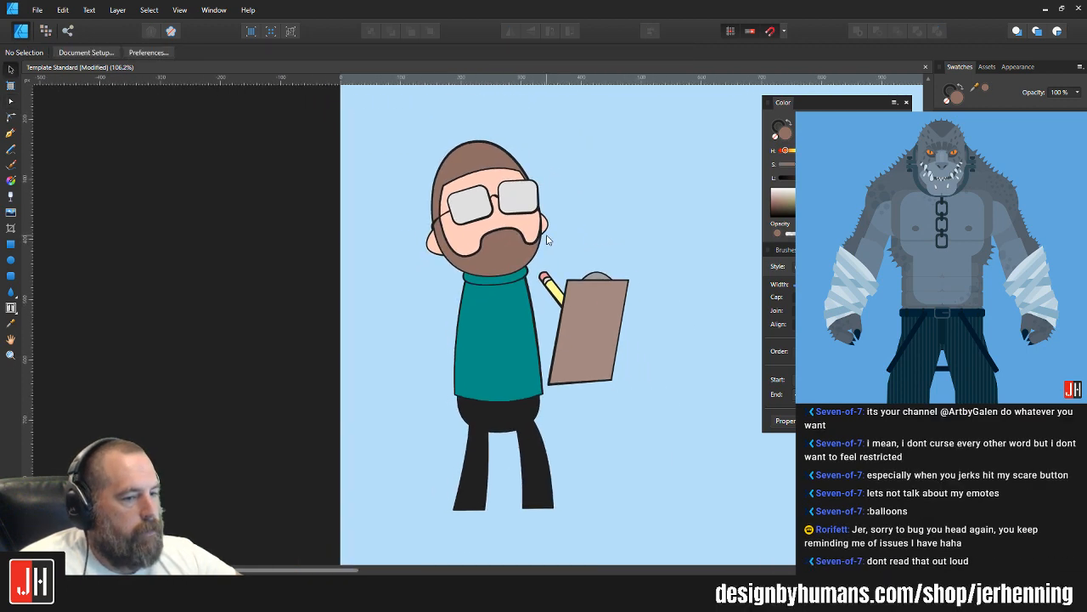
Step: Adjust the upper handle of the node on the inner edge of the left sideburn to smooth its curve
scroll(519, 234, "up", 15)
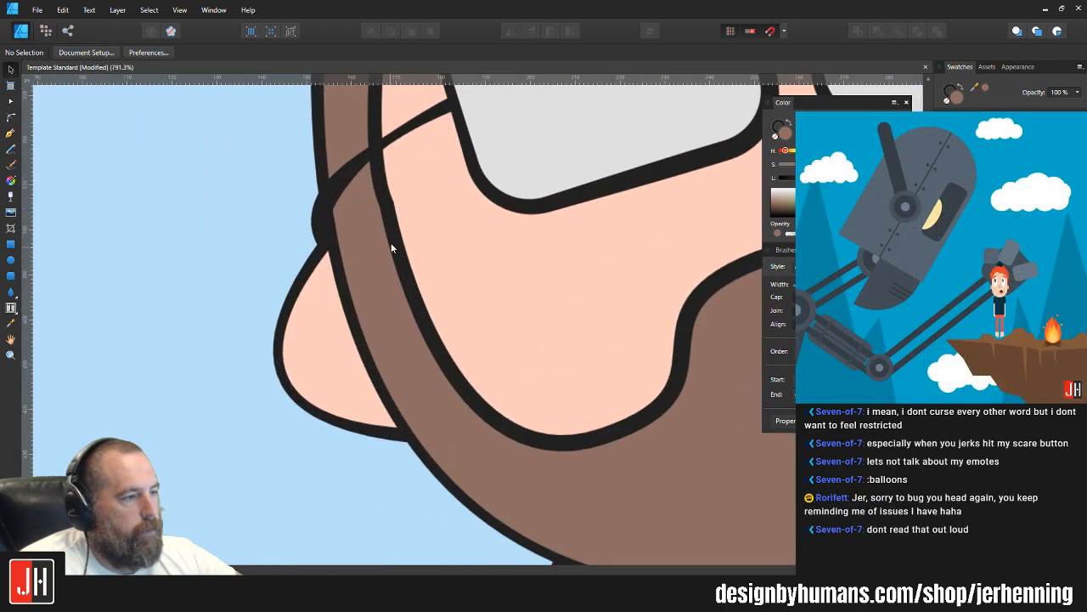
left_click(388, 220)
key("a")
left_click(386, 204)
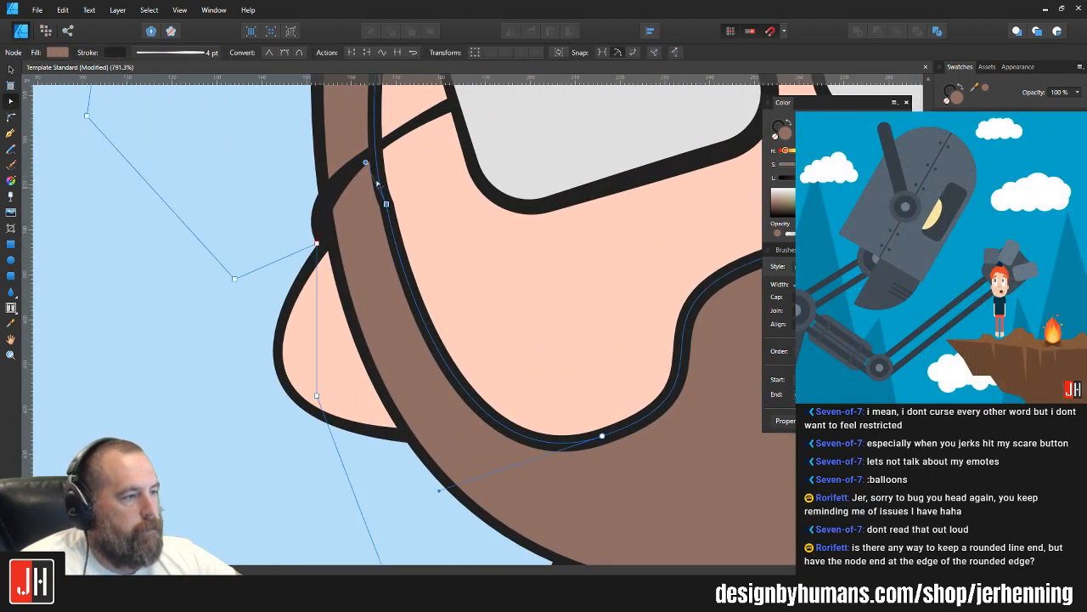
left_click_drag(372, 160, 373, 143)
key("ctrl+d")
scroll(409, 190, "down", 12)
key("v")
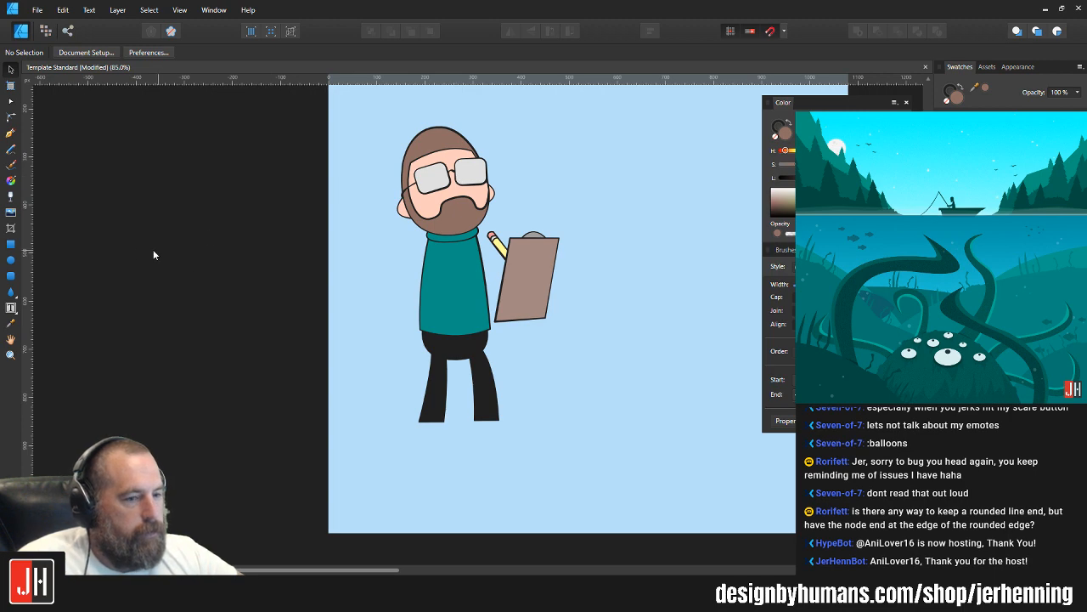
Step: Draw a straight vertical line with the Pen tool in the empty area right of the clipboard
left_click(9, 276)
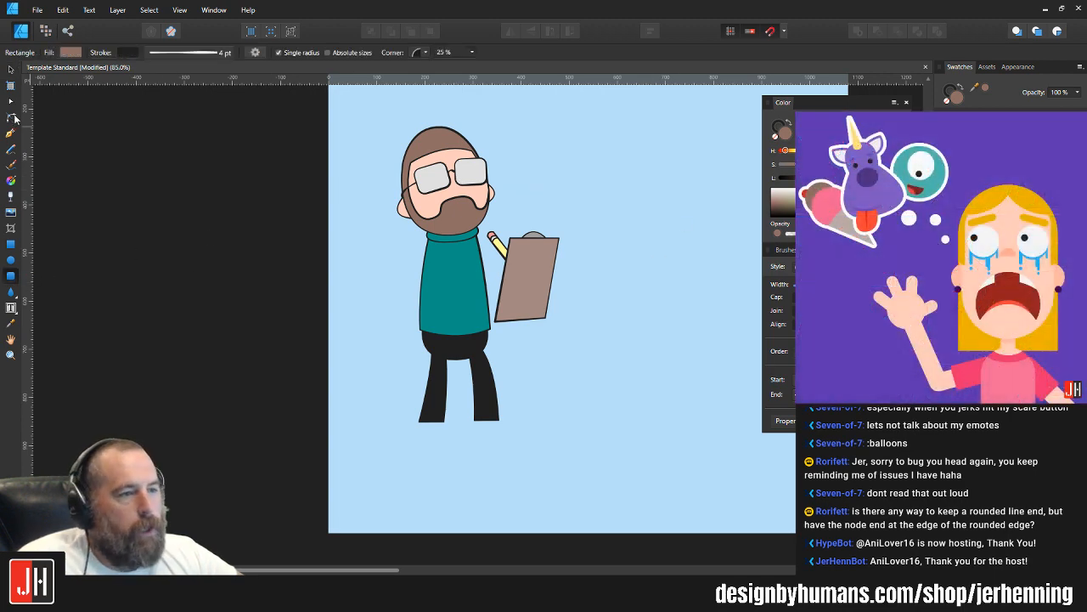
left_click(11, 134)
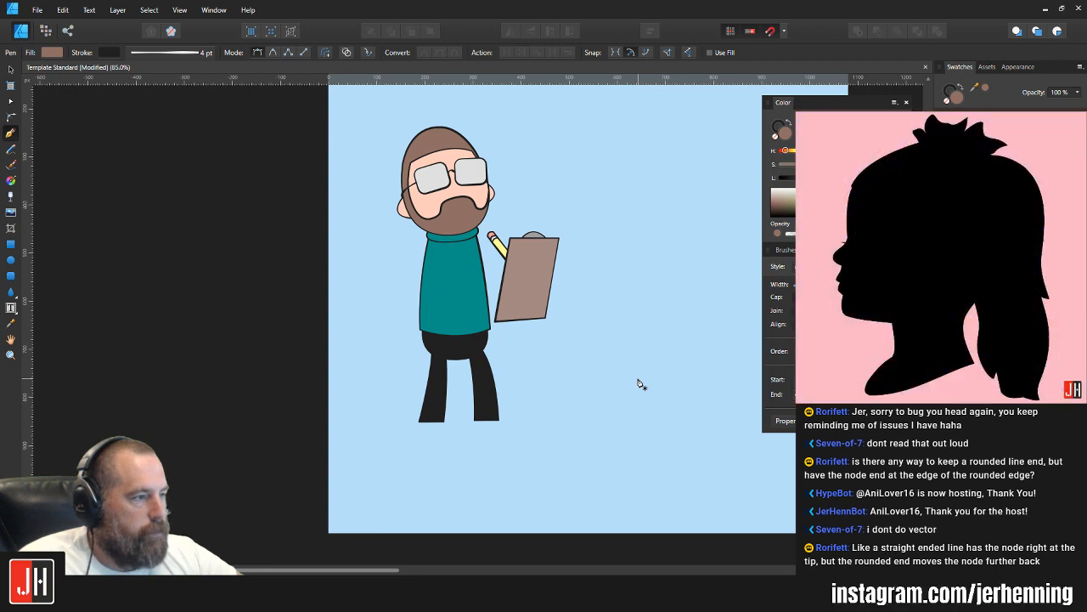
left_click(638, 185)
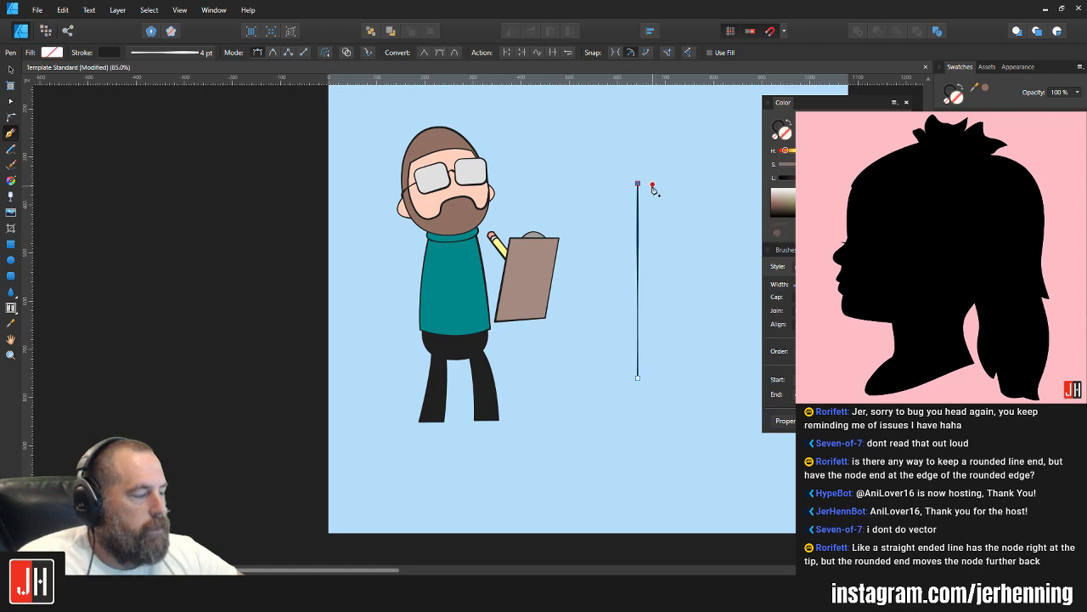
Step: Bend the line by pulling a new node on its upper part outward to the left, and make that node smooth with a tilted handle
scroll(654, 195, "up", 4)
key("a")
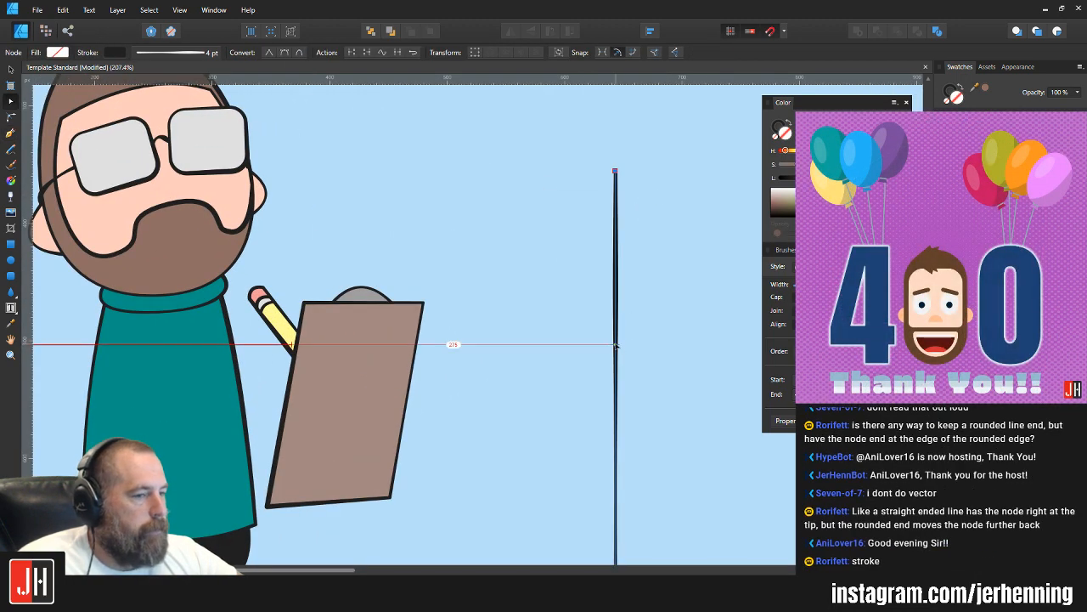
left_click_drag(617, 345, 531, 265)
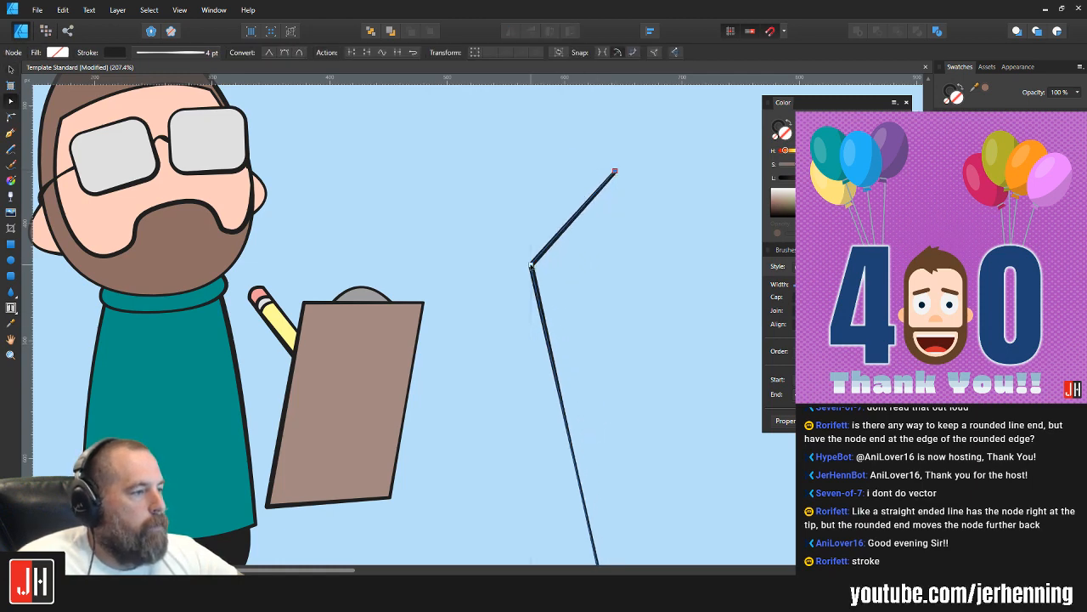
left_click(283, 54)
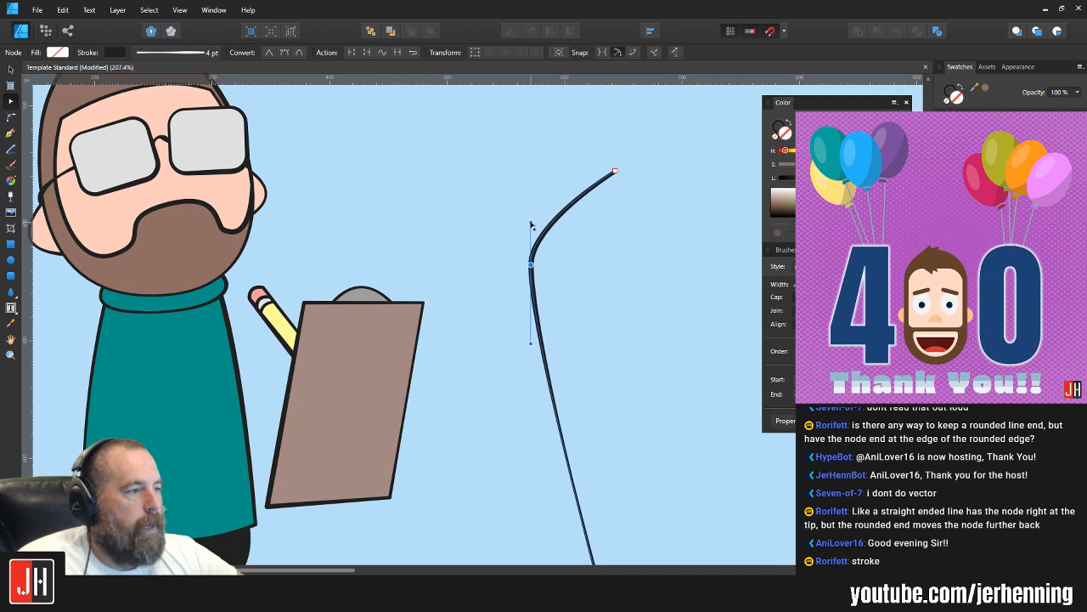
left_click_drag(531, 224, 565, 188)
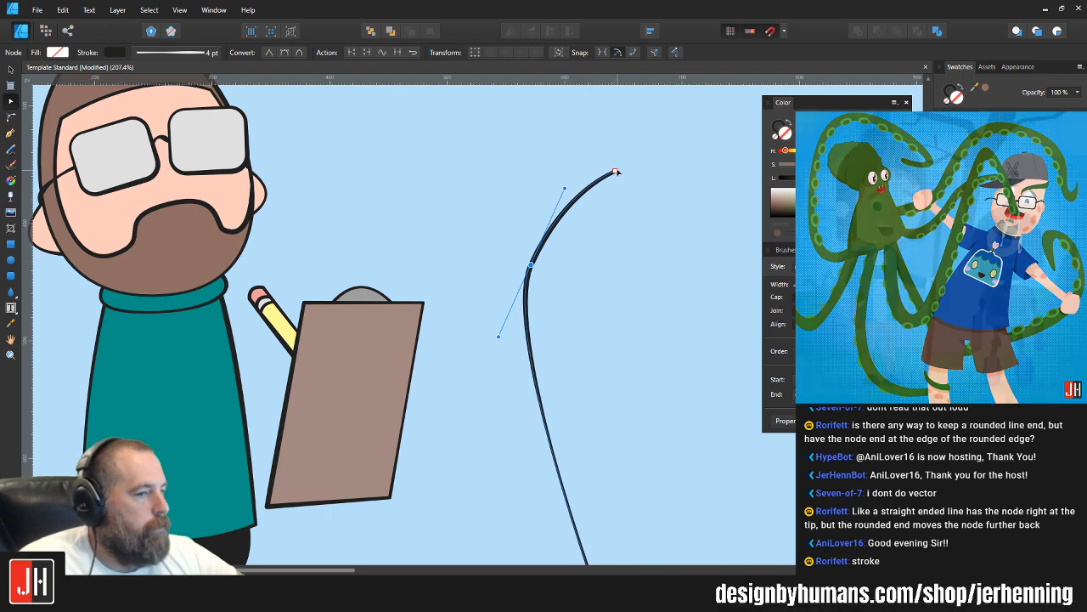
scroll(572, 233, "down", 4)
key("v")
left_click(586, 227)
scroll(585, 230, "up", 4)
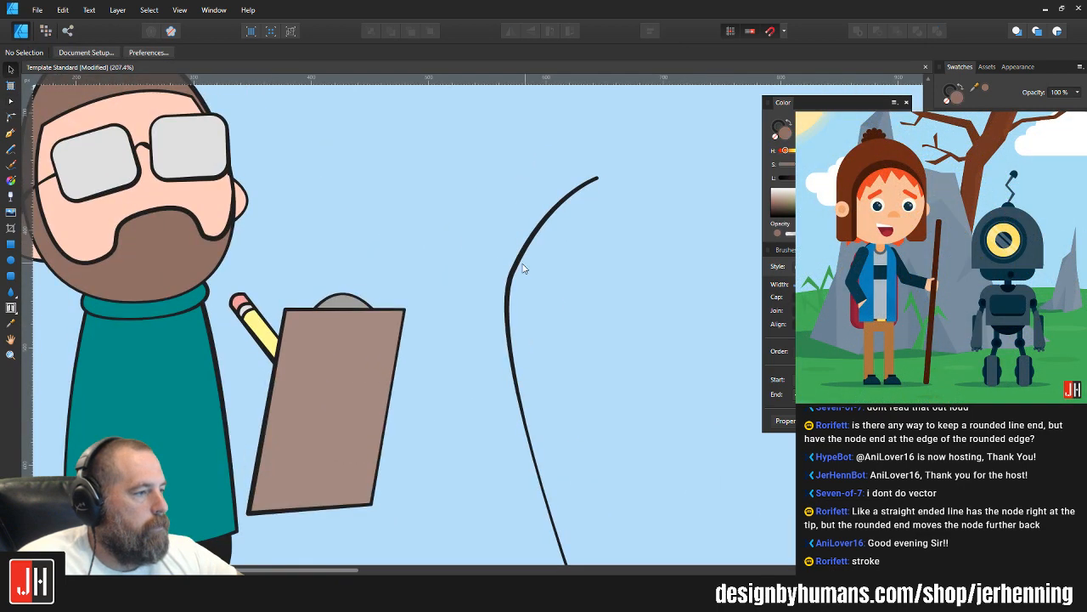
Step: Move the curve's middle node slightly right and adjust its upper handle to soften the bend
left_click(511, 286)
key("a")
left_click(511, 272)
left_click_drag(511, 272, 531, 269)
left_click_drag(566, 194, 560, 191)
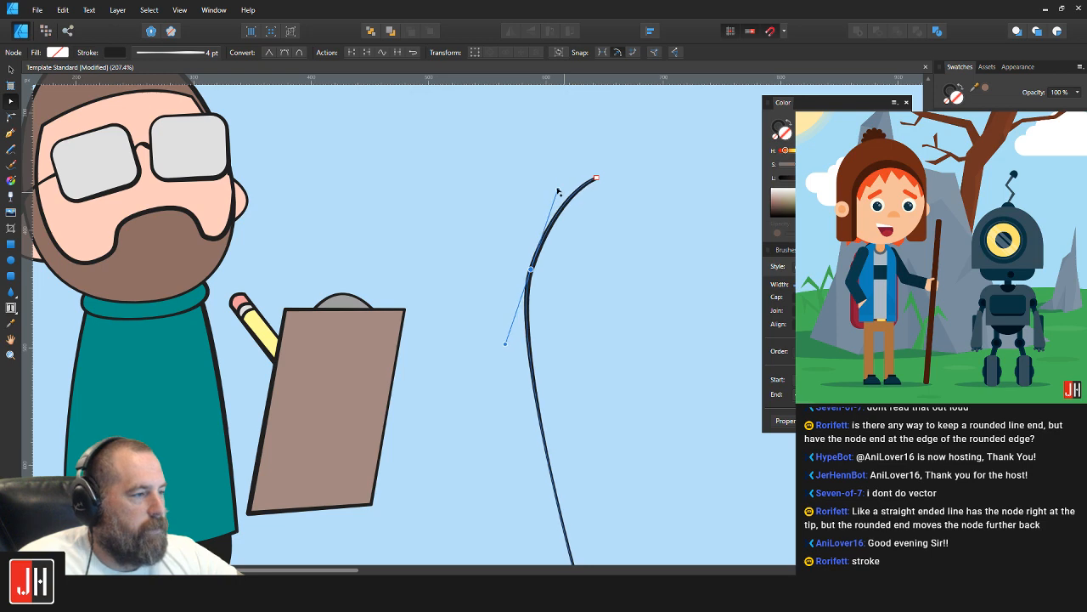
key("v")
left_click(597, 239)
scroll(572, 261, "down", 3)
mouse_move(589, 256)
left_mouse_down()
mouse_move(556, 261)
mouse_move(580, 258)
left_mouse_up()
scroll(561, 263, "up", 1)
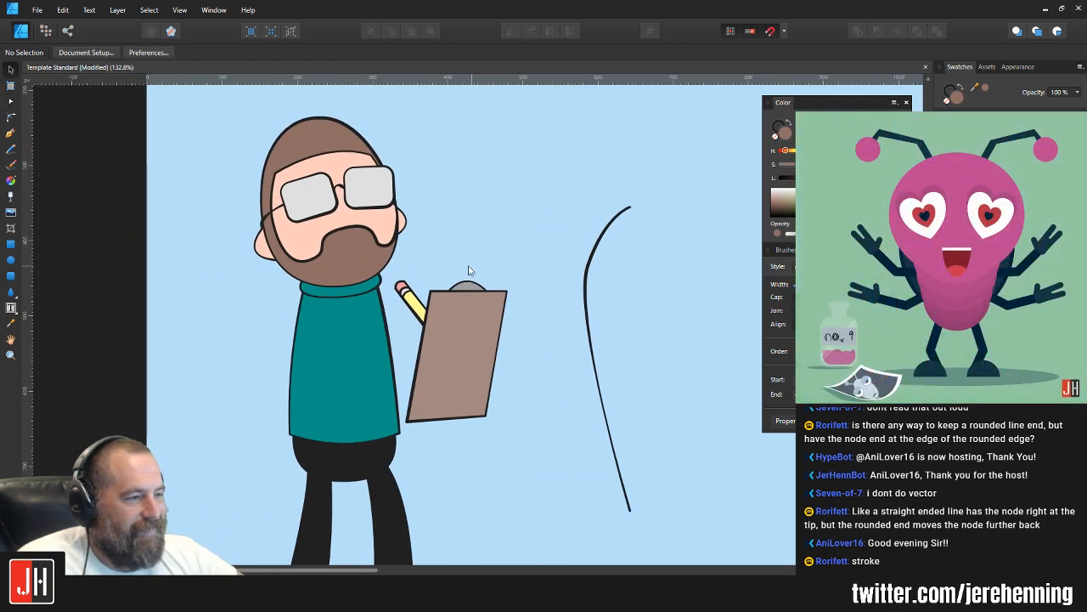
Step: Select the curve right of the clipboard for node editing
scroll(435, 284, "up", 2)
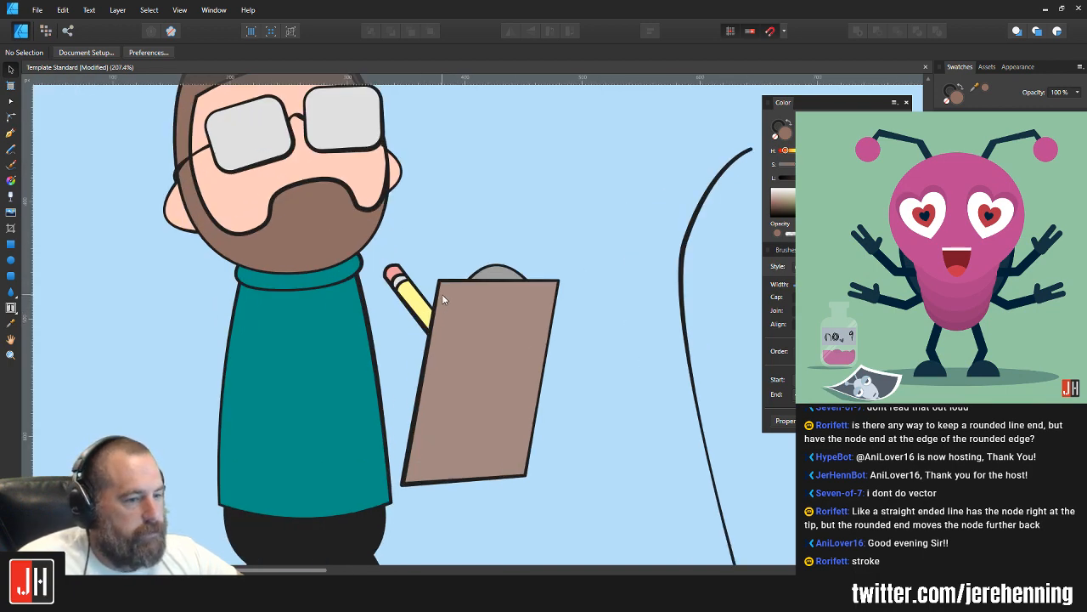
scroll(450, 292, "down", 3)
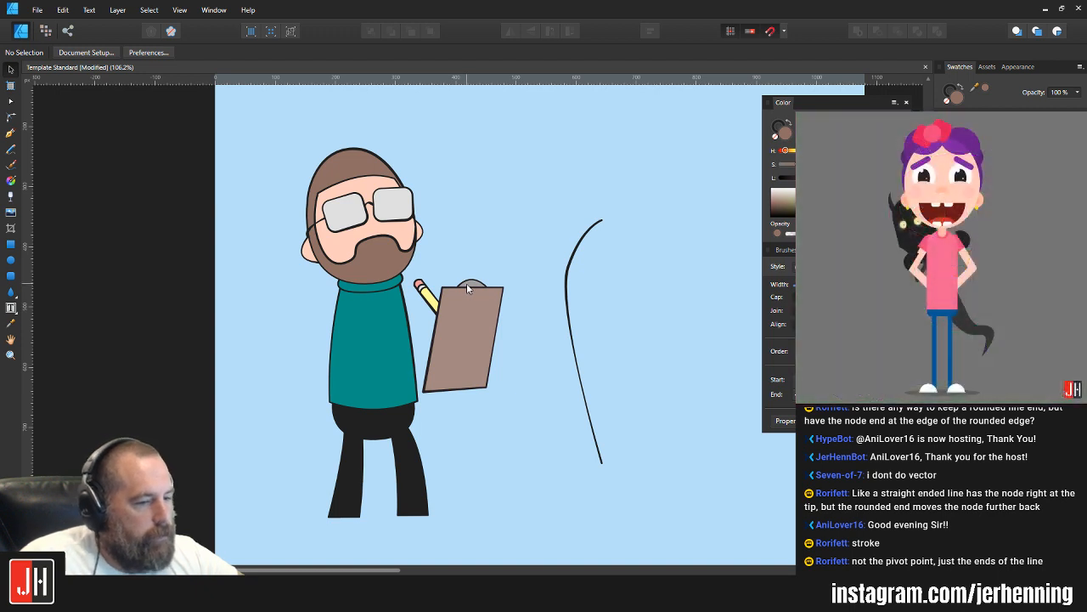
left_click(584, 395)
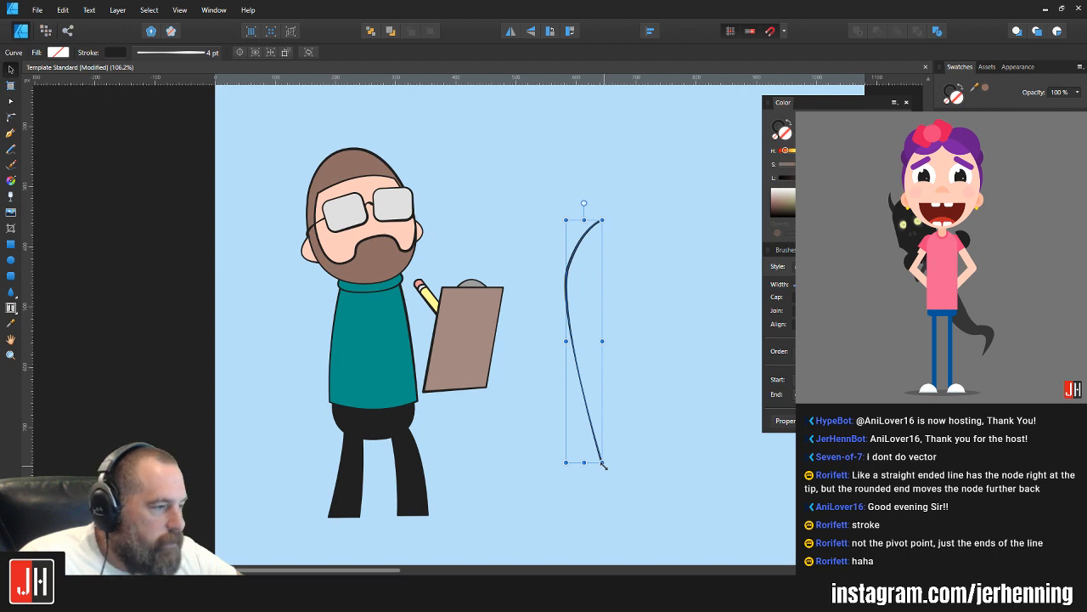
key("a")
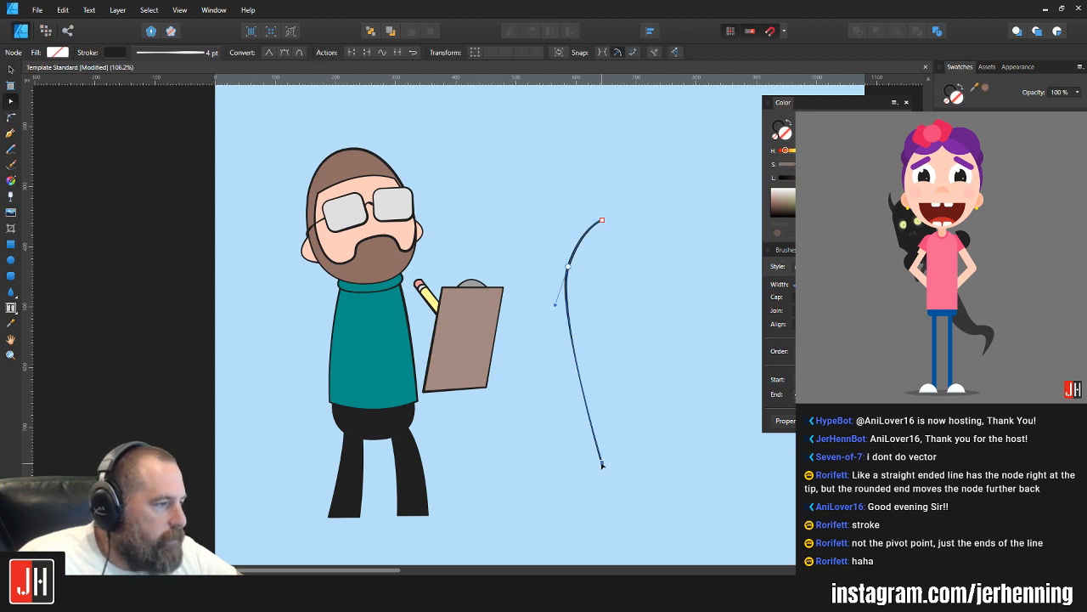
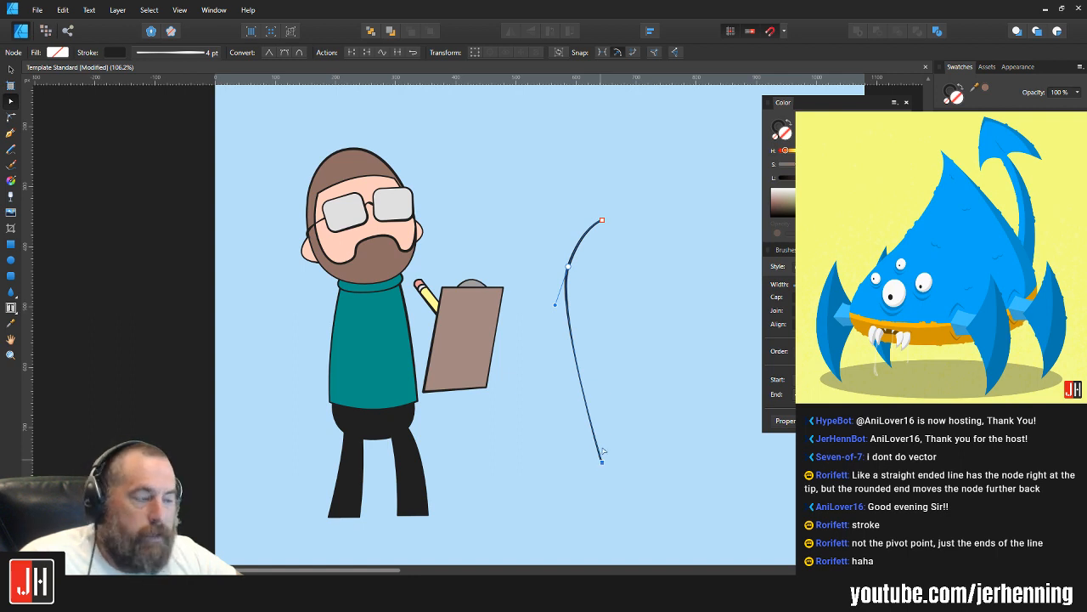
Step: Select the practice curve in the empty area beside the clipboard and delete it
key("v")
left_click(592, 333)
left_click(570, 304)
key("a")
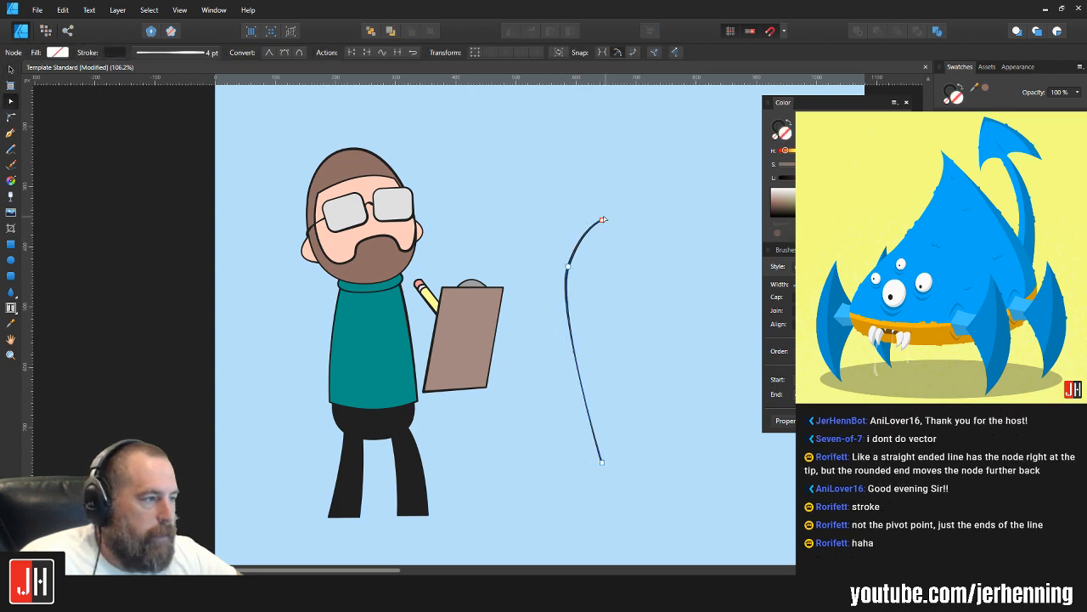
left_click(602, 220)
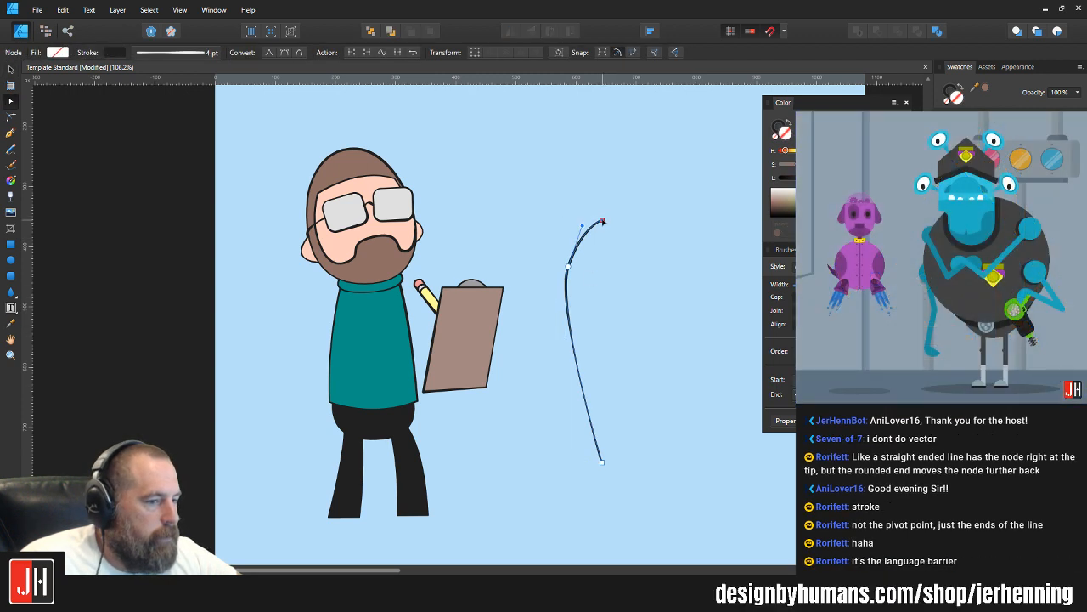
key("v")
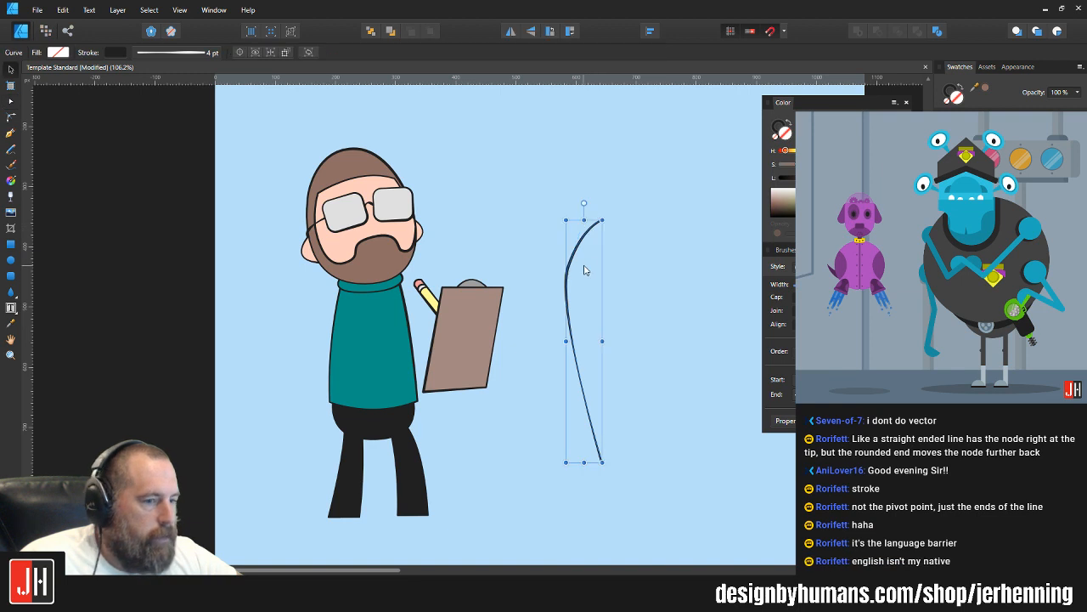
key("Delete")
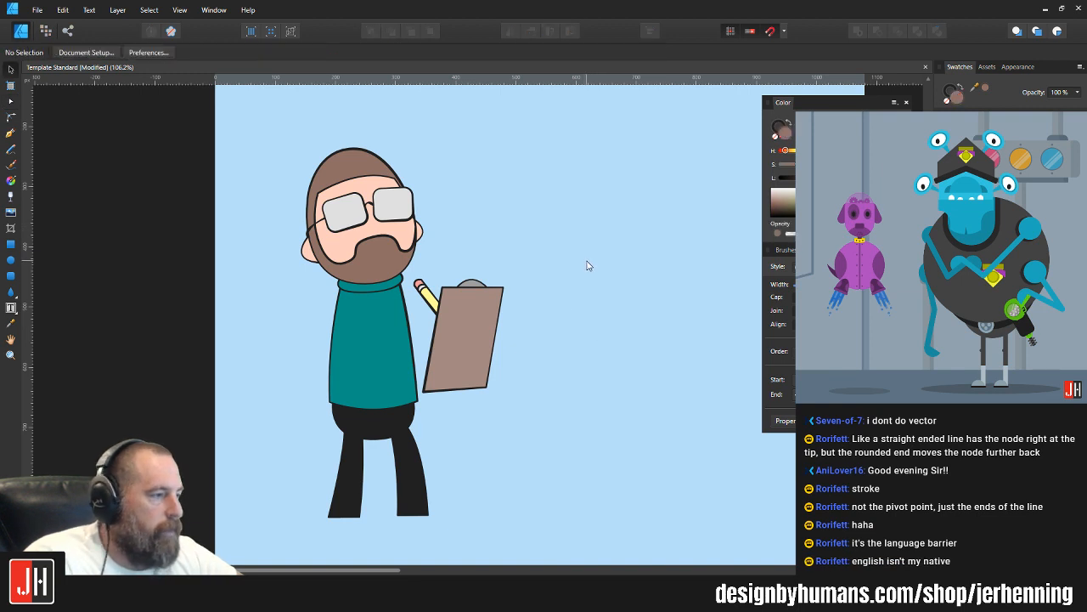
Step: Select both of the character's legs and nudge them slightly right under the pelvis
scroll(439, 323, "down", 2)
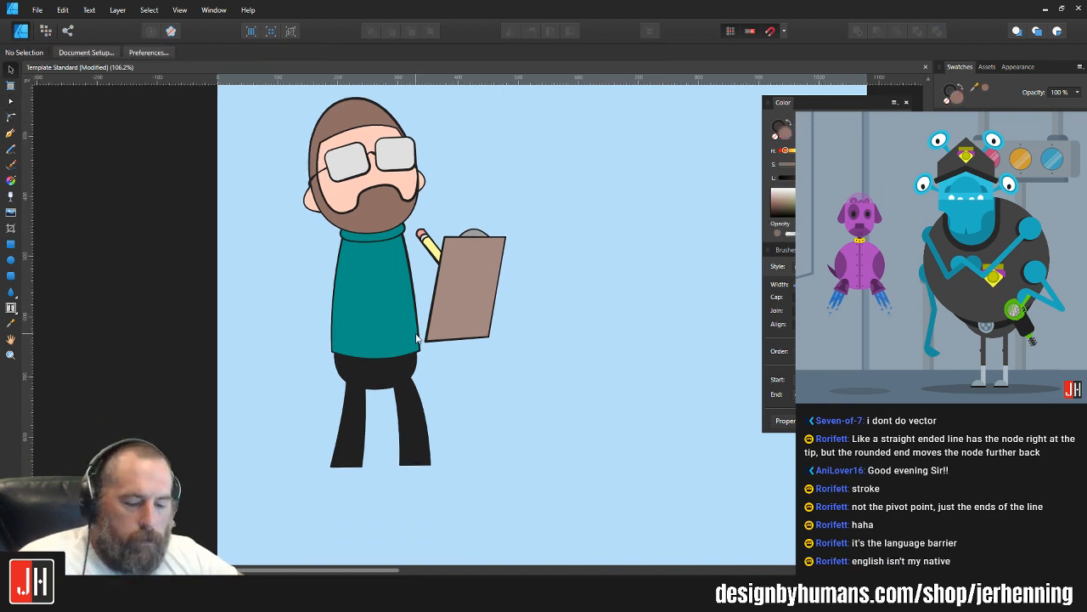
scroll(416, 338, "up", 2)
scroll(395, 340, "down", 4)
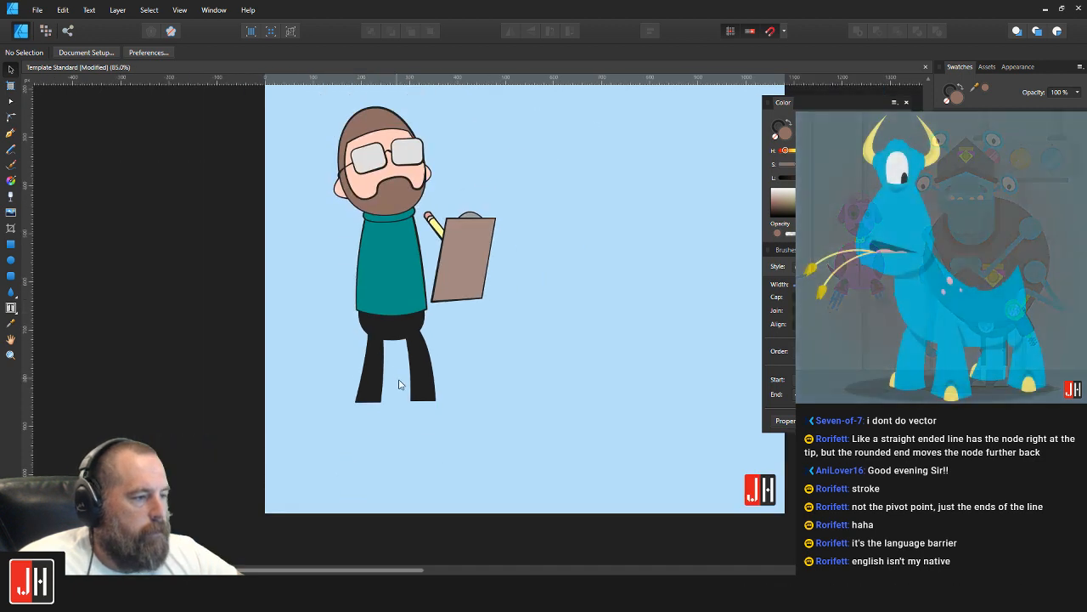
scroll(400, 384, "up", 5)
left_click(439, 313)
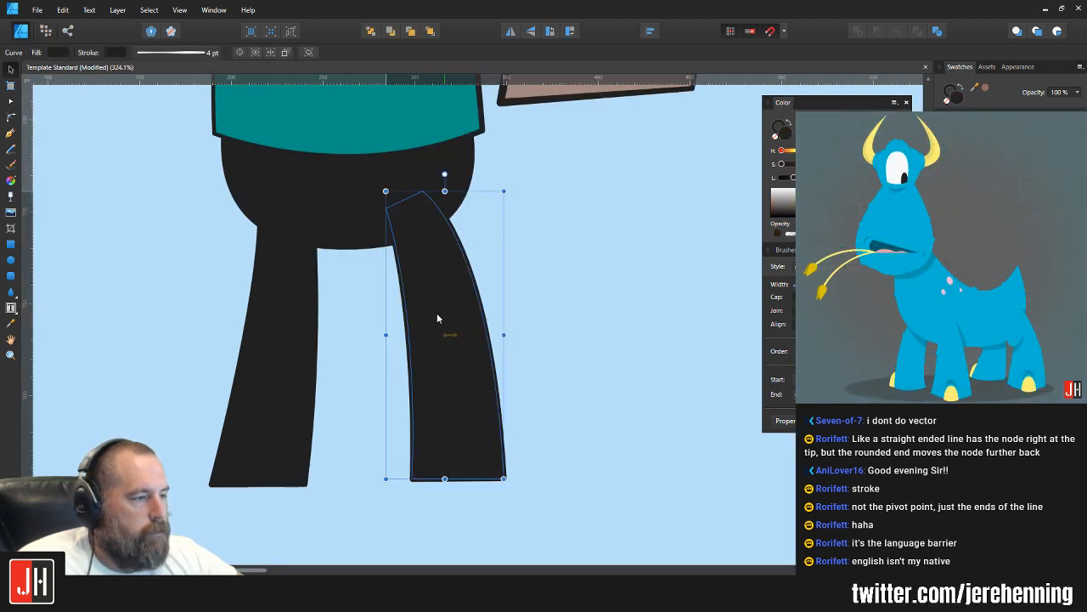
left_click(317, 301, "shift")
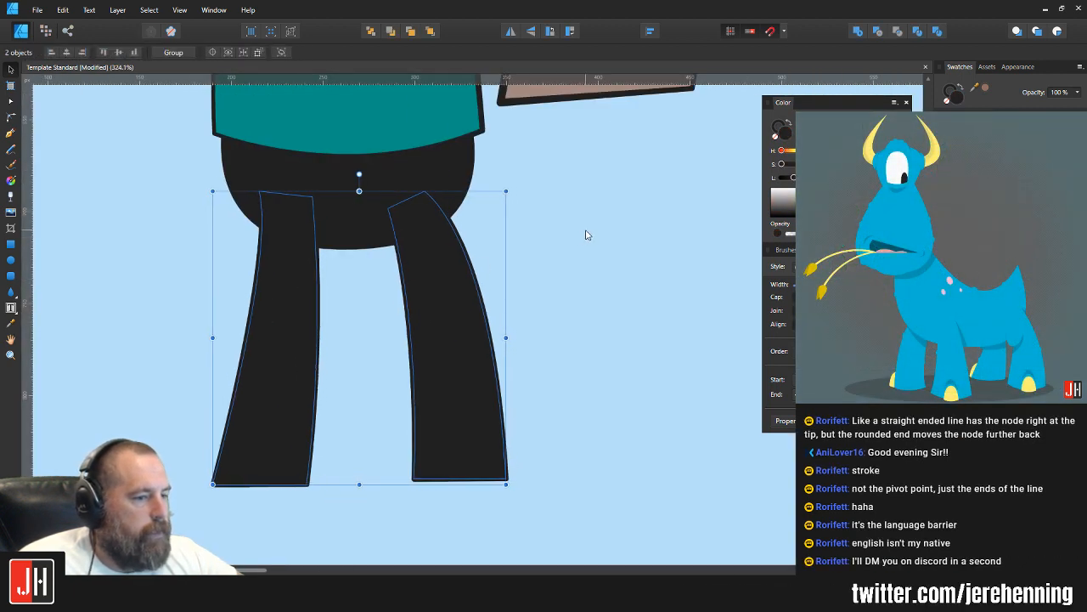
left_click(585, 234)
Step: Select the two bottom corner nodes of the teal sweater and raise its hem slightly
scroll(563, 260, "down", 3)
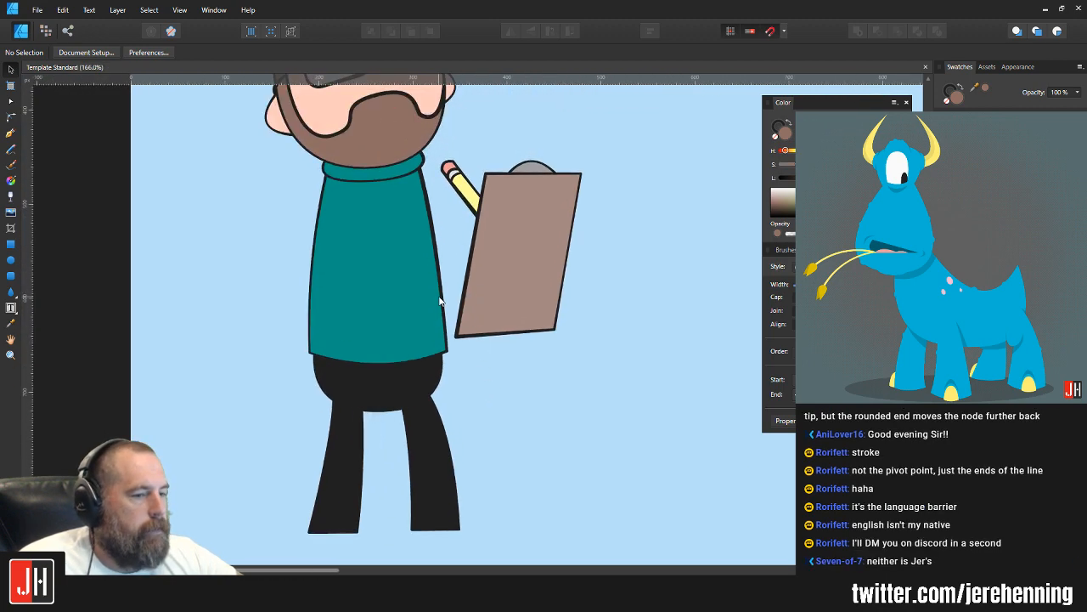
scroll(427, 261, "up", 3)
scroll(368, 382, "up", 4)
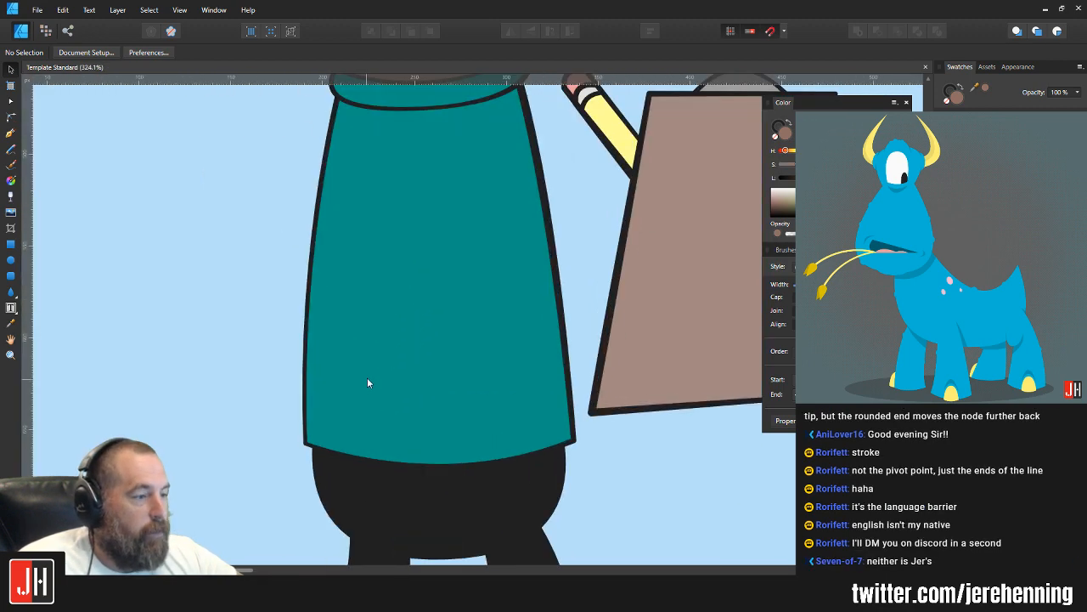
left_click(417, 363)
left_click_drag(417, 359, 407, 321)
key("a")
left_click_drag(255, 324, 564, 397)
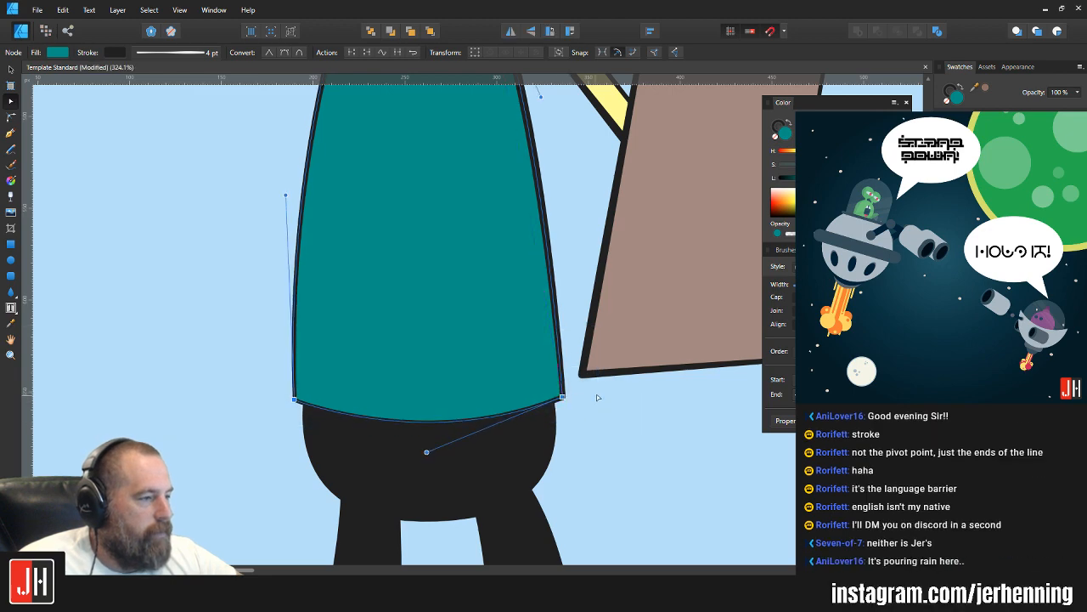
key("v")
left_click(584, 400)
Step: Move the sweater's upper-right node, hidden behind the beard, slightly down and left to narrow the shoulder
scroll(583, 401, "down", 1)
scroll(582, 402, "down", 3)
scroll(408, 294, "up", 3)
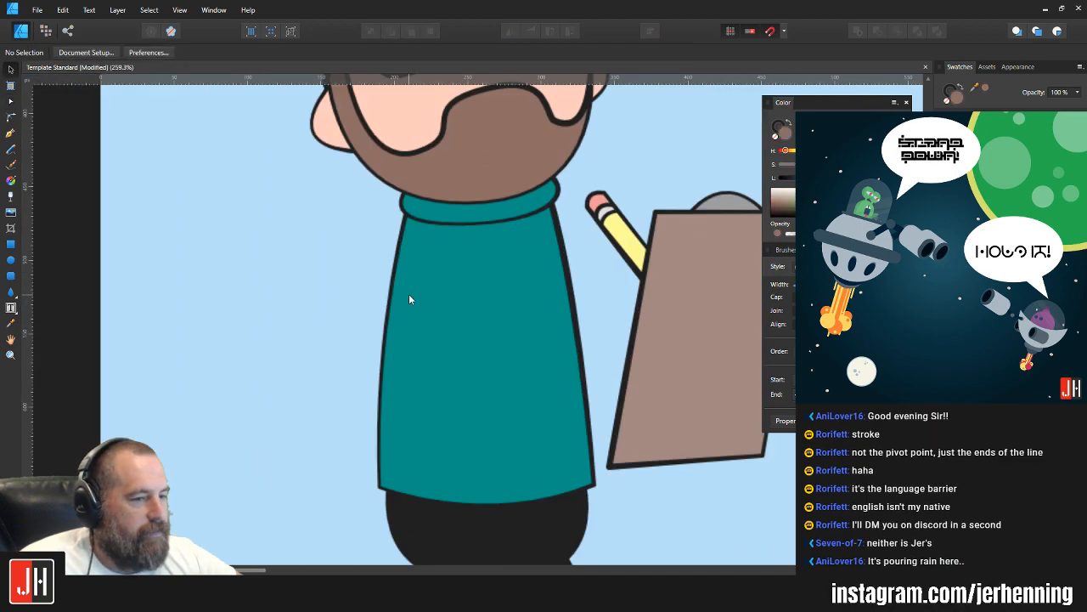
double_click(435, 269)
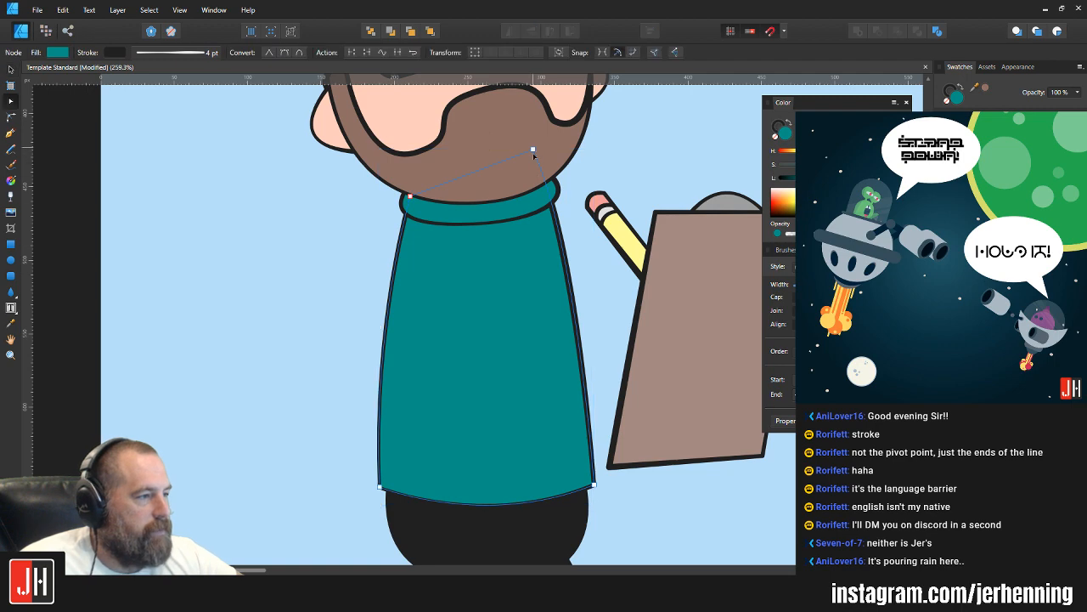
left_click_drag(534, 155, 532, 162)
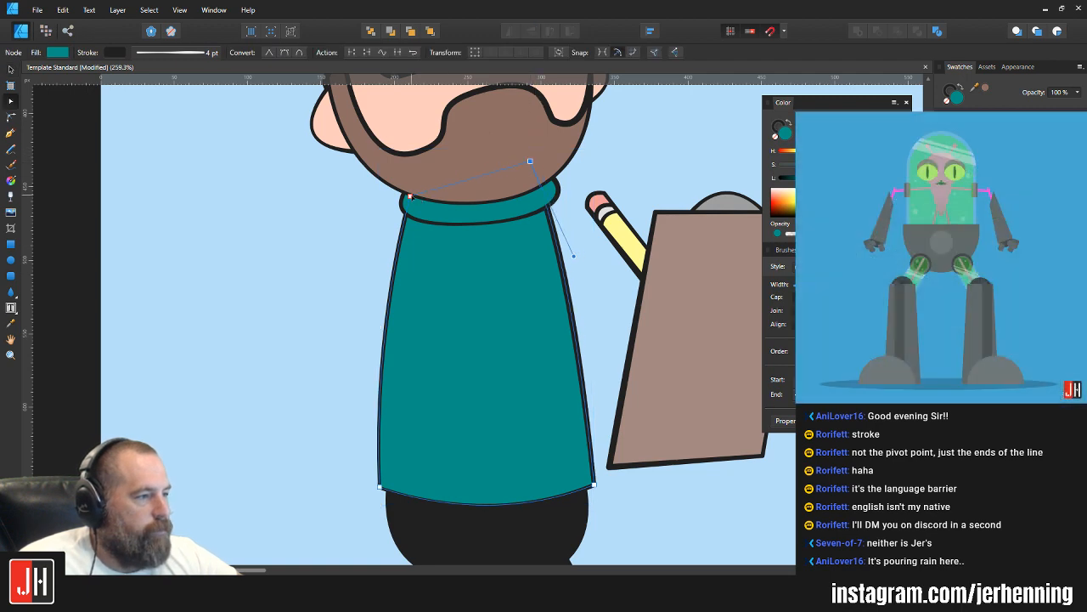
left_click(413, 195)
key("v")
left_click(372, 240)
Step: Draw a closed crescent mouth with downturned corners inside the beard using the Pen tool and fill it white
scroll(377, 242, "down", 8)
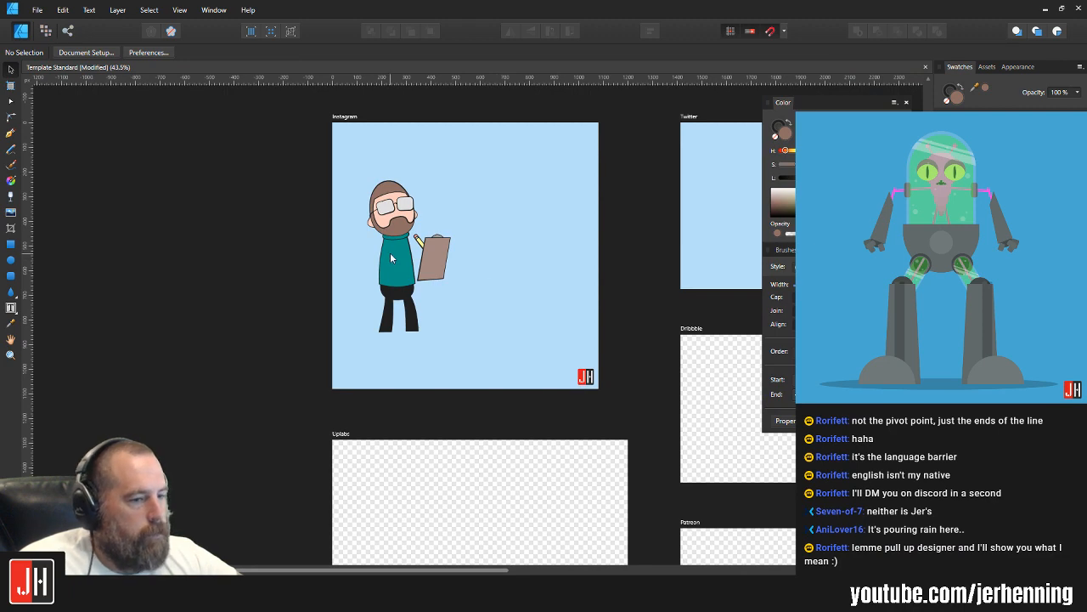
scroll(393, 248, "up", 8)
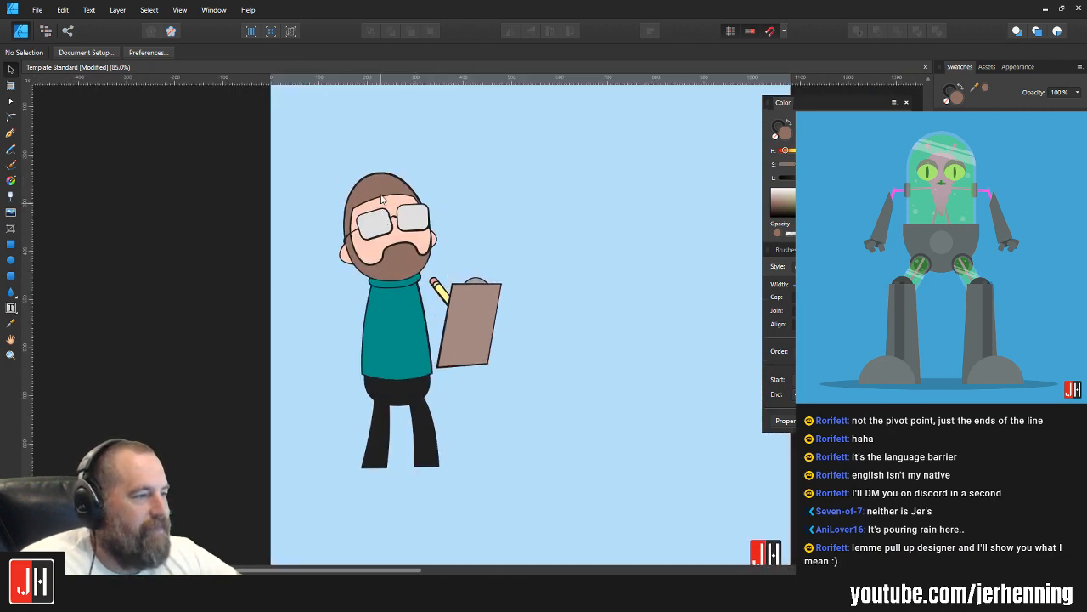
scroll(395, 295, "up", 2)
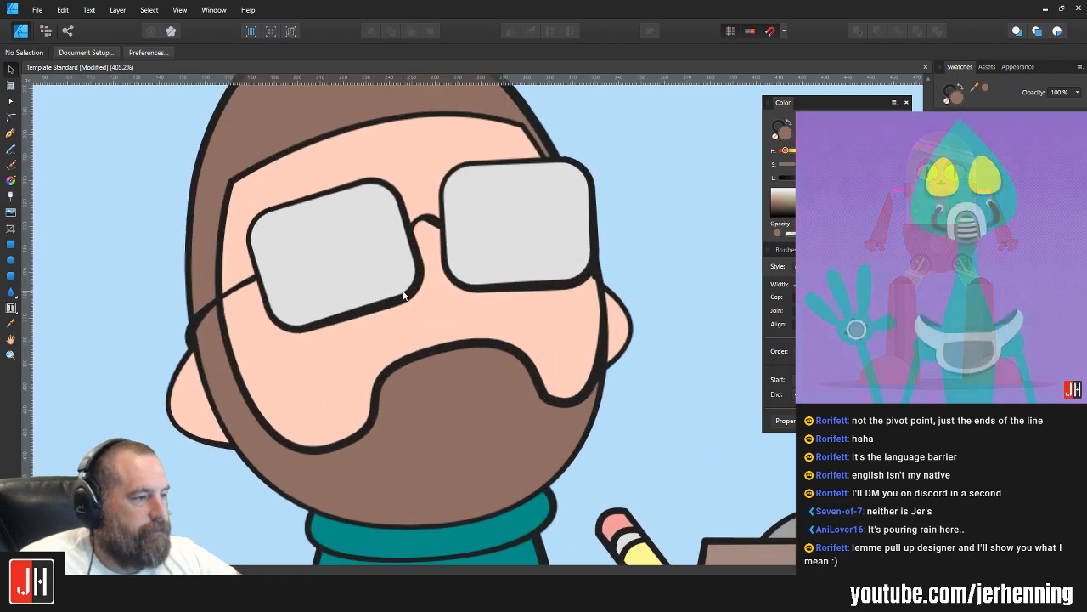
scroll(440, 306, "up", 3)
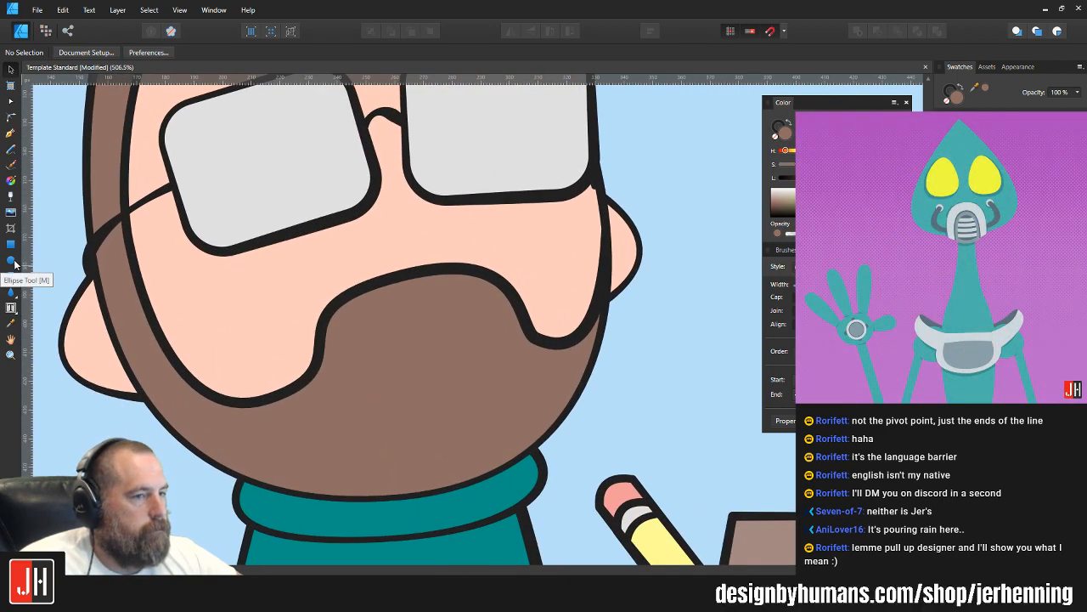
left_click(11, 133)
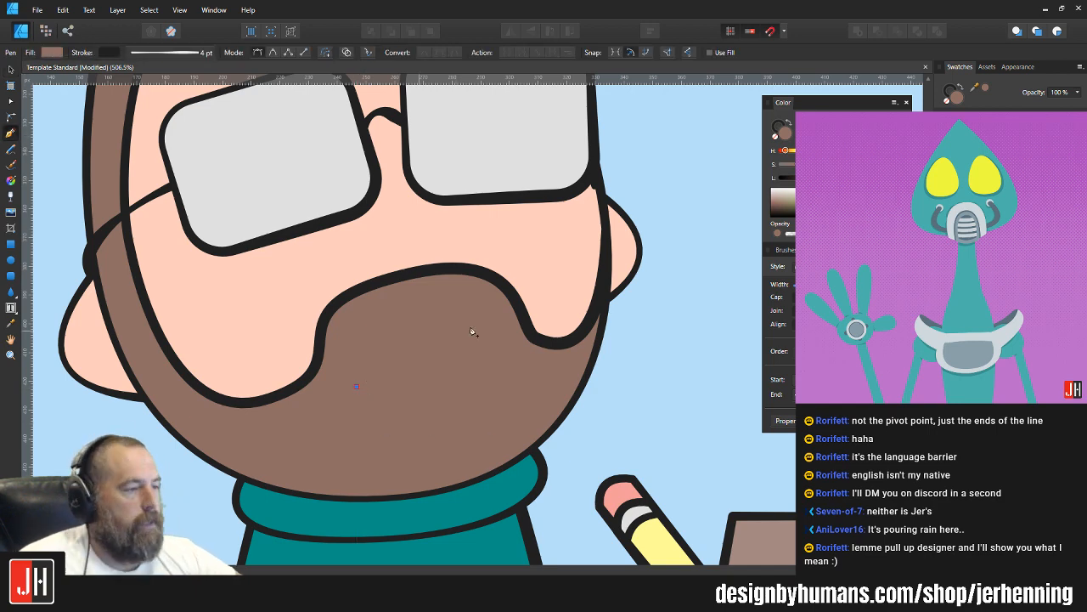
left_click_drag(467, 320, 584, 384)
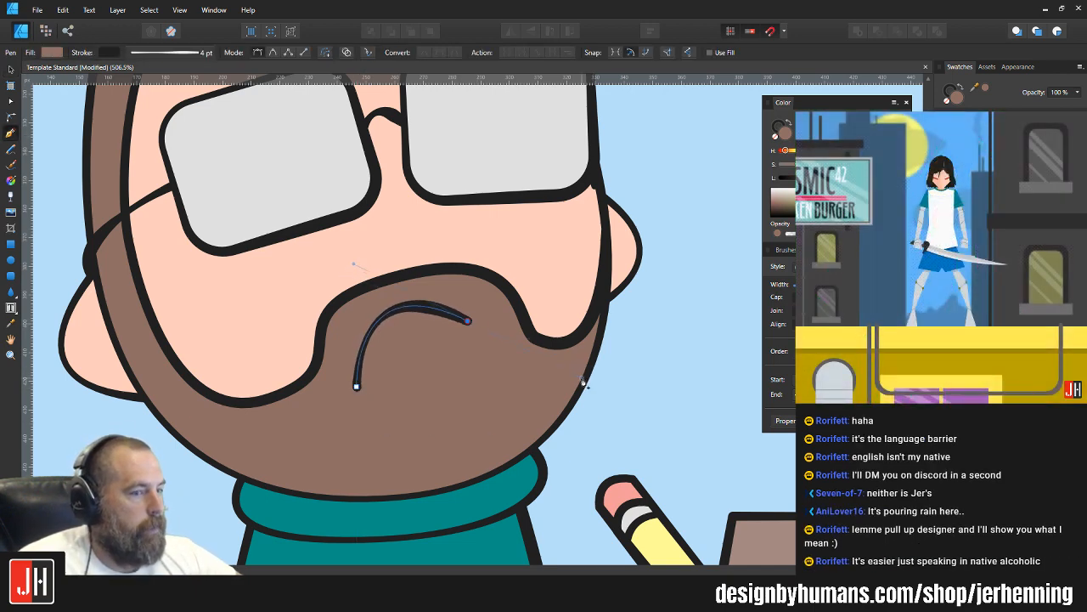
key("ctrl+z")
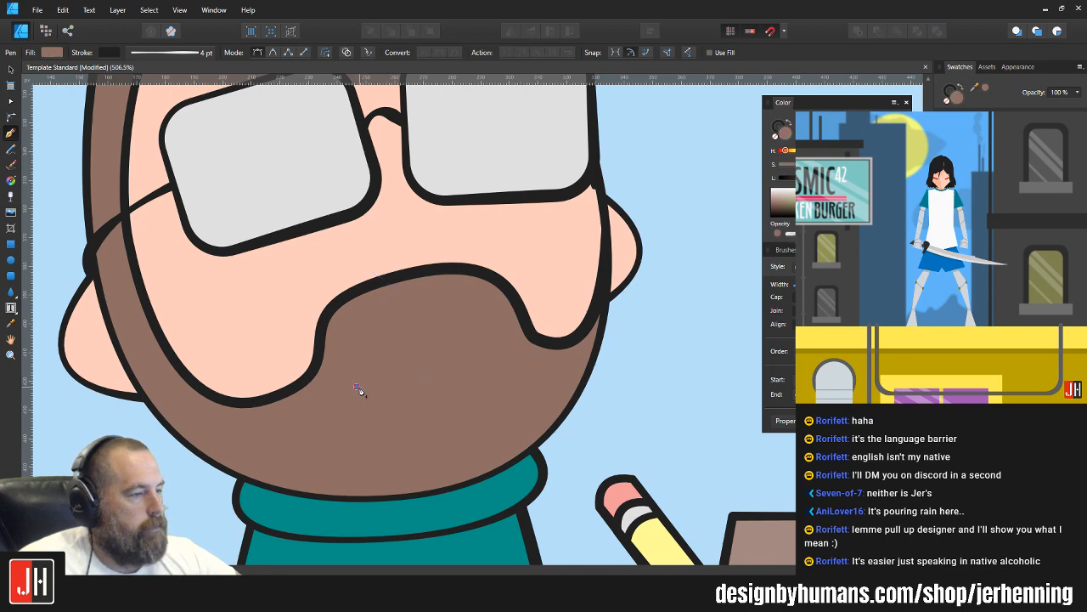
left_click_drag(483, 318, 625, 366)
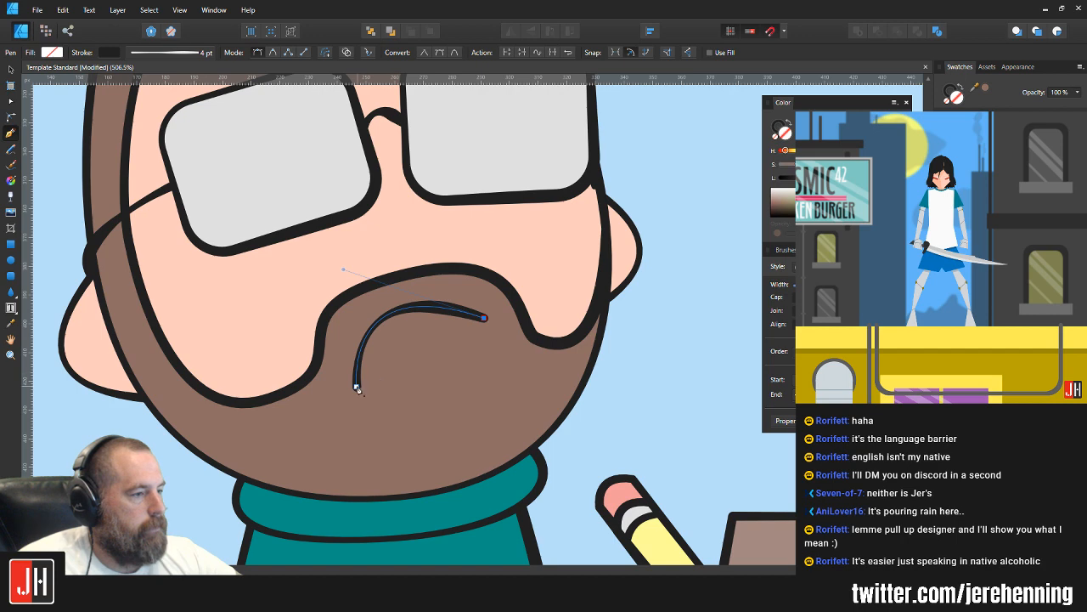
left_click(357, 386)
left_click_drag(483, 318, 484, 289)
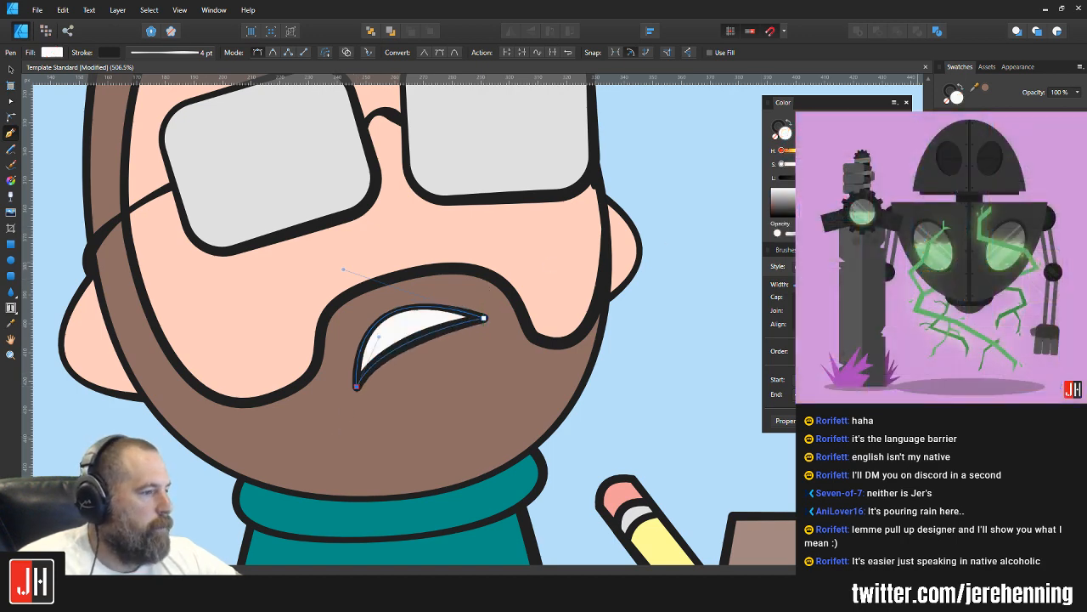
key("v")
left_click(668, 357)
Step: Lower the mouth's right corner node and shorten and steepen its handle to round the upper edge
left_click(444, 332)
key("a")
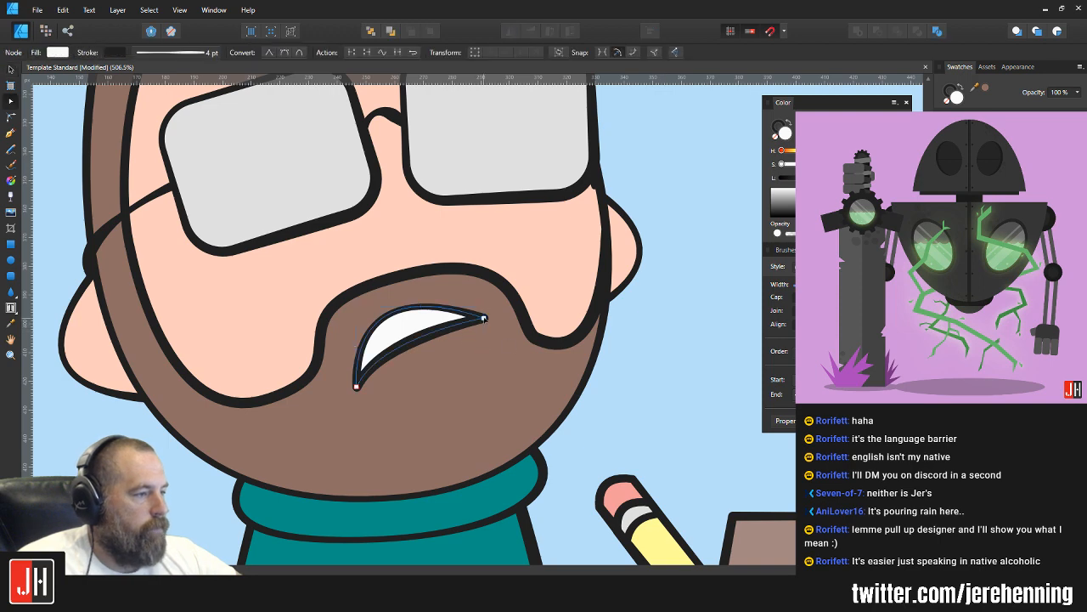
left_click_drag(484, 318, 493, 332)
left_click_drag(355, 285, 374, 248)
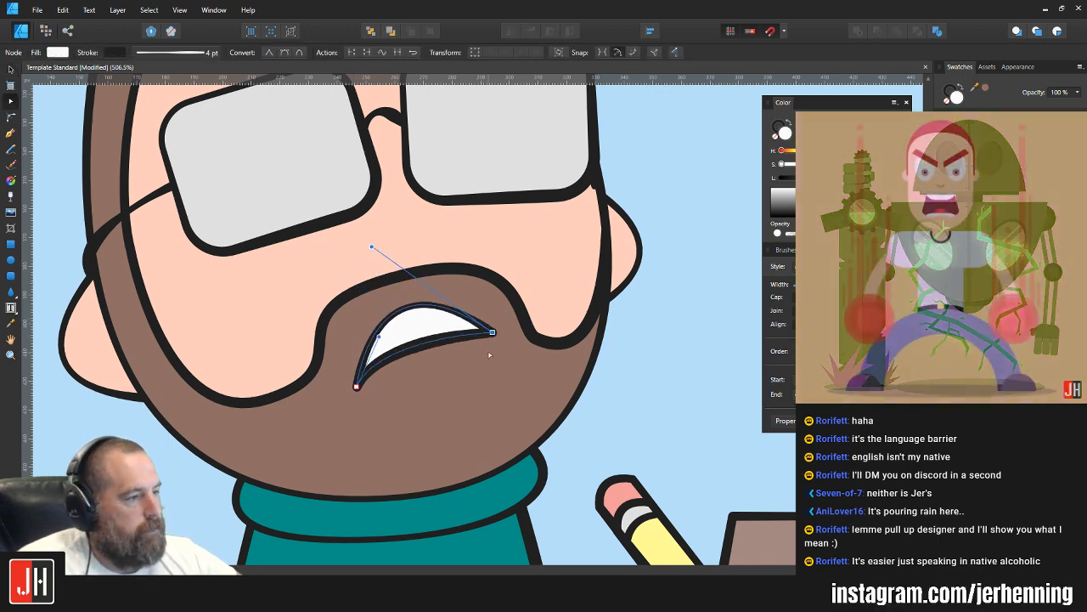
left_click_drag(493, 332, 492, 339)
key("v")
left_click(644, 324)
Step: Move the white mouth shape slightly right and down within the beard
scroll(625, 351, "down", 2)
scroll(607, 348, "down", 2)
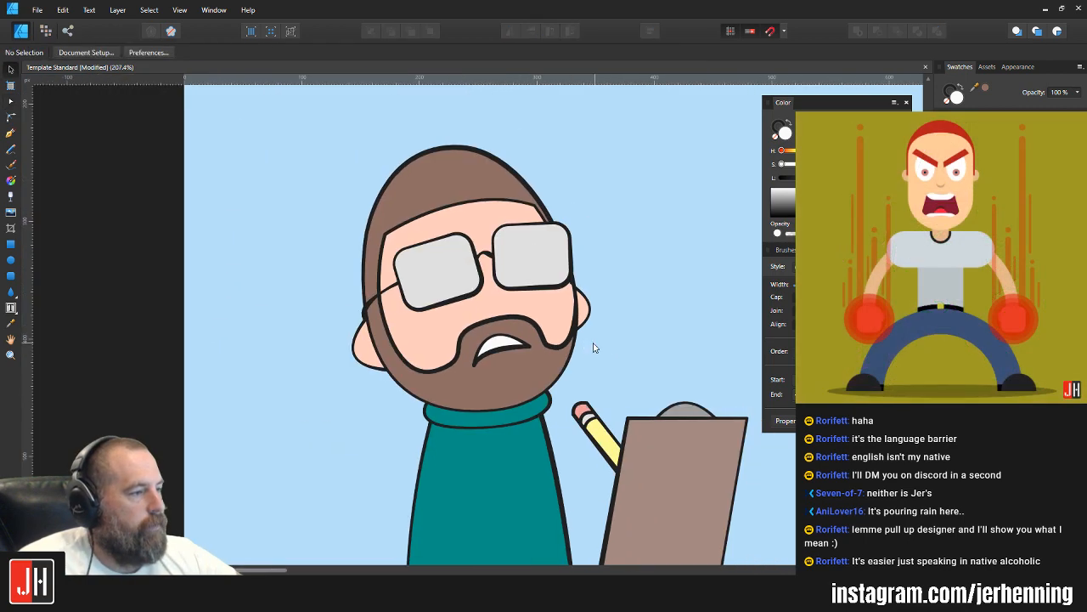
scroll(592, 343, "up", 6)
left_click(479, 409)
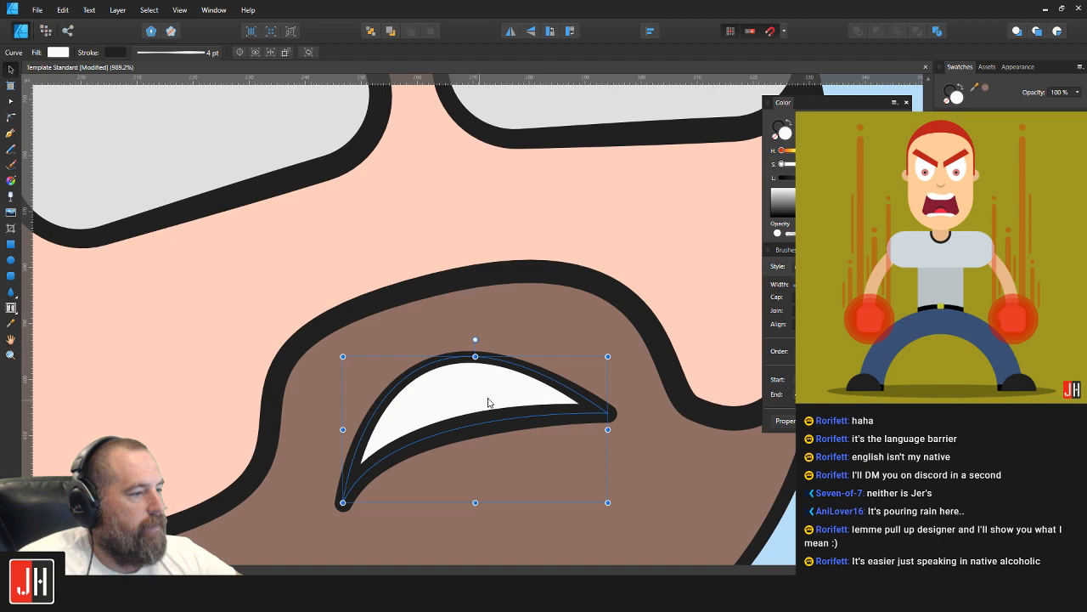
left_click_drag(483, 402, 488, 407)
key("ctrl+d")
scroll(518, 402, "down", 6)
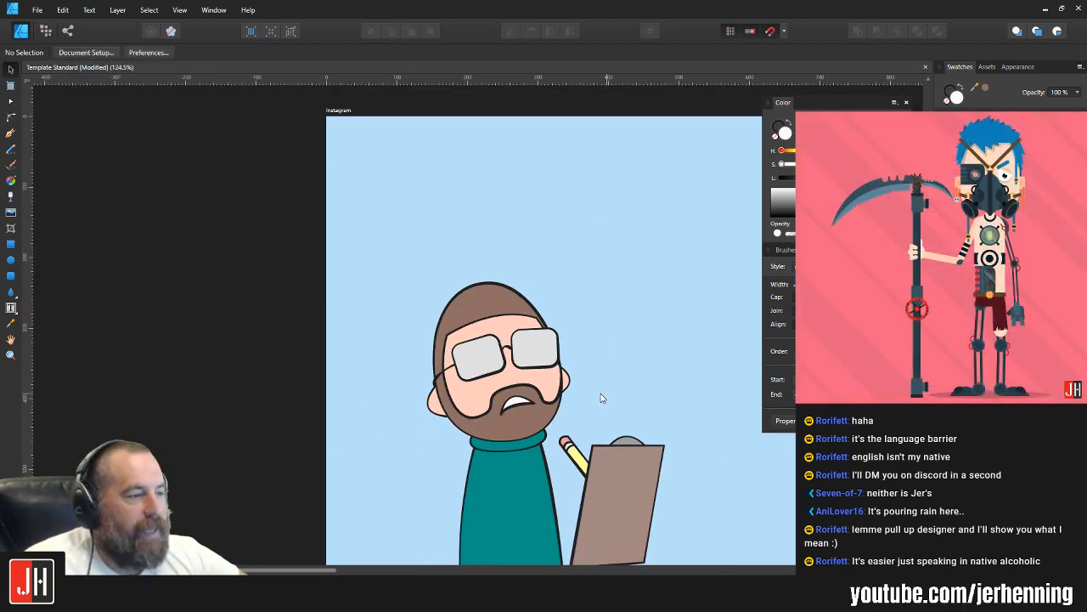
Step: Move the mouth's lower-left corner node slightly to the right
scroll(600, 397, "up", 4)
left_click(499, 373)
scroll(469, 381, "up", 2)
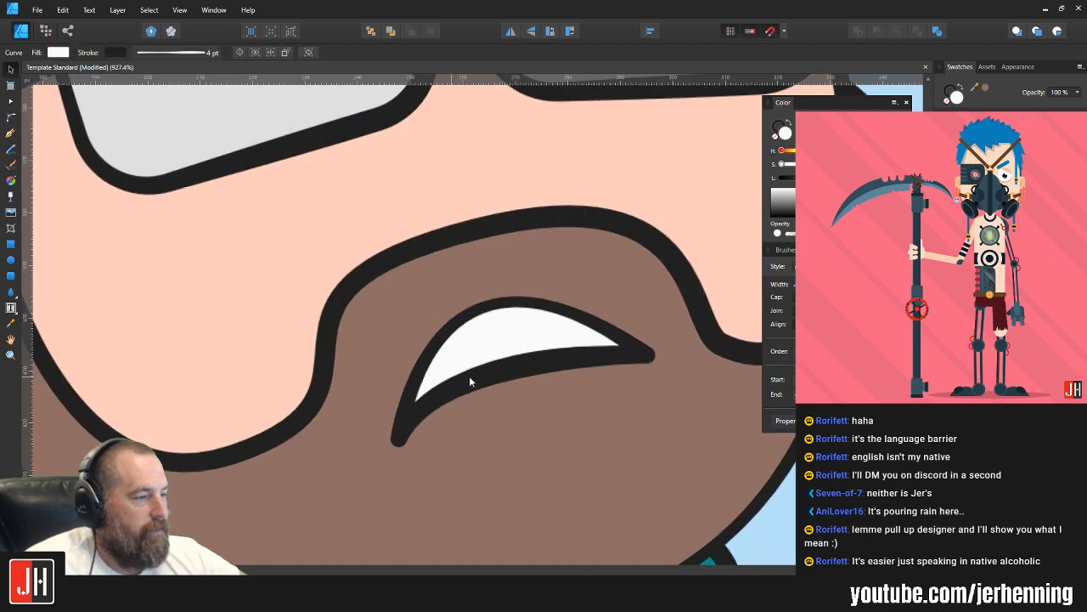
key("a")
mouse_move(397, 439)
left_mouse_down()
mouse_move(382, 435)
mouse_move(409, 439)
left_mouse_up()
key("v")
scroll(560, 376, "down", 8)
left_click(670, 390)
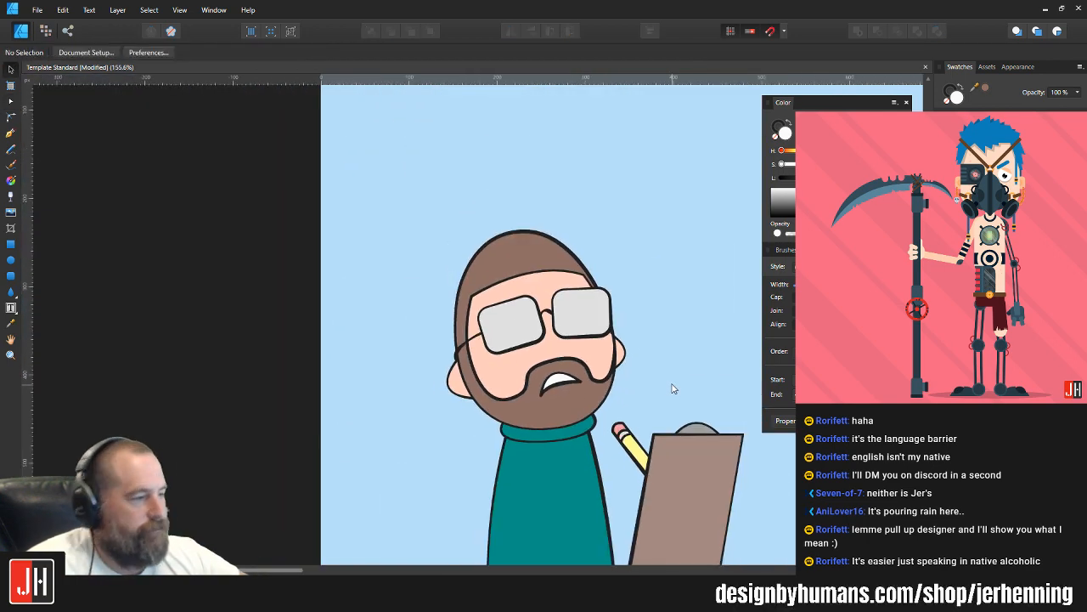
Step: Delete the white crescent mouth from the beard
left_click_drag(630, 391, 533, 389)
scroll(515, 387, "down", 4)
scroll(500, 386, "up", 5)
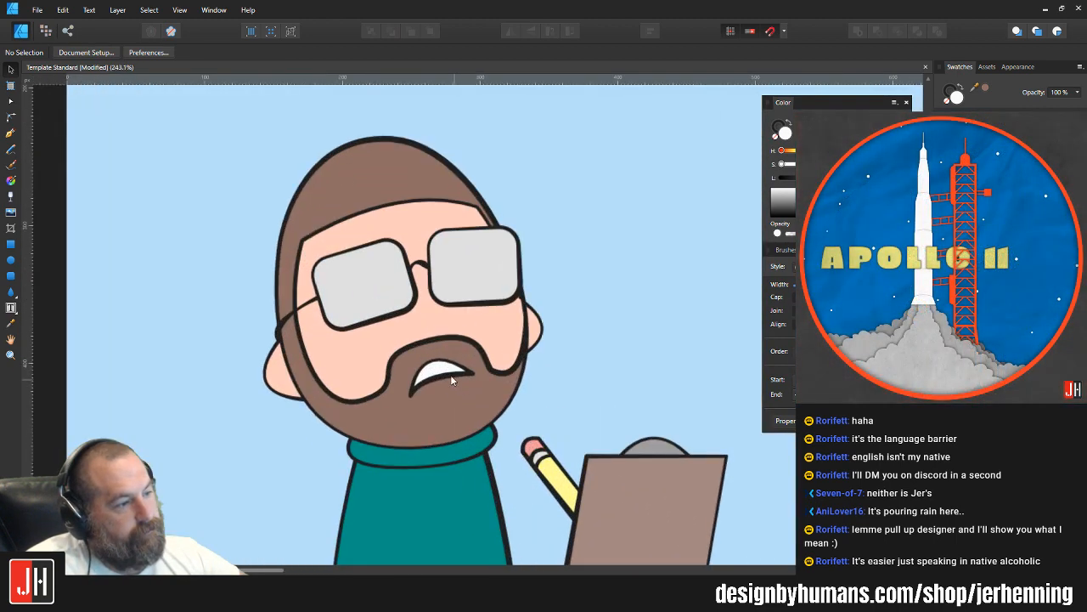
left_click(451, 374)
key("Delete")
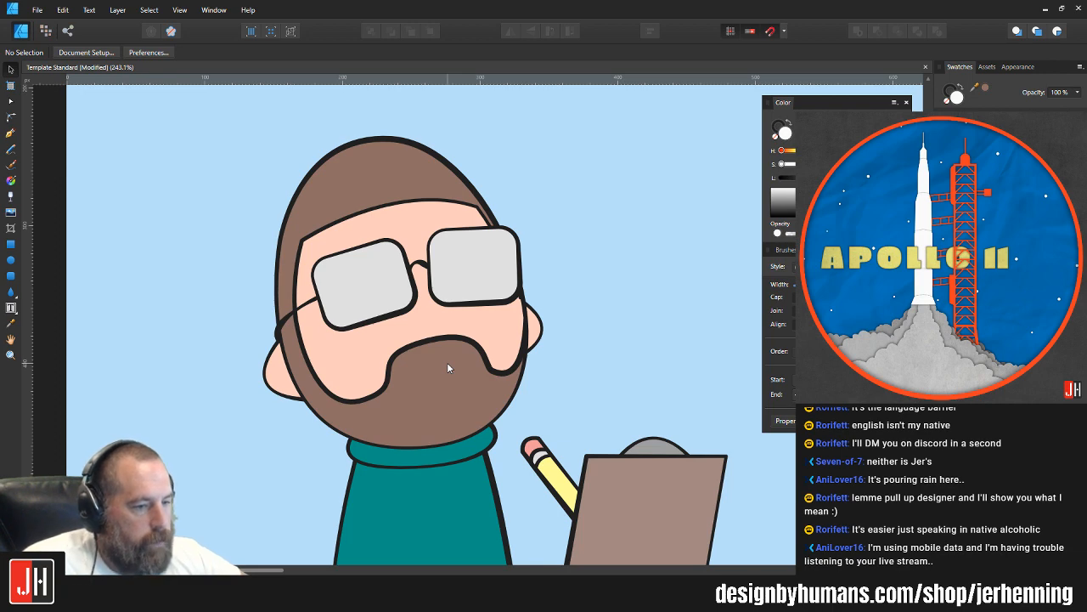
Step: Draw a small upright white ellipse with a dark outline in the left half of the beard, below the mustache area
scroll(574, 304, "down", 1)
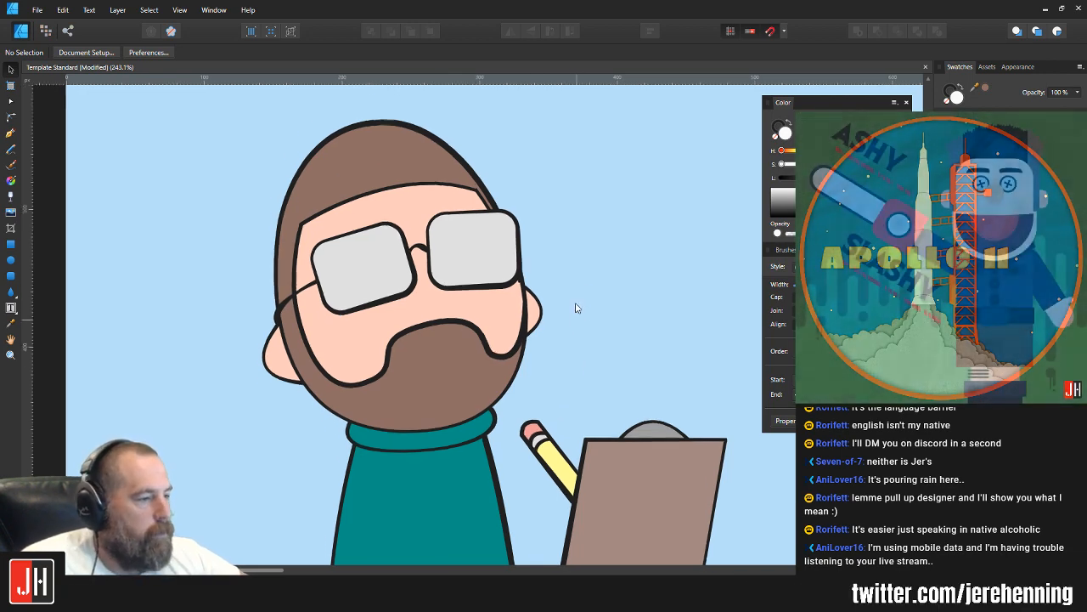
scroll(456, 364, "up", 2)
left_click(11, 260)
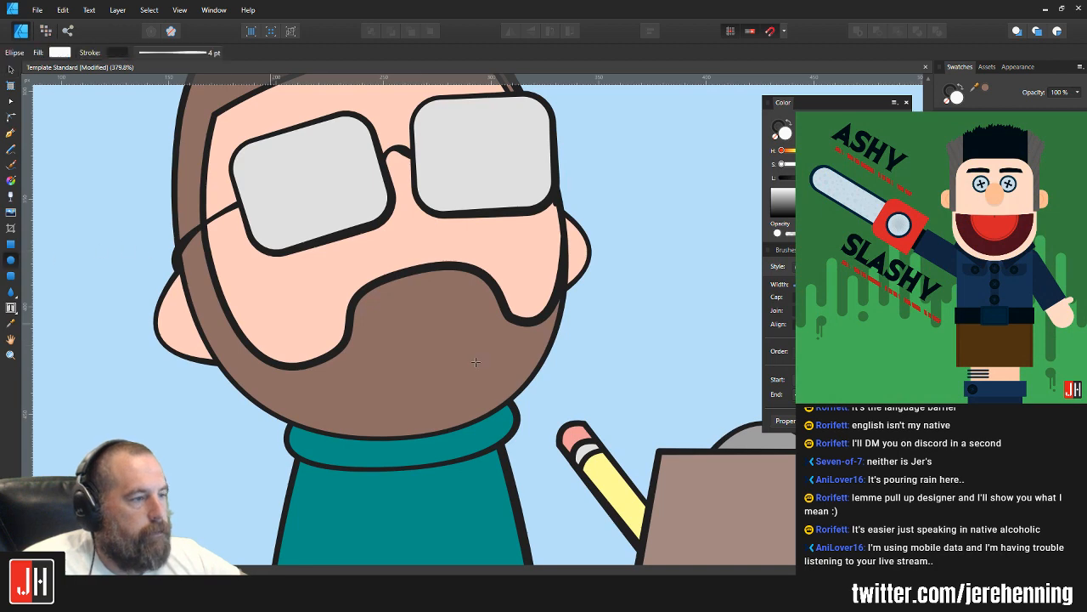
left_click_drag(369, 326, 418, 392)
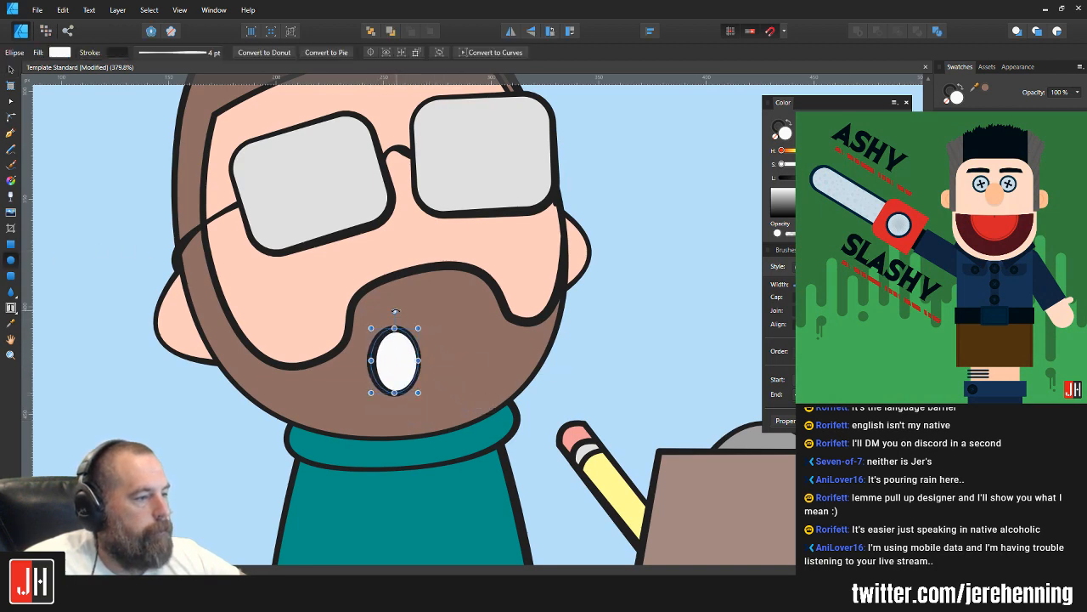
Step: Rotate the ellipse mouth so it tilts up to the right, and fill it with dark red
left_click_drag(395, 311, 413, 340)
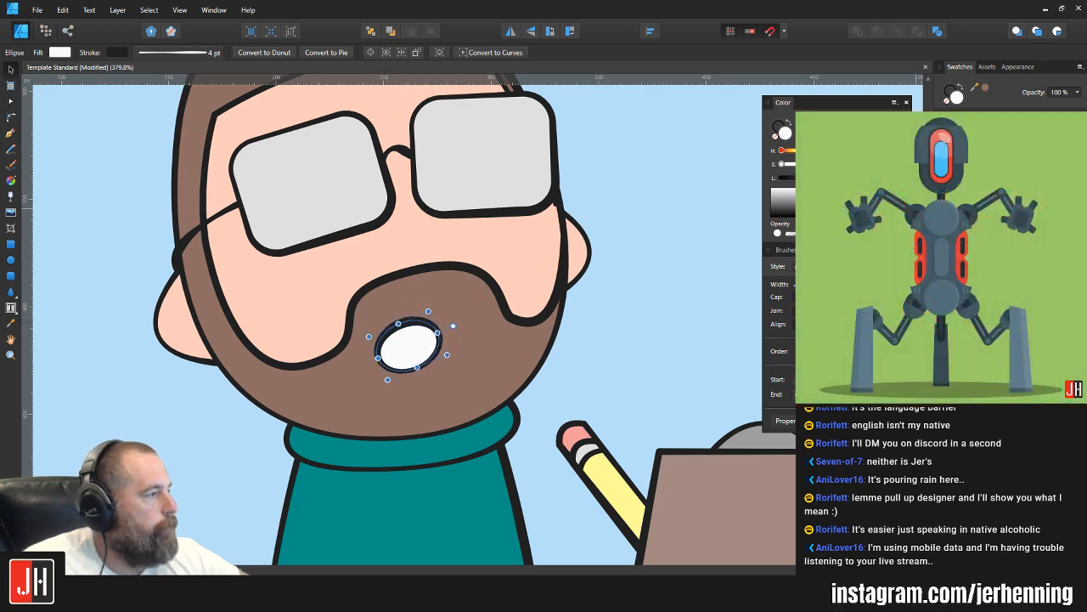
left_click(960, 163)
left_click_drag(827, 178, 817, 177)
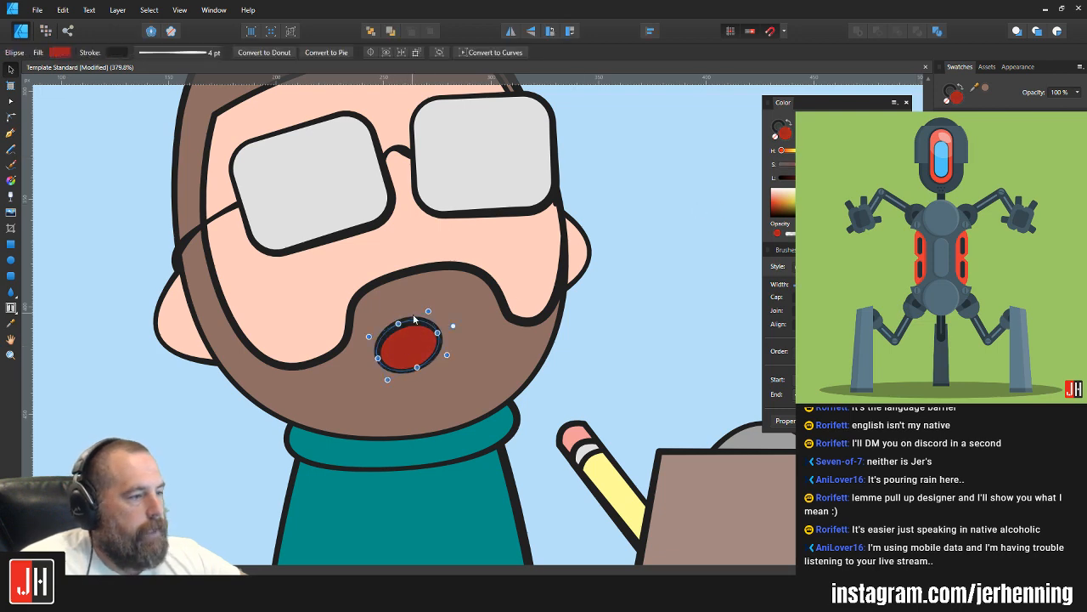
Step: Enlarge the red mouth ellipse slightly and position it just below the beard's mustache curve
left_click_drag(455, 327, 433, 303)
left_click_drag(410, 347, 405, 349)
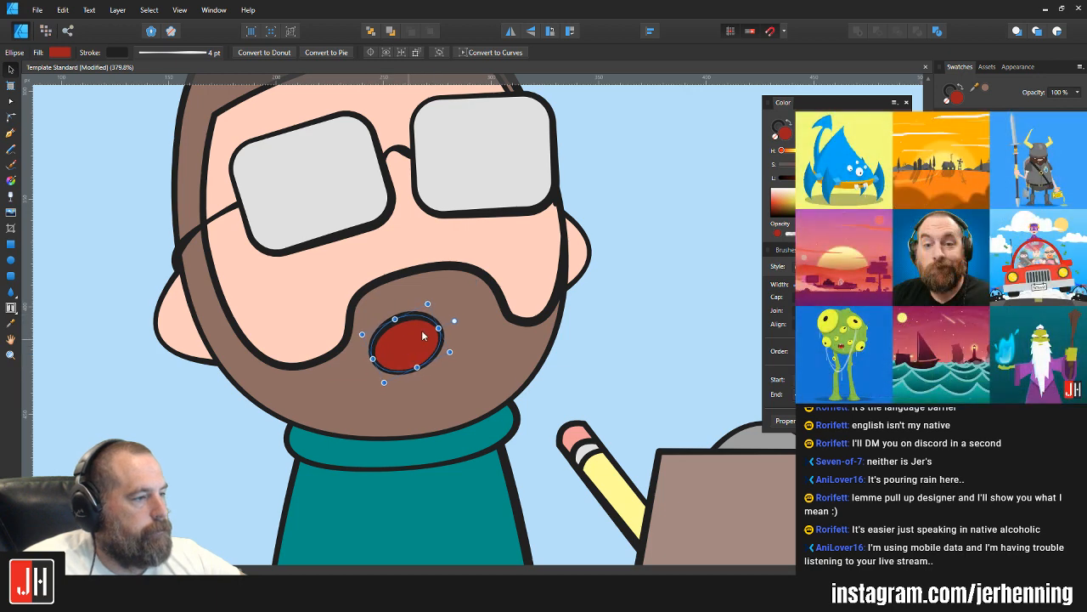
left_click_drag(455, 322, 417, 332)
left_click(658, 324)
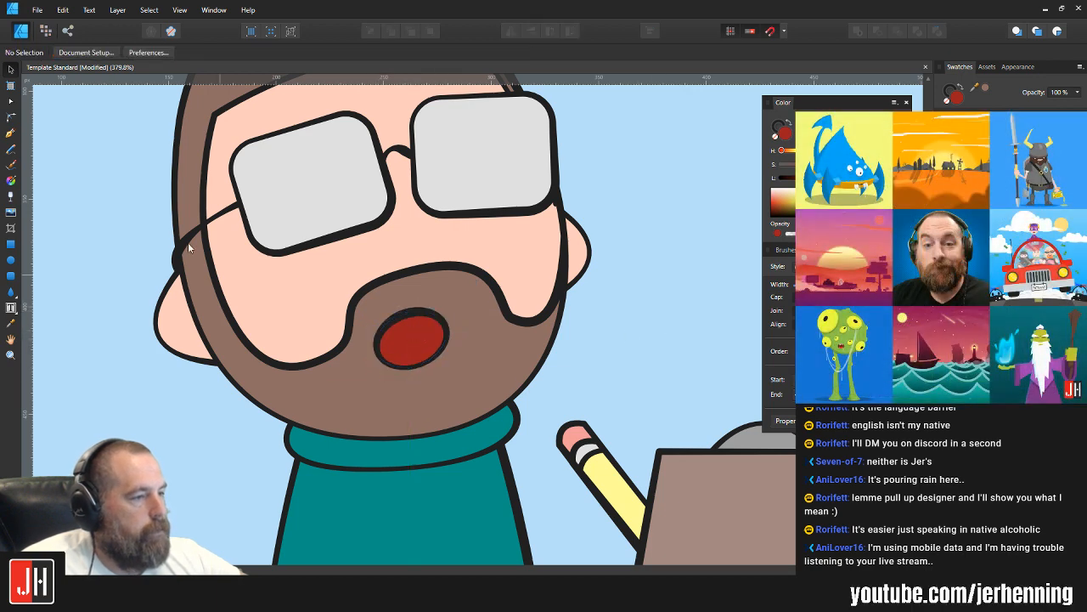
Step: Duplicate the mouth ellipse directly below, fill the copy with a lighter coral red, and cut it
left_click(11, 260)
key("v")
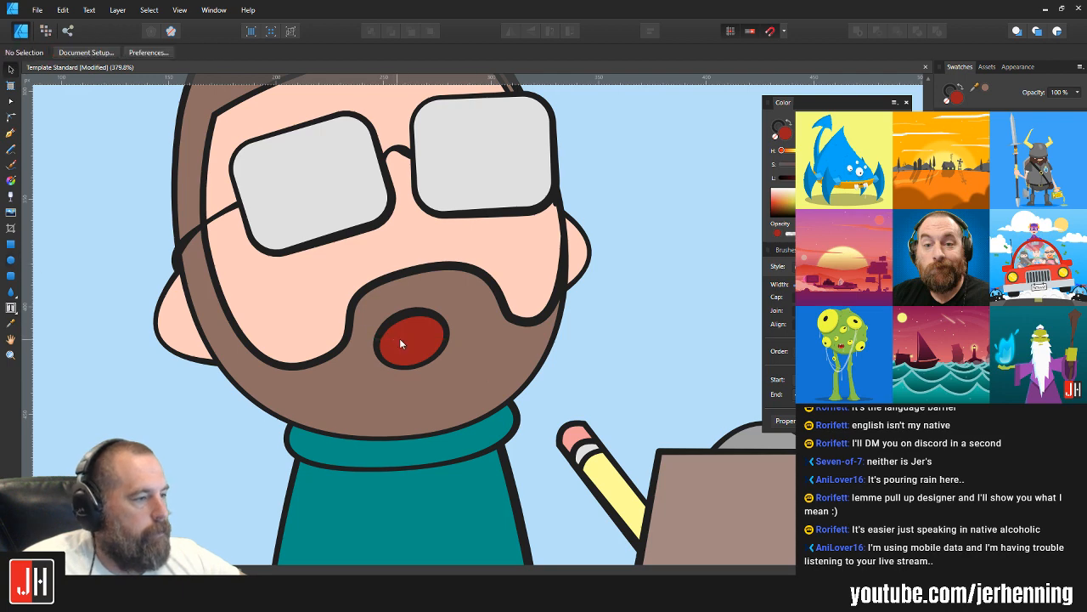
left_click(403, 336)
left_click_drag(417, 342, 416, 405)
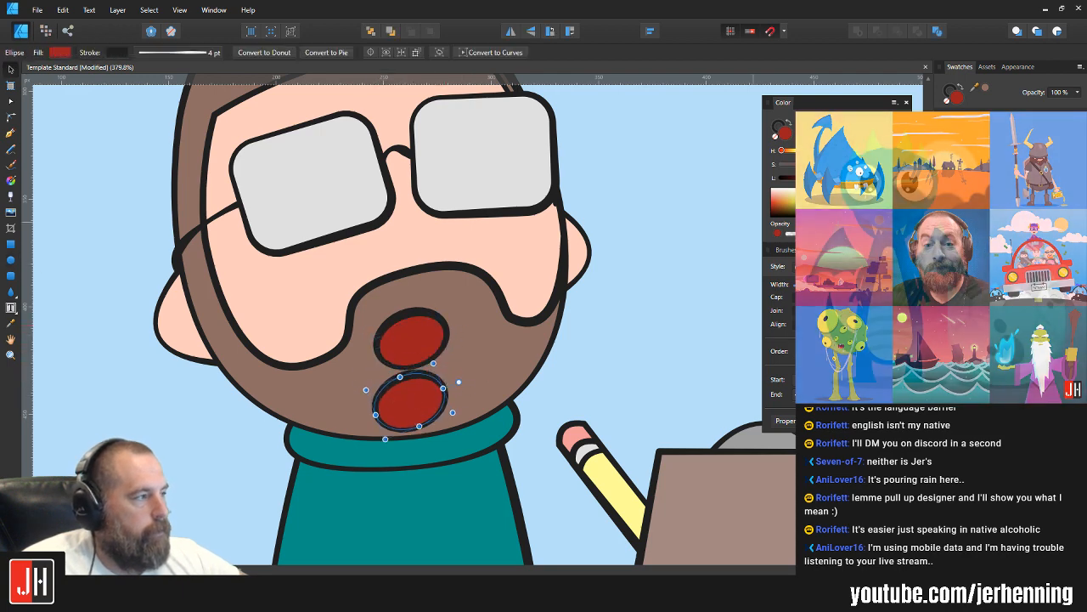
left_click(981, 165)
key("ctrl+x")
Step: Paste the coral ellipse inside the dark red mouth and shift it to the lower edge as a tongue
left_click(406, 342)
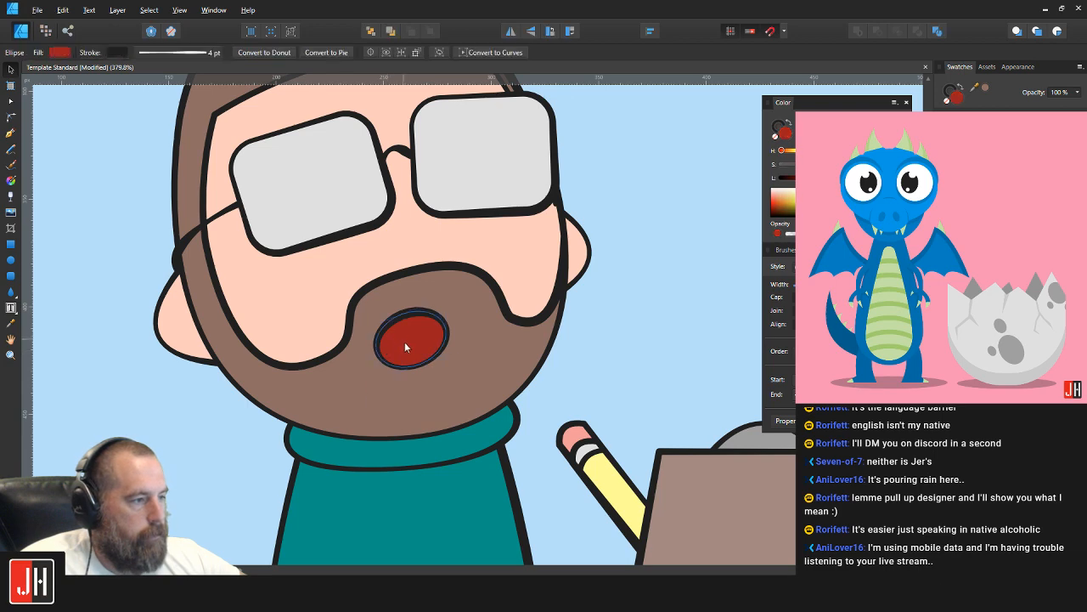
key("ctrl+alt+v")
left_click_drag(426, 397, 410, 372)
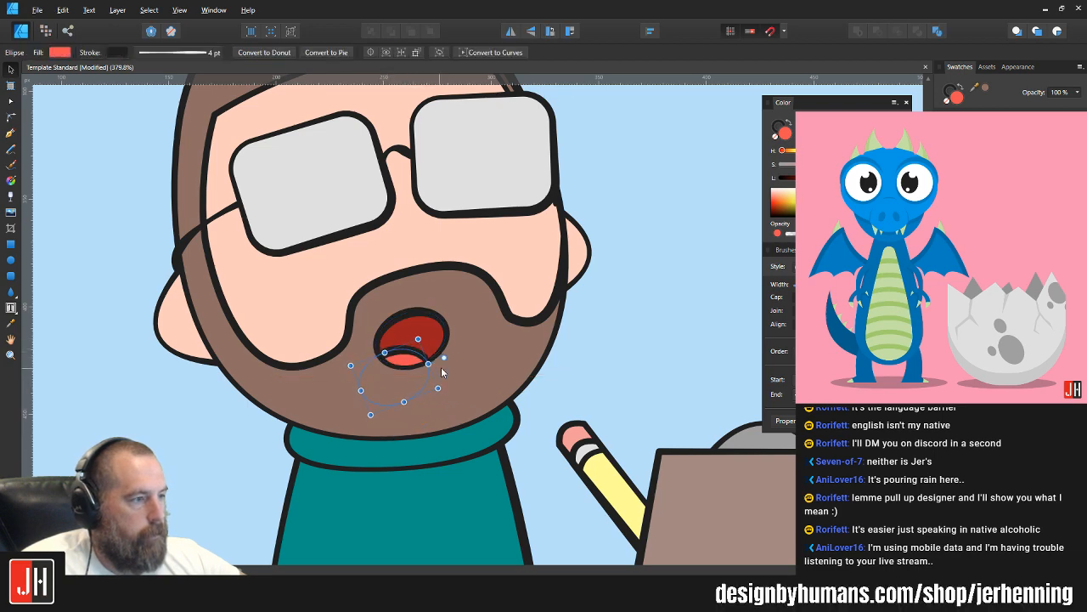
scroll(442, 370, "down", 3)
left_click(527, 357)
Step: Examine the whole character on the Instagram artboard, checking the face and mouth at several magnifications
left_click_drag(549, 350, 395, 308)
scroll(409, 304, "down", 3)
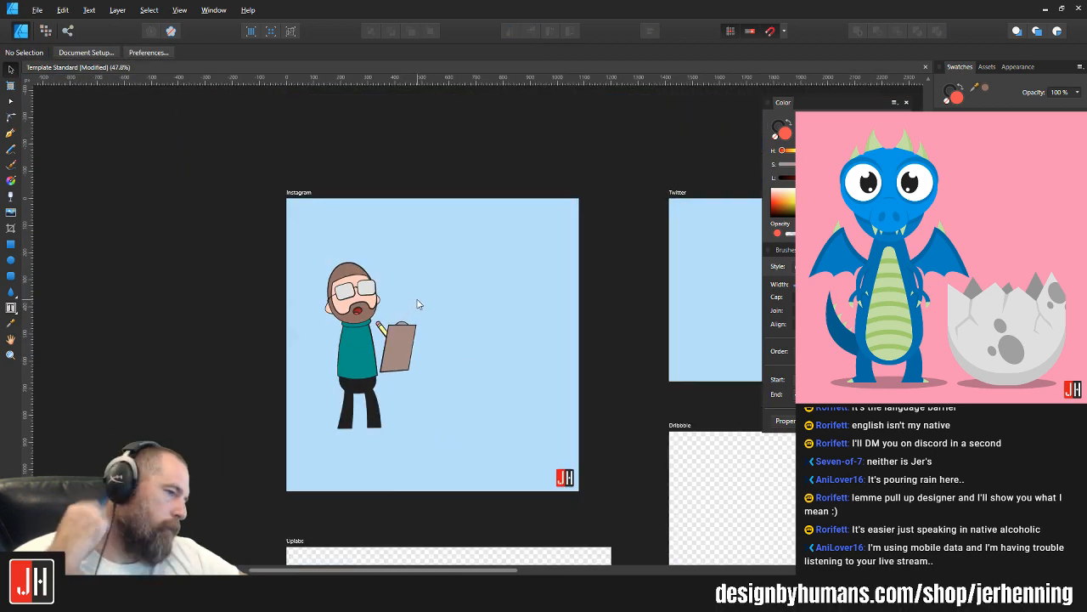
scroll(360, 331, "up", 5)
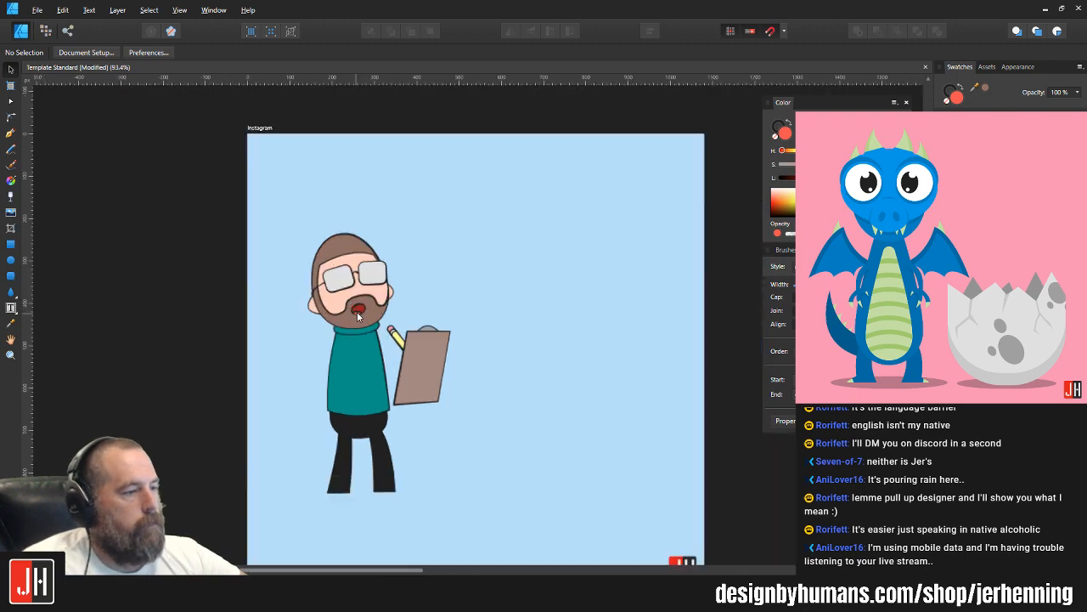
scroll(437, 383, "down", 2)
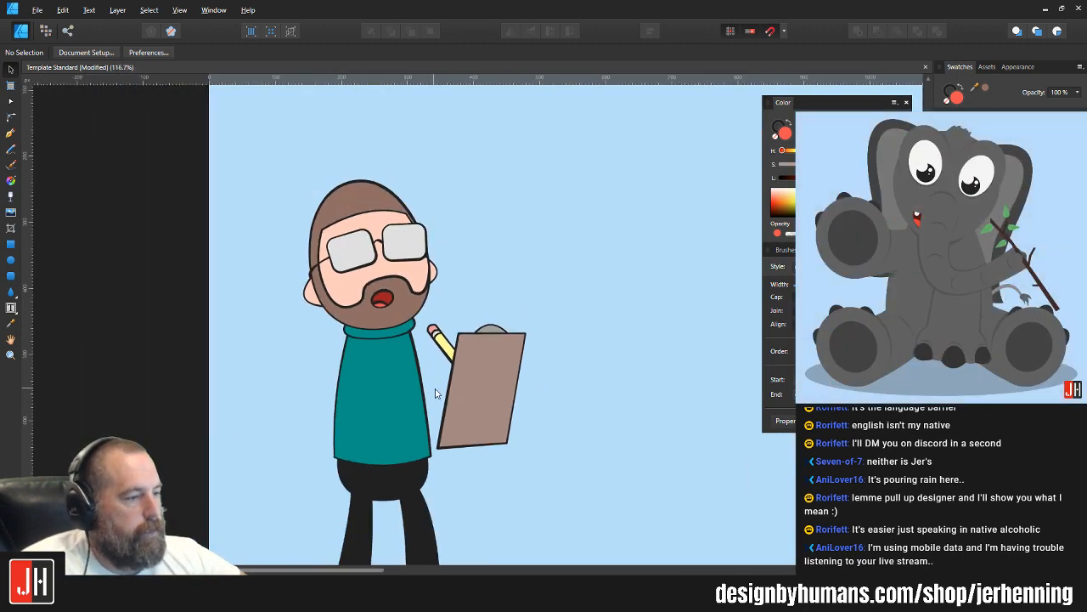
scroll(461, 387, "up", 1)
left_click_drag(385, 239, 375, 274)
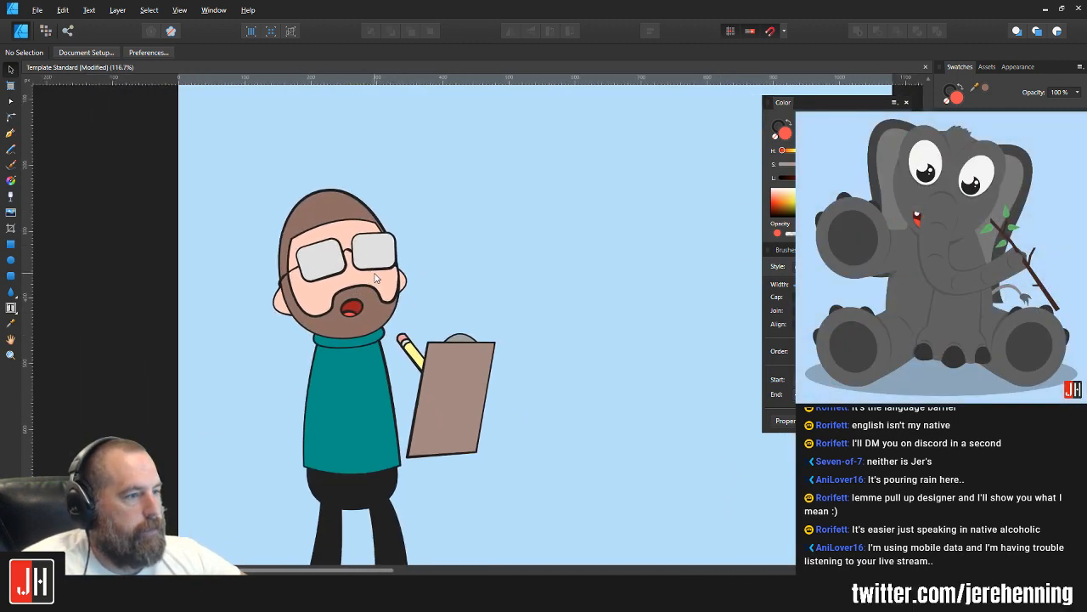
scroll(340, 264, "up", 1)
scroll(488, 334, "up", 1)
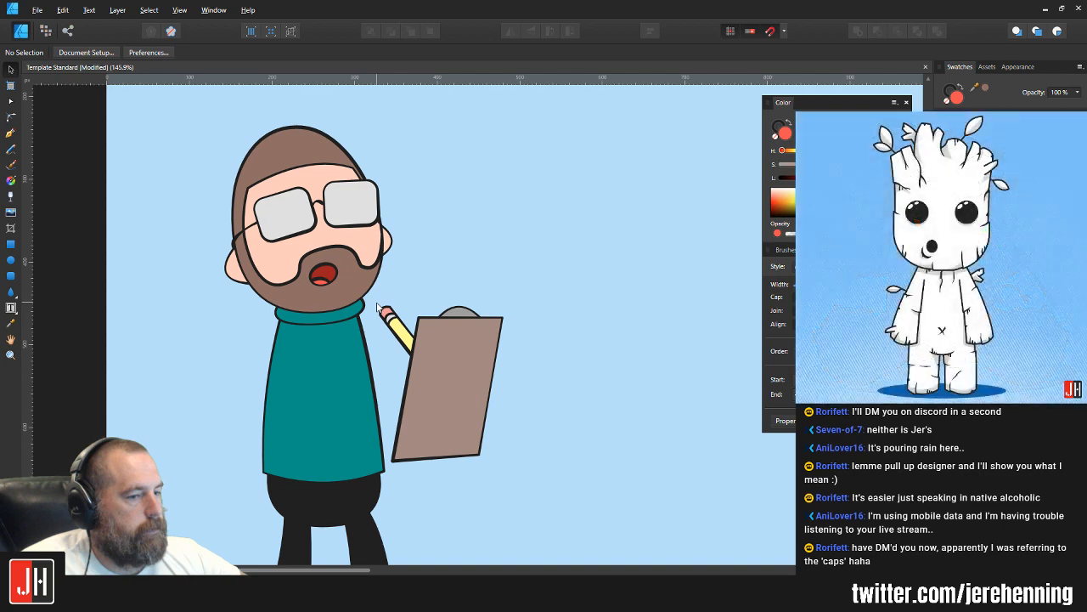
Step: Bend the hairline segment of the brown hair-and-beard curve slightly upward to expose more forehead
left_click_drag(434, 234, 515, 283)
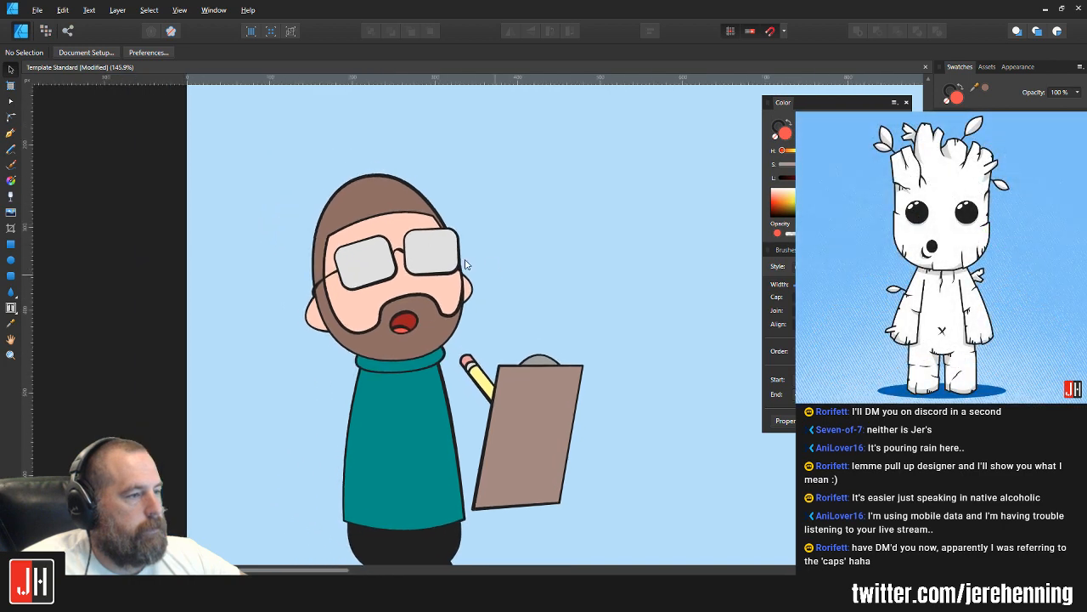
left_click(367, 211)
scroll(369, 211, "up", 4)
double_click(397, 219)
key("a")
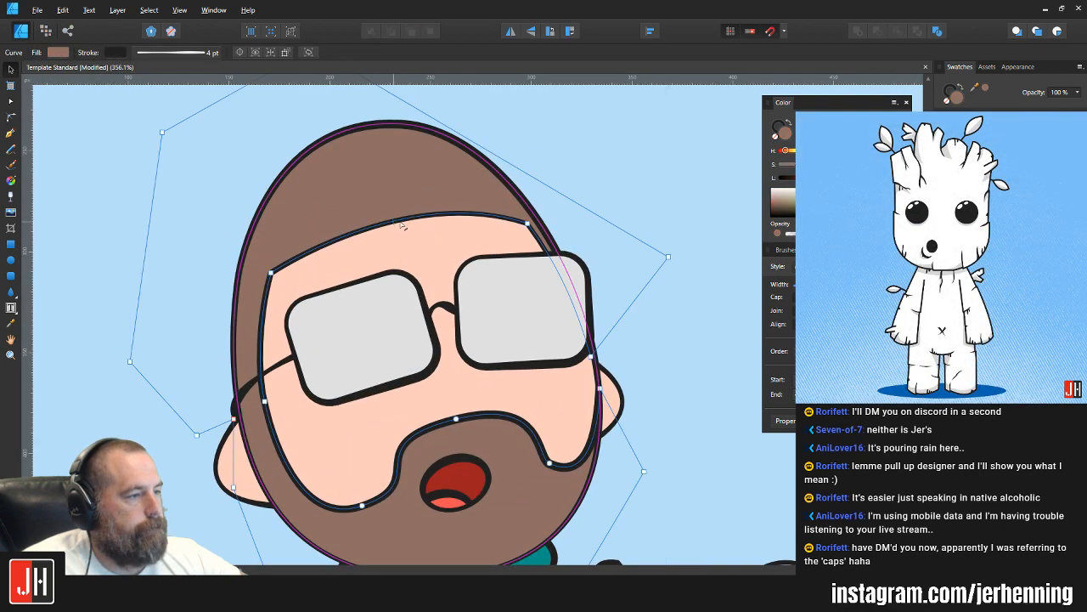
left_click_drag(396, 222, 403, 208)
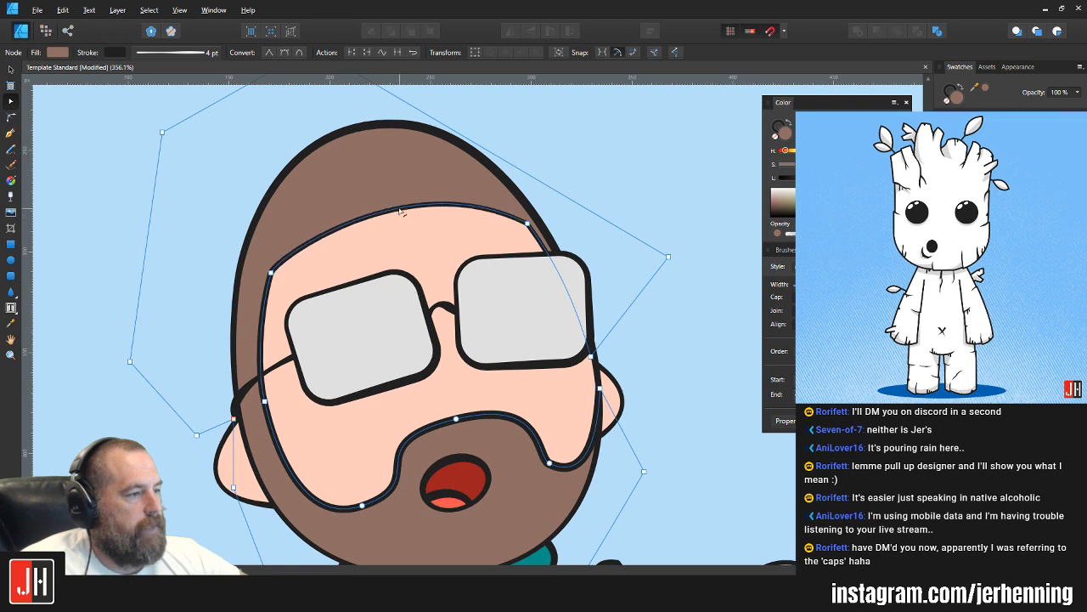
key("v")
left_click(564, 201)
scroll(555, 221, "down", 3)
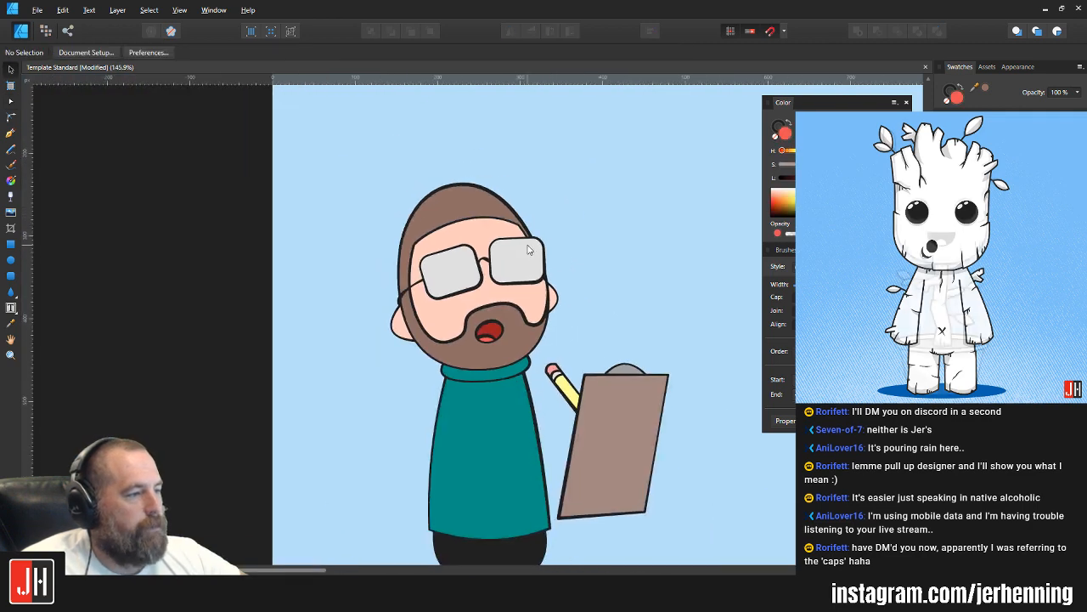
Step: Draw a closed, rounded hand outline with the Pen tool over the pencil and the clipboard's left edge
scroll(477, 348, "up", 2)
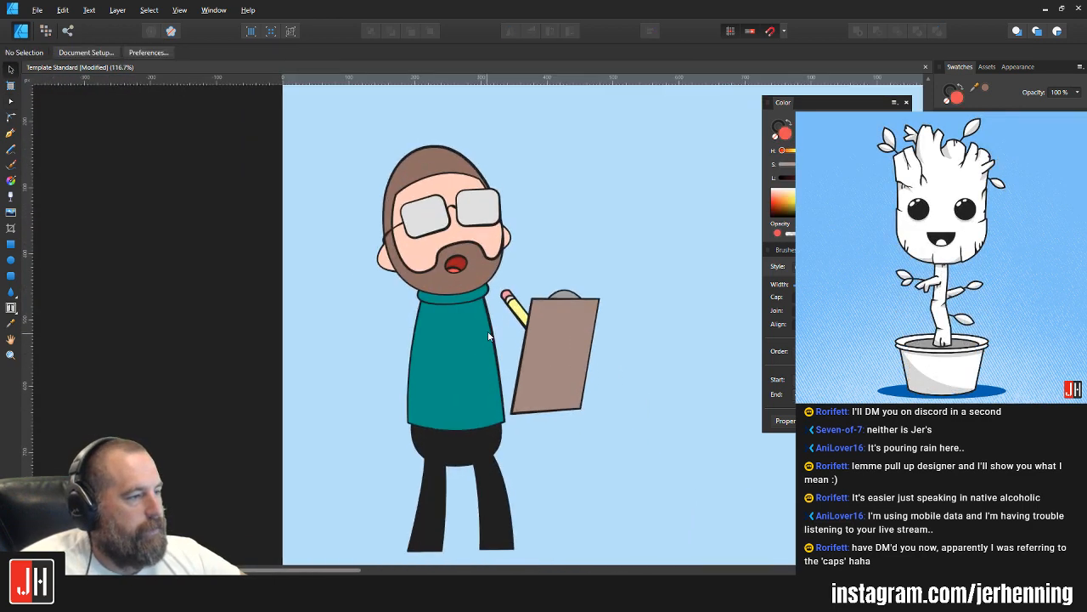
left_click_drag(492, 319, 469, 327)
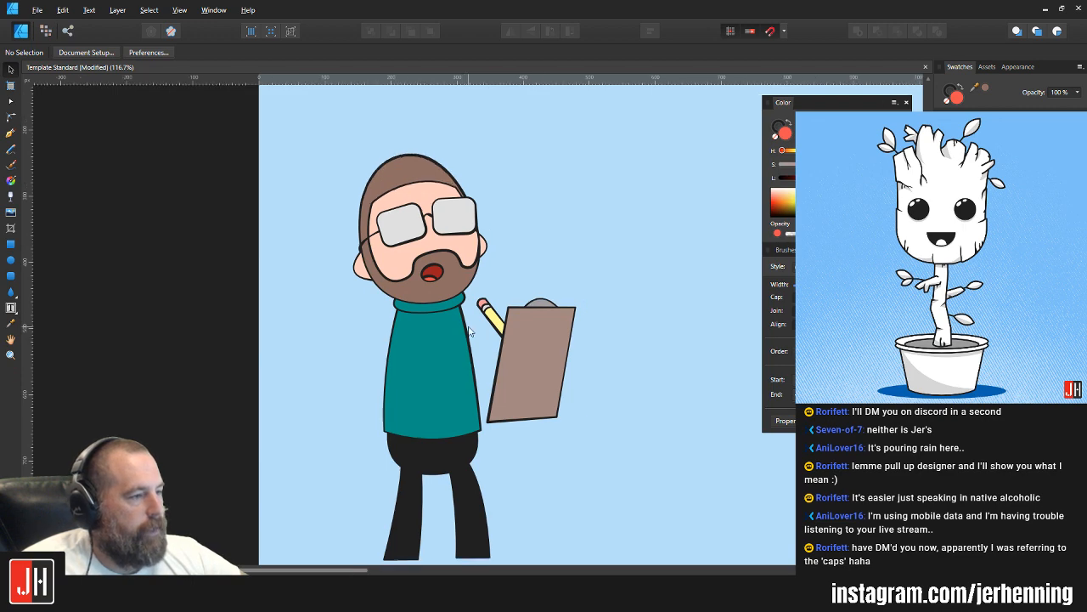
scroll(476, 330, "up", 2)
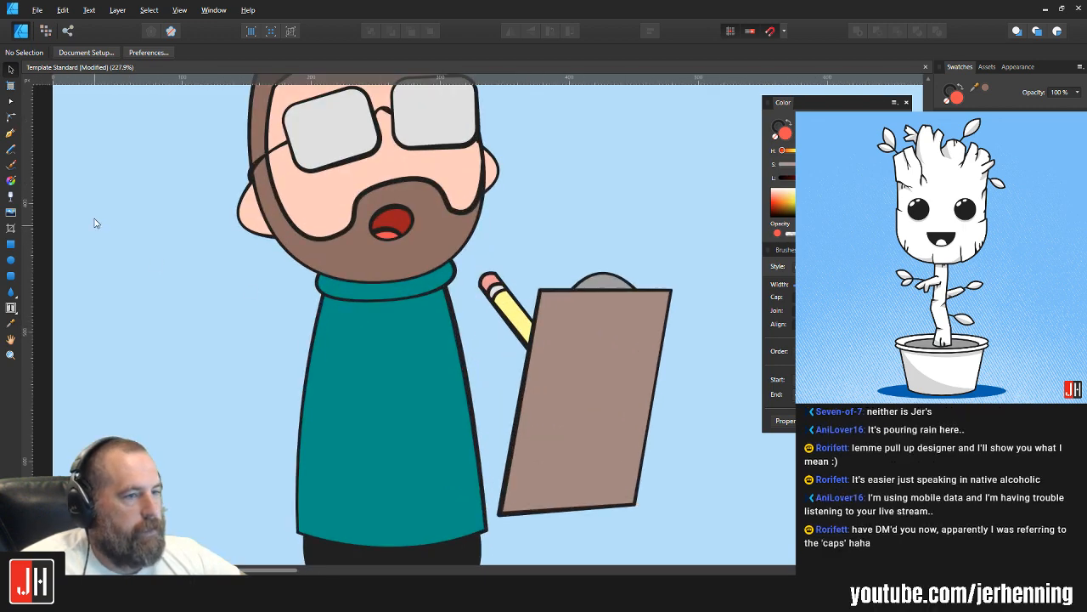
left_click(12, 134)
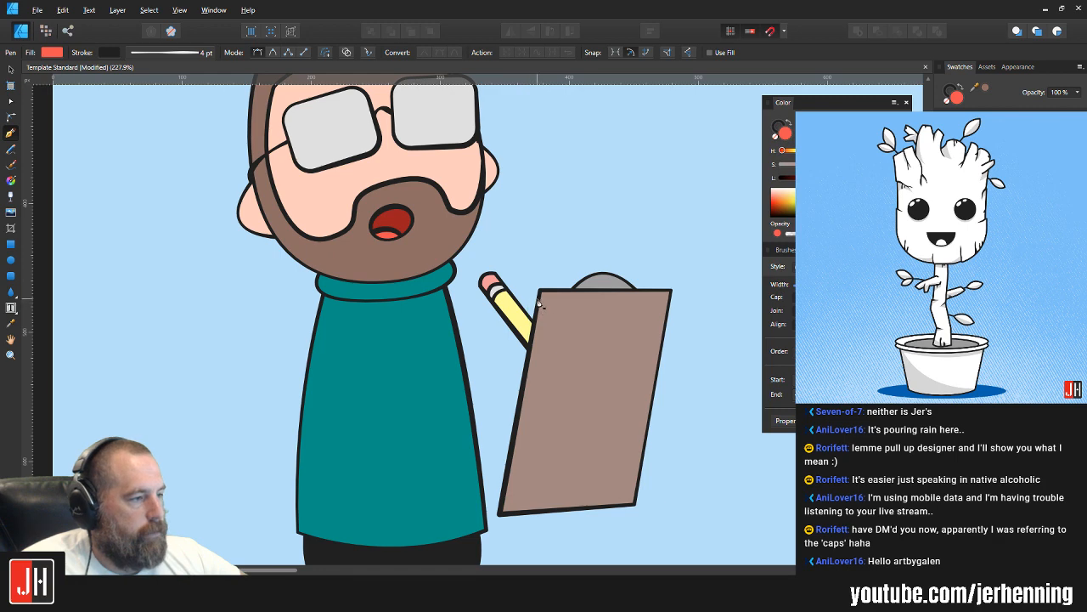
left_click_drag(487, 328, 477, 369)
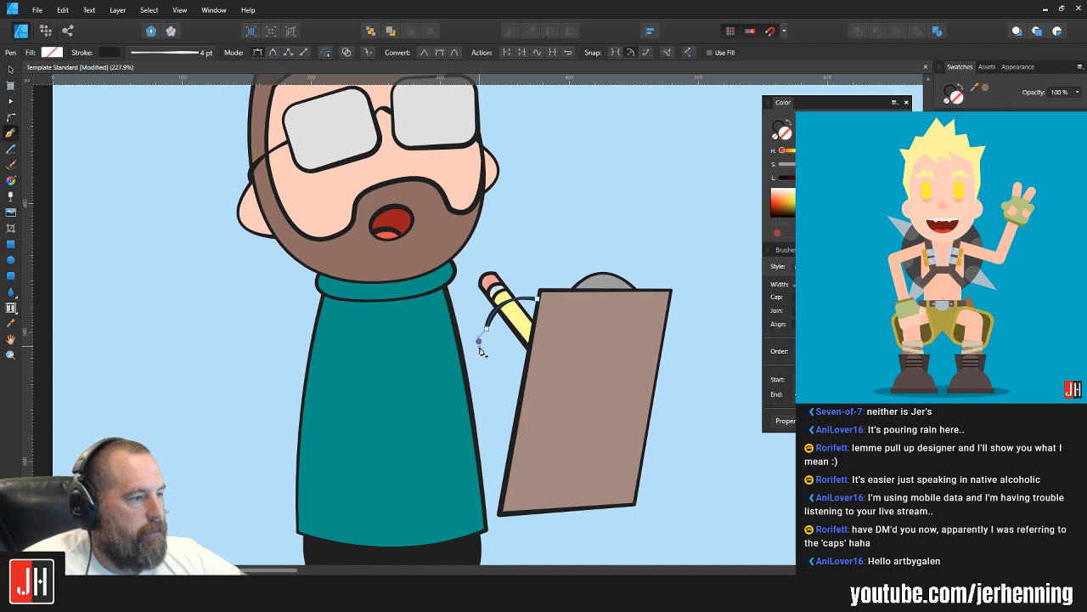
left_click_drag(527, 374, 573, 361)
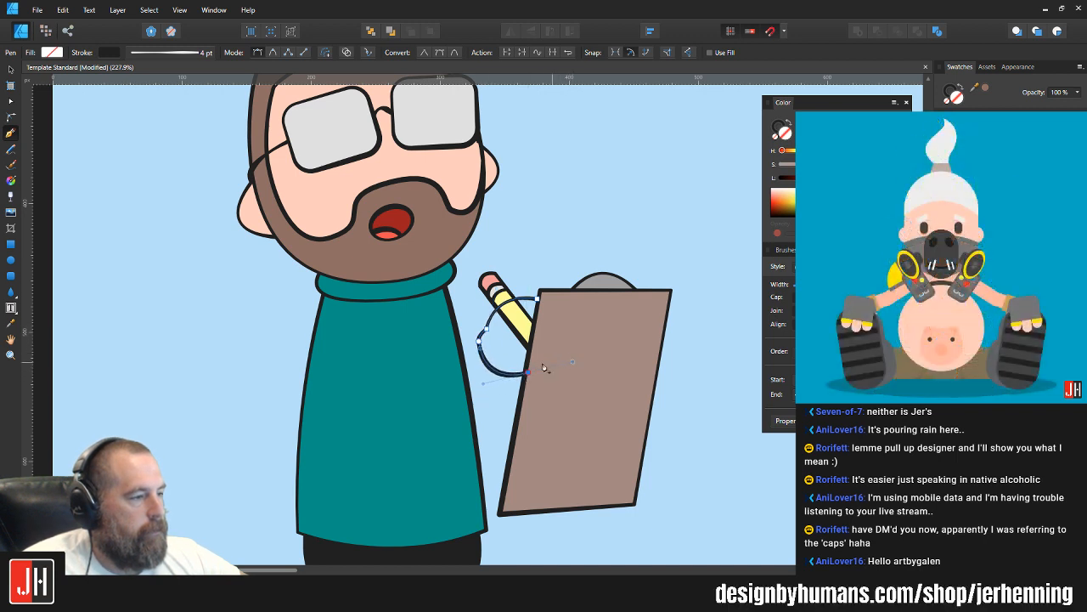
left_click(560, 331)
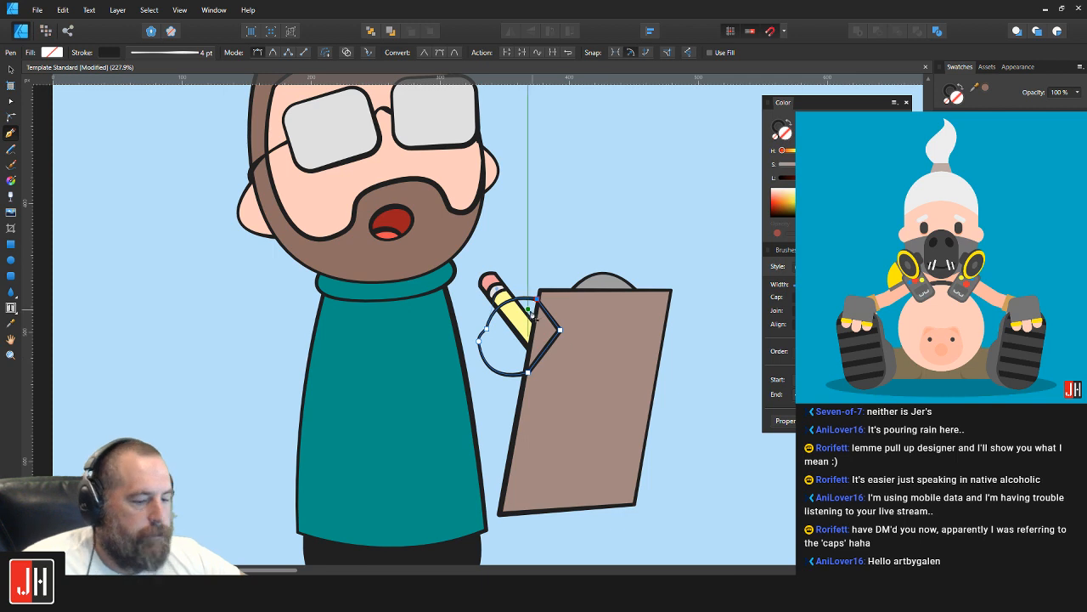
Step: Fill the hand with the skin tone sampled from the face and send it behind the clipboard
key("i")
left_click(446, 186)
key("v")
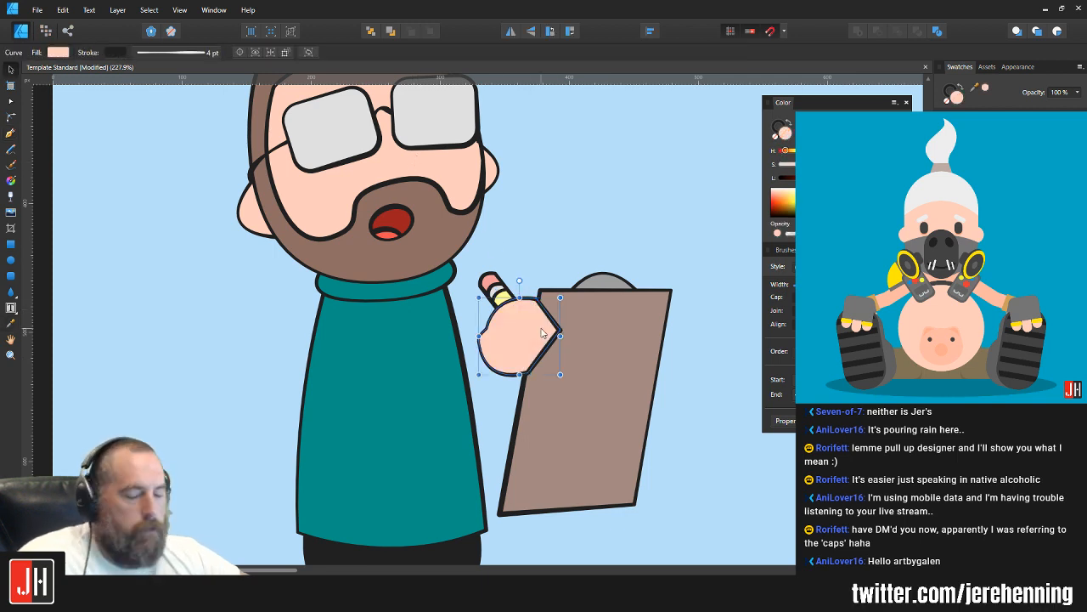
key("ctrl+[")
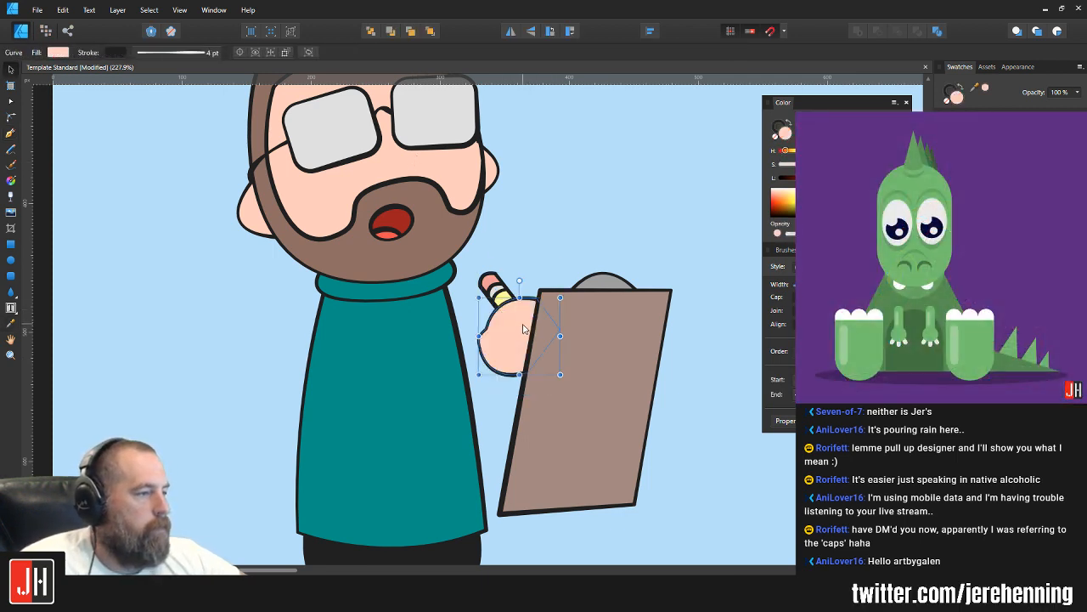
Step: Move the pencil hand slightly right and down against the clipboard's left edge
scroll(524, 329, "up", 2)
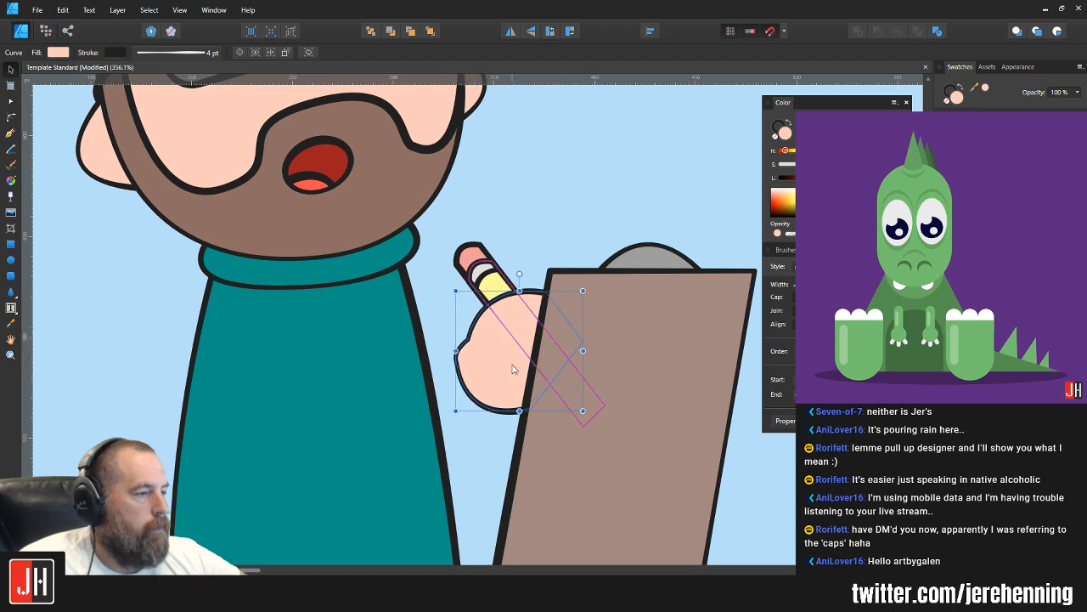
left_click_drag(493, 375, 509, 375)
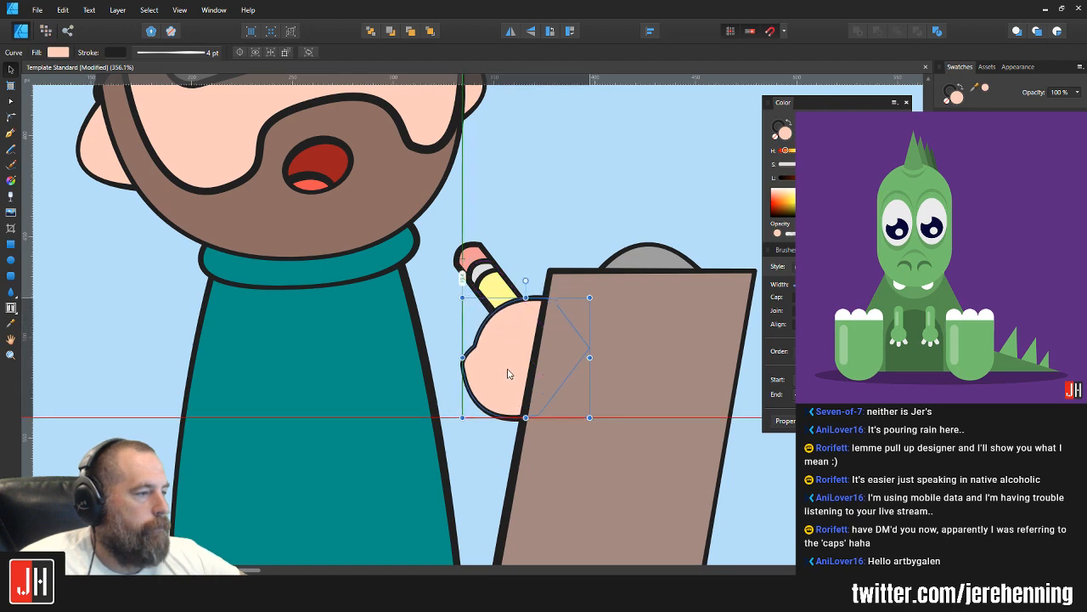
left_click(578, 165)
scroll(578, 165, "down", 4)
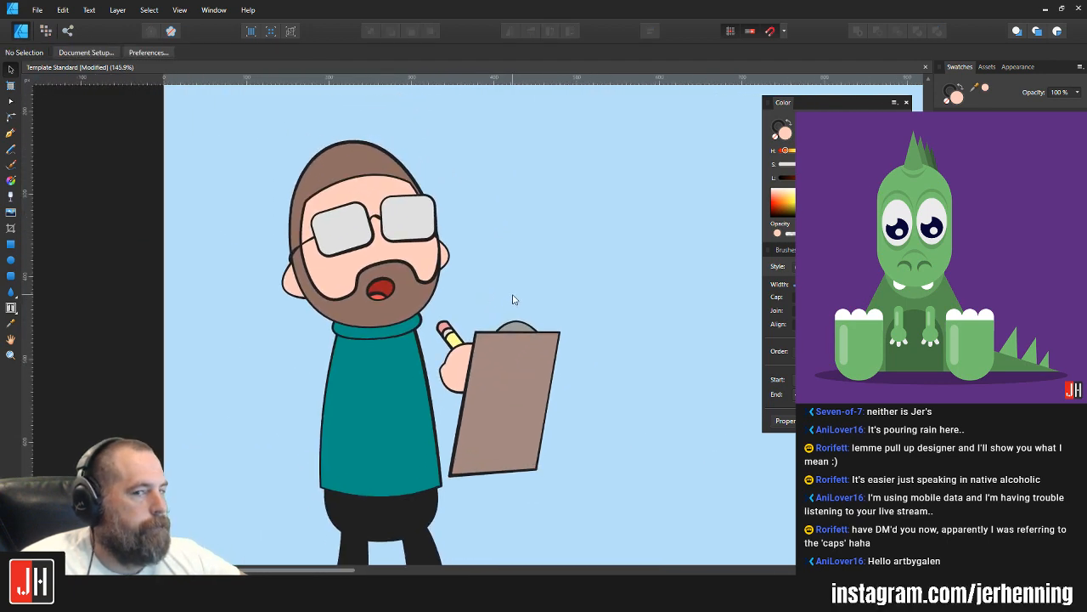
Step: Draw a second closed hand shape with the Pen tool over the clipboard's right edge and fill it with the skin tone
scroll(532, 367, "up", 3)
key("p")
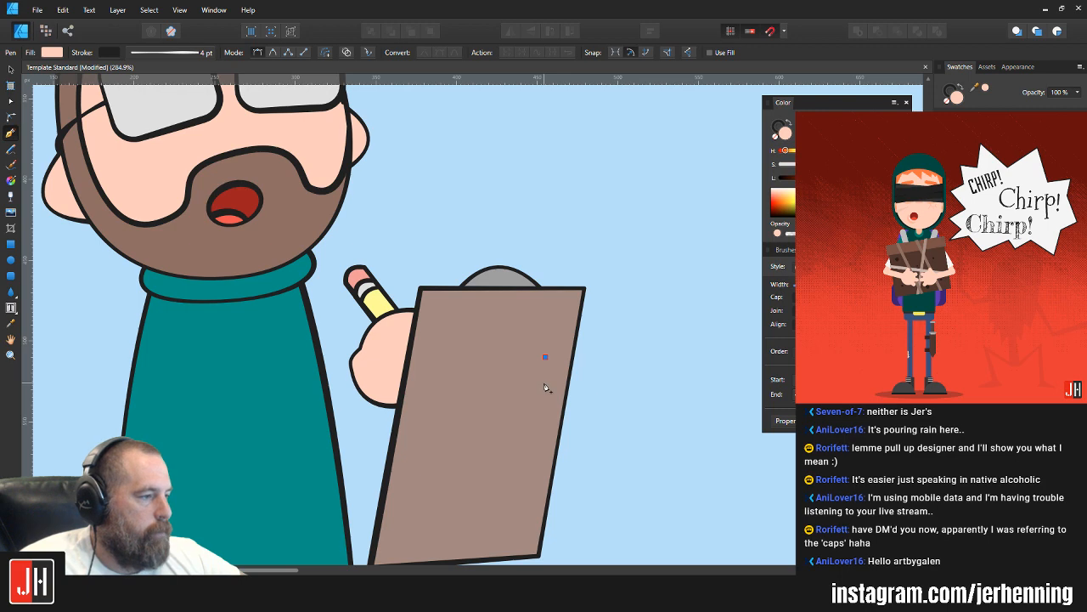
left_click(584, 434)
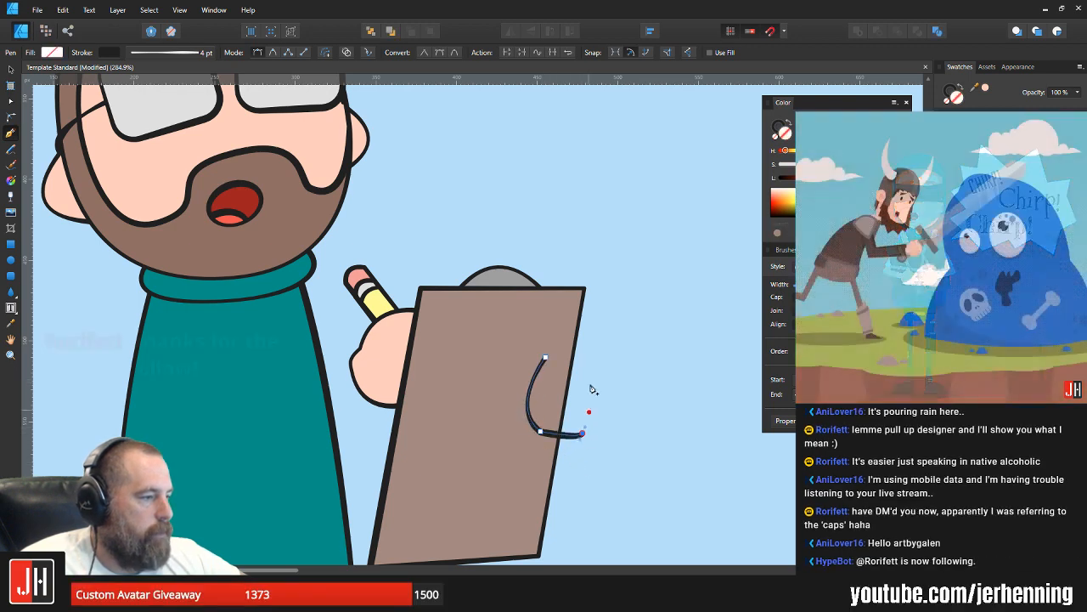
left_click(591, 357)
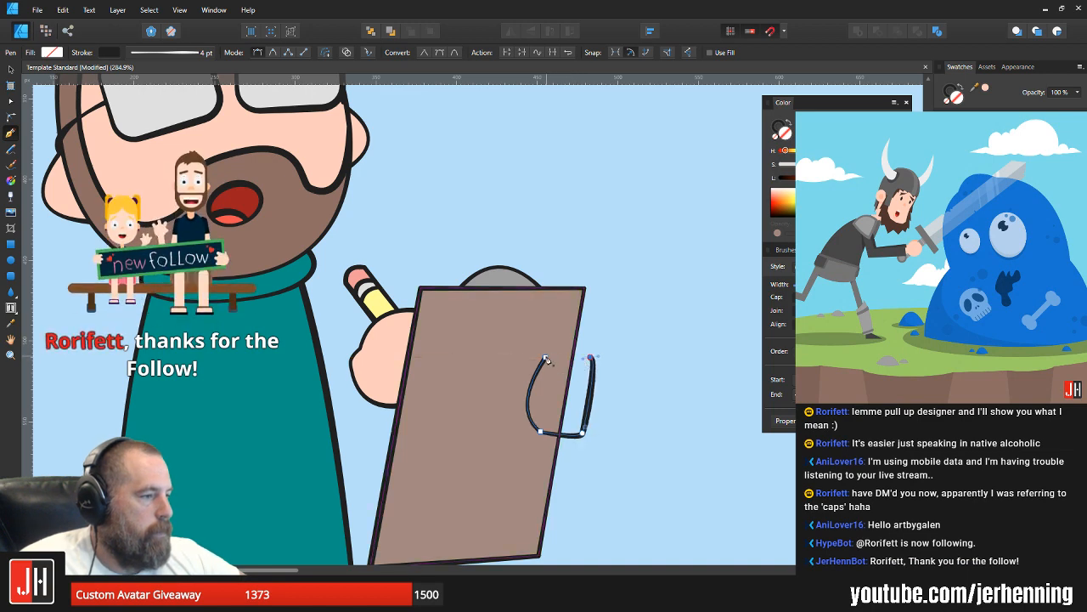
left_click_drag(546, 357, 566, 380)
key("v")
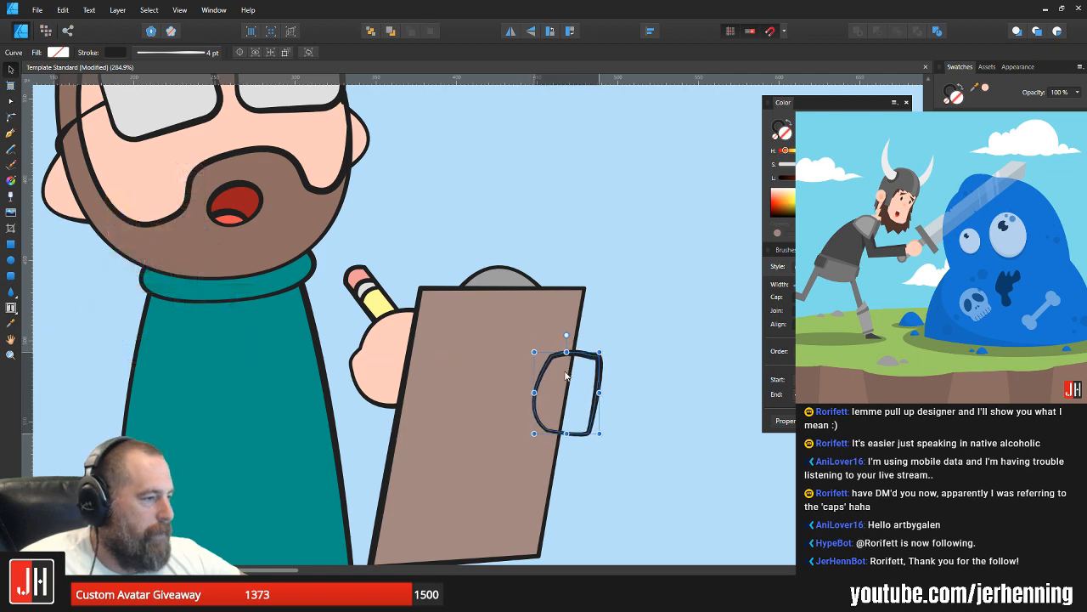
left_click(986, 87)
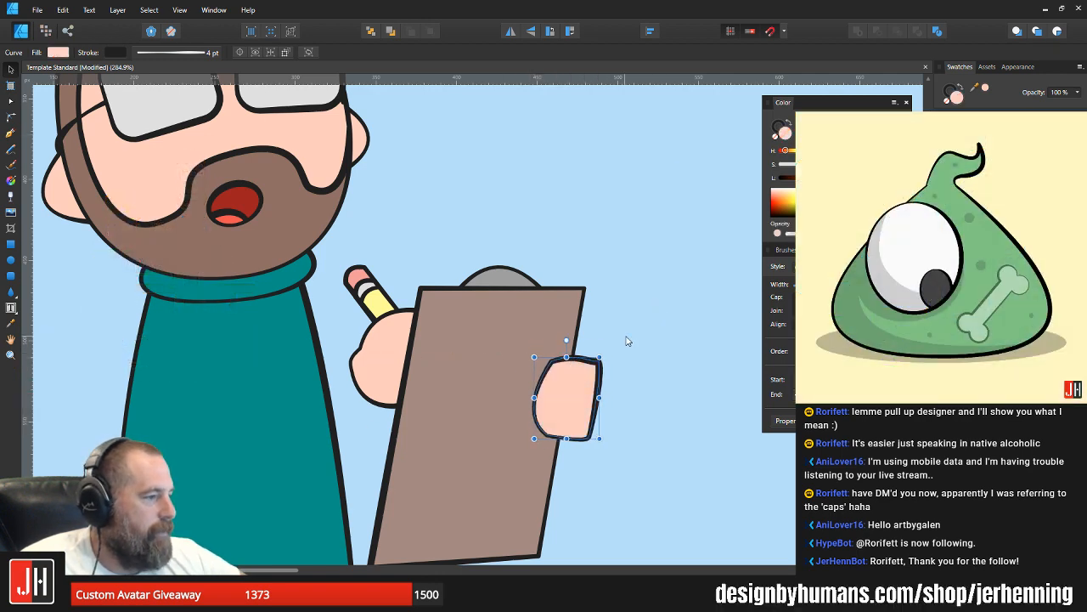
left_click(627, 340)
Step: Round the upper and lower outer corners of the hand on the clipboard's right edge by reshaping its curve handles
scroll(569, 409, "up", 3)
left_click(590, 383)
key("a")
left_click(603, 320)
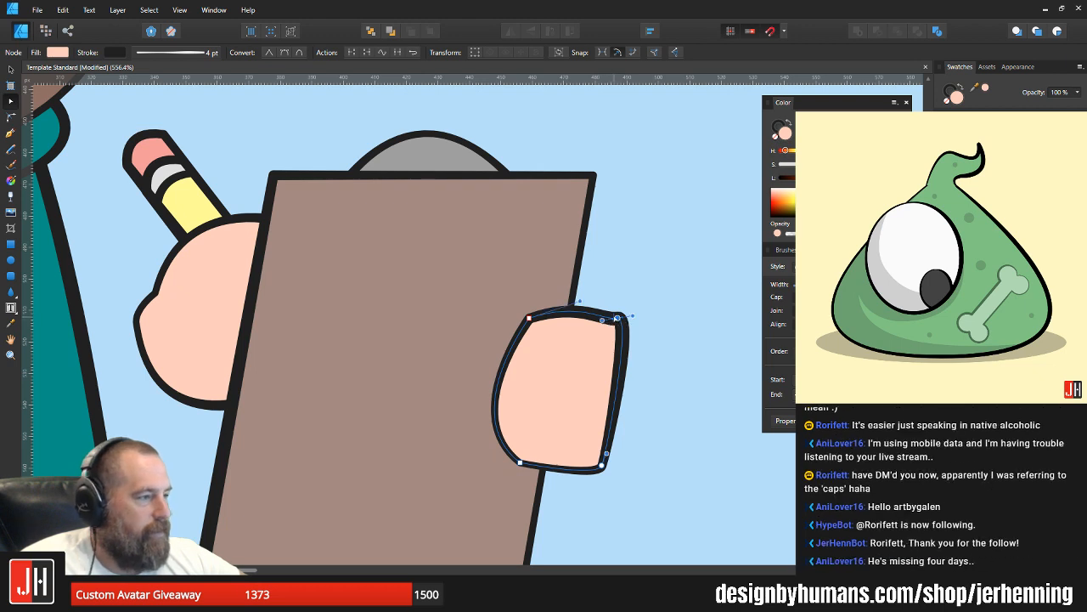
left_click_drag(603, 322, 605, 310)
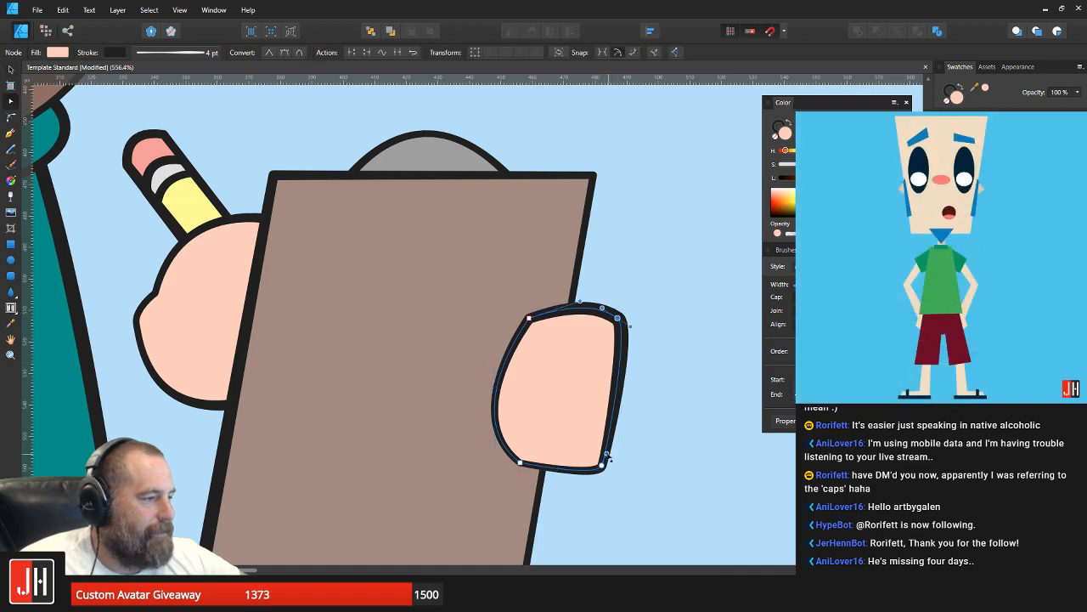
left_click_drag(607, 458, 648, 437)
key("v")
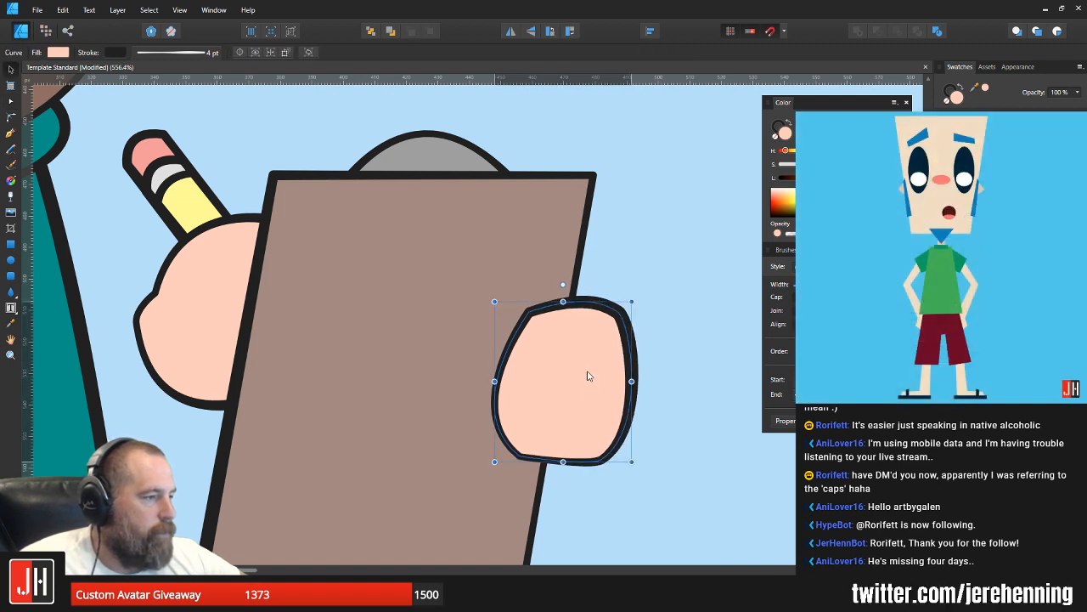
left_click(659, 240)
scroll(629, 285, "down", 10)
left_click_drag(625, 291, 574, 304)
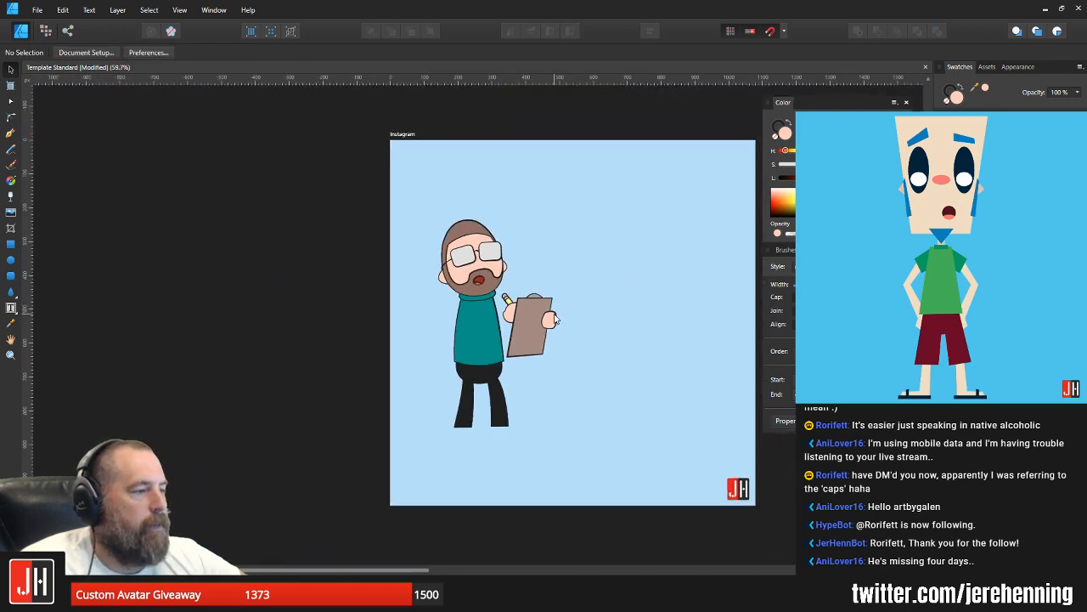
scroll(555, 316, "up", 6)
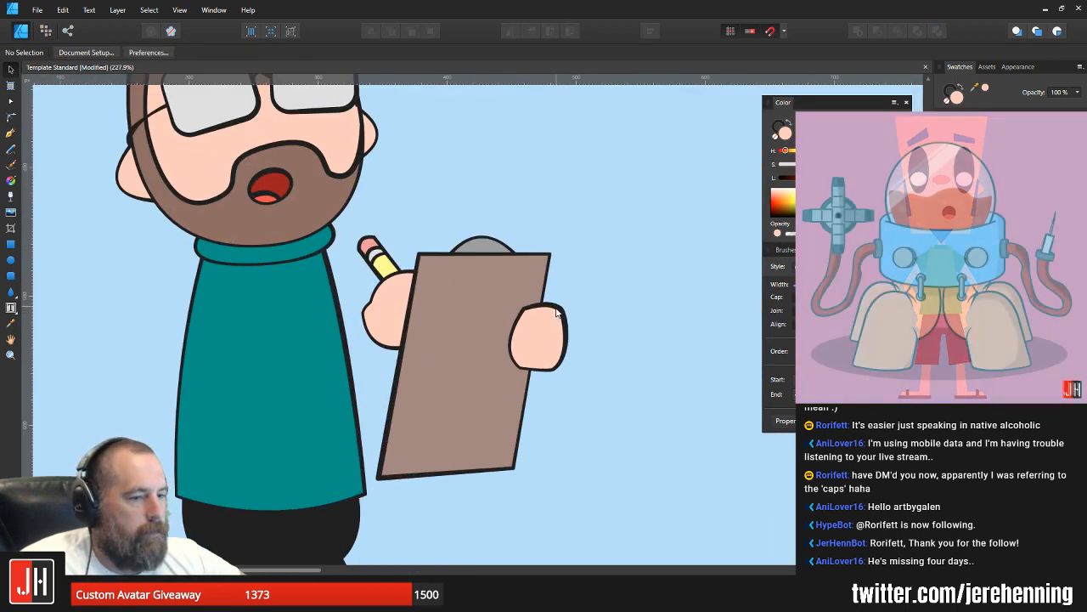
Step: Move the clipboard, pencil and both hands together so they overlap the sweater, and scale them down slightly
scroll(543, 293, "down", 6)
mouse_move(607, 224)
left_mouse_down()
mouse_move(461, 303)
mouse_move(424, 385)
left_mouse_up()
scroll(510, 310, "up", 8)
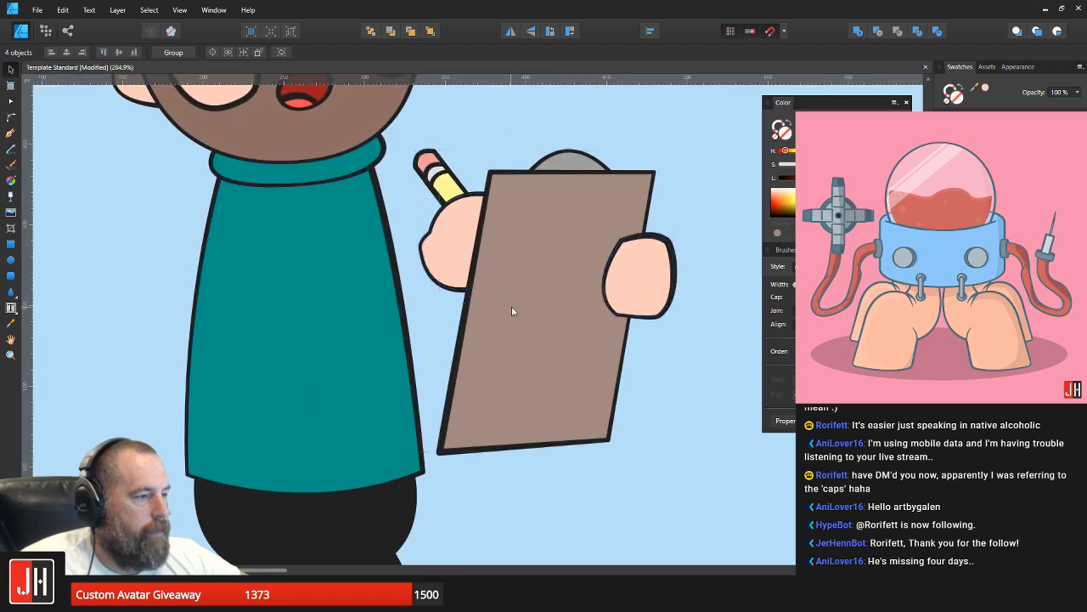
left_click_drag(449, 332, 452, 335)
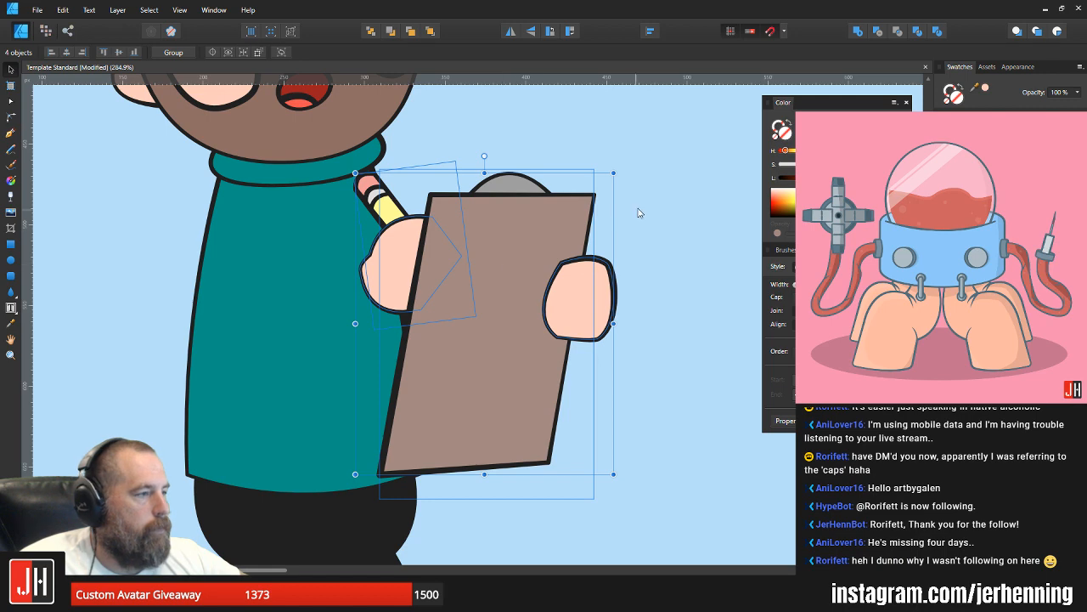
left_click_drag(614, 172, 601, 189)
left_click_drag(499, 288, 490, 295)
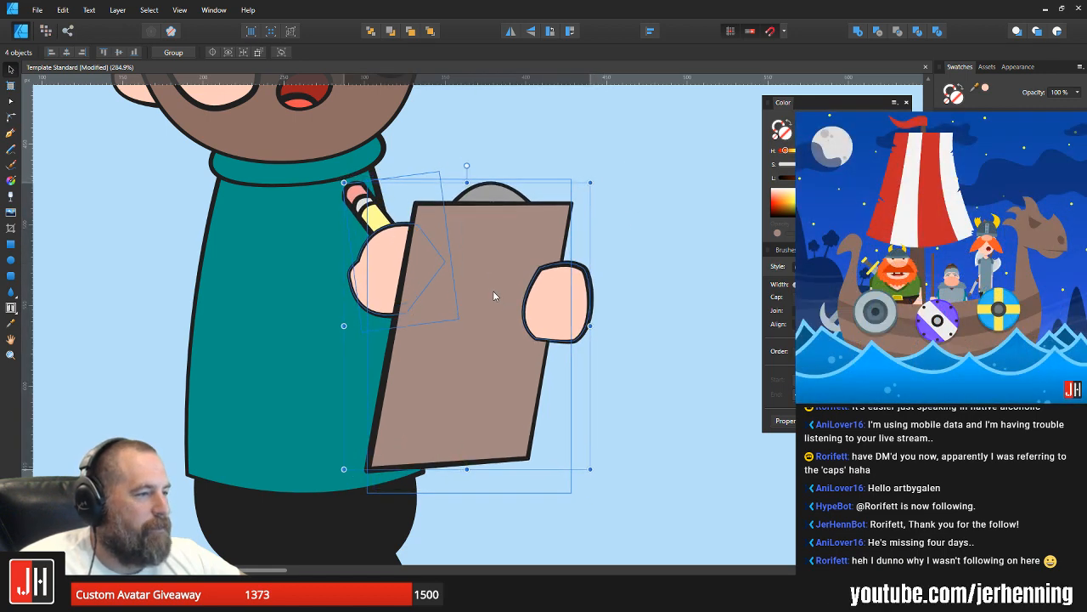
left_click(616, 236)
scroll(571, 306, "down", 5)
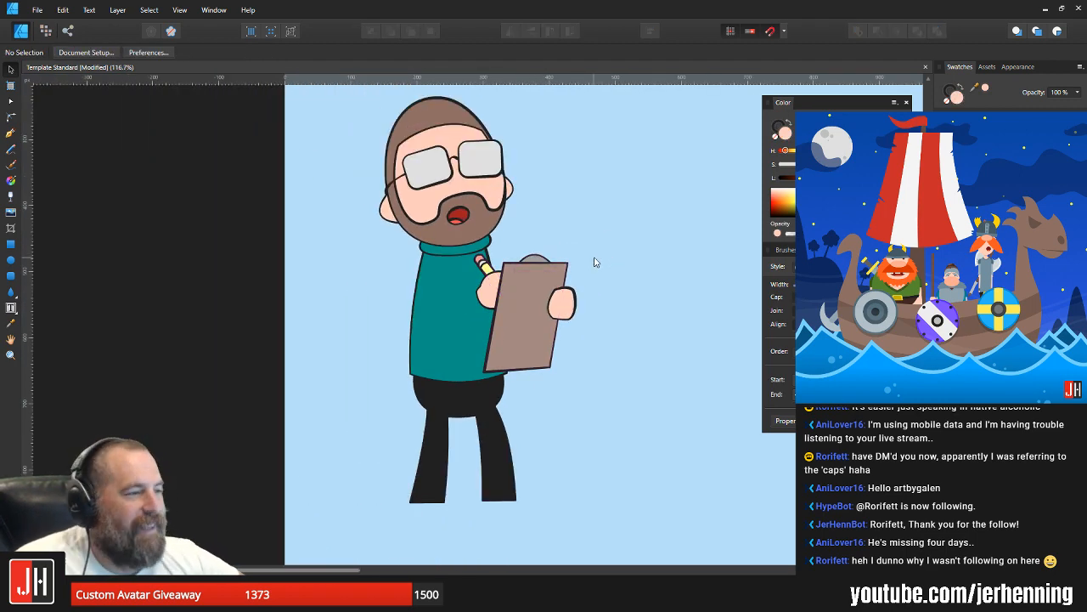
scroll(595, 262, "up", 4)
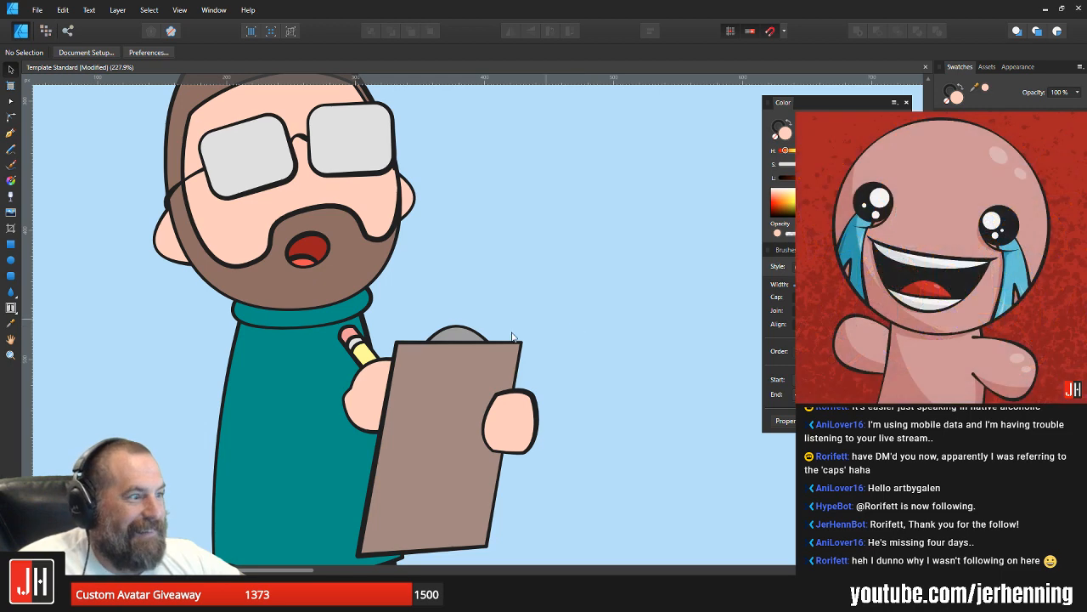
scroll(511, 337, "up", 2)
scroll(476, 315, "down", 4)
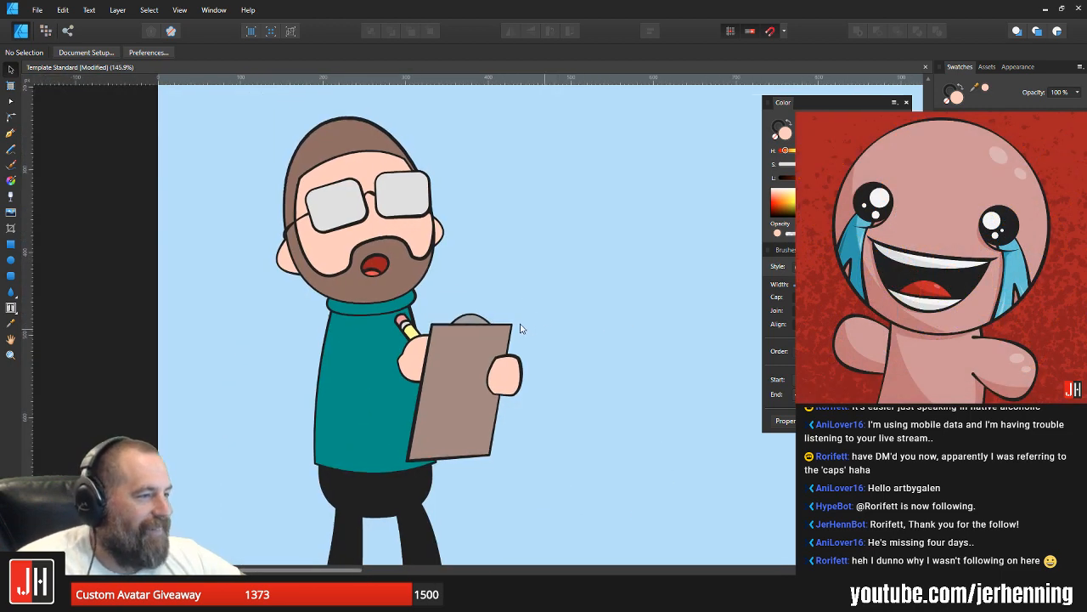
left_click_drag(521, 328, 507, 321)
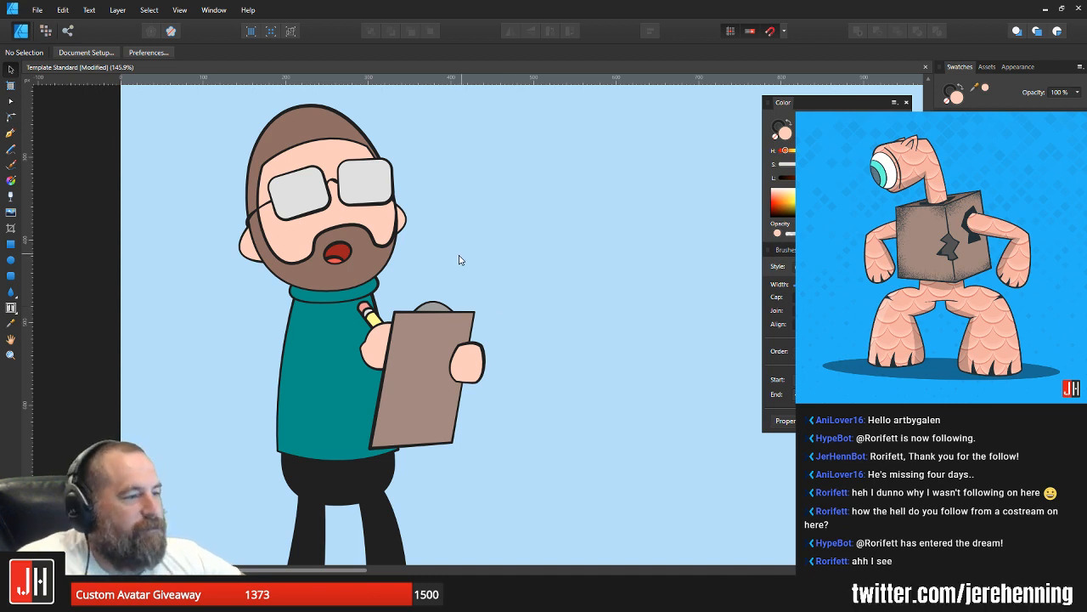
Step: Draw a closed bent-arm shape with the Pen tool from the collar to the pencil hand, around the elbow and back to the collar
scroll(272, 354, "up", 2)
left_click(11, 133)
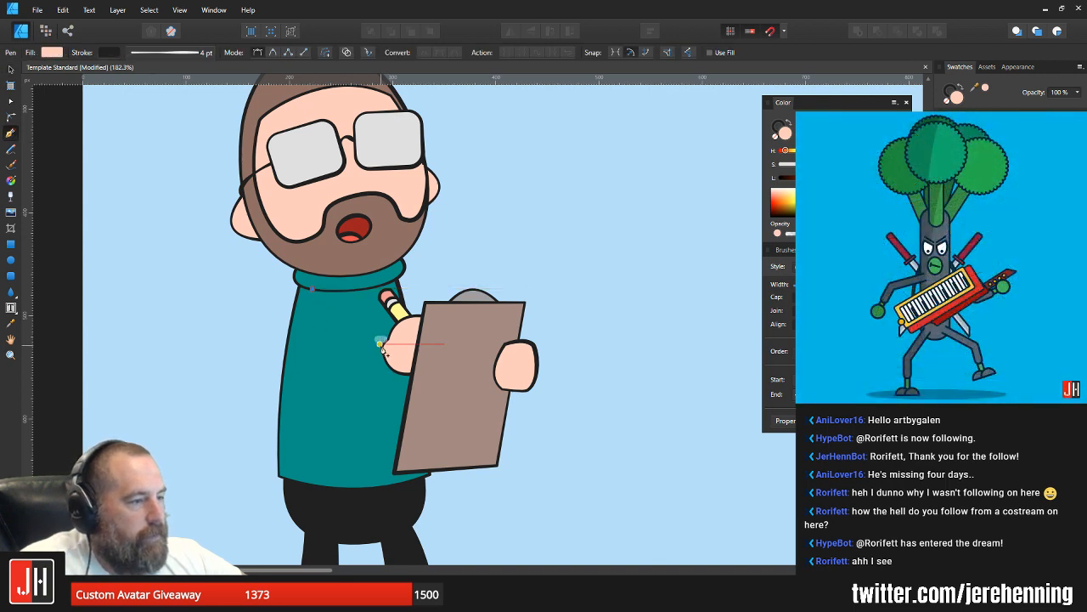
left_click_drag(383, 345, 487, 270)
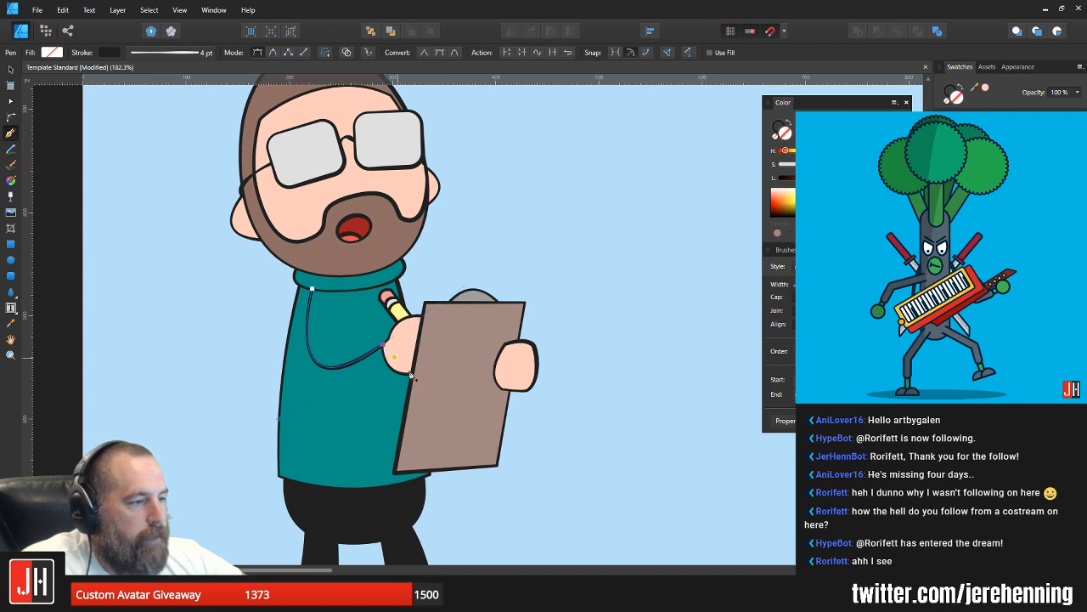
left_click(415, 373)
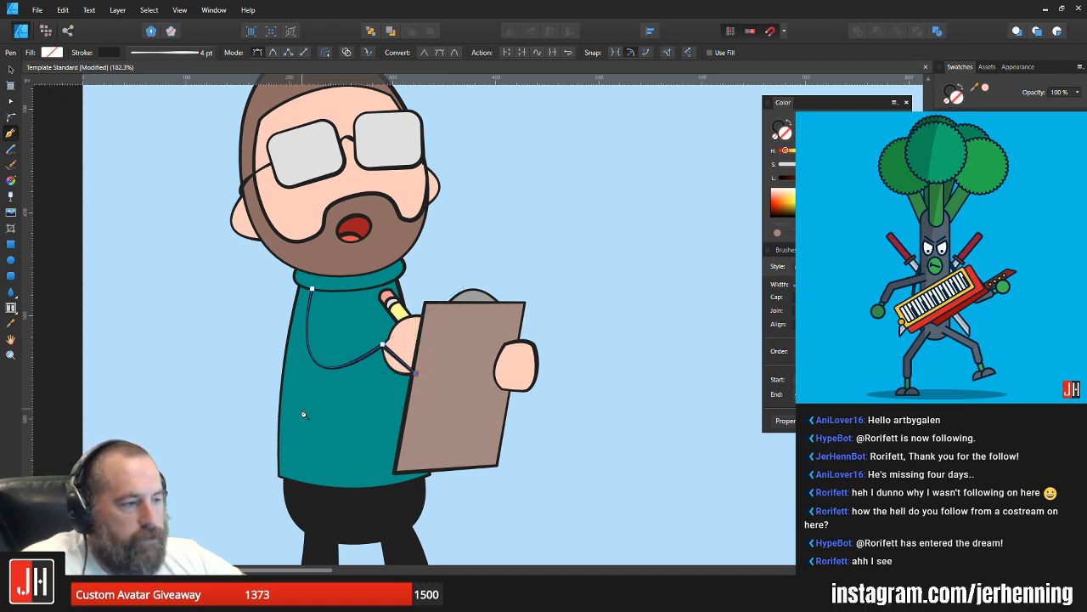
left_click_drag(304, 414, 268, 382)
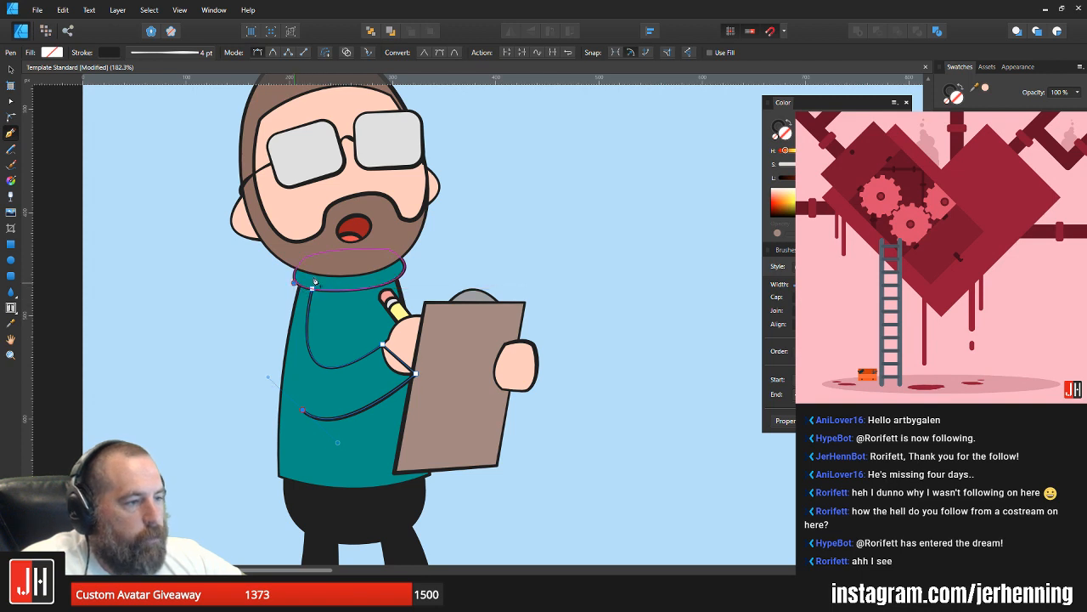
left_click_drag(294, 282, 327, 235)
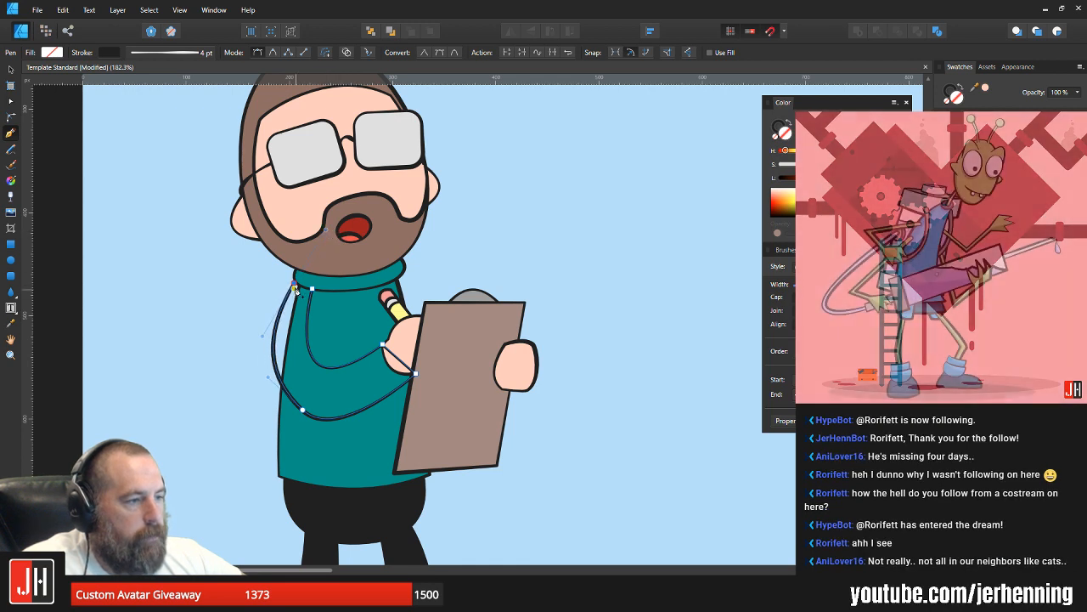
left_click_drag(312, 290, 321, 307)
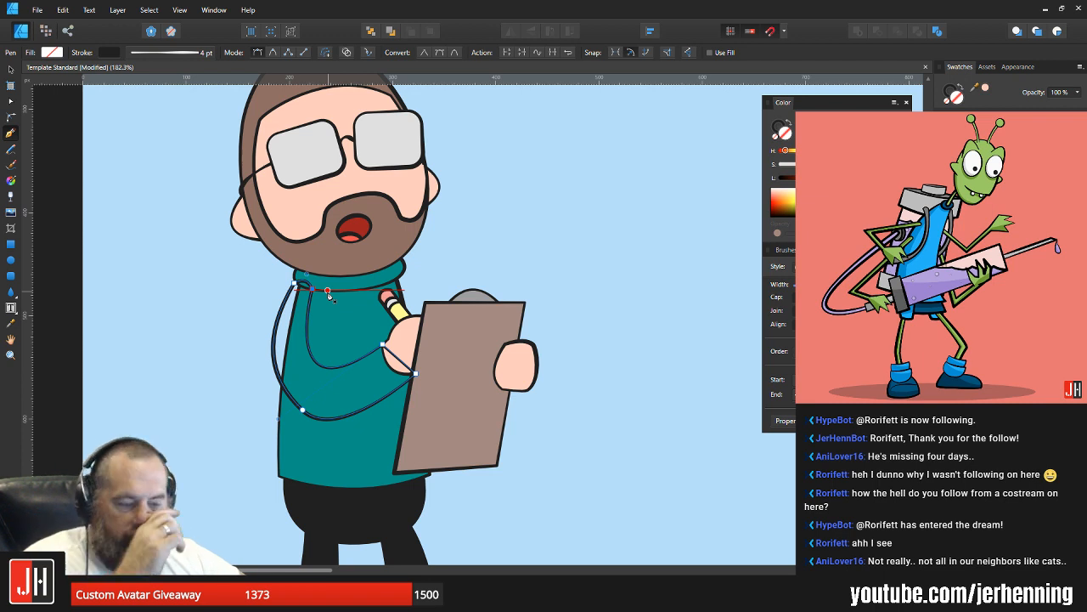
Step: Fill the arm with the teal sampled from the sweater and place it behind the collar and the pencil hand
key("i")
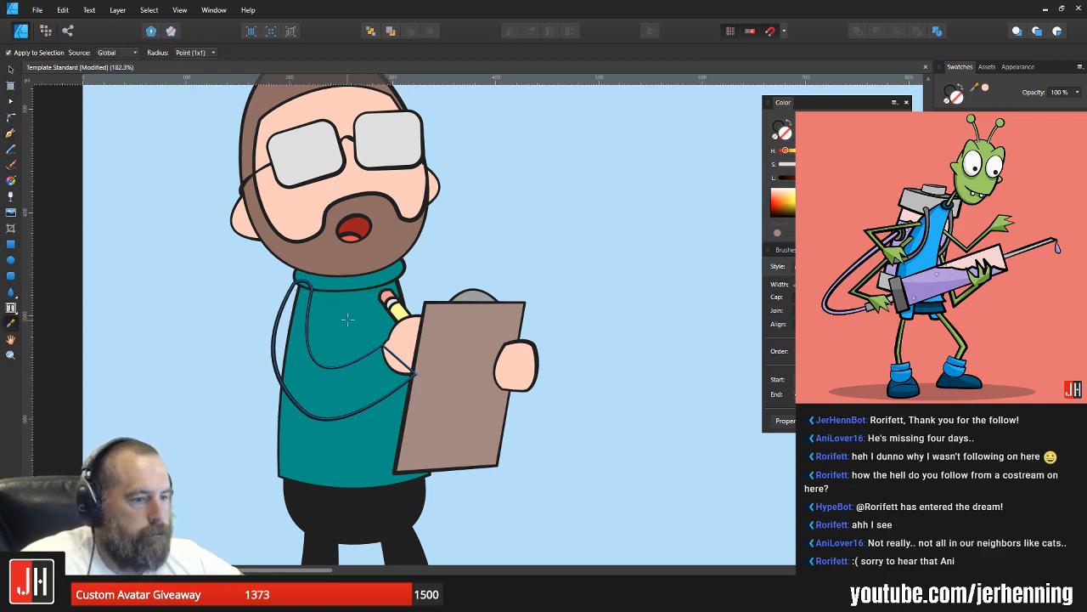
left_click(347, 319)
key("v")
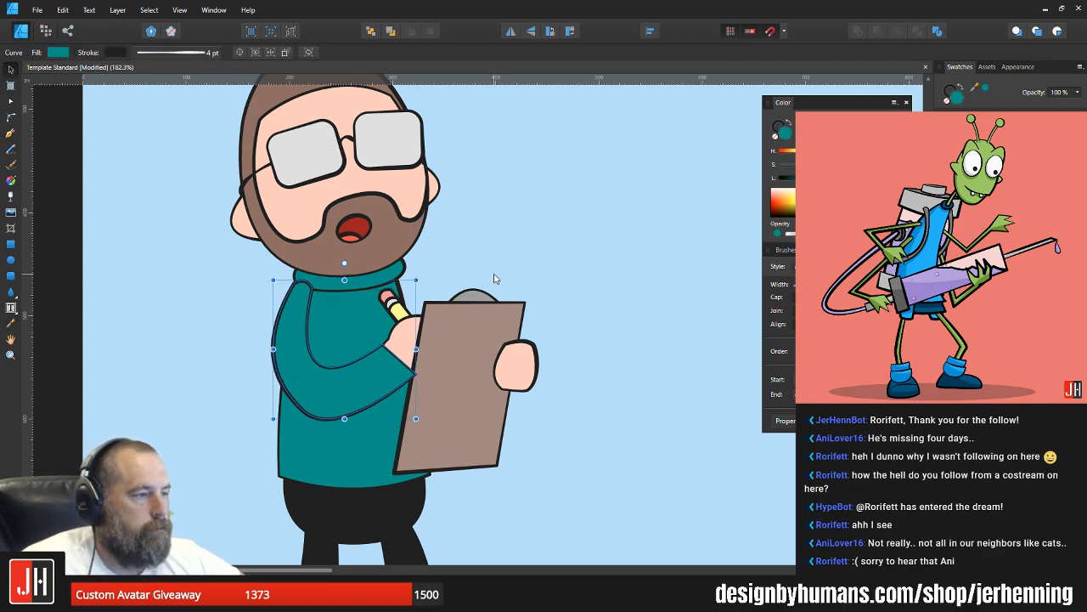
key("ctrl+d")
scroll(321, 319, "up", 3)
left_click(303, 296)
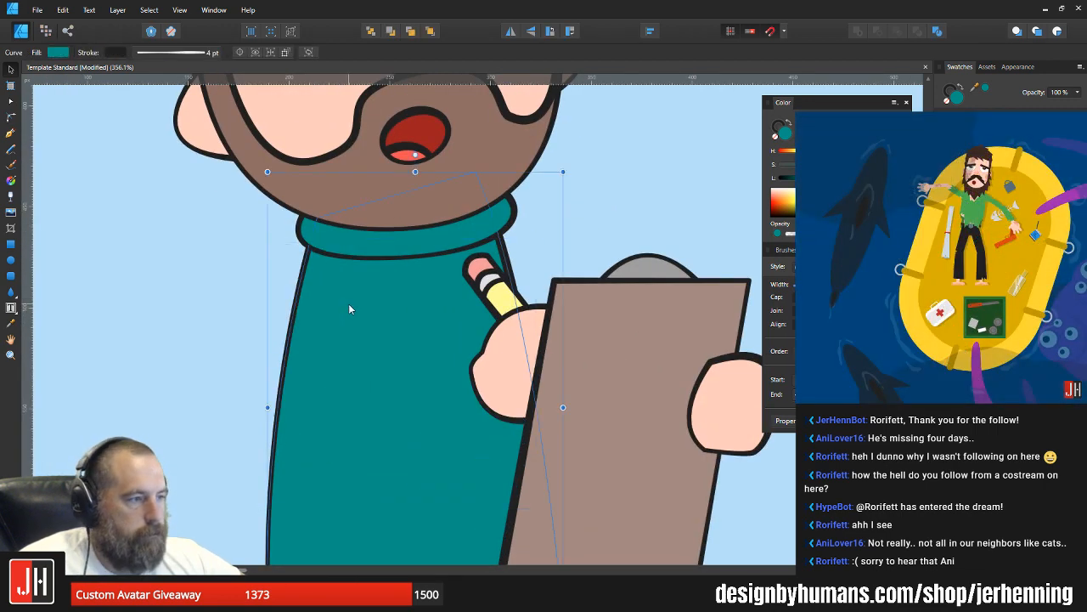
Step: Move the arm's outer shoulder node slightly inward along the underside of the collar
key("a")
scroll(297, 238, "up", 2)
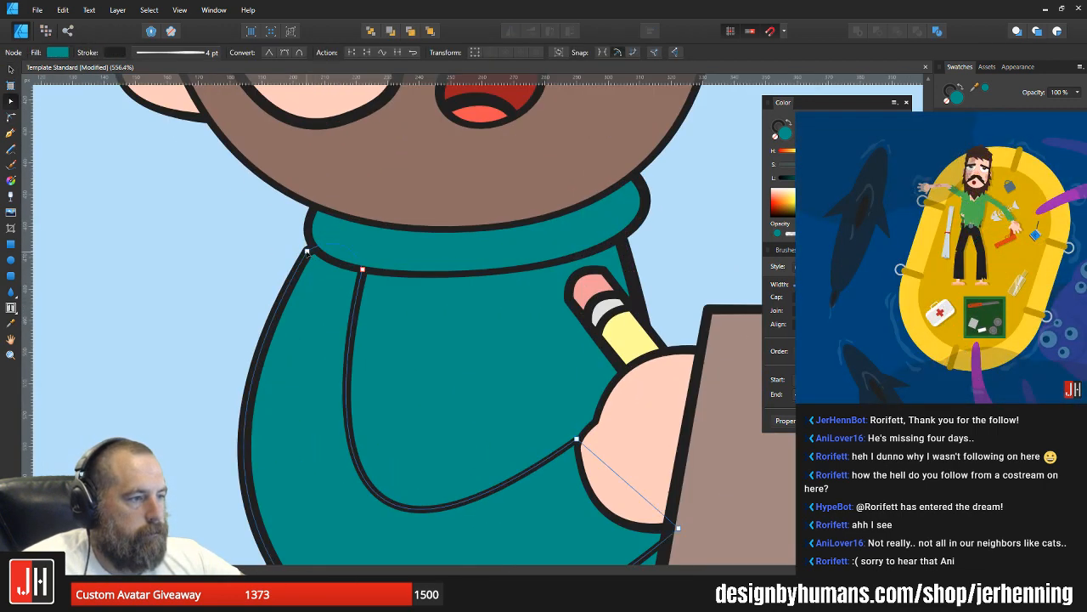
left_click(326, 253)
scroll(362, 330, "down", 5)
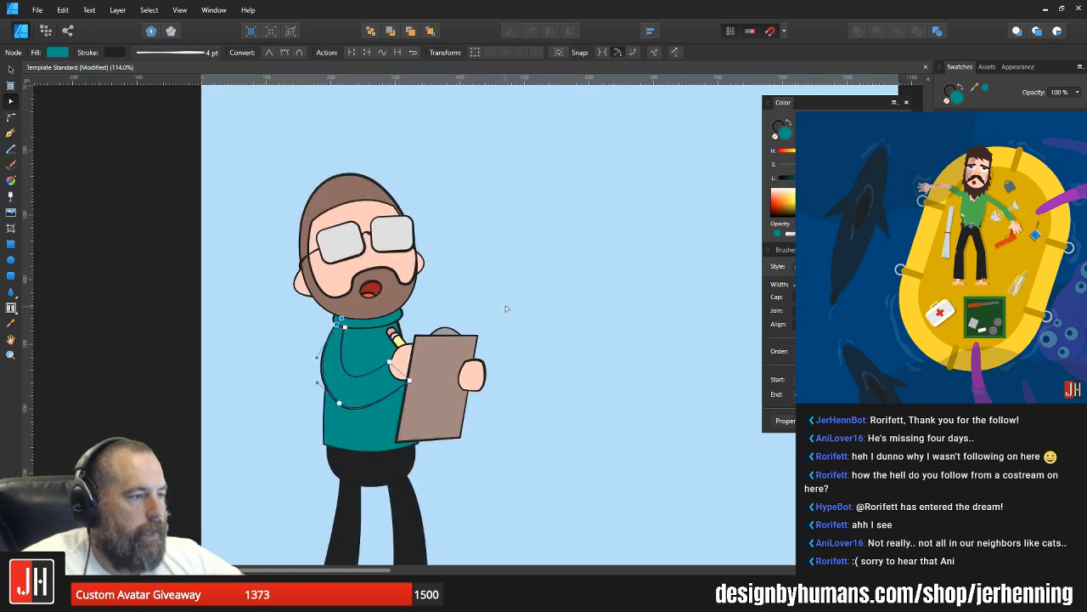
Step: Move the arm's elbow node outward and down, and adjust its handle for a rounder elbow
key("ctrl+d")
scroll(362, 331, "up", 4)
left_click(300, 428)
scroll(300, 429, "down", 3)
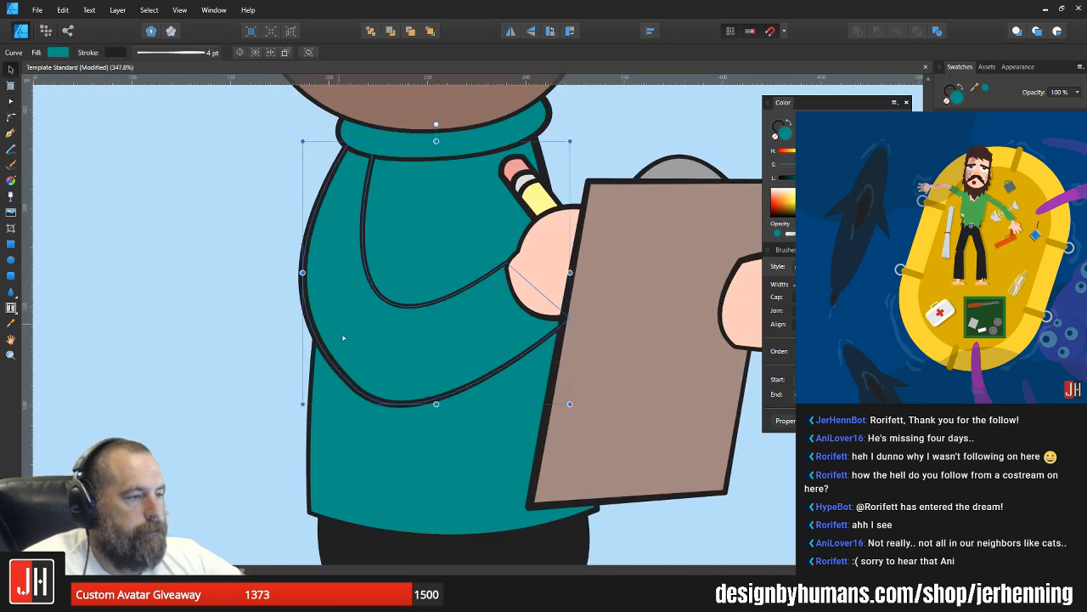
key("a")
left_click_drag(355, 388, 339, 397)
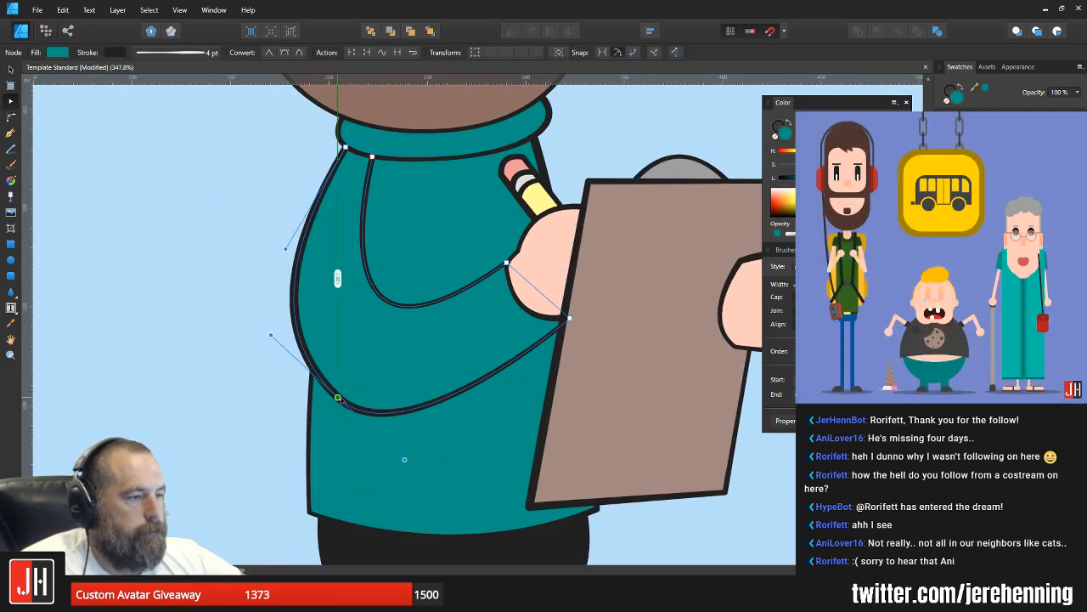
left_click_drag(270, 338, 269, 370)
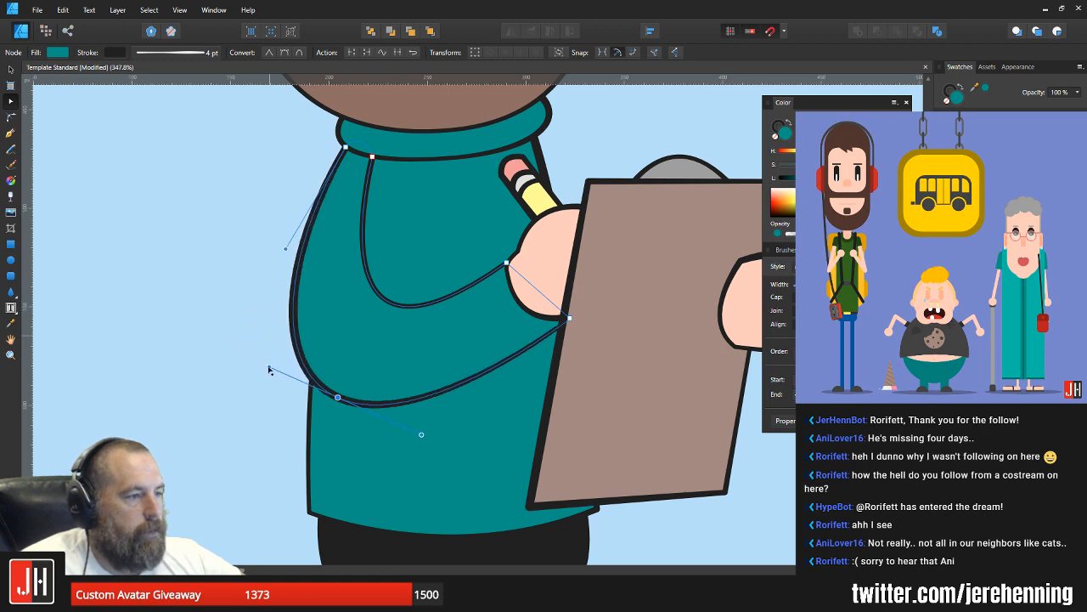
key("v")
left_click(251, 217)
scroll(262, 268, "down", 6)
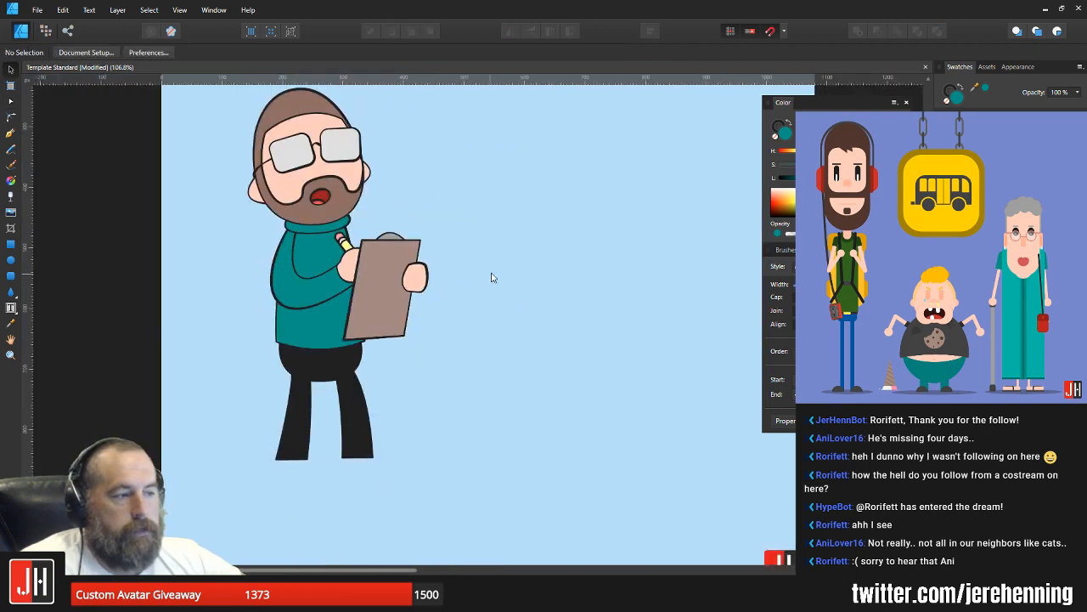
Step: Nudge the elbow node slightly back toward the body to refine the arm's lower curve
left_click_drag(322, 269, 381, 320)
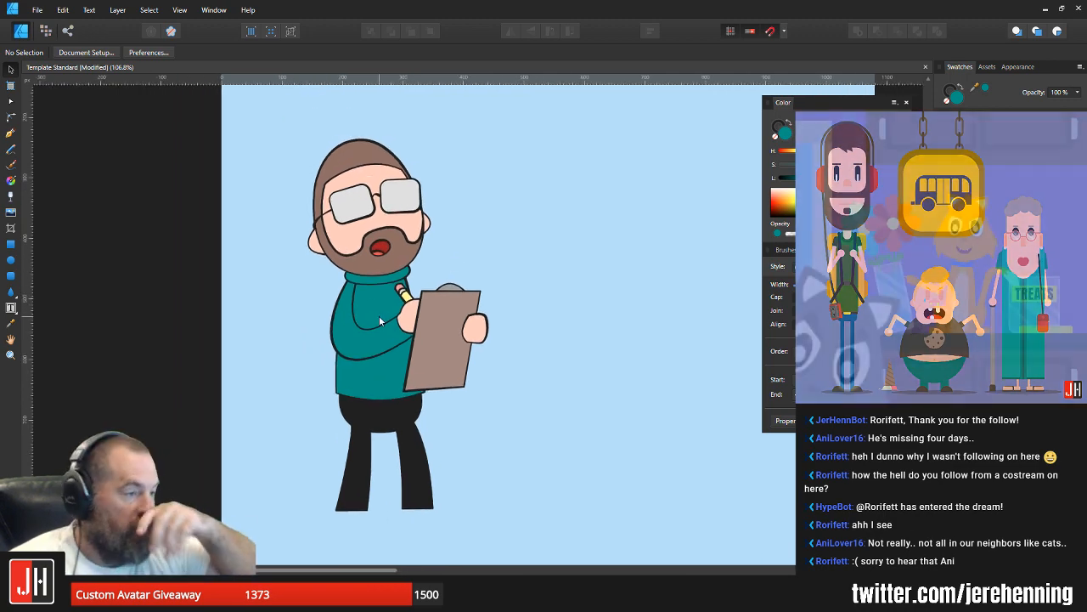
scroll(359, 353, "up", 3)
key("a")
left_click(375, 372)
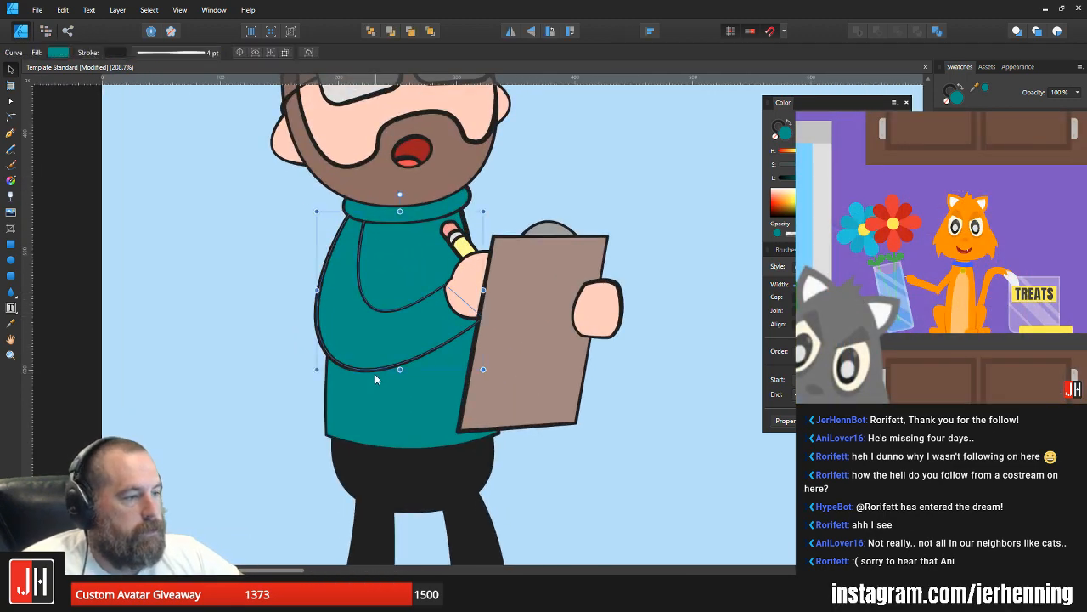
left_click(344, 359)
left_click_drag(345, 359, 350, 358)
key("v")
left_click(623, 363)
left_click_drag(605, 345, 531, 376)
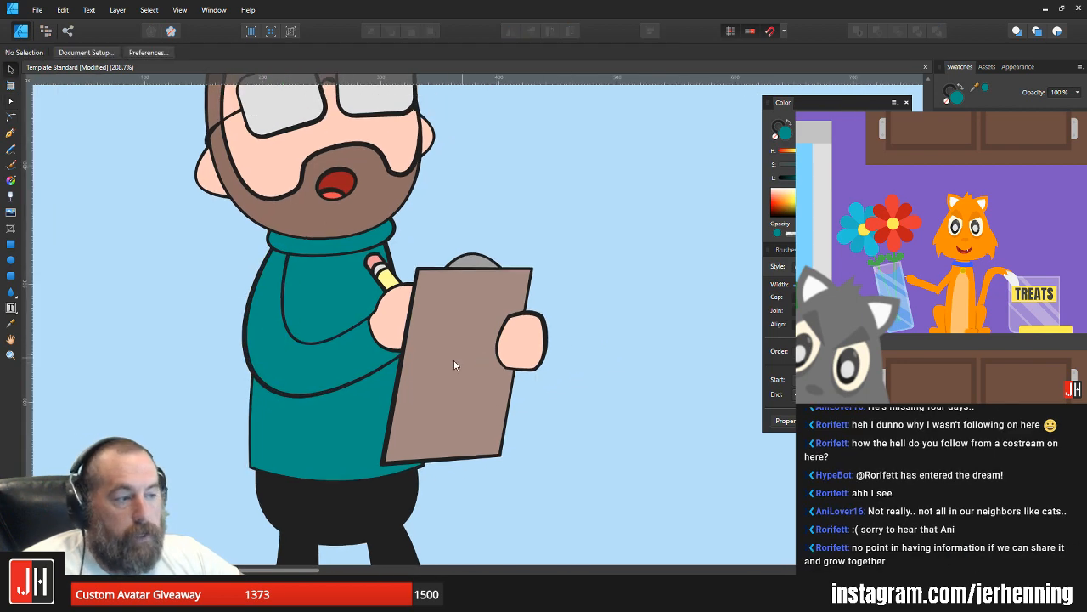
Step: Send the pencil hand backward so the teal sleeve covers its wrist
scroll(389, 368, "up", 4)
left_click(392, 286)
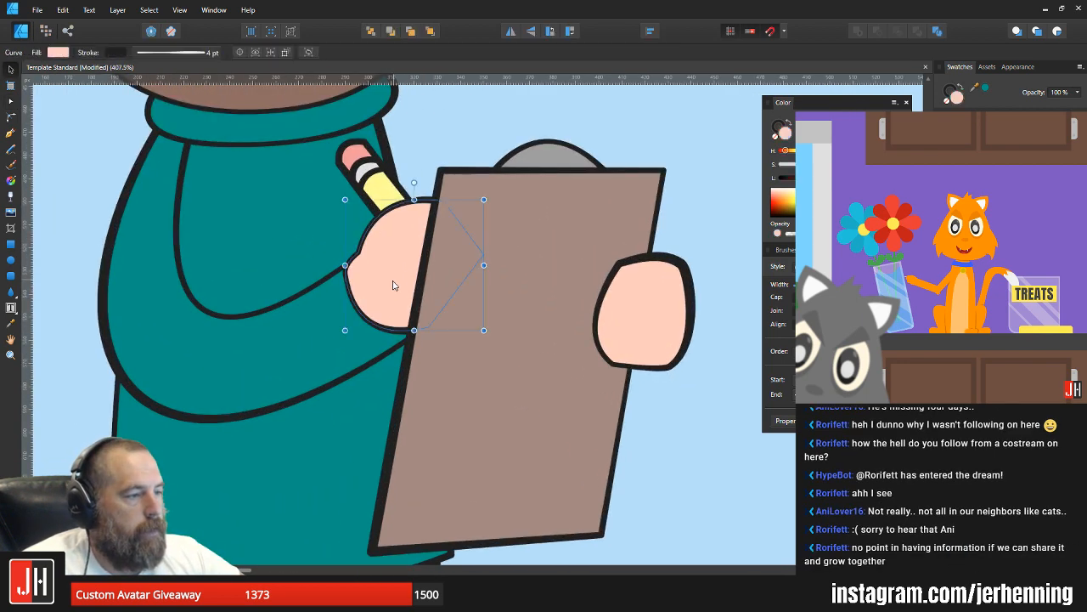
key("ctrl+[")
scroll(387, 280, "up", 2)
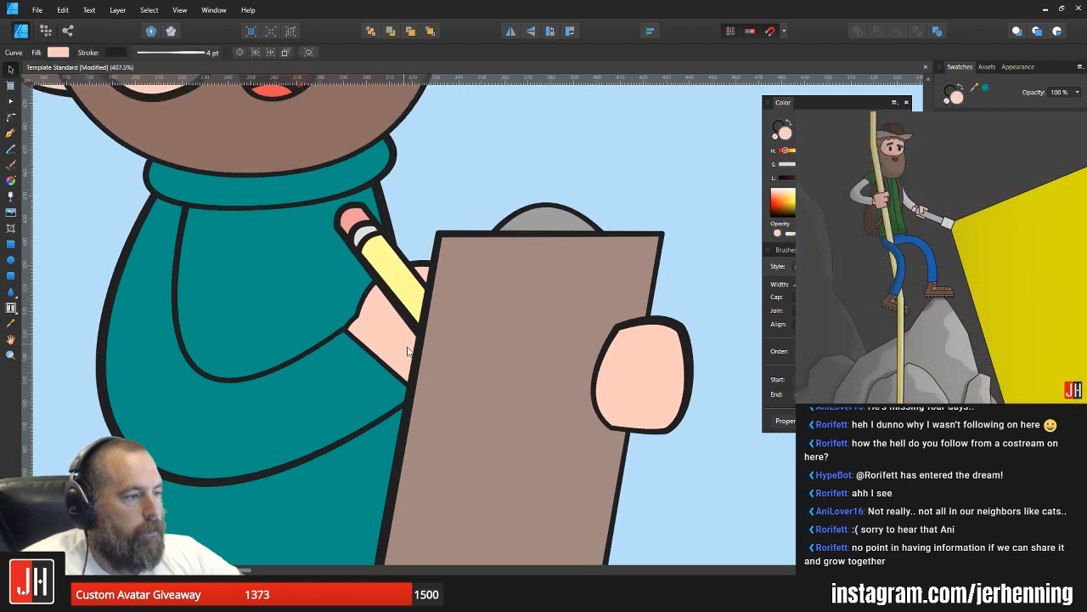
Step: Cut the pencil group and paste it directly above the sweater body so it sits behind the hand
left_click(375, 249)
key("ctrl+x")
left_click(374, 255)
key("ctrl+v")
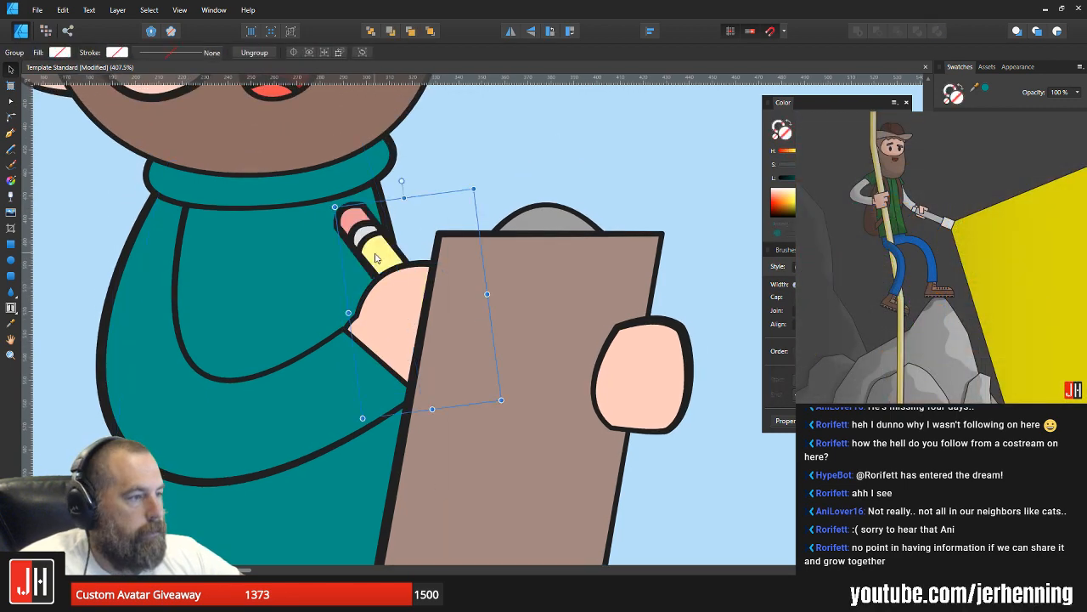
left_click(508, 189)
scroll(481, 245, "down", 5)
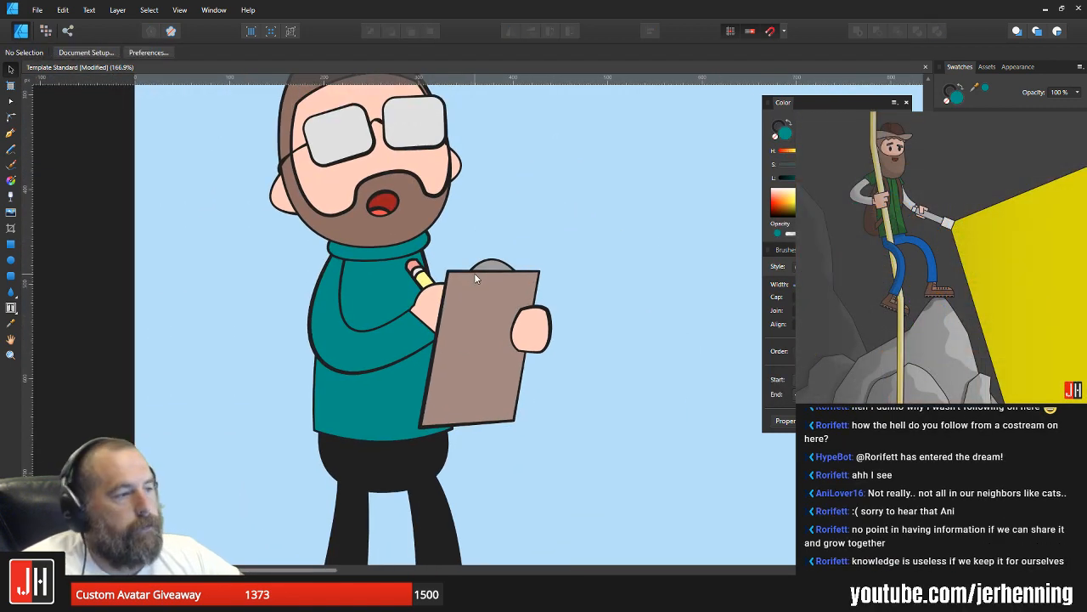
Step: Adjust the corner node at the upper edge of the sleeve's cuff where it meets the pencil hand's wrist
scroll(469, 276, "up", 3)
left_click(391, 279)
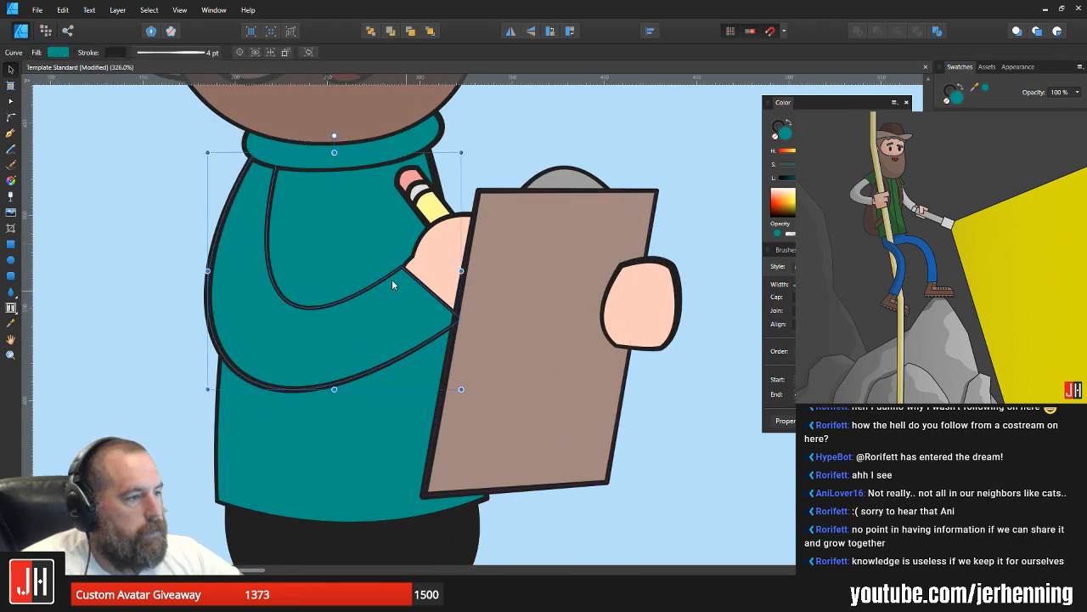
scroll(421, 261, "up", 5)
key("a")
scroll(425, 263, "down", 4)
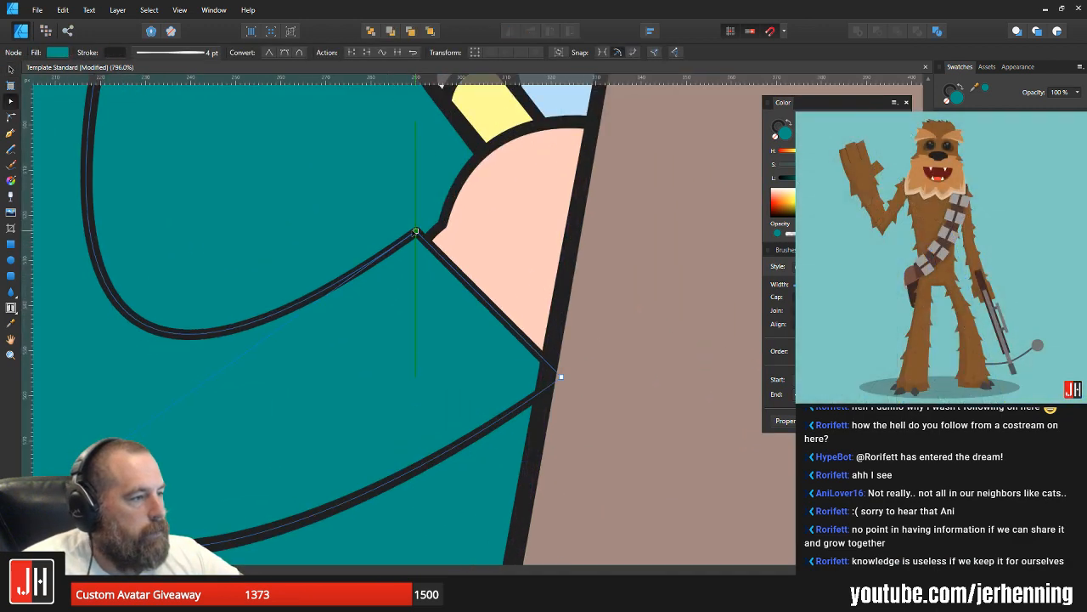
scroll(443, 269, "down", 4)
left_click(585, 273)
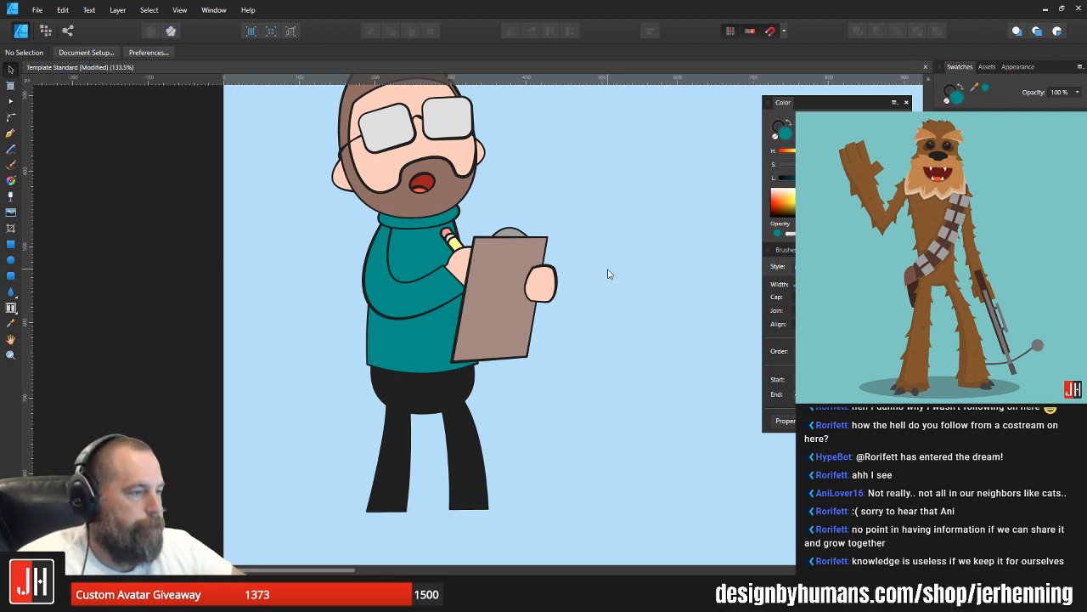
Step: Examine the whole figure and take a close look at the character's mouth
scroll(416, 303, "up", 2)
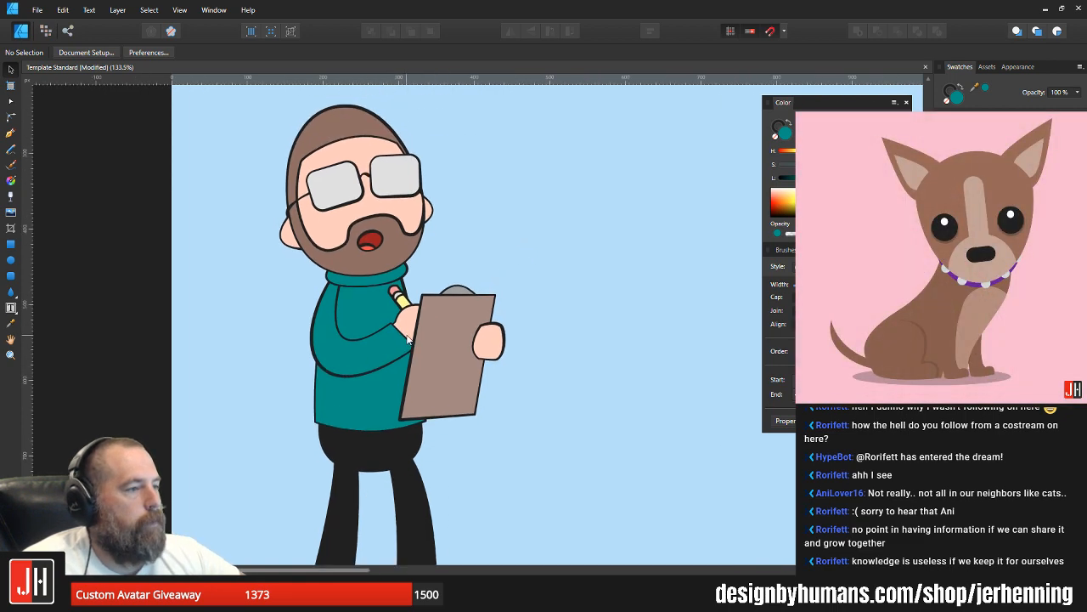
scroll(434, 333, "down", 3)
scroll(386, 344, "up", 3)
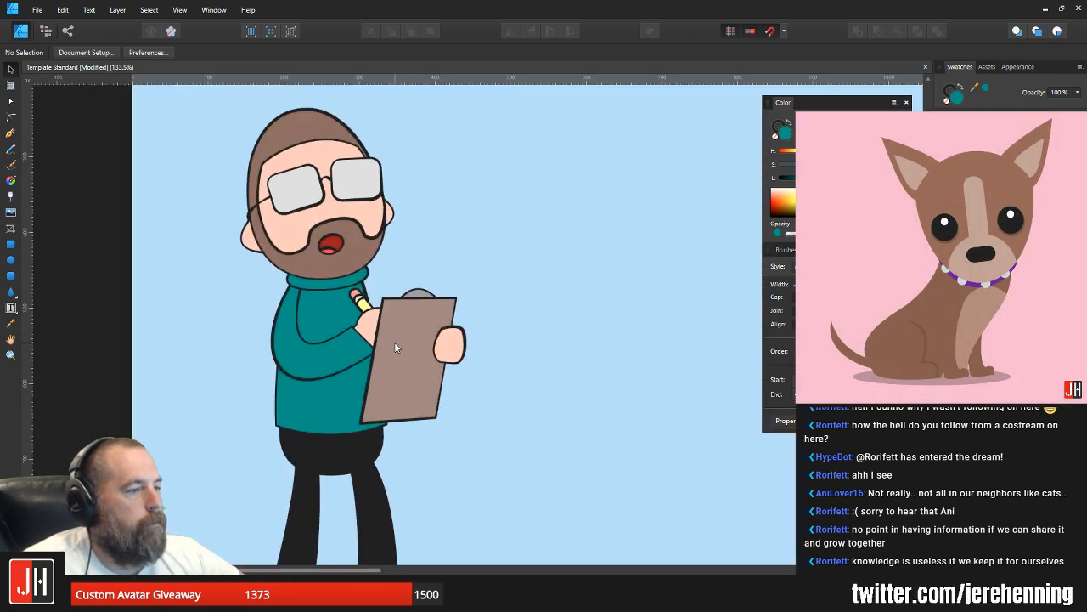
scroll(349, 224, "up", 3)
left_click(313, 265)
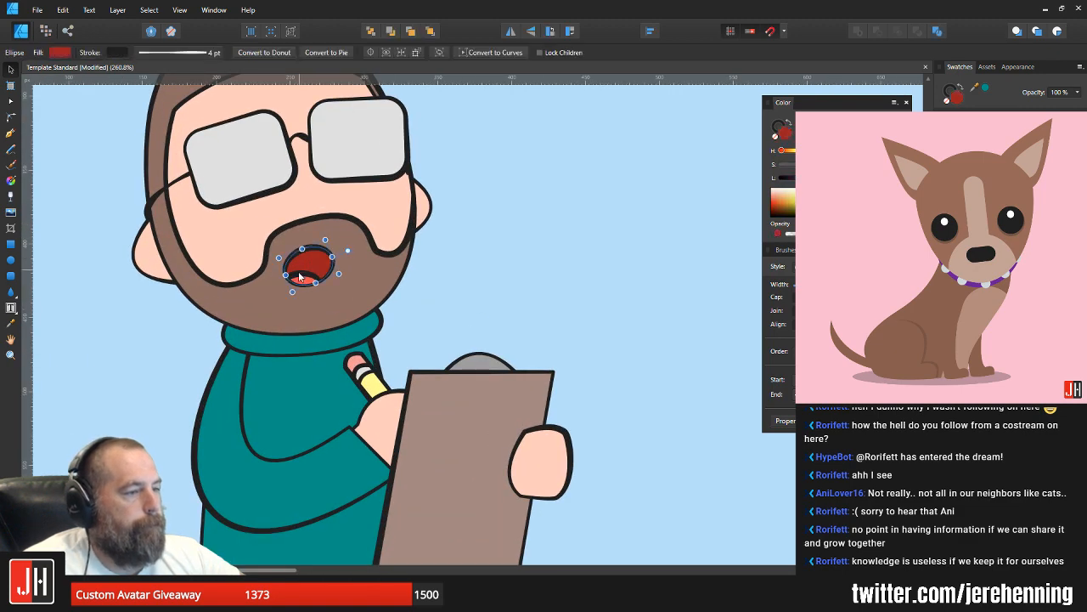
scroll(299, 276, "up", 3)
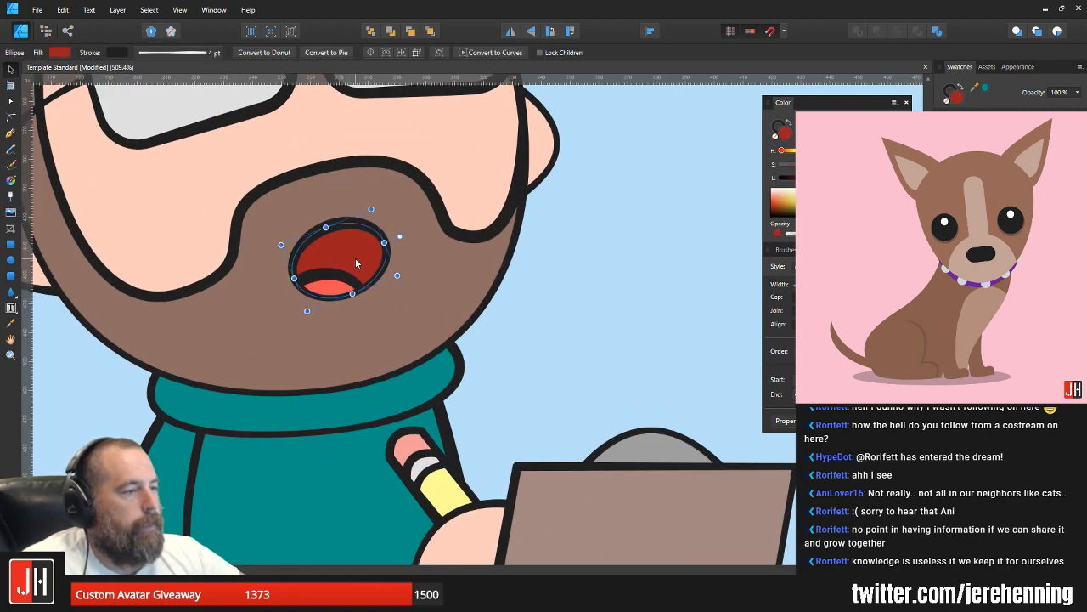
scroll(357, 263, "down", 3)
left_click(484, 267)
scroll(487, 276, "down", 4)
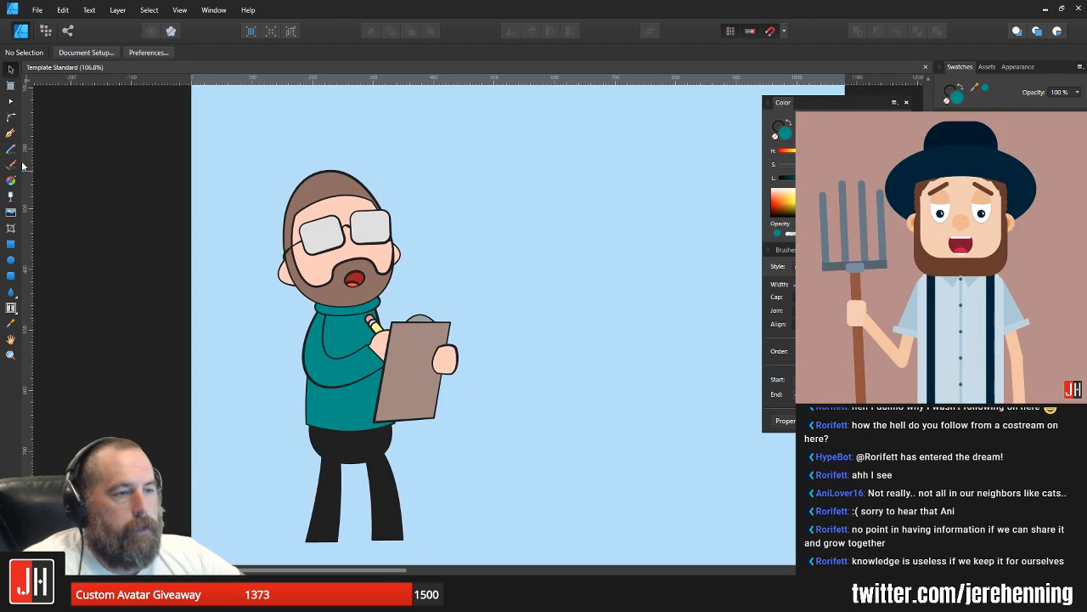
left_click(11, 133)
scroll(386, 316, "up", 2)
left_click(386, 290)
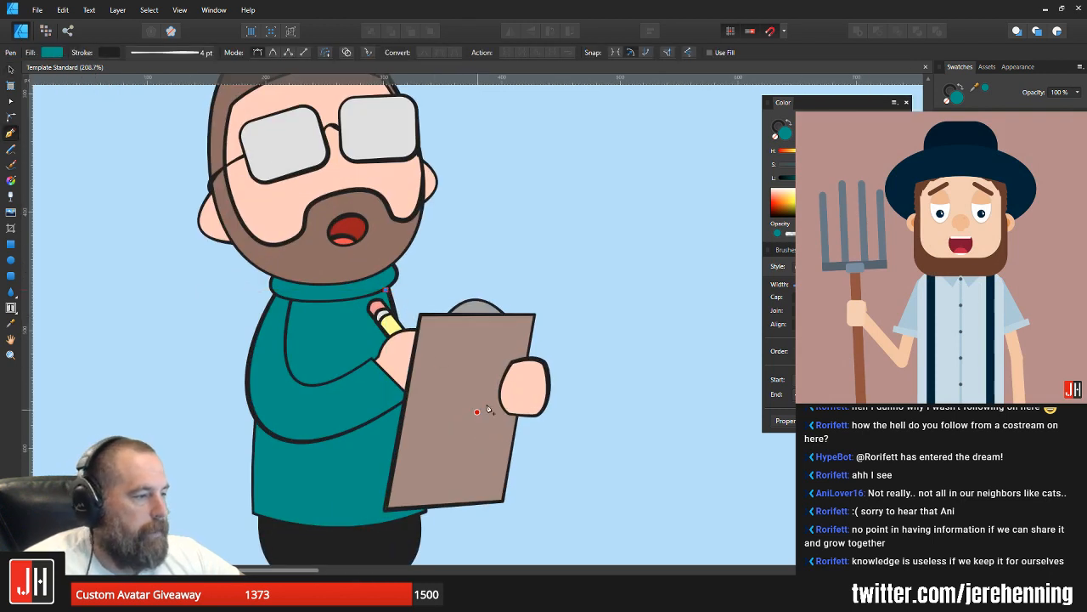
left_click_drag(546, 367, 627, 298)
left_click(548, 367)
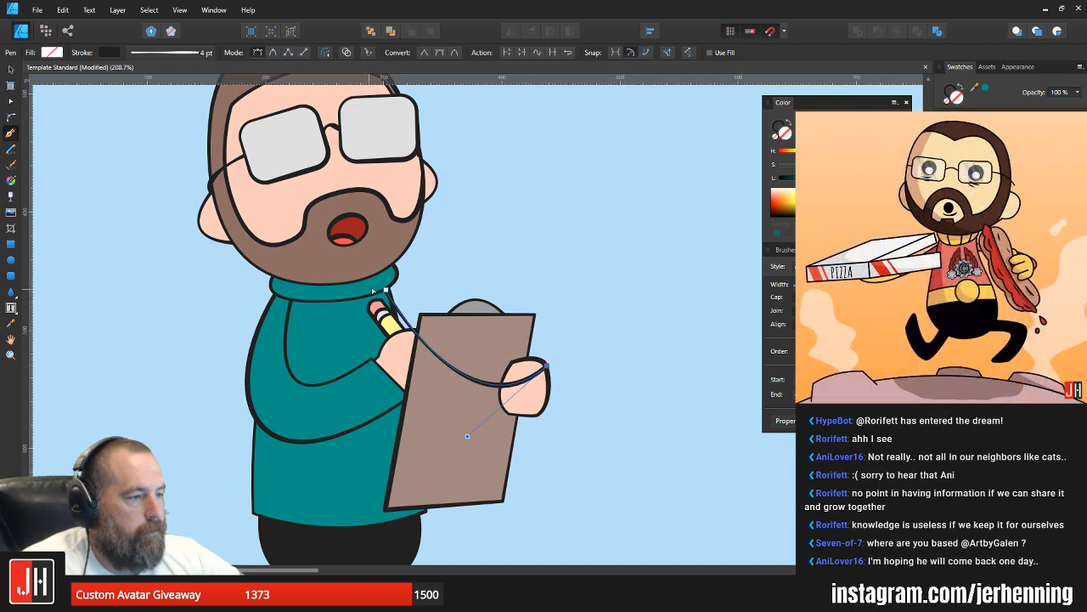
key("ctrl+z")
key("ctrl+z")
key("ctrl+z")
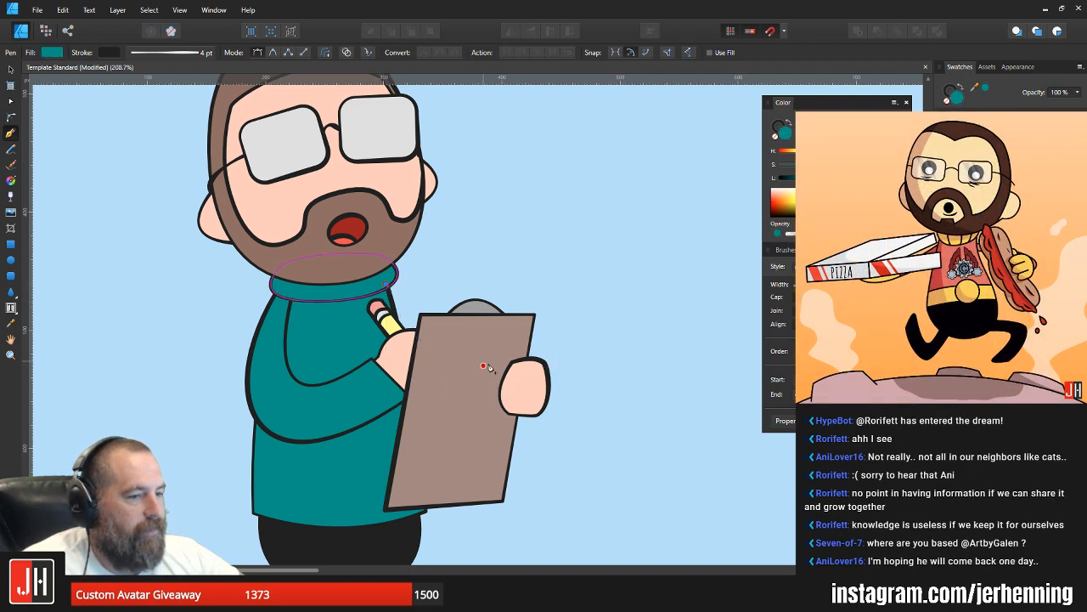
Step: Draw a closed far-arm shape curving from the collar to the clipboard hand, and fill it with the sweater's teal
left_click_drag(545, 366, 636, 284)
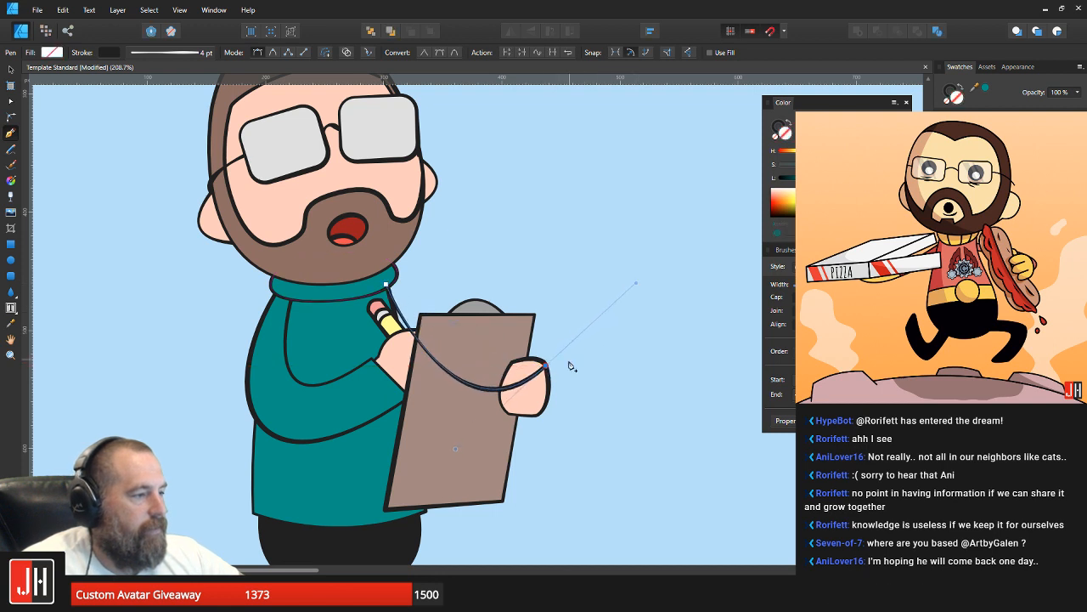
left_click(536, 405)
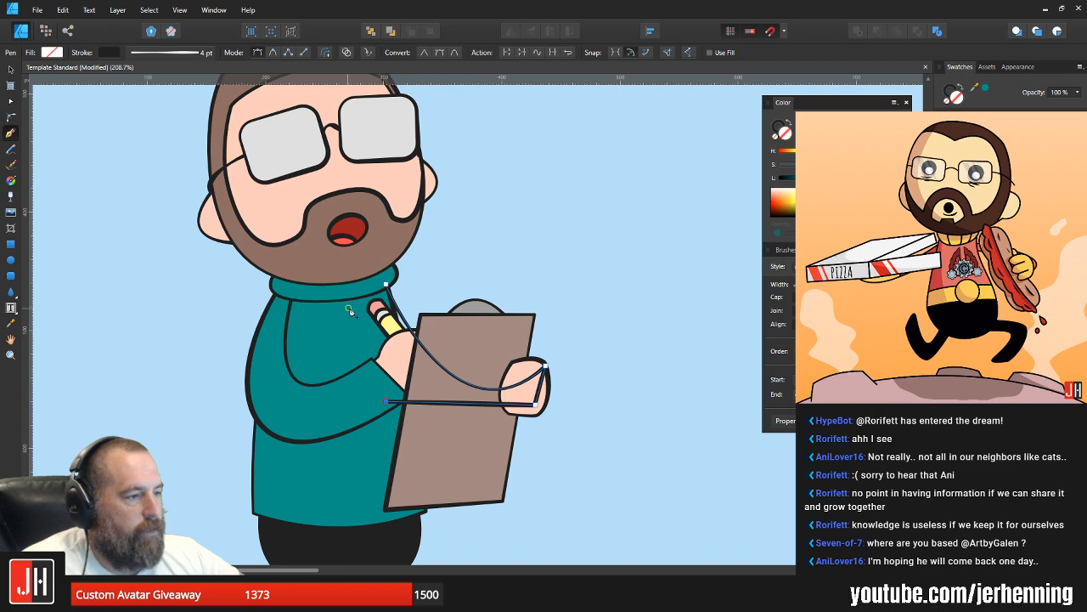
left_click(349, 310)
key("i")
left_click(316, 406)
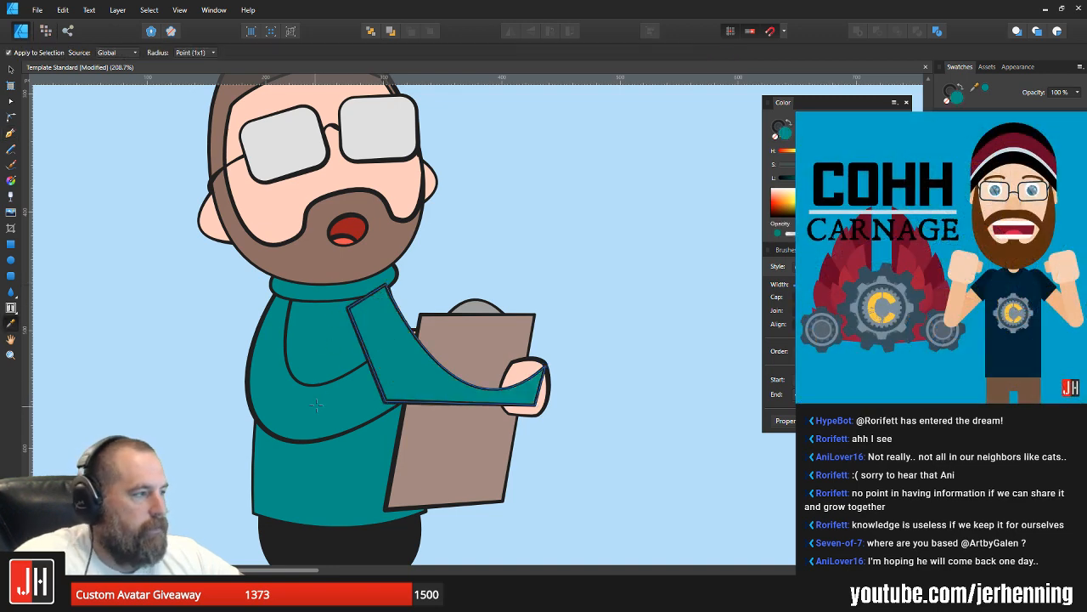
Step: Cut and paste the new far-arm shape and send it to the back, behind the sweater, clipboard and hand
key("ctrl+x")
key("v")
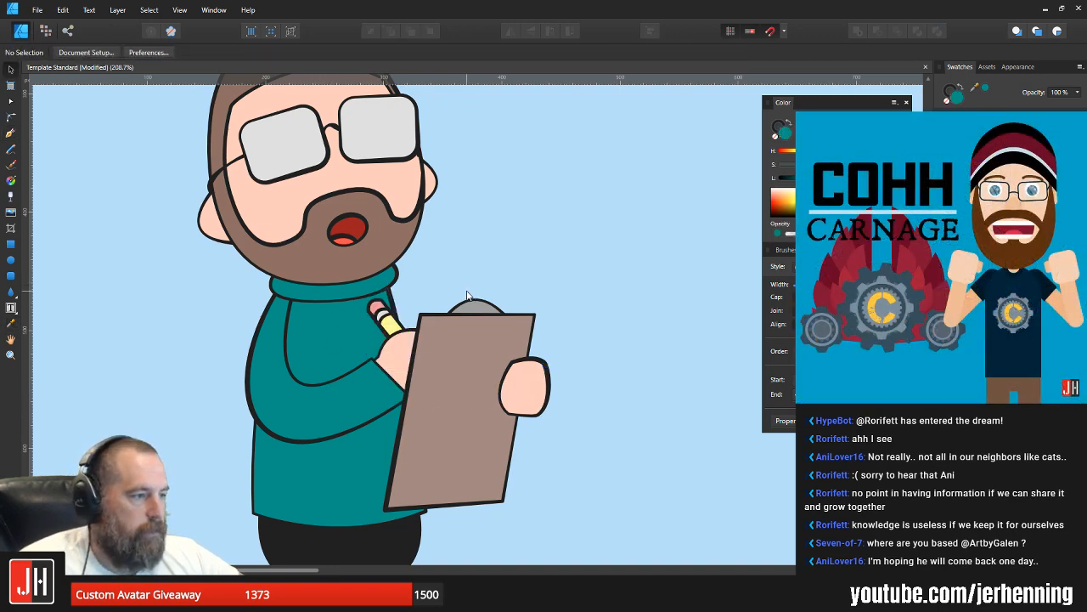
key("ctrl+v")
key("ctrl+shift+[")
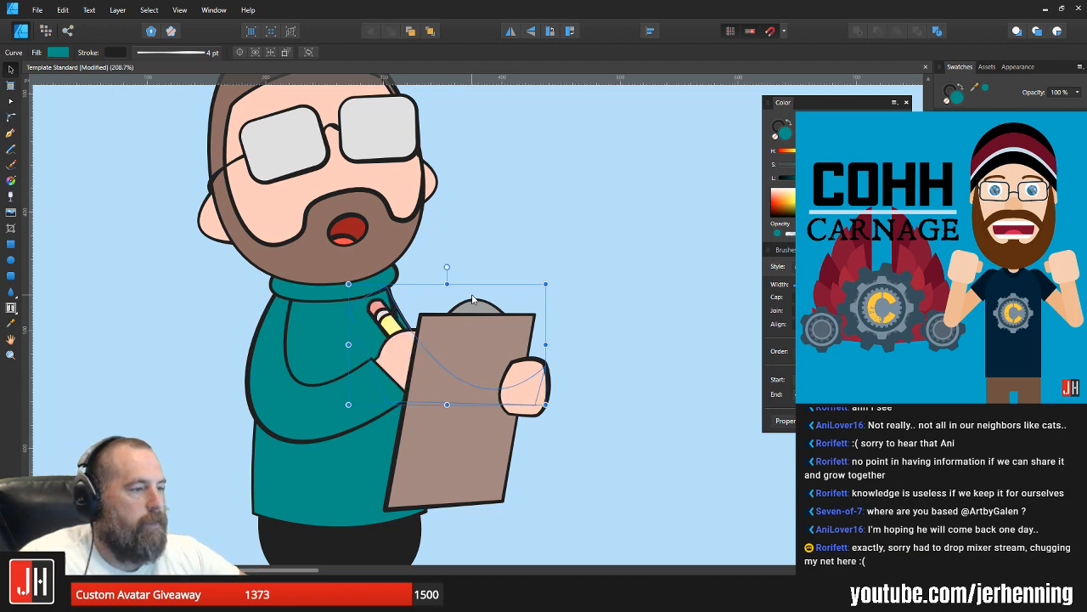
key("ctrl+d")
scroll(458, 372, "down", 3)
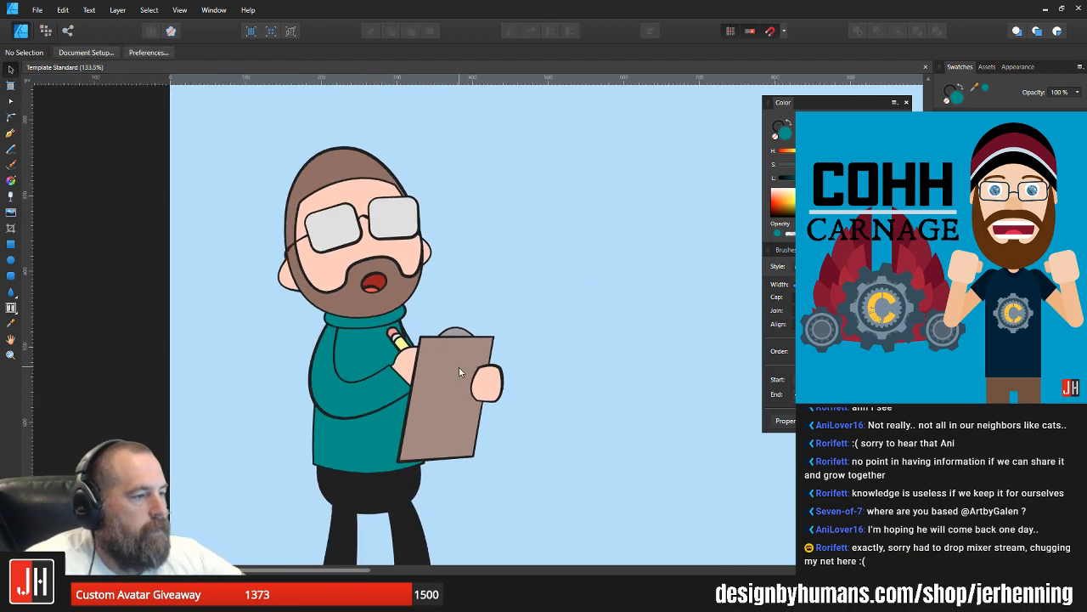
Step: Nudge the hand holding the clipboard slightly up and toward the body
scroll(459, 372, "up", 3)
scroll(498, 391, "up", 3)
left_click(498, 382)
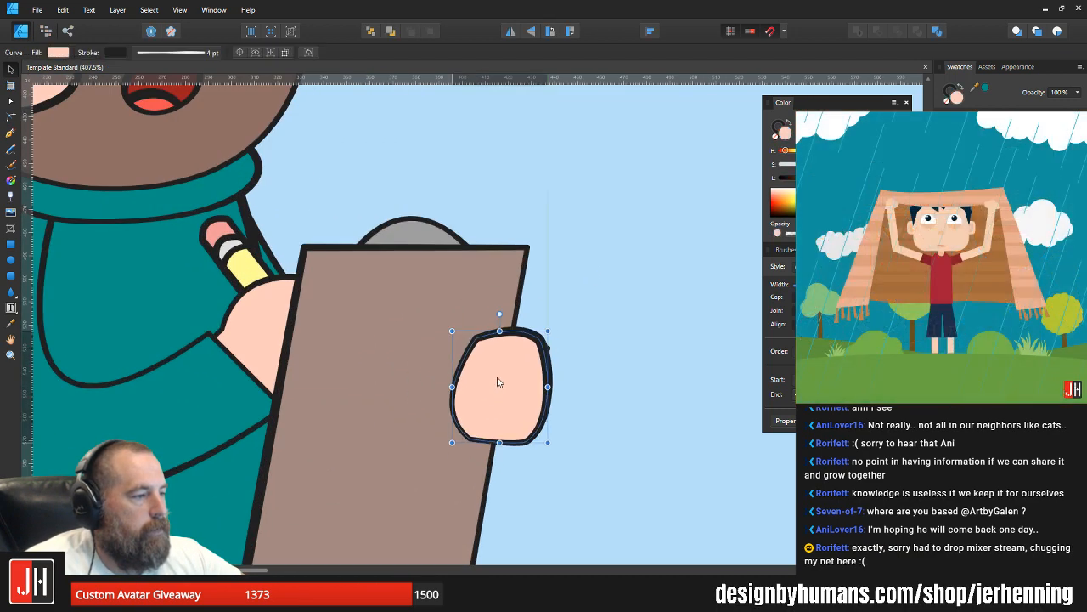
left_click_drag(499, 383, 494, 377)
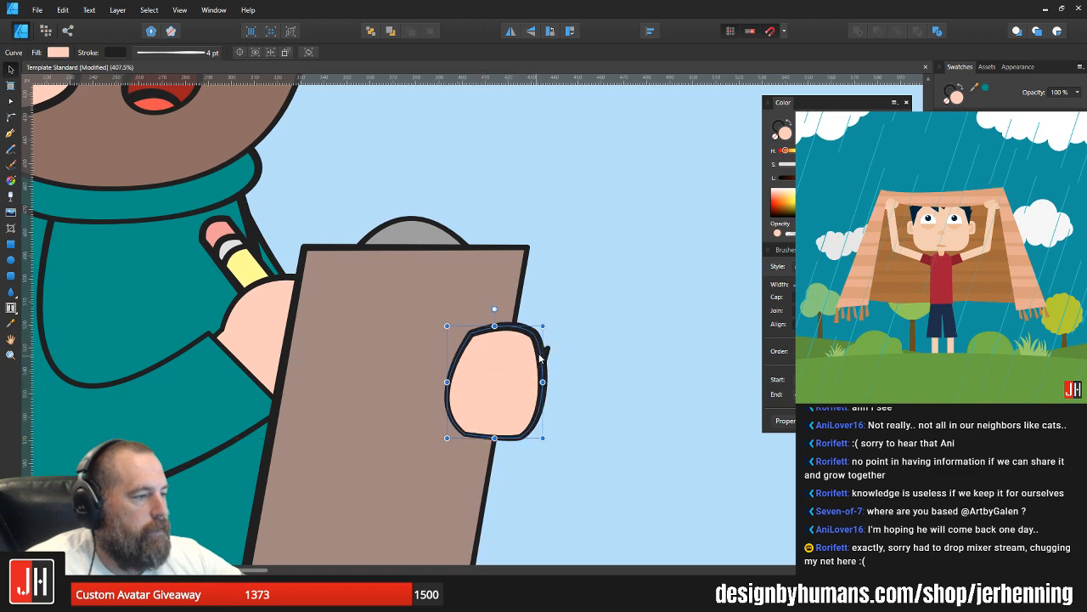
Step: Move the far arm's protruding cuff corner node inward so it is hidden behind the clipboard hand
scroll(540, 359, "up", 3)
left_click(549, 348)
key("a")
left_click_drag(550, 347, 534, 344)
key("v")
left_click(589, 316)
scroll(555, 376, "down", 5)
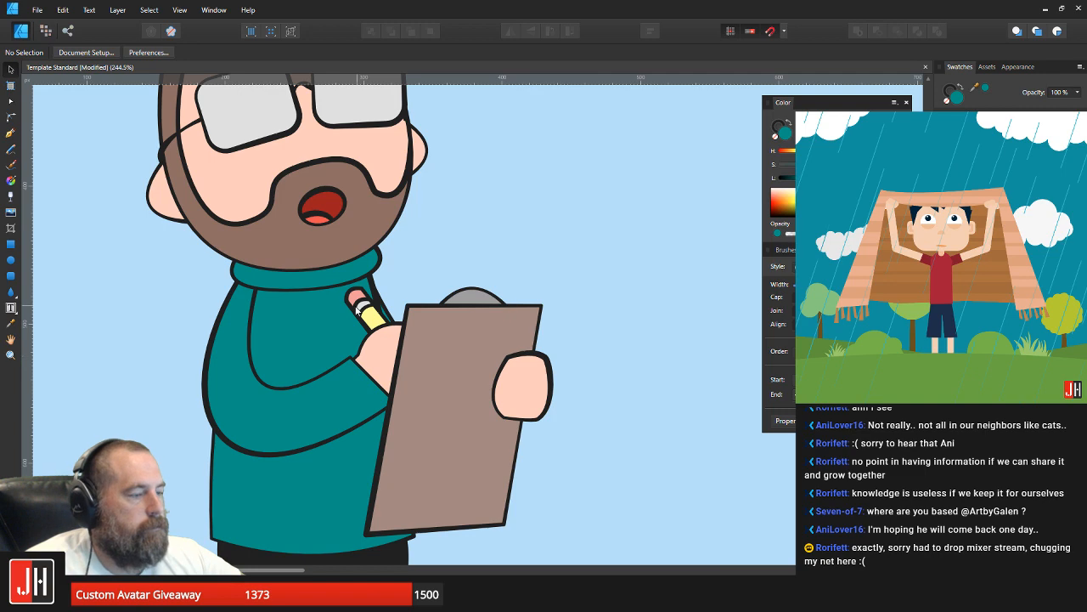
Step: Select the whole character, enlarge it slightly and move it down a little on the Instagram artboard
scroll(425, 338, "down", 4)
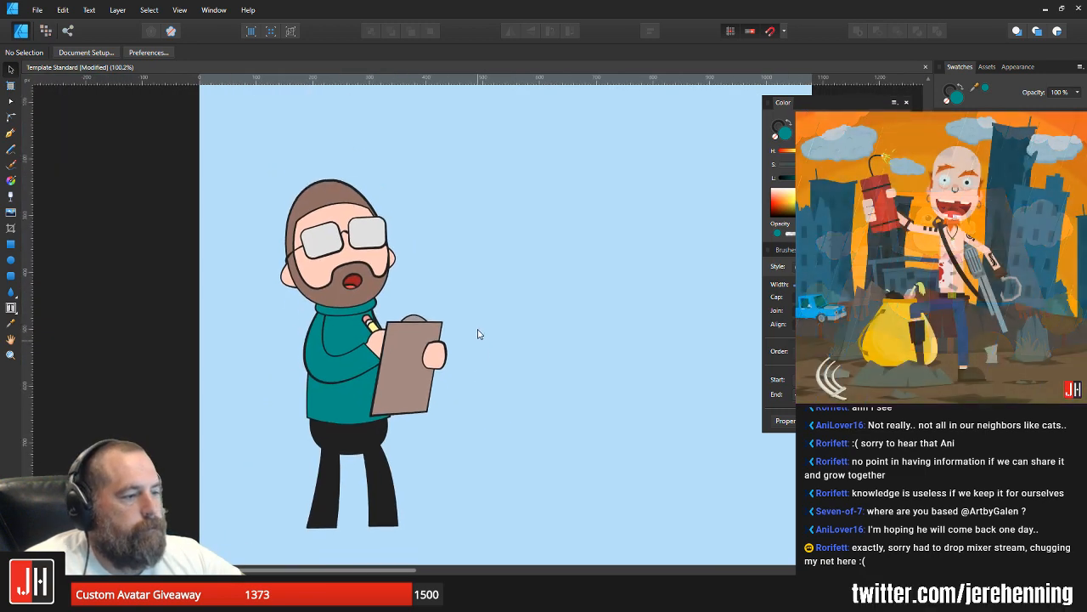
scroll(478, 315, "down", 3)
scroll(456, 311, "up", 2)
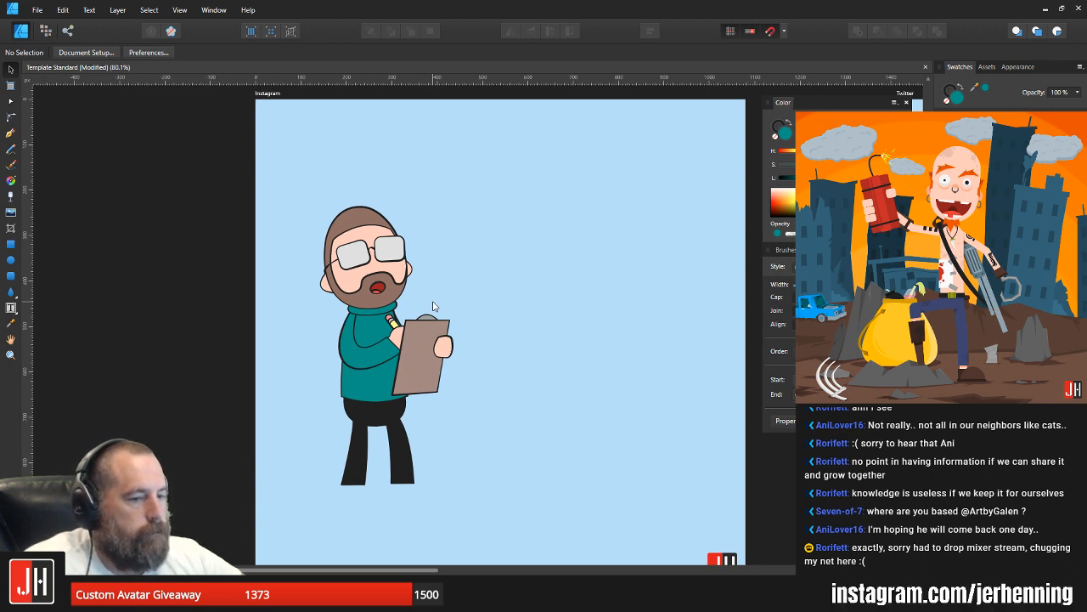
left_click_drag(266, 153, 538, 518)
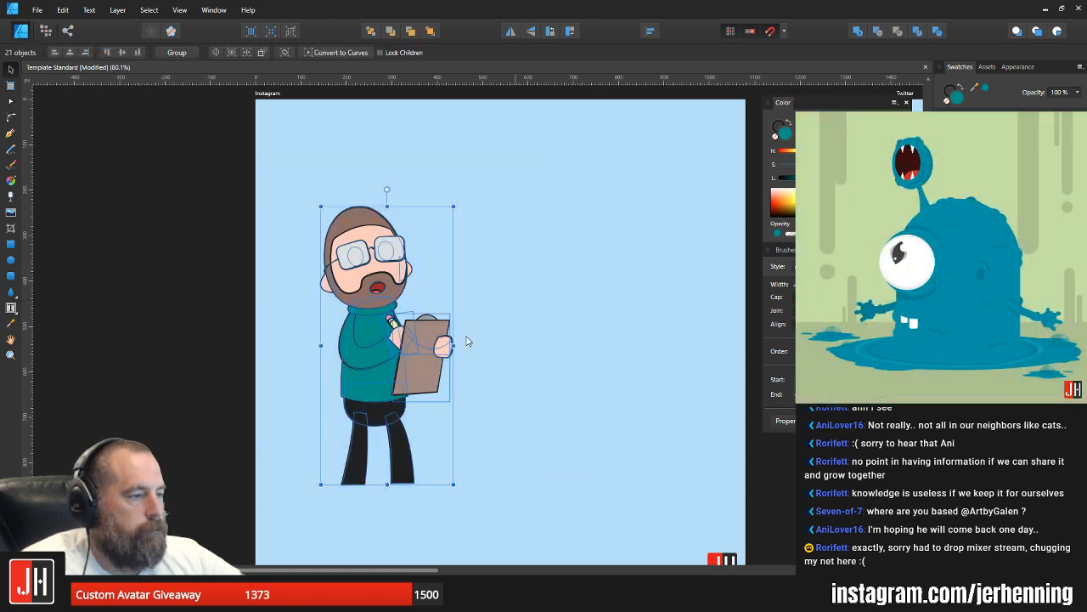
left_click_drag(454, 206, 460, 196)
left_click_drag(376, 273, 378, 297)
left_click(423, 272)
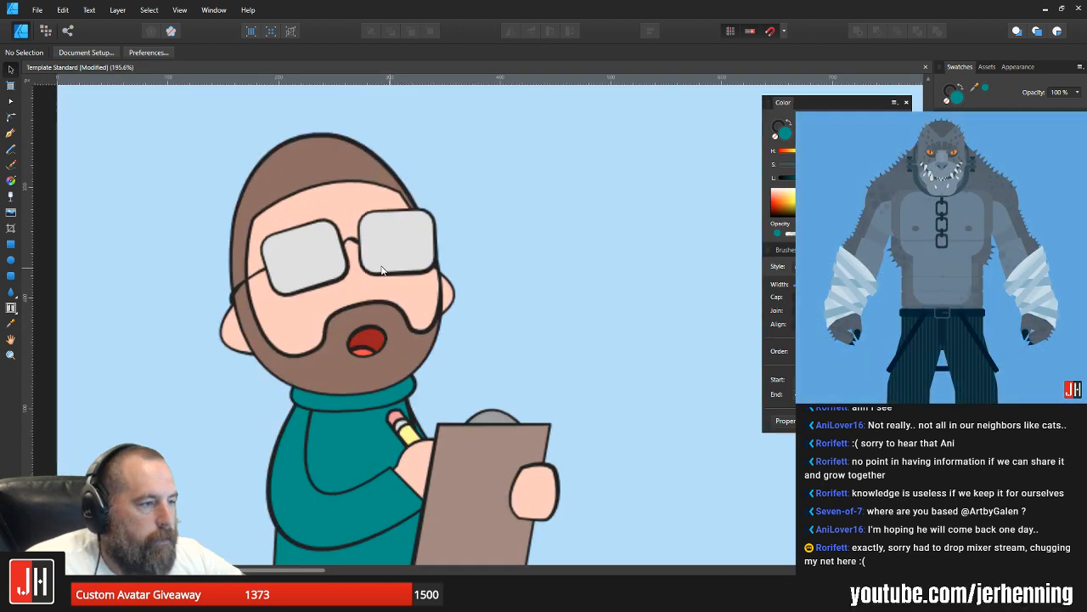
Step: Locate and examine the eye ellipse hidden behind the glasses lens on the character's temple side
scroll(404, 272, "up", 3)
left_click_drag(197, 209, 342, 308)
scroll(323, 274, "up", 4)
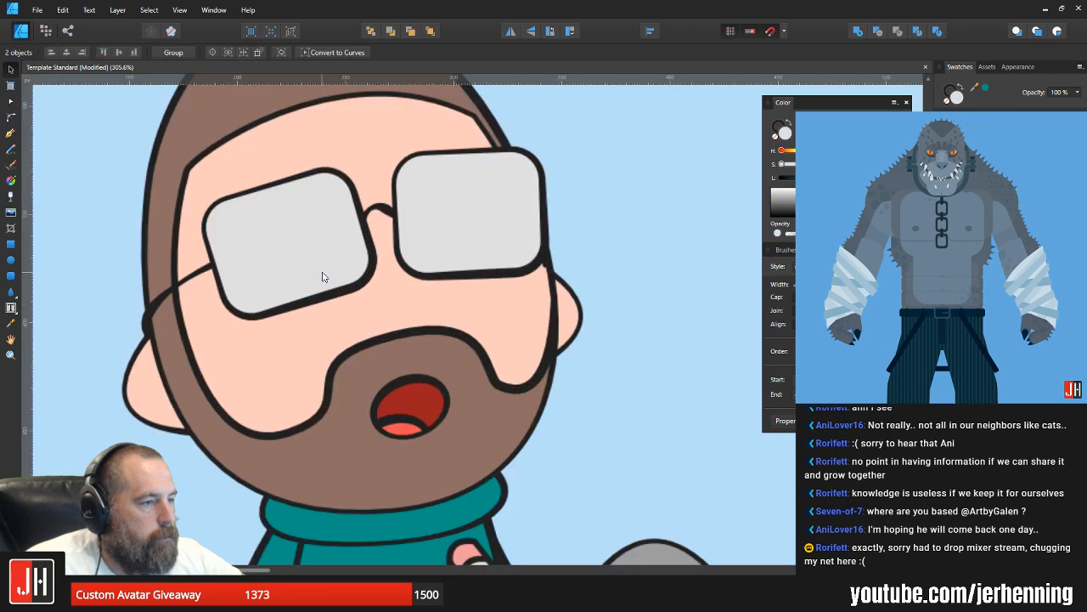
scroll(323, 267, "down", 3)
left_click(159, 156)
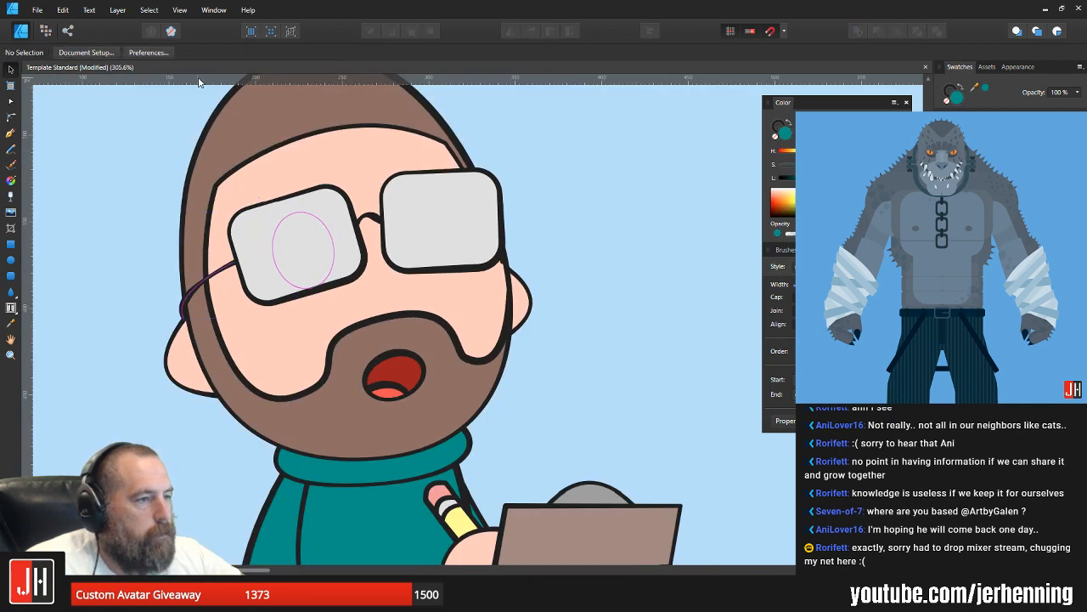
left_click_drag(200, 81, 323, 273)
key("ctrl+z")
left_click_drag(340, 201, 365, 299)
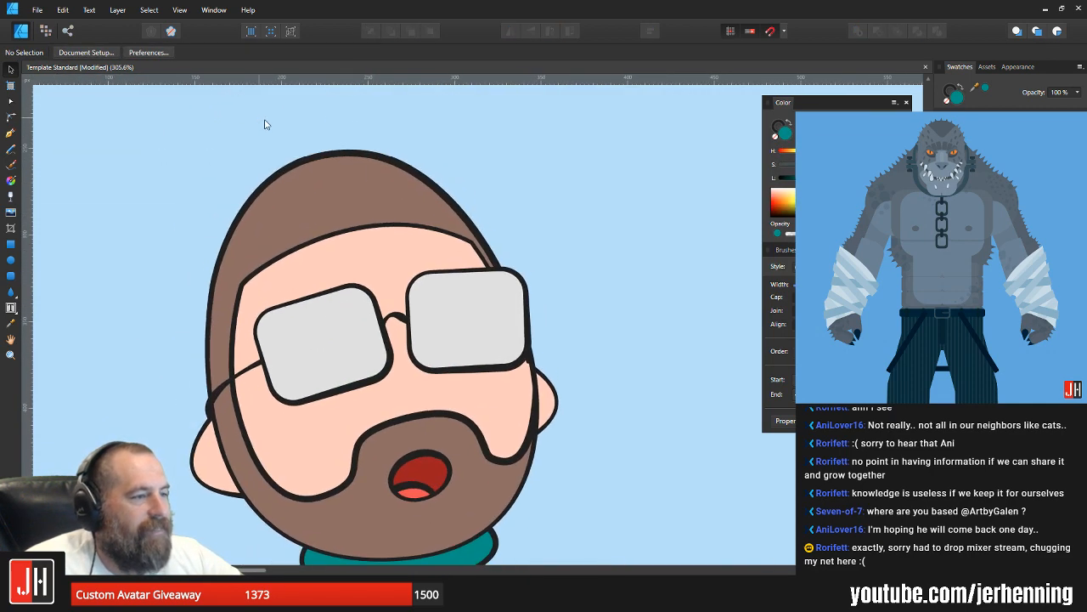
left_click_drag(259, 119, 413, 413)
scroll(331, 352, "up", 4)
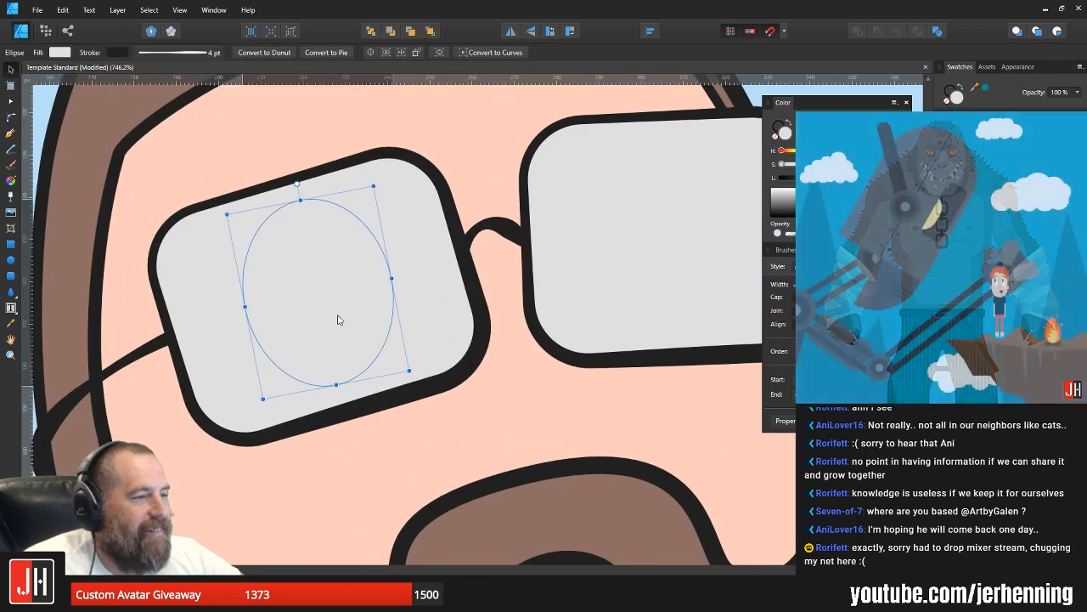
scroll(340, 319, "down", 4)
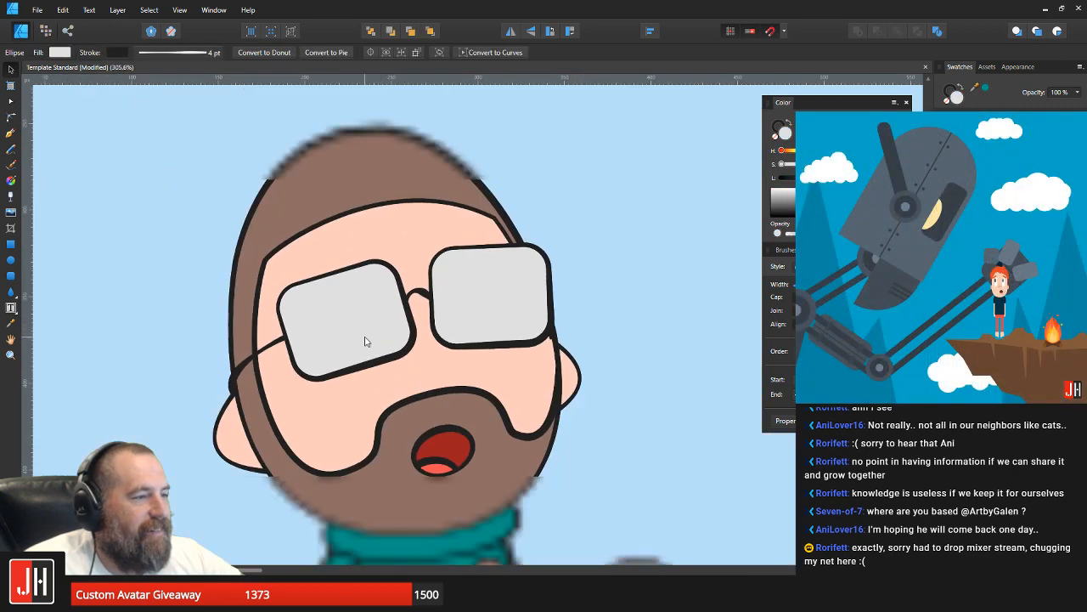
Step: Remove the fill from both glasses lenses, leaving only their outlined frames over the eyes
left_click(407, 323)
left_click(493, 299, "shift")
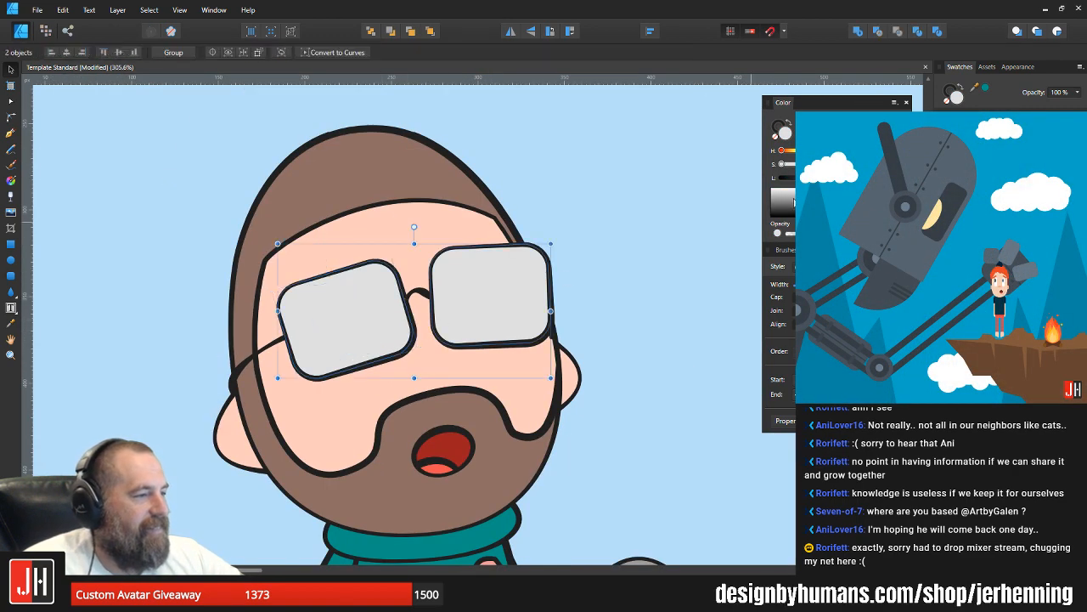
left_click(775, 137)
left_click(599, 254)
Step: Check the shape and position of both eye ellipses inside the glasses frames, up close and against the whole head
scroll(487, 321, "up", 2)
left_click_drag(559, 117, 403, 411)
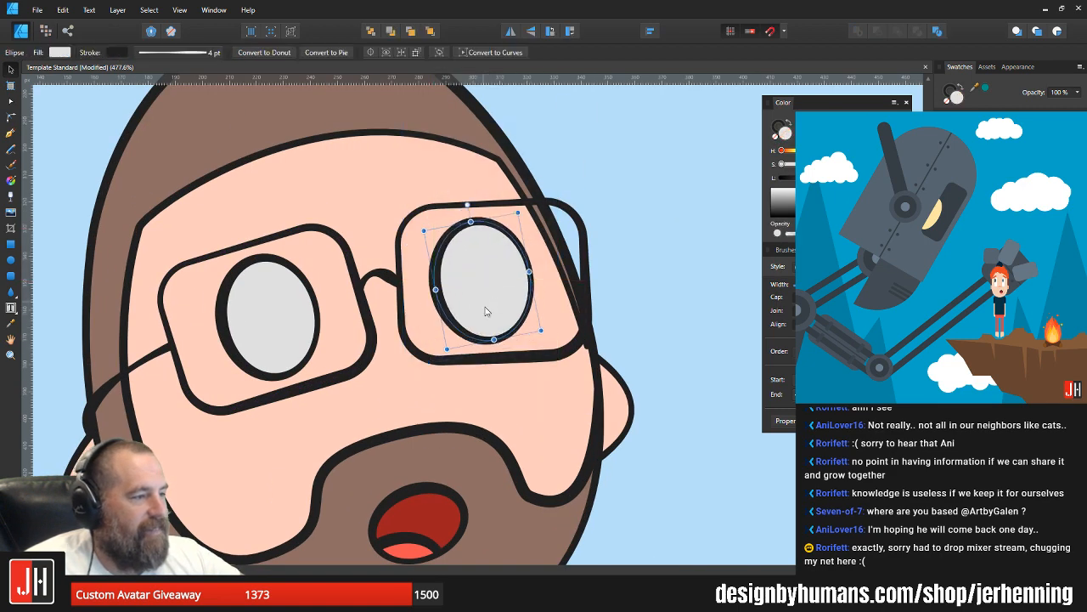
scroll(501, 318, "down", 8)
left_click(578, 332)
left_click_drag(577, 332, 519, 337)
scroll(429, 322, "up", 6)
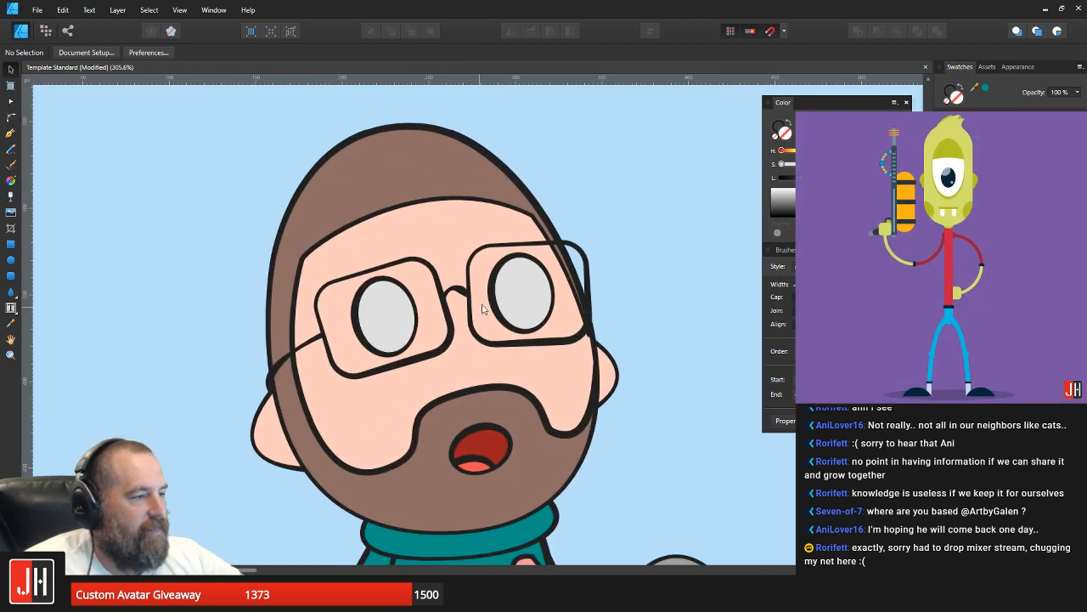
left_click(534, 291)
left_click_drag(517, 290, 517, 290)
left_click(639, 287)
scroll(629, 297, "down", 5)
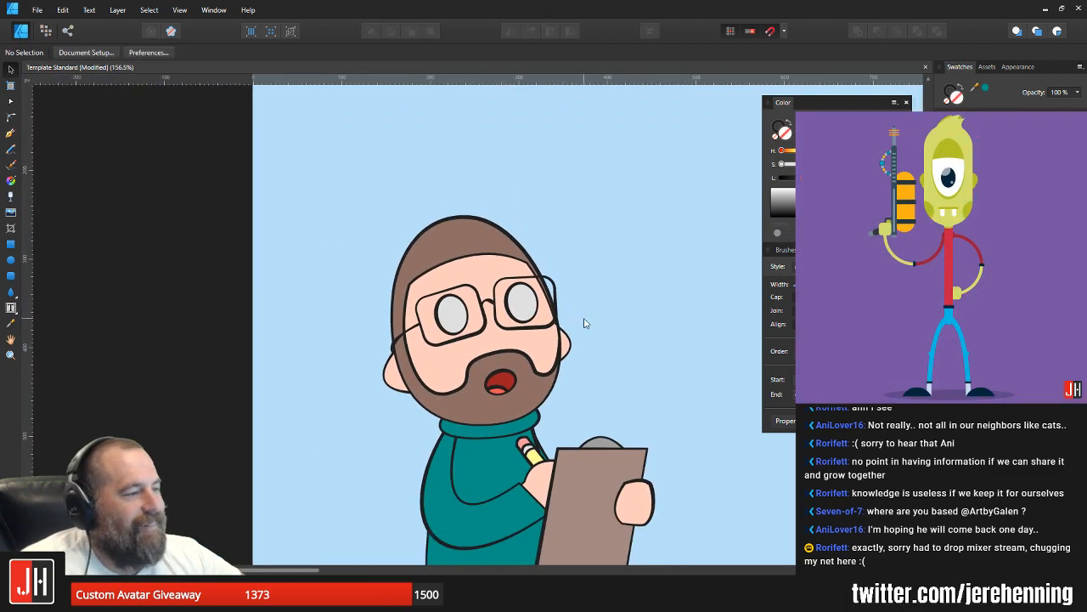
scroll(432, 259, "up", 8)
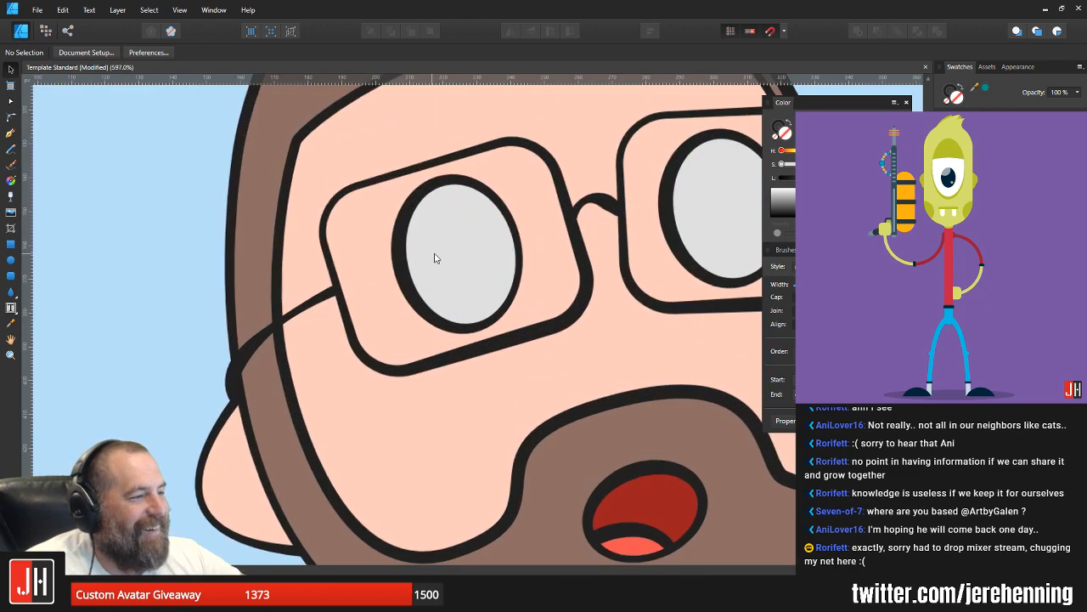
left_click(449, 245)
scroll(478, 259, "down", 4)
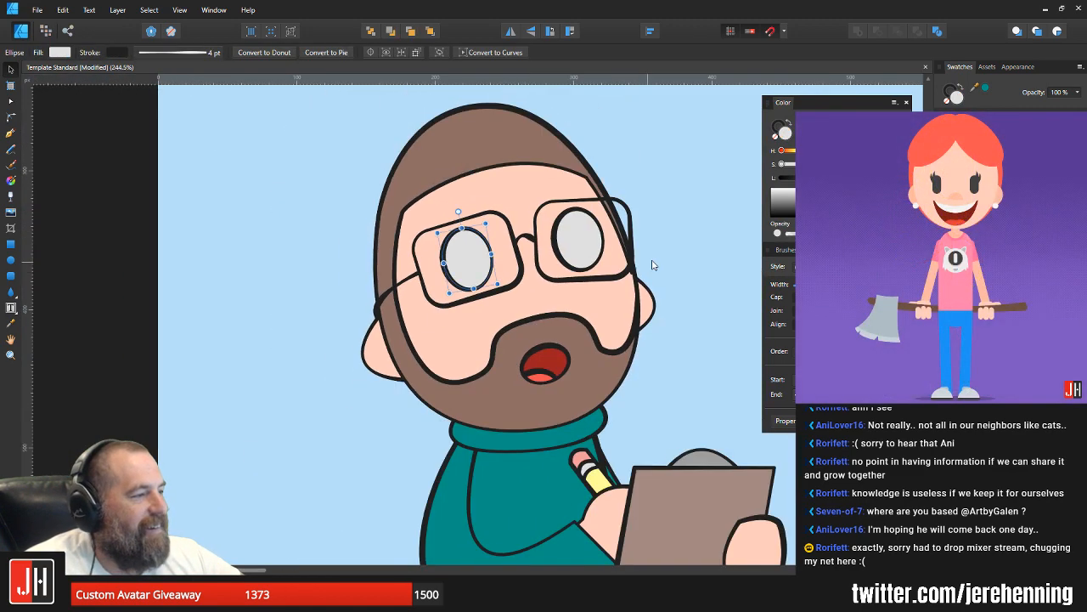
Step: Draw a small ellipse as the pupil inside the left eye, tilt it to match the eye and place it near the lower edge
left_click(651, 261)
left_click_drag(652, 261, 588, 290)
scroll(483, 303, "up", 1)
key("m")
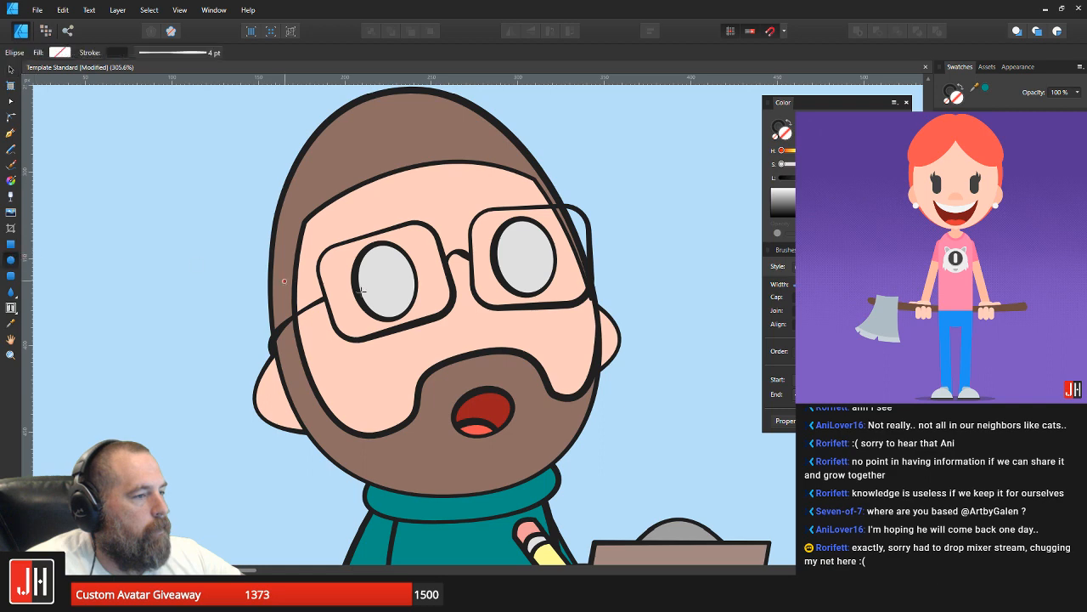
scroll(378, 271, "up", 3)
left_click_drag(374, 268, 417, 322)
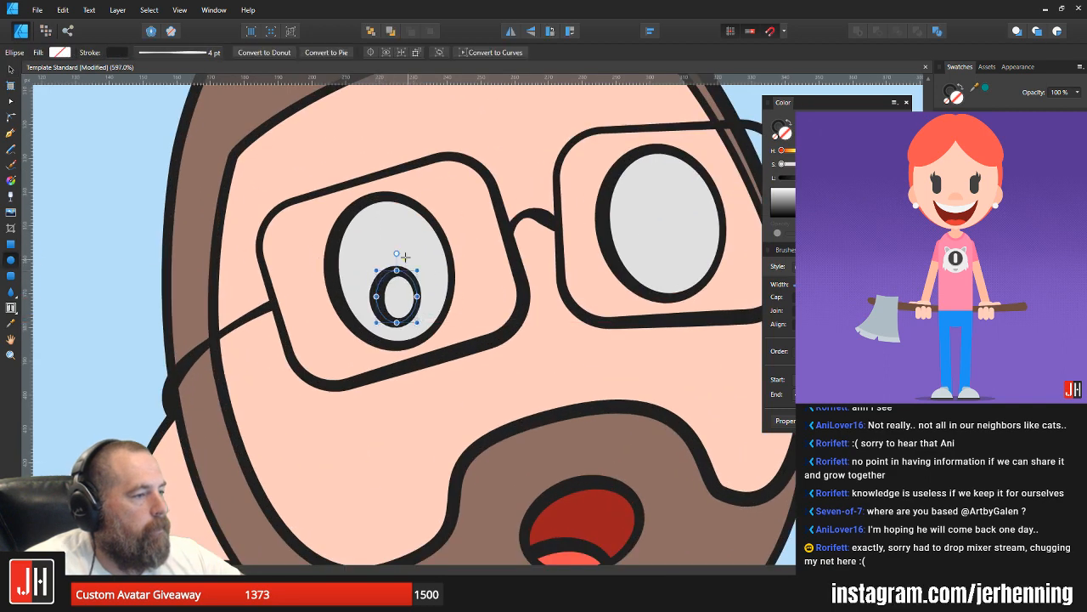
left_click_drag(392, 253, 407, 255)
key("v")
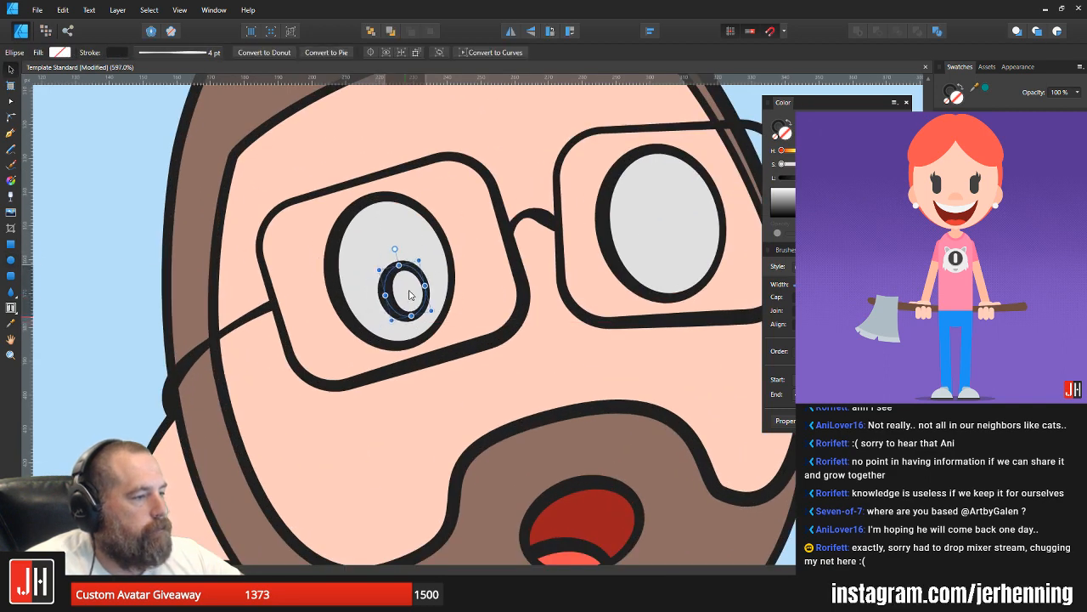
left_click_drag(404, 296, 400, 300)
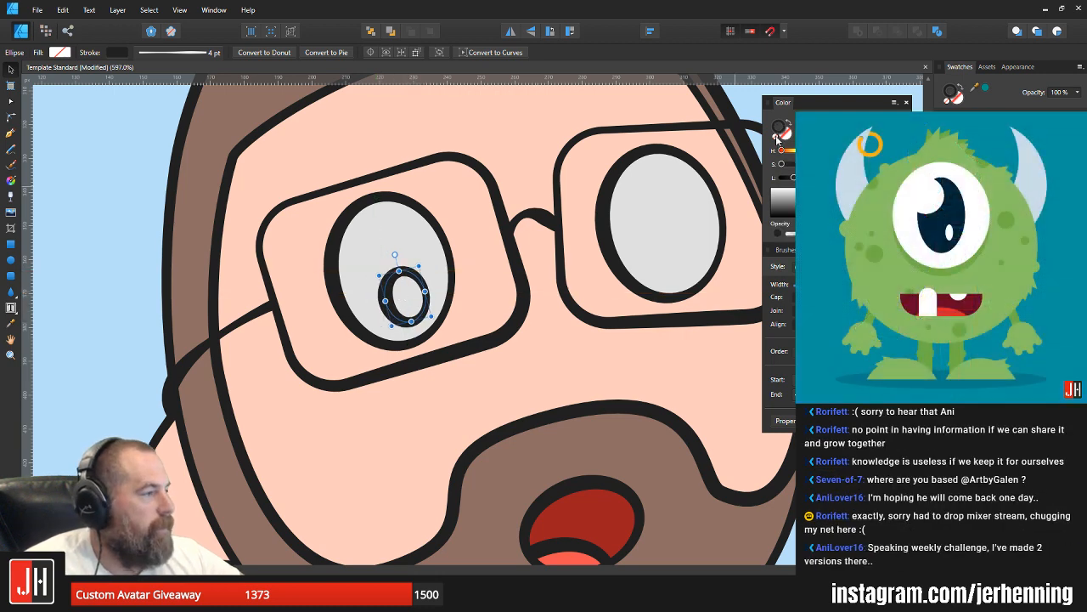
Step: Give the left eye's pupil a solid dark fill with no outline
left_click(779, 141)
left_click(951, 132)
scroll(501, 283, "down", 7)
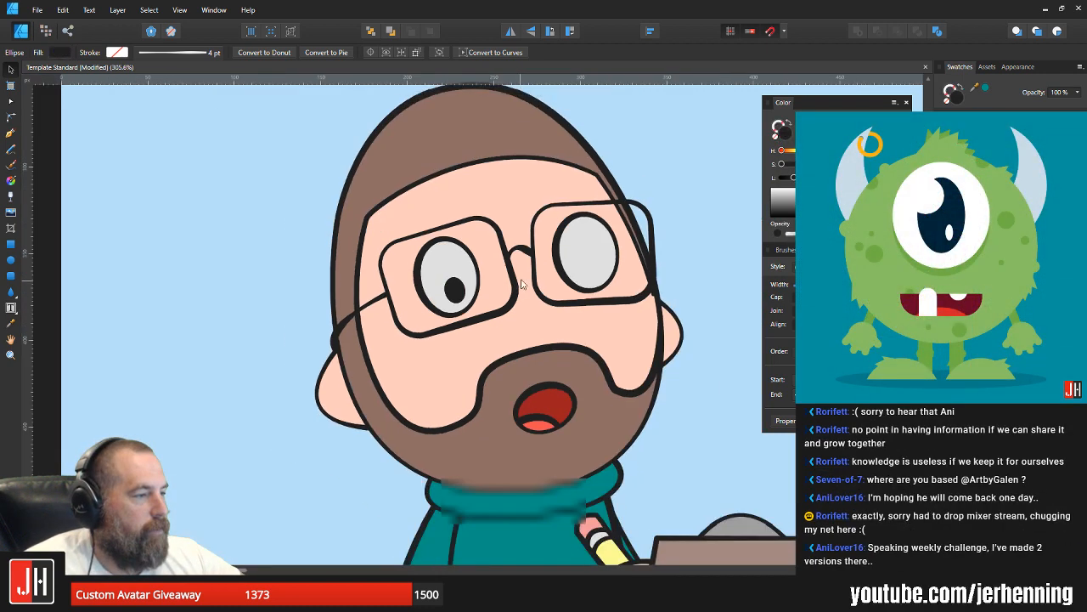
left_click(636, 289)
scroll(528, 298, "up", 4)
scroll(485, 287, "up", 2)
Step: Duplicate the dark pupil onto the right eye and place it near that eye's lower edge
left_click(442, 258)
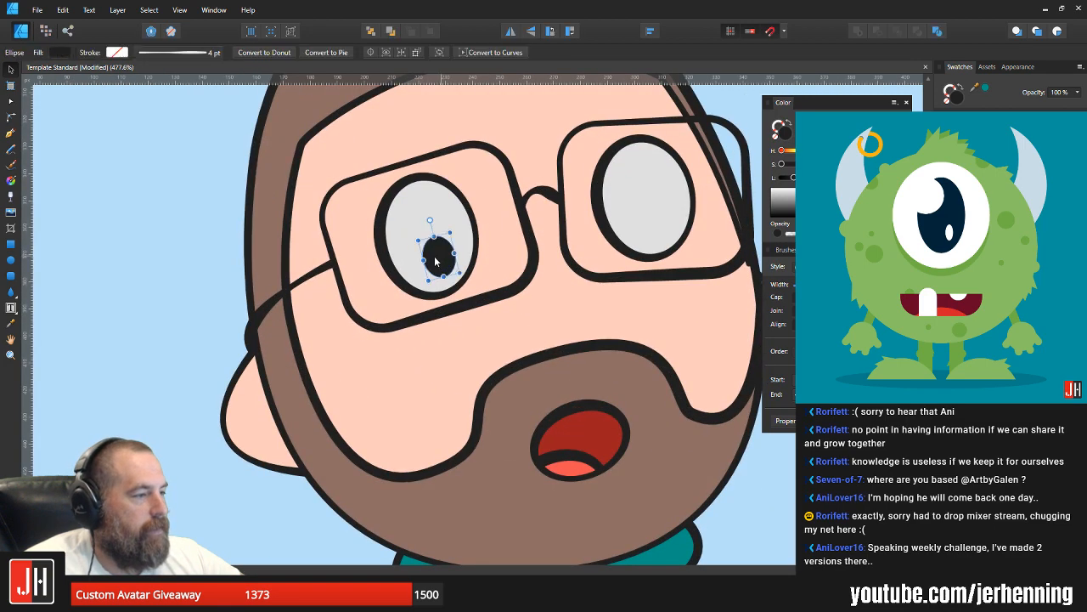
left_click_drag(440, 258, 669, 213)
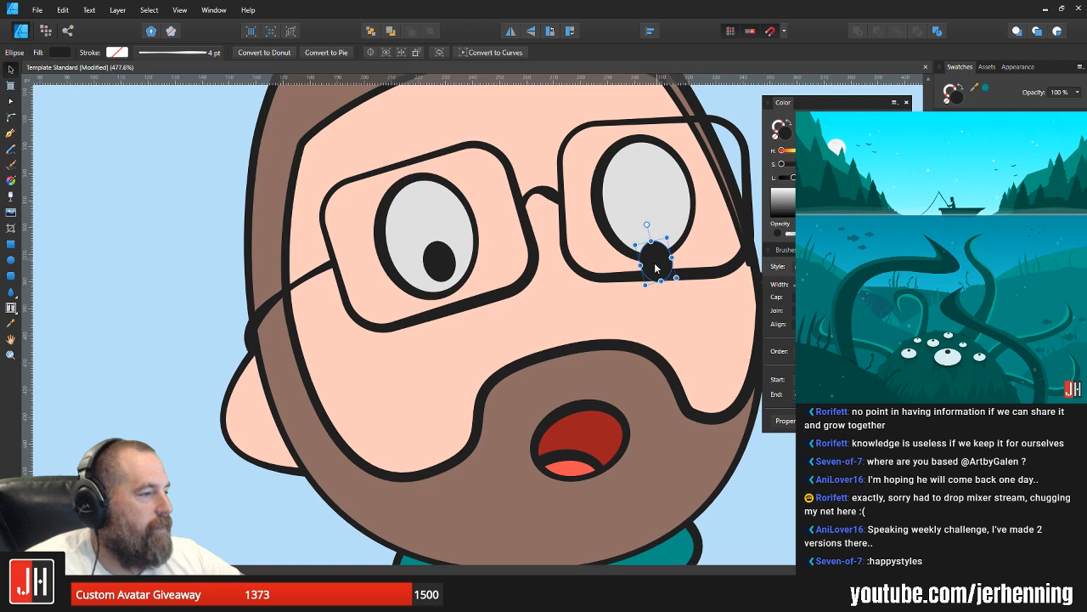
left_click_drag(655, 265, 650, 231)
scroll(658, 240, "down", 9)
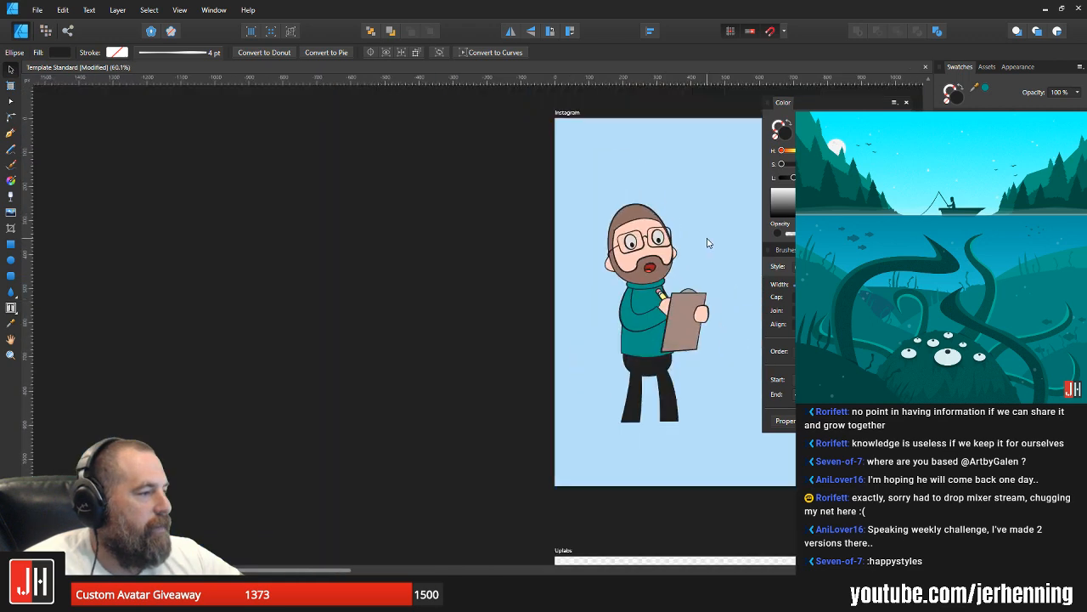
scroll(663, 246, "up", 10)
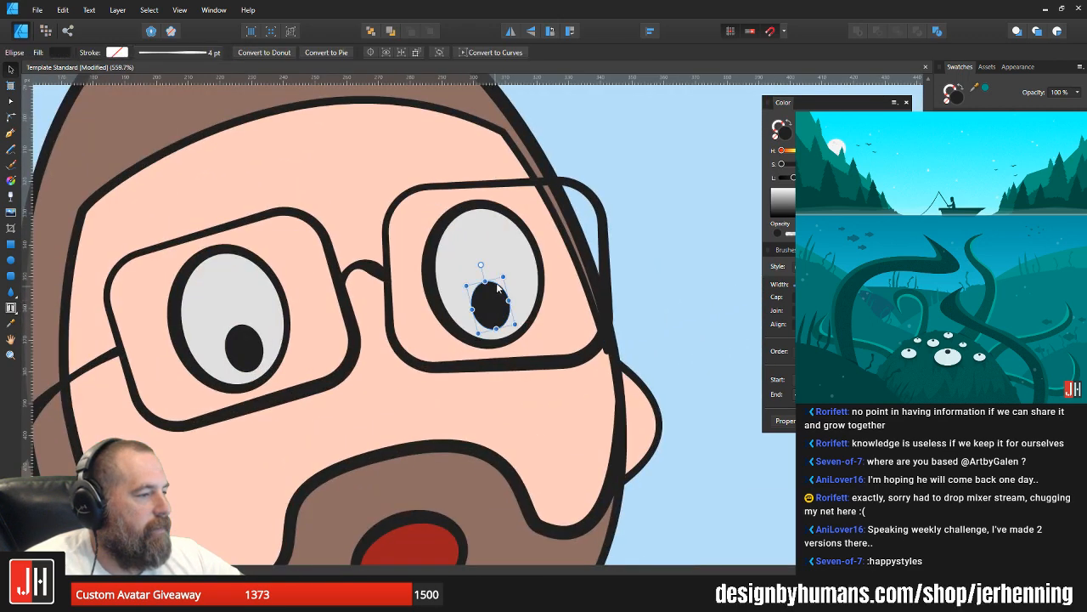
Step: Reshape the right eye's pupil from an oval into a circle and move it up toward the eye's outer edge
left_click_drag(502, 278, 505, 293)
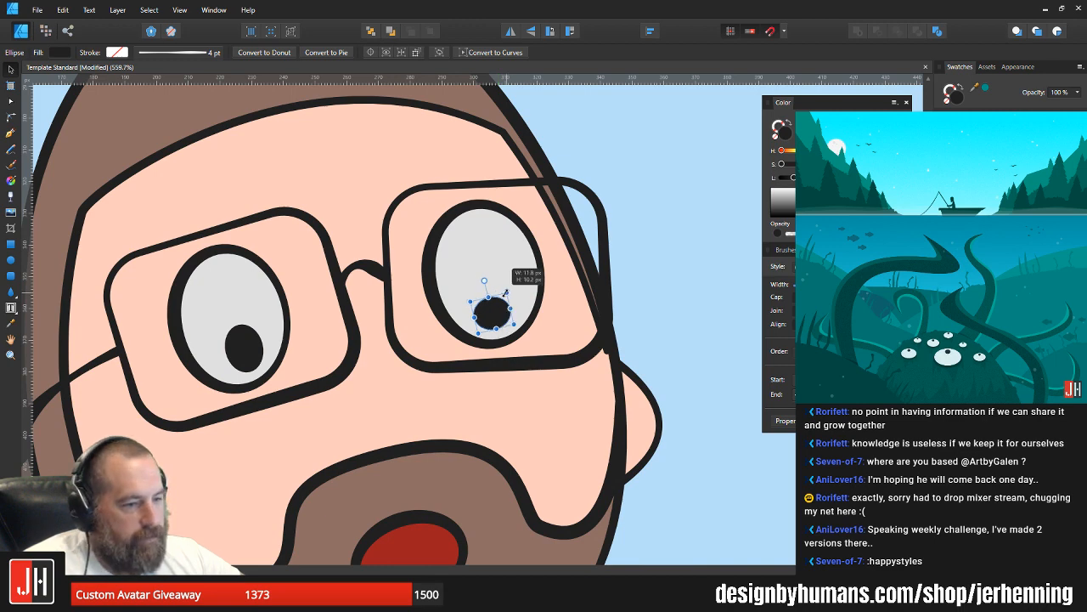
key("ctrl+d")
scroll(491, 315, "up", 3)
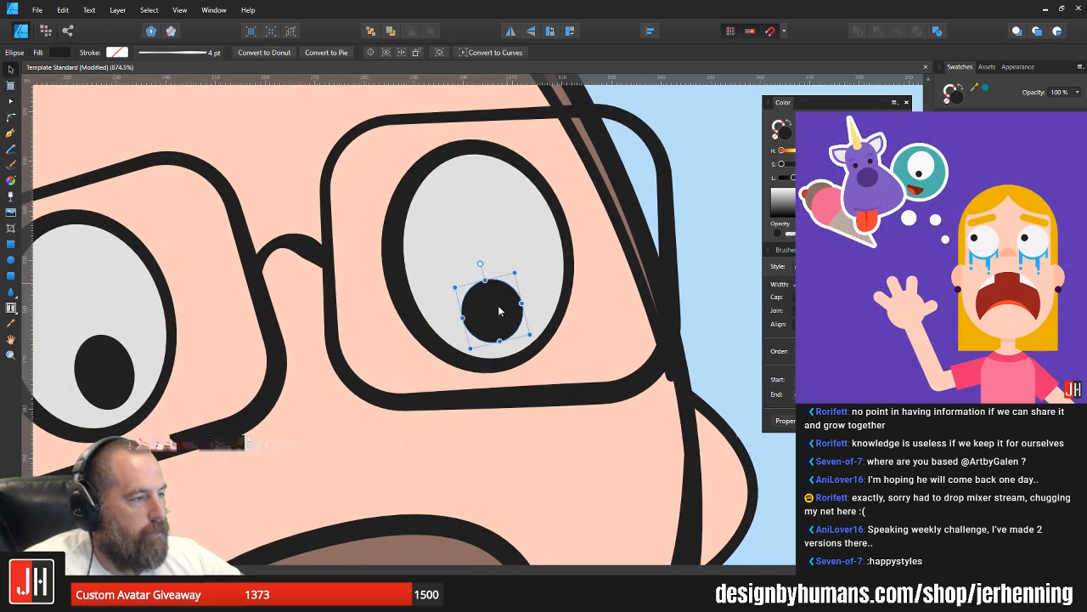
left_click_drag(514, 286, 544, 247)
Step: Delete the left eye's oval pupil and replace it with a copy of the right eye's round pupil
left_click(104, 367)
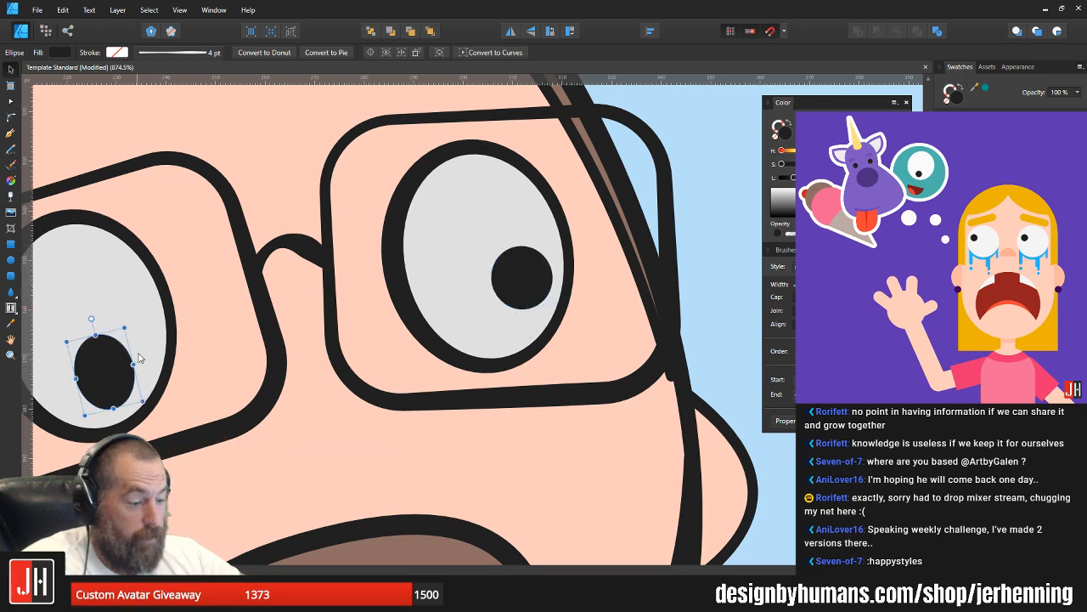
key("Delete")
left_click(531, 281)
left_click_drag(531, 281, 294, 303)
scroll(165, 353, "down", 8)
left_click(335, 370)
scroll(335, 313, "up", 3)
scroll(342, 328, "up", 3)
Step: Nudge the round pupils of both eyes slightly so that their gaze matches
left_click(381, 291)
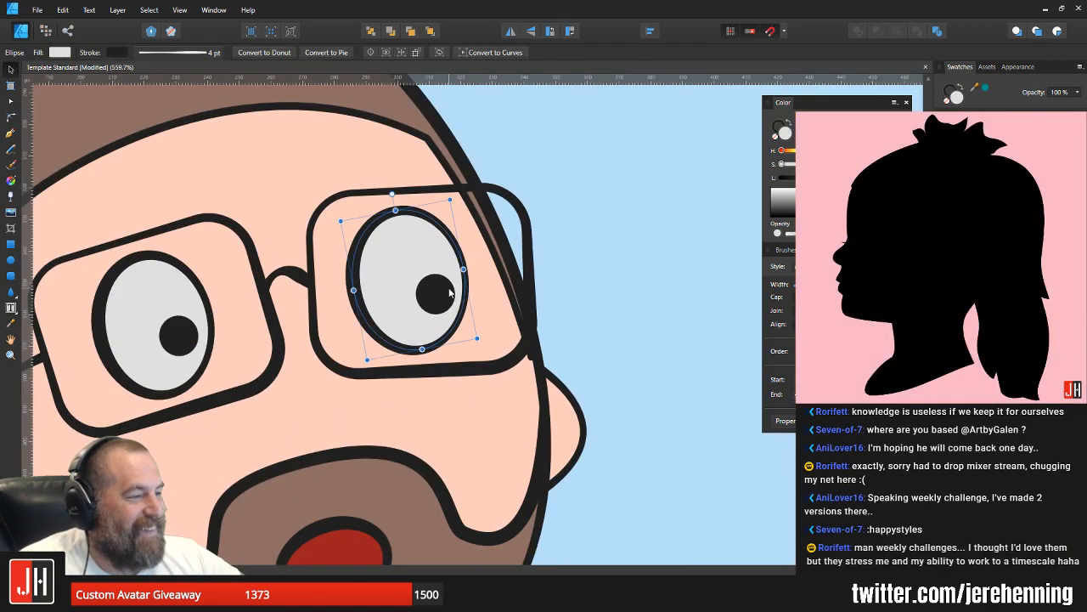
left_click(443, 296, "shift")
left_click_drag(444, 296, 435, 294)
left_click(174, 341)
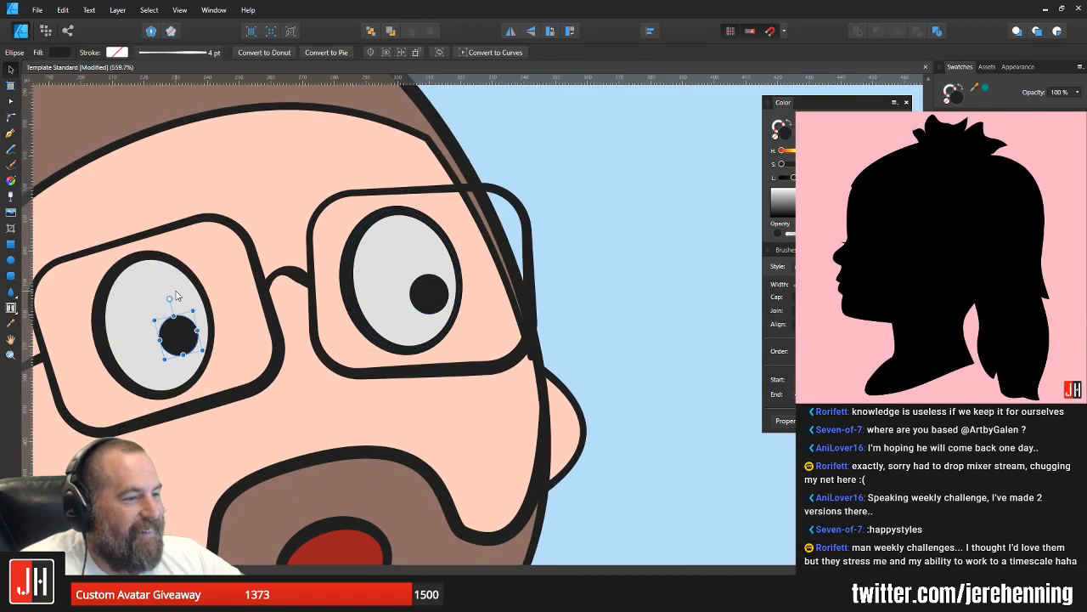
left_click(180, 297, "shift")
scroll(185, 298, "up", 1)
left_click_drag(180, 298, 175, 320)
scroll(261, 335, "down", 8)
left_click(312, 337)
Step: Select the left eye together with its pupil and nudge the pair slightly within its glasses frame
scroll(234, 334, "up", 4)
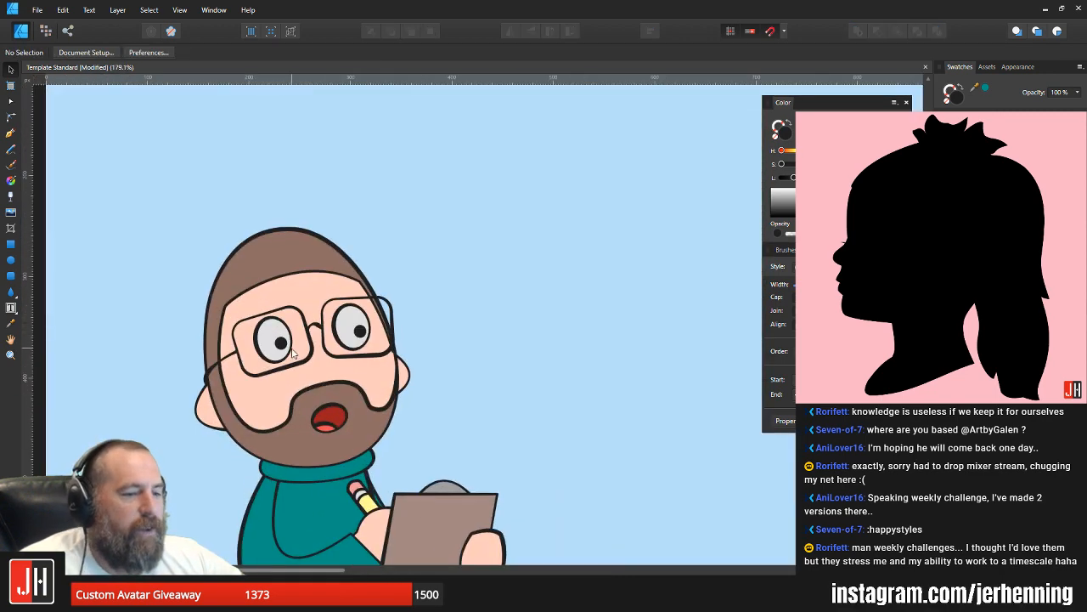
left_click_drag(289, 346, 376, 336)
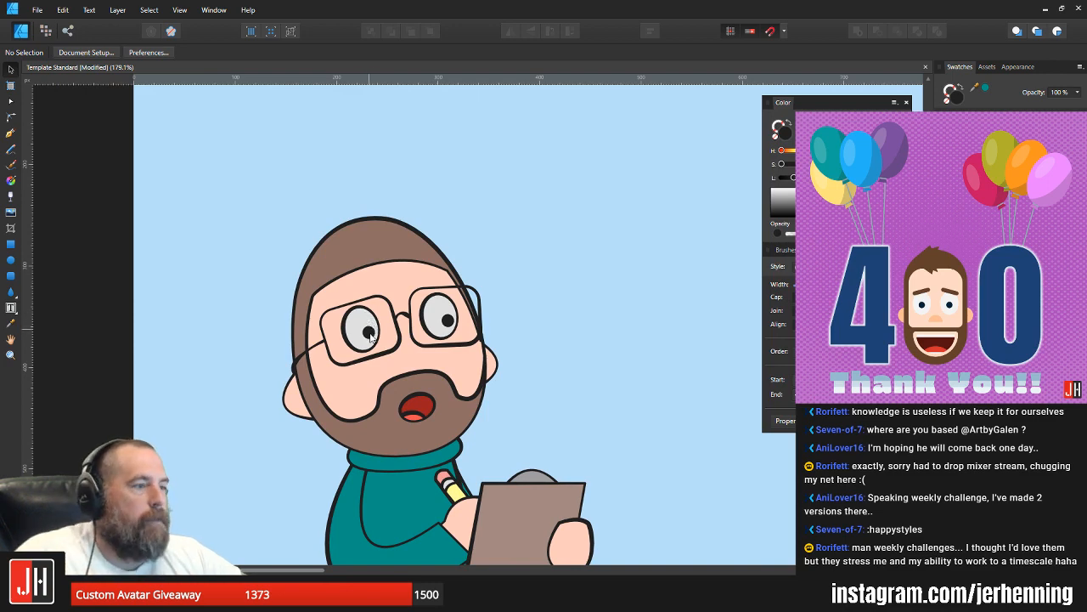
scroll(371, 338, "up", 3)
left_click_drag(262, 150, 429, 389)
scroll(360, 311, "up", 3)
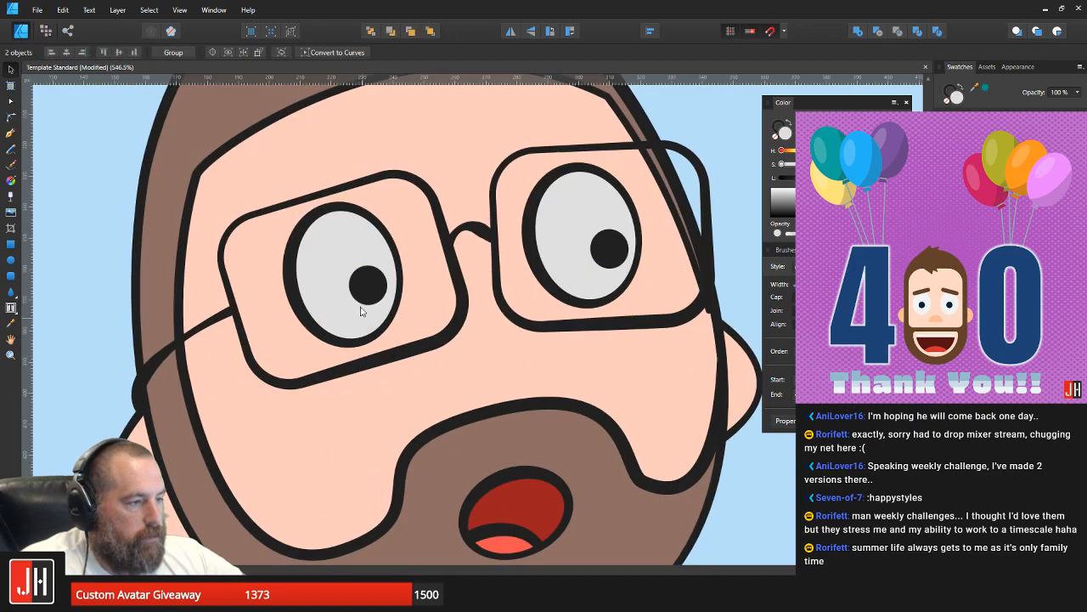
left_click_drag(360, 311, 363, 302)
scroll(374, 301, "down", 4)
left_click(555, 292)
scroll(531, 310, "down", 4)
left_click_drag(526, 312, 472, 317)
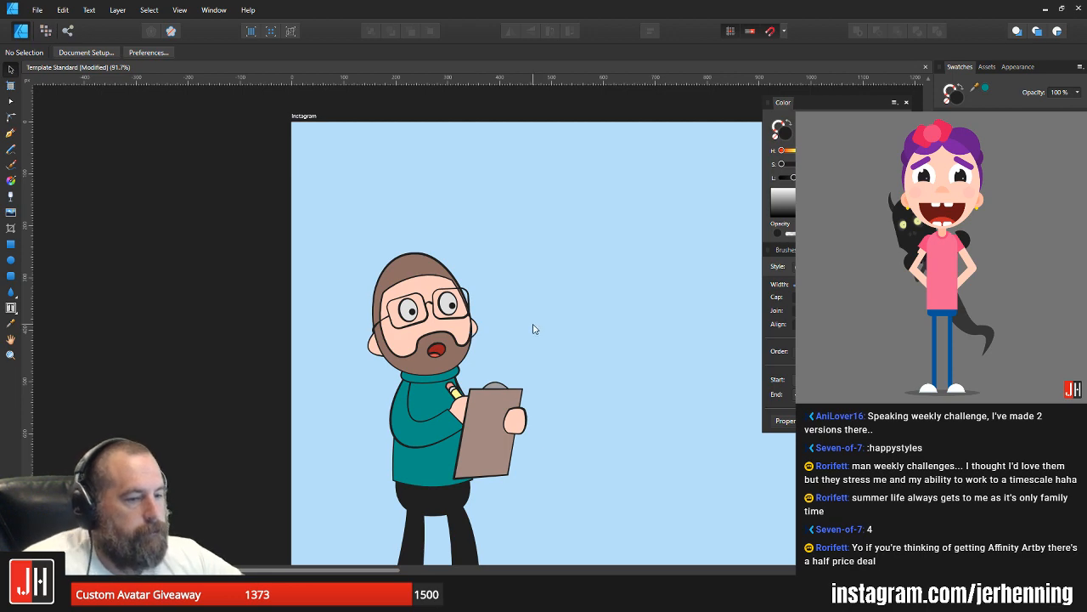
Step: Make the right eye ellipse slightly narrower and shift its pupil slightly inward to fit
scroll(429, 307, "up", 8)
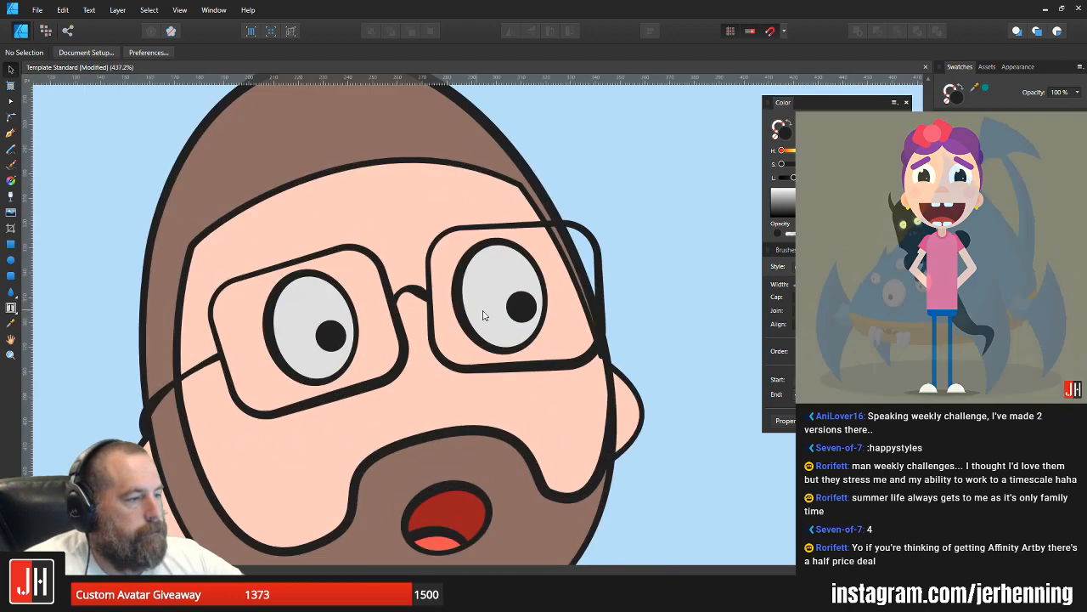
left_click(515, 309)
scroll(514, 309, "up", 1)
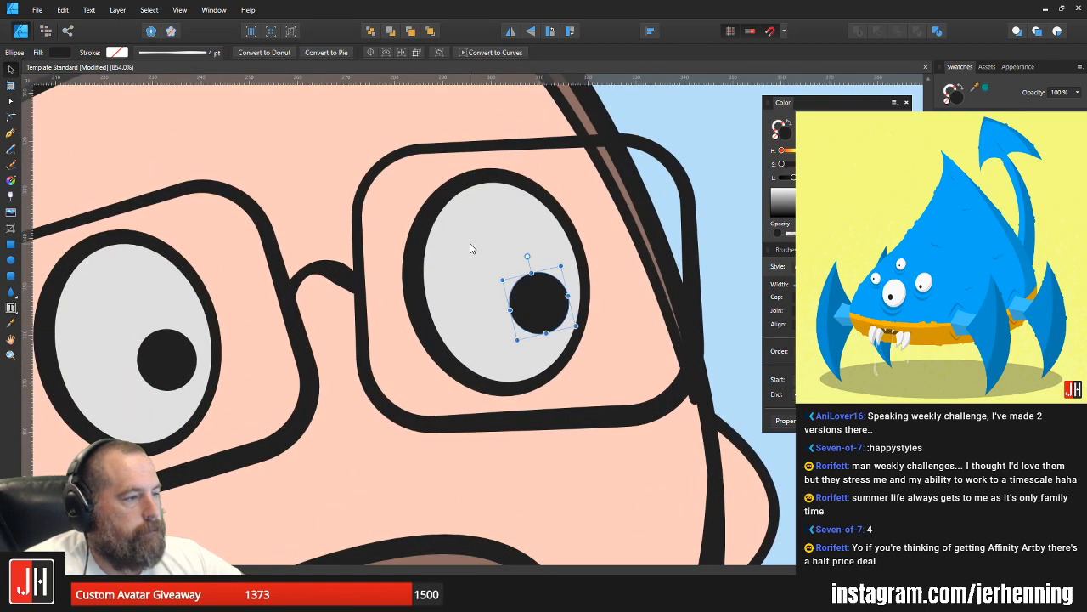
left_click(474, 249)
left_click_drag(585, 271, 572, 269)
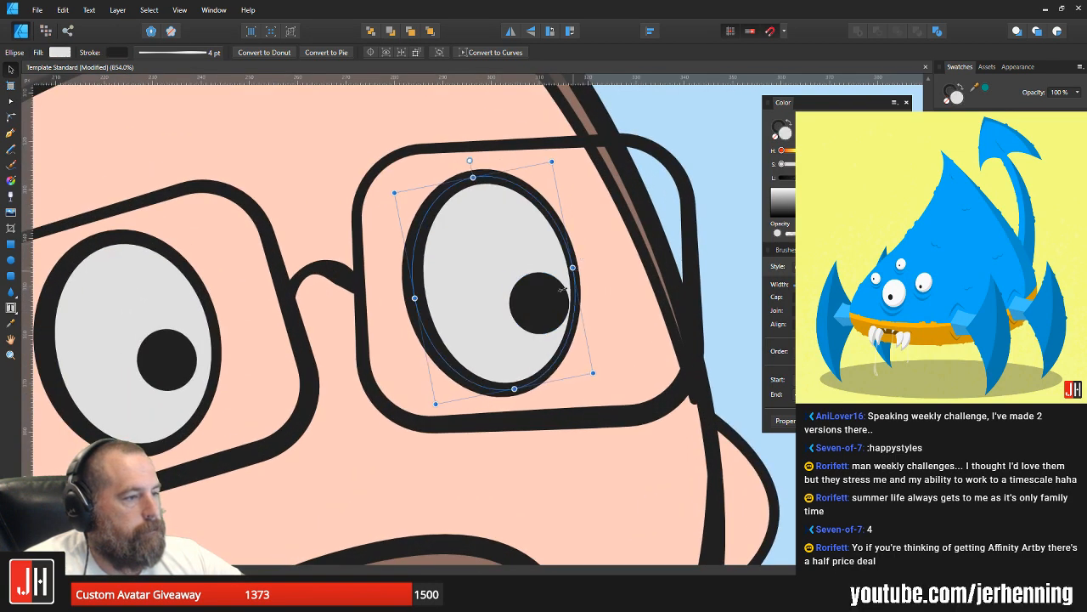
left_click(546, 309)
left_click_drag(546, 308, 503, 269)
key("ctrl+0")
key("ctrl+d")
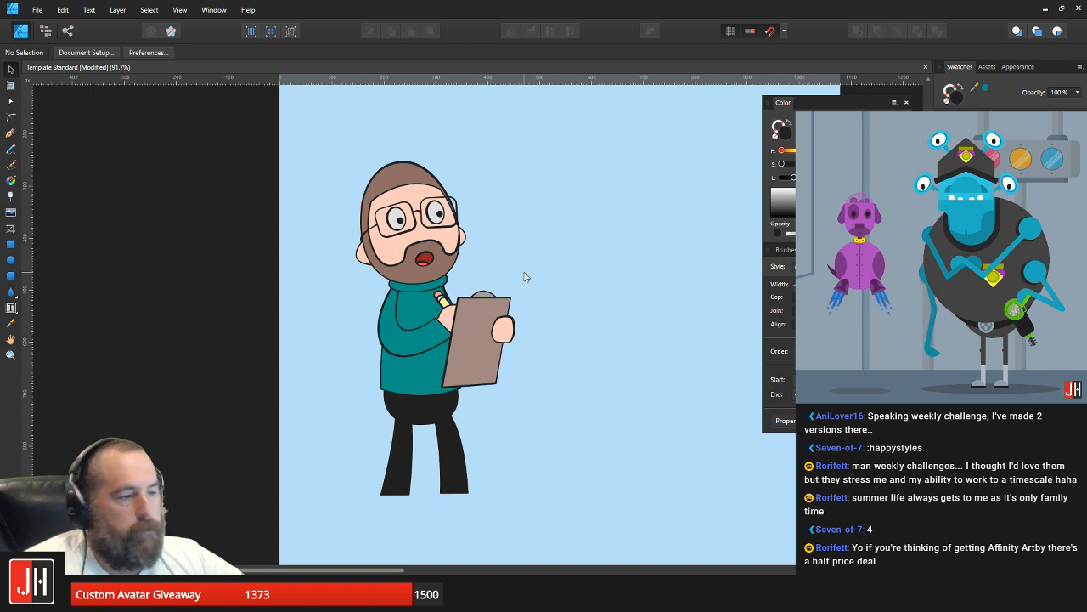
Step: Break the front sweater arm's inner curve below the collar and delete its upper section, leaving an open line
scroll(425, 295, "up", 4)
left_click(359, 307)
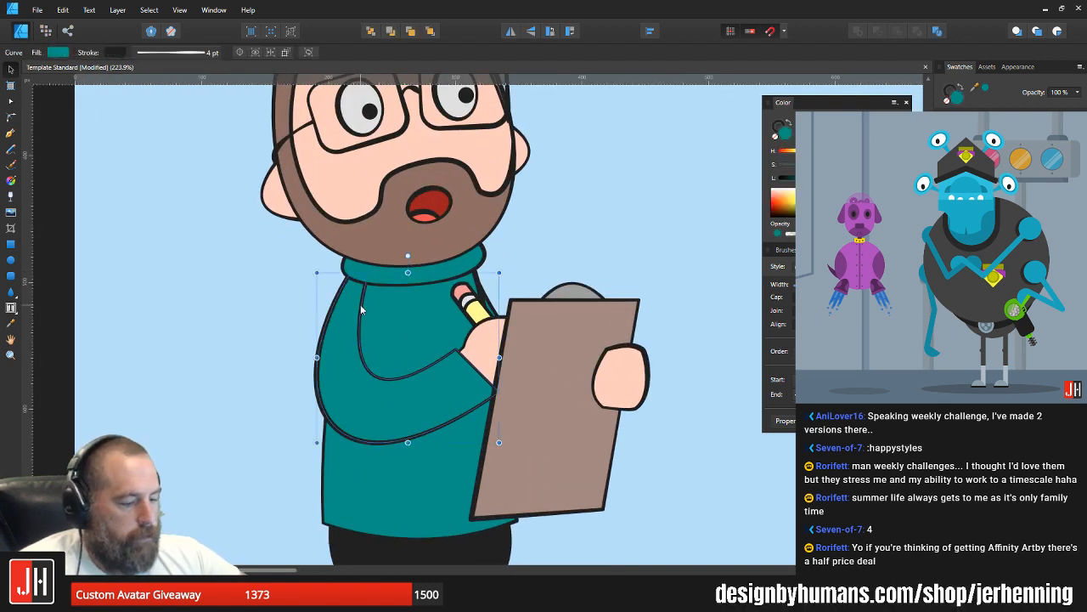
key("a")
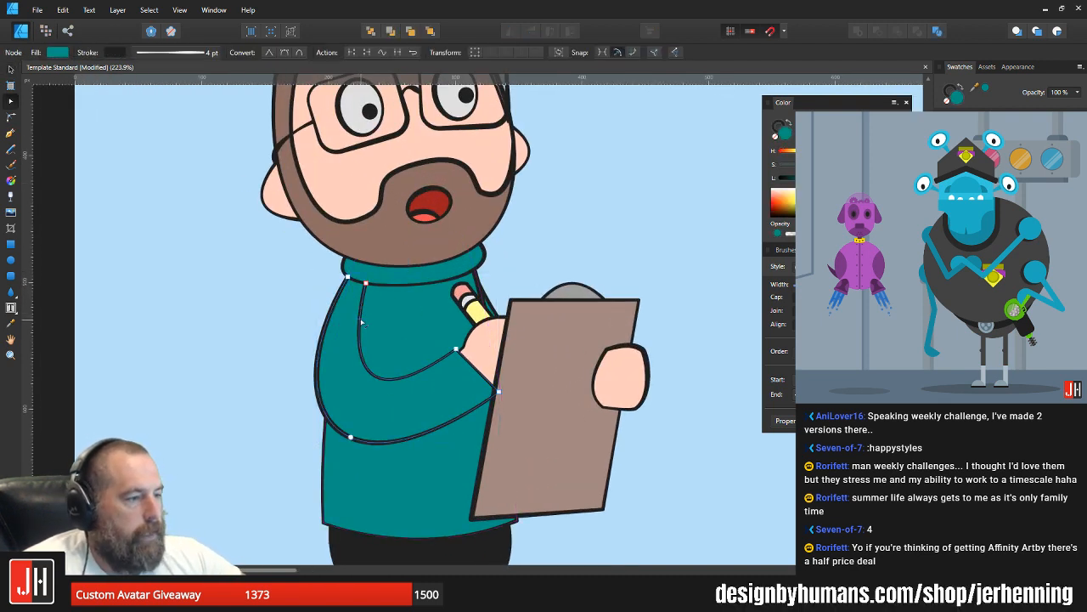
scroll(362, 308, "up", 4)
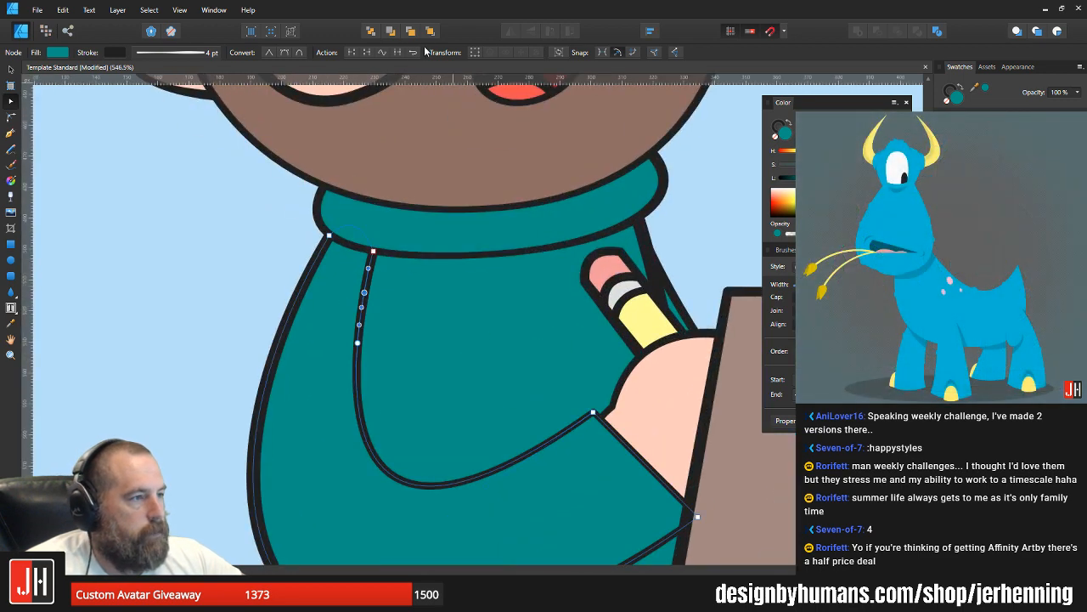
left_click(356, 50)
left_click_drag(415, 284, 332, 297)
key("Delete")
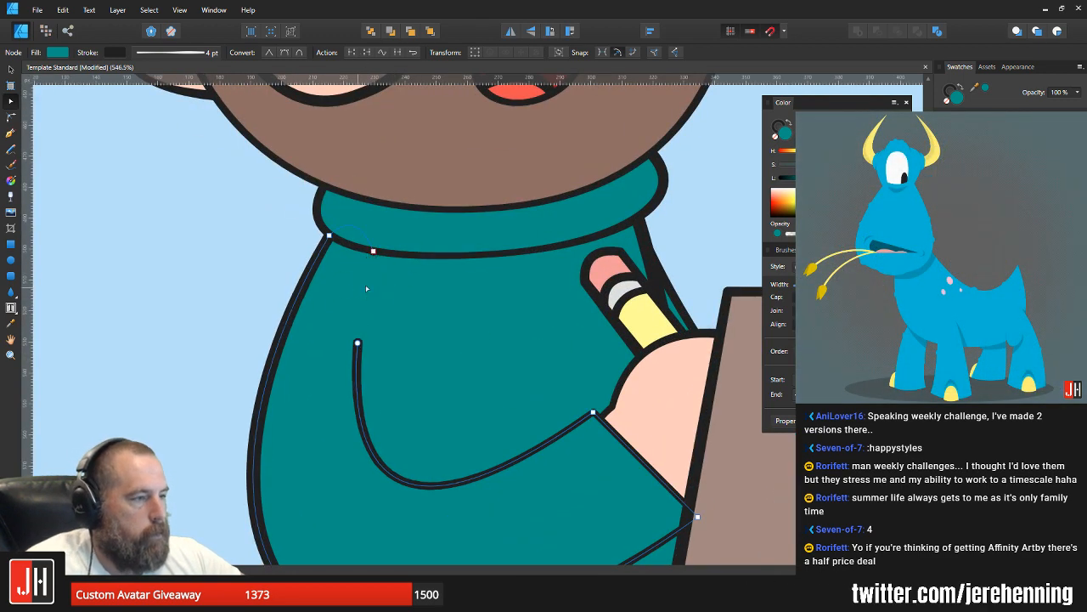
scroll(358, 248, "up", 3)
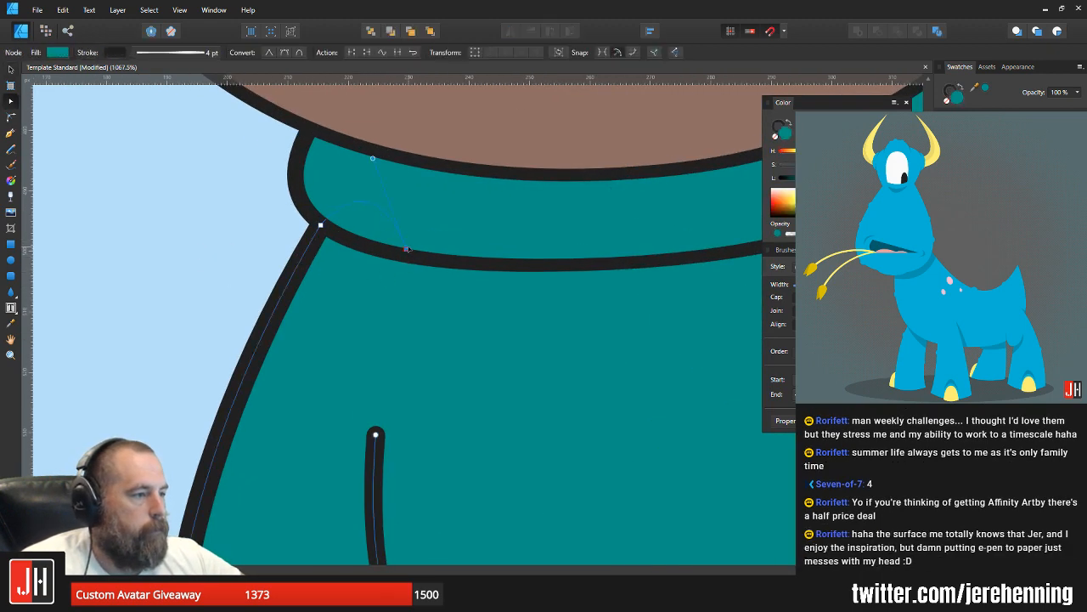
key("v")
left_click(260, 200)
scroll(301, 226, "down", 10)
left_click_drag(415, 243, 405, 277)
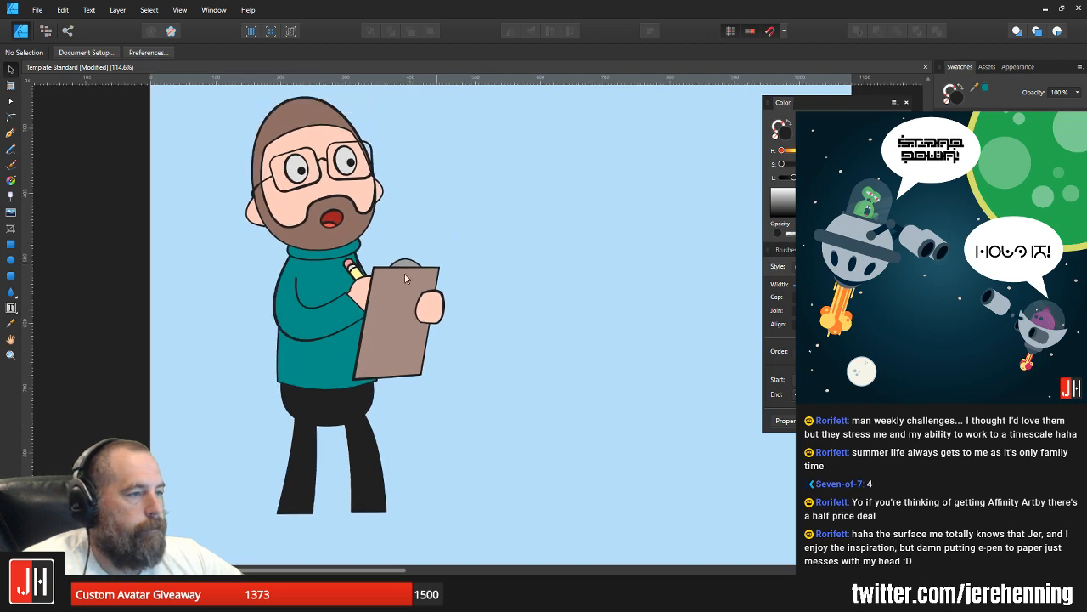
Step: Select both trouser legs, enlarge them slightly and shift them a little to the left under the hips
scroll(462, 292, "down", 2)
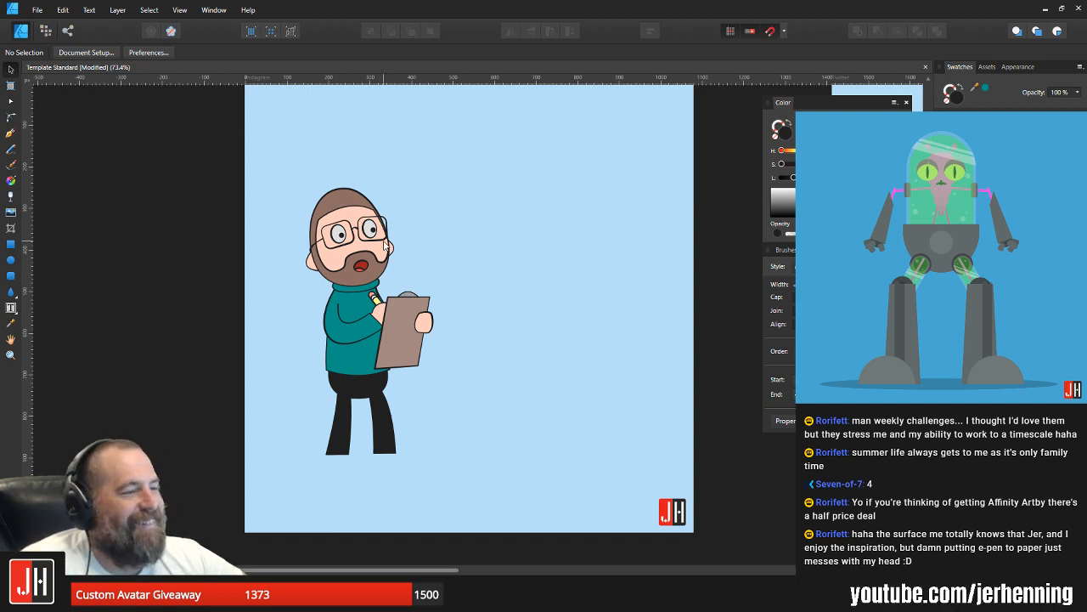
left_click_drag(214, 149, 495, 565)
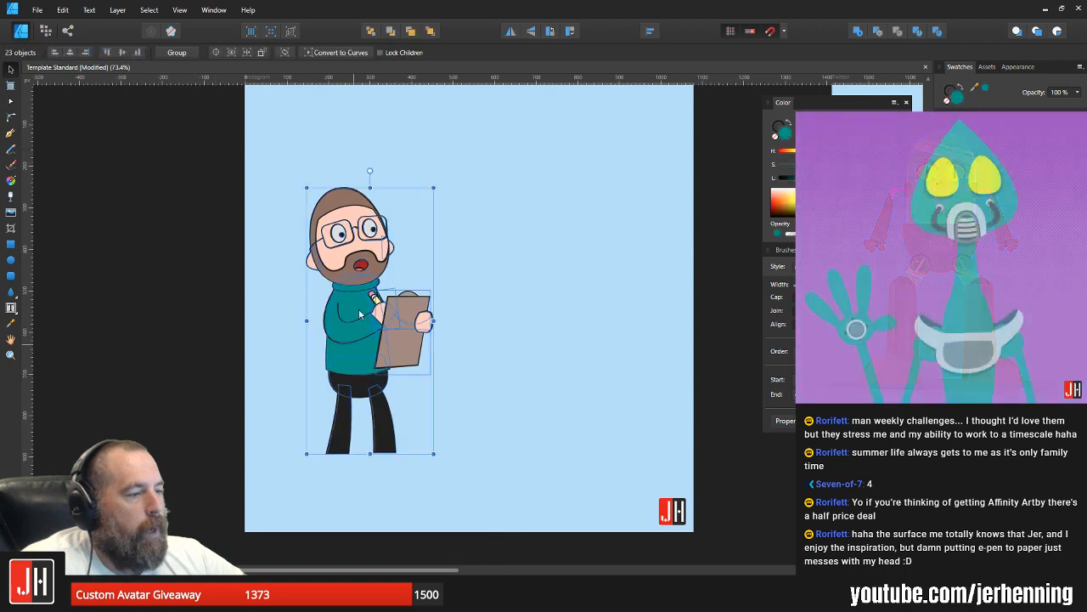
scroll(342, 447, "up", 4)
left_click(415, 366)
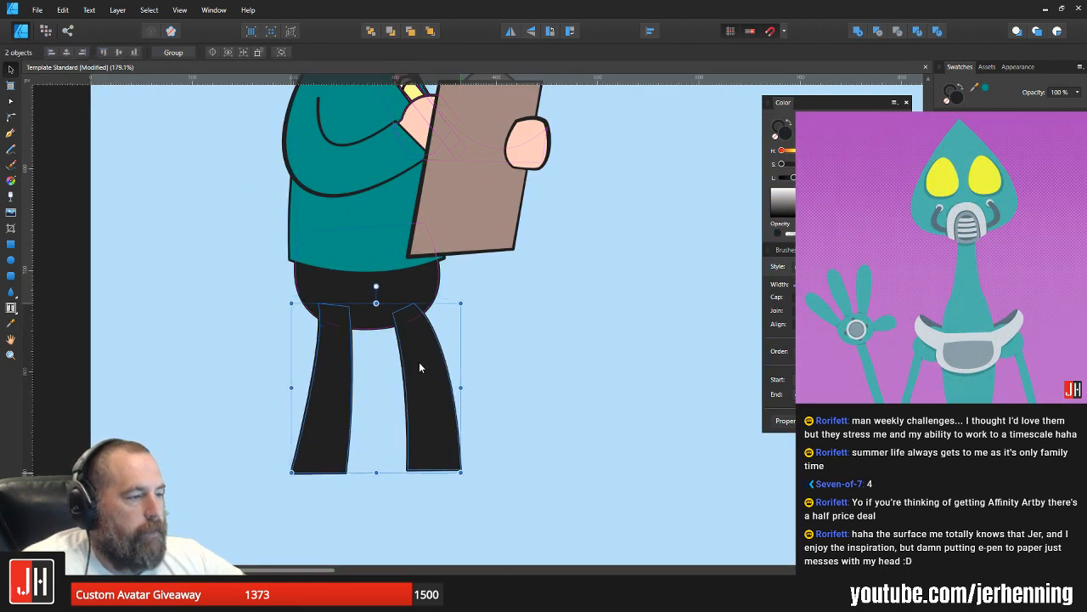
left_click_drag(461, 310, 474, 297)
left_click_drag(422, 329, 414, 331)
left_click(510, 309)
scroll(484, 340, "down", 5)
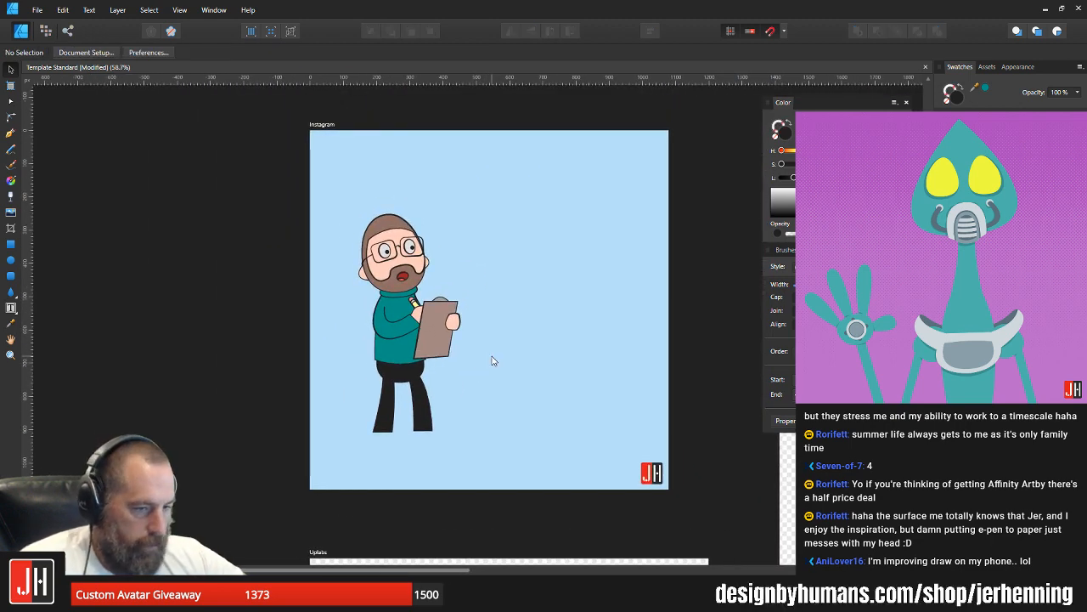
Step: Examine the clipboard, face and glasses up close and against the whole character
scroll(481, 328, "up", 4)
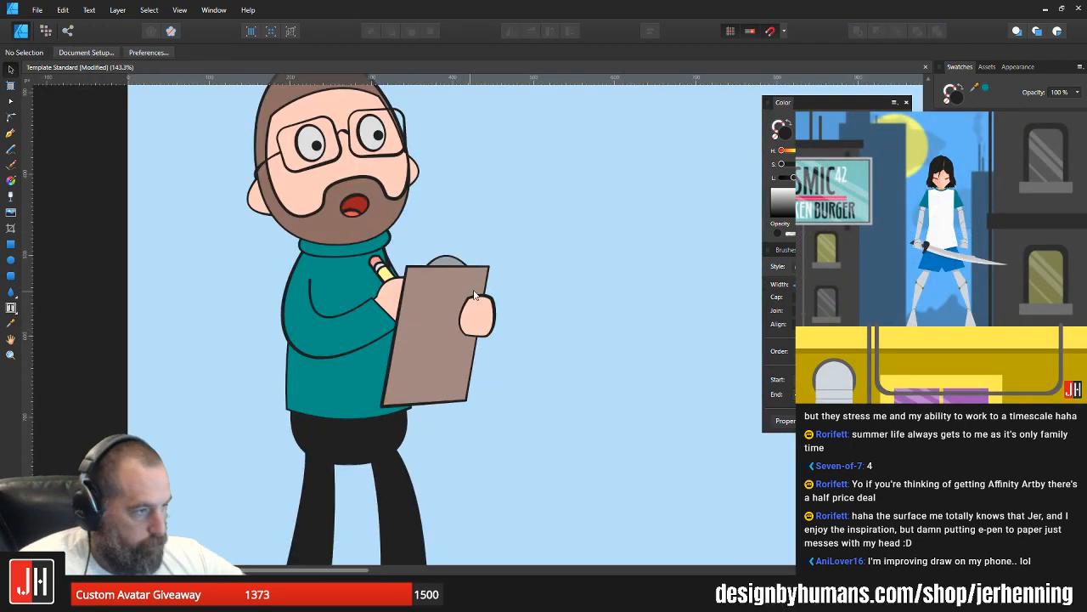
left_click_drag(453, 280, 475, 313)
left_click_drag(444, 248, 439, 284)
scroll(310, 265, "up", 3)
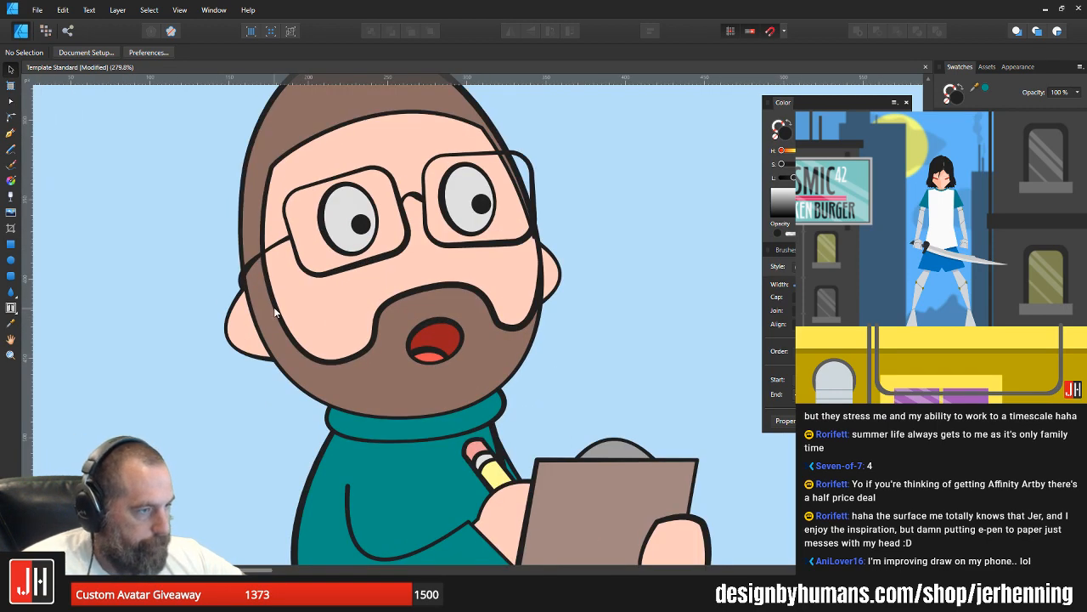
left_click_drag(541, 172, 468, 236)
left_click(514, 238)
left_click(544, 243)
scroll(531, 260, "down", 4)
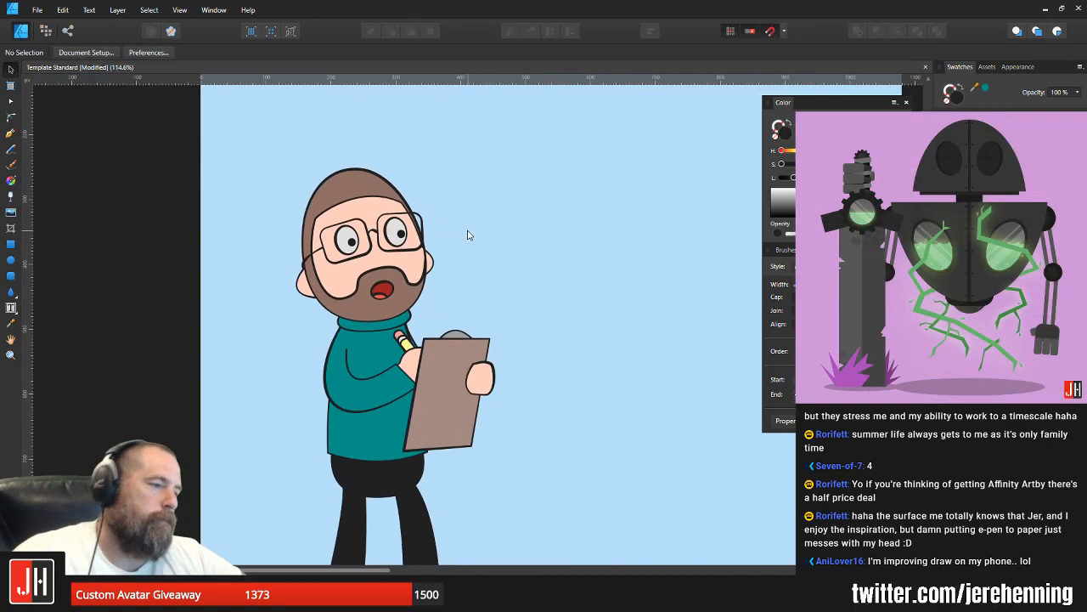
Step: Examine the character's proportions up close and within the artboard, including the sweater body's outline nodes
scroll(398, 278, "down", 4)
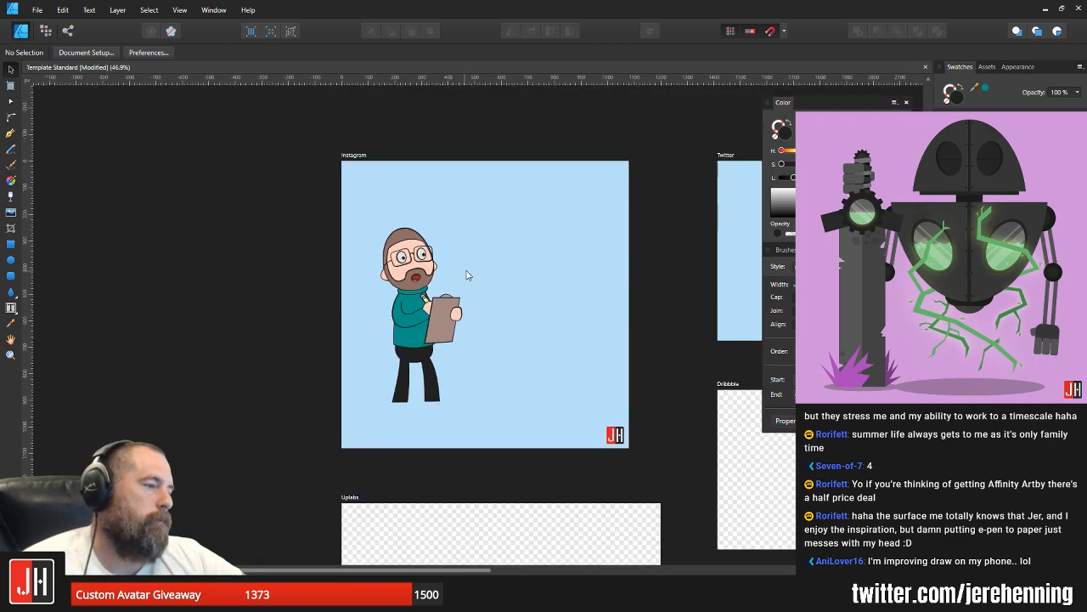
scroll(453, 276, "up", 7)
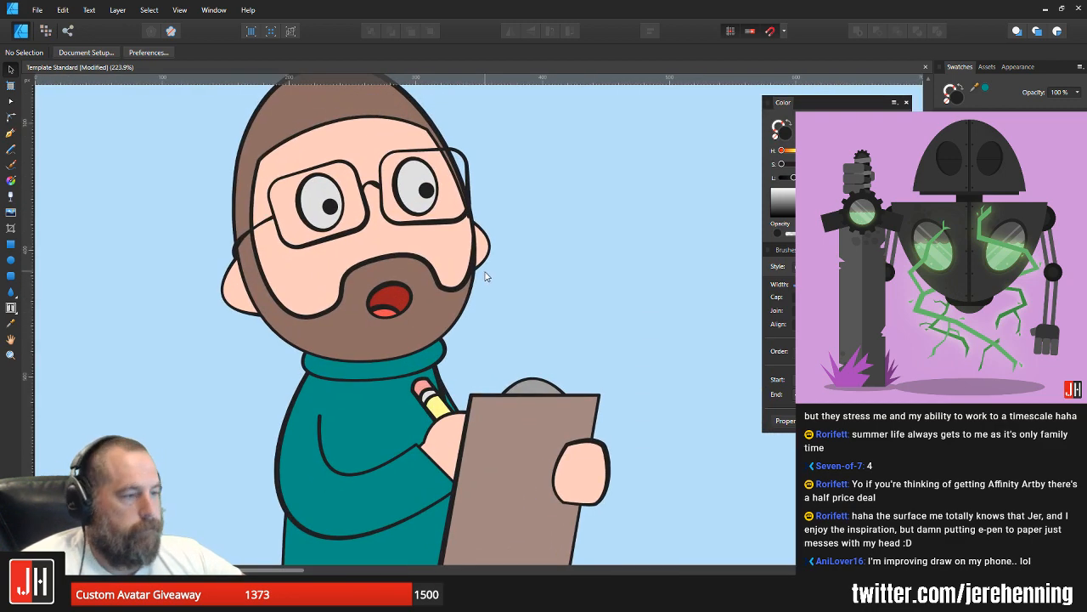
scroll(488, 276, "down", 4)
left_click_drag(520, 280, 427, 260)
left_click_drag(441, 310, 473, 290)
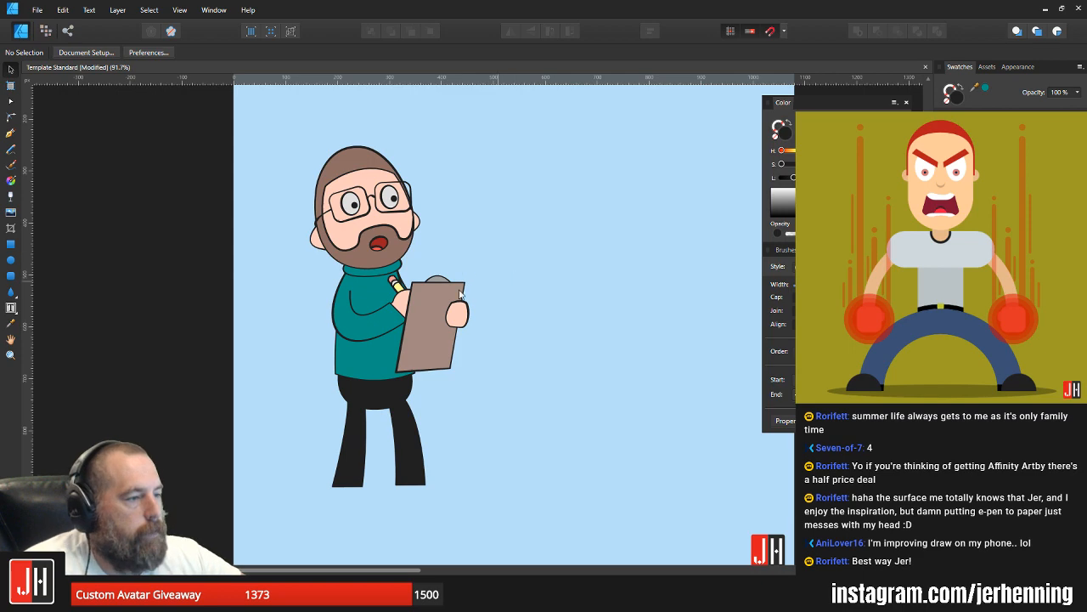
scroll(460, 293, "up", 5)
scroll(535, 358, "down", 3)
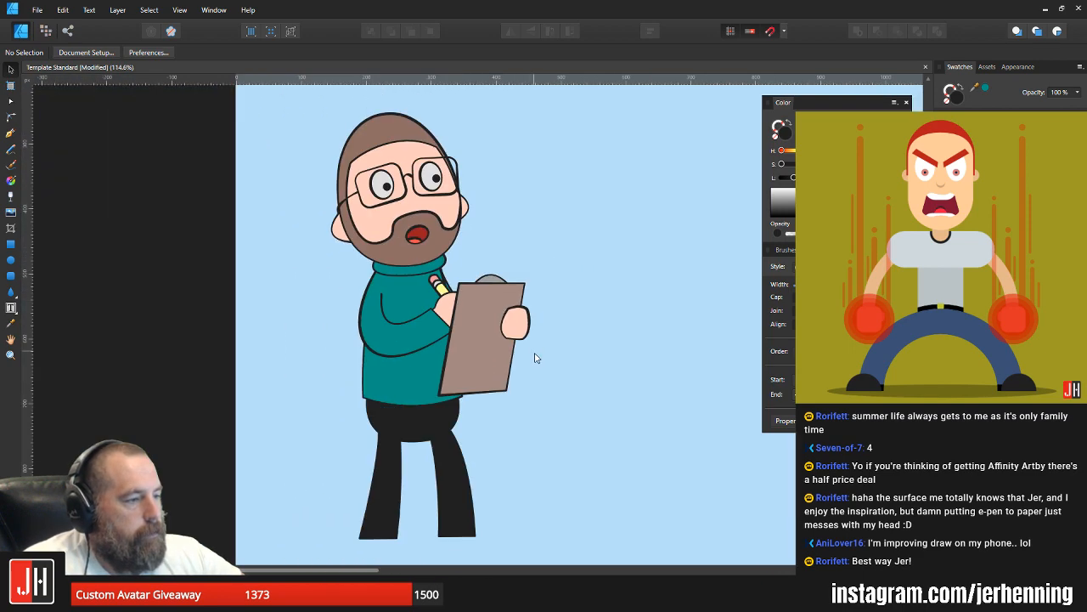
scroll(423, 399, "up", 3)
double_click(402, 384)
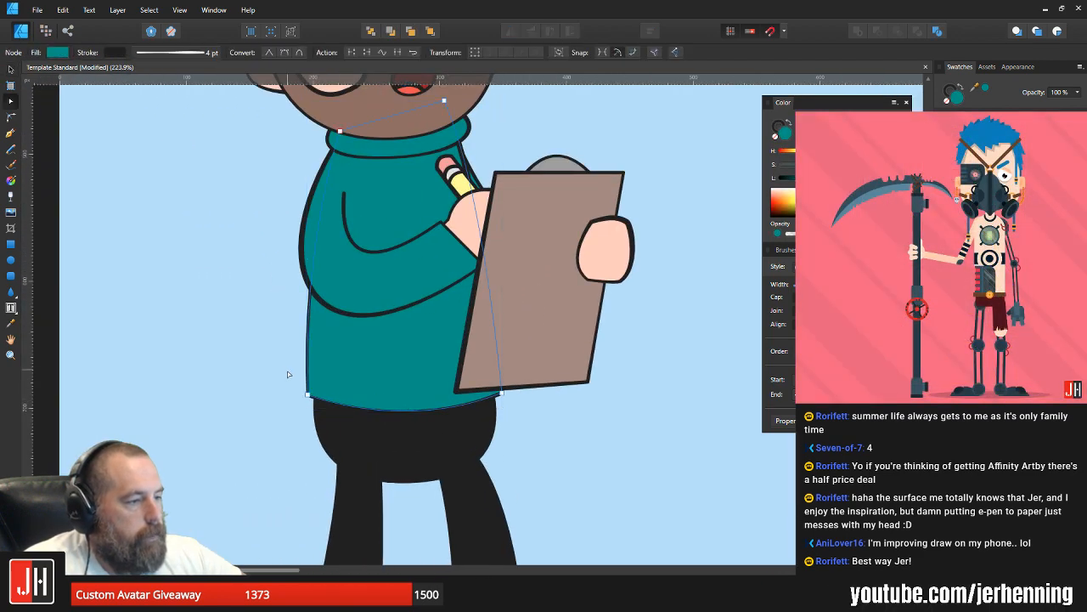
key("v")
left_click(552, 427)
scroll(551, 425, "down", 4)
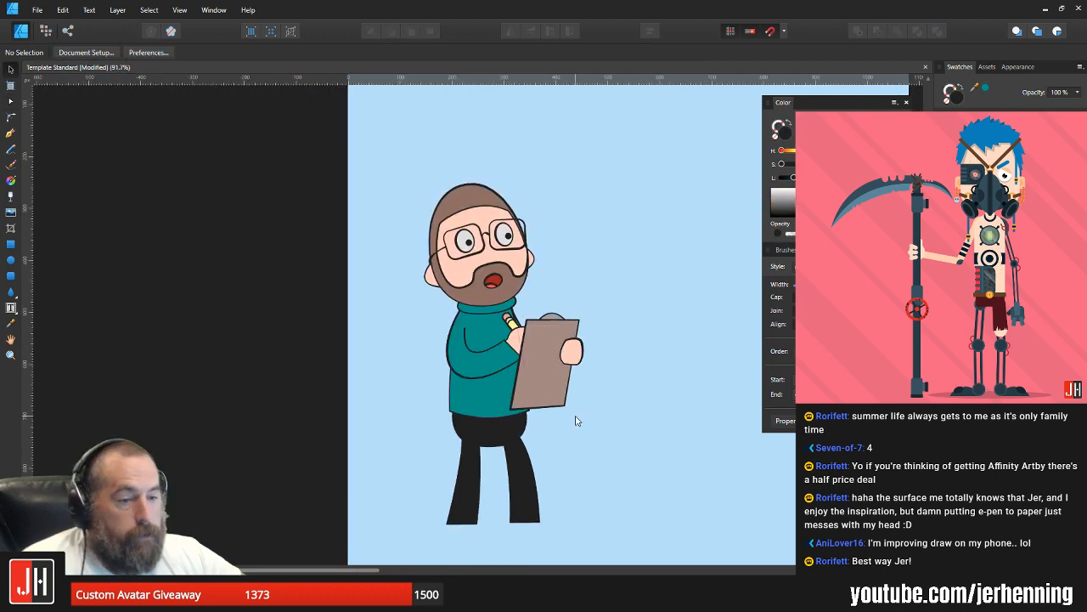
left_click_drag(578, 420, 478, 391)
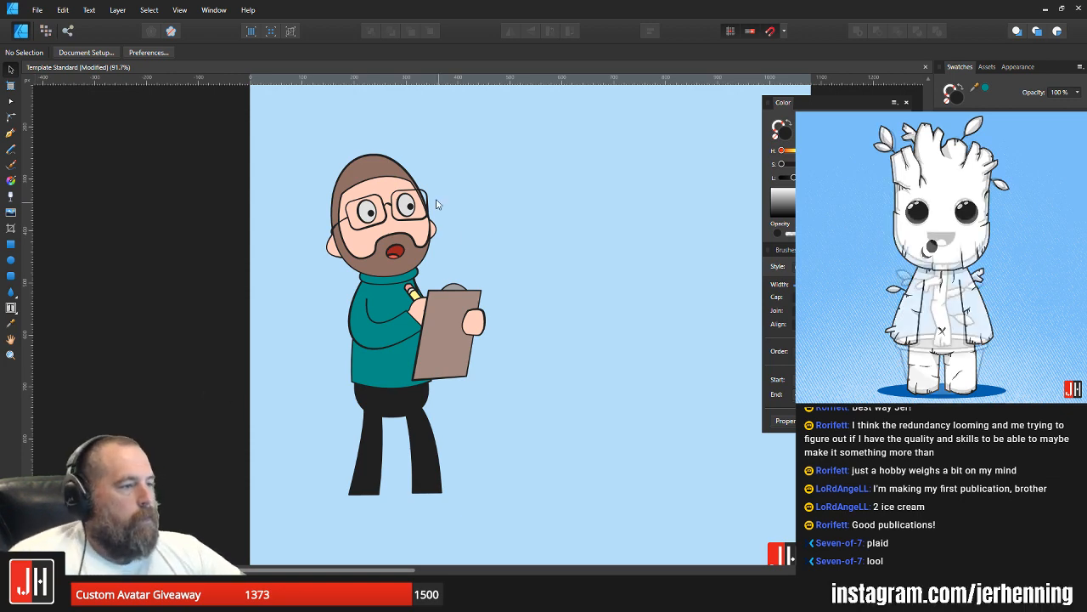
Step: Select all the character's shapes, enlarge them slightly and move them to the lower-left part of the Instagram artboard
scroll(437, 204, "up", 3)
scroll(475, 267, "down", 4)
left_click_drag(378, 278, 339, 280)
scroll(339, 279, "up", 1)
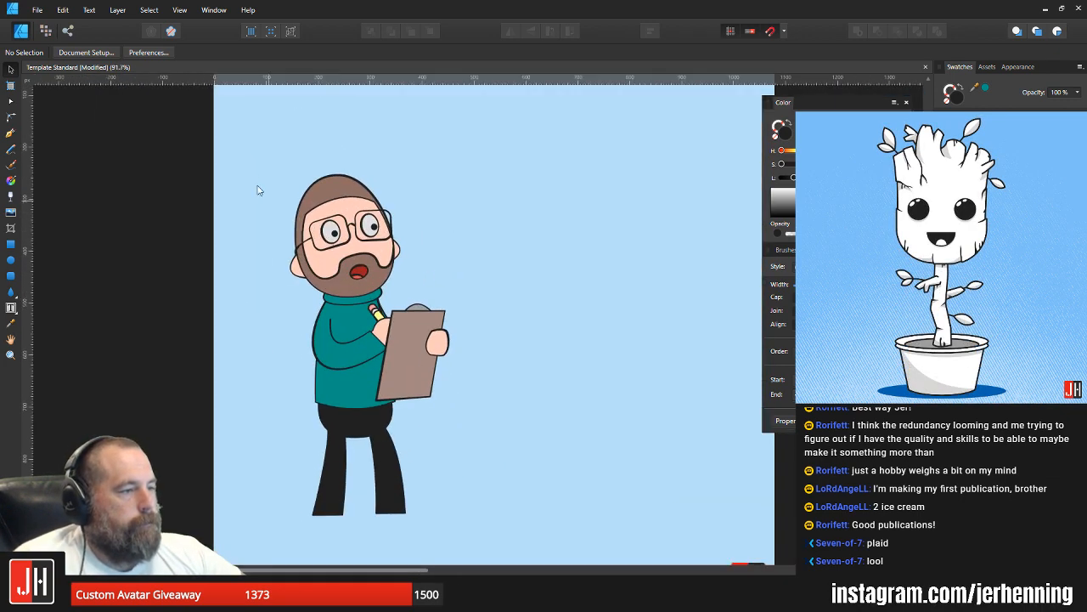
left_click_drag(254, 156, 514, 564)
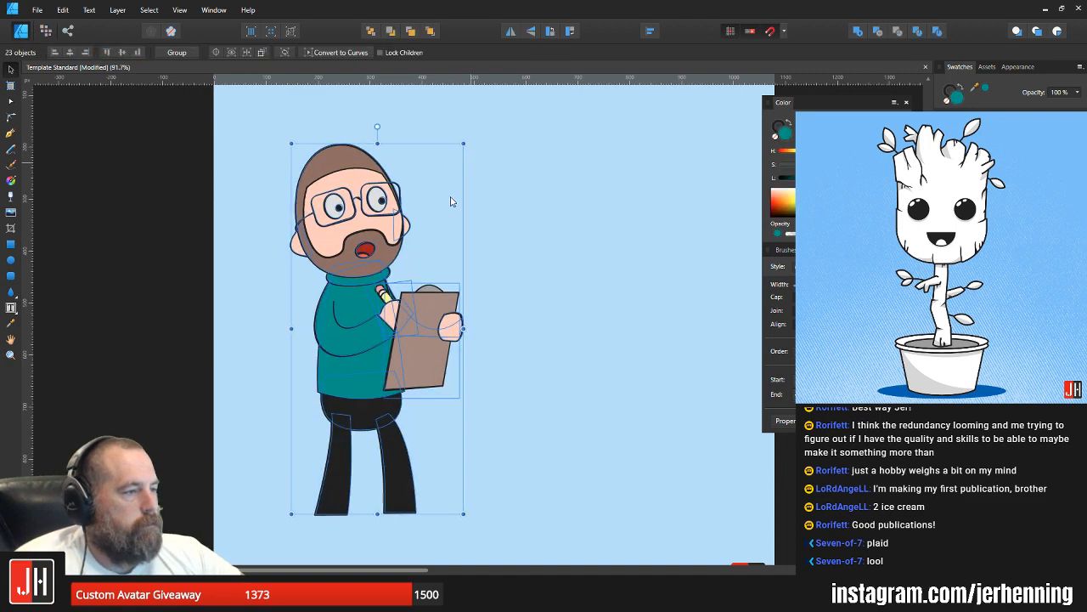
scroll(448, 201, "down", 2)
left_click_drag(381, 280, 337, 330)
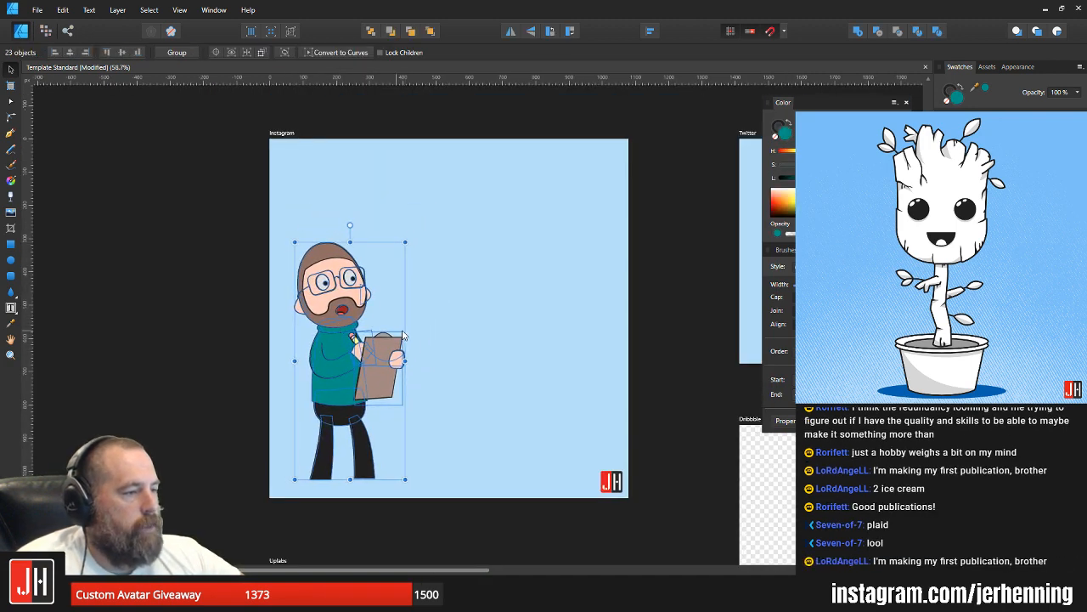
left_click(435, 342)
Step: Examine the enlarged character's face, clipboard and legs up close
scroll(340, 366, "up", 3)
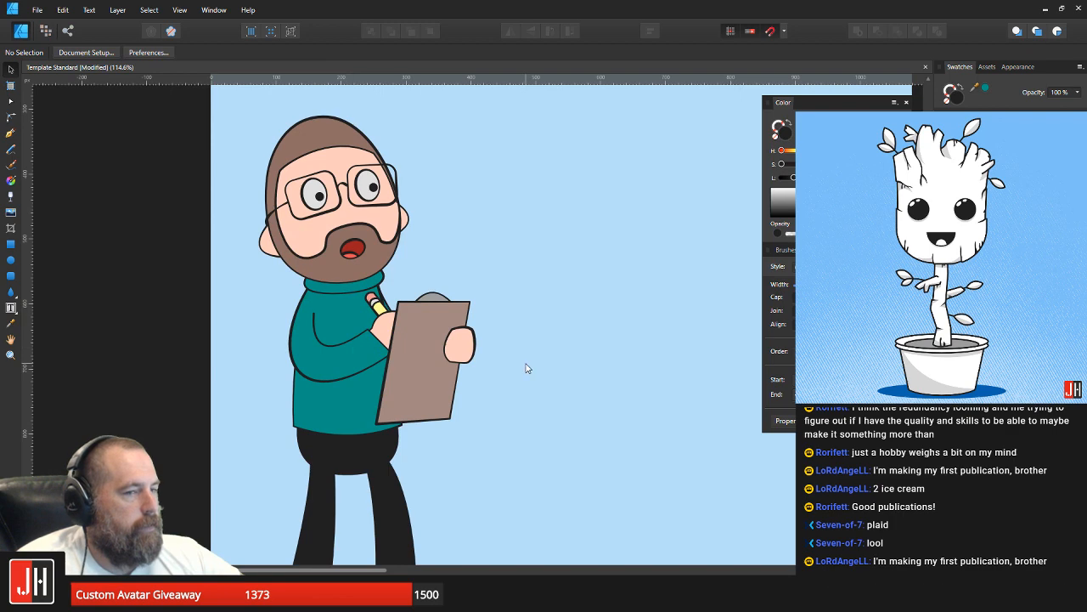
scroll(420, 252, "up", 1)
scroll(338, 252, "up", 2)
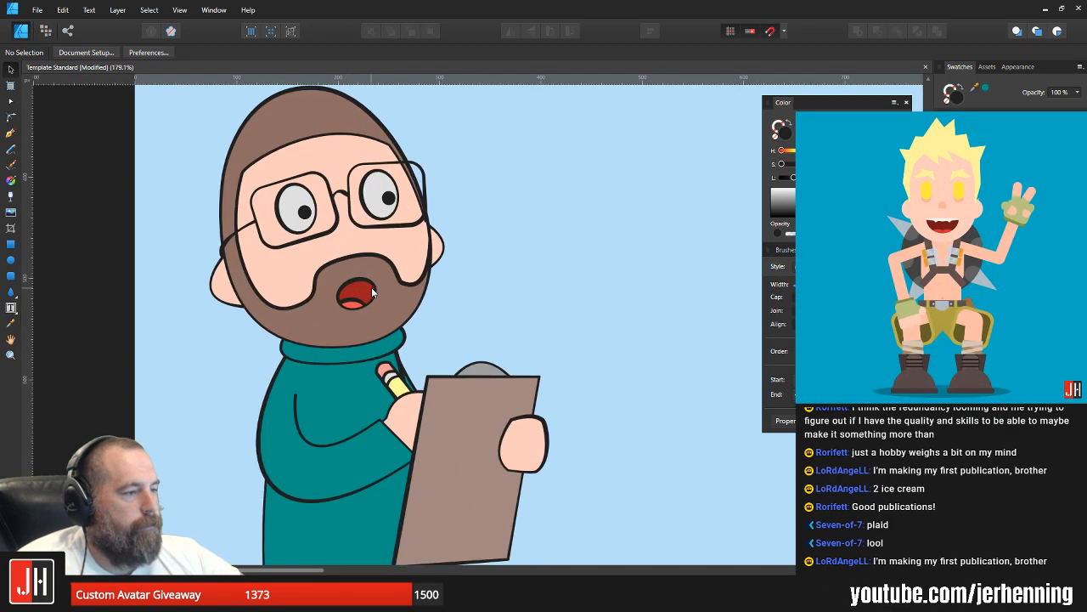
scroll(488, 351, "down", 4)
scroll(393, 387, "up", 4)
scroll(392, 387, "up", 2)
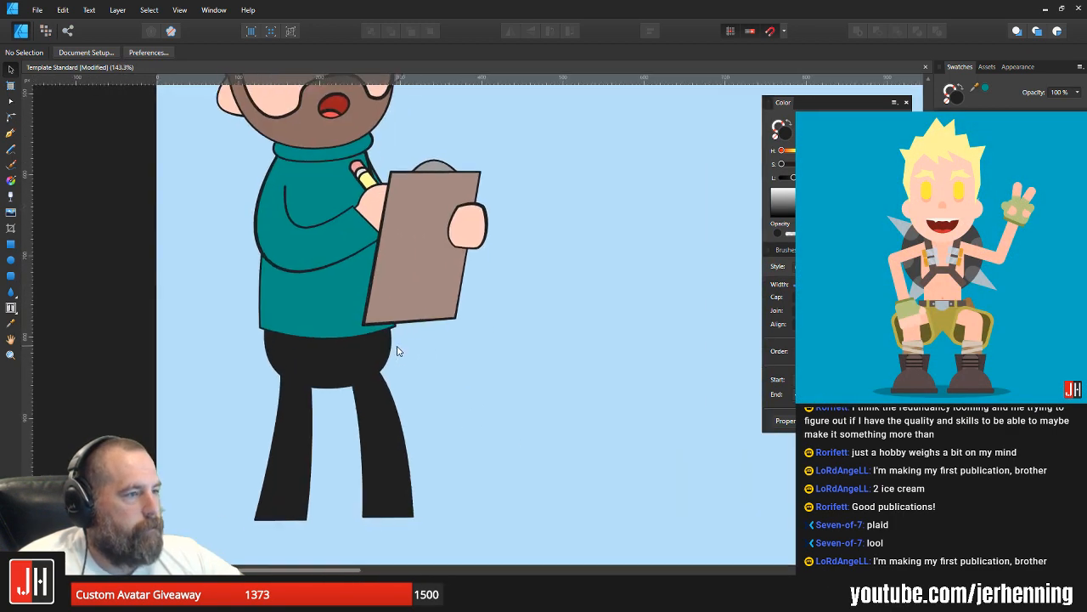
scroll(404, 377, "down", 1)
scroll(361, 323, "up", 1)
scroll(367, 297, "up", 2)
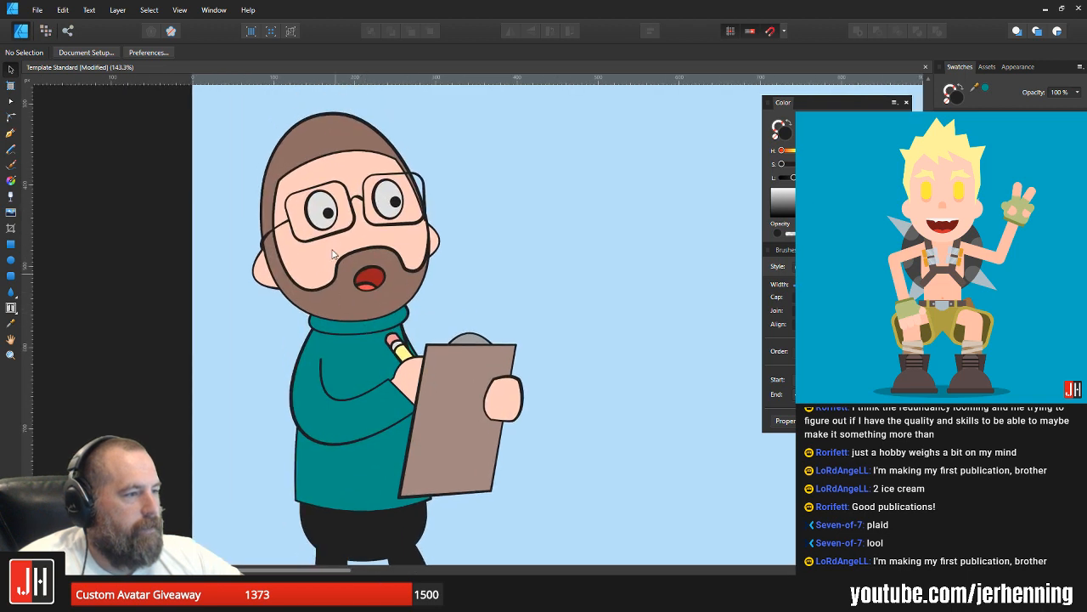
Step: Nudge the face opening's upper-right corner node slightly at the hairline above the glasses
scroll(308, 302, "up", 1)
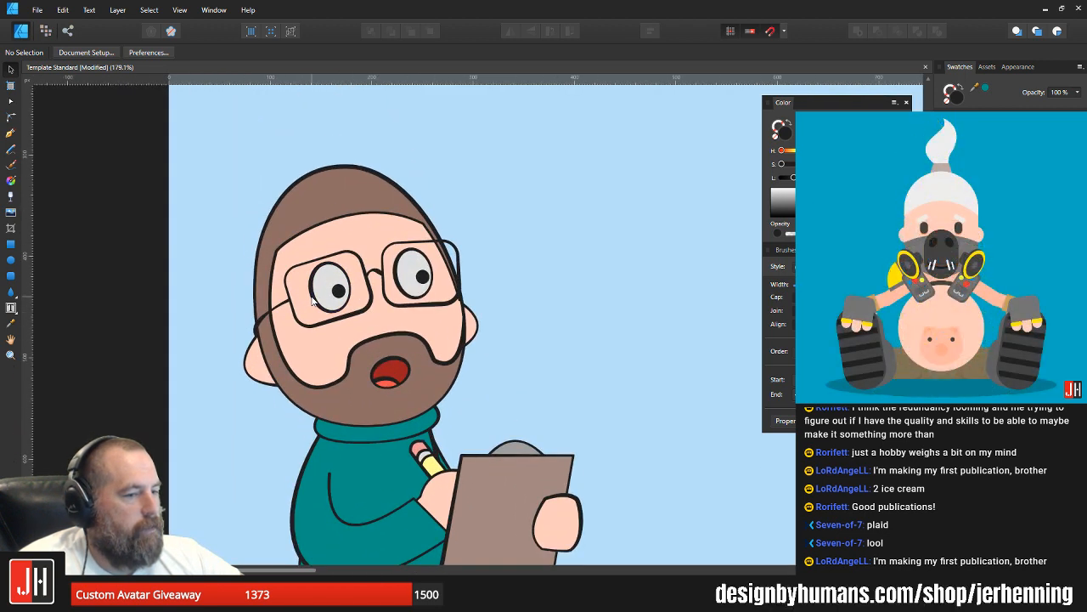
left_click(384, 214)
scroll(395, 217, "up", 2)
double_click(408, 215)
key("a")
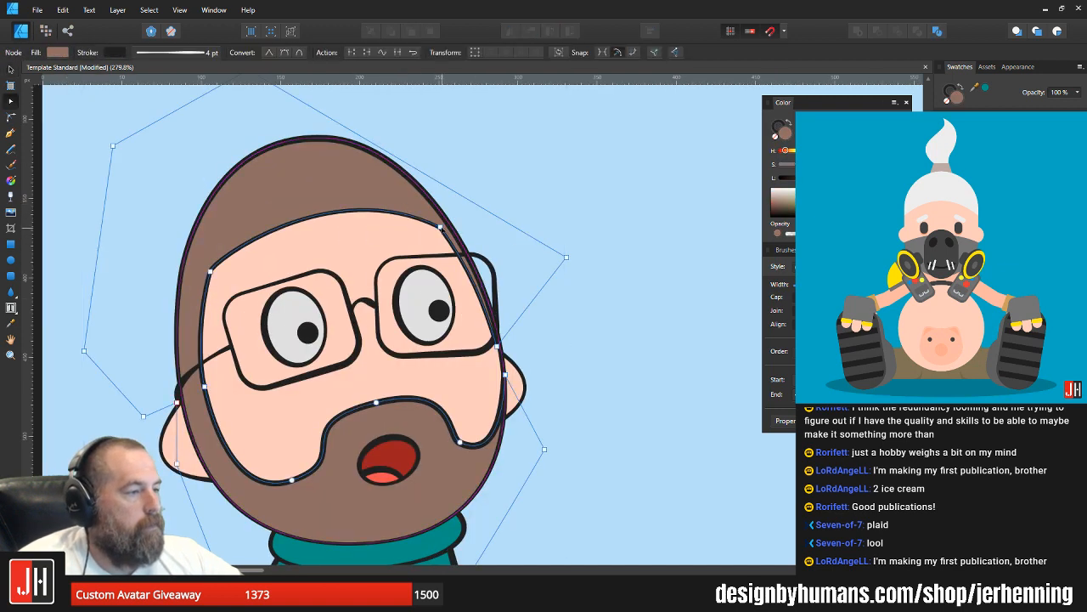
left_click_drag(441, 230, 435, 228)
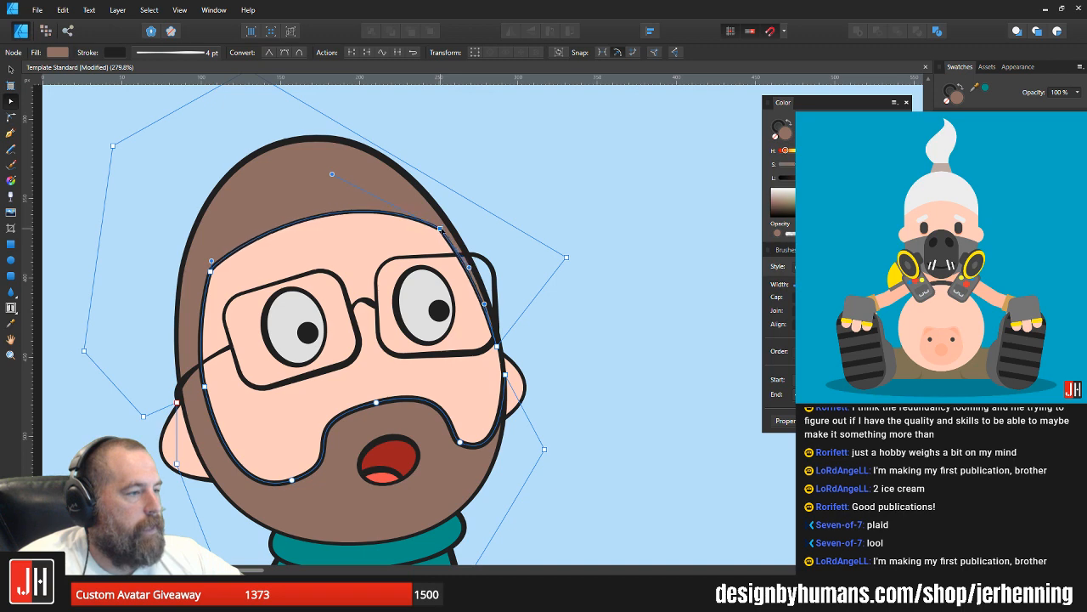
key("v")
left_click(566, 210)
scroll(500, 229, "down", 2)
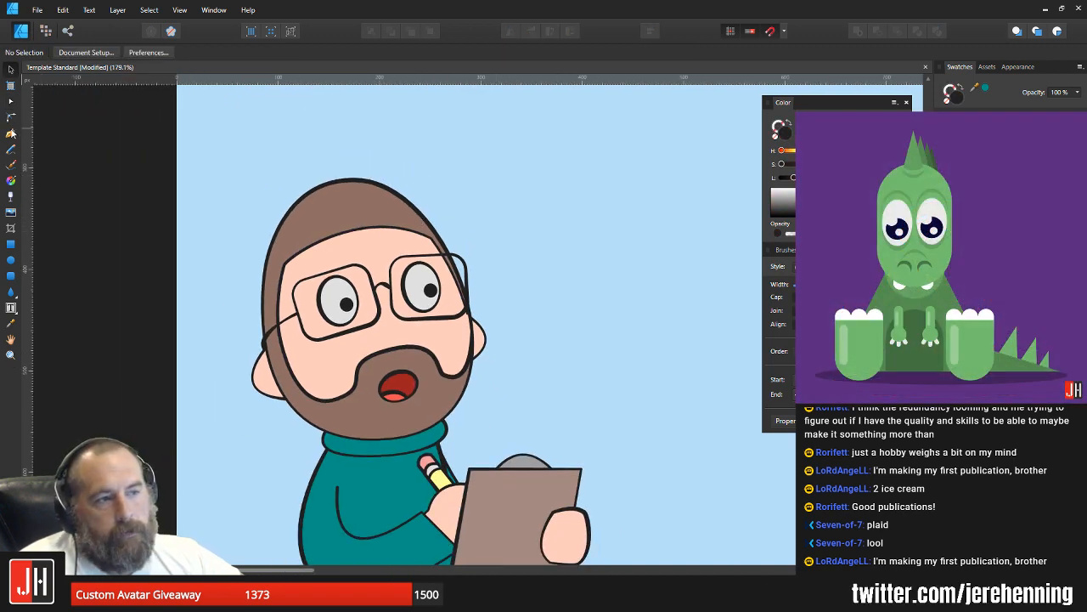
Step: Draw a closed curved shadow shape with the Pen tool under the front sleeve, from the elbow to the clipboard
left_click(10, 133)
scroll(284, 340, "down", 5)
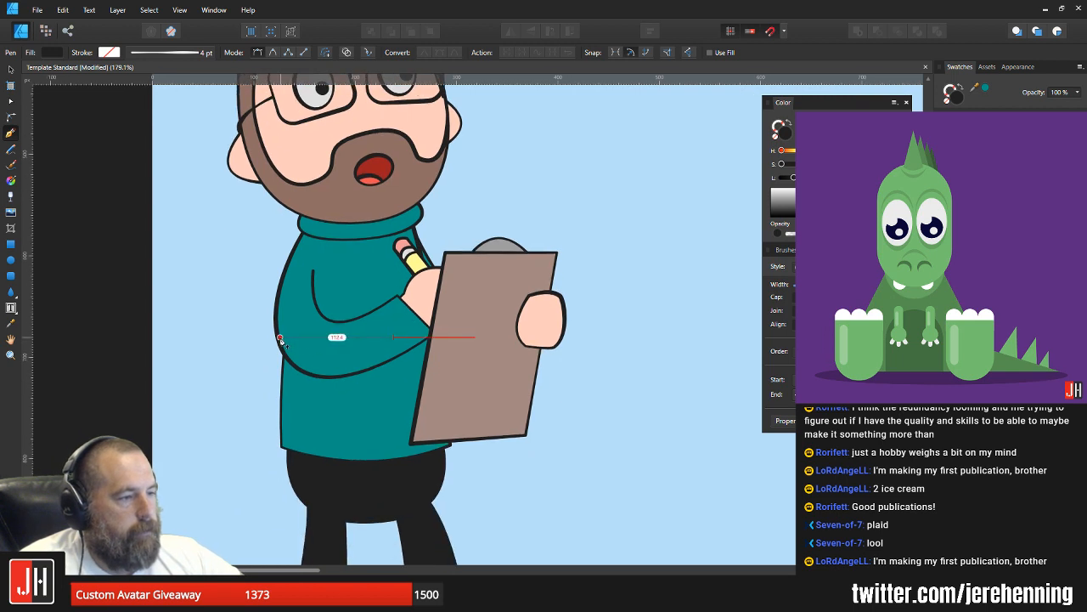
left_click(281, 338)
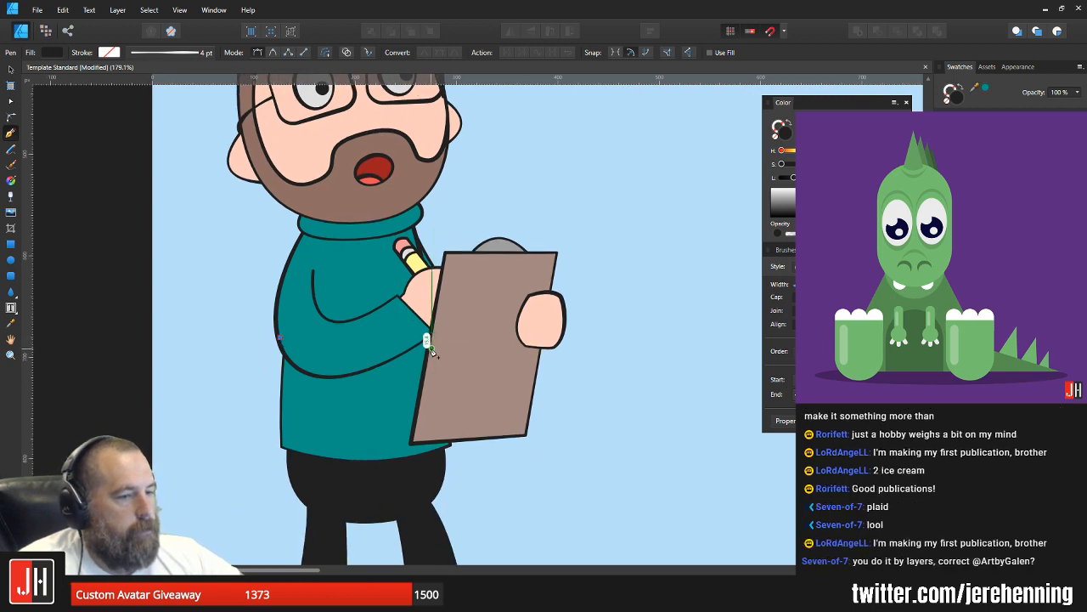
left_click_drag(430, 346, 631, 234)
left_click(431, 346, "alt")
left_click(447, 311)
left_click(343, 341)
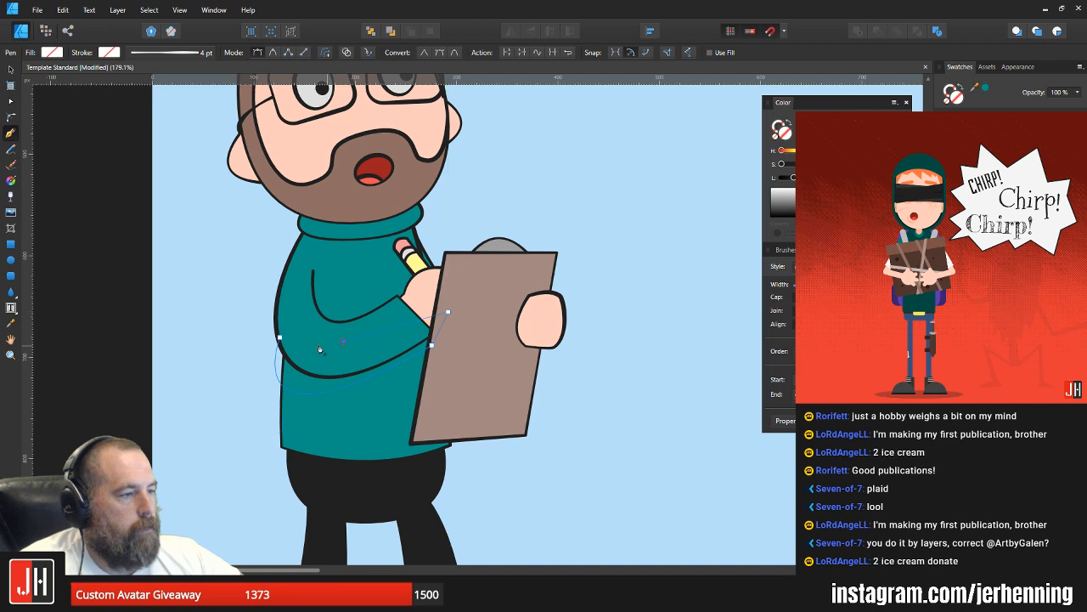
left_click(280, 337)
Step: Fill the sleeve shadow with a darker shade of the sweater's teal and place it behind the front arm
key("i")
left_click(381, 388)
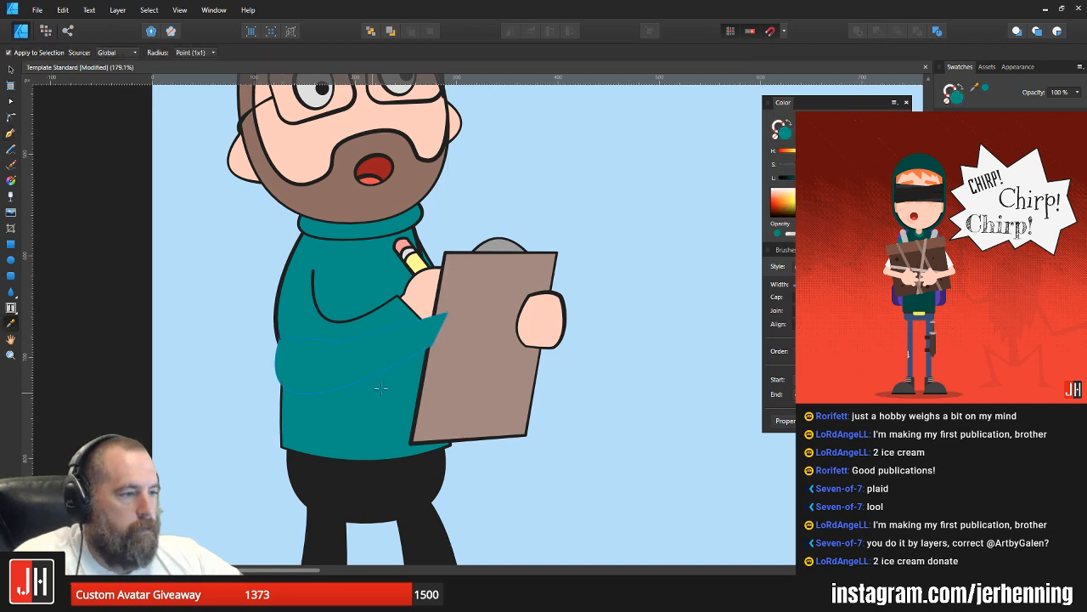
left_click(381, 372)
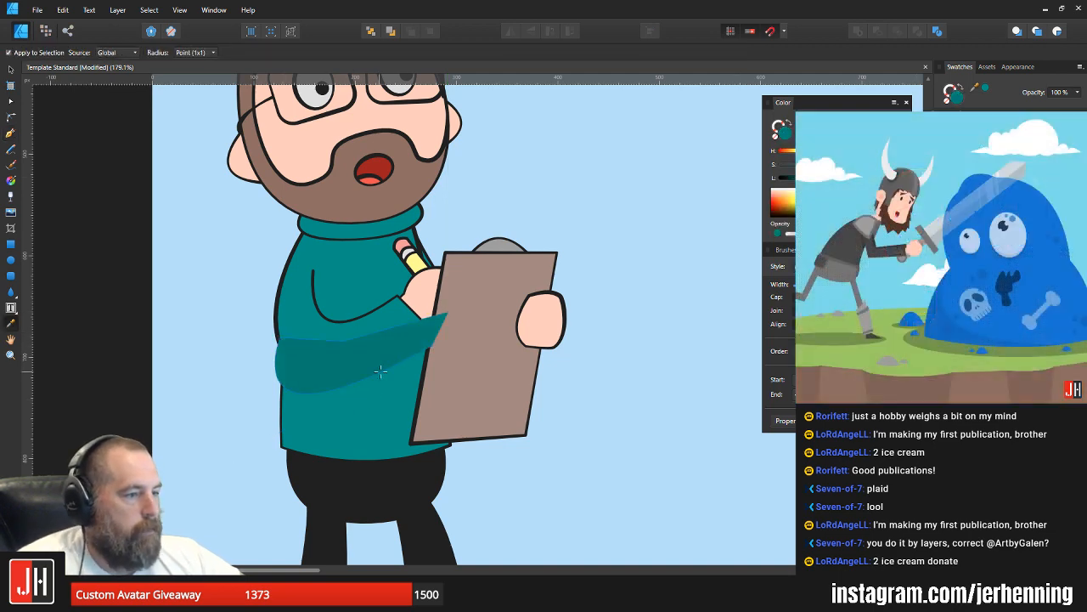
key("Delete")
key("v")
left_click(368, 404)
key("ctrl+alt+v")
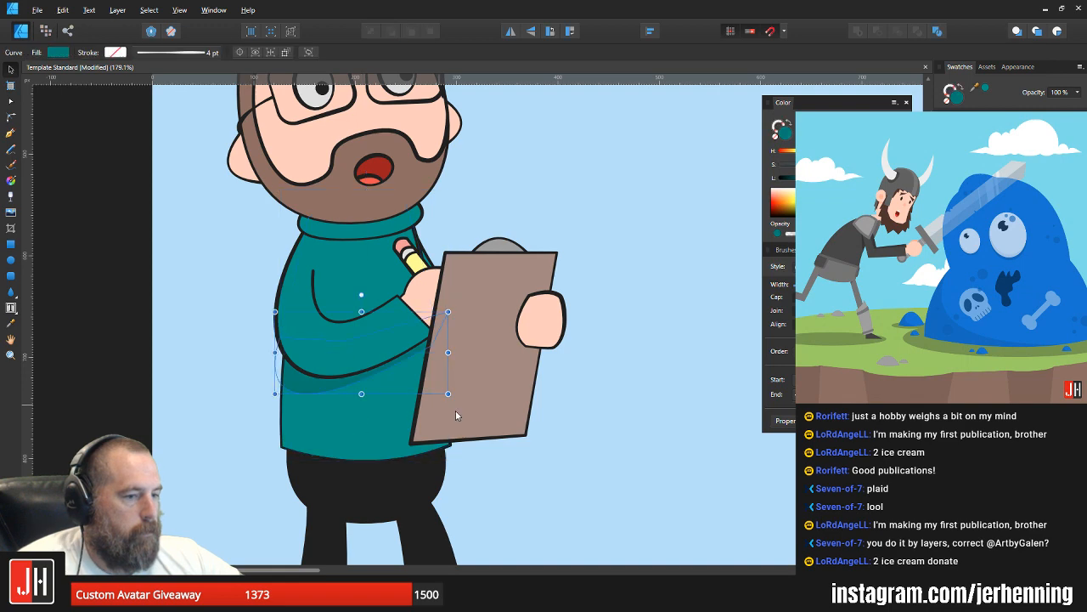
left_click(620, 453)
Step: Examine the sleeve shadow's nodes up close and its look against the whole character
scroll(306, 402, "up", 2)
scroll(306, 402, "up", 1)
left_click(306, 377)
key("a")
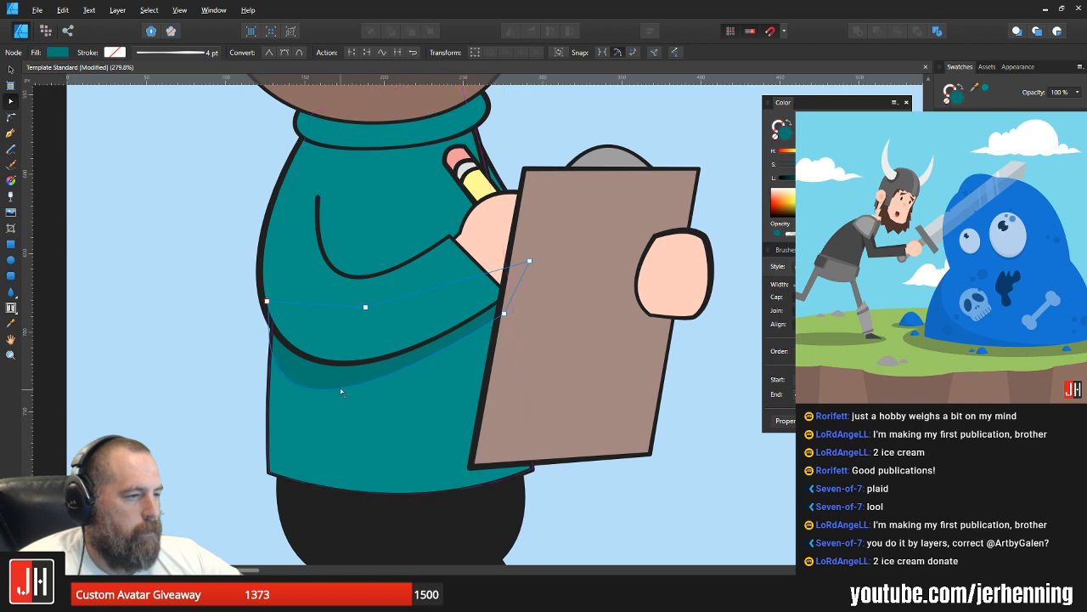
key("v")
scroll(457, 367, "down", 4)
left_click(601, 379)
left_click_drag(476, 379, 422, 401)
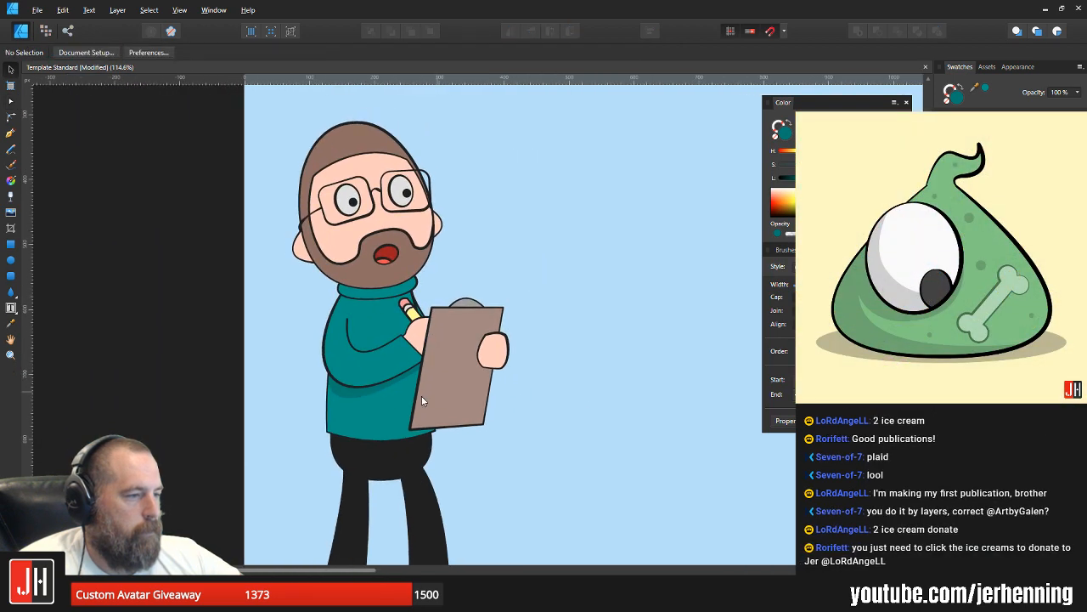
Step: Raise the sleeve shadow's lower node near the clipboard to the sleeve's edge and adjust its curve so the shadow tapers
scroll(421, 396, "up", 5)
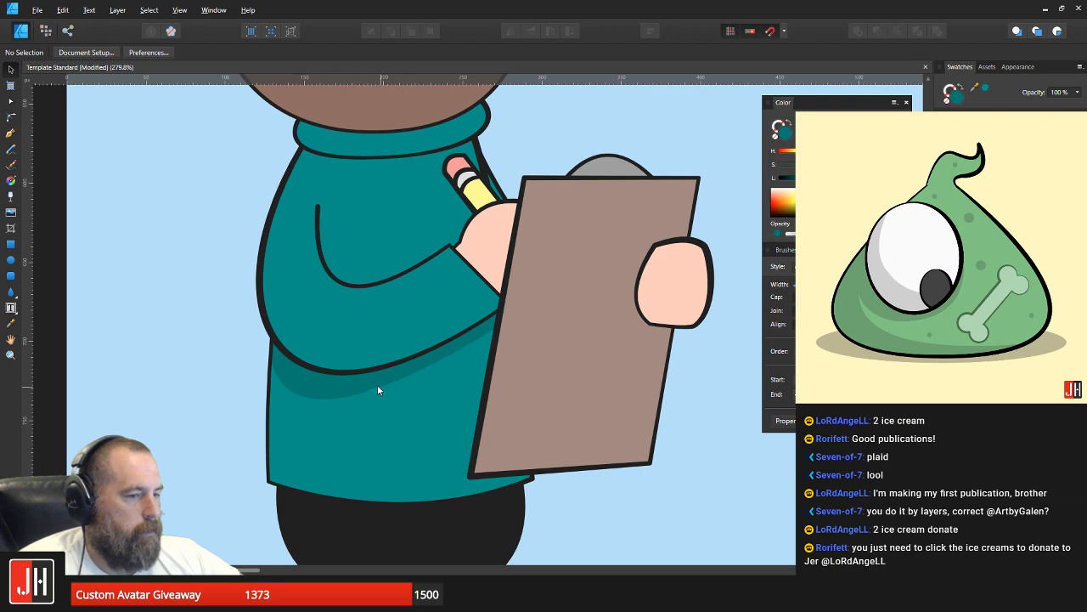
left_click(343, 380)
key("a")
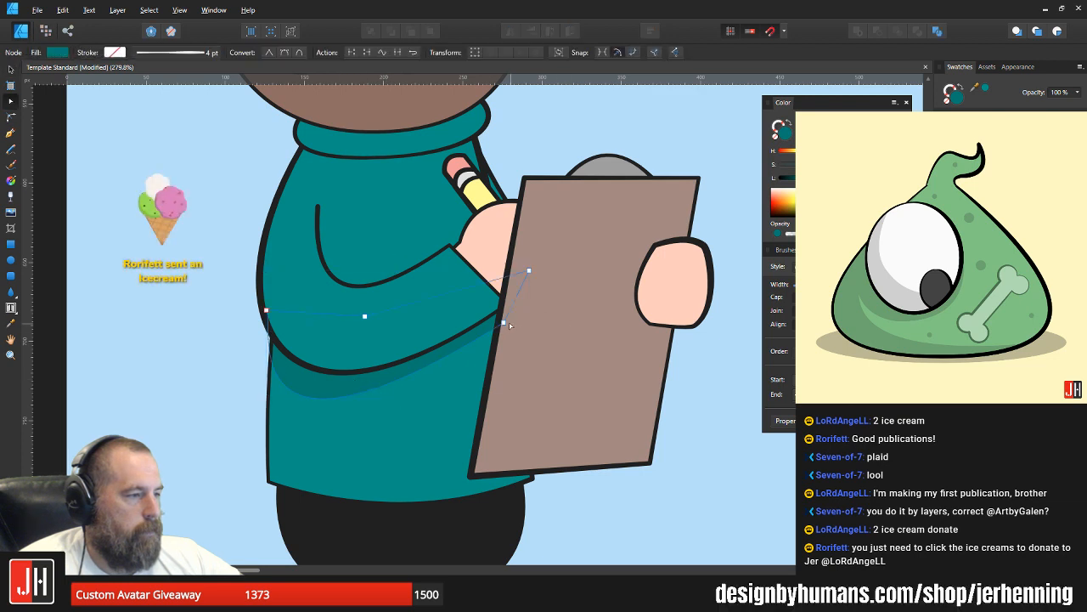
left_click_drag(503, 321, 508, 305)
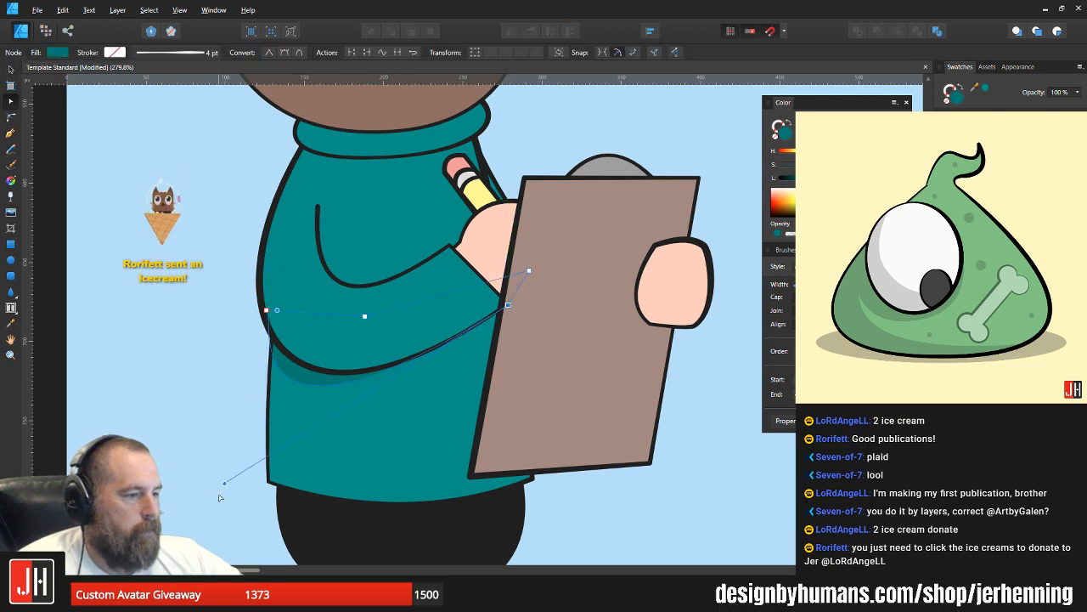
left_click_drag(225, 486, 235, 517)
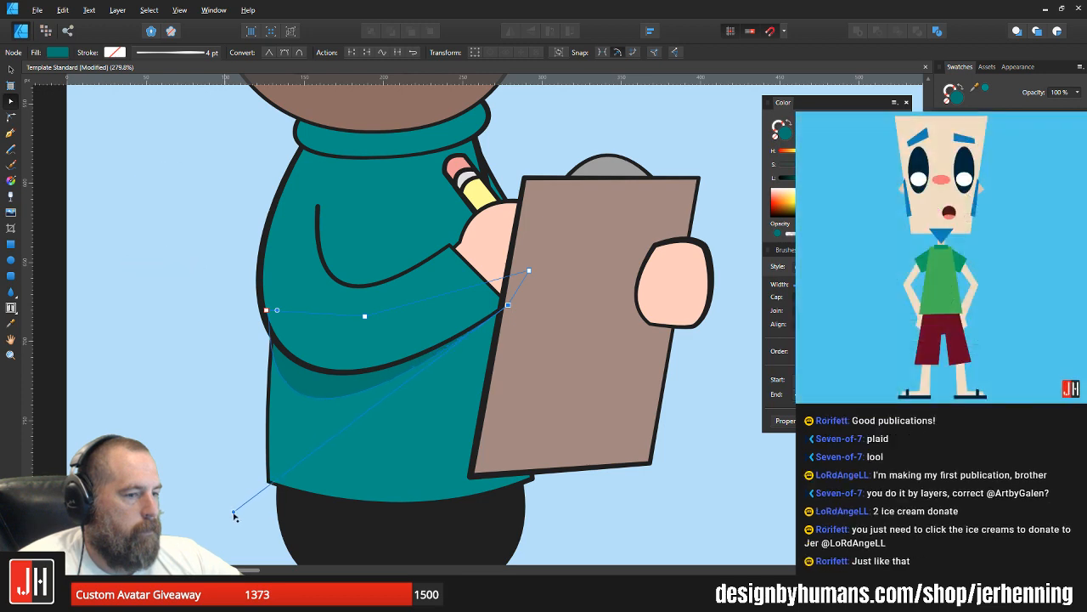
key("v")
scroll(381, 364, "down", 5)
left_click(476, 383)
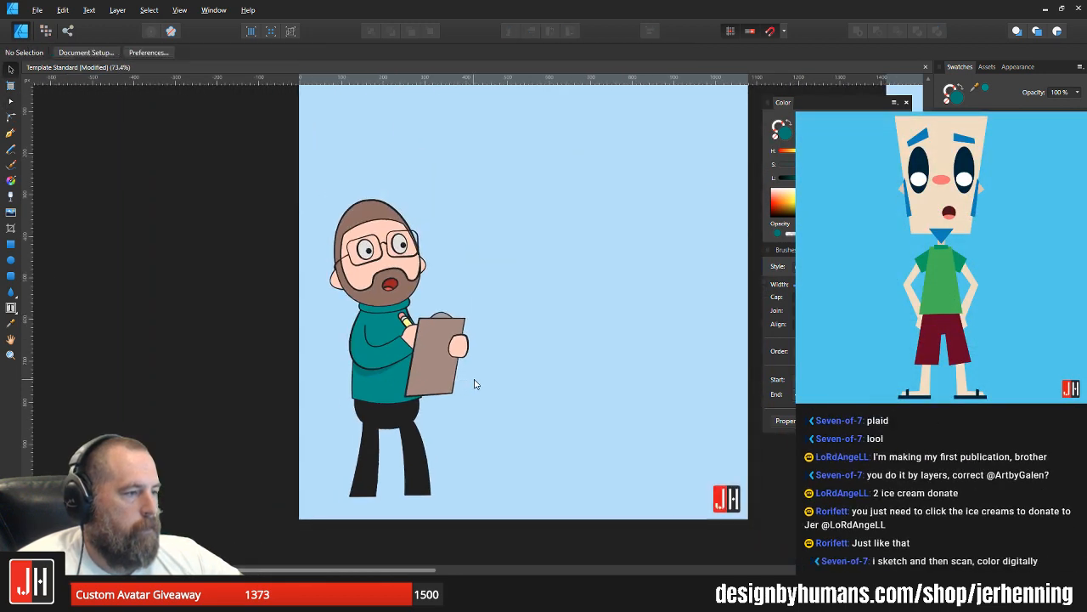
Step: Draw a closed curved shadow shape with the Pen tool along the sweater's back edge, from below the sleeve down past the hem
scroll(367, 372, "up", 3)
scroll(365, 371, "up", 2)
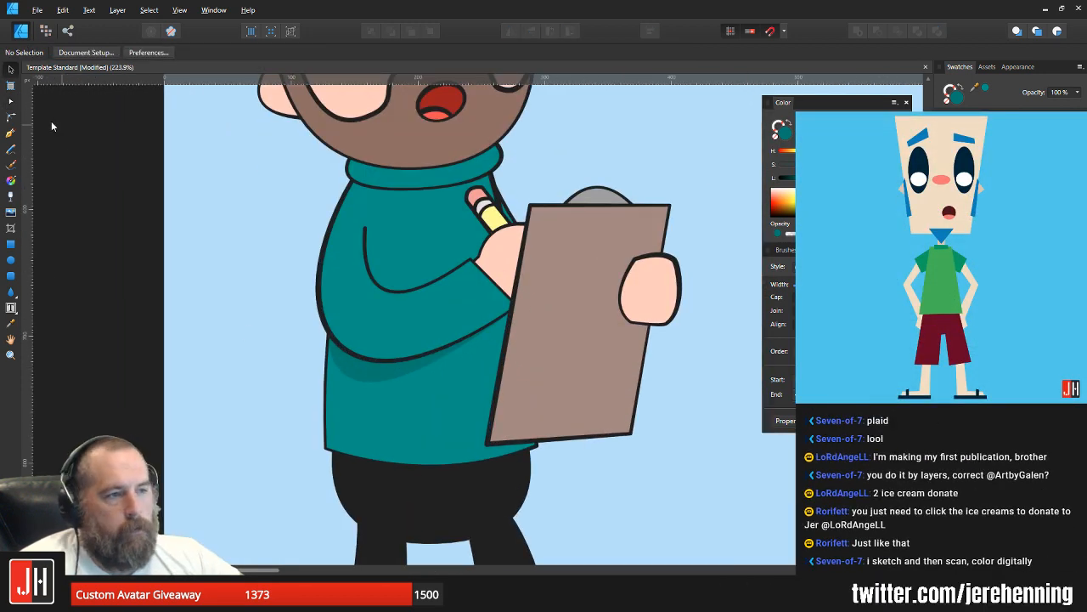
left_click(10, 134)
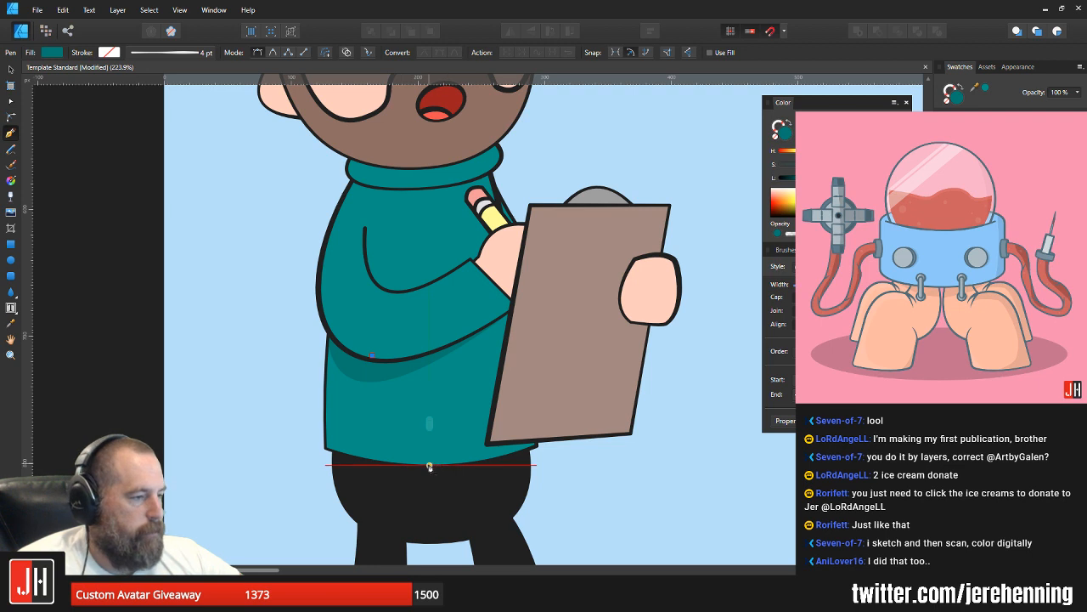
left_click_drag(429, 466, 545, 560)
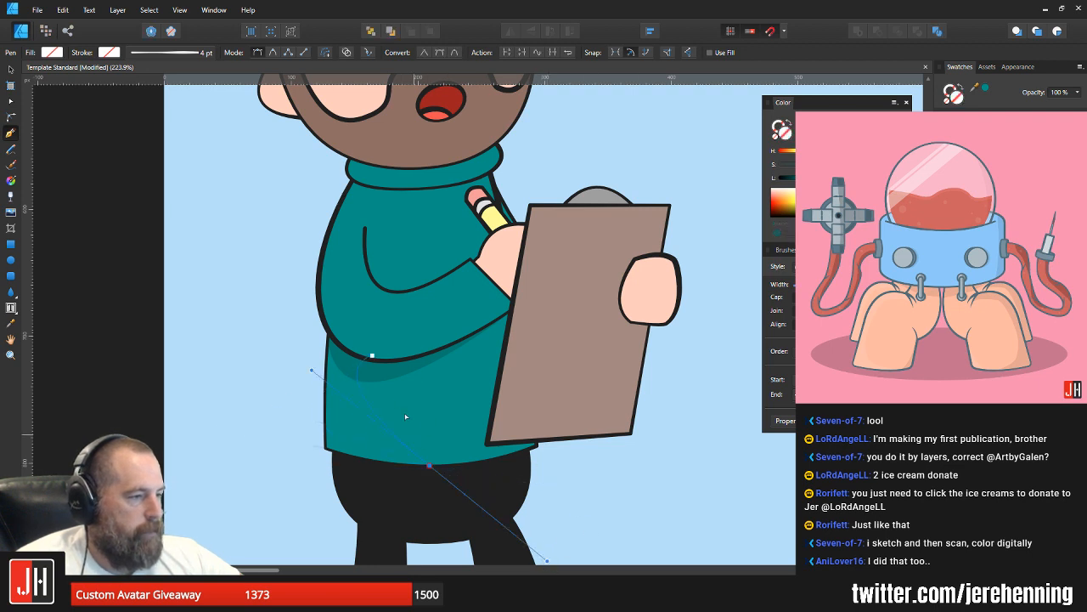
key("ctrl+z")
left_click(366, 355)
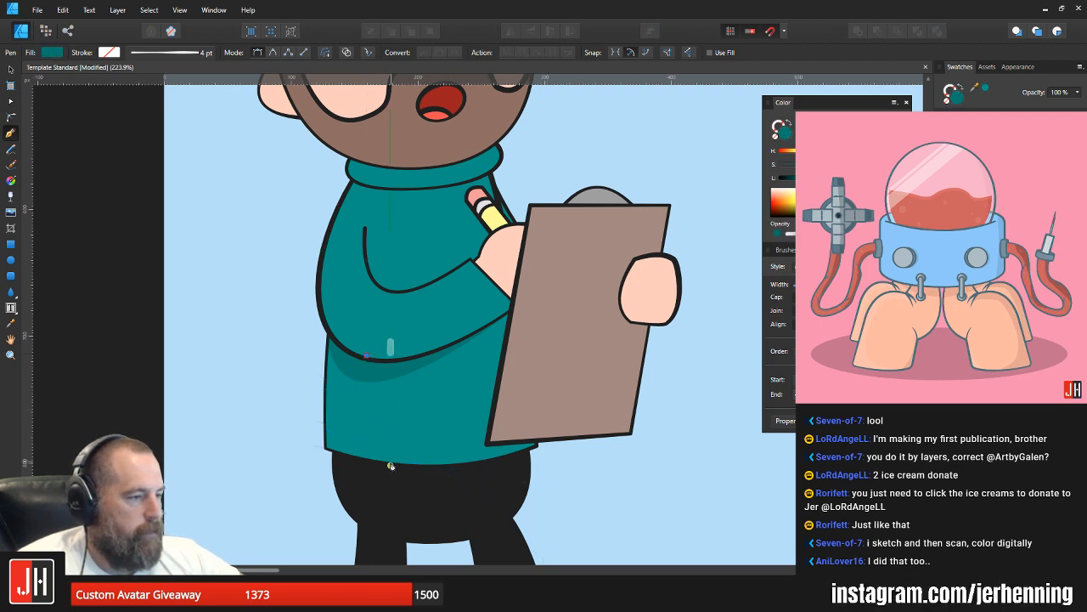
left_click_drag(398, 472, 481, 542)
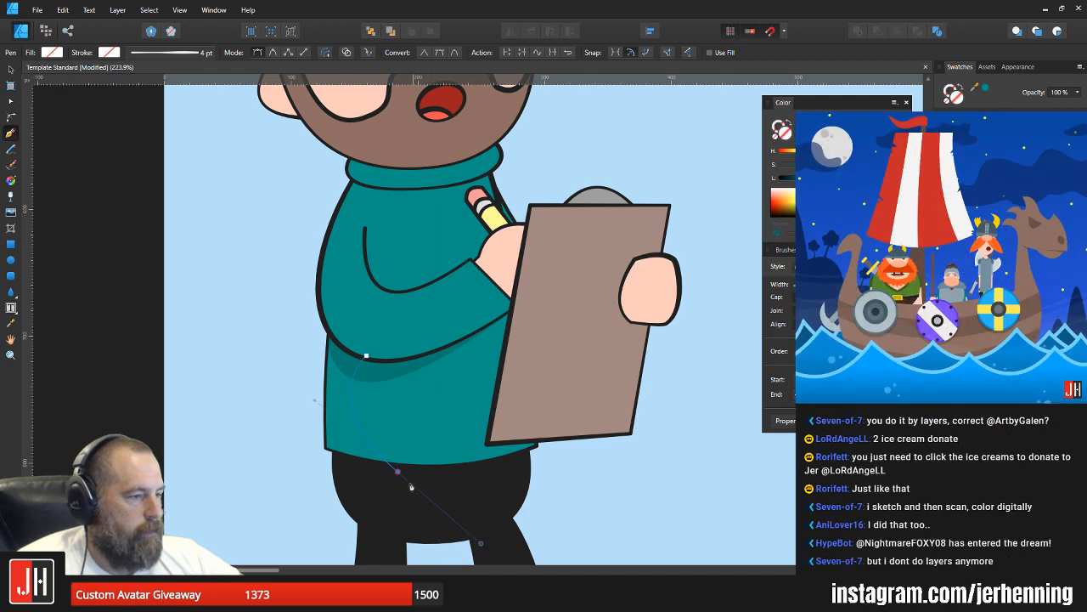
left_click(398, 471)
left_click(276, 493)
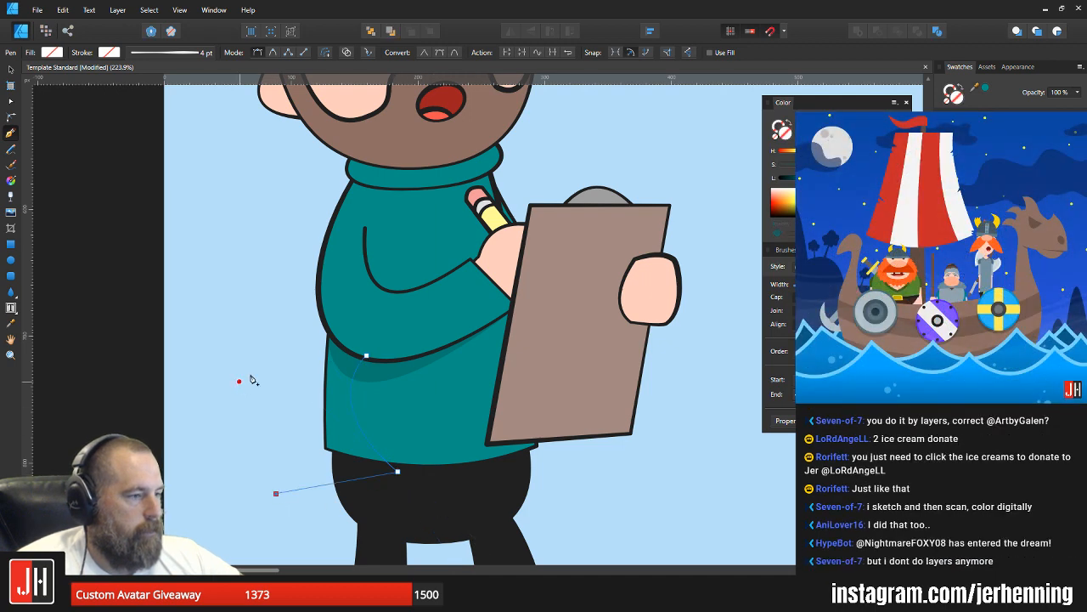
left_click(271, 315)
left_click(366, 355)
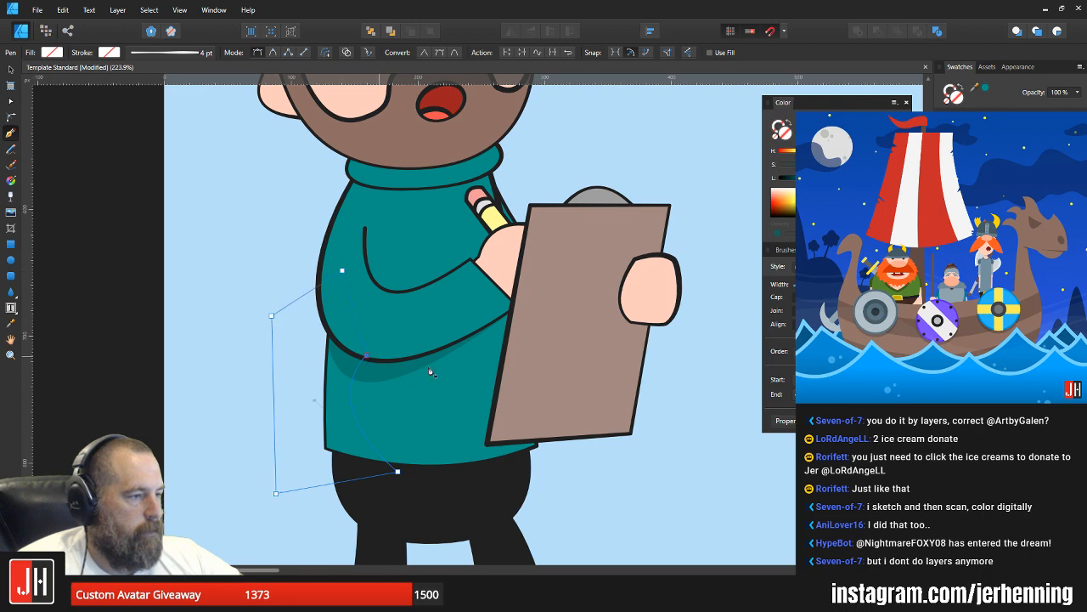
Step: Fill the back-edge shadow with the sleeve shadow's darker teal and paste it inside the sweater's lower body shape
key("i")
left_click(384, 368)
key("ctrl+x")
key("v")
left_click(420, 399)
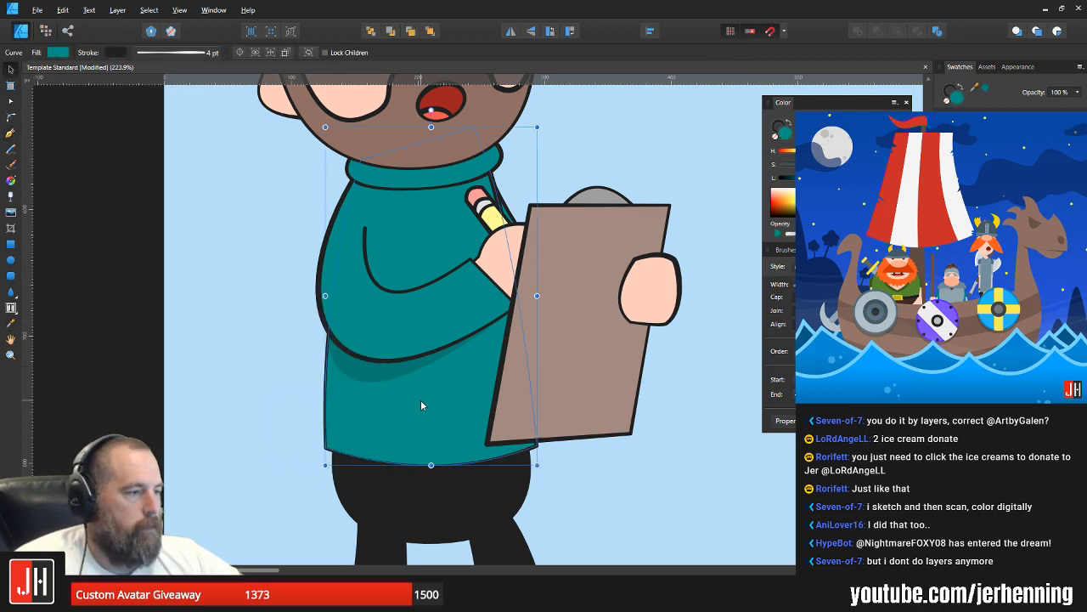
key("ctrl+alt+v")
scroll(419, 394, "down", 2)
left_click(539, 430)
left_click_drag(496, 400, 436, 405)
scroll(408, 388, "up", 2)
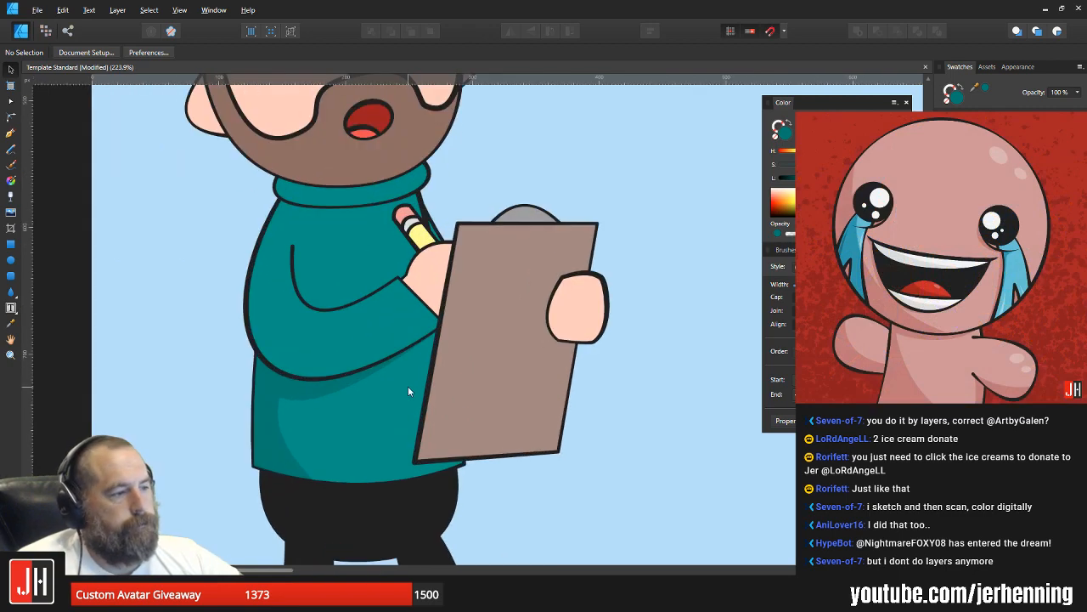
Step: Draw a closed shadow shape with the Pen tool beside the clipboard, running from the sleeve's lower edge past the sweater's hem
left_click(11, 133)
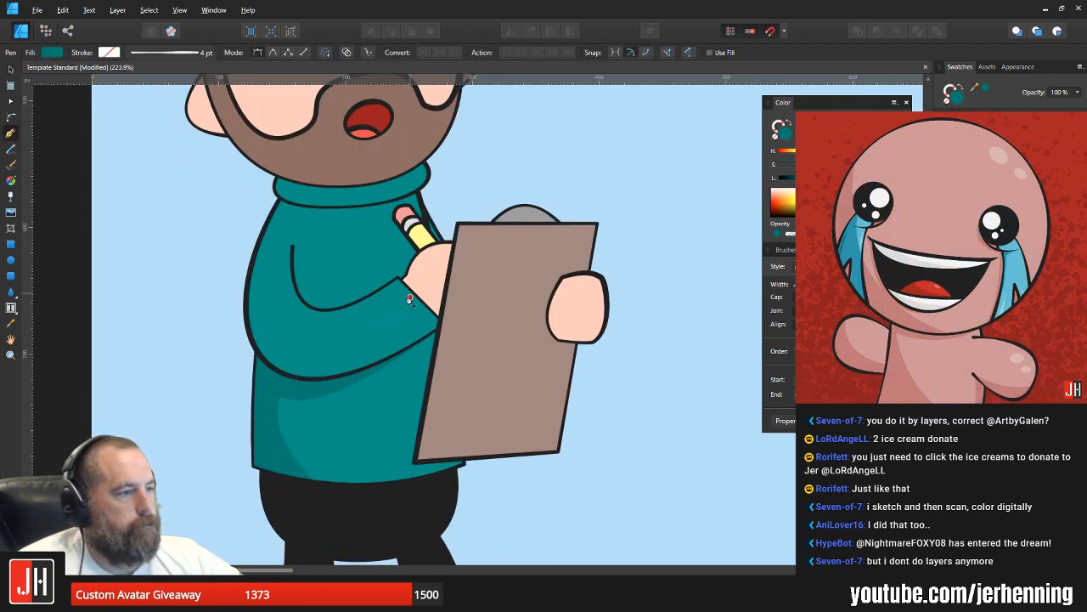
left_click(394, 360)
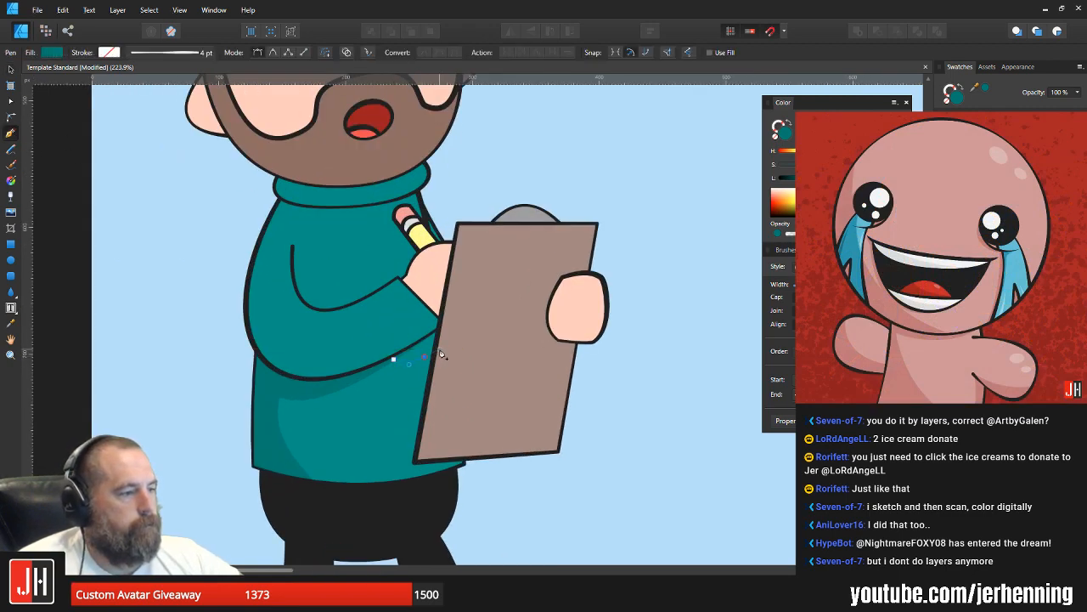
left_click(427, 358)
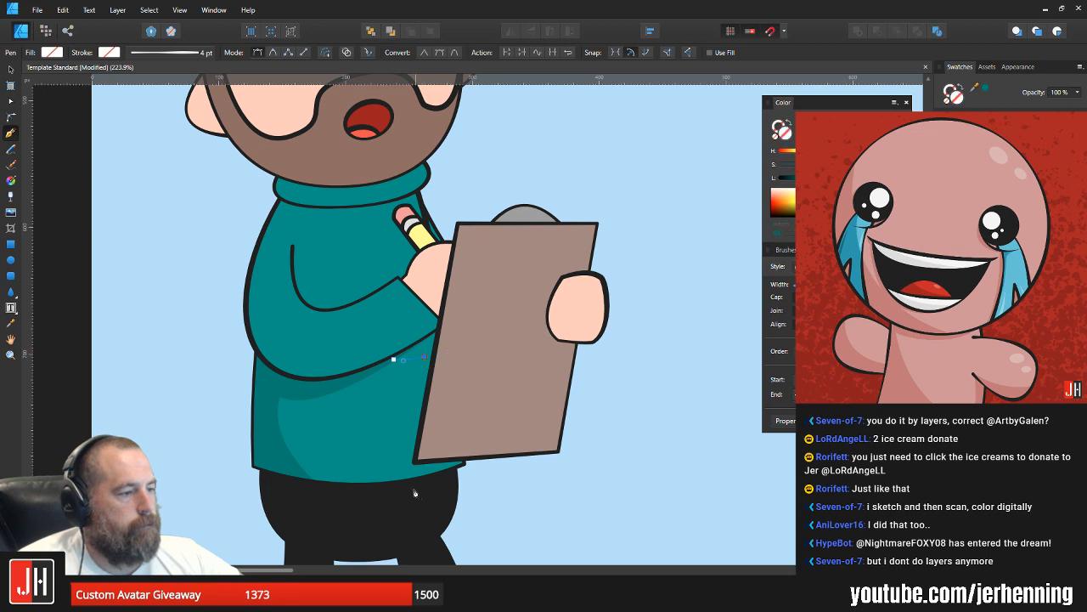
left_click_drag(405, 488, 435, 496)
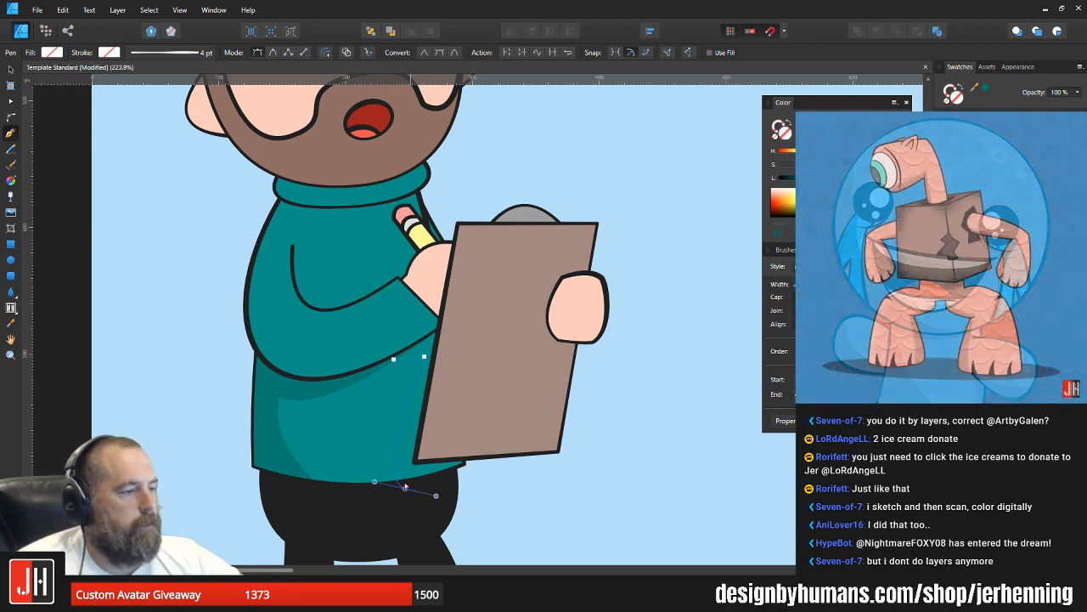
left_click_drag(624, 490, 501, 348)
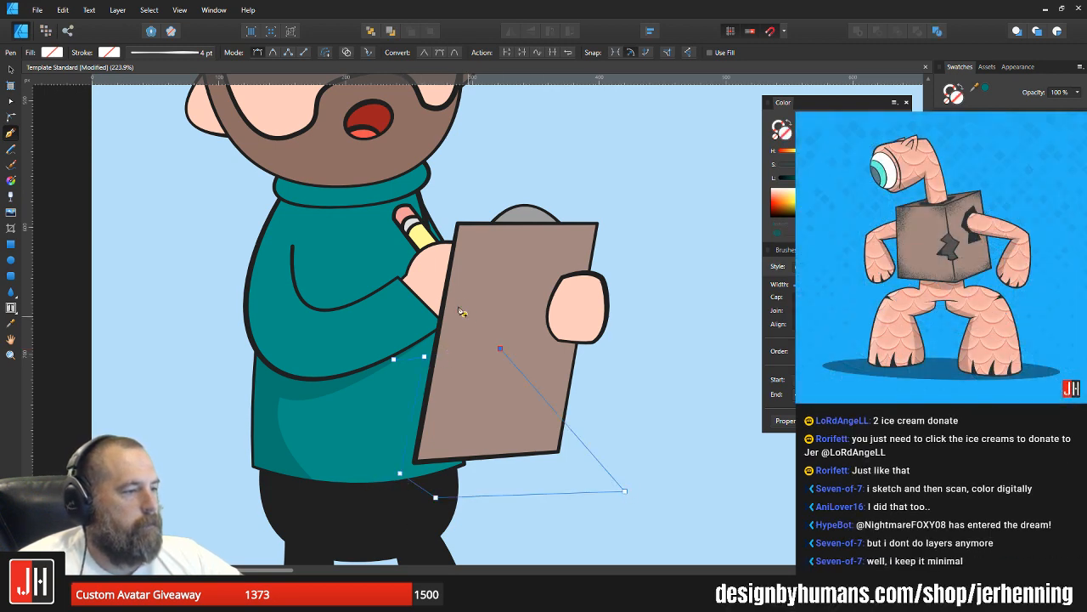
left_click(462, 305)
Step: Fill the clipboard shadow with the same darker teal and paste it inside the sweater's lower body shape
key("i")
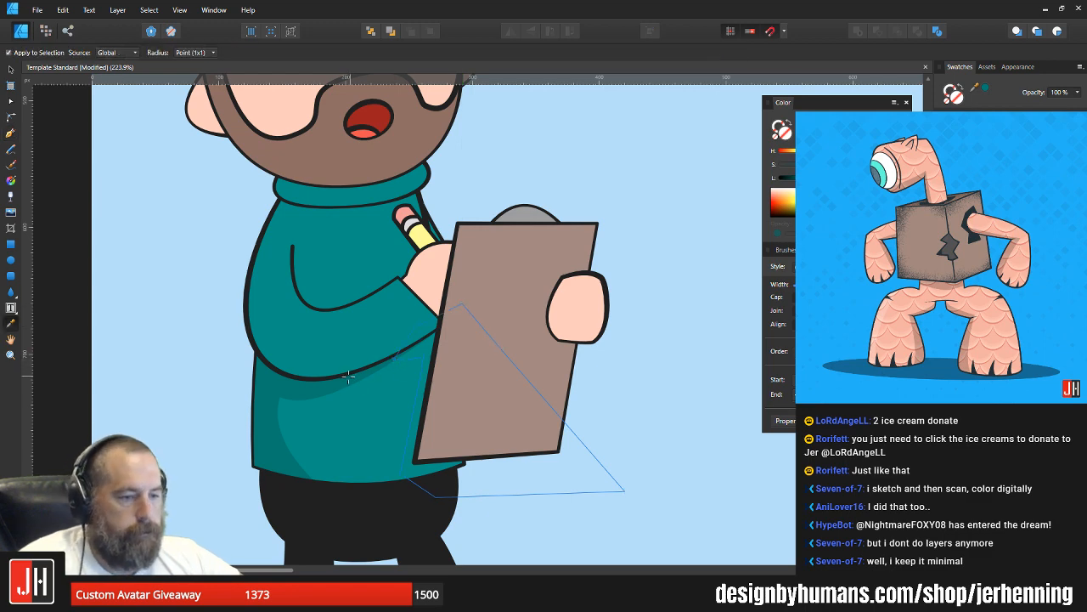
left_click(312, 386)
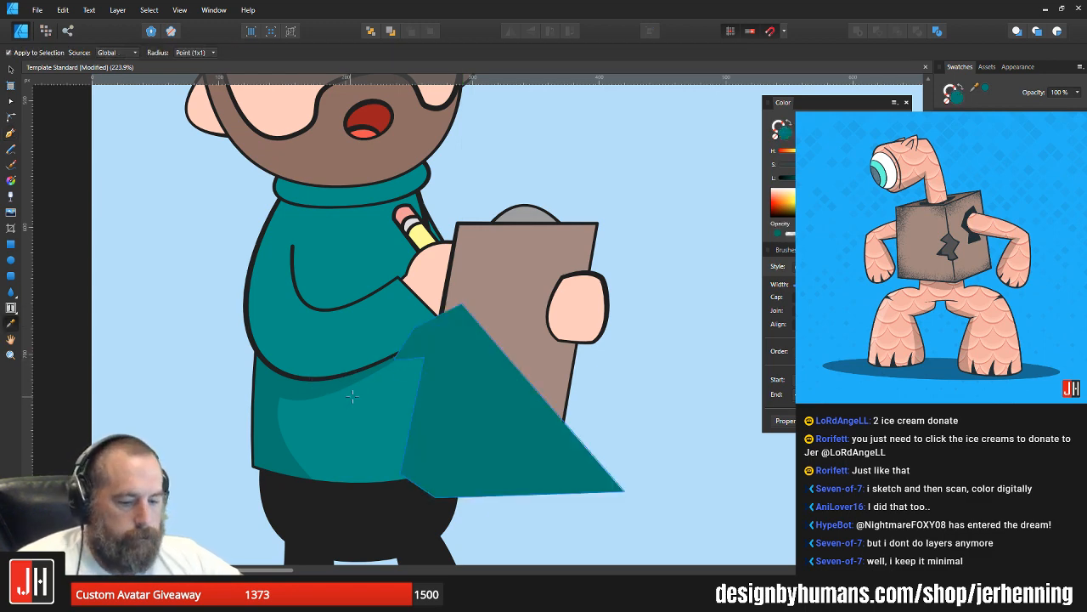
key("ctrl+x")
key("v")
left_click(388, 413)
key("ctrl+alt+v")
scroll(597, 427, "down", 4)
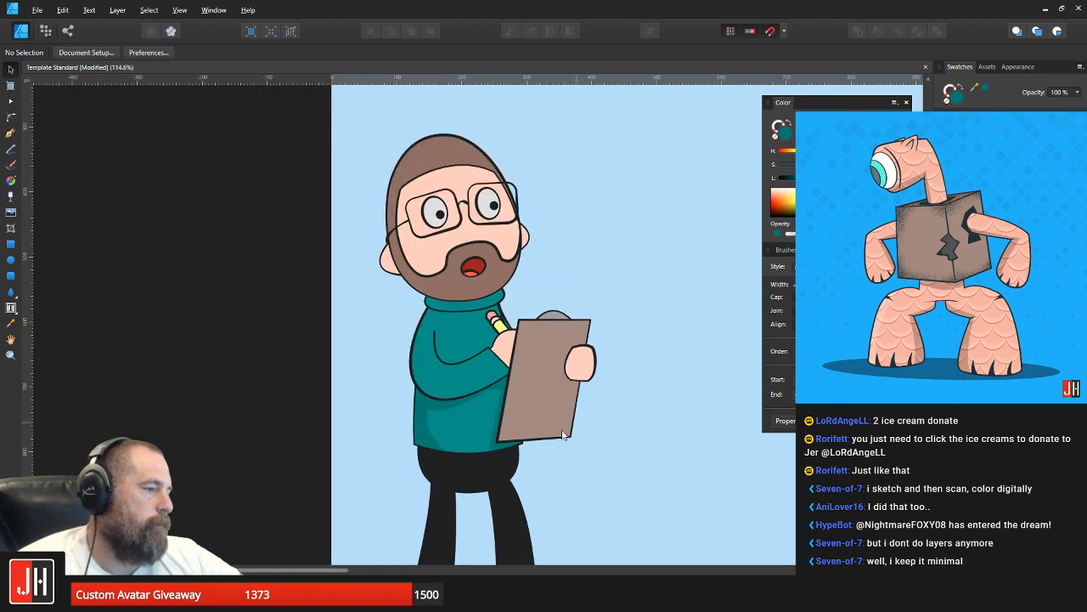
scroll(499, 451, "up", 6)
left_click(491, 436)
left_click(651, 470)
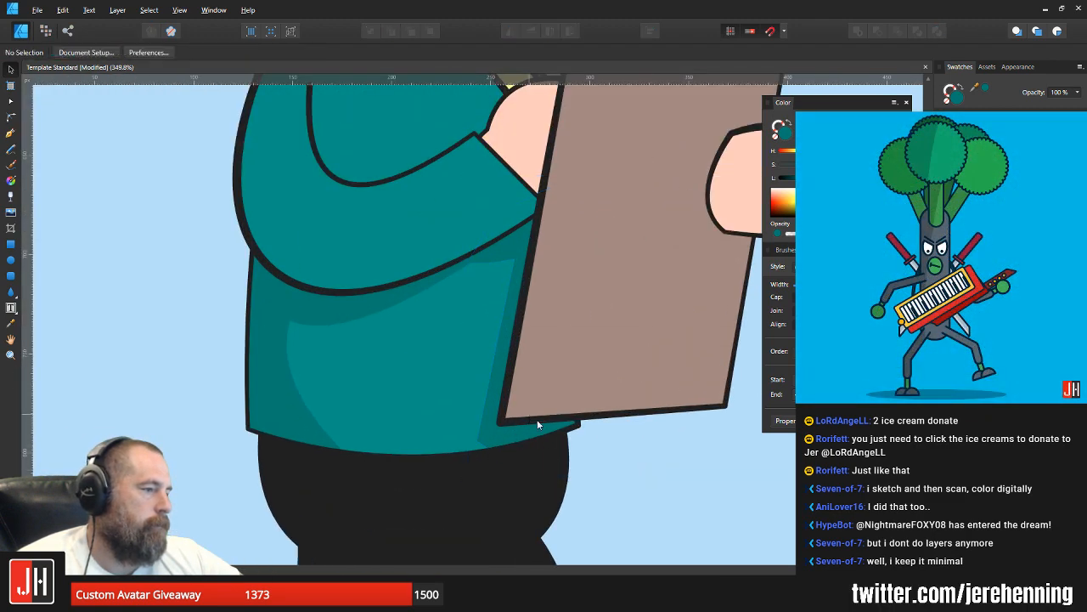
Step: Move the clipboard shadow's corner node near the sleeve down along the sleeve shadow's edge so the two shadows merge
scroll(551, 417, "down", 6)
left_click_drag(557, 375, 480, 393)
scroll(463, 397, "up", 7)
double_click(421, 390)
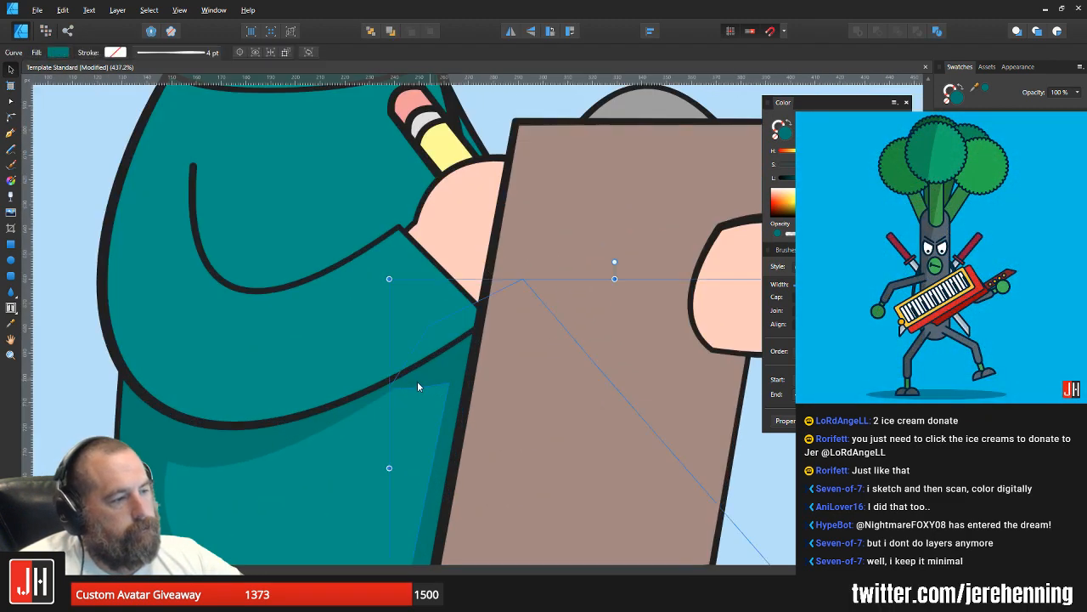
left_click_drag(353, 410, 349, 420)
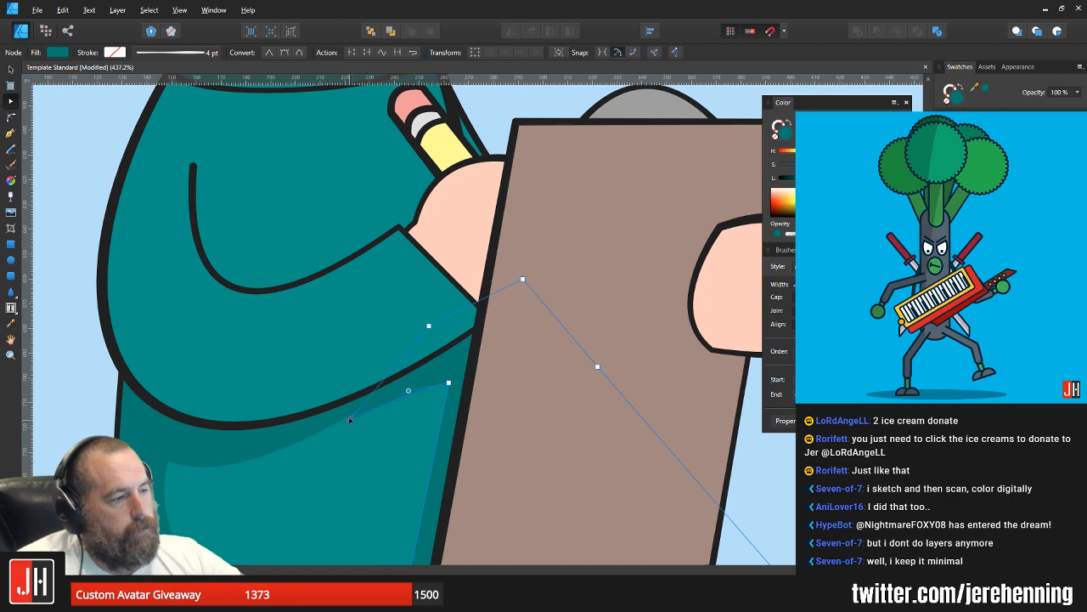
Step: Try to reshape the sleeve shadow's curve where it meets the clipboard shadow, and undo the change
left_click(318, 421)
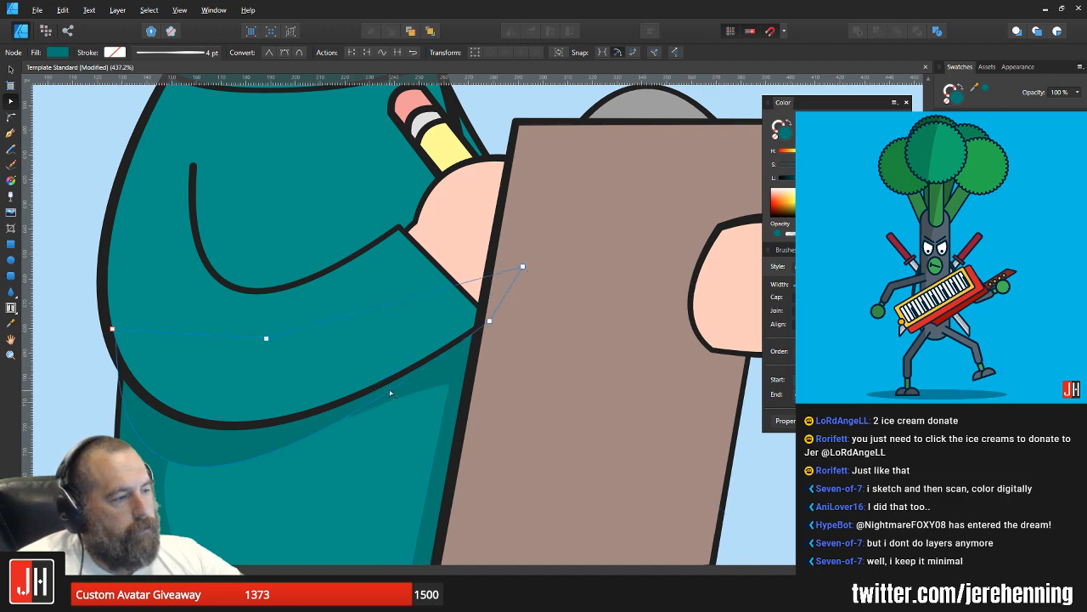
left_click_drag(389, 390, 456, 382)
key("ctrl+z")
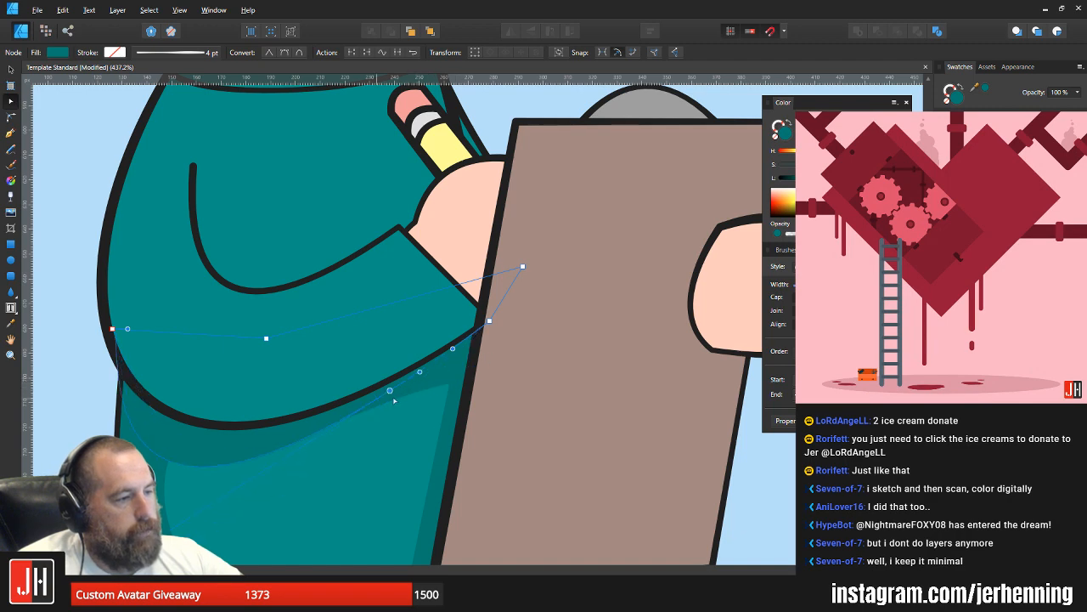
key("v")
key("a")
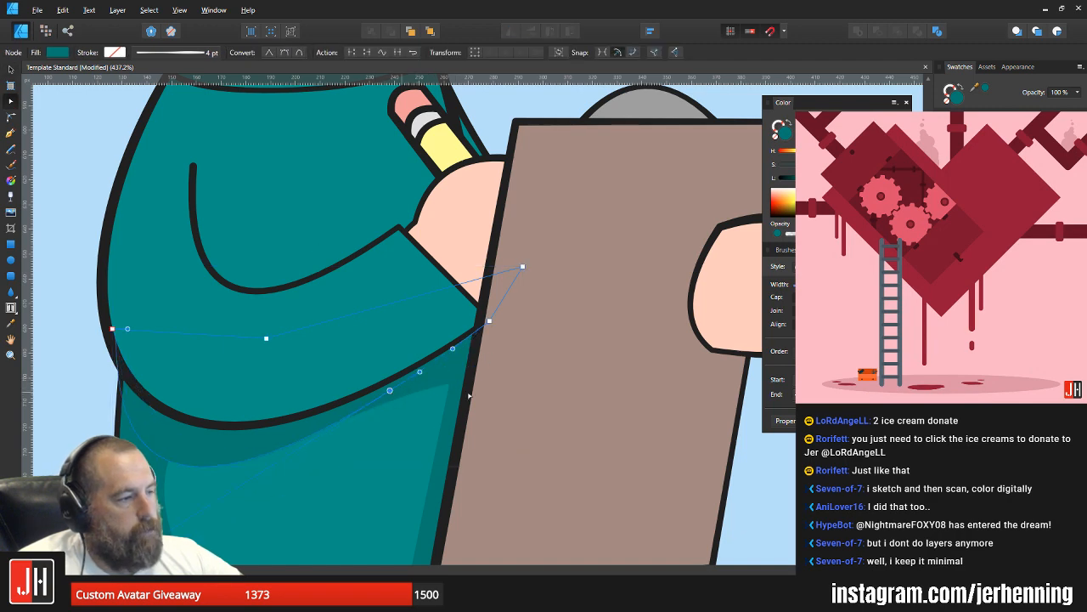
Step: Examine up close where the sleeve and clipboard shadows join, and check the shading against the whole character
left_click(768, 465)
scroll(650, 470, "down", 4)
scroll(542, 461, "up", 7)
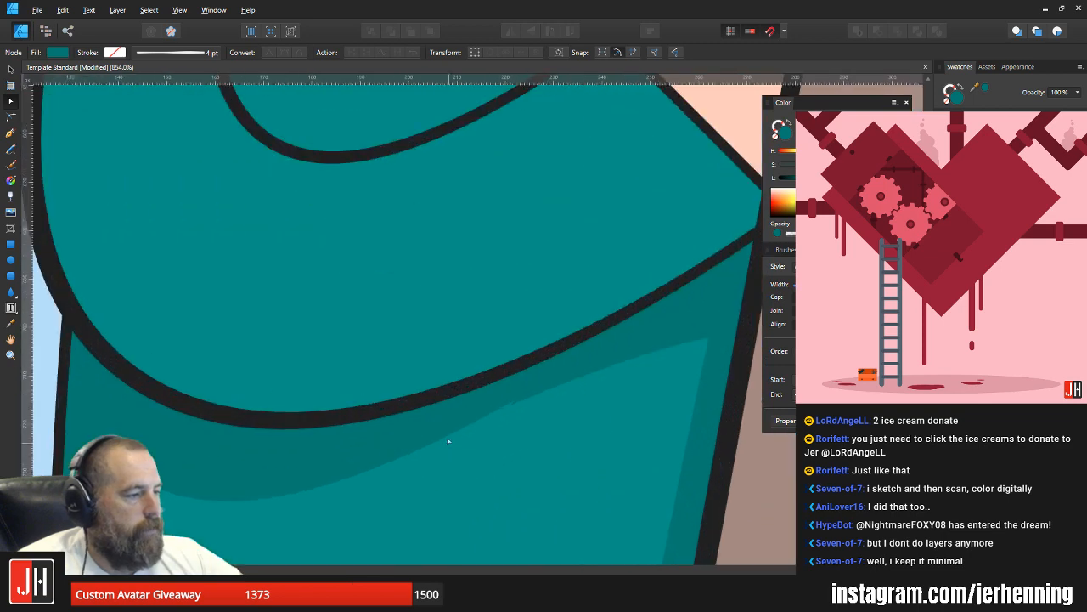
left_click(451, 430)
left_click(531, 395)
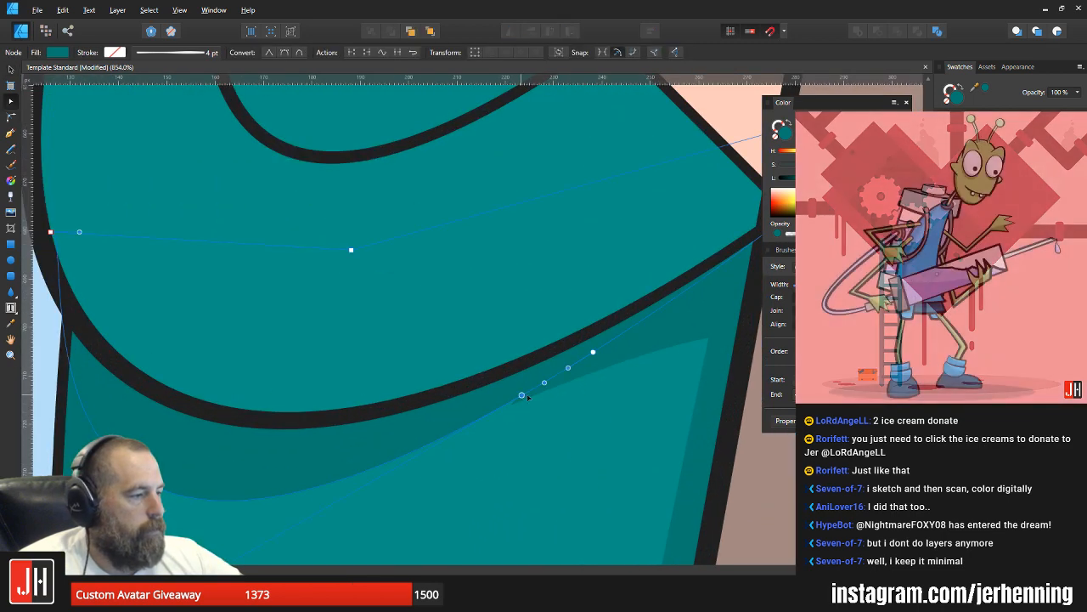
key("v")
scroll(529, 394, "down", 6)
left_click(680, 446)
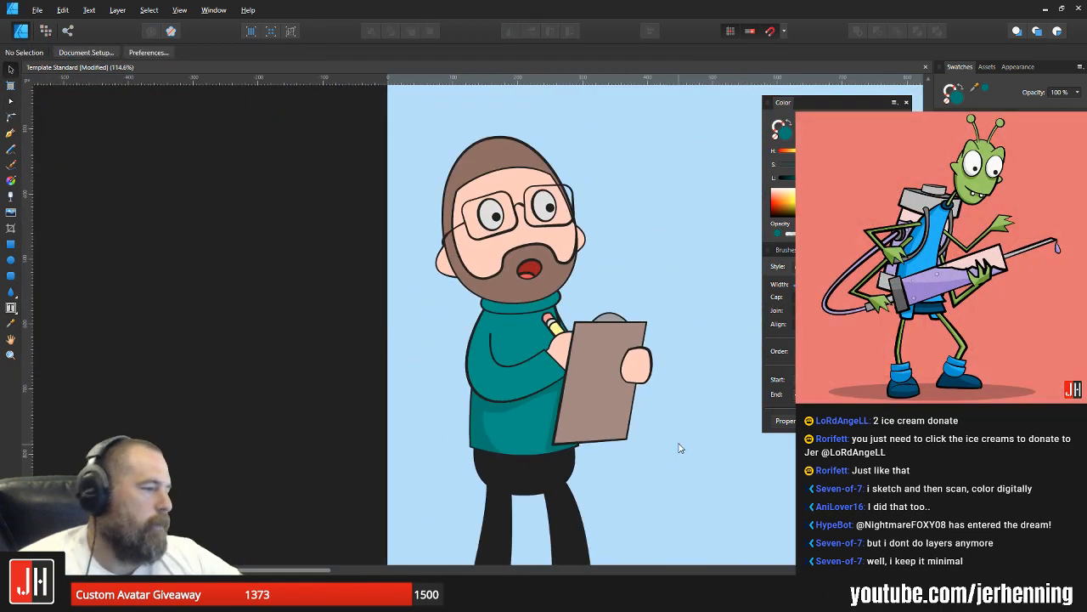
left_click_drag(627, 429, 517, 410)
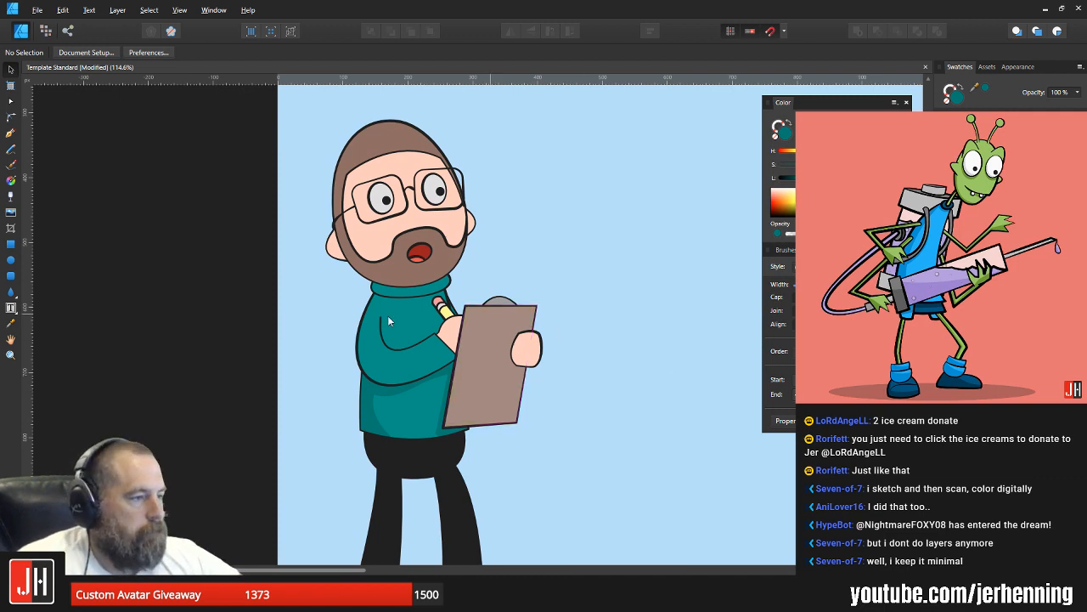
Step: Draw a closed shadow shape with the Pen tool under the turtleneck collar, its lower edge curving across the shoulders
scroll(398, 333, "up", 3)
left_click_drag(474, 293, 459, 331)
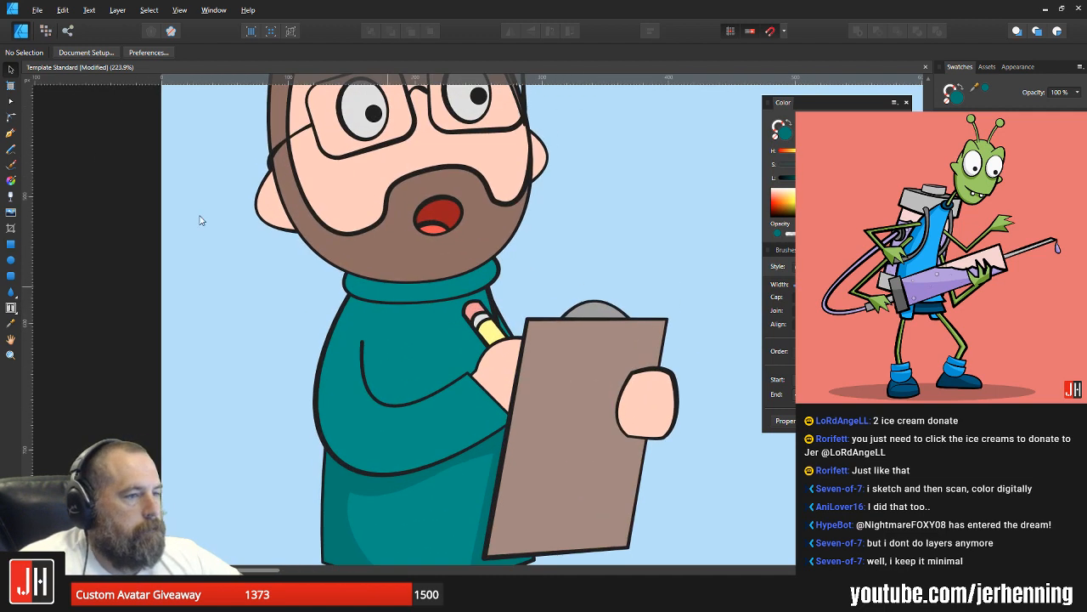
left_click(10, 132)
left_click_drag(377, 176, 355, 298)
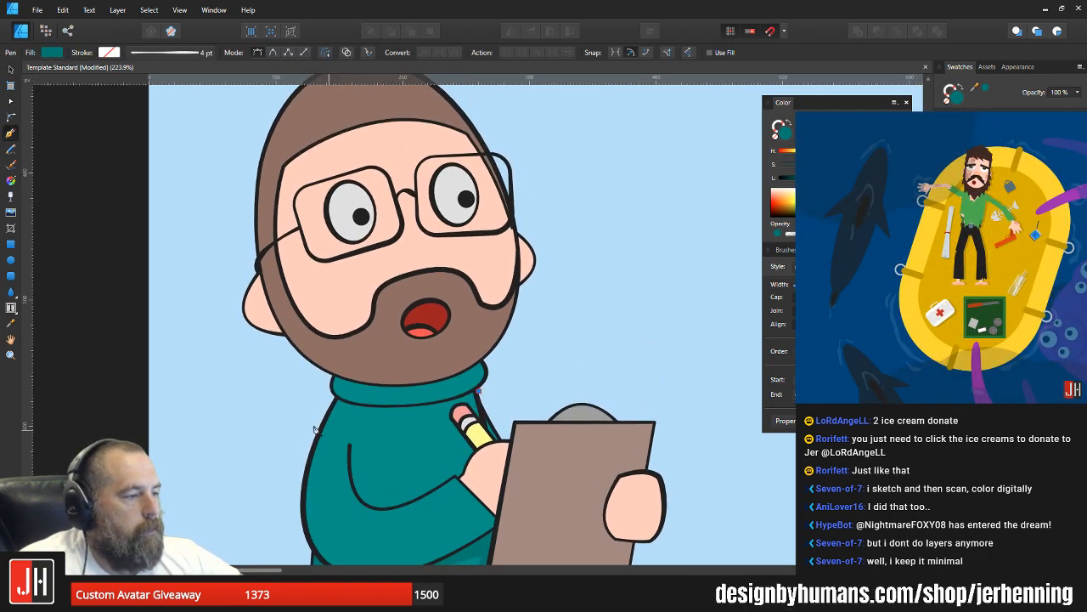
left_click_drag(308, 425, 220, 408)
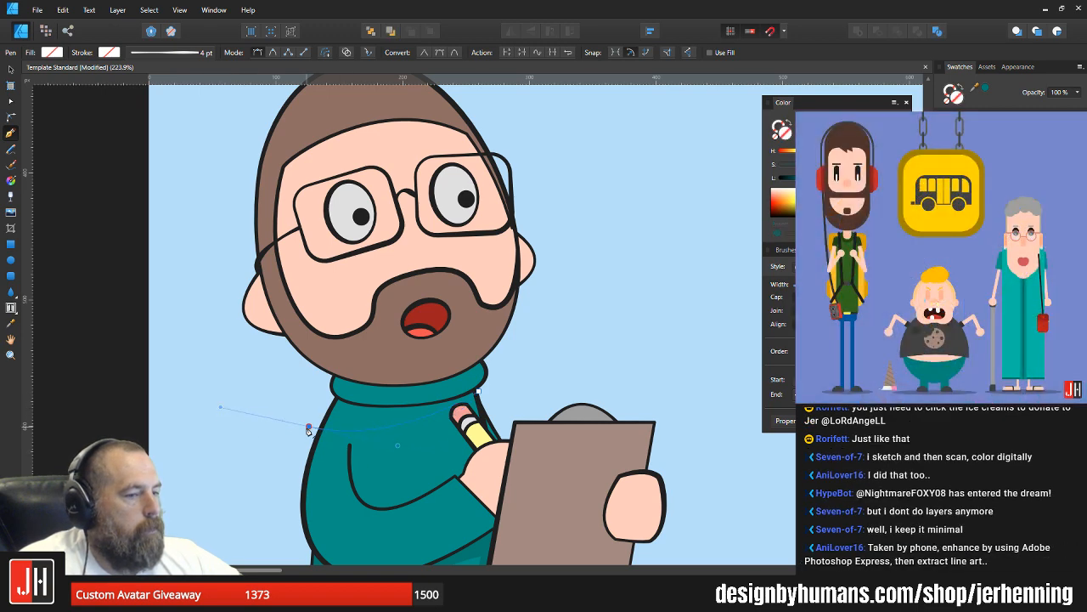
left_click_drag(329, 344, 472, 349)
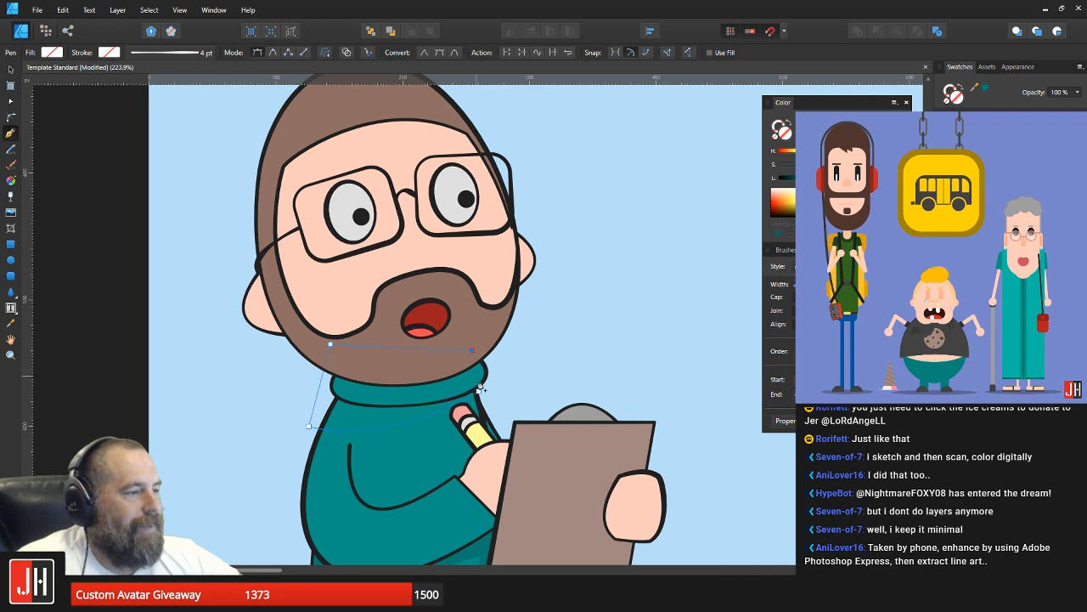
left_click(480, 393)
Step: Fill the collar shadow with the darker teal and paste it inside the sweater's upper shape with the front arm
left_click(814, 124)
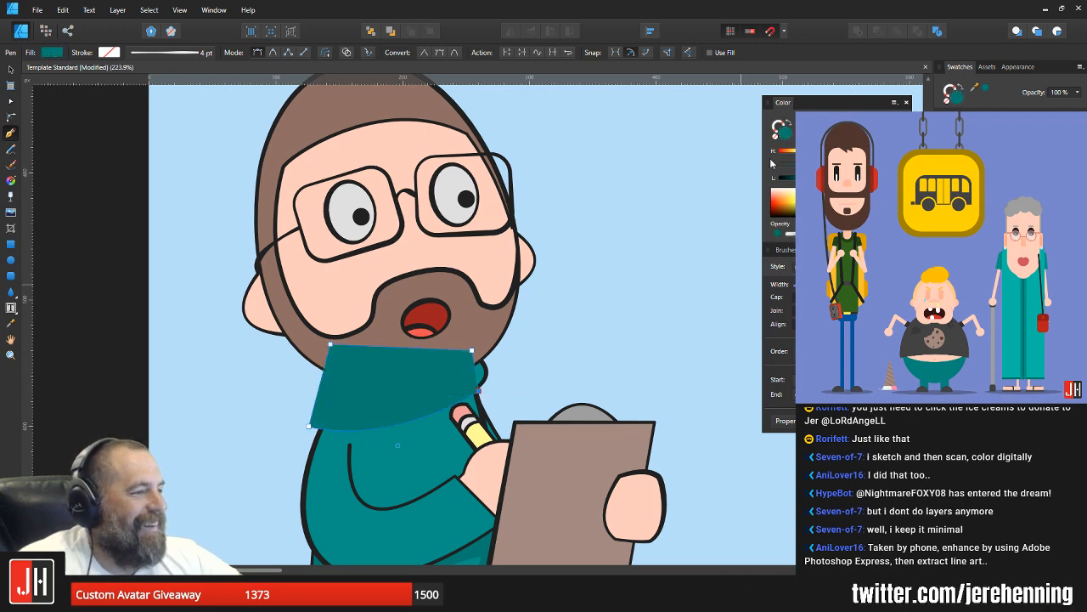
key("ctrl+x")
key("v")
left_click(419, 421)
key("ctrl+alt+v")
left_click(594, 348)
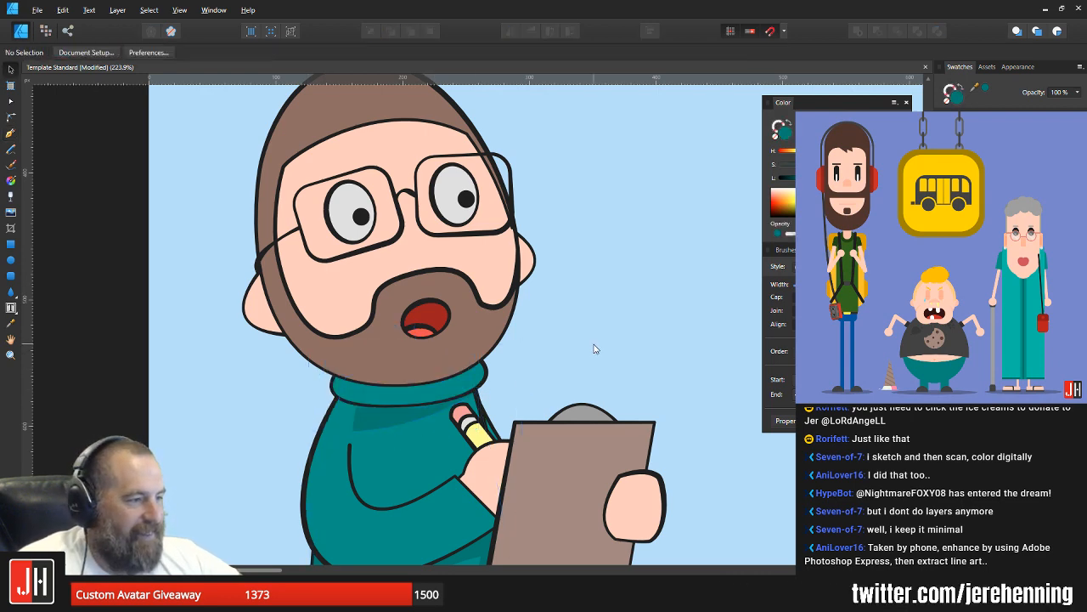
left_click(373, 424)
left_click(407, 423)
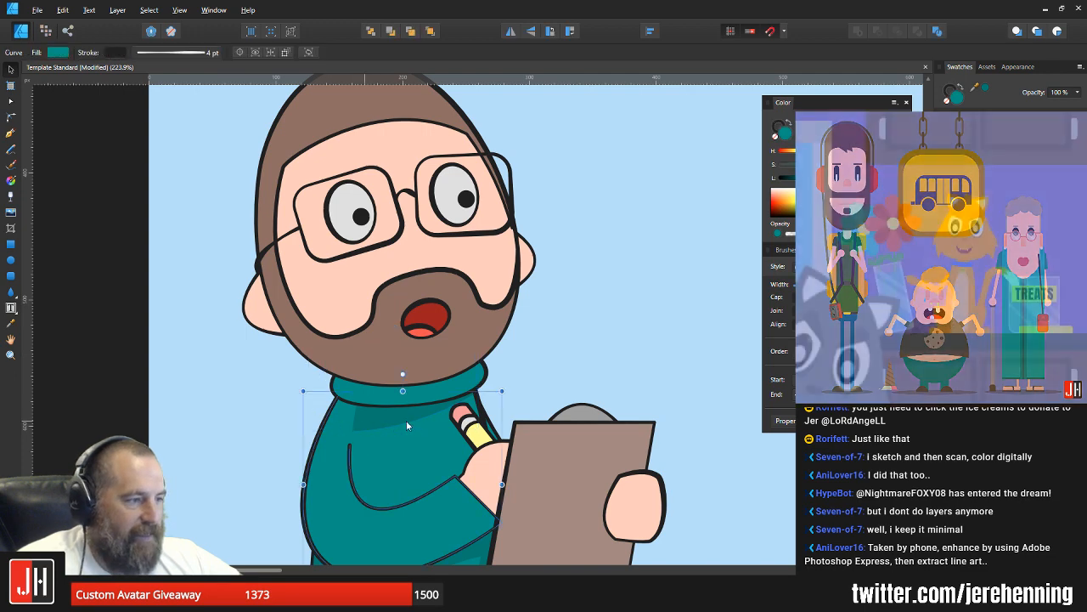
left_click(555, 355)
scroll(525, 380, "down", 5)
scroll(549, 396, "up", 3)
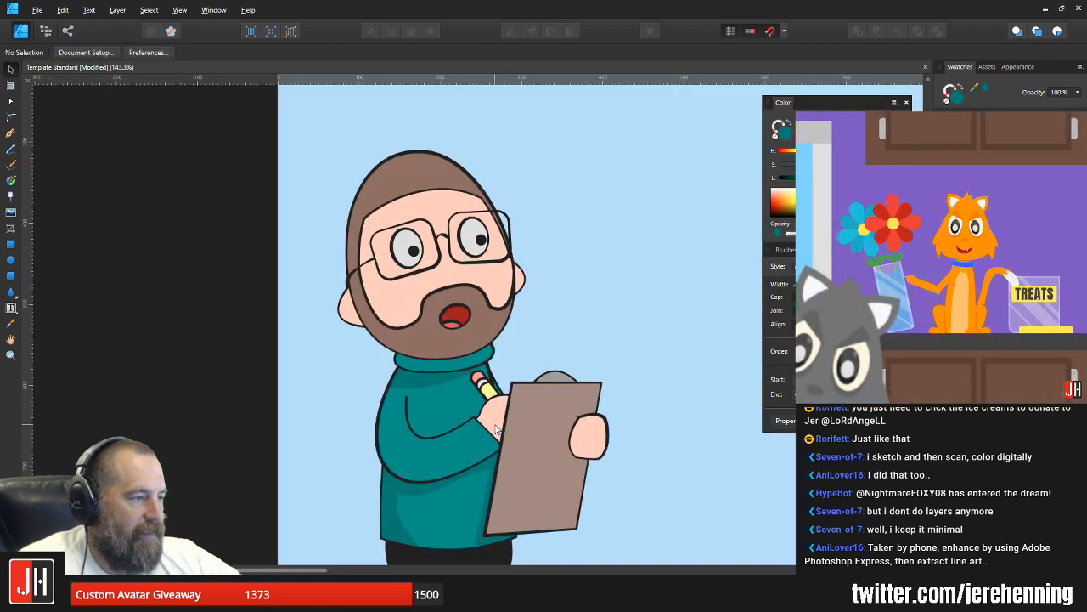
Step: Draw a closed shadow shape with the Pen tool over the clipboard, its inner edge curving from the top edge to the lower right side
left_click_drag(500, 420, 480, 408)
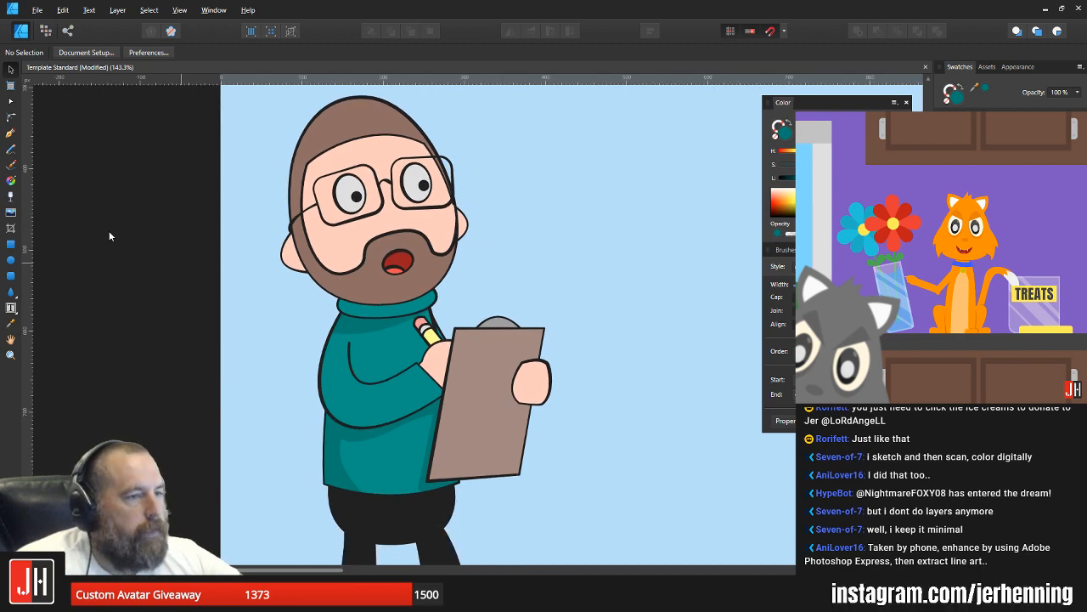
left_click(10, 133)
left_click_drag(385, 386, 376, 304)
left_click_drag(407, 357, 389, 363)
mouse_move(397, 418)
left_mouse_down()
mouse_move(404, 480)
mouse_move(391, 424)
left_mouse_up()
left_click(500, 260)
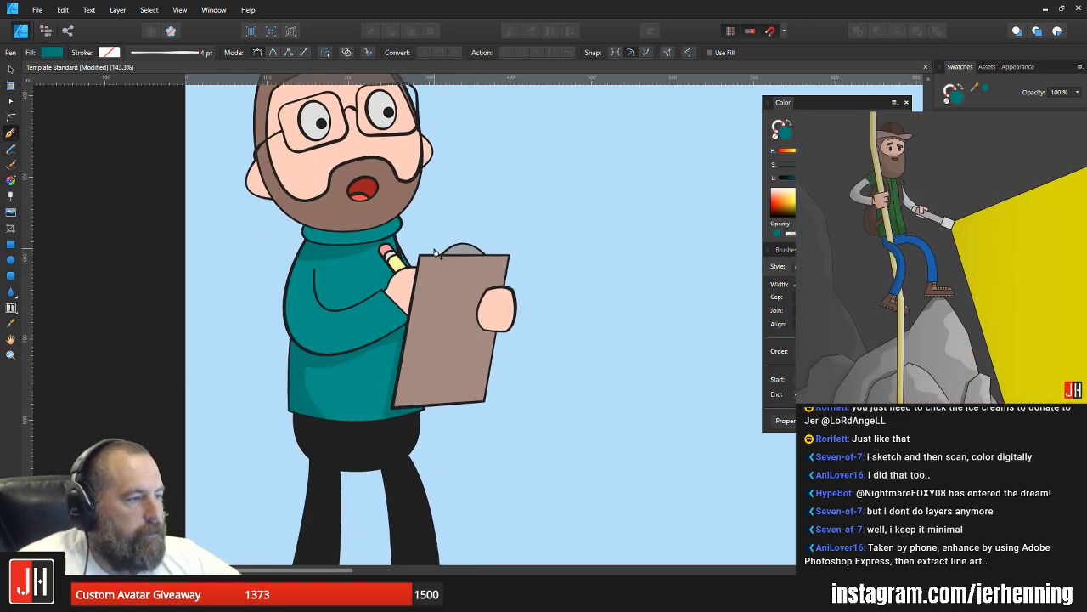
left_click_drag(509, 394, 620, 409)
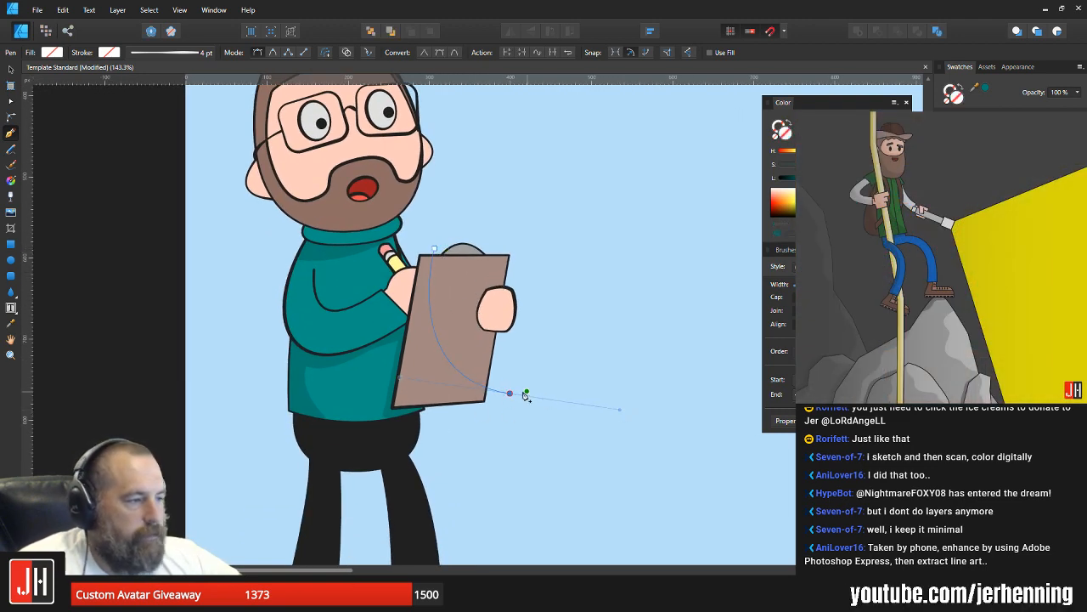
left_click(509, 444)
left_click(366, 444)
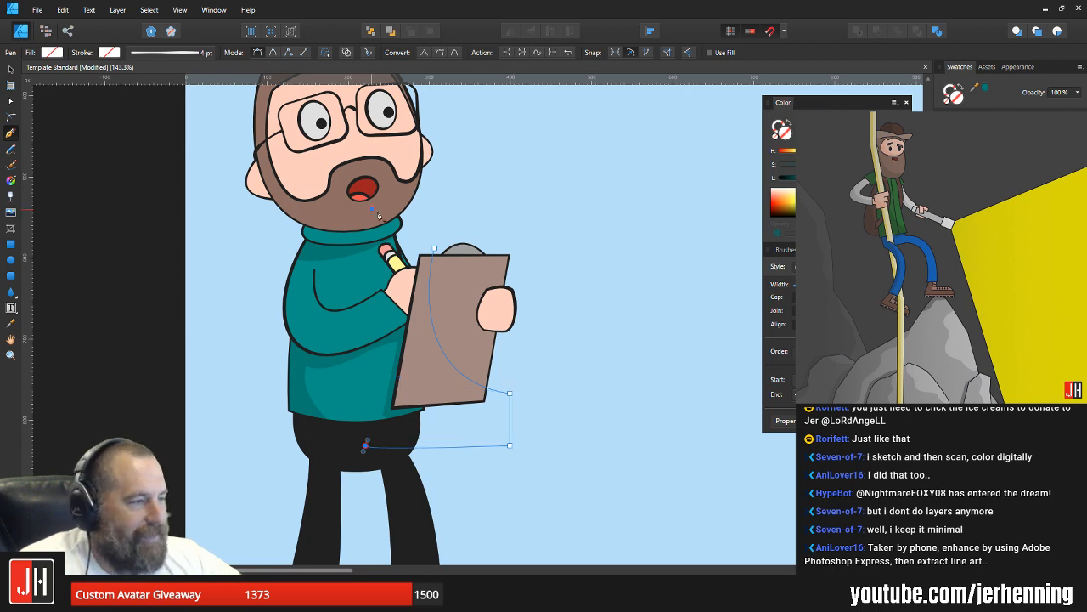
left_click(435, 249)
Step: Fill the clipboard shadow with a slightly darker shade of the clipboard's sampled brown and place it inside the clipboard shape
key("i")
left_click(454, 278)
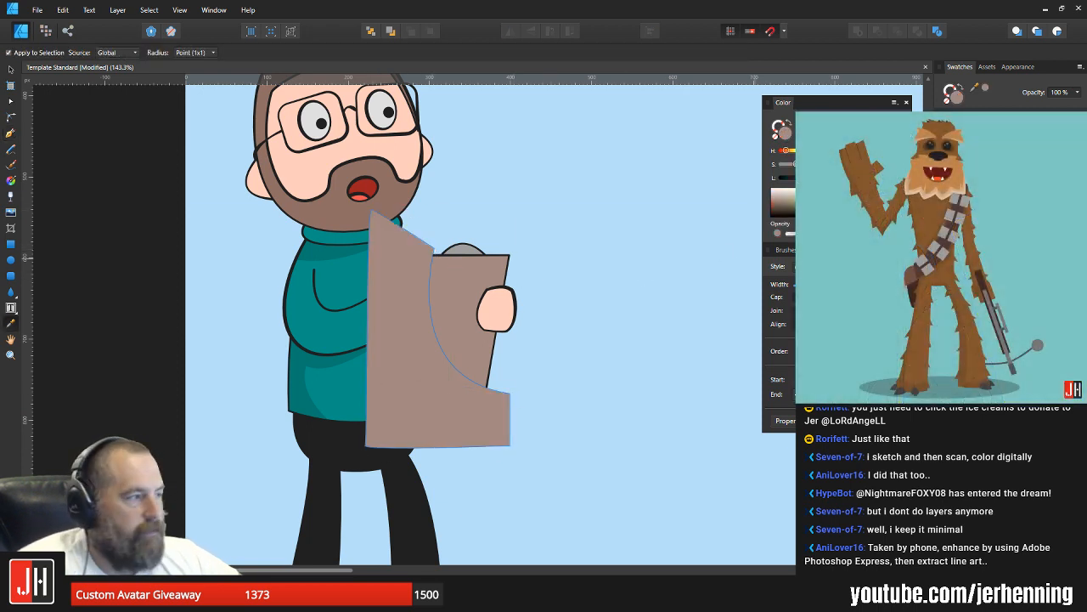
key("v")
left_click_drag(832, 178, 824, 178)
key("ctrl+[")
left_click(590, 303)
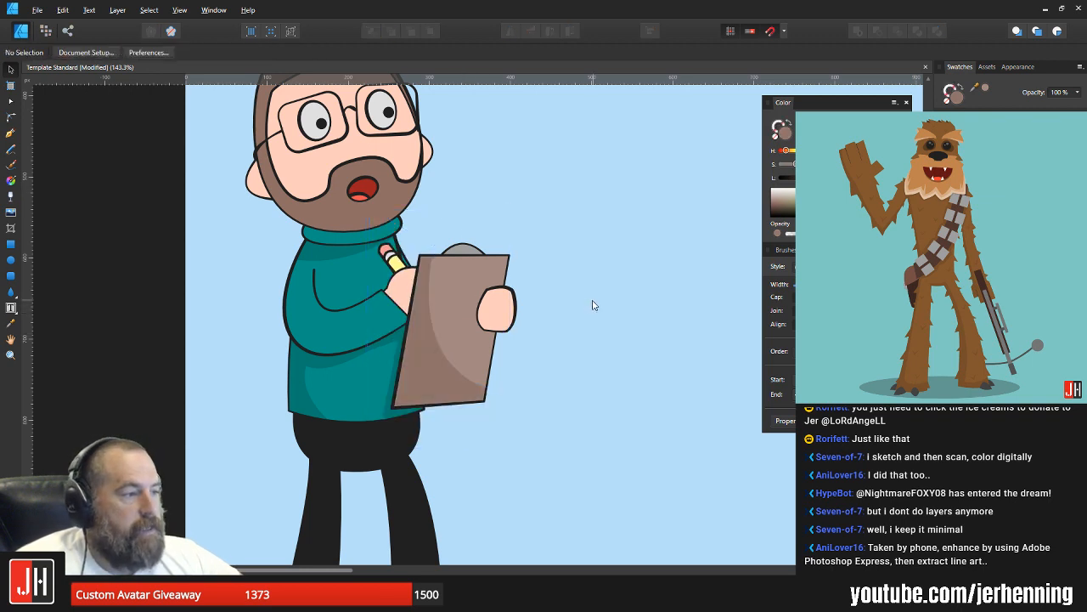
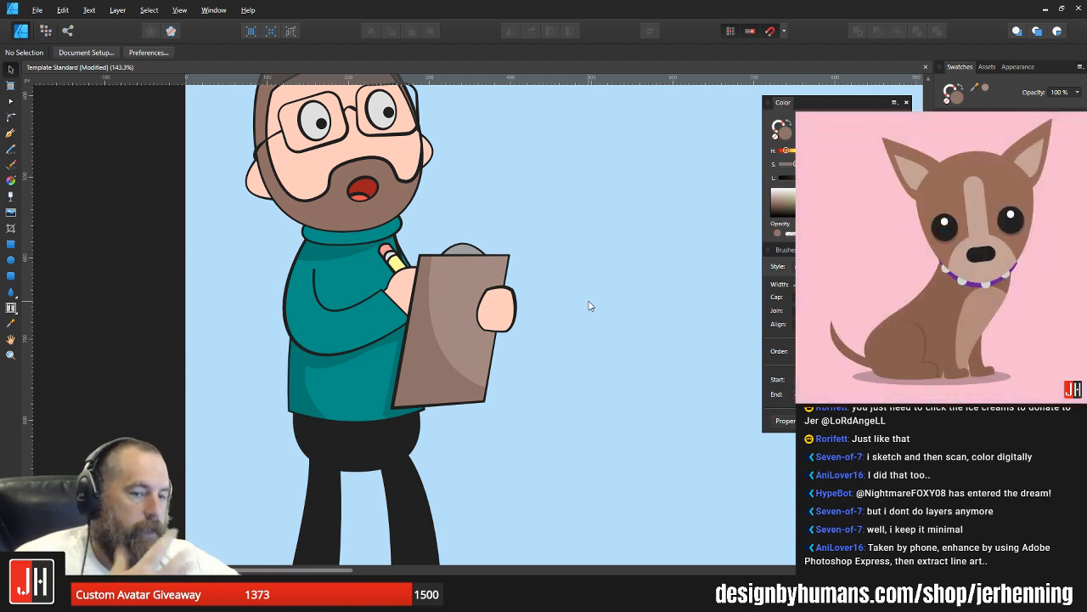
Step: Draw a closed shadow shape with the Pen tool around the hand gripping the clipboard, curving outside its inner and lower edges
scroll(517, 311, "up", 3)
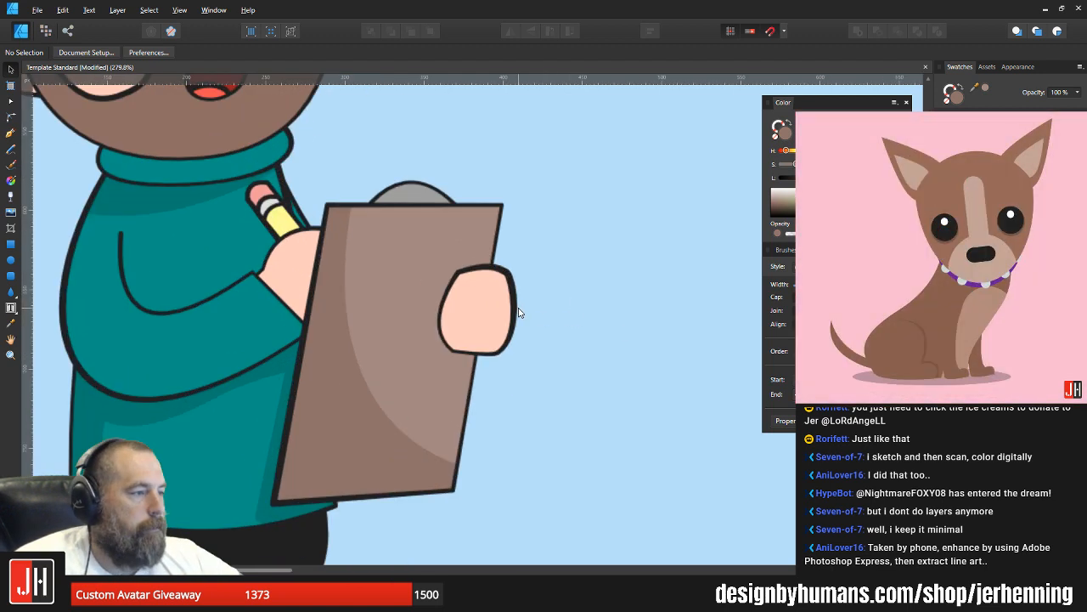
left_click(12, 133)
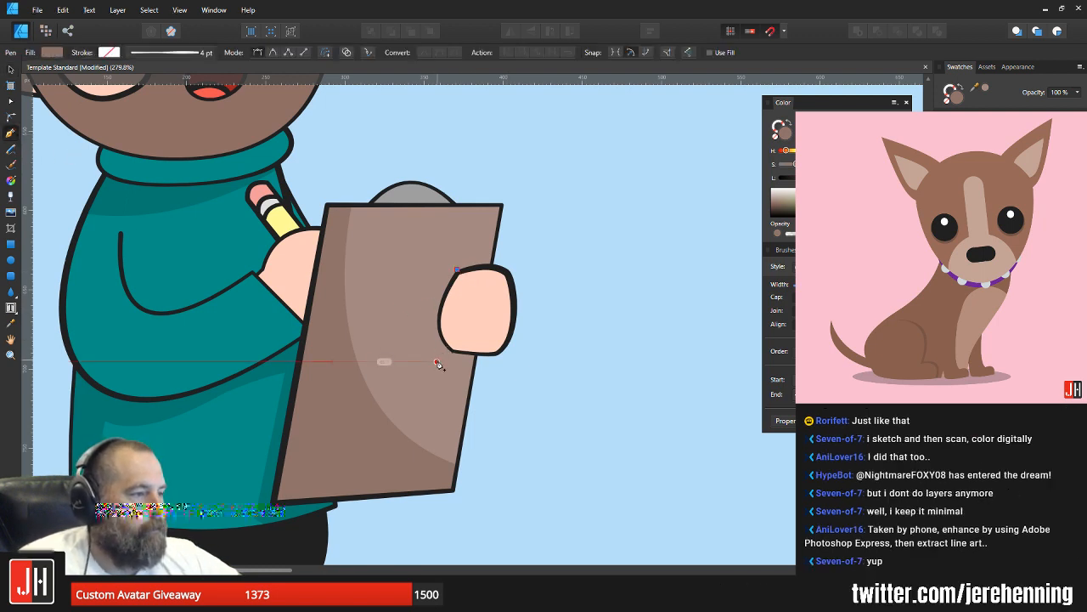
left_click_drag(438, 361, 472, 415)
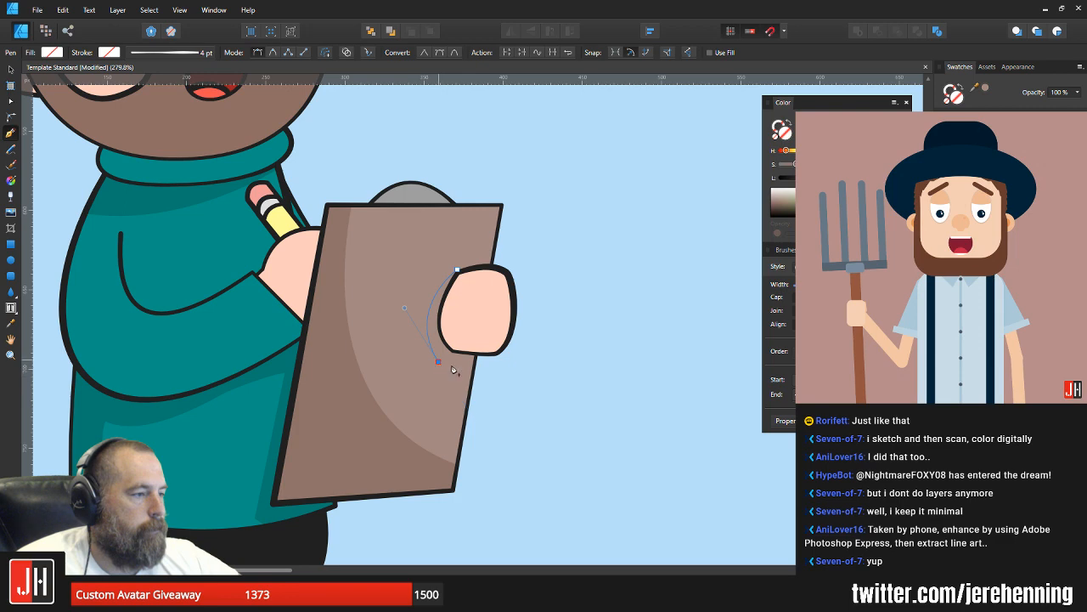
left_click_drag(502, 373, 547, 367)
left_click(536, 321)
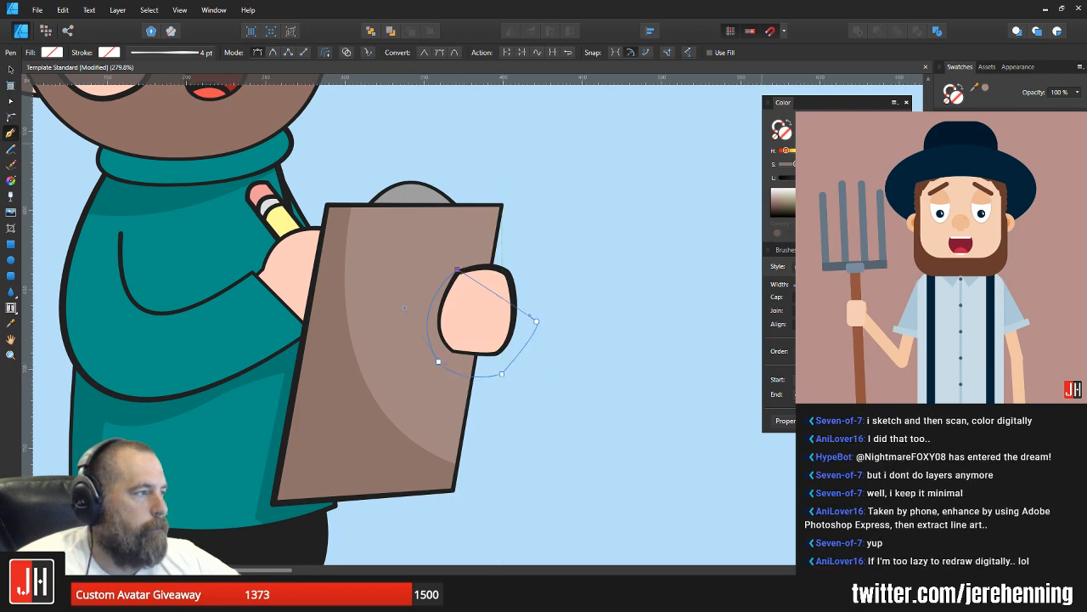
Step: Fill the hand's cast shadow with the clipboard's sampled darker brown and paste it inside the clipboard shape
left_click(814, 124)
key("i")
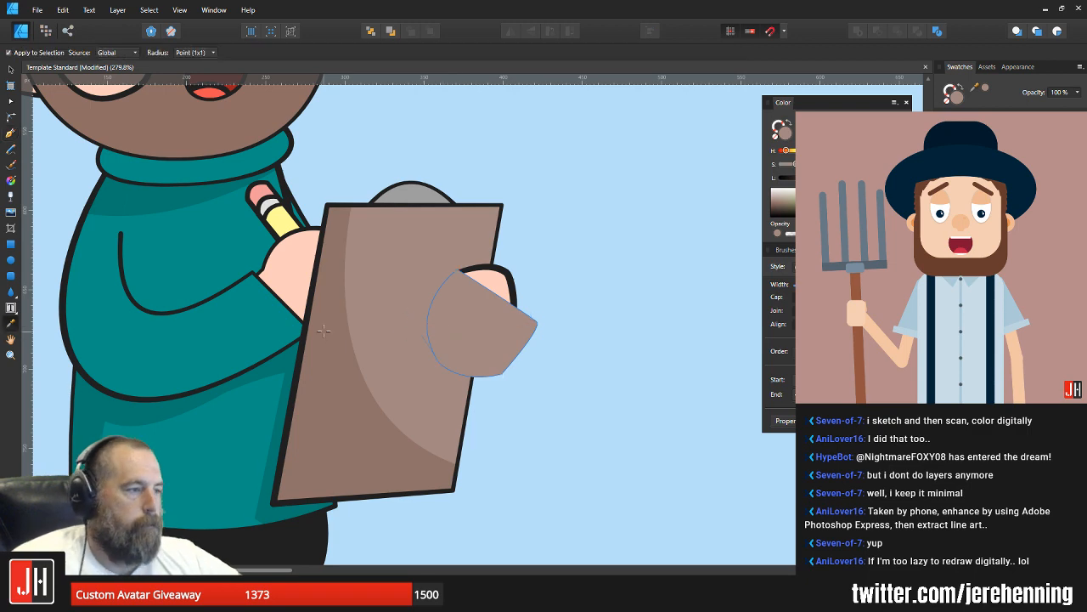
left_click(353, 370)
key("v")
key("ctrl+x")
left_click(457, 343)
left_click(417, 323)
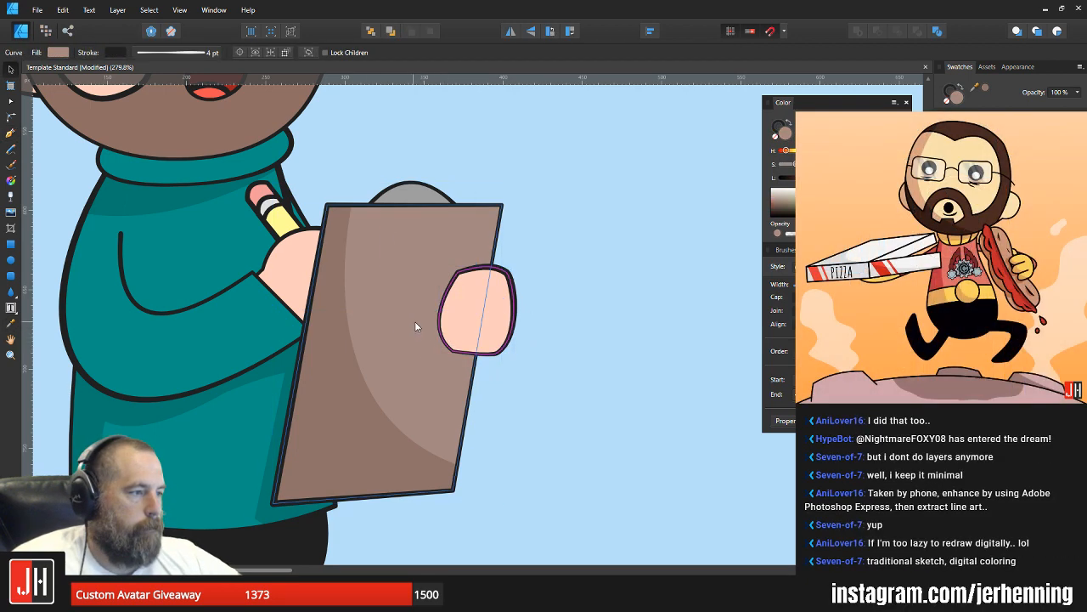
key("ctrl+alt+v")
left_click(575, 341)
scroll(562, 354, "down", 5)
scroll(578, 362, "down", 2)
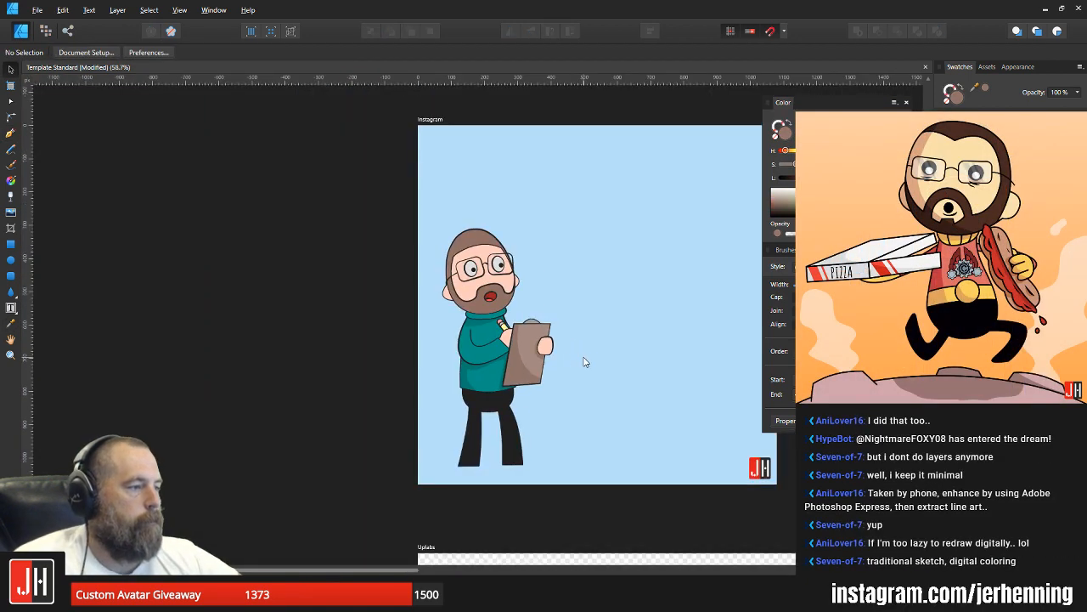
Step: Draw a closed shadow shape with the Pen tool over the inner and lower part of the hand gripping the clipboard
scroll(543, 366, "up", 8)
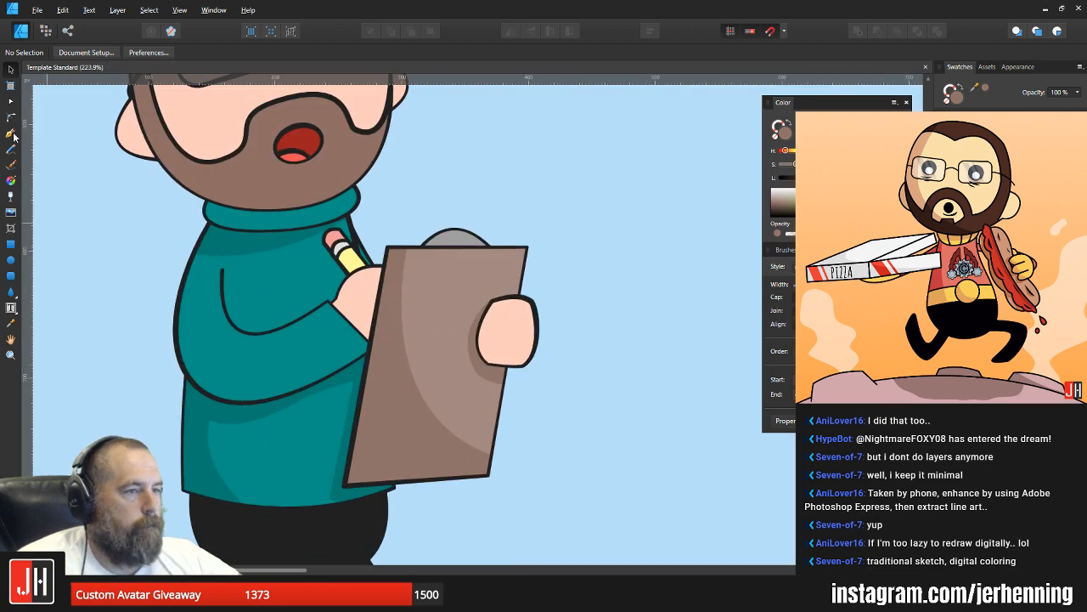
left_click(11, 133)
scroll(502, 302, "up", 3)
left_click(498, 289)
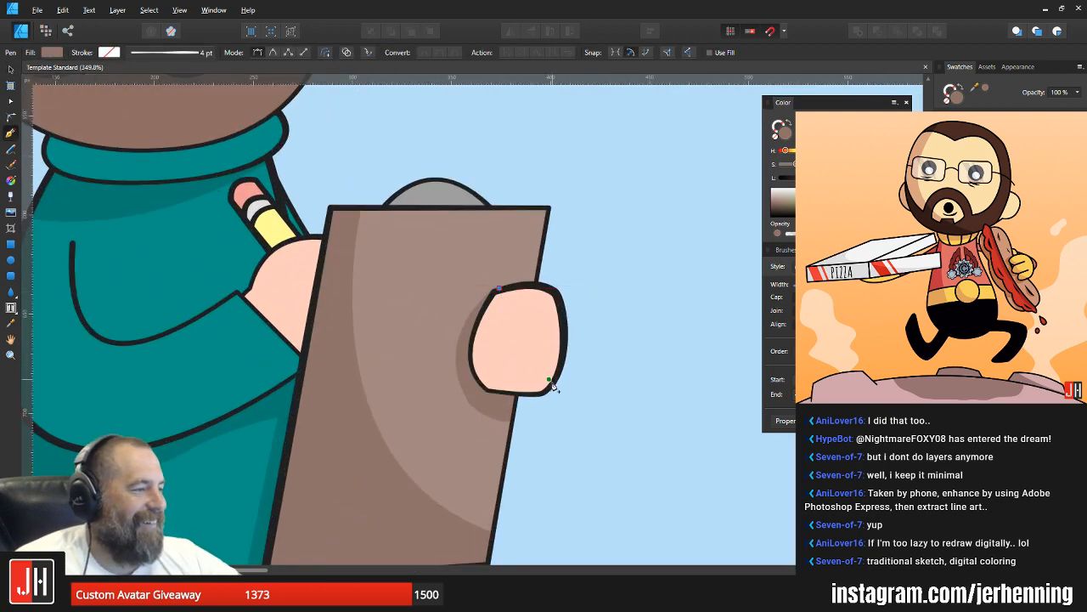
left_click_drag(563, 380, 651, 382)
left_click(564, 380, "alt")
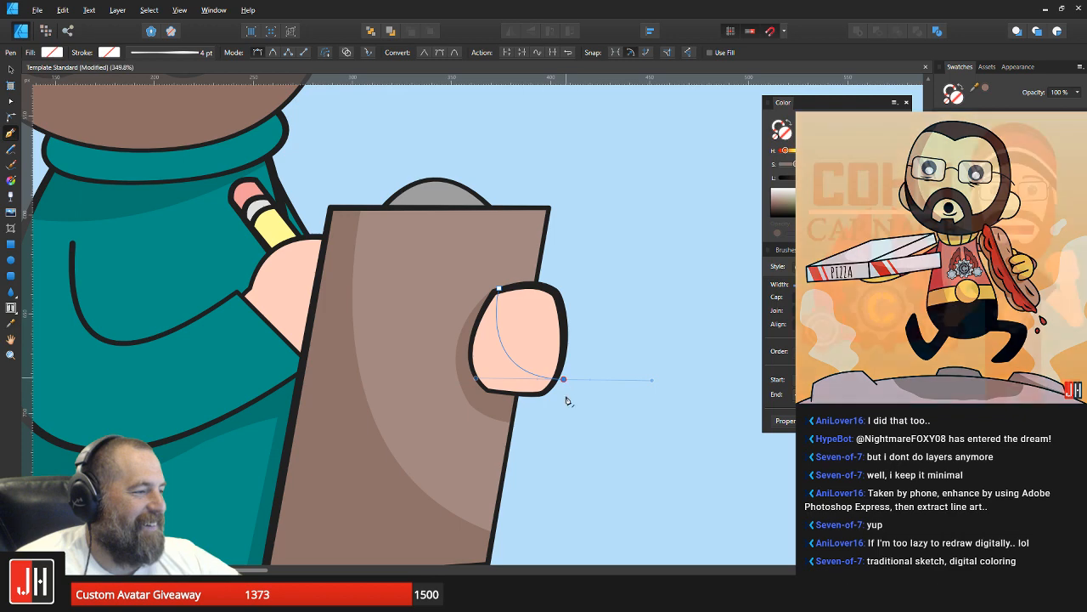
left_click(543, 429)
left_click(420, 401)
left_click(489, 246)
left_click(499, 290)
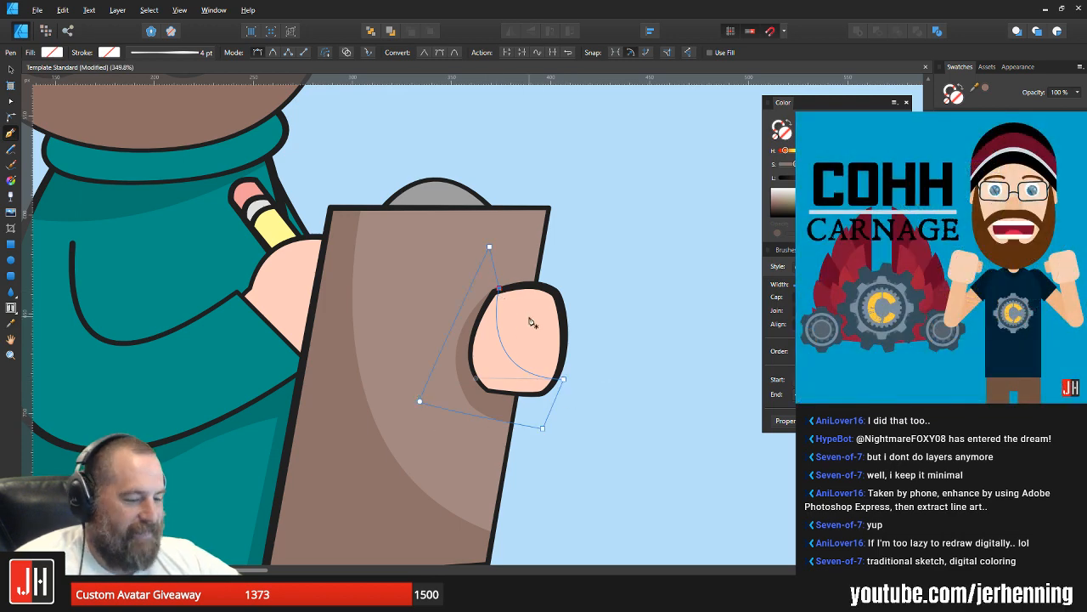
Step: Fill the hand shadow with a darker shade of the sampled skin colour, paste it inside the gripping hand and save the document
key("i")
left_click(534, 319)
key("v")
left_click_drag(863, 178, 854, 178)
key("ctrl+x")
left_click(535, 330)
key("ctrl+alt+v")
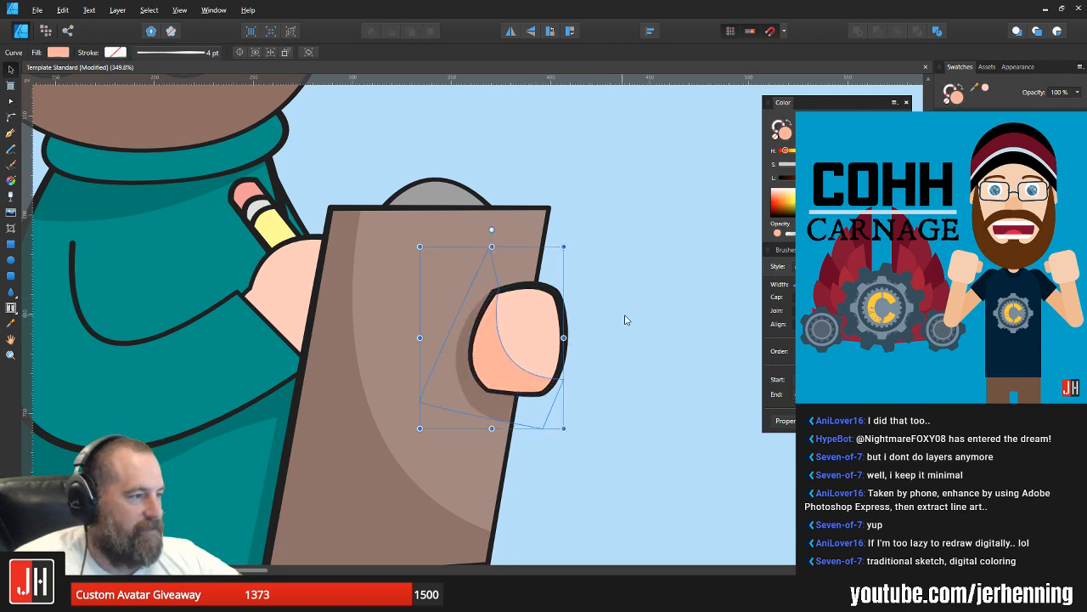
left_click(625, 320)
scroll(623, 325, "down", 7)
left_click_drag(648, 340, 549, 337)
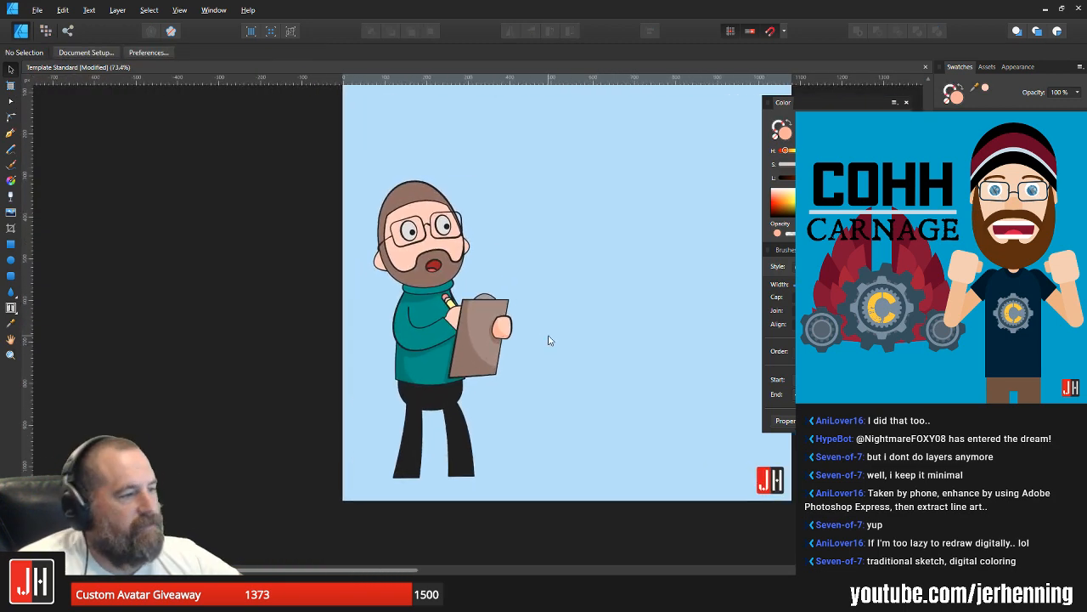
key("ctrl+s")
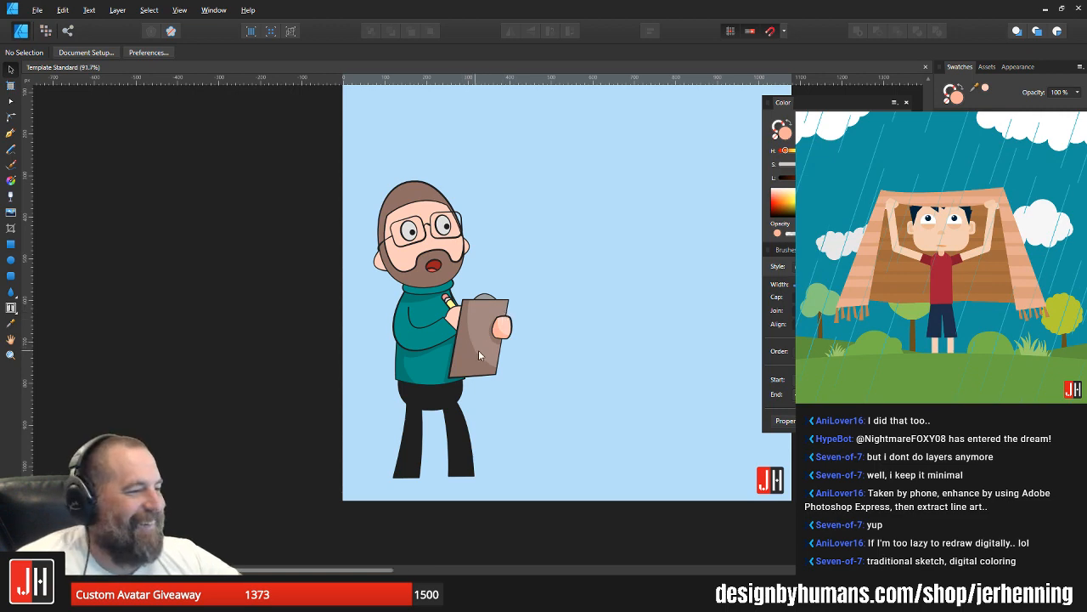
scroll(479, 352, "up", 3)
scroll(441, 272, "up", 3)
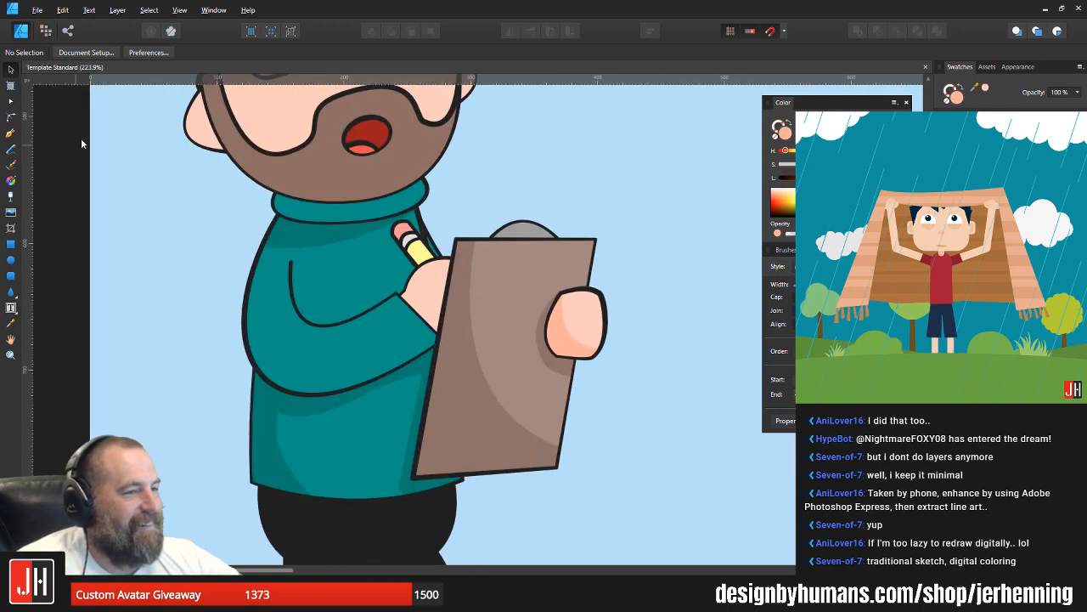
left_click(10, 136)
left_click(423, 246)
mouse_move(472, 323)
left_mouse_down()
mouse_move(541, 346)
mouse_move(546, 336)
left_mouse_up()
key("ctrl+z")
key("ctrl+z")
Step: Draw a closed shadow shape with the Pen tool over the writing hand, its curved edge running down from behind the pencil
left_click(437, 243)
left_click_drag(473, 348, 548, 381)
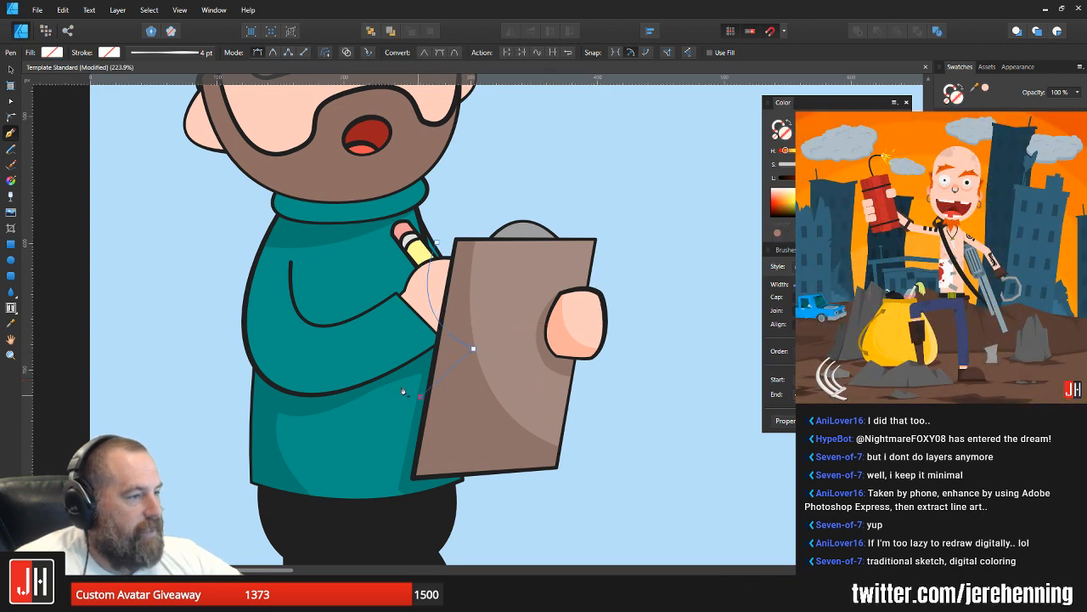
left_click(437, 244)
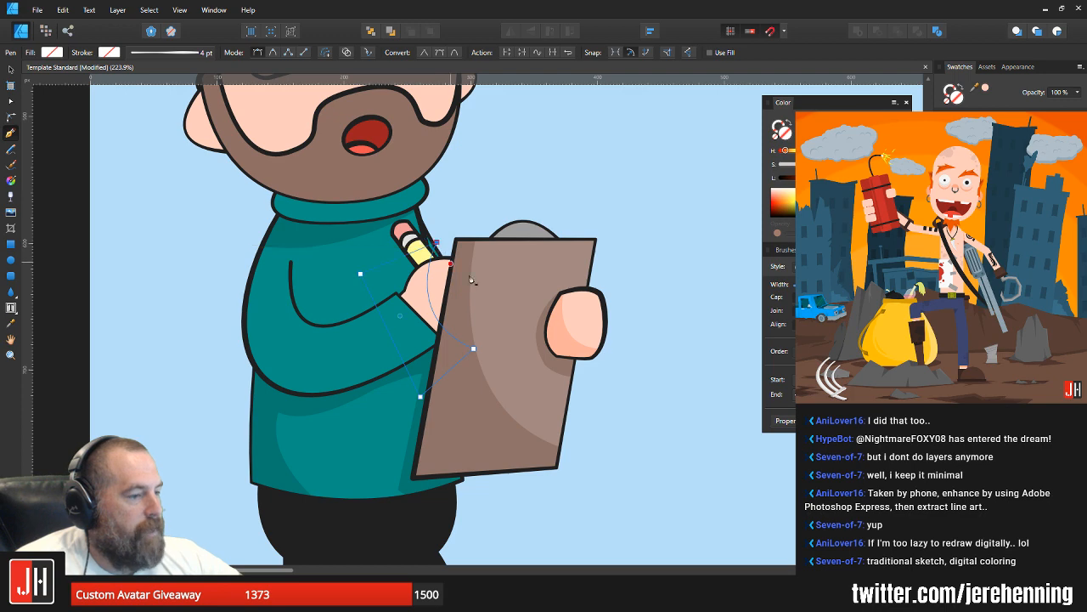
Step: Fill the writing hand's shadow with the darker skin tone sampled from the other hand and paste it inside the writing hand
key("i")
left_click(562, 342)
key("ctrl+x")
key("v")
left_click(426, 288)
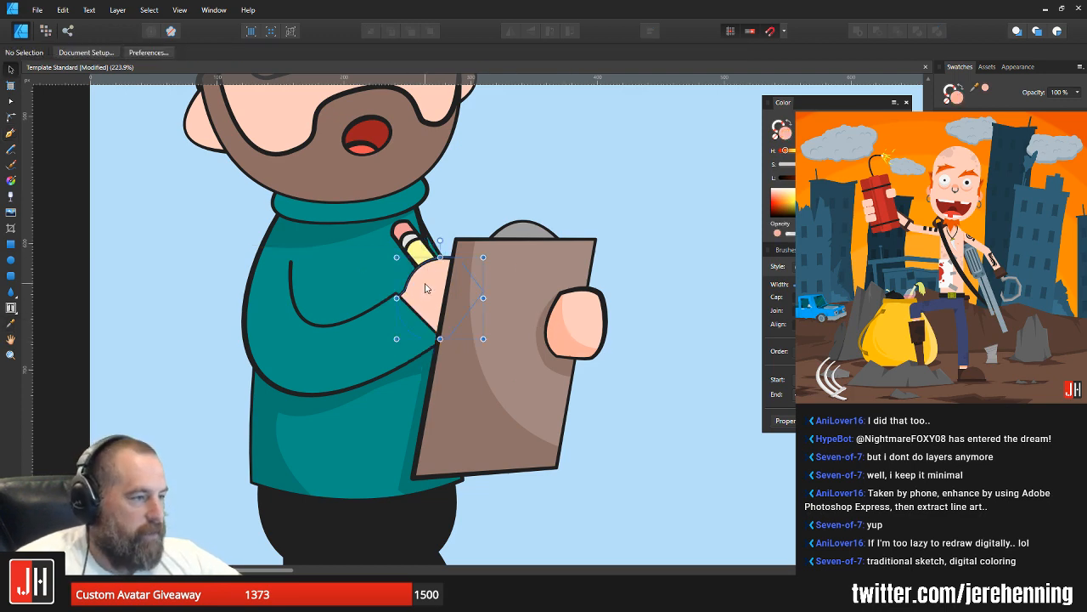
key("ctrl+alt+v")
left_click(665, 311)
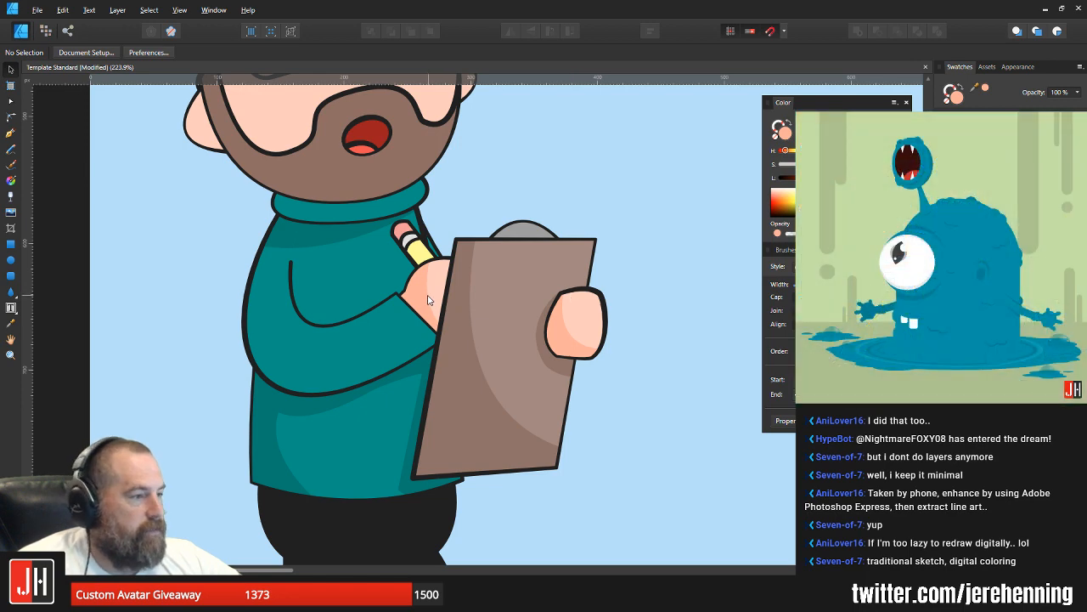
Step: Lighten the writing hand's shadow slightly, apply the same shade to the gripping hand's shadow and save the document
left_click(428, 300, "ctrl")
left_click_drag(858, 177, 865, 178)
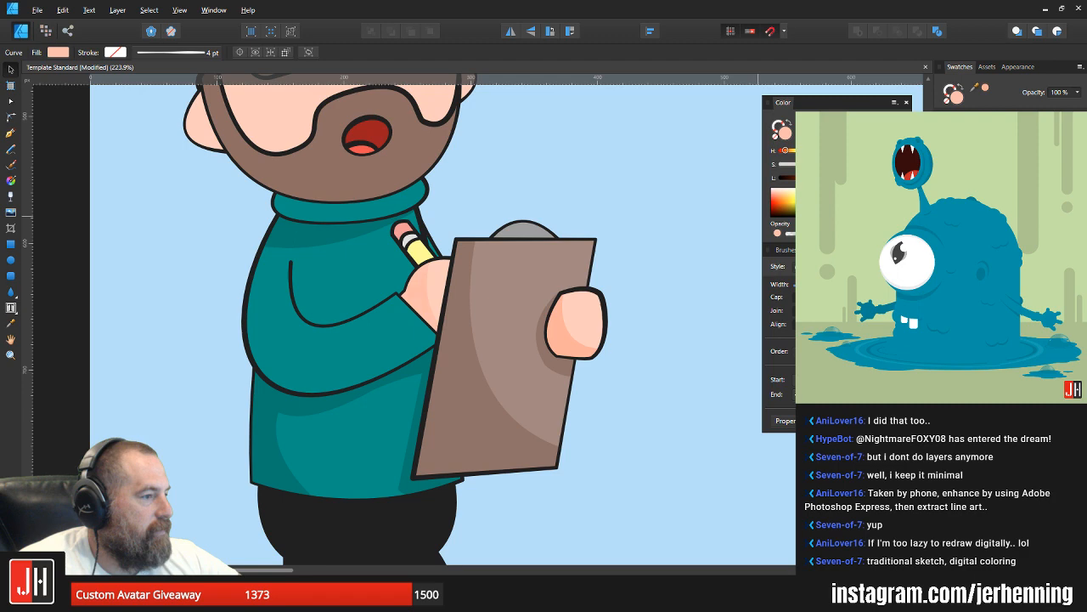
left_click(561, 331, "ctrl")
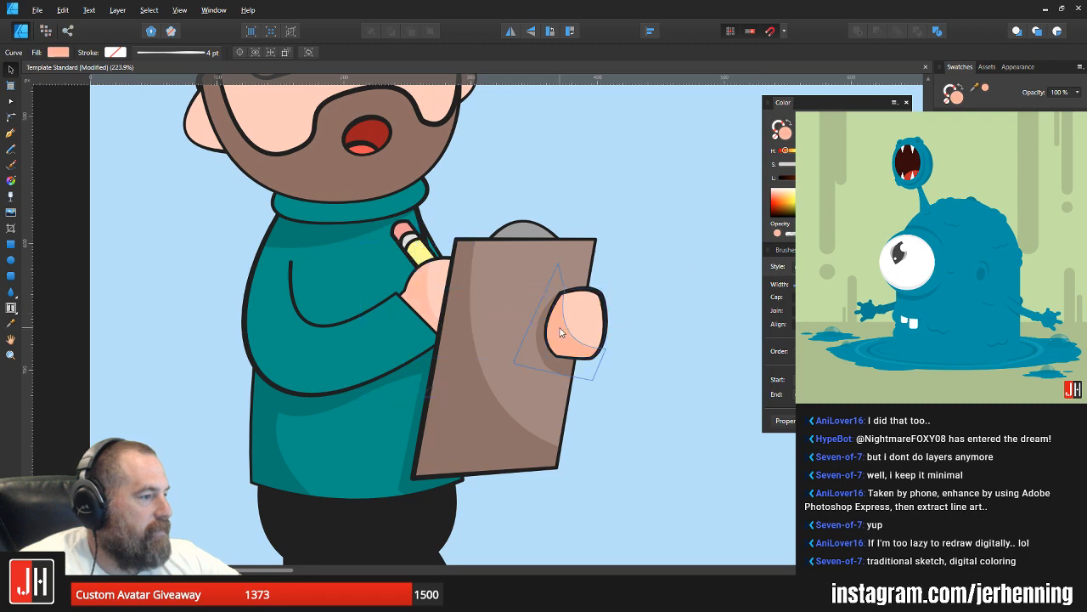
key("i")
left_click(413, 288)
key("v")
left_click(650, 298)
key("ctrl+s")
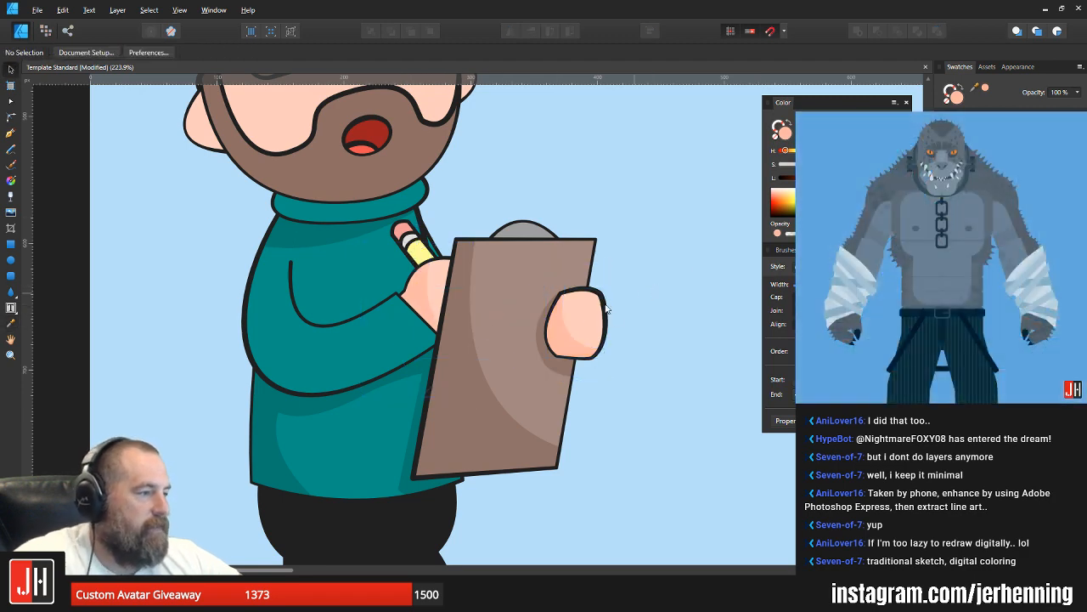
scroll(579, 324, "down", 4)
left_click_drag(628, 340, 518, 331)
scroll(406, 379, "up", 4)
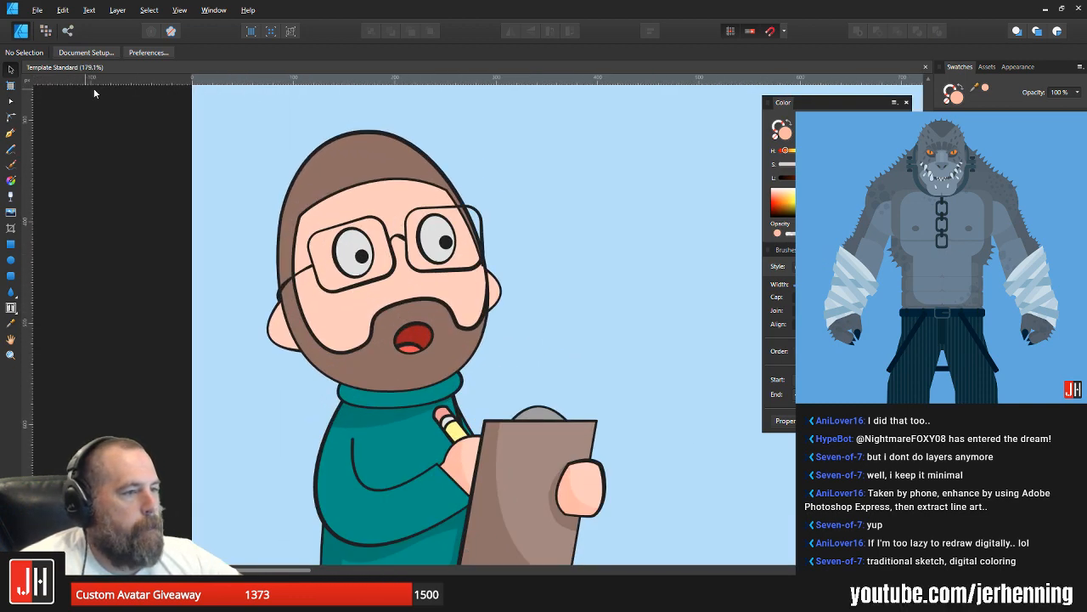
left_click(15, 130)
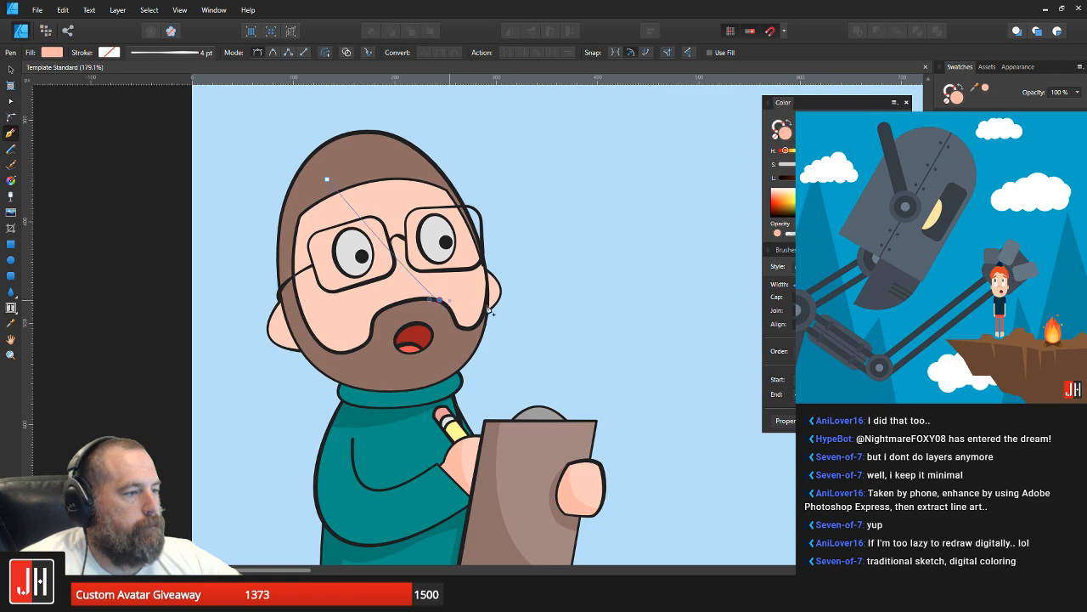
left_click_drag(440, 299, 630, 236)
key("ctrl+z")
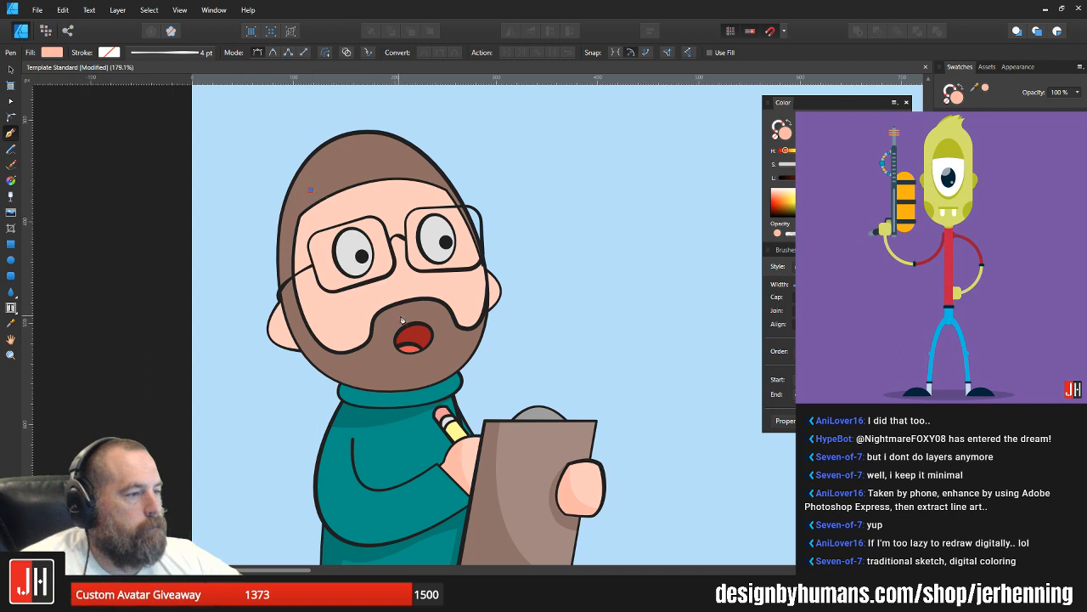
left_click_drag(402, 319, 513, 295)
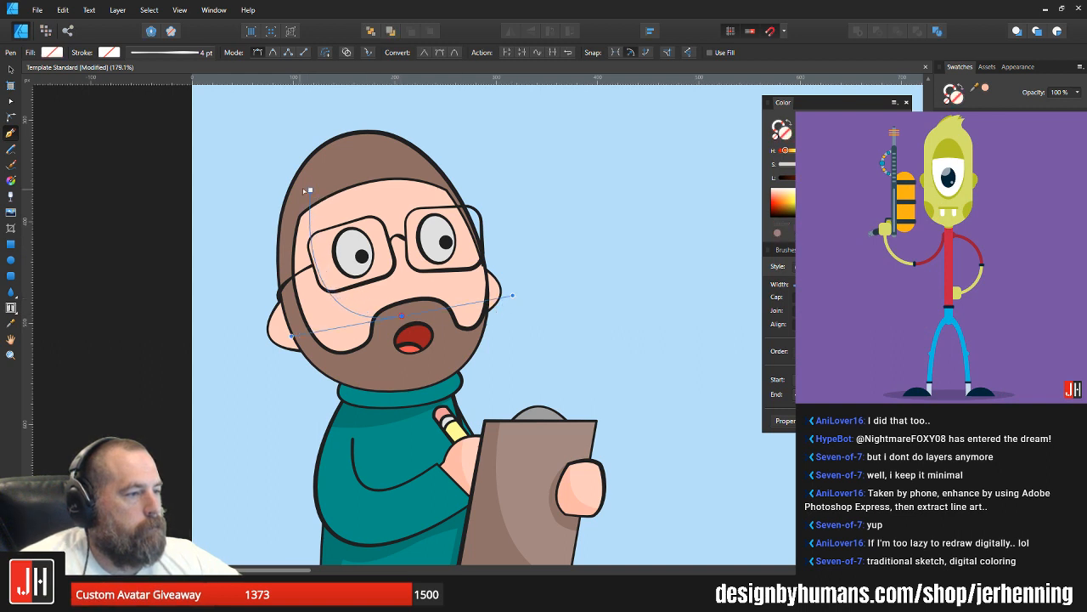
Step: Draw a closed shadow shape with the Pen tool over the back side of the face, its inner edge curving from the hairline to the moustache
left_click(307, 190)
left_click_drag(389, 316, 487, 303)
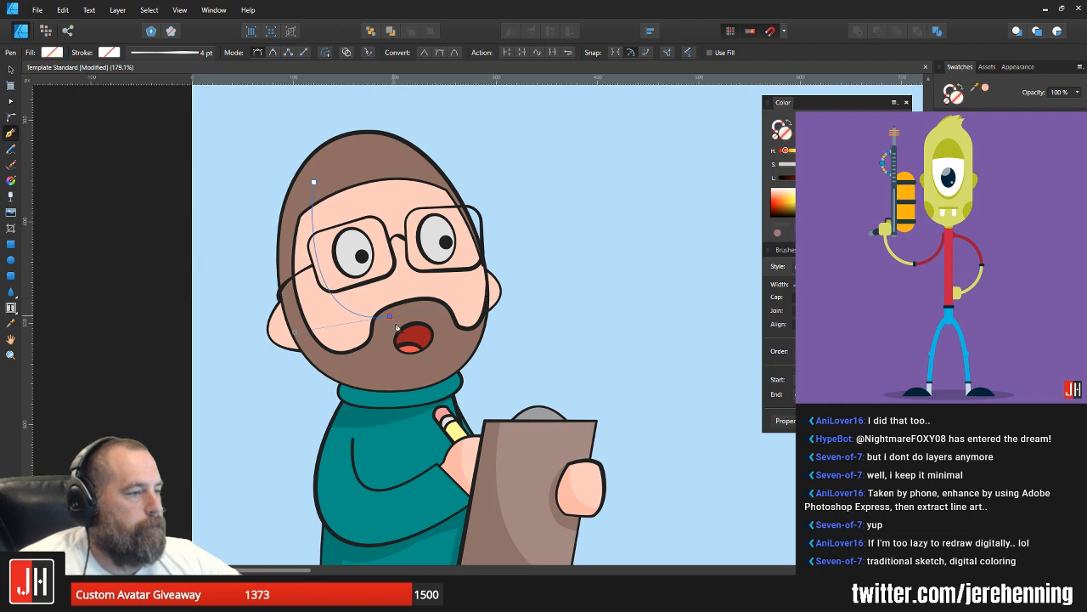
left_click(376, 378)
left_click(277, 391)
left_click(260, 167)
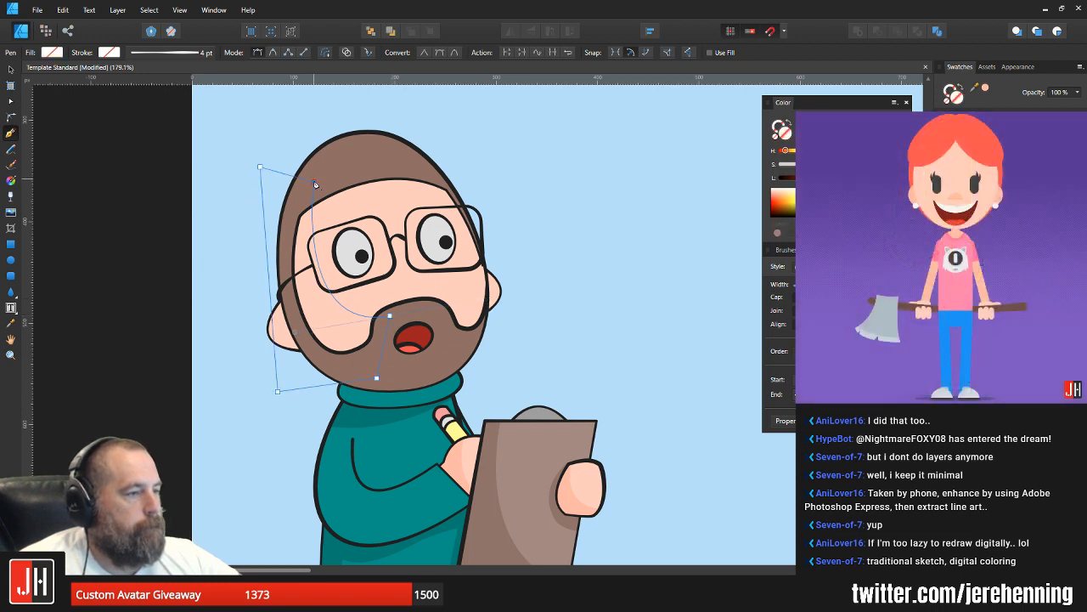
Step: Fill the face shadow with the hand shadow's sampled skin tone and place it inside the head shape
key("i")
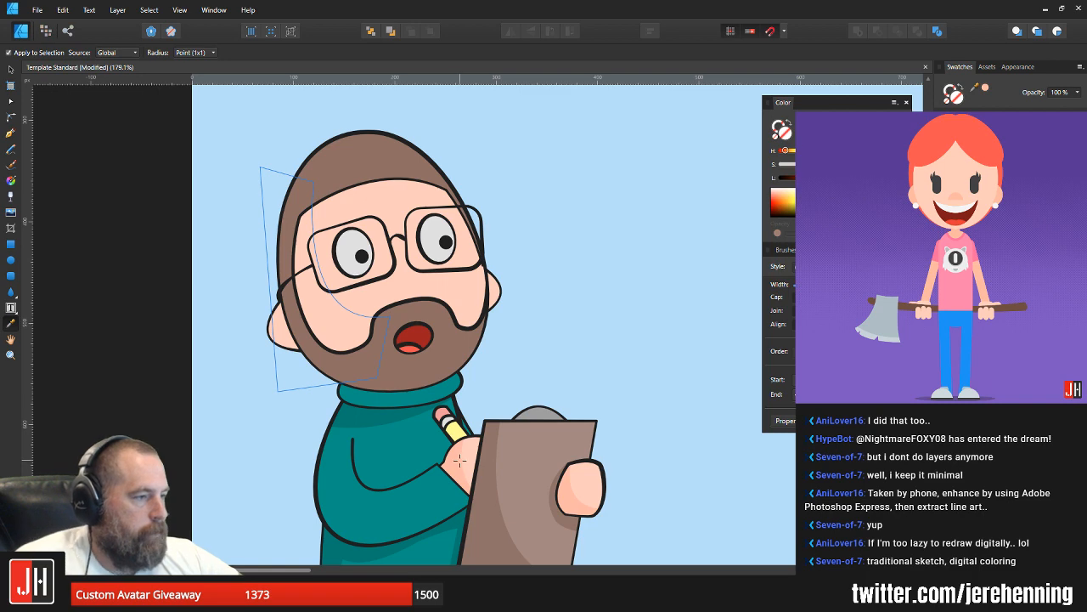
left_click(459, 460)
key("ctrl+shift+[")
key("v")
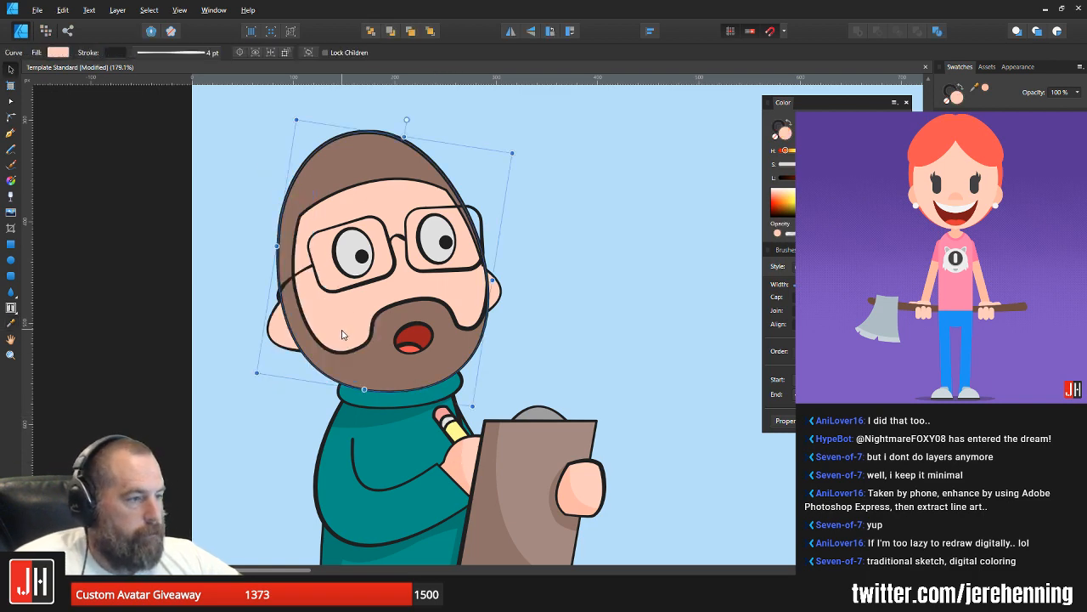
left_click(343, 334)
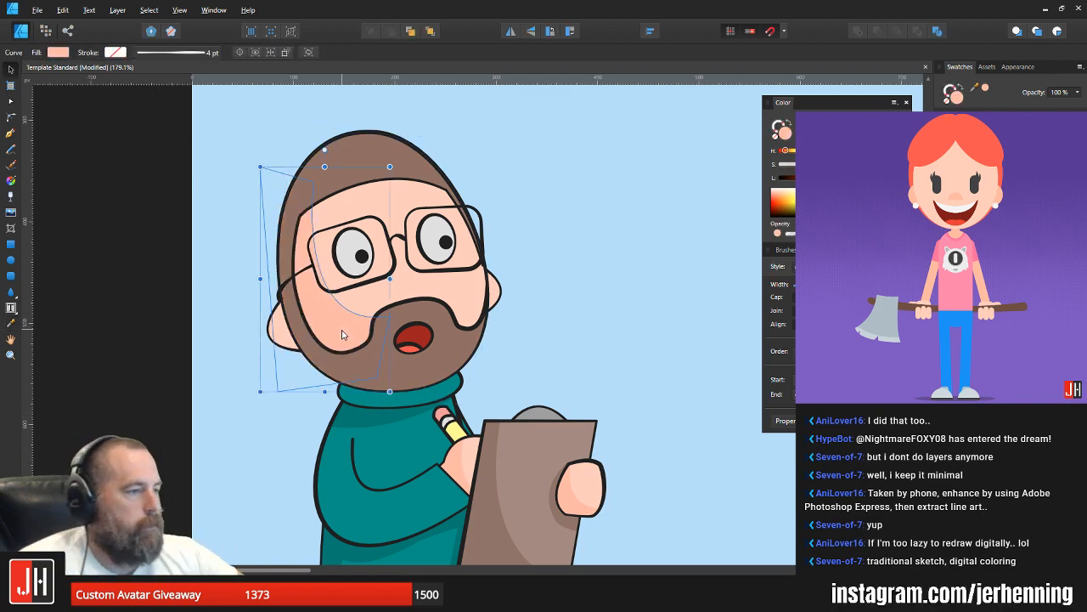
left_click(522, 311)
Step: Fill the ear on the shaded side of the head with the sampled face shadow colour and save the document
scroll(471, 314, "down", 3)
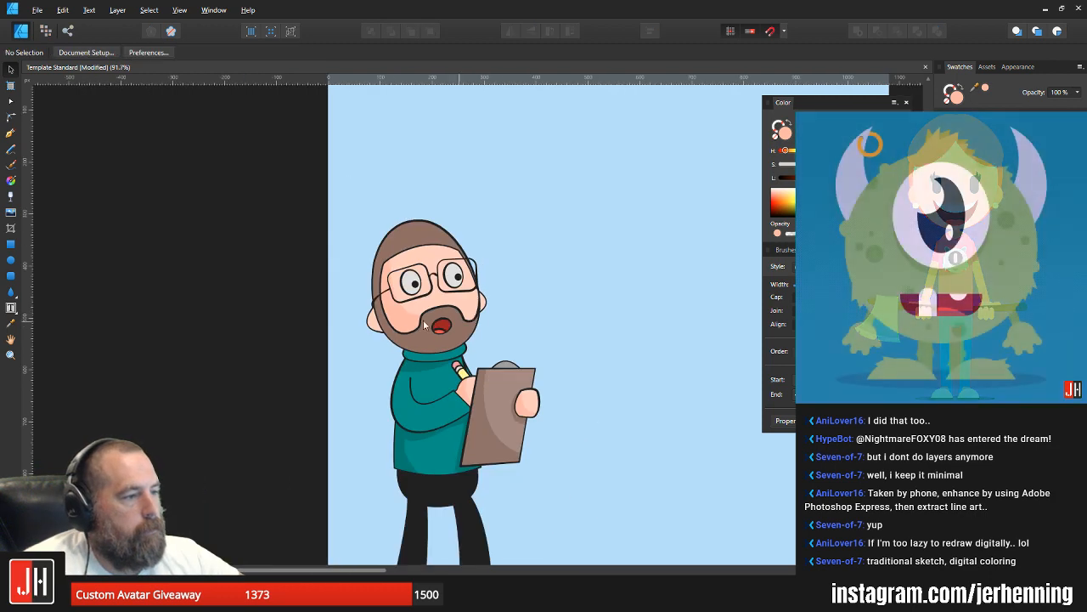
scroll(425, 326, "up", 4)
left_click(320, 325)
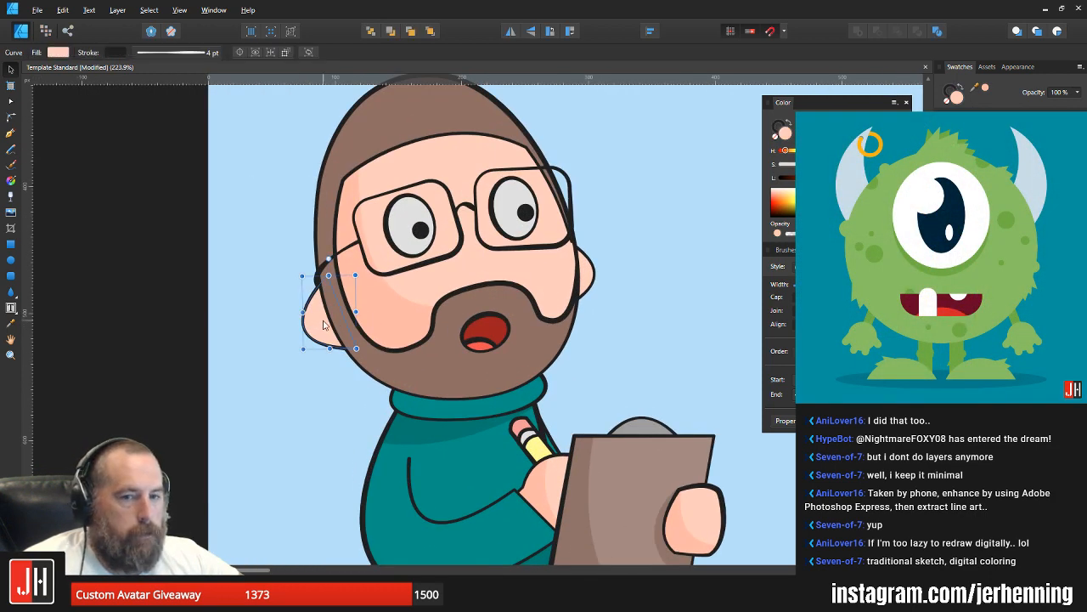
key("i")
left_click(371, 319)
key("v")
left_click(658, 333)
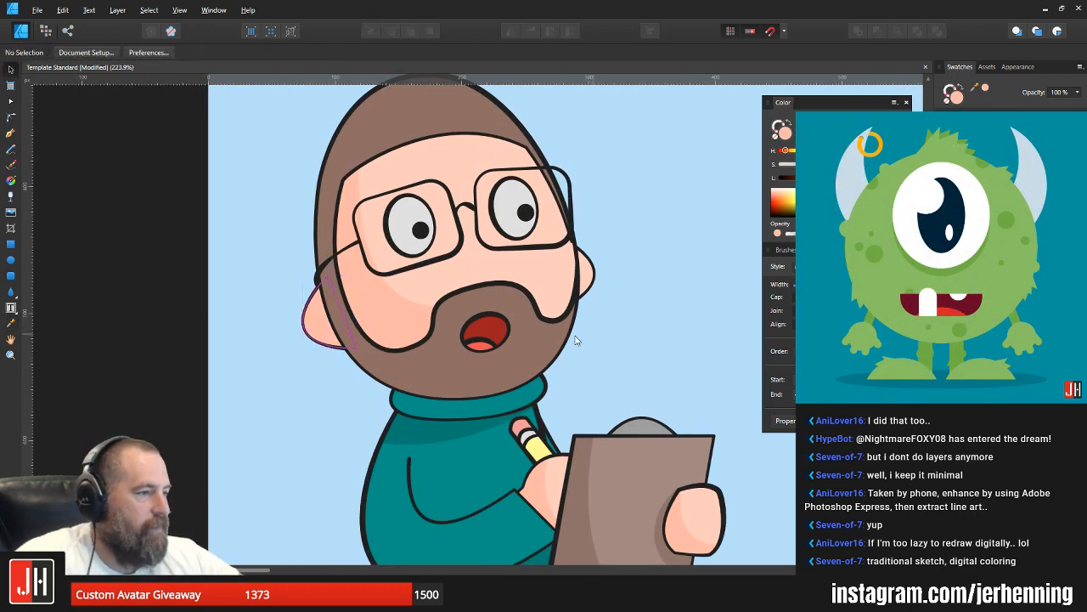
scroll(567, 337, "down", 4)
left_click_drag(614, 327, 446, 237)
key("ctrl+s")
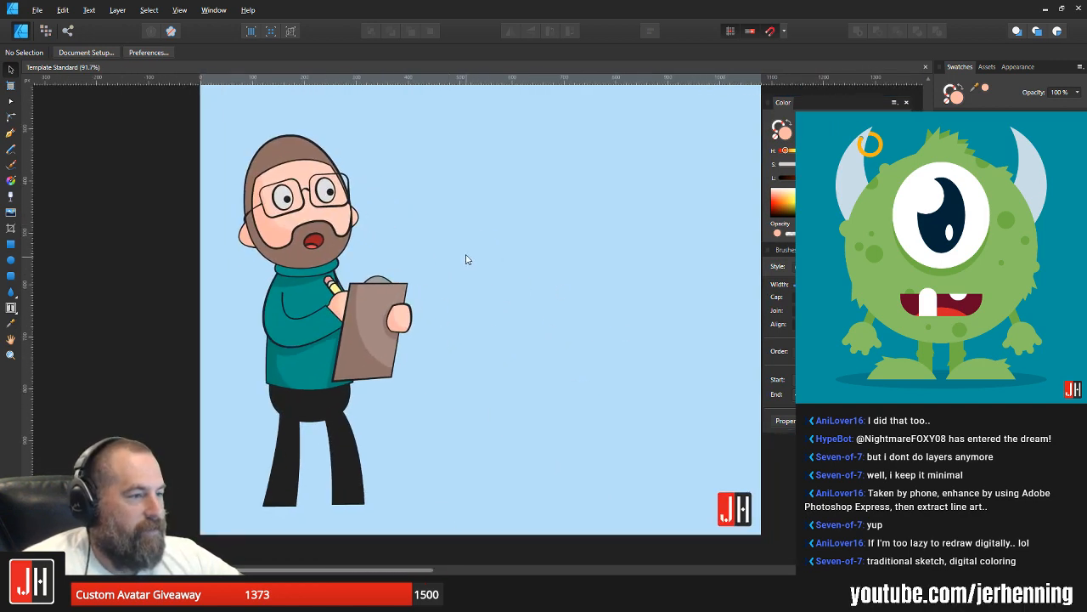
Step: Draw a closed shadow shape with the Pen tool along the bent arm's outer edge, curving from the shoulder to the cuff
left_click_drag(322, 220, 355, 227)
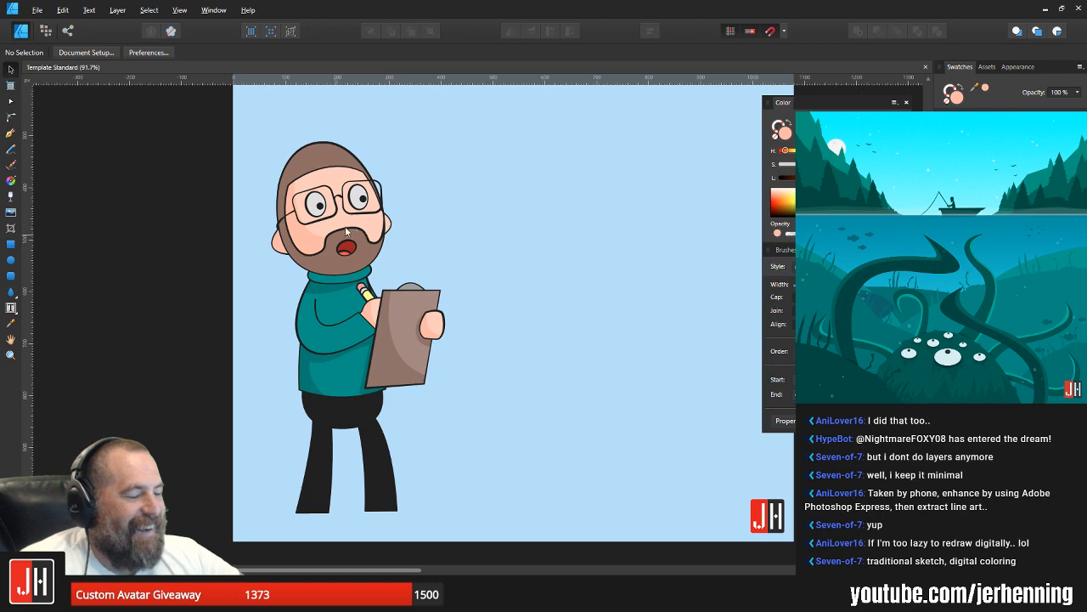
scroll(345, 230, "up", 3)
scroll(367, 315, "down", 3)
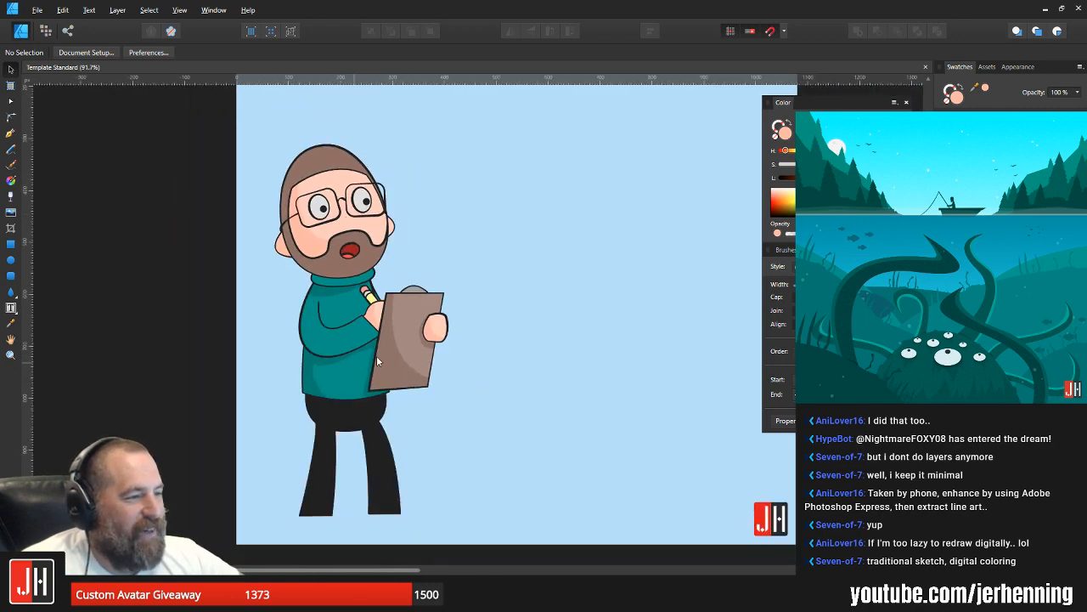
scroll(376, 356, "up", 7)
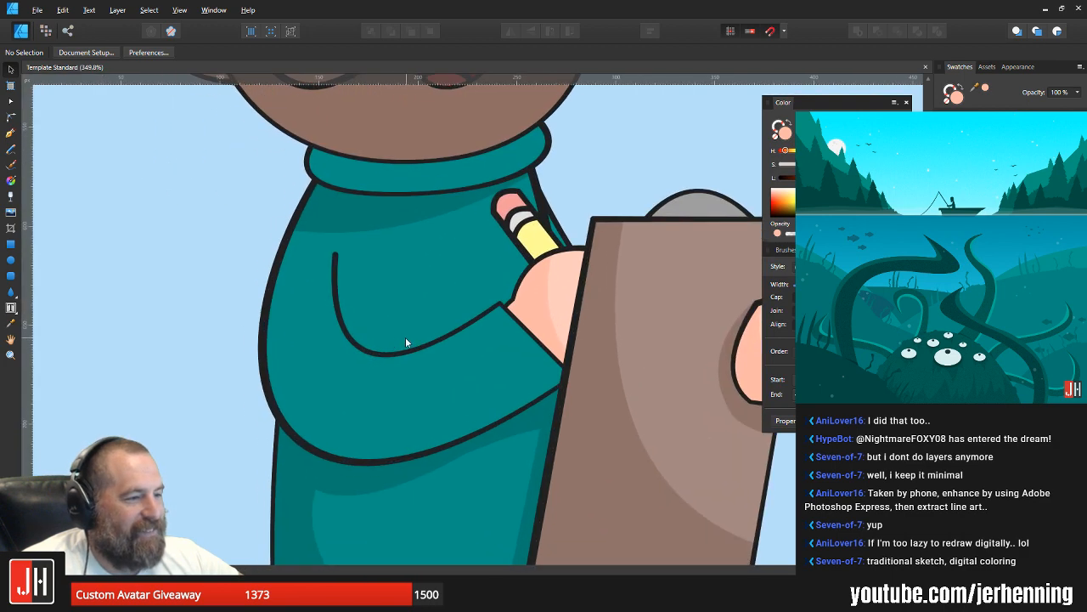
left_click(10, 133)
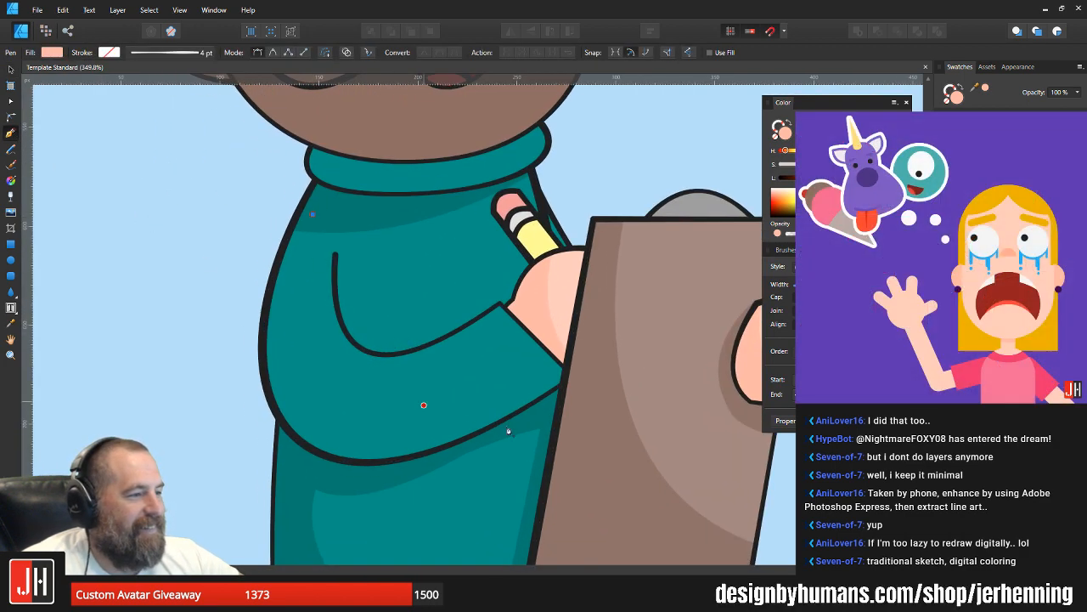
left_click(540, 401)
left_click_drag(811, 140, 902, 227)
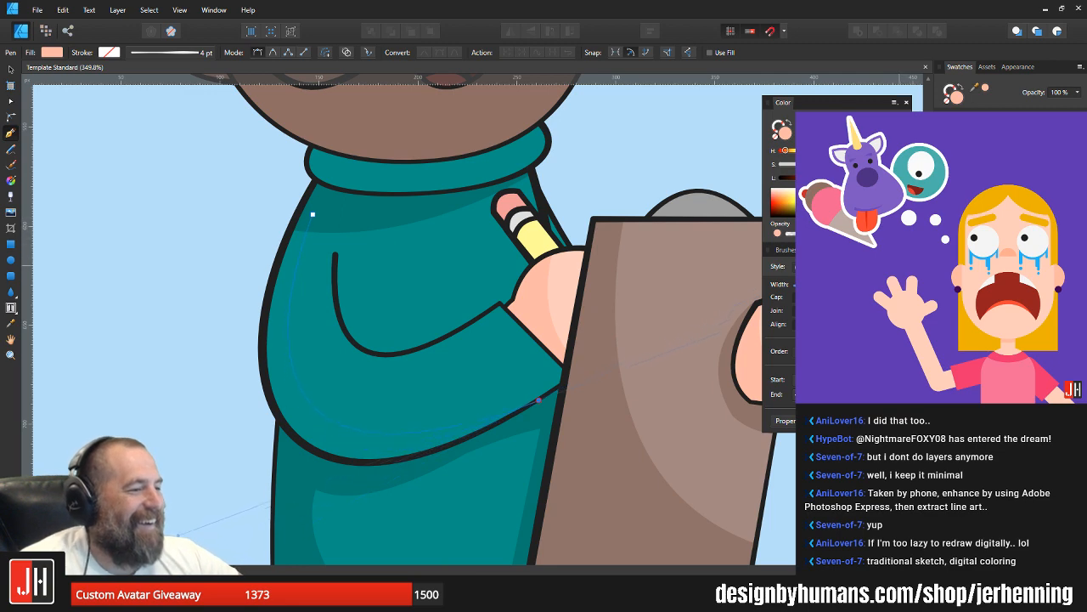
left_click_drag(899, 265, 900, 277)
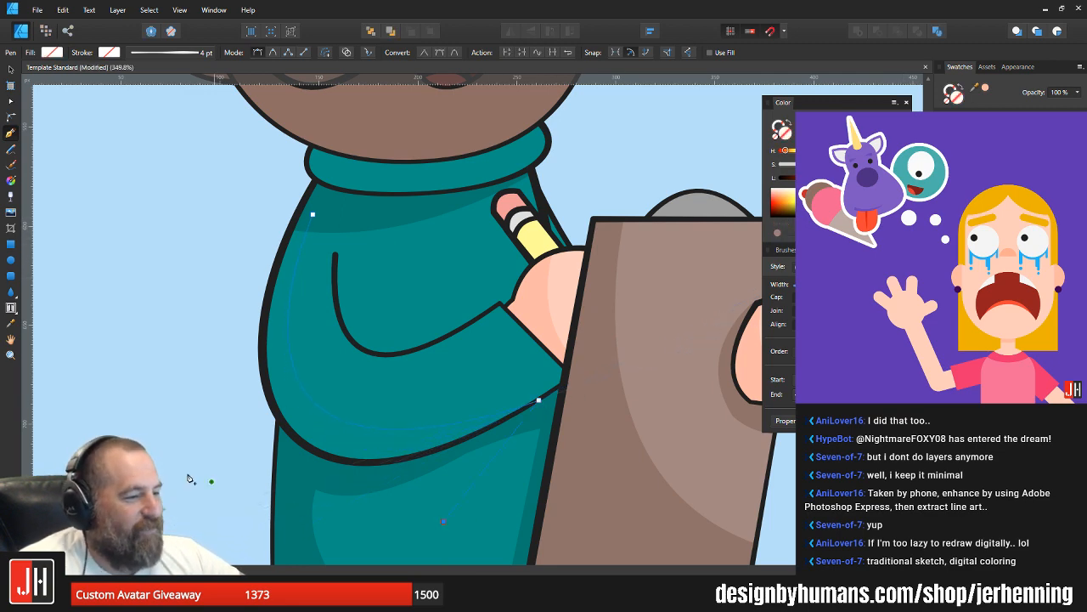
left_click(225, 178)
left_click(312, 214)
Step: Fill the arm shadow with the sweater shadow's sampled dark teal, place it inside the arm shape and save the document
key("i")
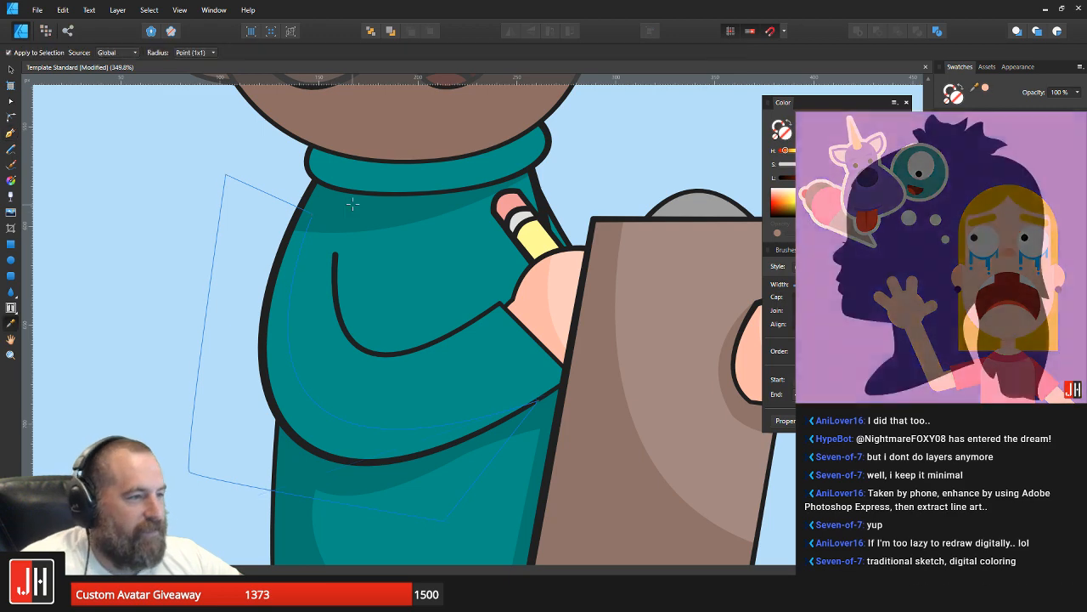
left_click(352, 214)
key("ctrl+x")
key("v")
left_click(293, 294)
key("ctrl+alt+v")
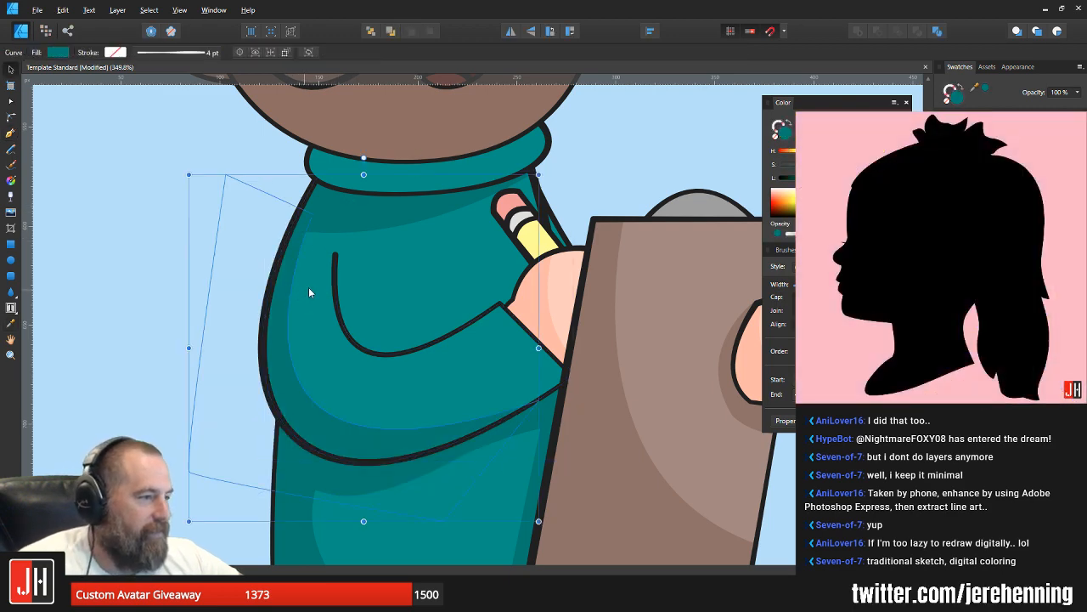
scroll(327, 292, "down", 5)
key("ctrl+d")
Step: Draw a closed shadow shape with the Pen tool over the turtleneck collar, its lower edge curving beneath the chin
scroll(316, 284, "up", 3)
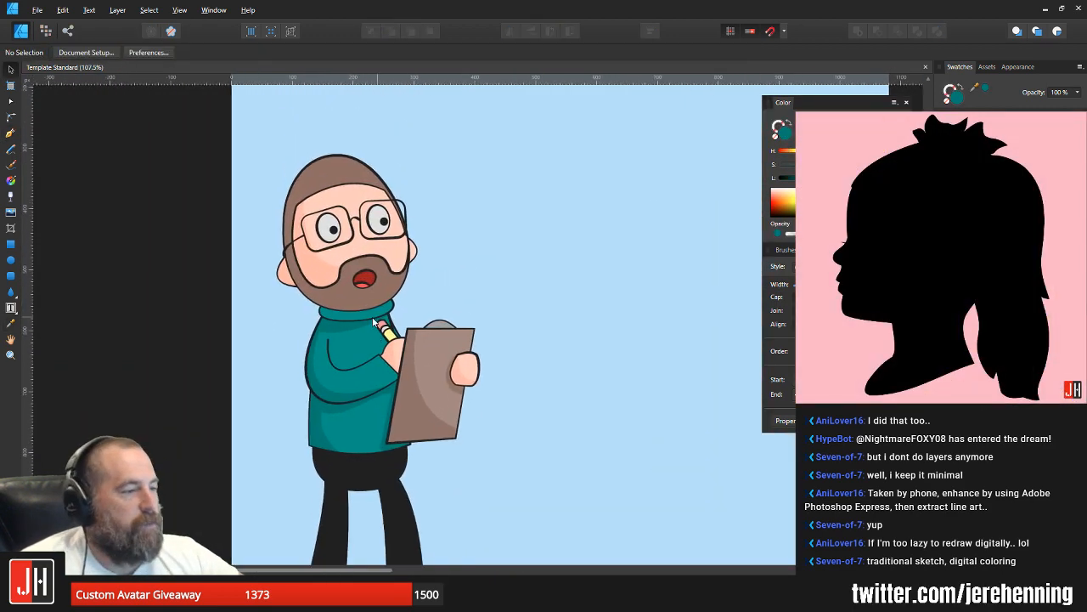
scroll(344, 313, "up", 3)
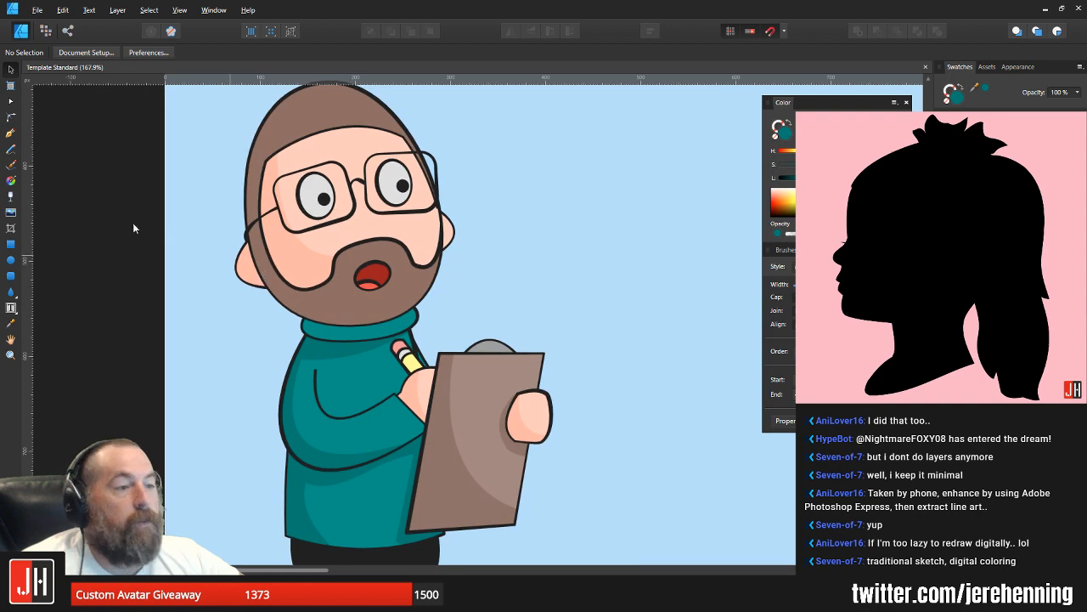
left_click(11, 133)
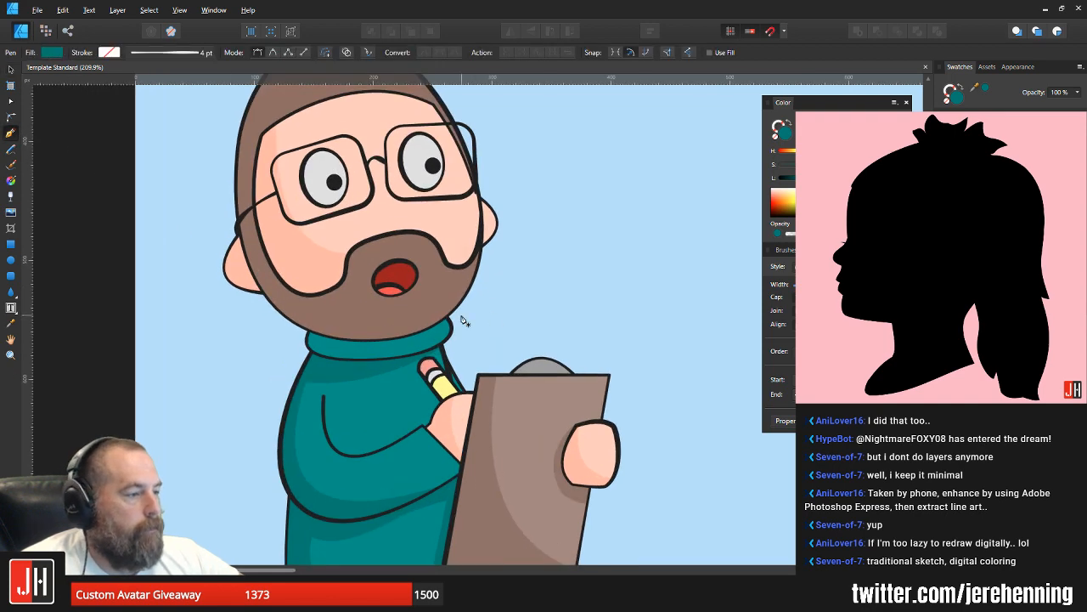
left_click(463, 314)
left_click_drag(281, 361, 195, 338)
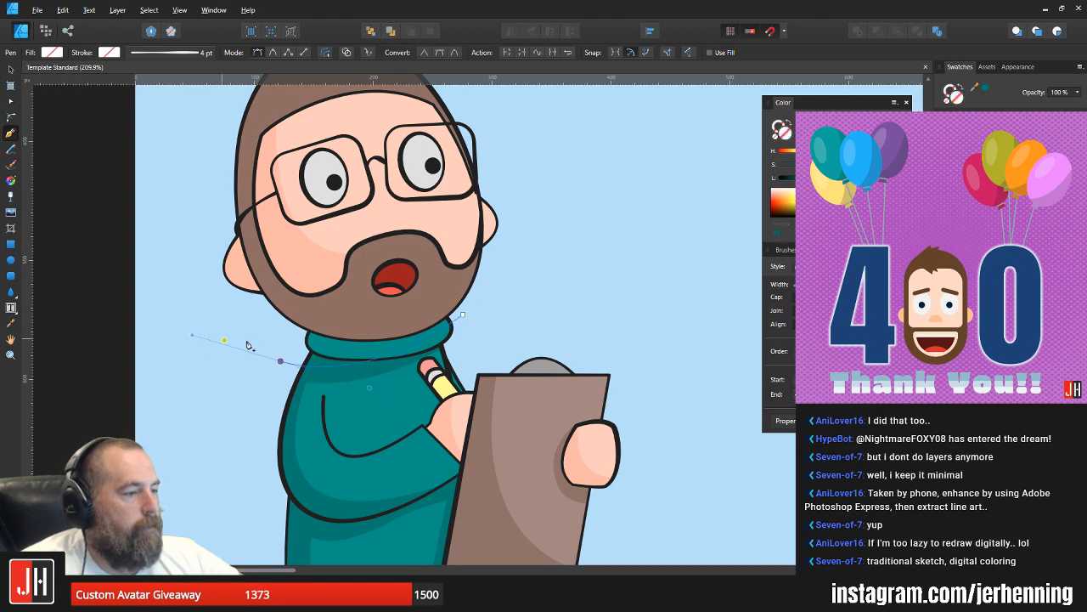
left_click(280, 361, "alt")
left_click(315, 258)
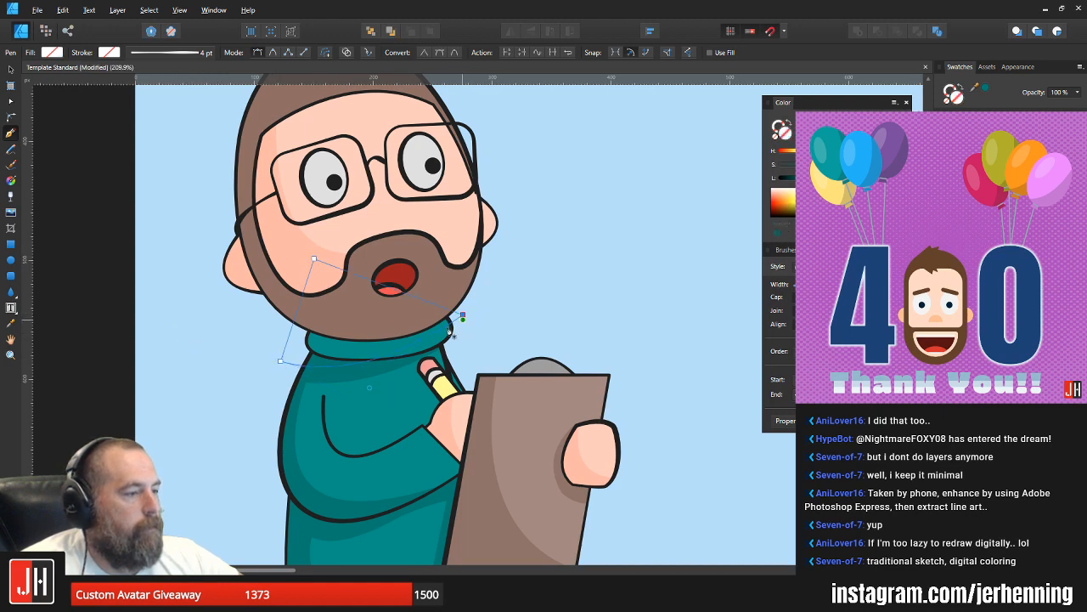
left_click(463, 315)
Step: Fill the collar shadow with the sweater shadow's sampled dark teal and place it inside the collar shape
key("i")
left_click(327, 378)
key("ctrl+x")
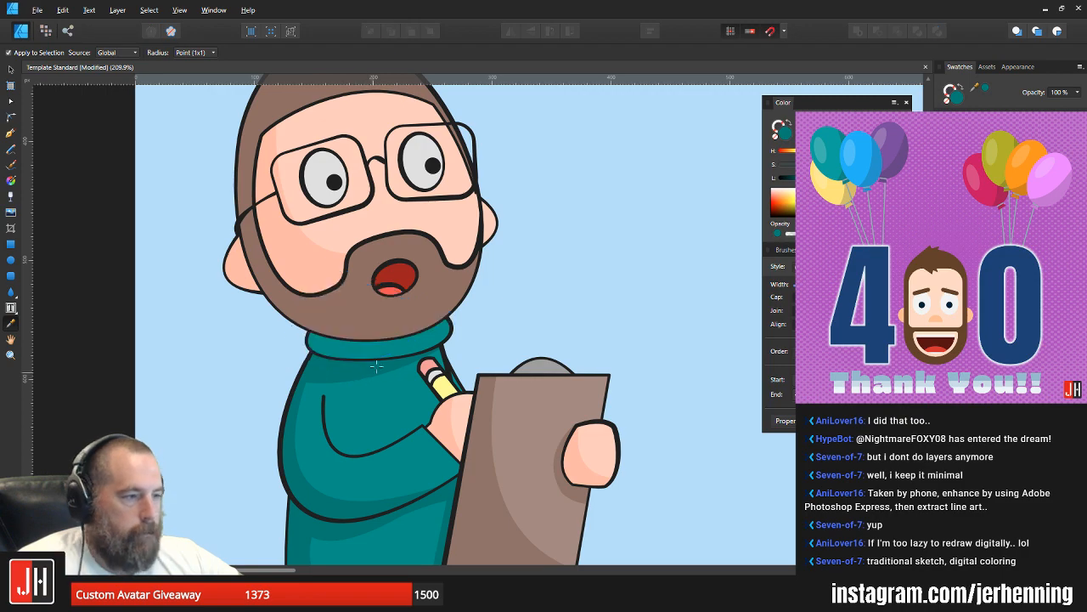
key("v")
left_click(380, 353)
key("ctrl+alt+v")
Step: Rotate the collar shadow slightly clockwise so its edge follows the collar's curve, and deselect it
scroll(399, 349, "up", 2)
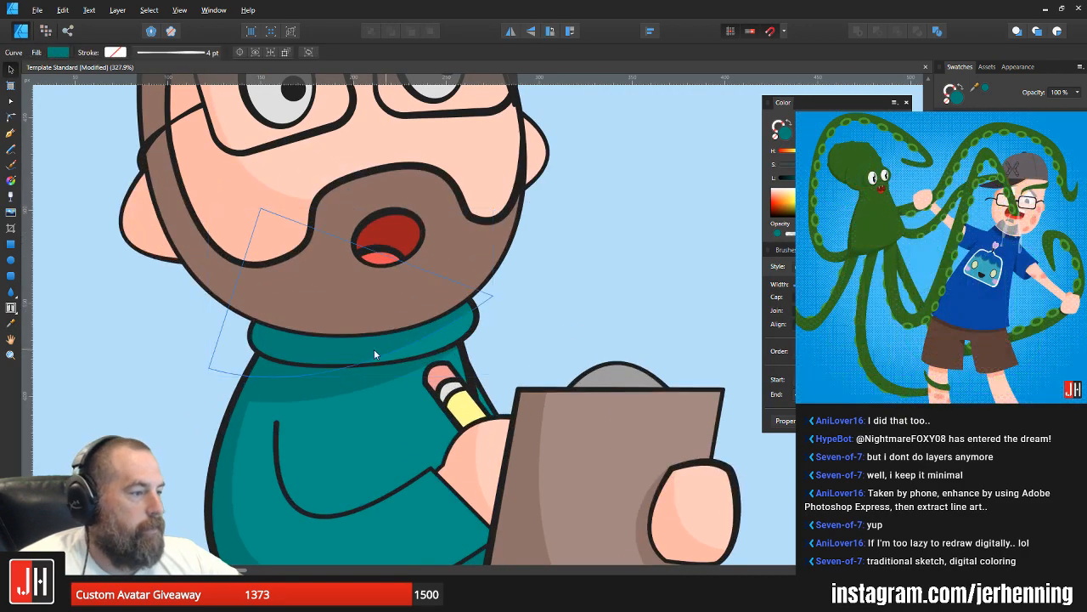
left_click_drag(351, 190, 374, 182)
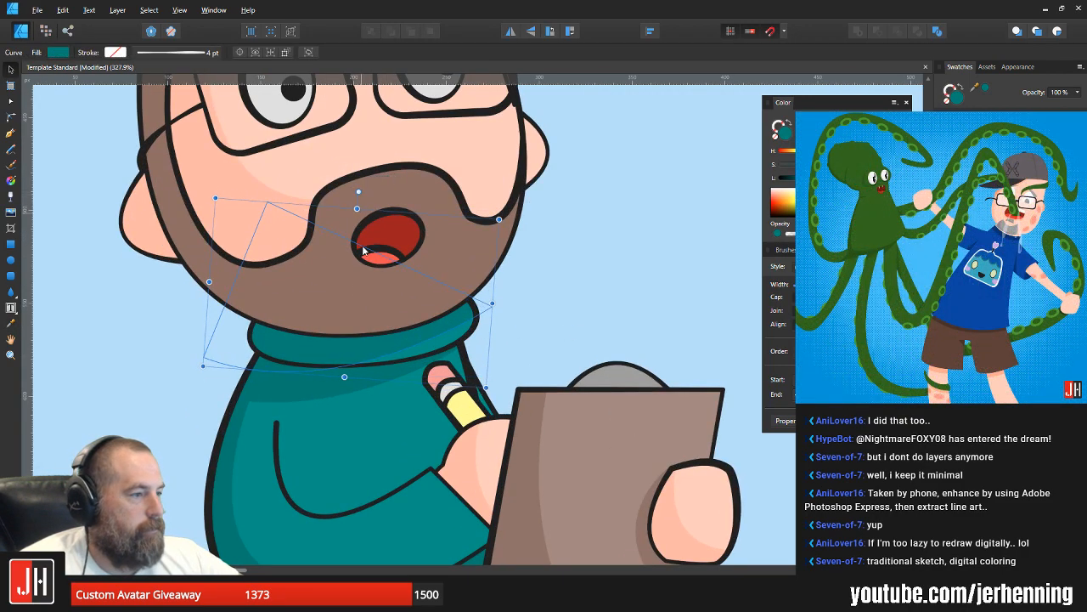
scroll(368, 356, "up", 2)
key("a")
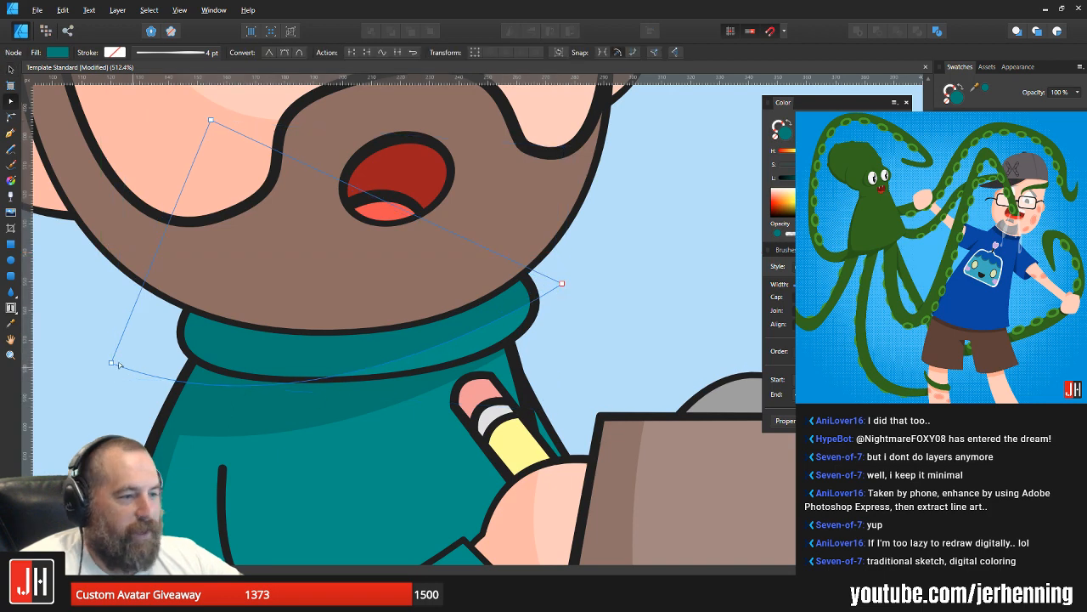
left_click(572, 286)
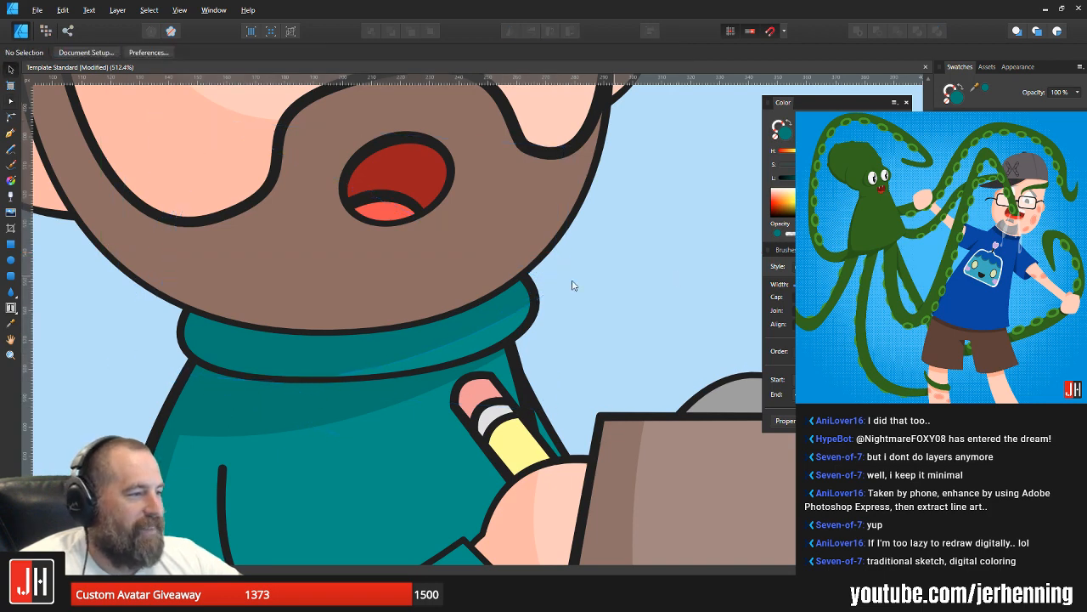
scroll(571, 293, "down", 3)
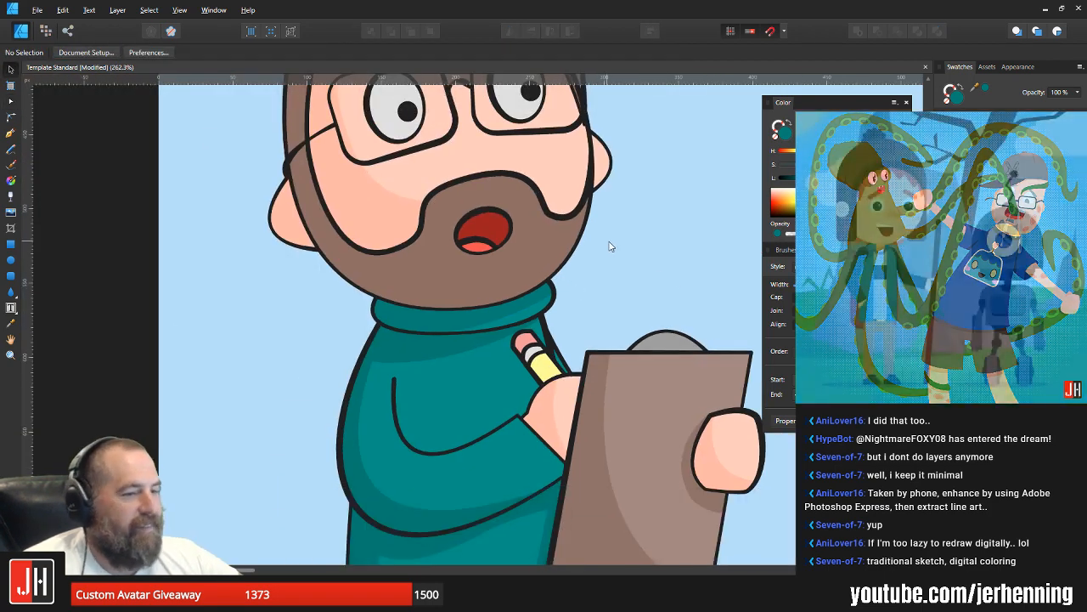
Step: Move the face shadow's lower inner node slightly down and outward so its curve meets the moustache lower
scroll(475, 342, "up", 3)
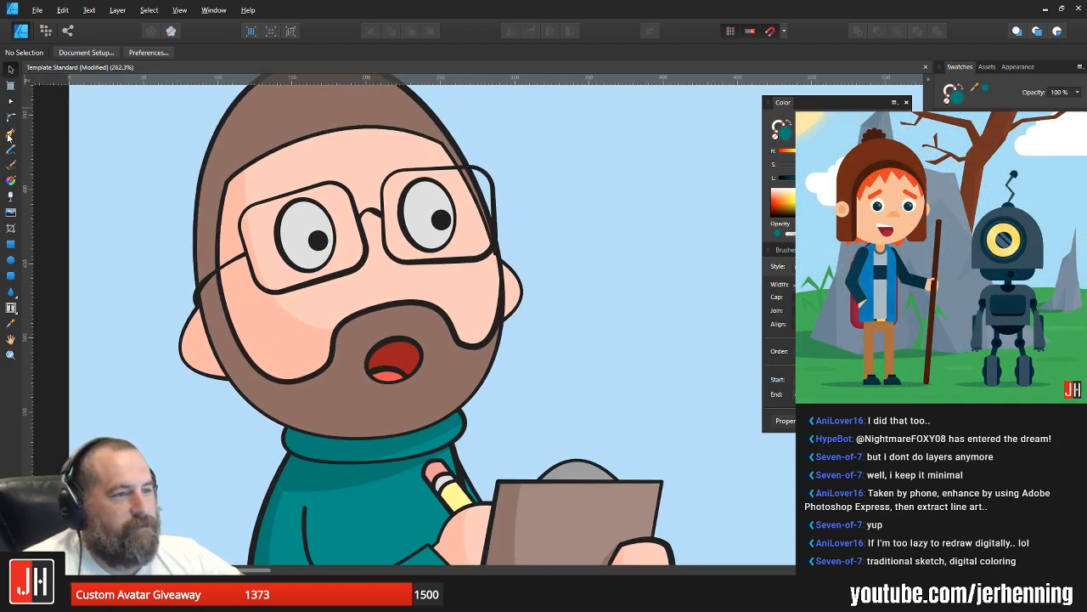
left_click(9, 135)
key("v")
left_click(276, 338)
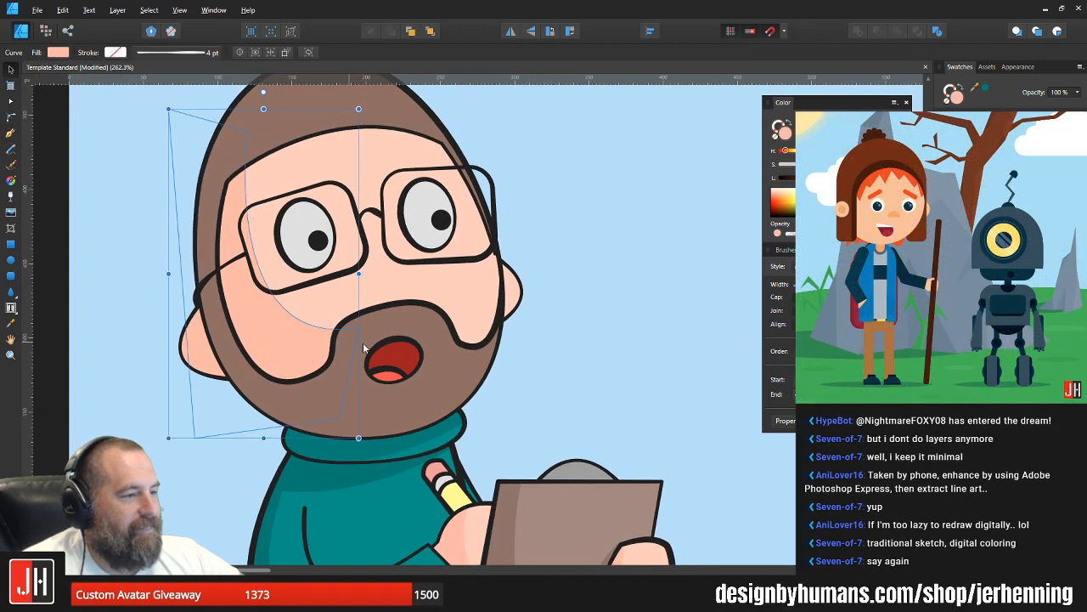
key("a")
left_click_drag(351, 342, 364, 350)
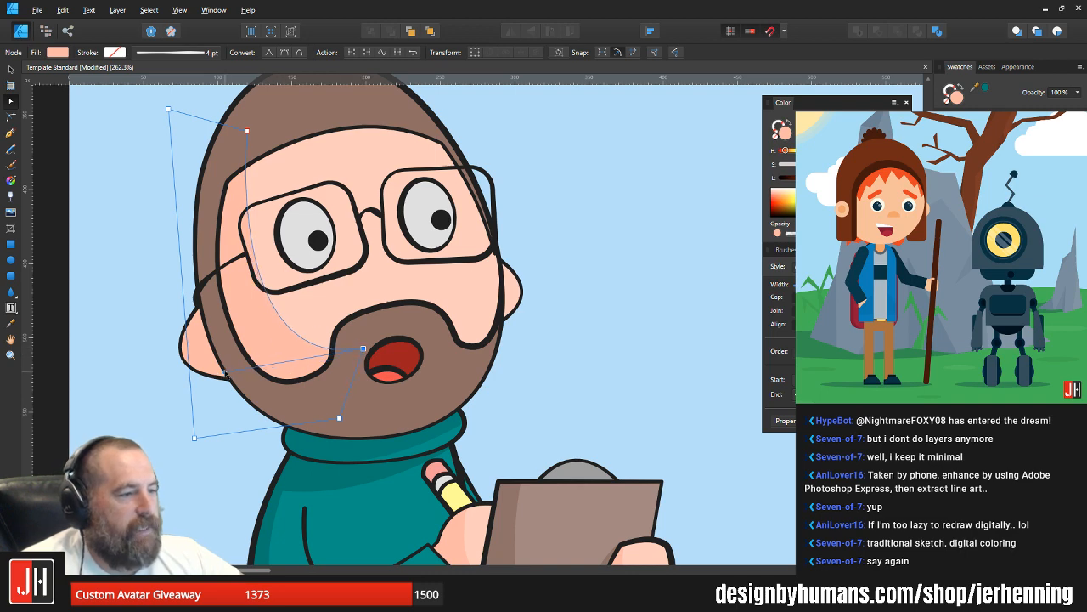
key("v")
key("ctrl+d")
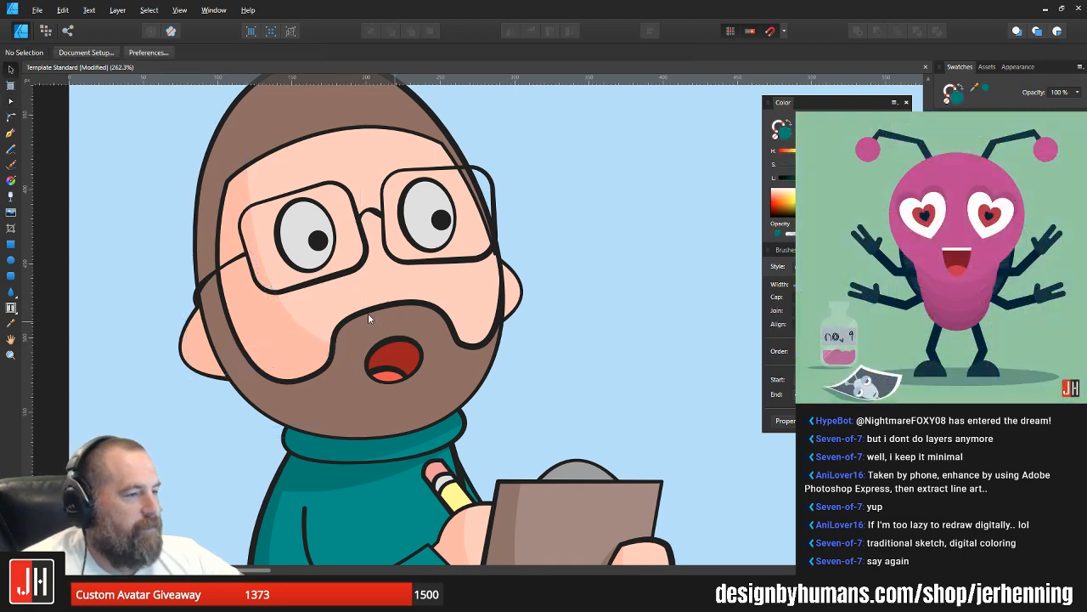
Step: Duplicate the face shadow in front of everything and extend the copy's lower corner past the beard, with a deeper inner curve through the mouth
left_click(12, 135)
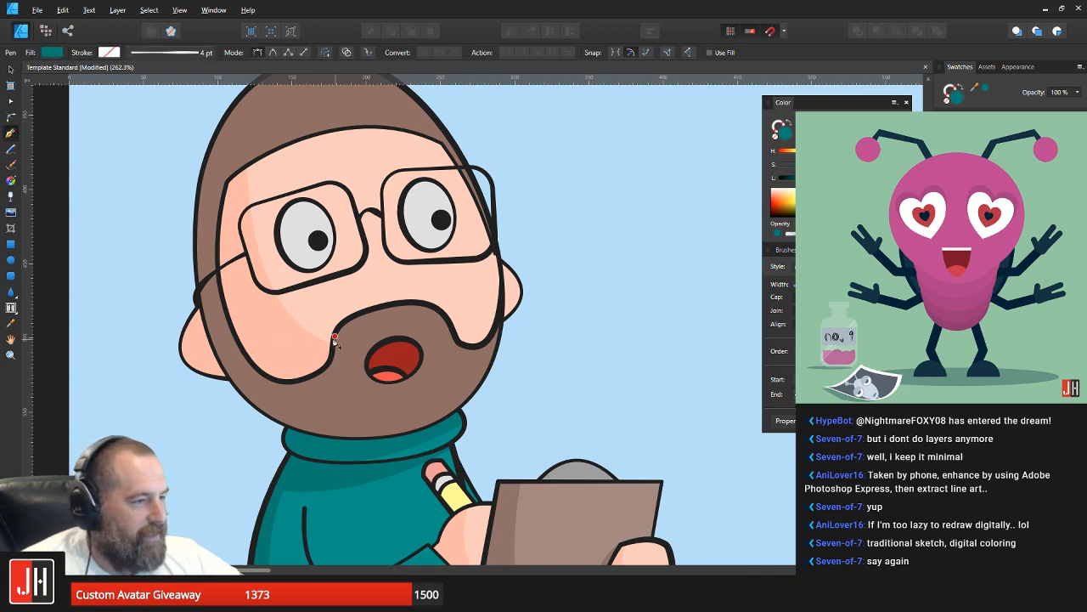
key("v")
left_click(291, 342)
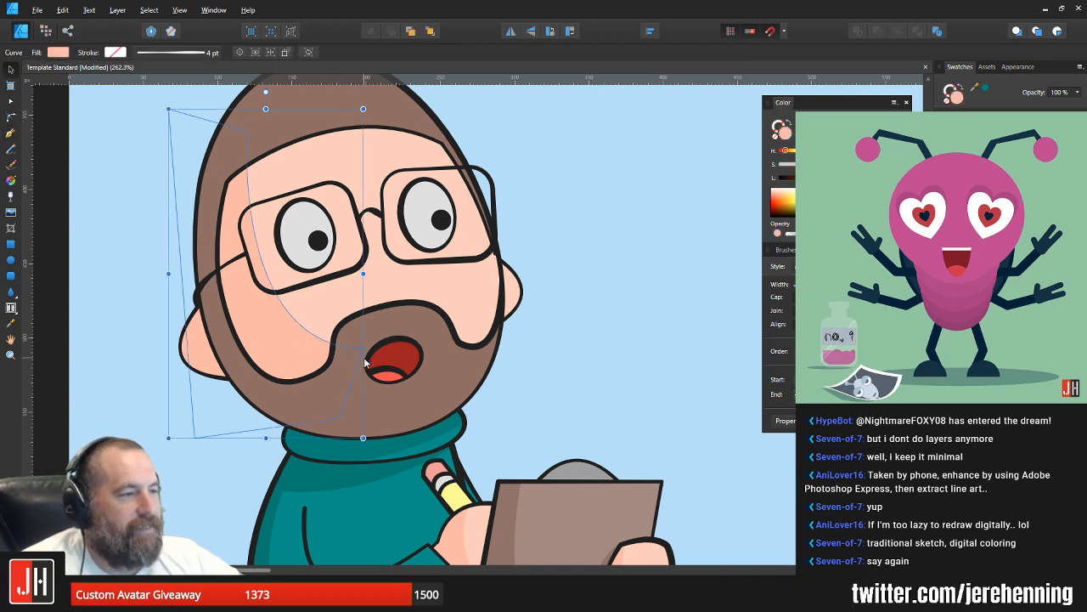
key("ctrl+shift+bracketright")
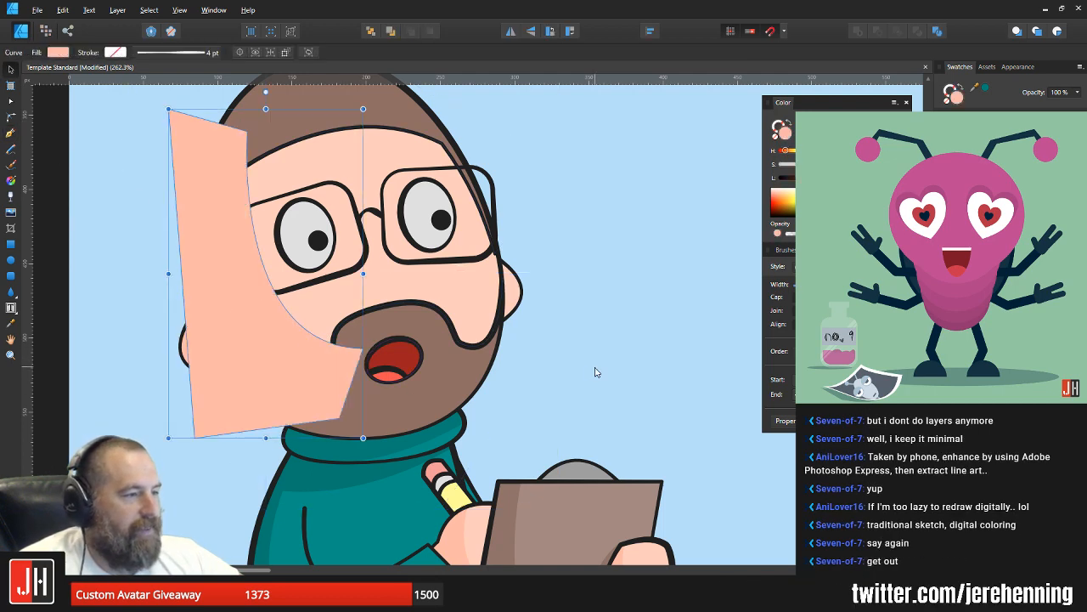
key("a")
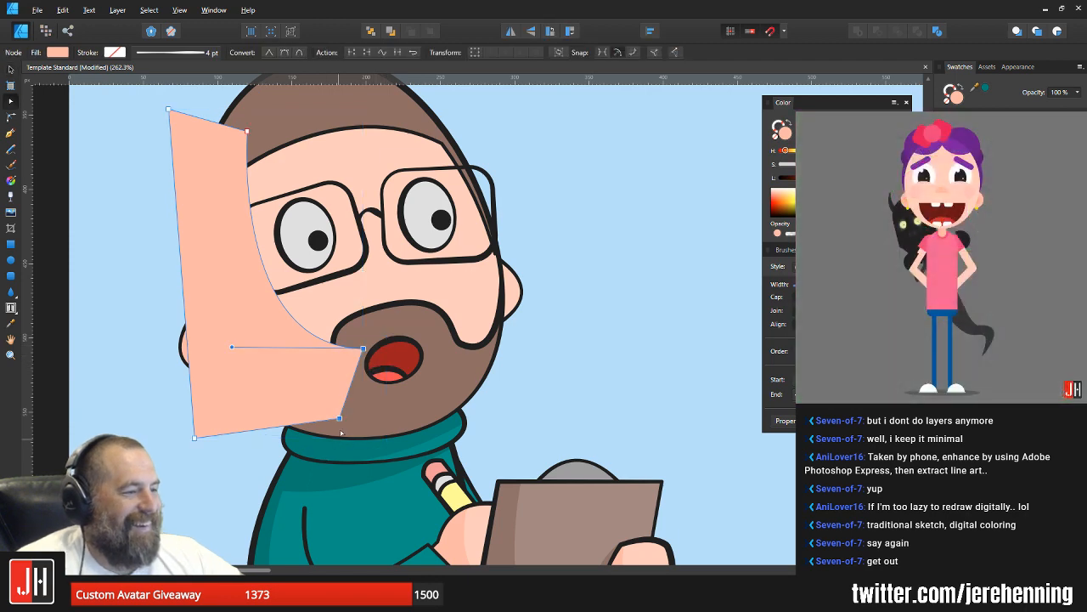
left_click_drag(340, 419, 484, 438)
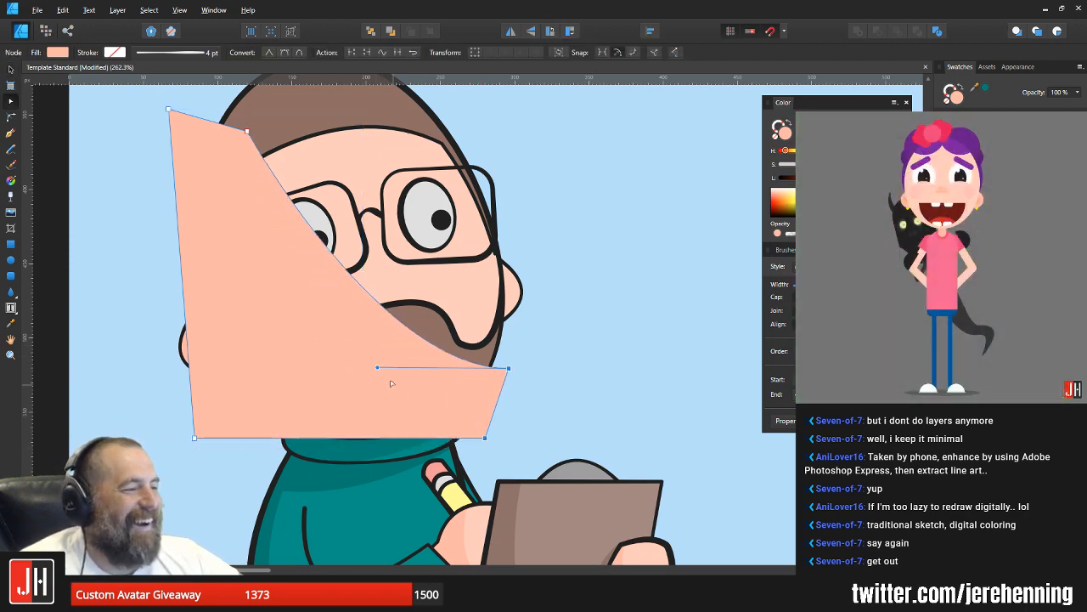
left_click_drag(379, 369, 216, 408)
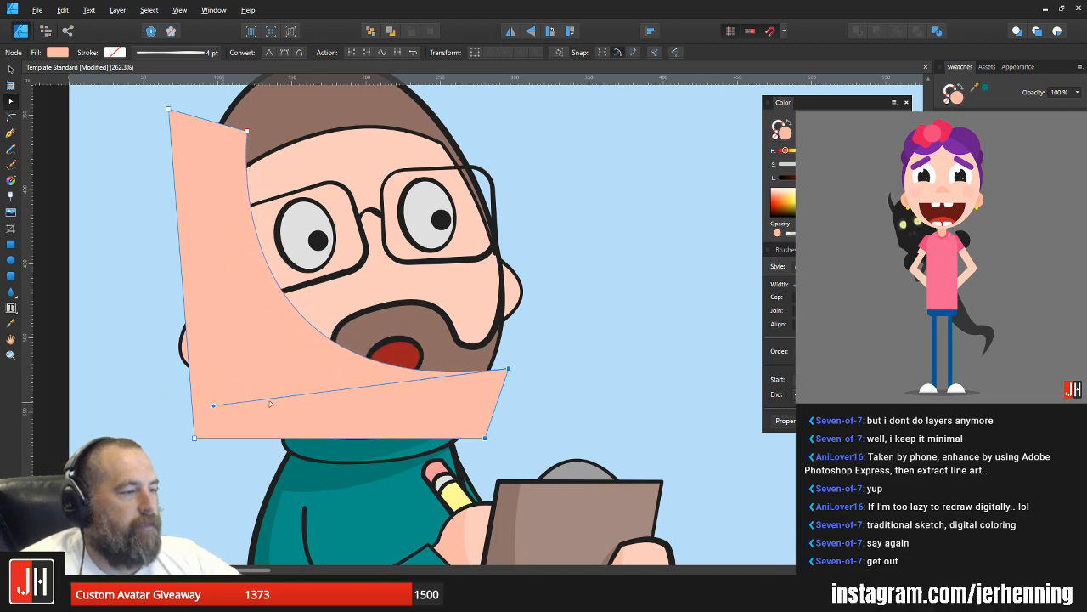
Step: Place the copied shadow inside the hair and beard shape, raise its upper inner node to the crown and deepen its inner curve
key("ctrl+x")
key("v")
left_click(447, 370)
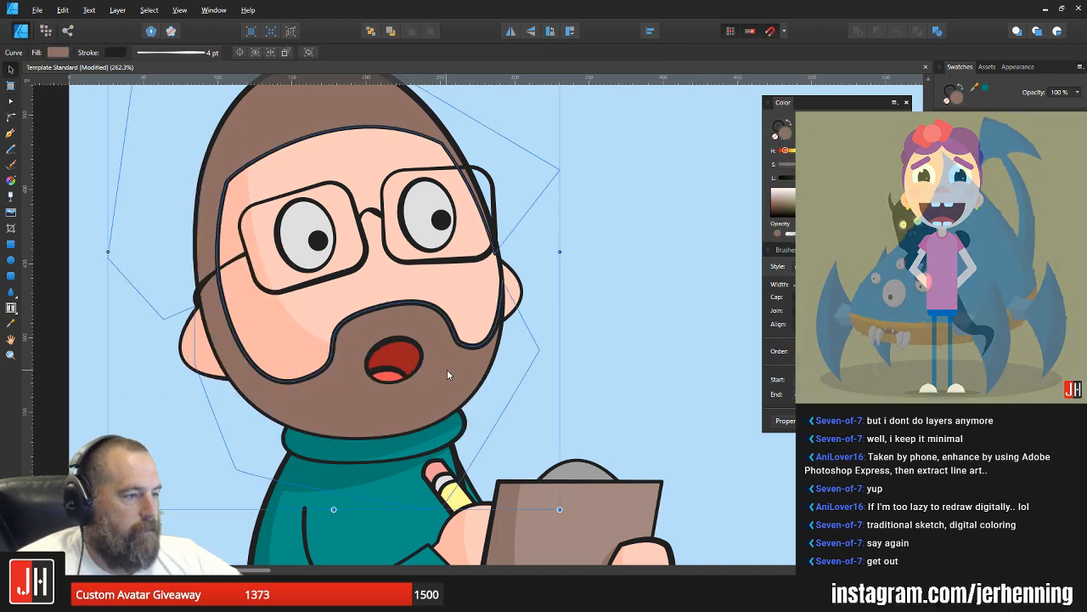
key("ctrl+alt+v")
left_click_drag(224, 119, 302, 152)
key("a")
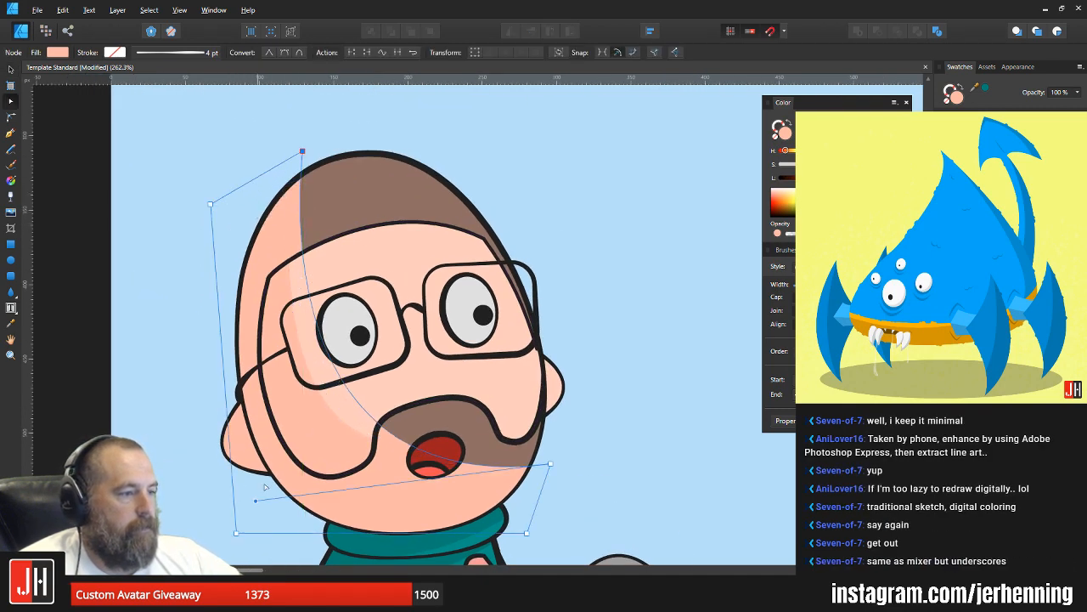
left_click_drag(255, 504, 199, 509)
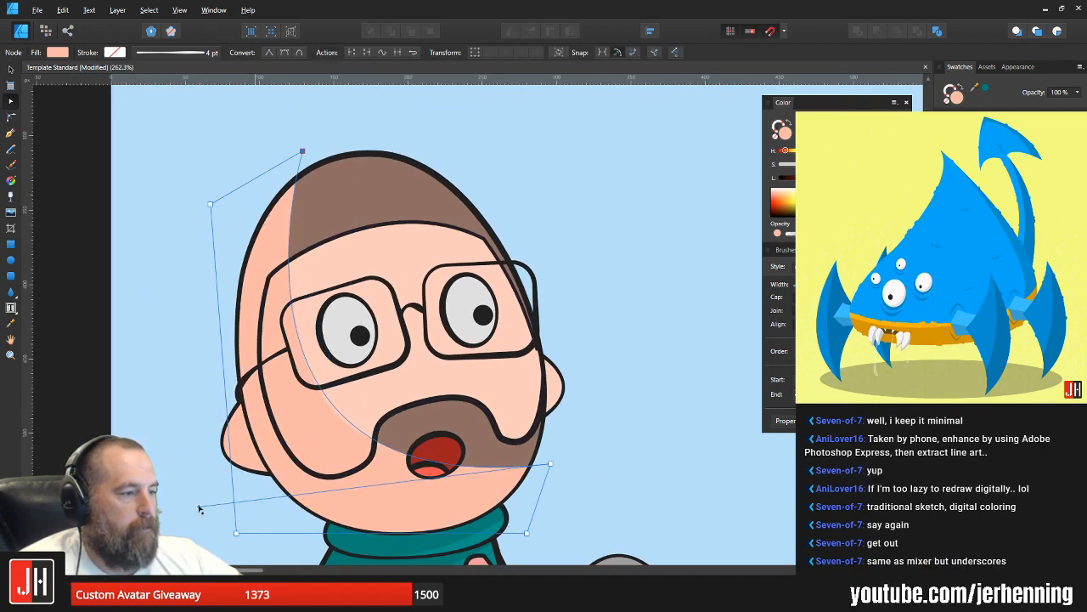
Step: Fill the hair and beard shadow with a darker brown, deselect it and save the document
key("v")
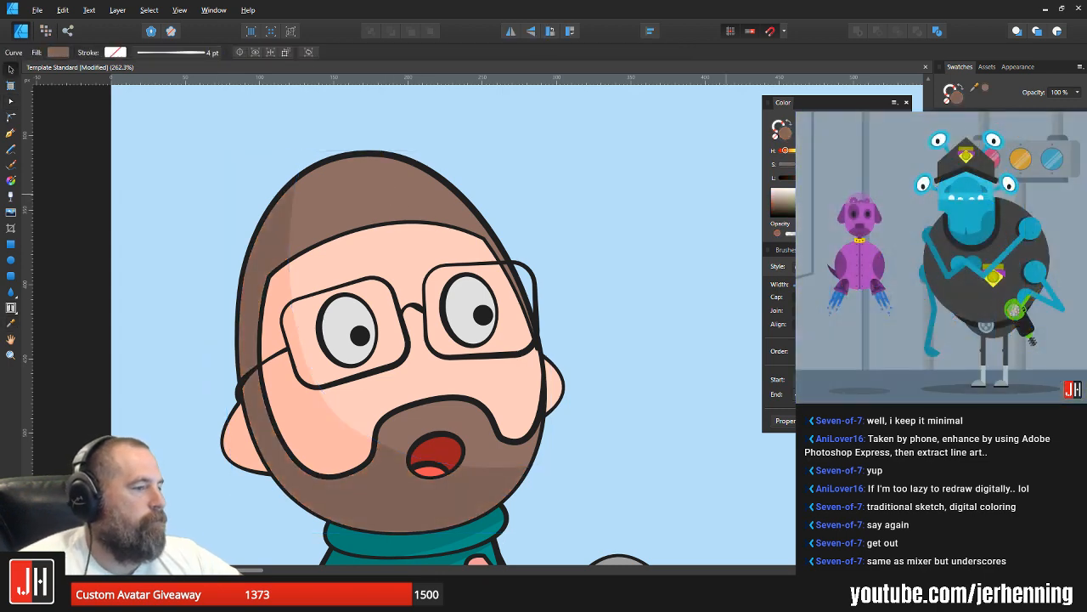
left_click(612, 258)
scroll(528, 248, "down", 6)
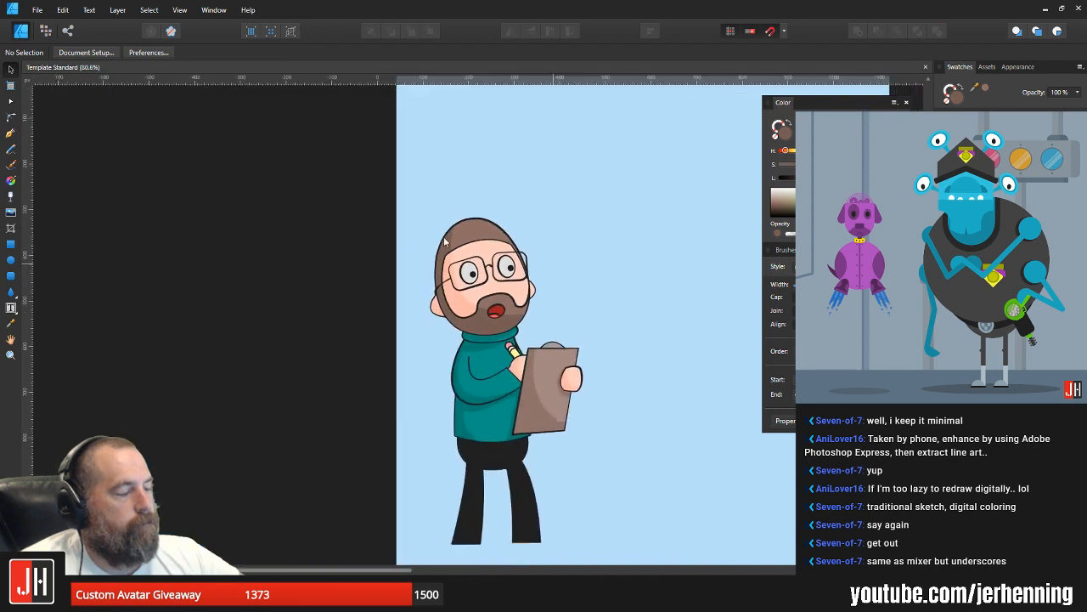
left_click_drag(499, 284, 361, 252)
scroll(303, 258, "up", 3)
scroll(373, 254, "up", 1)
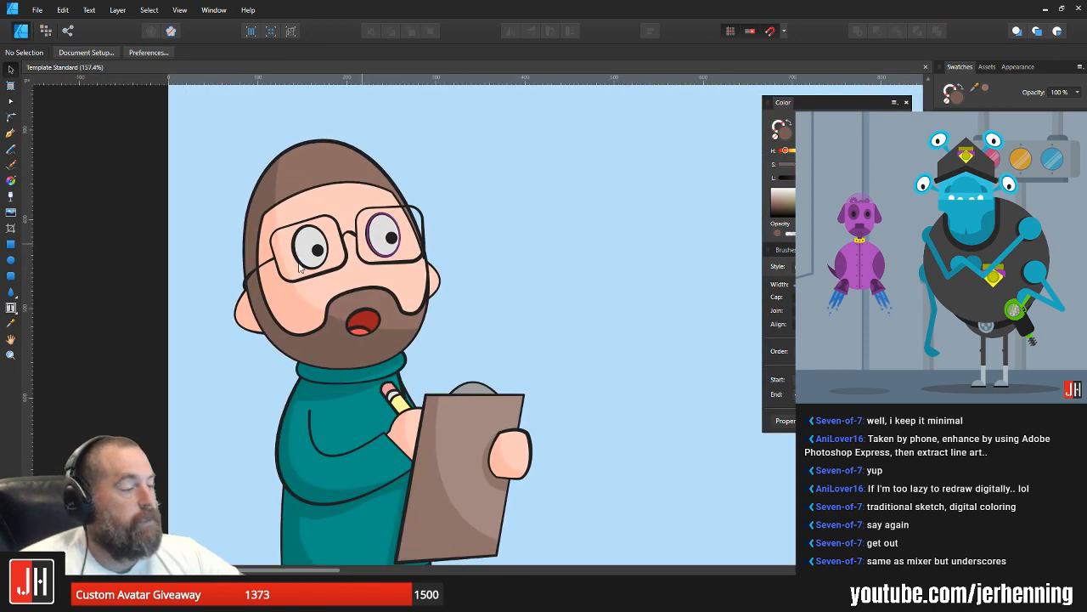
scroll(372, 252, "up", 1)
scroll(454, 219, "up", 3)
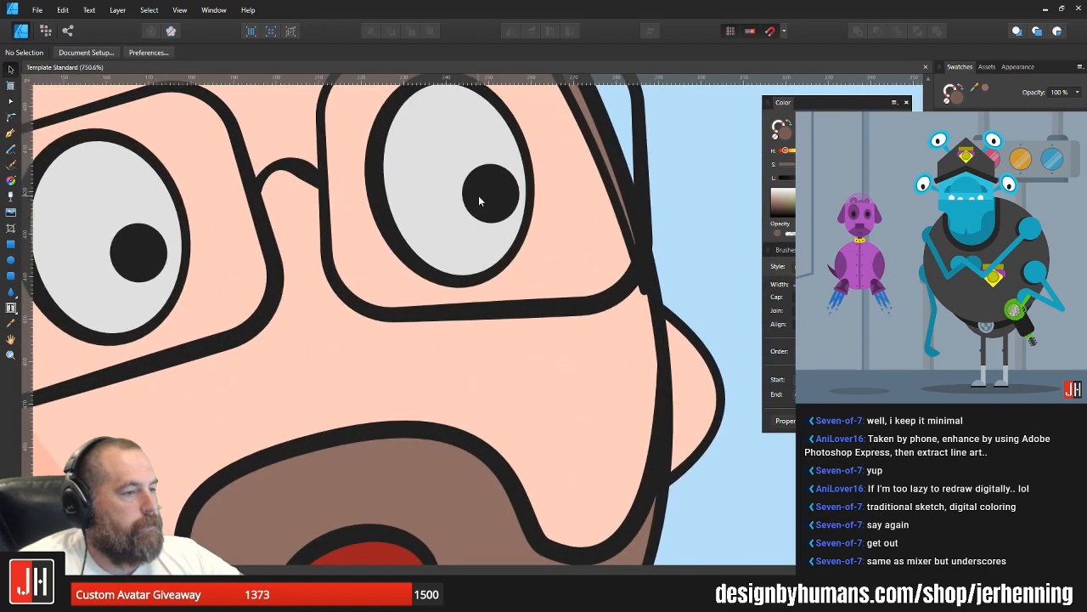
left_click(492, 193)
scroll(493, 204, "down", 7)
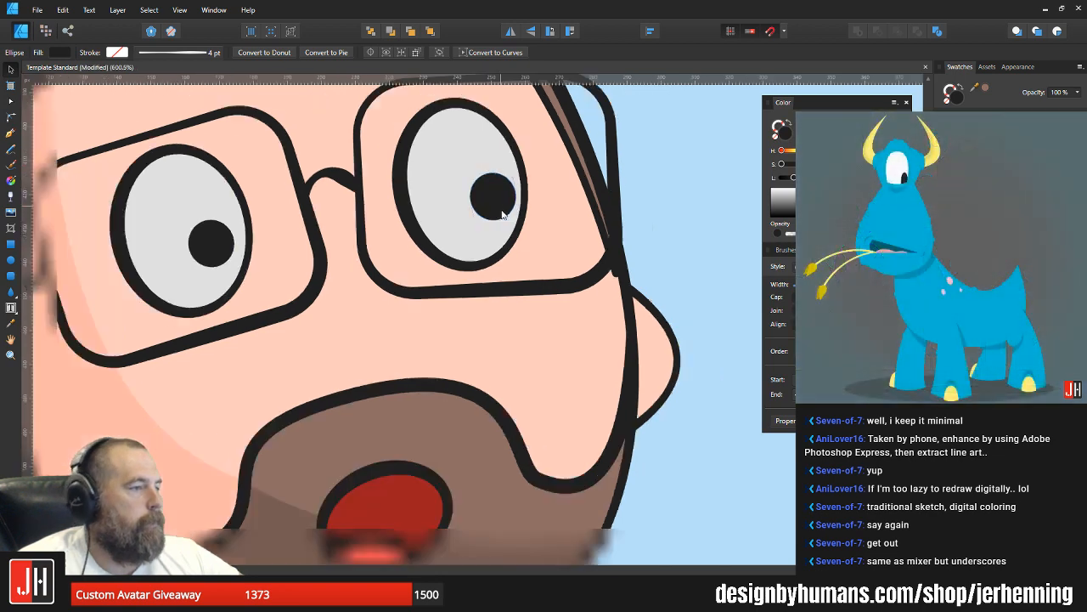
left_click(550, 238)
scroll(458, 222, "up", 5)
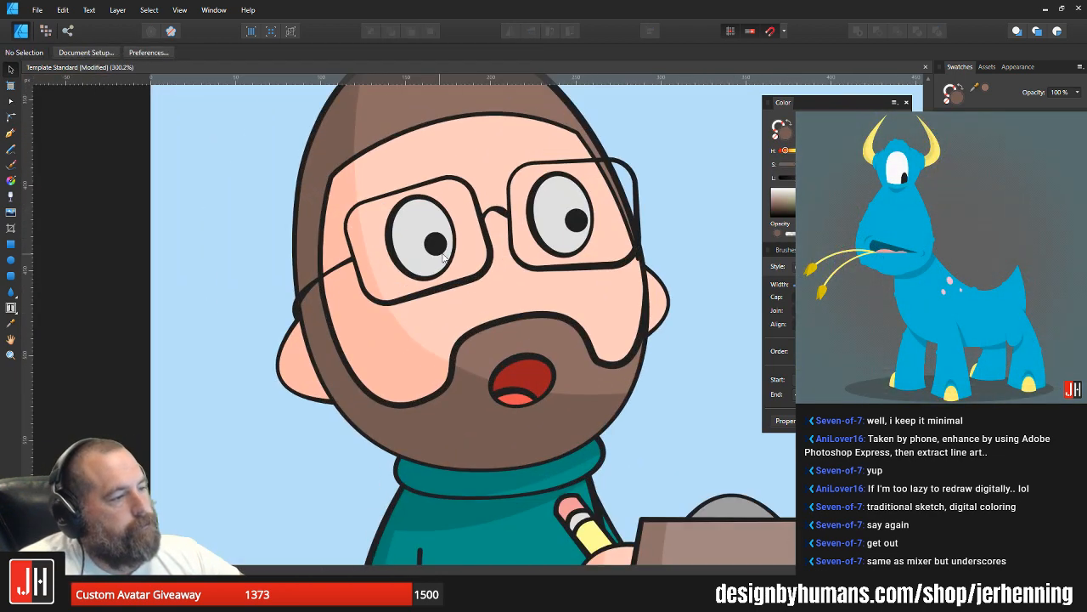
Step: Move the left eye's white and pupil together slightly right and up within the glasses lens
left_click(443, 248)
scroll(453, 187, "up", 2)
left_click_drag(437, 197, 443, 194)
scroll(443, 200, "down", 2)
scroll(446, 208, "up", 1)
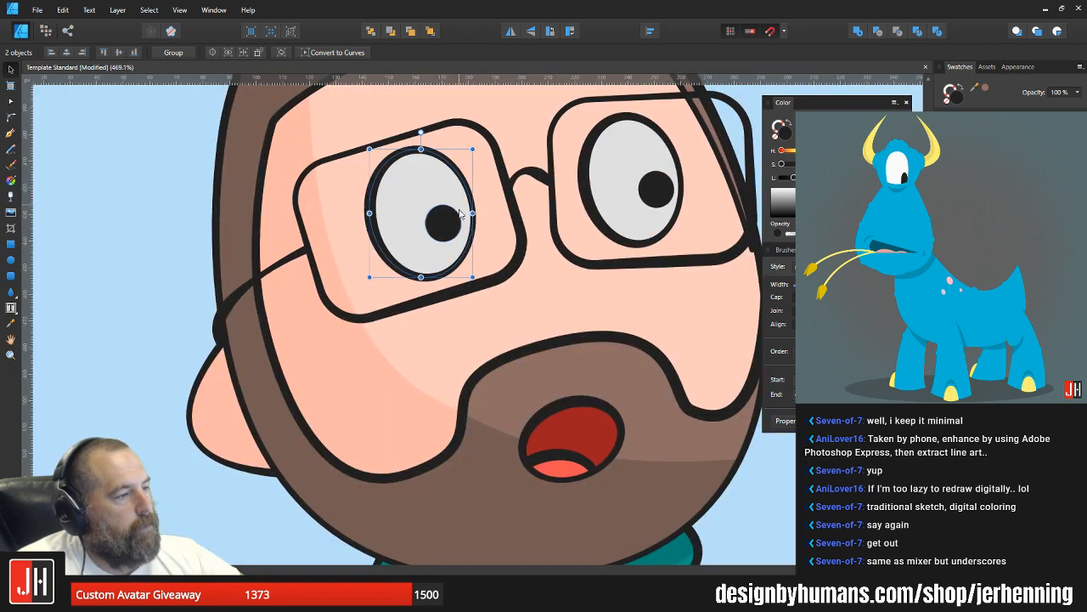
left_click(449, 218)
left_click(439, 191)
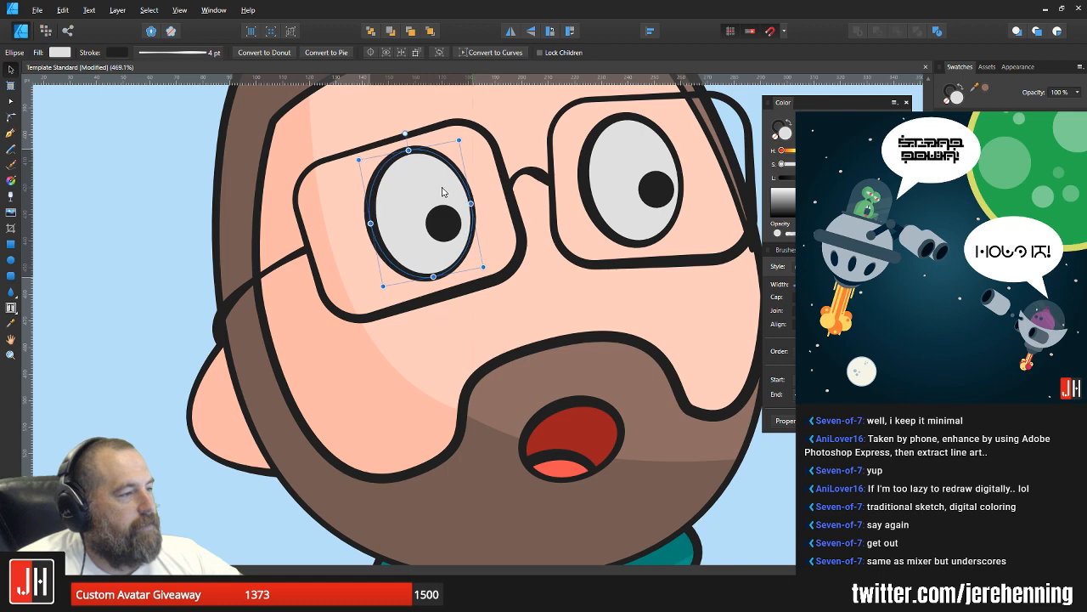
scroll(460, 208, "down", 3)
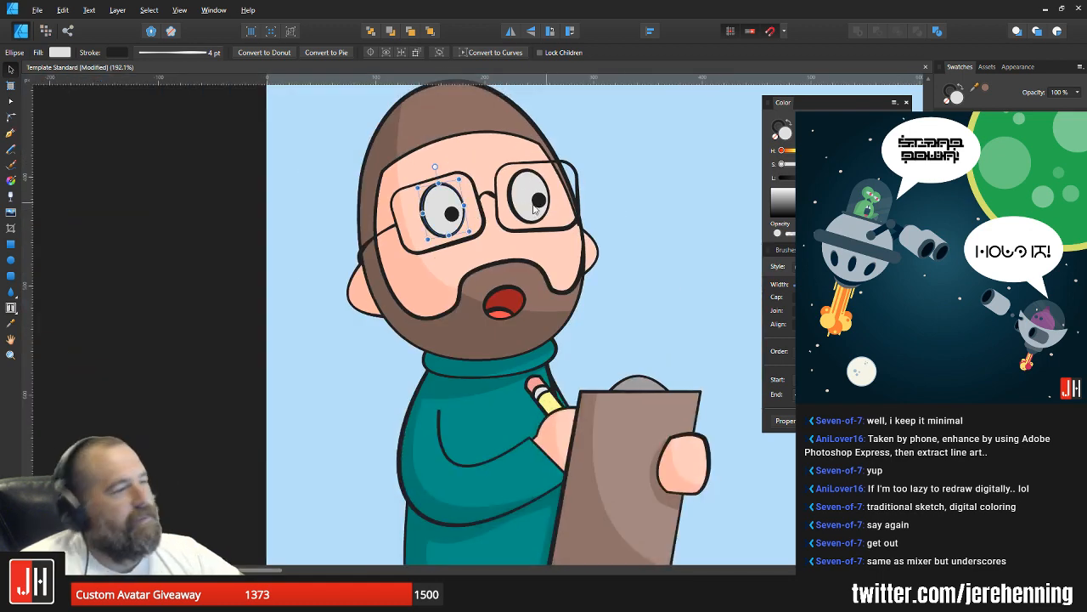
Step: Cut the right eye's pupil and paste it inside the white eye ellipse, then deselect it
scroll(543, 204, "up", 4)
left_click(557, 189)
key("ctrl+x")
left_click(551, 184)
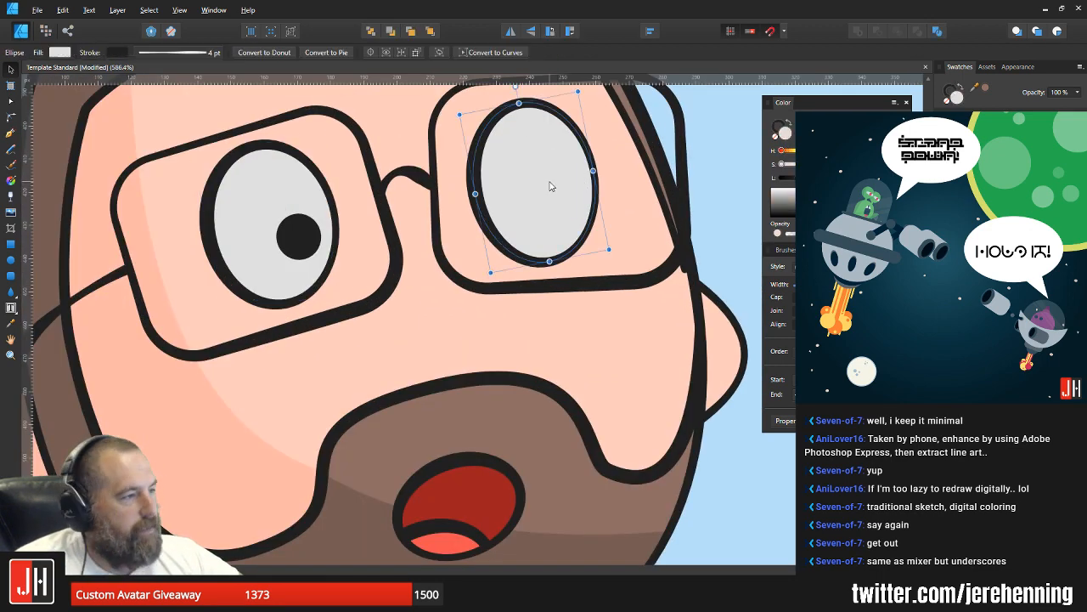
key("ctrl+alt+v")
left_click(544, 160)
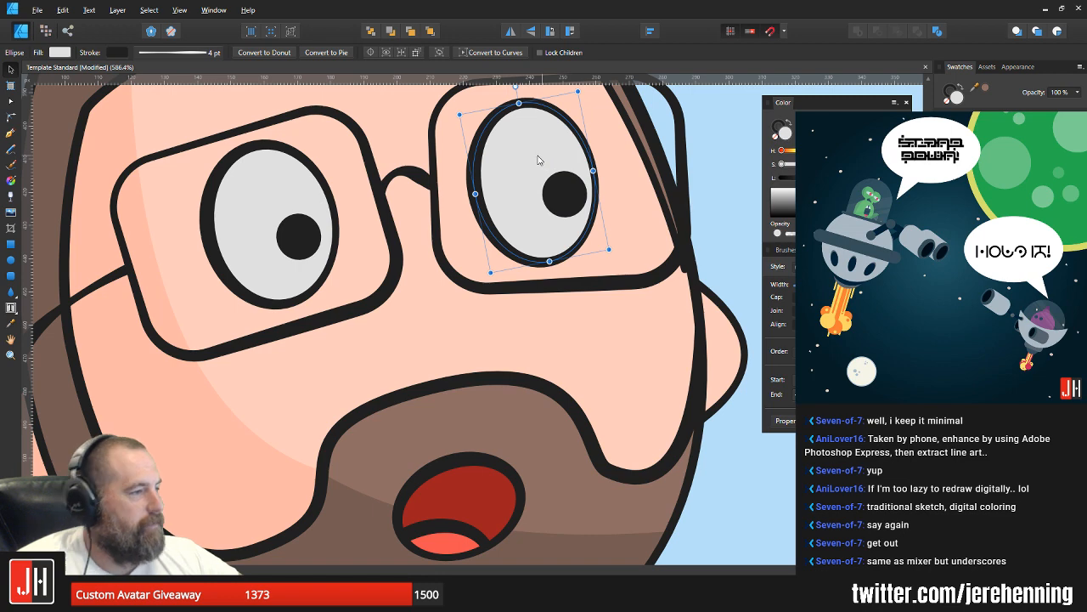
scroll(572, 182, "down", 9)
left_click(652, 209)
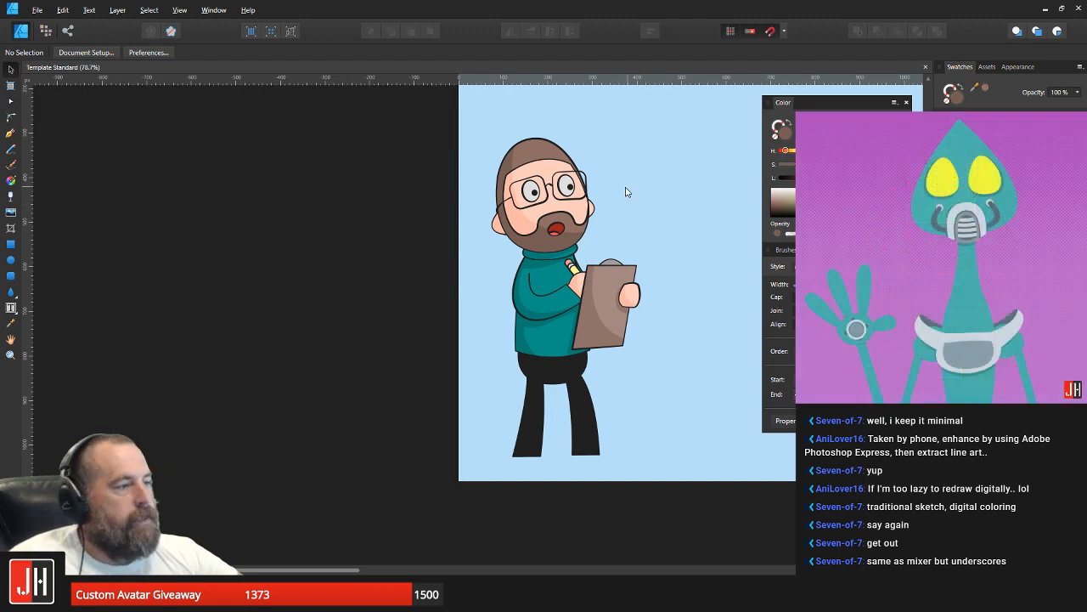
Step: Fill the left glasses lens with white at 25% opacity
left_click_drag(590, 221, 550, 244)
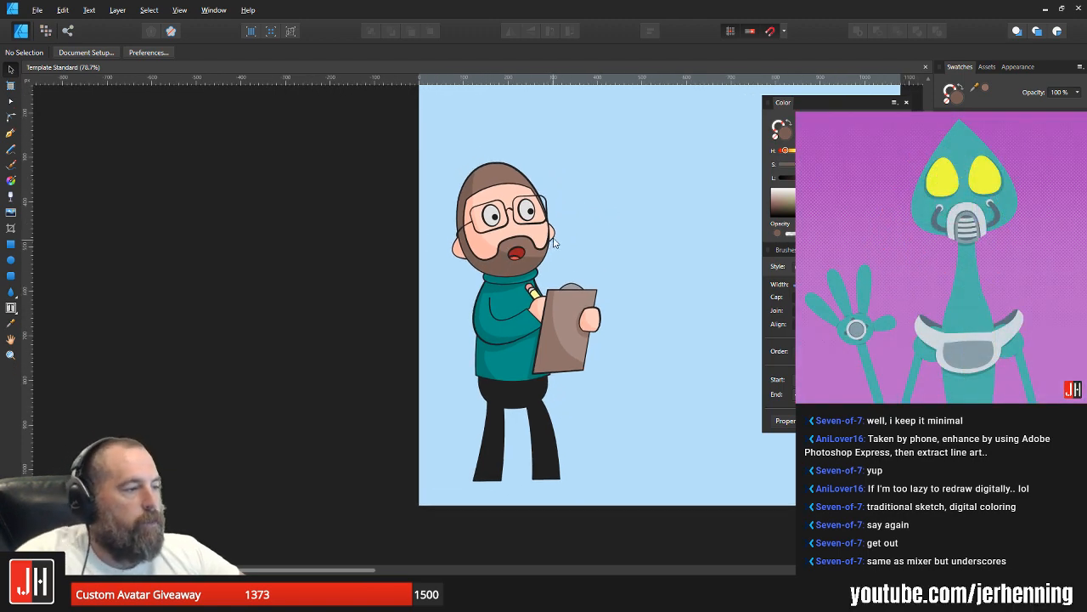
scroll(501, 213, "up", 5)
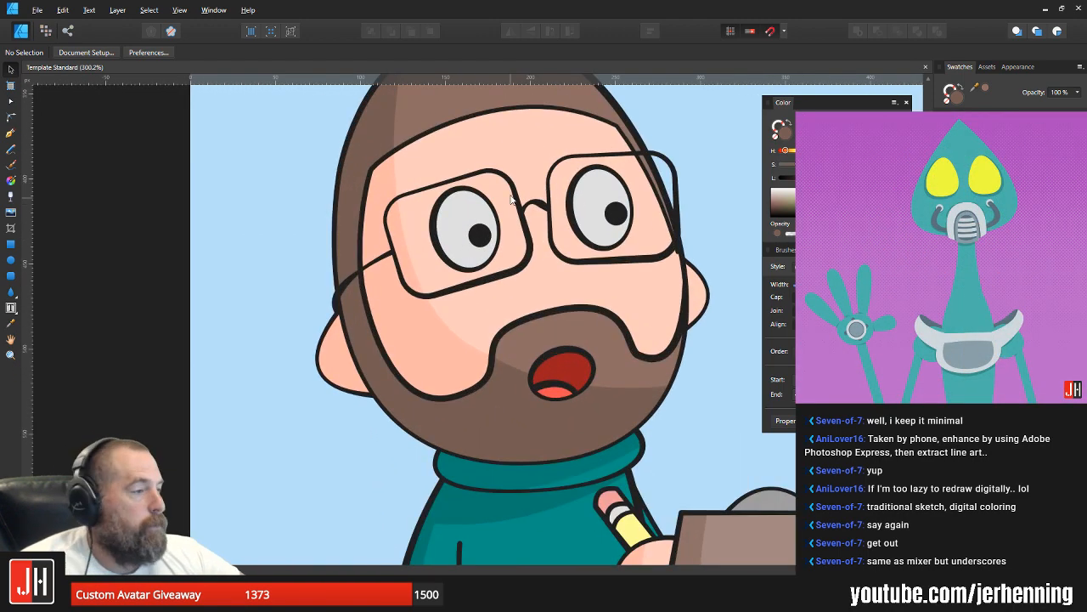
left_click(510, 182)
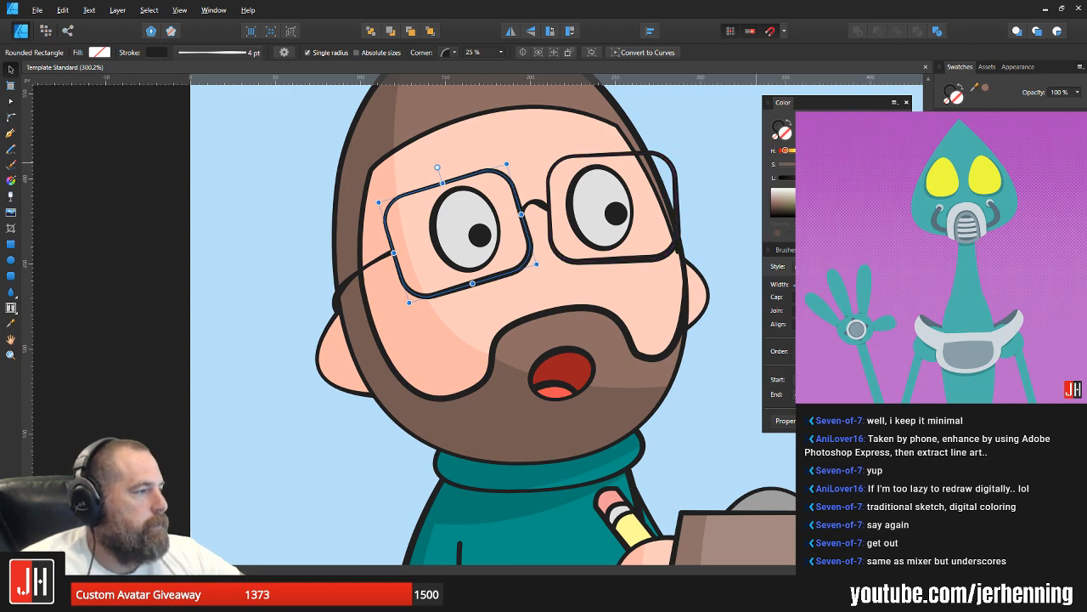
left_click(969, 213)
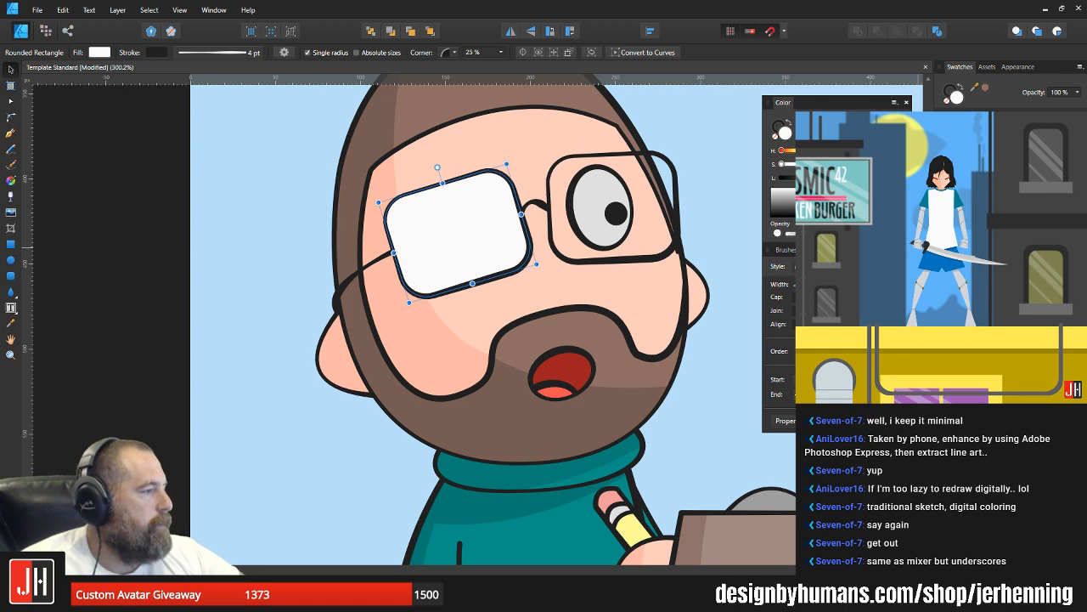
key("3")
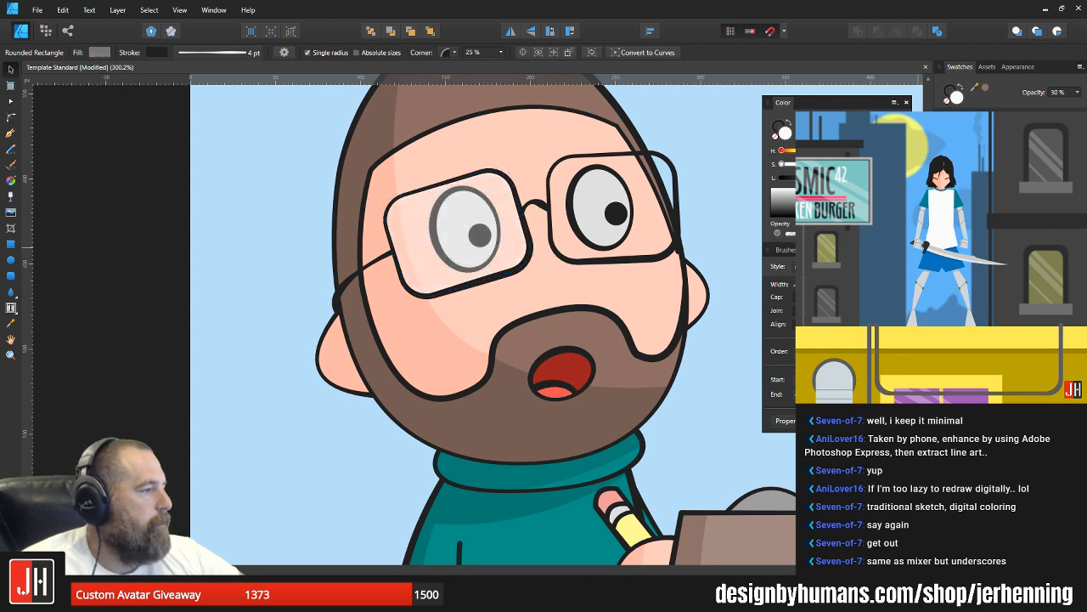
left_click_drag(810, 234, 809, 234)
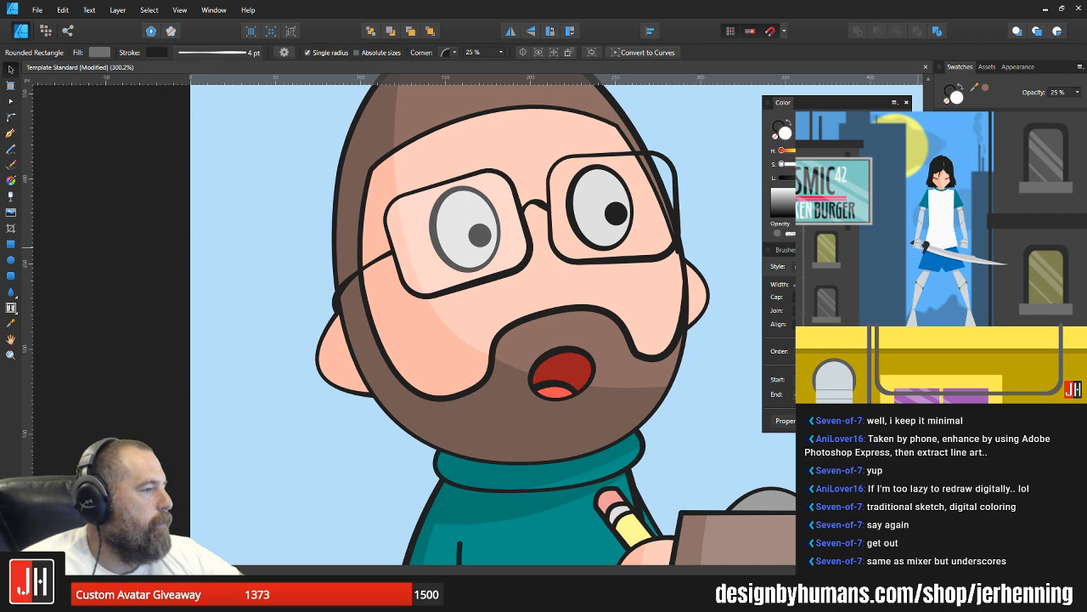
Step: Fill the right glasses lens with white at 25% opacity, deselect it and save the document
left_click(675, 178)
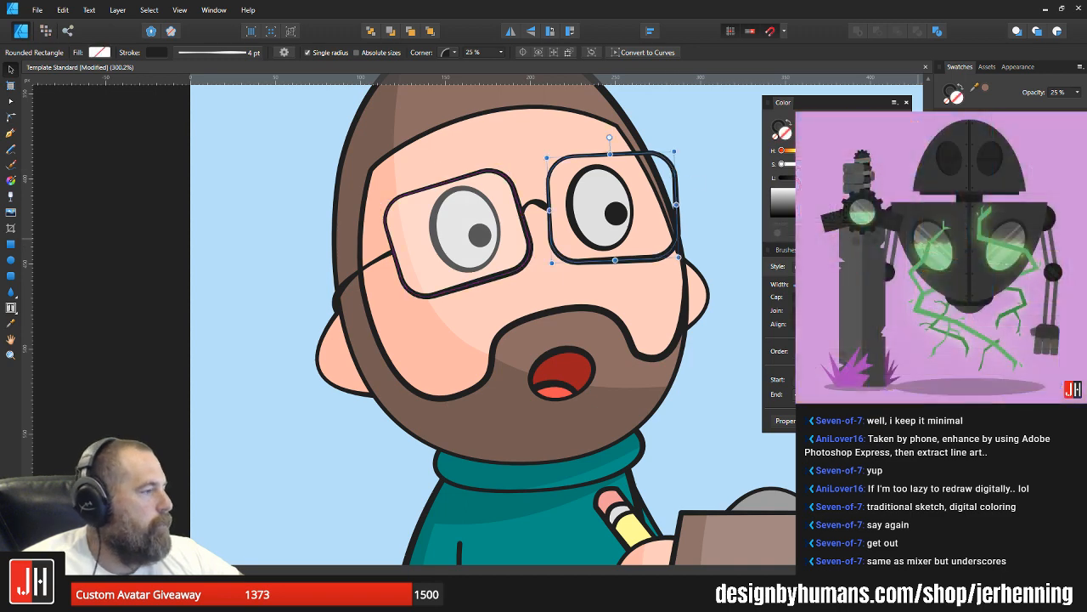
left_click(977, 142)
left_click_drag(880, 234, 807, 233)
left_click(699, 184)
key("ctrl+s")
Step: Draw a closed Pen shape along the sleeve's inner fold line, curving slightly above the line and closing below it through the arm
scroll(700, 185, "down", 6)
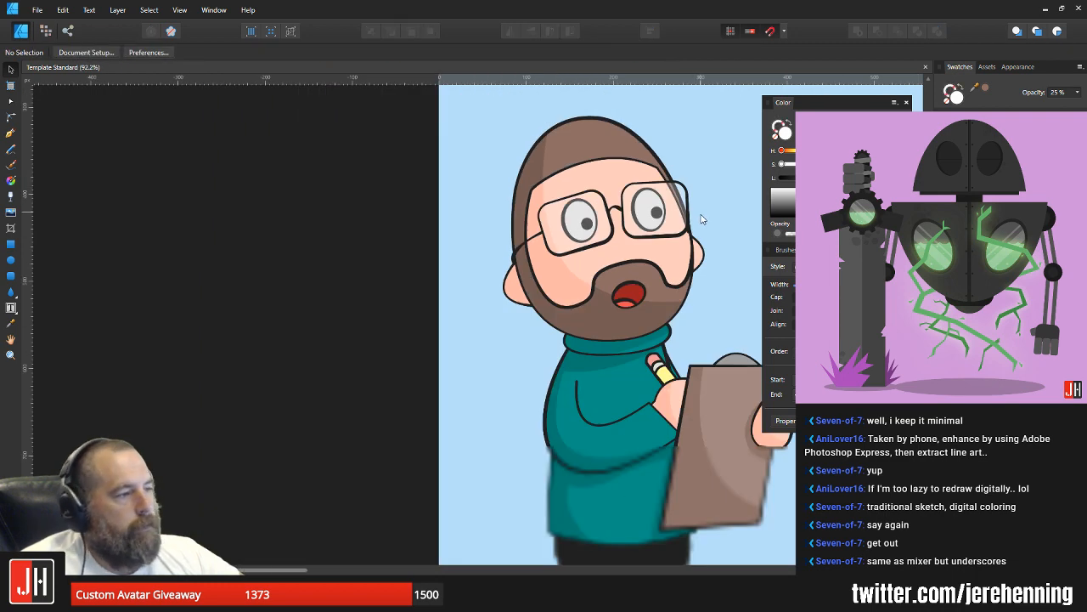
left_click_drag(713, 238, 459, 293)
scroll(460, 295, "up", 5)
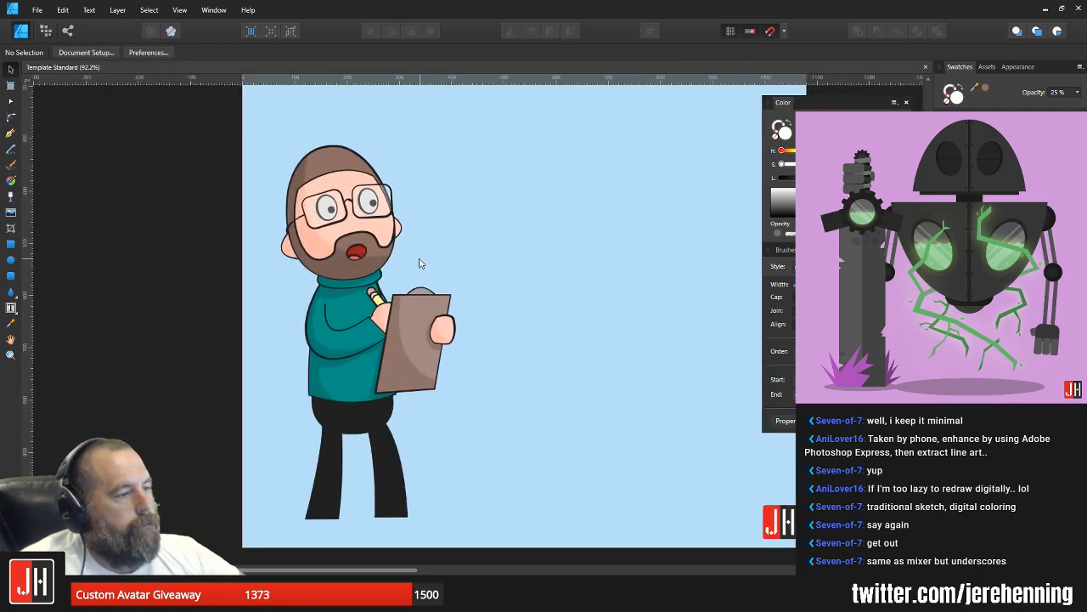
scroll(441, 226, "up", 4)
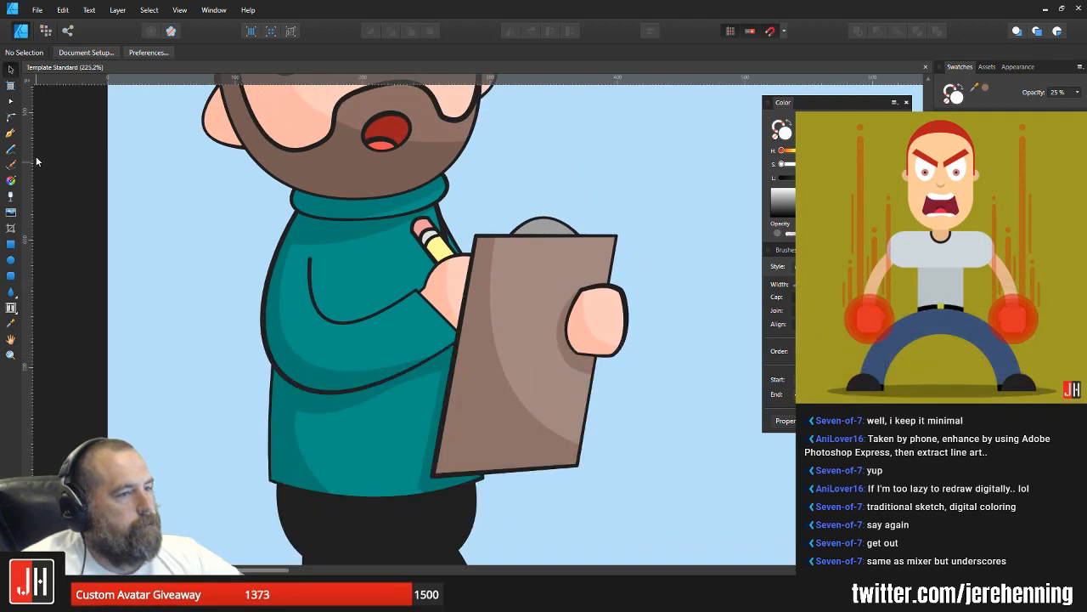
left_click(10, 132)
scroll(311, 251, "up", 2)
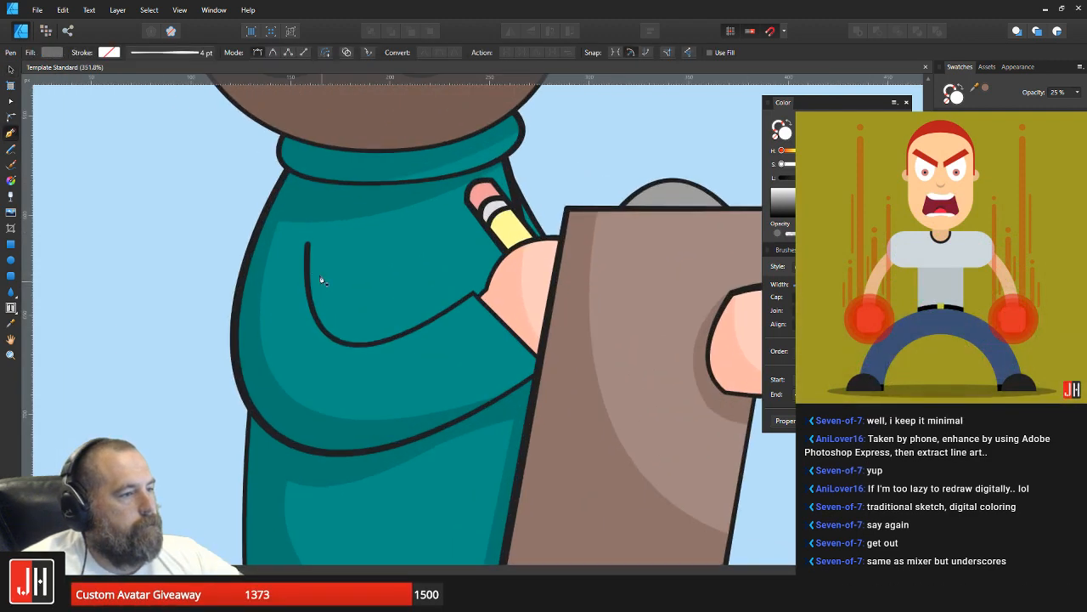
scroll(312, 249, "up", 2)
left_click(295, 228)
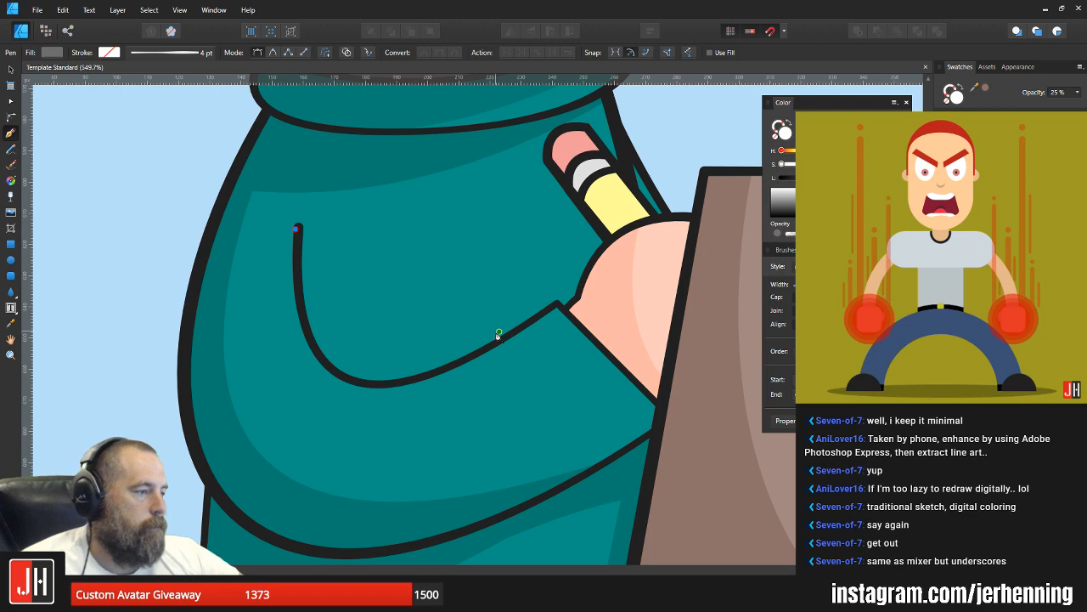
left_click_drag(514, 334, 714, 240)
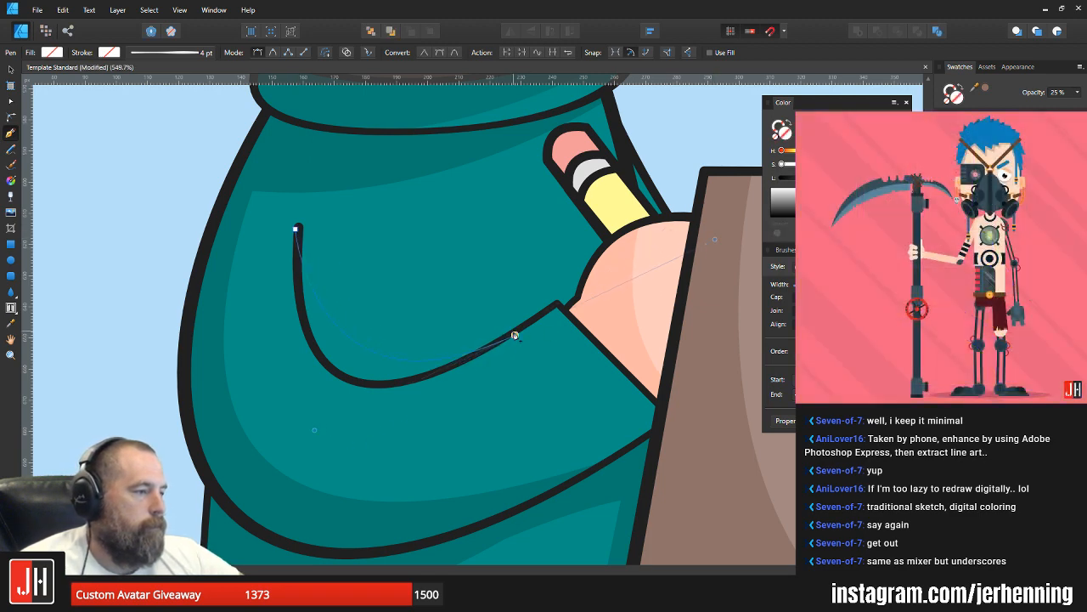
left_click_drag(415, 465, 255, 371)
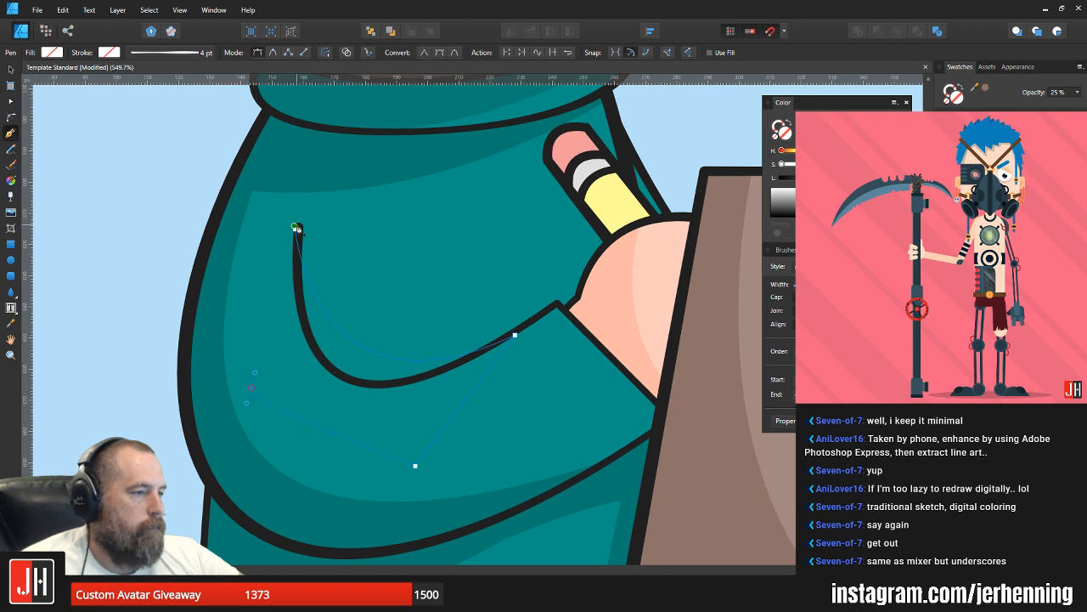
left_click(297, 228)
Step: Fill the fold shape with the sweater's darker teal shadow colour, paste it inside the sweater body and save the document
key("i")
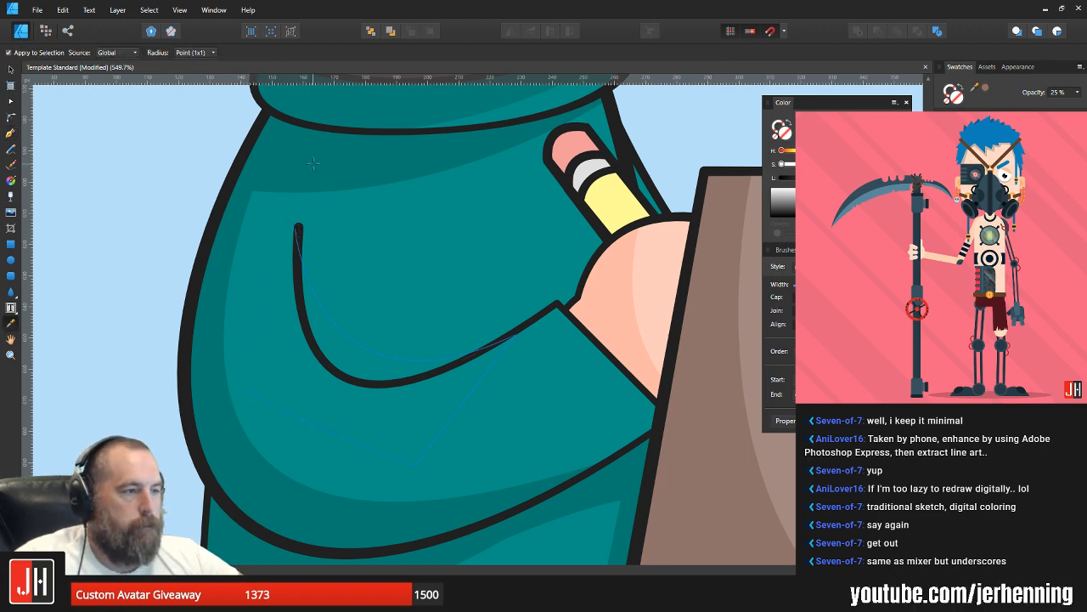
left_click(317, 161)
key("ctrl+x")
key("v")
left_click(403, 317)
key("ctrl+alt+v")
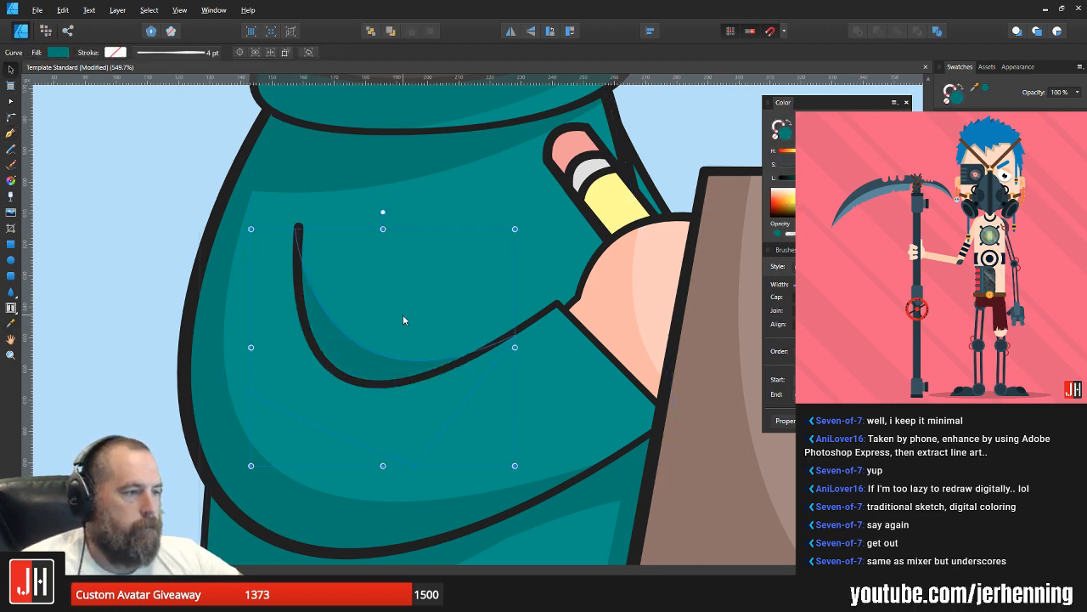
scroll(402, 317, "down", 9)
left_click(578, 365)
key("ctrl+s")
scroll(498, 374, "down", 3)
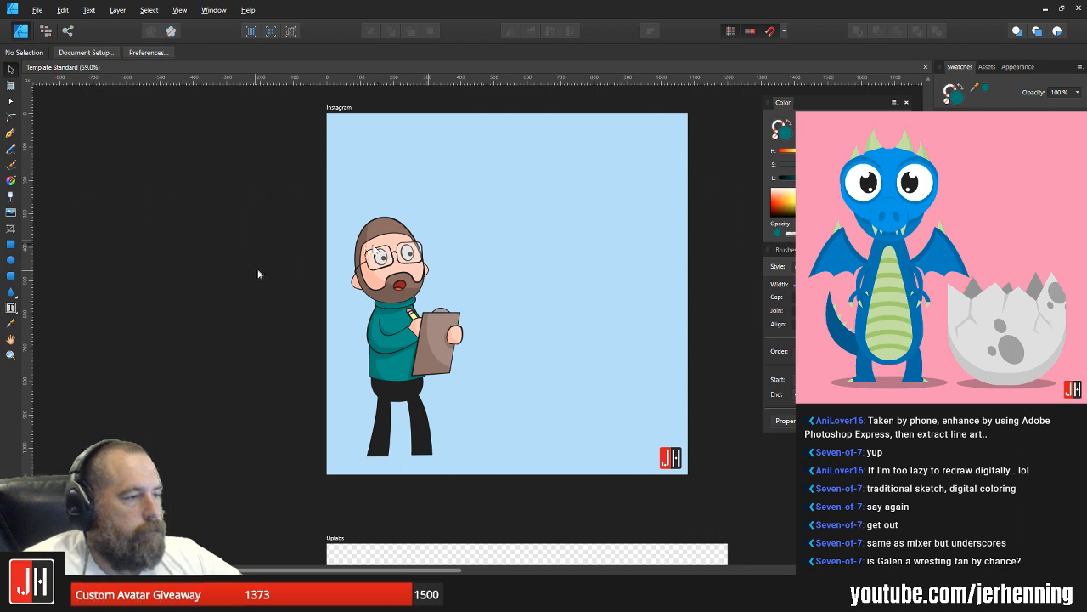
Step: Try to bend the left part of the hair shape's hairline upward
scroll(367, 255, "up", 5)
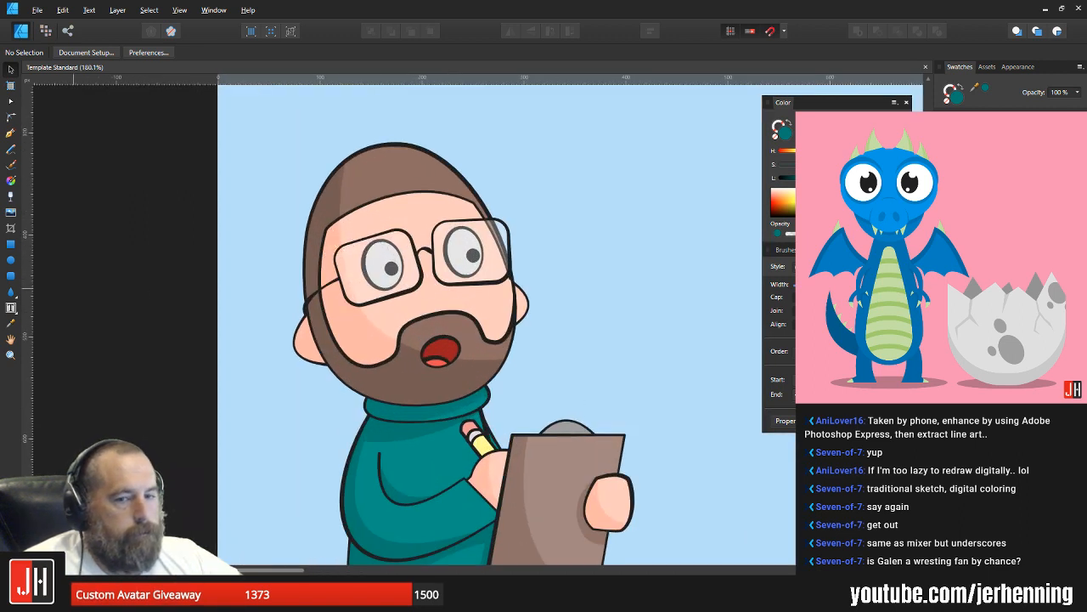
scroll(394, 185, "up", 2)
left_click(391, 204)
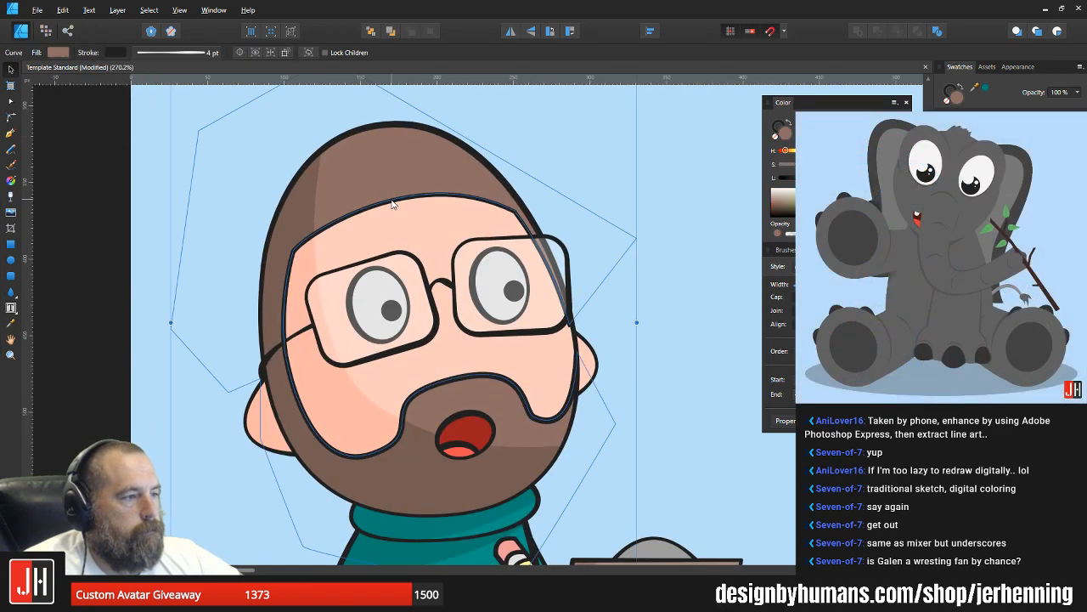
key("a")
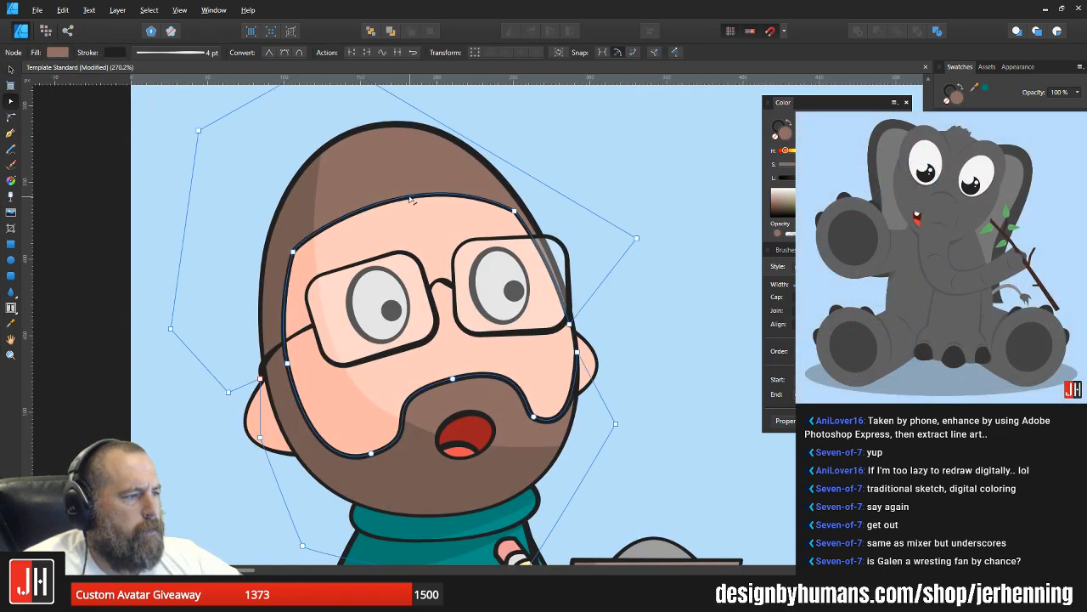
left_click_drag(350, 207, 336, 189)
key("ctrl+z")
key("v")
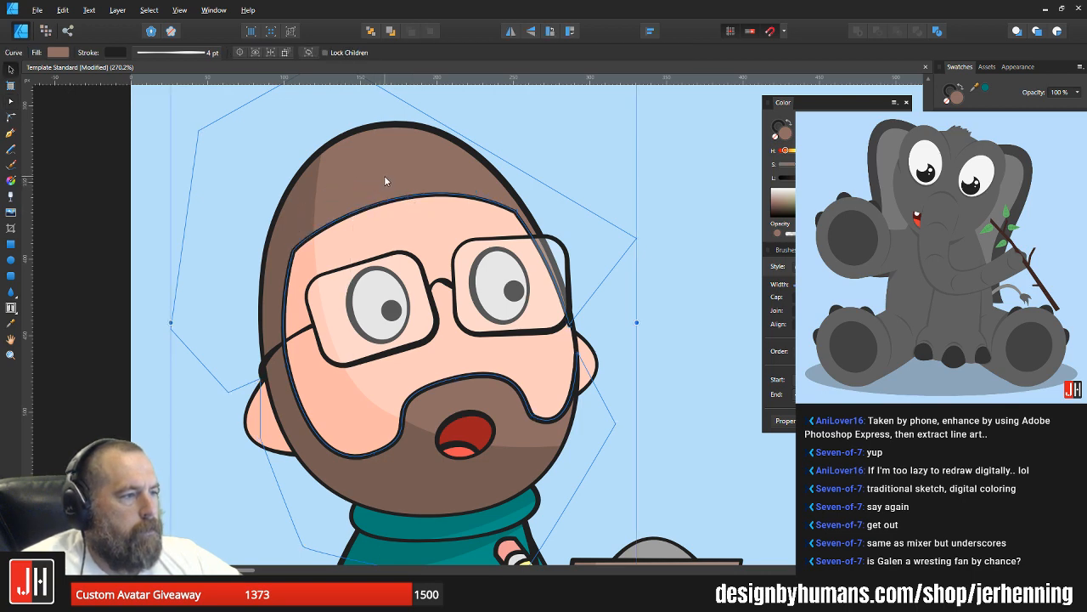
key("ctrl+d")
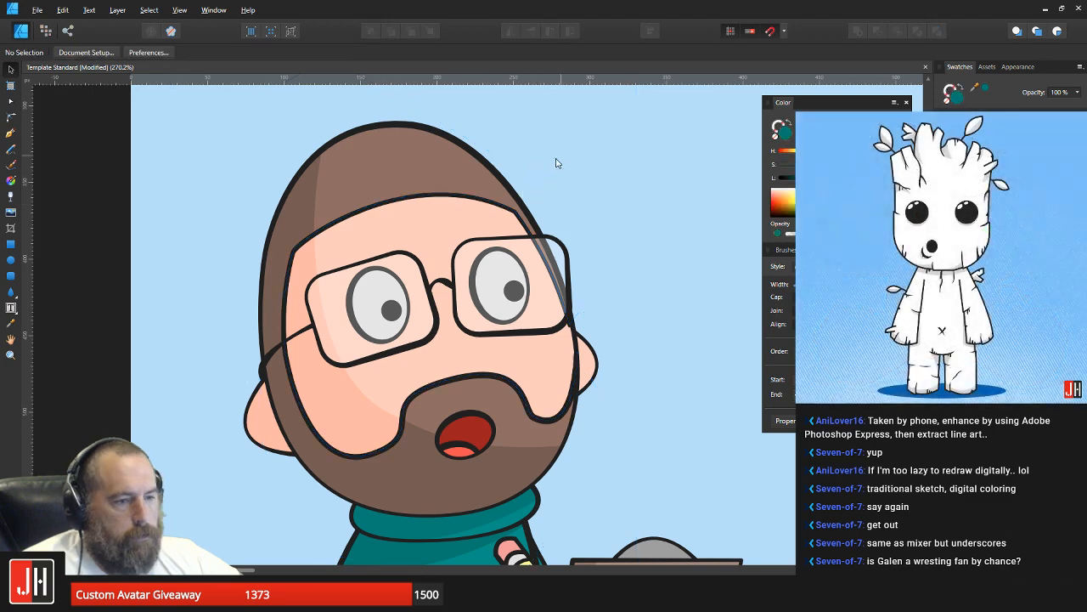
Step: Bend the left part of the hair shape's hairline upward into a rounded receding curve and deselect it
scroll(389, 205, "up", 2)
key("a")
left_click(401, 202)
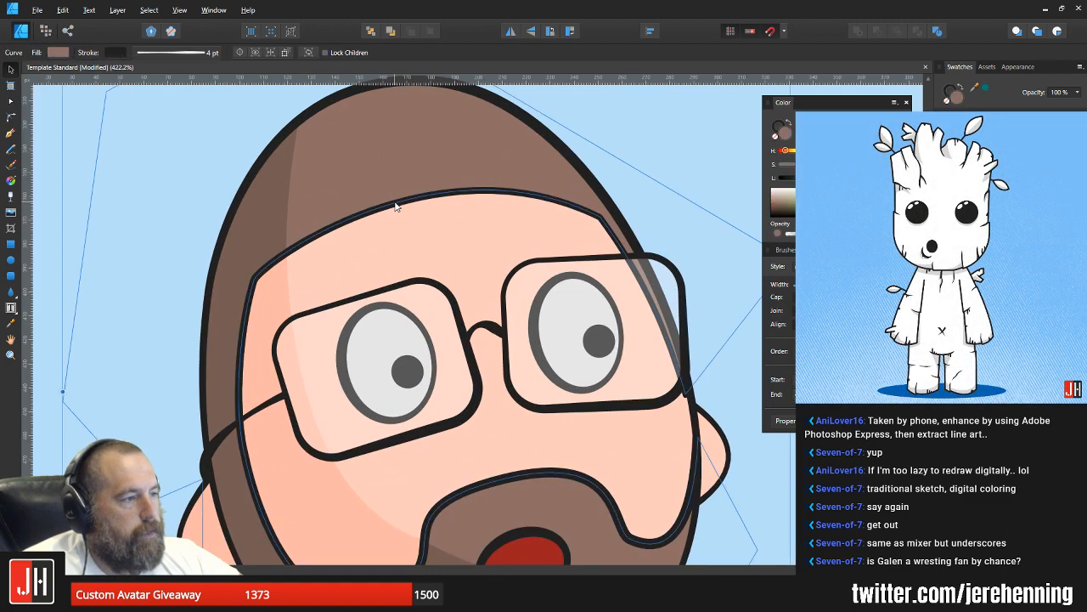
left_click_drag(342, 221, 337, 208)
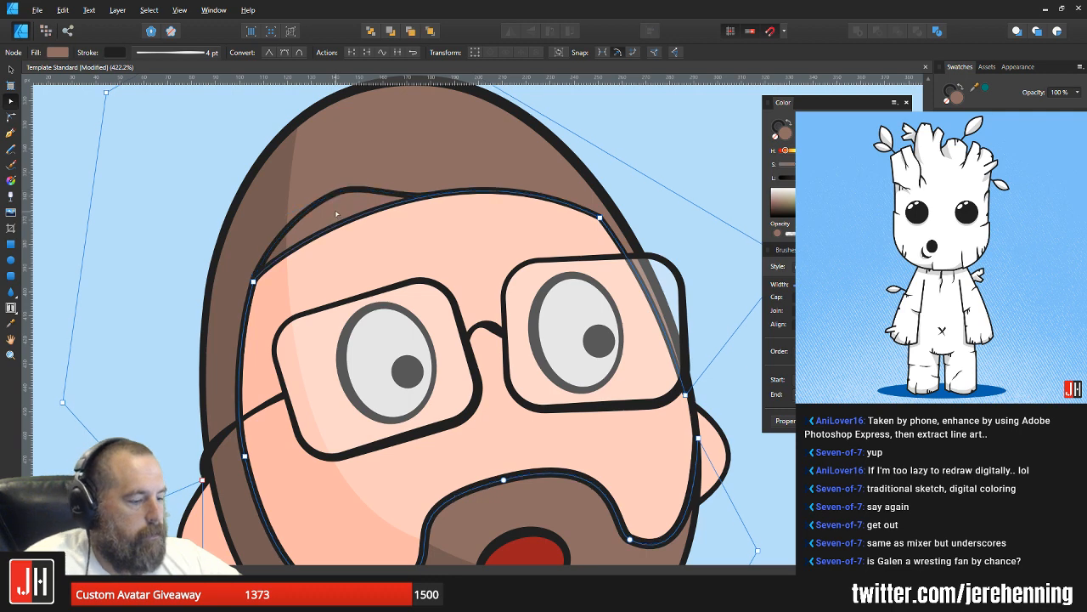
key("ctrl+d")
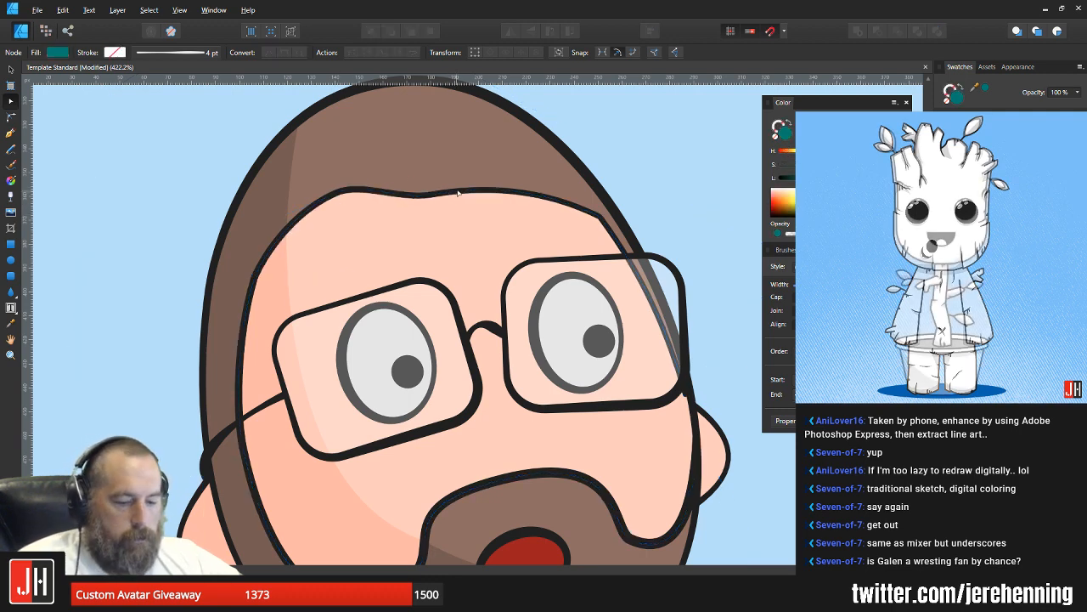
Step: Raise the right part of the hairline into a second peak and shift the dip between the peaks slightly right
left_click(497, 194)
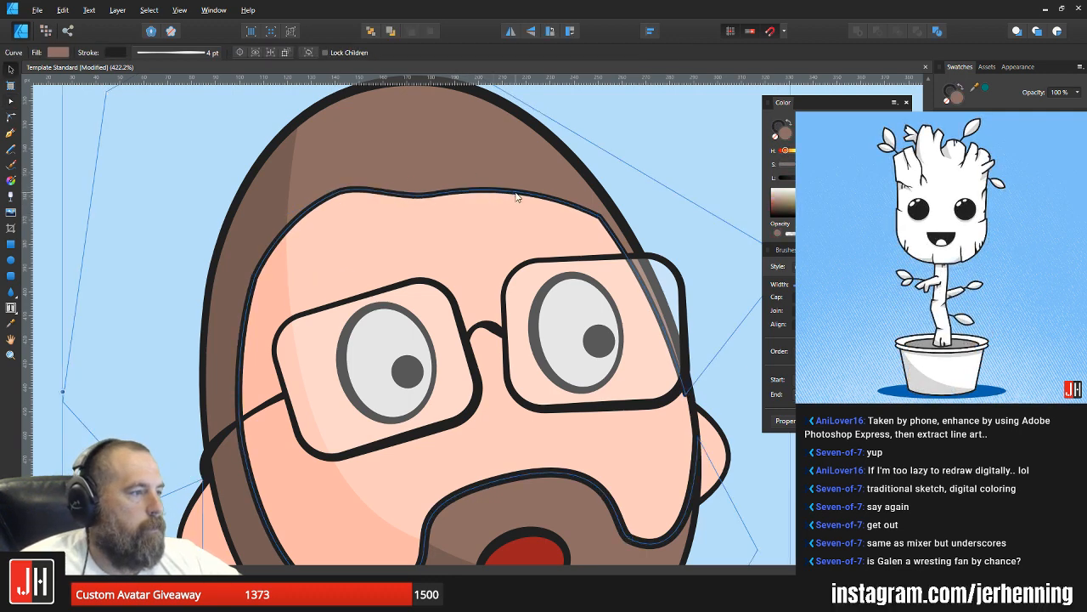
left_click_drag(508, 192, 510, 170)
left_click_drag(432, 196, 450, 198)
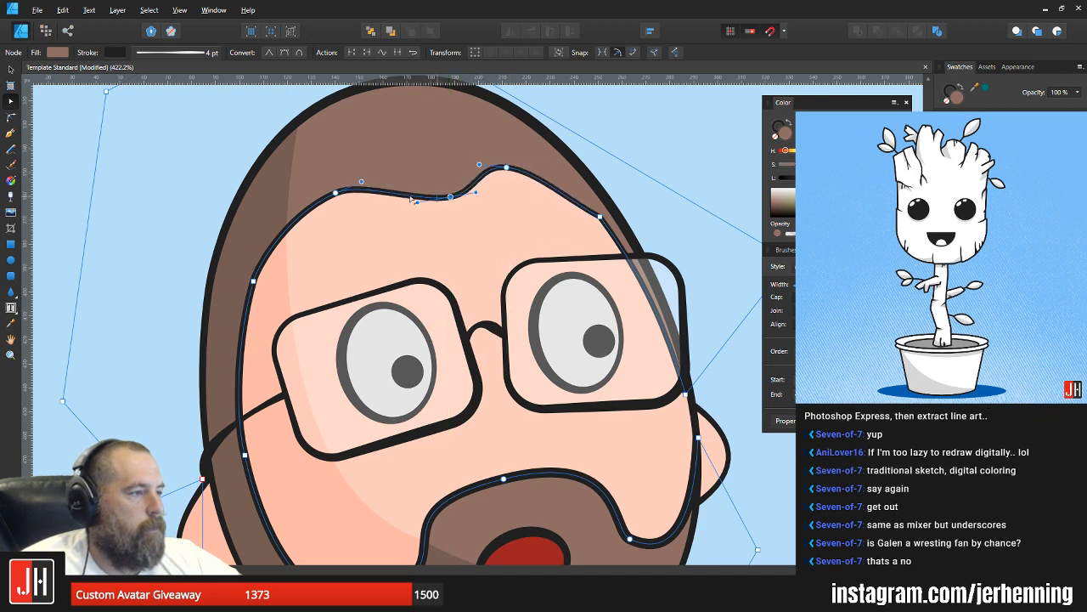
key("v")
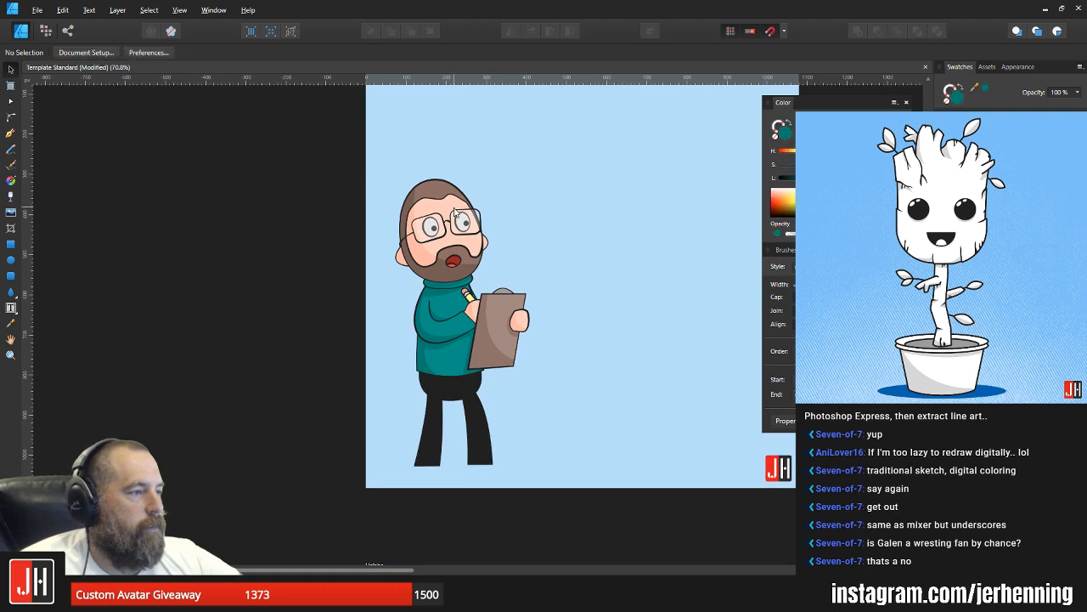
Step: Bend the hairline segment between the right peak and the temple outward into a smoother curve, and deselect the shape
scroll(510, 204, "up", 10)
key("a")
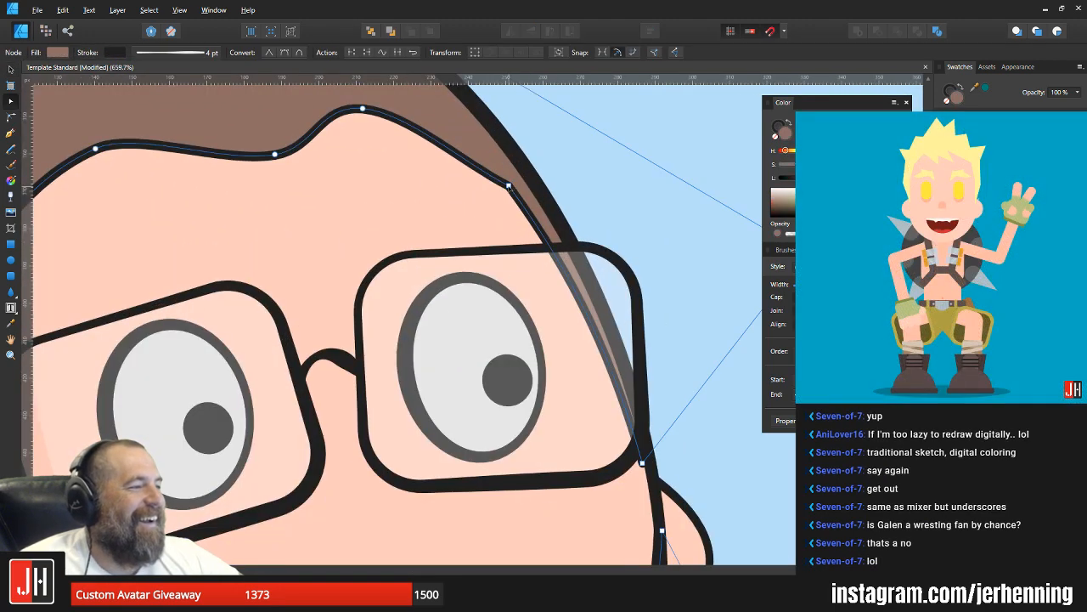
left_click_drag(466, 155, 480, 148)
key("v")
scroll(482, 162, "down", 9)
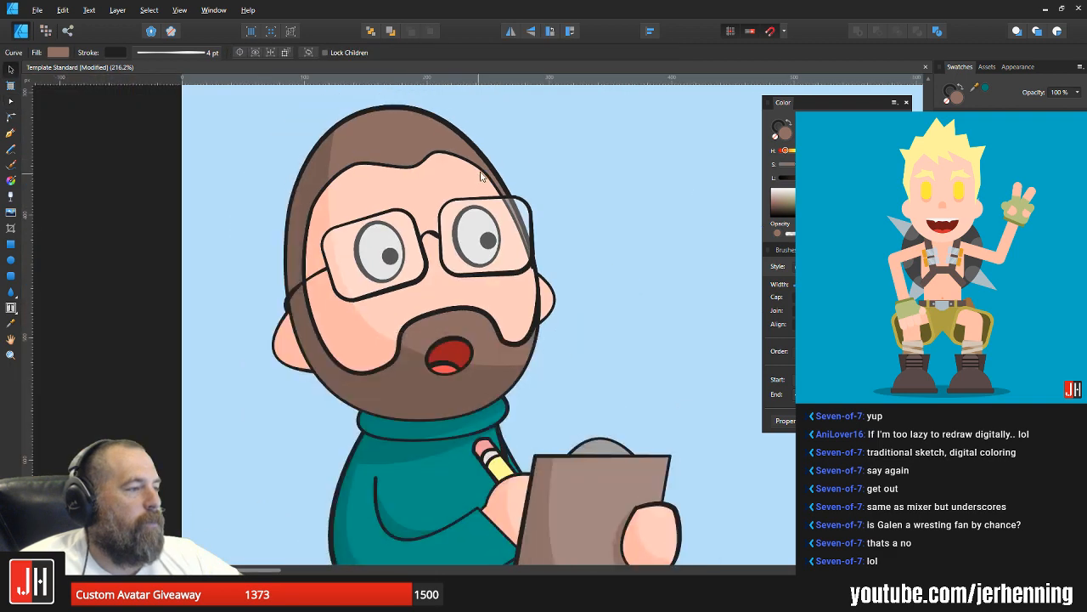
left_click(566, 180)
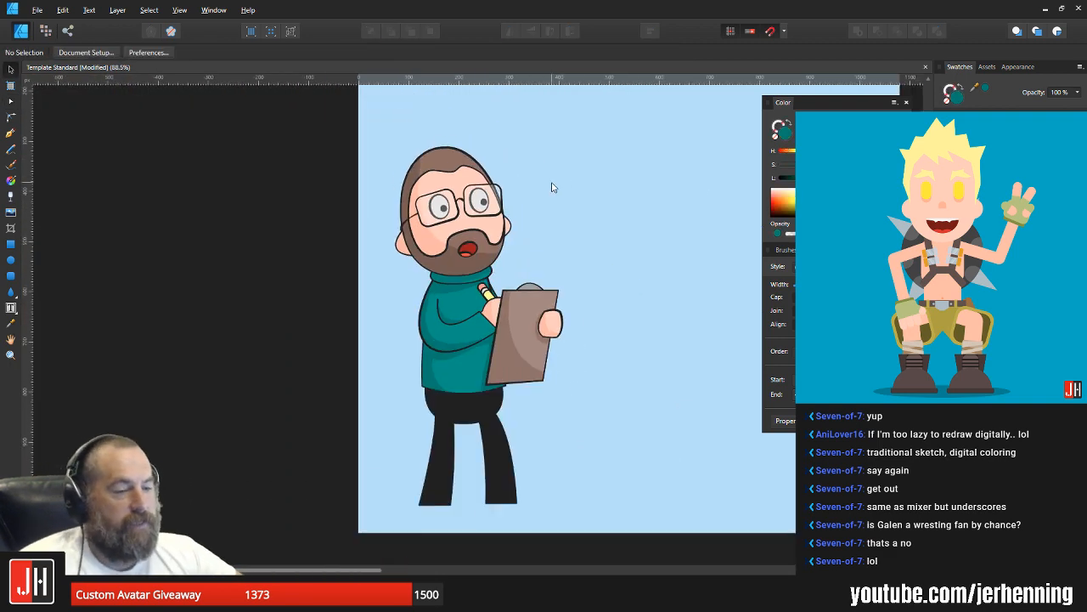
Step: Select the hairline's upper nodes, move them slightly upward together and deselect the hair shape
scroll(462, 165, "up", 3)
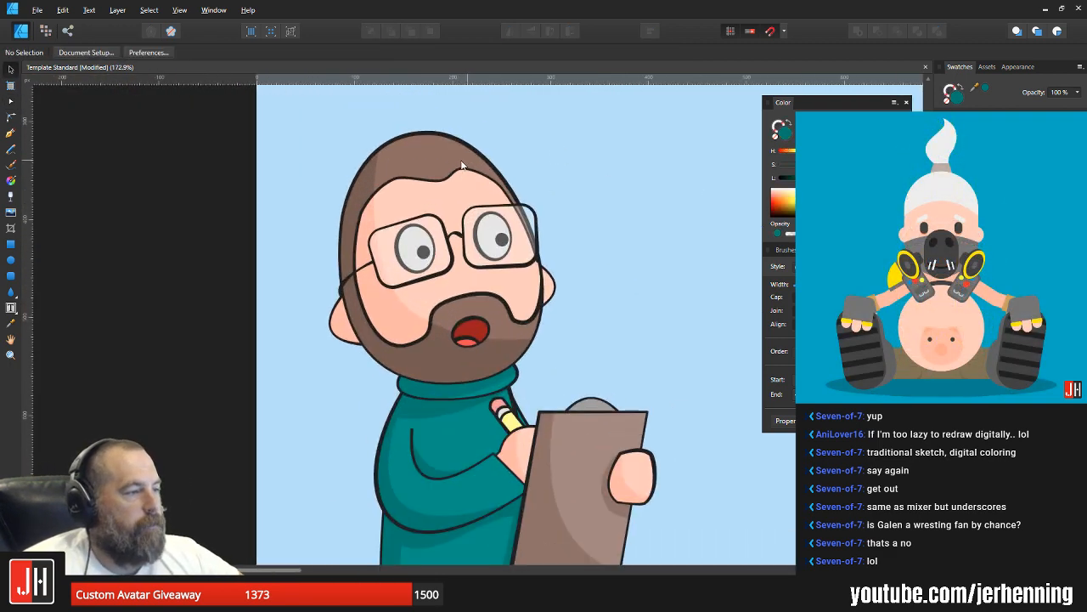
double_click(469, 158)
scroll(450, 176, "up", 4)
key("a")
left_click_drag(273, 130, 504, 211)
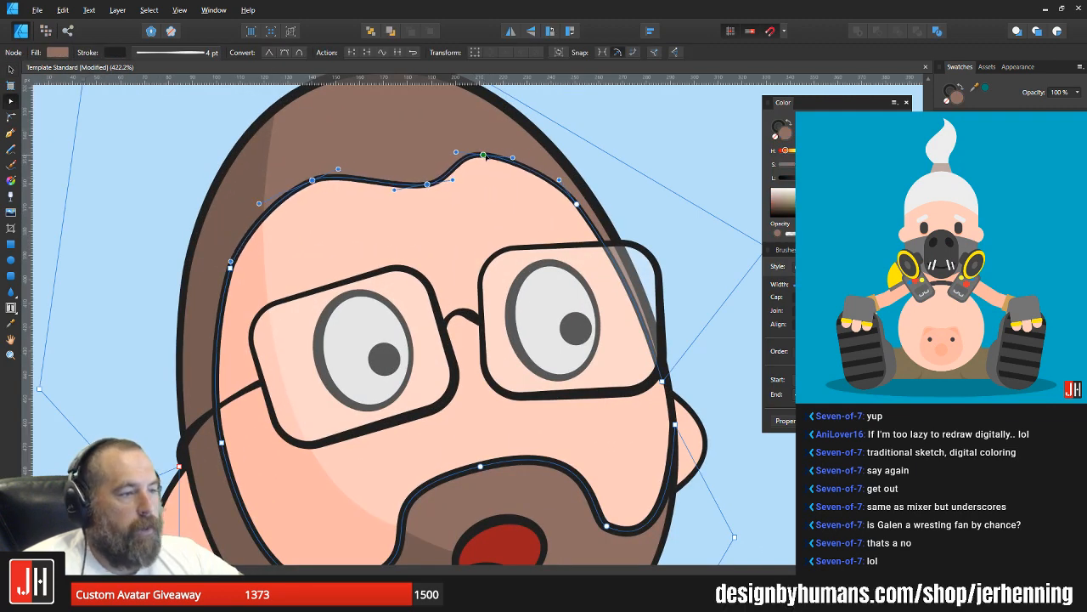
left_click_drag(484, 156, 484, 153)
scroll(487, 170, "down", 4)
key("v")
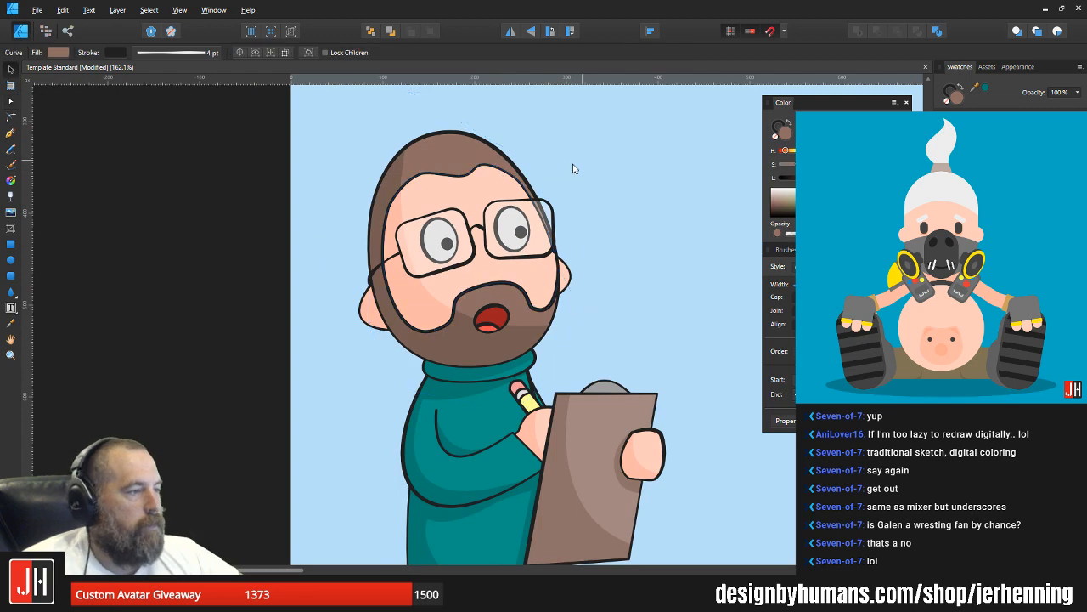
key("ctrl+d")
scroll(569, 175, "down", 3)
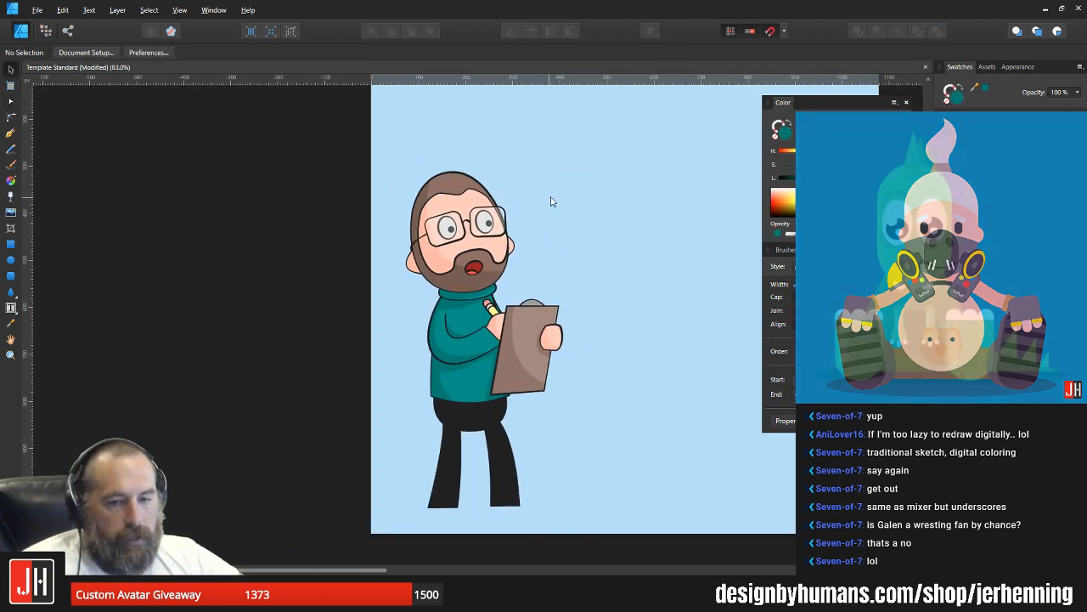
Step: Move the beard's moustache node and both lower cheek nodes slightly downward, and deselect the shape
left_click_drag(547, 200, 516, 211)
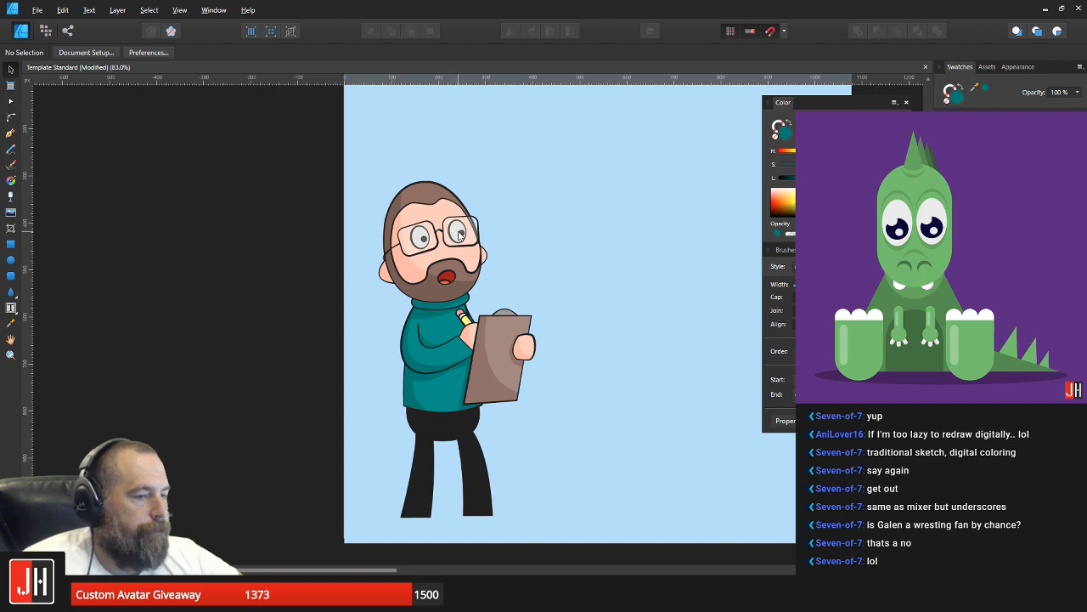
scroll(453, 248, "up", 4)
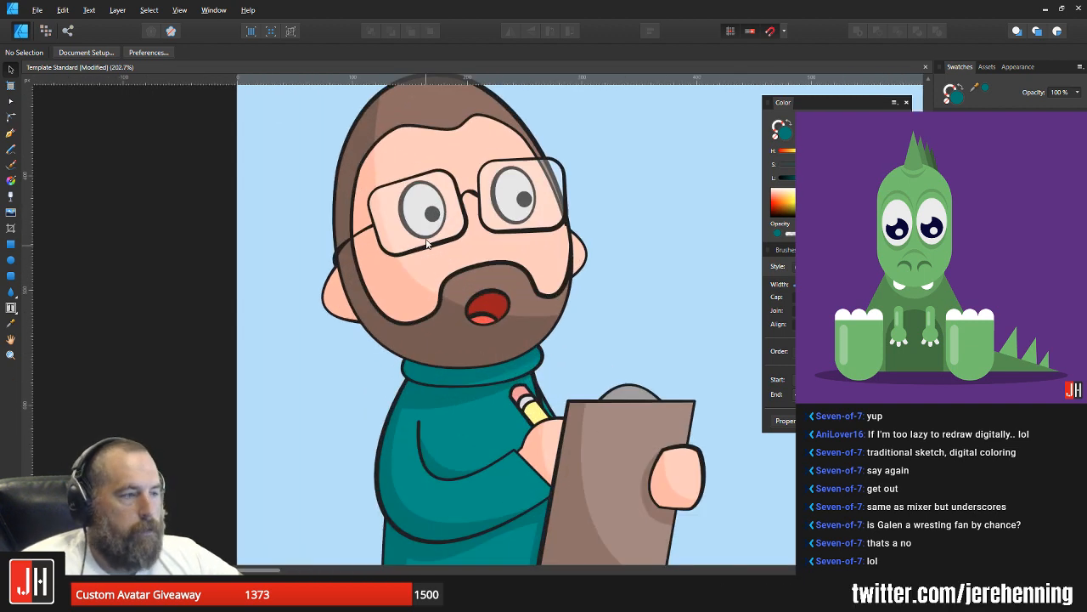
left_click(485, 278)
scroll(485, 279, "up", 1)
key("a")
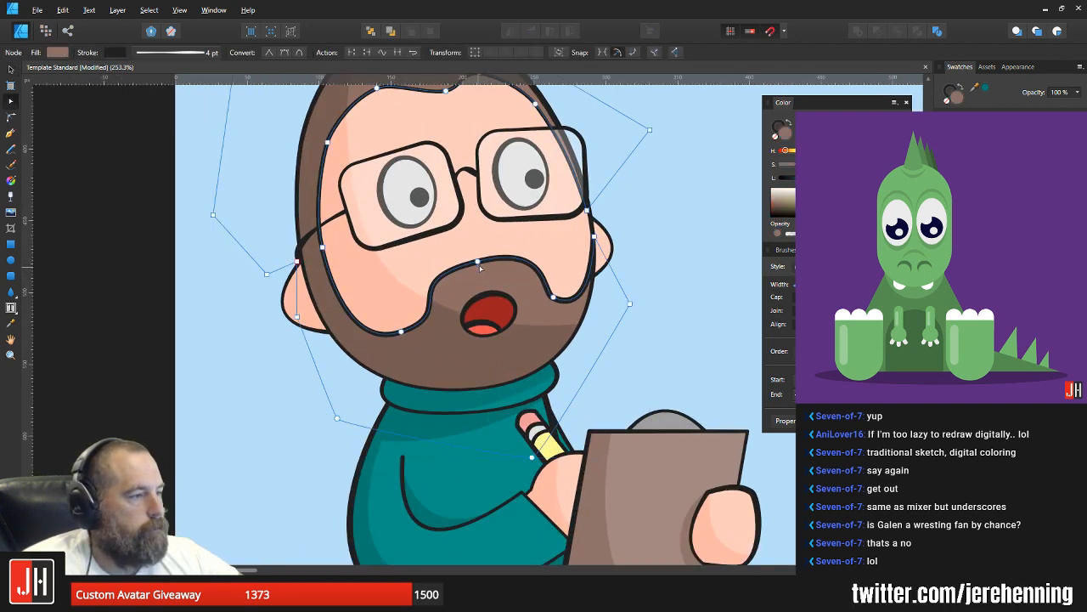
left_click(479, 264)
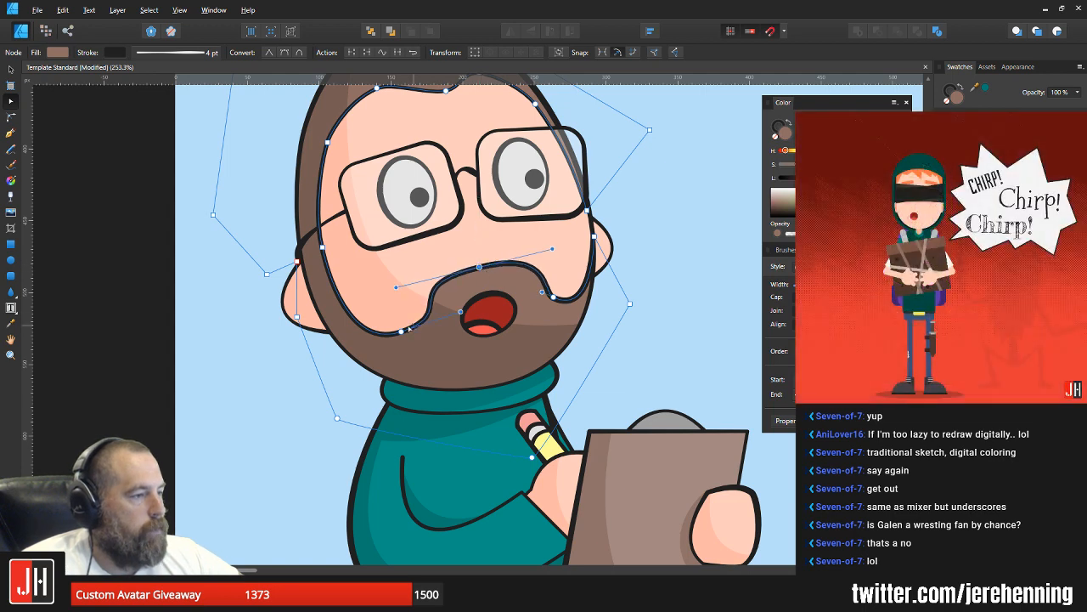
mouse_move(402, 332)
left_mouse_down()
mouse_move(402, 293)
mouse_move(402, 338)
left_mouse_up()
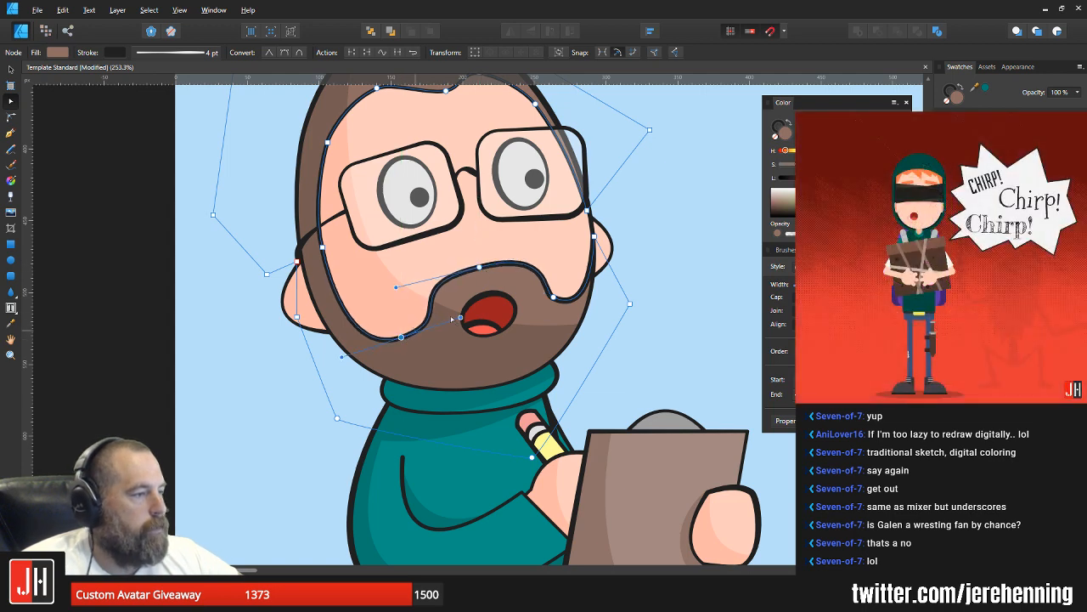
left_click_drag(554, 298, 553, 304)
key("v")
left_click(650, 273)
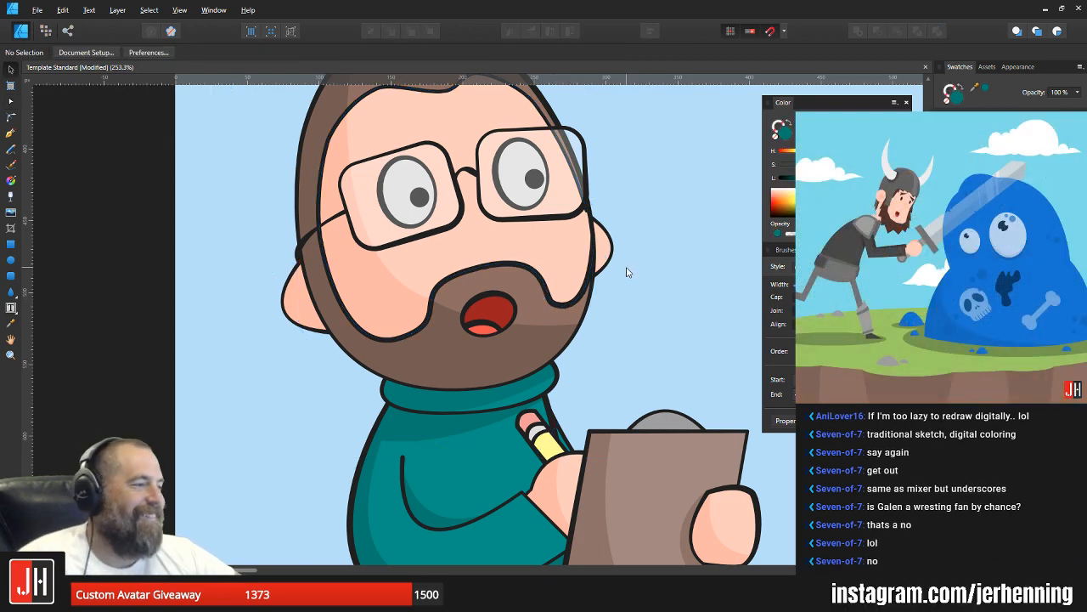
Step: Move the hair shape's node at the right glasses edge slightly down and outward, and deselect the shape
left_click(588, 212)
key("a")
left_click_drag(589, 210, 593, 219)
key("v")
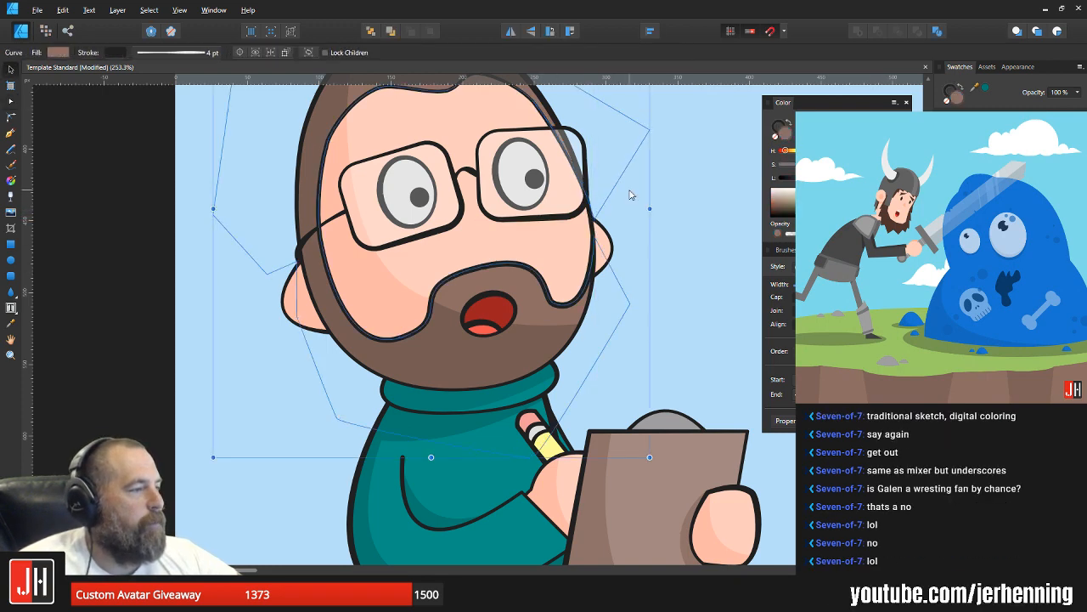
left_click(630, 196)
scroll(624, 215, "down", 2)
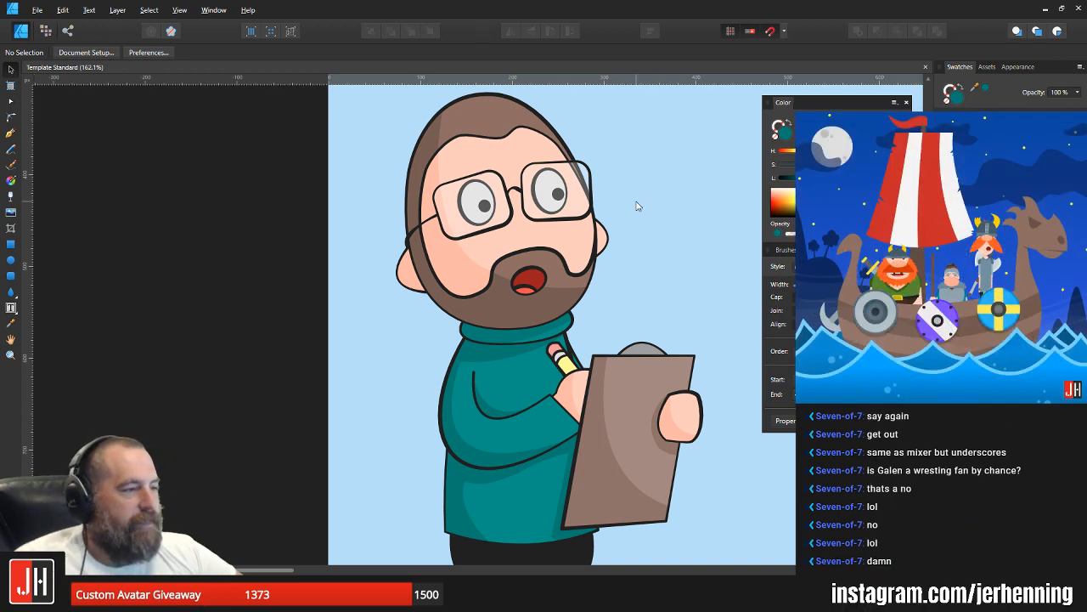
Step: Select the whole character group and move it slightly down and right on the artboard
scroll(637, 205, "down", 5)
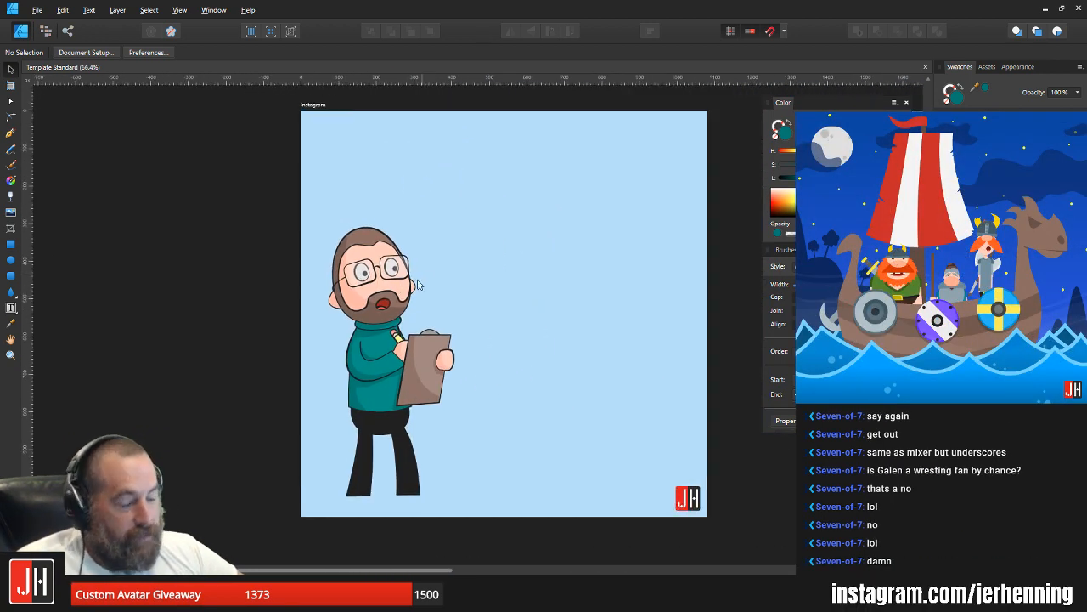
scroll(408, 292, "up", 3)
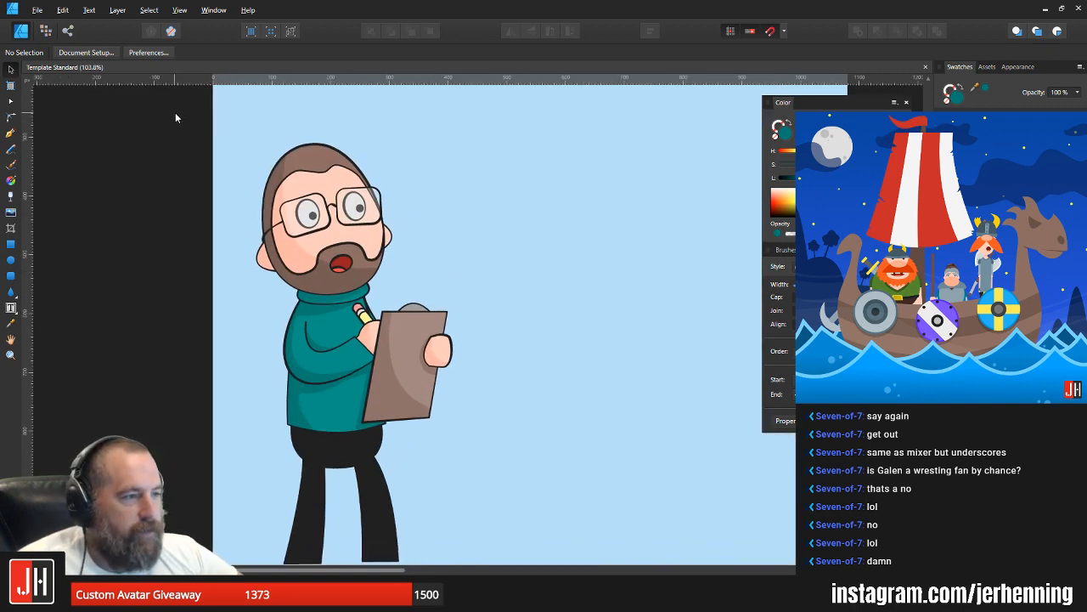
scroll(172, 118, "down", 3)
left_click_drag(170, 119, 417, 428)
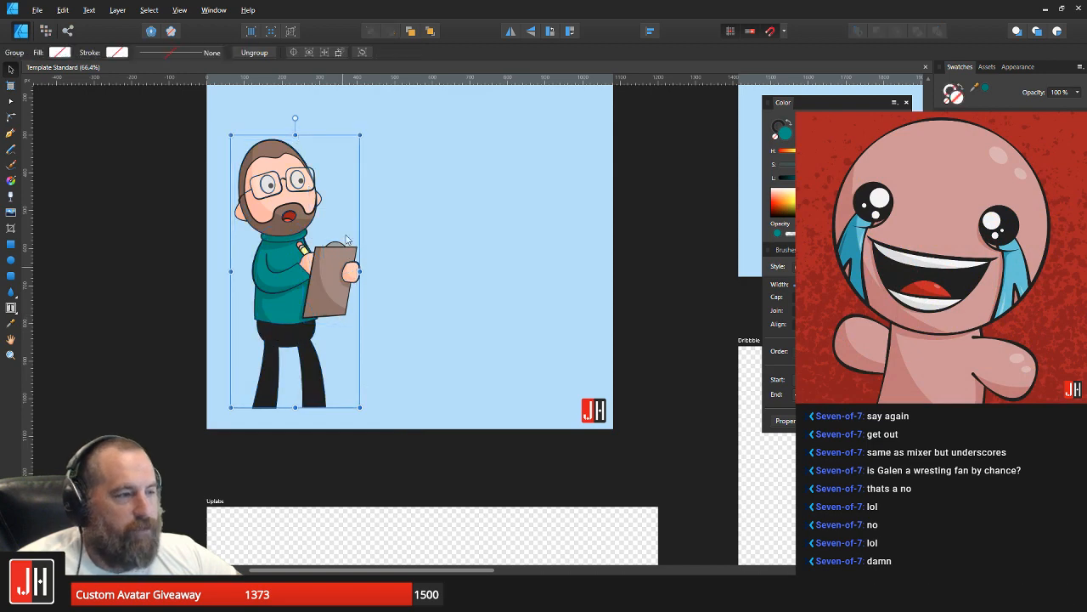
mouse_move(345, 241)
left_mouse_down()
mouse_move(366, 249)
mouse_move(349, 249)
left_mouse_up()
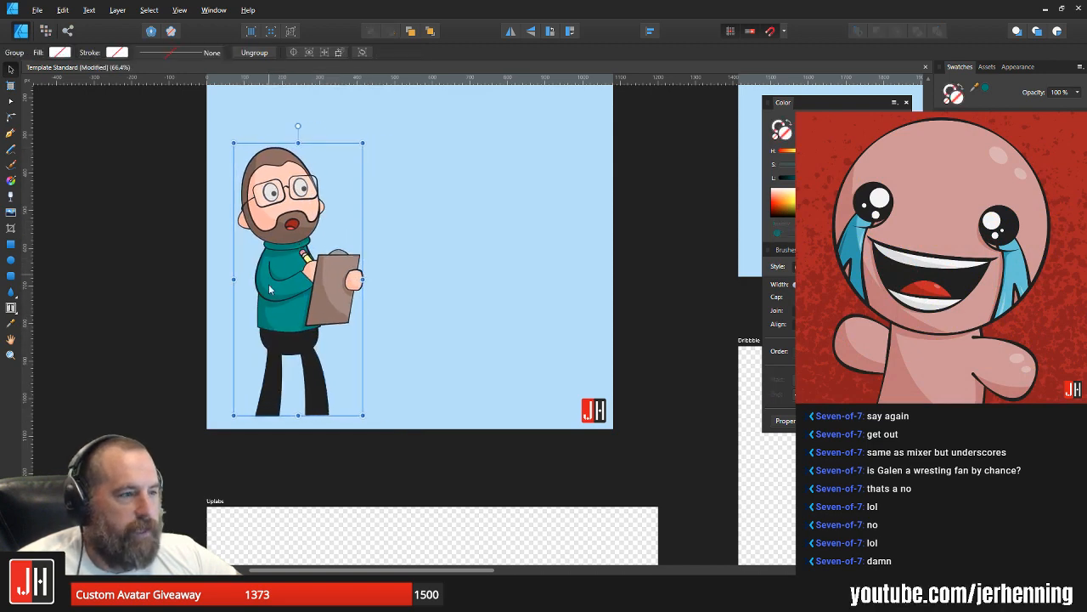
Step: Fill the sweater body with a light mint green sampled with the Color Picker and deselect it
scroll(289, 263, "up", 4)
double_click(298, 247)
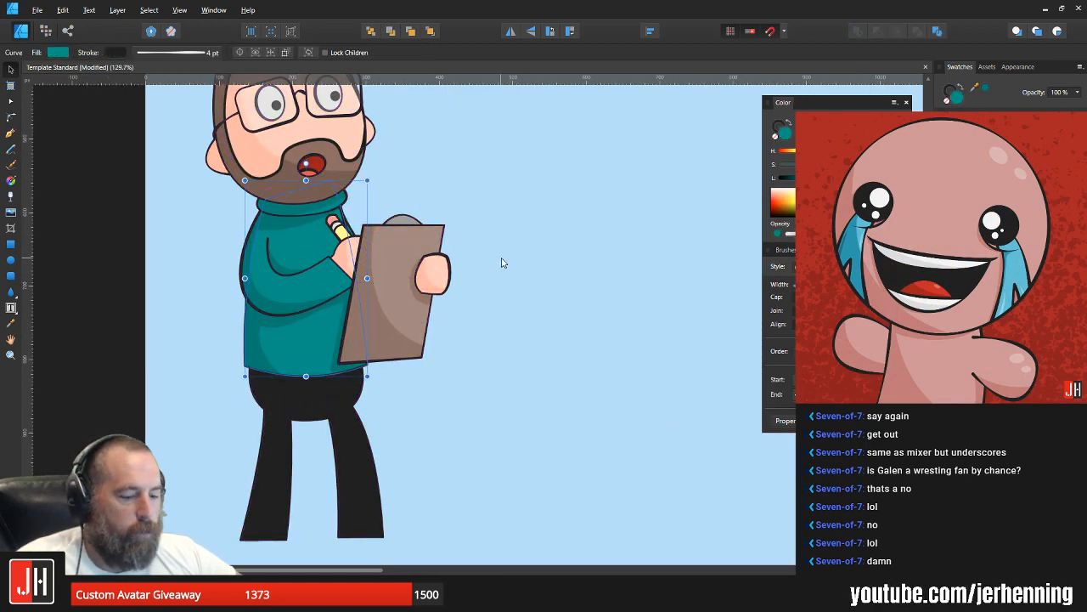
key("i")
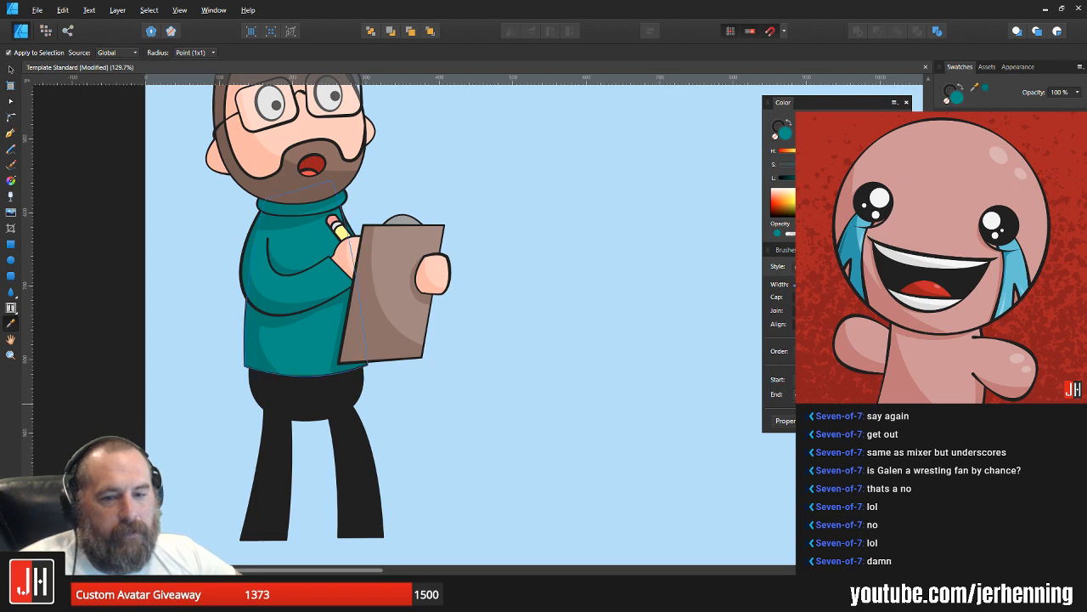
left_click(917, 406)
key("v")
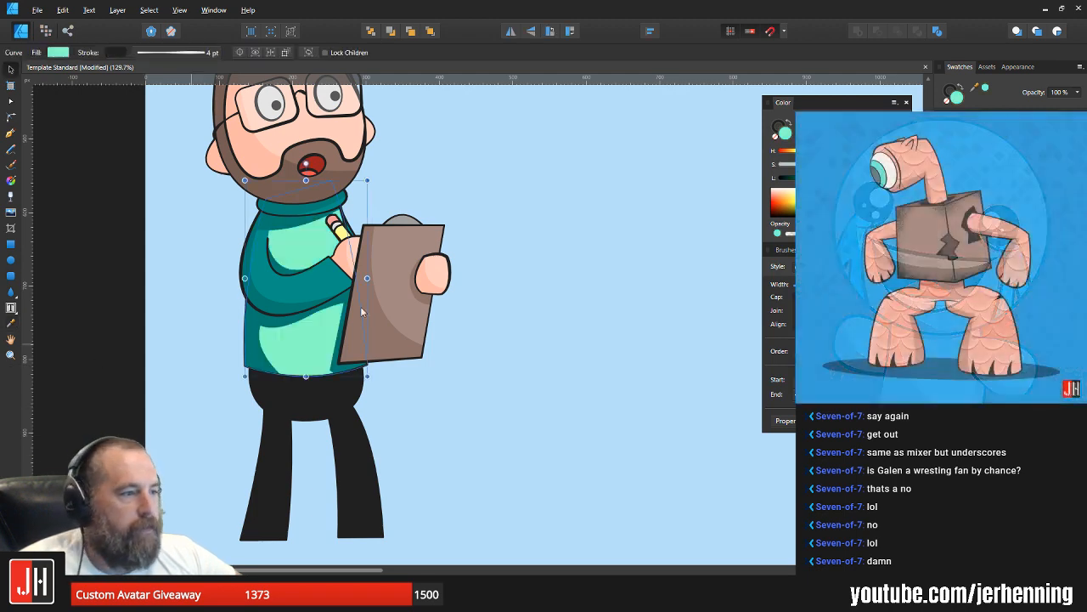
key("ctrl+d")
Step: Fill the sweater's arm shape with the light mint green sampled from the sweater body
scroll(293, 224, "up", 4)
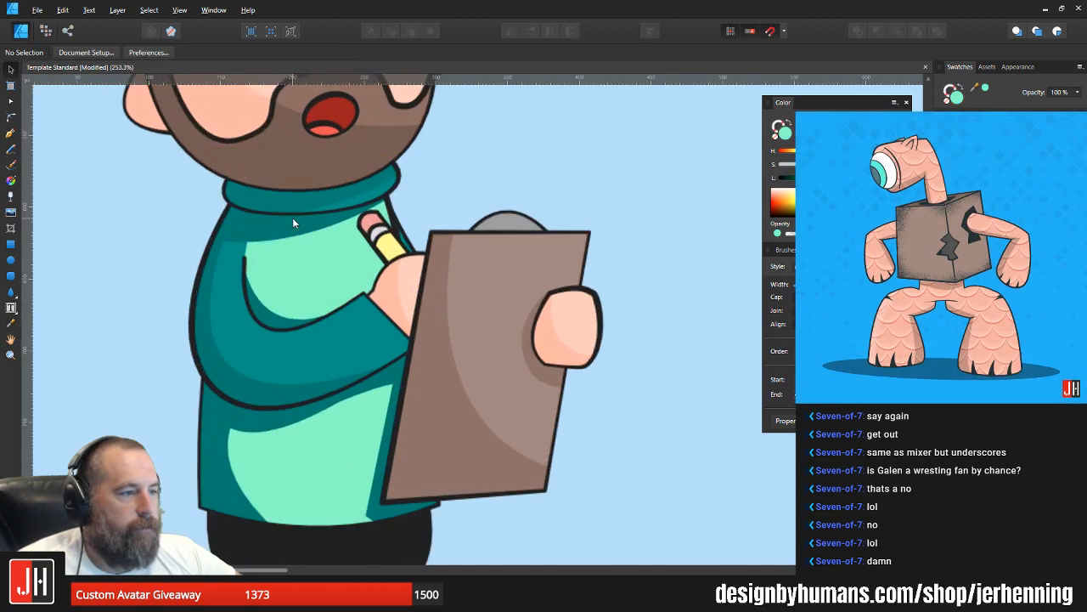
double_click(290, 224)
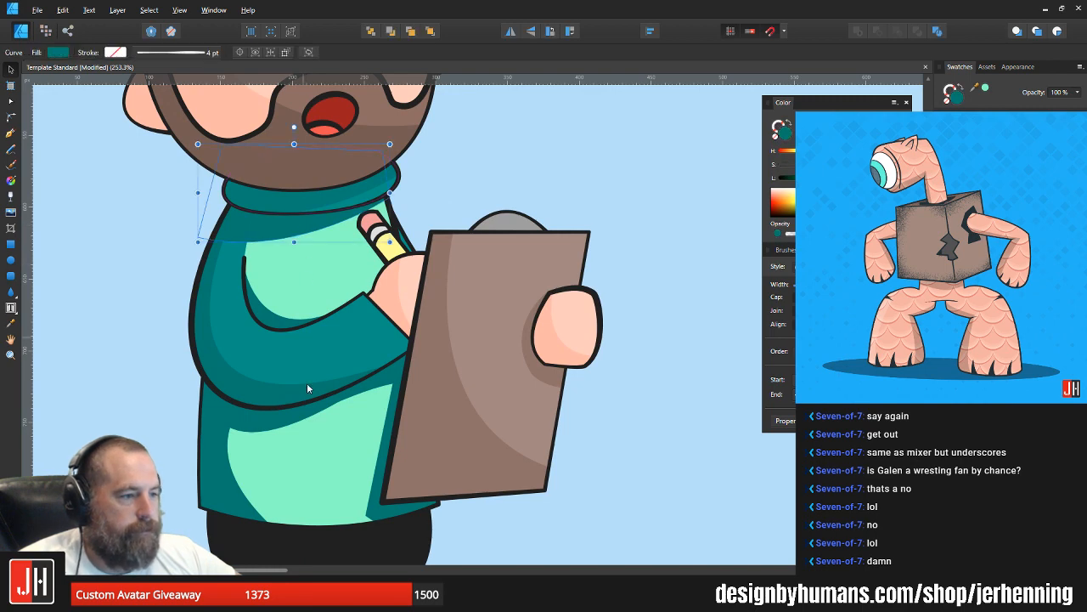
left_click(326, 344)
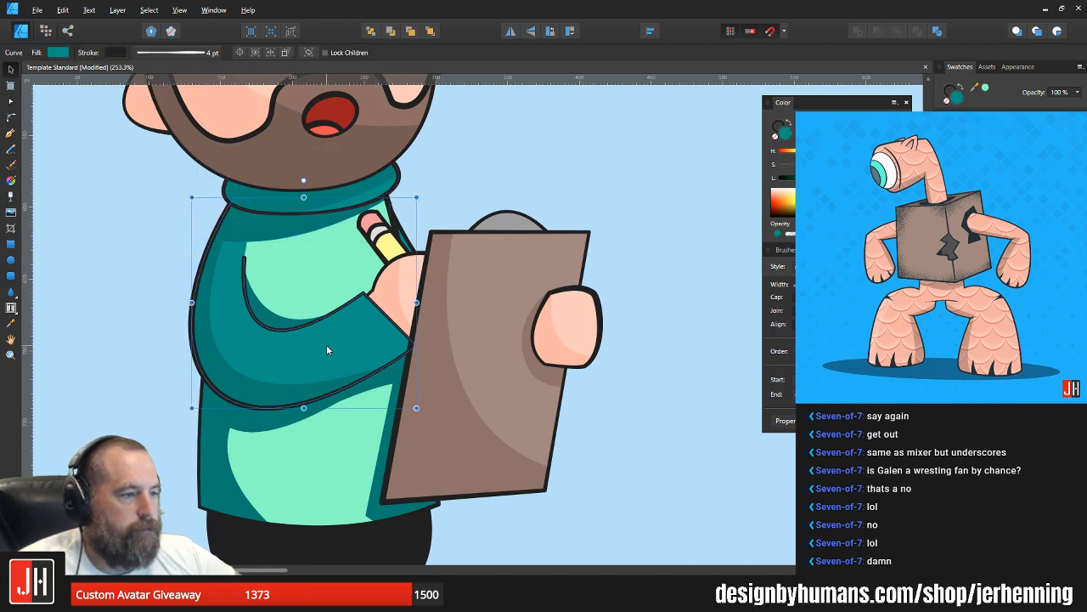
key("i")
left_click(320, 290)
key("v")
Step: Select the three shadow shapes on the lower sweater body and recolour them to a deeper, more saturated version of the sampled mint green
double_click(213, 447)
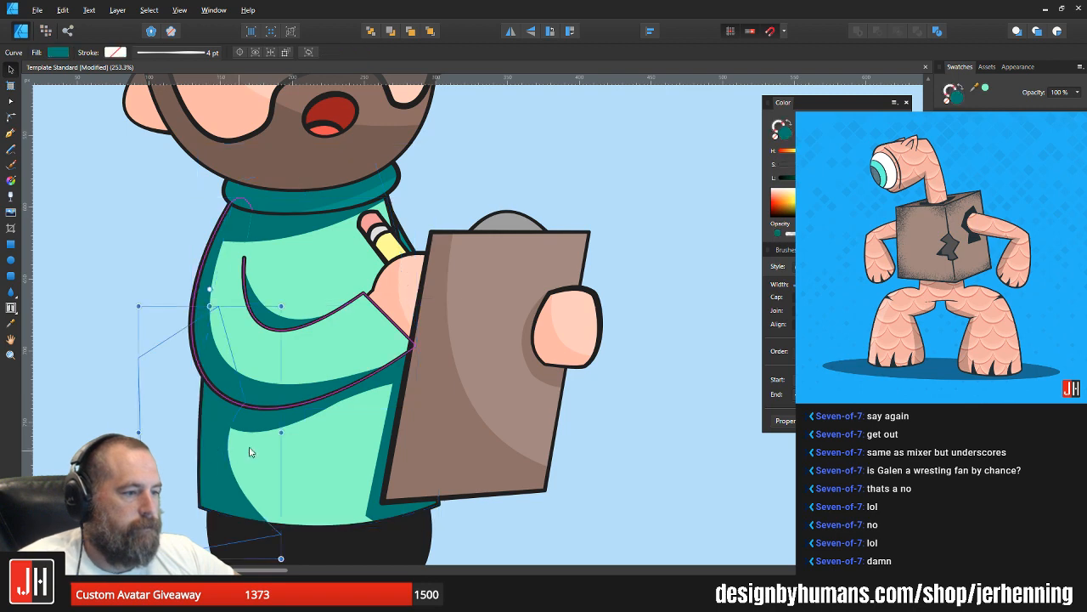
left_click(265, 425, "shift")
left_click(372, 511, "shift")
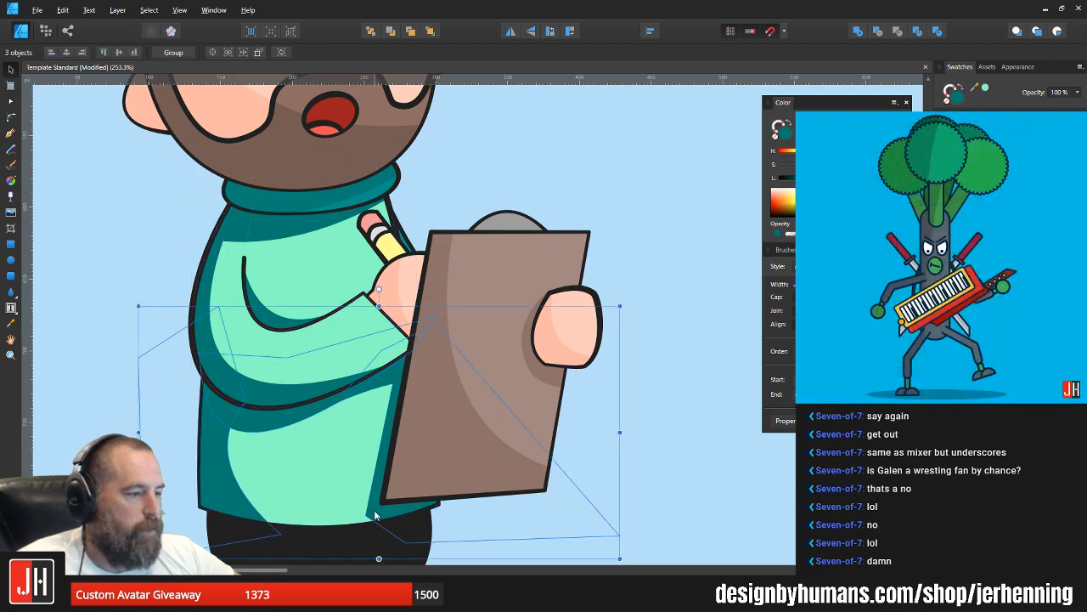
key("i")
left_click(335, 480)
key("v")
mouse_move(850, 178)
left_mouse_down()
mouse_move(837, 178)
mouse_move(878, 164)
left_mouse_up()
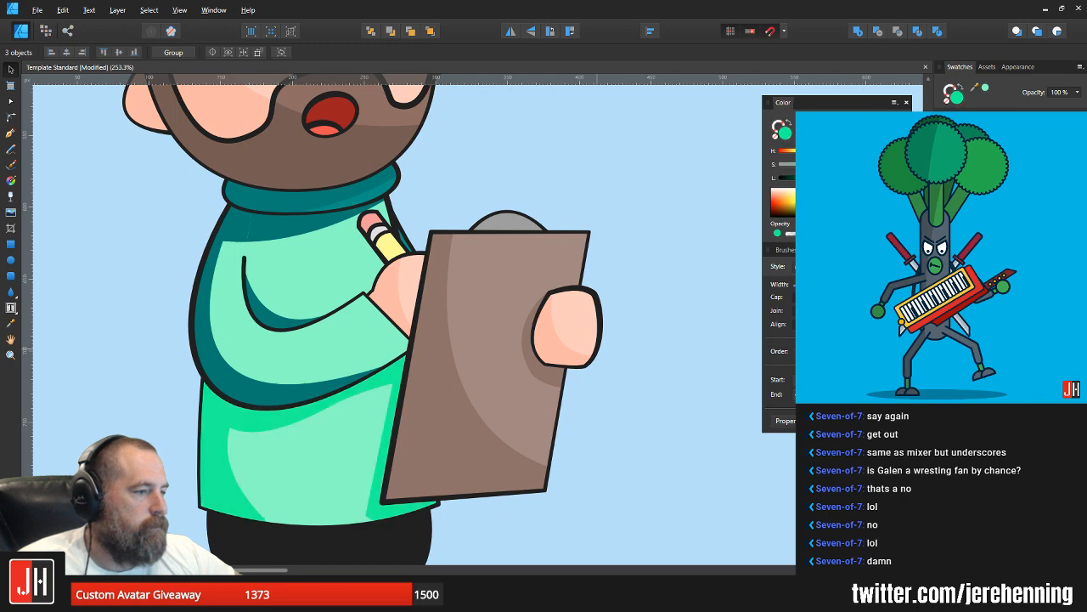
left_click(266, 238)
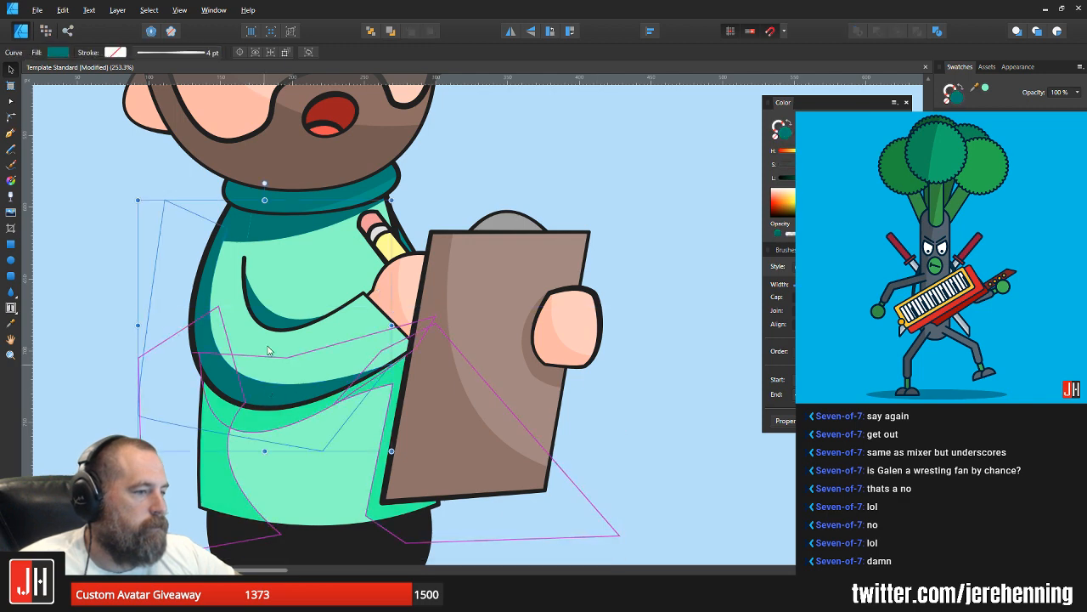
key("i")
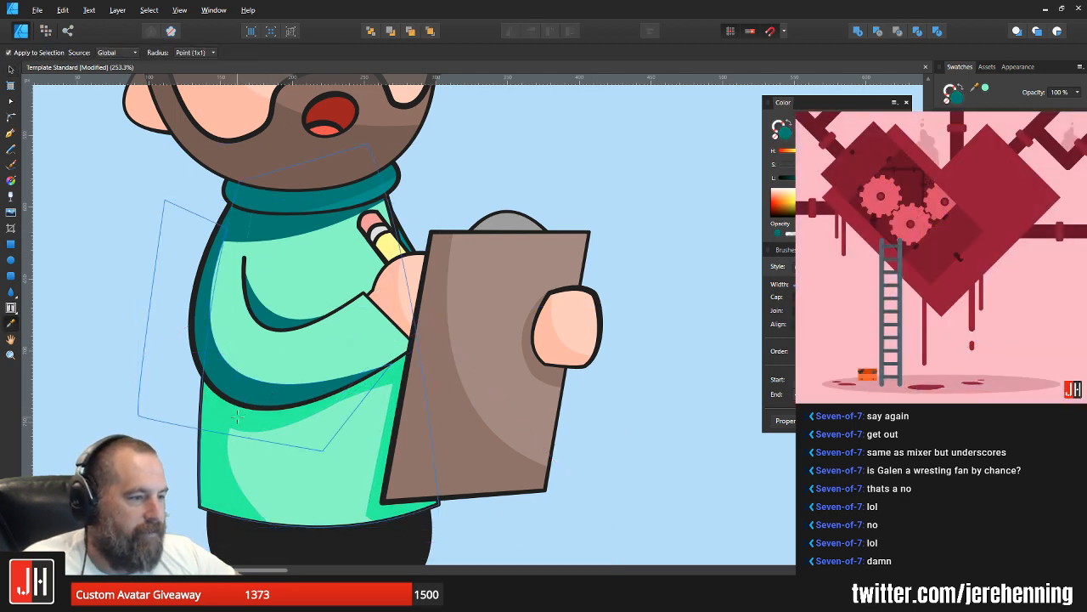
left_click(237, 416)
key("v")
left_click(273, 319)
key("ctrl+z")
key("ctrl+z")
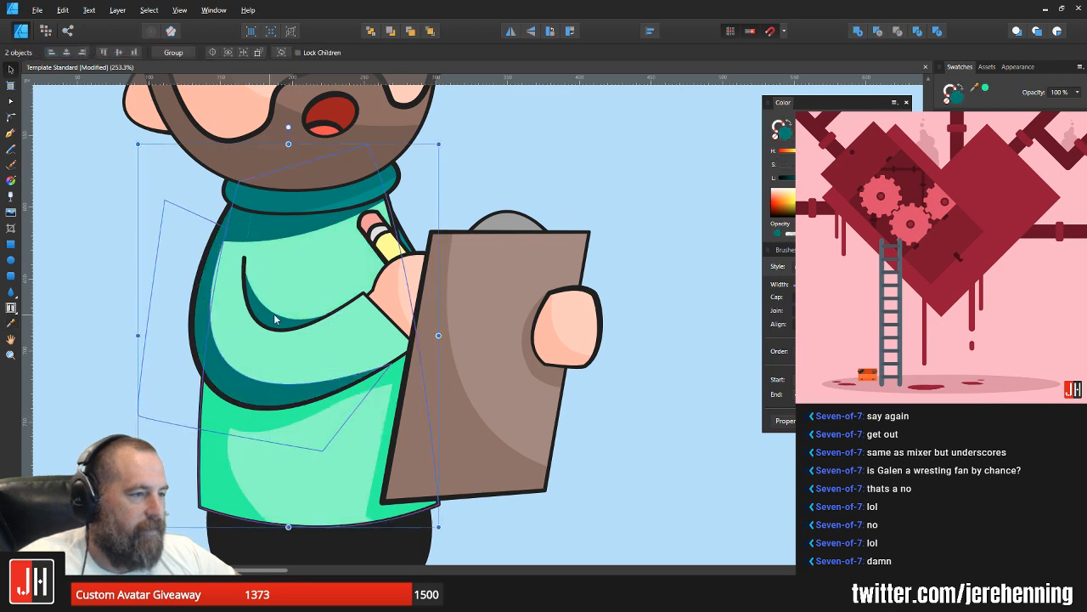
Step: Recolour the arm's outer shadow and the elbow-fold shadow with the deeper mint green sampled from the lower sweater shading
left_click(244, 393)
key("i")
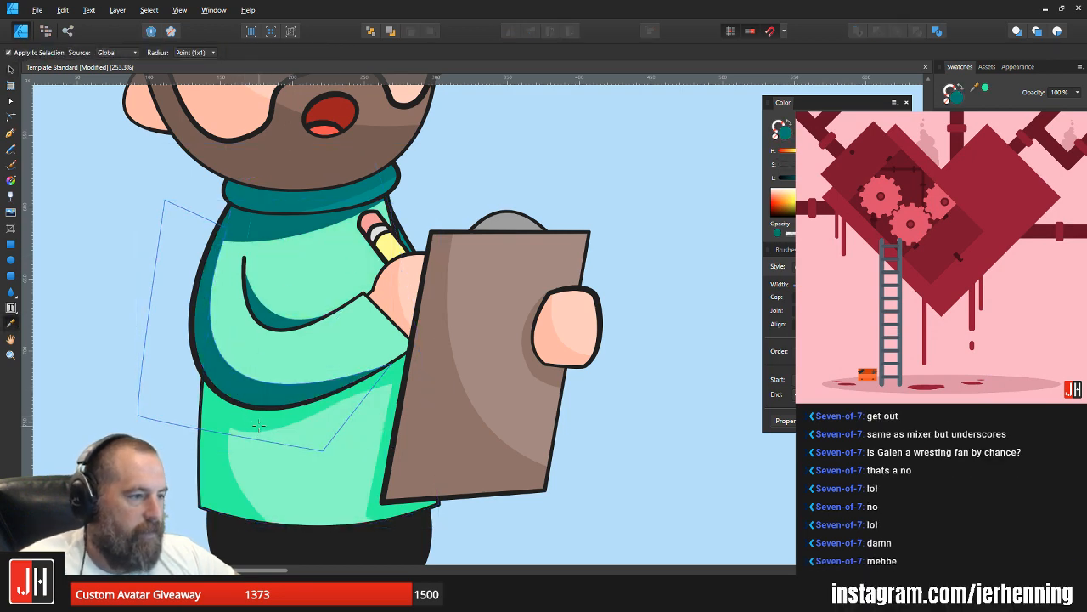
left_click(246, 418)
key("v")
left_click(270, 329)
key("i")
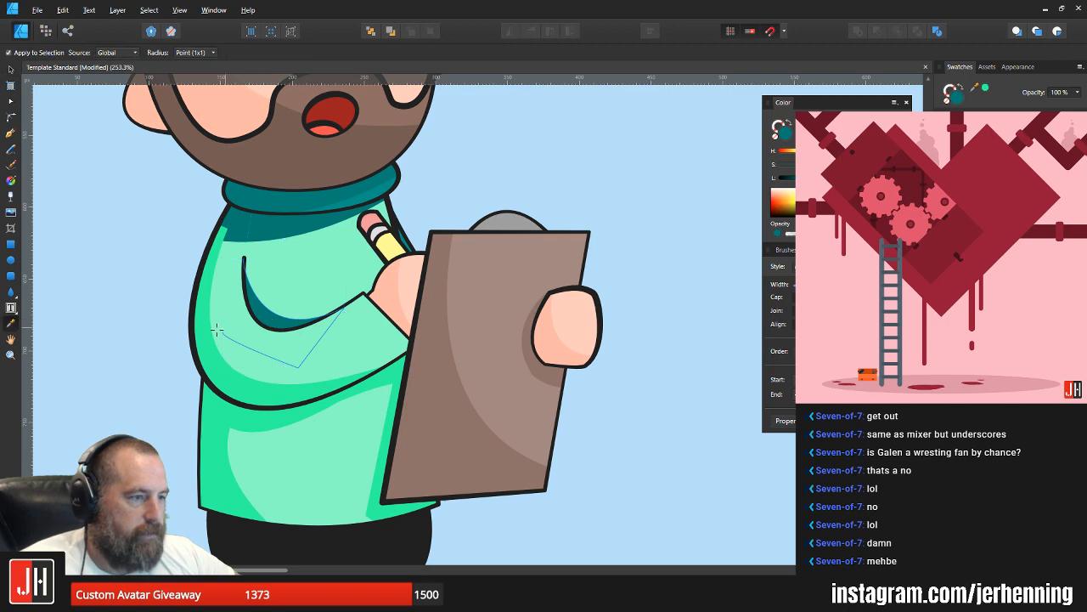
left_click(207, 325)
key("v")
Step: Recolour the shadow under the collar and the small shoulder shadow patch with the sampled deeper mint green
left_click(271, 235)
key("i")
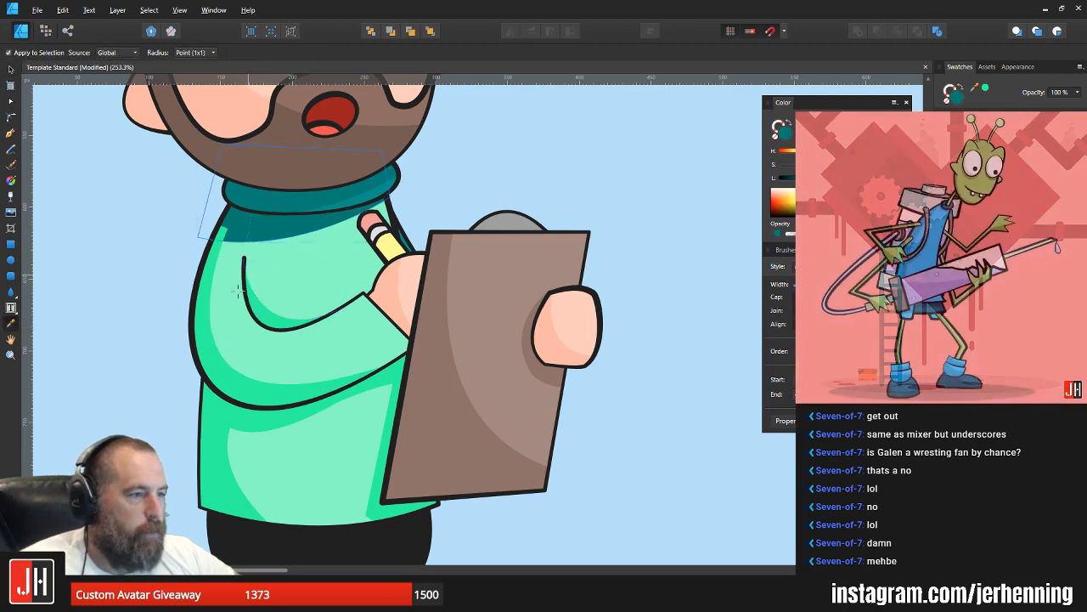
left_click(264, 313)
key("v")
left_click(242, 220)
key("i")
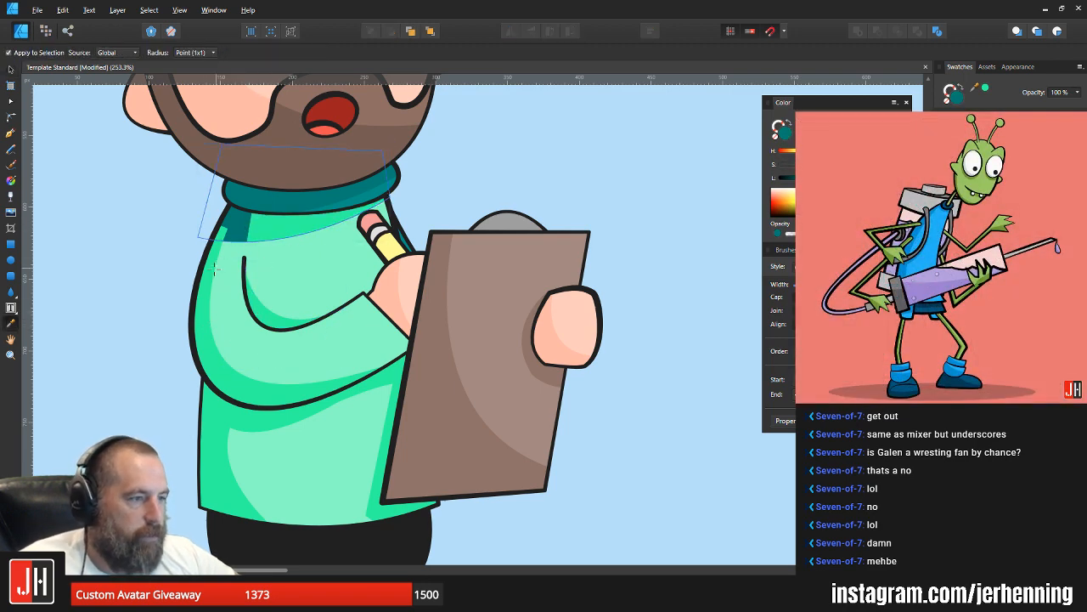
left_click(211, 275)
key("v")
Step: Fill the turtleneck collar with the light mint green sampled from the sweater and deselect it
left_click(344, 196)
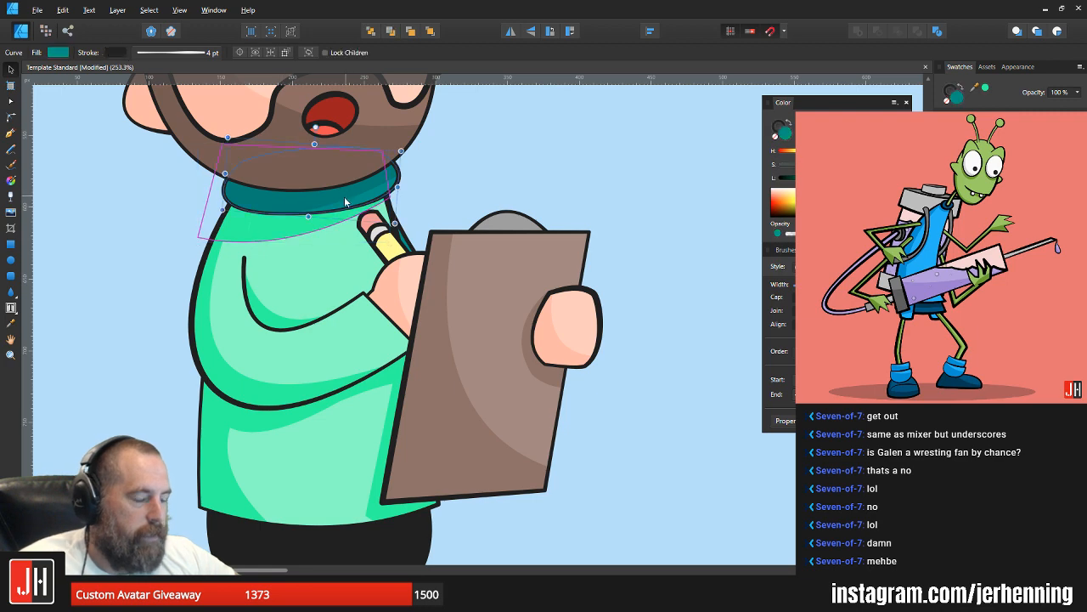
key("i")
left_click(339, 261)
key("v")
key("ctrl+d")
Step: Recolour the collar's shadow with the deeper mint green sampled from the sweater shading and deselect it
left_click(322, 201)
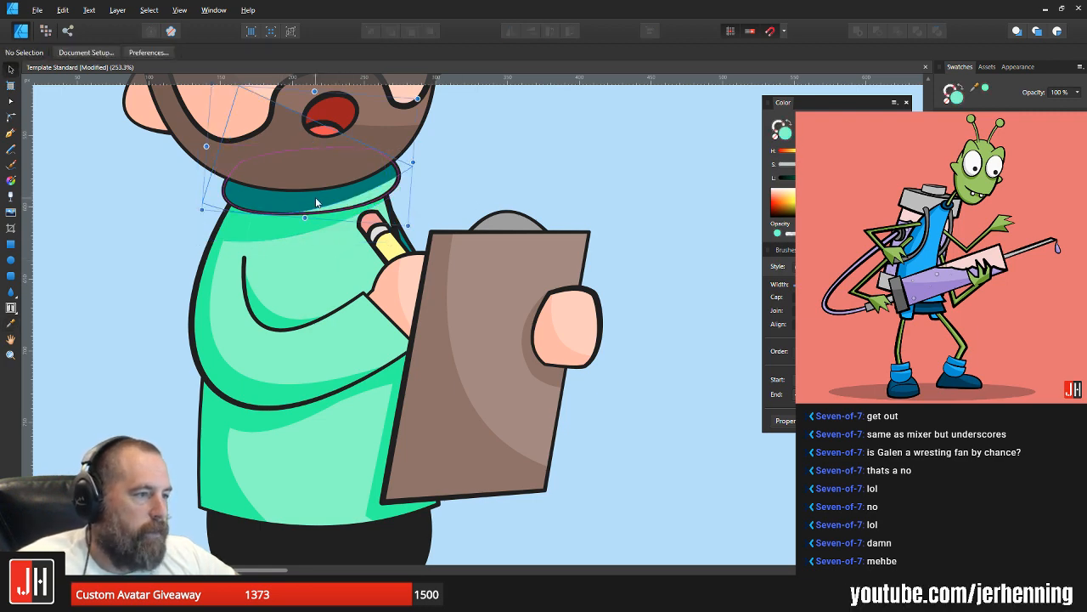
key("i")
left_click(271, 228)
key("v")
left_click(518, 173)
Step: Recolour the collar's shadow to a slightly darker, muted version of the light mint green sampled from the collar
scroll(480, 222, "down", 8)
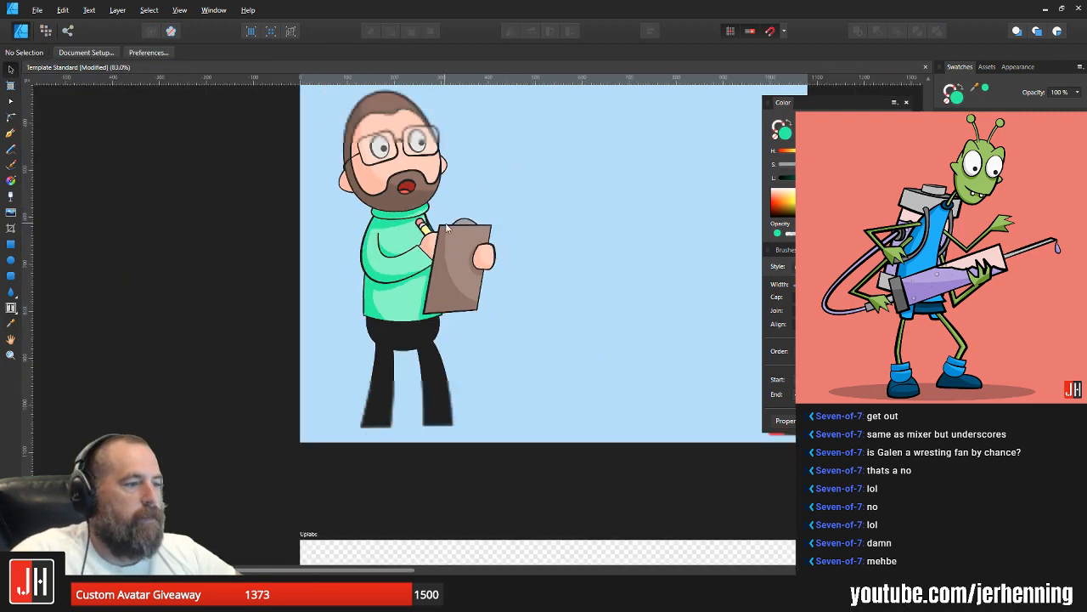
scroll(457, 206, "up", 6)
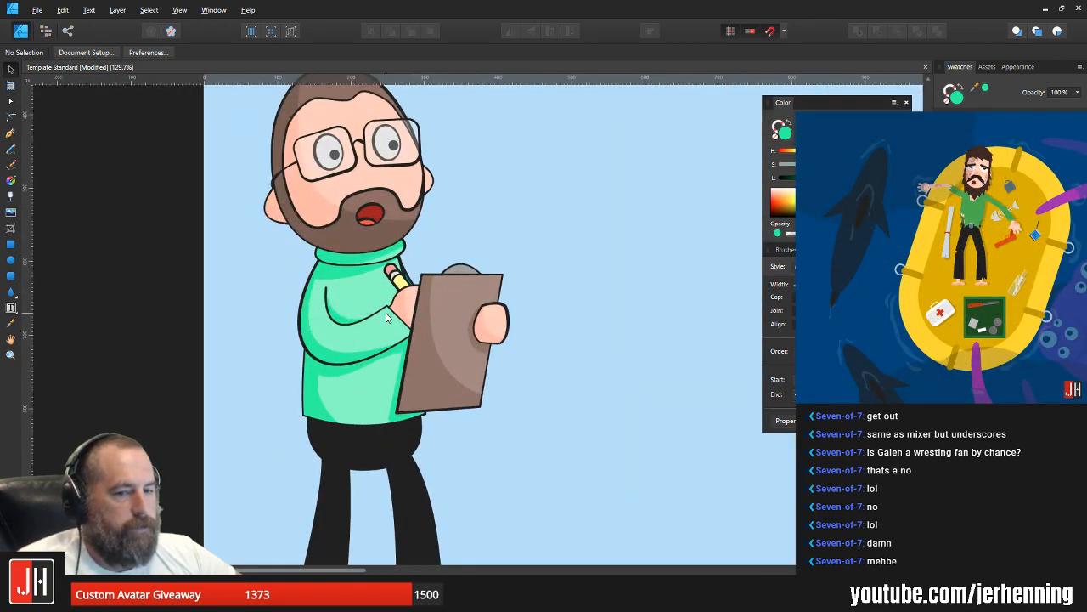
scroll(335, 265, "up", 3)
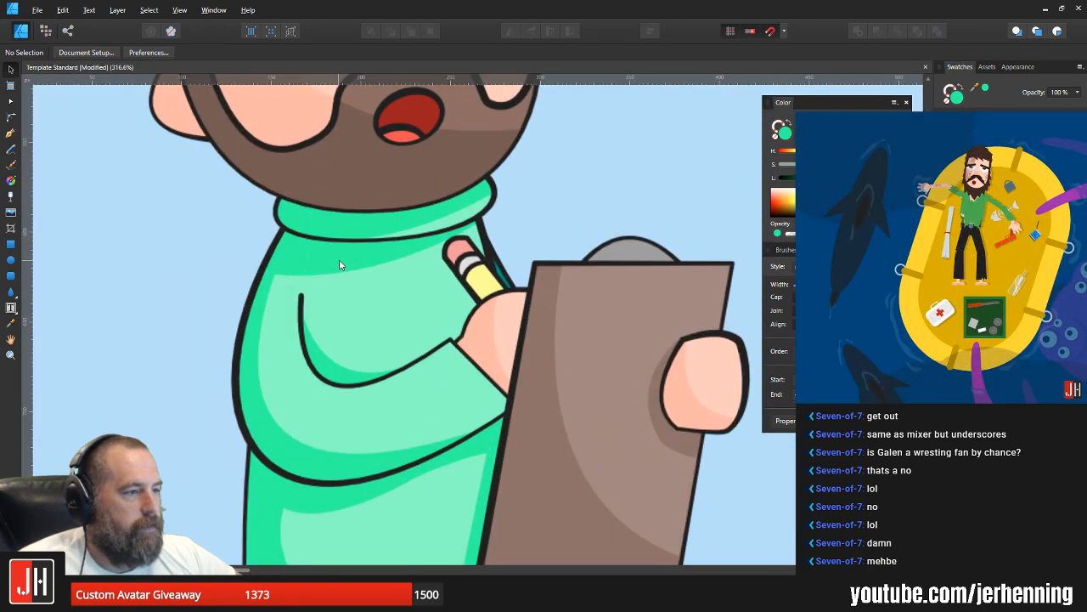
left_click(384, 227)
key("i")
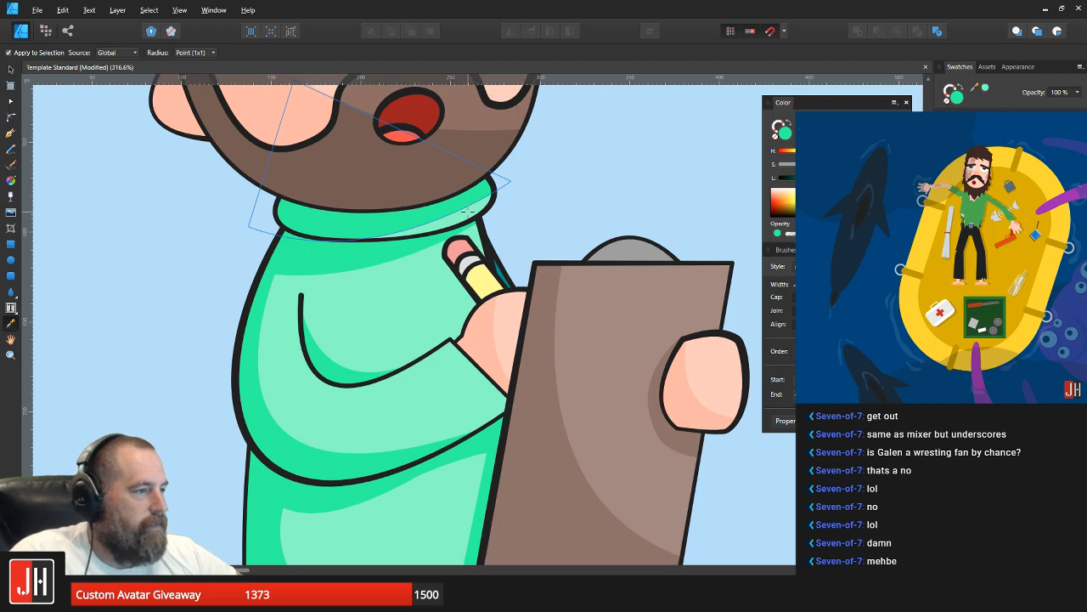
left_click(468, 212)
key("v")
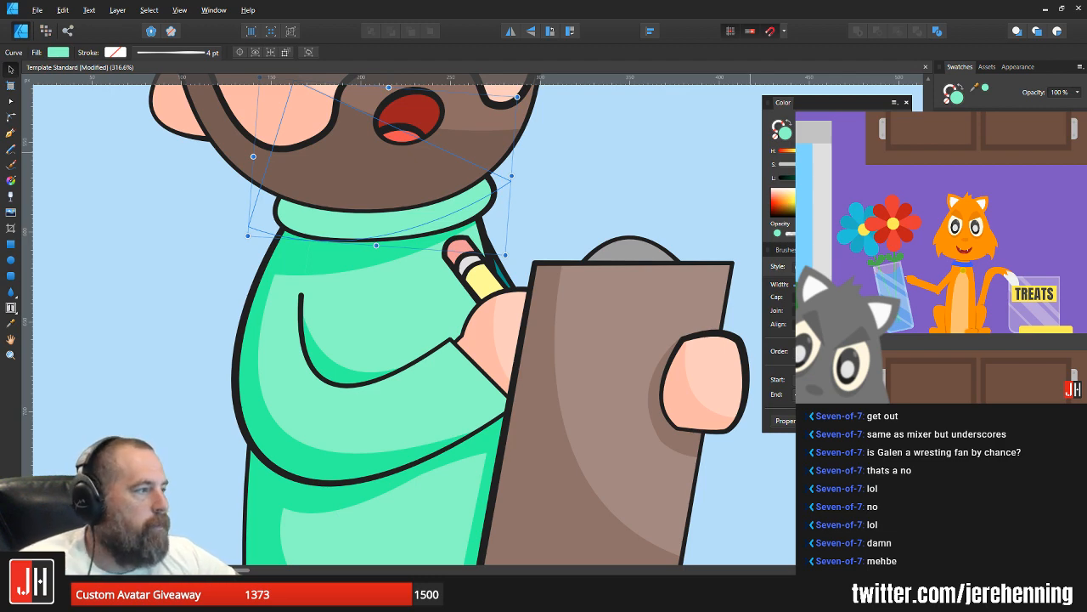
left_click_drag(849, 177, 835, 178)
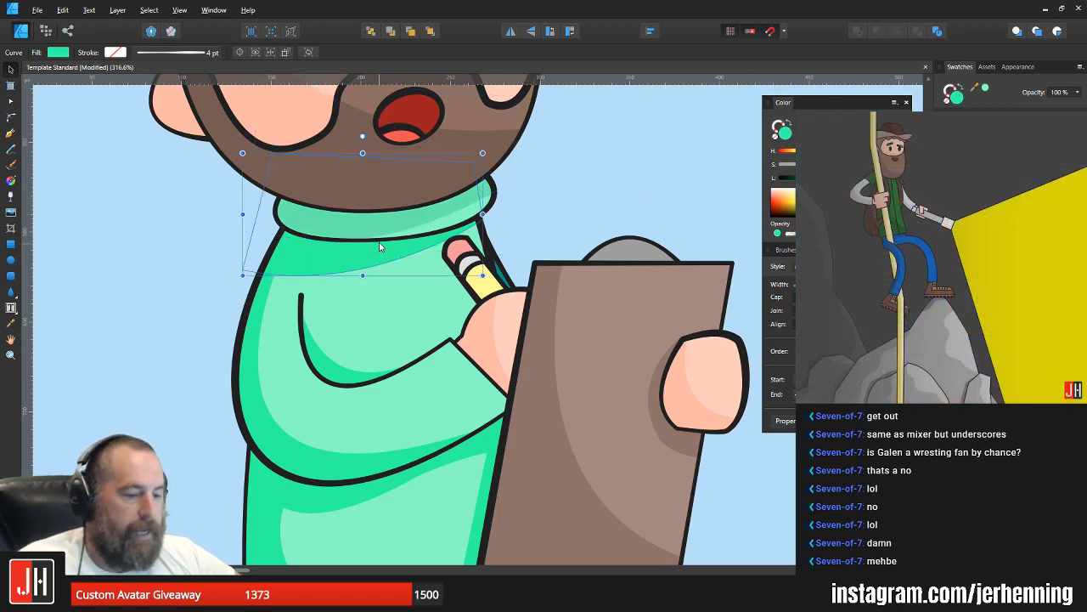
Step: Apply the collar shadow's muted mint green to the arm, shoulder and elbow-fold shadows
left_click(259, 330)
left_click(259, 329)
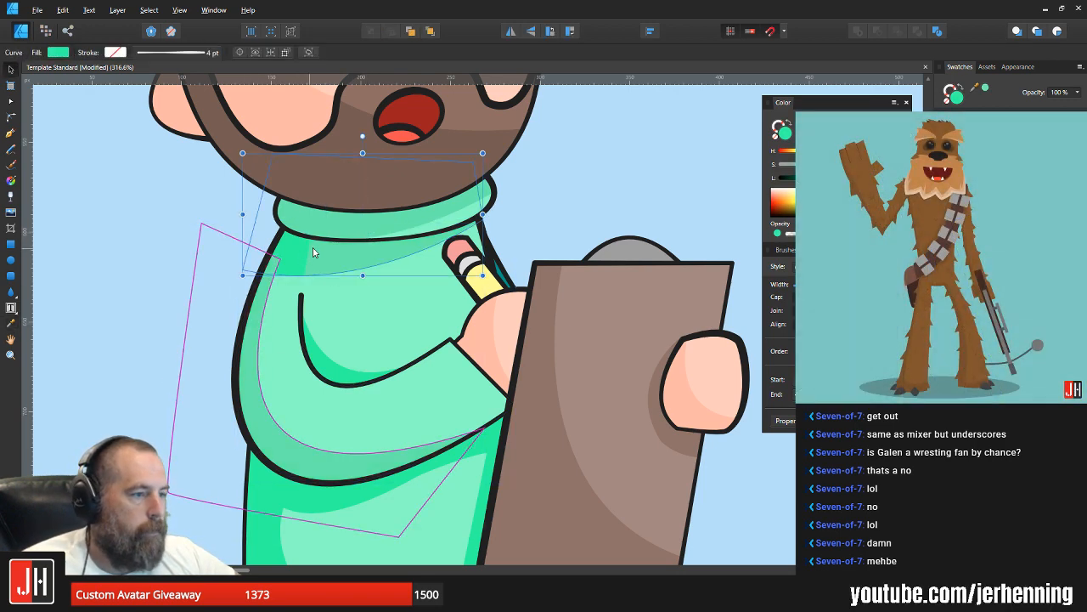
left_click(313, 249)
left_click(335, 371)
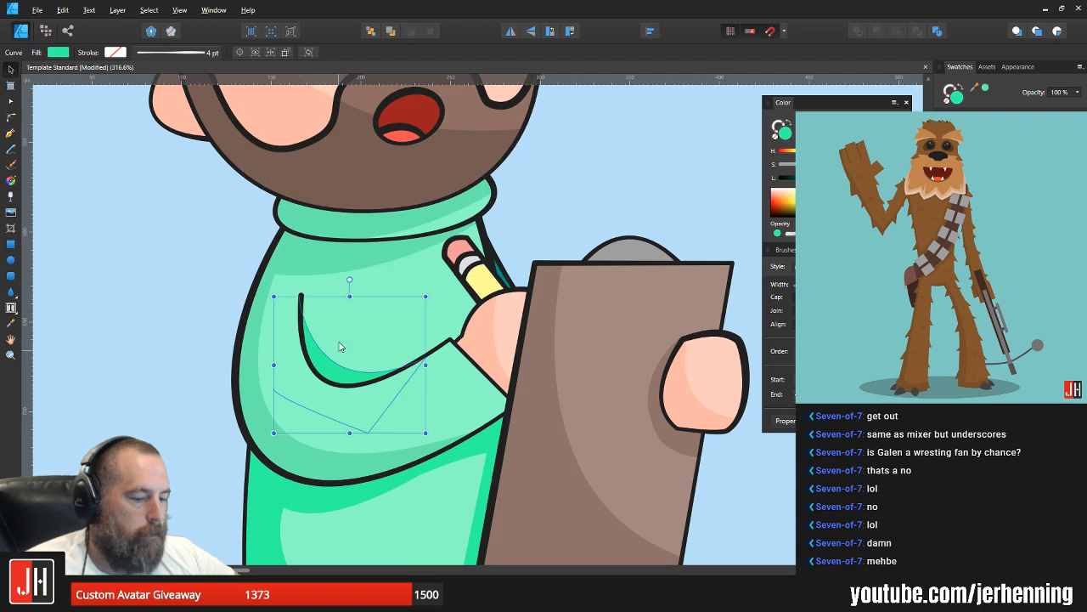
Step: Apply the same muted mint green to the three shadow shapes on the lower sweater body and deselect them
left_click(340, 495)
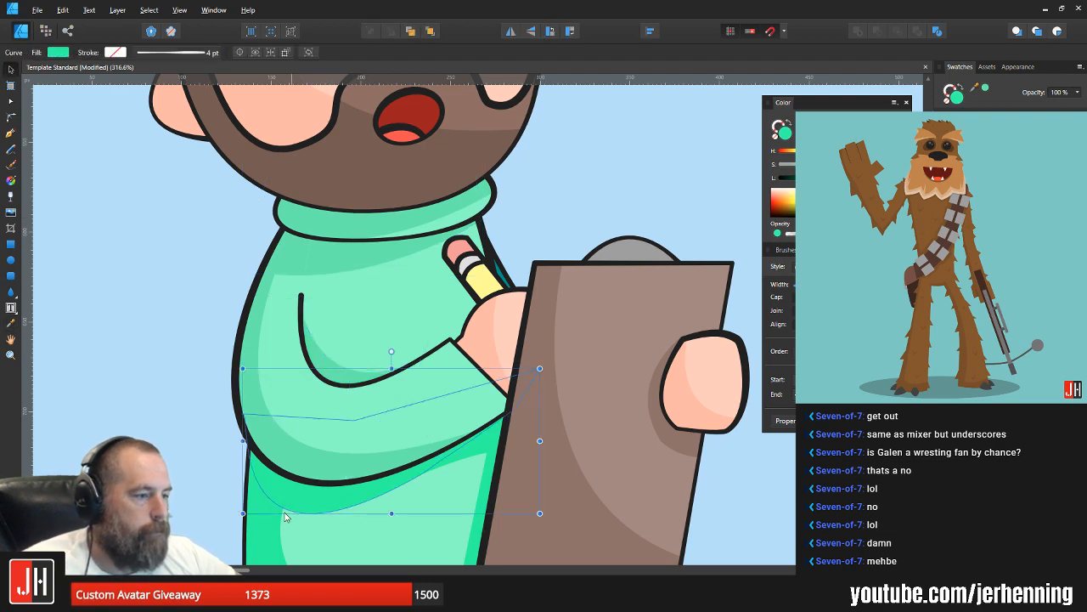
left_click(278, 521, "shift")
key("i")
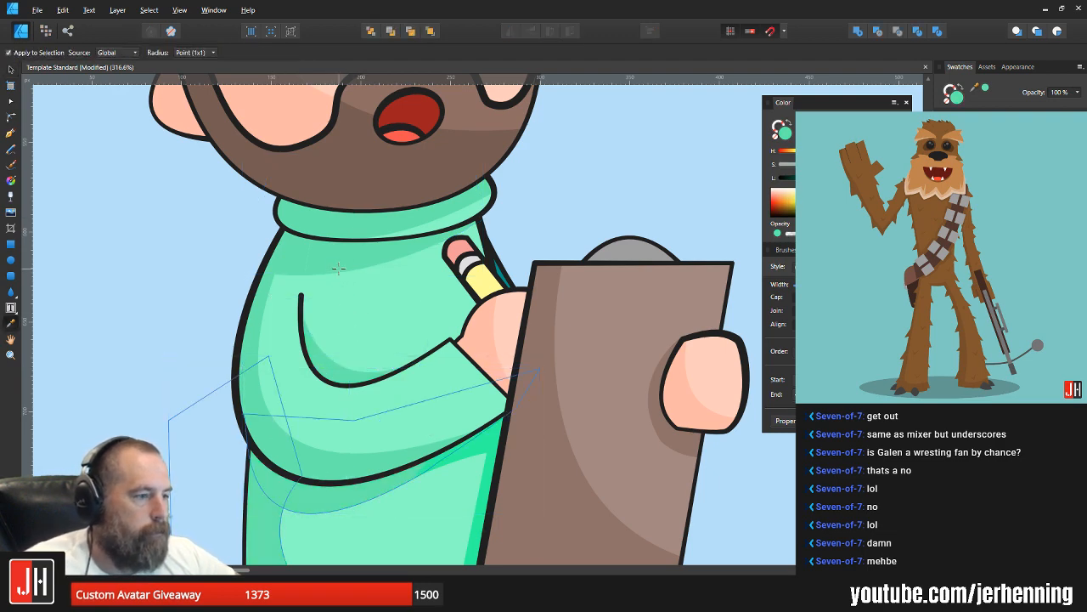
key("v")
left_click(483, 441)
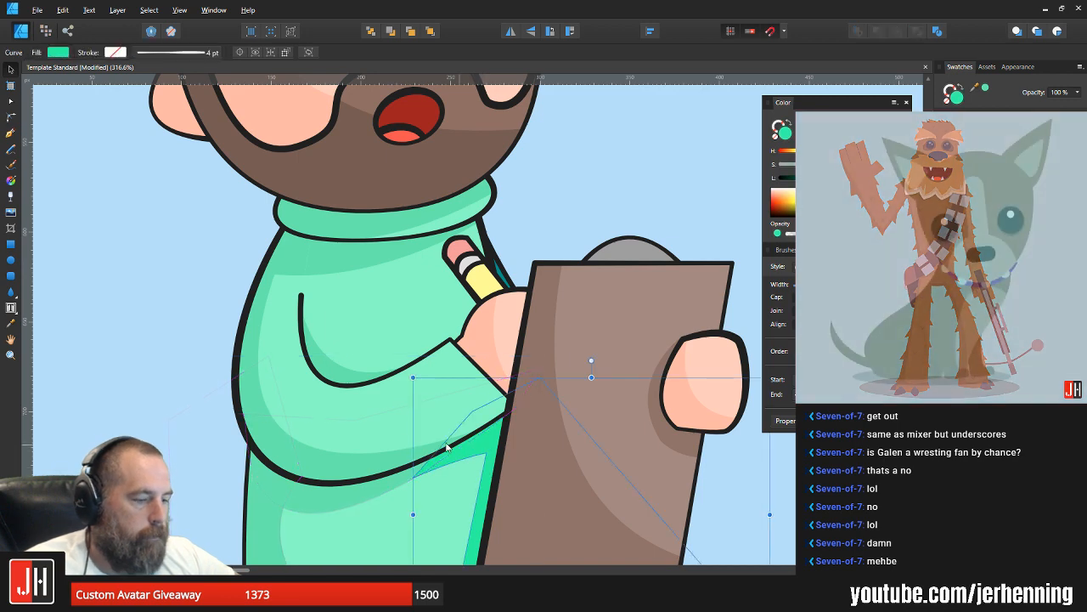
left_click(606, 215)
scroll(534, 304, "down", 4)
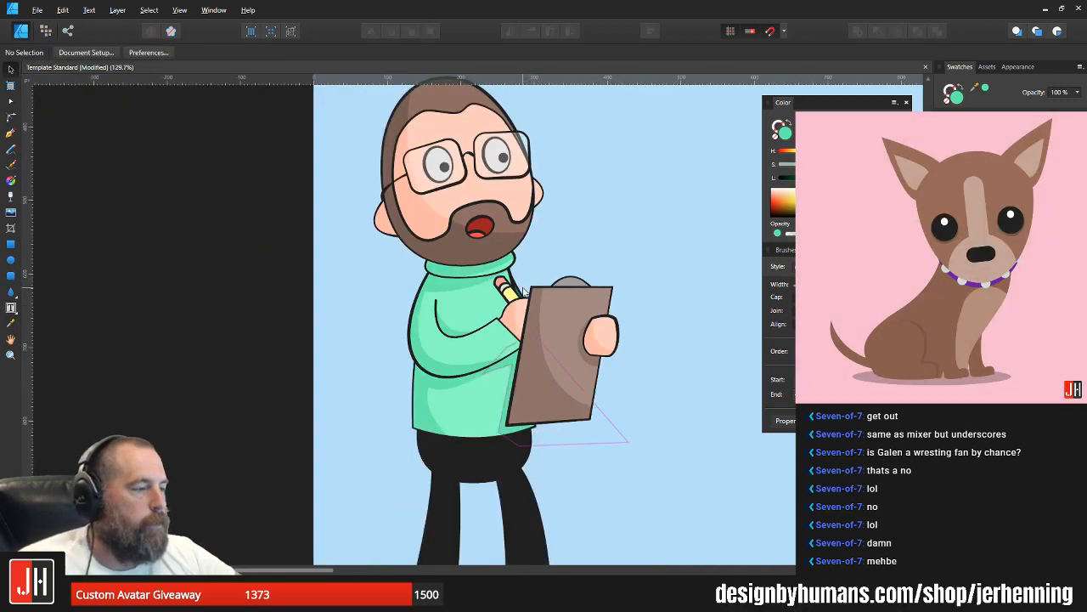
scroll(525, 297, "up", 6)
left_click(518, 293)
double_click(517, 292)
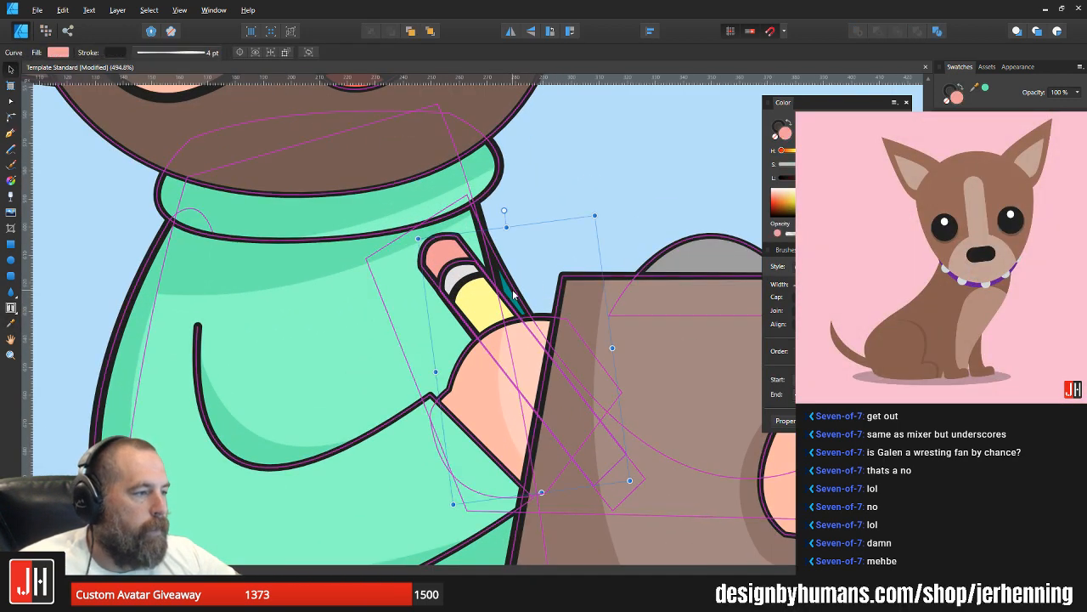
key("i")
left_click(441, 300)
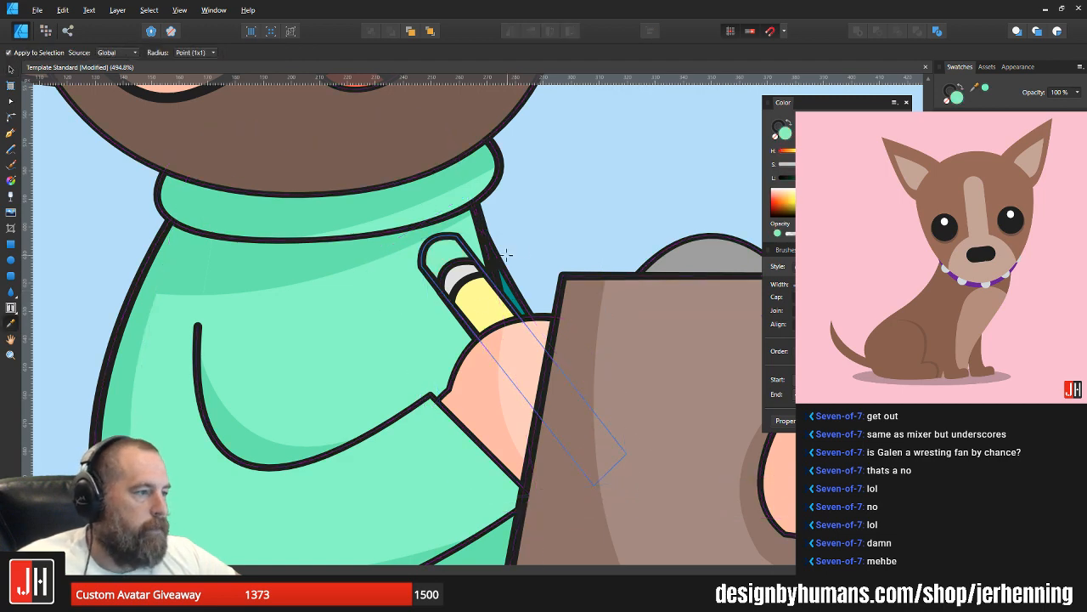
key("ctrl+z")
key("v")
left_click(562, 255)
Step: Fill the teal sleeve shape behind the pencil with the light mint green sampled from the sweater, deselect it and save the document
left_click(515, 291)
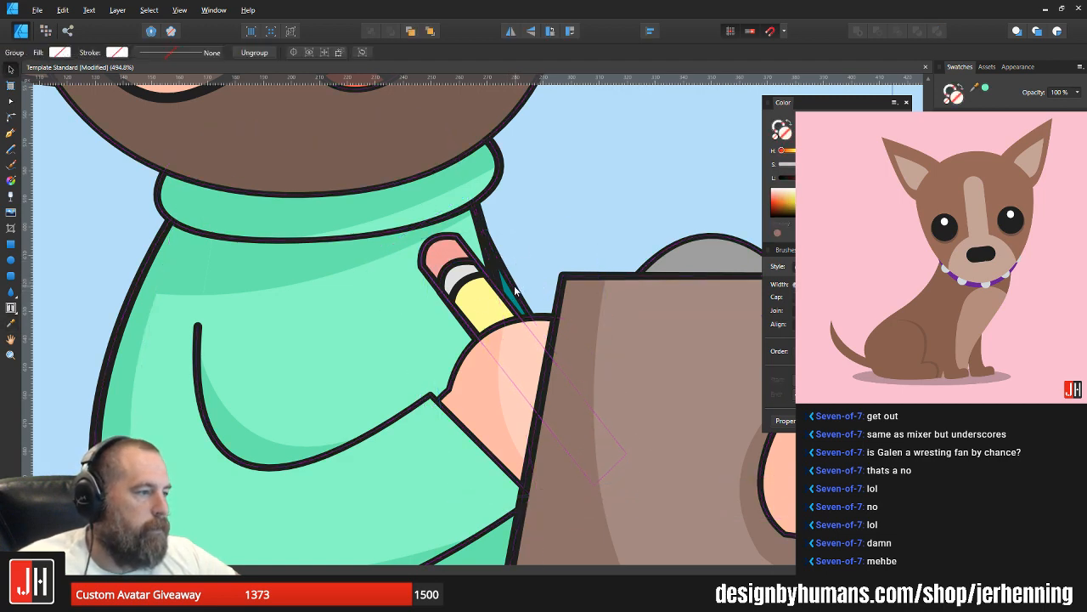
scroll(515, 291, "down", 3)
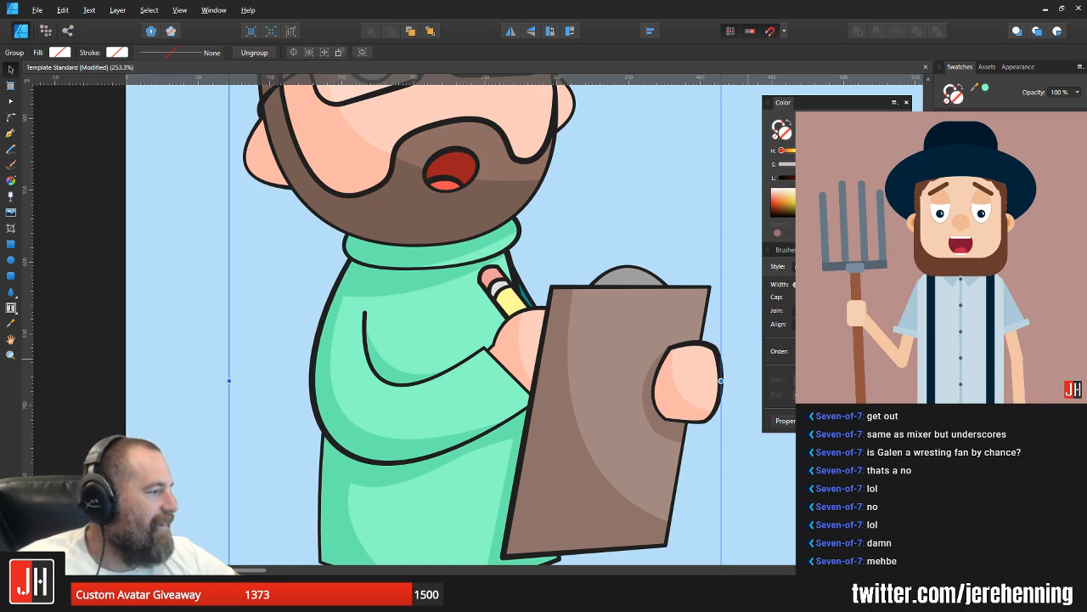
left_click(977, 374)
scroll(508, 349, "up", 3)
key("i")
left_click(398, 282)
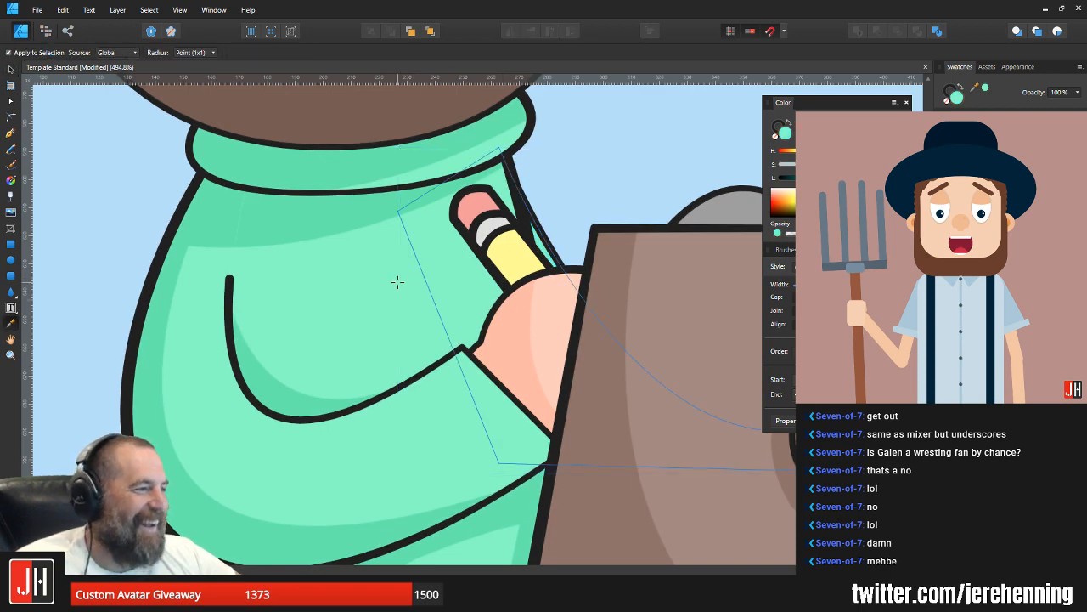
key("v")
scroll(417, 281, "down", 9)
key("ctrl+d")
key("ctrl+s")
scroll(463, 298, "up", 3)
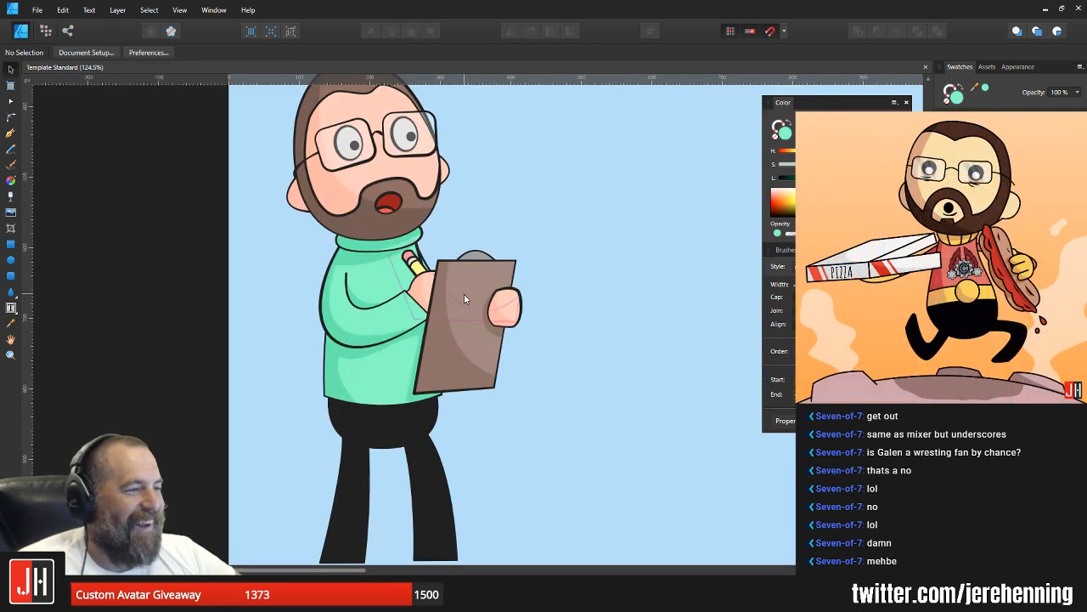
scroll(539, 281, "up", 2)
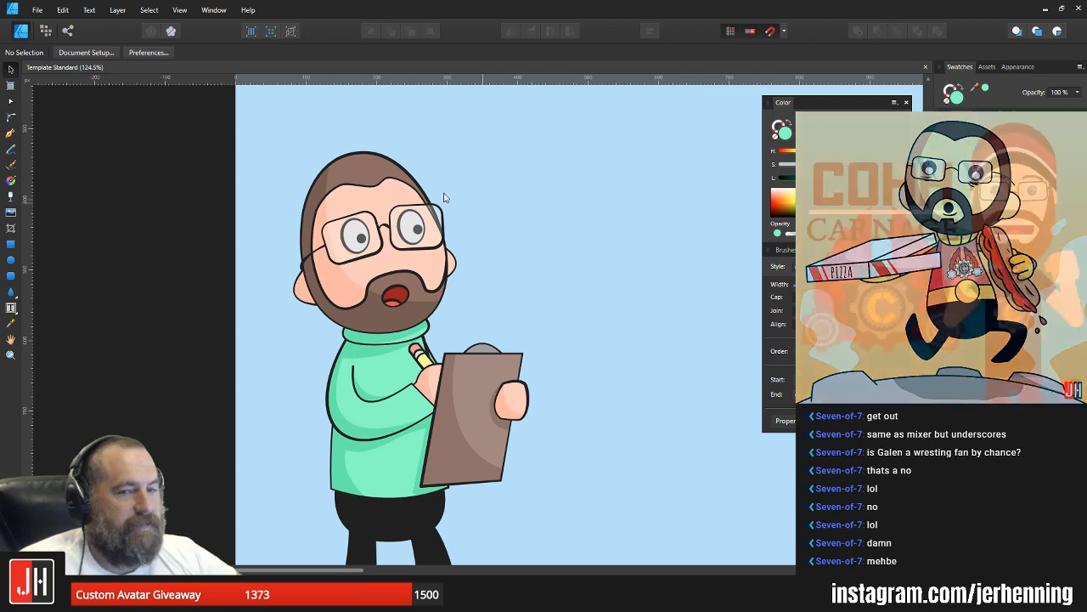
scroll(356, 174, "up", 3)
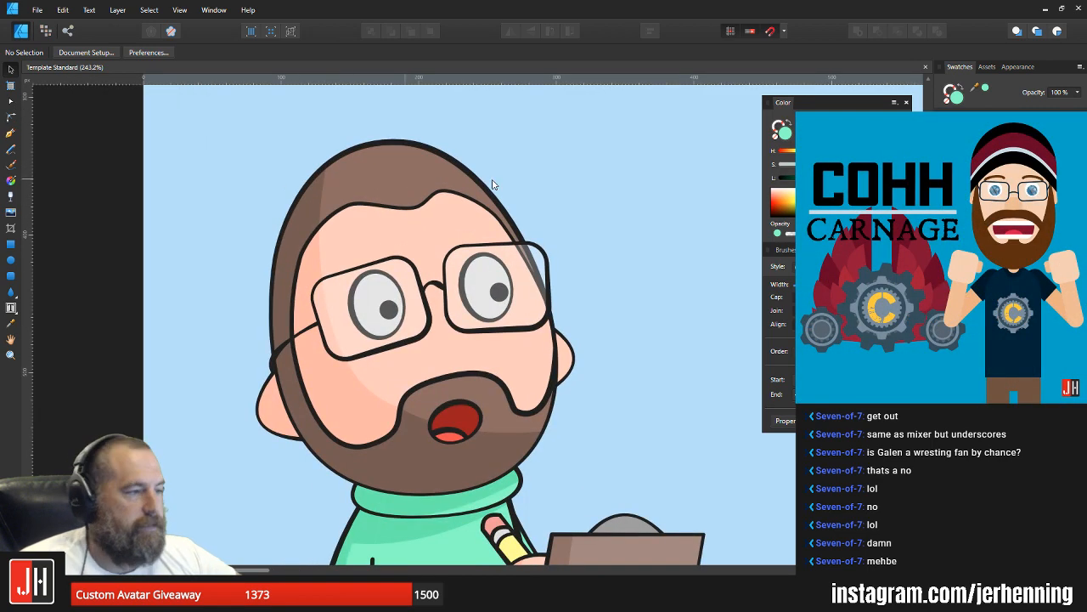
scroll(563, 203, "down", 5)
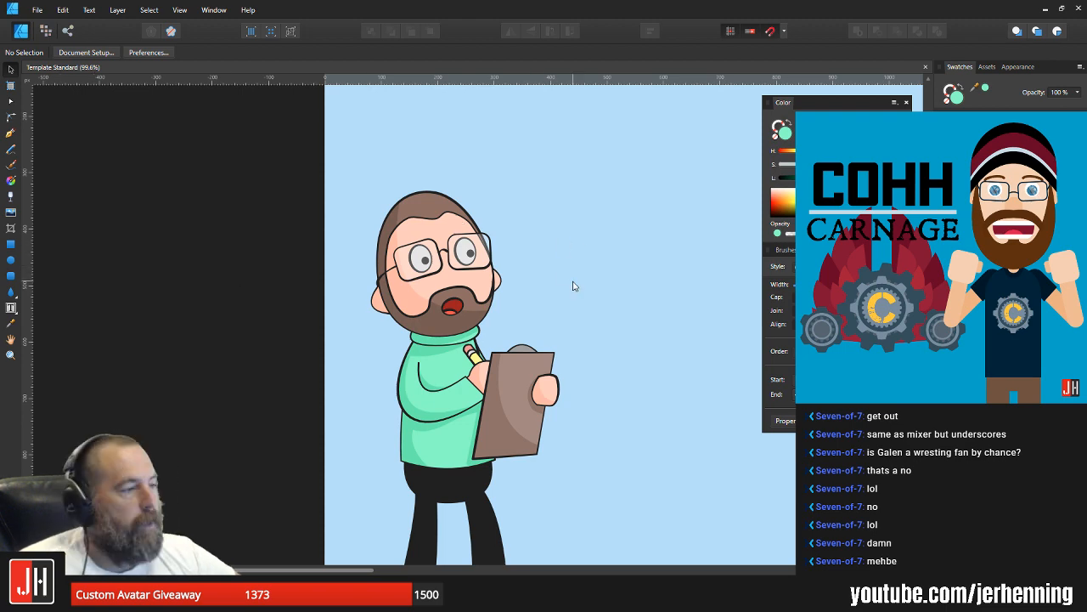
scroll(570, 301, "up", 1)
scroll(374, 280, "up", 1)
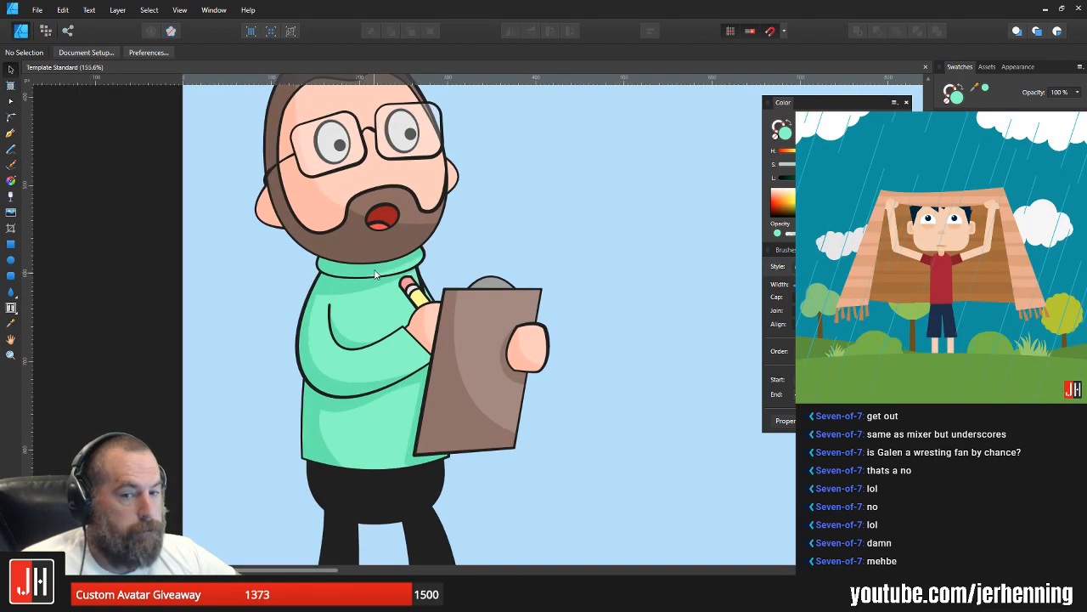
Step: Ungroup the character and move the turtleneck collar with its shadow off the neck to the empty area beside the head
scroll(375, 266, "up", 2)
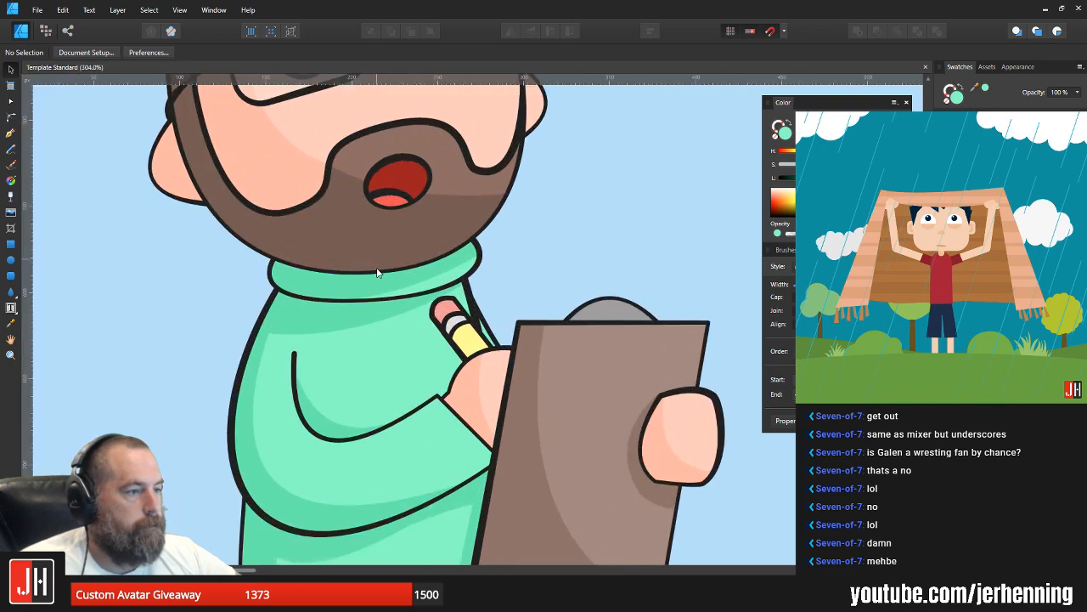
left_click(347, 290)
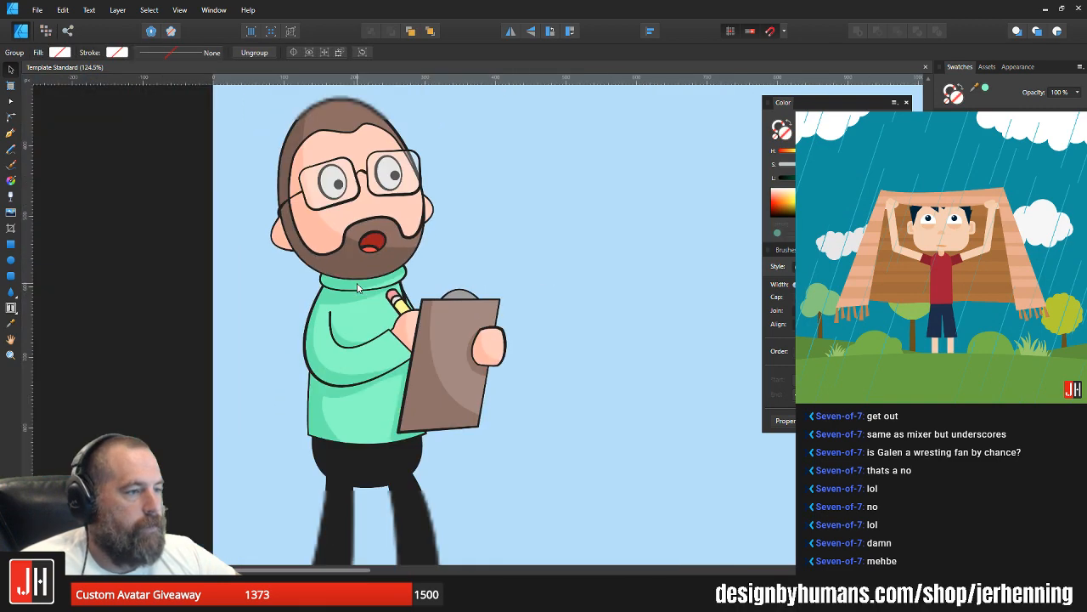
scroll(348, 290, "down", 2)
key("ctrl+shift+g")
left_click(557, 284)
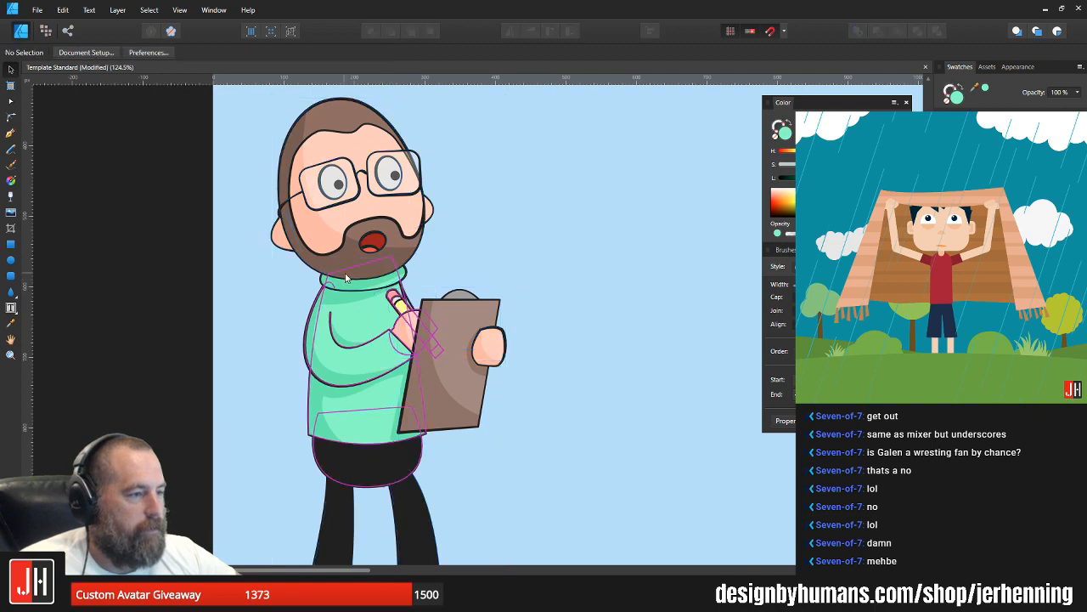
scroll(345, 273, "up", 2)
left_click_drag(363, 290, 620, 251)
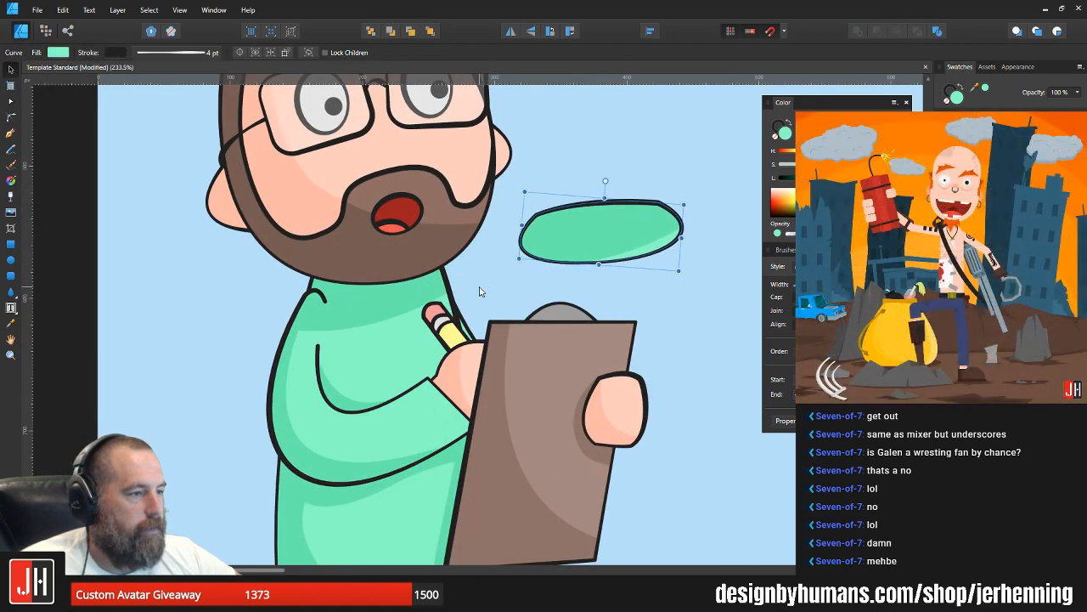
Step: Draw a closed curved neckline shape under the chin with the Pen tool and fill it dark teal
key("Escape")
scroll(388, 291, "up", 1)
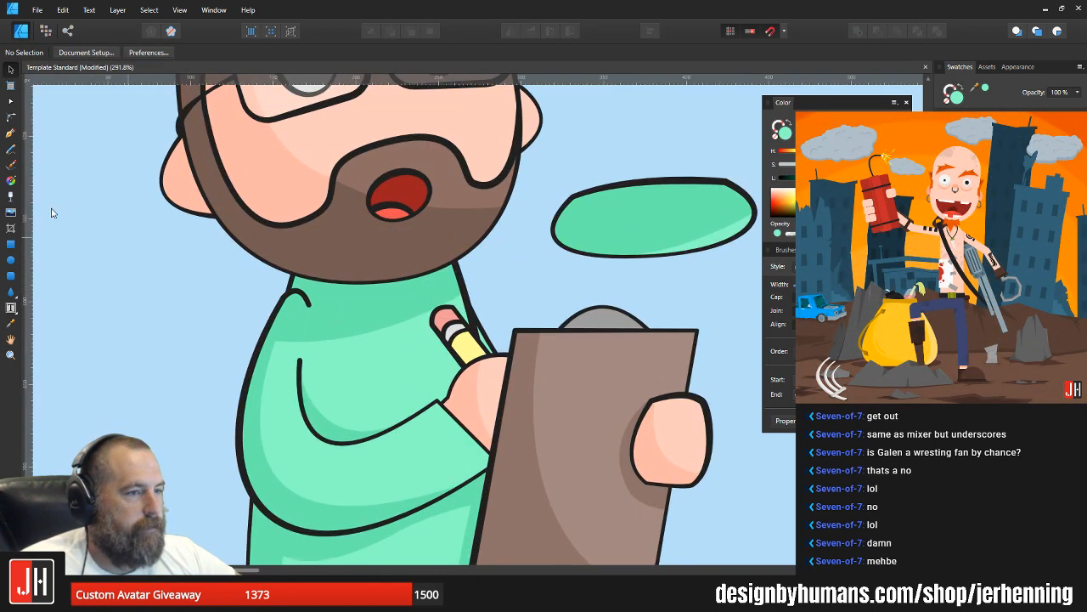
left_click(10, 134)
left_click_drag(435, 265, 454, 170)
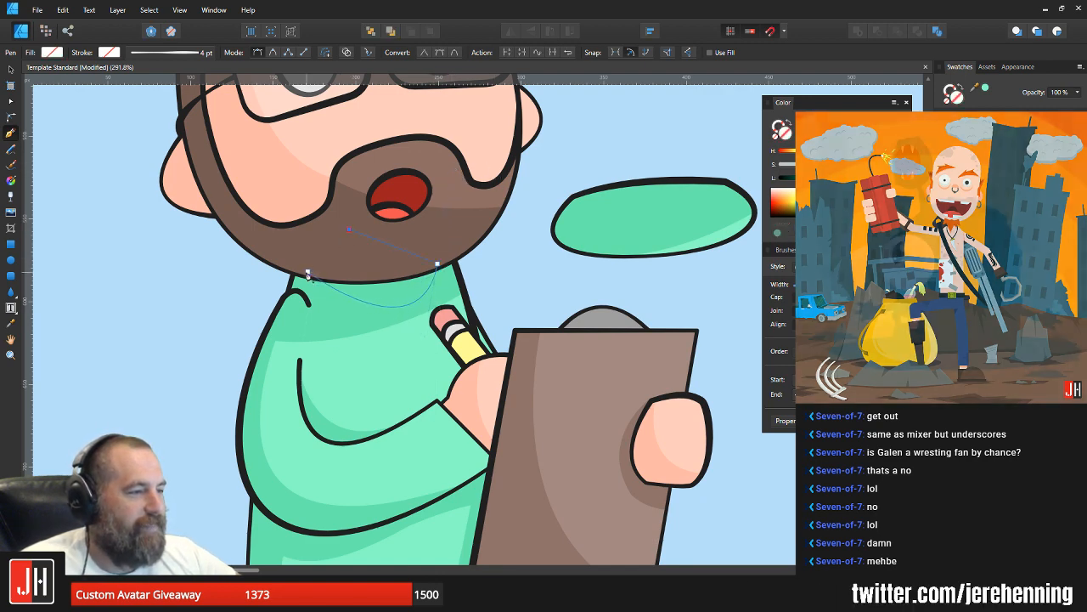
left_click(307, 272)
left_click(841, 211)
key("v")
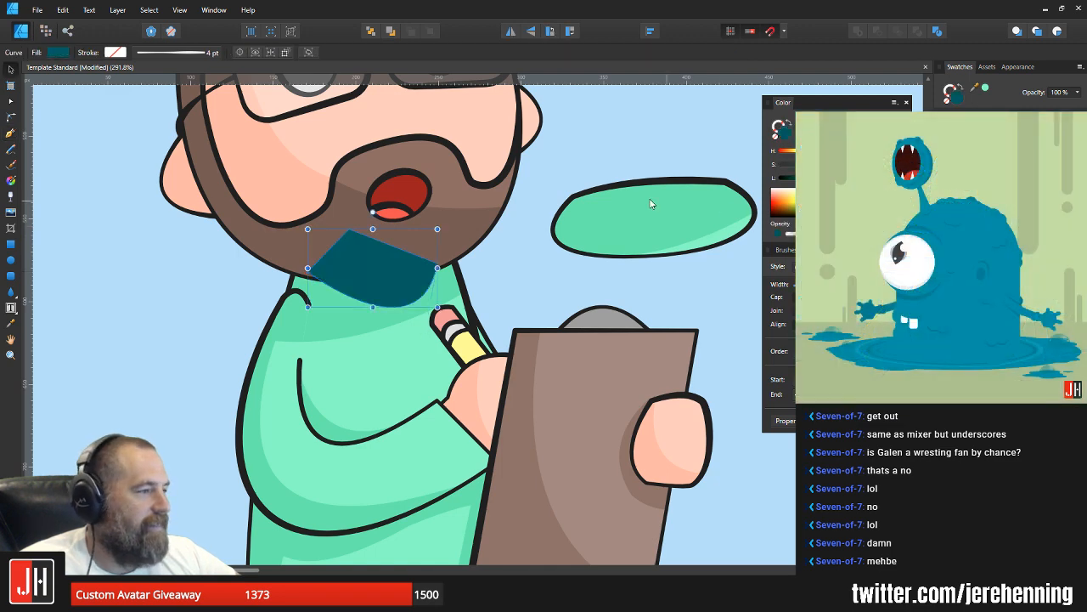
Step: Apply the loose collar's mint fill and dark outline to the neckline shape and nest it inside the sweater body
left_click(690, 227)
left_click(386, 272)
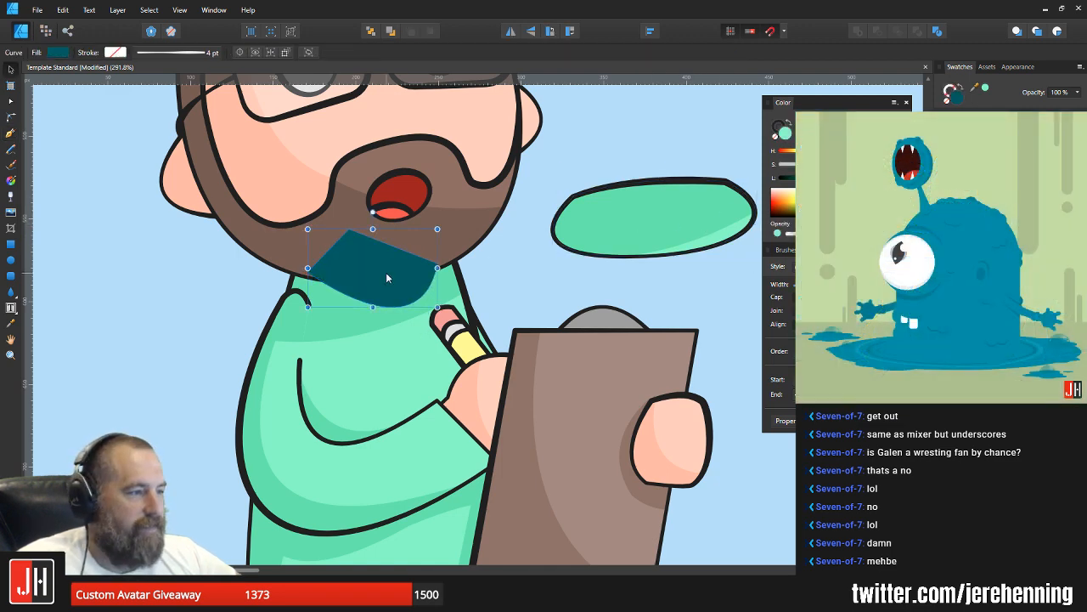
key("ctrl+shift+v")
scroll(388, 295, "up", 2)
key("ctrl+x")
left_click(392, 309)
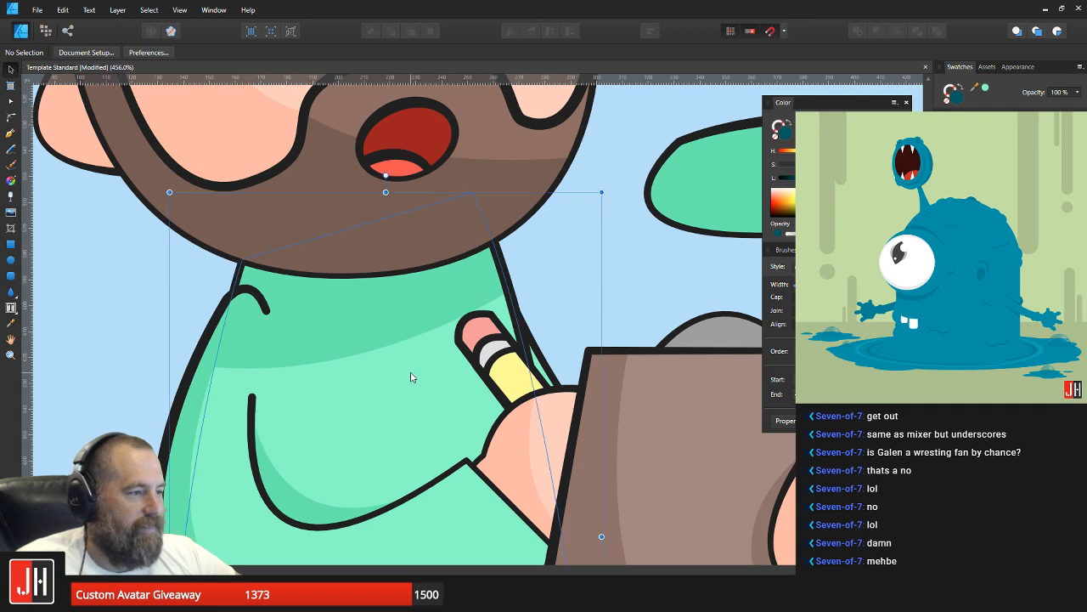
key("ctrl+alt+v")
Step: Pull the neckline's outer node slightly inward and fill the shape with the light skin tone sampled from the face
key("a")
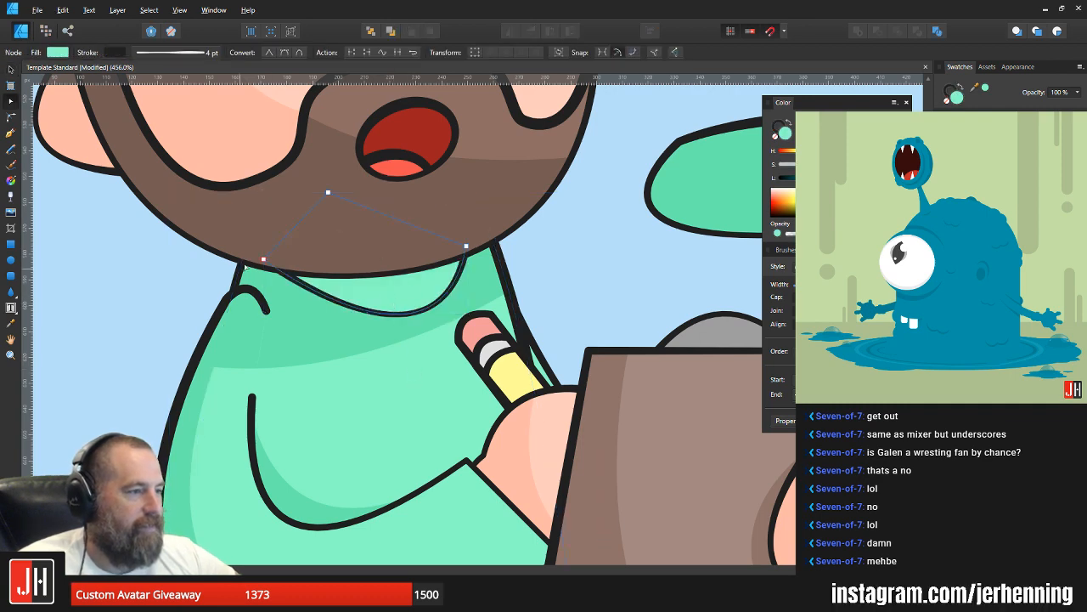
left_click_drag(263, 260, 278, 256)
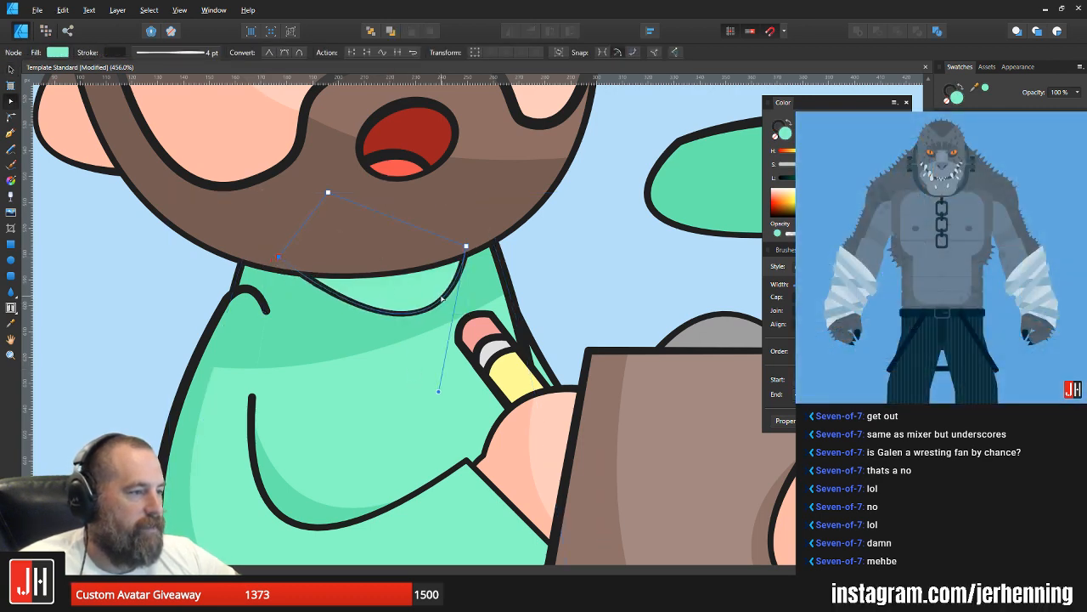
key("i")
left_click(532, 102)
key("v")
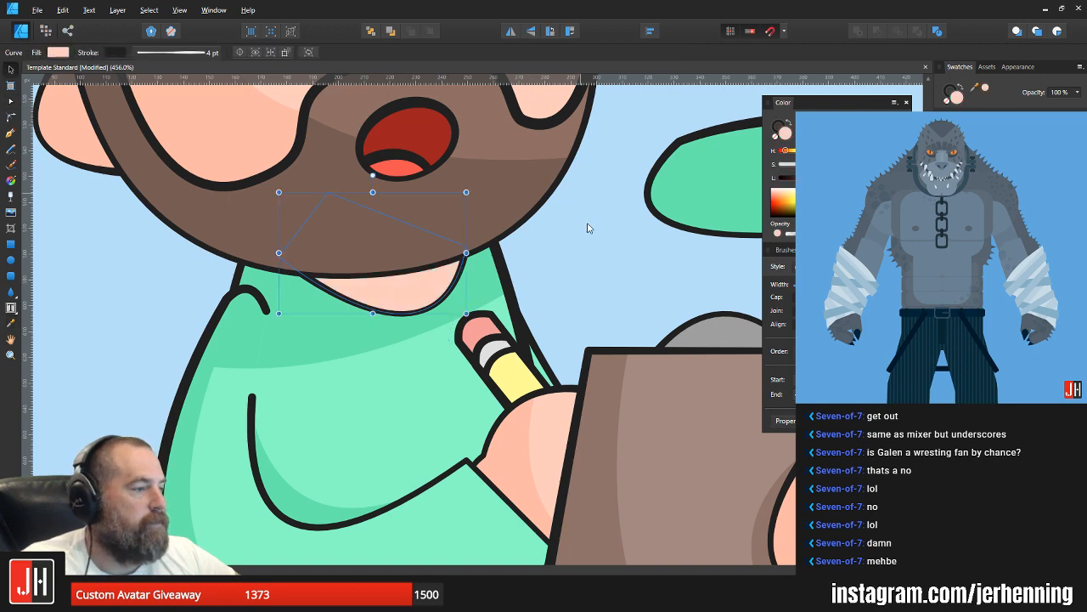
left_click(594, 250)
scroll(479, 290, "down", 5)
scroll(473, 290, "up", 4)
Step: Shift the skin-coloured neck shape slightly up under the beard and deselect it
left_click(442, 295)
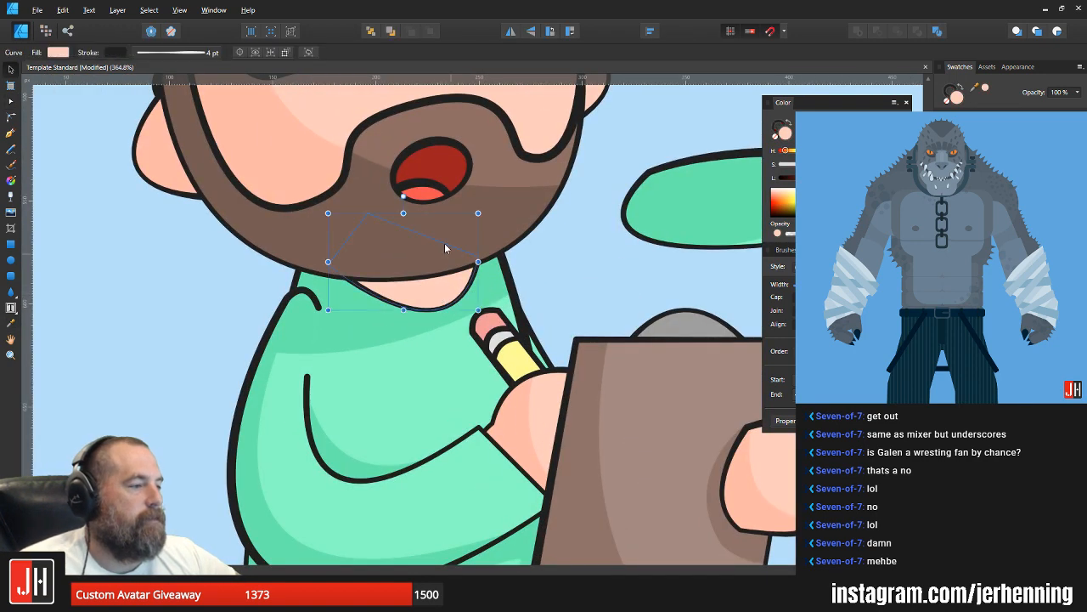
left_click_drag(416, 286, 408, 276)
left_click(597, 269)
scroll(508, 277, "down", 4)
scroll(408, 281, "up", 3)
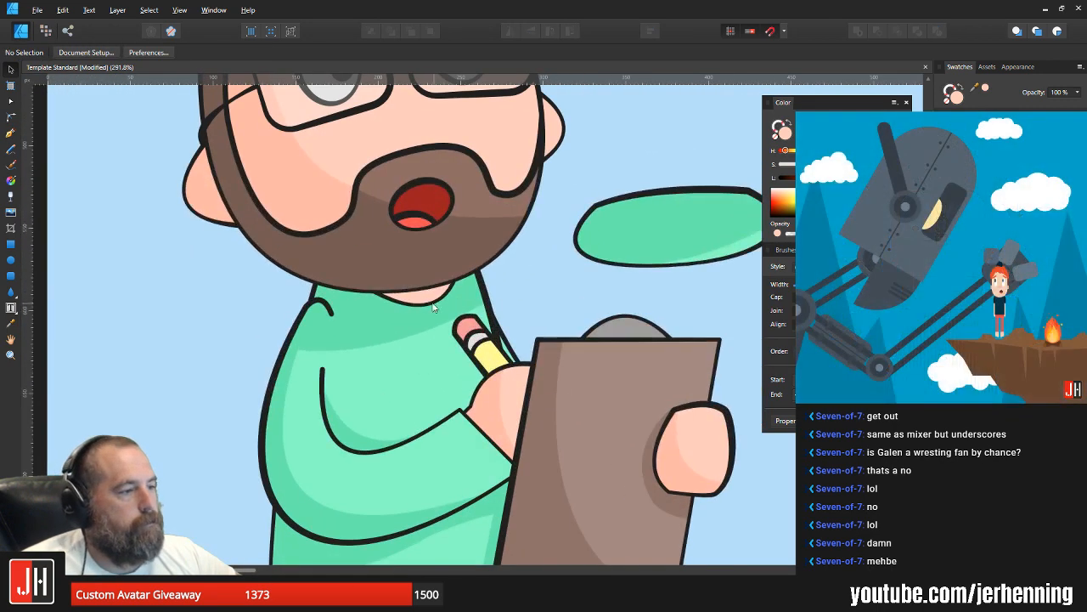
Step: Fill the neck shape with the darker skin tone sampled from the shaded ear
left_click(429, 301)
key("i")
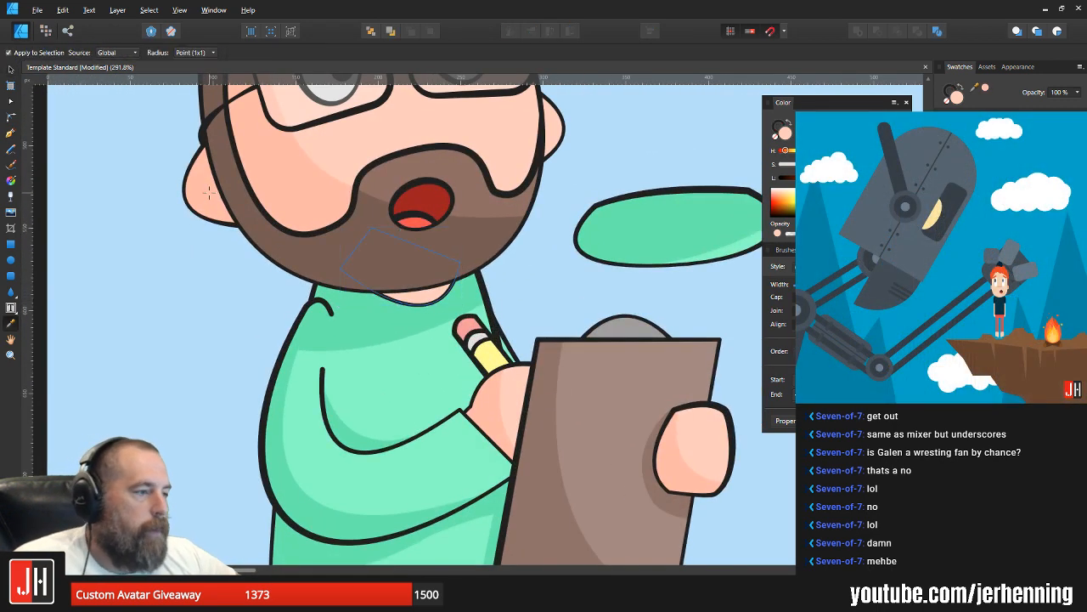
key("v")
scroll(213, 282, "down", 4)
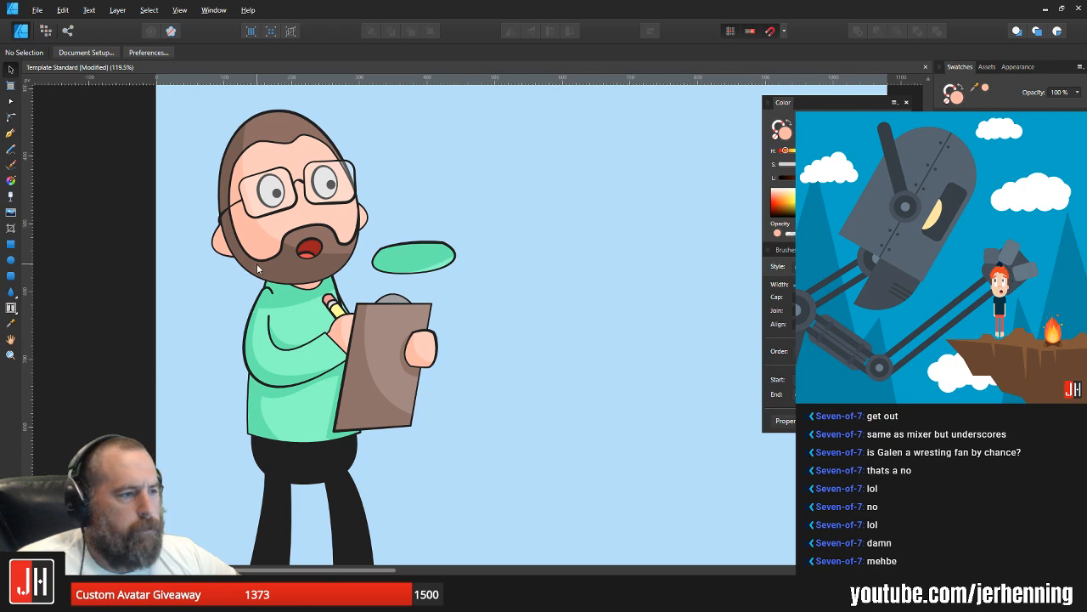
Step: Adjust the curve of the neck shape's lower edge below the beard and deselect it
scroll(257, 267, "up", 6)
left_click(363, 331)
key("a")
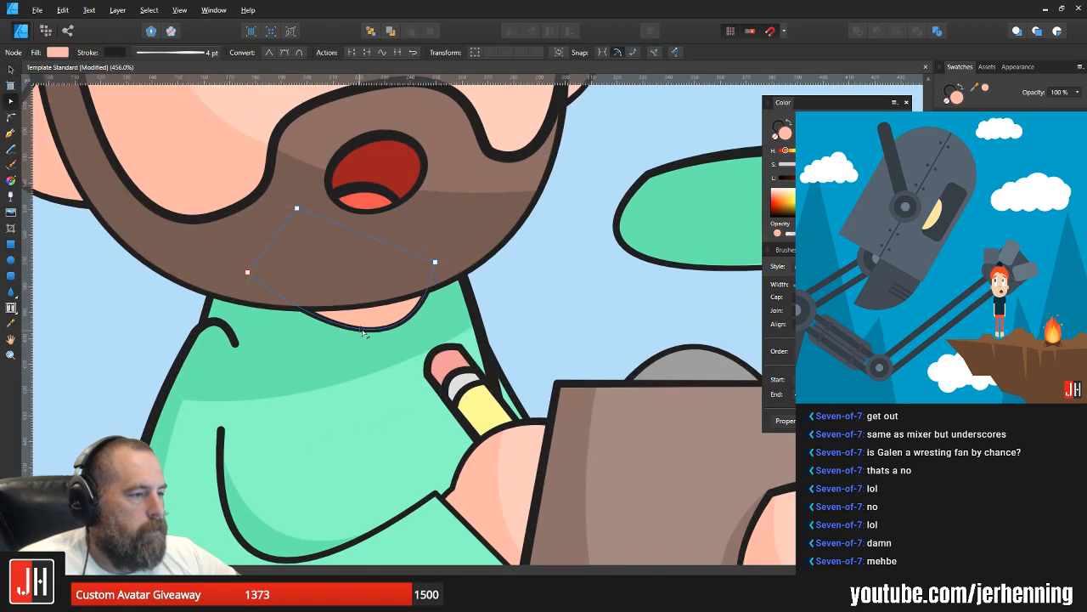
left_click_drag(374, 329, 370, 333)
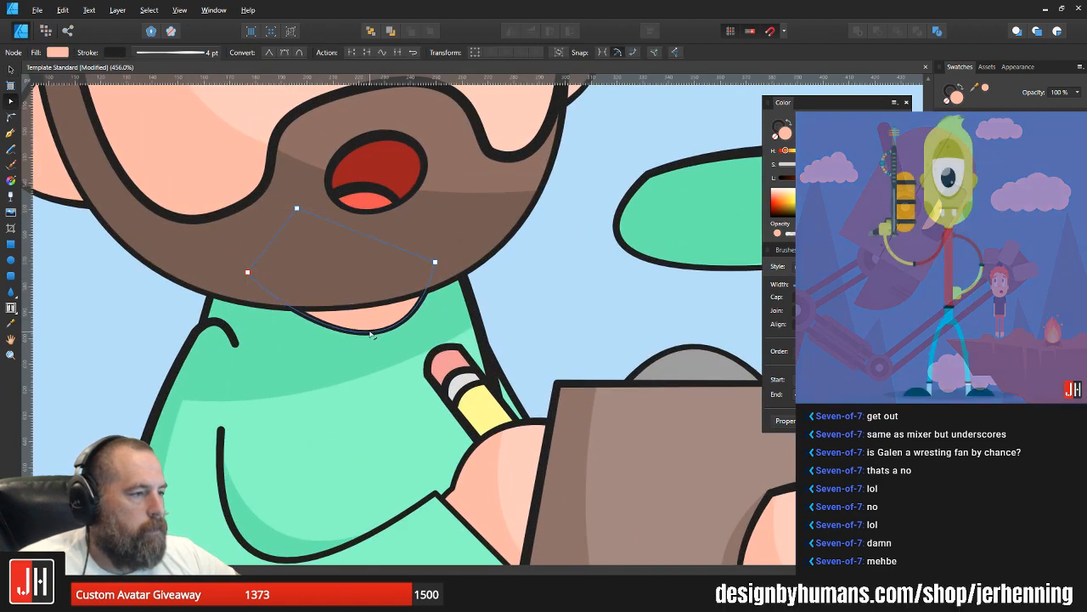
key("v")
scroll(498, 291, "down", 5)
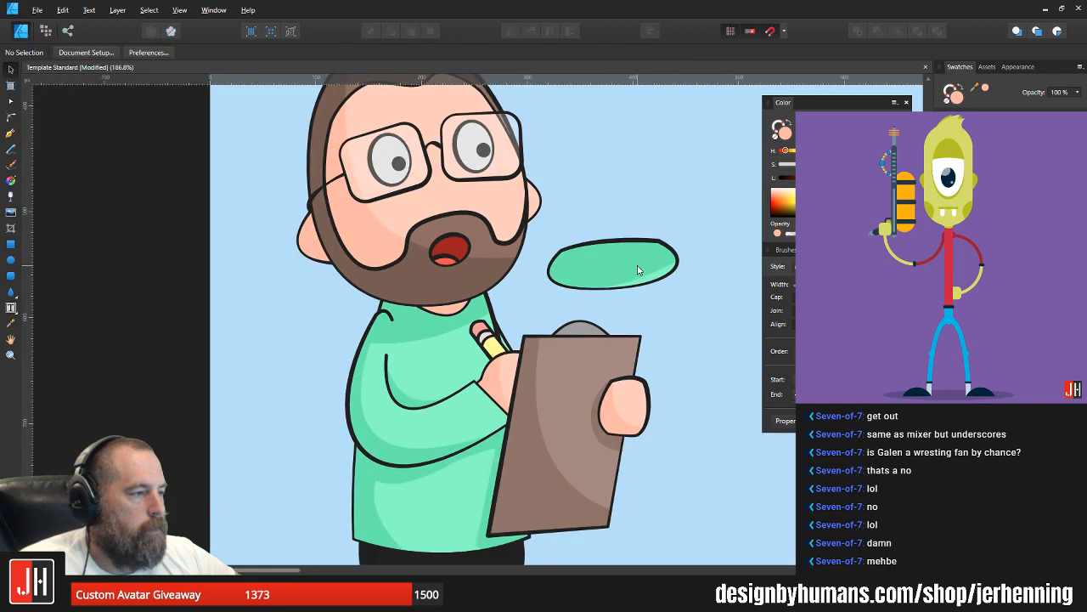
Step: Delete the old turtleneck collar lying beside the head
left_click(629, 273)
key("Delete")
scroll(595, 272, "down", 5)
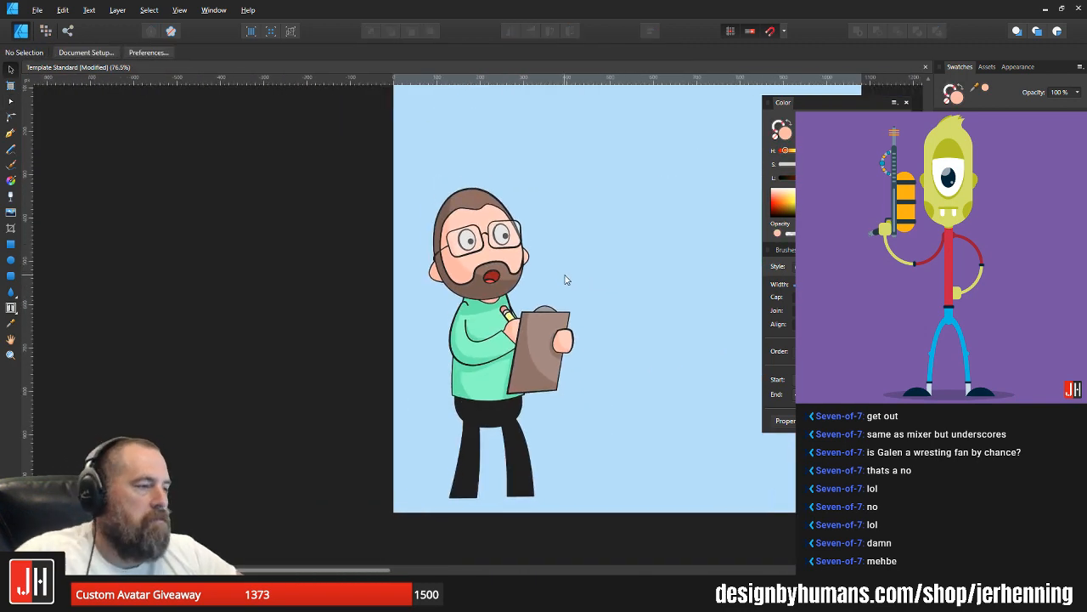
Step: Draw a slanted, rounded eyebrow shape above the head with the Pen tool and fill it magenta
left_click_drag(588, 289, 557, 284)
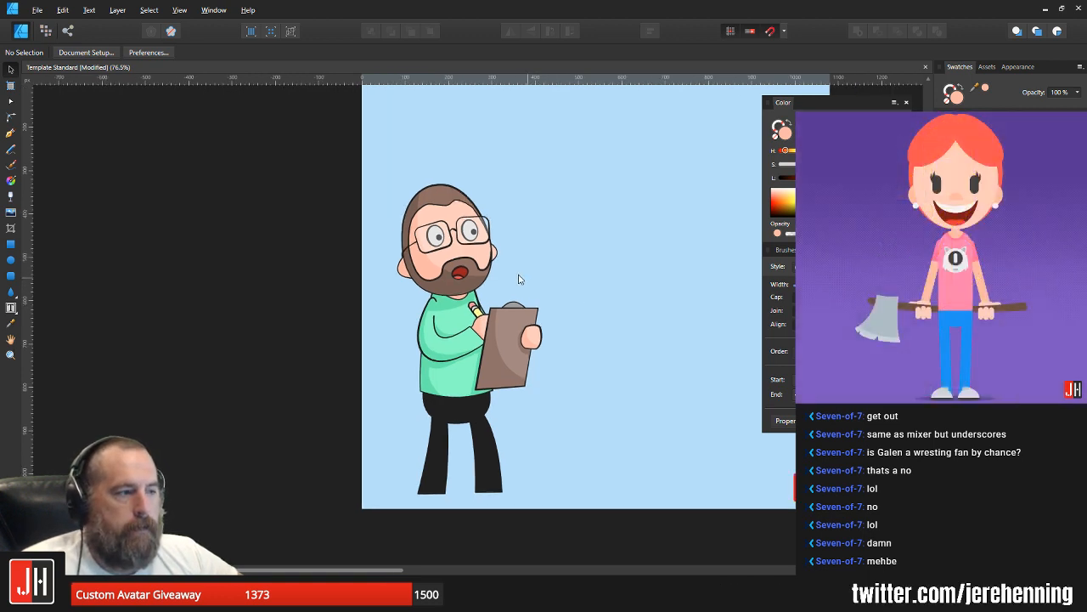
scroll(520, 278, "up", 5)
scroll(548, 263, "down", 5)
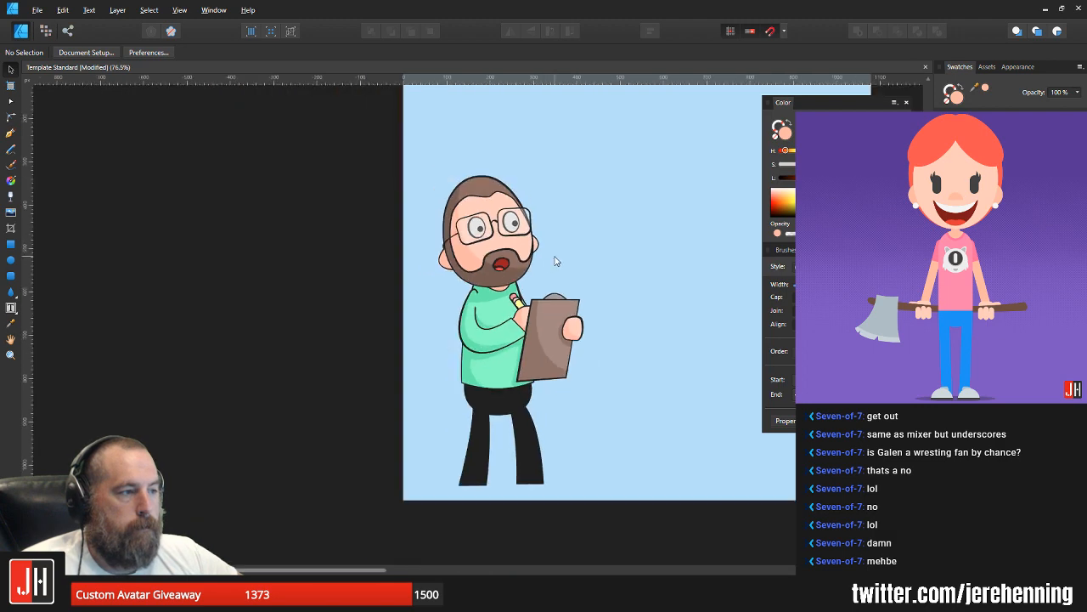
scroll(485, 203, "up", 6)
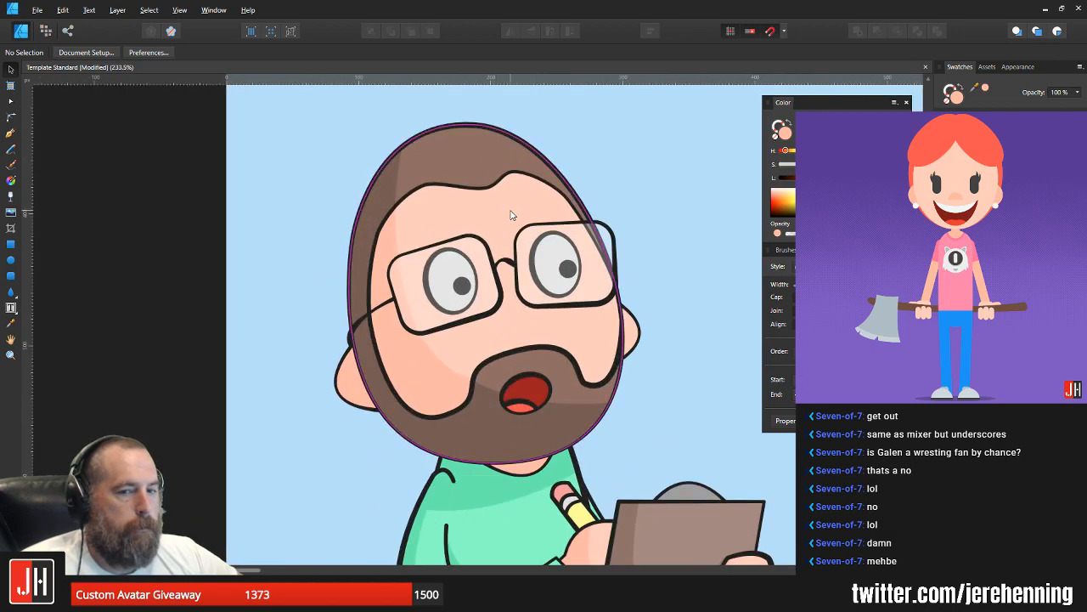
scroll(510, 215, "up", 3)
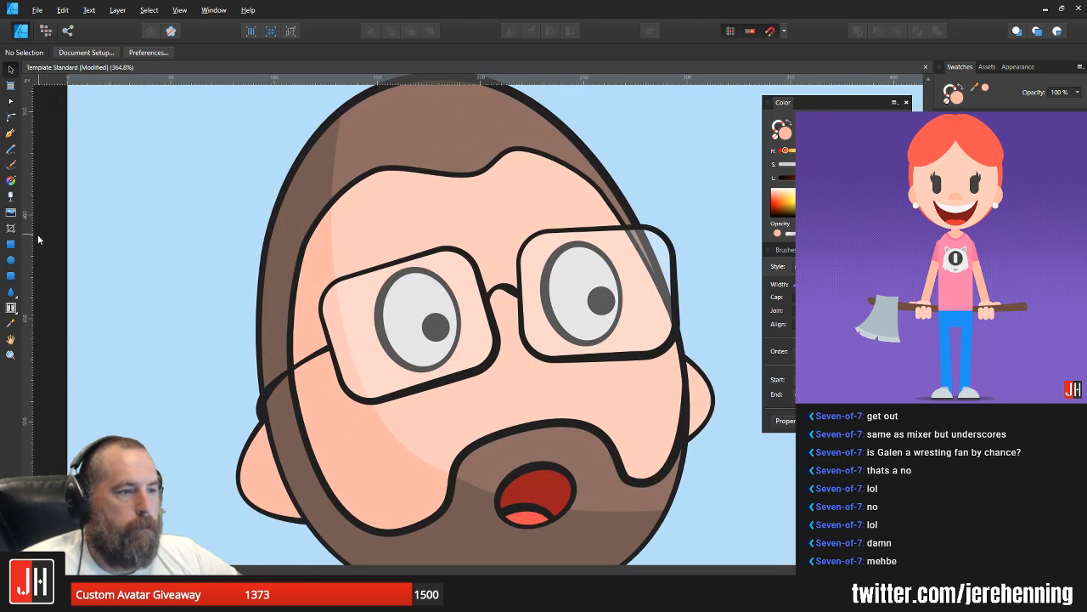
left_click(10, 133)
scroll(450, 247, "up", 4)
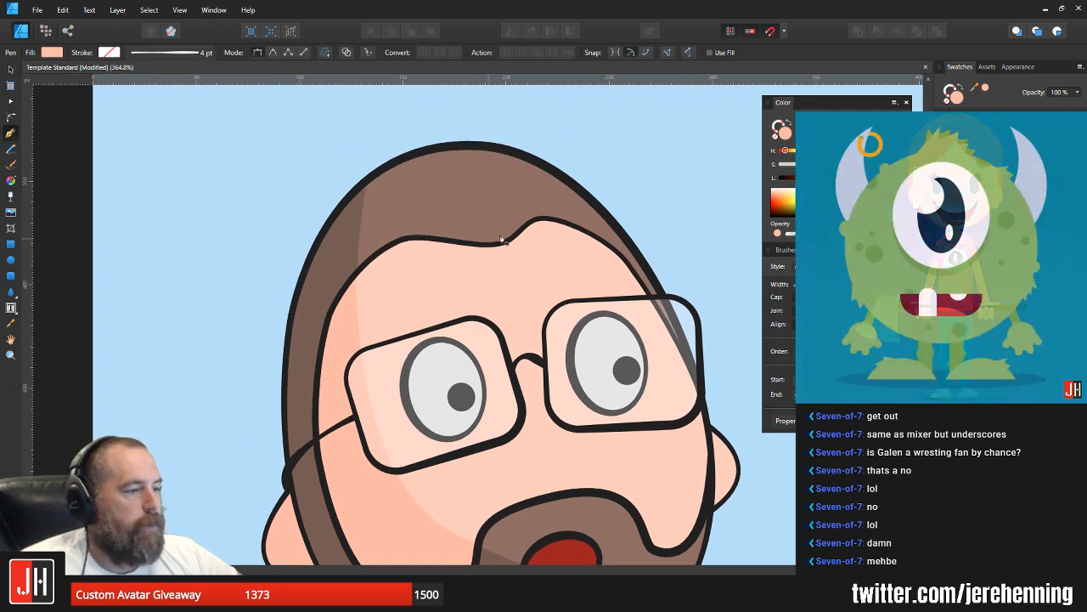
left_click_drag(580, 175, 480, 231)
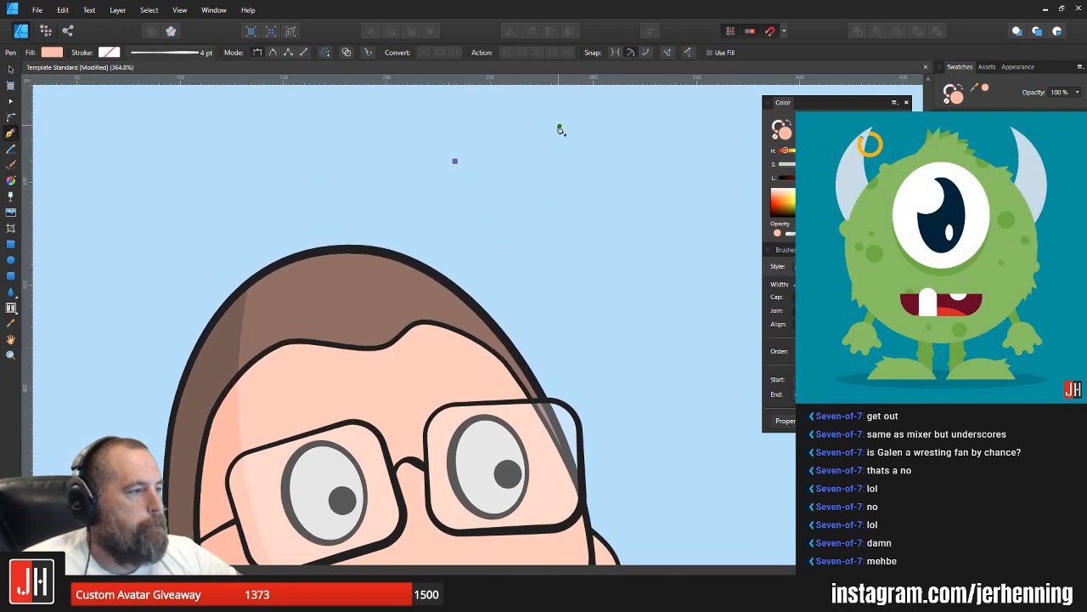
left_click_drag(550, 126, 565, 147)
left_click(545, 144)
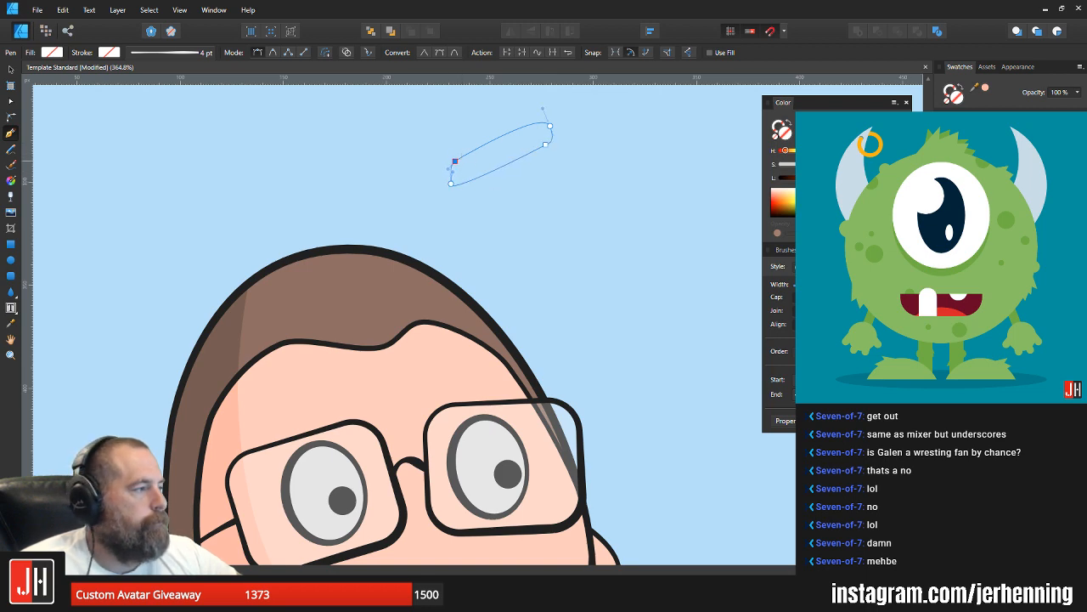
left_click(879, 203)
key("v")
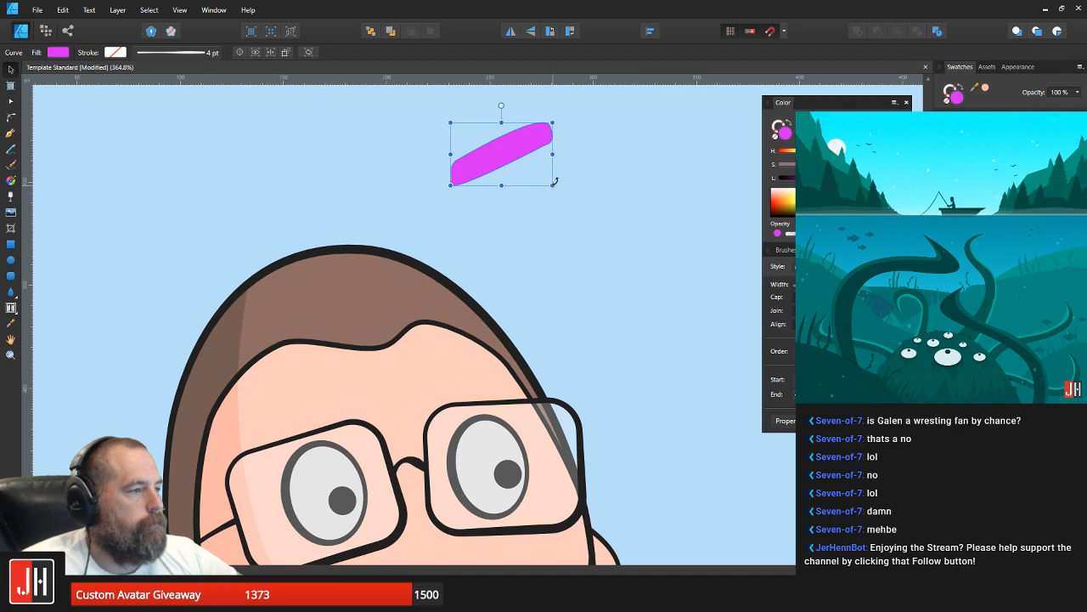
Step: Move the eyebrow above the lens nearest the shaded side of the face and apply the hair's brown fill and dark outline
left_click_drag(508, 151, 311, 421)
left_click_drag(361, 329, 402, 204)
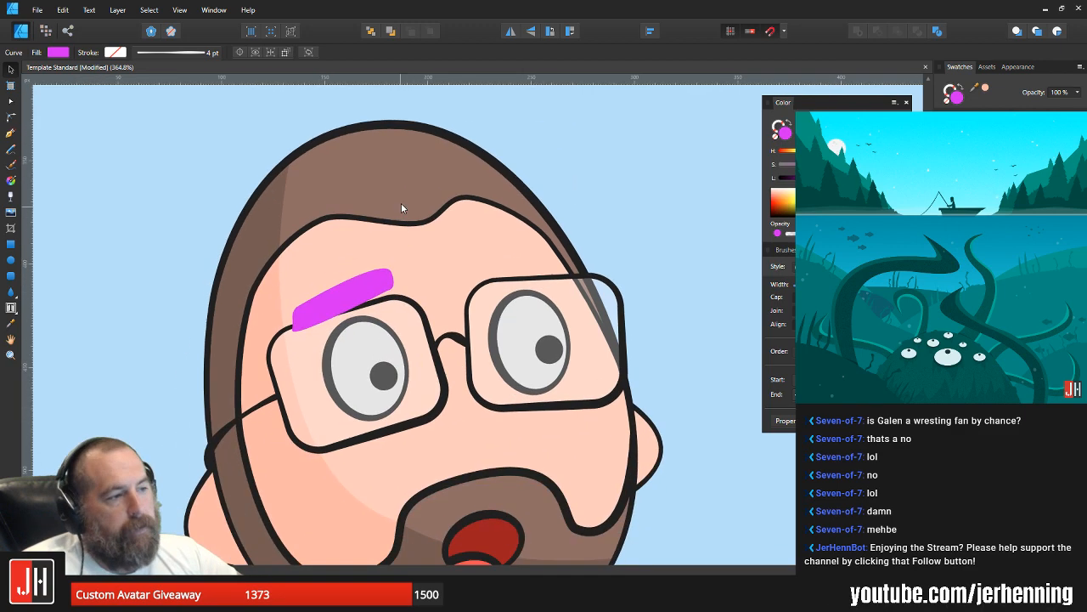
left_click(402, 203)
key("ctrl+c")
left_click(366, 279)
key("ctrl+shift+v")
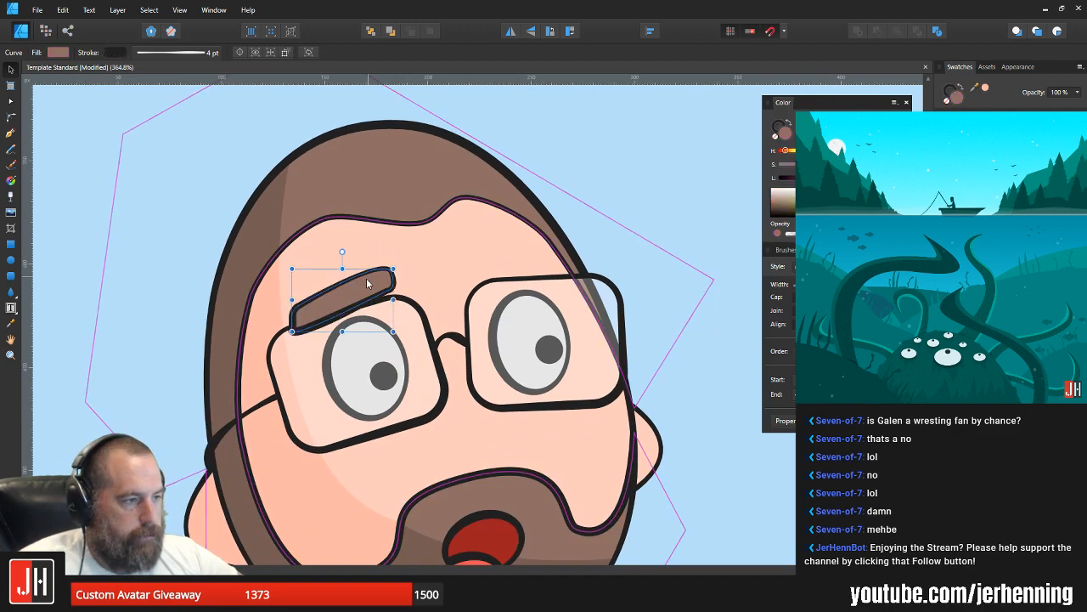
Step: Round off both ends of the brown eyebrow by adjusting its node handles
scroll(367, 282, "up", 2)
key("a")
scroll(355, 280, "up", 3)
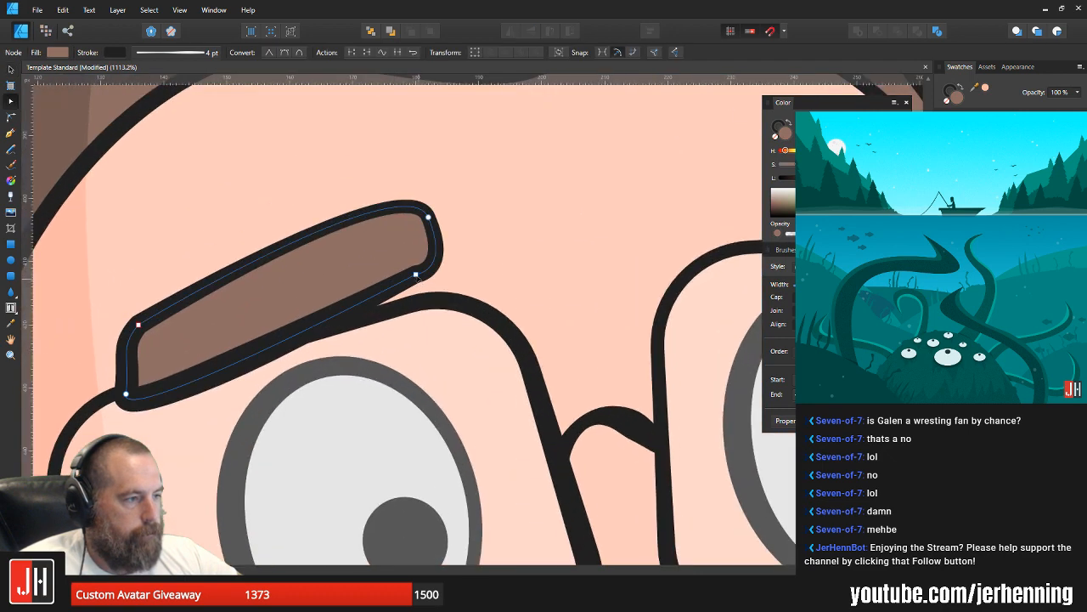
left_click(416, 275)
left_click_drag(449, 271, 452, 253)
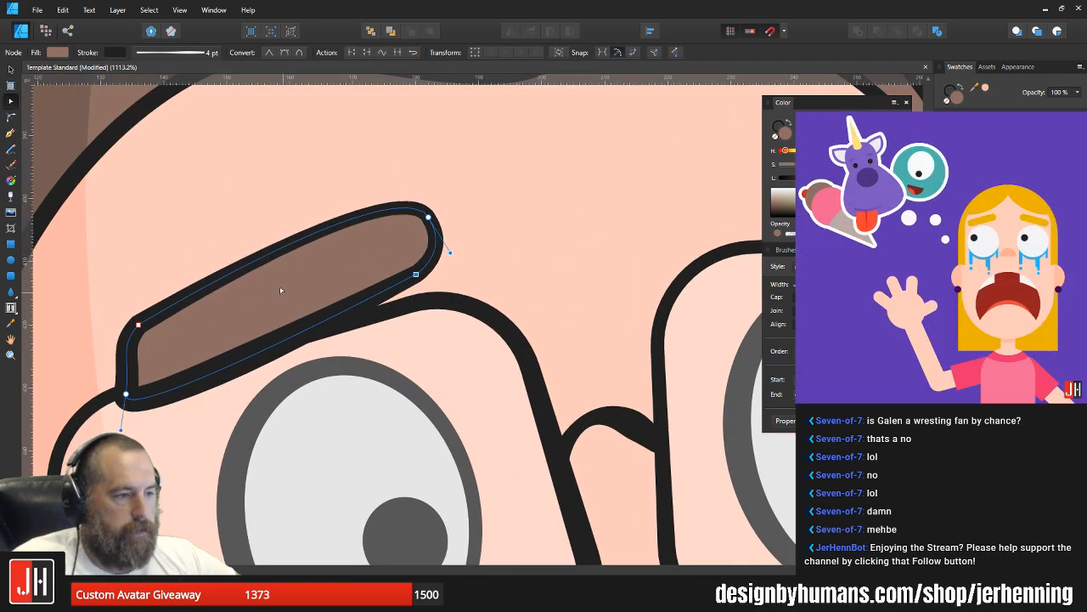
left_click(140, 324)
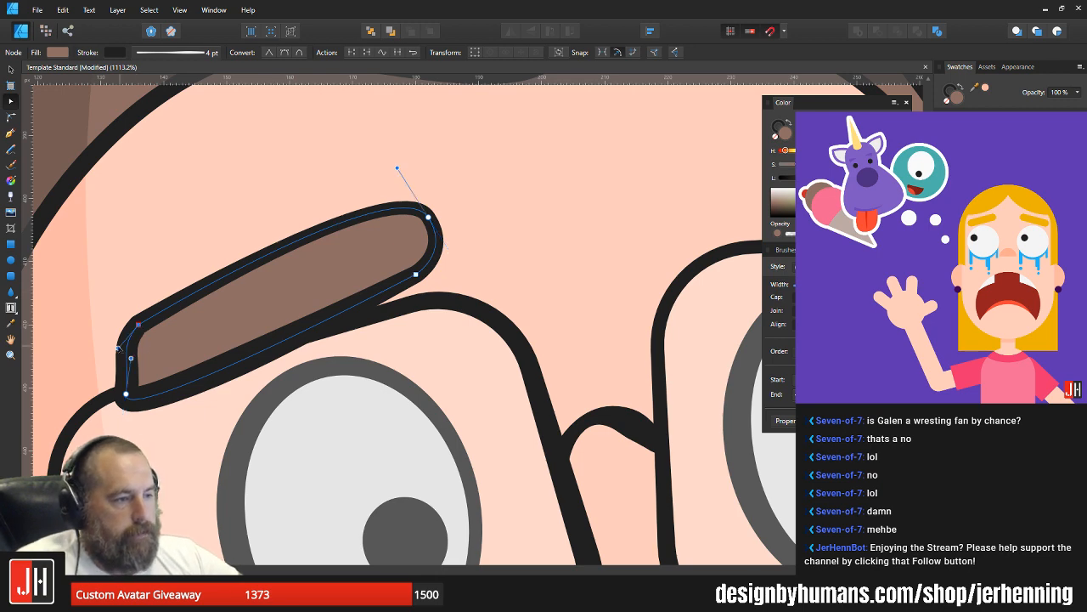
key("v")
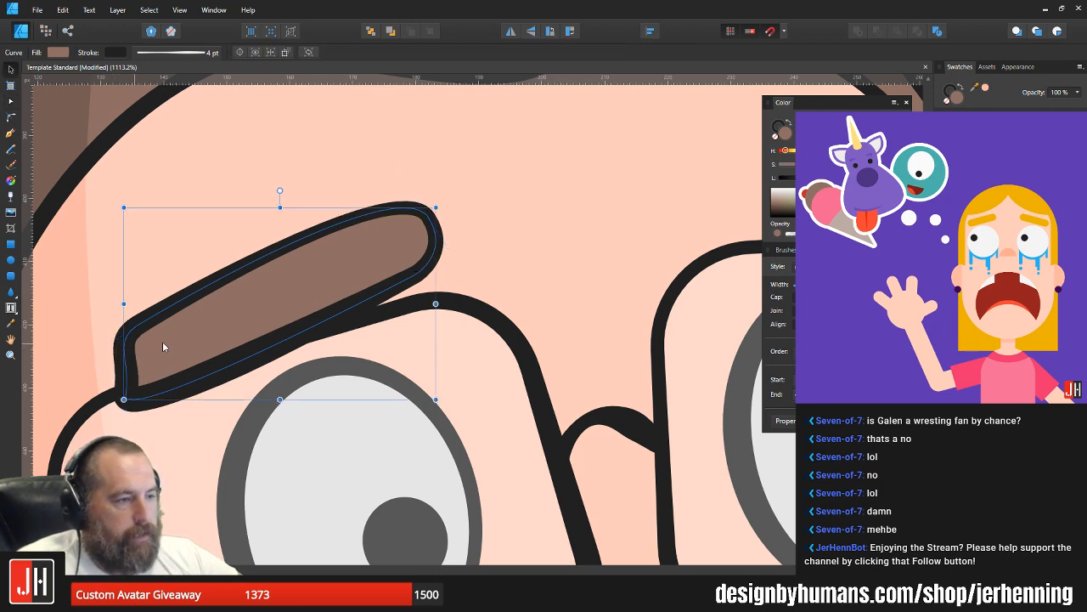
Step: Rotate the eyebrow slightly, set it just above the eye behind the glasses lens and deselect it
scroll(163, 341, "down", 3)
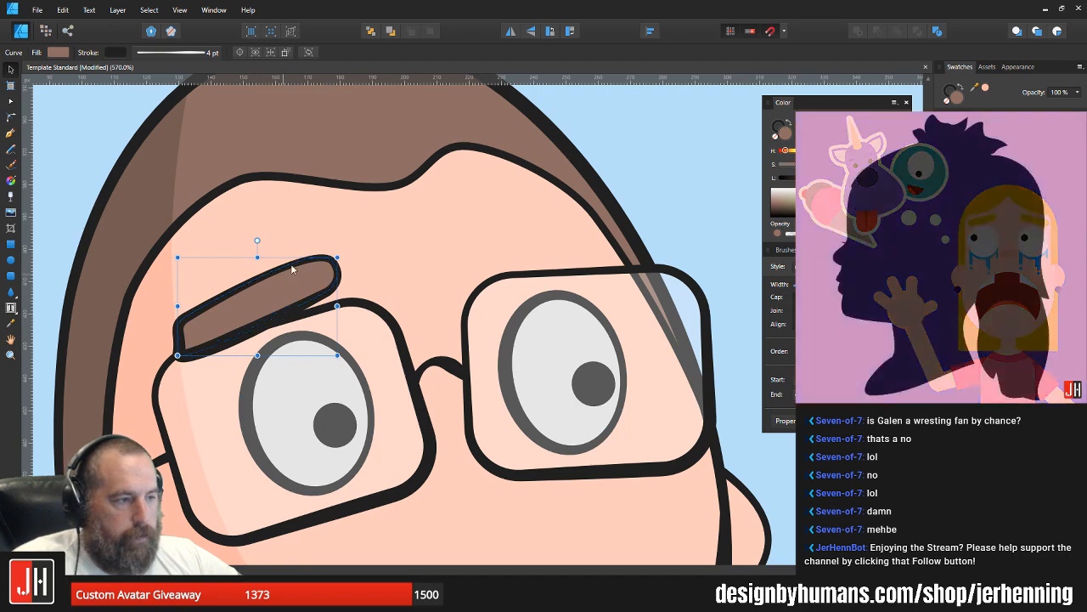
left_click_drag(291, 268, 259, 243)
mouse_move(287, 300)
left_mouse_down()
mouse_move(280, 288)
mouse_move(289, 294)
left_mouse_up()
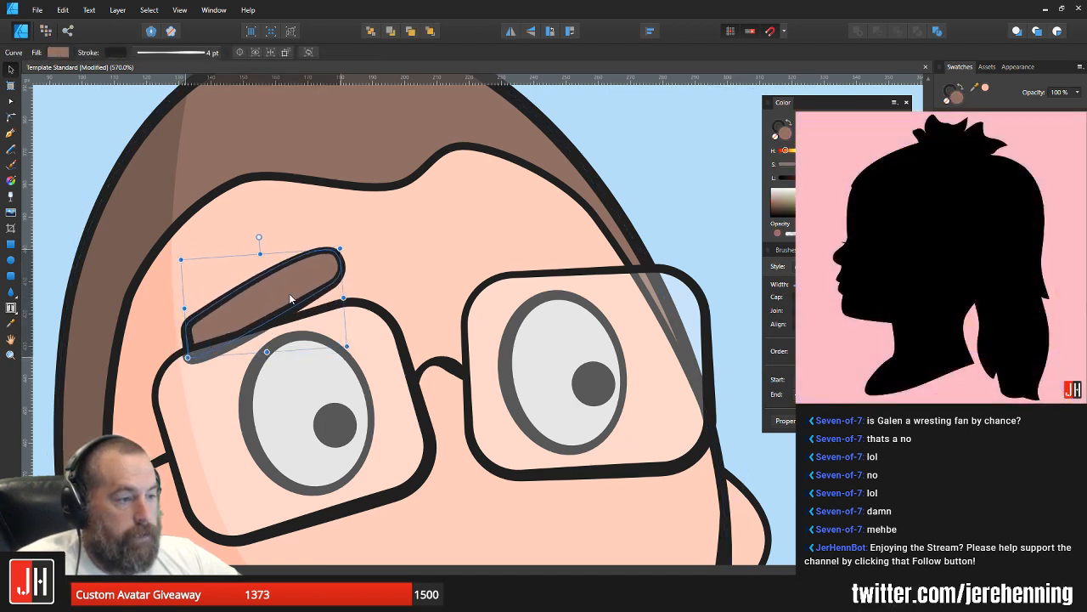
scroll(289, 293, "down", 5)
key("ctrl+d")
scroll(331, 320, "up", 3)
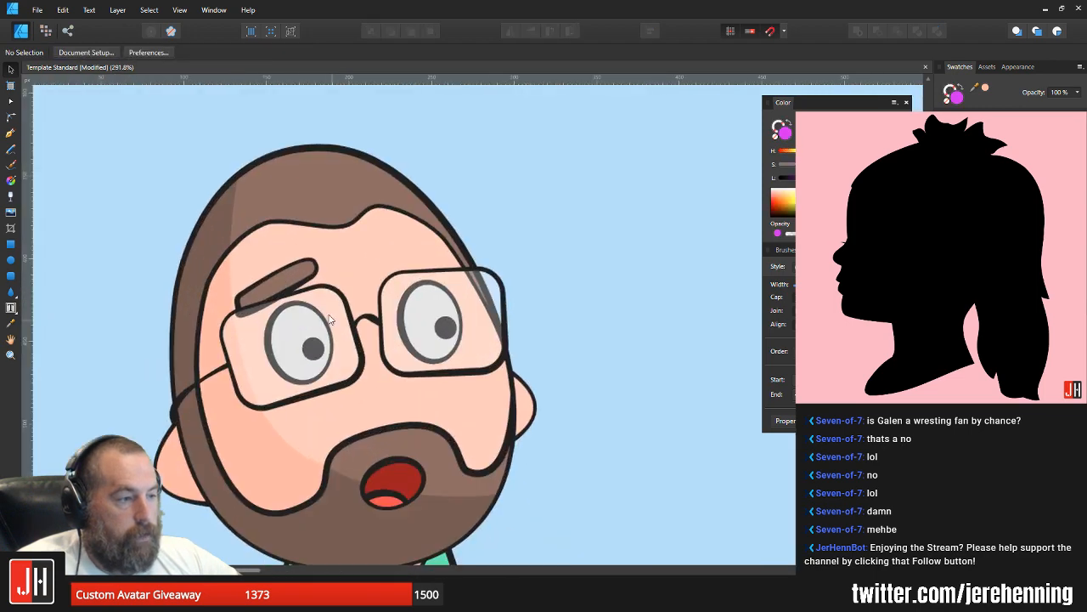
scroll(284, 276, "up", 4)
Step: Copy the eyebrow over to the other eye, flip it horizontally, and rotate and position it above the second lens
left_click(297, 277)
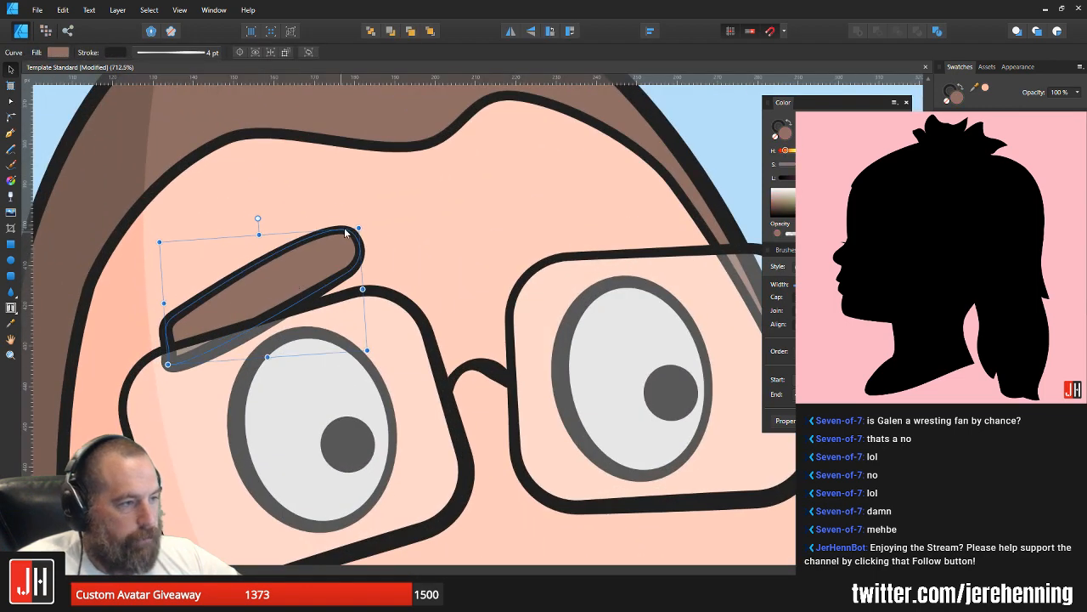
scroll(318, 258, "down", 3)
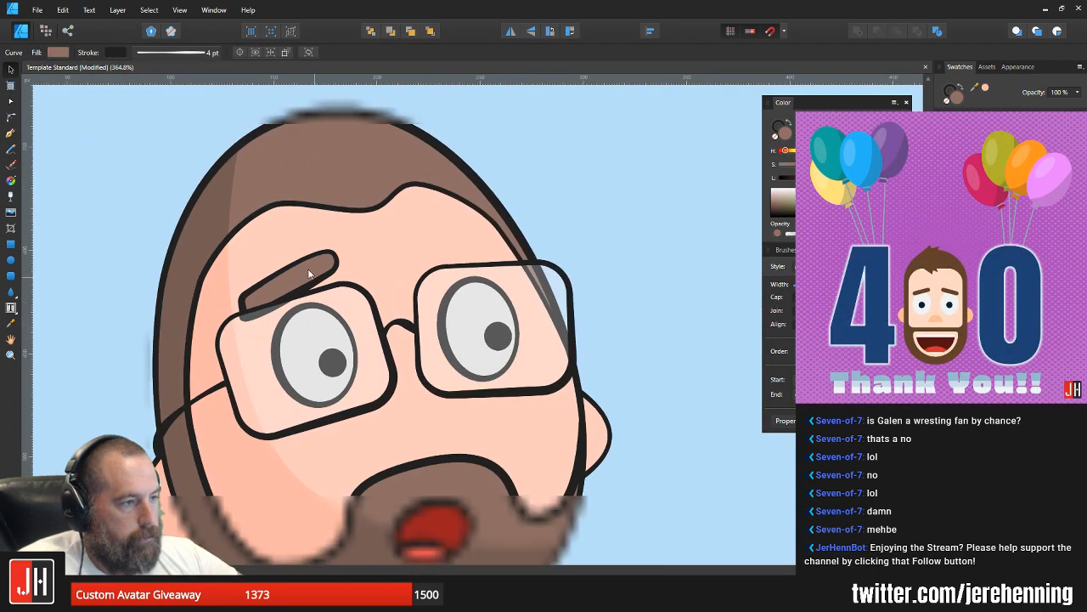
left_click_drag(310, 274, 475, 248)
left_click(512, 35)
scroll(466, 233, "up", 2)
left_click_drag(487, 207, 474, 201)
left_click_drag(486, 258, 439, 237)
scroll(462, 251, "down", 6)
left_click(559, 238)
scroll(553, 248, "down", 3)
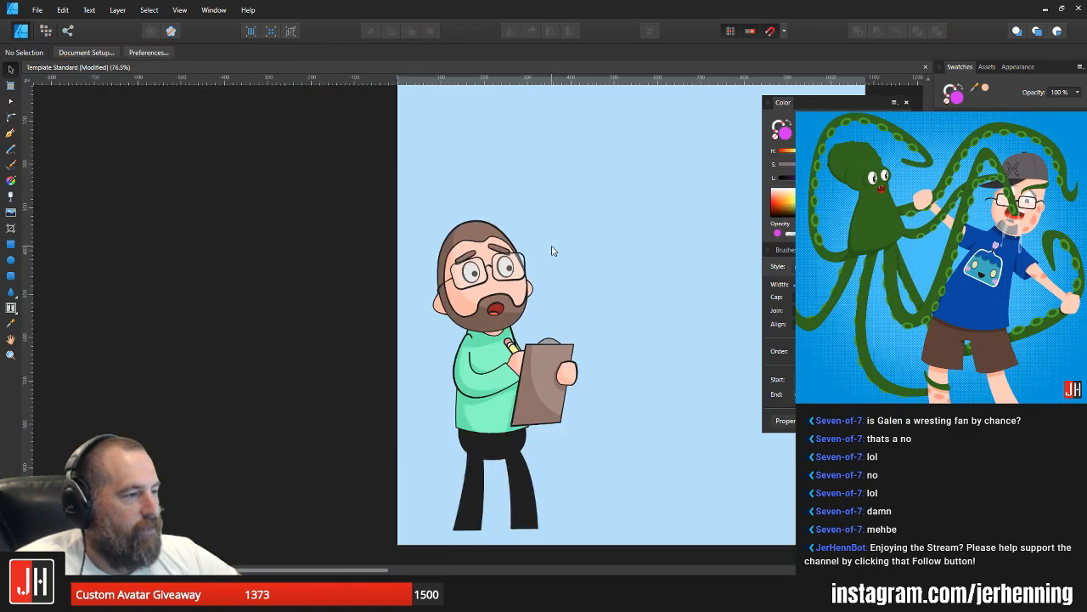
Step: Duplicate the white ellipse of the eye farther from the face's shaded side, offset slightly below the original
scroll(461, 269, "right", 2)
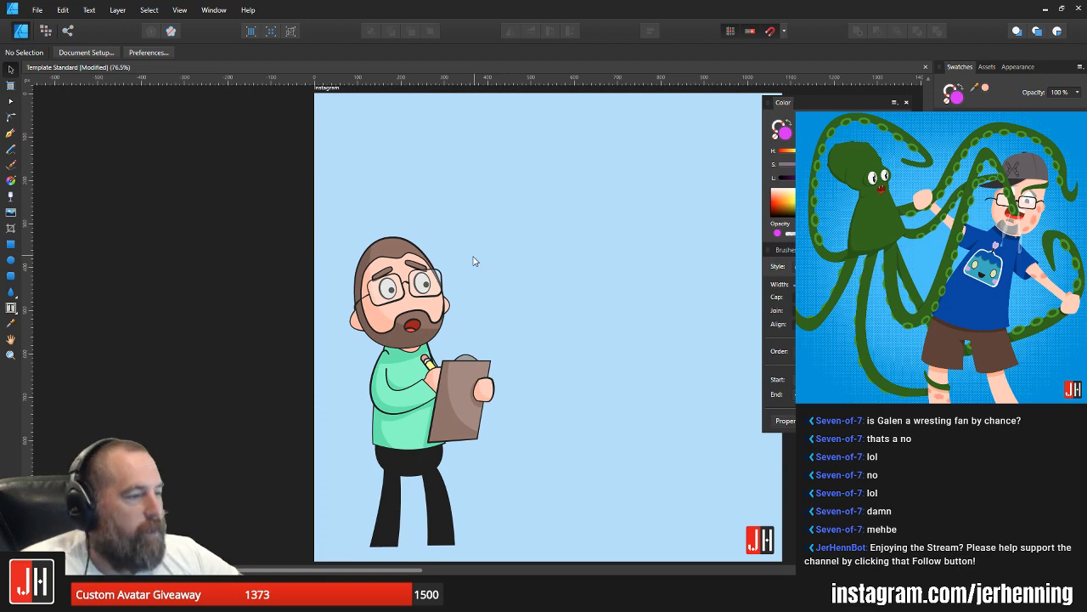
scroll(391, 289, "up", 8)
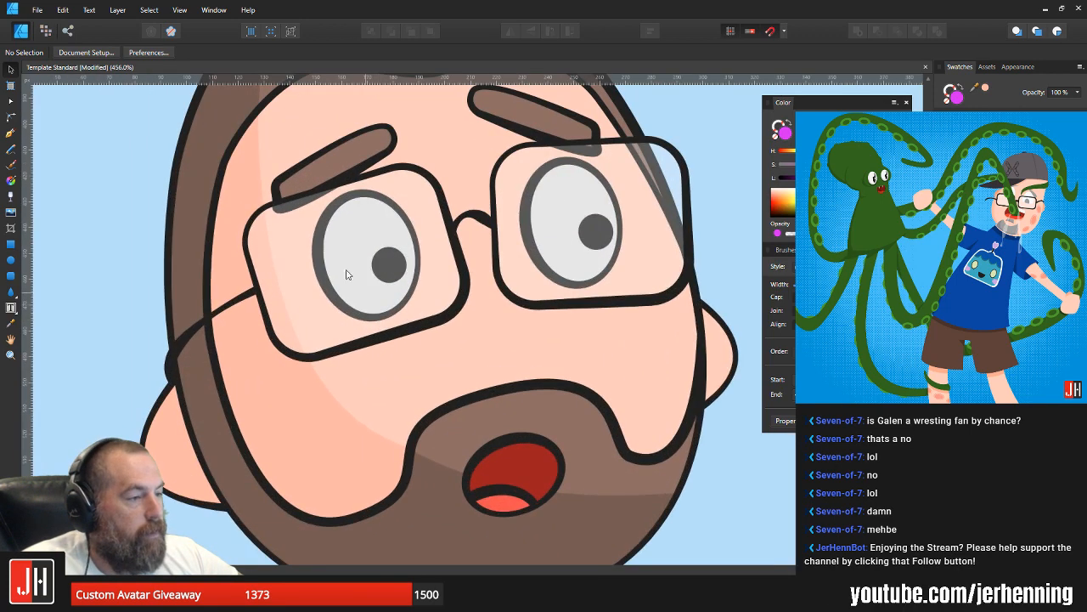
left_click(334, 261)
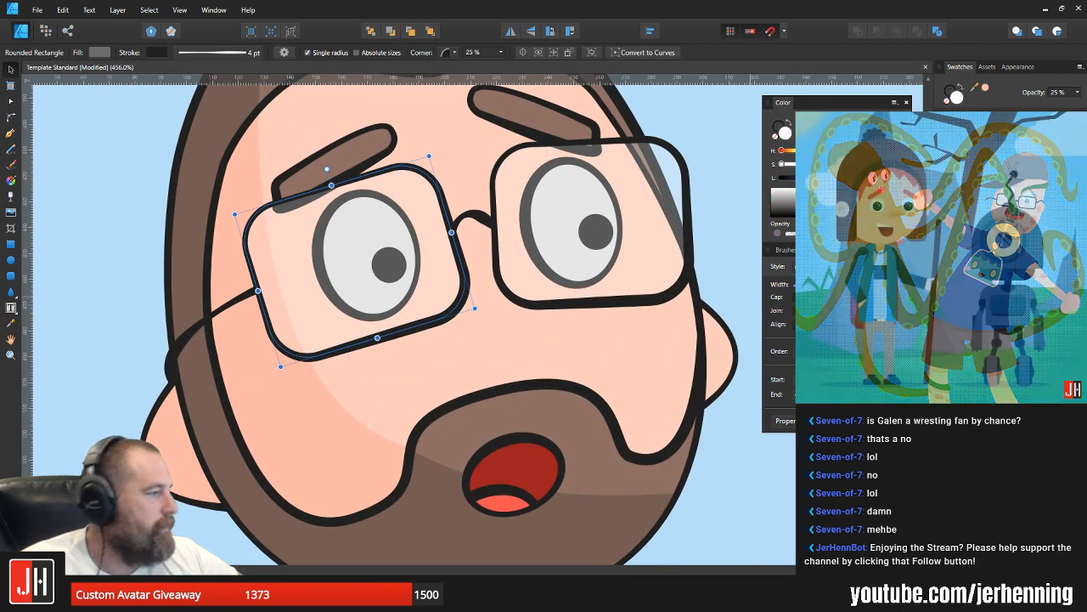
left_click(560, 225)
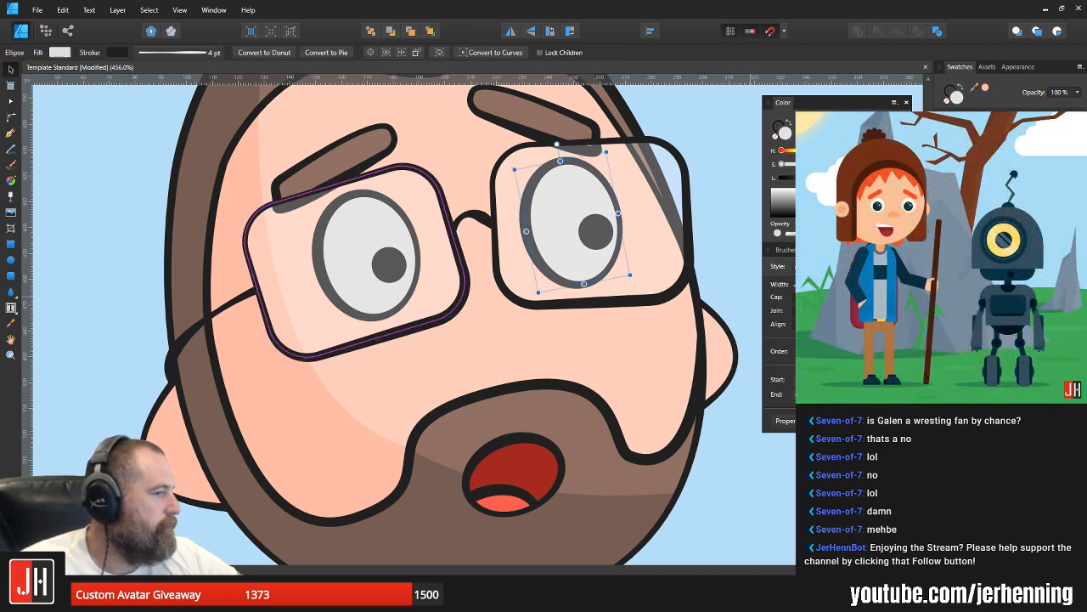
left_click_drag(562, 227, 570, 251)
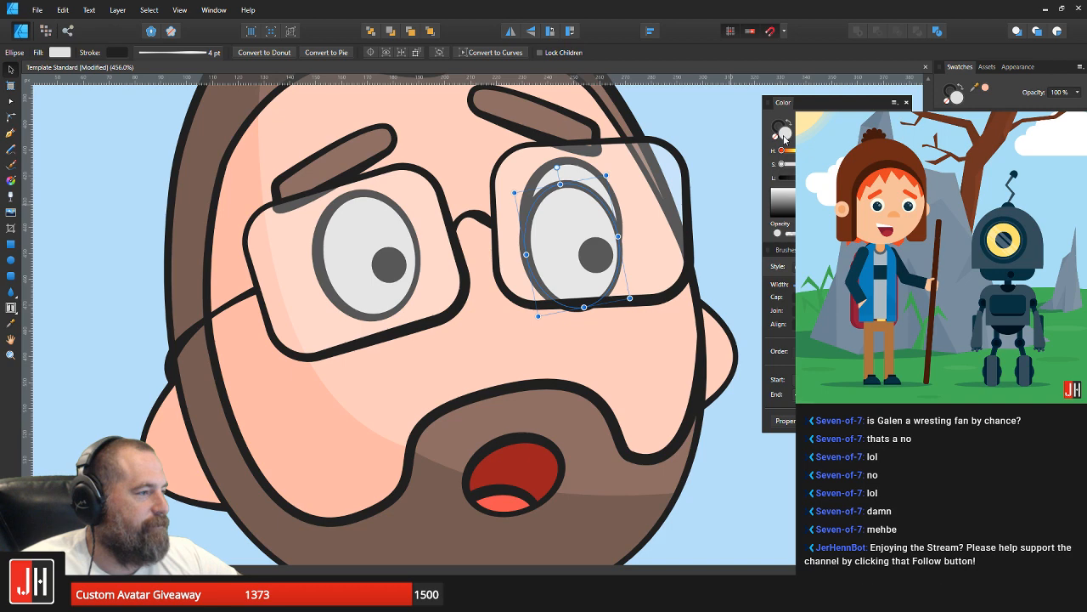
Step: Apply the darker skin shade sampled from the face to both the fill and the outline of the duplicated eye ellipse
key("i")
left_click(362, 431)
left_click(949, 89)
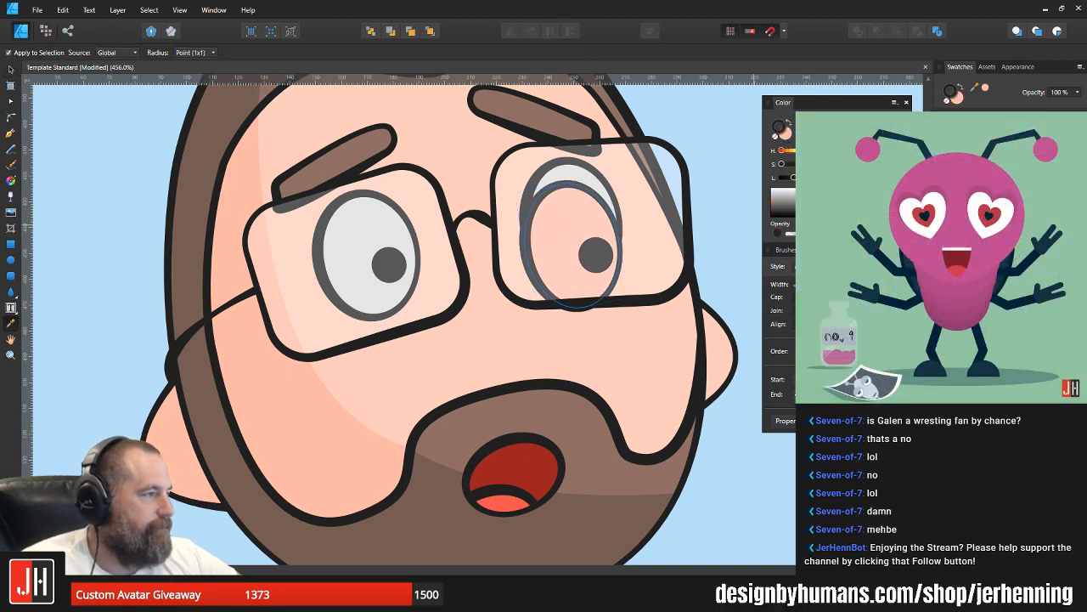
left_click(985, 87)
Step: Cut the skin-coloured ellipse and paste it inside the face shape as a shadow beneath the eye
key("ctrl+x")
key("v")
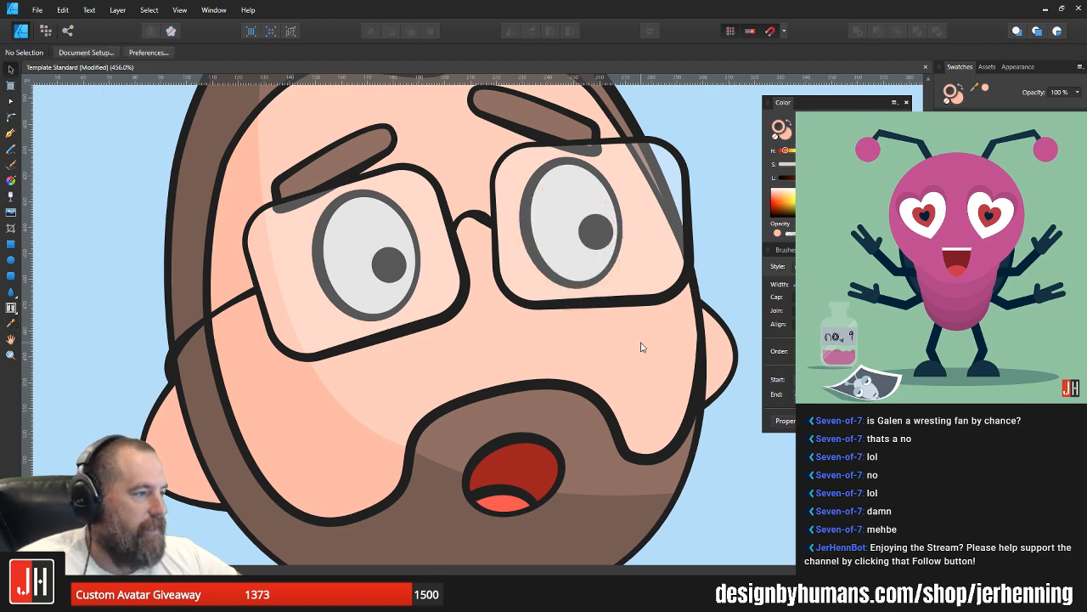
left_click(641, 342)
key("ctrl+alt+v")
scroll(615, 279, "up", 5)
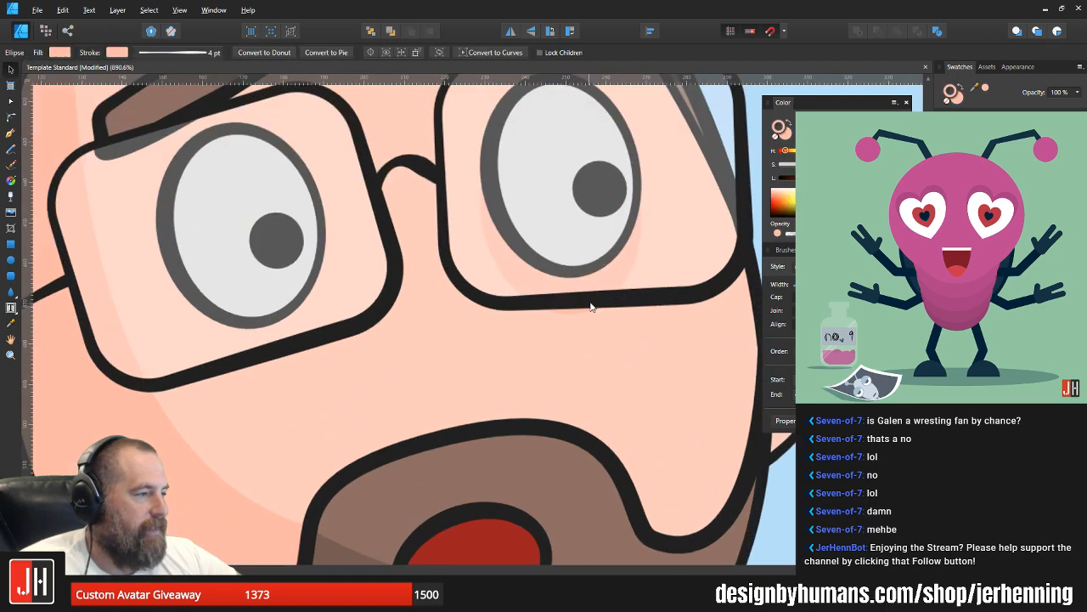
scroll(593, 281, "down", 5)
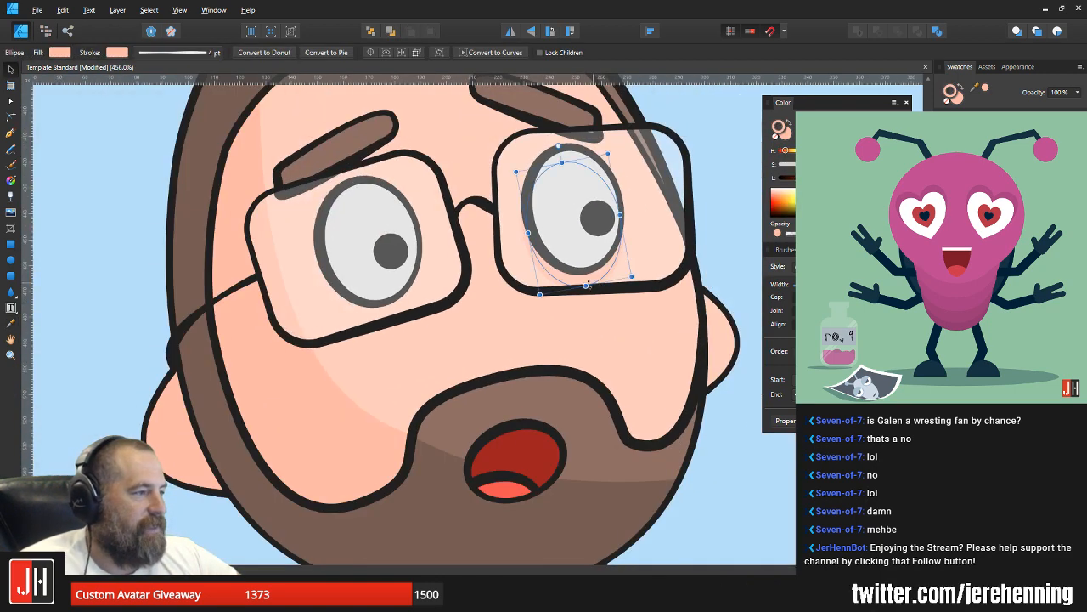
Step: Duplicate the other eye's white ellipse slightly lower and give the copy the same darker skin fill and outline
left_click(348, 264)
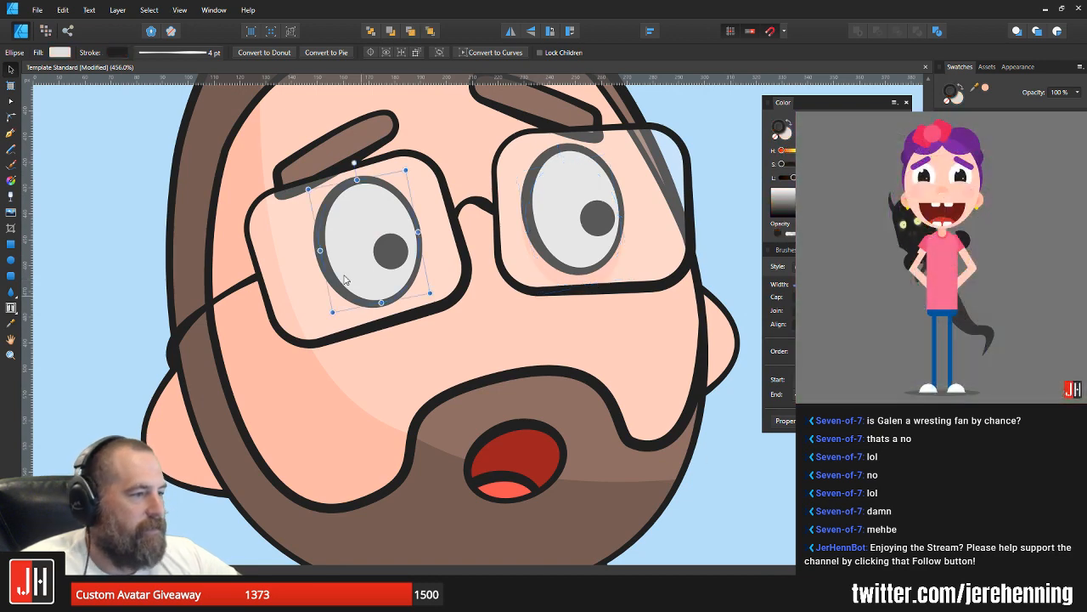
scroll(350, 255, "up", 2)
left_click_drag(375, 232, 375, 256)
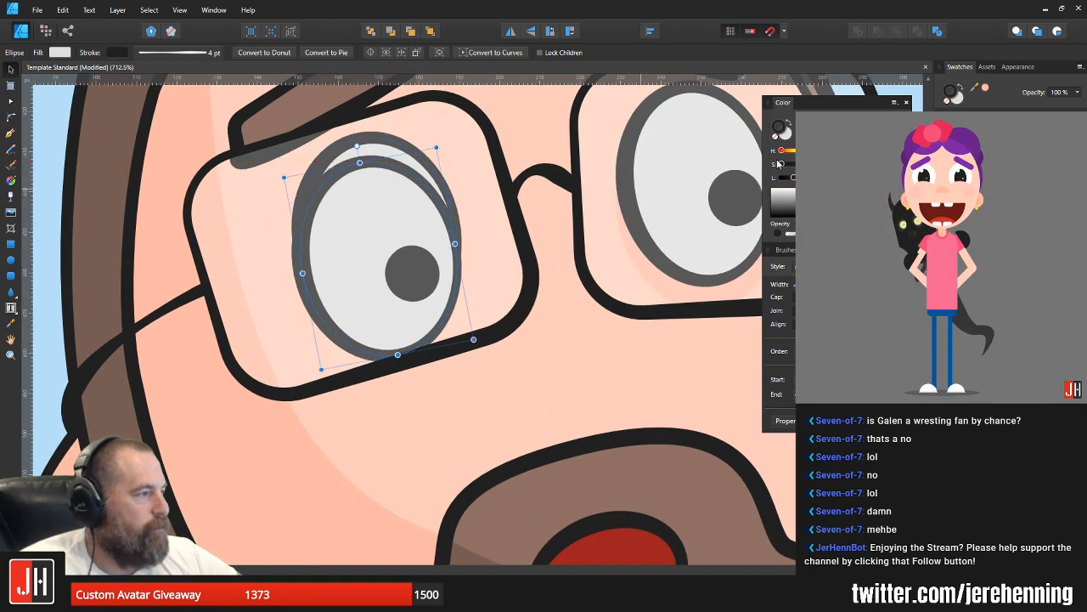
left_click(814, 125)
left_click(790, 137)
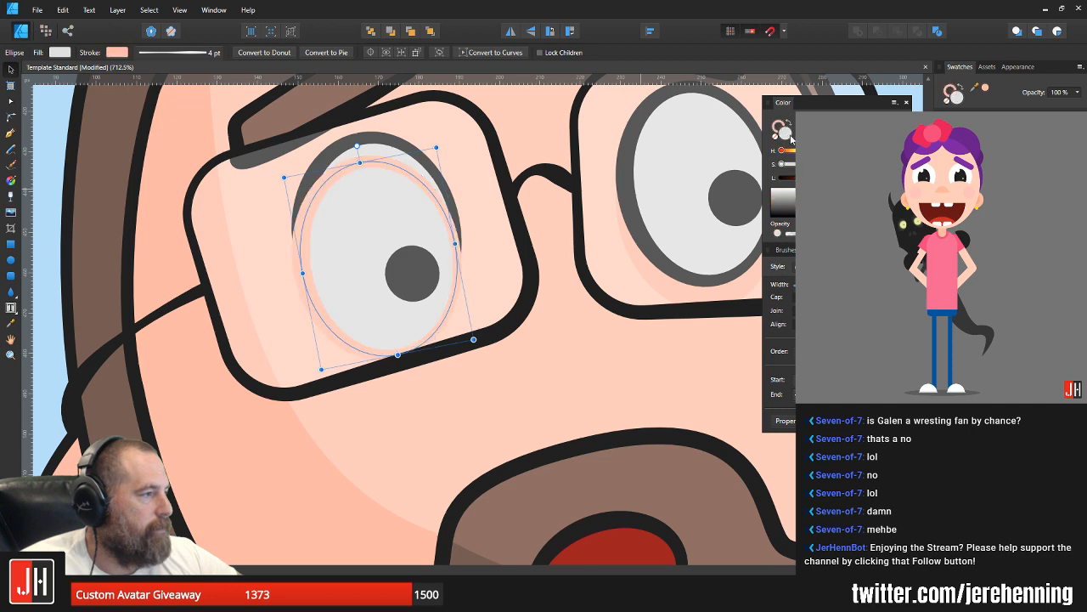
left_click(814, 125)
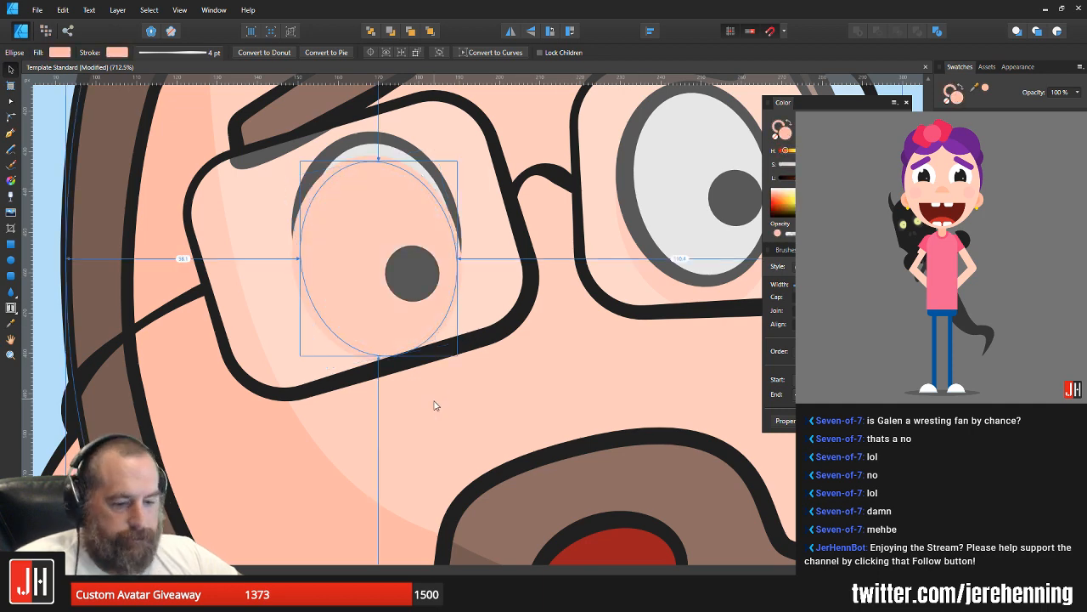
Step: Cut the second shadow ellipse, paste it inside the face shape, nudge it up beneath the eye and deselect
key("ctrl+x")
key("ctrl+v")
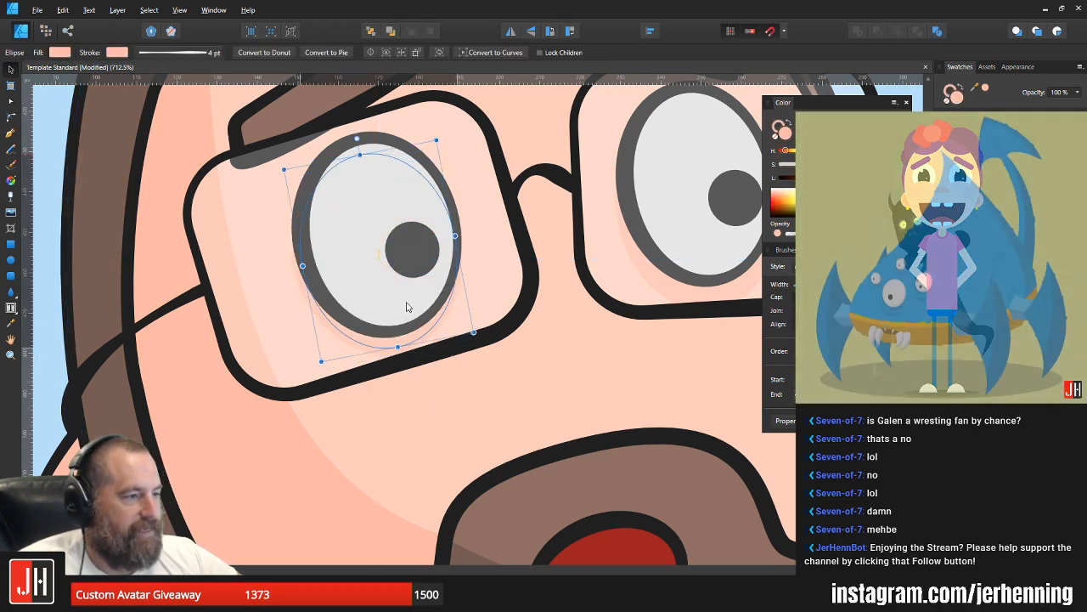
left_click_drag(405, 305, 405, 304)
scroll(415, 311, "down", 4)
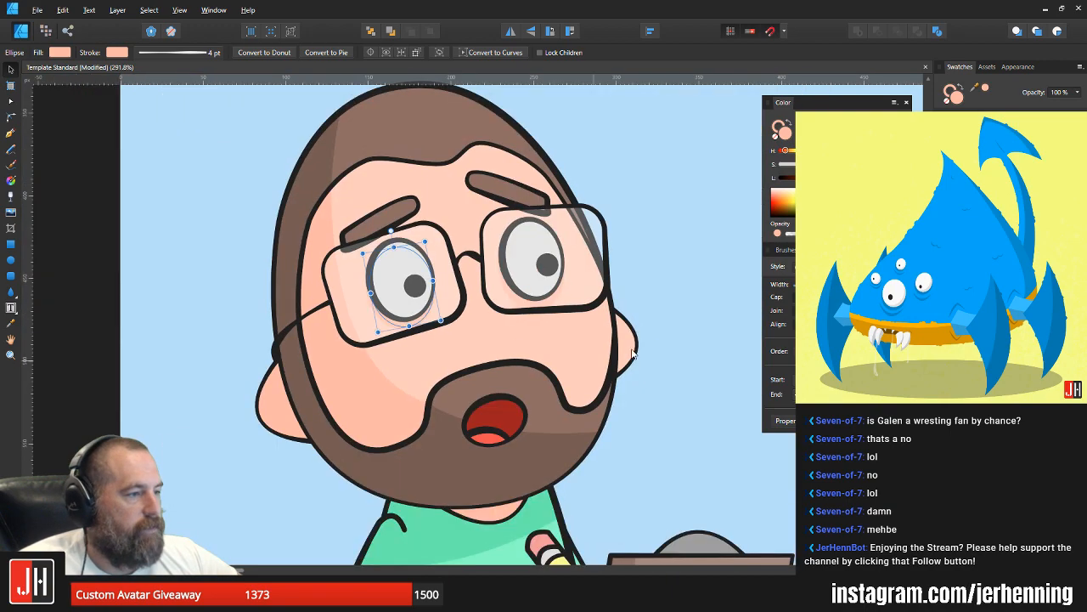
left_click(669, 319)
scroll(597, 337, "down", 6)
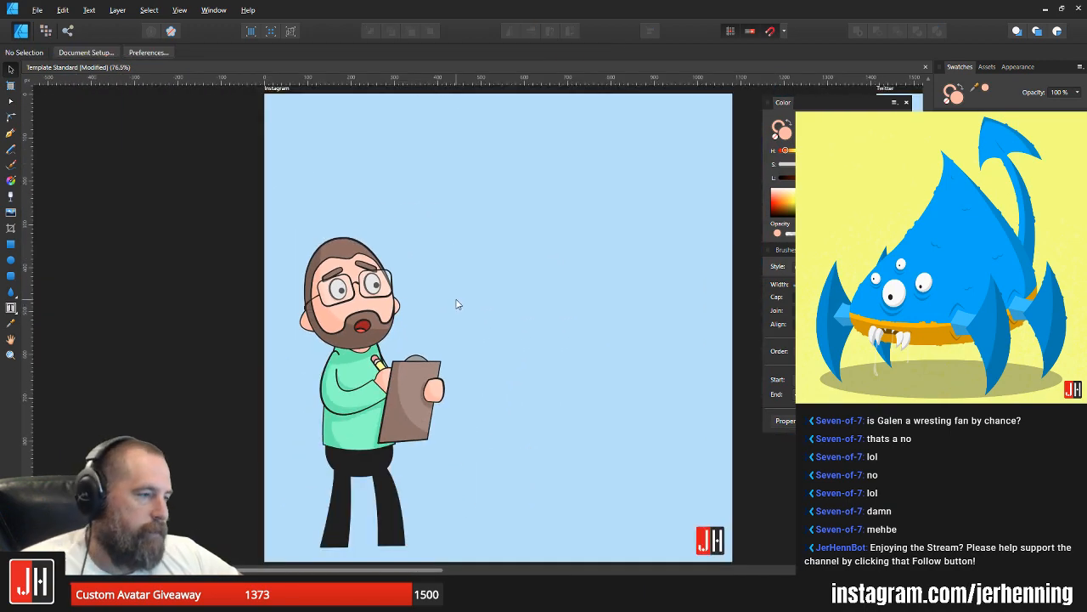
scroll(356, 285, "up", 5)
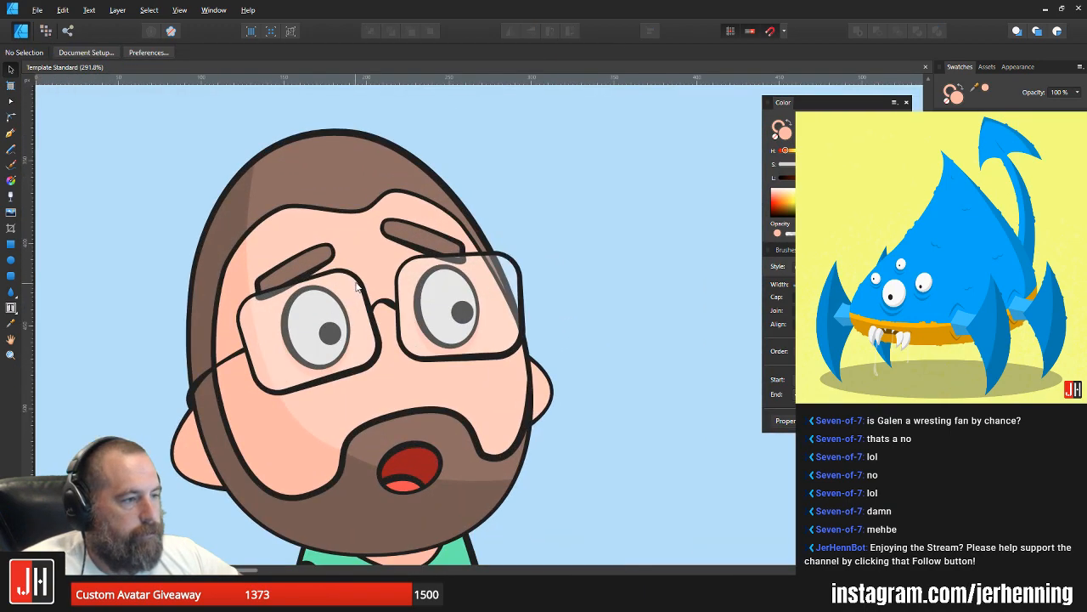
scroll(456, 247, "up", 3)
left_click(433, 241)
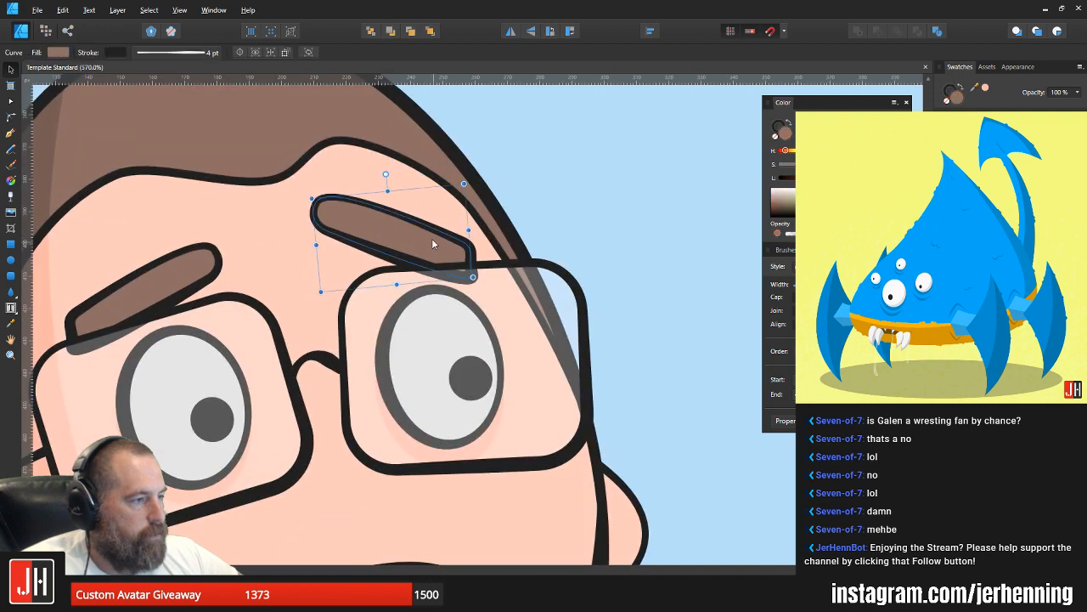
scroll(435, 243, "down", 6)
left_click(511, 284)
scroll(511, 277, "down", 4)
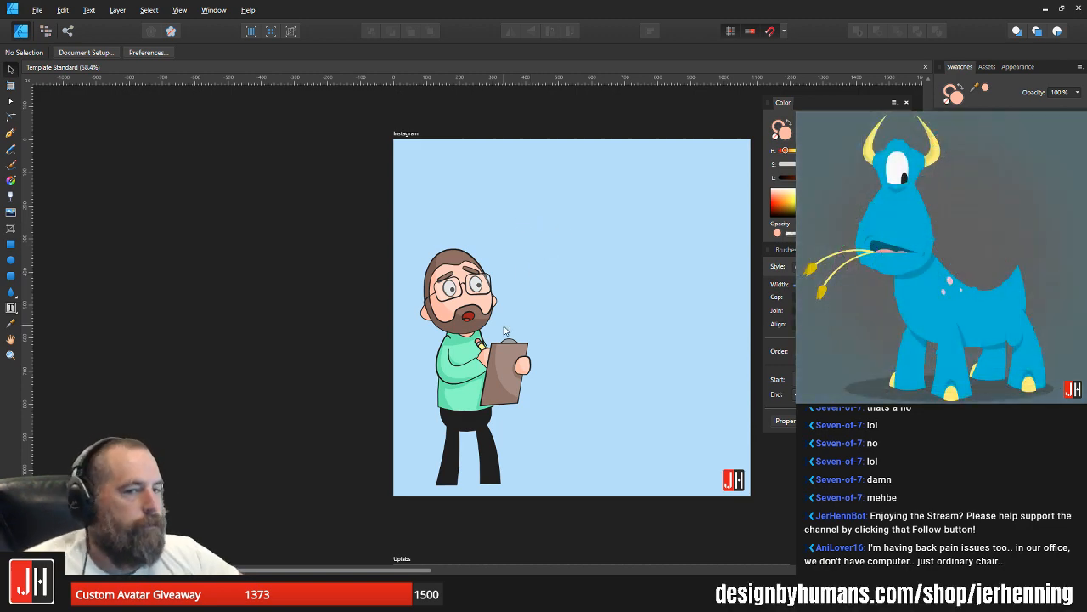
Step: Narrow the top of the sweater's torso by moving its two upper corner nodes inward under the beard
scroll(459, 340, "up", 10)
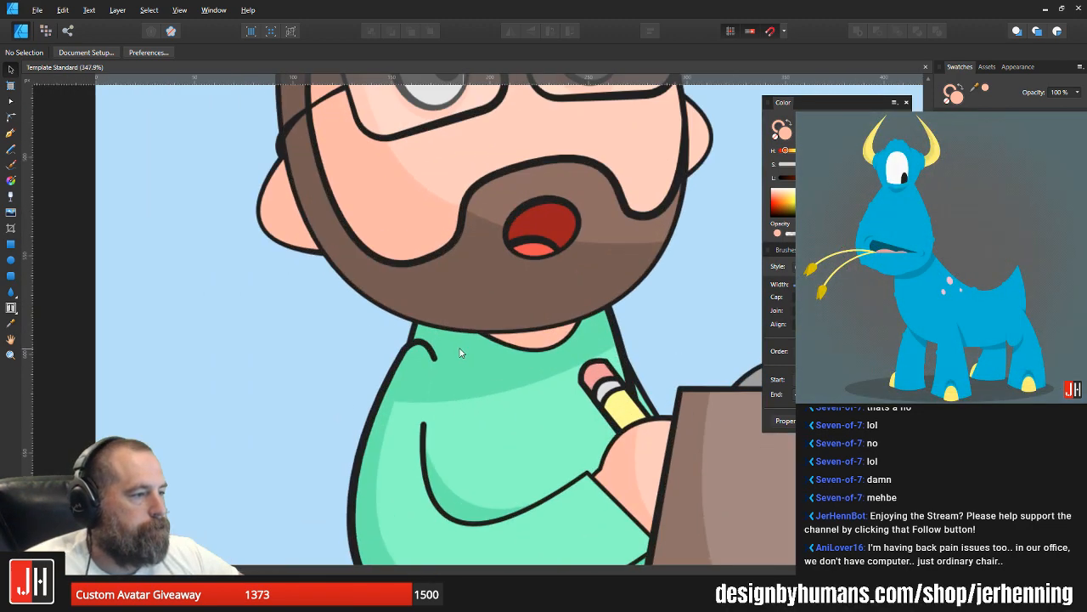
left_click(474, 366)
left_click(496, 415)
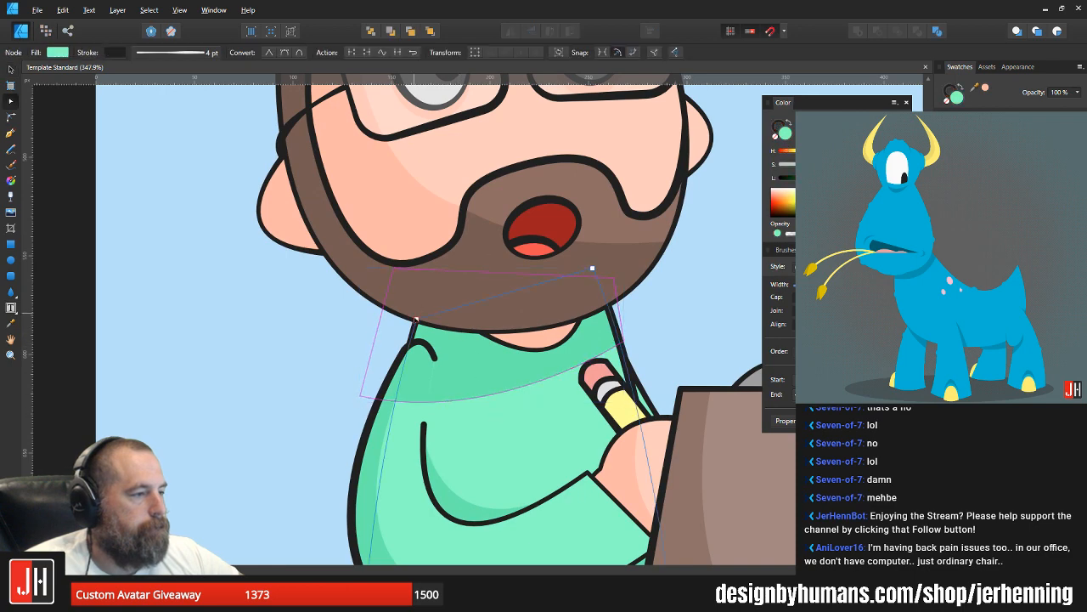
left_click_drag(415, 317, 423, 317)
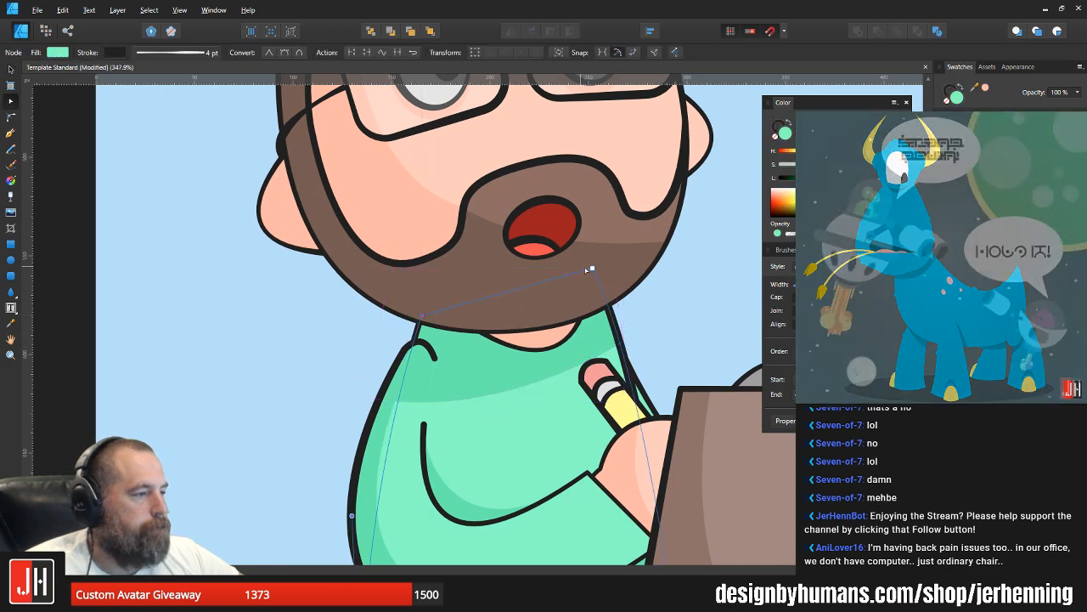
left_click_drag(593, 268, 587, 282)
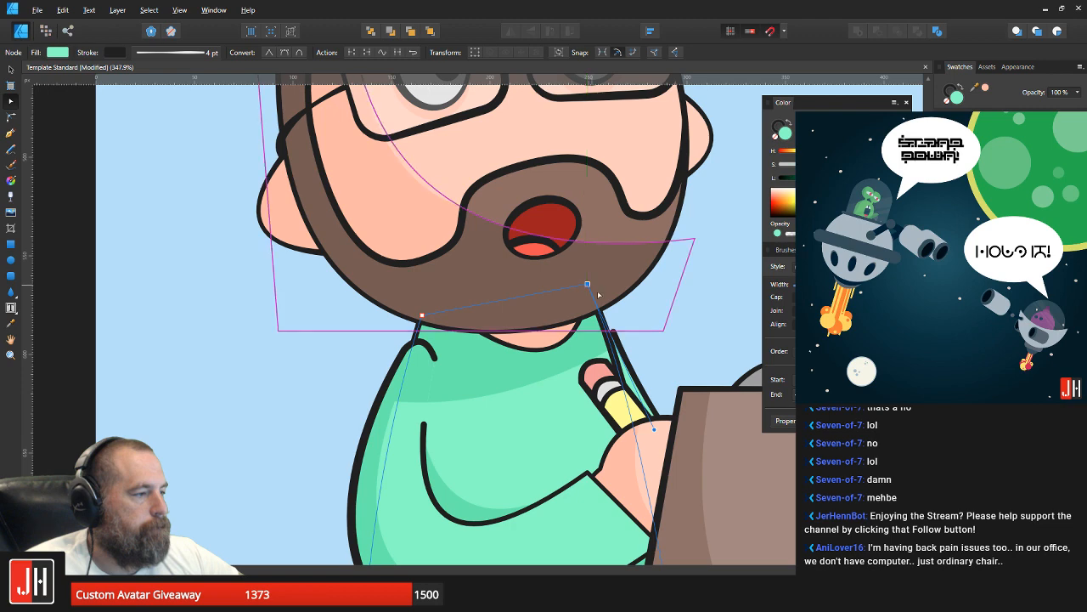
Step: Shift the shoulder node of the far sleeve slightly down to meet the torso's edge and deselect the sleeve
key("v")
key("a")
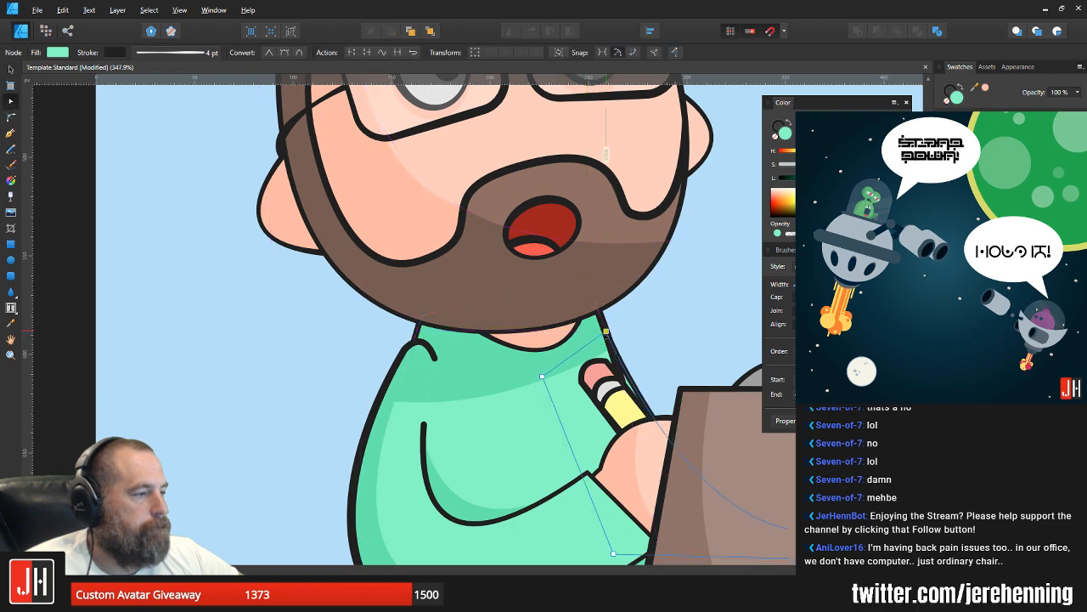
left_click_drag(606, 326, 604, 333)
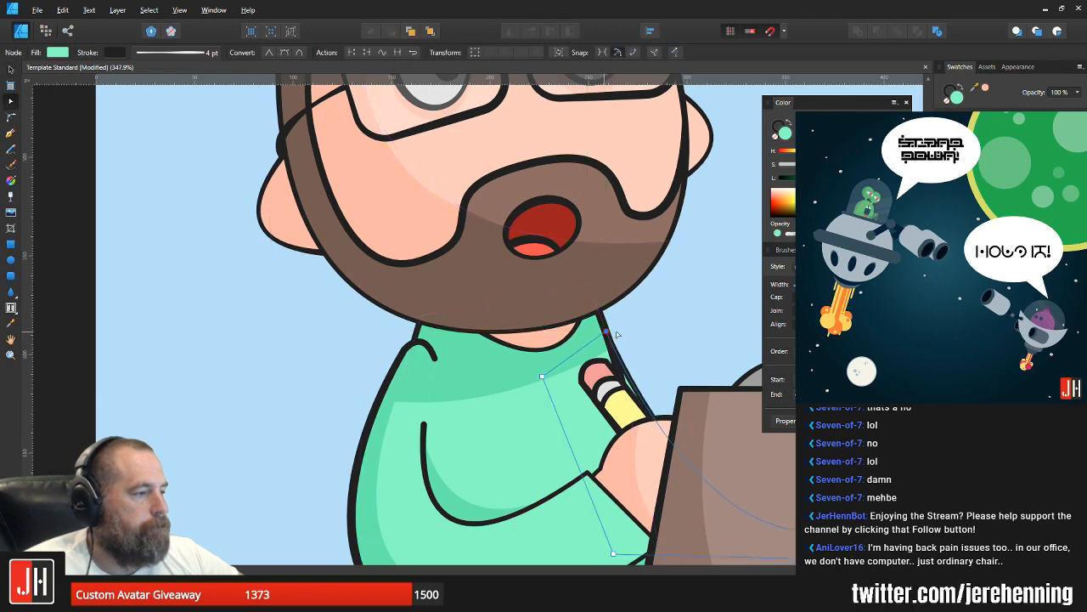
key("v")
left_click(655, 359)
left_click_drag(687, 389, 451, 284)
key("a")
left_click(398, 281)
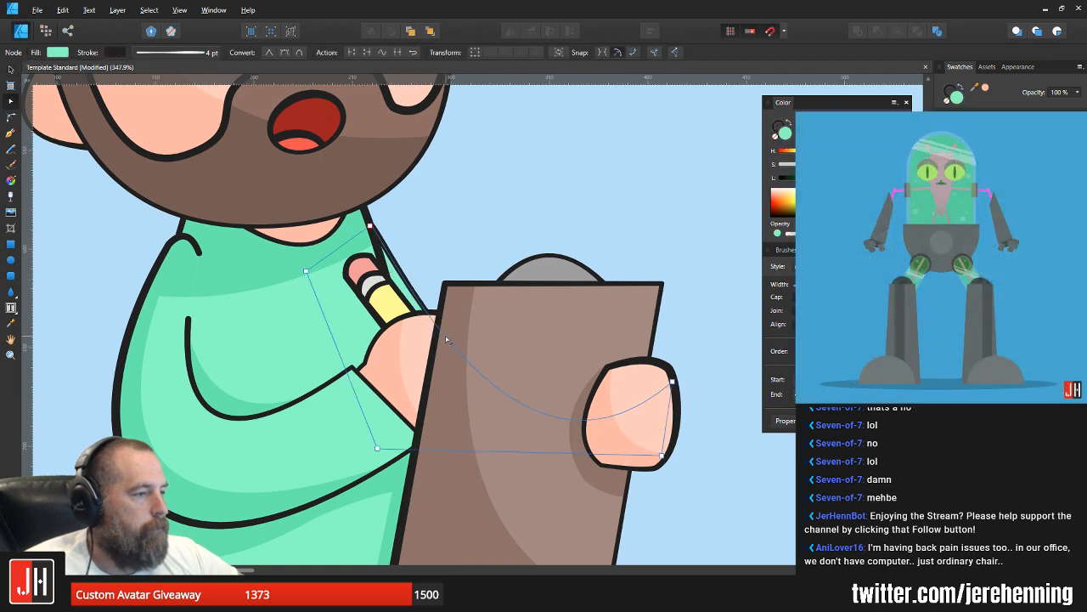
key("v")
left_click(467, 235)
Step: Examine the far shoulder, clipboard and mouth up close and compare them with the whole character on the artboard
scroll(466, 235, "down", 6)
scroll(445, 241, "up", 9)
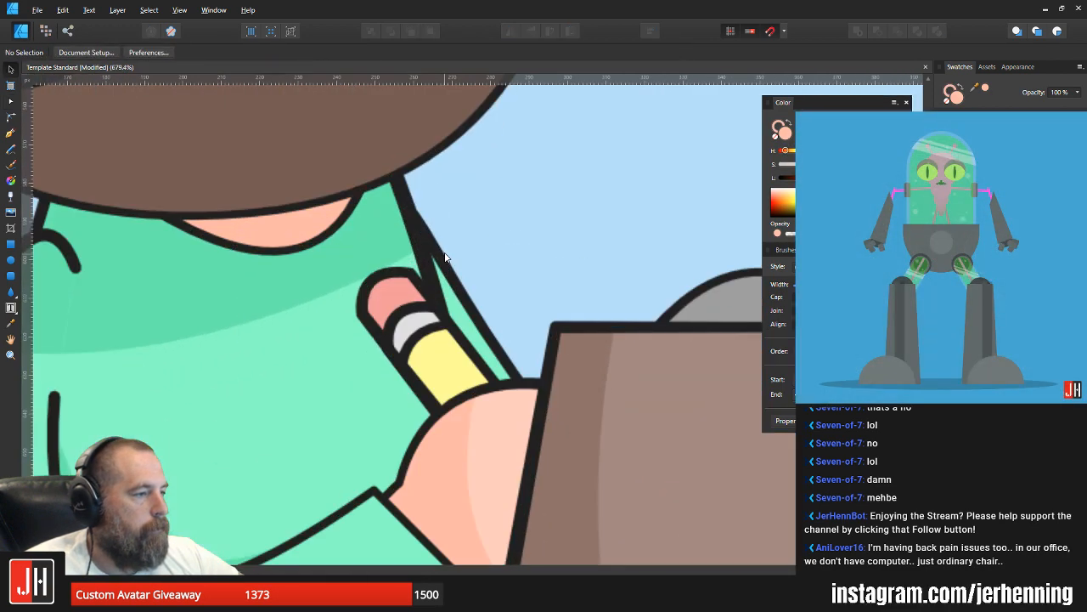
scroll(471, 235, "down", 8)
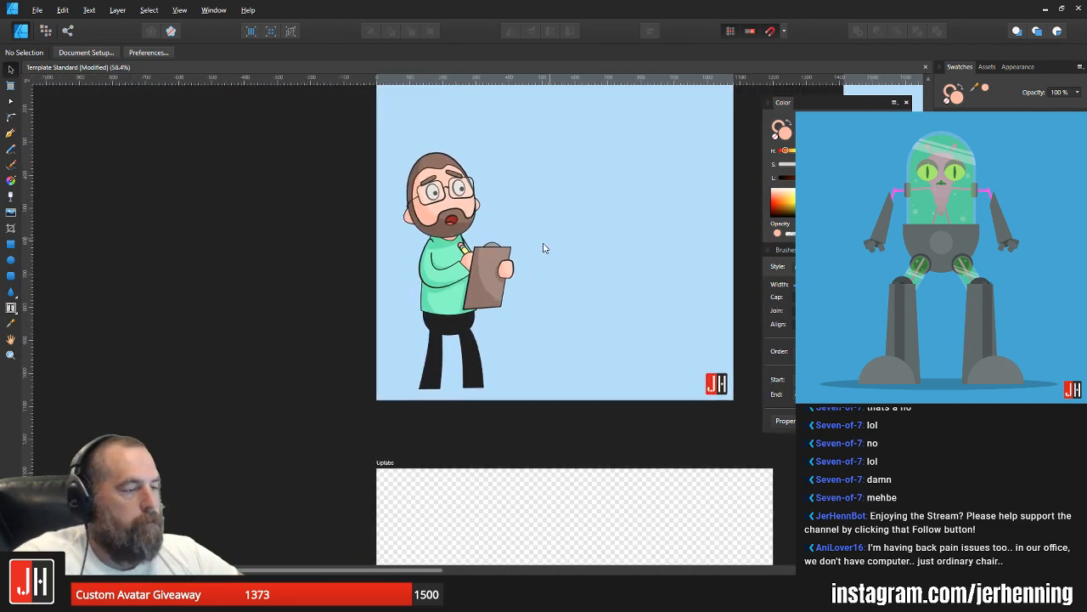
scroll(480, 260, "up", 4)
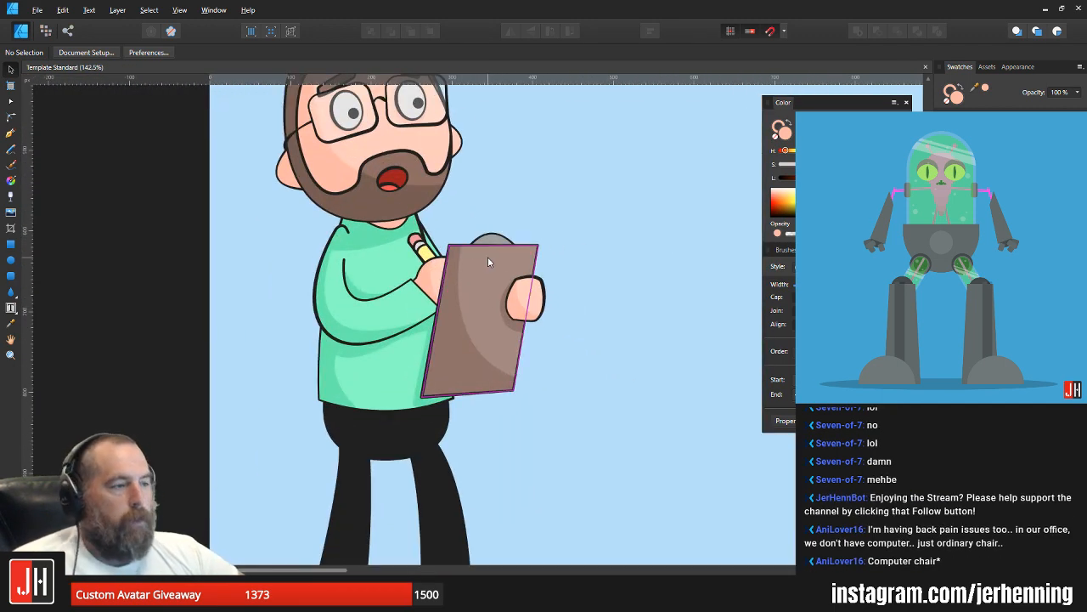
scroll(516, 199, "up", 2)
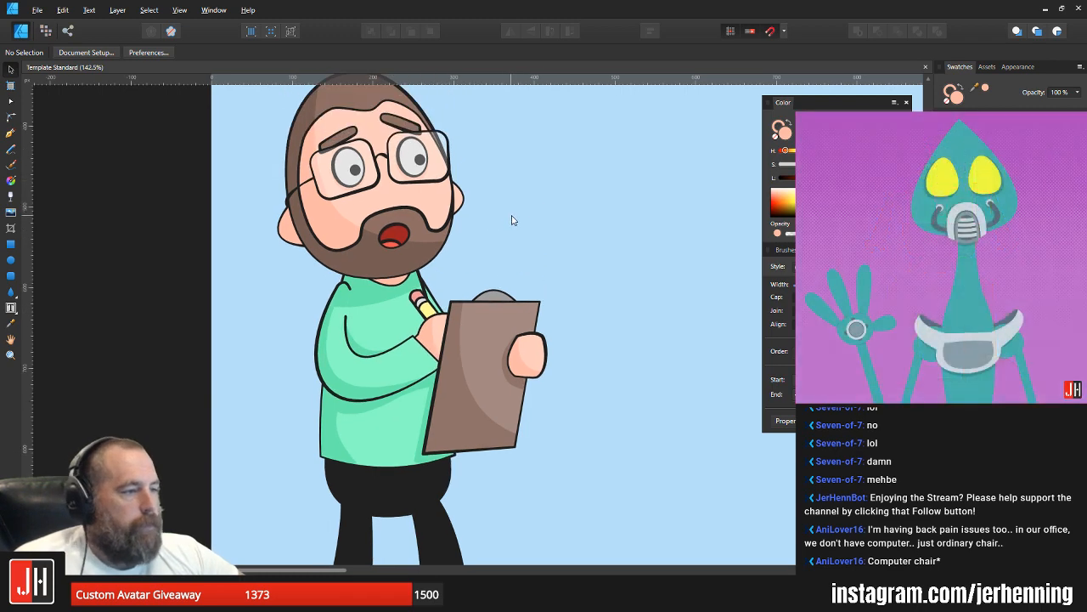
scroll(513, 232, "down", 1)
scroll(393, 208, "up", 6)
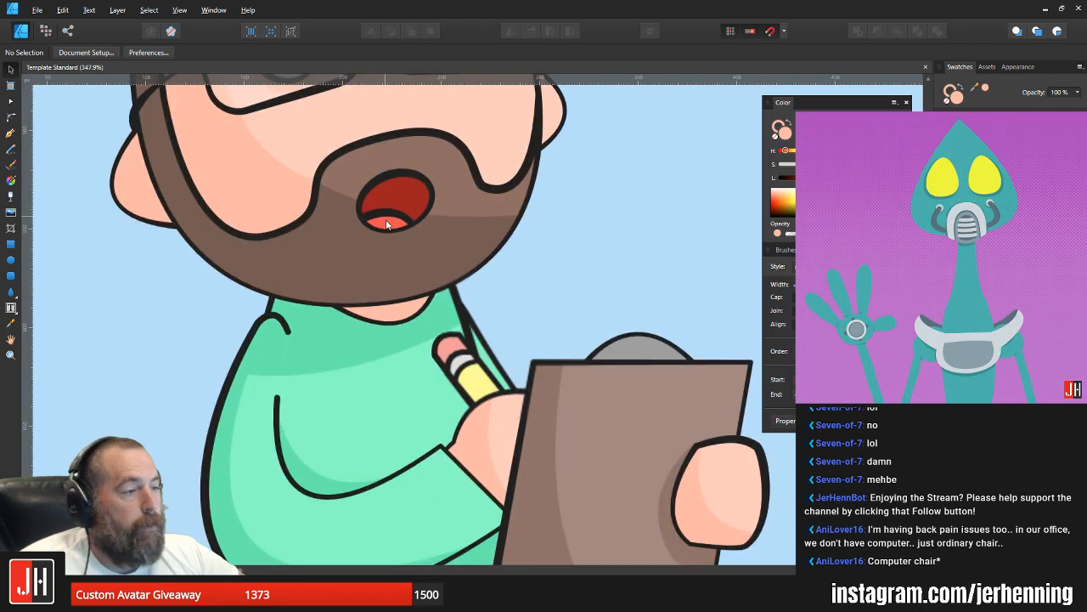
left_click(396, 212)
scroll(421, 219, "down", 10)
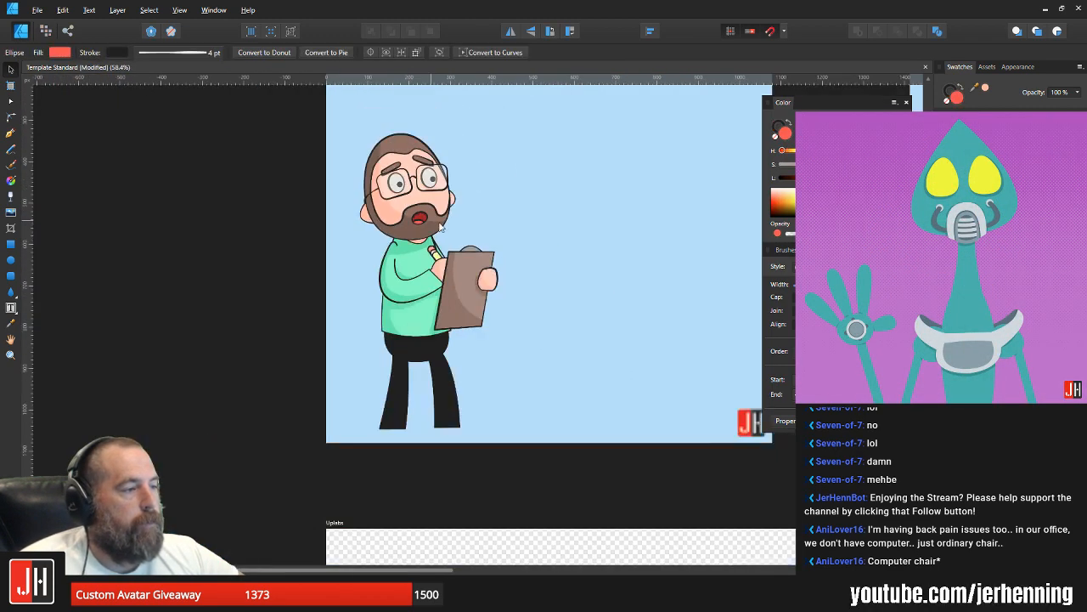
key("ctrl+d")
scroll(423, 221, "up", 4)
left_click_drag(446, 204, 436, 231)
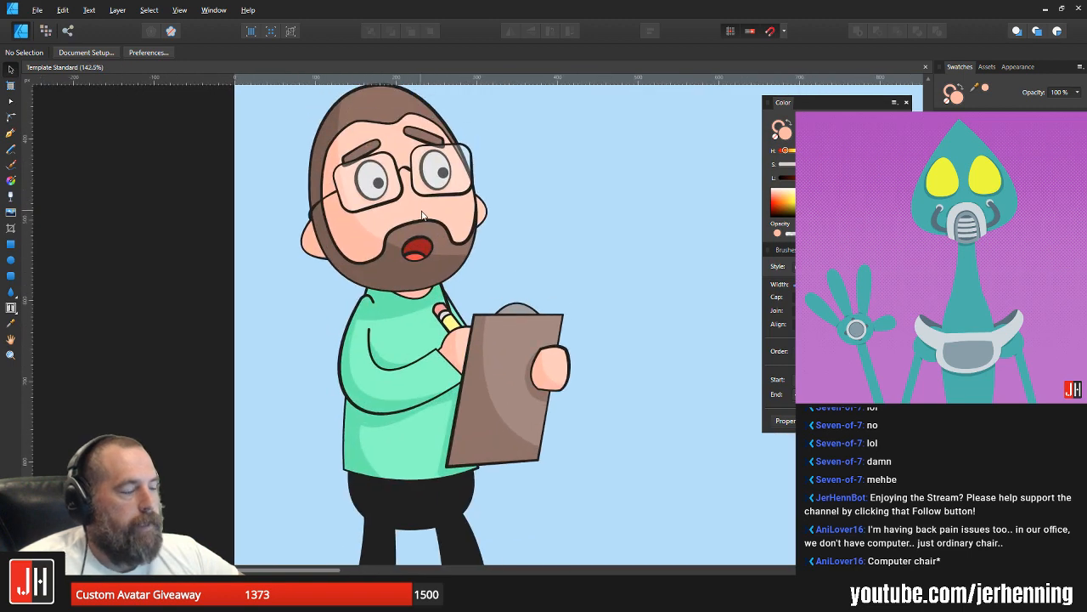
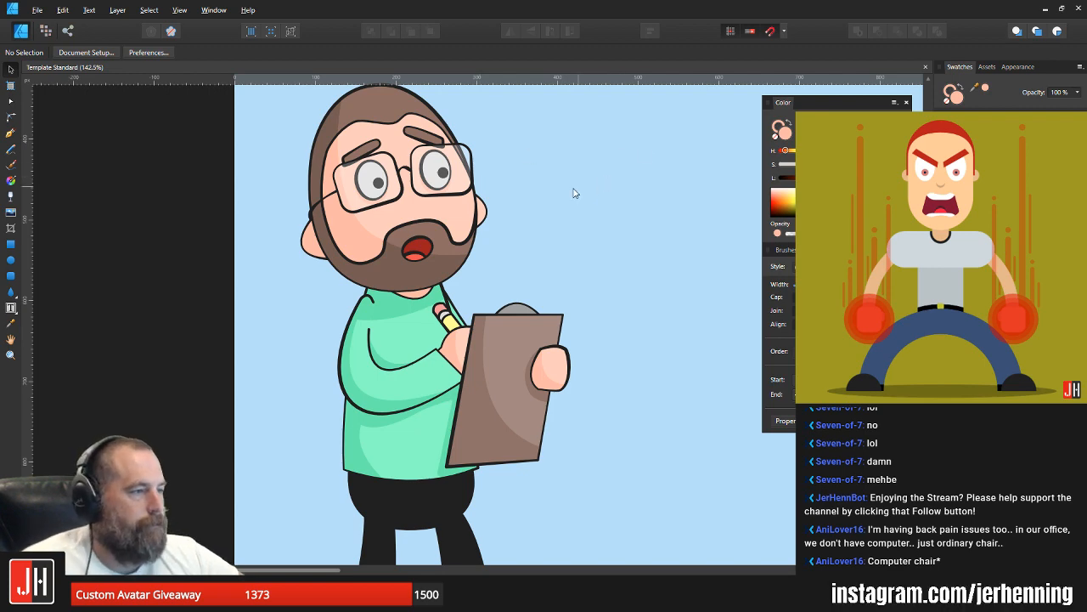
Step: Reshape the shadow under the chin on the green shirt by moving its lower corner nodes and rounding its lower edge
scroll(573, 193, "down", 5)
left_click_drag(543, 241, 495, 230)
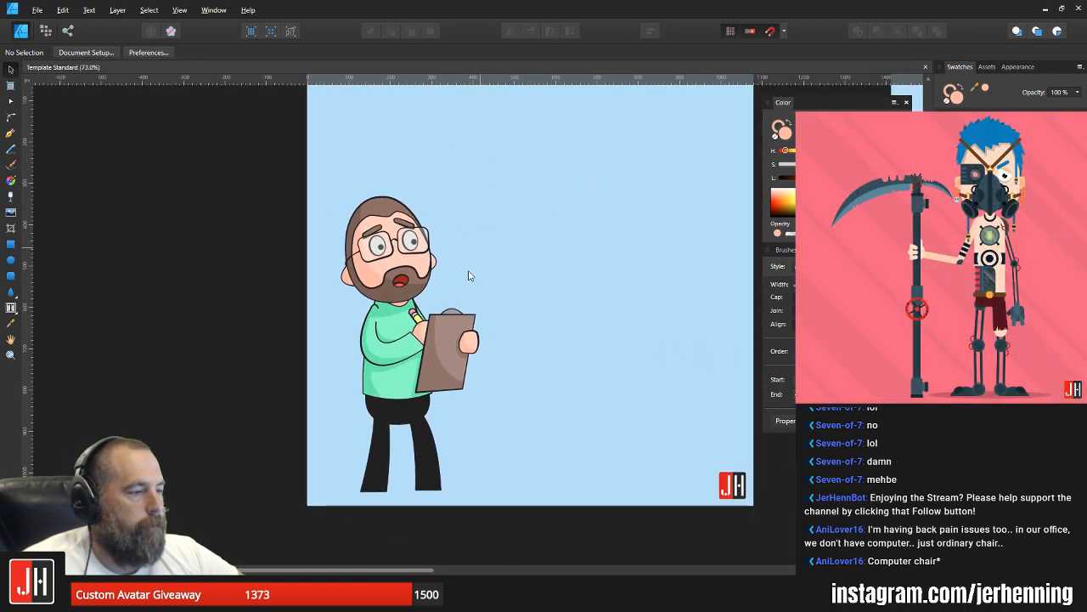
scroll(374, 230, "up", 12)
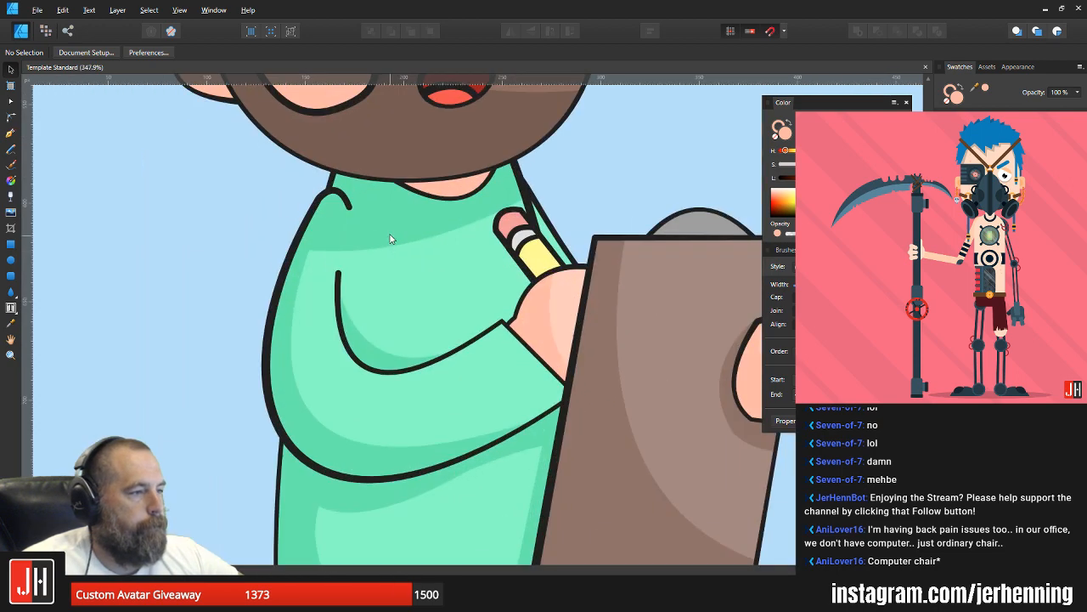
left_click(389, 238)
mouse_move(273, 245)
left_mouse_down()
mouse_move(301, 222)
mouse_move(292, 223)
left_mouse_up()
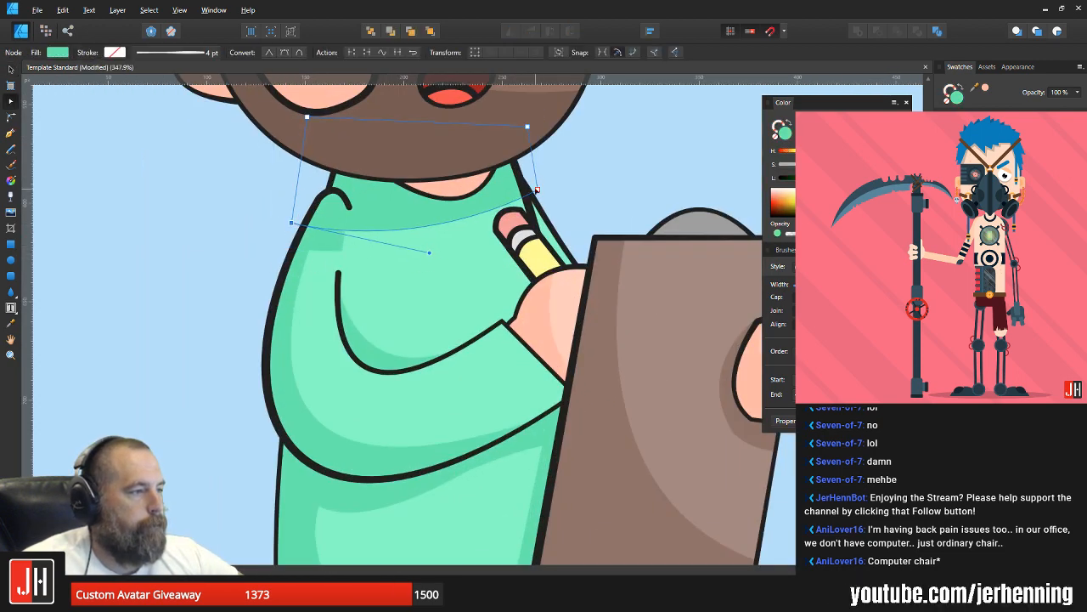
left_click_drag(537, 188, 527, 165)
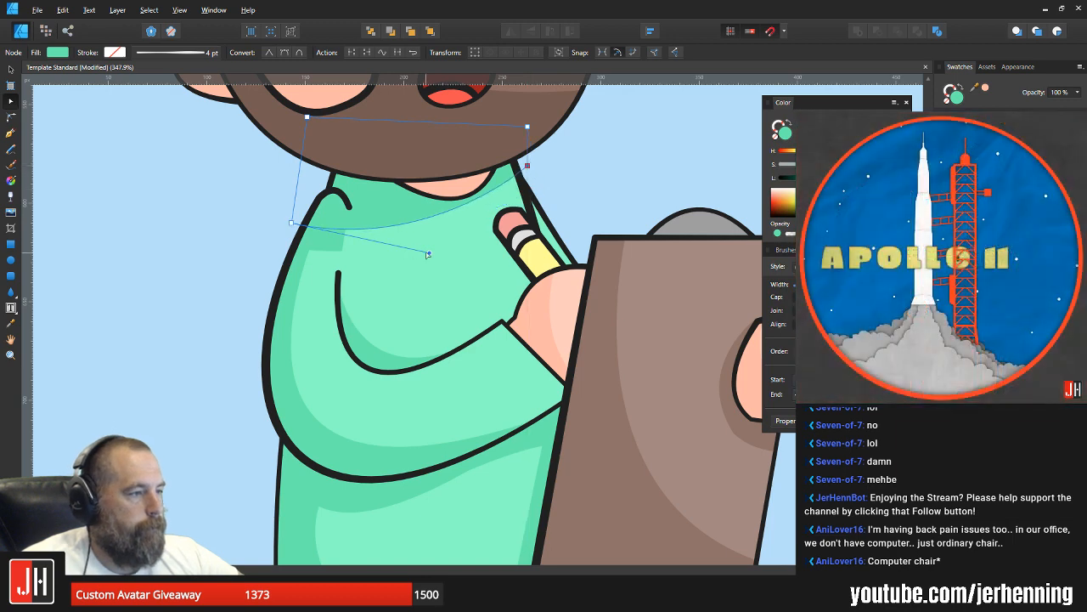
left_click_drag(428, 254, 510, 250)
key("v")
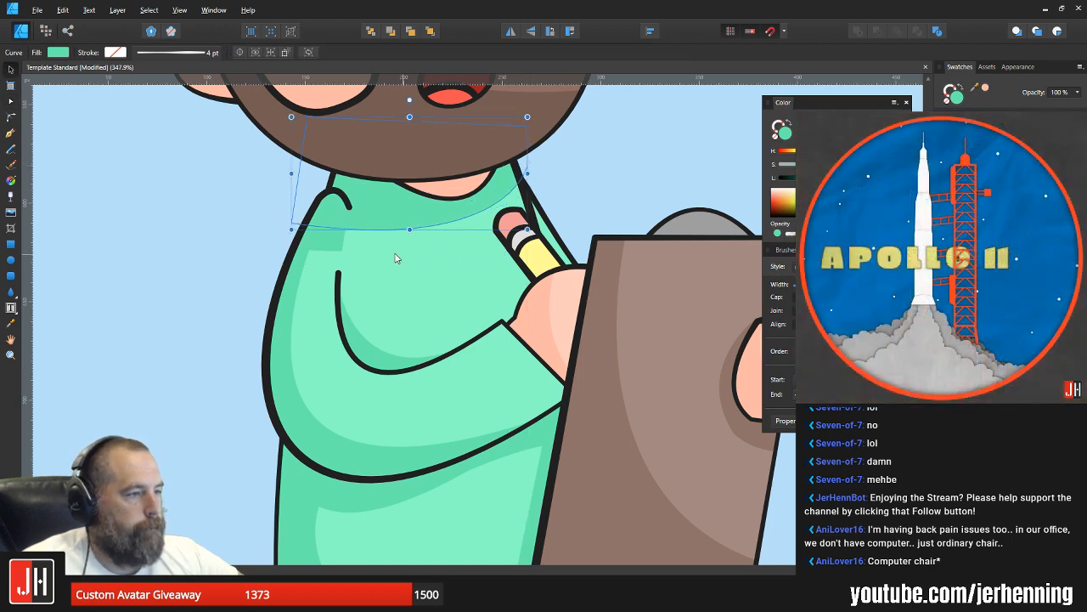
Step: Replace the shadow on the sleeve's shoulder with a copy of the reshaped shirt shadow, pasted inside the sleeve
scroll(338, 251, "up", 1)
scroll(338, 249, "up", 1)
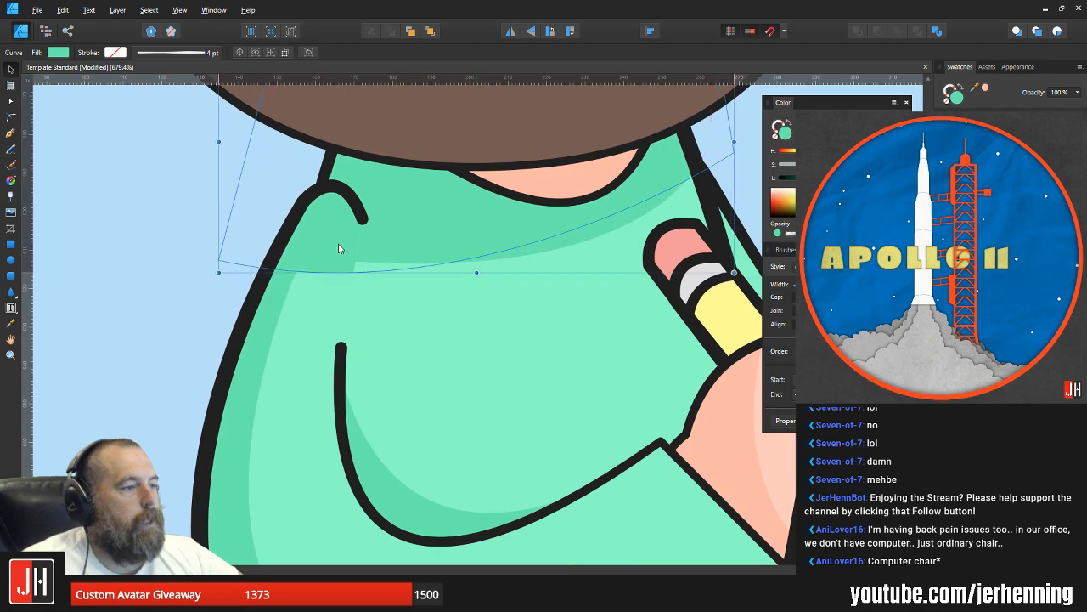
left_click_drag(339, 248, 371, 241)
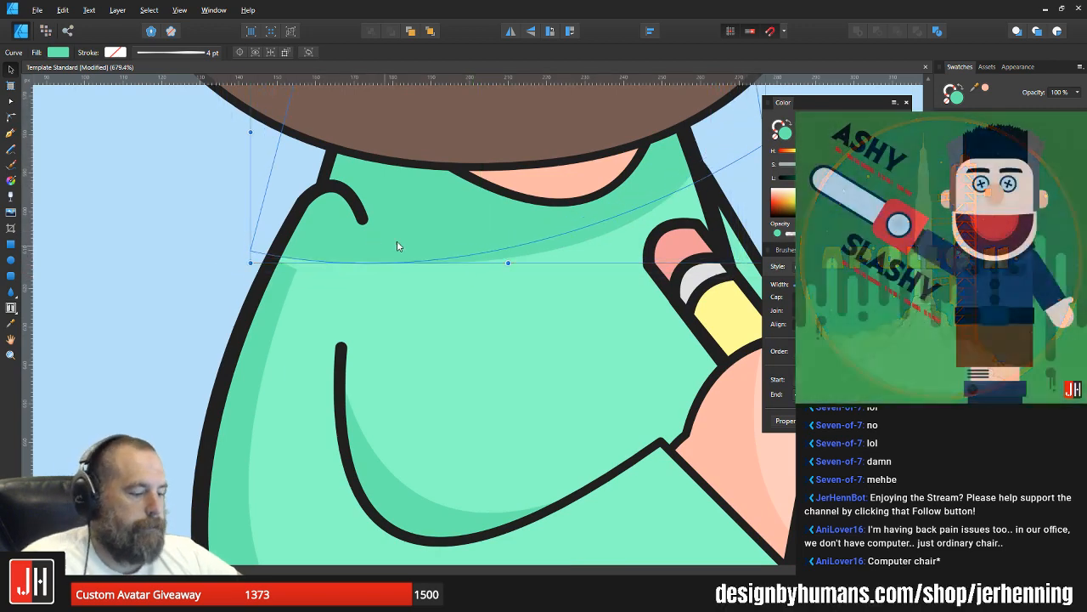
key("Delete")
left_click(436, 243)
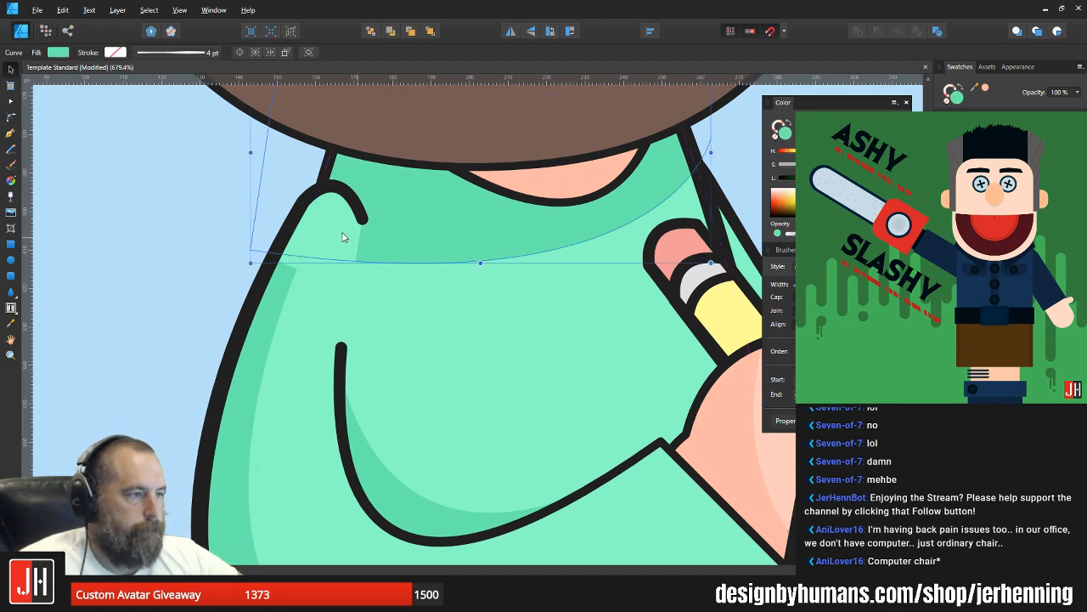
left_click(344, 237)
key("ctrl+alt+v")
Step: Move the upper corner node of the sleeve's outer-edge shadow up to meet the shoulder shadow, and save the document
left_click(287, 286)
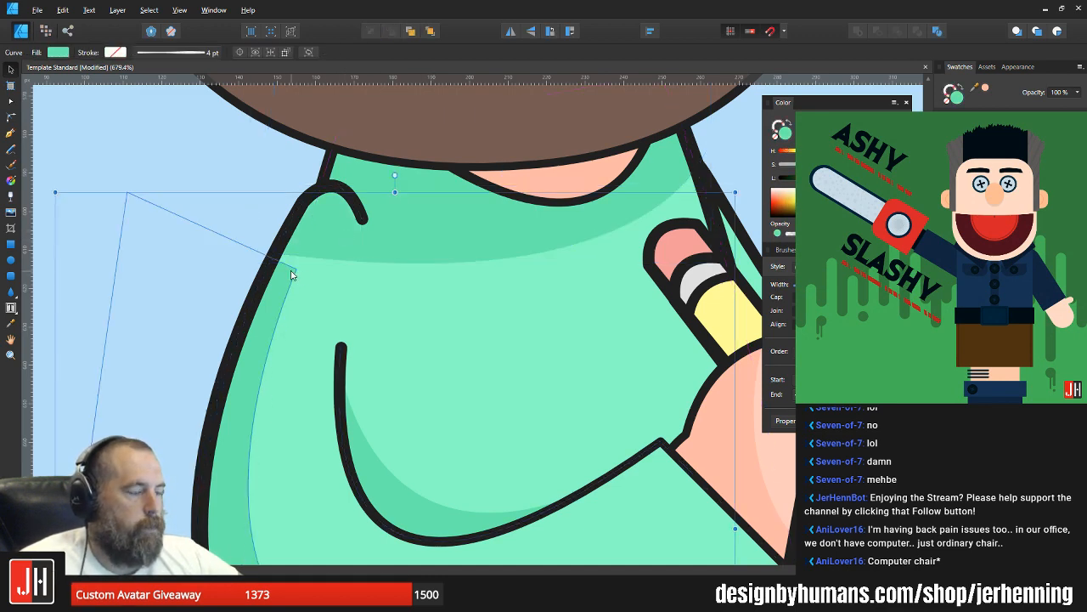
key("a")
left_click_drag(296, 269, 308, 253)
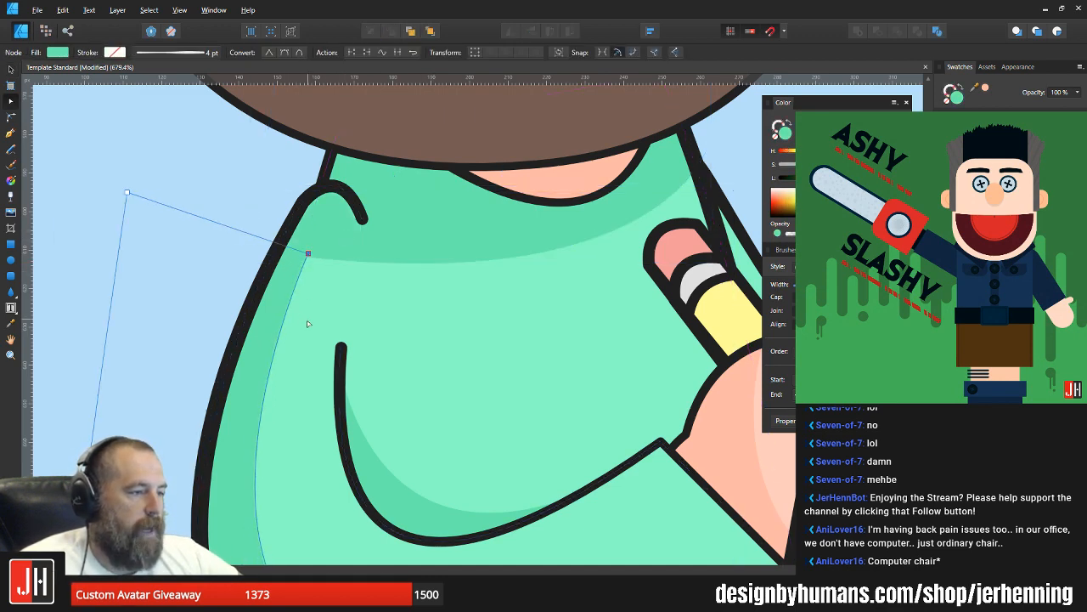
scroll(308, 323, "down", 4)
key("v")
left_click(541, 223)
key("ctrl+s")
Step: Draw a closed shadow shape with the Pen tool over the lower-left side of the pencil, with a curved edge along the pencil's length
scroll(521, 276, "down", 3)
left_click_drag(522, 277, 432, 287)
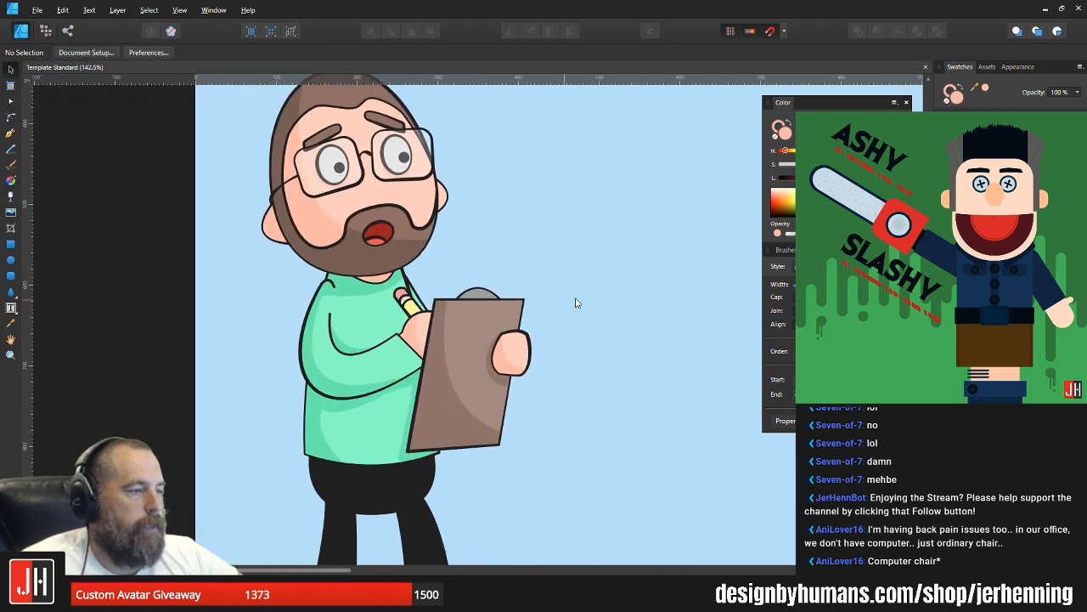
scroll(586, 303, "down", 2)
left_click_drag(592, 306, 550, 303)
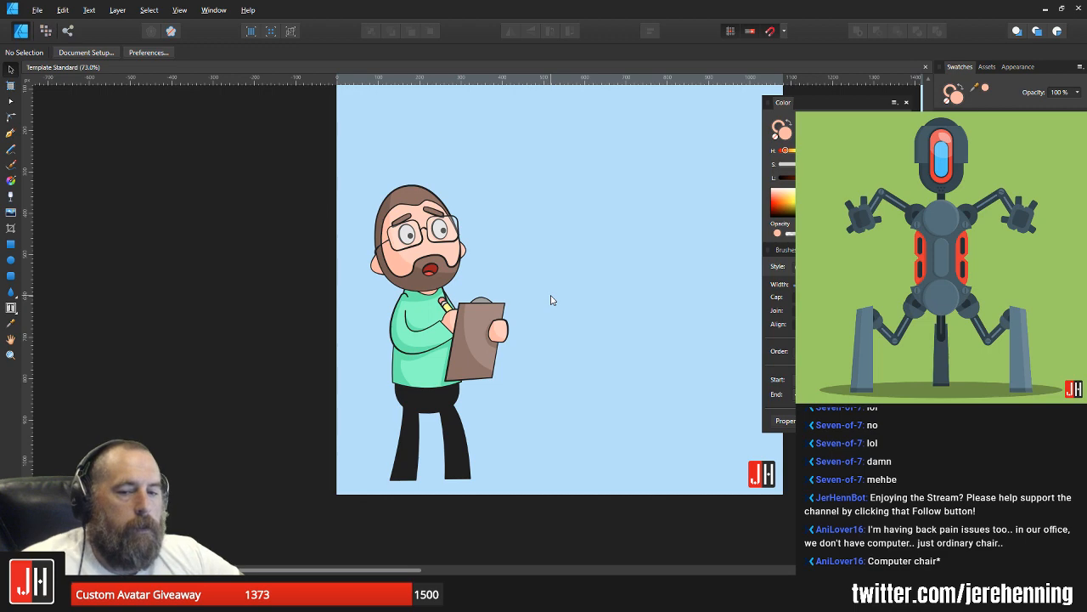
scroll(438, 365, "up", 3)
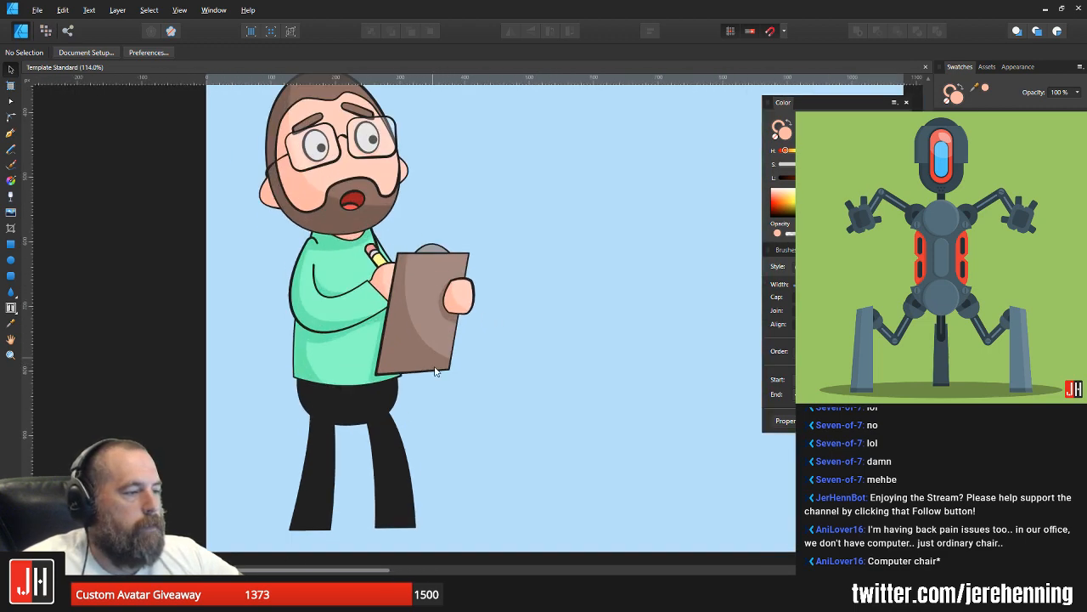
scroll(407, 372, "up", 6)
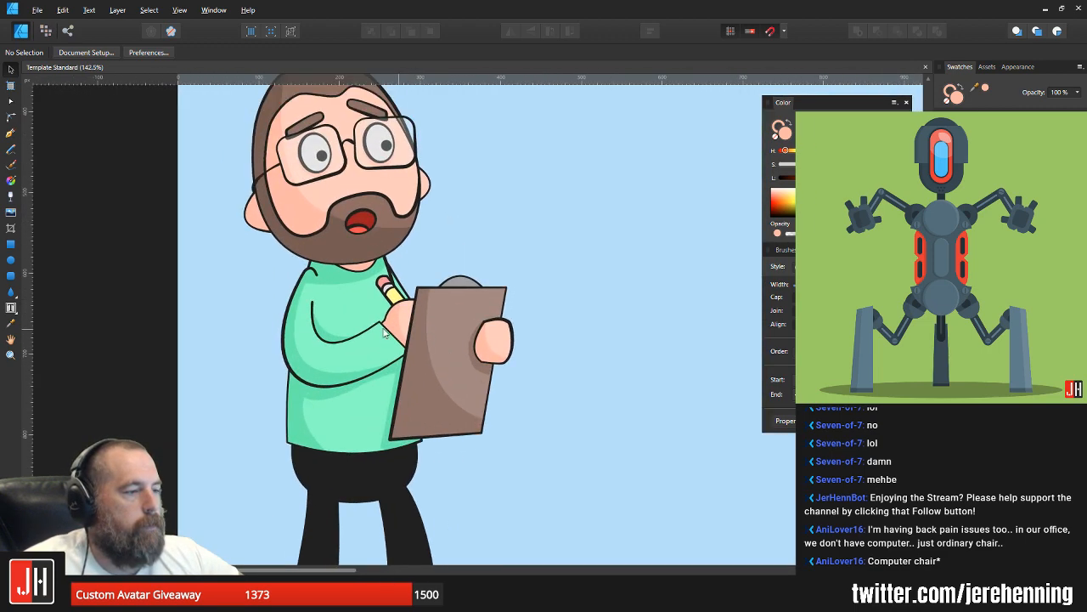
scroll(400, 331, "up", 2)
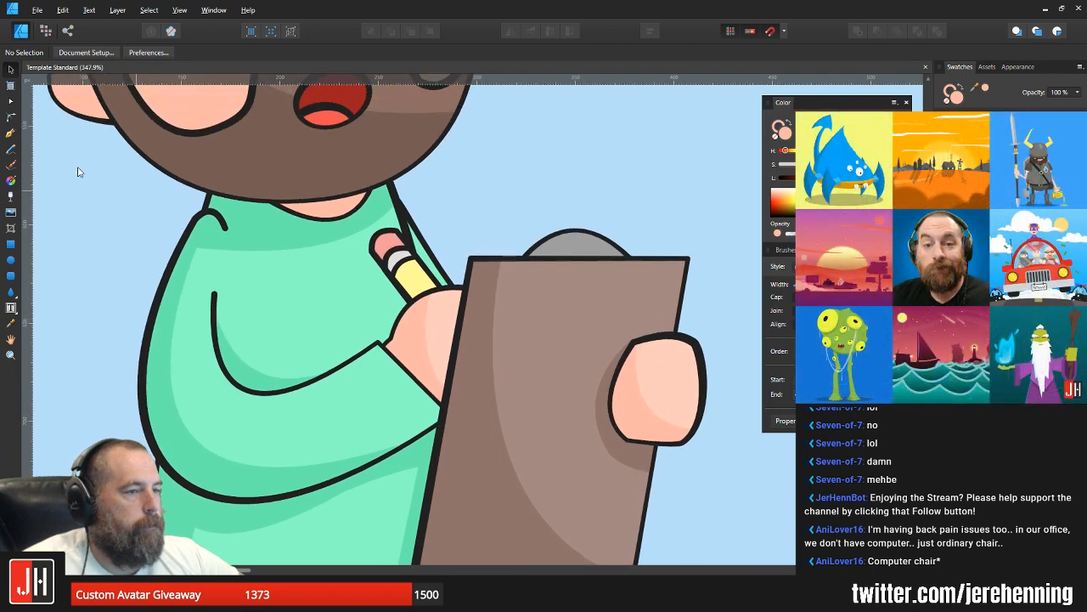
left_click(11, 133)
left_click(386, 202)
left_click_drag(447, 317, 529, 396)
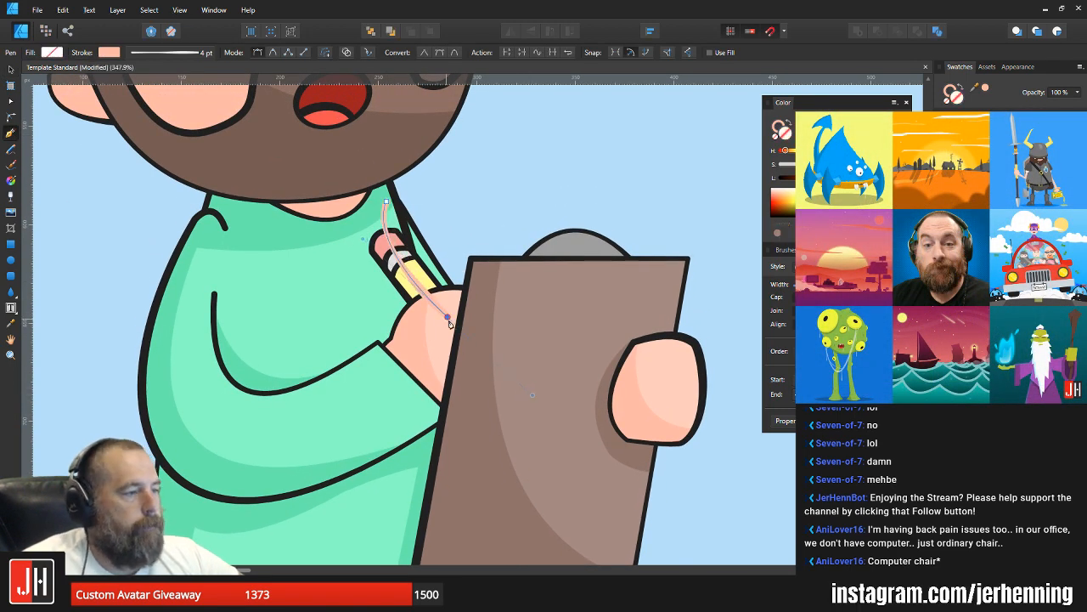
left_click(390, 351)
left_click(319, 227)
left_click(387, 201)
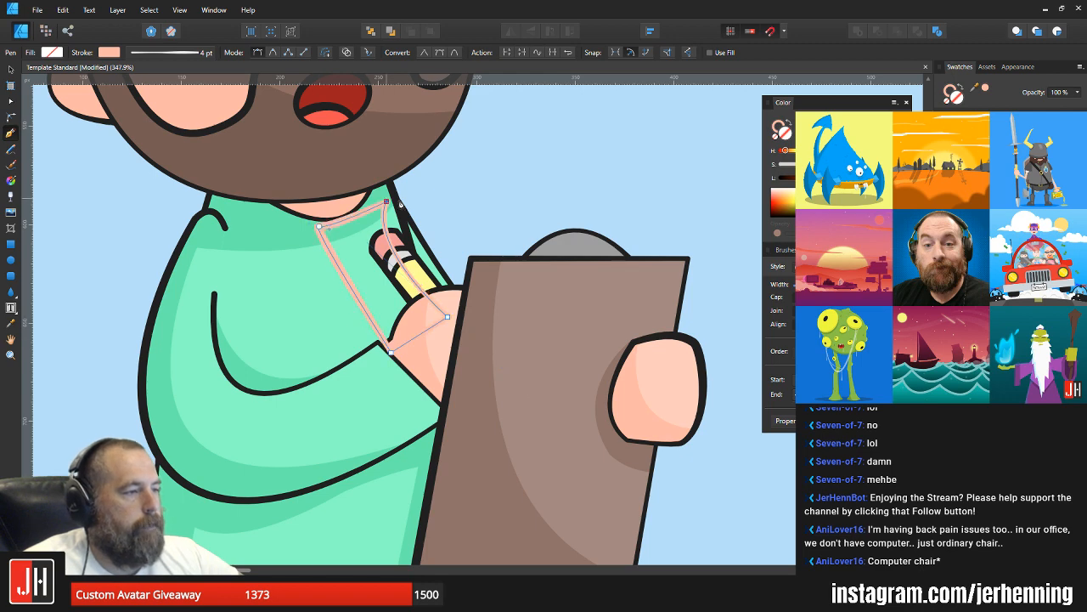
Step: Remove the shadow shape's outline, fill it with the yellow sampled from the pencil and darken that fill slightly
left_click(778, 127)
left_click(776, 139)
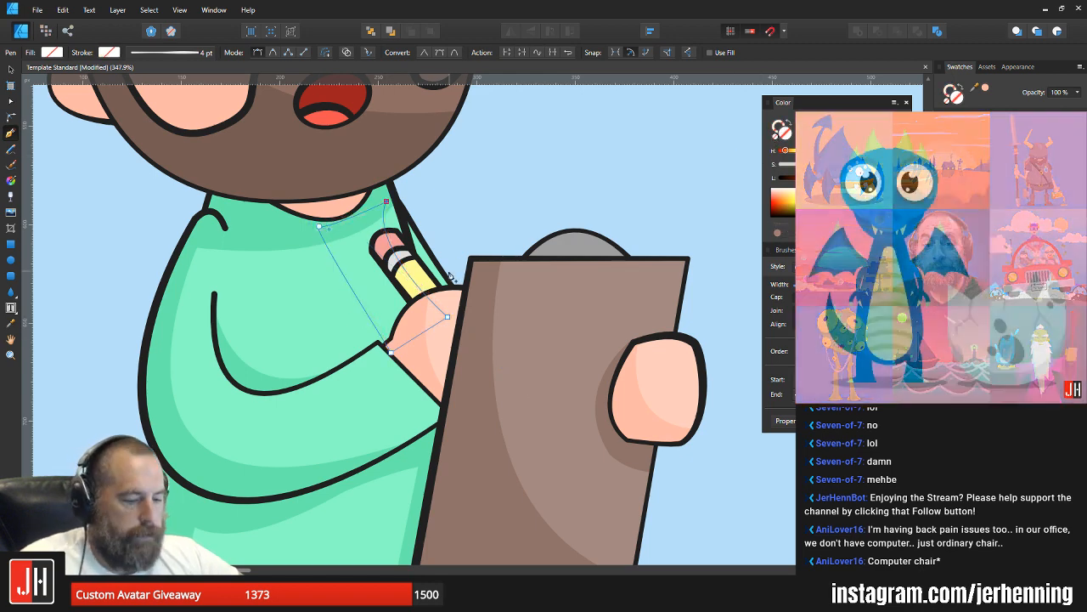
key("i")
left_click(419, 277)
key("v")
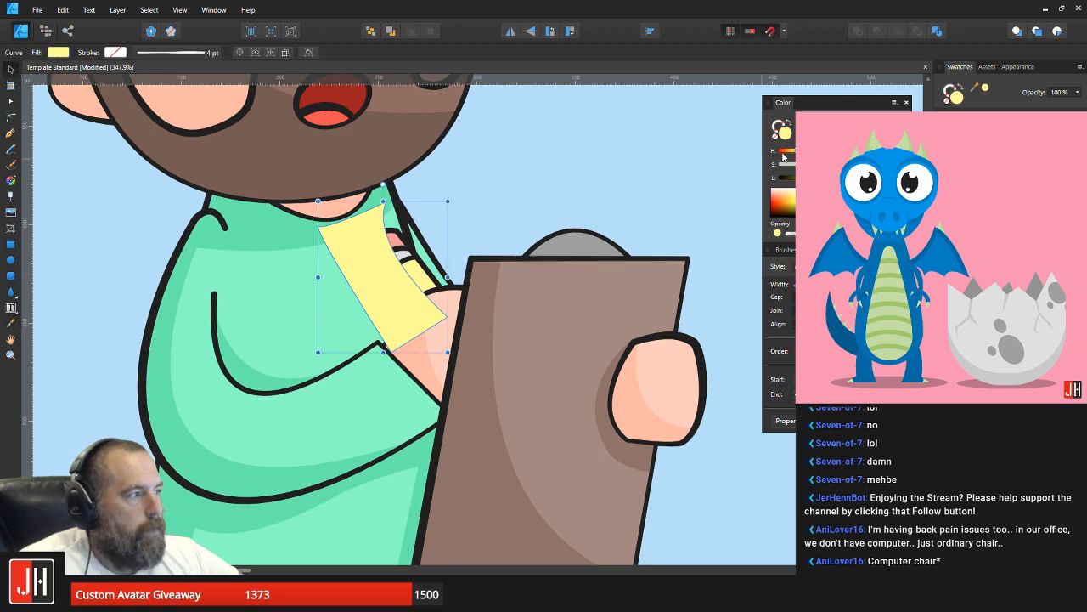
key("Escape")
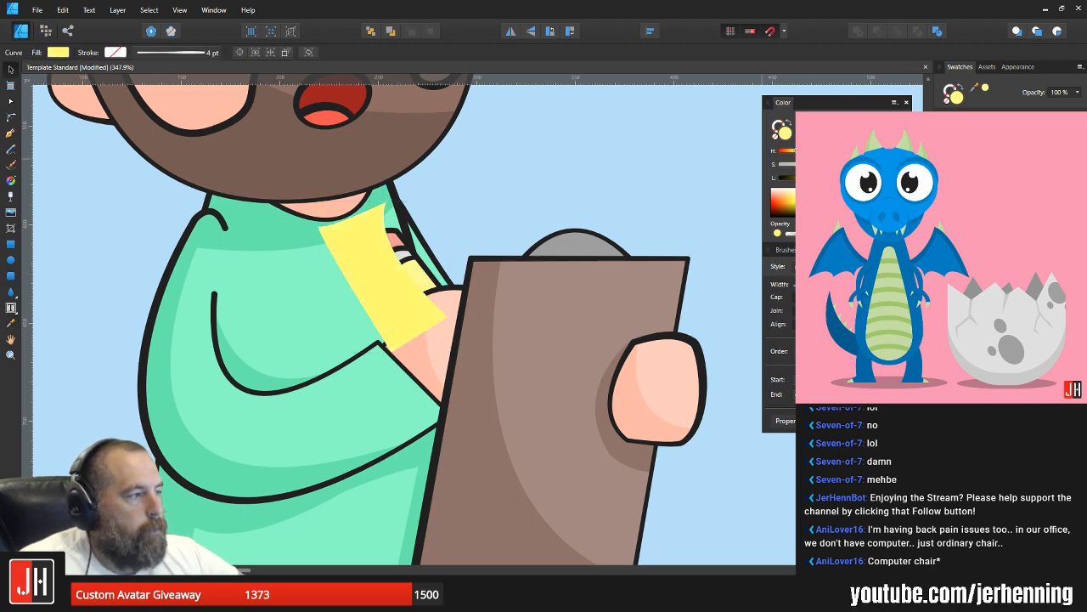
left_click_drag(874, 164, 867, 164)
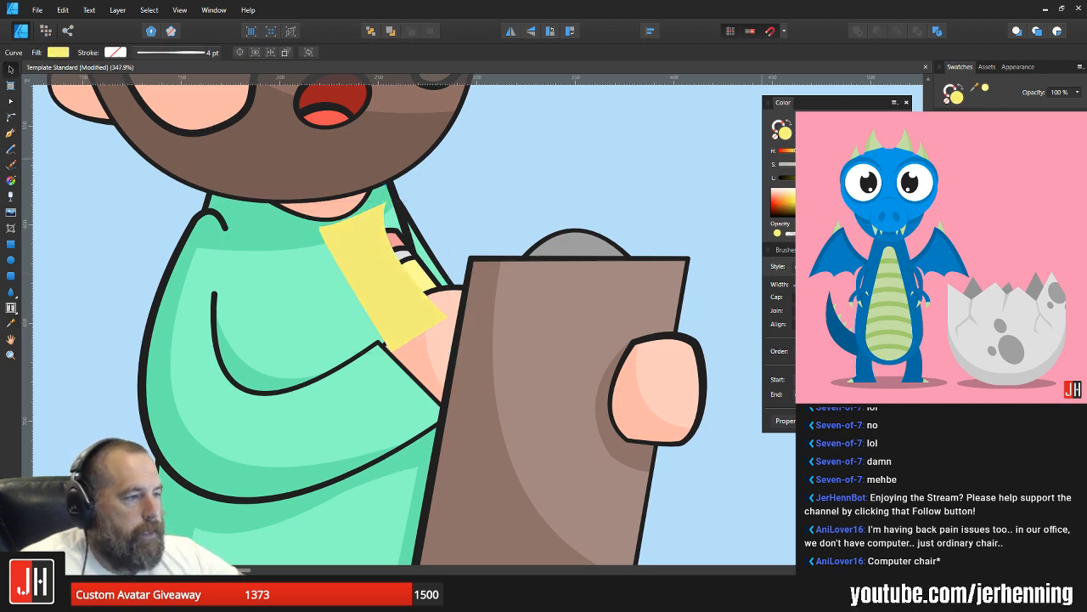
Step: Cut the dark yellow shadow shape and paste it inside the pencil's yellow body
scroll(408, 297, "up", 4)
key("Delete")
left_click(434, 267)
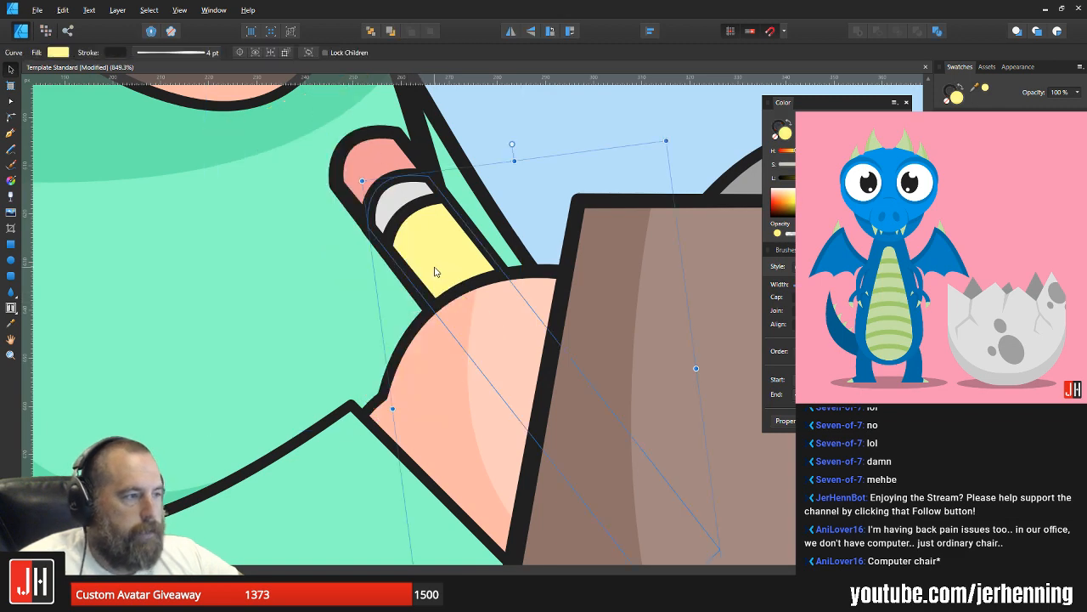
left_click(434, 272)
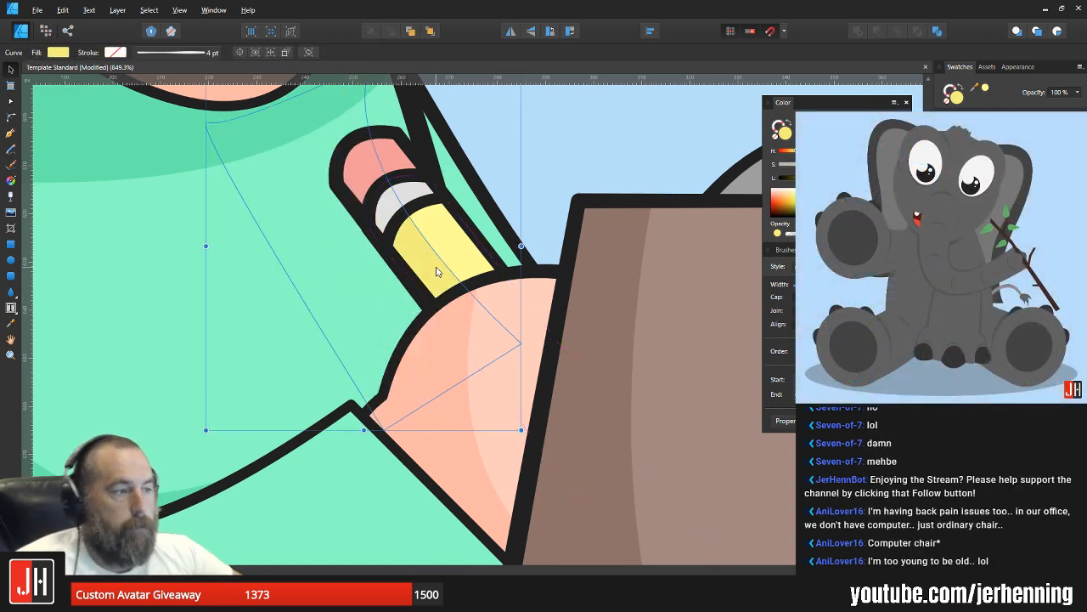
Step: Paste the shadow shape inside the pencil's metal band and recolour it from the band's sampled light grey
left_click(392, 208)
key("ctrl+alt+v")
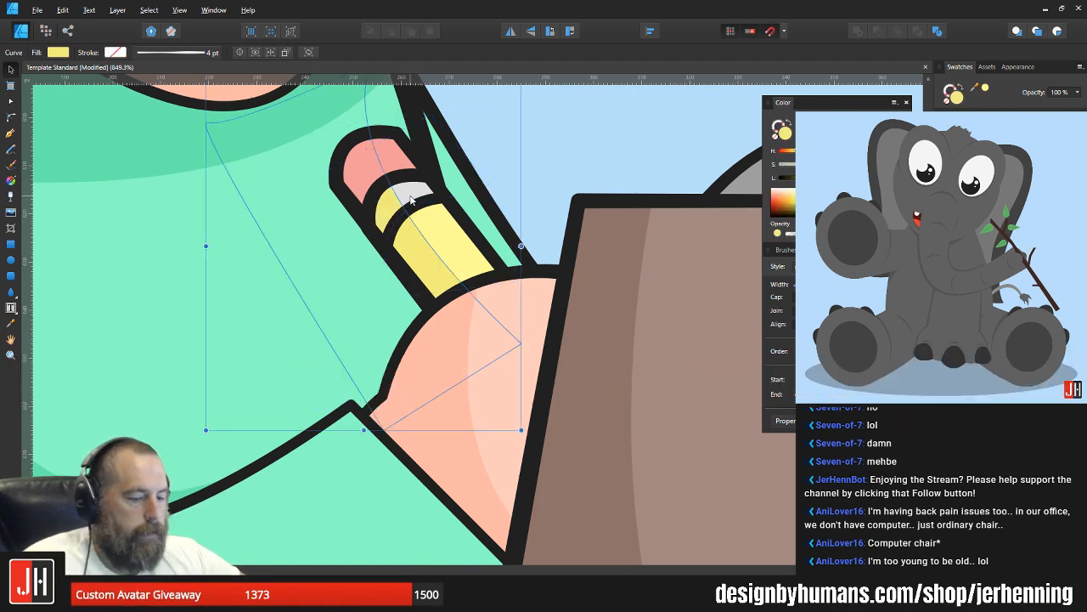
key("i")
left_click(411, 196)
key("v")
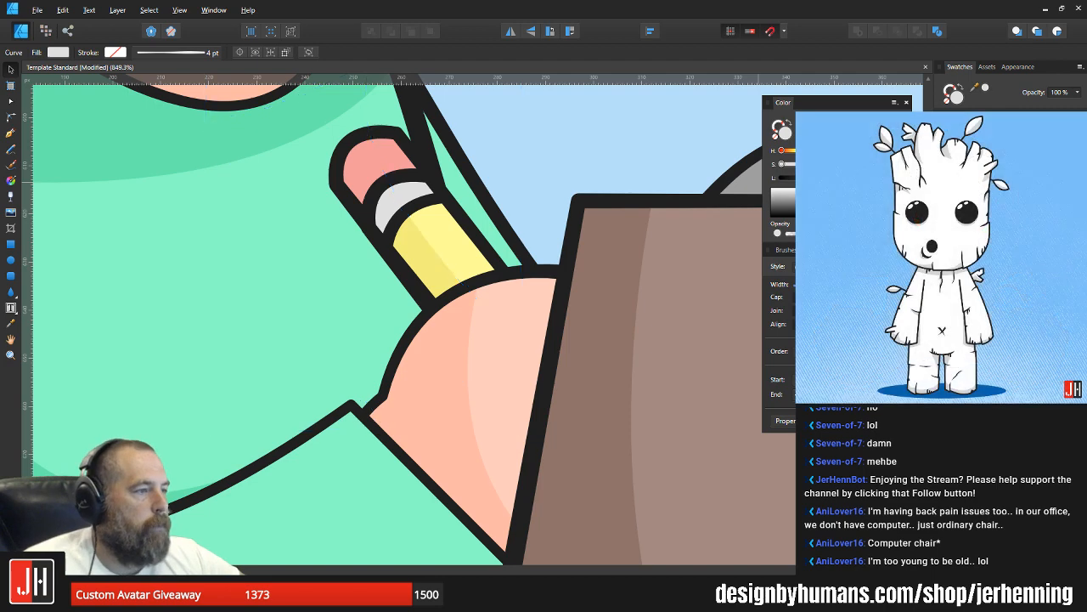
Step: Paste the shadow shape inside the pink eraser and recolour it a slightly darker shade of the sampled pink
left_click(373, 147)
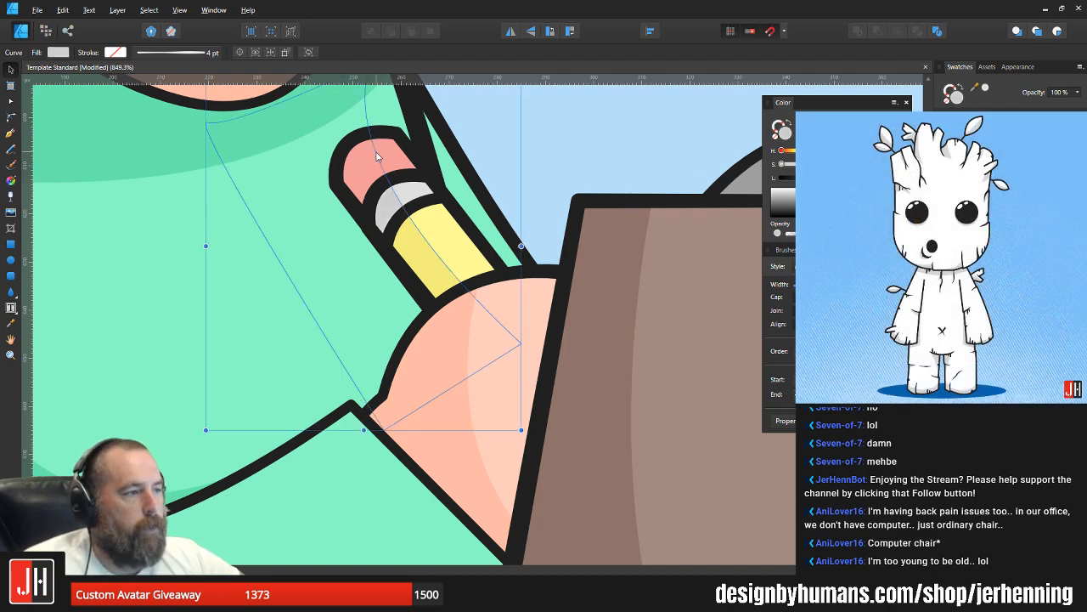
left_click(390, 155)
key("ctrl+alt+v")
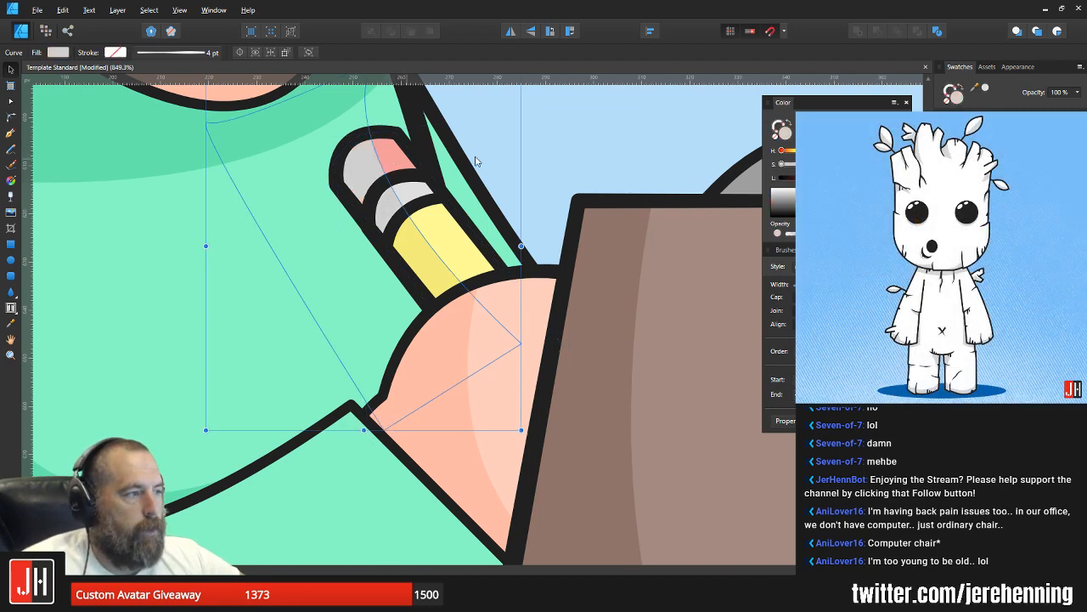
key("i")
left_click(397, 161)
key("v")
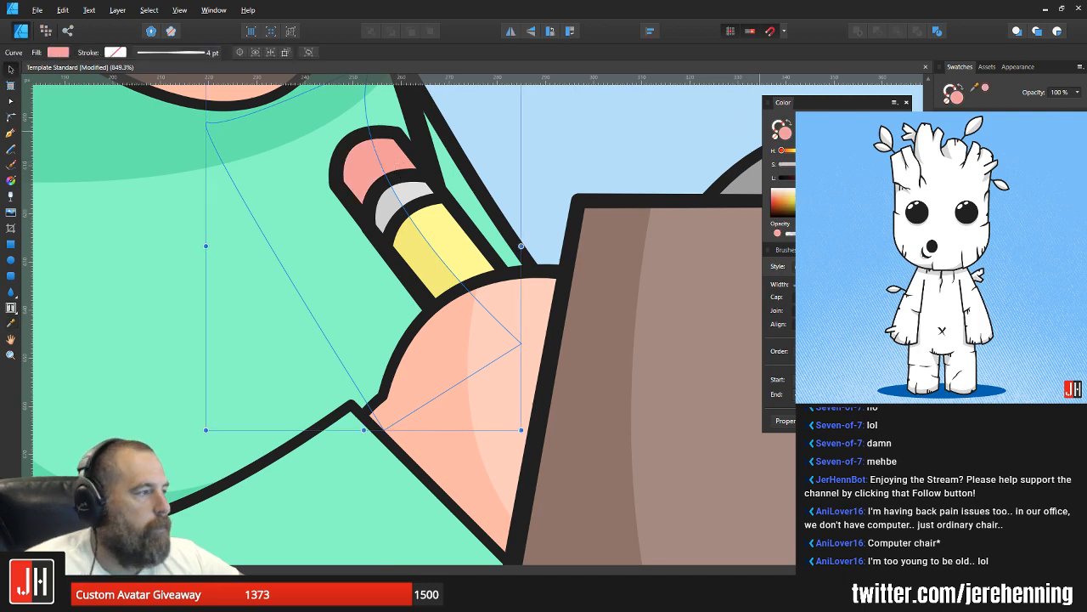
left_click_drag(856, 178, 850, 177)
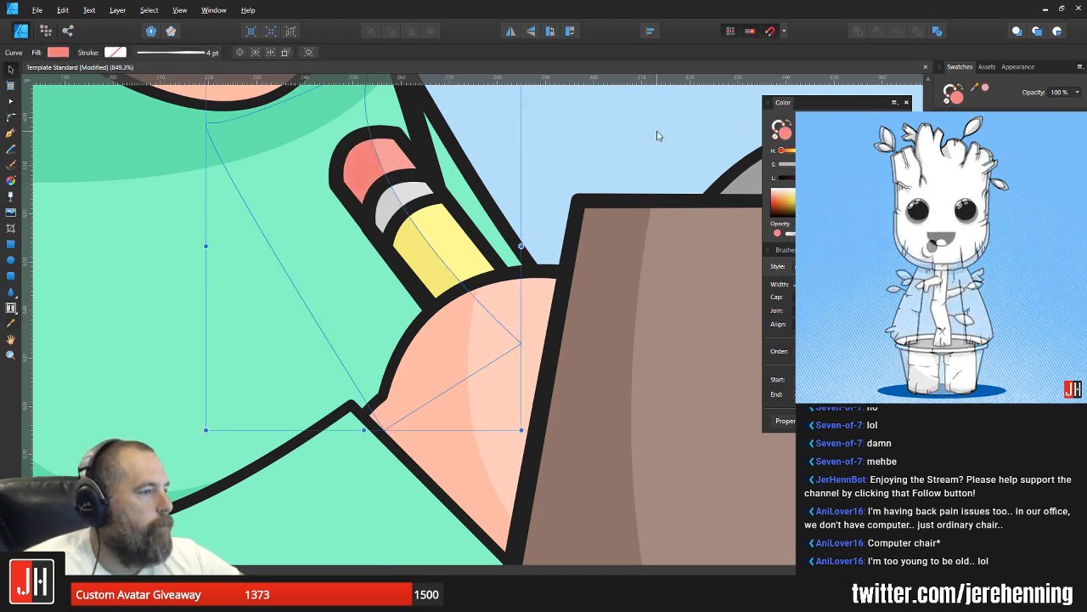
left_click(656, 139)
Step: Select the whole character as a group, enlarge it slightly and reposition it on the Instagram artboard
scroll(637, 179, "down", 11)
scroll(699, 247, "down", 5)
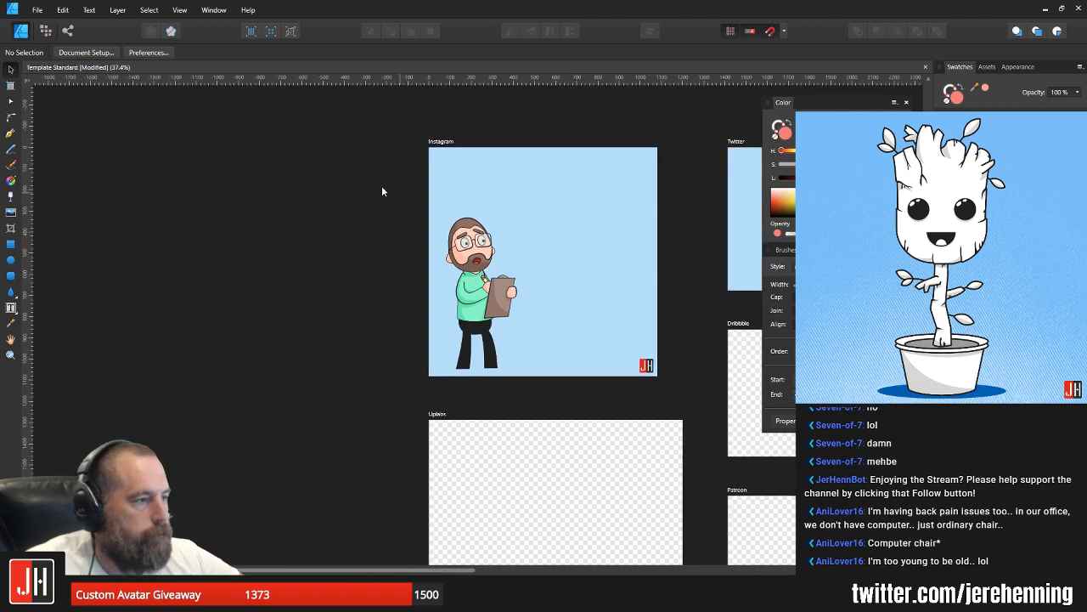
left_click_drag(382, 191, 541, 396)
scroll(517, 270, "up", 5)
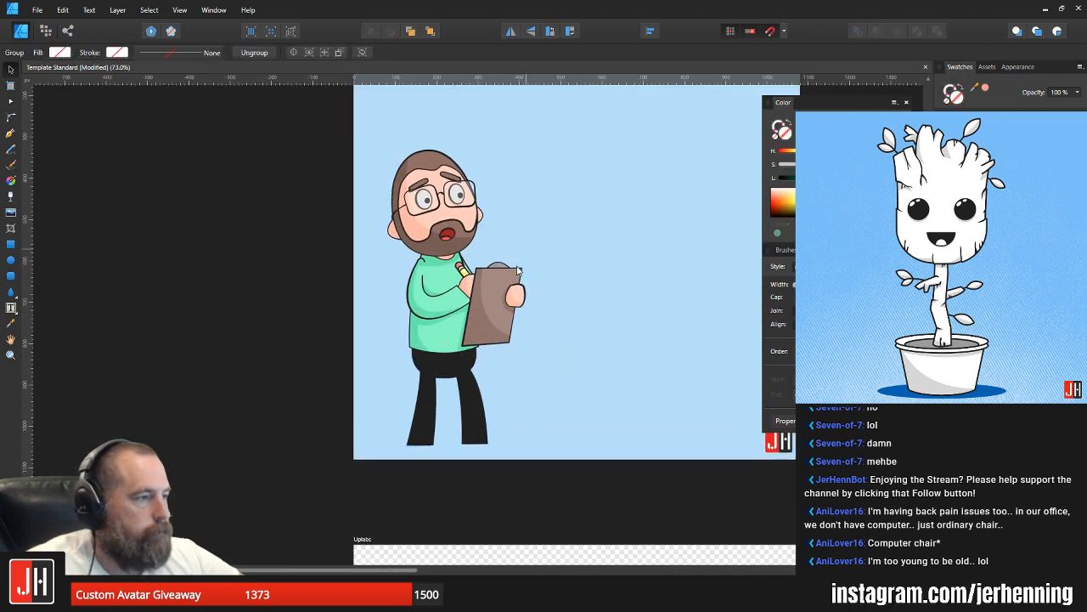
left_click_drag(523, 160, 544, 127)
left_click_drag(448, 212, 465, 253)
left_click(331, 208)
Step: Ungroup the character into its separate objects
scroll(503, 256, "down", 2)
left_click_drag(572, 265, 483, 258)
scroll(381, 250, "up", 2)
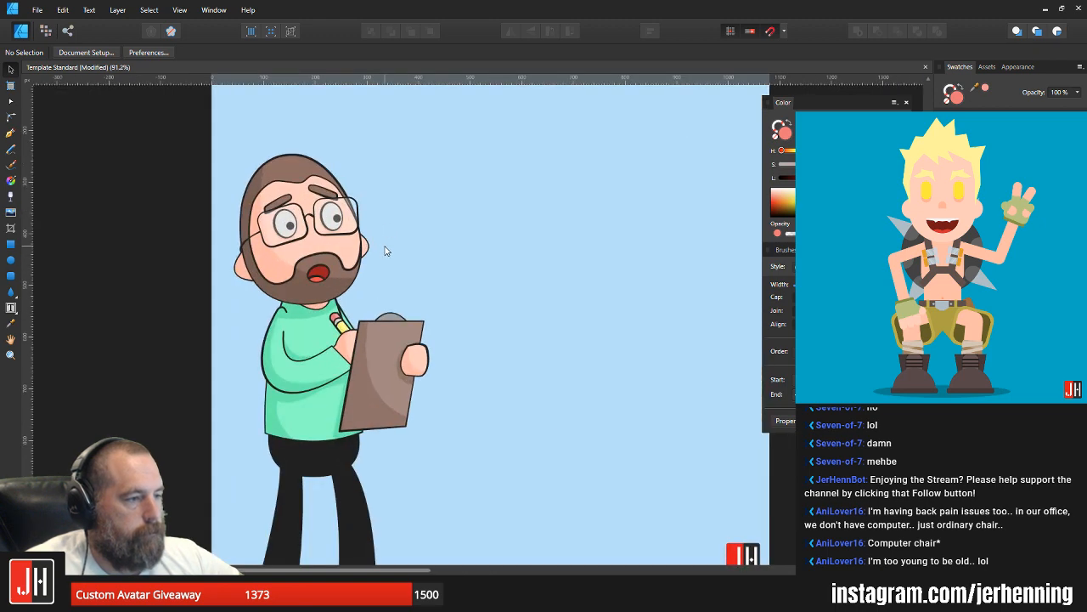
scroll(413, 248, "up", 2)
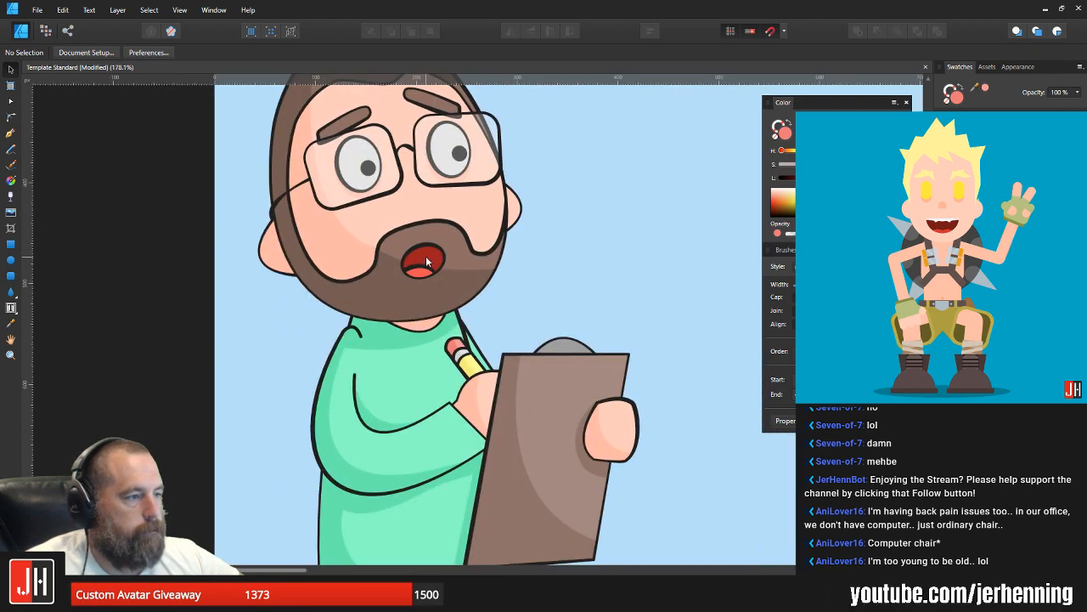
left_click(427, 257)
scroll(428, 259, "up", 2)
key("ctrl+shift+g")
Step: Move the red mouth ellipse with its tongue off the beard onto the empty background beside the face
scroll(430, 260, "down", 2)
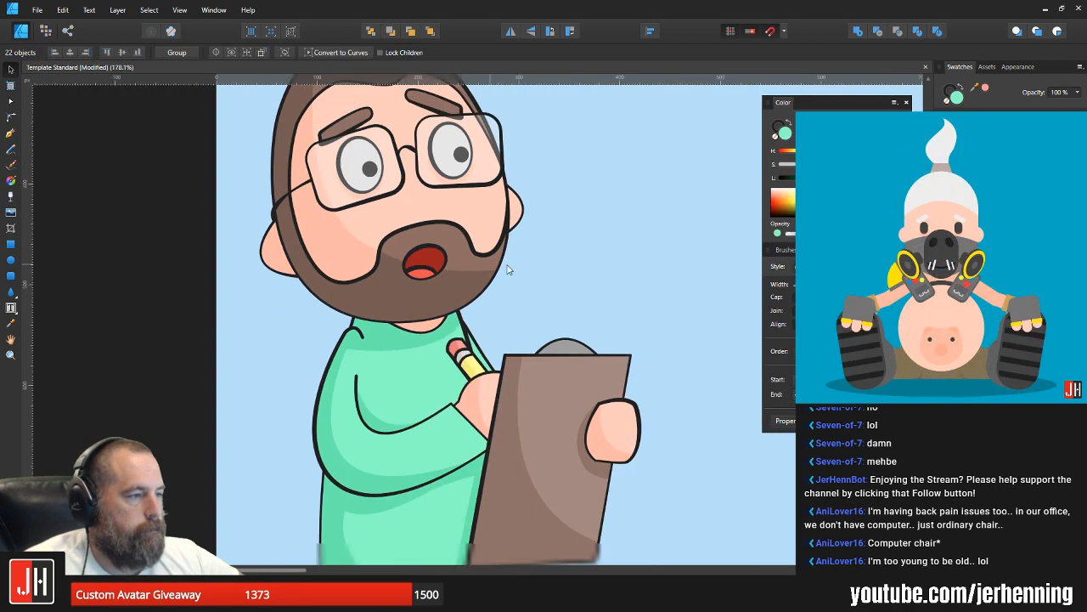
scroll(442, 259, "up", 2)
left_click(451, 265)
left_click_drag(460, 264, 654, 295)
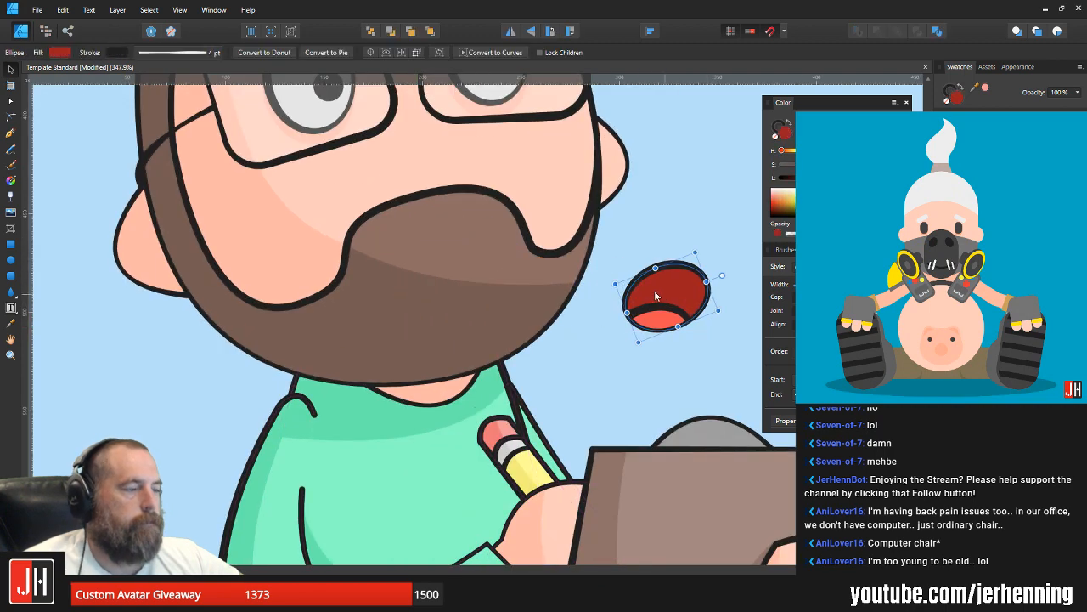
Step: Draw a closed smile-shaped mouth with pointed corners on the beard below the moustache using the Pen tool
left_click(646, 225)
left_click_drag(650, 223, 604, 271)
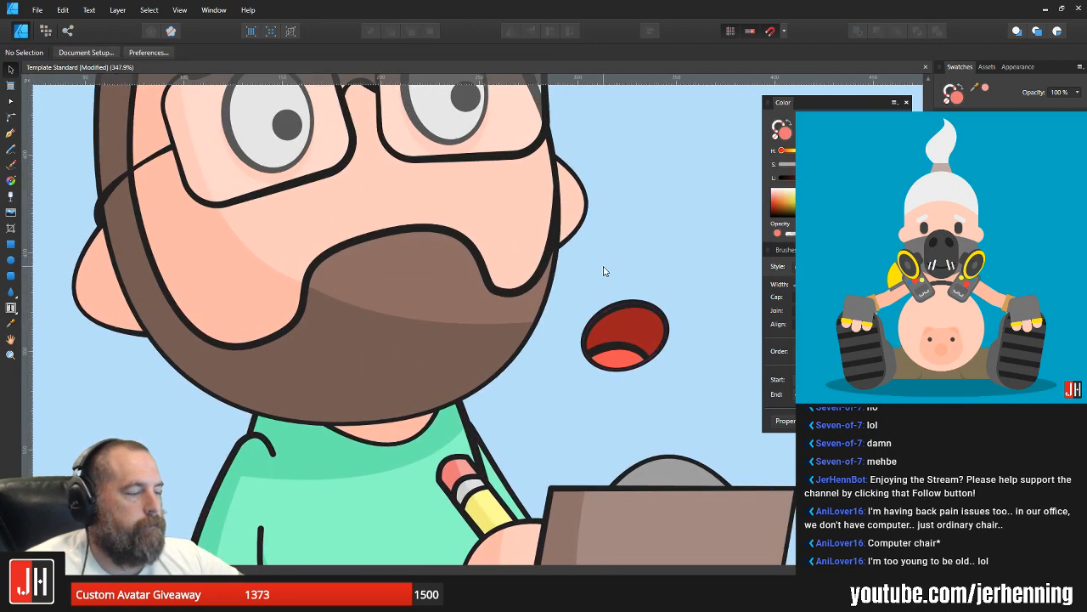
scroll(604, 270, "down", 3)
scroll(586, 271, "up", 2)
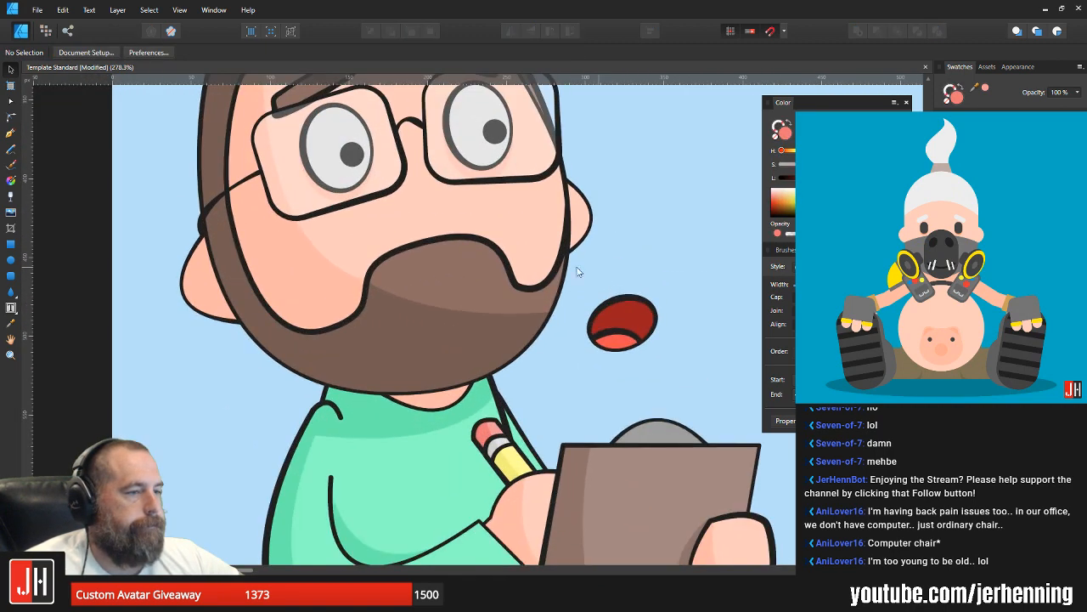
left_click(10, 133)
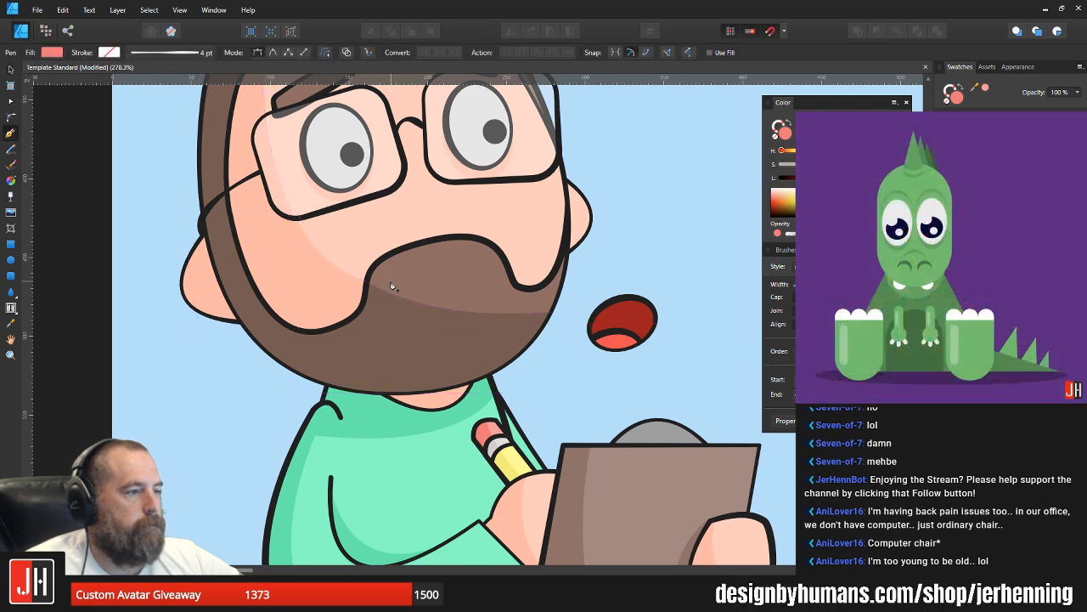
left_click(548, 294)
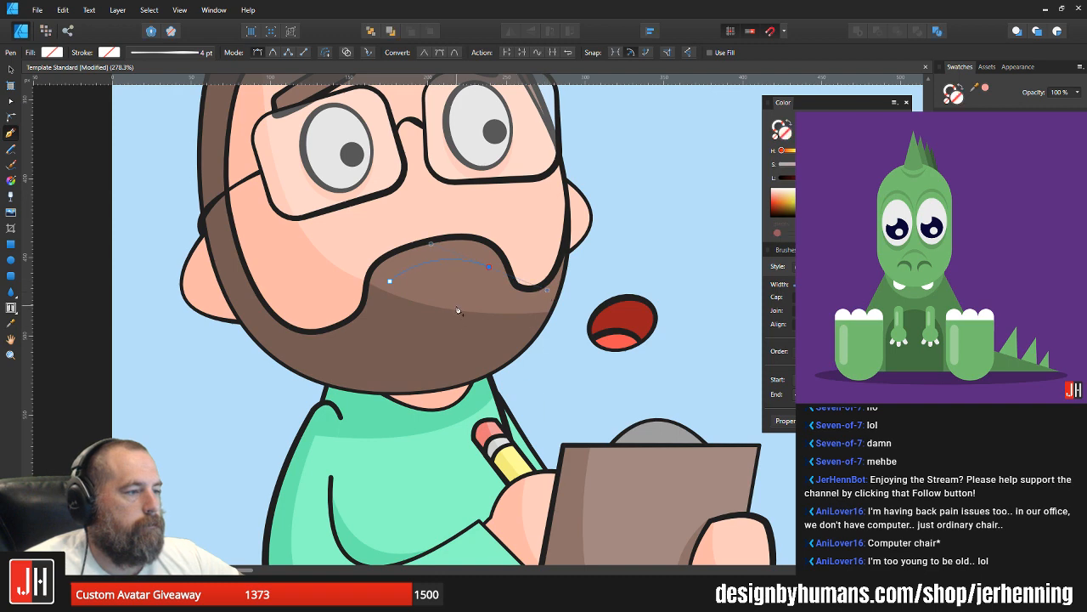
left_click(488, 267, "alt")
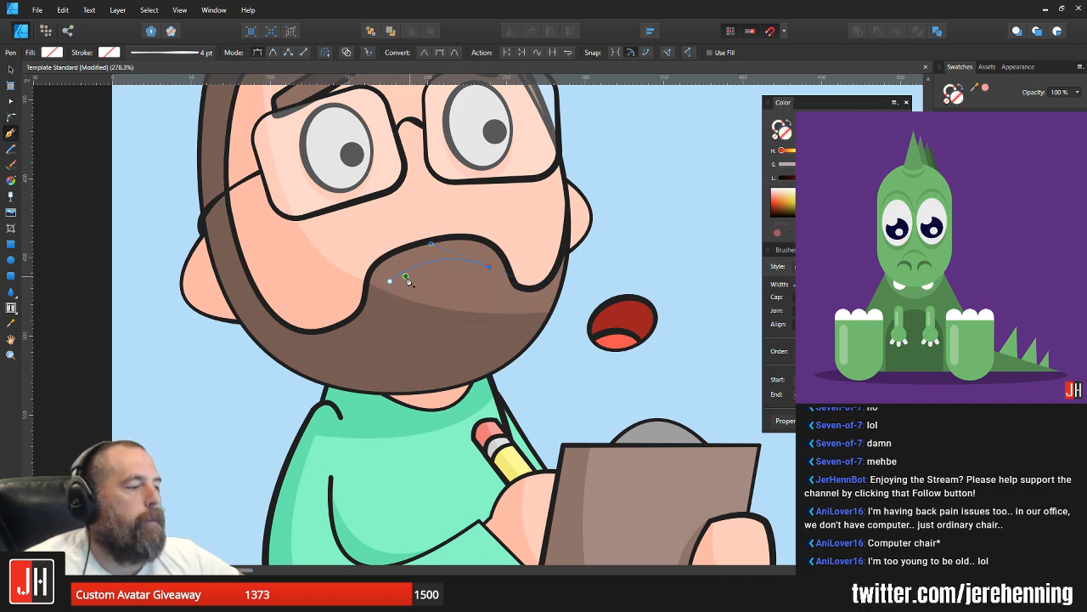
left_click_drag(390, 281, 320, 188)
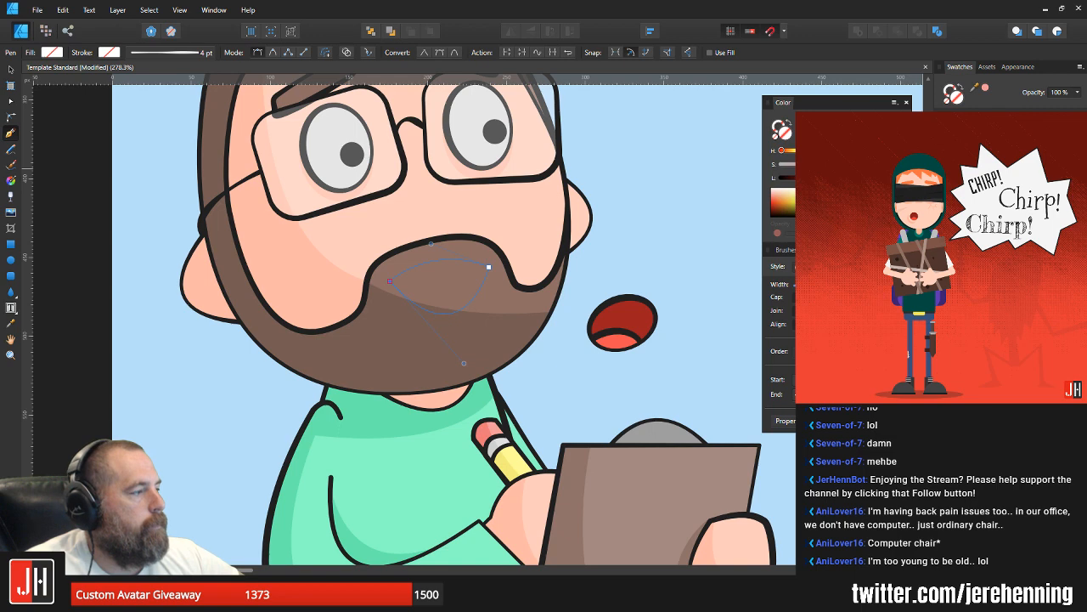
Step: Fill the new mouth shape white, move it slightly lower on the beard and tilt it a little counter-clockwise
left_click(979, 137)
key("v")
left_click_drag(439, 280, 439, 290)
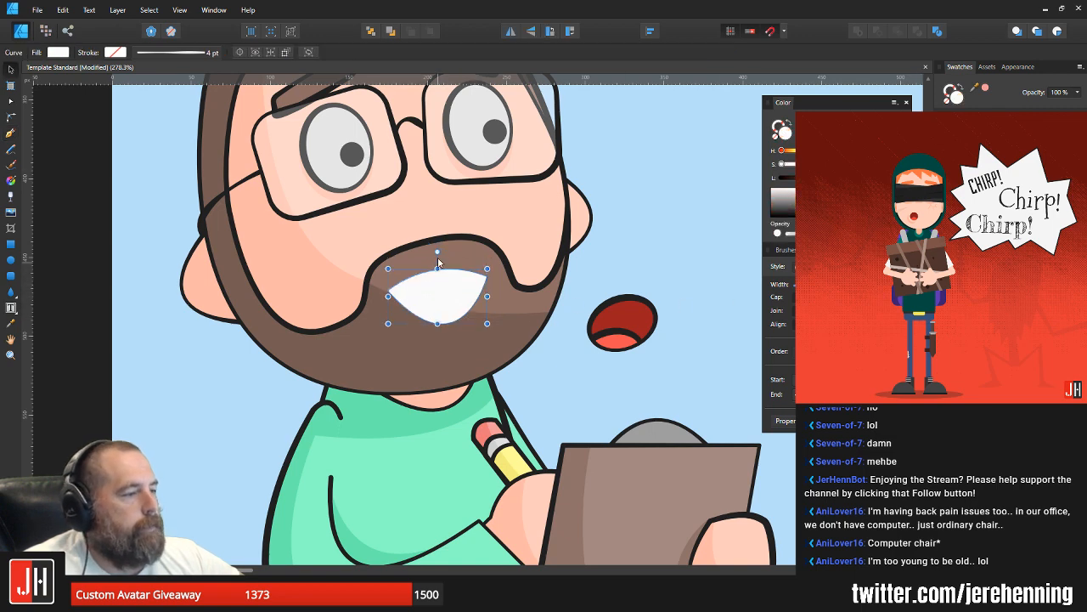
left_click_drag(437, 252, 433, 253)
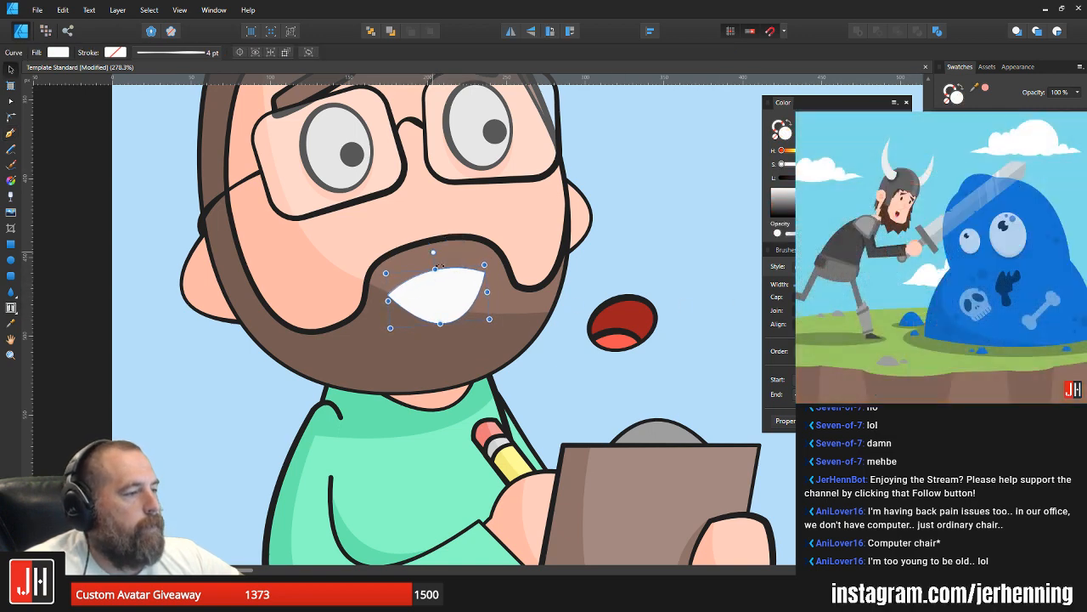
scroll(439, 289, "up", 2)
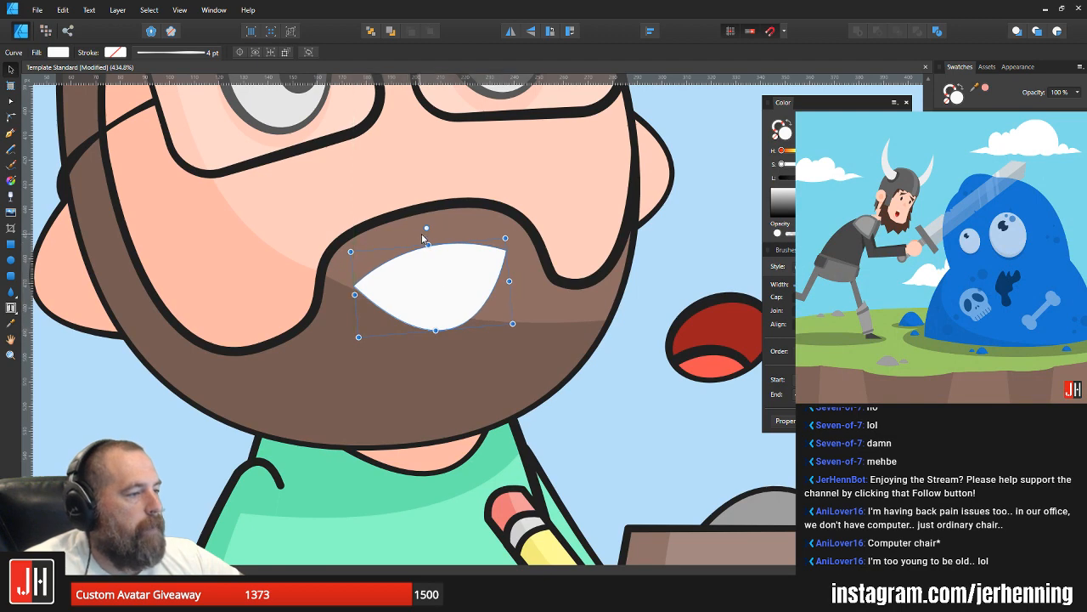
left_click_drag(422, 233, 430, 225)
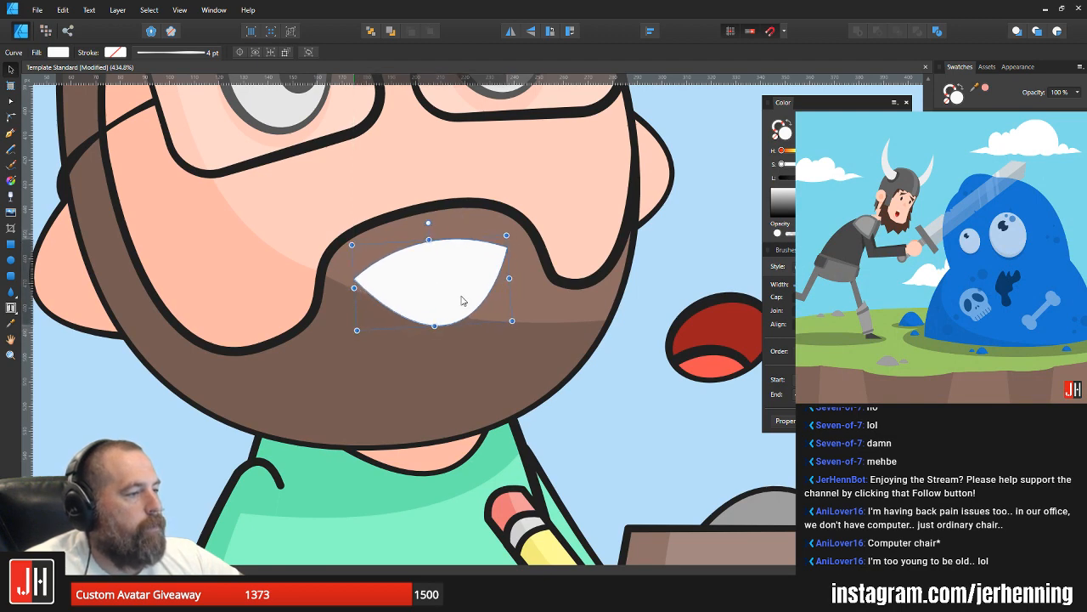
left_click_drag(461, 297, 462, 302)
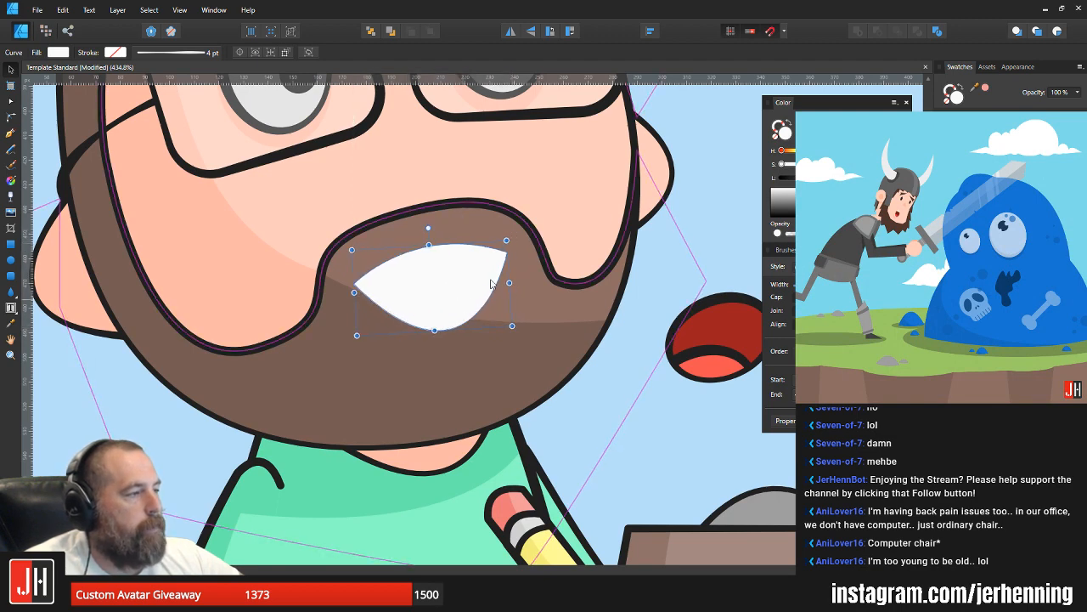
Step: Copy the dark outline from the old red mouth onto the new mouth while keeping its fill white
left_click(718, 307)
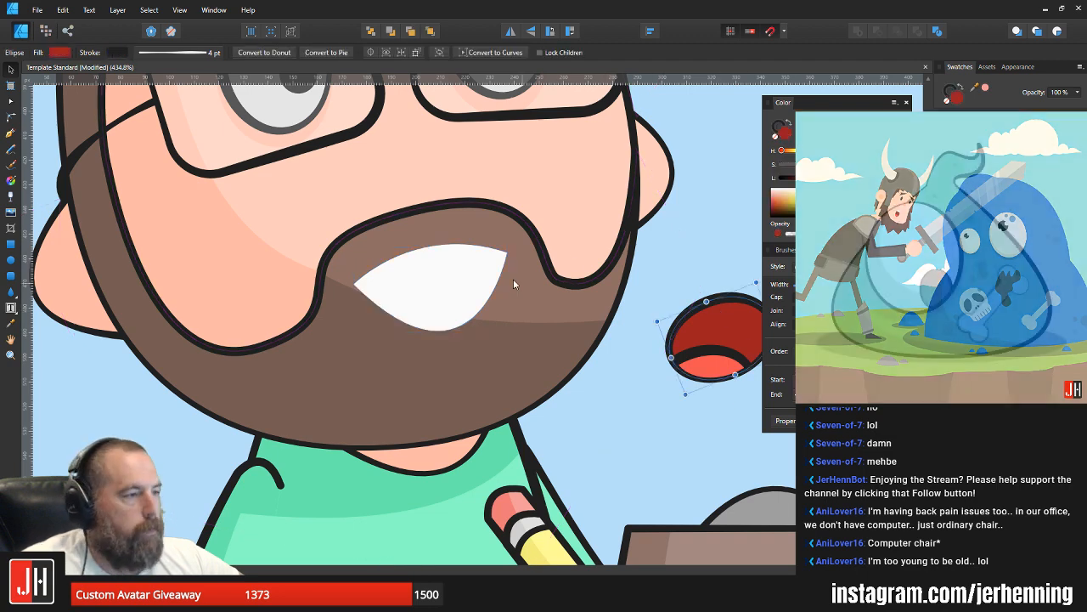
left_click(469, 263)
key("ctrl+shift+v")
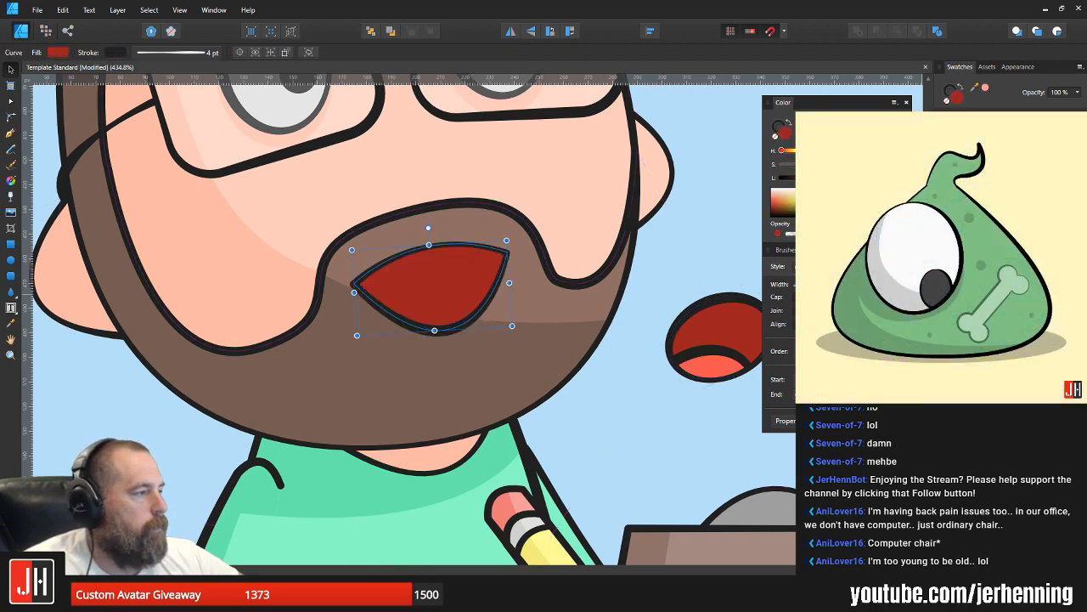
key("ctrl+z")
left_click(737, 233)
scroll(665, 285, "down", 5)
left_click_drag(666, 286, 593, 316)
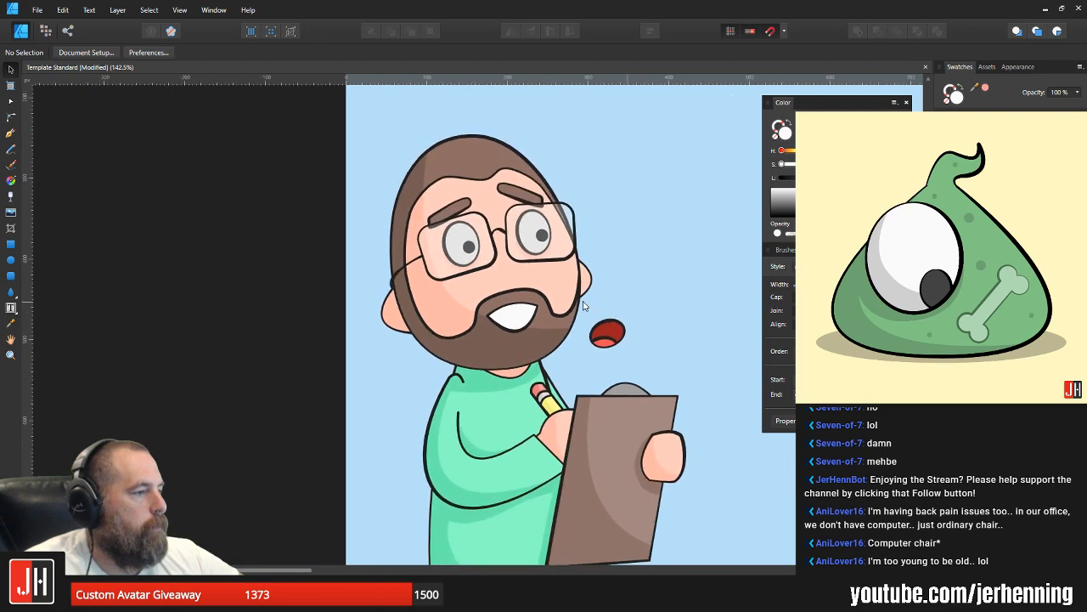
Step: Delete the old red mouth with its tongue from the background beside the face
scroll(609, 324, "up", 3)
left_click(610, 324)
left_click(633, 283)
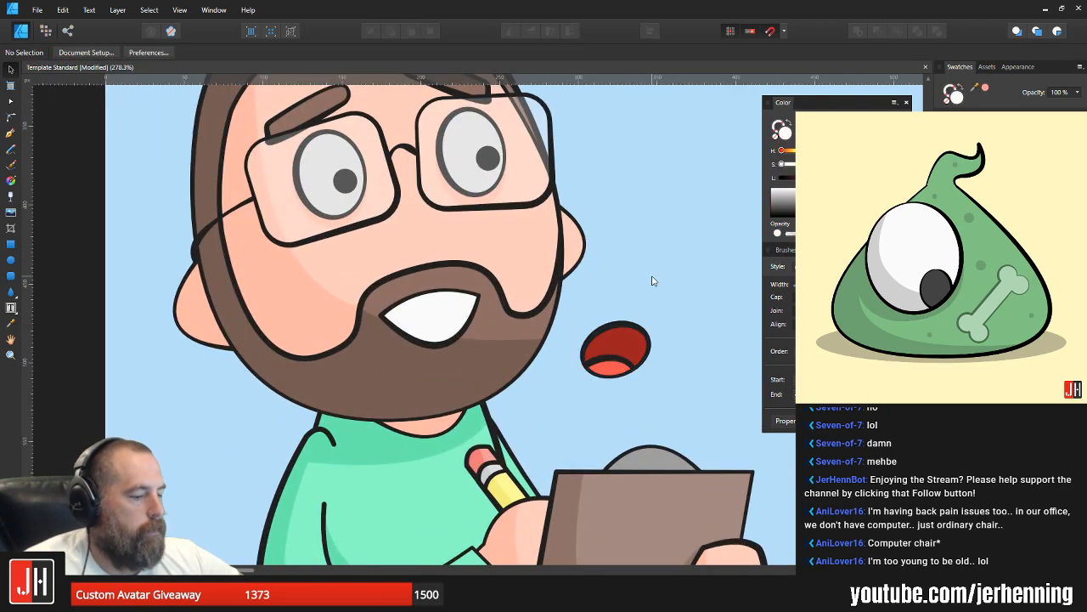
left_click(603, 363)
key("Delete")
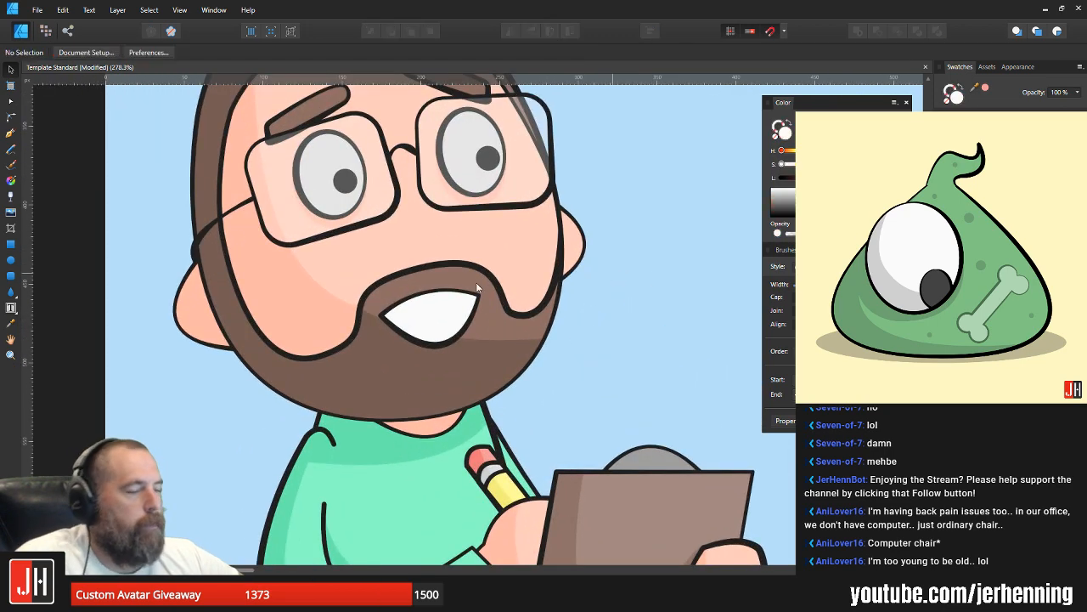
Step: Draw an unfilled arched line across the mouth to divide the teeth and paste it inside the white mouth shape
left_click(11, 134)
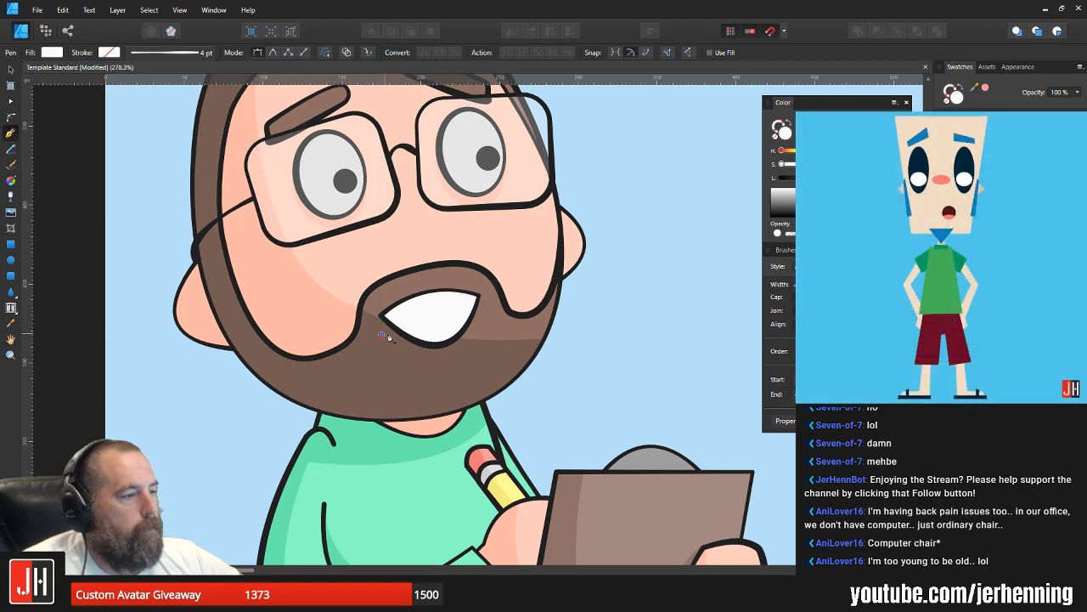
left_click_drag(381, 334, 491, 317)
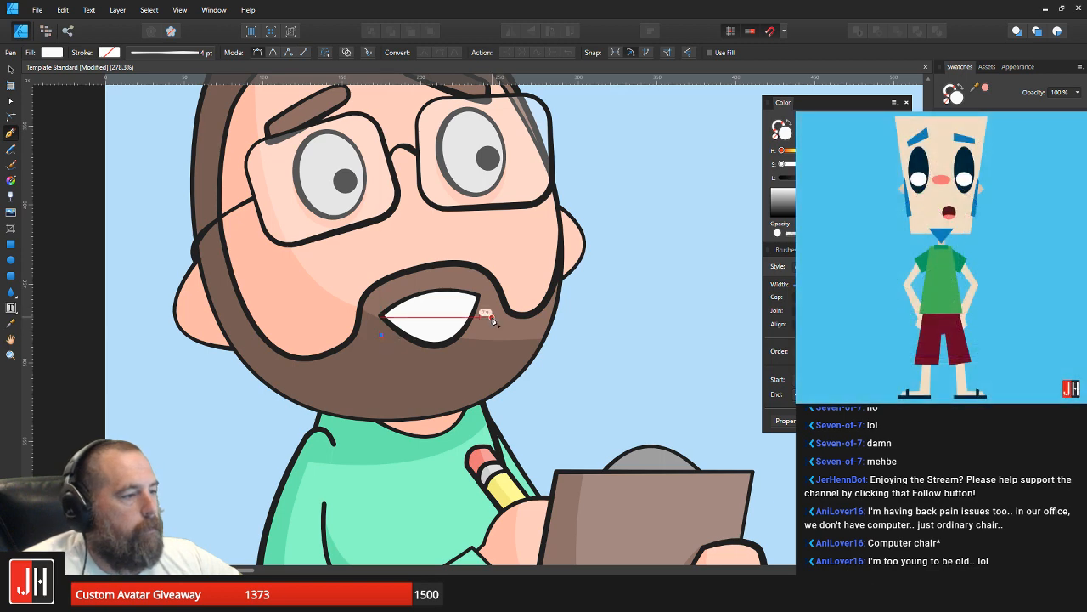
left_click(552, 343)
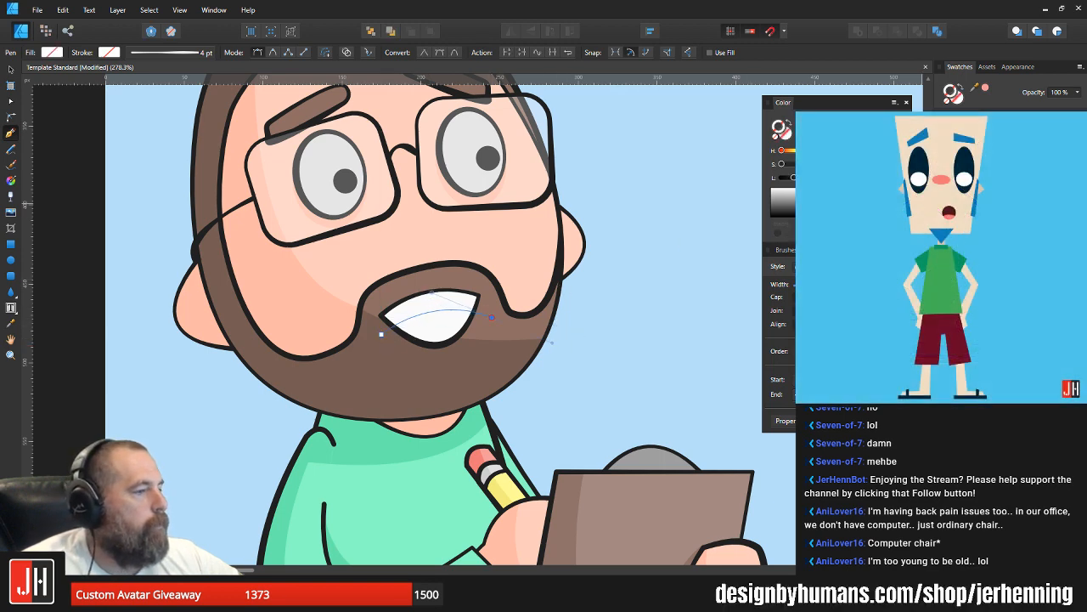
left_click(952, 161)
key("ctrl+x")
key("v")
left_click(449, 321)
key("ctrl+alt+v")
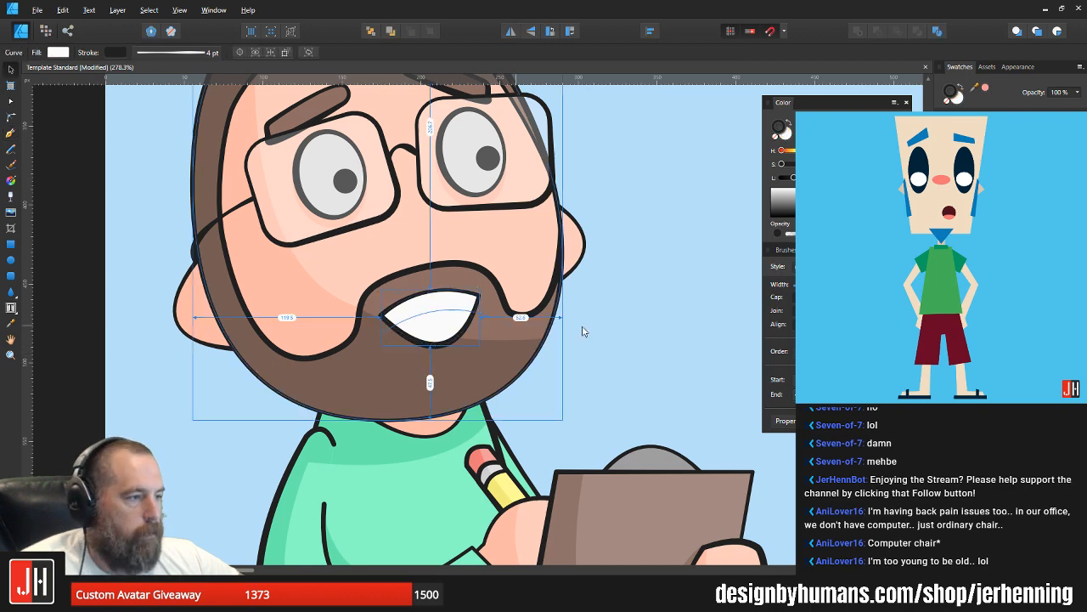
Step: Give the teeth line a dark stroke and adjust its position within the mouth
left_click(584, 330)
scroll(418, 309, "up", 5)
left_click(505, 321)
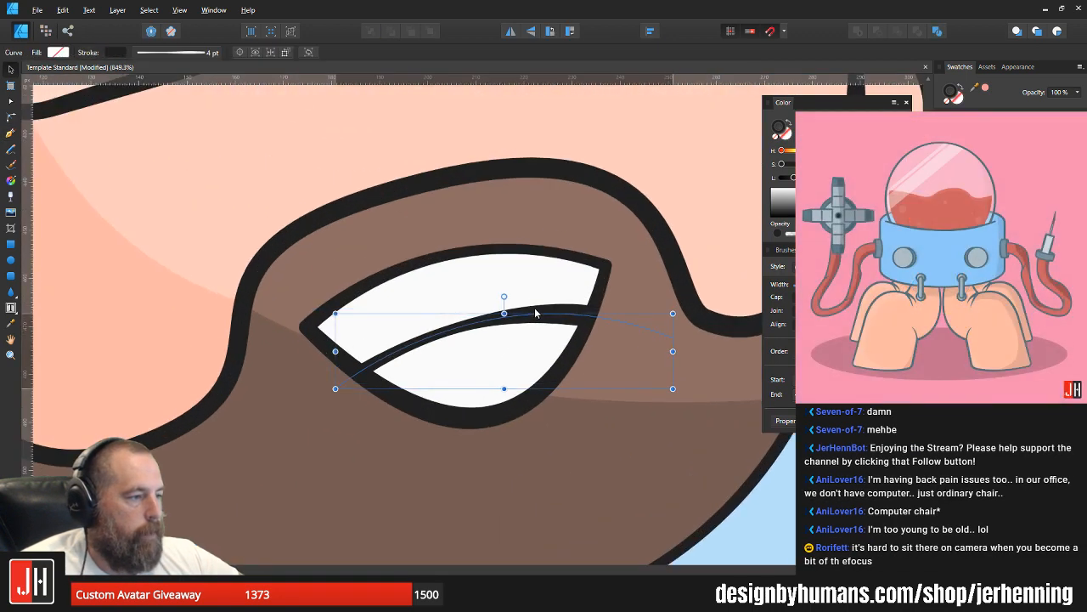
left_click_drag(503, 291, 536, 314)
scroll(537, 314, "down", 5)
scroll(548, 314, "down", 6)
key("Escape")
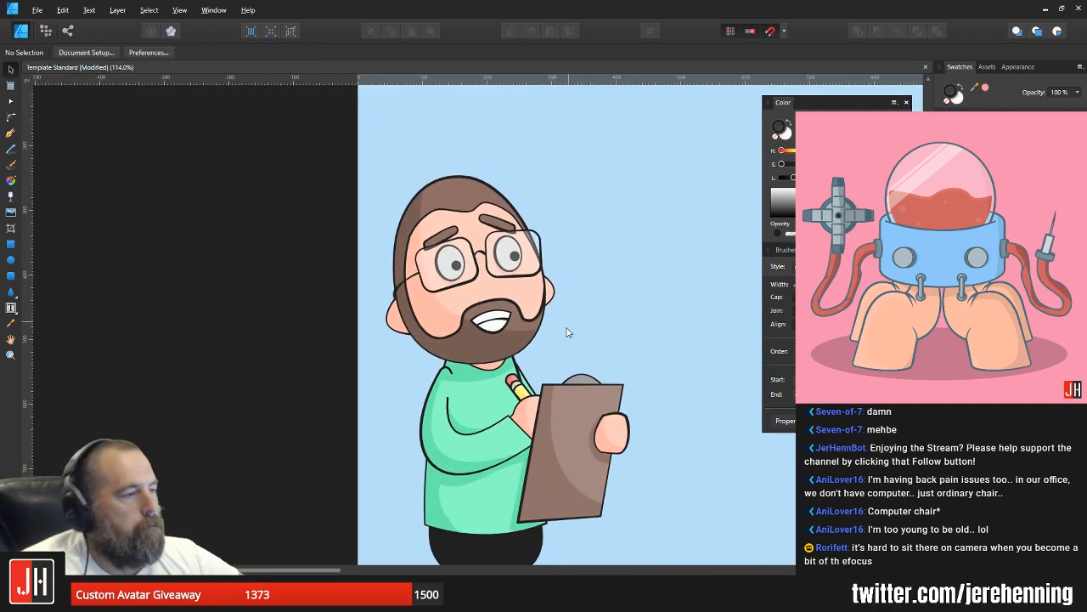
Step: Raise the node at the top centre of the moustache edge slightly to make more room above the mouth
scroll(484, 321, "up", 9)
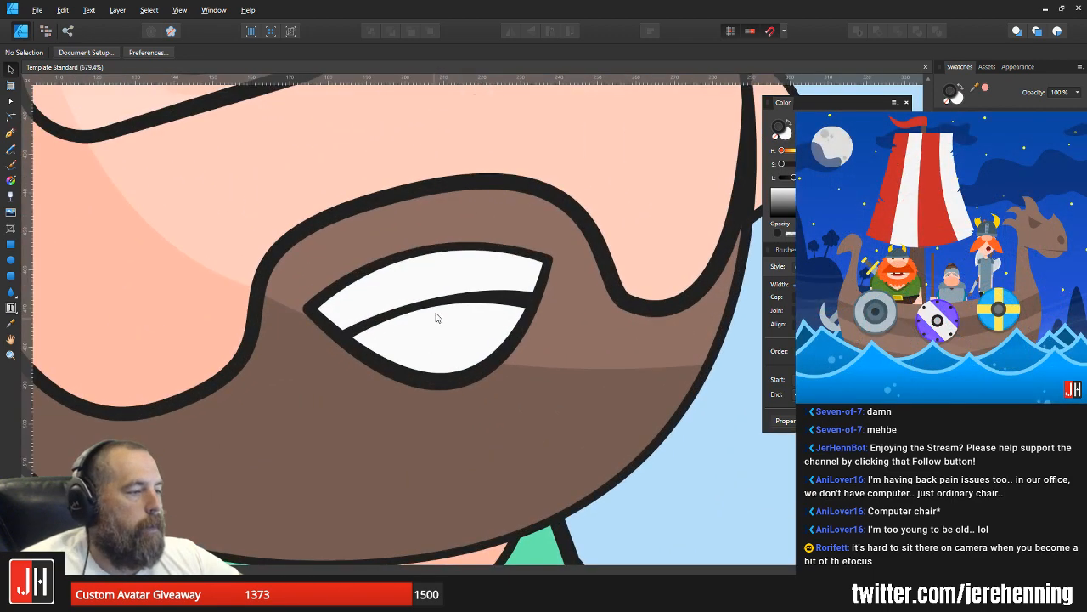
left_click(437, 317)
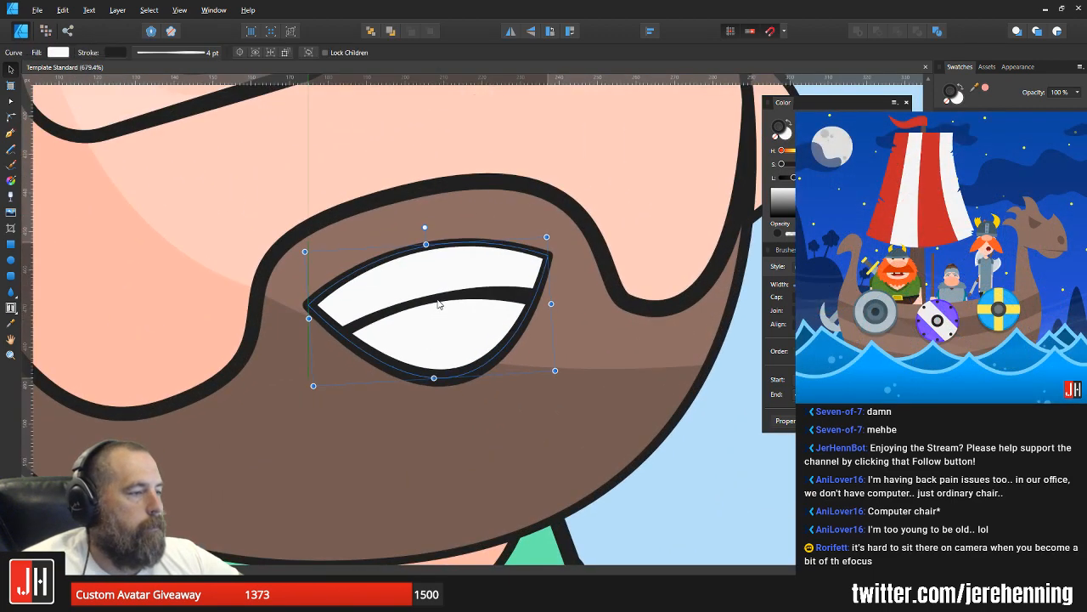
scroll(553, 318, "down", 7)
scroll(442, 293, "up", 3)
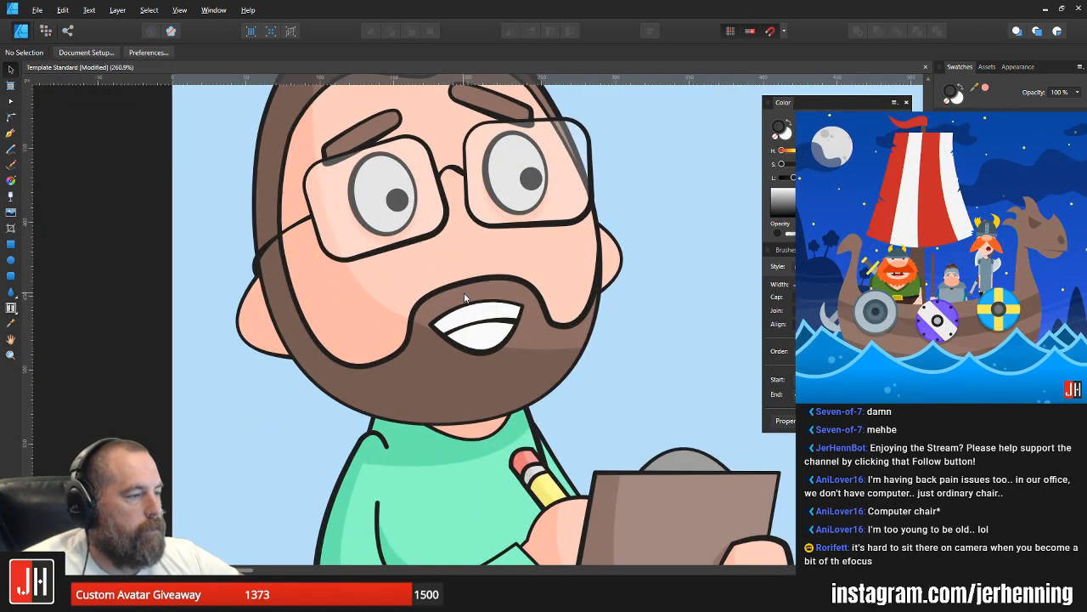
double_click(465, 287)
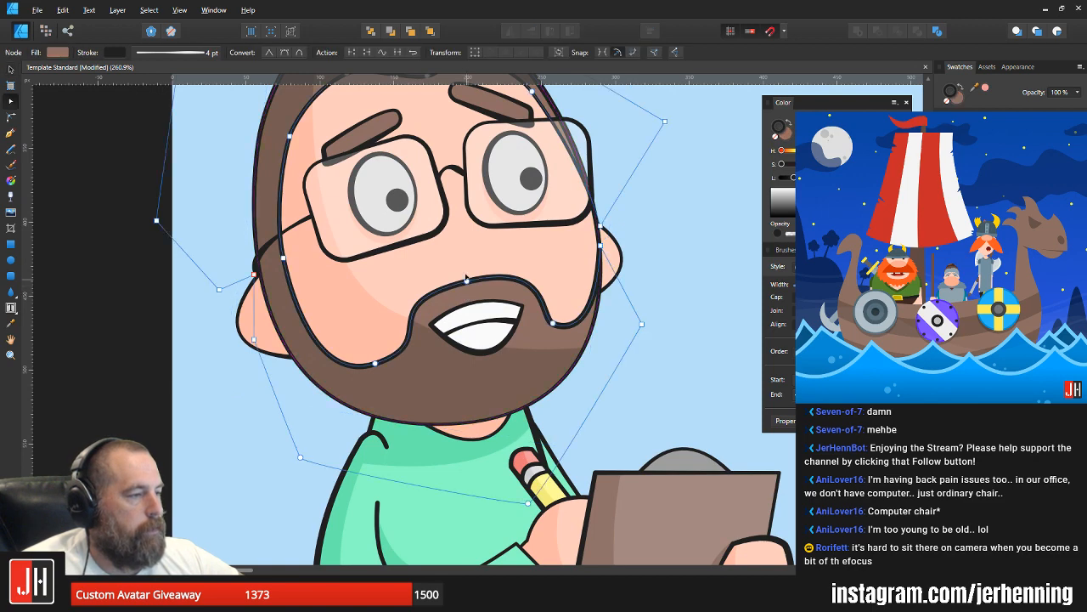
left_click_drag(466, 282, 466, 273)
key("v")
Step: Move the mouth with its teeth line slightly up within the beard
scroll(481, 321, "up", 3)
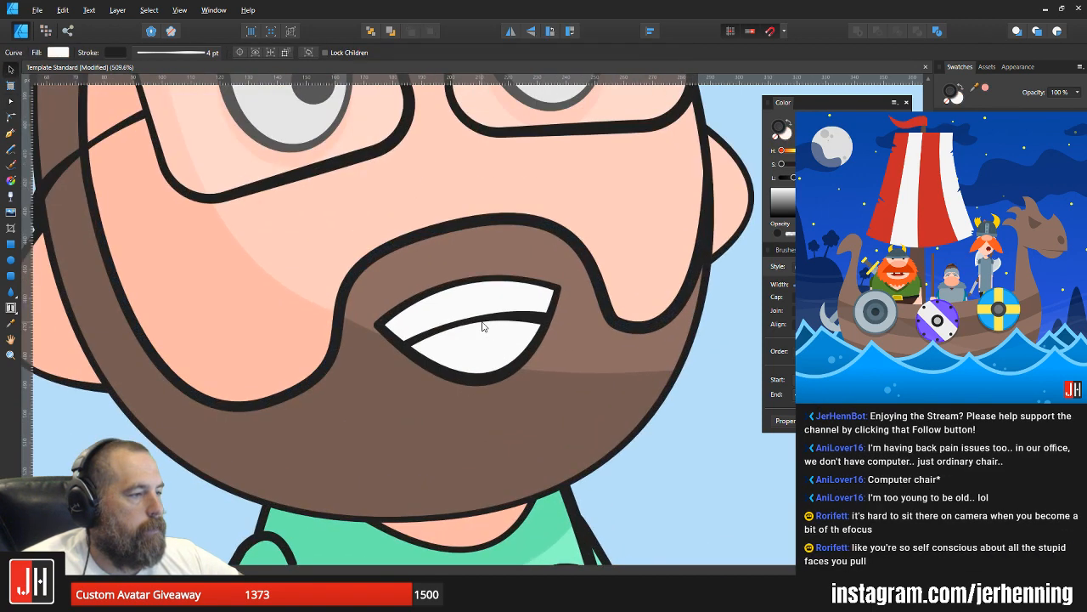
left_click(485, 314)
left_click_drag(486, 308, 488, 310)
scroll(488, 312, "down", 3)
scroll(490, 314, "up", 3)
left_click(489, 317)
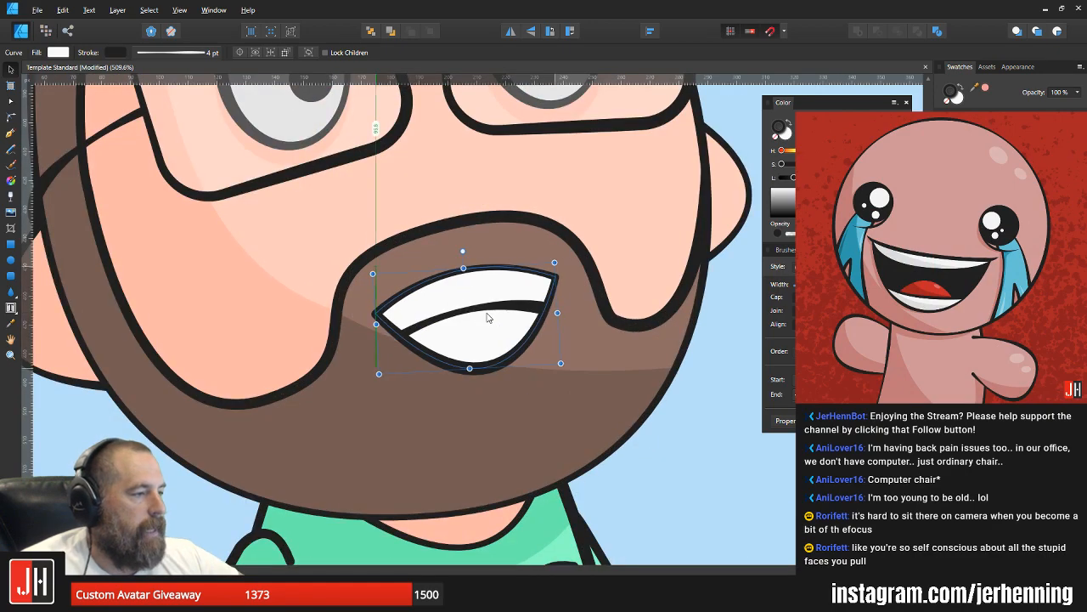
scroll(490, 317, "down", 6)
left_click(587, 316)
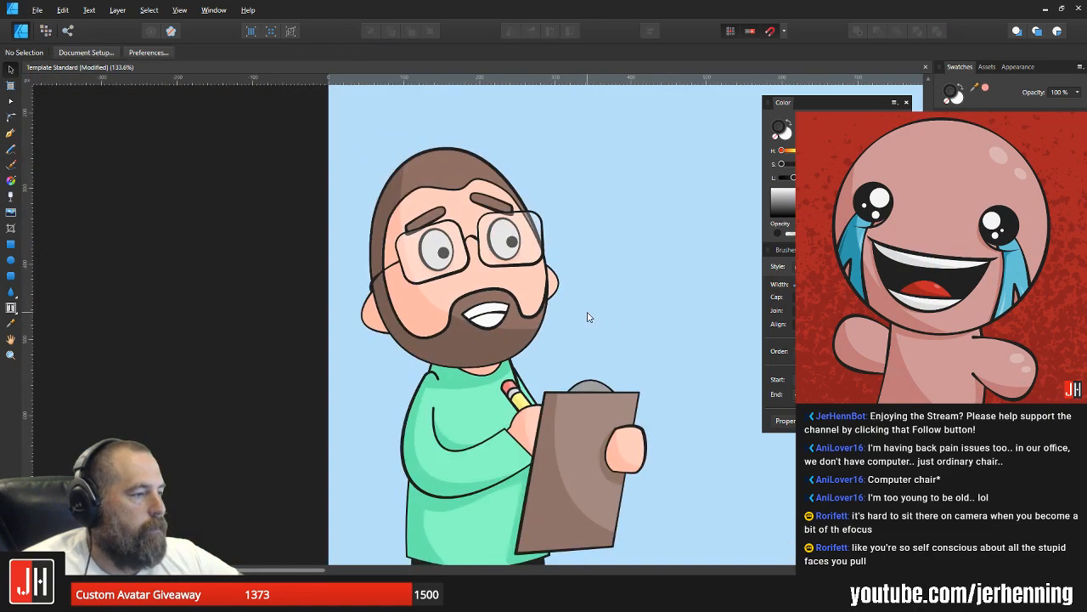
Step: Group the whole character, shrink it slightly and shift it up and inward from the edge of the Instagram artboard
scroll(588, 316, "down", 3)
left_click_drag(588, 316, 419, 295)
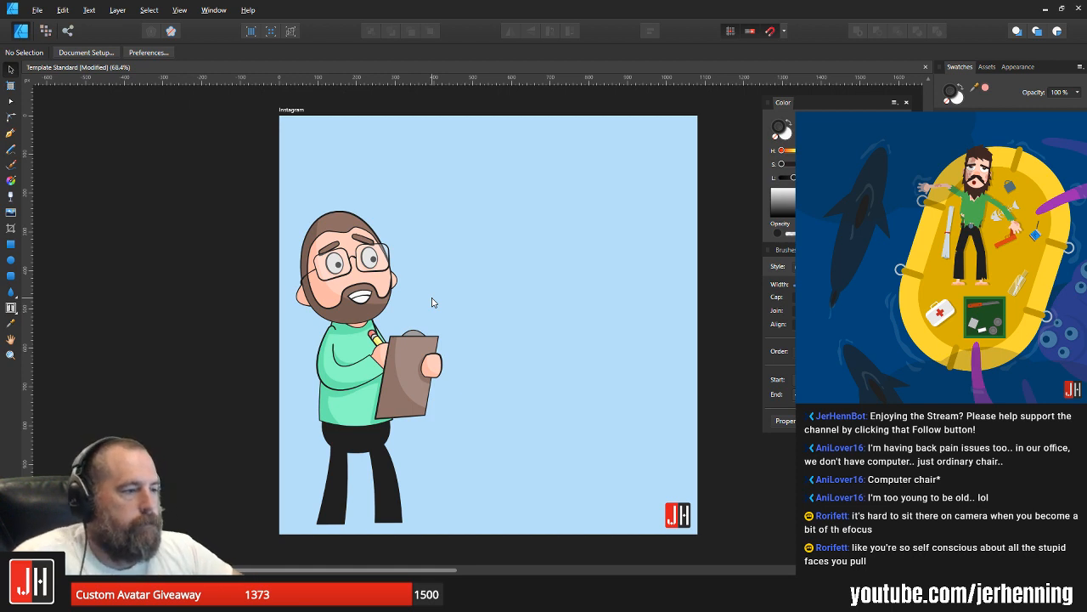
left_click_drag(221, 167, 504, 537)
key("ctrl+g")
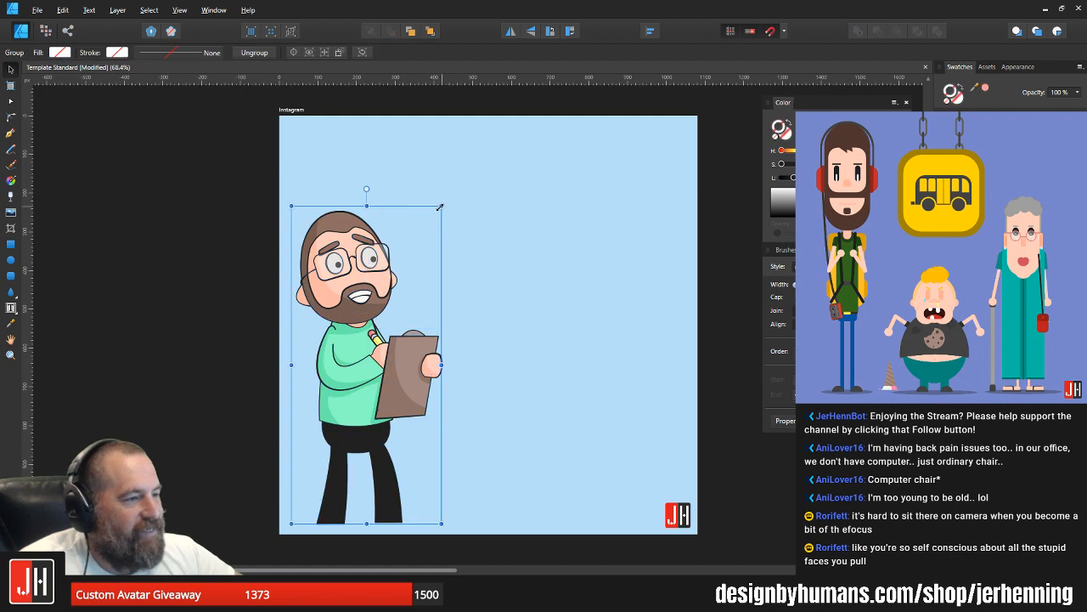
left_click_drag(440, 206, 438, 214)
left_click_drag(354, 342, 367, 332)
left_click(548, 350)
Step: Enlarge the character group slightly on the Instagram artboard
scroll(541, 347, "down", 2)
left_click_drag(585, 340, 512, 359)
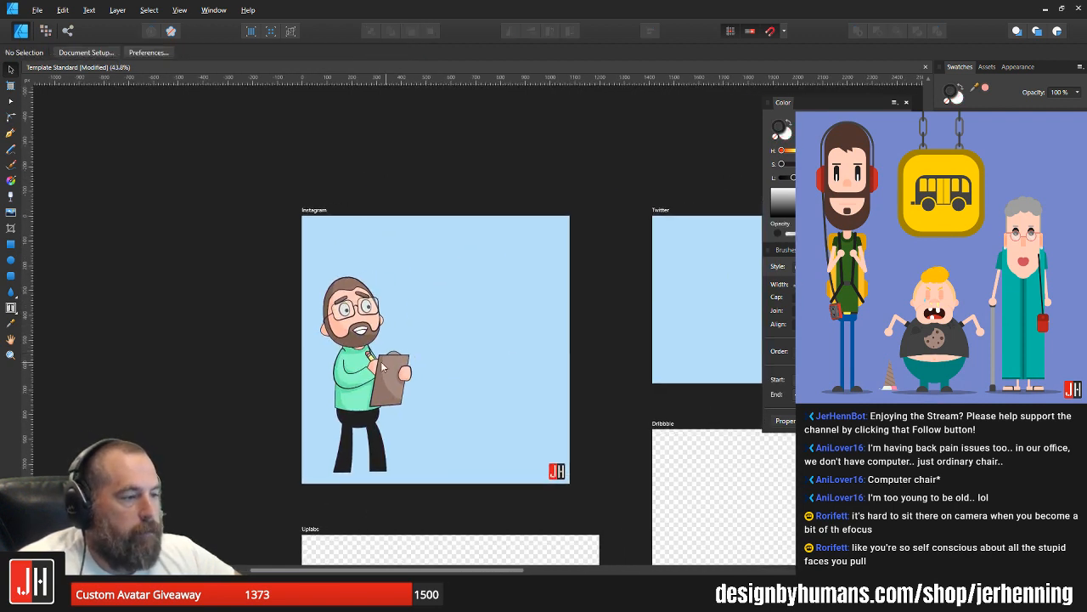
left_click(382, 366)
left_click_drag(414, 275, 420, 271)
left_click(642, 364)
Step: Nudge the leg below the clipboard down slightly so its hem is level with the other leg
scroll(389, 477, "up", 7)
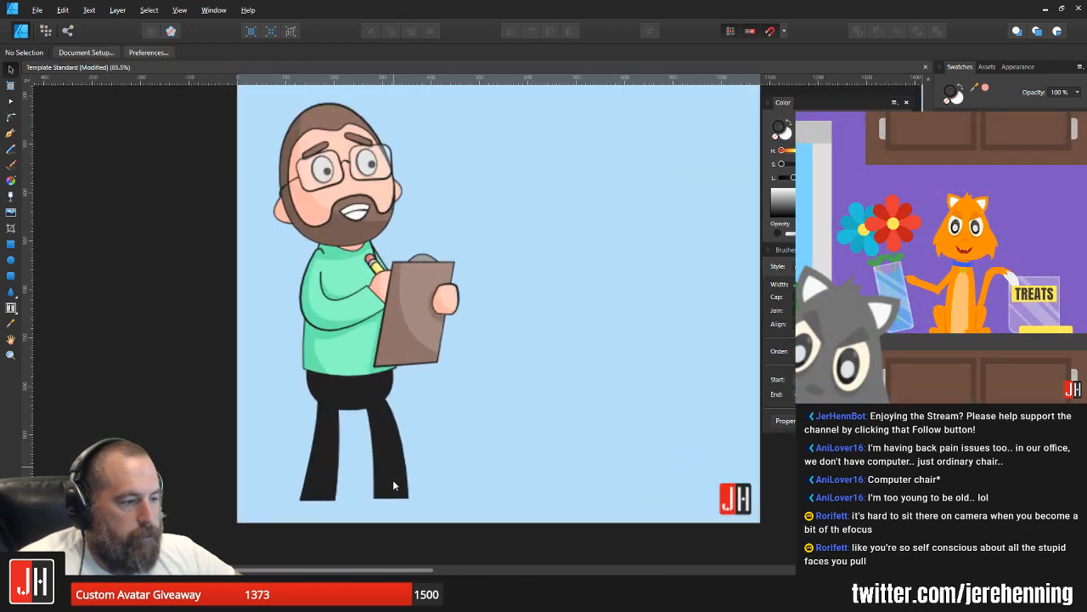
double_click(390, 447)
key("Down")
key("Down")
key("Down")
key("Down")
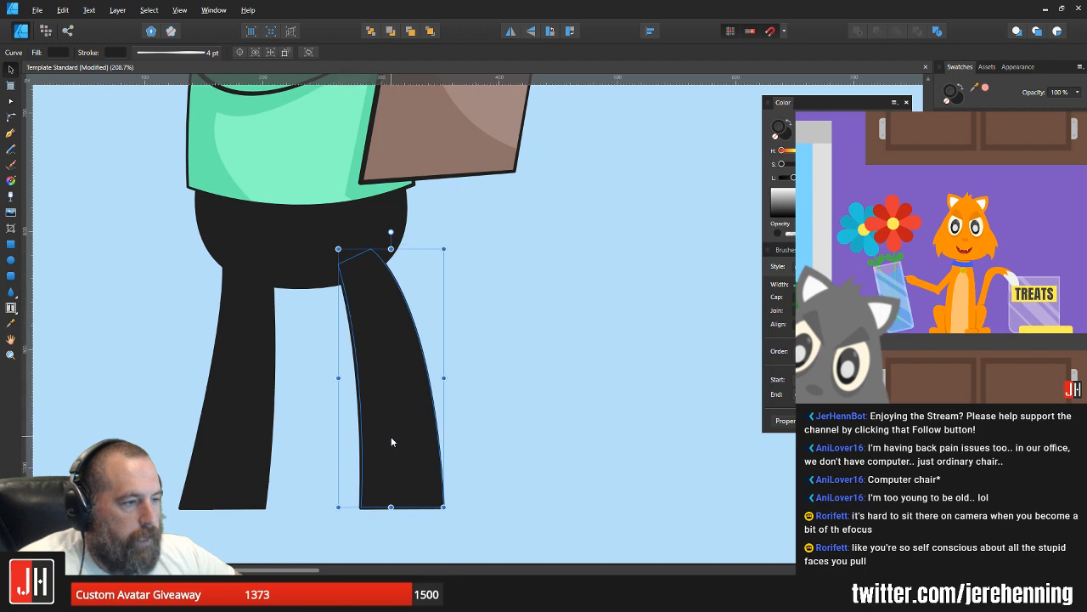
left_click(501, 374)
scroll(449, 455, "down", 7)
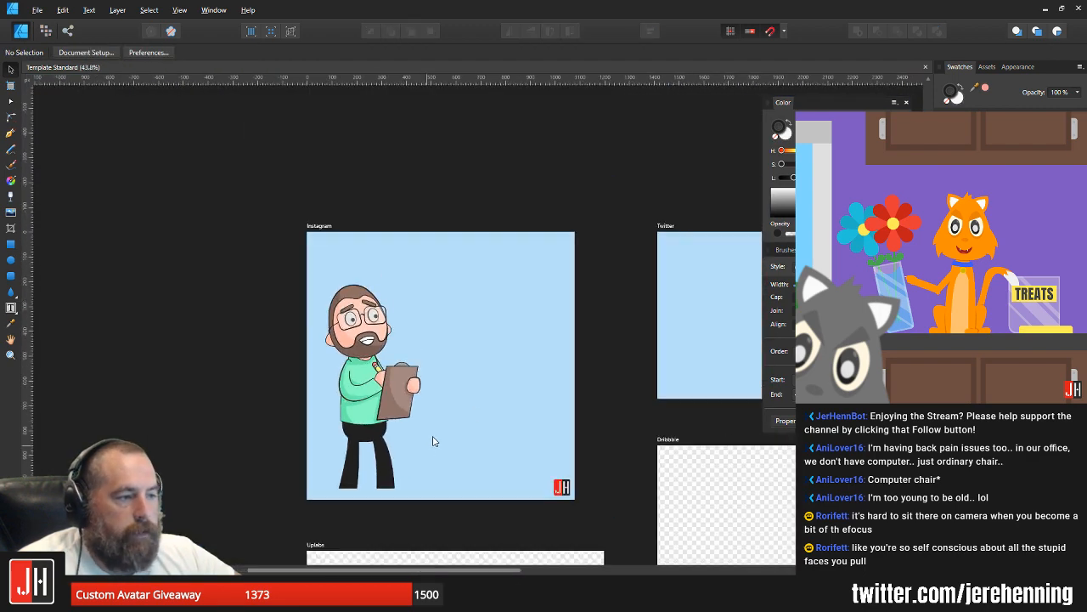
Step: Nudge the whole character group slightly further in from the left edge of the Instagram artboard
scroll(392, 390, "up", 4)
left_click(392, 390)
scroll(375, 377, "down", 3)
key("Down")
key("Down")
key("Down")
key("Down")
key("Down")
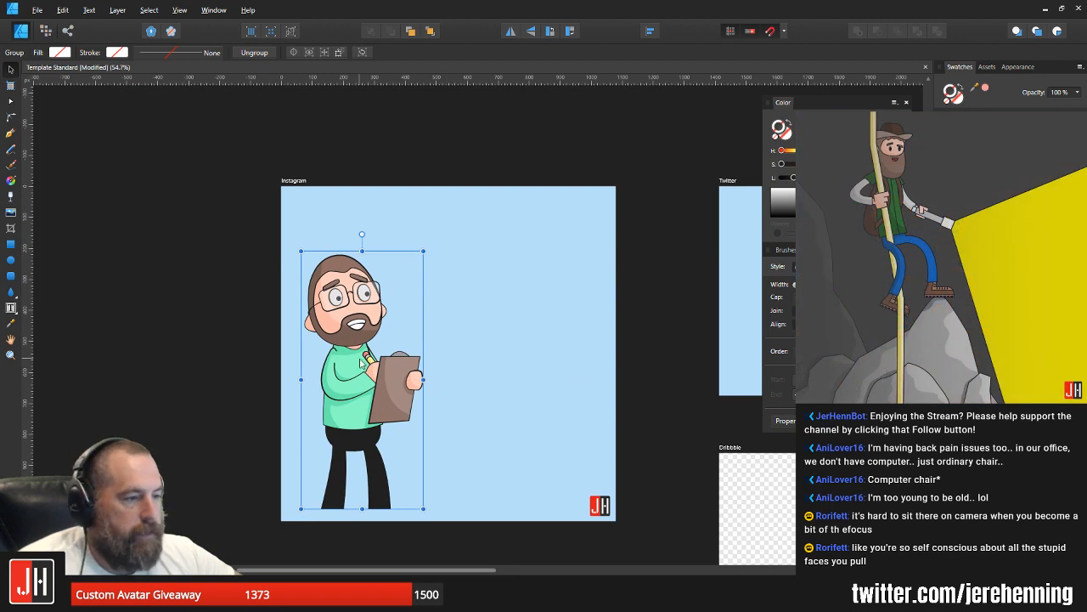
left_click_drag(360, 359, 365, 355)
left_click(625, 363)
scroll(465, 368, "down", 1)
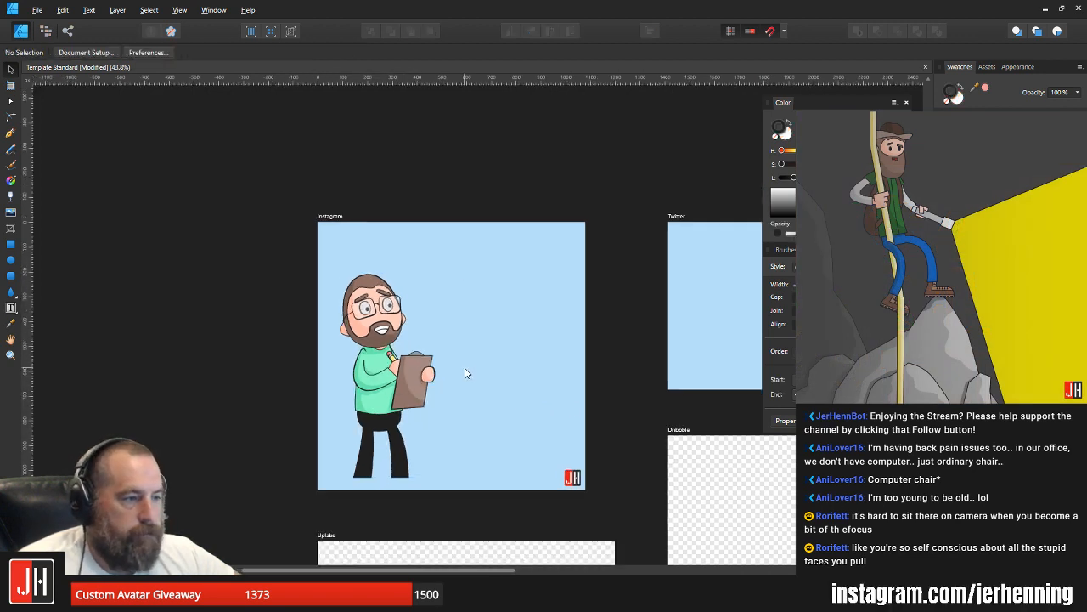
scroll(464, 372, "down", 1)
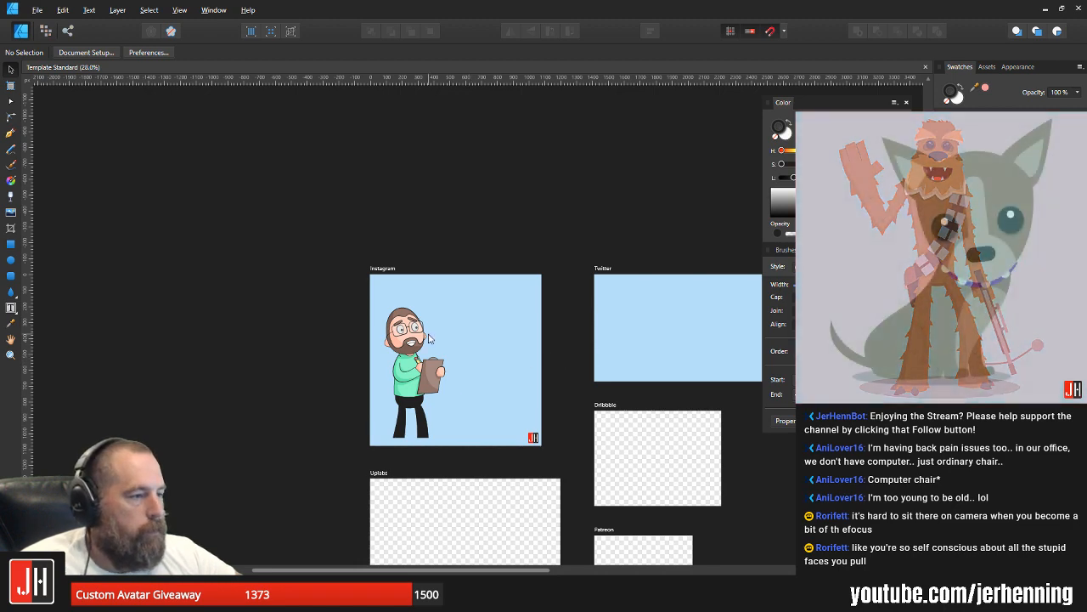
Step: Try moving both pupils slightly lower inside the eyes behind the glasses
scroll(428, 335, "up", 5)
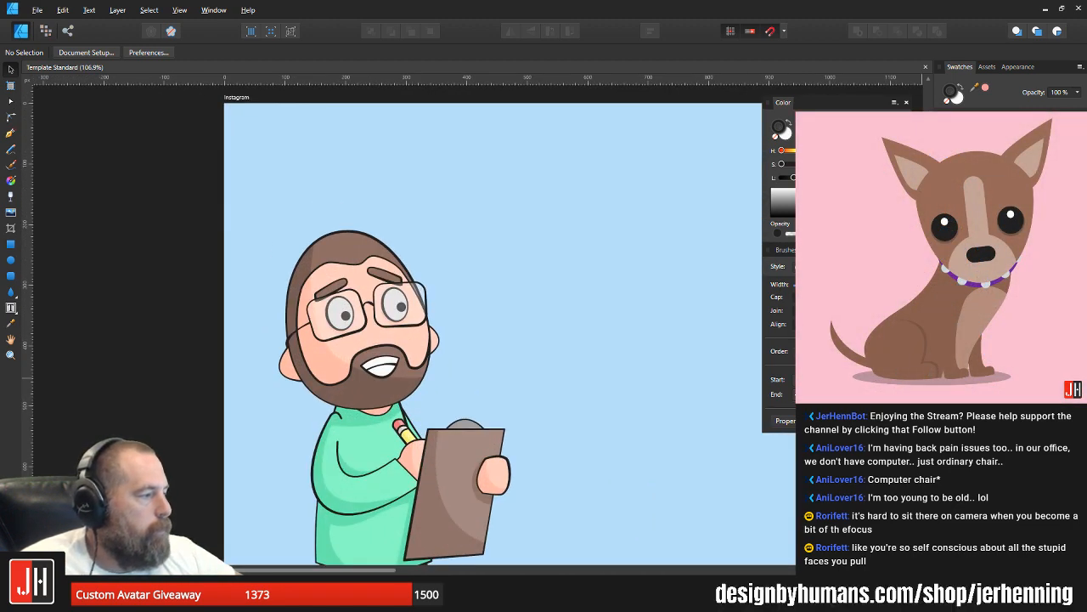
key("e")
scroll(347, 316, "up", 3)
scroll(437, 300, "up", 3)
left_click_drag(481, 302, 480, 322)
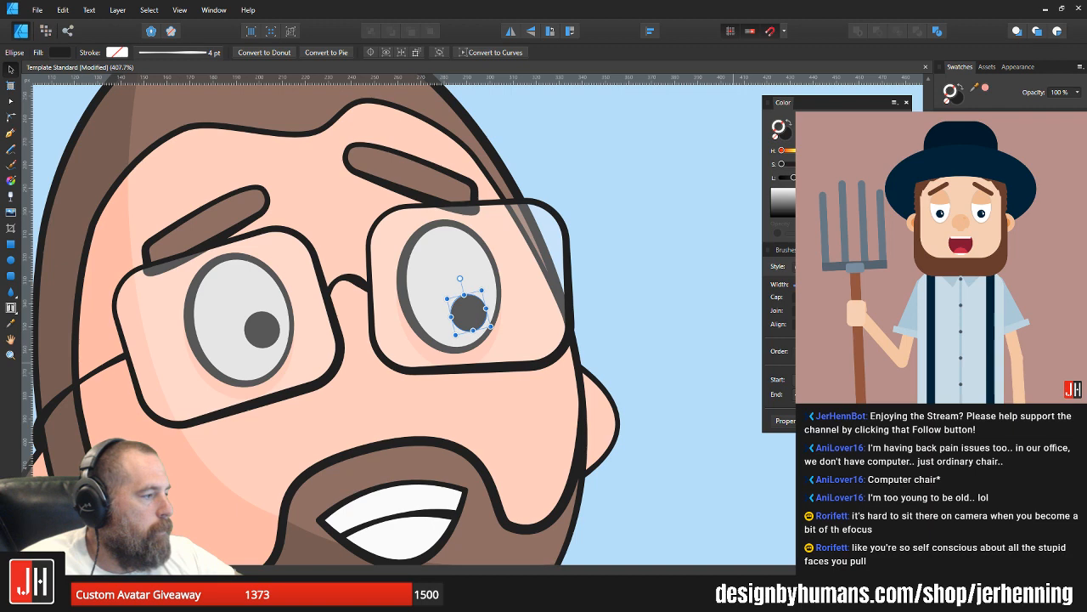
left_click(263, 329)
left_click_drag(263, 329, 266, 338)
scroll(304, 348, "down", 6)
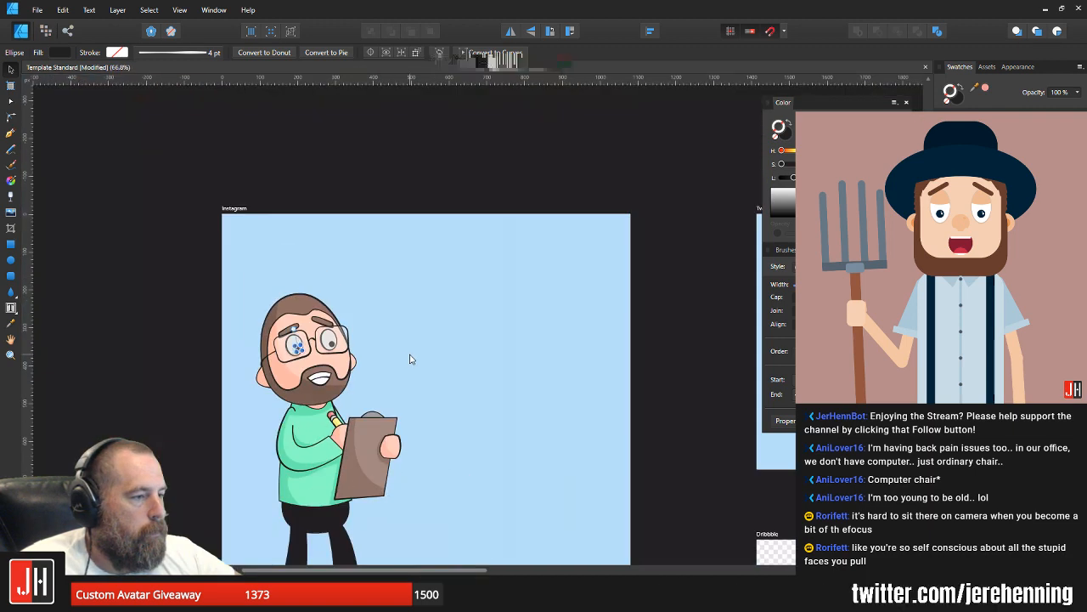
left_click(411, 358)
scroll(304, 349, "up", 5)
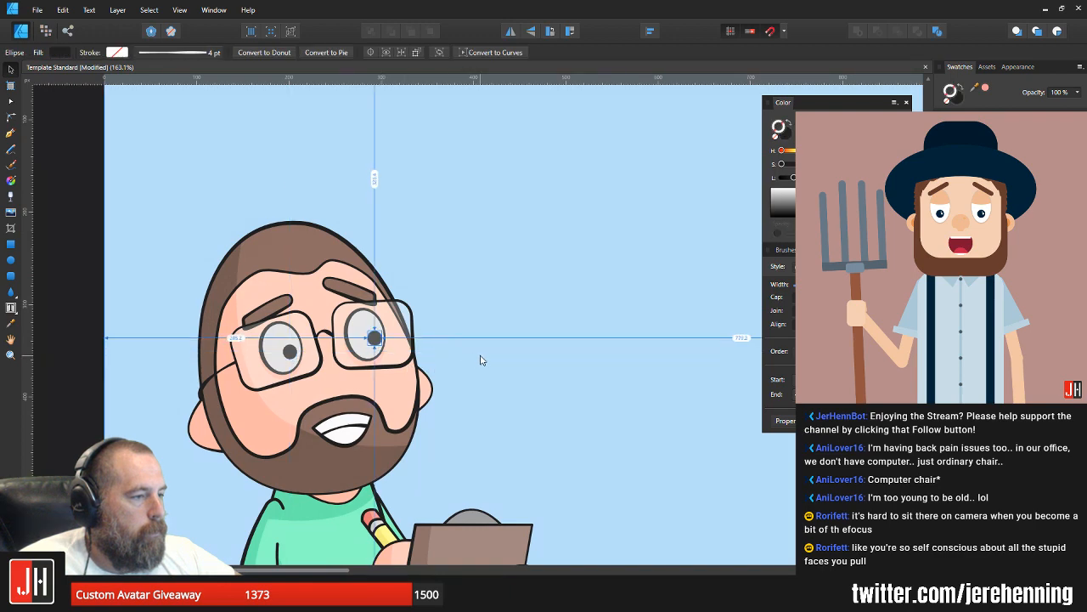
scroll(462, 370, "down", 8)
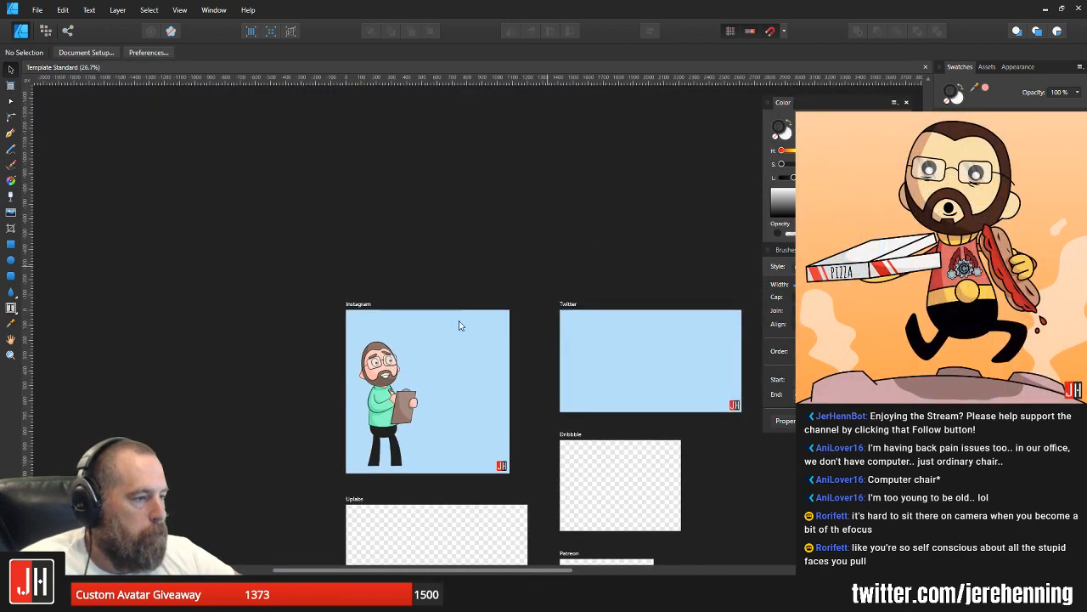
Step: Reshape the beard's shadow by bending its curved upper edge slightly upward below the mouth
scroll(458, 325, "up", 5)
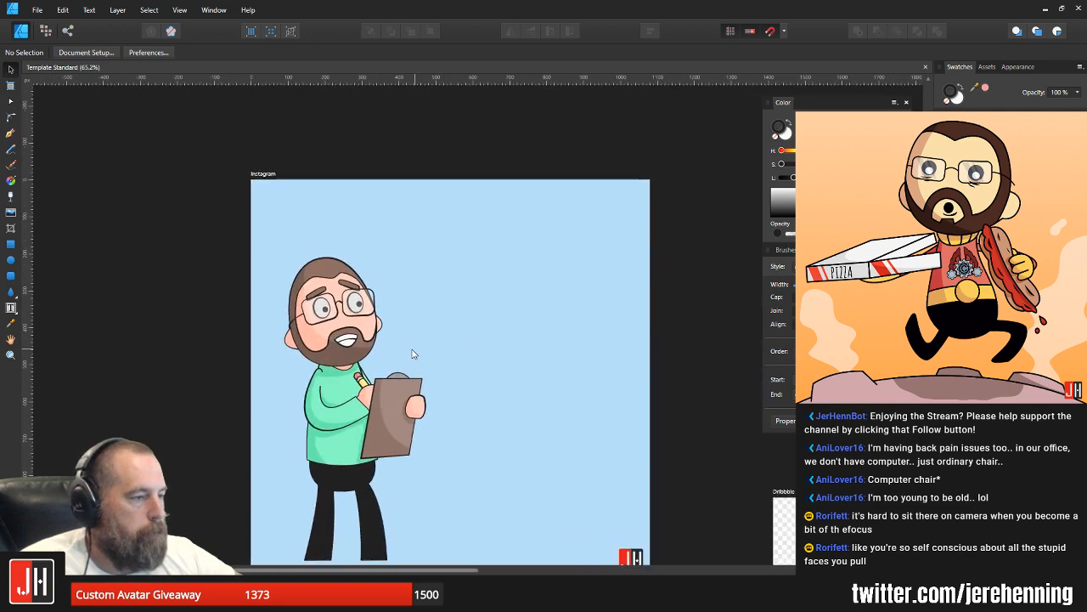
scroll(340, 360, "up", 6)
left_click(356, 337, "ctrl")
key("a")
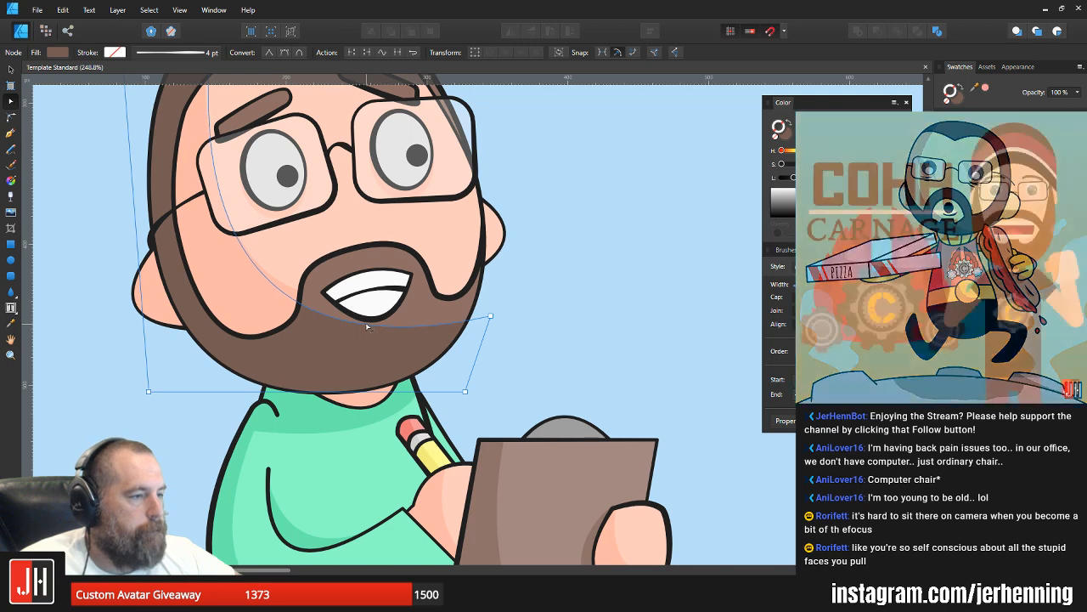
left_click_drag(367, 325, 369, 323)
key("v")
left_click(488, 323)
scroll(406, 329, "down", 4)
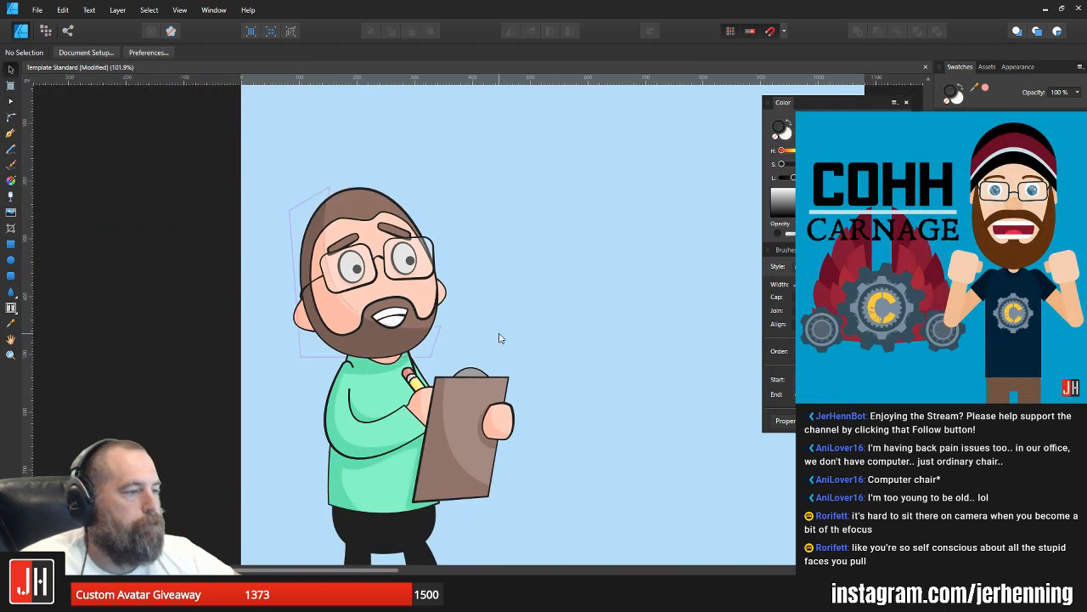
left_click_drag(494, 336, 449, 334)
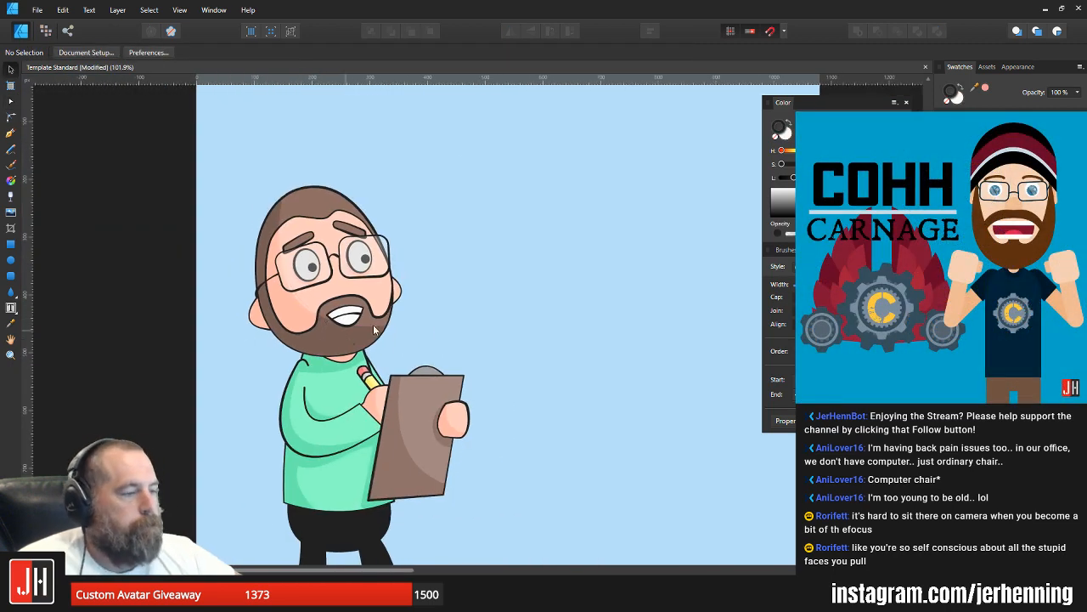
scroll(404, 315, "down", 4)
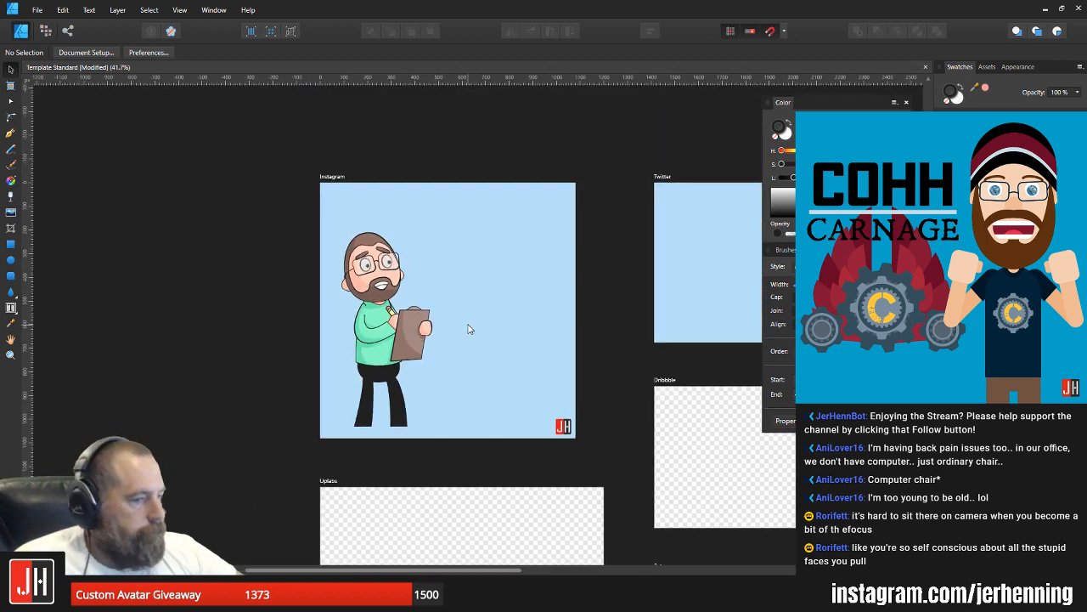
Step: Enlarge the character group slightly and shift it a little toward the left edge of the Instagram artboard
left_click(373, 271)
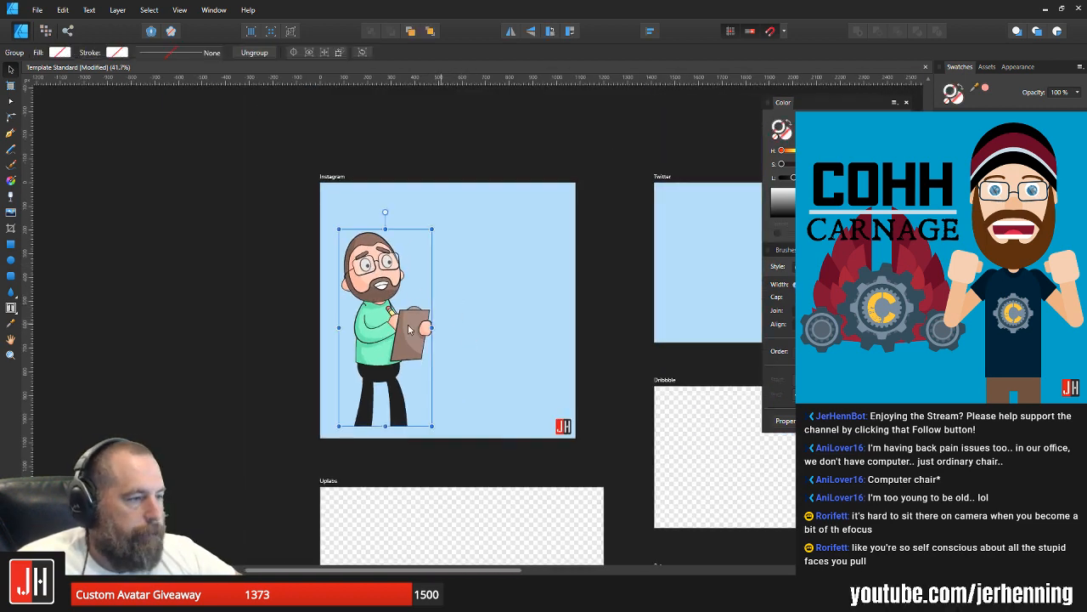
scroll(409, 330, "up", 2)
left_click(461, 170)
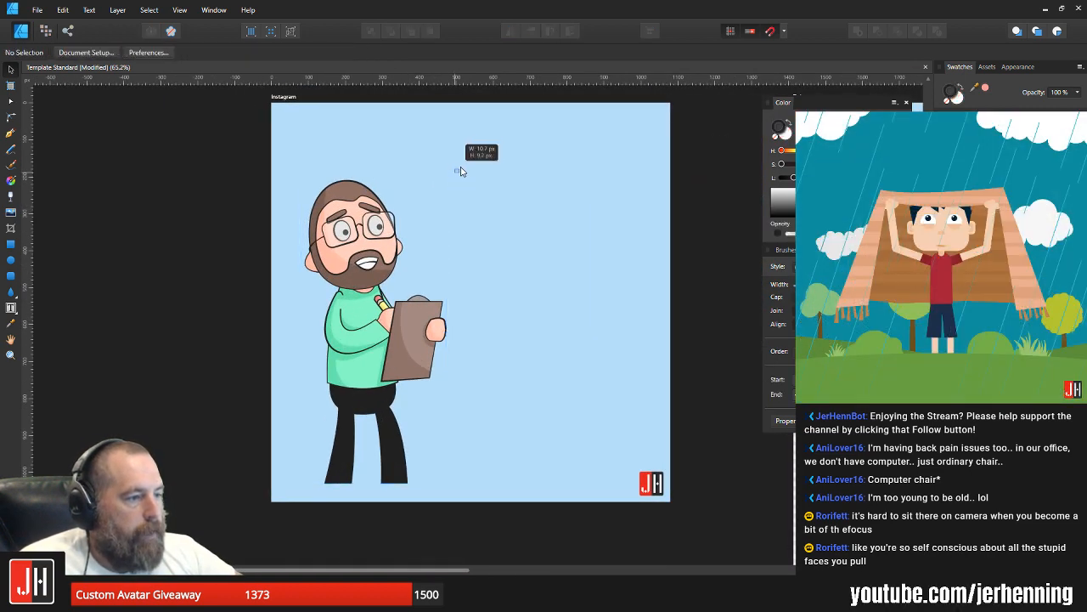
left_click(375, 202)
left_click_drag(445, 175, 452, 160)
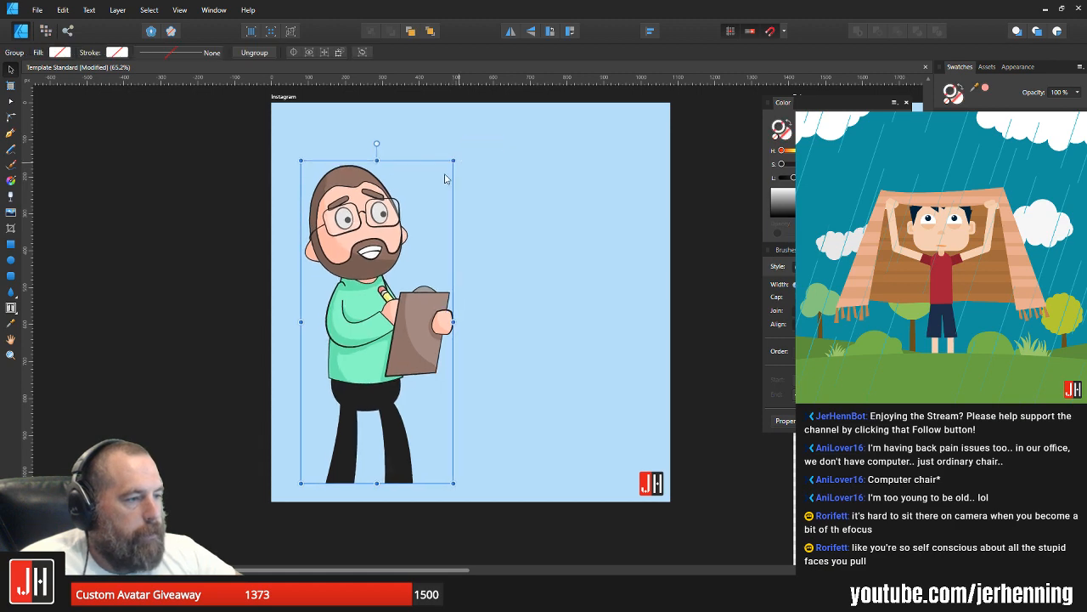
left_click_drag(352, 234, 343, 235)
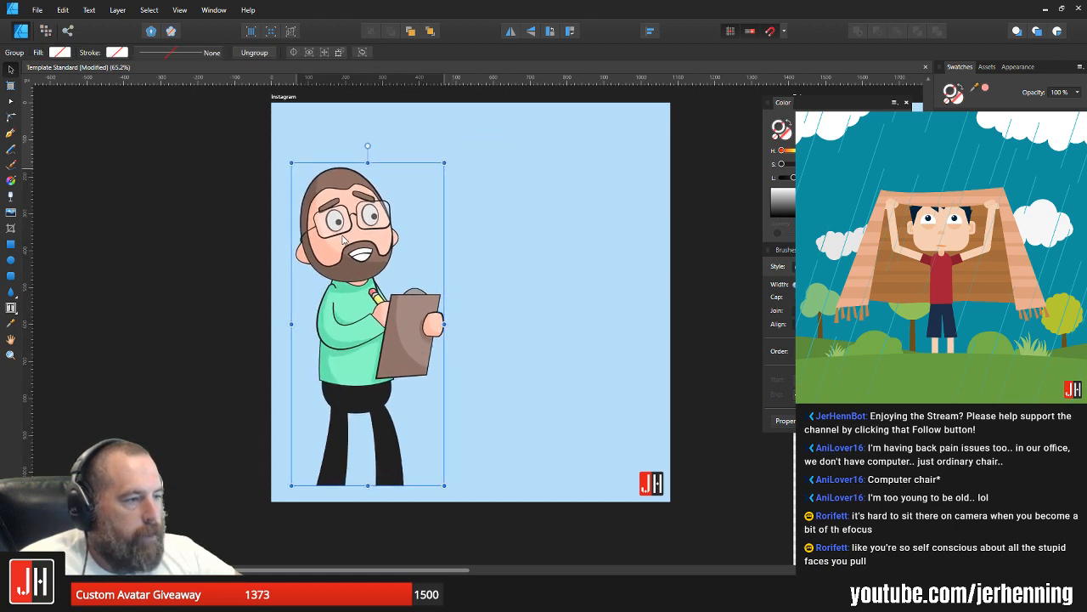
left_click(486, 239)
scroll(473, 259, "down", 2)
scroll(405, 340, "up", 2)
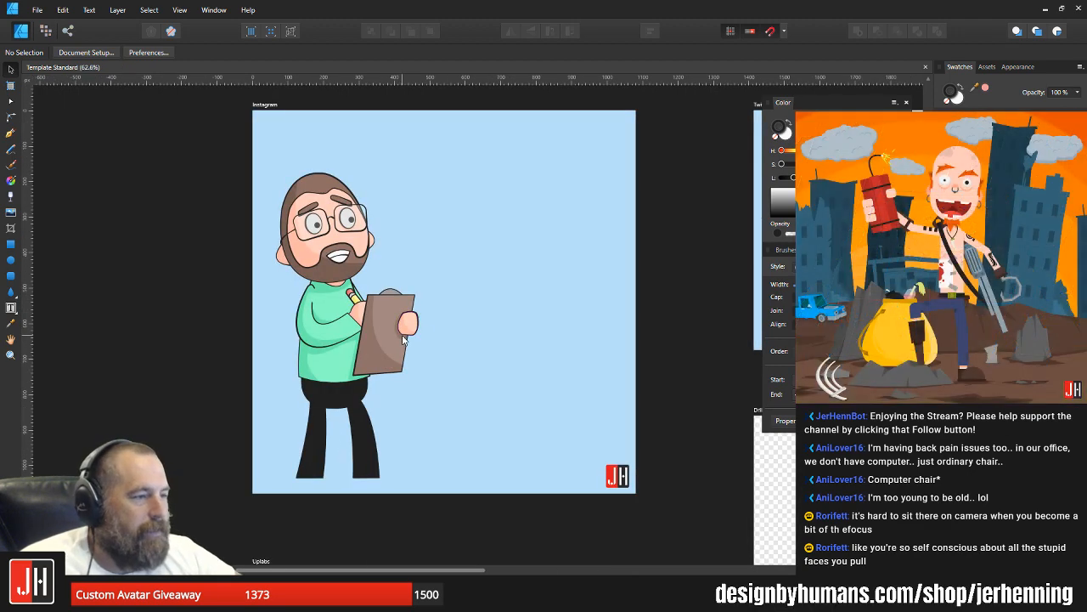
scroll(380, 315, "up", 2)
left_click(389, 391)
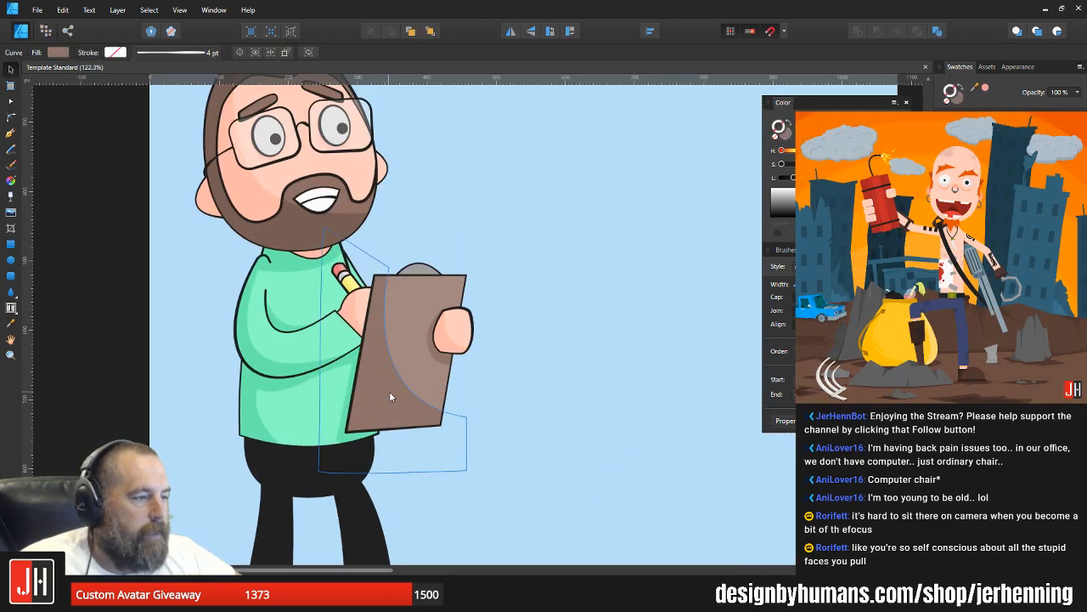
key("a")
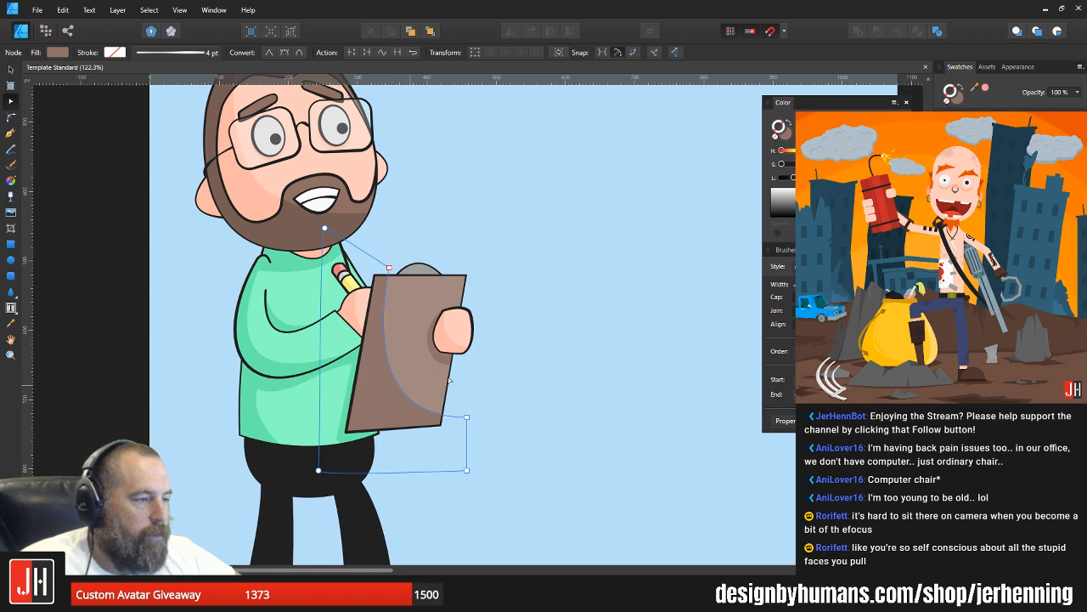
key("v")
left_click(480, 364)
scroll(481, 364, "down", 3)
left_click_drag(495, 359, 472, 374)
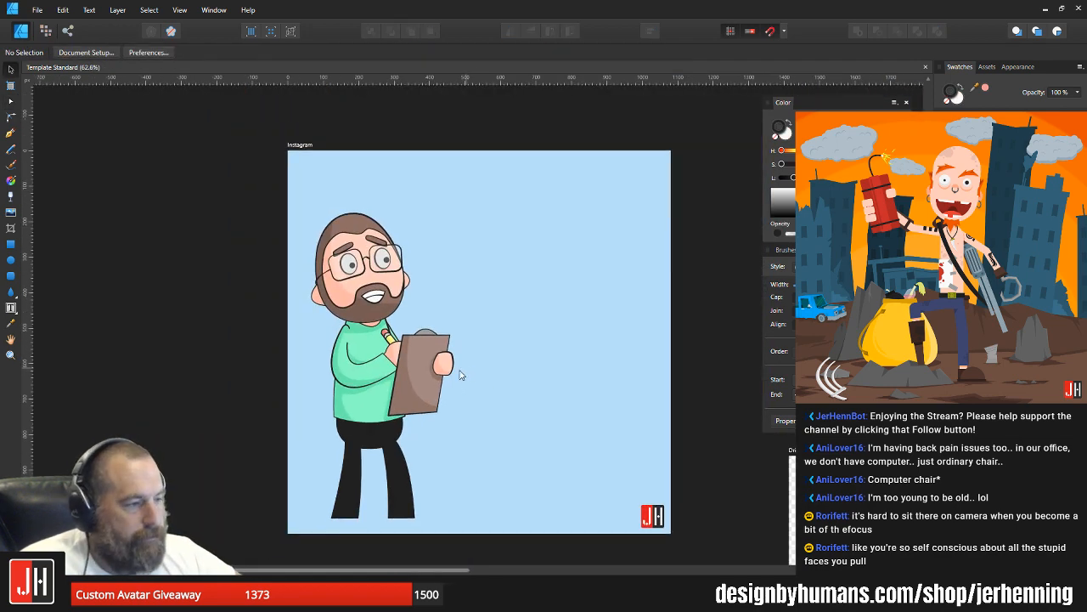
Step: Bend the curved edge of the shading on the side of the lower shirt slightly outward
scroll(366, 405, "up", 4)
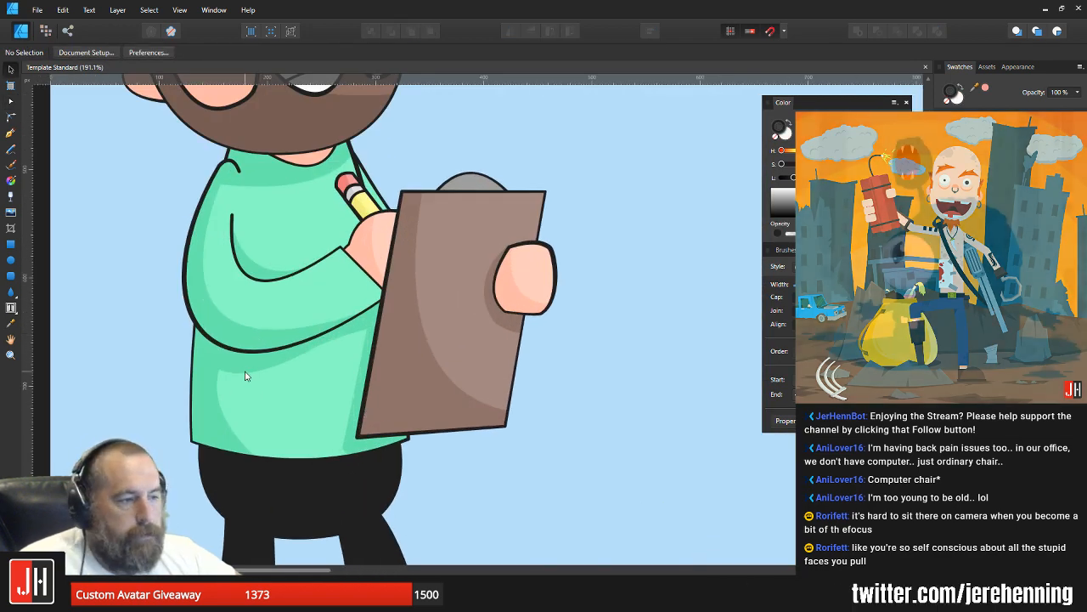
left_click(216, 425)
scroll(218, 417, "up", 3)
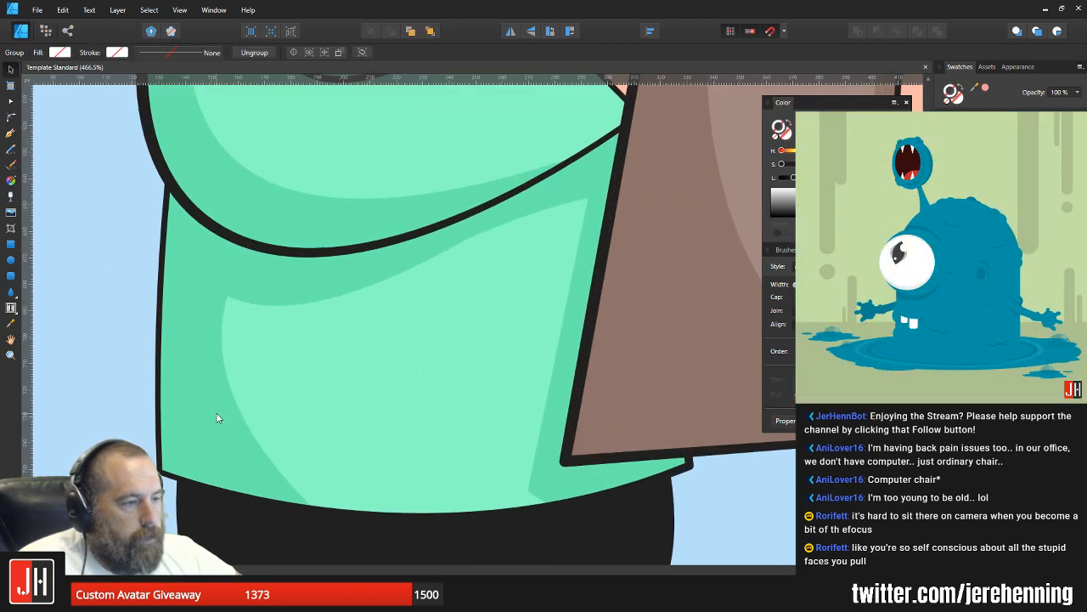
key("a")
left_click_drag(231, 397, 229, 405)
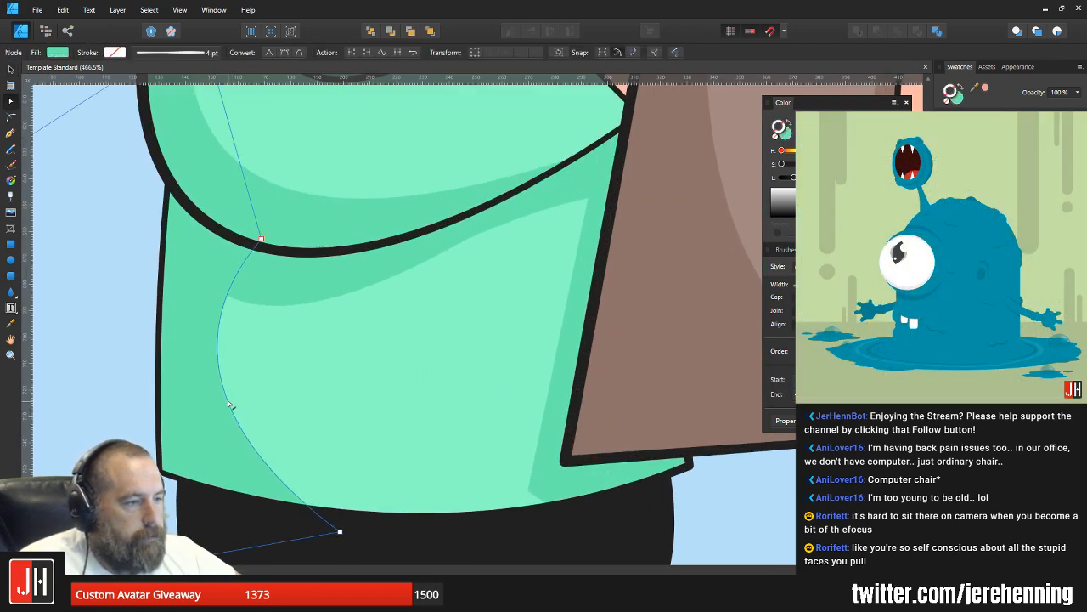
key("v")
scroll(284, 363, "down", 9)
left_click(381, 398)
scroll(372, 382, "up", 2)
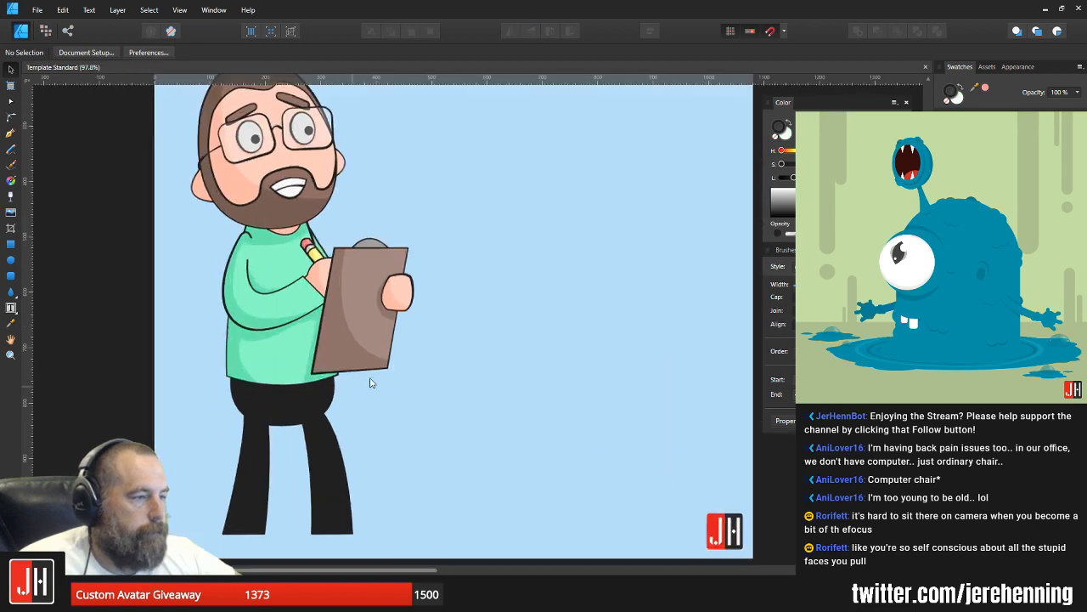
Step: Move the character group slightly closer to the left edge of the Instagram artboard
scroll(382, 379, "up", 2)
scroll(329, 311, "down", 3)
left_click(331, 309)
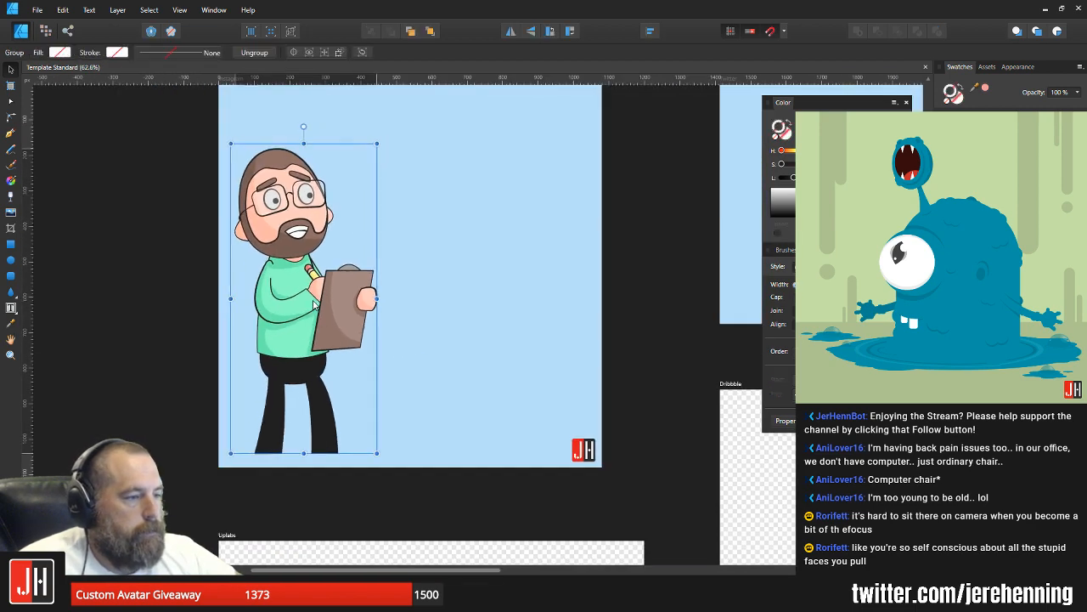
left_click(448, 239)
left_click_drag(451, 238, 371, 298)
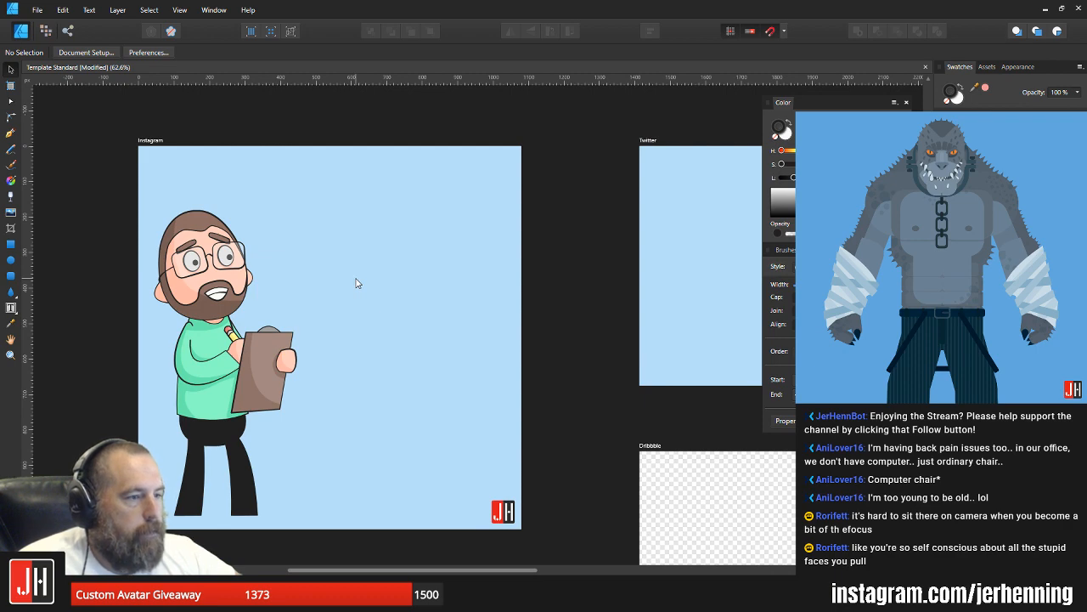
left_click_drag(356, 283, 428, 277)
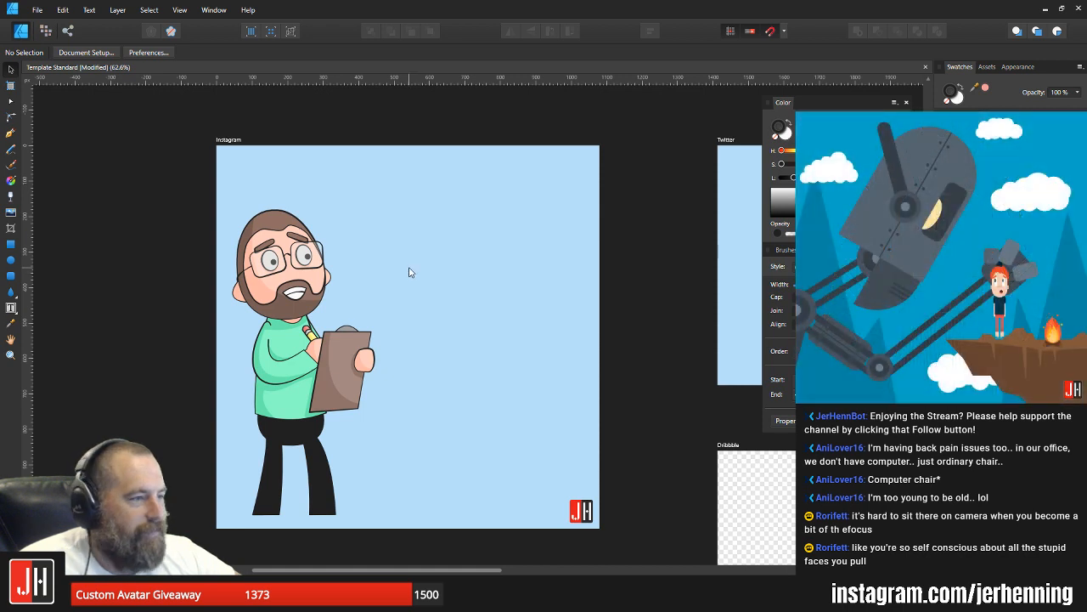
Step: Duplicate the character group on the right half of the Instagram artboard and flip the copy horizontally
left_click(289, 264)
left_click_drag(290, 264, 490, 264)
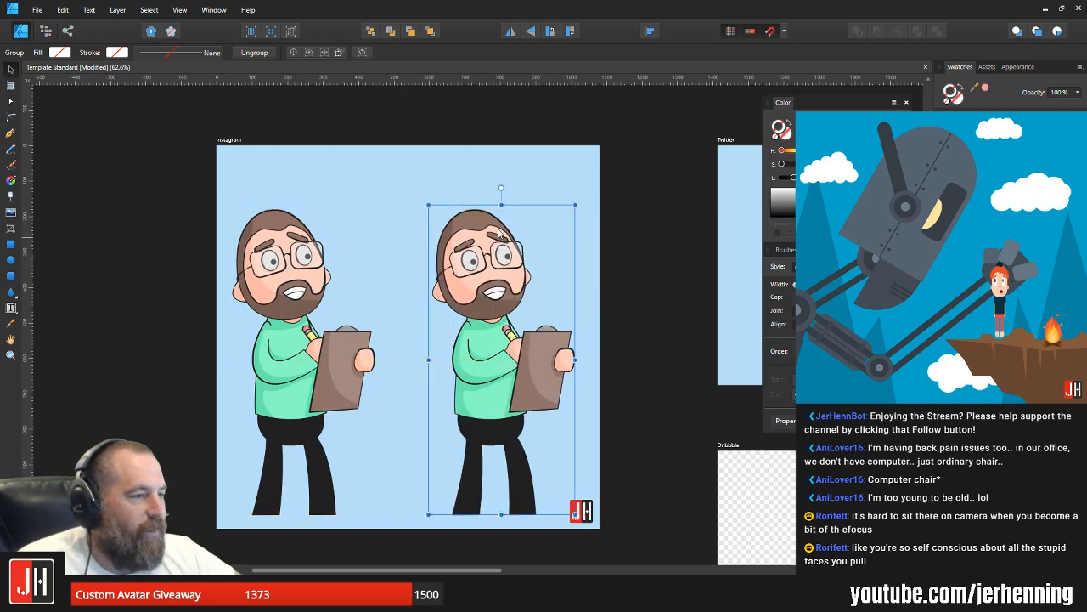
left_click(511, 34)
left_click(614, 368)
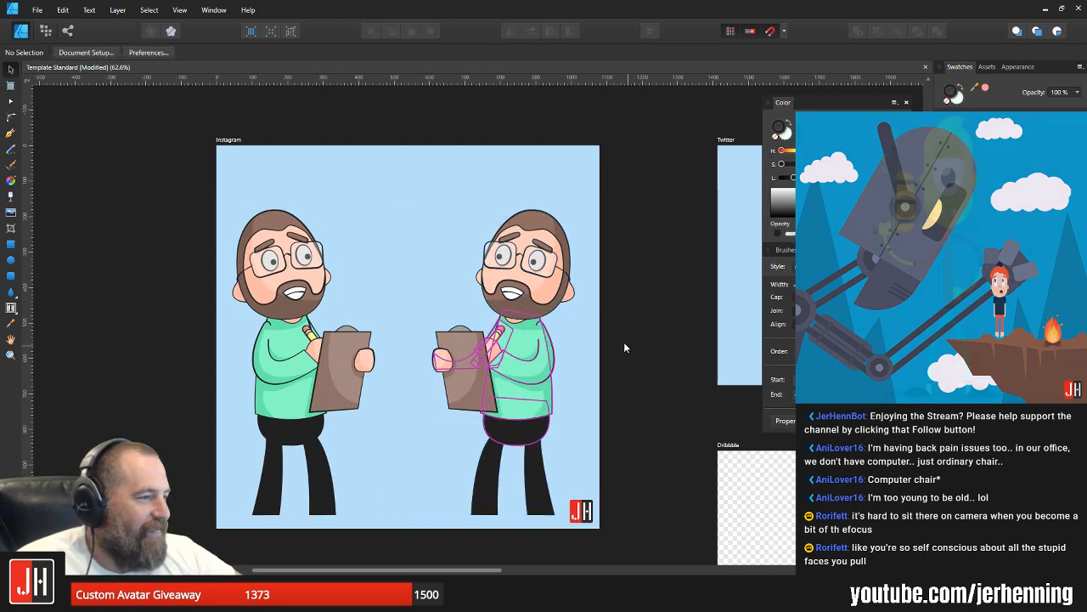
Step: Delete the clipboard, pencil, hands, sleeves and shirt shading from the mirrored copy, leaving a plain torso
left_click_drag(420, 312, 511, 424)
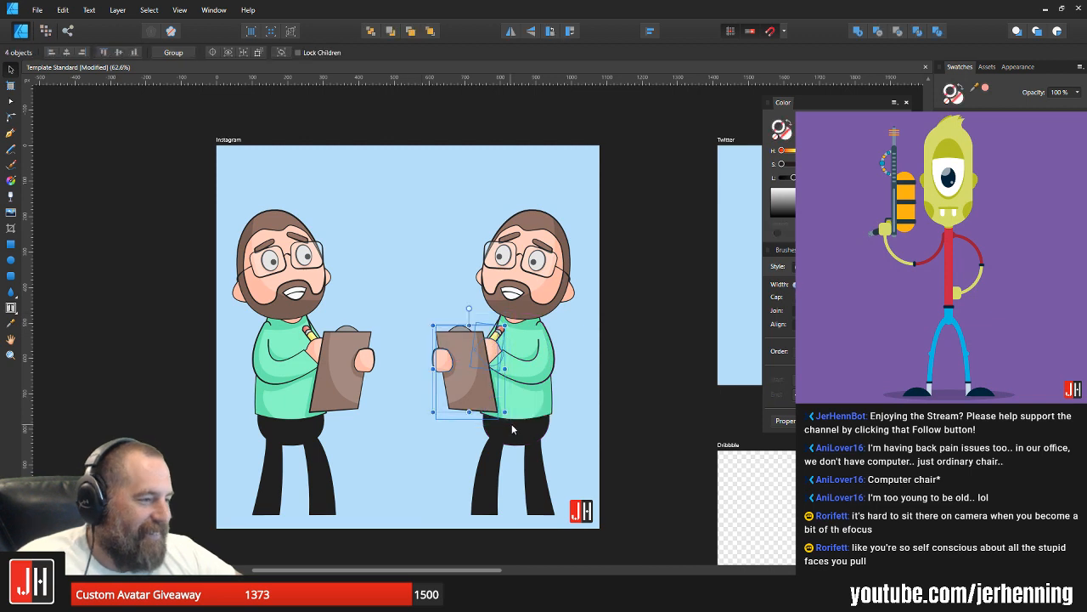
key("Delete")
left_click(474, 366)
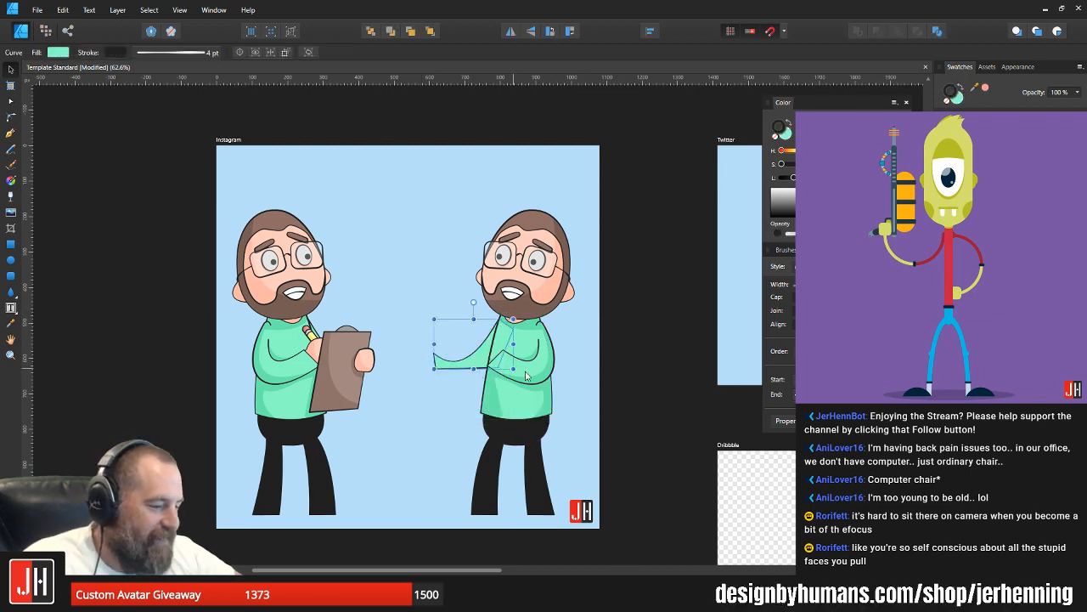
key("Delete")
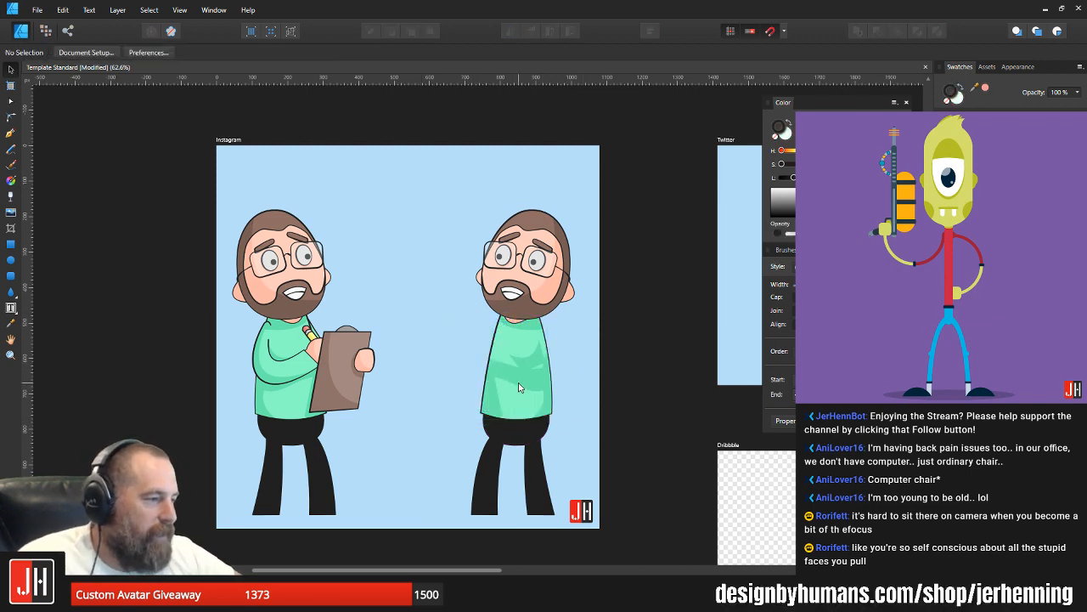
left_click_drag(425, 428, 537, 339)
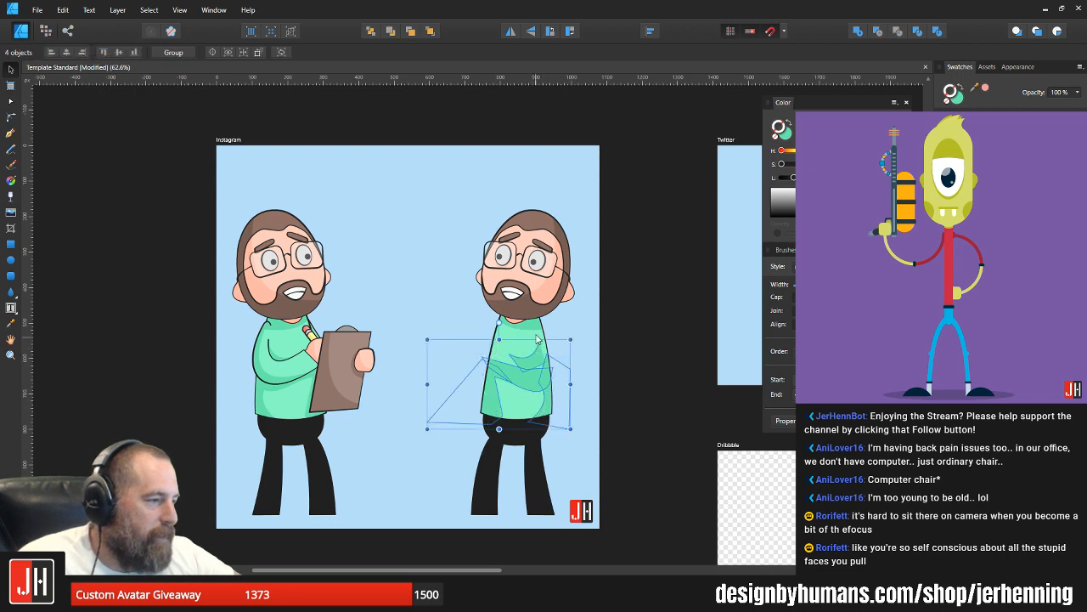
key("Delete")
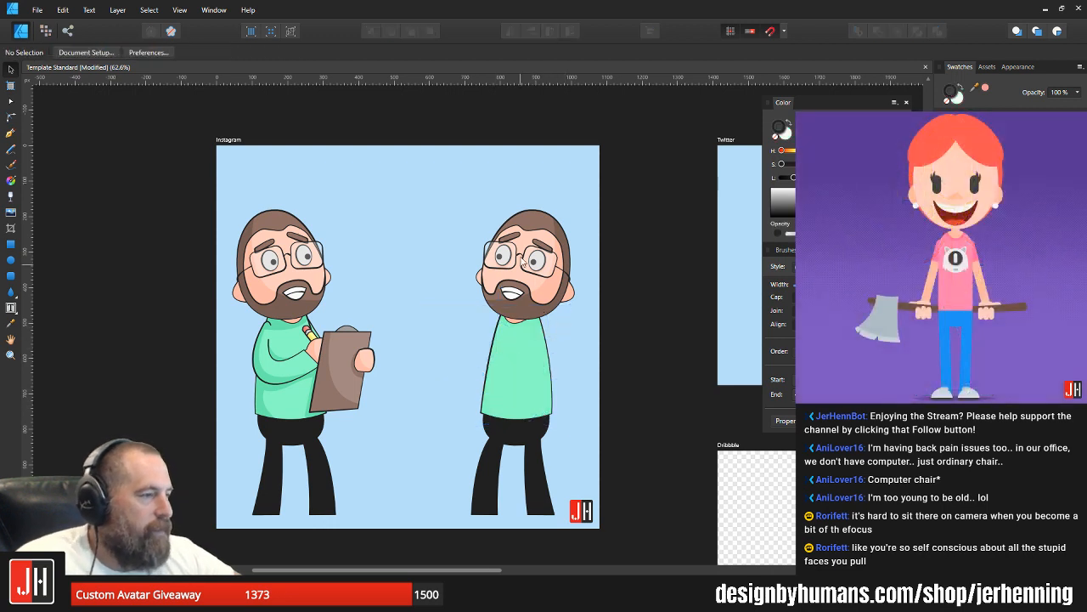
Step: Delete the glasses, including the bridge and the temple arm, from the mirrored character's face
left_click(525, 262)
left_click(513, 267, "shift")
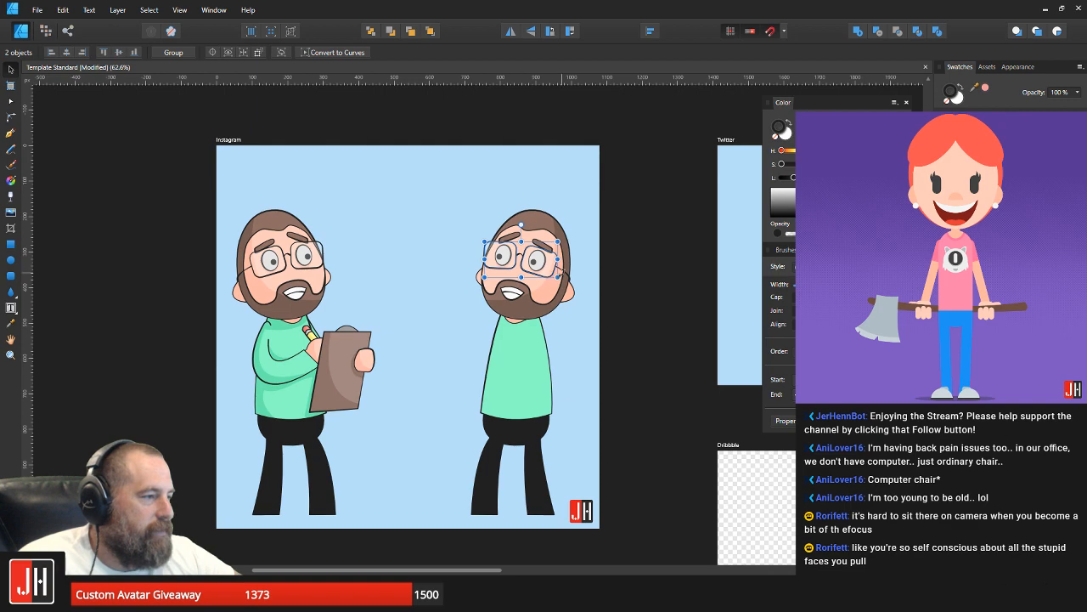
left_click(566, 276, "shift")
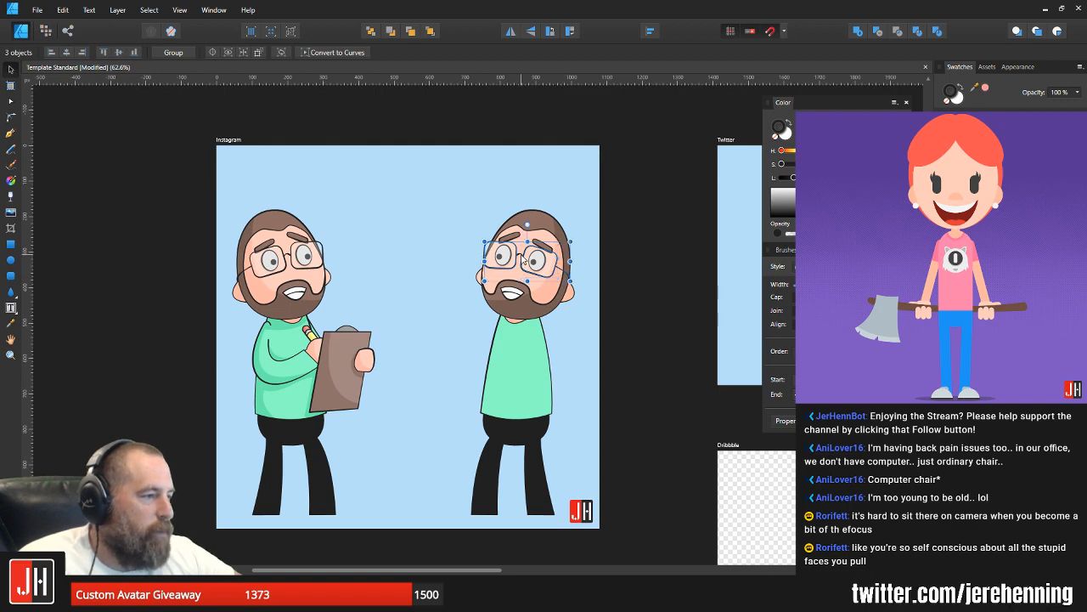
key("Delete")
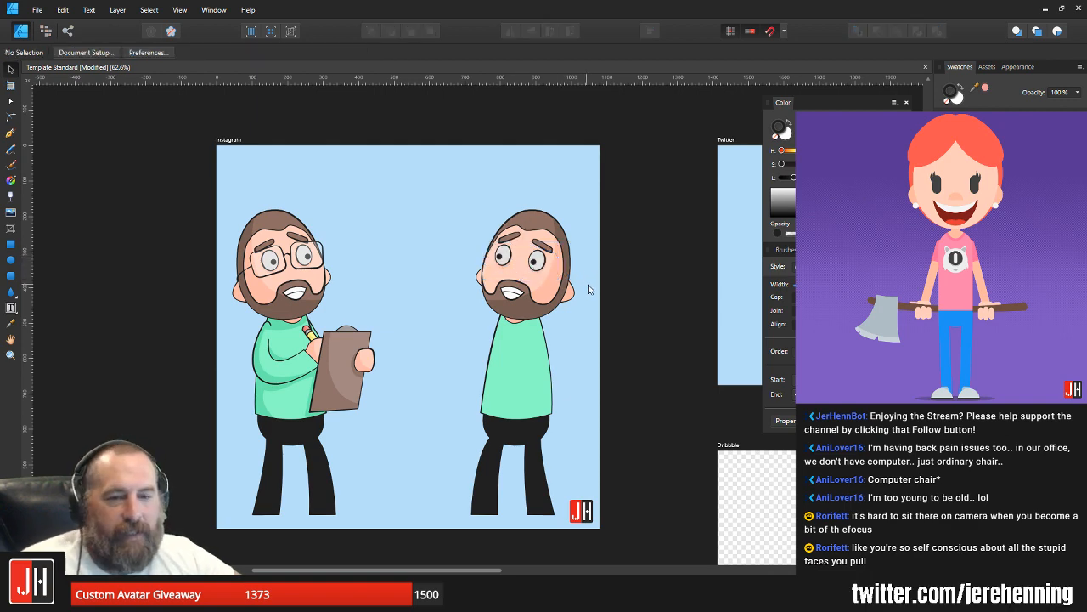
Step: Move the mirrored character's mouth off the face into the empty background in front of the head
scroll(560, 285, "up", 5)
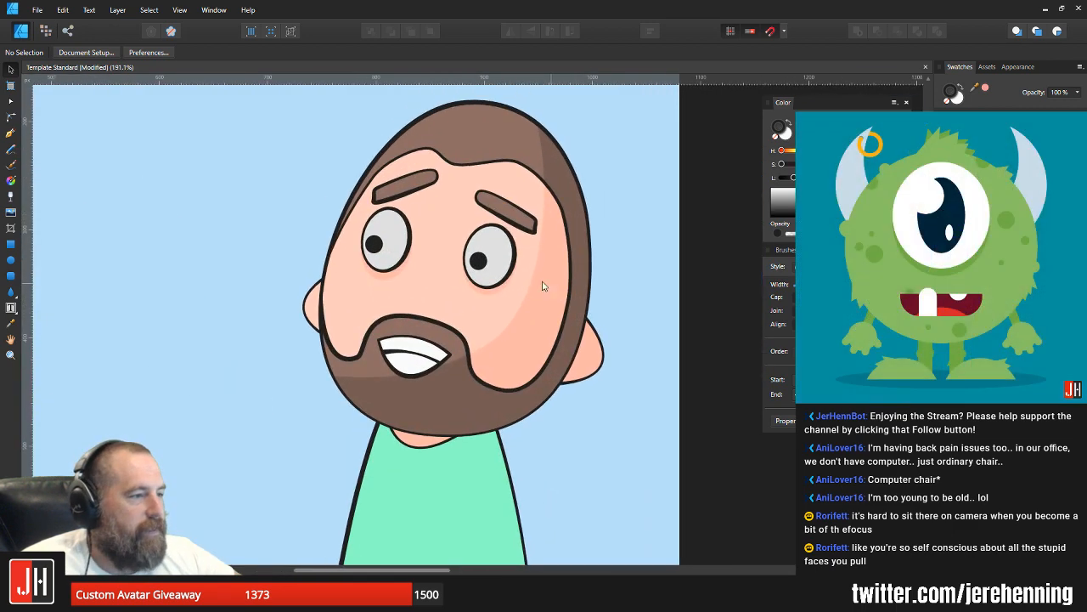
left_click(492, 192)
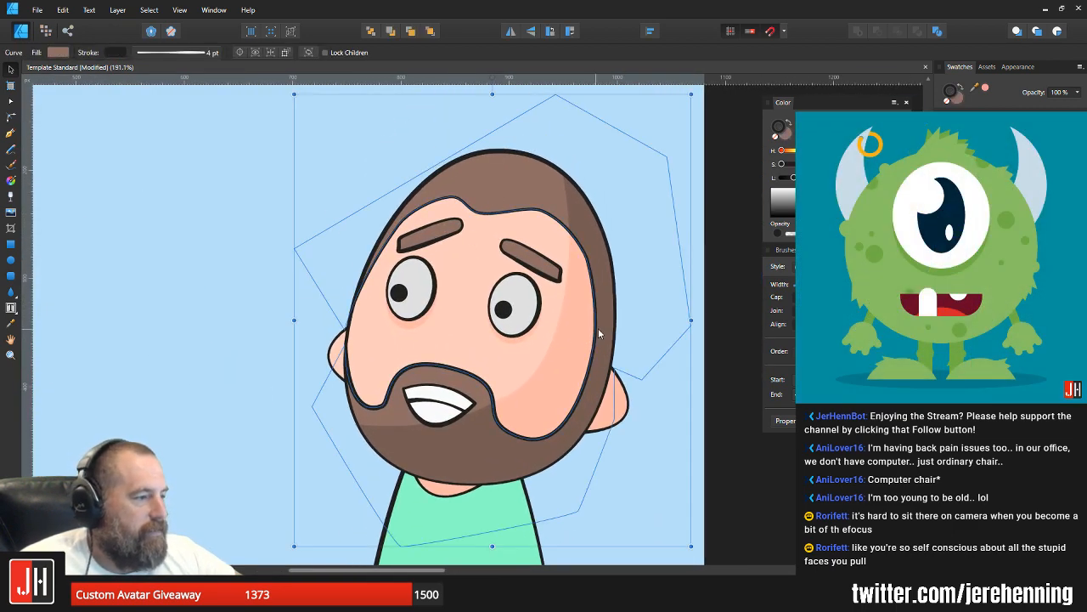
key("ctrl+d")
left_click(451, 408)
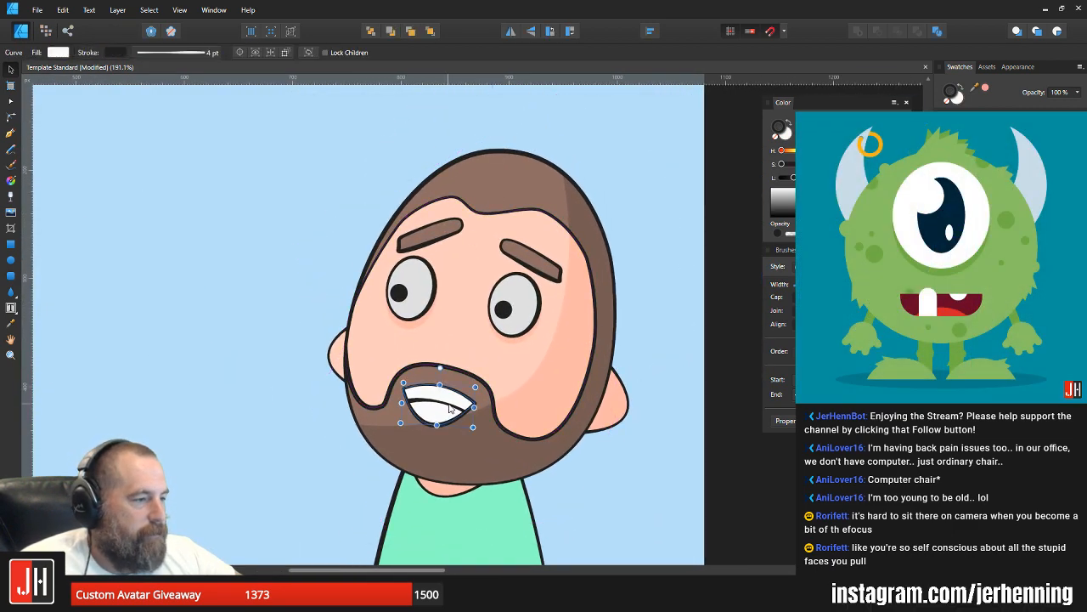
left_click_drag(449, 405, 277, 397)
Step: Release the mirrored character's hair-and-beard shape from the head's clipping, keeping it in place over the head
left_click(424, 394)
left_click_drag(446, 396, 461, 345)
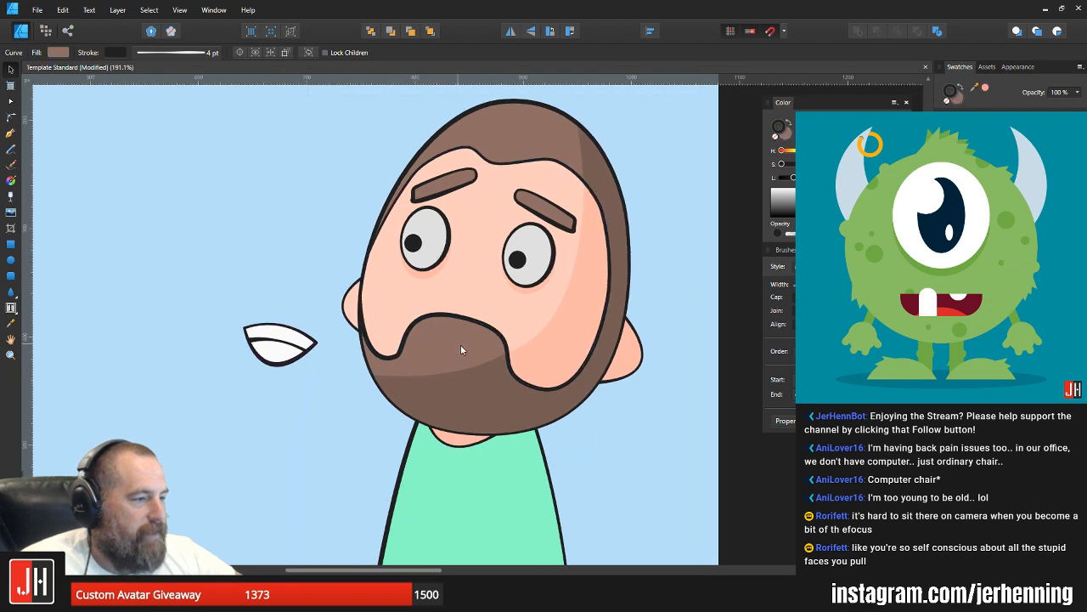
key("Delete")
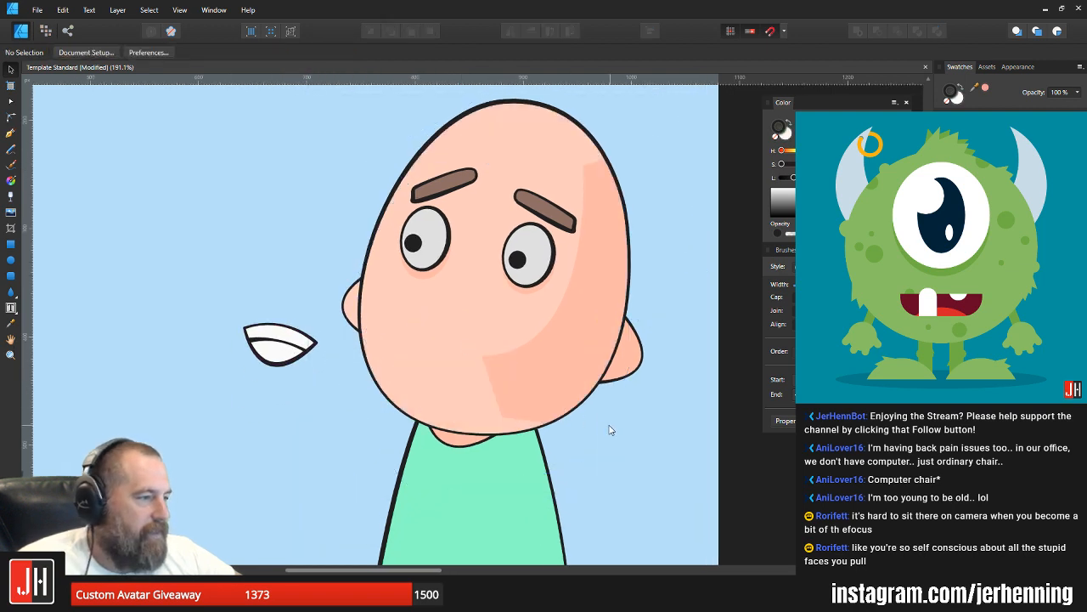
key("ctrl+z")
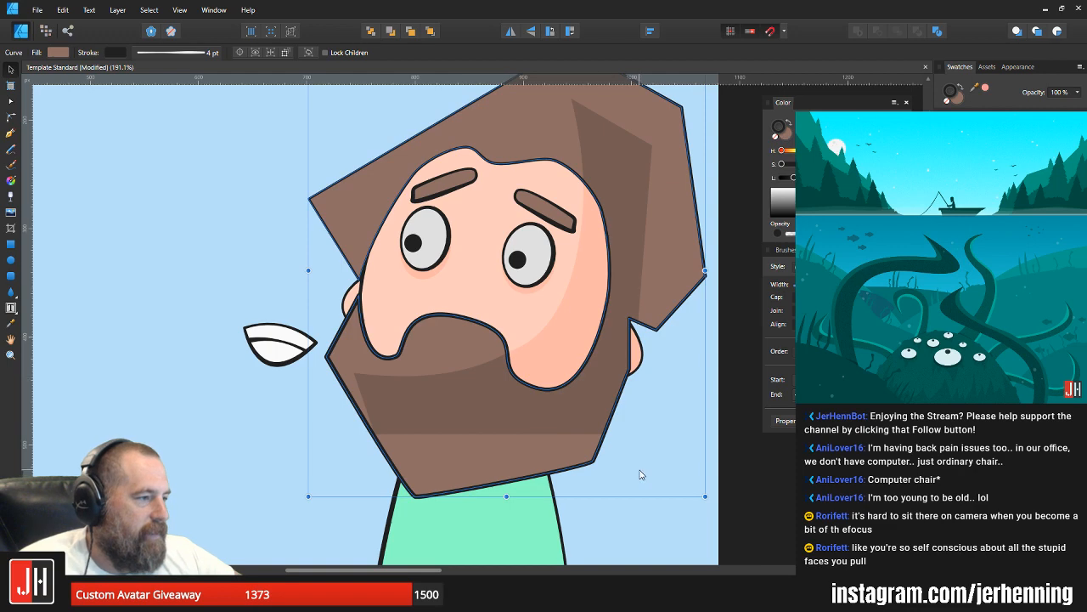
left_click(641, 474)
scroll(600, 347, "down", 6)
scroll(572, 359, "up", 5)
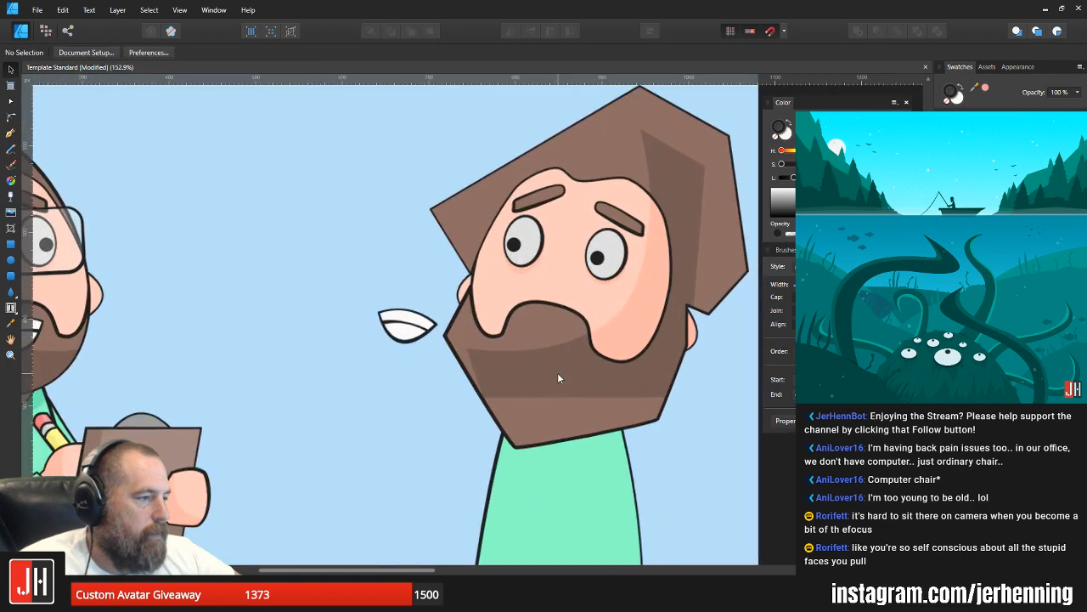
Step: Pull the beard's lower front corner slightly down and outward, and remove the darker shading inside the hair and beard
left_click(632, 405)
key("a")
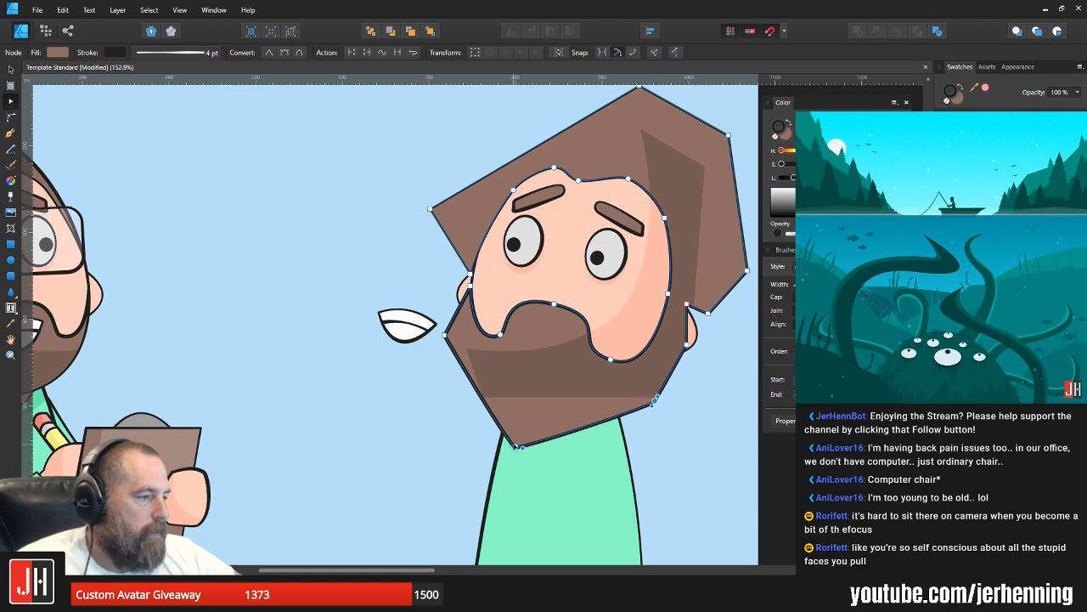
left_click_drag(515, 445, 512, 453)
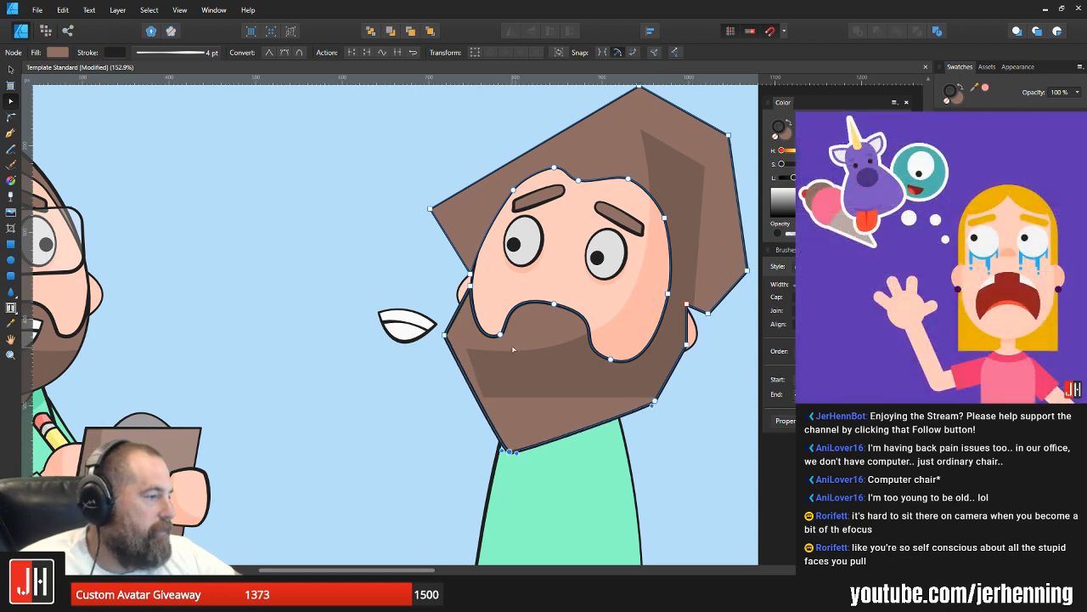
key("v")
key("ctrl+d")
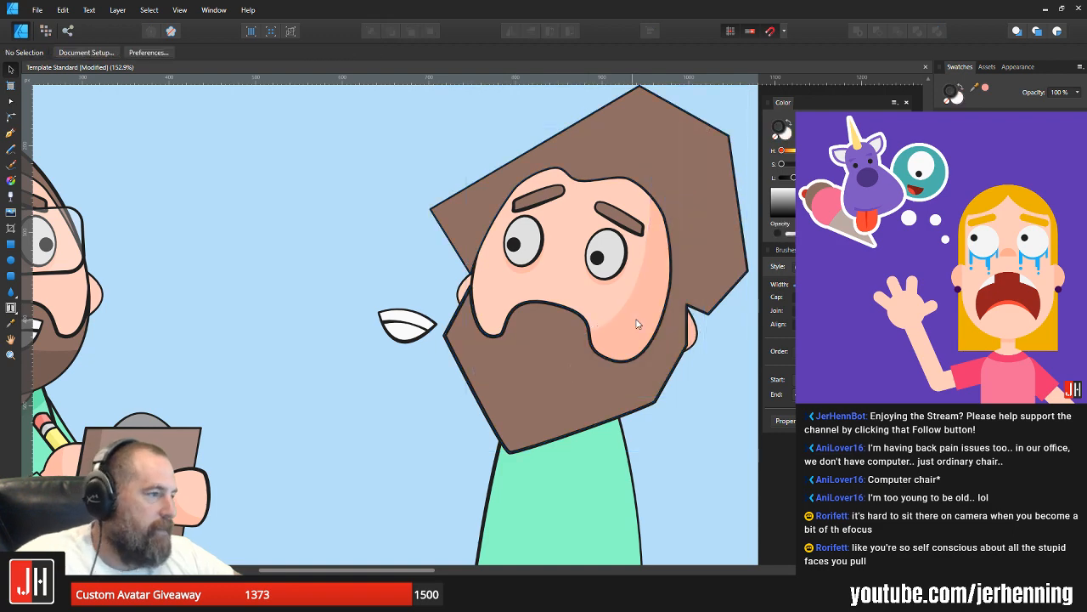
Step: Move the beard's edge point beside the rear ear inward so the beard covers less of the ear
key("a")
scroll(684, 340, "up", 4)
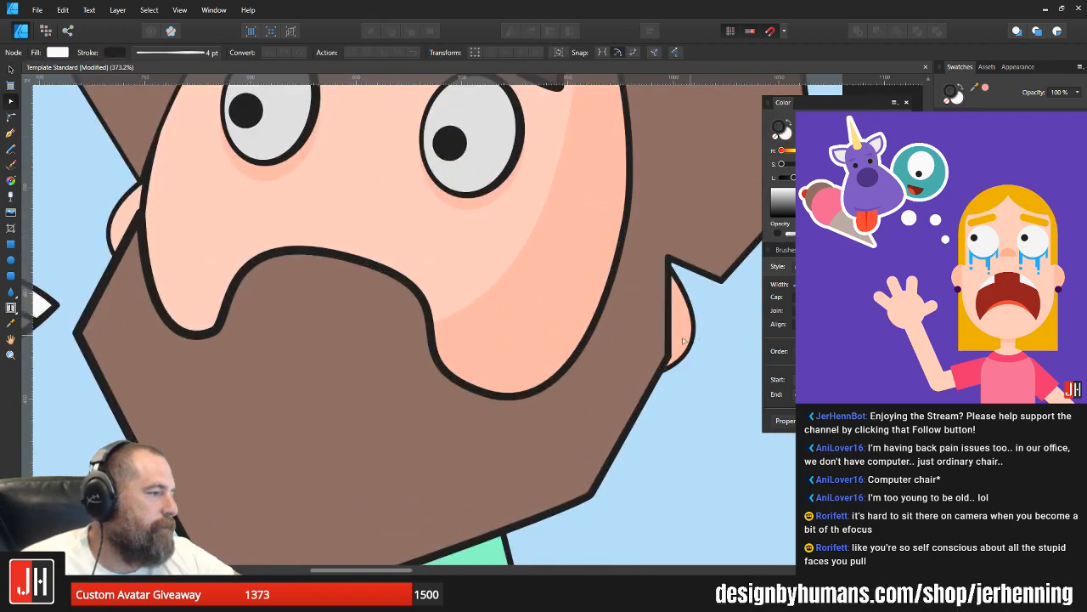
left_click(684, 340)
left_click_drag(669, 356, 651, 347)
scroll(400, 311, "down", 2)
key("v")
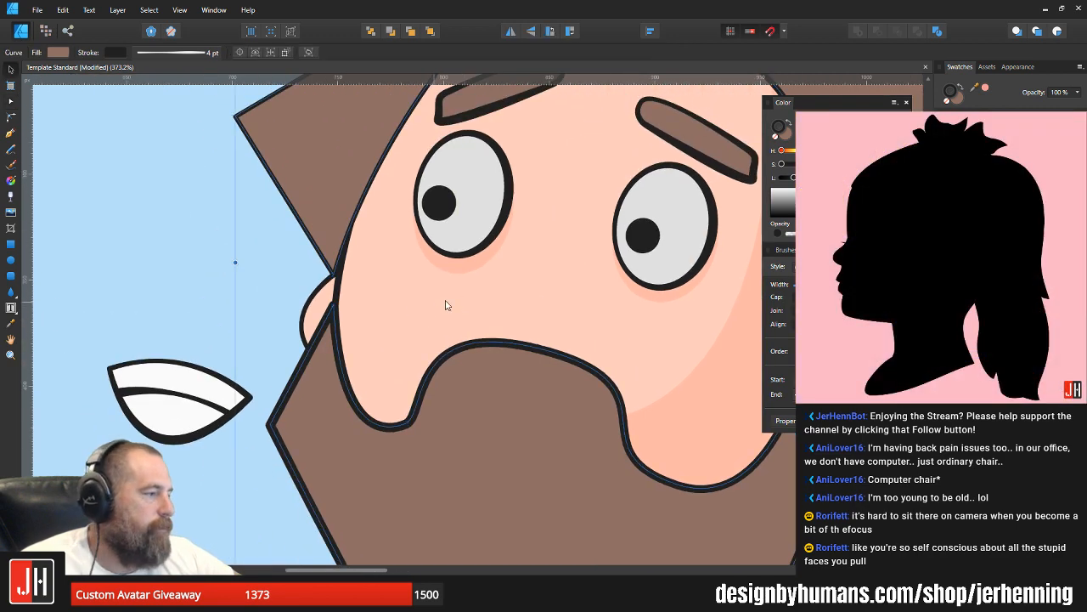
scroll(444, 303, "down", 4)
scroll(537, 317, "down", 2)
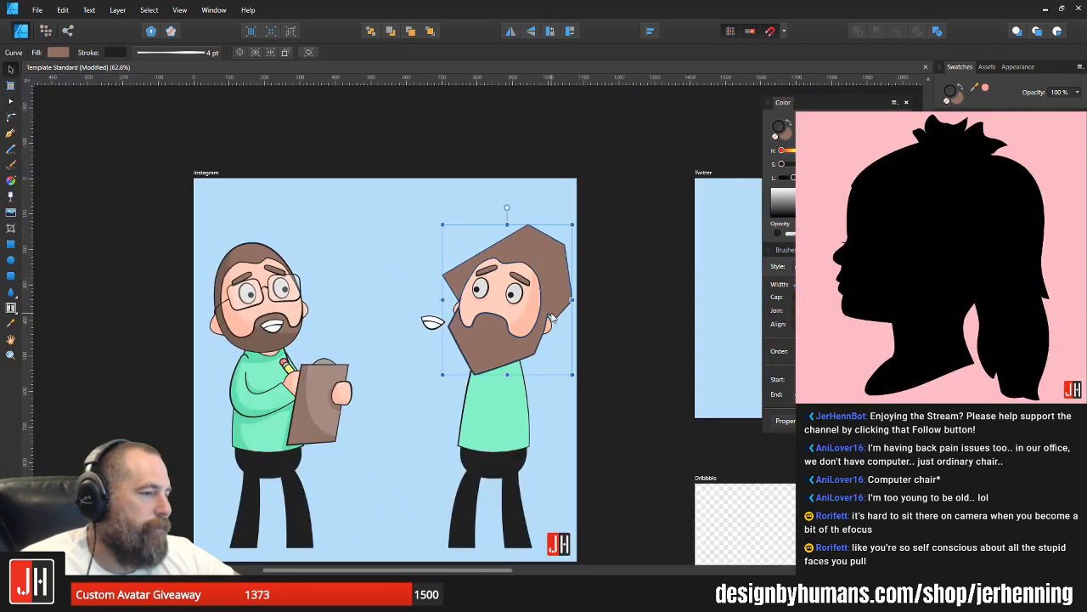
left_click(605, 308)
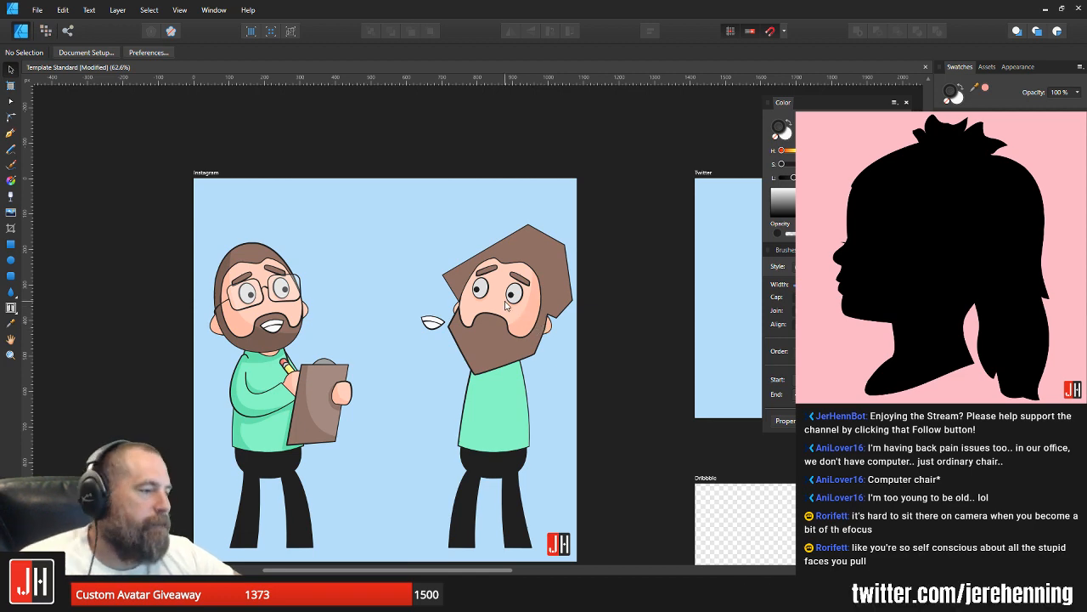
Step: Lower the outer corner point on the front side of the beard slightly
scroll(527, 351, "up", 3)
left_click(530, 352)
scroll(530, 353, "up", 1)
key("a")
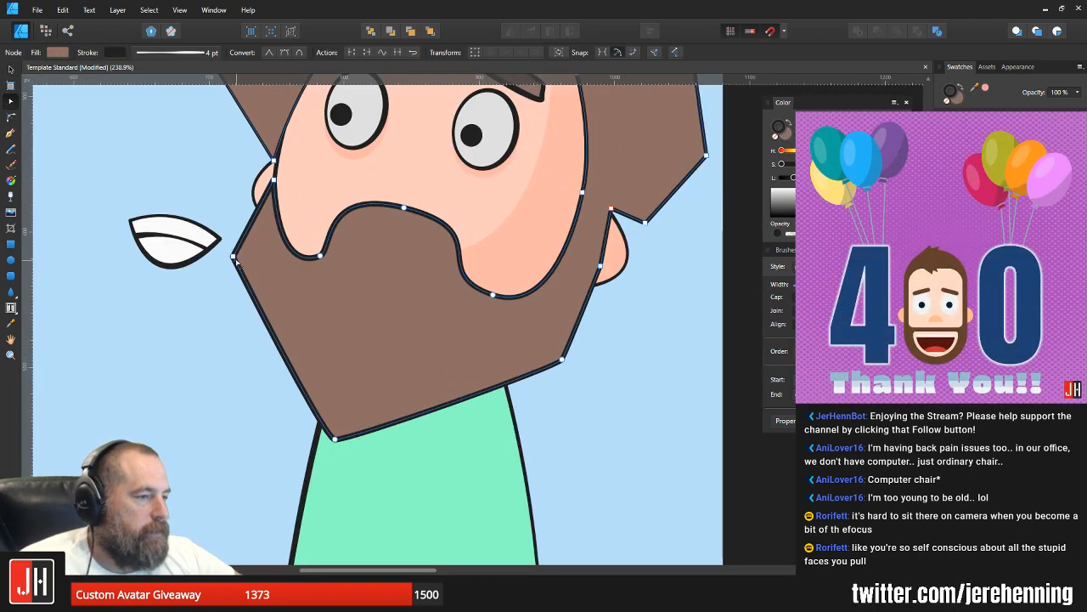
left_click_drag(233, 256, 230, 266)
key("v")
left_click(214, 331)
scroll(266, 313, "down", 7)
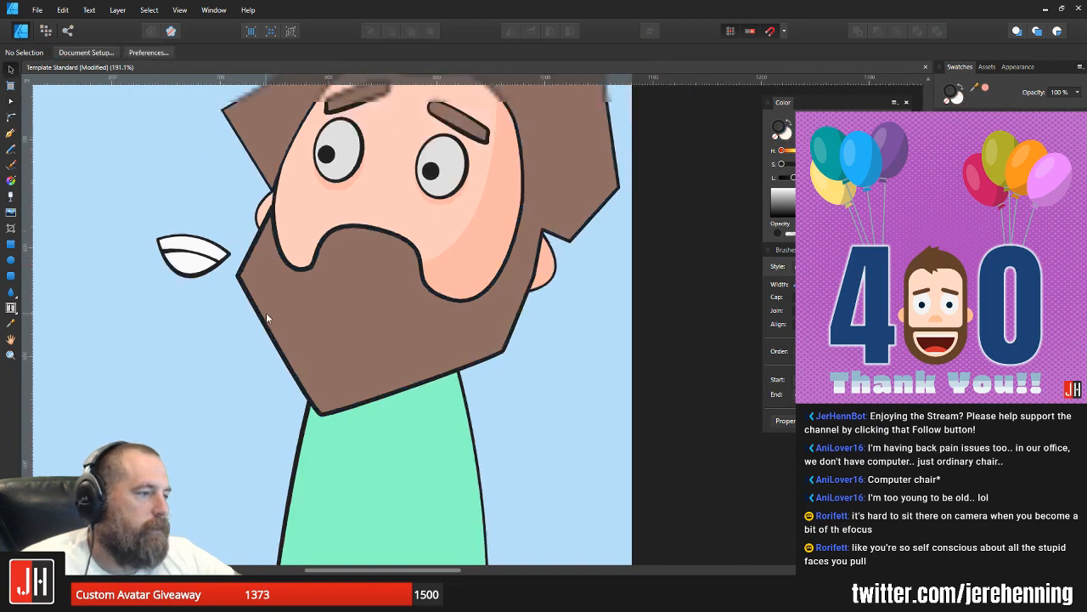
left_click_drag(314, 310, 390, 332)
scroll(371, 284, "up", 5)
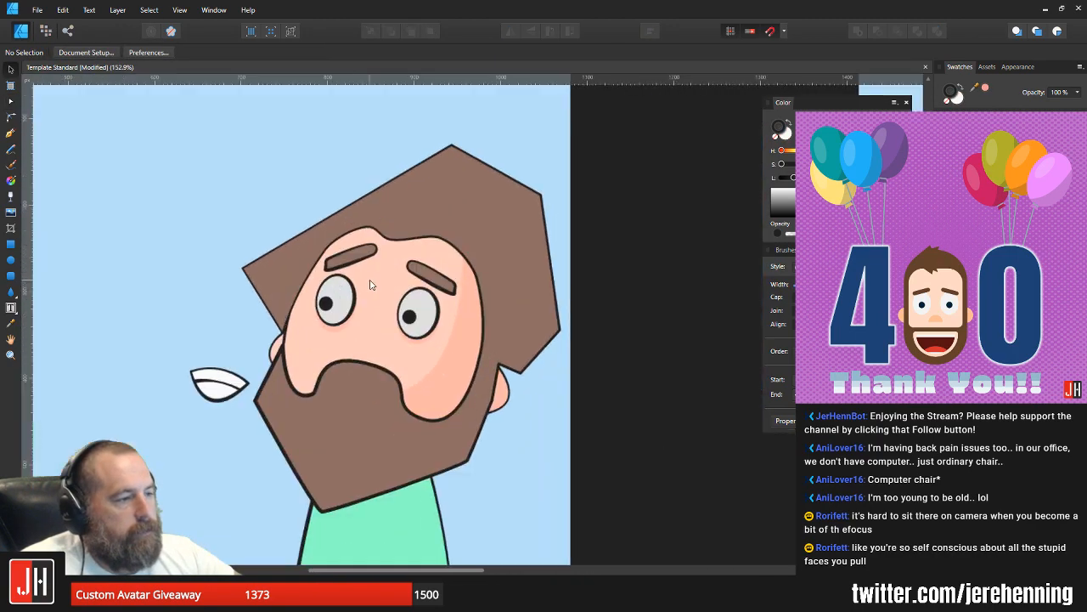
Step: Raise the front dip of the moustache outline and shift the whole moustache curve higher on the face
left_click(286, 272)
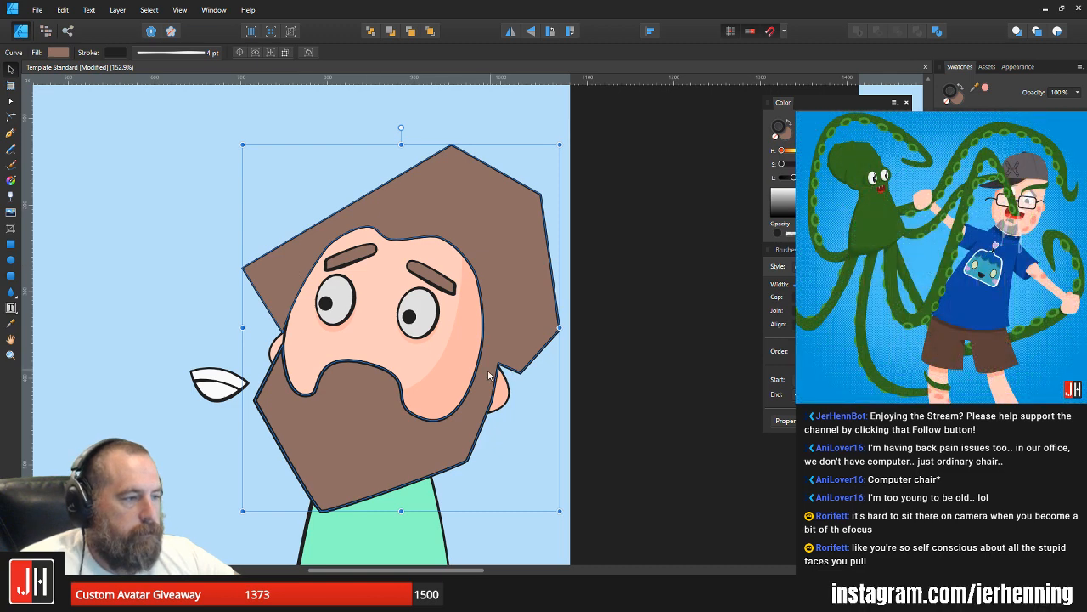
scroll(488, 375, "up", 2)
scroll(527, 443, "down", 4)
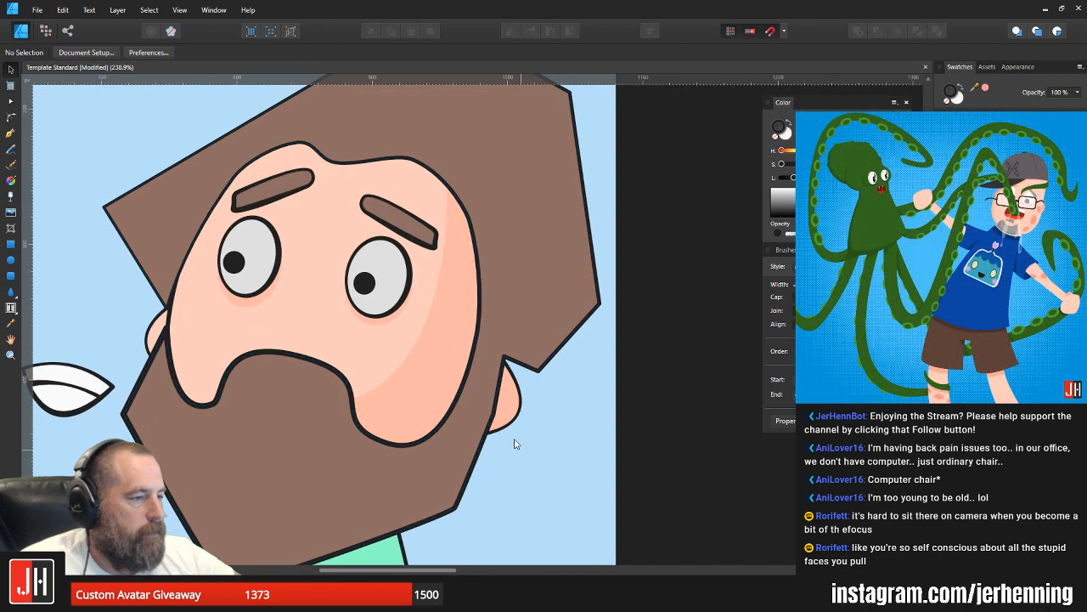
scroll(413, 379, "up", 3)
key("a")
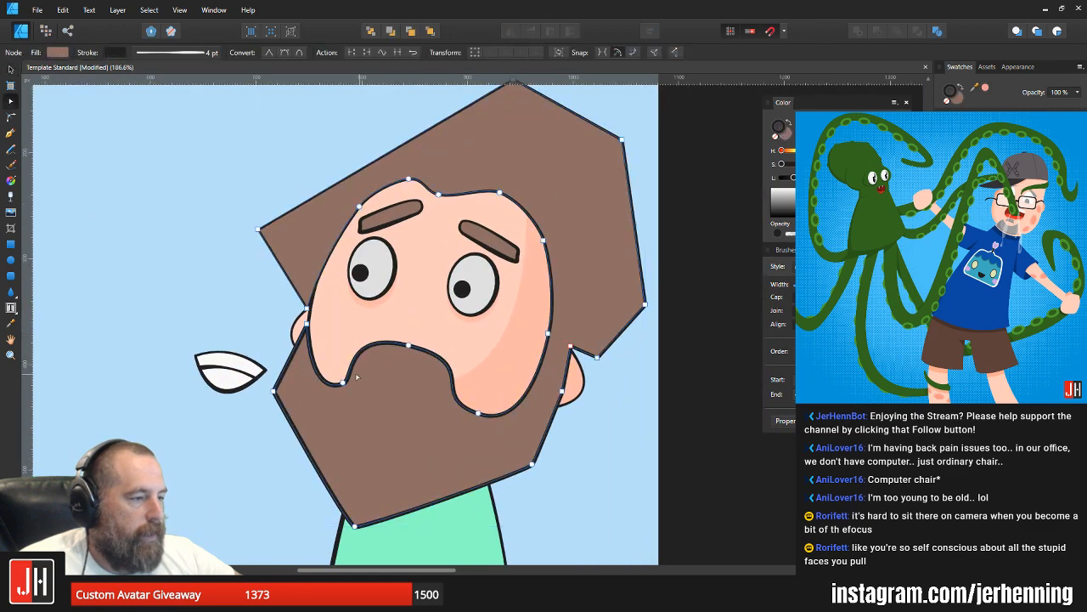
left_click_drag(346, 383, 341, 376)
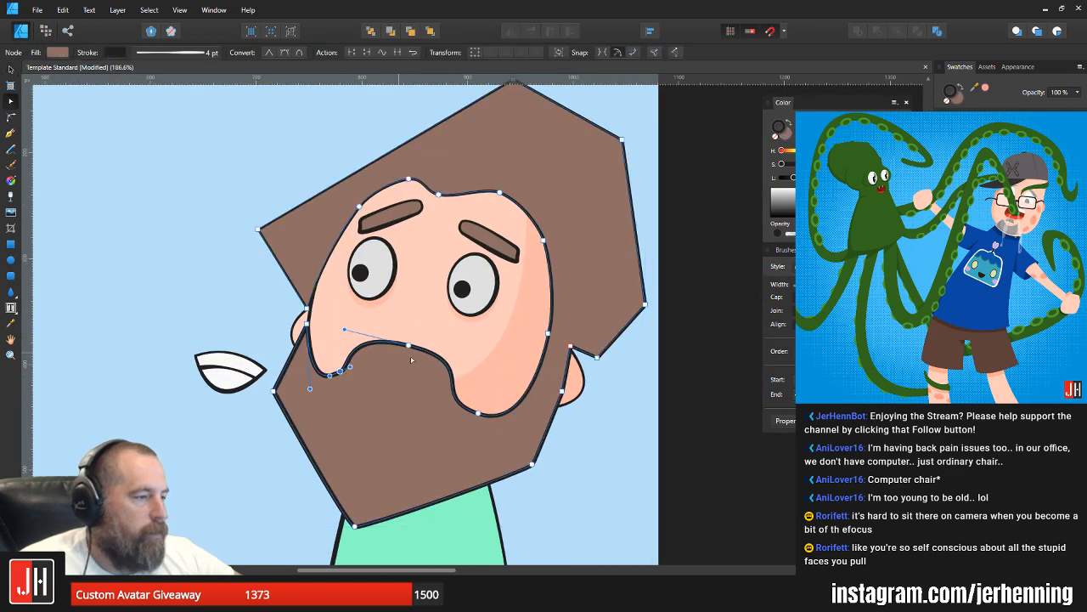
left_click_drag(337, 330, 514, 422)
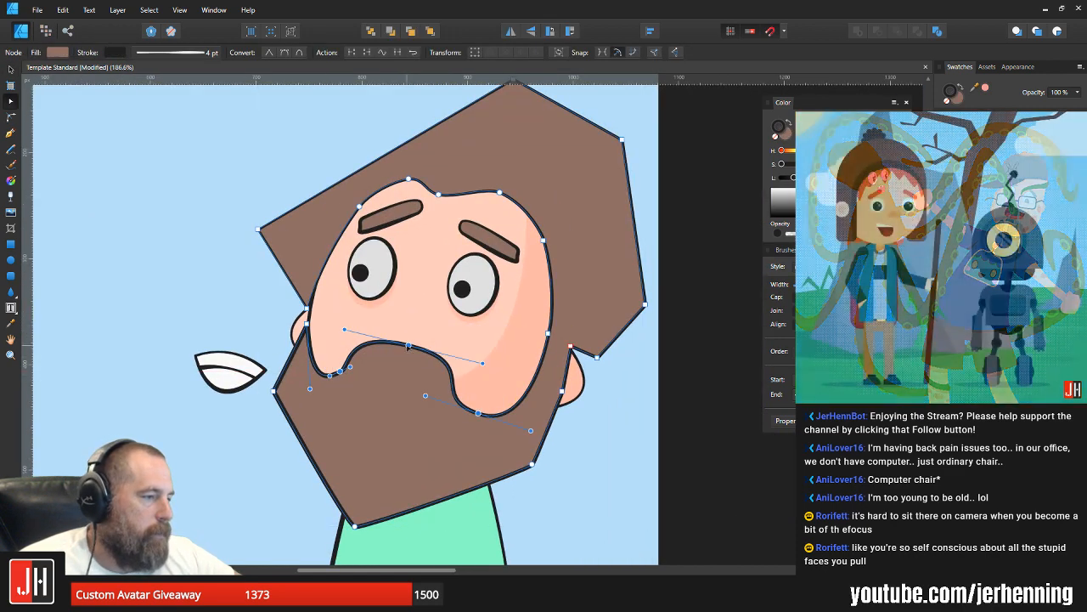
left_click_drag(409, 345, 408, 327)
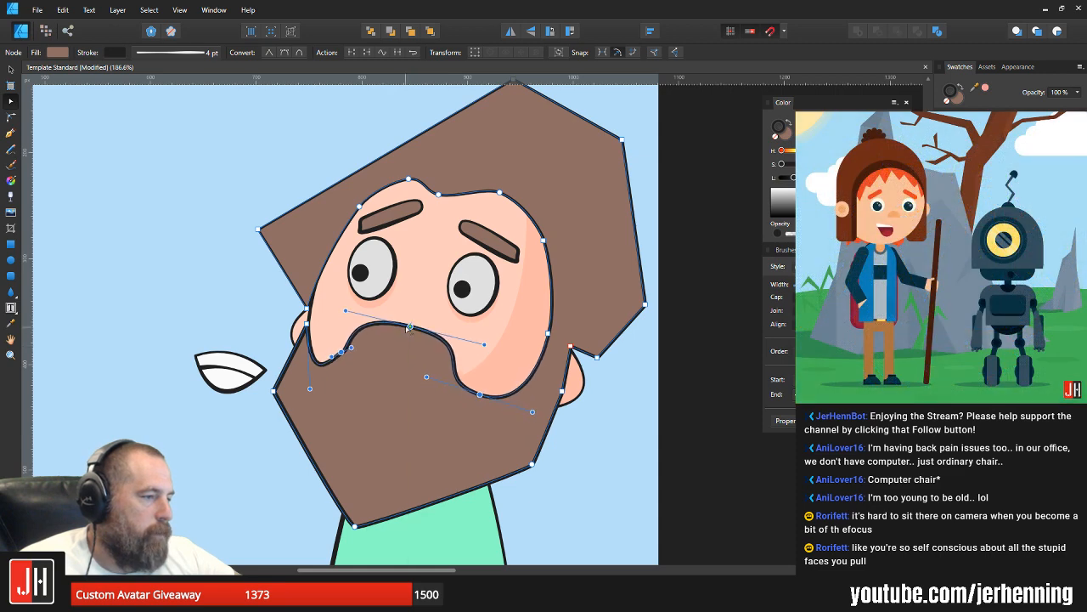
Step: Adjust the curve handles at the moustache's front corner to smooth the kink in the outline
key("v")
scroll(432, 346, "down", 2)
scroll(407, 347, "down", 2)
scroll(407, 347, "up", 5)
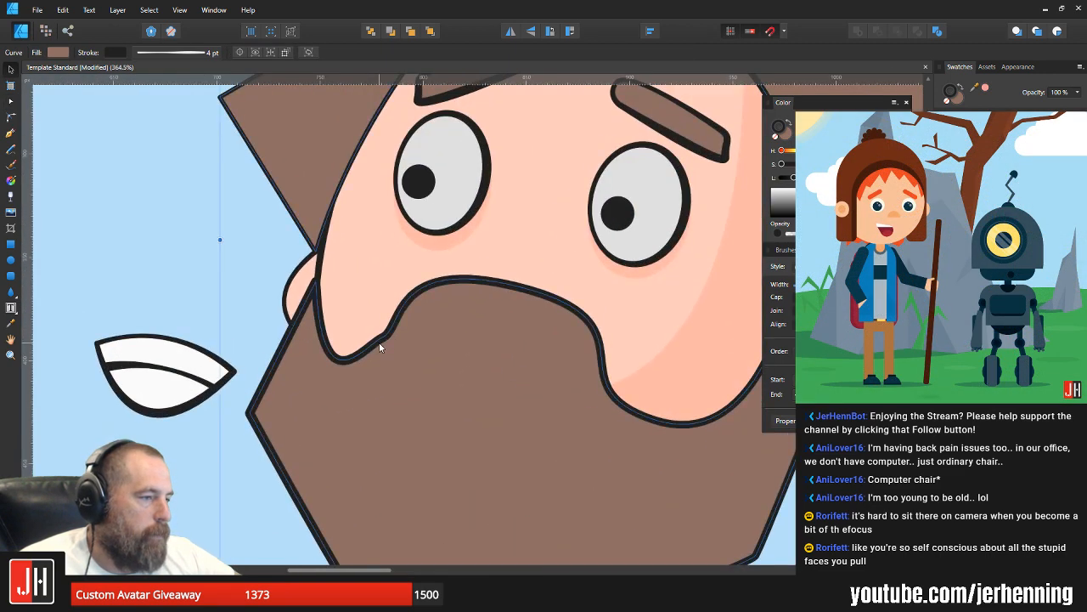
key("a")
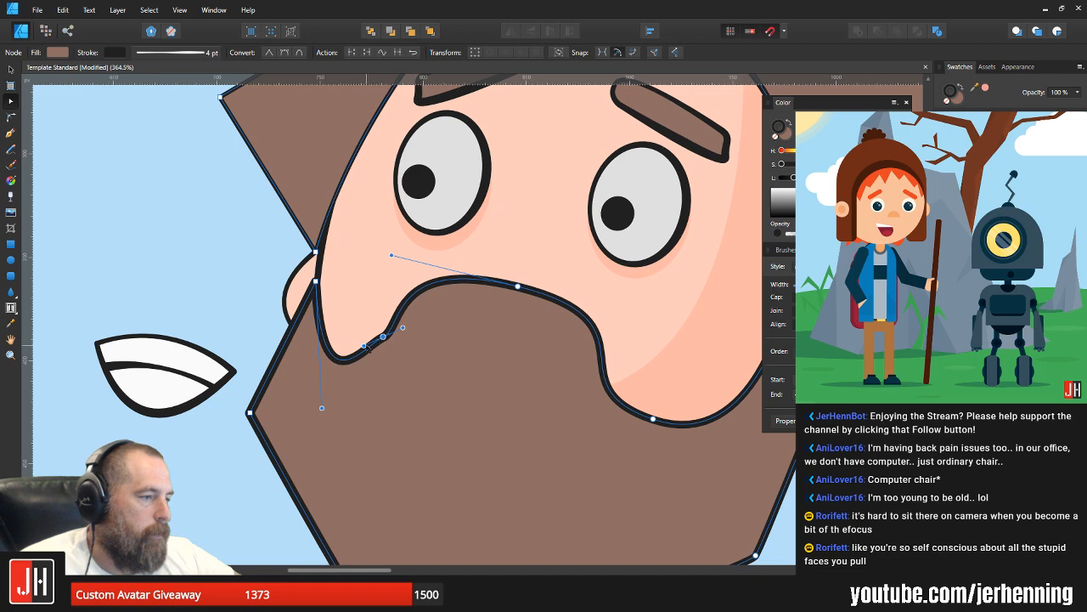
left_click_drag(367, 345, 361, 355)
mouse_move(402, 323)
left_mouse_down()
mouse_move(415, 311)
mouse_move(392, 335)
left_mouse_up()
key("v")
scroll(403, 340, "down", 10)
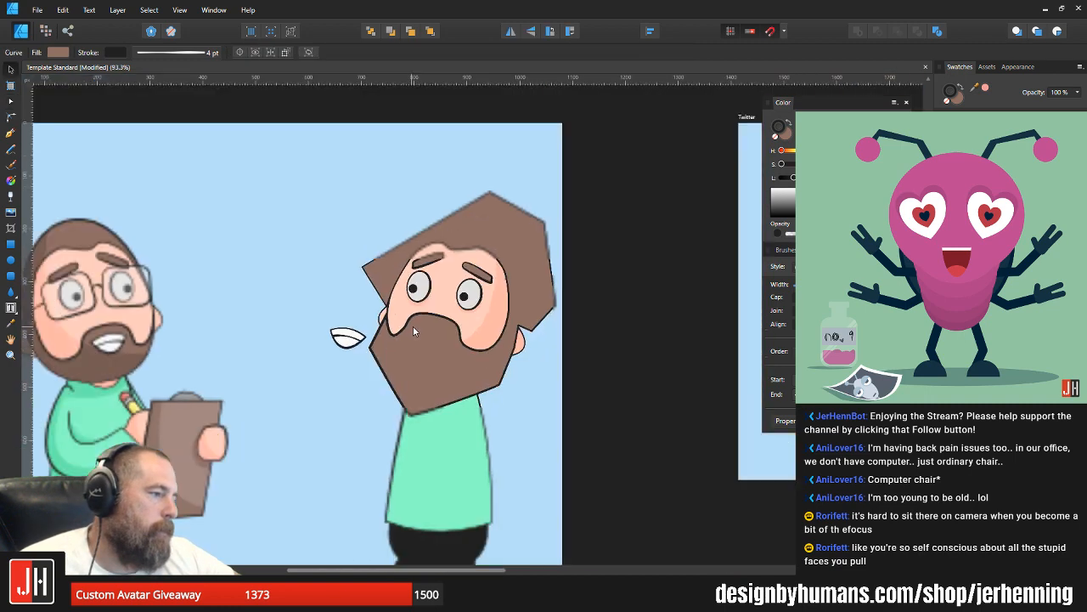
Step: Nudge the point where the beard meets the face beside the front ear so the outlines line up
scroll(406, 327, "up", 12)
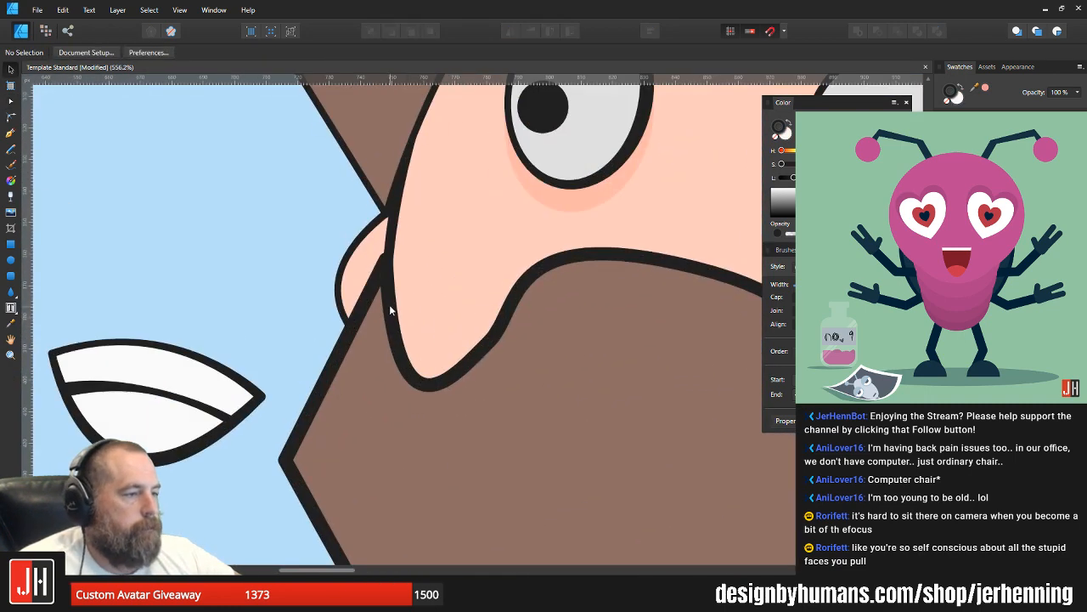
key("a")
scroll(389, 272, "up", 4)
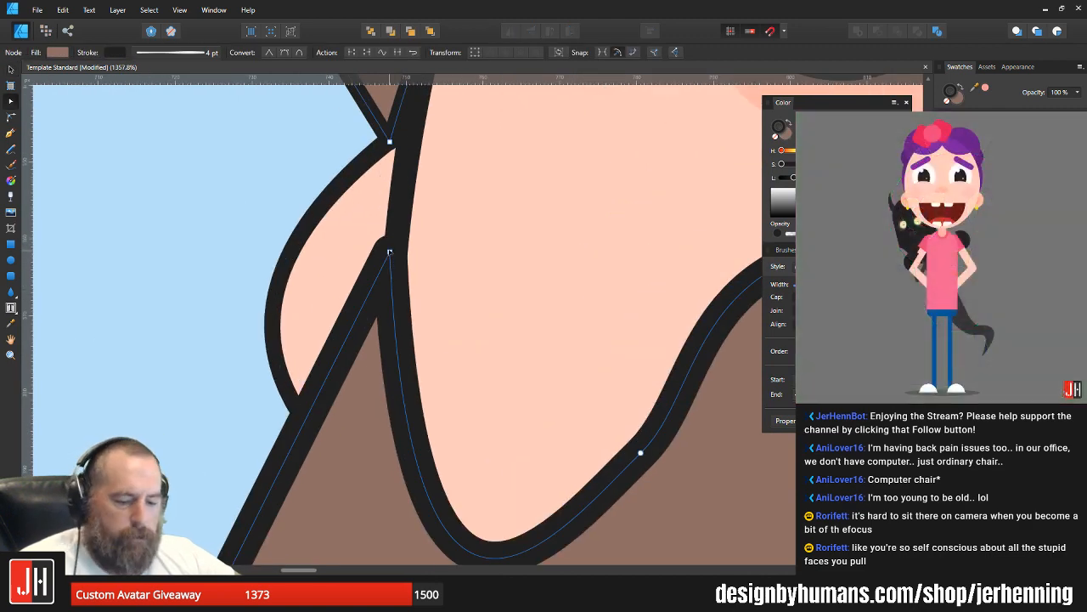
left_click_drag(397, 248, 396, 246)
scroll(398, 254, "down", 15)
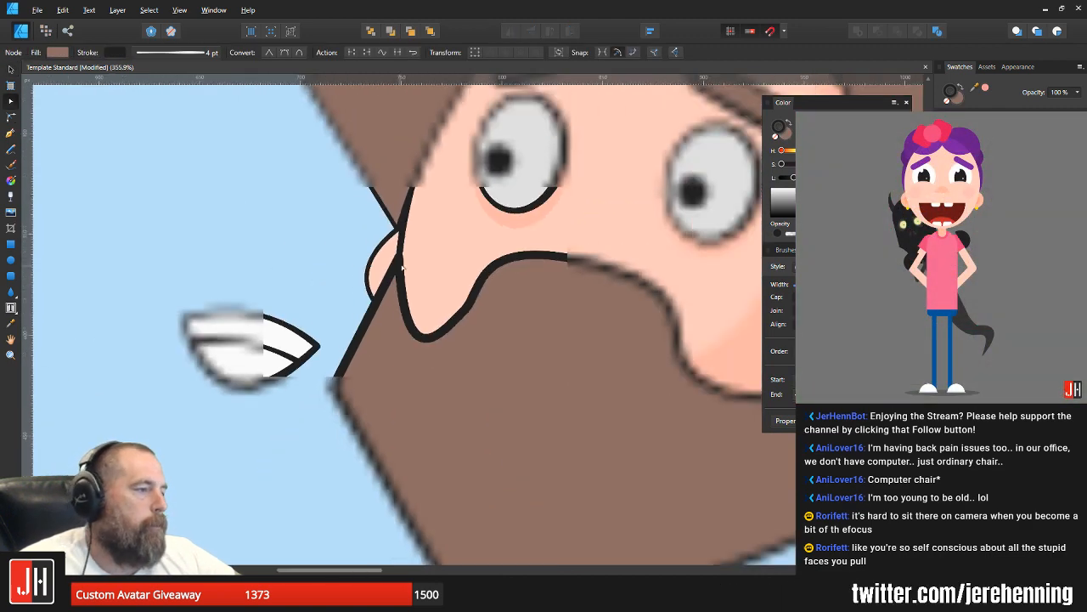
key("v")
left_click(502, 302)
scroll(432, 306, "up", 3)
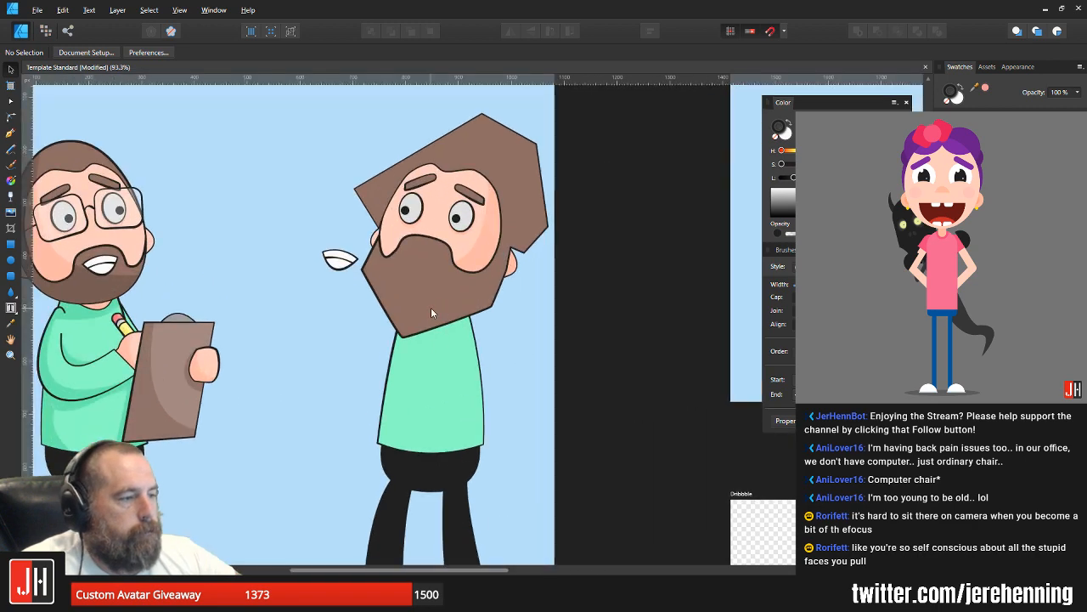
Step: Delete the detached mouth beside the mirrored character's head
scroll(463, 313, "down", 1)
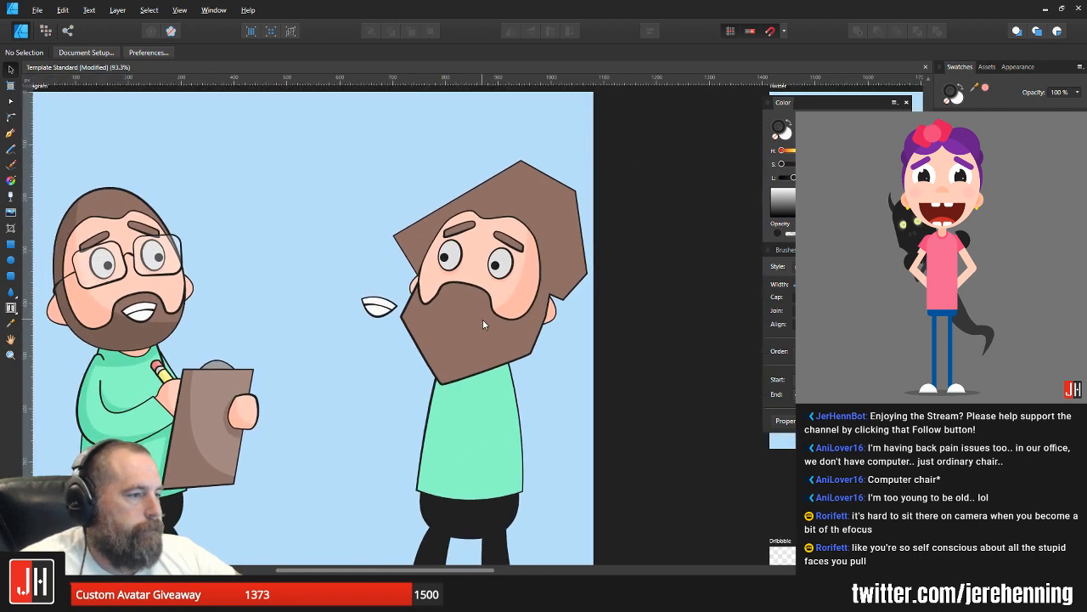
scroll(458, 325, "down", 2)
left_click(428, 319)
key("Delete")
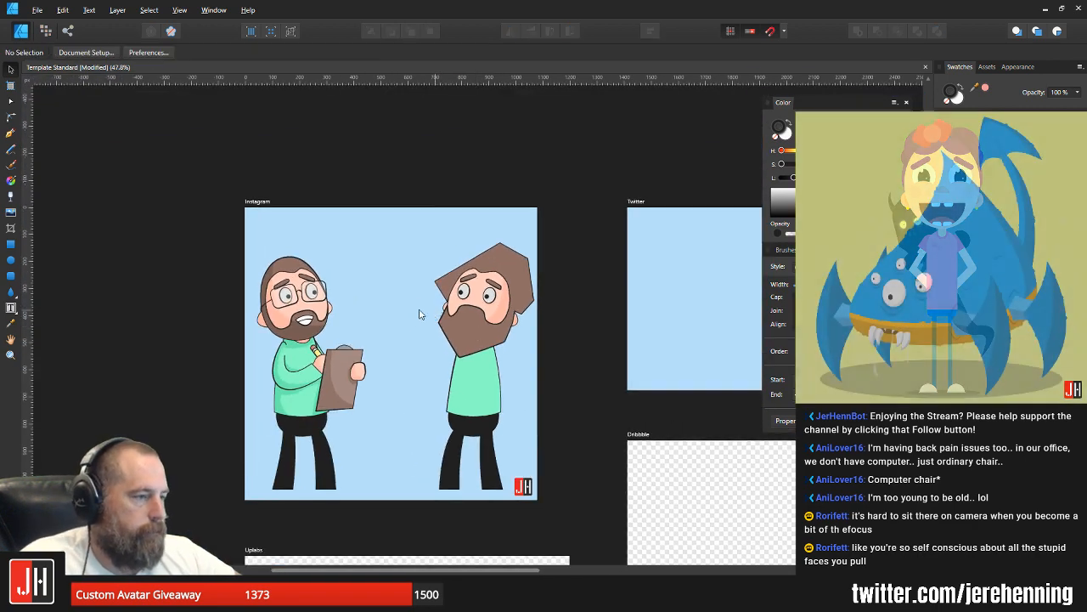
Step: Try a bright blue fill on the second character's shirt
left_click_drag(420, 305, 397, 311)
scroll(443, 292, "up", 3)
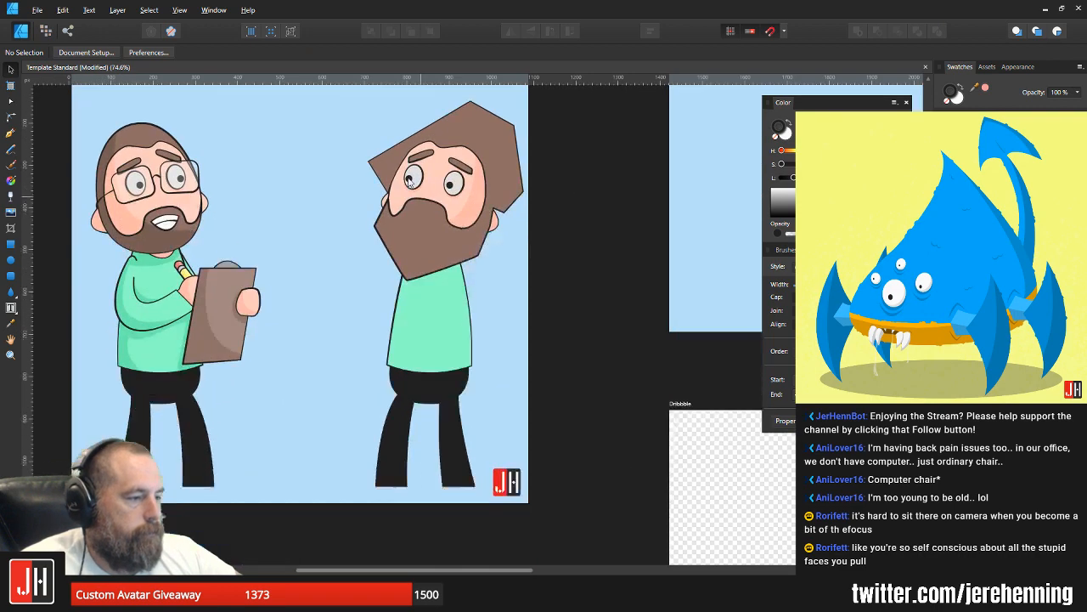
left_click(450, 287)
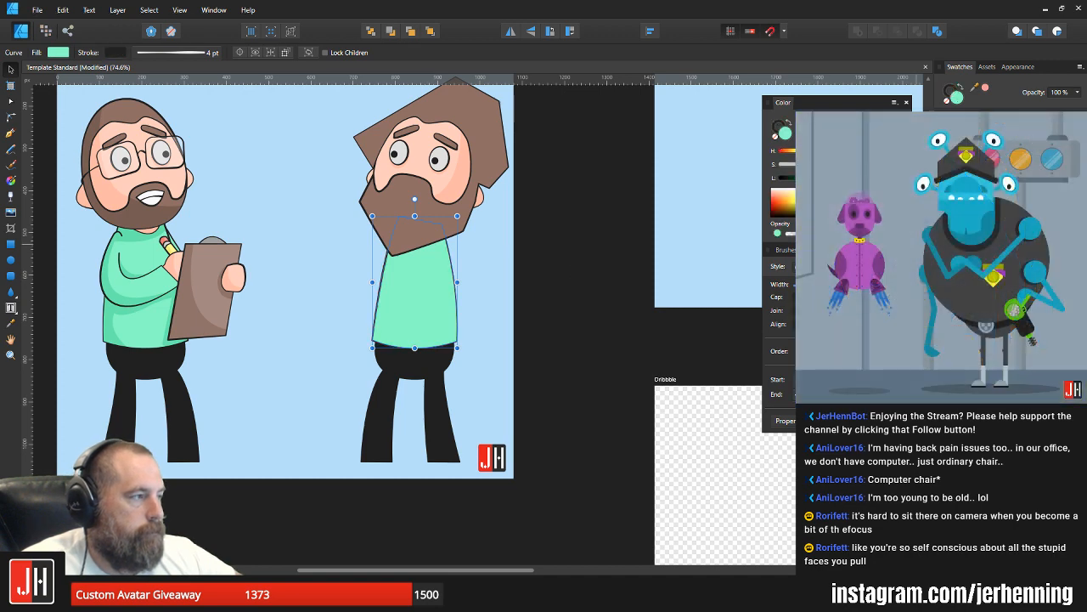
left_click(1007, 166)
left_click(1007, 174)
left_click(595, 342)
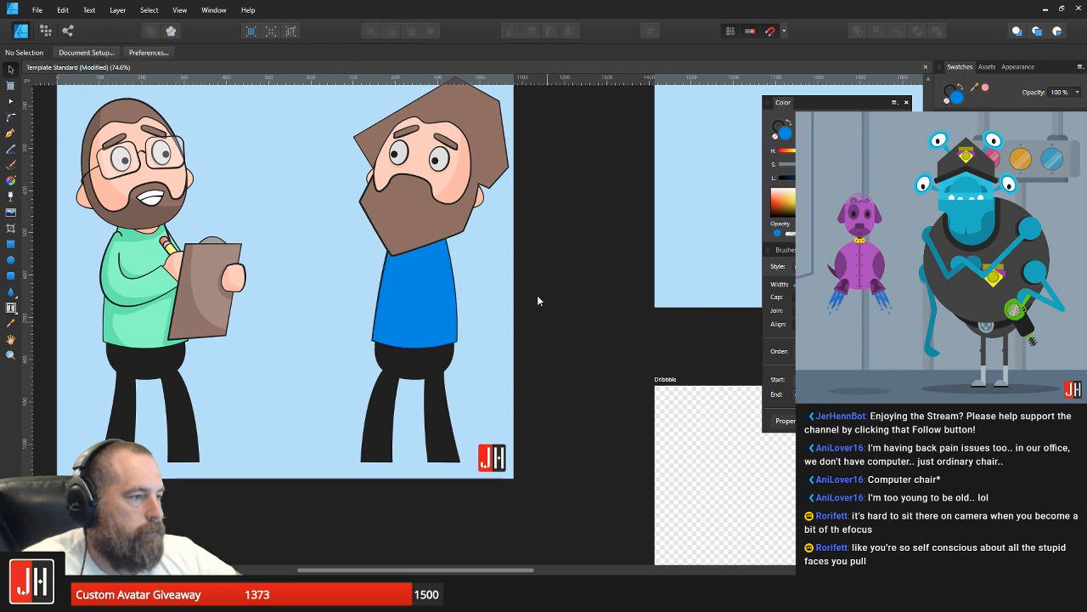
Step: Fill the second character's shirt with very light grey
left_click_drag(479, 233, 545, 339)
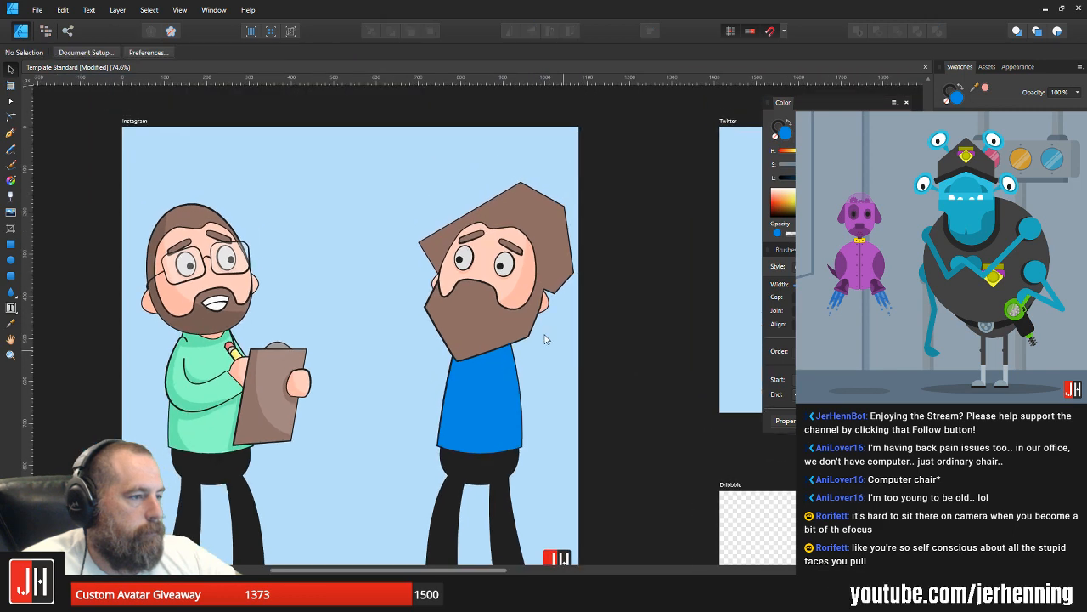
left_click(488, 380)
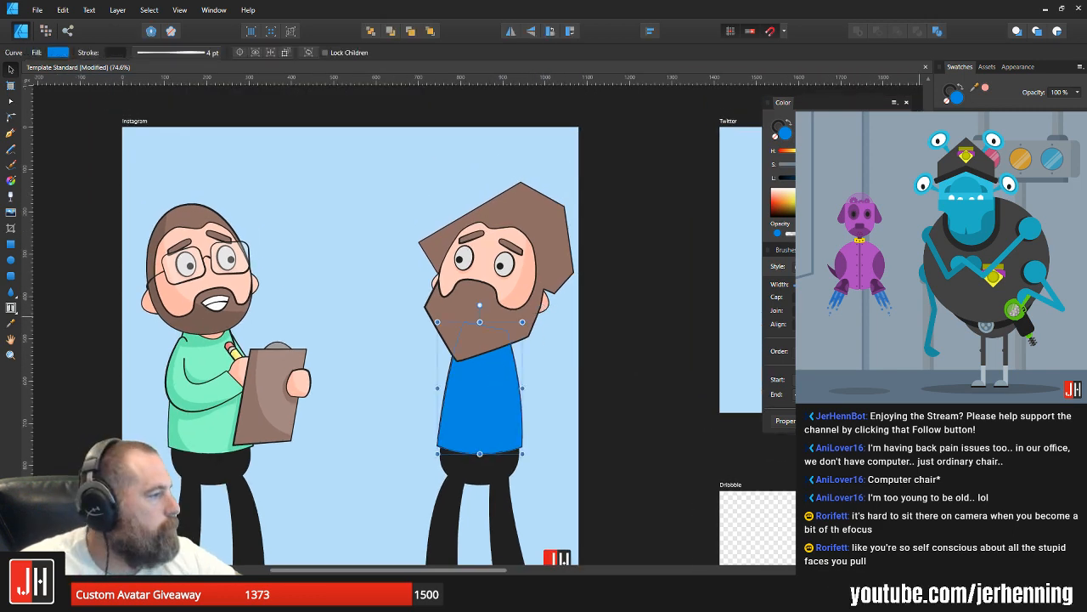
left_click(977, 170)
left_click(555, 406)
left_click_drag(549, 402, 570, 349)
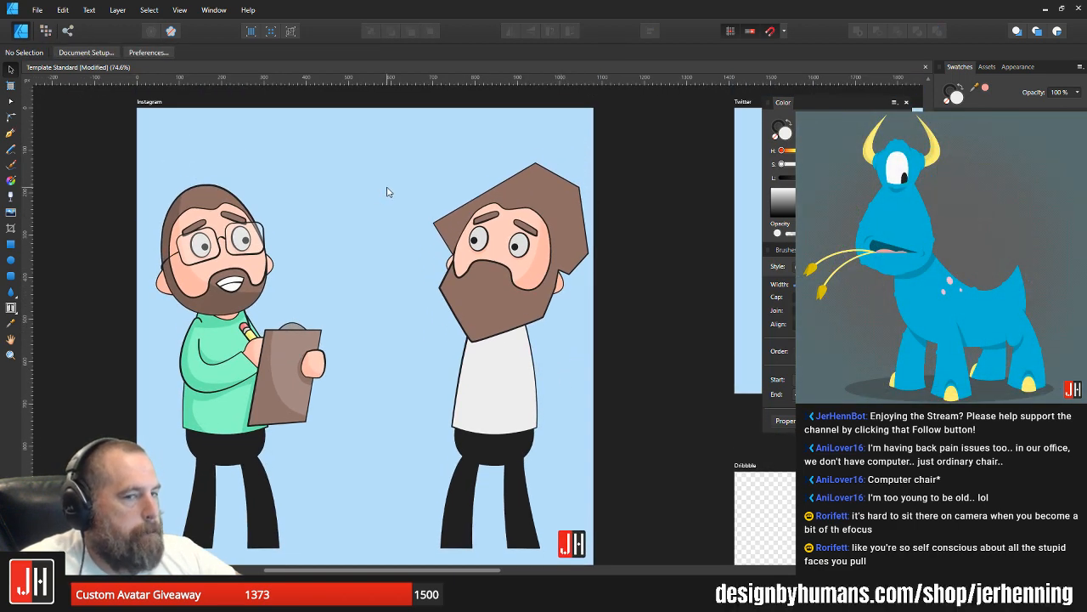
left_click_drag(433, 214, 438, 240)
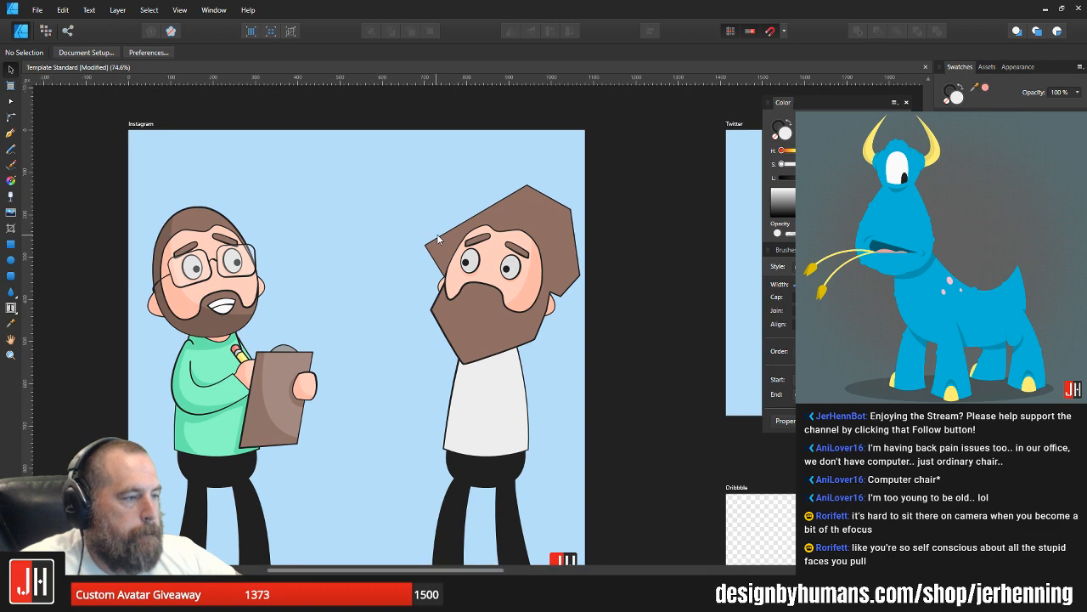
Step: Break the combined hair-and-beard outline on the rear side of the face and delete the node at the break
scroll(556, 285, "up", 6)
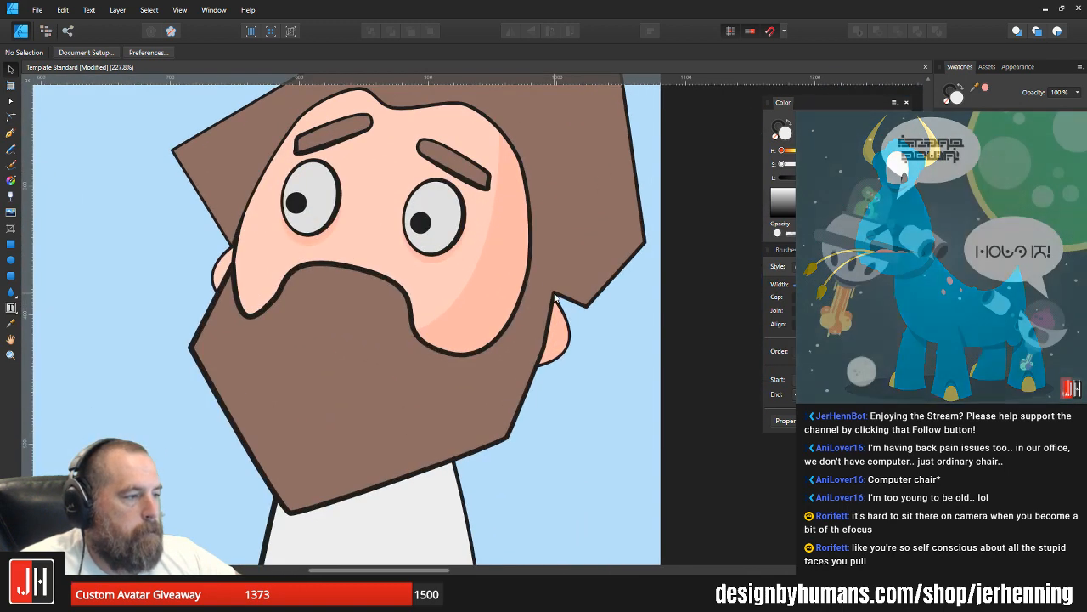
double_click(567, 248)
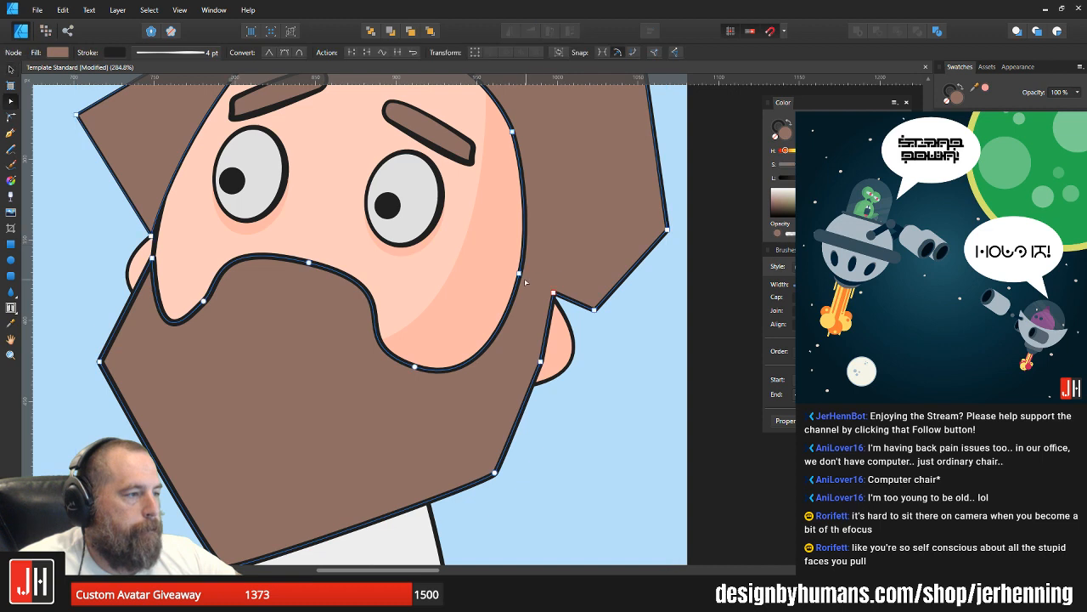
scroll(535, 268, "up", 3)
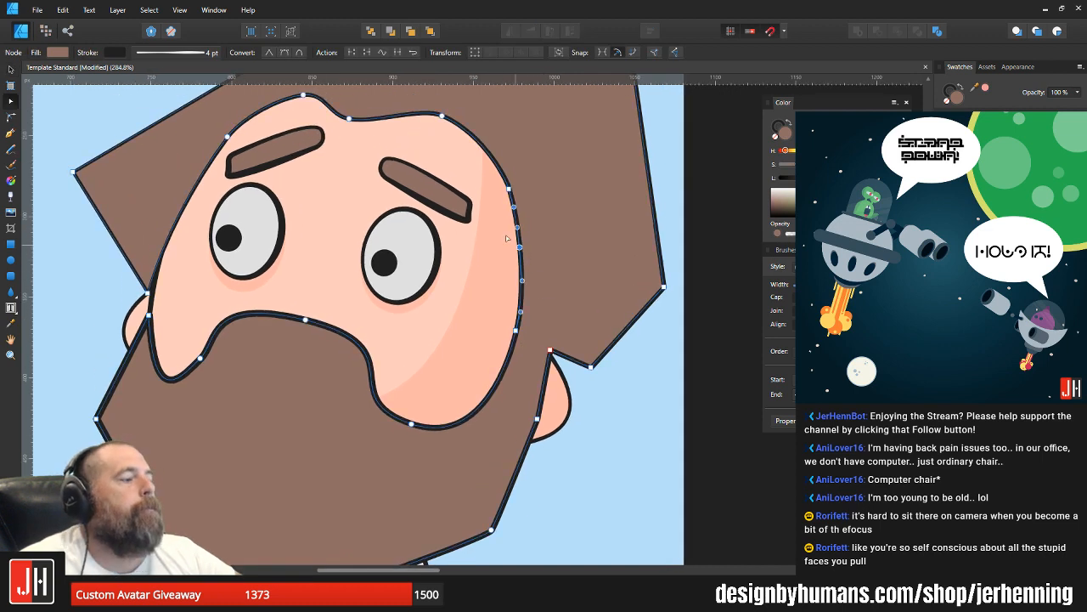
left_click_drag(503, 227, 641, 282)
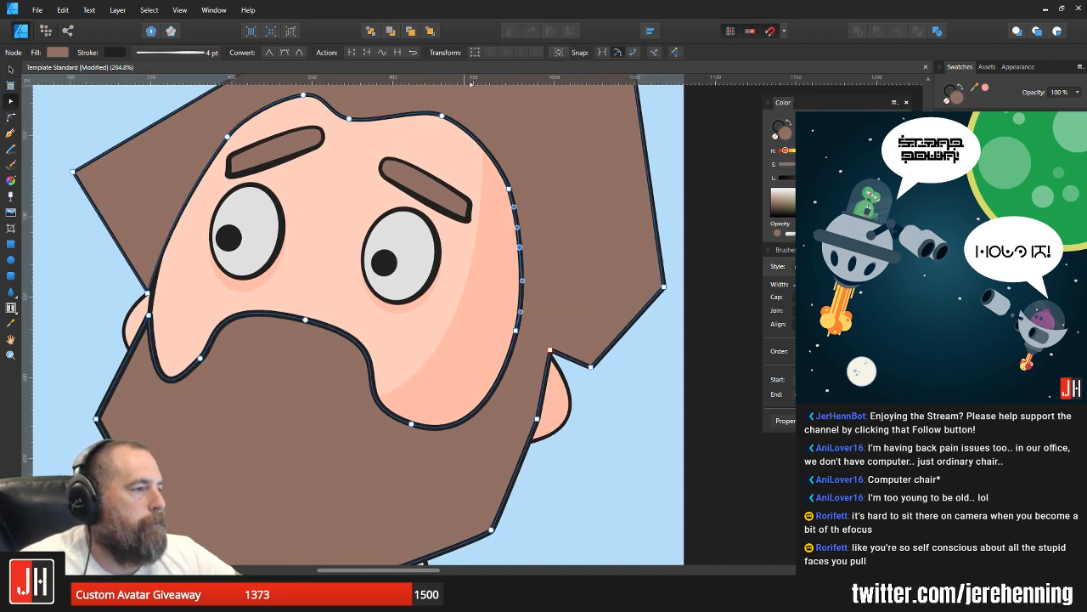
left_click(352, 53)
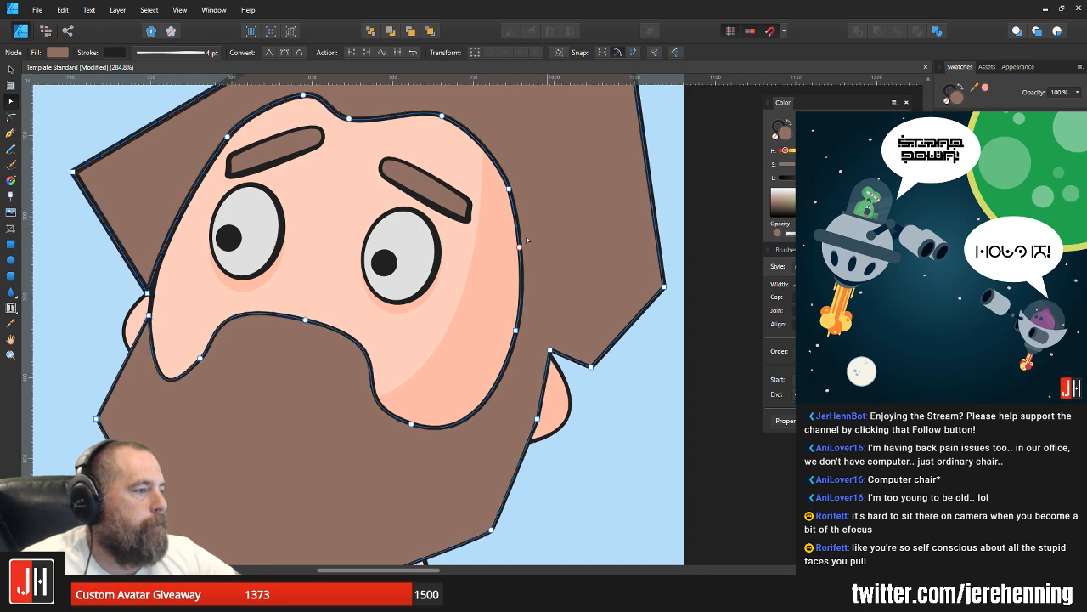
left_click_drag(529, 230, 459, 272)
key("Delete")
Step: Delete the nodes forming the front of the hair and the hairline above the face
left_click_drag(574, 220, 561, 256)
left_click(286, 199)
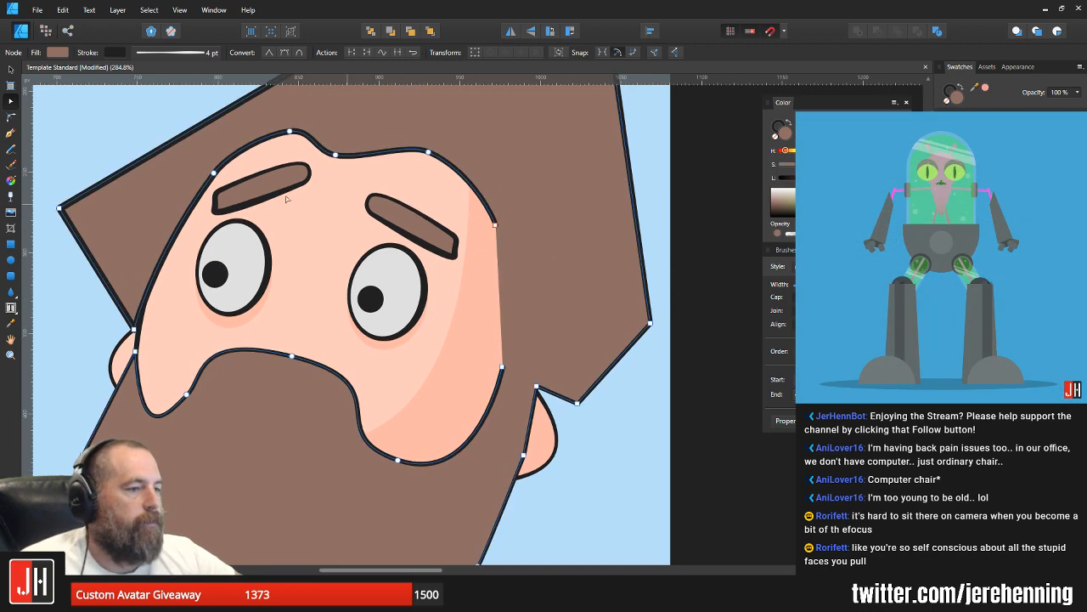
left_click_drag(47, 167, 190, 338)
key("Delete")
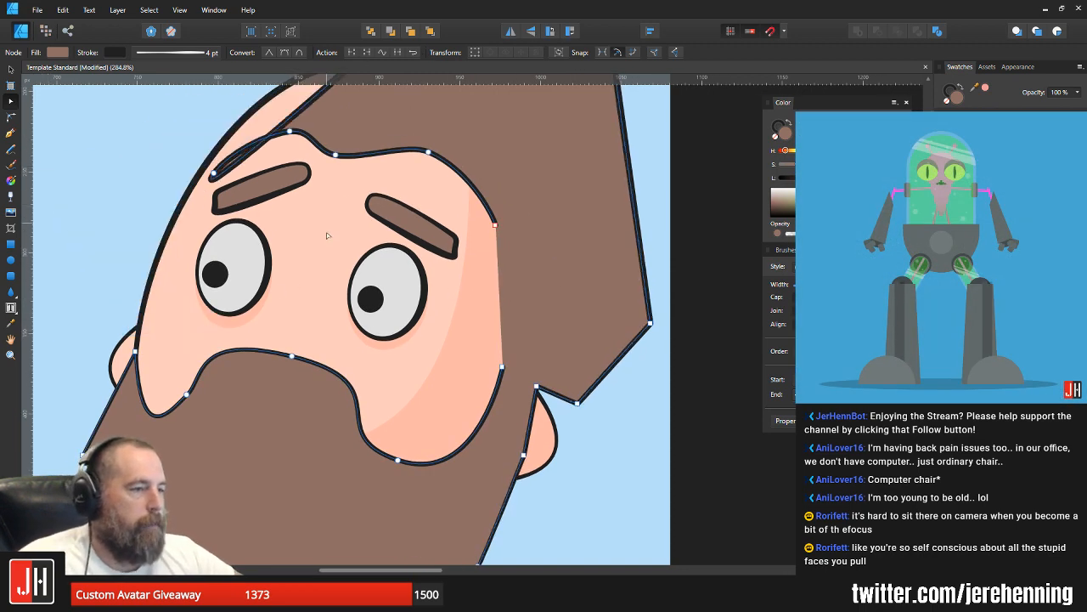
left_click_drag(326, 234, 312, 294)
left_click_drag(146, 151, 565, 325)
key("Delete")
Step: Delete the remaining hair nodes at the back of the head, leaving only the beard portion of the shape
left_click_drag(484, 140, 468, 203)
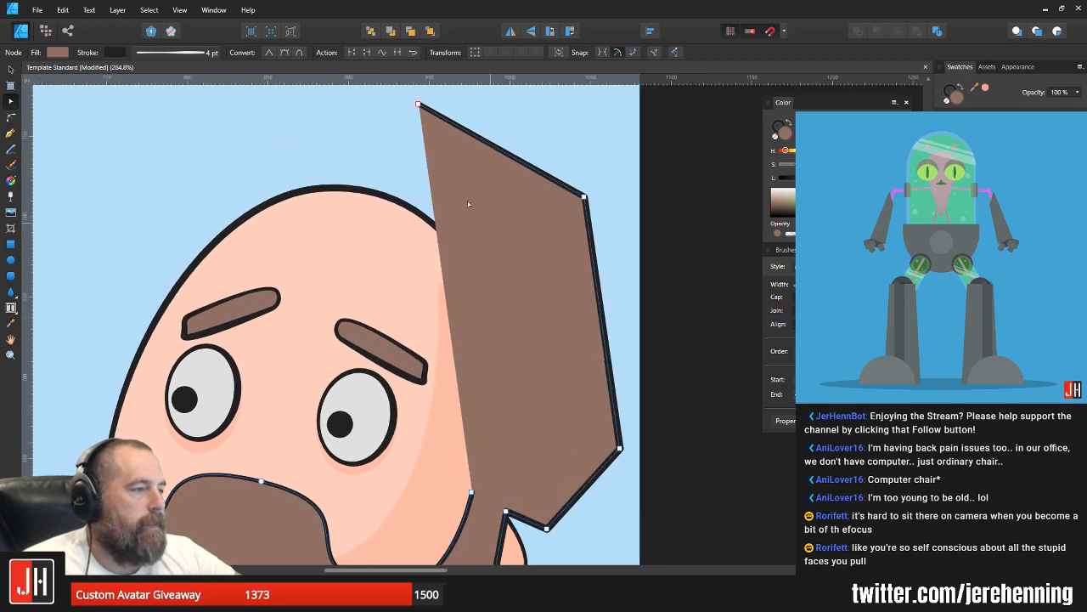
left_click_drag(396, 102, 656, 248)
key("Delete")
left_click_drag(599, 427, 611, 384)
key("Delete")
mouse_move(486, 386)
left_mouse_down()
mouse_move(532, 453)
mouse_move(484, 370)
left_mouse_up()
key("Delete")
key("v")
left_click(511, 349)
scroll(511, 371, "down", 4)
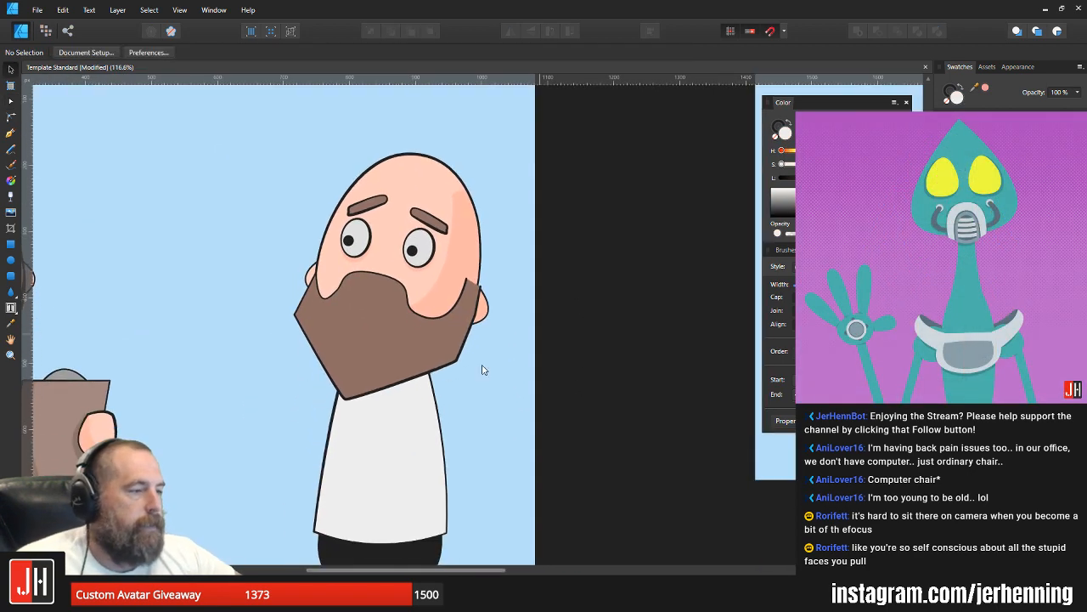
Step: Move the beard's front upper corner higher along the face outline, above the front ear
scroll(343, 293, "up", 5)
left_click(344, 292)
key("a")
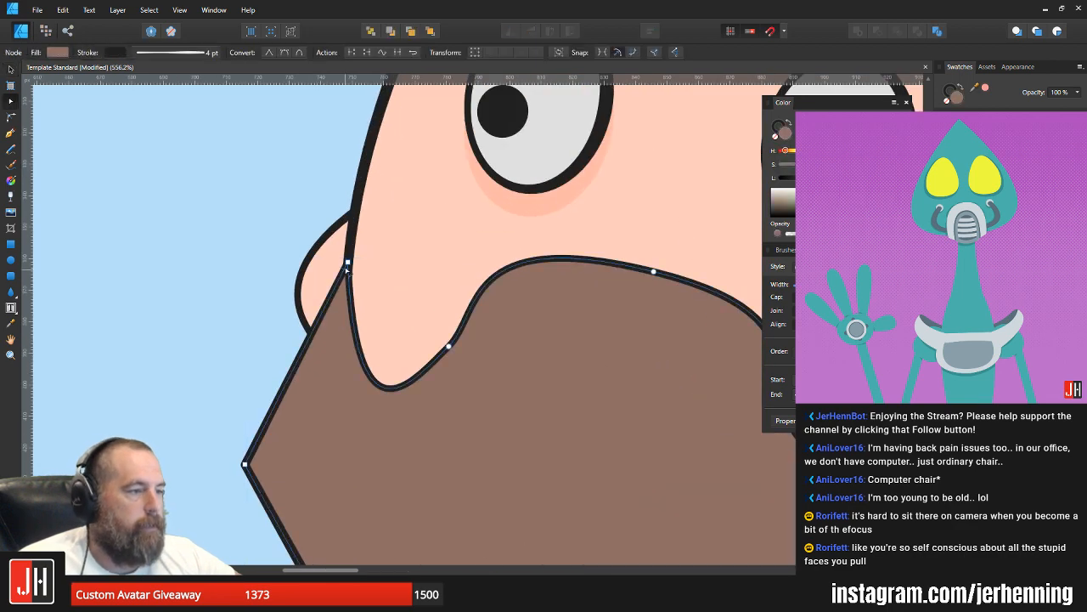
left_click_drag(348, 263, 357, 203)
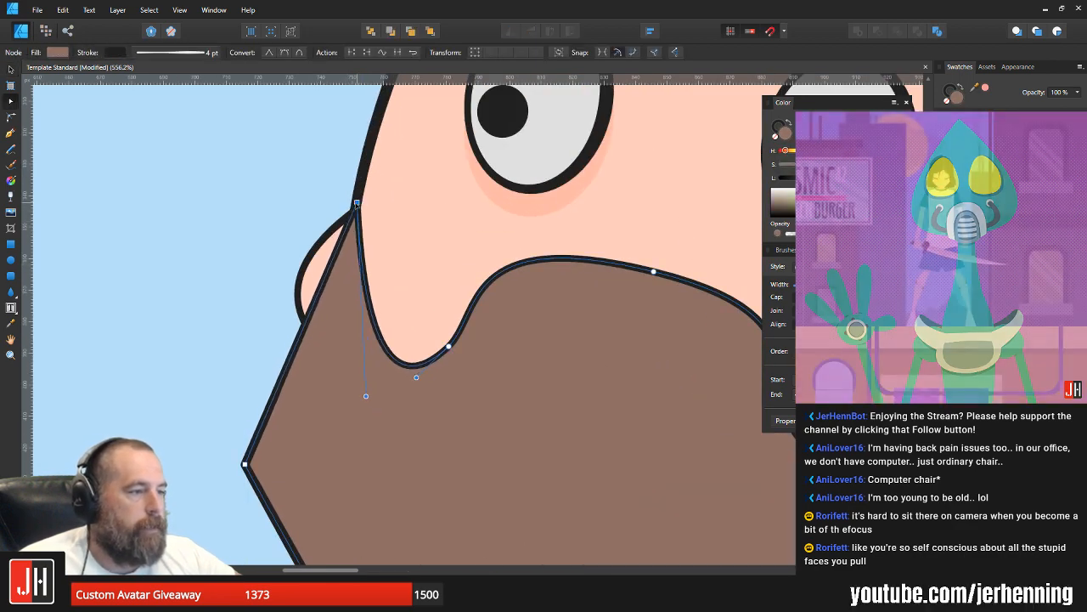
scroll(415, 348, "down", 7)
key("v")
left_click(582, 373)
Step: Reposition the beard's chin tip and raise its rear jaw corner slightly
scroll(582, 373, "up", 3)
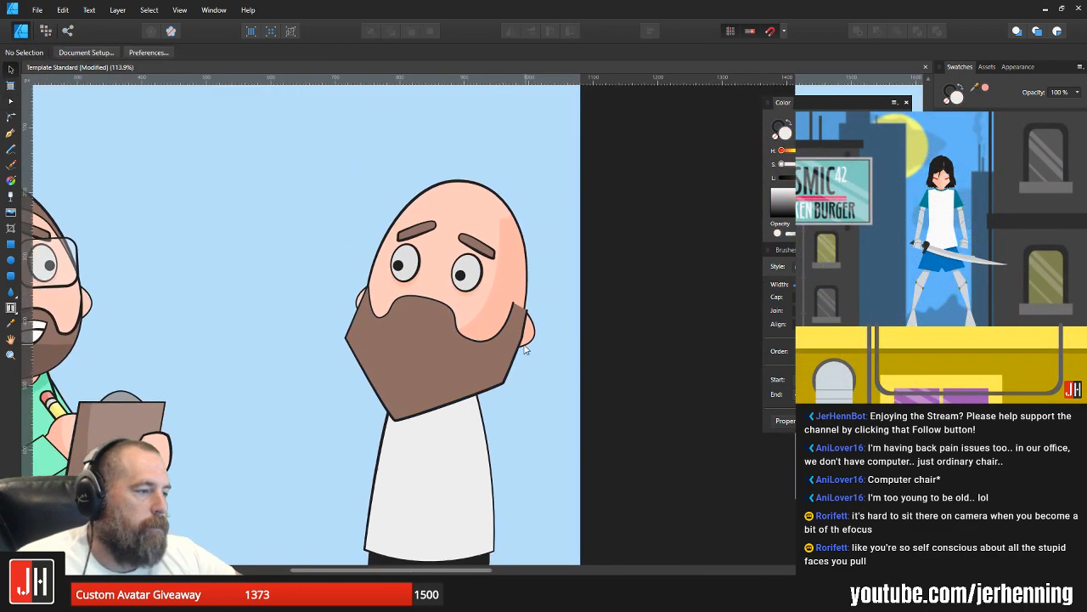
key("a")
left_click(424, 389)
left_click_drag(334, 468, 343, 463)
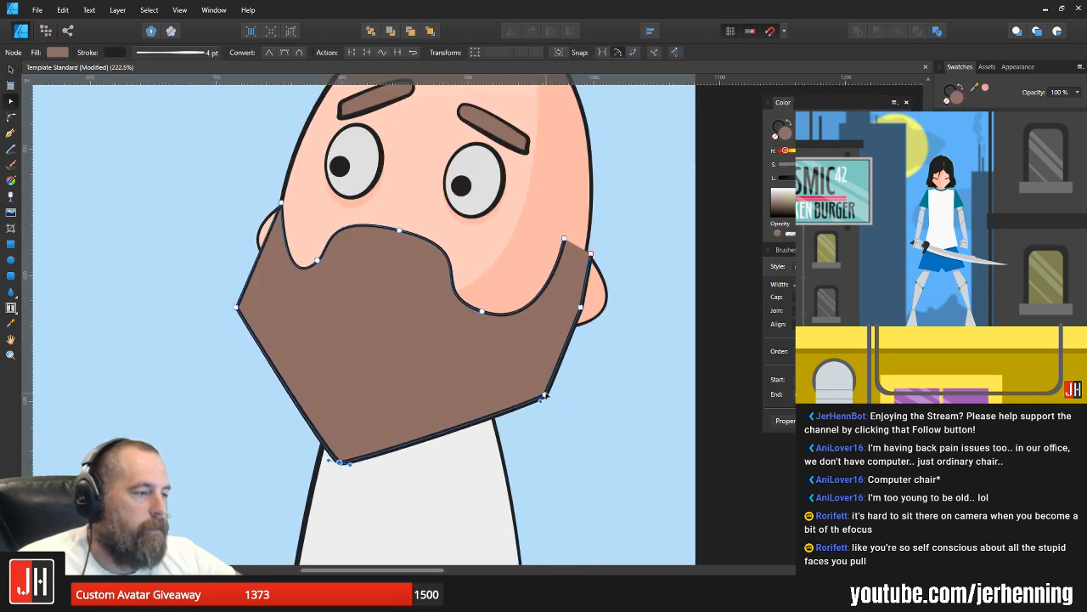
left_click_drag(545, 395, 552, 380)
key("v")
left_click(587, 369)
left_click_drag(612, 322, 593, 337)
Step: Straighten the beard's rear edge where it passes in front of the back ear
scroll(561, 311, "up", 3)
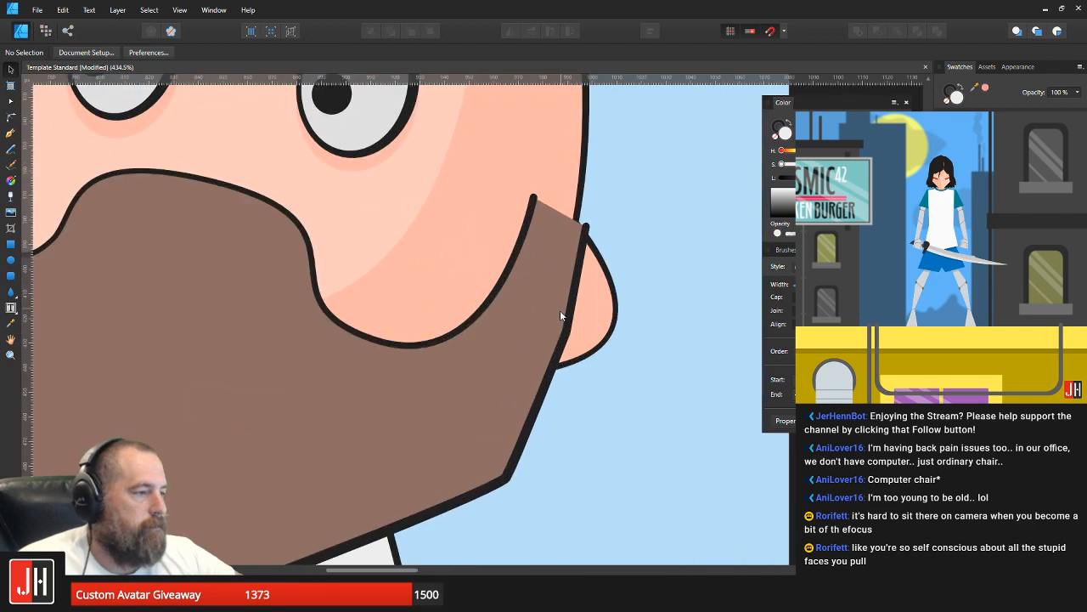
left_click(560, 314)
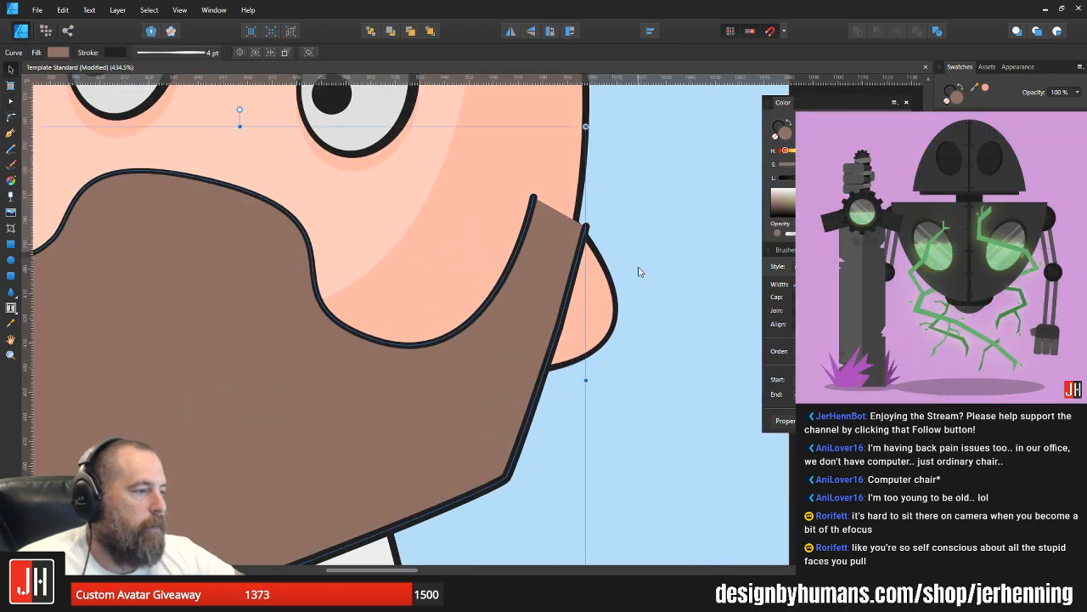
left_click(639, 267)
scroll(639, 269, "down", 6)
left_click_drag(639, 268, 547, 329)
Step: Draw a Pen line across the open top of the beard beside the rear ear, joining the outline's two loose ends
scroll(550, 315, "up", 2)
left_click(524, 324)
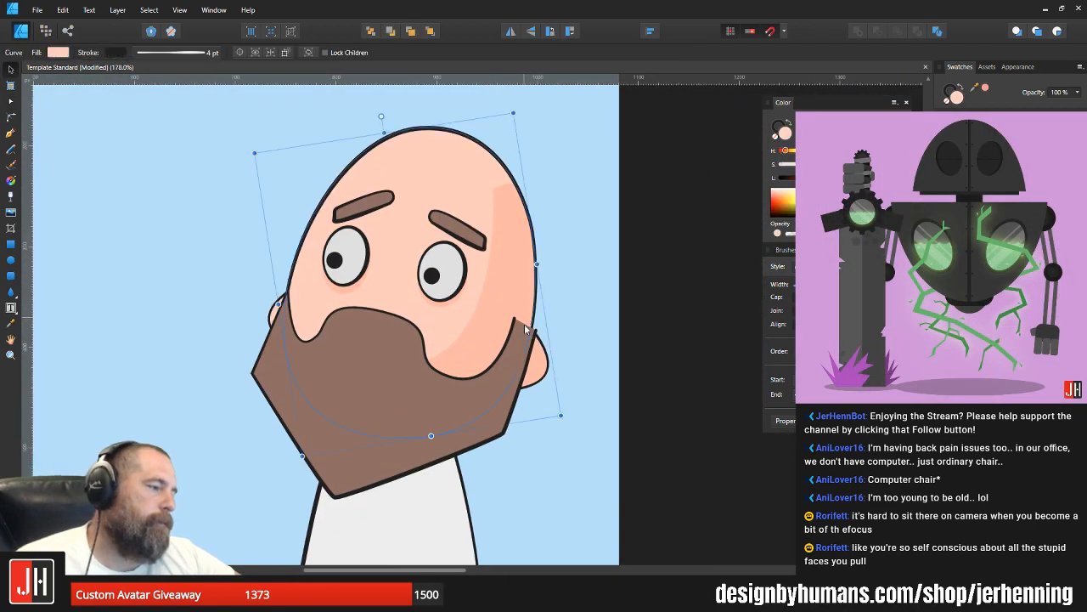
scroll(525, 329, "up", 2)
key("p")
scroll(539, 332, "up", 2)
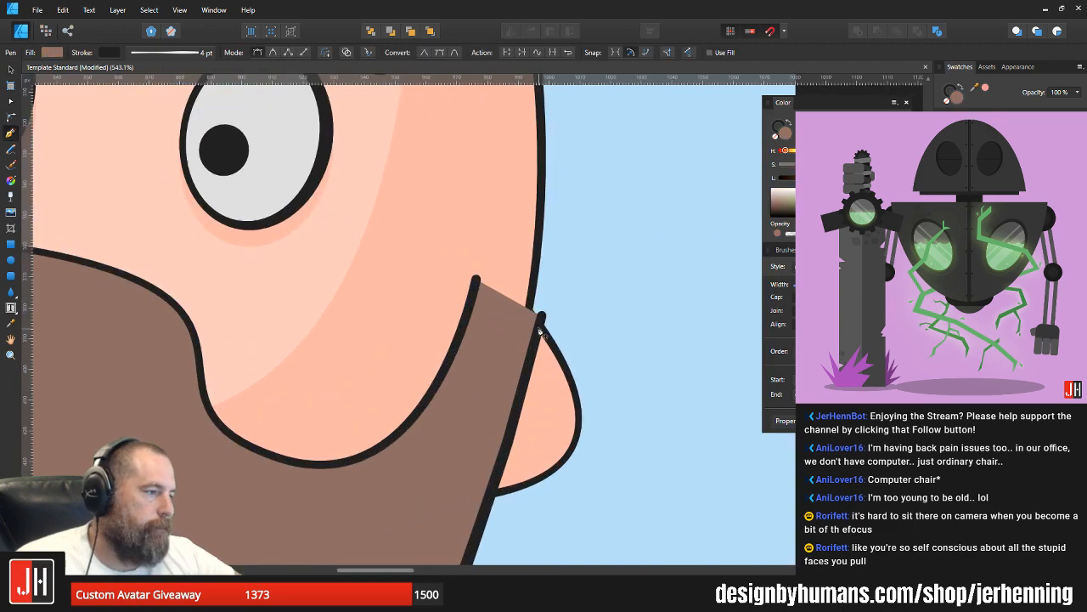
left_click(477, 280)
key("v")
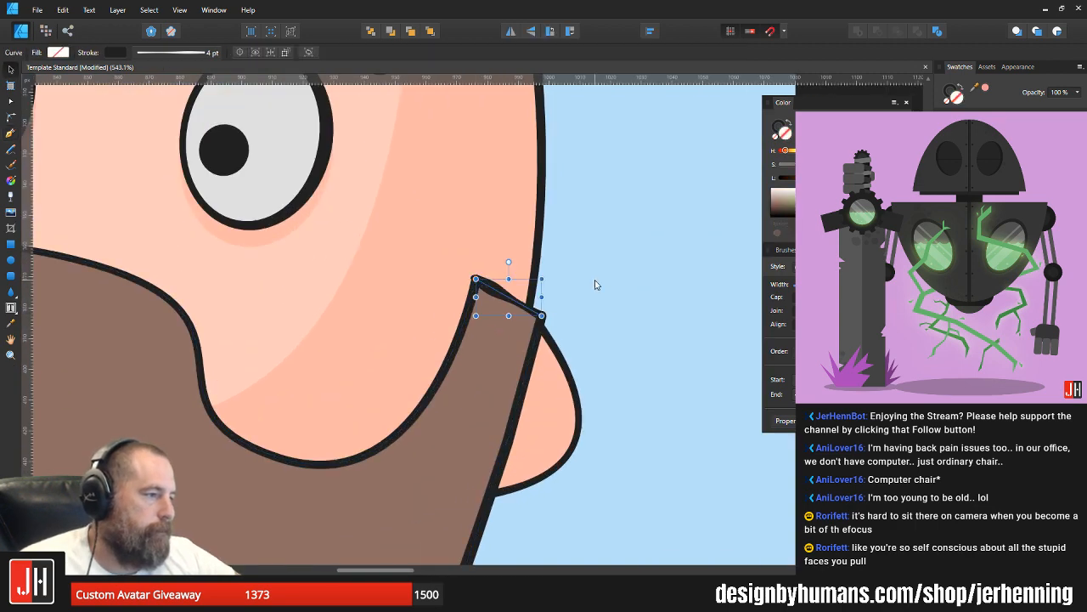
left_click(597, 284)
scroll(540, 318, "down", 8)
left_click_drag(564, 319, 531, 332)
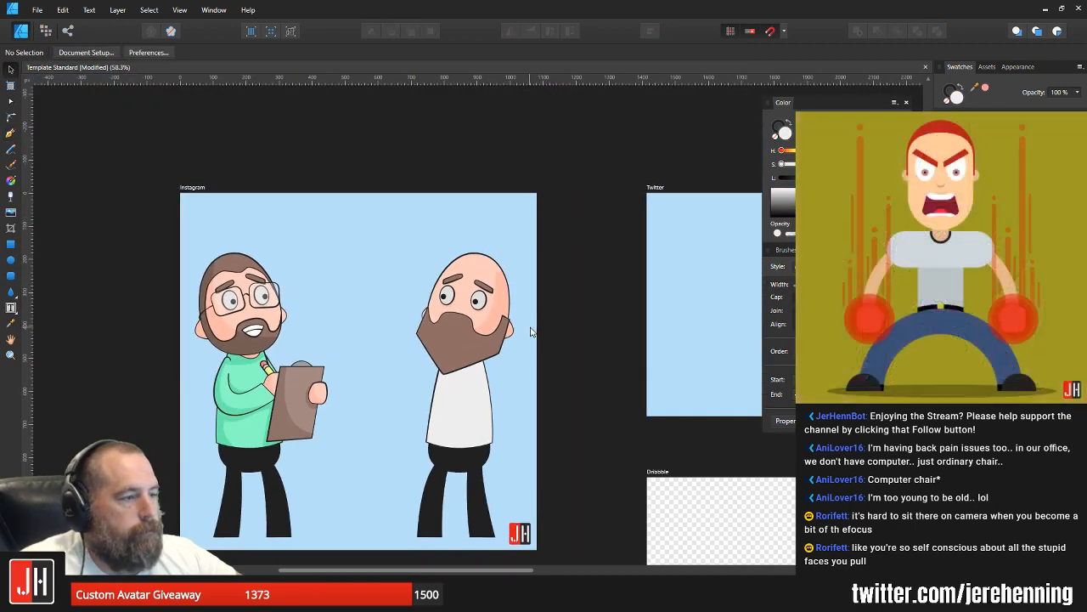
left_click_drag(553, 382, 520, 336)
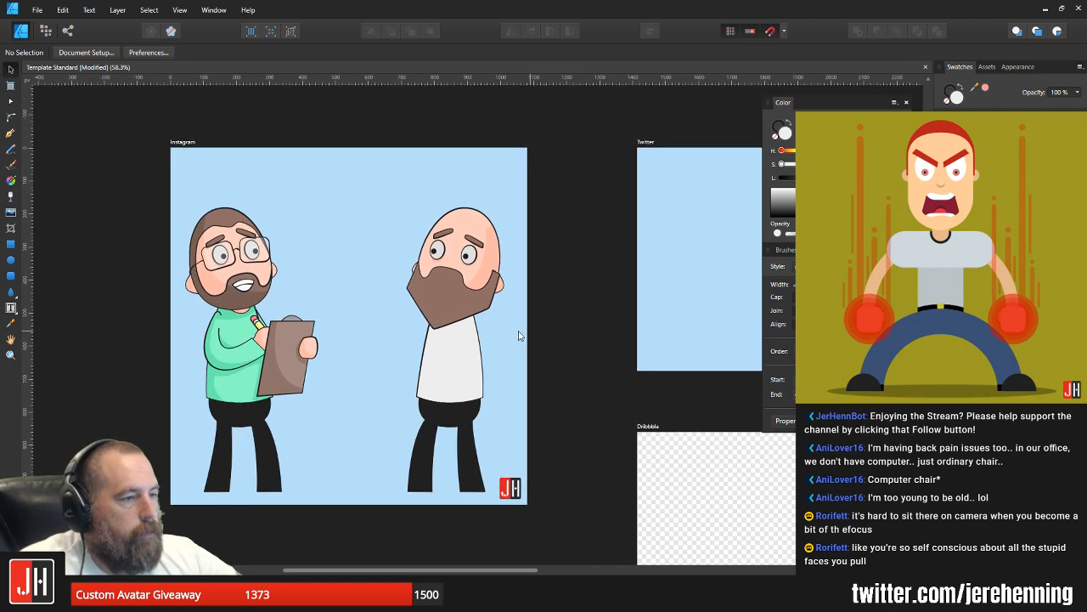
Step: Draw a closed open-mouth outline on the beard below the moustache, with a straight upper edge and a rounded lower edge
scroll(466, 253, "up", 5)
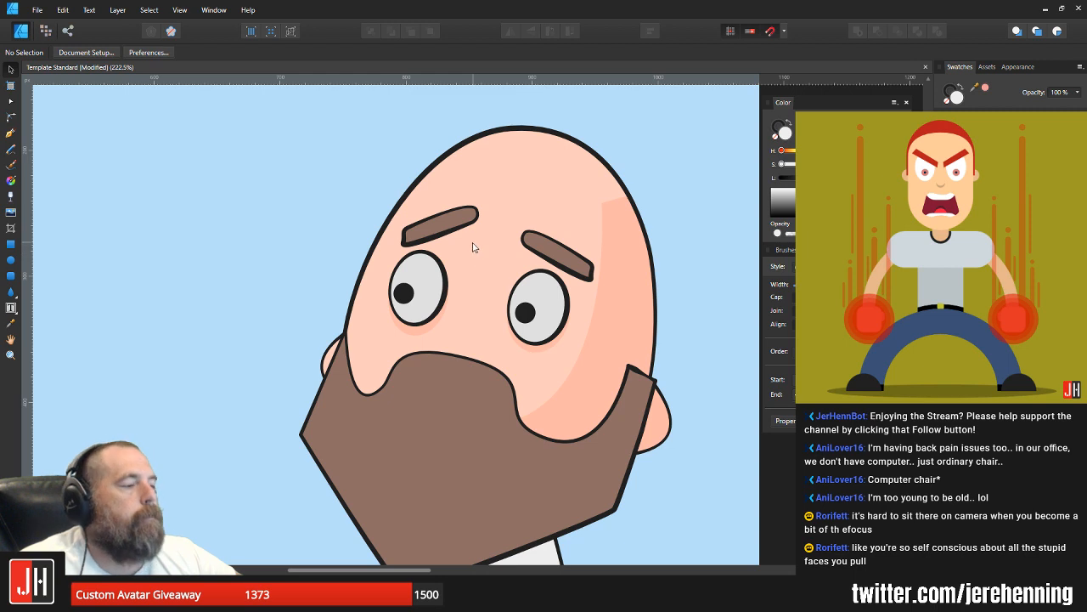
scroll(475, 384, "down", 3)
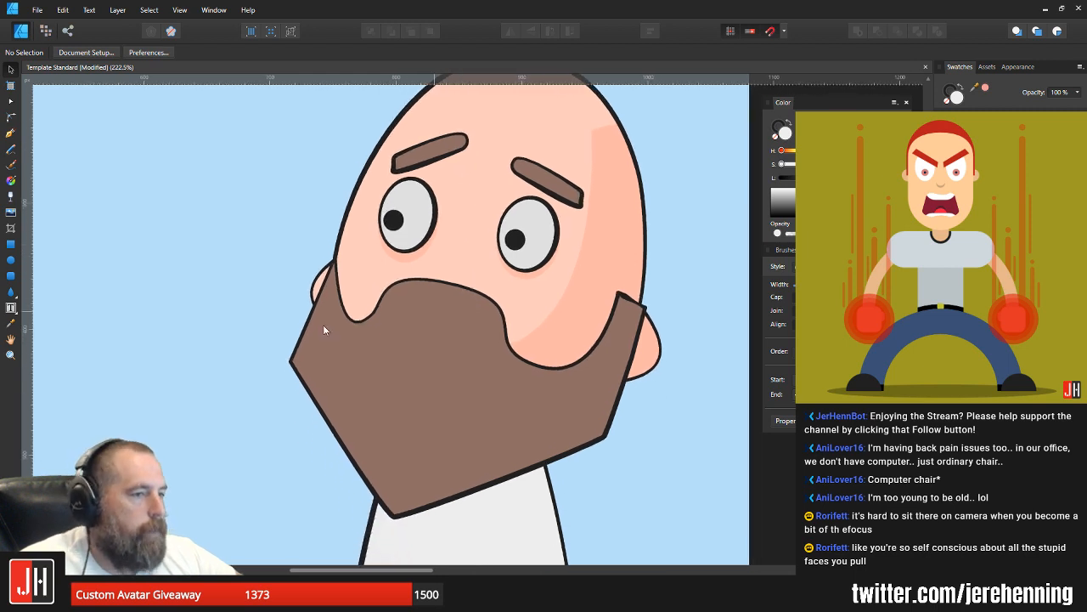
left_click(10, 260)
scroll(77, 175, "left", 3)
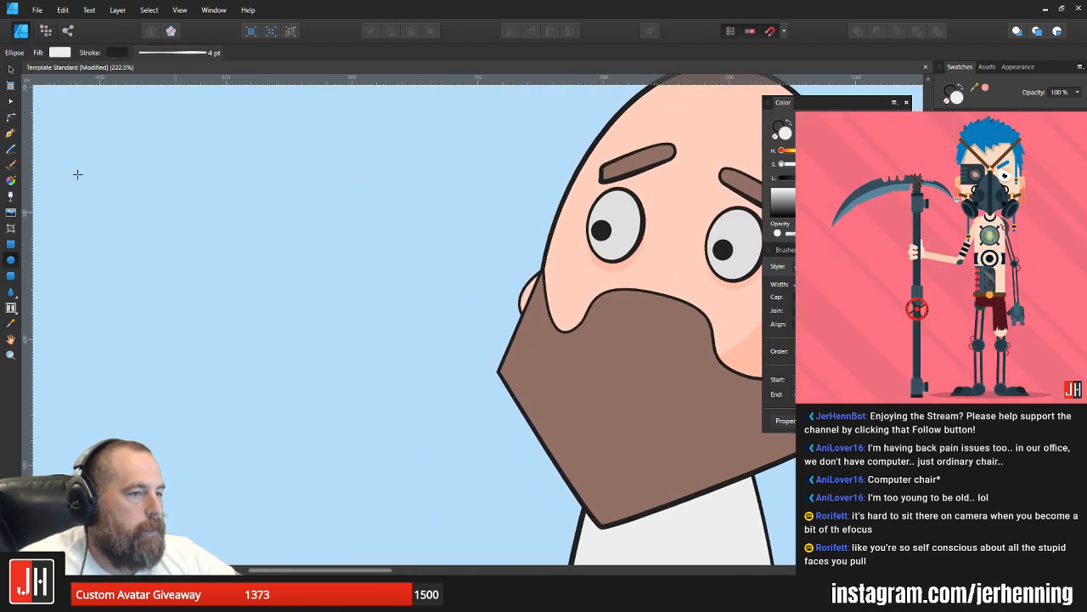
left_click(12, 133)
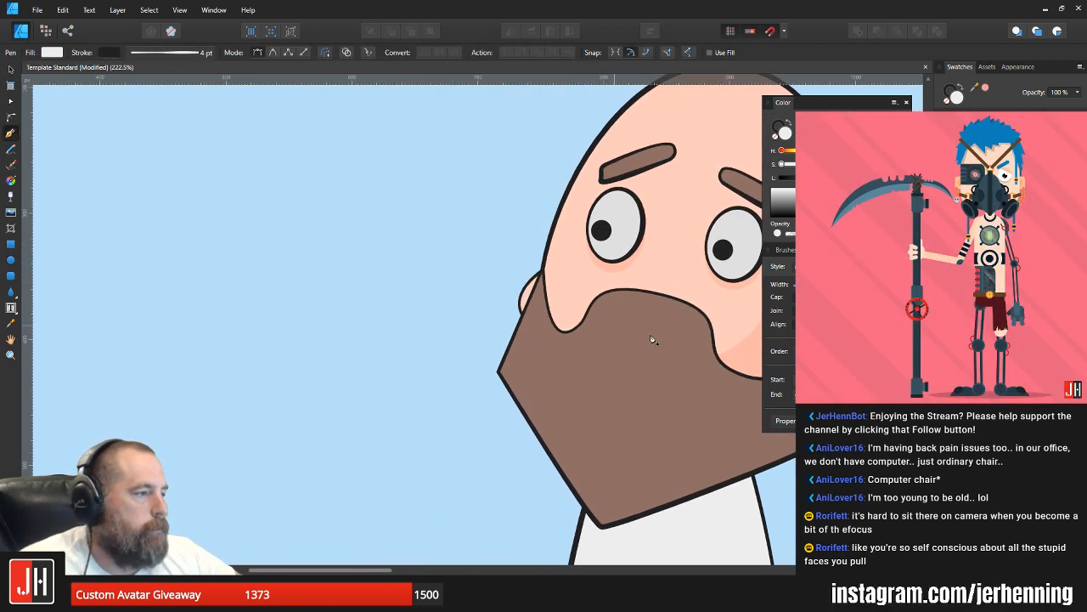
left_click(695, 331)
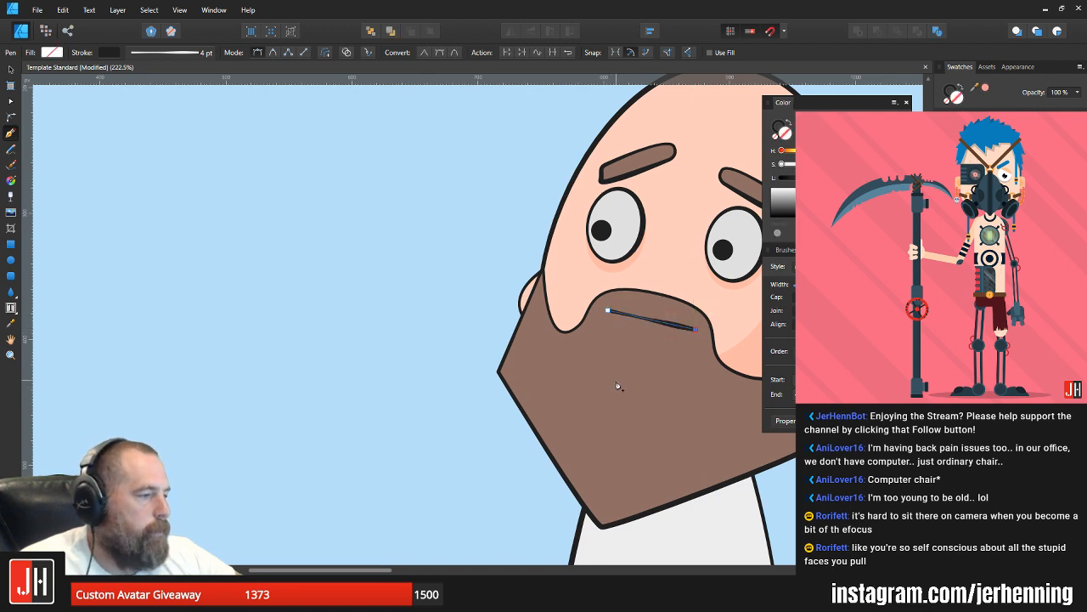
left_click_drag(618, 384, 556, 363)
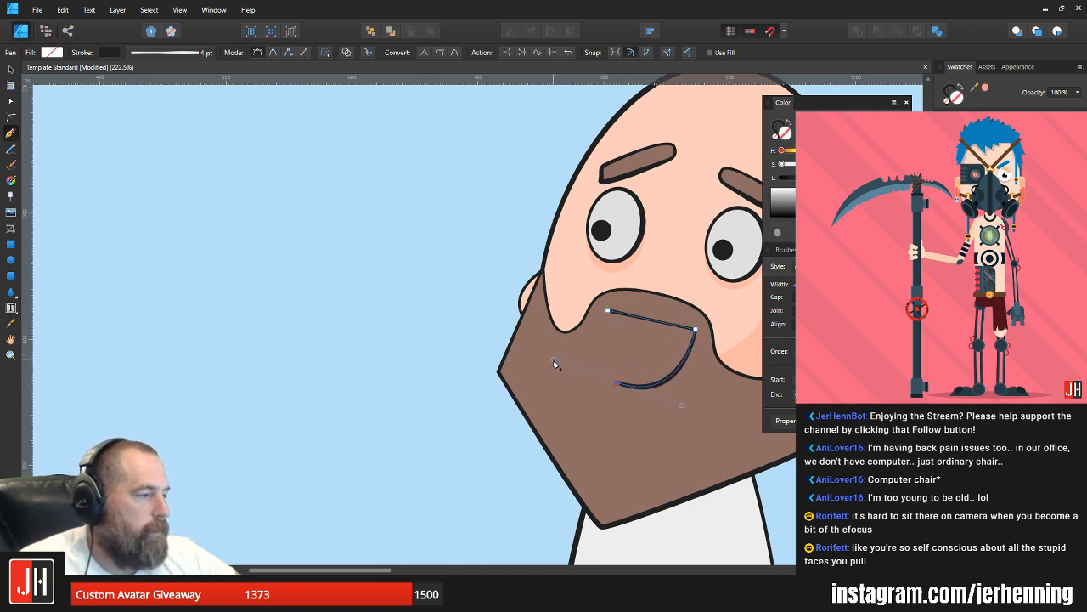
left_click(607, 310)
left_click_drag(666, 357, 603, 375)
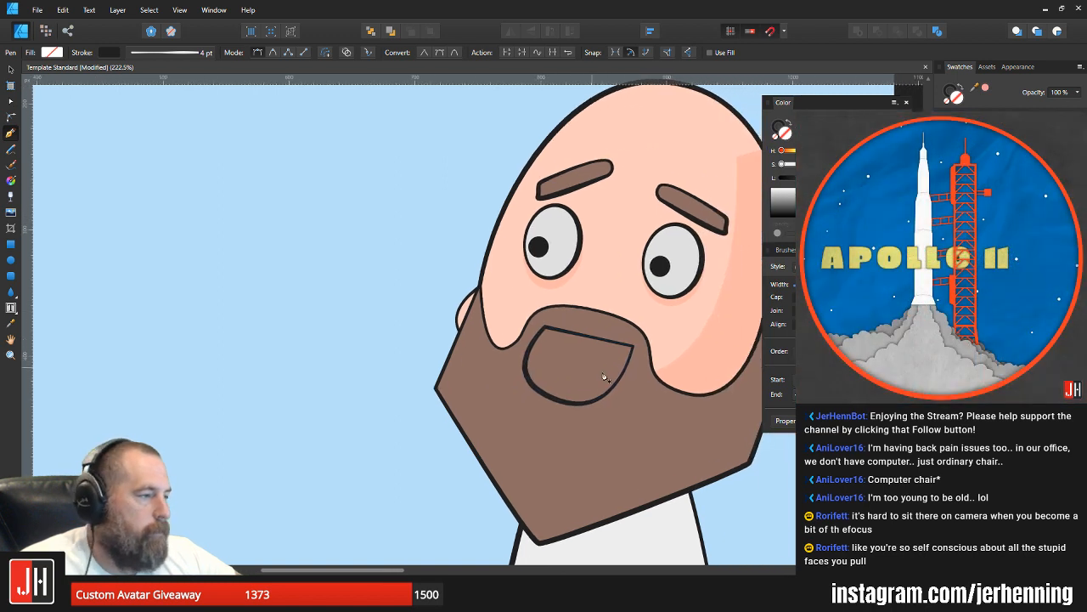
key("a")
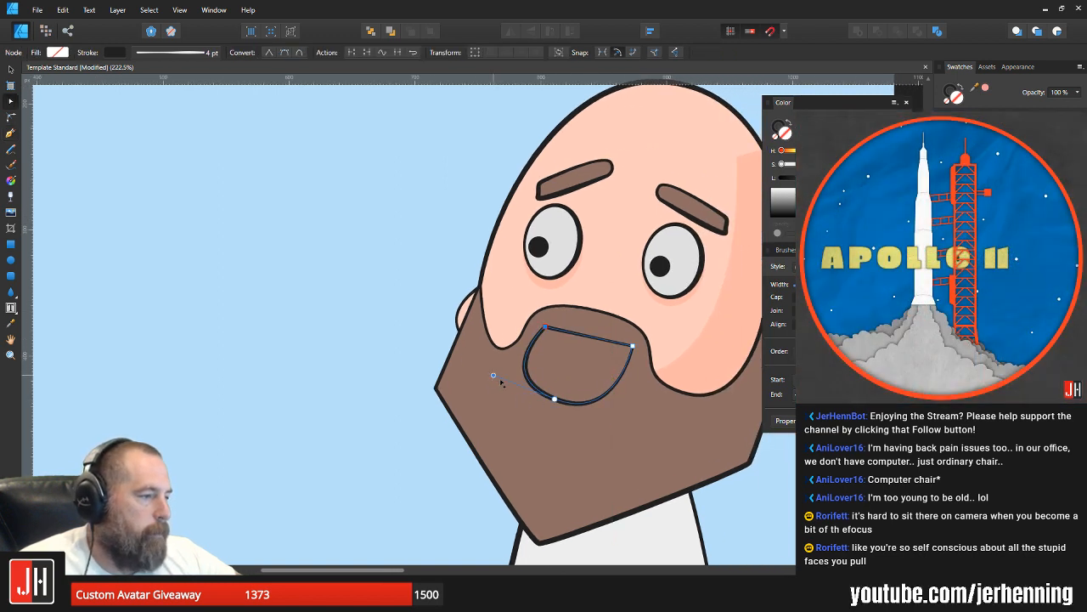
Step: Narrow the open-mouth outline by reshaping its curve and corner, and reposition it slightly lower under the moustache
left_click_drag(494, 375, 506, 387)
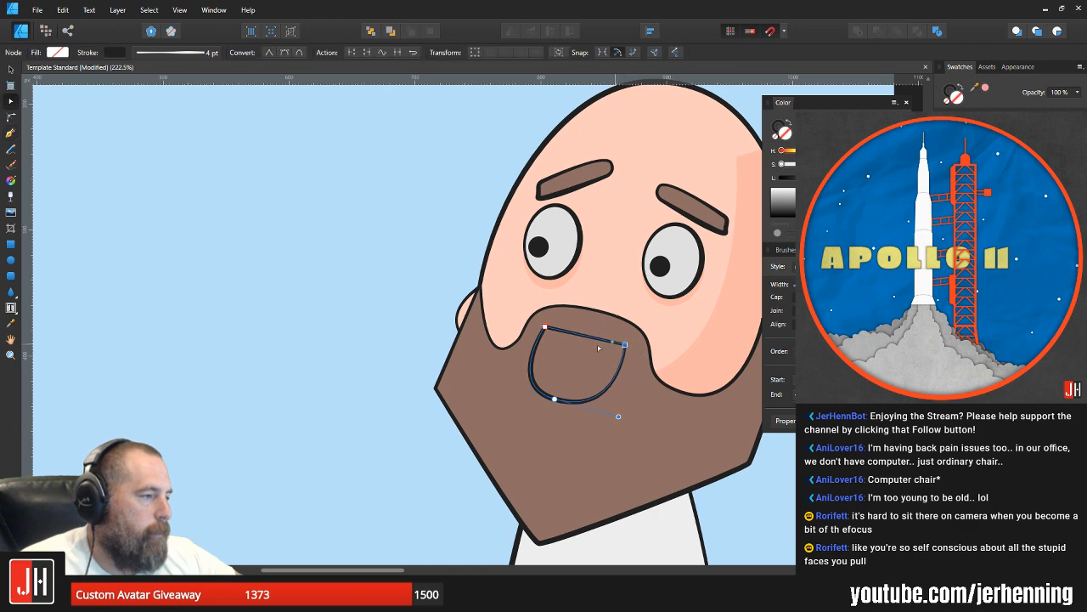
key("v")
left_click_drag(573, 348, 573, 360)
left_click_drag(577, 321, 574, 320)
mouse_move(581, 373)
left_mouse_down()
mouse_move(588, 367)
mouse_move(583, 375)
left_mouse_up()
scroll(585, 376, "down", 2)
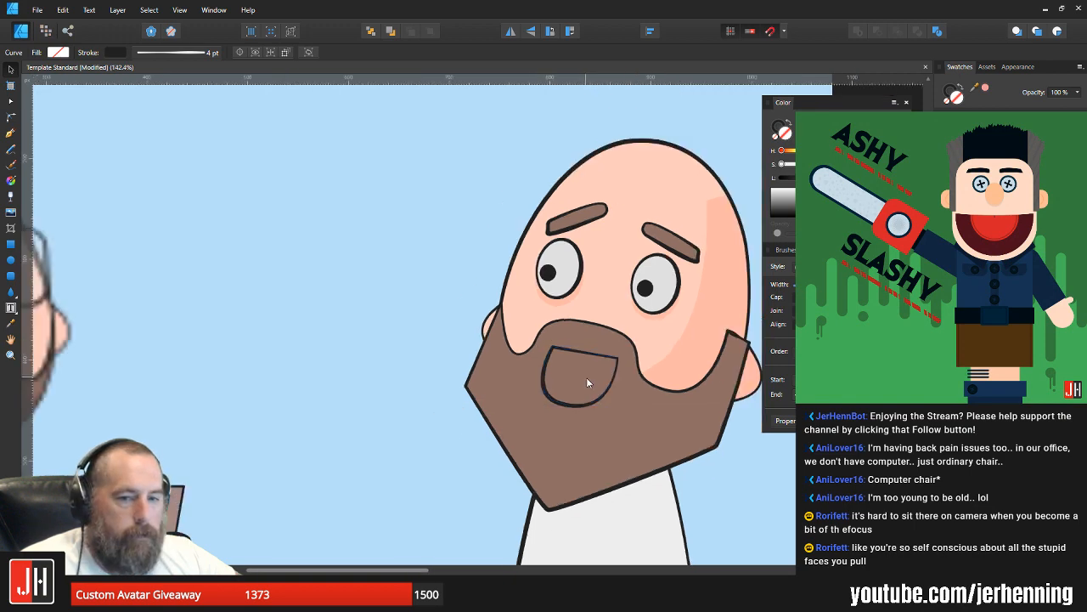
key("ctrl+0")
left_click(702, 389)
Step: Fill the open-mouth outline with dark red
scroll(580, 387, "up", 4)
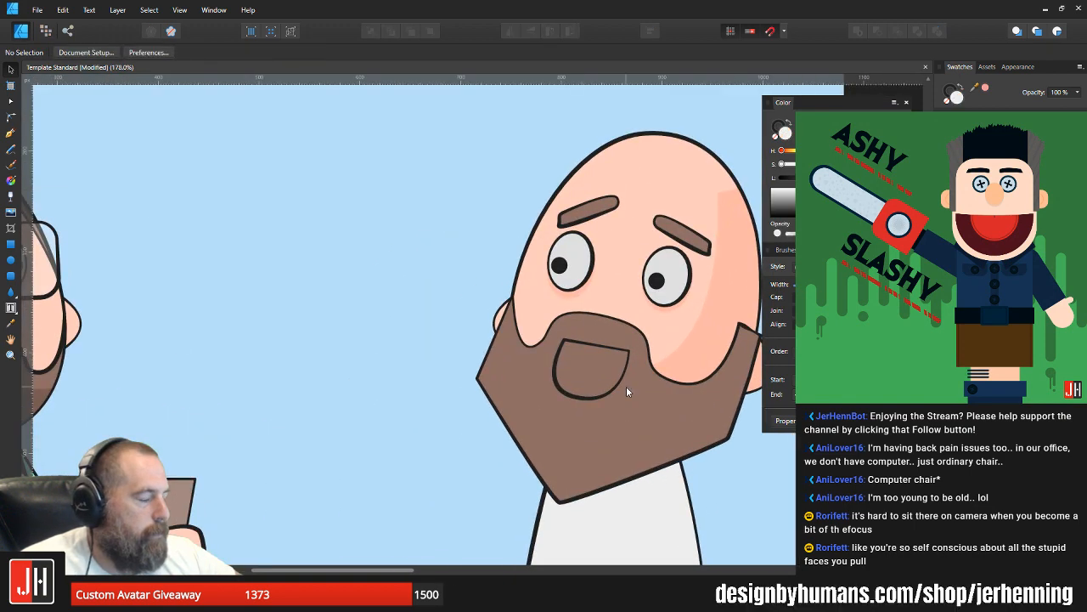
left_click(610, 352)
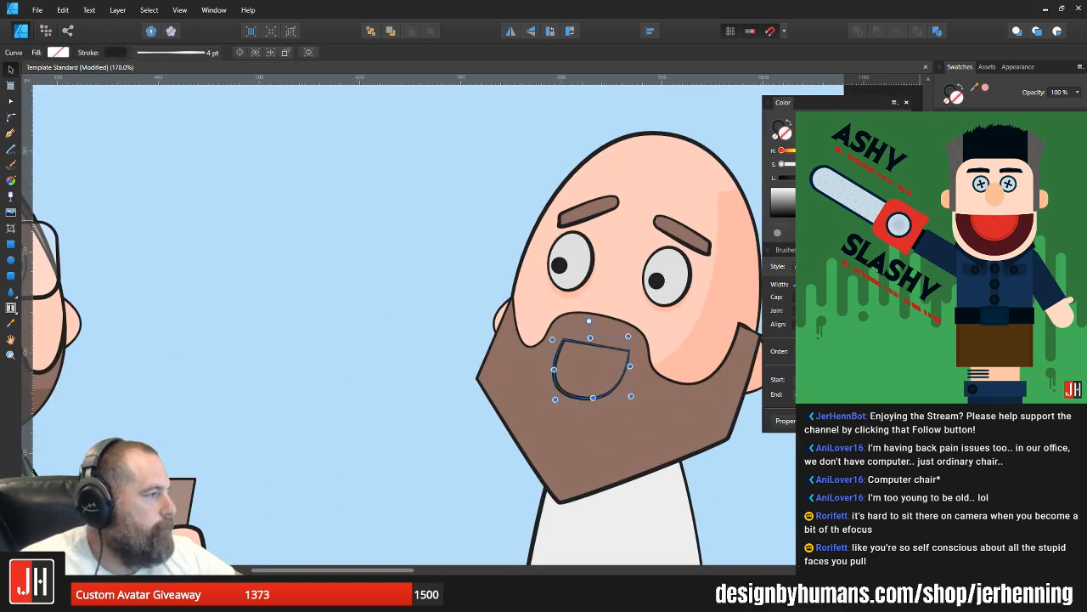
left_click_drag(832, 178, 817, 178)
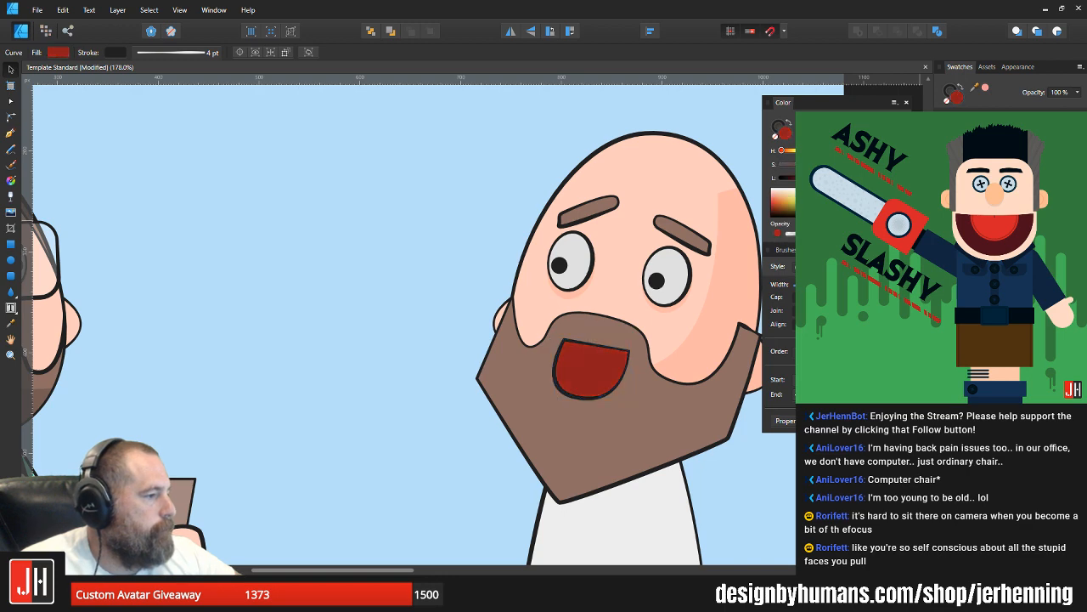
Step: Shrink the dark red mouth slightly and recentre it beneath the moustache
scroll(633, 378, "up", 3)
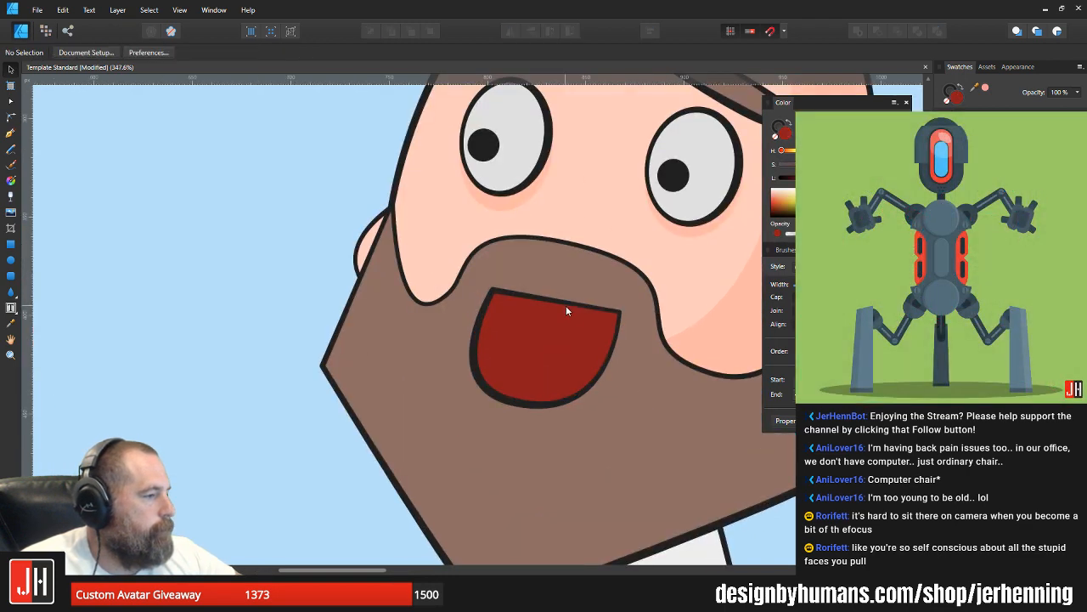
left_click_drag(618, 282, 609, 290)
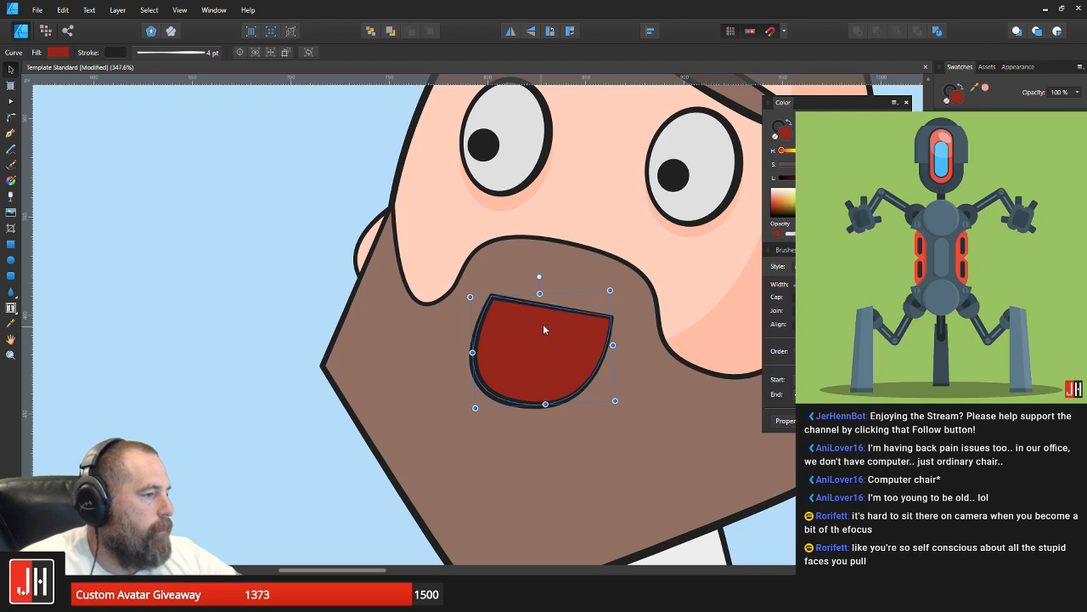
left_click_drag(544, 324, 548, 317)
scroll(556, 323, "down", 9)
left_click(681, 362)
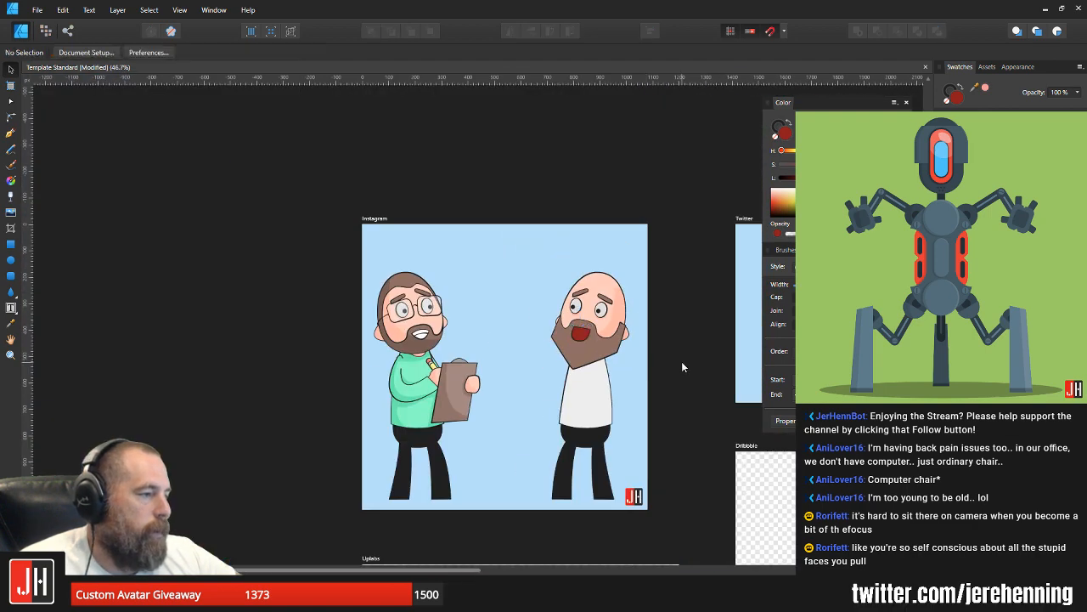
Step: Draw a circle overlapping the lower part of the mouth, wider than the mouth, and fill it with bright coral red
left_click_drag(642, 357, 567, 348)
scroll(537, 347, "up", 5)
left_click_drag(493, 342, 615, 371)
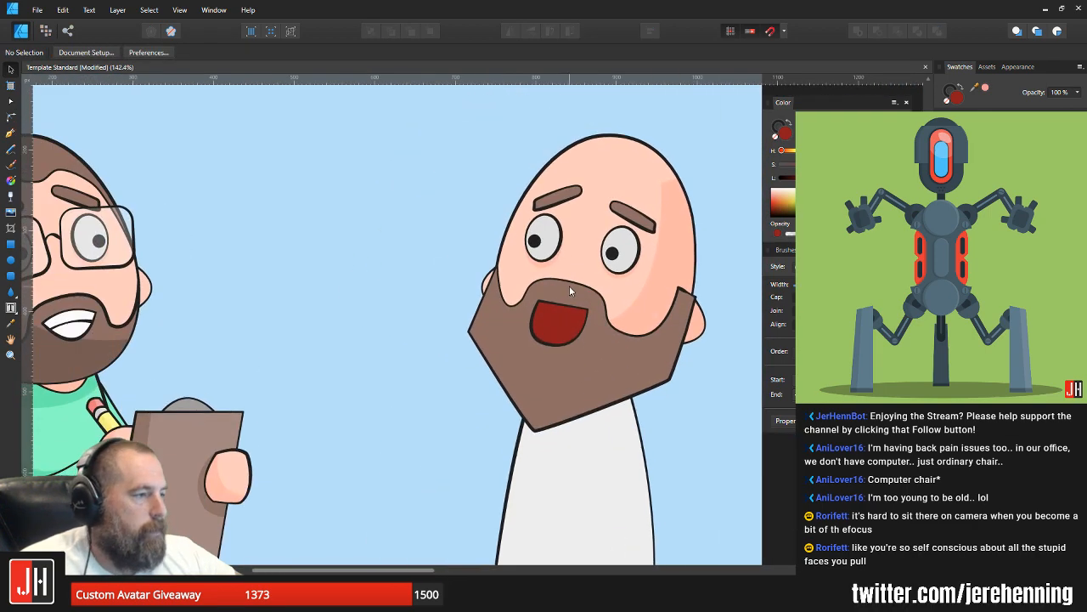
left_click_drag(593, 293, 651, 360)
scroll(332, 262, "up", 3)
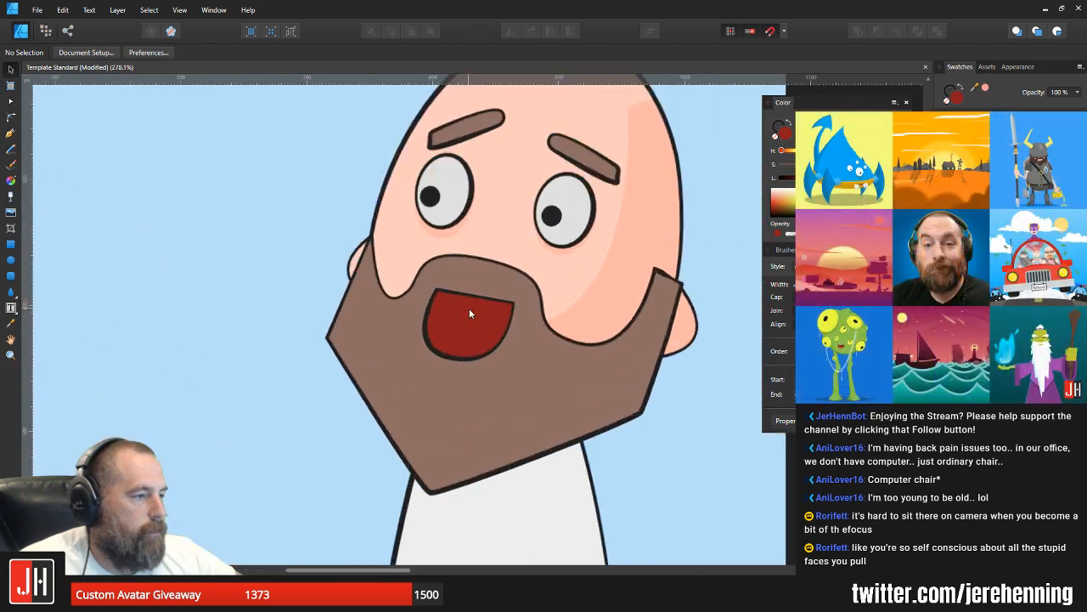
left_click(468, 309)
scroll(467, 310, "up", 2)
scroll(470, 302, "down", 2)
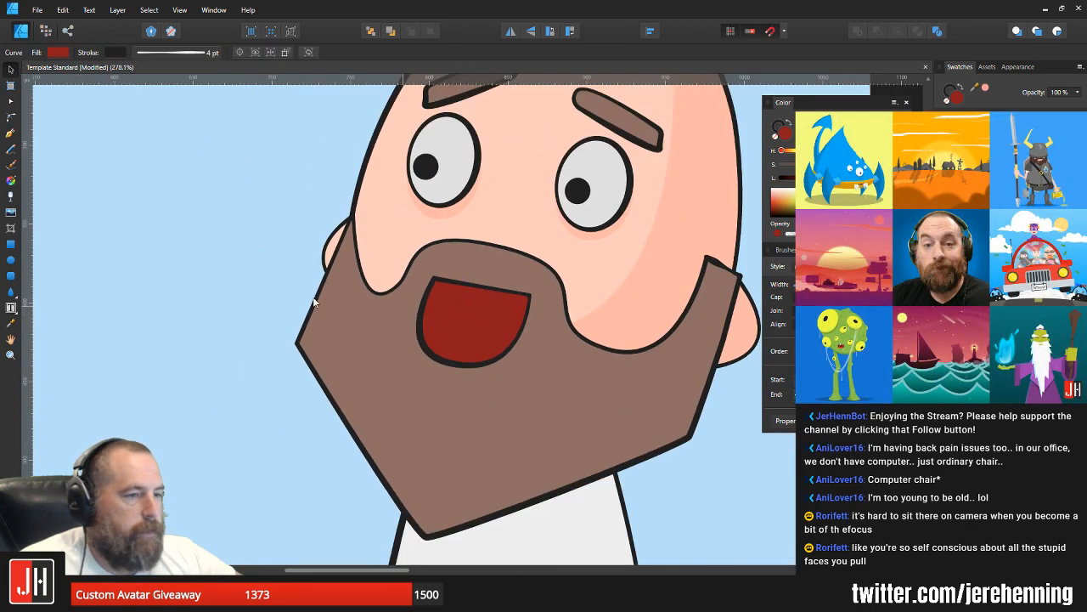
left_click(12, 261)
left_click_drag(482, 321, 628, 465)
left_click(978, 170)
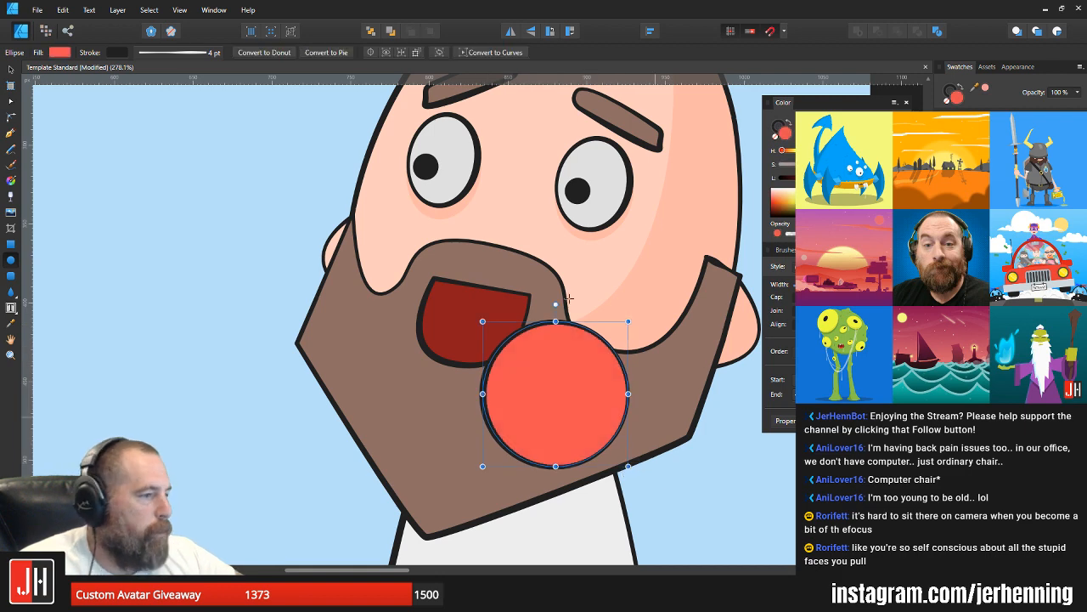
Step: Paste the coral circle inside the mouth shape and position it so its upper arc forms the tongue
key("ctrl+x")
key("v")
left_click(489, 330)
key("ctrl+alt+v")
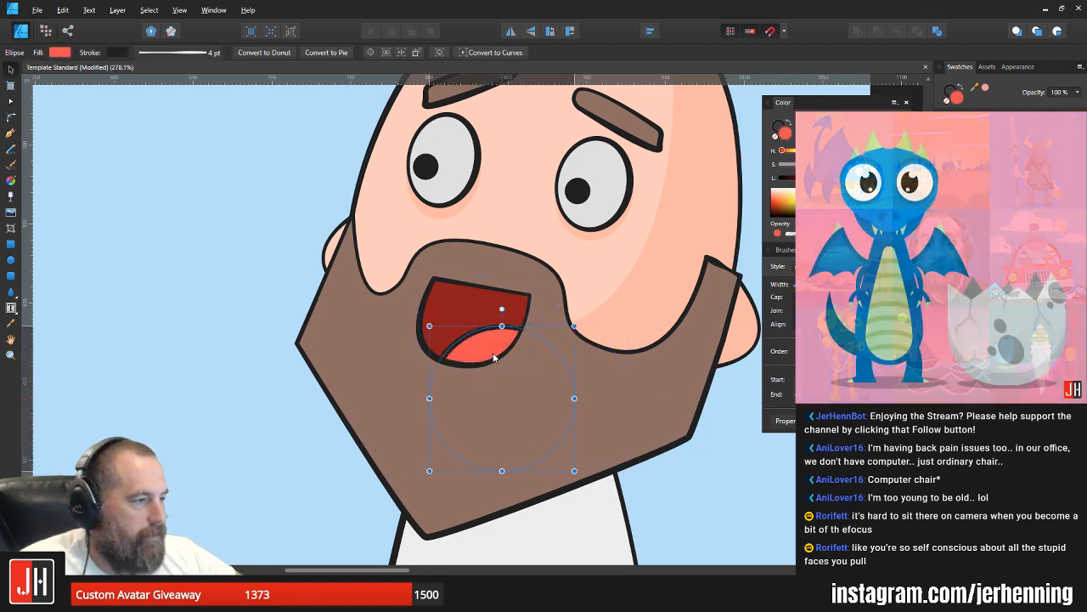
scroll(520, 357, "down", 4)
scroll(561, 353, "down", 1)
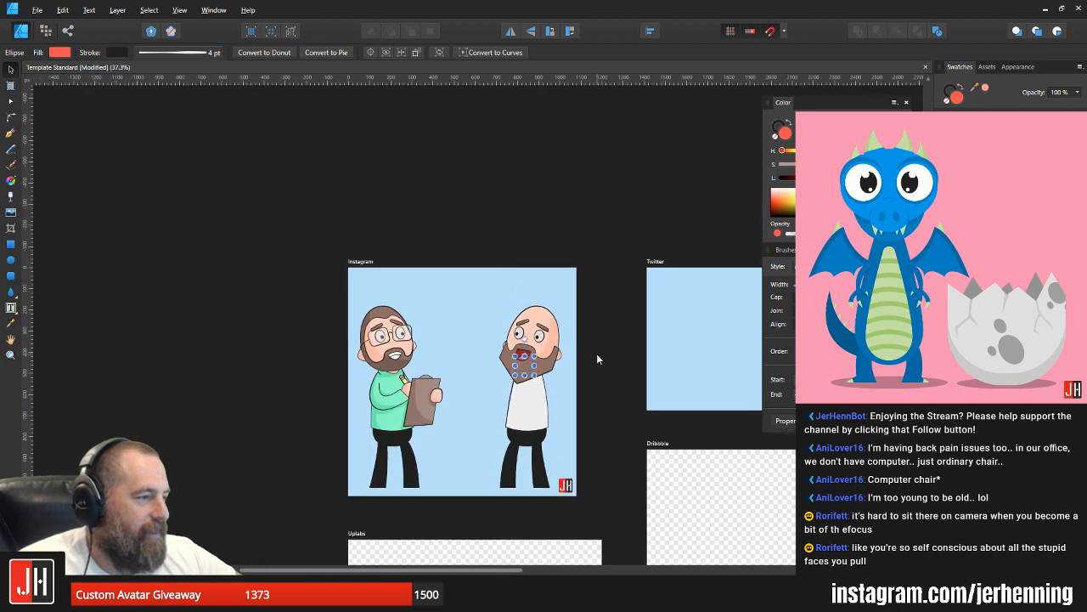
key("ctrl+d")
Step: Draw a wide rectangle over the upper part of the mouth and fill it with white for the teeth
scroll(532, 356, "up", 5)
left_click(11, 245)
scroll(476, 353, "up", 2)
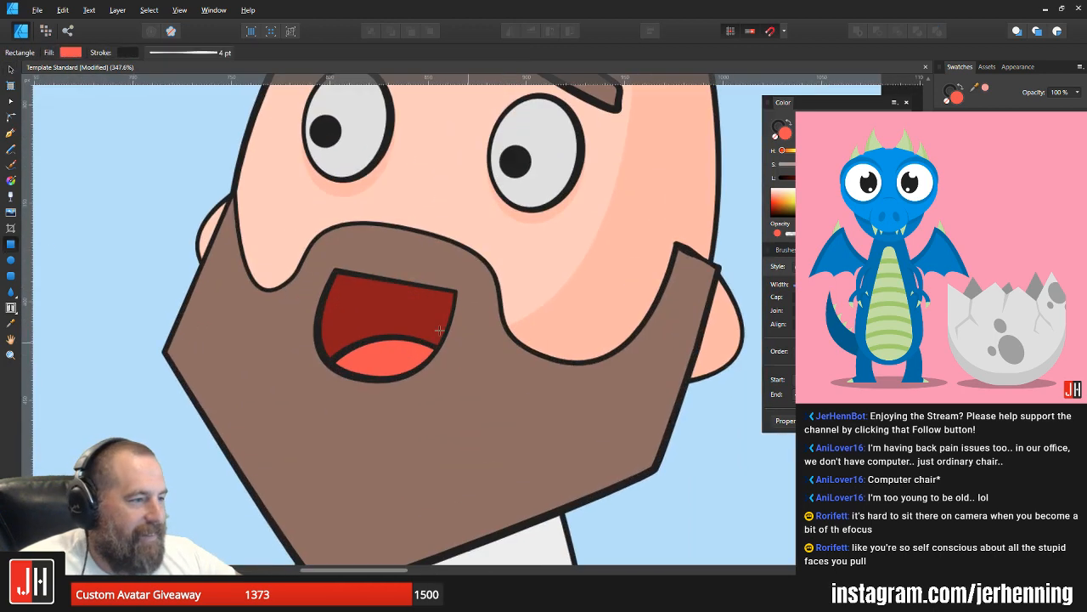
mouse_move(280, 231)
left_mouse_down()
mouse_move(538, 311)
mouse_move(498, 296)
mouse_move(498, 310)
left_mouse_up()
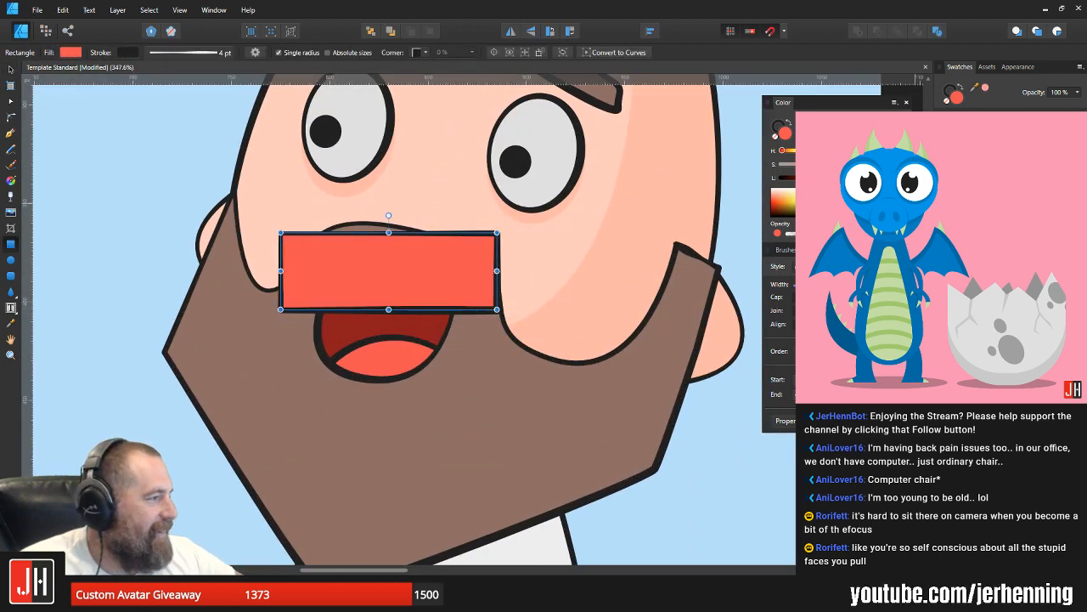
left_click(977, 161)
Step: Paste the white rectangle inside the mouth shape and tilt it parallel to the slanted upper lip
key("ctrl+x")
key("v")
left_click(417, 293)
key("ctrl+alt+v")
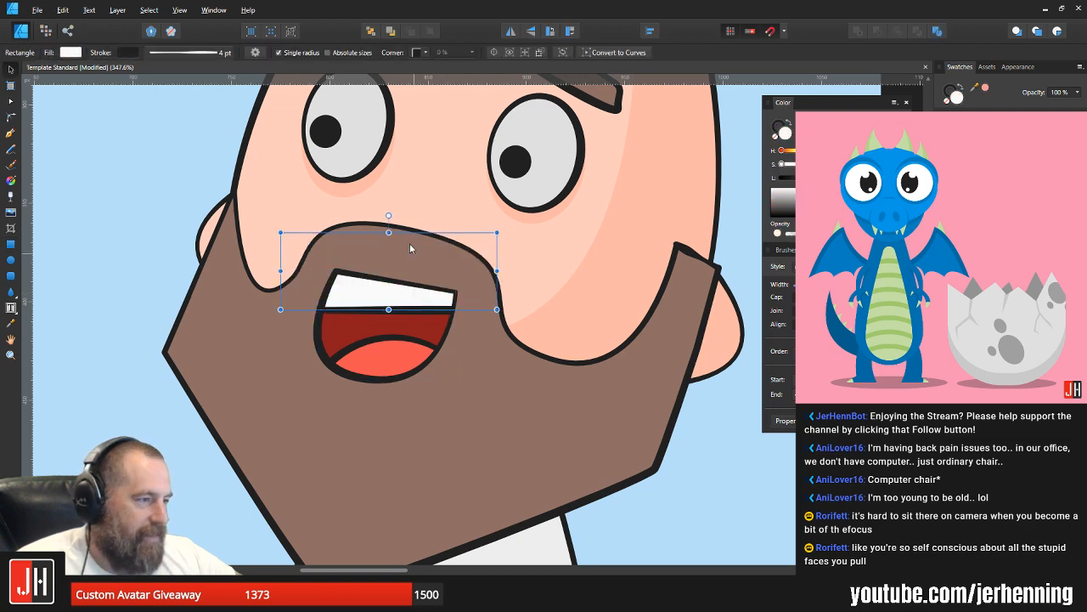
scroll(404, 289, "up", 1)
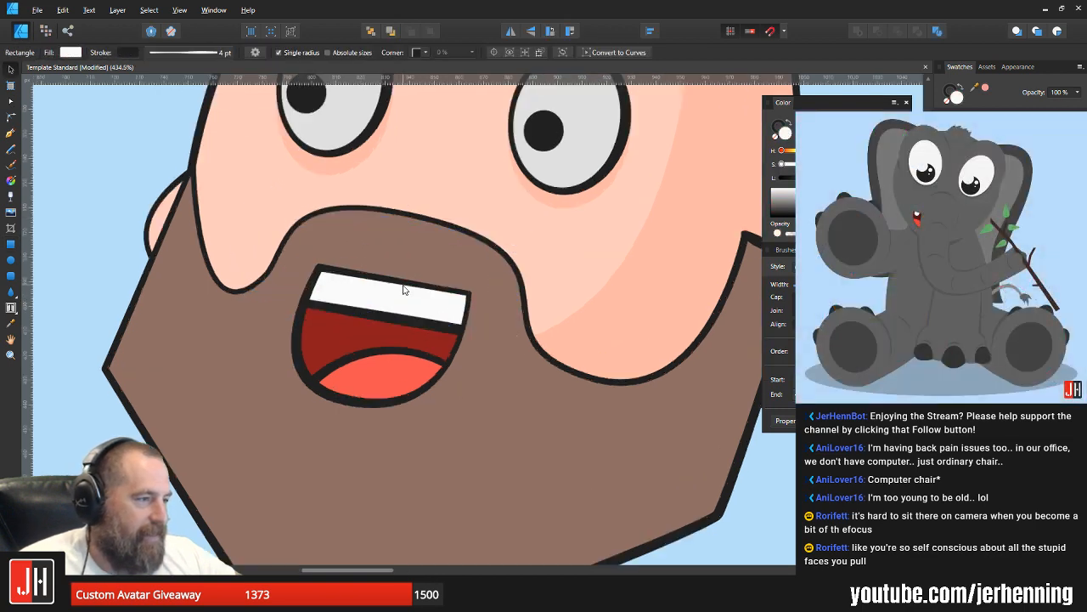
scroll(403, 290, "up", 2)
scroll(414, 291, "down", 11)
left_click(512, 346)
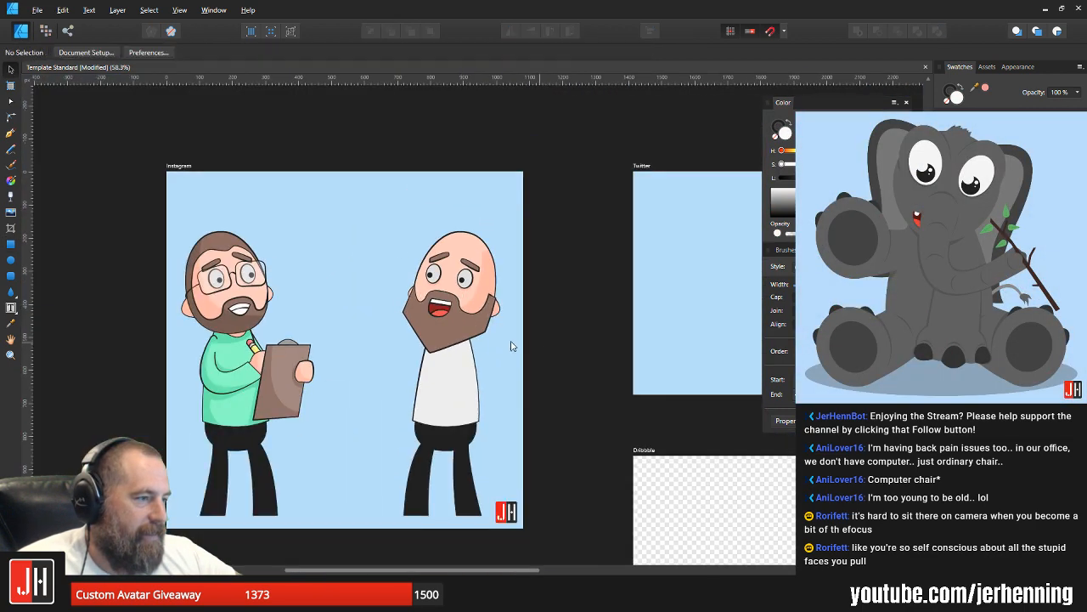
scroll(514, 336, "up", 2)
scroll(520, 318, "down", 4)
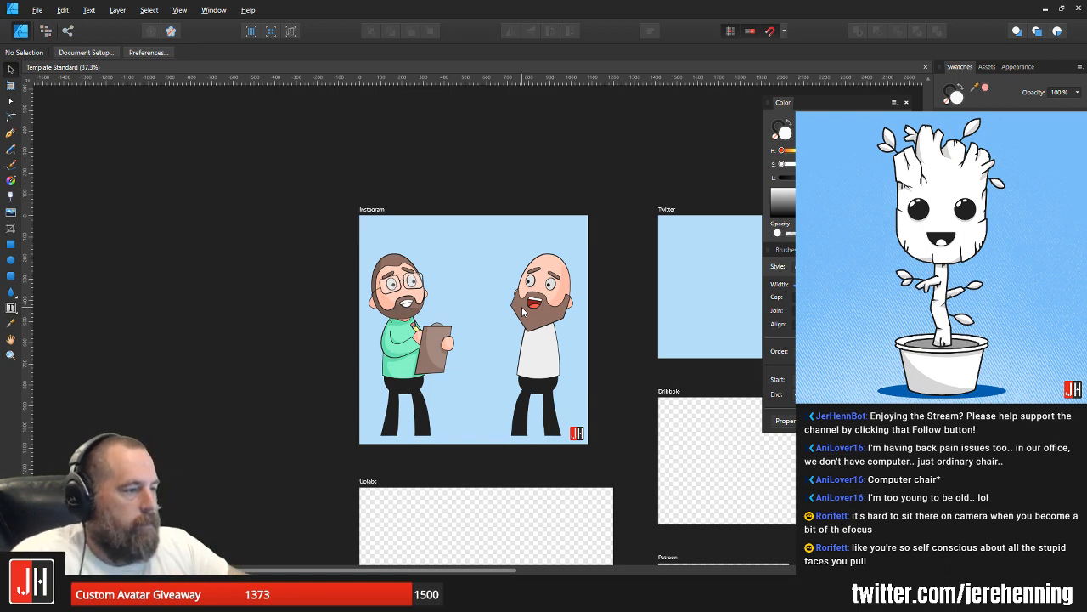
Step: Delete the separate line across the beard's top end beside the rear ear
scroll(522, 306, "up", 4)
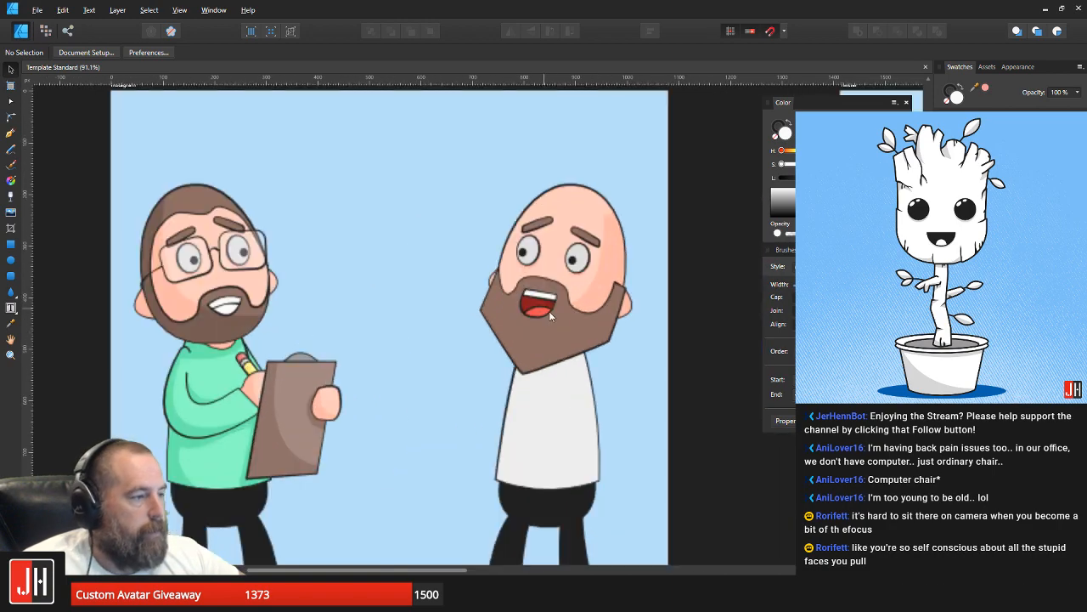
scroll(612, 305, "up", 5)
left_click(669, 308)
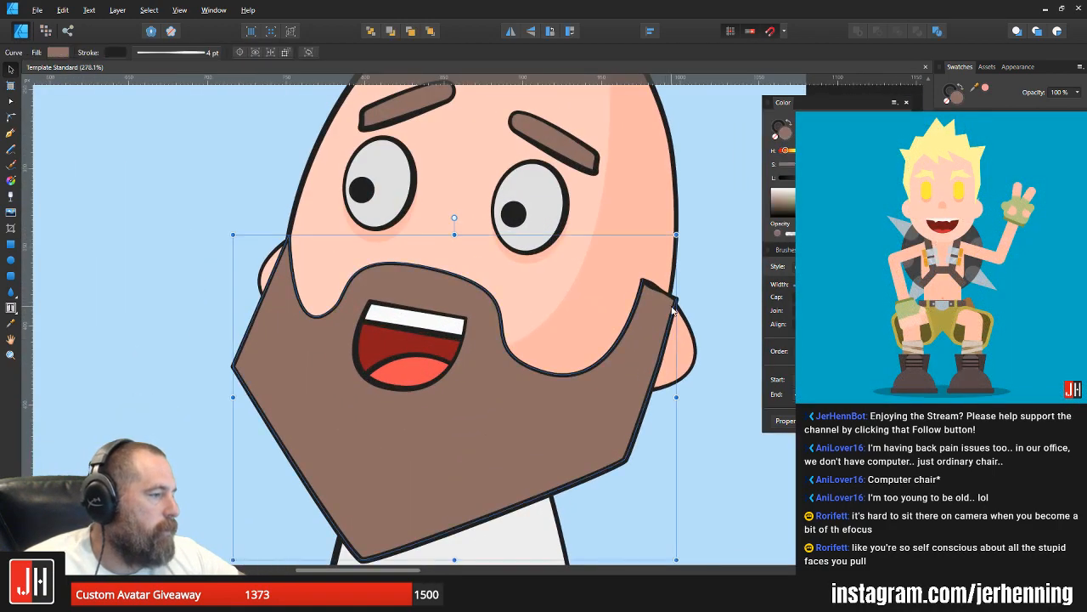
scroll(671, 312, "up", 2)
key("a")
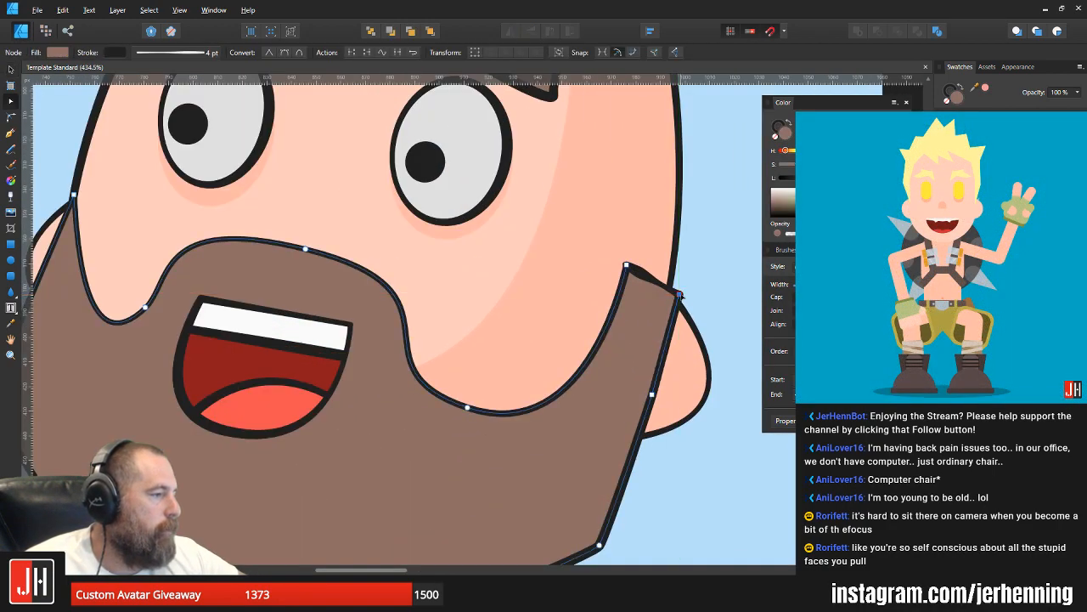
left_click(692, 286)
left_click(688, 288)
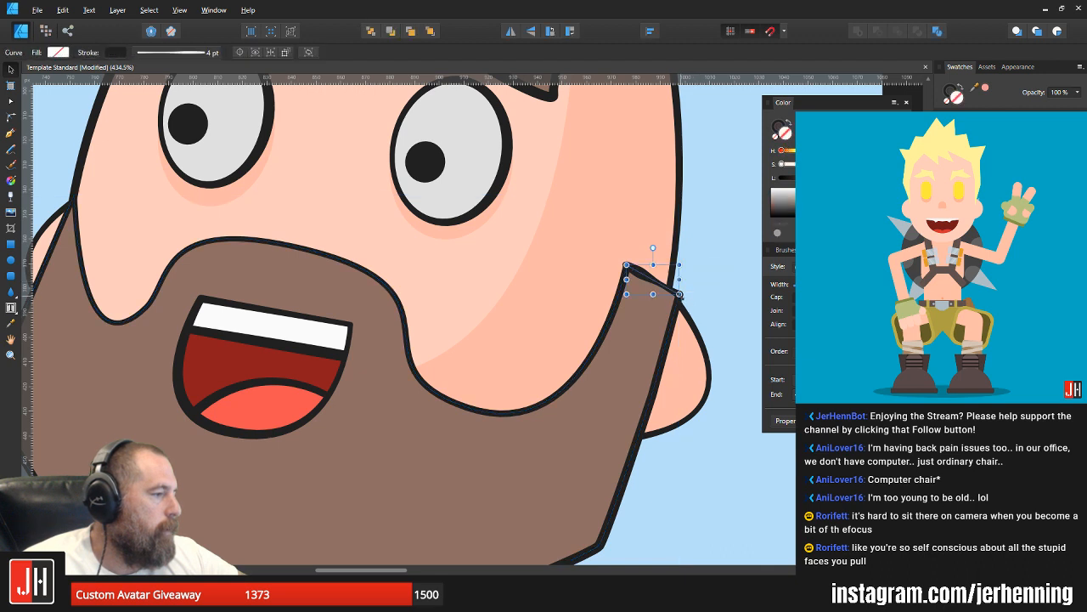
left_click(691, 286)
left_click(645, 309)
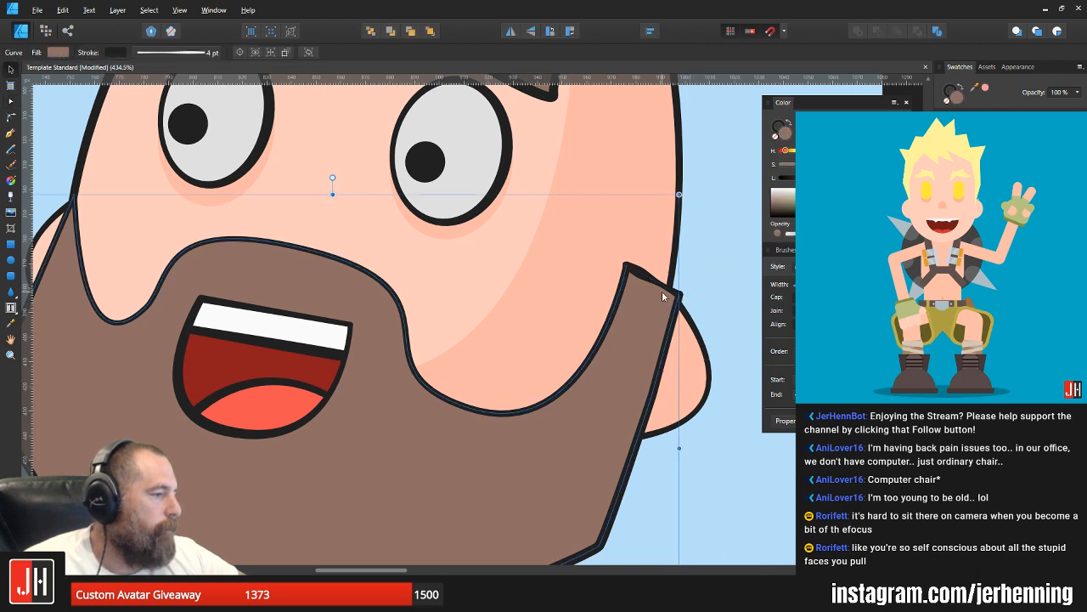
key("a")
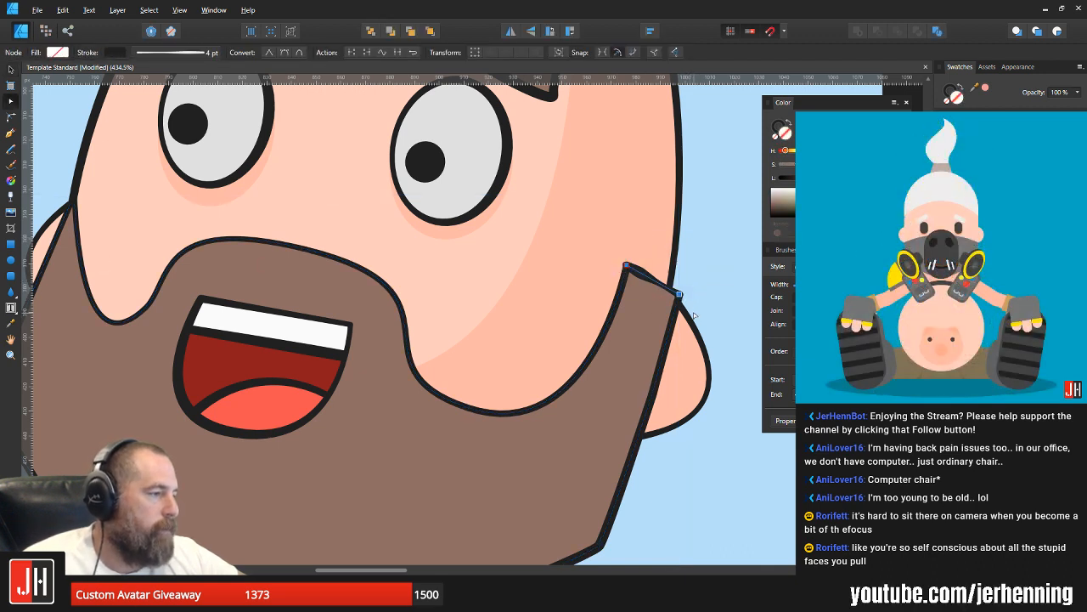
left_click(668, 311)
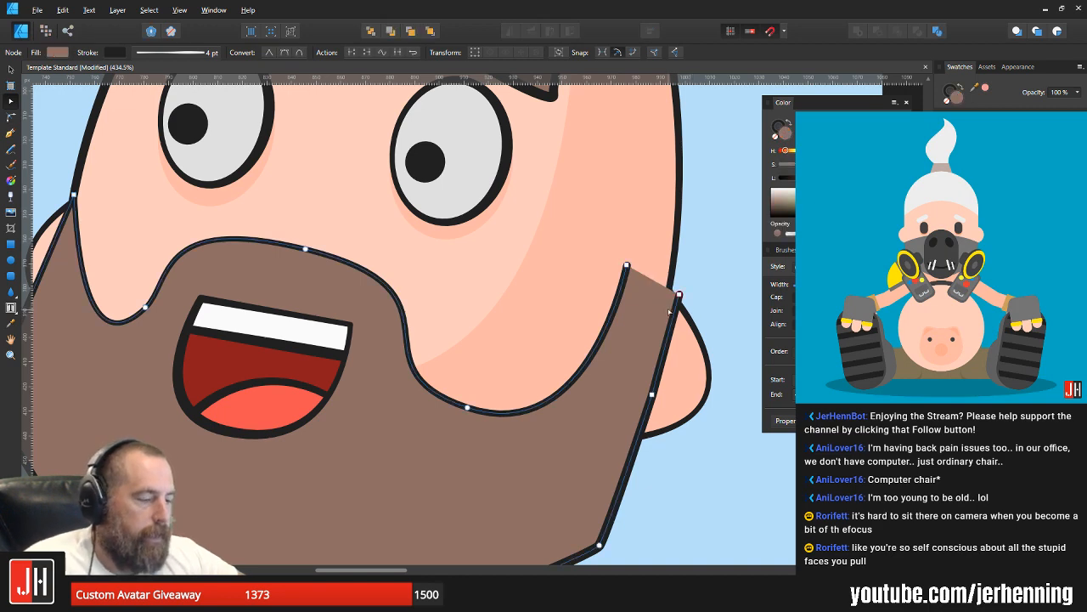
Step: Draw a new Pen line between the beard outline's two upper end points beside the rear ear
key("p")
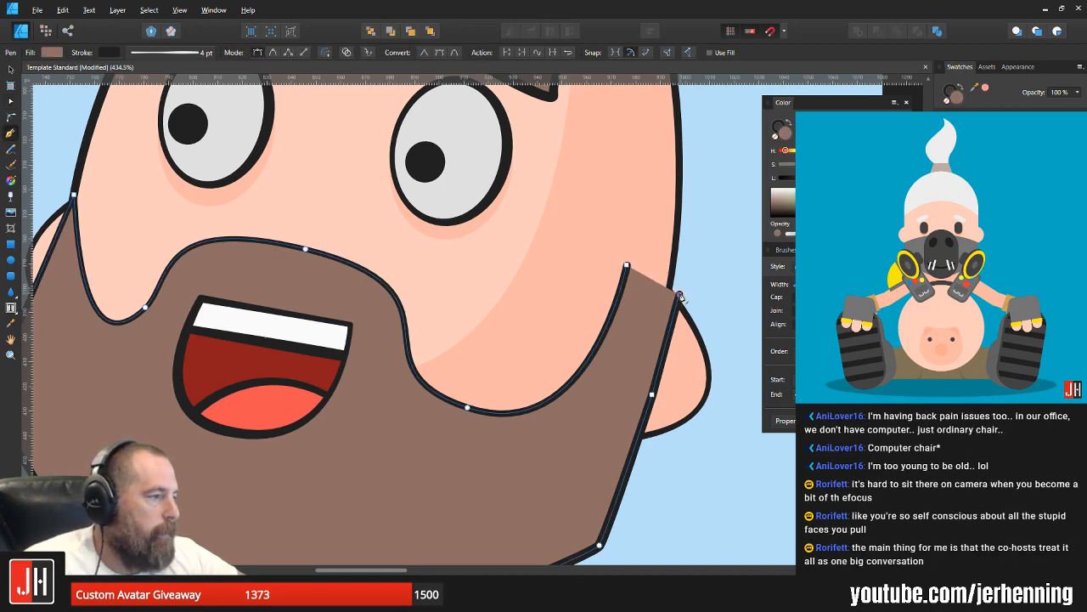
left_click(627, 265)
left_click(680, 295)
key("v")
Step: Merge the new top line with the beard into one closed outline using the Add operation
left_click(644, 306)
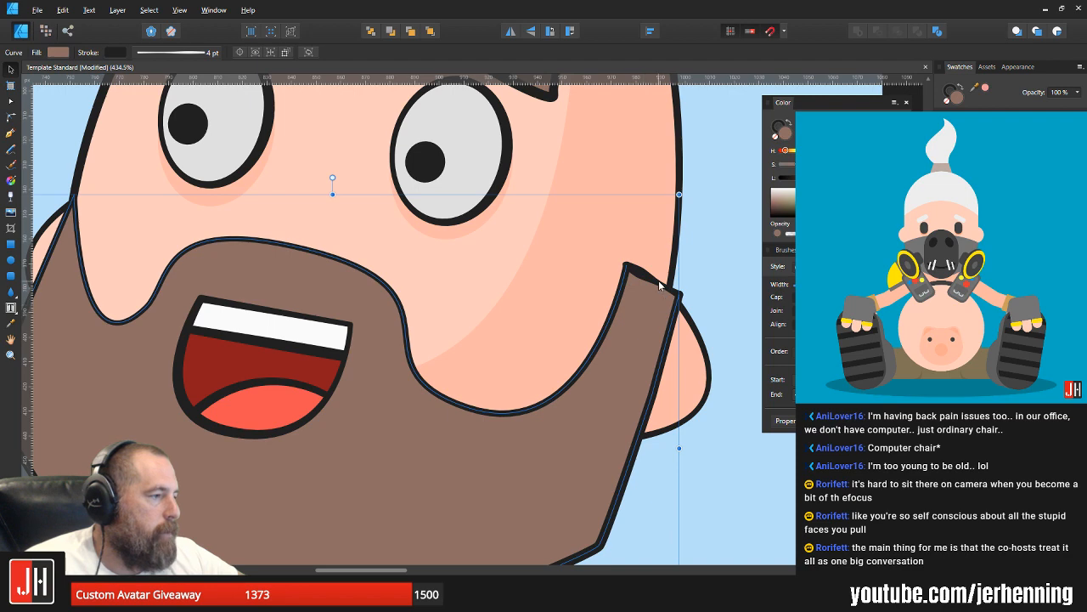
left_click(661, 287, "shift")
left_click(860, 32)
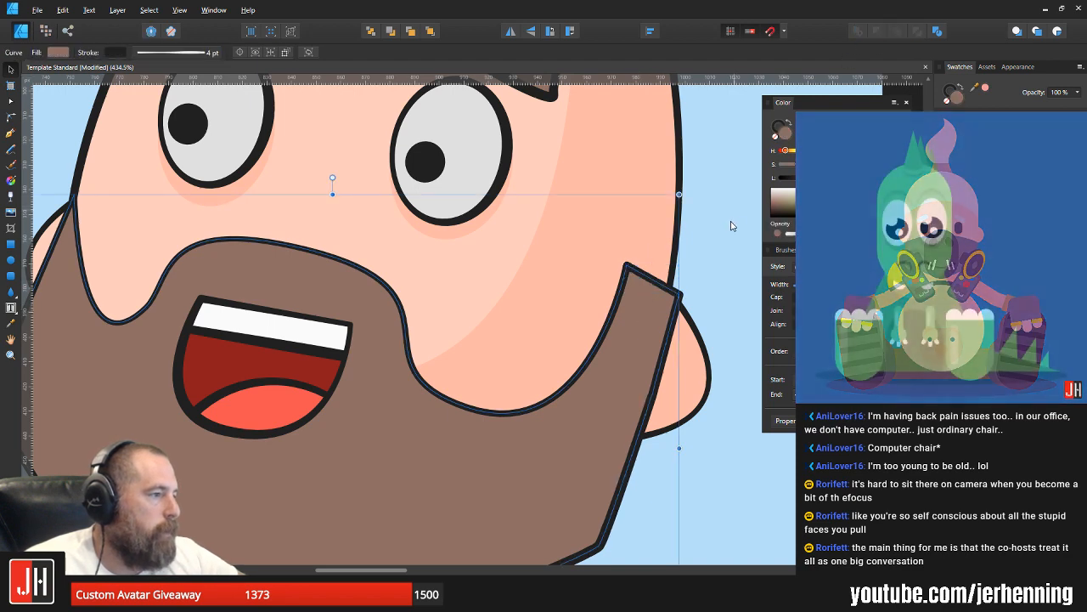
left_click(733, 226)
scroll(679, 264, "down", 5)
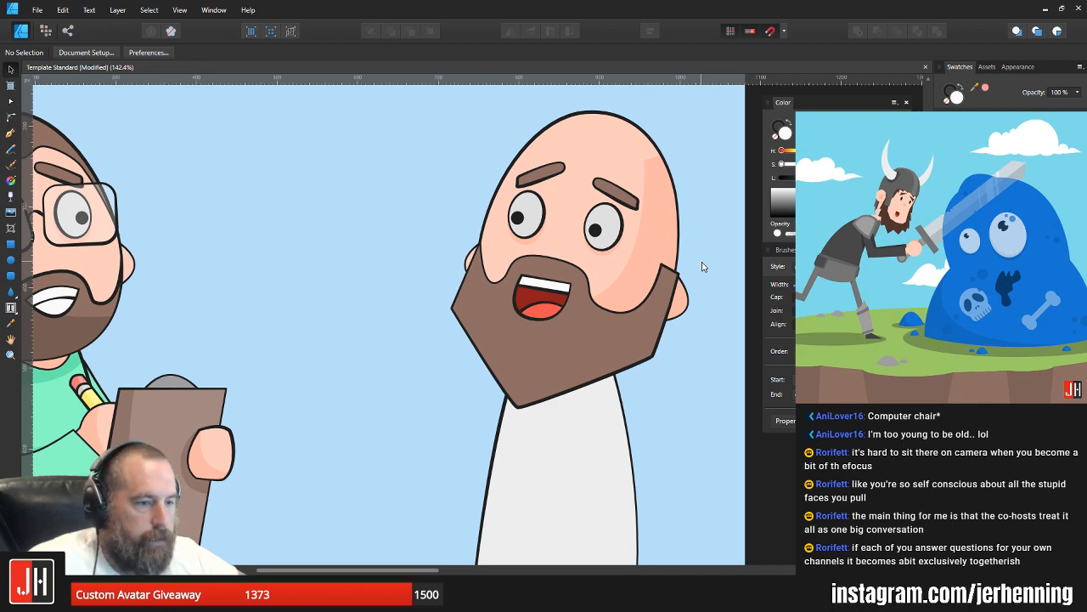
Step: Move the beard's two upper corner nodes beside the rear ear slightly up and inward, and shift the rear edge's middle node inward
scroll(685, 277, "up", 5)
left_click(650, 286)
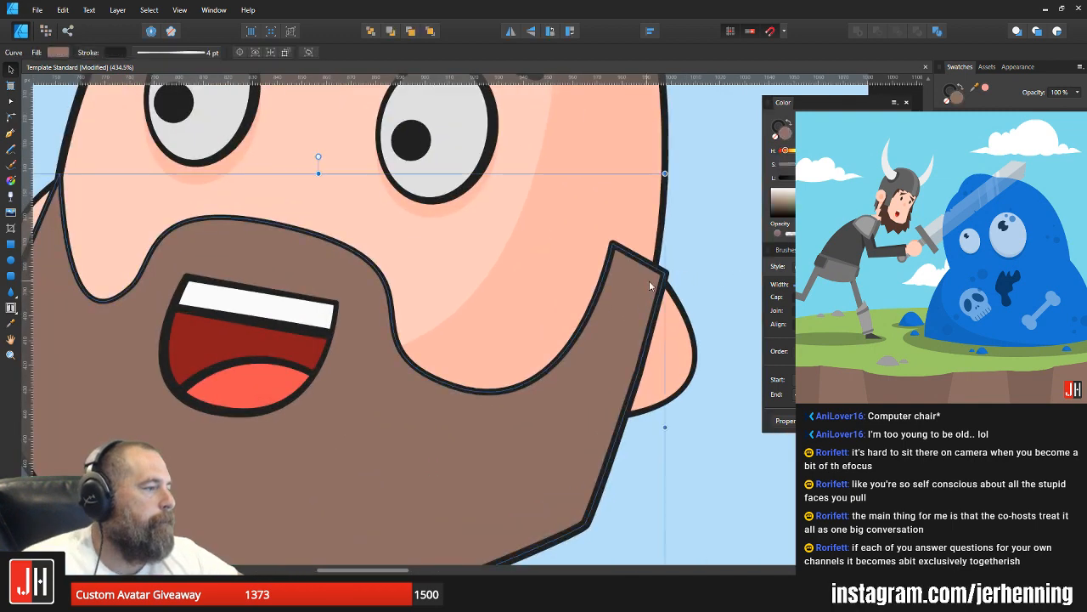
key("a")
left_click_drag(665, 272, 610, 239)
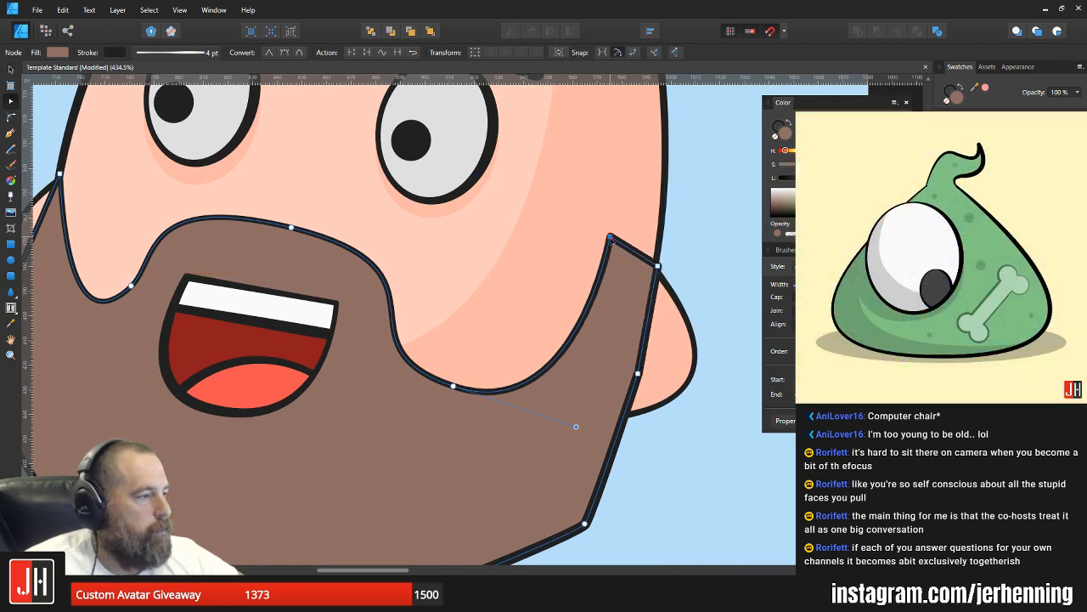
left_click_drag(639, 373, 633, 366)
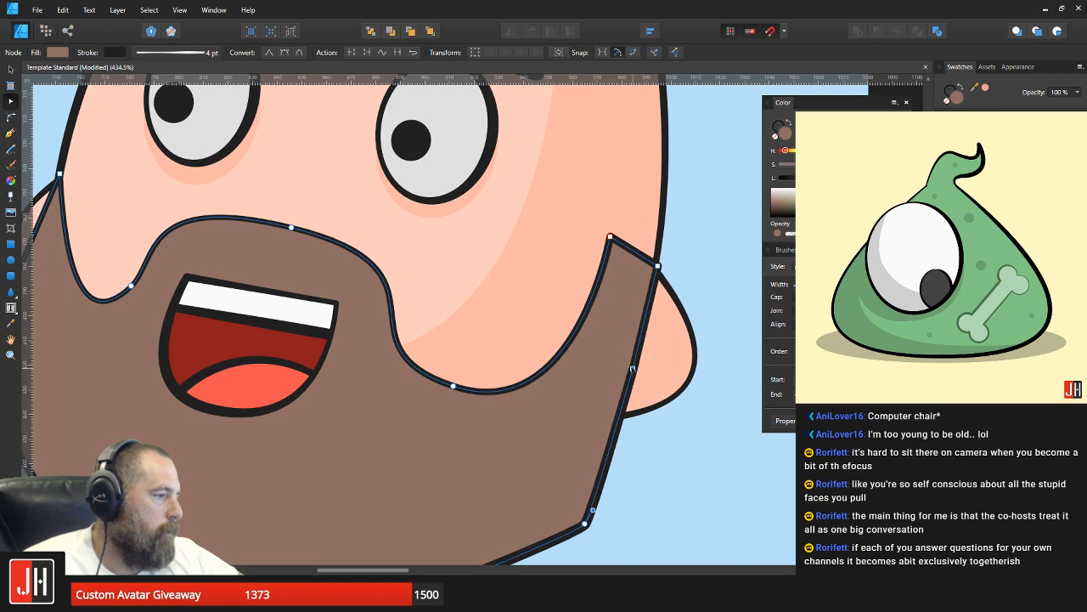
key("v")
left_click(683, 286)
scroll(682, 281, "down", 8)
left_click_drag(682, 281, 613, 326)
scroll(519, 322, "up", 6)
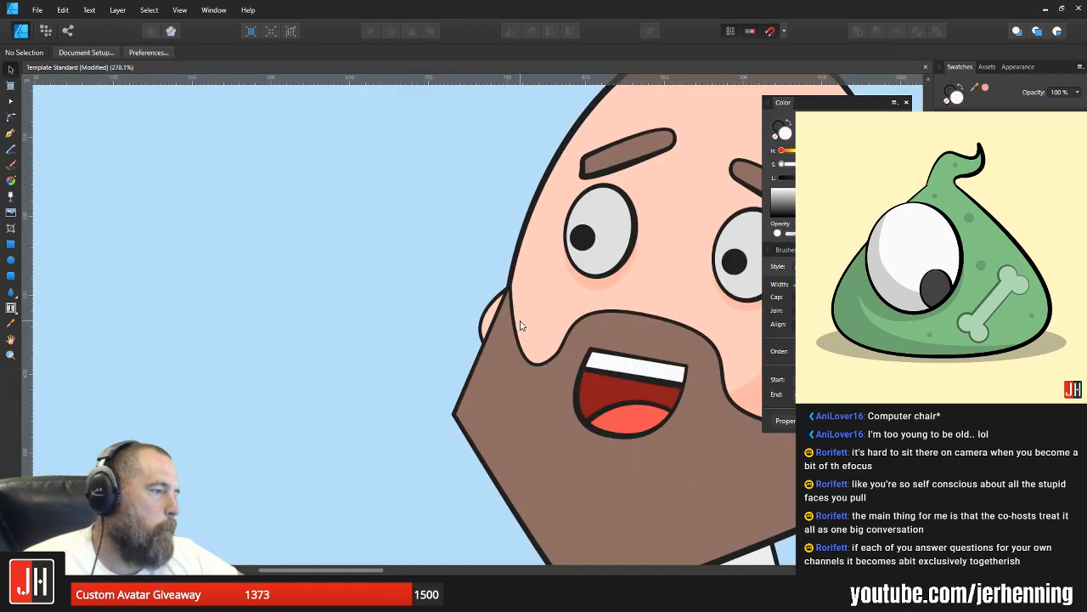
Step: Raise the beard's upper corner node beside the front ear along the edge of the bald head
left_click(511, 307)
key("a")
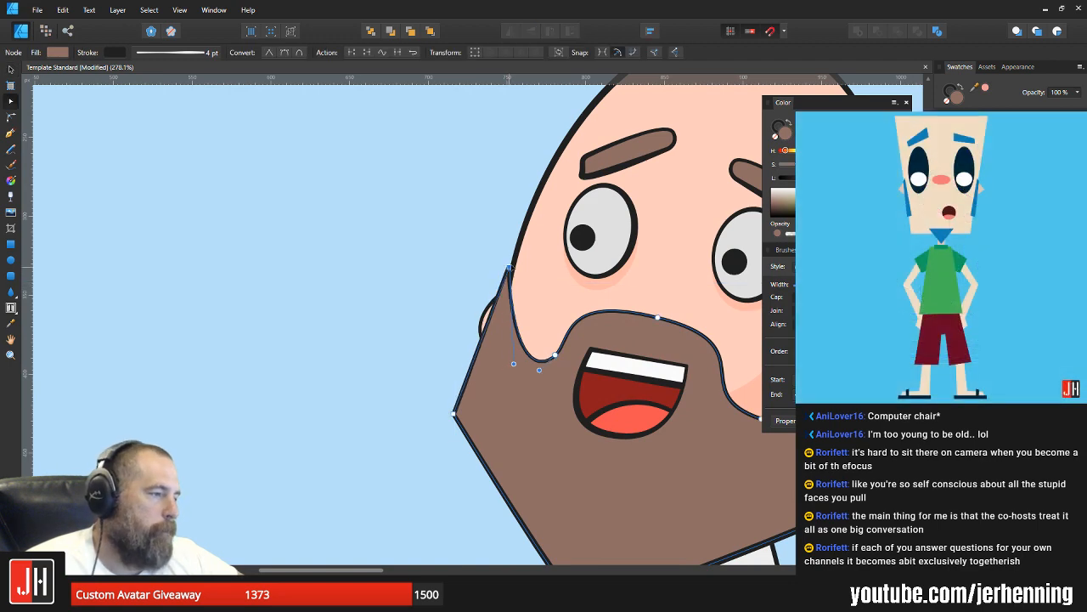
key("v")
scroll(532, 291, "down", 8)
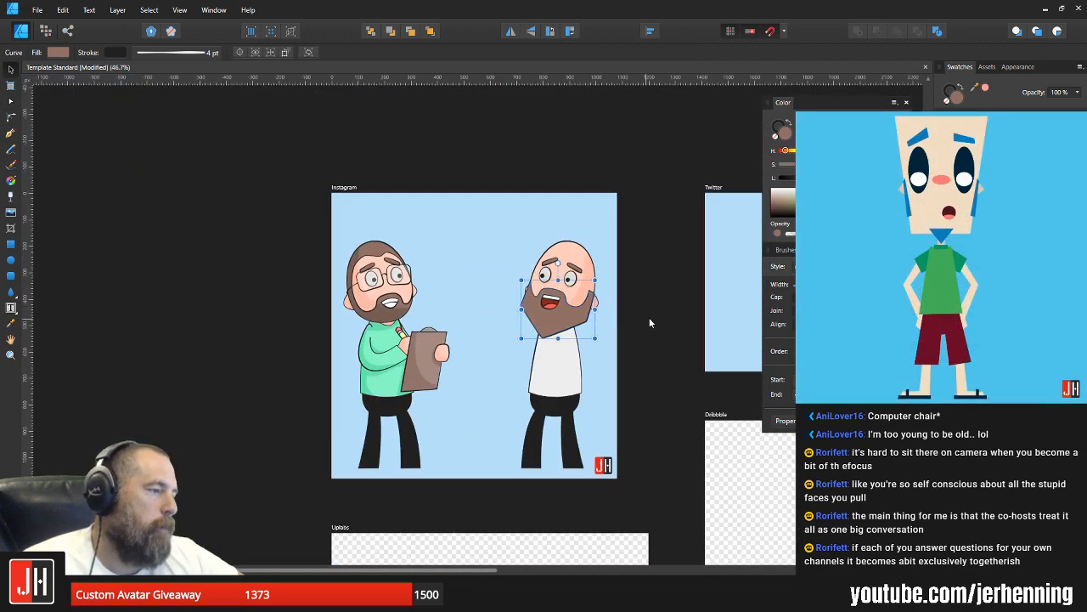
left_click(649, 316)
scroll(544, 302, "up", 5)
left_click(505, 298)
key("a")
scroll(510, 296, "up", 4)
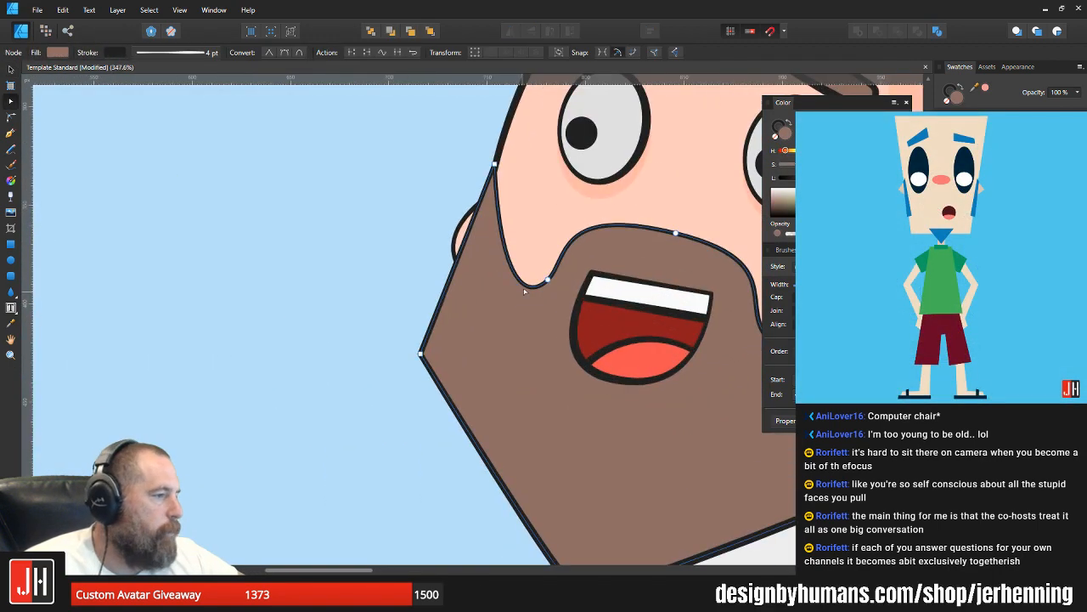
scroll(514, 293, "down", 9)
key("v")
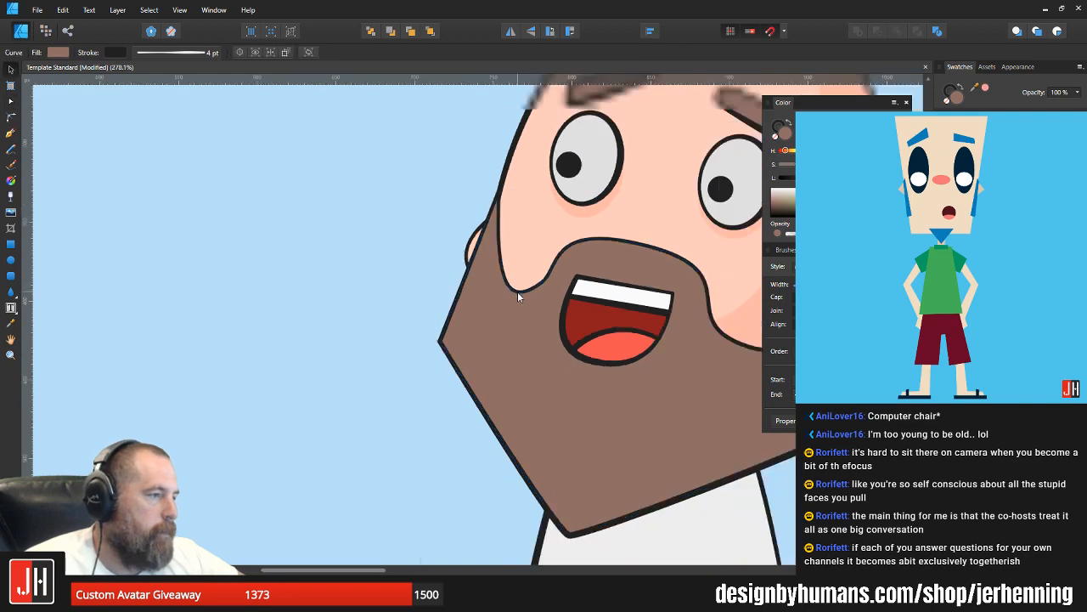
key("ctrl+d")
scroll(536, 296, "up", 7)
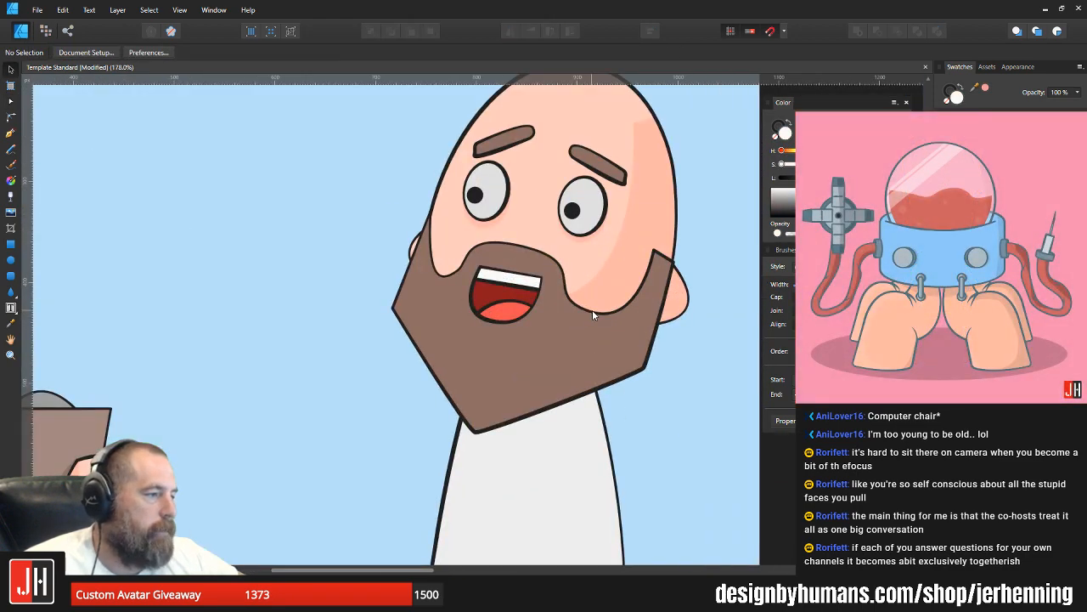
Step: Move the beard's node below the rear cheek slightly up and fine-tune the curve handle of the front cheek node
left_click(592, 309)
scroll(592, 309, "up", 2)
key("a")
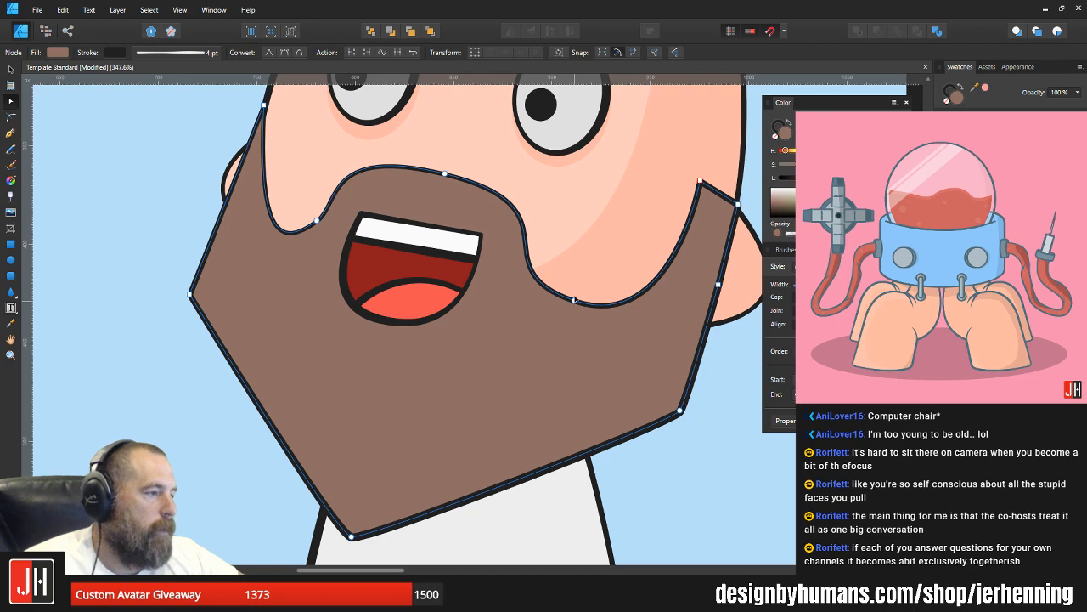
left_click_drag(574, 299, 575, 294)
left_click(316, 221)
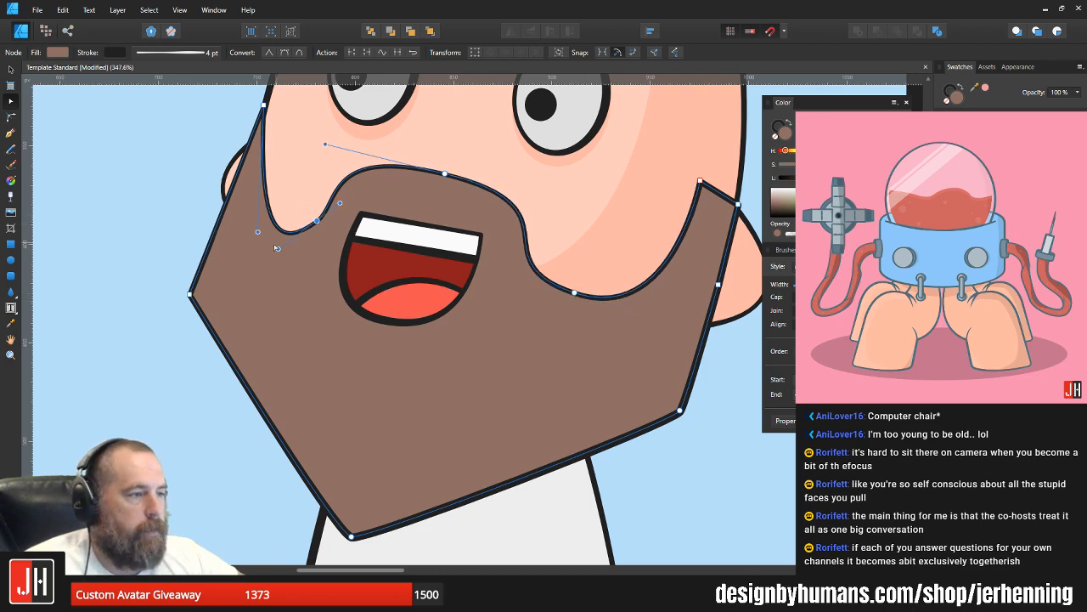
left_click_drag(279, 250, 282, 249)
key("v")
scroll(427, 229, "down", 9)
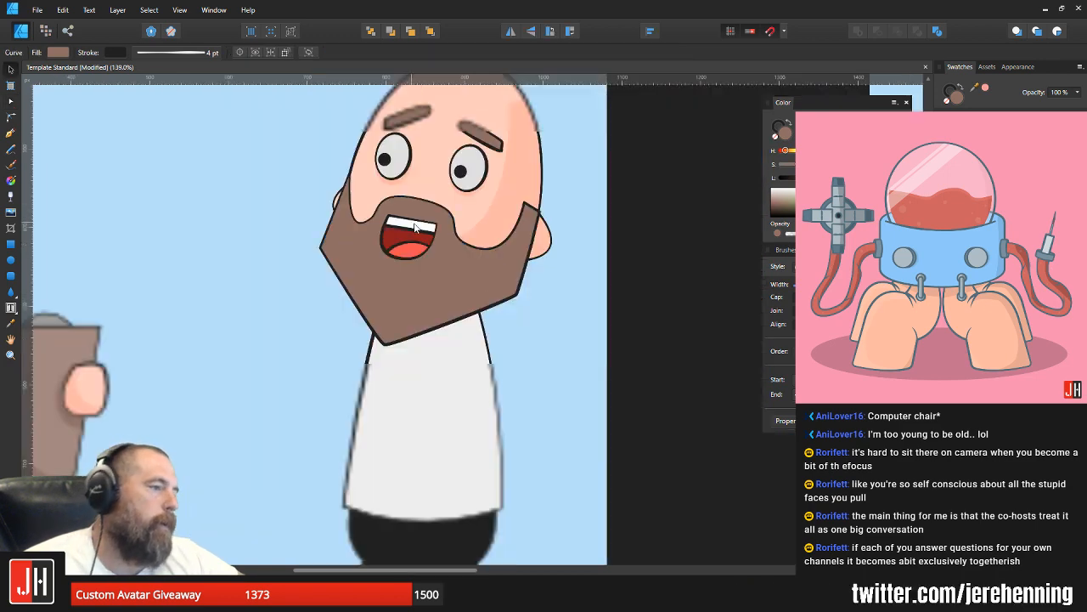
left_click(524, 254)
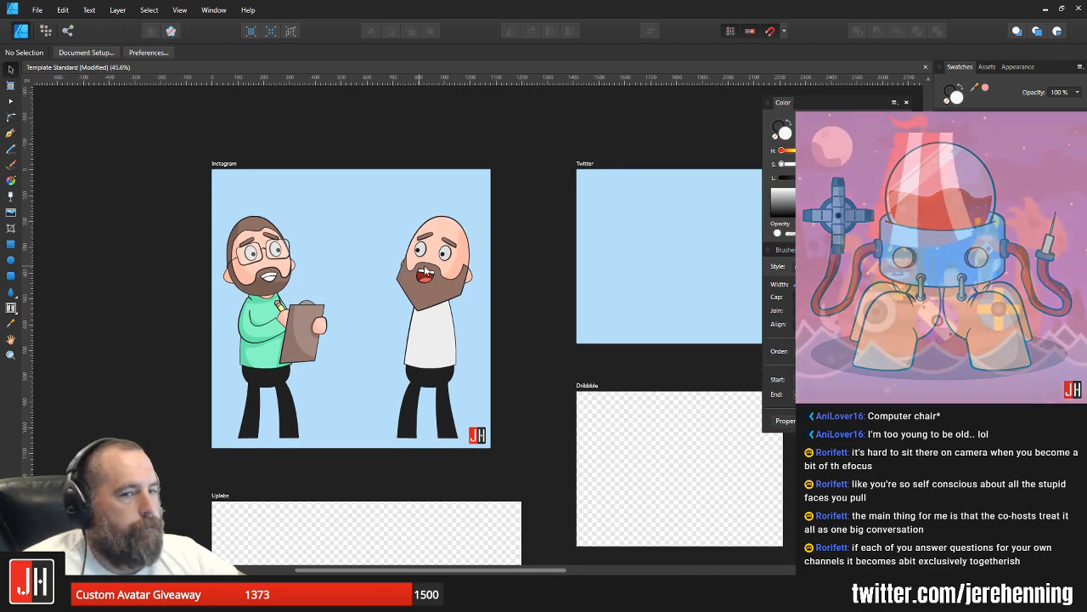
Step: Extend the bald head's side shadow above the crown with an added node, smooth its inner forehead node and adjust that curve
scroll(378, 226, "up", 1)
scroll(425, 270, "up", 2)
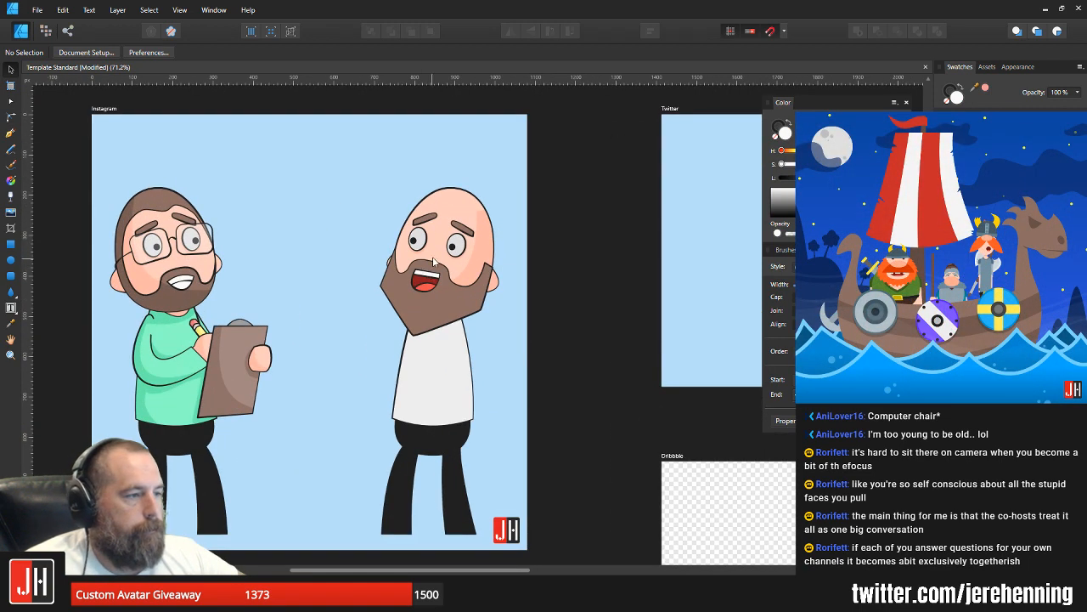
scroll(433, 260, "up", 2)
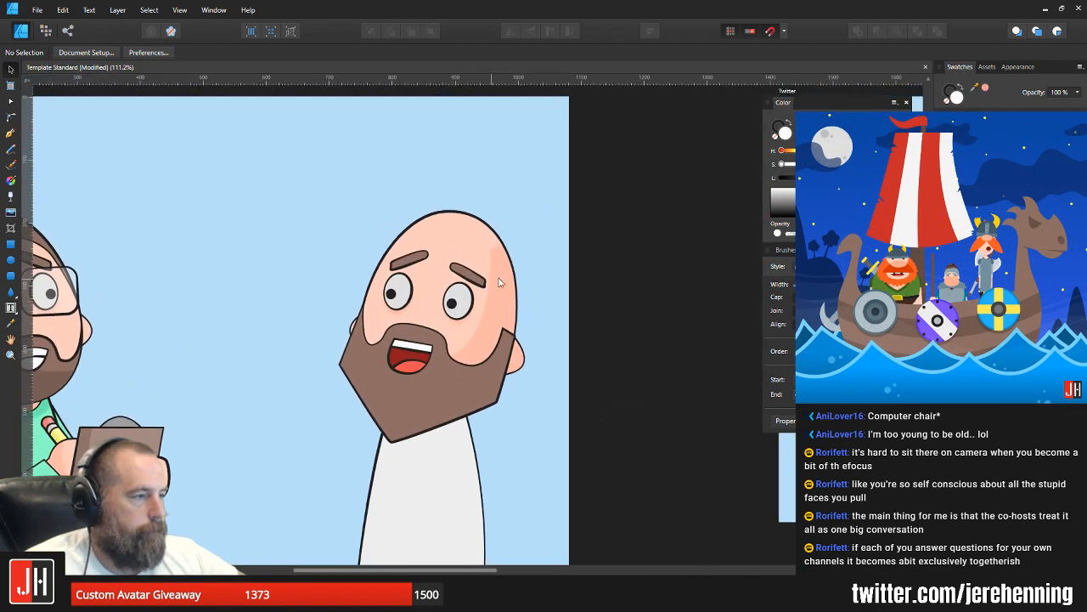
double_click(502, 268)
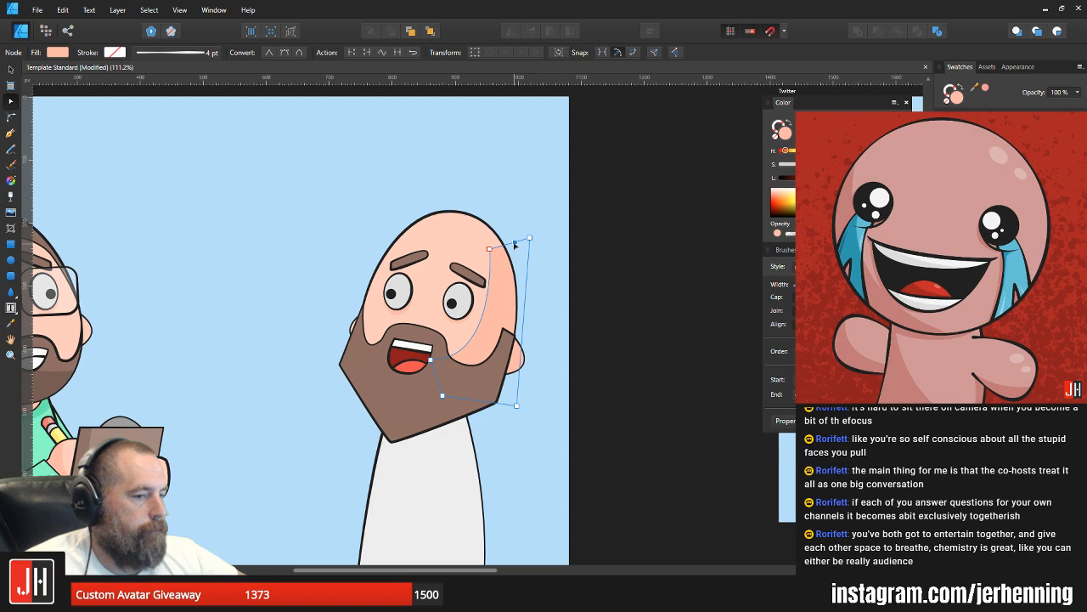
left_click_drag(515, 244, 482, 184)
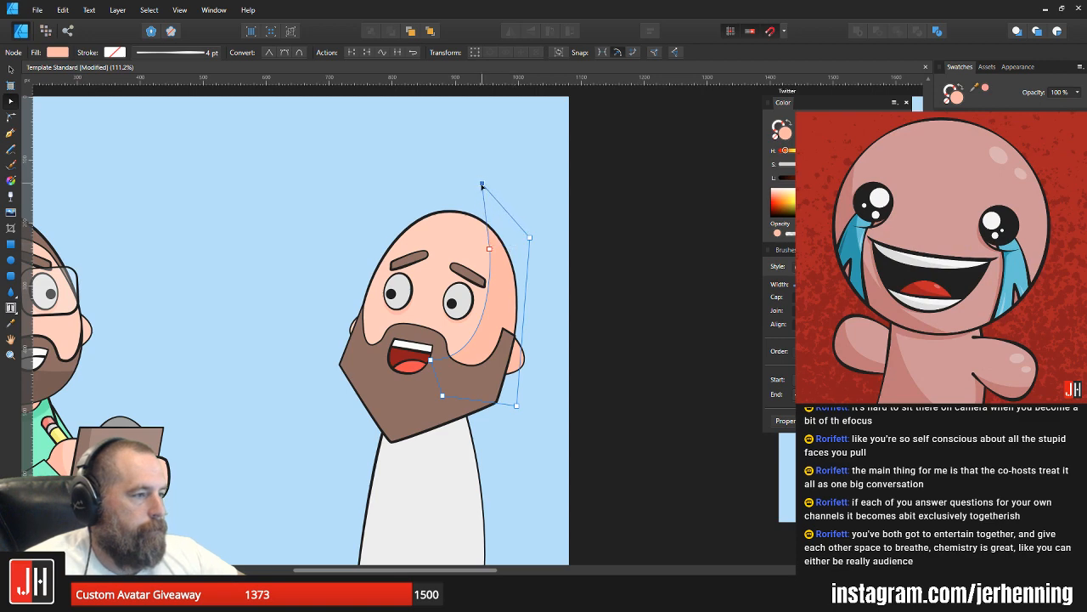
scroll(487, 255, "up", 3)
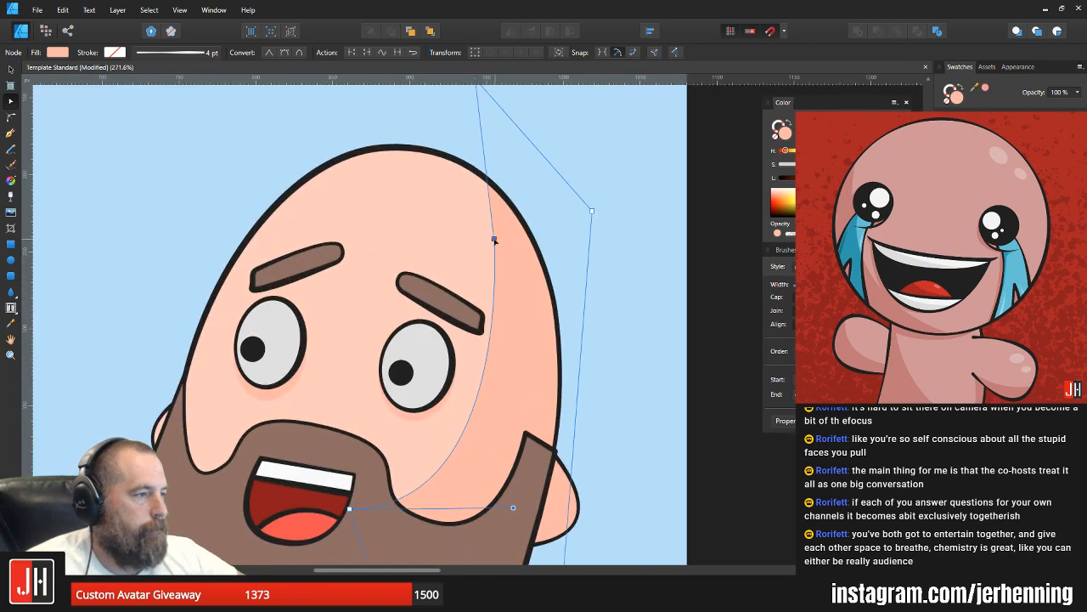
left_click(283, 53)
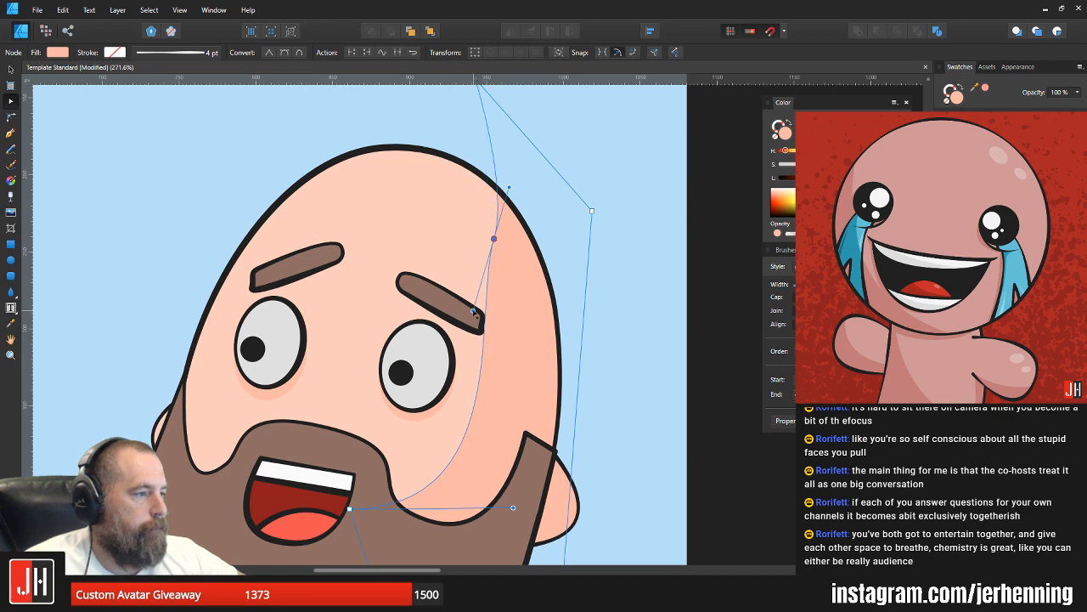
left_click_drag(474, 311, 503, 337)
key("v")
scroll(543, 325, "down", 7)
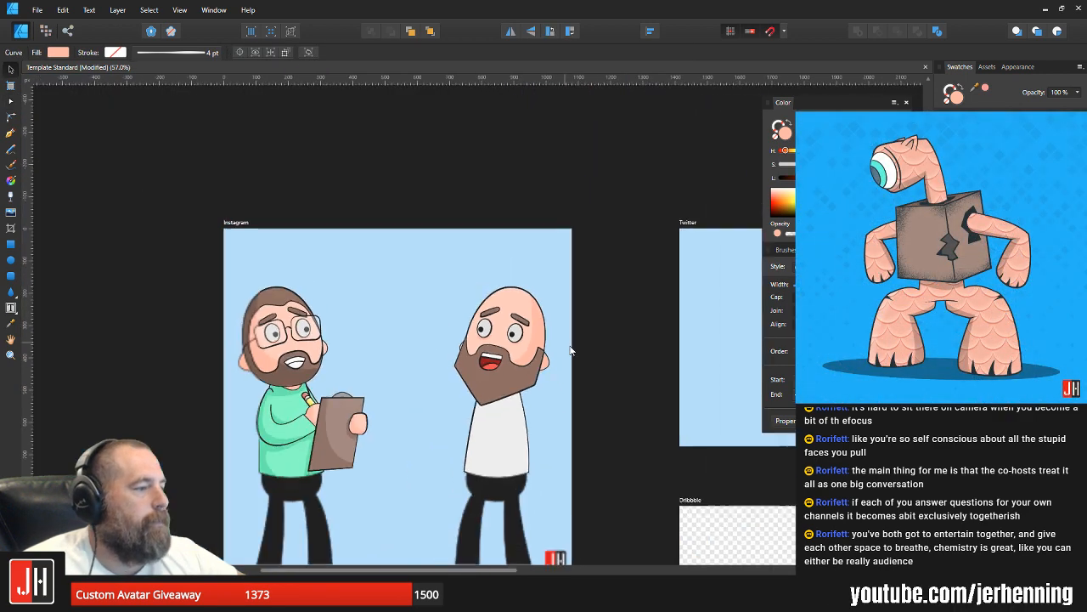
scroll(552, 323, "up", 8)
scroll(531, 292, "down", 6)
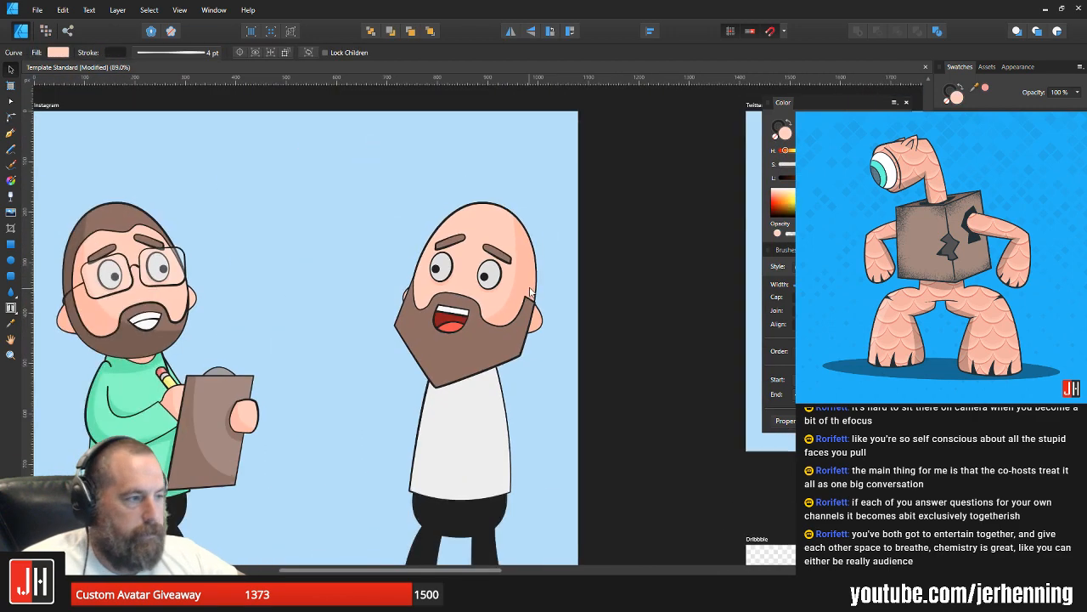
left_click(531, 292)
left_click(608, 319)
scroll(564, 349, "up", 3)
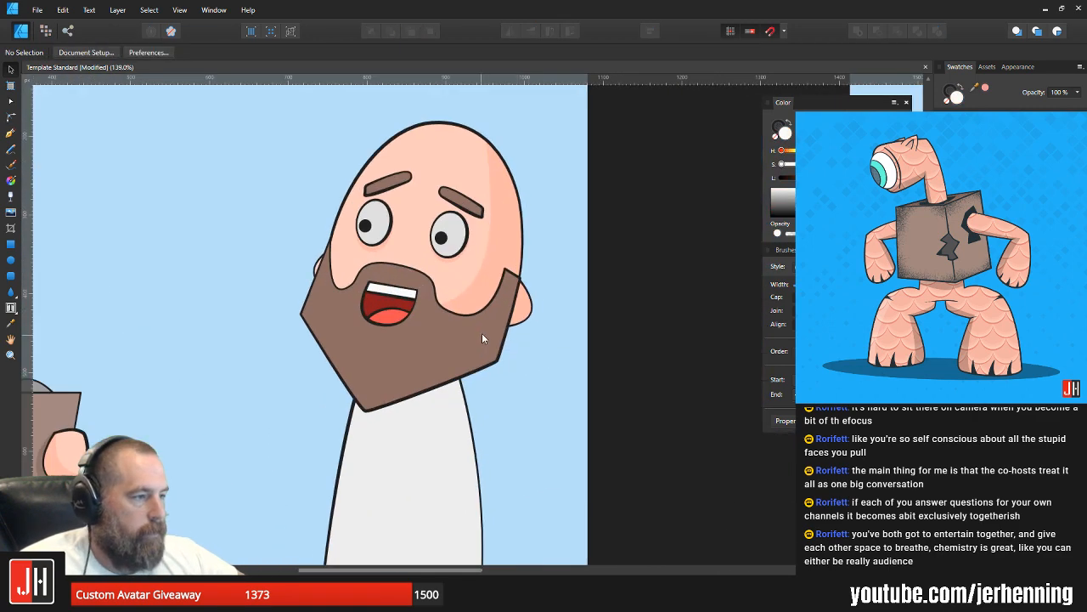
Step: Place a copy of the head shadow over the beard and stretch its lower nodes past the beard's front edge and tip
left_click(482, 333)
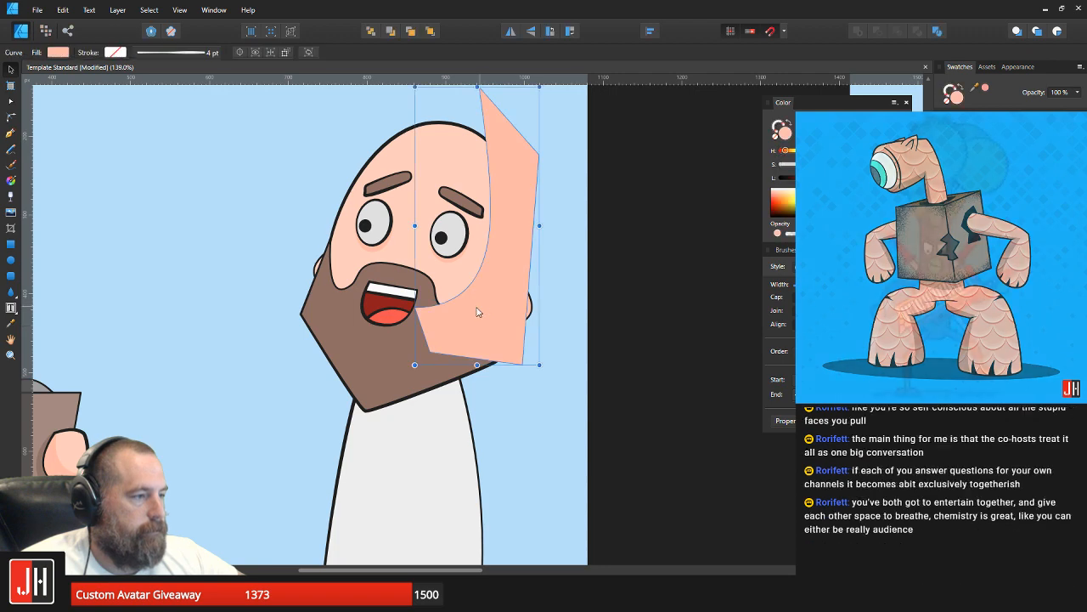
key("a")
left_click(414, 308)
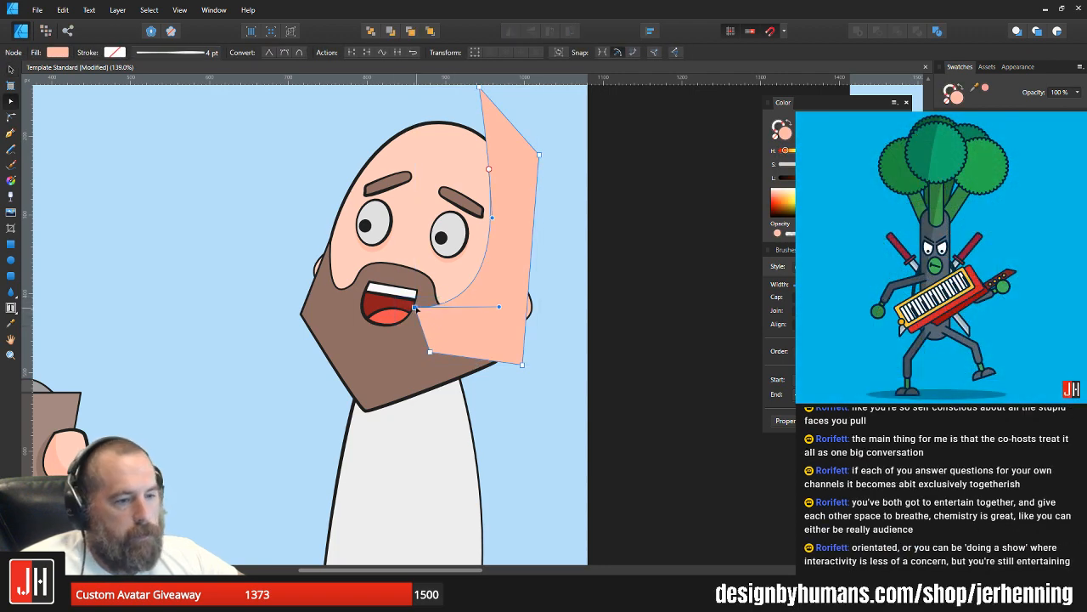
left_click_drag(413, 308, 283, 346)
left_click_drag(431, 356, 372, 437)
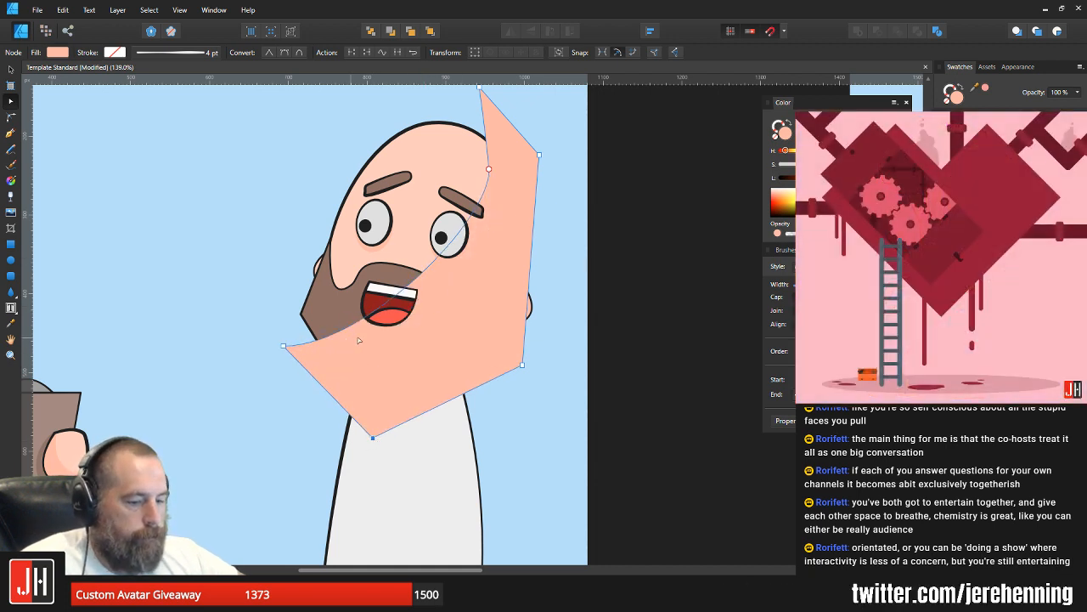
Step: Recolour the copied shadow with the darker brown sampled from the other character
left_click_drag(359, 338, 755, 340)
key("i")
left_click(332, 349)
left_click_drag(610, 308, 322, 289)
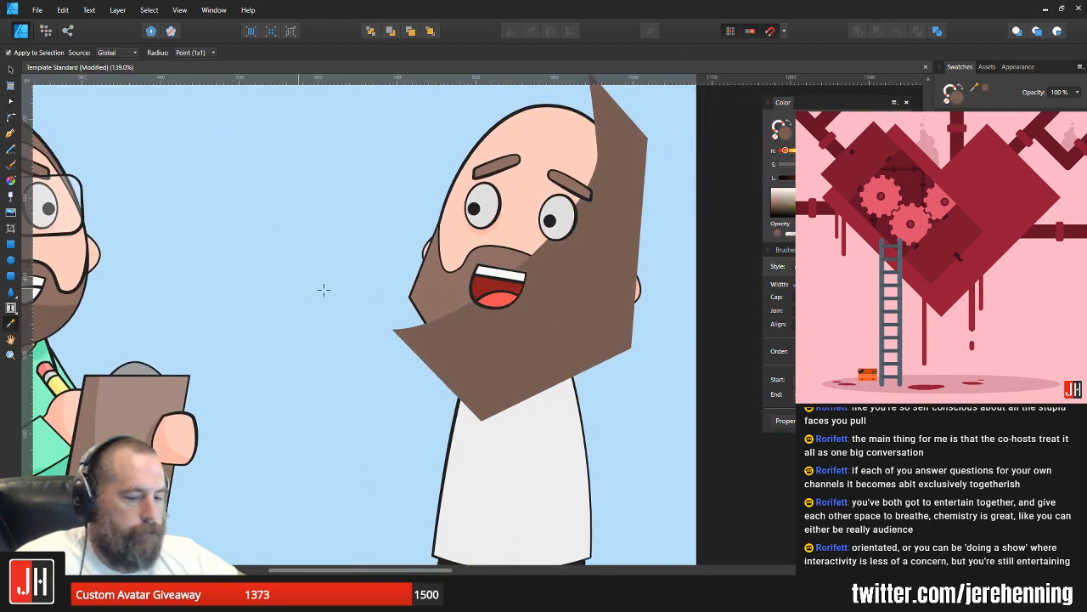
Step: Cut the dark brown shadow and paste it inside the beard so it is clipped to the beard shape
key("ctrl+x")
key("v")
left_click(553, 320)
key("ctrl+alt+v")
scroll(556, 324, "up", 2)
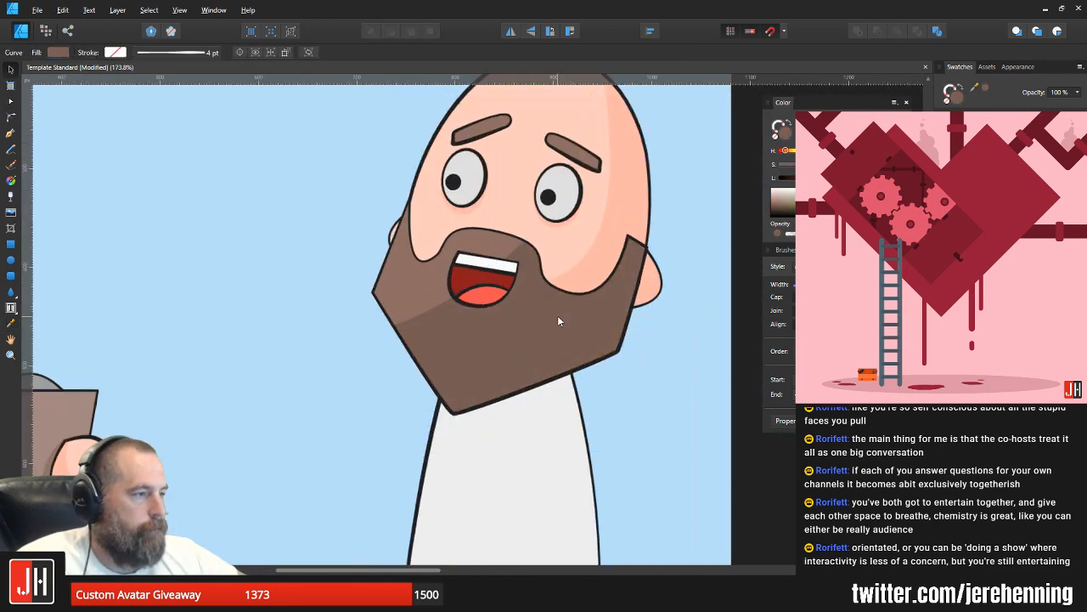
Step: Reshape the beard shadow's upper edge into a curve passing under the mouth, raising its front node beyond the beard
key("a")
left_click_drag(524, 244, 541, 315)
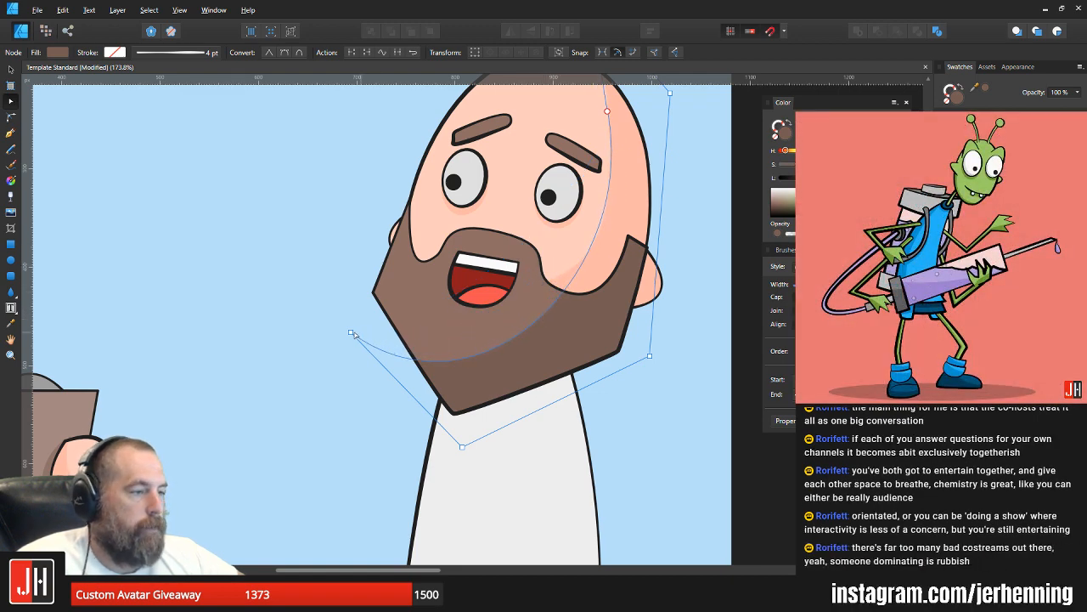
left_click_drag(353, 334, 349, 265)
left_click_drag(570, 253, 512, 297)
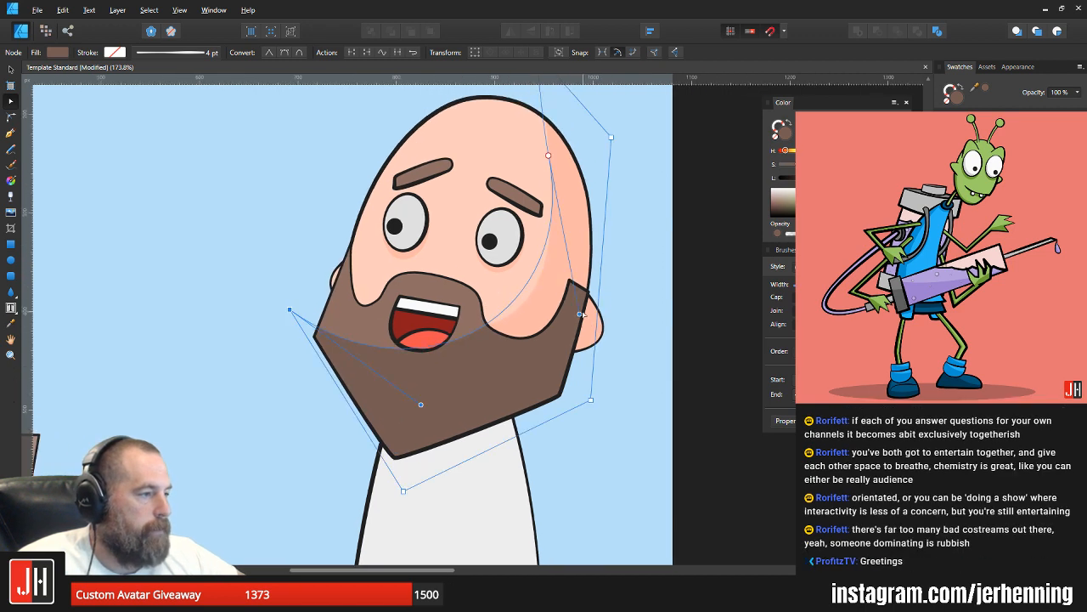
left_click_drag(581, 315, 595, 321)
key("v")
left_click(641, 280)
scroll(571, 318, "down", 2)
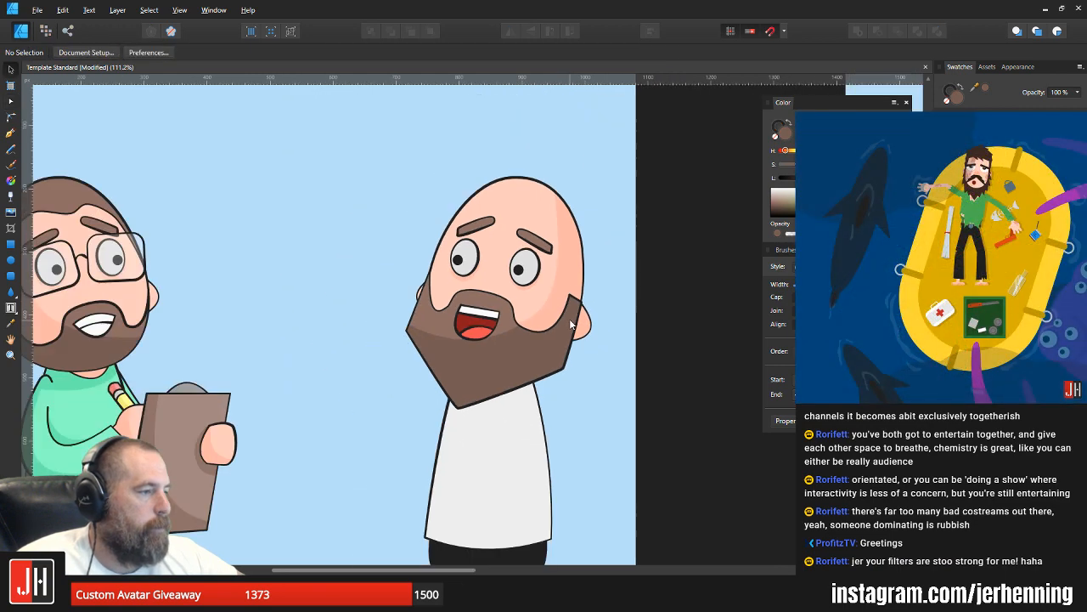
Step: Nudge the beard shadow's front node slightly up to refine the shading curve below the mouth
scroll(508, 346, "up", 3)
left_click(507, 348)
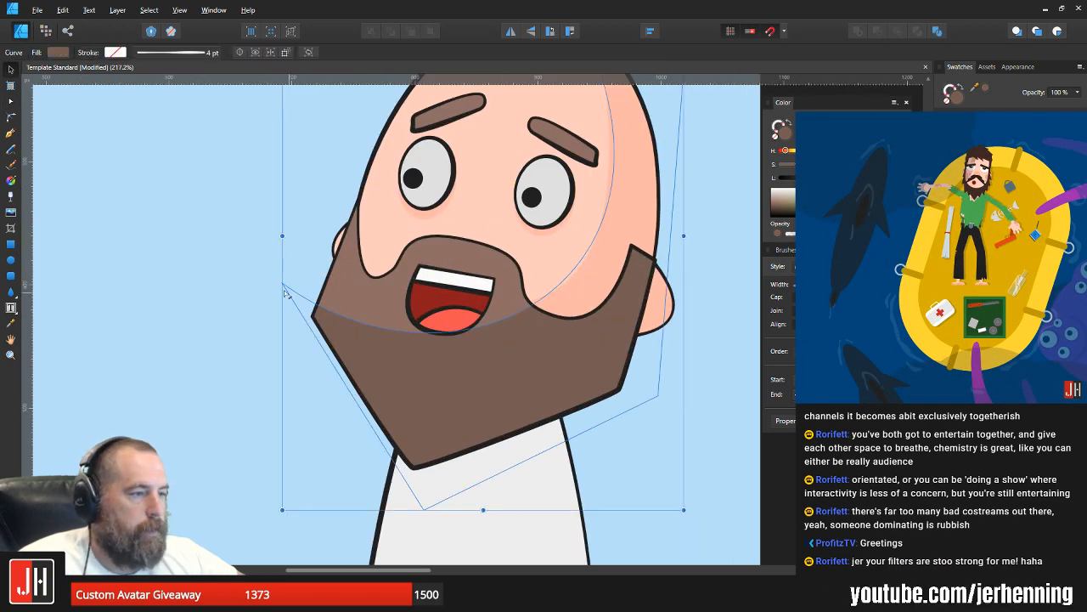
key("a")
left_click_drag(283, 285, 280, 276)
key("ctrl+d")
left_click_drag(432, 277, 351, 322)
key("v")
left_click(623, 297)
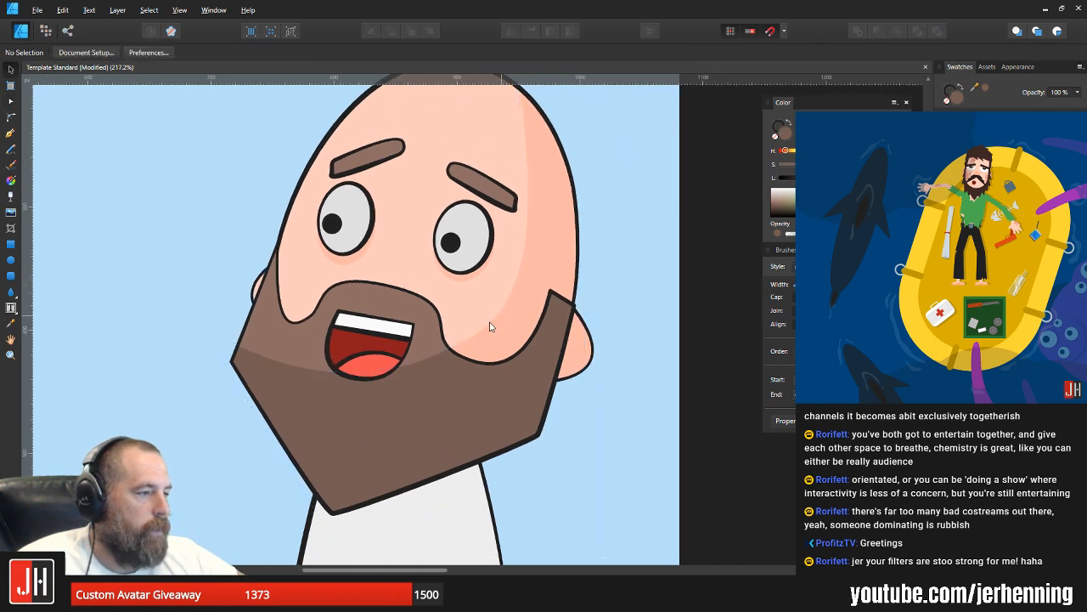
Step: Move the head shadow's lower inner node toward the rear cheek to line it up with the beard shadow
left_click(473, 349)
scroll(474, 348, "up", 2)
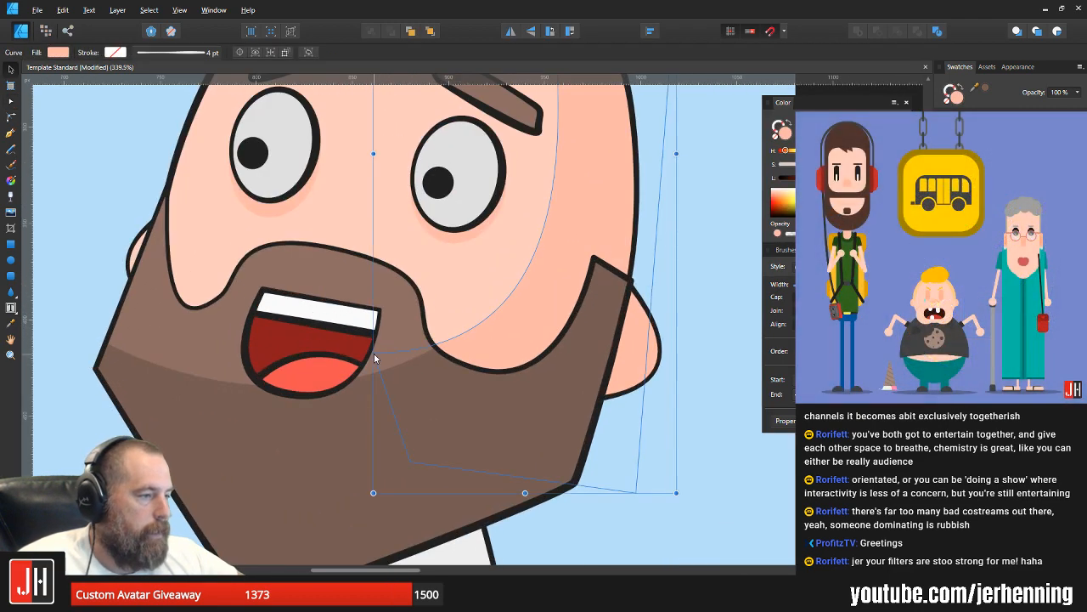
key("a")
mouse_move(387, 351)
left_mouse_down()
mouse_move(592, 348)
mouse_move(556, 271)
mouse_move(566, 281)
mouse_move(406, 361)
left_mouse_up()
key("v")
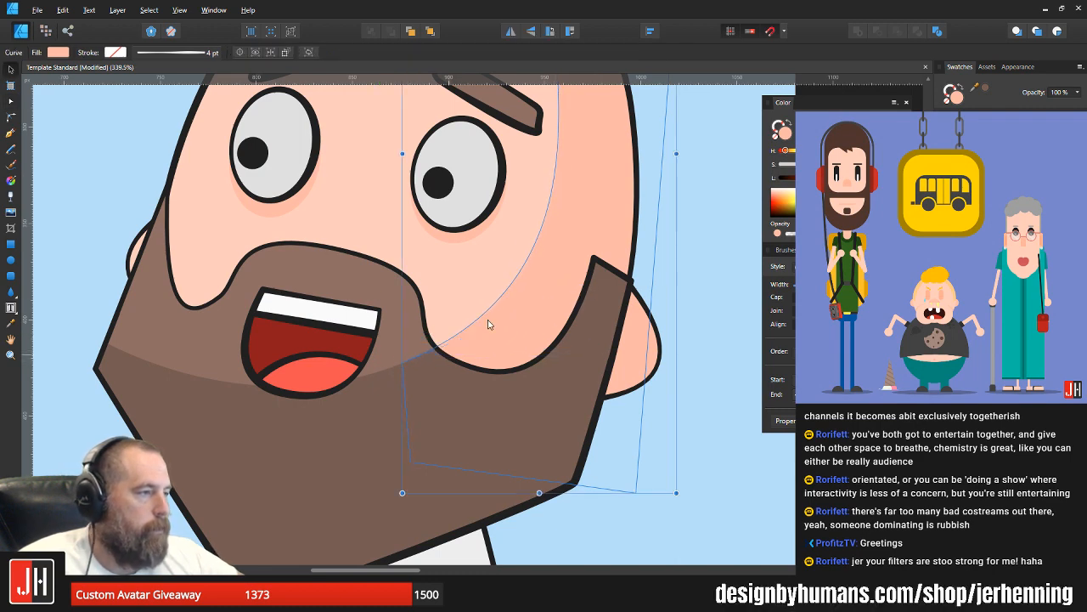
scroll(490, 324, "down", 6)
left_click(607, 340)
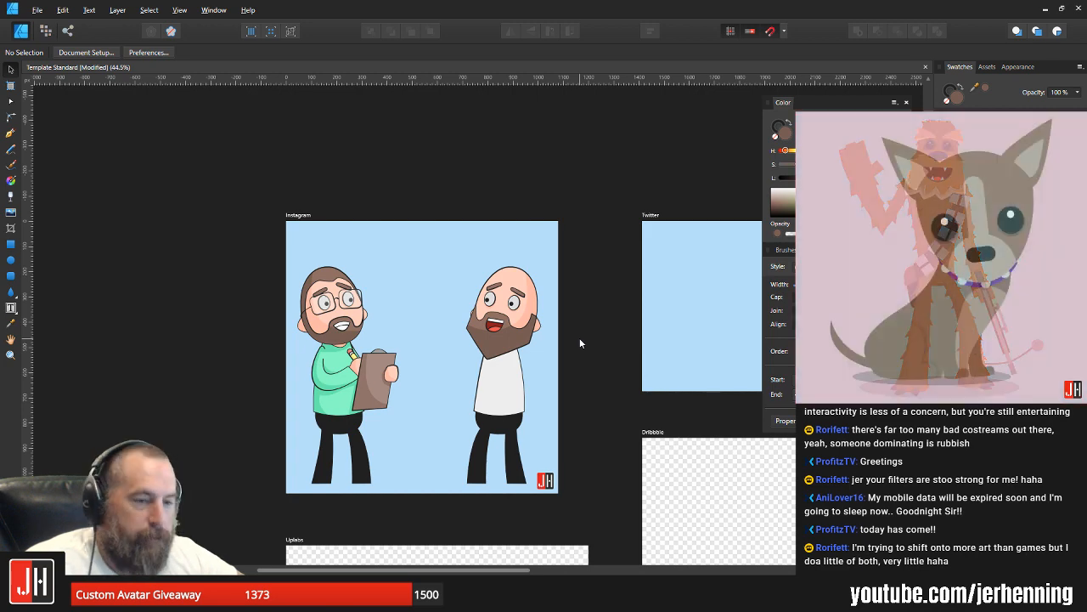
Step: Shift the head shadow's lower inner node to the beard's cheek edge where the beard shadow meets it
scroll(508, 331, "up", 6)
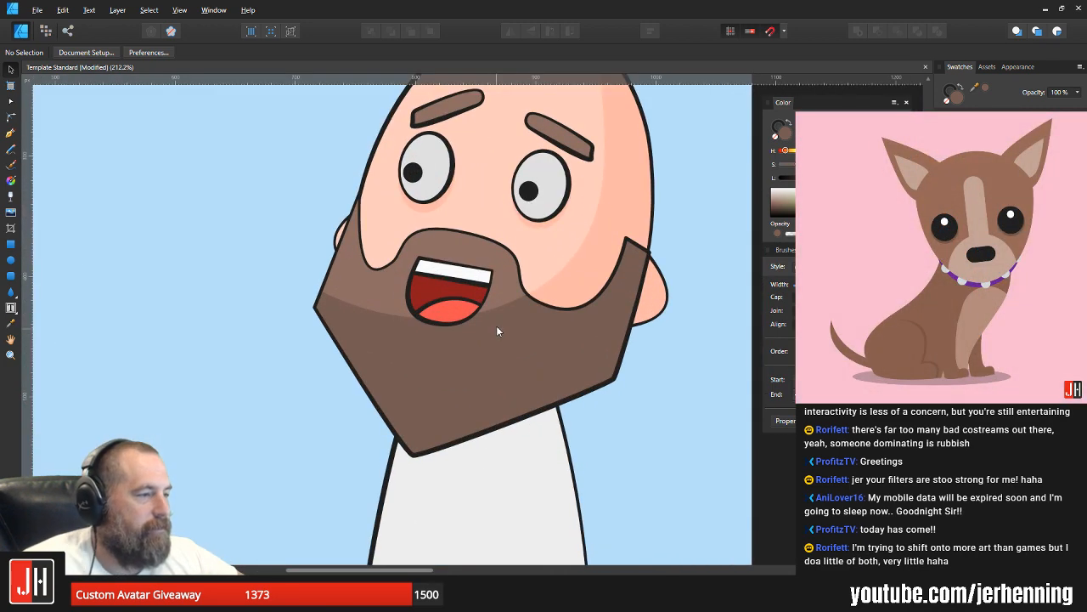
left_click(485, 326)
key("a")
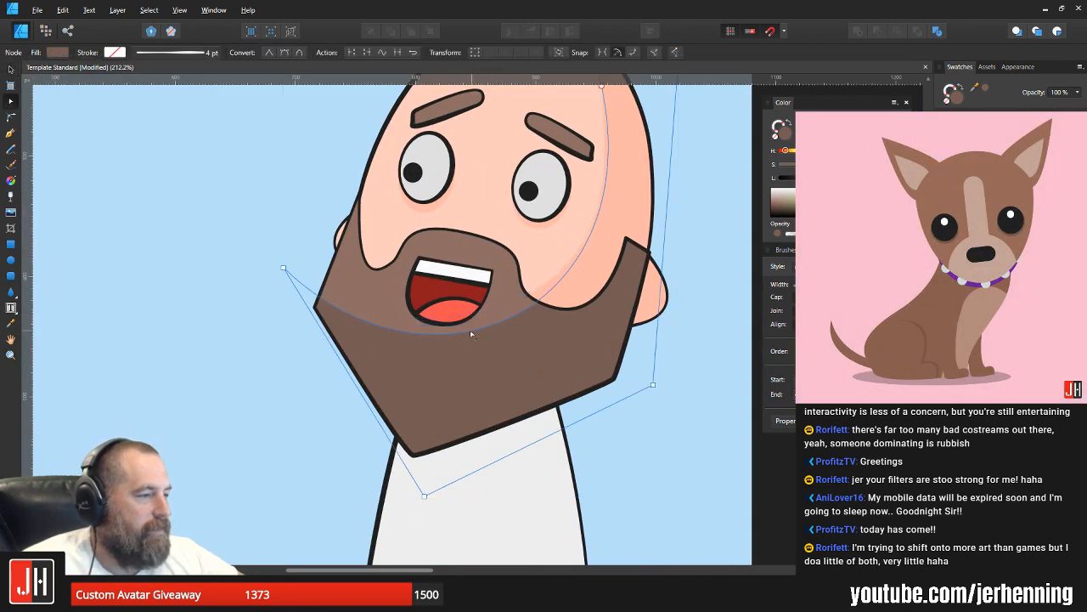
key("v")
left_click(569, 294)
left_click(513, 300)
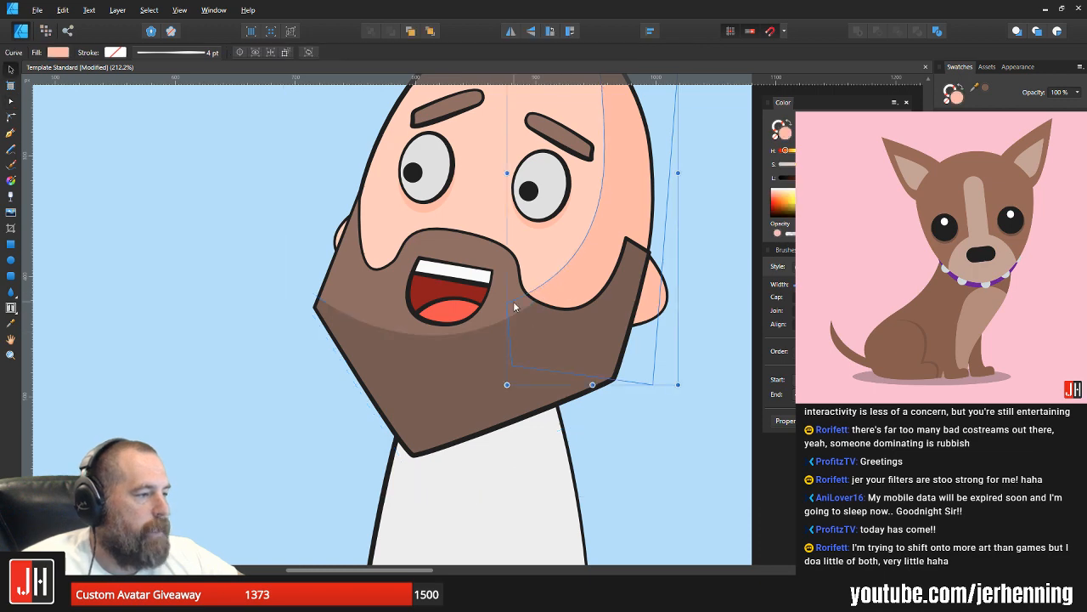
key("a")
left_click_drag(513, 301, 524, 307)
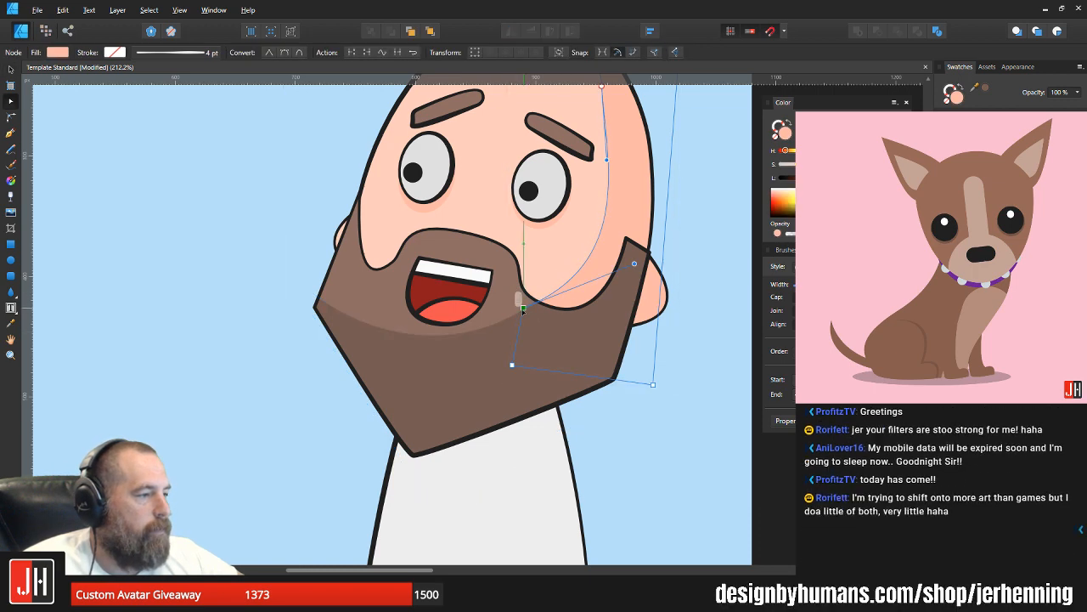
Step: Raise the curve handle of the head shadow's lower inner node slightly to refine how the shading curves into the beard
left_click_drag(626, 264, 625, 252)
key("ctrl+d")
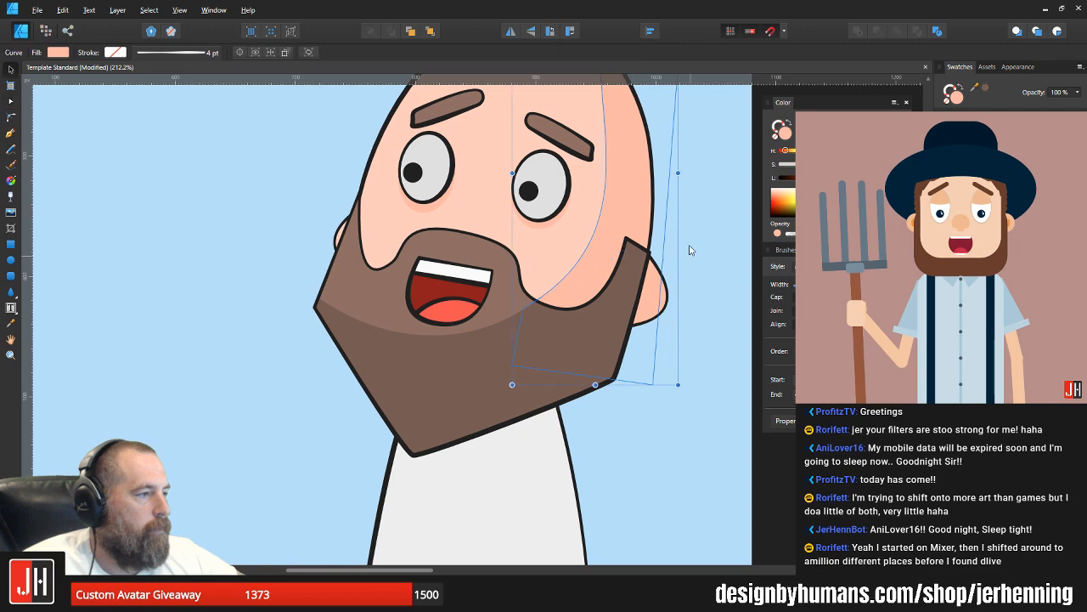
scroll(625, 252, "down", 4)
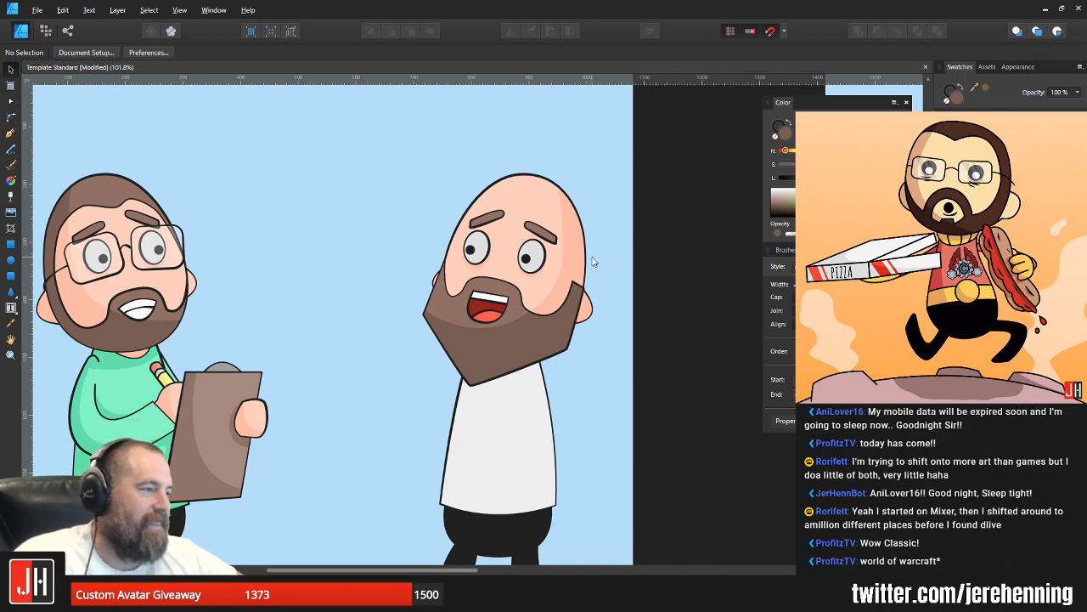
Step: Adjust the head shadow's upper inner node and its curve handle so the shadow's inner edge flows smoothly toward the forehead
scroll(571, 227, "up", 3)
key("a")
left_click(567, 223)
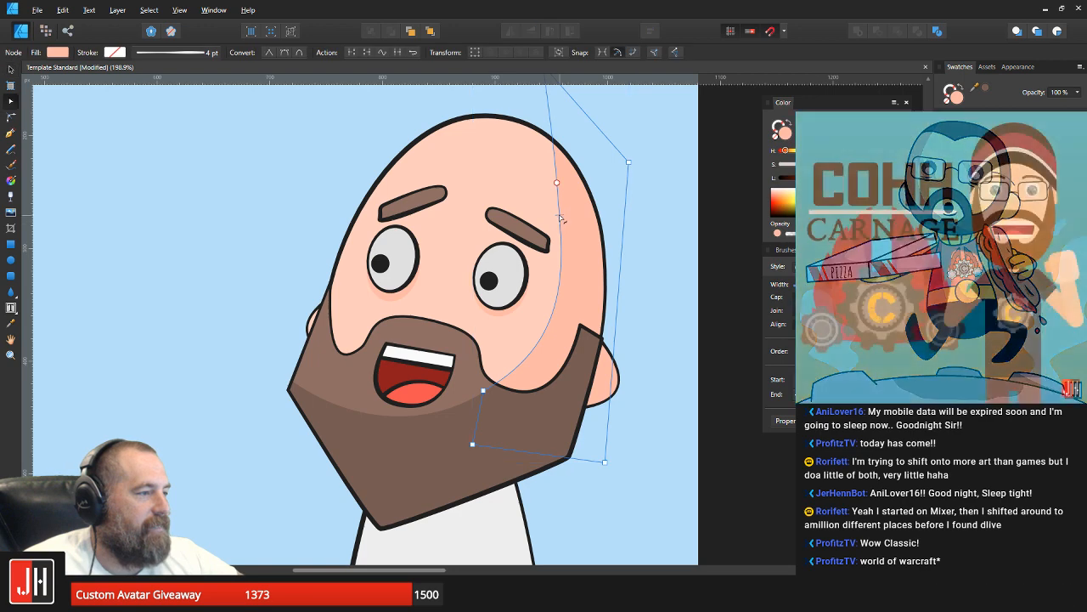
left_click(557, 183)
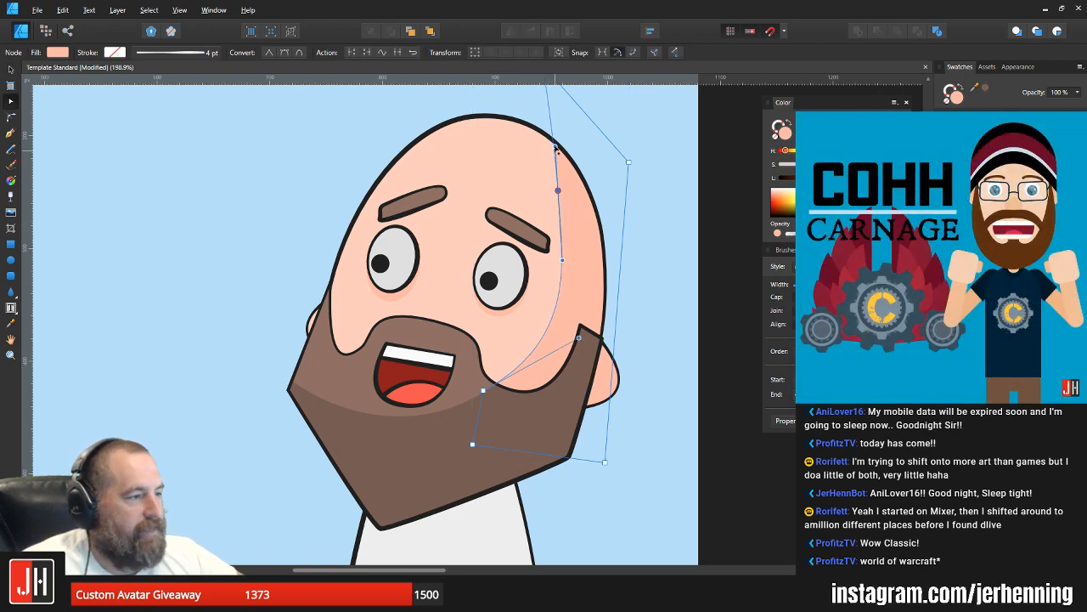
key("v")
scroll(577, 232, "down", 4)
left_click(648, 261)
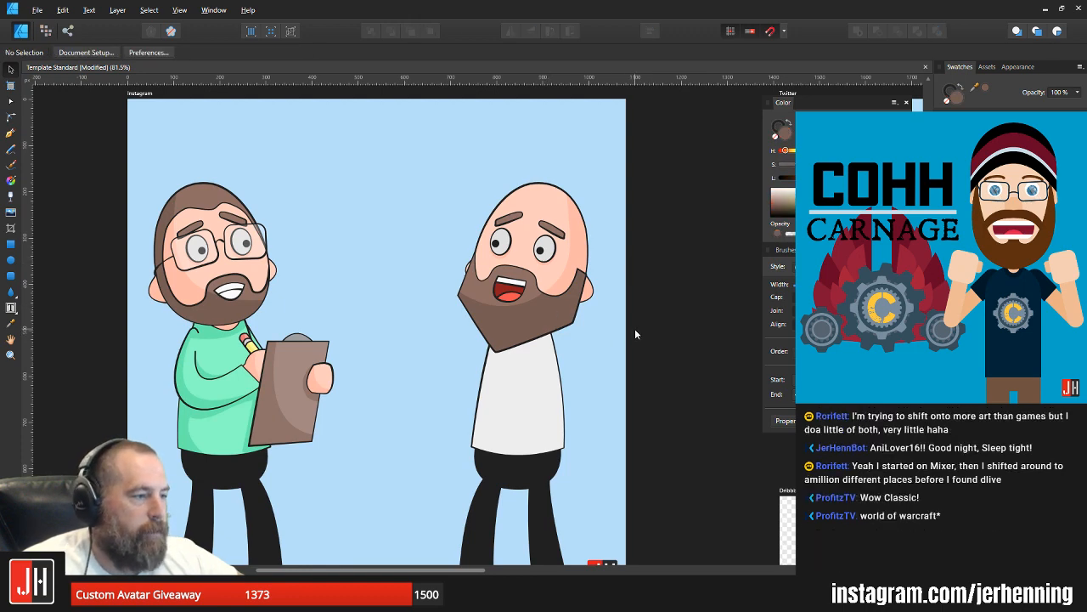
left_click_drag(636, 327, 611, 333)
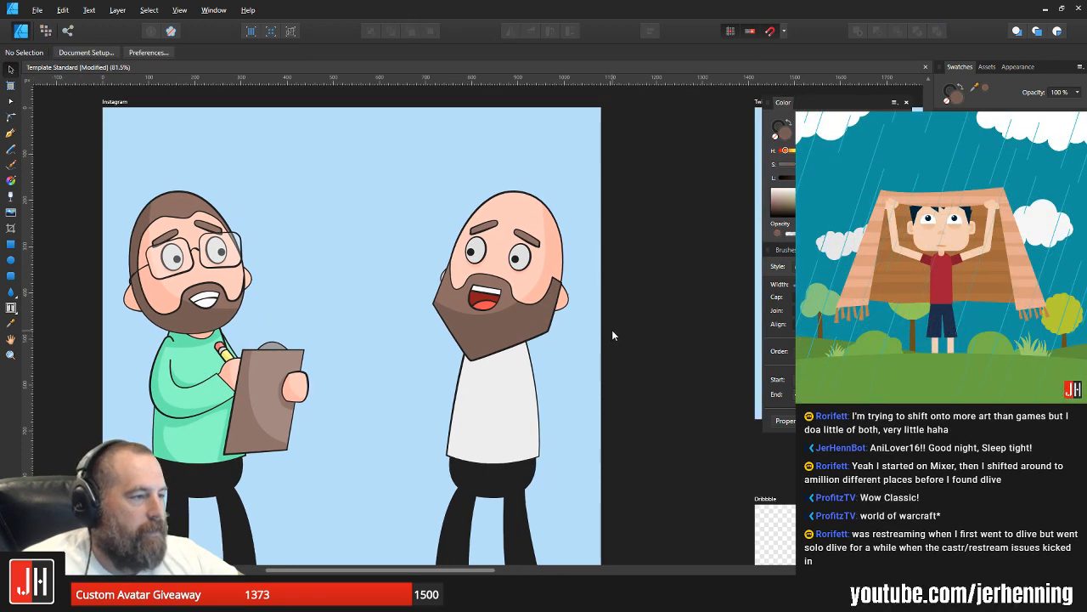
Step: Nudge the bald character's white upper-teeth rectangle slightly down inside the mouth and save the document
scroll(539, 303, "up", 3)
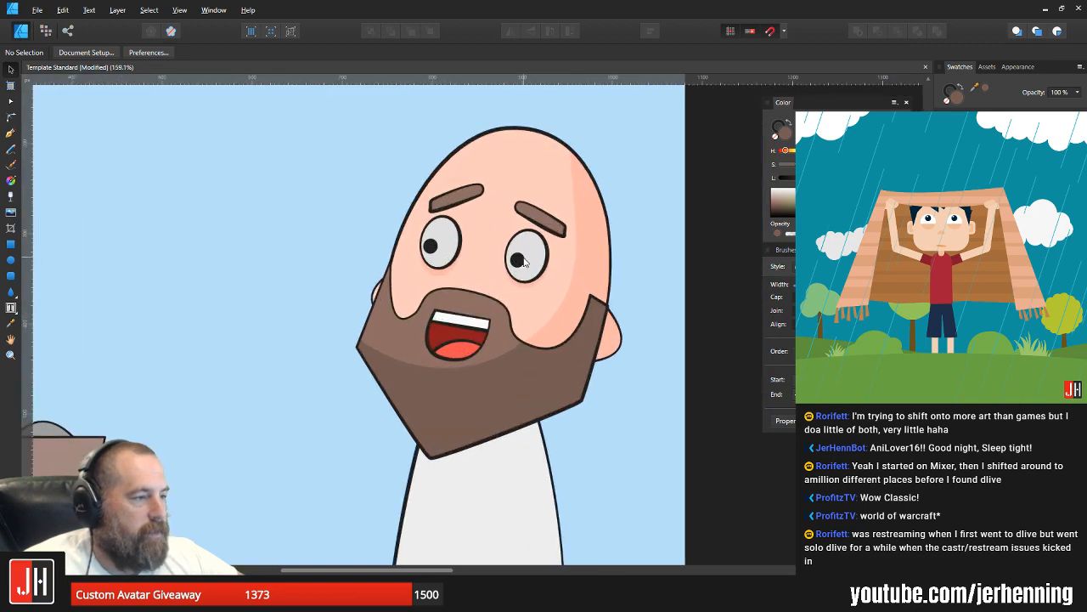
scroll(462, 303, "up", 4)
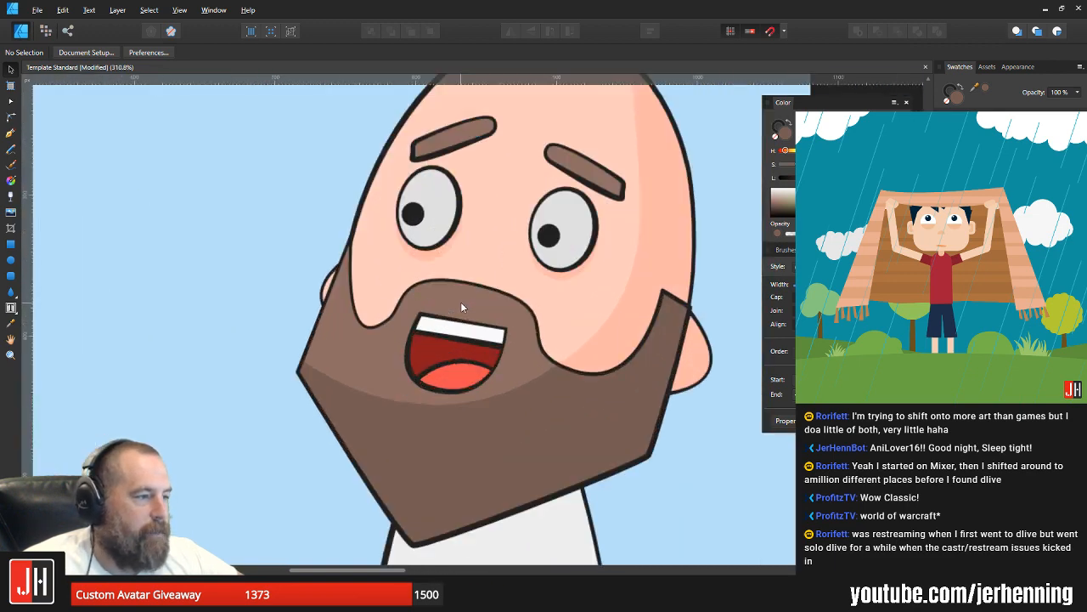
left_click(474, 350)
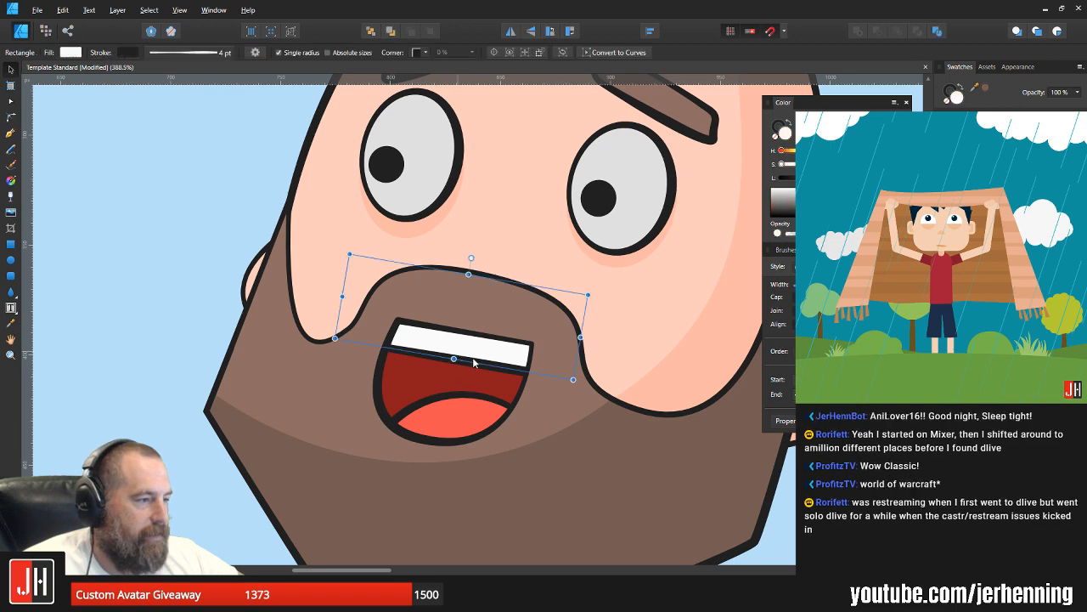
scroll(478, 347, "up", 4)
left_click_drag(480, 345, 477, 350)
scroll(480, 348, "down", 5)
scroll(480, 353, "down", 3)
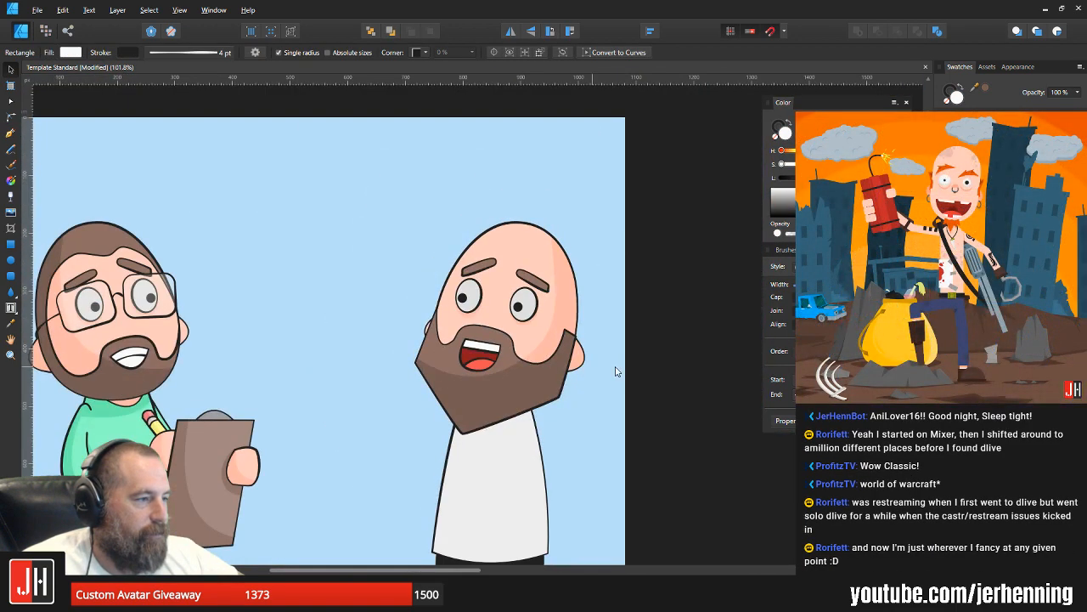
left_click(629, 362)
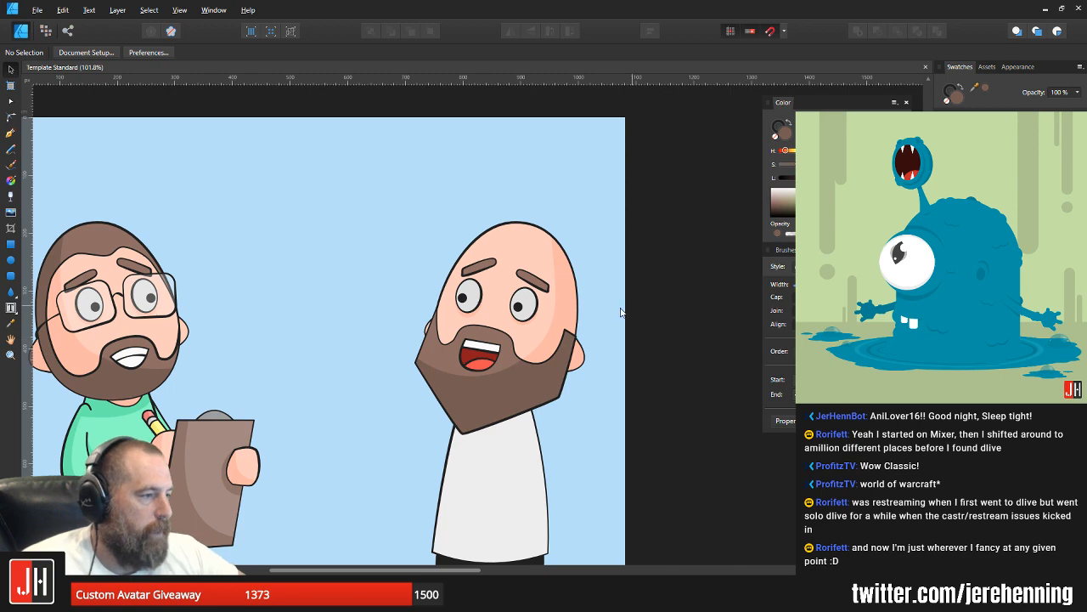
scroll(516, 308, "up", 8)
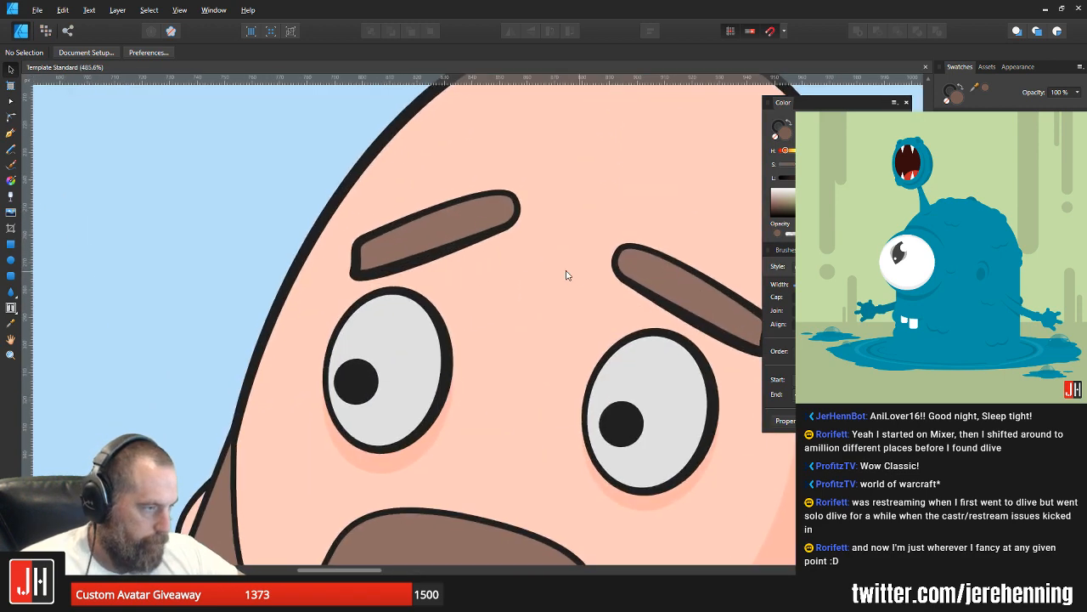
scroll(567, 274, "down", 9)
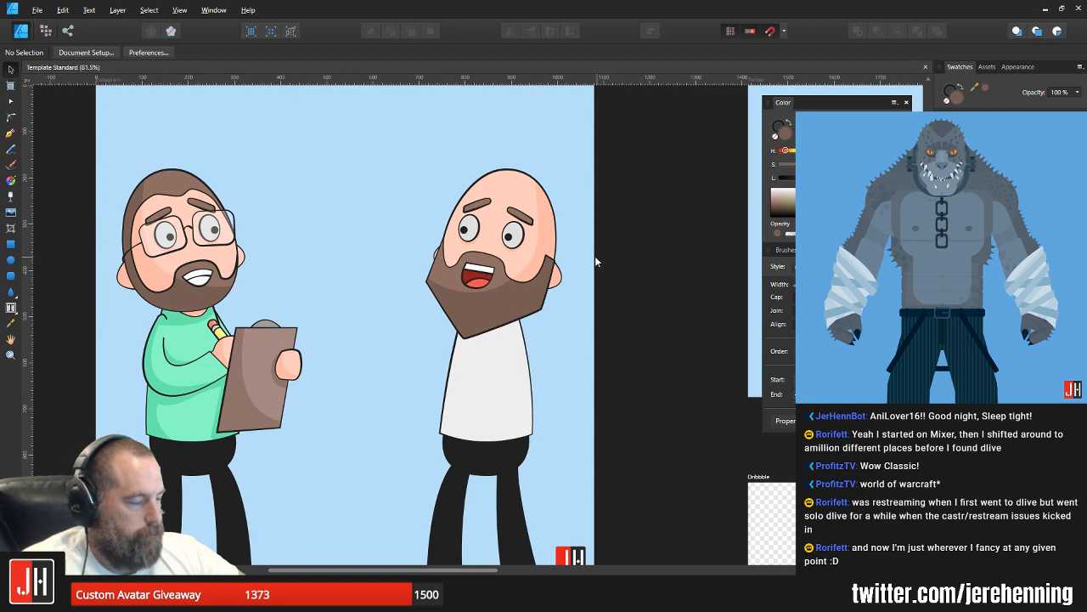
scroll(552, 288, "down", 2)
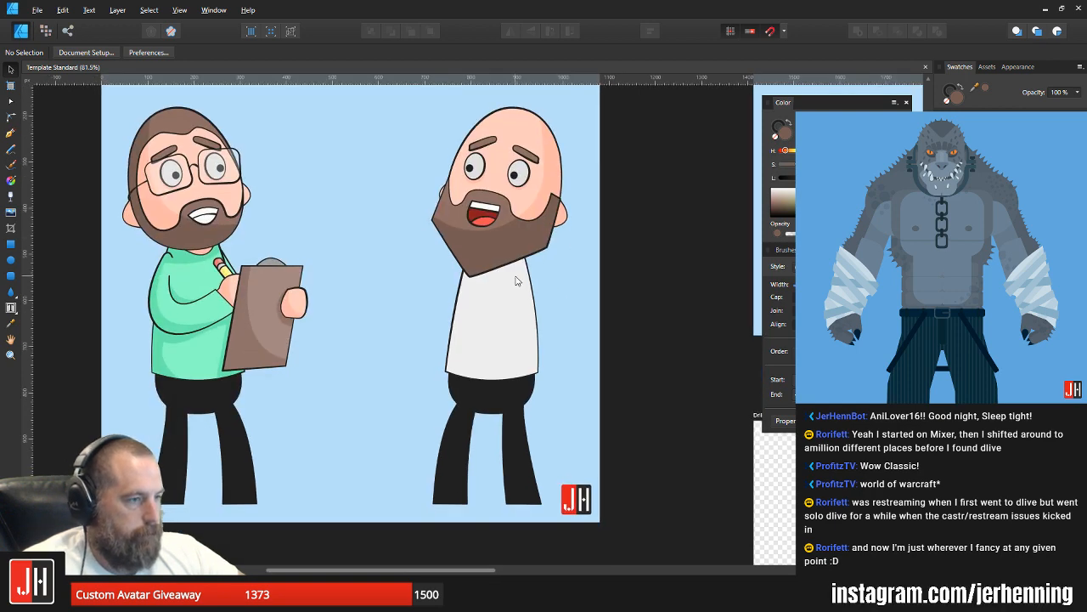
scroll(466, 279, "up", 1)
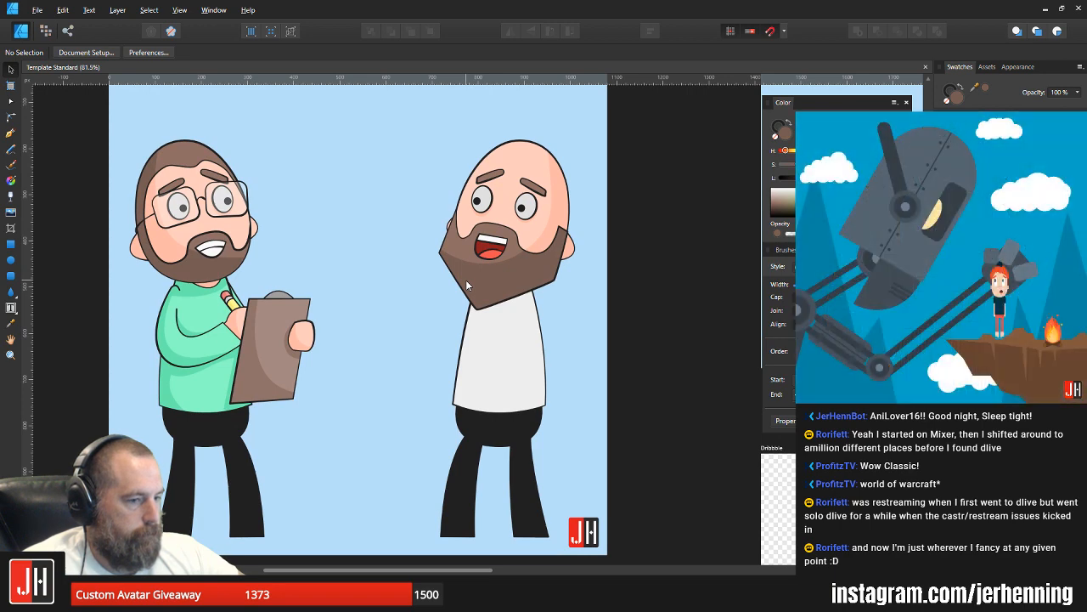
scroll(510, 285, "up", 1, "ctrl")
scroll(543, 301, "up", 1)
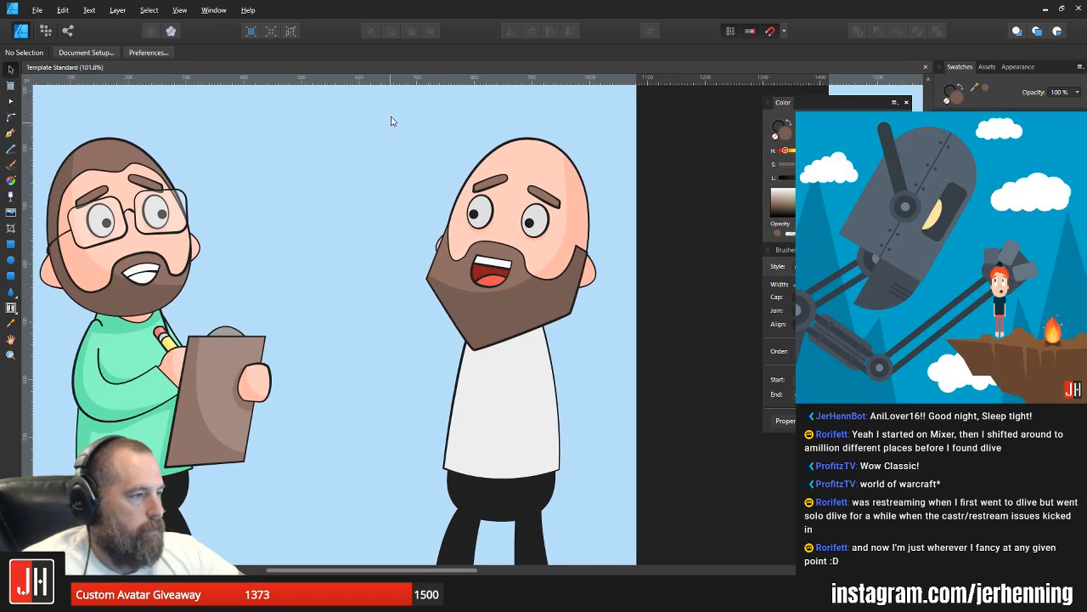
Step: Enlarge the whole bald character proportionally so he stands taller than the other character, and shift him slightly toward the artboard's centre
left_click_drag(390, 116, 619, 367)
left_click(668, 241)
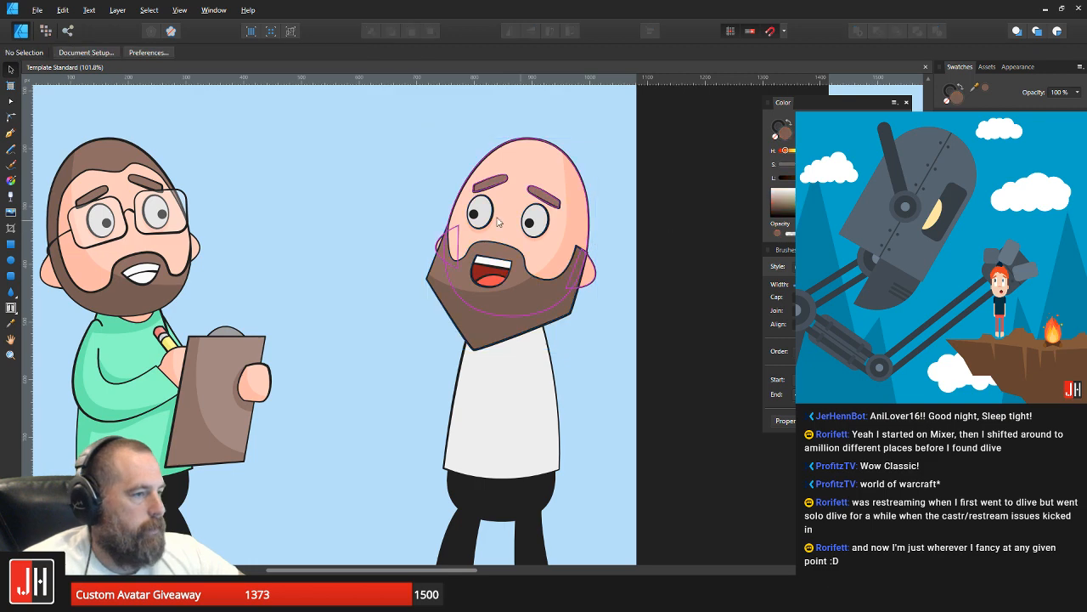
scroll(474, 211, "down", 2, "ctrl")
left_click_drag(429, 150, 620, 503)
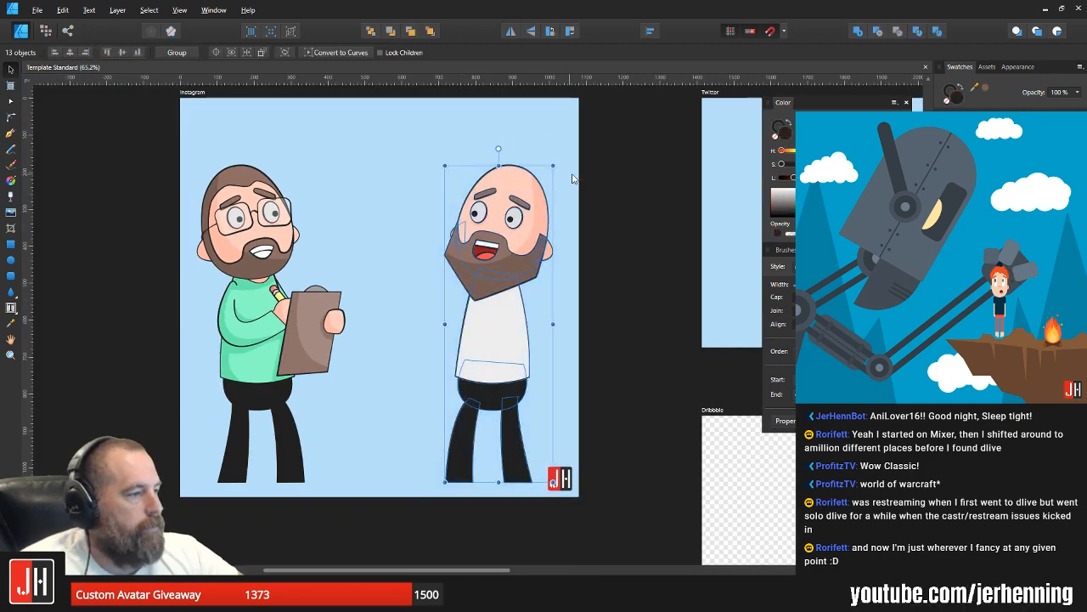
left_click_drag(552, 166, 575, 148)
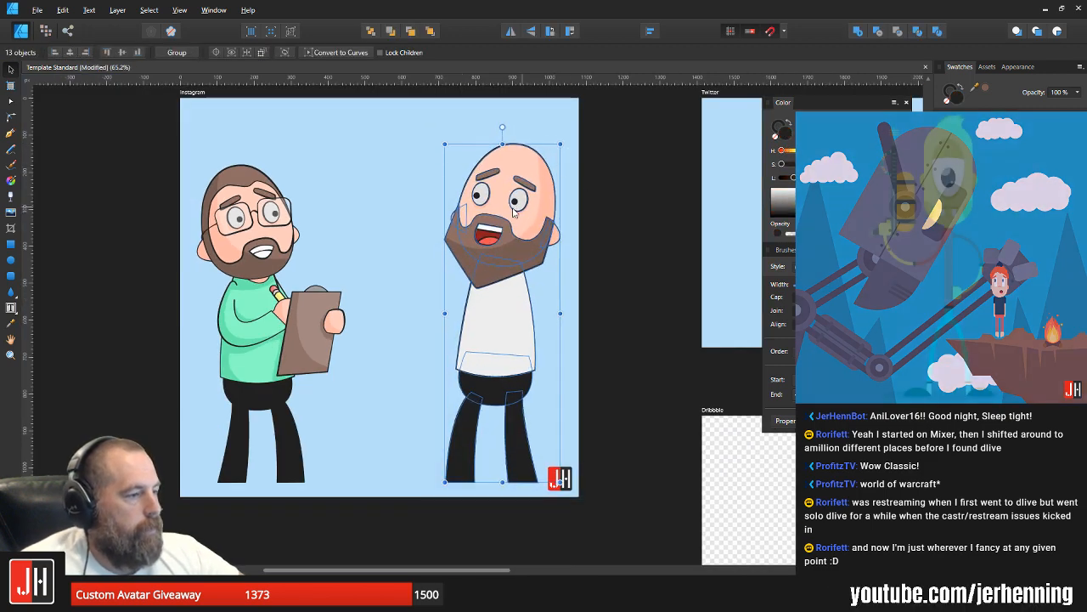
left_click_drag(522, 214, 507, 213)
Step: Nudge both characters together on the Instagram artboard and shift the character with glasses slightly inward and down to balance the spacing
left_click_drag(154, 121, 595, 506)
left_click_drag(437, 291, 437, 289)
left_click(130, 160)
left_click_drag(123, 132, 360, 504)
left_click_drag(241, 306, 252, 309)
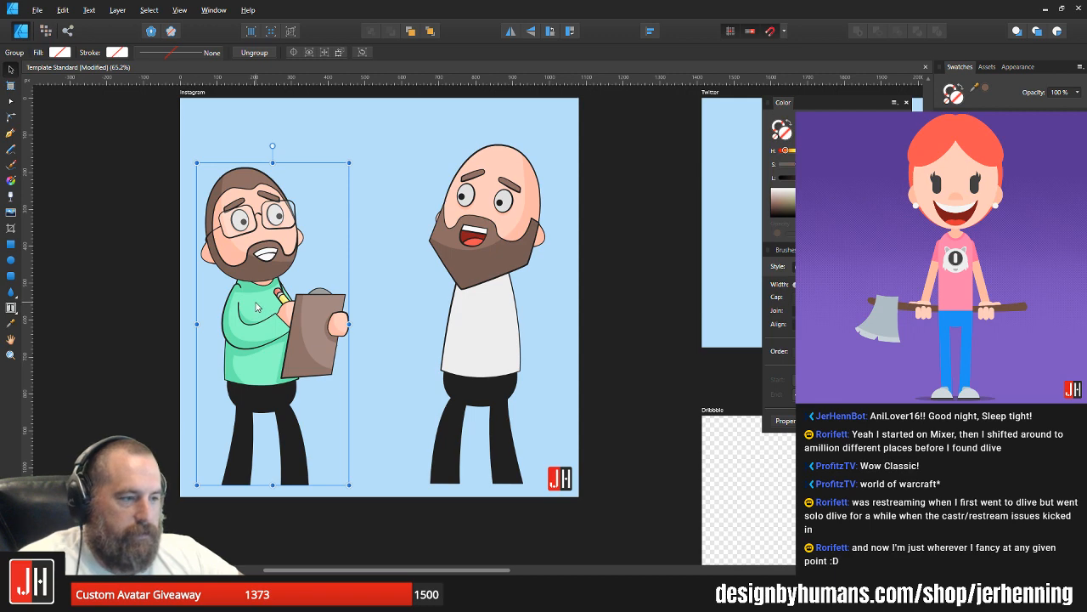
left_click(171, 256)
left_click_drag(257, 269, 259, 273)
left_click(582, 269)
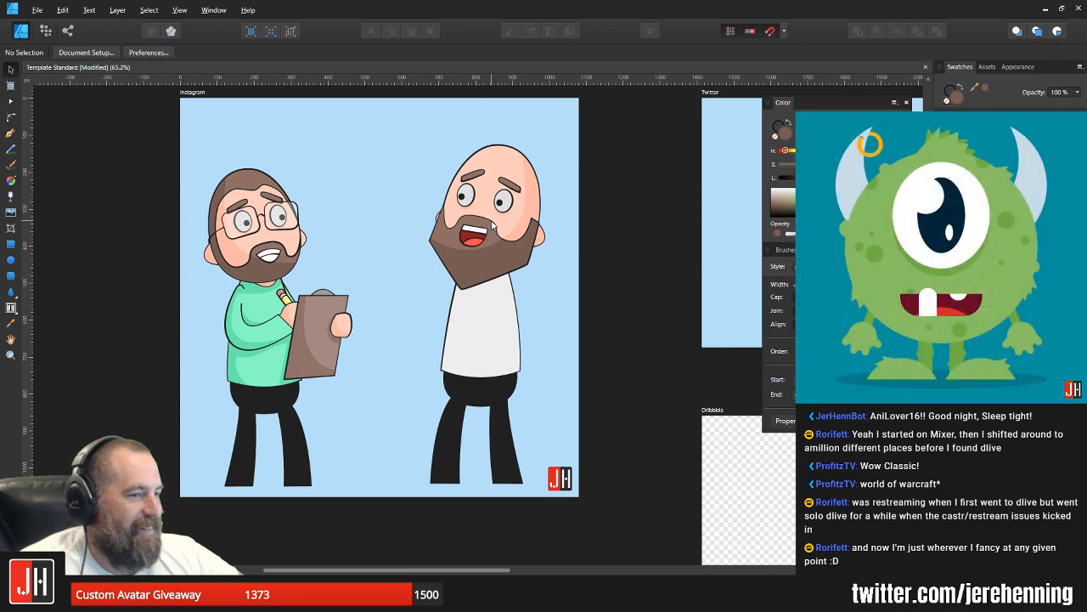
scroll(493, 223, "up", 5)
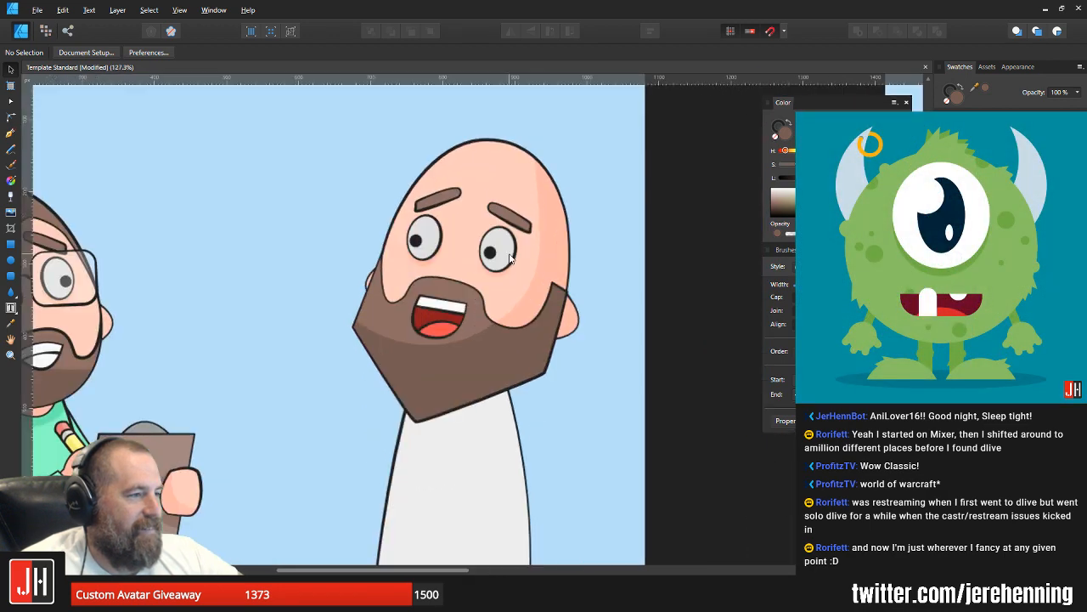
scroll(531, 268, "down", 5)
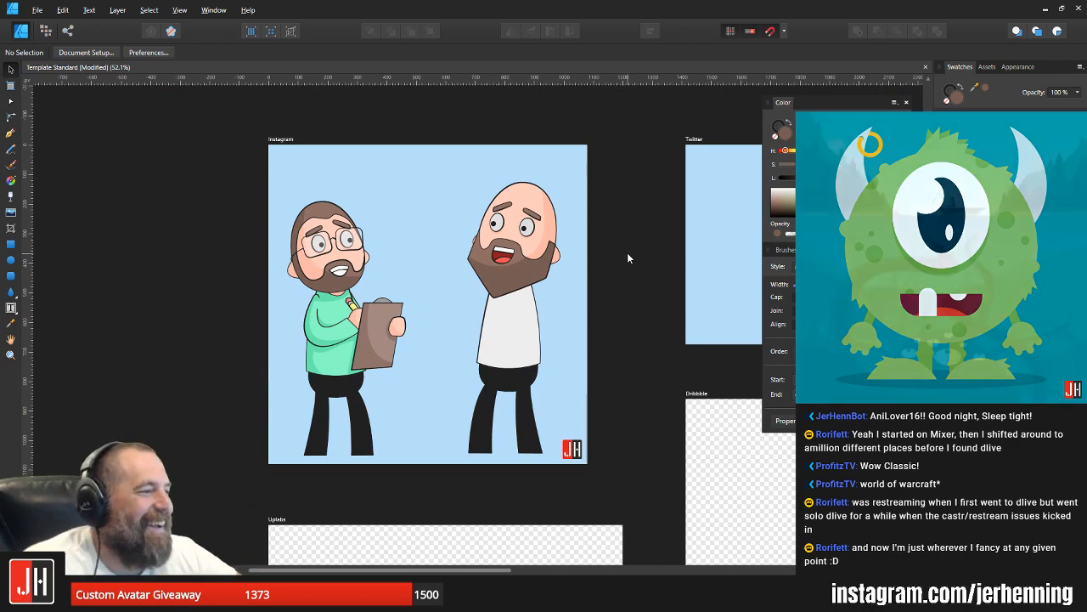
scroll(528, 252, "up", 3)
scroll(528, 252, "up", 4)
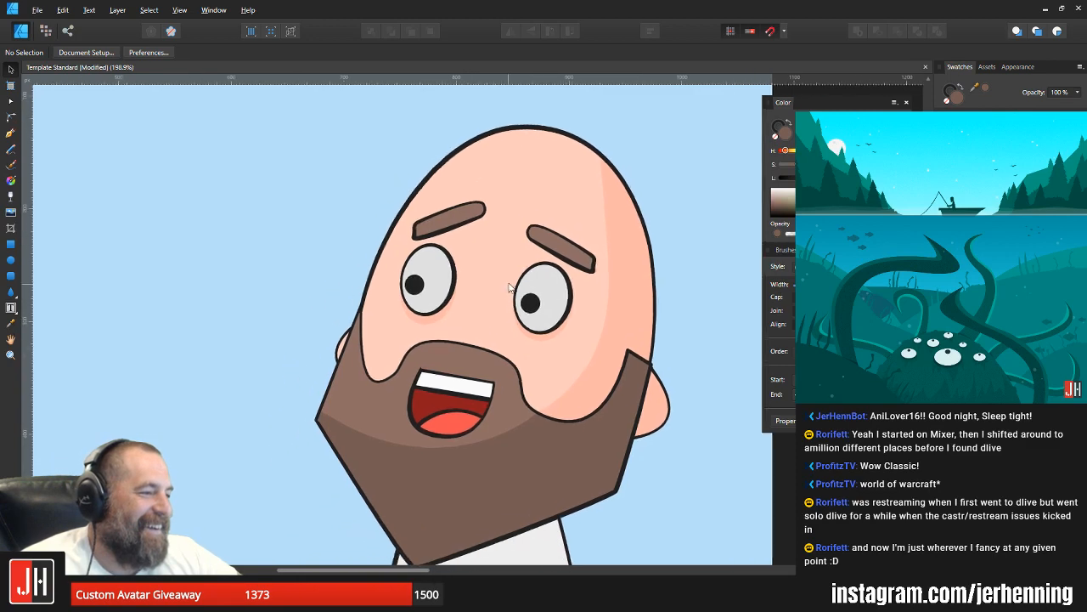
Step: Draw a closed Pen shape across the top of the white shirt, following the beard's lower edge, as the beard's cast shadow
scroll(511, 225, "down", 3)
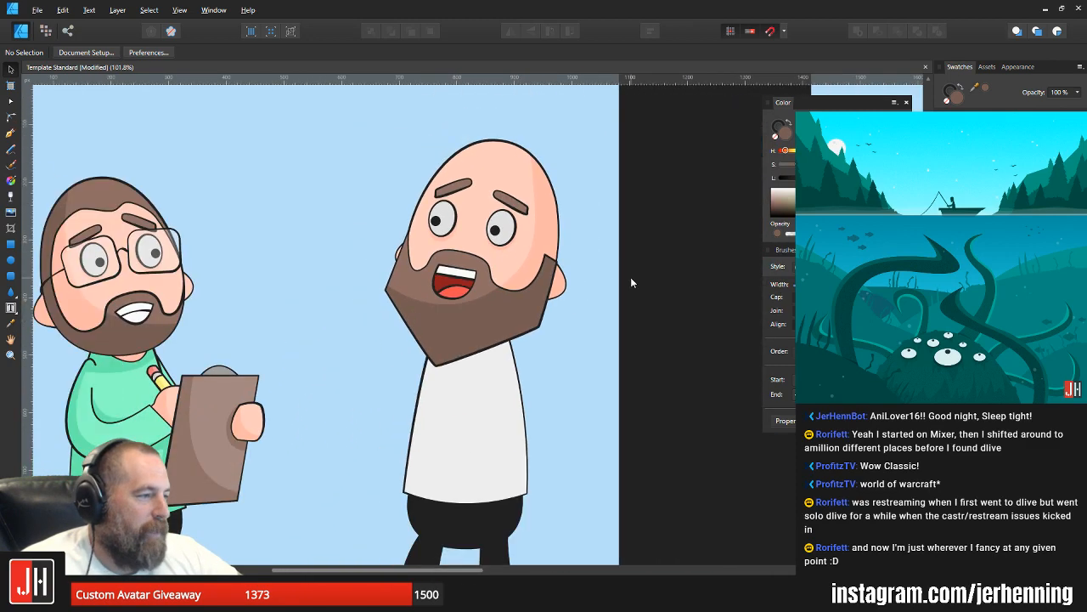
scroll(558, 342, "down", 3)
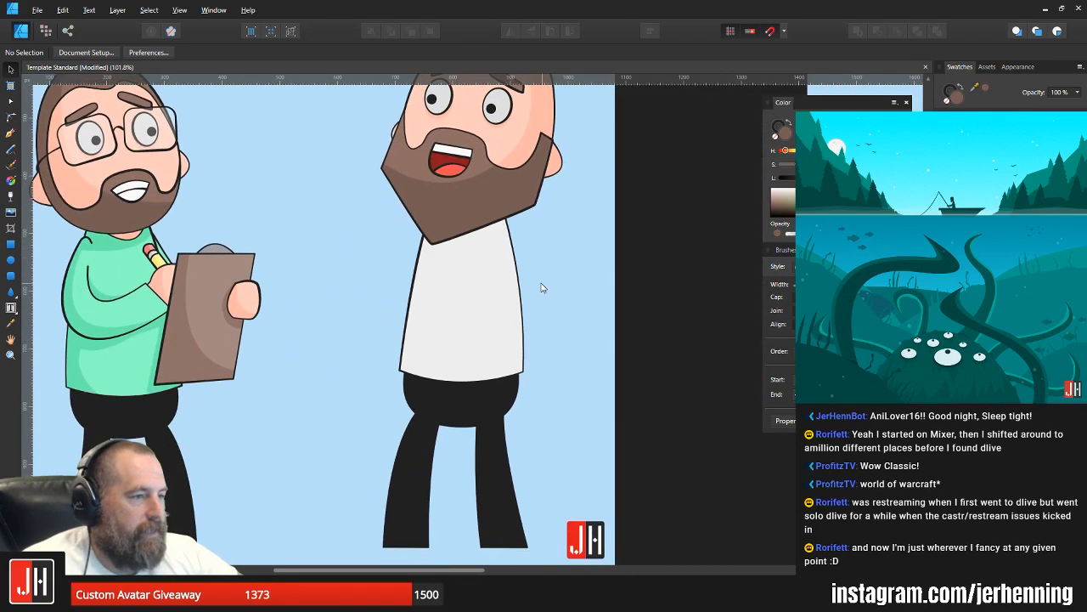
left_click(11, 133)
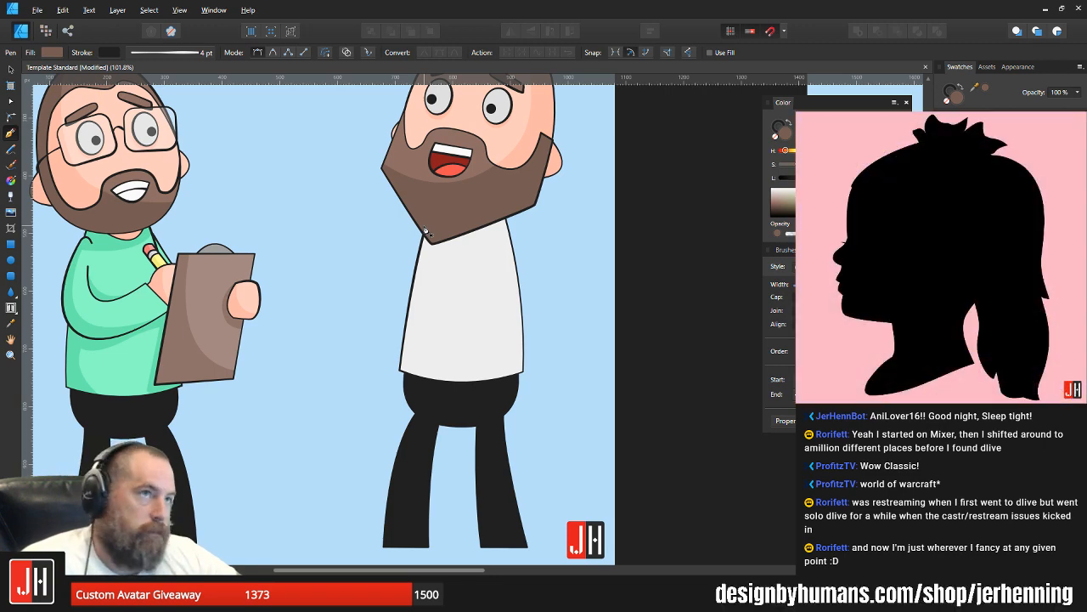
left_click(415, 216)
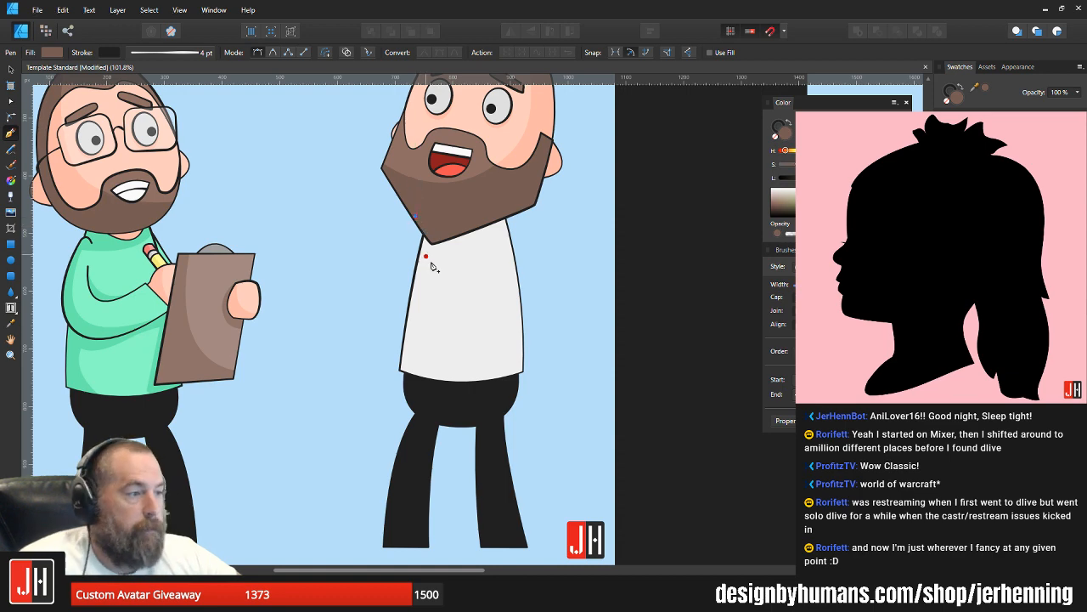
left_click(433, 257)
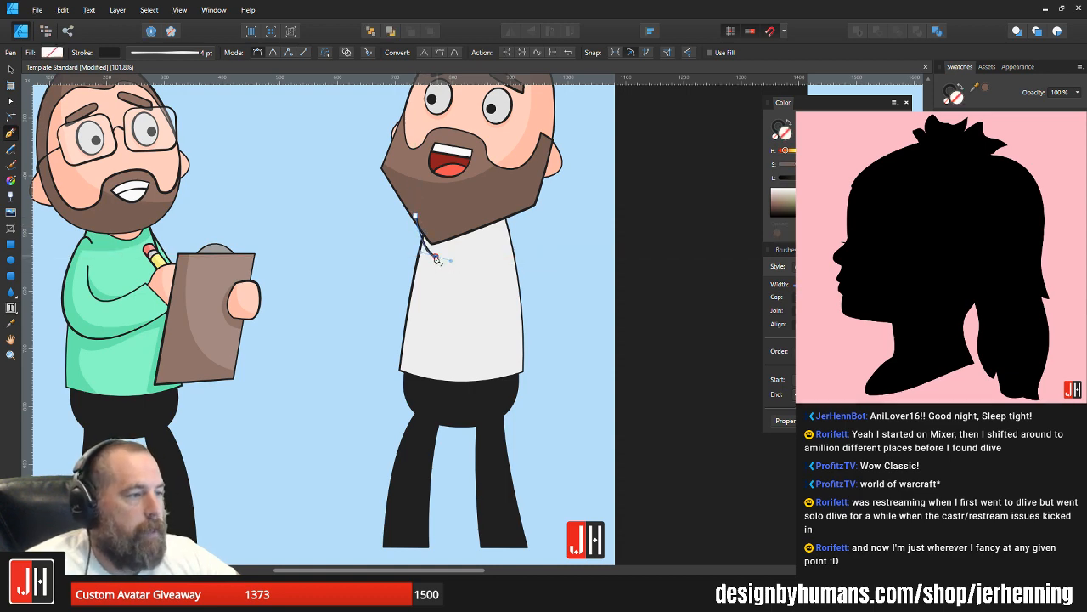
left_click_drag(537, 217, 579, 190)
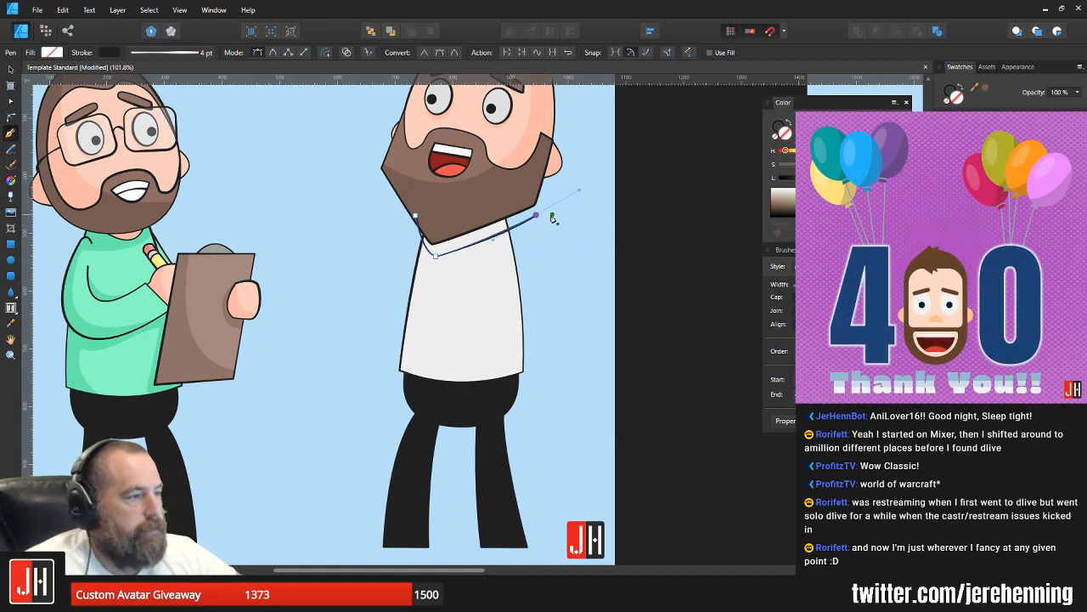
left_click(516, 183)
left_click(416, 216)
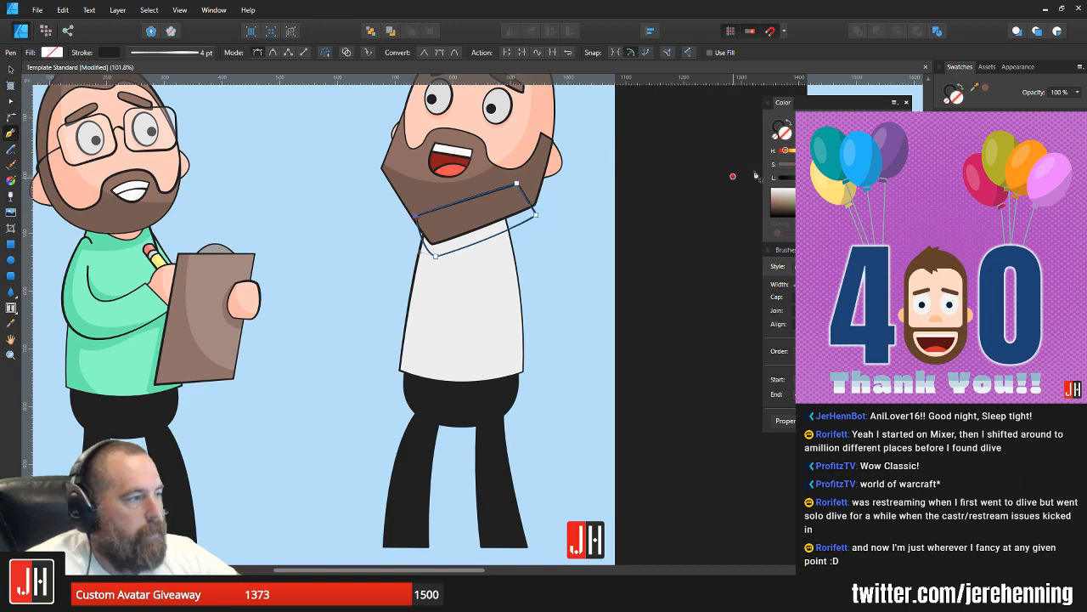
Step: Fill the cast shadow shape with the sampled shirt colour darkened to a slightly deeper grey, without an outline
key("i")
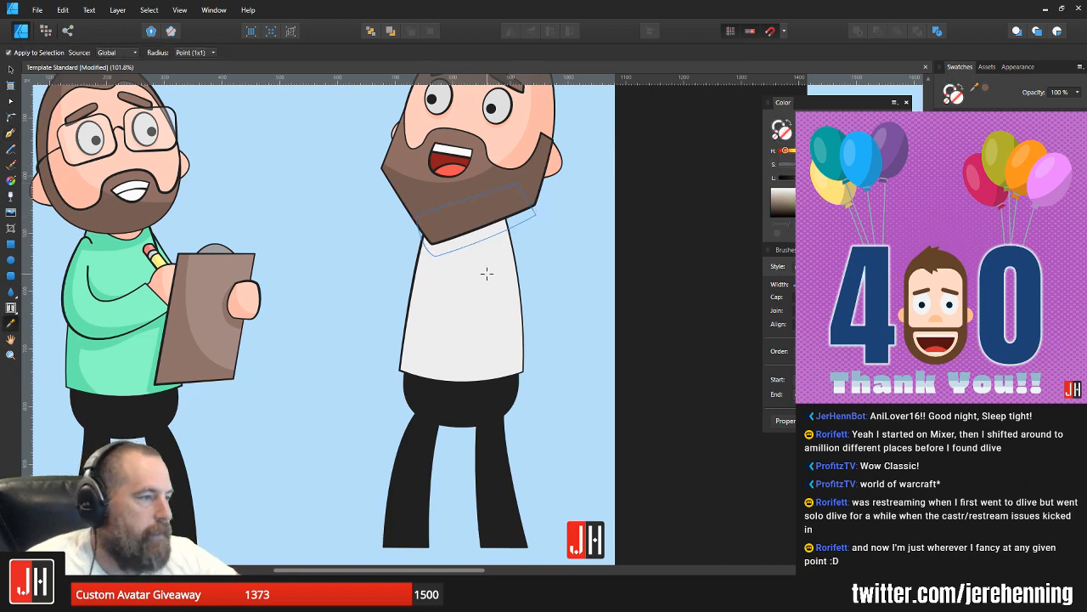
left_click(486, 272)
key("v")
left_click_drag(873, 177, 862, 178)
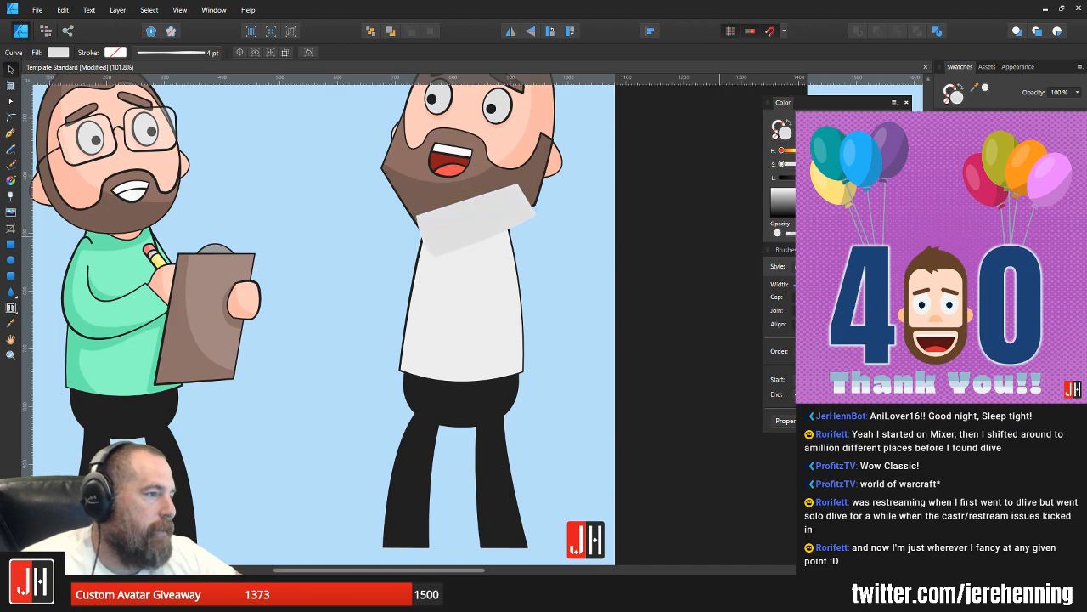
Step: Clip the grey cast shadow inside the white shirt so it sits beneath the beard, and save the document
key("ctrl+x")
left_click(506, 292)
key("ctrl+alt+v")
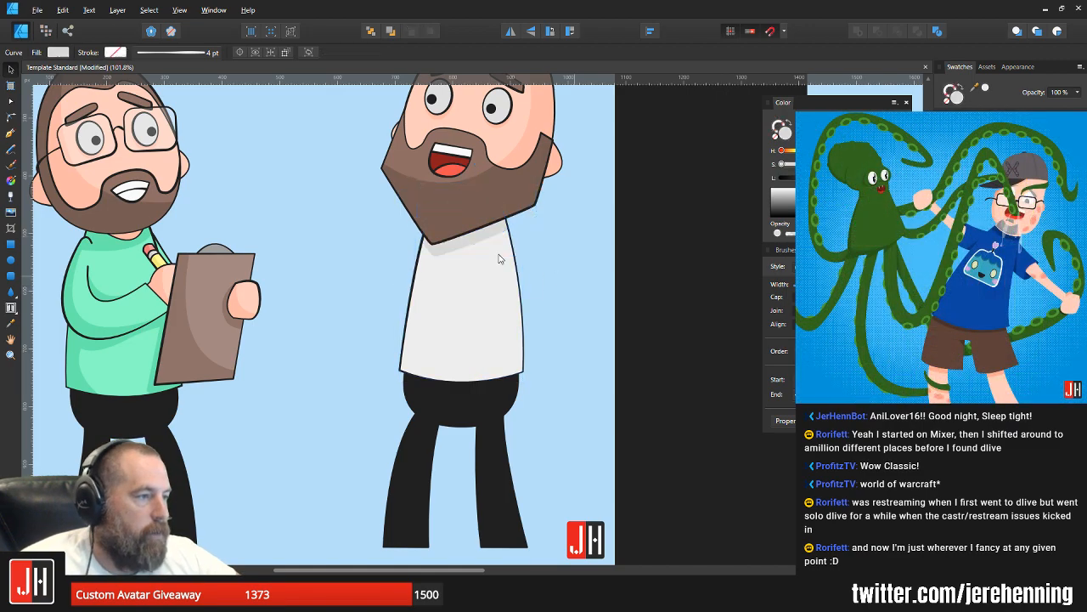
key("ctrl+d")
scroll(459, 225, "up", 3)
scroll(537, 296, "down", 5)
key("ctrl+s")
left_click_drag(596, 292, 571, 308)
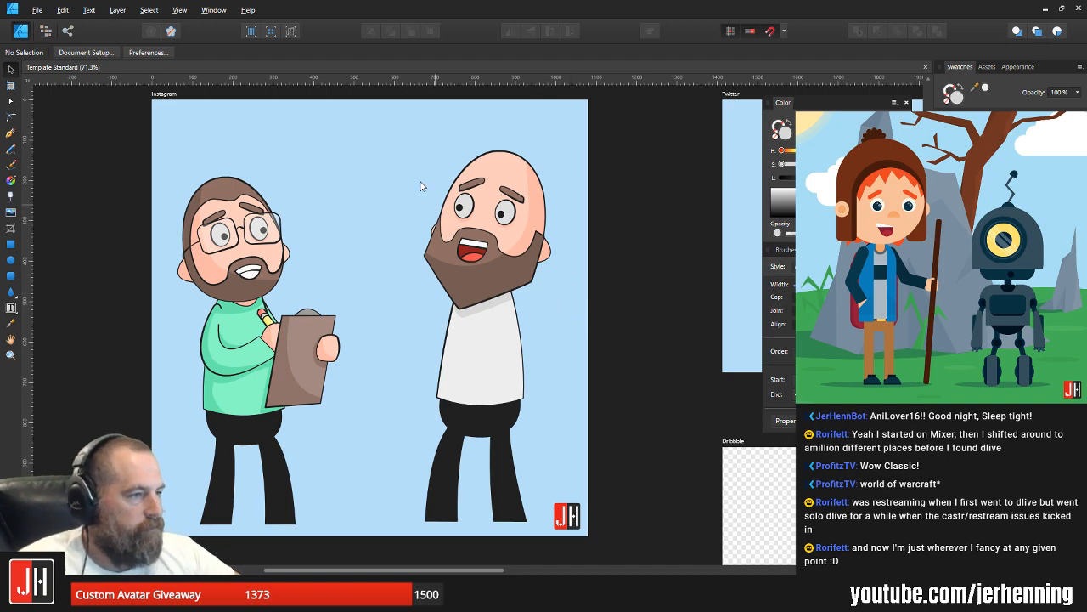
Step: Shift the whole bald character slightly down so its feet line up with those of the character with glasses
left_click_drag(384, 119, 644, 565)
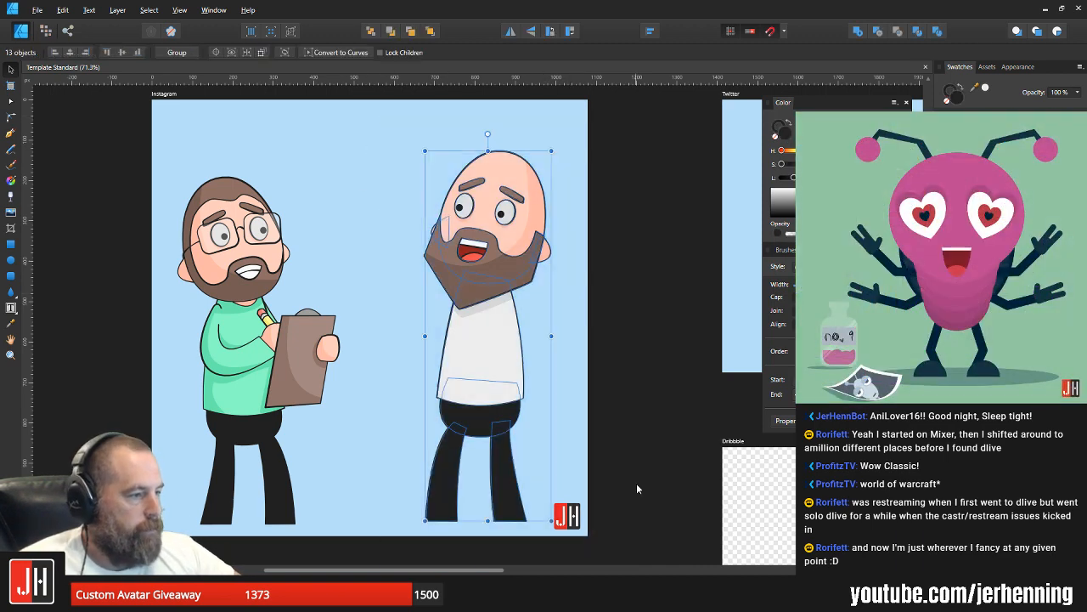
left_click_drag(468, 301, 467, 306)
left_click(373, 253)
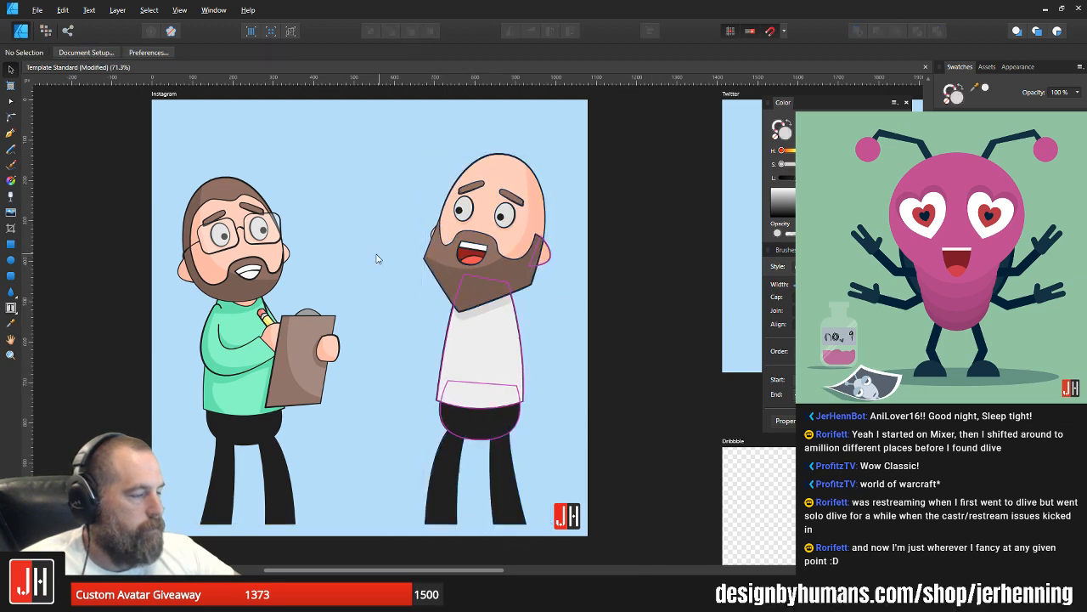
Step: Lower the bottom nodes of the bald character's white shirt slightly so the hem covers more of the black trousers
scroll(374, 252, "up", 3)
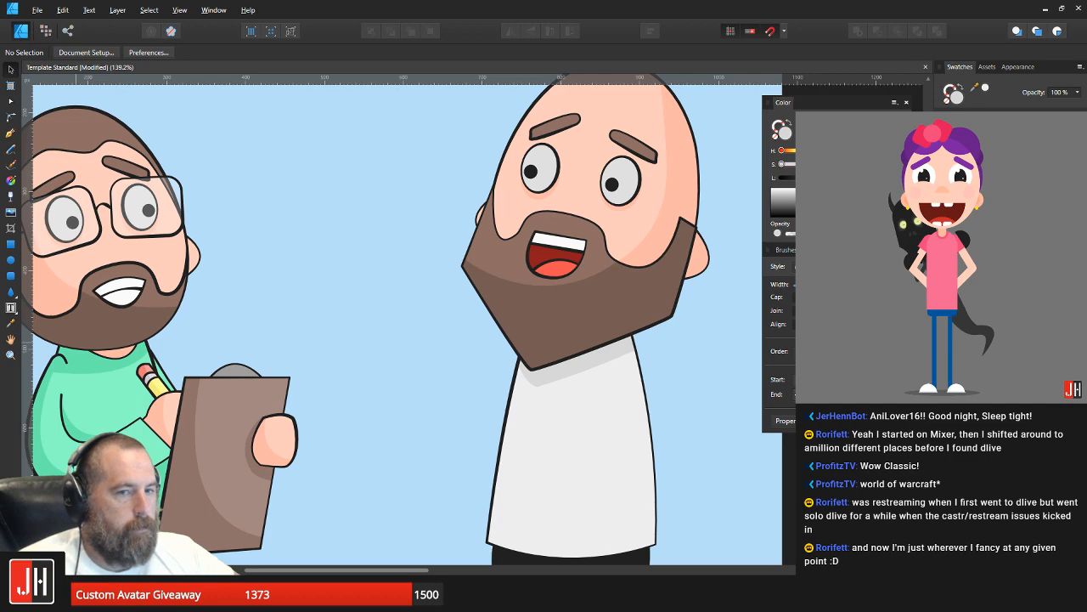
scroll(293, 323, "down", 4)
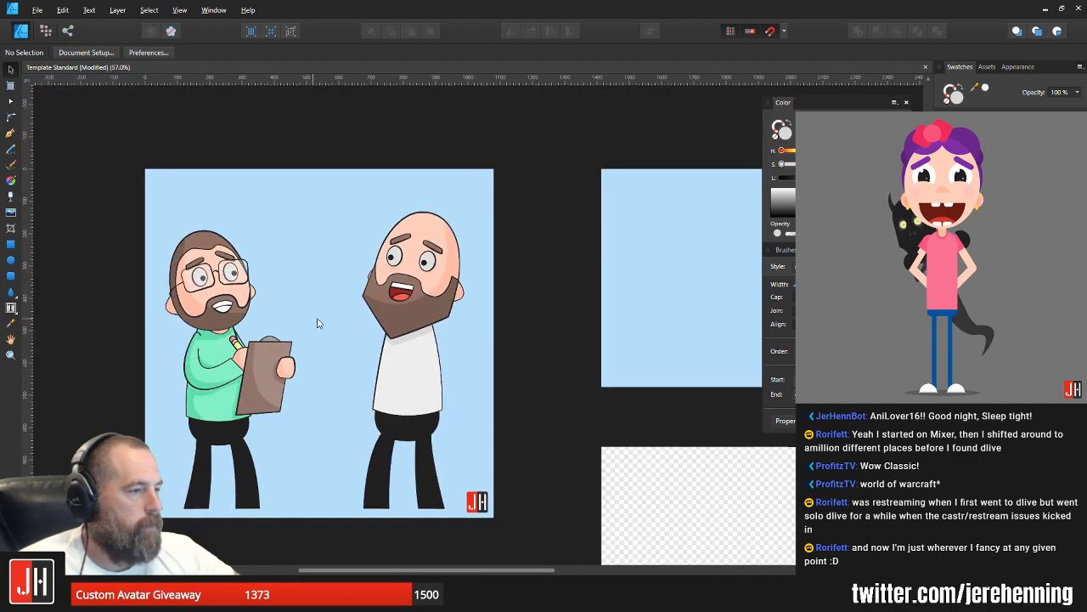
scroll(397, 407, "up", 2)
scroll(399, 420, "up", 2)
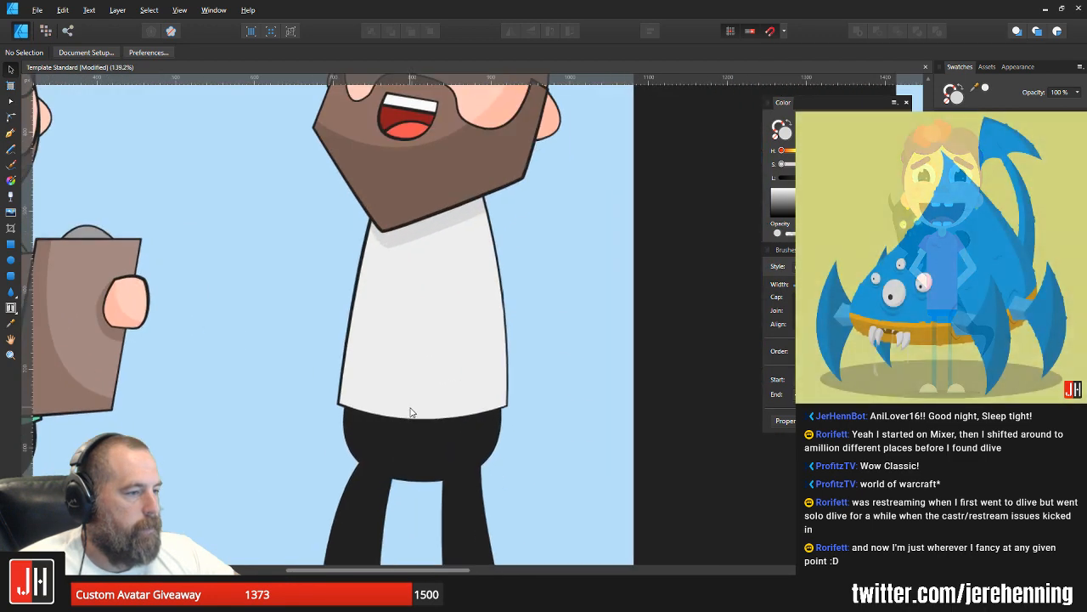
double_click(417, 396)
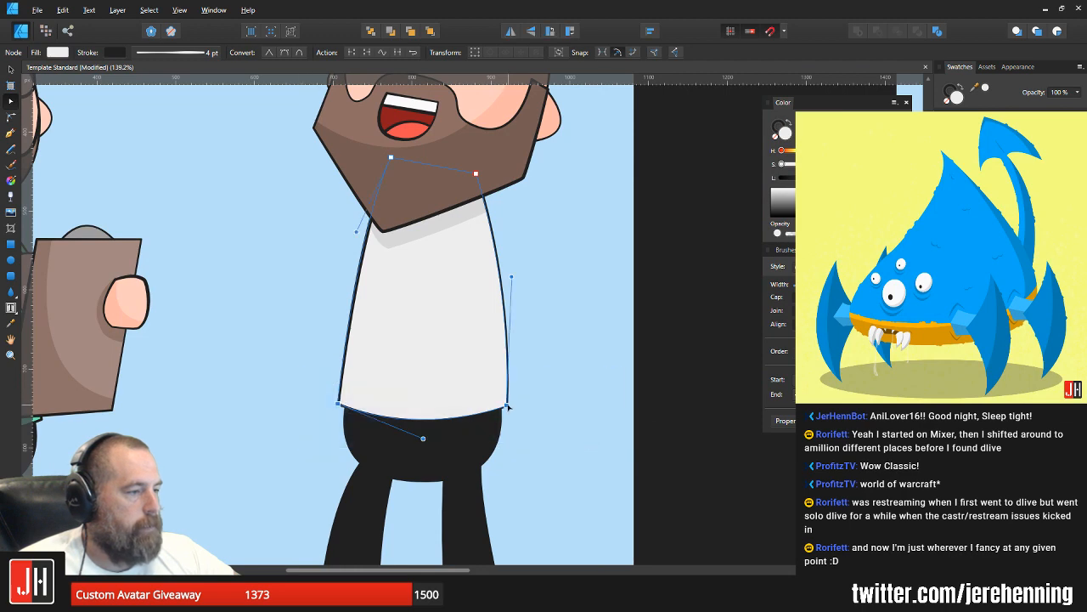
left_click_drag(508, 406, 506, 423)
key("v")
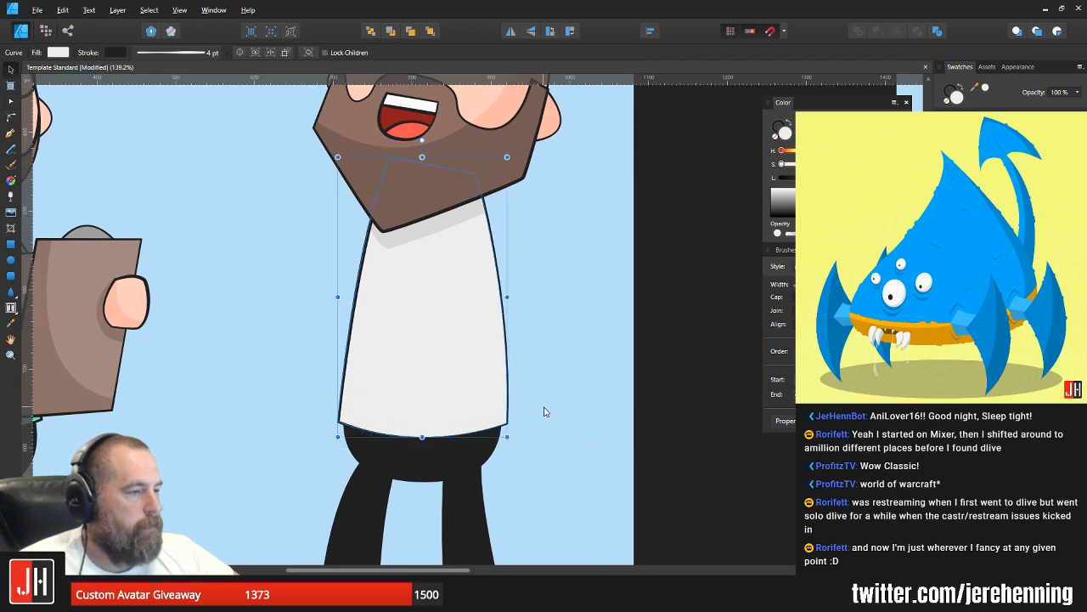
left_click(546, 413)
Step: Examine both characters on the Instagram artboard up close and as a whole, comparing their proportions and spacing
scroll(513, 423, "down", 4)
scroll(516, 403, "up", 1)
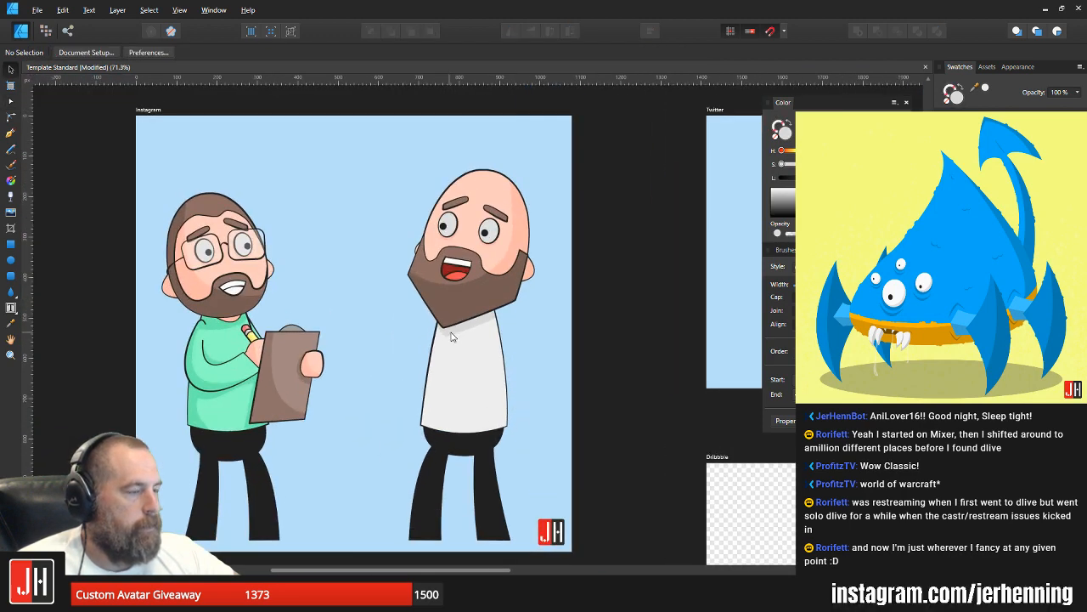
scroll(440, 299, "up", 2)
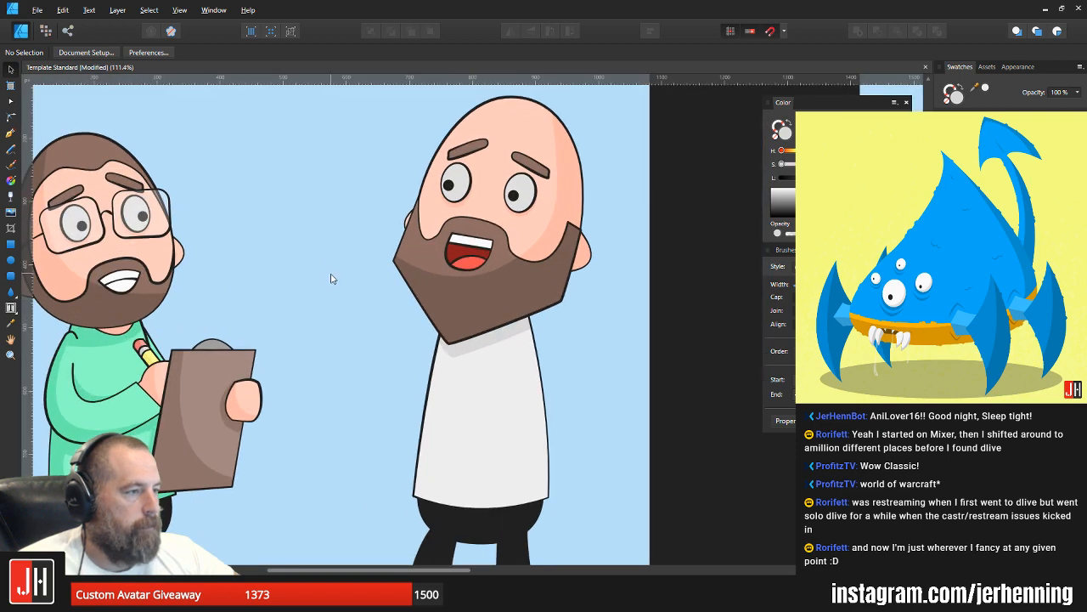
scroll(360, 294, "down", 2)
scroll(378, 315, "up", 2)
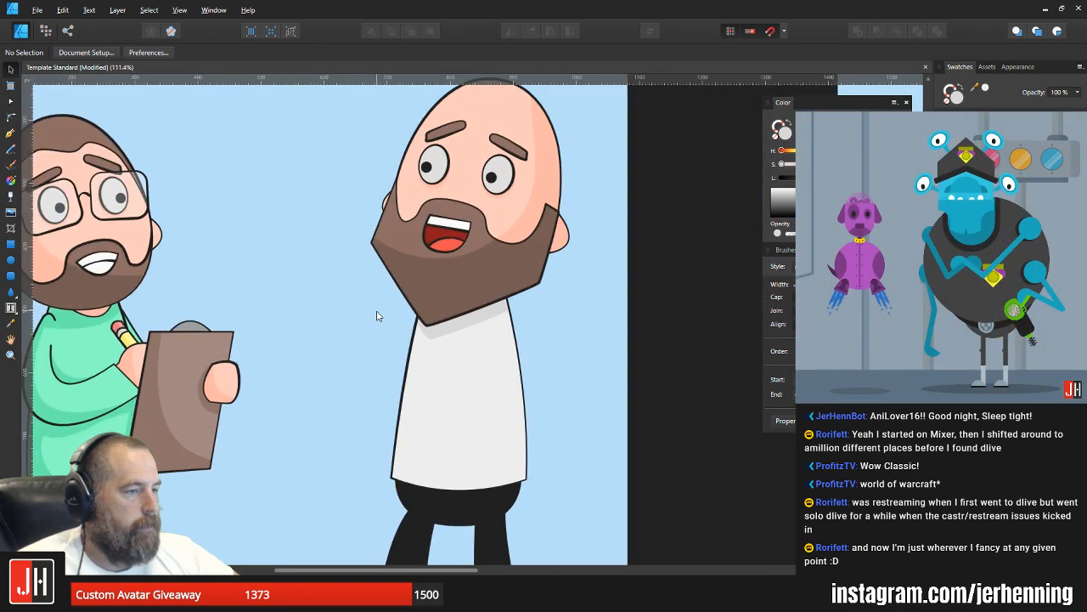
scroll(374, 310, "down", 2)
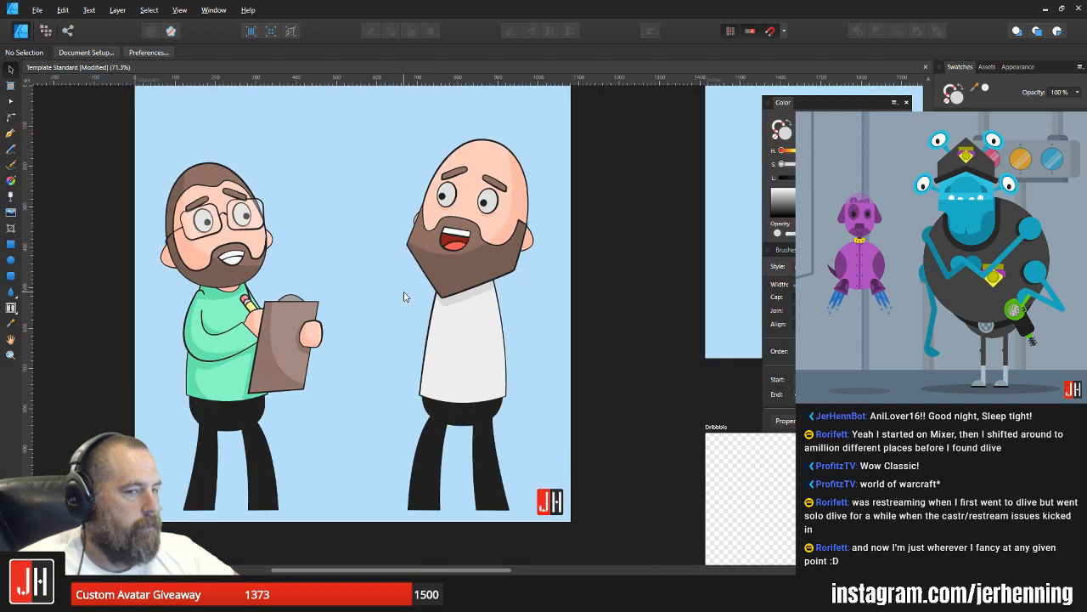
scroll(405, 297, "up", 3)
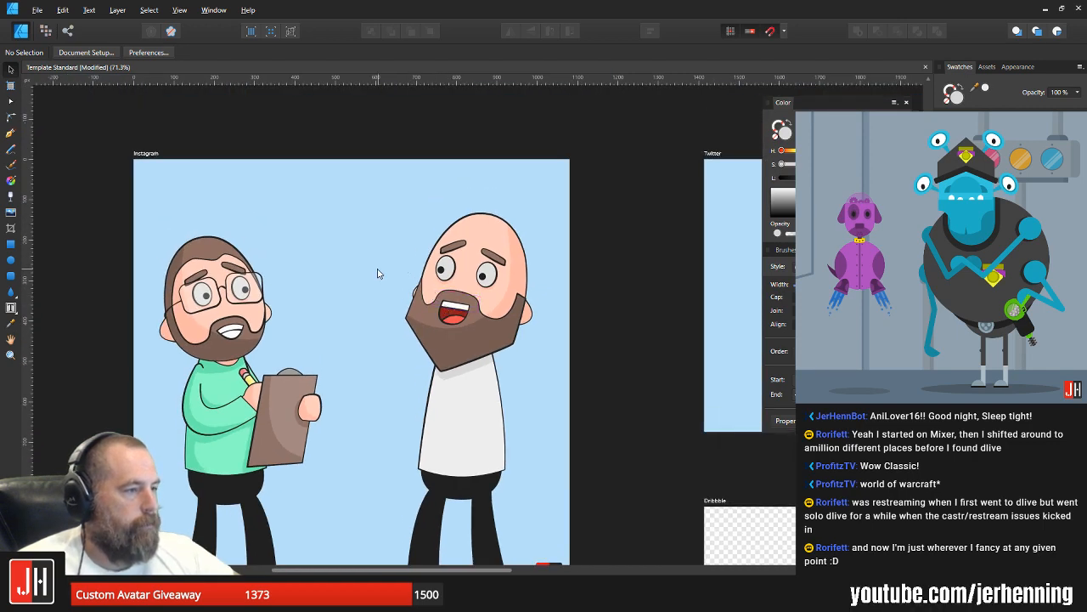
scroll(376, 272, "down", 2)
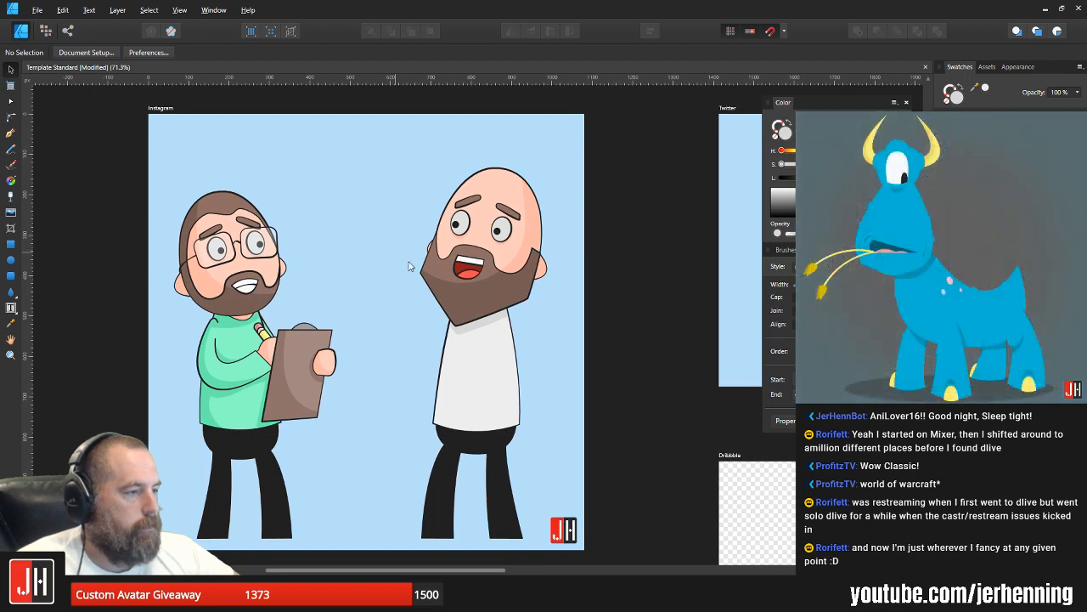
scroll(474, 296, "down", 1)
left_click_drag(474, 296, 474, 293)
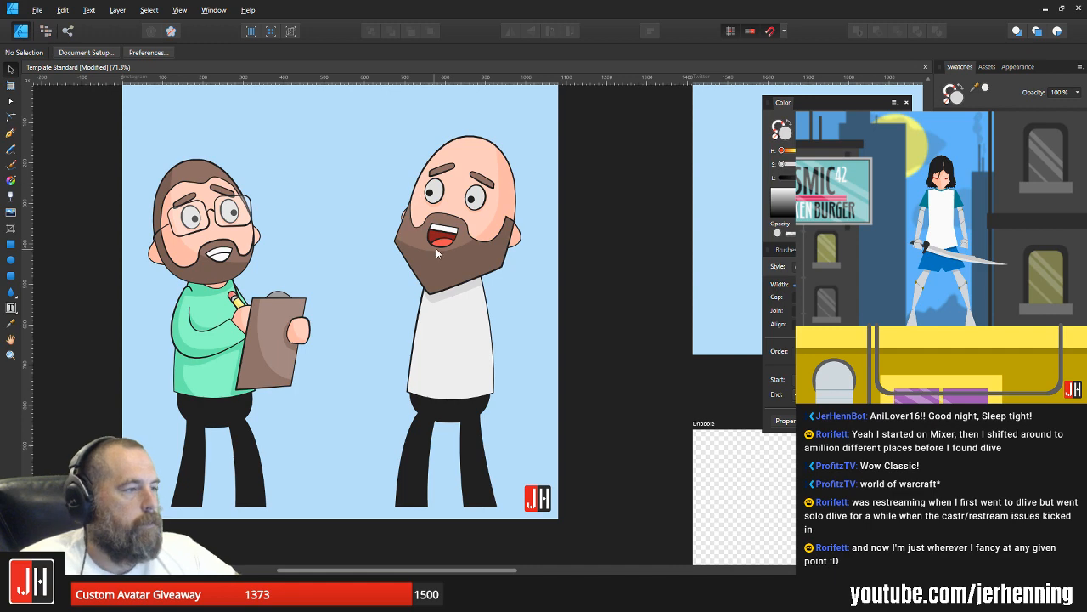
left_click_drag(469, 191, 473, 233)
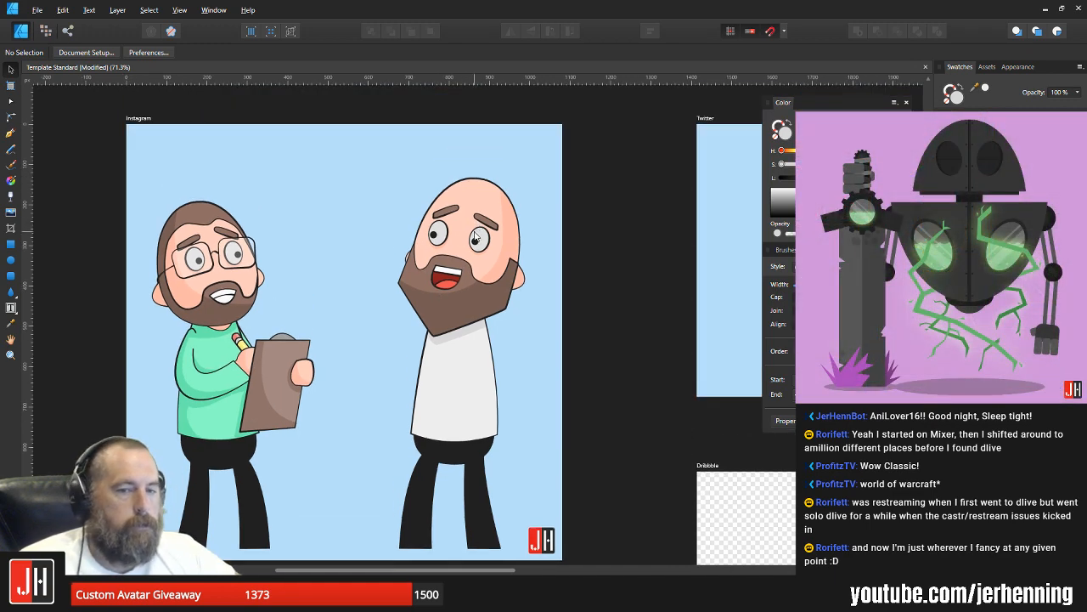
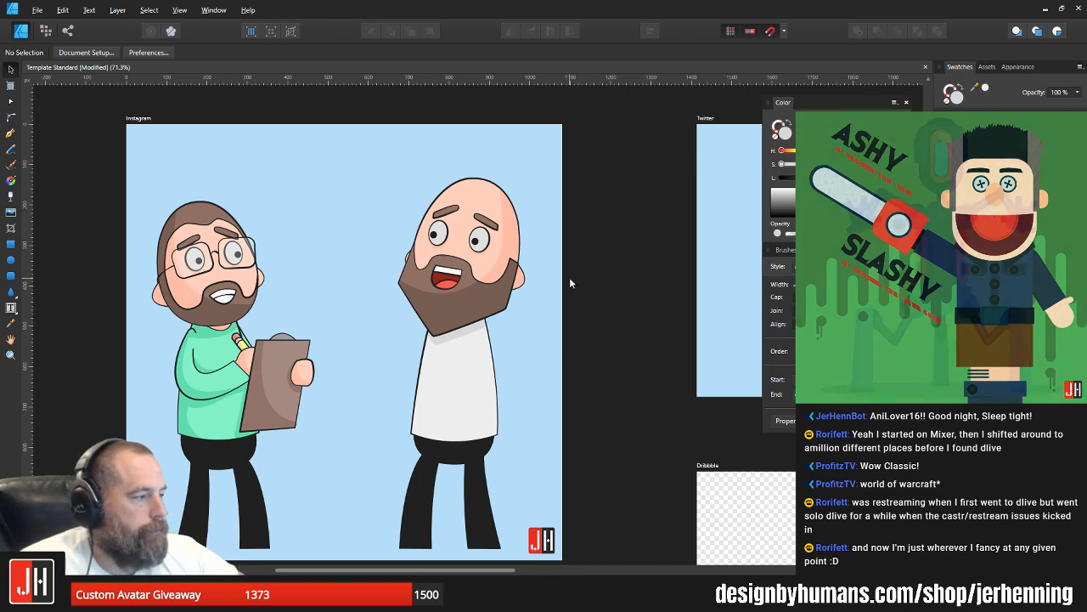
Step: Draw a closed thumbs-up hand outline with the Pen tool in the empty space between the two characters
scroll(569, 277, "up", 3)
scroll(495, 248, "down", 3)
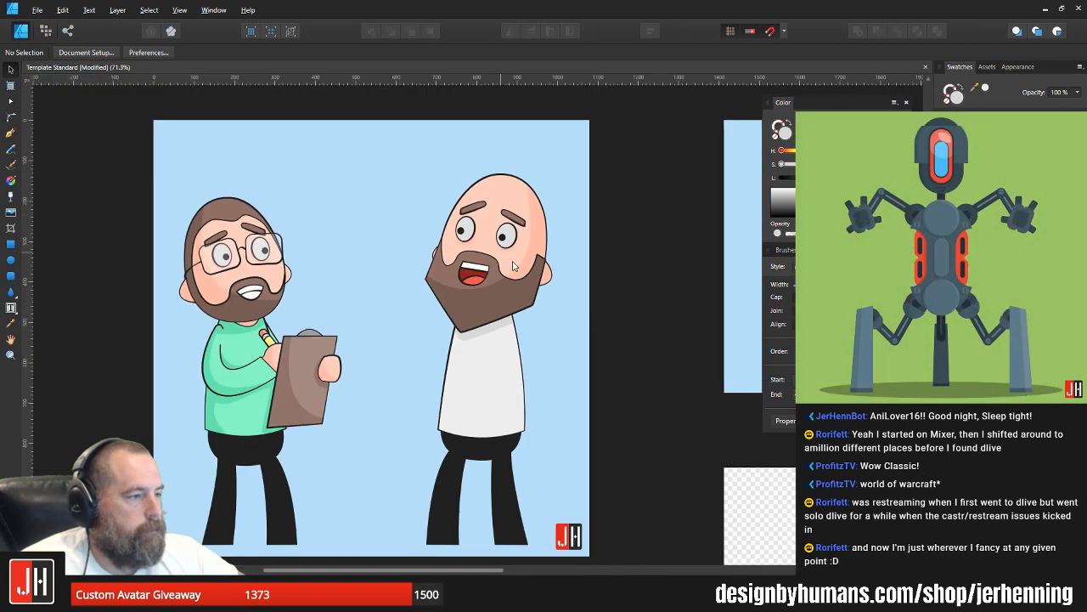
scroll(406, 337, "up", 2)
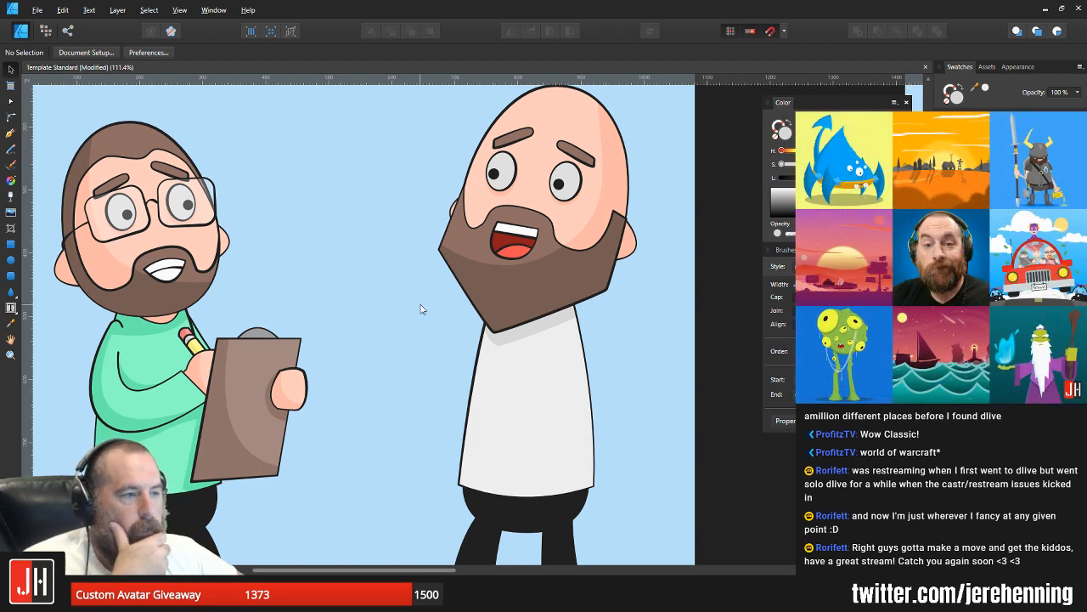
left_click(11, 134)
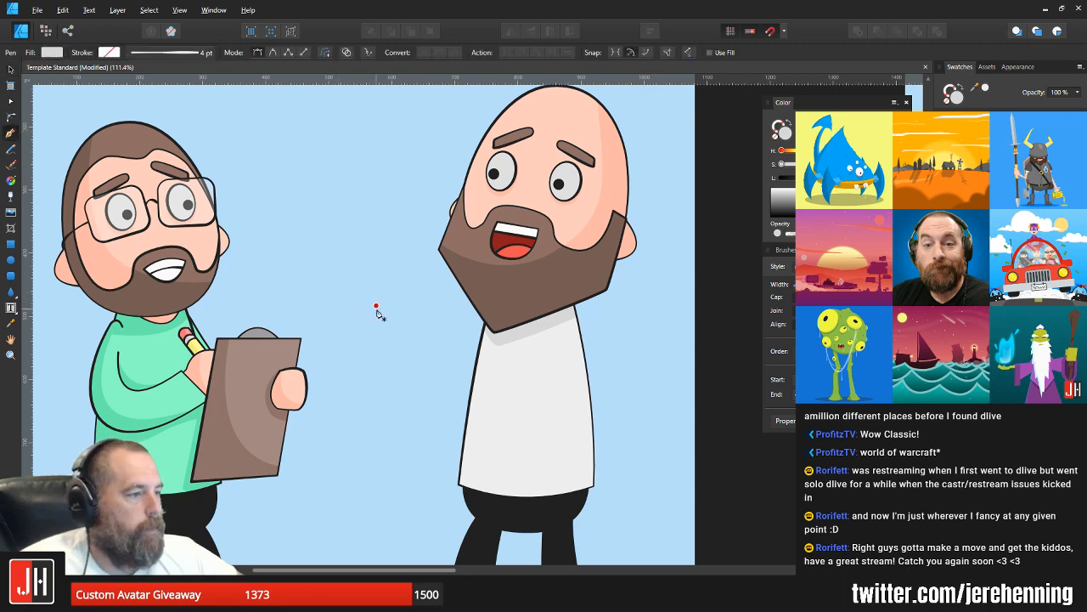
scroll(386, 316, "up", 1)
scroll(395, 391, "up", 2)
left_click(394, 334)
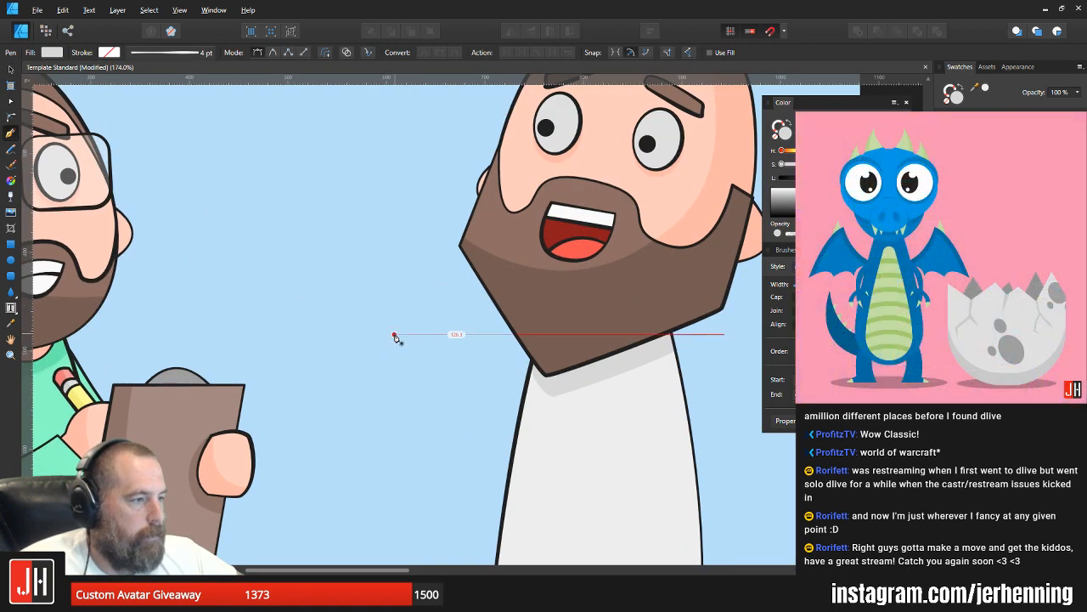
left_click_drag(380, 278, 361, 278)
left_click_drag(364, 334, 373, 374)
left_click(366, 337)
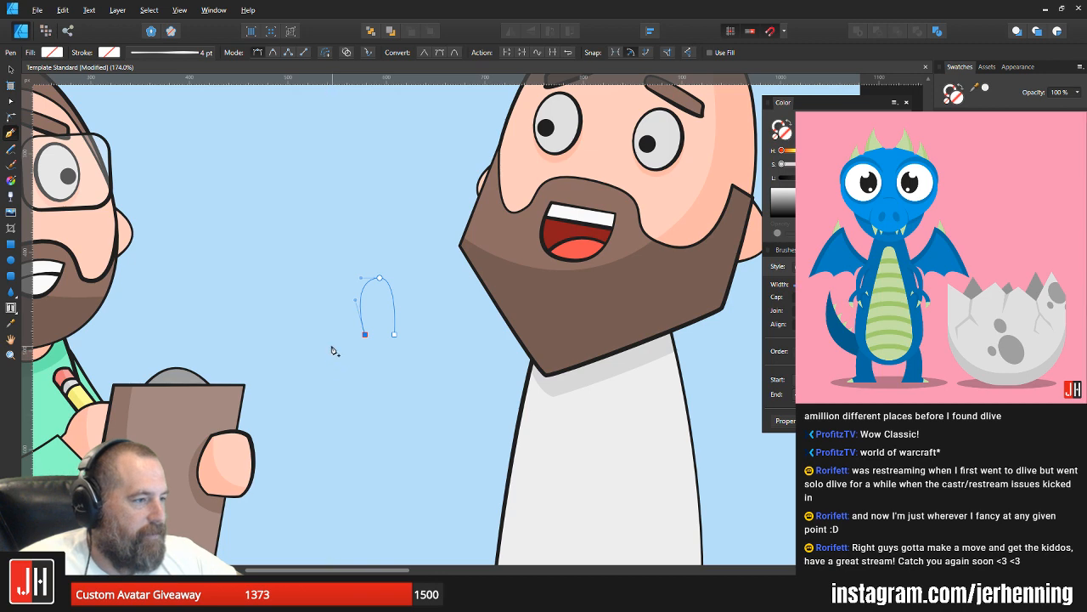
left_click_drag(327, 344, 327, 363)
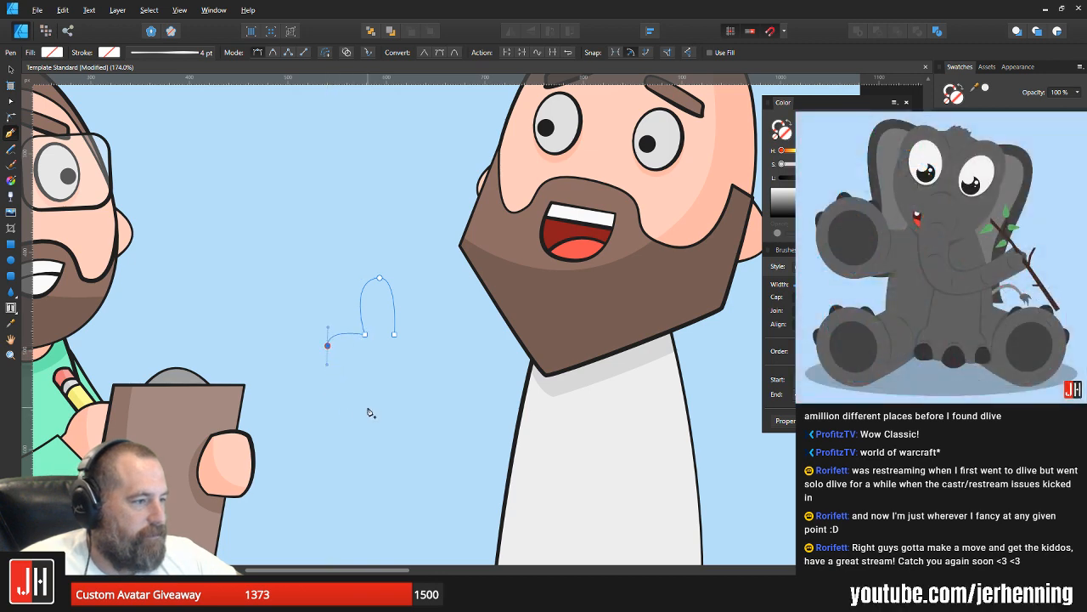
left_click_drag(369, 407, 497, 392)
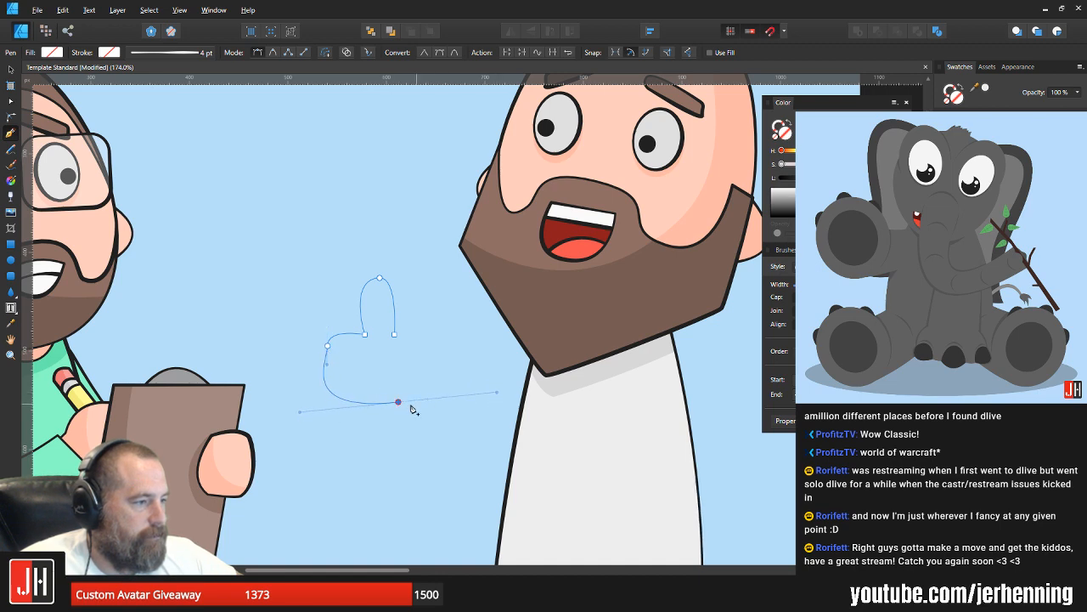
left_click(398, 402, "alt")
left_click_drag(394, 335, 370, 297)
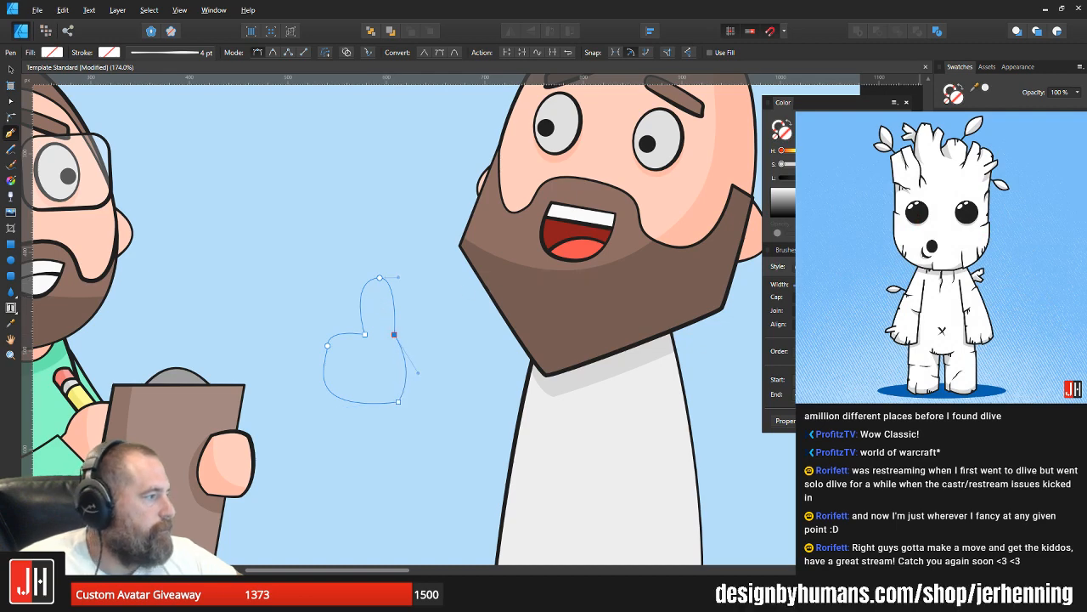
Step: Fill the thumbs-up hand with the skin tone and apply the dark outline style copied from the clipboard-holding hand
left_click(977, 157)
key("v")
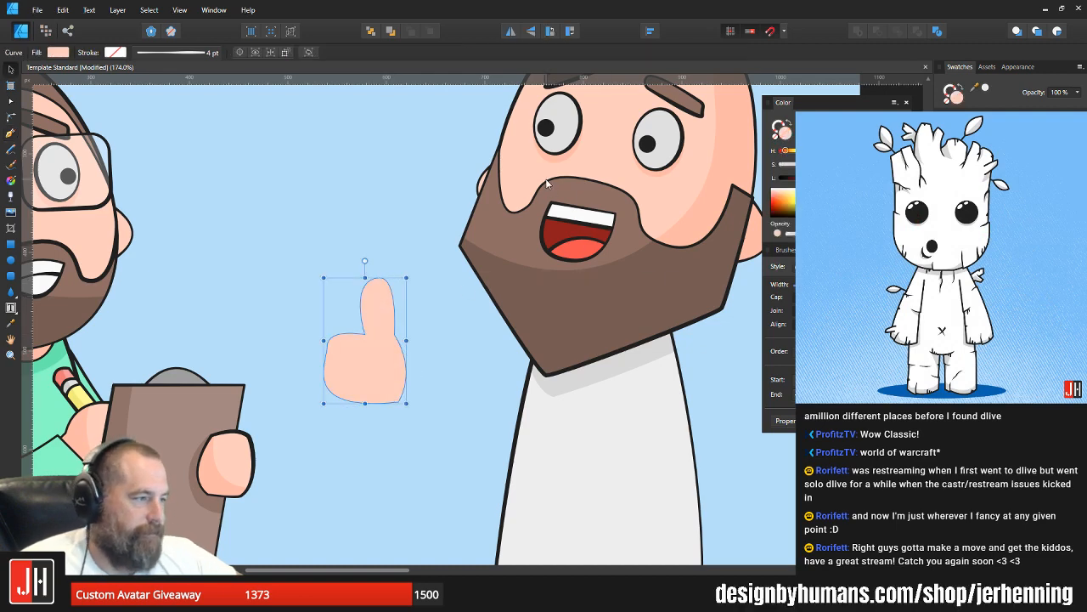
left_click(224, 470)
key("ctrl+c")
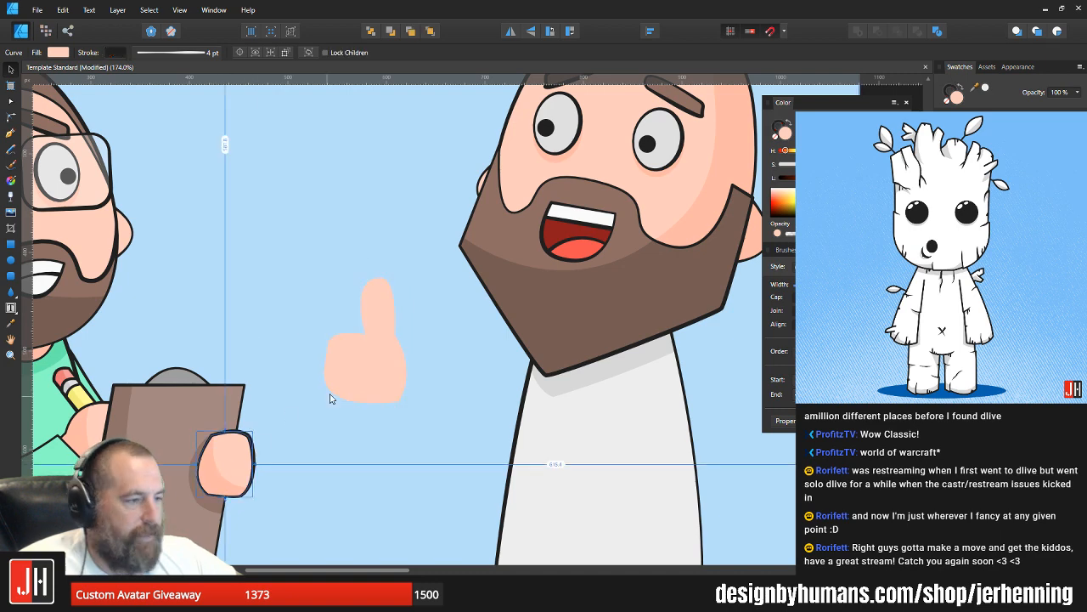
left_click(374, 367)
key("ctrl+shift+v")
scroll(370, 367, "up", 4)
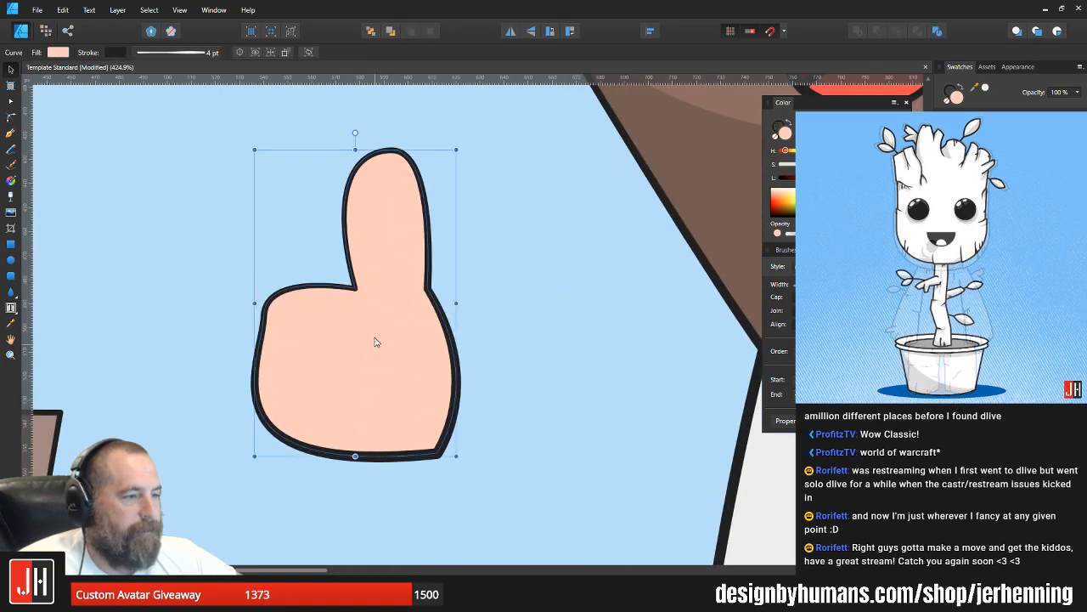
Step: Reshape the thumbs-up hand by pulling its lower wrist corner inward, narrowing the thumb base and rounding out the finger side
key("a")
left_click_drag(427, 289, 423, 288)
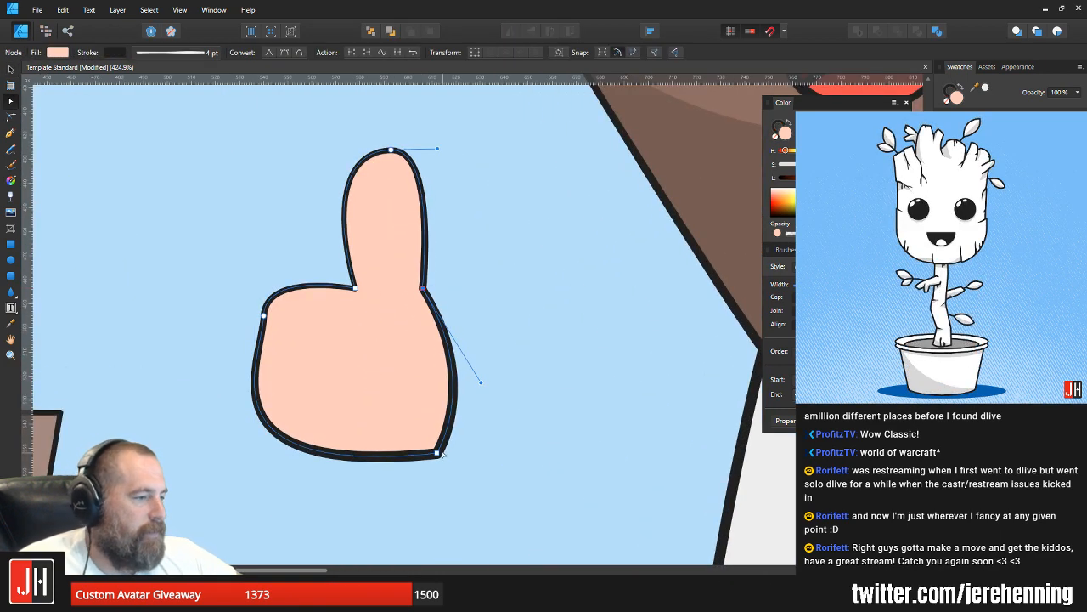
left_click_drag(437, 453, 410, 448)
mouse_move(264, 316)
left_mouse_down()
mouse_move(242, 319)
mouse_move(260, 321)
left_mouse_up()
left_click_drag(255, 366, 264, 365)
left_click_drag(170, 474, 205, 497)
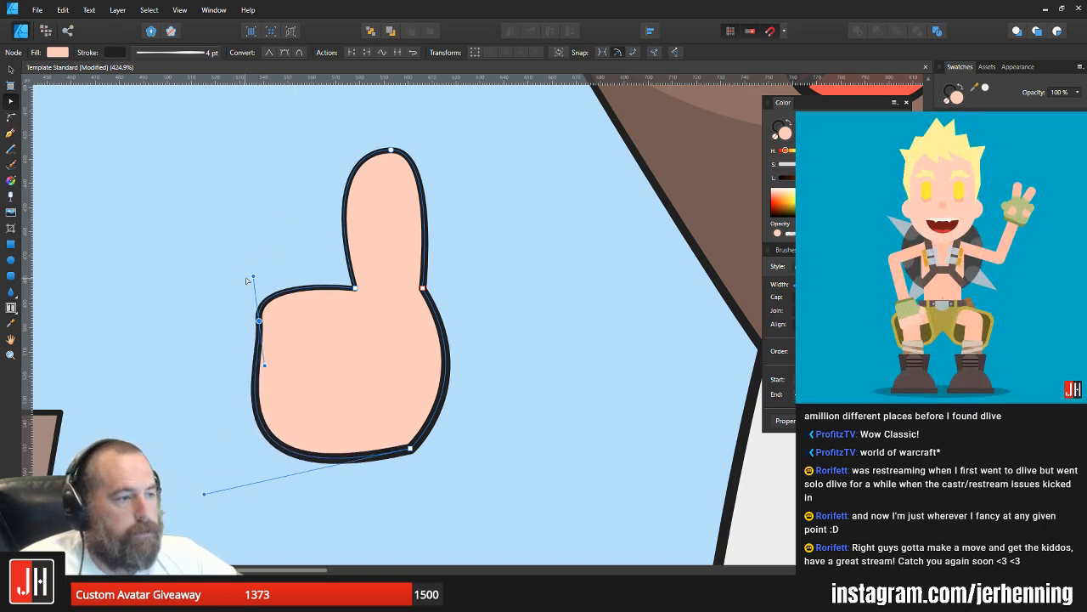
left_click_drag(254, 277, 268, 274)
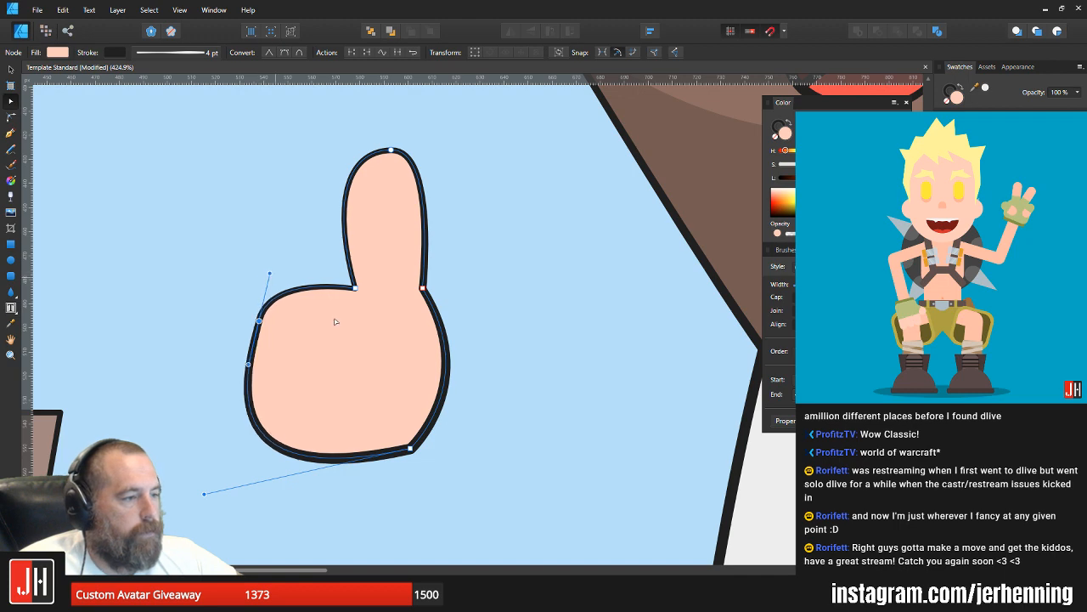
Step: Move the hand's lower wrist corner slightly outward and flatten the bulging curve between it and the thumb base
key("v")
scroll(348, 327, "down", 5)
mouse_move(329, 321)
left_mouse_down()
mouse_move(345, 321)
mouse_move(344, 308)
left_mouse_up()
left_click(396, 301)
scroll(335, 311, "up", 3)
scroll(336, 311, "up", 1)
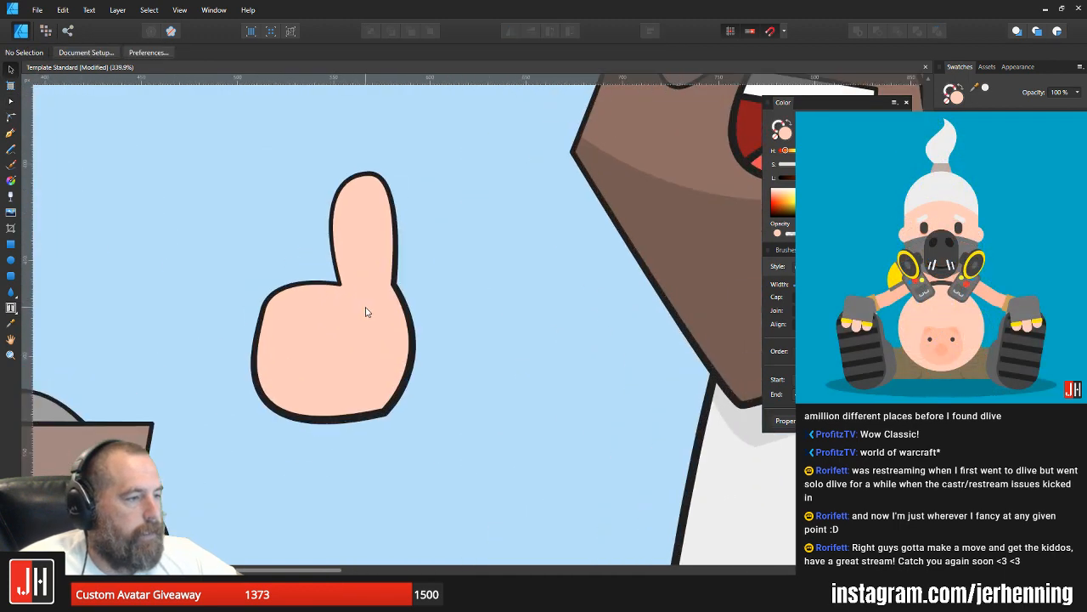
left_click(378, 313)
key("a")
left_click_drag(384, 413, 392, 418)
left_click_drag(440, 362, 424, 361)
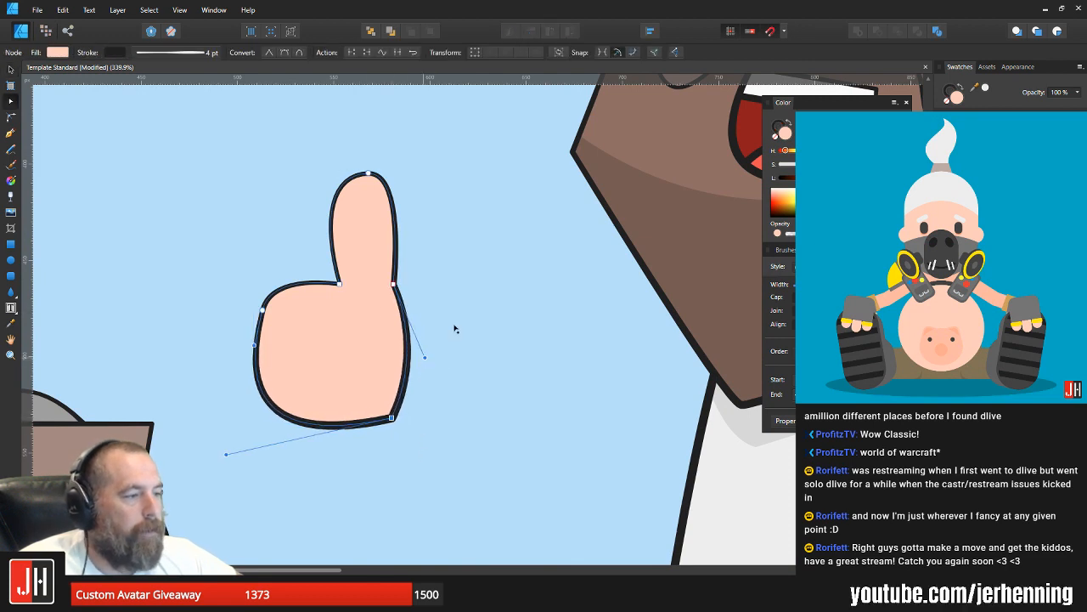
key("v")
left_click(445, 329)
Step: Shorten the thumb by lowering the node at its tip
left_click(356, 209)
key("a")
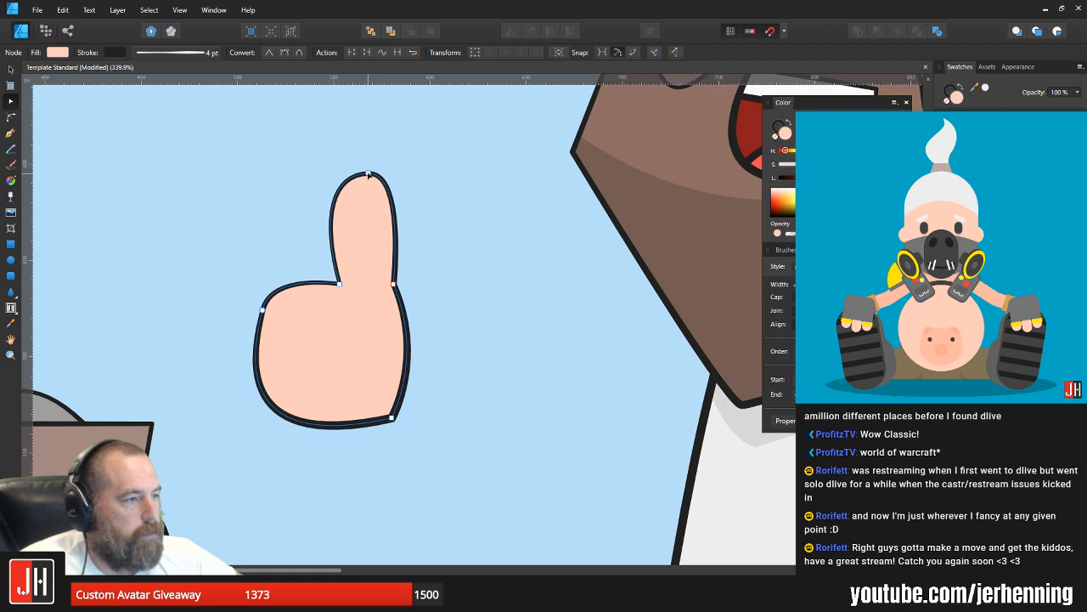
left_click_drag(368, 174, 367, 197)
key("v")
left_click(417, 275)
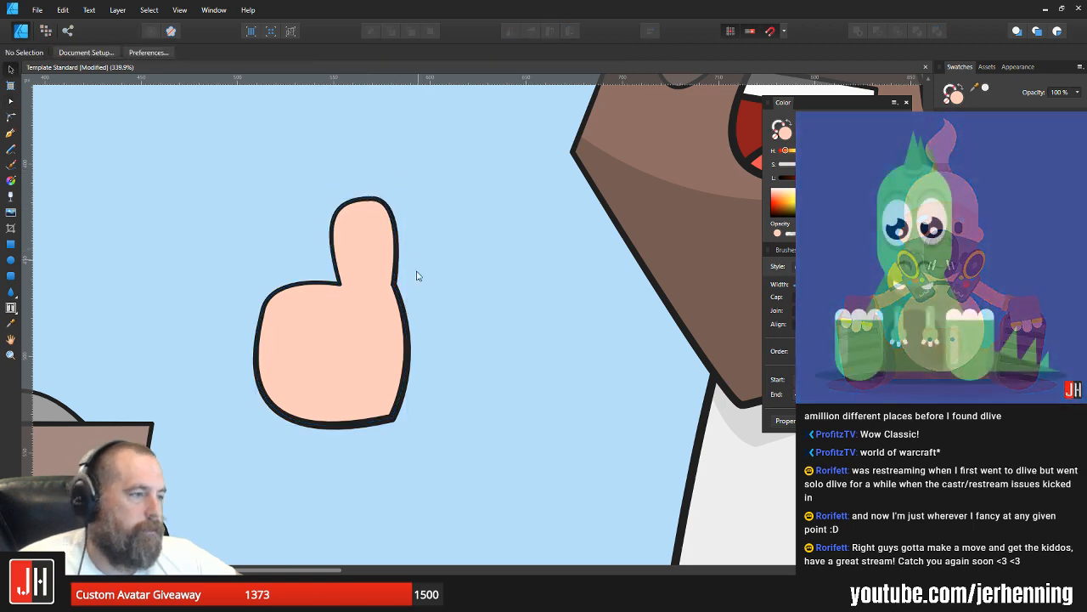
Step: Move the thumbs-up hand slightly lower and closer to the clipboard
scroll(416, 272, "down", 7)
left_click_drag(434, 270, 395, 304)
scroll(397, 294, "up", 2)
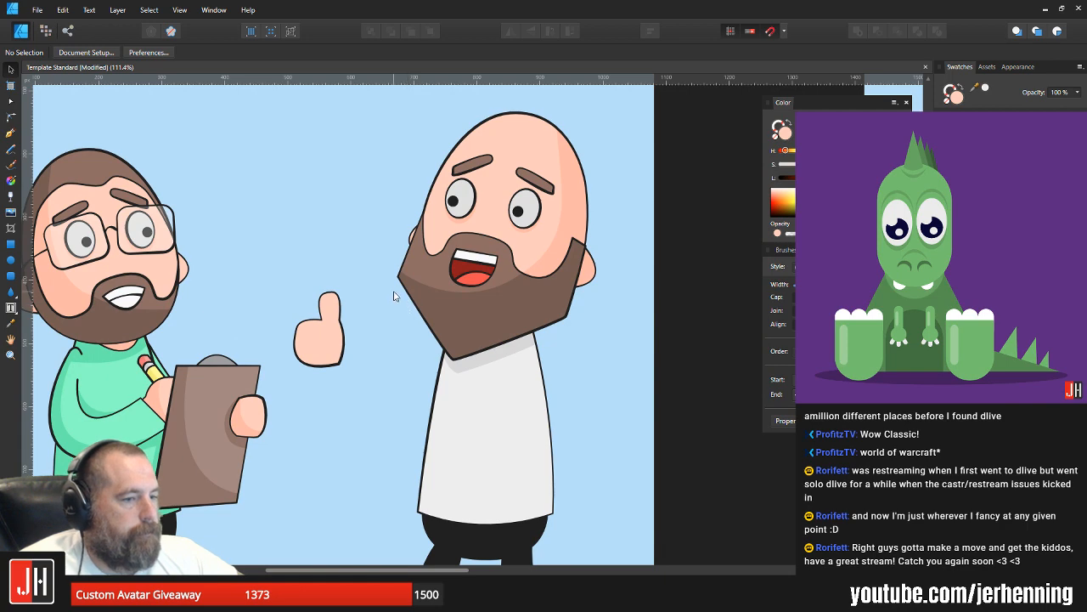
left_click_drag(385, 313, 349, 278)
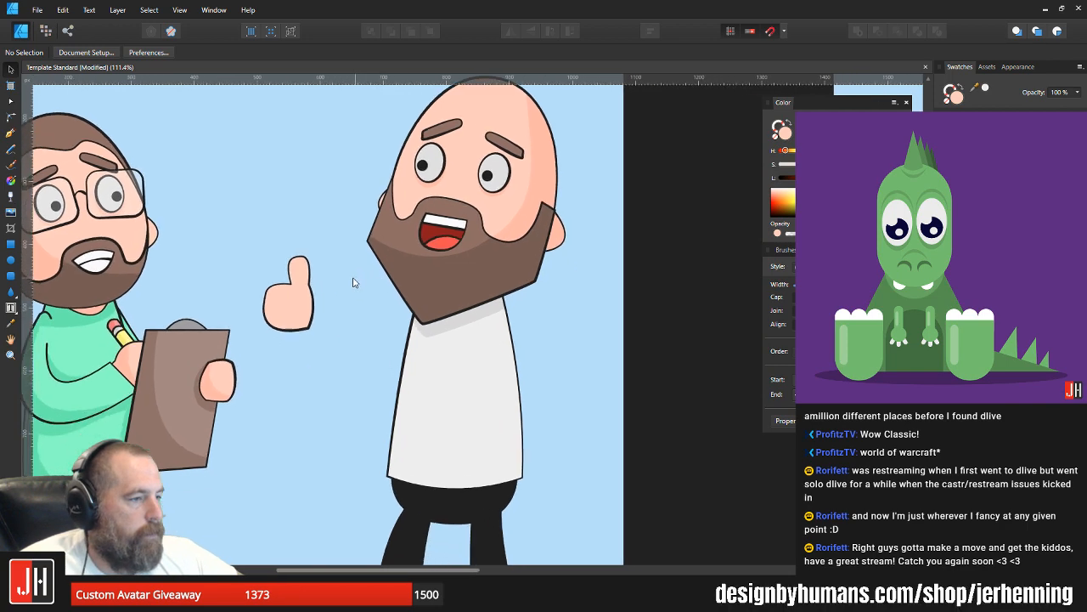
left_click(289, 311)
mouse_move(289, 312)
left_mouse_down()
mouse_move(280, 348)
mouse_move(272, 323)
left_mouse_up()
left_click(332, 320)
left_click(331, 315)
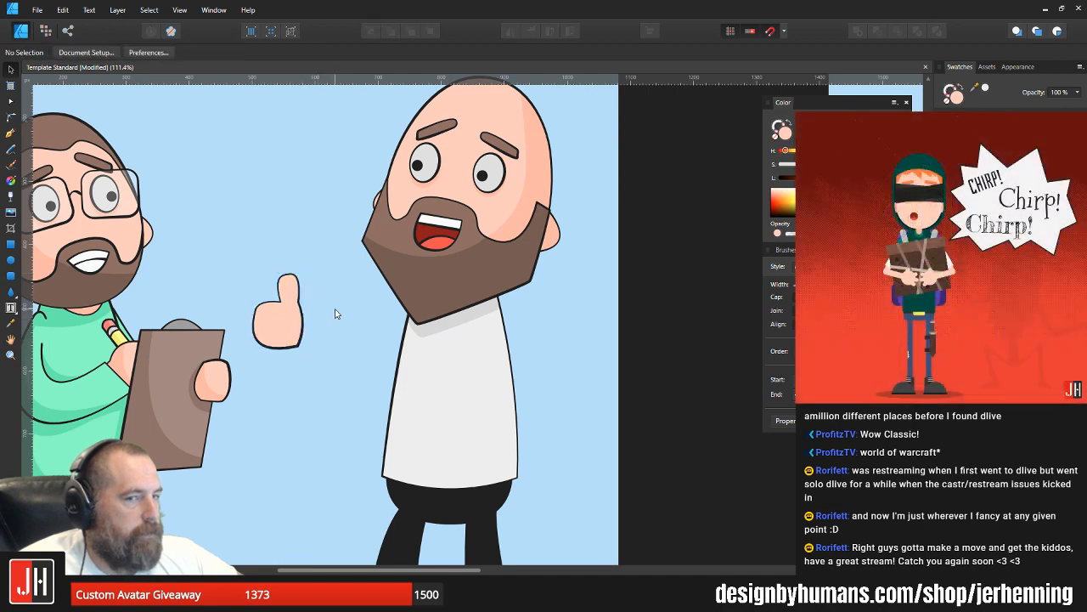
Step: Draw the upper edge of the bald character's arm with the Pen tool, from the wrist down to a bent elbow and up beneath the beard
scroll(332, 313, "down", 3)
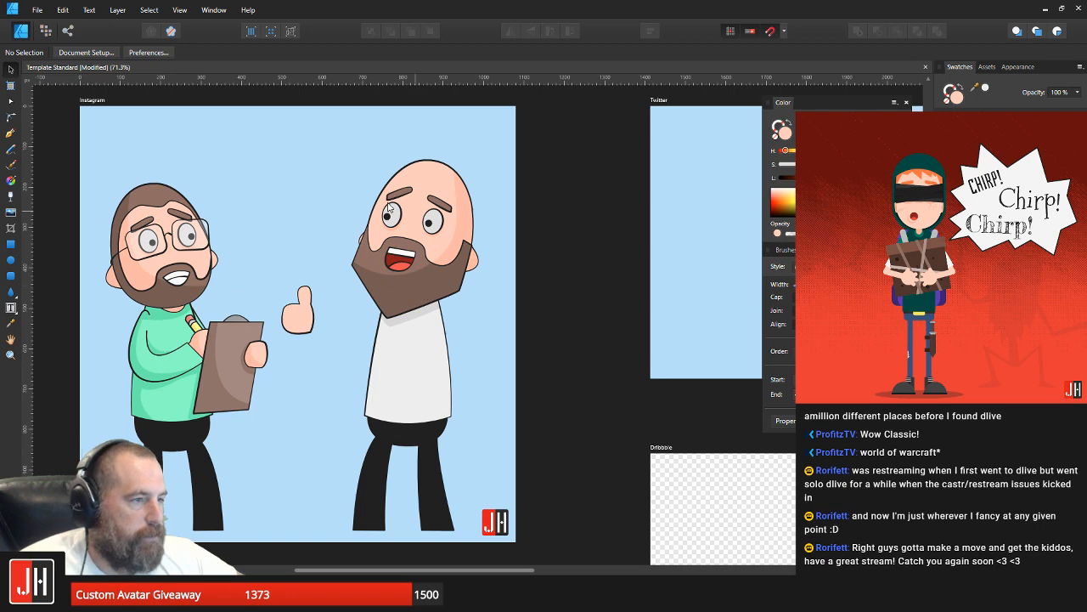
scroll(334, 333, "up", 3)
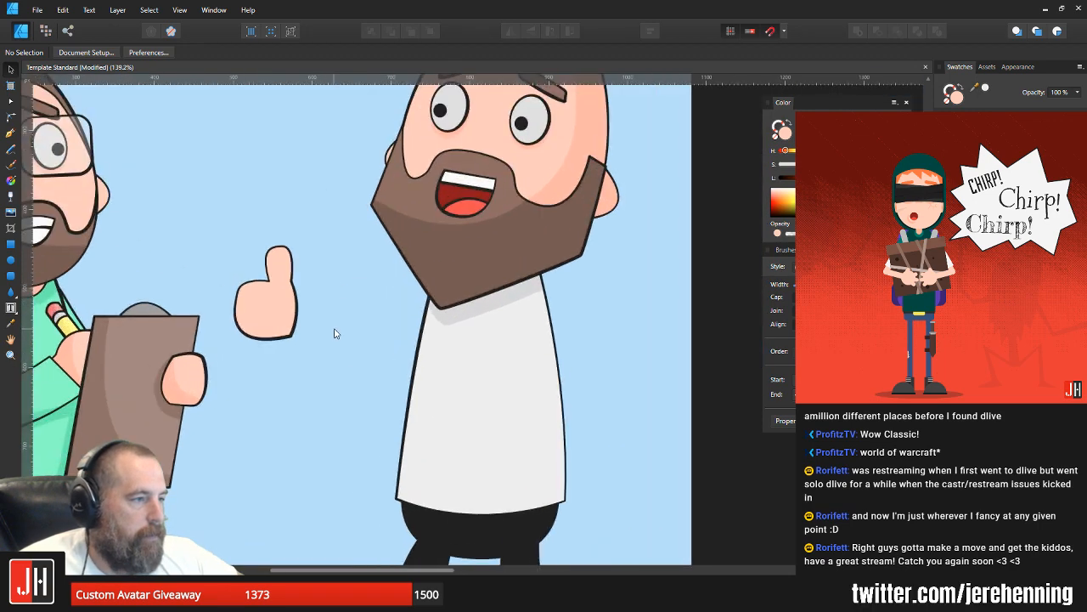
left_click(268, 309)
scroll(274, 311, "up", 2)
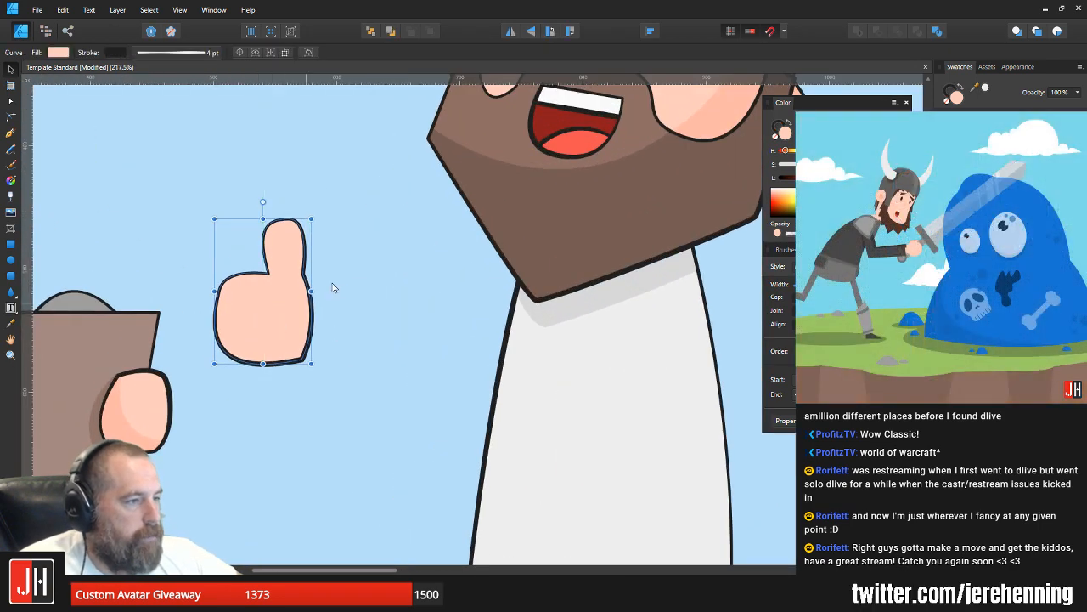
left_click(355, 269)
left_click(10, 133)
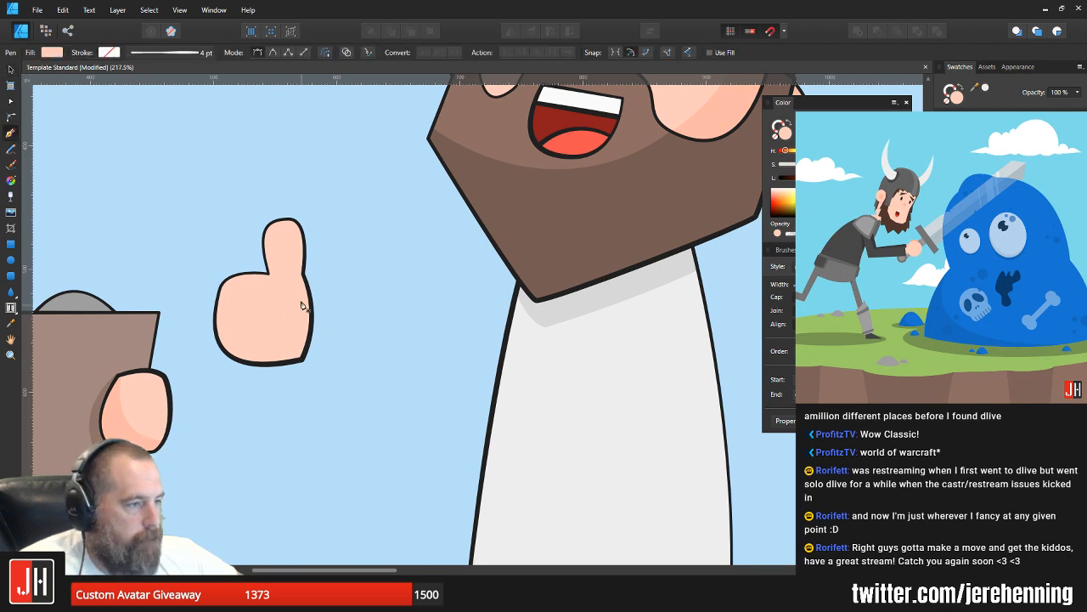
left_click(302, 293)
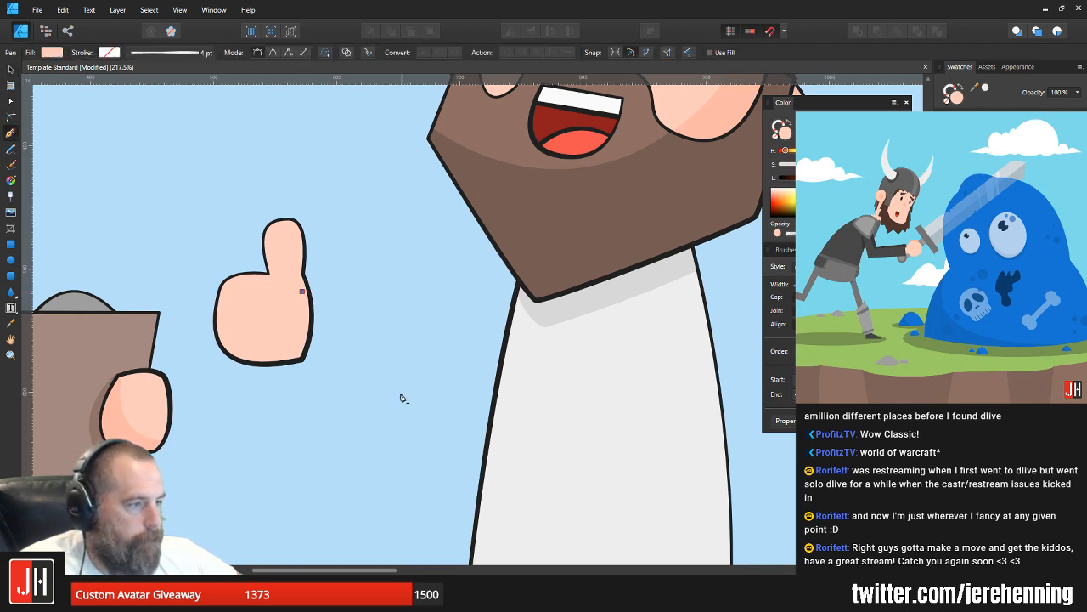
mouse_move(400, 392)
left_mouse_down()
mouse_move(422, 400)
mouse_move(418, 387)
left_mouse_up()
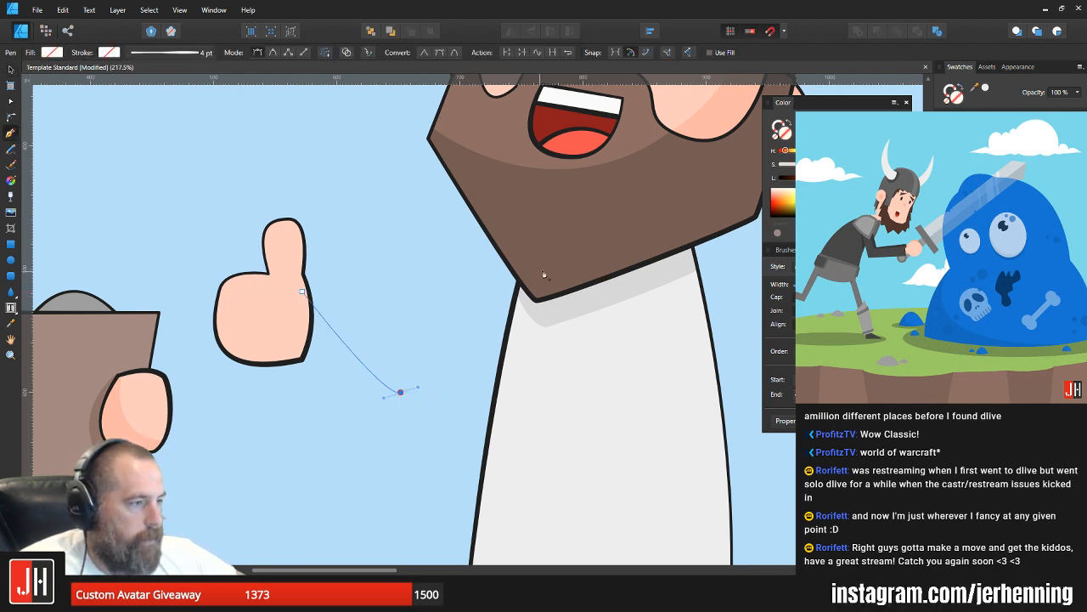
left_click_drag(548, 275, 578, 296)
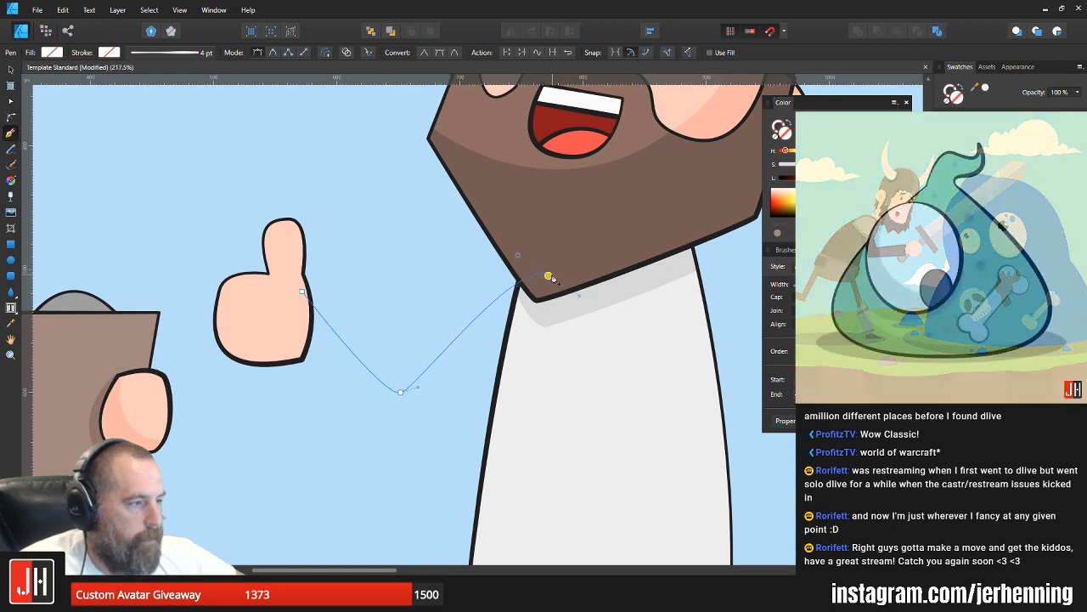
left_click(548, 275, "alt")
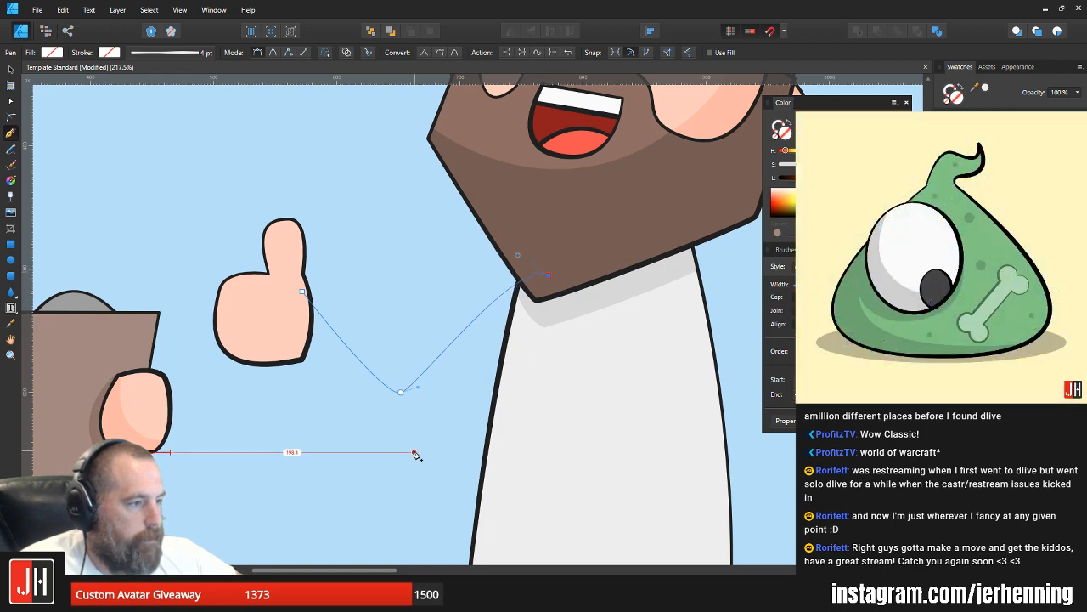
Step: Close the arm shape with a rounded lower edge running back to the hand, giving it the skin fill and dark outline
left_click_drag(403, 444, 285, 516)
key("BackSpace")
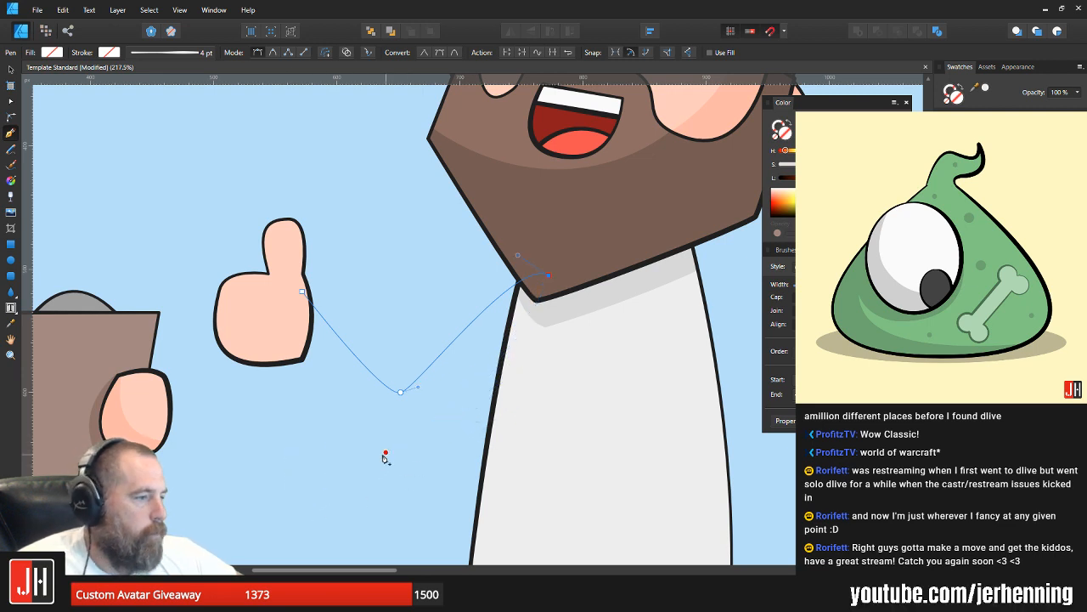
left_click_drag(403, 437, 344, 442)
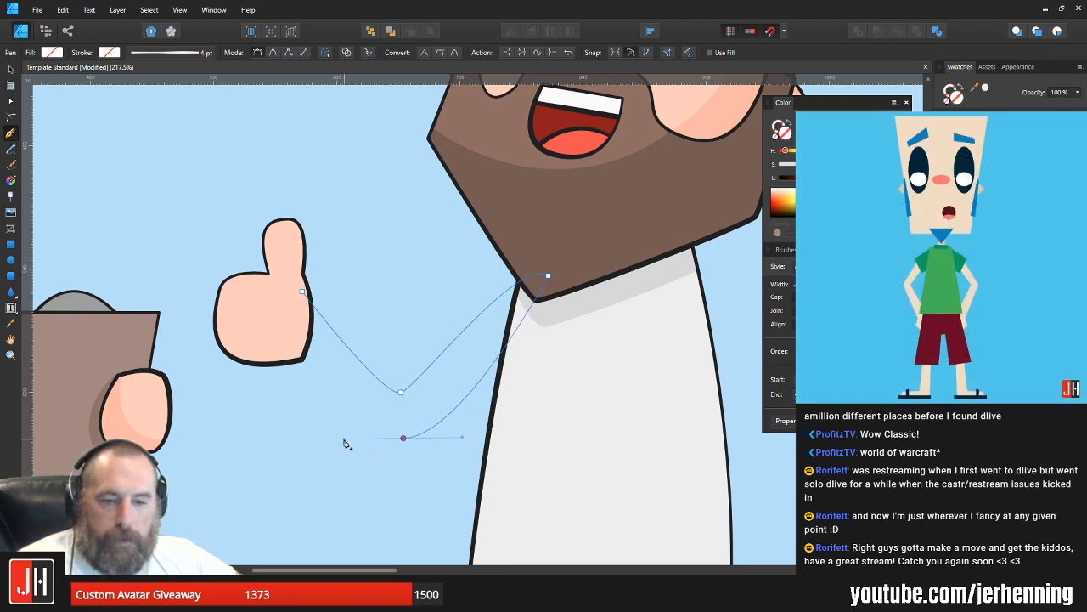
left_click(303, 293)
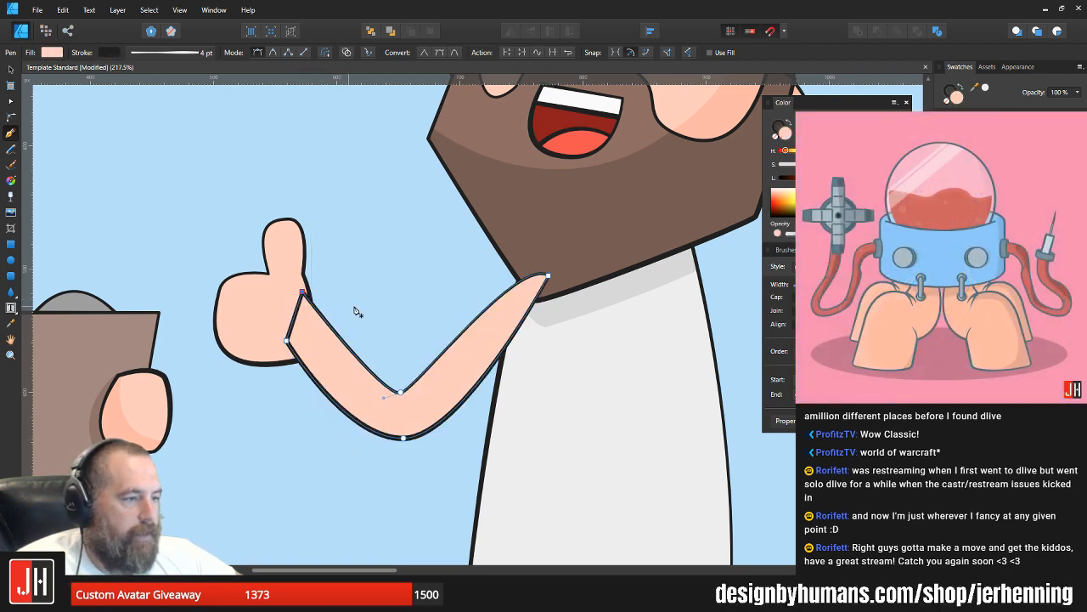
Step: Restack the raised arm so it sits behind the white shirt and beard, with the thumbs-up hand in front of the wrist
key("v")
left_click(352, 308)
left_click(279, 308)
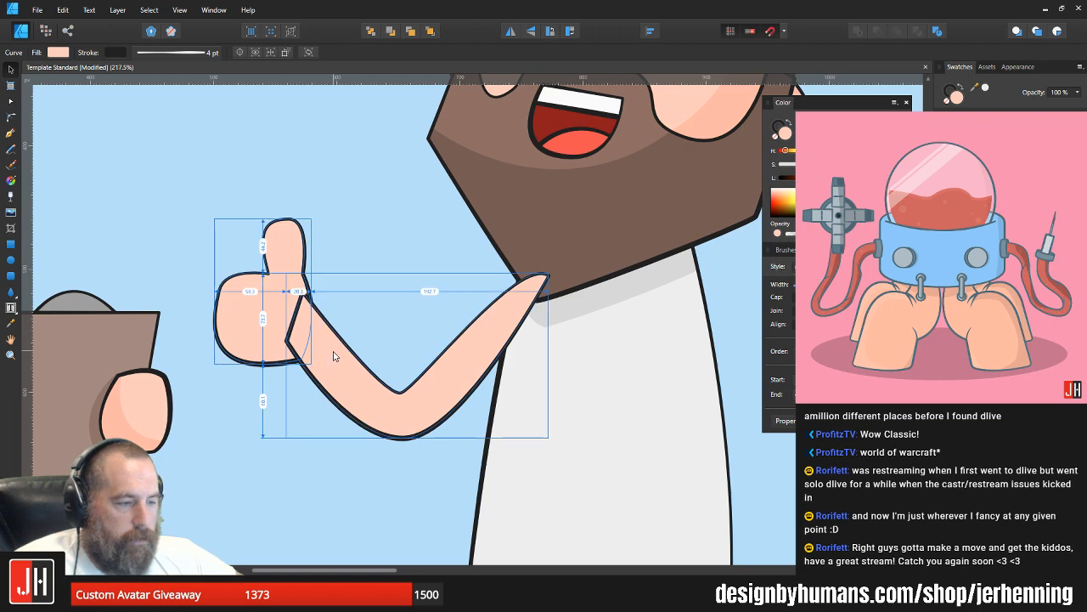
key("ctrl+x")
left_click(335, 351)
key("ctrl+v")
left_click(463, 372, "shift")
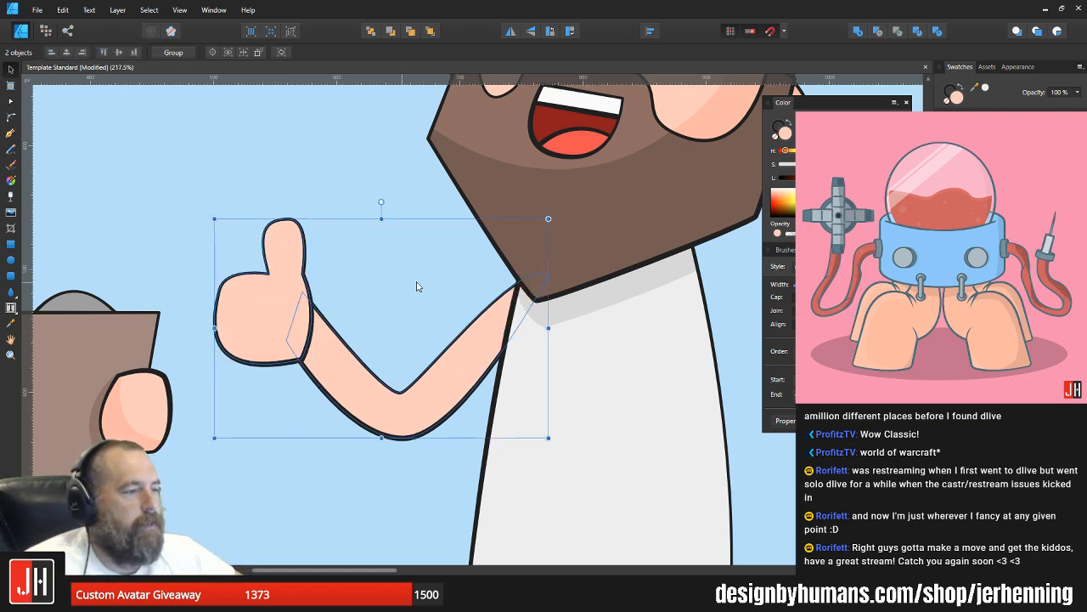
scroll(417, 286, "down", 6)
left_click(540, 325)
scroll(454, 297, "up", 4)
scroll(374, 332, "up", 3)
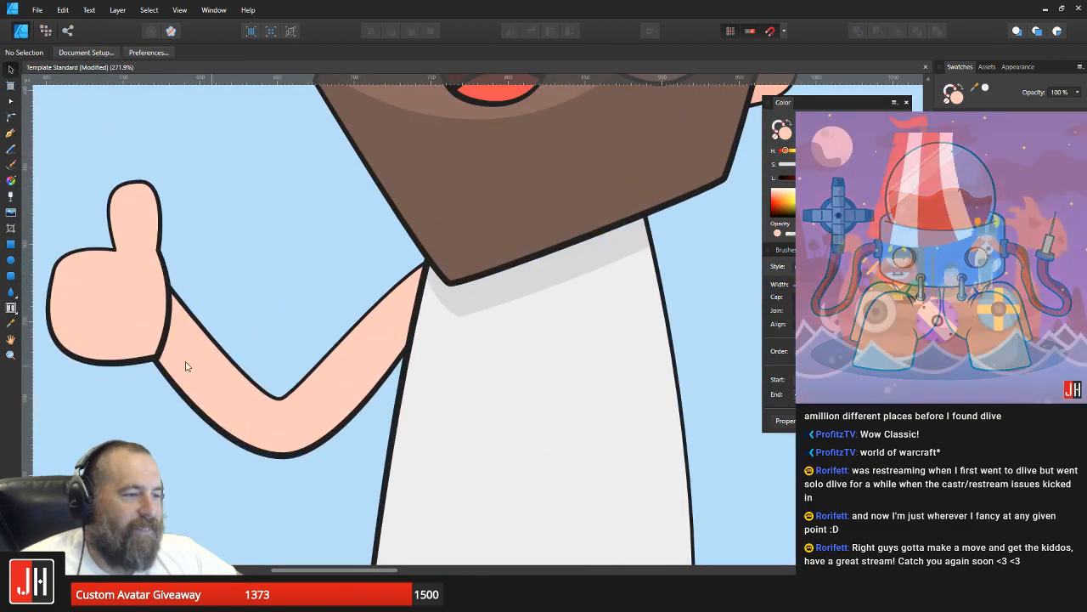
Step: Move the bald character's thumbs-up hand and arm together slightly upward and closer to the torso
left_click(145, 311)
scroll(340, 359, "up", 4)
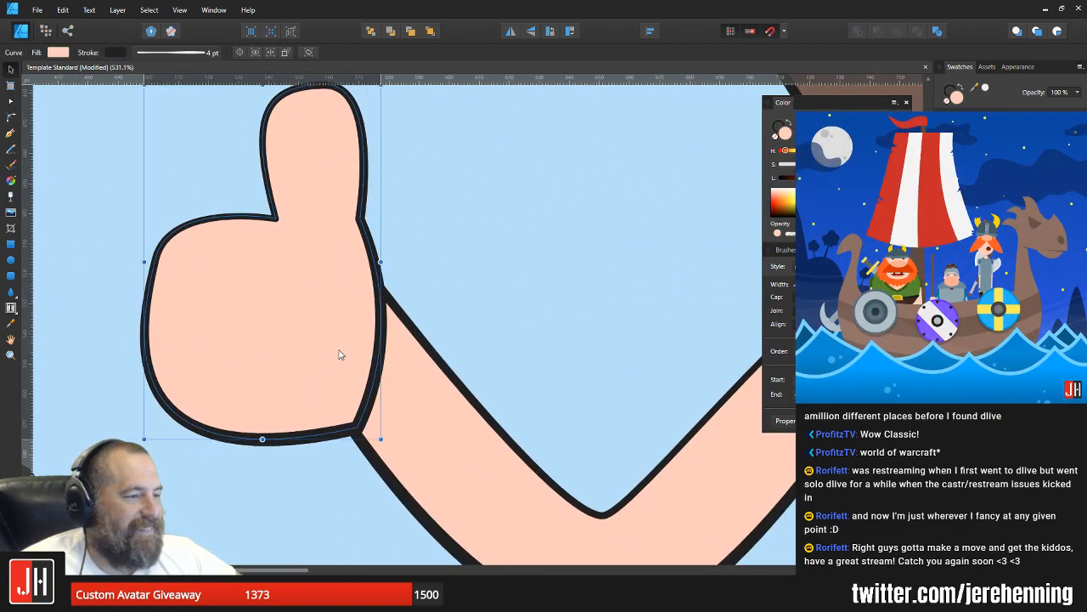
scroll(344, 359, "down", 4)
scroll(370, 357, "down", 4)
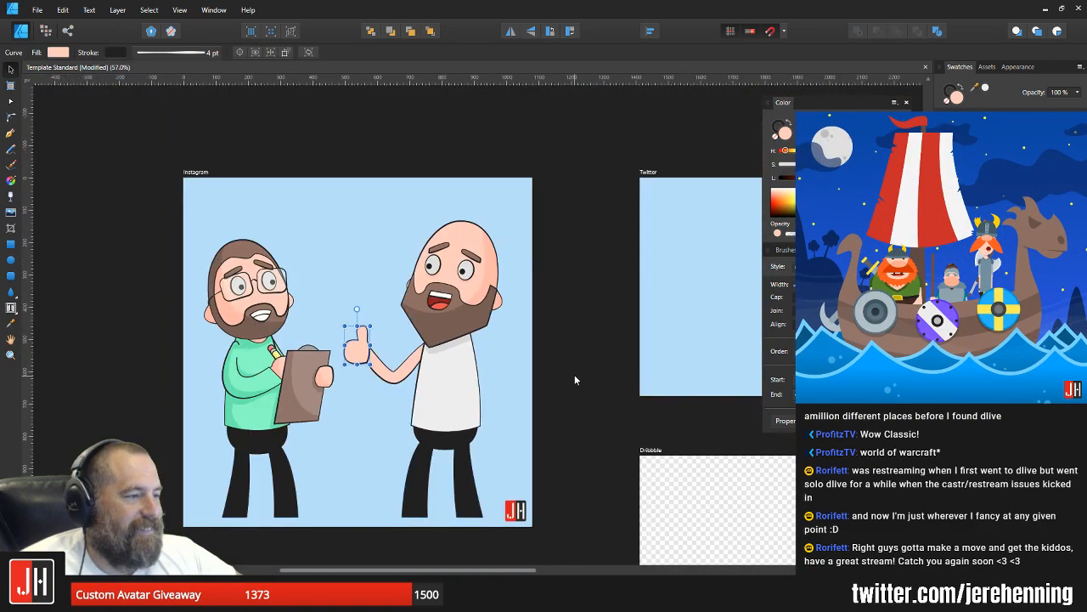
scroll(405, 356, "up", 3)
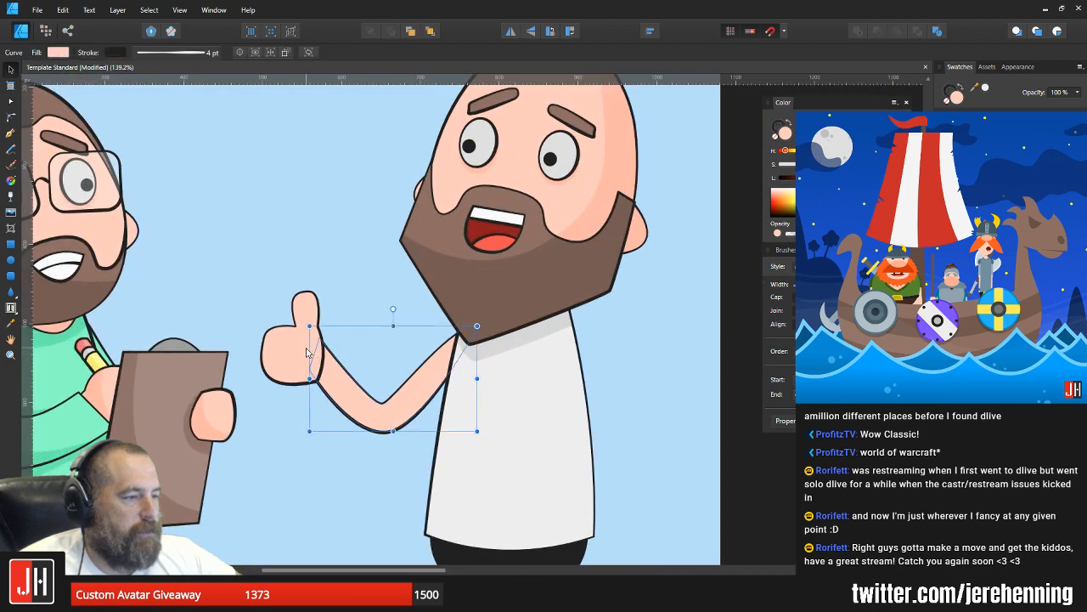
left_click(307, 353, "shift")
left_click_drag(307, 352, 321, 337)
scroll(335, 342, "down", 4)
left_click(497, 352)
scroll(343, 343, "up", 3)
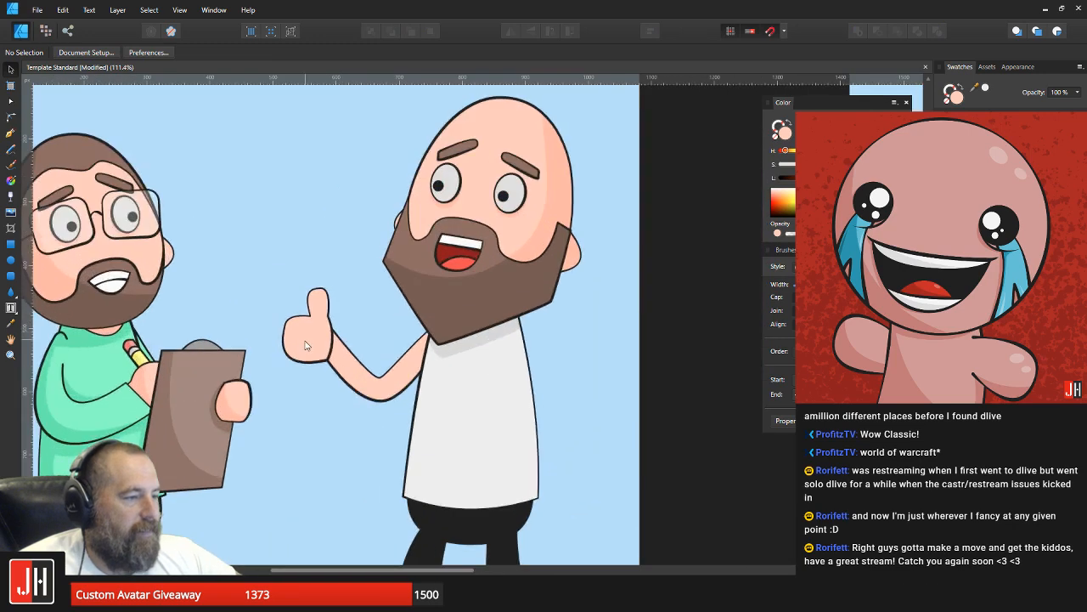
Step: Enlarge the thumbs-up hand slightly, scaling it up and outward from the wrist
scroll(331, 329, "up", 3)
scroll(314, 336, "up", 1)
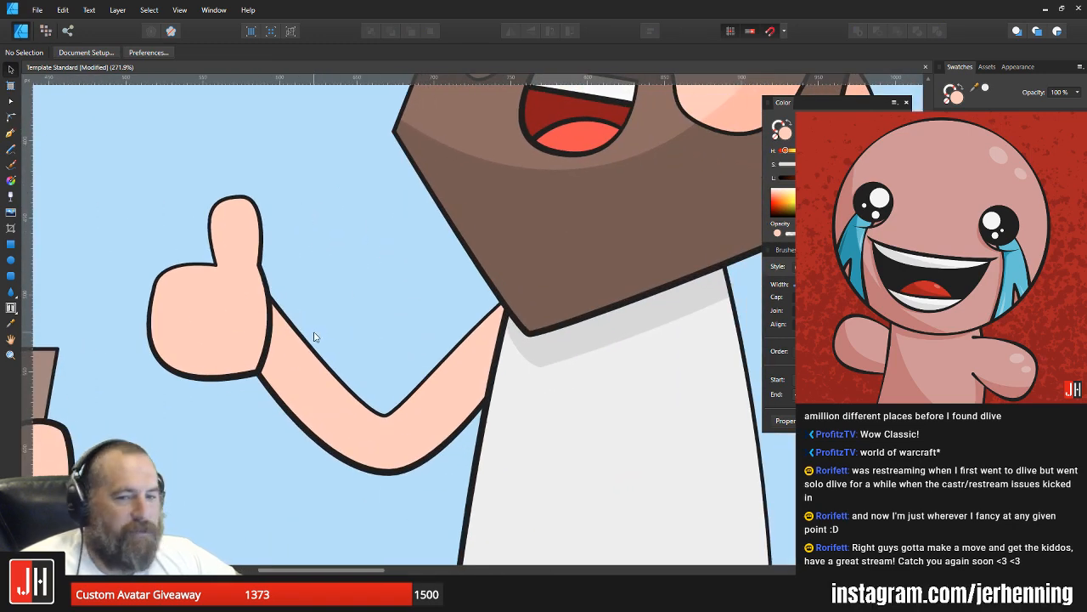
scroll(382, 334, "down", 4)
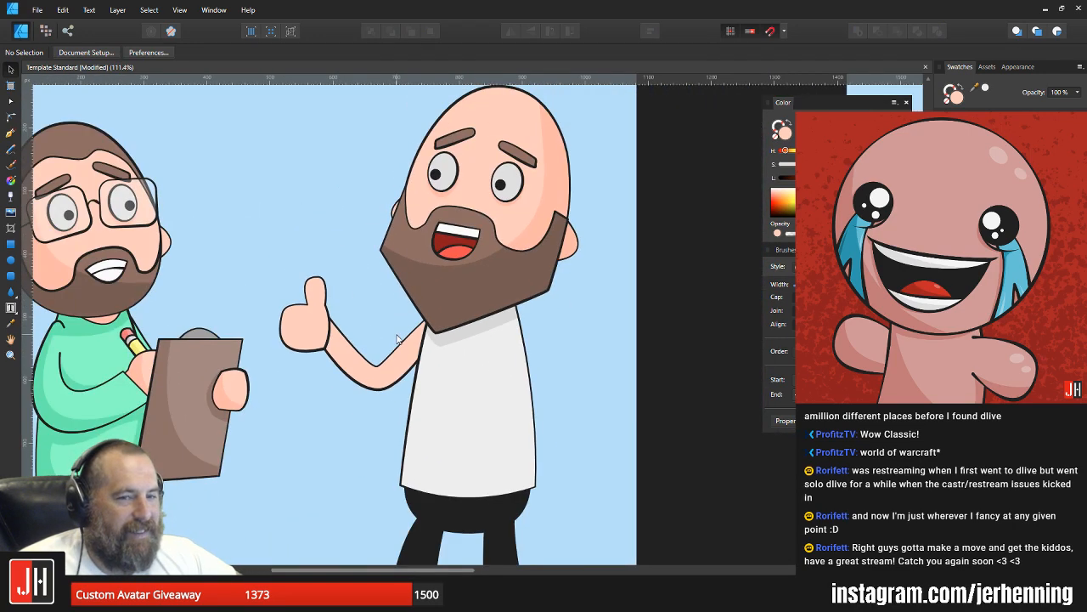
scroll(391, 331, "up", 2)
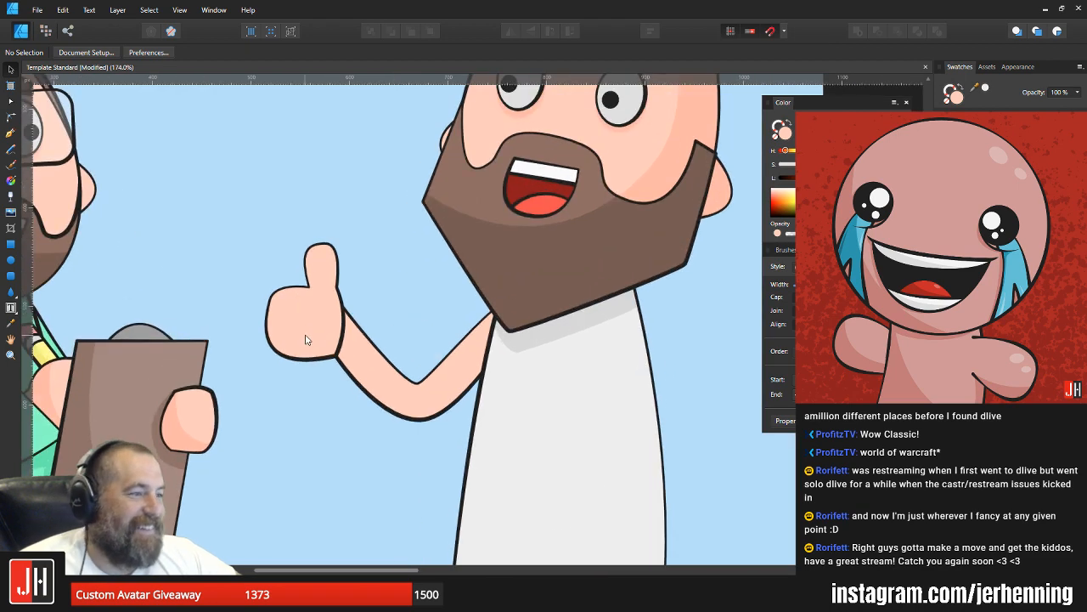
left_click(310, 326)
left_click(385, 368, "shift")
left_click(332, 297)
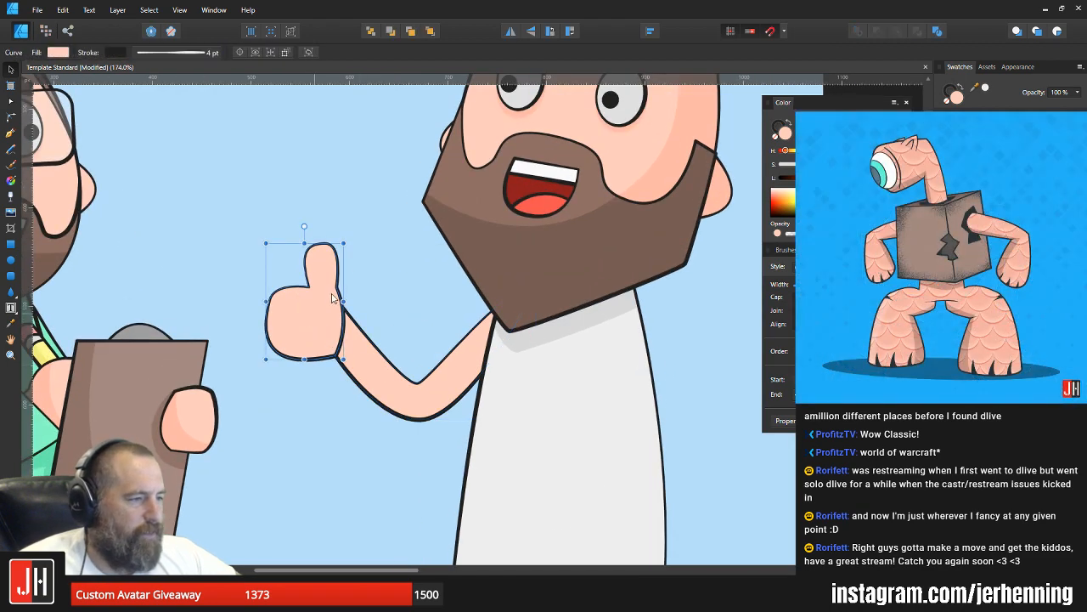
left_click_drag(346, 244, 364, 213)
scroll(340, 328, "up", 3)
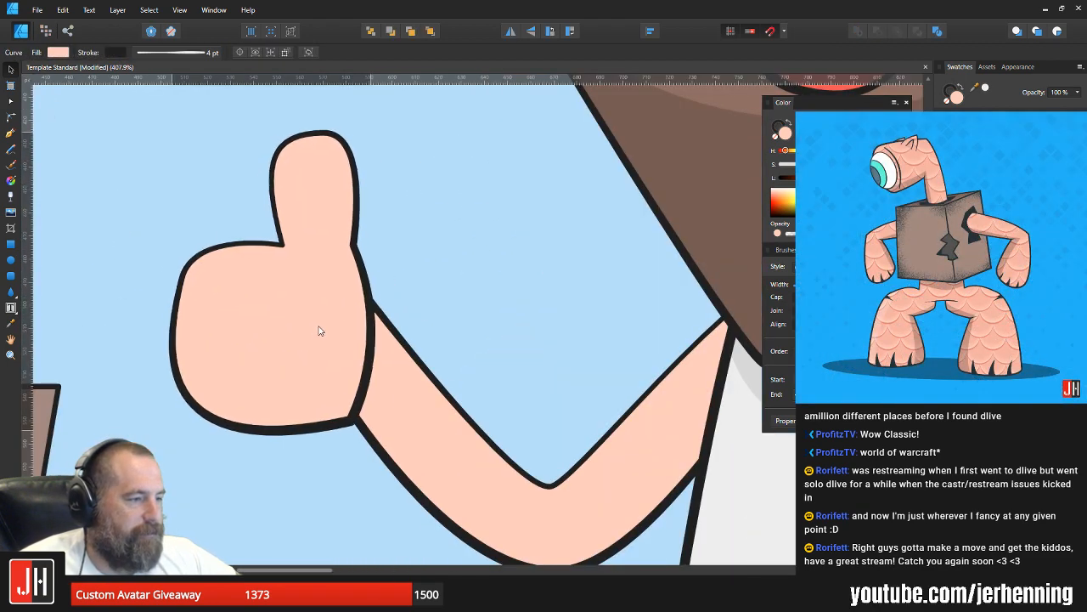
left_click(444, 291)
Step: Nudge the thumbs-up hand and the arm slightly down together
scroll(415, 325, "down", 8)
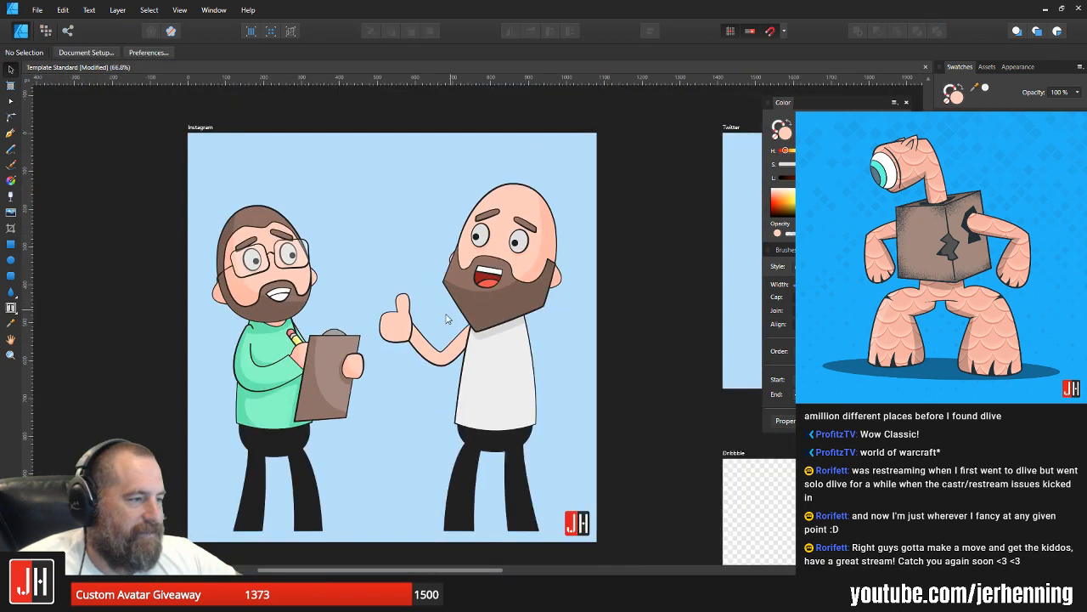
left_click_drag(448, 312, 388, 326)
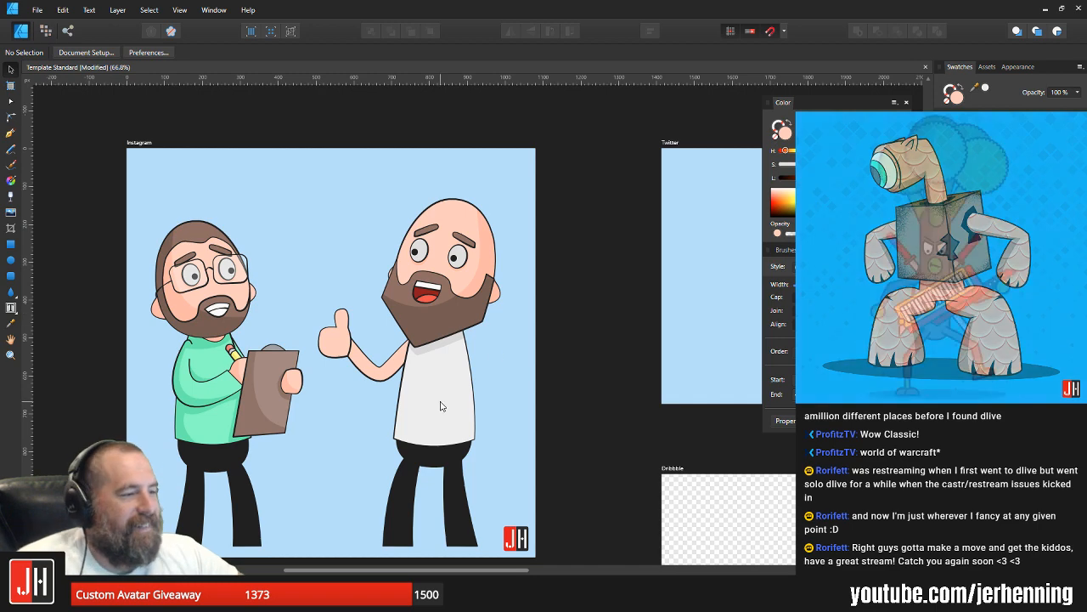
scroll(348, 356, "up", 4)
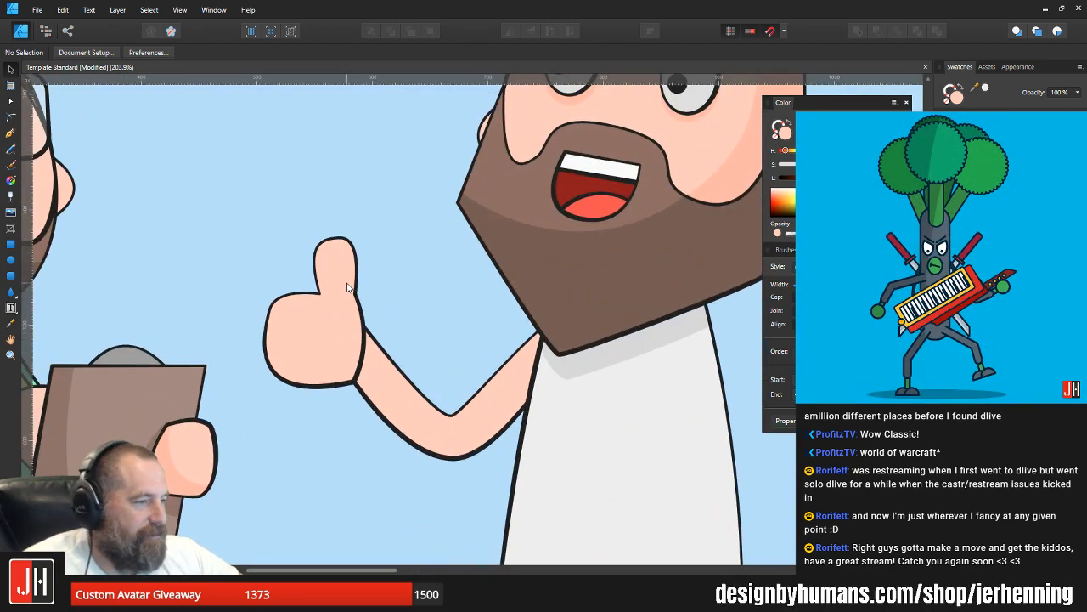
left_click_drag(358, 280, 403, 271)
scroll(425, 317, "down", 4)
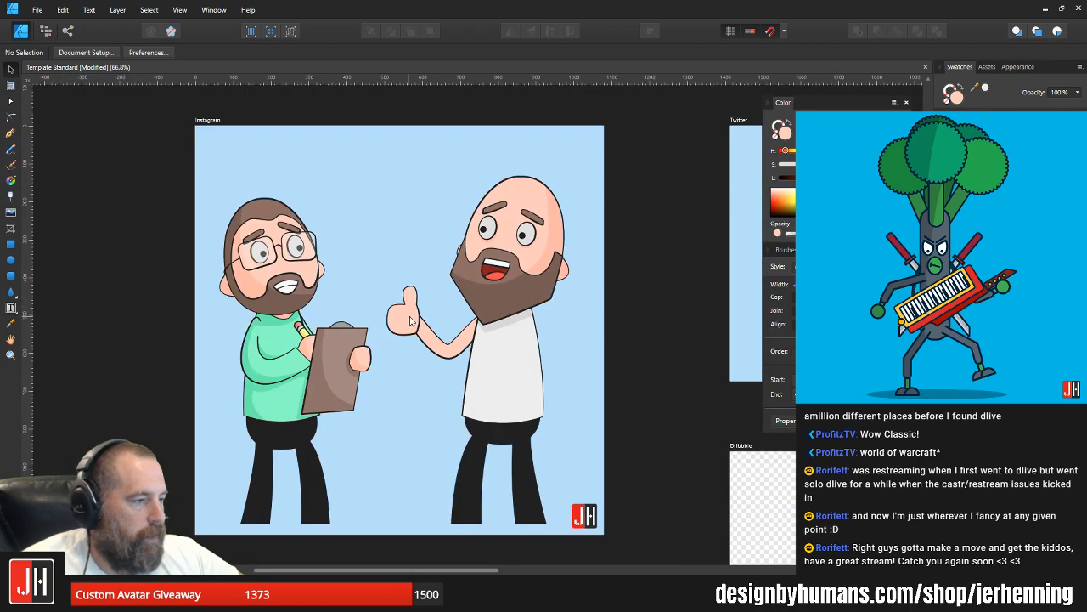
scroll(466, 338, "up", 2)
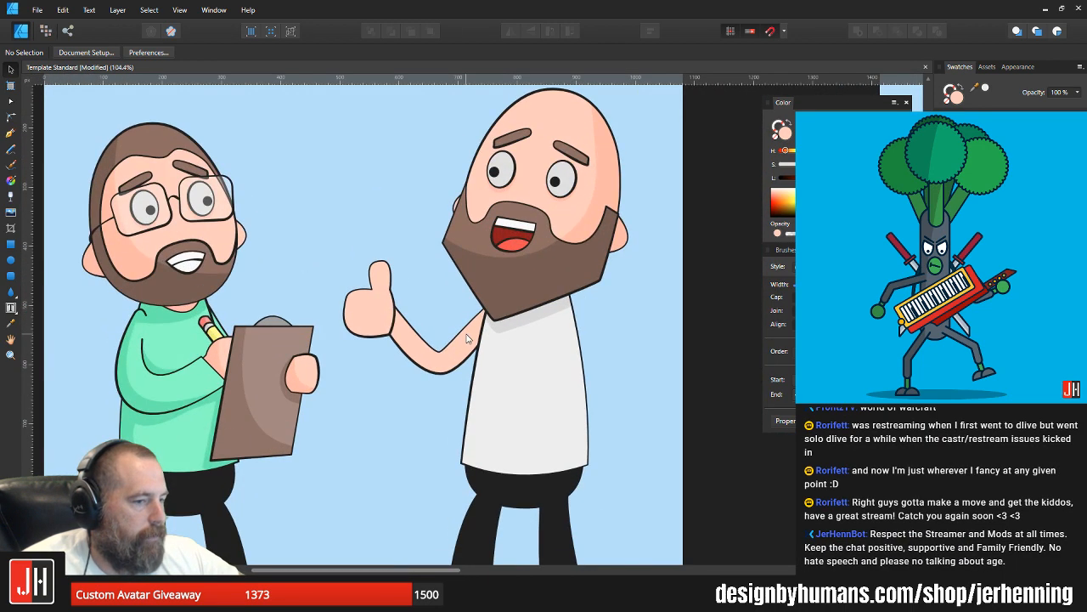
left_click(363, 322)
left_click(417, 357, "shift")
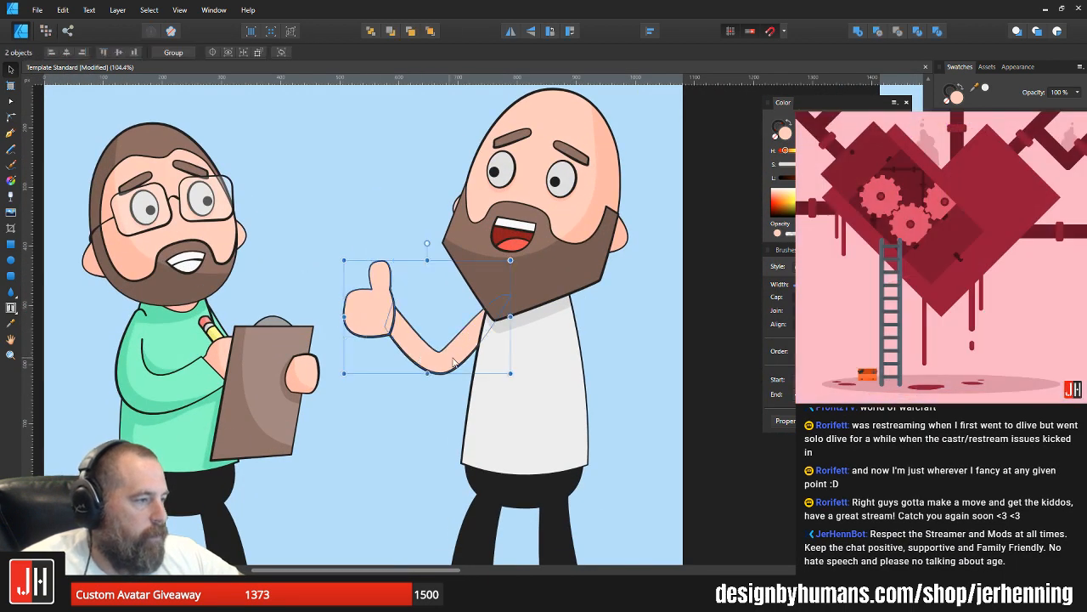
scroll(453, 348, "up", 2)
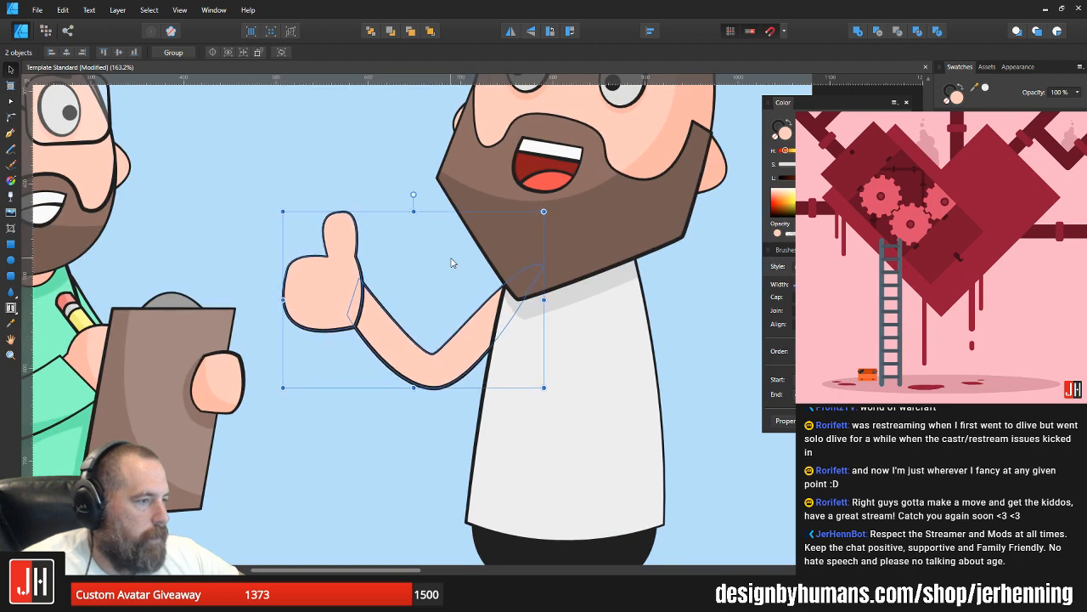
key("p")
scroll(425, 263, "up", 2)
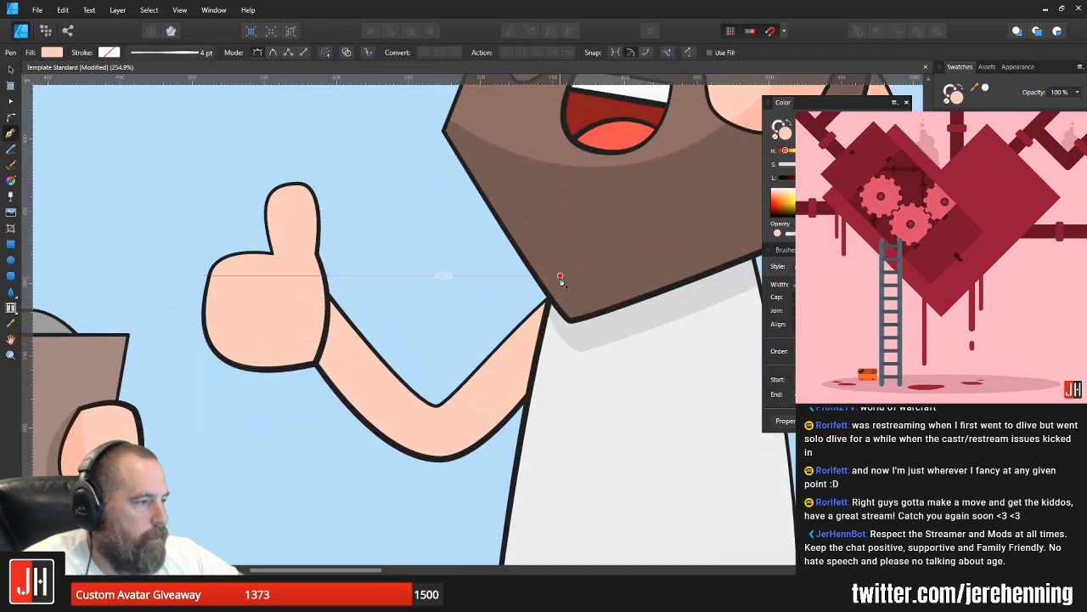
left_click(561, 277)
left_click_drag(463, 388, 458, 403)
key("ctrl+z")
key("ctrl+z")
left_click(571, 276)
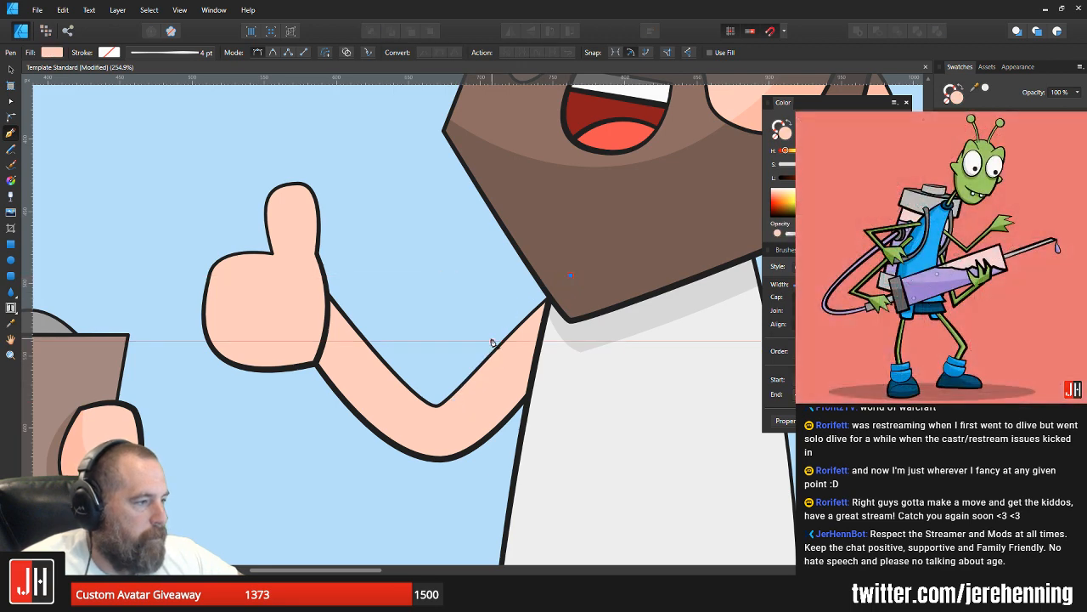
left_click_drag(481, 341, 447, 407)
key("ctrl+z")
key("ctrl+z")
Step: Draw a closed short-sleeve shape over the bald character's upper arm with the Pen tool and fill it with the shirt's light grey
left_click(567, 275)
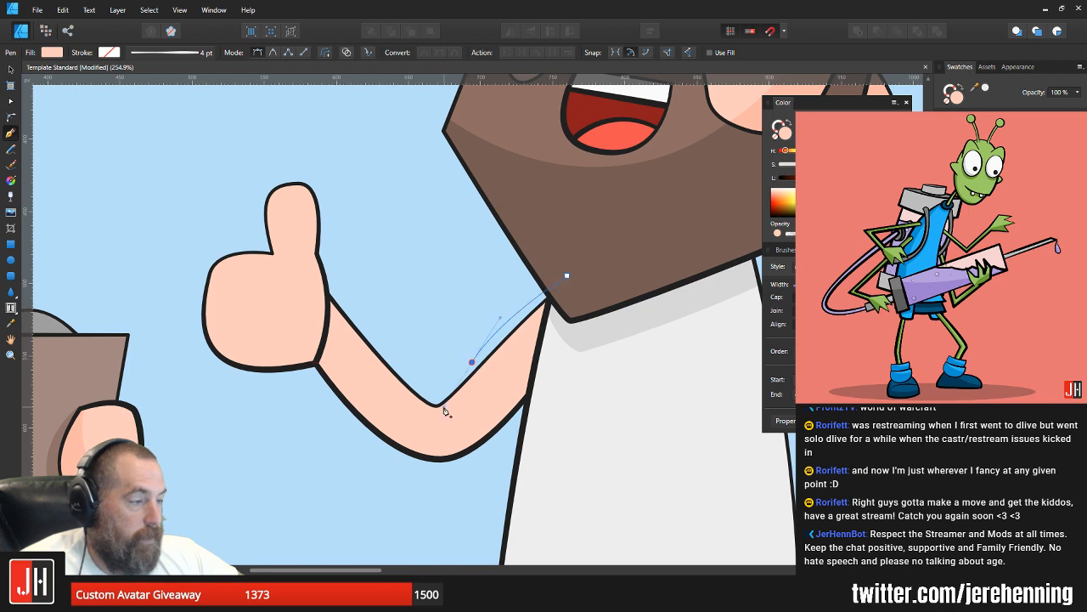
left_click(545, 461)
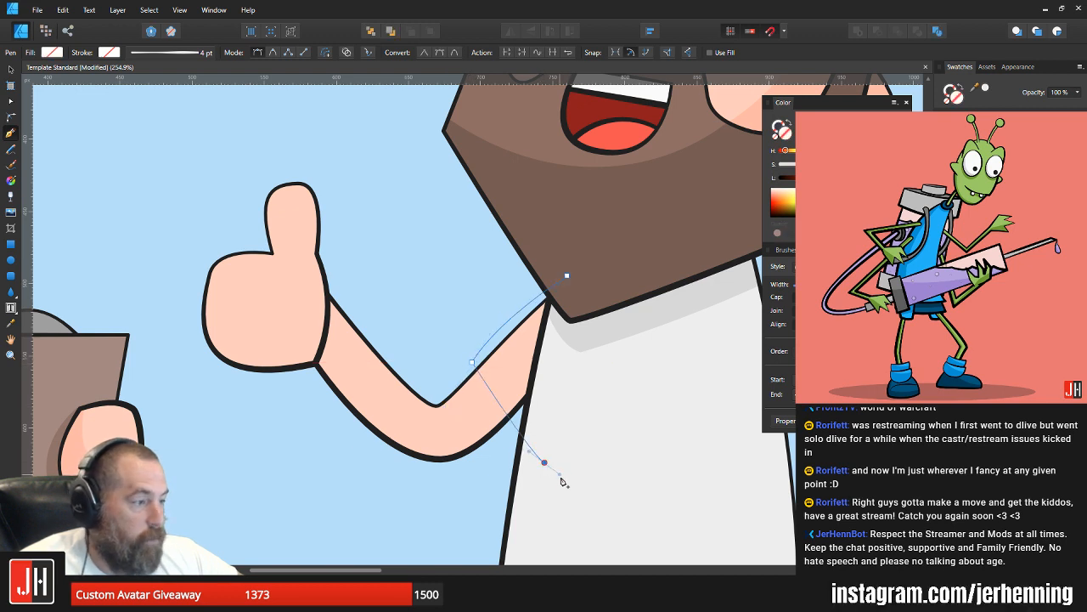
left_click(625, 277)
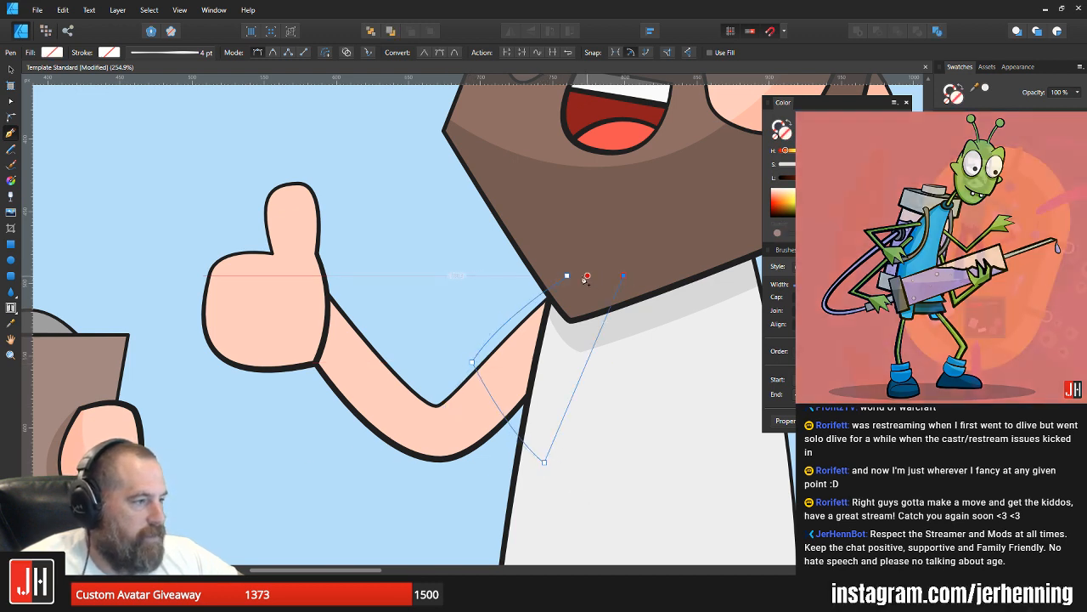
left_click(568, 276)
key("i")
left_click(651, 410)
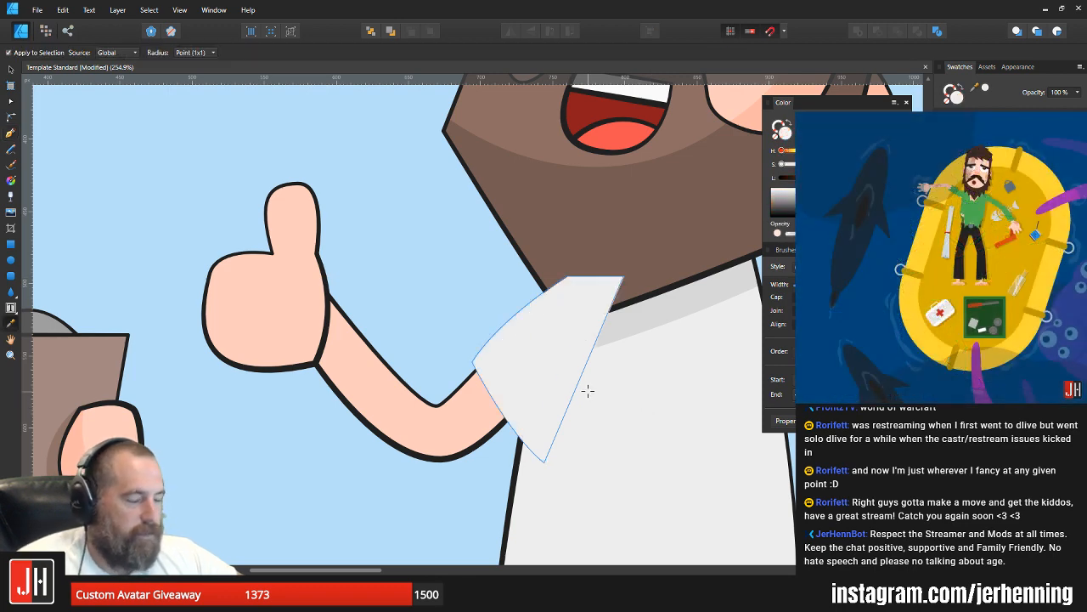
Step: Apply the shirt's dark outline style to the sleeve and restack it directly above the arm, behind the shirt and beard
key("v")
left_click(626, 403)
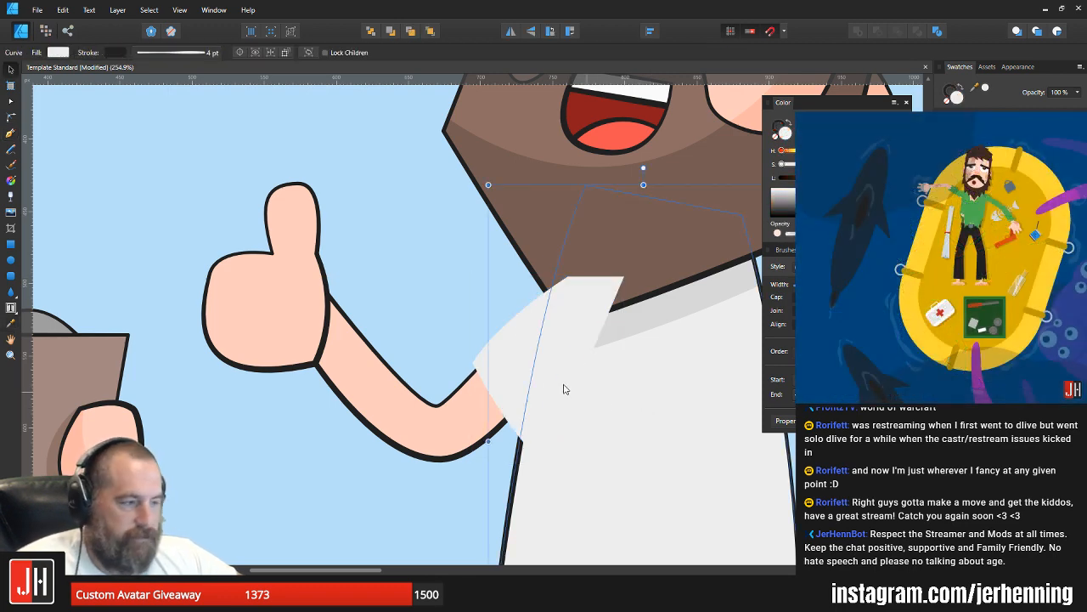
left_click(527, 364)
key("ctrl+shift+v")
key("ctrl+x")
left_click(475, 413)
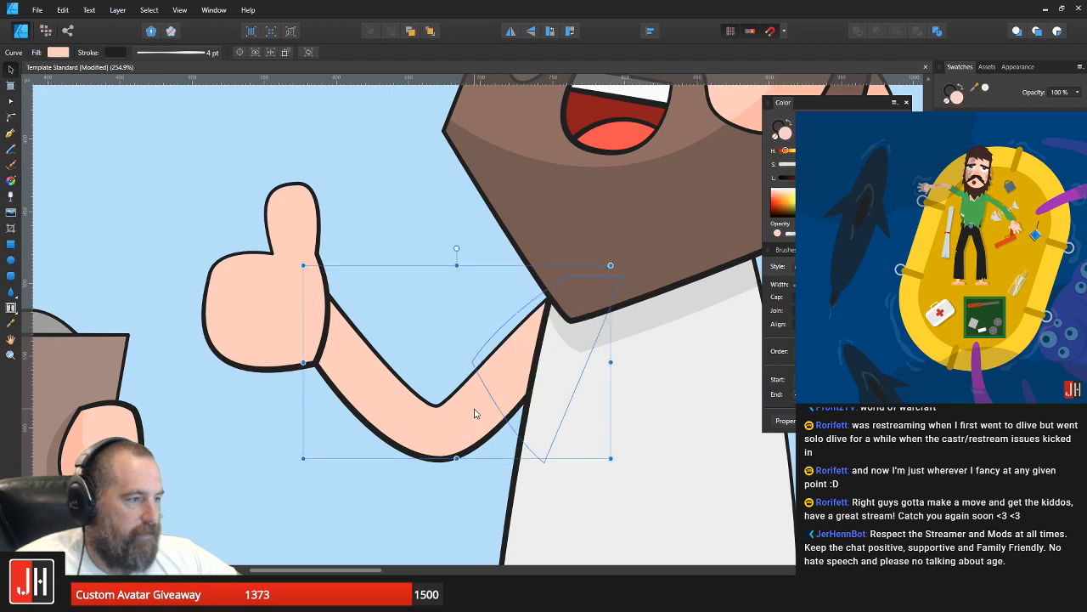
key("ctrl+v")
left_click(473, 289)
Step: Recolour the sleeve with the darker grey sampled from the shirt's shadow under the beard
scroll(484, 308, "down", 7)
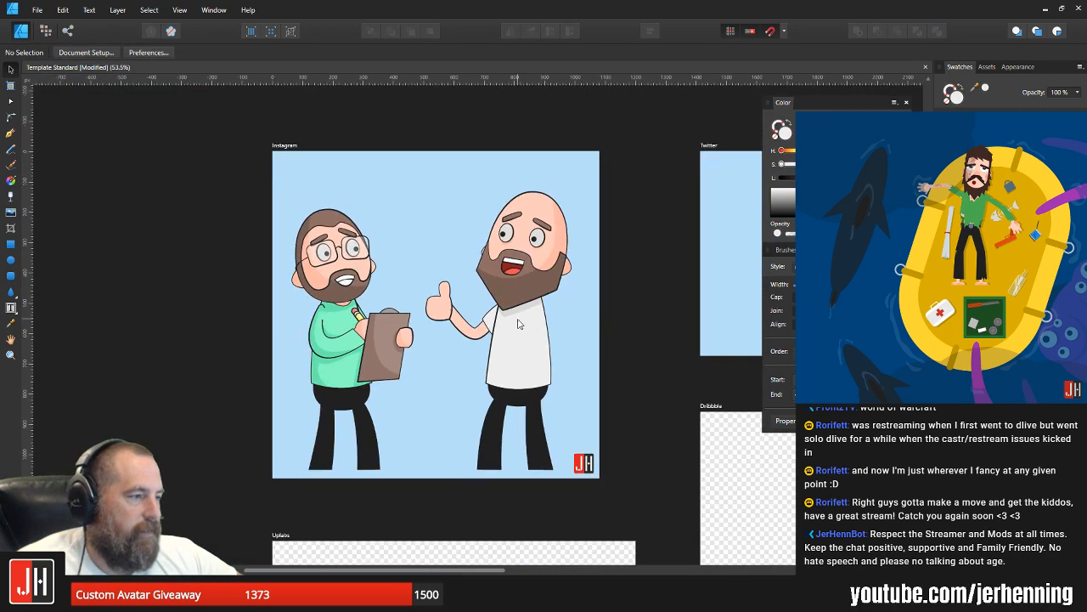
scroll(519, 323, "up", 6)
scroll(486, 315, "up", 3)
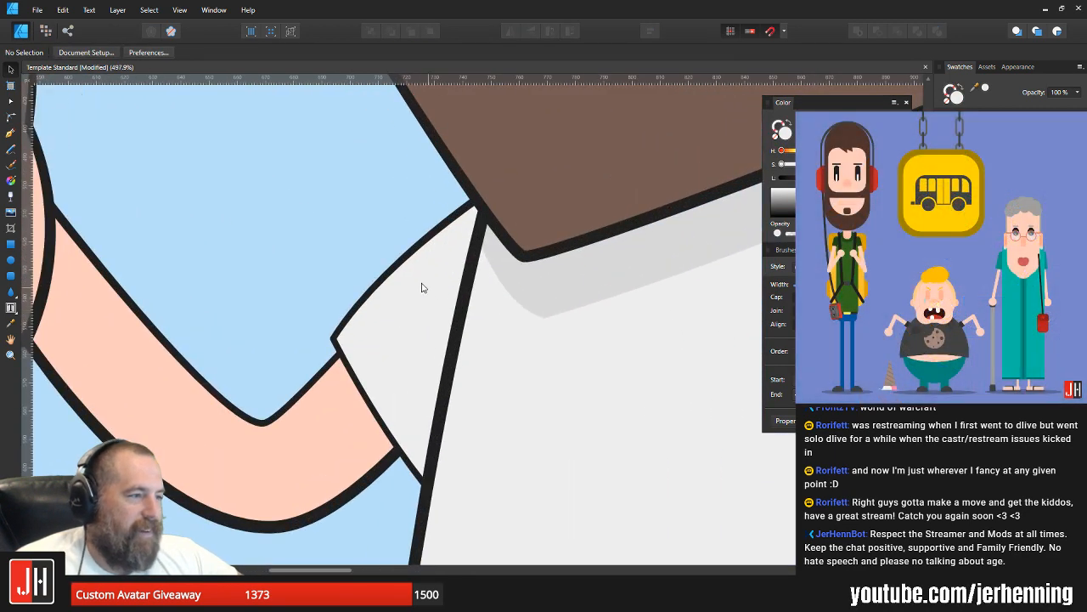
left_click(430, 314)
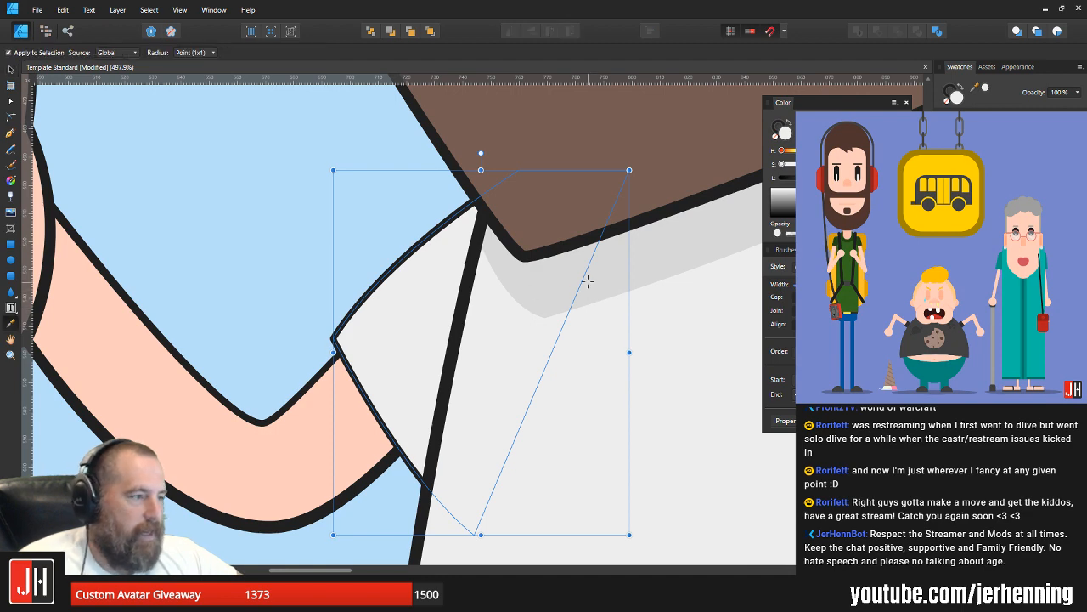
scroll(543, 304, "down", 9)
scroll(548, 308, "down", 2)
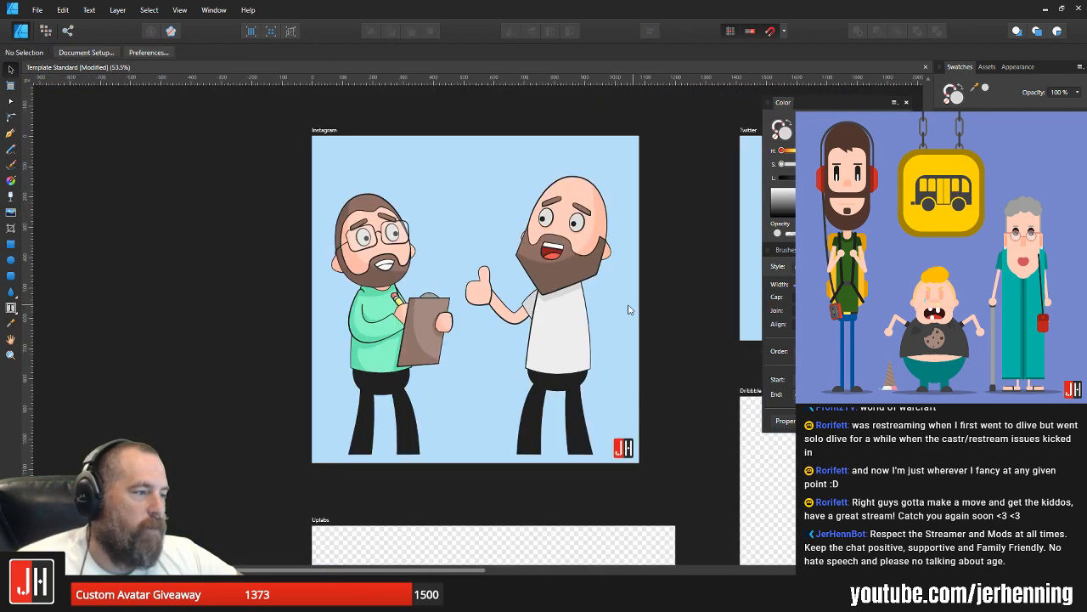
Step: Return the sleeve's fill to the light grey sampled from the shirt body
scroll(626, 309, "up", 9)
key("i")
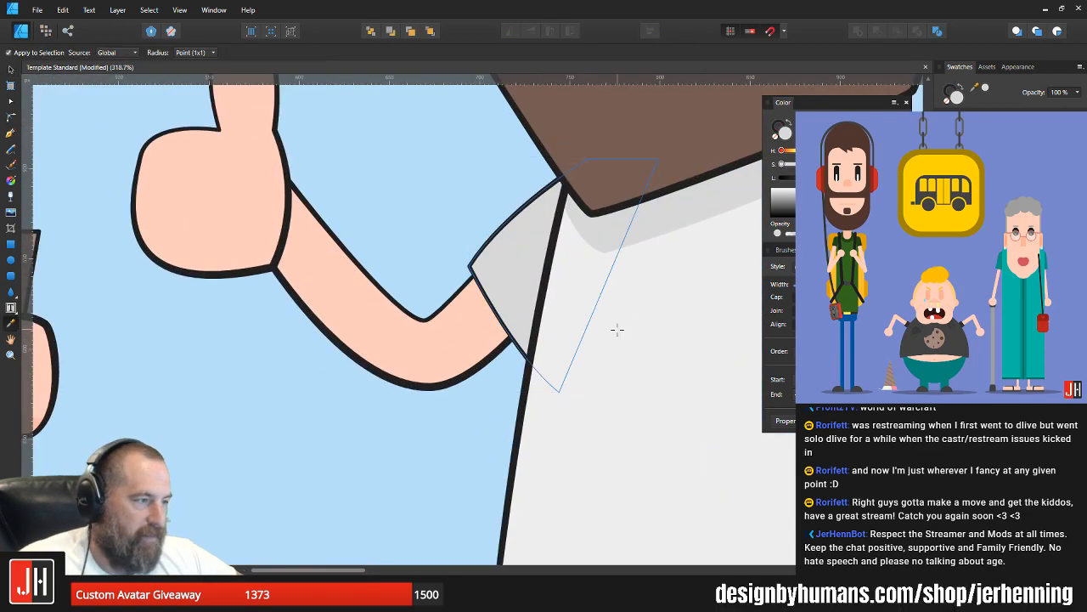
key("v")
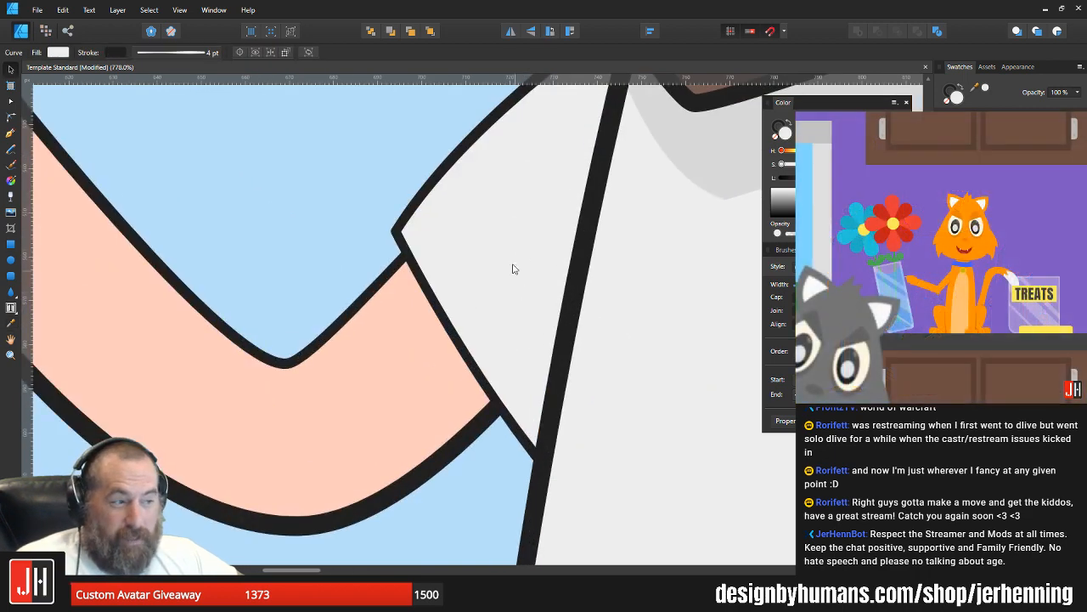
scroll(509, 259, "up", 2)
scroll(524, 274, "down", 8)
left_click(669, 259)
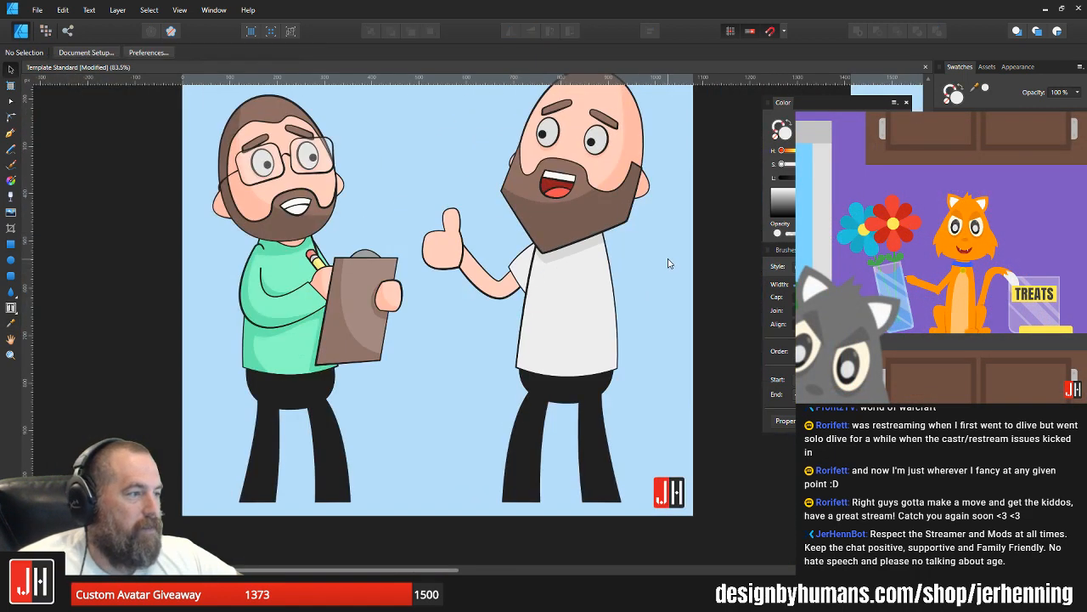
Step: Examine the sleeve and thumbs-up arm up close and against both characters on the Instagram artboard
left_click_drag(638, 258, 481, 308)
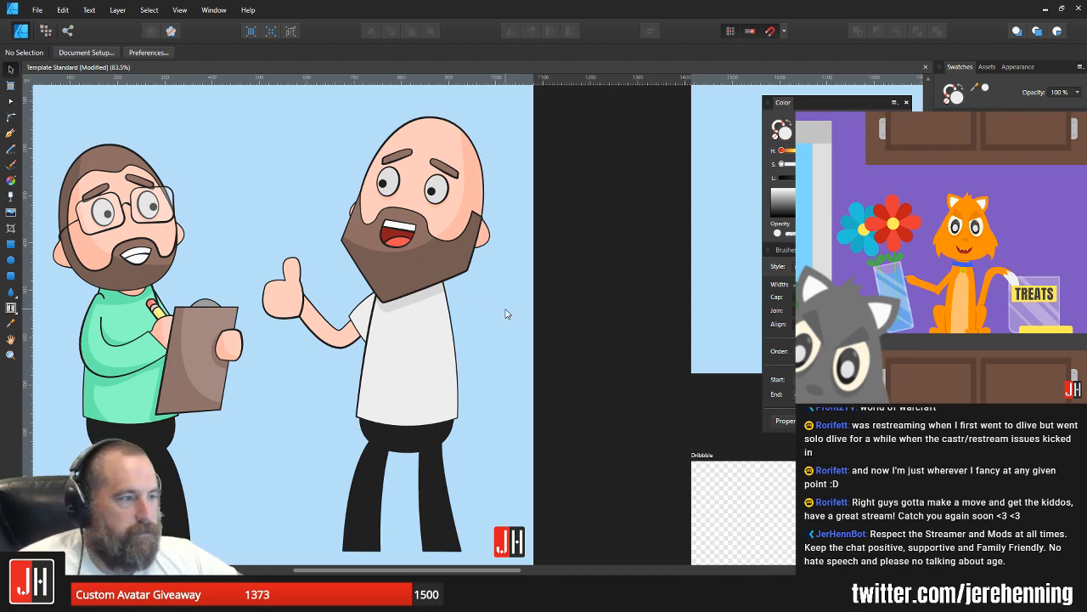
scroll(344, 280, "up", 3)
scroll(357, 304, "up", 1)
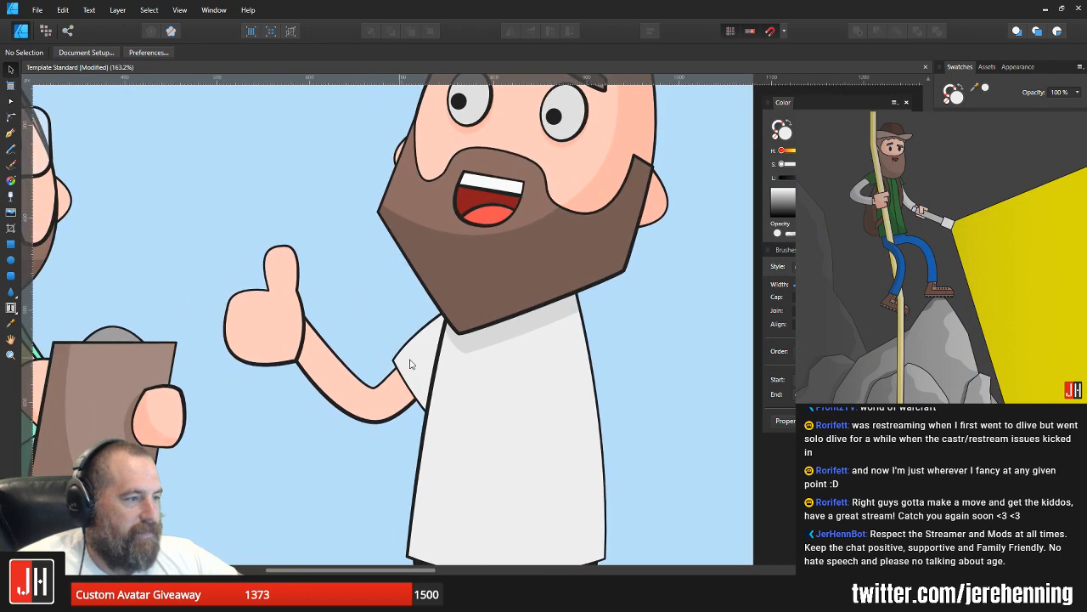
left_click(412, 362)
scroll(425, 364, "up", 3)
scroll(422, 362, "down", 3)
scroll(342, 263, "down", 3)
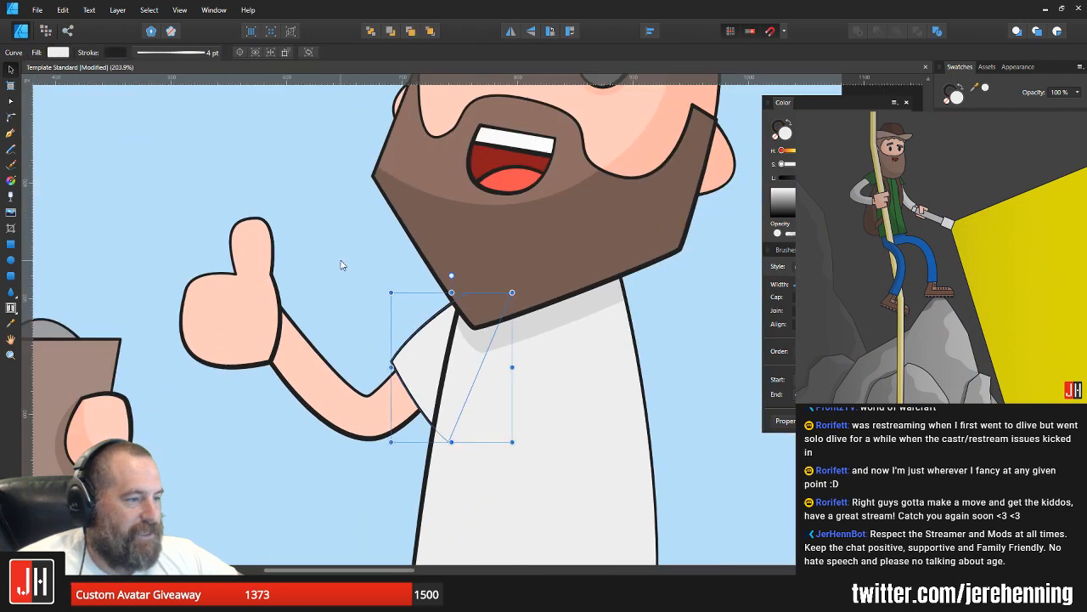
left_click(344, 266)
scroll(395, 323, "down", 2)
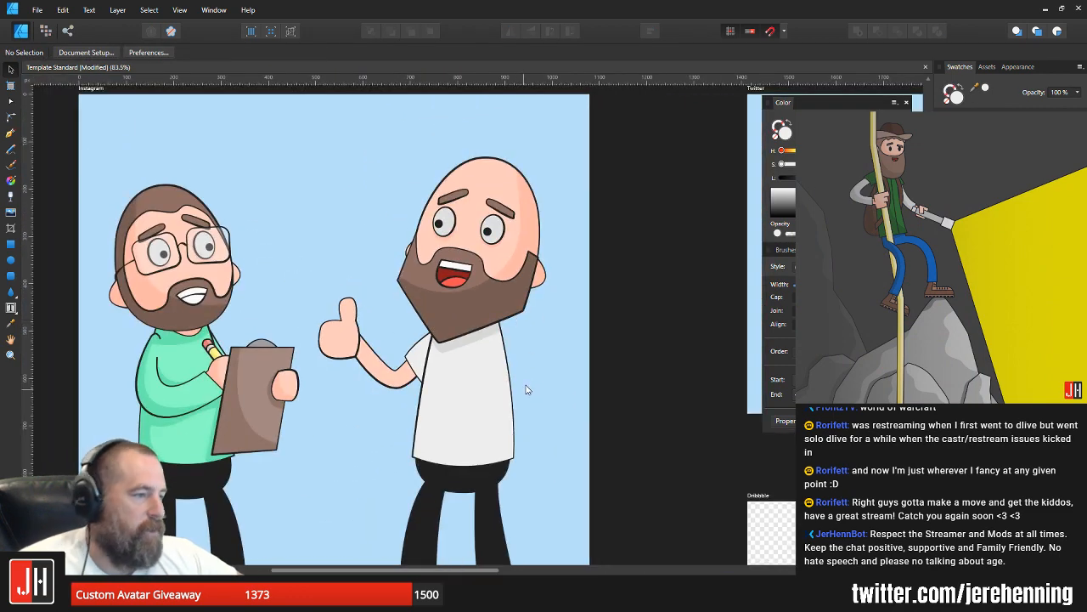
Step: Nudge the thumbs-up hand, arm and sleeve together slightly toward the bald character's shirt and save the document
left_click_drag(526, 389, 556, 338)
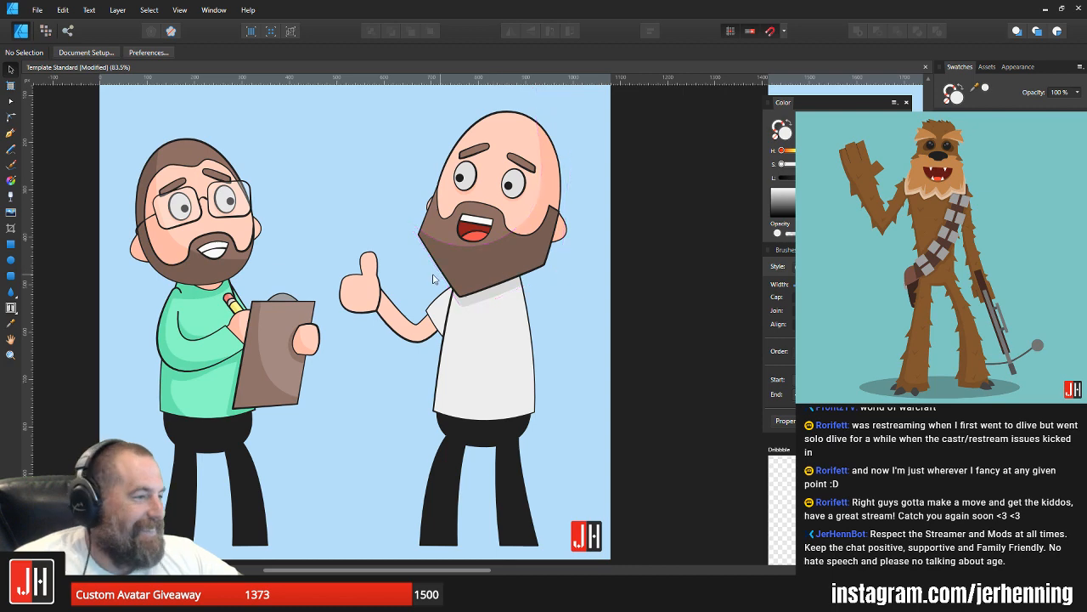
scroll(408, 330, "up", 3)
left_click(355, 295)
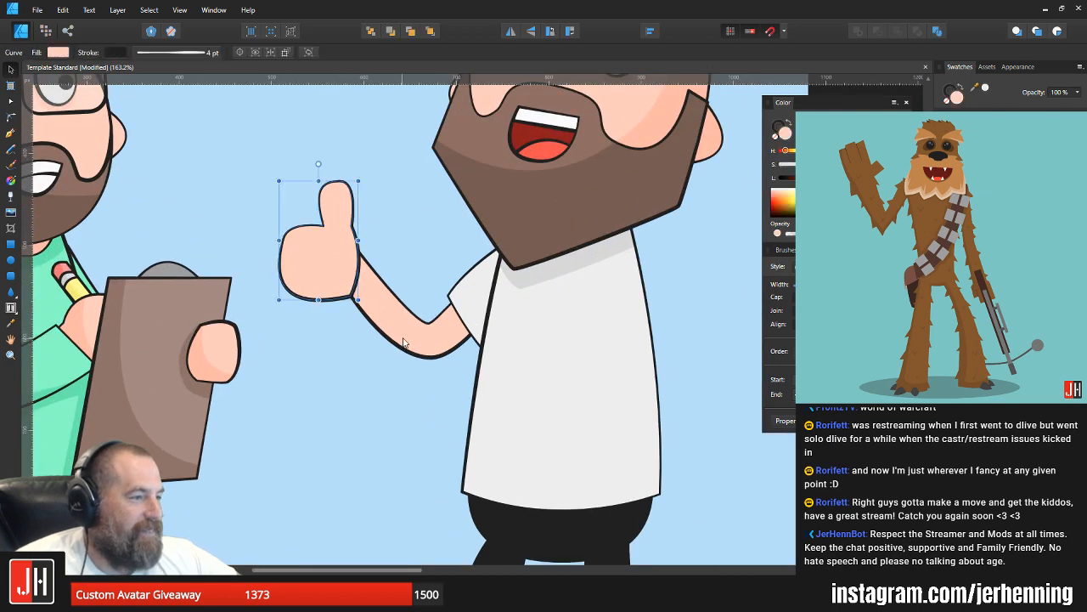
left_click(408, 343, "shift")
scroll(428, 337, "up", 2)
left_click(478, 289, "shift")
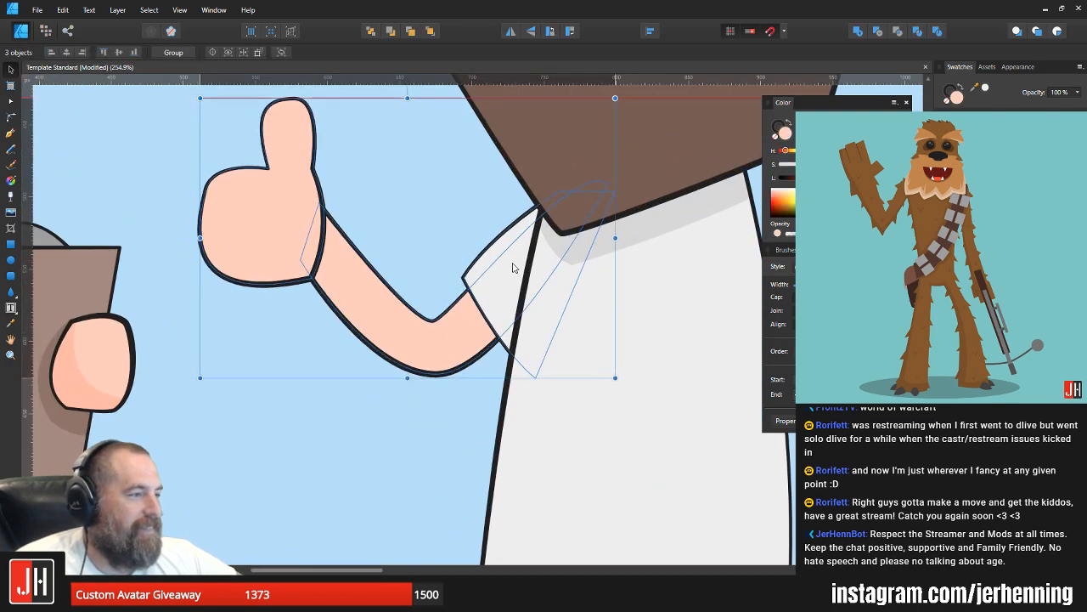
scroll(512, 266, "down", 7)
left_click(606, 283)
key("ctrl+s")
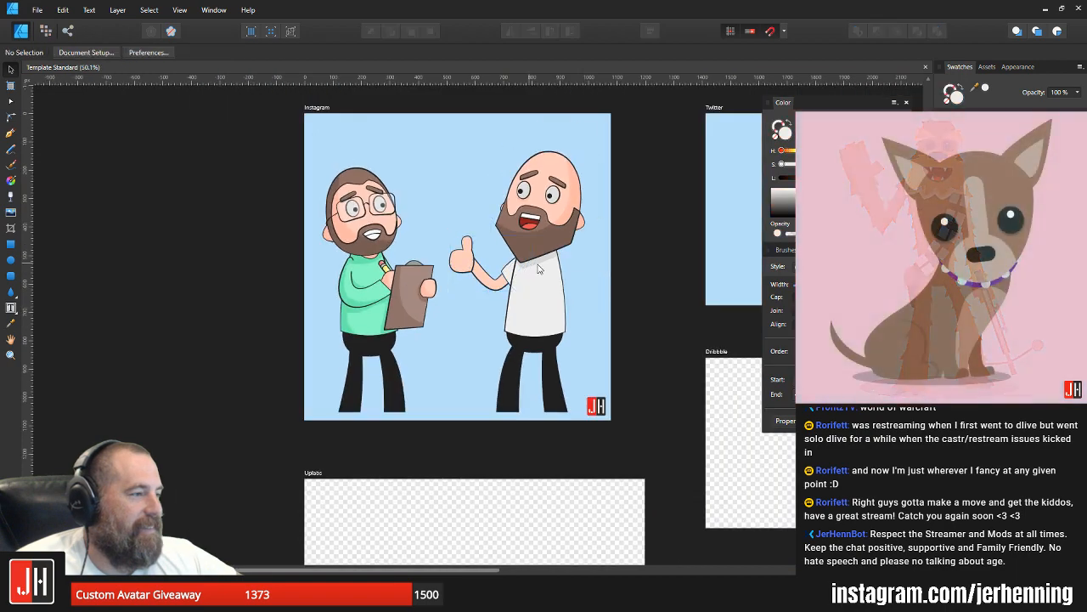
Step: Lower both pupils slightly within the bald character's eyes
scroll(534, 266, "up", 2)
scroll(561, 265, "up", 3)
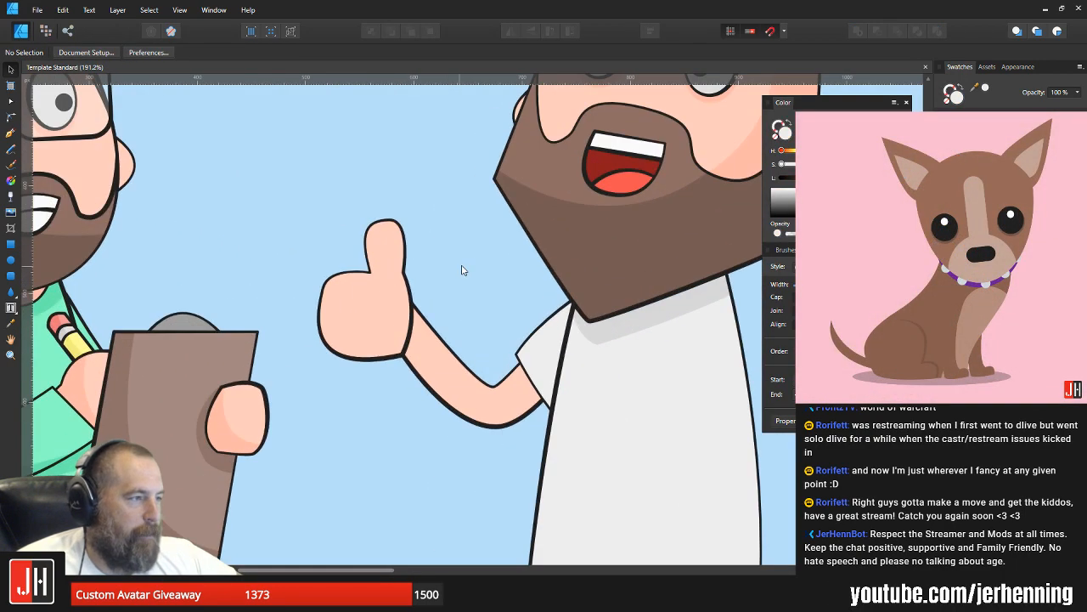
scroll(428, 272, "up", 1)
scroll(517, 136, "up", 4)
left_click(477, 152)
scroll(478, 153, "up", 2)
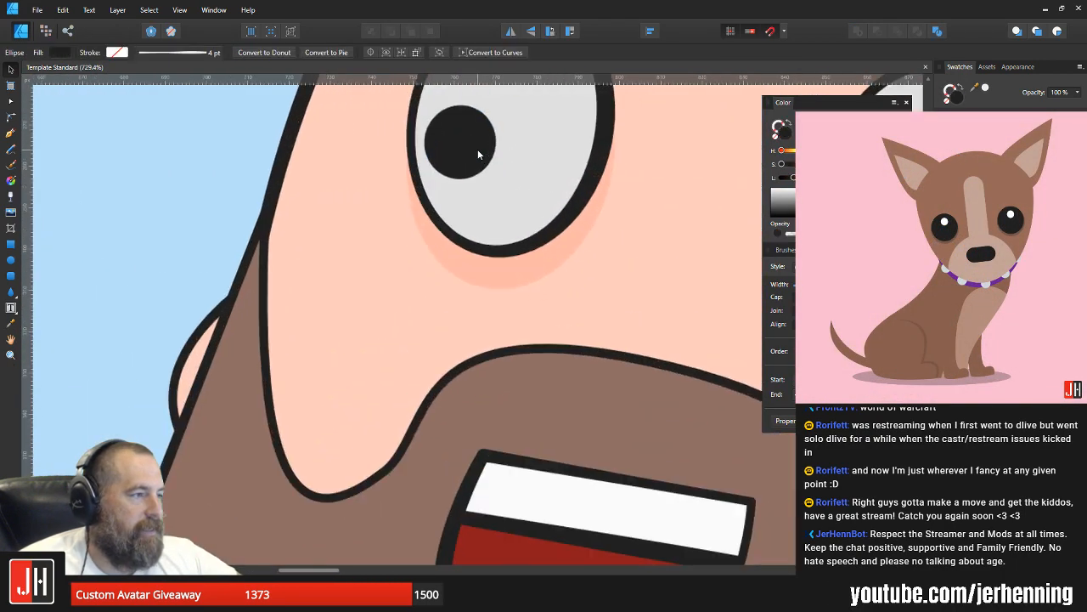
key("Down")
key("Down")
left_click_drag(832, 205, 668, 262)
left_click(678, 254)
scroll(675, 270, "down", 12)
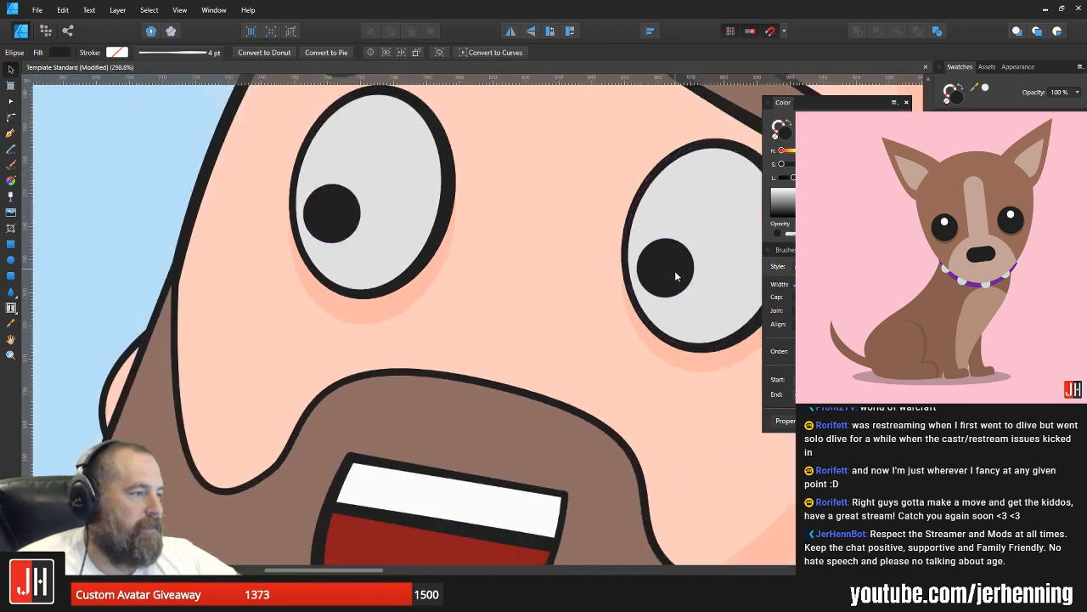
key("ctrl+d")
Step: Examine the bald character's eyes, face and raised arm up close and alongside the first character
scroll(707, 293, "up", 7)
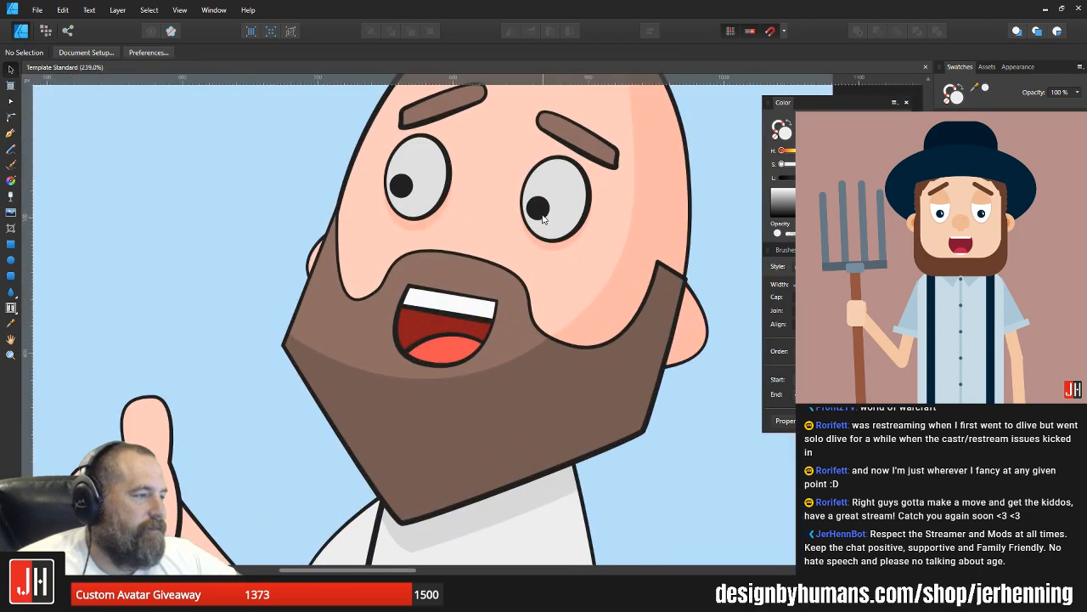
left_click(543, 216)
scroll(543, 211, "up", 3)
scroll(546, 214, "down", 5)
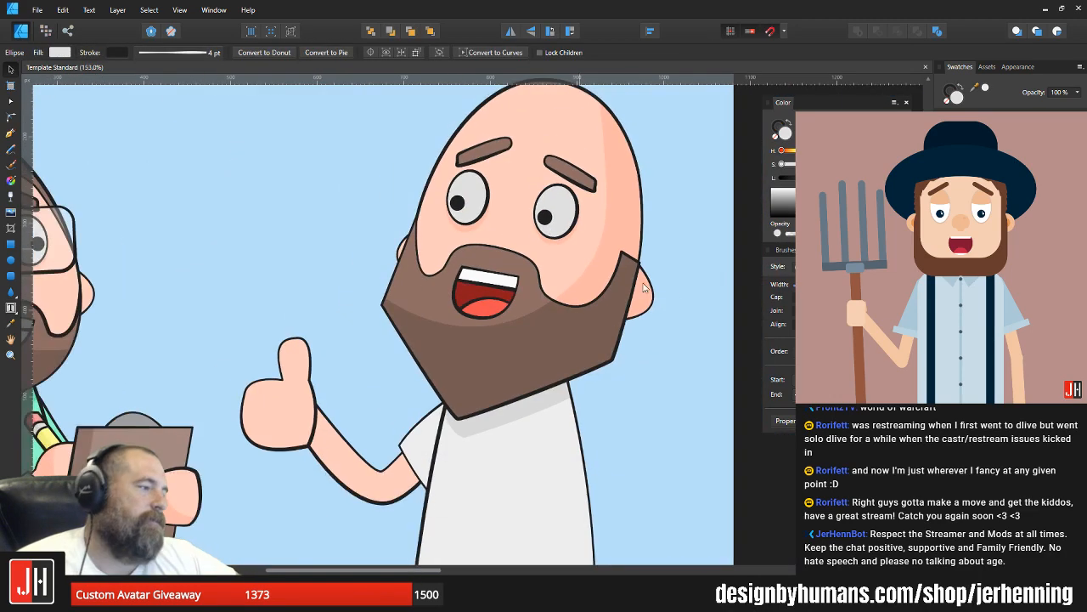
left_click(692, 296)
scroll(693, 297, "down", 2)
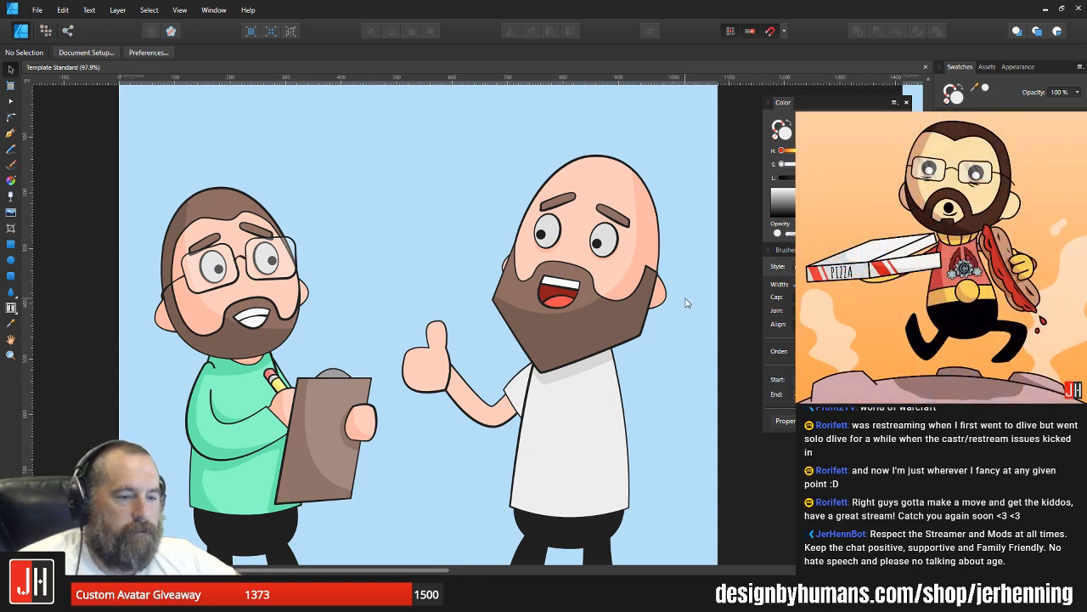
scroll(661, 367, "up", 2)
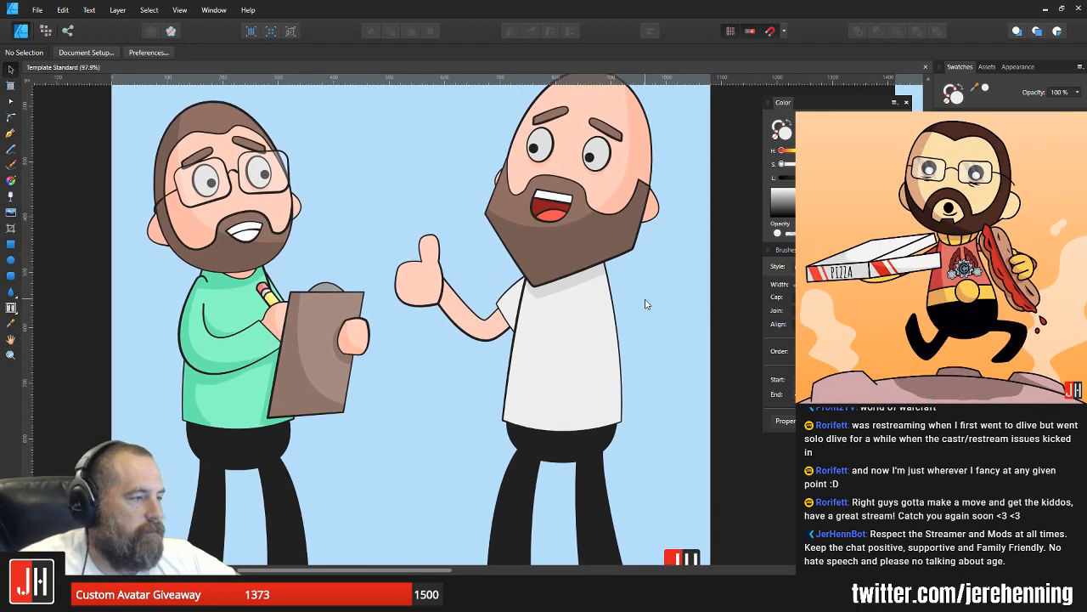
scroll(644, 306, "down", 2)
Step: Extend the outer corner node of the thumbs-up arm's sleeve slightly outward beyond the arm
scroll(522, 291, "up", 5)
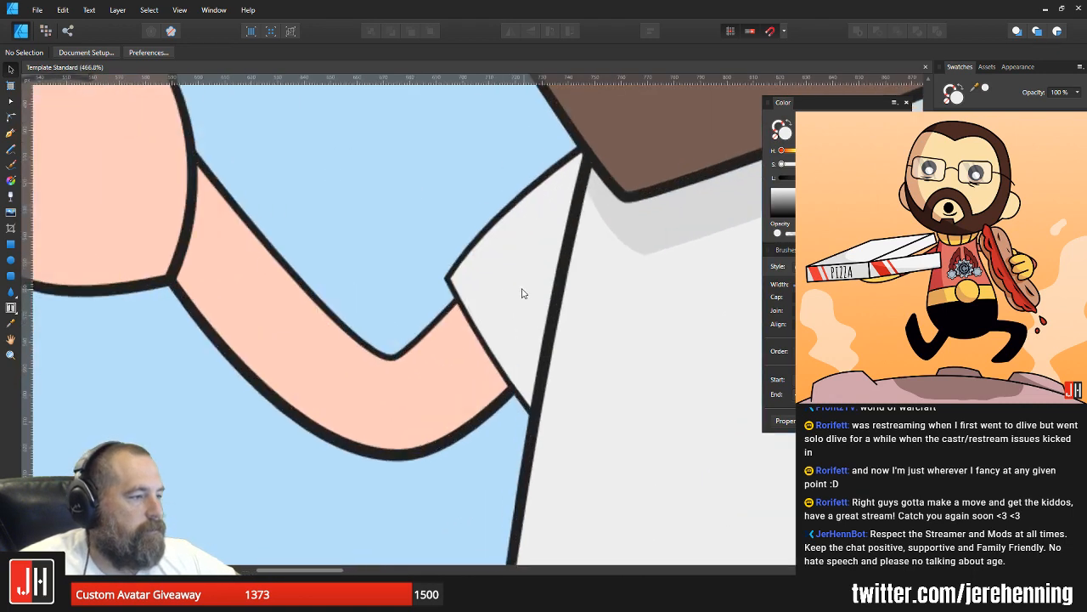
left_click(493, 284)
key("a")
left_click_drag(448, 280, 442, 278)
key("v")
left_click(425, 222)
scroll(435, 225, "down", 4)
scroll(435, 229, "down", 3)
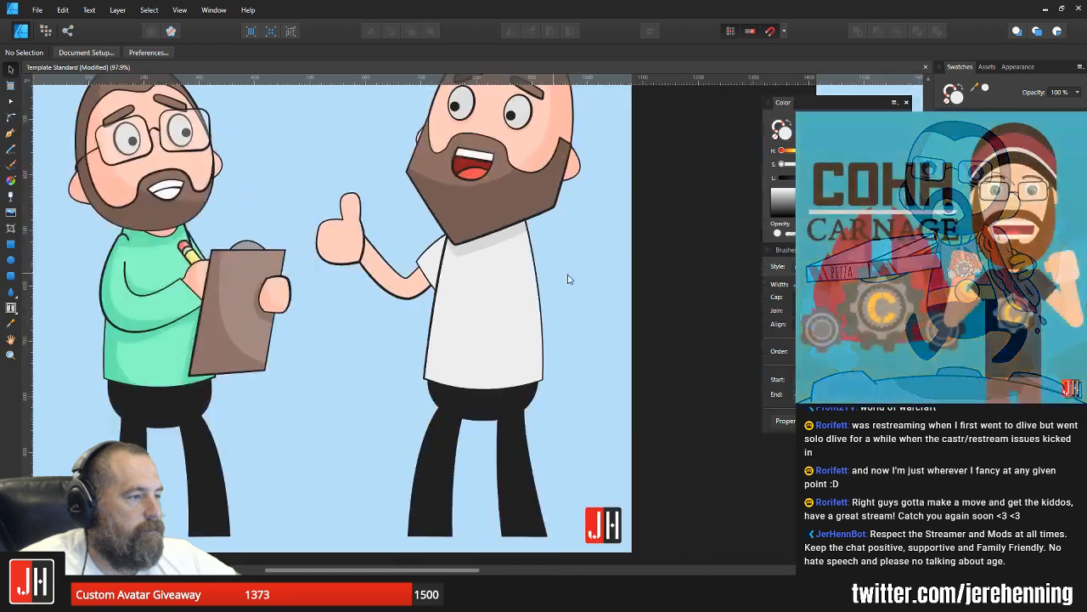
Step: Draw a closed second sleeve with the Pen tool on the shoulder opposite the thumbs-up arm and fill it turquoise
left_click_drag(576, 274, 539, 314)
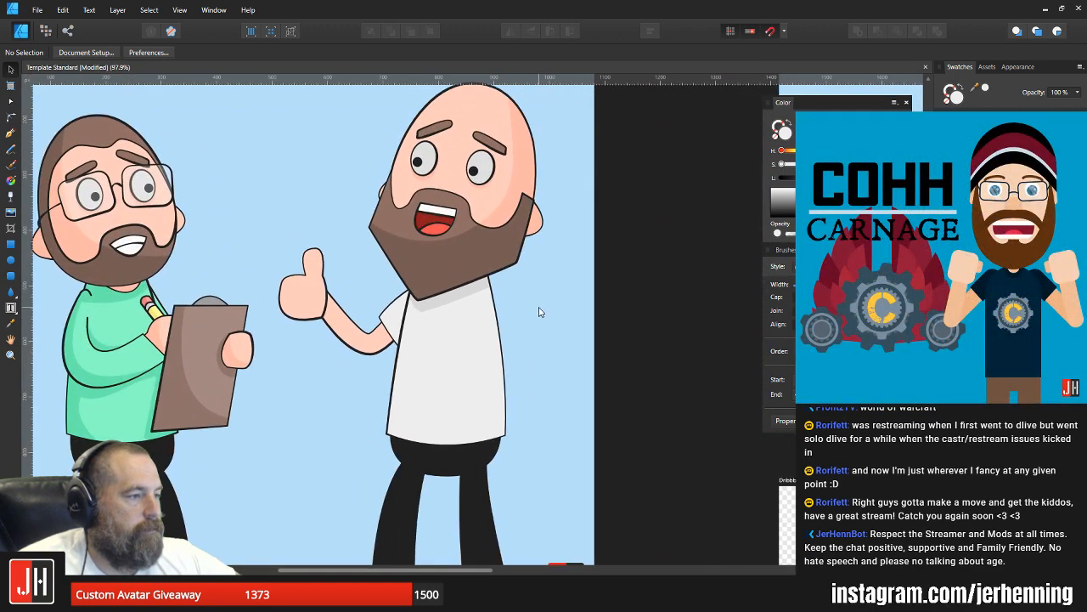
left_click(11, 135)
scroll(459, 302, "up", 3)
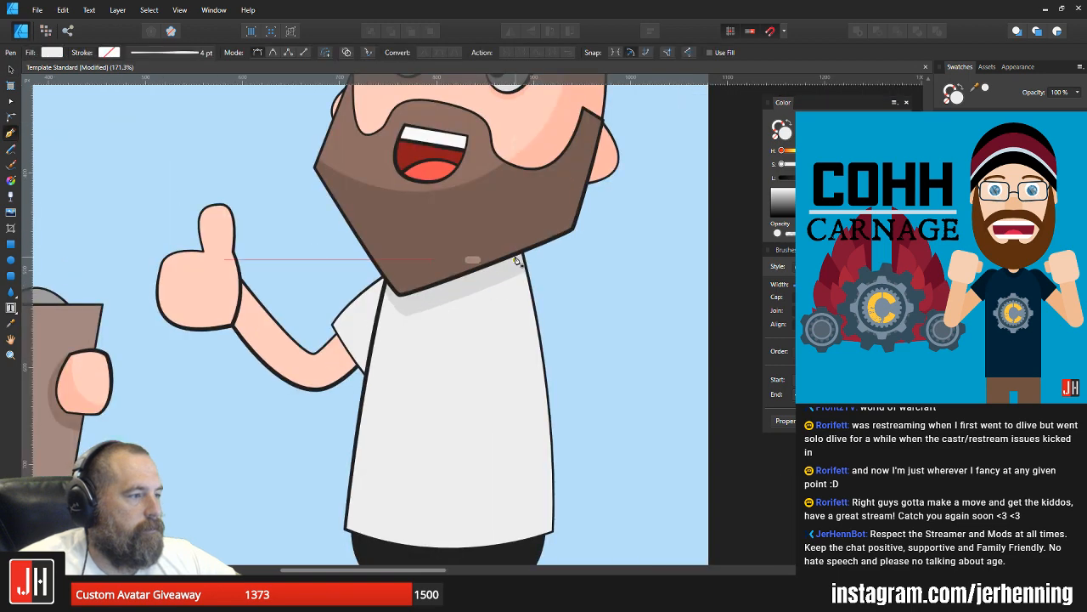
left_click_drag(505, 360, 519, 428)
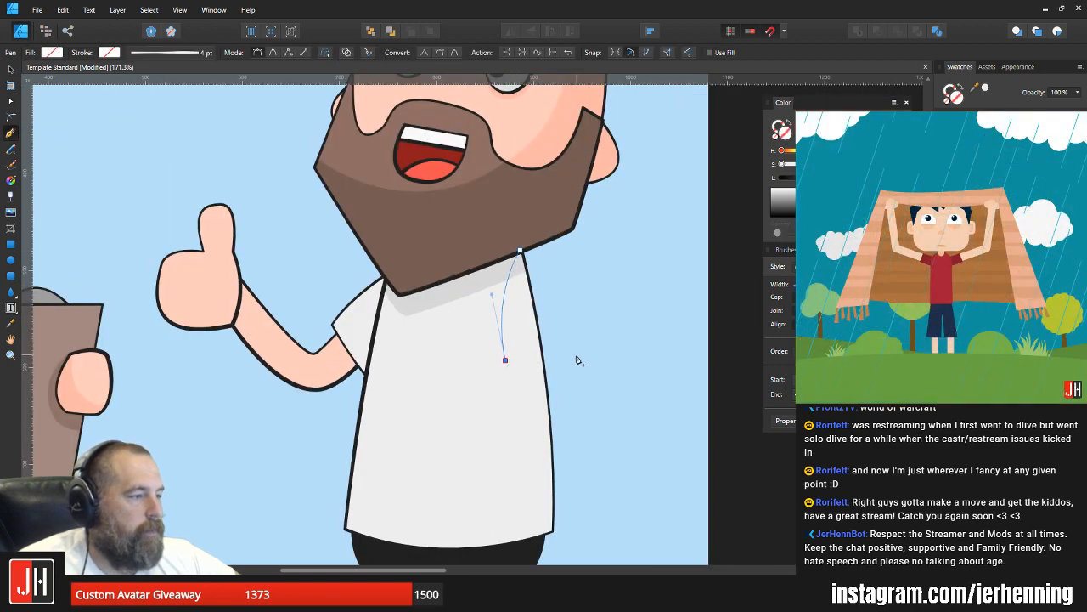
left_click_drag(583, 354, 637, 335)
key("ctrl+z")
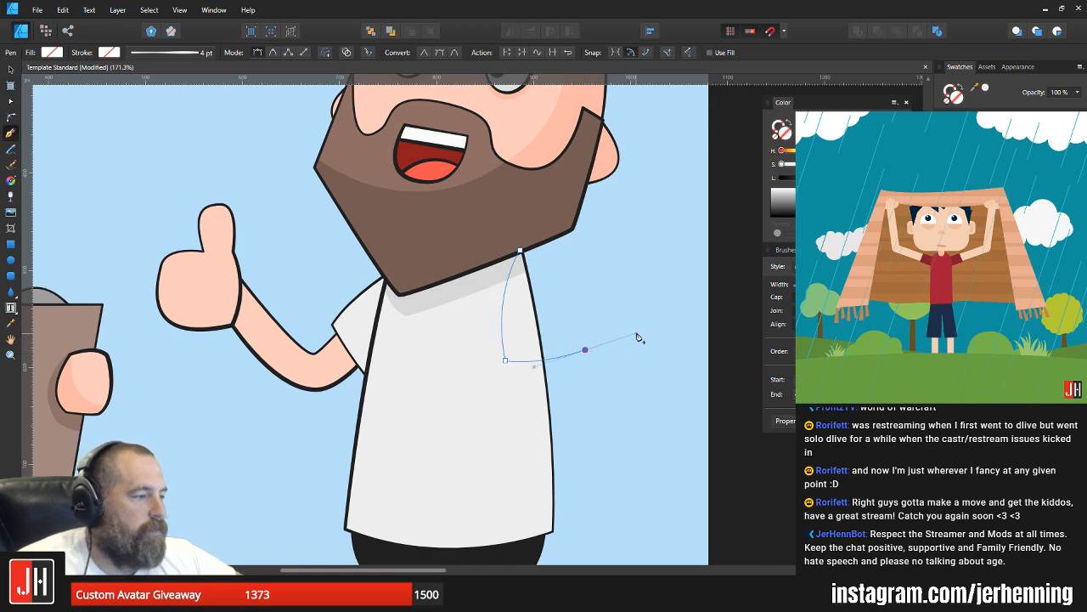
left_click(585, 349)
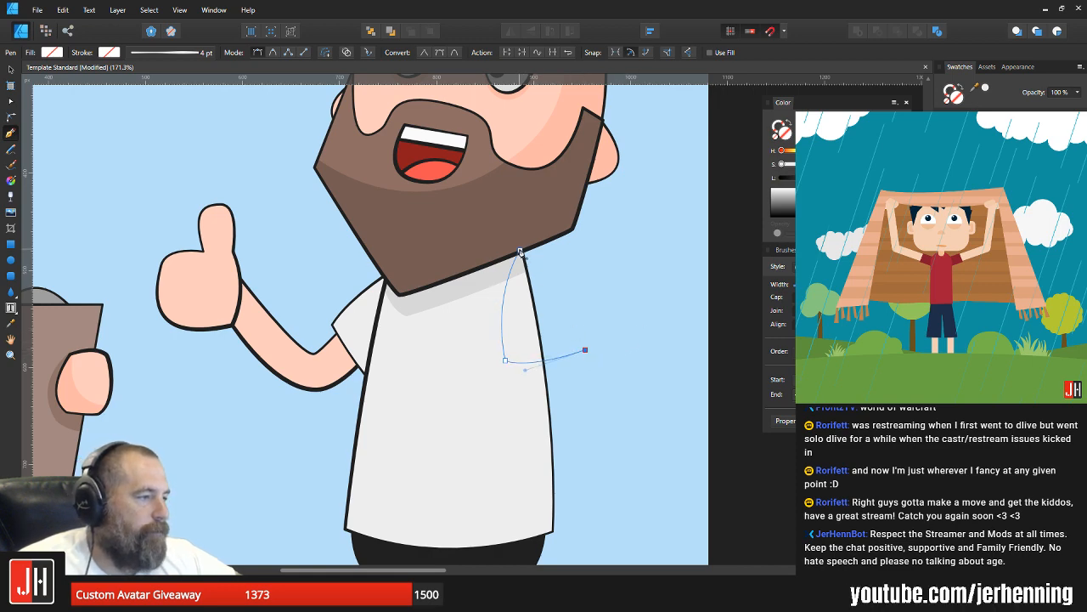
left_click_drag(520, 251, 480, 278)
left_click(990, 174)
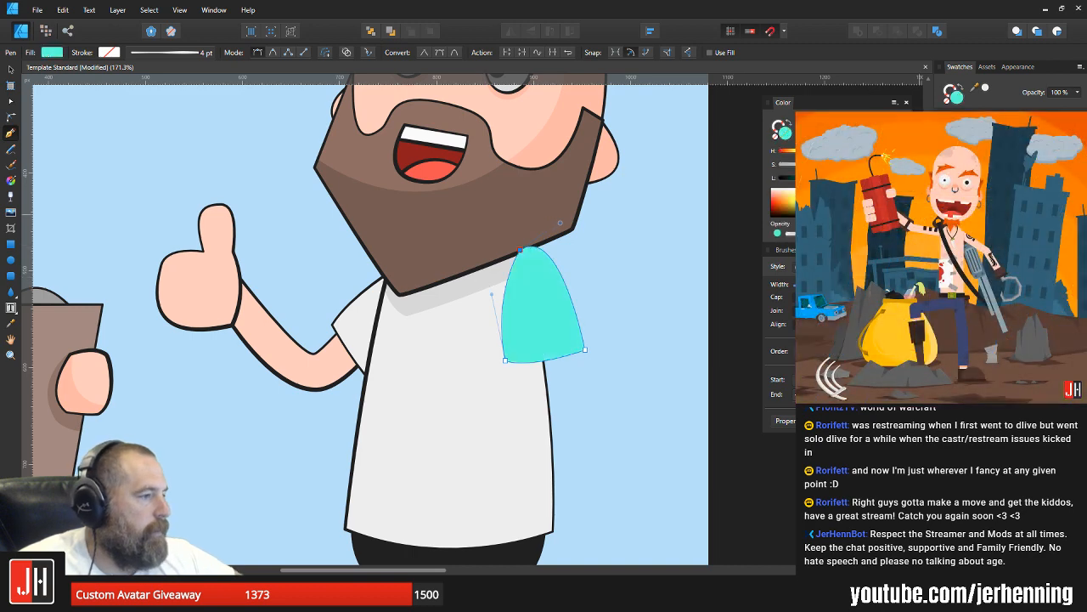
Step: Apply the shirt's light grey fill and dark outline style to the second sleeve
key("v")
left_click(463, 384)
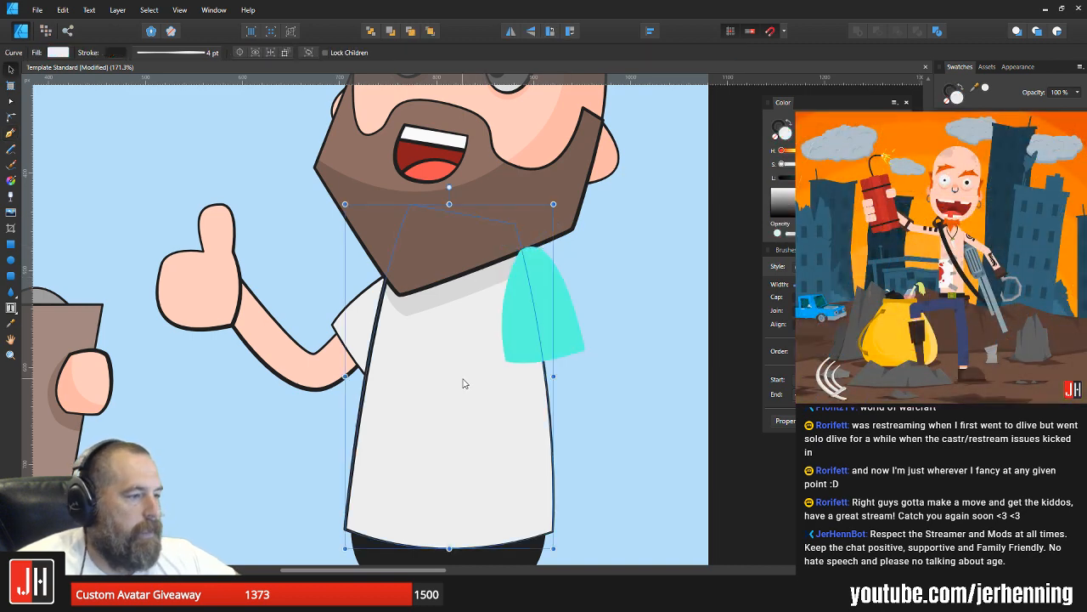
left_click(534, 328)
key("ctrl+shift+v")
left_click(617, 300)
Step: Restack the second sleeve directly above the shirt, behind the beard
scroll(543, 295, "up", 3)
left_click(548, 276)
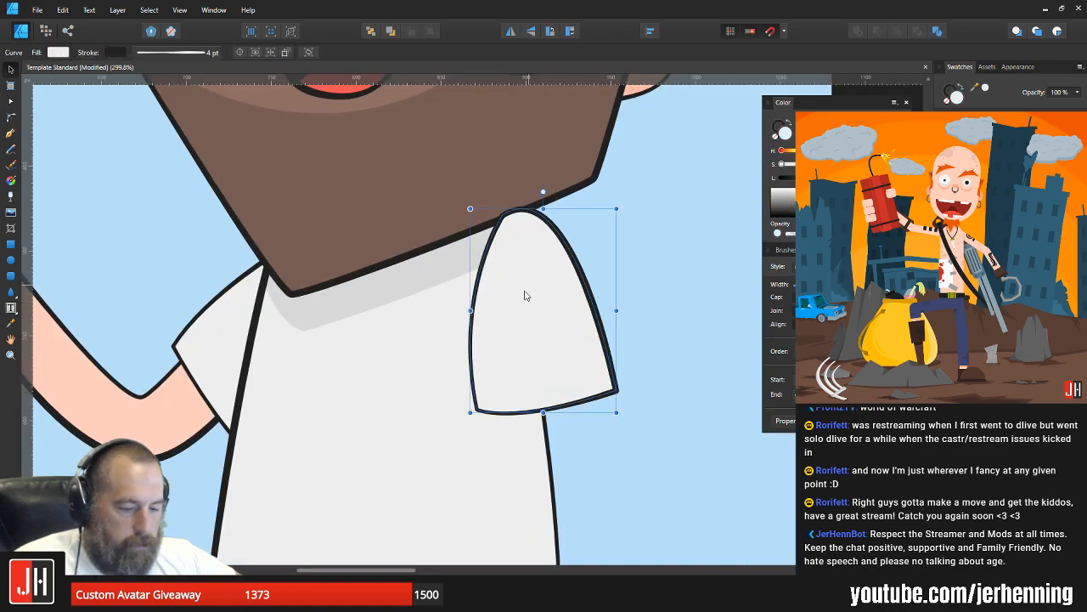
key("ctrl+x")
left_click(499, 312)
key("ctrl+v")
Step: Reposition the second sleeve so that its top tucks just under the edge of the beard
left_click_drag(529, 264, 529, 269)
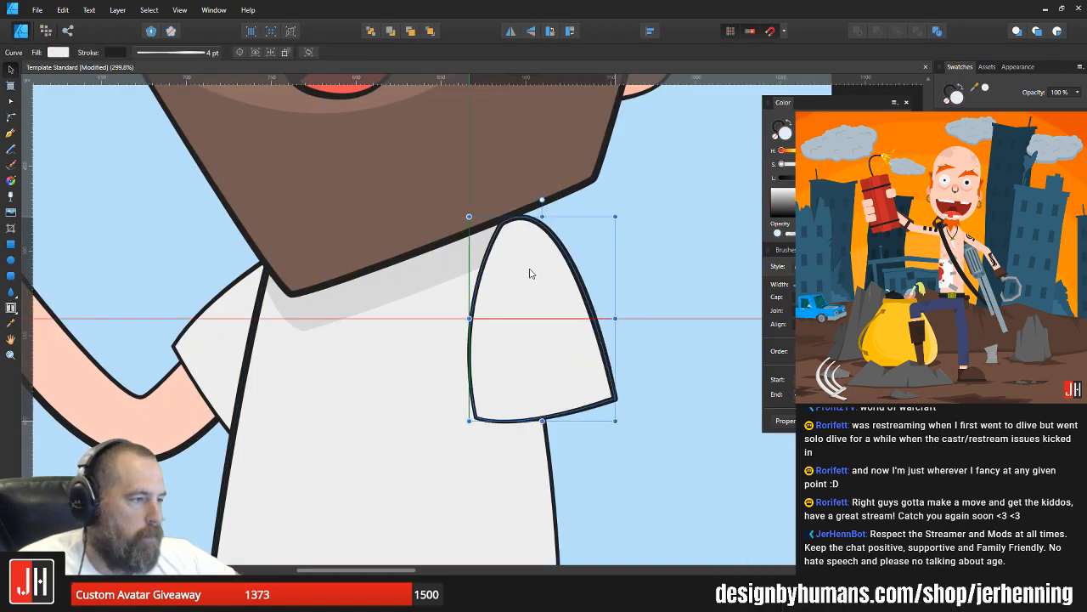
left_click(638, 305)
scroll(649, 333, "down", 9)
left_click_drag(650, 335, 557, 338)
scroll(545, 338, "up", 8)
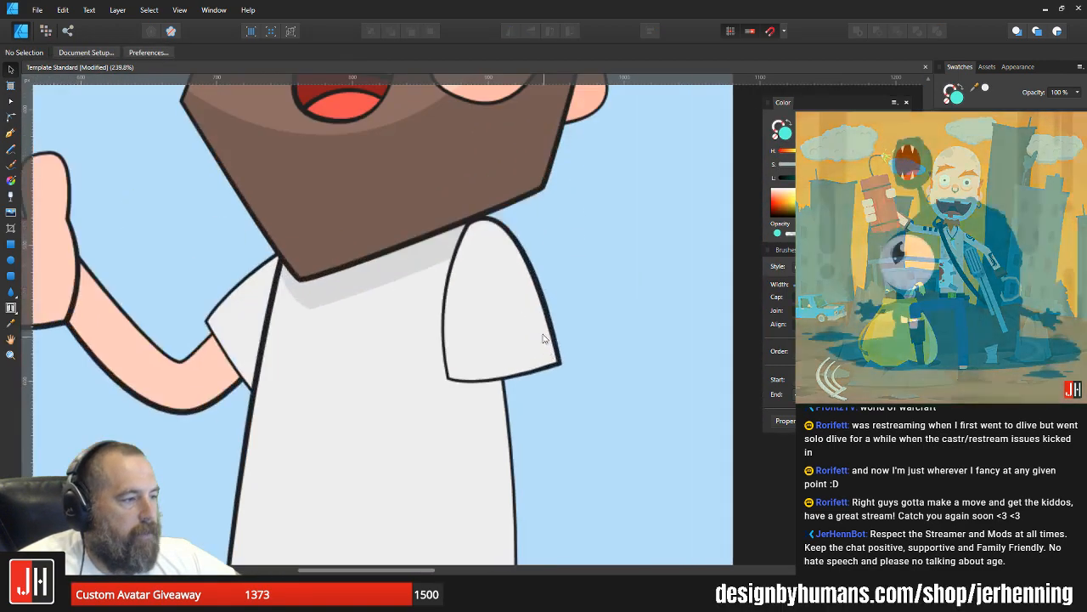
left_click(509, 294)
left_click_drag(510, 294, 507, 286)
Step: Move the thumbs-up hand, arm and its sleeve together slightly upward
scroll(507, 285, "down", 5)
left_click_drag(292, 266, 389, 394)
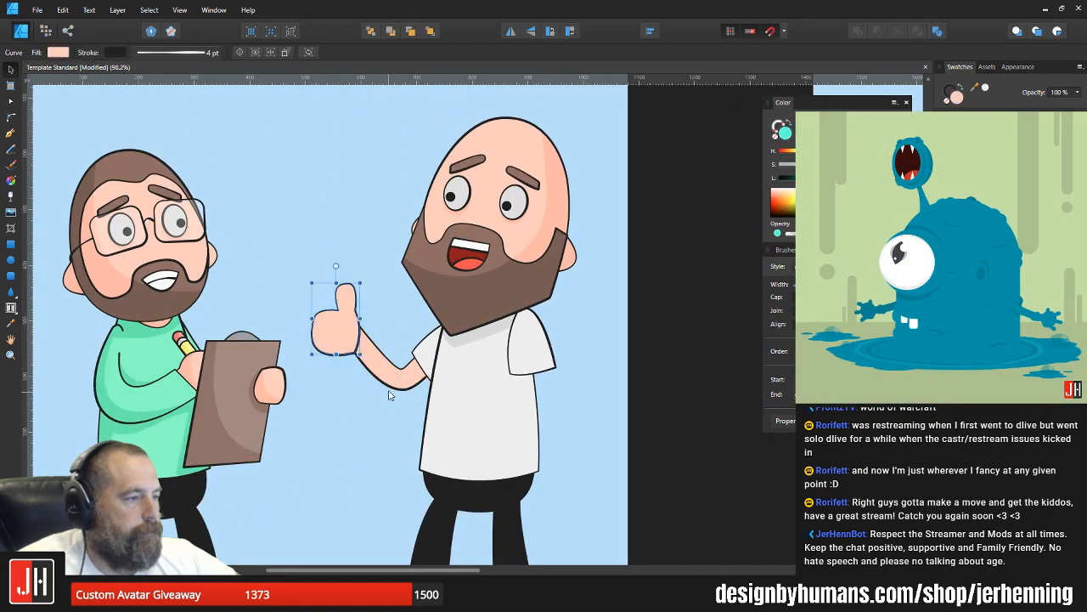
left_click(389, 381, "shift")
left_click(432, 352, "shift")
scroll(428, 351, "up", 3)
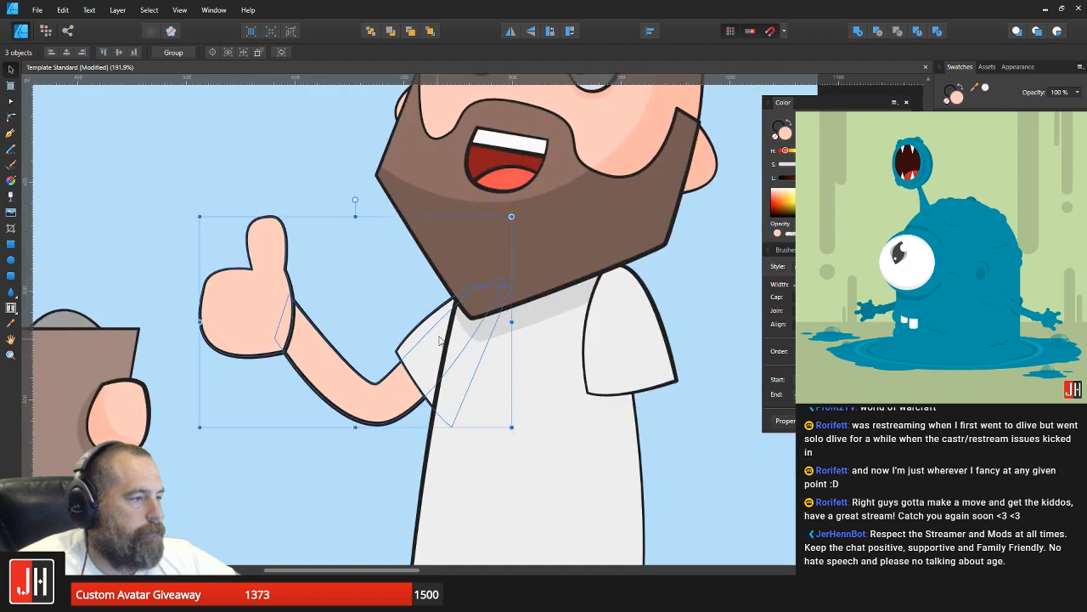
left_click_drag(439, 340, 442, 329)
scroll(442, 330, "down", 7)
left_click(553, 355)
Step: Rotate the second sleeve slightly clockwise at the shoulder
scroll(495, 356, "up", 3)
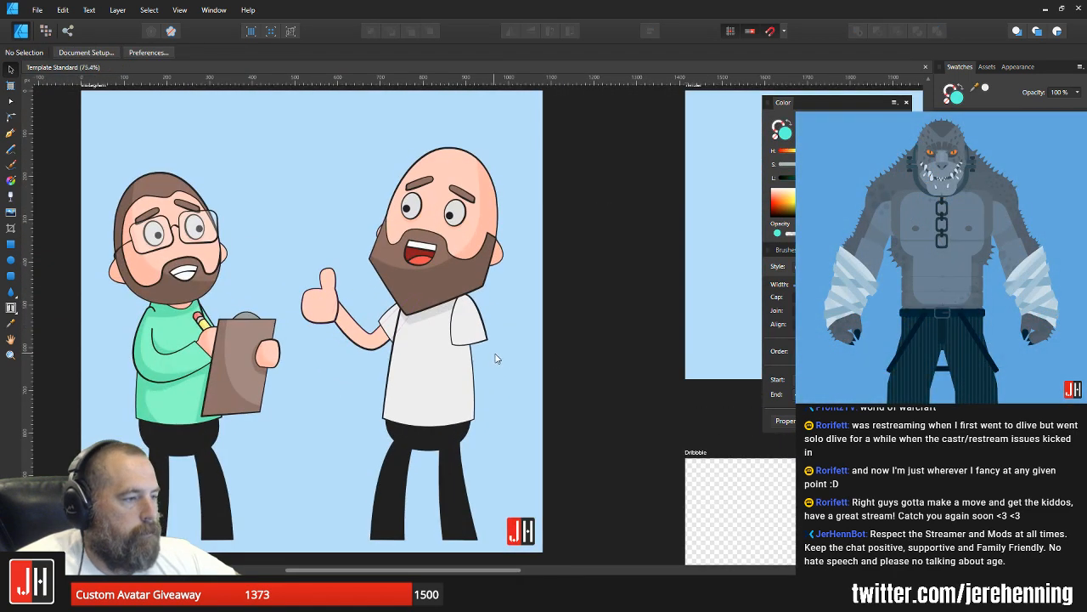
left_click_drag(492, 358, 440, 339)
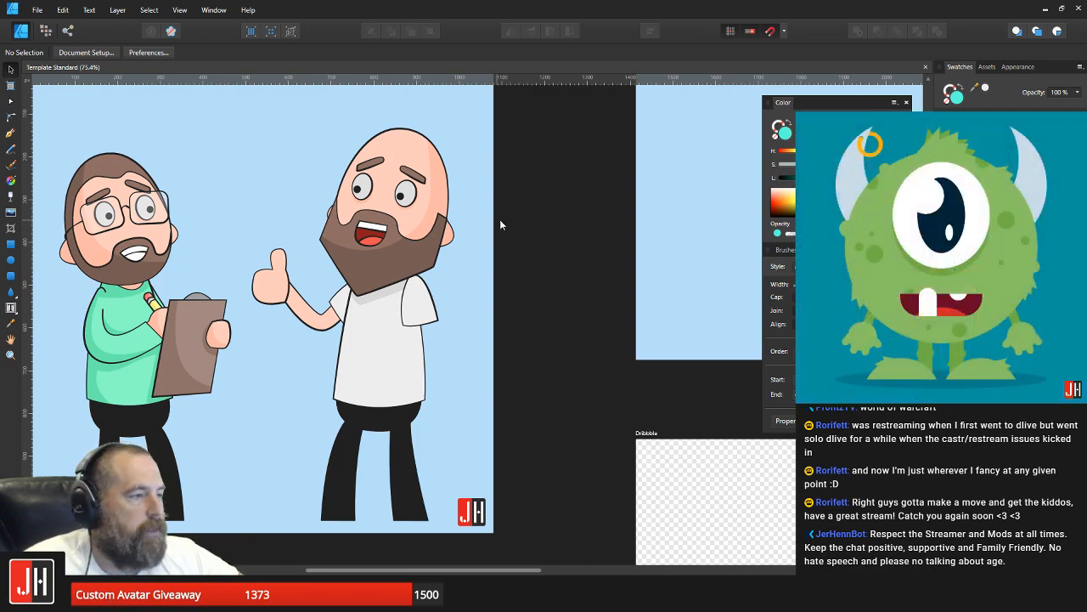
scroll(368, 226, "up", 6)
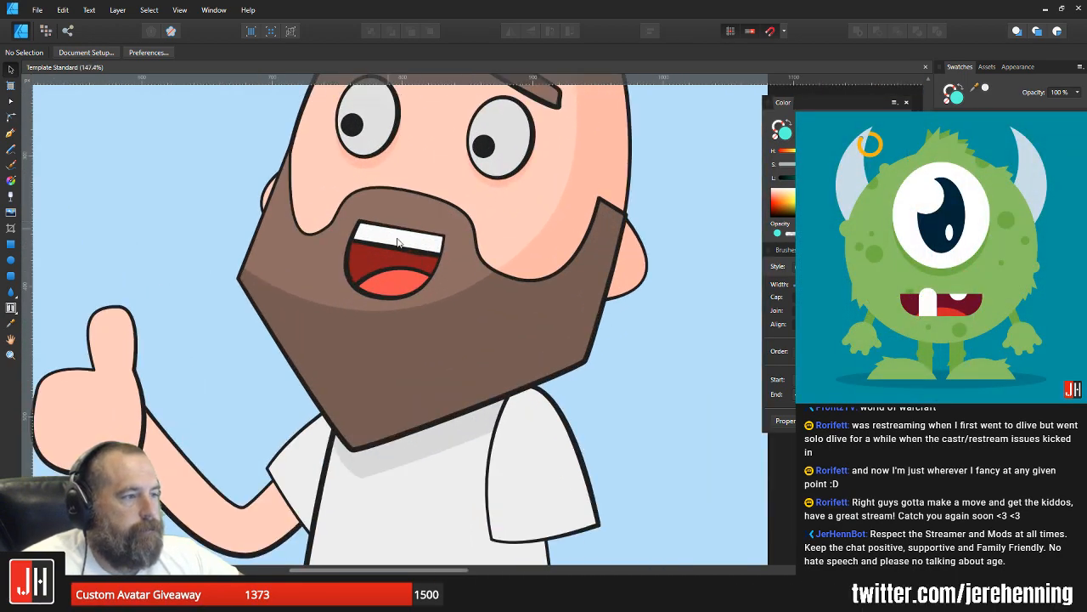
scroll(398, 243, "down", 6)
scroll(411, 258, "up", 3)
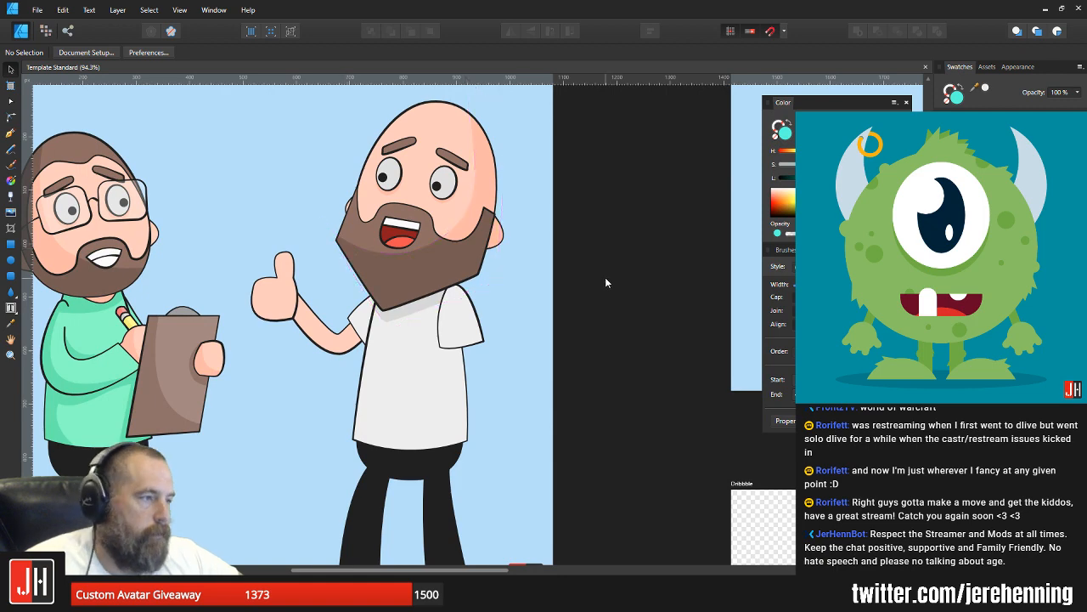
scroll(588, 310, "down", 2)
scroll(480, 299, "up", 3)
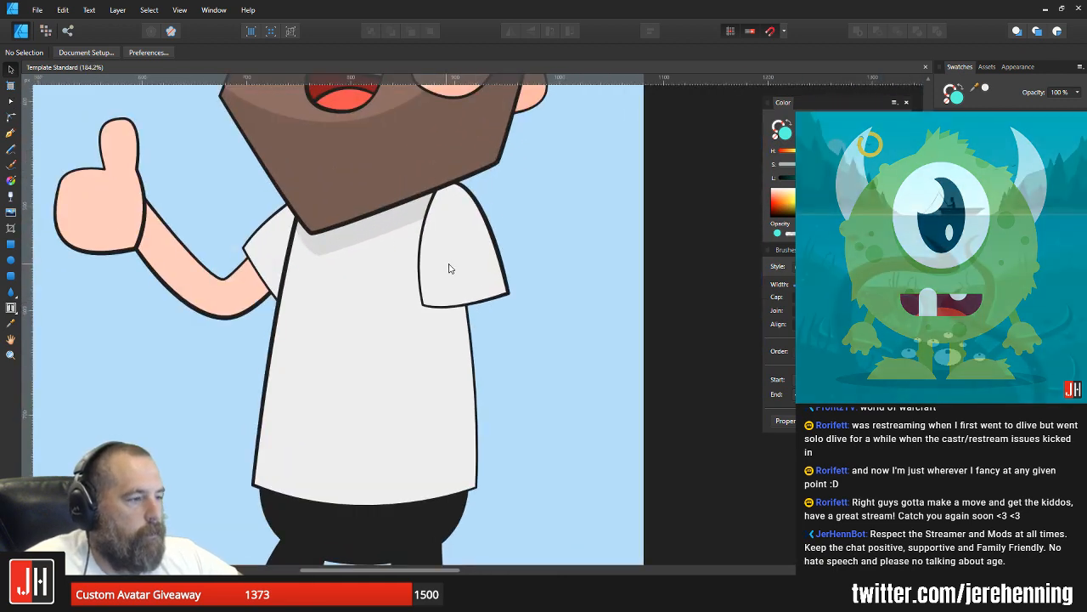
left_click(461, 254)
left_click_drag(465, 162, 468, 163)
left_click(539, 192)
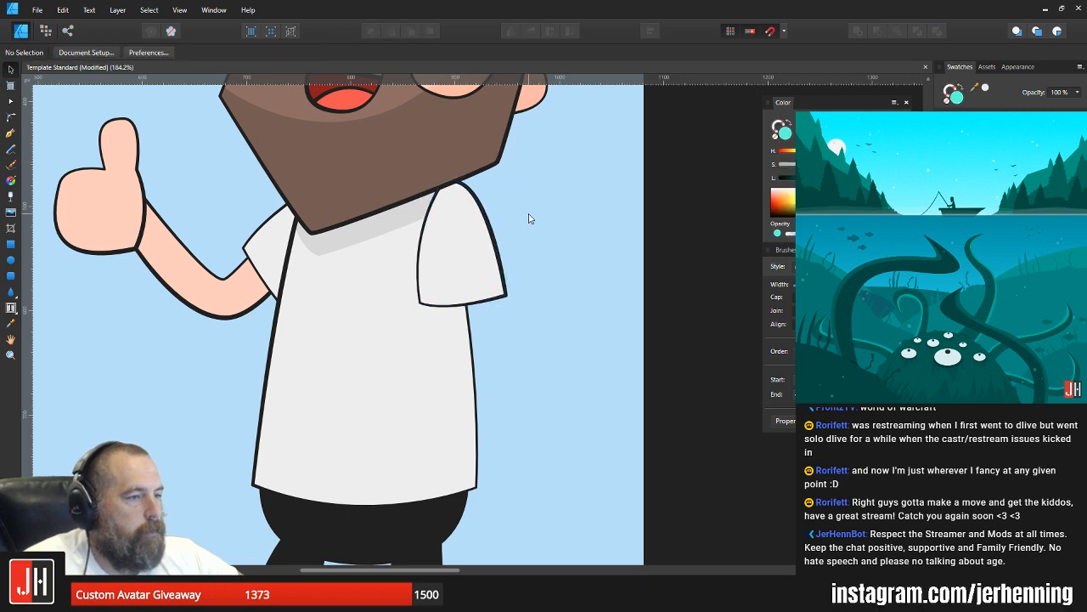
Step: Draw a closed shadow shape with the Pen tool across the shoulder of the second sleeve, curved along its lower edge
scroll(531, 220, "down", 3)
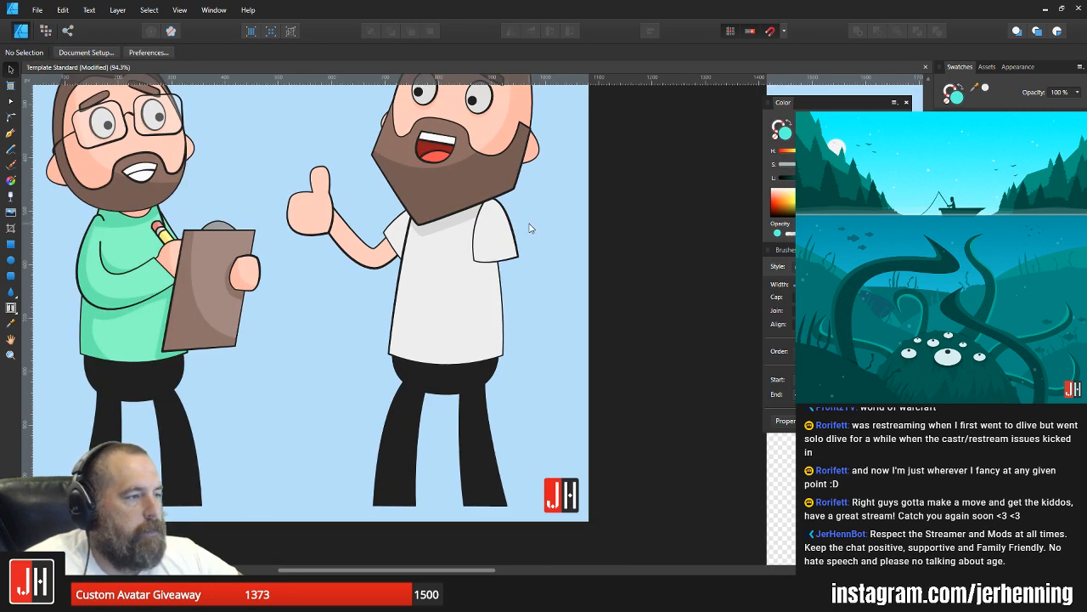
left_click_drag(529, 227, 583, 272)
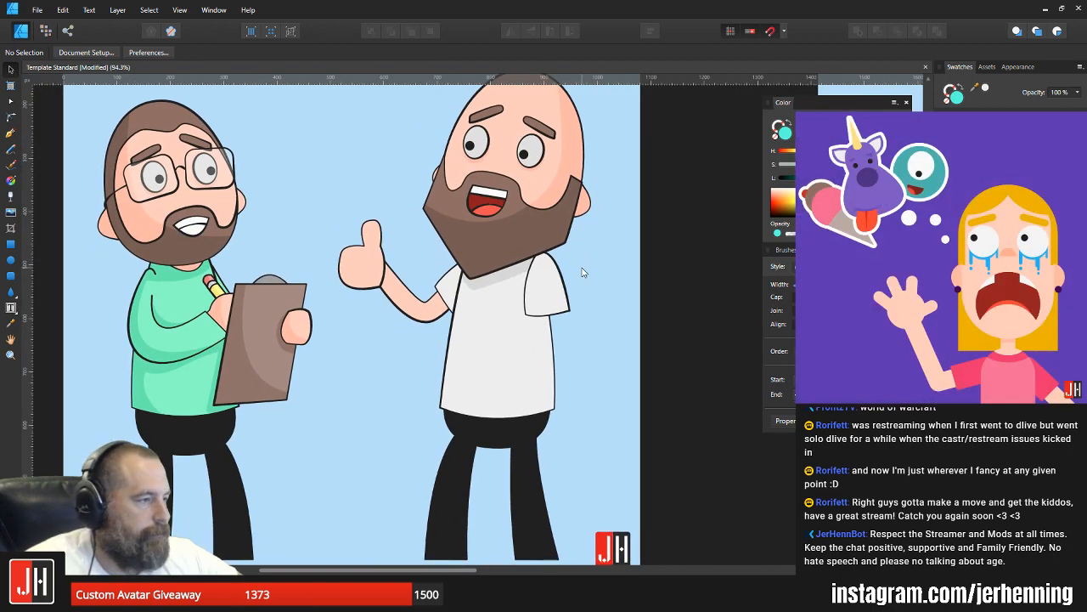
scroll(548, 272, "up", 4)
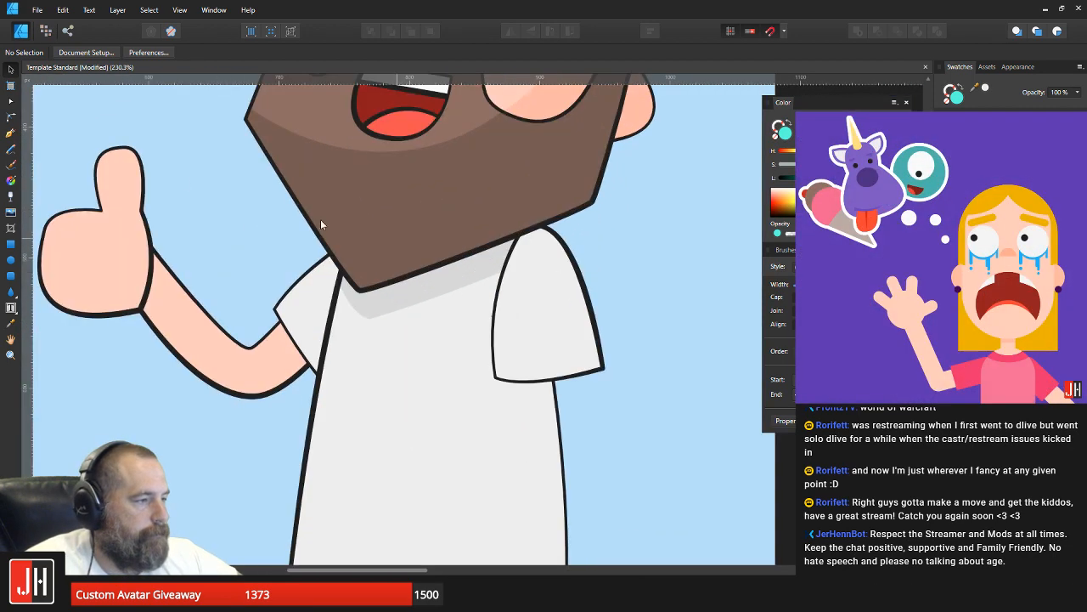
left_click(11, 133)
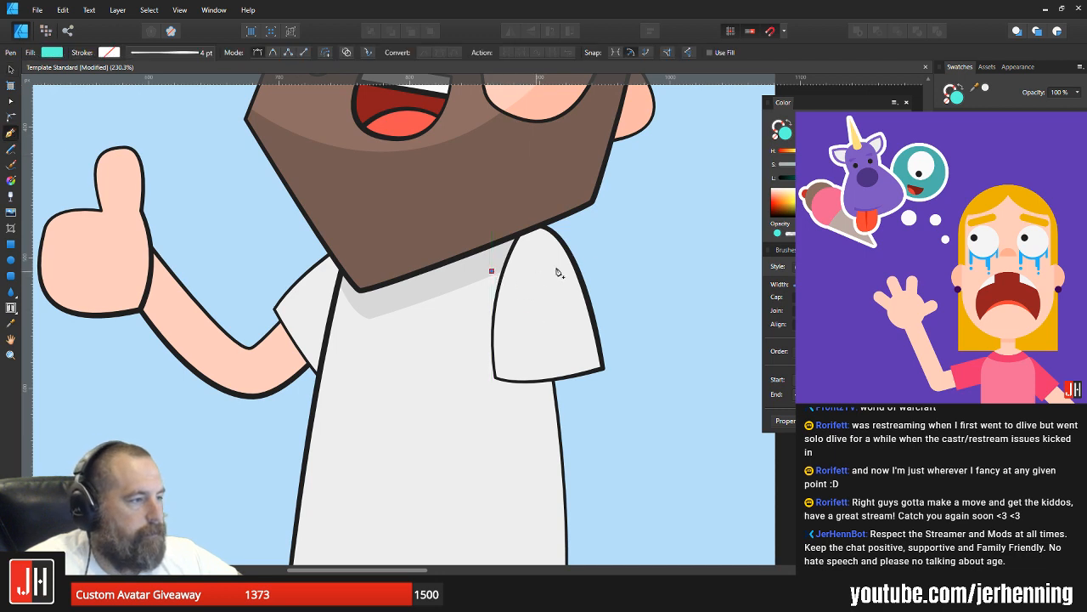
left_click_drag(595, 261, 644, 225)
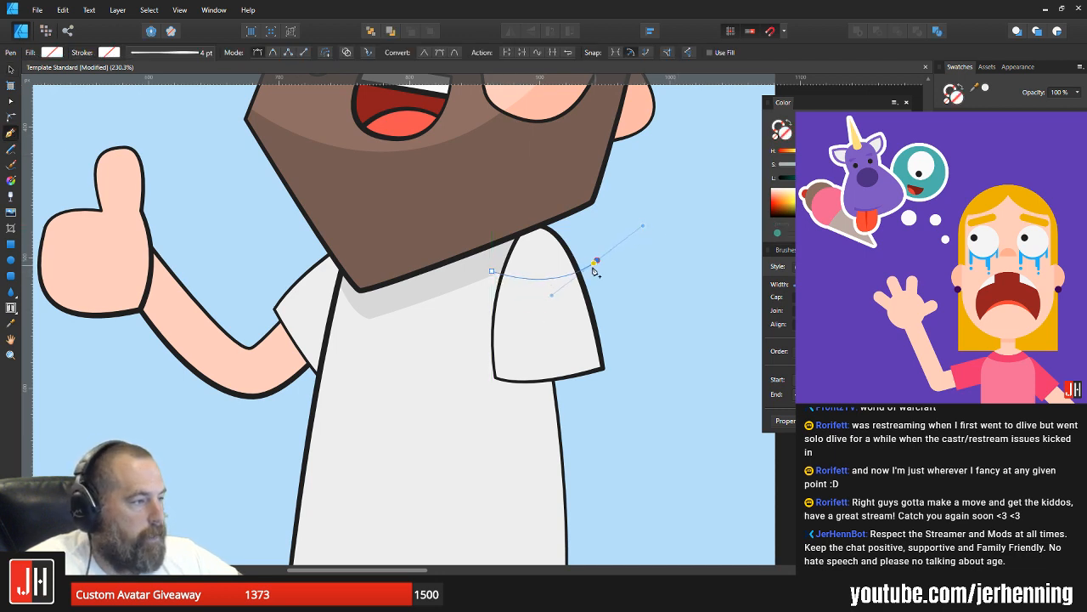
left_click(491, 271)
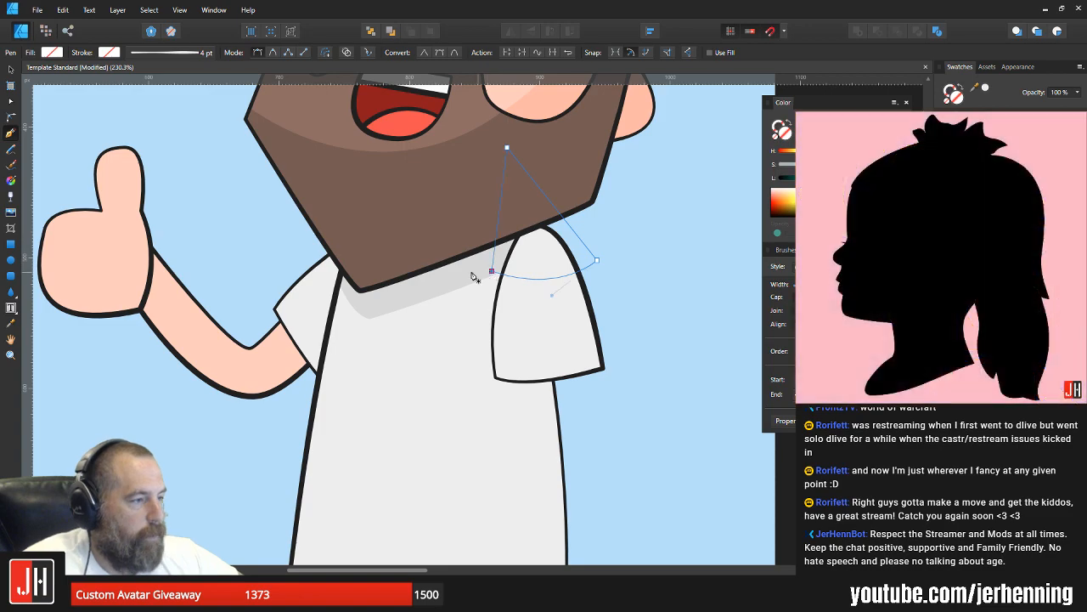
Step: Fill the shadow shape with the shirt's light shadow grey and clip it inside the second sleeve
key("i")
left_click(520, 308)
key("v")
key("ctrl+x")
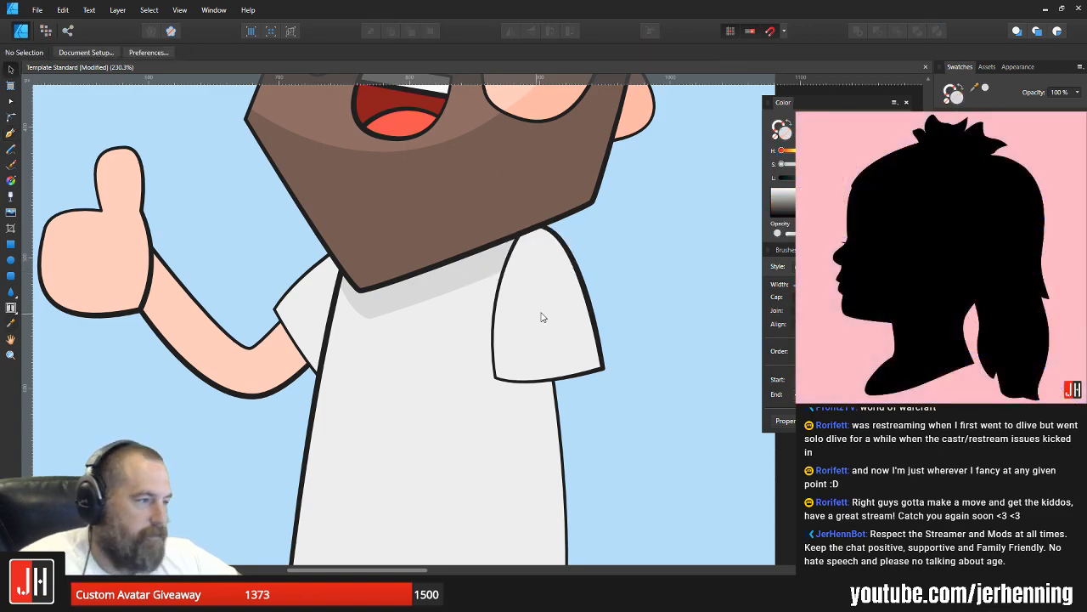
left_click(543, 315)
key("ctrl+alt+v")
left_click(626, 292)
scroll(621, 295, "down", 9)
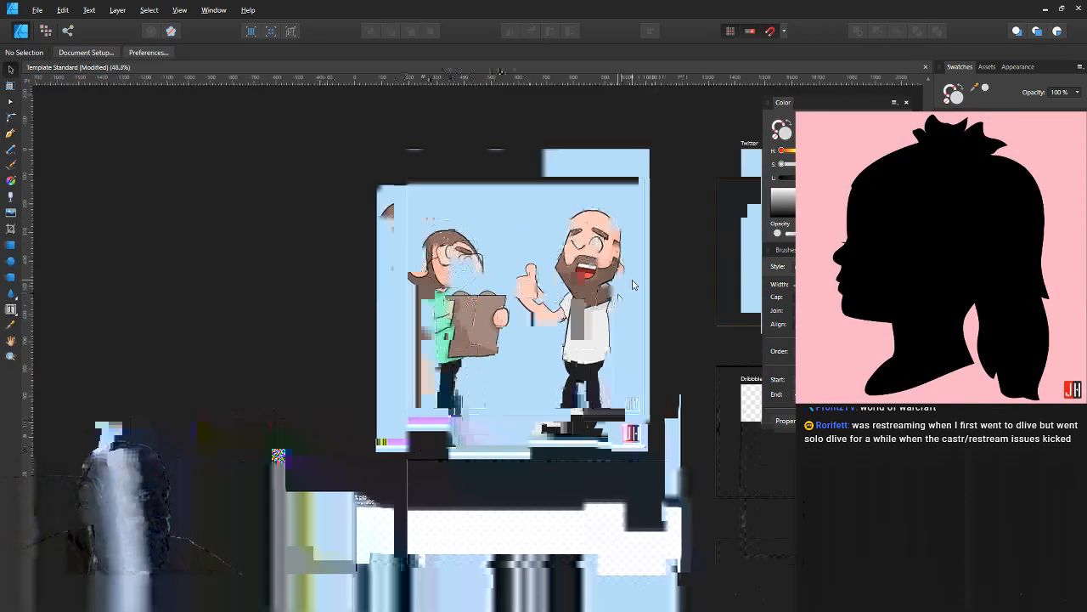
scroll(613, 290, "up", 12)
left_click_drag(568, 311, 573, 310)
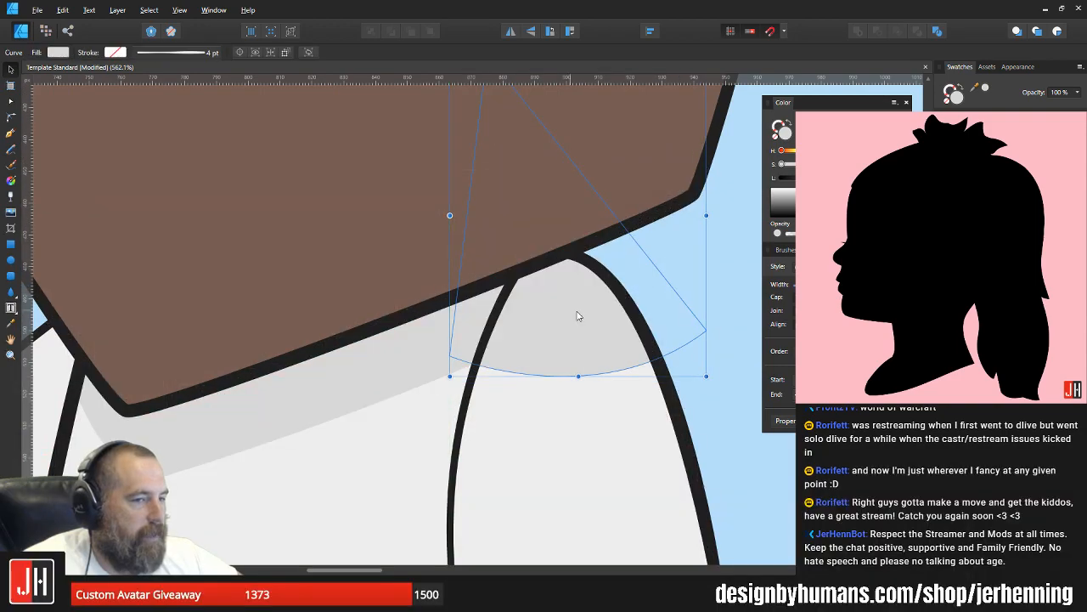
Step: Save the document with the new sleeve shadow
scroll(578, 313, "down", 9)
left_click(673, 320)
key("ctrl+s")
scroll(657, 319, "down", 3)
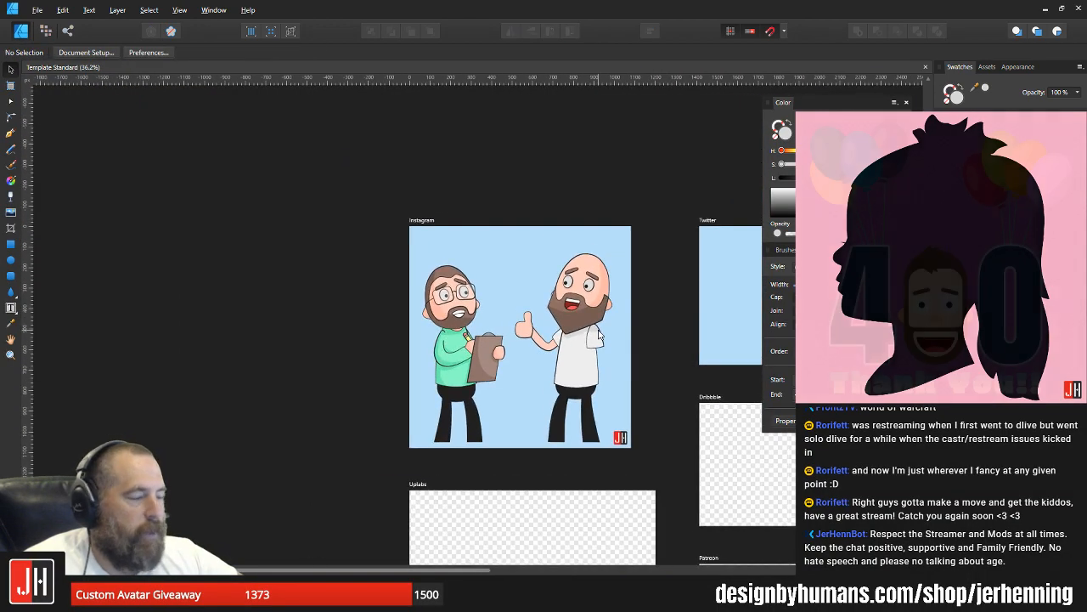
Step: Open the second sleeve's outline by adding two nodes on its inner edge and removing the segment just below the beard
scroll(623, 326, "up", 7)
scroll(549, 361, "up", 3)
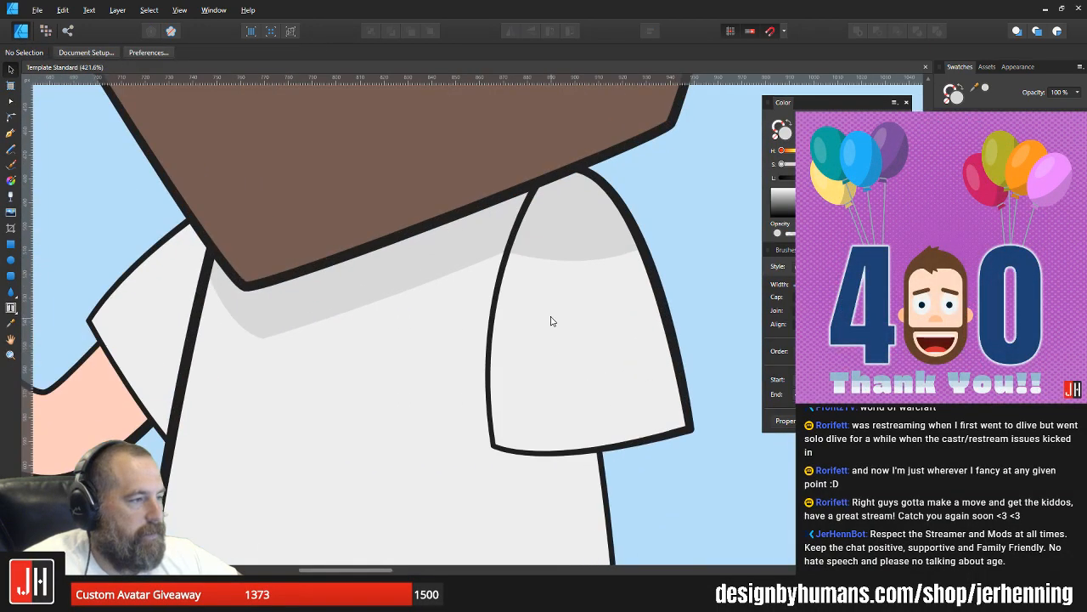
left_click(550, 317)
key("a")
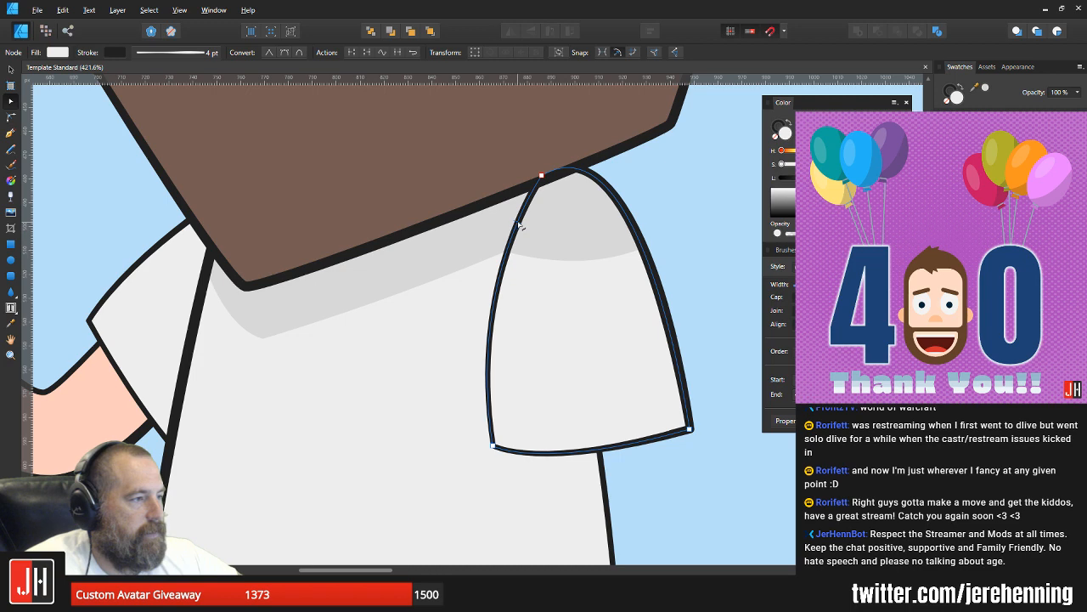
left_click(512, 239)
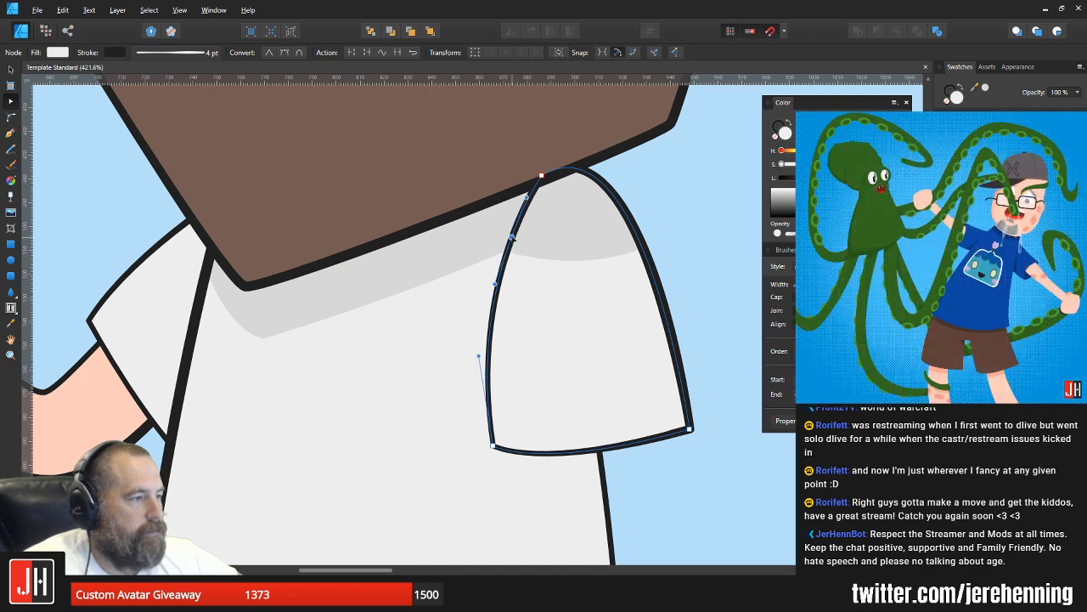
left_click(525, 207)
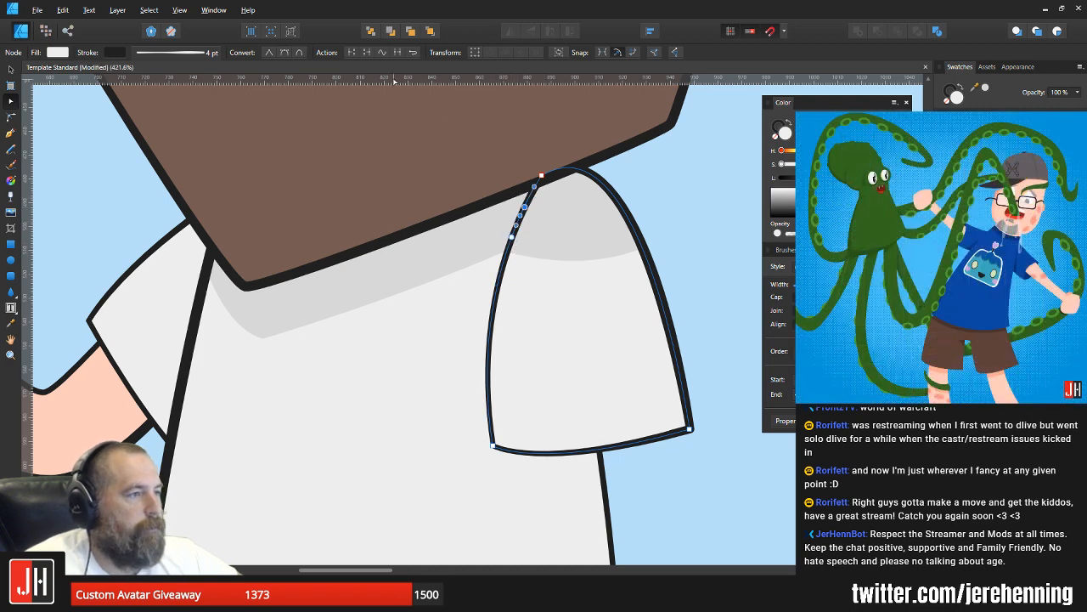
left_click(365, 53)
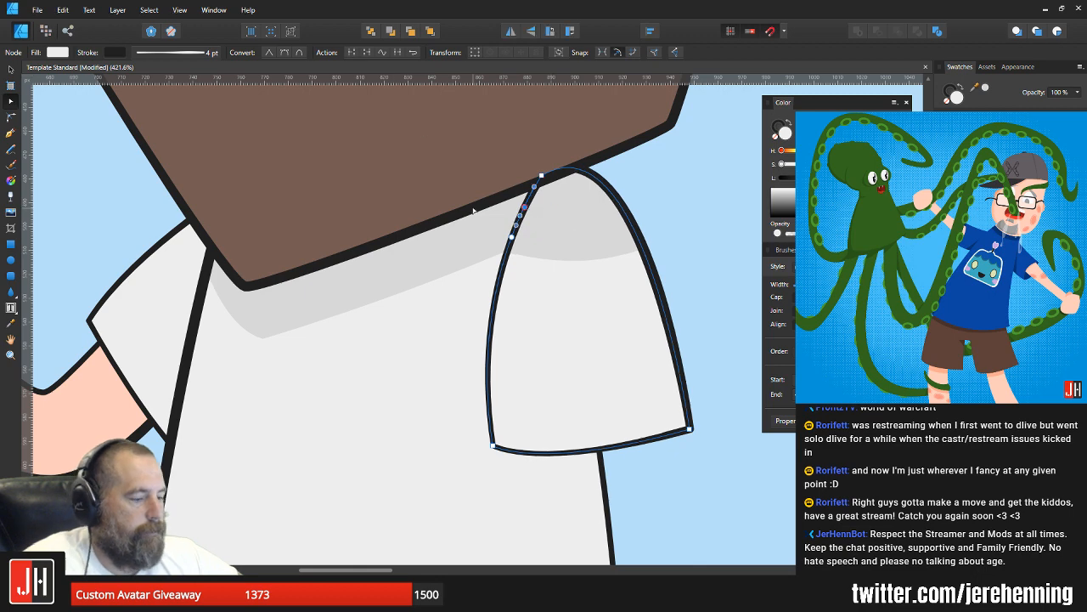
key("Delete")
key("v")
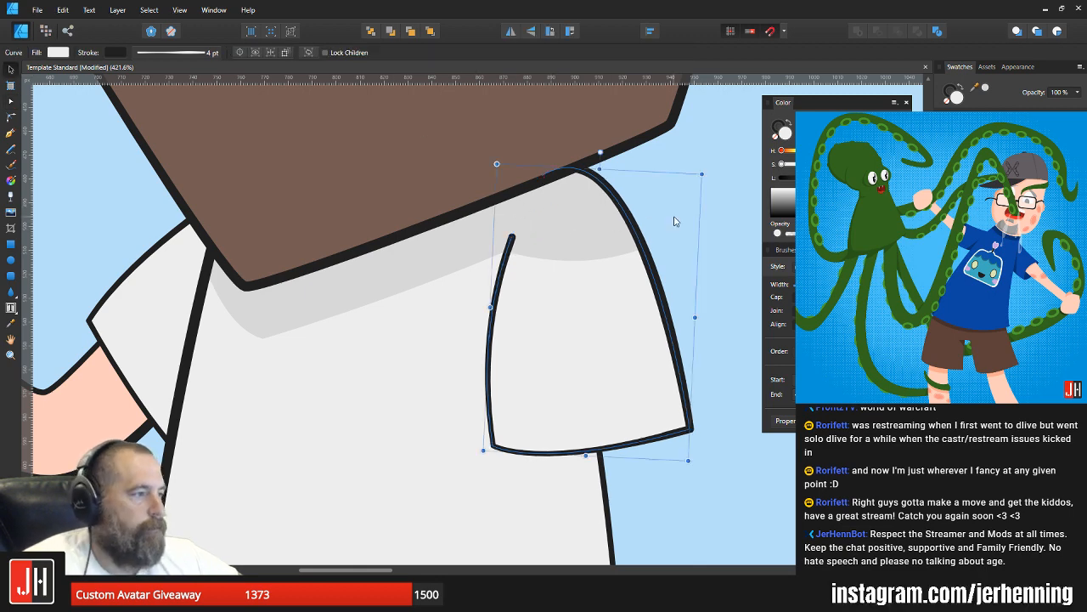
Step: Shorten the open end of the sleeve's inner line by moving its end node slightly down along the curve
left_click(677, 222)
scroll(512, 270, "up", 2)
scroll(505, 315, "up", 3)
left_click(506, 315)
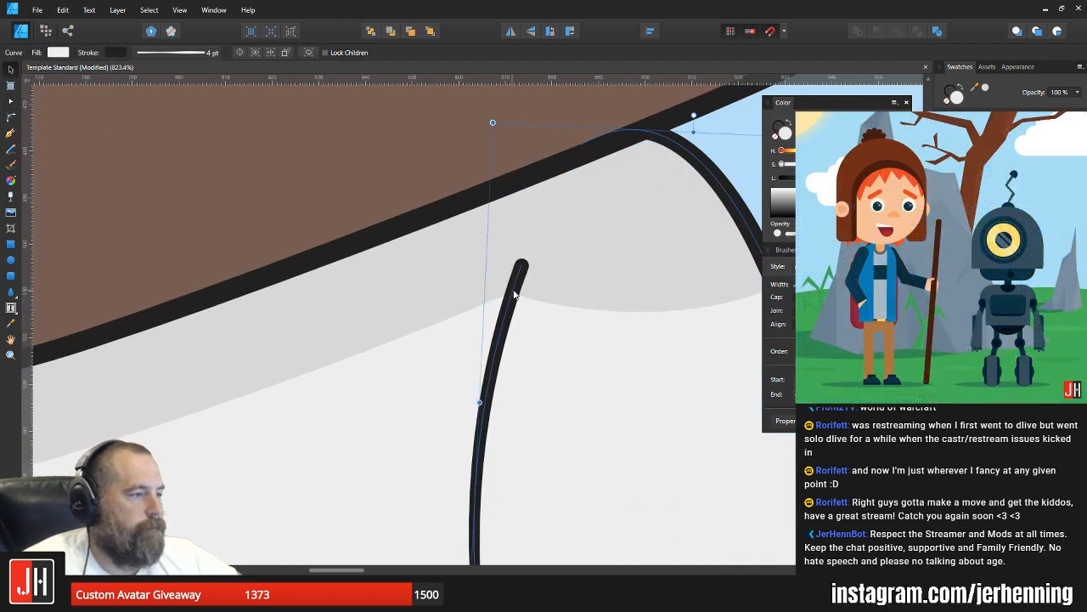
key("a")
left_click_drag(522, 265, 513, 283)
key("v")
scroll(531, 285, "down", 10)
left_click(610, 299)
scroll(608, 301, "down", 2)
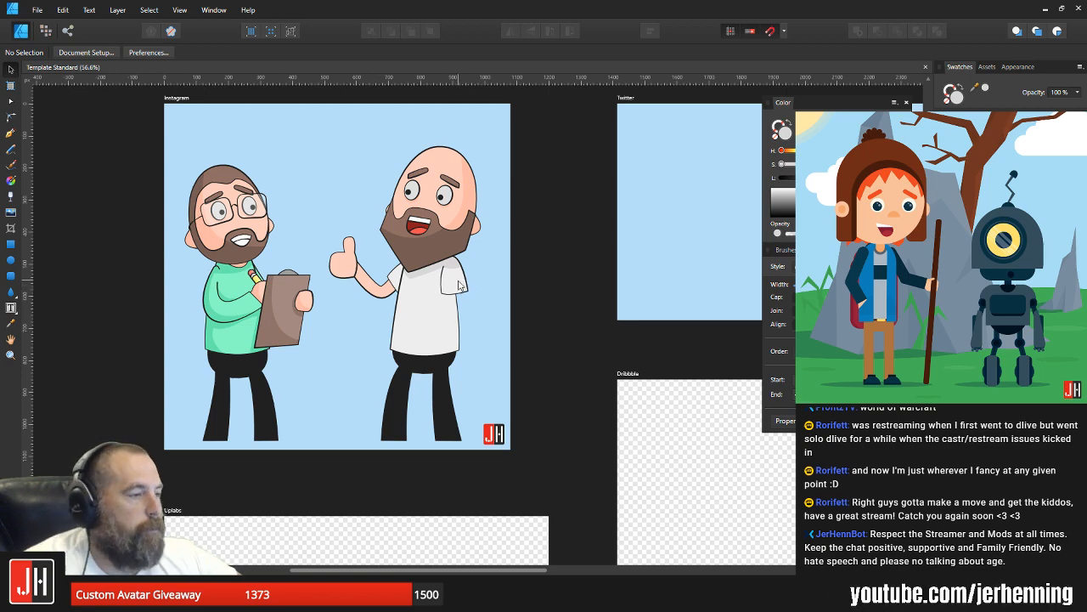
Step: Draw a closed, rounded finger shape with the Pen tool at the clipboard's edge, just above the first character's gripping hand
scroll(450, 305, "up", 3)
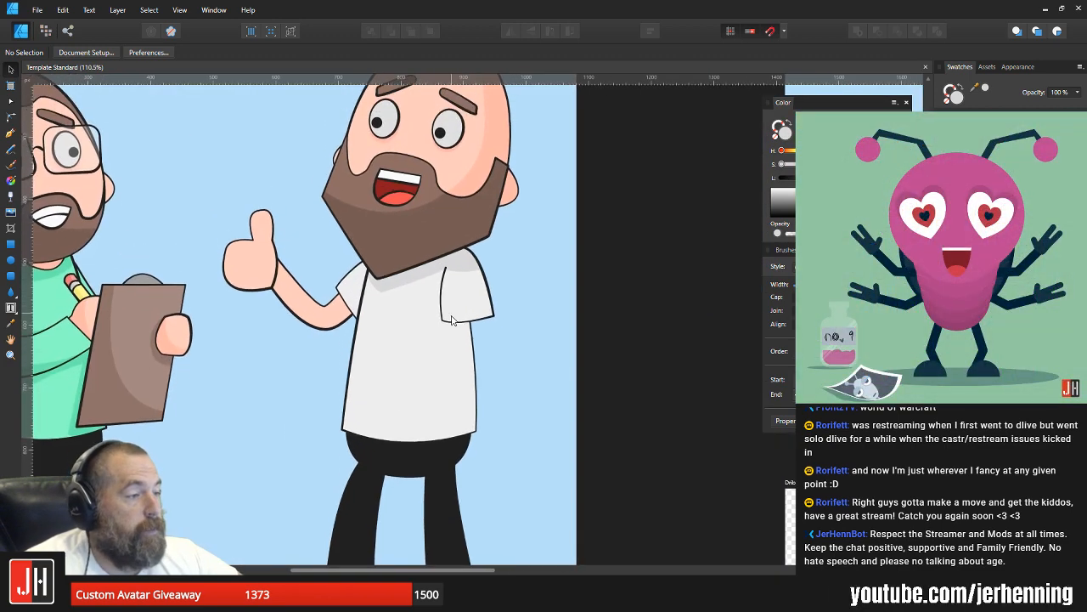
scroll(451, 302, "up", 2)
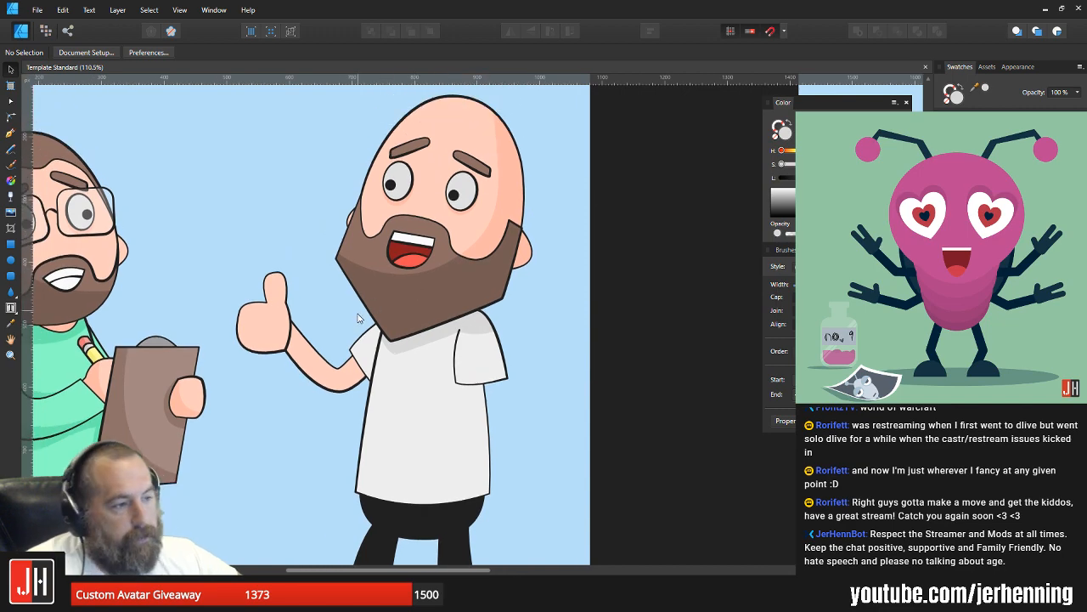
left_click_drag(369, 322, 416, 300)
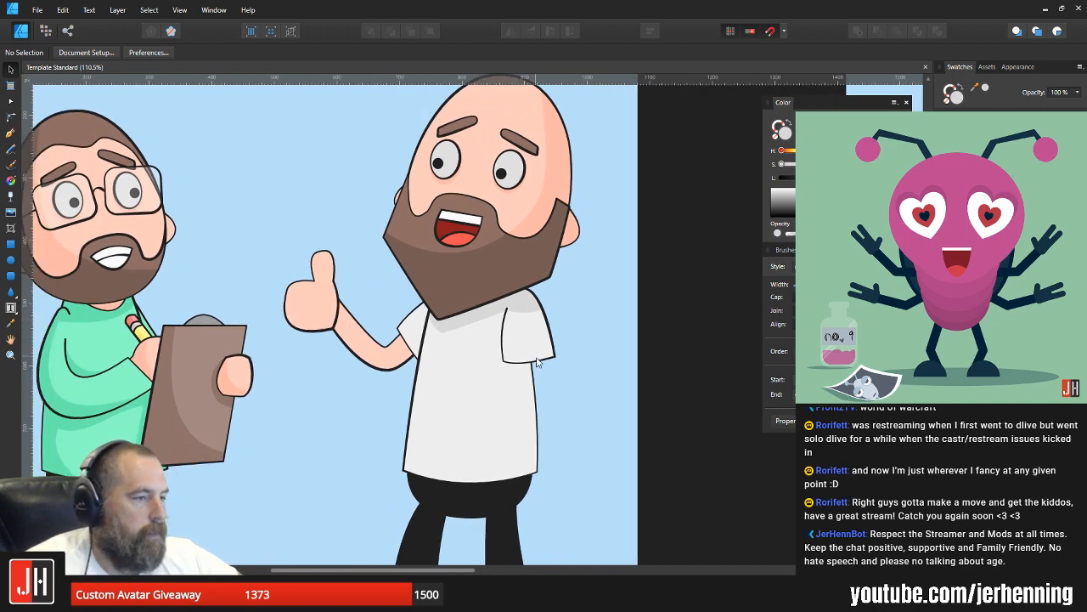
scroll(529, 364, "down", 3)
scroll(373, 363, "up", 4)
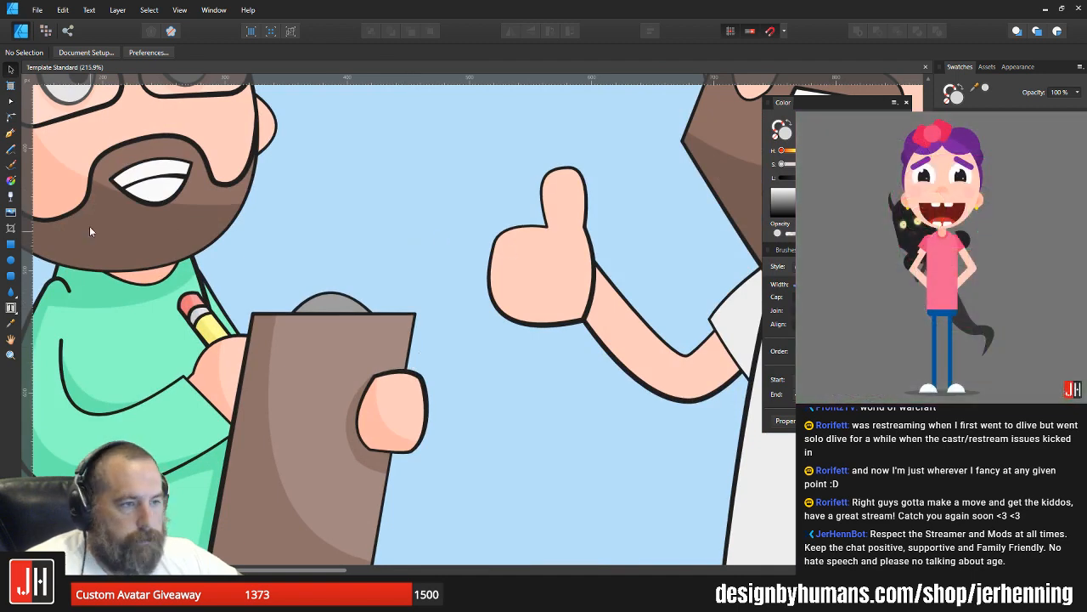
key("p")
scroll(430, 397, "up", 2)
left_click(380, 310)
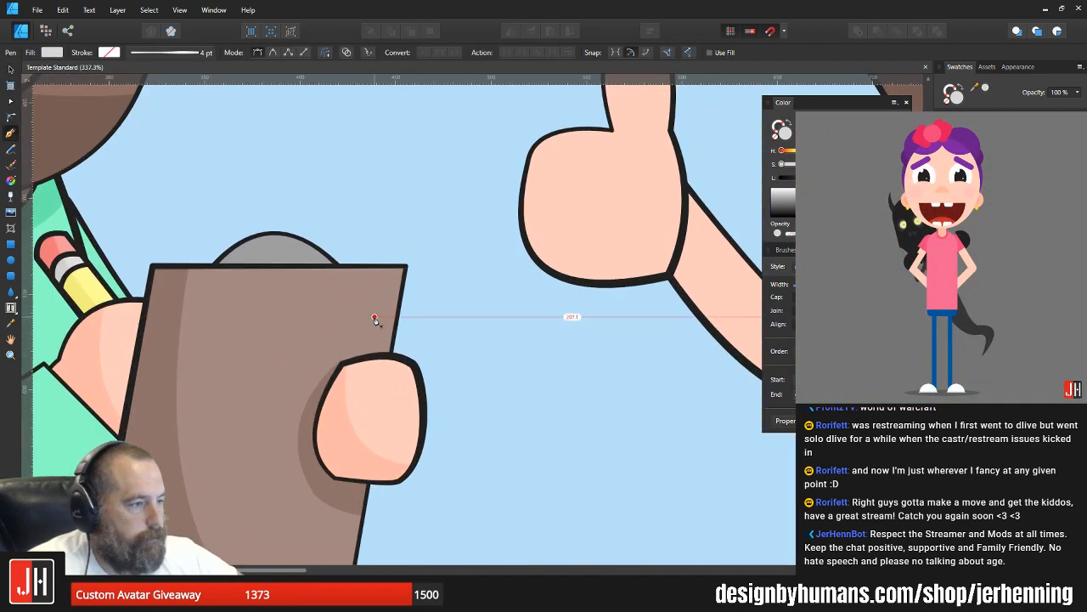
left_click_drag(402, 380, 368, 471)
left_click(401, 380, "alt")
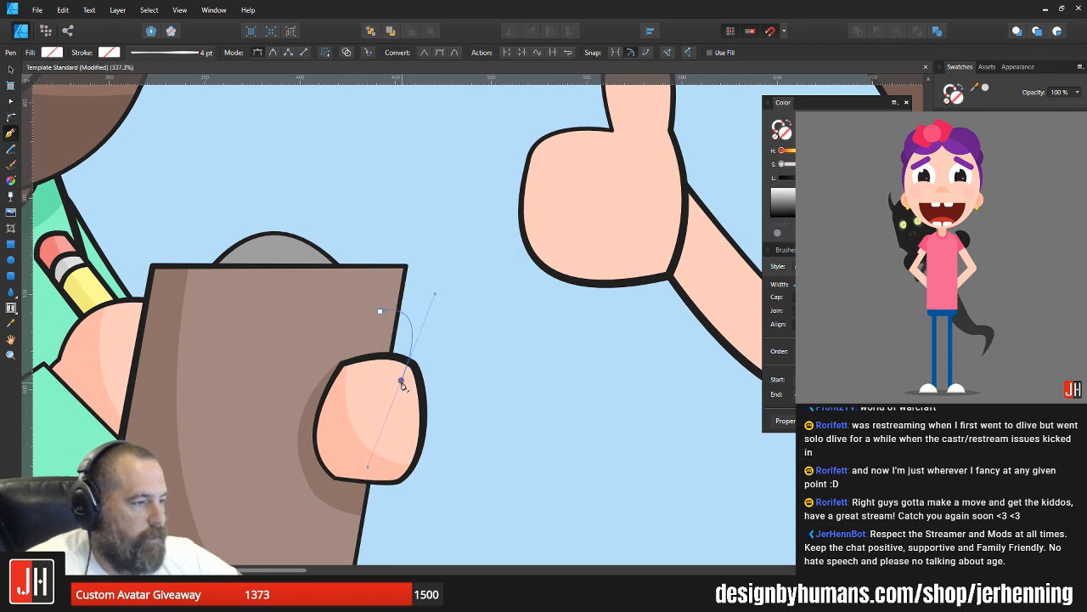
left_click(380, 379)
left_click_drag(380, 311, 392, 272)
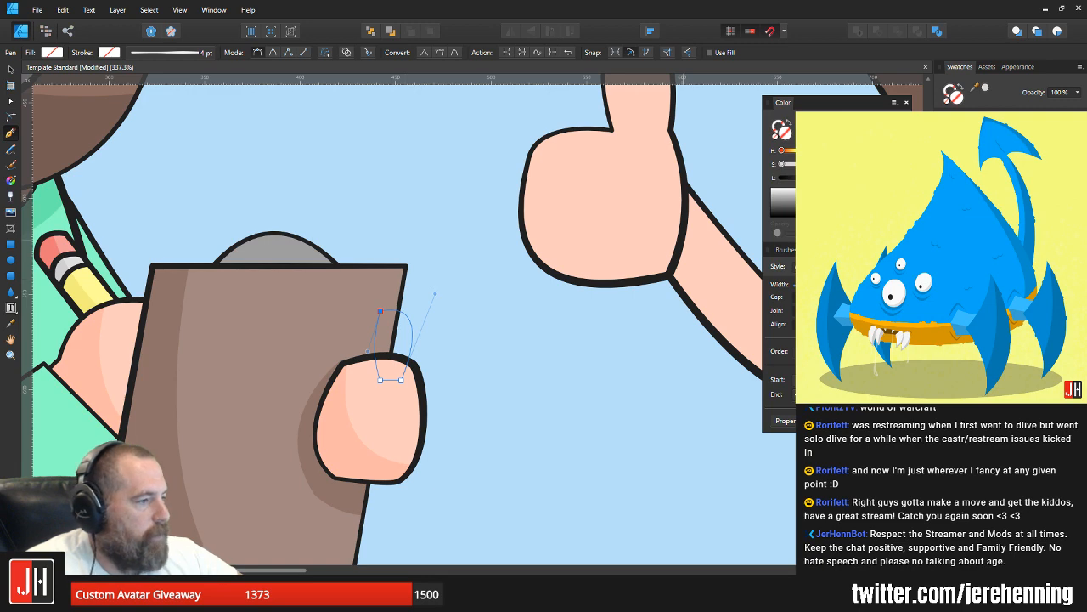
Step: Give the new finger shape the same skin fill and dark outline as the hands
key("ctrl+shift+v")
key("v")
left_click(391, 438)
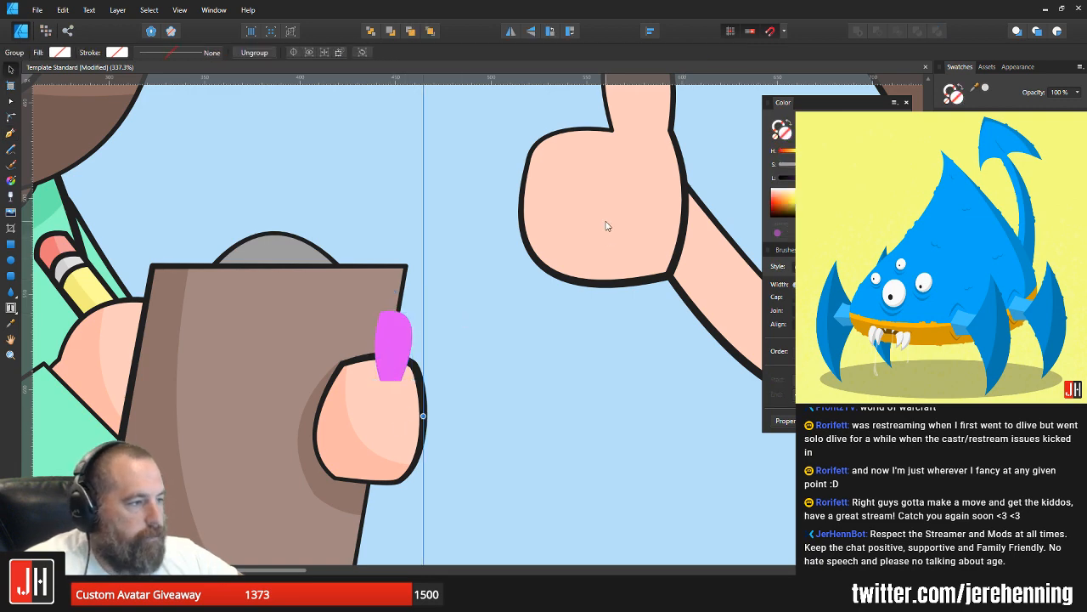
left_click(390, 333)
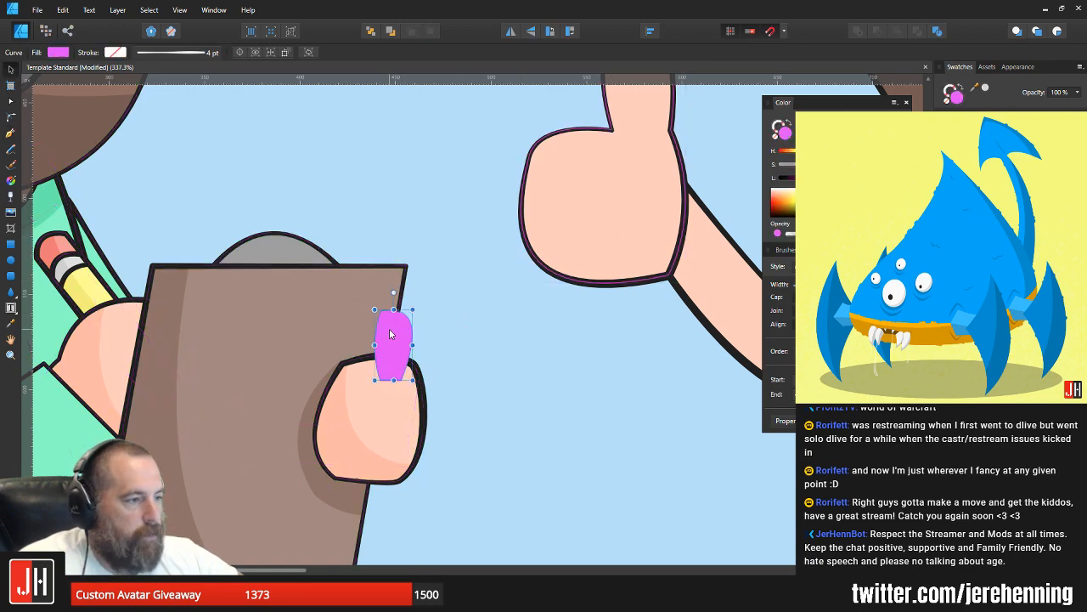
key("ctrl+shift+v")
key("Delete")
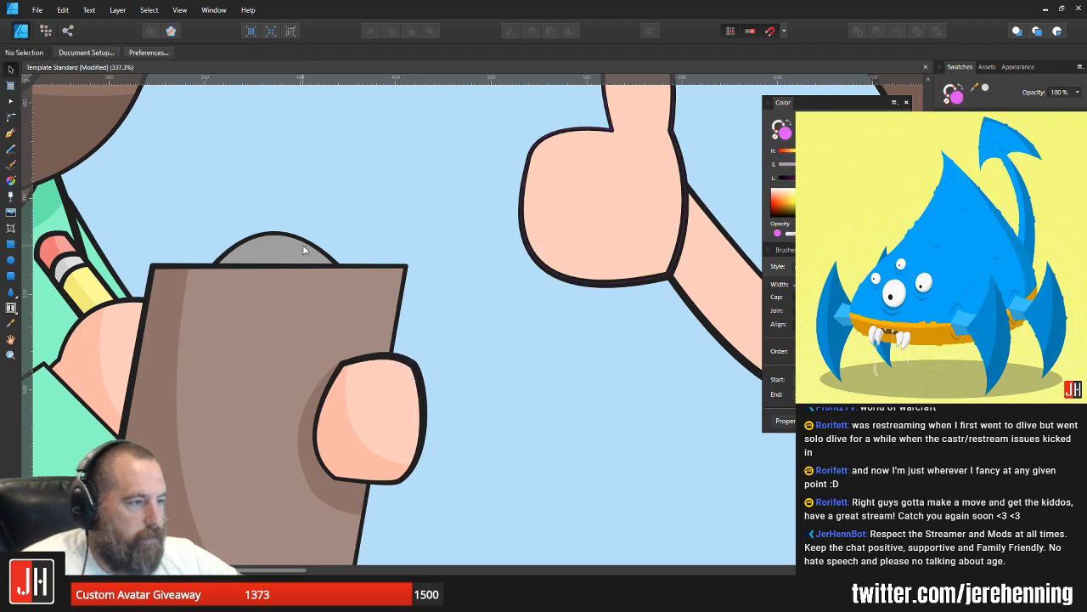
key("ctrl+z")
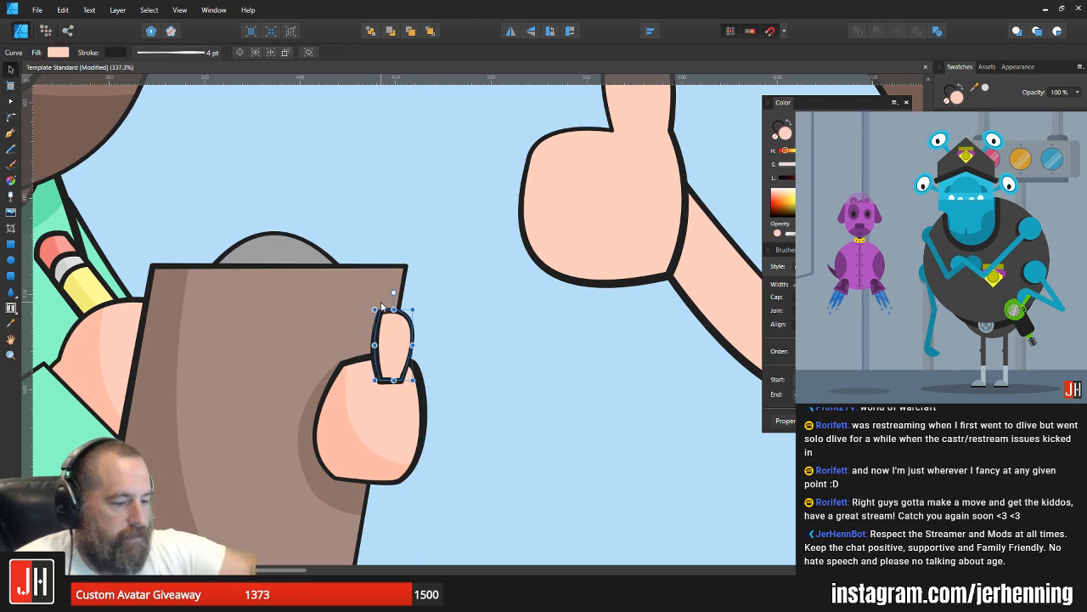
Step: Send the finger shape behind the clipboard and the gripping hand
key("ctrl+shift+[")
left_click(477, 295)
scroll(455, 345, "down", 4)
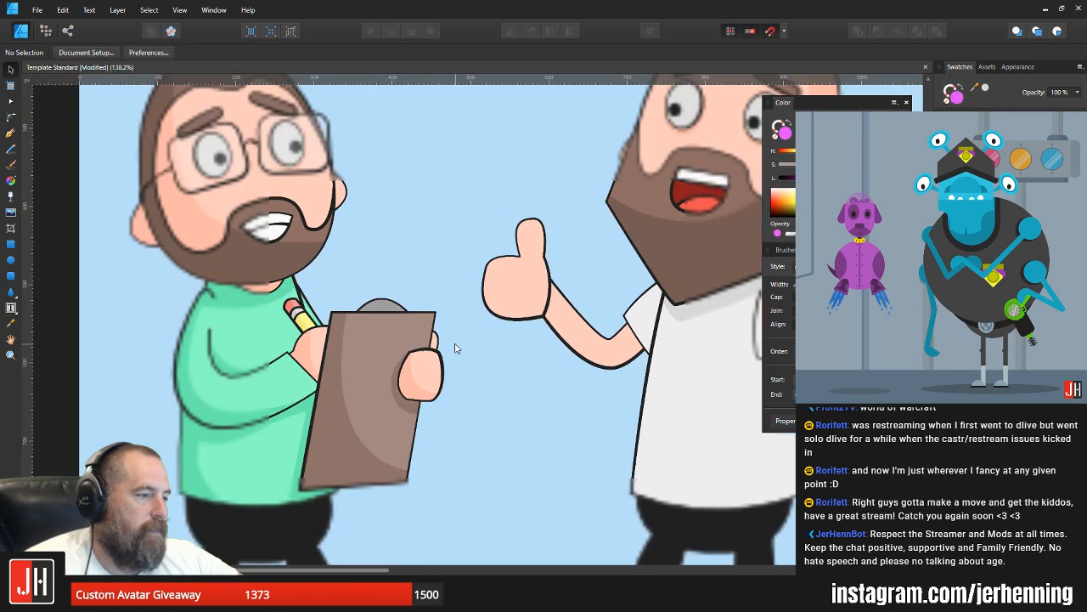
Step: Check up close how the fingertip meets the clipboard and hand, and save the document
scroll(454, 347, "up", 5)
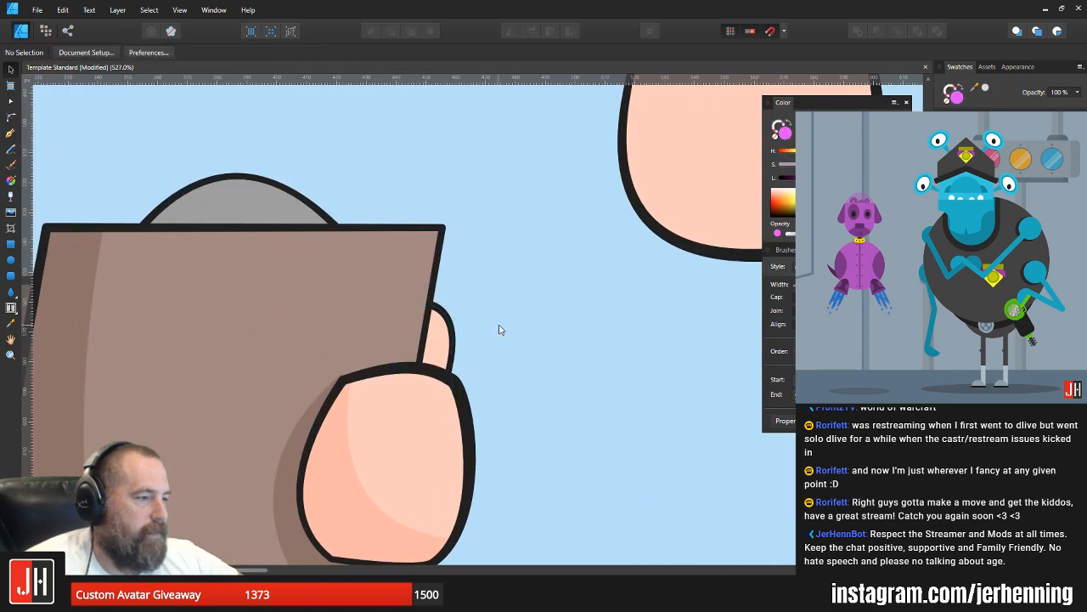
scroll(499, 329, "down", 5)
scroll(493, 373, "up", 4)
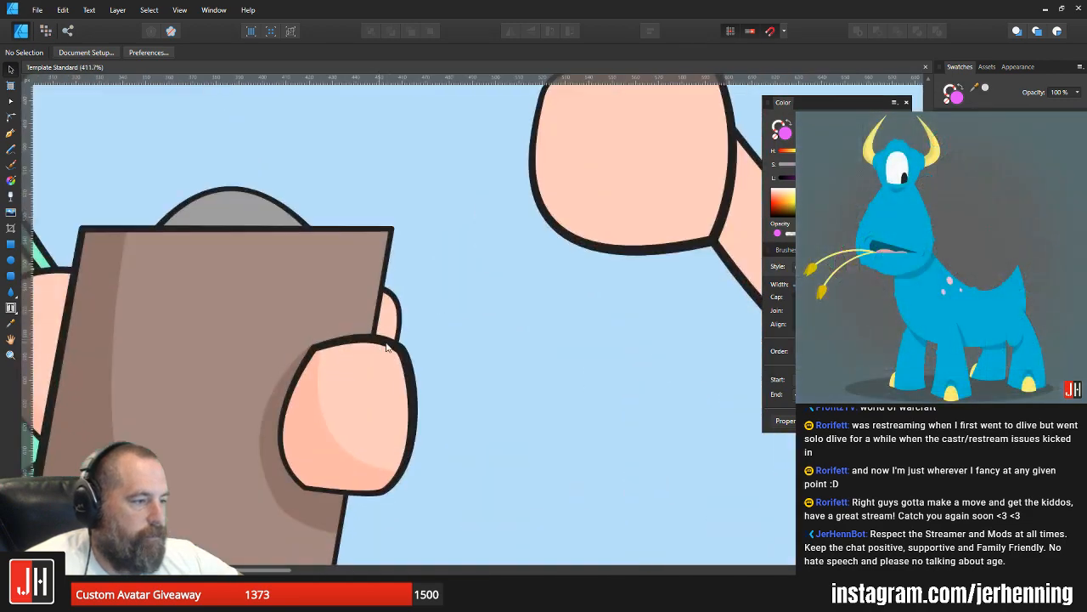
scroll(387, 346, "up", 3)
left_click(394, 308)
left_click(451, 326)
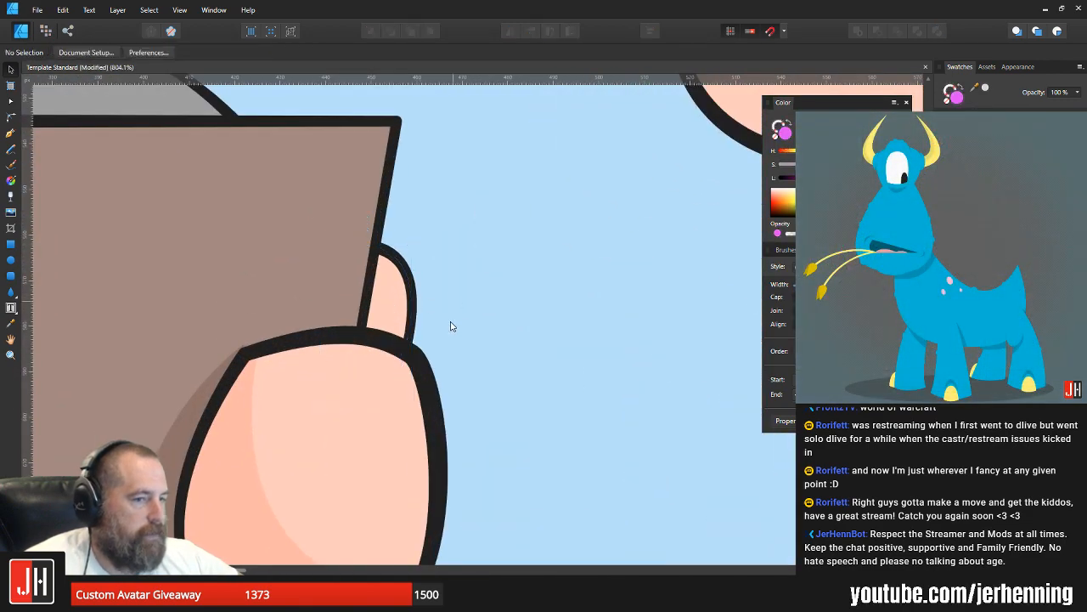
scroll(451, 327, "down", 8)
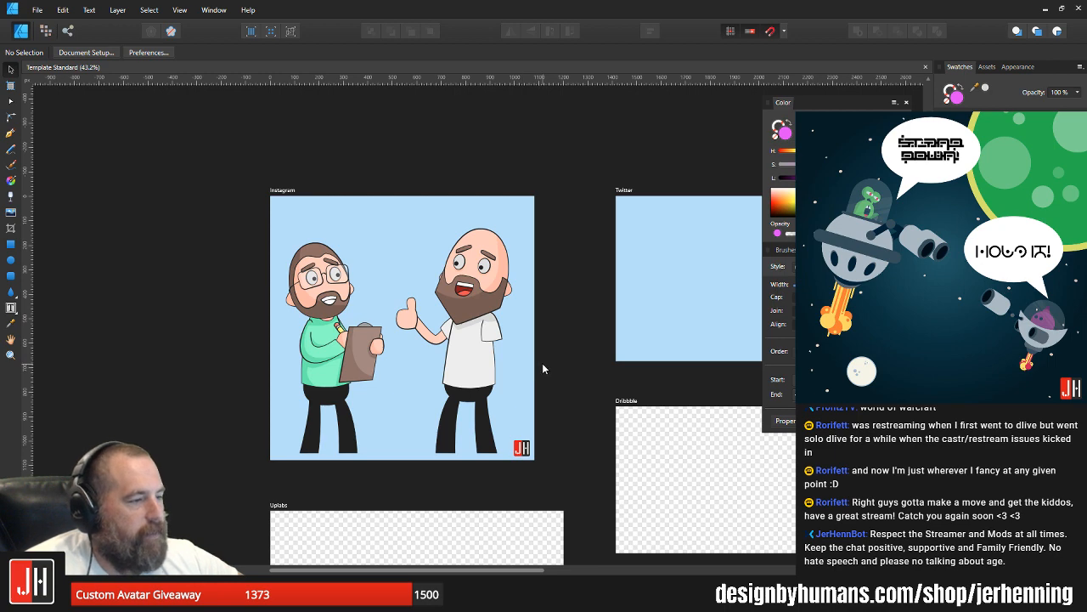
scroll(425, 393, "up", 2)
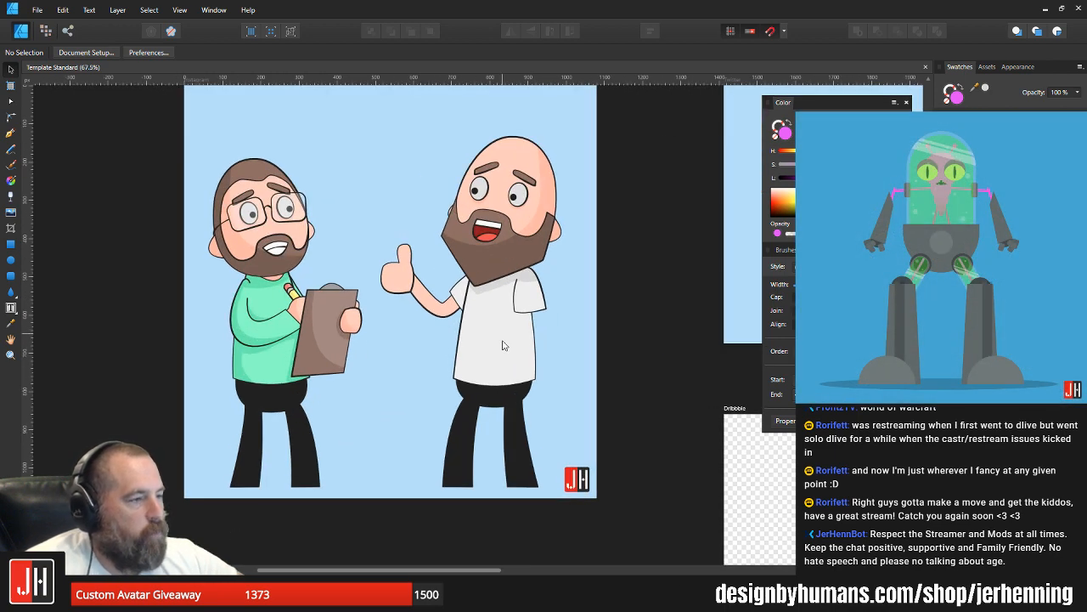
Step: Draw a long, closed arm shape with the Pen tool, running from the bald man's near sleeve down alongside his shirt
scroll(502, 345, "up", 1)
scroll(510, 350, "up", 2)
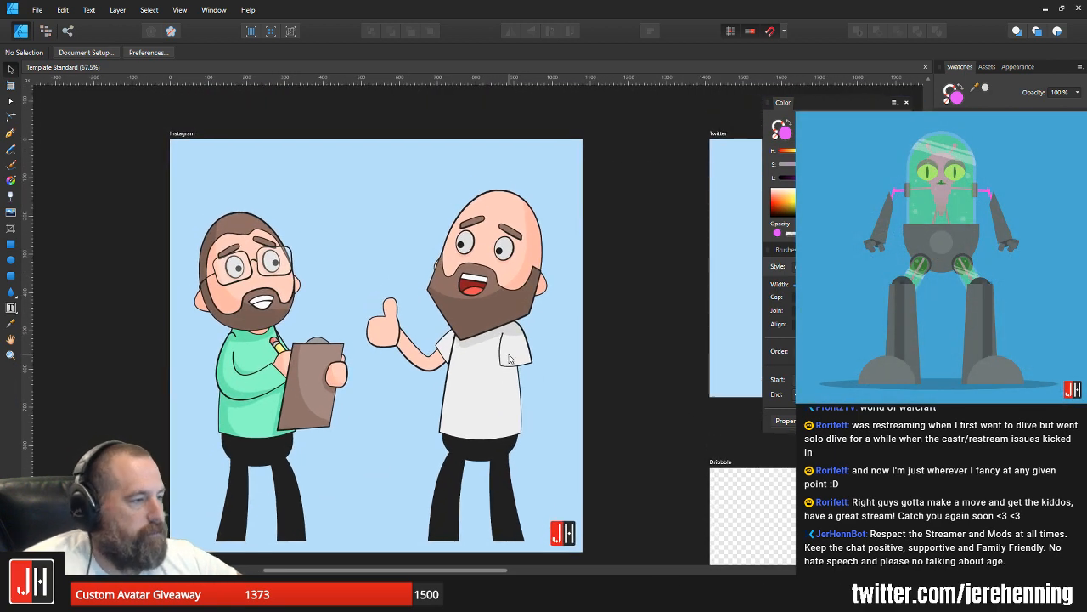
scroll(521, 367, "up", 3)
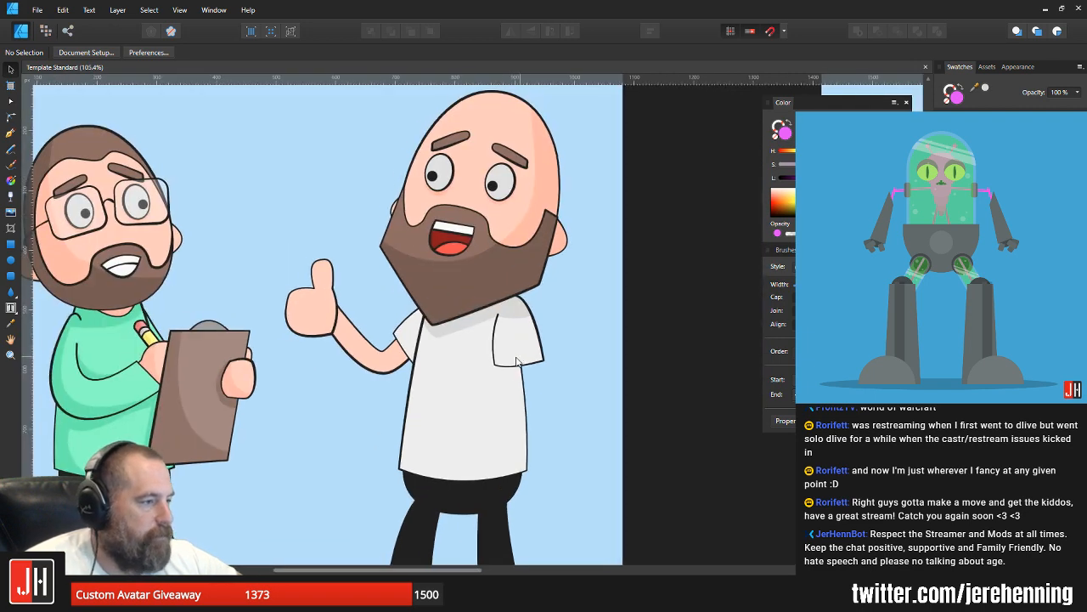
scroll(509, 358, "up", 1)
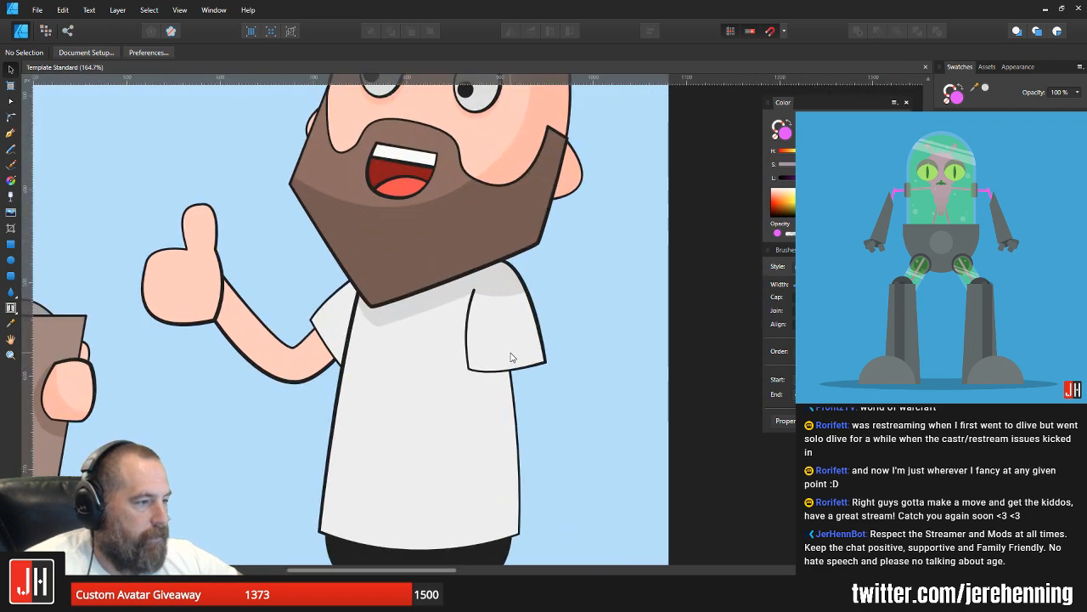
left_click(11, 132)
scroll(510, 246, "down", 3)
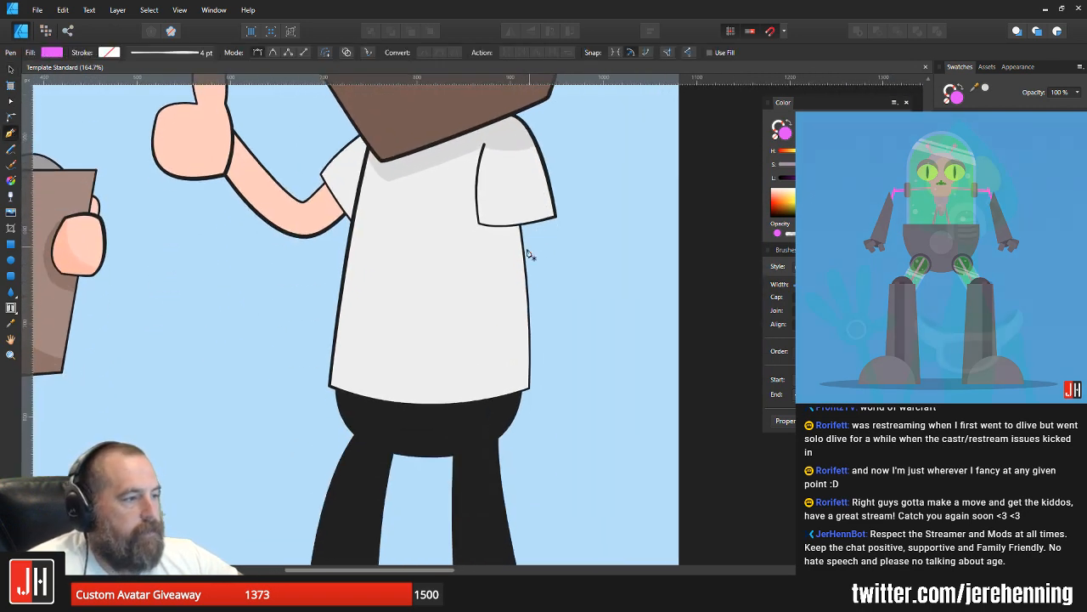
left_click(500, 173)
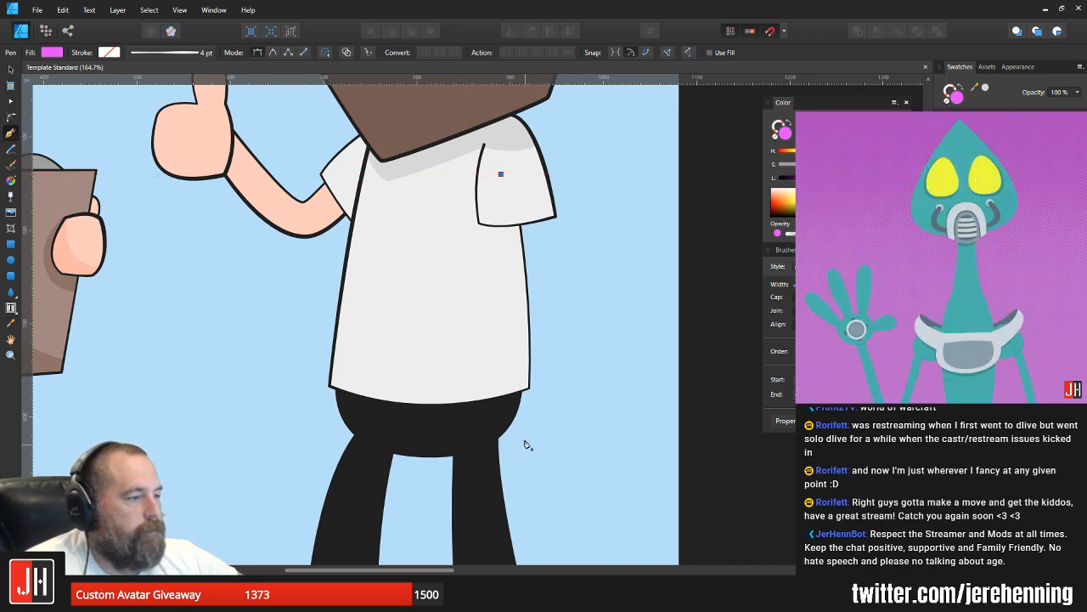
left_click_drag(522, 428, 562, 414)
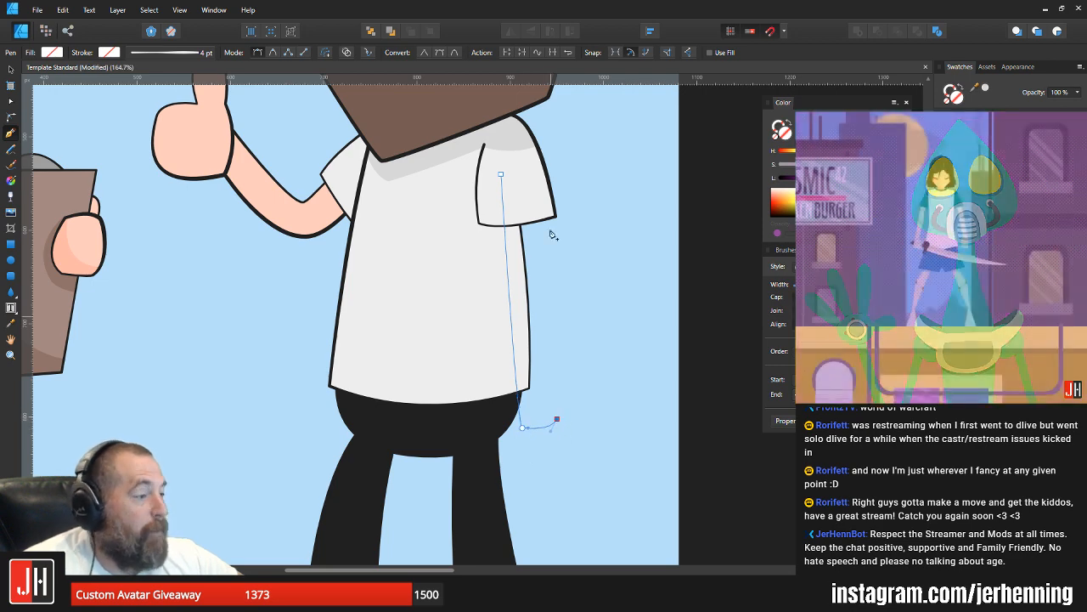
left_click_drag(526, 170, 512, 146)
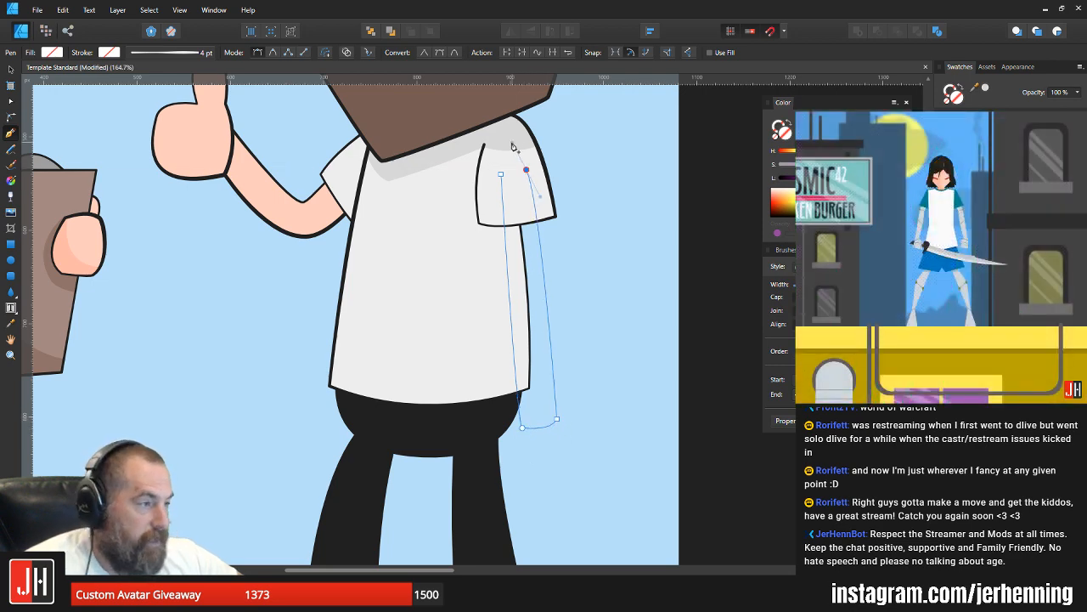
left_click(501, 174)
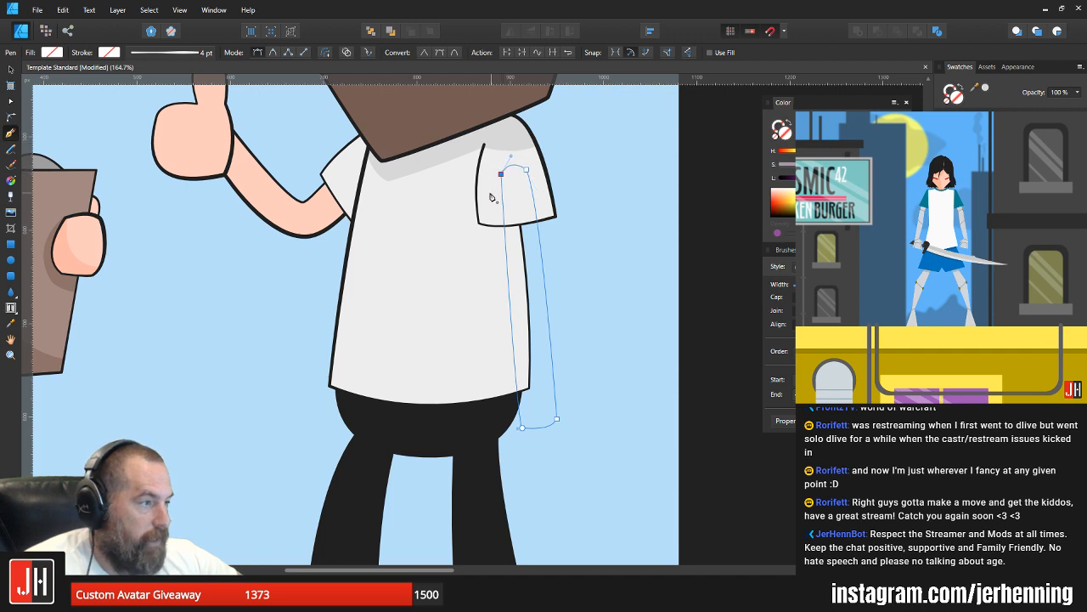
Step: Give the new arm shape the same skin fill and dark outline as the raised arm
left_click(977, 141)
key("v")
left_click(328, 216)
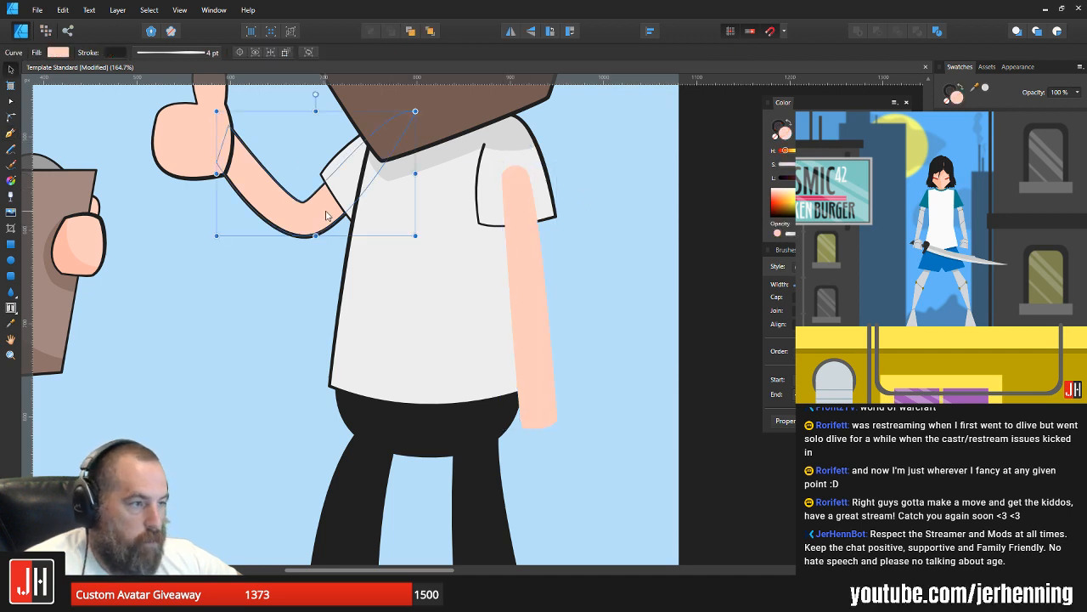
left_click(514, 231)
key("ctrl+shift+v")
left_click(612, 243)
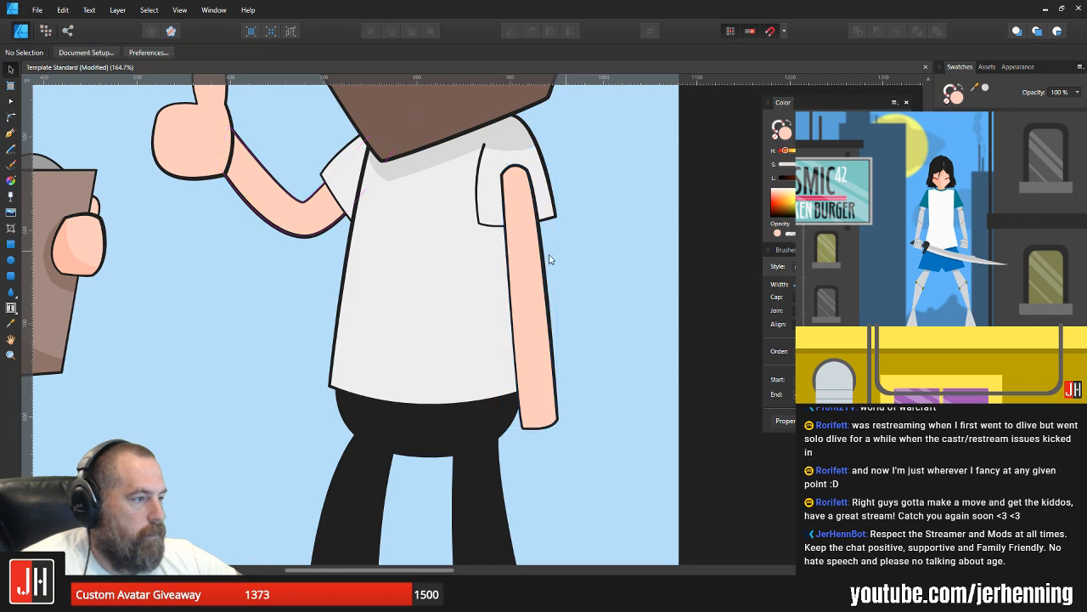
Step: Move the new arm in the stacking order so it lies above the shirt body but behind the sleeve
left_click(471, 278)
left_click(539, 272)
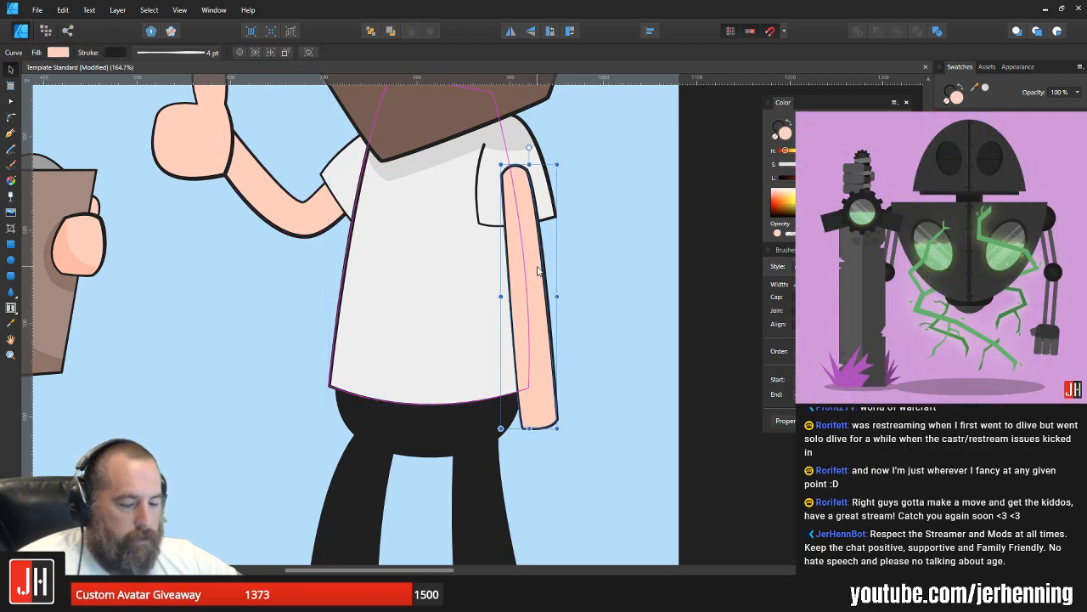
key("ctrl+x")
left_click(484, 280)
key("ctrl+v")
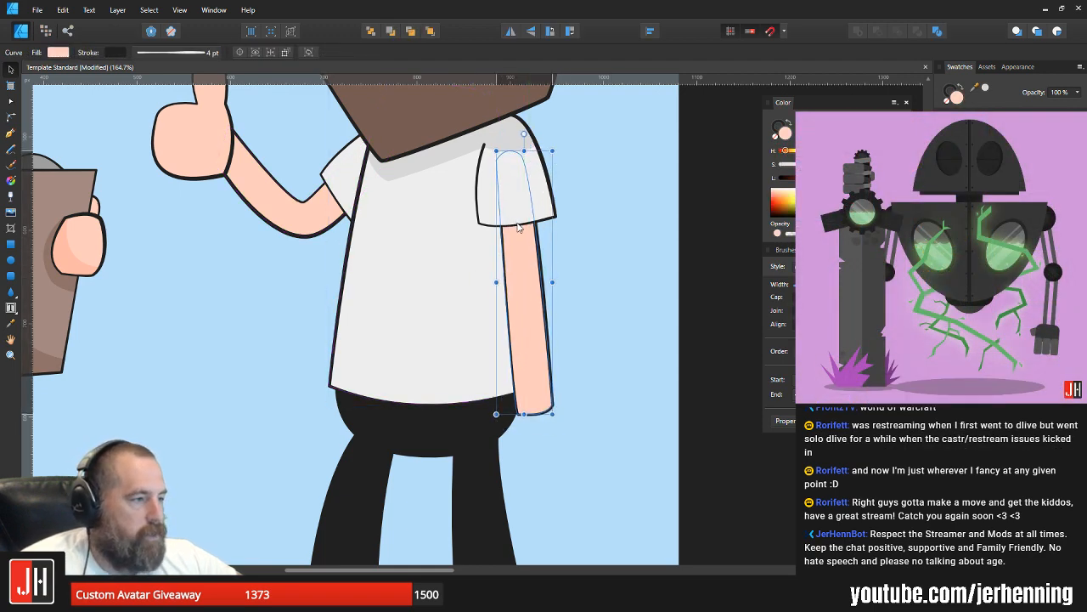
scroll(529, 256, "up", 3)
left_click(530, 256)
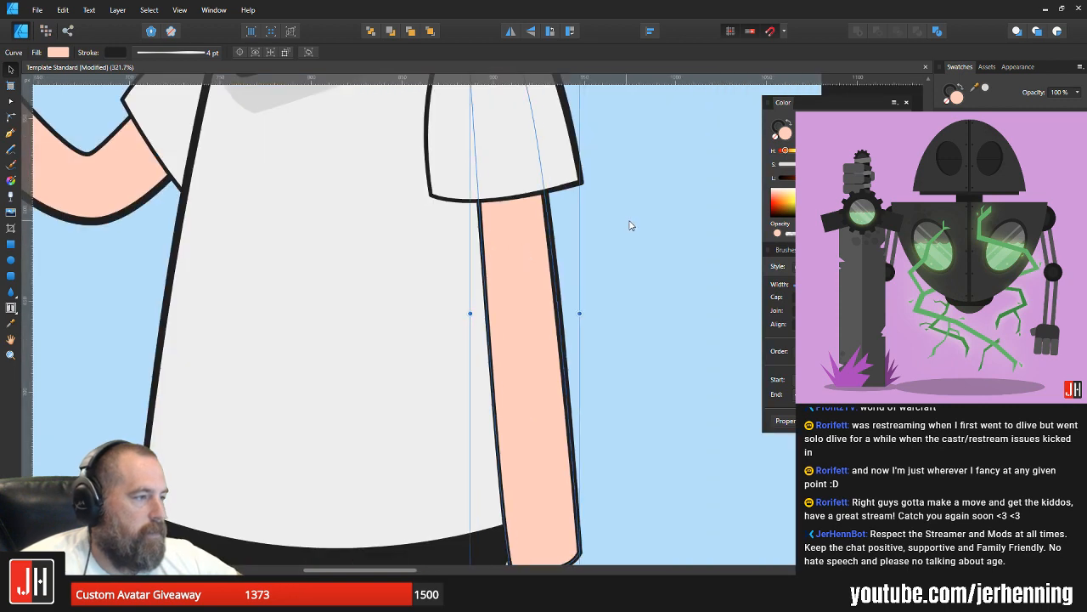
left_click(629, 226)
Step: Shift the hanging arm slightly inward beneath the sleeve opening and check the whole figure
scroll(606, 262, "down", 7)
left_click_drag(618, 266, 572, 316)
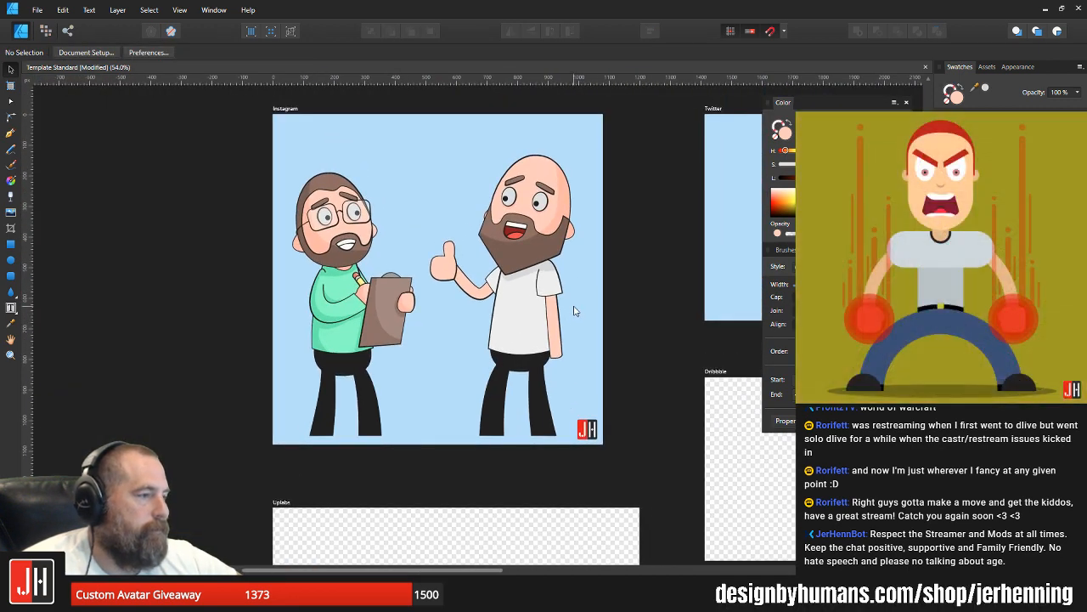
scroll(566, 313, "up", 4)
scroll(531, 371, "up", 3)
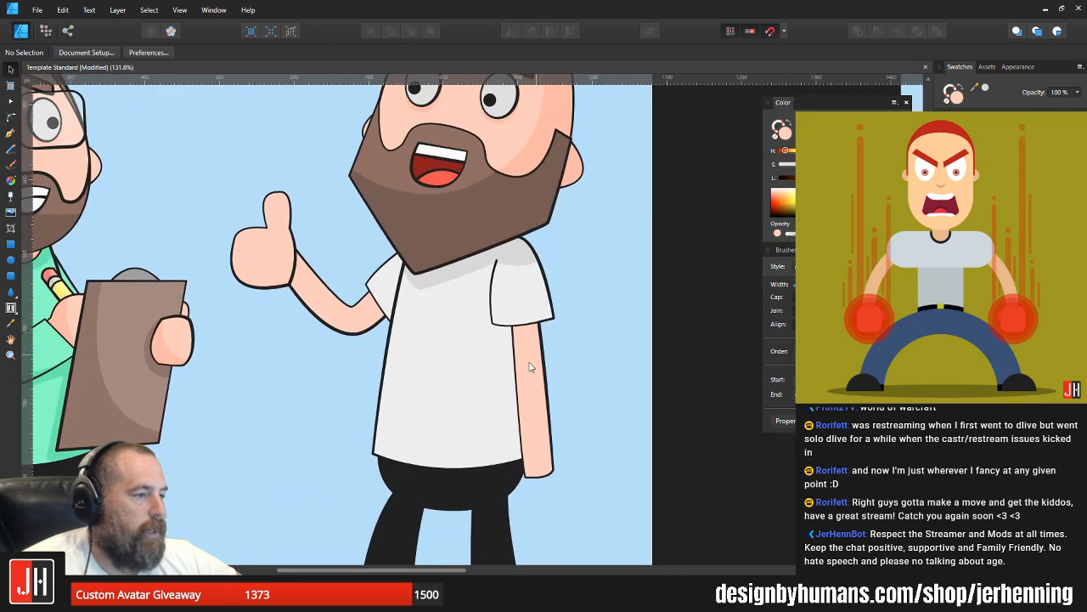
left_click(525, 347)
left_click_drag(525, 347, 526, 338)
left_click_drag(529, 178, 530, 179)
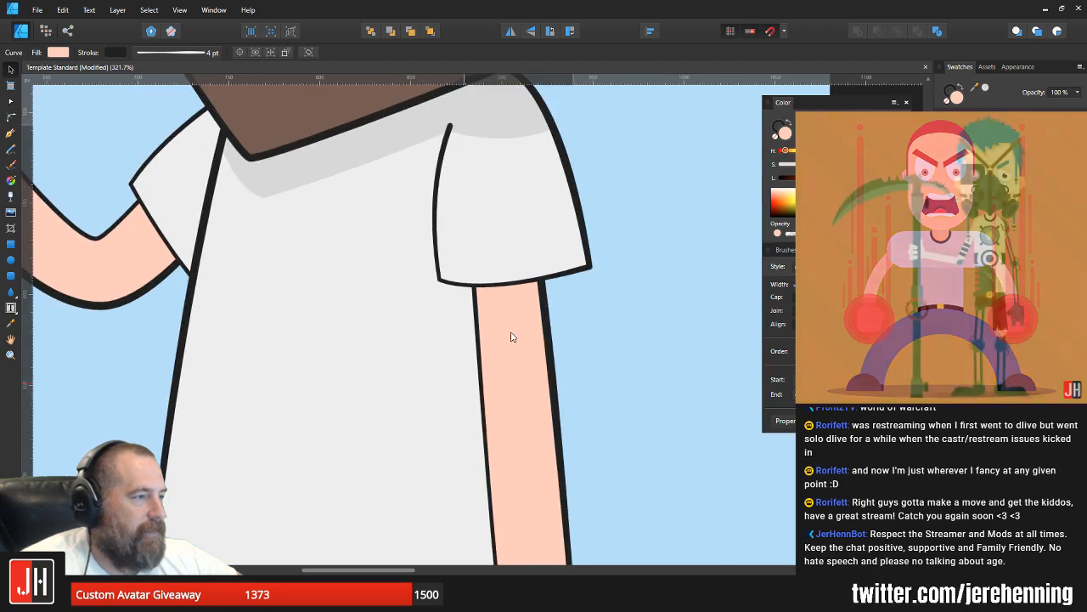
scroll(565, 331, "down", 5)
left_click(576, 328)
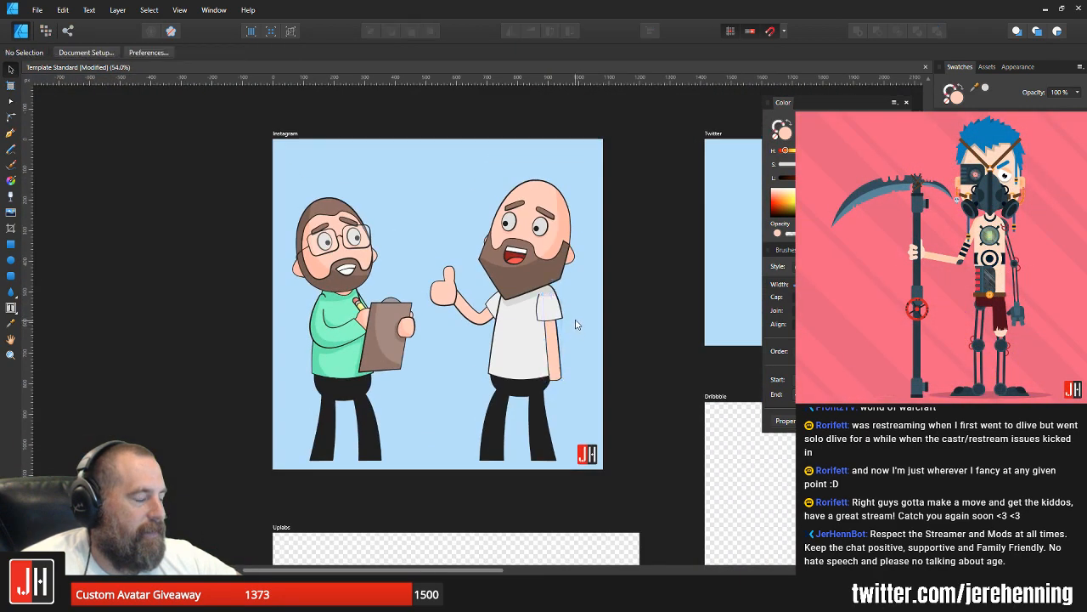
left_click_drag(609, 321, 562, 329)
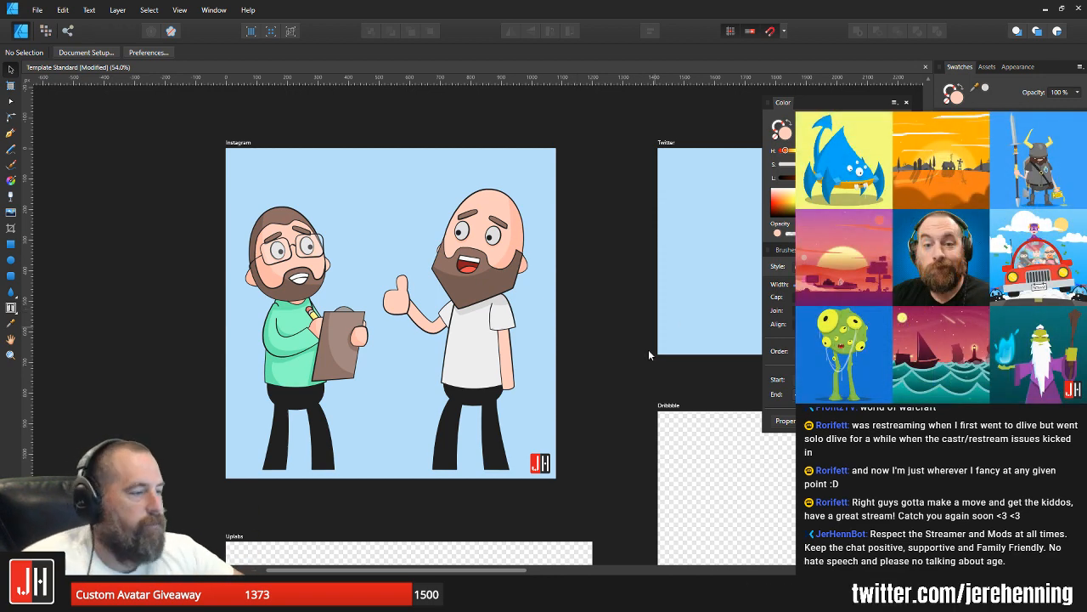
Step: Rotate the hanging arm about 3.5° so it hangs more vertically, and reposition it under the sleeve
scroll(499, 368, "up", 4)
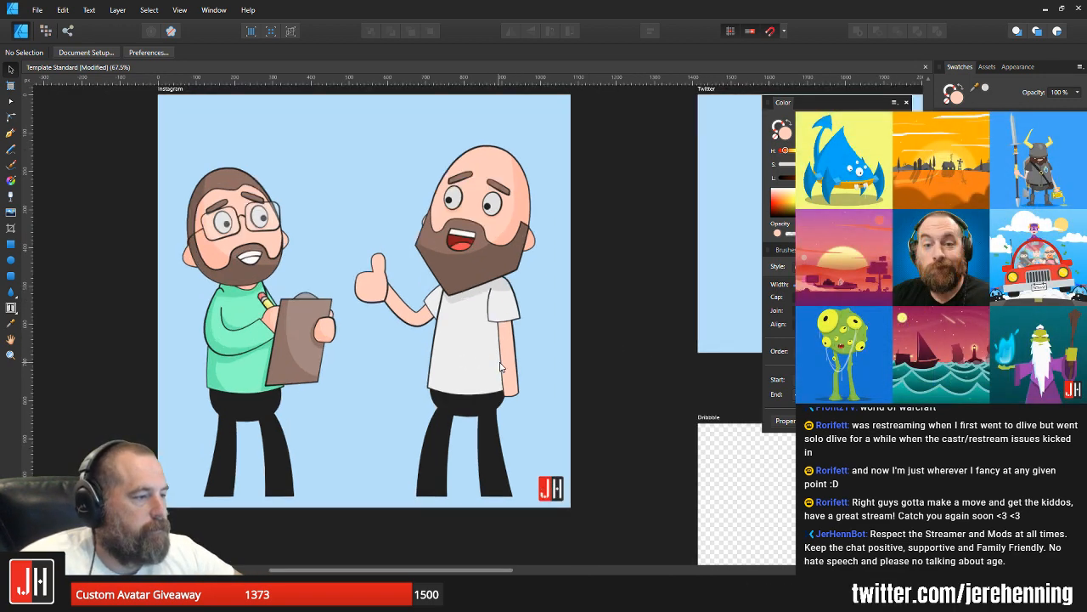
left_click(516, 331)
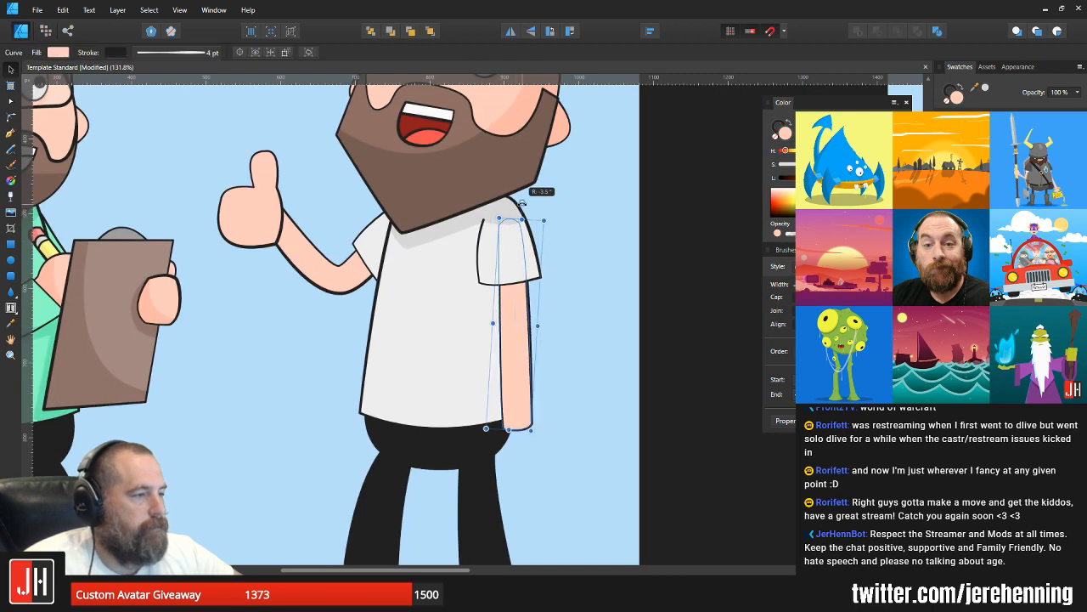
scroll(514, 321, "up", 2)
left_click_drag(514, 317, 519, 313)
left_click(576, 314)
scroll(570, 361, "down", 3)
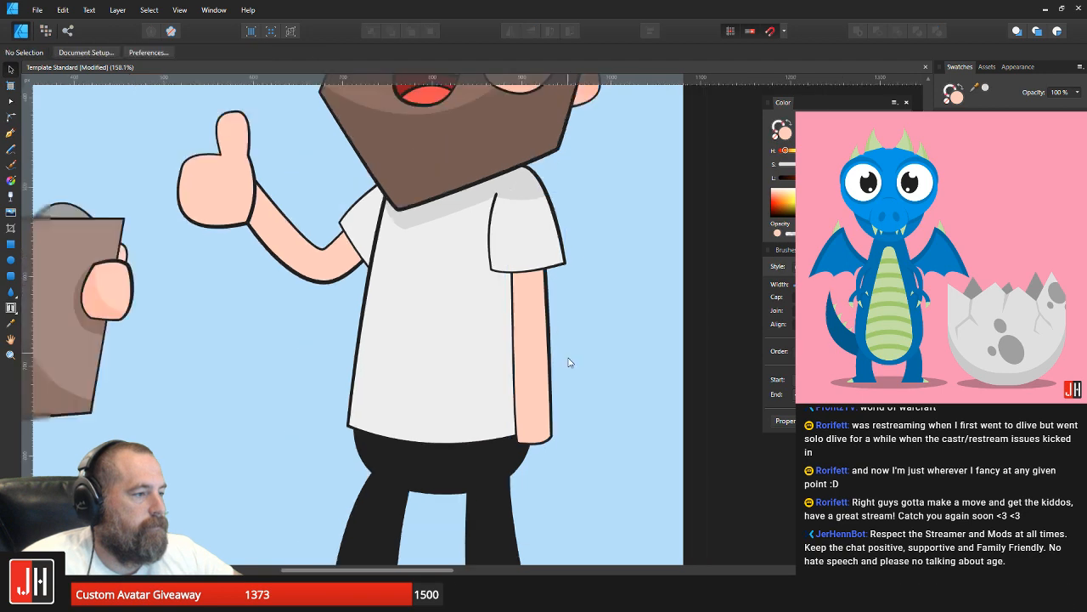
Step: Delete the hanging arm from the bald man's near side
scroll(540, 390, "up", 4)
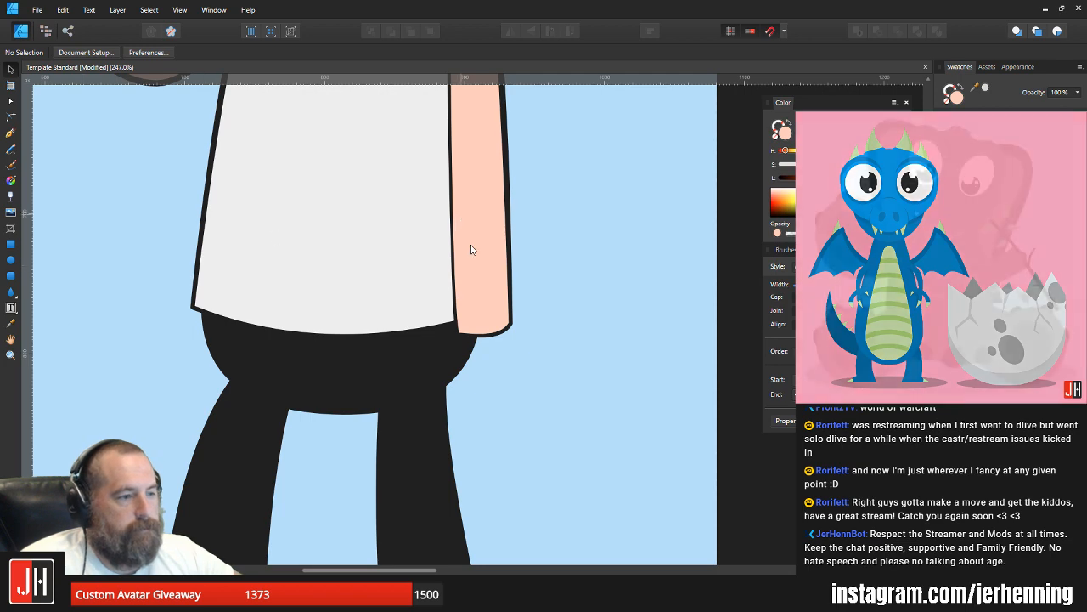
scroll(544, 364, "down", 7)
scroll(554, 355, "up", 3)
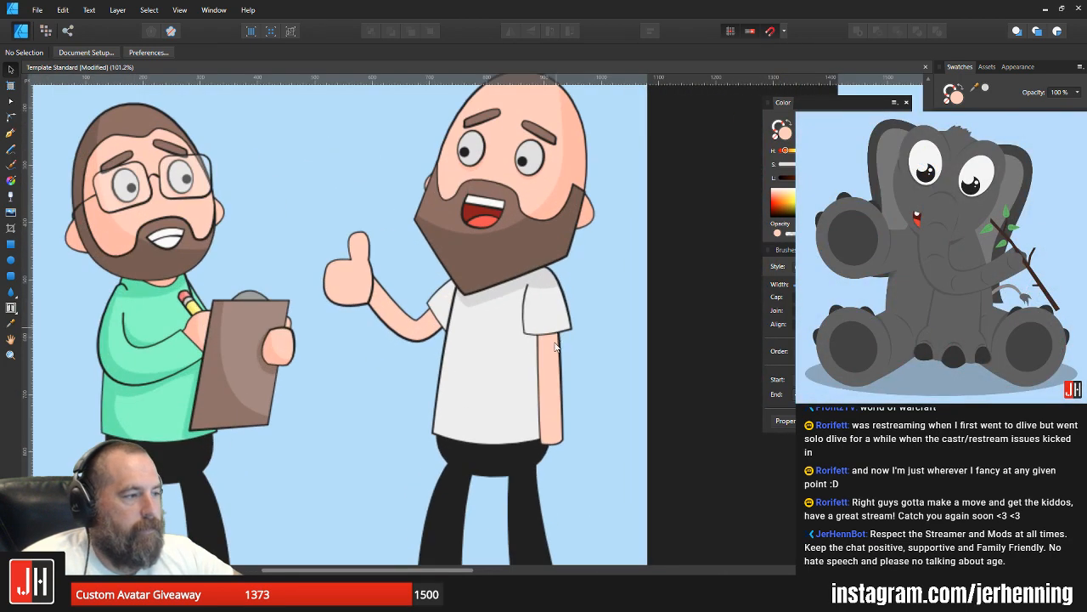
left_click(553, 361)
key("Delete")
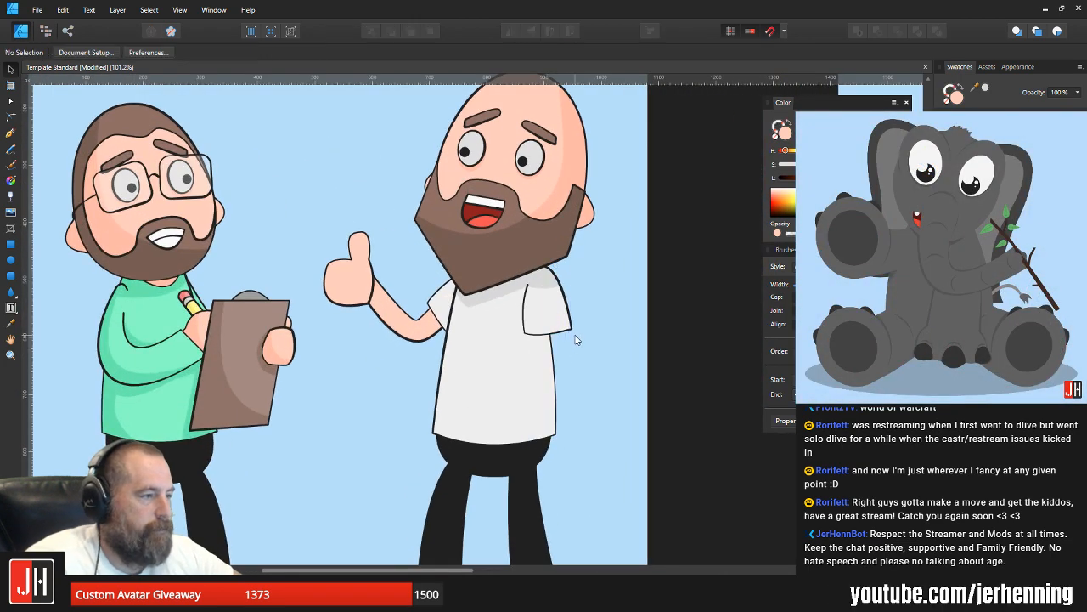
Step: Draw a small closed shape with a rounded side and two pointed corners on the empty background beside the bald man's shirt
scroll(500, 386, "up", 3)
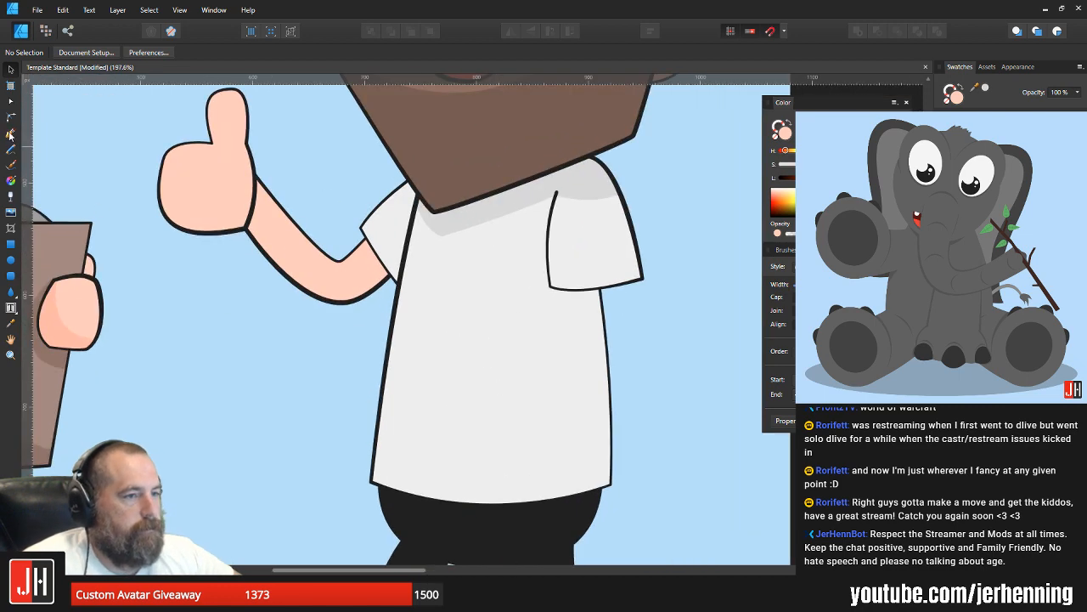
left_click(10, 134)
scroll(361, 332, "down", 1)
scroll(360, 332, "left", 2)
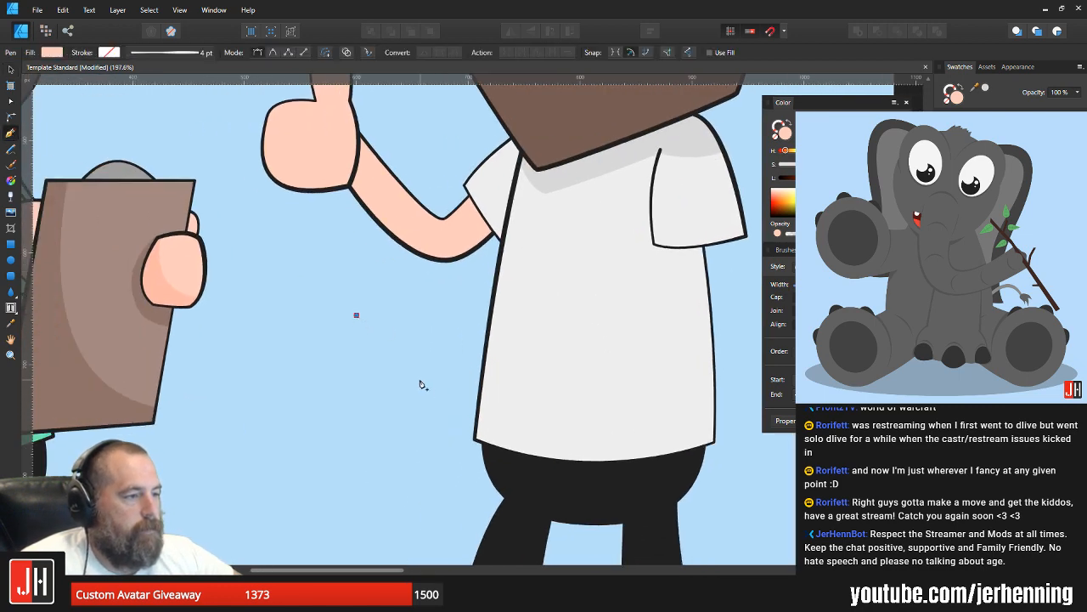
left_click_drag(420, 395, 510, 423)
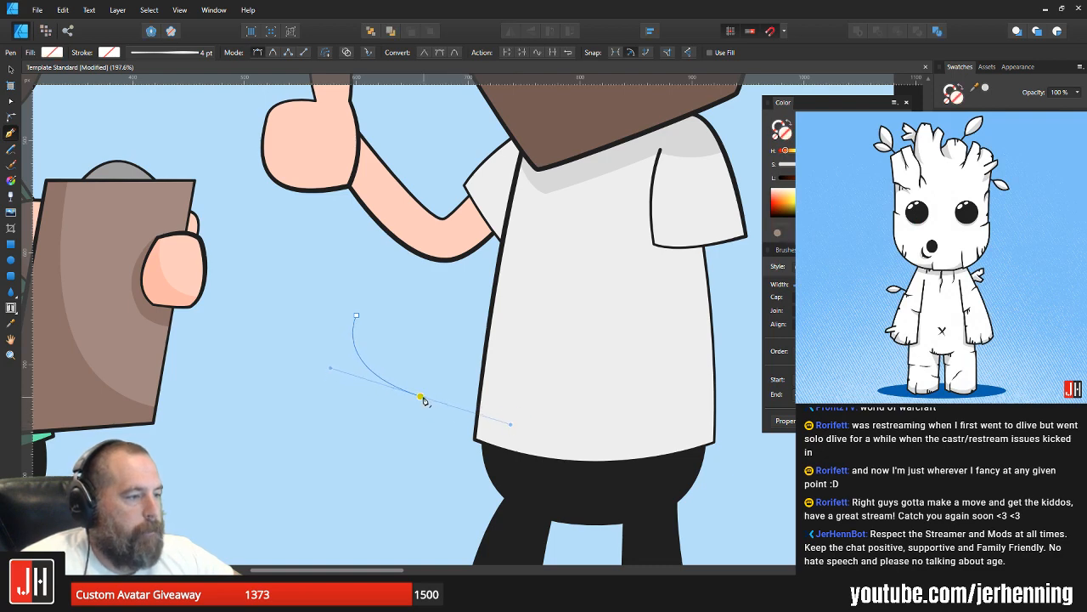
left_click_drag(441, 319, 432, 286)
left_click(441, 319)
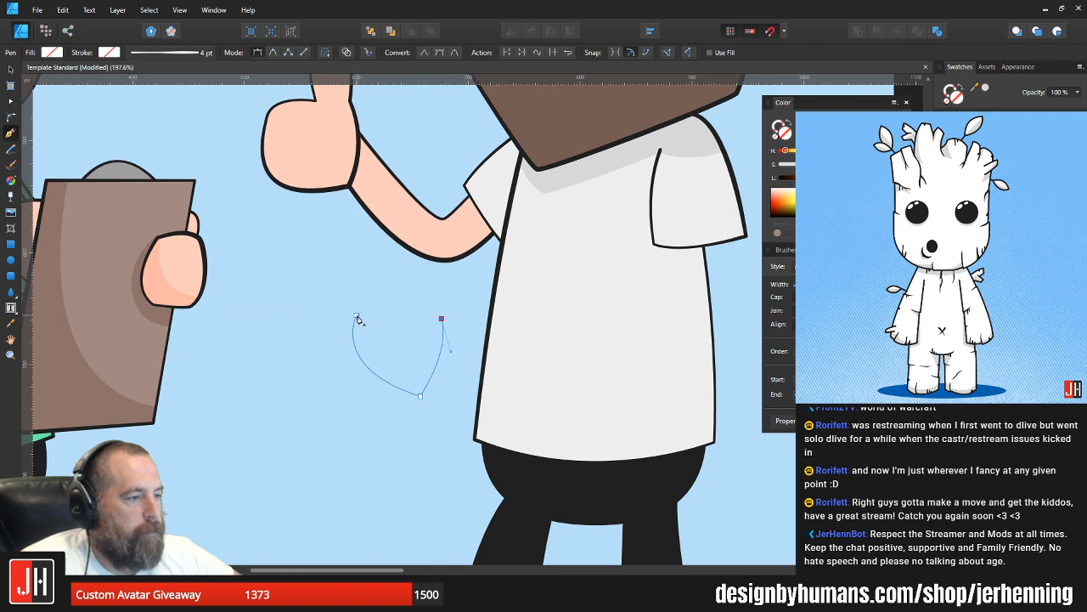
left_click_drag(357, 316, 337, 350)
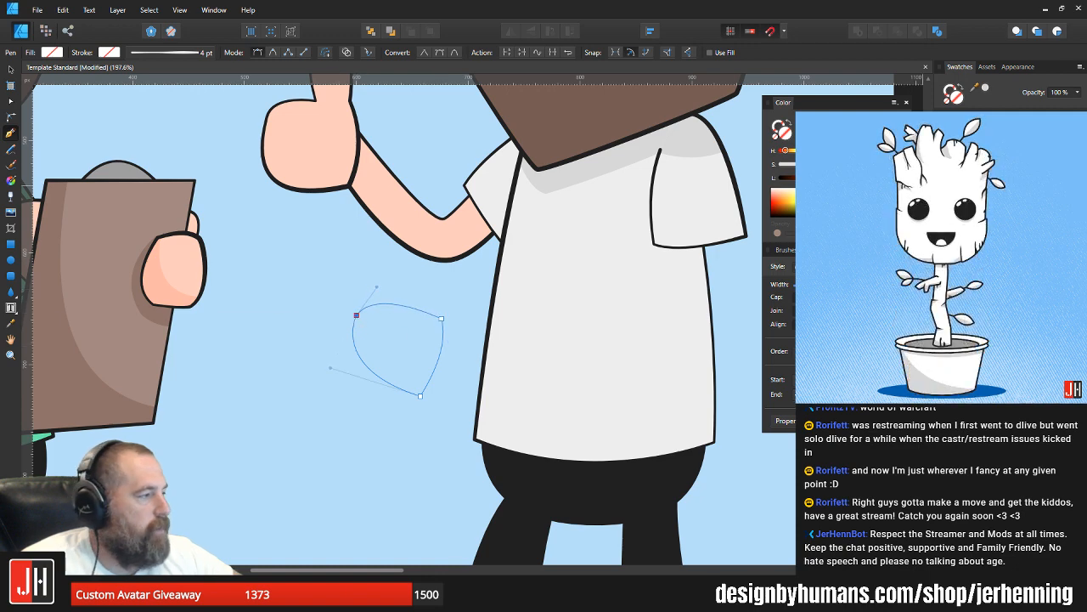
Step: Give the small rounded shape a grey fill and a dark outline
key("v")
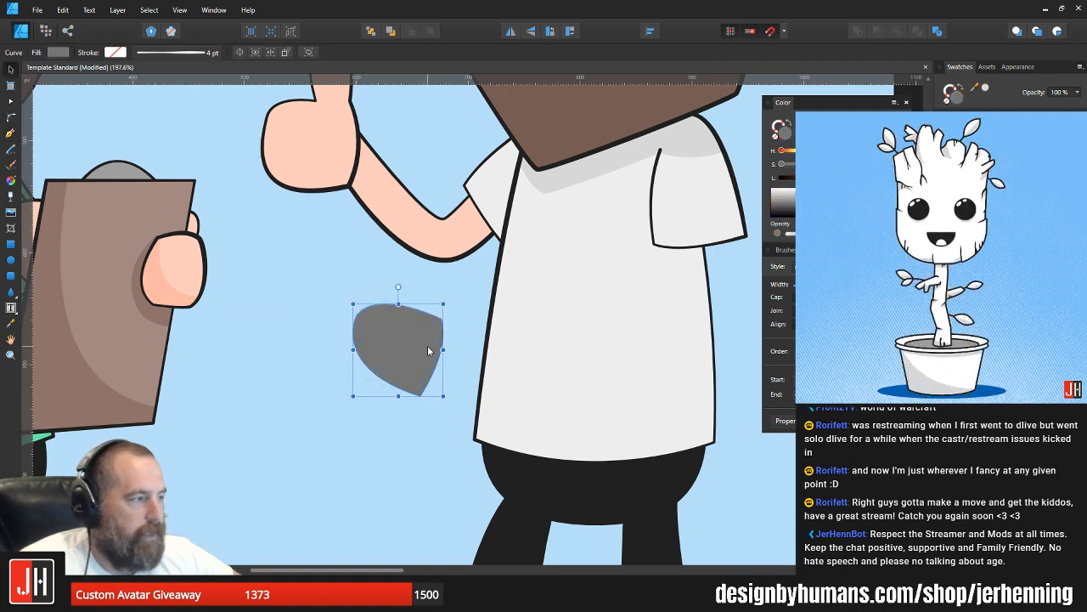
key("x")
left_click(956, 153)
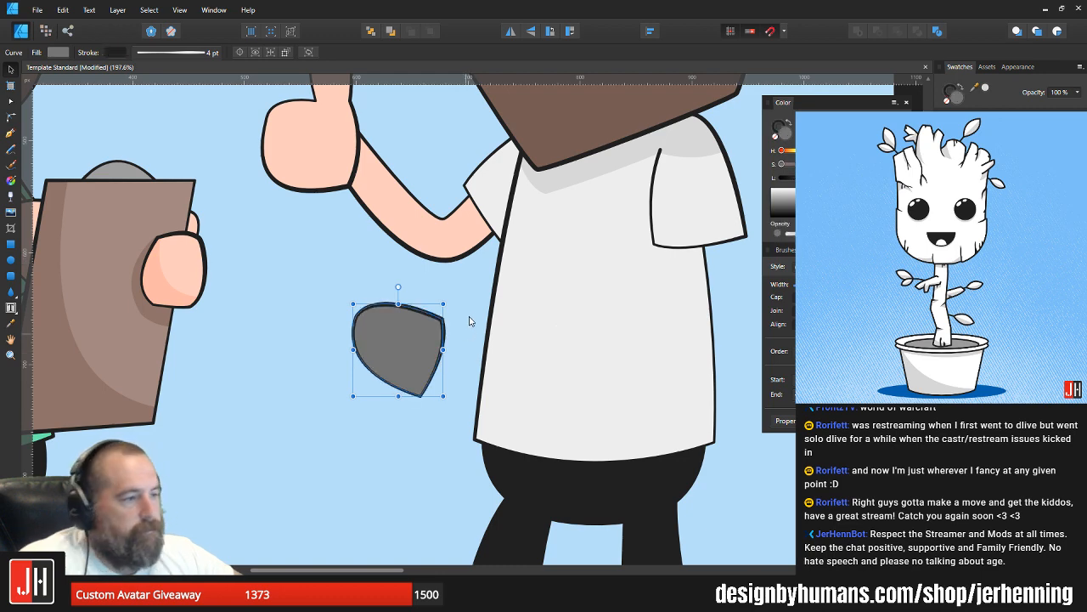
left_click(472, 314)
left_click(409, 342)
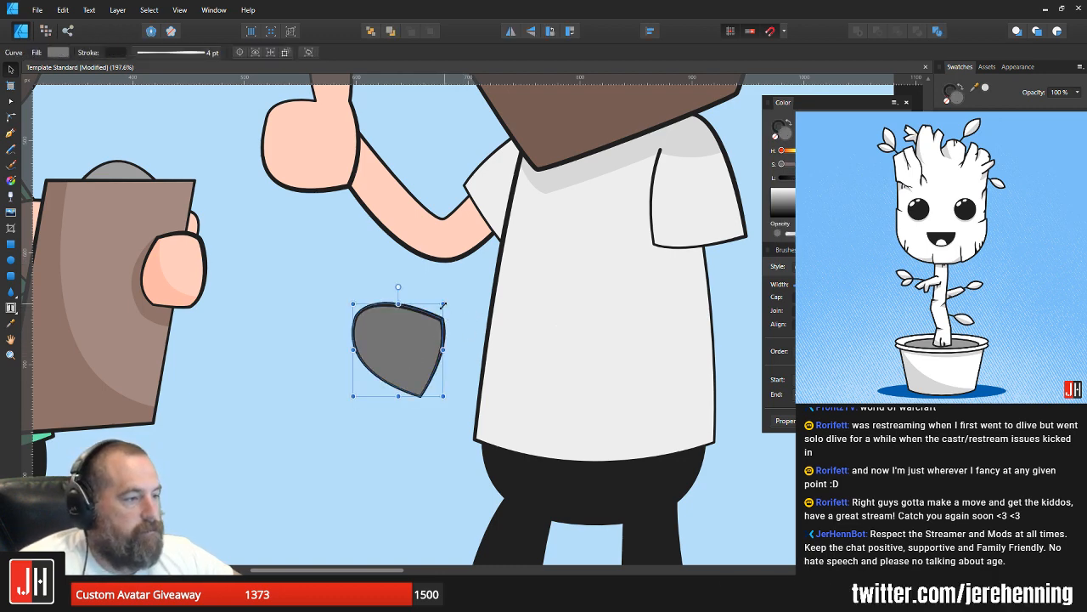
Step: Scale the grey shape down slightly and adjust its curve to round off the upper side
left_click_drag(443, 305, 437, 312)
key("a")
left_click_drag(355, 322, 372, 294)
key("v")
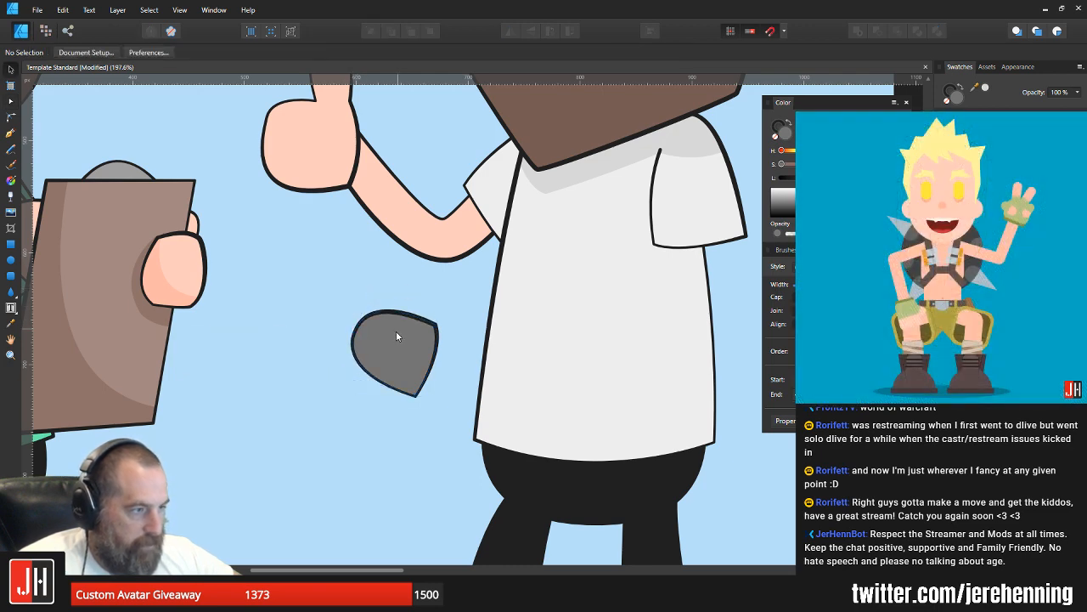
Step: Move the grey shape onto the lower front of the white shirt and rotate it so its pointed corners face the sleeve side
left_click_drag(396, 331, 552, 329)
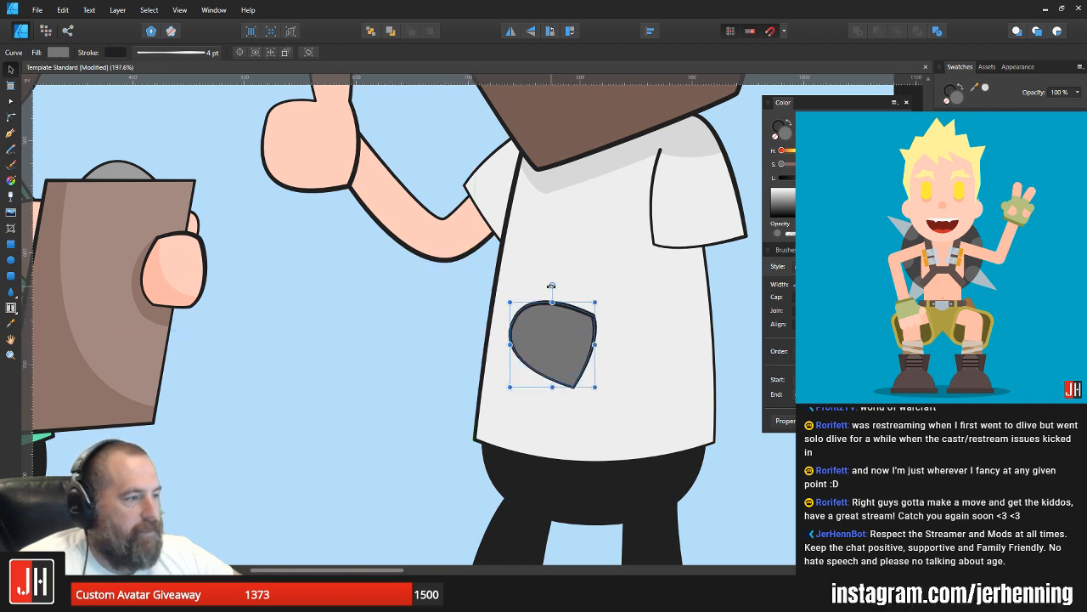
left_click_drag(552, 286, 529, 290)
left_click_drag(557, 332, 562, 350)
left_click(739, 316)
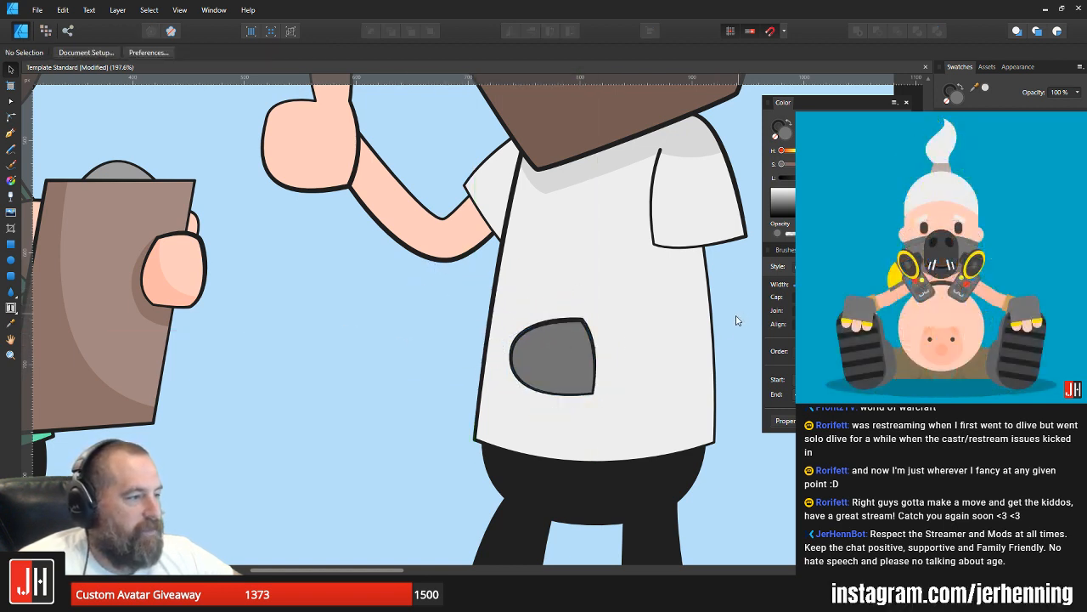
Step: Draw a closed four-cornered panel over the upper half of the grey shape's rounded end, overhanging its outer edge
scroll(738, 317, "down", 3)
left_click_drag(738, 318, 625, 326)
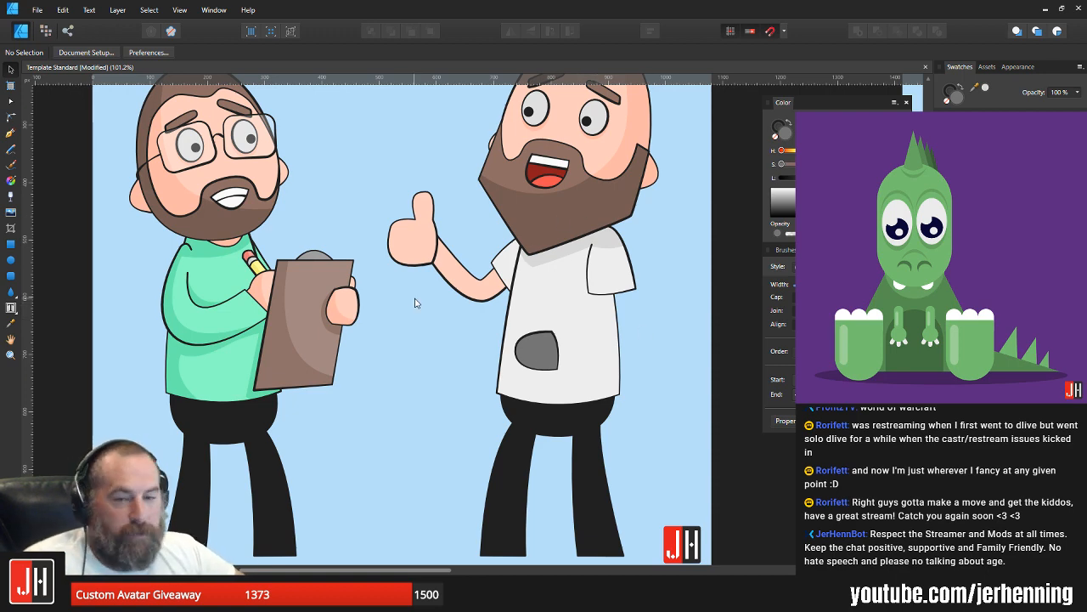
scroll(448, 331, "up", 5)
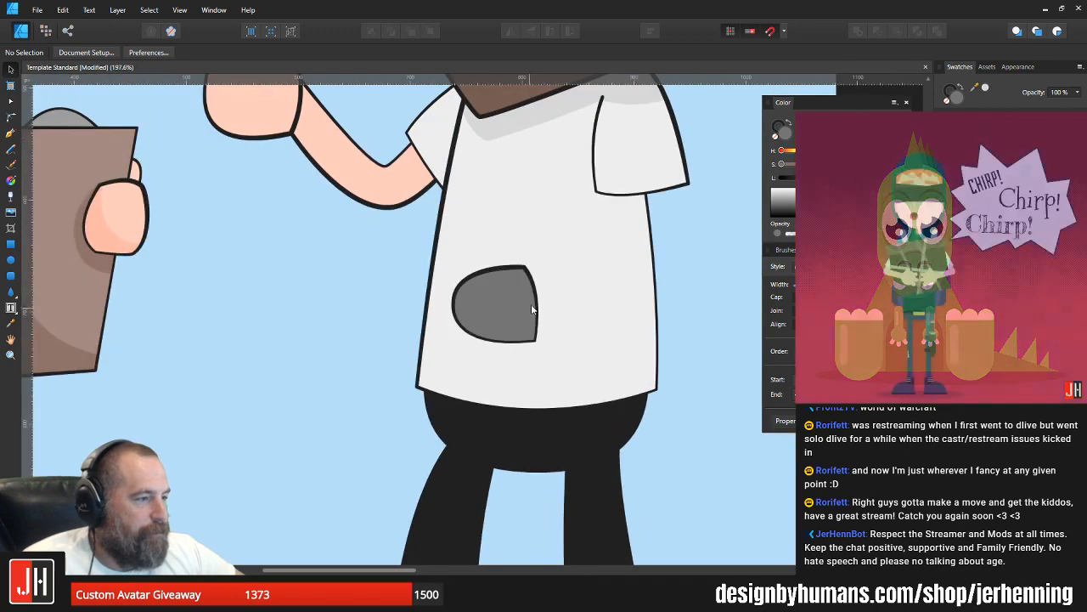
left_click_drag(532, 310, 502, 319)
scroll(488, 321, "up", 2)
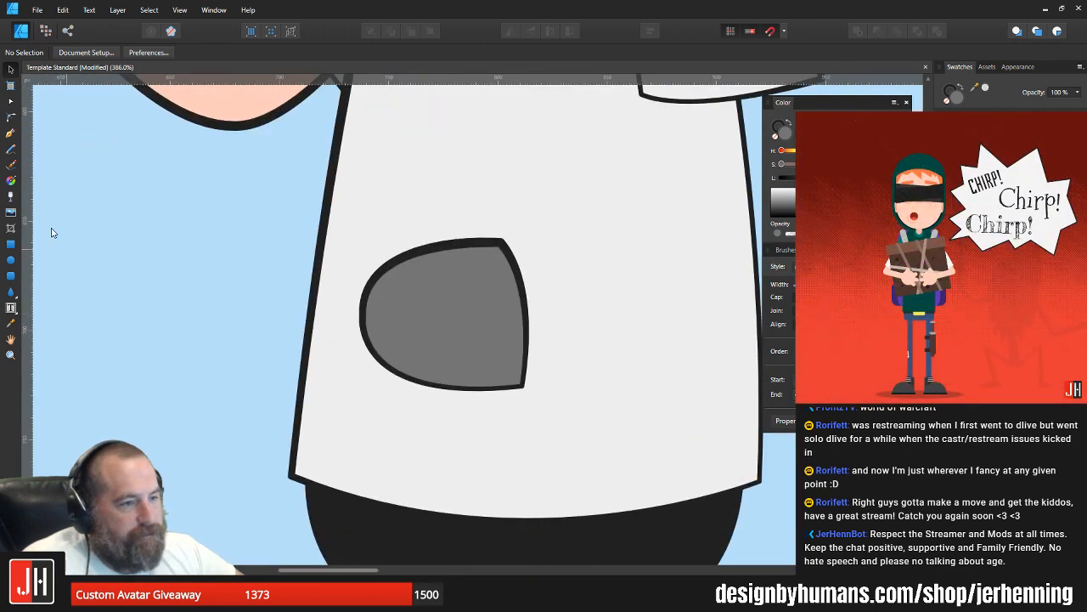
left_click(10, 133)
scroll(369, 320, "up", 2)
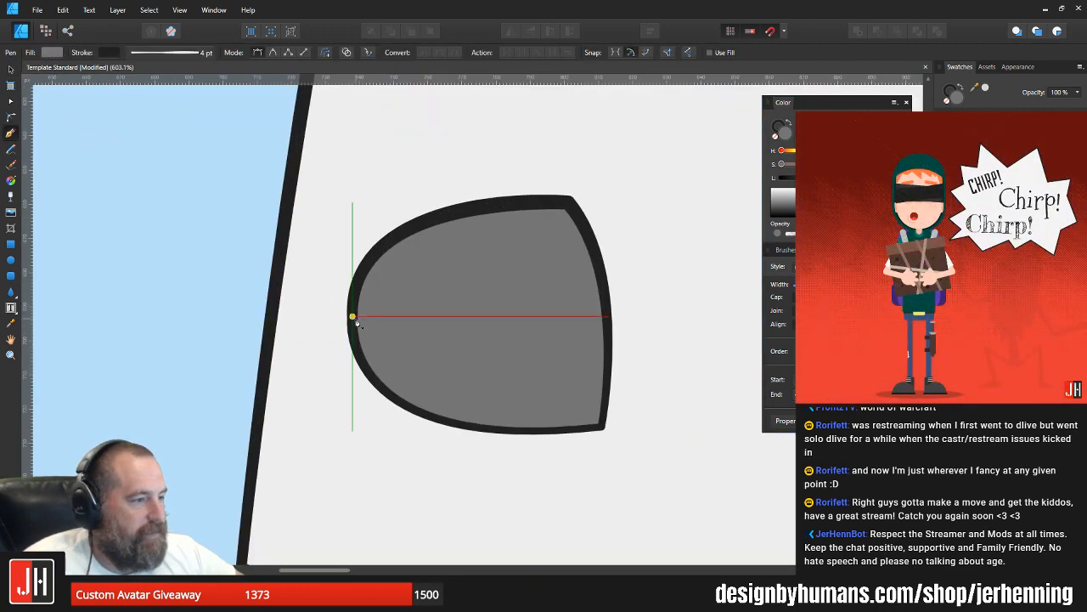
left_click(352, 317)
left_click(493, 323)
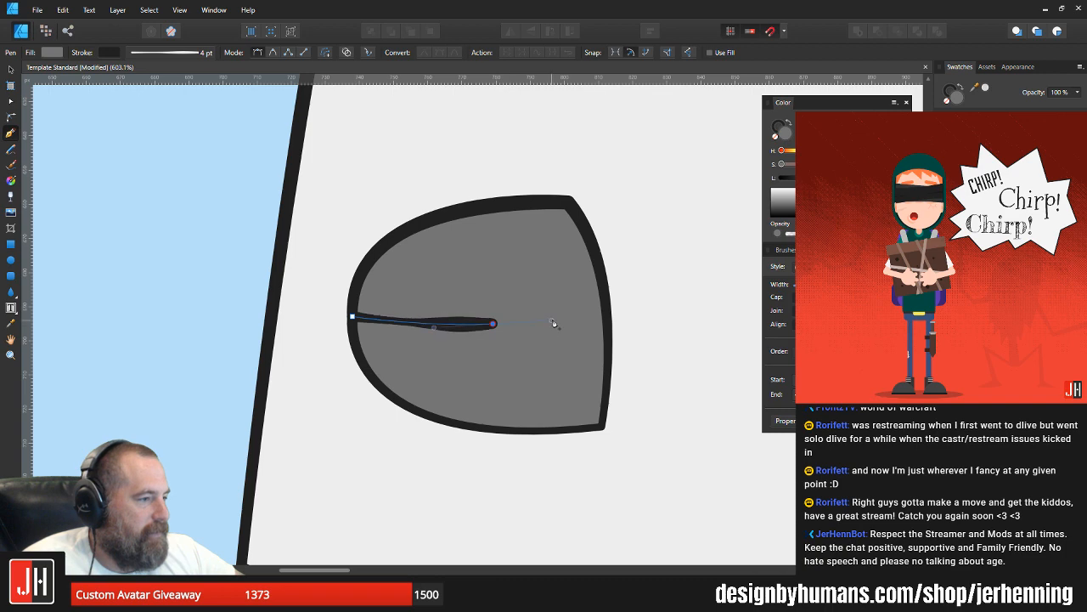
left_click(493, 325)
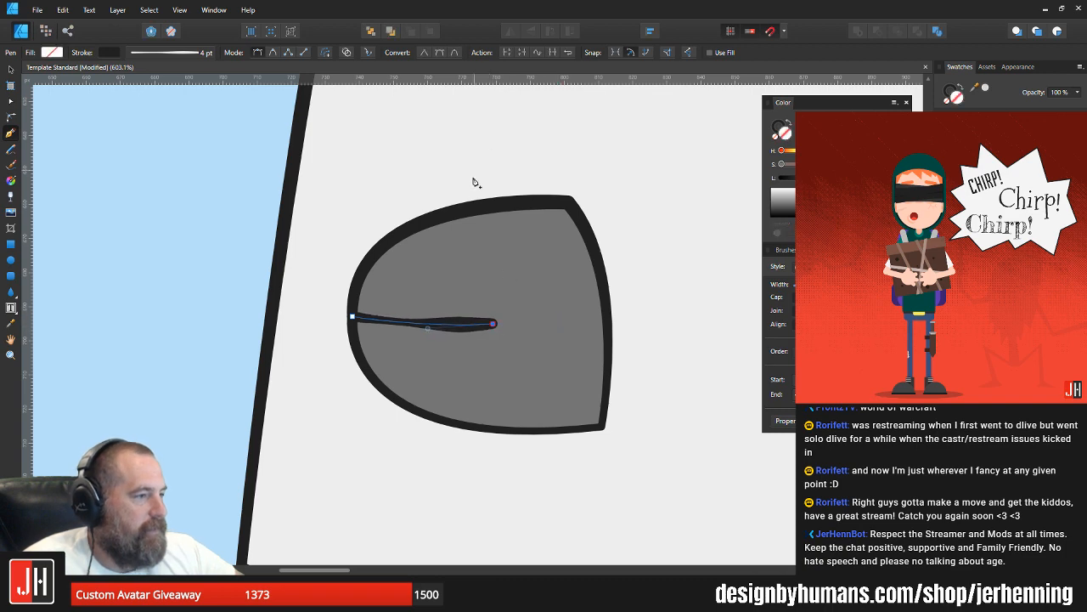
left_click_drag(476, 222, 458, 190)
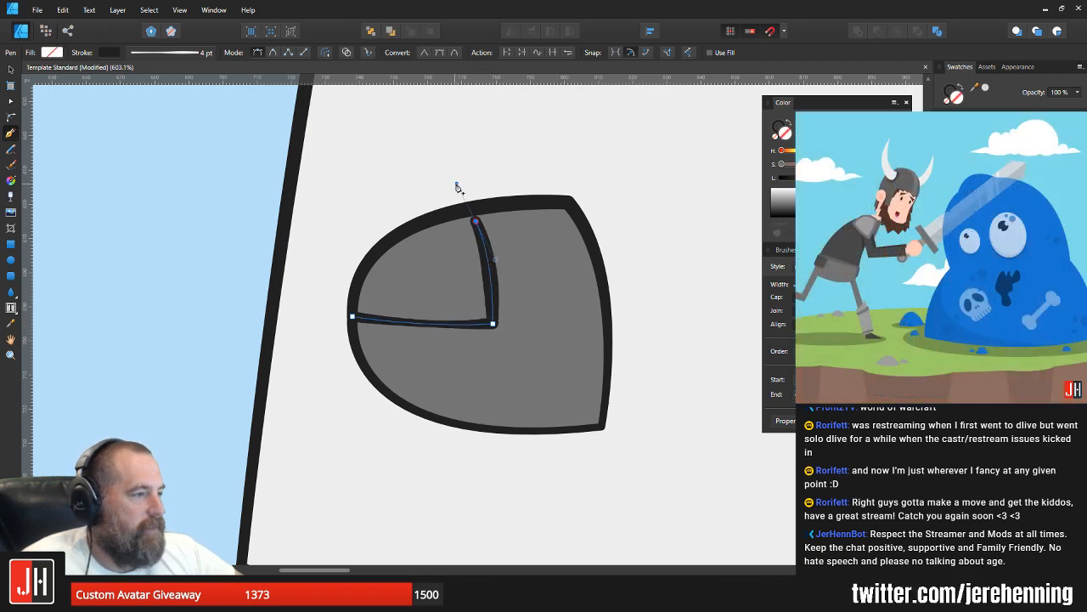
left_click(325, 269)
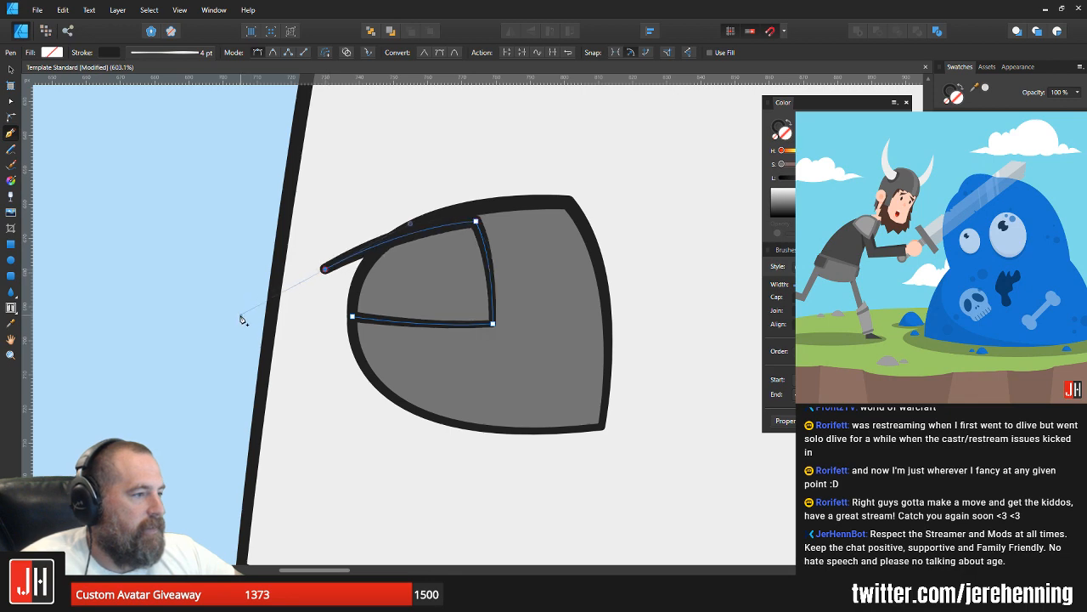
left_click(352, 319)
key("v")
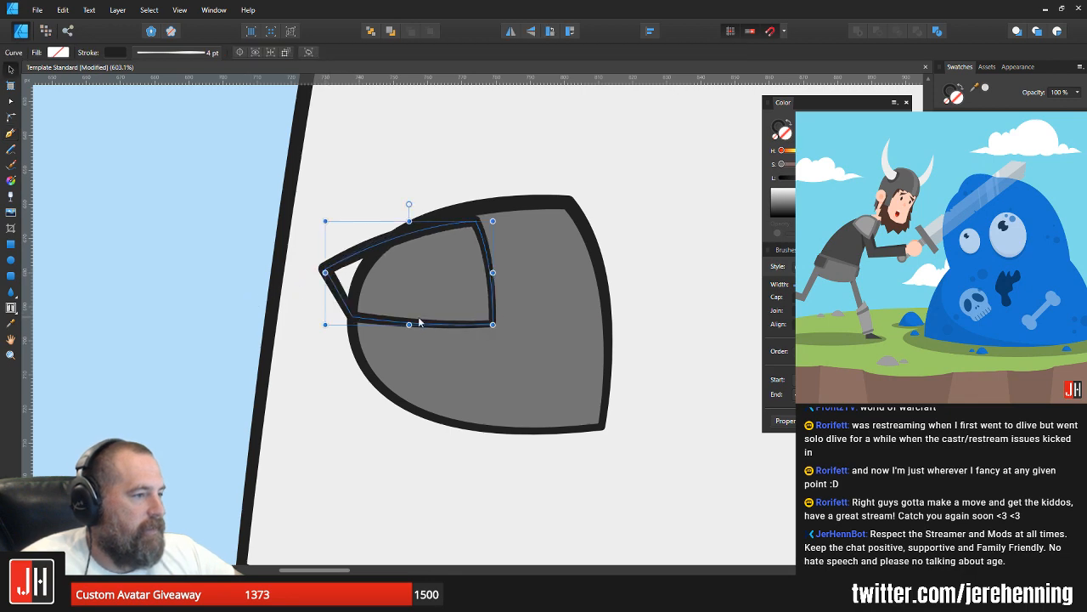
Step: Nudge the four-cornered panel slightly outward and fill it with a lighter grey than the shape beneath
scroll(447, 290, "up", 2)
key("Down")
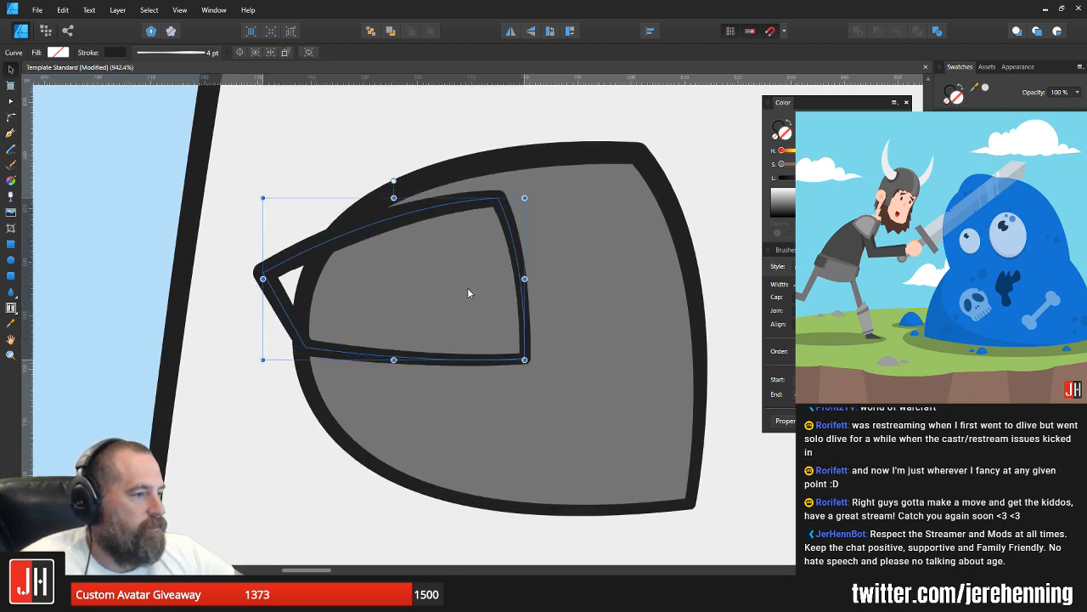
key("Left")
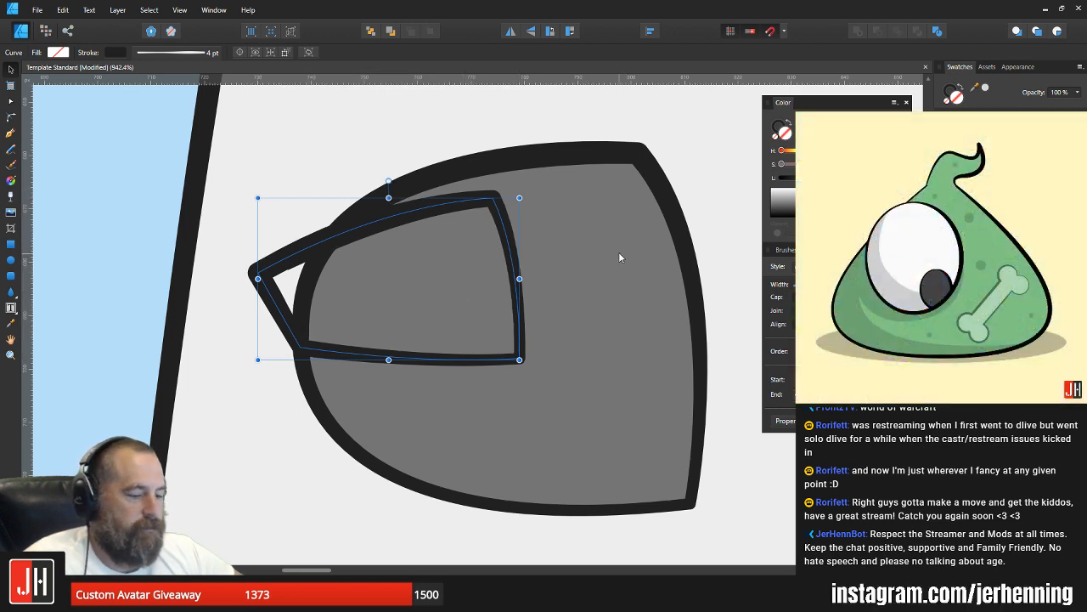
key("i")
key("v")
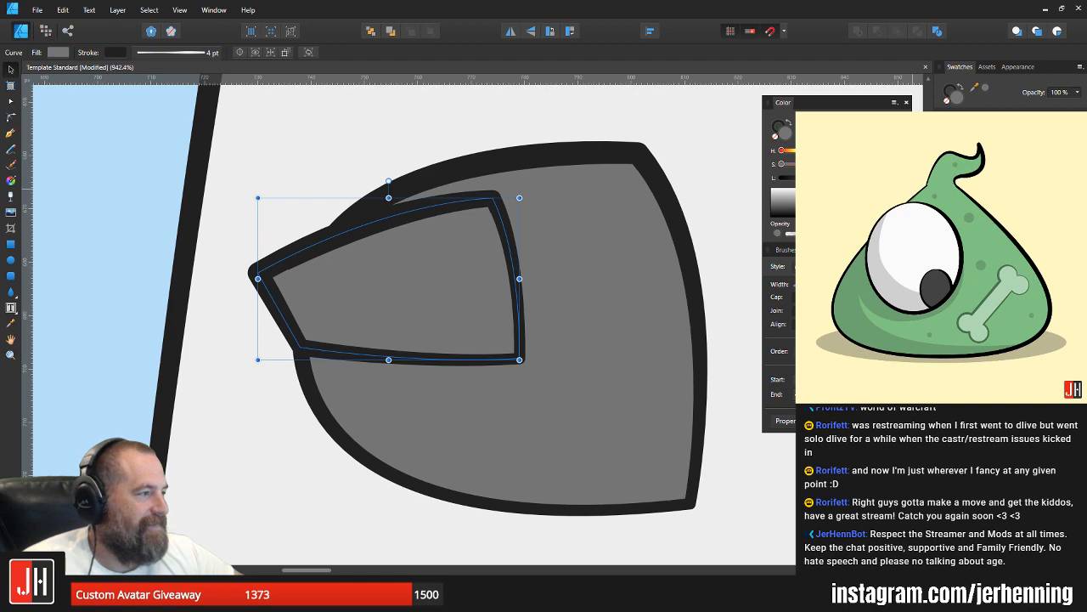
left_click_drag(821, 178, 830, 177)
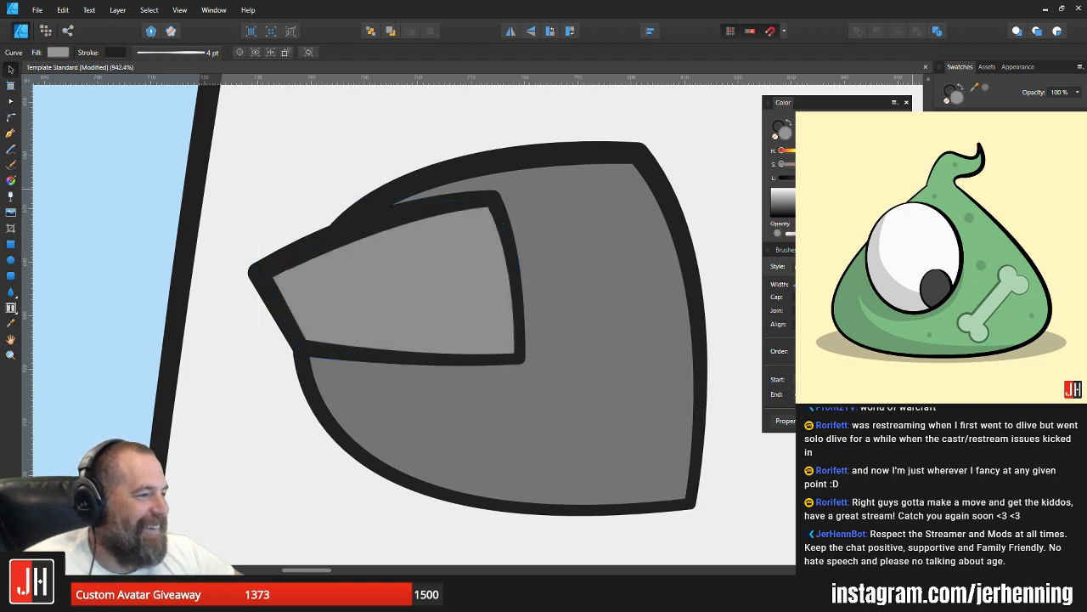
Step: Nest the light grey panel inside the larger grey shape so that its overhang is clipped
key("ctrl+x")
key("ctrl+alt+v")
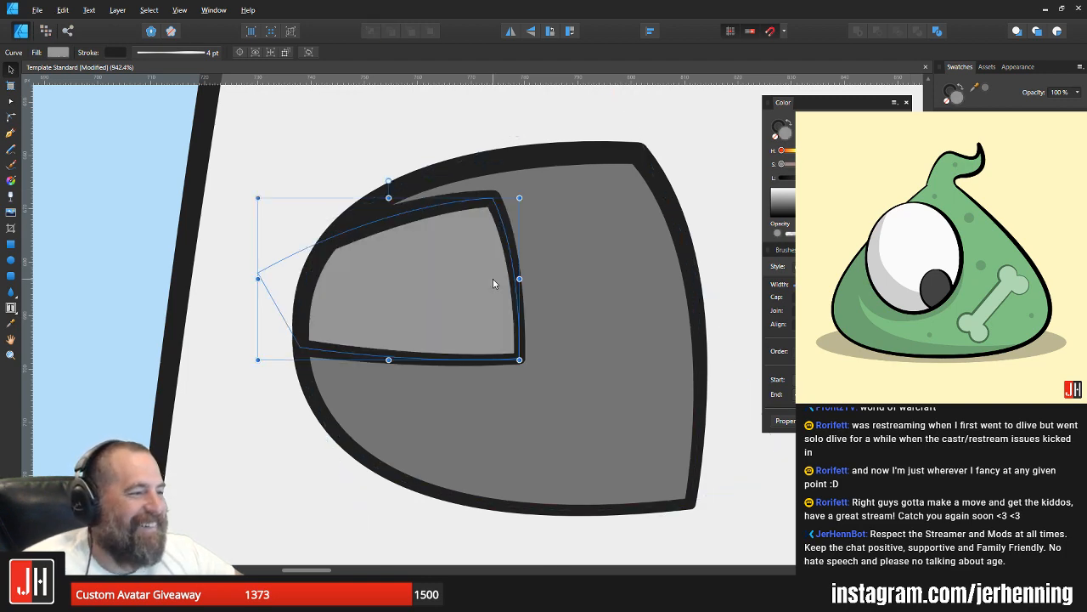
scroll(493, 278, "down", 8)
scroll(539, 306, "up", 10)
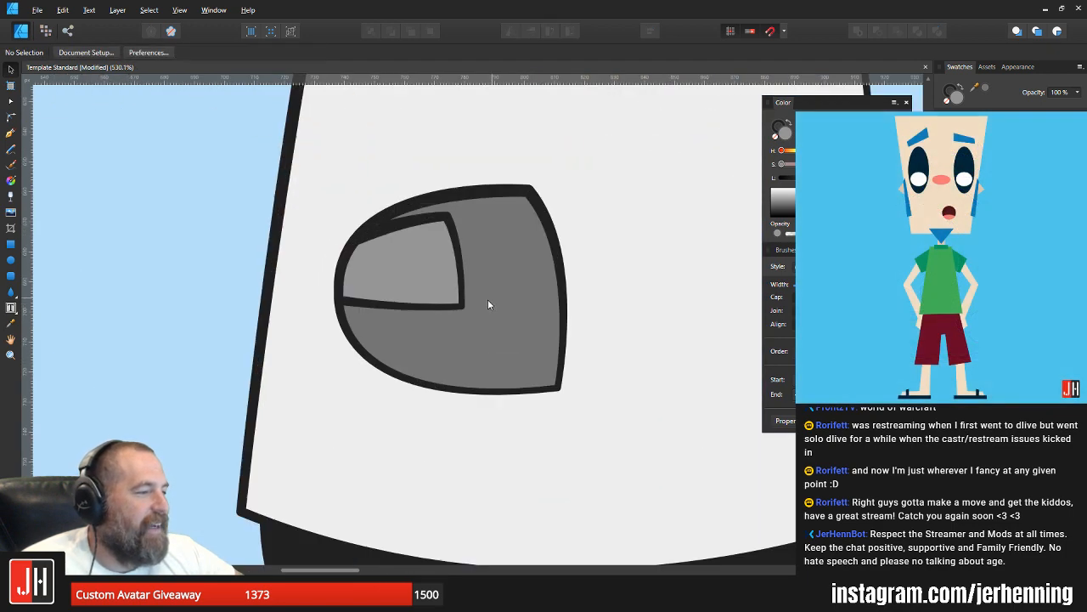
Step: Try a vertically mirrored copy of the light grey panel in the lower half of the rounded end
left_click_drag(447, 168, 442, 171)
left_click_drag(391, 218, 367, 346)
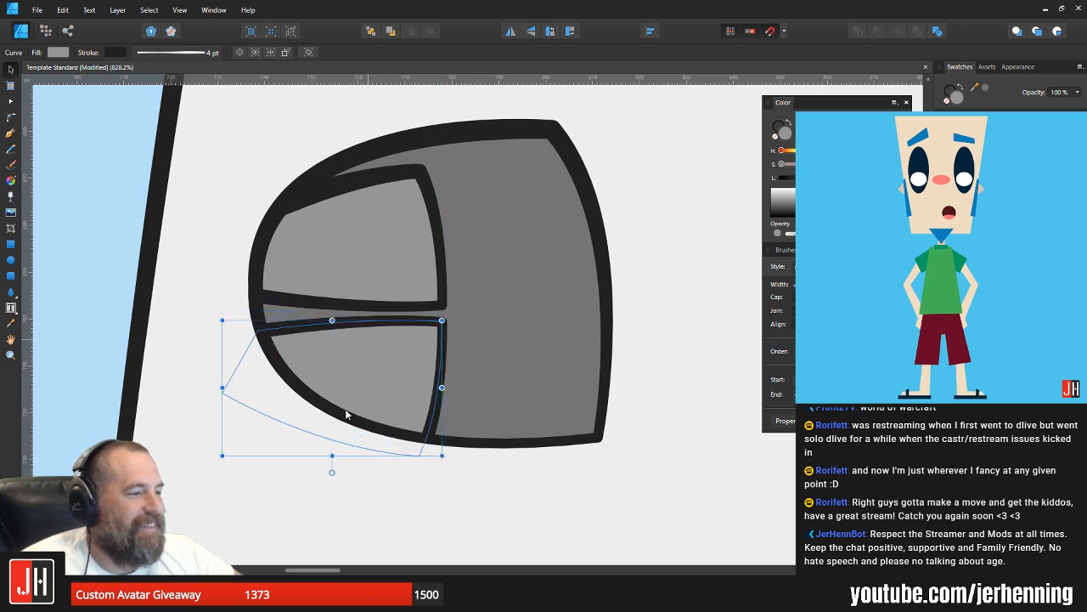
mouse_move(332, 472)
left_mouse_down()
mouse_move(321, 474)
mouse_move(331, 473)
left_mouse_up()
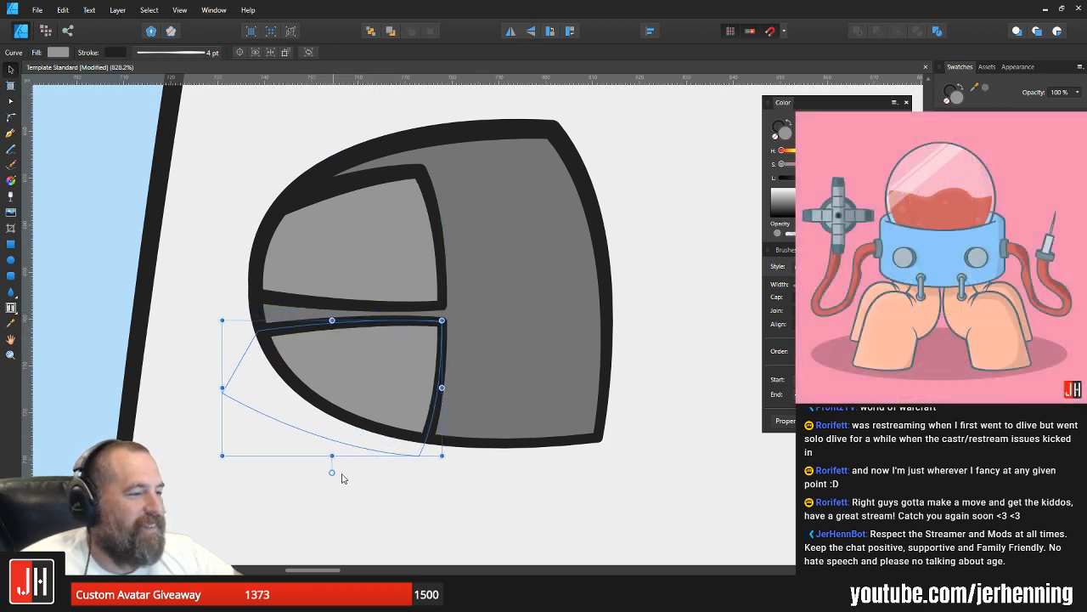
Step: Lower the original panel's outer bottom corner to straighten its lower edge, and delete the mirrored copy
key("a")
scroll(257, 297, "up", 3)
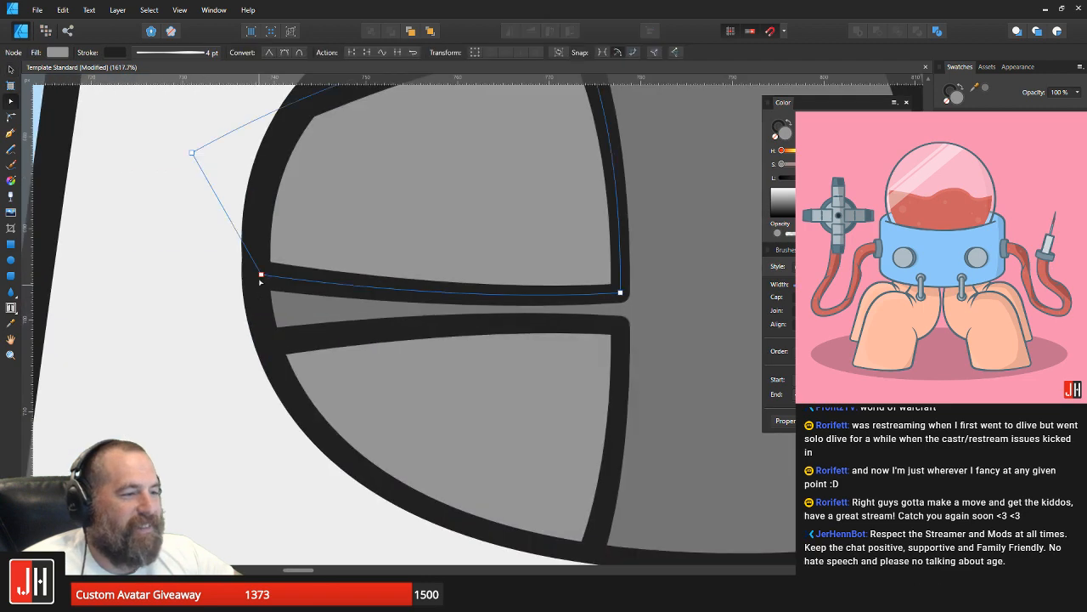
left_click(262, 292)
left_click_drag(262, 293, 261, 303)
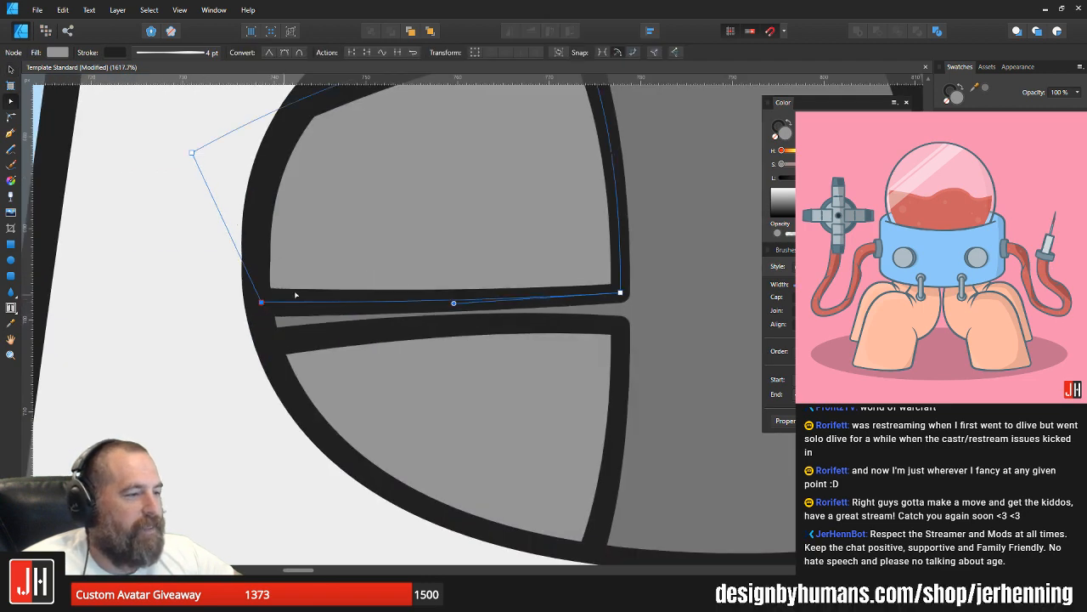
left_click(454, 388)
key("Delete")
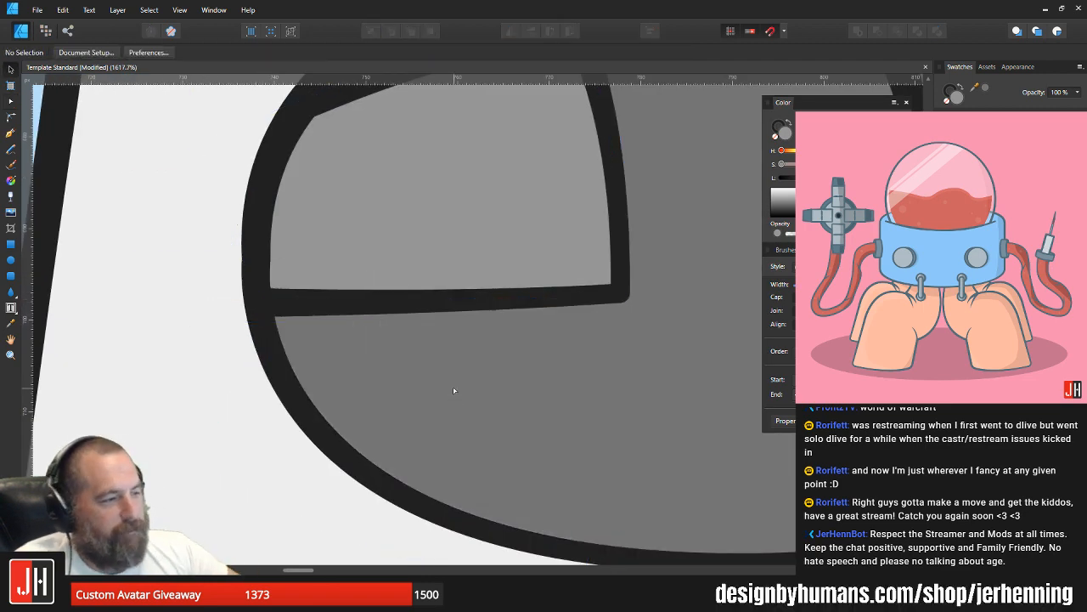
left_click(454, 390)
scroll(476, 350, "down", 4)
scroll(477, 266, "up", 3)
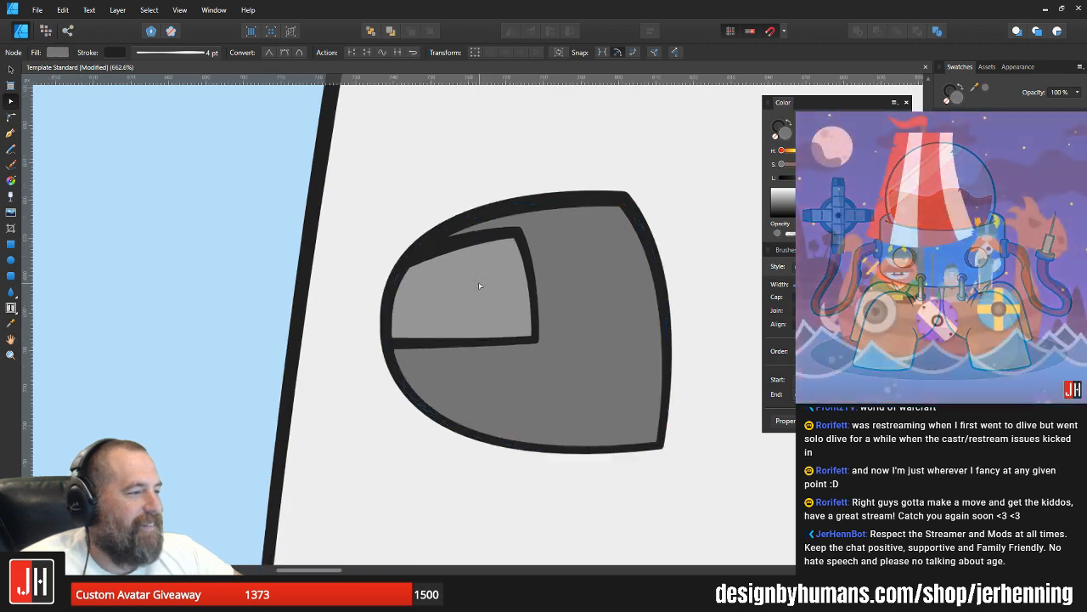
Step: Lower the light grey panel's two upper corners slightly, shifting the inner one a little outward
left_click(465, 278)
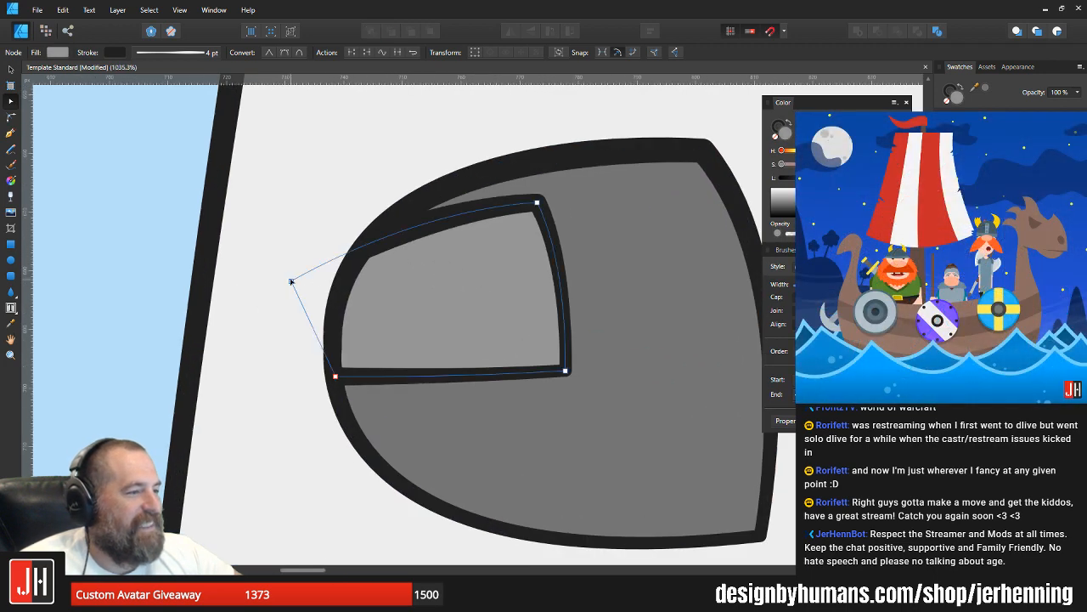
left_click_drag(291, 282, 291, 287)
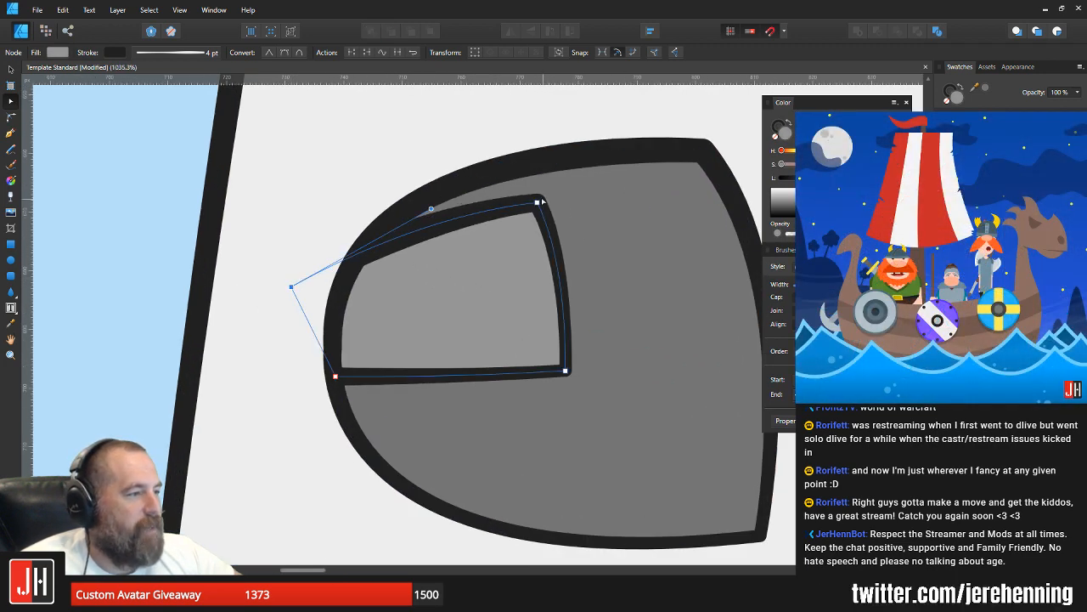
left_click_drag(538, 202, 545, 209)
key("v")
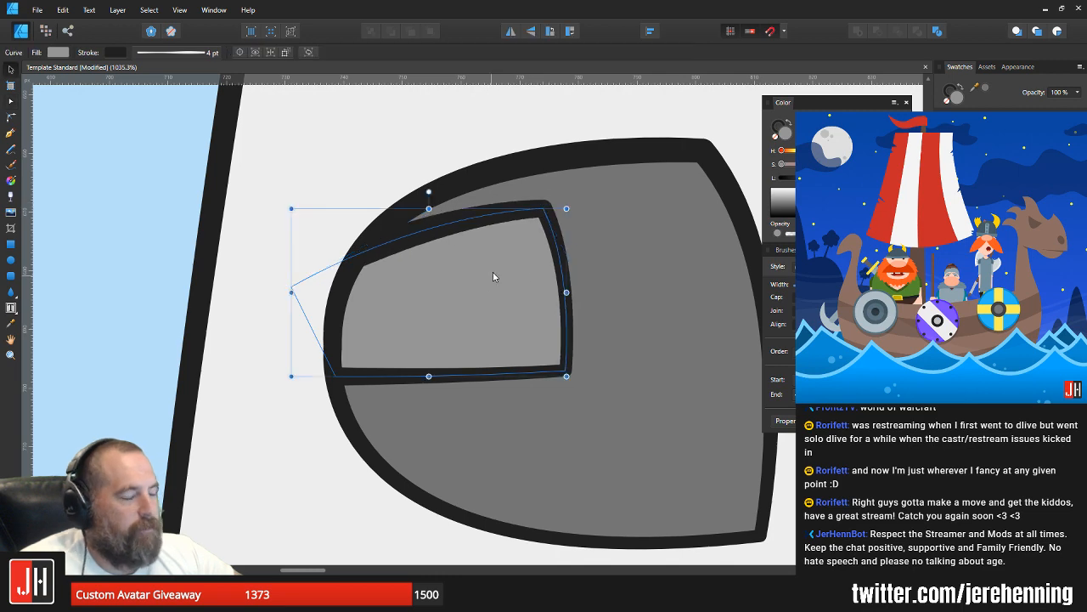
Step: Try another vertically flipped copy of the adjusted panel beneath the original, then remove it
left_click_drag(493, 272, 492, 394)
left_click(531, 31)
left_click_drag(485, 460, 483, 470)
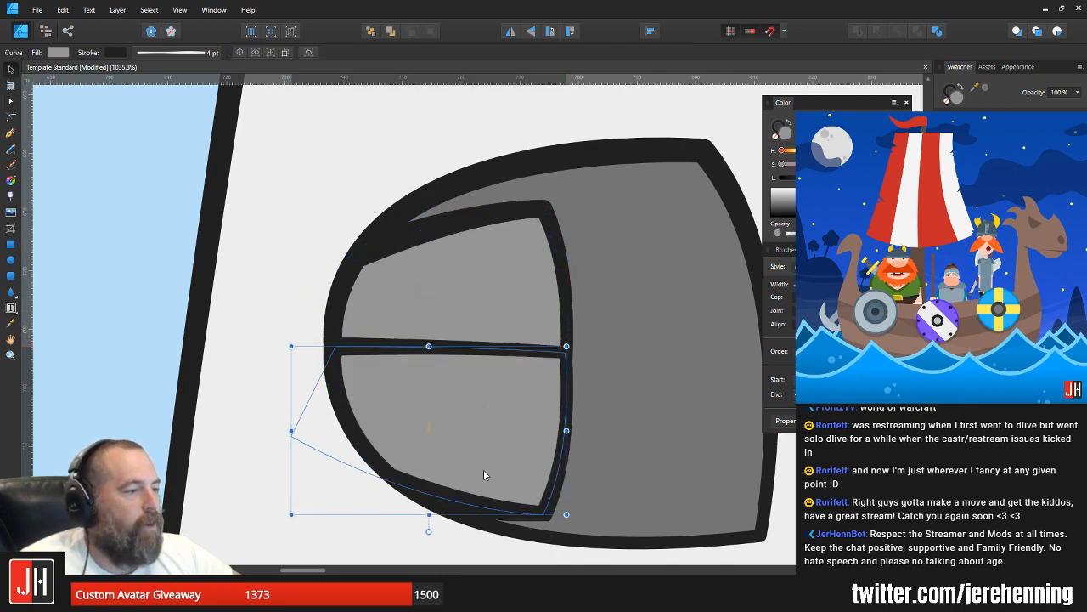
key("Down")
key("Down")
key("Down")
key("Down")
key("Down")
key("Down")
key("Down")
key("Down")
key("Down")
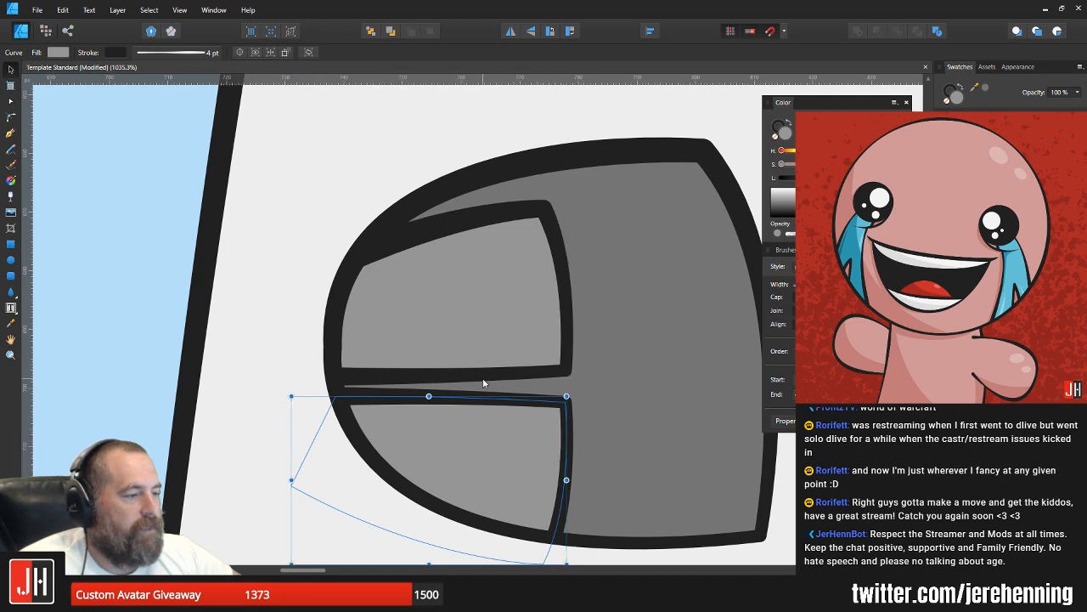
key("Delete")
Step: Raise both lower corners of the light grey panel slightly and flatten the curve of its bottom edge
left_click(498, 377)
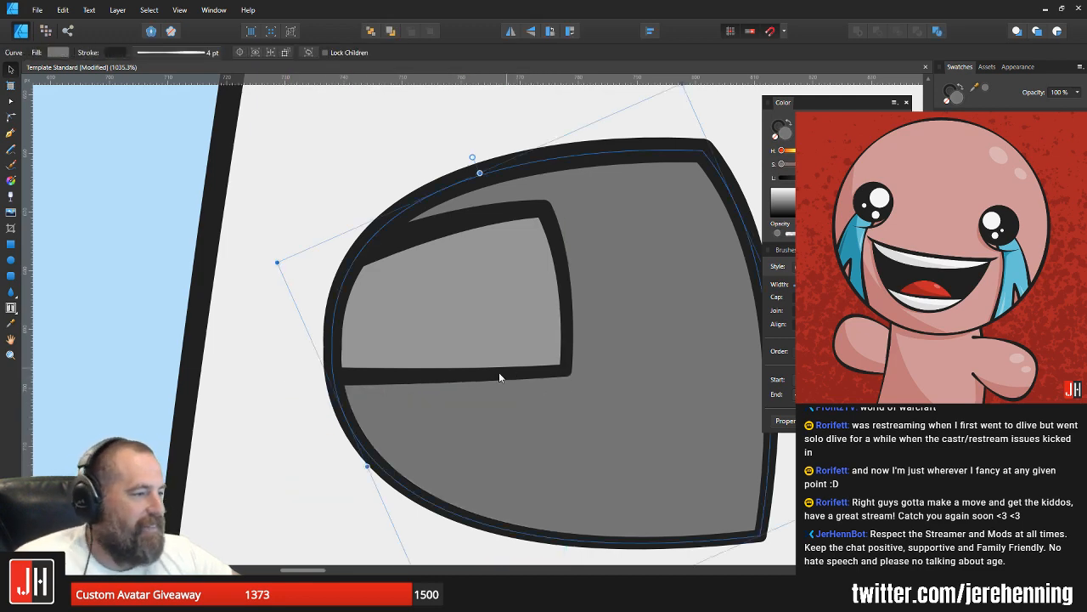
double_click(421, 374)
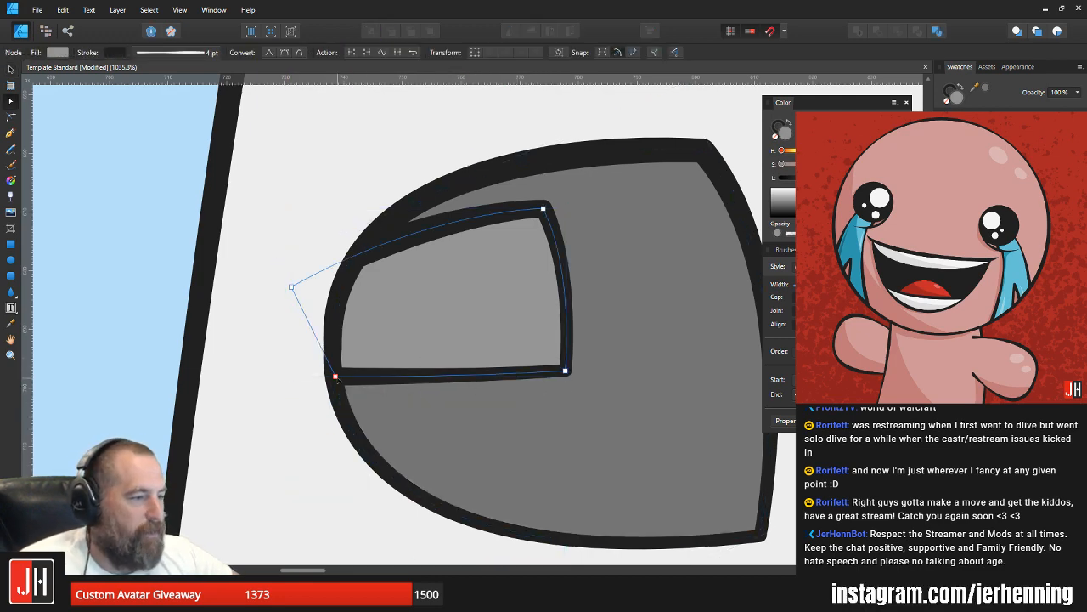
left_click_drag(335, 376, 332, 371)
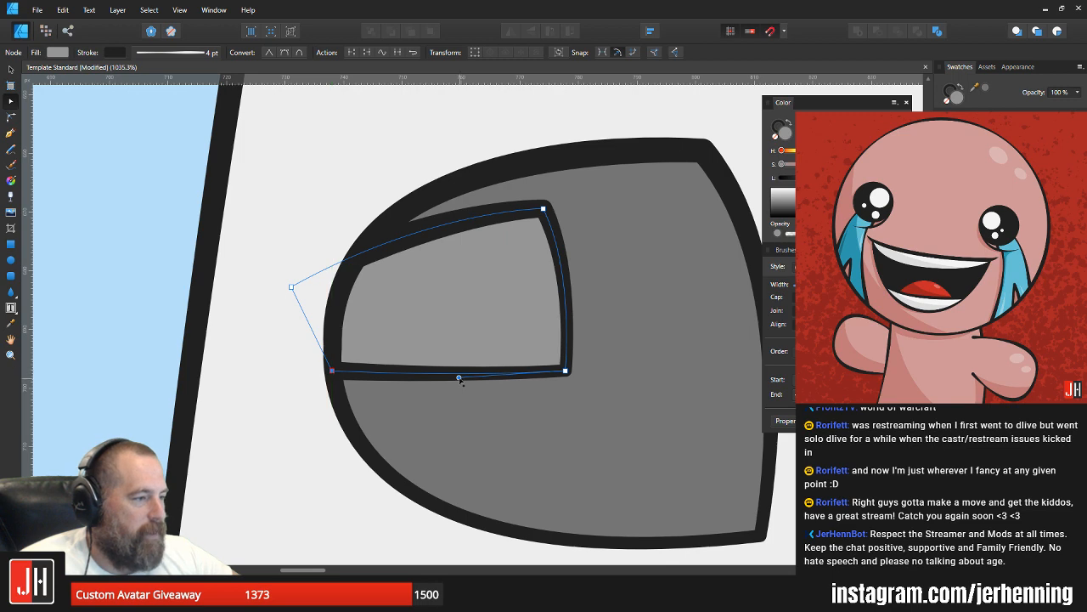
left_click_drag(459, 378, 464, 374)
left_click(565, 372)
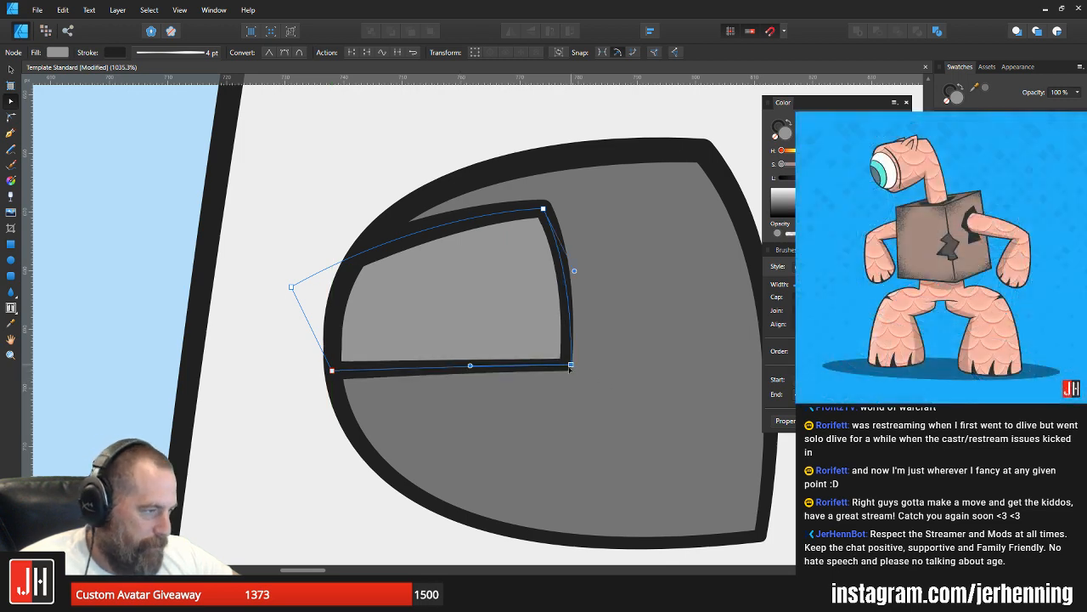
Step: Duplicate the light grey panel, flip the copy vertically against the original's lower edge, and select both panels
key("v")
left_click_drag(505, 308, 498, 519)
left_click(532, 33)
left_click_drag(504, 454, 500, 388)
left_click(498, 288, "shift")
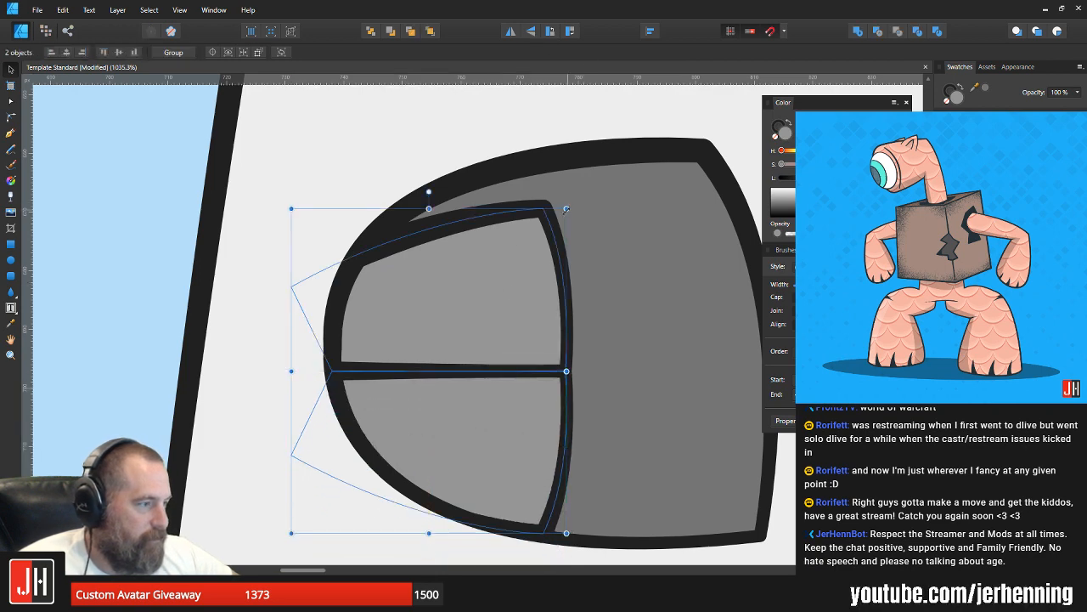
Step: Scale both light grey panels down slightly and center them vertically within the larger grey shape
left_click_drag(566, 209, 540, 237)
left_click_drag(490, 343, 514, 321)
left_click_drag(566, 208, 575, 196)
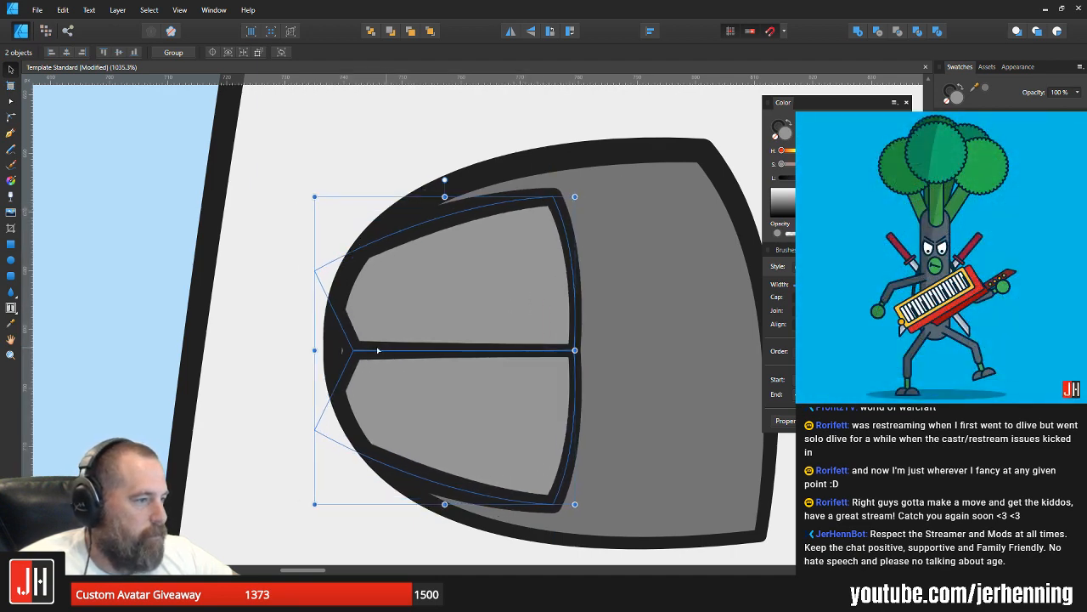
Step: Extend both panels' outer corners past the shape's rounded edge and shift the pair slightly outward and down
key("a")
left_click_drag(244, 236, 374, 488)
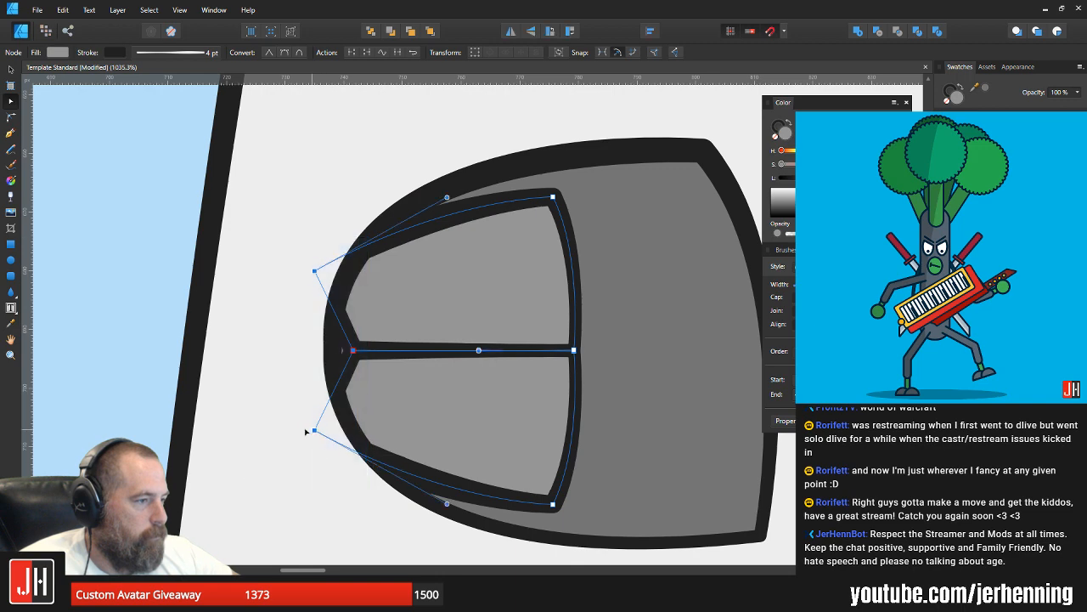
left_click_drag(307, 430, 296, 430)
key("v")
mouse_move(523, 378)
left_mouse_down()
mouse_move(533, 381)
mouse_move(518, 382)
left_mouse_up()
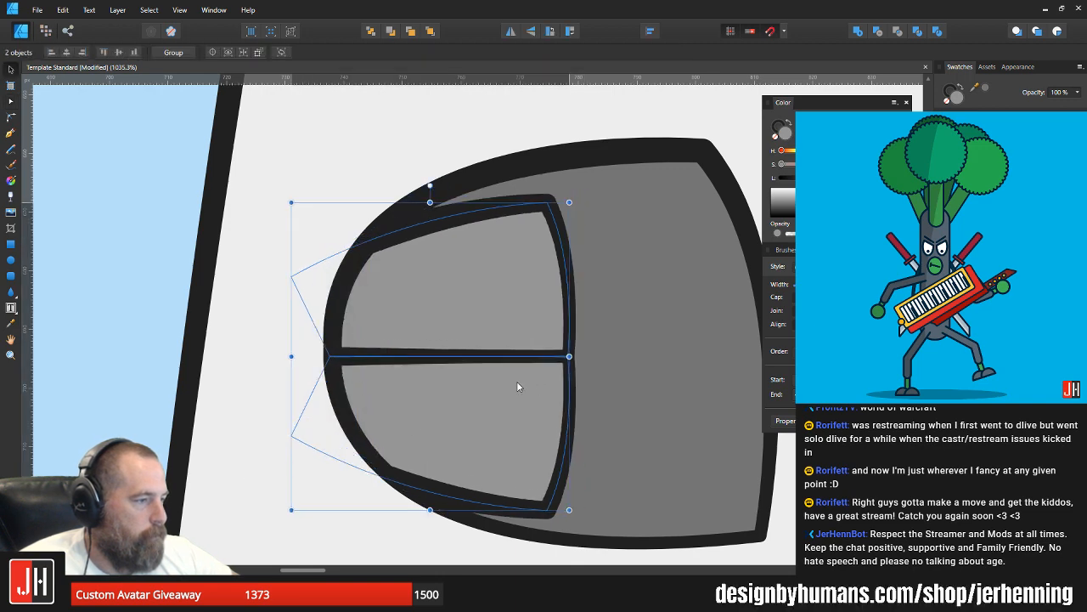
scroll(565, 398, "down", 10)
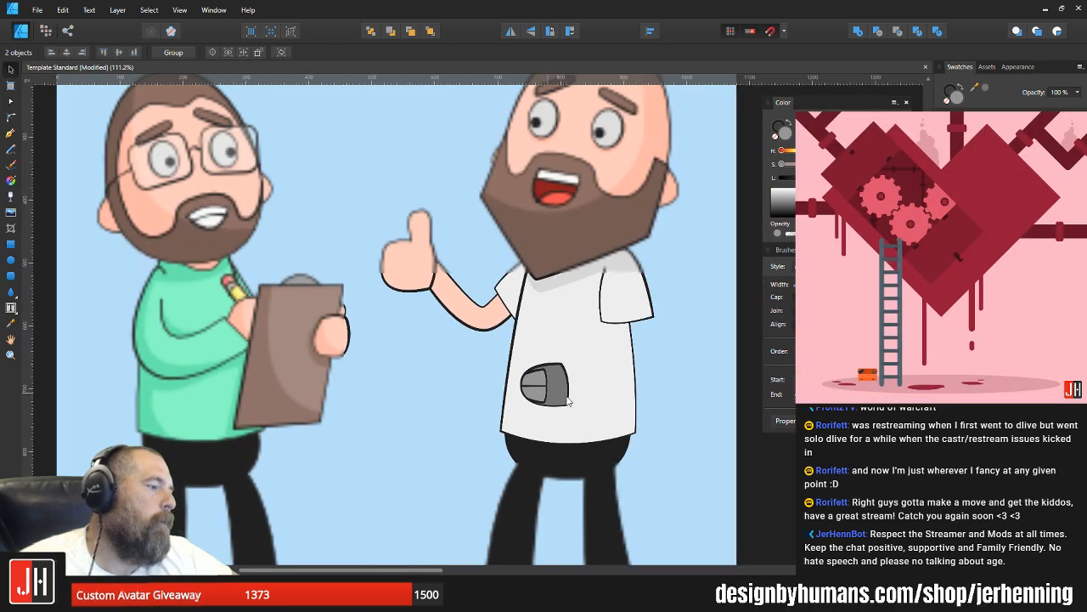
Step: Try nudging the pair of light grey panels slightly outward within the larger grey shape
scroll(565, 397, "up", 5)
left_click(542, 341)
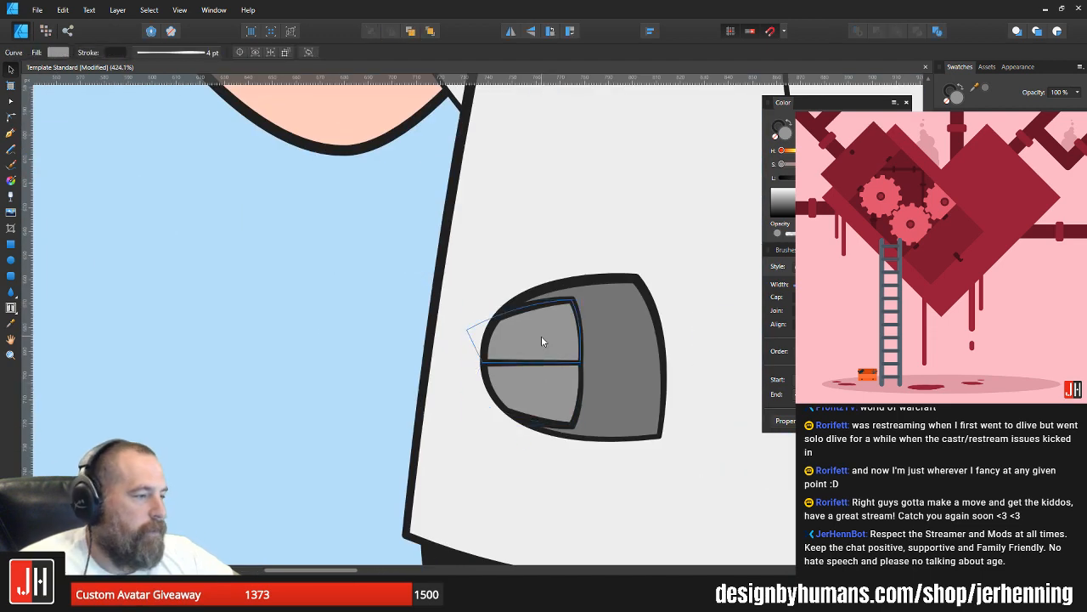
scroll(541, 338, "up", 2)
left_click(543, 390, "shift")
key("Left")
key("Left")
key("Left")
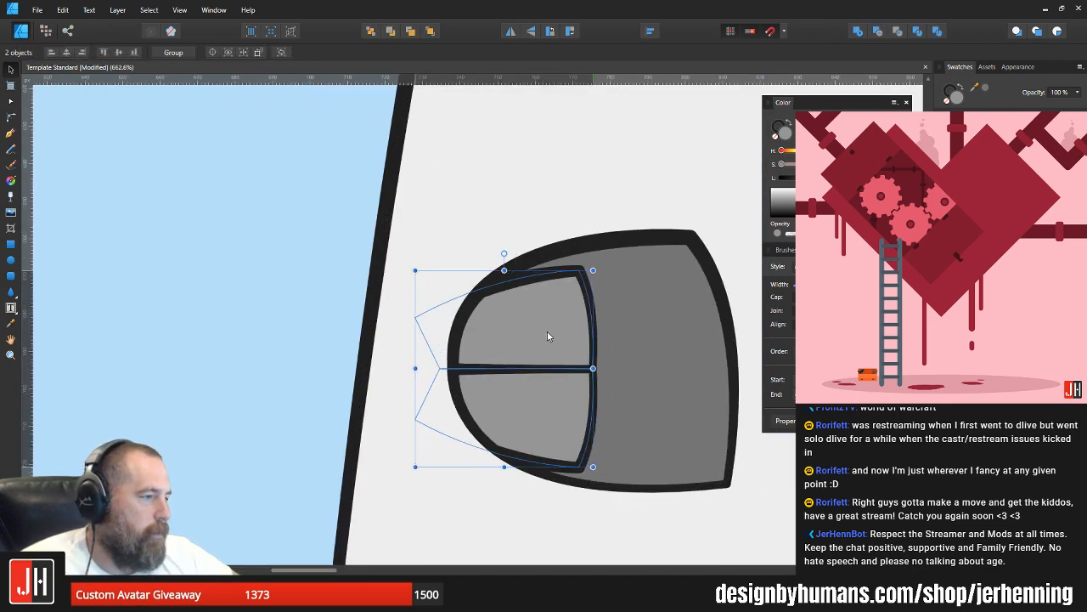
key("Right")
key("Right")
key("Right")
scroll(566, 360, "down", 9)
left_click(686, 389)
Step: Move the inner corner points of both light grey panels slightly toward the line dividing them
scroll(575, 383, "up", 3)
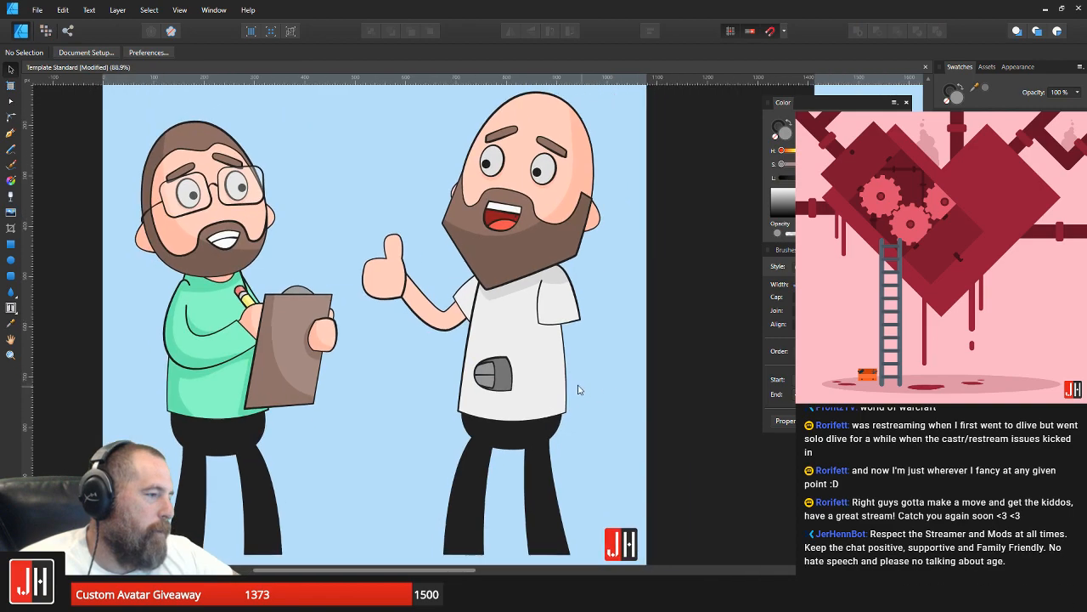
scroll(561, 427, "down", 4)
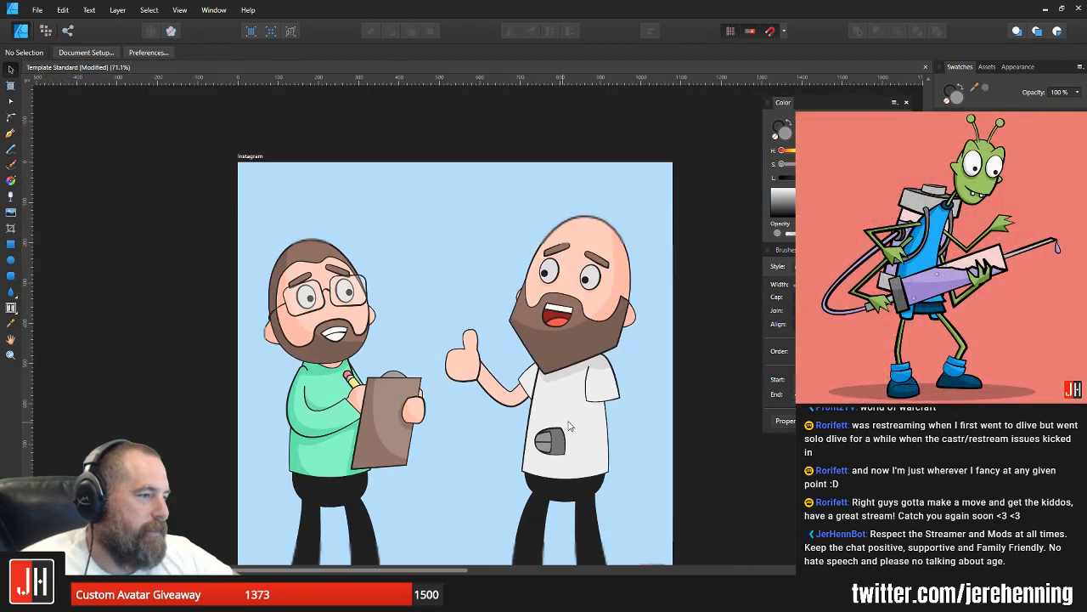
left_click_drag(678, 421, 586, 411)
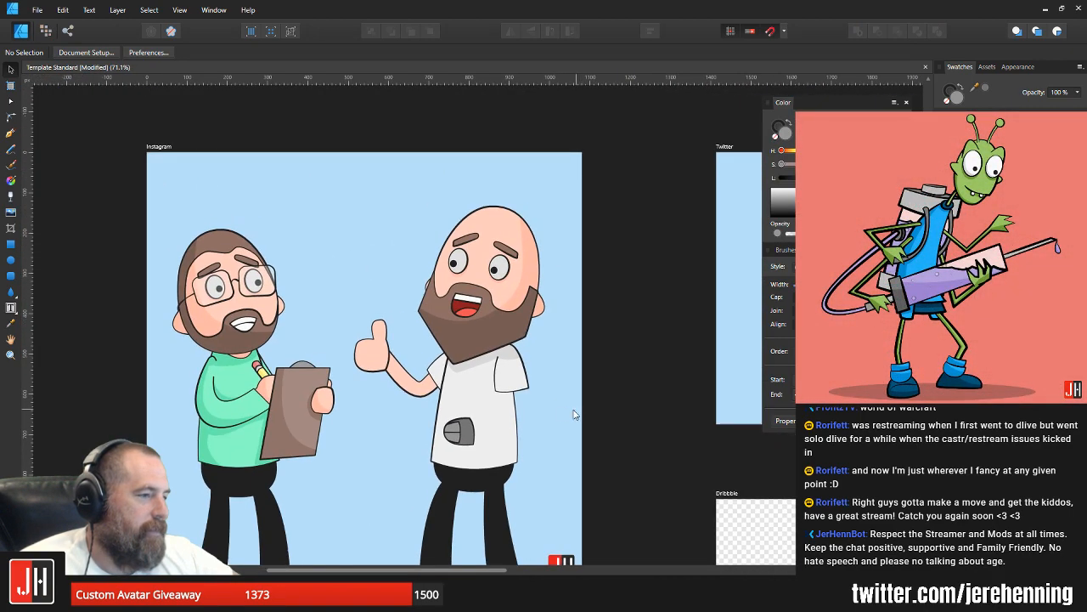
scroll(554, 371, "down", 1)
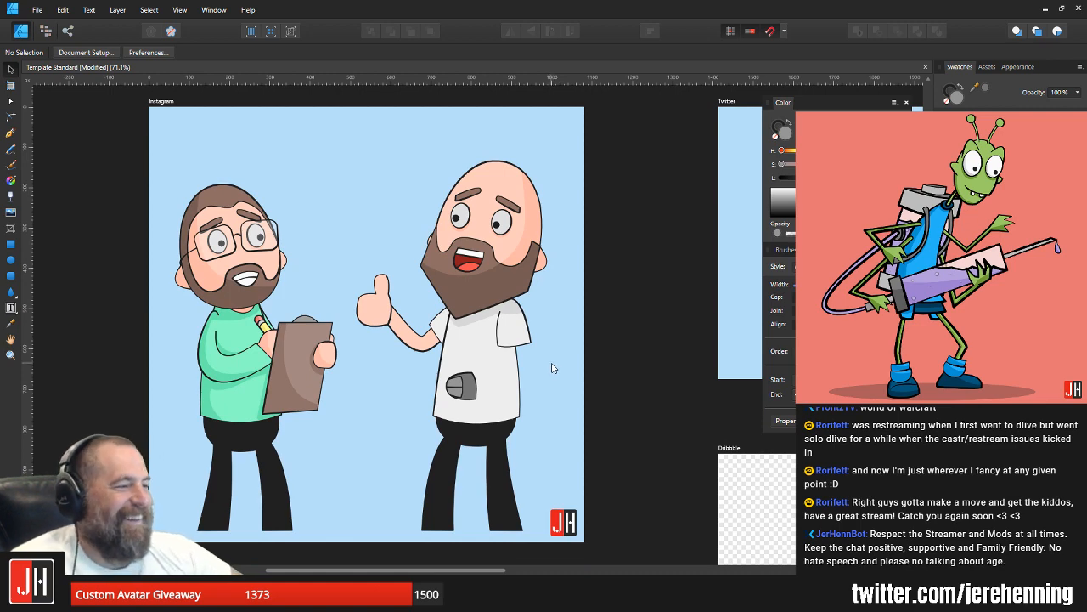
scroll(433, 374, "up", 5)
double_click(461, 396)
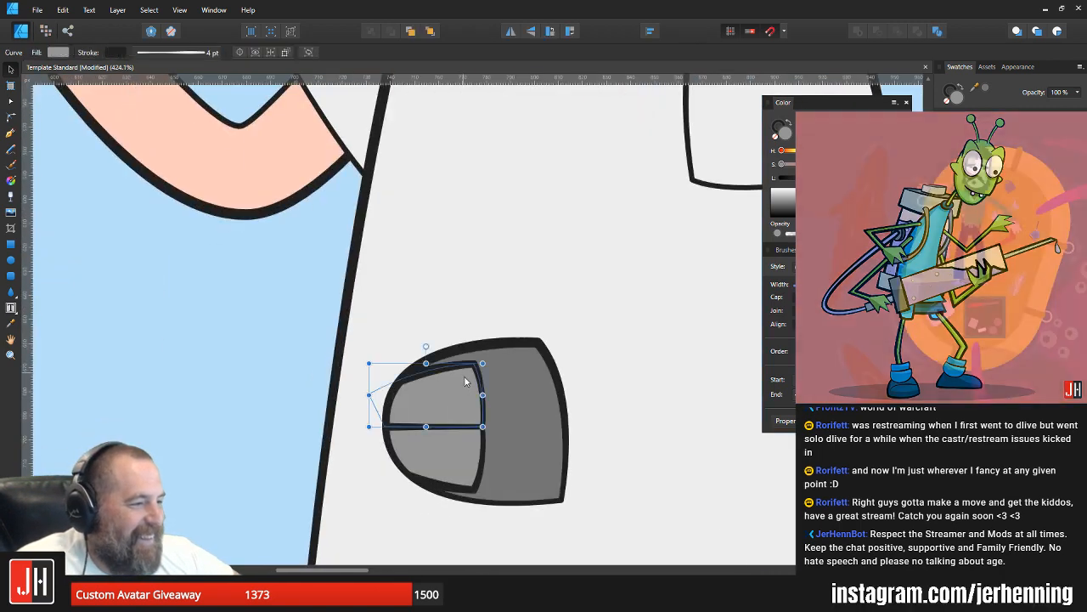
scroll(485, 339, "up", 3)
left_click_drag(484, 339, 488, 345)
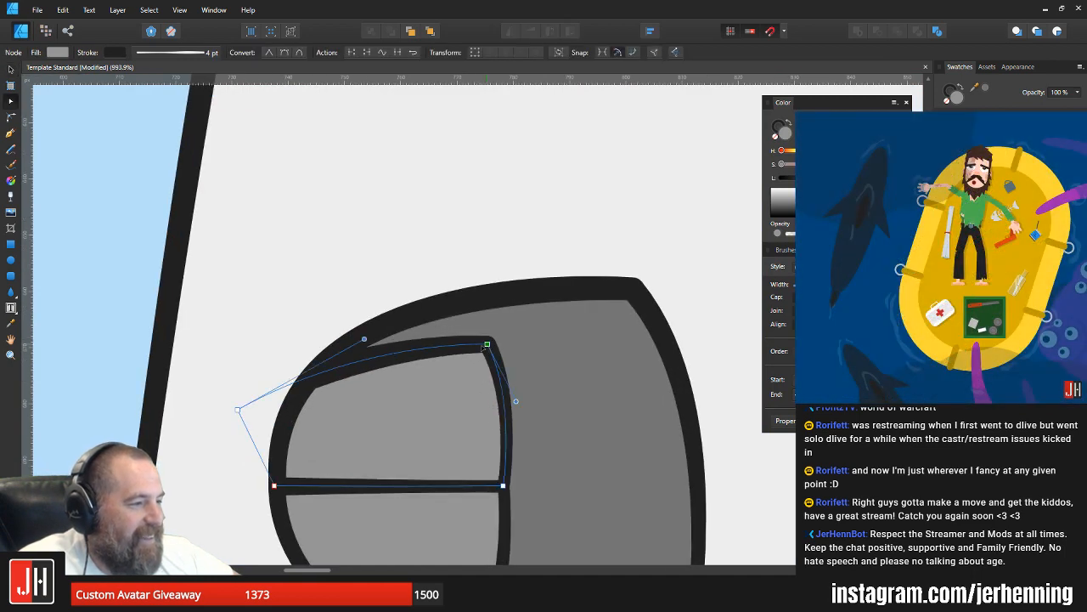
scroll(483, 356, "down", 4)
left_click(484, 445)
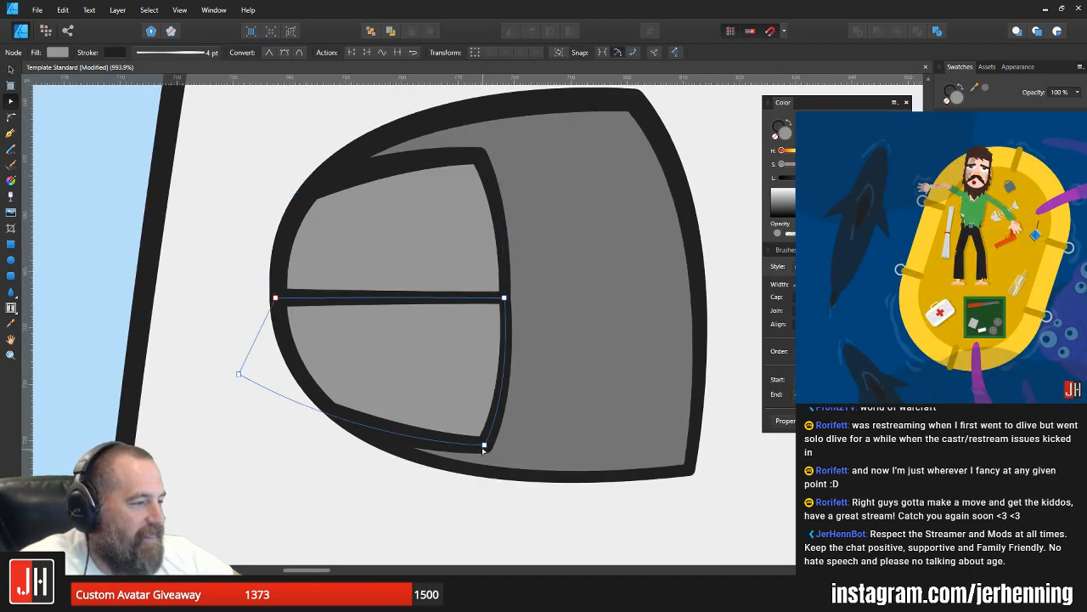
key("v")
scroll(558, 338, "down", 5)
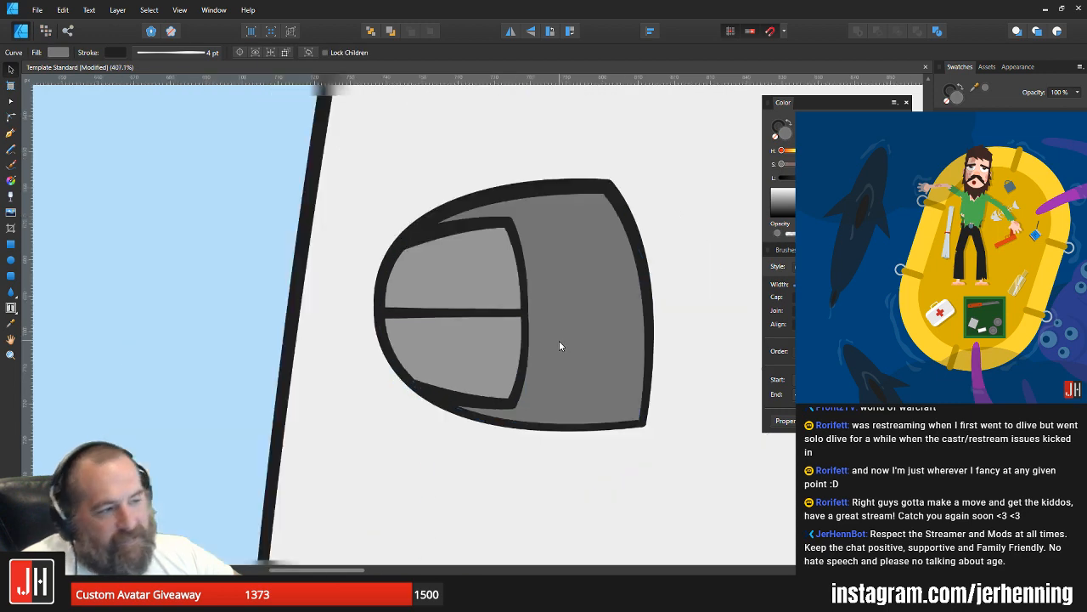
left_click(662, 311)
left_click_drag(662, 311, 462, 319)
left_click(673, 320)
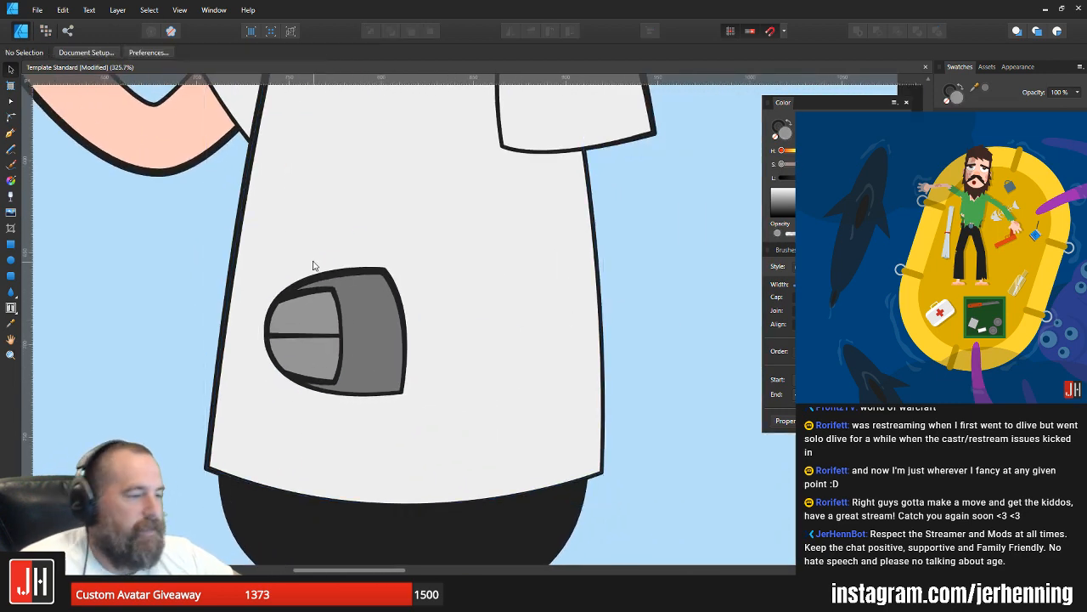
Step: Draw an unfilled curved line across the thumbs-up hand from the thumb's base crease to the fist's lower edge
scroll(316, 272, "down", 6)
scroll(288, 295, "up", 5)
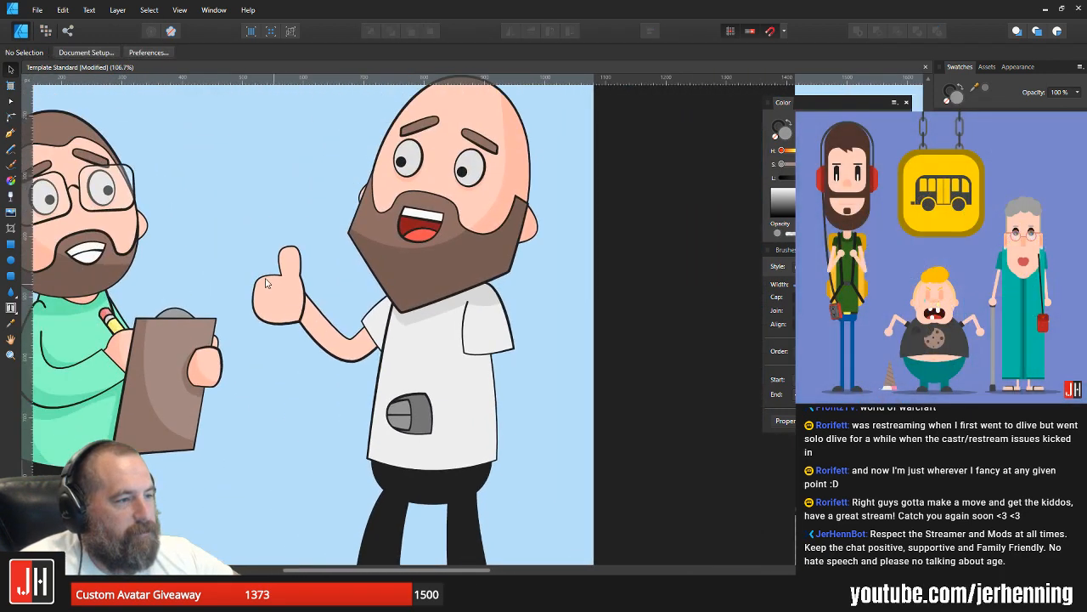
scroll(288, 295, "up", 5)
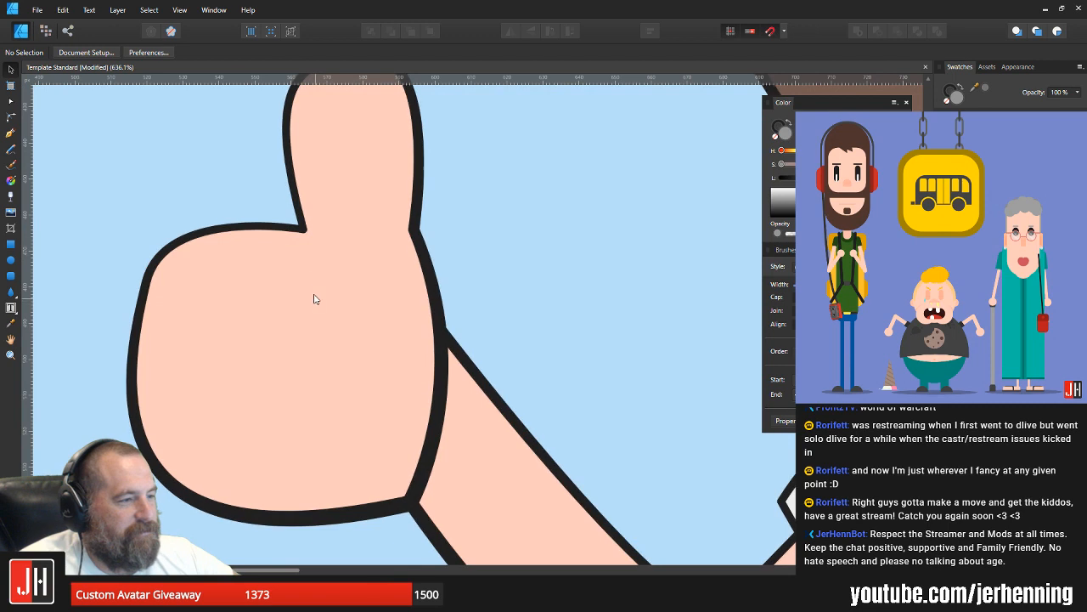
left_click(9, 135)
scroll(454, 303, "down", 2)
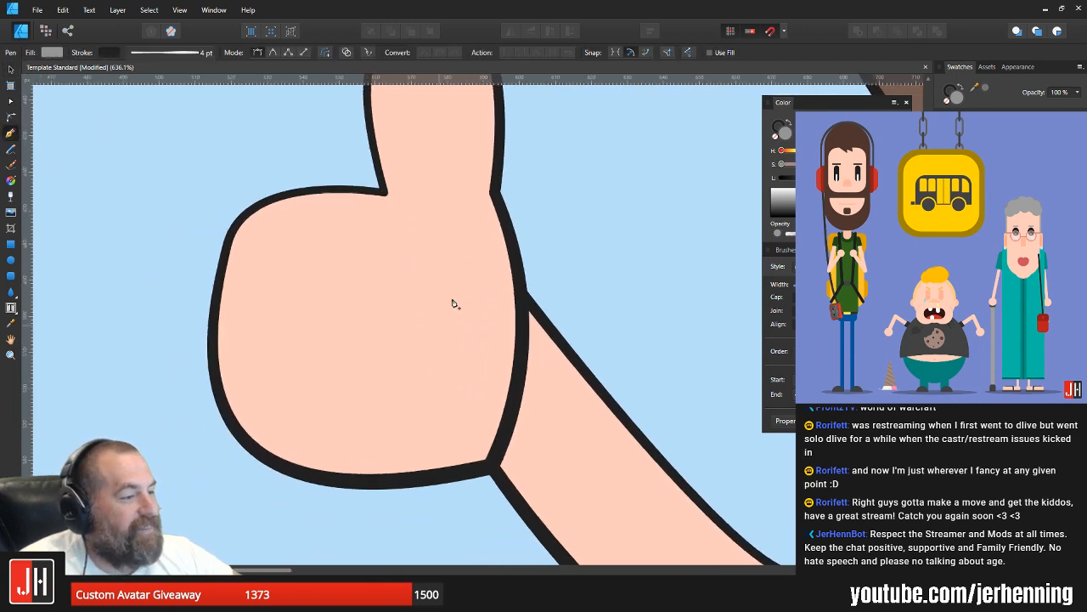
left_click_drag(411, 435, 249, 606)
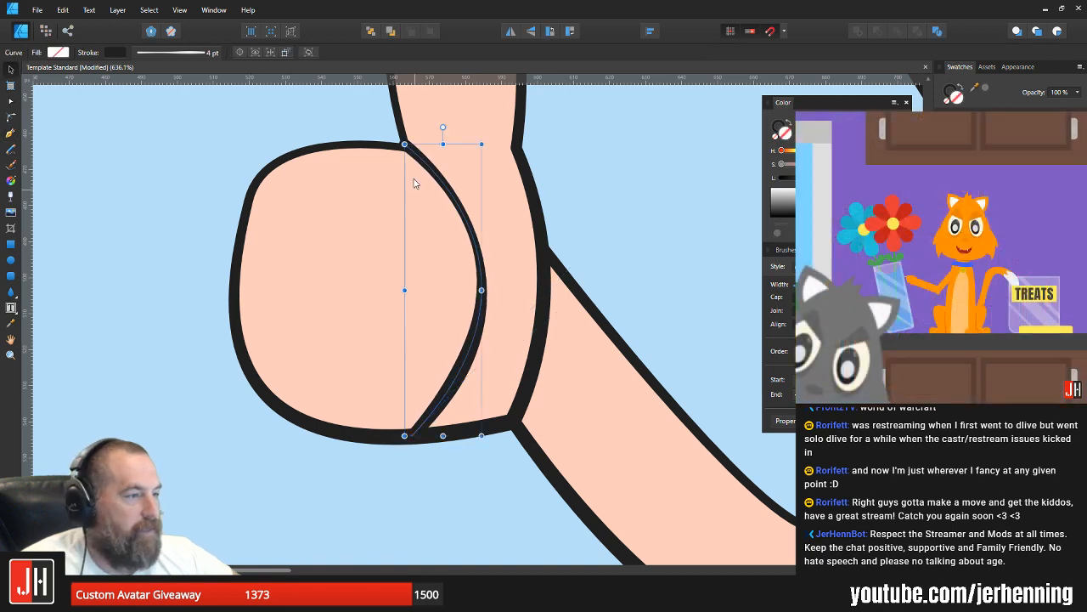
Step: Align both ends of the curved hand line with the fist's outline and adjust its bend slightly
key("a")
left_click(405, 150)
left_click_drag(406, 152, 407, 148)
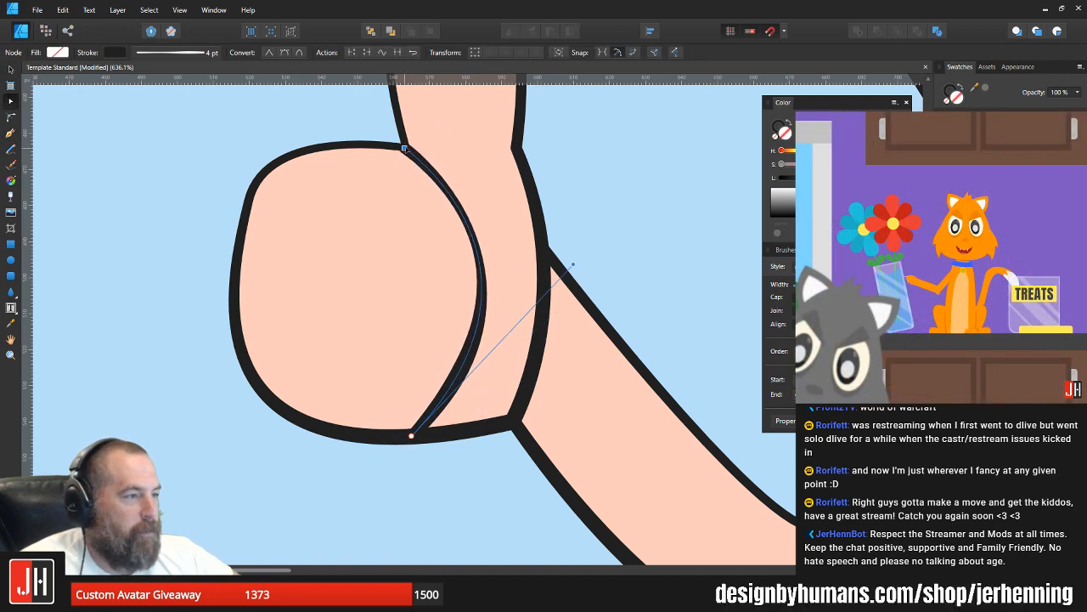
scroll(409, 239, "down", 3)
left_click_drag(410, 321, 405, 321)
mouse_move(473, 256)
left_mouse_down()
mouse_move(487, 267)
mouse_move(471, 253)
left_mouse_up()
key("v")
left_click(521, 211)
scroll(480, 266, "down", 5)
scroll(487, 267, "up", 7)
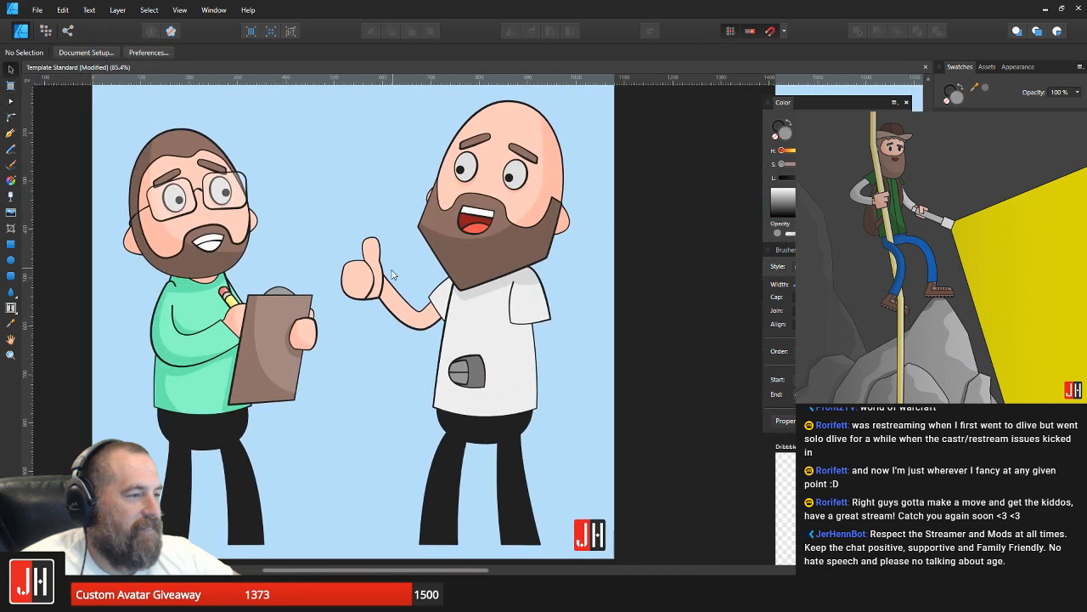
Step: Remove the lower section of the thumbs-up hand's wrist-side outline, opening the hand into the arm
left_click(423, 290)
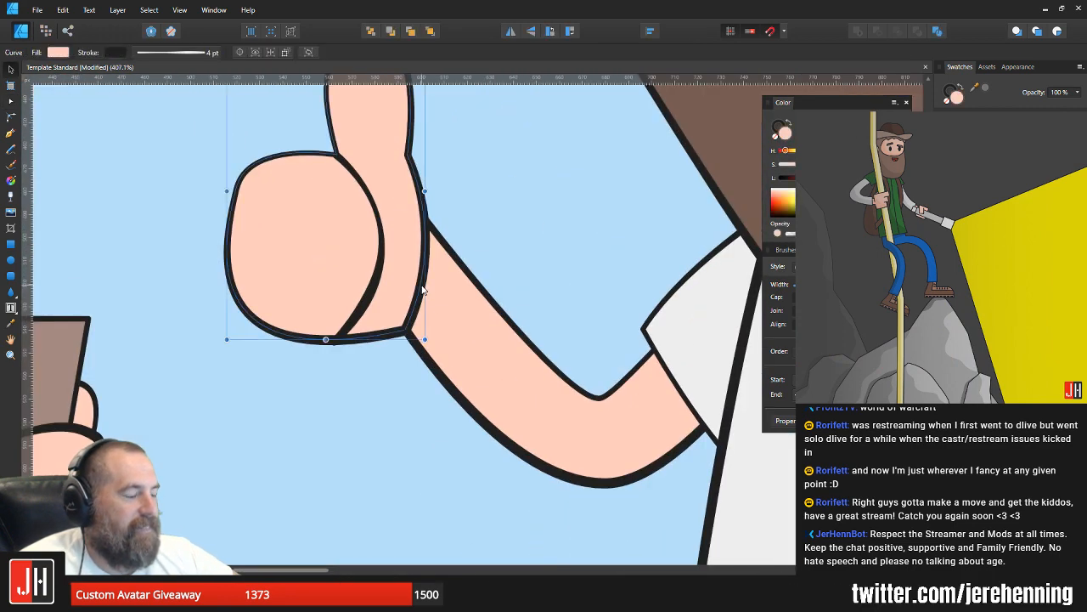
key("a")
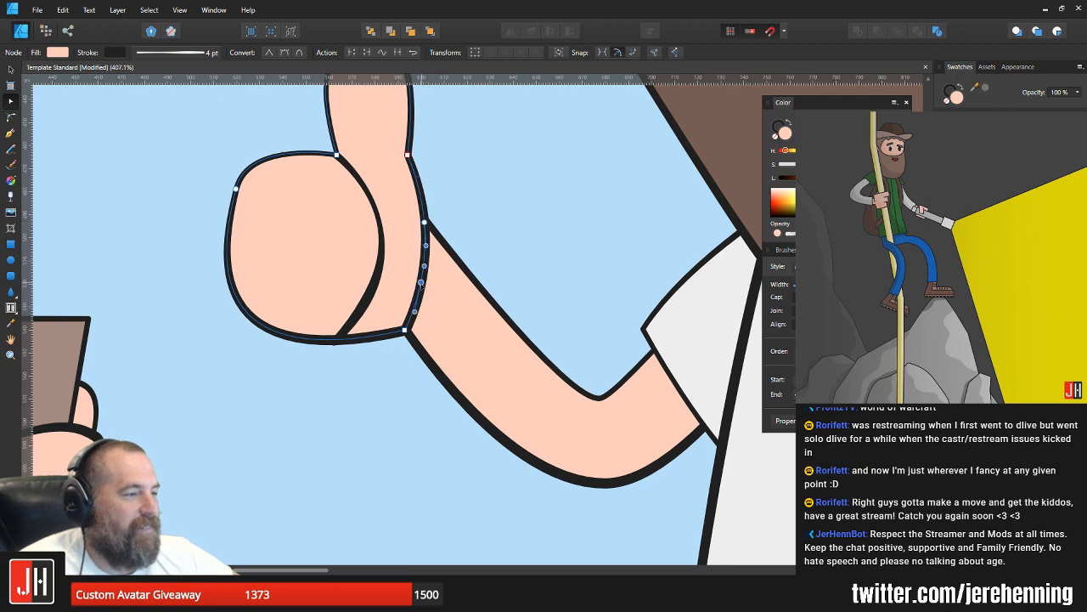
scroll(418, 310, "up", 4)
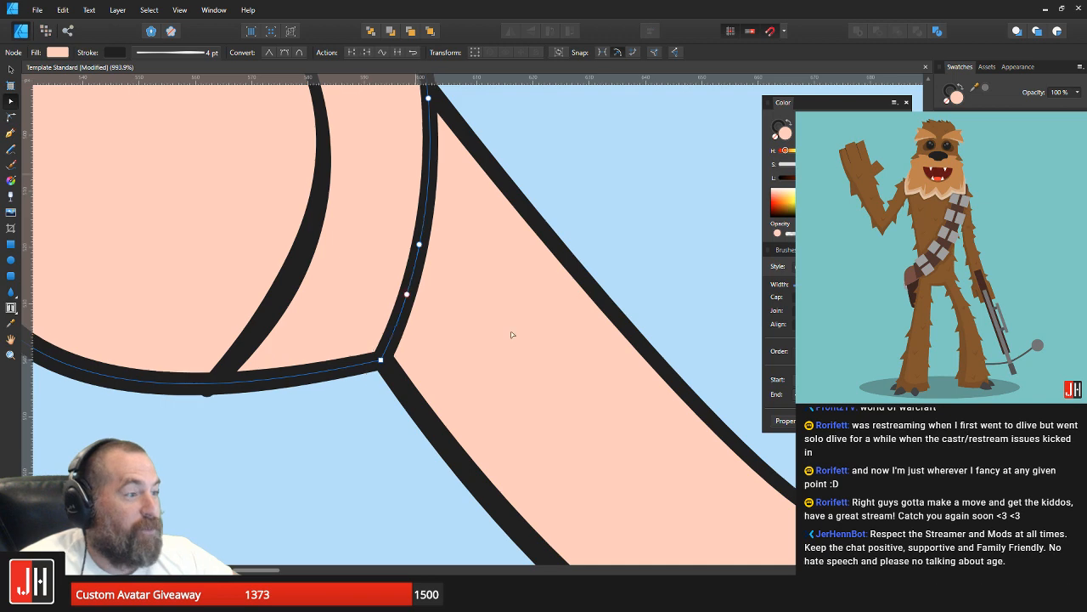
left_click_drag(468, 340, 378, 282)
key("Delete")
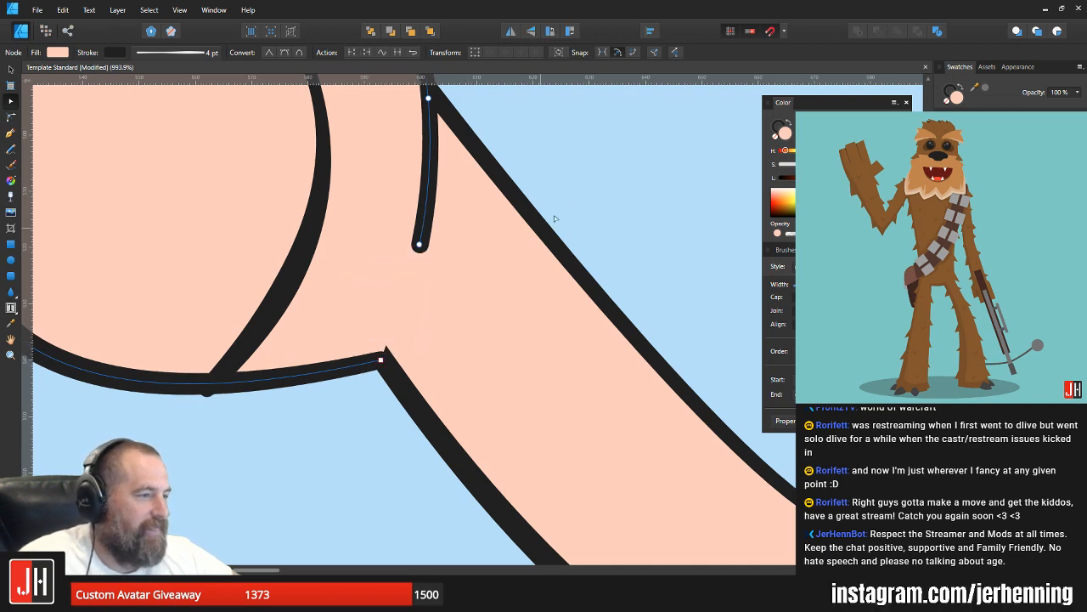
scroll(489, 258, "down", 9)
key("v")
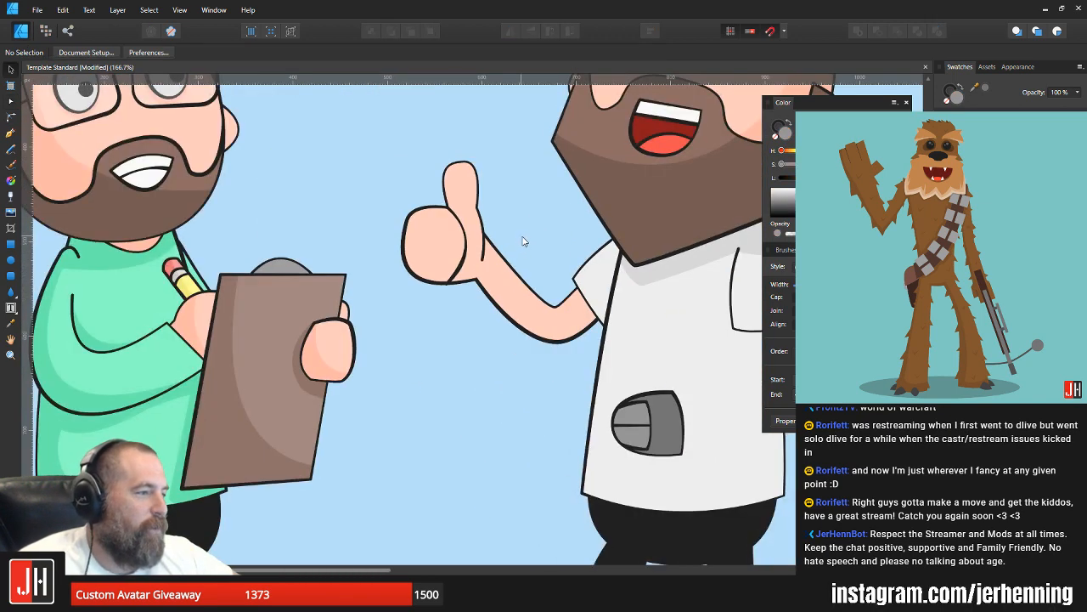
Step: Try removing the remaining short wrist line below the point where the arm's upper edge meets the hand
scroll(486, 244, "up", 8)
left_click(487, 222)
key("a")
left_click_drag(498, 332, 456, 298)
key("Delete")
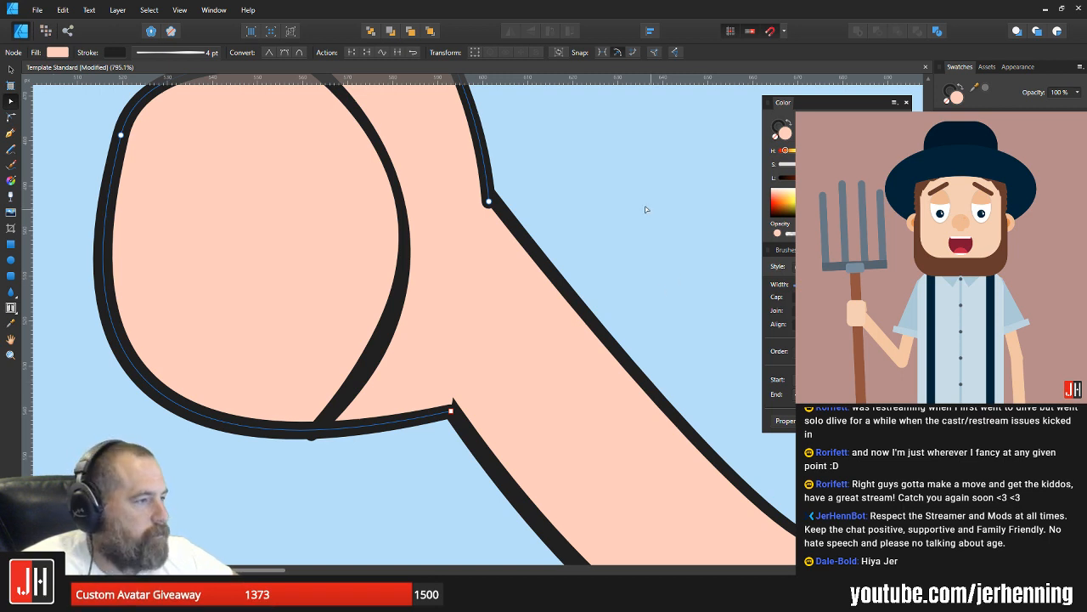
left_click(524, 197)
left_click(486, 186)
key("ctrl+z")
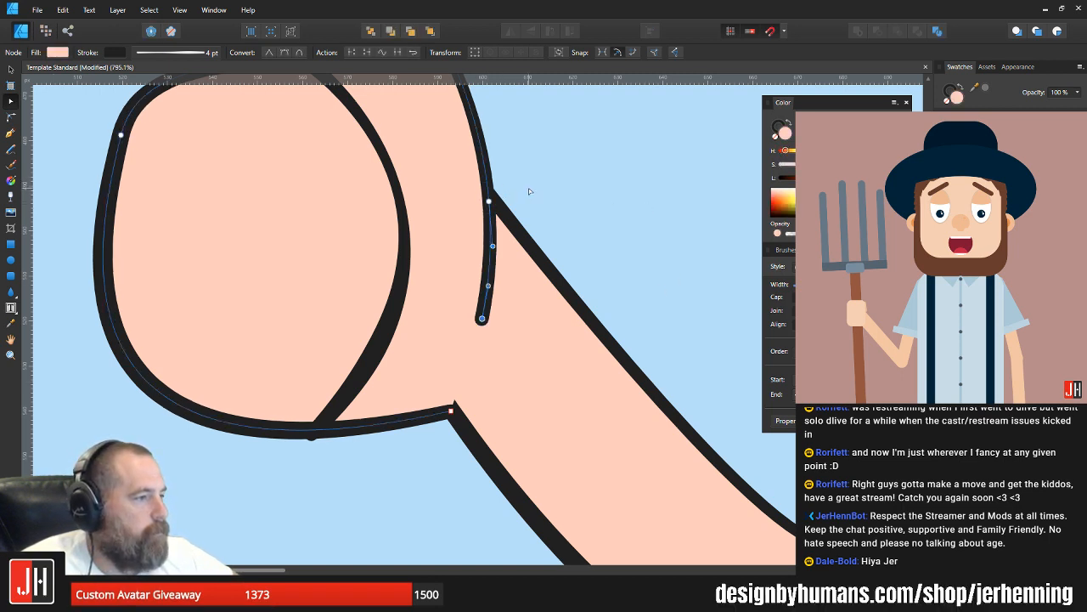
Step: Shorten the wrist line by moving its loose end up along the hand's edge
left_click(528, 191)
left_click(483, 299)
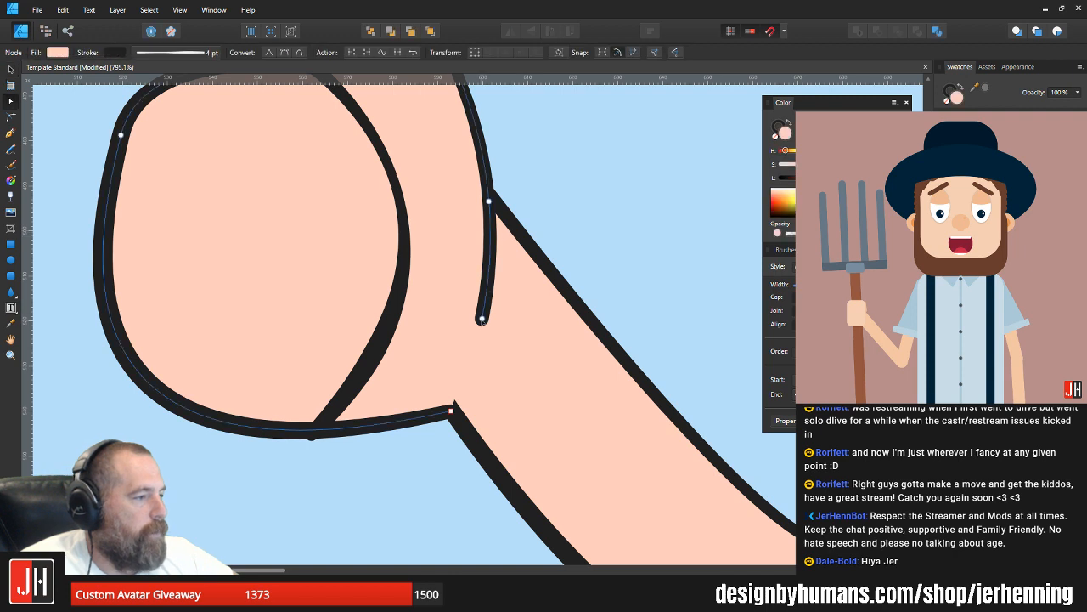
left_click_drag(482, 319, 484, 255)
key("v")
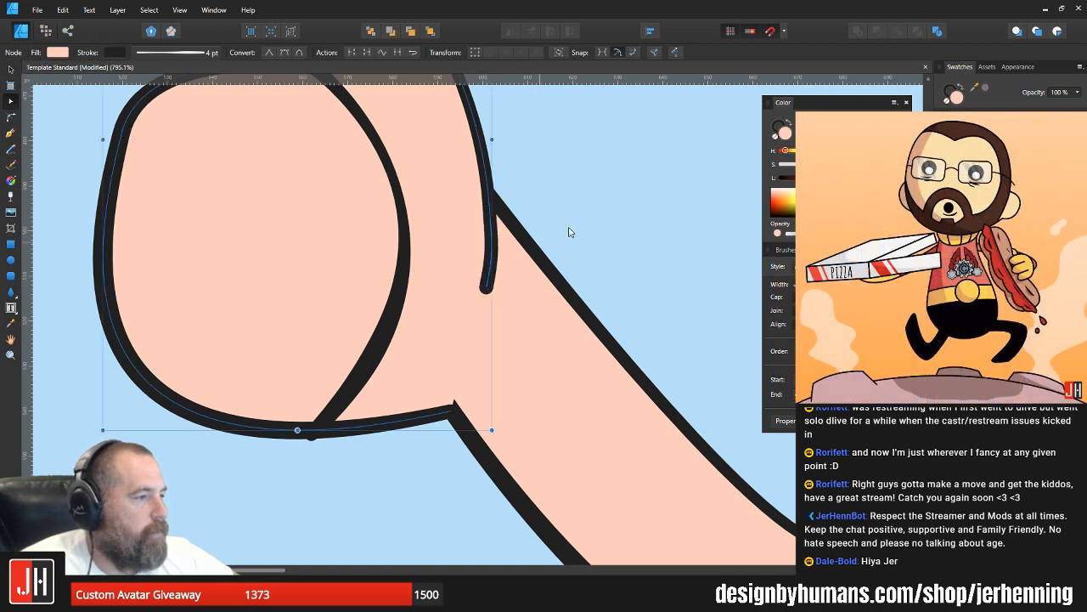
left_click(570, 230)
Step: Move the lower end of the curved hand line onto the fist's bottom outline and pull its bend slightly inward
left_click(303, 420)
key("a")
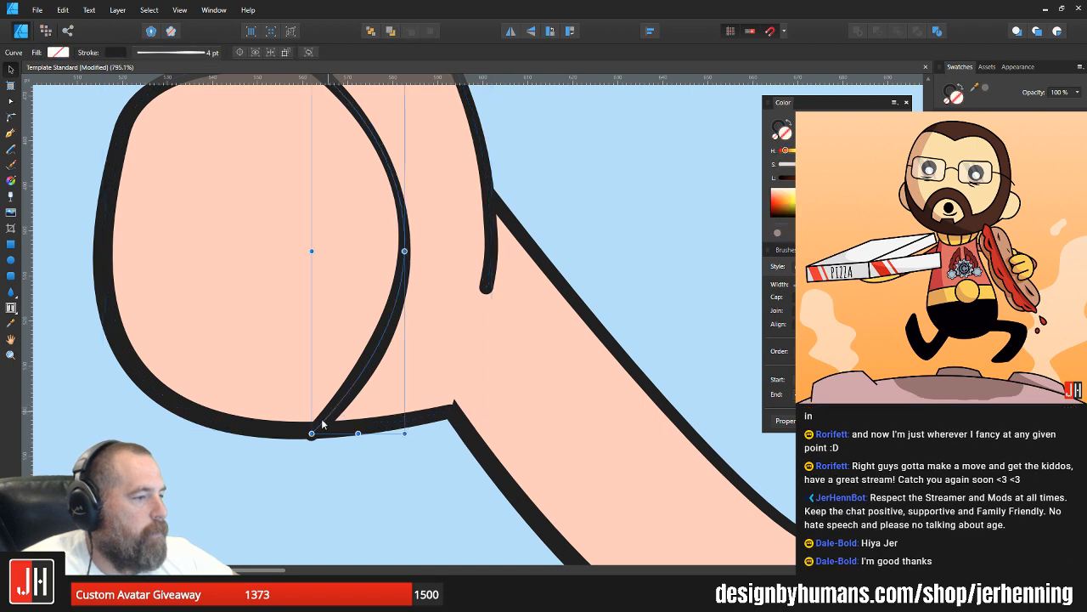
left_click(314, 424)
left_click_drag(314, 429, 306, 430)
key("ctrl+d")
left_click(402, 294)
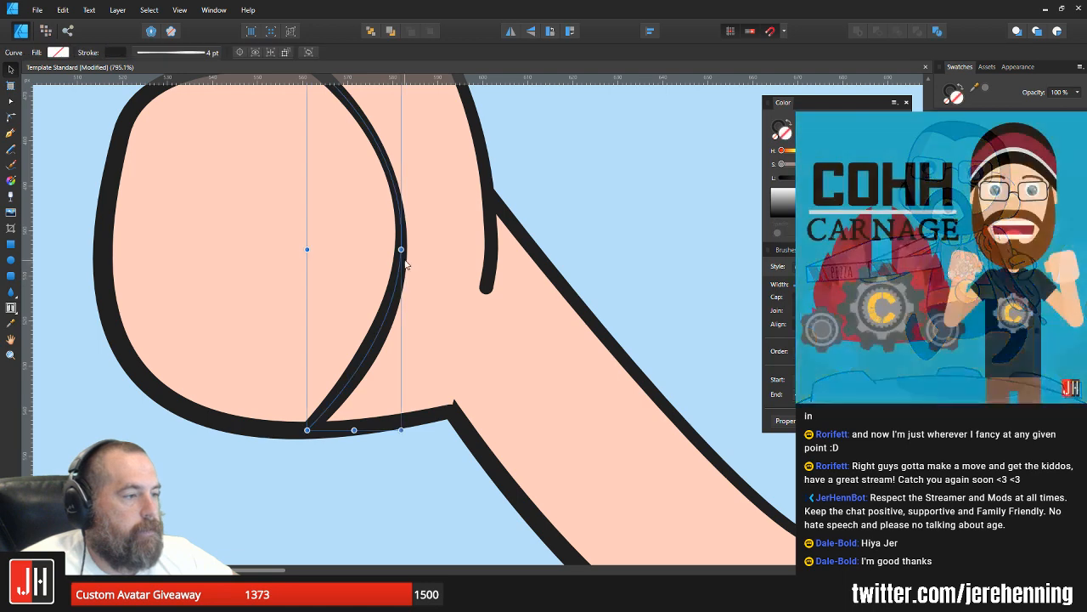
mouse_move(405, 248)
left_mouse_down()
mouse_move(388, 249)
mouse_move(393, 257)
left_mouse_up()
left_click(588, 170)
Step: Delete the curved line separating the fist from the thumb
scroll(495, 261, "down", 8)
left_click_drag(496, 260, 467, 281)
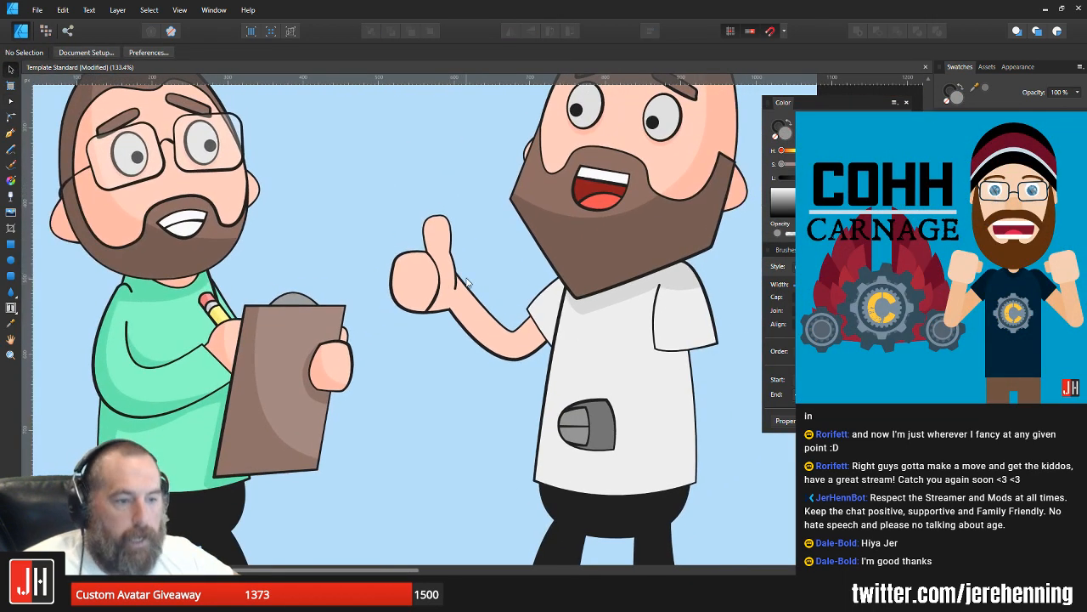
scroll(433, 290, "up", 3)
left_click(437, 278)
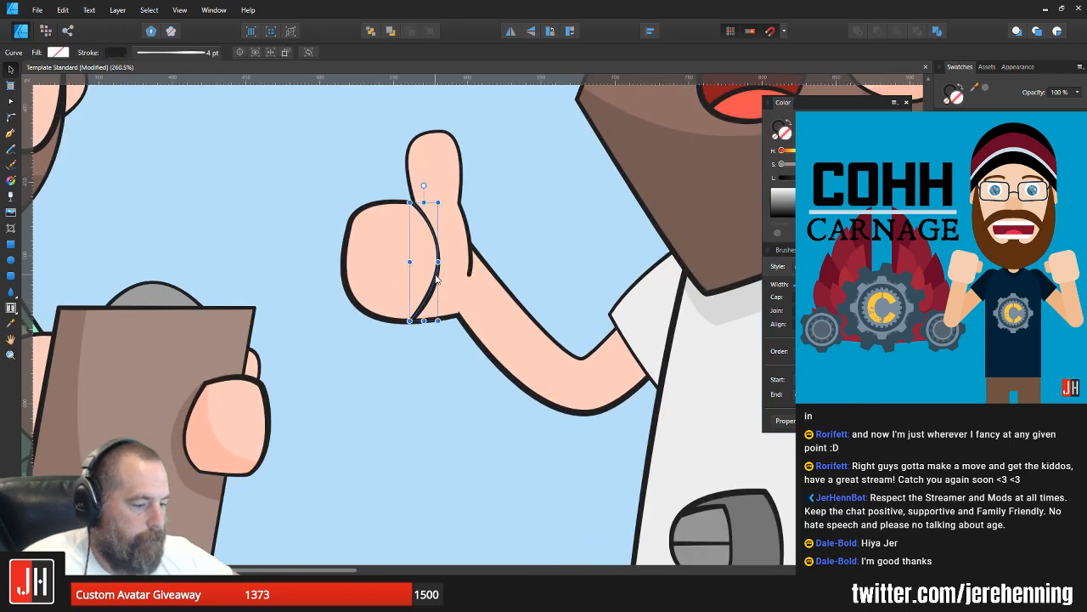
key("Escape")
Step: Raise the end point of the hand's lower outline slightly to clean up its join with the arm's lower edge
scroll(491, 268, "up", 6)
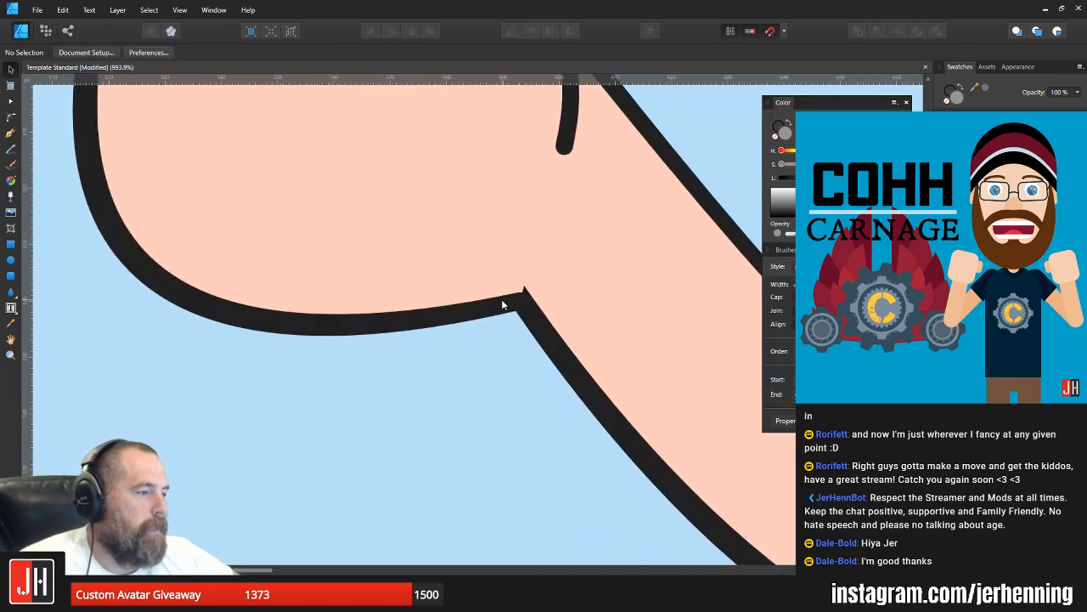
left_click(502, 304)
key("a")
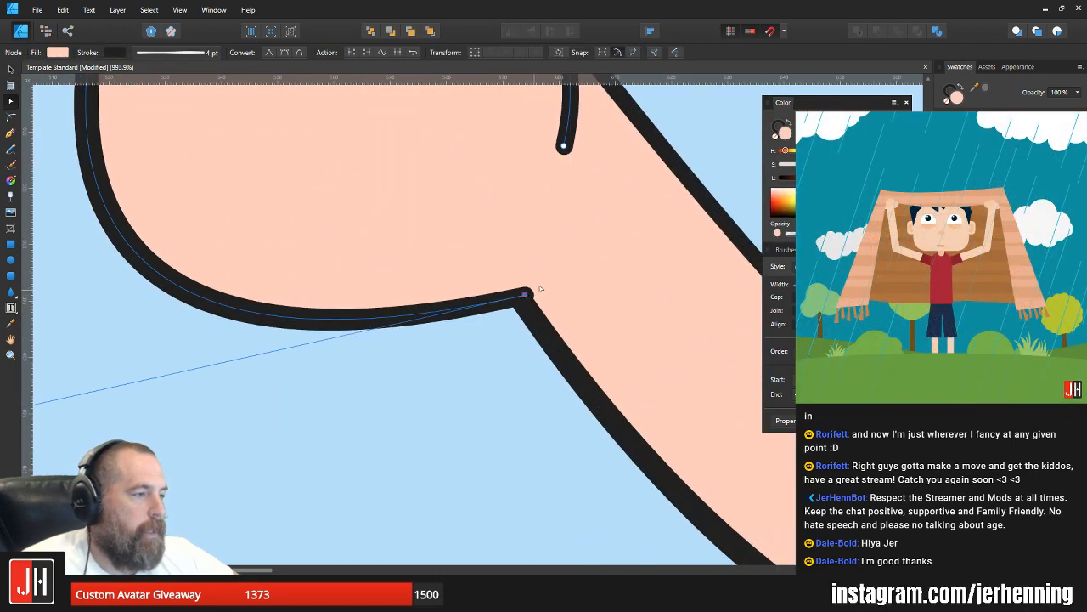
key("v")
scroll(540, 289, "down", 9)
left_click(583, 260)
left_click_drag(583, 260, 437, 296)
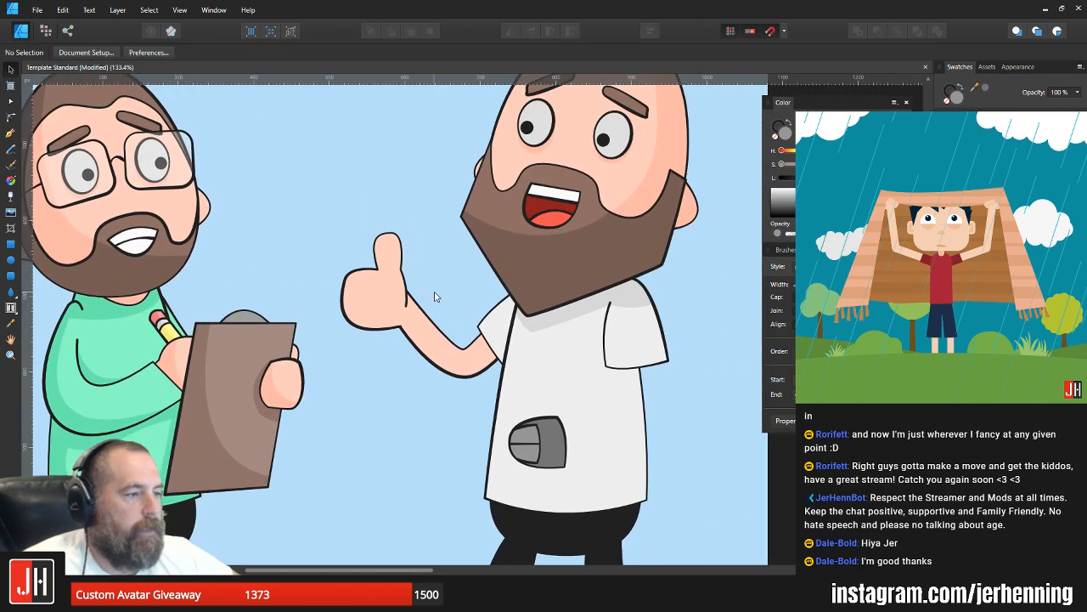
Step: Bend the short wrist line's loose end inward toward the palm as a curved crease
scroll(434, 297, "up", 8)
left_click(419, 301)
key("a")
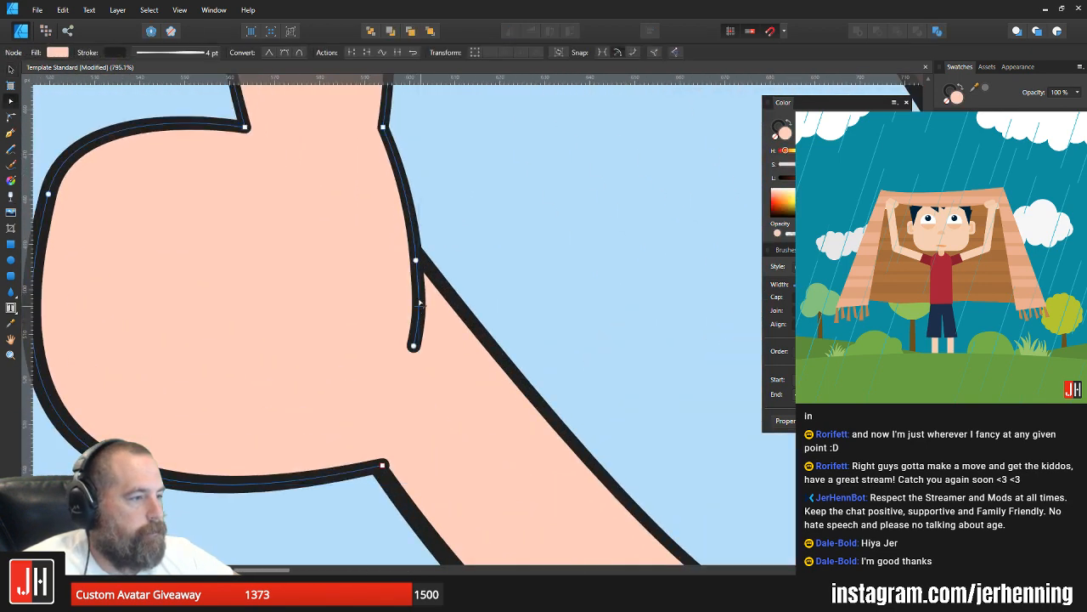
left_click_drag(413, 345, 424, 293)
key("ctrl+z")
left_click_drag(415, 212, 412, 212)
left_click_drag(404, 332, 404, 337)
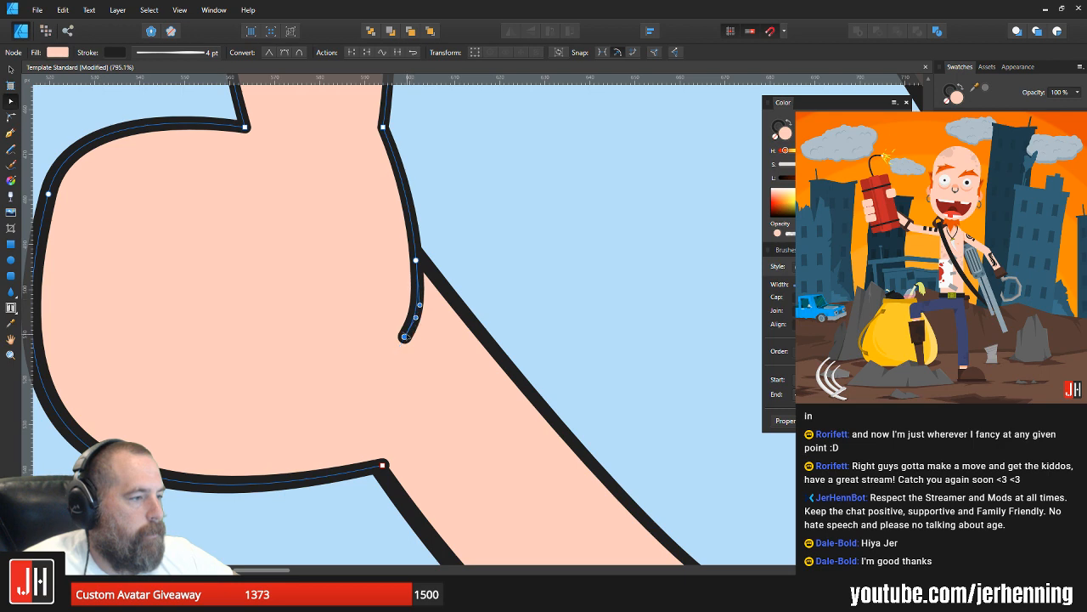
Step: Move the loose end of the wrist crease slightly outward and down so its curve hooks less toward the palm
key("v")
key("a")
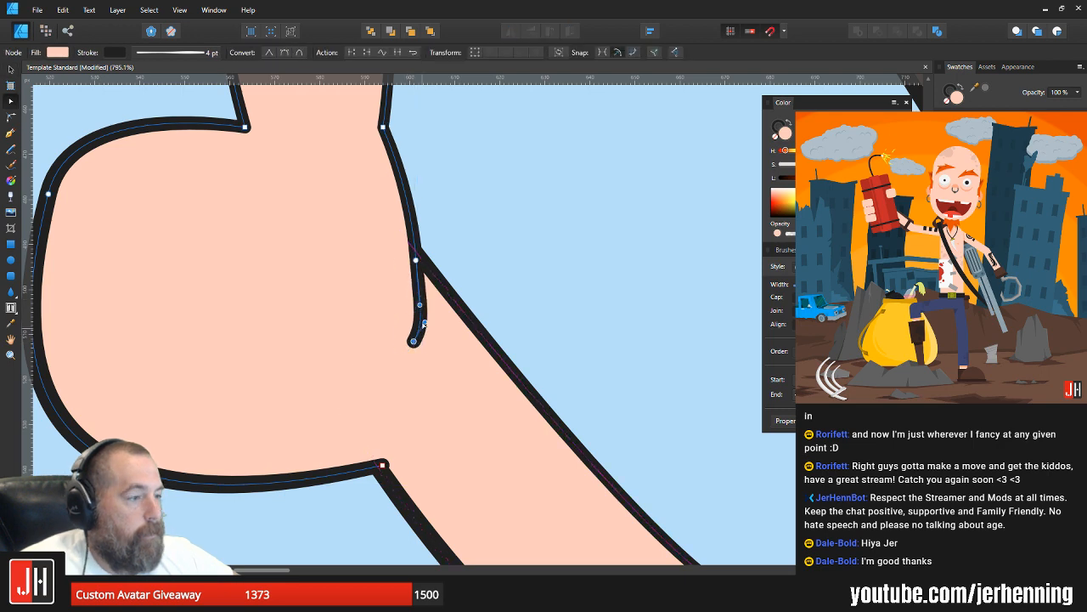
left_click_drag(425, 323, 411, 352)
key("v")
left_click(476, 255)
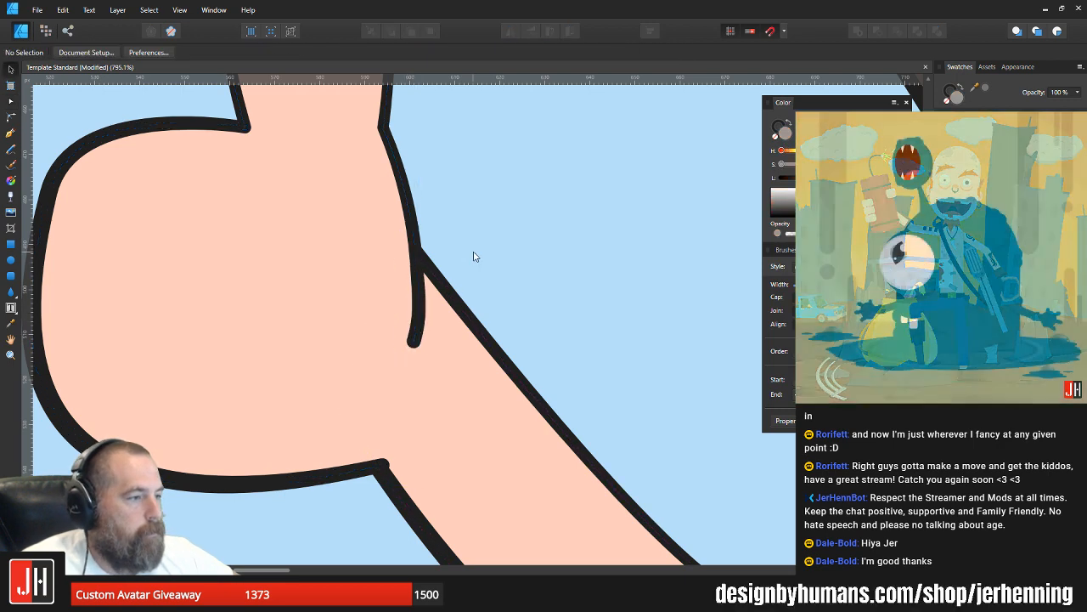
scroll(473, 275, "down", 5)
scroll(469, 286, "down", 5)
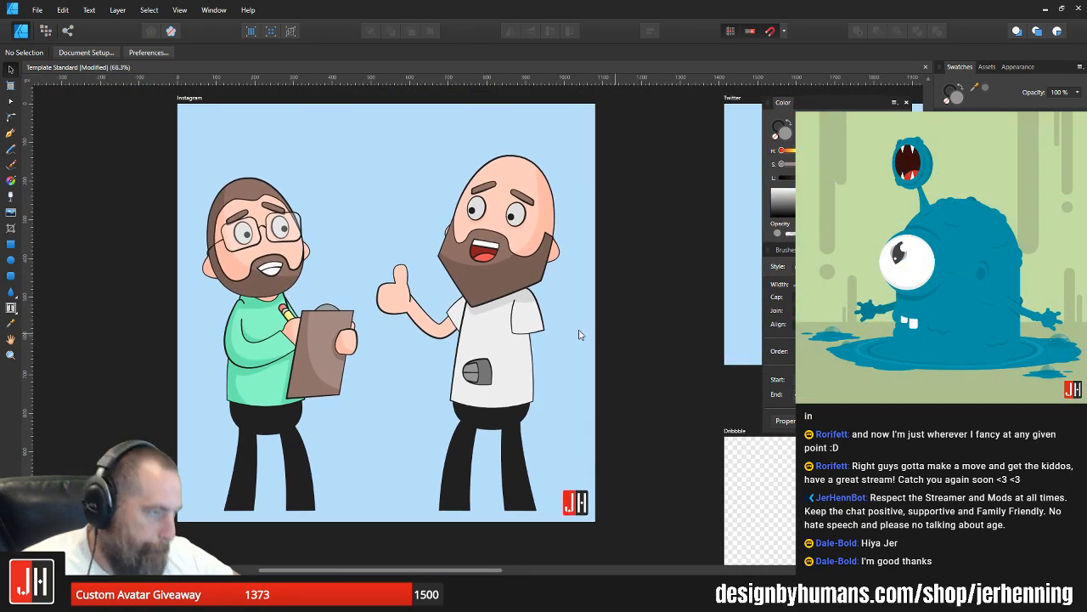
scroll(413, 305, "up", 6)
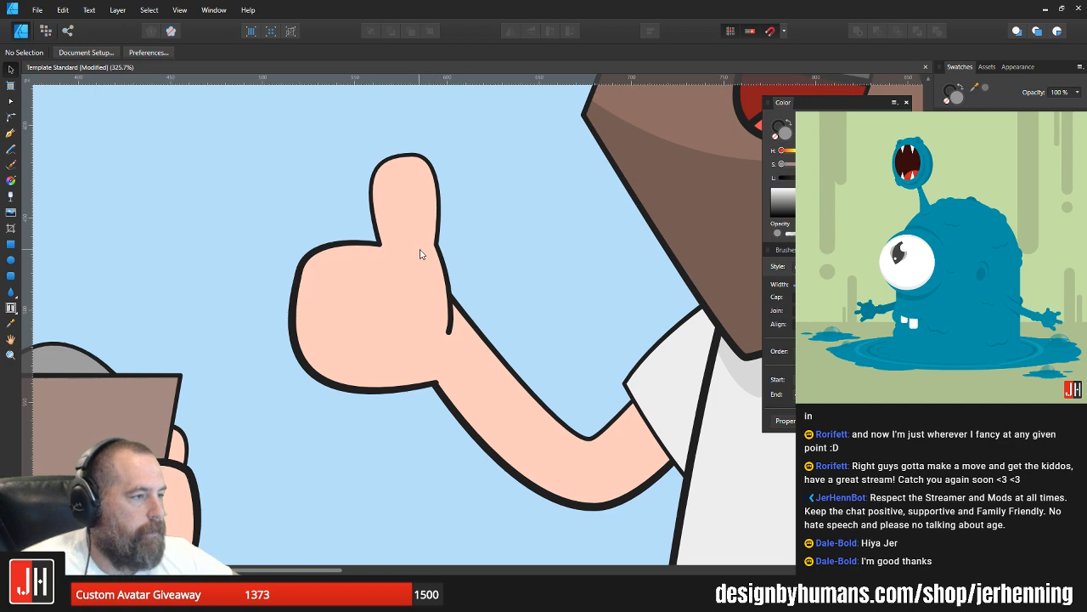
Step: Shift the corner node where the thumb's arm-side edge meets the hand slightly inward and down
scroll(430, 253, "up", 4)
key("a")
left_click(447, 238)
mouse_move(447, 234)
left_mouse_down()
mouse_move(457, 251)
mouse_move(437, 247)
left_mouse_up()
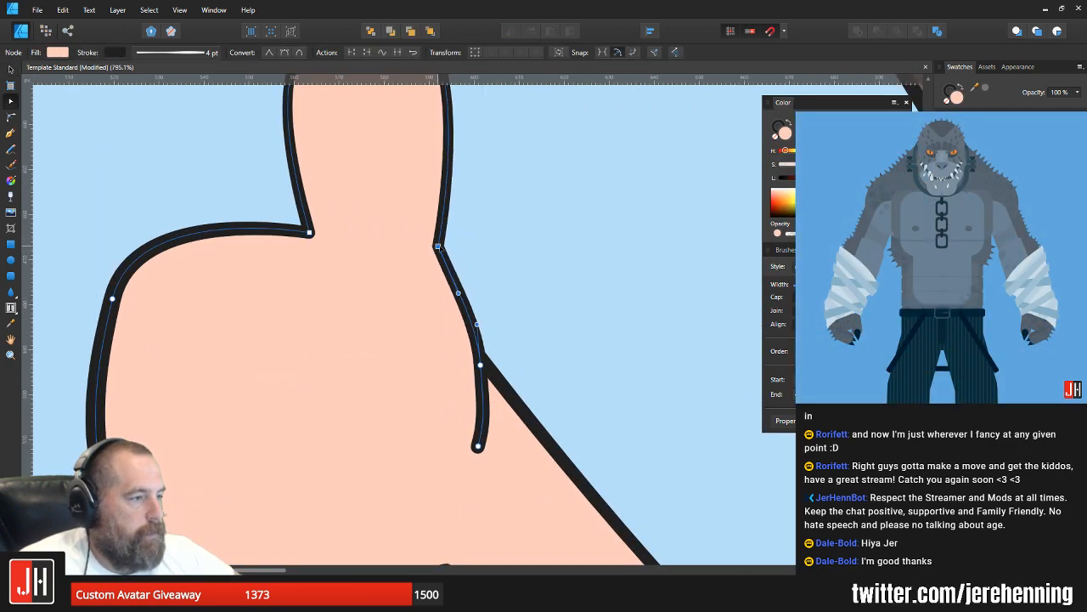
scroll(485, 250, "down", 4)
left_click_drag(407, 180, 436, 252)
key("v")
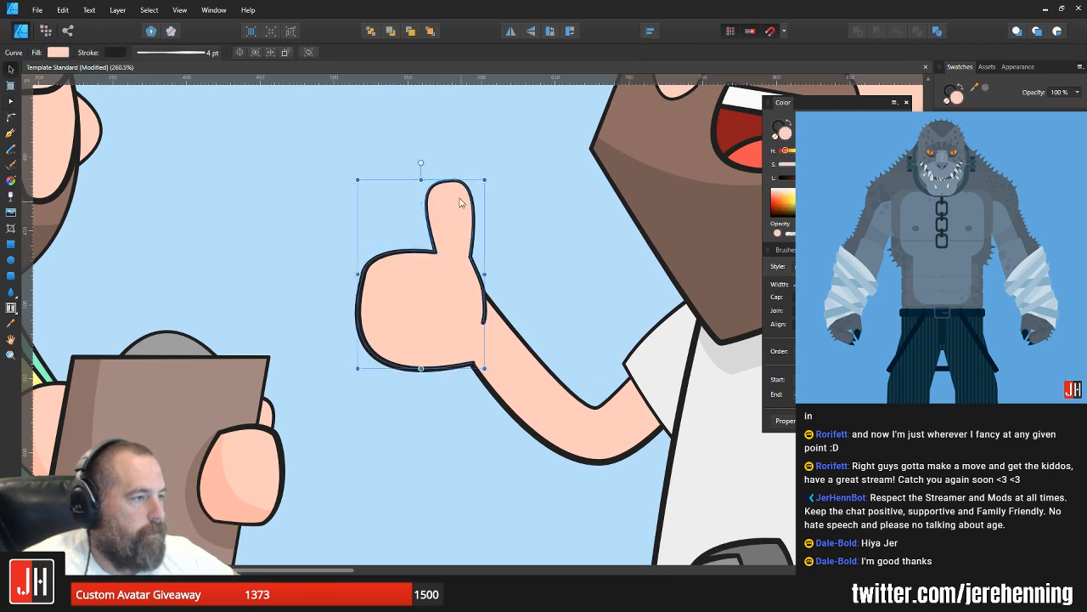
Step: Lower the tip of the thumb slightly to shorten it
key("a")
left_click_drag(454, 181, 455, 188)
key("v")
left_click(500, 201)
scroll(510, 243, "down", 5)
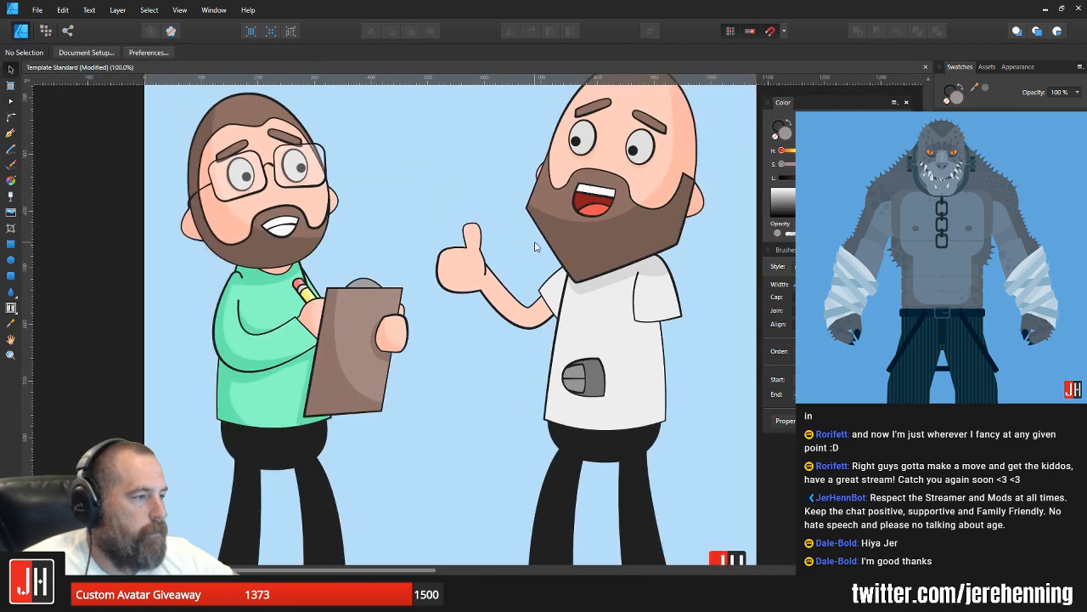
scroll(535, 246, "down", 3)
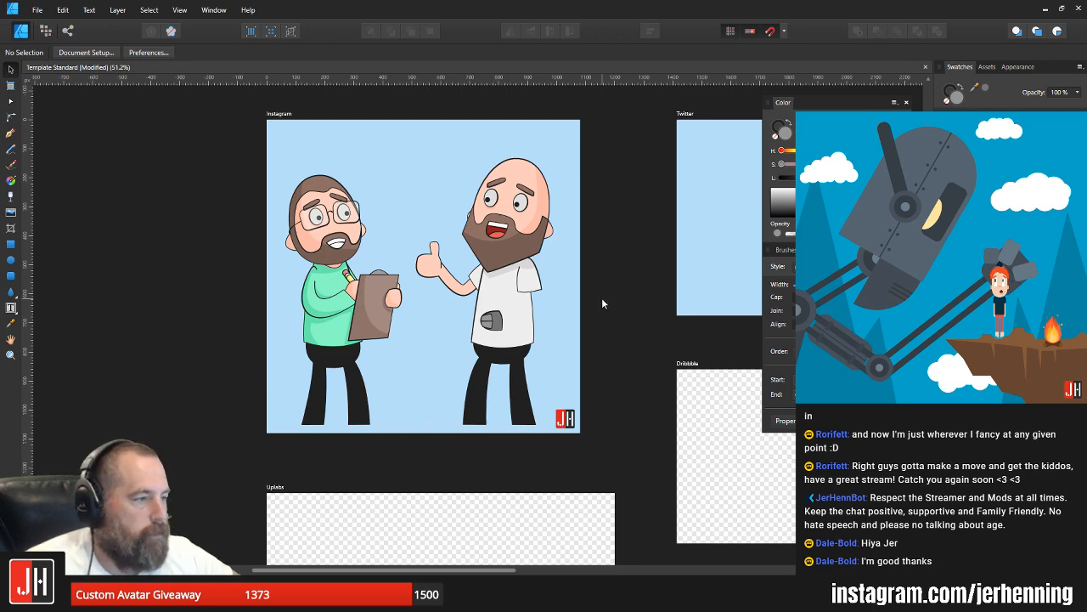
scroll(451, 303, "up", 2)
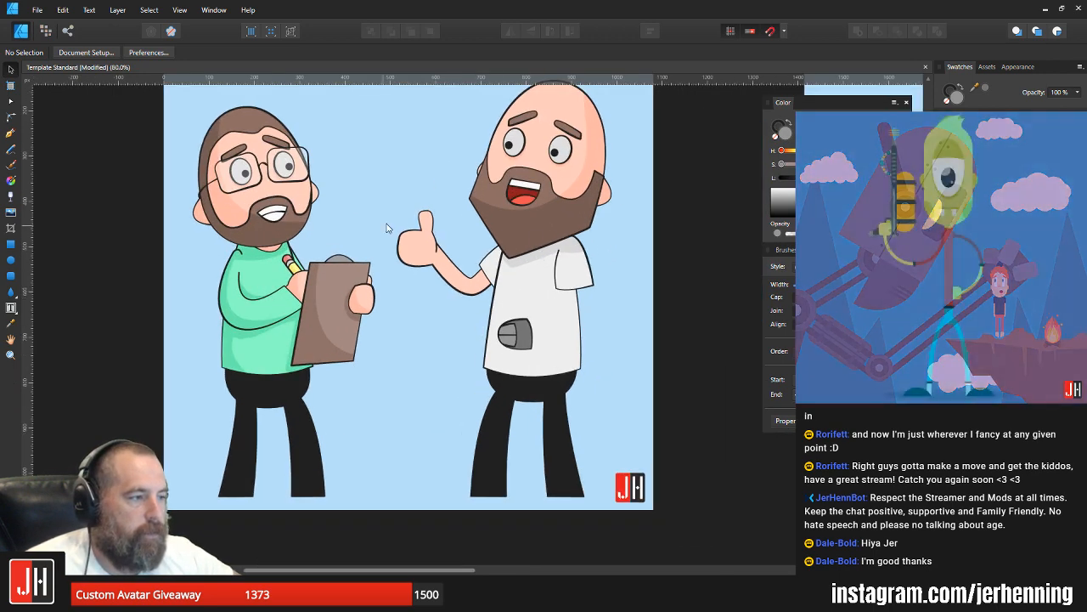
scroll(423, 236, "up", 3)
scroll(423, 236, "down", 2)
scroll(429, 240, "up", 3)
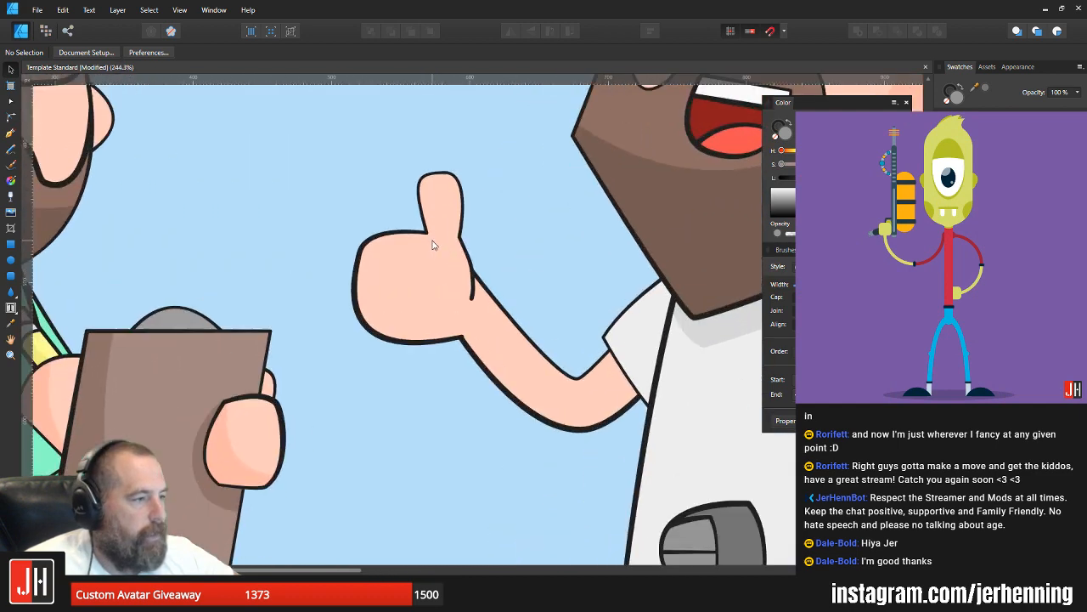
key("p")
scroll(429, 240, "up", 2)
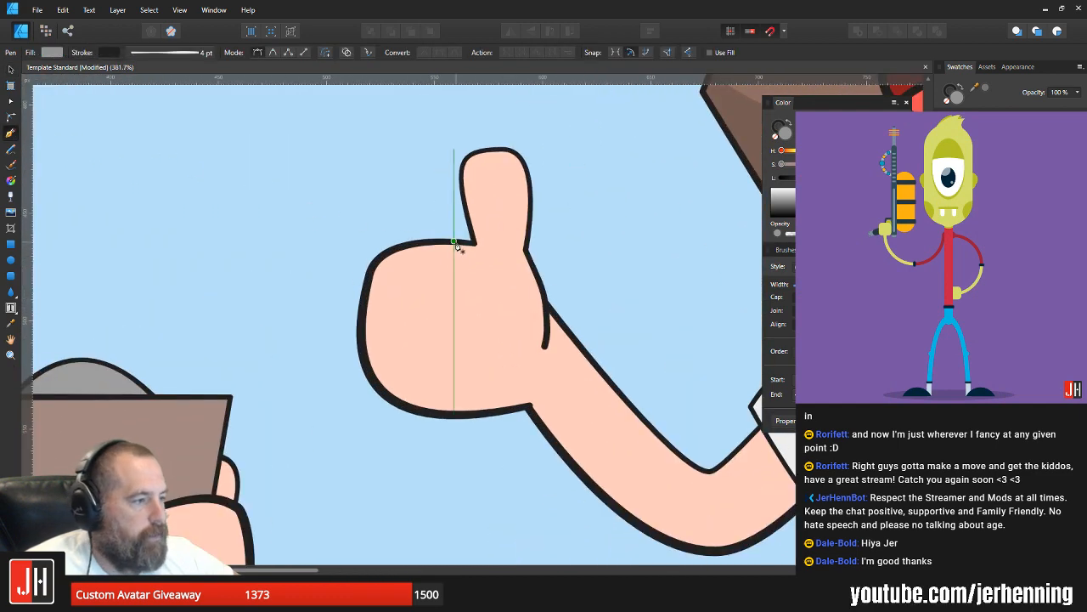
left_click(454, 243)
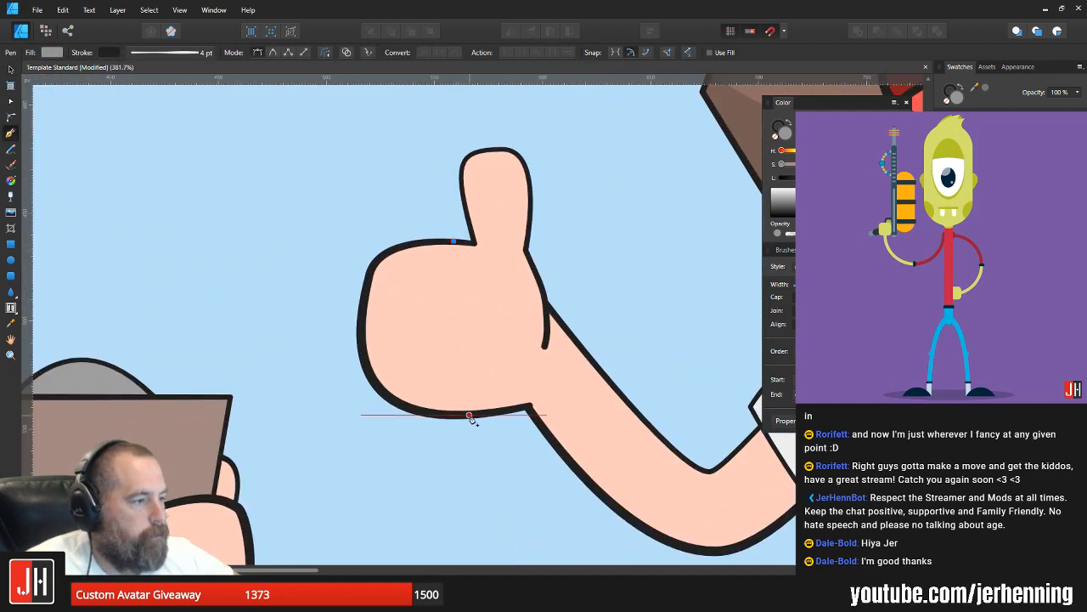
mouse_move(470, 416)
left_mouse_down()
mouse_move(361, 466)
mouse_move(395, 535)
mouse_move(379, 523)
left_mouse_up()
key("ctrl+z")
key("ctrl+z")
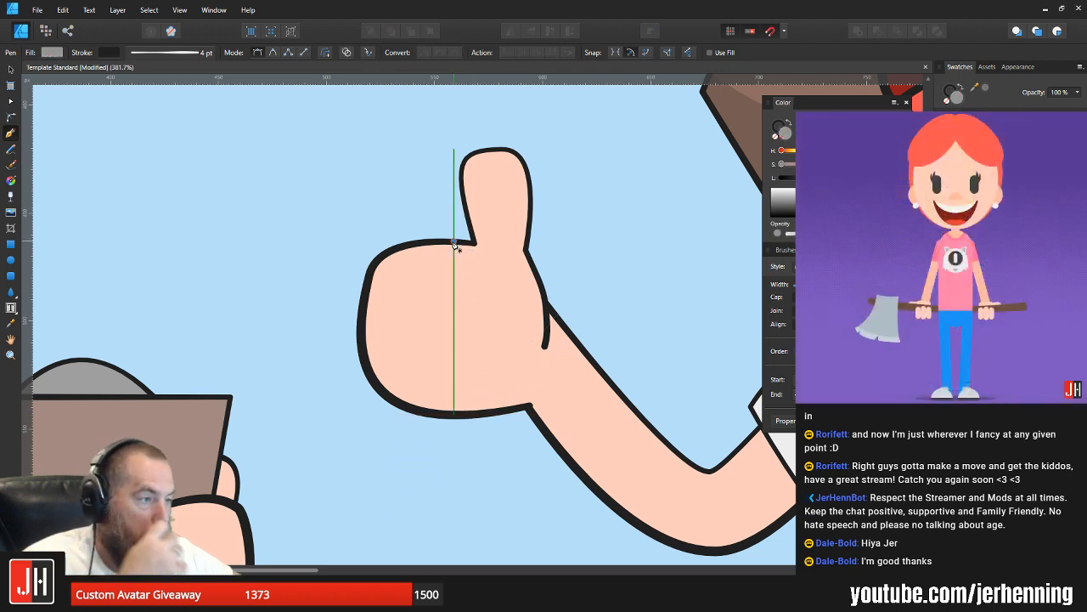
Step: Draw a curved line across the hand from the fist's top outline to its bottom outline, bulging toward the wrist
left_click_drag(460, 415, 353, 415)
key("a")
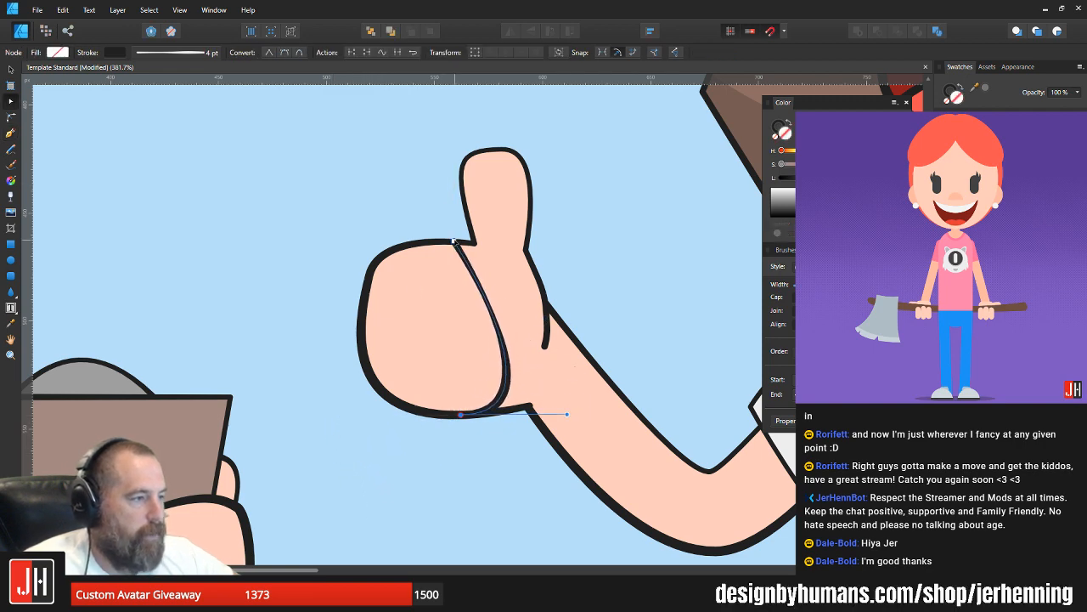
left_click_drag(567, 415, 604, 288)
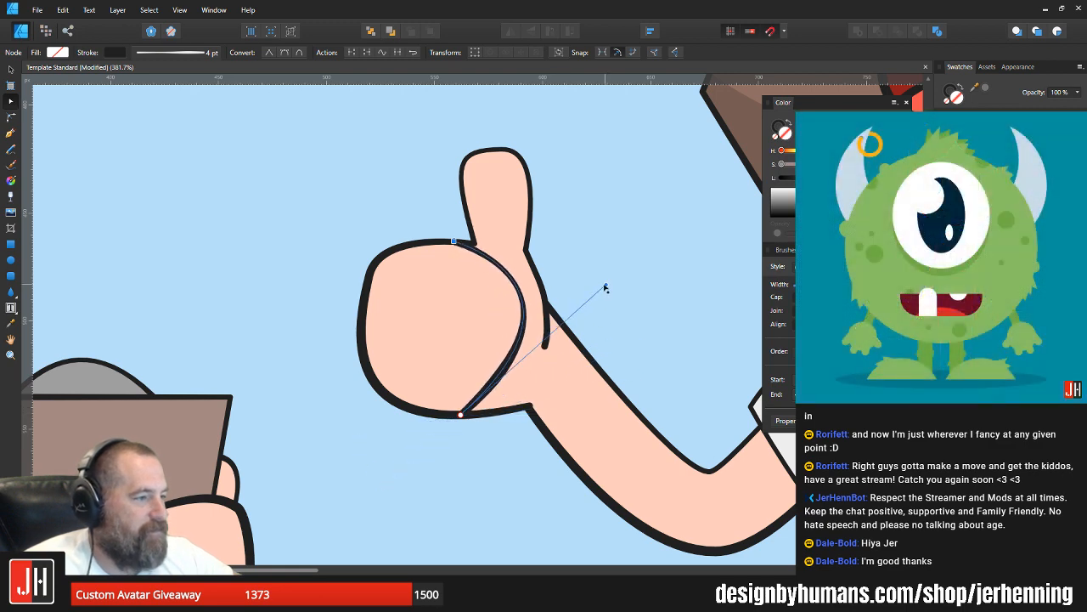
key("ctrl+z")
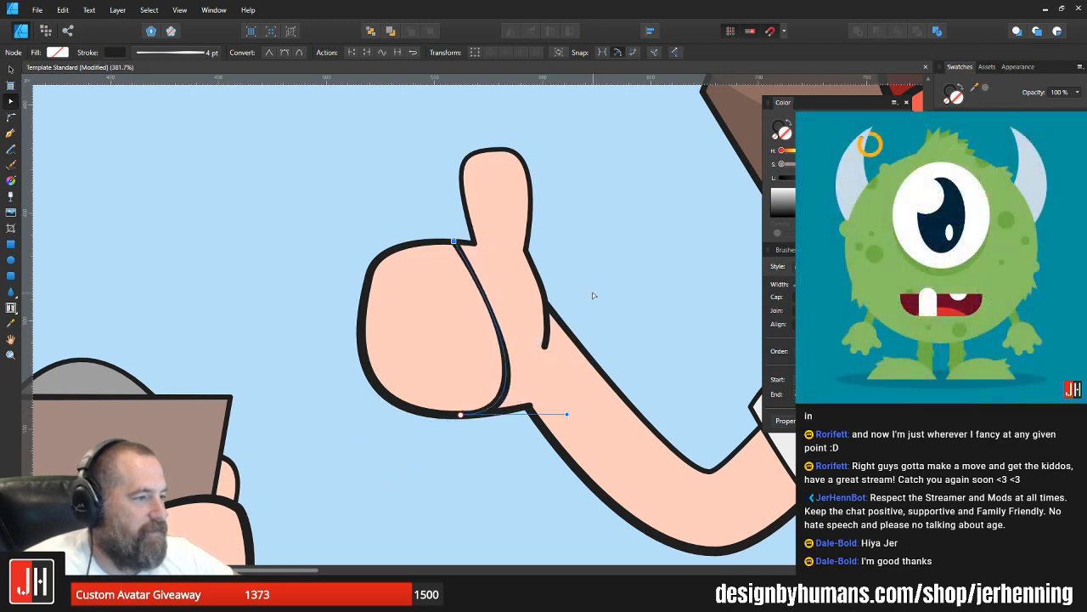
Step: Add a node to the upper part of the fist line and pull it outward to round the fist below the thumb
key("p")
left_click(478, 282)
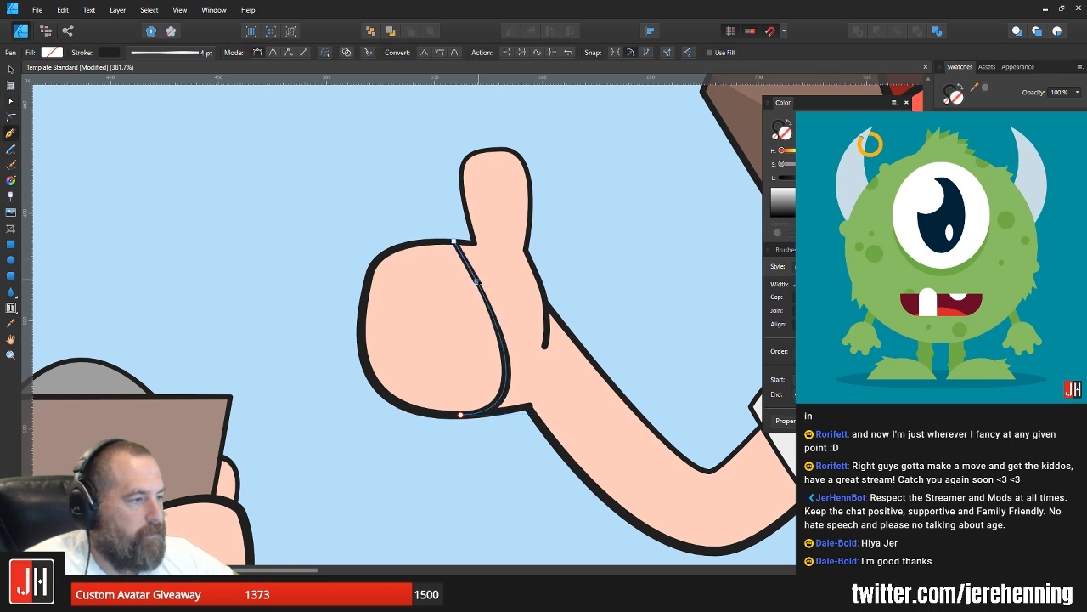
key("a")
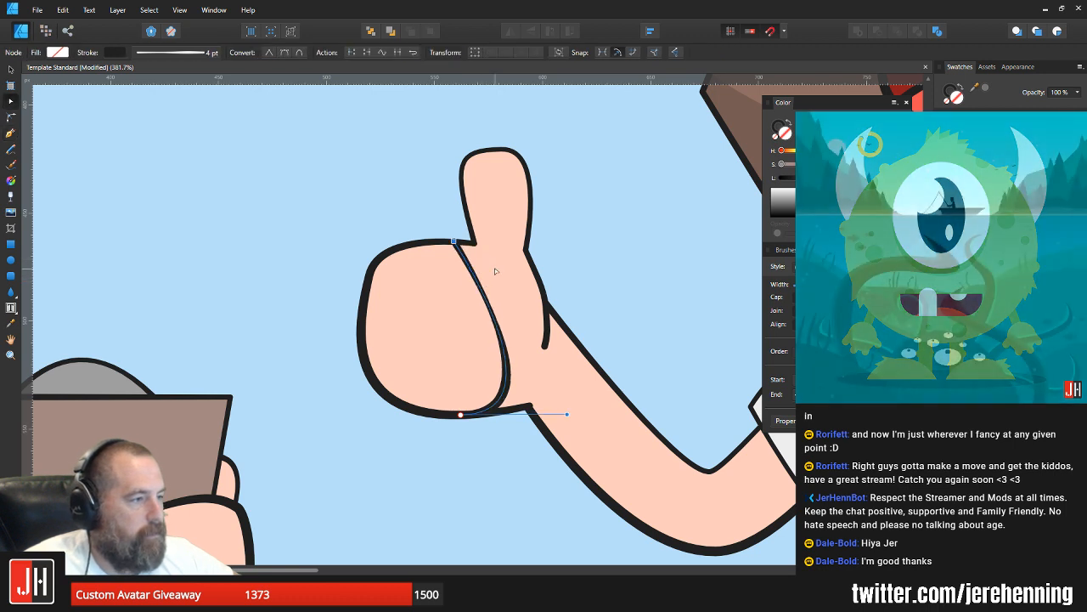
left_click(479, 284)
left_click_drag(478, 283, 501, 268)
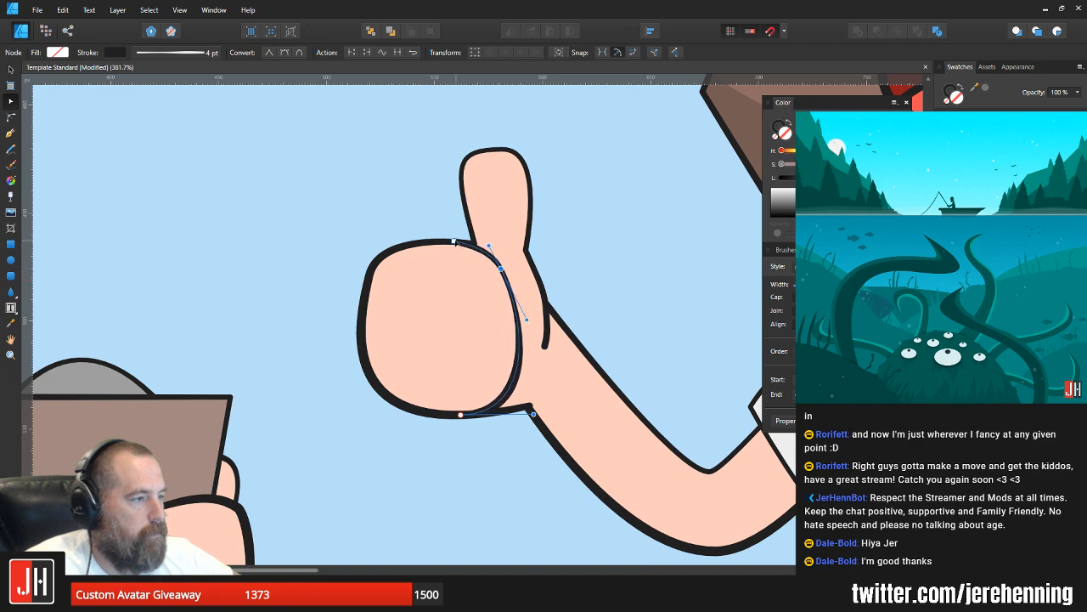
Step: Slide the fist line's top end along the upper outline away from the thumb and refine the bend beside it
scroll(454, 242, "up", 4)
left_click_drag(448, 241, 414, 242)
left_click_drag(535, 252, 540, 226)
scroll(524, 306, "down", 8)
key("v")
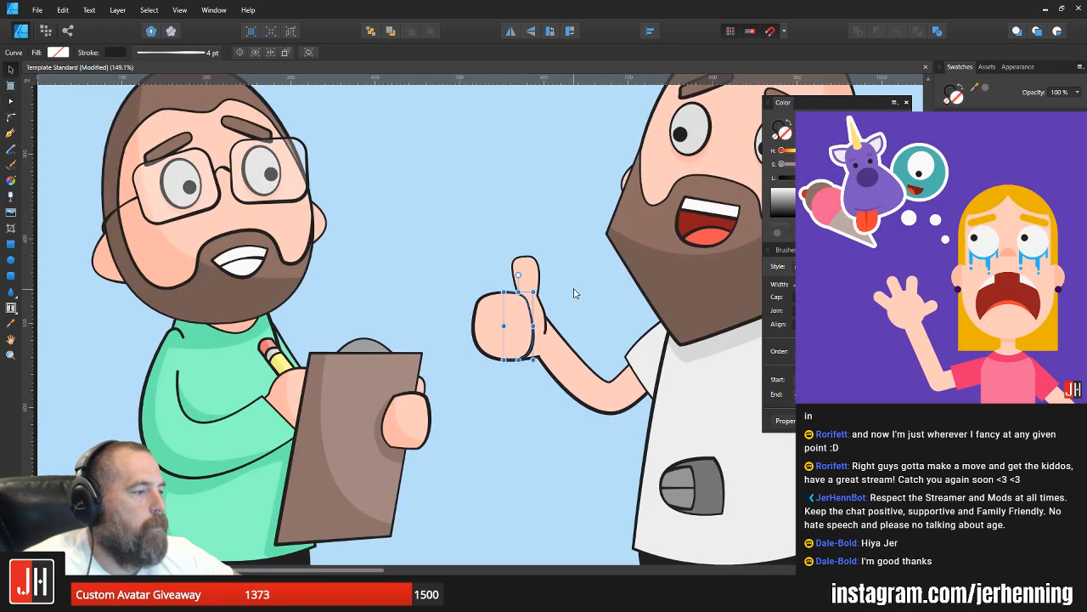
Step: Slide the bottom end of the fist line along the lower outline, slightly away from the wrist
scroll(552, 297, "up", 5)
key("a")
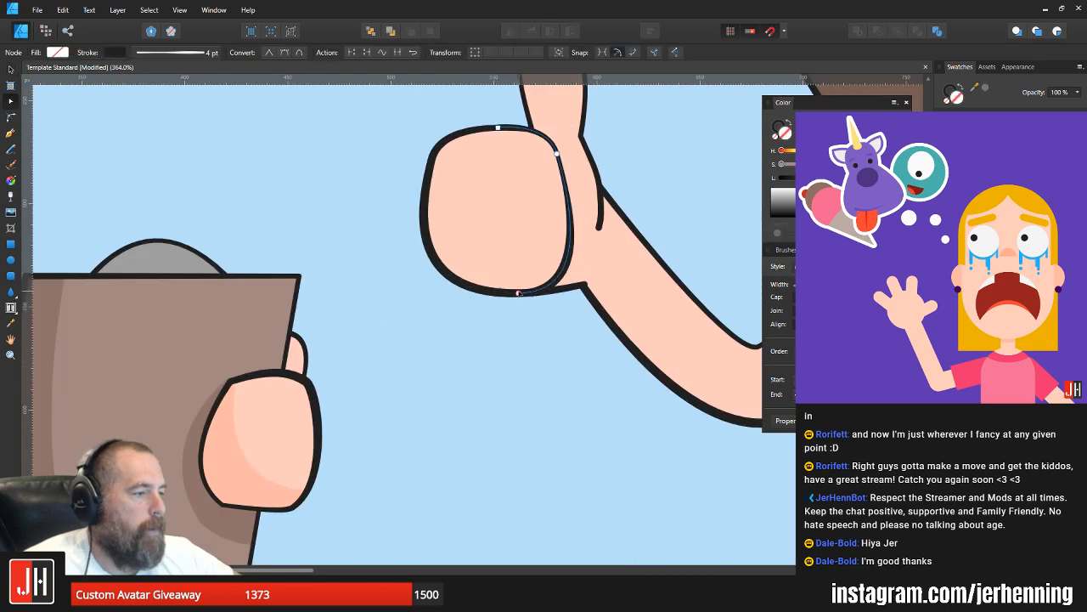
left_click_drag(518, 293, 502, 293)
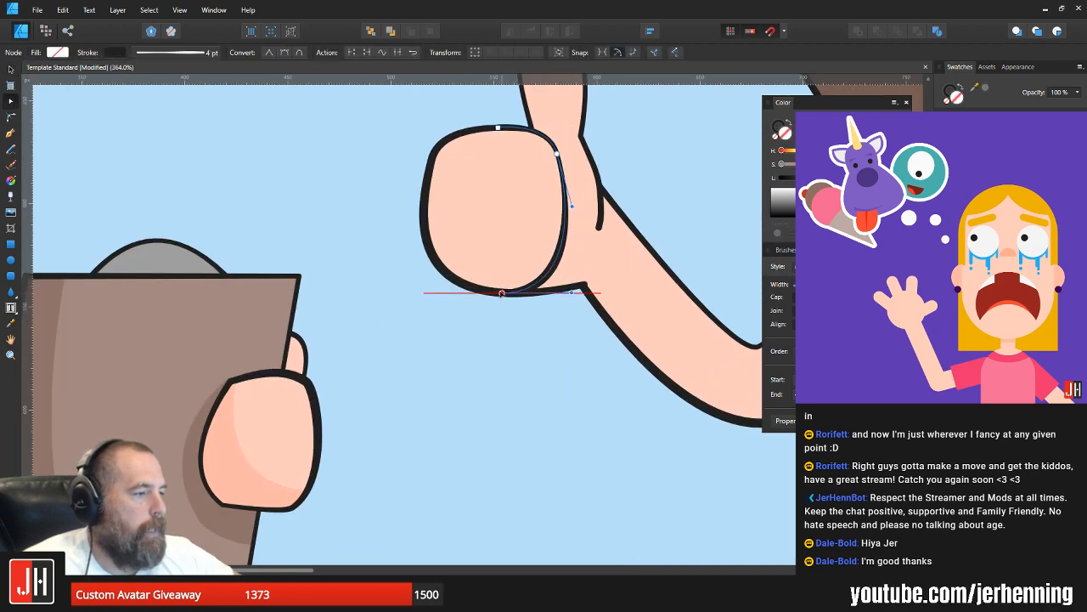
key("v")
left_click(672, 209)
Step: Examine the thumbs-up hand up close and within the whole Instagram illustration
scroll(597, 300, "down", 5)
scroll(464, 268, "up", 4)
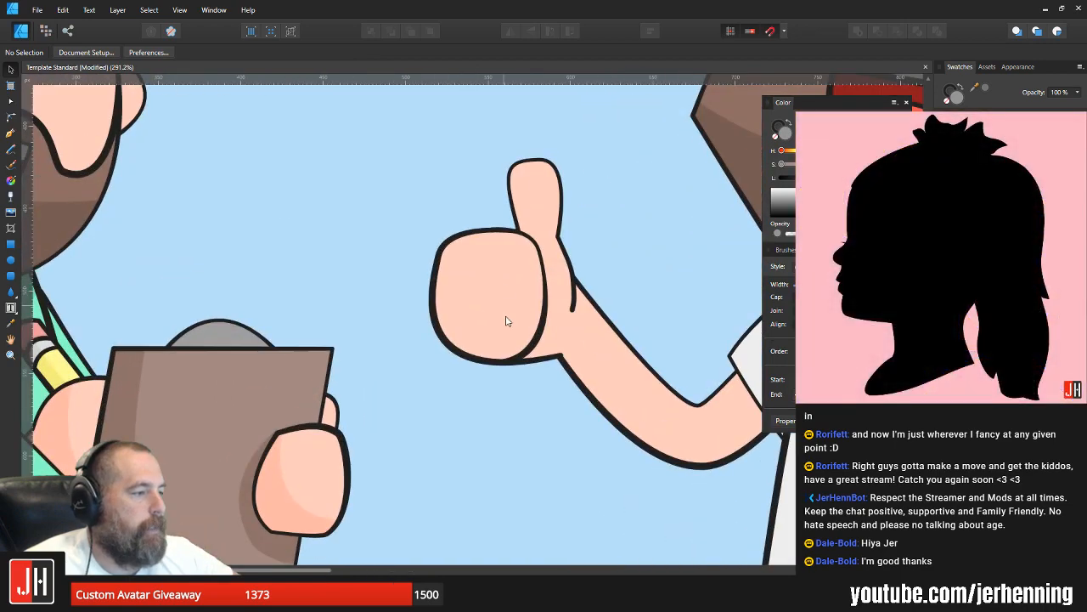
scroll(521, 335, "up", 4)
scroll(526, 358, "down", 5)
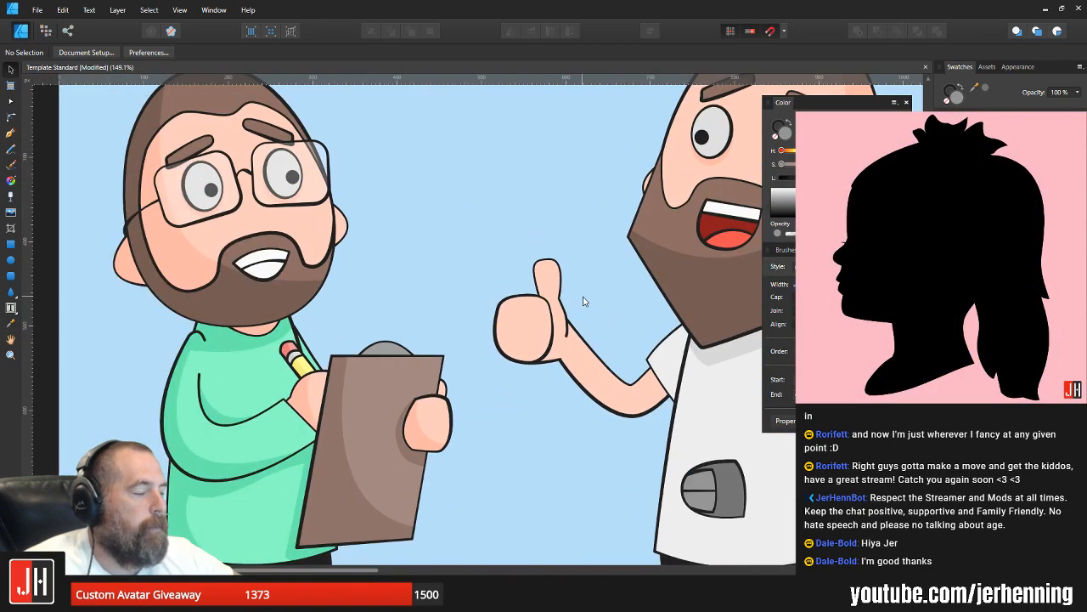
scroll(435, 322, "up", 1)
scroll(435, 321, "down", 3)
scroll(462, 360, "up", 5)
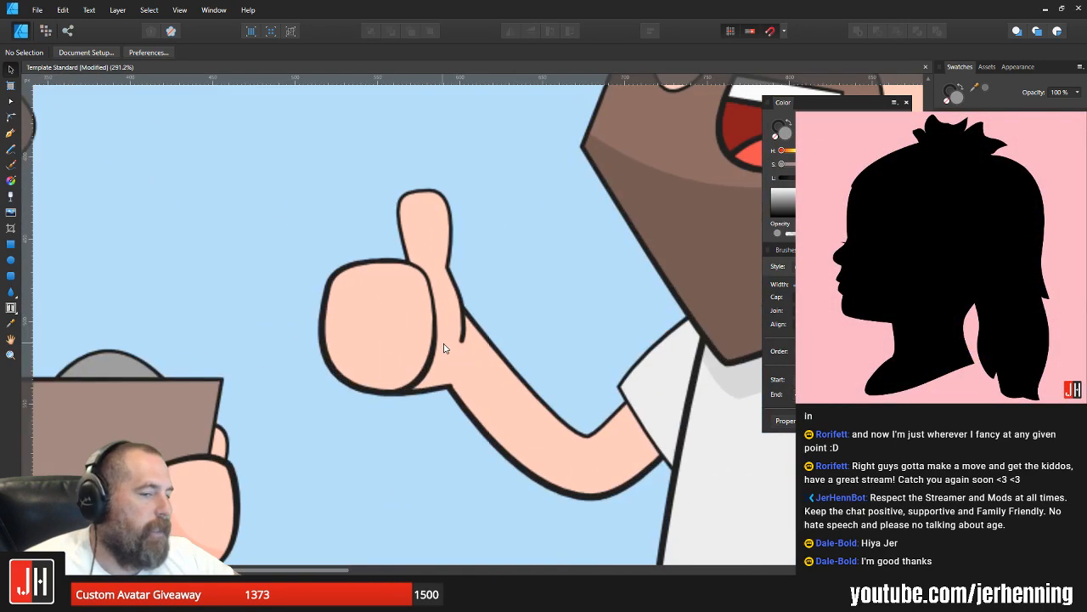
scroll(446, 348, "down", 5)
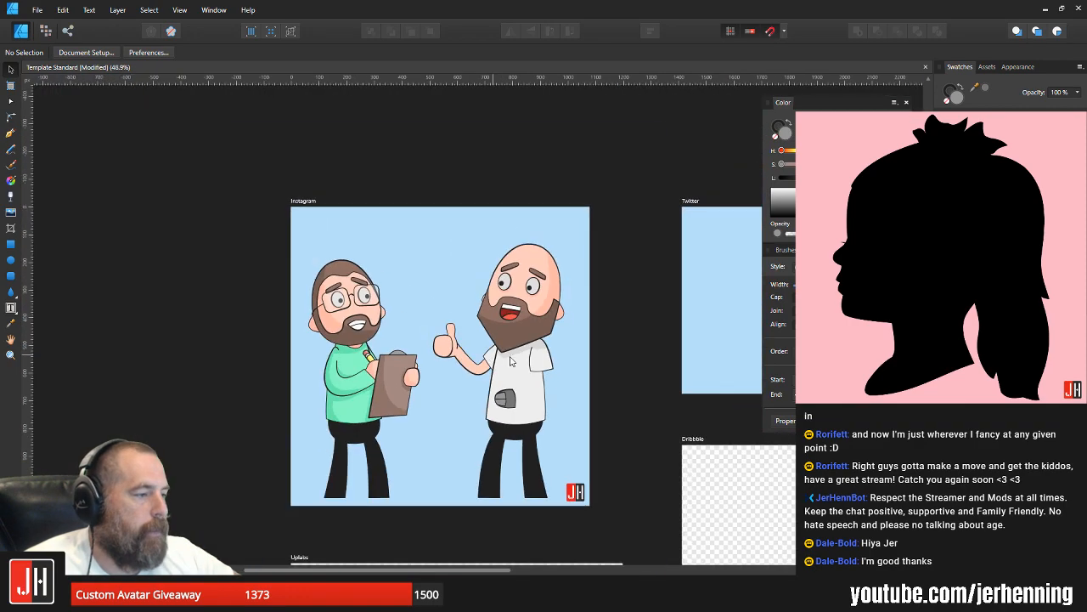
scroll(486, 340, "up", 1)
scroll(455, 340, "up", 6)
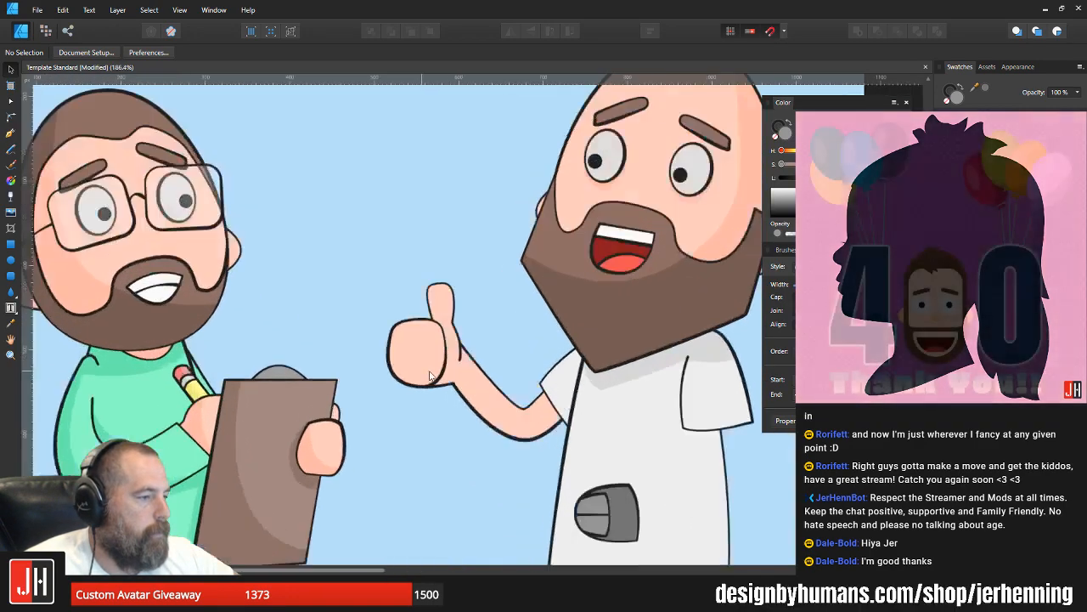
Step: Move the fist line's bottom end farther along the lower outline and lengthen its handle to round the lower curve
left_click(428, 366)
key("a")
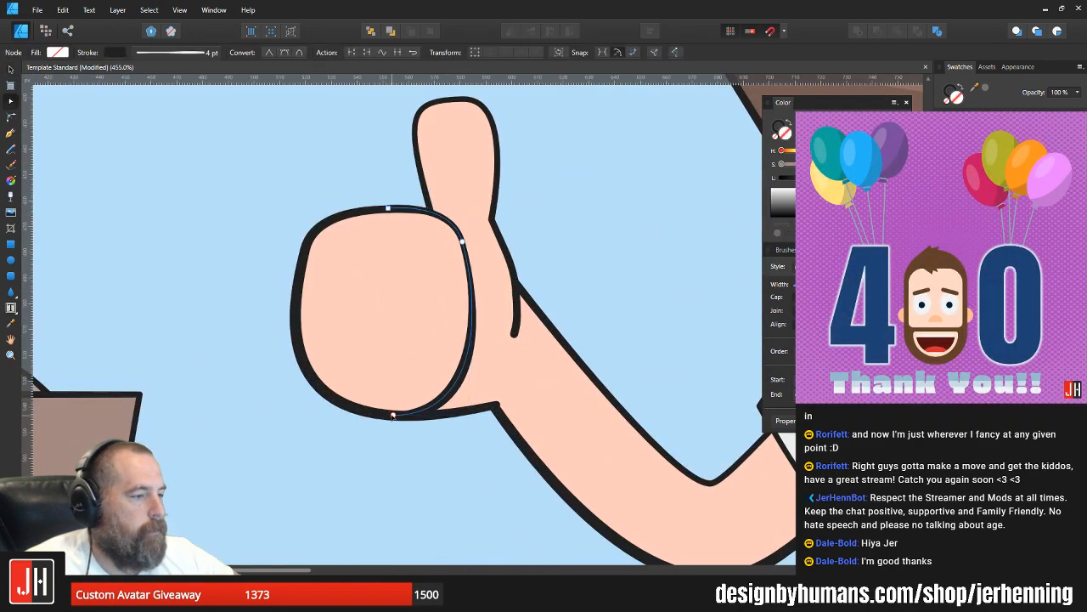
mouse_move(393, 416)
left_mouse_down()
mouse_move(375, 414)
mouse_move(393, 384)
mouse_move(378, 405)
left_mouse_up()
scroll(375, 414, "up", 4)
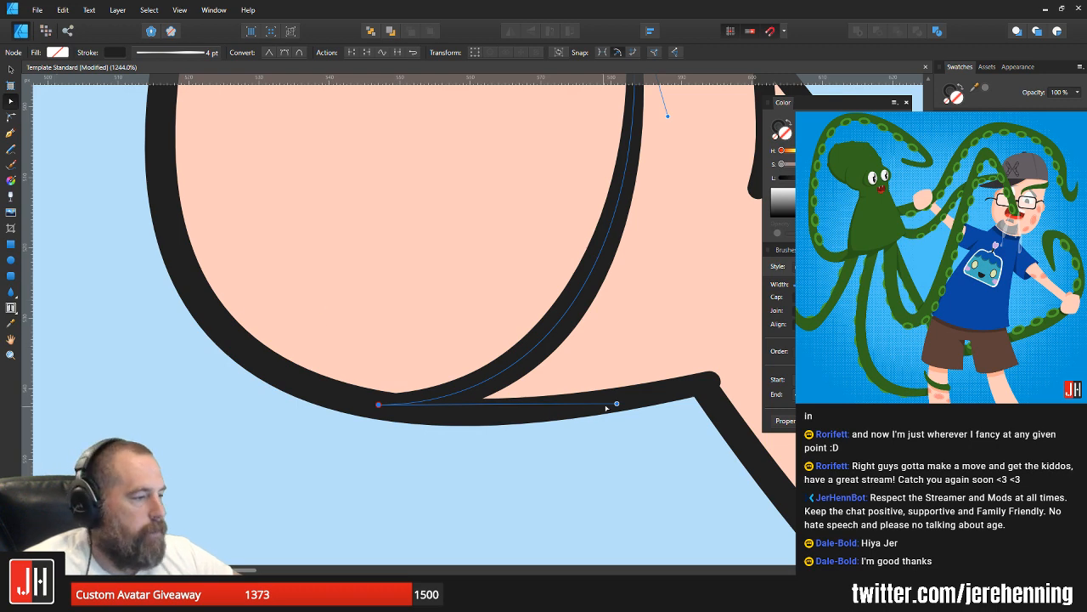
left_click_drag(617, 406, 645, 417)
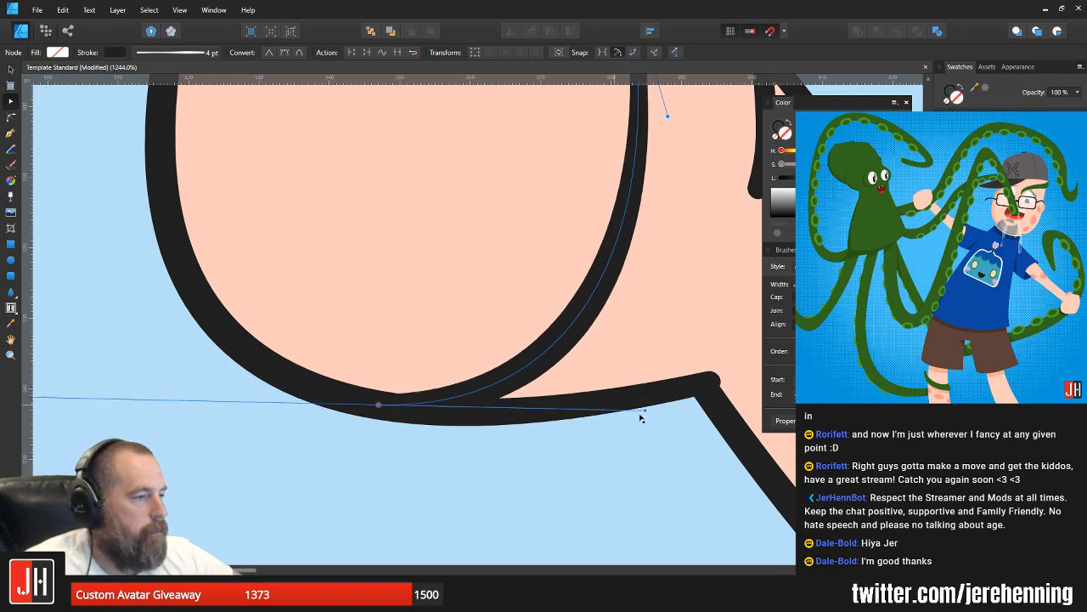
Step: Adjust the curve at the fist line's top end so it blends into the hand's upper outline
mouse_move(667, 142)
left_mouse_down()
mouse_move(627, 369)
mouse_move(637, 360)
mouse_move(572, 391)
mouse_move(566, 349)
mouse_move(574, 357)
left_mouse_up()
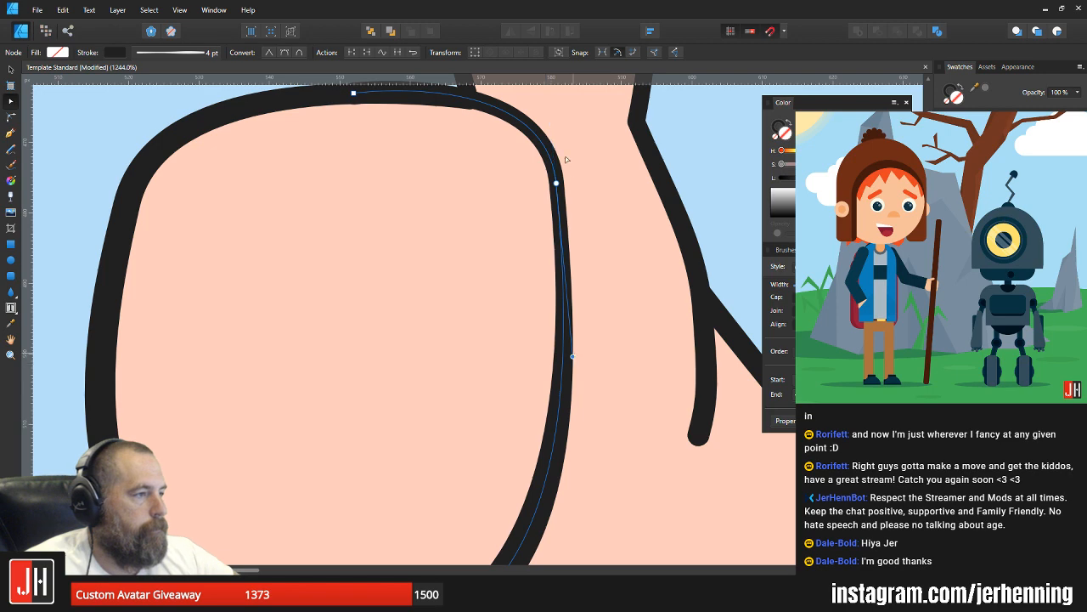
left_click_drag(456, 145, 488, 341)
scroll(392, 296, "up", 1)
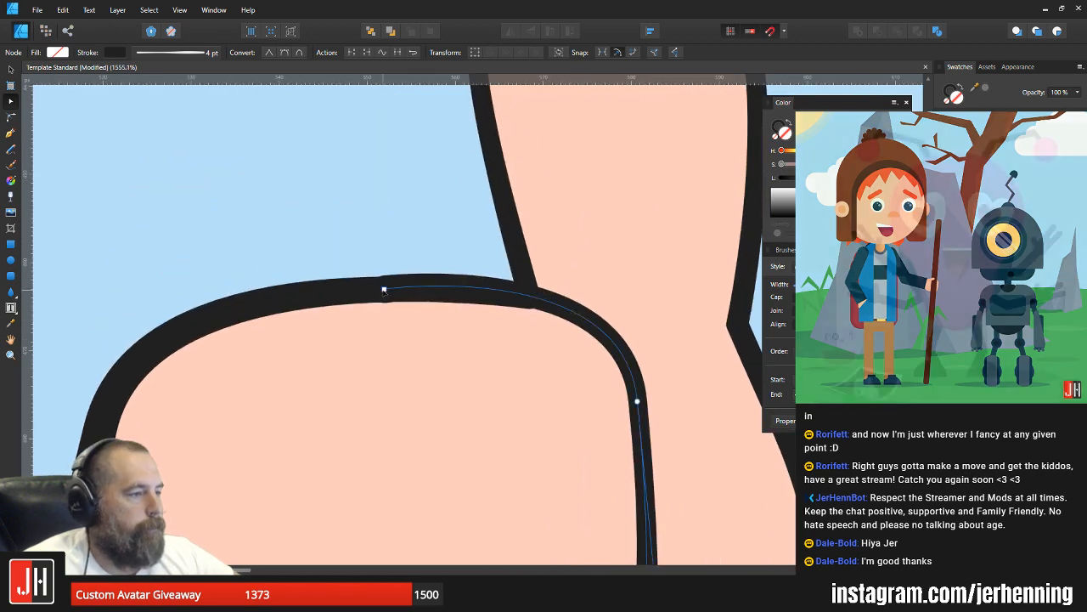
left_click(384, 290)
left_click_drag(623, 258, 517, 311)
key("v")
scroll(590, 300, "down", 12)
left_click(639, 308)
Step: Add a node on the fist line's lower curve and delete its bottom end node so the line stops short of the lower outline
scroll(642, 308, "up", 1)
scroll(531, 324, "down", 4)
scroll(517, 322, "up", 9)
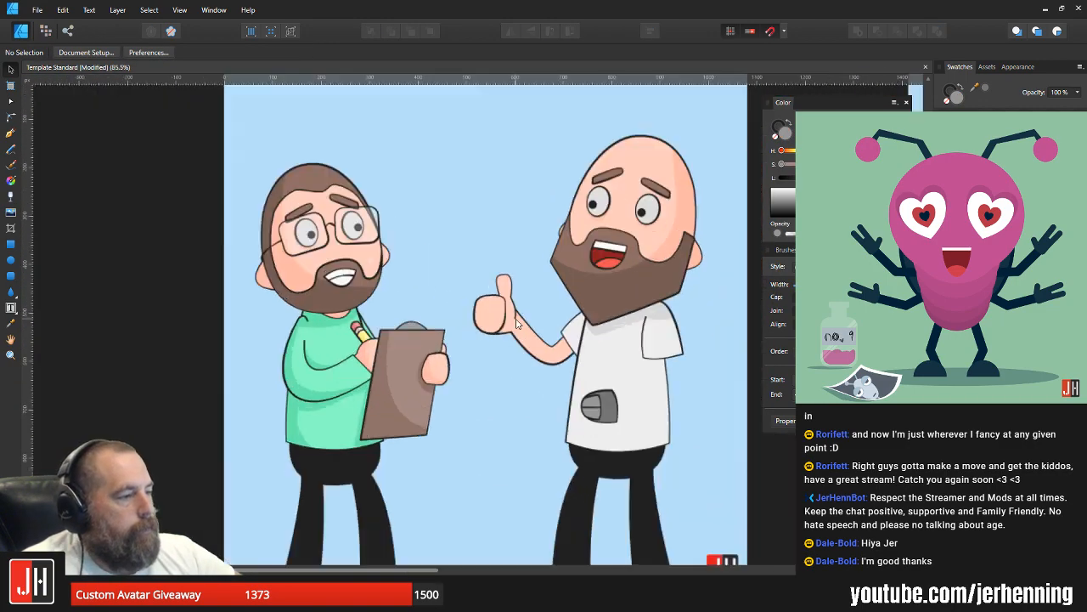
left_click(479, 344)
scroll(478, 344, "up", 1)
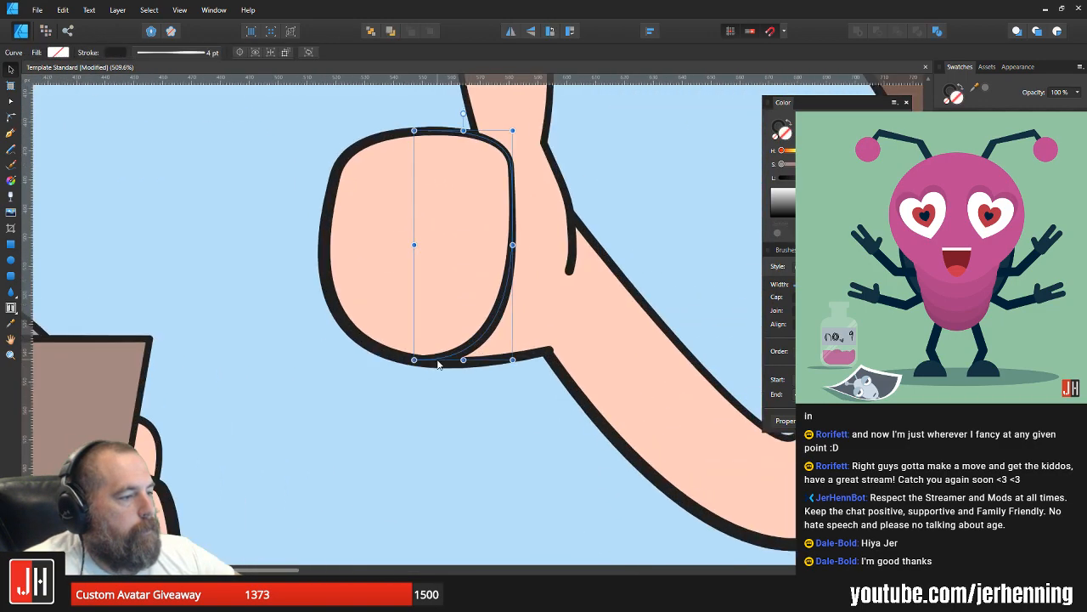
key("a")
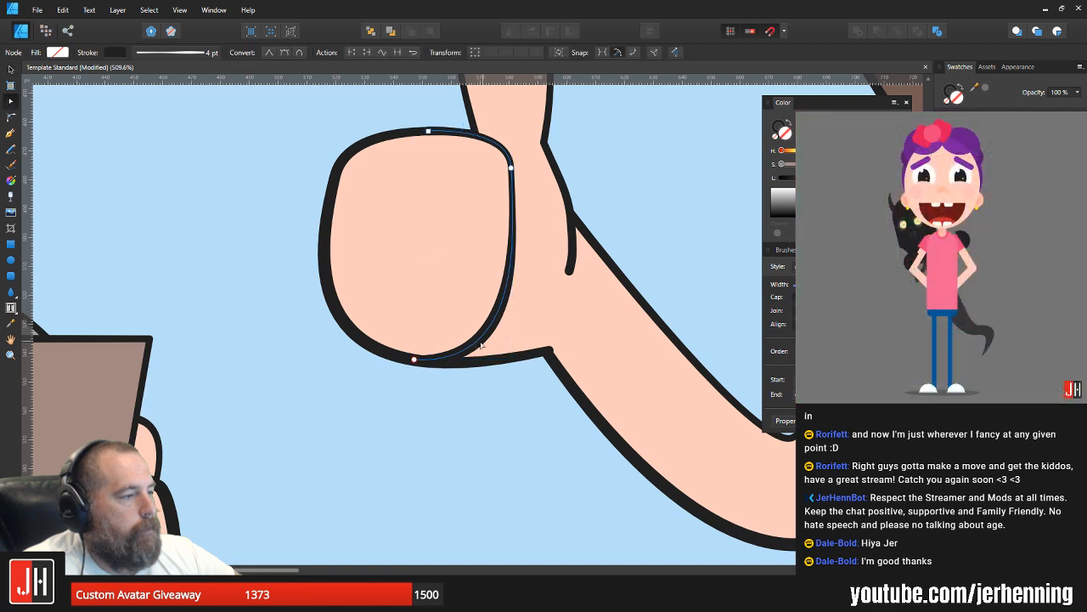
left_click(484, 339)
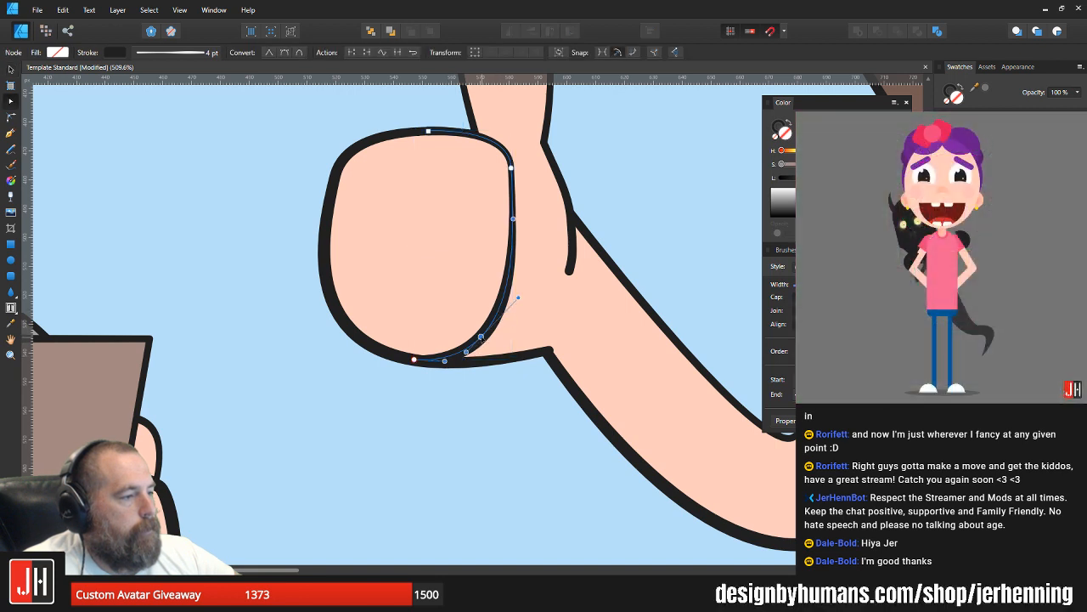
left_click(406, 343)
key("Delete")
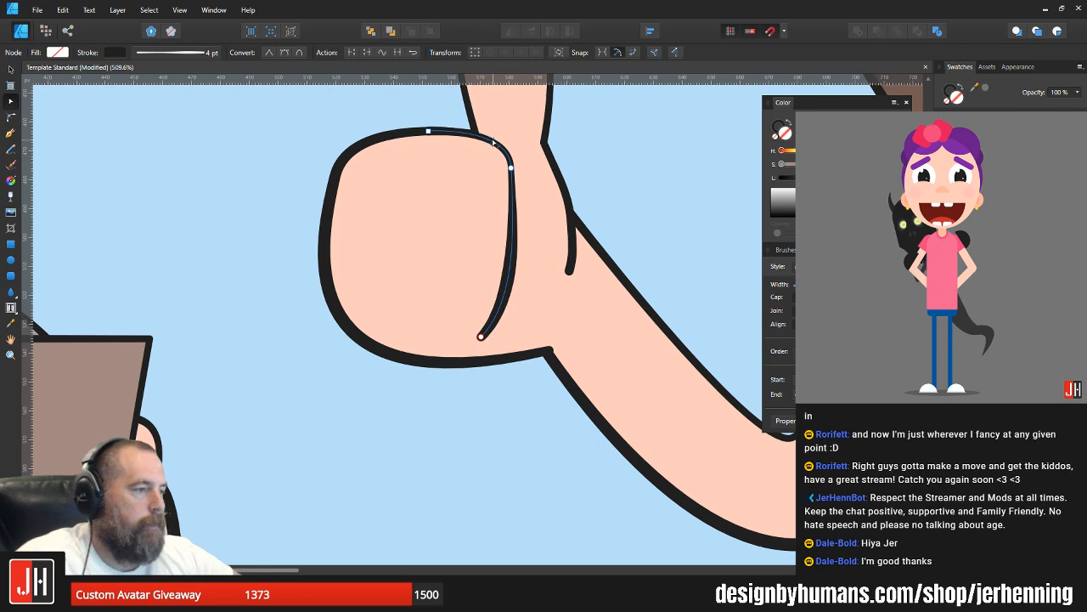
key("v")
left_click(655, 146)
Step: Move the loose end of the hand outline at the wrist slightly down and inward toward the fist
scroll(546, 263, "down", 8)
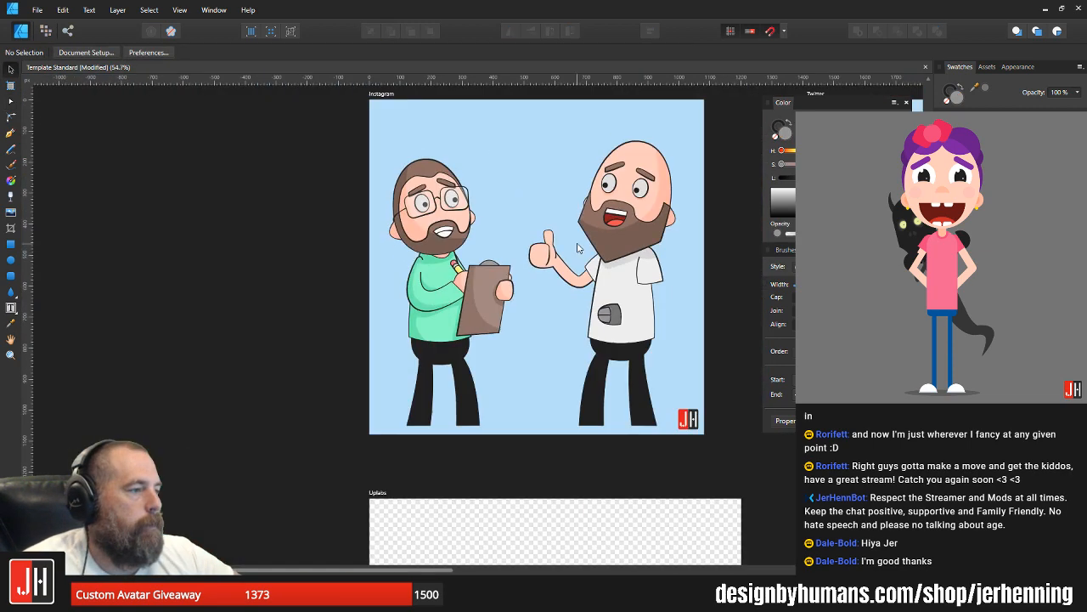
left_click_drag(559, 271, 474, 292)
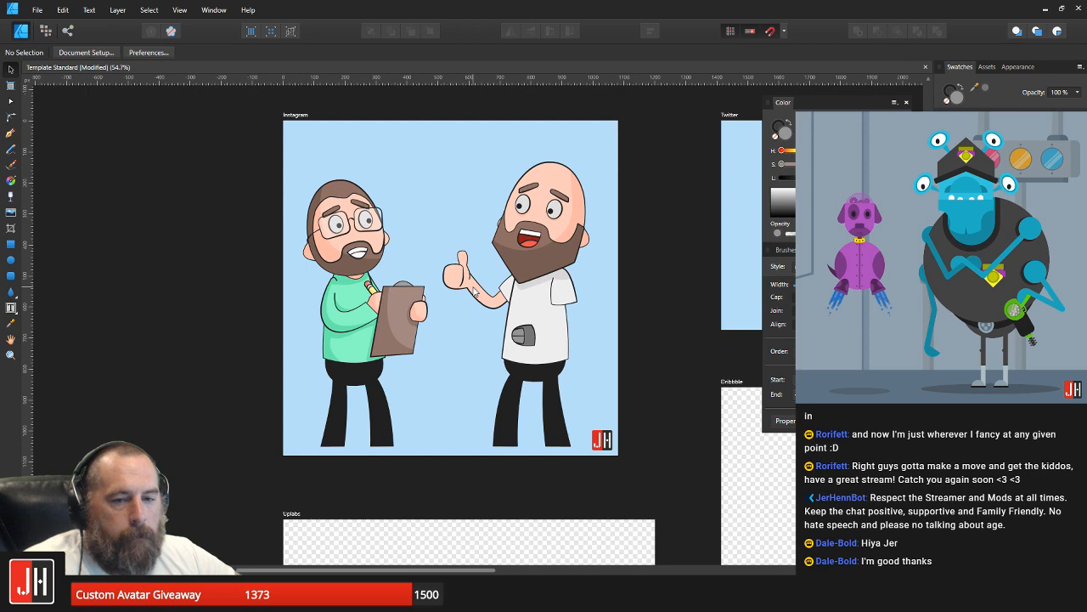
scroll(476, 272, "up", 10)
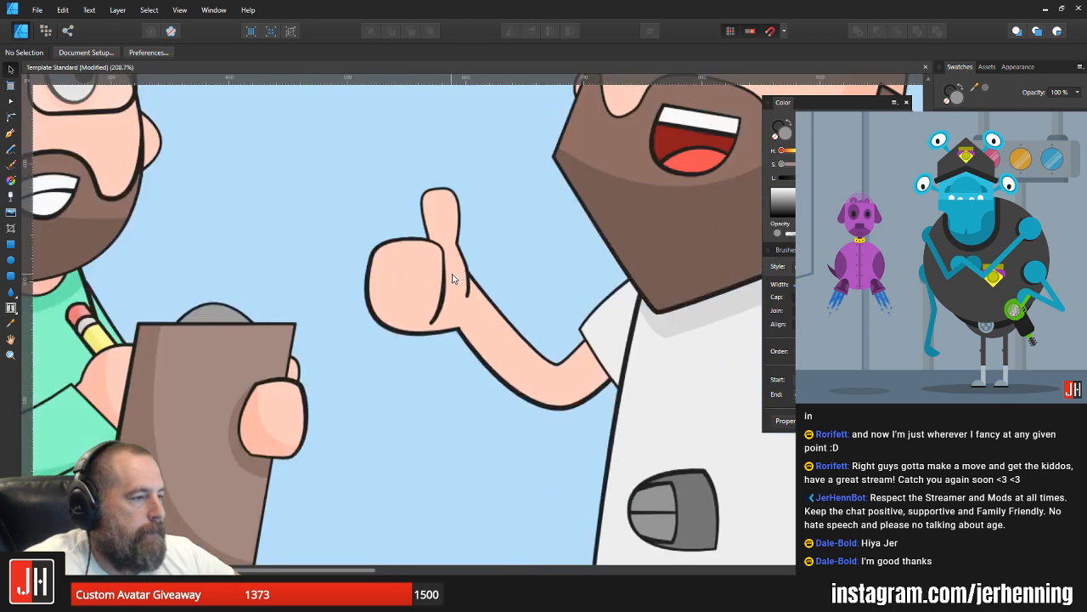
left_click(478, 266)
key("a")
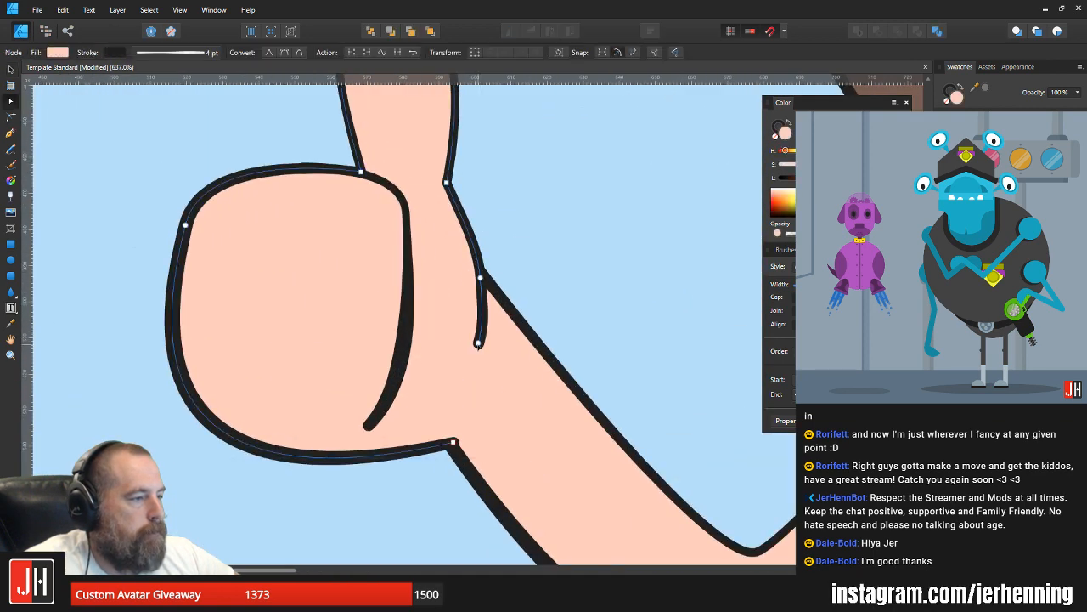
left_click_drag(479, 343, 471, 354)
key("v")
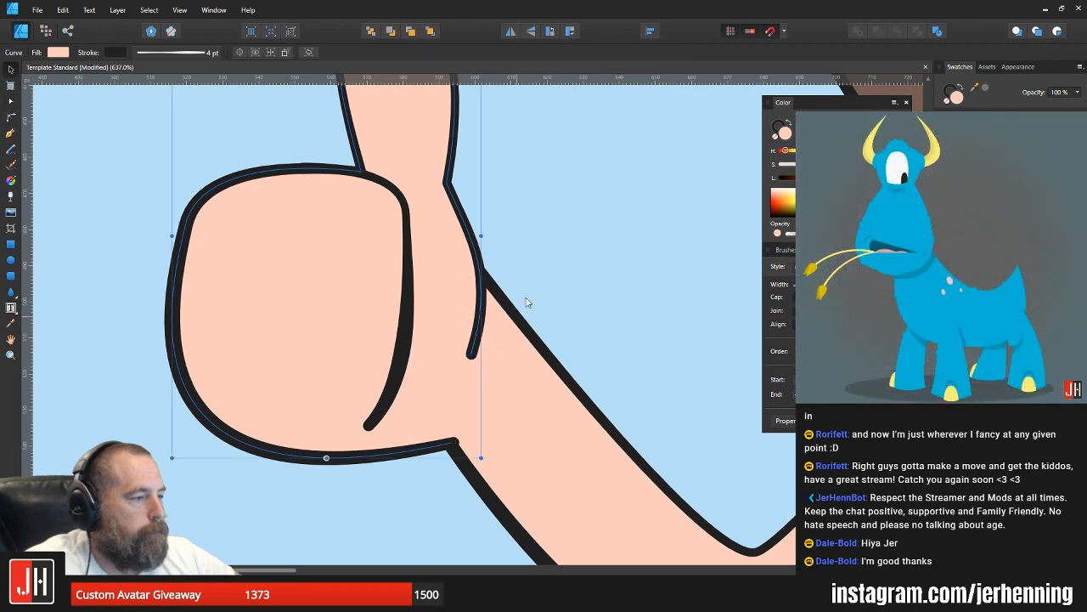
left_click(547, 286)
Step: Shorten the fist line by raising its bottom end slightly farther from the hand's lower outline
scroll(547, 289, "down", 6)
scroll(518, 309, "up", 5)
left_click(509, 320)
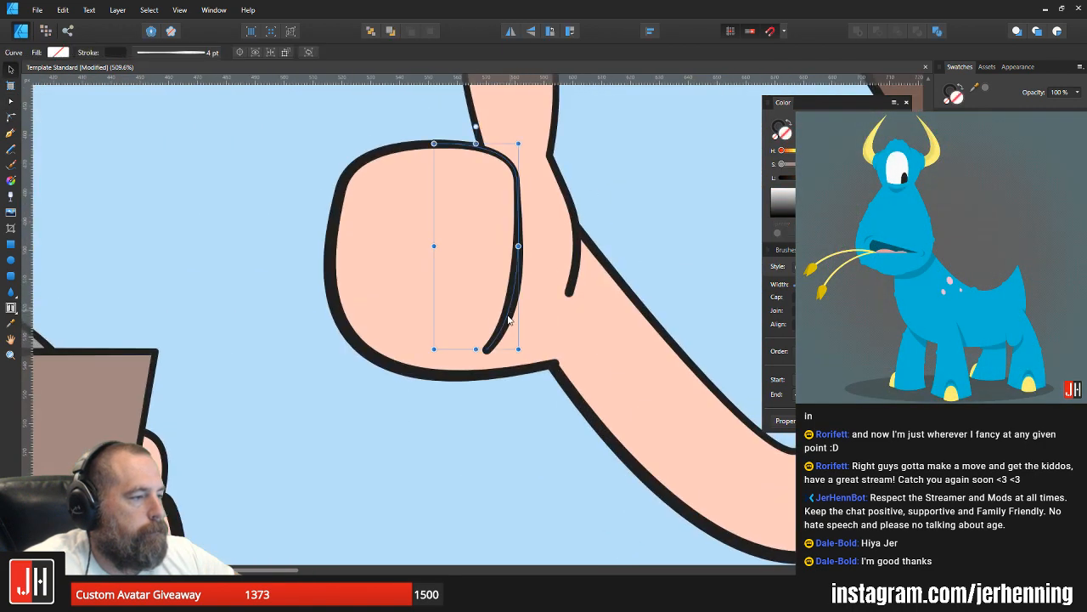
key("a")
left_click_drag(487, 350, 484, 331)
key("v")
left_click(602, 211)
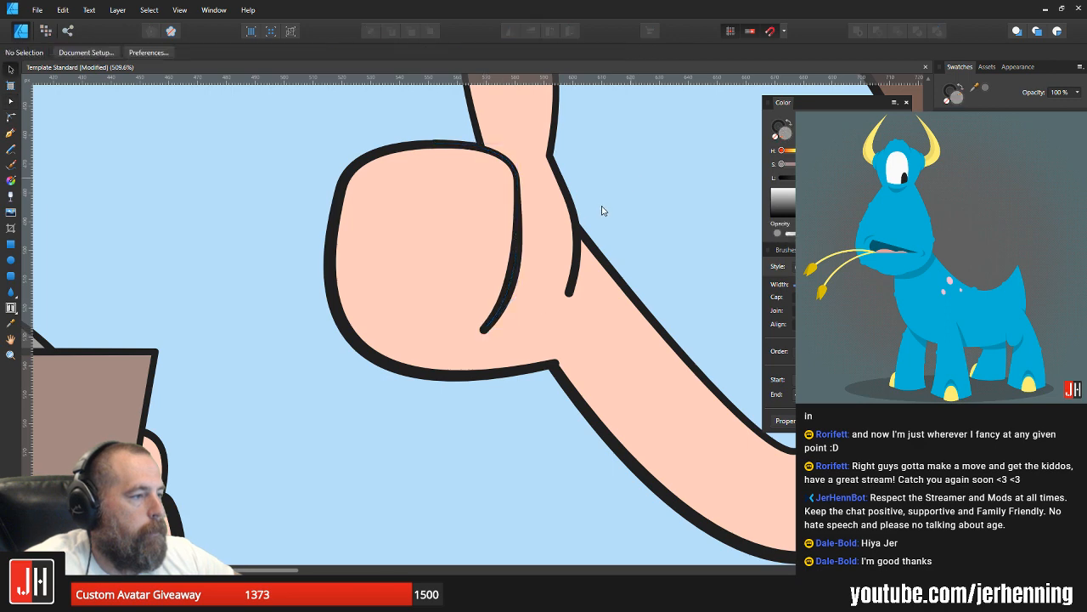
Step: Nudge the fist line's bottom end and pull its handle outward toward the wrist to give the lower part a fuller curve
scroll(602, 211, "down", 10)
left_click_drag(600, 218, 454, 271)
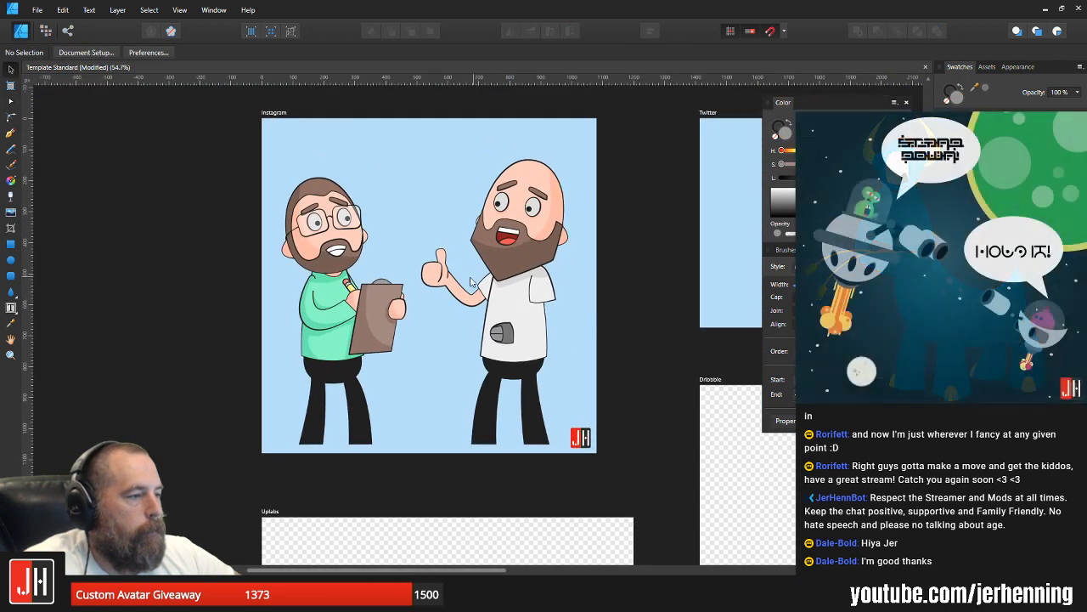
scroll(433, 296, "up", 10)
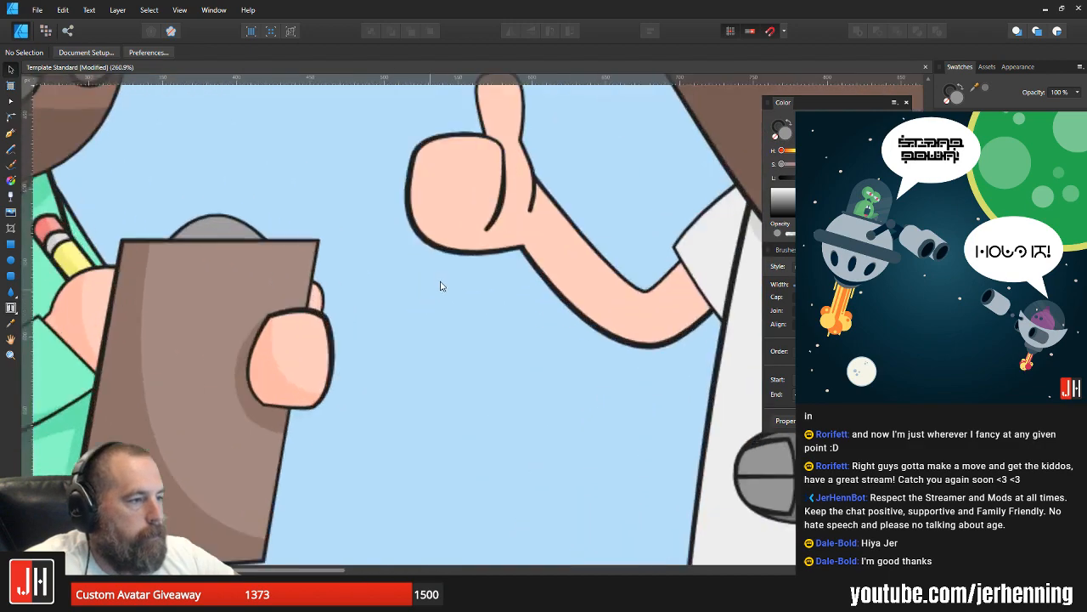
left_click(503, 204)
key("a")
left_click(501, 209)
left_click_drag(497, 215, 487, 218)
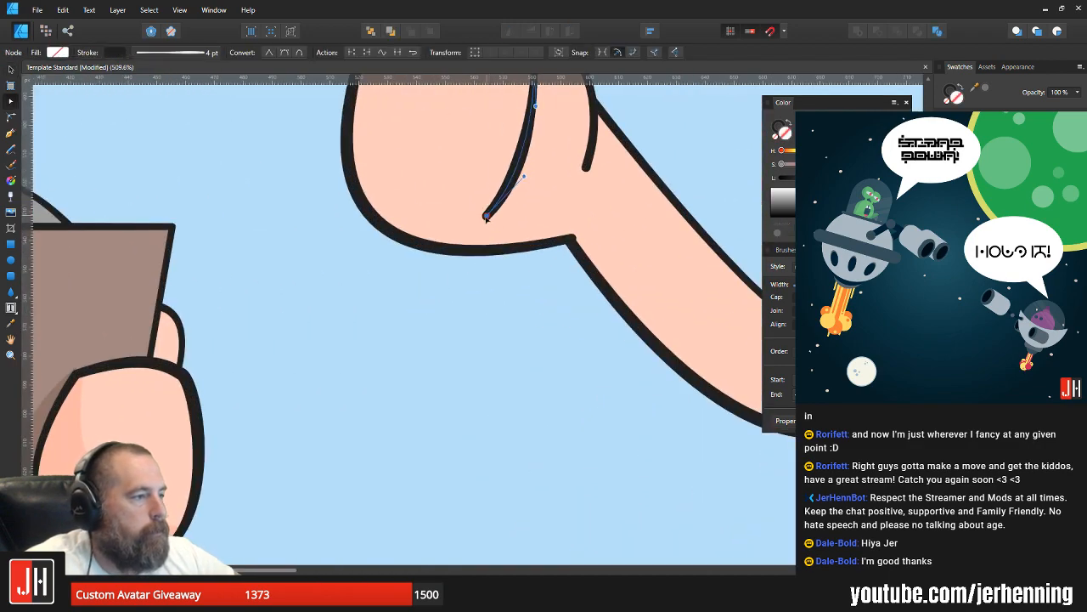
left_click_drag(524, 181, 539, 172)
key("v")
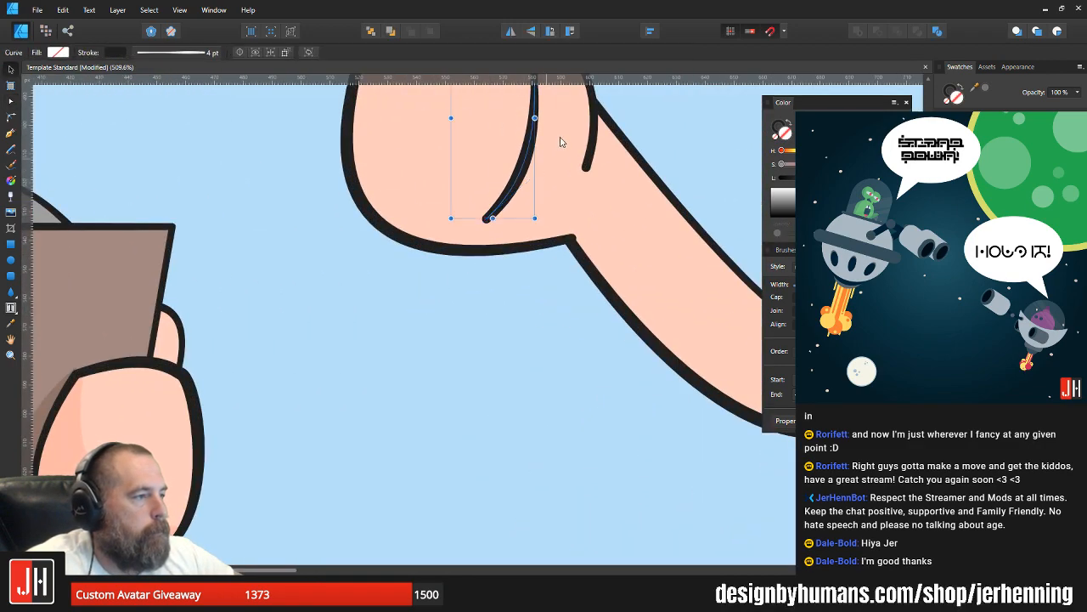
left_click_drag(584, 114, 493, 362)
scroll(492, 362, "down", 1)
scroll(493, 362, "down", 5)
key("ctrl+d")
scroll(478, 342, "down", 3)
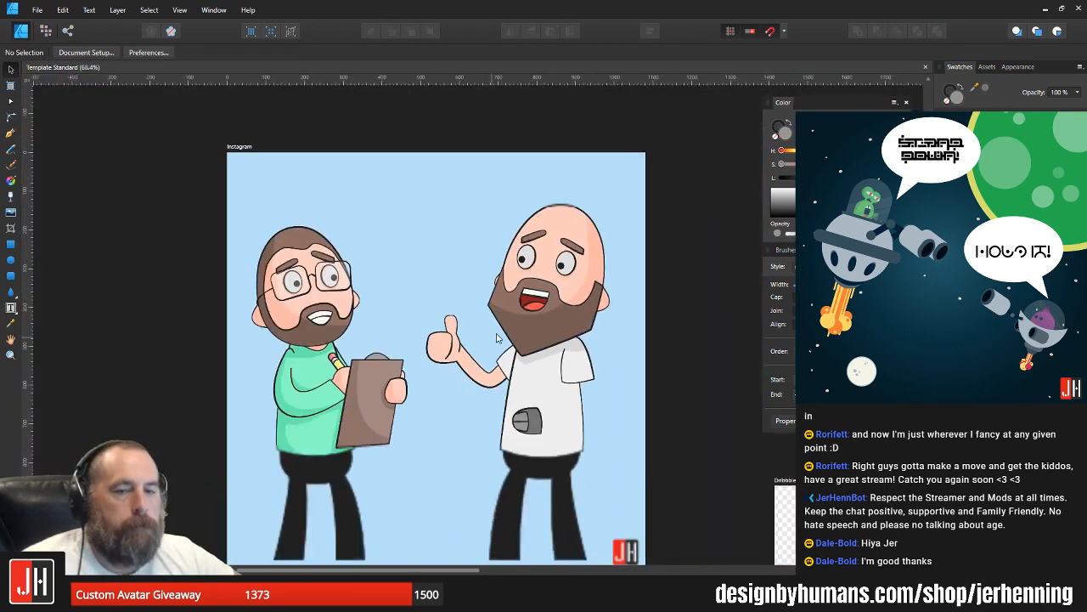
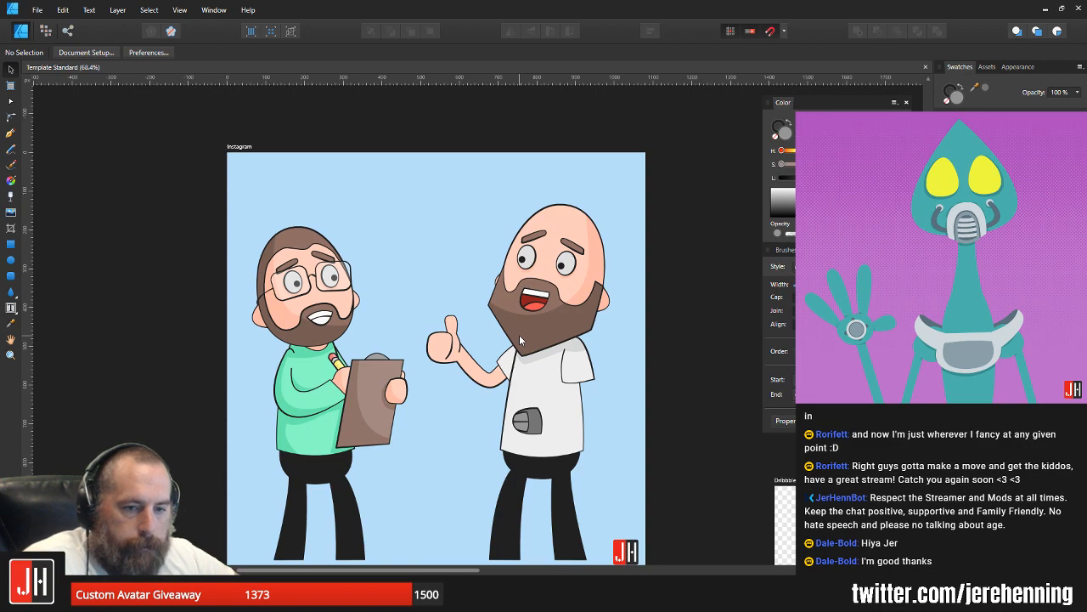
Step: Adjust the bald man's beard by bringing its upper corner node onto the head outline at the ear and moving the edge node below it
left_click_drag(633, 267, 607, 278)
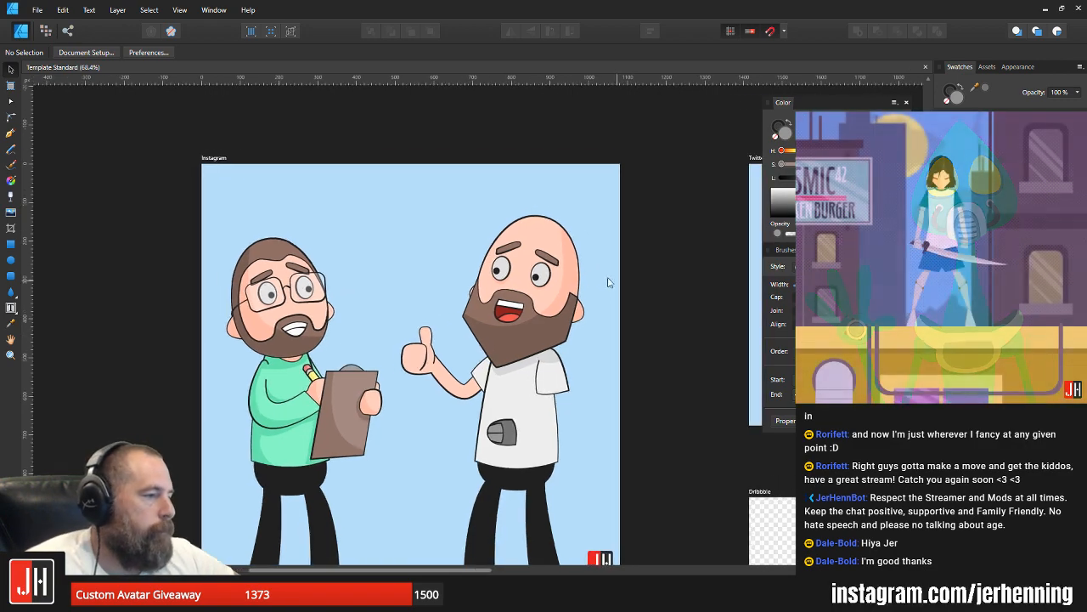
scroll(607, 282, "up", 10)
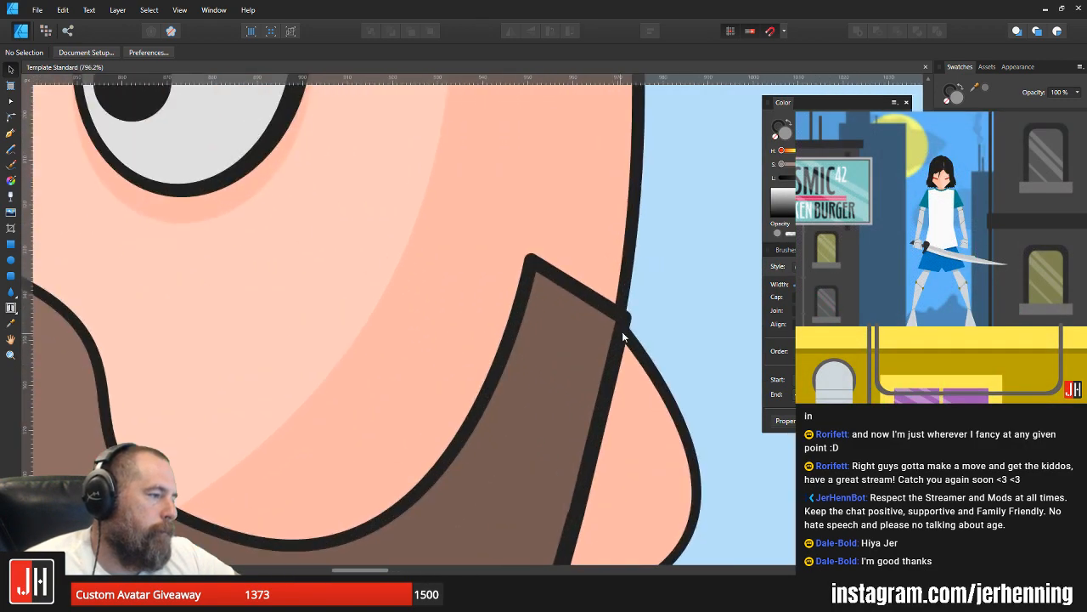
key("a")
left_click(623, 333)
left_click(620, 314)
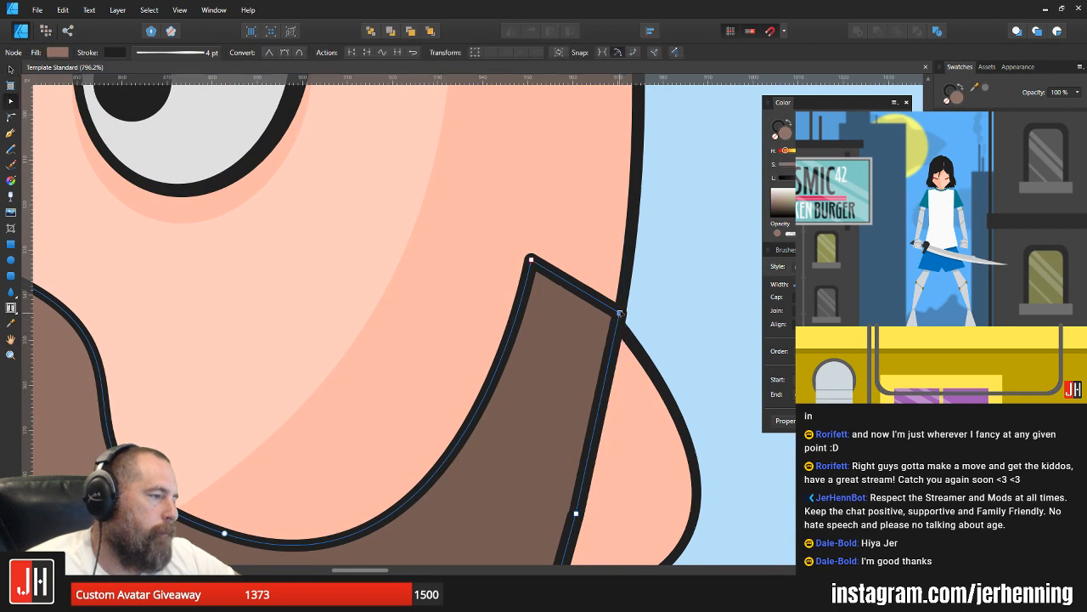
scroll(620, 314, "down", 5)
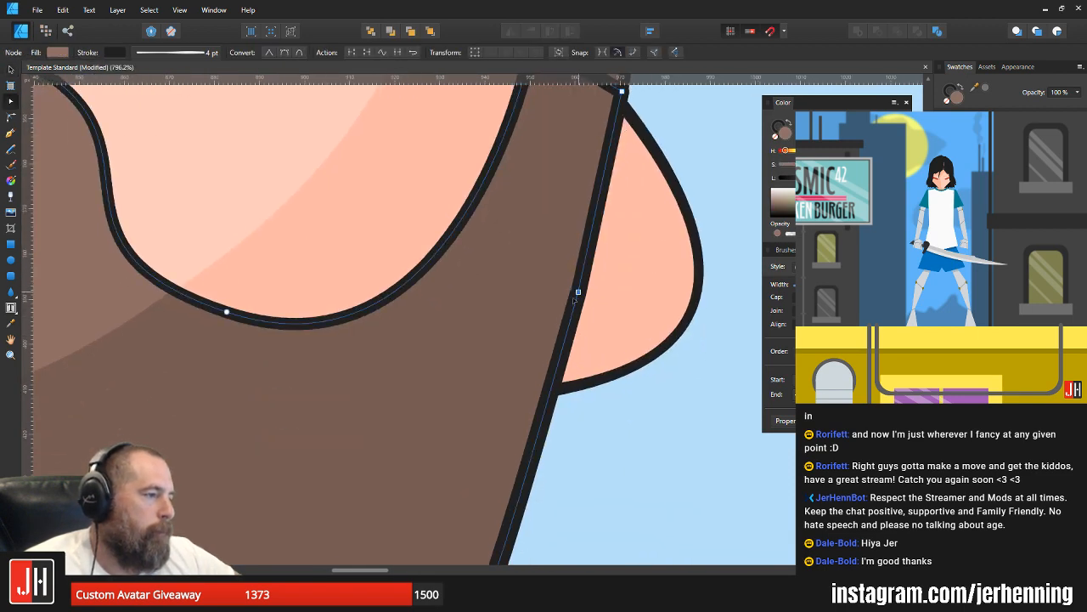
left_click_drag(577, 293, 557, 297)
key("v")
scroll(622, 302, "down", 10)
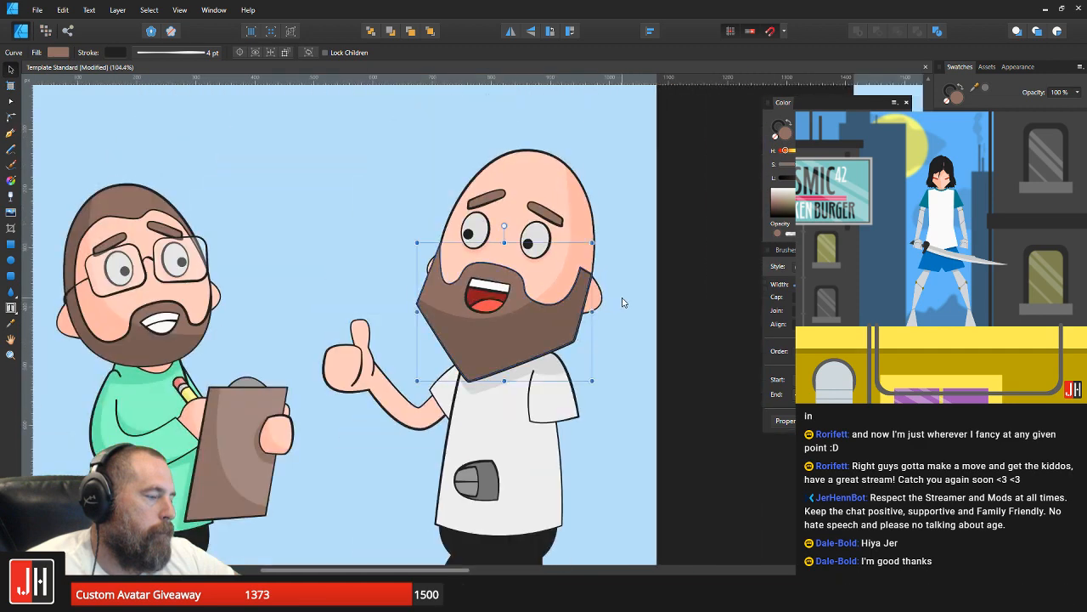
left_click(622, 302)
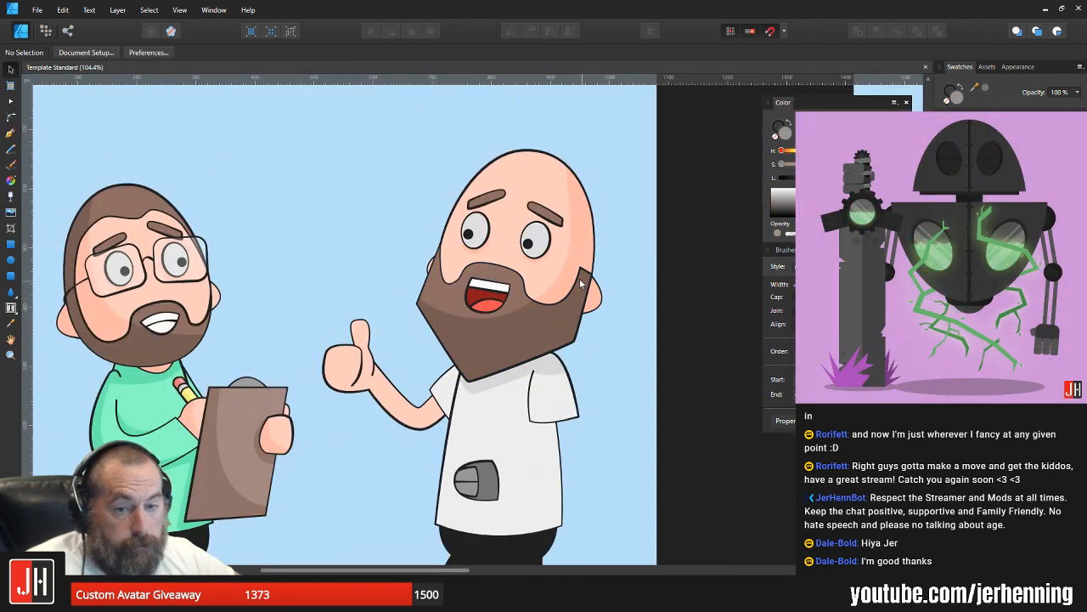
Step: Start opening a file and go to the 2018 folder inside the Complete folder
left_click_drag(536, 237, 529, 307)
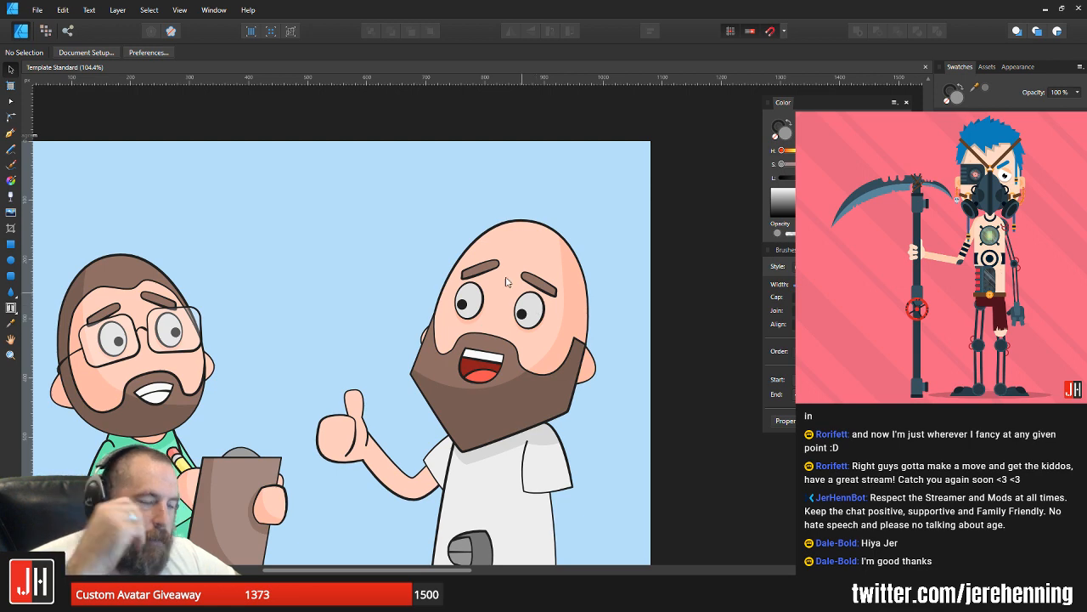
left_click(37, 9)
left_click(26, 49)
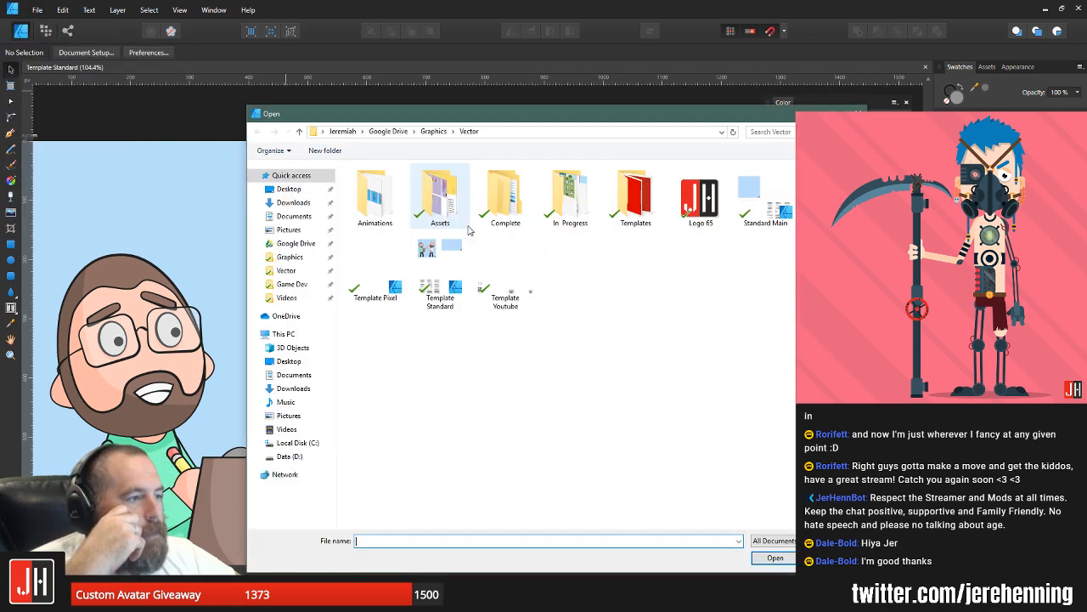
double_click(523, 208)
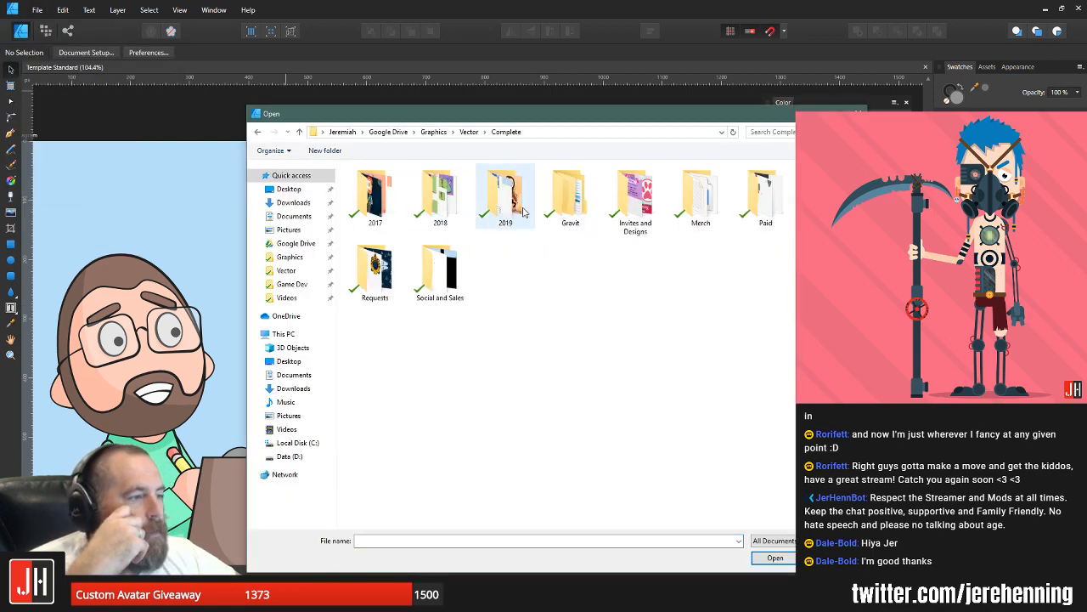
double_click(450, 200)
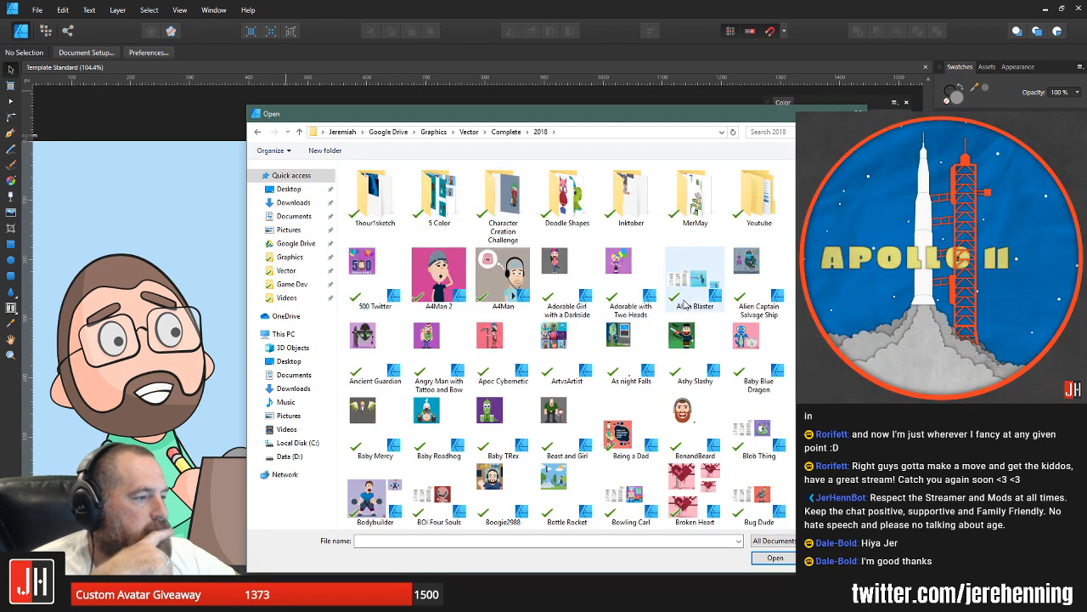
Step: Look through the 2018 artwork files and open the Fallout 76 drawing
scroll(685, 305, "down", 3)
scroll(688, 306, "down", 5)
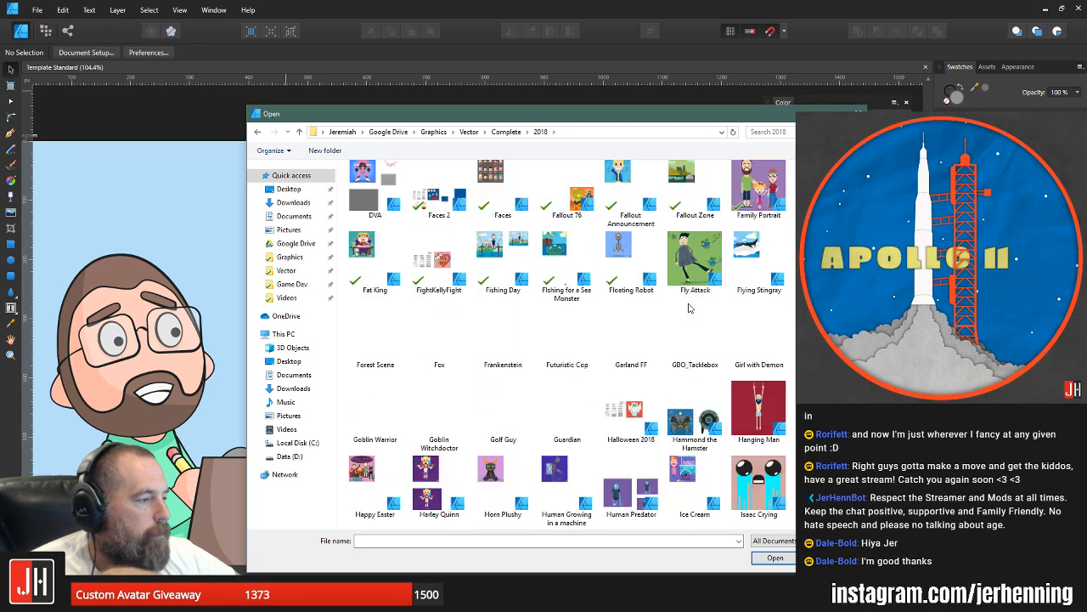
scroll(688, 307, "down", 5)
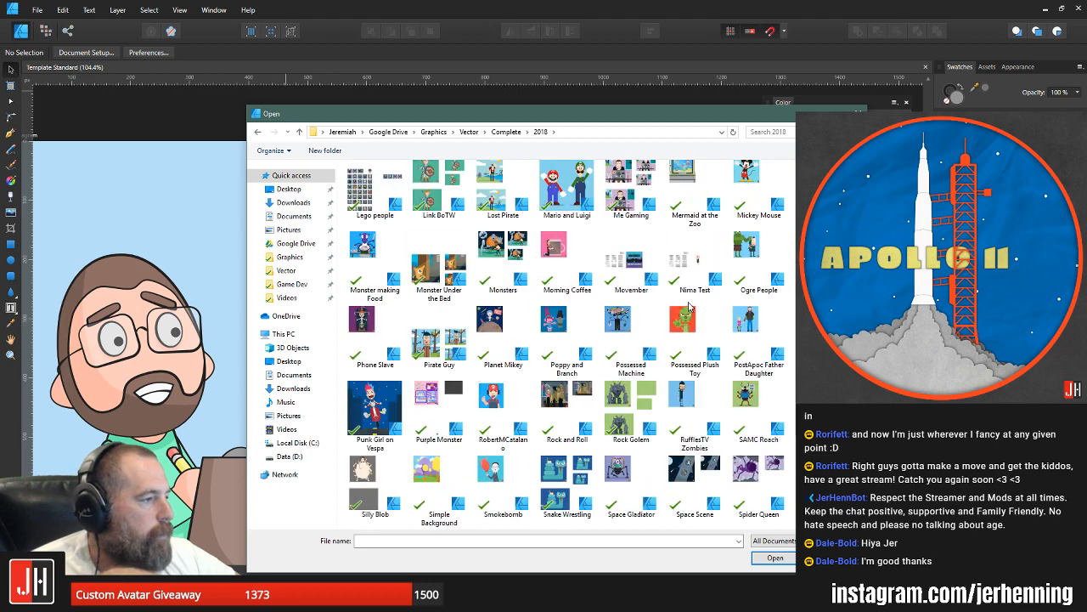
scroll(688, 307, "down", 5)
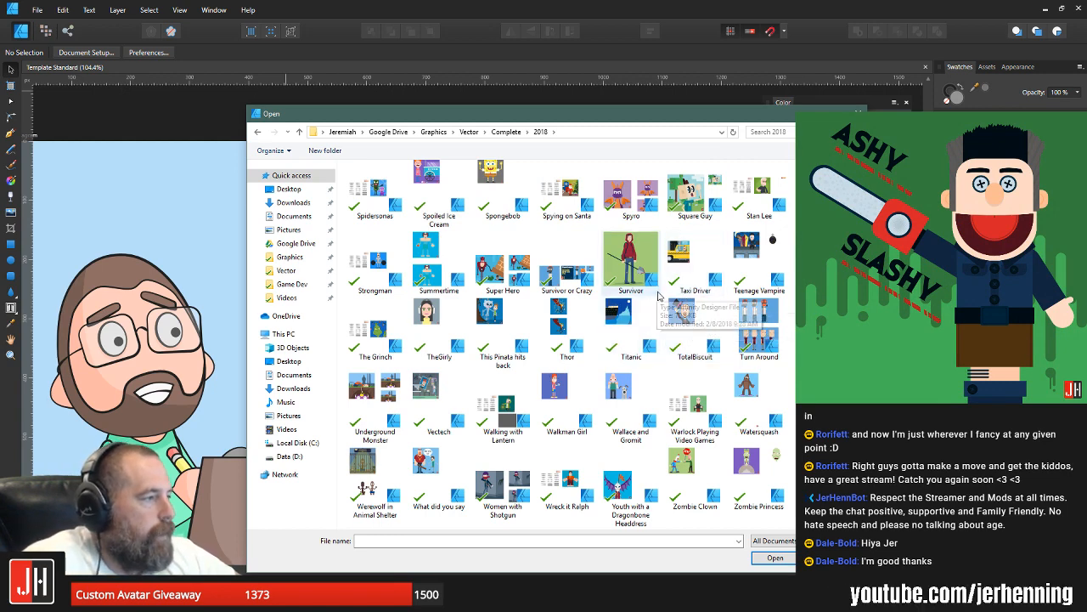
scroll(661, 295, "up", 2)
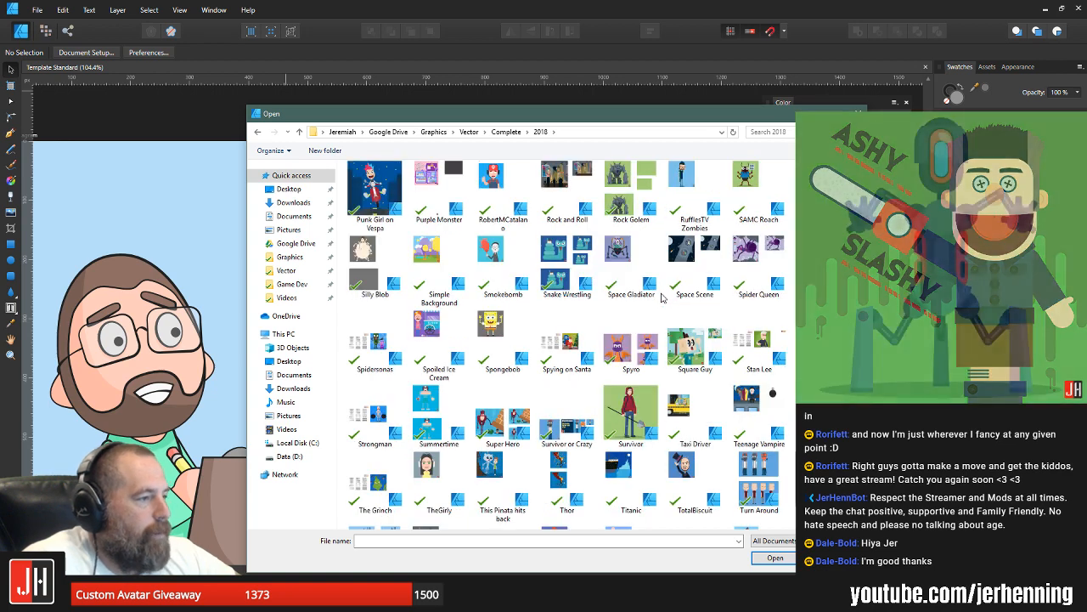
scroll(662, 295, "up", 3)
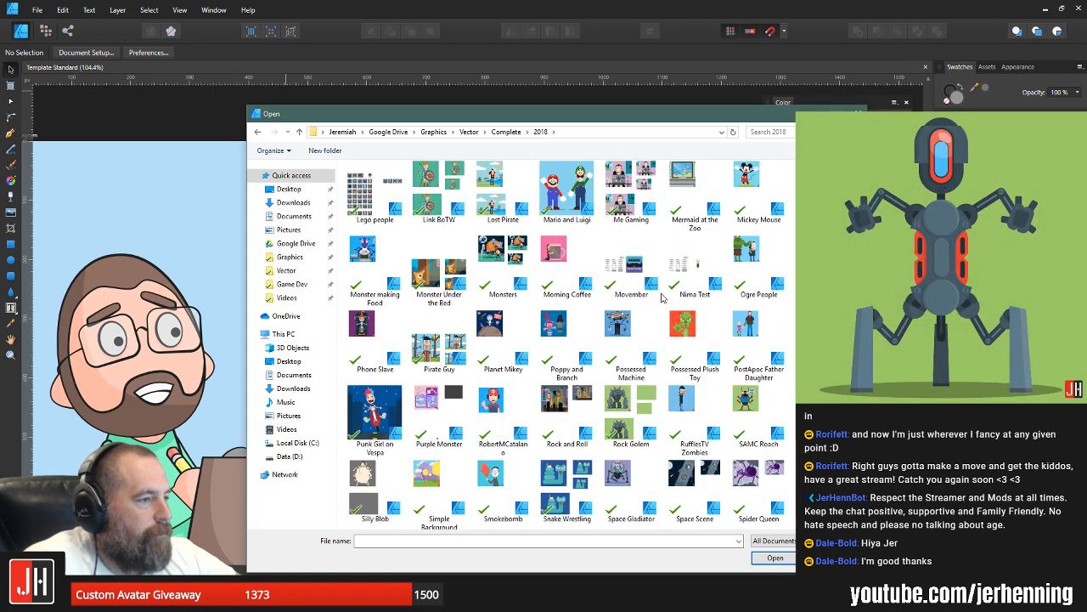
scroll(662, 295, "up", 3)
scroll(662, 295, "up", 3)
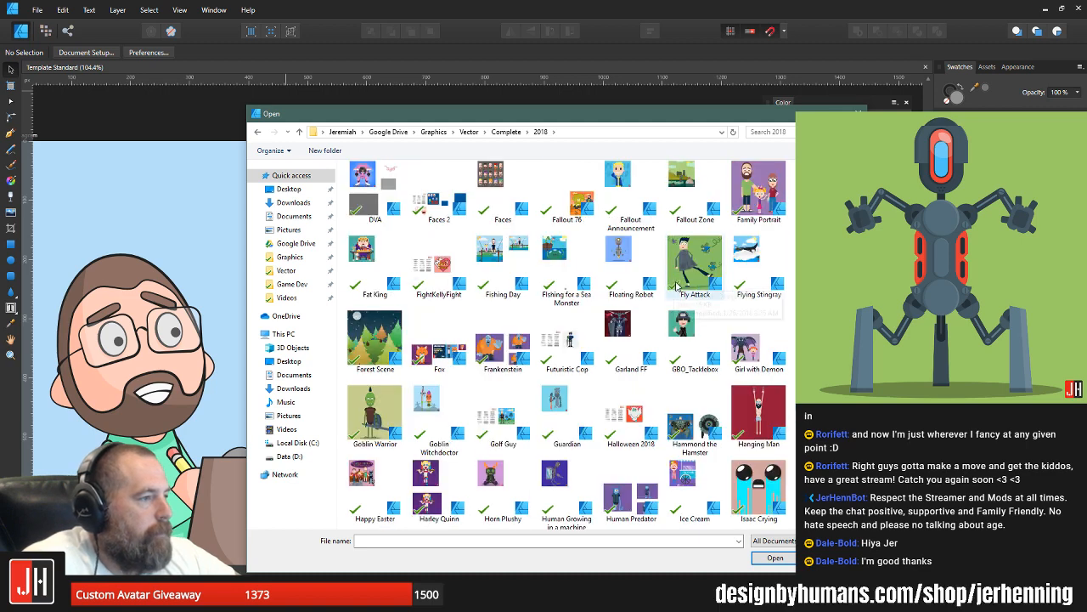
double_click(580, 209)
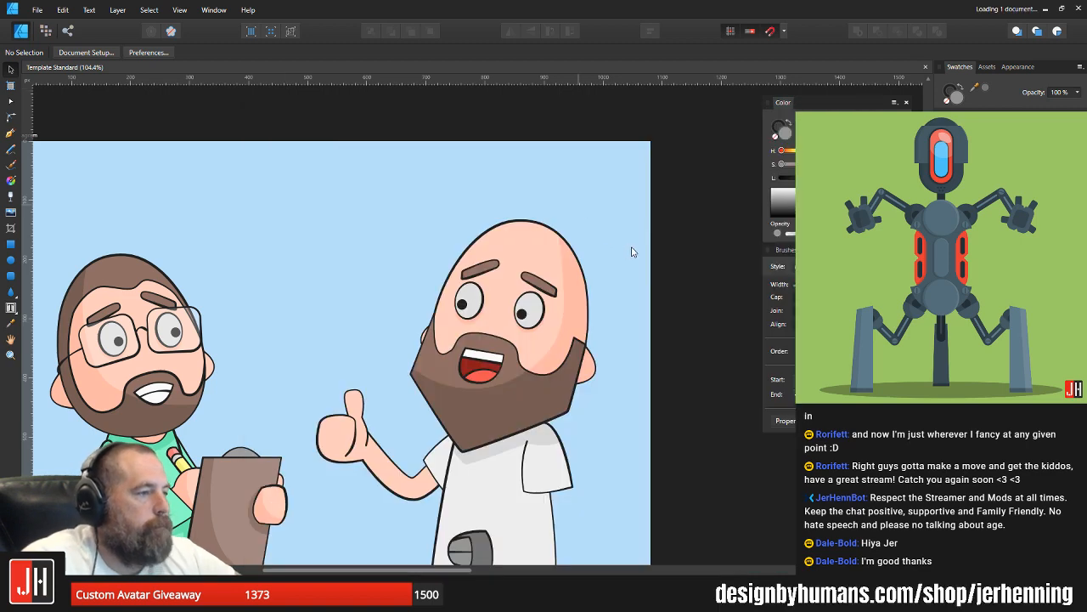
Step: Examine the outlines and shading of the mushroom cloud and bearded man in the Instagram artboard
scroll(621, 415, "up", 2)
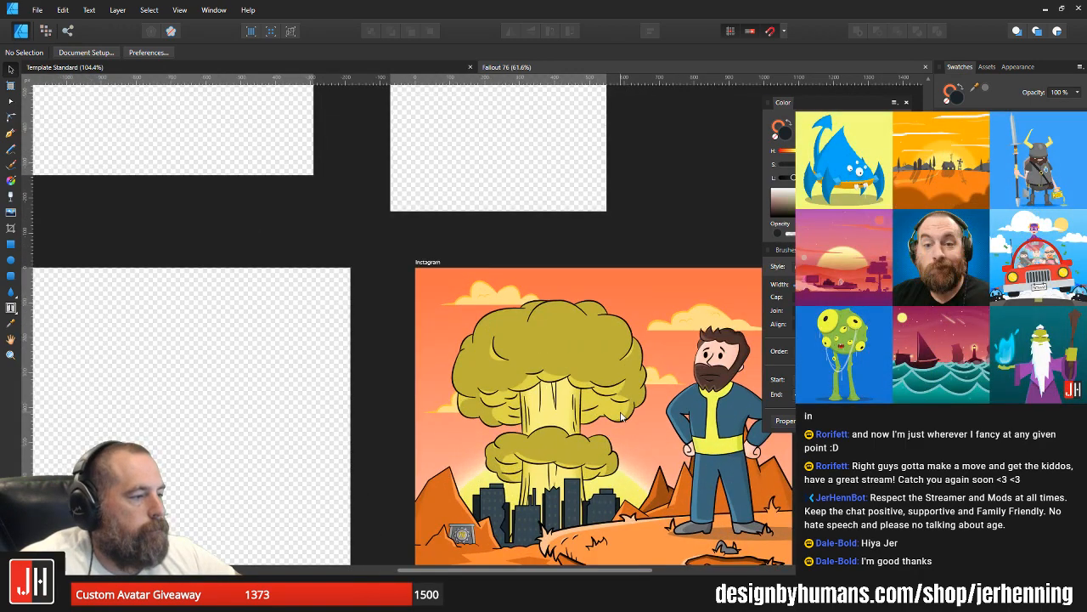
scroll(621, 415, "up", 3)
scroll(551, 278, "down", 2)
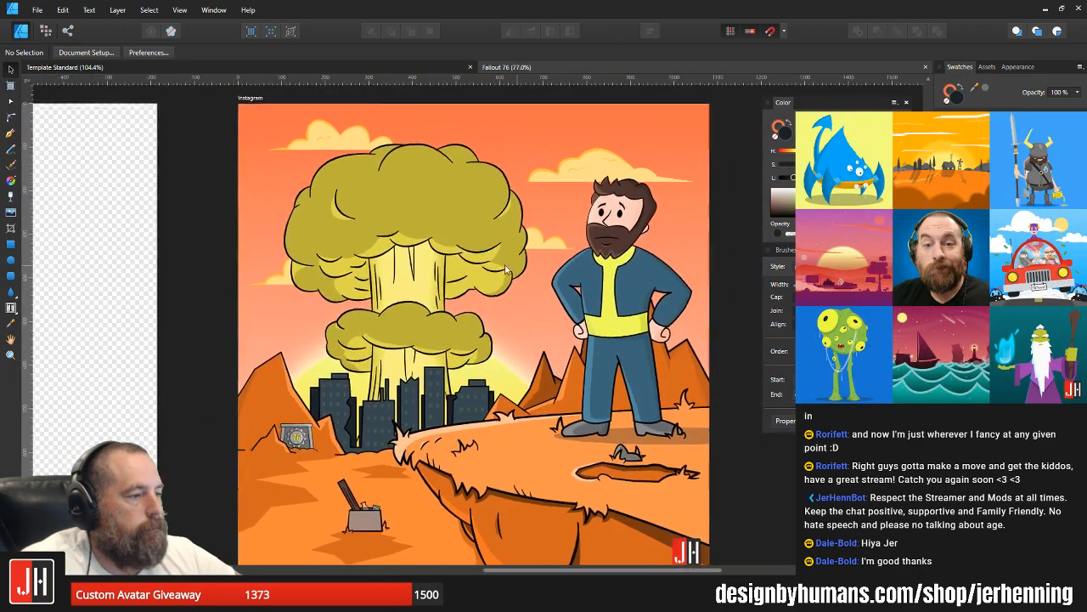
scroll(423, 195, "up", 3)
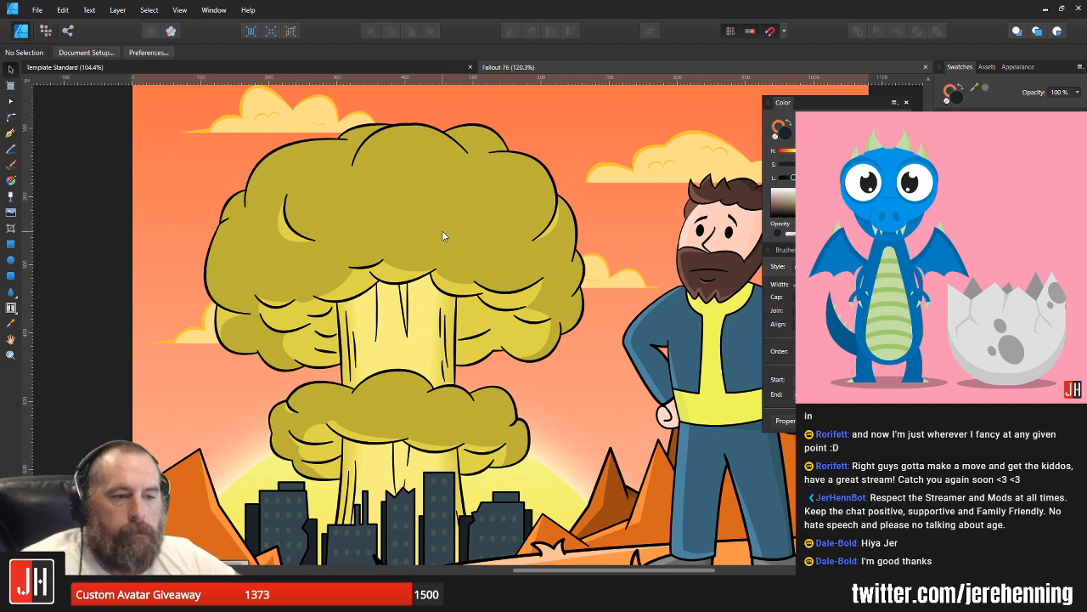
scroll(442, 281, "down", 1)
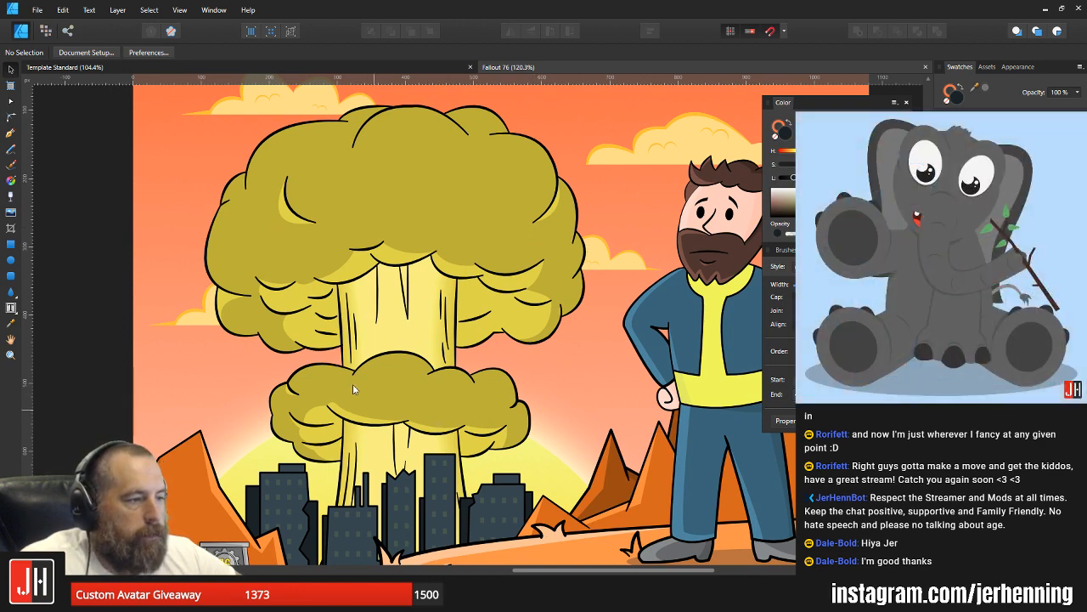
left_click(412, 270)
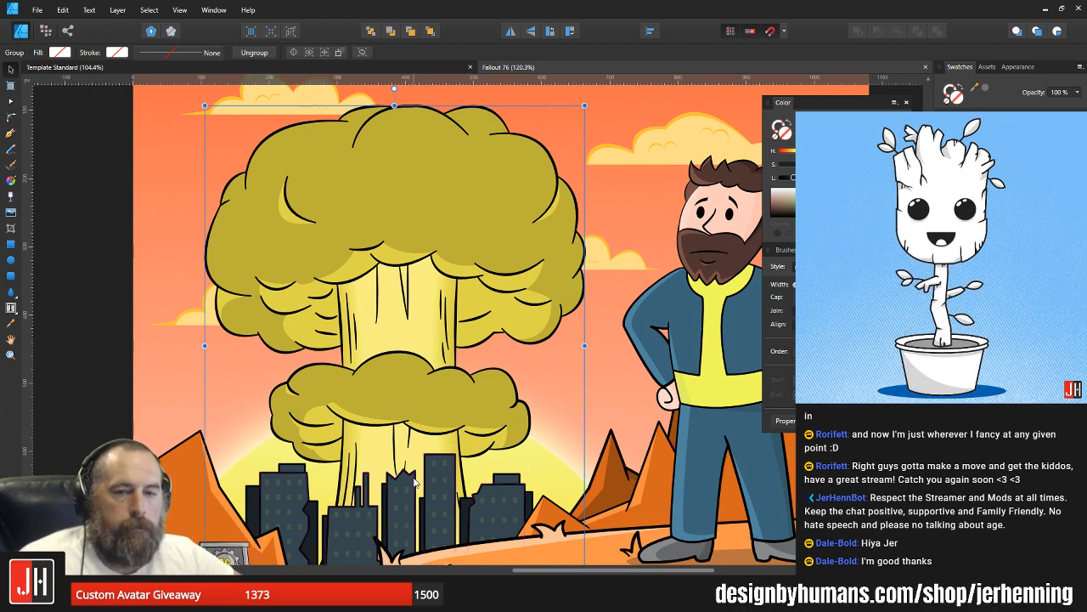
scroll(399, 445, "down", 4)
scroll(399, 446, "down", 1)
left_click(558, 416)
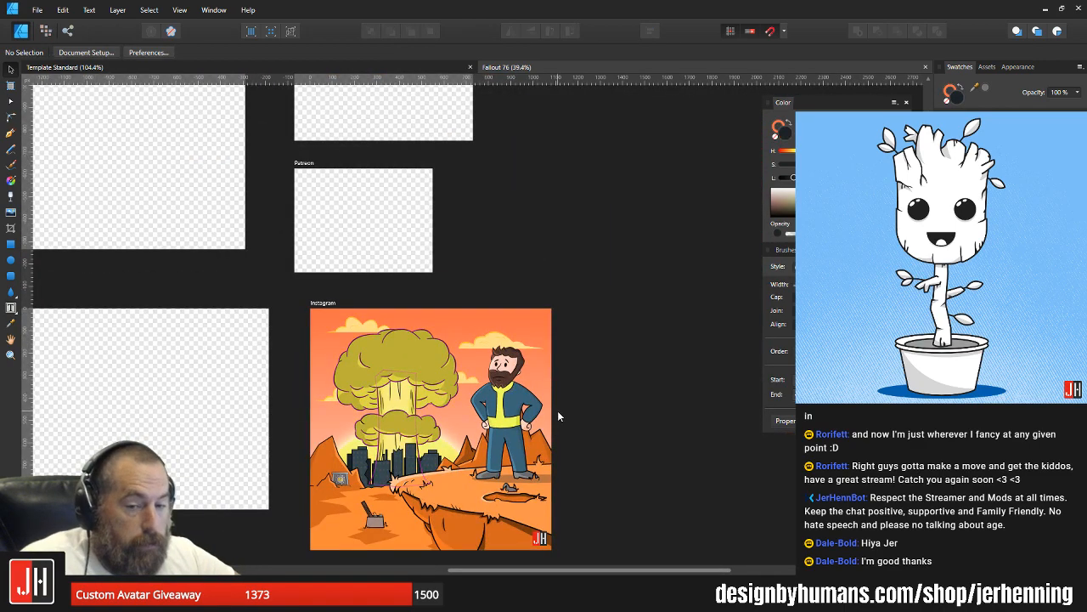
scroll(424, 416, "up", 4)
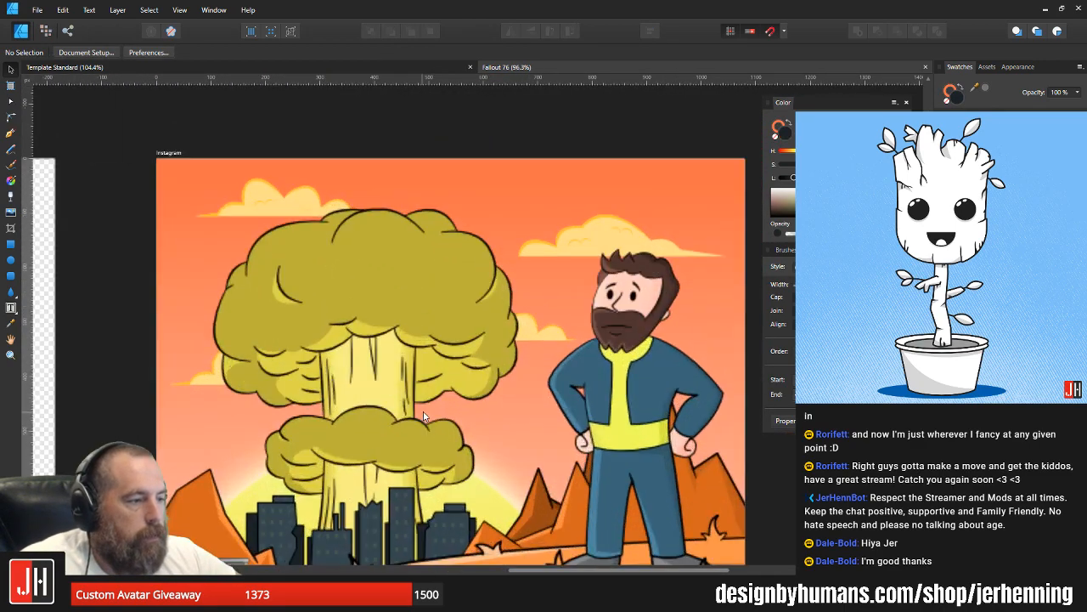
scroll(446, 344, "down", 3)
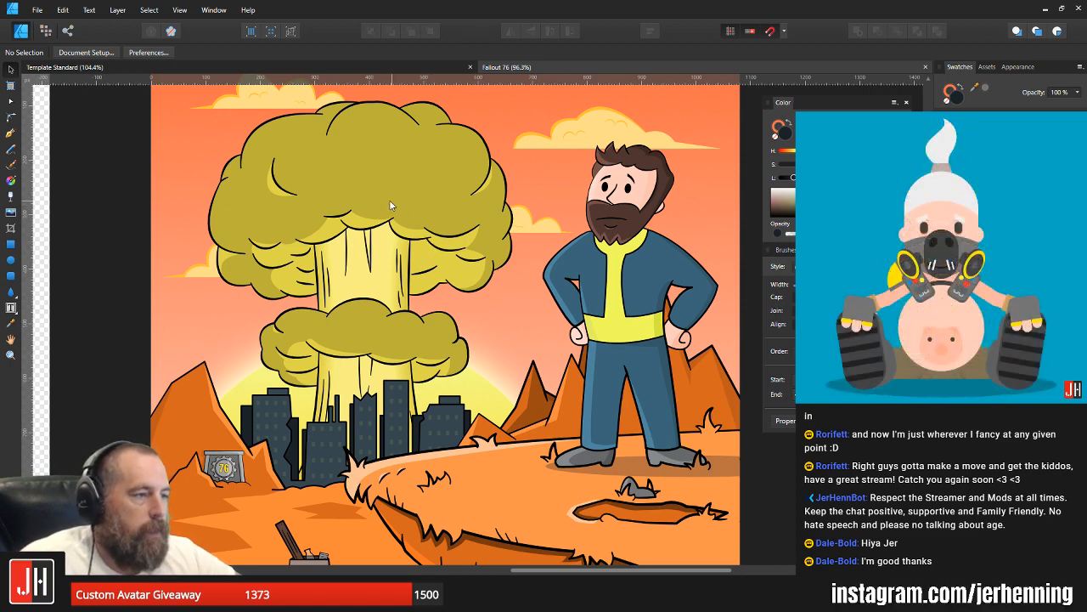
Step: Pull two of the mushroom cloud's outline strokes out of place and undo each move
scroll(391, 216, "up", 4)
left_click_drag(332, 248, 508, 151)
key("ctrl+z")
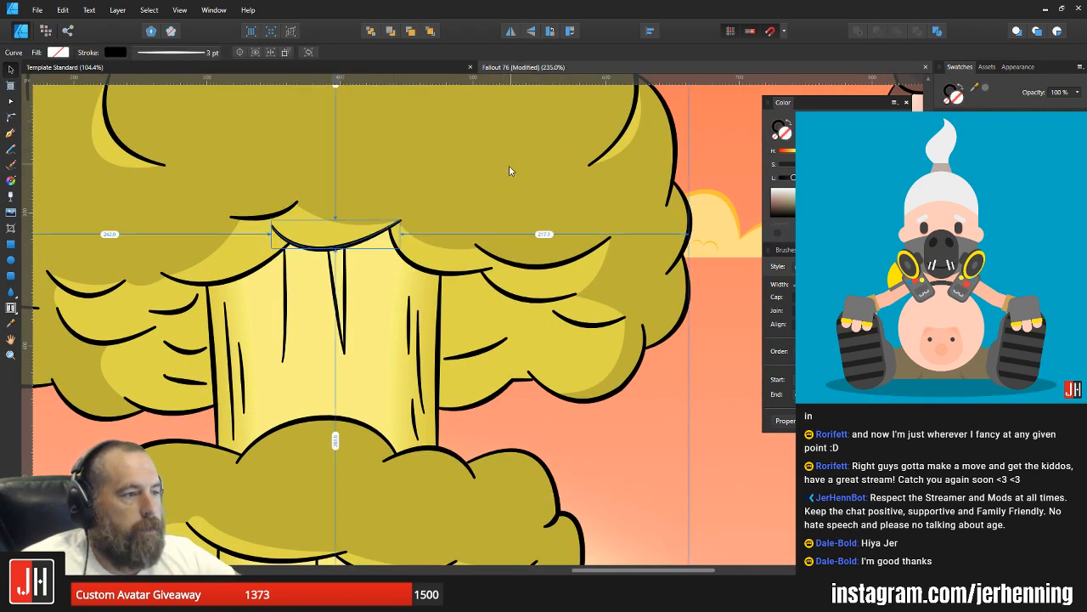
left_click(351, 422)
left_click_drag(352, 425, 532, 203)
key("ctrl+z")
Step: Deselect the stroke, view the whole Fallout 76 artboard and close that document
scroll(531, 205, "down", 7)
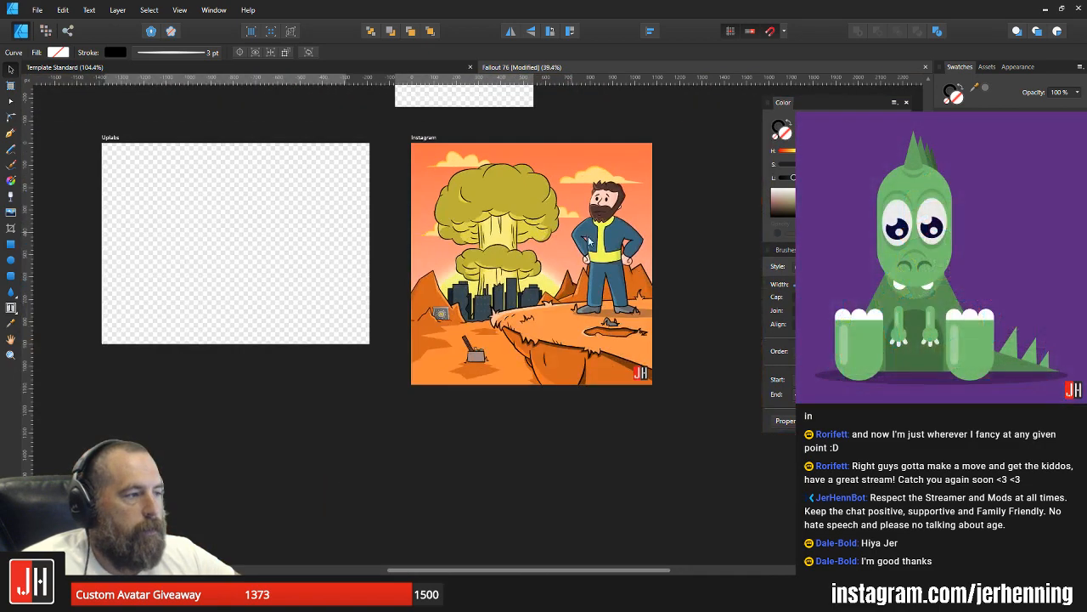
key("ctrl+d")
scroll(526, 252, "up", 3)
left_click_drag(535, 229, 479, 285)
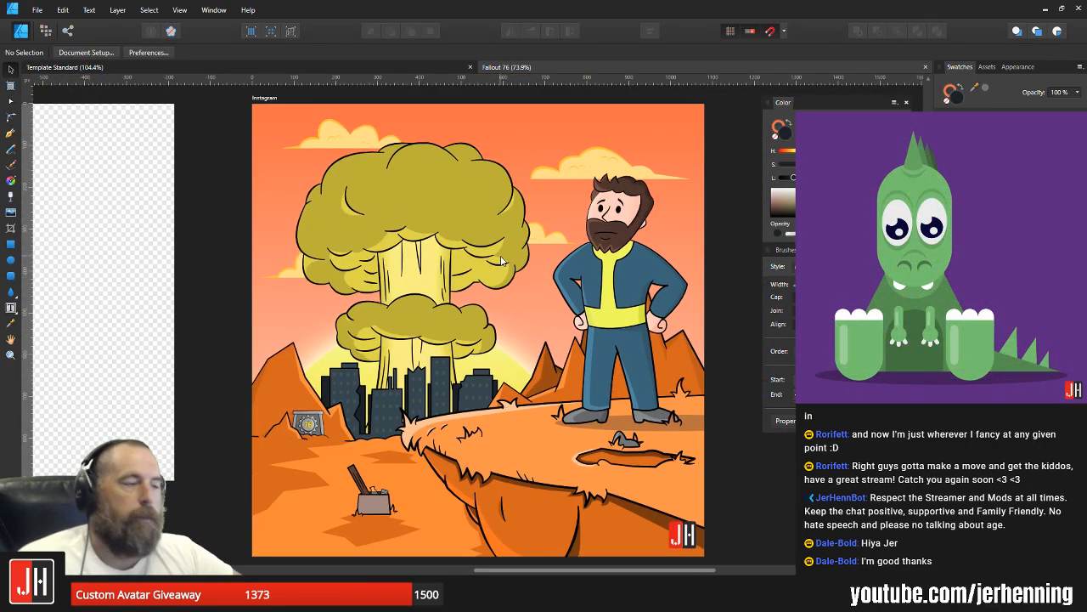
left_click(925, 67)
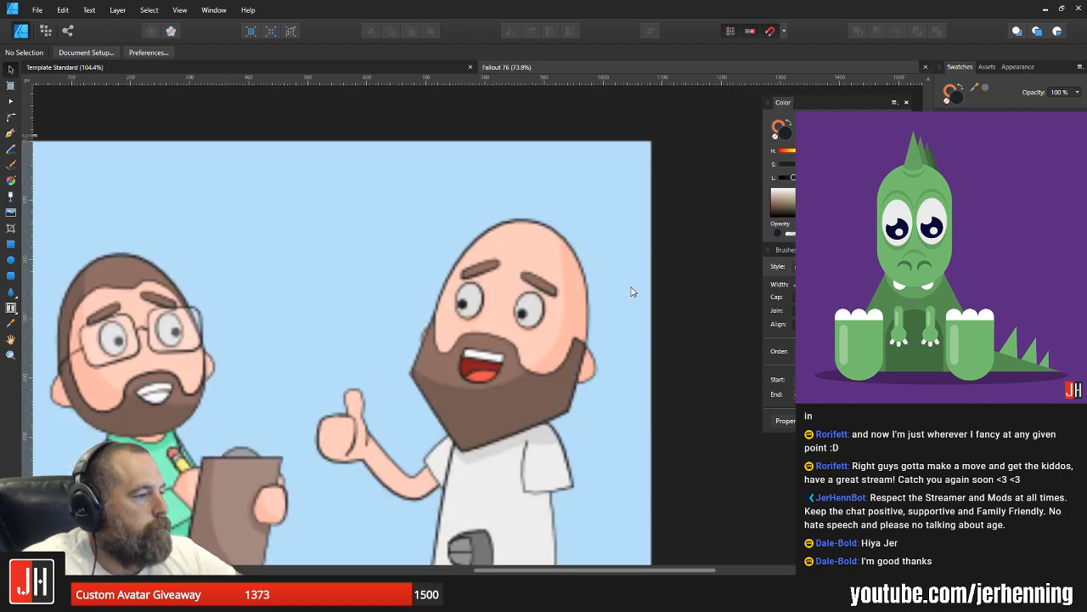
Step: Examine the bald man's face, beard and body for parts that still need detail
left_click_drag(569, 308, 551, 264)
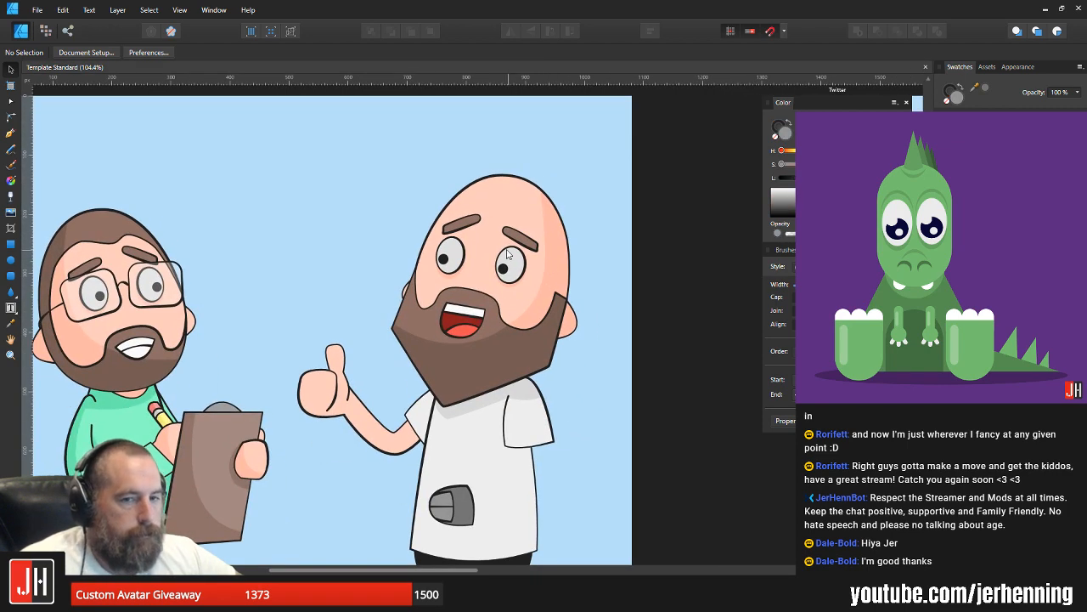
left_click_drag(484, 215, 487, 238)
scroll(489, 242, "up", 3)
left_click_drag(536, 264, 426, 152)
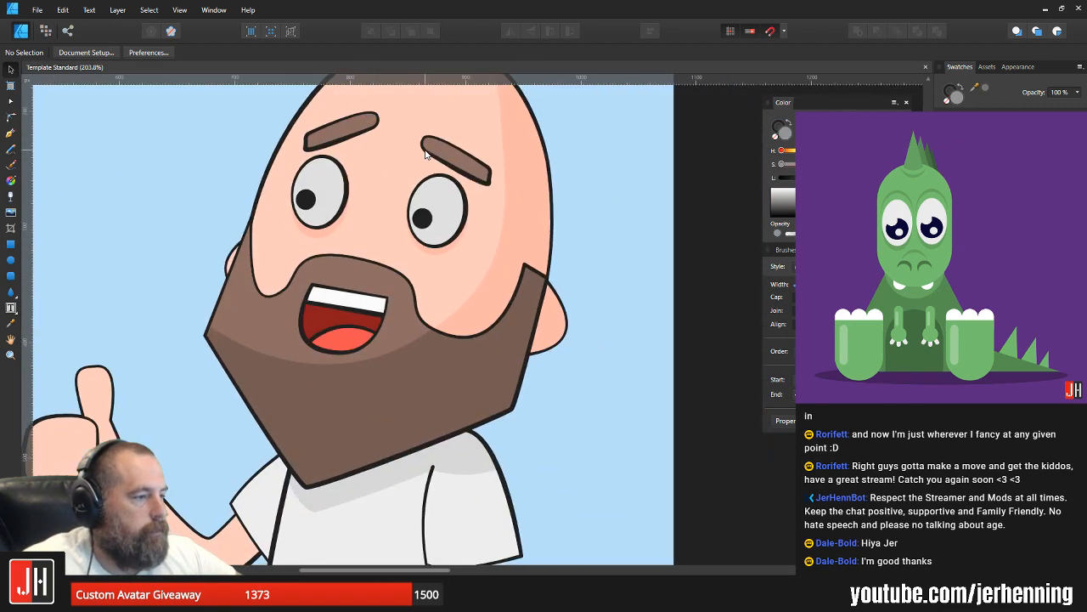
scroll(382, 261, "down", 3)
scroll(382, 266, "up", 2)
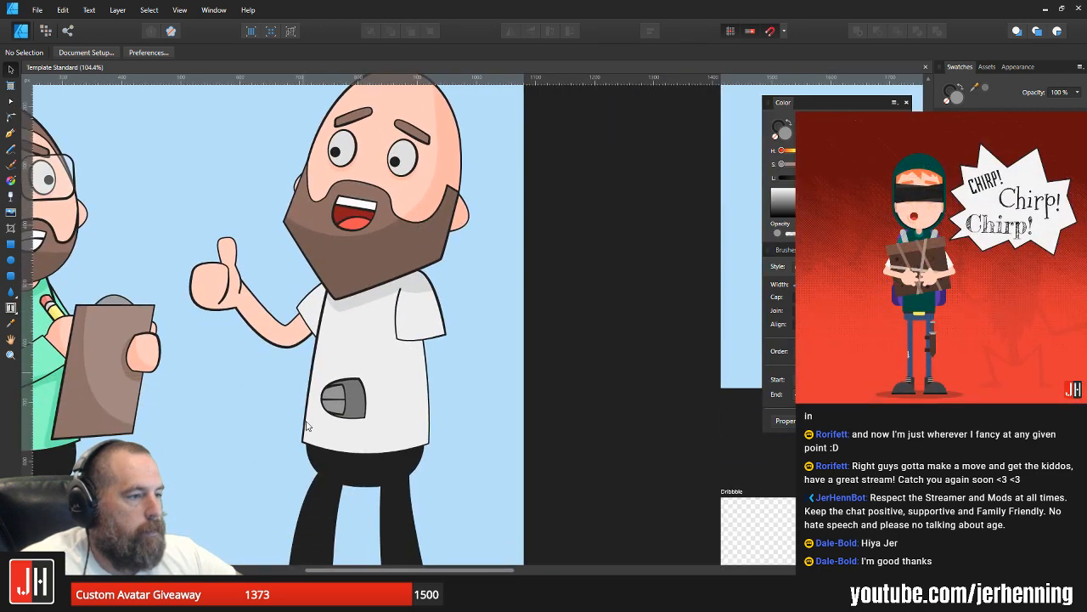
Step: Draw a 4 pt curved cable with the Pen tool from the computer mouse's front edge, sweeping out past the shirt and down beside his leg
scroll(342, 406, "up", 3)
left_click_drag(342, 406, 480, 339)
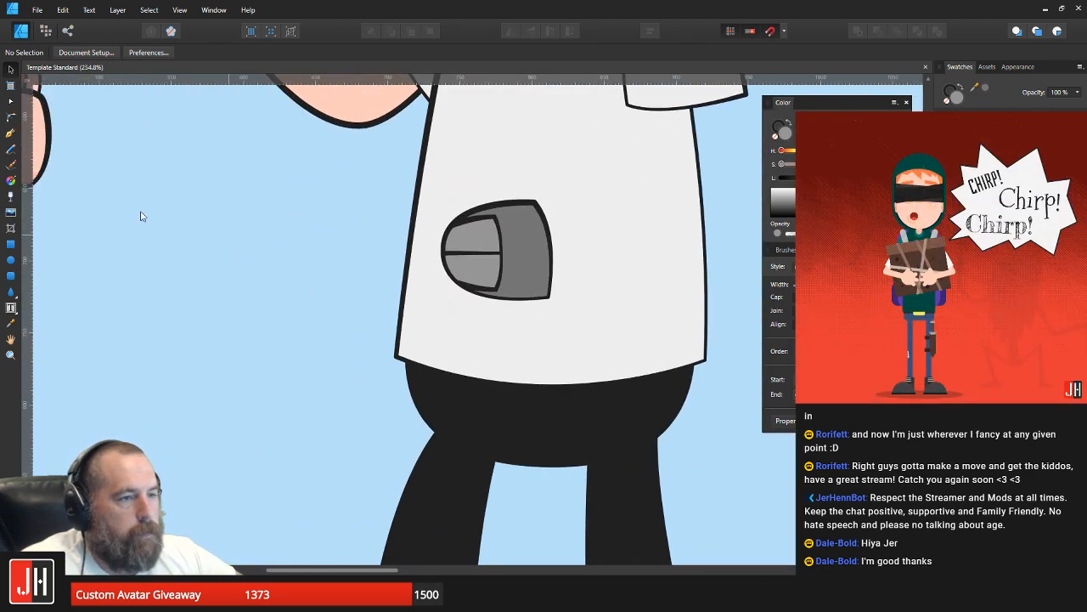
left_click(10, 133)
left_click_drag(382, 265, 604, 218)
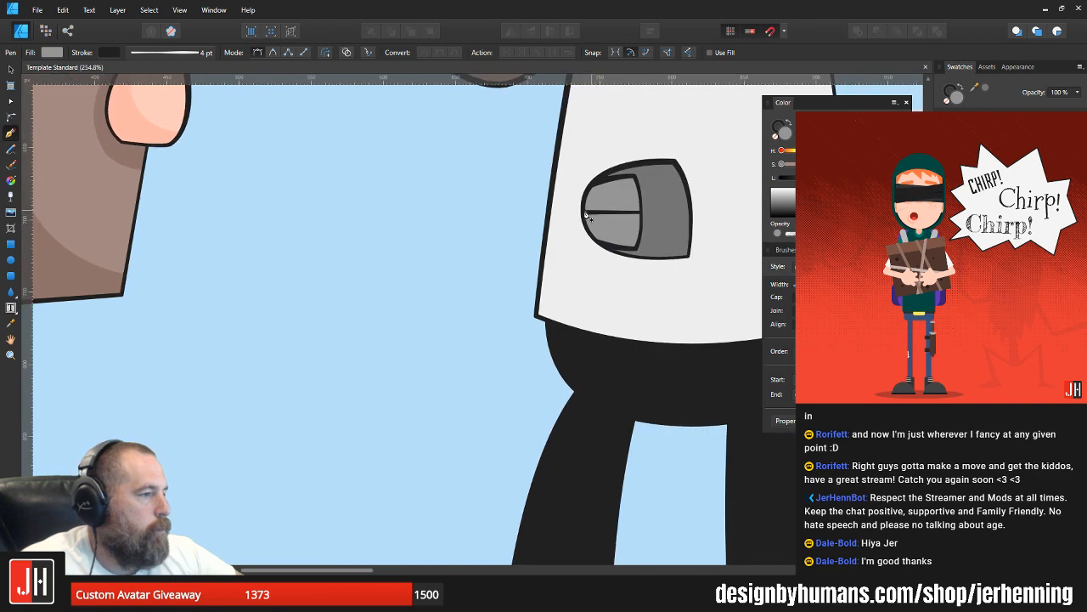
left_click(584, 214)
scroll(533, 315, "down", 3)
left_click_drag(452, 241, 517, 418)
left_click_drag(402, 460, 300, 408)
key("v")
left_click(374, 334)
scroll(379, 341, "down", 6)
scroll(403, 362, "up", 7)
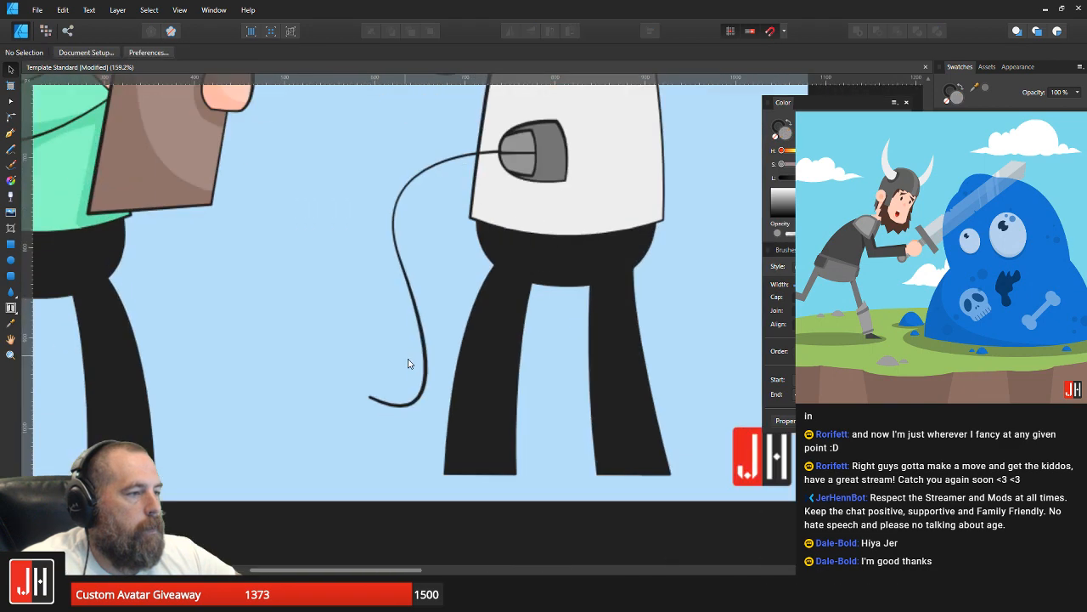
Step: Draw a small grey rounded rectangle with a 4 pt dark outline beside the cable's free end
scroll(60, 264, "up", 3)
left_click(11, 275)
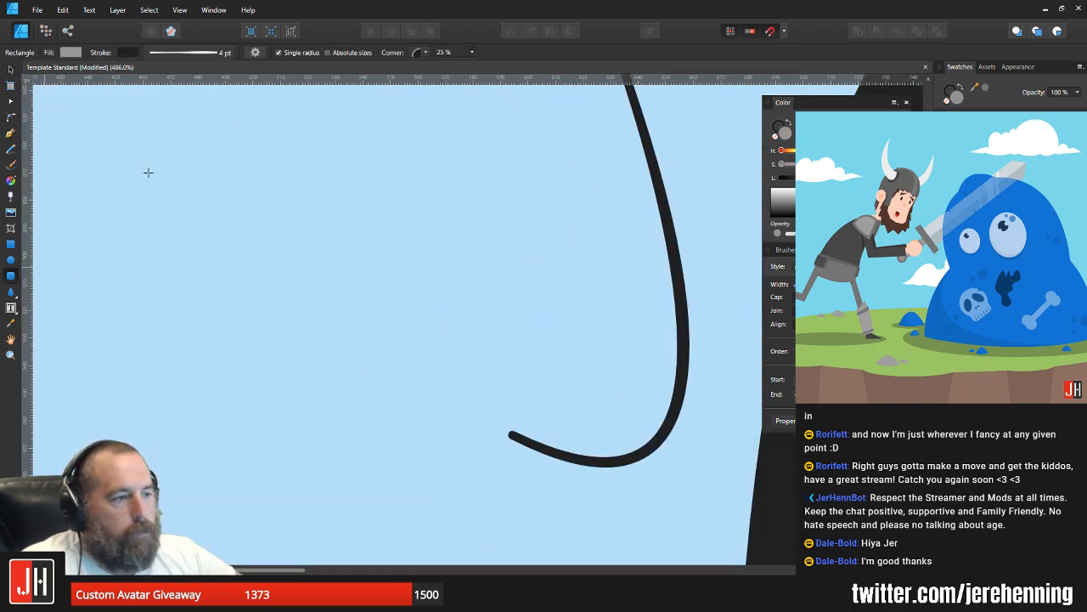
left_click_drag(148, 172, 246, 230)
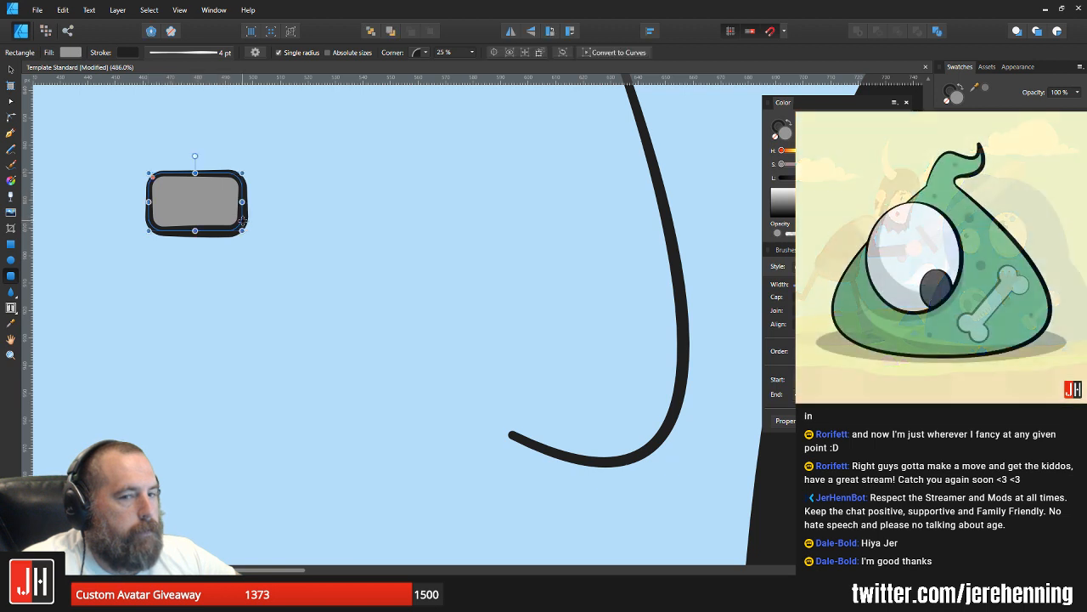
Step: Unlink the rounded rectangle's corner radii and set its top-left and bottom-left corners to 50 %
key("a")
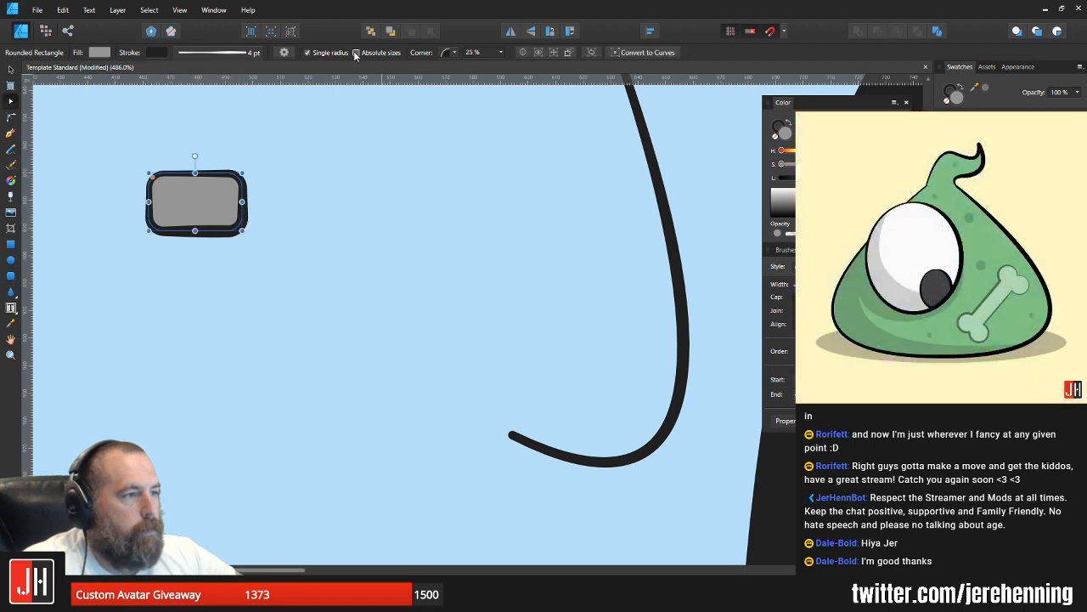
left_click(327, 54)
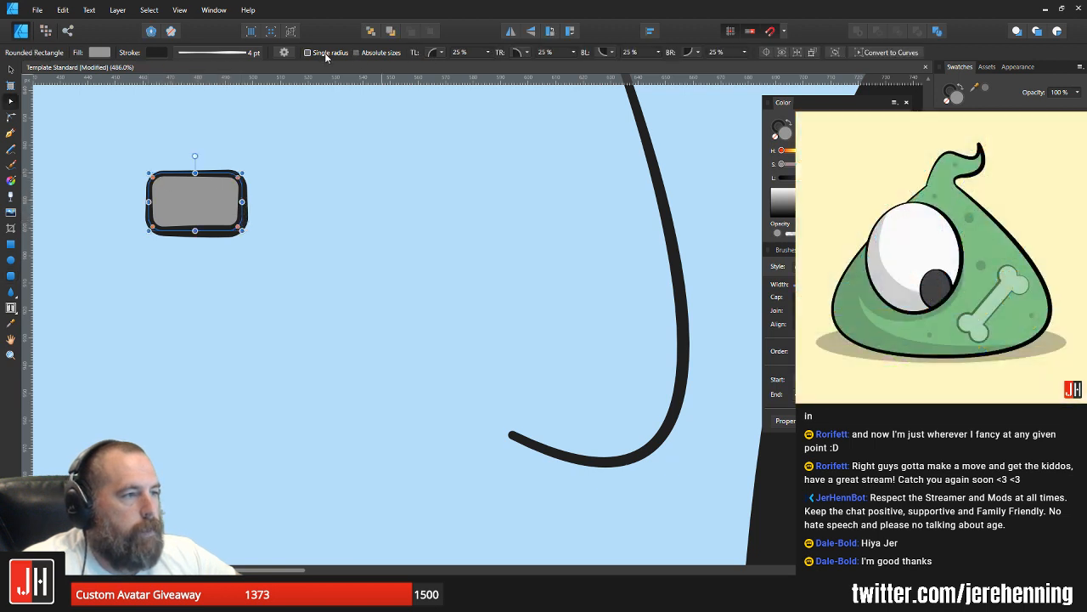
left_click(489, 53)
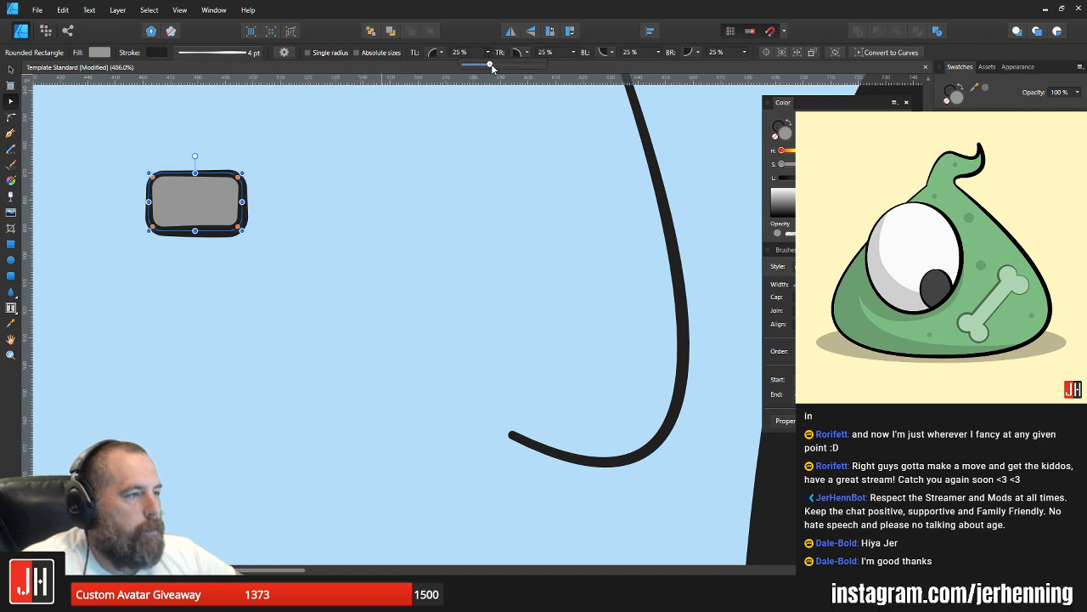
left_click_drag(491, 67, 516, 64)
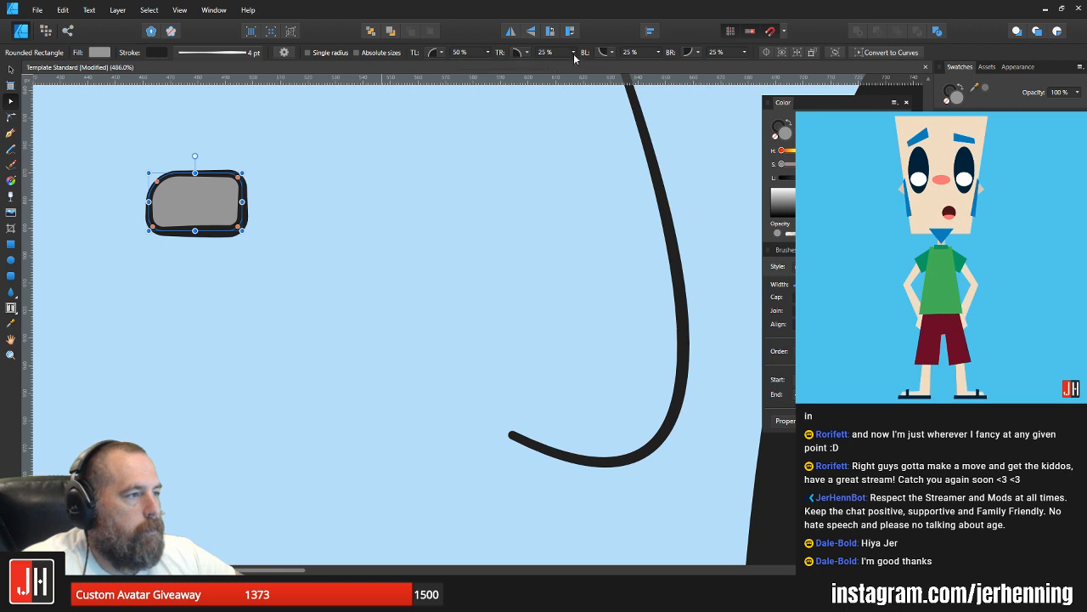
left_click(573, 53)
mouse_move(577, 67)
left_mouse_down()
mouse_move(592, 67)
mouse_move(574, 66)
left_mouse_up()
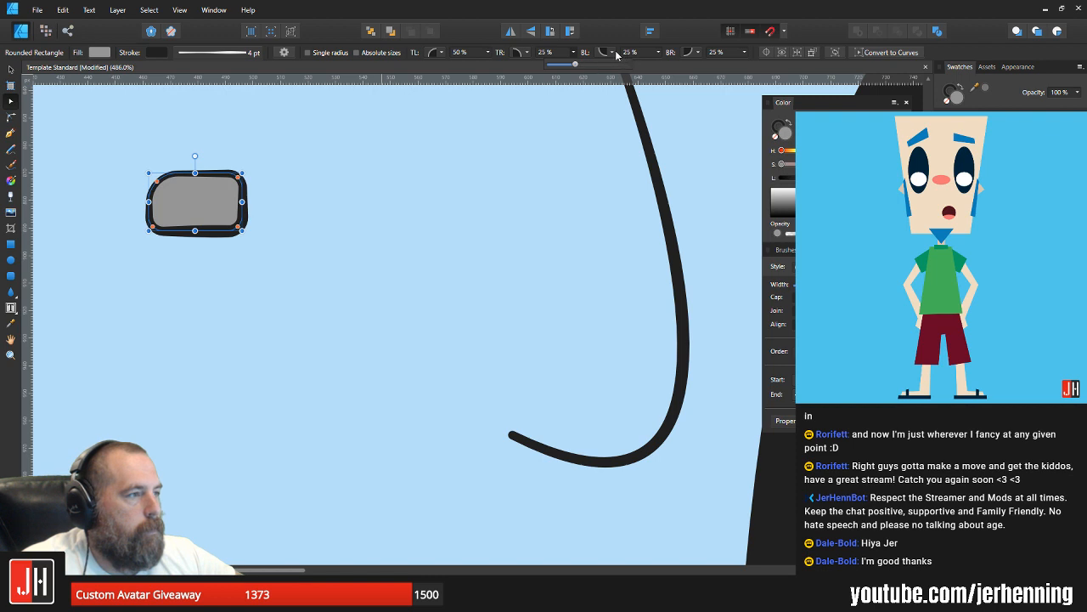
left_click(611, 53)
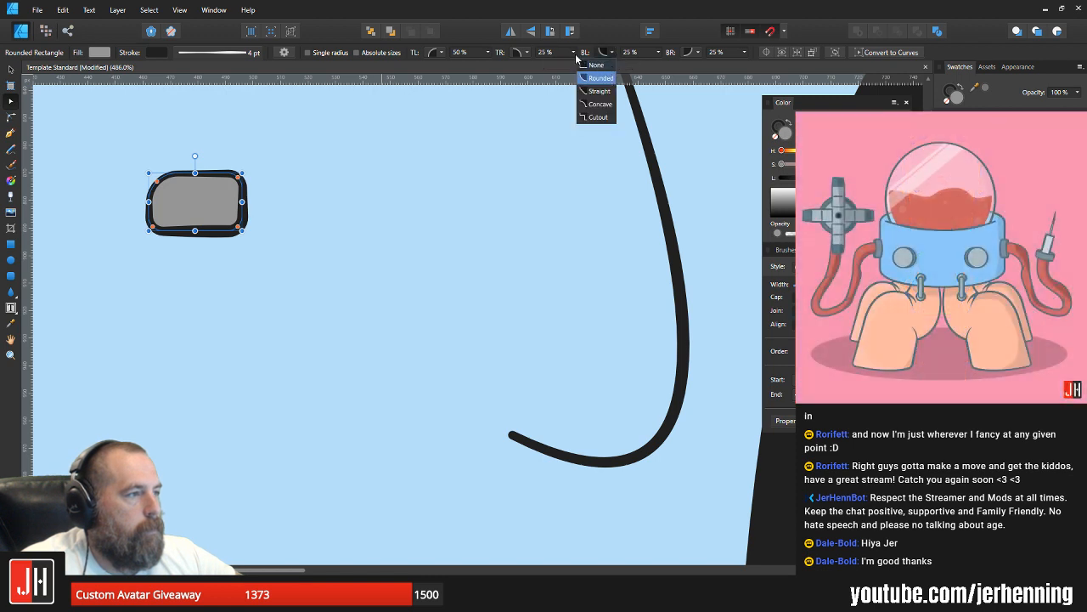
left_click(552, 70)
left_click(659, 53)
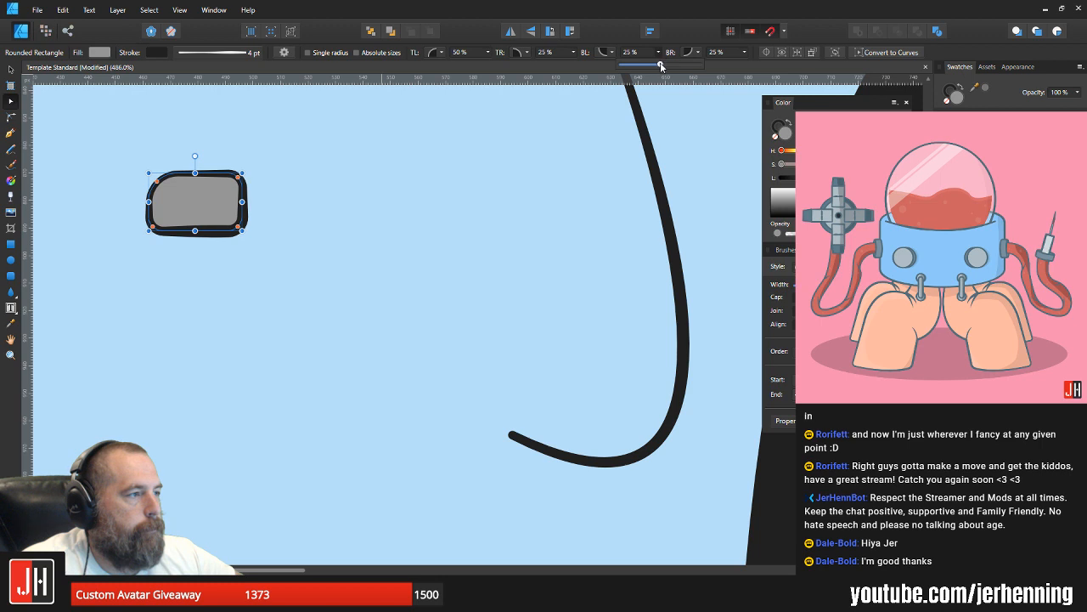
left_click_drag(660, 62, 700, 66)
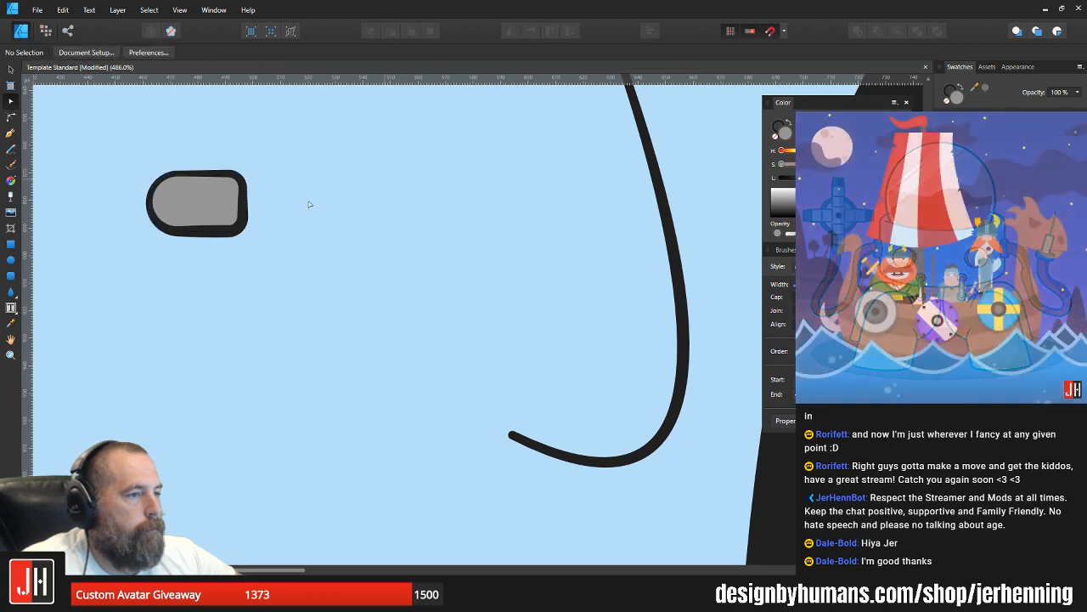
Step: Shorten and rotate the rounded shape, and place its rounder side on the cable's free end as the plug body
left_click_drag(215, 207, 314, 216)
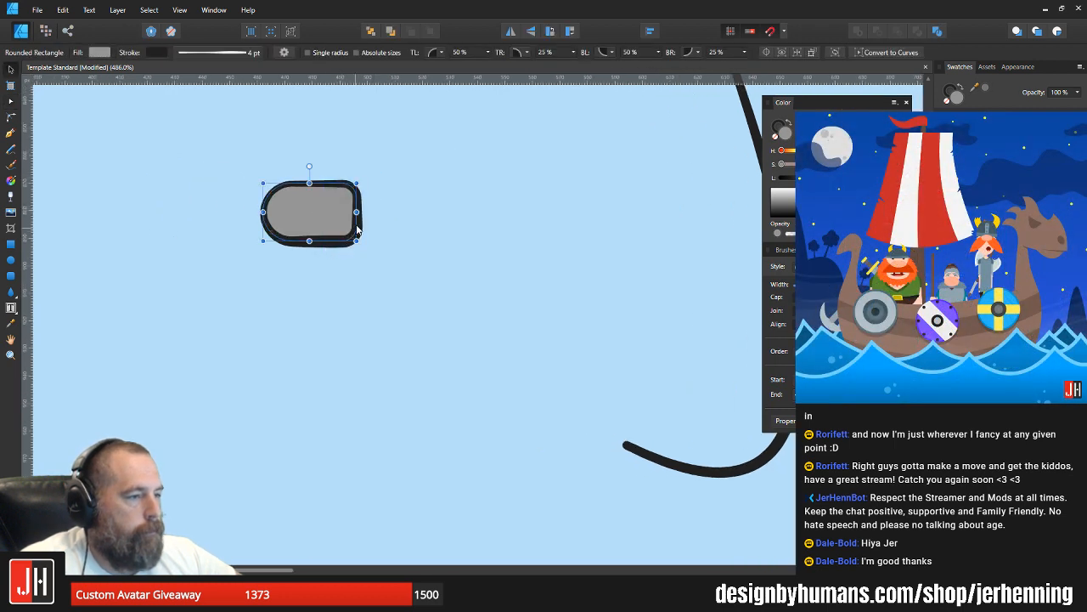
left_click_drag(356, 213, 314, 255)
scroll(348, 218, "down", 5)
scroll(333, 249, "up", 5)
left_click_drag(349, 174, 448, 316)
scroll(446, 330, "up", 3)
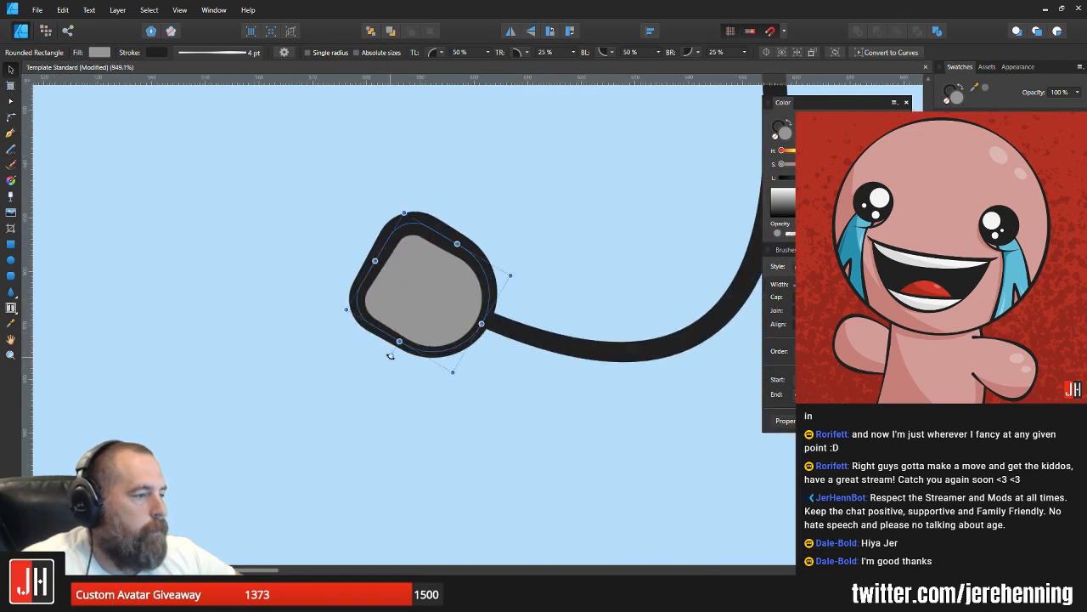
left_click_drag(391, 356, 394, 363)
left_click_drag(408, 302, 426, 296)
key("ctrl+d")
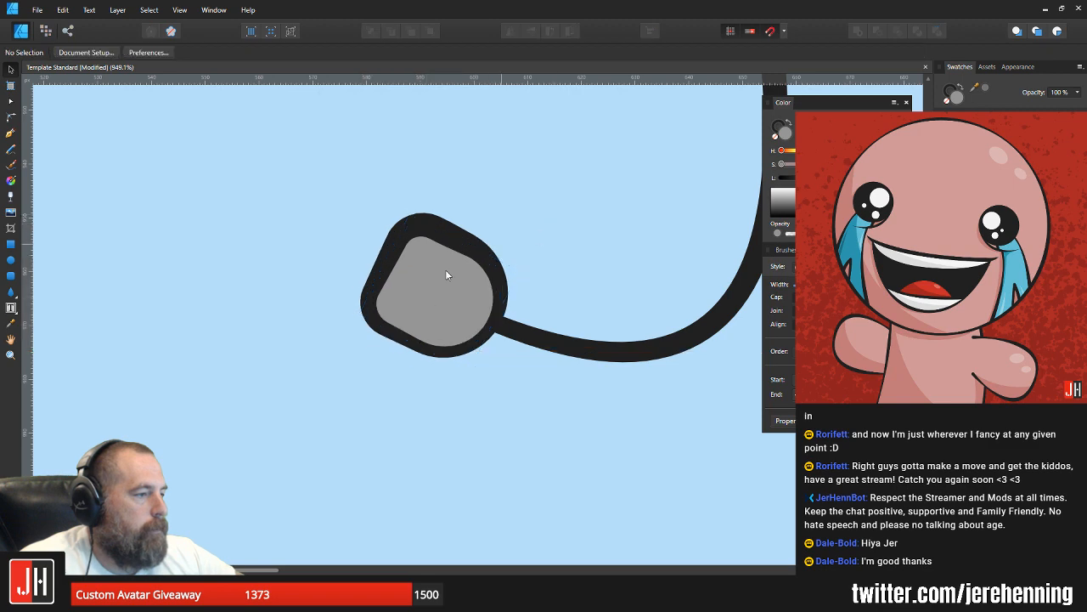
Step: Draw a tall, narrow rectangle beside the plug body and fill it light grey for the connector tip
scroll(445, 272, "down", 10)
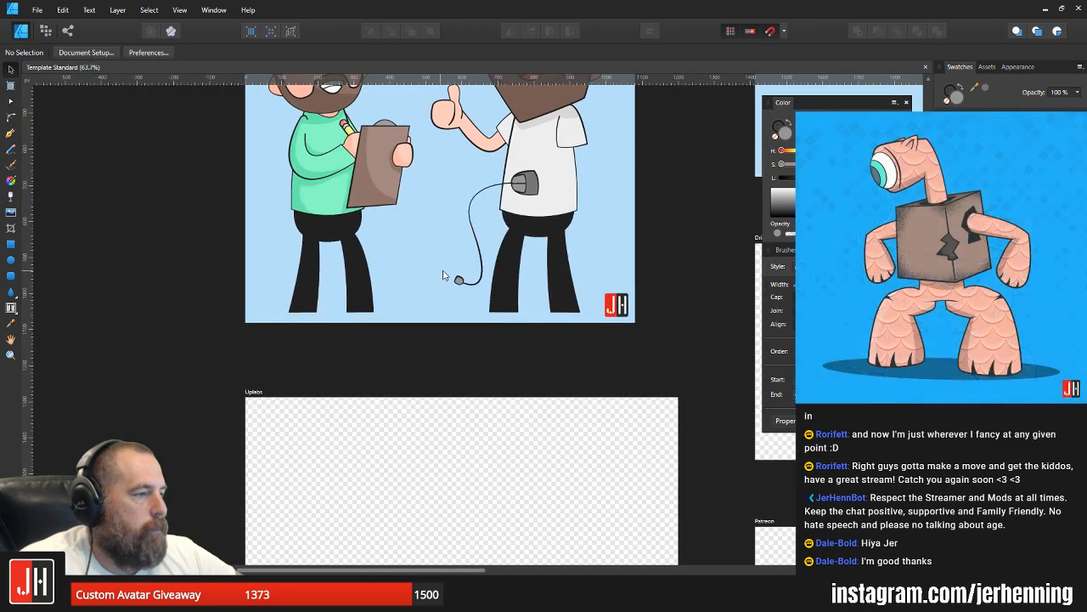
scroll(442, 274, "up", 10)
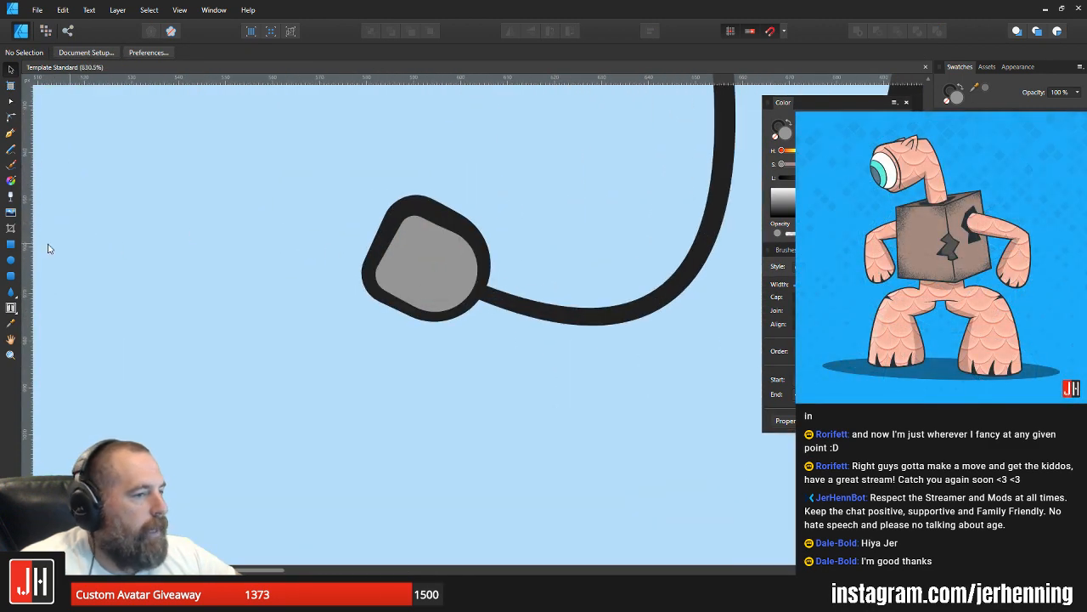
left_click(11, 245)
left_click_drag(182, 167, 253, 326)
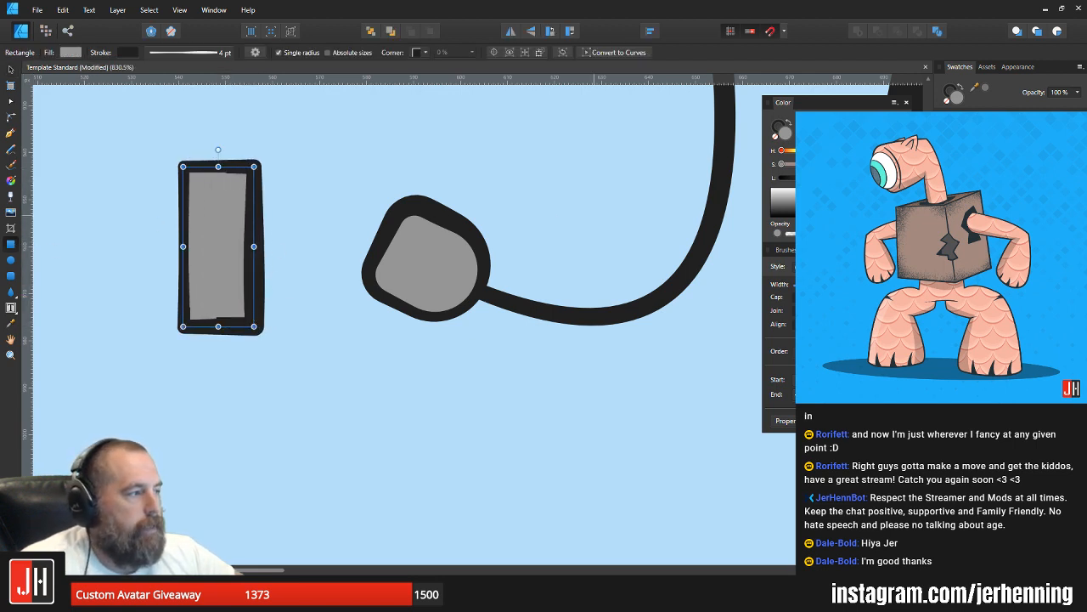
key("v")
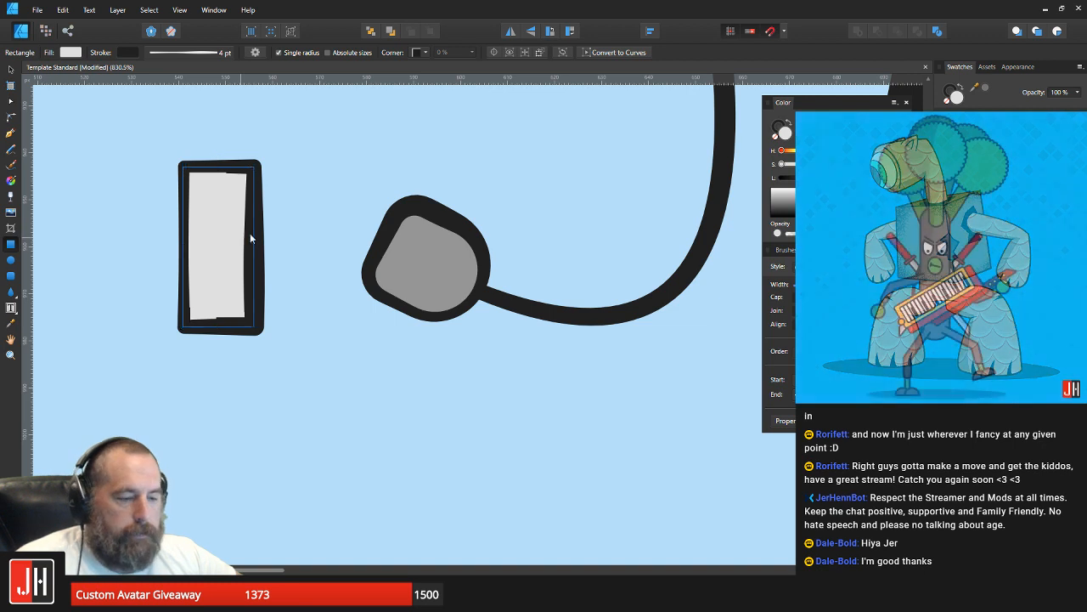
Step: Rotate the light grey rectangle in line with the plug and place it behind the plug body
key("ctrl+x")
left_click(424, 257)
key("ctrl+v")
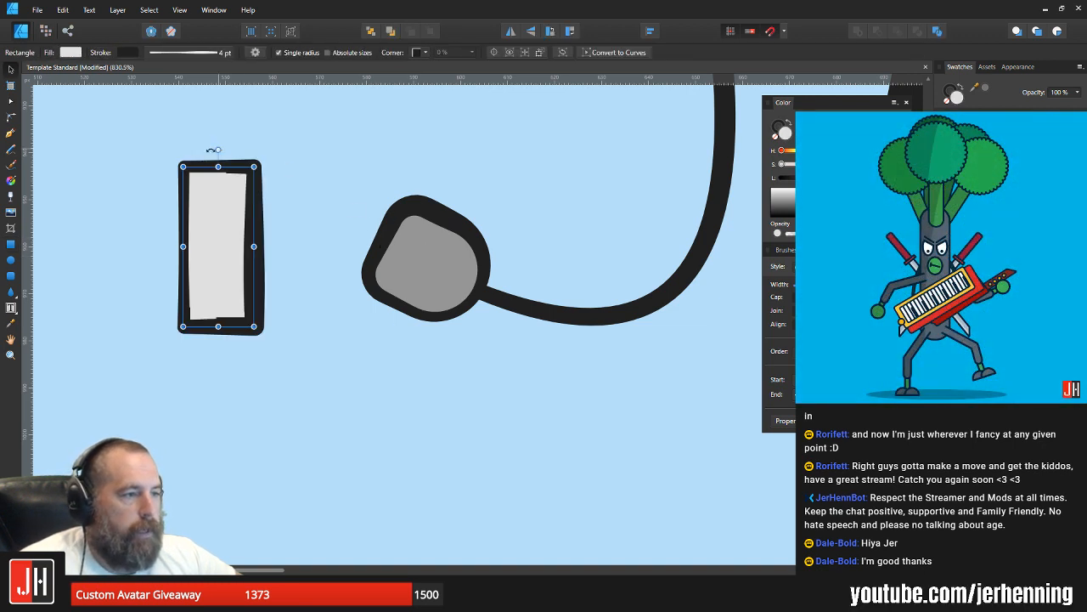
left_click_drag(213, 150, 352, 223)
key("ctrl+x")
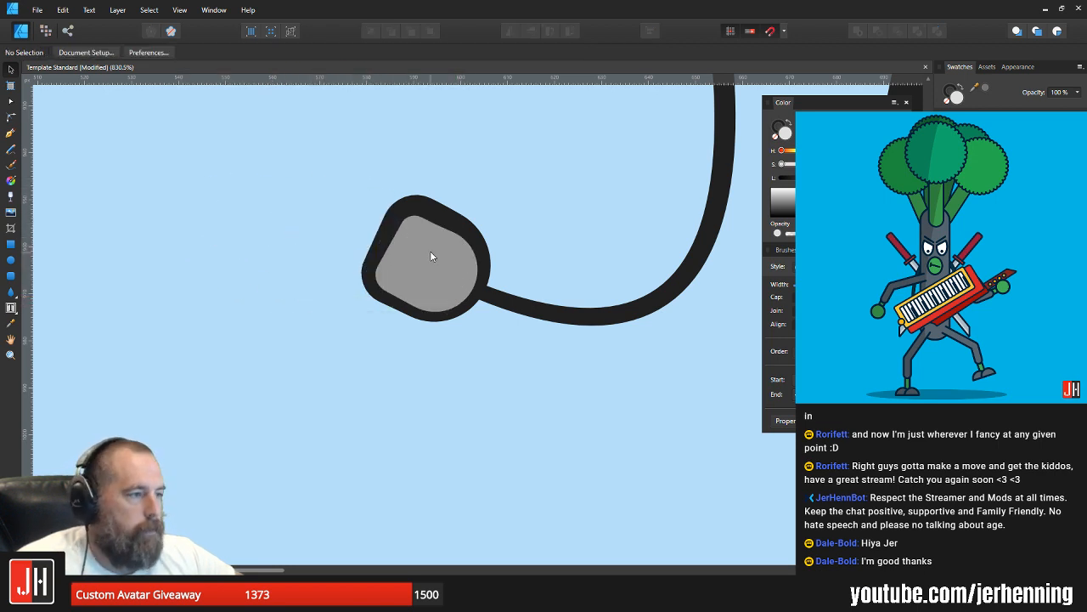
key("ctrl+v")
key("ctrl+[")
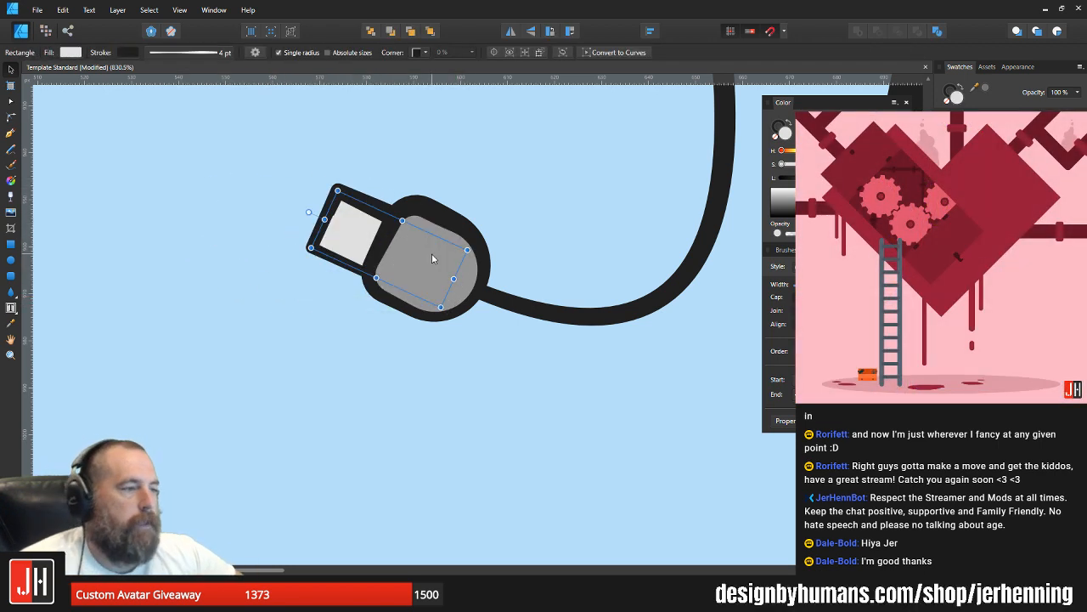
Step: Turn the connector tip end for end at the plug's angle, shorten its hidden part and nudge it into position
scroll(432, 258, "up", 3)
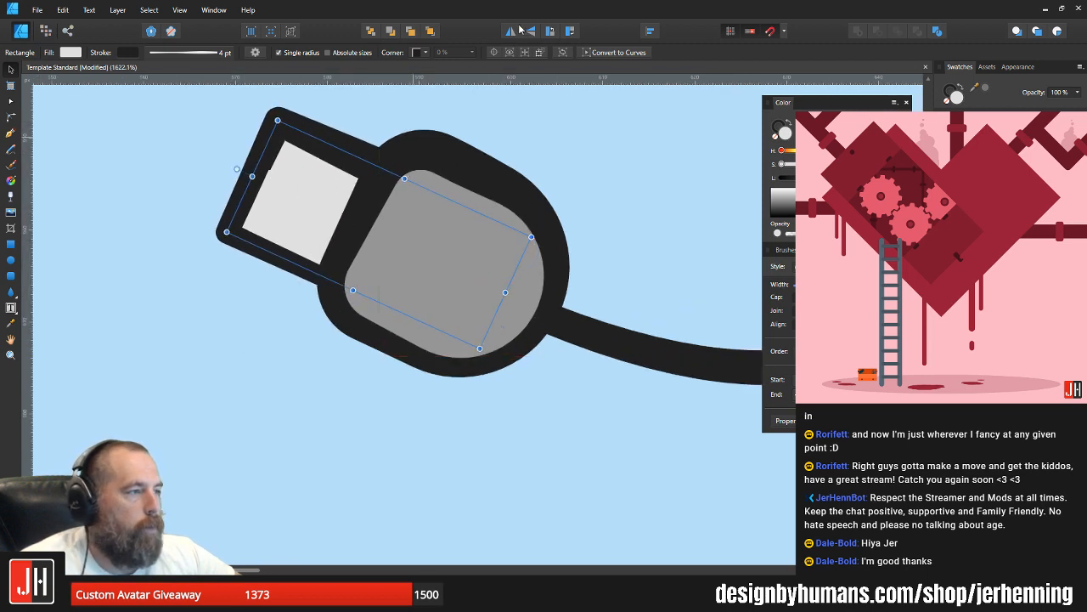
left_click_drag(238, 170, 537, 323)
left_click_drag(374, 231, 389, 230)
key("a")
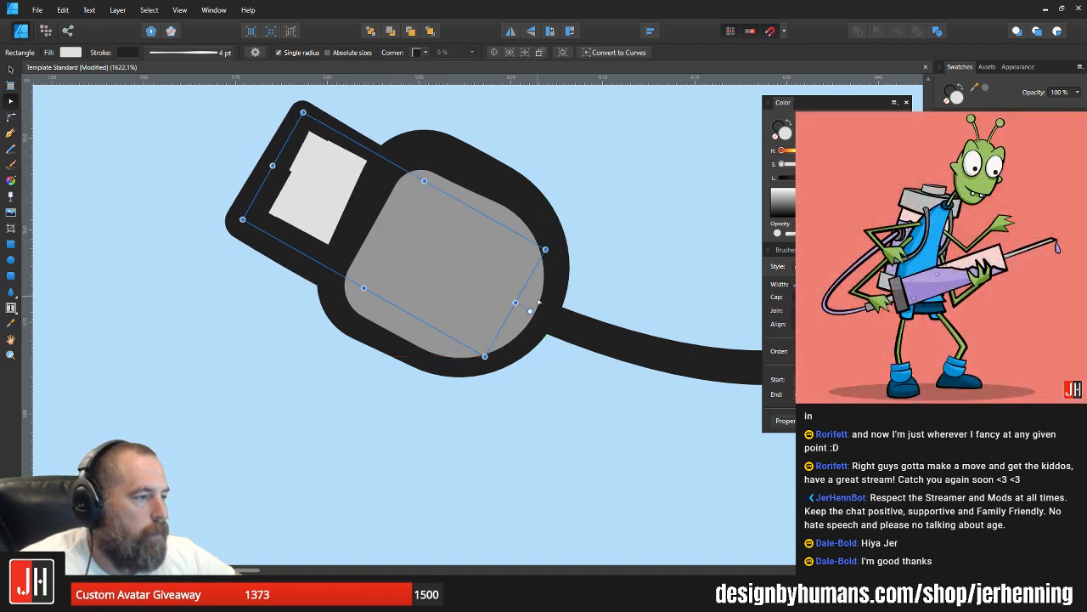
left_click_drag(517, 304, 457, 270)
left_click_drag(402, 220, 420, 230)
key("ctrl+d")
Step: Snap the cable's end node onto the front outline of the computer mouse
scroll(512, 239, "down", 10)
key("v")
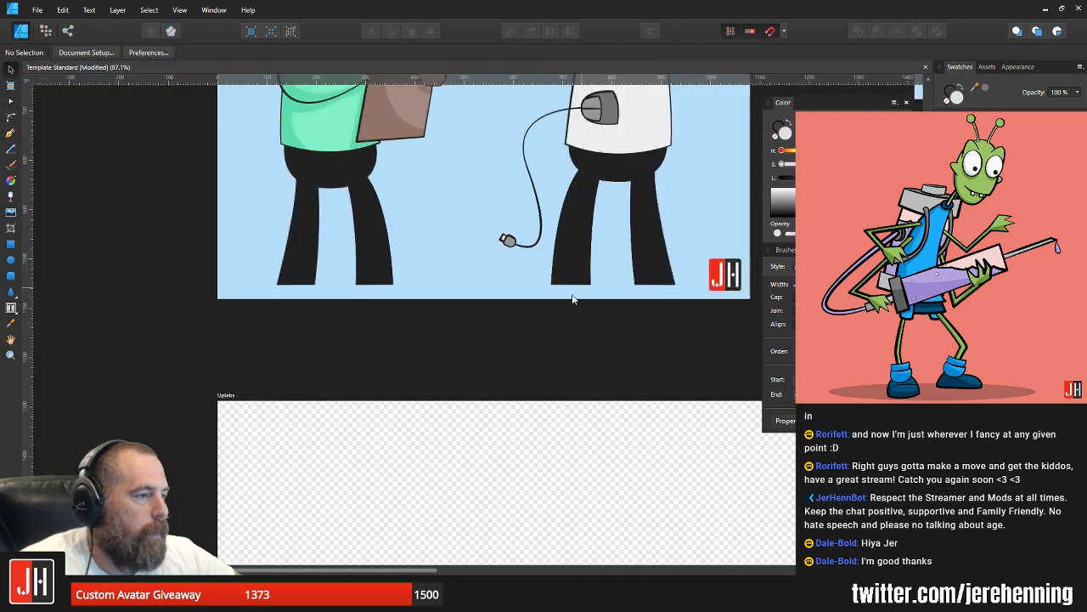
left_click_drag(538, 216, 490, 280)
left_click_drag(542, 210, 459, 289)
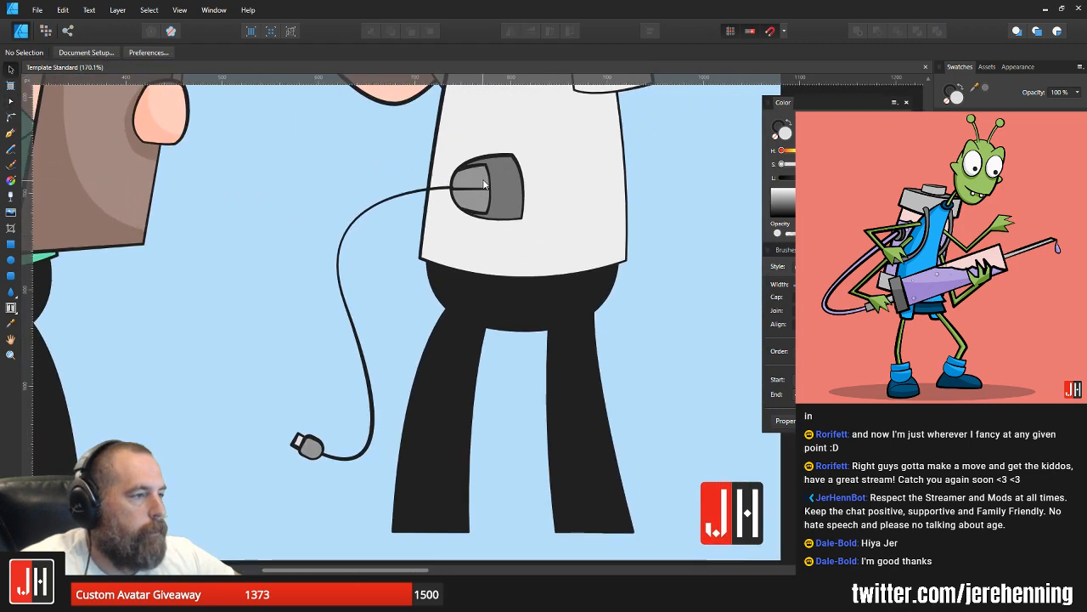
scroll(453, 188, "up", 9)
left_click(437, 183)
key("a")
left_click_drag(470, 182, 455, 189)
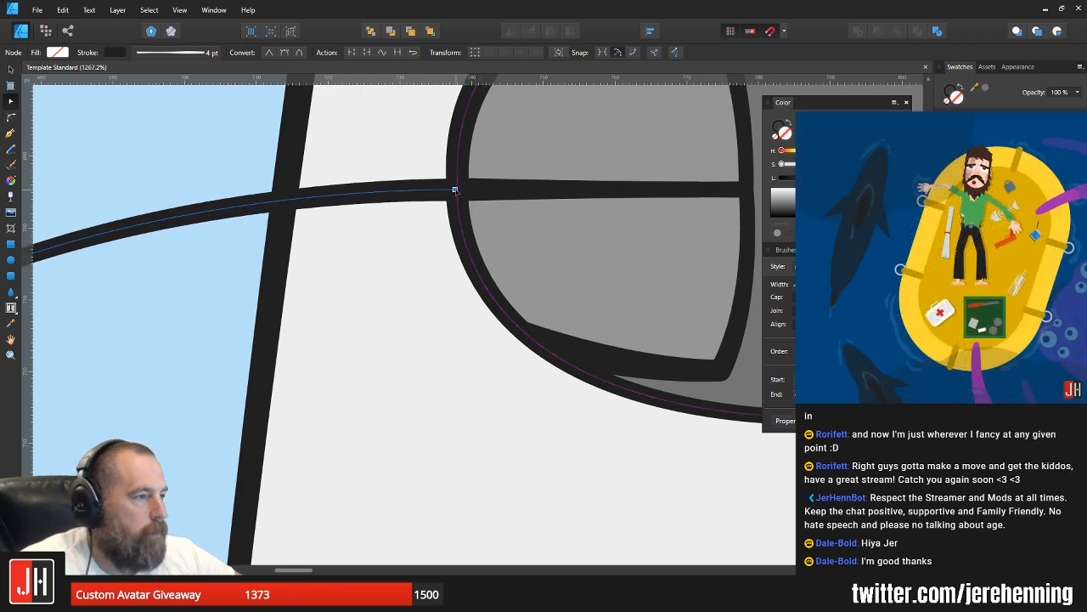
scroll(464, 204, "down", 14)
key("v")
left_click(604, 254)
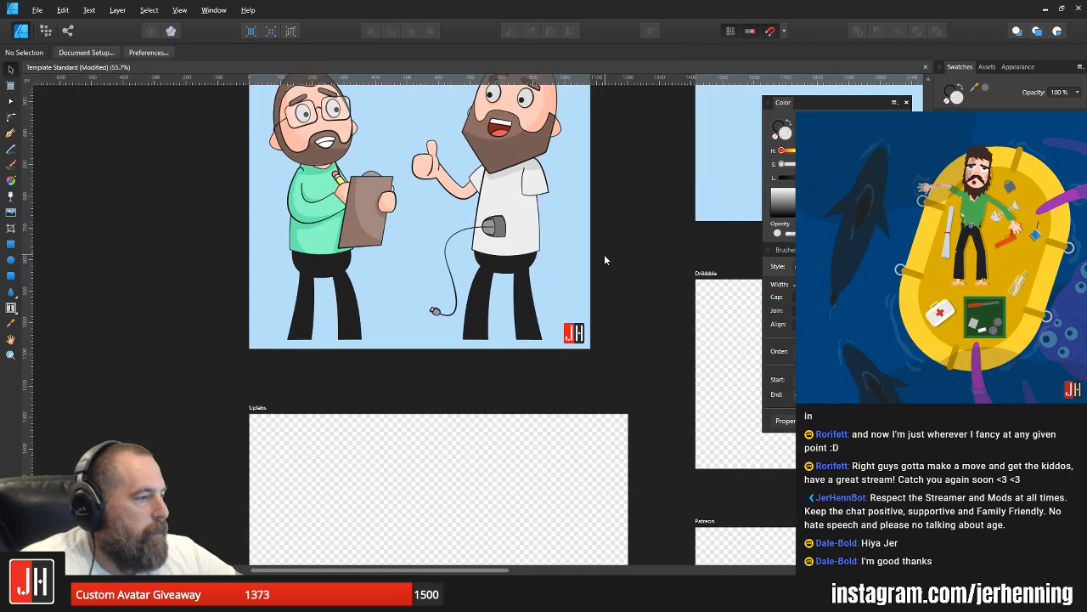
Step: Select the cable, both plug parts and the computer mouse, and group them together
scroll(496, 223, "up", 5)
scroll(665, 217, "down", 2)
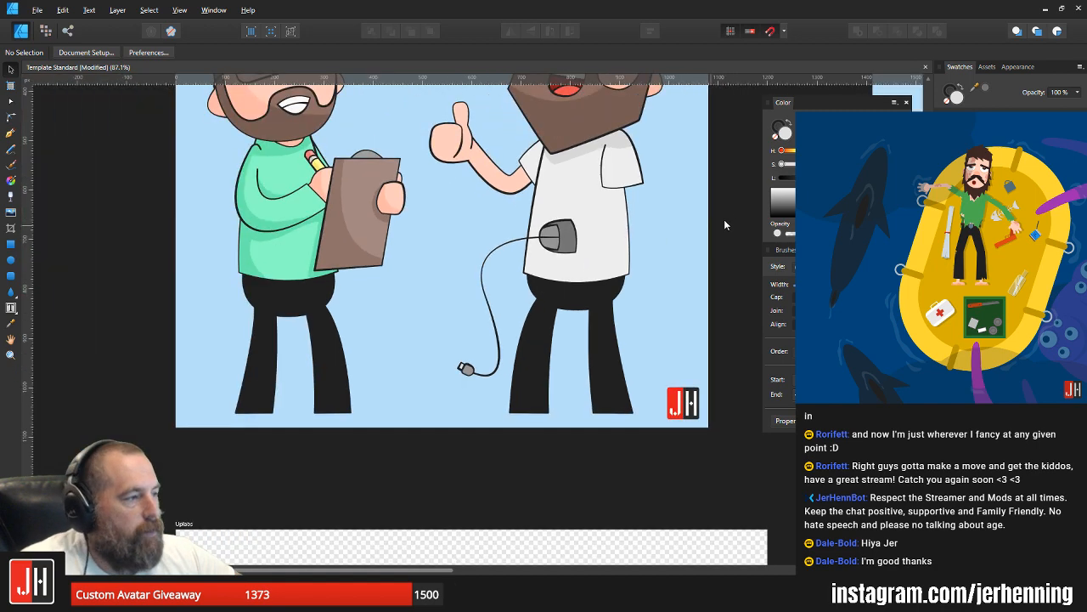
left_click_drag(736, 195, 437, 324)
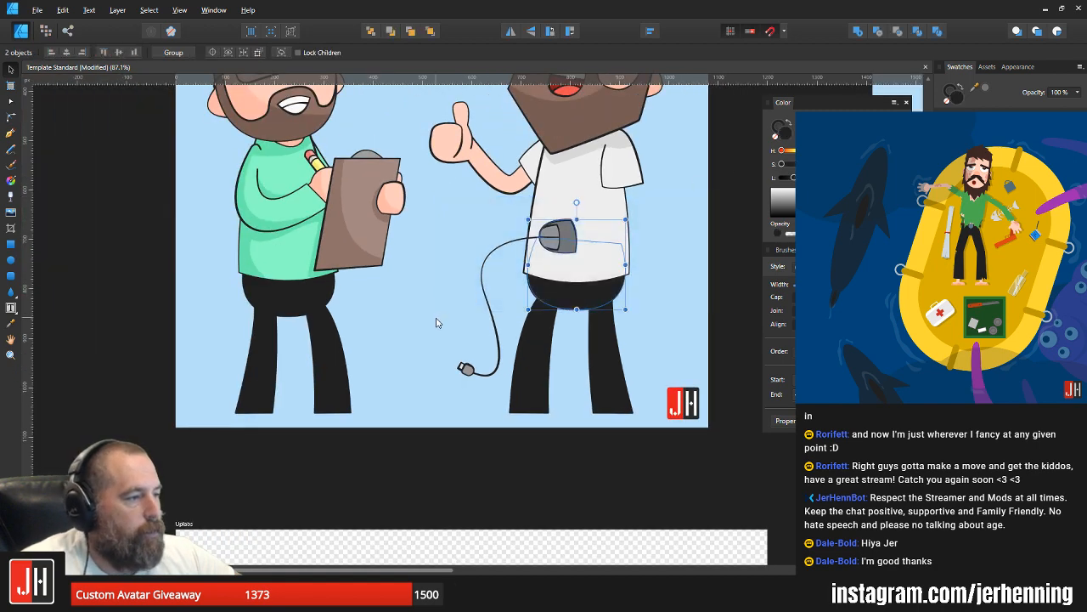
left_click(564, 439)
left_click_drag(425, 467, 530, 337)
left_click(483, 292, "shift")
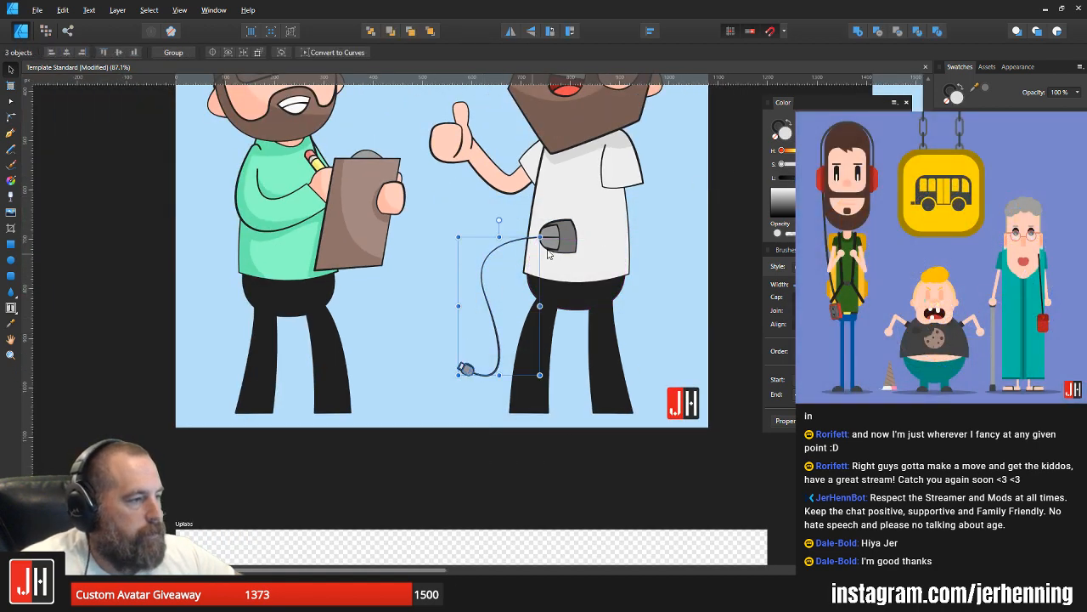
scroll(595, 246, "left", 2)
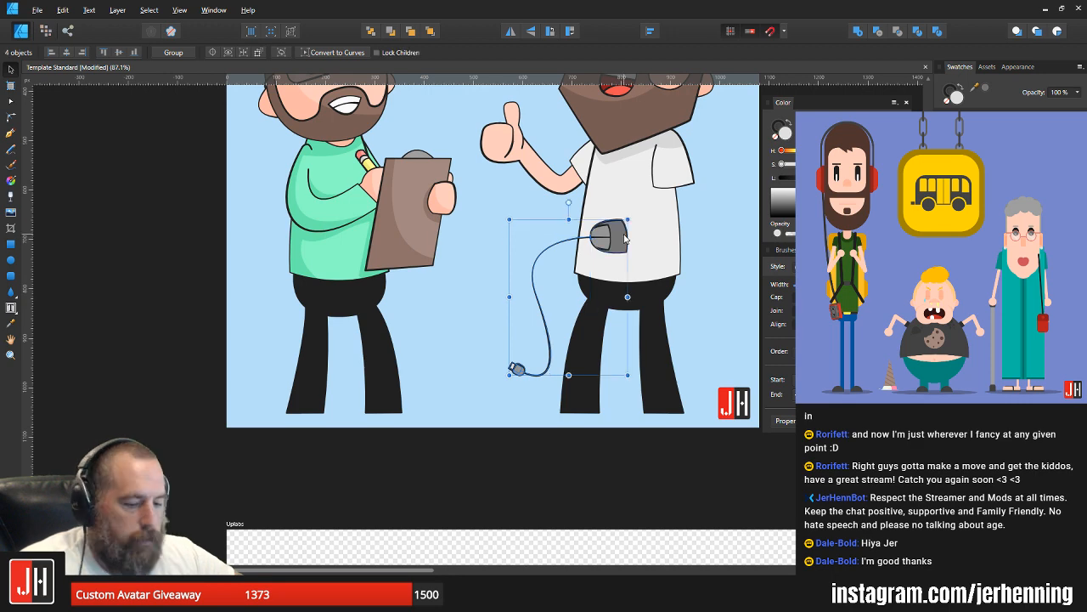
left_click(620, 241, "shift")
key("ctrl+g")
Step: Move the grouped mouse and cable slightly lower on the white shirt and deselect it
scroll(537, 292, "right", 5)
scroll(537, 293, "up", 1)
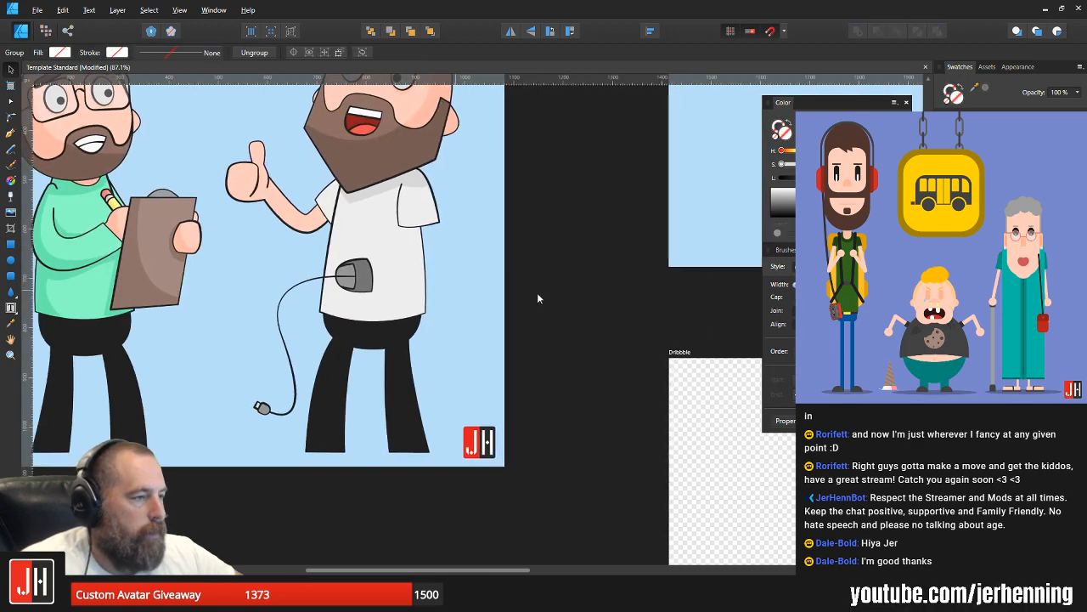
left_click(537, 293)
mouse_move(362, 276)
left_mouse_down()
mouse_move(342, 288)
mouse_move(344, 279)
mouse_move(361, 286)
left_mouse_up()
left_click(436, 294)
scroll(440, 298, "down", 2)
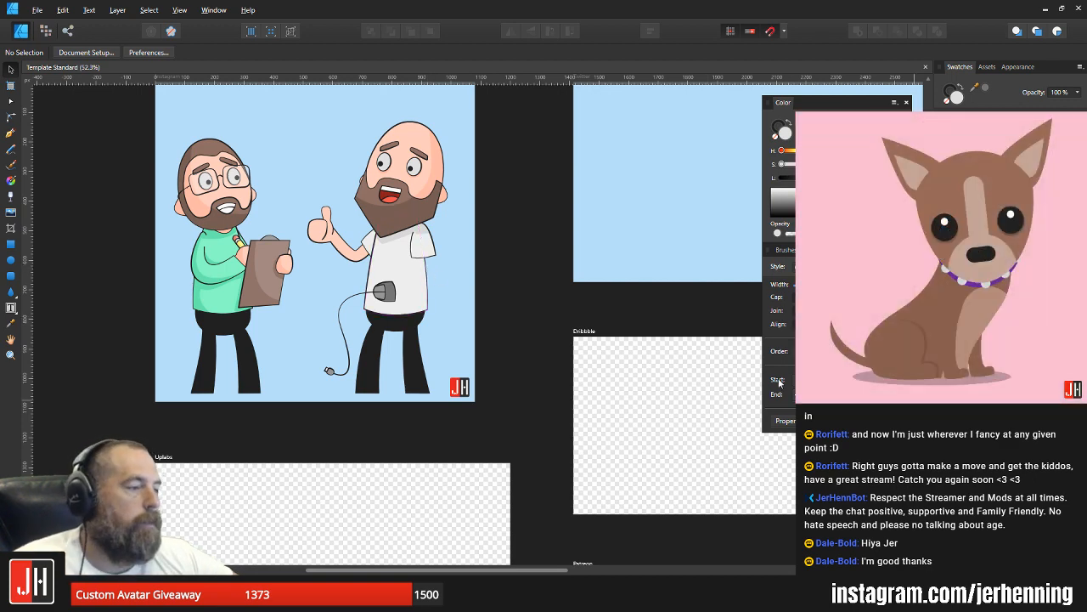
Step: Draw a closed hand outline with the Pen tool, with a curved thumb over the computer mouse and the palm behind it
scroll(379, 285, "up", 10)
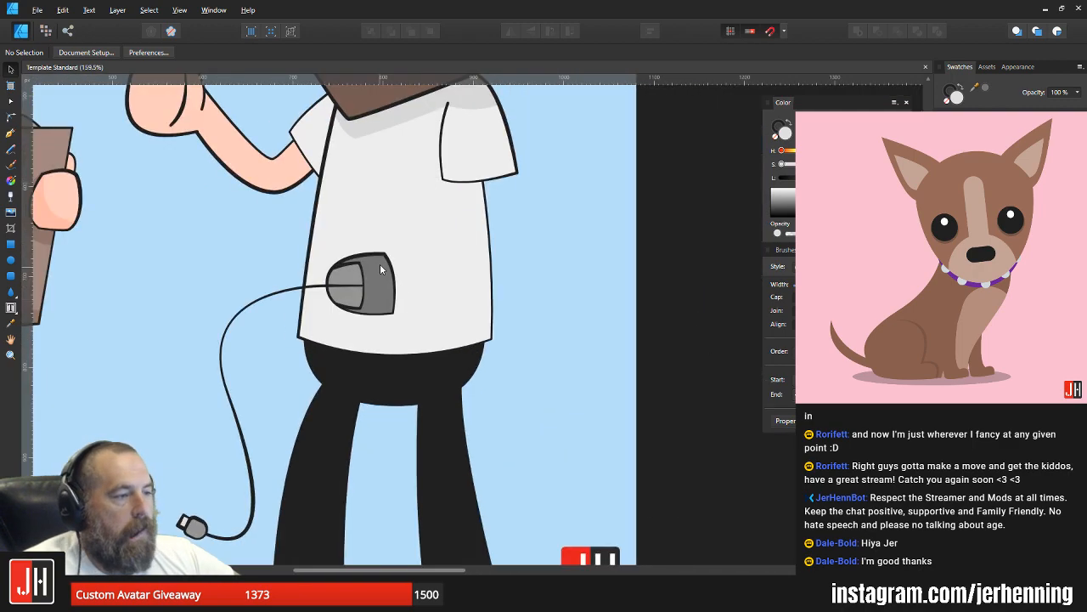
key("p")
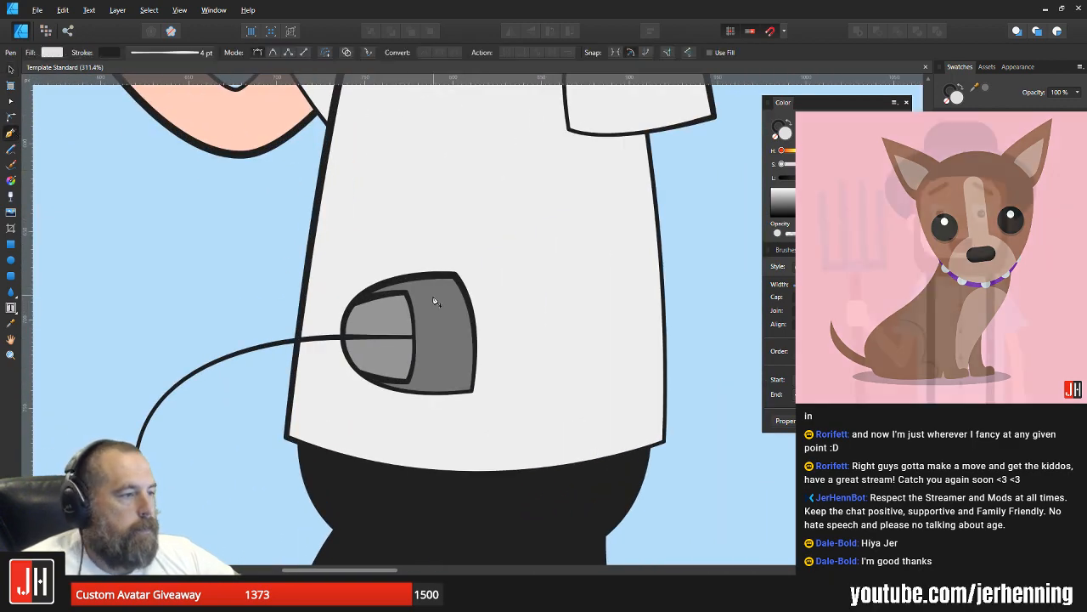
scroll(425, 289, "up", 3)
left_click(422, 284)
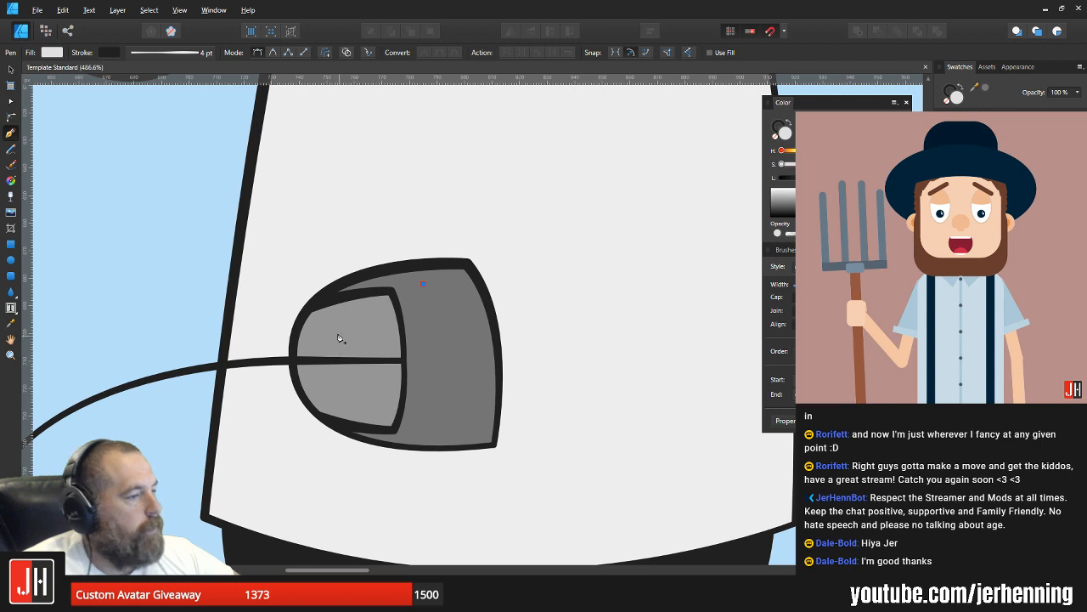
left_click_drag(346, 339, 347, 387)
left_click(427, 355)
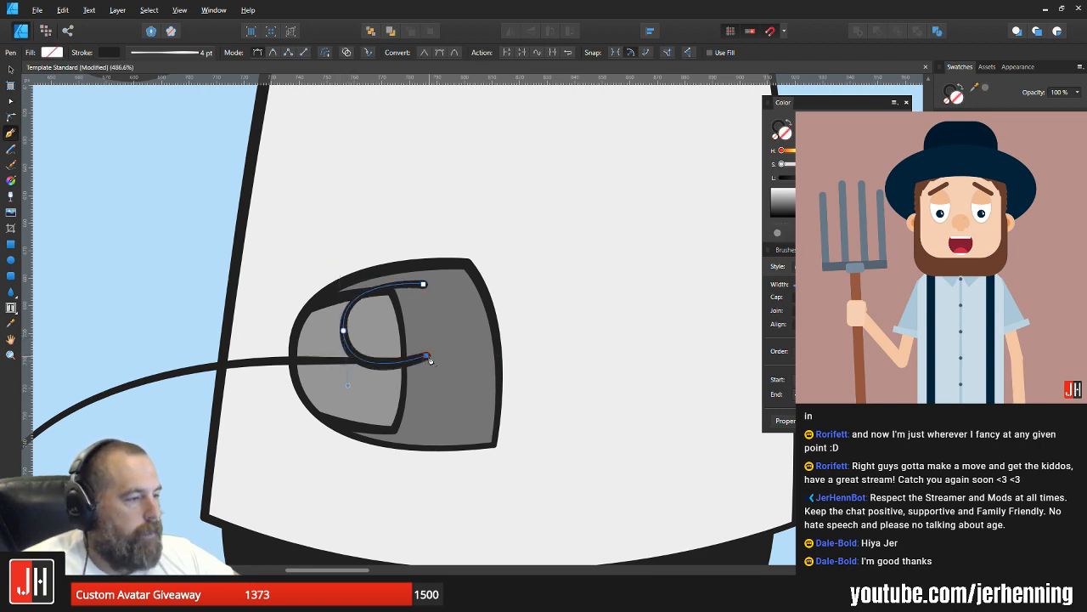
left_click_drag(475, 483, 574, 456)
key("ctrl+z")
left_click_drag(500, 459, 751, 401)
key("ctrl+z")
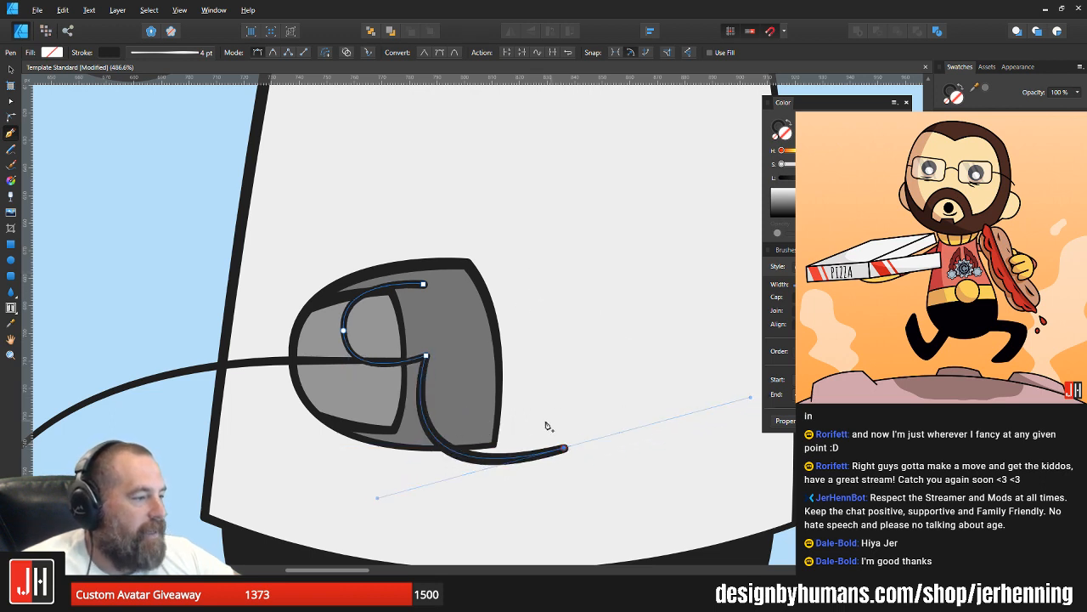
left_click(564, 448)
left_click_drag(539, 286, 490, 233)
left_click(538, 283)
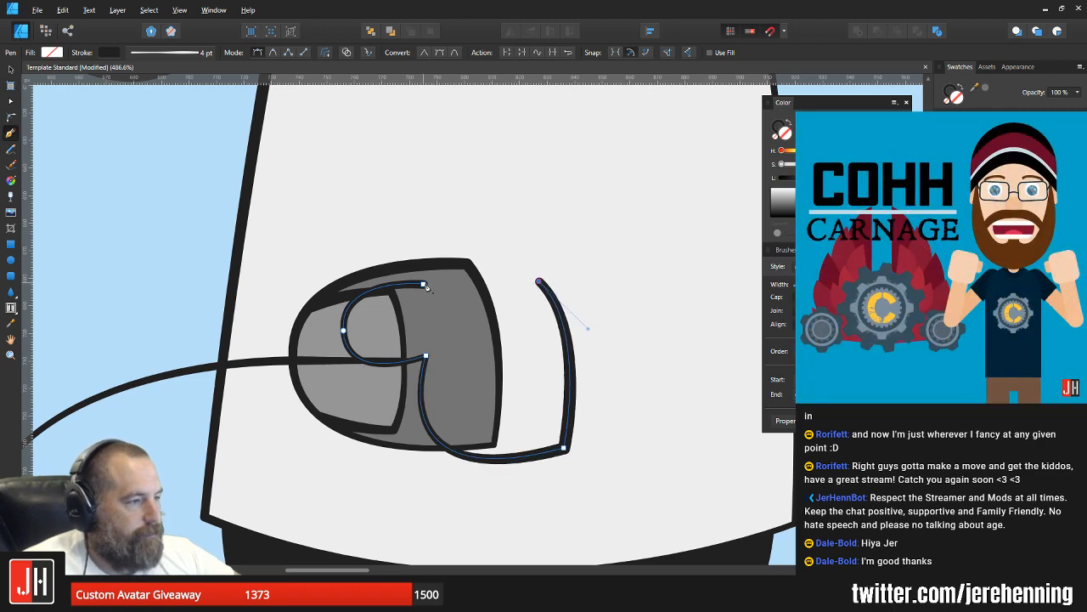
left_click_drag(426, 285, 378, 294)
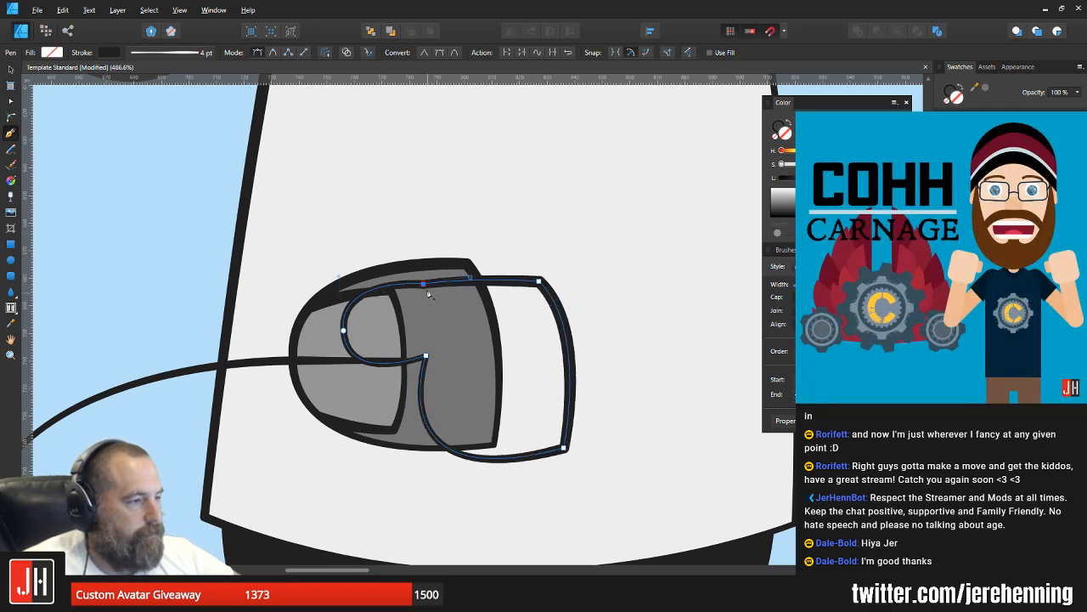
Step: Smooth the hand outline's upper edge by adjusting its curve handle and lowering the upper corner node behind the mouse
key("a")
scroll(429, 294, "up", 4)
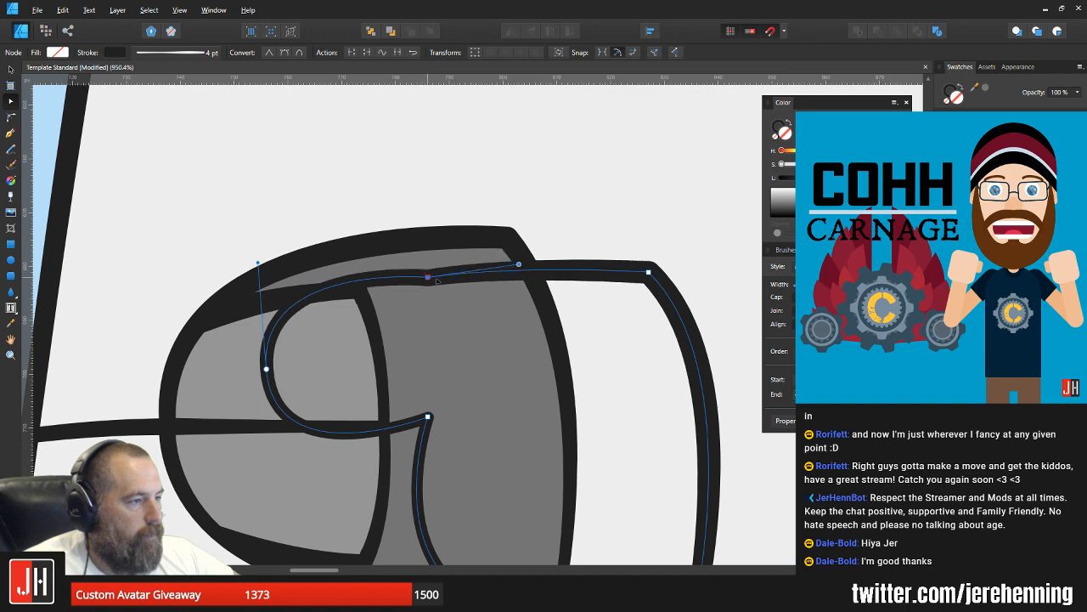
left_click_drag(520, 267, 541, 282)
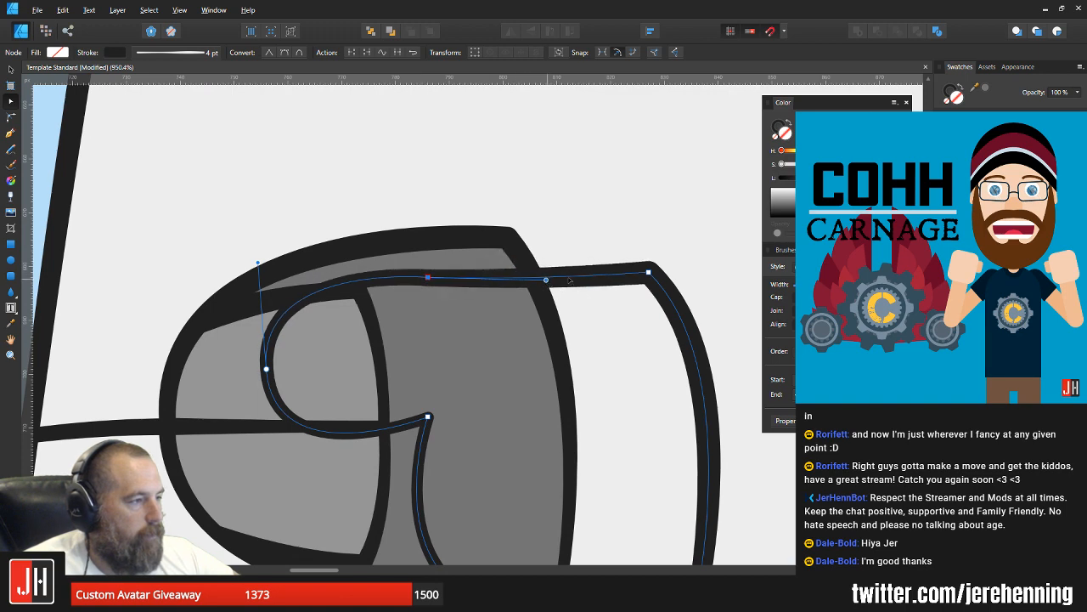
left_click_drag(648, 272, 659, 299)
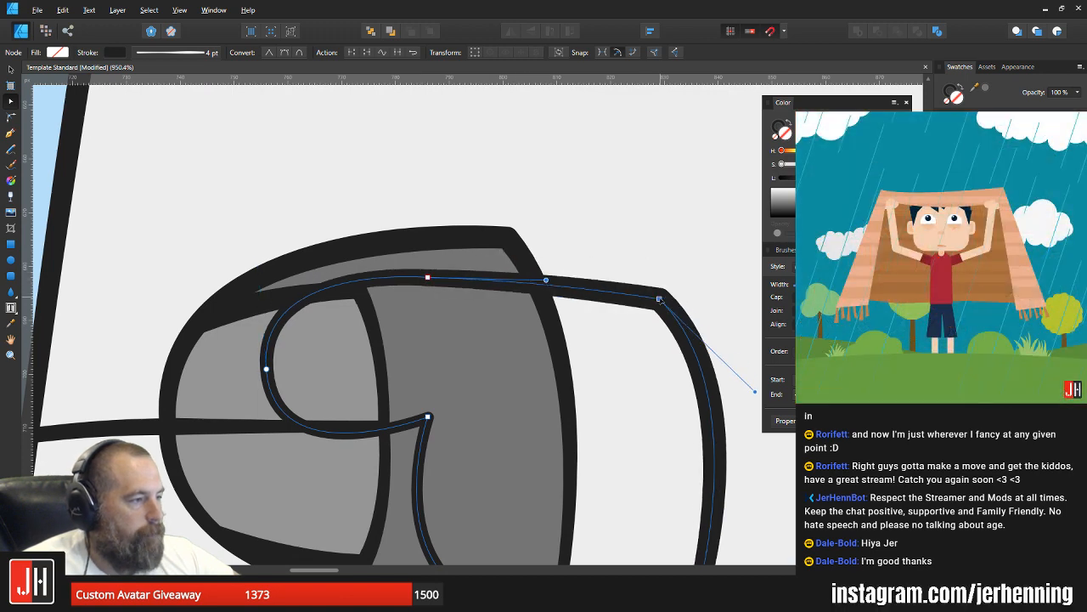
key("v")
scroll(665, 285, "down", 4)
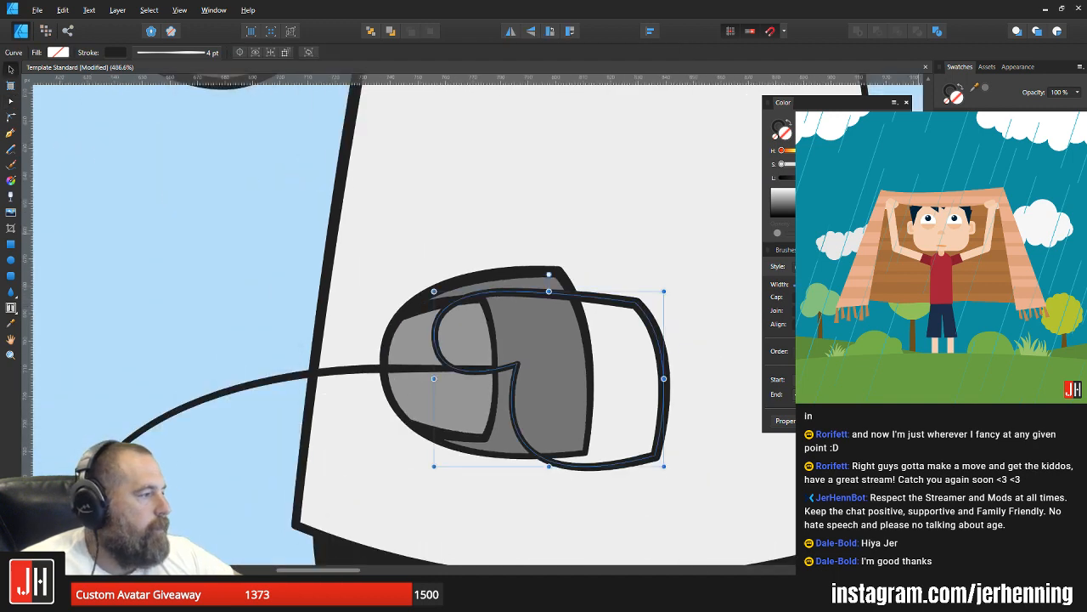
Step: Fill the drawn hand with the skin tone, shift it slightly, and delete it
left_click(969, 161)
mouse_move(594, 346)
left_mouse_down()
mouse_move(621, 323)
mouse_move(585, 329)
left_mouse_up()
key("Delete")
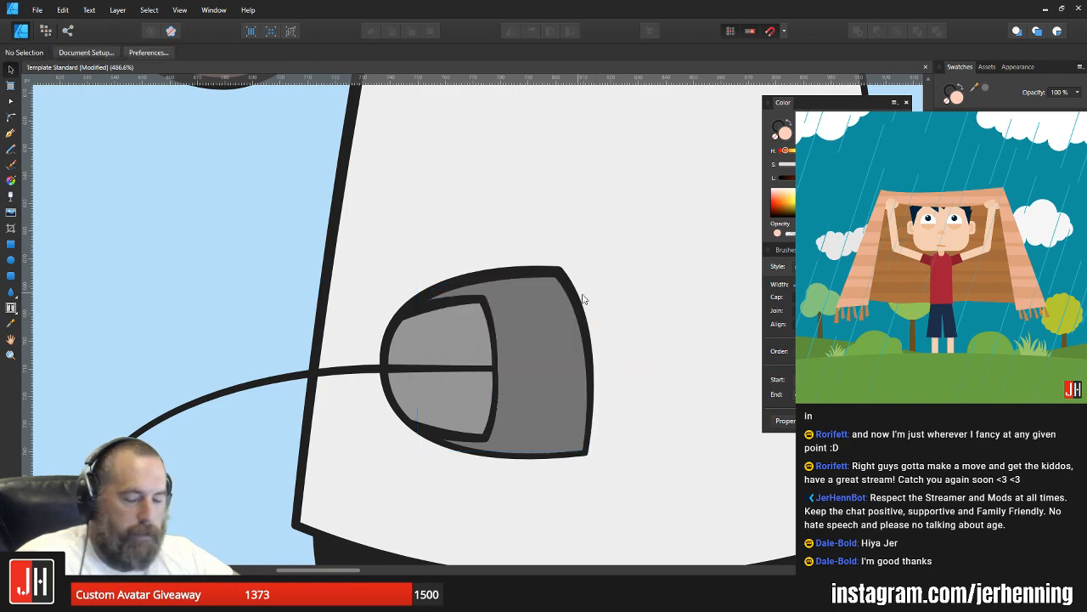
Step: Nudge the grouped mouse and cable slightly on the white shirt and deselect it
scroll(586, 310, "down", 12)
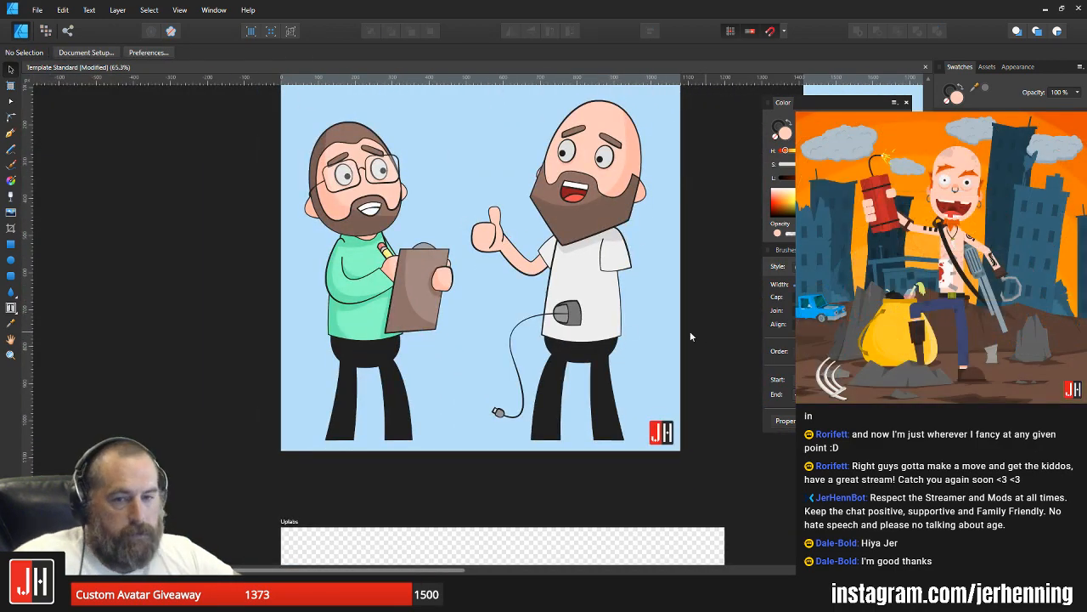
scroll(508, 307, "up", 5)
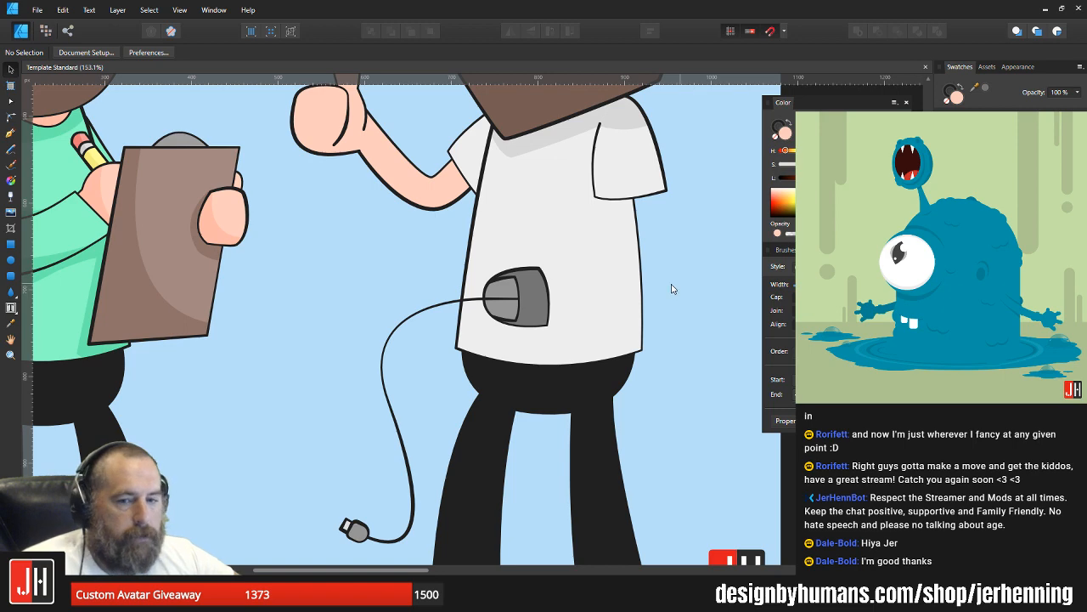
scroll(555, 318, "up", 3)
left_click(496, 277)
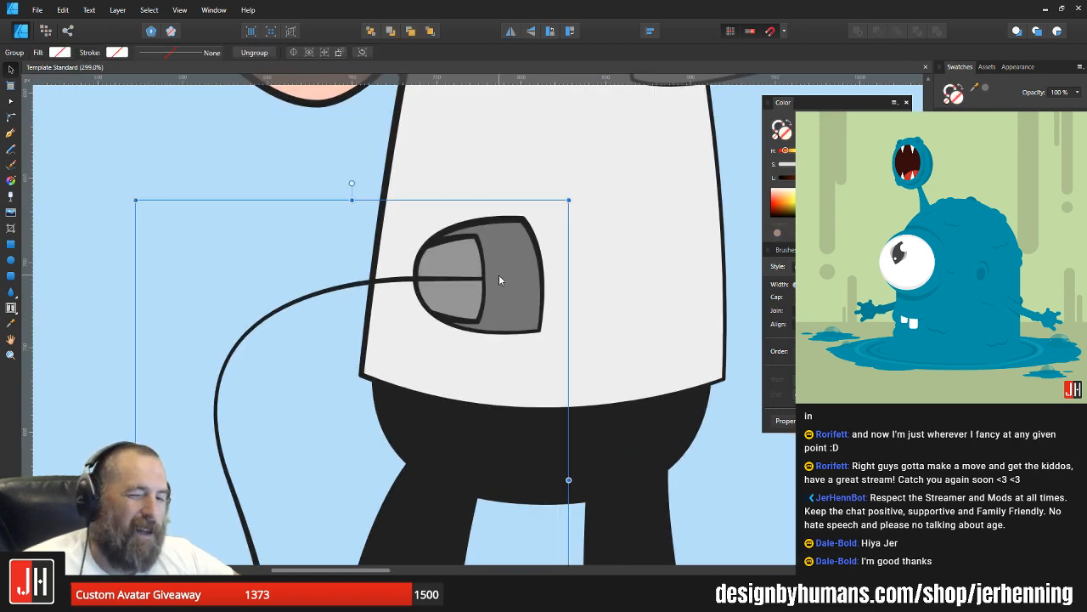
scroll(499, 275, "down", 3)
left_click_drag(495, 284, 494, 288)
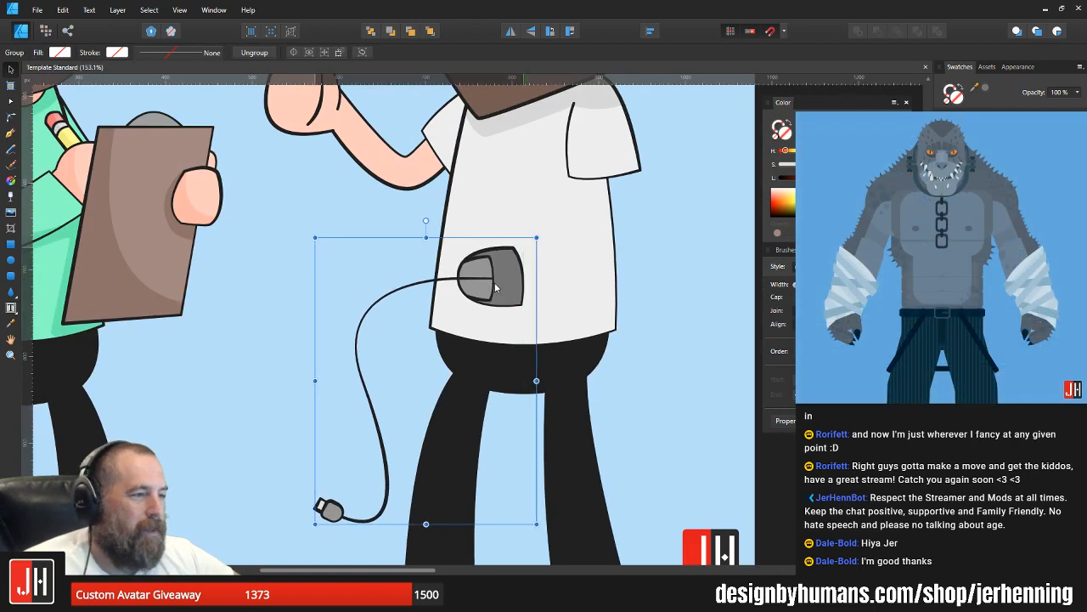
left_click(638, 253)
left_click_drag(654, 259, 606, 277)
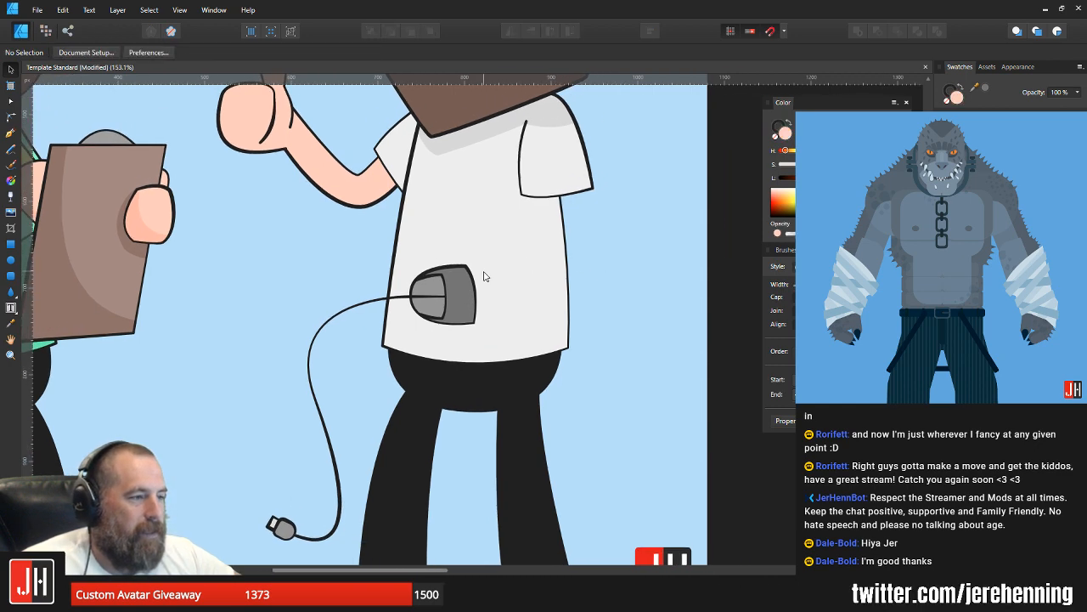
scroll(467, 279, "up", 2)
left_click(445, 285)
scroll(440, 289, "up", 1)
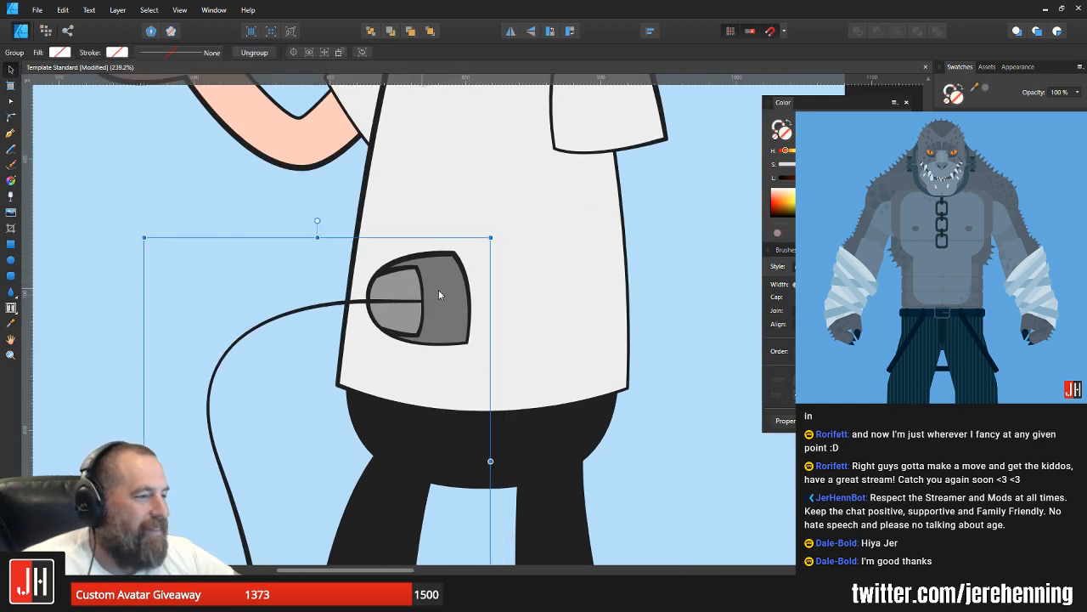
key("ctrl+d")
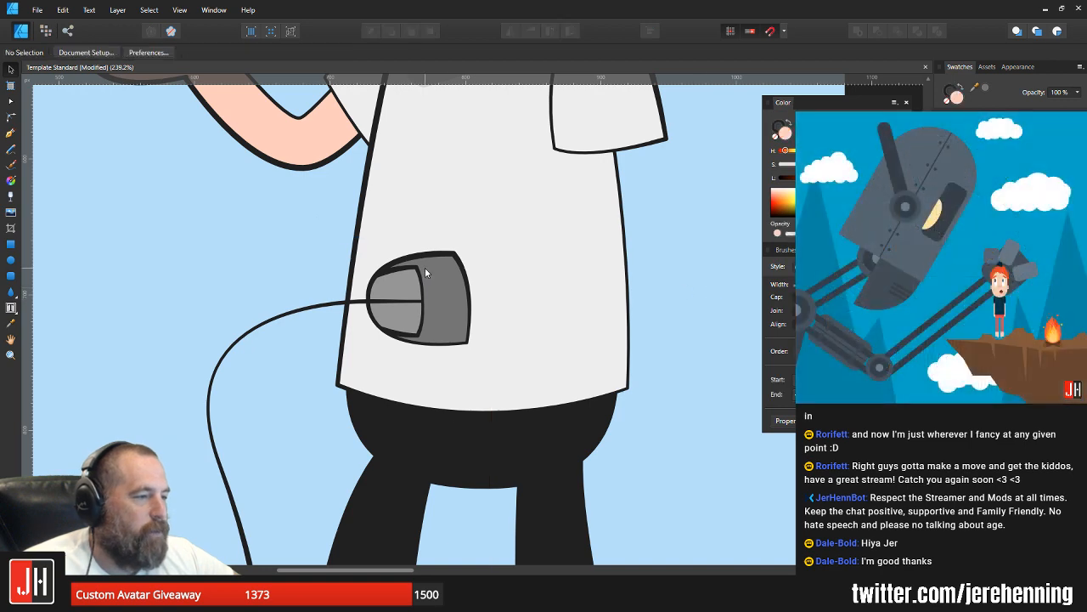
scroll(628, 307, "down", 4)
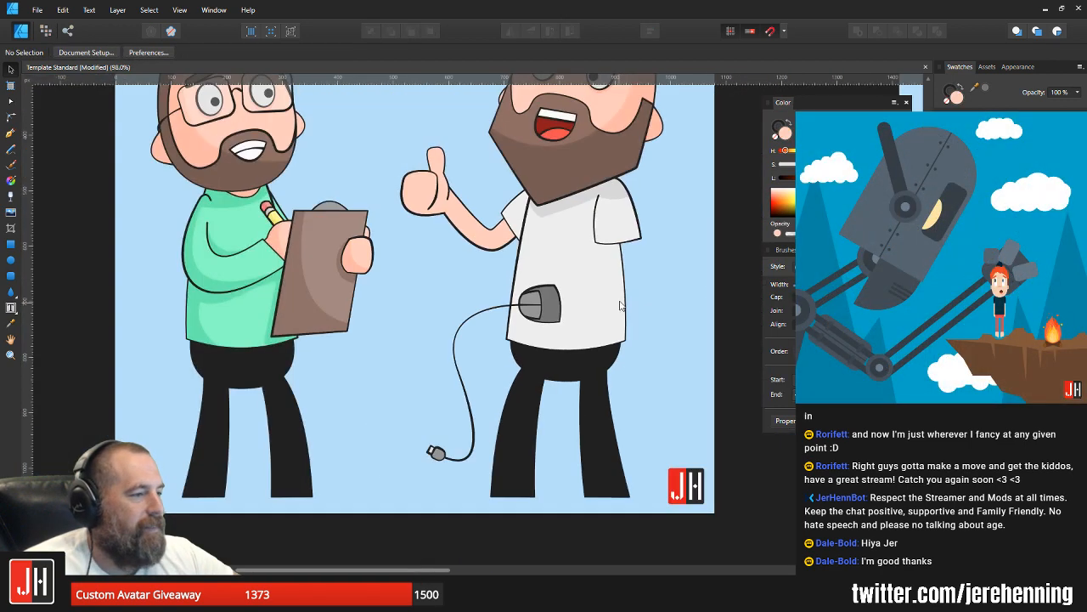
left_click_drag(621, 306, 510, 338)
scroll(463, 343, "up", 3)
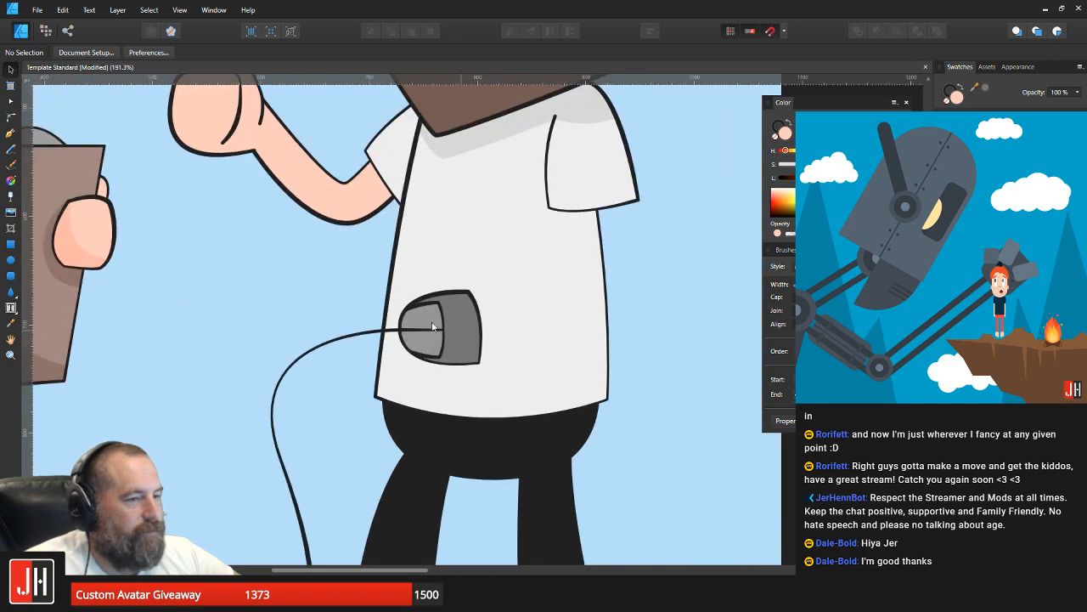
left_click(10, 136)
scroll(413, 320, "up", 4)
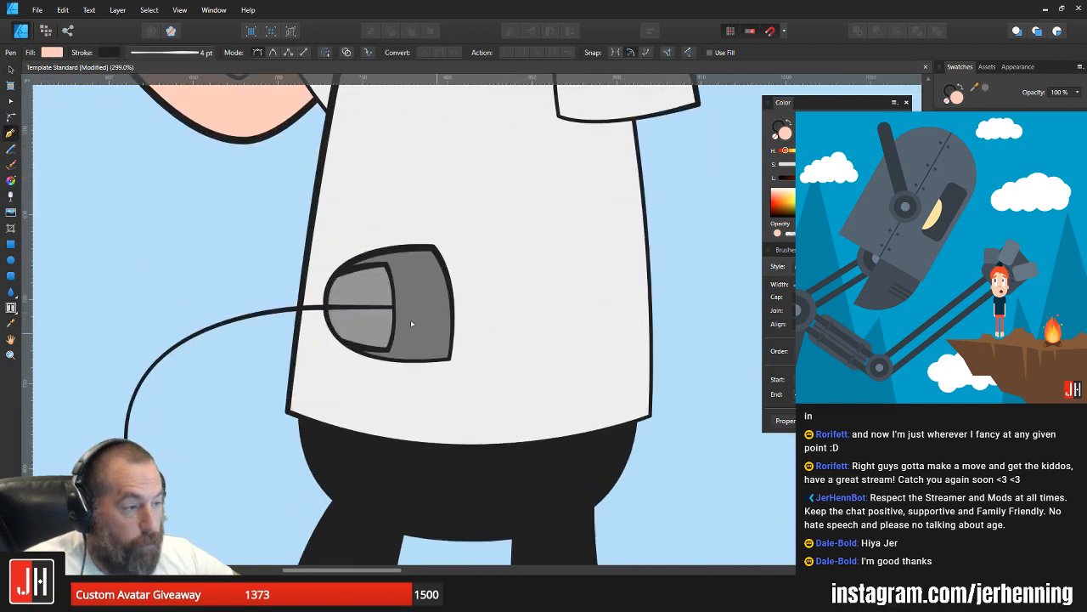
scroll(390, 217, "down", 7)
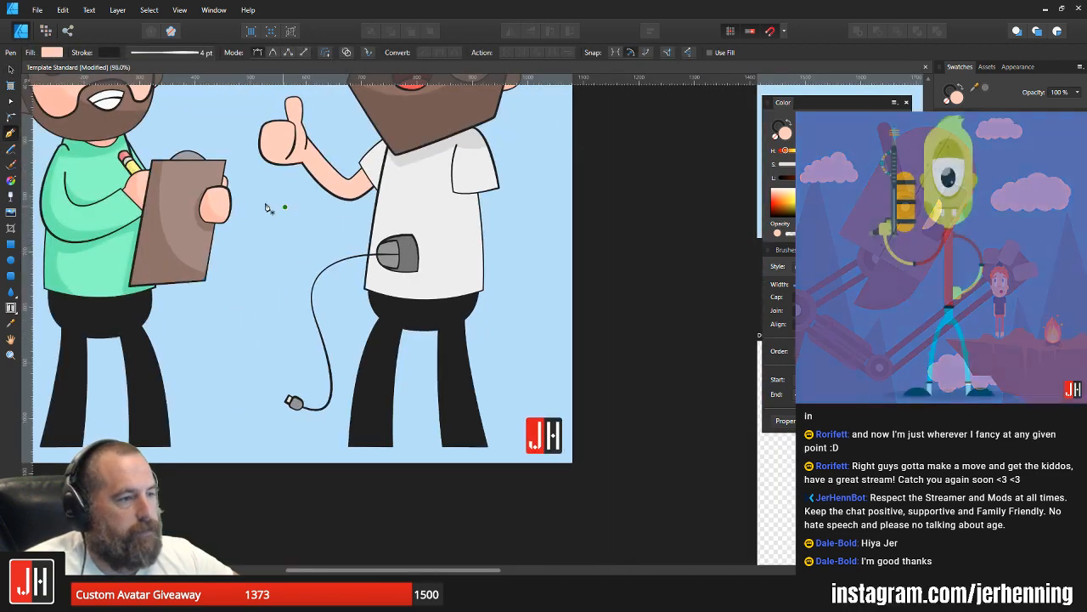
Step: Place a copy of the other man's clipboard-holding hand over the rear half of the computer mouse
key("v")
left_click(220, 203)
scroll(222, 203, "up", 4)
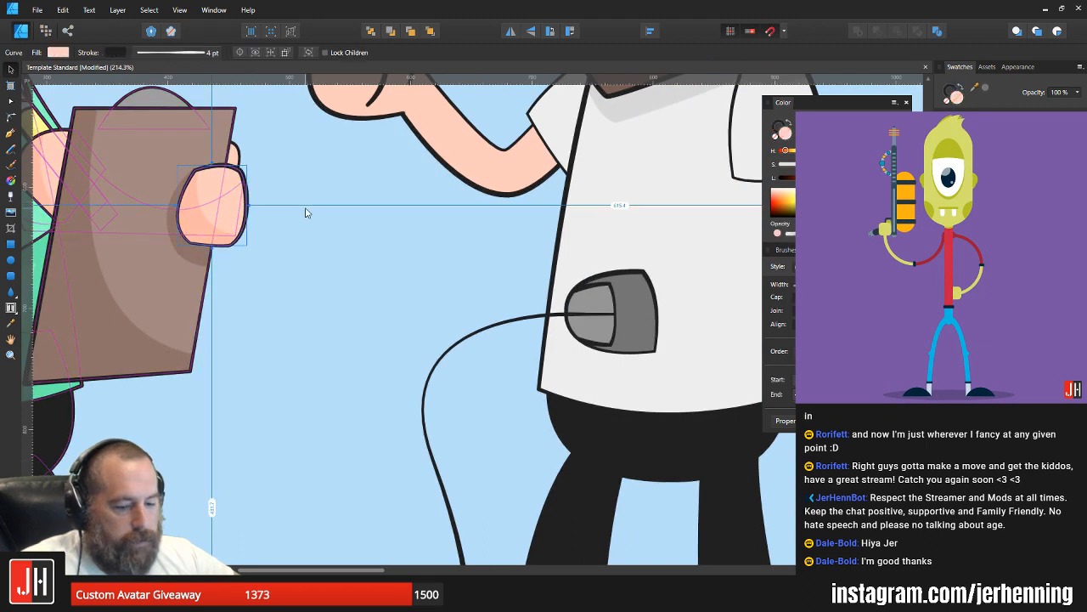
double_click(220, 204)
left_click_drag(220, 203, 637, 239)
Step: Rotate the copied hand slightly counterclockwise and enlarge it to cover the rear of the mouse
scroll(650, 246, "up", 3)
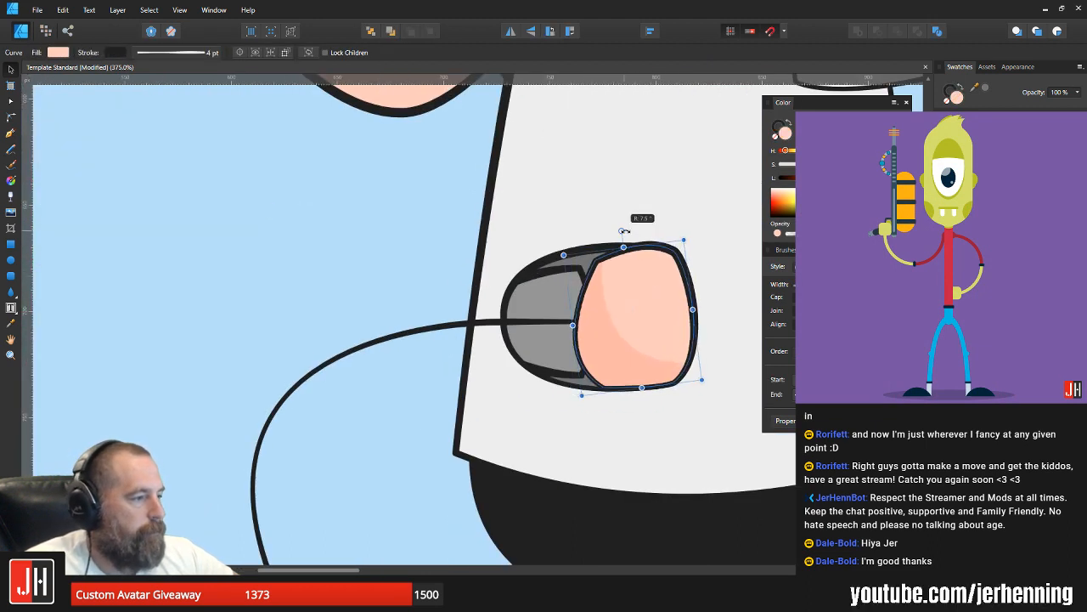
left_click_drag(623, 280, 635, 284)
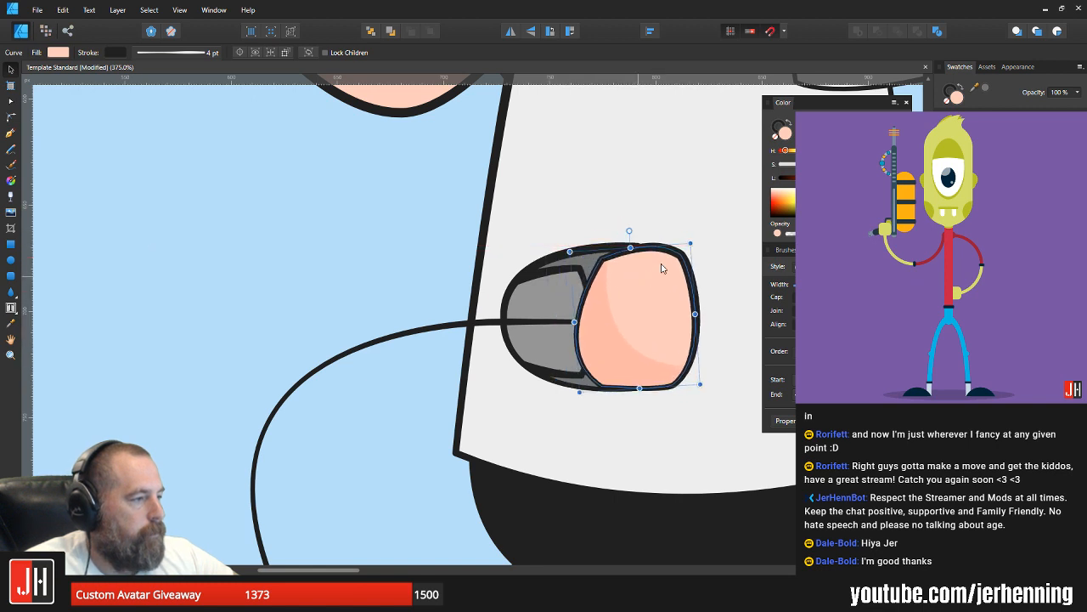
left_click_drag(692, 242, 709, 229)
left_click_drag(661, 283, 571, 314)
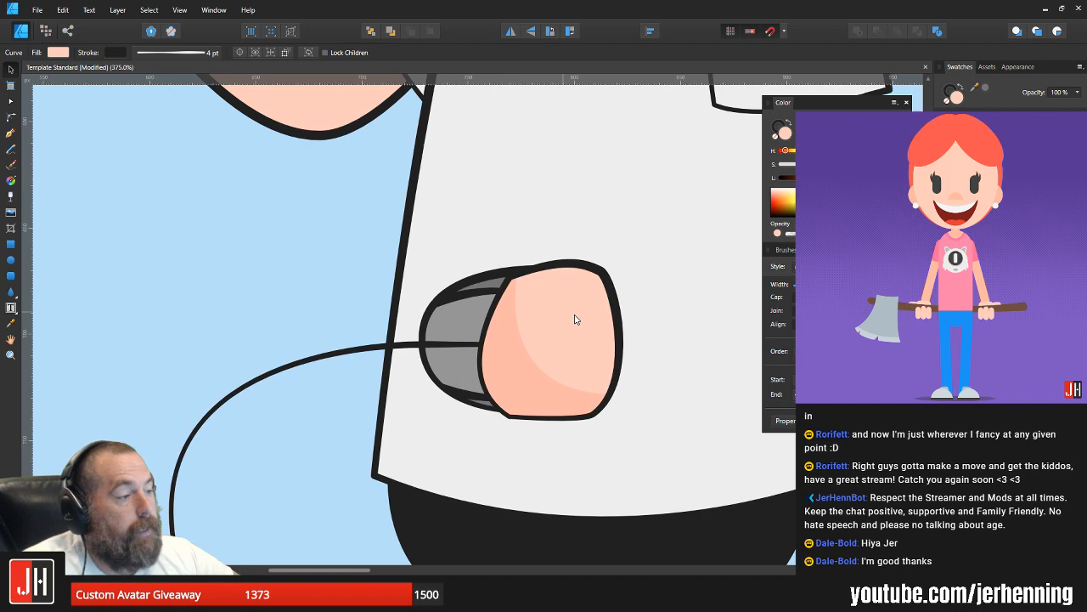
Step: Scale the grouped mouse and cable down slightly, reposition it beneath the copied hand, and deselect it
left_click(474, 307)
left_click_drag(613, 243, 585, 286)
left_click_drag(438, 355, 448, 319)
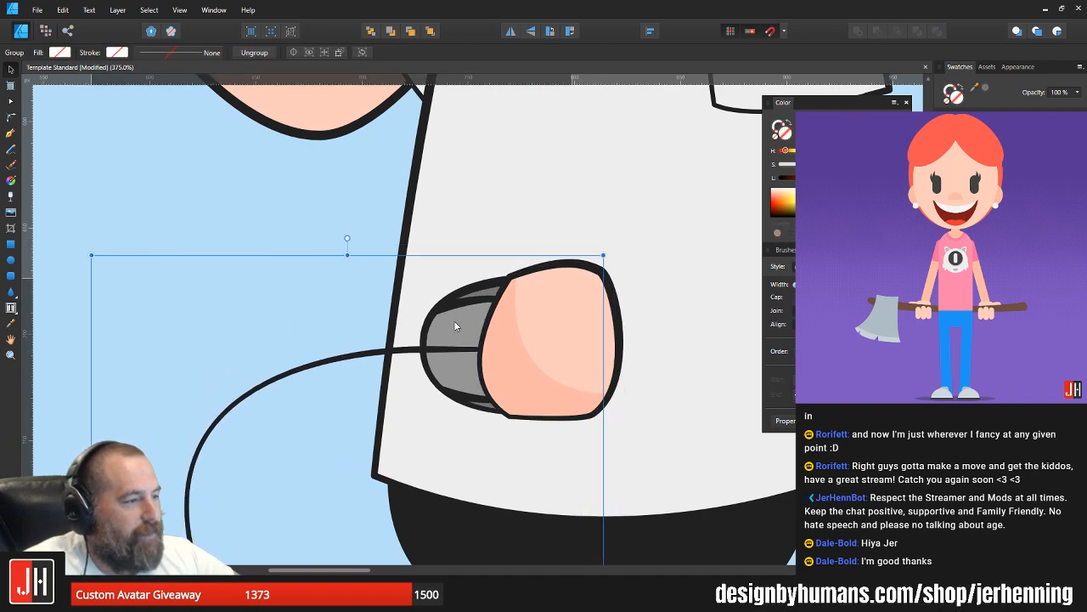
key("ctrl+d")
Step: Rotate the hand and the grouped mouse together slightly counterclockwise, shift them down on the shirt, and deselect them
scroll(455, 320, "down", 10)
scroll(516, 343, "up", 5)
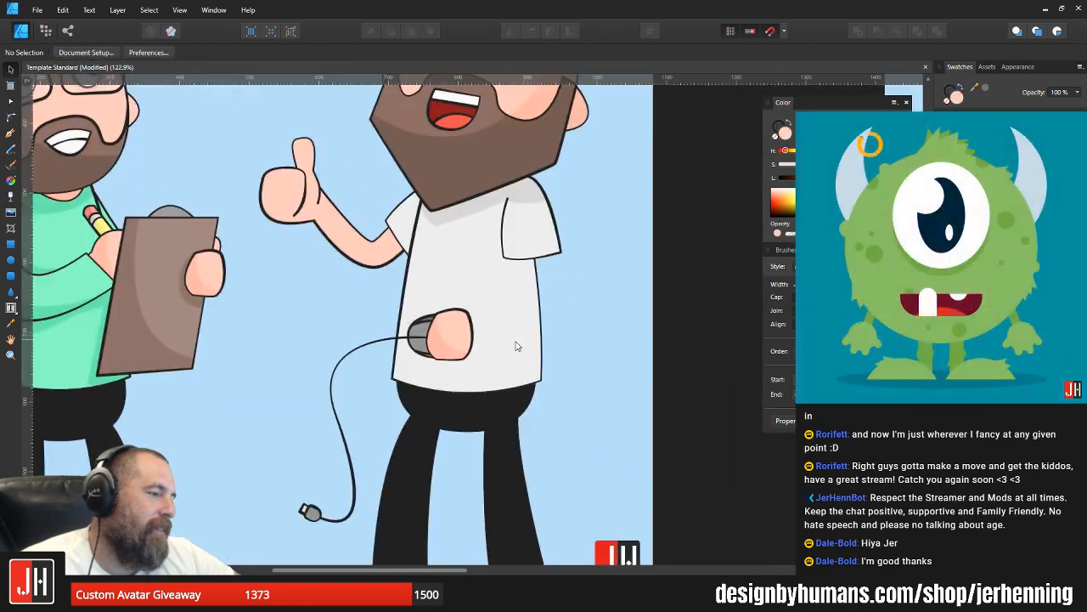
left_click(430, 320)
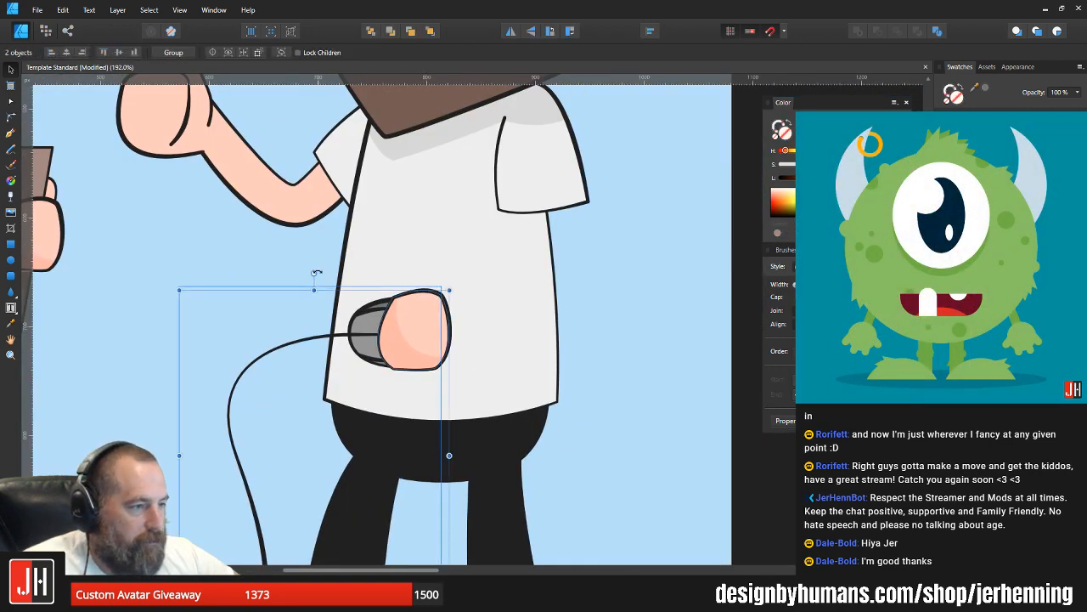
left_click_drag(316, 272, 308, 284)
left_click_drag(411, 327, 425, 343)
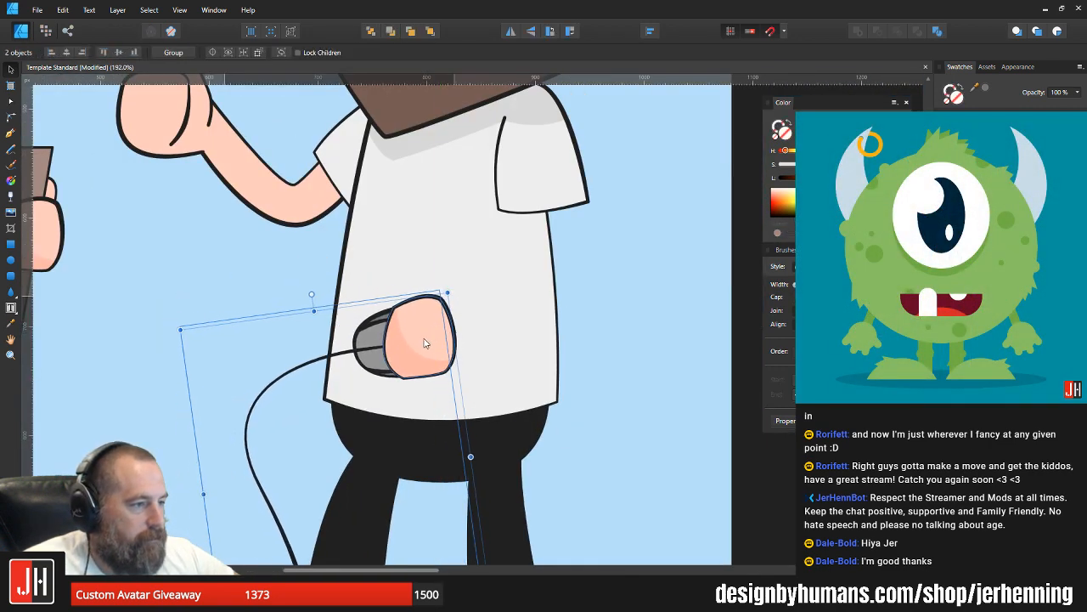
scroll(425, 344, "down", 5)
key("ctrl+d")
Step: Reshape the copied hand's front edge so it bulges further over the computer mouse
scroll(498, 315, "up", 4)
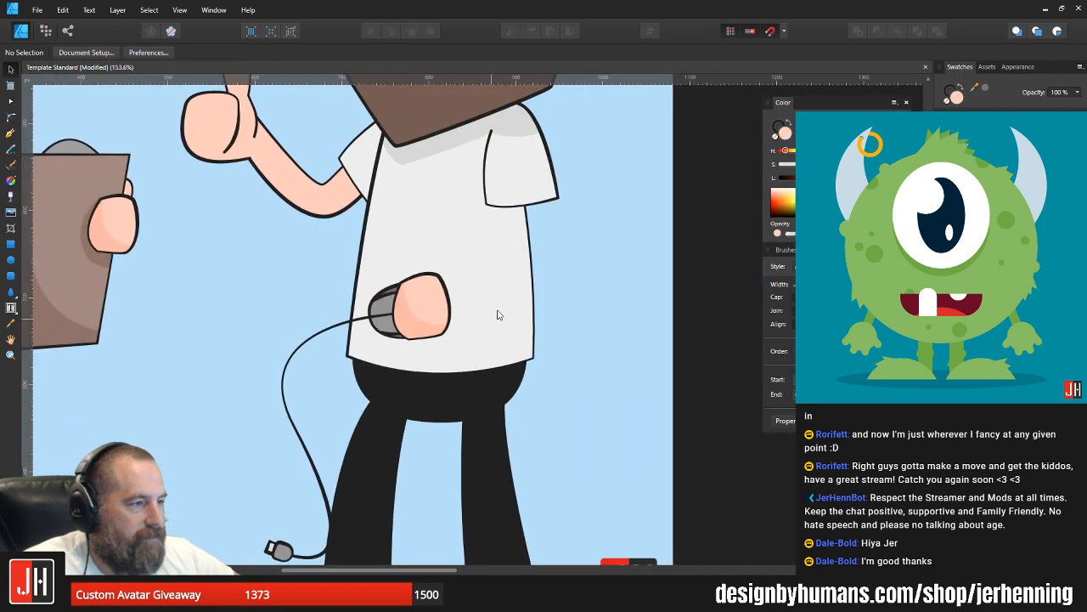
scroll(498, 314, "up", 1)
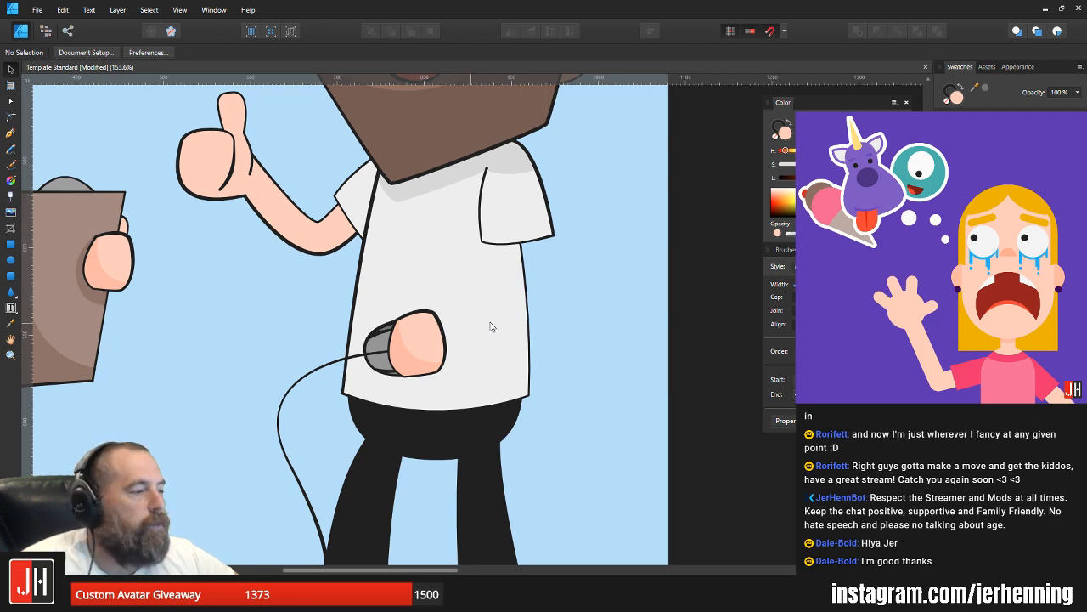
scroll(414, 345, "up", 5)
double_click(362, 277)
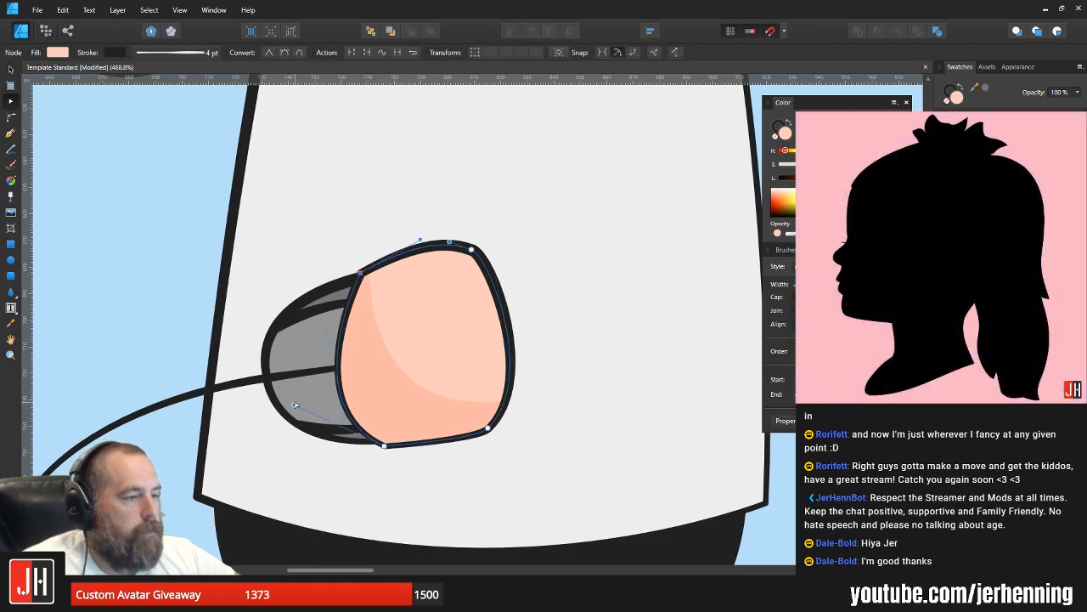
left_click_drag(295, 406, 274, 370)
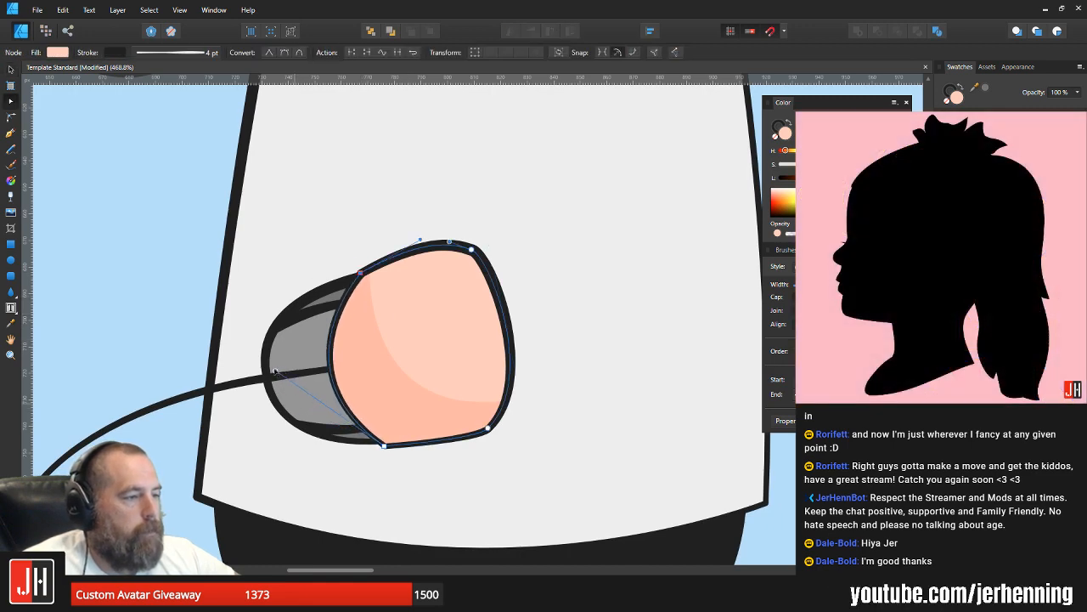
Step: Deselect the reshaped hand and copy the small thumb shape behind the left man's clipboard hand
key("v")
scroll(397, 318, "down", 4)
left_click(590, 313)
scroll(404, 308, "up", 5)
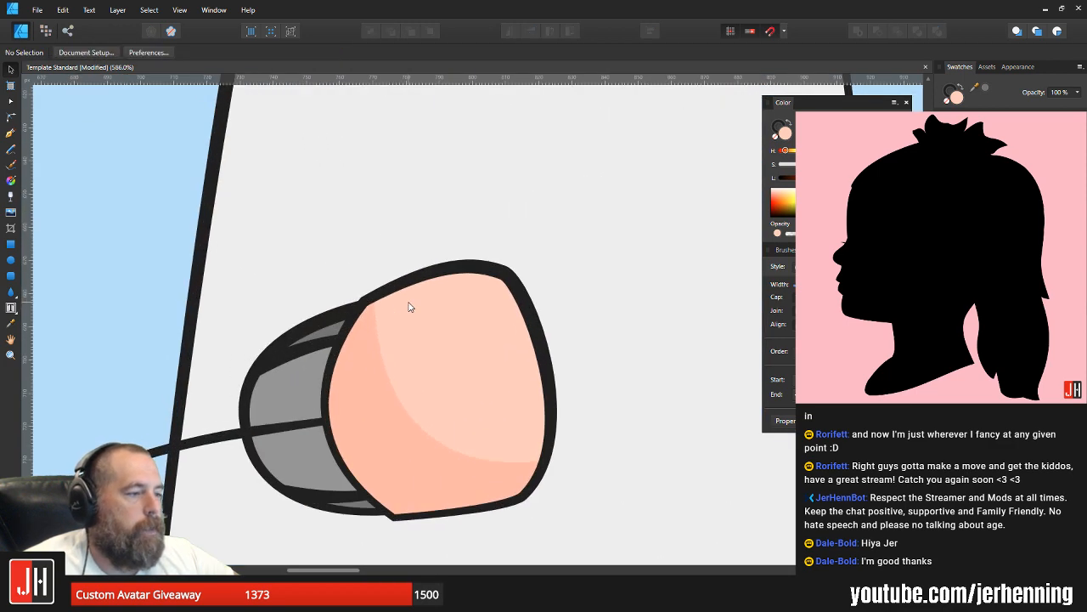
scroll(416, 314, "down", 6)
scroll(385, 326, "up", 4)
scroll(386, 326, "down", 3)
scroll(178, 267, "up", 4)
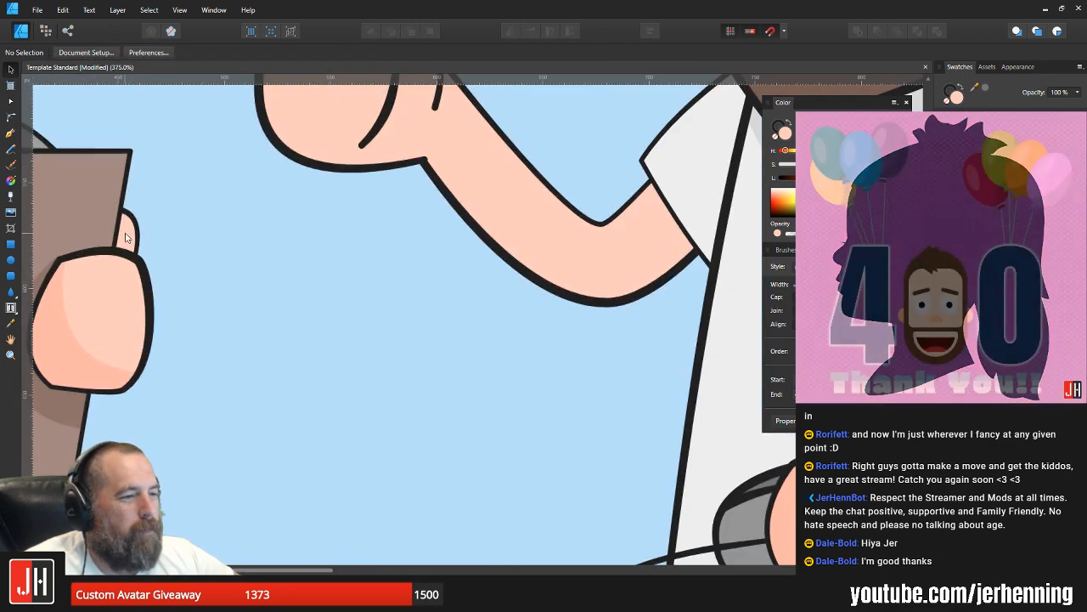
left_click(125, 235)
left_click(236, 270)
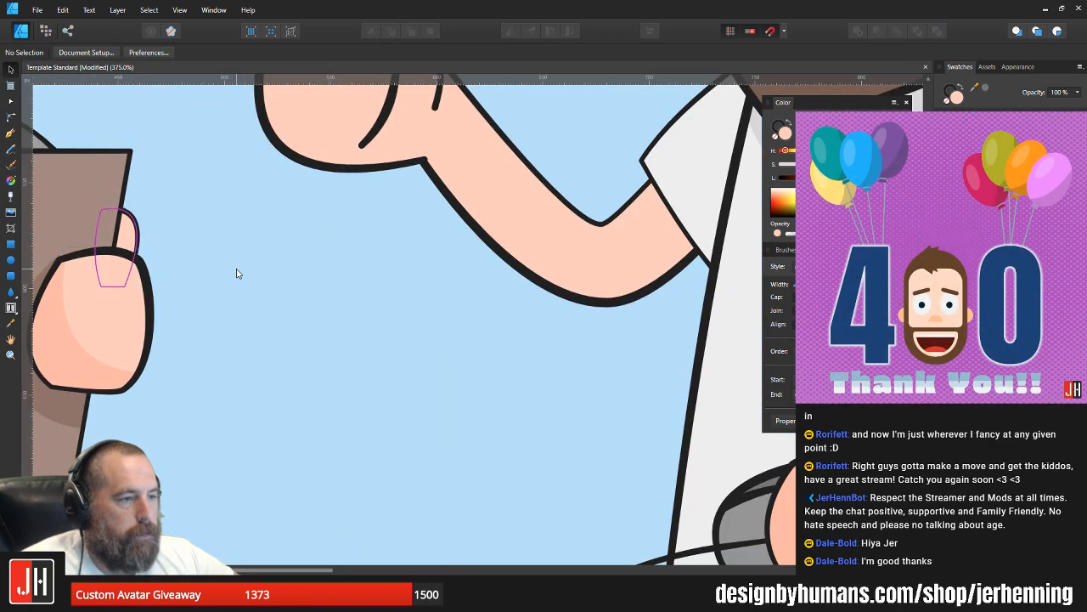
Step: Paste the copied thumb above the bald man's mouse hand and place it over the hand's front upper edge
left_click_drag(378, 306, 44, 223)
scroll(249, 344, "up", 2)
left_click(587, 408)
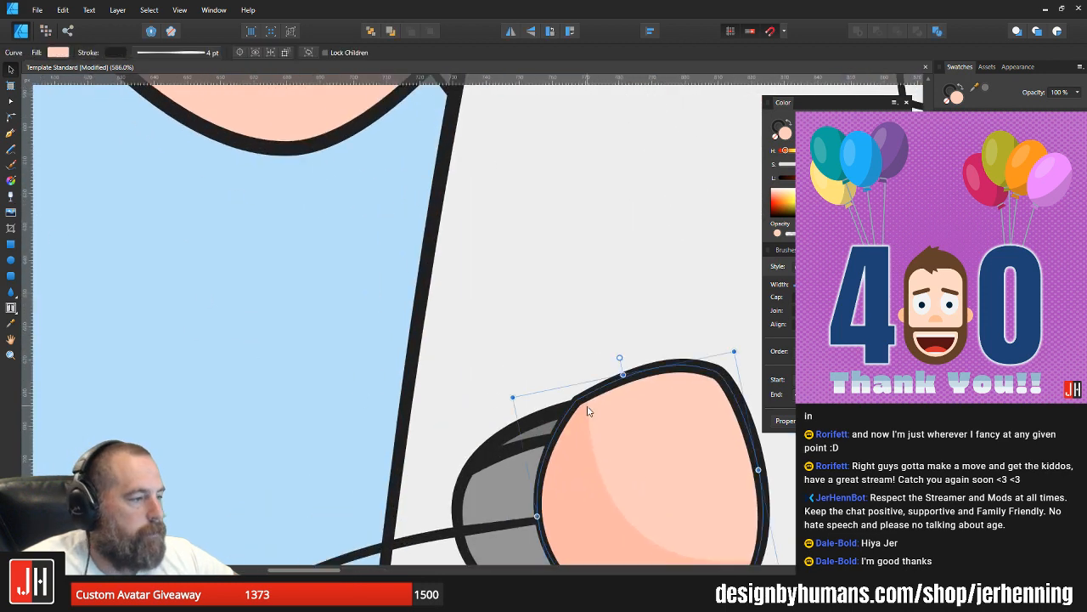
left_click_drag(587, 408, 545, 373)
left_click_drag(416, 97, 541, 433)
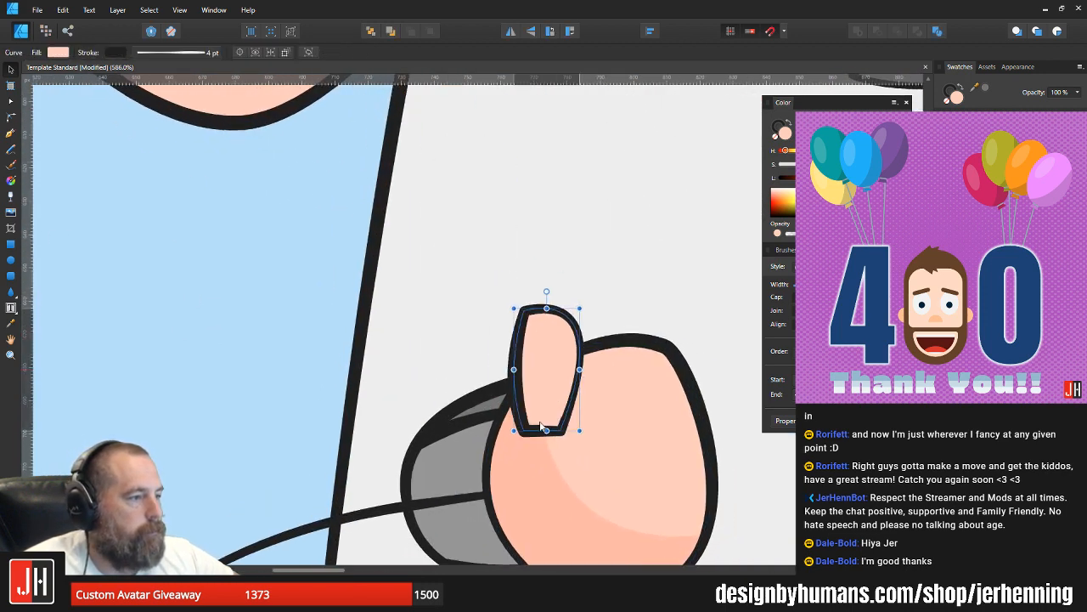
Step: Rotate the pasted thumb a quarter turn counterclockwise, shift it toward the mouse, and place it behind the hand and mouse
left_click_drag(546, 287, 459, 372)
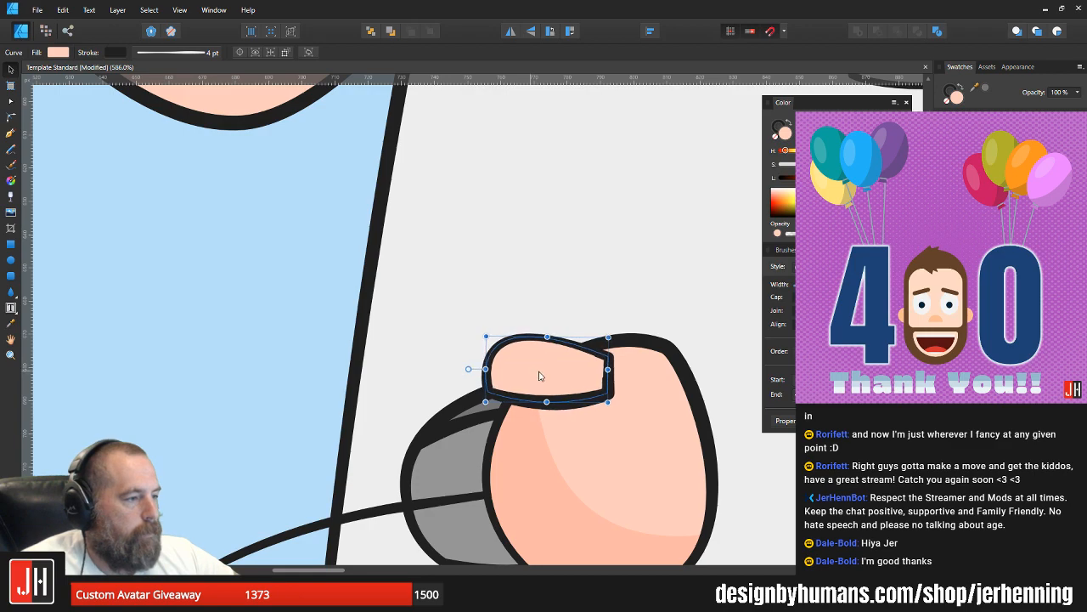
left_click_drag(539, 375, 508, 382)
key("ctrl+x")
key("ctrl+v")
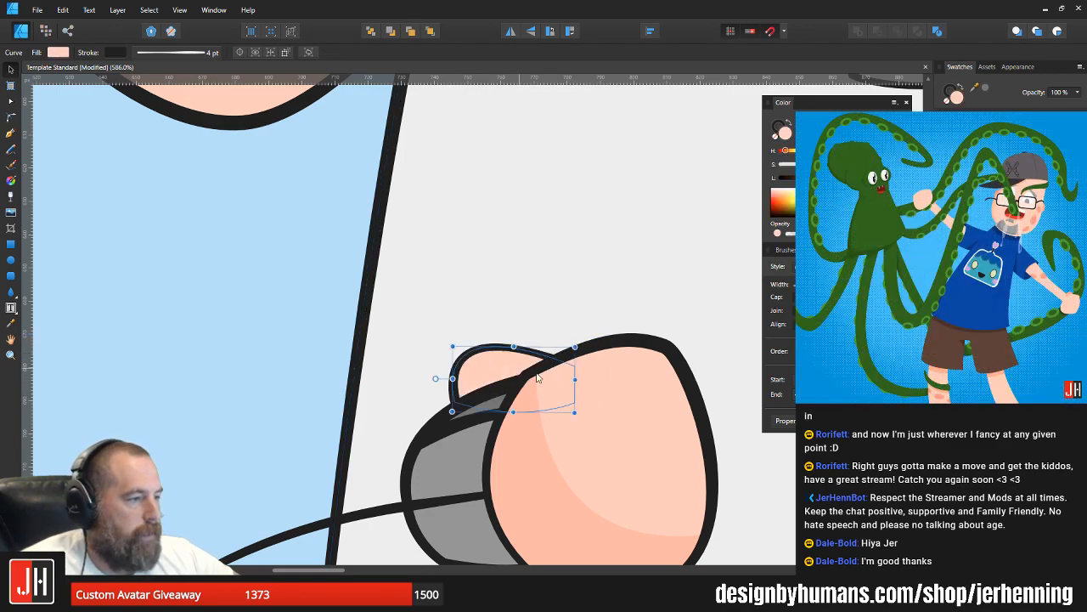
scroll(538, 400, "down", 4)
scroll(539, 400, "down", 3)
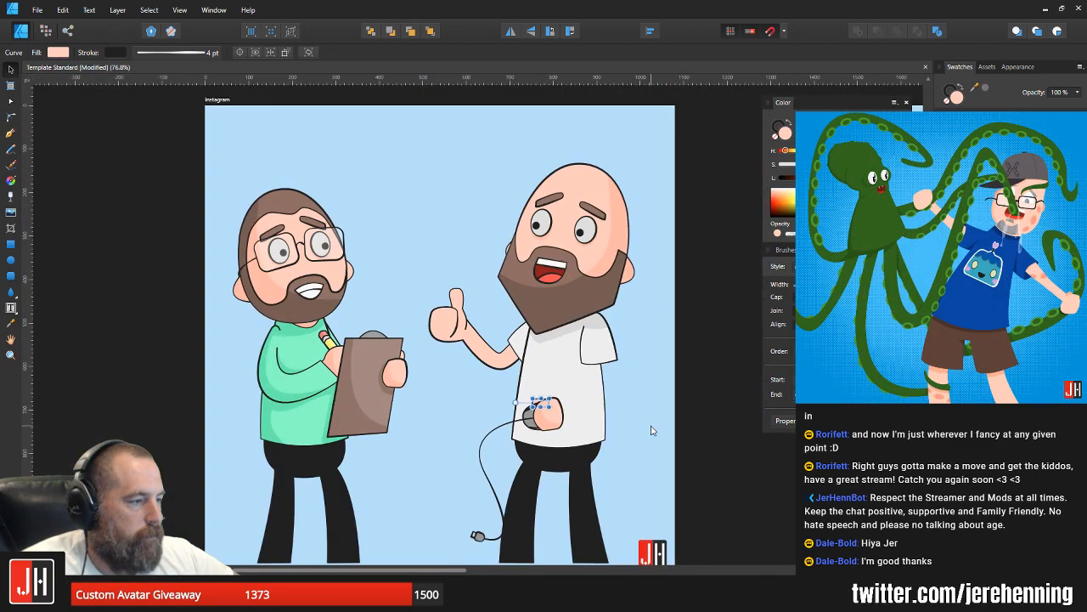
left_click(651, 431)
Step: Nudge the thumb slightly closer to the mouse hand and deselect it
scroll(541, 406, "up", 7)
left_click(497, 329)
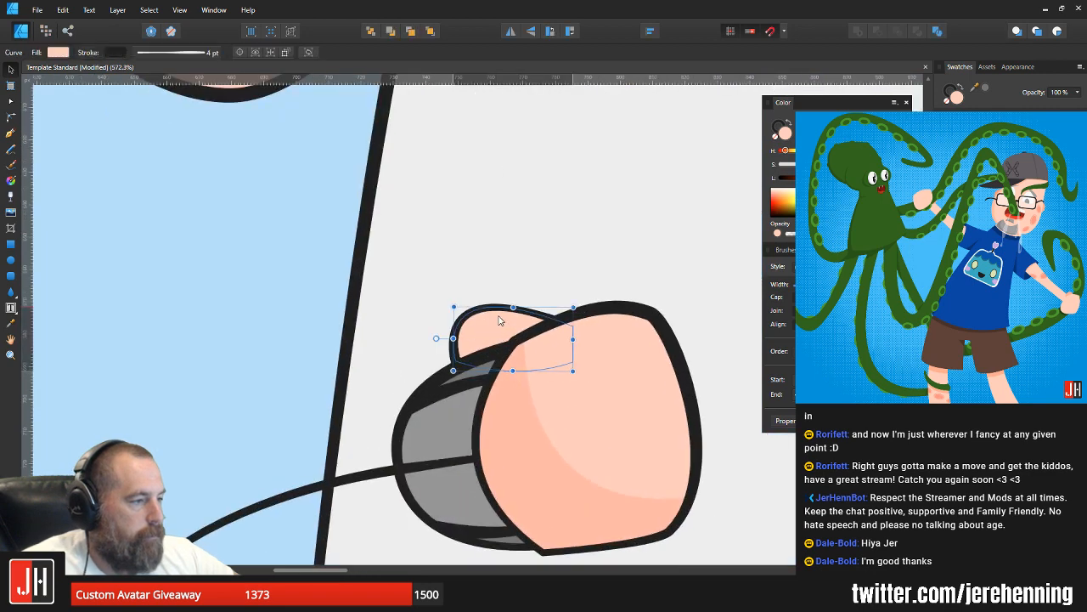
left_click_drag(498, 329, 448, 351)
left_click_drag(507, 332, 502, 330)
scroll(528, 355, "down", 4)
scroll(549, 365, "down", 4)
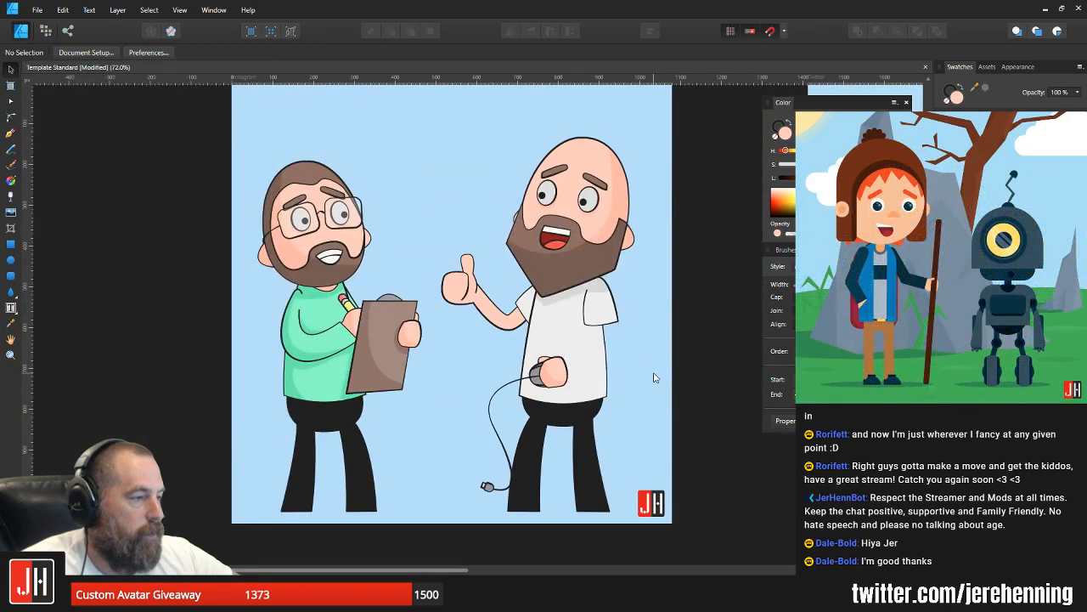
left_click(651, 377)
scroll(566, 389, "up", 3)
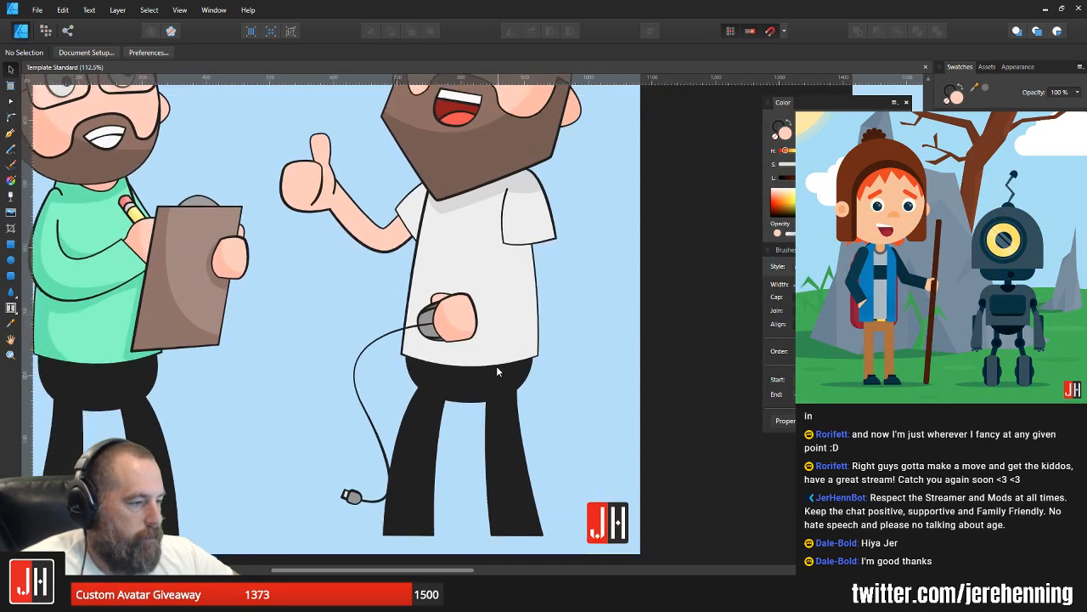
scroll(500, 379, "up", 5)
scroll(465, 311, "down", 6)
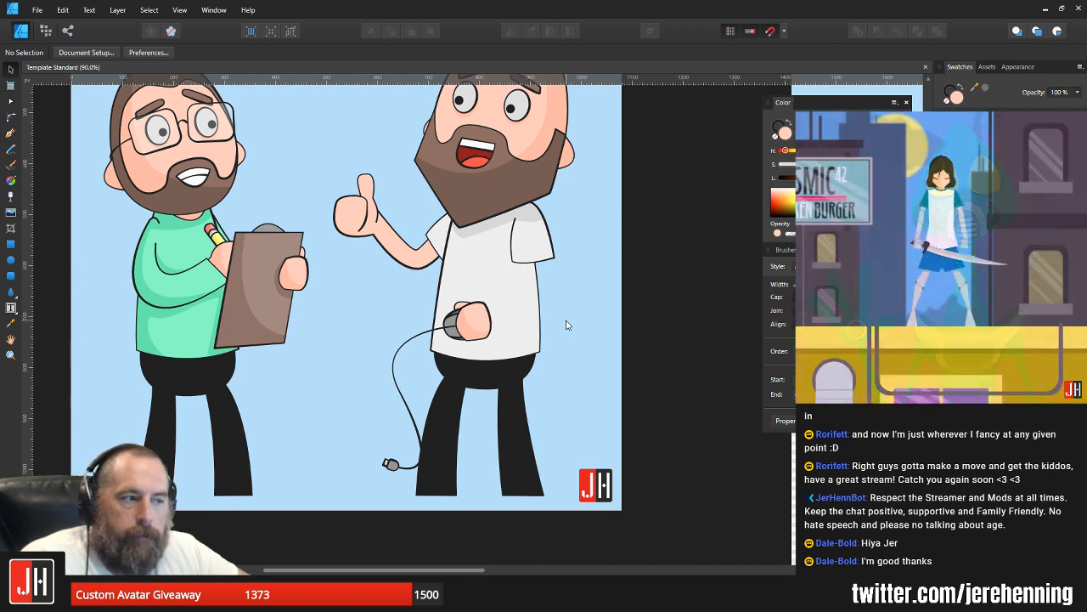
Step: Scale the thumb and mouse hand up slightly together, adjust their position over the mouse, and deselect them
scroll(510, 310, "up", 6)
left_click(459, 282)
left_click(455, 268, "shift")
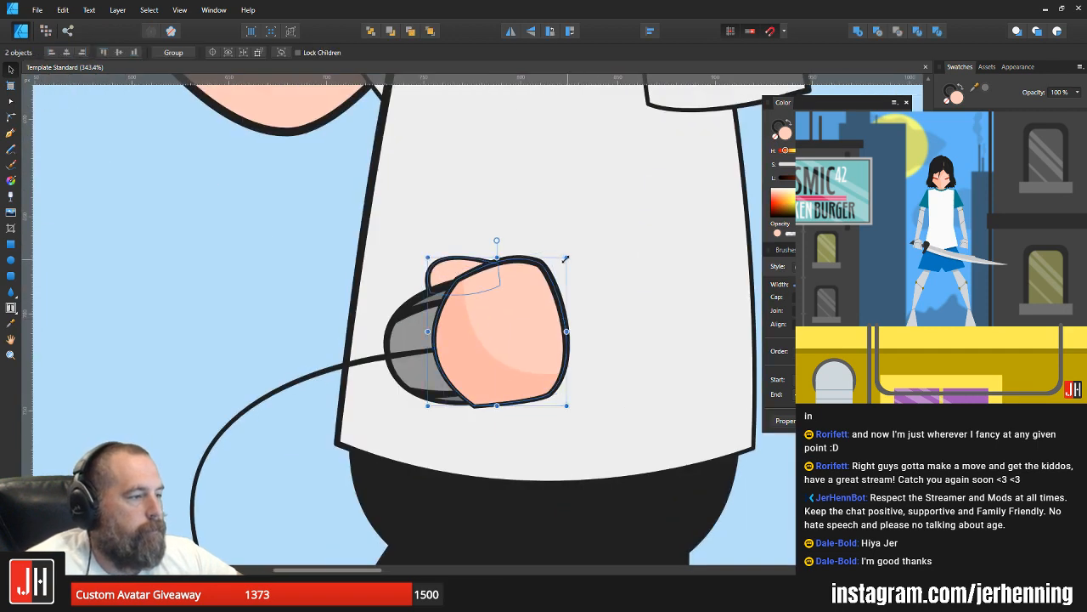
left_click_drag(567, 258, 579, 244)
left_click_drag(528, 291, 526, 296)
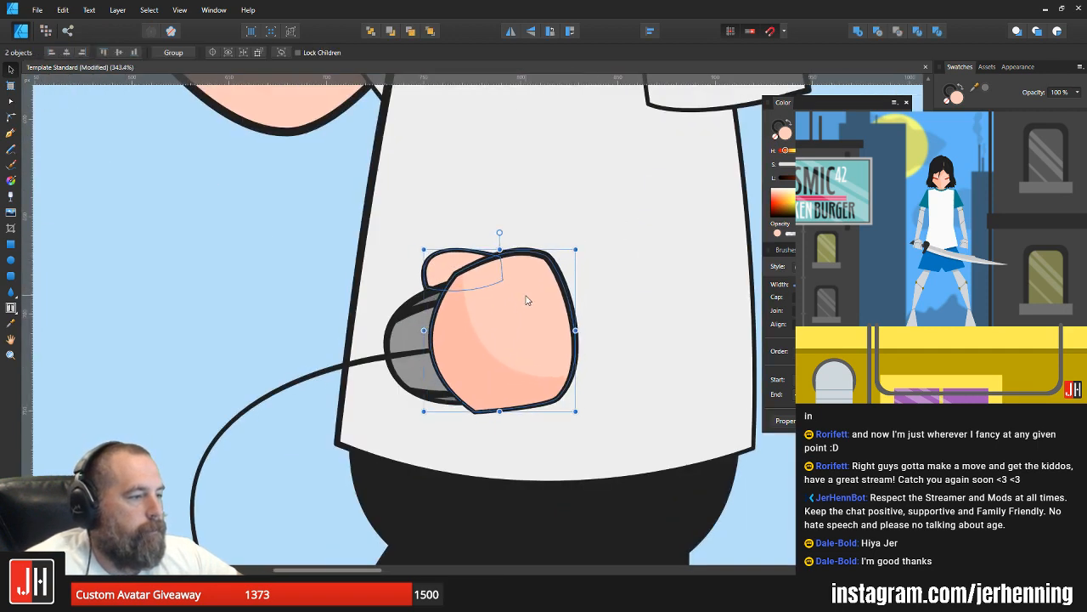
scroll(521, 313, "down", 9)
left_click(572, 309)
scroll(527, 318, "up", 4)
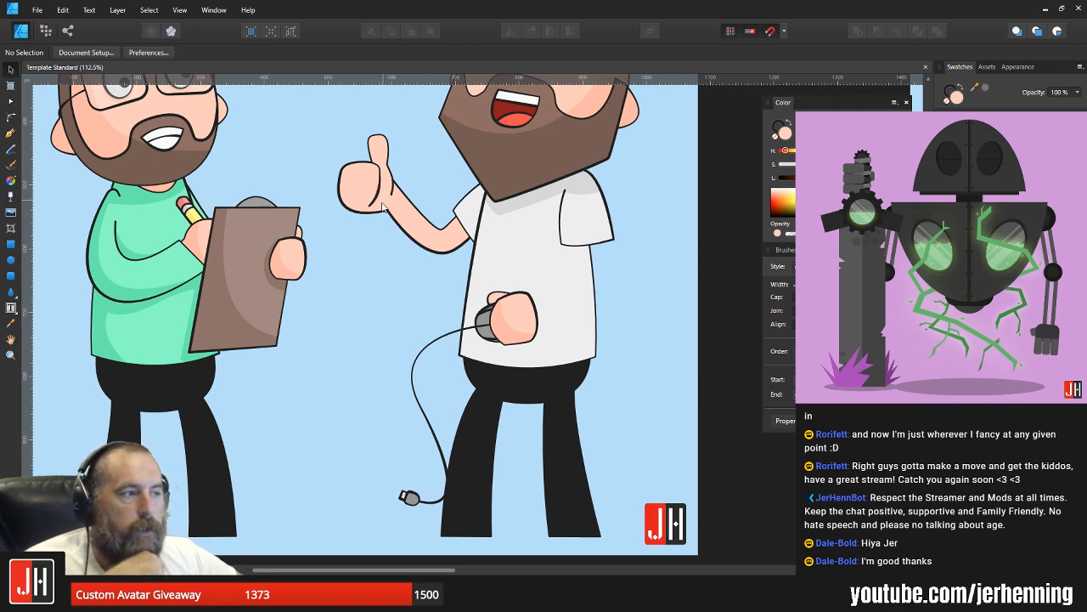
Step: Enlarge the grouped mouse and cable slightly, reposition the group beneath the hand, and deselect it
left_click_drag(367, 162, 377, 204)
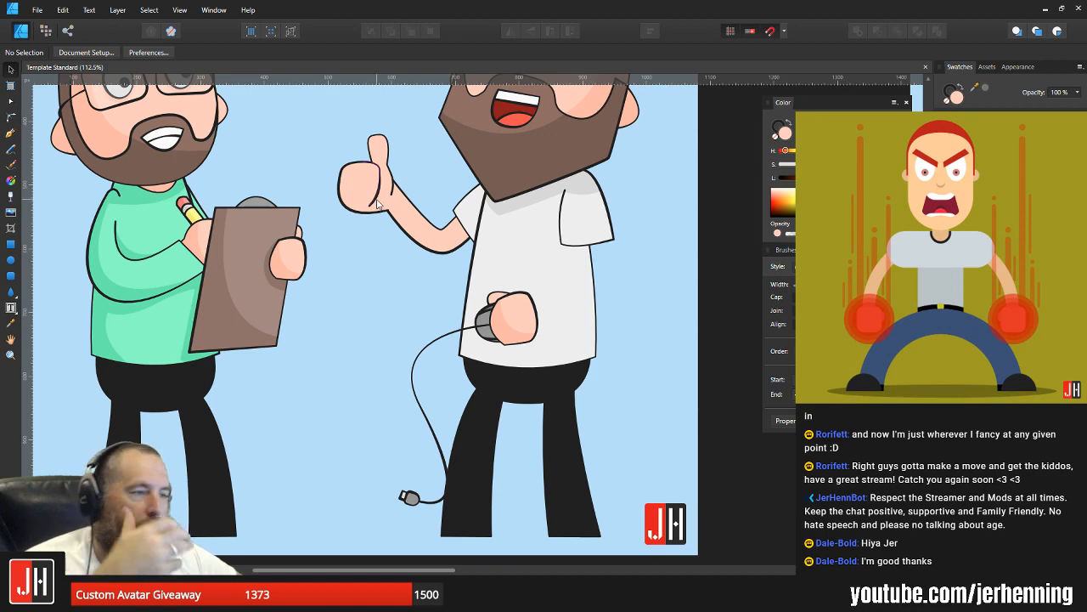
left_click_drag(406, 221, 430, 292)
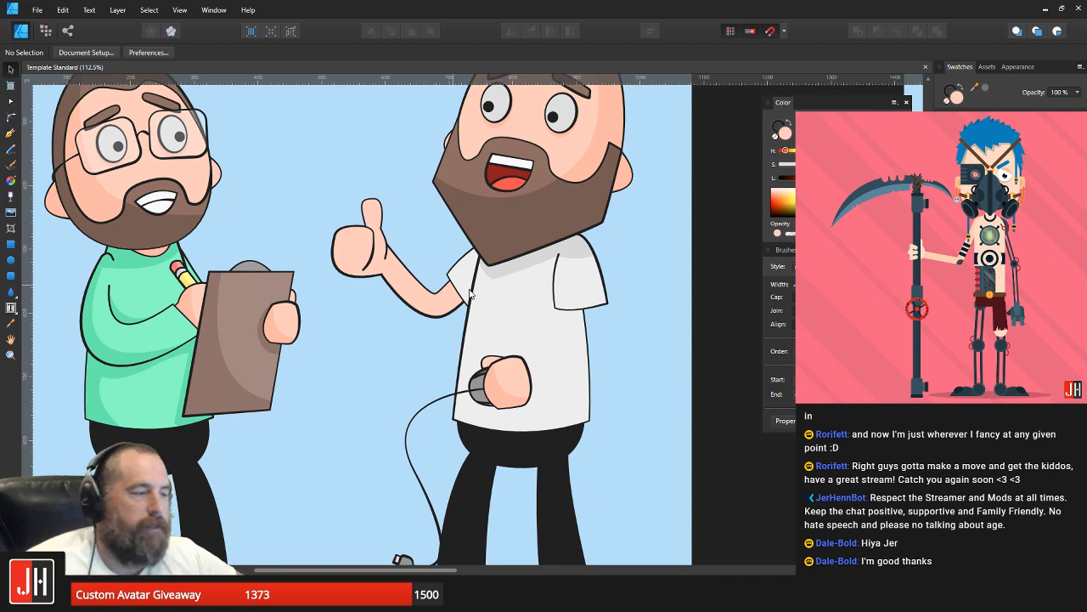
scroll(567, 366, "down", 1)
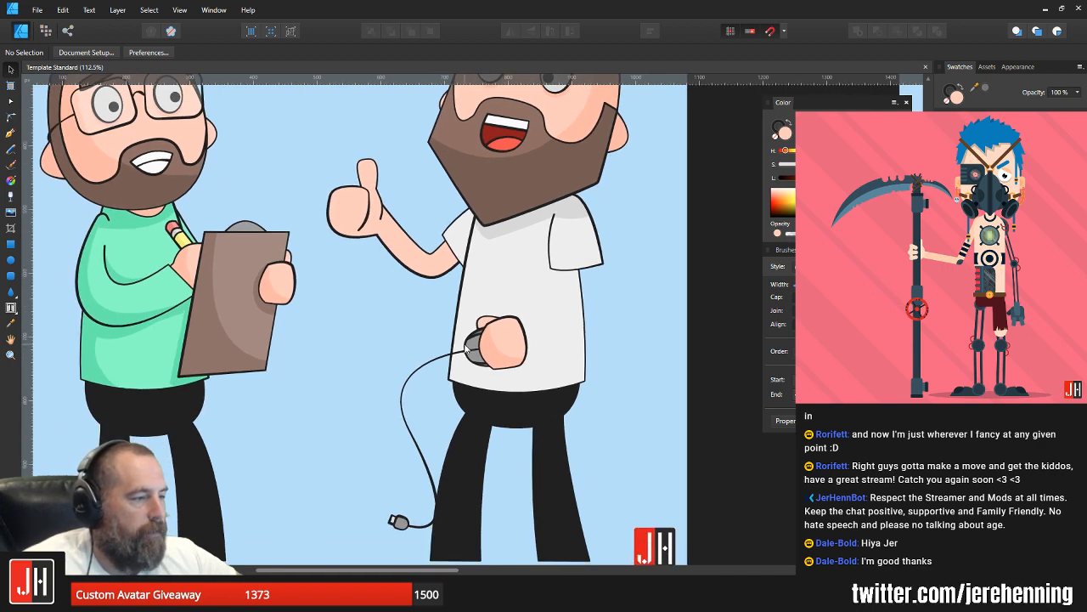
left_click(481, 352)
scroll(486, 357, "up", 2)
scroll(493, 410, "up", 4)
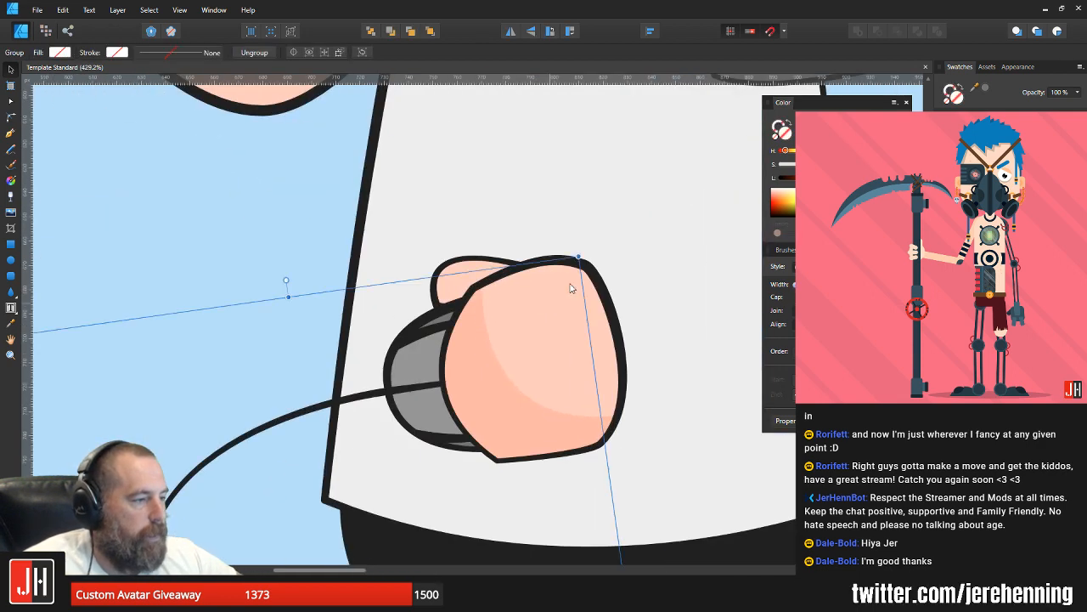
left_click_drag(575, 279, 628, 228)
left_click_drag(502, 330, 494, 351)
scroll(494, 351, "down", 8)
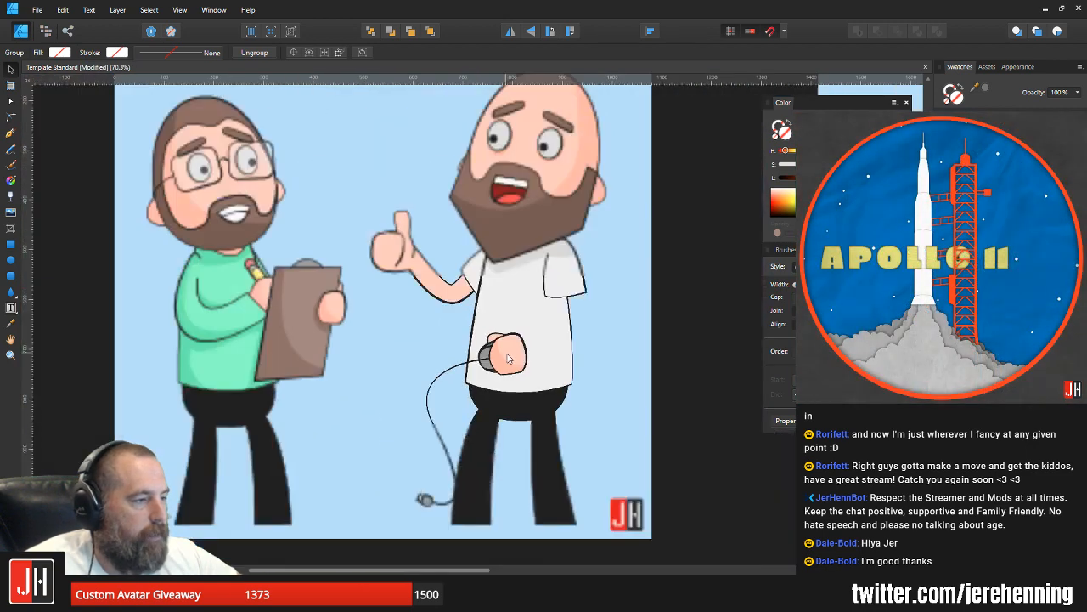
left_click(600, 355)
scroll(533, 366, "up", 4)
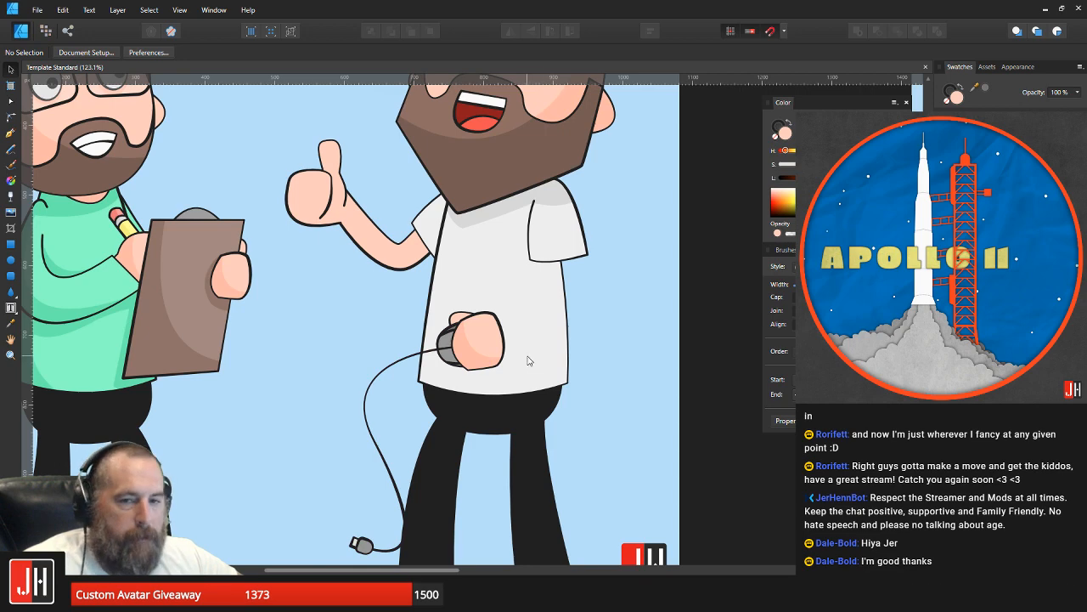
Step: Move the thumb, hand and grouped mouse together slightly toward the shirt's front edge and deselect them
scroll(527, 363, "up", 3)
left_click(390, 283)
left_click(368, 328, "shift")
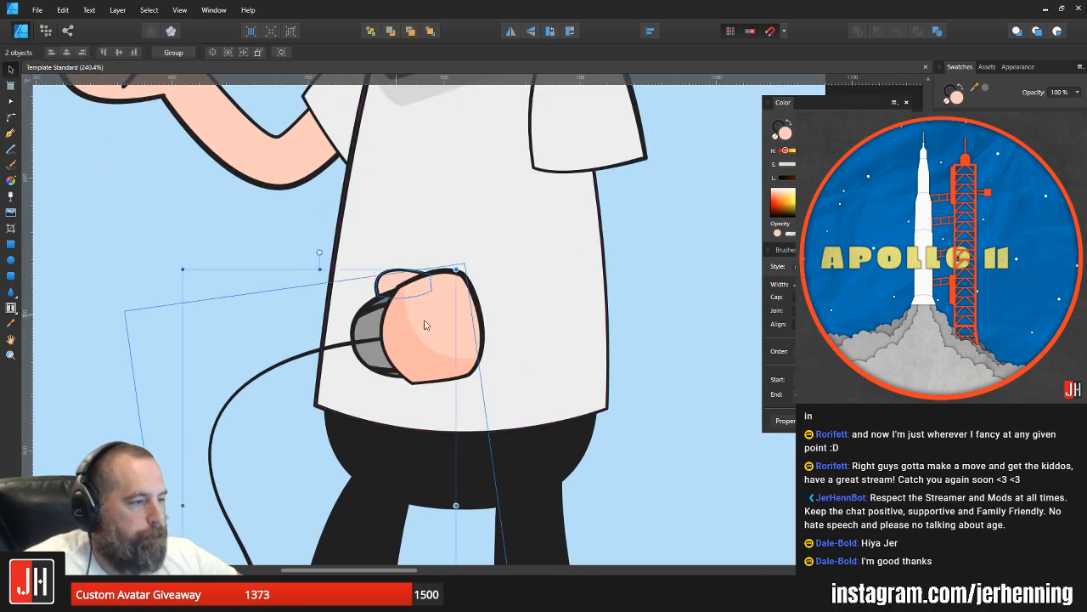
left_click(426, 326, "shift")
left_click_drag(442, 318, 431, 320)
scroll(476, 320, "down", 4)
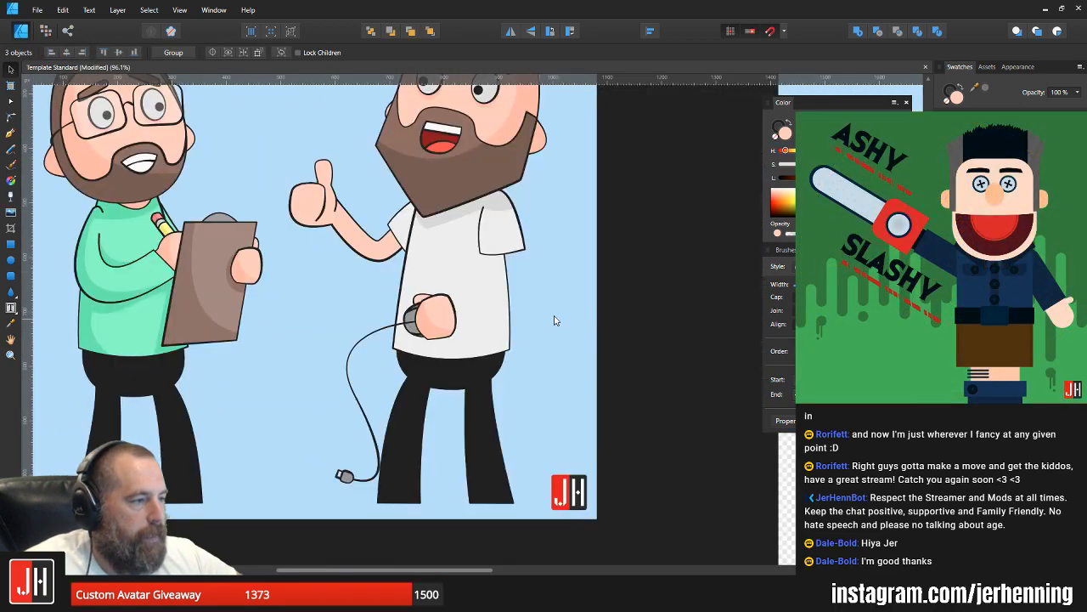
left_click(560, 320)
Step: Draw a closed, curved arm outline with the Pen tool from inside the near sleeve to the back of the mouse hand
scroll(482, 331, "up", 3)
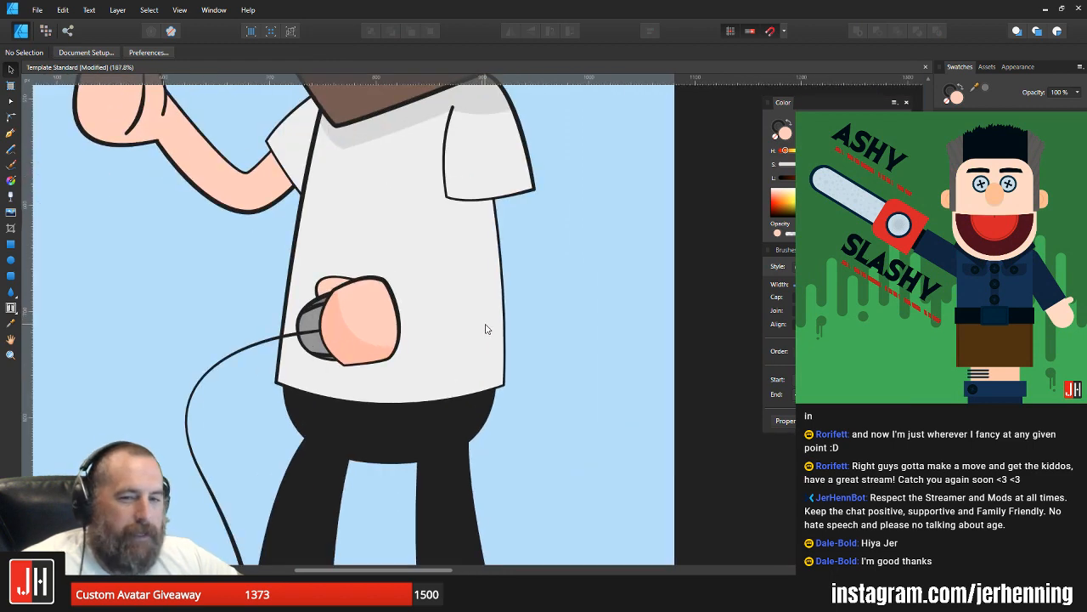
left_click(10, 133)
left_click(510, 169)
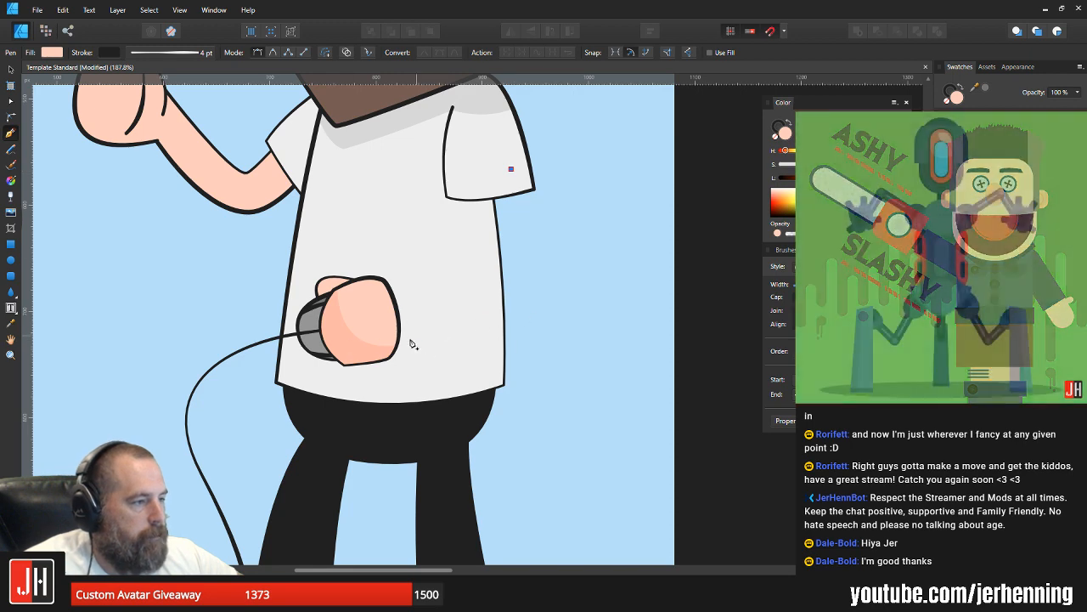
left_click_drag(390, 335, 197, 274)
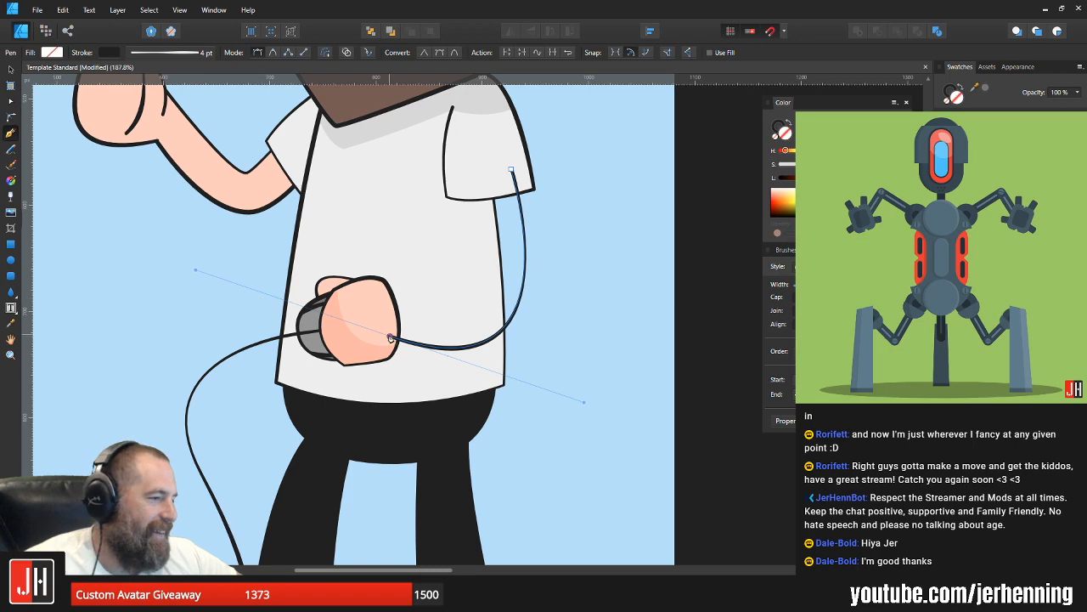
left_click(388, 301)
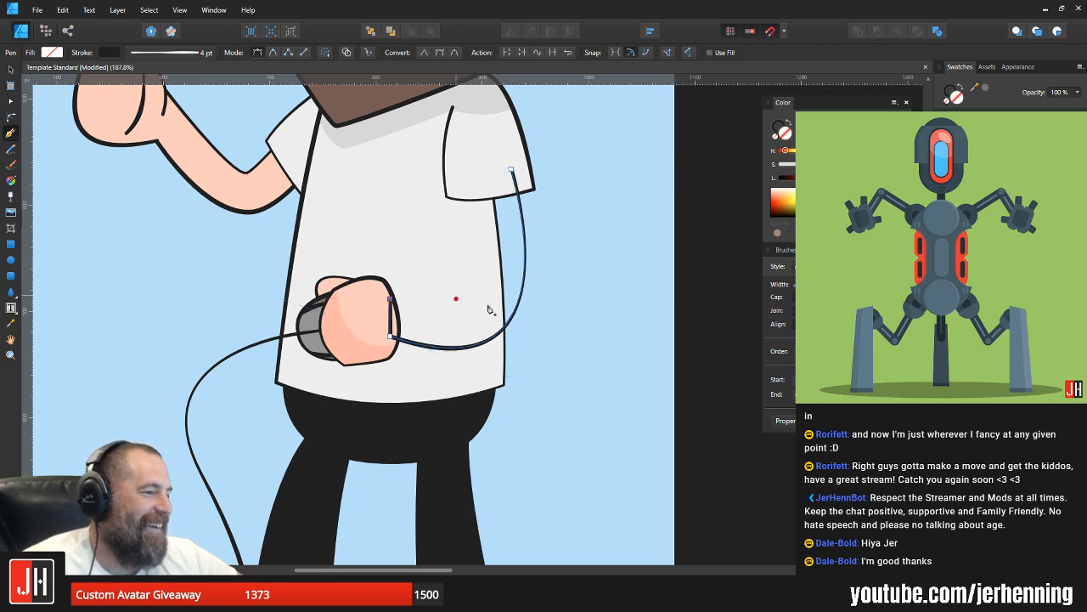
left_click_drag(478, 174, 420, 6)
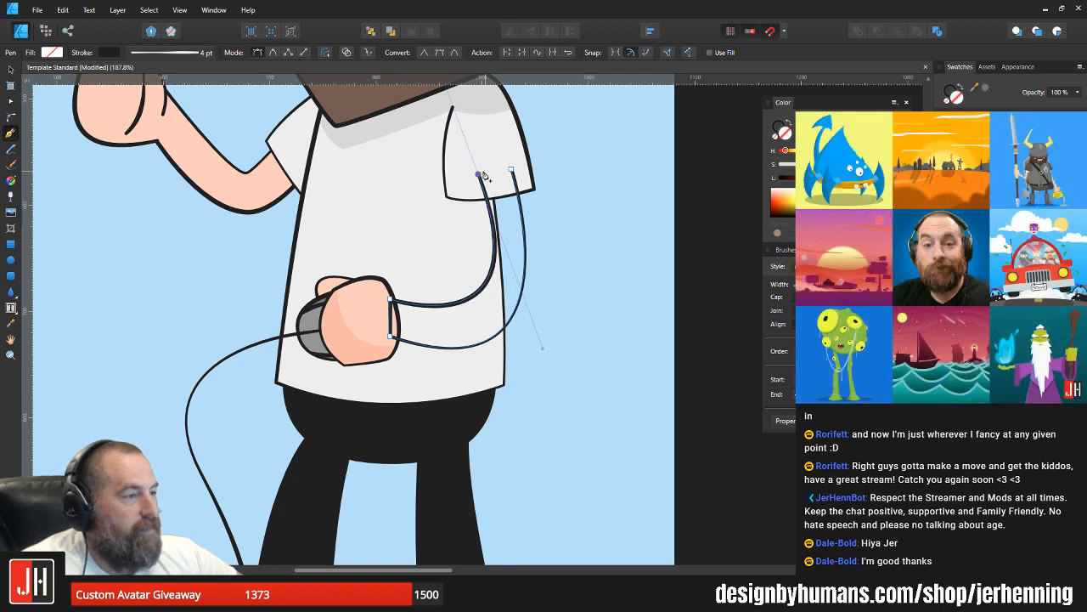
left_click(511, 170)
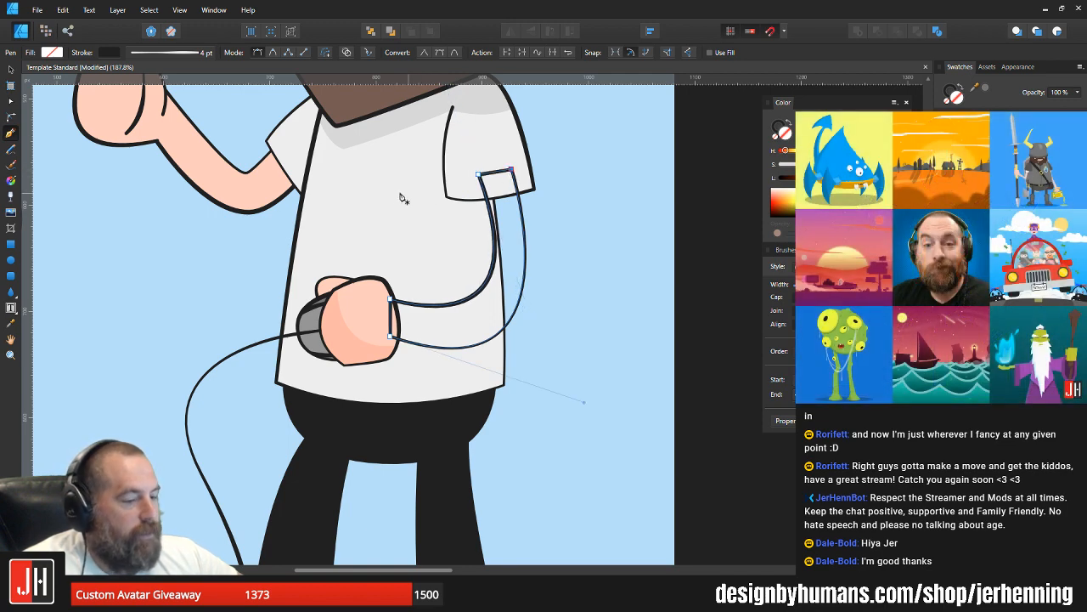
Step: Fill the new arm with the skin tone sampled from the raised arm and layer it behind the sleeve and mouse hand
key("i")
left_click(215, 167)
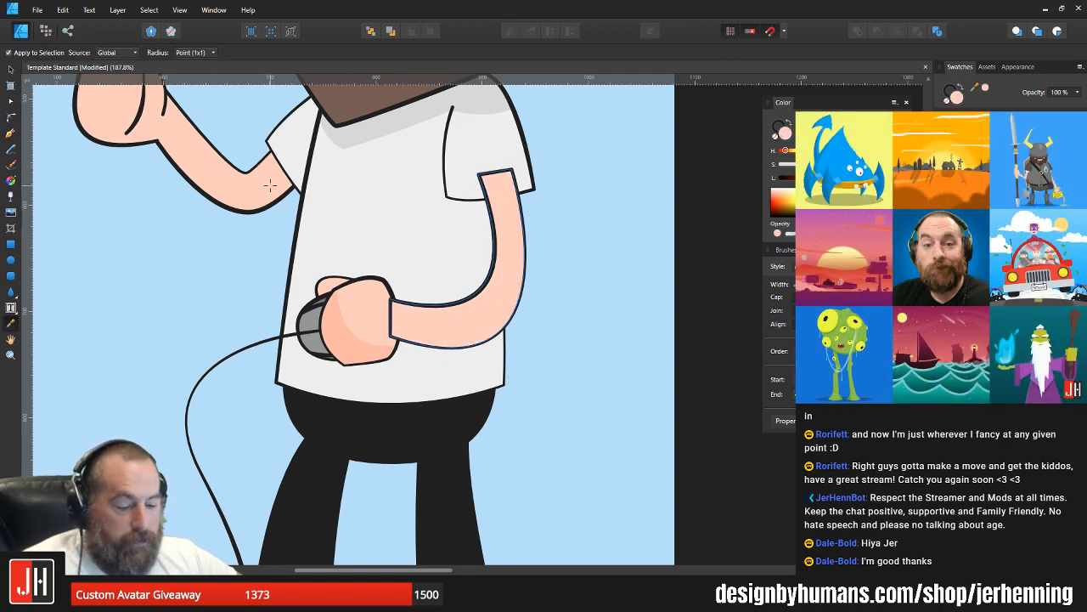
key("v")
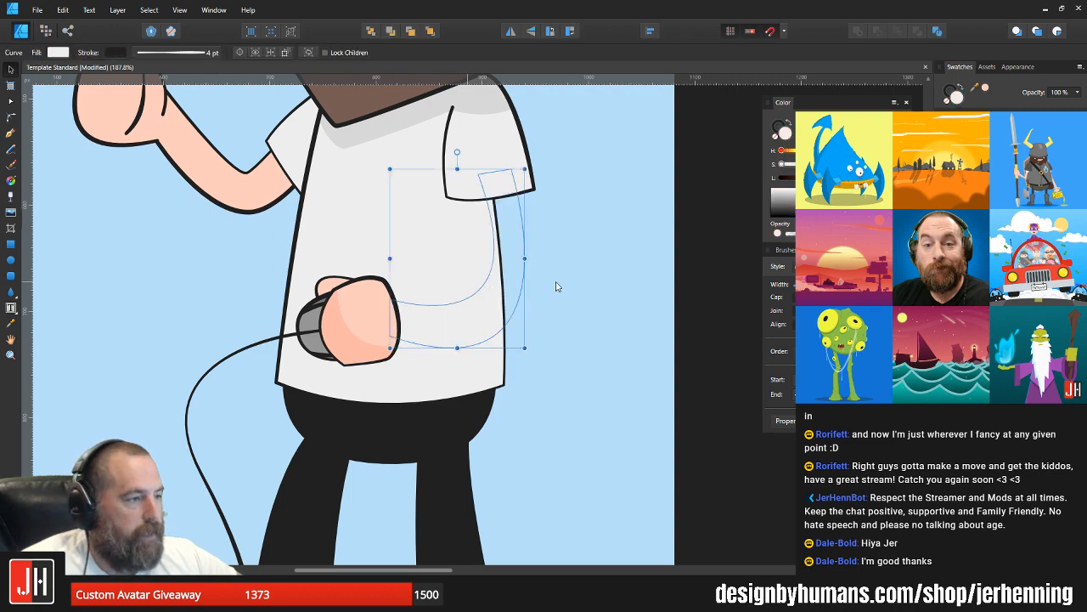
left_click(557, 282)
scroll(531, 291, "down", 4)
left_click_drag(536, 293, 516, 320)
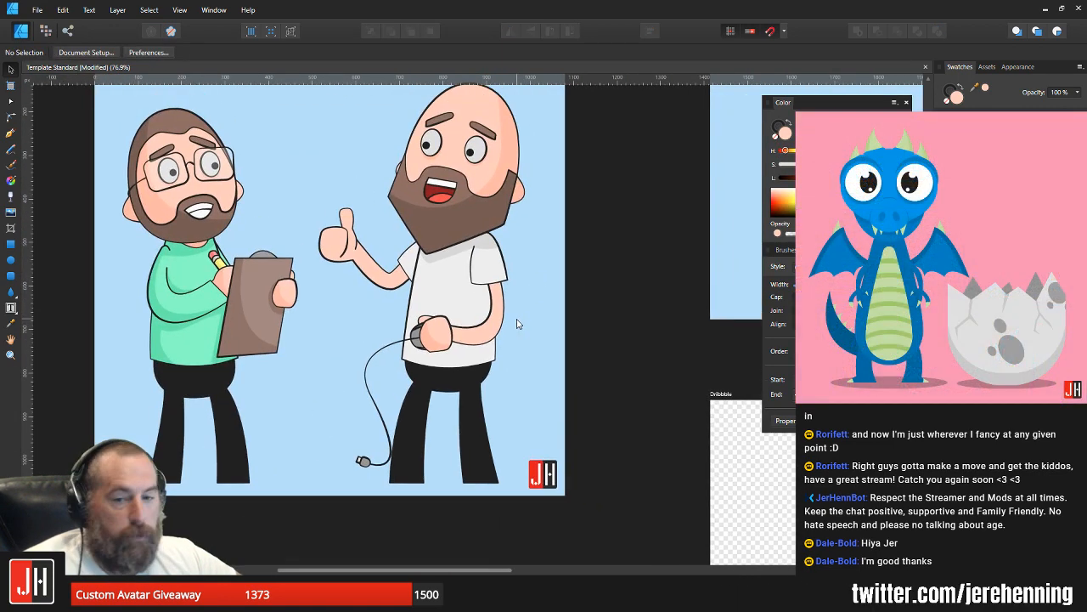
Step: Pull the inner bend of the near arm slightly downward to slim the forearm, and reselect the arm
scroll(505, 324, "up", 7)
left_click(476, 328)
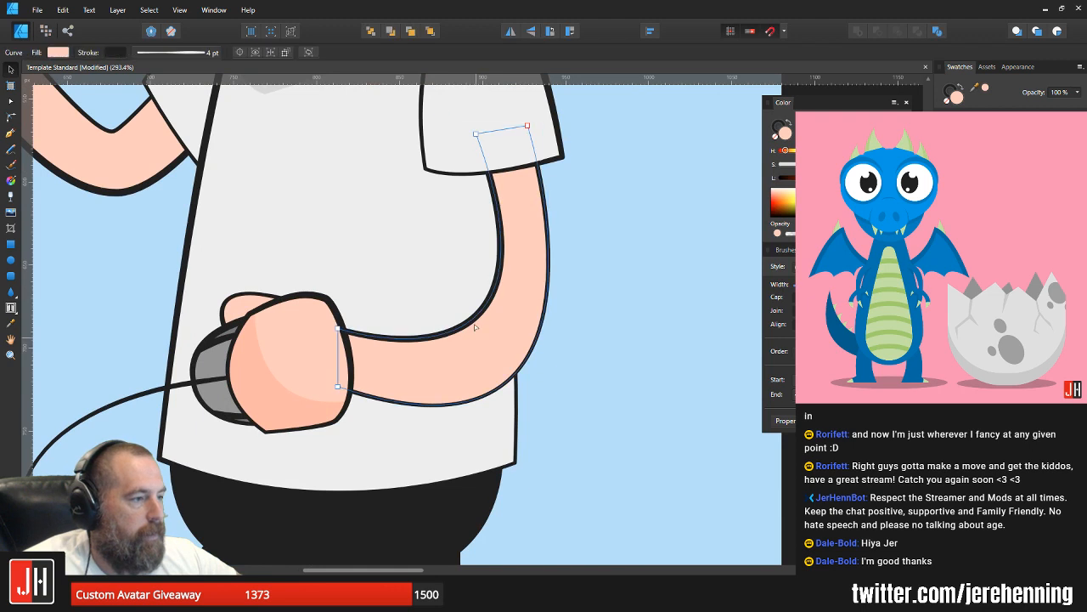
key("a")
left_click_drag(475, 329, 473, 338)
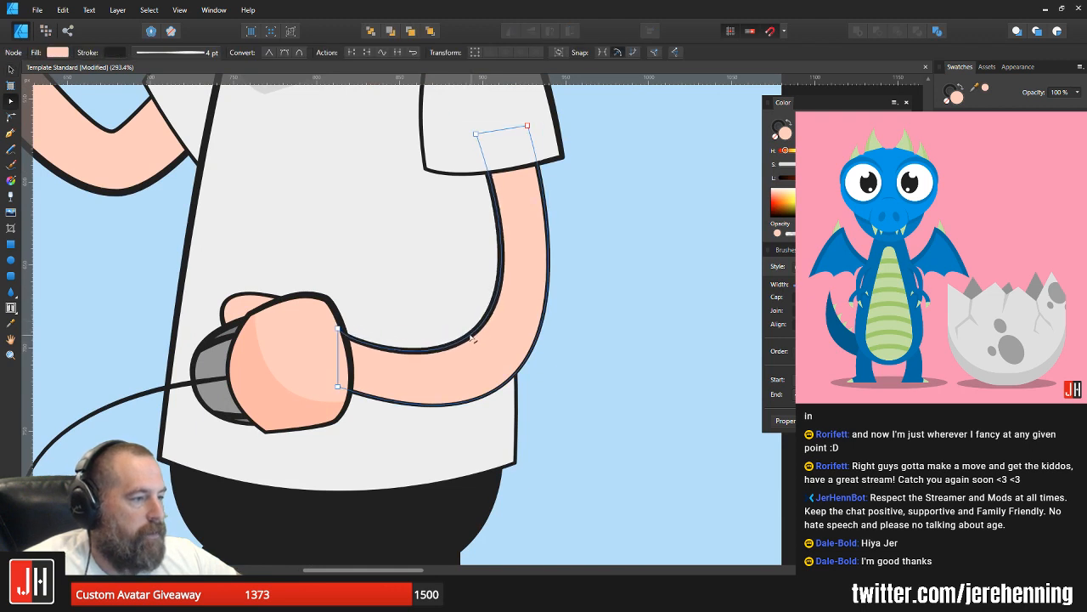
left_click(606, 262)
key("v")
left_click_drag(605, 260, 633, 362)
left_click(532, 422)
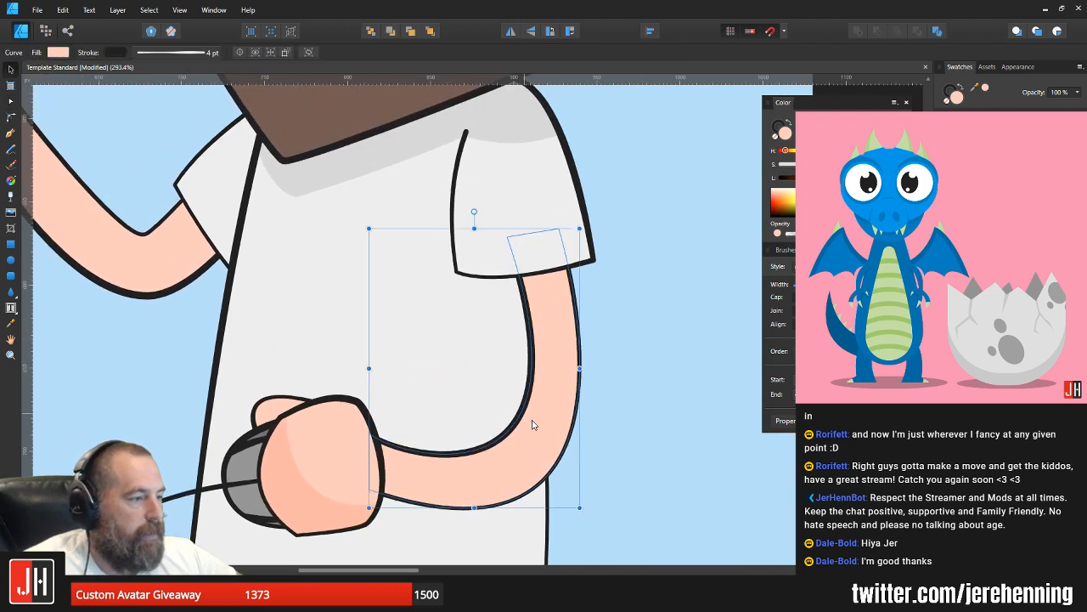
Step: Nudge the inner bend of the near arm slightly up toward the shirt to thicken the elbow, and deselect the arm
key("a")
left_click_drag(519, 416, 513, 411)
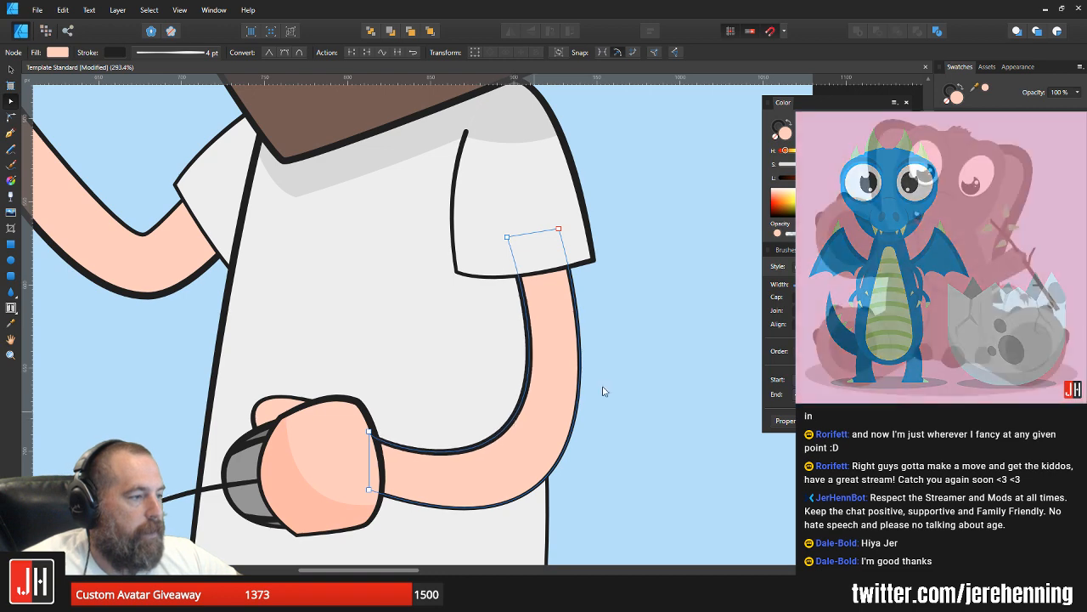
left_click(629, 360)
key("v")
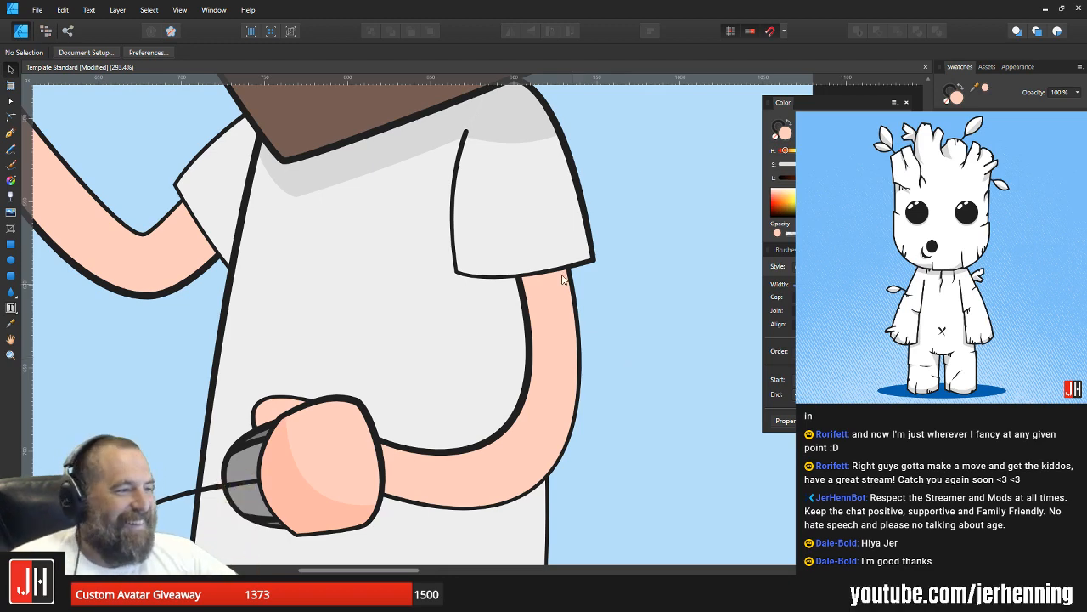
scroll(518, 337, "down", 3)
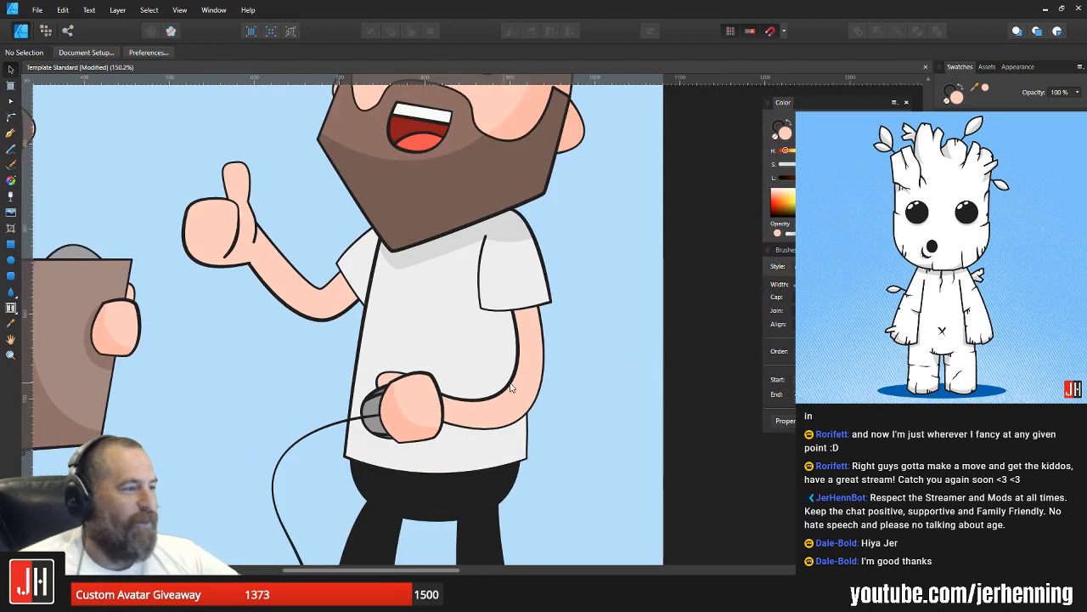
Step: Move the near arm's lower wrist node slightly downward to widen the wrist behind the mouse hand, and deselect the arm
scroll(480, 419, "up", 3)
left_click(460, 414)
key("a")
left_click_drag(397, 420, 400, 425)
key("v")
left_click(692, 302)
Step: Shift the whole near arm slightly upward and inward under the sleeve, and deselect it
left_click(442, 408)
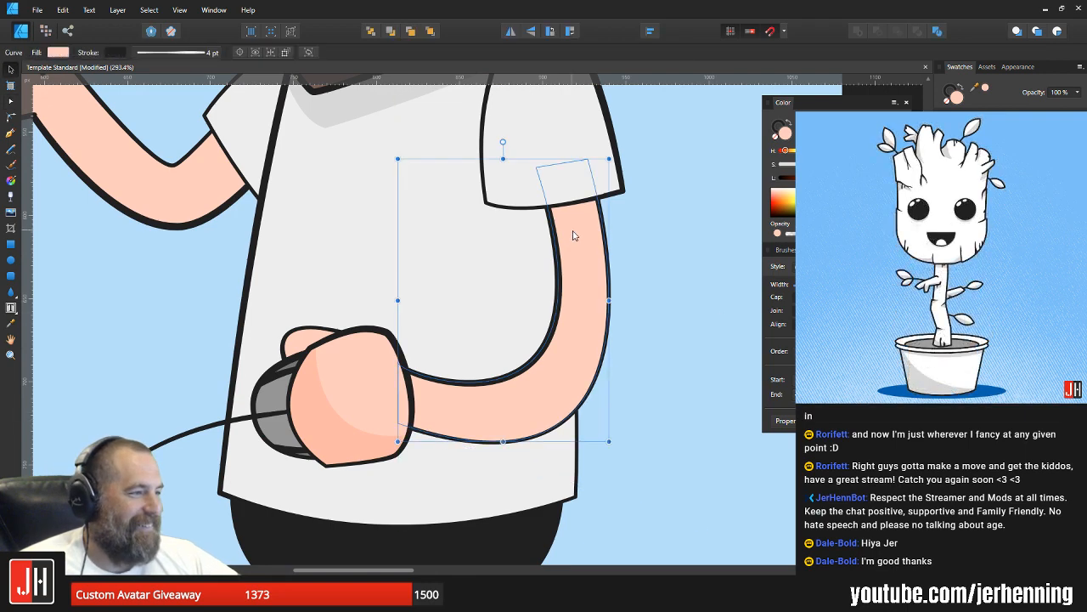
left_click_drag(570, 230, 564, 215)
scroll(553, 249, "down", 5)
left_click(608, 254)
scroll(586, 280, "up", 5)
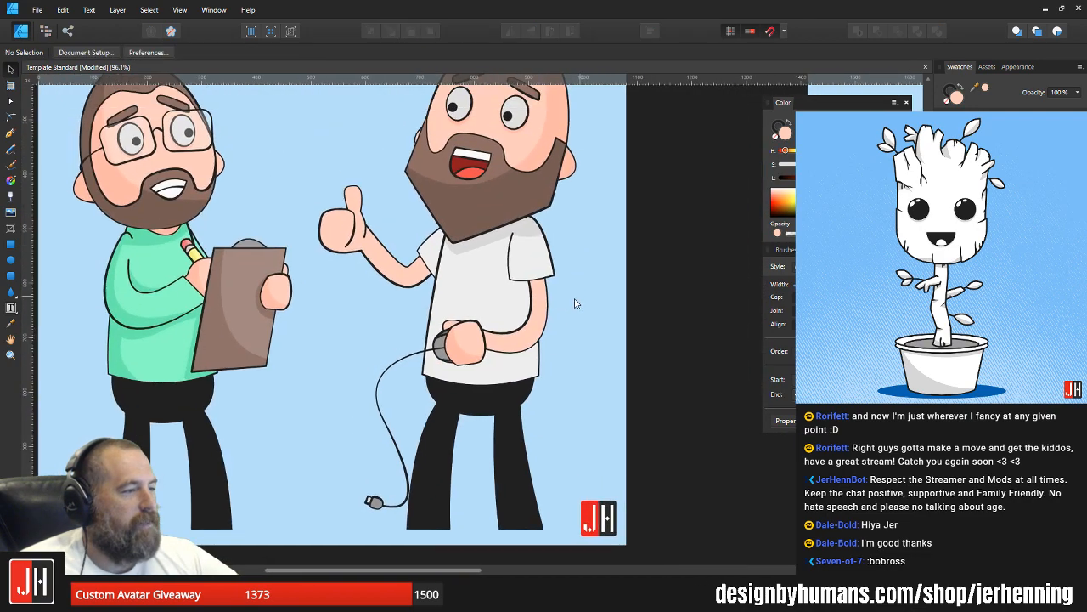
Step: Rotate the mouse hand, thumb and grouped mouse together clockwise, reposition them over the end of the near arm, and deselect them
left_click_drag(365, 234, 566, 392)
left_click_drag(512, 337, 512, 321)
key("ctrl+z")
left_click(450, 328, "shift")
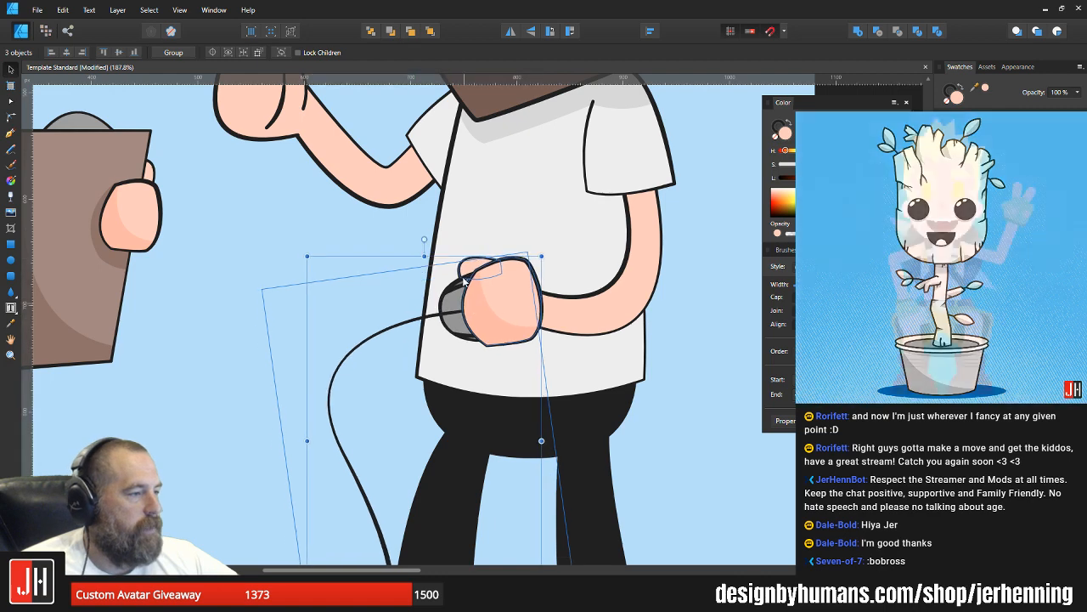
left_click_drag(422, 253, 486, 252)
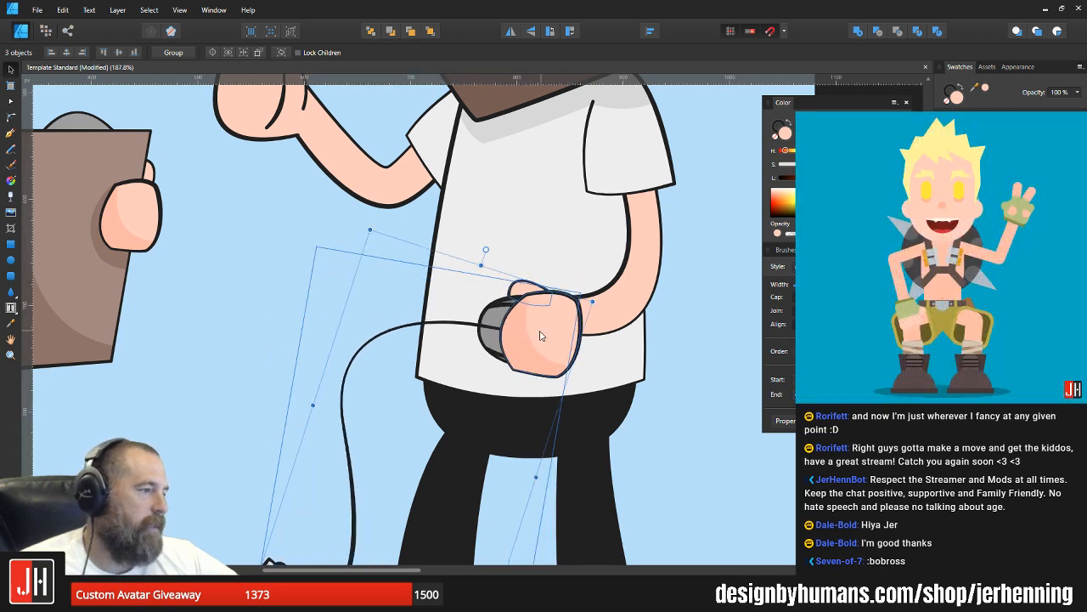
left_click_drag(539, 330, 511, 301)
left_click_drag(455, 220, 470, 226)
left_click_drag(525, 337, 520, 327)
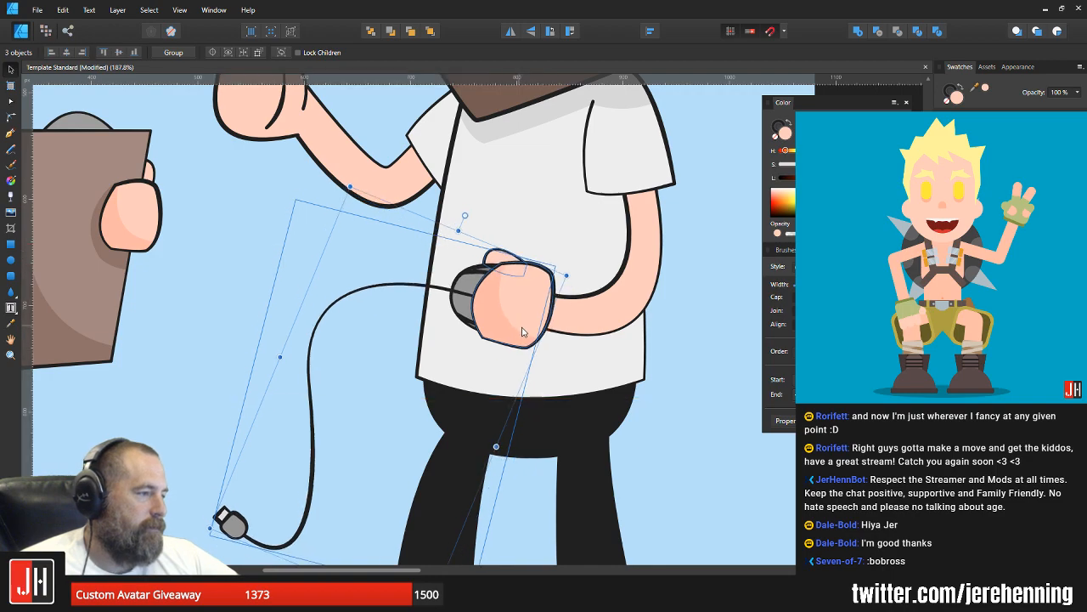
key("ctrl+0")
key("ctrl+d")
scroll(522, 338, "up", 6)
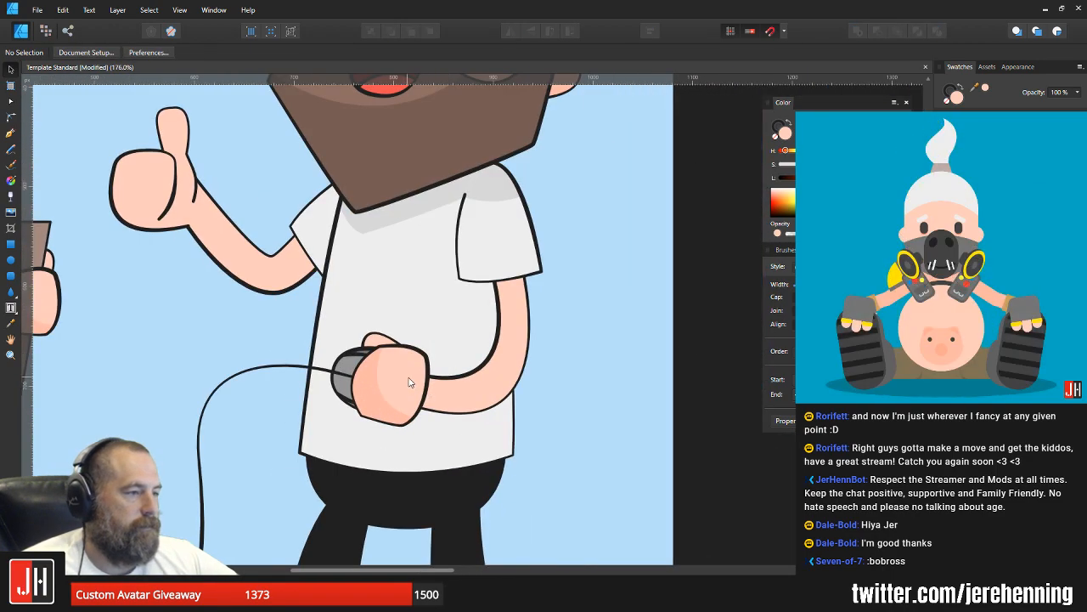
left_click(444, 397)
scroll(445, 397, "up", 1)
key("a")
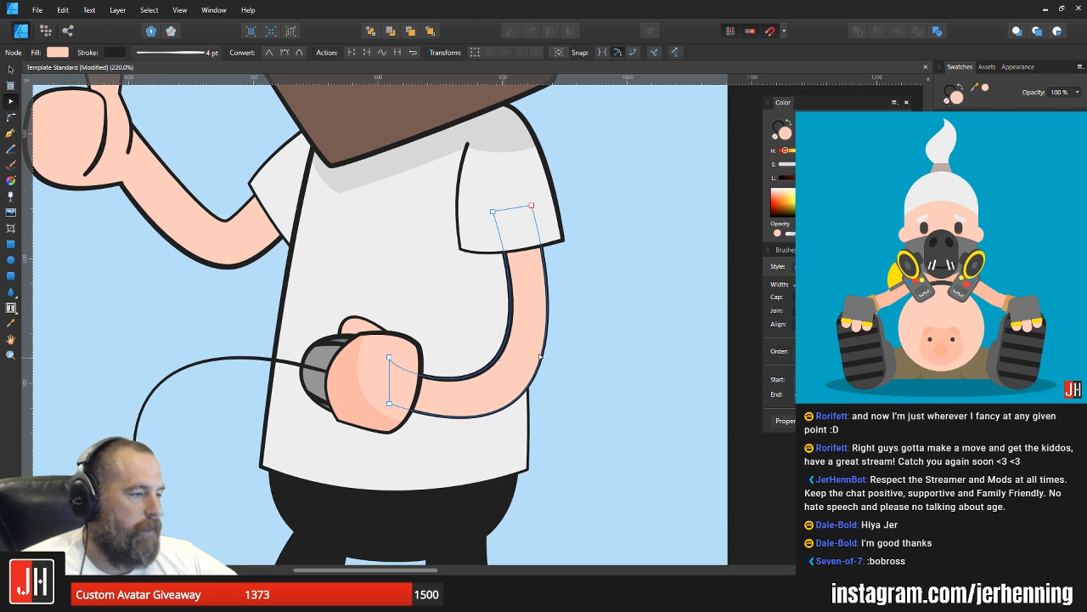
left_click(573, 369)
scroll(575, 374, "down", 4)
left_click_drag(575, 378, 541, 369)
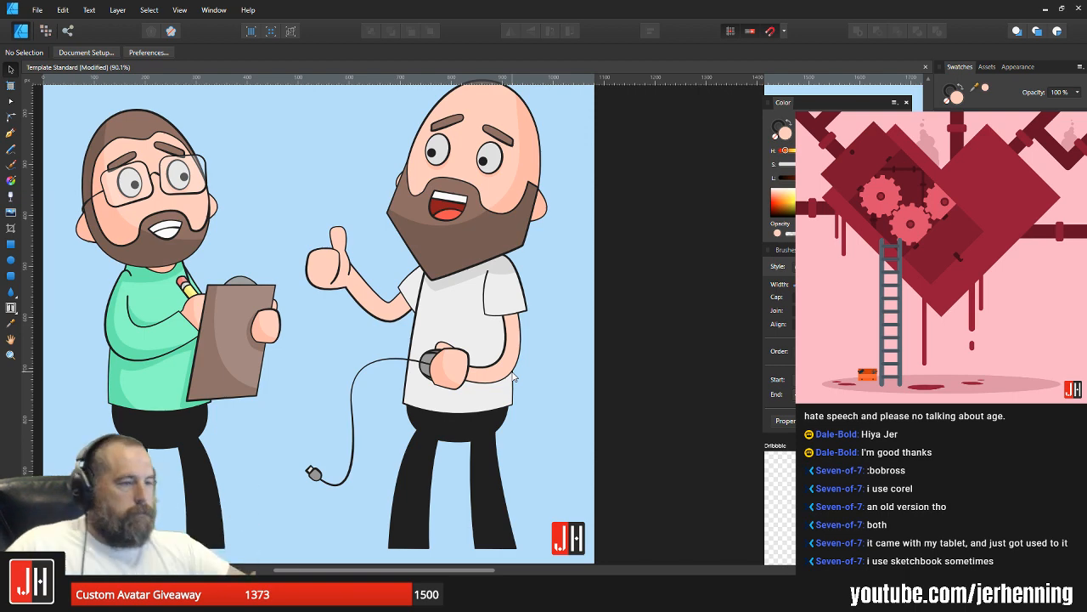
left_click_drag(460, 276, 485, 314)
Step: Draw a closed shadow shape with the Pen tool following the underside of the near forearm and mouse hand across the shirt
scroll(474, 356, "up", 3)
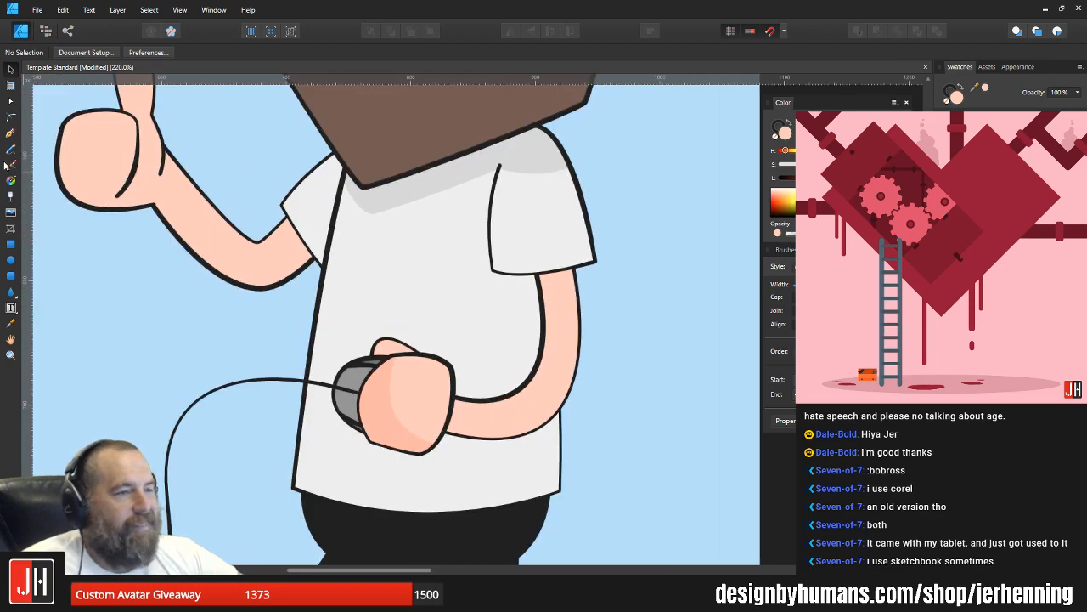
left_click(10, 134)
scroll(532, 374, "up", 1)
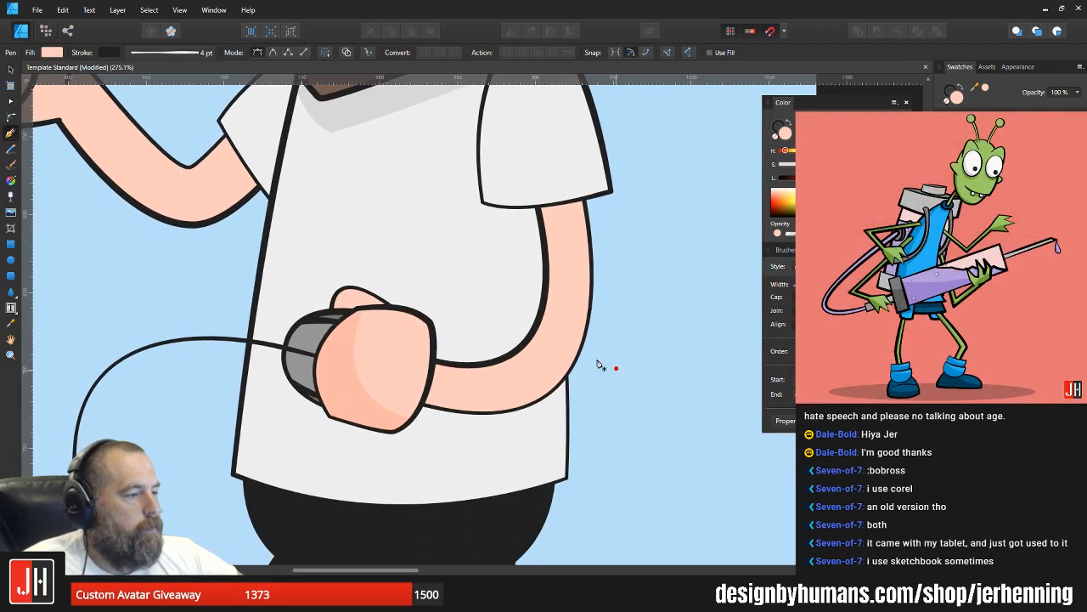
left_click_drag(424, 426, 281, 376)
key("ctrl+z")
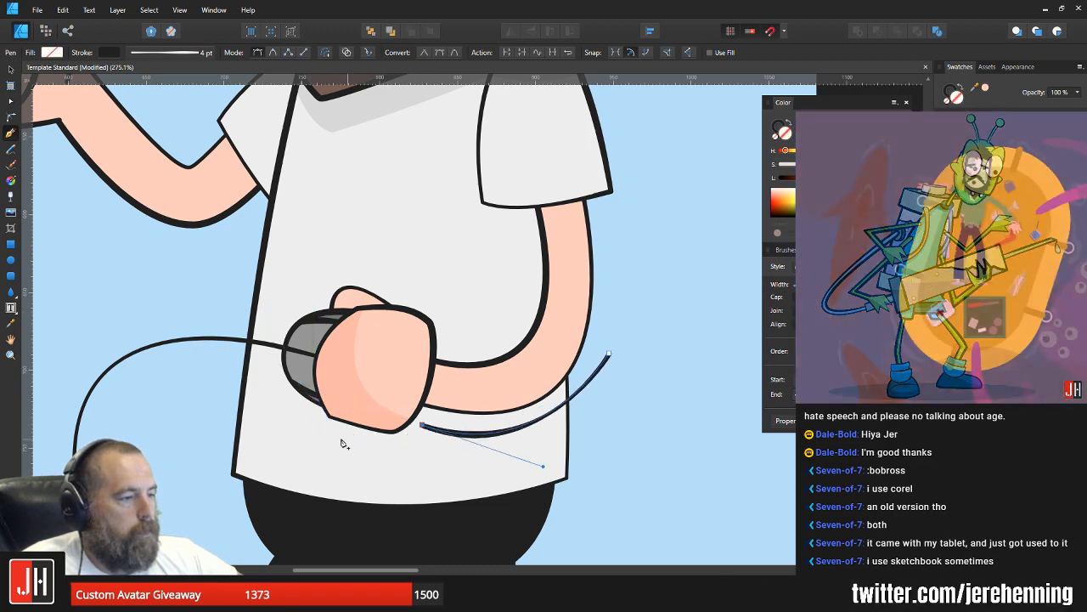
left_click_drag(348, 440, 451, 391)
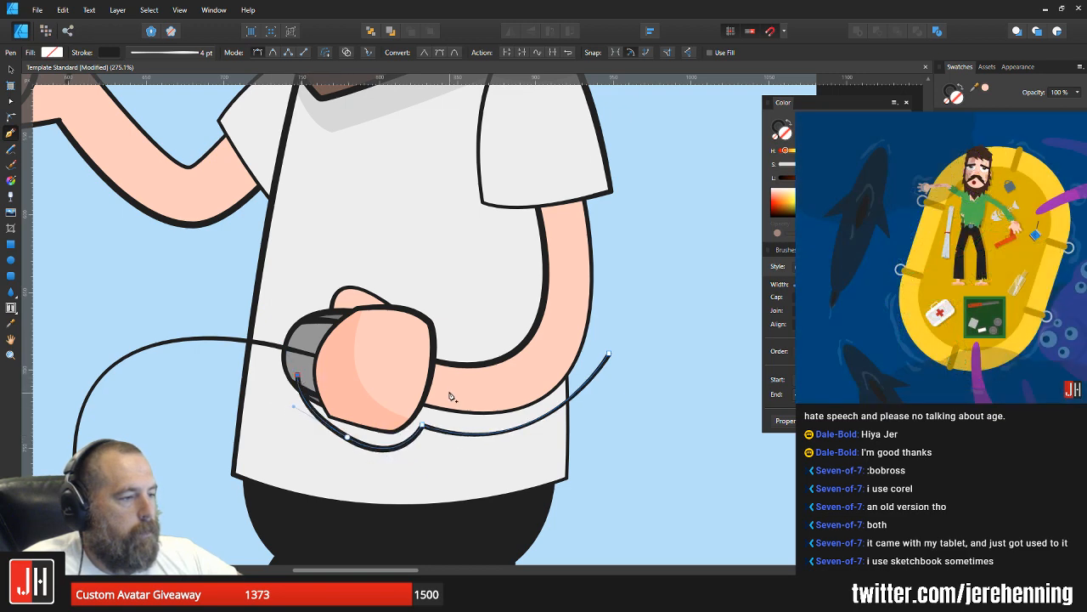
left_click(568, 363)
left_click(609, 354)
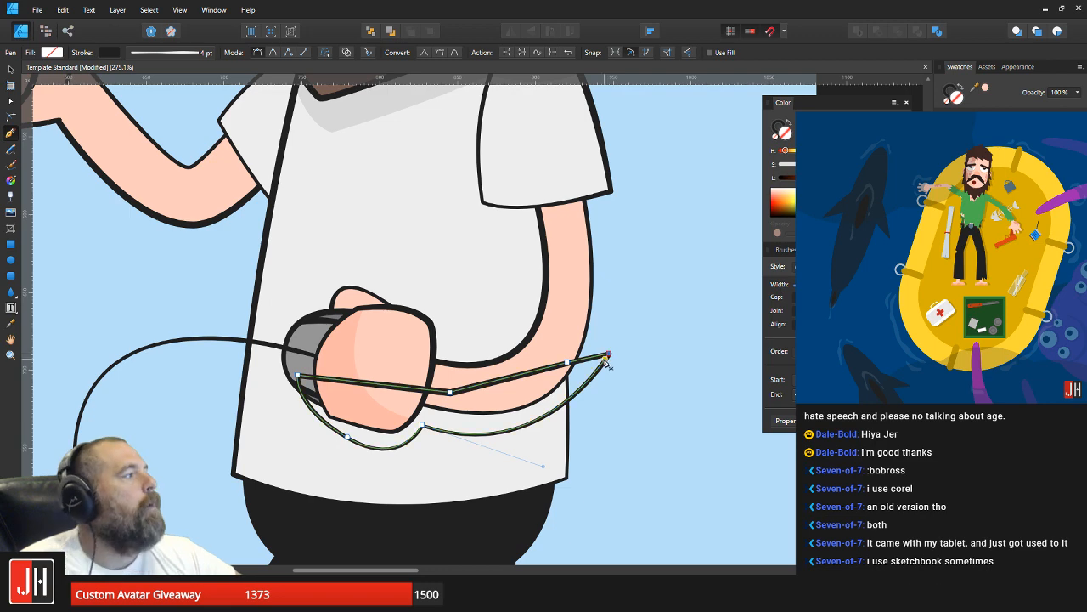
Step: Remove the new shadow shape's outline and fill it with the gray sampled from the shirt's existing shadow
left_click(776, 133)
left_click(775, 139)
key("i")
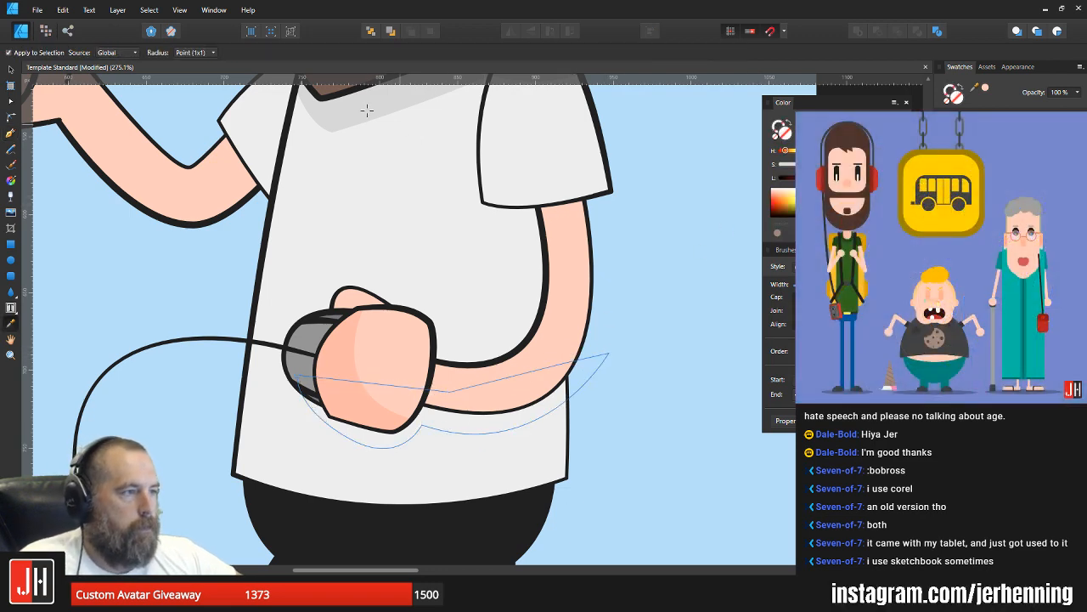
left_click(459, 264)
Step: Cut the shadow shape and paste it inside the shirt so it is clipped beneath the arm and hand, and deselect it
key("ctrl+x")
key("v")
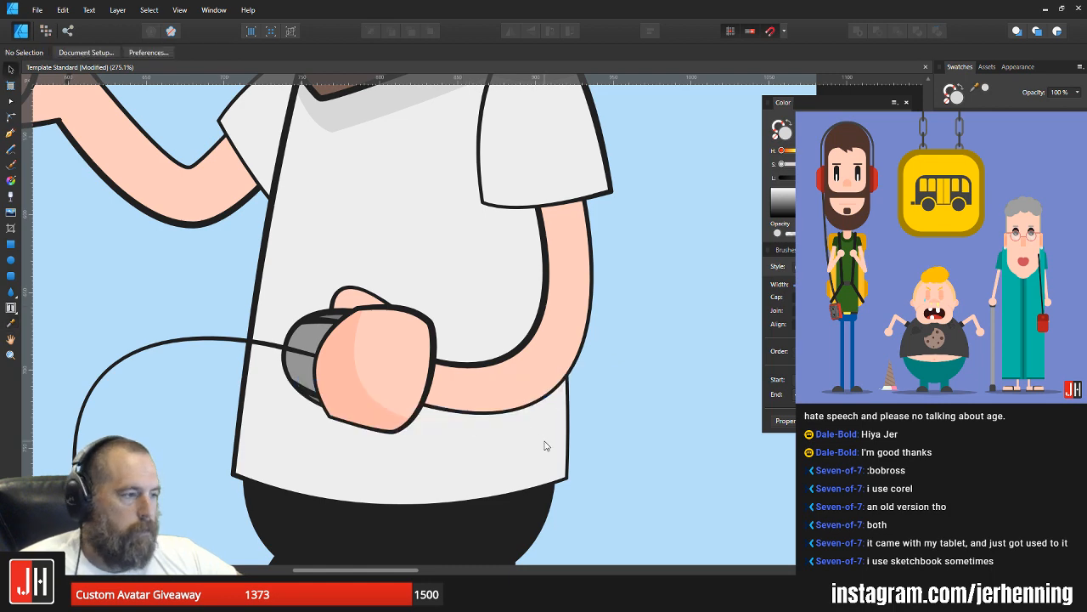
left_click(545, 442)
key("ctrl+alt+v")
key("ctrl+d")
scroll(590, 431, "down", 6)
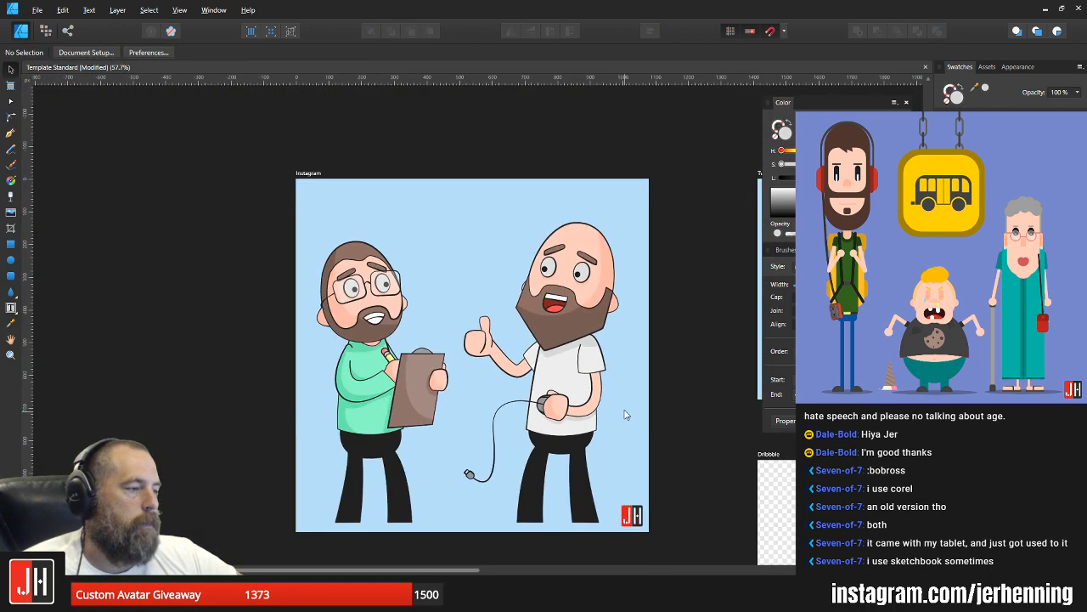
Step: Move the shadow's outer corner near the elbow slightly up and inward, and deselect the shape
scroll(582, 431, "up", 7)
left_click(626, 384)
key("a")
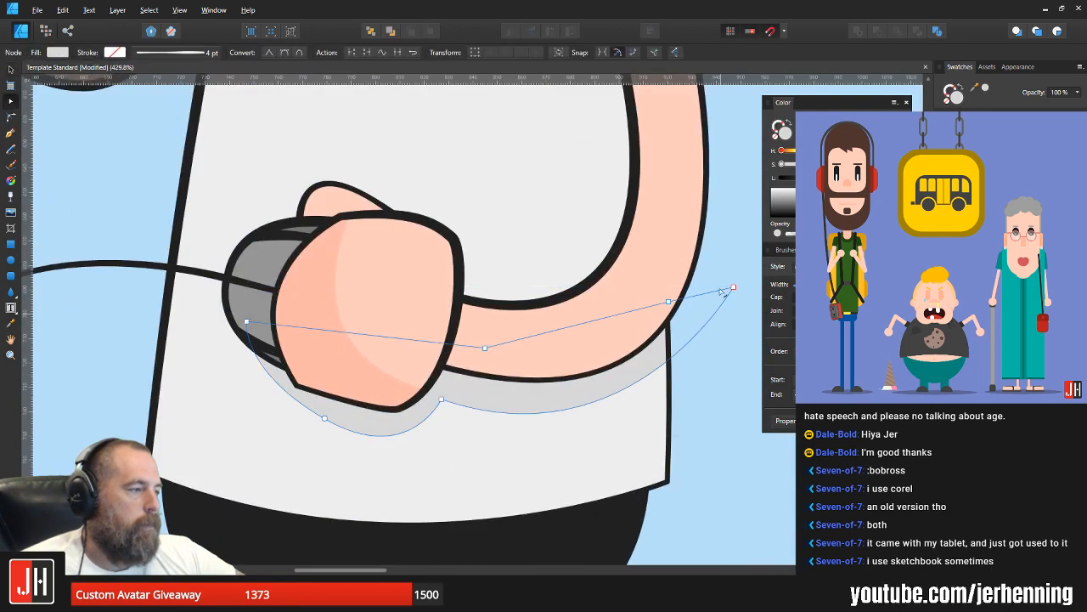
left_click_drag(734, 288, 716, 271)
key("v")
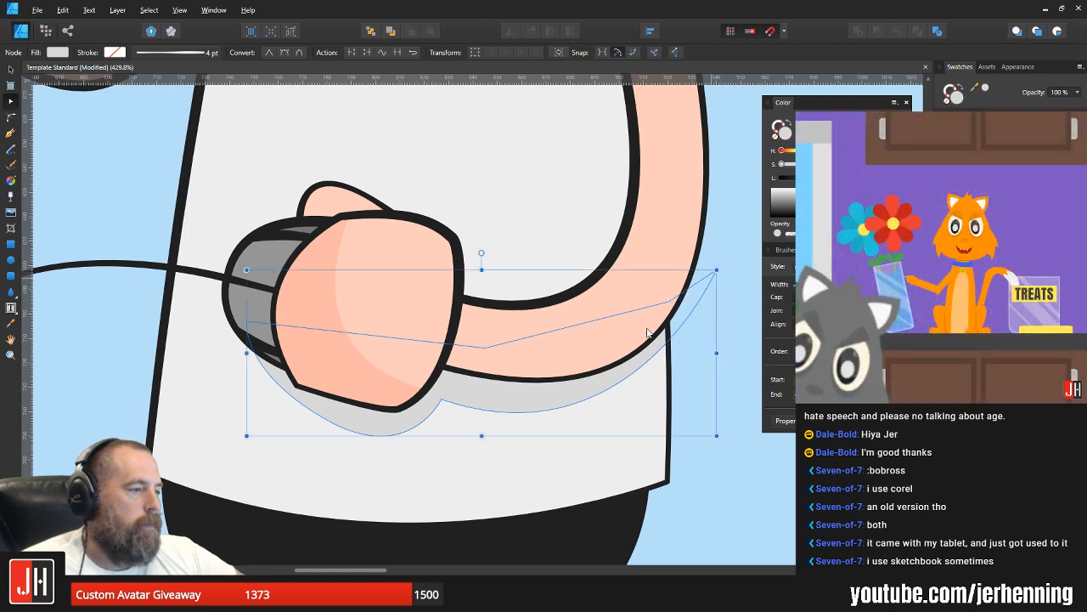
scroll(559, 386, "down", 4)
scroll(569, 393, "down", 3)
key("ctrl+d")
Step: Add nodes along the mouse hand's wrist edge where it crosses the forearm, including extra ones between the arm's two outlines
scroll(497, 395, "up", 1)
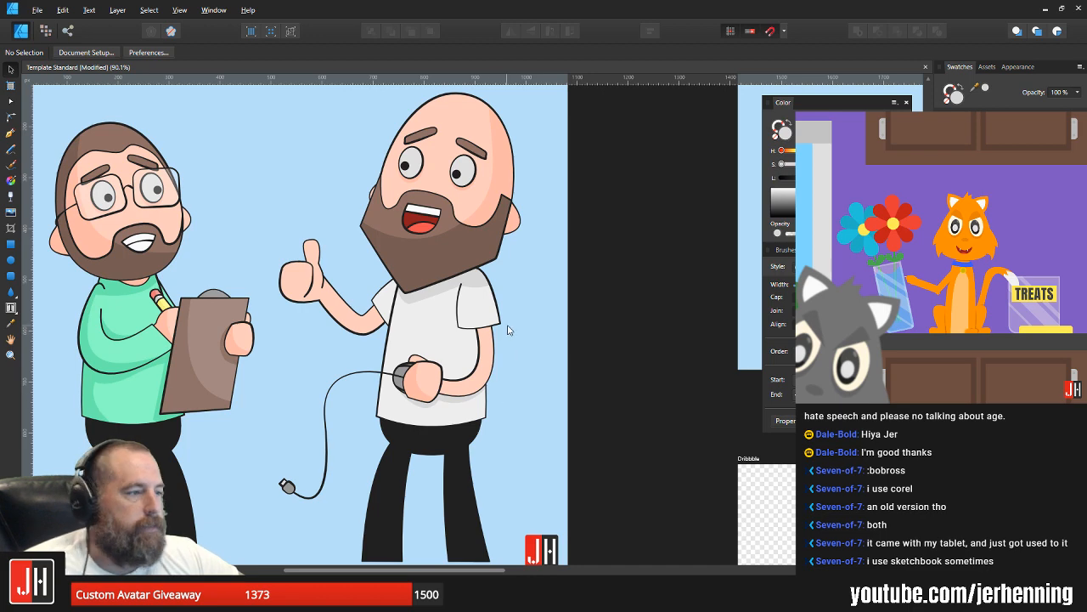
scroll(472, 348, "up", 2)
scroll(474, 353, "up", 4)
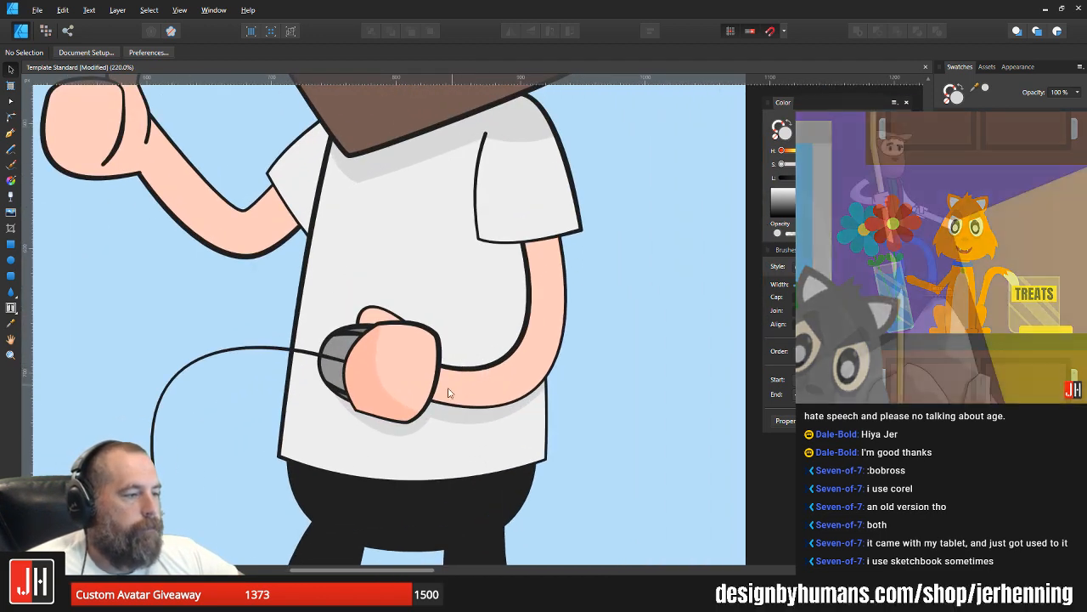
scroll(429, 371, "up", 4)
left_click(430, 370)
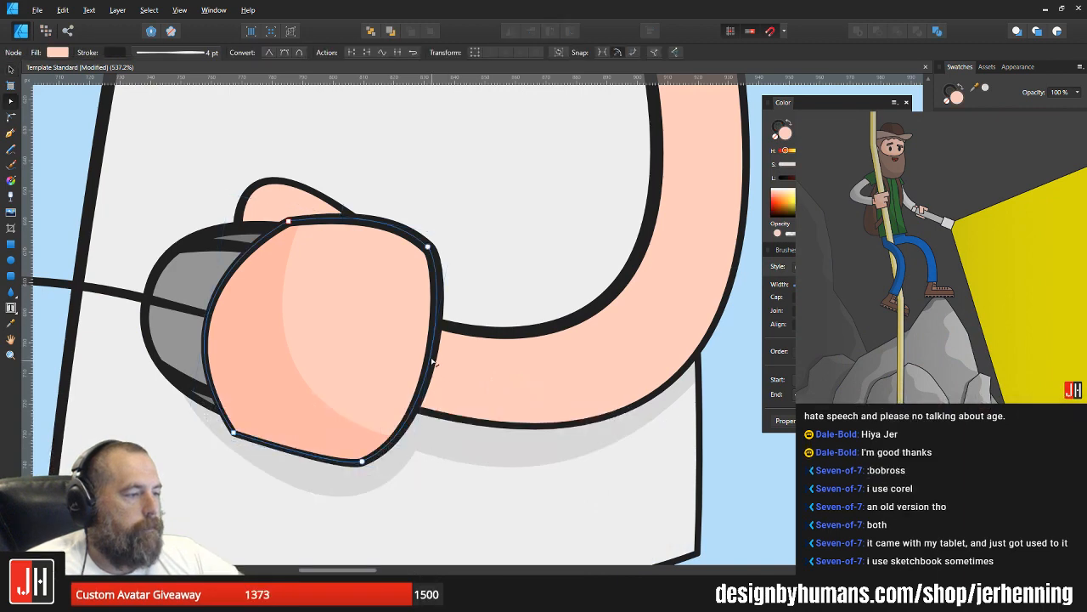
left_click(436, 327)
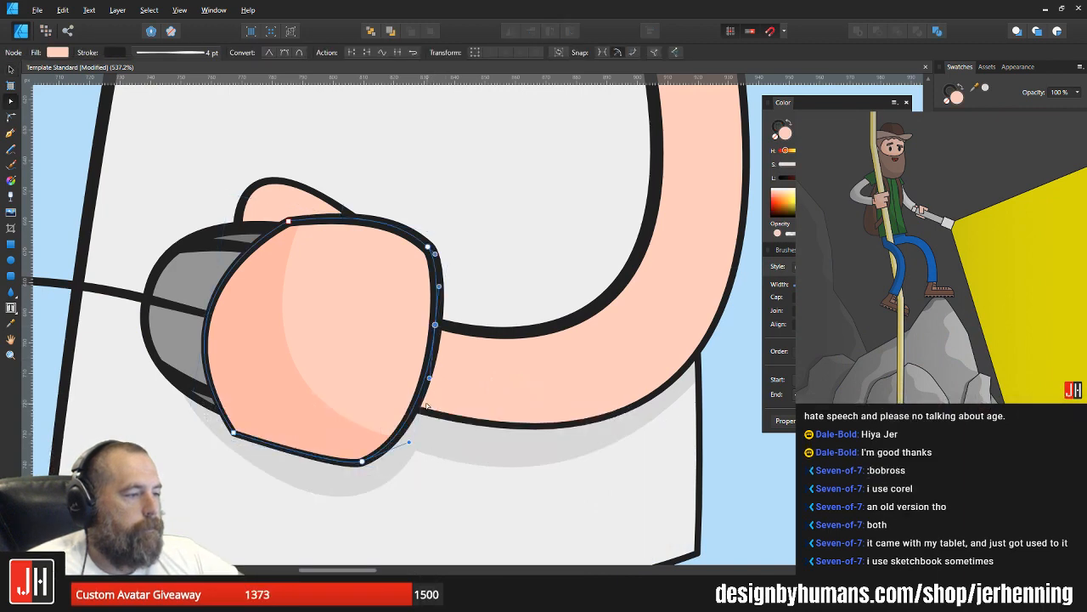
left_click(414, 408)
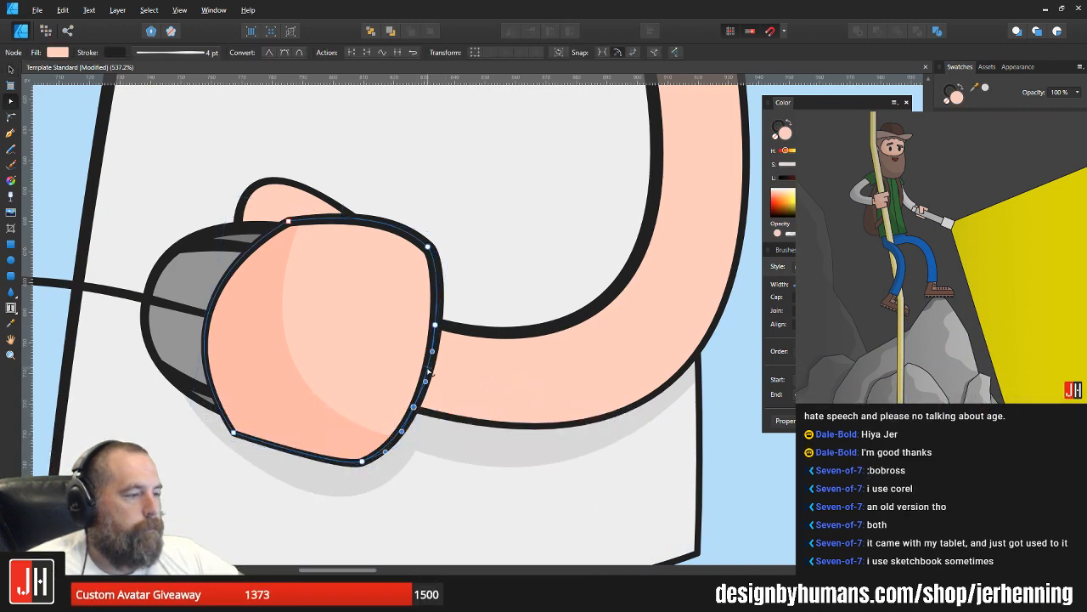
left_click(424, 381)
left_click(430, 356)
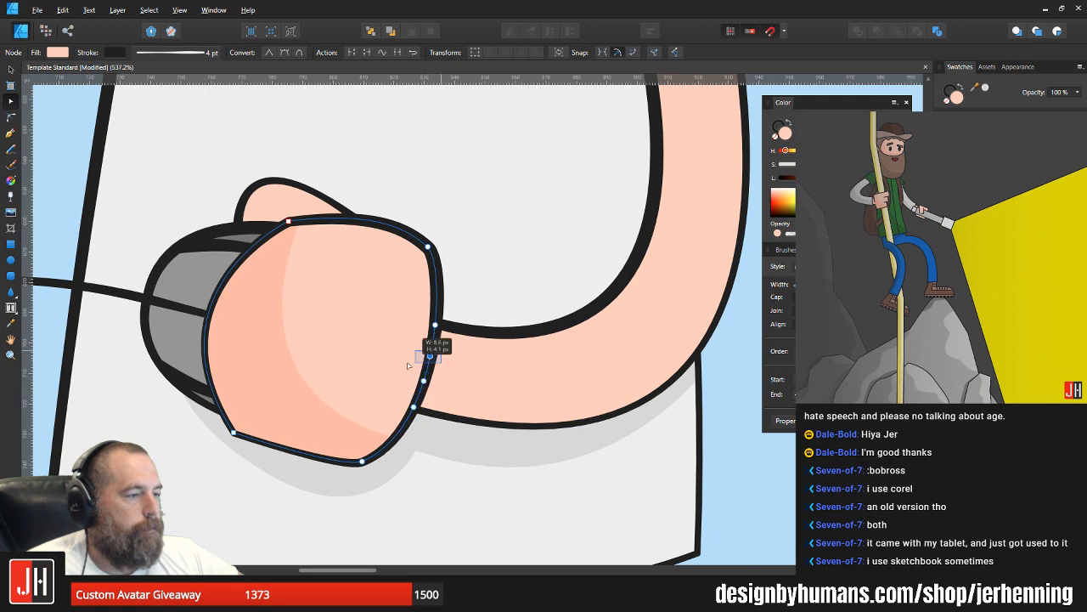
Step: Break the hand outline at the added wrist node and delete the segment so the hand opens into the forearm
left_click(353, 53)
key("Delete")
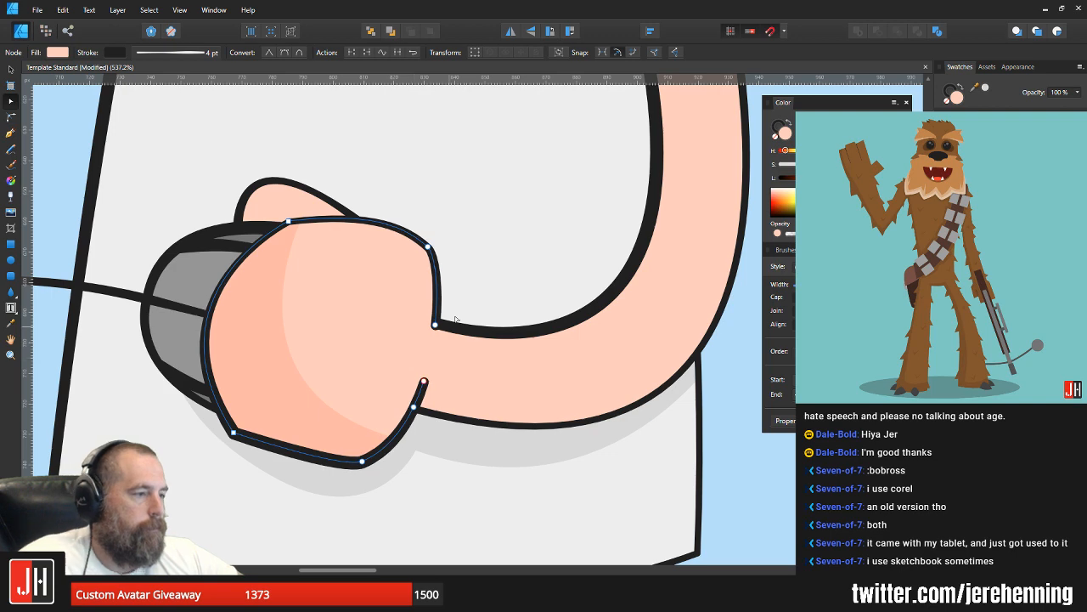
key("v")
left_click(504, 252)
scroll(481, 303, "down", 6)
scroll(491, 306, "down", 3)
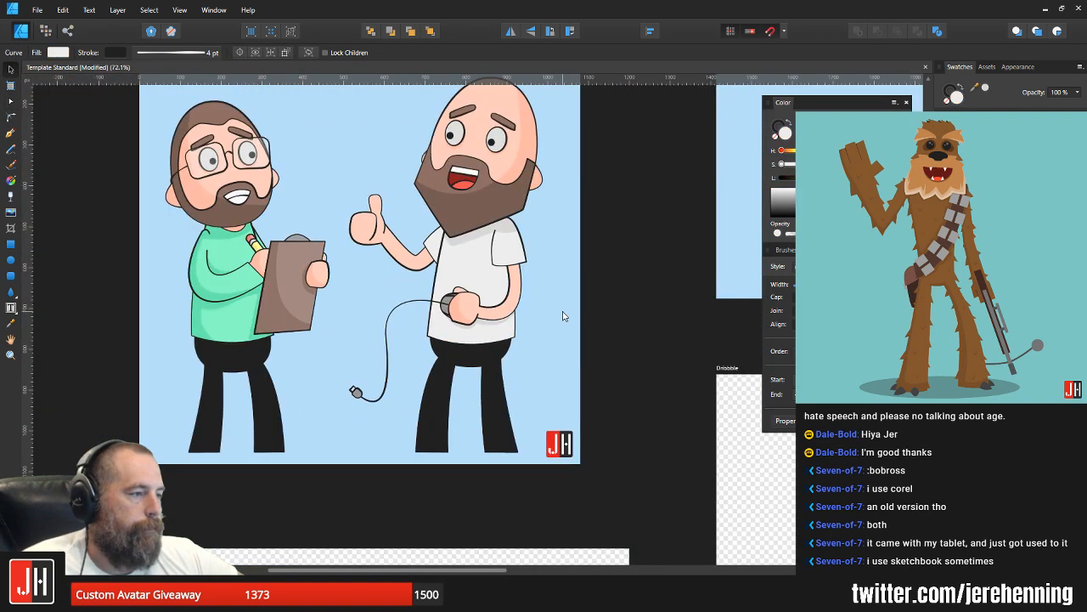
left_click(566, 316)
Step: Nudge the upper open end of the hand outline to meet the near arm's upper outline cleanly, and deselect it
scroll(481, 308, "up", 12)
left_click(494, 322)
scroll(494, 322, "up", 5)
key("a")
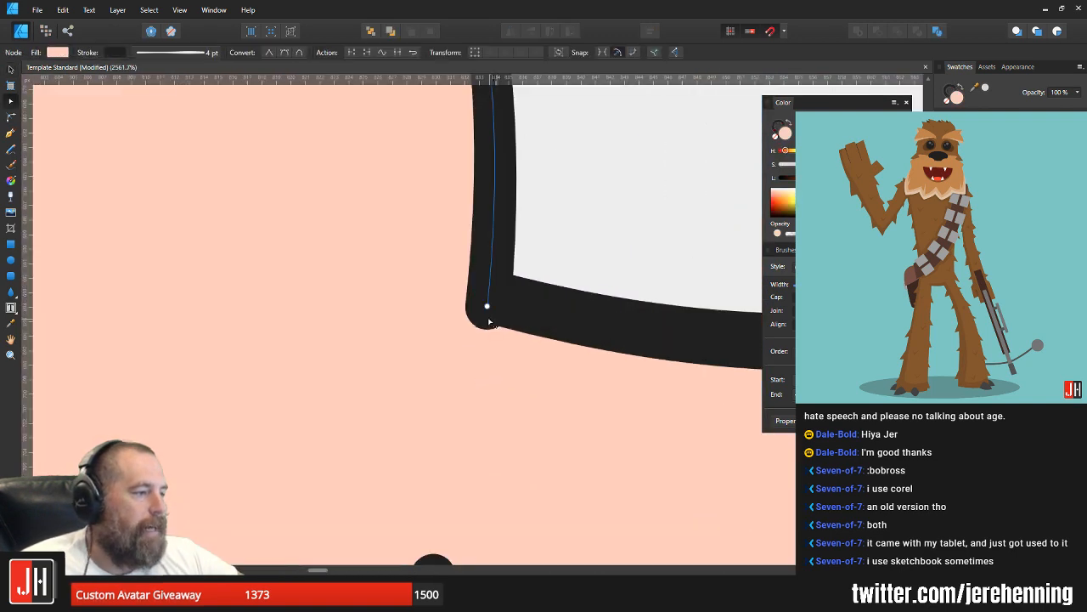
left_click(488, 306)
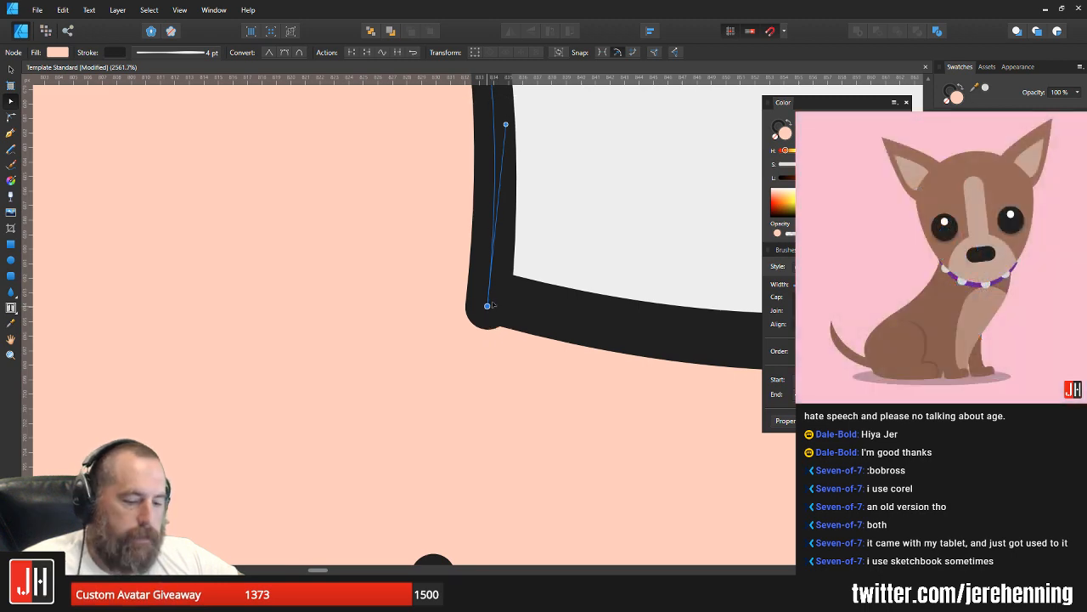
left_click_drag(488, 306, 493, 302)
scroll(493, 302, "down", 15)
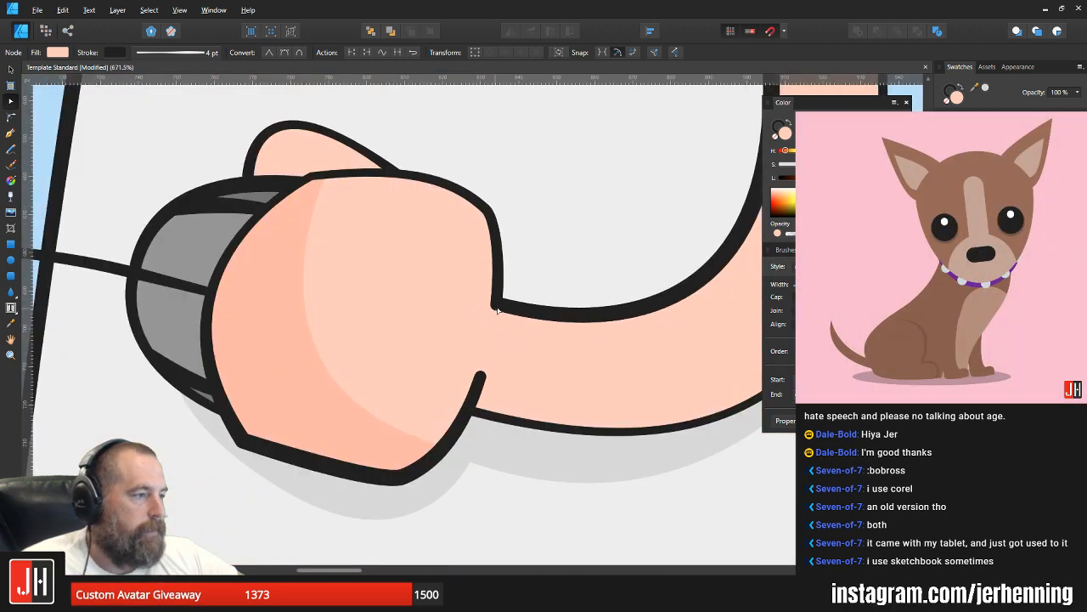
key("v")
key("Escape")
scroll(595, 314, "down", 5)
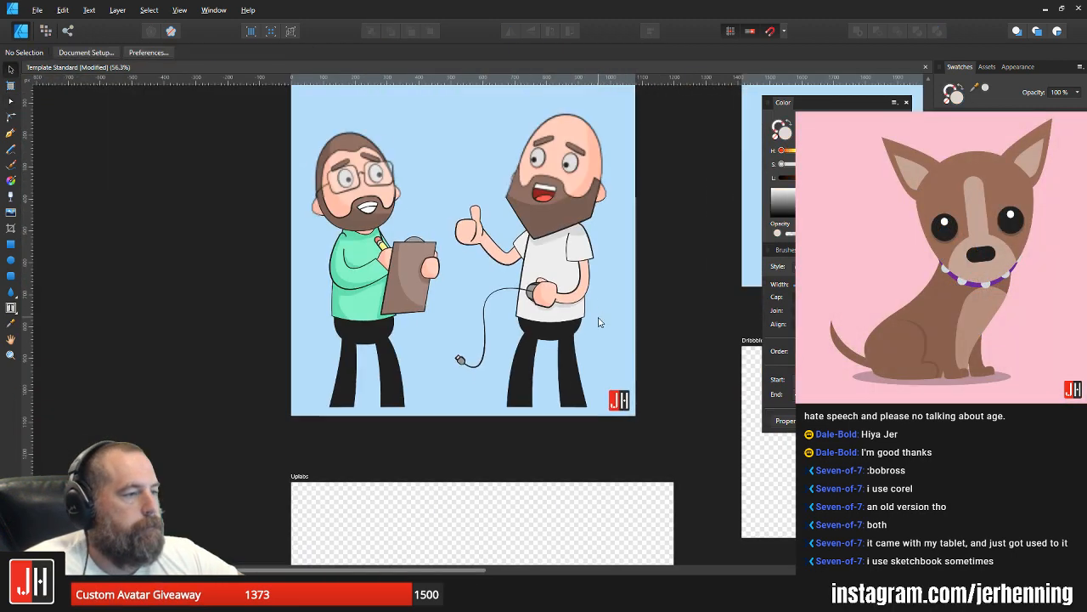
left_click_drag(594, 315, 522, 348)
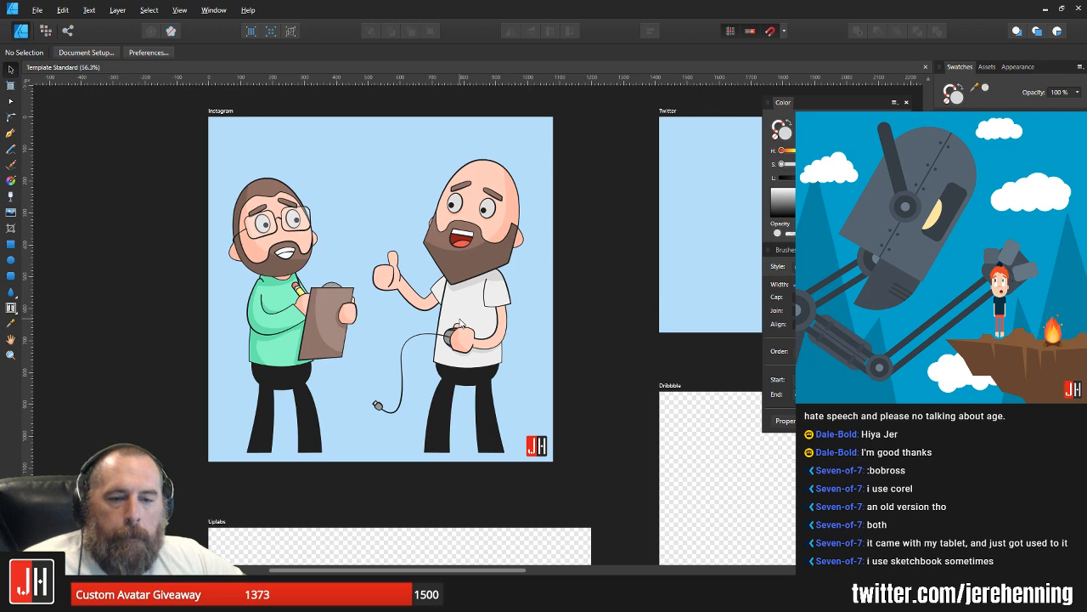
scroll(491, 364, "up", 3)
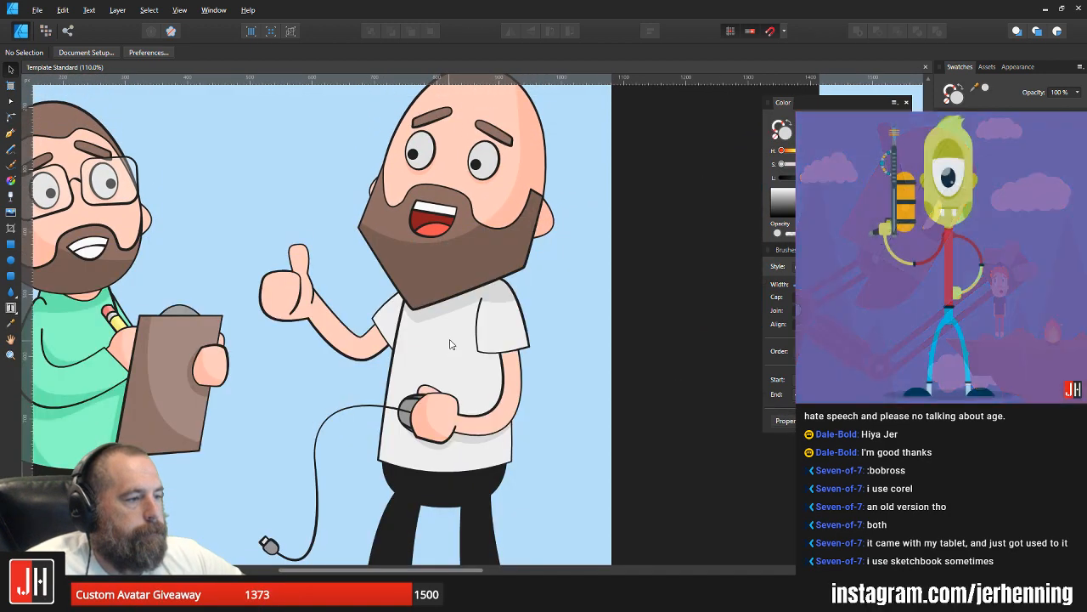
Step: Draw a closed shadow shape along the near arm's inner curve, running from the upper arm down to the mouse hand's wrist
left_click(10, 132)
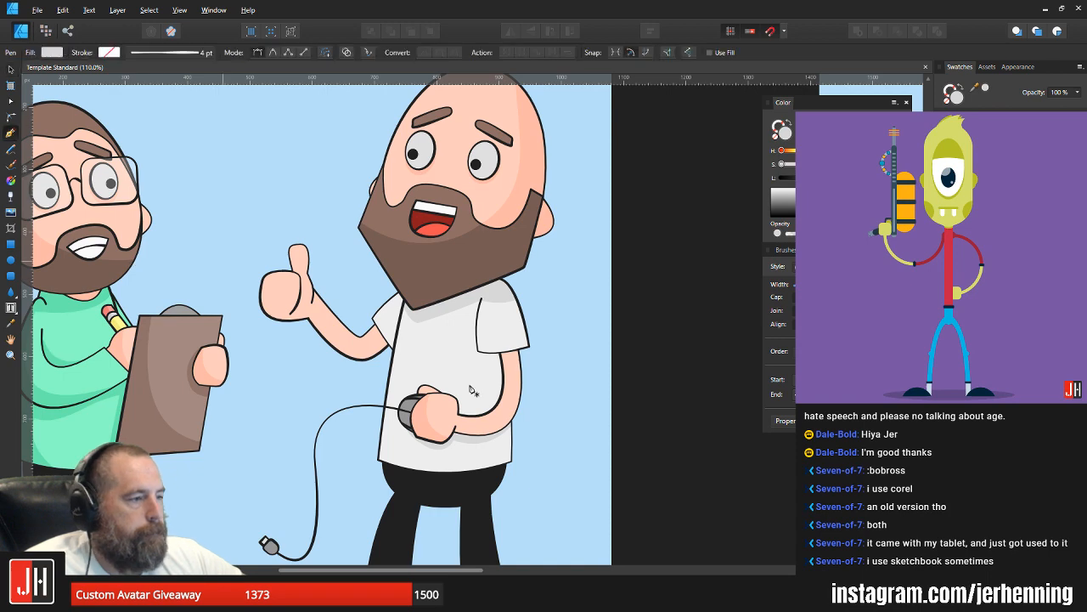
scroll(478, 416, "up", 2)
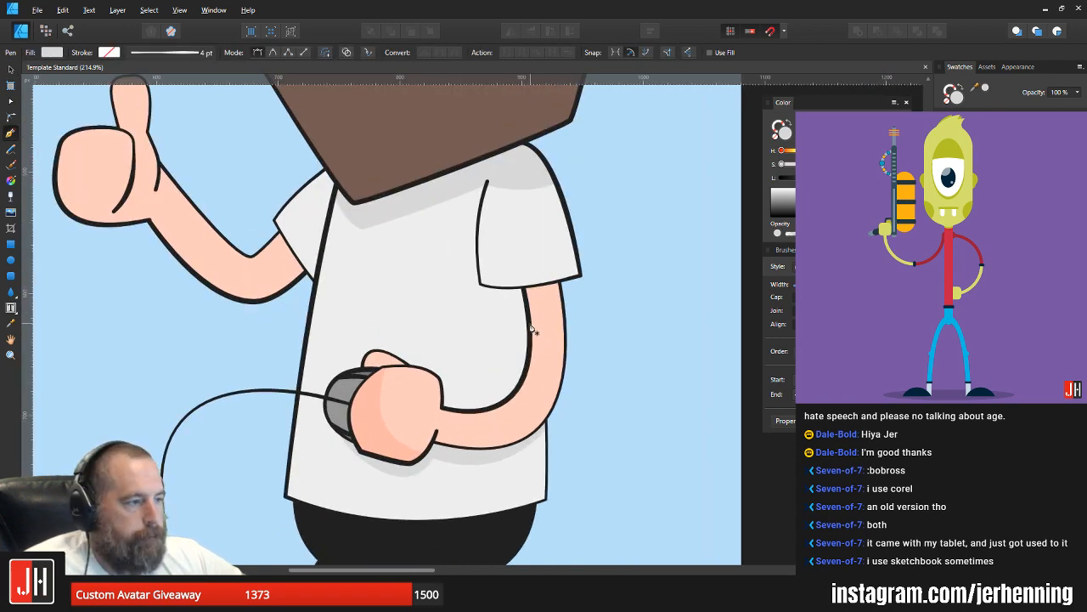
left_click(530, 324)
left_click_drag(441, 405, 368, 396)
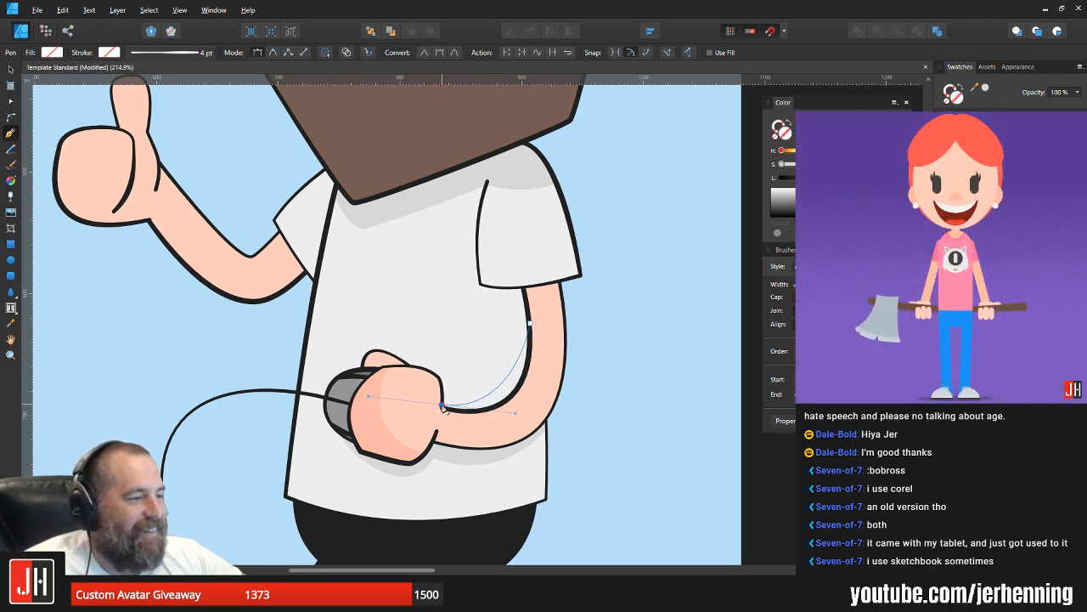
left_click_drag(437, 428, 523, 425)
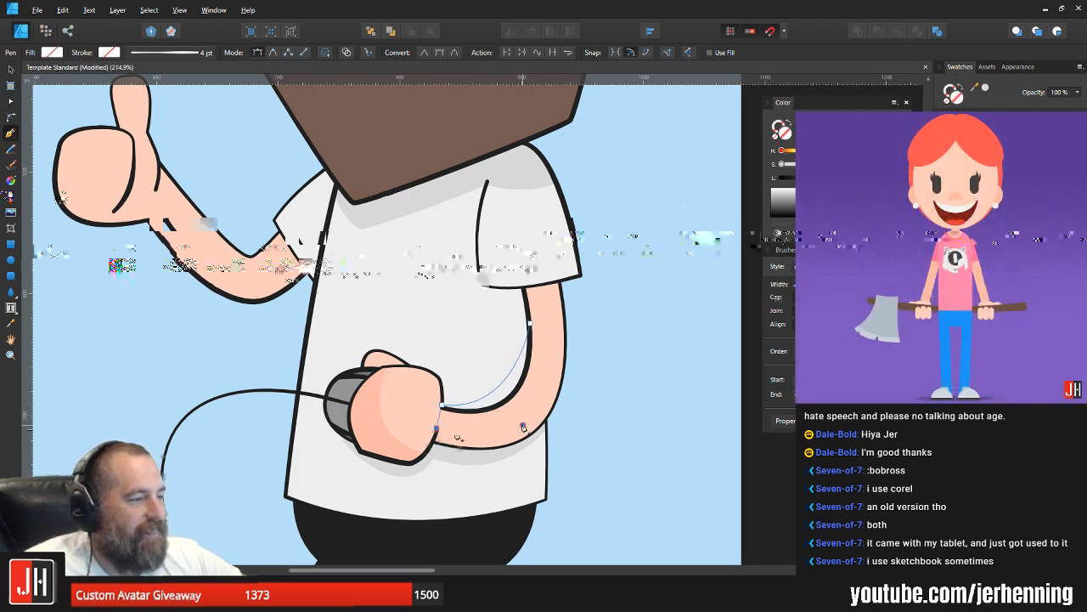
left_click(531, 326)
Step: Fill the inner-arm shadow with the shirt's existing shadow grey, move it inside the shirt shape, and deselect
key("i")
left_click(443, 196)
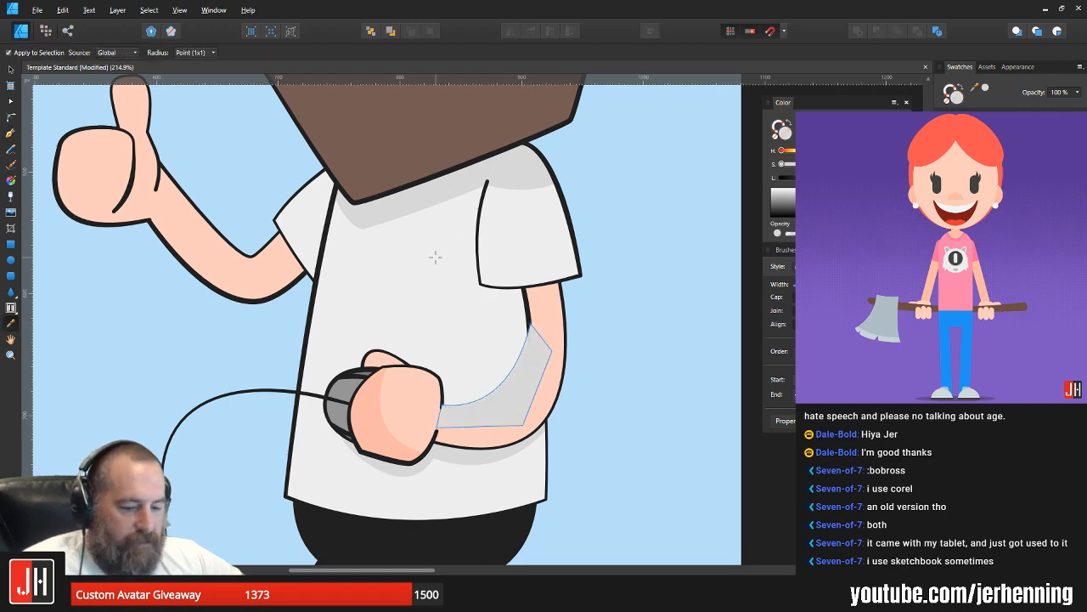
key("v")
key("ctrl+x")
left_click(468, 329)
key("ctrl+alt+v")
left_click(592, 368)
Step: Start a shadow outline at the near sleeve's inner lower corner, curving just beneath the hem towards the arm
scroll(561, 401, "down", 6)
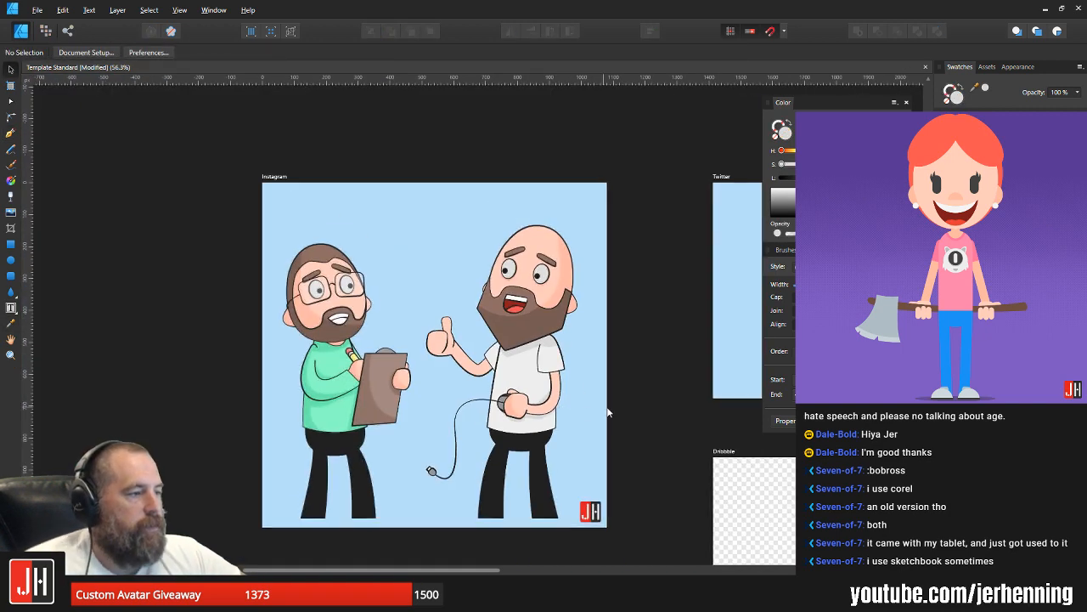
scroll(588, 411, "up", 4)
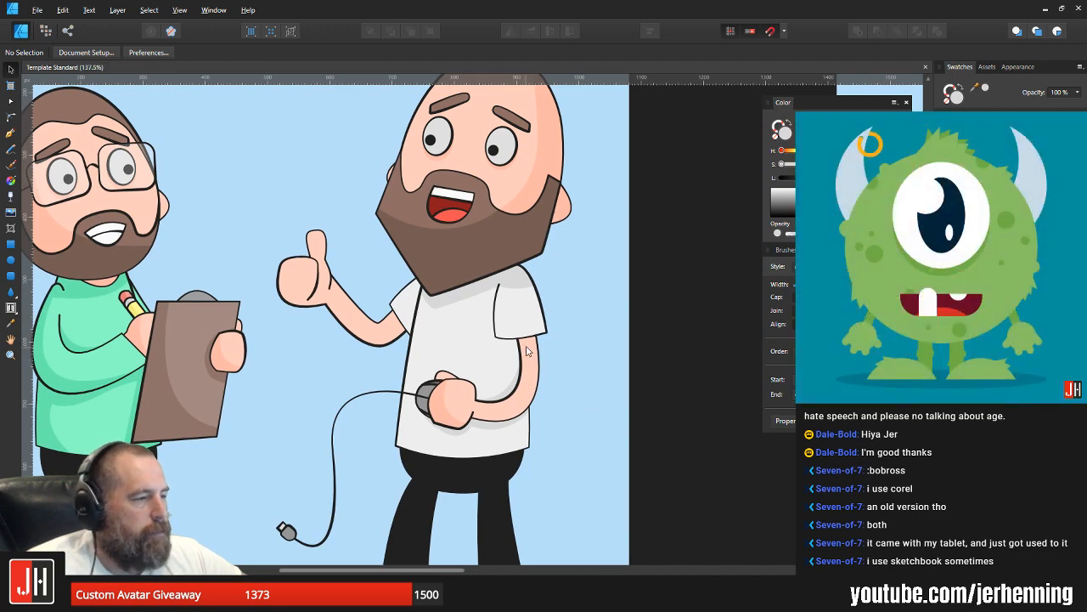
scroll(527, 351, "up", 3)
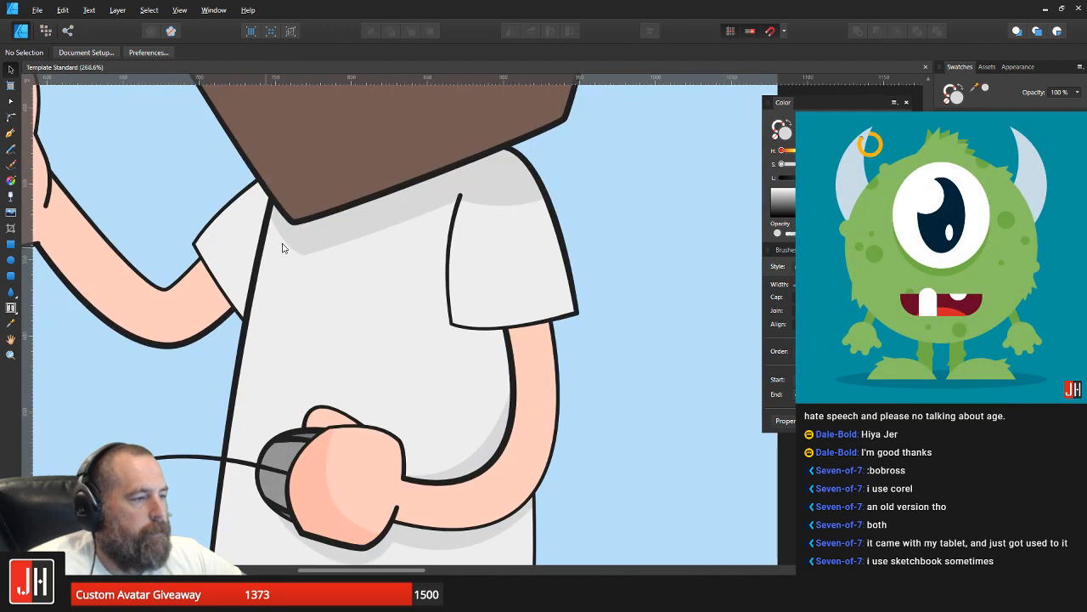
left_click(10, 133)
scroll(464, 318, "up", 2)
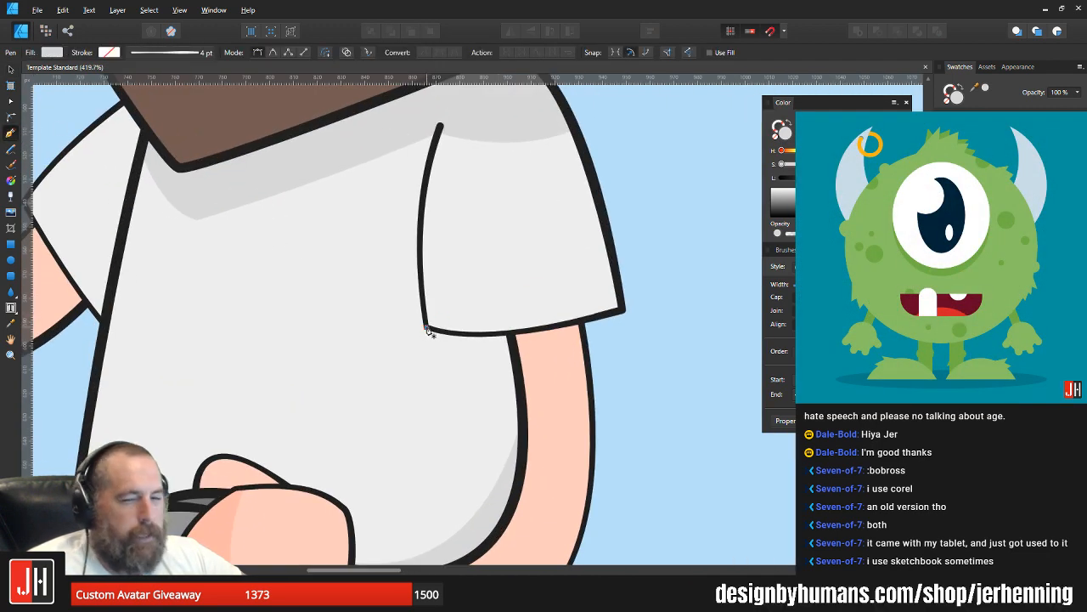
left_click(427, 328)
left_click_drag(501, 352, 532, 358)
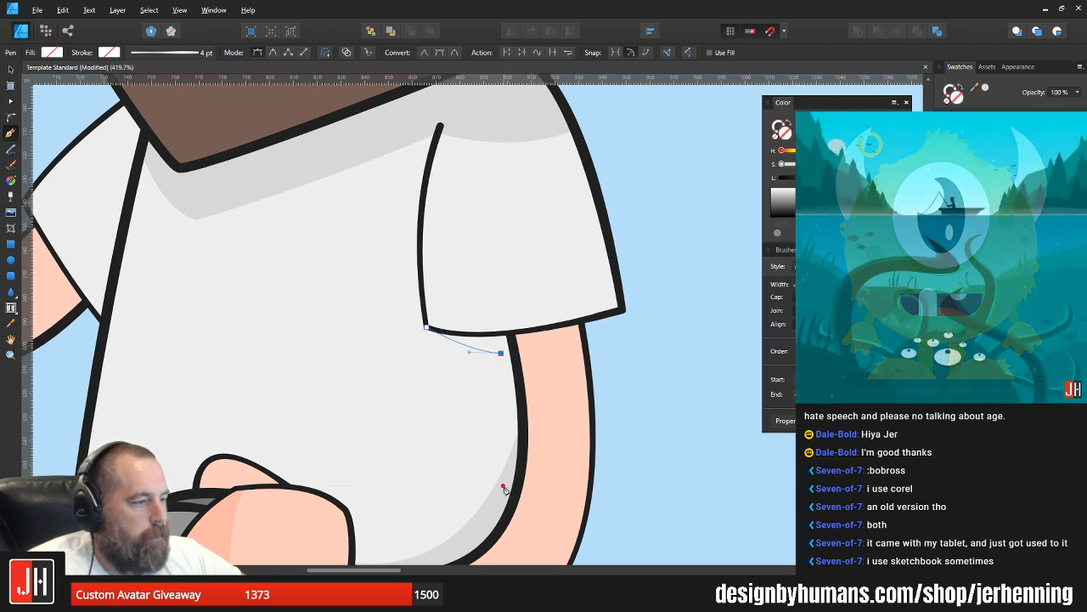
left_click_drag(504, 489, 484, 544)
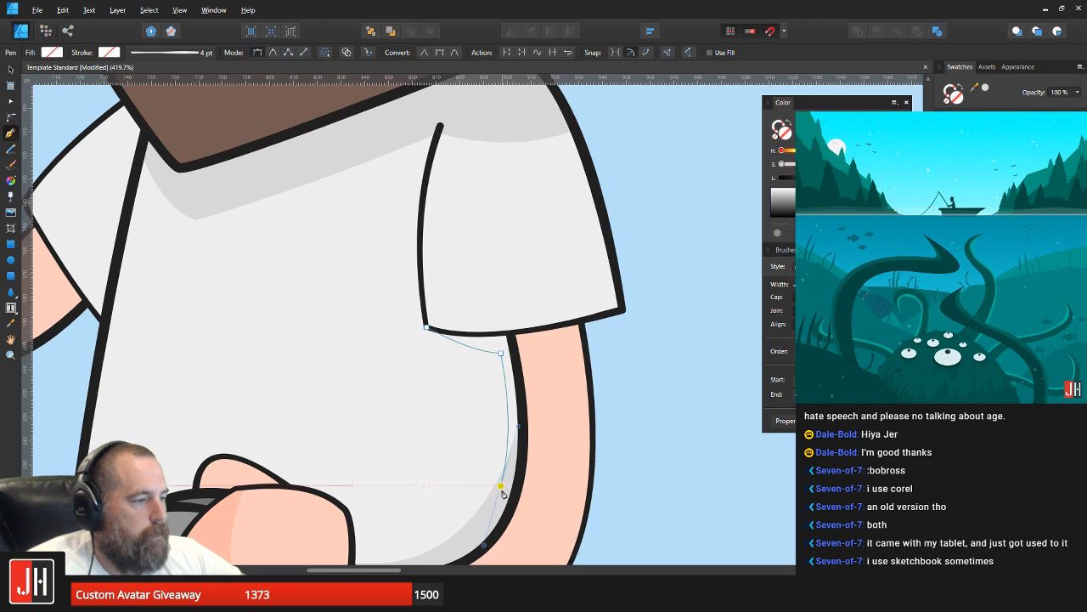
key("ctrl+z")
left_click_drag(491, 491, 474, 548)
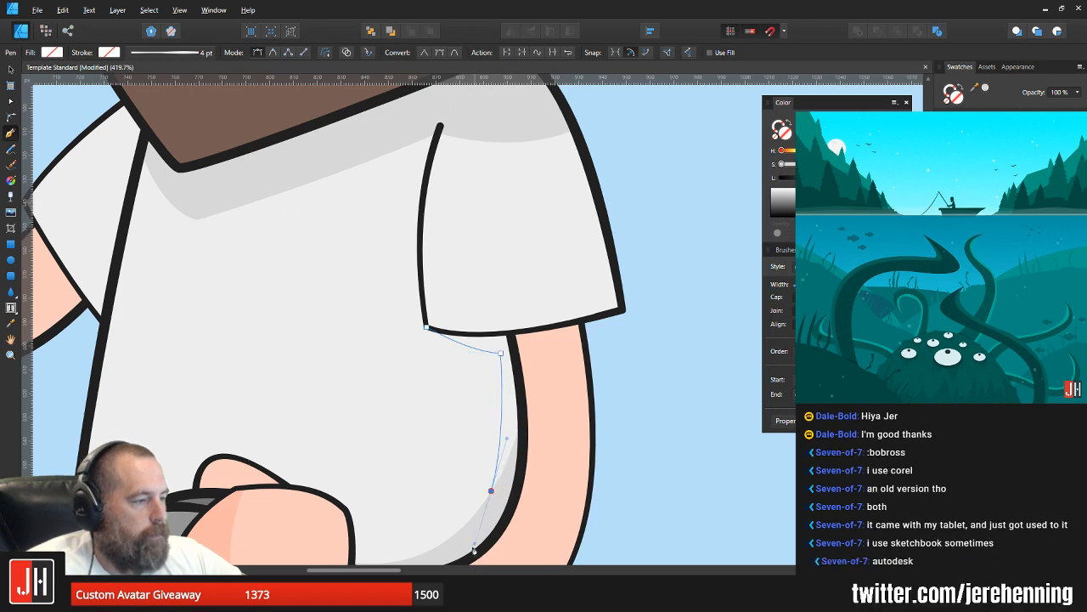
key("ctrl+z")
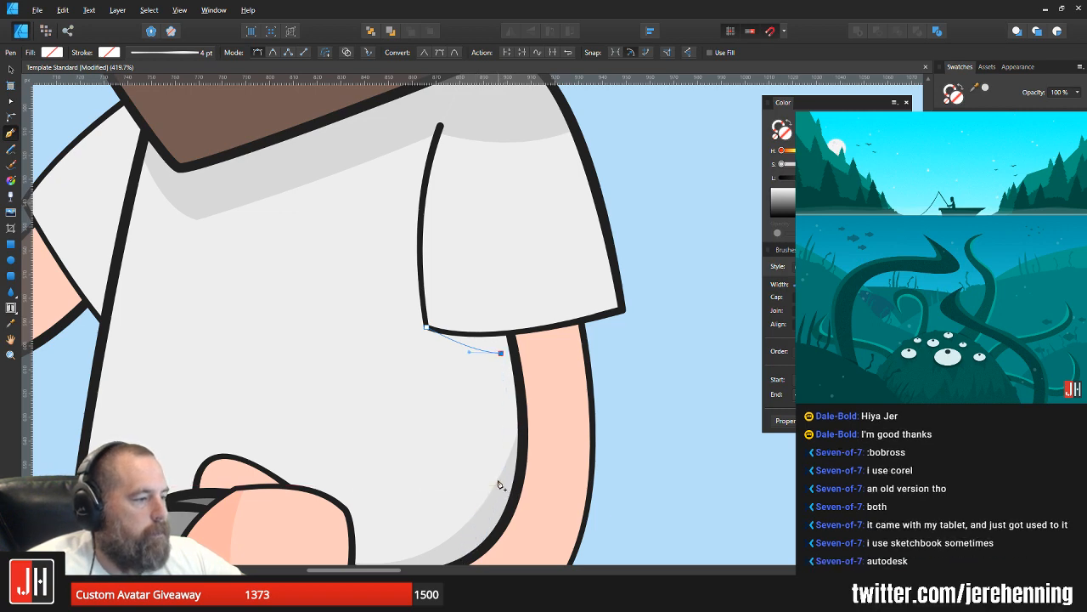
Step: Continue the sleeve shadow outline down beside the arm's inner edge and close it around the arm and over the sleeve hem
left_click_drag(500, 482, 489, 551)
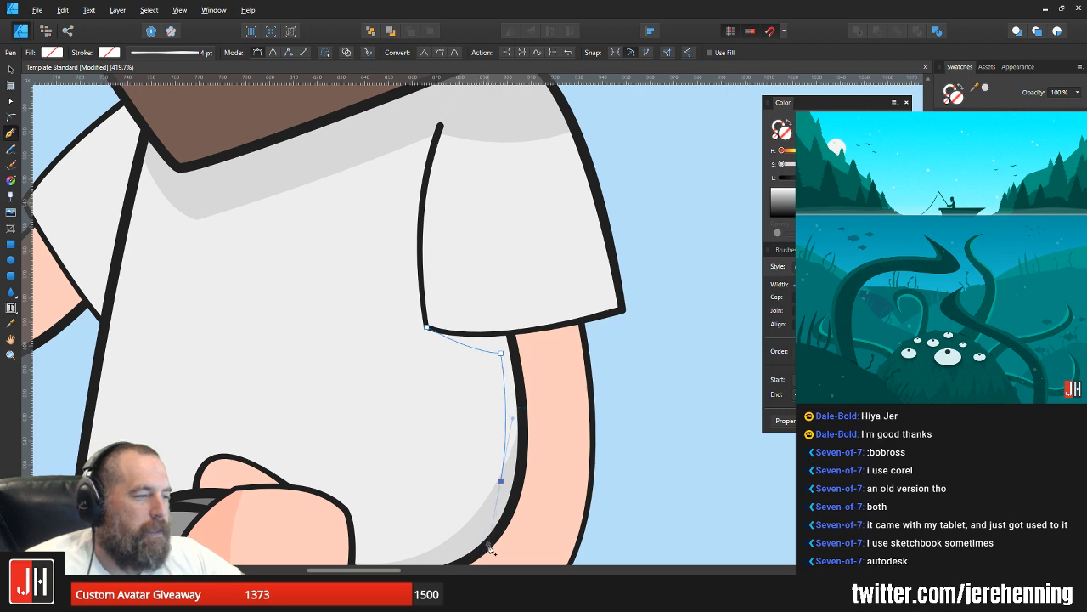
left_click(696, 464)
left_click(657, 243)
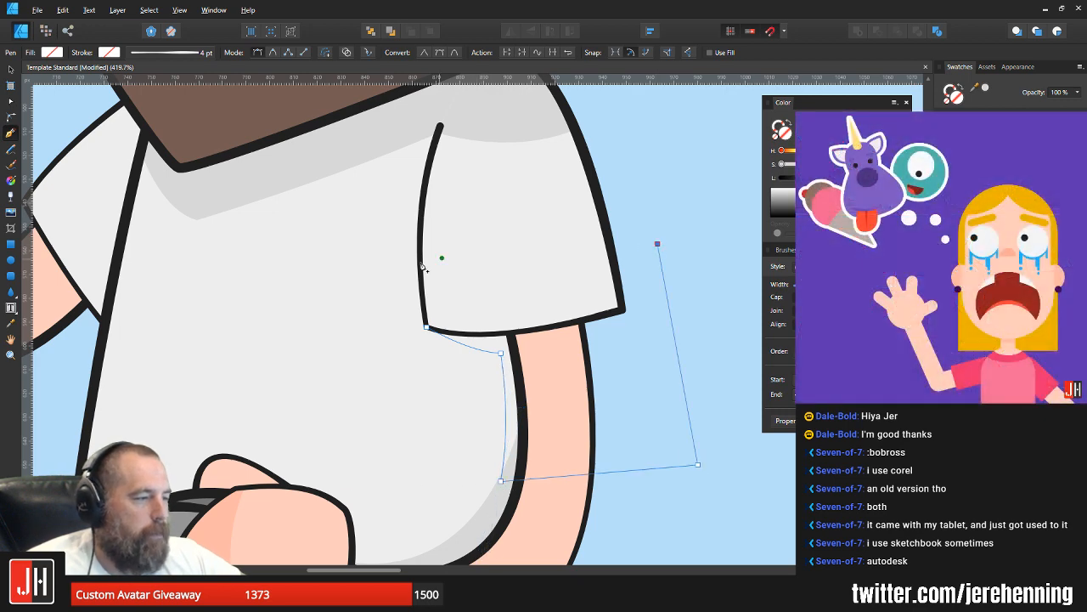
left_click(447, 274)
left_click(425, 327)
Step: Fill the sleeve shadow with the grey of the shoulder shadow, move it inside the shirt body, and deselect
key("i")
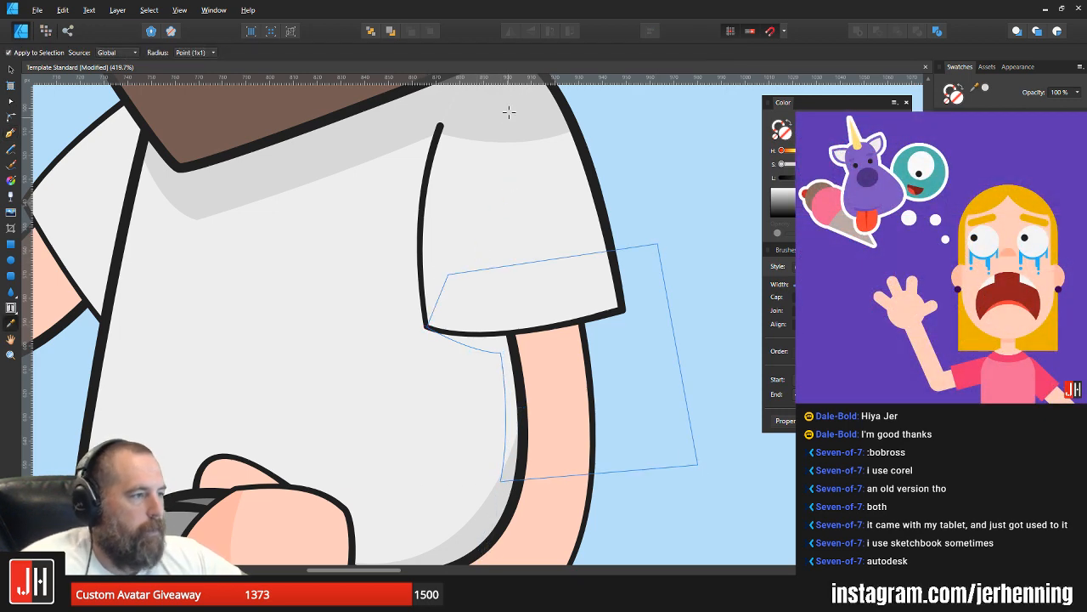
left_click(509, 112)
key("v")
key("ctrl+x")
left_click(461, 394)
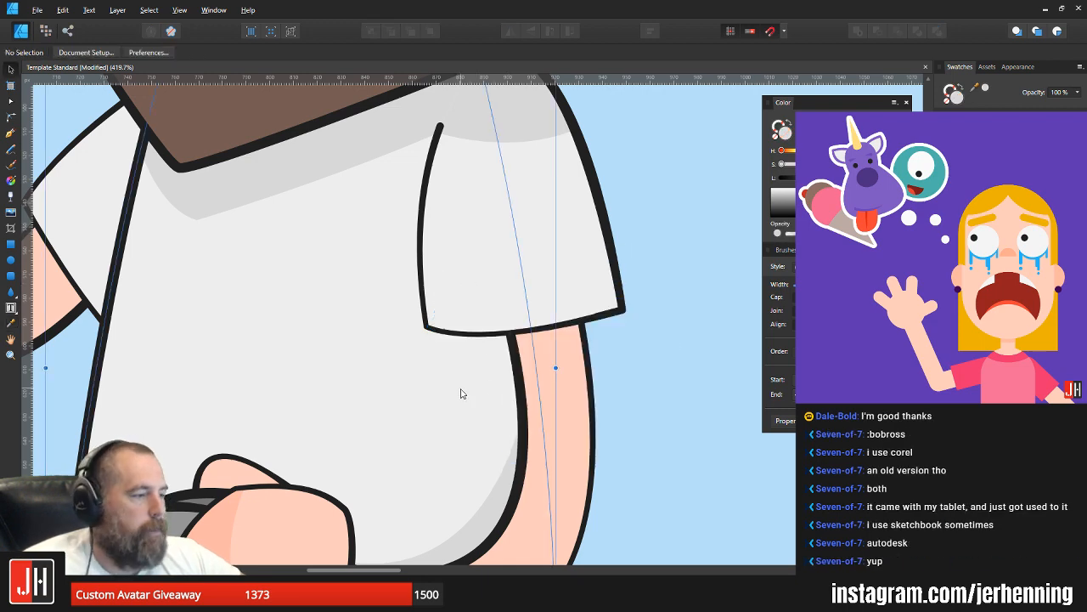
key("ctrl+alt+v")
left_click(639, 369)
Step: Start a shadow outline for the near arm with an edge crossing it just below the sleeve hem, ending in a sharp corner
scroll(640, 374, "down", 8)
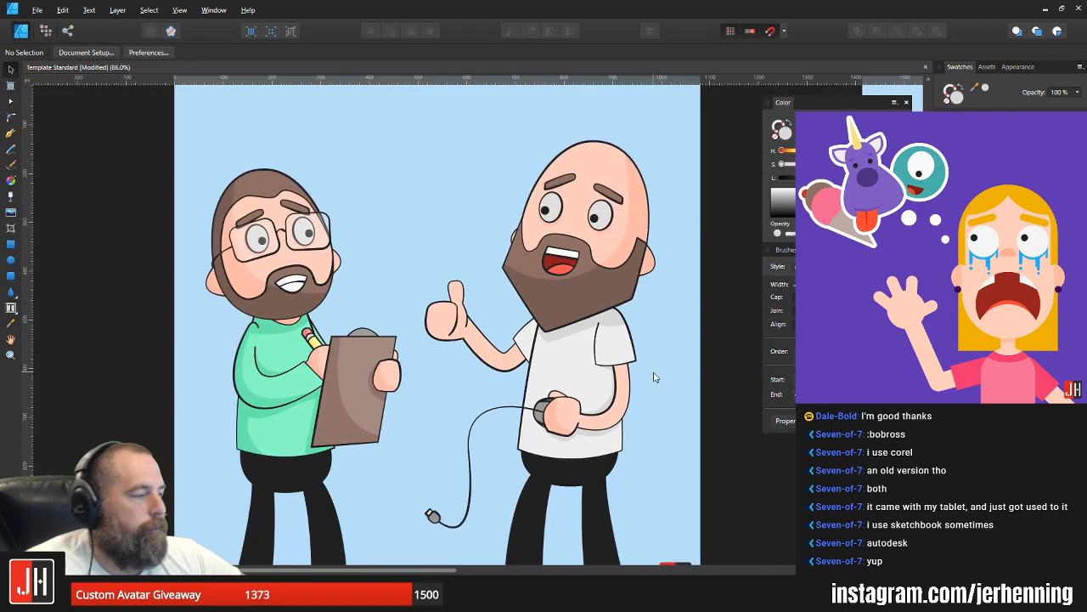
scroll(654, 377, "up", 4)
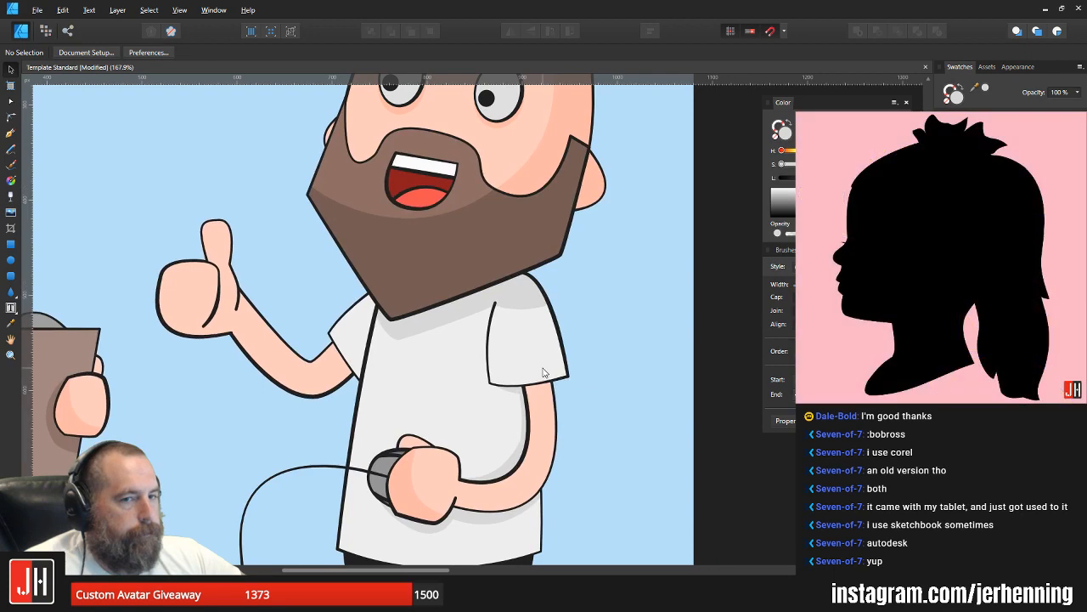
left_click(10, 132)
scroll(524, 348, "up", 2)
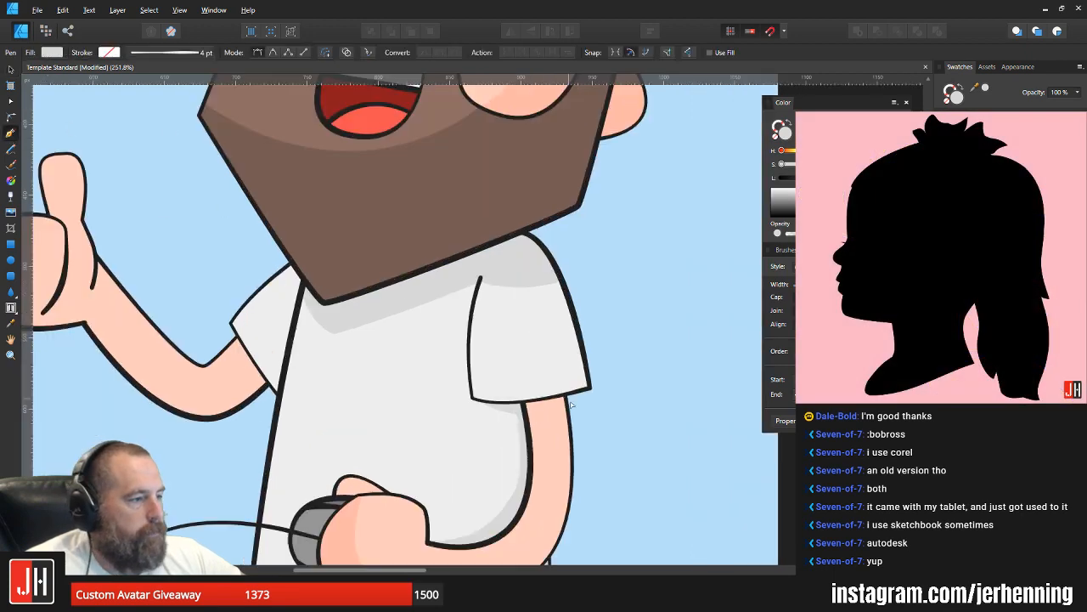
left_click(511, 414)
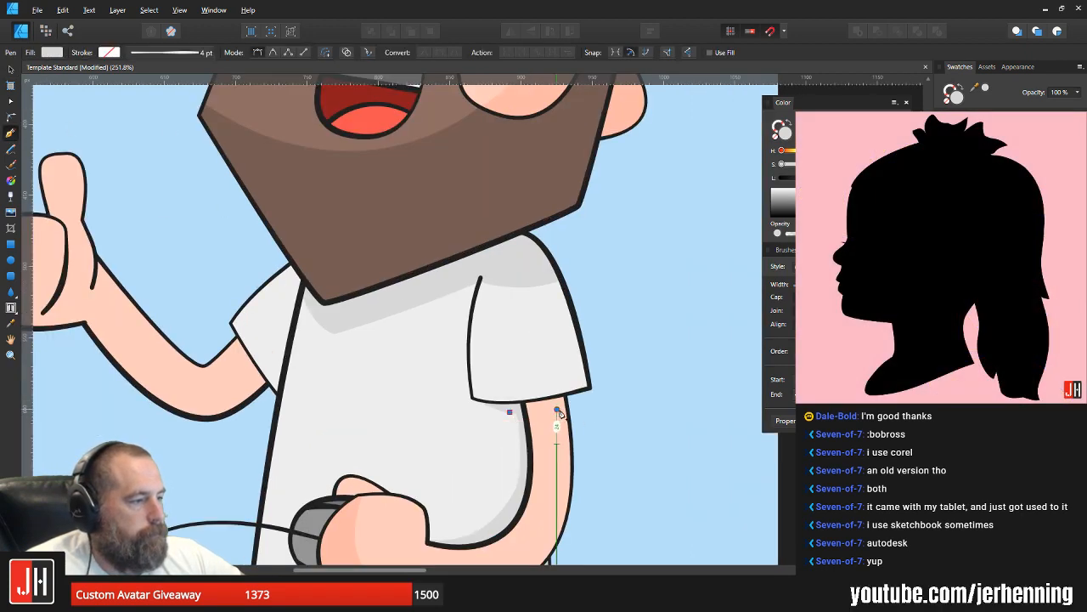
left_click_drag(558, 411, 585, 405)
left_click(557, 411)
left_click_drag(579, 450, 603, 374)
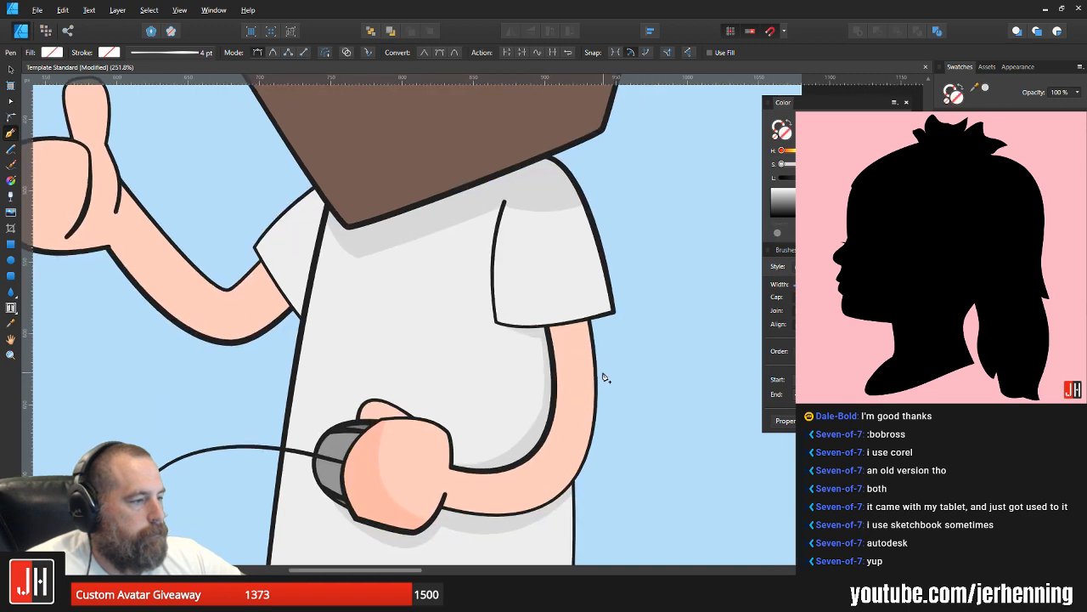
Step: Curve the arm shadow outline just inside the arm's outer edge, around the elbow to the lower outline at the wrist
scroll(603, 377, "down", 1)
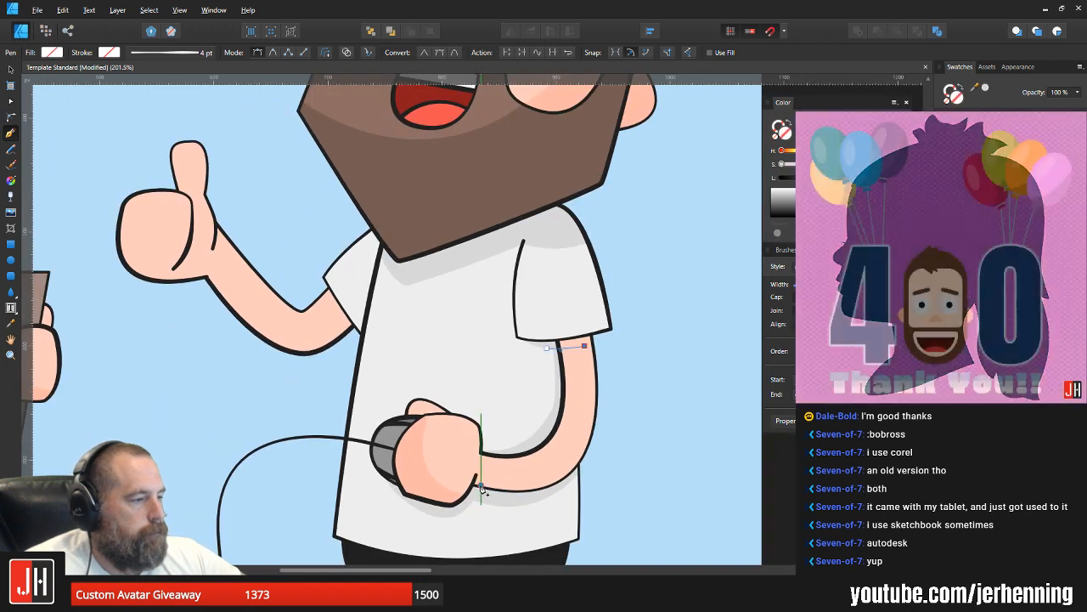
left_click_drag(481, 488, 343, 467)
scroll(480, 491, "up", 3)
key("ctrl+z")
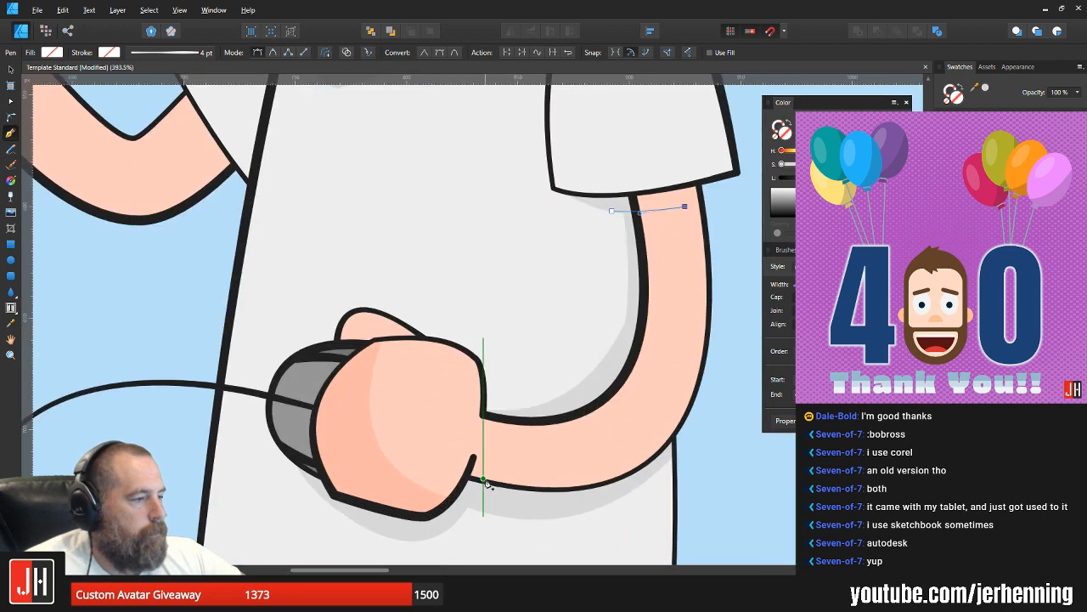
left_click_drag(483, 482, 203, 457)
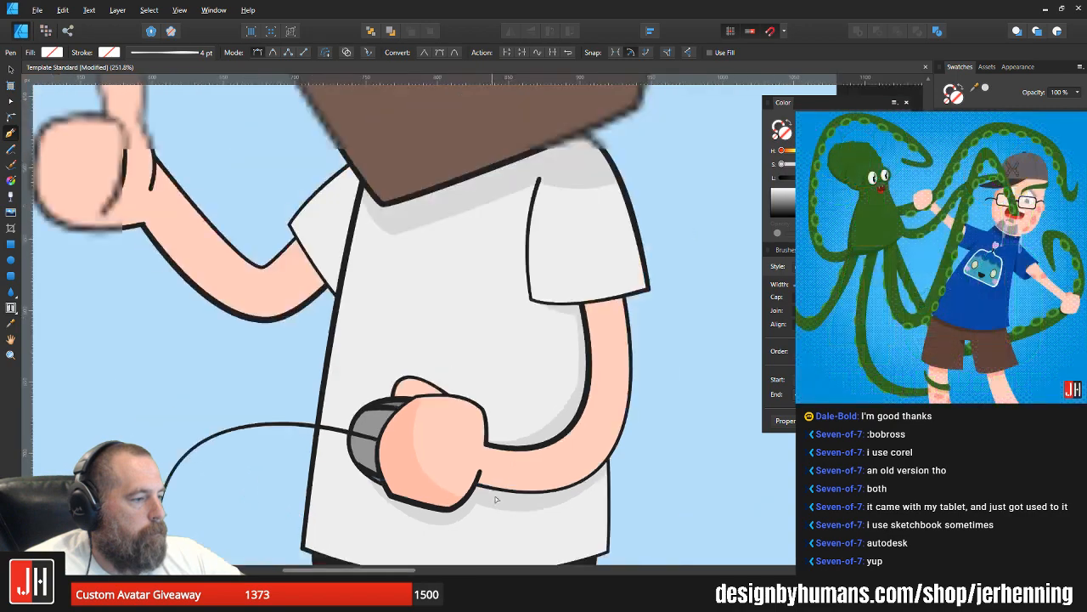
Step: Close the arm shadow shape with points around the outside of the elbow and up over the sleeve
scroll(469, 499, "down", 4)
left_click_drag(575, 531, 626, 478)
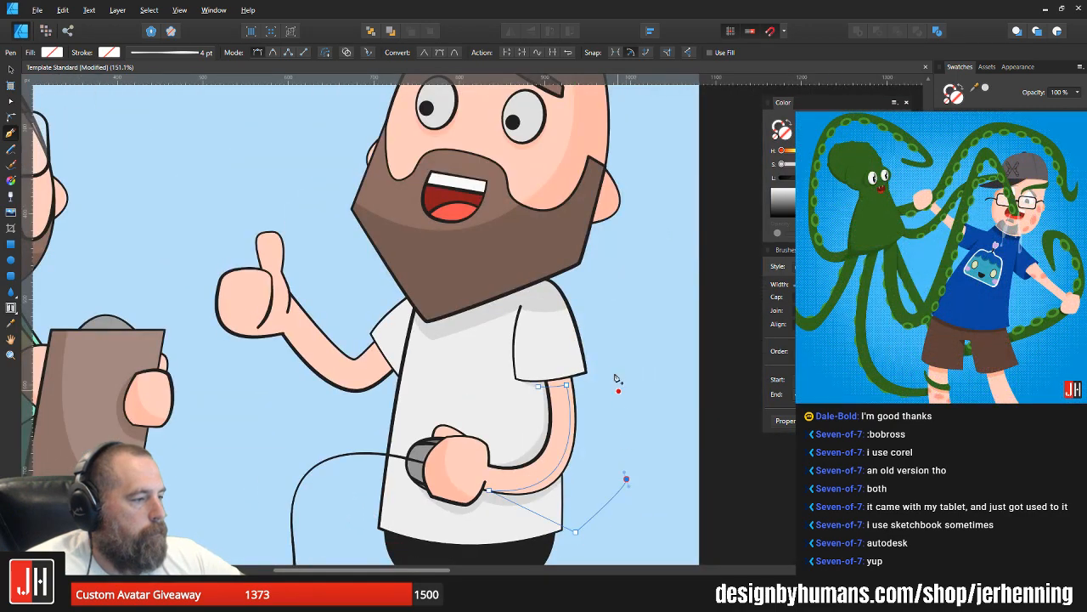
left_click(612, 370)
left_click(590, 344)
left_click(537, 365)
left_click(539, 387)
Step: Fill the arm shadow with the darker skin shade from the mouse hand and place it inside the near arm
scroll(526, 438, "up", 2)
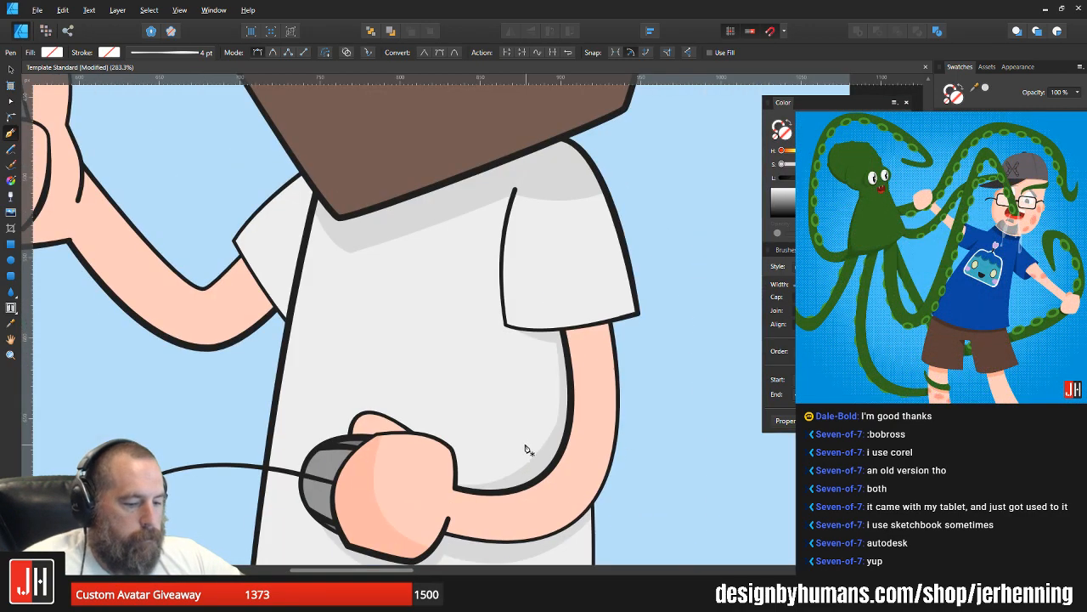
key("i")
left_click_drag(357, 489, 528, 472)
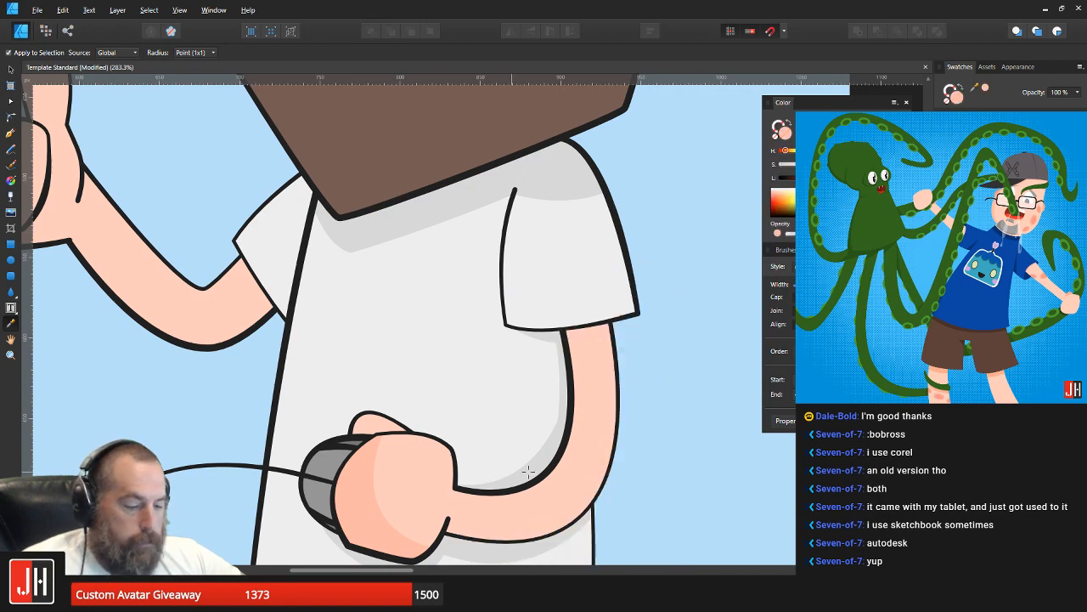
key("v")
scroll(646, 394, "down", 4)
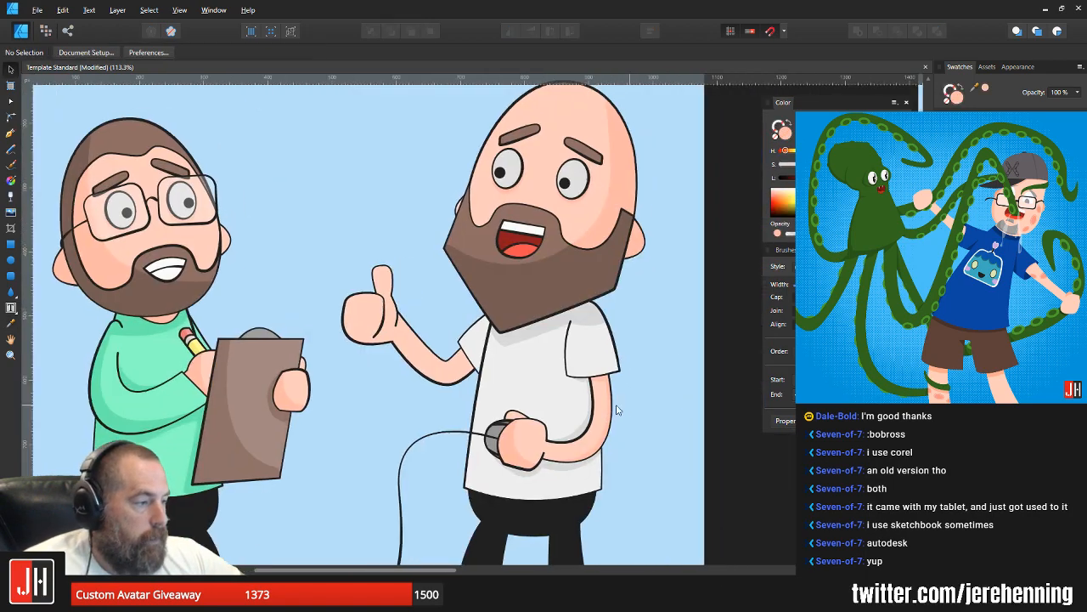
scroll(612, 399, "up", 6)
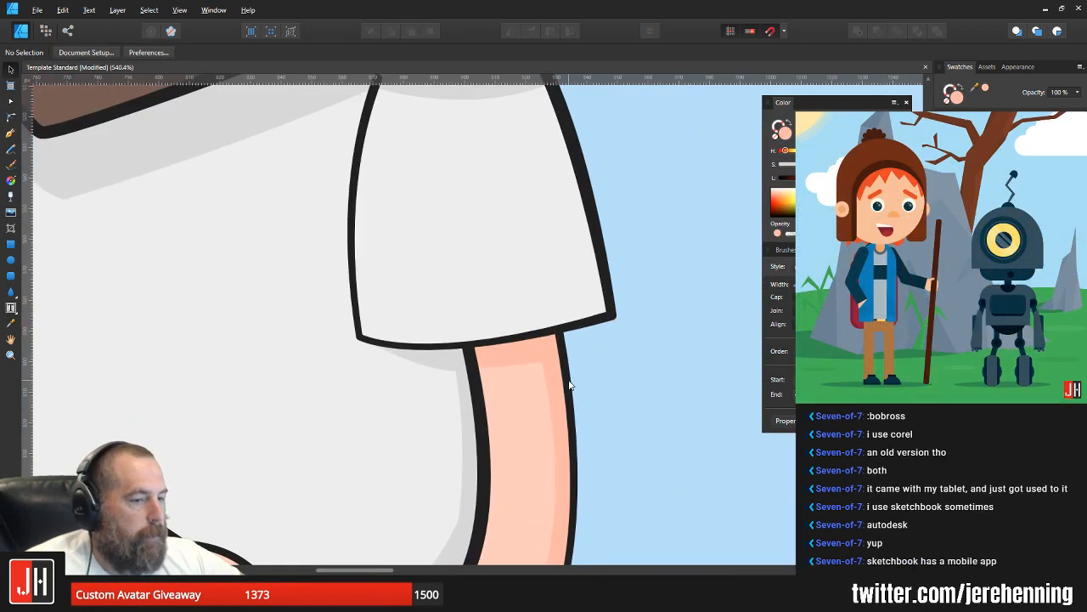
scroll(569, 387, "down", 4)
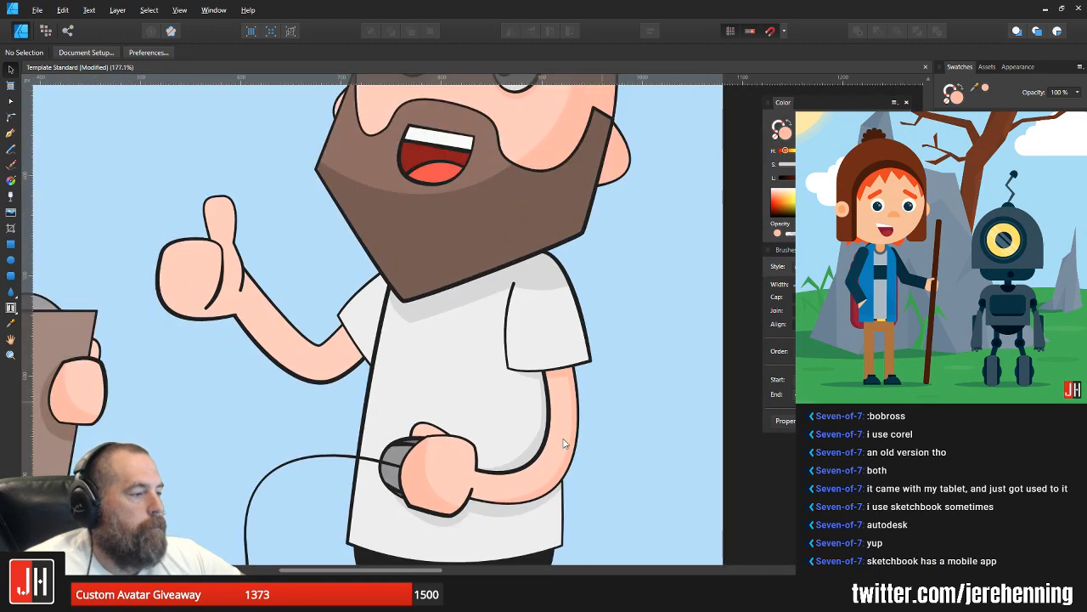
Step: Select the near arm's shadow to check its curve nodes, deselect it, and save the document
scroll(529, 489, "up", 5)
left_click(593, 466)
key("a")
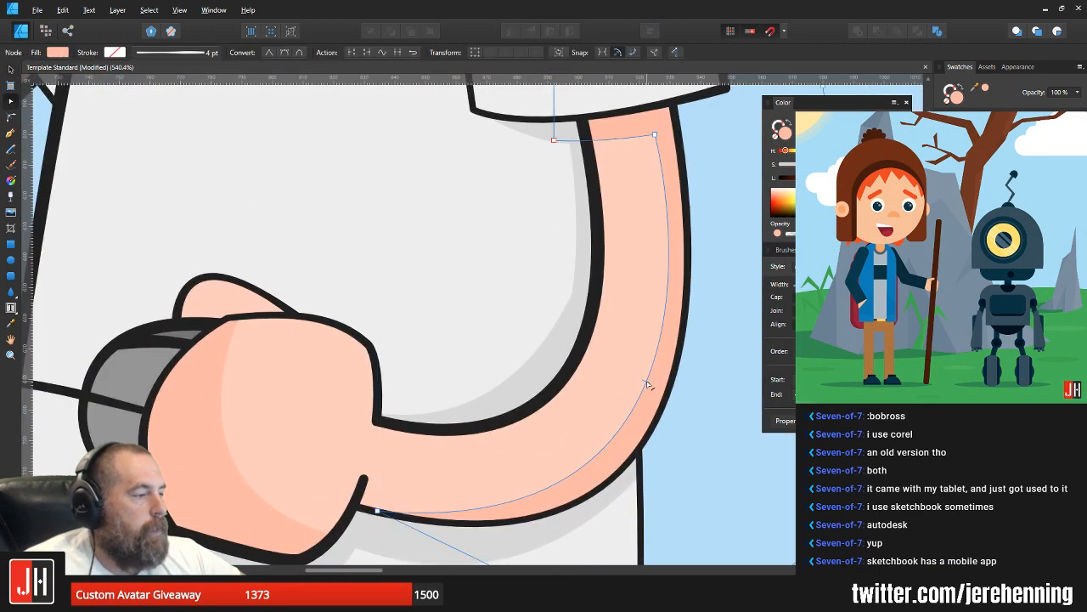
key("v")
scroll(644, 395, "down", 5)
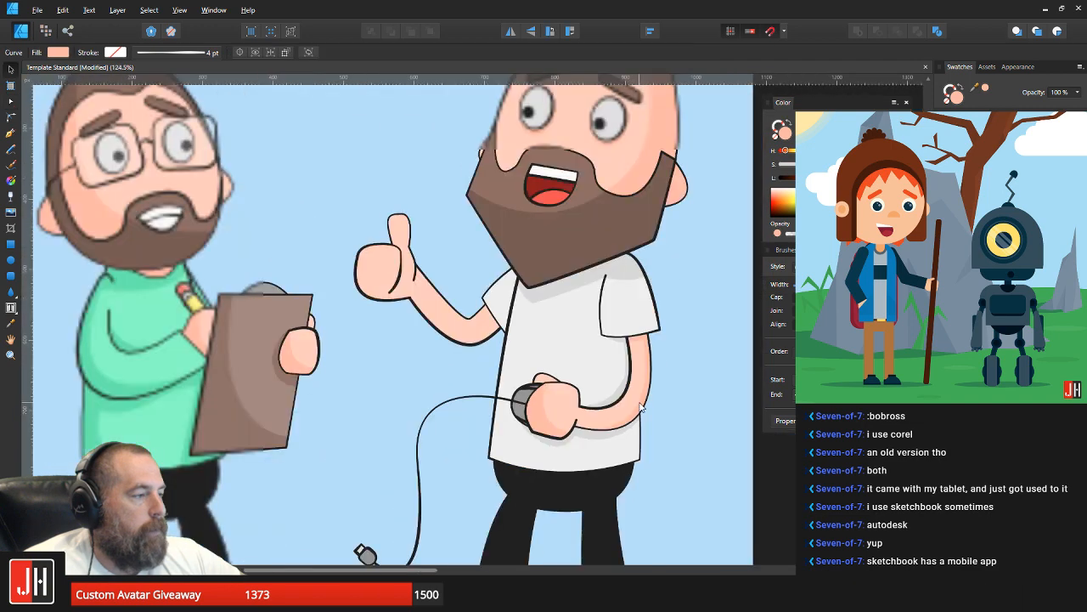
scroll(643, 406, "down", 3)
key("ctrl+d")
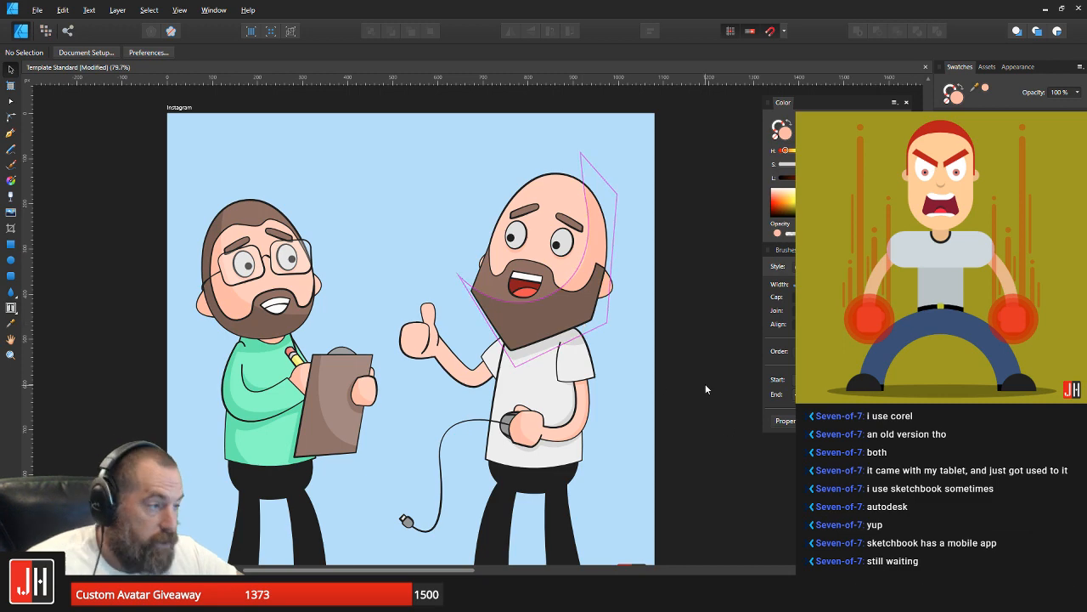
key("ctrl+s")
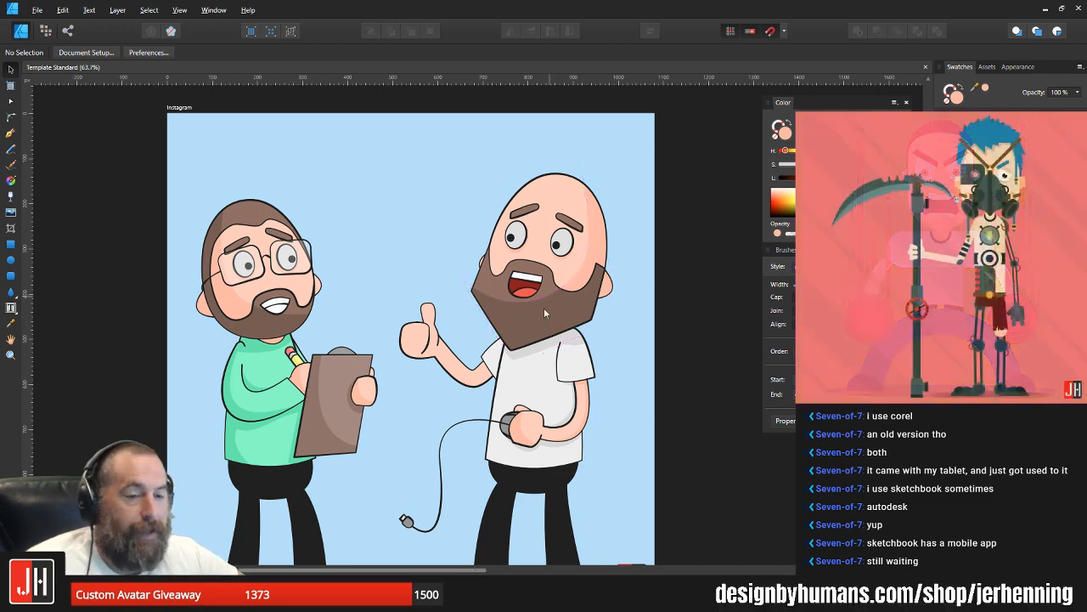
Step: Rotate the bald man's left-hand eyebrow until it is nearly level and raise it slightly above the eye
scroll(544, 308, "down", 5)
scroll(554, 317, "up", 3)
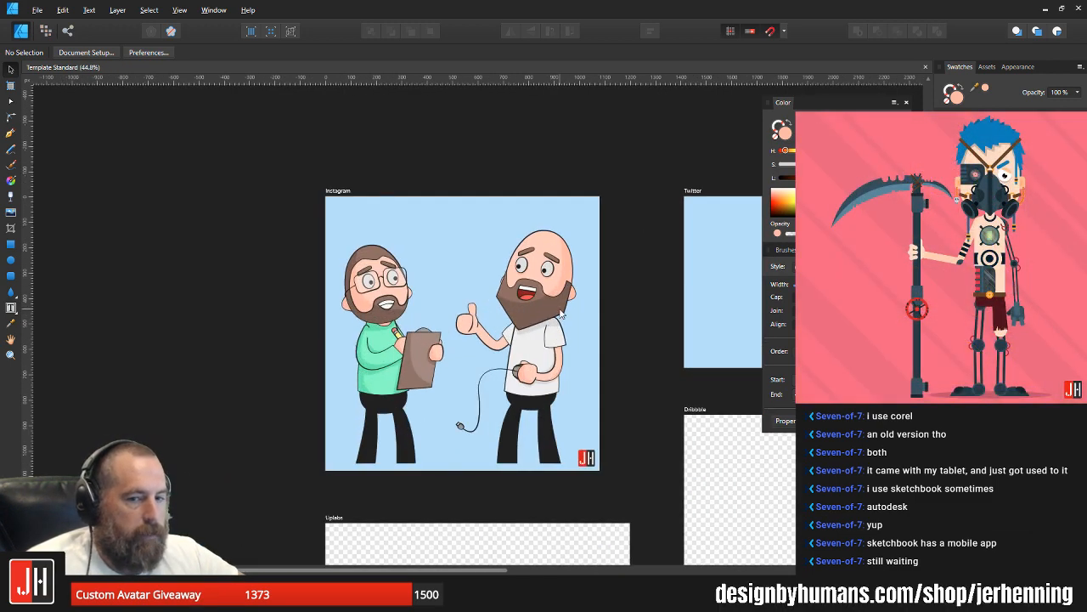
scroll(556, 265, "up", 6)
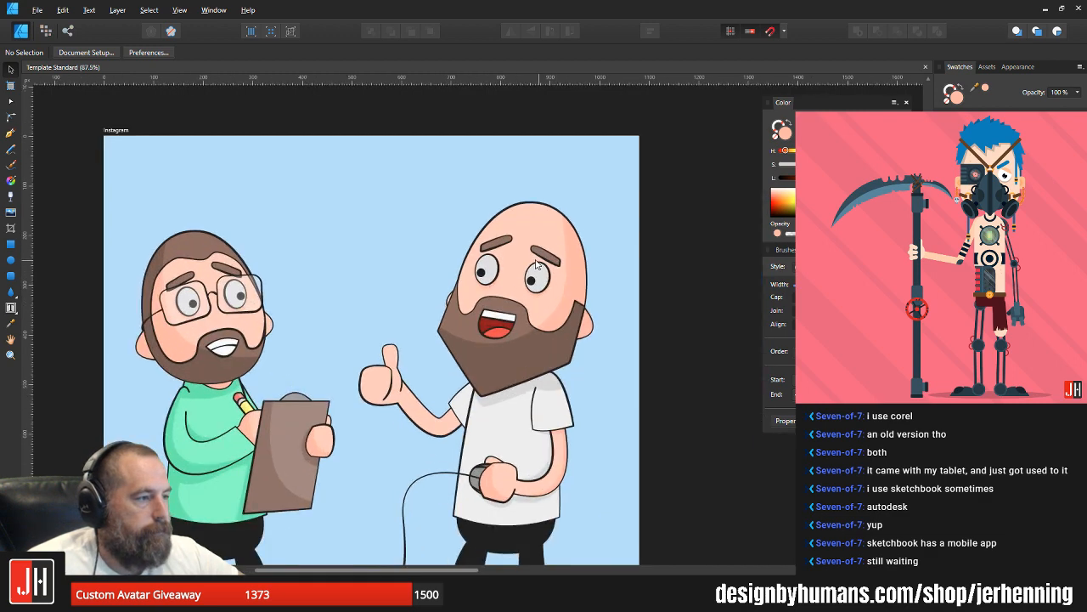
left_click(452, 222)
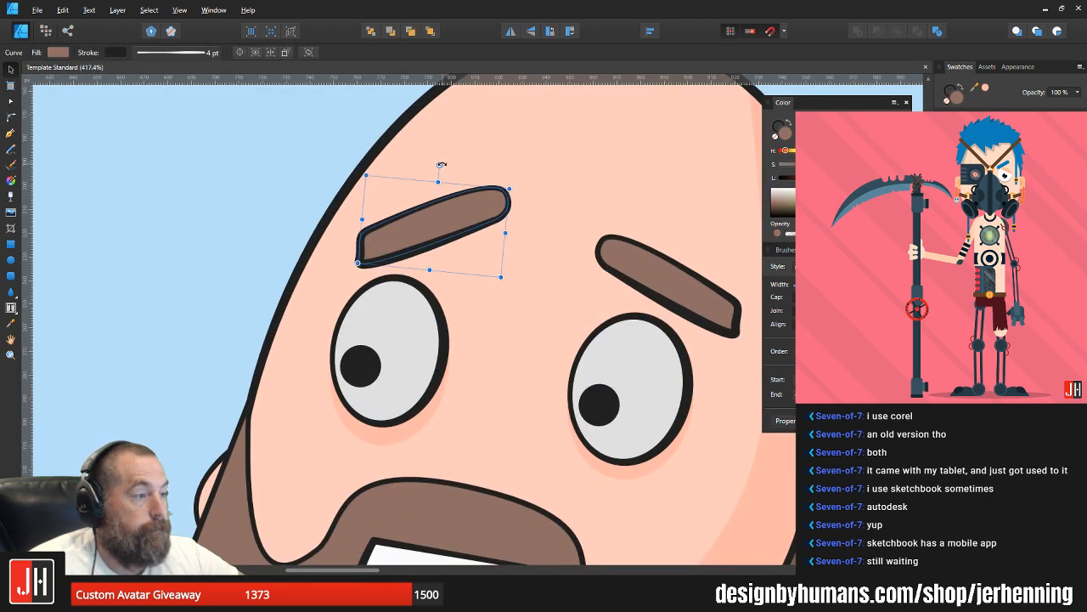
left_click_drag(441, 164, 466, 174)
left_click_drag(446, 228, 440, 215)
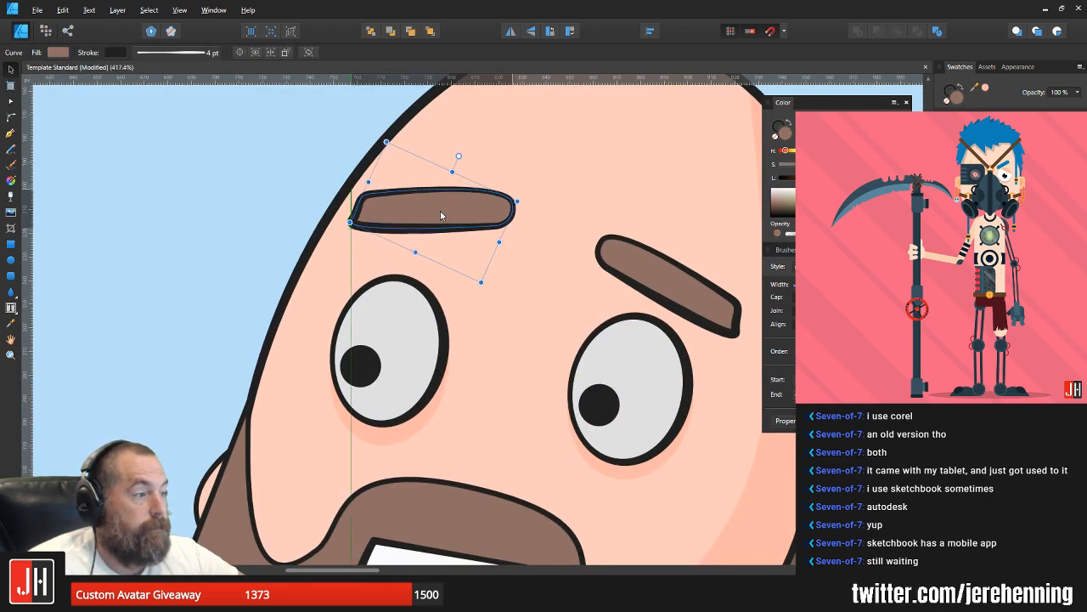
Step: Rotate the bald man's right-hand eyebrow to a flatter slant and save the document
left_click(644, 276)
left_click_drag(668, 225, 657, 233)
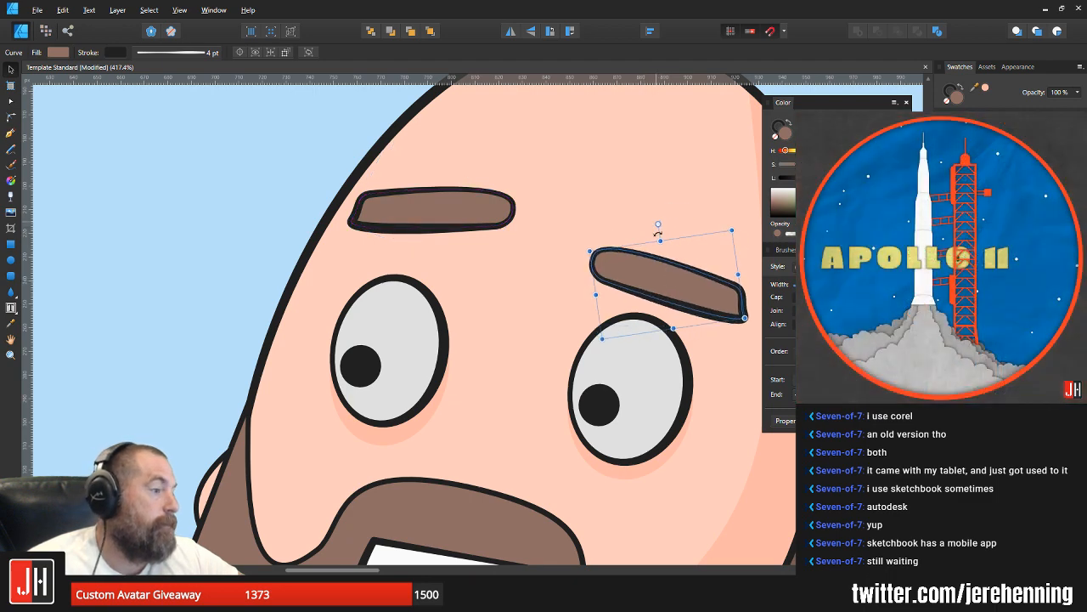
scroll(659, 293, "down", 8)
left_click(734, 411)
left_click_drag(710, 396, 634, 371)
key("ctrl+s")
scroll(609, 347, "up", 2)
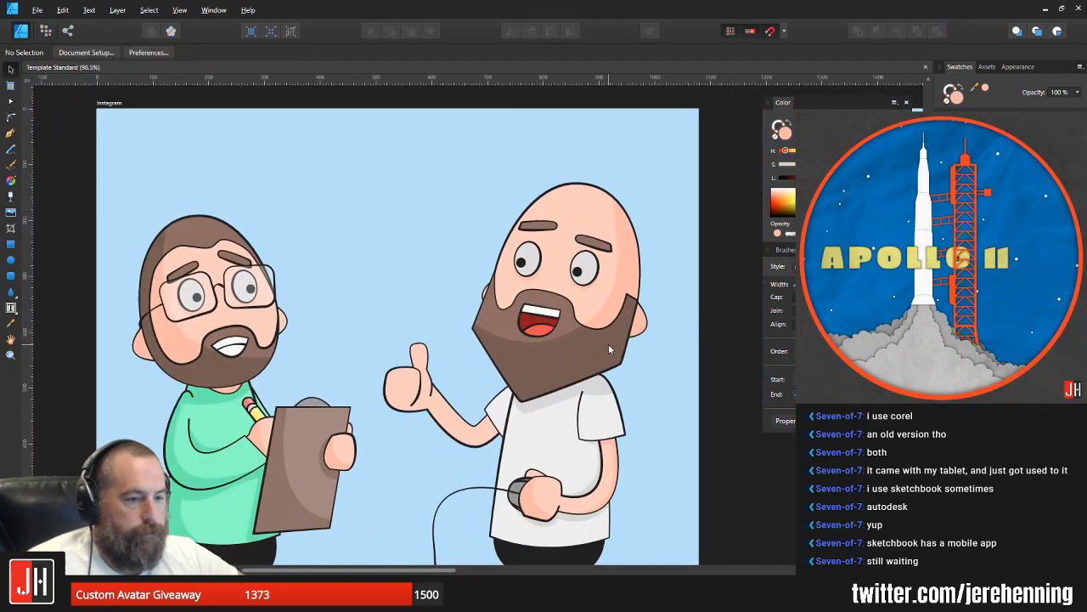
Step: Nudge both of the bald man's eyebrows slightly into place above the eyes, deselect them, and save the document
scroll(539, 223, "up", 5)
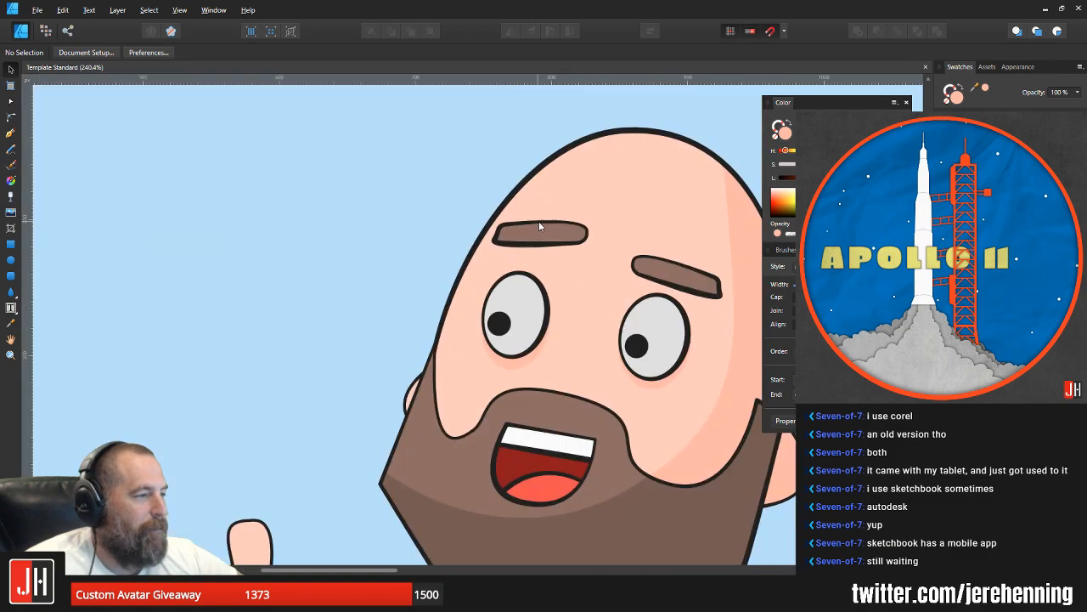
left_click_drag(562, 242, 565, 245)
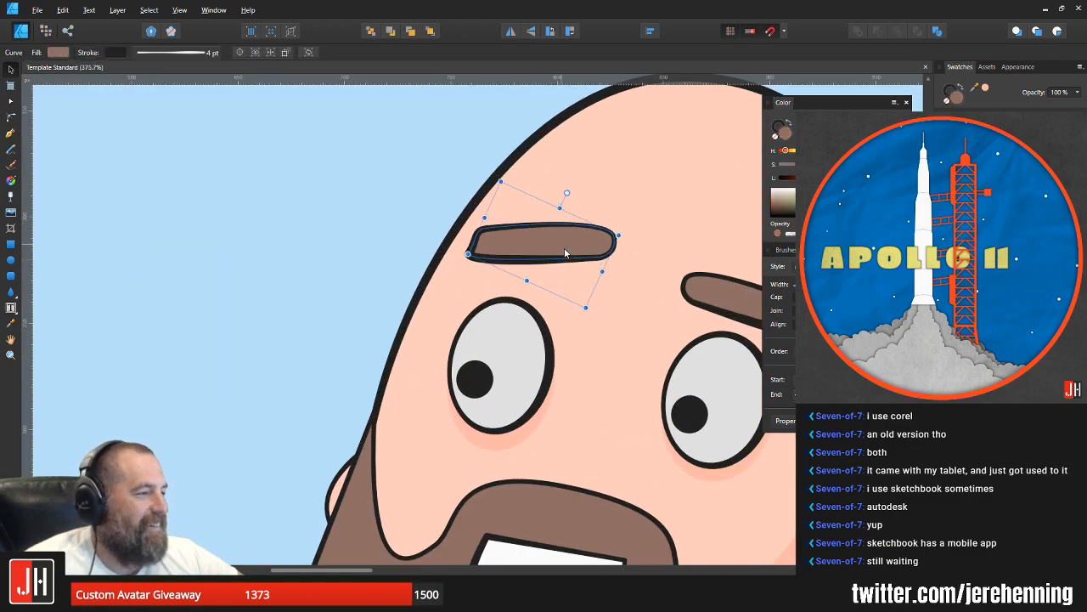
scroll(567, 256, "down", 7)
scroll(550, 272, "up", 5)
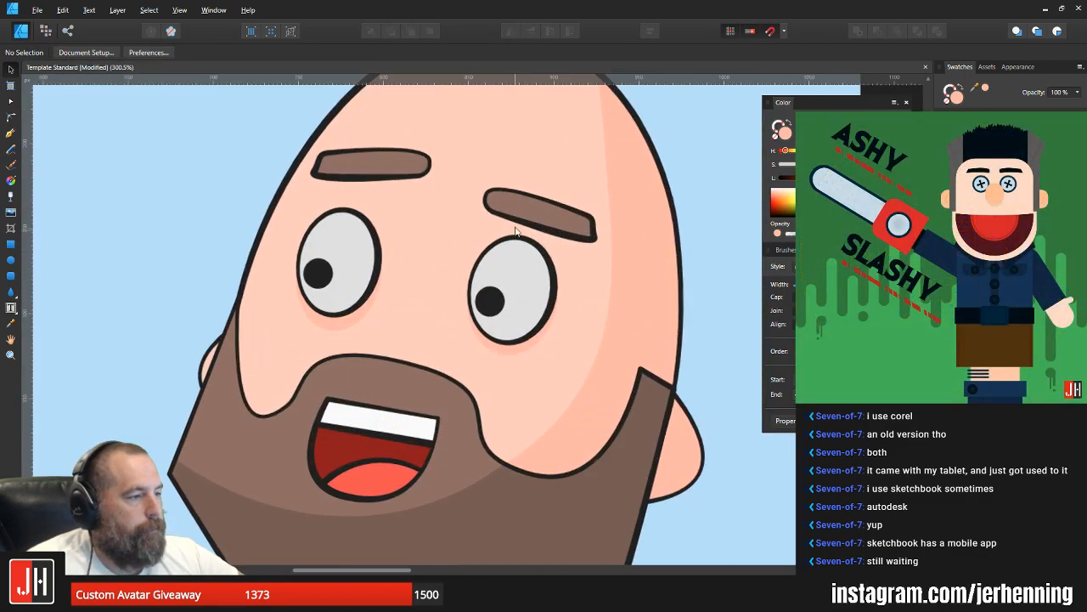
left_click_drag(528, 215, 527, 210)
scroll(529, 228, "down", 5)
left_click(616, 291)
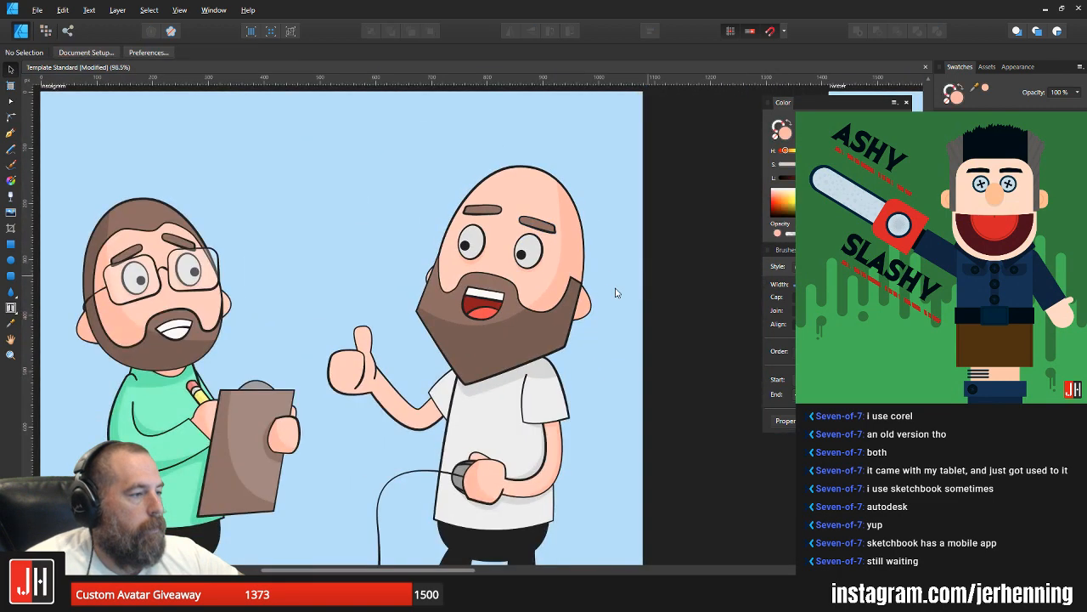
scroll(597, 282, "down", 3)
key("ctrl+s")
left_click_drag(596, 303, 546, 266)
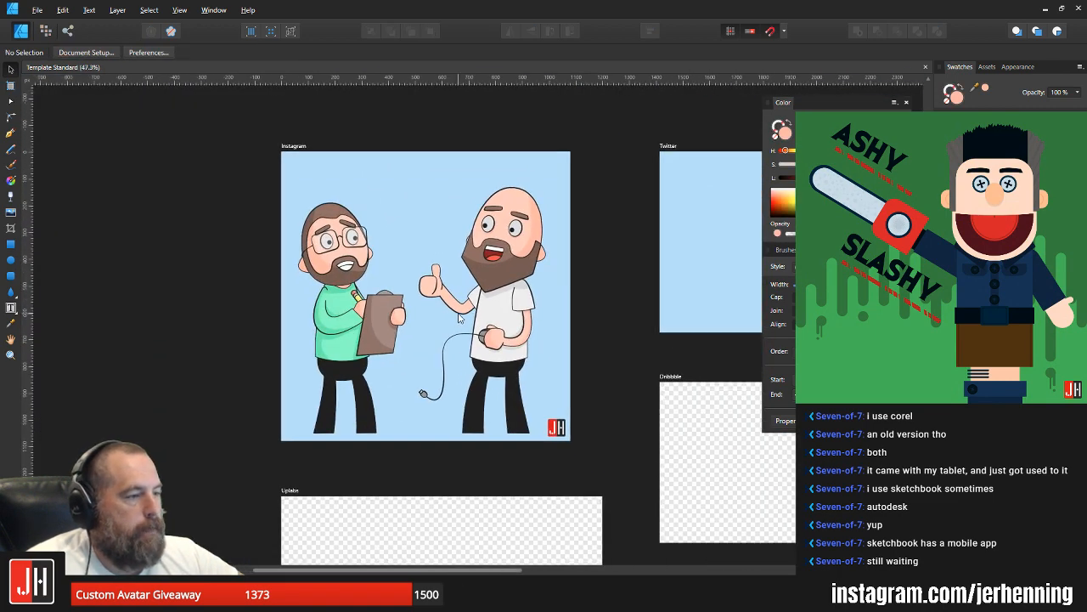
Step: Draw a closed Pen shape for a shirt shadow, curving from the forearm to the shirt's hem and around its lower right corner
scroll(480, 316, "up", 3)
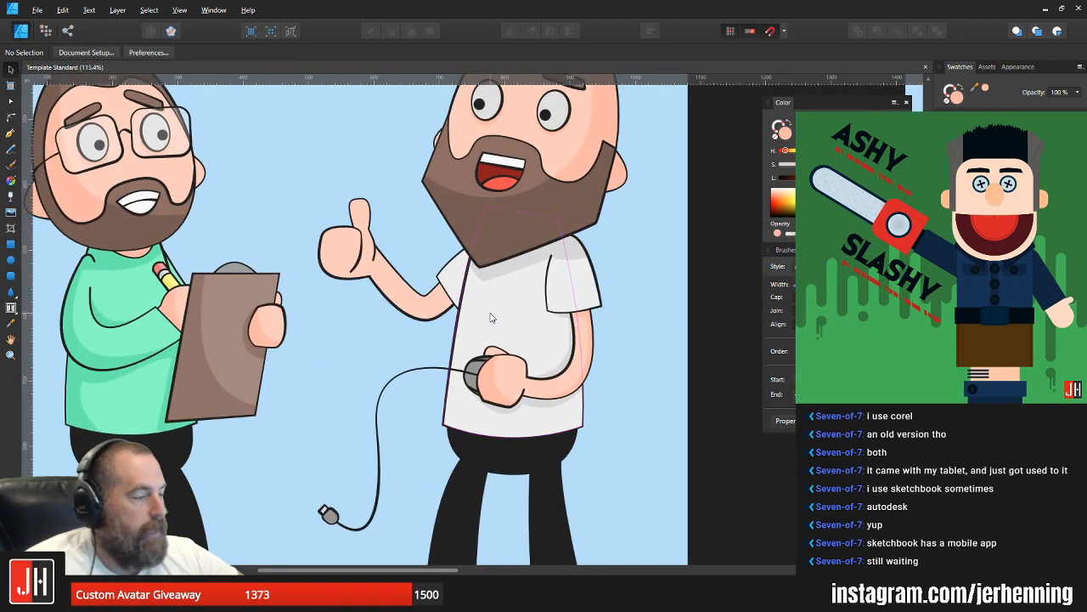
left_click_drag(497, 333, 507, 326)
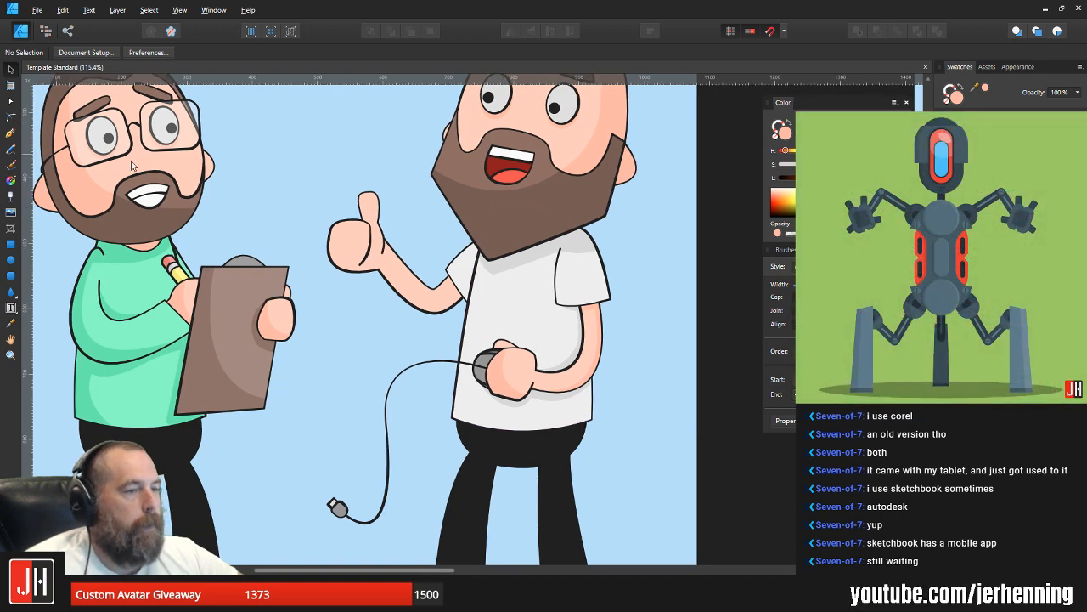
left_click(11, 134)
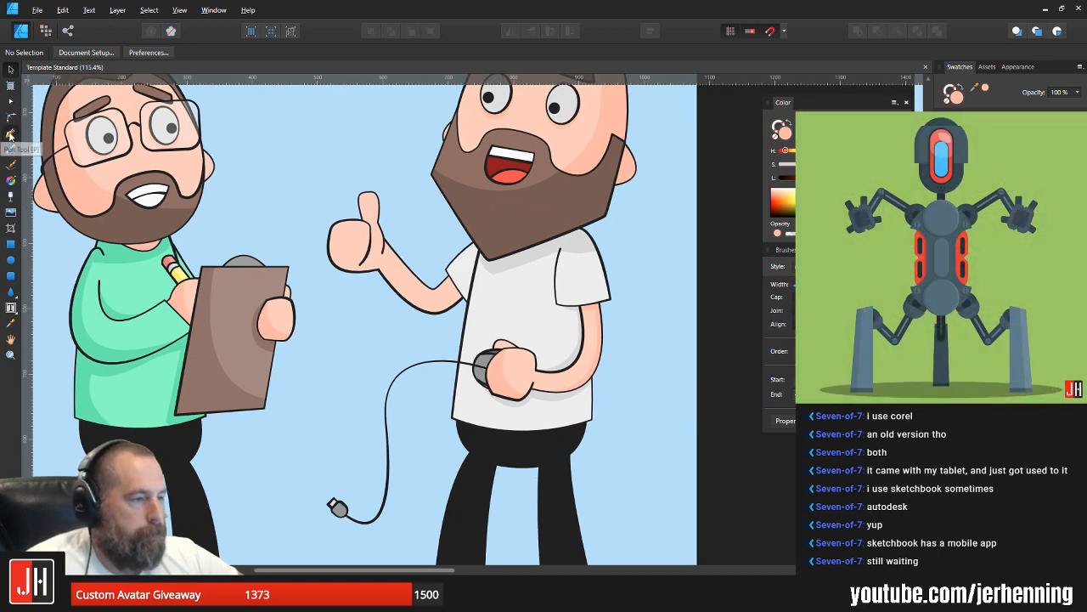
left_click(574, 380)
left_click_drag(499, 431, 407, 435)
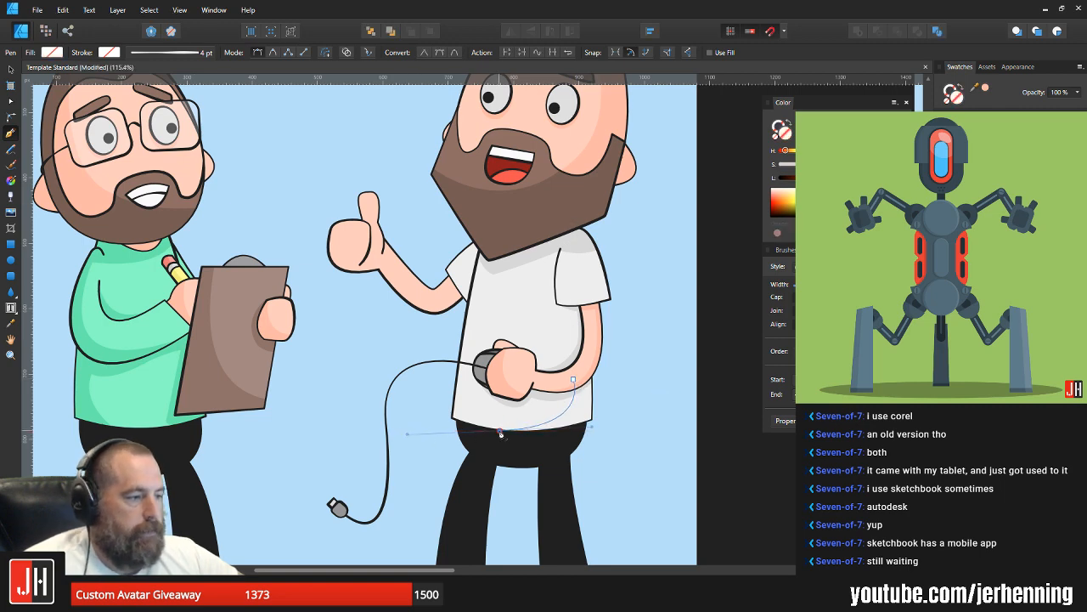
left_click(500, 430, "alt")
left_click(552, 448)
left_click(633, 446)
left_click(620, 371)
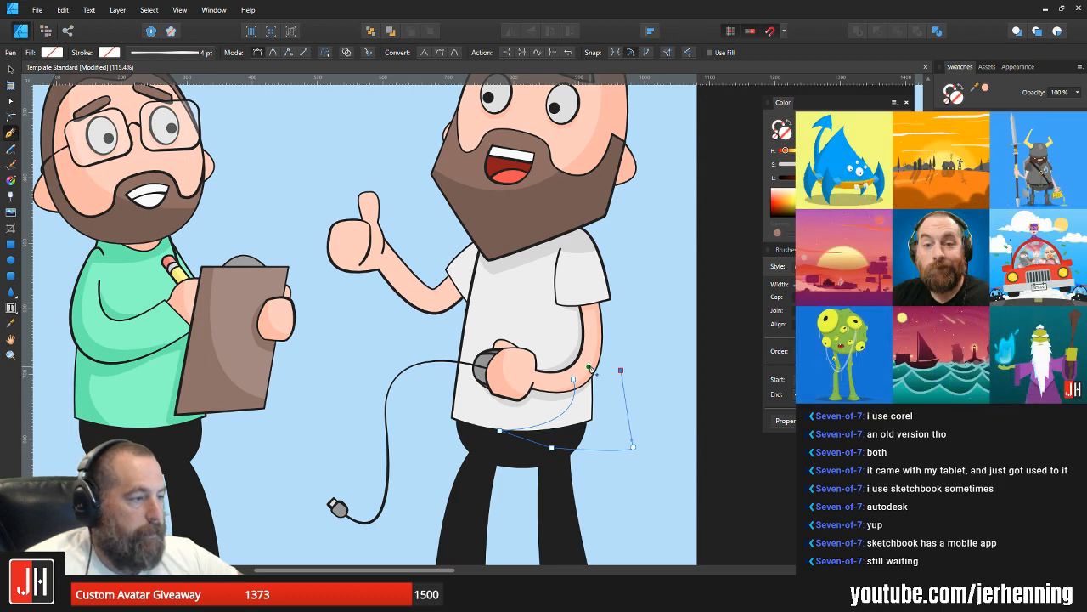
left_click(573, 379)
Step: Fill the lower shirt shadow with the shirt's existing grey shadow shade, place it inside the white shirt, and save
key("i")
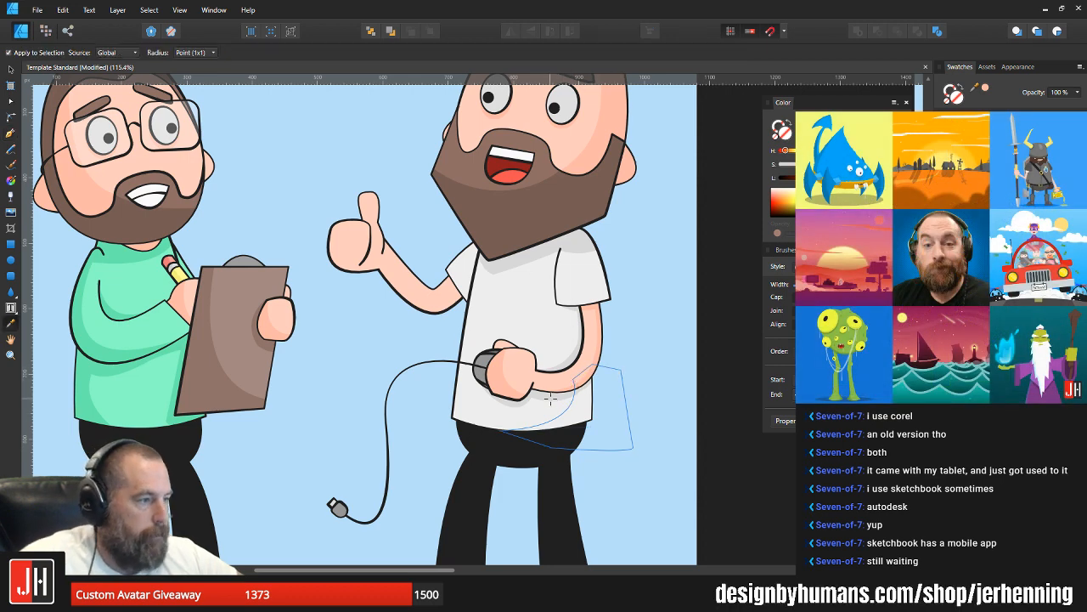
key("v")
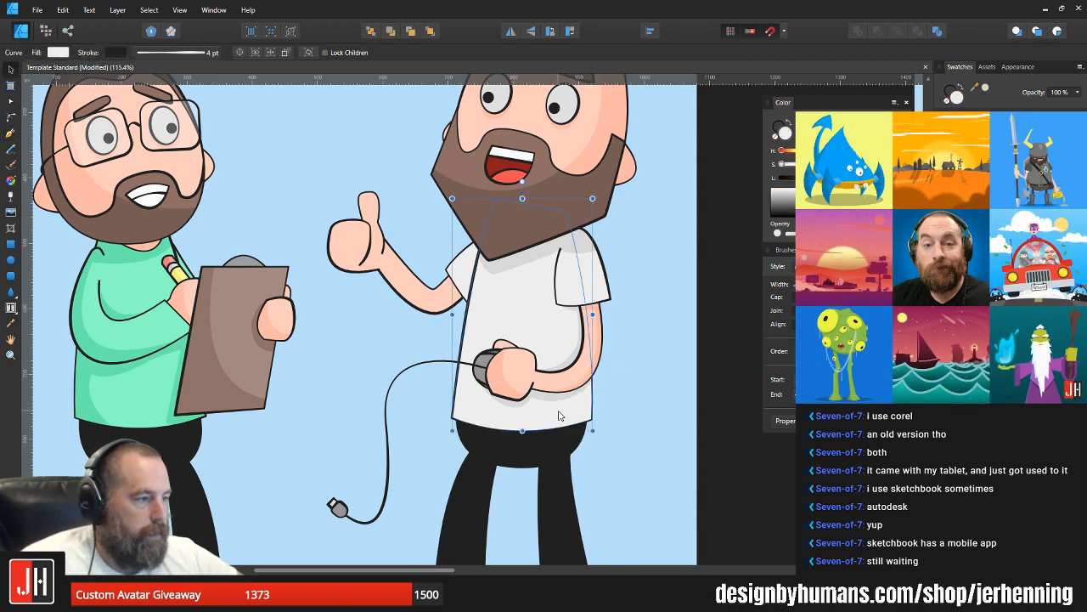
left_click(629, 414)
key("ctrl+d")
key("ctrl+0")
scroll(621, 421, "up", 3)
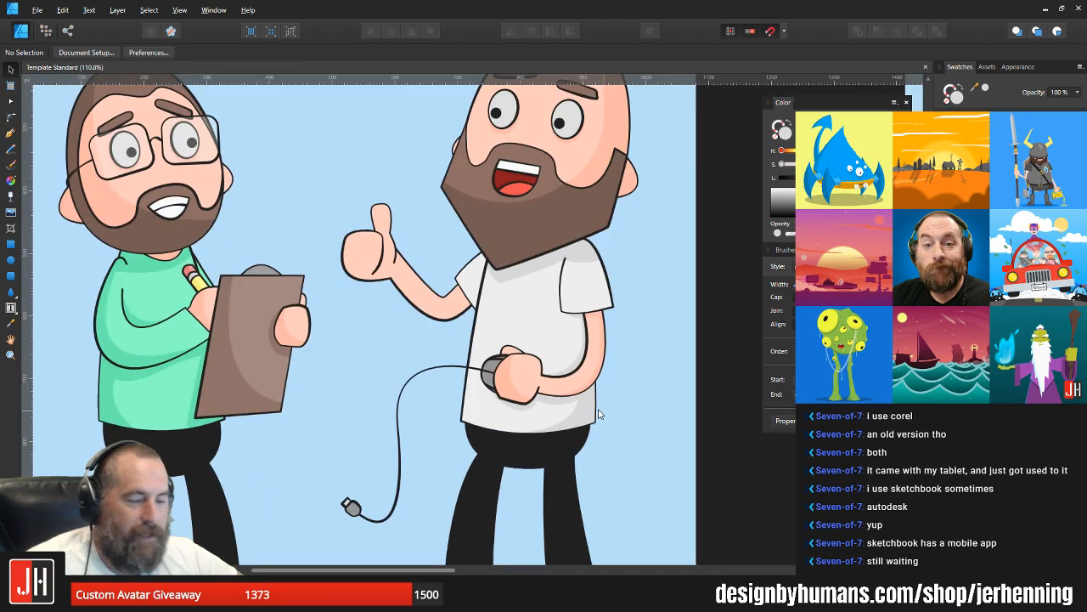
key("ctrl+0")
scroll(597, 296, "up", 4)
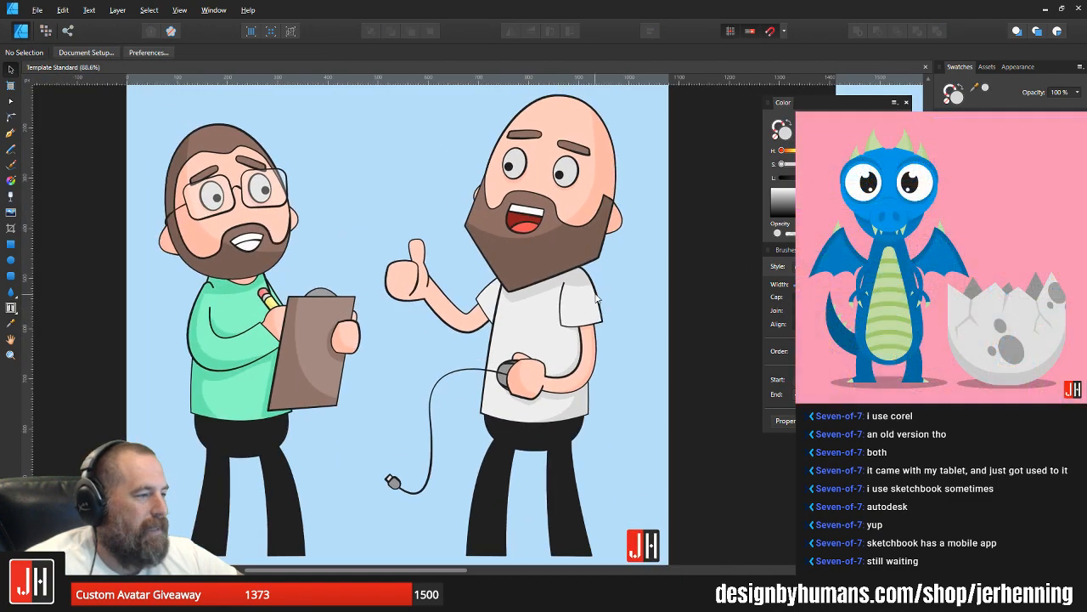
Step: Draw a closed Pen shape for the near sleeve's shadow, curving from the shoulder shadow to below the cuff and around the outer edge
left_click(573, 265)
left_click(634, 265)
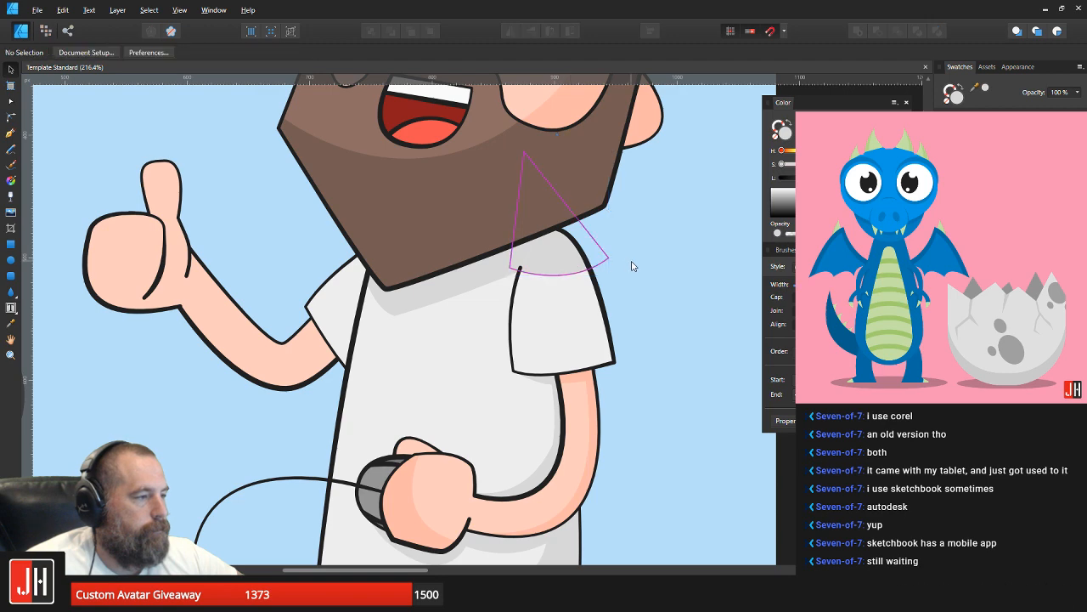
left_click(11, 133)
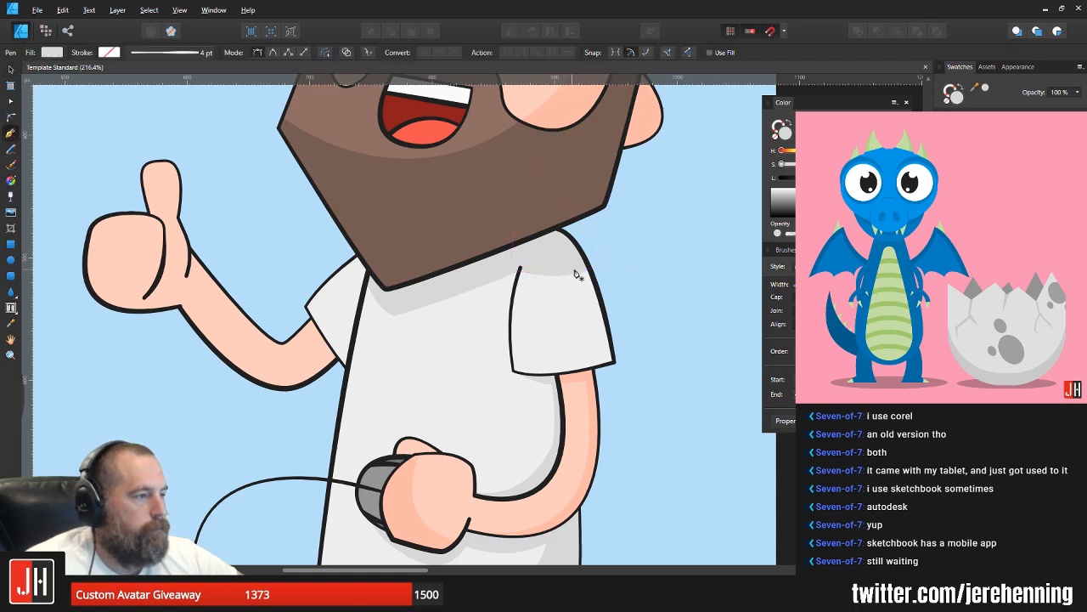
left_click(580, 269)
left_click_drag(527, 385, 451, 383)
left_click(635, 412)
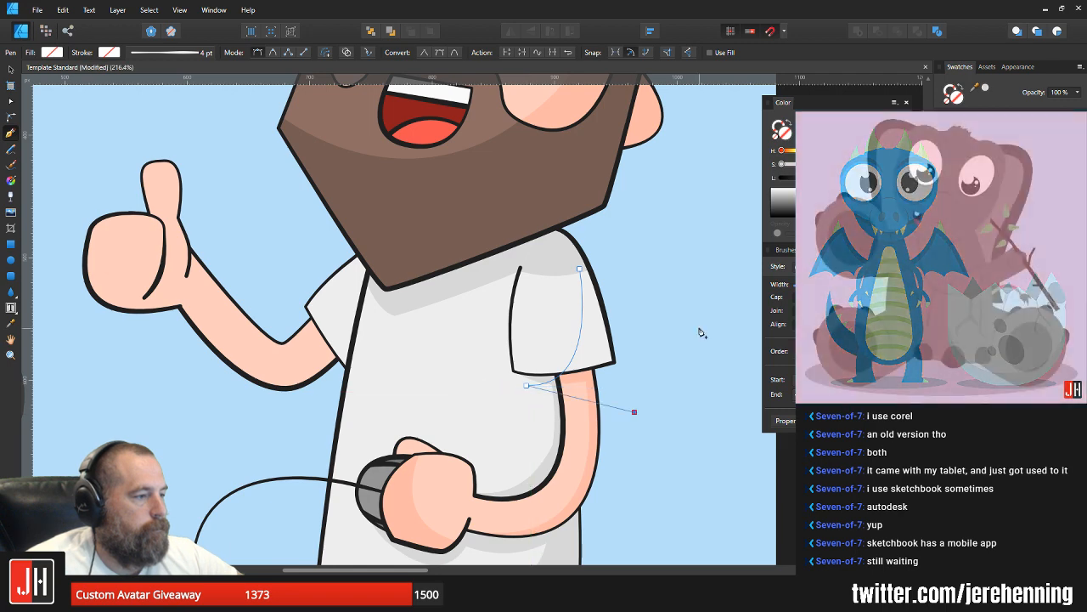
left_click(698, 327)
left_click(609, 239)
left_click(580, 269)
Step: Fill the sleeve shadow with the grey of the shoulder shadow and place it inside the near sleeve
key("i")
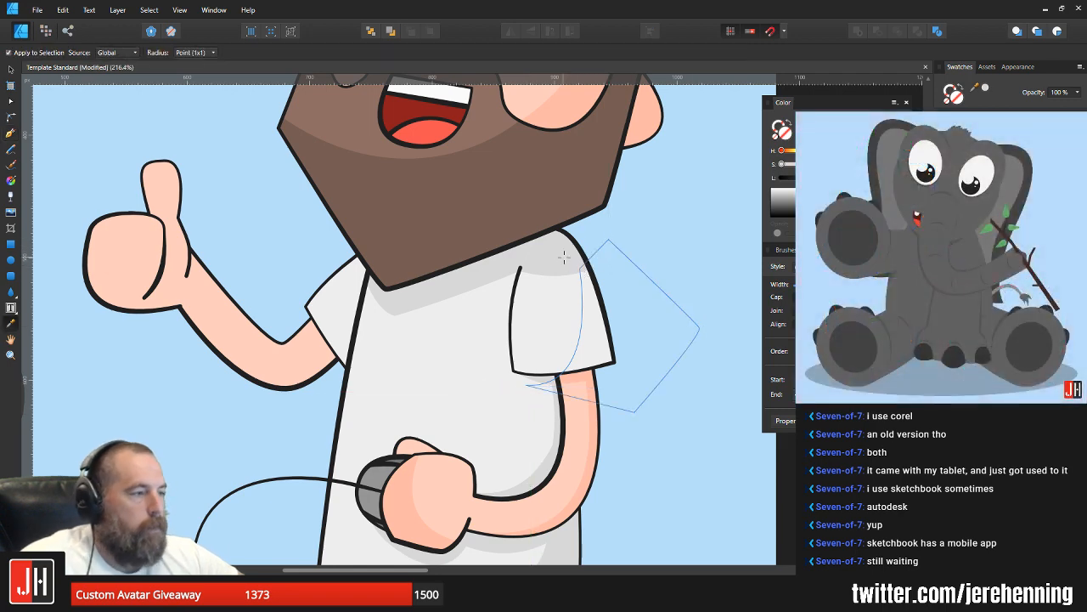
left_click(566, 272)
key("ctrl+x")
key("v")
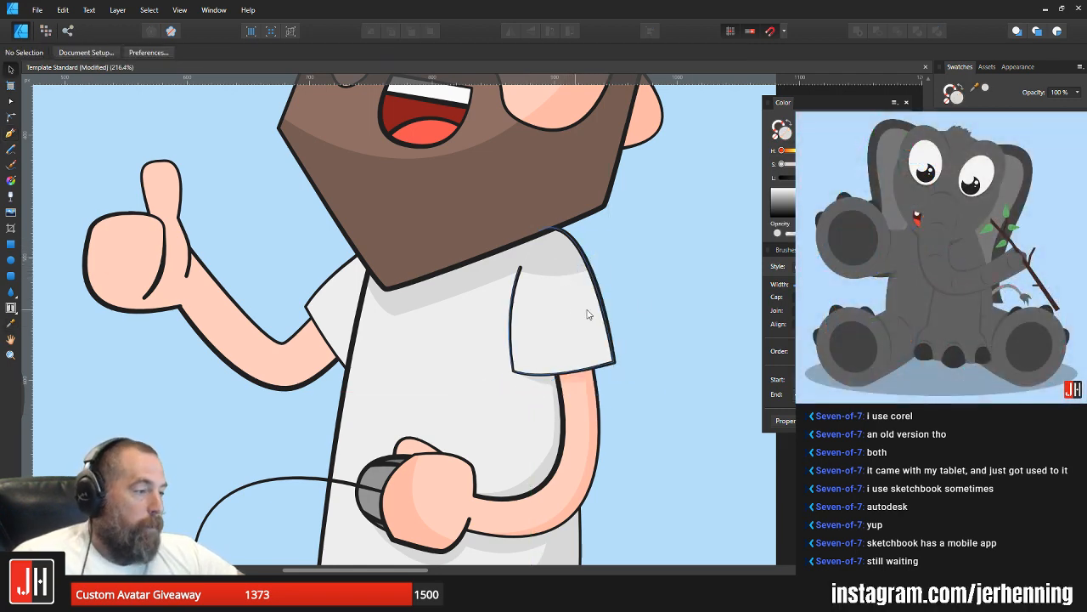
left_click(587, 314)
key("ctrl+alt+v")
left_click(667, 299)
scroll(655, 310, "down", 2)
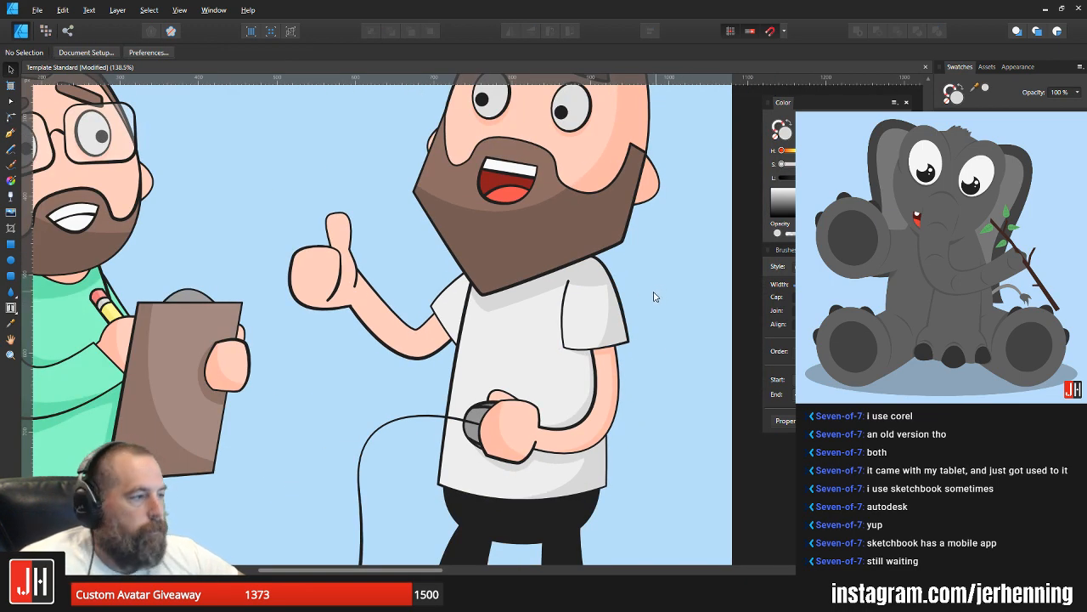
Step: Reshape the sleeve shadow's curved inner edge with the Node tool, moving its lower part toward the sleeve's outer edge
scroll(652, 296, "up", 4)
left_click(595, 322)
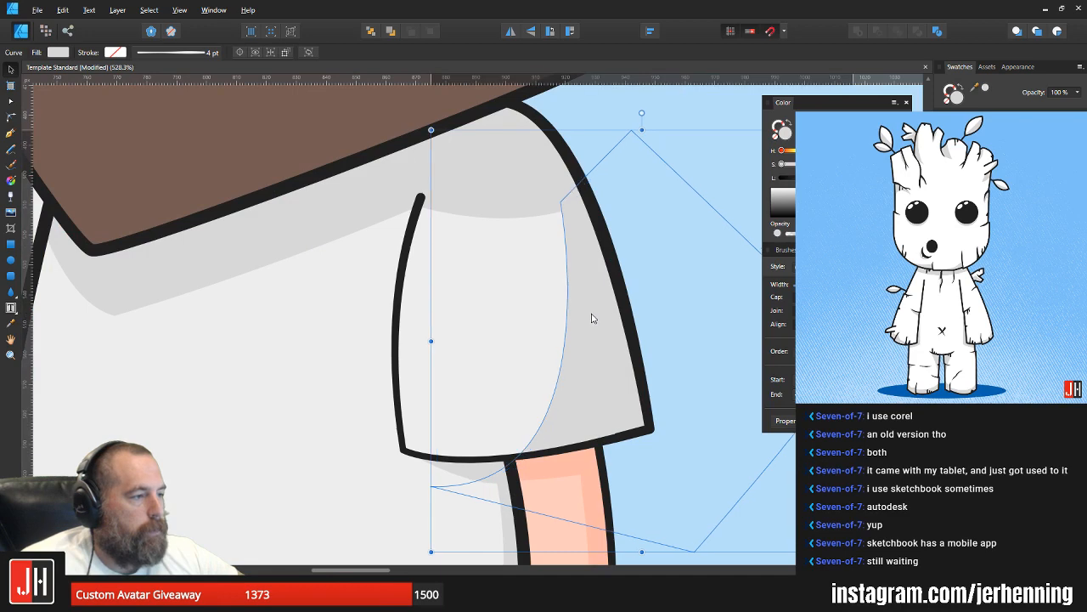
scroll(600, 316, "down", 3)
left_click(654, 257)
scroll(620, 344, "up", 3)
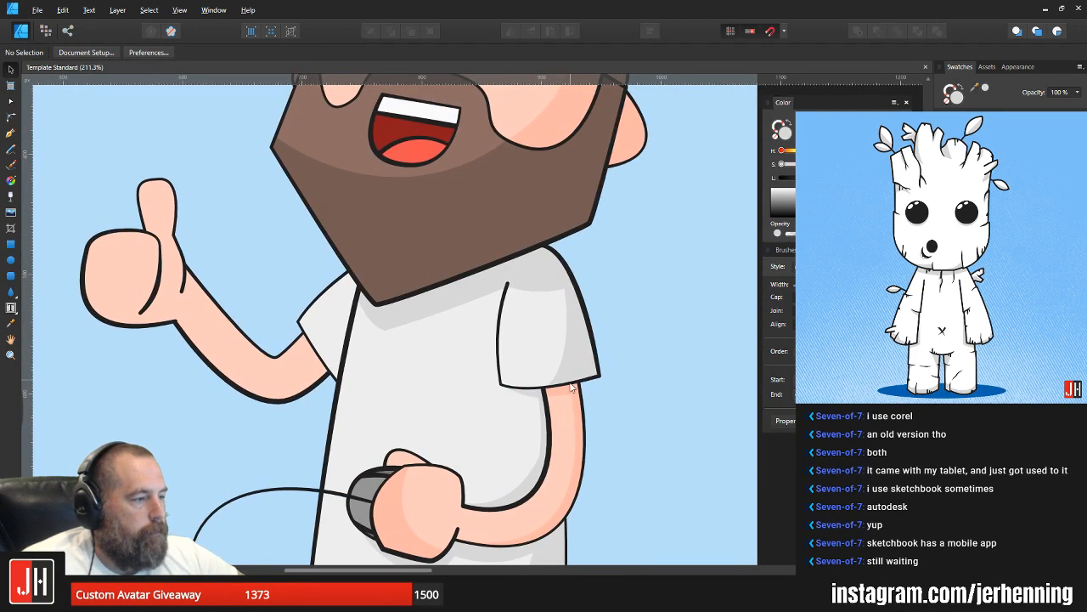
left_click(571, 358)
key("a")
left_click_drag(544, 361, 564, 360)
left_click(630, 221)
scroll(630, 223, "down", 5)
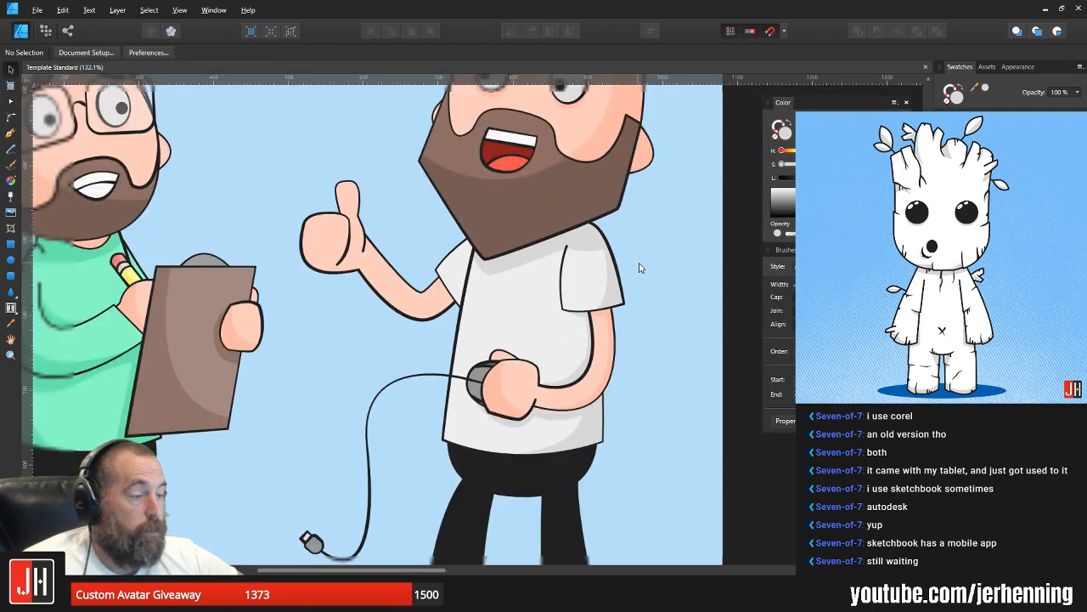
Step: Adjust the beard shadow across the top of the near sleeve by shifting its lower edge slightly outward, and deselect it
scroll(558, 277, "up", 4)
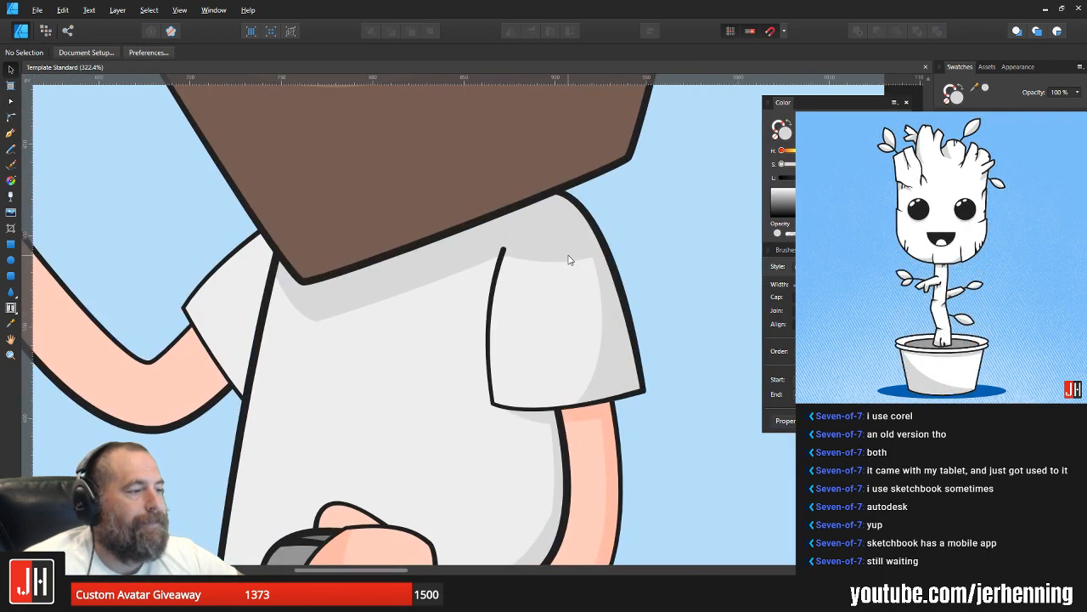
left_click(551, 265)
left_click_drag(548, 264, 561, 263)
left_click(653, 264)
scroll(653, 264, "down", 4)
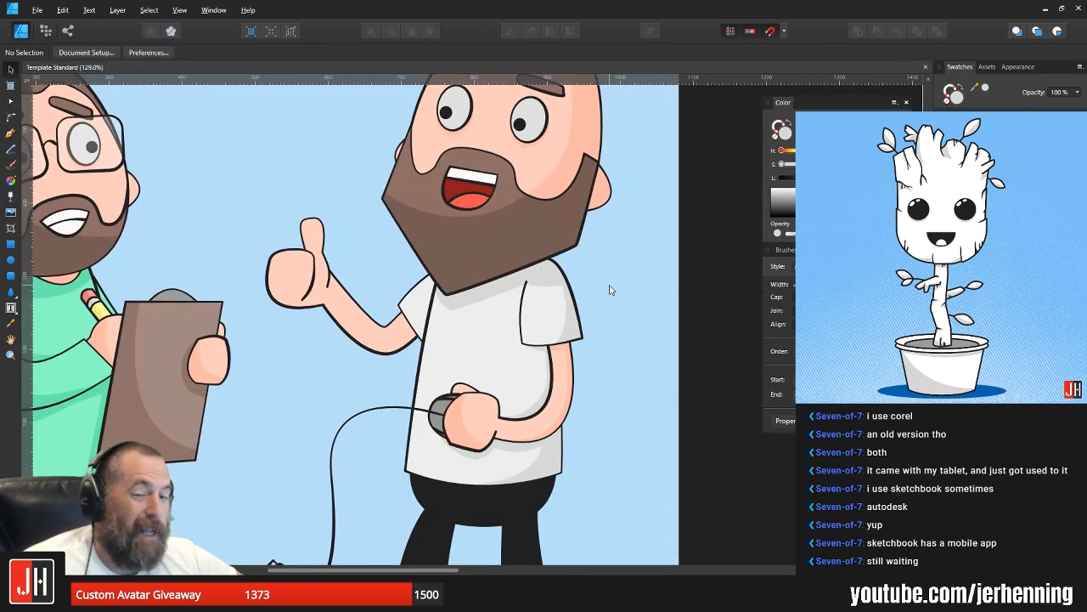
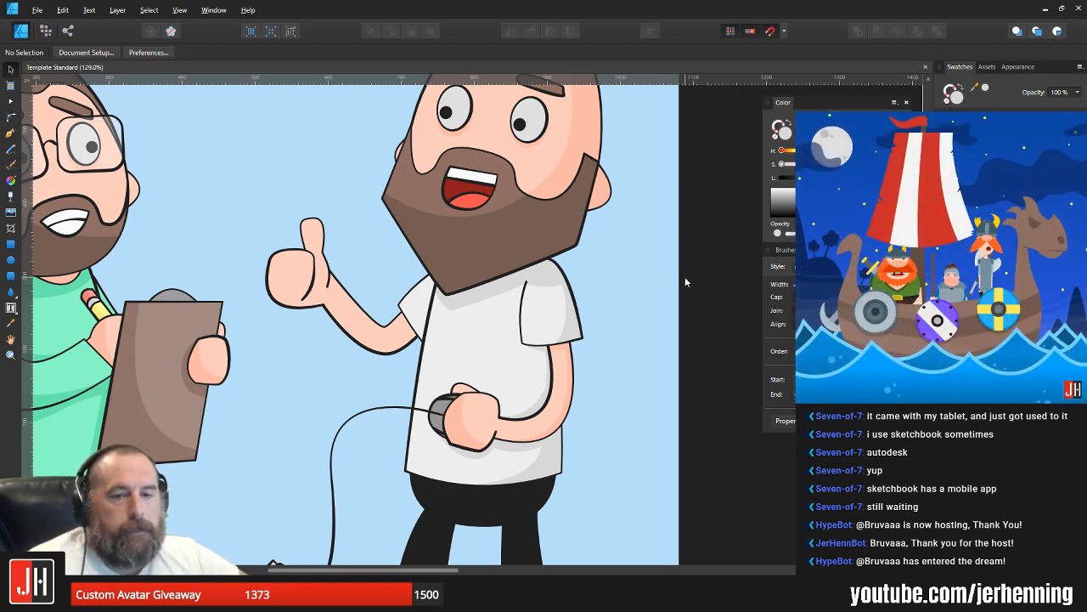
scroll(621, 267, "down", 5, "ctrl")
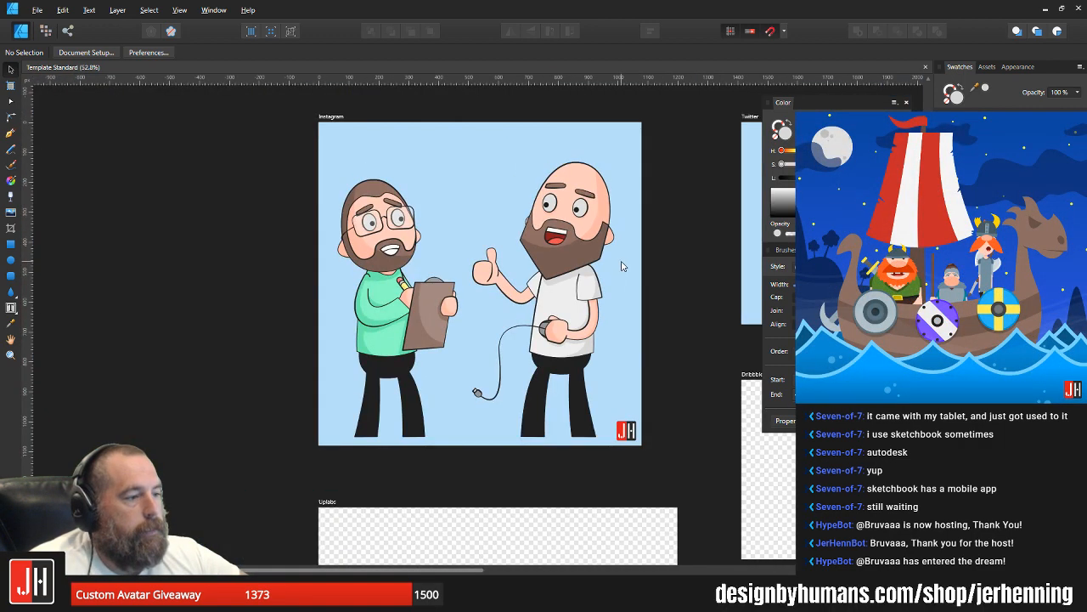
scroll(621, 265, "up", 1, "ctrl")
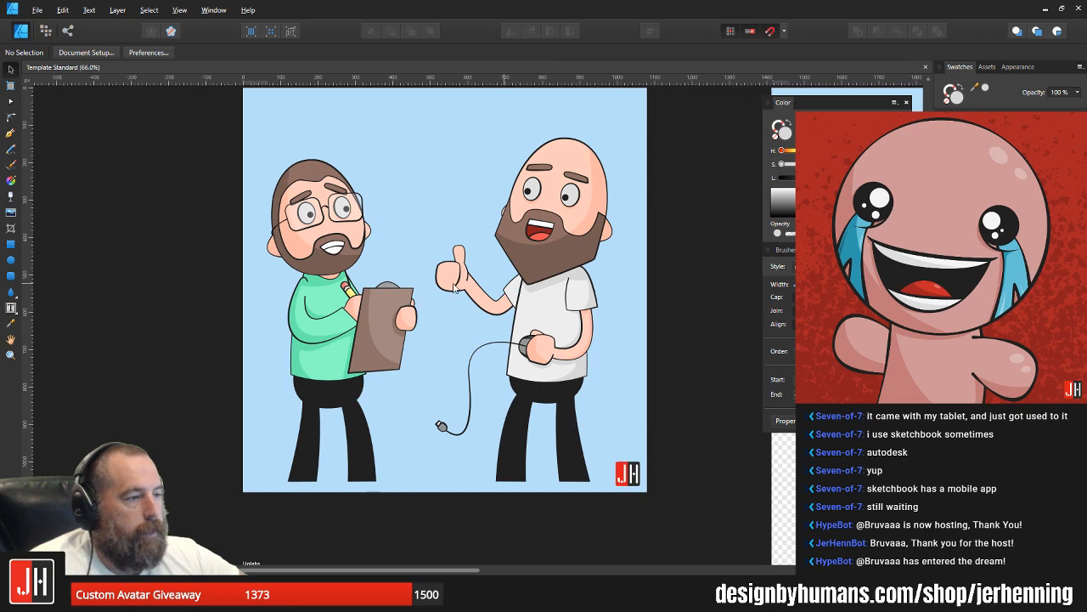
scroll(298, 274, "up", 5, "ctrl")
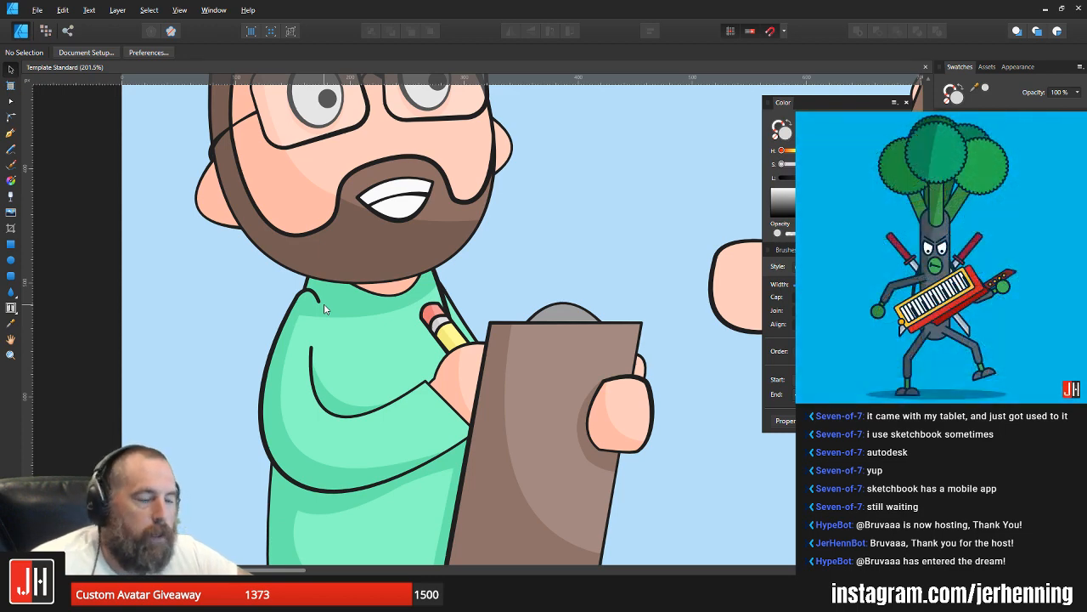
scroll(428, 263, "down", 4)
left_click_drag(490, 242, 405, 270)
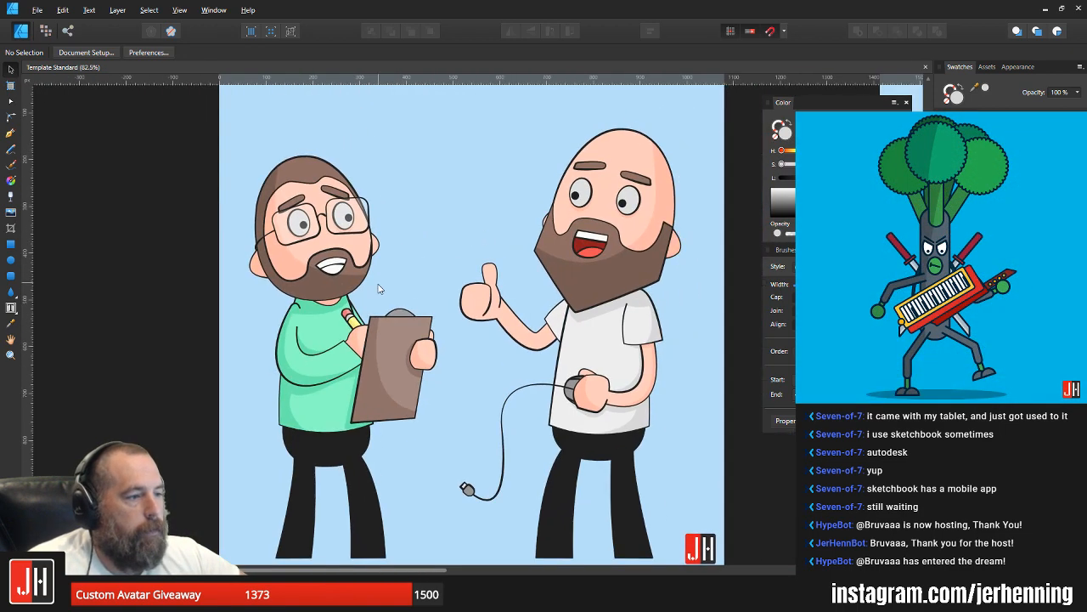
Step: Draw a closed shadow shape with the Pen tool along the underside of the bald man's thumbs-up hand and raised arm
scroll(431, 278, "up", 4)
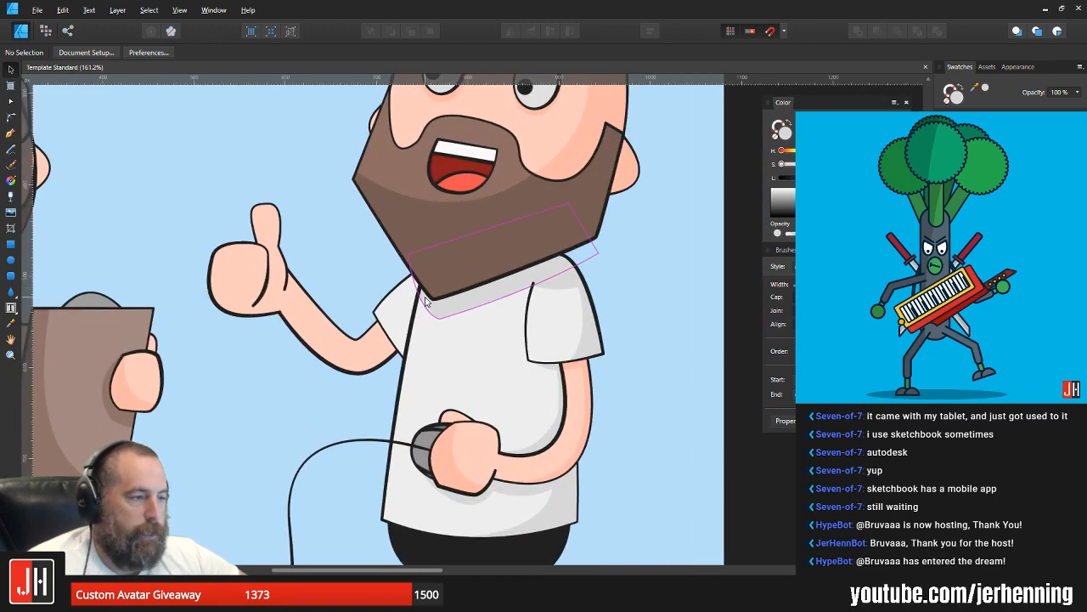
left_click_drag(460, 303, 458, 292)
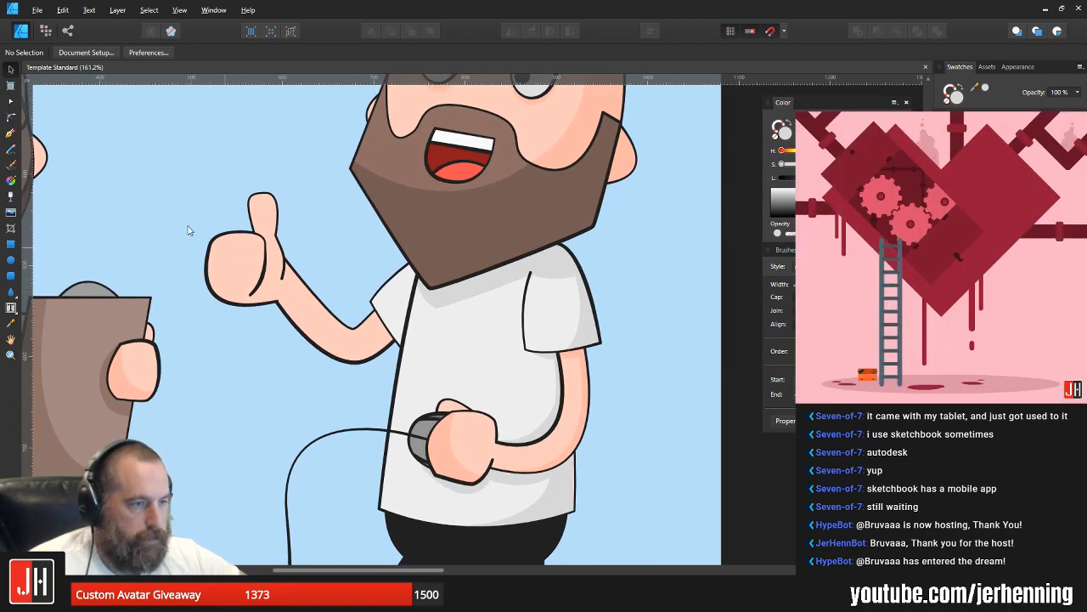
left_click(10, 132)
scroll(221, 241, "up", 3)
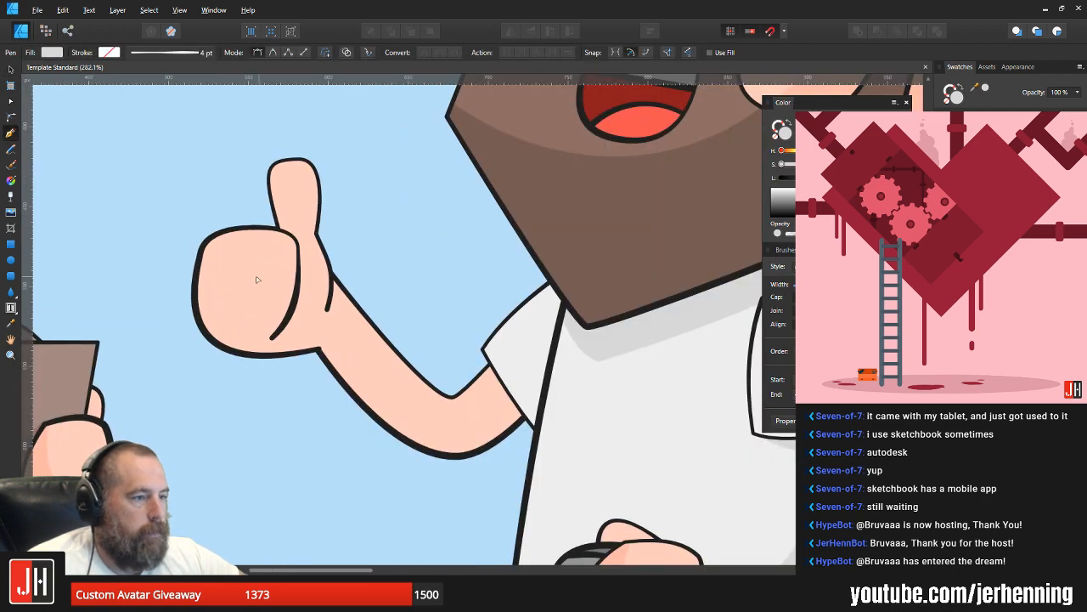
left_click(227, 224)
left_click_drag(319, 335, 457, 294)
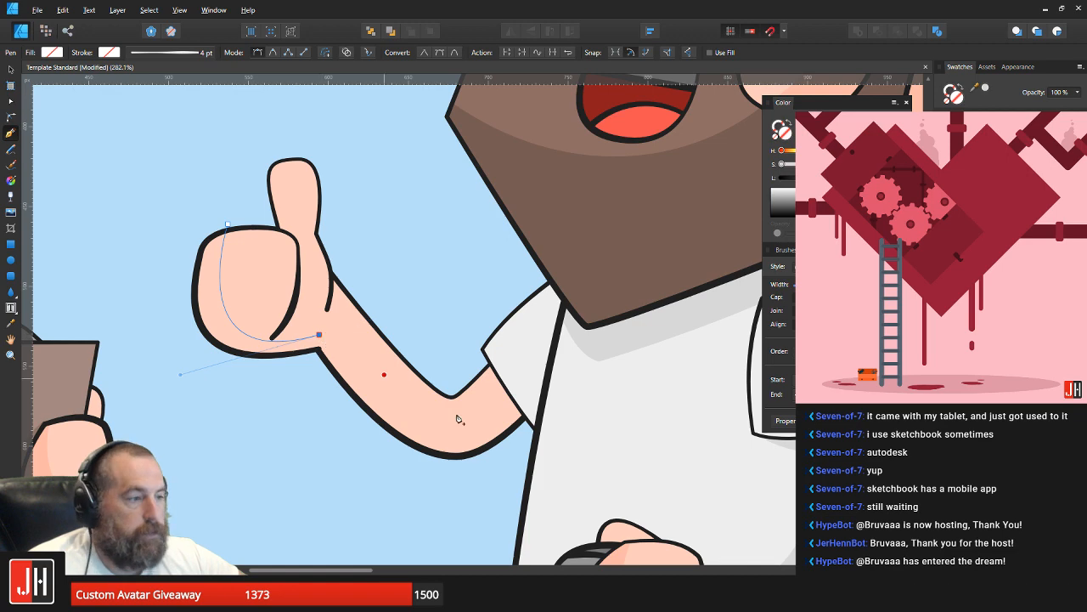
left_click_drag(518, 397, 593, 292)
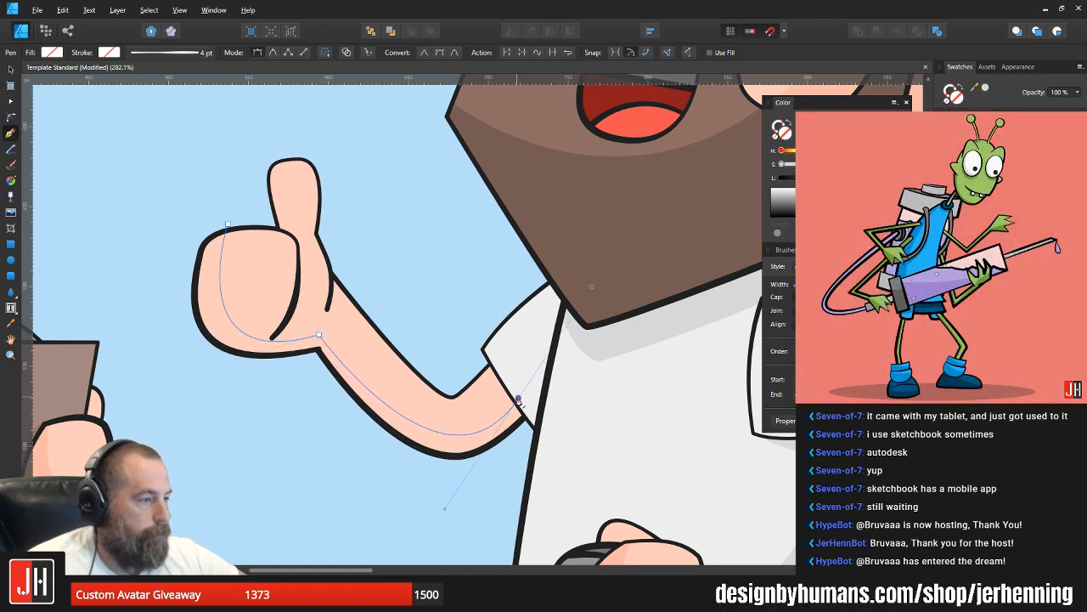
left_click(572, 443)
left_click(364, 533)
left_click(161, 417)
left_click(176, 199)
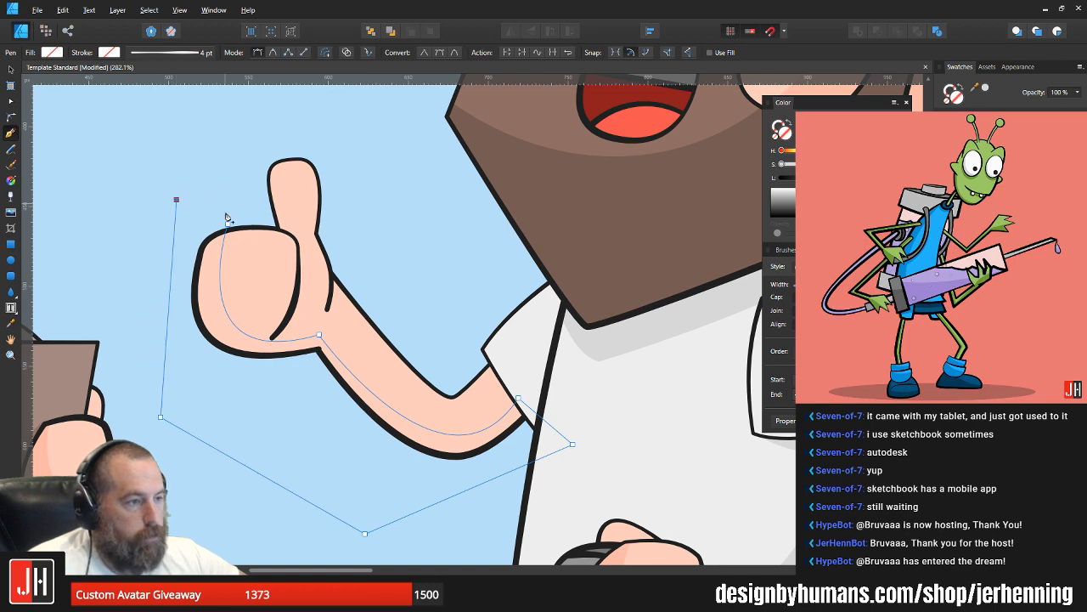
left_click(228, 223)
Step: Fill the shadow shape with the darker skin tone sampled from the other arm's shading and clip it inside the raised arm
scroll(274, 268, "down", 2)
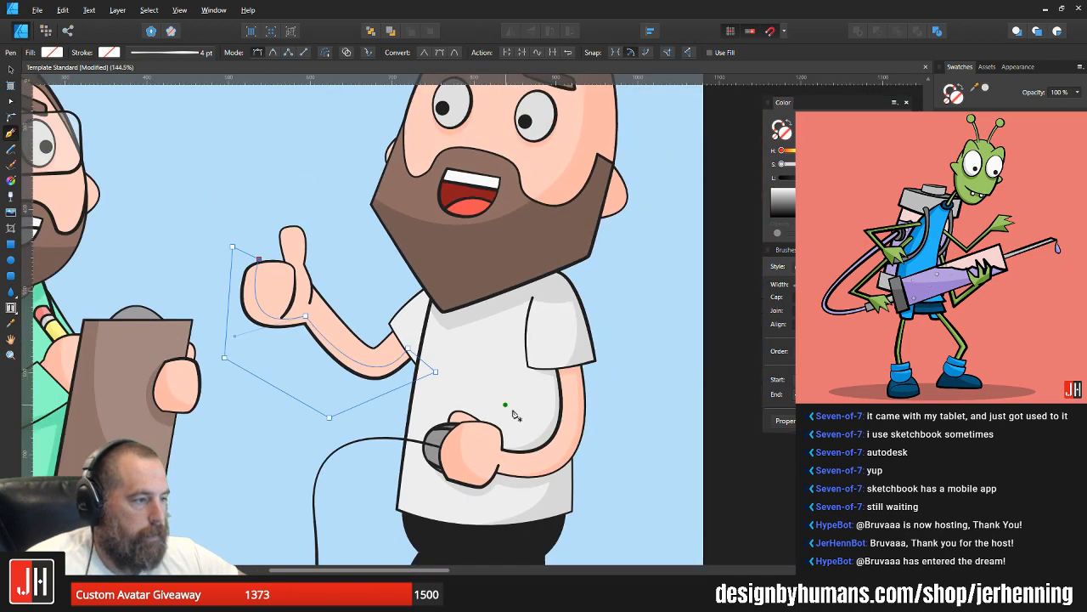
key("i")
left_click(572, 444)
scroll(292, 344, "up", 4)
key("v")
key("ctrl+x")
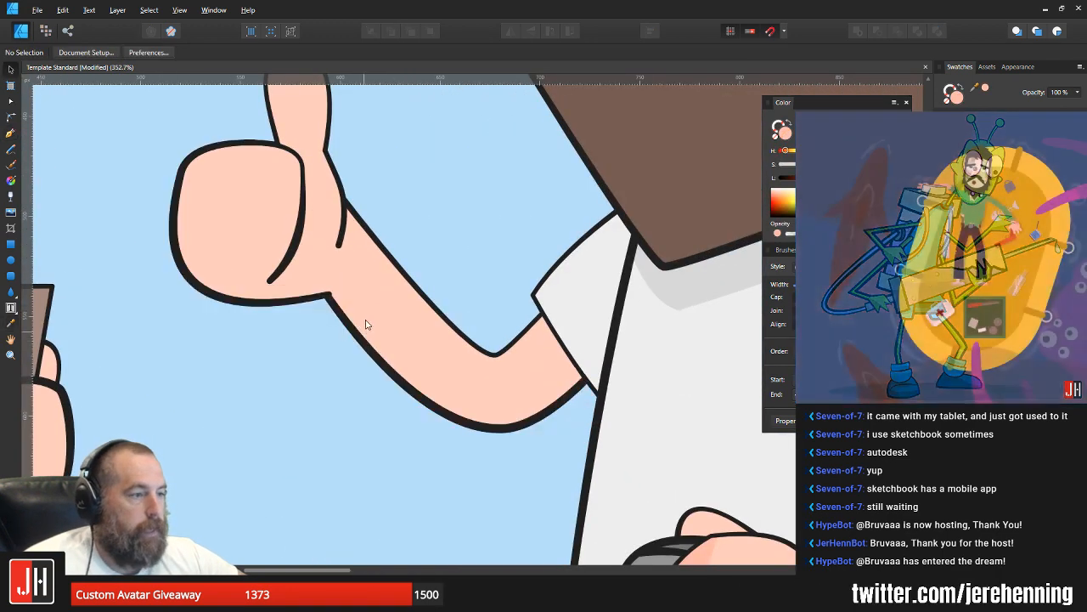
left_click(365, 324)
key("ctrl+alt+v")
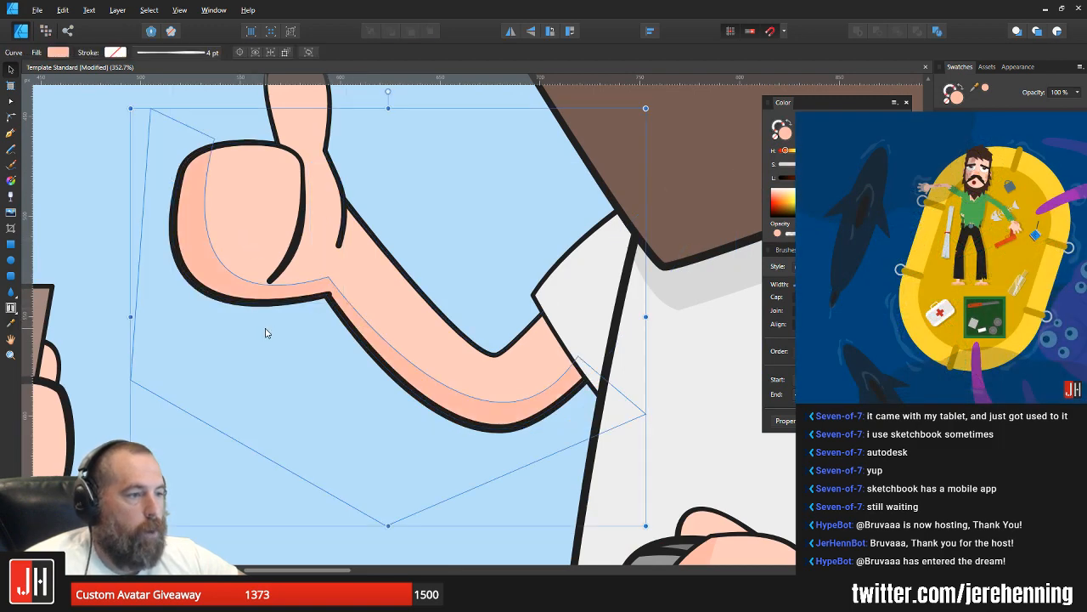
key("ctrl+d")
scroll(271, 323, "down", 6)
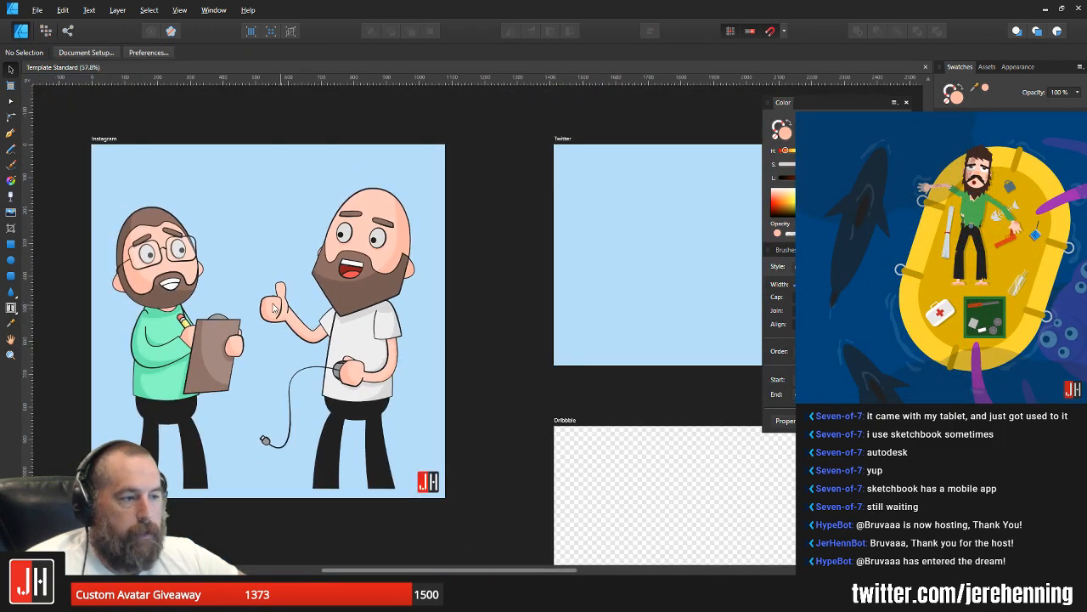
Step: Straighten the curved upper edge of the white sleeve on the raised arm
scroll(274, 309, "up", 2)
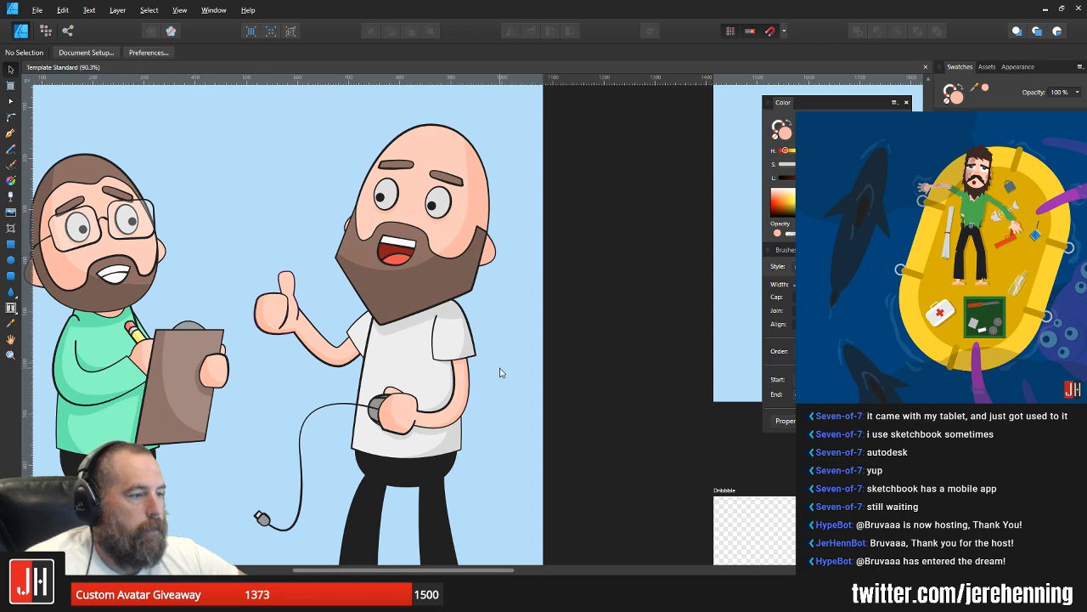
scroll(348, 343, "up", 5)
key("a")
left_click(377, 278)
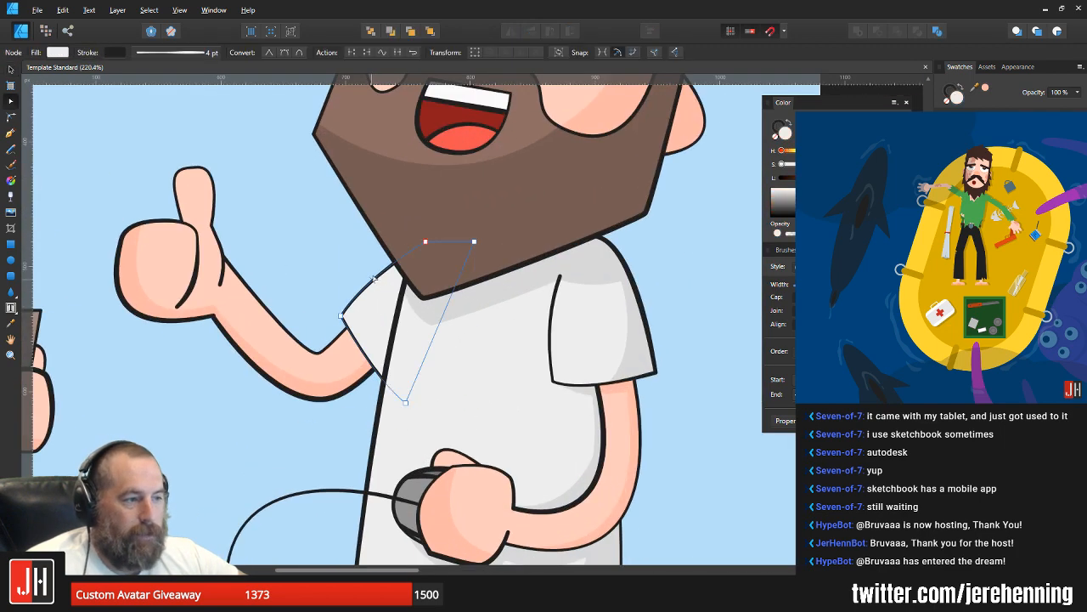
left_click_drag(377, 277, 380, 283)
key("v")
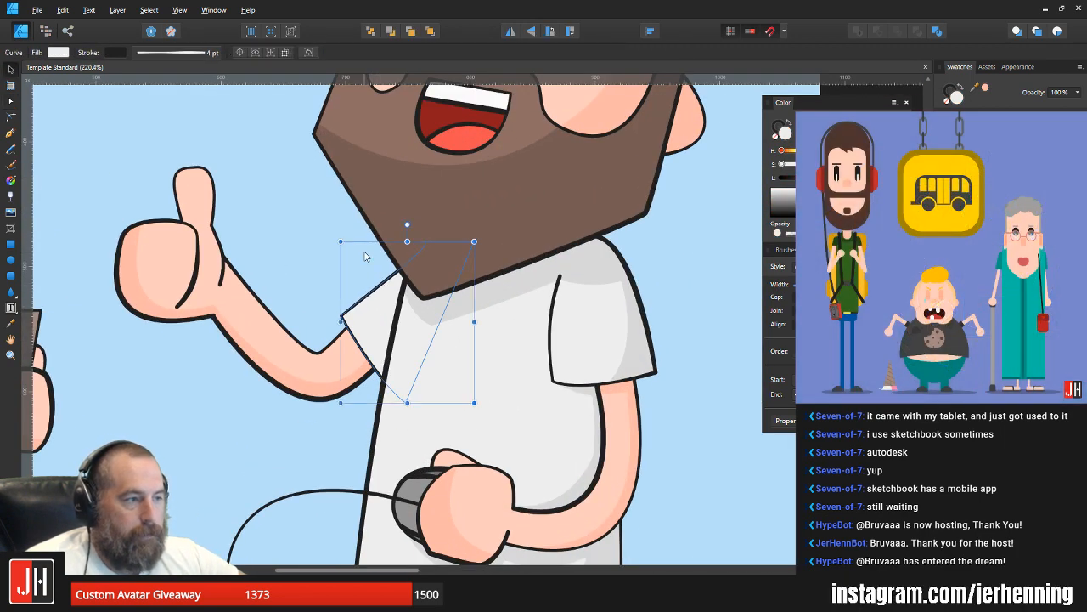
left_click(364, 255)
scroll(363, 284, "down", 5)
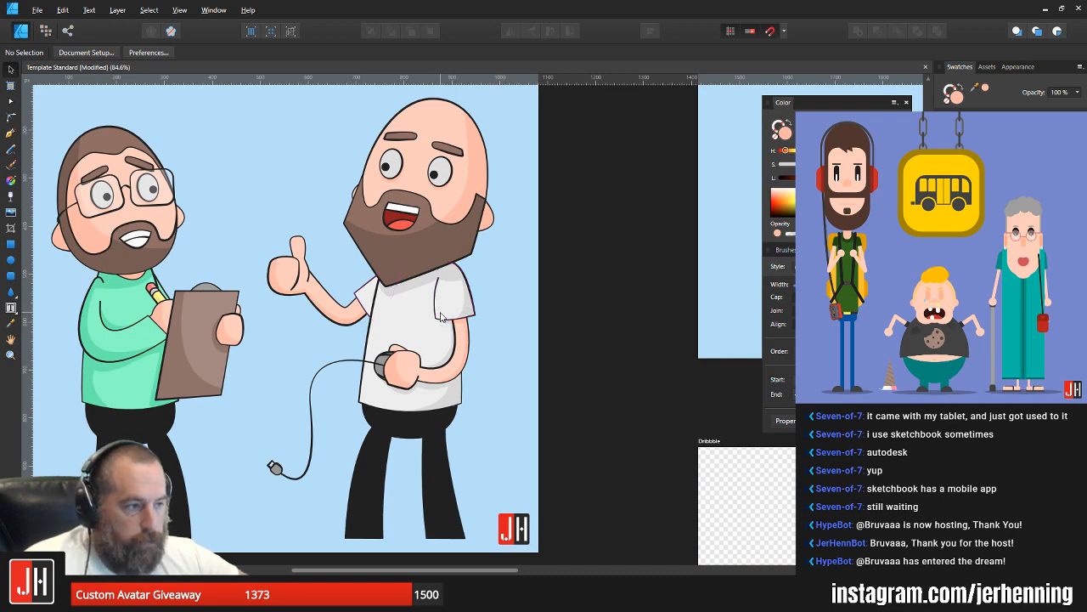
Step: Select all parts of the bald man in the white shirt, including the mouse and its cable, and group them
scroll(424, 336, "up", 4)
scroll(509, 331, "down", 3)
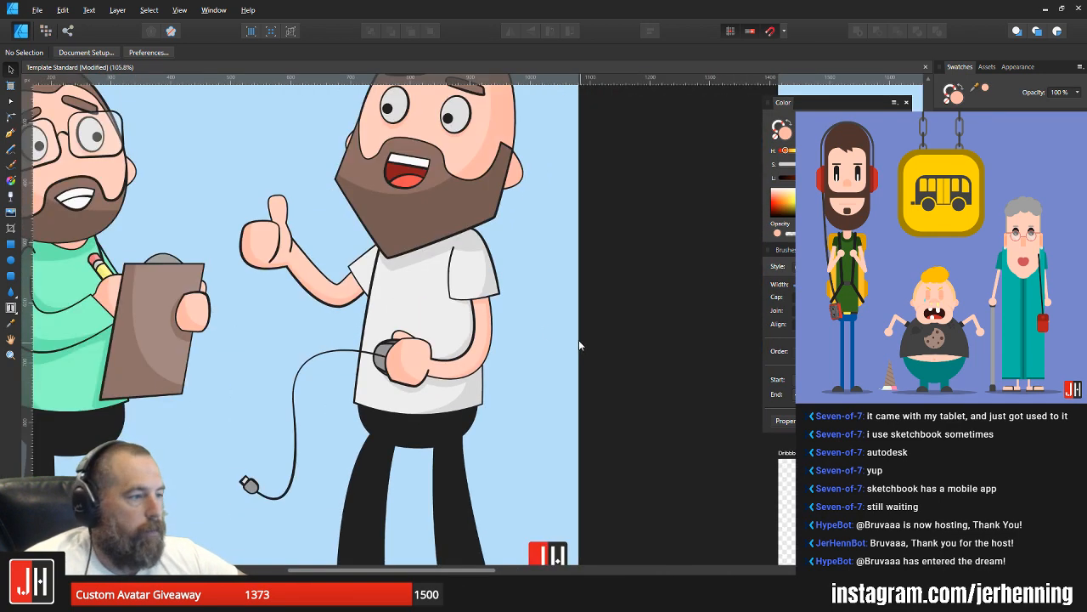
scroll(518, 328, "down", 2)
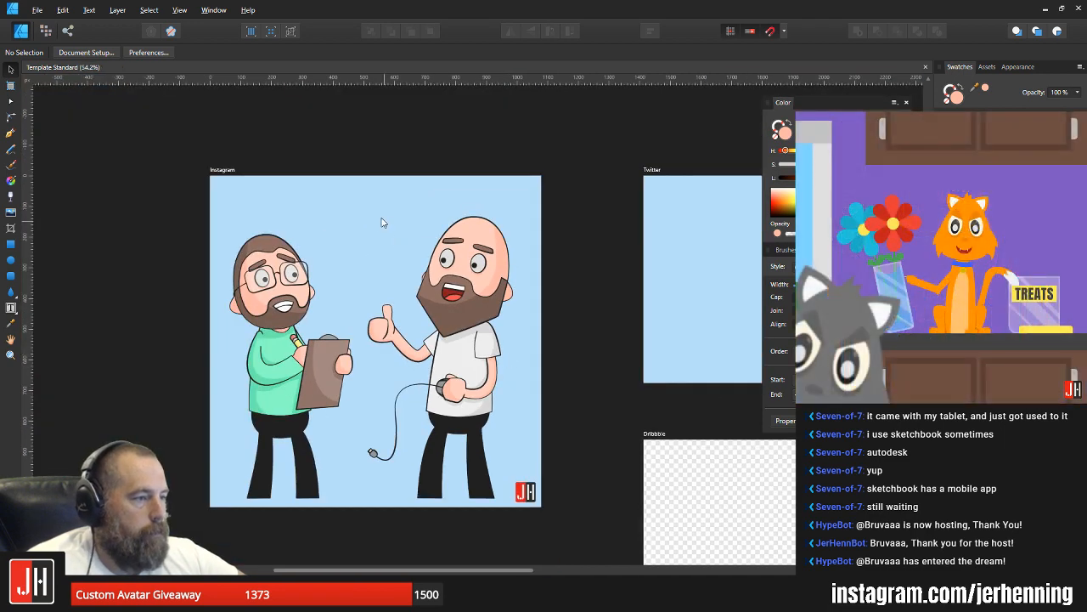
left_click_drag(343, 147, 544, 558)
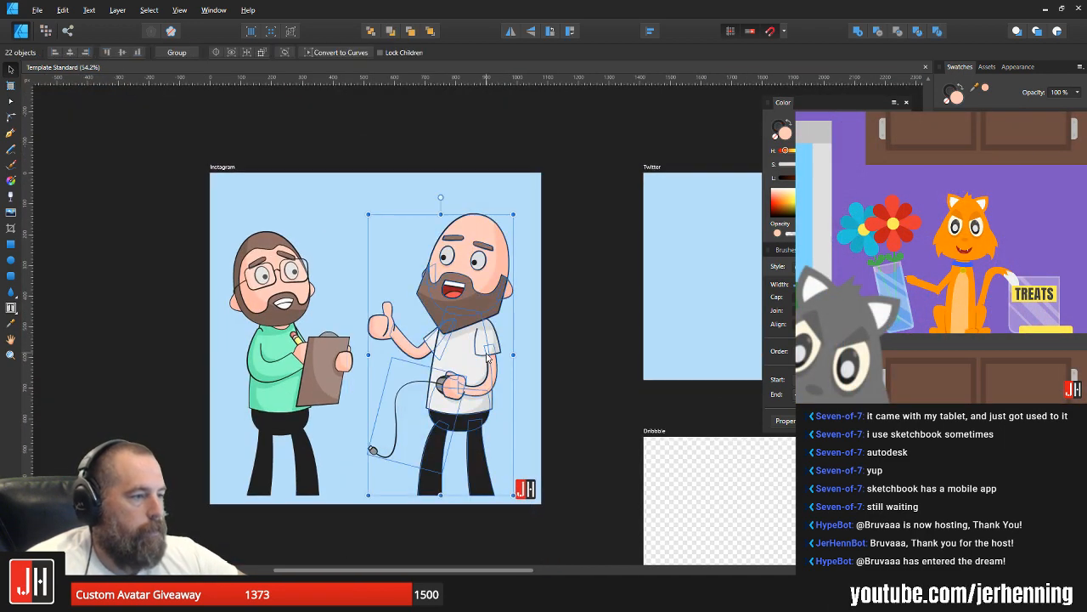
key("ctrl+g")
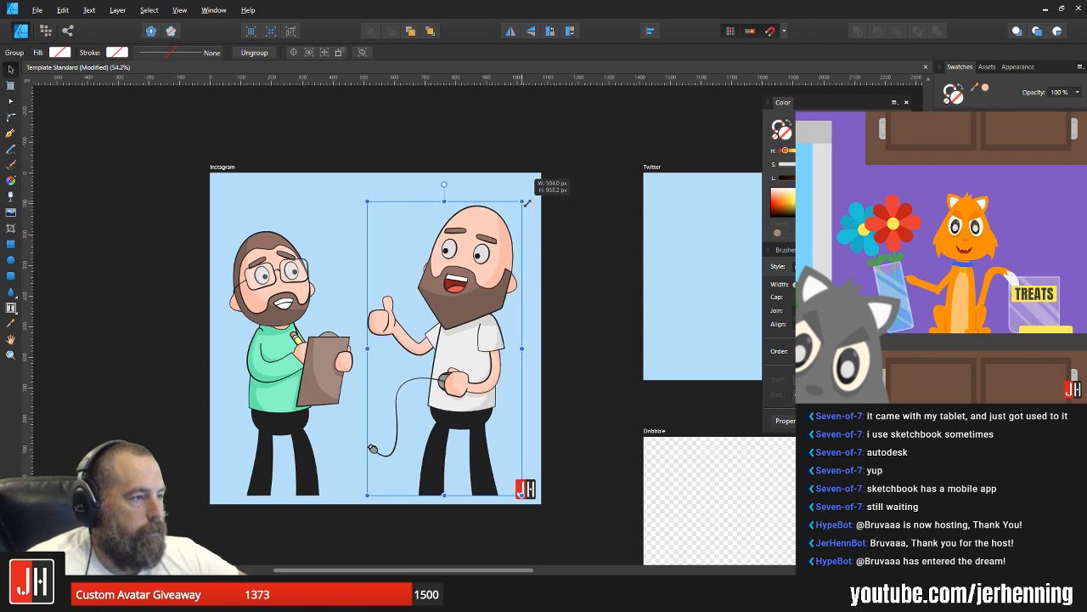
Step: Adjust the size of the bald man's group slightly and reposition both characters on the Instagram artboard
scroll(442, 333, "up", 2)
left_click_drag(468, 339, 477, 313)
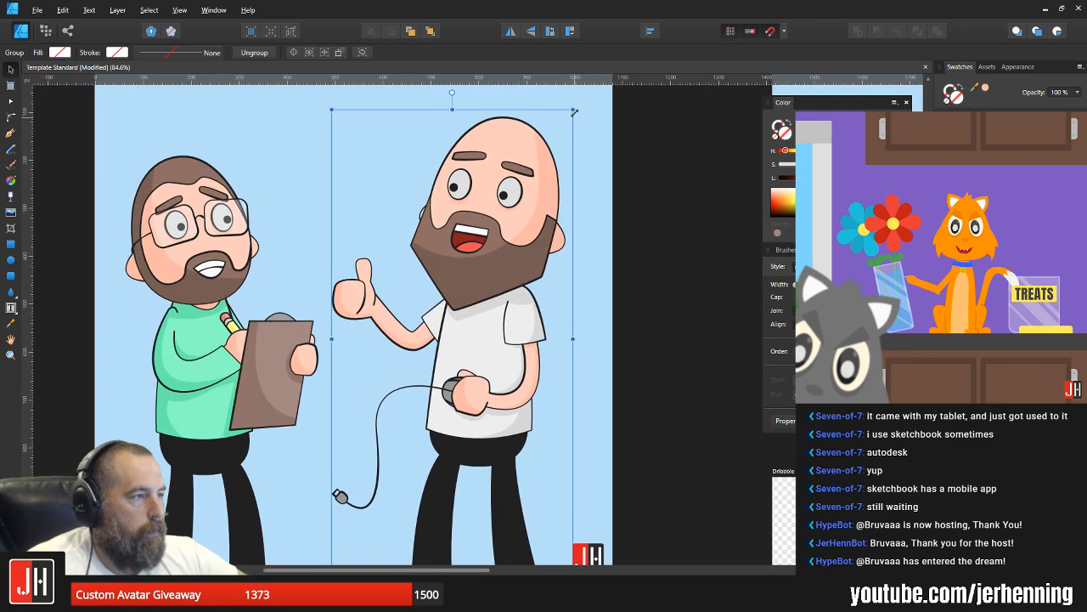
left_click_drag(577, 111, 569, 124)
left_click_drag(470, 369, 487, 313)
left_click_drag(251, 324, 236, 326)
left_click(475, 262, "shift")
left_click_drag(474, 260, 506, 270)
scroll(486, 256, "down", 3)
left_click(570, 247)
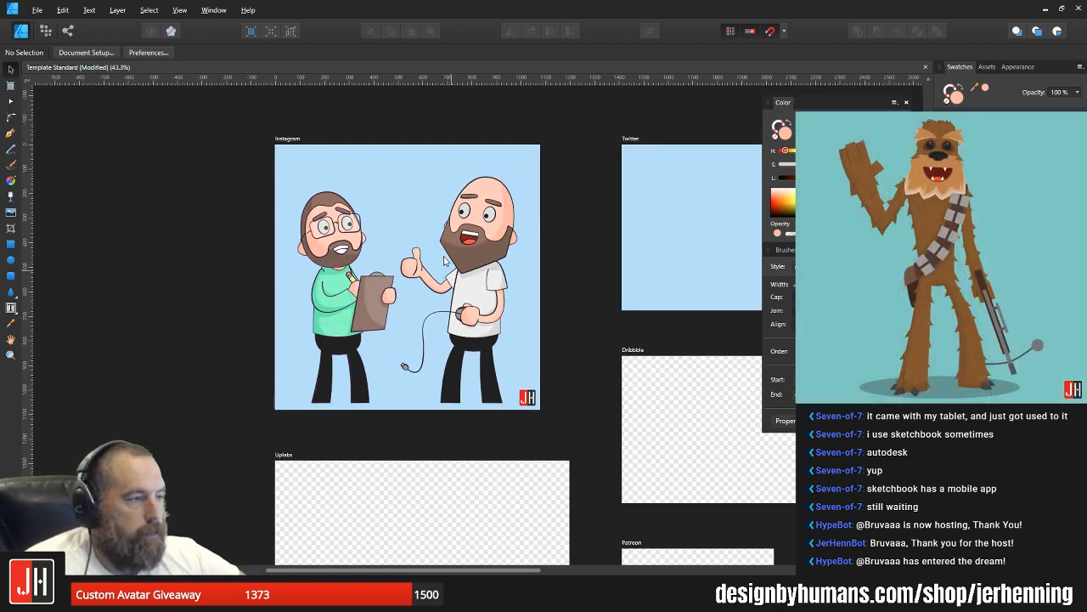
Step: Shorten the finger line on the thumbs-up hand by raising its lower end node, and adjust that end's curve
scroll(403, 247, "up", 1)
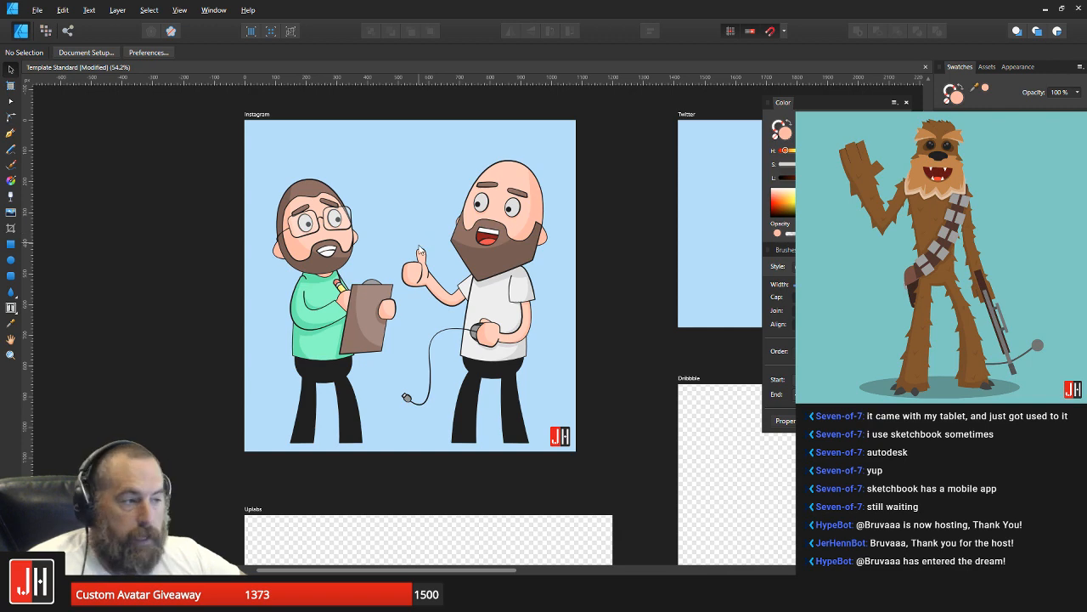
scroll(418, 251, "up", 6)
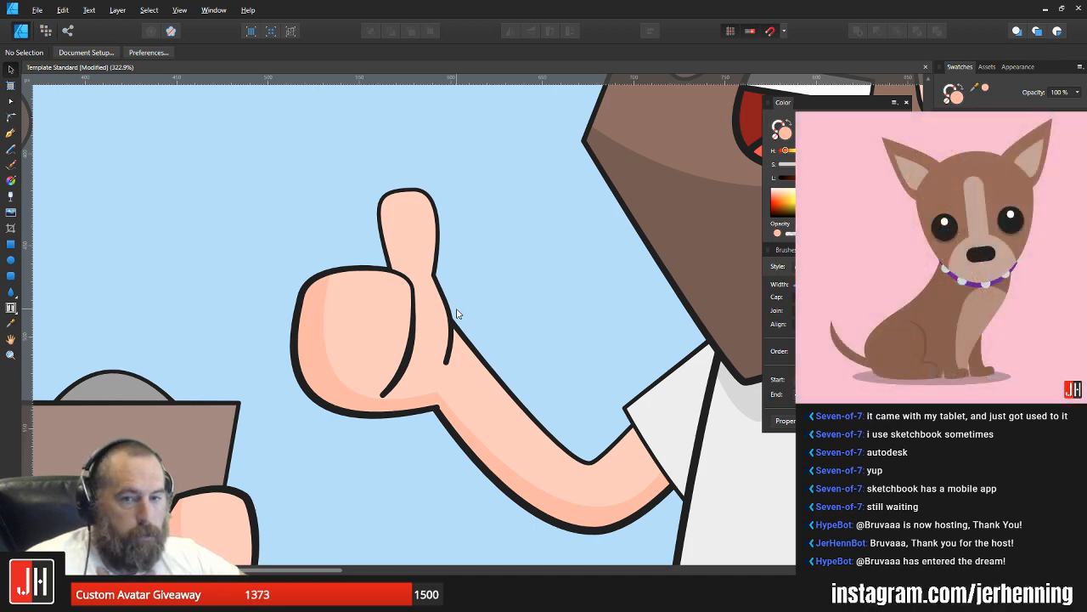
scroll(463, 302, "down", 5)
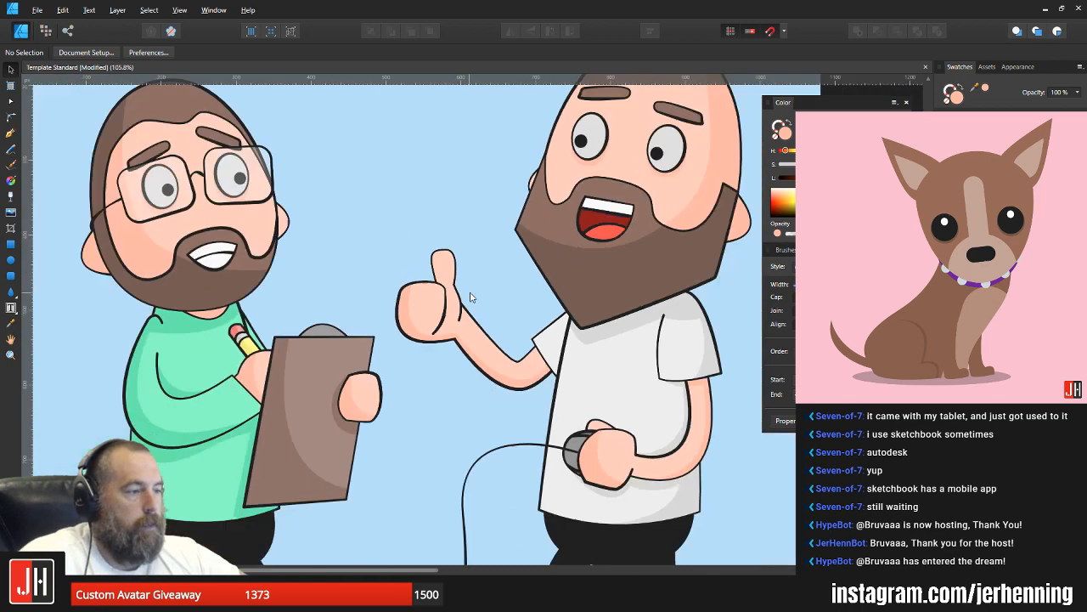
scroll(459, 297, "up", 6)
left_click(410, 317)
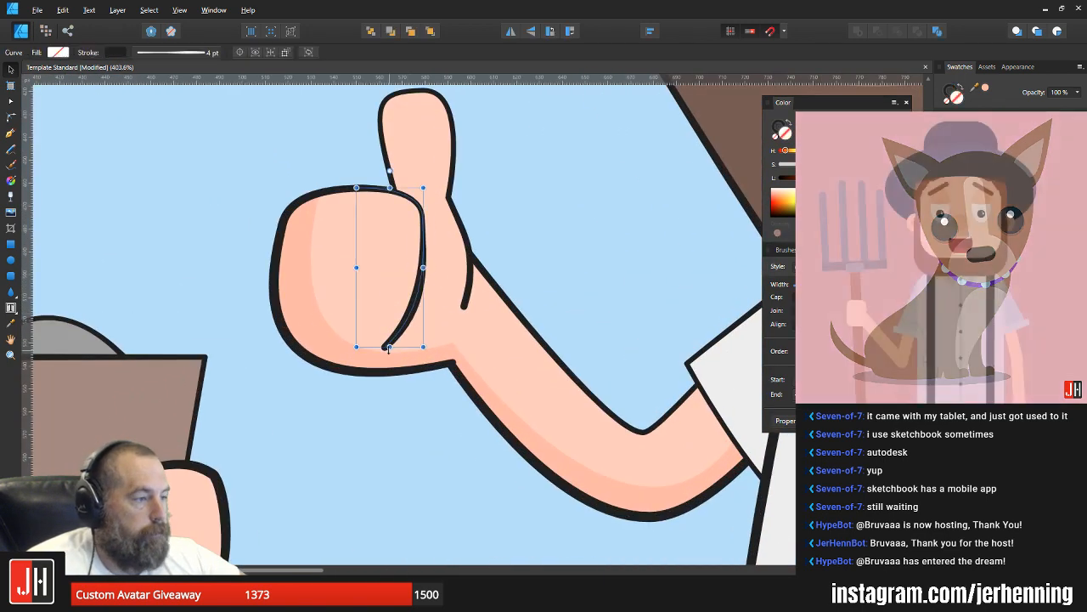
key("a")
left_click_drag(394, 339, 394, 333)
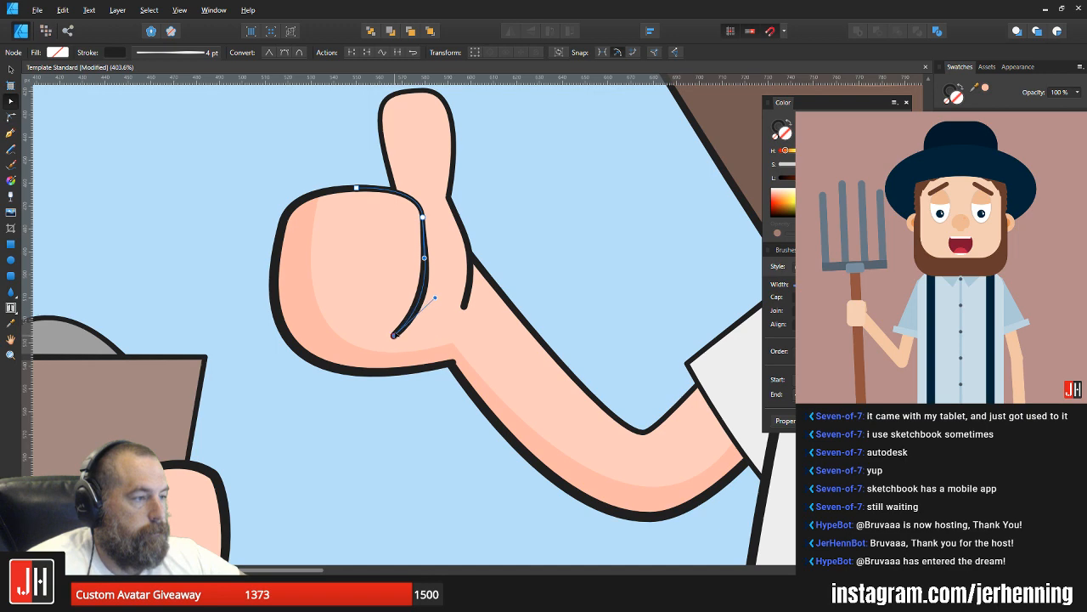
mouse_move(435, 294)
left_mouse_down()
mouse_move(429, 277)
mouse_move(428, 301)
left_mouse_up()
key("v")
key("ctrl+d")
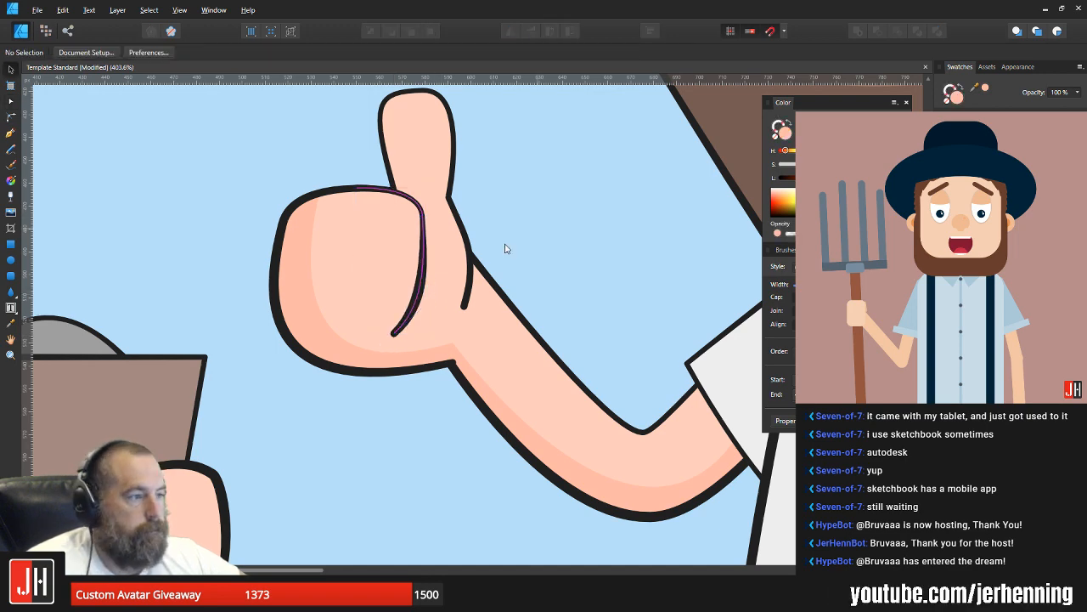
Step: Select both characters on the Instagram artboard, nudge them slightly together, and save the document
key("ctrl+0")
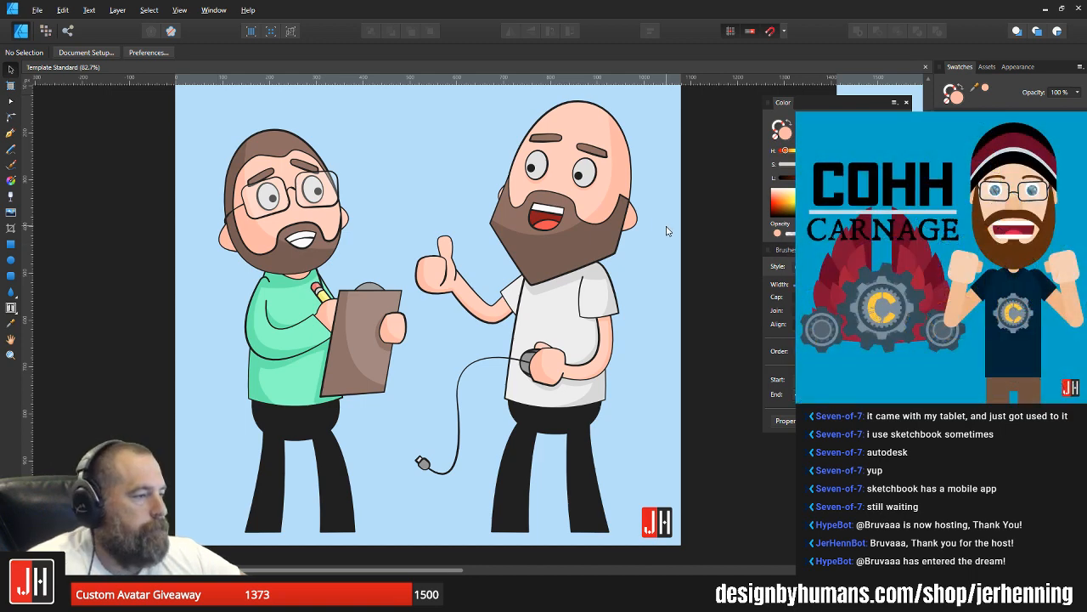
scroll(642, 231, "down", 3)
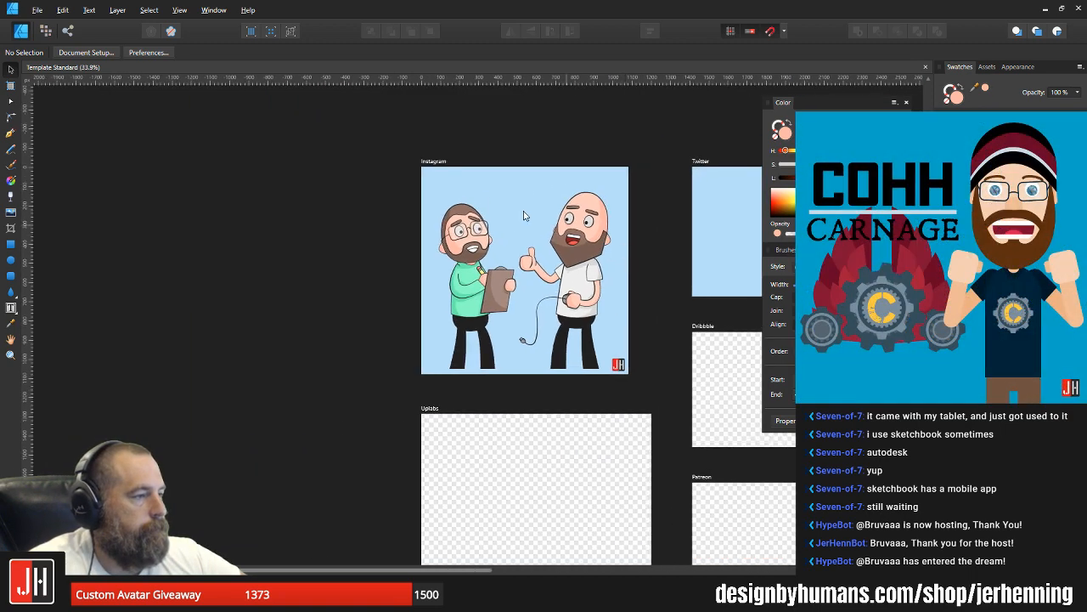
left_click_drag(371, 133, 633, 406)
scroll(548, 255, "up", 3)
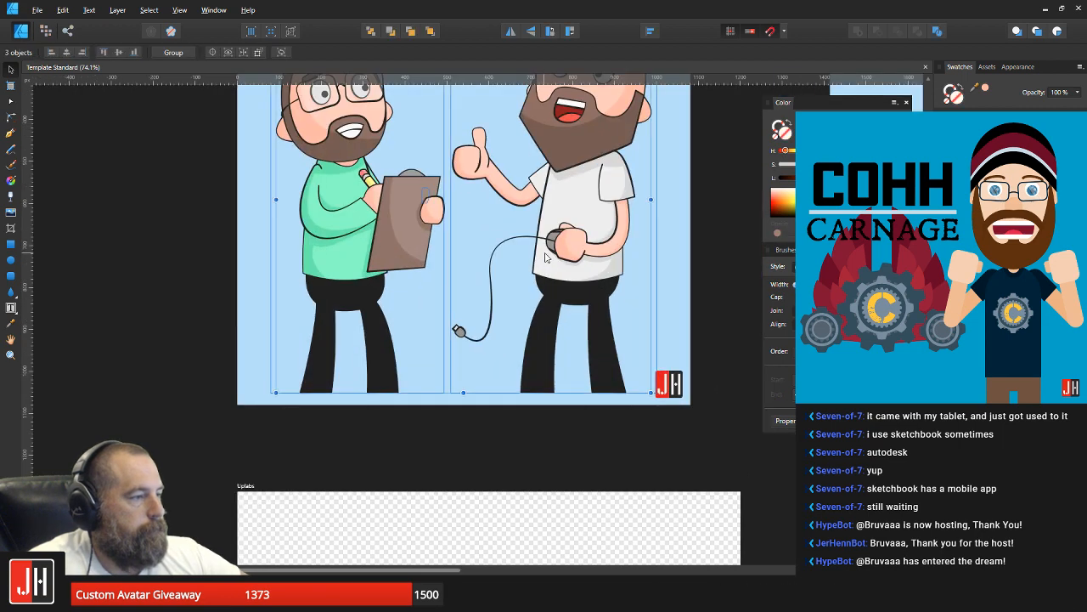
left_click_drag(551, 254, 553, 251)
scroll(560, 255, "down", 3)
left_click(652, 238)
key("ctrl+s")
left_click_drag(461, 175, 408, 234)
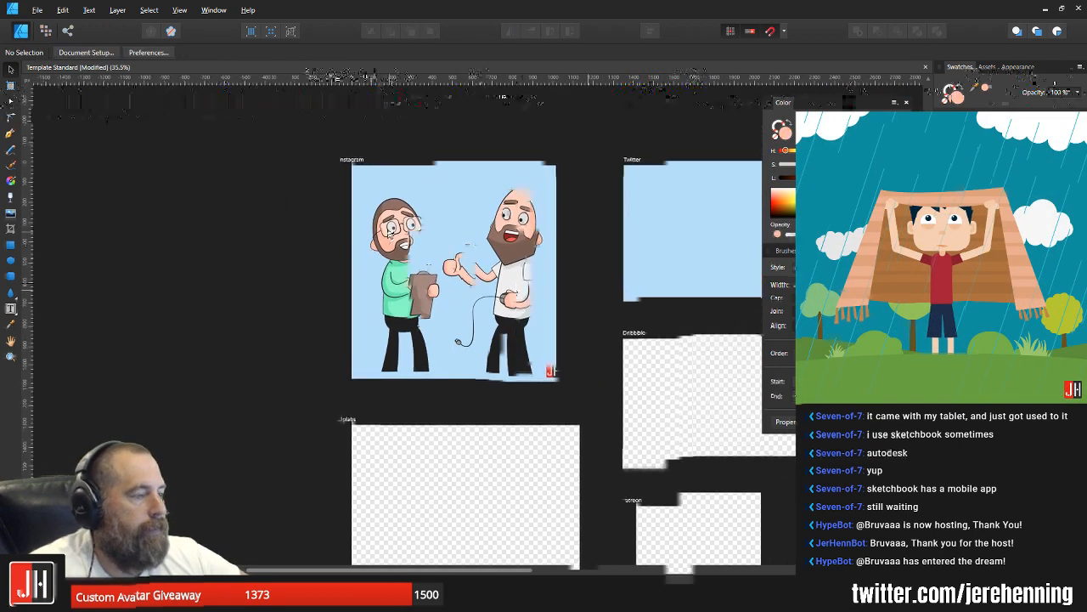
scroll(433, 232, "up", 3)
left_click_drag(473, 223, 453, 246)
scroll(473, 245, "up", 1)
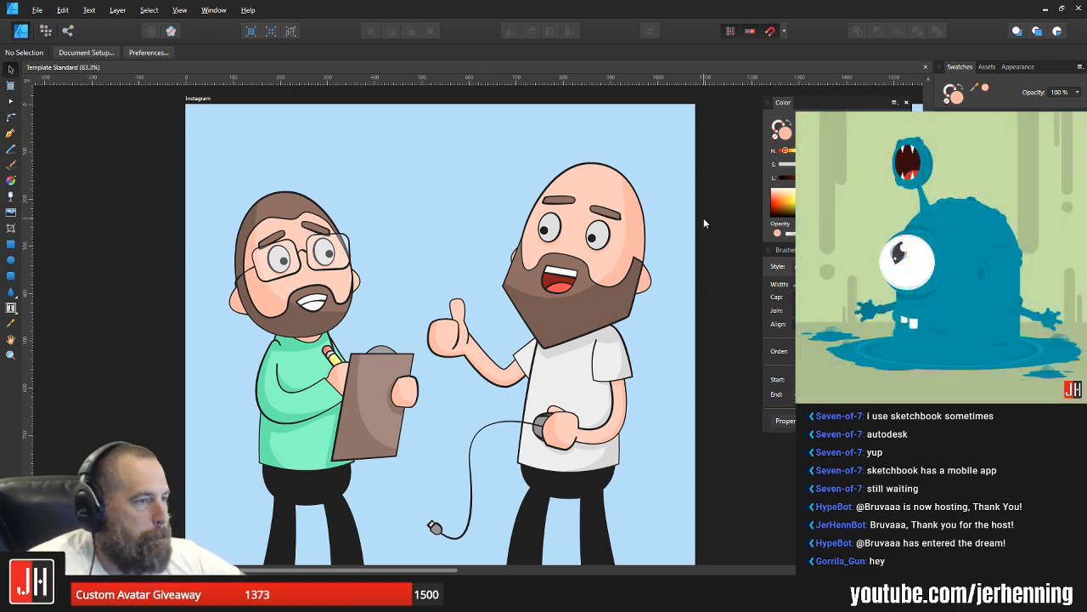
Step: Scale both characters down slightly together and move them a little lower on the Instagram artboard
scroll(703, 219, "down", 1)
left_click_drag(722, 226, 594, 226)
scroll(684, 266, "down", 2)
scroll(480, 224, "up", 2)
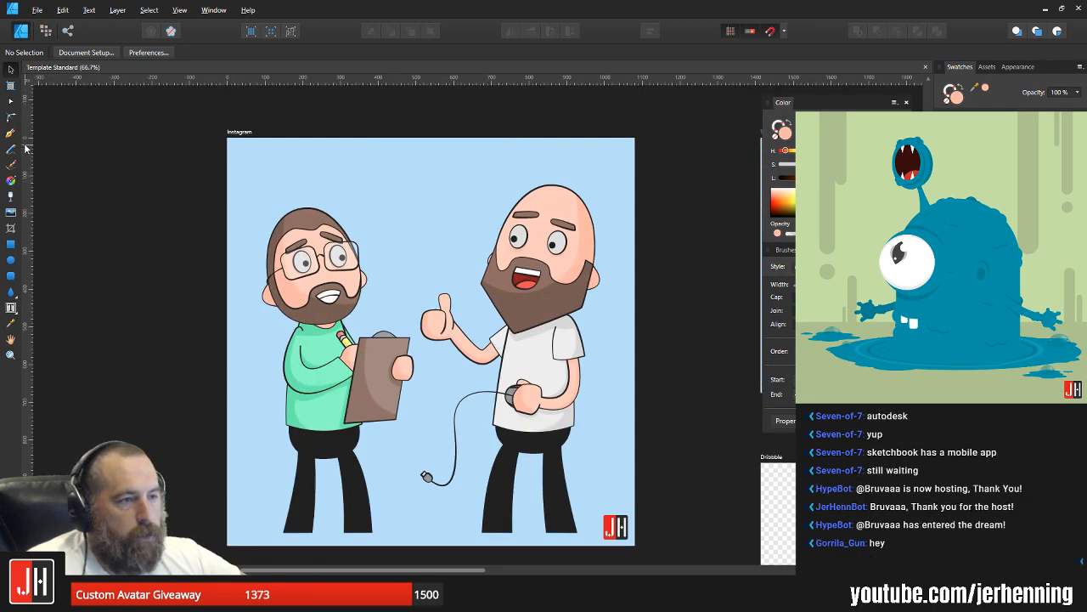
left_click(295, 243)
left_click(586, 212, "shift")
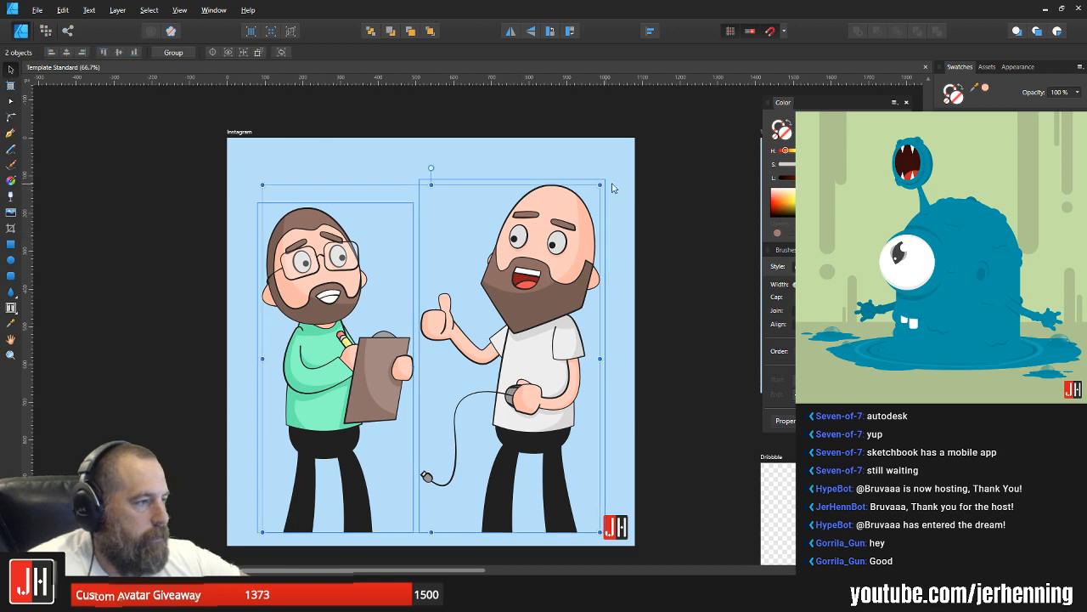
left_click_drag(601, 185, 592, 194)
left_click_drag(536, 256, 540, 259)
left_click(182, 204)
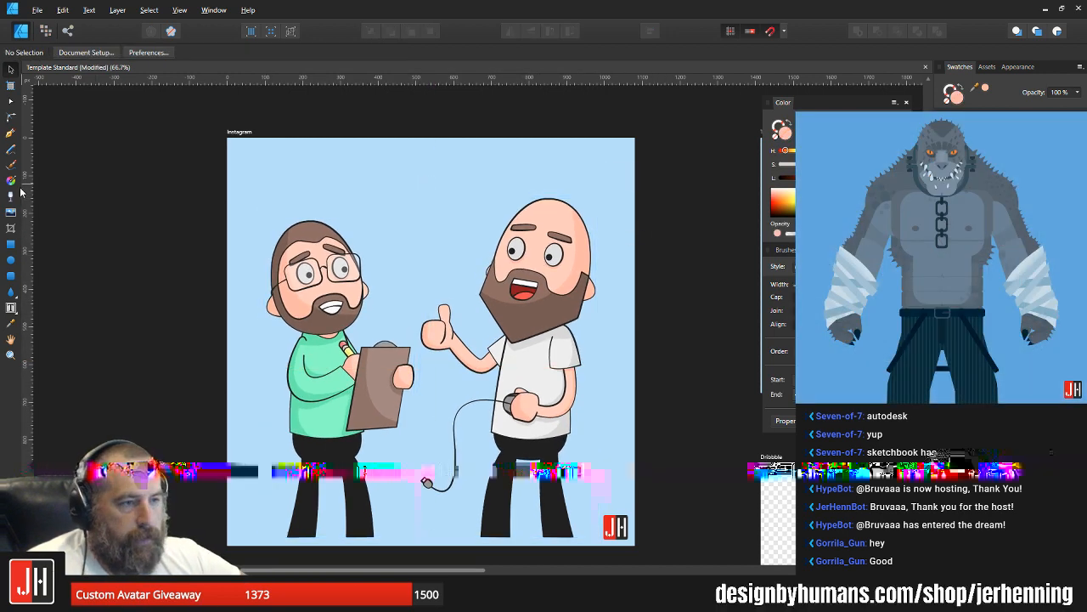
Step: Draw a wide, closed four-cornered banner shape with curved edges across the characters' heads using the Pen tool
left_click(10, 133)
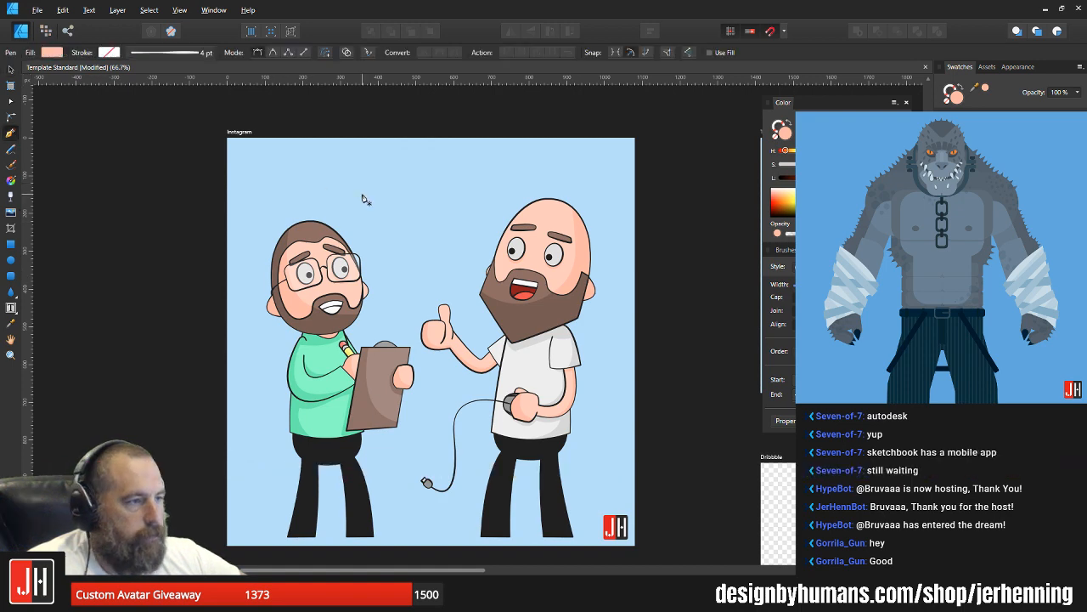
left_click(266, 166)
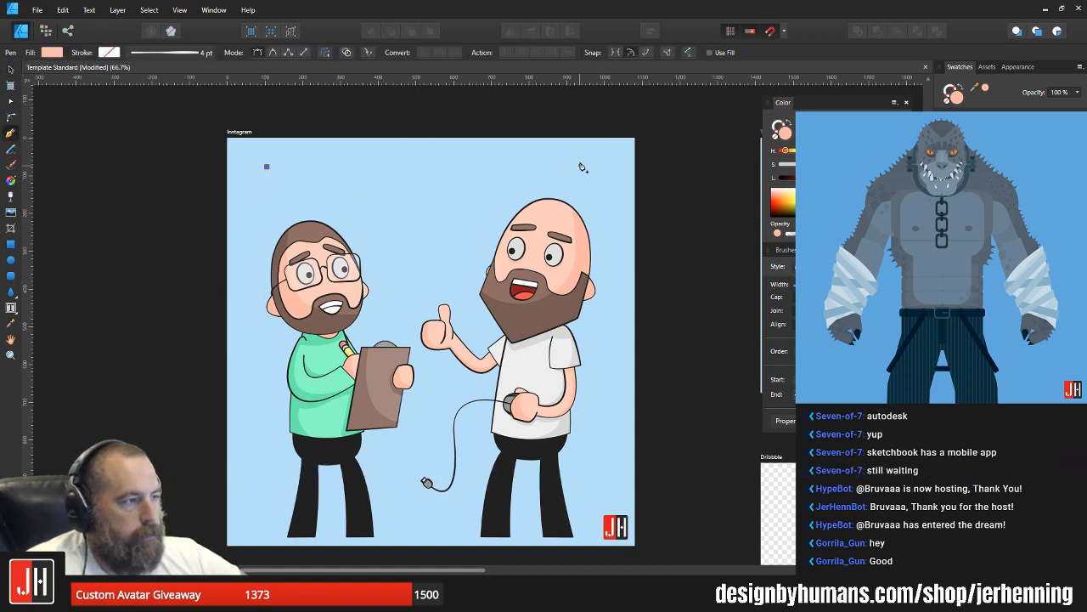
left_click_drag(581, 150, 705, 114)
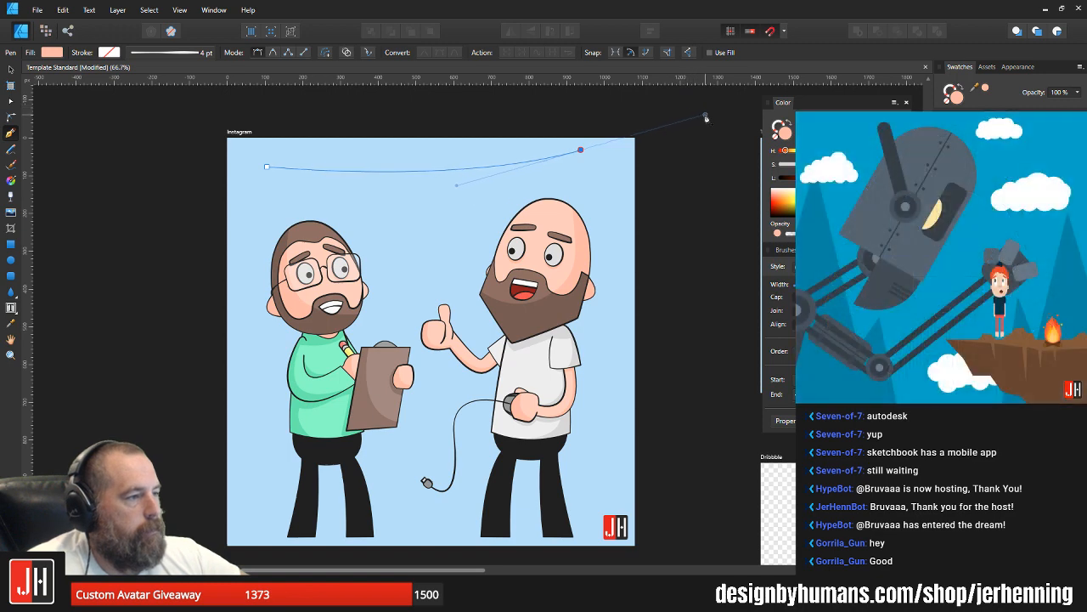
left_click(581, 150)
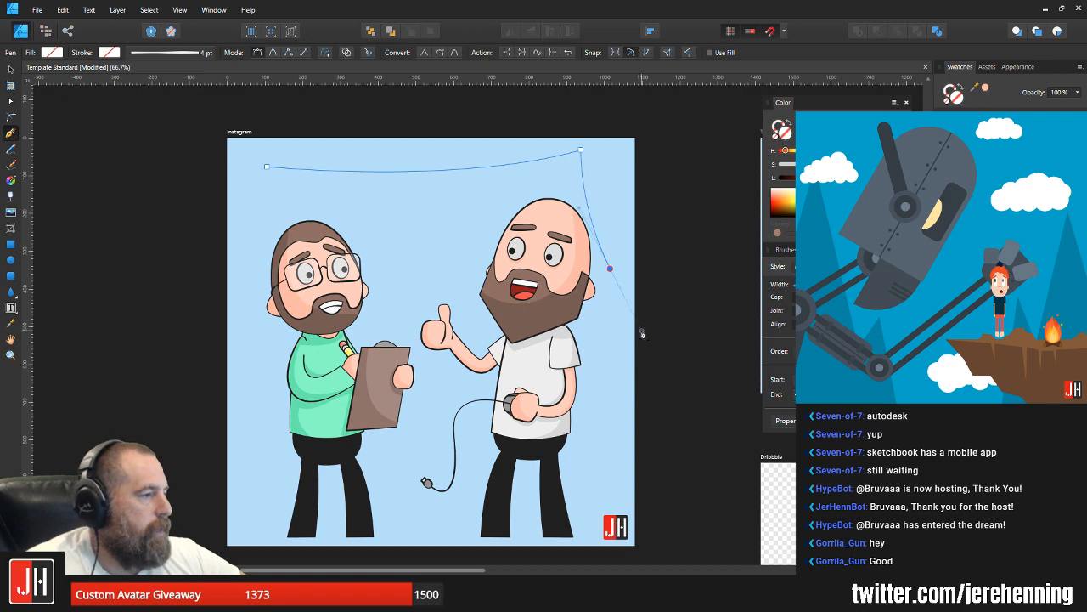
left_click(610, 270)
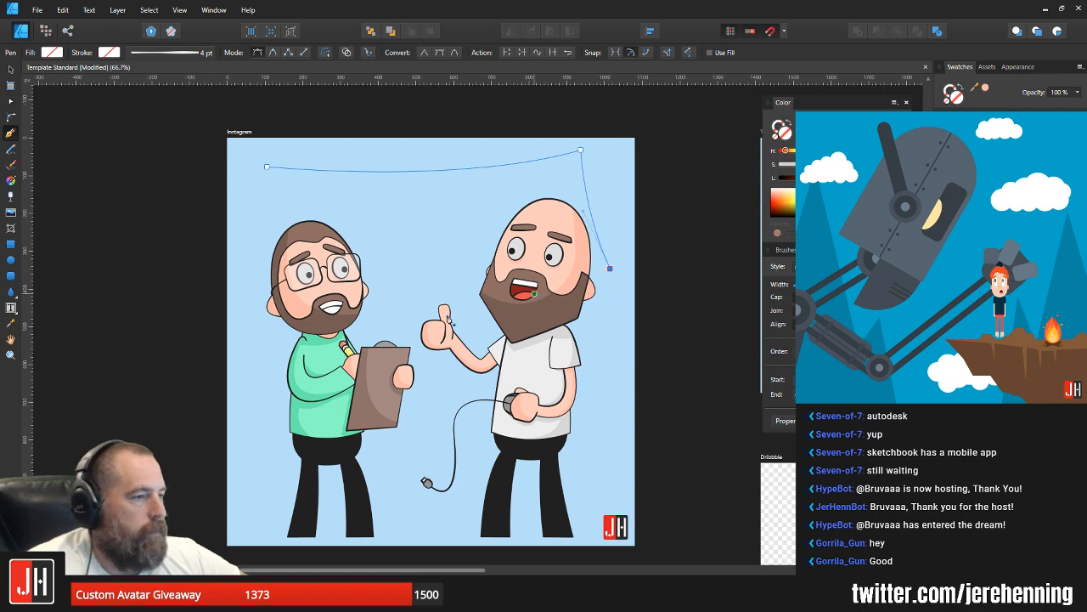
left_click(255, 304)
left_click_drag(220, 293, 205, 295)
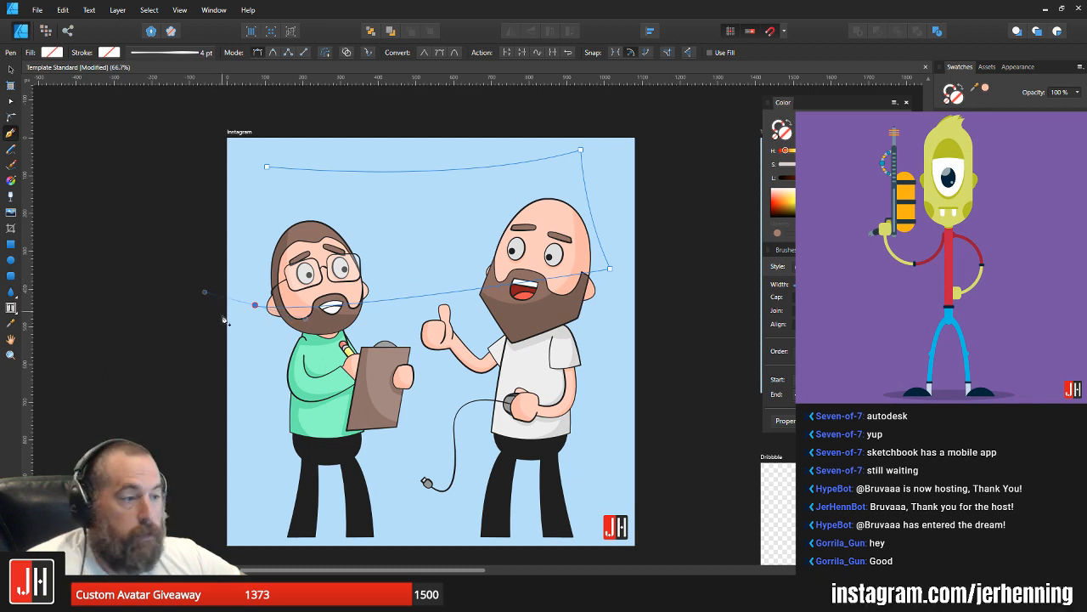
left_click(255, 304)
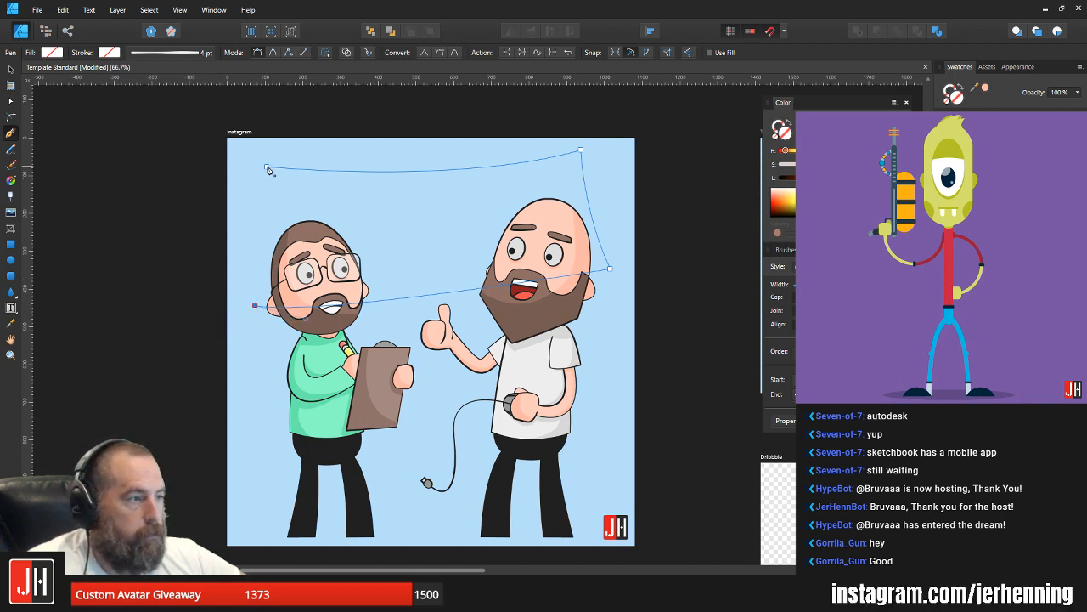
left_click_drag(267, 168, 264, 128)
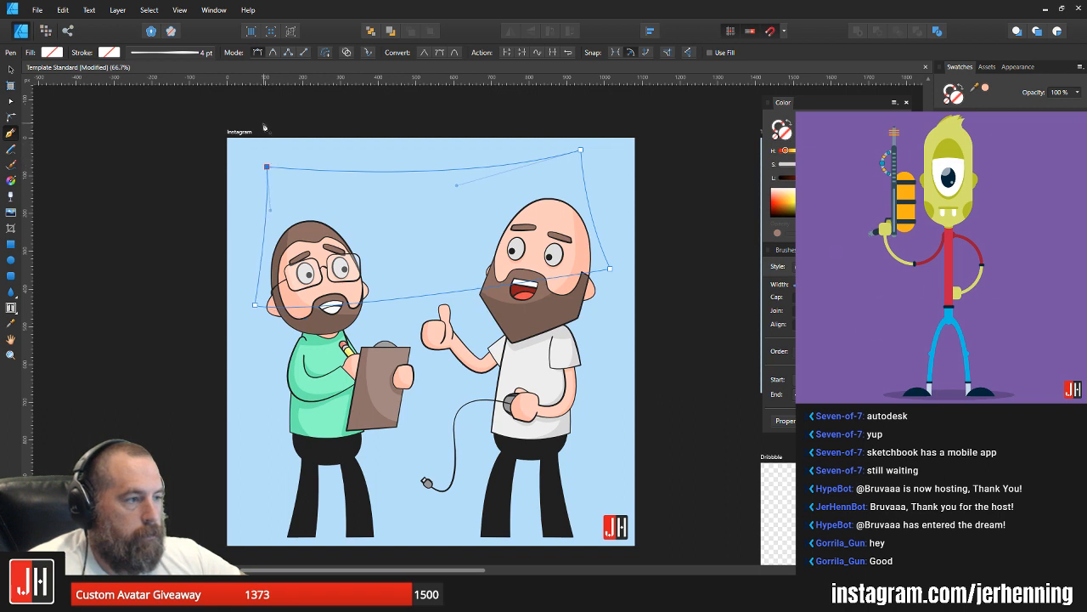
Step: Apply the white shirt's light grey fill and dark outline to the banner, and send it behind both characters
key("v")
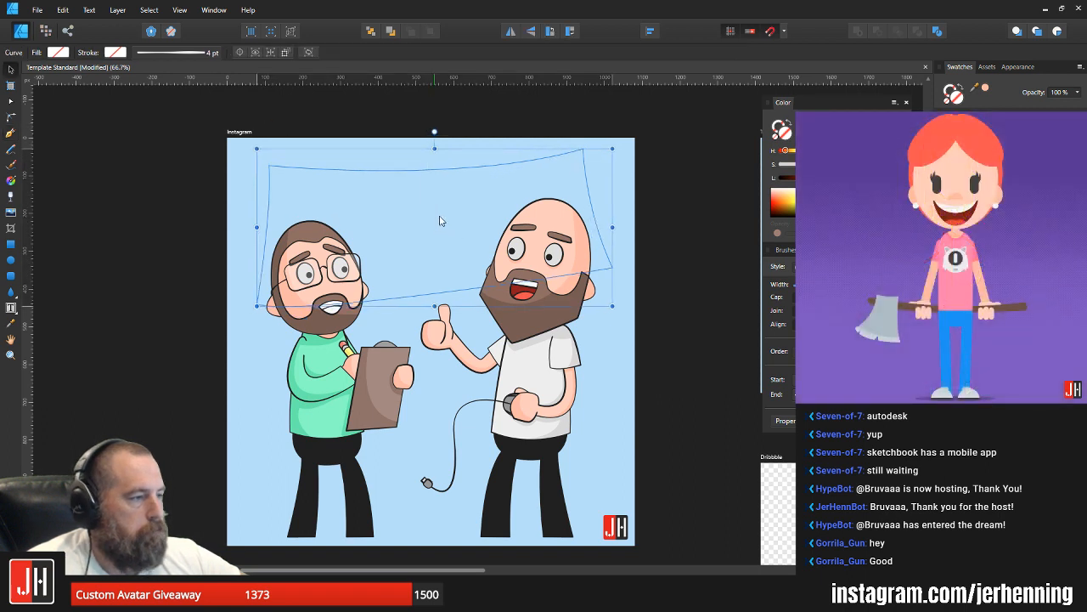
left_click_drag(439, 216, 439, 218)
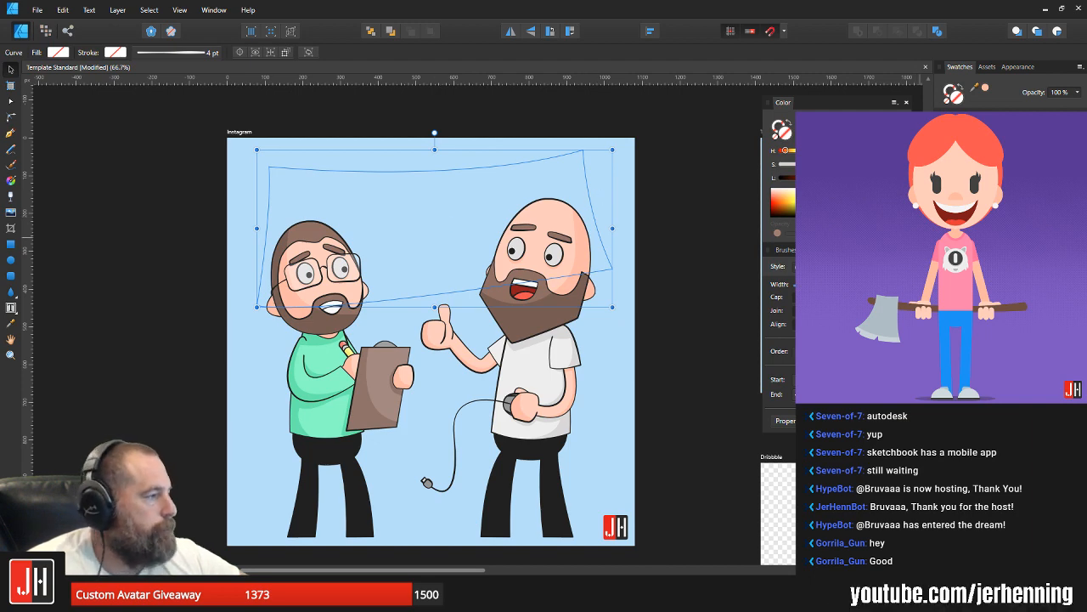
left_click(977, 170)
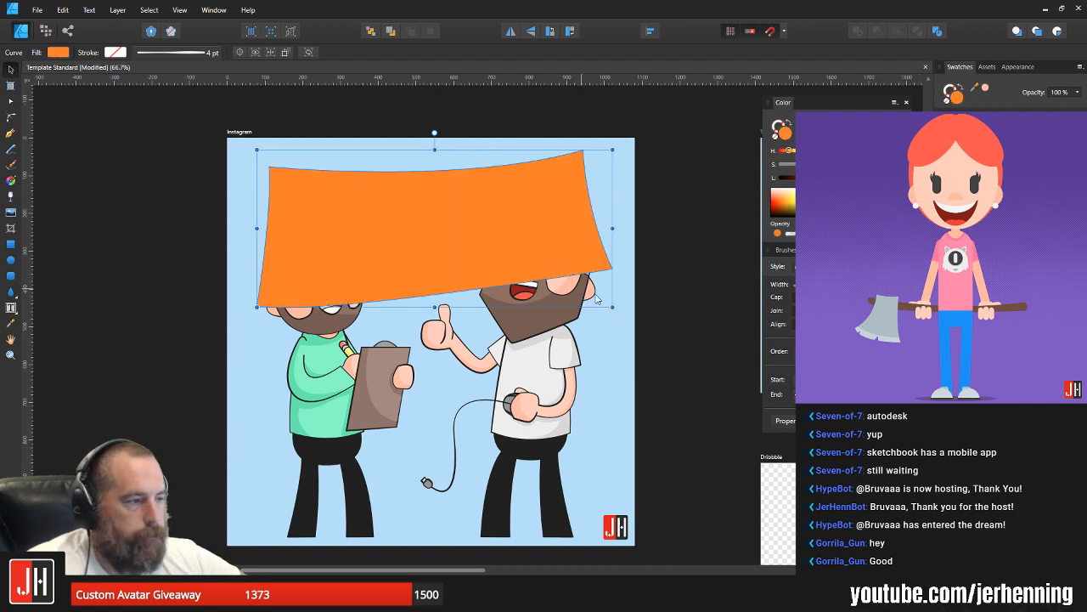
left_click(550, 361)
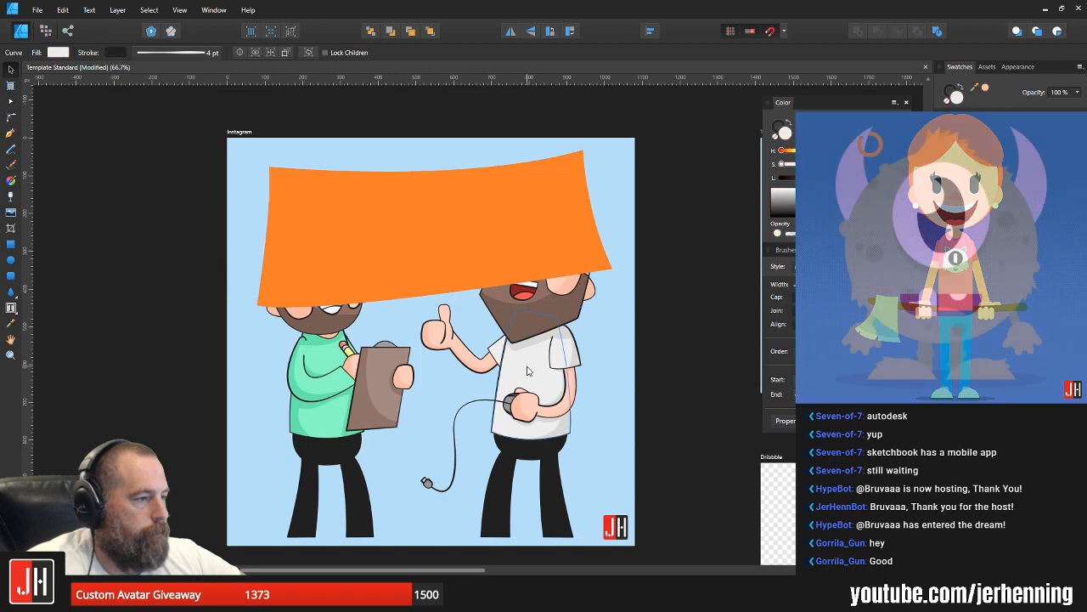
left_click(508, 238)
key("ctrl+shift+v")
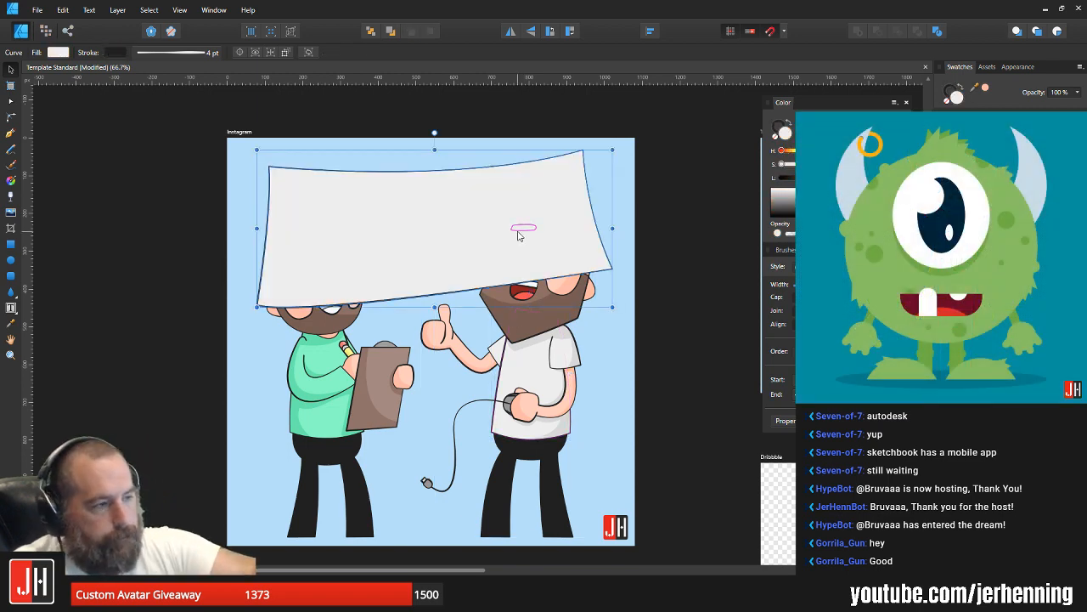
key("ctrl+shift+[")
left_click(669, 144)
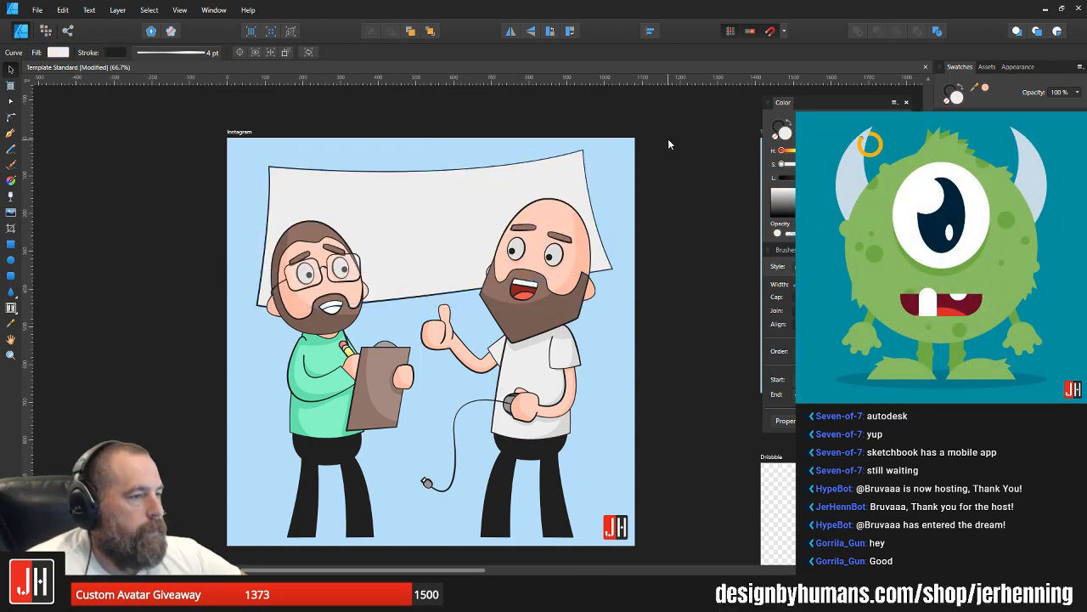
Step: Reshape the banner by lowering both bottom corners and adjusting the curve handles on its left side
left_click(377, 292)
scroll(293, 307, "up", 3)
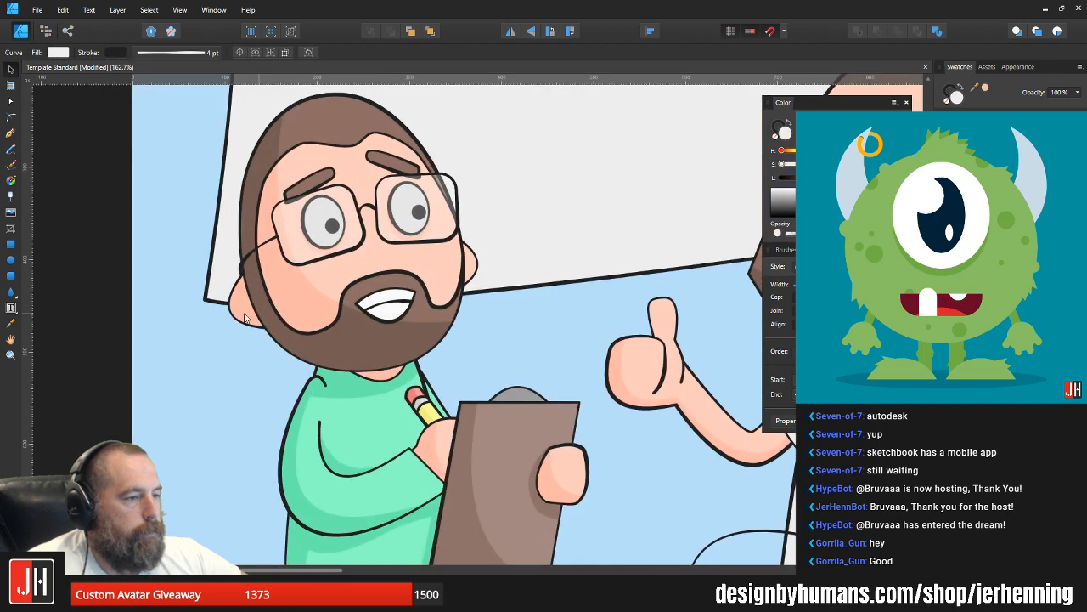
key("a")
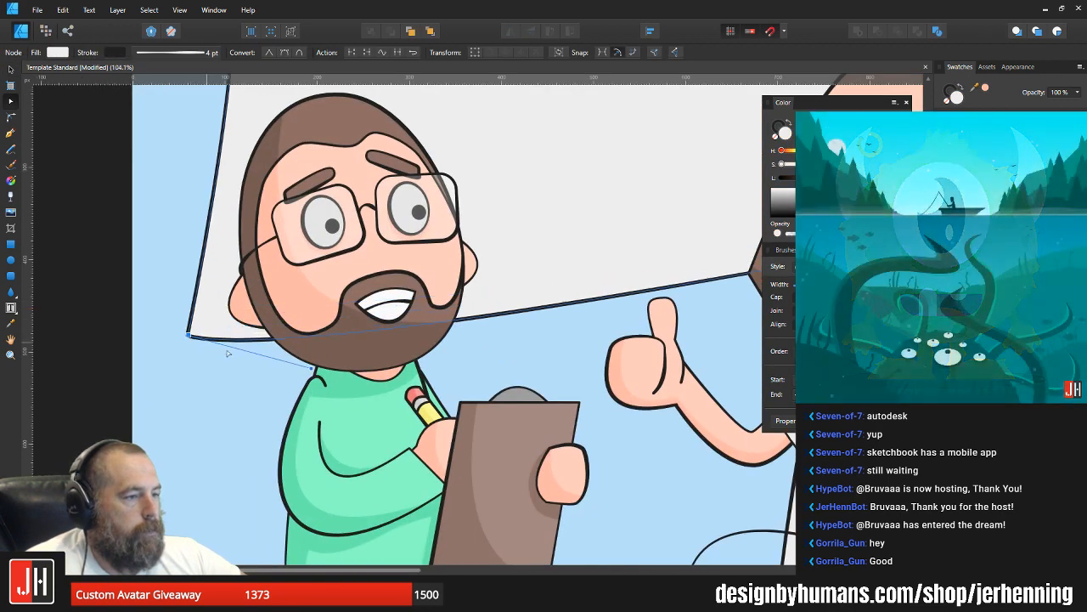
scroll(205, 304, "down", 3)
left_click_drag(272, 363, 284, 368)
left_click_drag(236, 209, 243, 212)
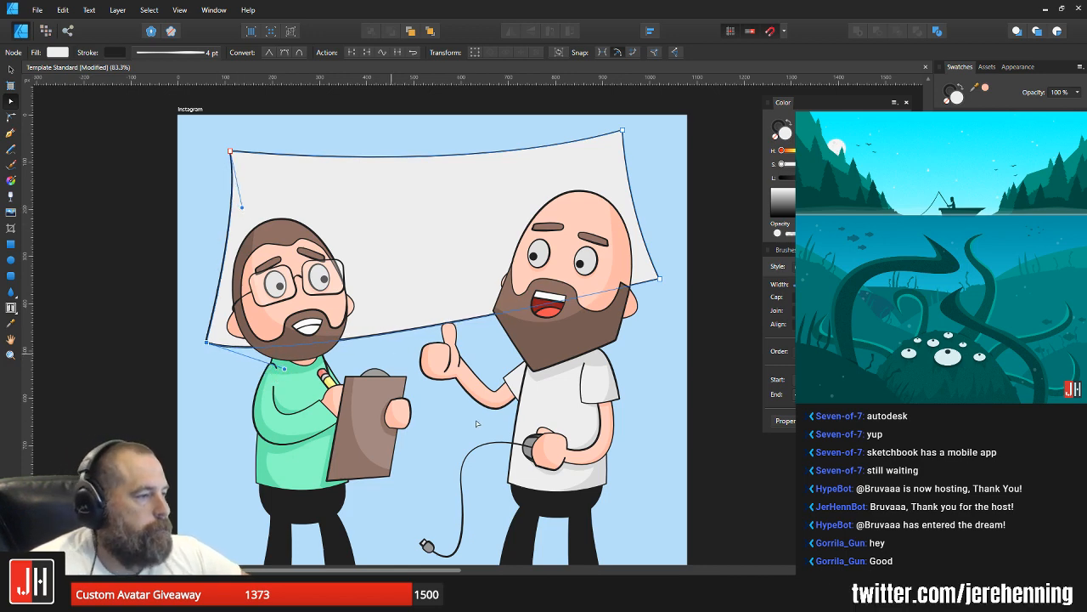
left_click_drag(663, 280, 654, 303)
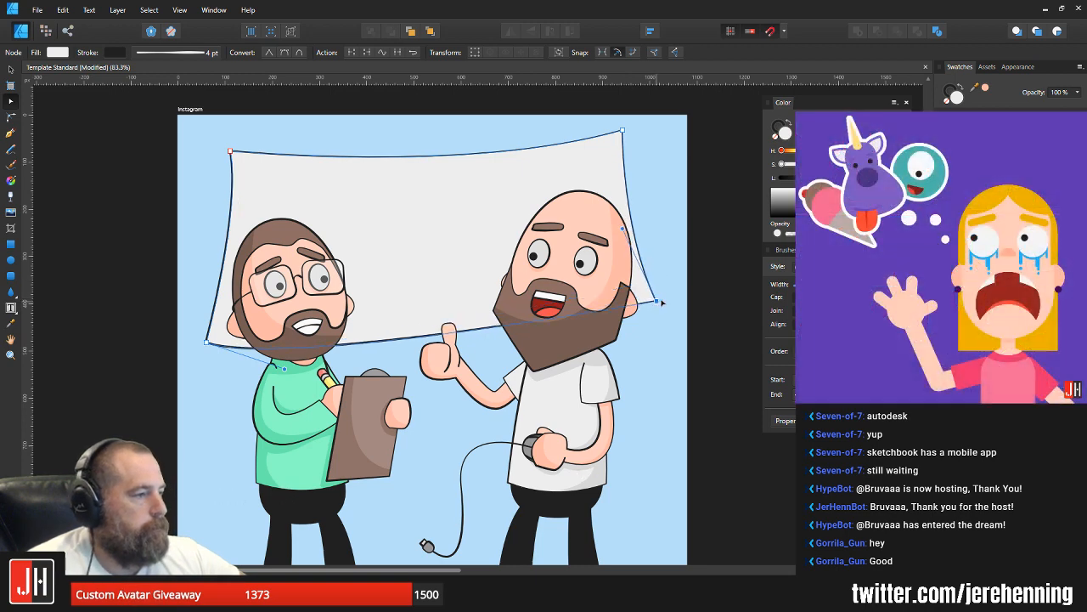
key("v")
left_click(657, 305)
scroll(637, 321, "down", 5)
scroll(637, 321, "up", 3)
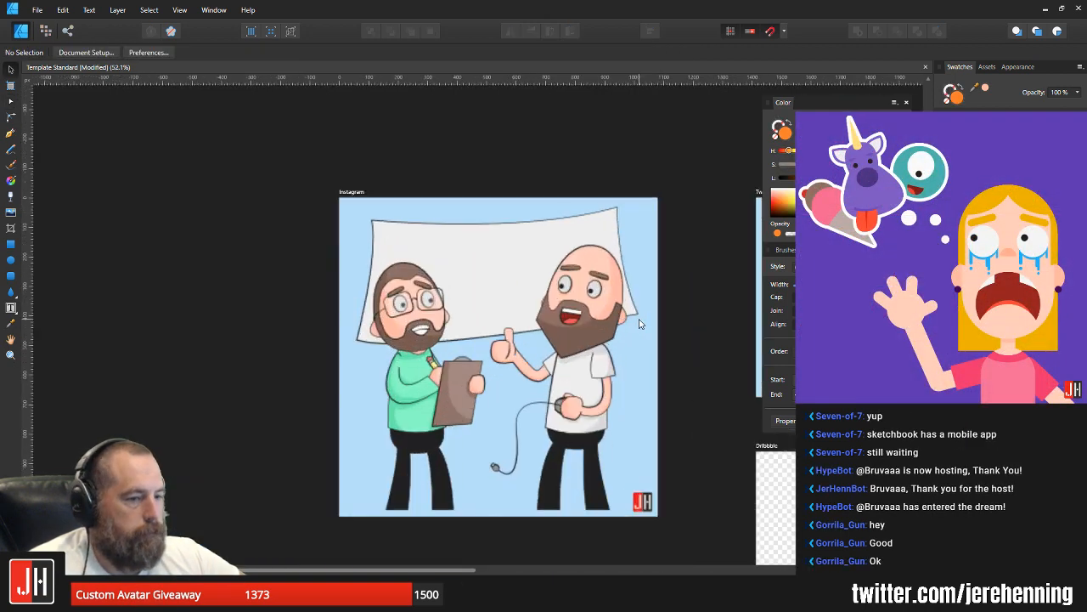
Step: Raise the banner's lower-left corner slightly, adjust the curve of its bottom edge, and save the document
left_click(458, 318)
scroll(452, 344, "up", 2)
key("a")
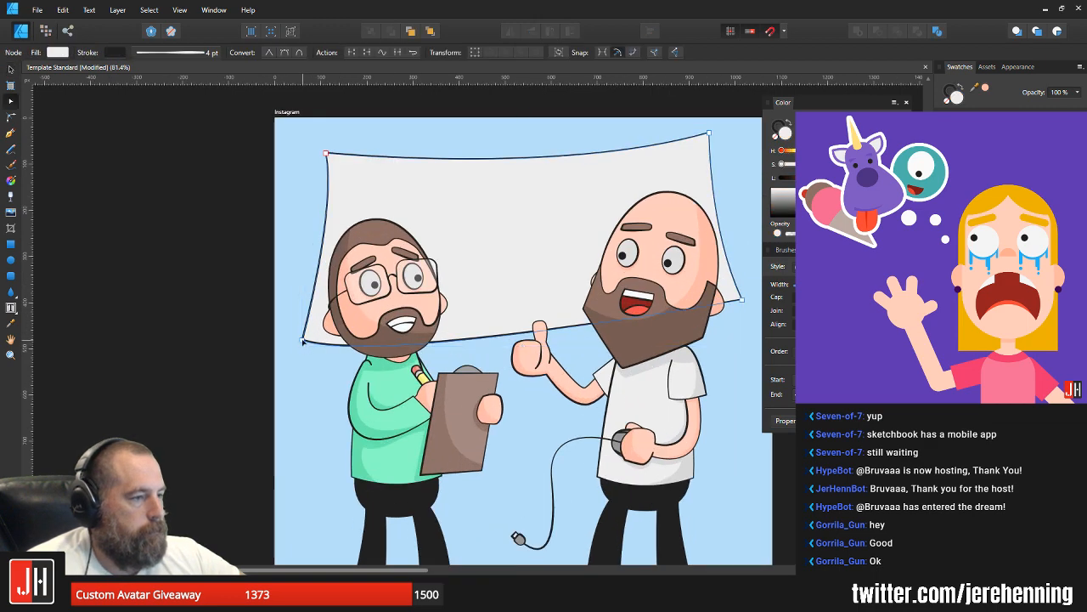
left_click_drag(303, 341, 302, 336)
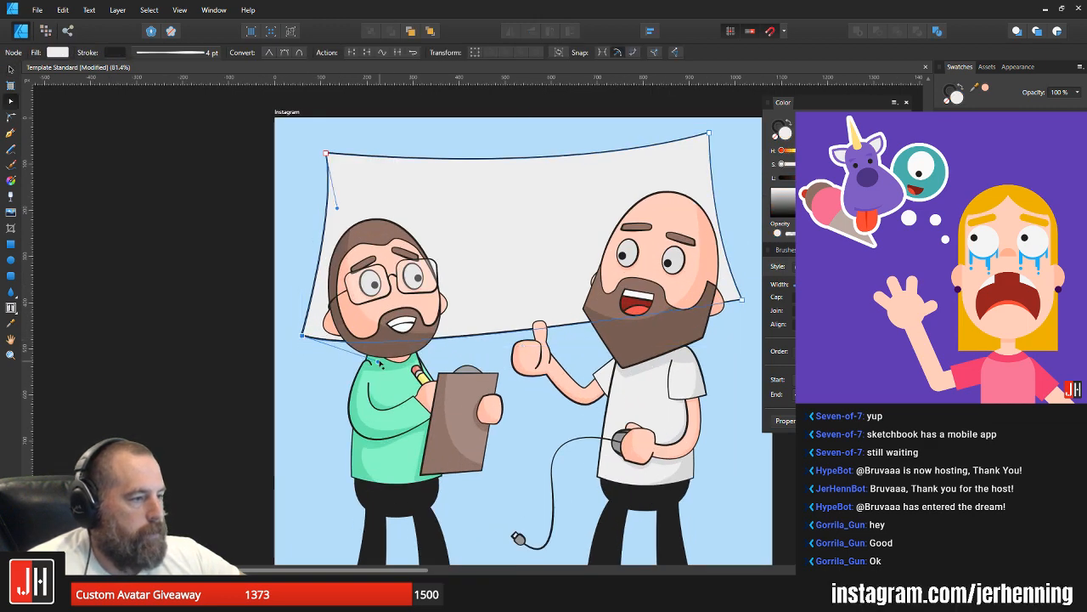
left_click_drag(380, 363, 378, 357)
key("v")
left_click_drag(745, 303, 666, 302)
key("a")
key("v")
left_click(698, 301)
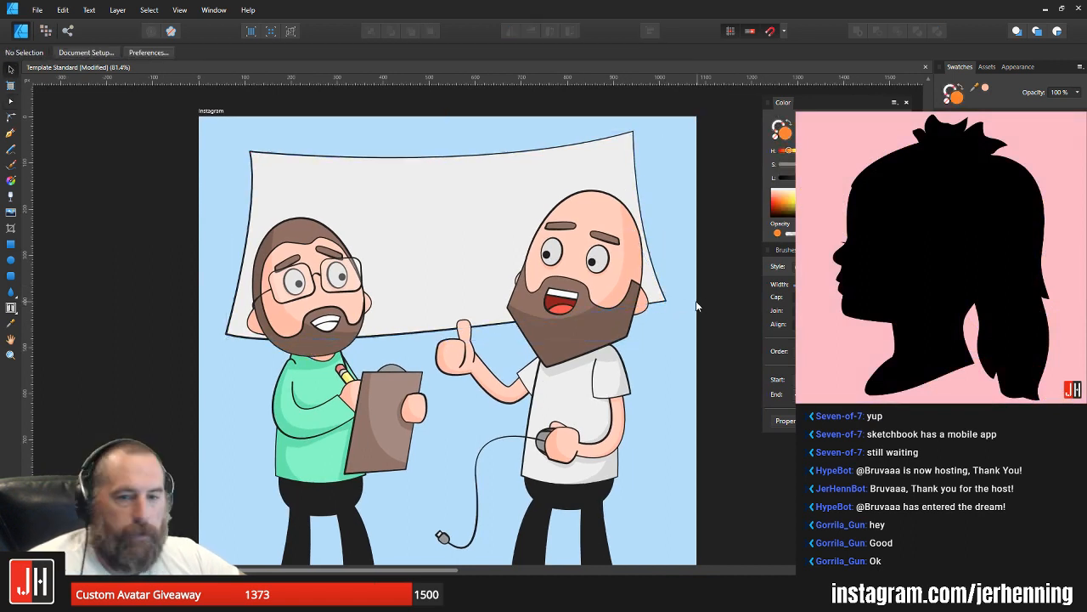
Step: Lower the banner's upper-right corner slightly, shift both right corners outward, reposition the banner, and save the document
left_click(631, 180)
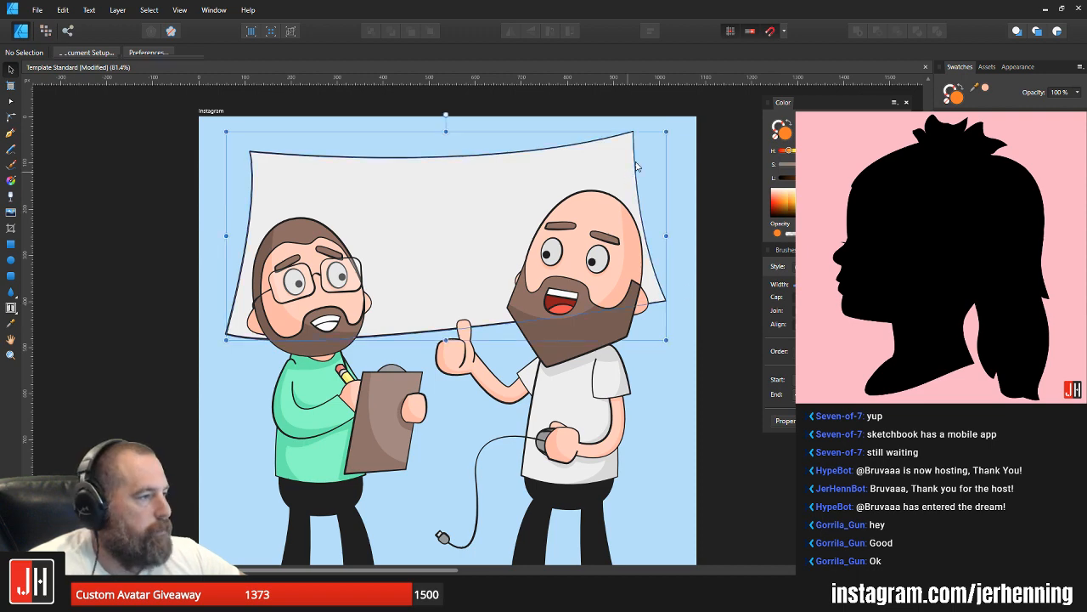
key("a")
key("v")
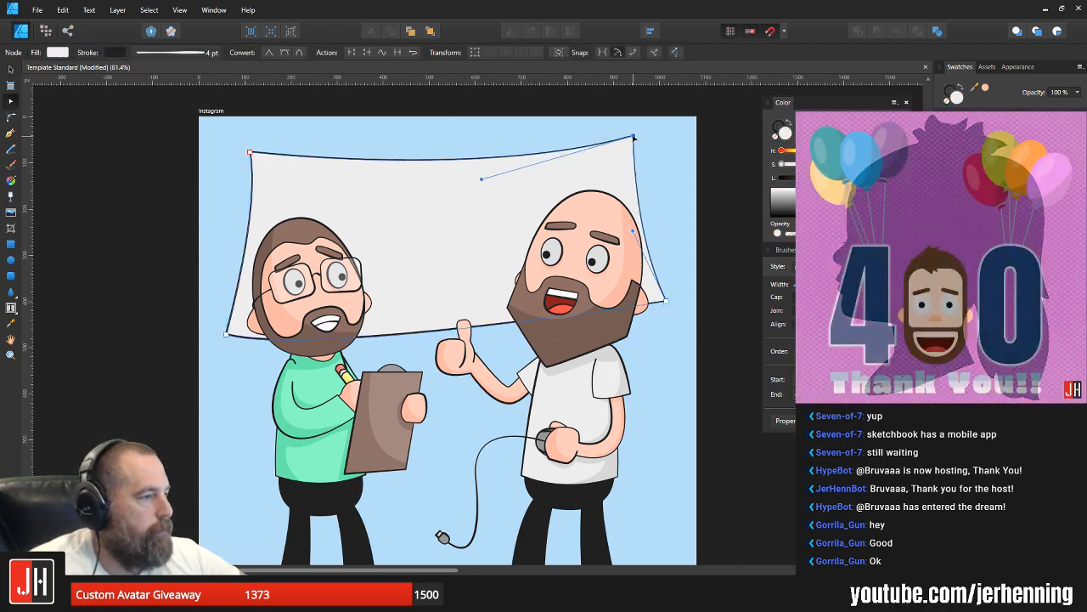
key("a")
left_click(633, 136)
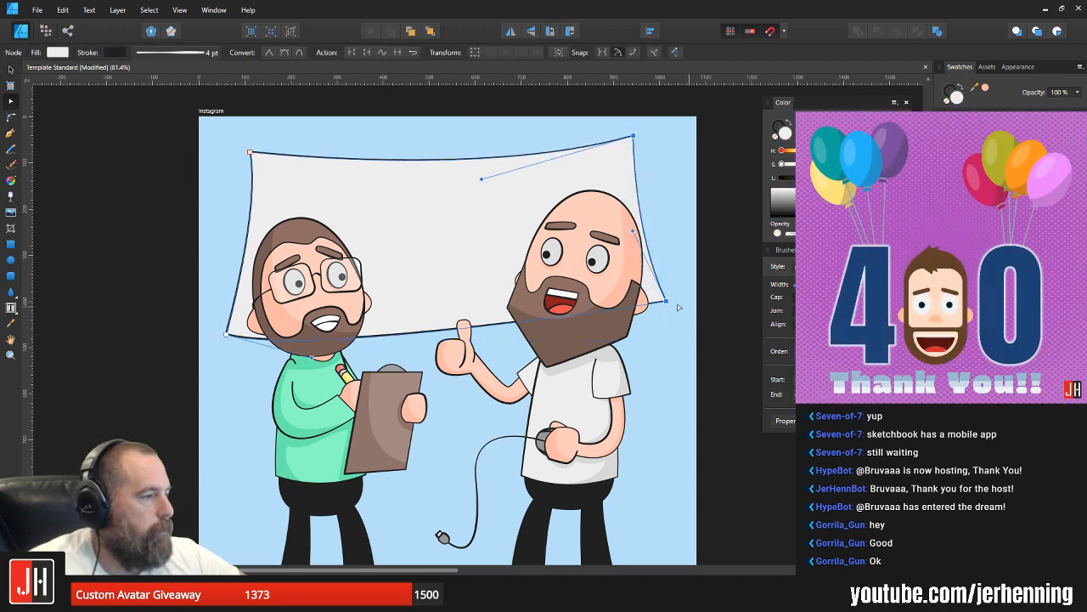
left_click_drag(667, 302, 677, 300)
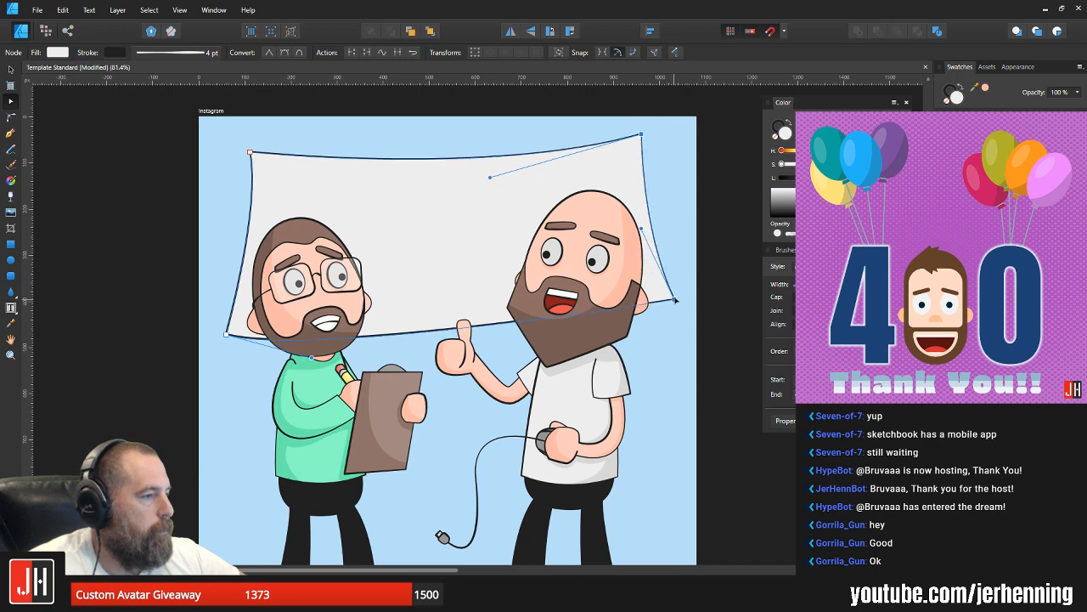
key("v")
left_click_drag(463, 211, 463, 215)
left_click(701, 237)
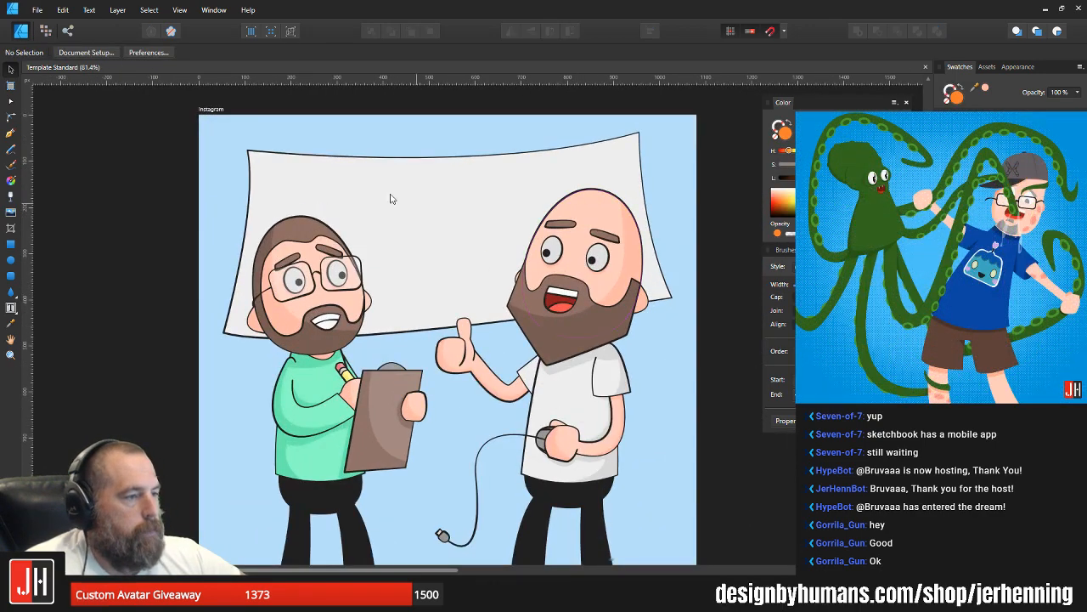
Step: Lower the banner's bottom-right corner node beside the bald man's ear and save the document
left_click(385, 212)
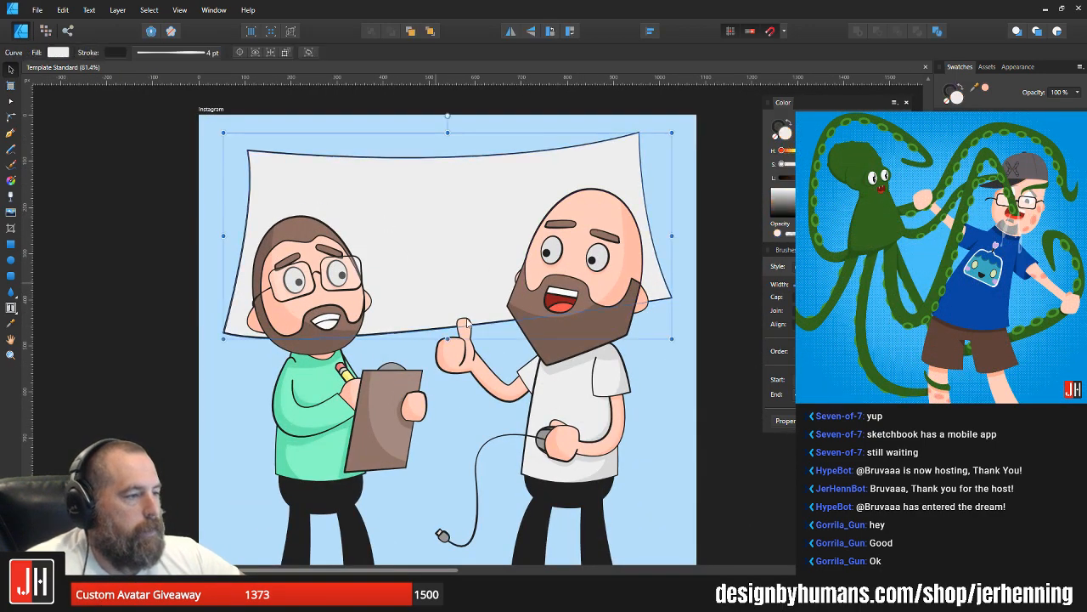
scroll(385, 212, "down", 2)
key("a")
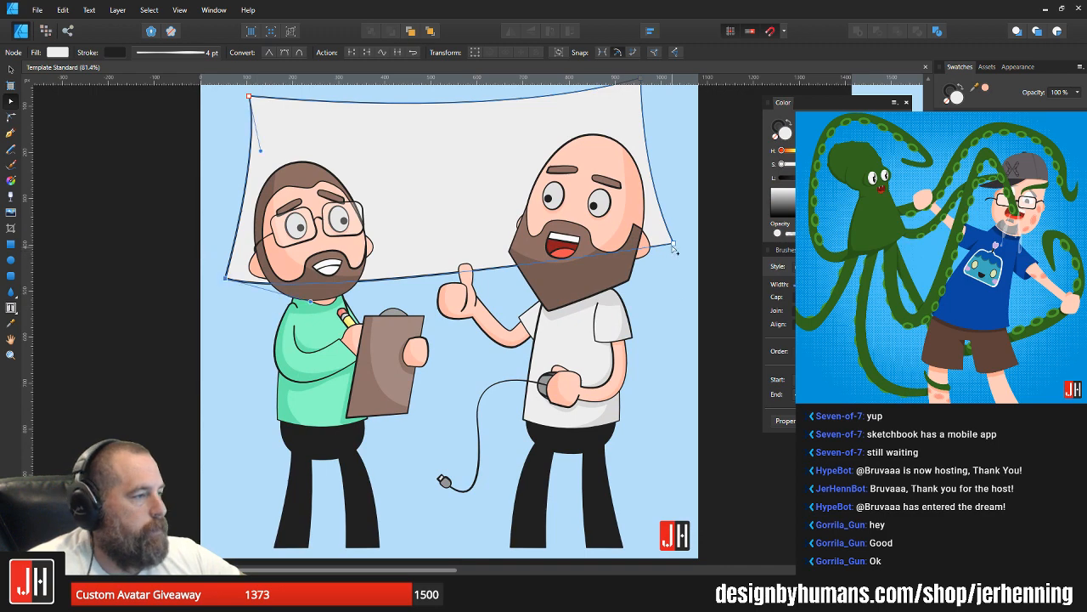
left_click_drag(673, 247, 674, 268)
key("v")
left_click(705, 256)
scroll(588, 248, "down", 2)
left_click_drag(547, 218, 535, 233)
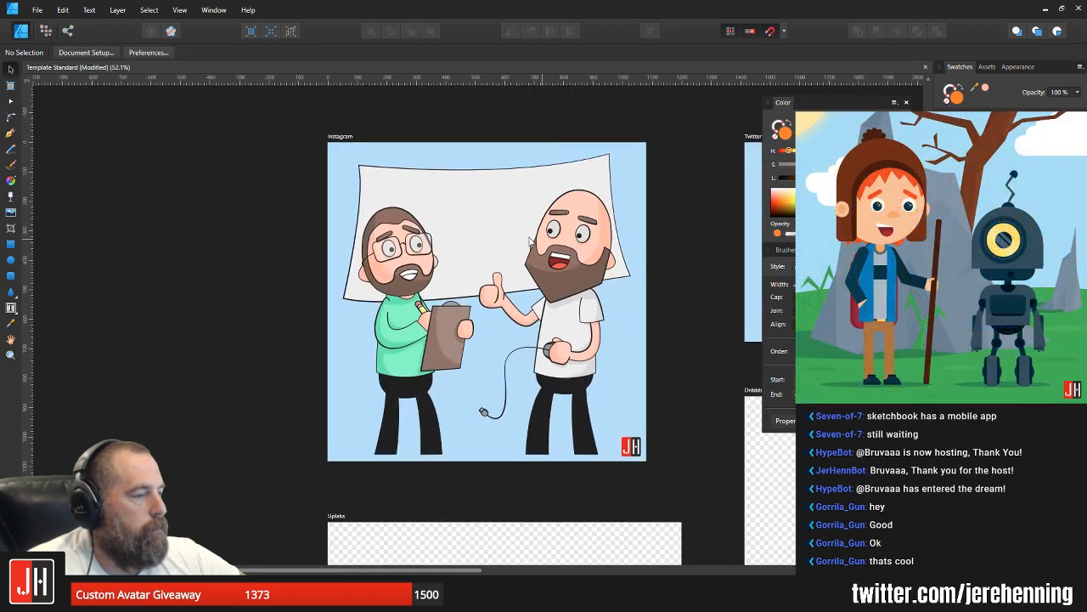
scroll(536, 234, "up", 2)
scroll(587, 244, "down", 2)
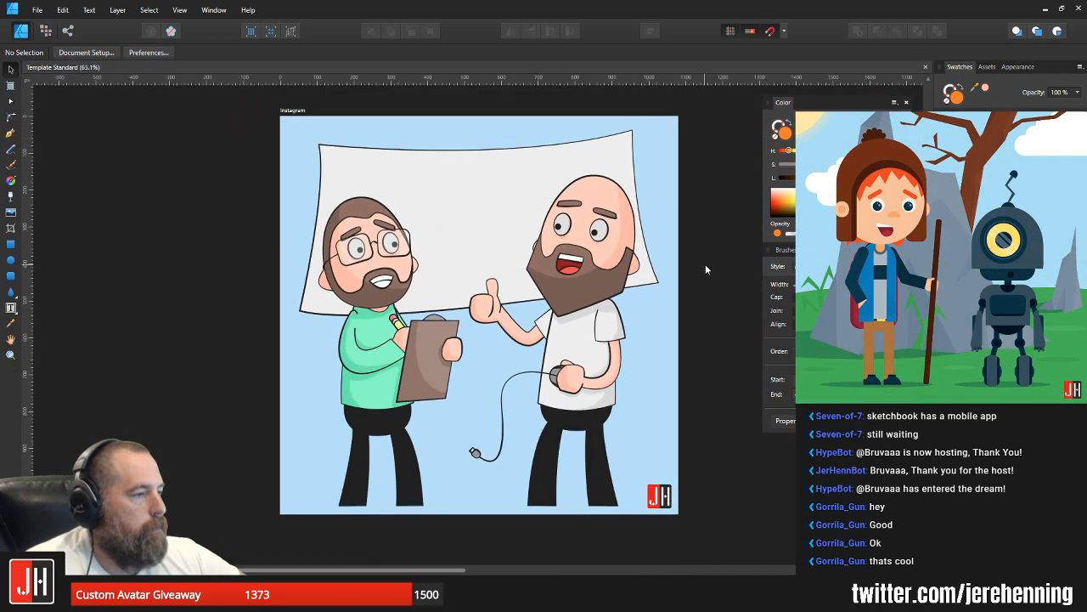
left_click_drag(545, 235, 544, 252)
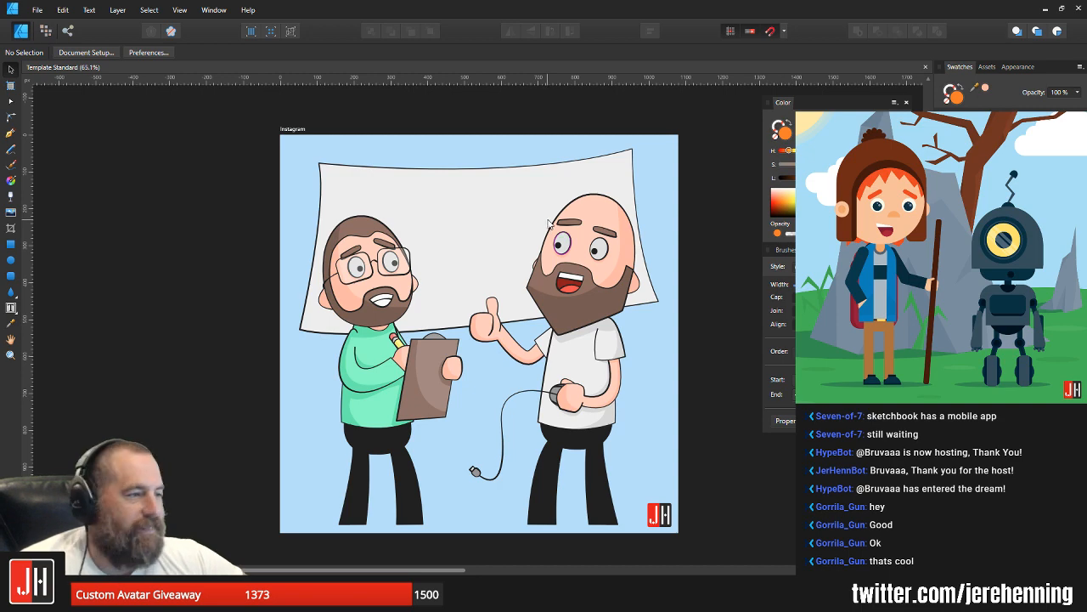
Step: Lower the node on the upper wrist edge of the bald man's raised forearm slightly to tidy its outline
scroll(506, 227, "up", 1)
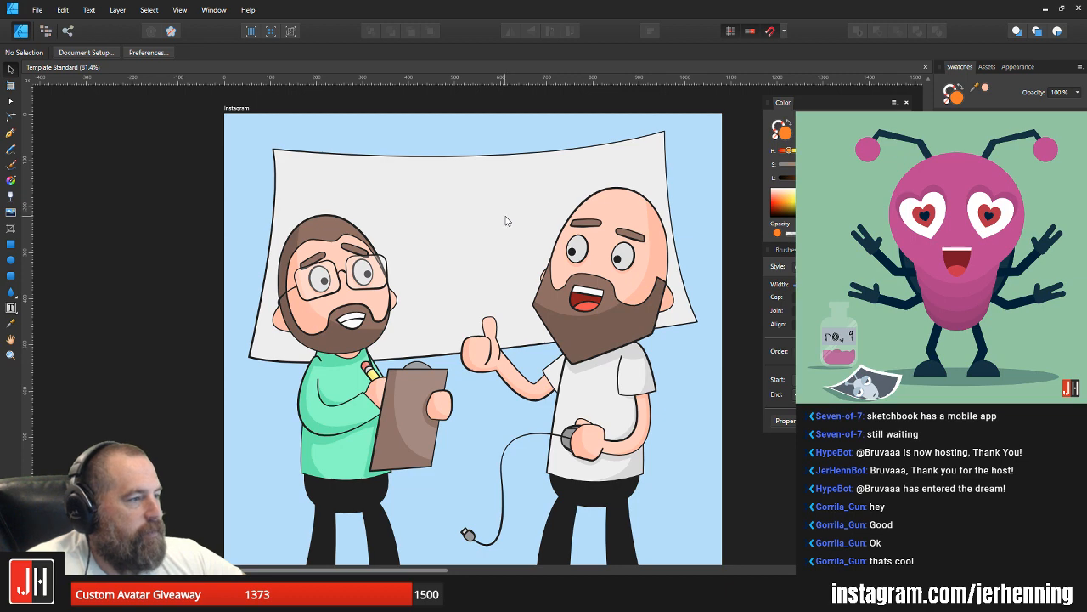
scroll(507, 223, "down", 1)
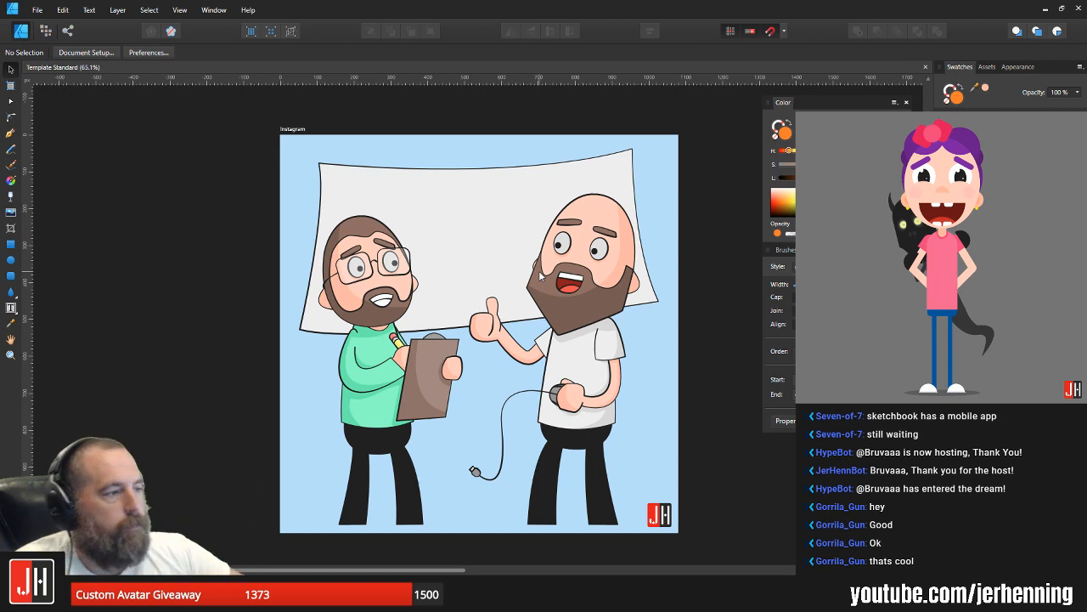
scroll(518, 340, "up", 6)
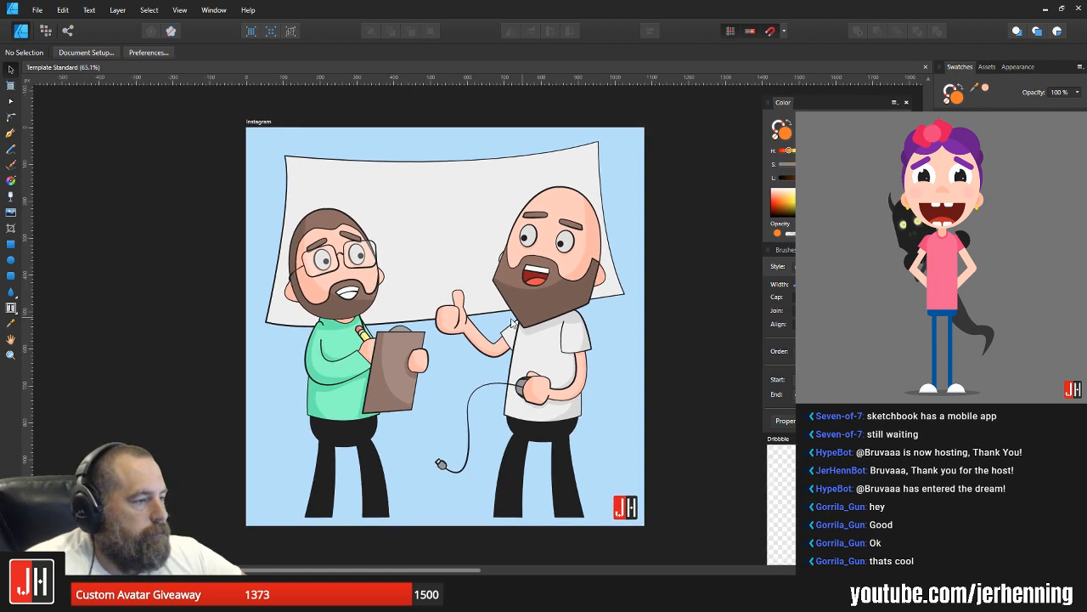
key("a")
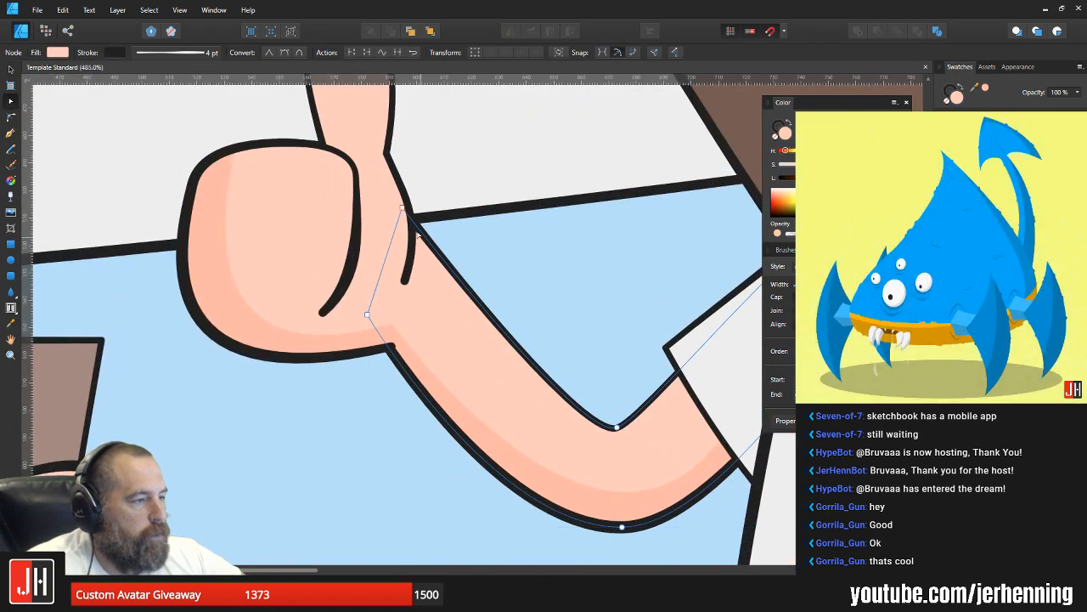
left_click_drag(403, 209, 406, 223)
key("v")
left_click(478, 247)
key("ctrl+0")
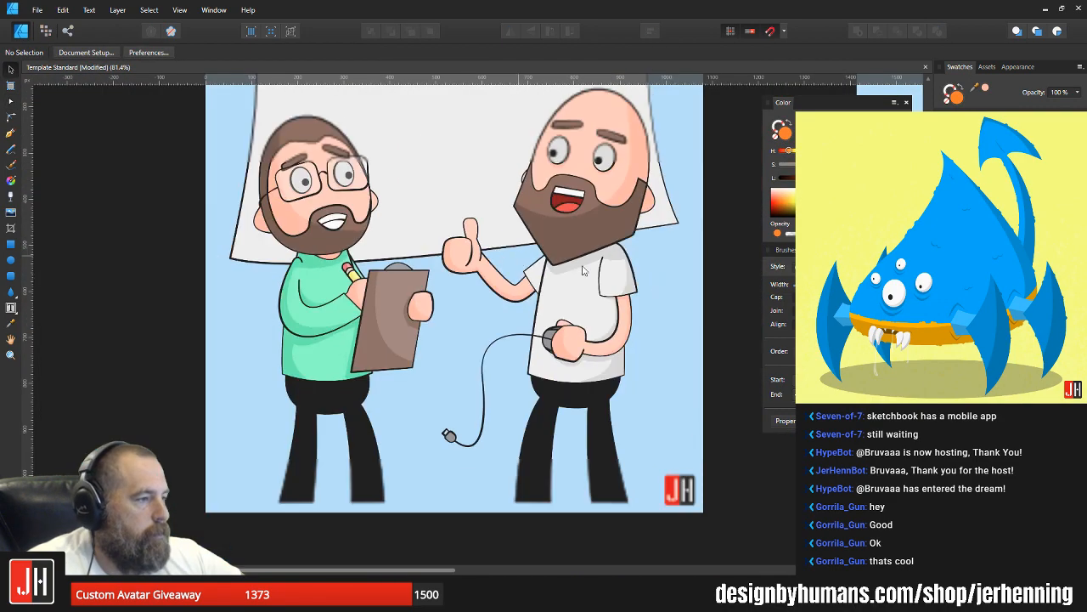
Step: Draw a small rounded rectangle beside the glasses man's ear, with a white fill and a black 4 pt outline
scroll(554, 305, "up", 3)
scroll(554, 306, "down", 4)
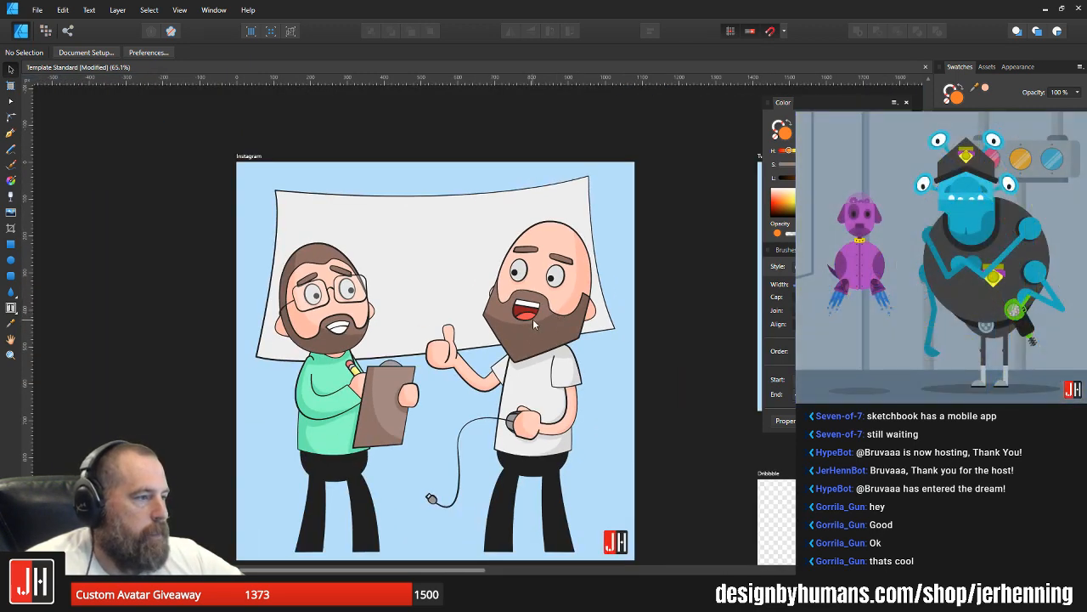
scroll(414, 350, "up", 2)
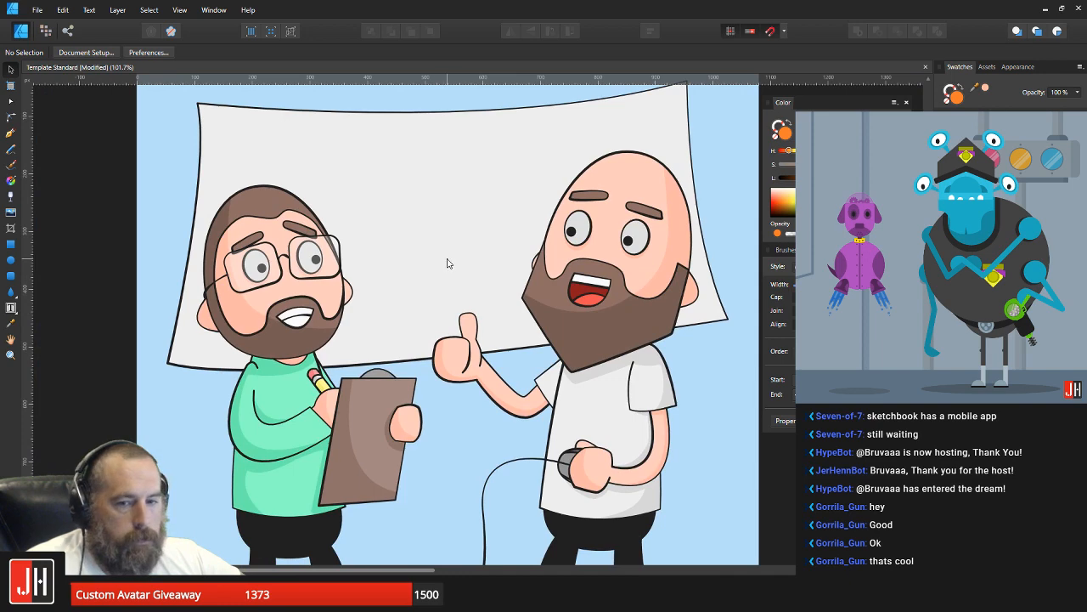
scroll(442, 290, "up", 1)
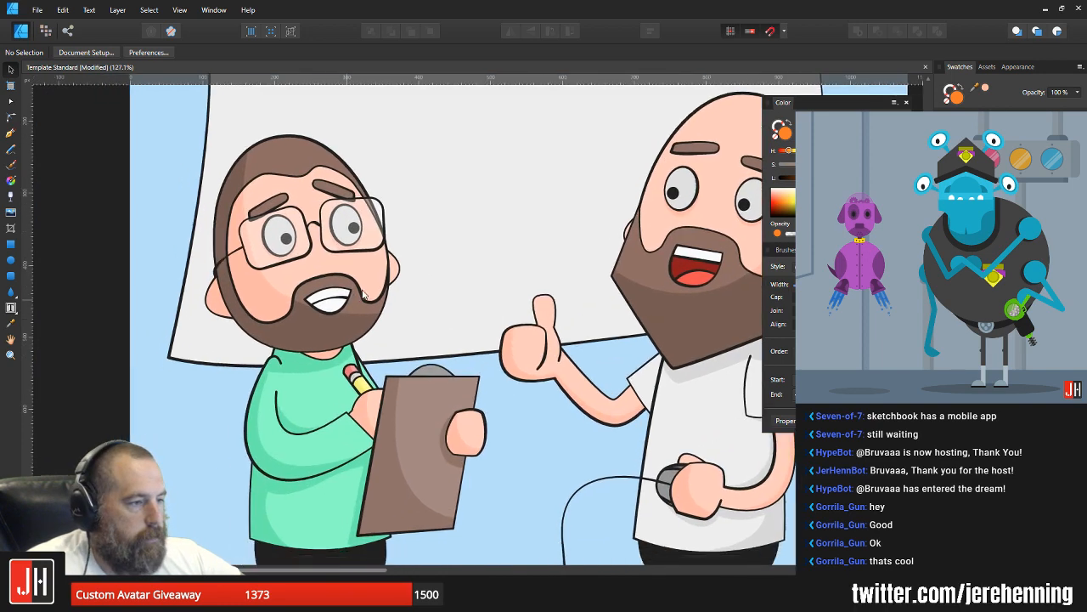
left_click(9, 276)
scroll(464, 247, "up", 1)
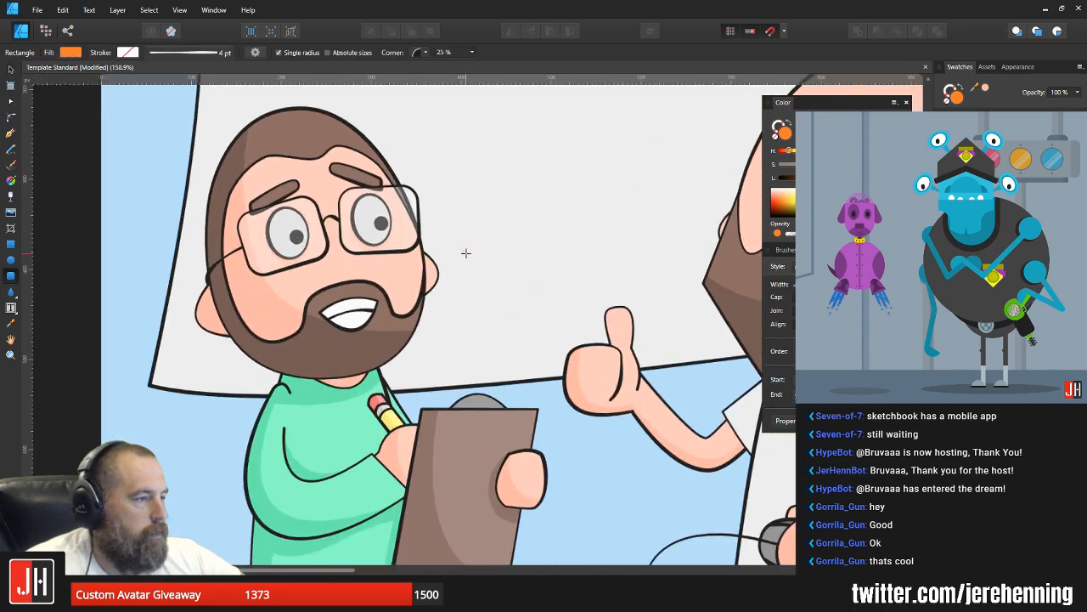
left_click_drag(450, 234, 498, 260)
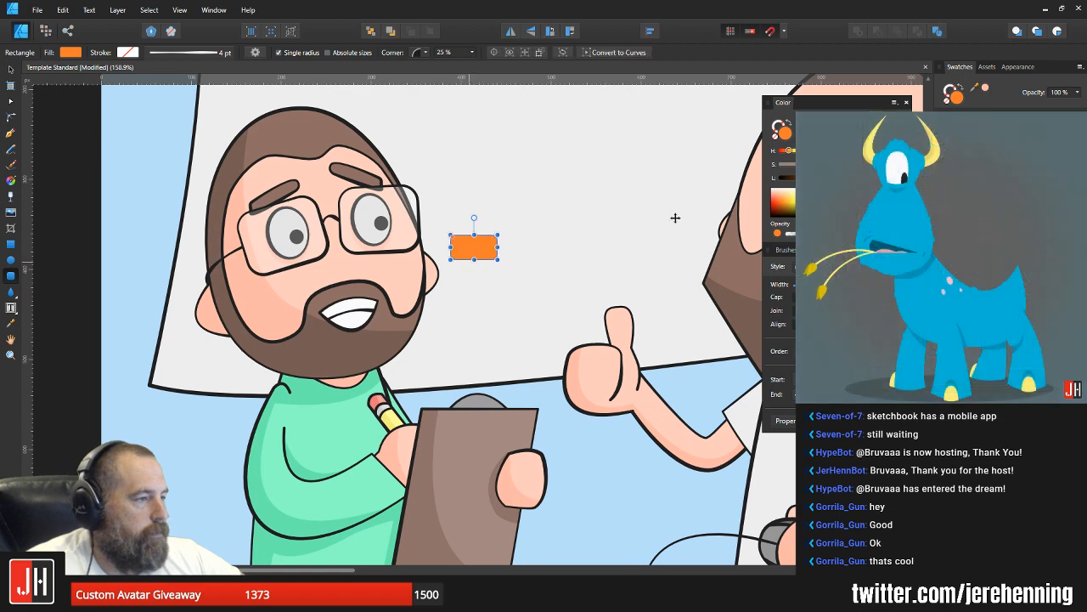
scroll(675, 217, "up", 2)
left_click(958, 174)
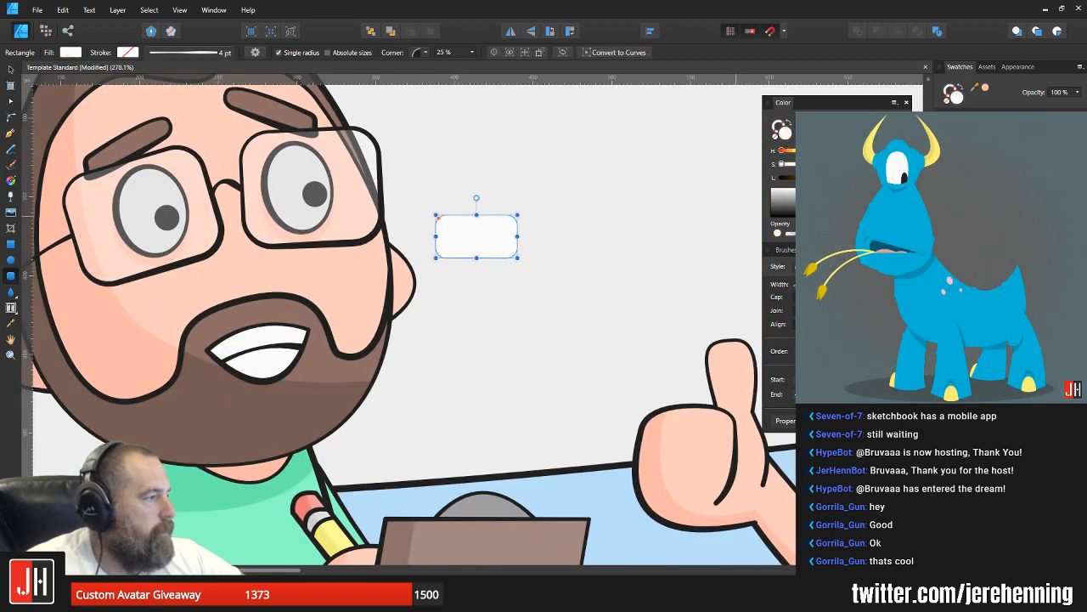
left_click(959, 174)
key("v")
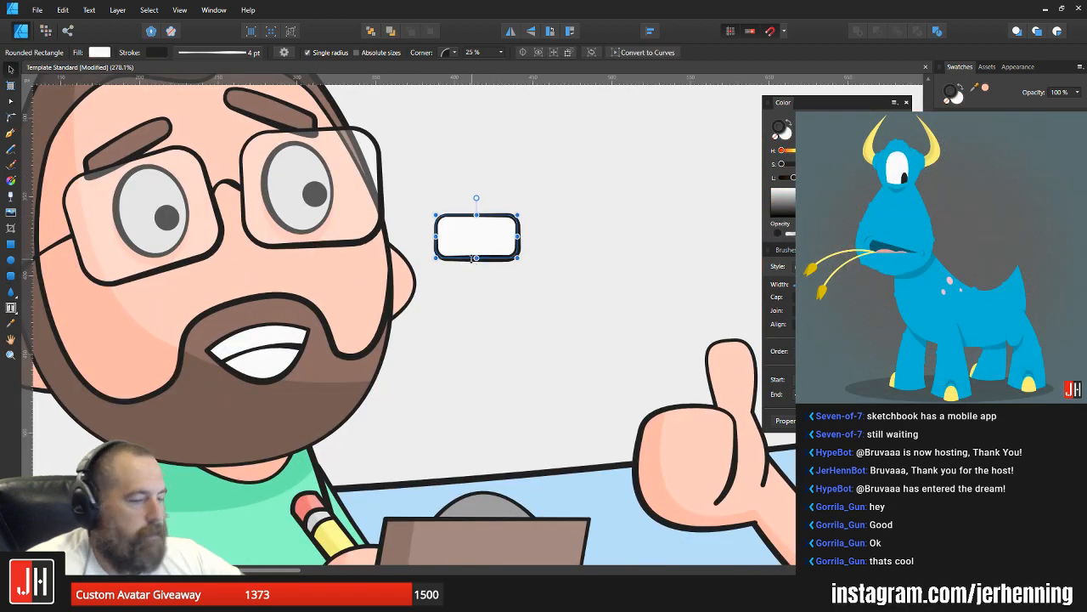
Step: Place the white rounded rectangle over the glasses man's ear but behind his head, tilted slightly, as an earbud
key("Delete")
key("m")
key("v")
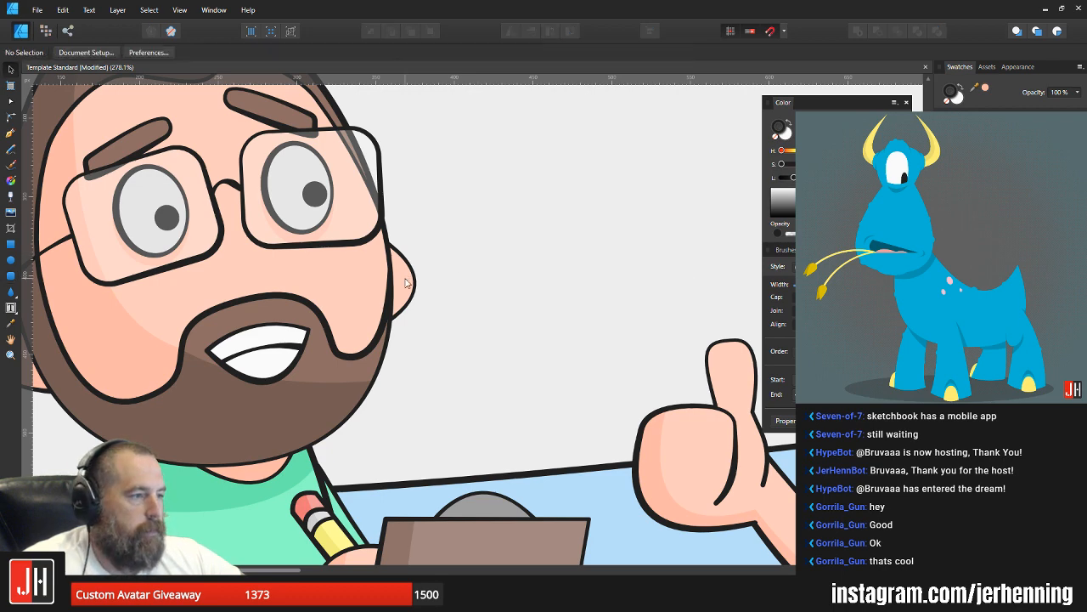
key("ctrl+z")
scroll(453, 272, "up", 3)
left_click_drag(488, 225, 337, 295)
left_click_drag(341, 227, 368, 265)
scroll(379, 289, "down", 5)
scroll(377, 294, "up", 5)
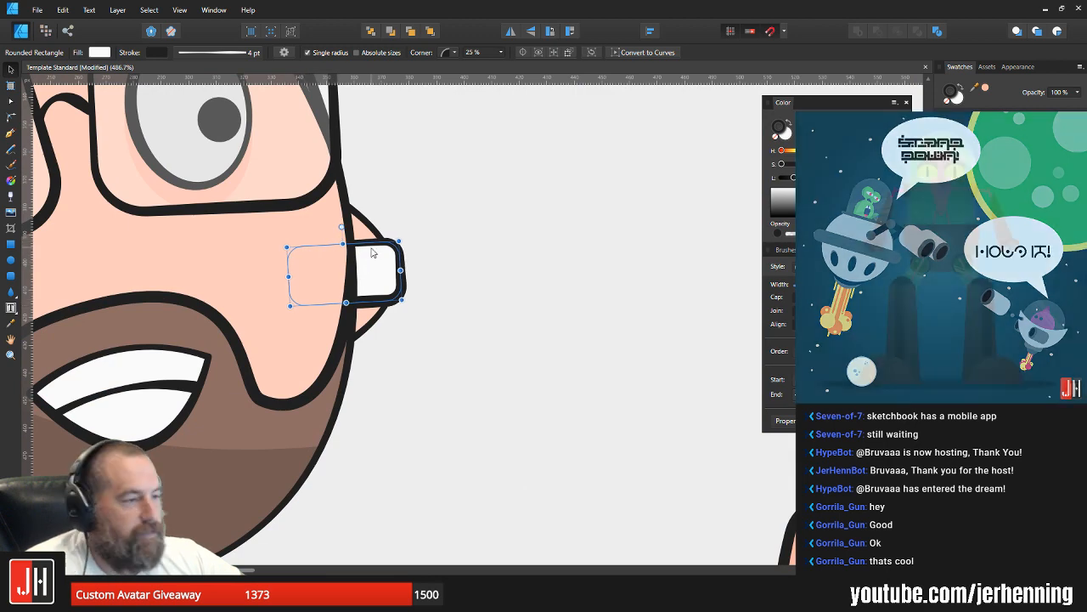
Step: Tilt the earbud slightly more counterclockwise and nudge it upward over the ear
left_click_drag(342, 227, 368, 255)
scroll(380, 265, "down", 5)
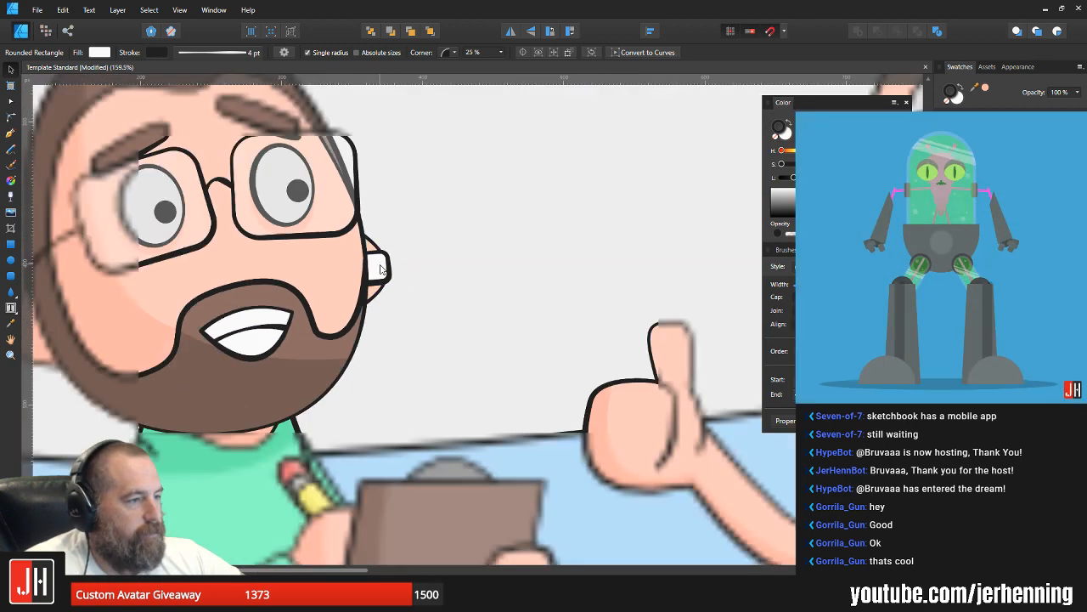
scroll(380, 268, "down", 3)
scroll(370, 248, "up", 8)
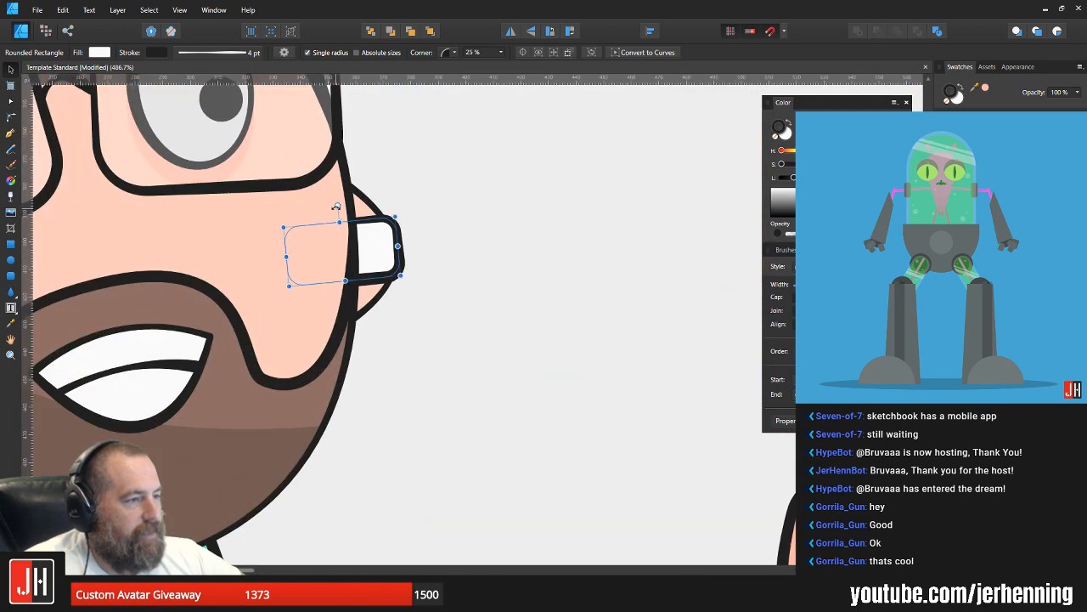
left_click_drag(337, 207, 337, 207)
left_click_drag(377, 242, 374, 235)
Step: Scale the earbud down so it sits inside the glasses man's ear
scroll(382, 264, "down", 2)
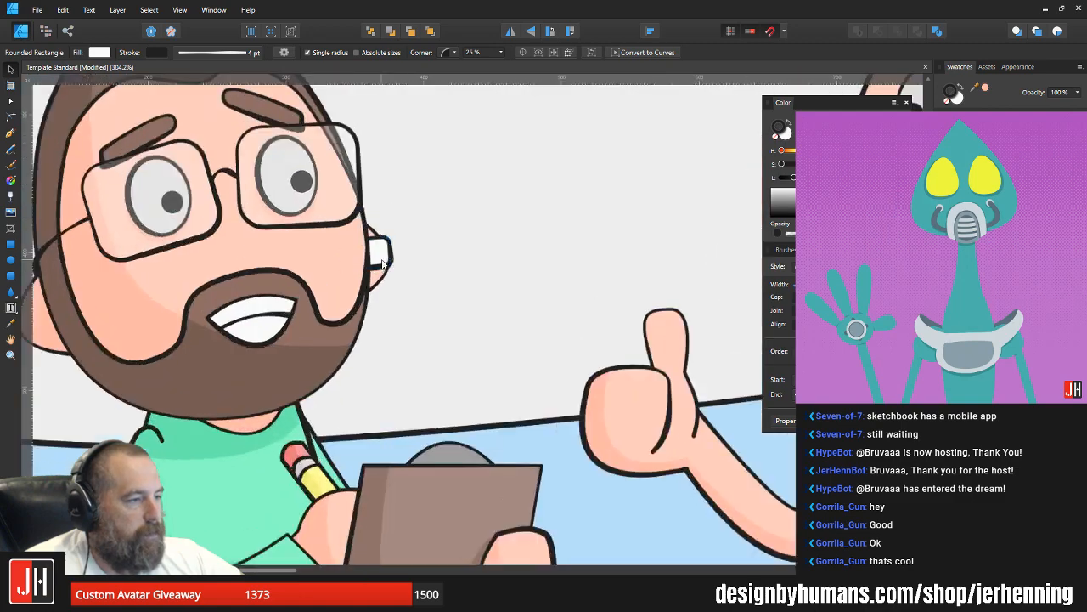
scroll(382, 264, "up", 3)
left_click_drag(398, 202, 351, 246)
key("v")
scroll(413, 256, "down", 8)
left_click(745, 312)
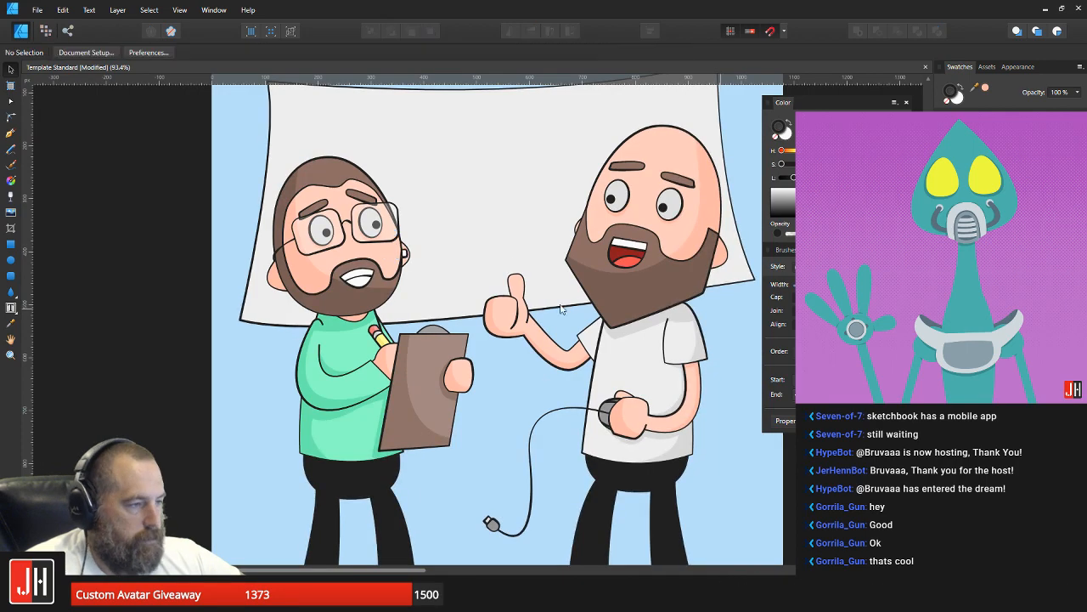
Step: Draw an unfilled, S-curved earbud cable from the glasses man's earbud down to the lower part of his clipboard
scroll(481, 297, "up", 3)
left_click_drag(439, 294, 456, 283)
left_click(9, 134)
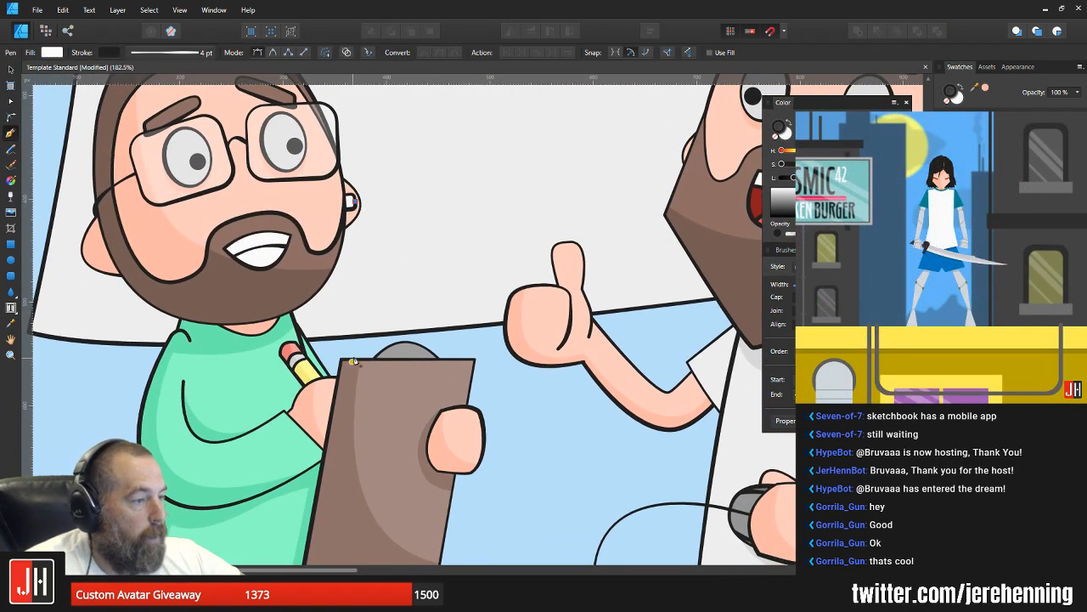
left_click_drag(353, 362, 393, 302)
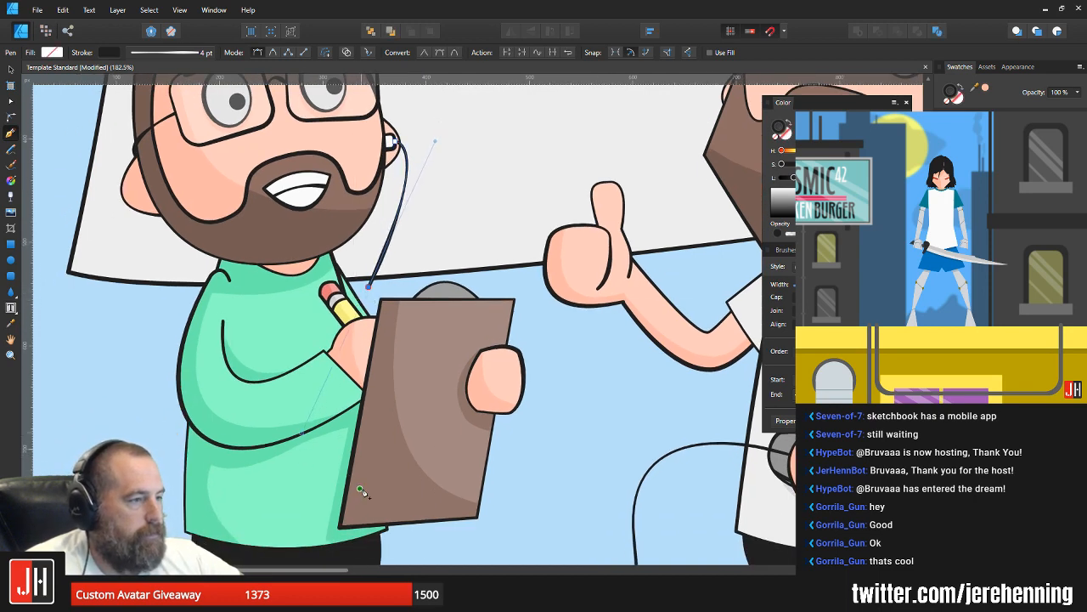
left_click_drag(360, 491, 401, 544)
key("v")
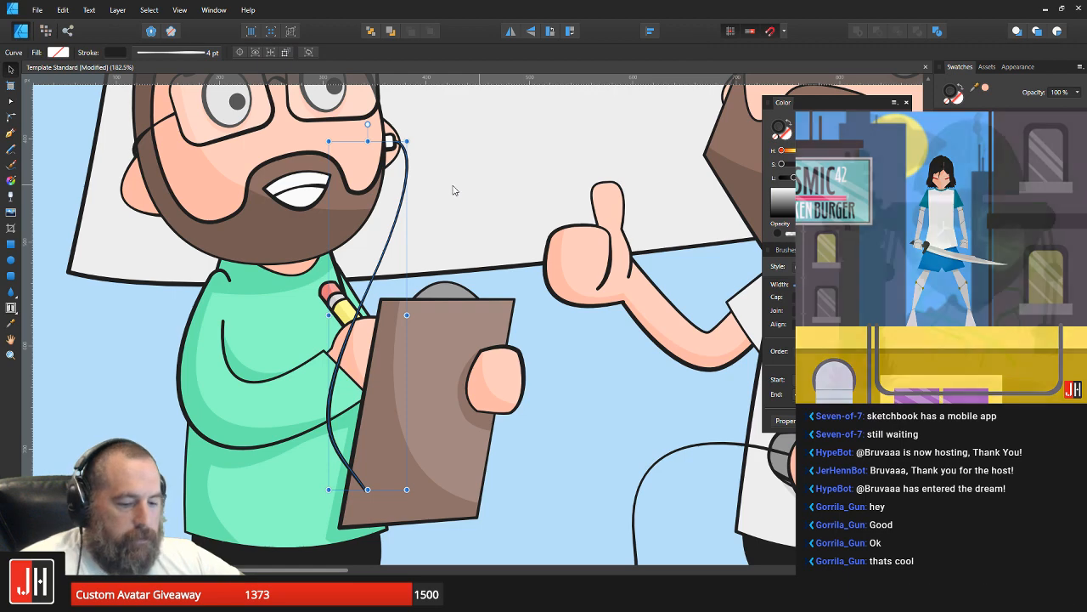
Step: Move the earbud cable into the glasses man's layer order so it runs behind the clipboard
key("Delete")
scroll(407, 163, "up", 3)
key("ctrl+z")
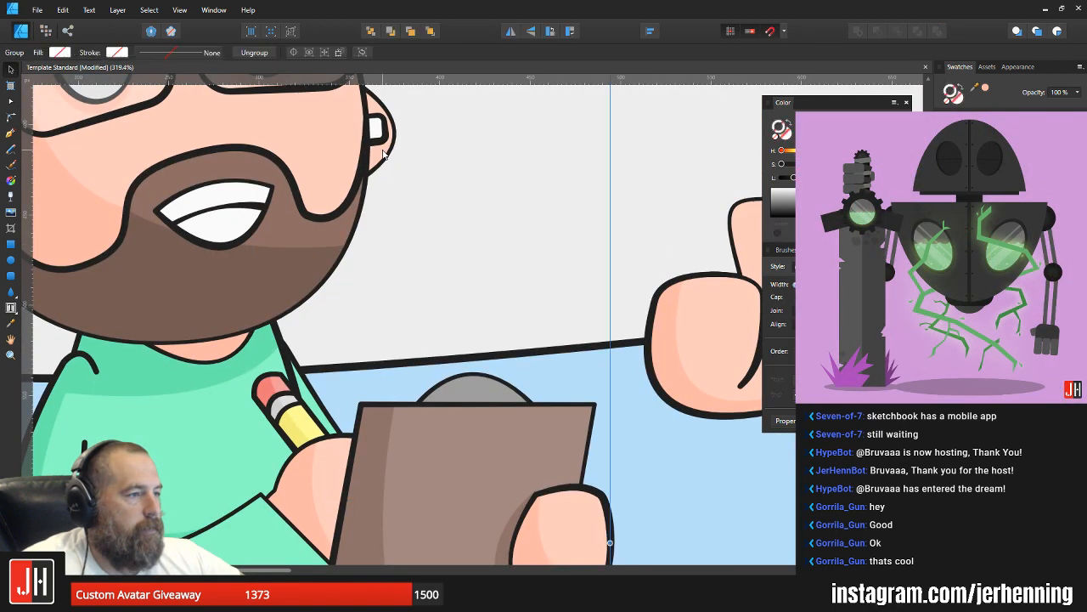
scroll(385, 153, "down", 4)
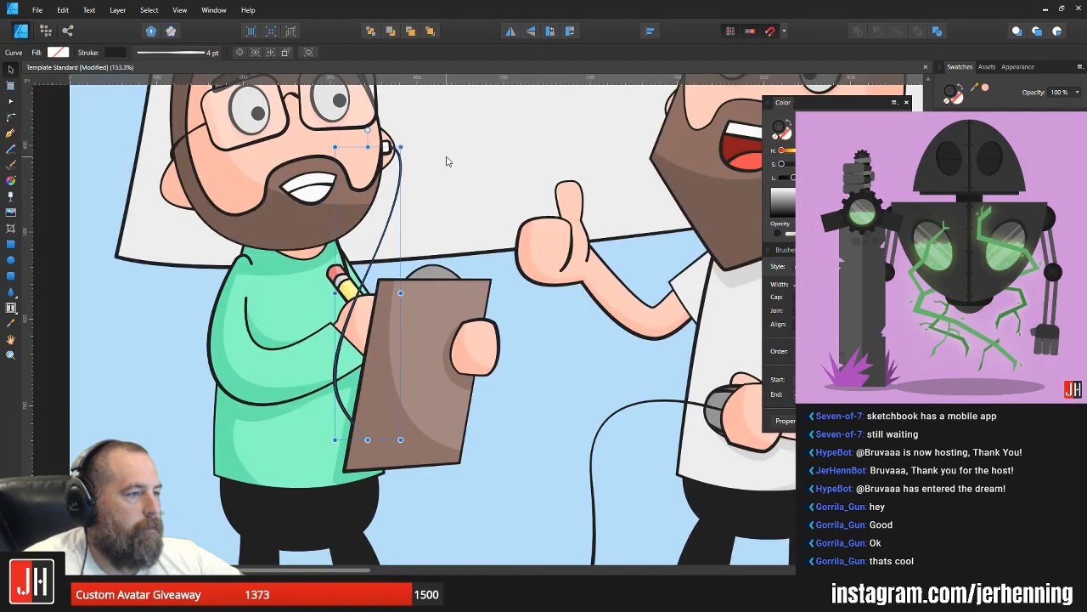
left_click(444, 161)
scroll(395, 153, "up", 3)
scroll(395, 153, "up", 5)
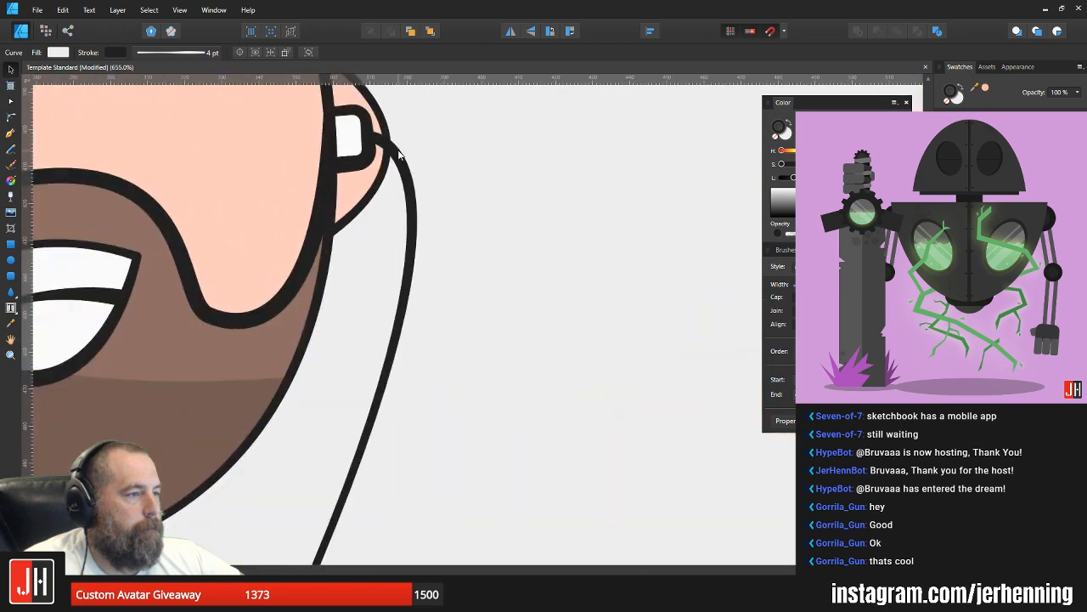
Step: Move the ear, earbud and cable together behind the glasses man's shirt and arm
left_click(365, 121, "shift")
scroll(385, 136, "down", 3)
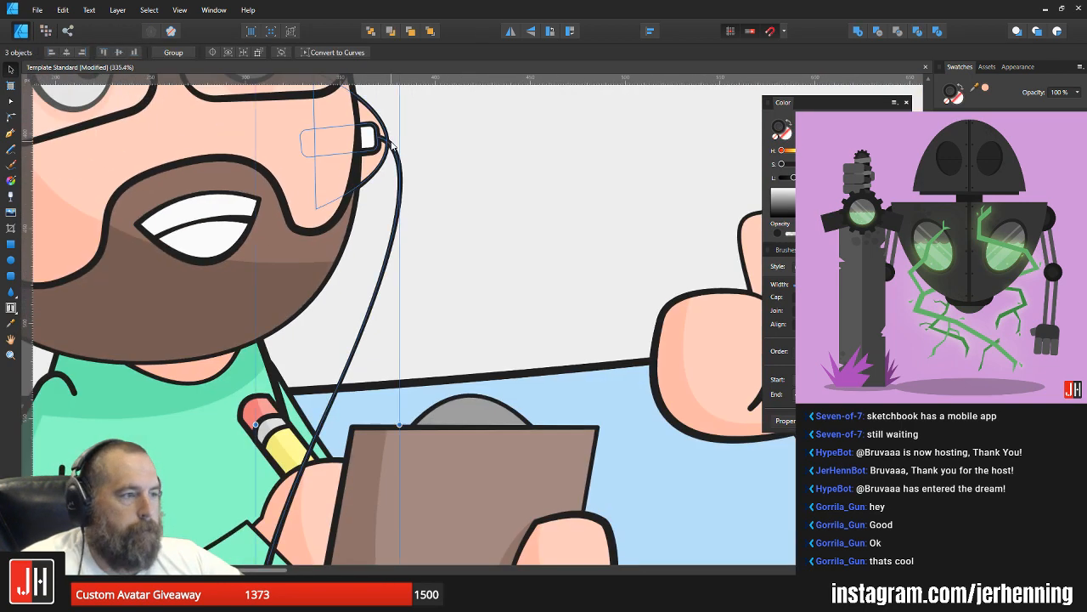
key("ctrl+d")
scroll(391, 145, "down", 2)
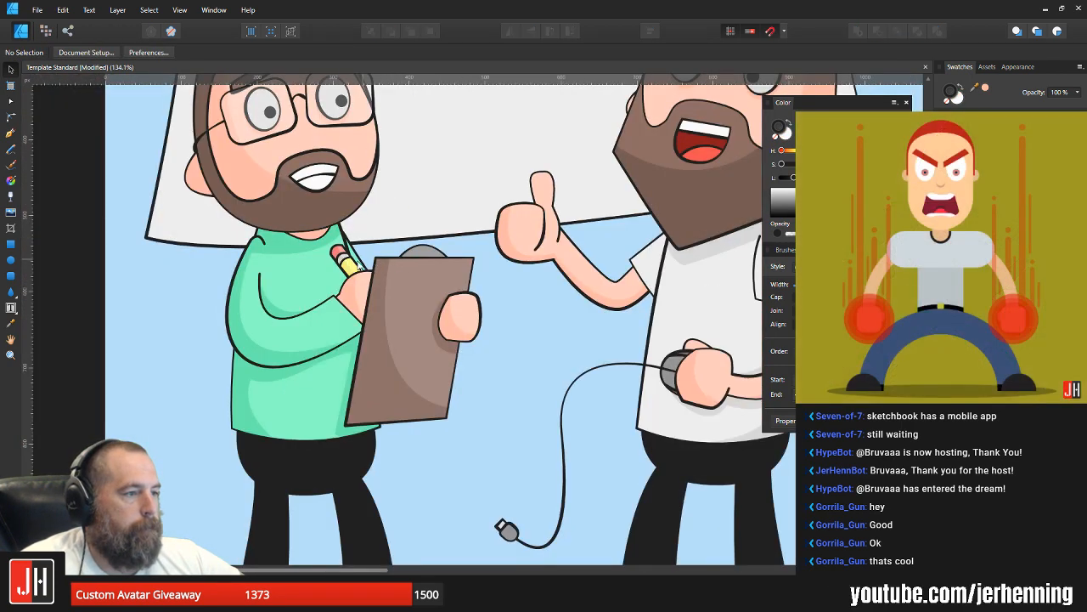
left_click(338, 280)
key("ctrl+v")
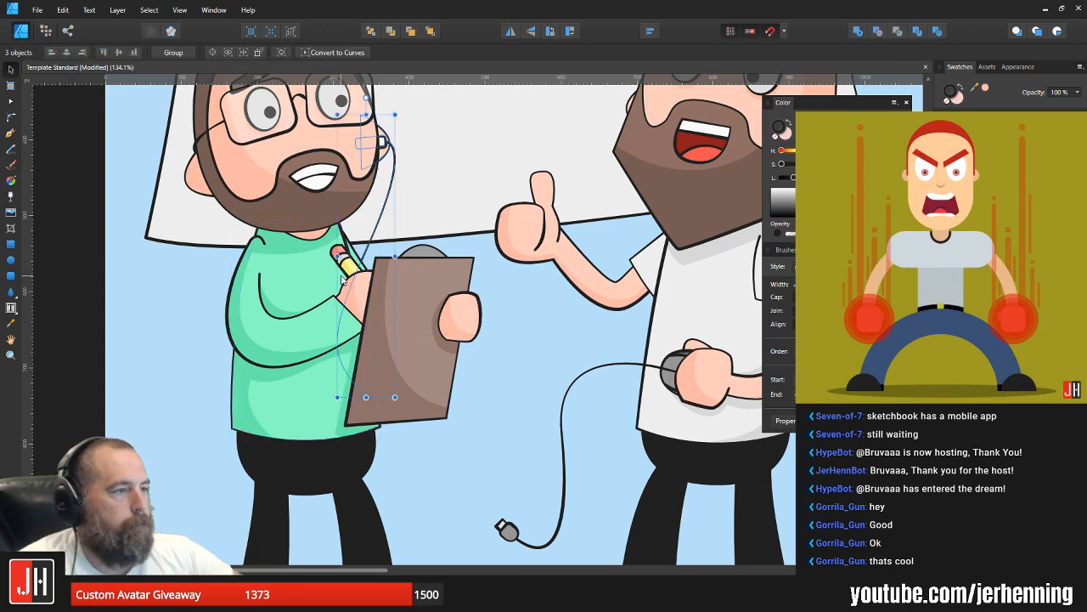
left_click(520, 317)
Step: Nudge the earbud slightly up and outward against the start of its cable
scroll(463, 297, "down", 5)
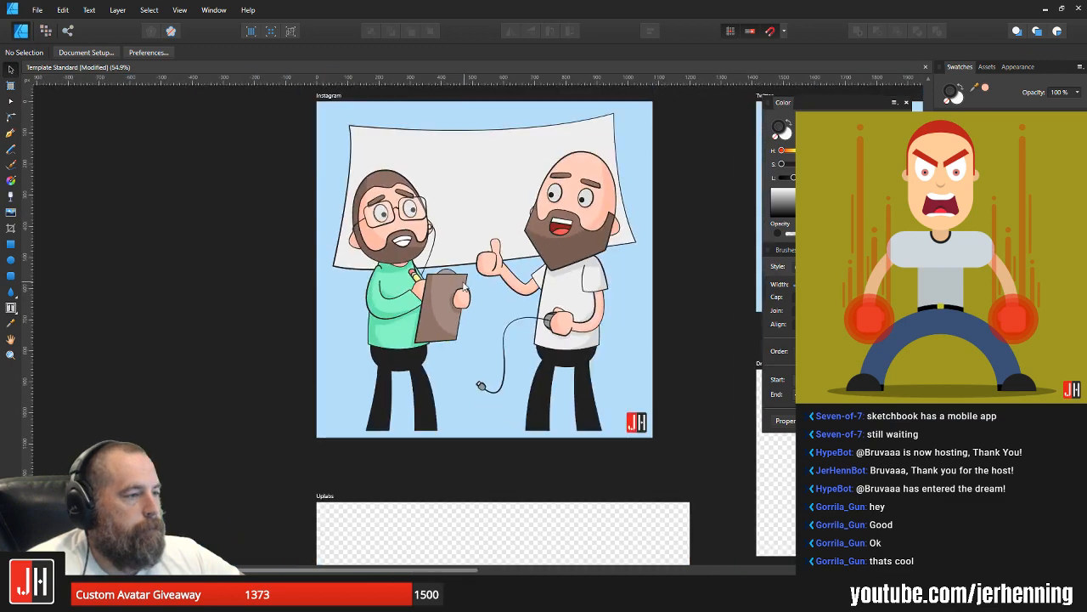
scroll(429, 228, "up", 15)
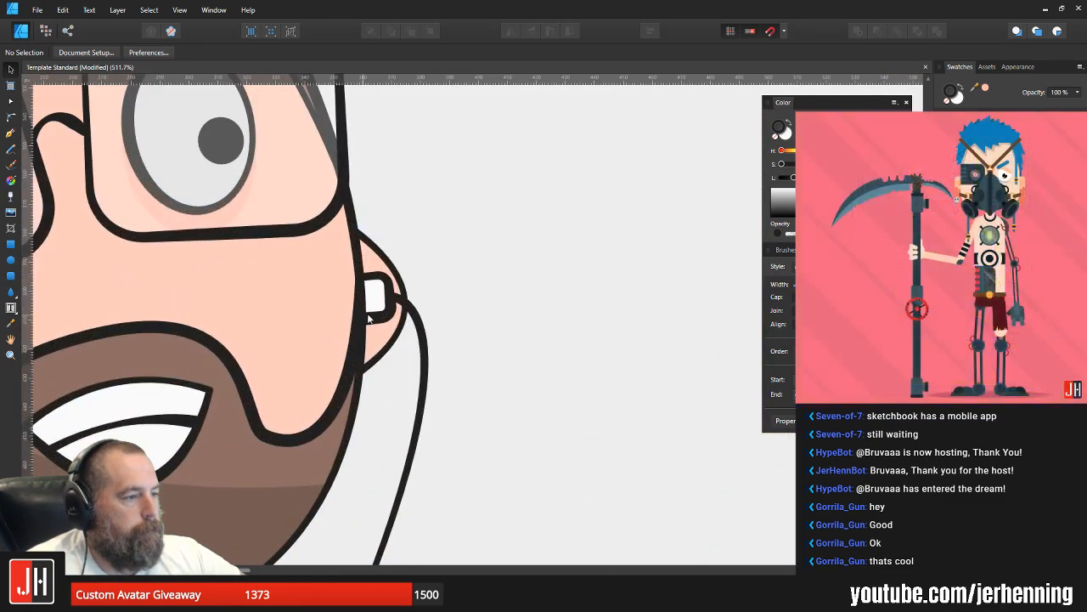
left_click(406, 278)
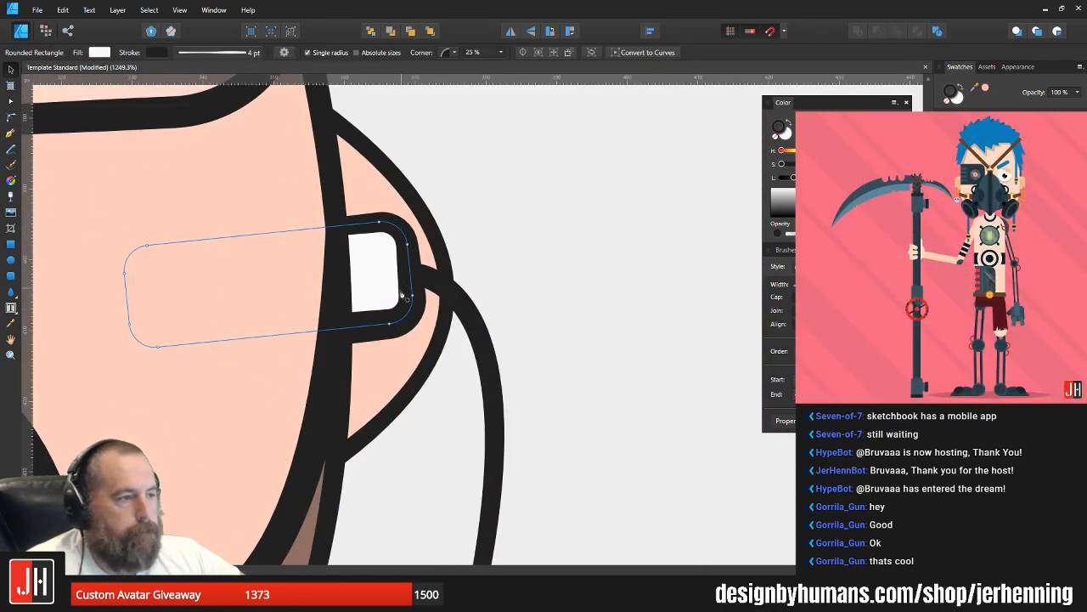
scroll(397, 299, "up", 3)
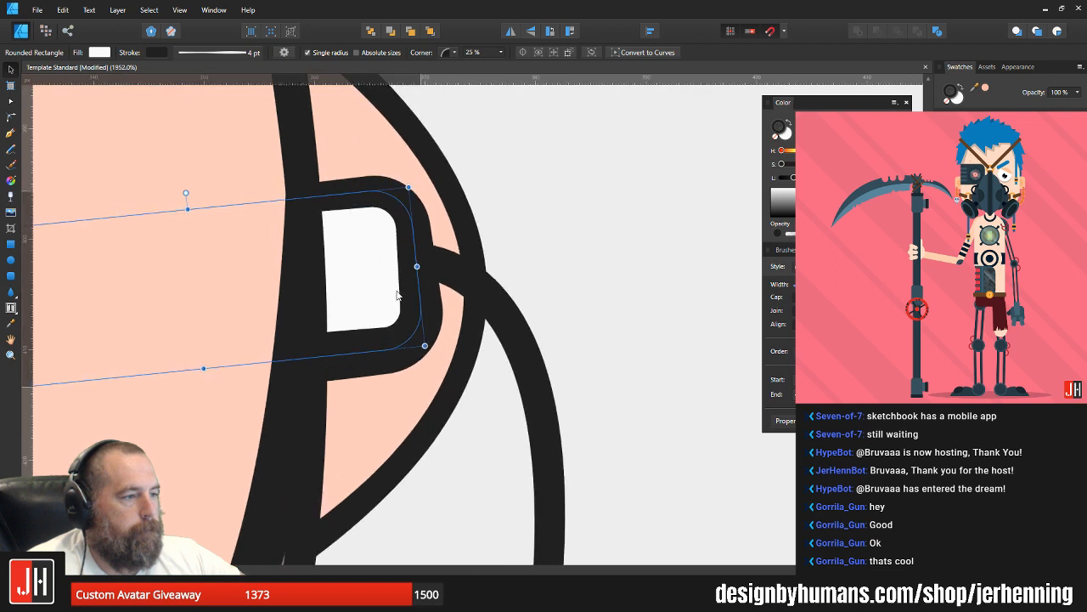
left_click_drag(400, 295, 402, 292)
left_click(501, 325, "shift")
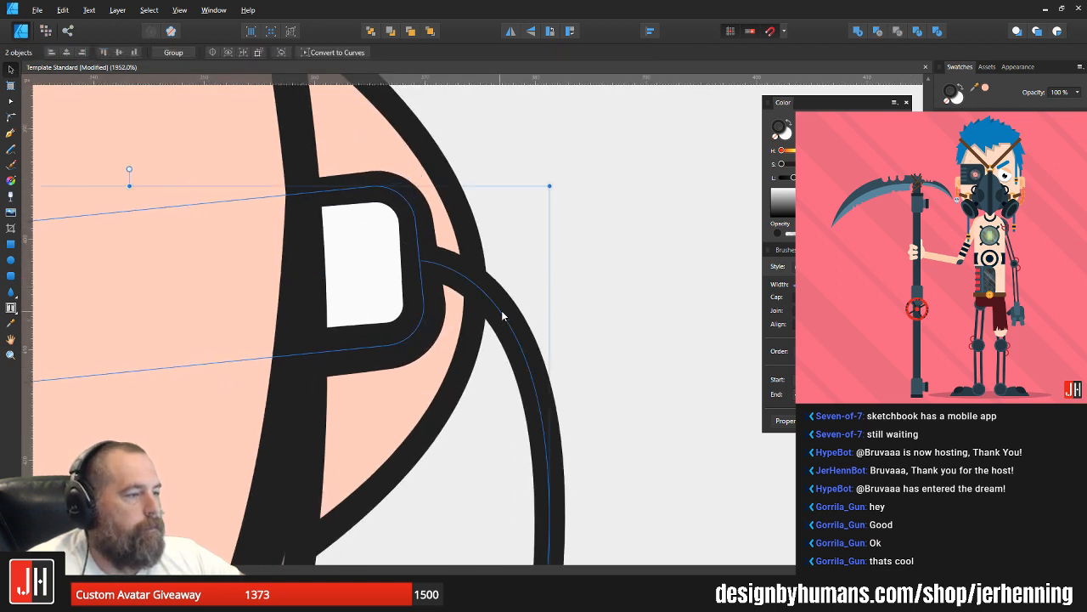
scroll(497, 311, "down", 3)
scroll(497, 311, "down", 8)
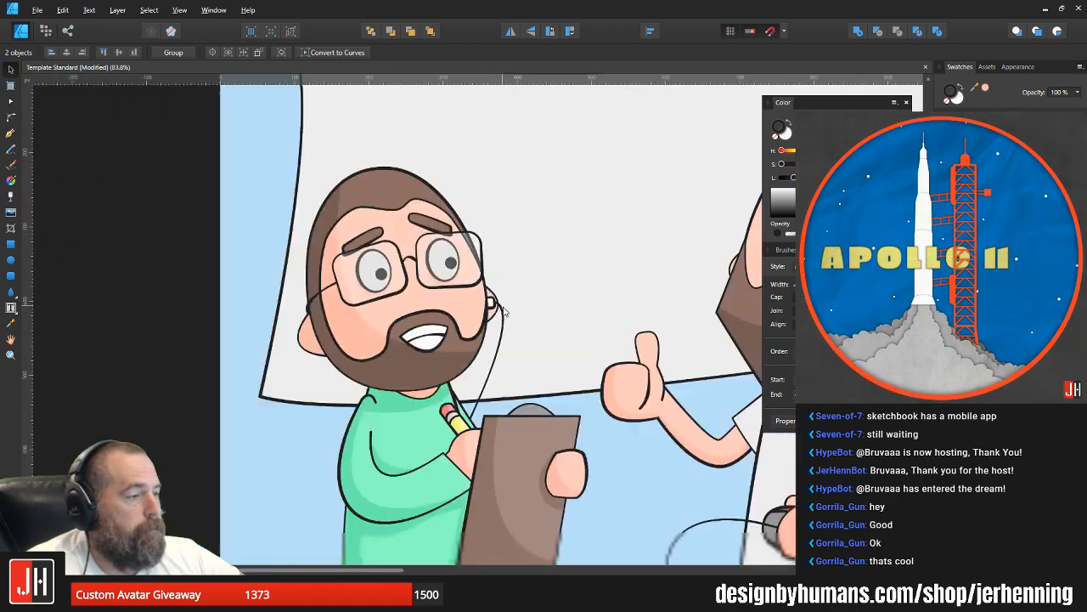
key("ctrl+d")
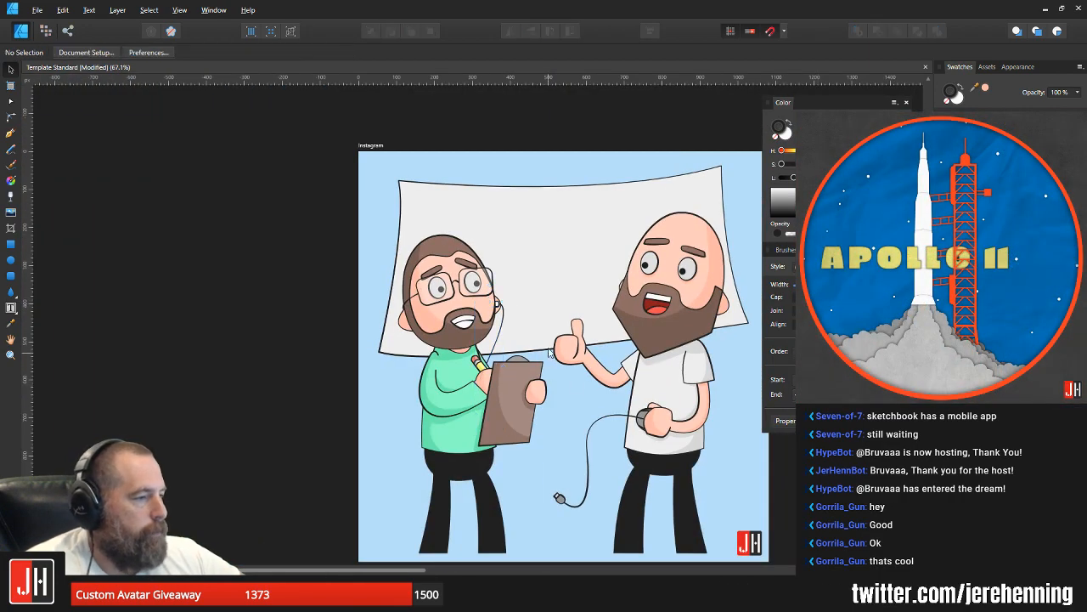
left_click_drag(653, 308, 500, 287)
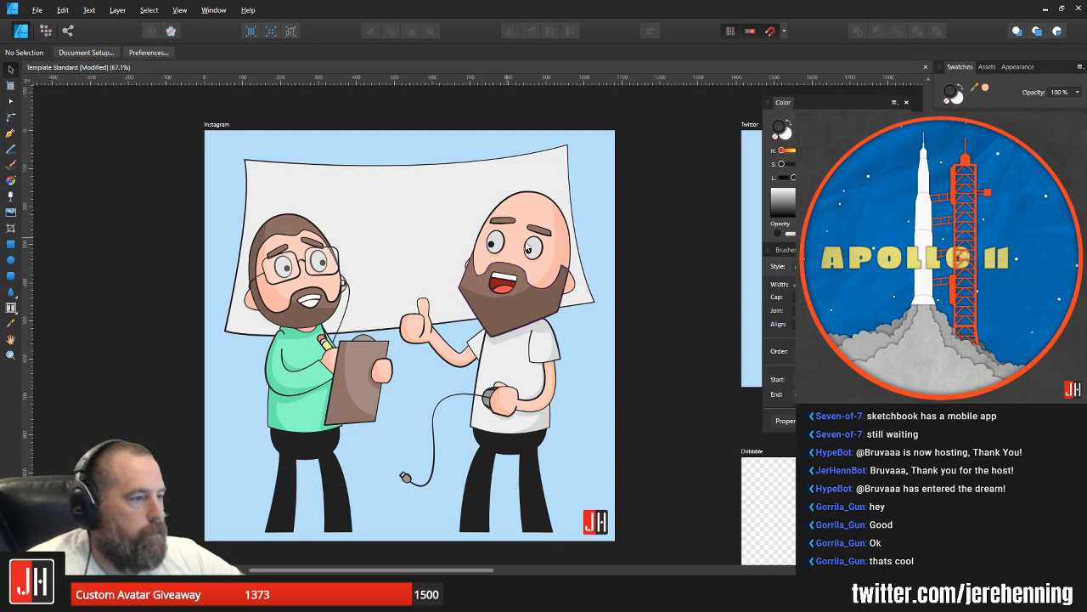
Step: Delete the bald man's ear on the right side of his head
scroll(528, 247, "up", 2)
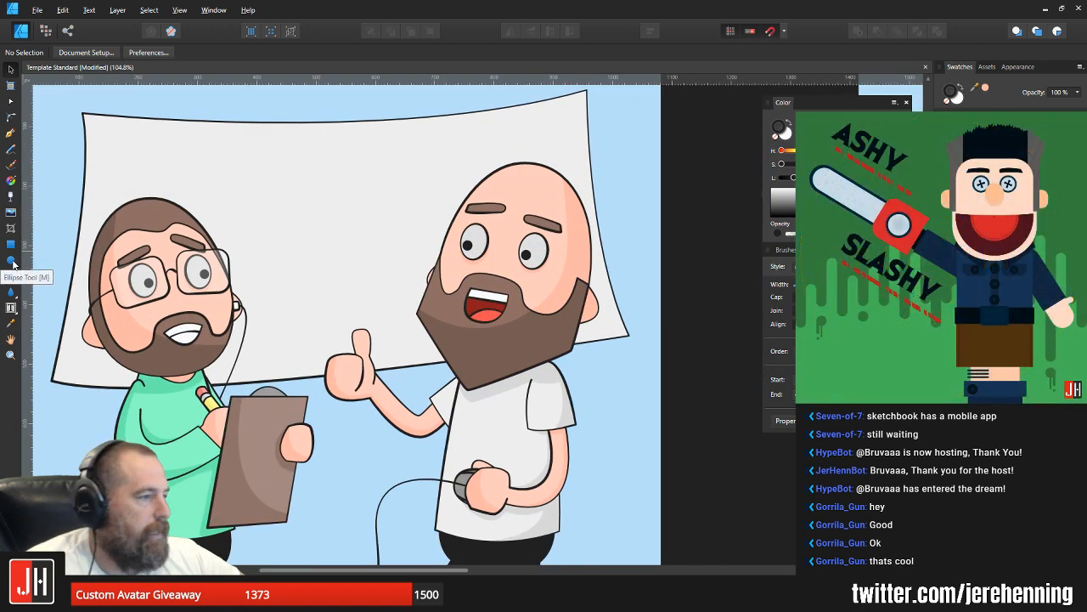
scroll(593, 307, "up", 3)
left_click(594, 309)
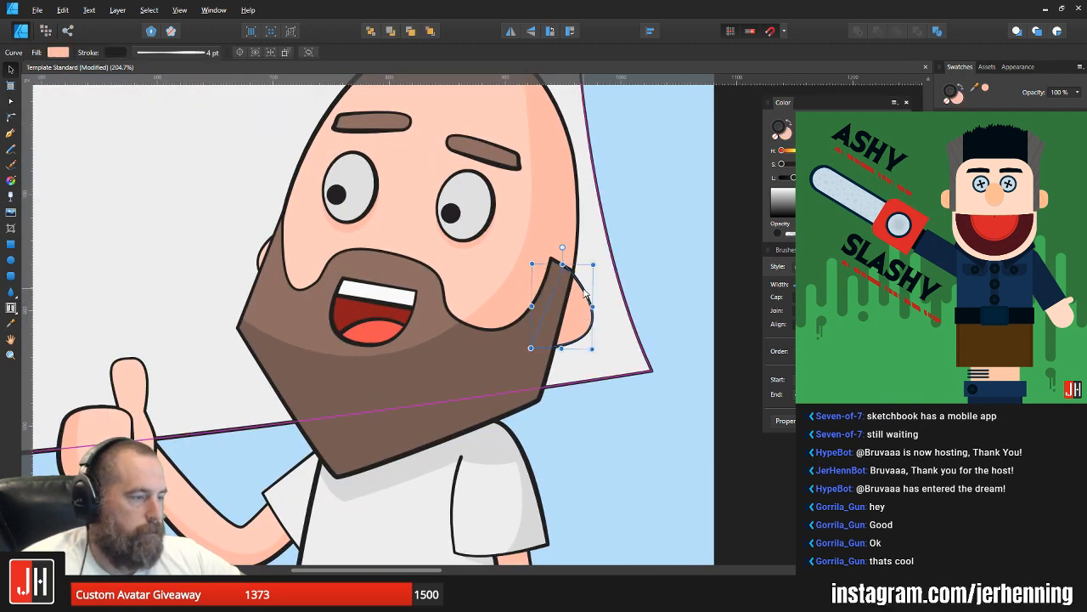
key("Delete")
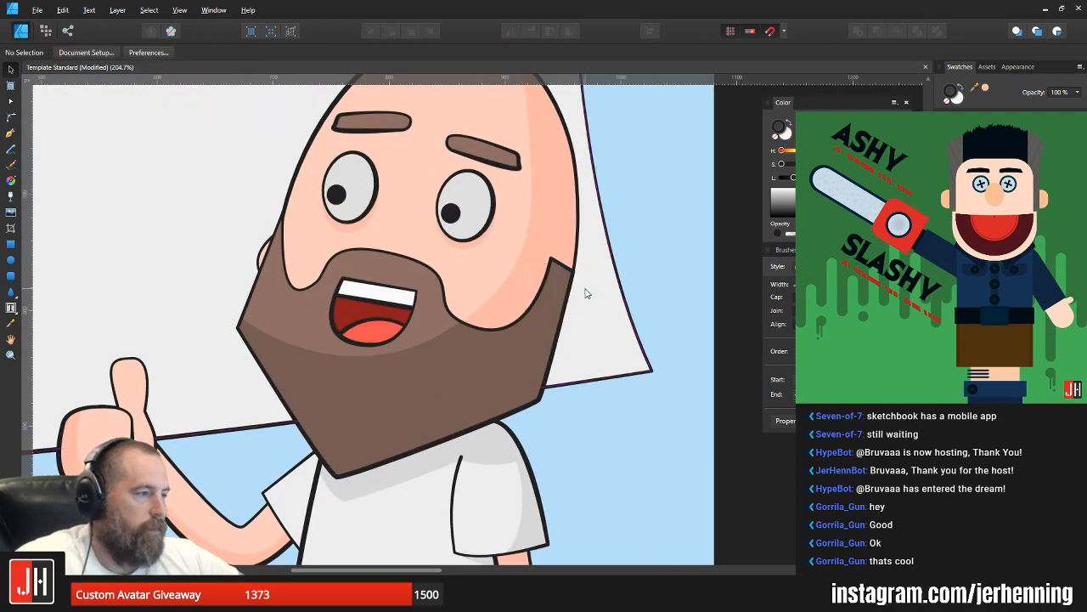
Step: Draw a tall white, dark-outlined ellipse where the bald man's ear was, tilt it clockwise, narrow it and fit it against the head
left_click(11, 260)
left_click_drag(508, 181, 608, 323)
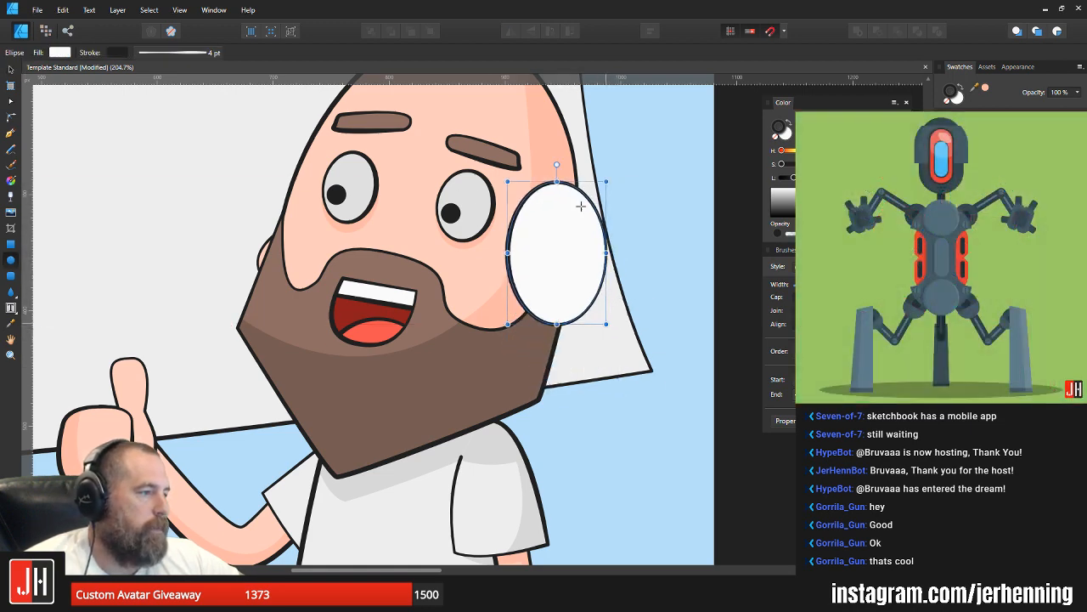
key("v")
left_click_drag(559, 165, 586, 176)
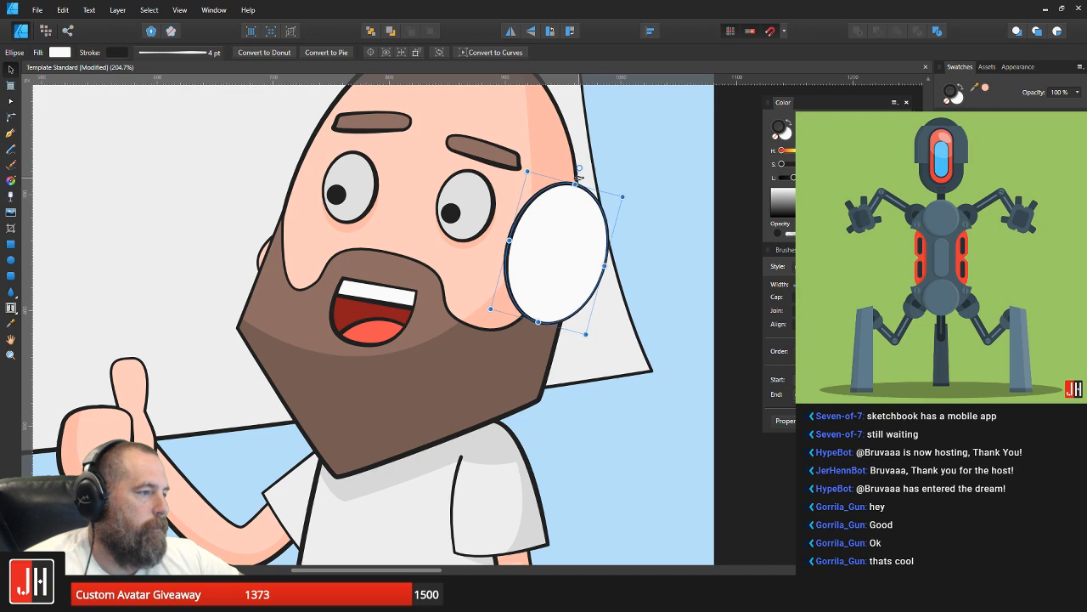
left_click_drag(562, 255, 598, 272)
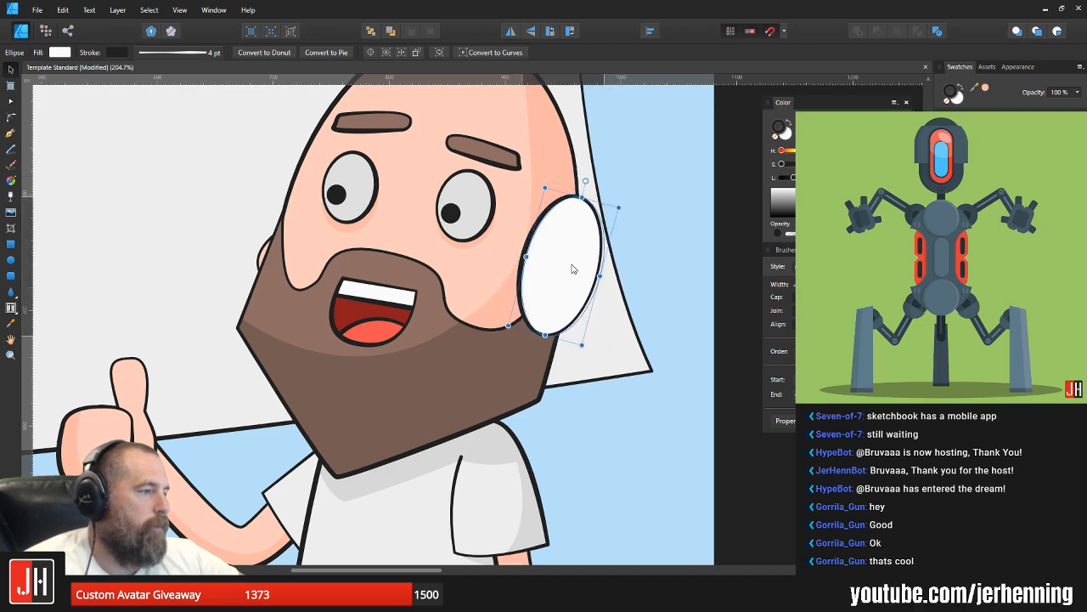
left_click_drag(611, 177, 568, 290)
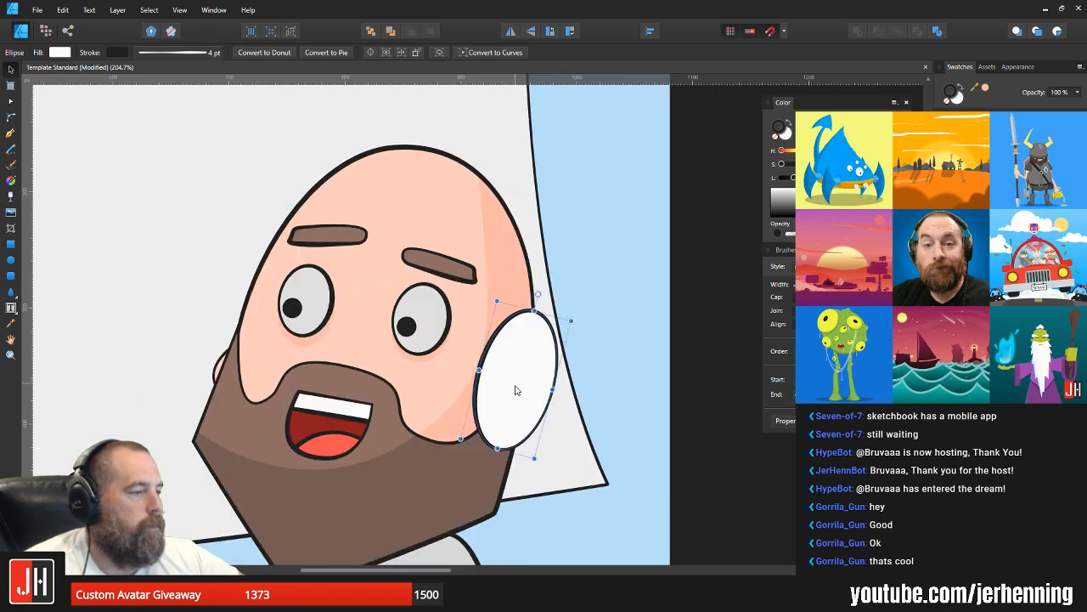
Step: Duplicate the tilted ear-cup ellipse slightly outward so the copy overlaps the front of the original
scroll(515, 390, "up", 3)
left_click_drag(513, 362, 561, 359)
key("ctrl+z")
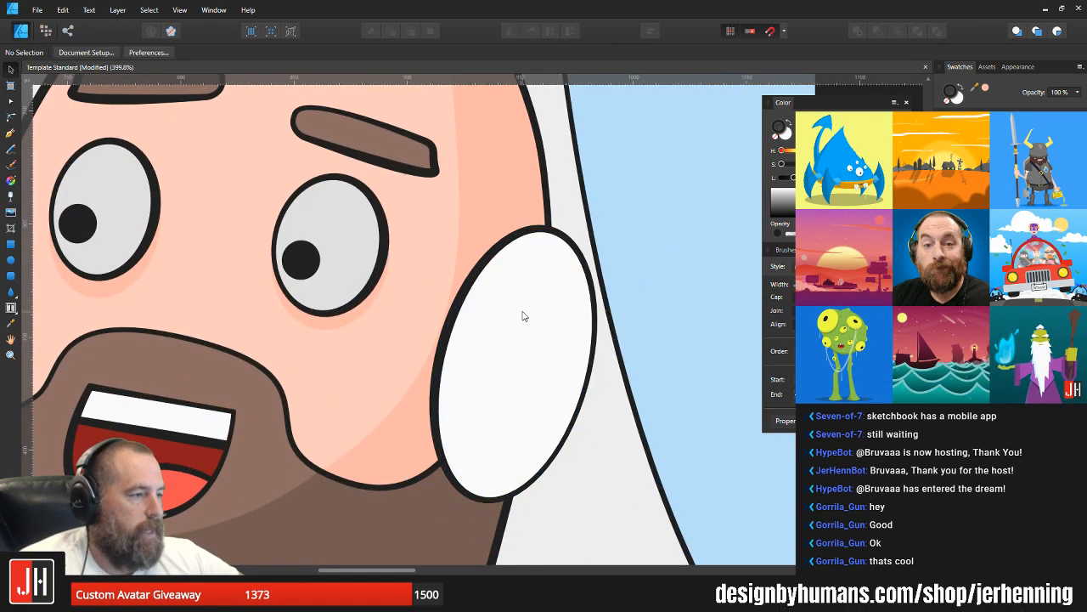
left_click(524, 315)
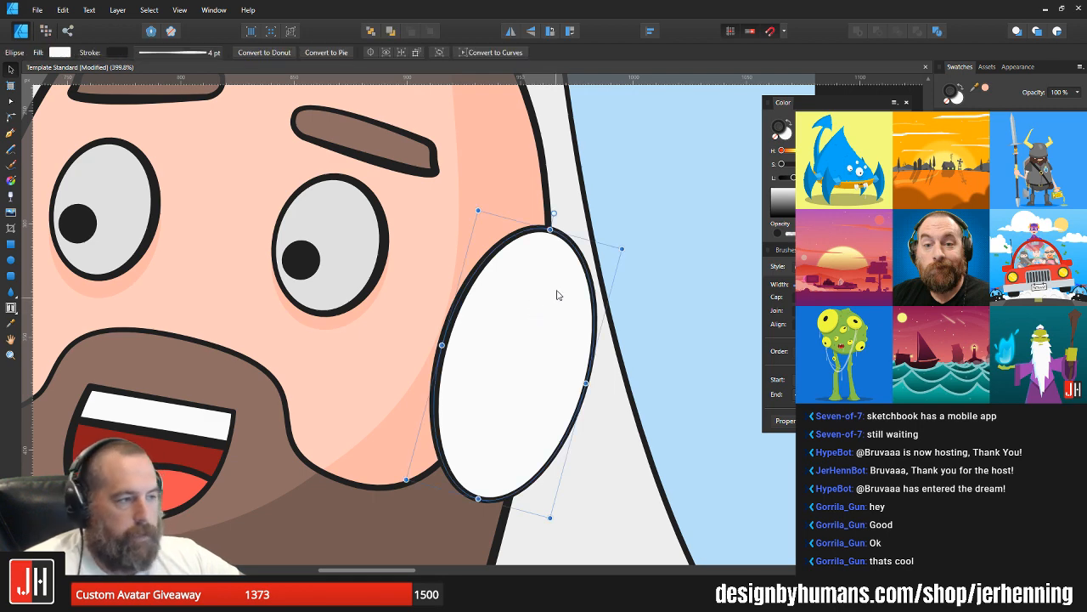
left_click_drag(557, 295, 537, 317)
left_click(437, 303)
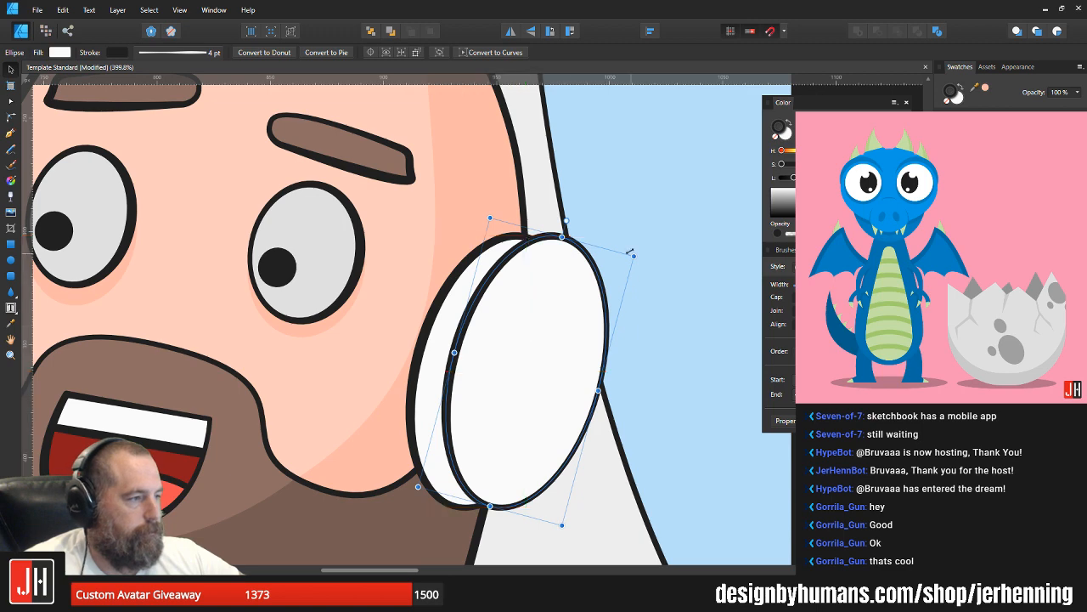
Step: Shrink the front ear-cup ellipse and reposition it so an even rim of the back ellipse shows beside the face
left_click_drag(633, 255, 626, 267)
left_click_drag(561, 295, 556, 296)
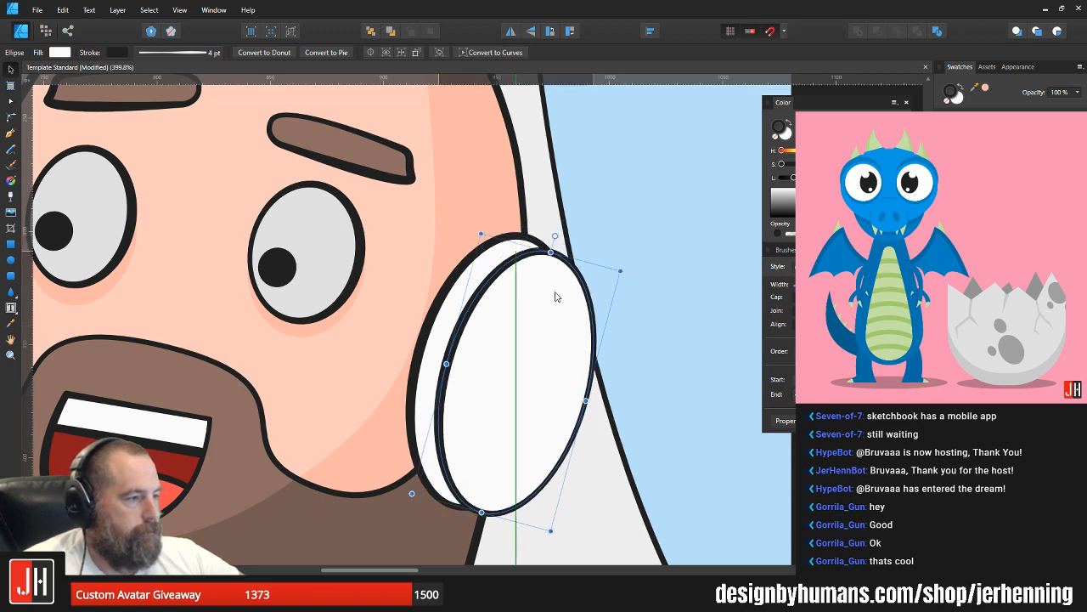
left_click_drag(621, 271, 607, 280)
left_click_drag(524, 309, 534, 314)
scroll(529, 308, "up", 2)
scroll(516, 263, "down", 3)
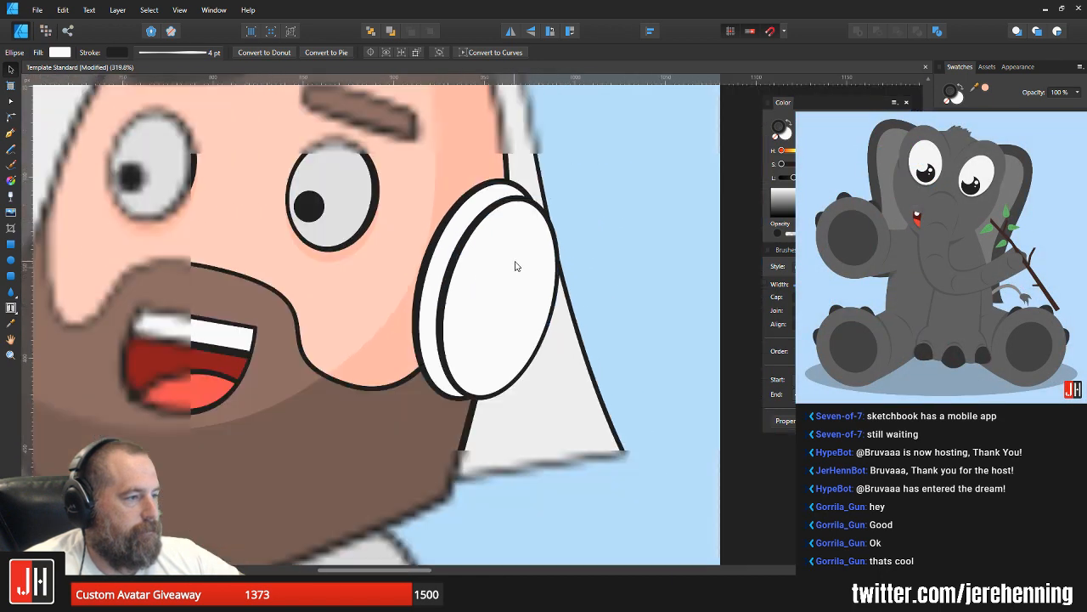
Step: Scale both ear-cup ellipses down slightly together and fit them against the side of the bald man's head
left_click(601, 247)
left_click_drag(600, 246, 576, 311)
left_click(434, 291)
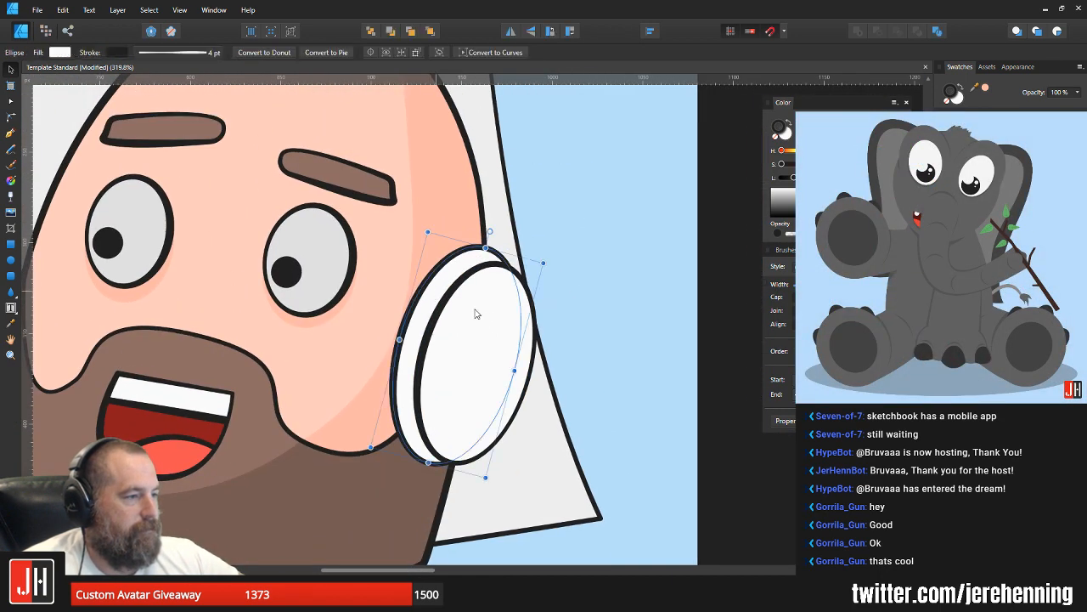
left_click(476, 312, "shift")
left_click_drag(478, 309, 491, 309)
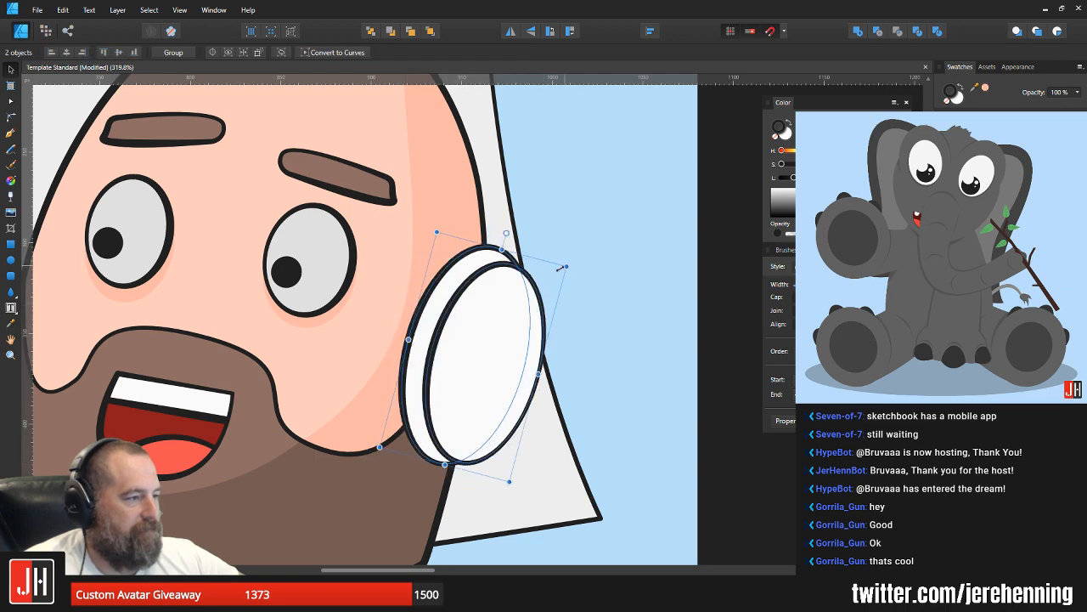
left_click_drag(564, 267, 556, 276)
left_click_drag(482, 313, 480, 307)
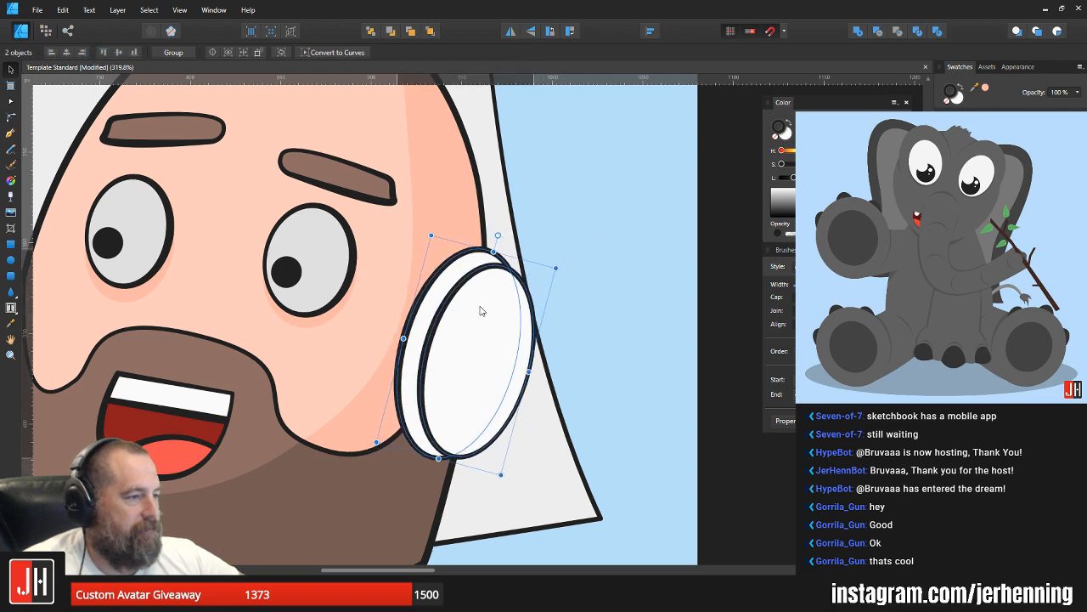
scroll(553, 311, "down", 5)
left_click(557, 303)
Step: Fill the front ear-cup ellipse with dark grey
scroll(504, 297, "up", 6)
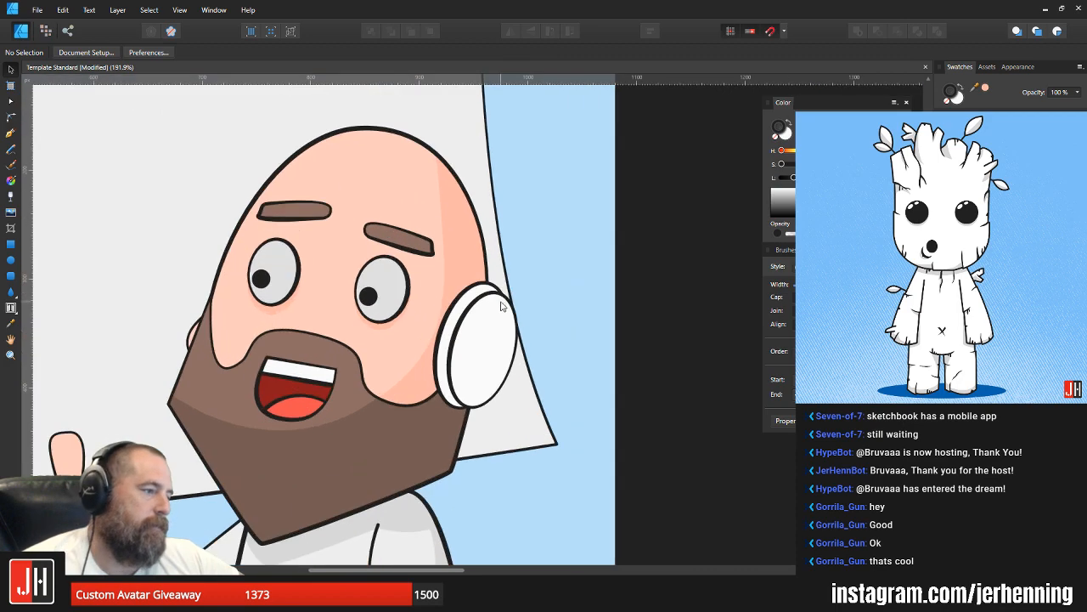
left_click(489, 345)
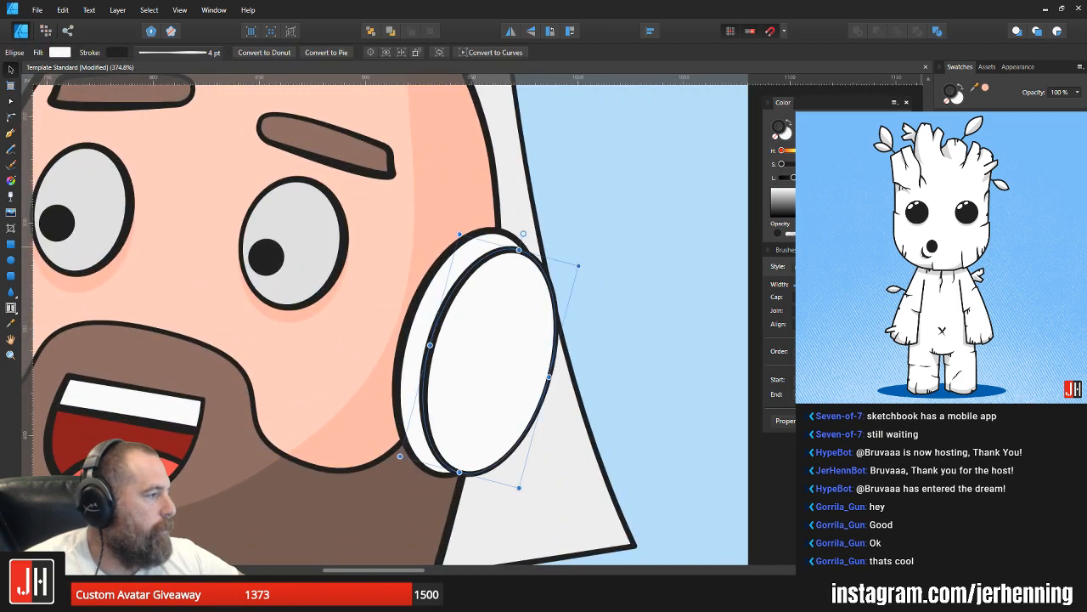
left_click(1002, 153)
key("ctrl+z")
key("x")
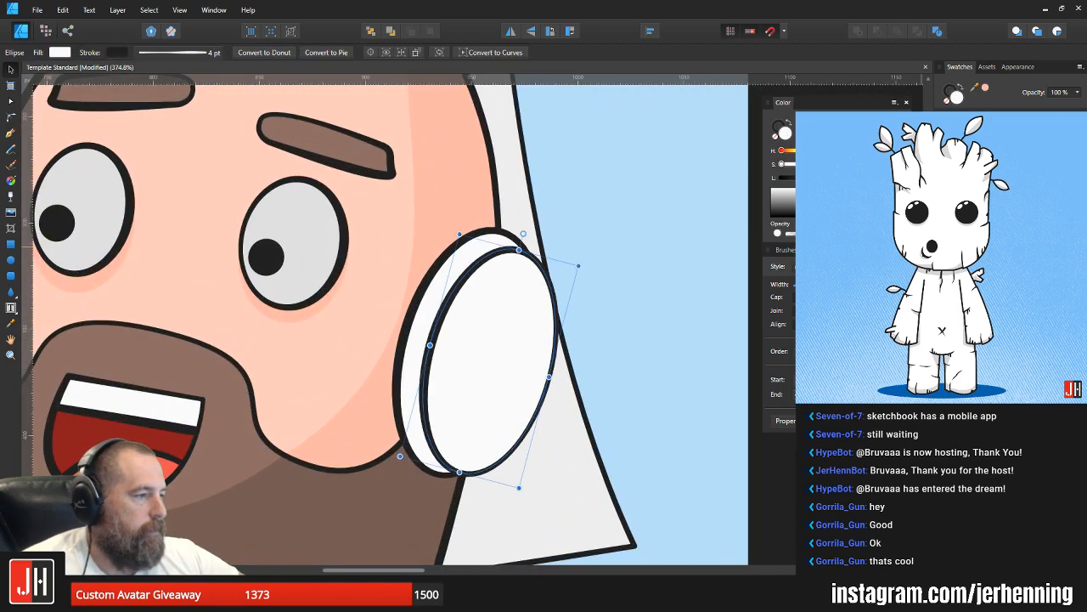
left_click(1003, 153)
left_click(1003, 153)
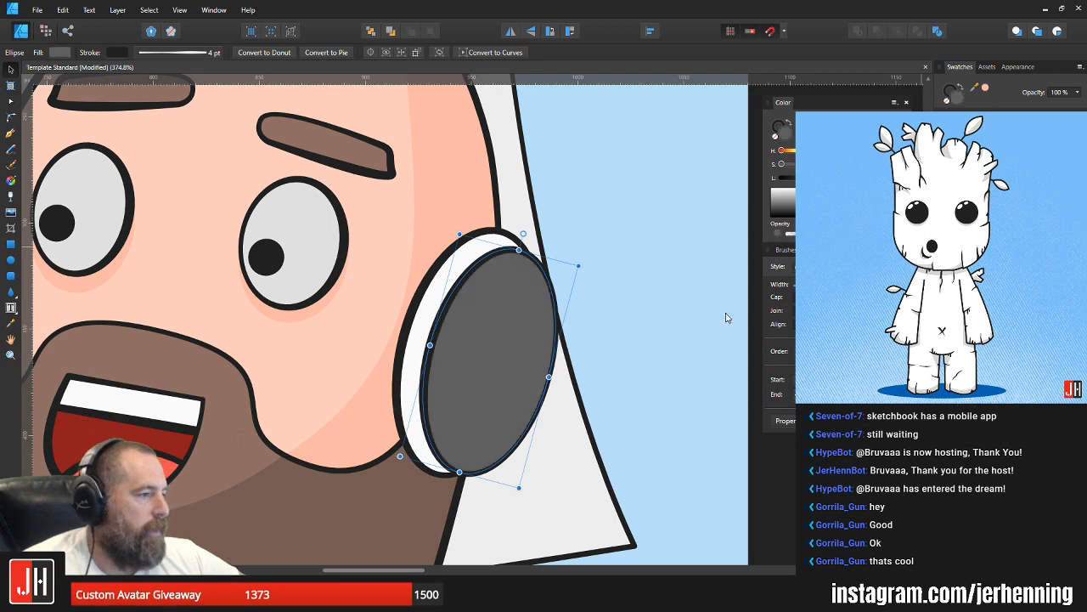
left_click(726, 315)
Step: Fill the back ear-cup ellipse with the front ellipse's grey and darken it to a deeper shade
scroll(454, 293, "up", 2)
left_click(451, 260)
key("i")
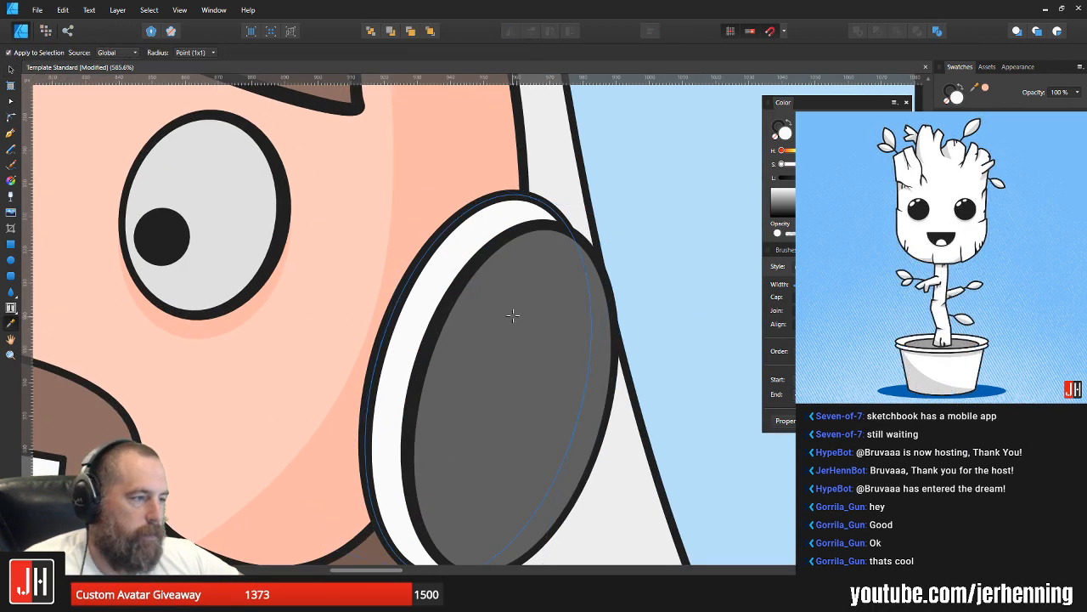
left_click(513, 315)
key("e")
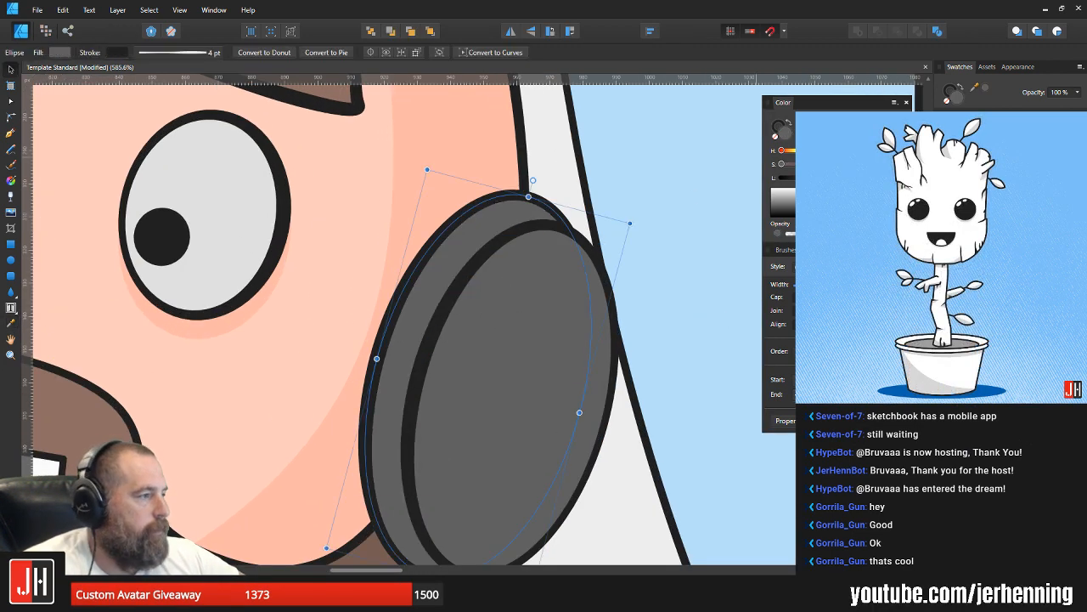
left_click_drag(818, 178, 810, 178)
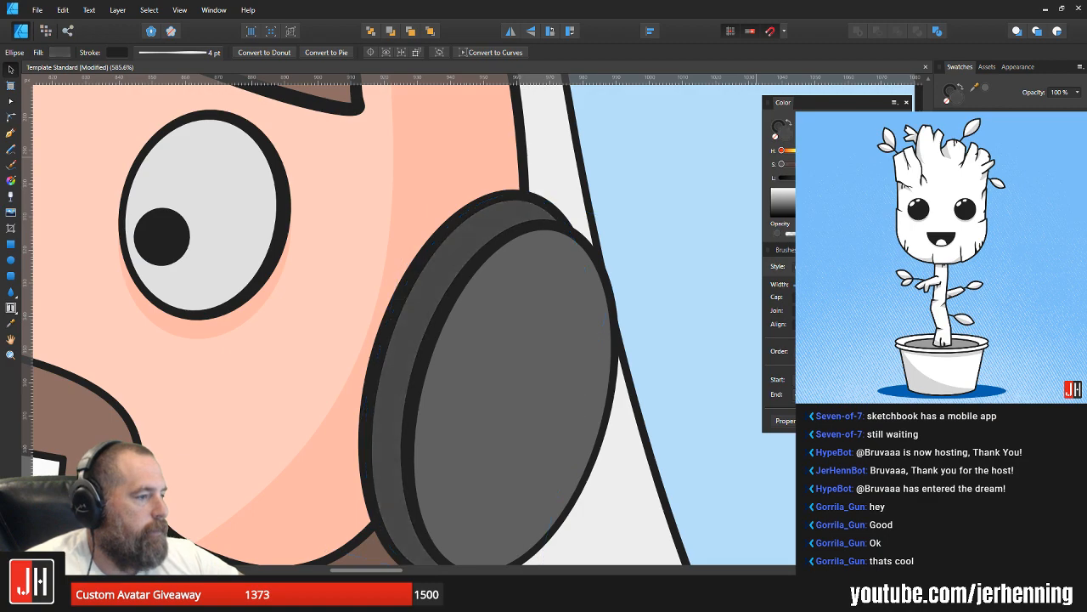
left_click(675, 166)
Step: Delete the bald man's remaining ear on the left side of his head
scroll(600, 192, "down", 6)
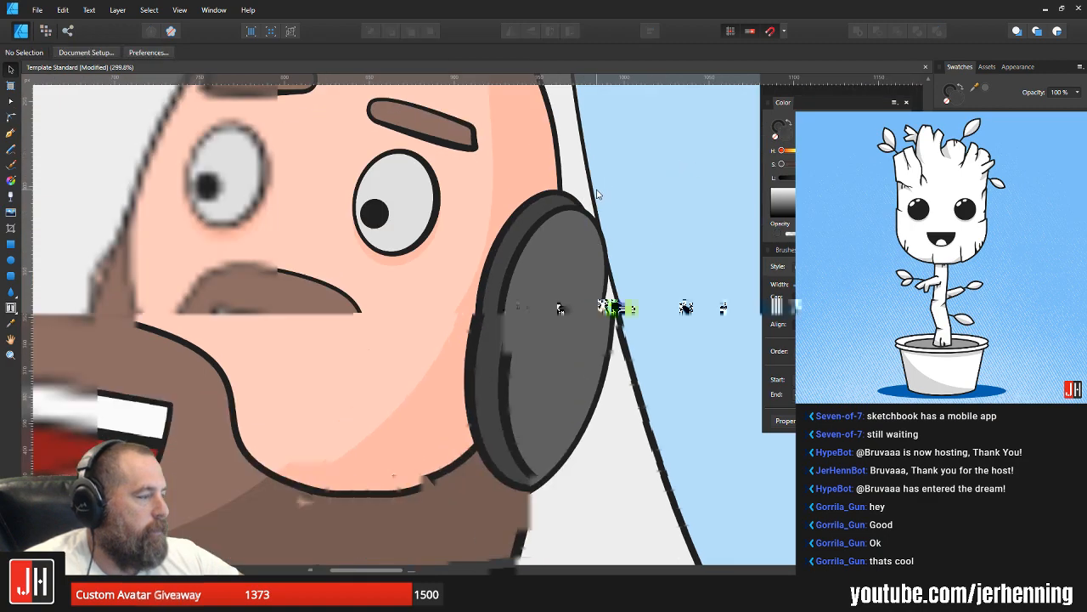
scroll(378, 263, "up", 1)
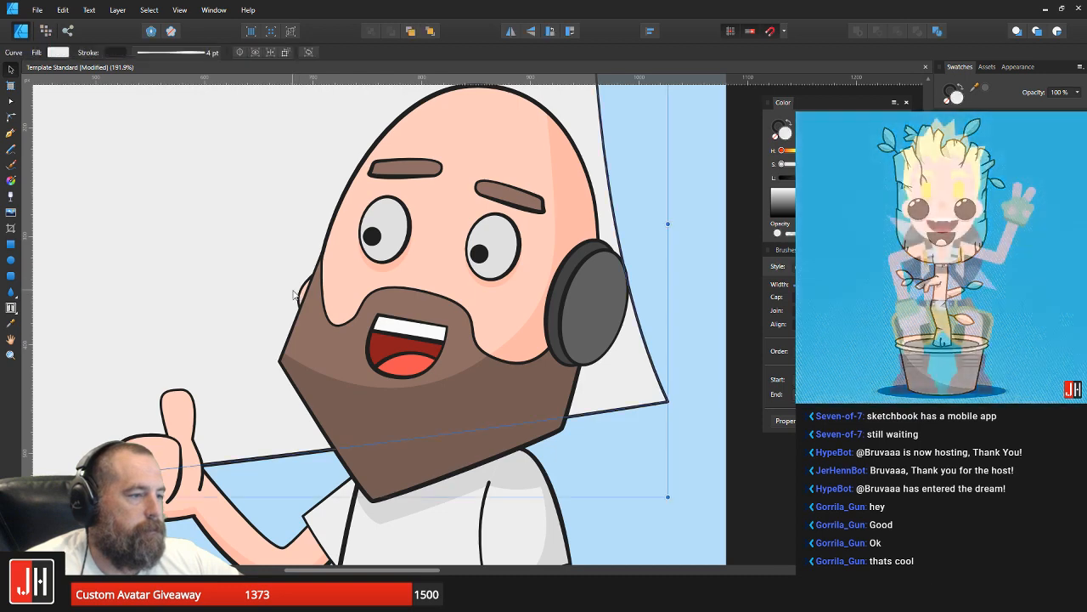
left_click(357, 278)
key("Delete")
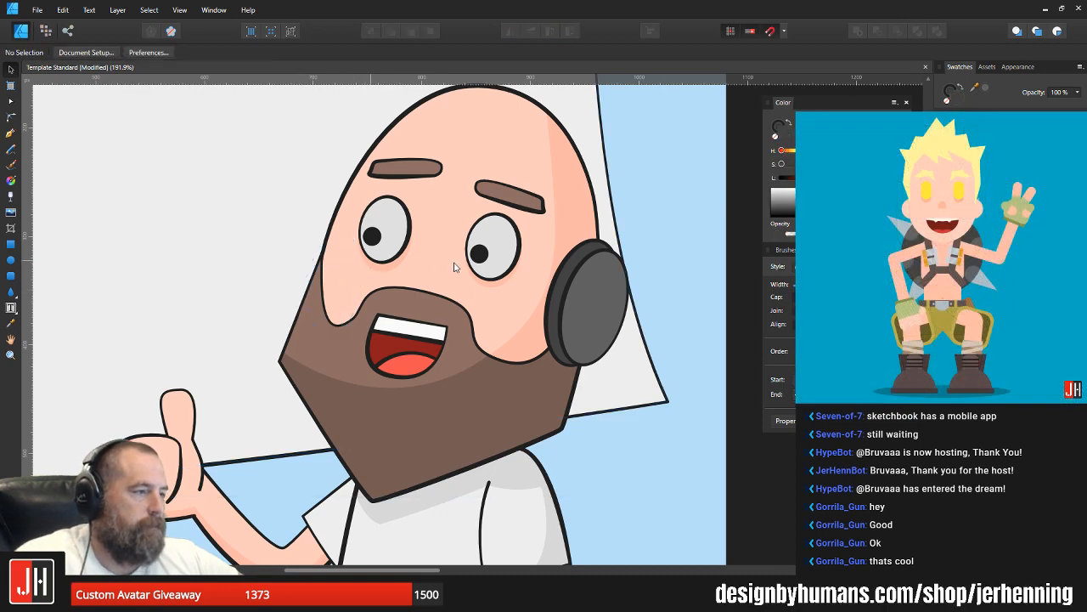
Step: Group the front and back ellipses of the headphone ear cup into one object
scroll(599, 289, "up", 2)
left_click(604, 282)
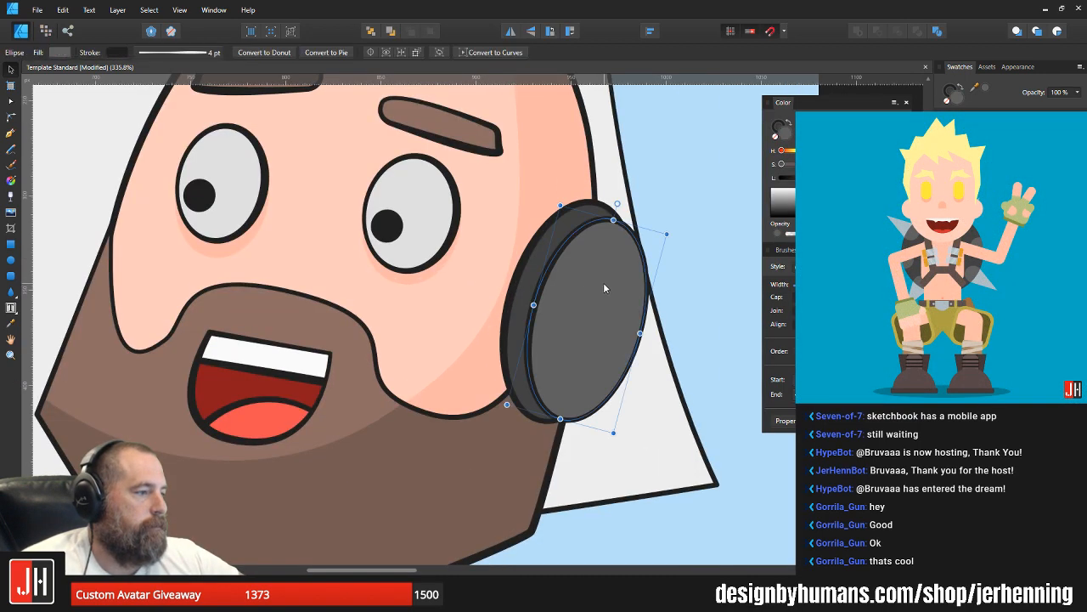
scroll(603, 282, "up", 3)
left_click_drag(530, 202, 550, 190)
scroll(577, 203, "down", 8)
left_click(631, 191)
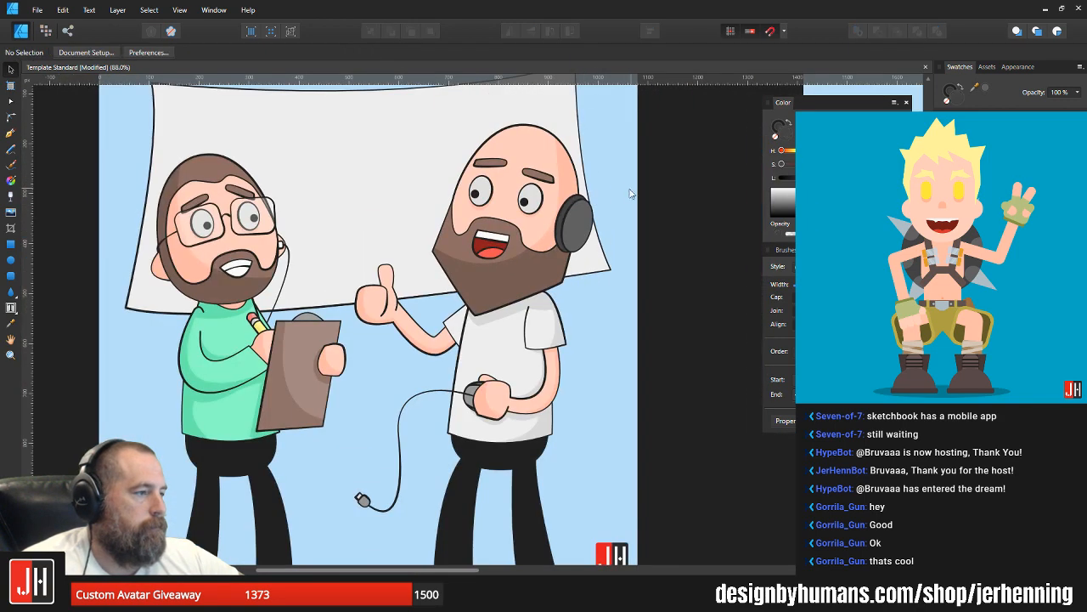
left_click_drag(615, 189, 581, 229)
scroll(542, 268, "up", 3)
left_click(539, 273)
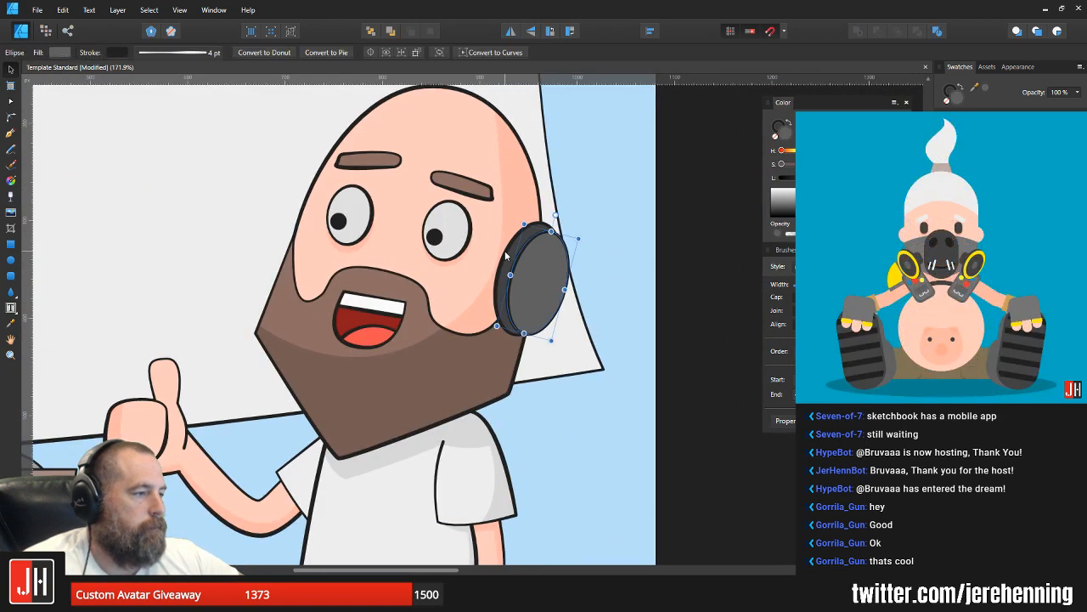
key("ctrl+g")
Step: Place a horizontally flipped copy of the ear cup at the left side of the bald man's head and tilt it clockwise
left_click_drag(544, 272, 319, 271)
left_click(509, 30)
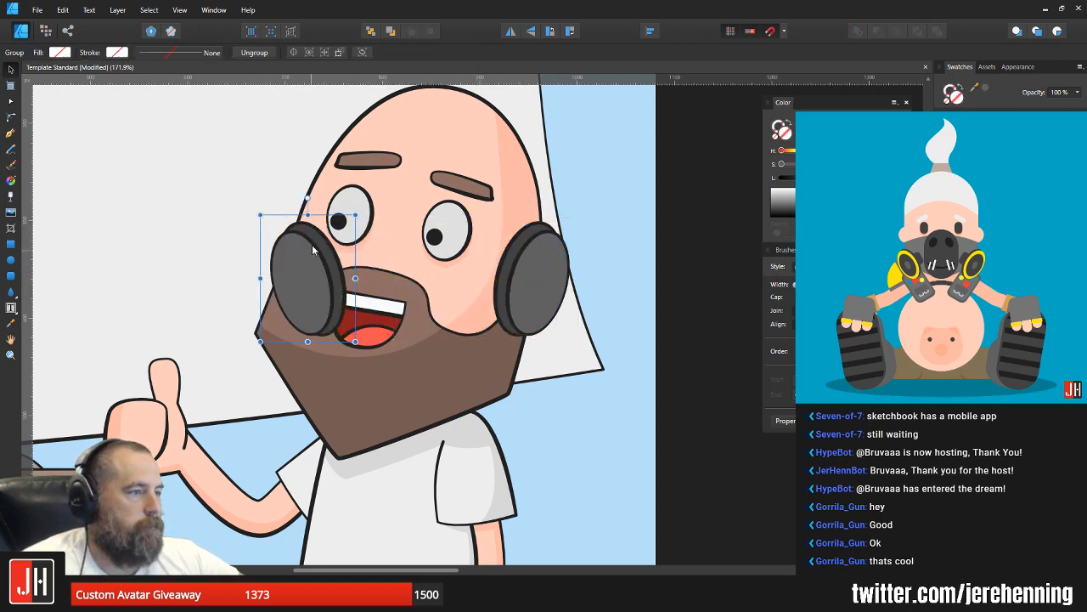
left_click_drag(310, 197, 349, 206)
left_click_drag(319, 275, 312, 228)
Step: Move the copied ear cup into the head's layer order and send it behind the face and beard
key("Delete")
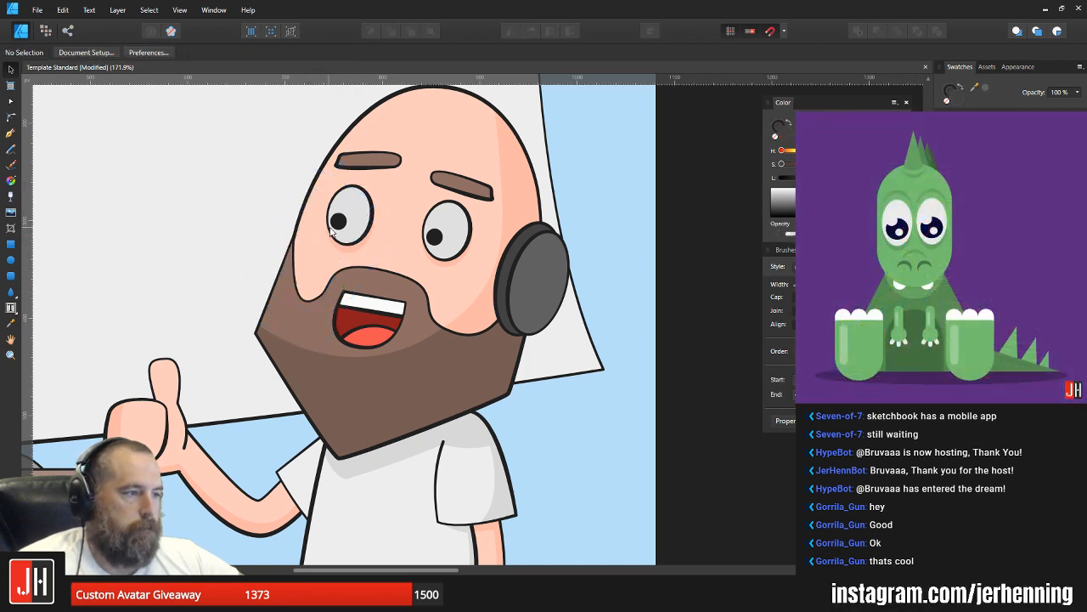
left_click(322, 241)
key("ctrl+v")
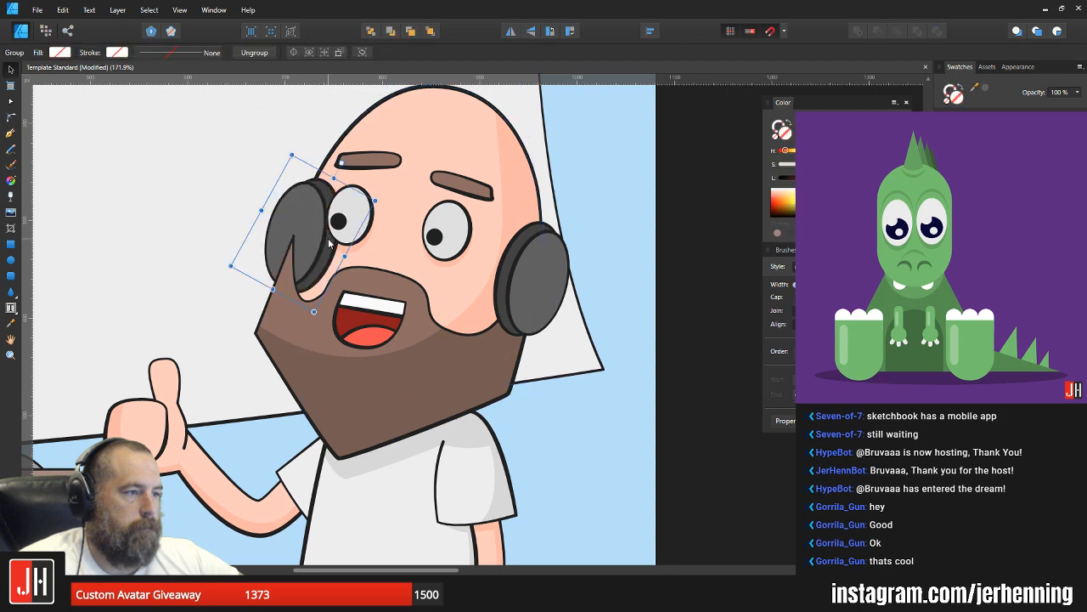
key("ctrl+[")
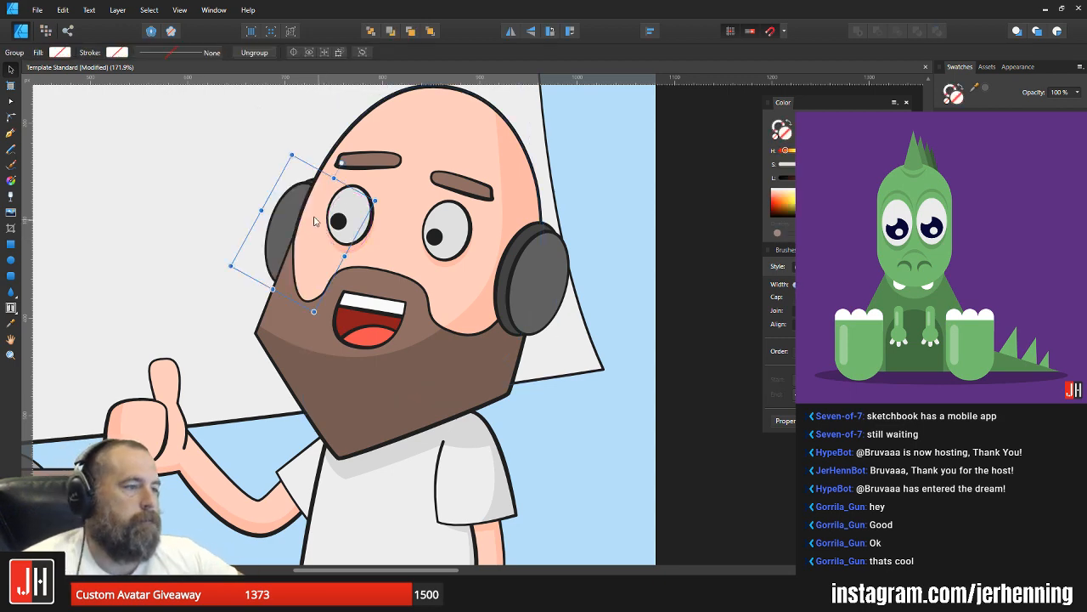
Step: Shift the left ear cup inward so less of it sticks out behind the bald man's head
scroll(310, 216, "up", 3)
left_click_drag(285, 204, 306, 214)
scroll(331, 222, "down", 4)
left_click(487, 265)
scroll(342, 215, "up", 8)
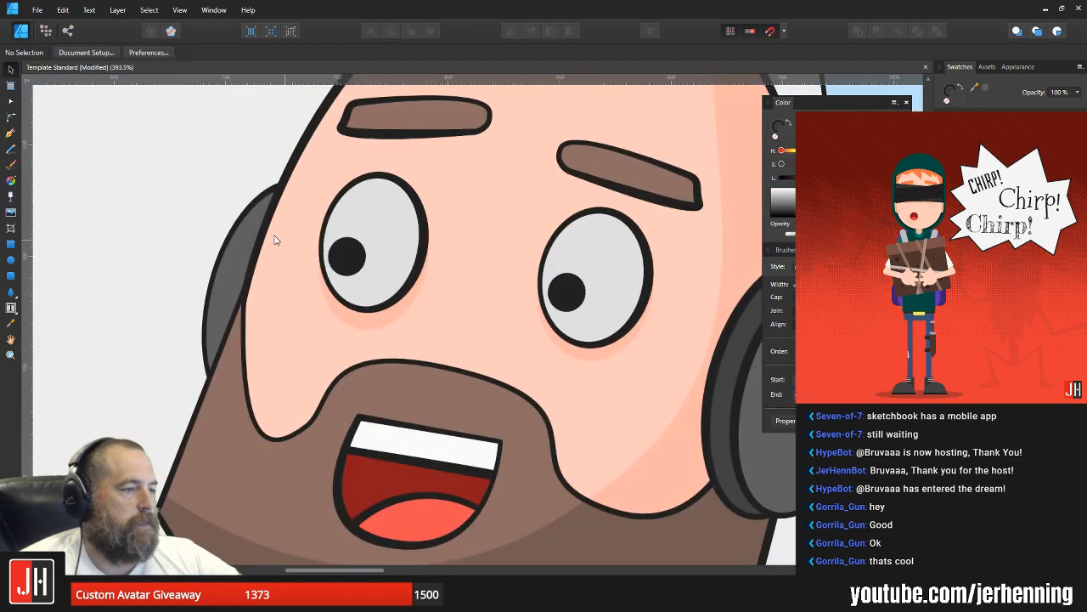
left_click(241, 237)
scroll(240, 237, "down", 6)
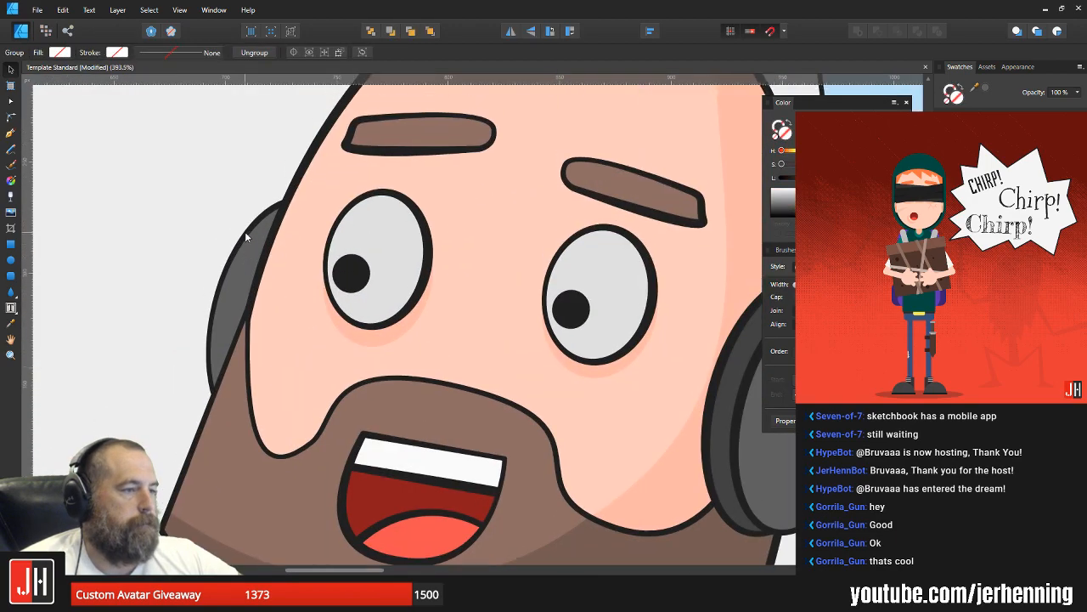
scroll(272, 238, "up", 3)
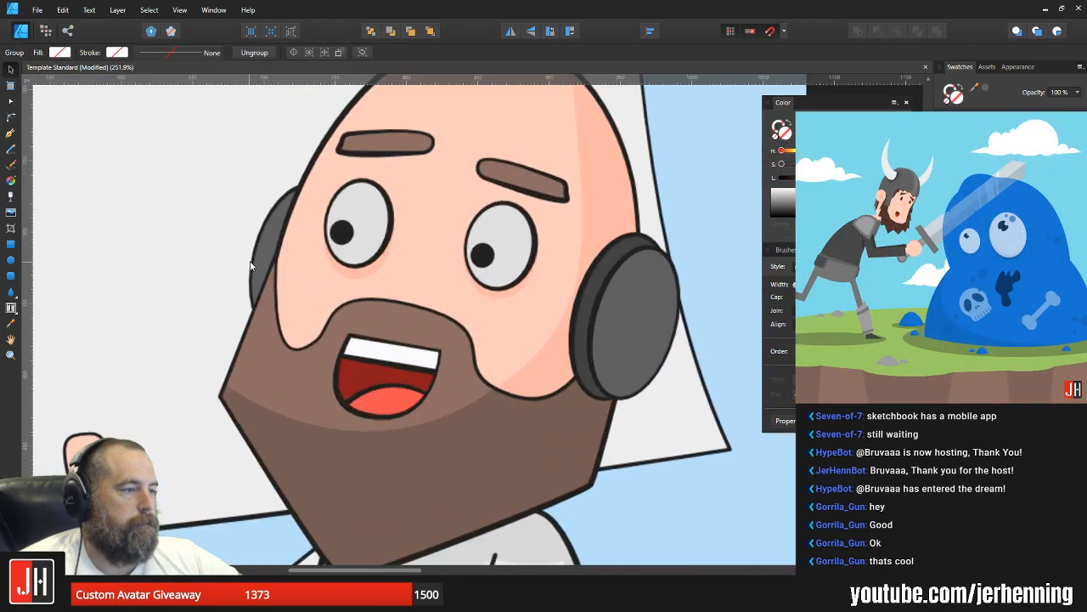
Step: Fine-tune the left ear cup's position against the side of the bald man's head and deselect it
left_click(272, 232)
left_click_drag(273, 232, 272, 236)
scroll(317, 249, "down", 6)
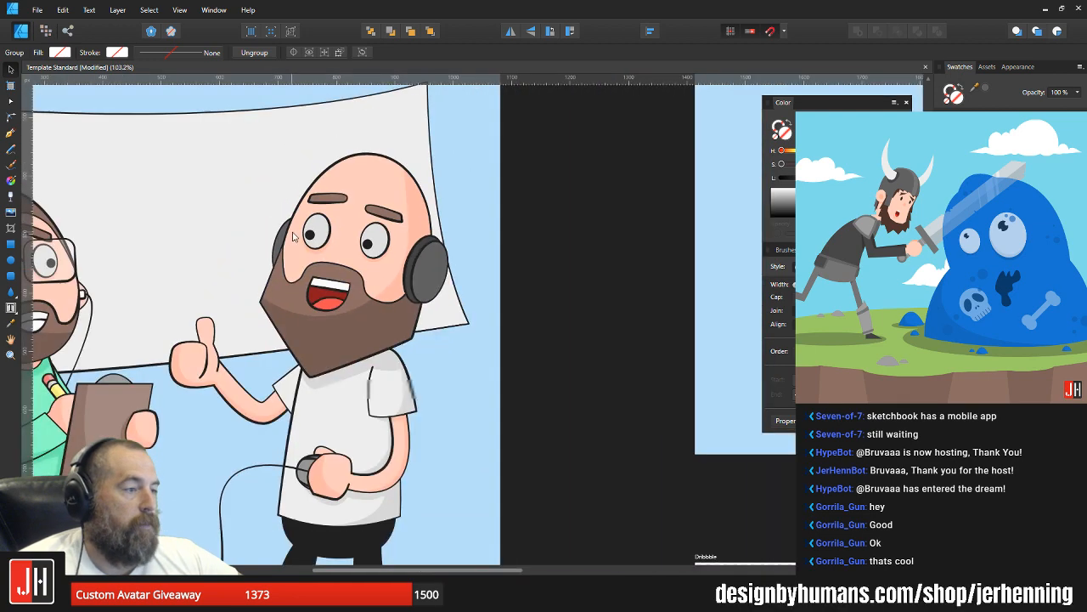
left_click(475, 257)
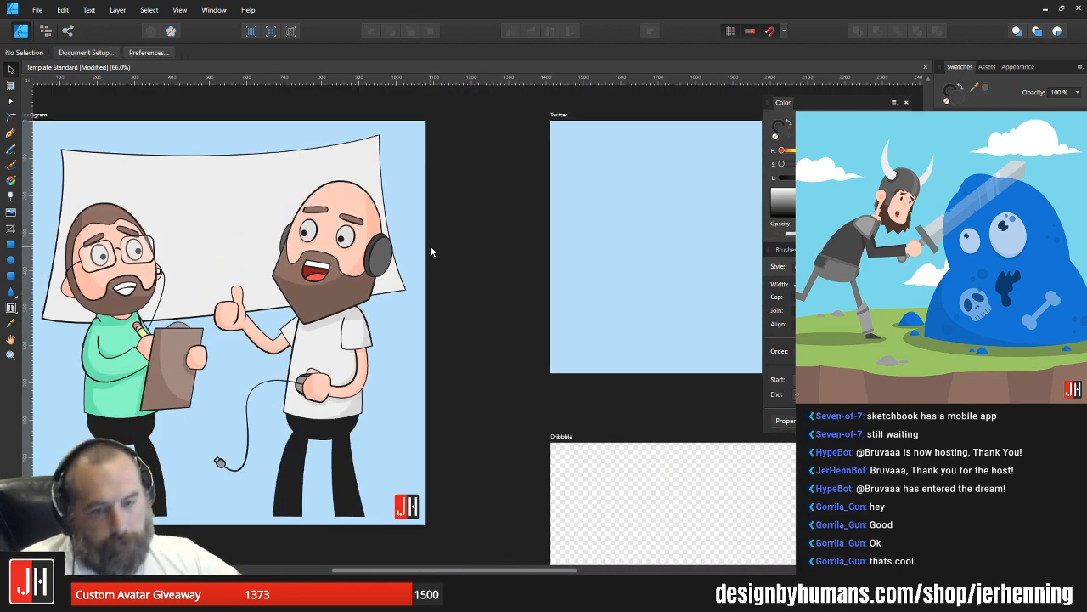
scroll(323, 220, "up", 6)
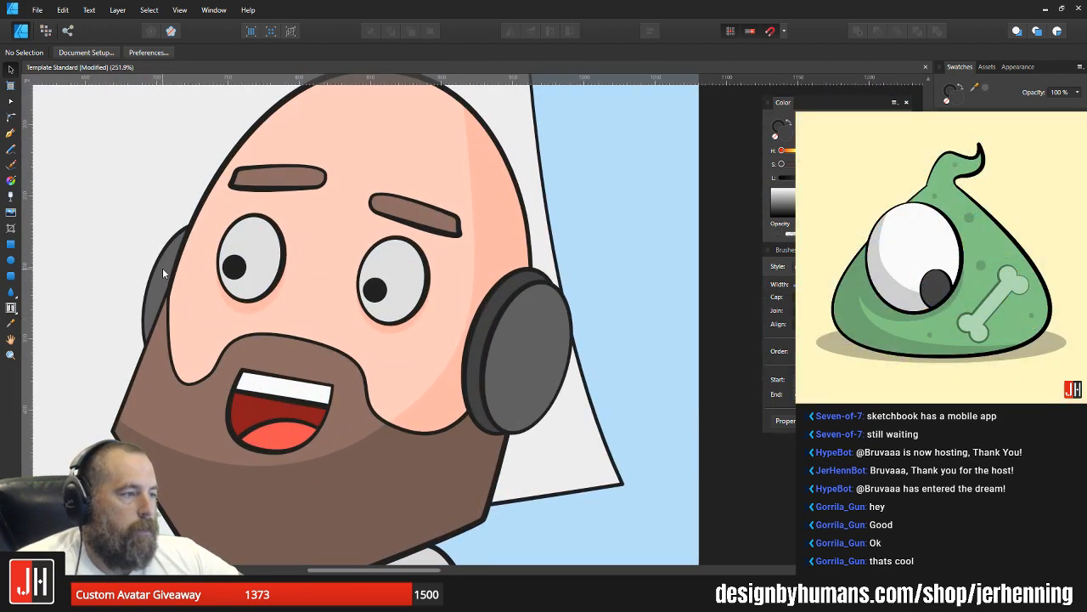
scroll(156, 271, "up", 2)
left_click(165, 274)
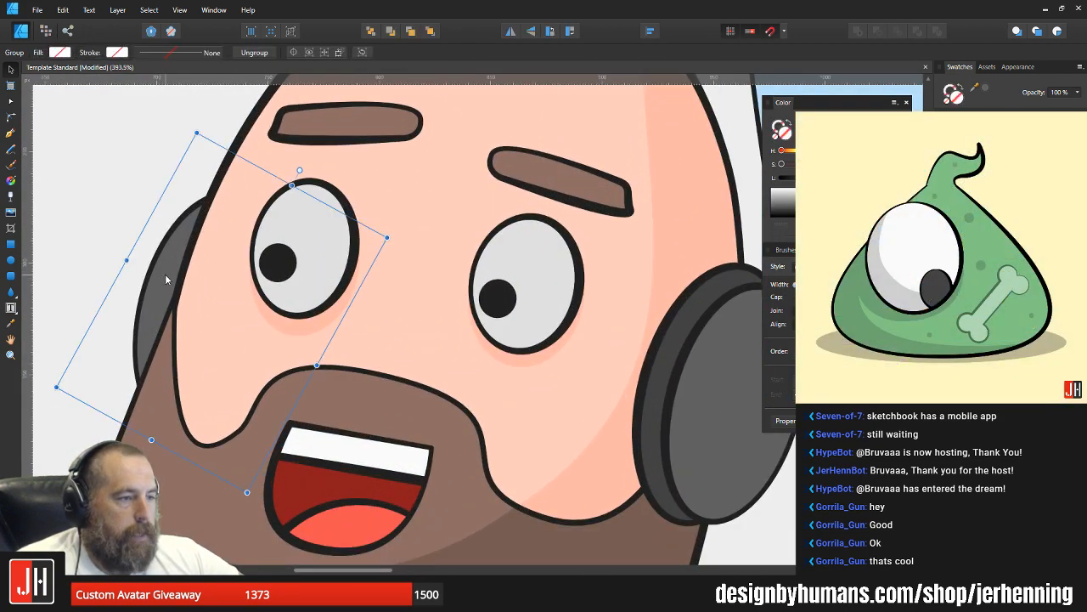
left_click_drag(165, 273, 167, 272)
scroll(166, 272, "down", 9)
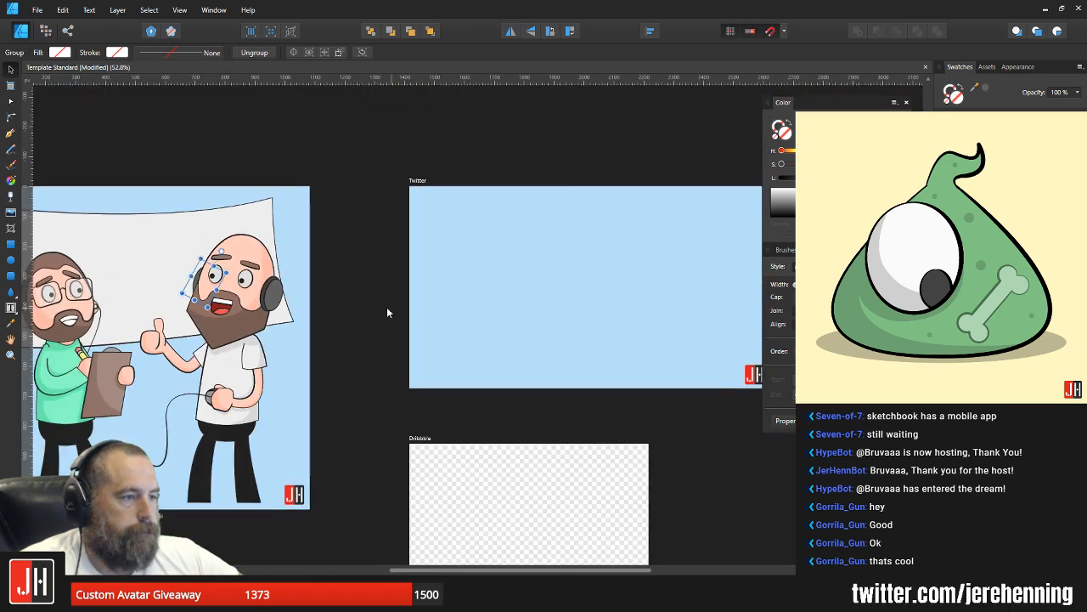
left_click(387, 309)
Step: Try drawing the headband's outer curve from the right ear cup over the top of the head to the left ear cup
scroll(262, 279, "up", 3)
left_click_drag(230, 267, 402, 297)
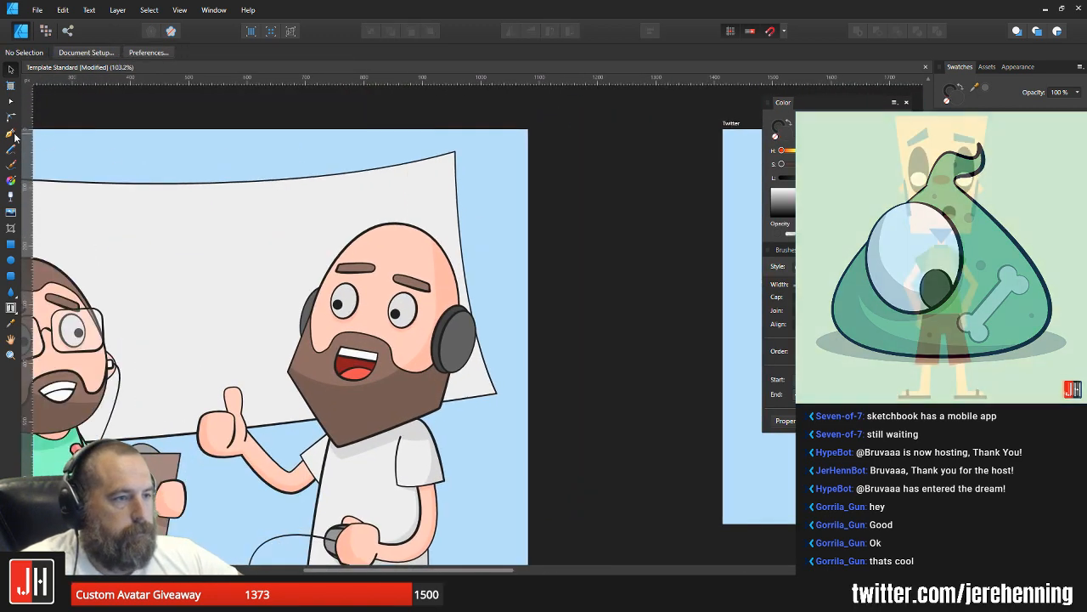
left_click(11, 133)
scroll(367, 263, "up", 3)
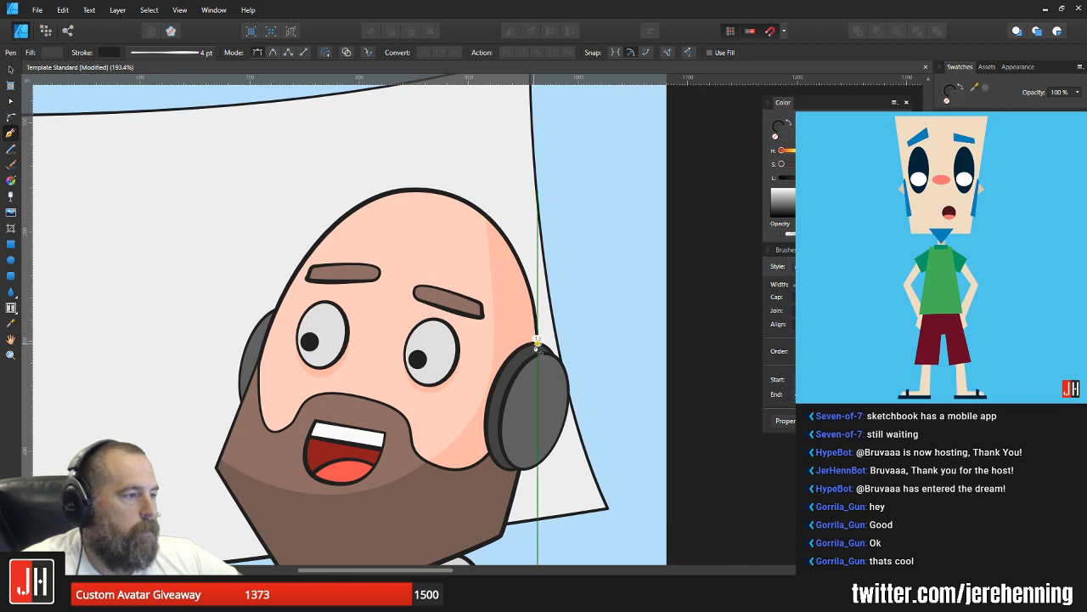
left_click(536, 344)
left_click_drag(432, 183, 308, 169)
key("ctrl+z")
key("ctrl+z")
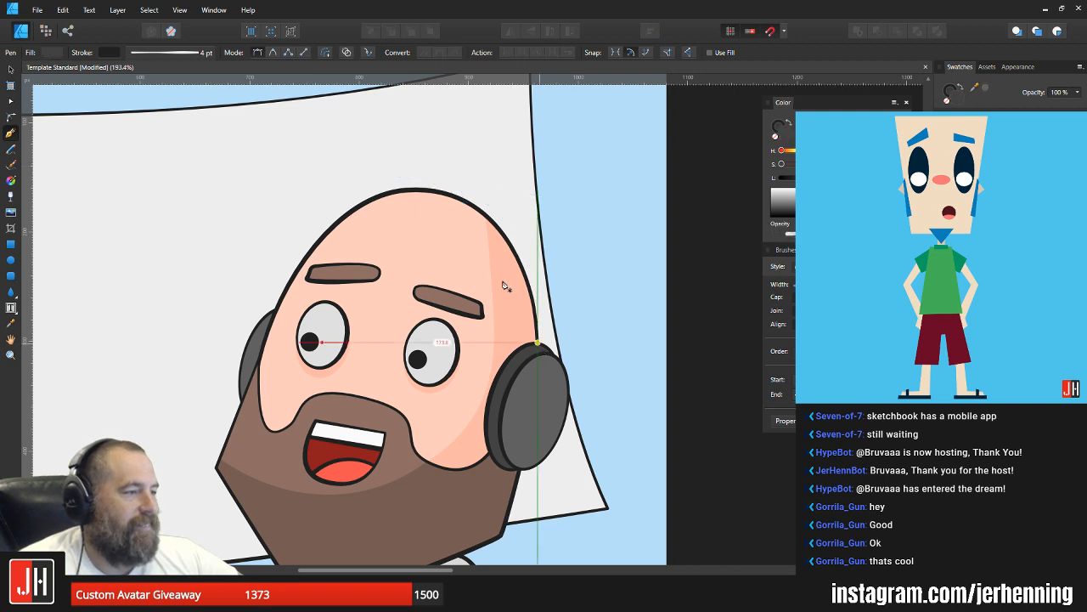
left_click_drag(425, 180, 297, 169)
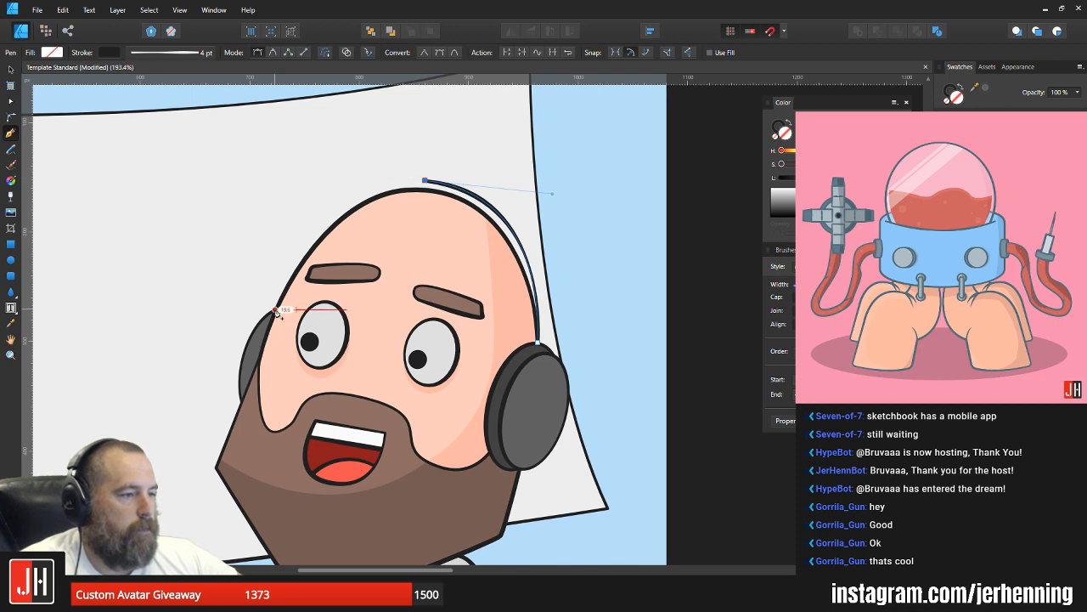
left_click_drag(280, 312, 227, 453)
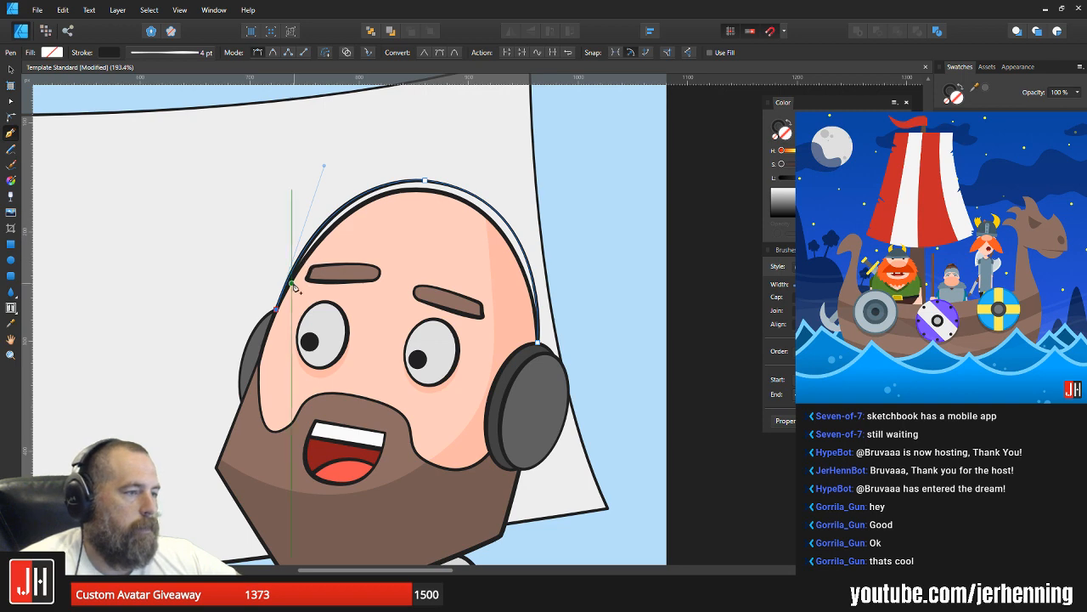
Step: Try to continue the headband path back along the upper edge of the bald head, and deselect it
scroll(306, 265, "up", 3)
scroll(330, 236, "down", 1)
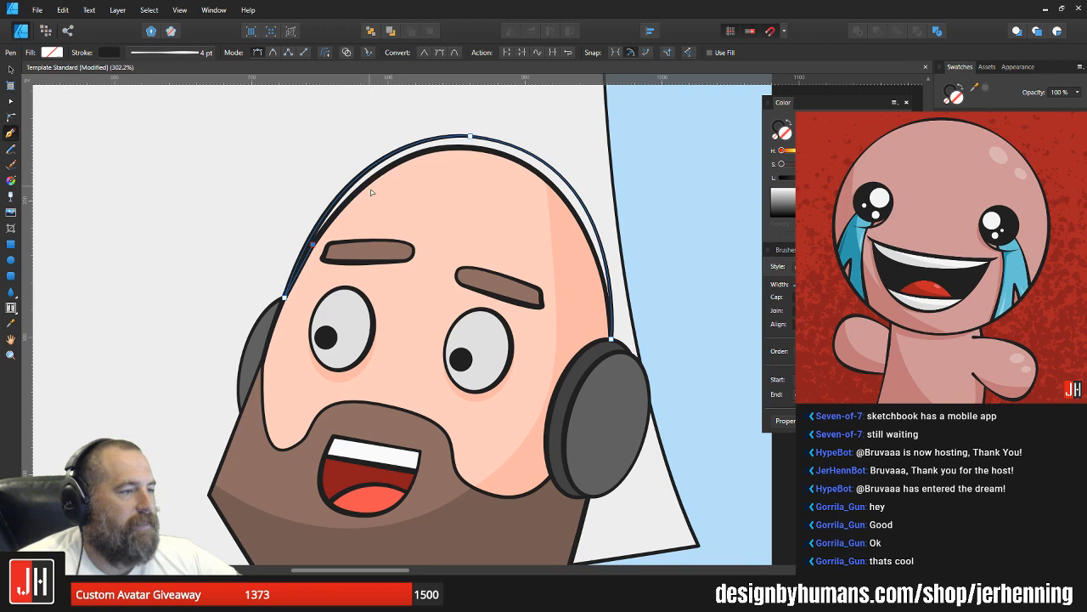
scroll(371, 192, "up", 1)
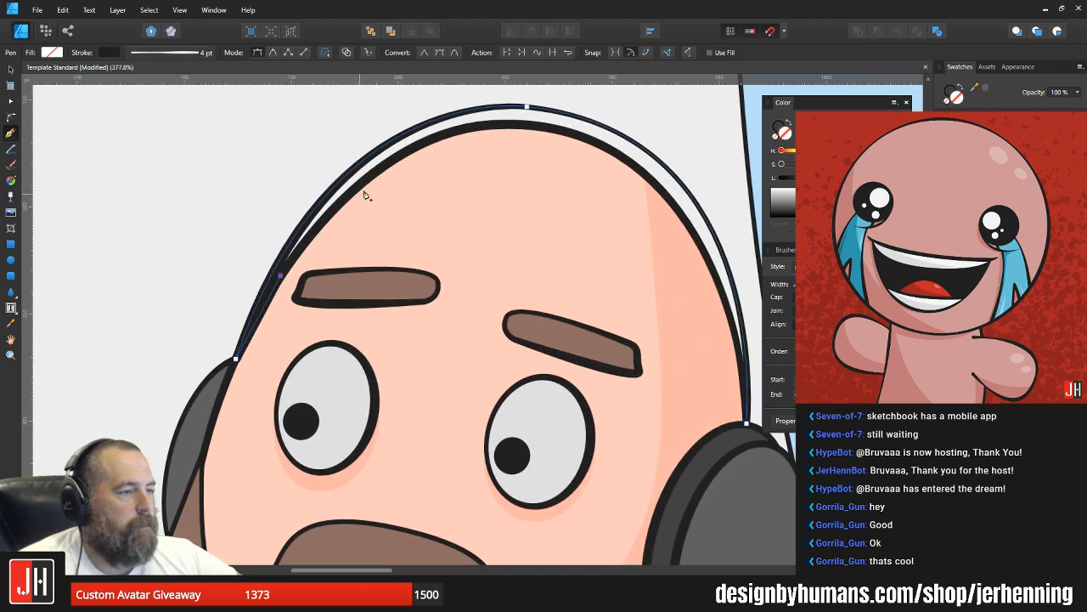
left_click_drag(384, 167, 448, 126)
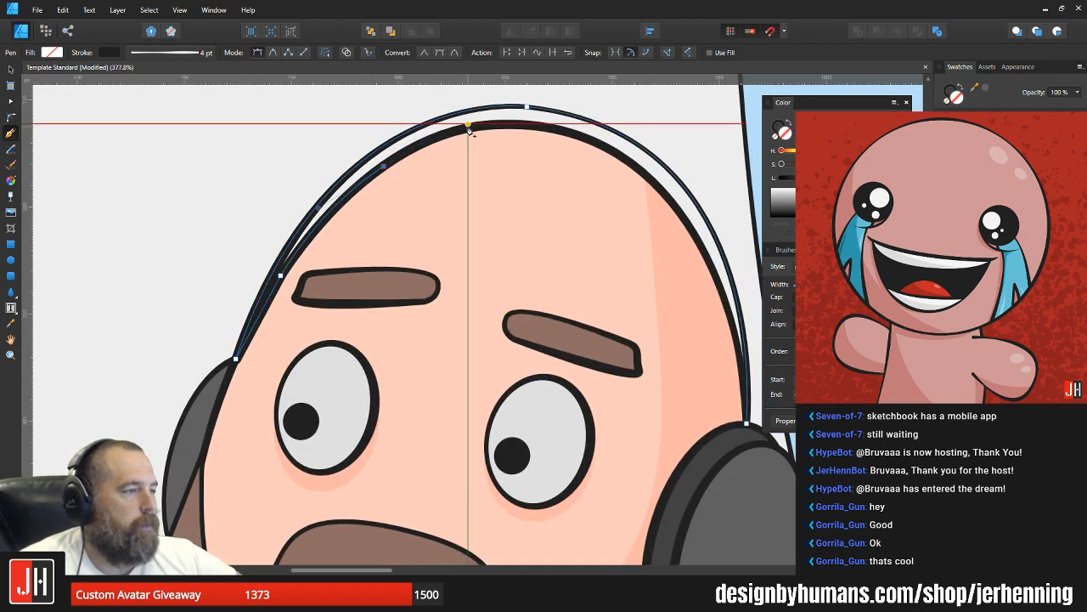
scroll(451, 190, "down", 5)
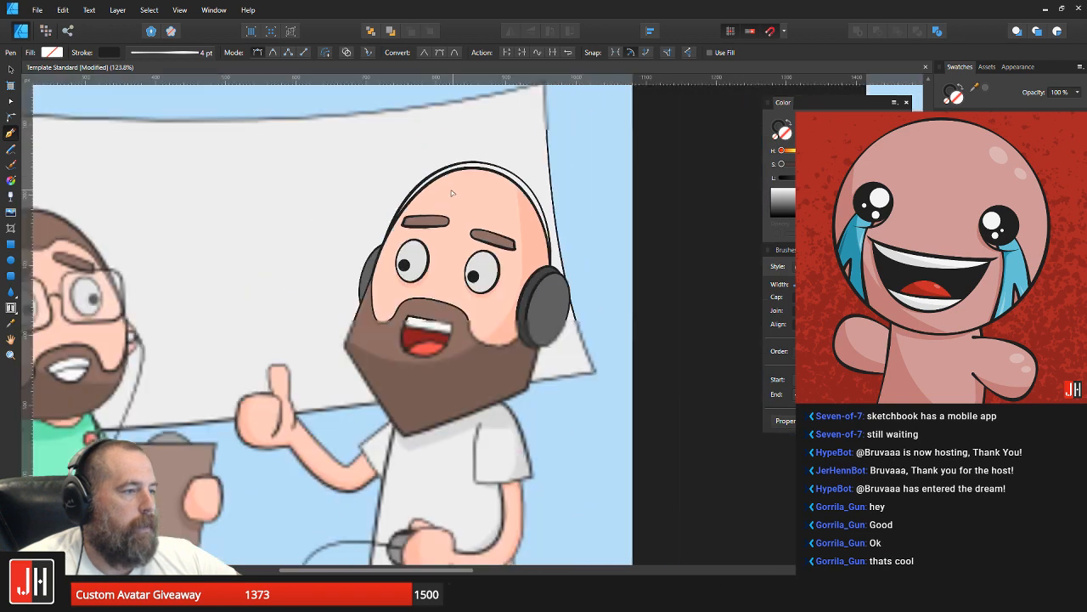
key("v")
key("ctrl+d")
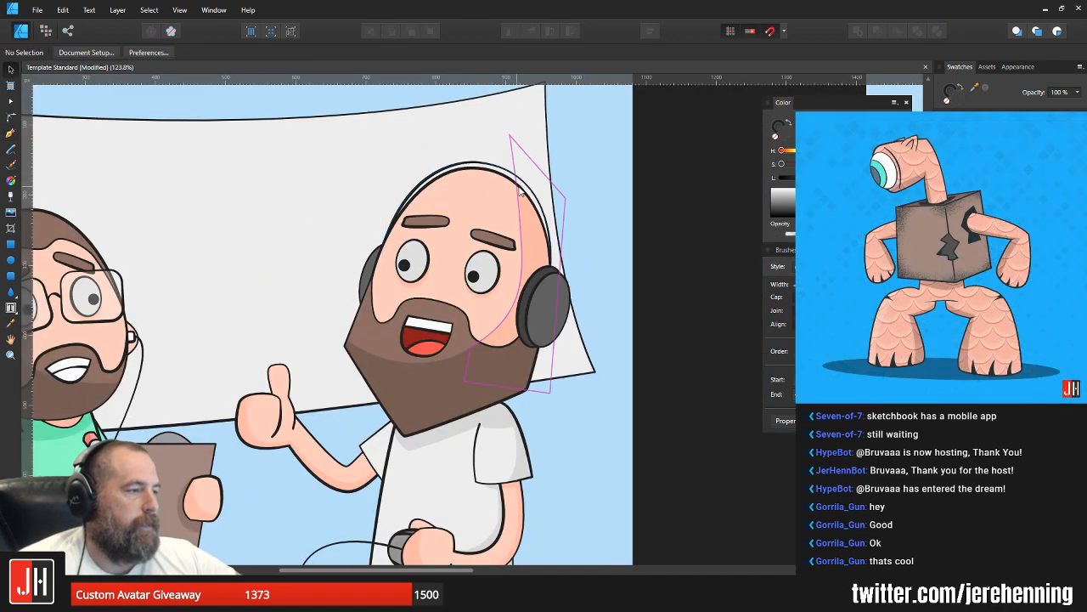
left_click(534, 192)
scroll(533, 185, "up", 2)
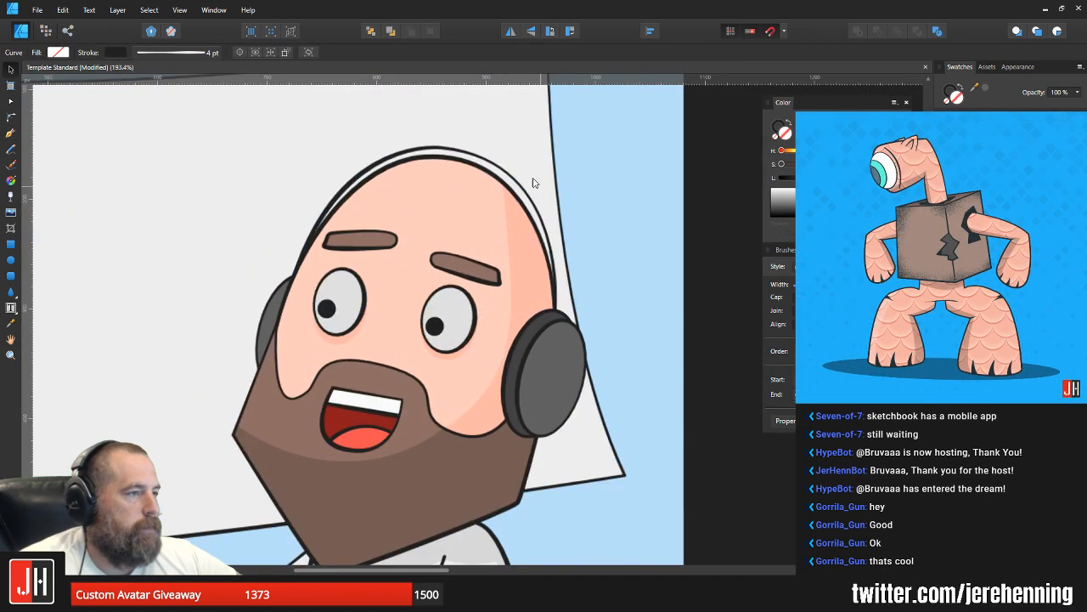
key("p")
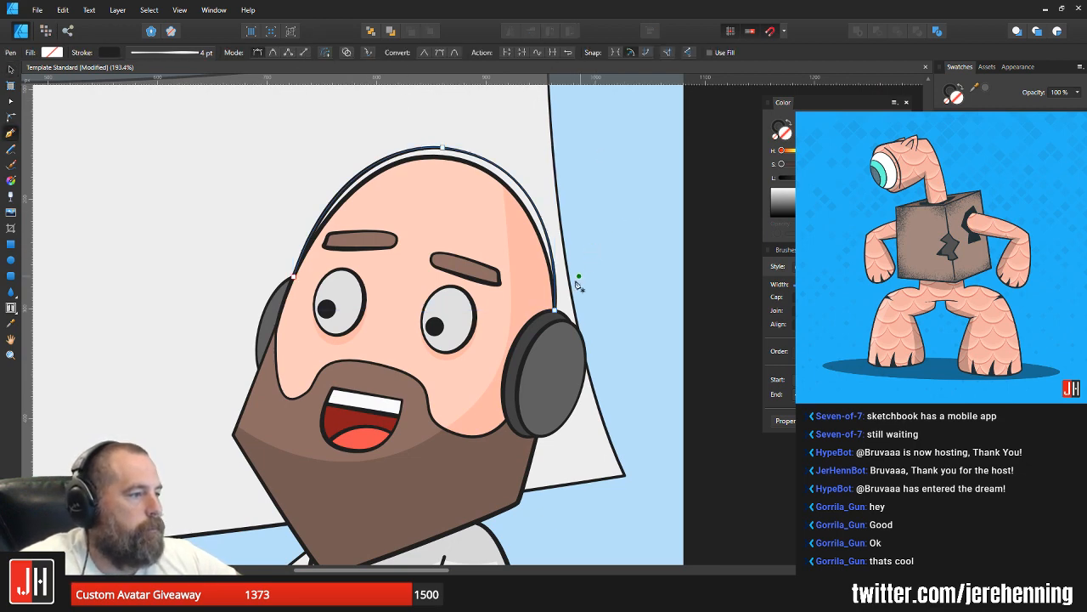
left_click(557, 314)
left_click(602, 270)
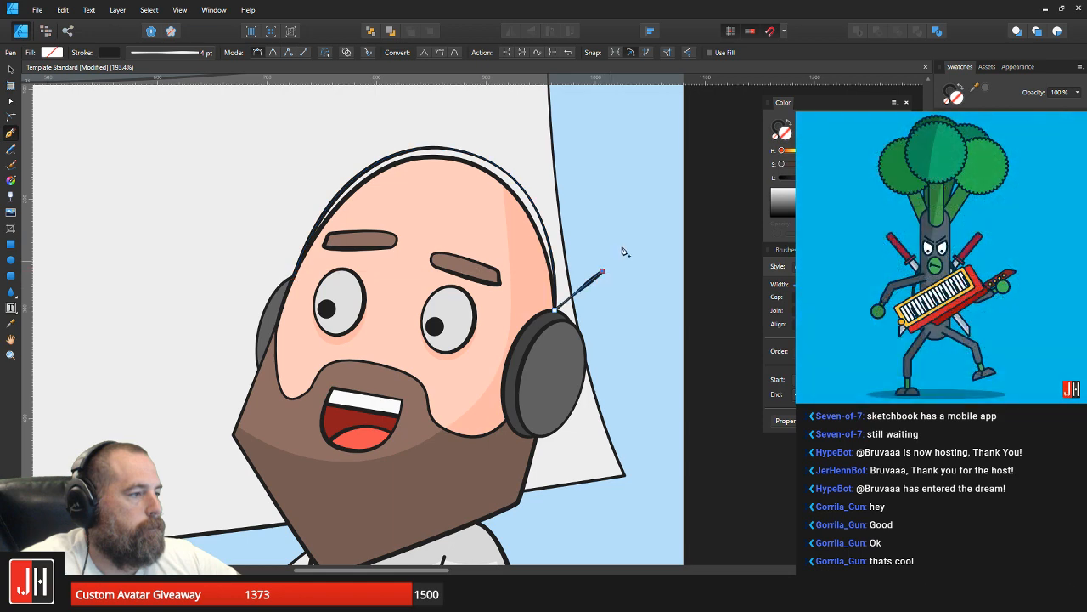
left_click_drag(598, 157, 612, 162)
key("v")
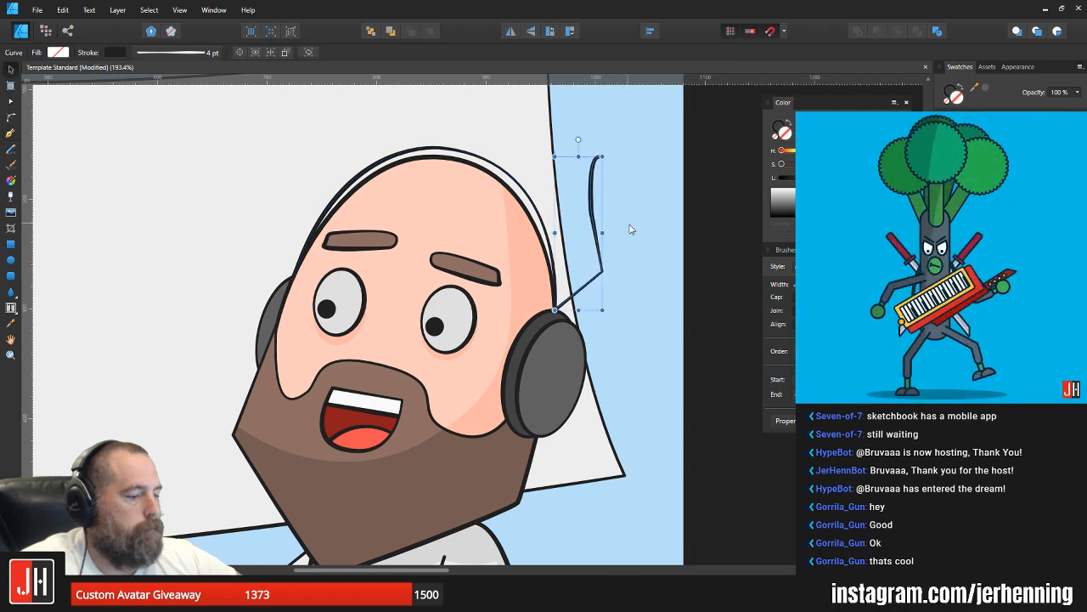
key("Delete")
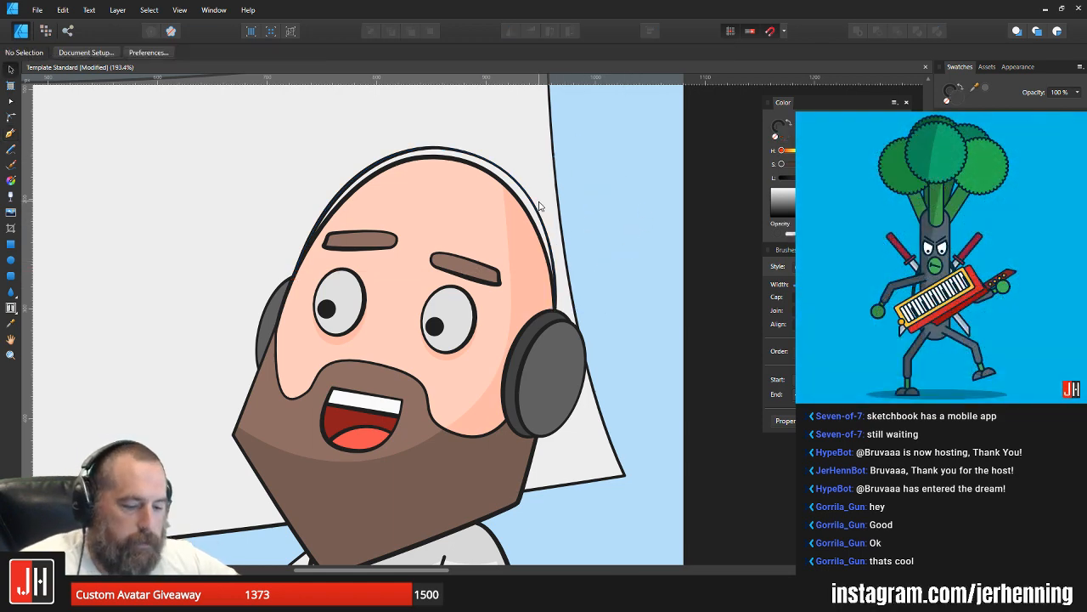
Step: Delete the headband curve drawn over the bald man's head
left_click(507, 176)
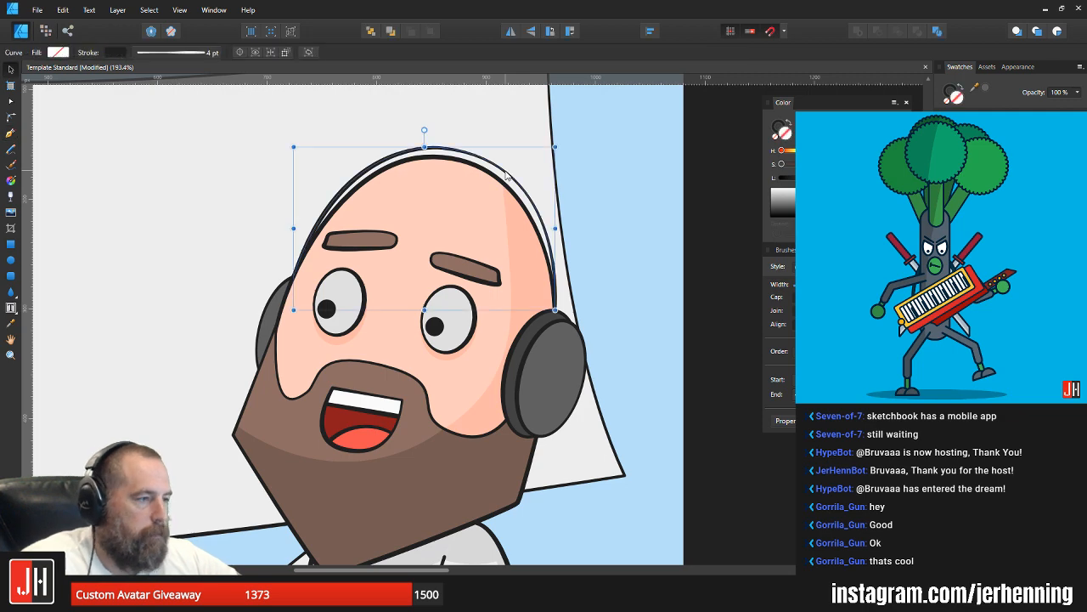
key("Delete")
scroll(500, 176, "down", 7)
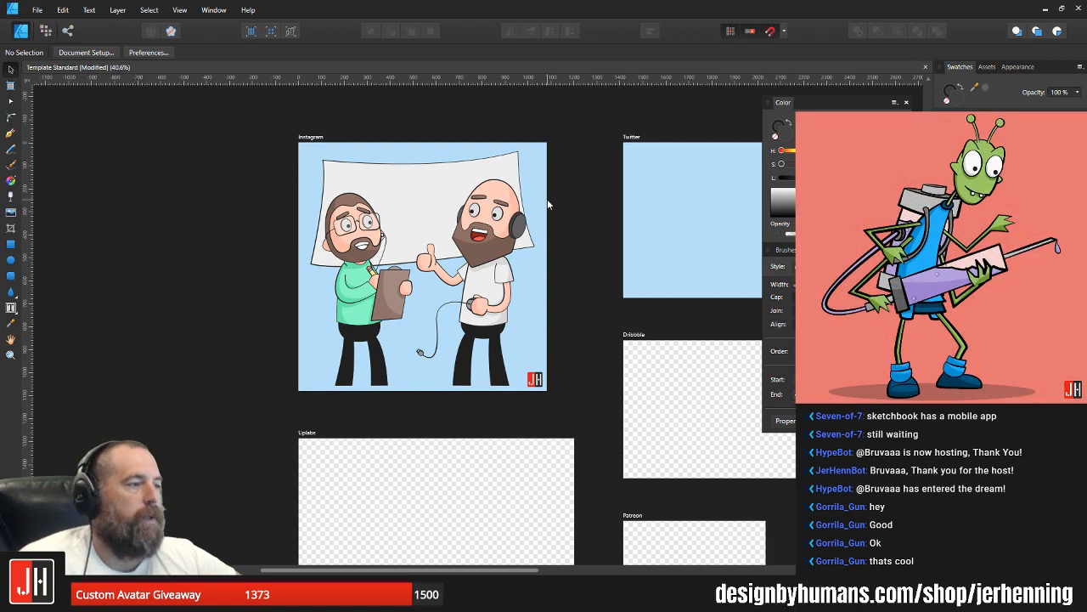
Step: Draw a narrow closed headband shape with the Pen tool between the right ear cup and the top of the bald head
scroll(547, 199, "up", 5)
left_click(10, 133)
scroll(286, 161, "up", 3)
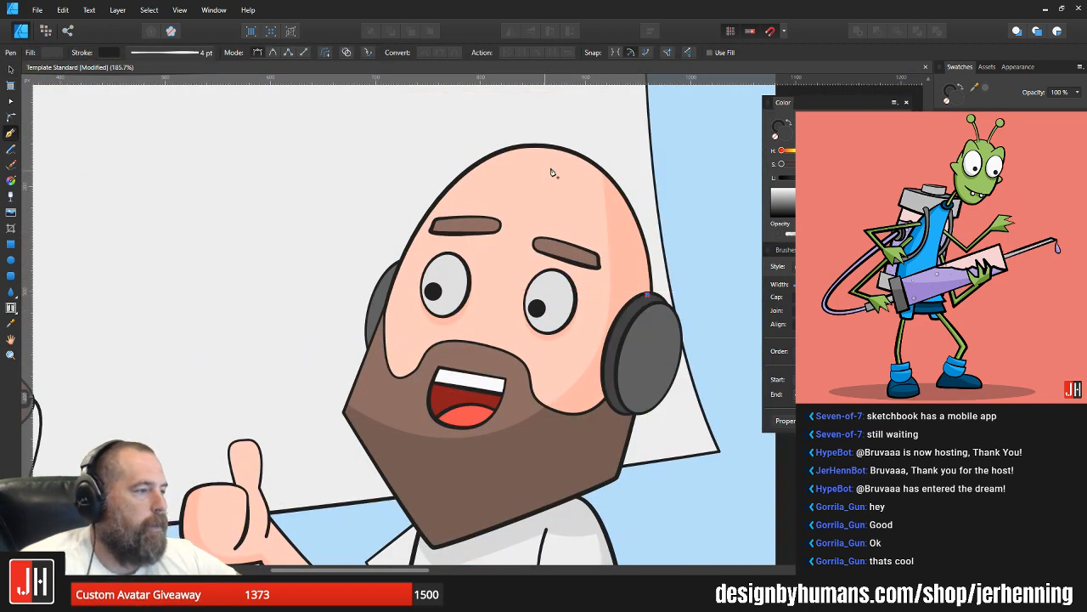
left_click_drag(546, 148, 430, 144)
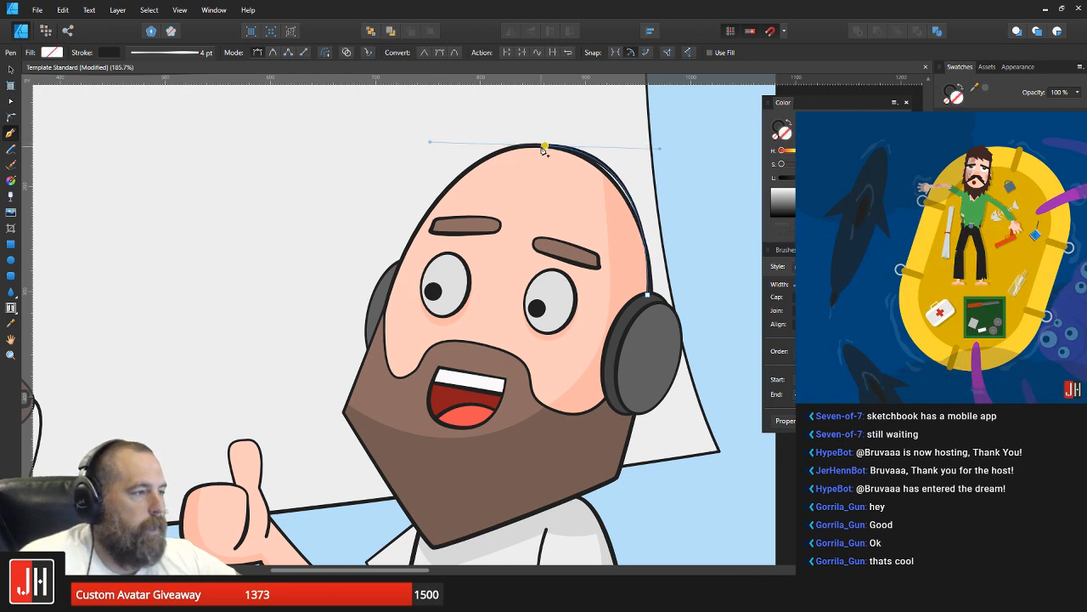
left_click(598, 152)
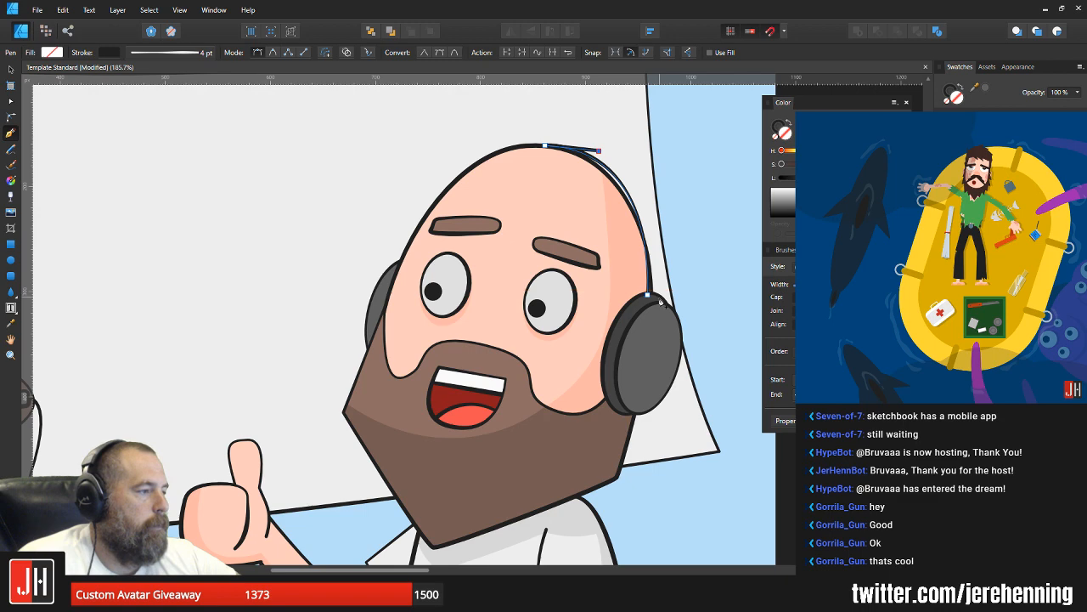
left_click_drag(661, 300, 654, 395)
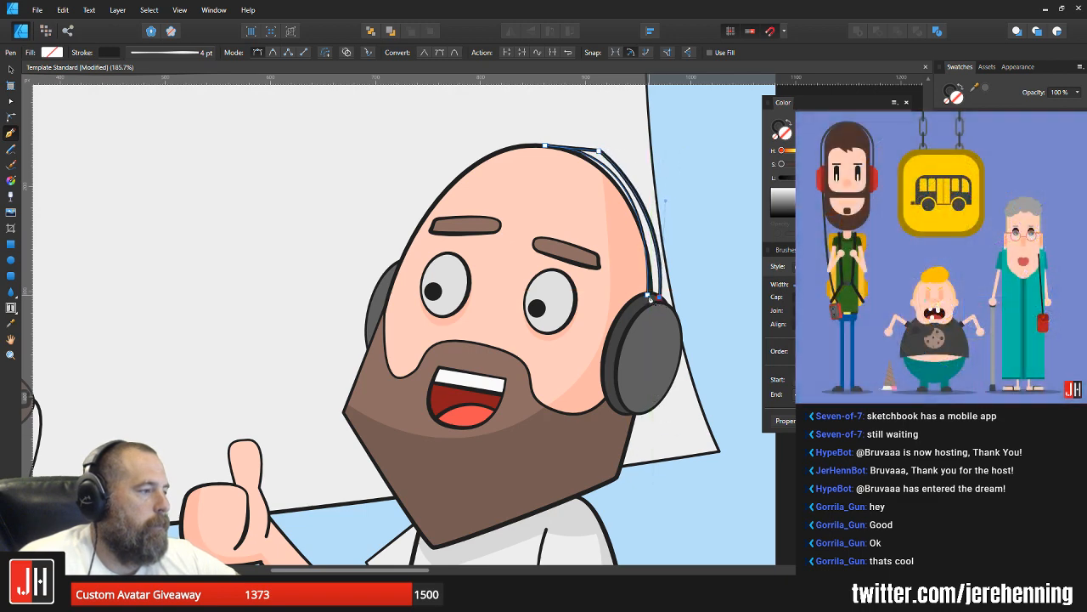
Step: Fill the headband shape with the dark grey sampled from the right ear cup
scroll(655, 297, "up", 2)
key("i")
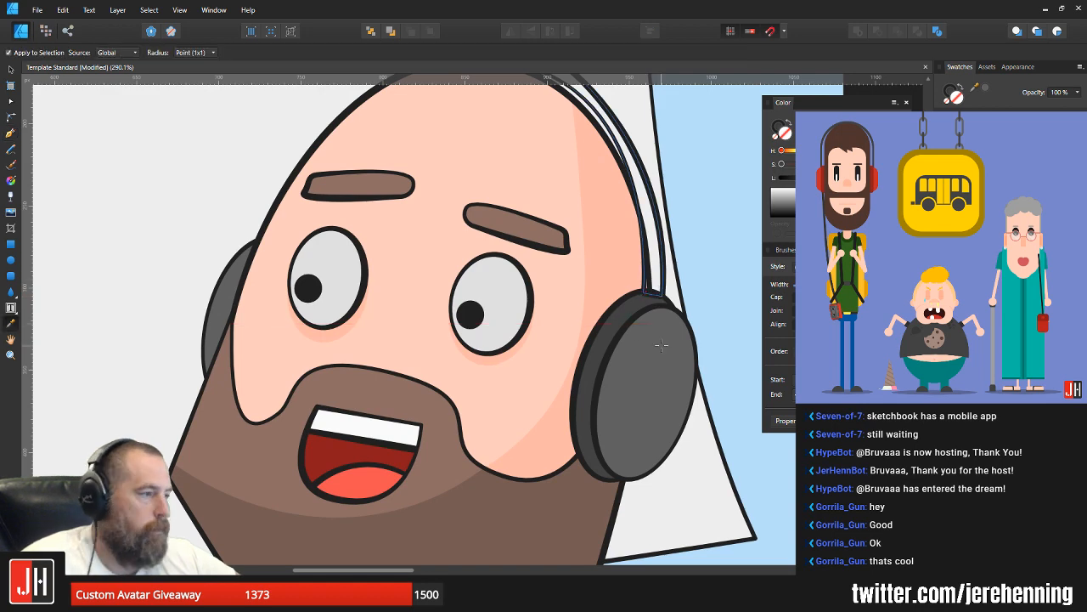
left_click_drag(664, 274, 619, 353)
key("Delete")
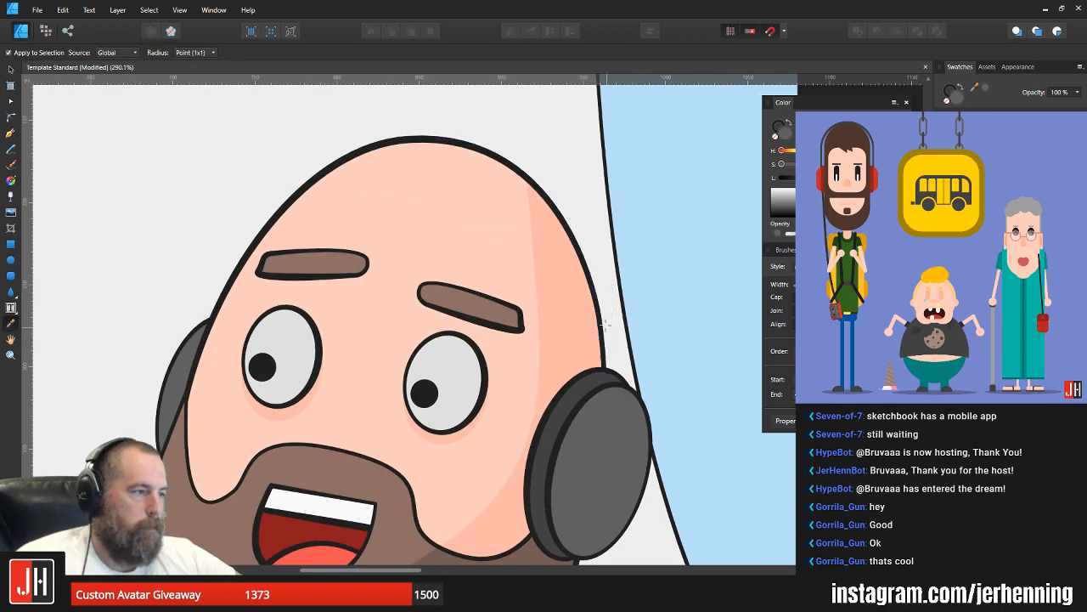
Step: Cut the headband shape and paste it into the layer order of the bald man's head
key("v")
left_click(572, 280)
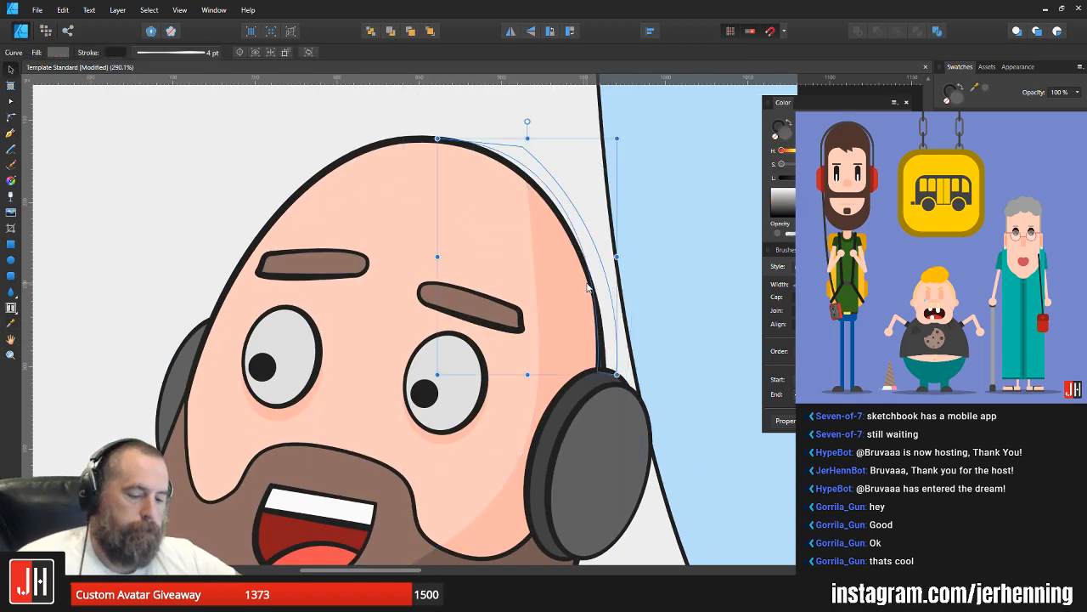
key("ctrl+x")
left_click(501, 208)
double_click(500, 208)
key("ctrl+alt+v")
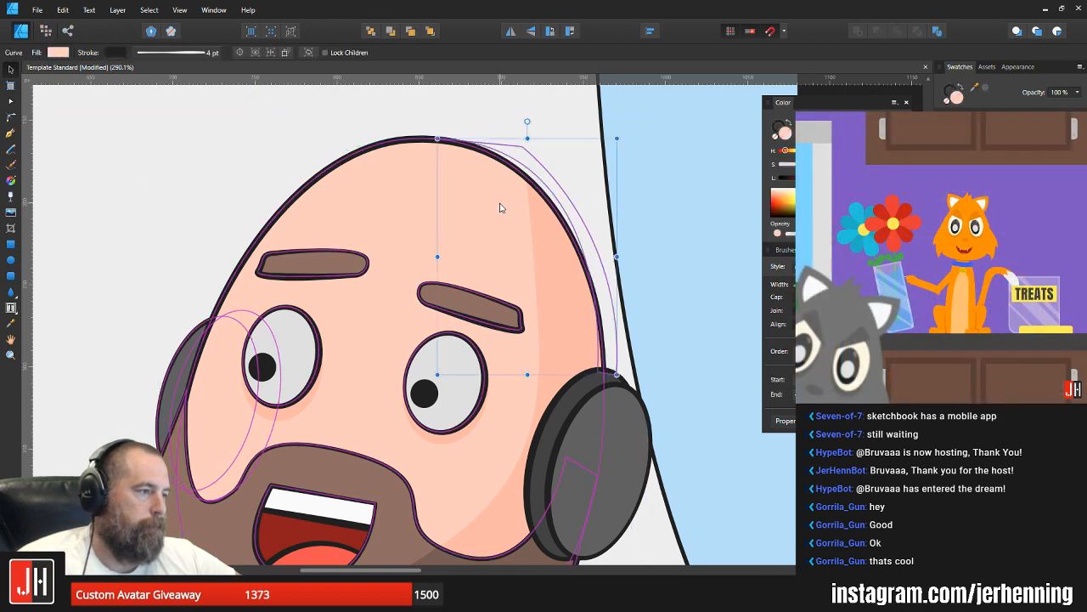
Step: Reshape the headband's nodes and outer curve into an even band that follows the head and tapers at its crown
scroll(575, 245, "up", 1)
left_click_drag(584, 245, 572, 248)
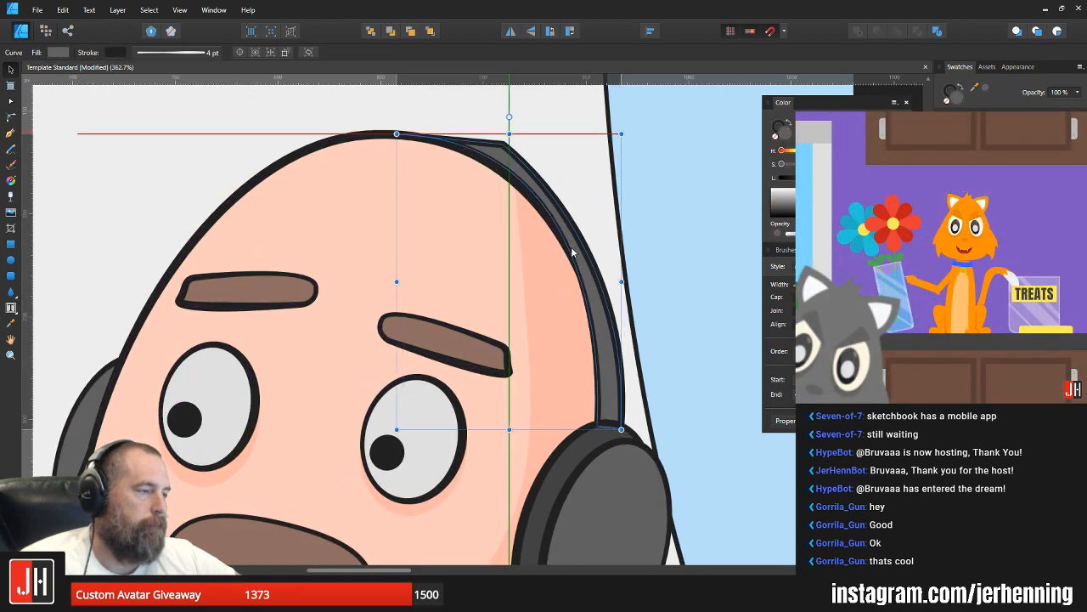
key("a")
left_click_drag(396, 134, 384, 134)
left_click_drag(502, 144, 417, 126)
left_click_drag(636, 245, 620, 133)
key("v")
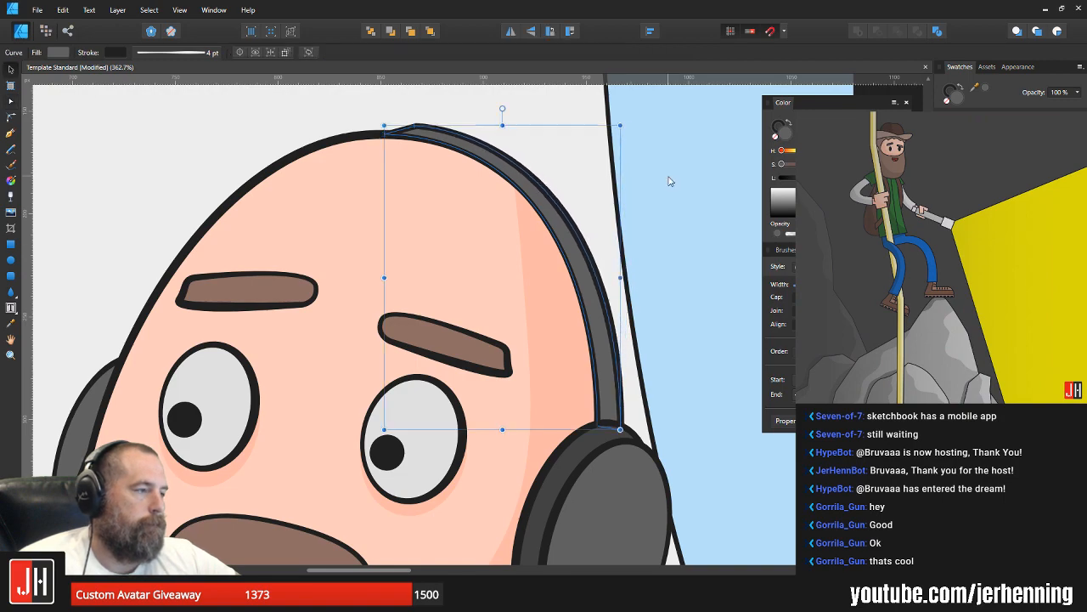
Step: Check the headband up close and in the full illustration, and save the document
left_click(669, 179)
scroll(616, 233, "down", 9)
scroll(622, 204, "up", 2)
scroll(538, 244, "up", 5)
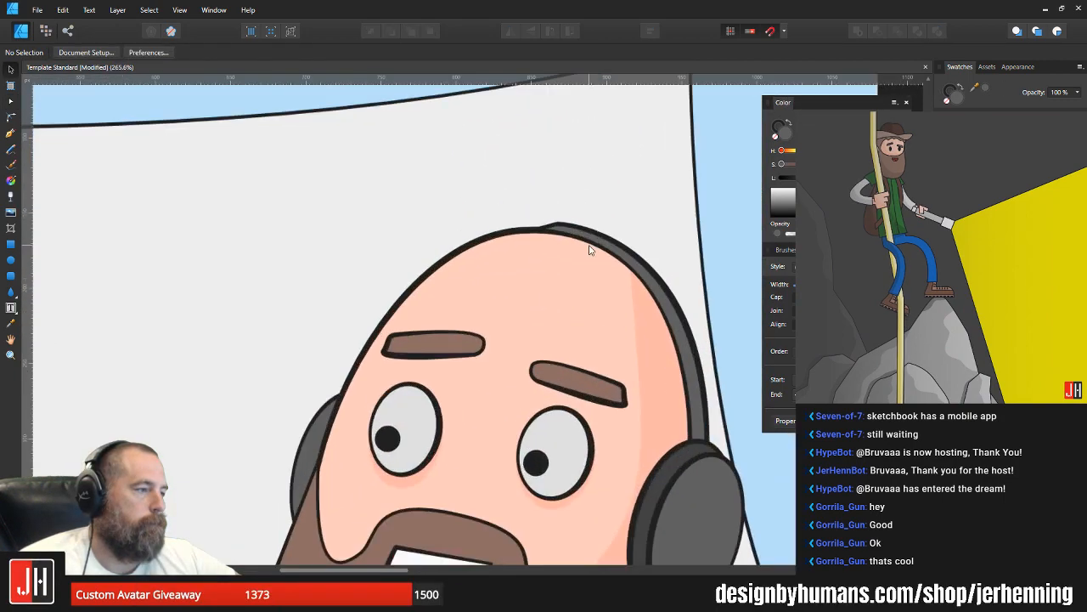
left_click(561, 226)
scroll(583, 232, "down", 7)
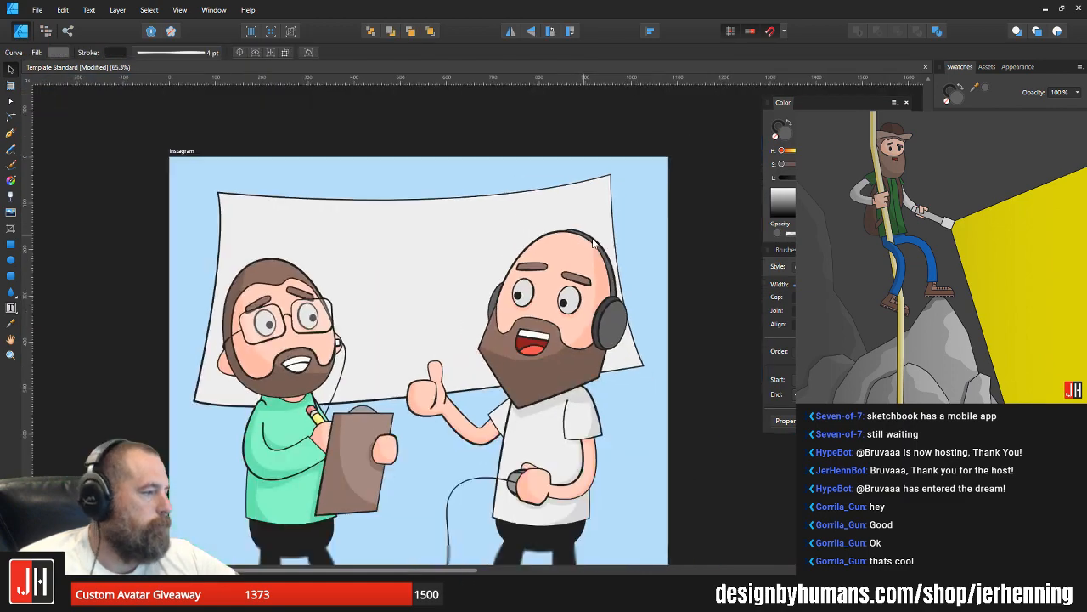
left_click(651, 253)
left_click_drag(626, 258, 588, 265)
scroll(587, 266, "up", 5)
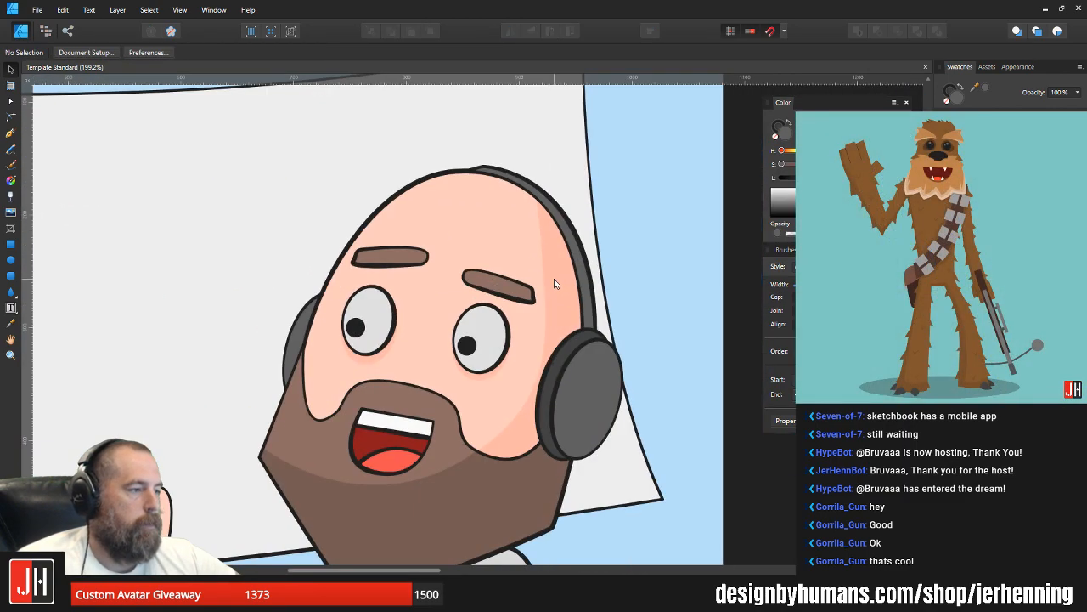
Step: Adjust the headband's lower inner node slightly outward where it meets the bald man's right ear cup
scroll(556, 285, "up", 2)
left_click(573, 299)
key("a")
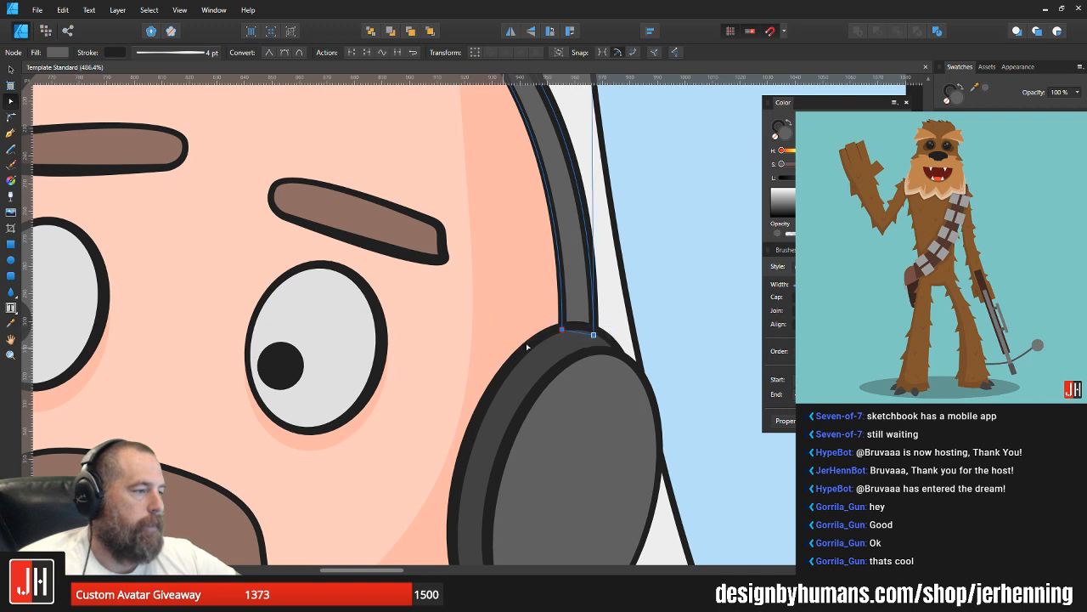
left_click_drag(562, 330, 556, 332)
key("v")
scroll(562, 308, "down", 6)
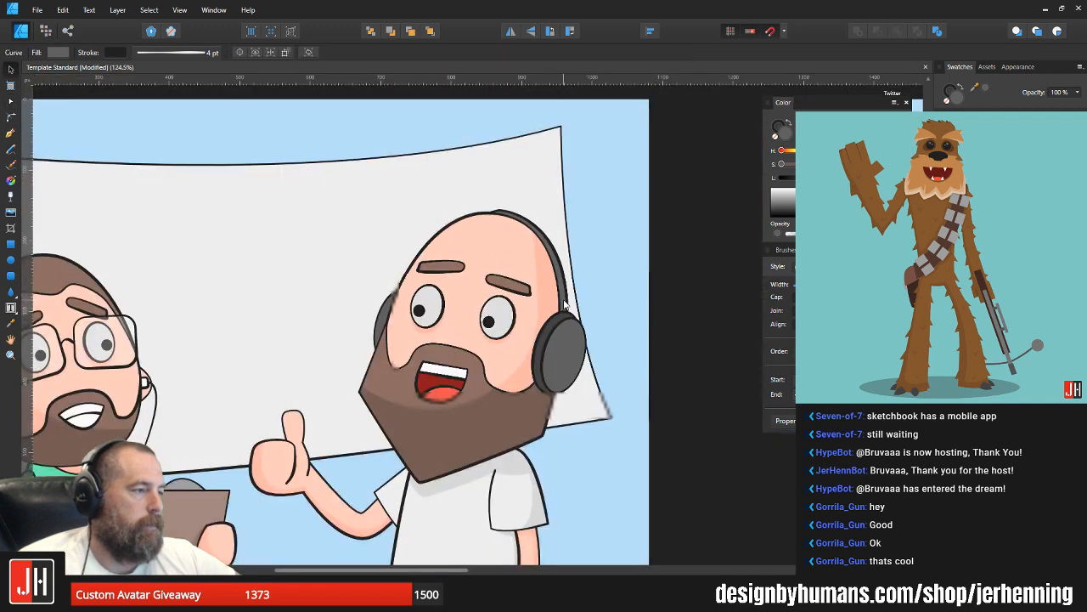
left_click(608, 295)
scroll(568, 297, "down", 3)
scroll(571, 297, "up", 5)
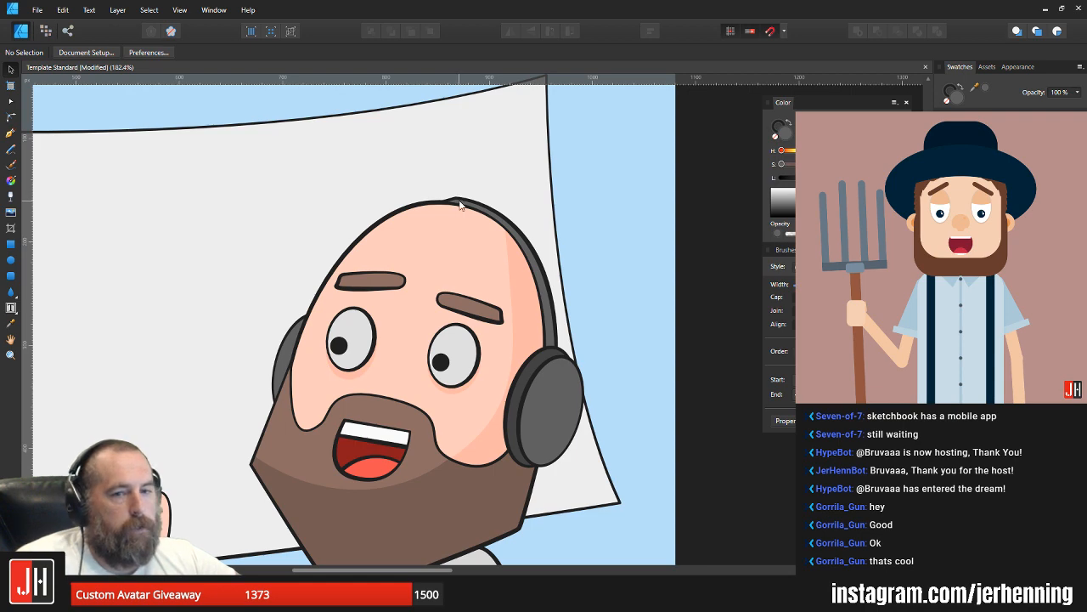
Step: Move the headband's crown end onto the head outline and reshape its outer curve to taper smoothly over the head
scroll(459, 204, "up", 3)
left_click(460, 204)
key("a")
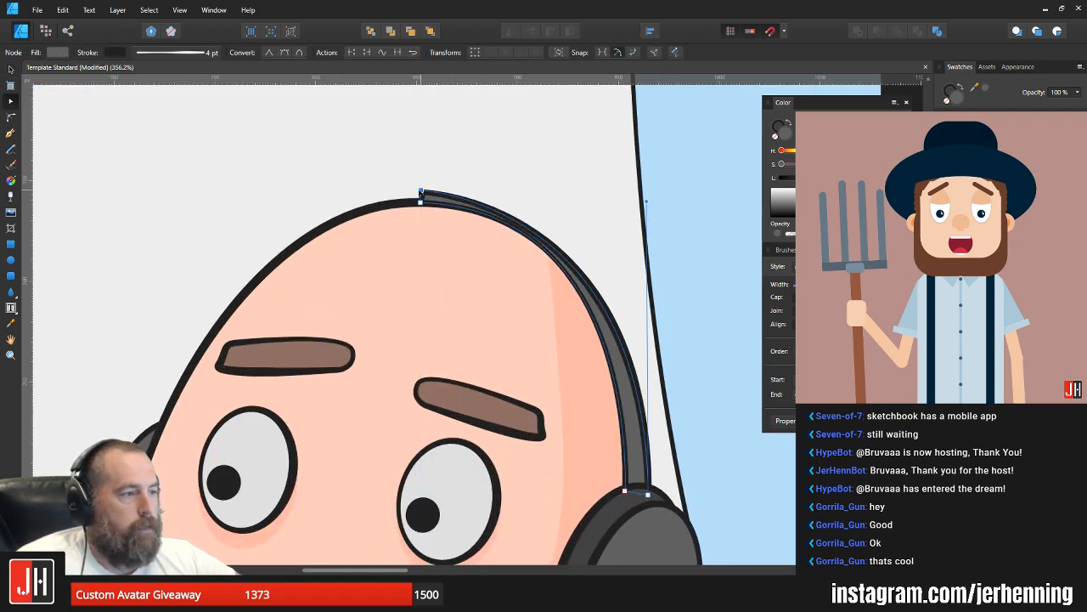
left_click_drag(421, 192, 388, 202)
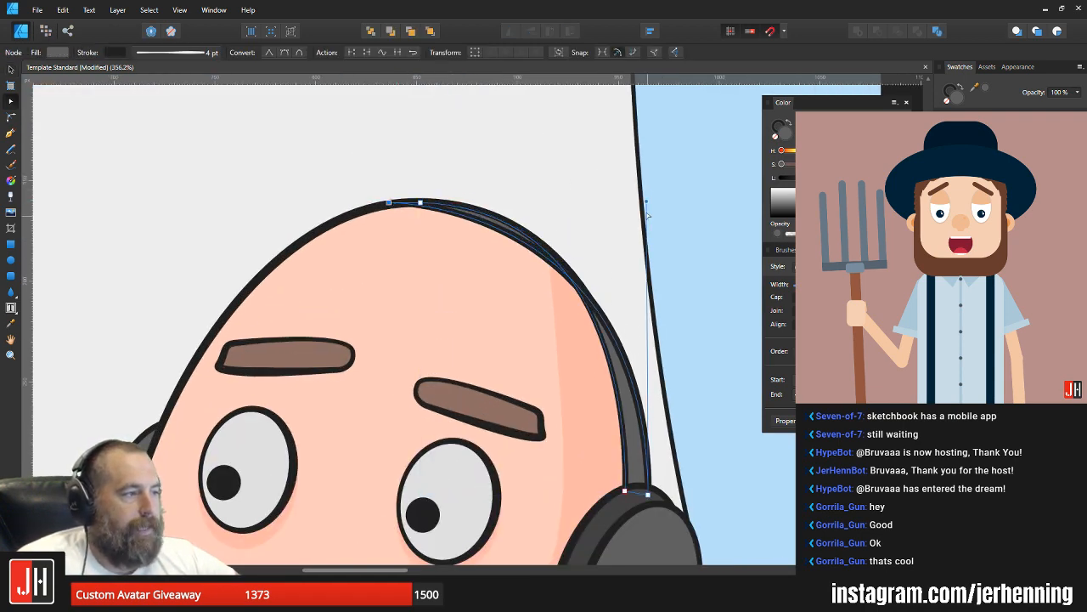
left_click_drag(647, 204, 623, 123)
key("v")
left_click(668, 147)
Step: Examine the reshaped headband close up and in the full Instagram illustration
scroll(640, 231, "down", 5)
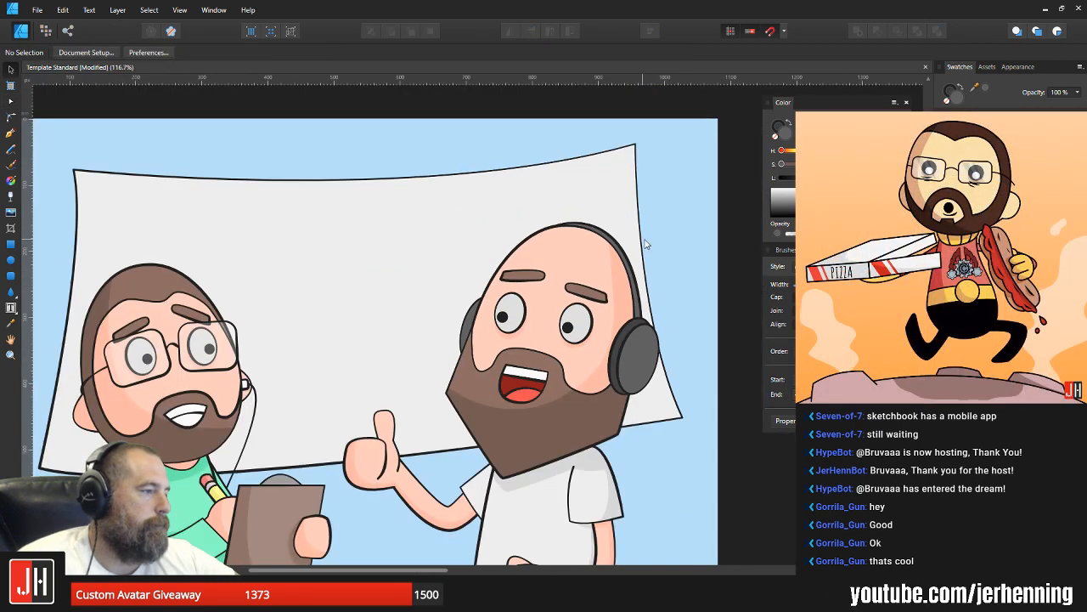
left_click_drag(665, 243, 625, 244)
scroll(624, 248, "down", 2)
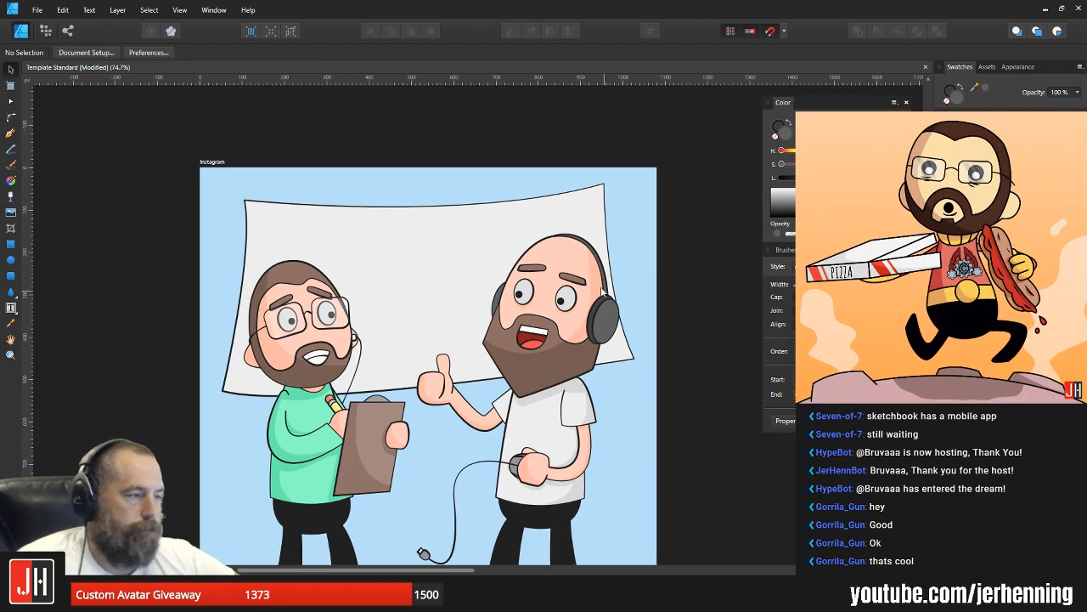
scroll(603, 291, "up", 6)
left_click_drag(593, 192, 592, 244)
scroll(593, 262, "down", 4)
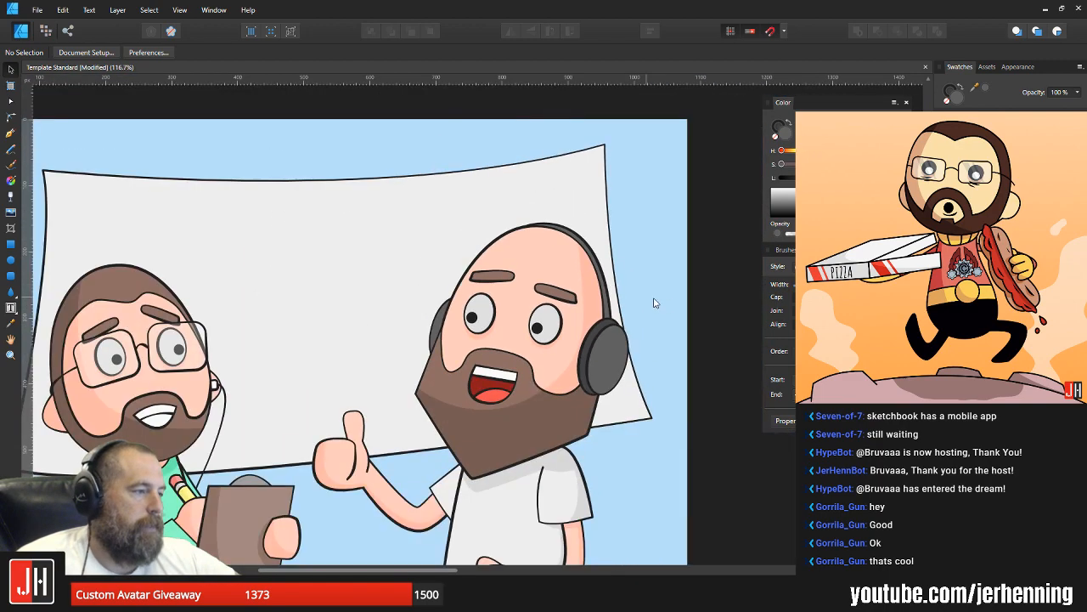
left_click_drag(656, 294, 600, 261)
scroll(590, 286, "down", 3)
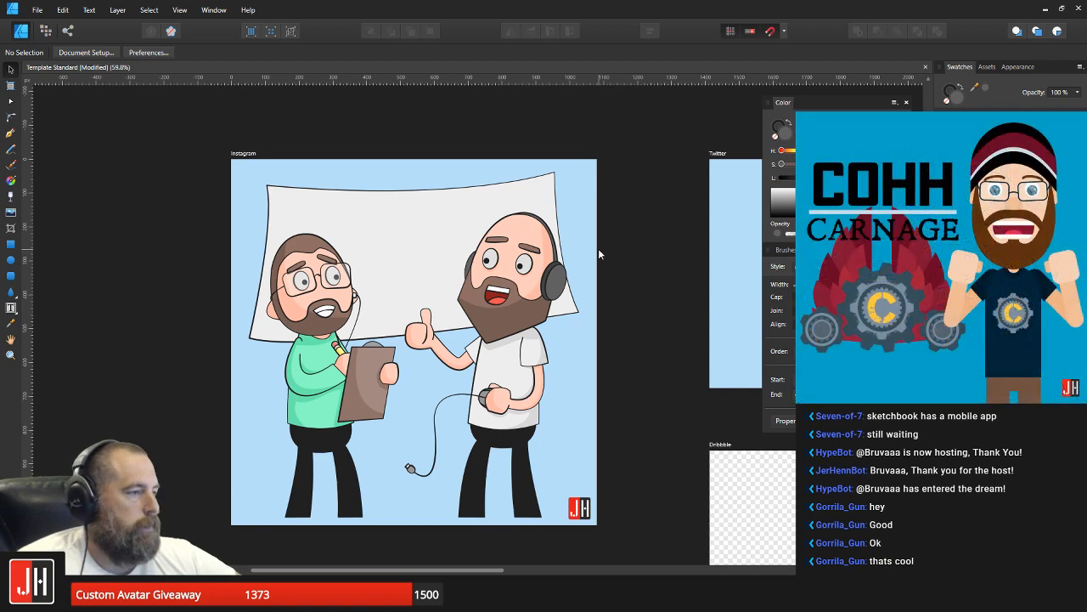
Step: Draw a closed shadow shape with the Pen tool, its curved edge crossing the right ear cup and the rest extending outside it
scroll(597, 249, "up", 5)
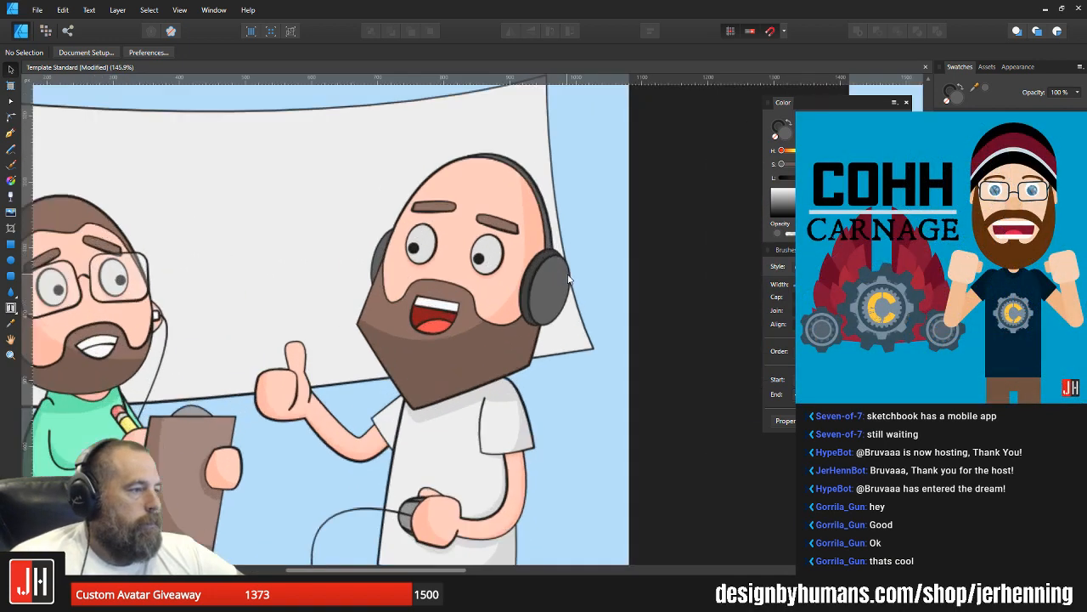
left_click_drag(555, 271, 385, 354)
left_click(11, 133)
key("ctrl+z")
left_click(555, 253)
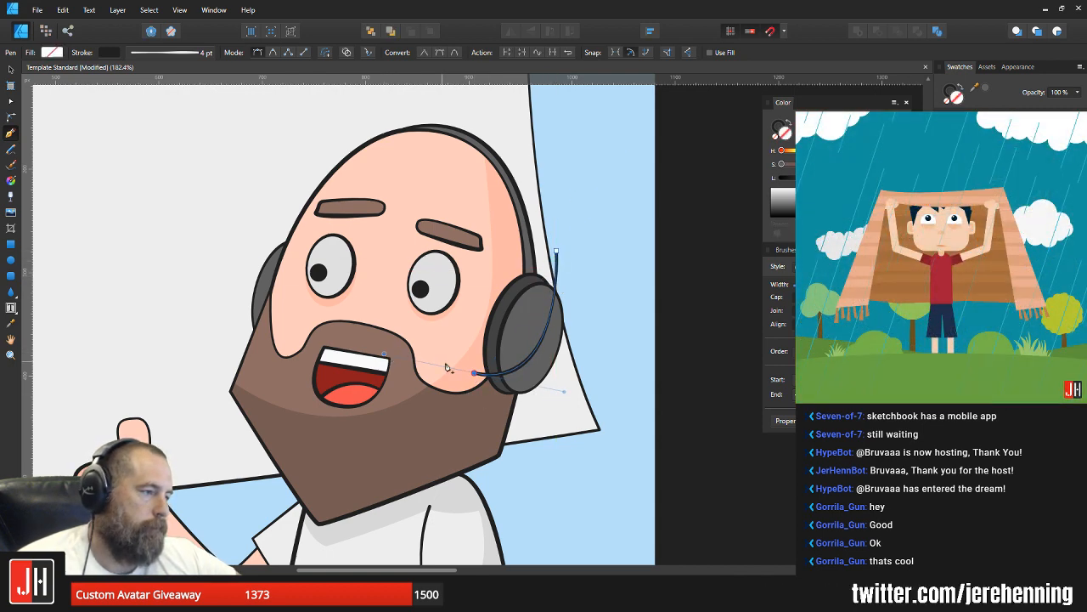
left_click(480, 436)
left_click(589, 433)
left_click(606, 305)
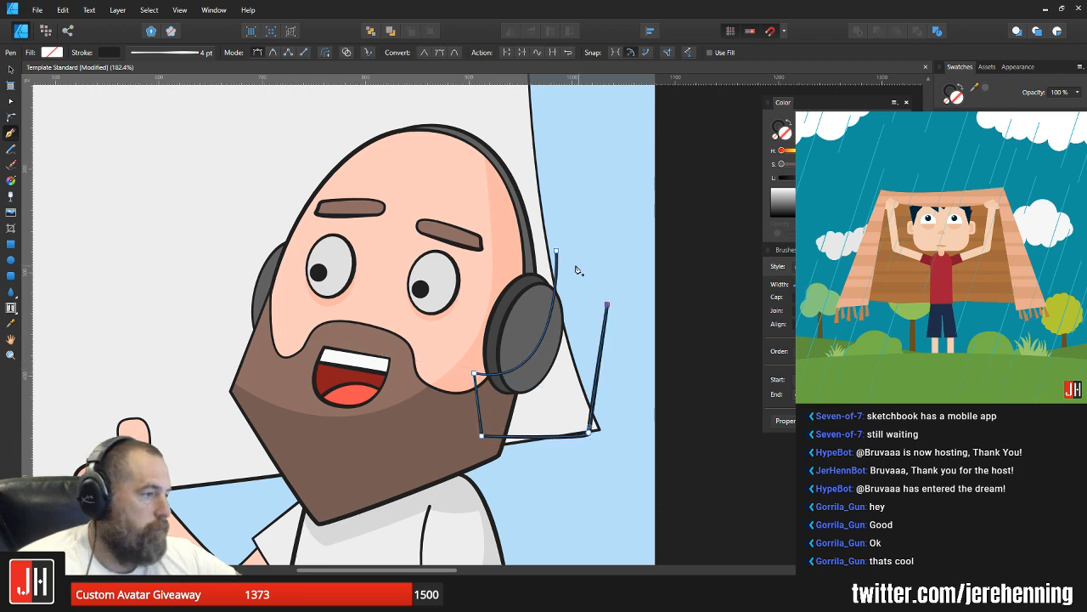
left_click(556, 253)
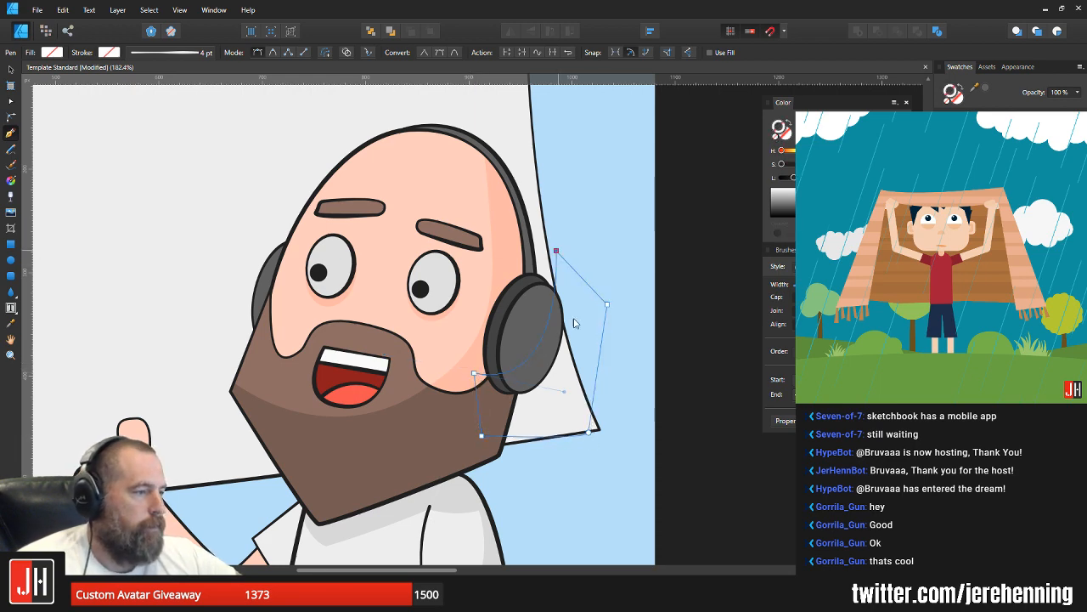
Step: Fill the shadow shape with the grey sampled from the ear cup and darken it, without an outline
scroll(543, 346, "up", 2)
key("i")
left_click(542, 280)
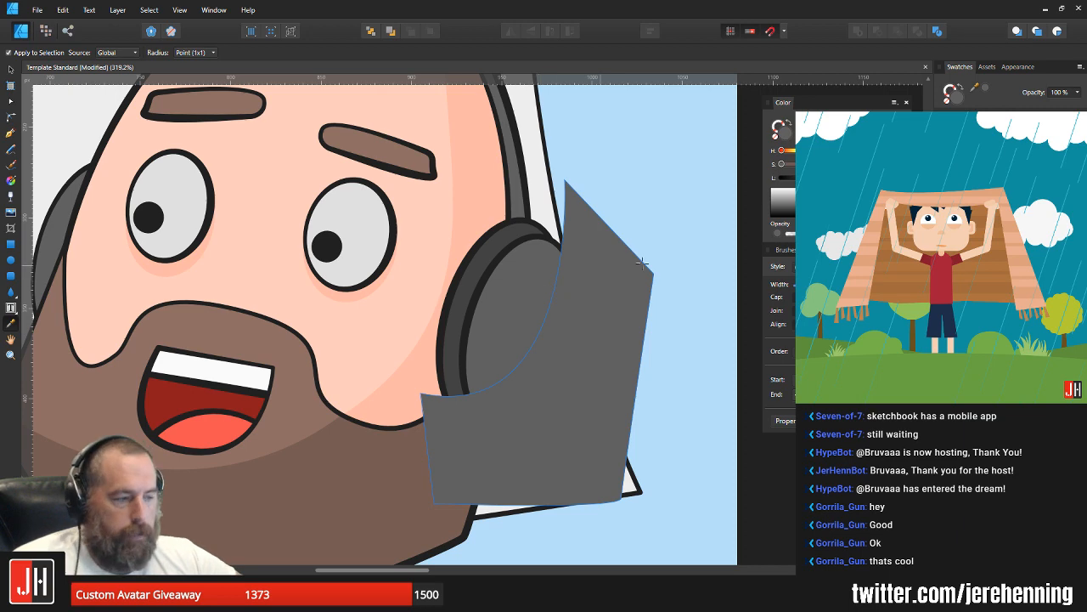
key("v")
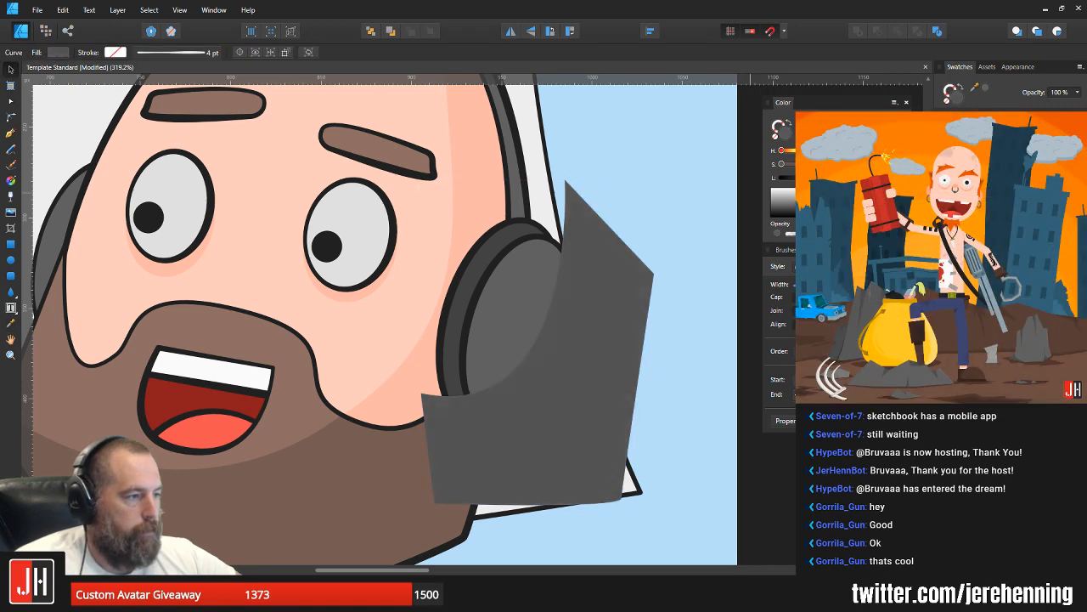
Step: Cut the shadow shape, paste it inside the right ear cup so it is clipped to it, and save the document
key("ctrl+x")
left_click(526, 312)
key("ctrl+alt+v")
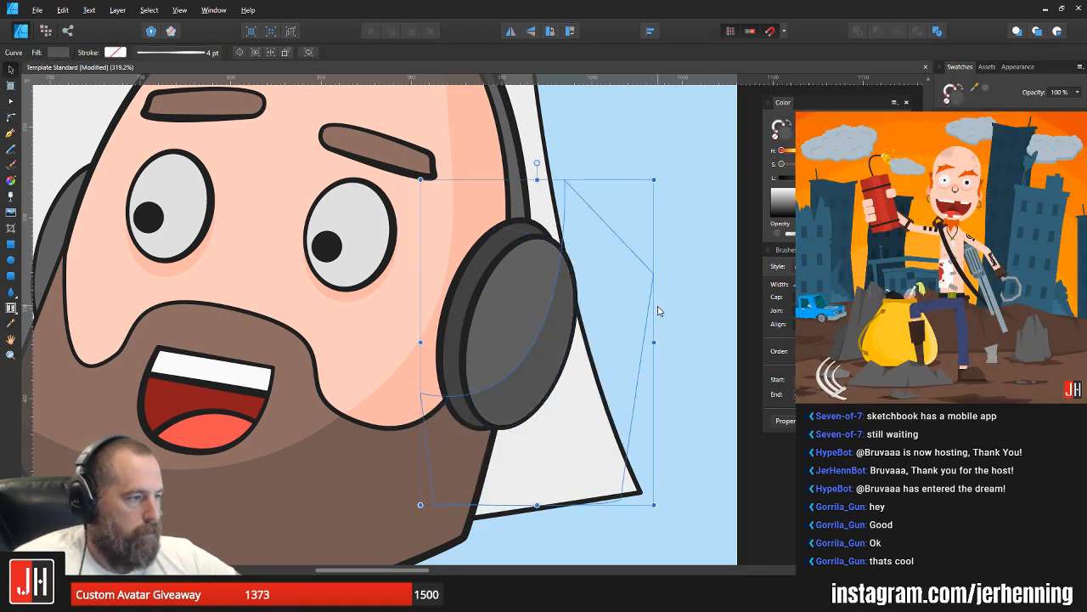
key("ctrl+d")
scroll(566, 315, "down", 5)
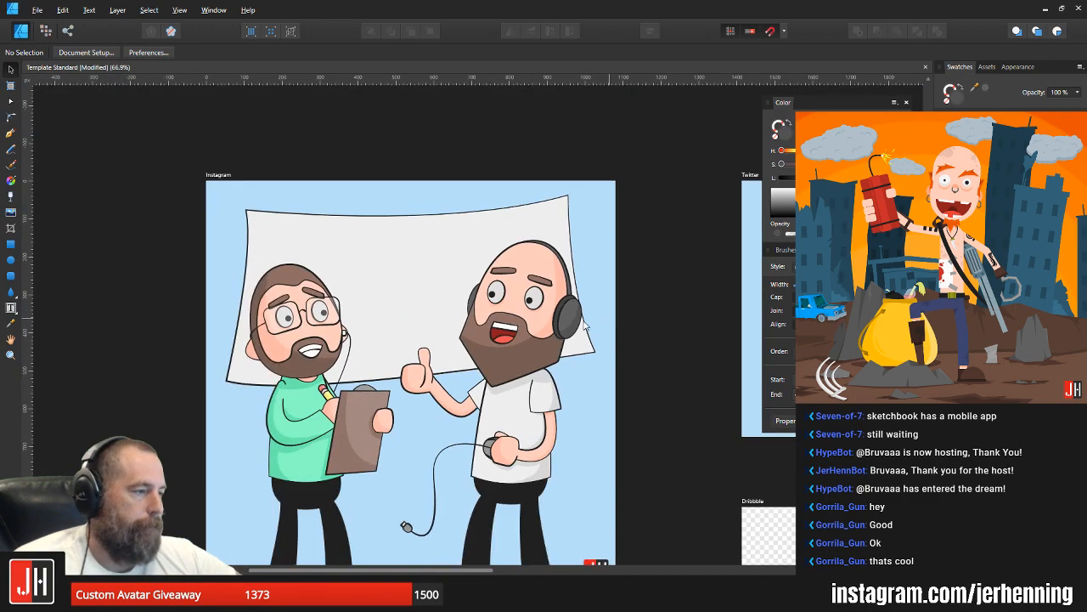
scroll(584, 322, "up", 2)
scroll(597, 340, "down", 4)
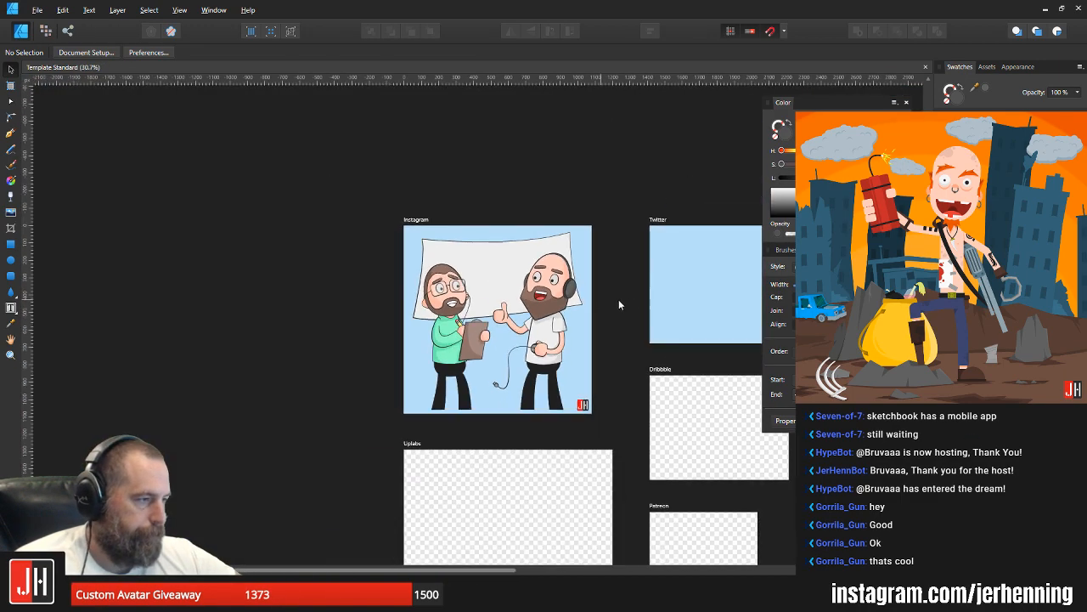
Step: Examine the headband's tapered end at the crown up close and in the full illustration
scroll(622, 303, "up", 9)
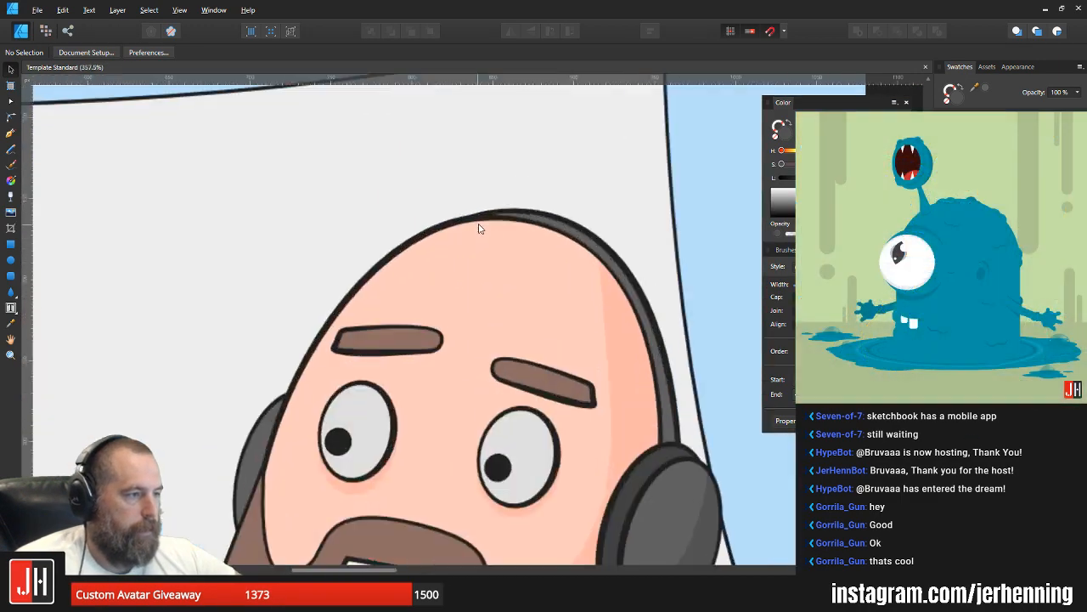
left_click(488, 208)
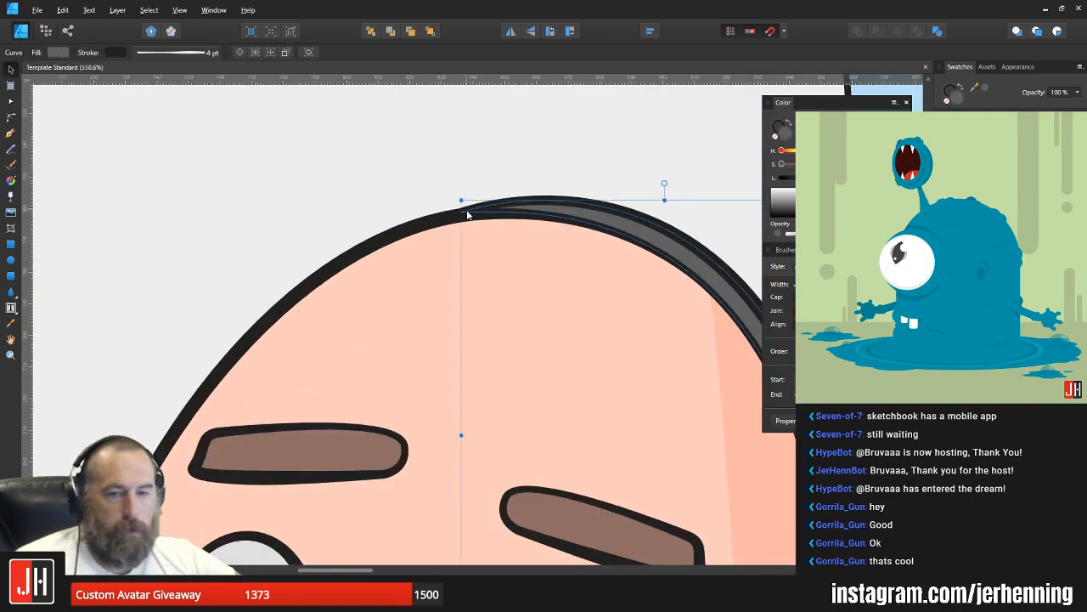
key("i")
scroll(473, 211, "down", 6)
key("v")
left_click(542, 241)
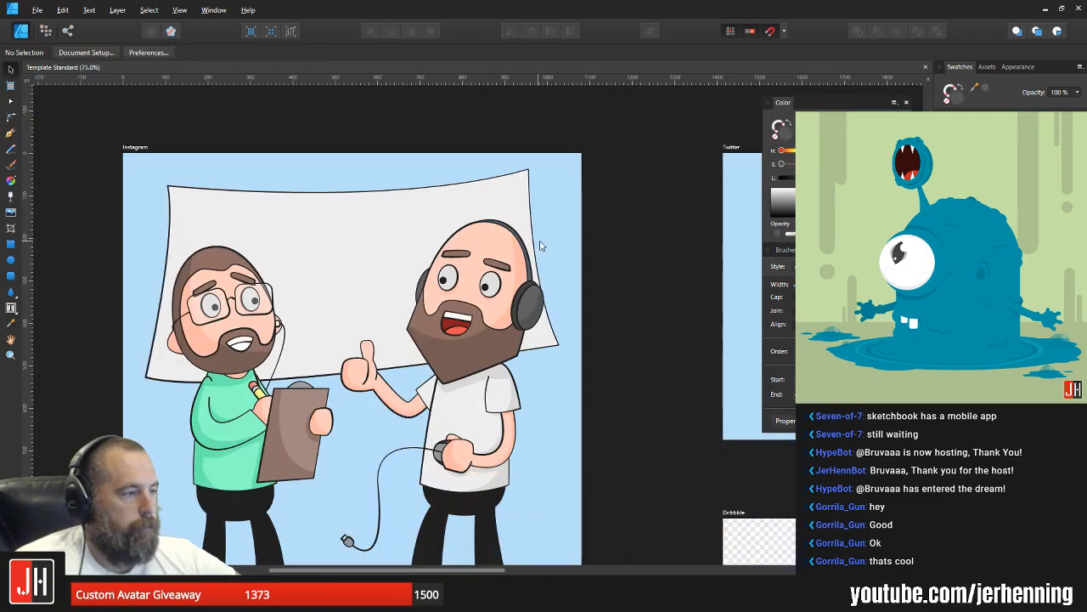
scroll(542, 241, "up", 2)
scroll(544, 251, "down", 3)
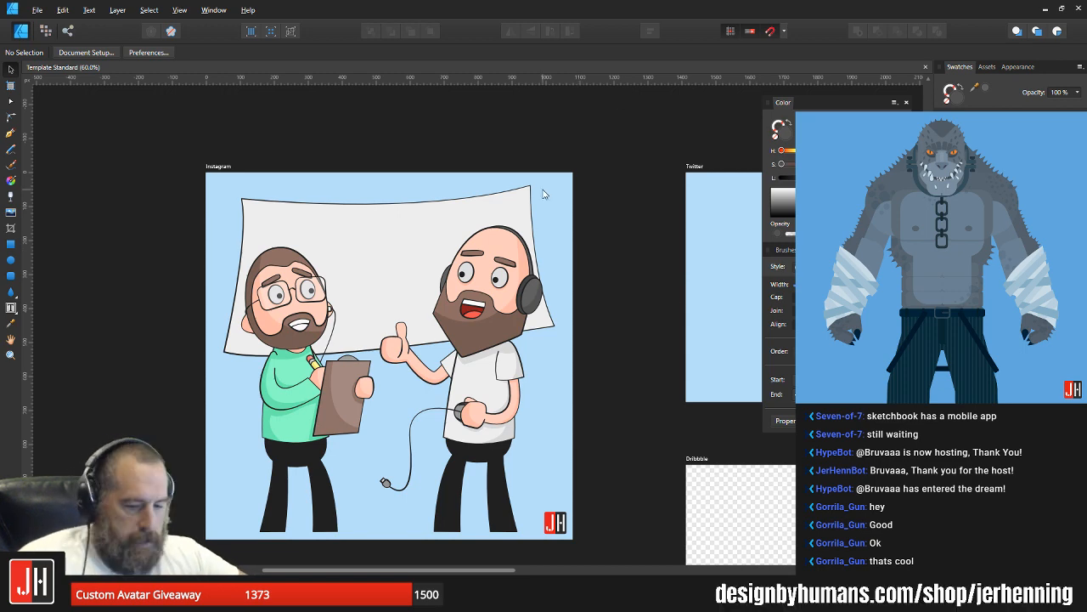
Step: Draw a small dark grey circle with a dark outline at the banner's upper-right corner
scroll(535, 192, "up", 8)
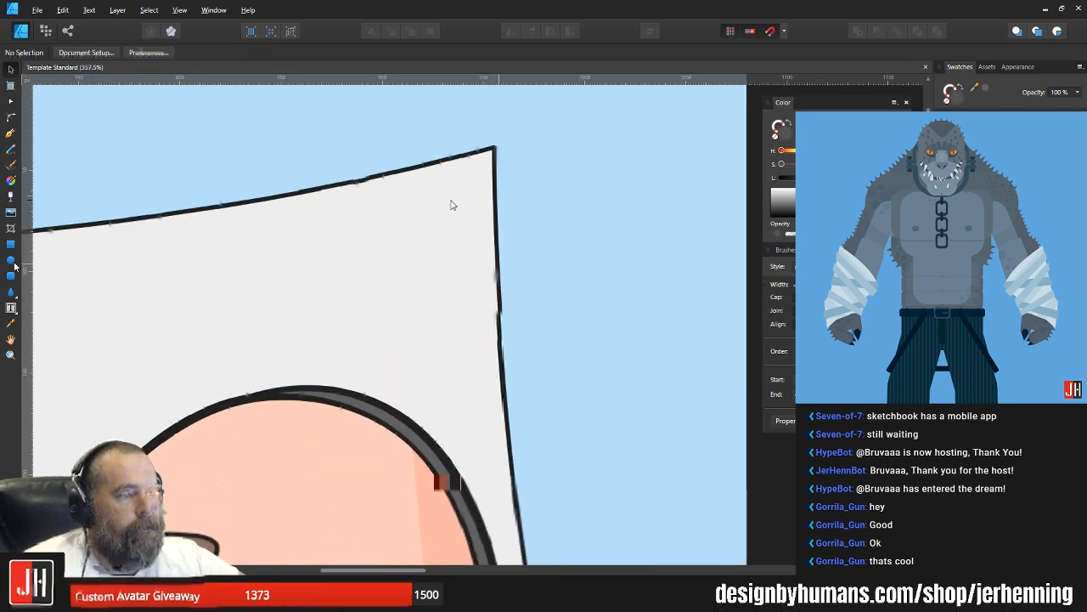
left_click(12, 260)
left_click_drag(449, 143, 488, 180)
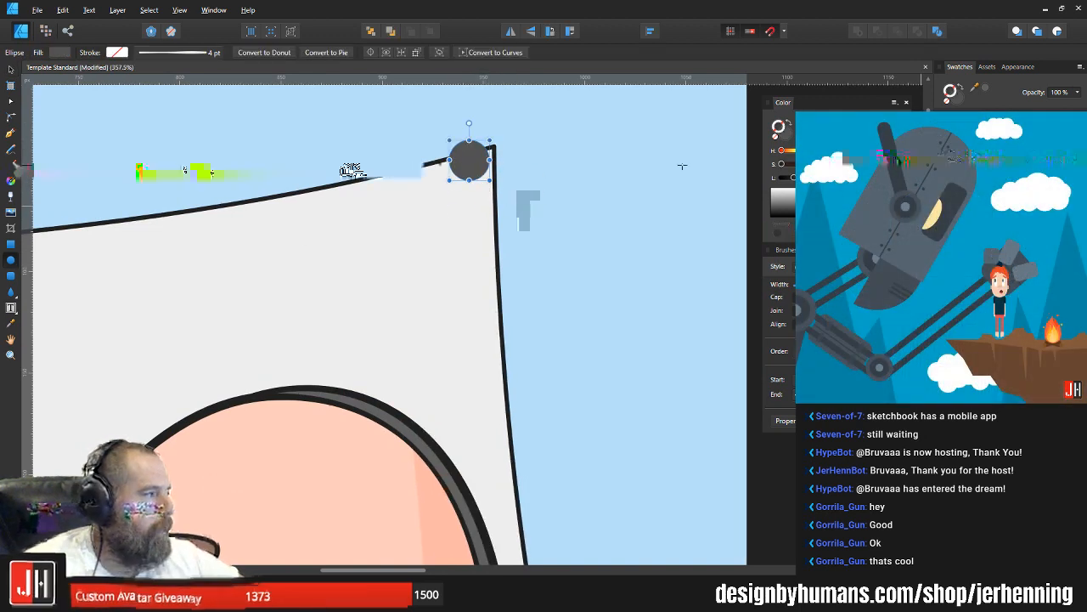
left_click(960, 161)
key("v")
scroll(452, 160, "up", 3)
mouse_move(481, 160)
left_mouse_down()
mouse_move(167, 289)
mouse_move(500, 250)
mouse_move(831, 286)
left_mouse_up()
scroll(471, 174, "down", 4)
scroll(703, 212, "down", 4)
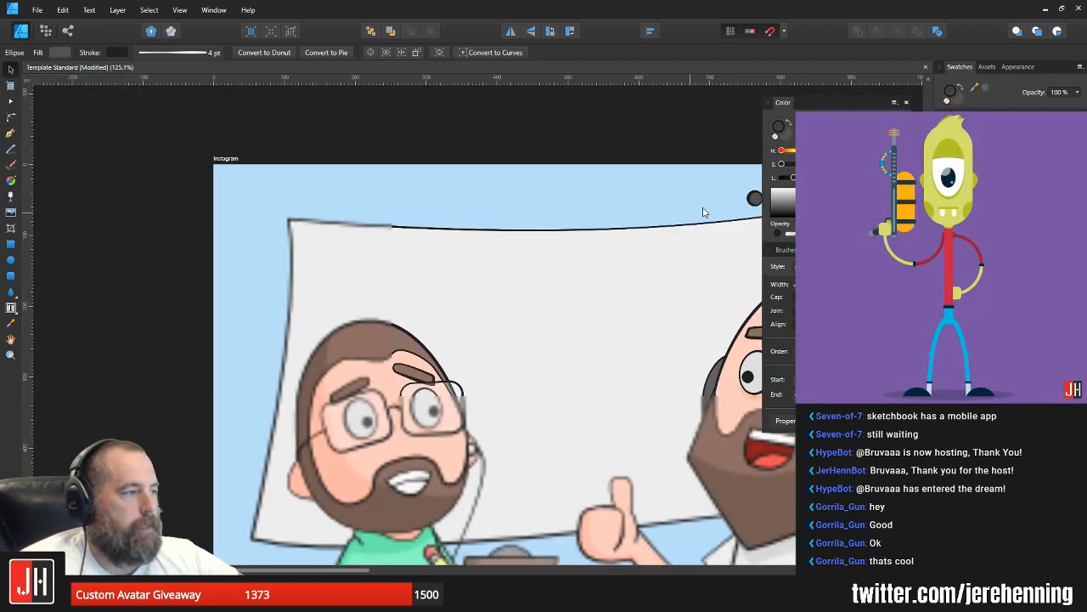
Step: Copy the outlined circle to the banner's upper-left corner, just inside its edges
left_click_drag(755, 201, 302, 234)
scroll(309, 234, "up", 3)
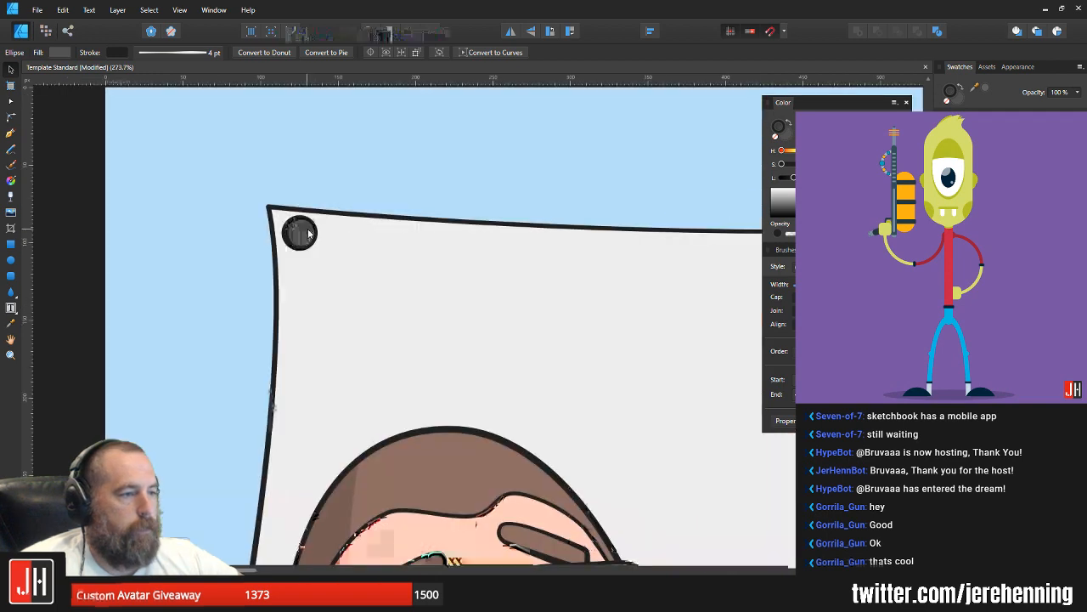
scroll(308, 235, "up", 3)
scroll(285, 228, "down", 6)
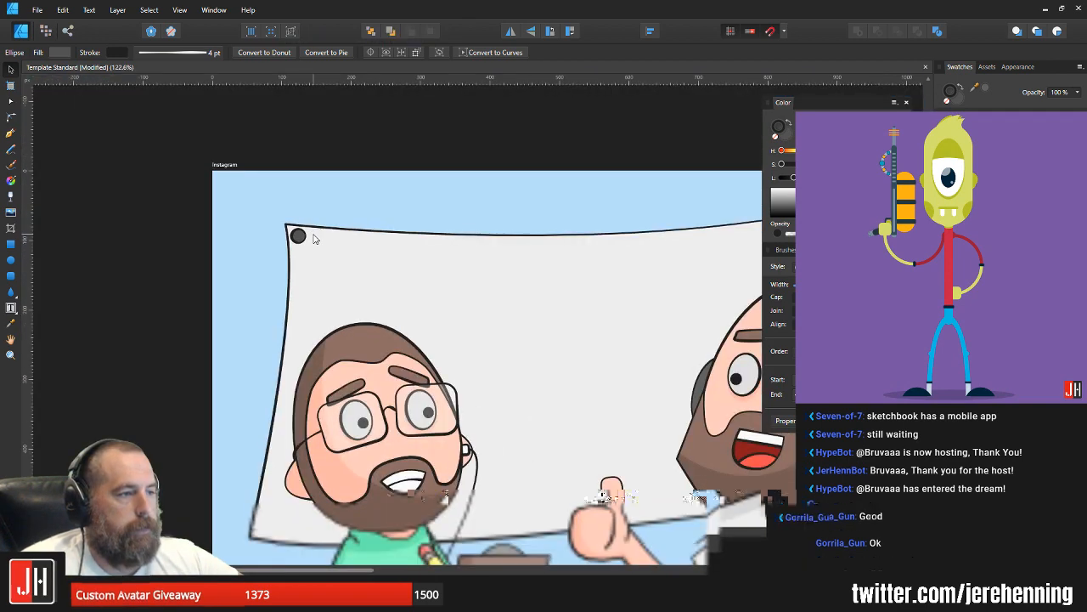
scroll(313, 238, "down", 3)
left_click(587, 255)
Step: Move the original circle just inside the banner's upper-right corner to match the copy in the opposite corner
scroll(578, 218, "up", 5)
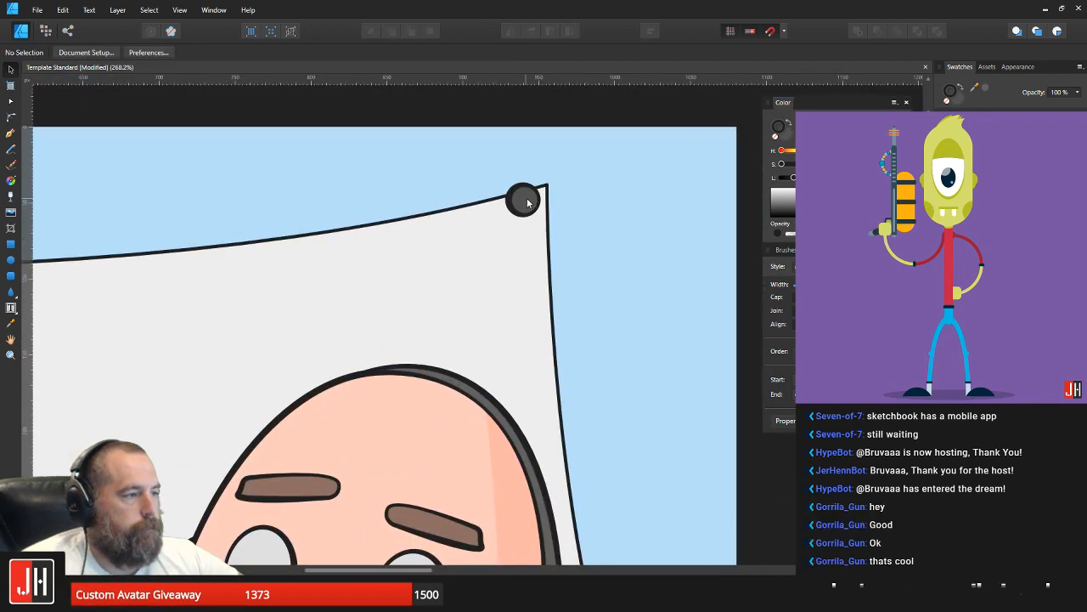
left_click(527, 202)
scroll(527, 201, "up", 3)
scroll(539, 248, "down", 5)
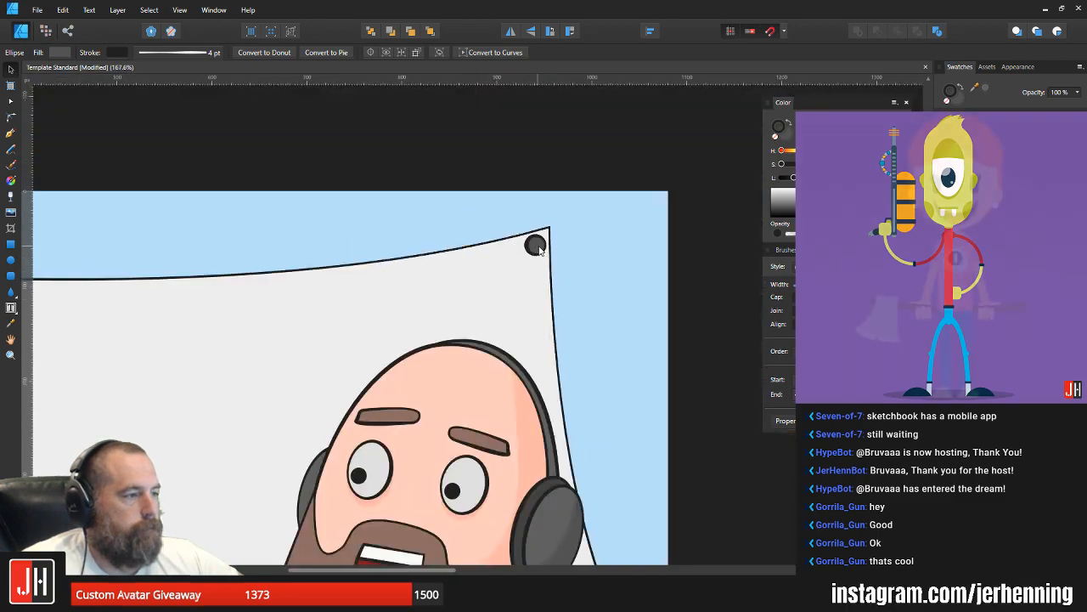
scroll(540, 249, "down", 6)
left_click(603, 265)
scroll(500, 284, "up", 5)
left_click_drag(500, 284, 620, 252)
scroll(511, 275, "down", 4)
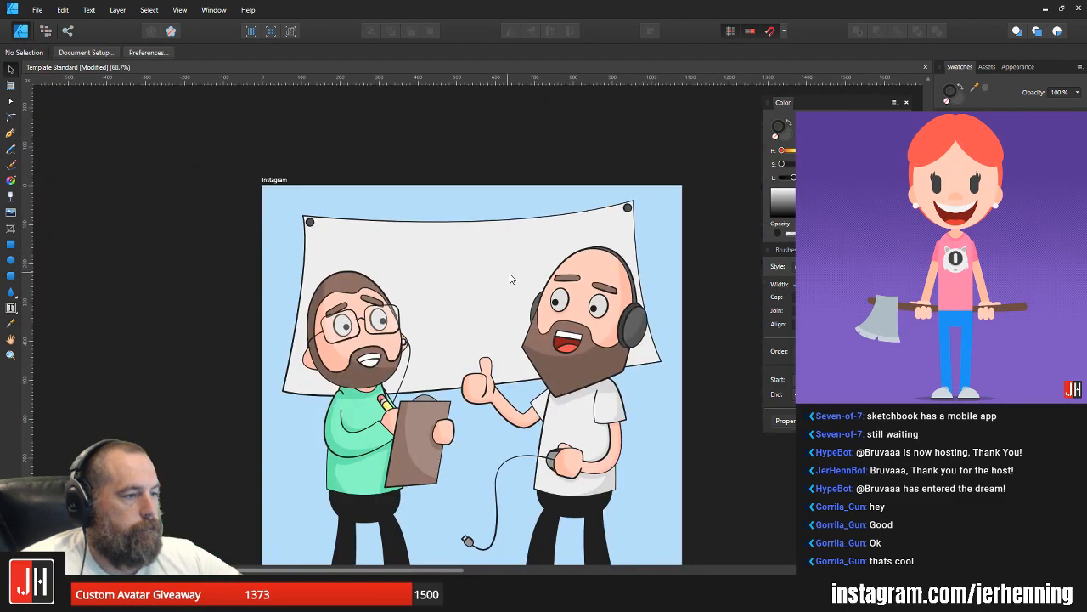
Step: Select both corner circles, cut them, and paste them into the banner's place in the layer order
scroll(348, 329, "up", 4)
scroll(348, 293, "down", 6)
scroll(385, 295, "up", 4)
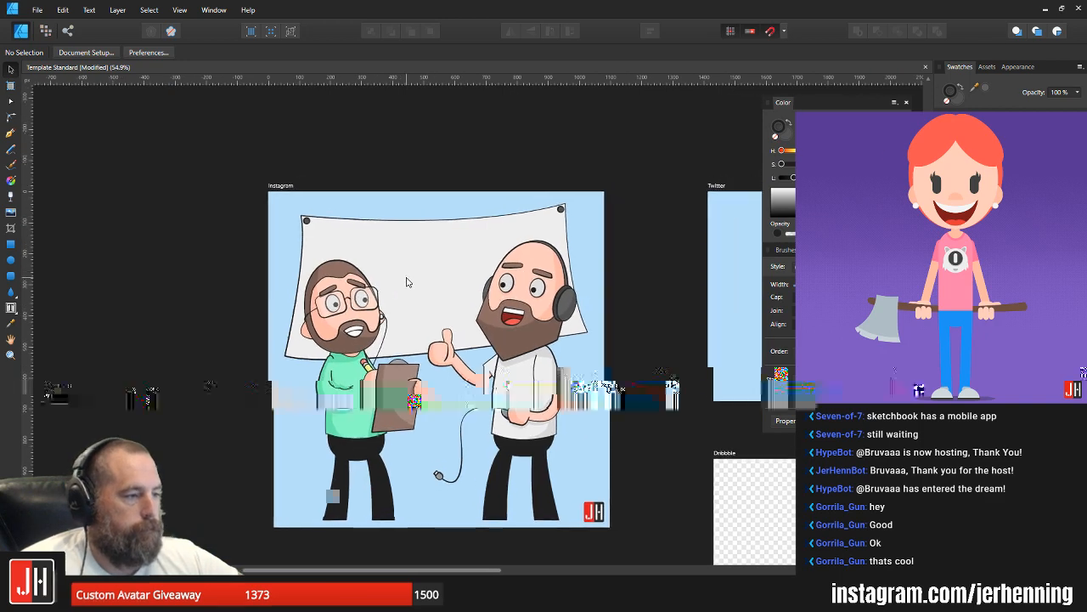
left_click(11, 133)
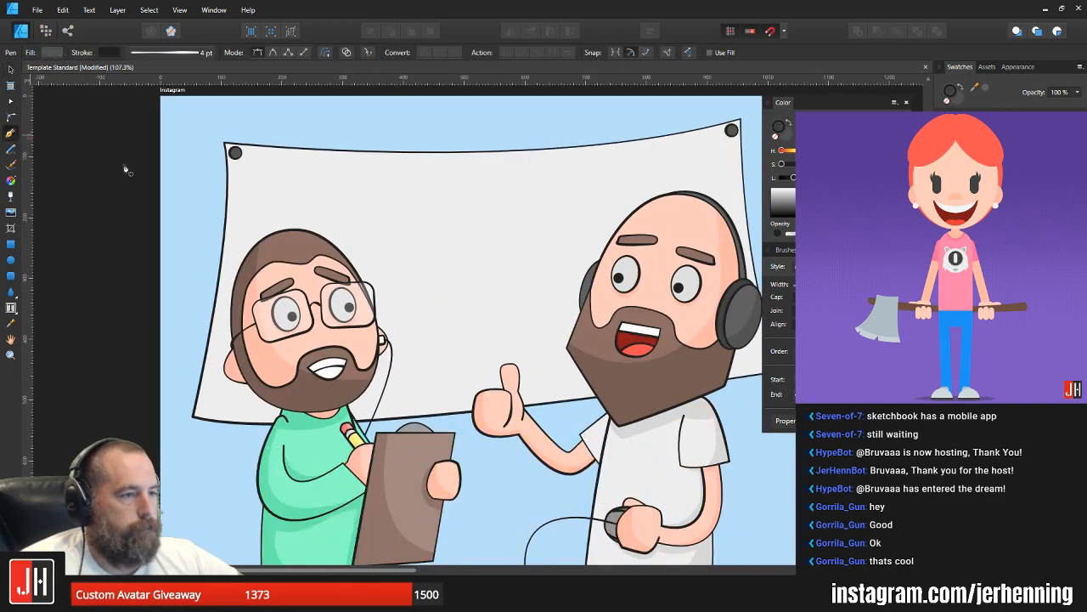
key("v")
left_click(238, 154)
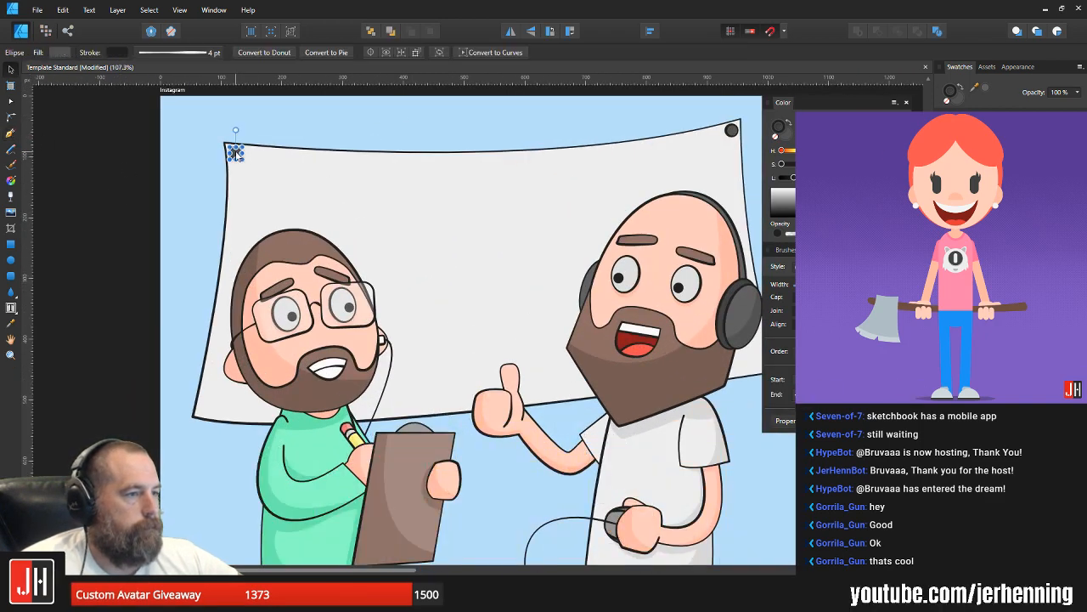
left_click(735, 131, "shift")
key("ctrl+x")
left_click(612, 174)
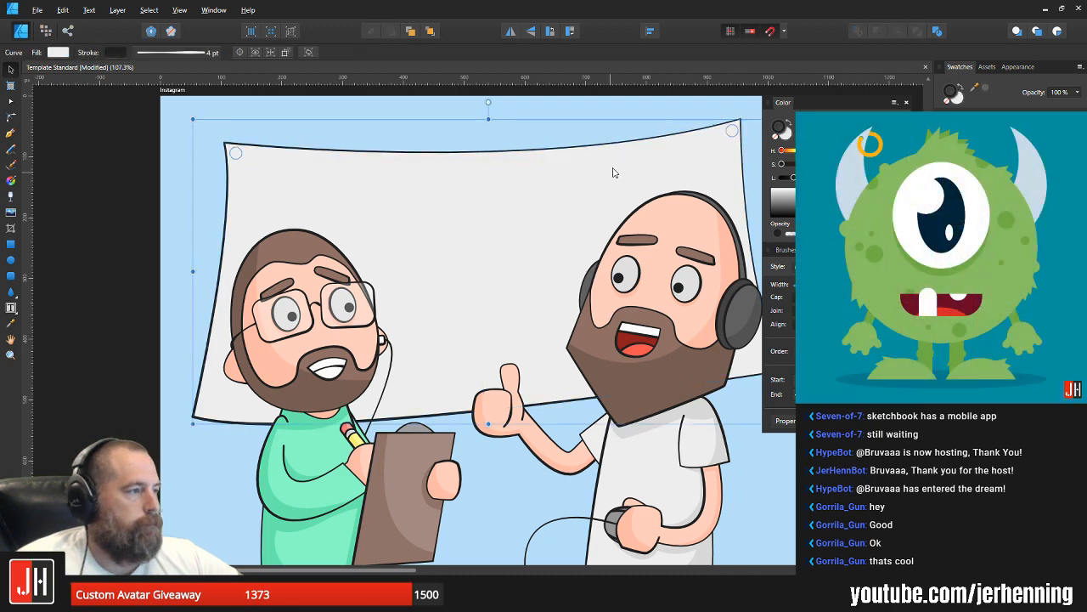
key("ctrl+v")
left_click(644, 120)
scroll(234, 149, "up", 8)
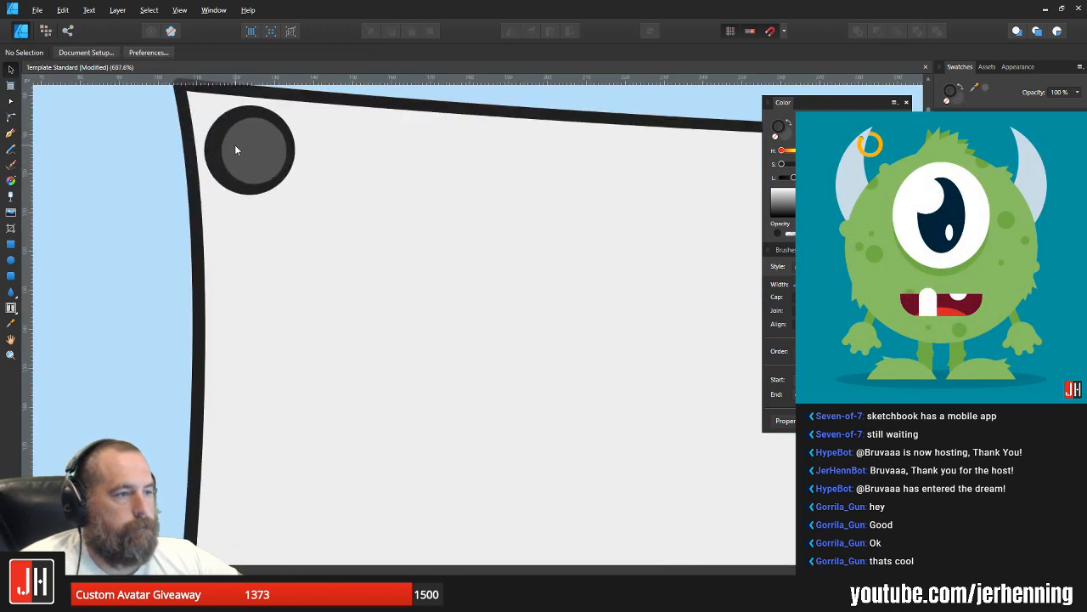
Step: Duplicate the banner's upper-left corner circle and recolour the copy's fill and outline in a light grey darker than the banner
left_click_drag(237, 148, 281, 222)
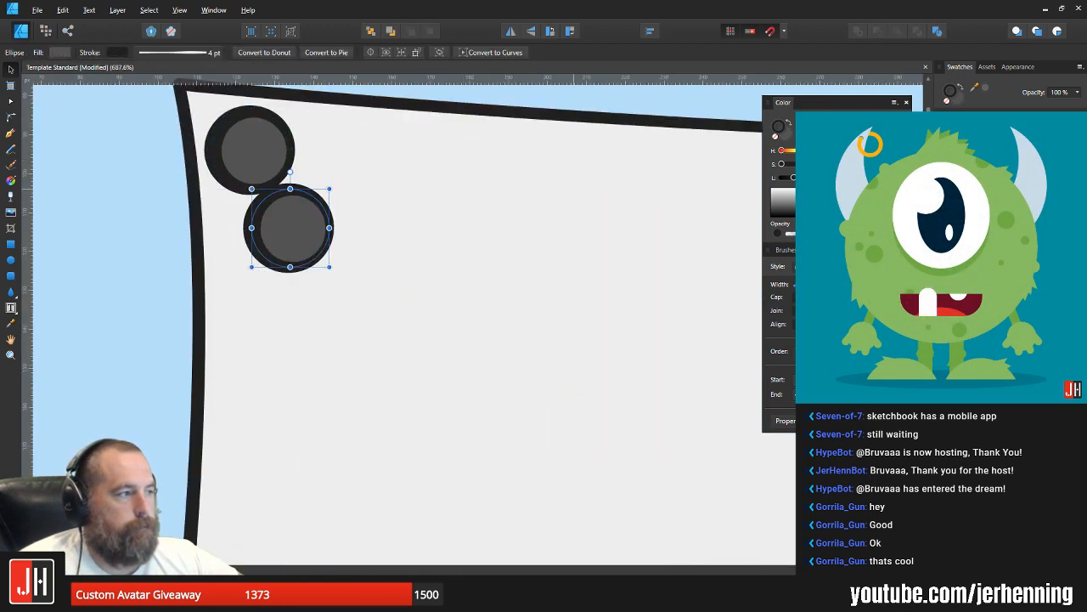
key("i")
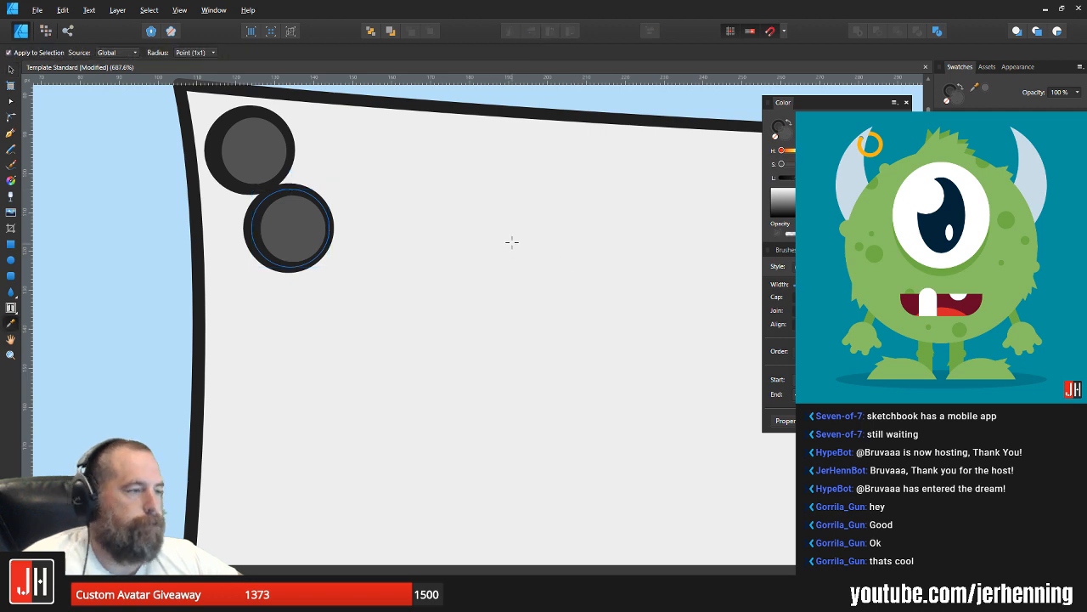
left_click(512, 243)
key("v")
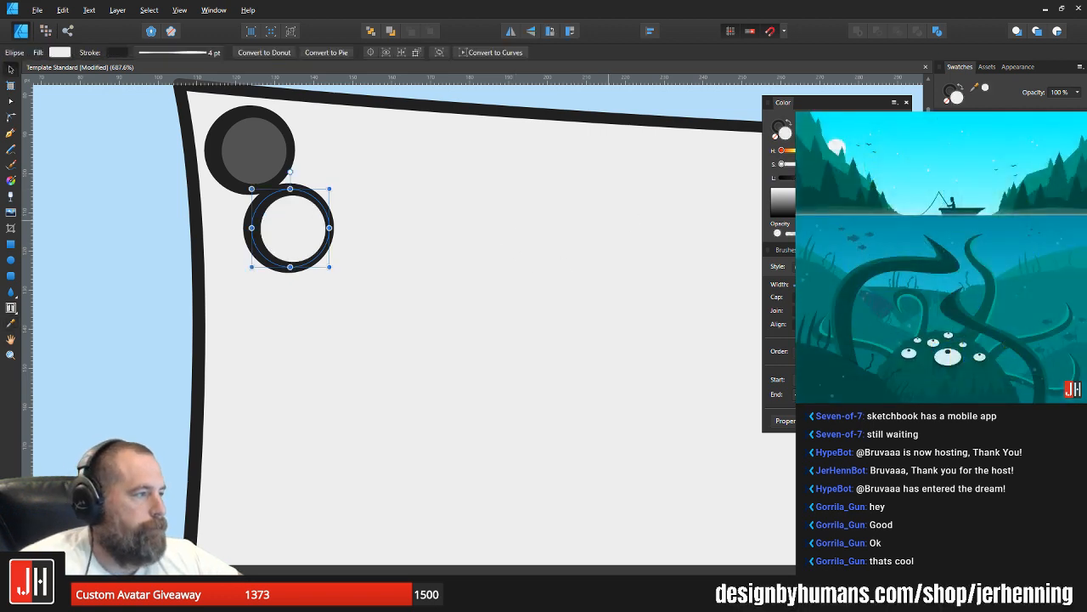
left_click_drag(867, 177, 845, 177)
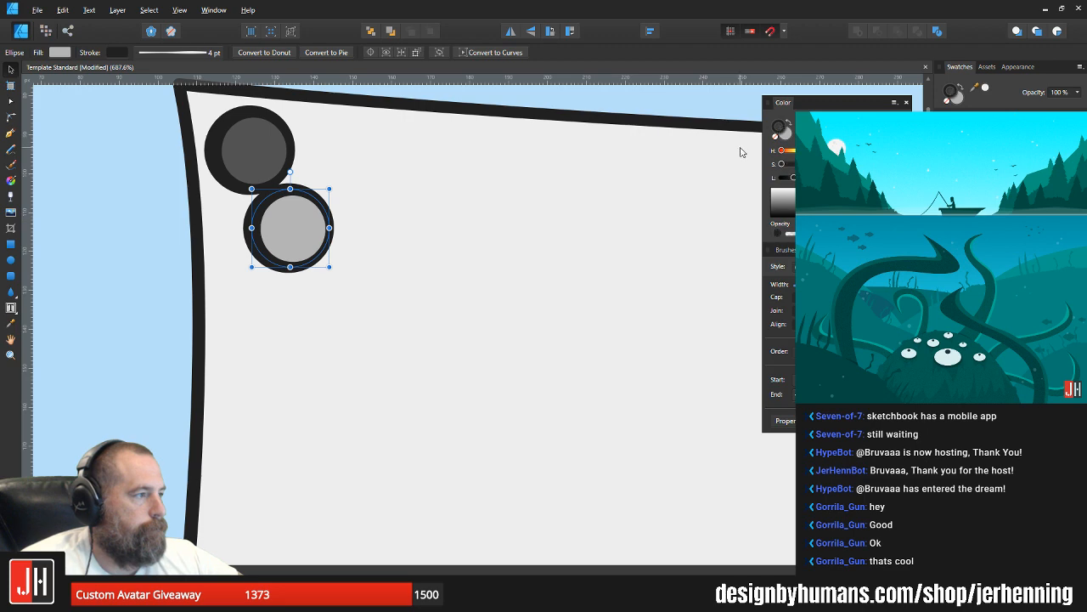
key("i")
left_click(294, 225)
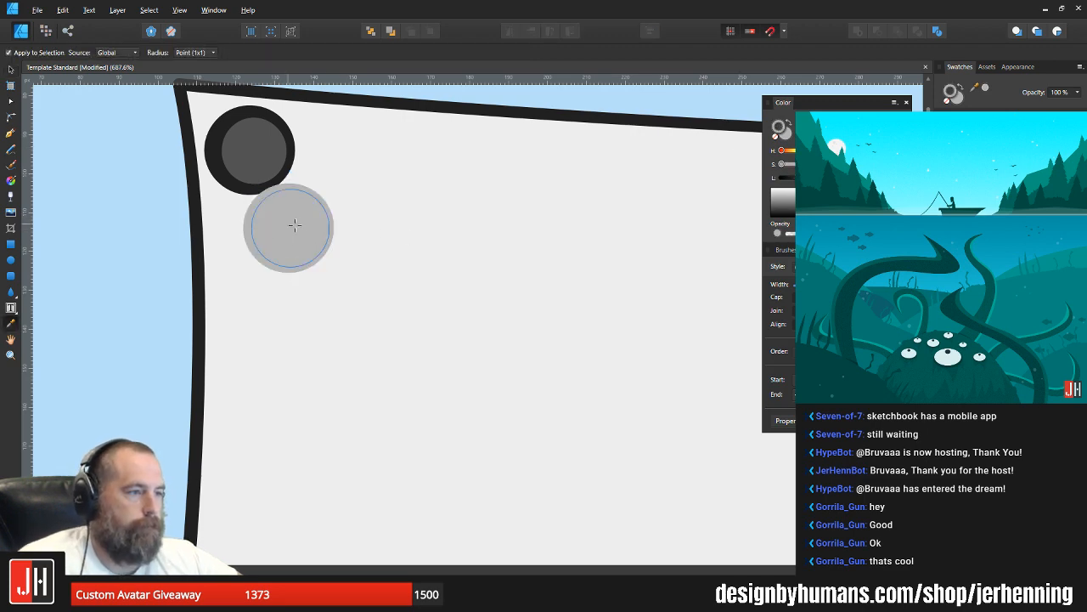
Step: Place the light grey circle behind the dark upper-left corner circle, offset slightly downward as its shadow
key("ctrl+x")
key("v")
left_click(337, 223)
key("ctrl+alt+v")
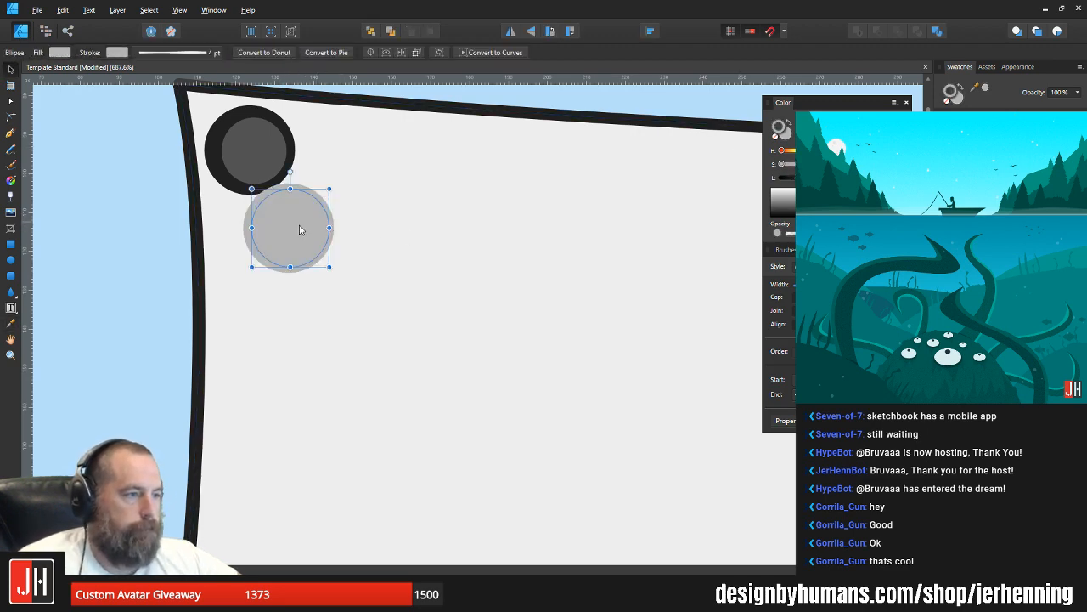
left_click_drag(299, 227, 272, 175)
key("ctrl+shift+[")
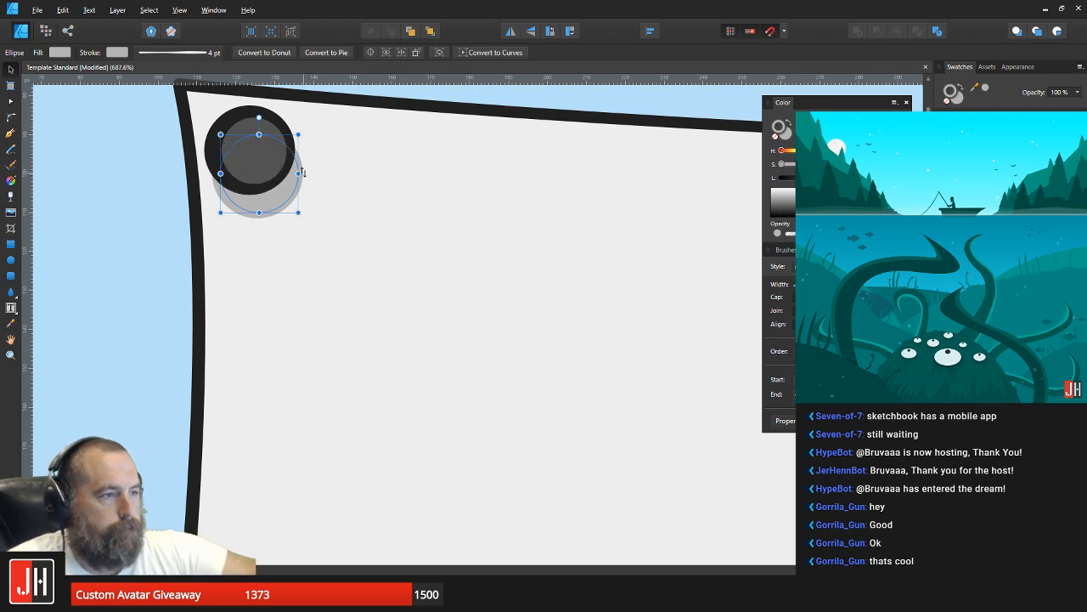
left_click_drag(249, 199, 278, 172)
left_click(257, 163, "shift")
Step: Copy the grey shadow circle to the banner's upper-right corner, slightly below and behind the dark circle there
scroll(283, 223, "up", 3)
left_click_drag(304, 216, 70, 205)
scroll(294, 213, "down", 5)
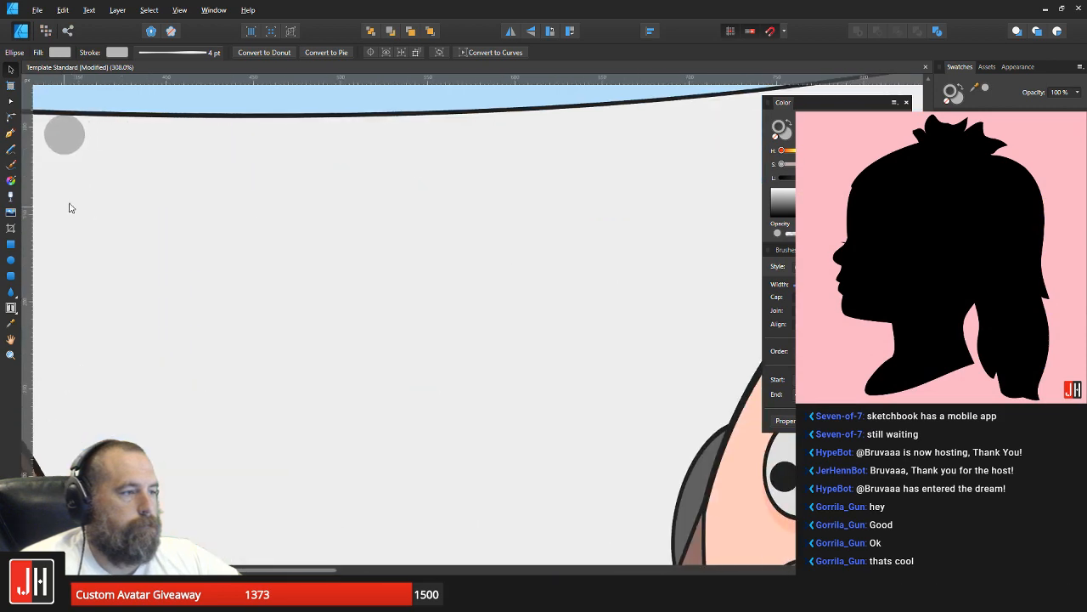
scroll(357, 194, "down", 4)
left_click_drag(241, 178, 655, 151)
scroll(663, 149, "up", 5)
left_click(659, 130)
left_click(653, 190, "shift")
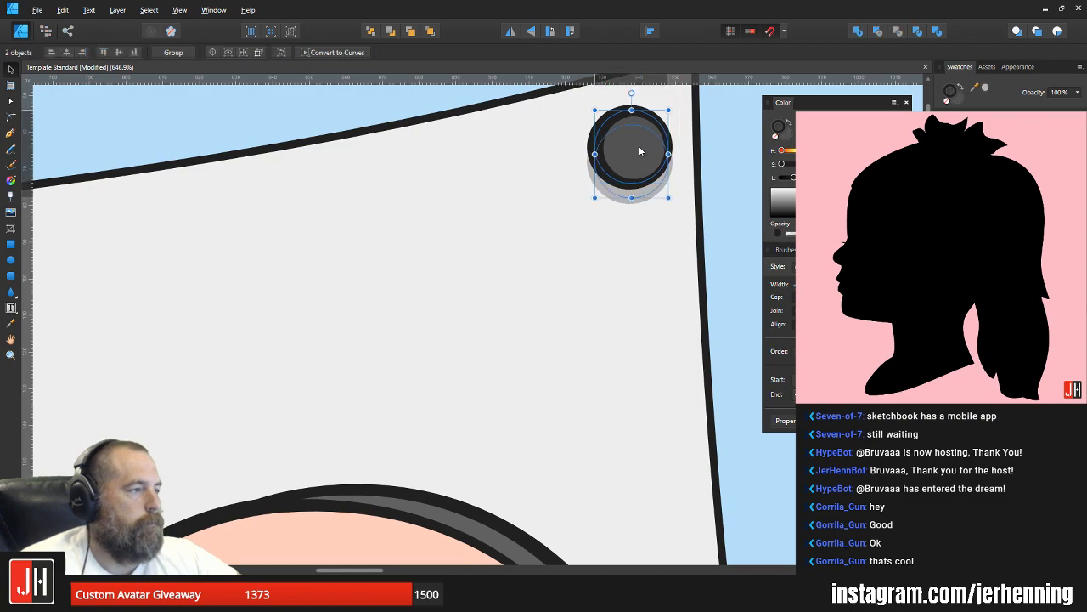
Step: Save the document with the shaded corner fasteners in place
scroll(639, 146, "down", 3)
scroll(647, 185, "down", 3)
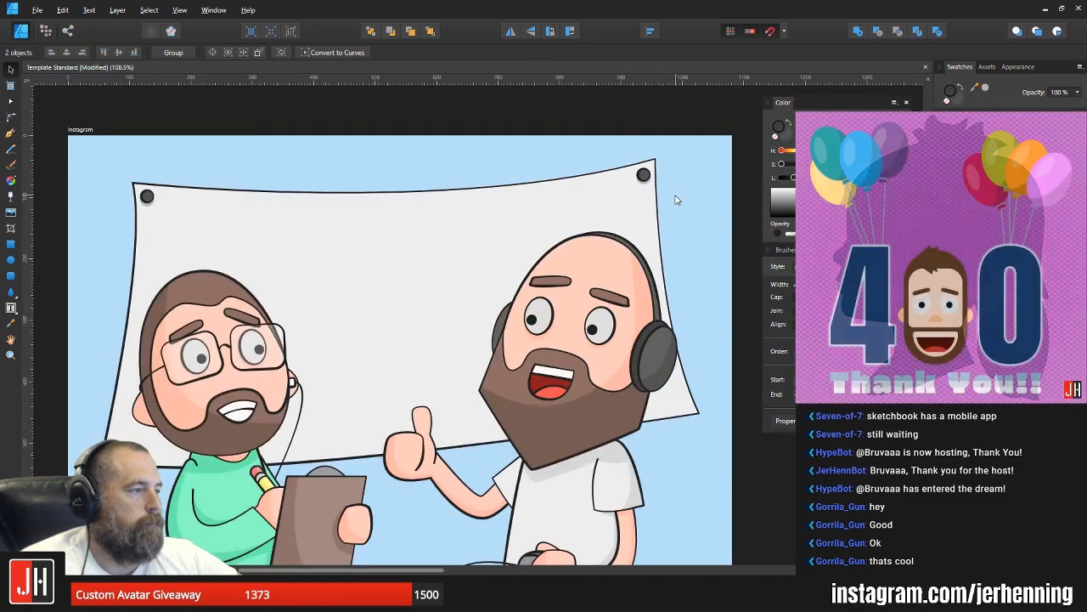
left_click(677, 201)
key("ctrl+s")
scroll(654, 211, "down", 2)
scroll(537, 256, "up", 3)
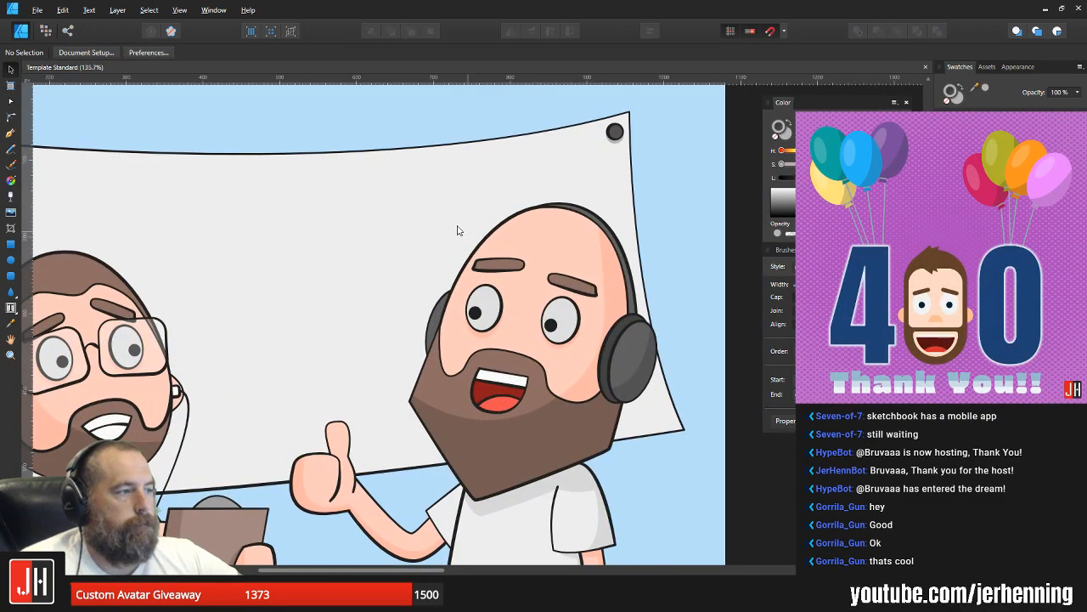
left_click_drag(428, 230, 614, 218)
scroll(490, 225, "down", 3)
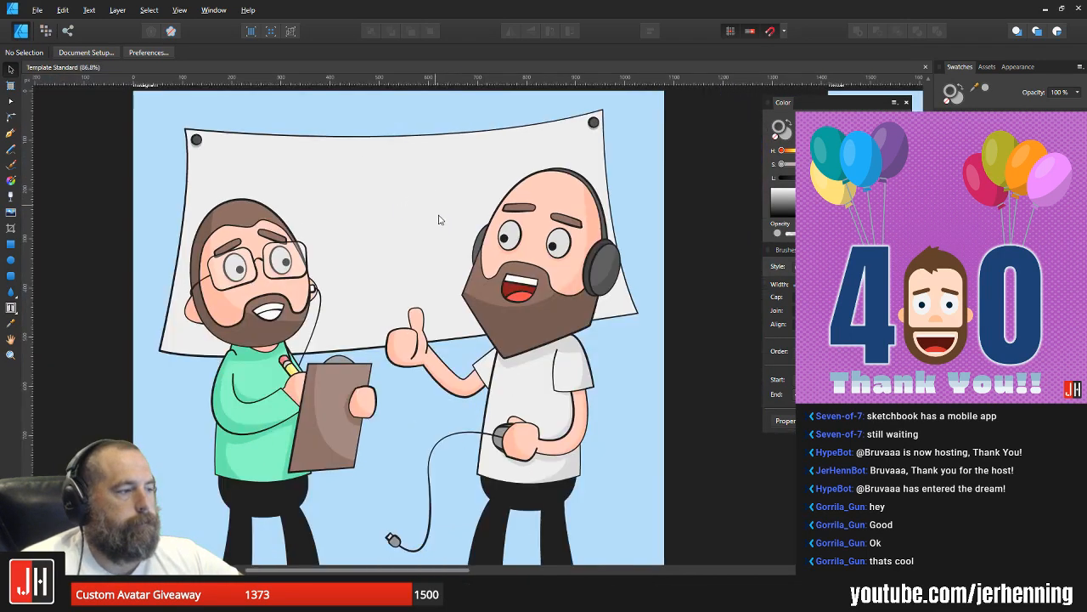
Step: Pull the banner's lower-right corner node slightly outward and adjust the curve of its right edge
scroll(471, 208, "up", 3)
key("a")
left_click(614, 280)
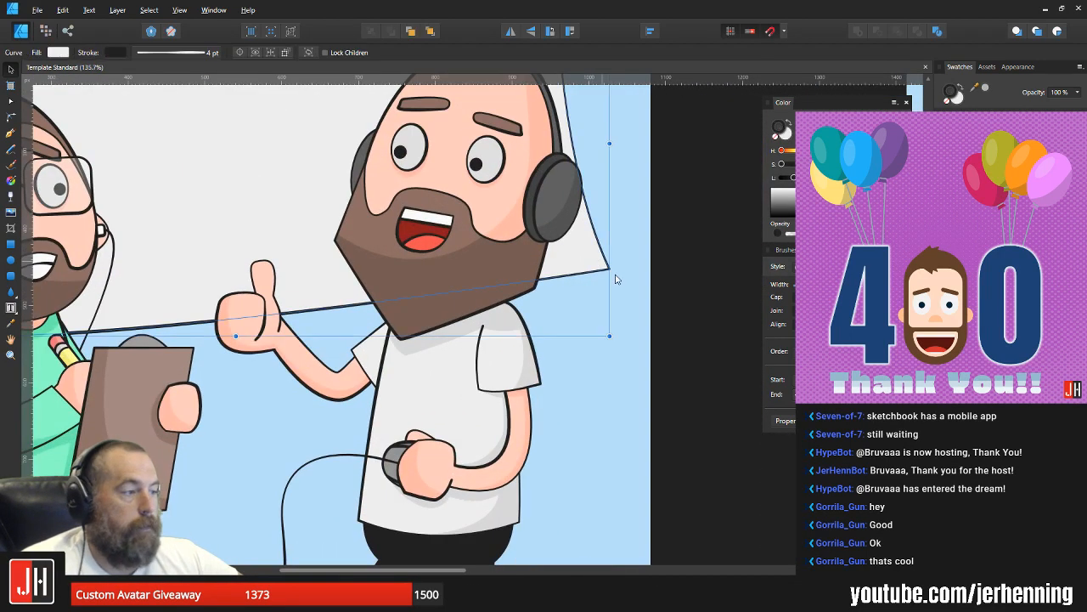
left_click_drag(624, 280, 630, 272)
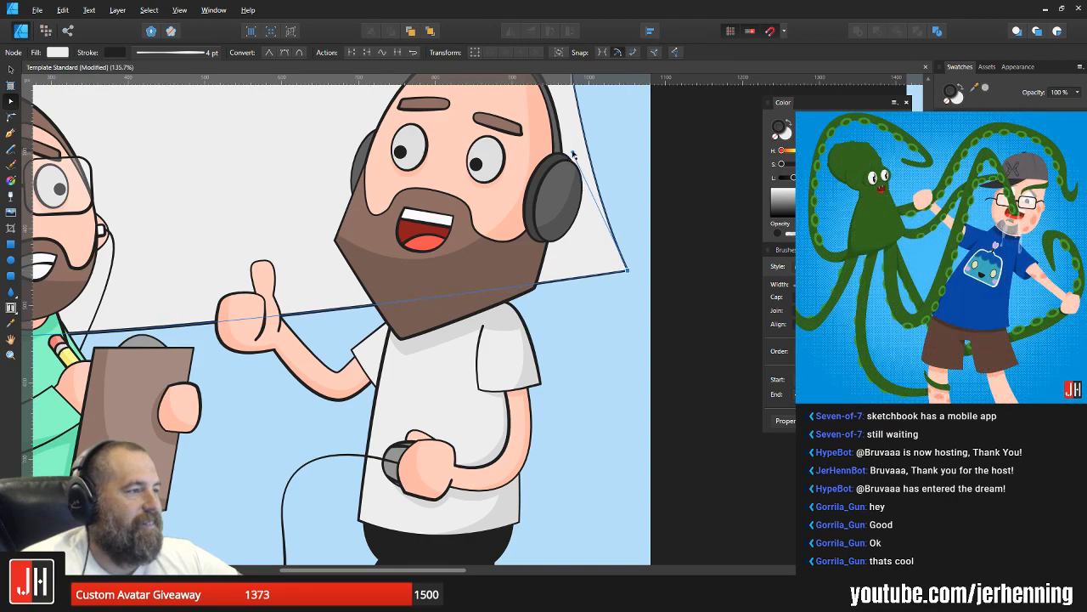
left_click_drag(574, 154, 571, 166)
Step: Extend the lower-left corner's curve handle to reshape the banner's bottom edge
left_click_drag(372, 279, 535, 295)
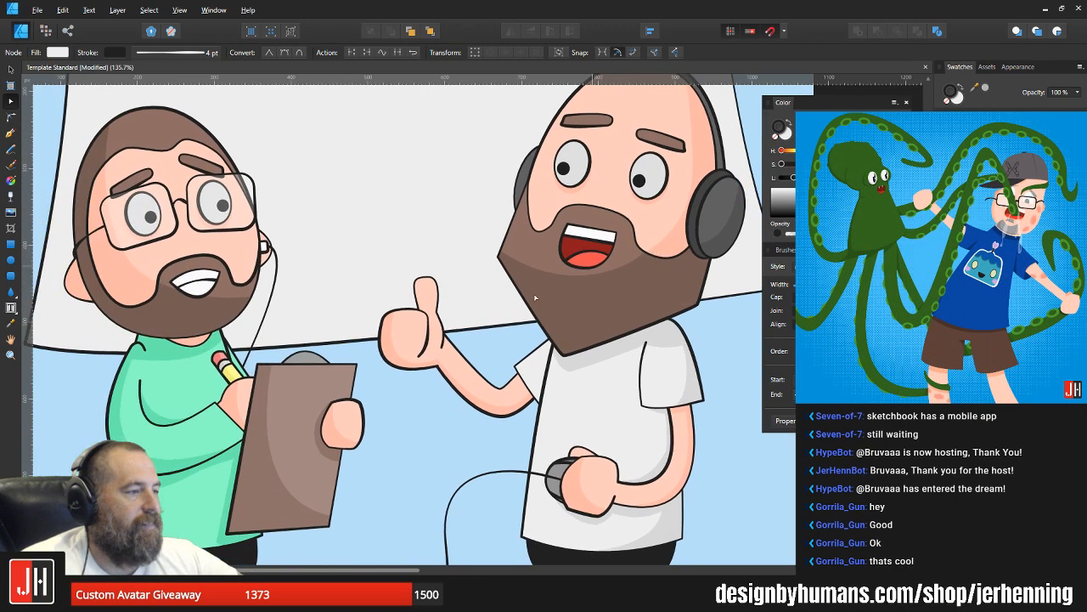
scroll(535, 296, "down", 3)
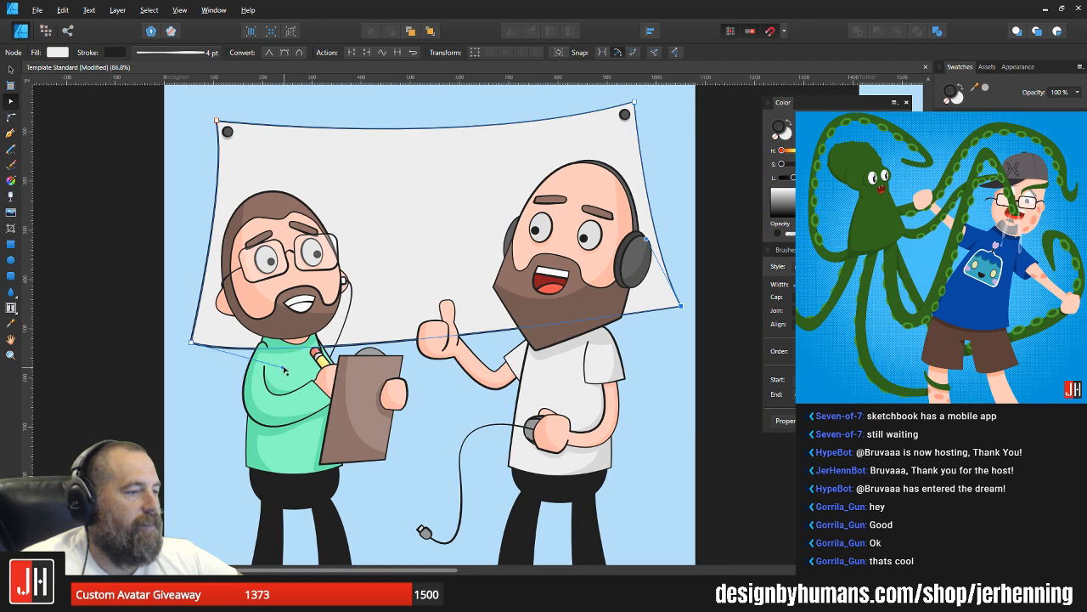
left_click_drag(285, 370, 304, 371)
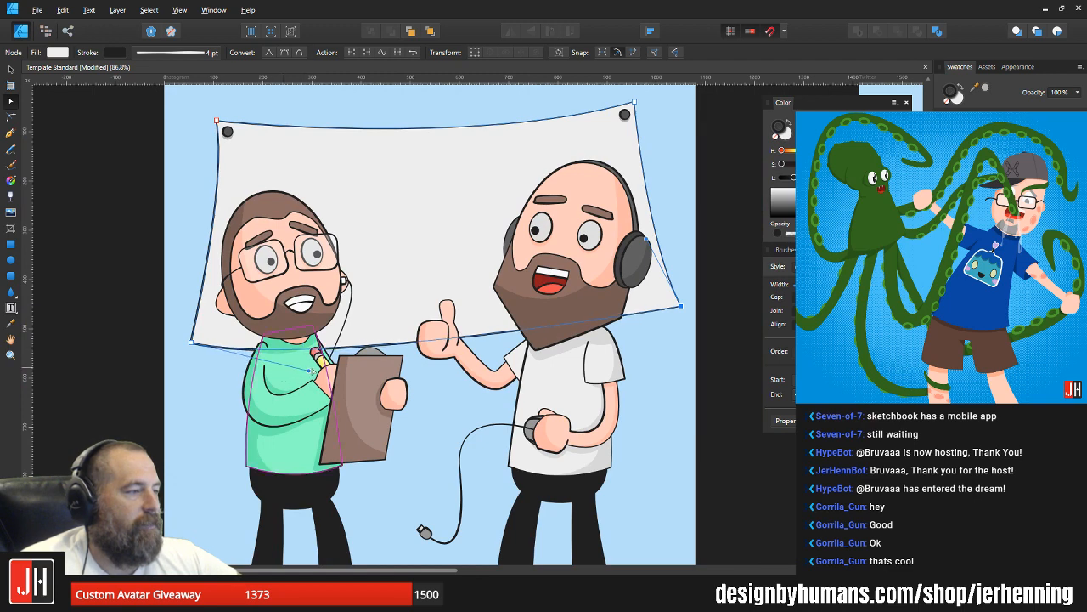
key("v")
left_click(716, 311)
scroll(641, 297, "down", 1)
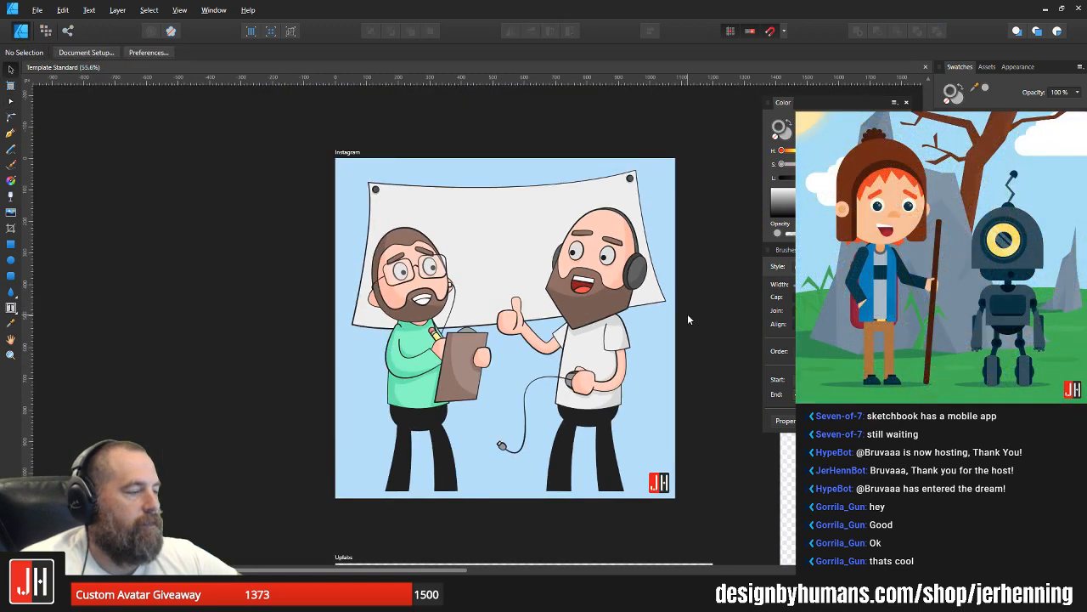
Step: Move the banner's lower-right corner node slightly back inward
scroll(652, 303, "up", 3)
left_click(657, 299)
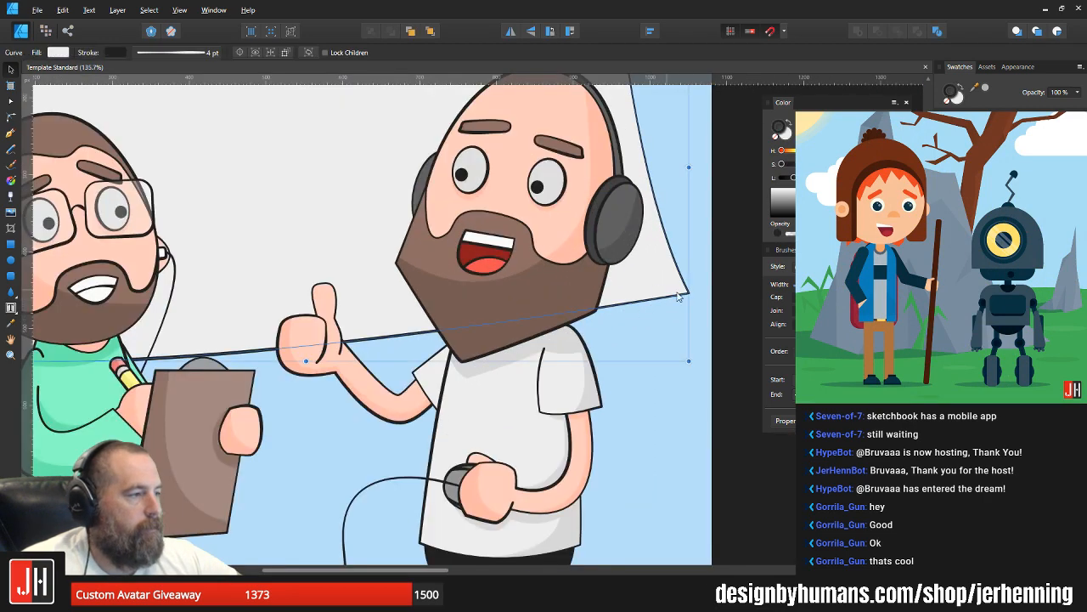
key("a")
left_click_drag(689, 294, 681, 295)
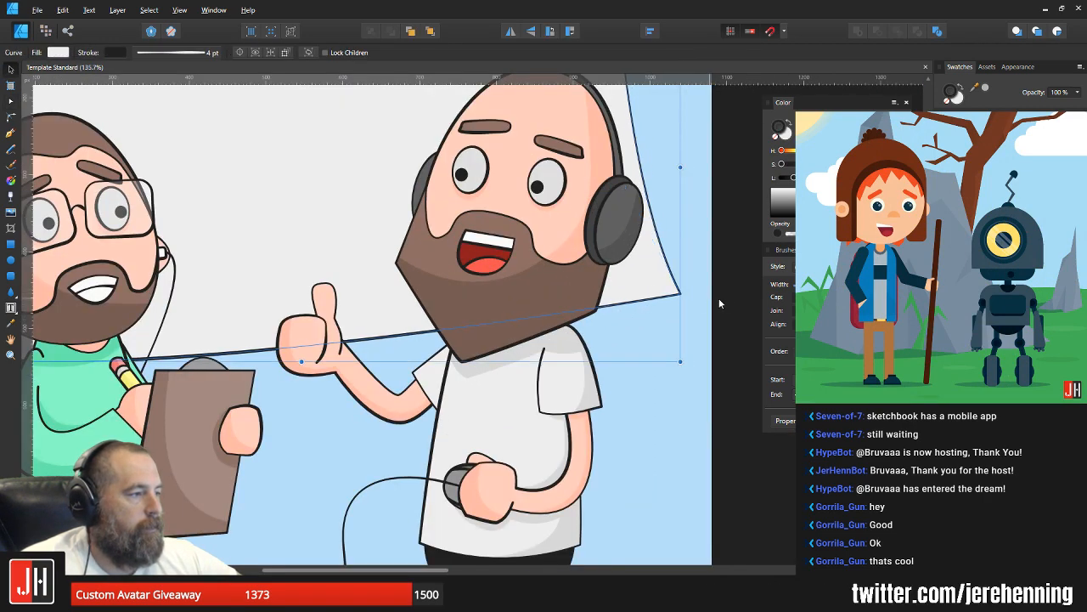
left_click(719, 298)
scroll(630, 305, "down", 3)
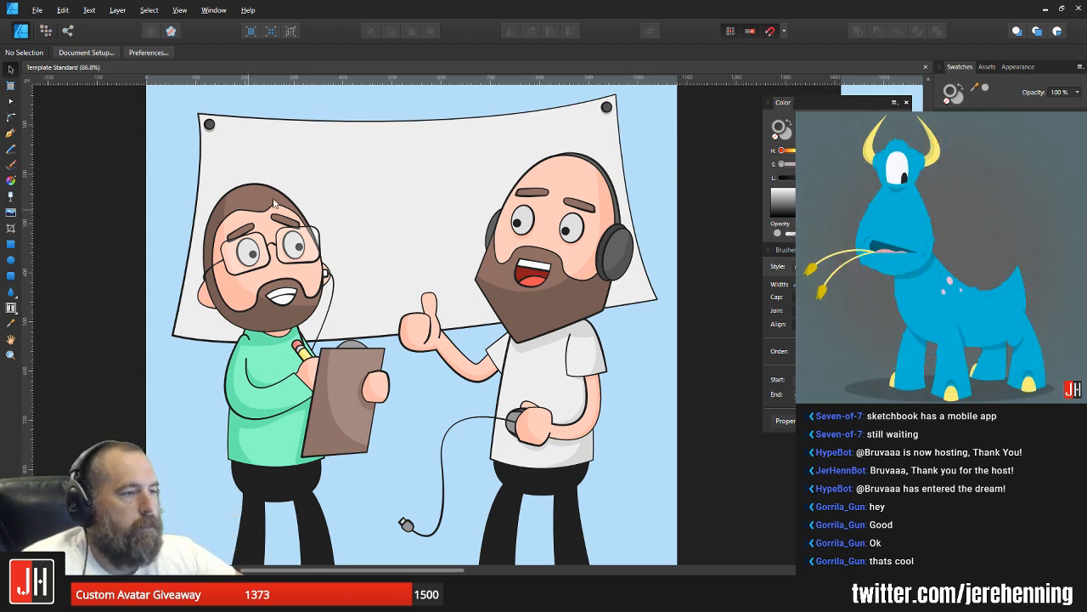
Step: Move the banner with its corner fasteners slightly upward behind the two characters
scroll(274, 201, "up", 2)
left_click(356, 225)
left_click_drag(382, 222, 384, 214)
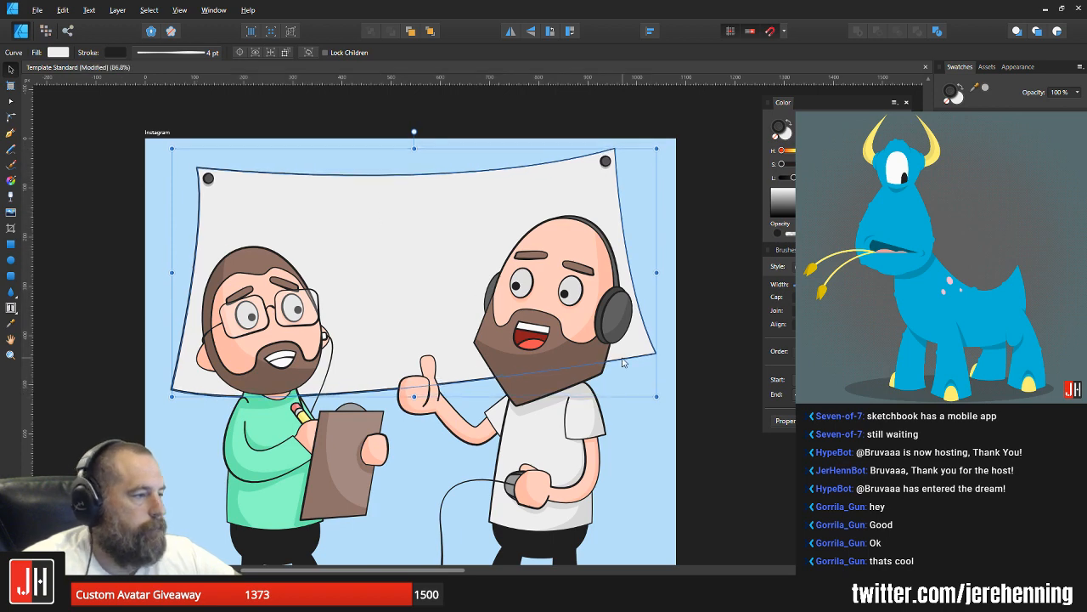
left_click(638, 363)
scroll(638, 367, "down", 4)
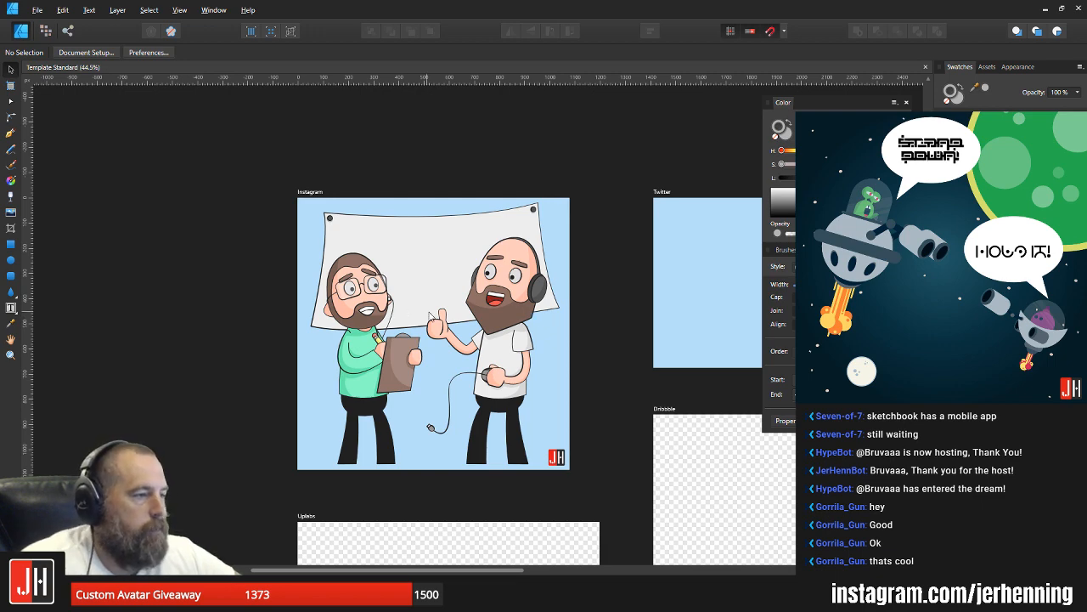
Step: Shift the tip node of the bald man's raised thumb slightly down and toward the other character
scroll(439, 325, "up", 10)
left_click(441, 299)
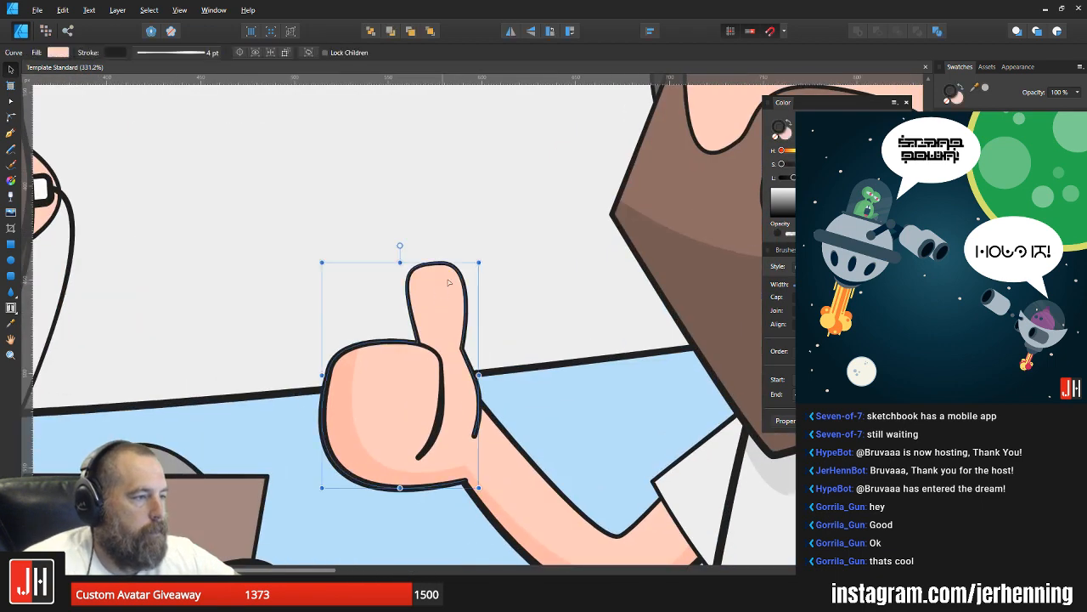
key("a")
left_click_drag(440, 264, 436, 267)
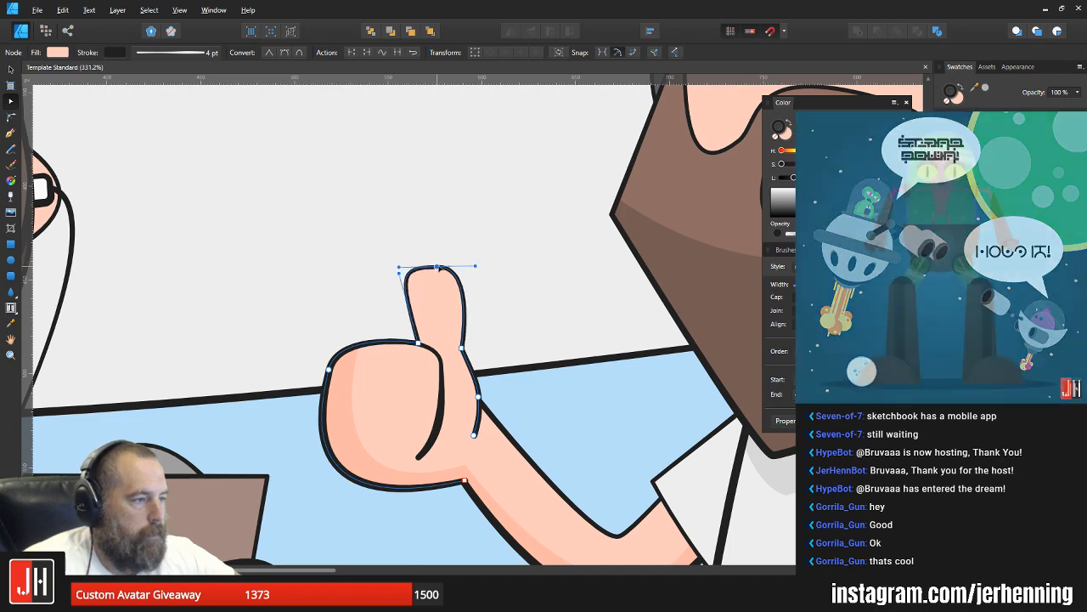
key("v")
left_click(485, 290)
scroll(485, 292, "down", 8)
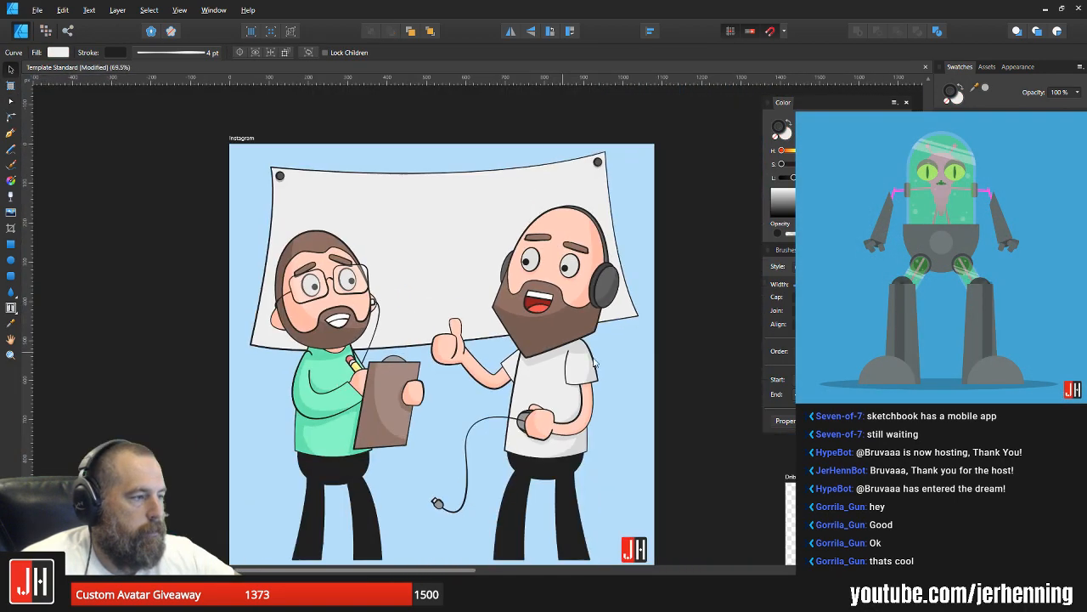
left_click(676, 366)
scroll(553, 365, "down", 2)
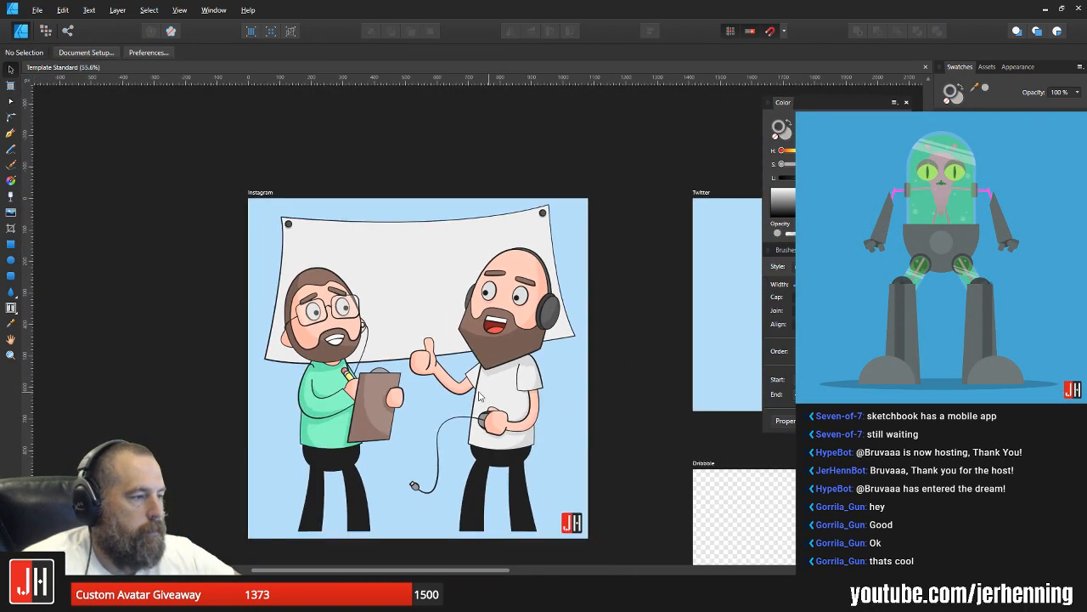
scroll(445, 366, "up", 10)
left_click(447, 350)
left_click_drag(476, 350, 548, 388)
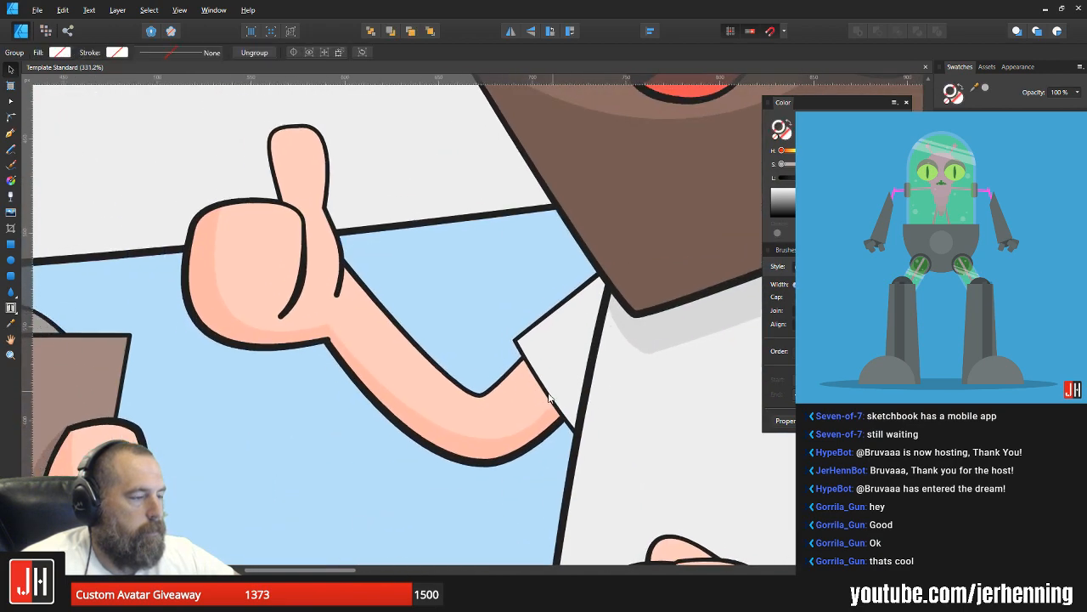
scroll(535, 397, "down", 4)
key("a")
scroll(531, 402, "up", 2)
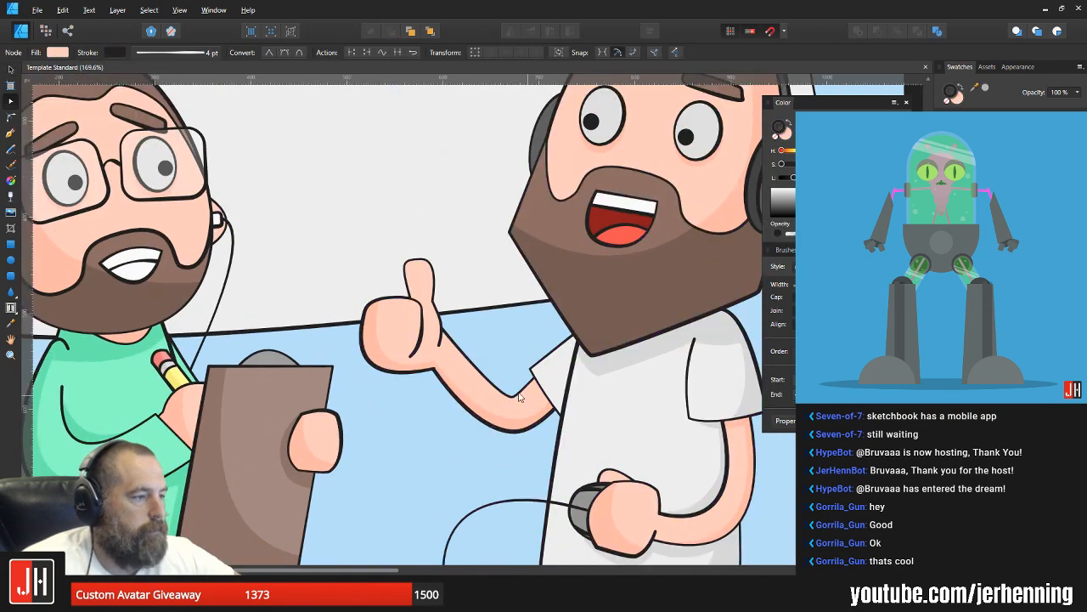
key("v")
key("ctrl+d")
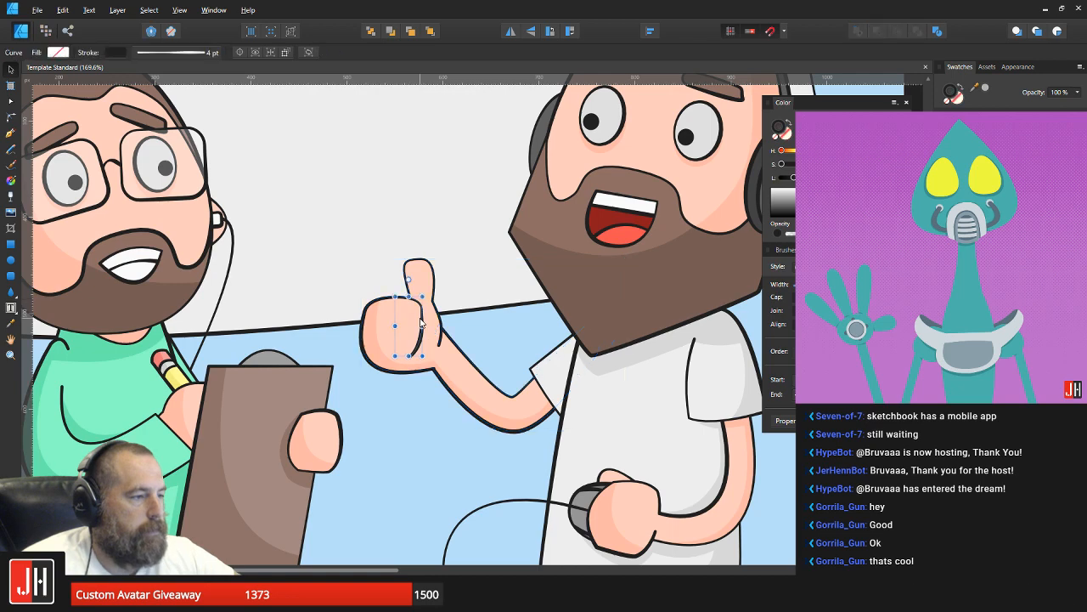
left_click(414, 329)
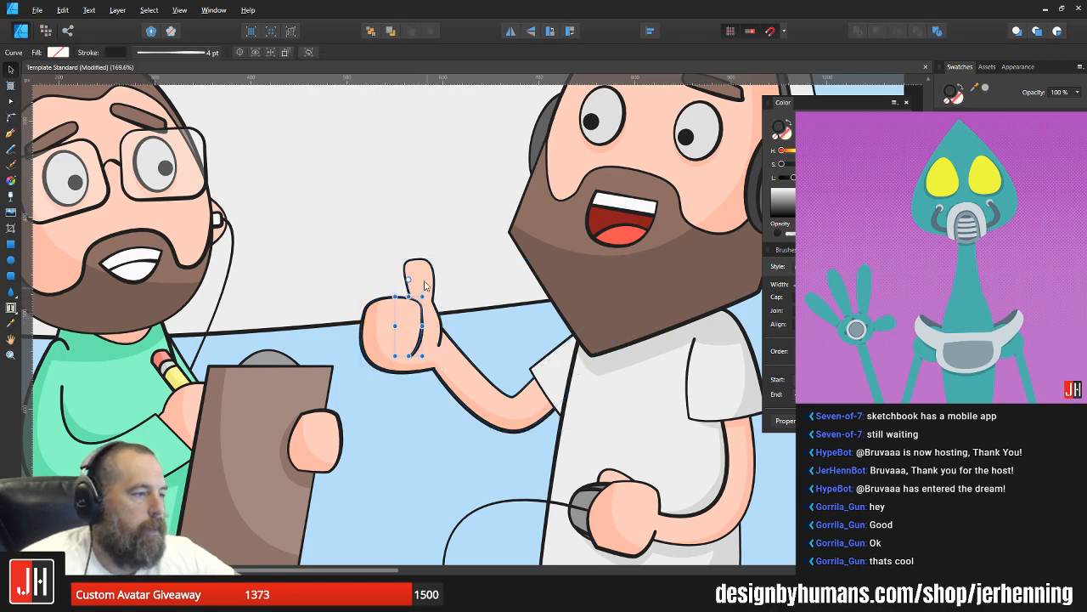
left_click(499, 351)
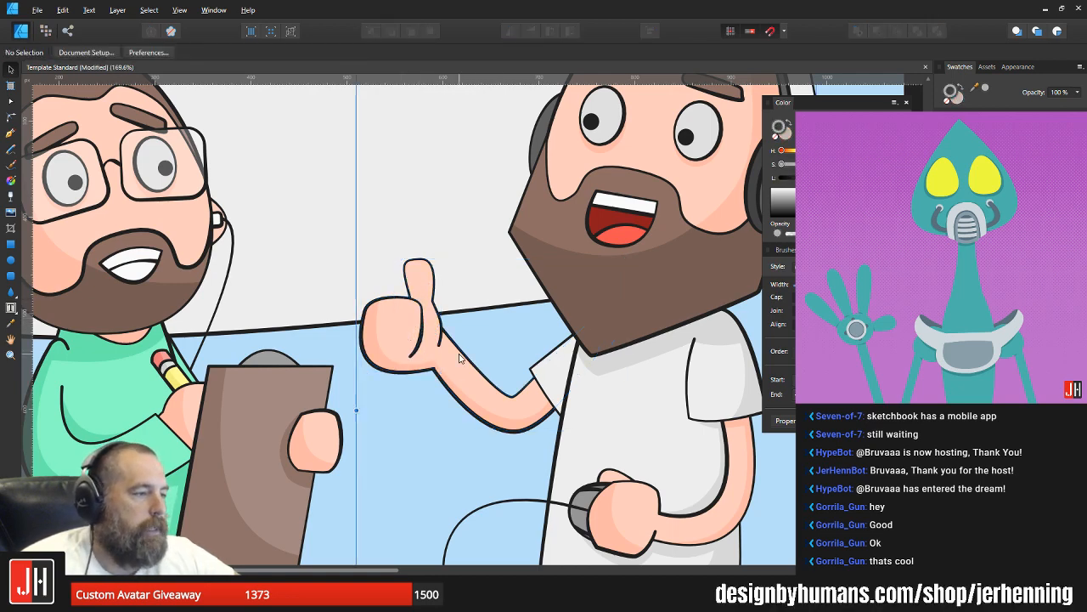
Step: Rotate the bald man's raised hand and arm together slightly clockwise
double_click(454, 361)
left_click(398, 340, "shift")
left_click_drag(417, 277, 436, 170)
key("ctrl+z")
left_click_drag(492, 242, 522, 231)
scroll(519, 374, "up", 3)
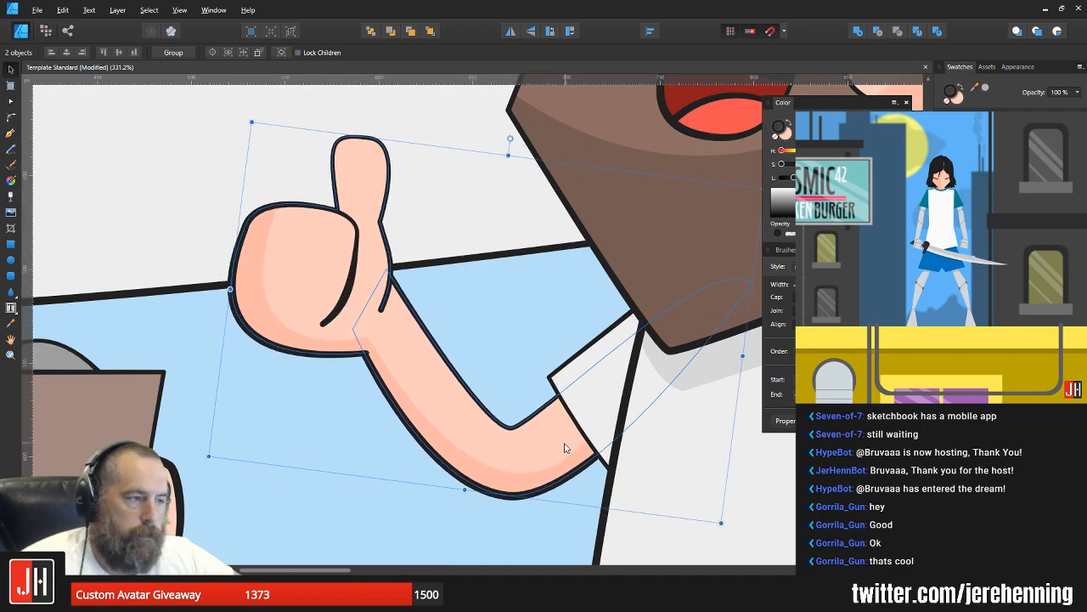
scroll(565, 448, "down", 6)
left_click(685, 454)
scroll(684, 455, "up", 3)
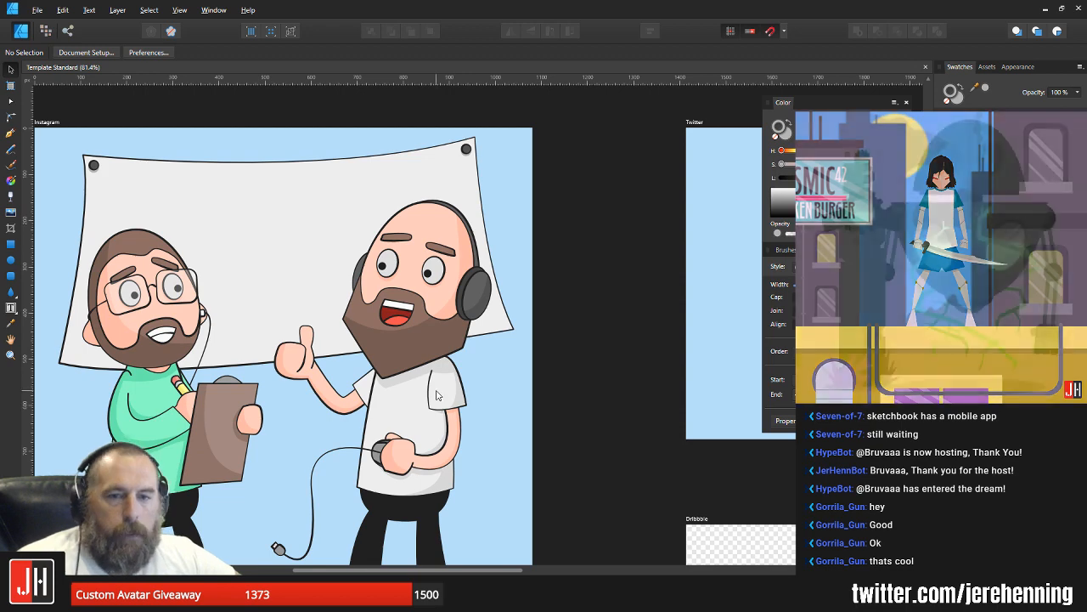
left_click_drag(424, 443, 489, 347)
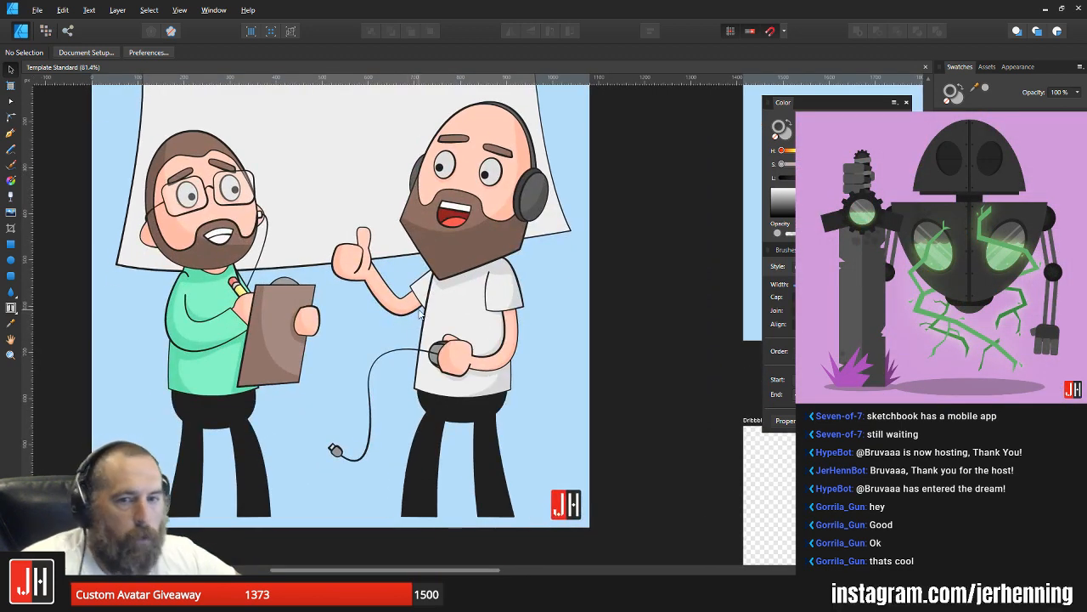
Step: Try moving the bald man up and toward the right edge of the Instagram artboard
scroll(287, 263, "up", 1)
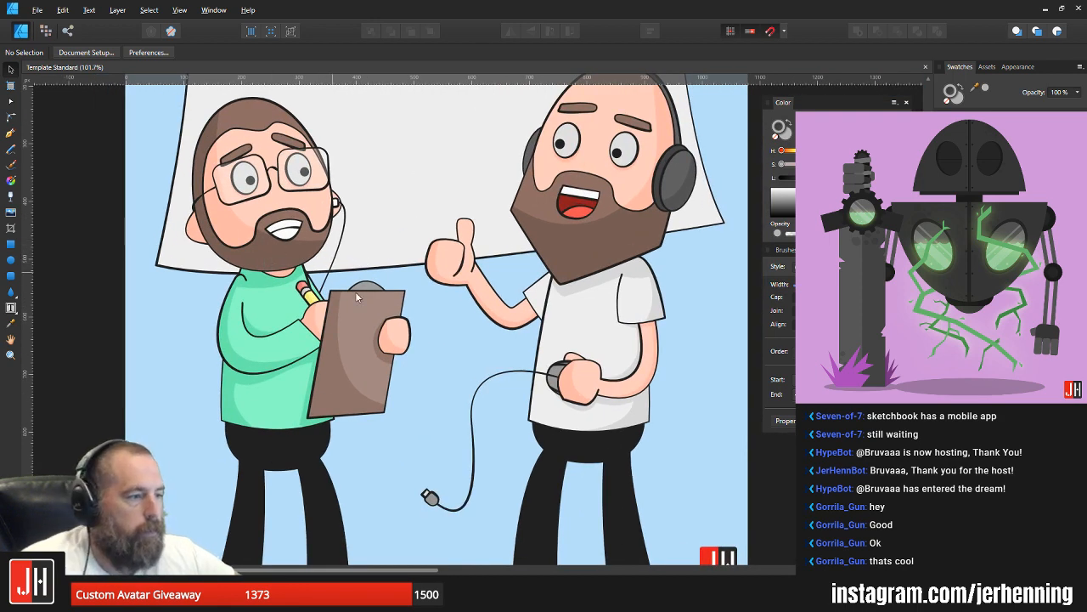
scroll(357, 296, "down", 2)
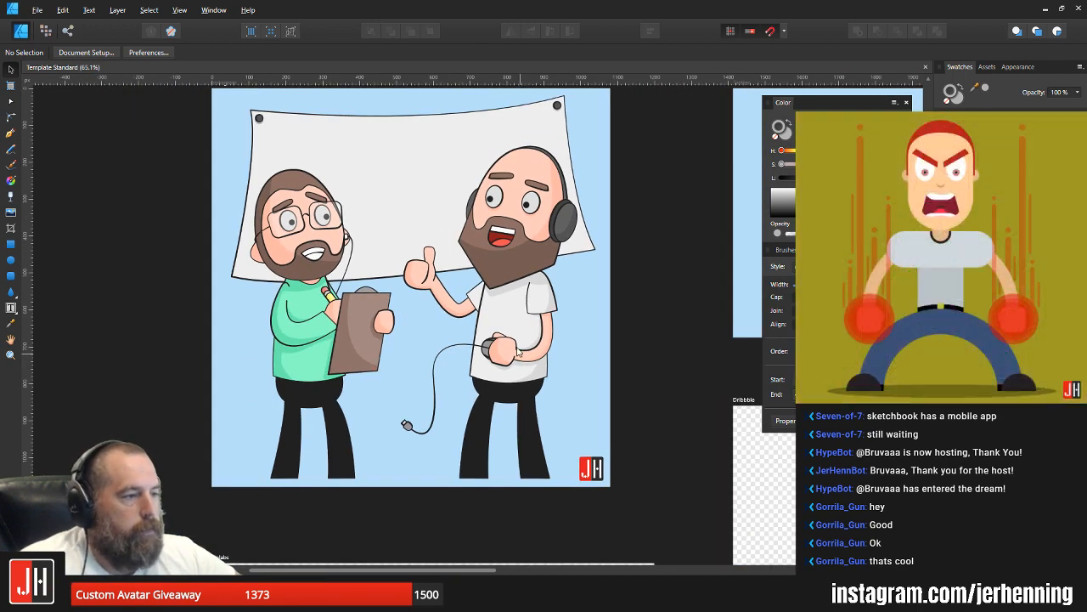
scroll(515, 348, "up", 2)
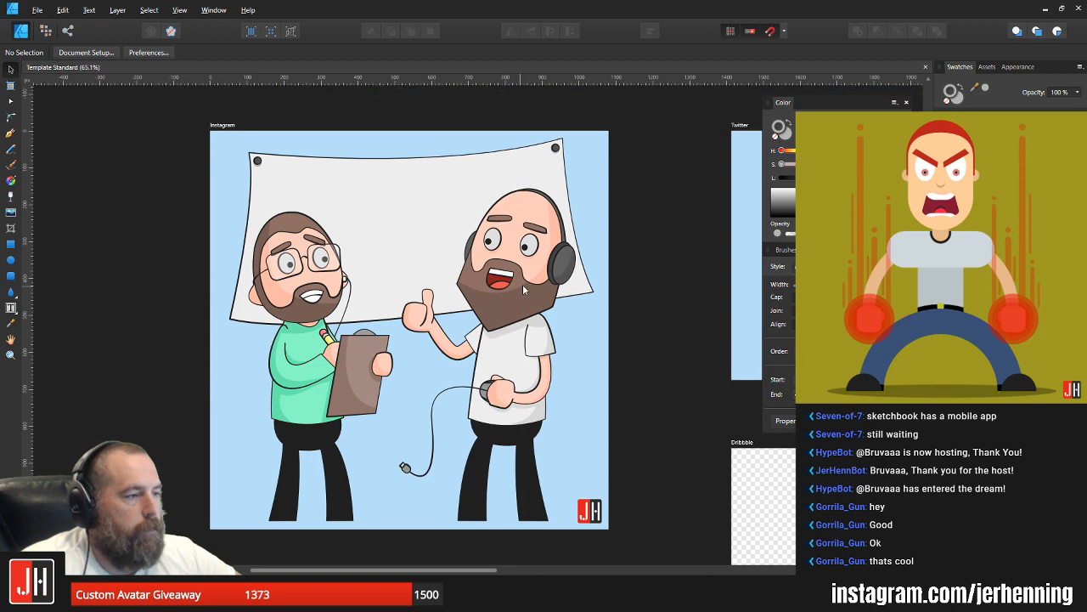
left_click_drag(529, 241, 569, 195)
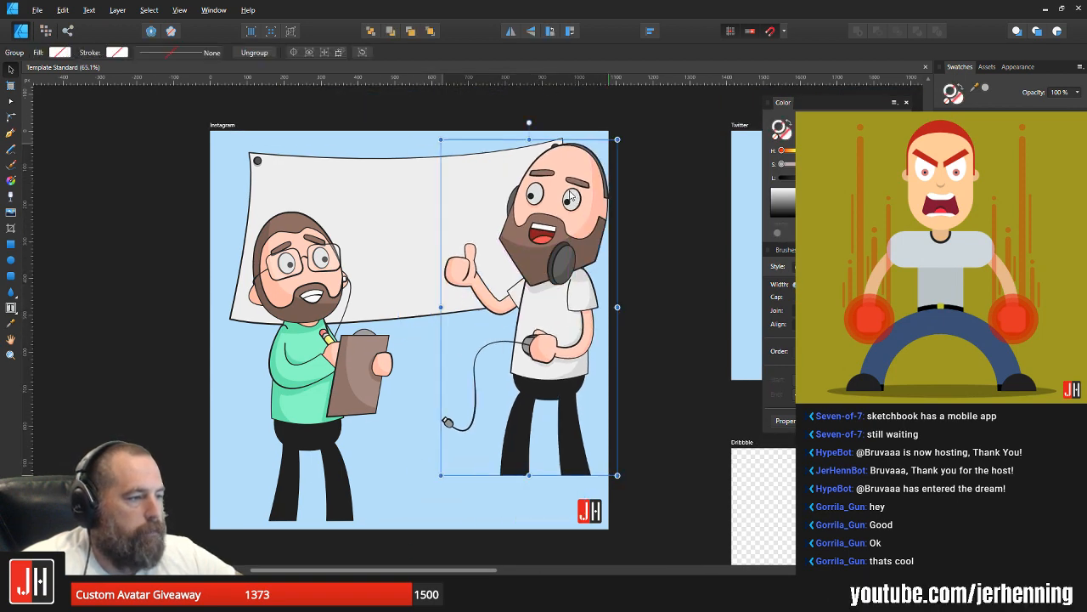
key("ctrl+z")
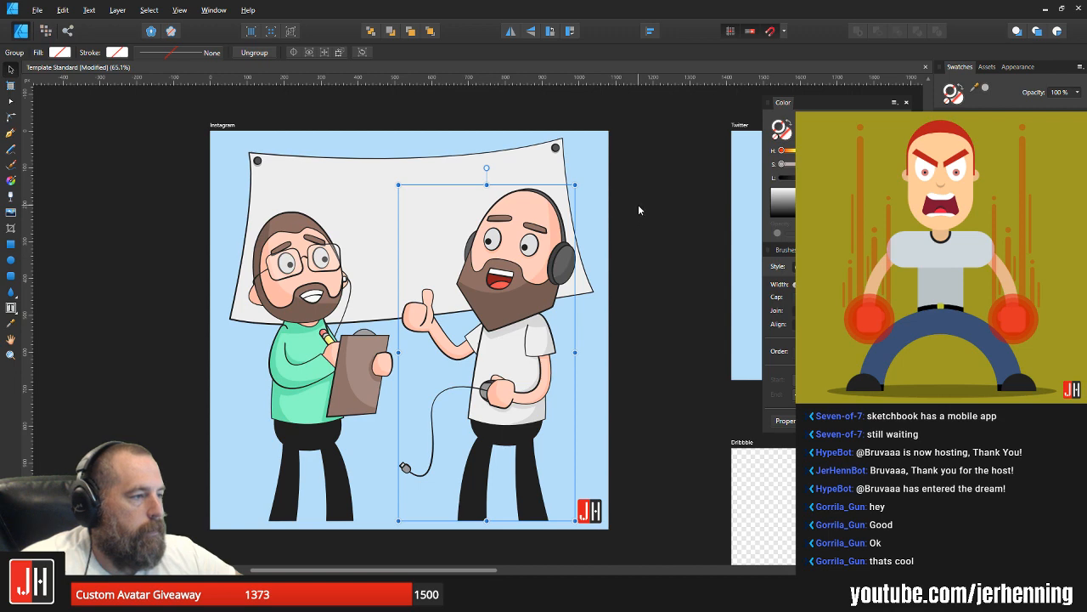
Step: Try removing the front ear cup of the bald man's headphones
scroll(567, 268, "up", 4)
double_click(569, 273)
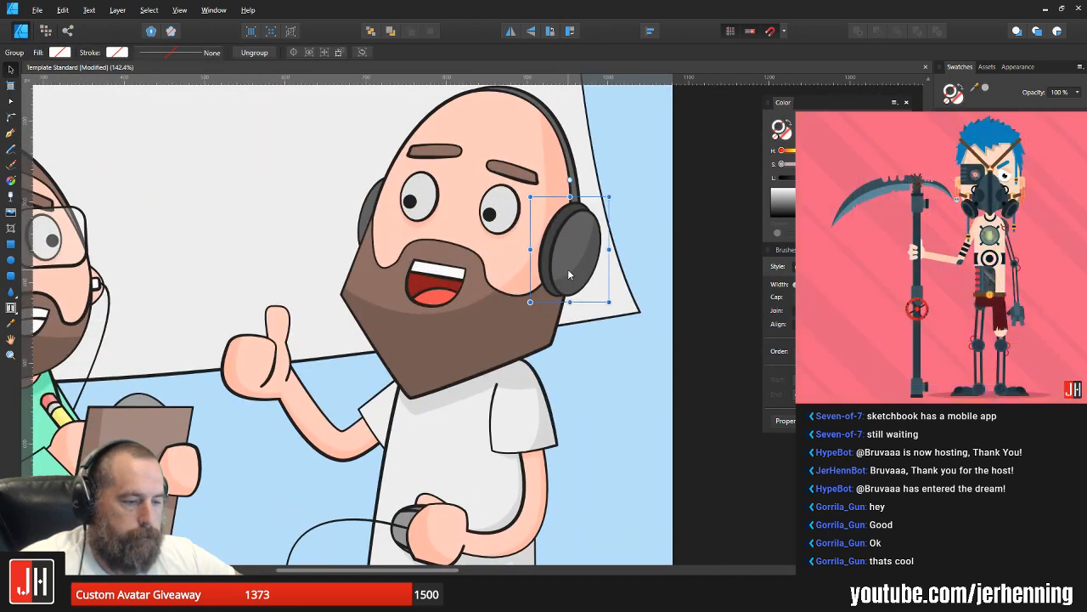
key("Delete")
left_click(561, 232)
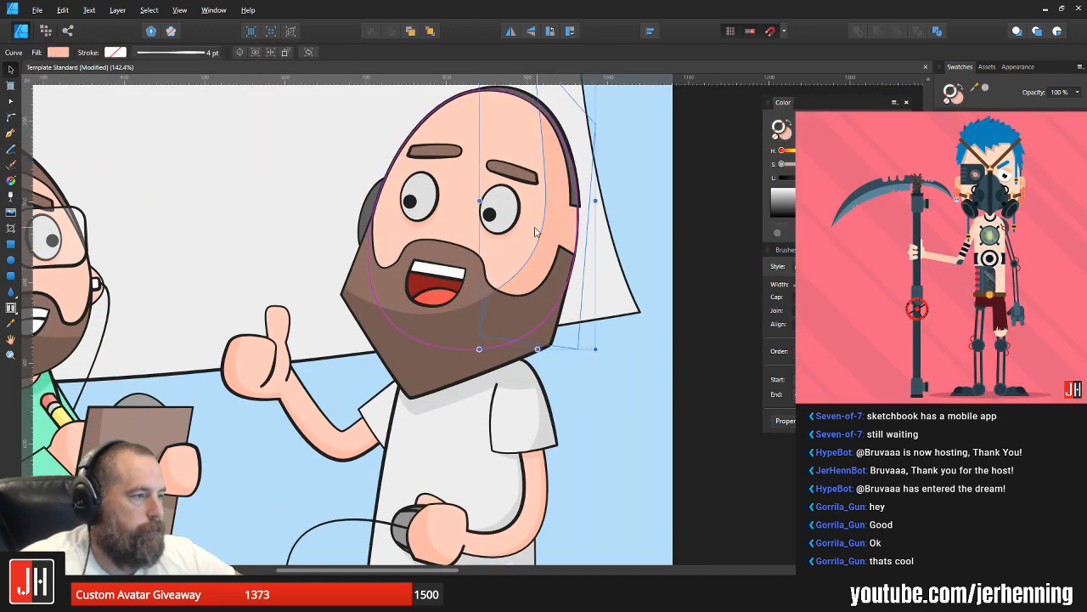
left_click(513, 316)
key("ctrl+z")
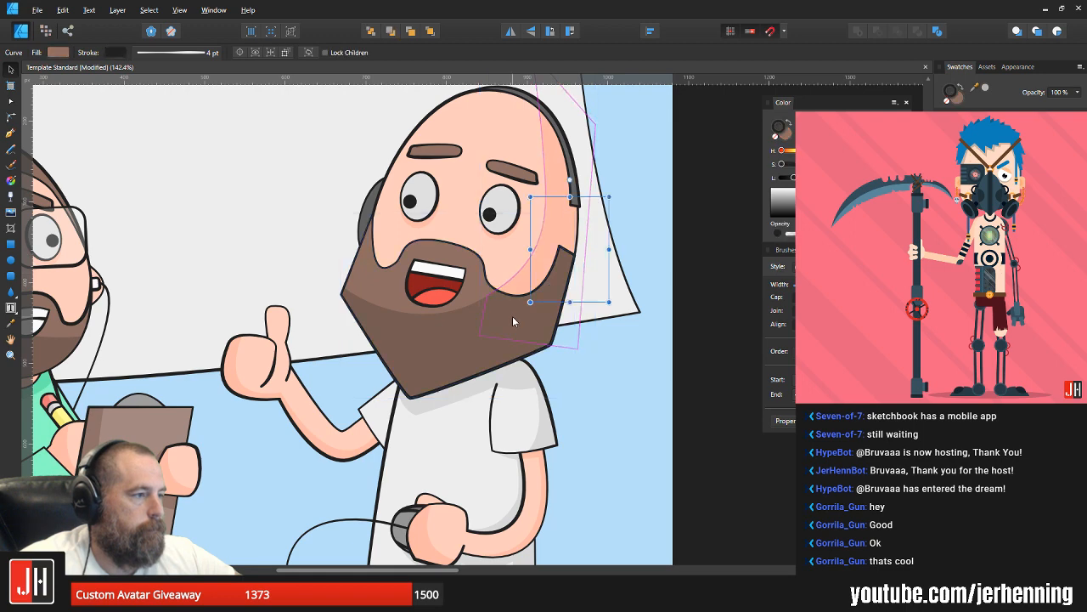
left_click(677, 278)
Step: Enlarge the bald man slightly together with his headphones, nudge him toward the man with glasses, and save the document
scroll(631, 305, "down", 3)
left_click_drag(560, 309, 610, 235)
key("ctrl+z")
left_click_drag(618, 187, 639, 163)
left_click_drag(559, 262, 553, 262)
left_click(352, 367, "shift")
scroll(426, 358, "down", 2)
mouse_move(495, 348)
left_mouse_down()
mouse_move(470, 348)
mouse_move(498, 346)
left_mouse_up()
left_click_drag(495, 347, 495, 346)
left_click(600, 358)
key("ctrl+s")
Step: Move the banner's lower-left corner node slightly upward
scroll(494, 328, "up", 2)
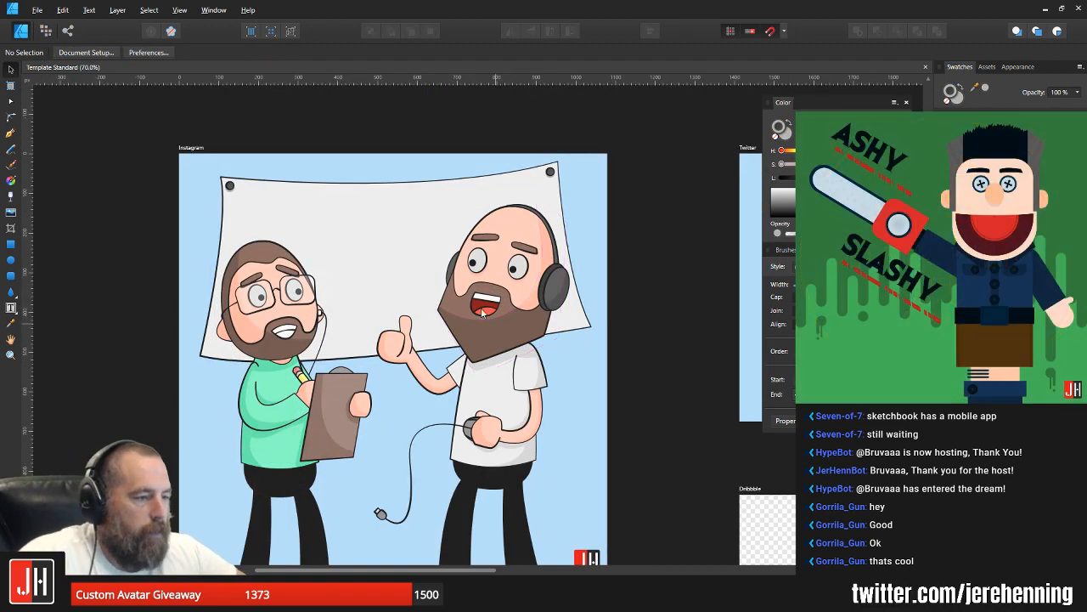
scroll(221, 356, "up", 4)
key("a")
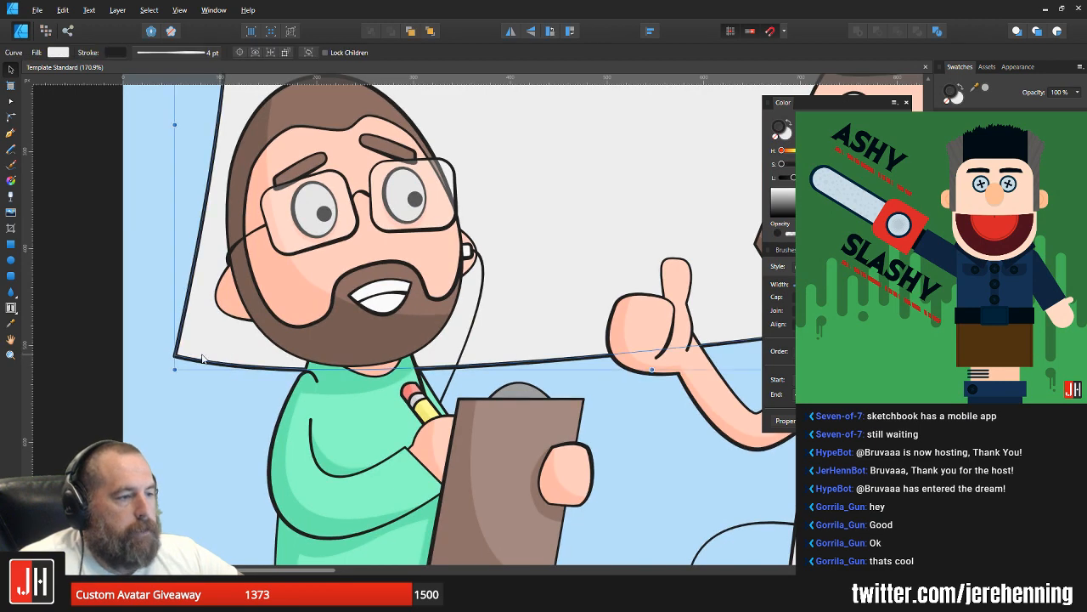
left_click(176, 348)
left_click_drag(176, 347, 175, 350)
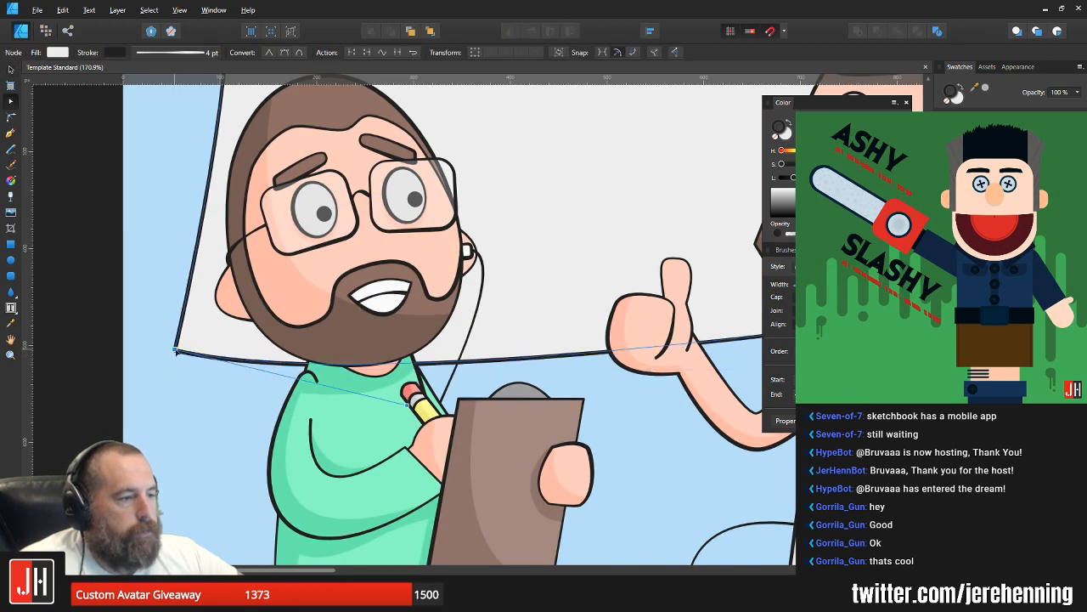
key("v")
Step: Center the banner with its fasteners horizontally on the Instagram artboard and lower it slightly
scroll(176, 349, "down", 5)
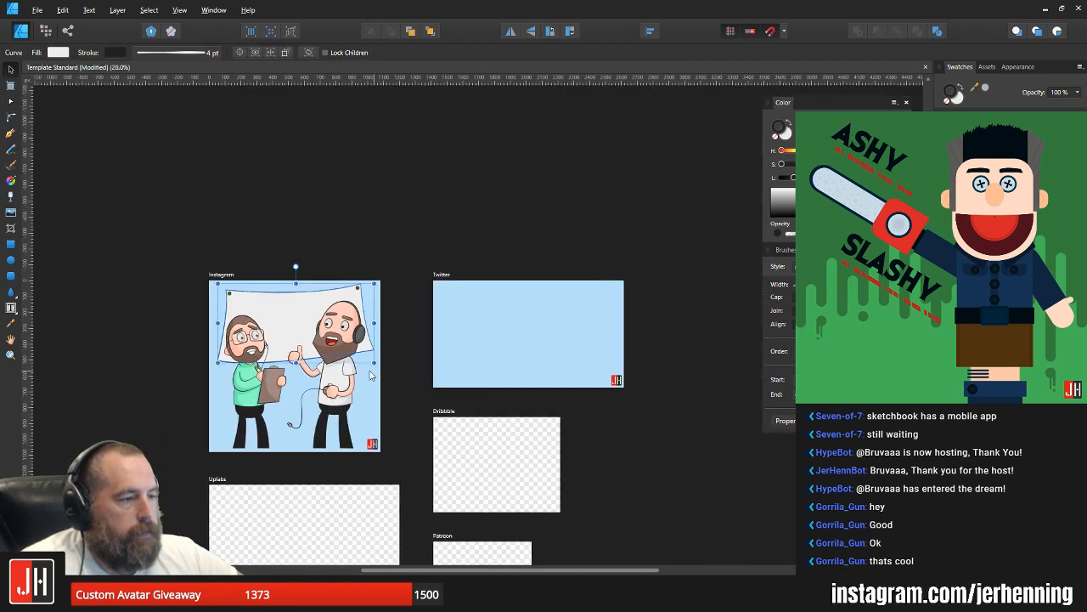
scroll(268, 353, "up", 1)
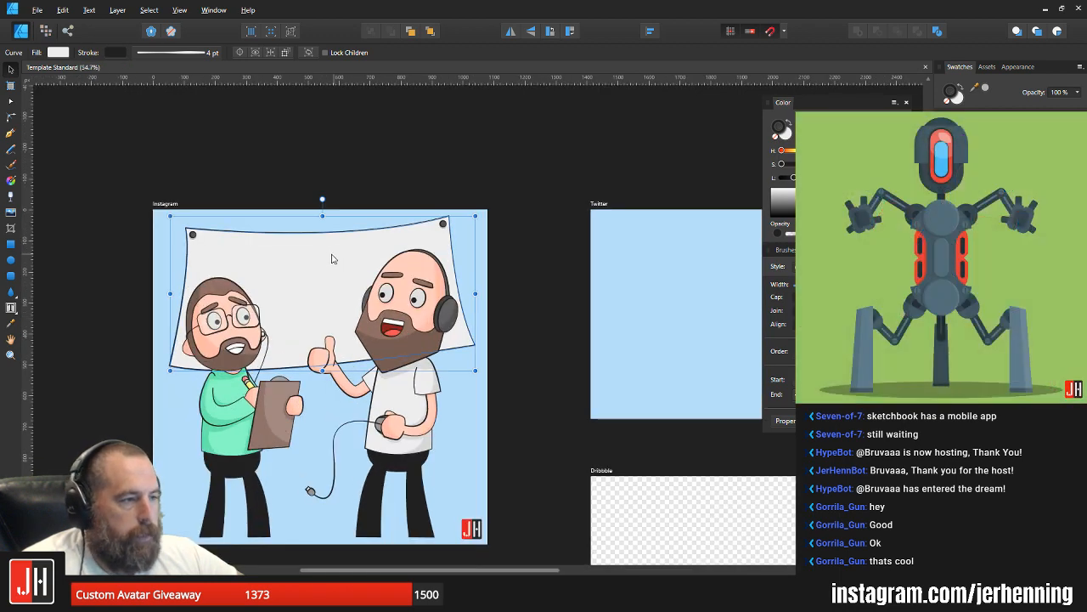
left_click_drag(332, 254, 329, 255)
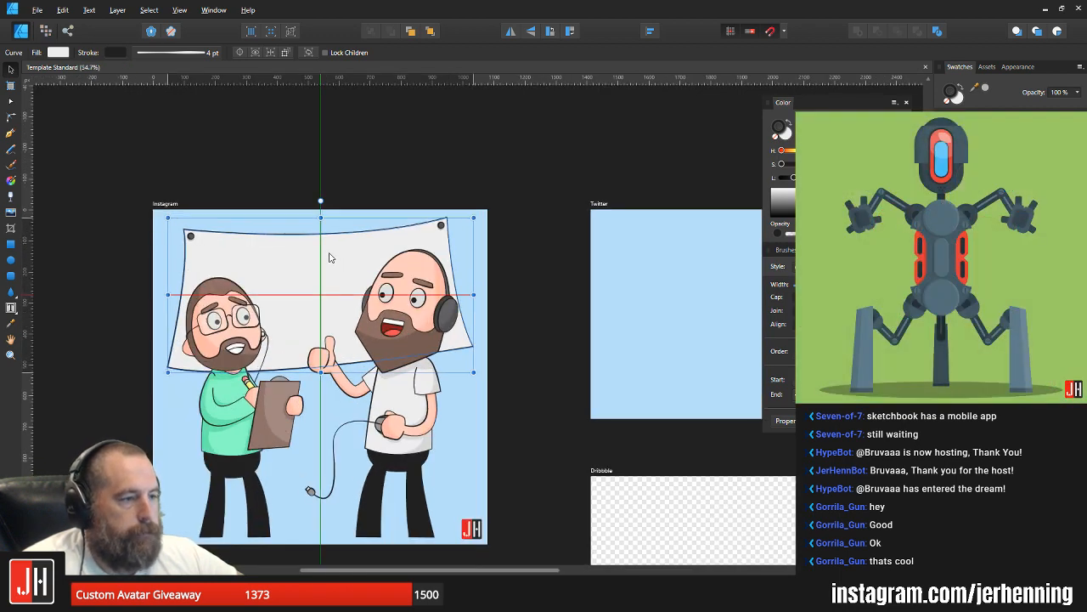
scroll(316, 306, "up", 4)
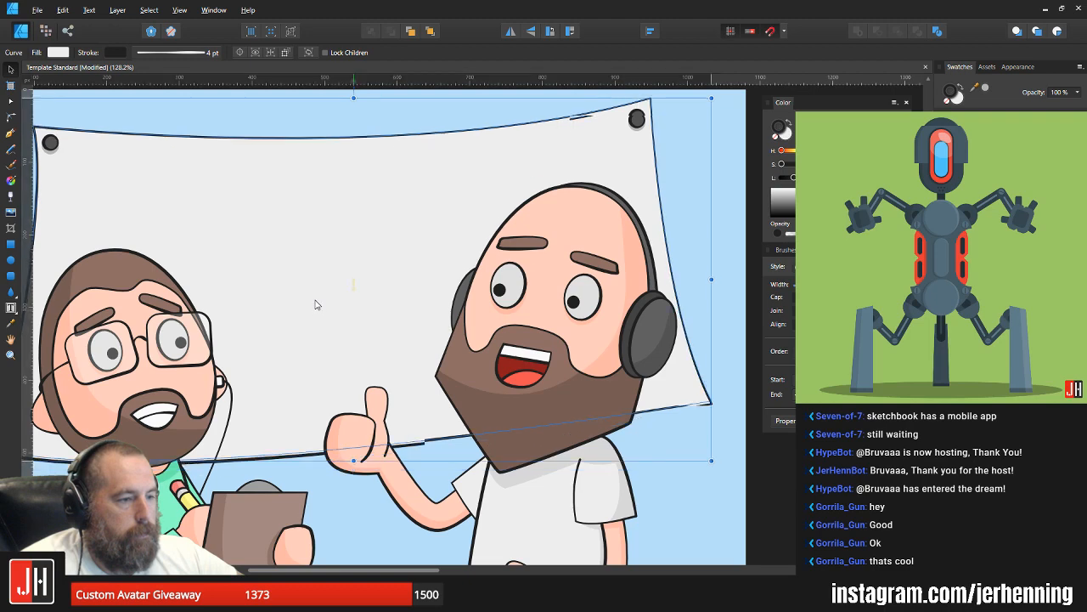
left_click_drag(316, 304, 316, 313)
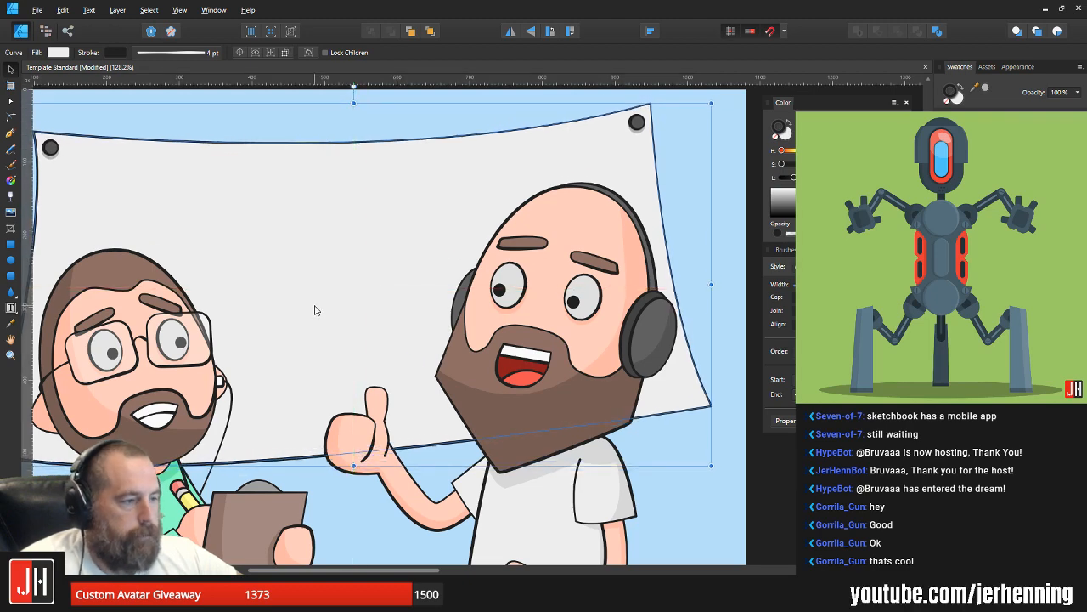
scroll(316, 310, "down", 4)
left_click(493, 389)
Step: Draw a closed shadow shape with the Pen tool, extending slightly beyond the banner's sides and curved lower edge
scroll(424, 350, "up", 3)
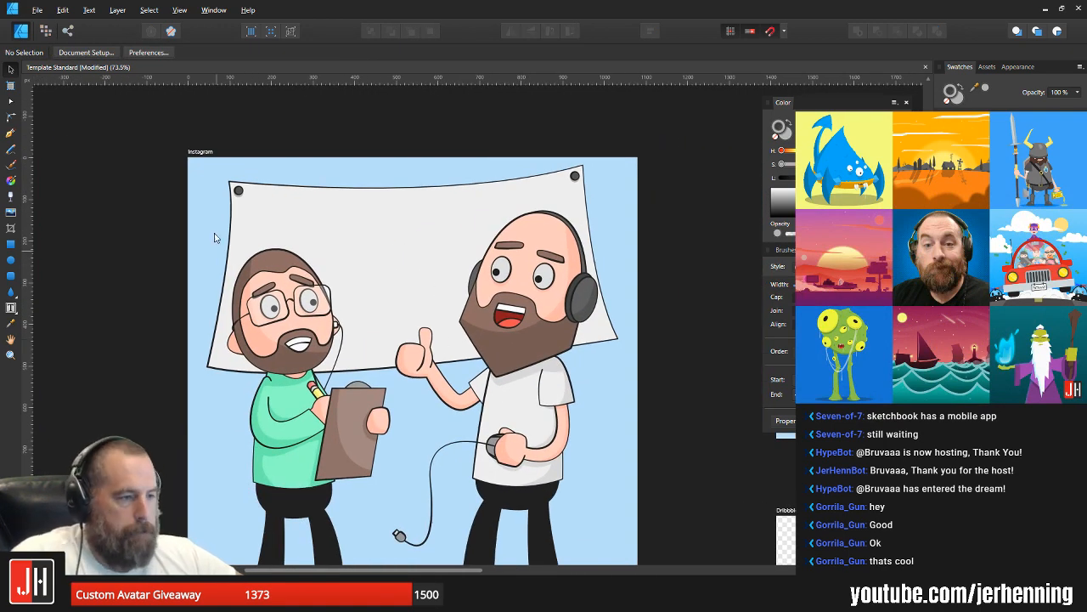
left_click(10, 133)
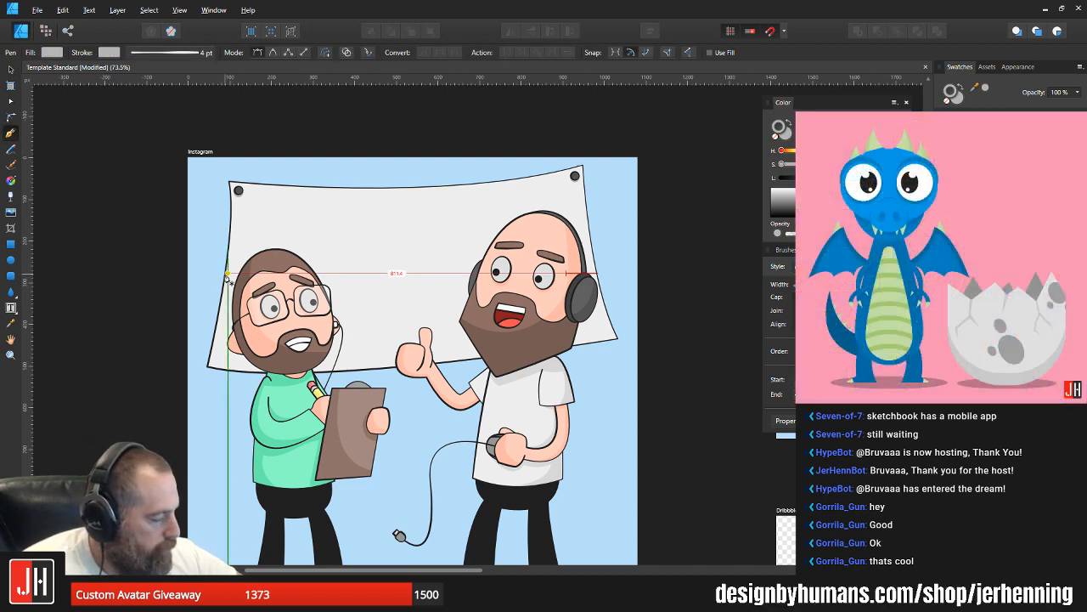
left_click(235, 219)
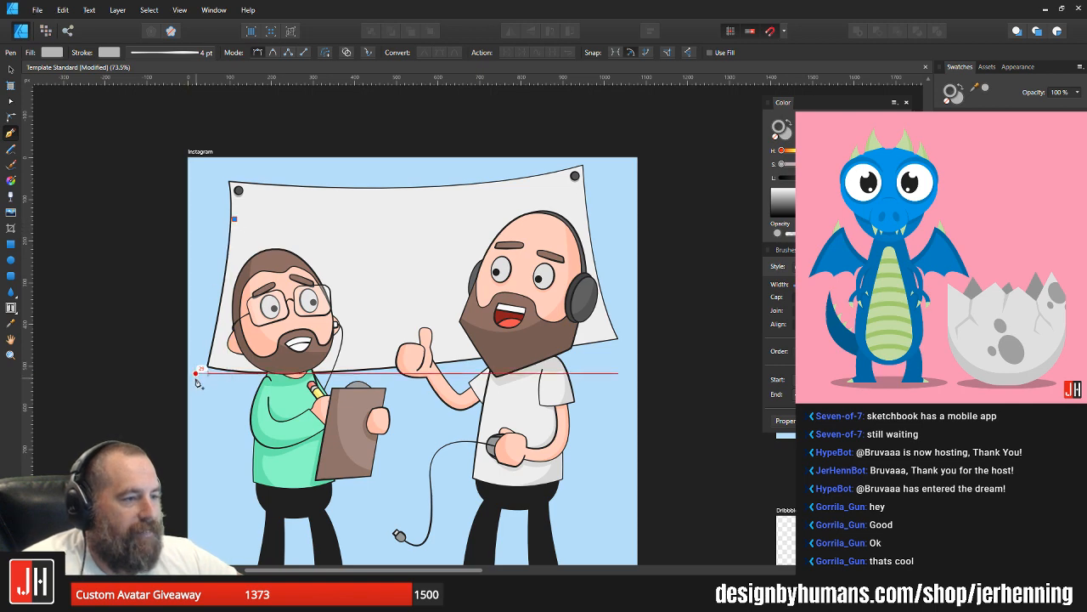
left_click_drag(196, 373, 191, 410)
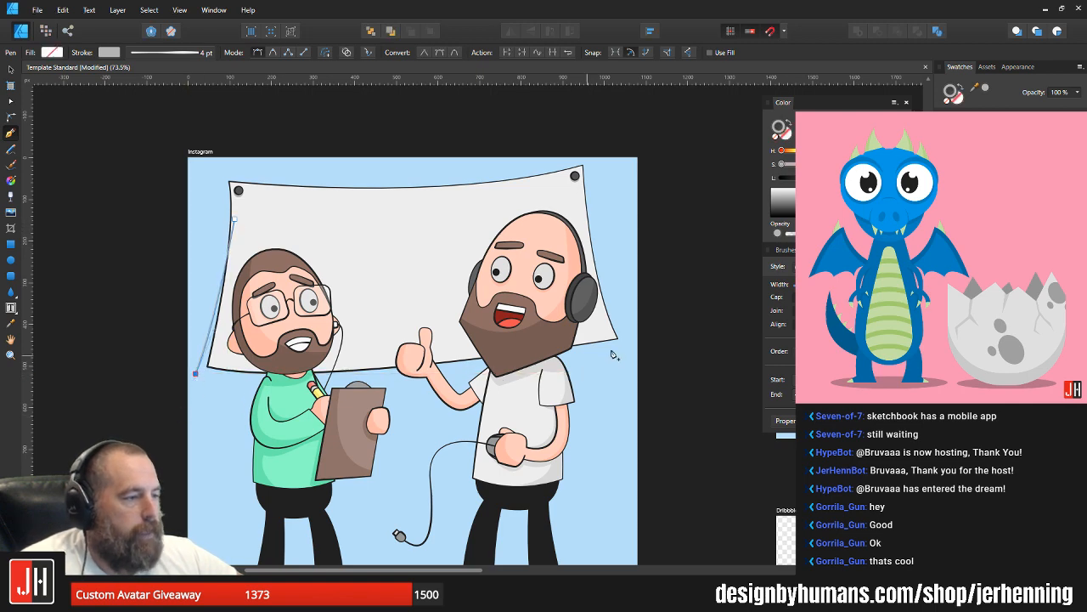
left_click_drag(631, 346, 893, 289)
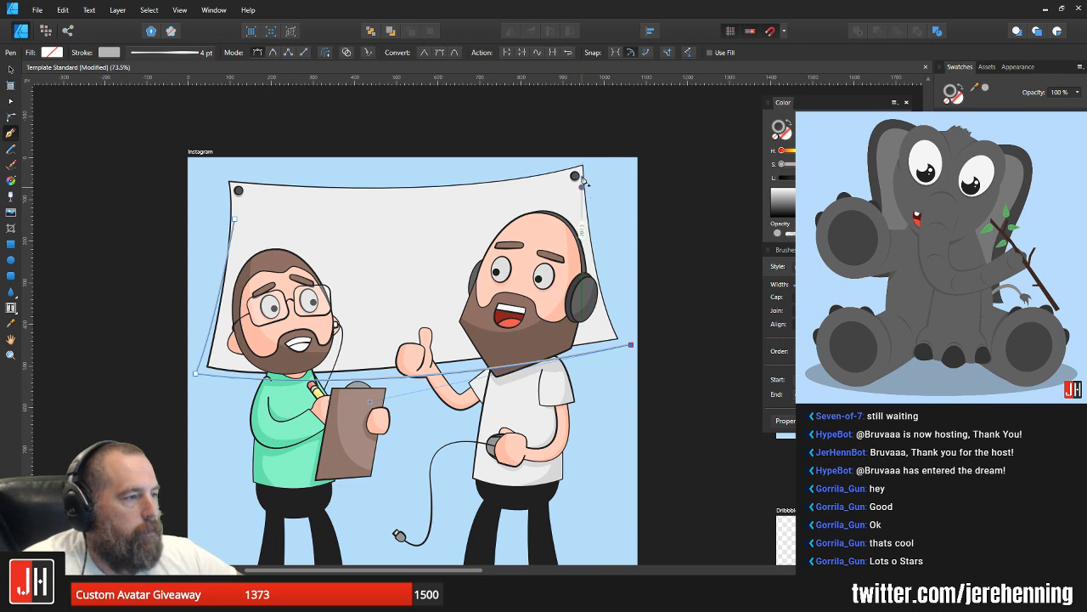
left_click_drag(582, 188, 578, 127)
left_click(582, 187, "alt")
left_click(234, 220)
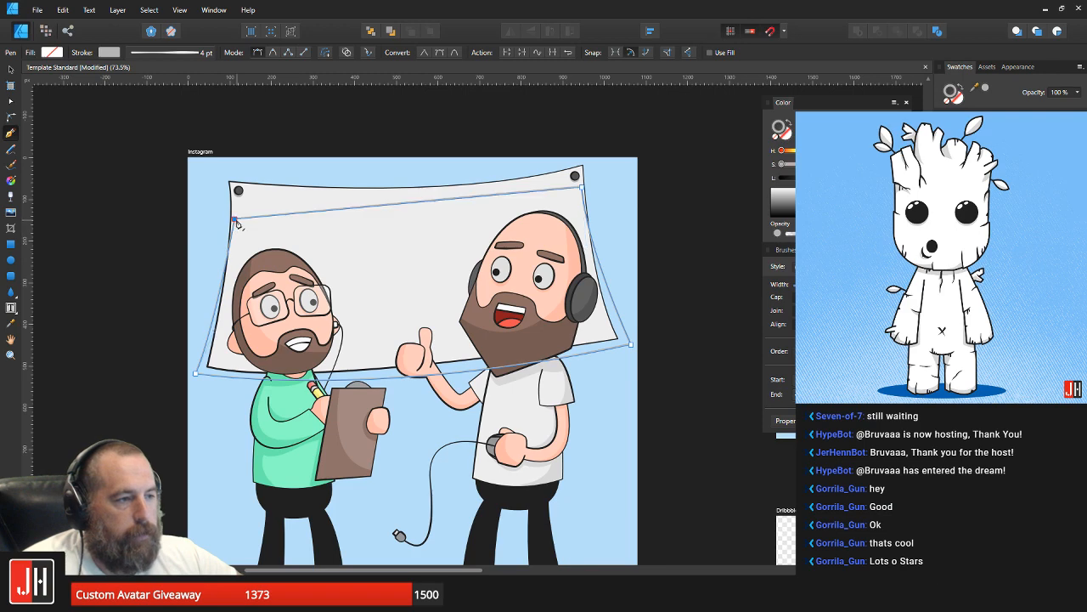
Step: Give the shadow shape no outline and a darker tint of the background blue, and send it behind the banner and characters
left_click(779, 139)
key("i")
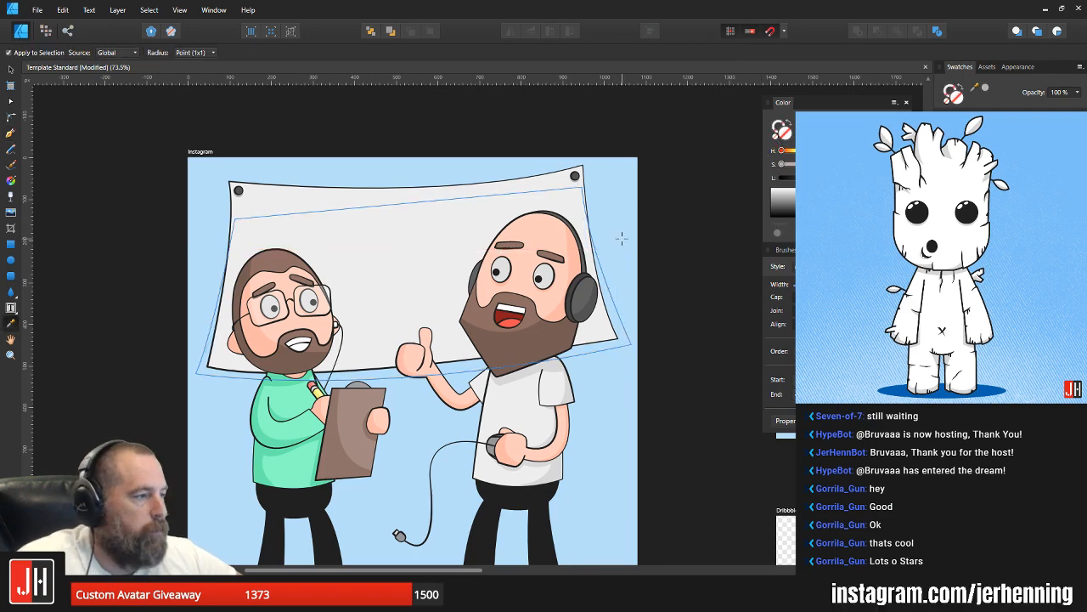
left_click(622, 238)
key("v")
left_click_drag(860, 177, 852, 177)
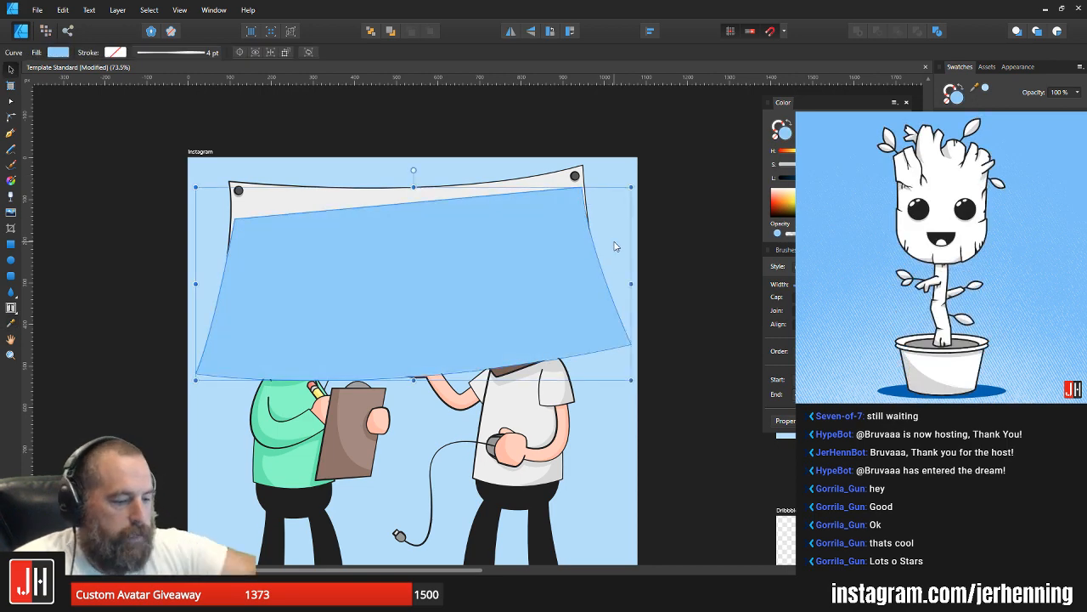
key("ctrl+shift+bracketleft")
key("ctrl+d")
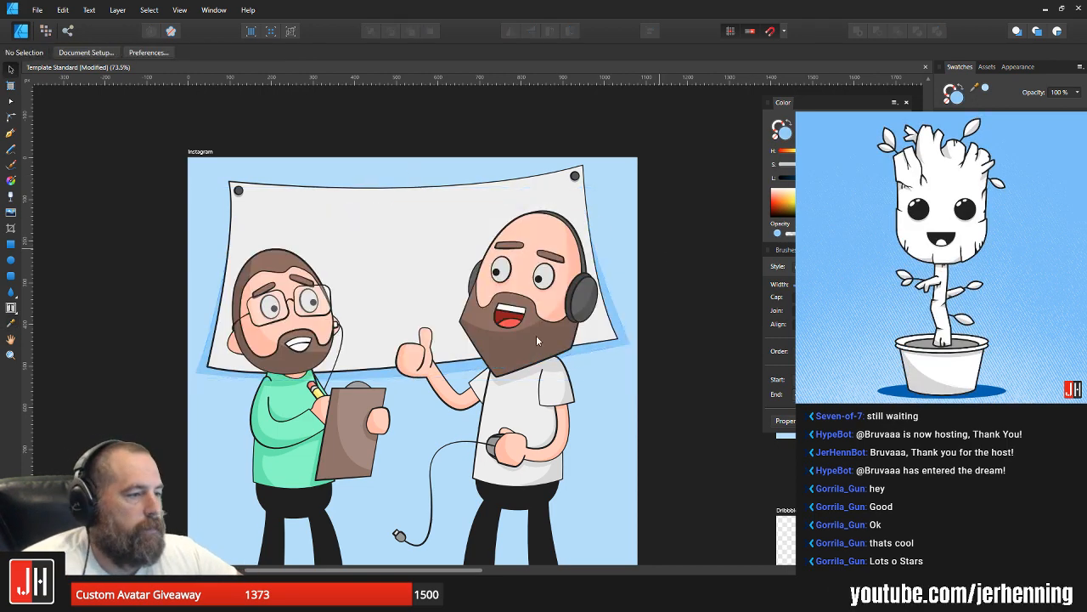
Step: Bow the shadow's lower edge further down, nudge its lower-right corner node slightly downward, and save the document
scroll(536, 335, "down", 2)
scroll(620, 357, "up", 3)
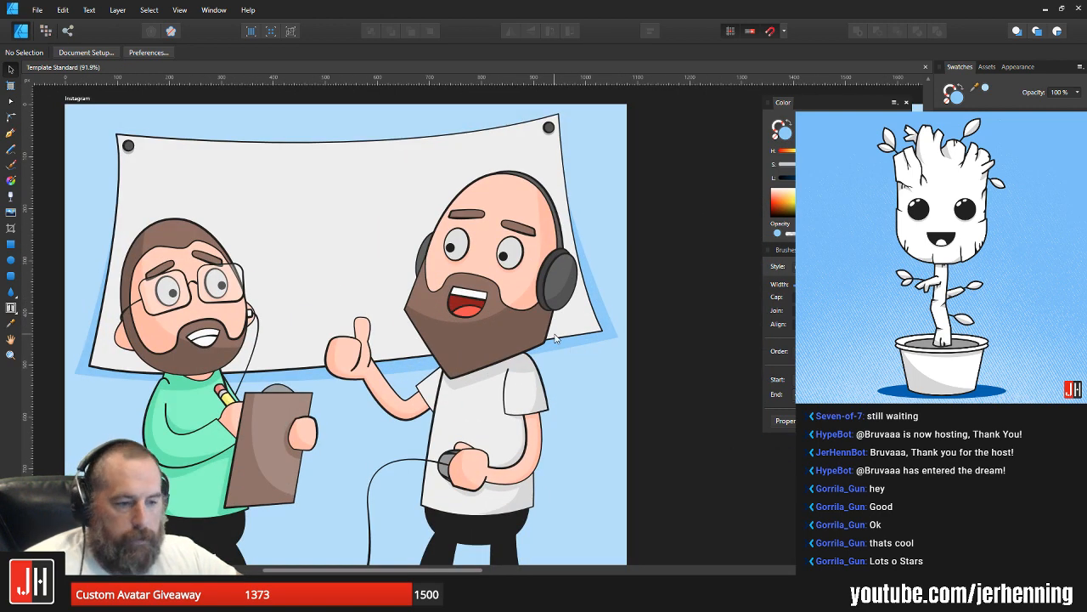
double_click(609, 328)
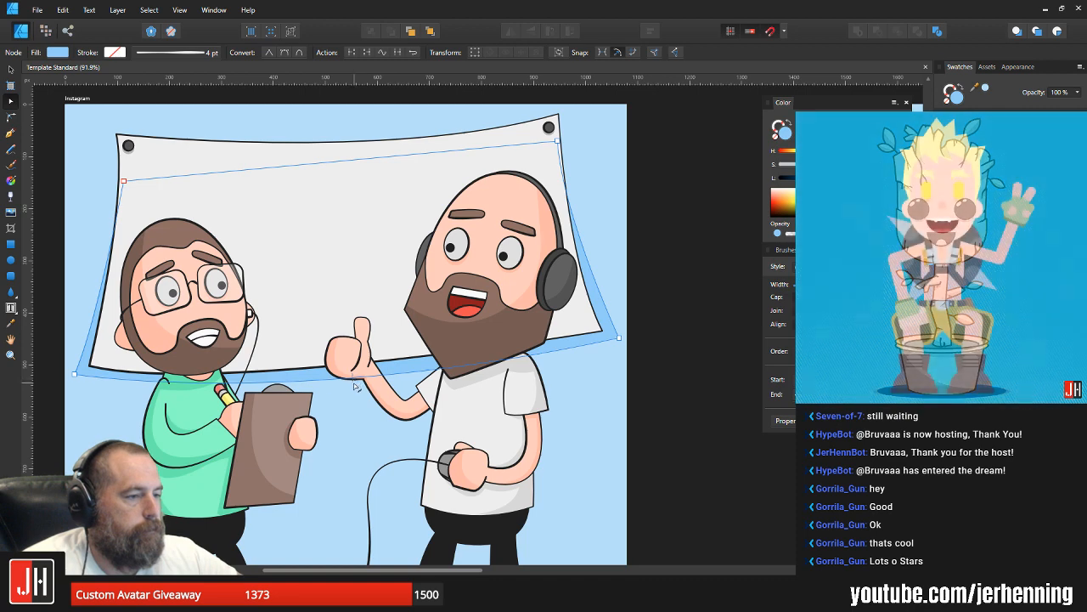
left_click_drag(354, 383, 357, 385)
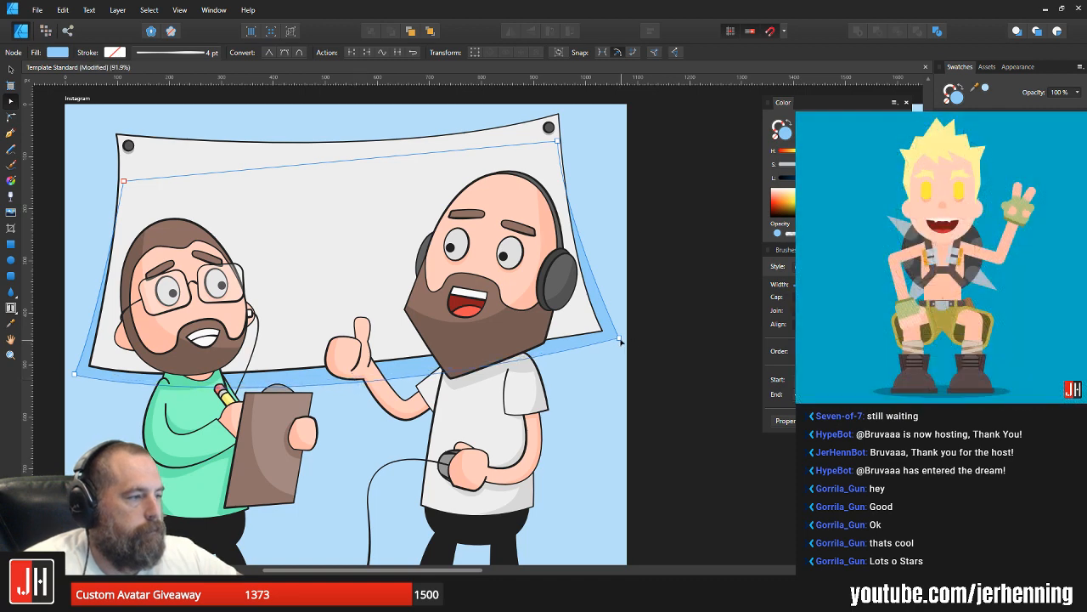
left_click(620, 339)
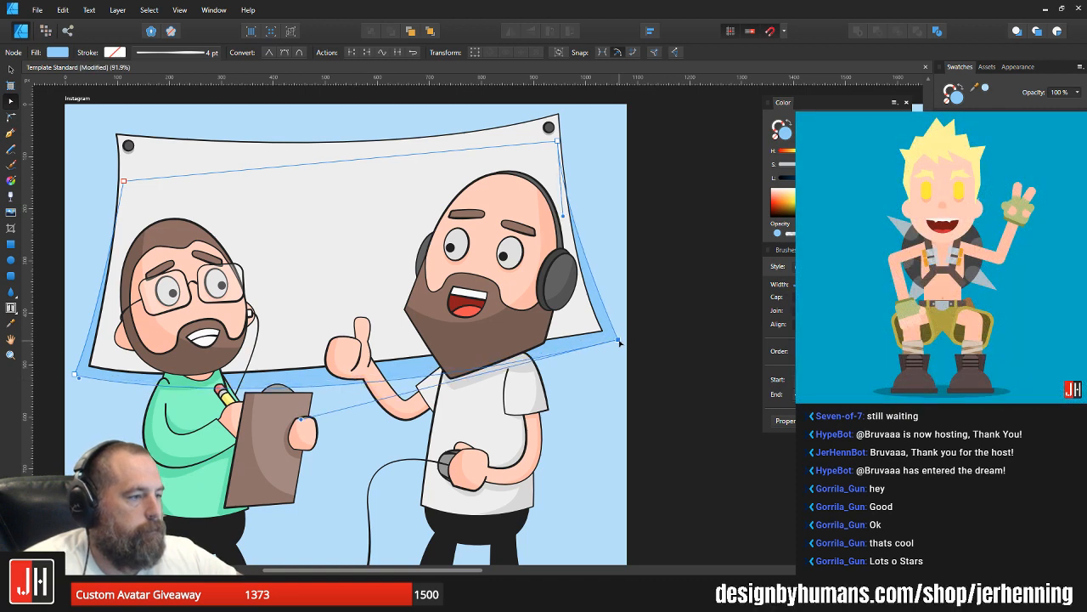
key("v")
left_click(654, 331)
scroll(656, 332, "down", 5)
key("ctrl+s")
Step: Lighten the blue fill of the banner's shadow slightly
scroll(544, 327, "up", 3)
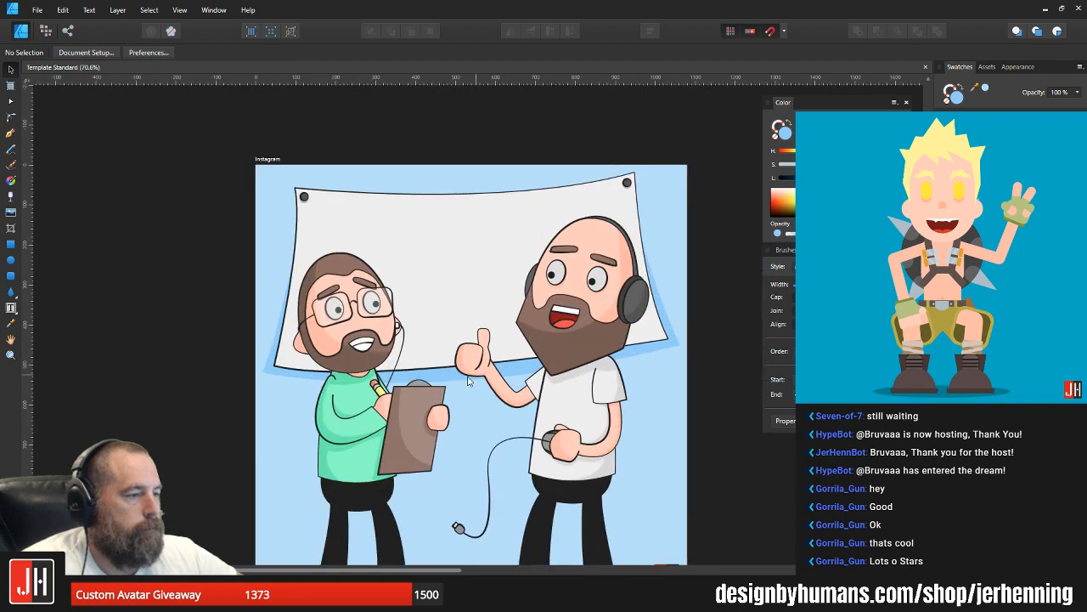
left_click(467, 380)
scroll(466, 374, "up", 2)
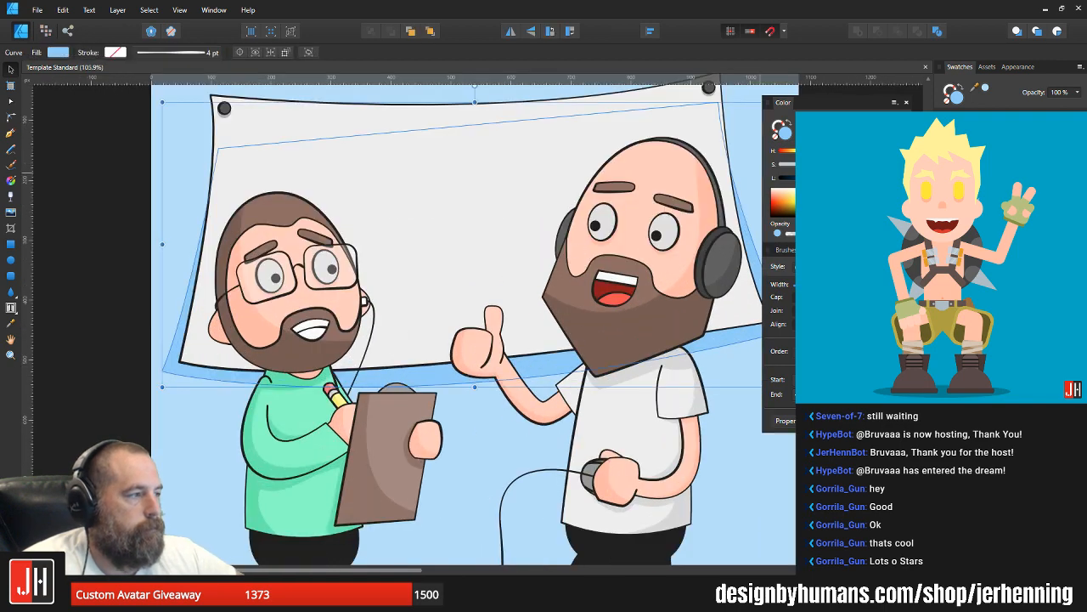
left_click_drag(852, 178, 853, 178)
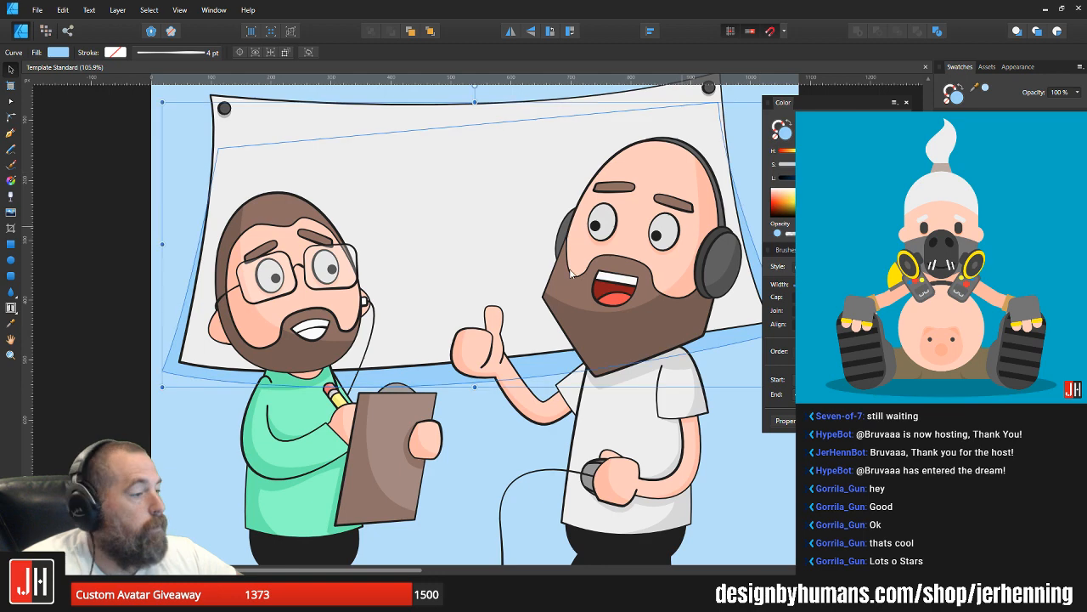
scroll(569, 269, "down", 4)
left_click(688, 367)
Step: Change the Instagram artboard's background fill from light blue to a medium periwinkle blue
scroll(603, 316, "up", 3)
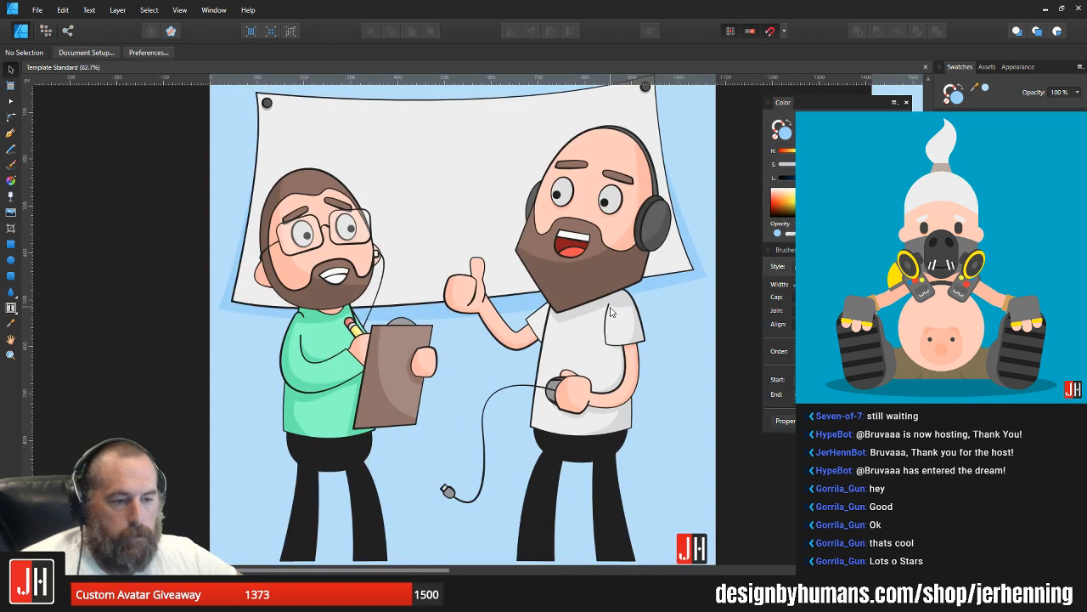
left_click_drag(568, 247, 546, 308)
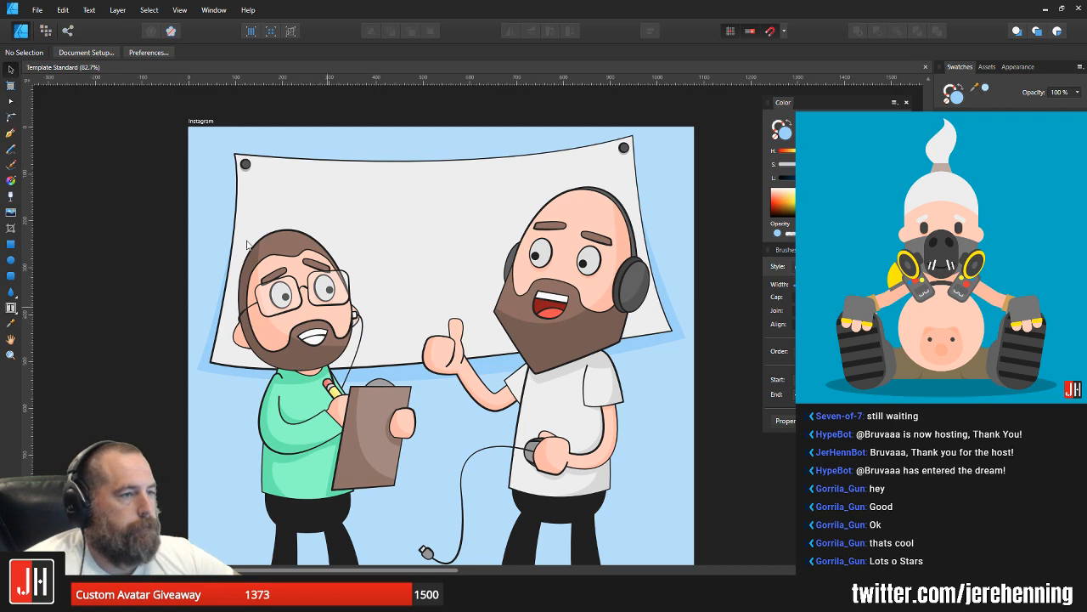
scroll(296, 213, "down", 2)
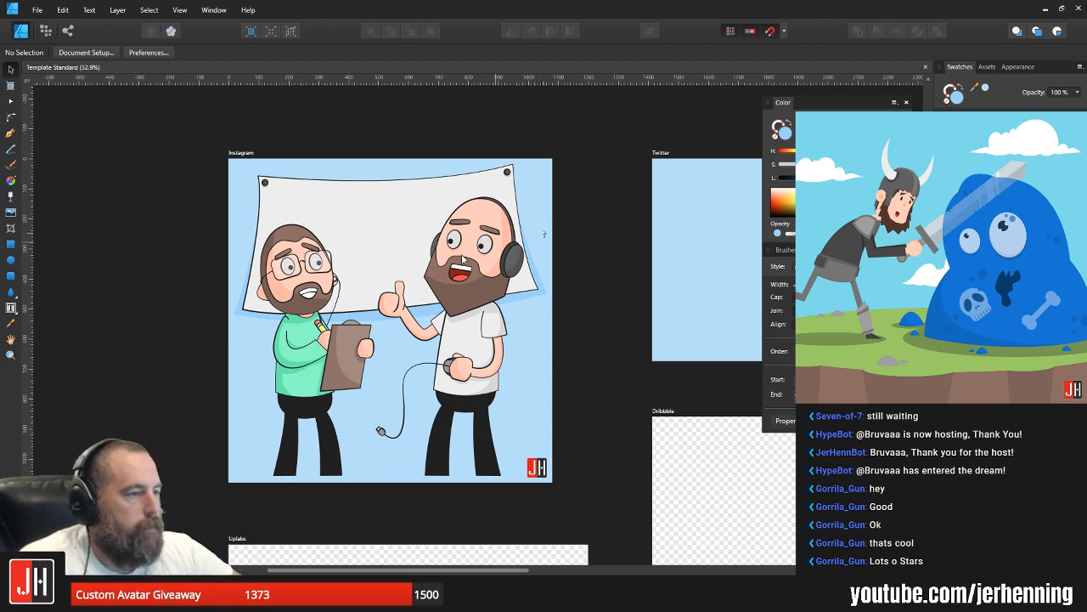
left_click(239, 161)
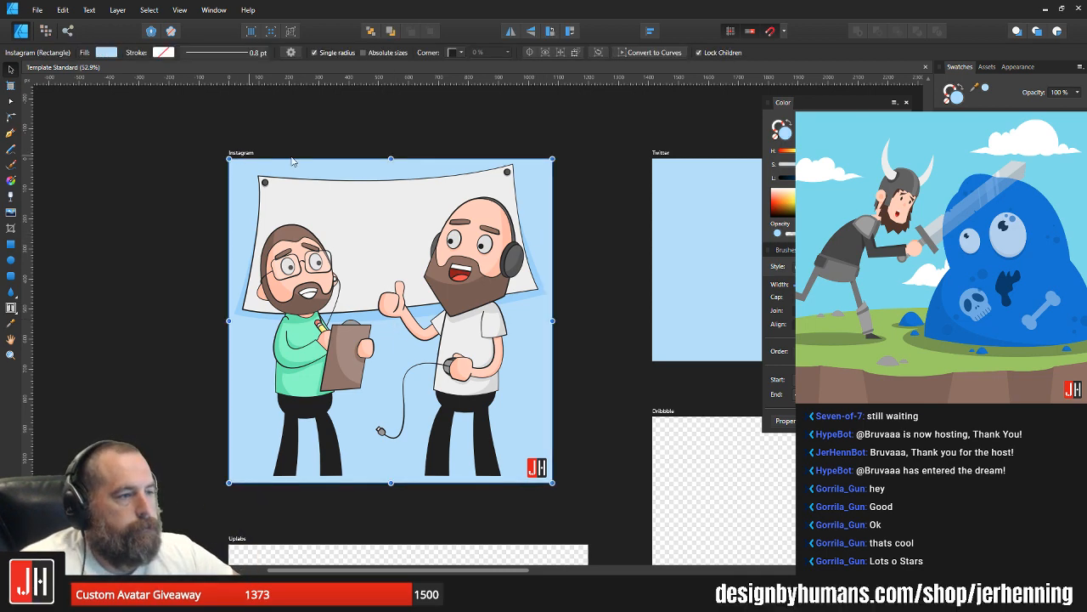
left_click(1009, 170)
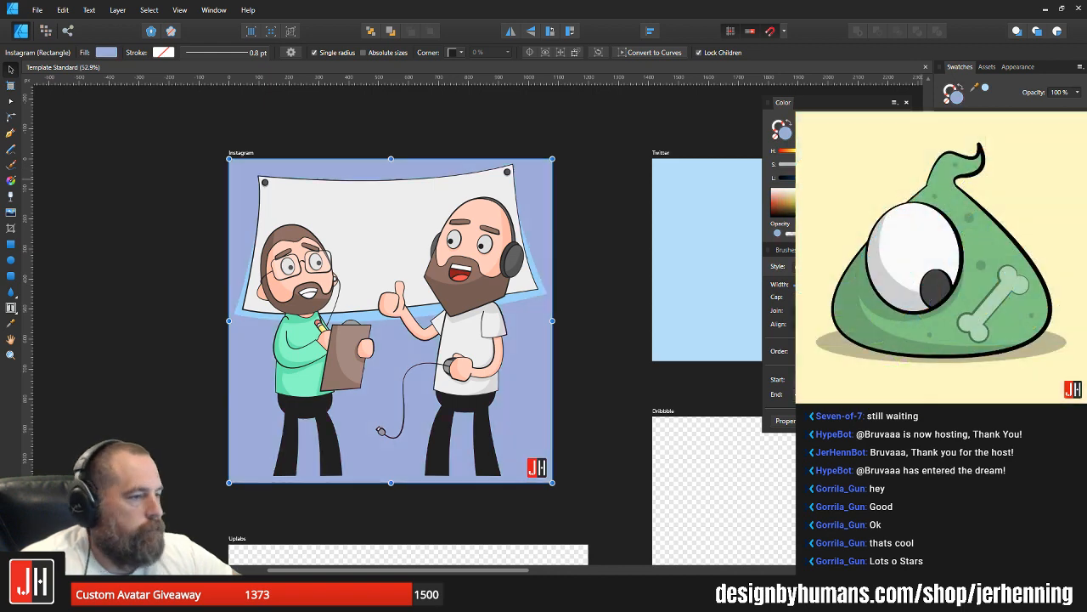
left_click(1010, 180)
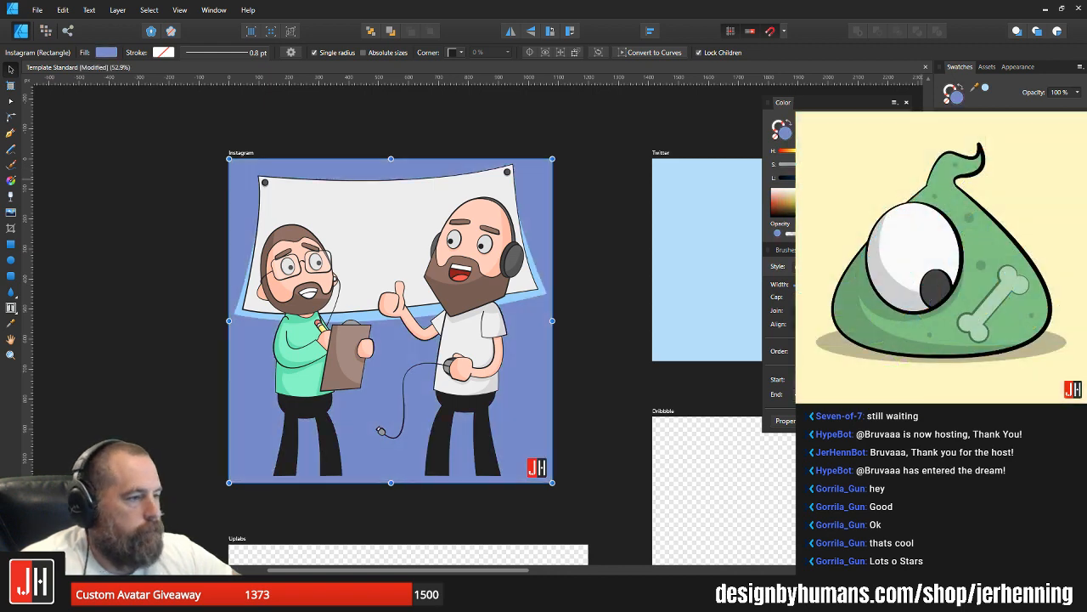
Step: Sample the new background blue onto the banner's shadow shape and darken its fill slightly
scroll(482, 298, "up", 4)
left_click(571, 306)
key("i")
left_click(587, 333)
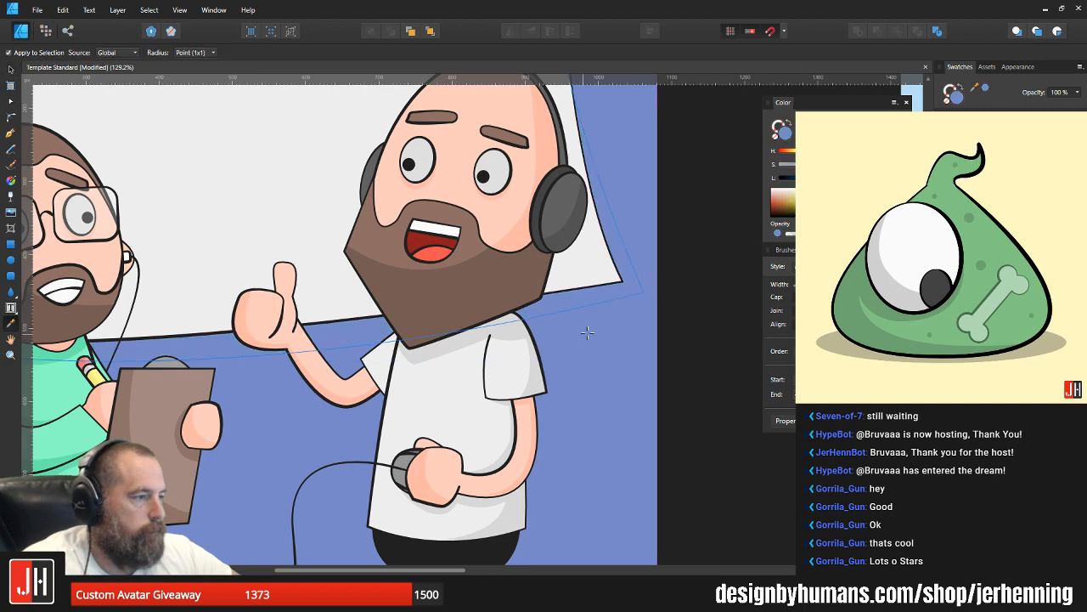
key("v")
left_click_drag(841, 178, 834, 178)
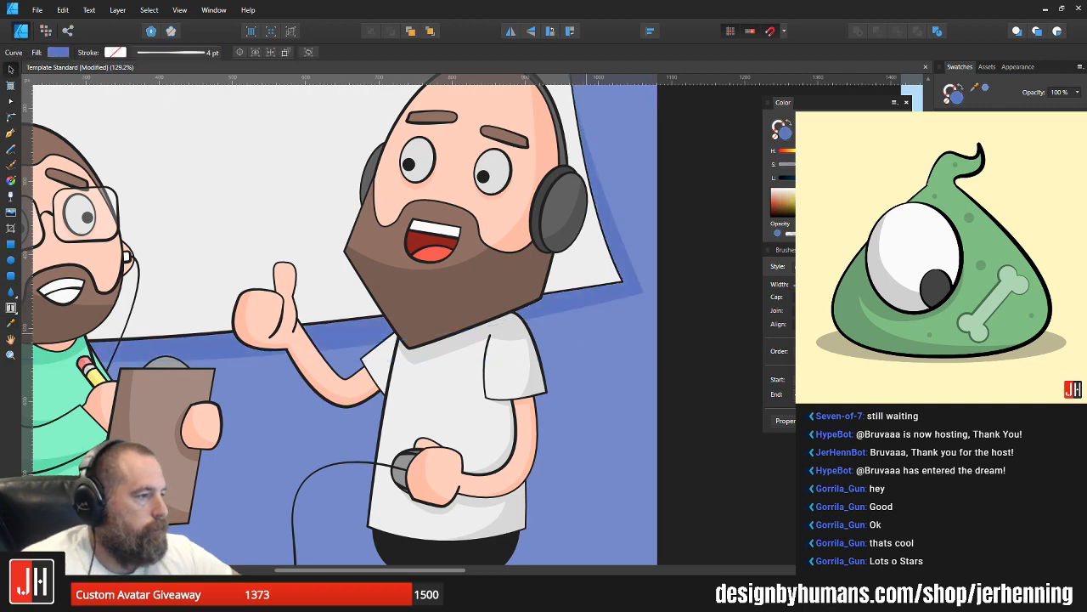
left_click(700, 270)
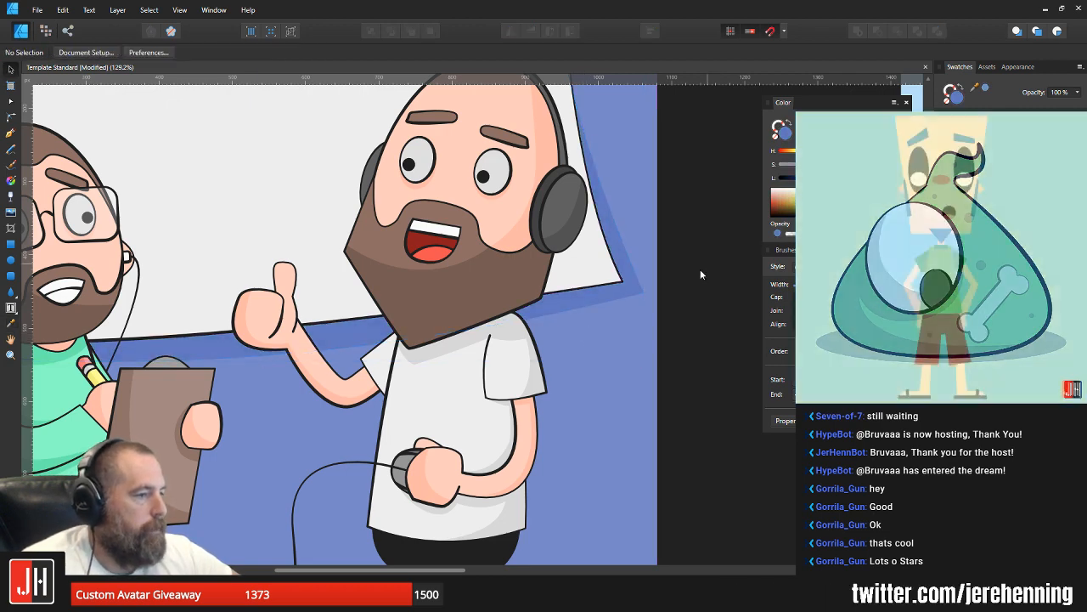
Step: Activate the Pen tool for drawing on the blank banner behind the two characters
scroll(575, 304, "down", 6)
scroll(579, 302, "up", 3)
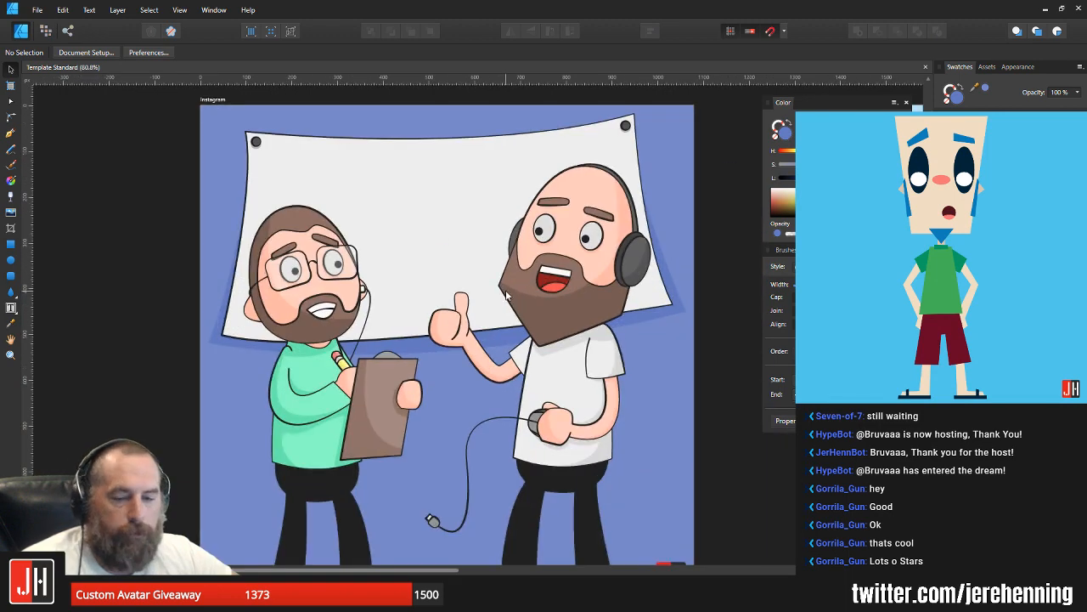
left_click_drag(508, 246, 474, 251)
scroll(475, 255, "down", 2)
scroll(451, 266, "up", 2)
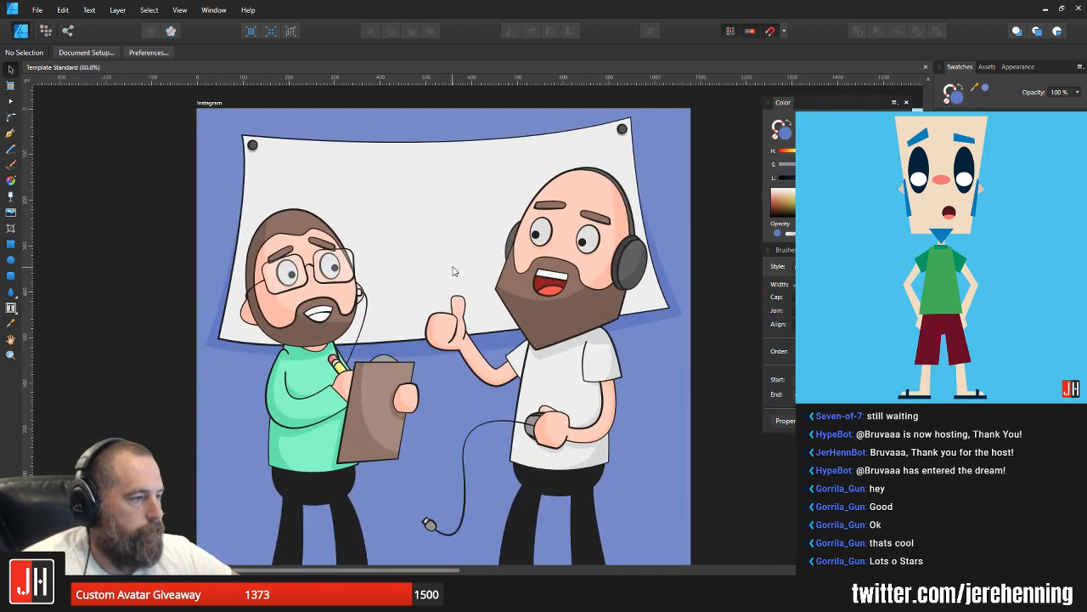
left_click_drag(356, 231, 346, 255)
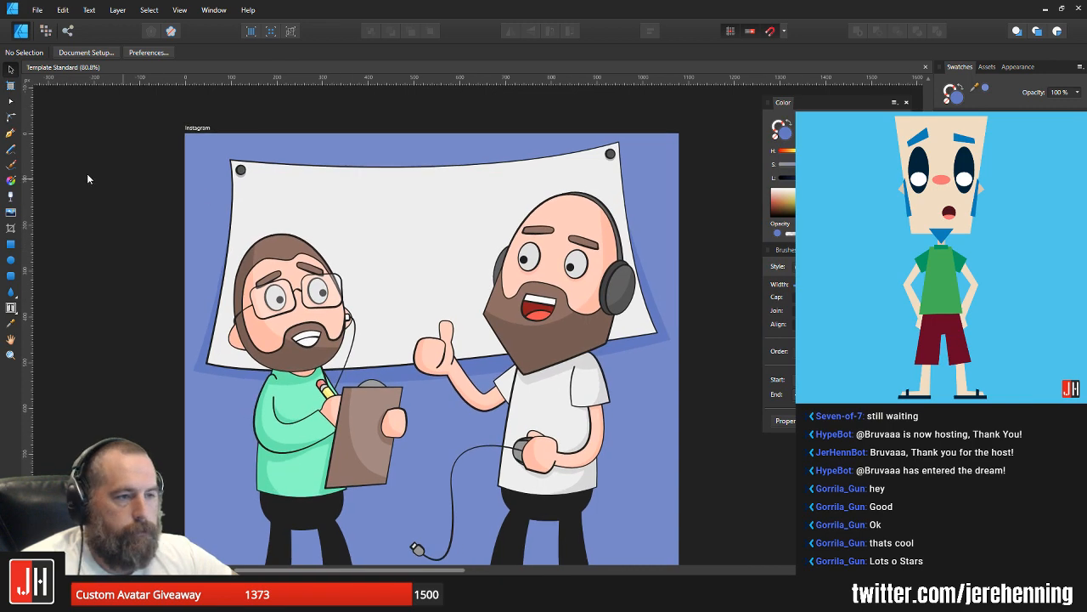
left_click(11, 132)
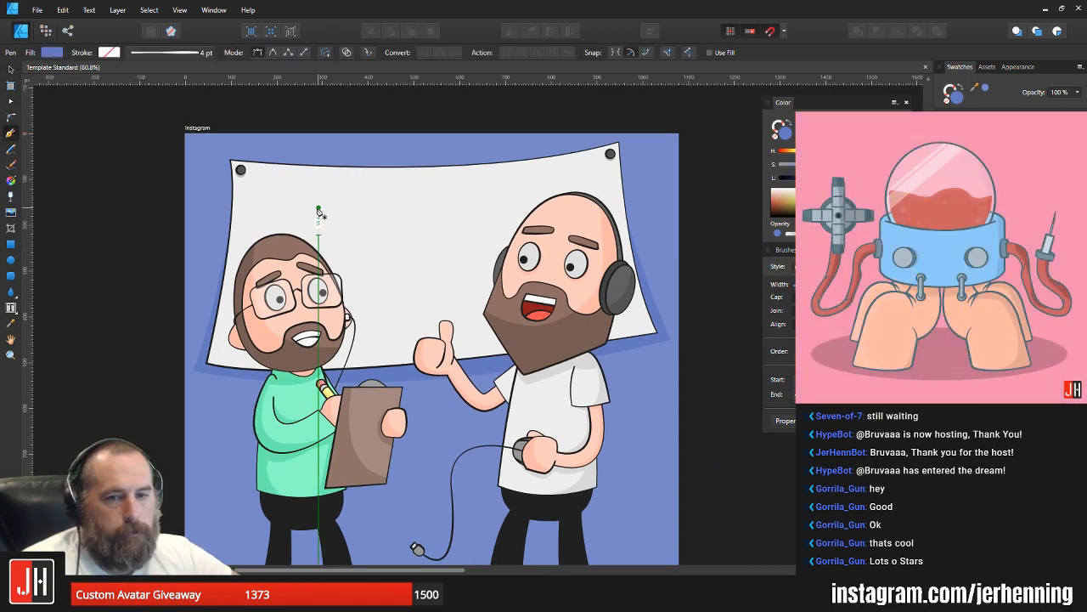
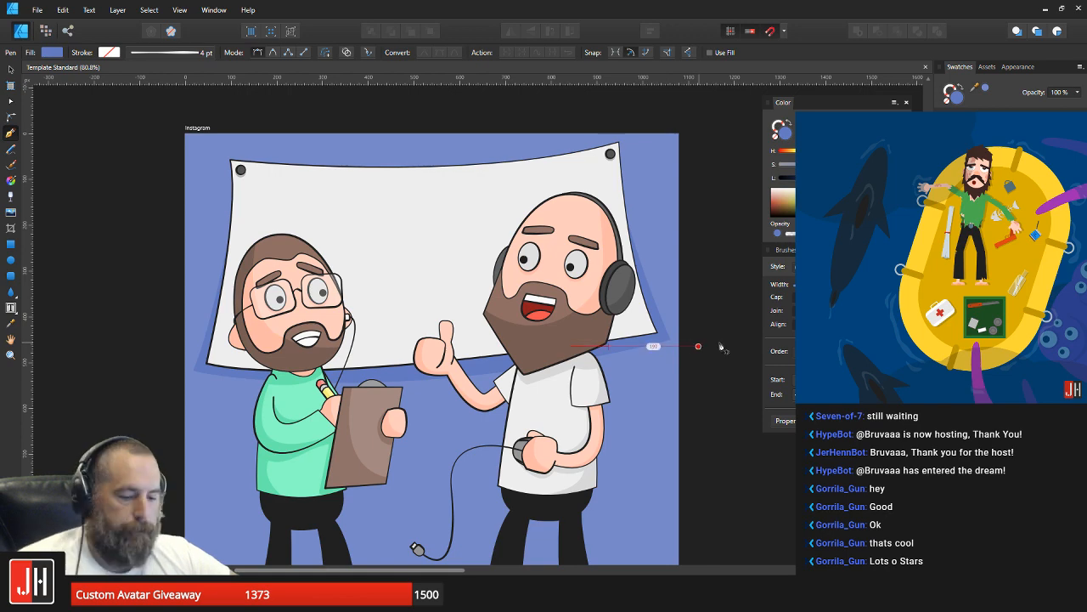
Step: Examine the whole illustration, checking both characters and the blank banner behind them
key("v")
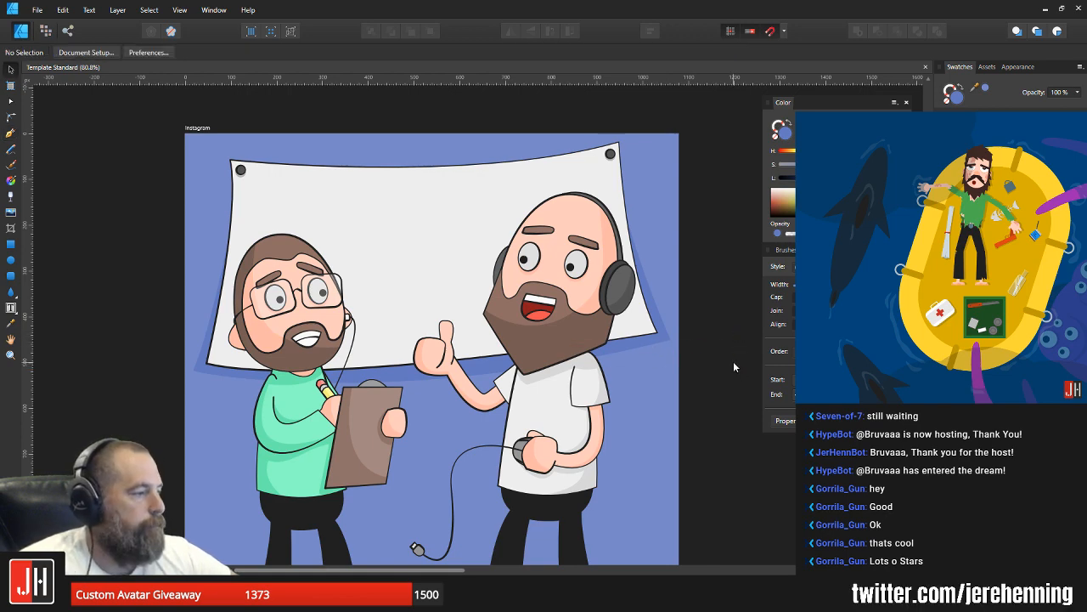
key("ctrl+0")
scroll(496, 338, "up", 4)
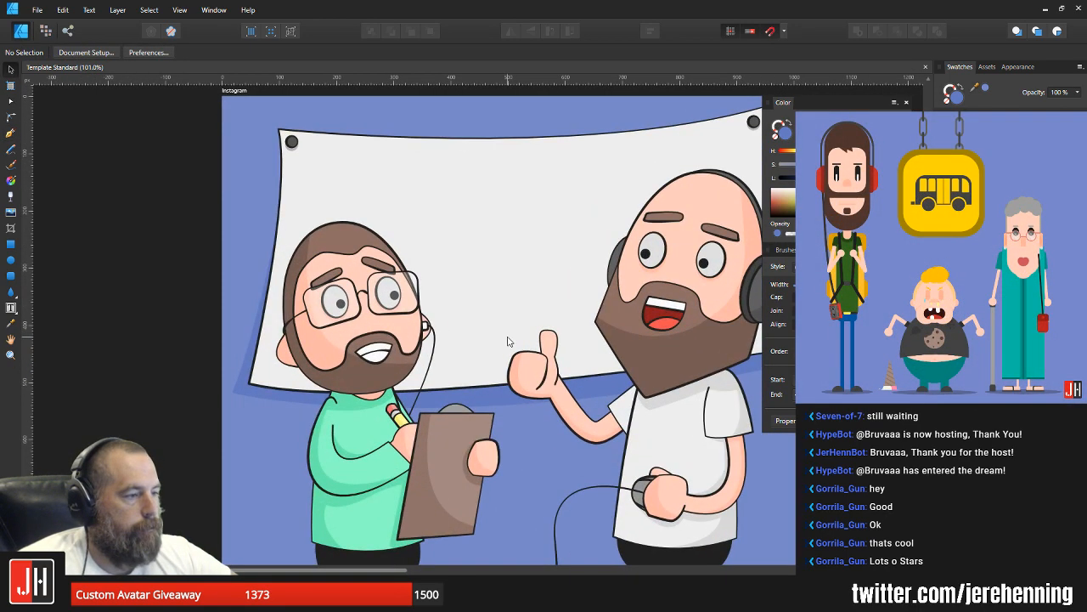
left_click_drag(510, 343, 509, 275)
left_click_drag(444, 372, 453, 298)
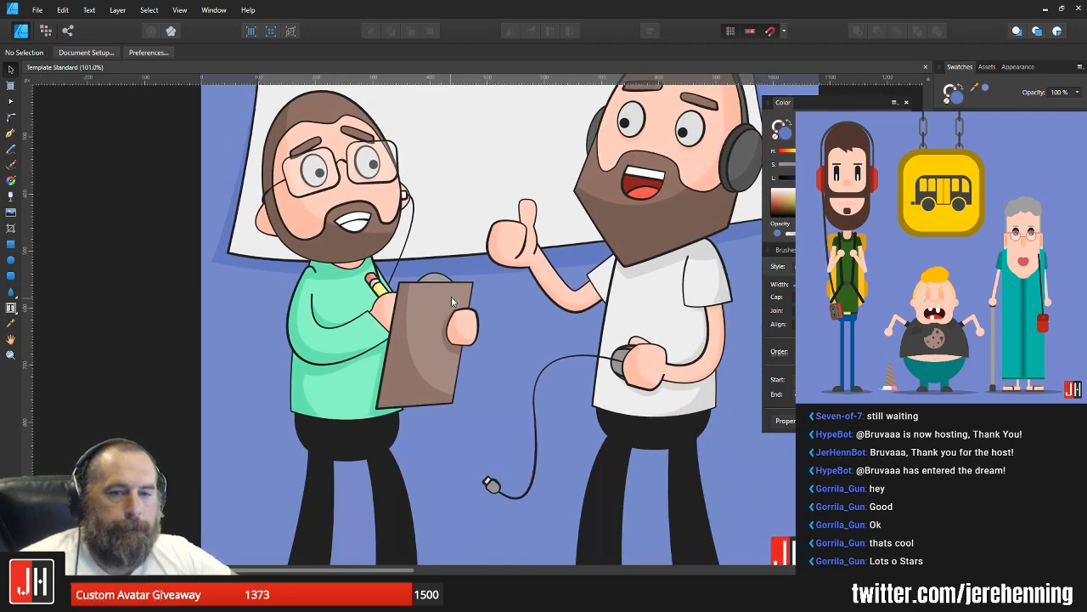
left_click_drag(464, 260, 461, 340)
left_click_drag(461, 340, 442, 368)
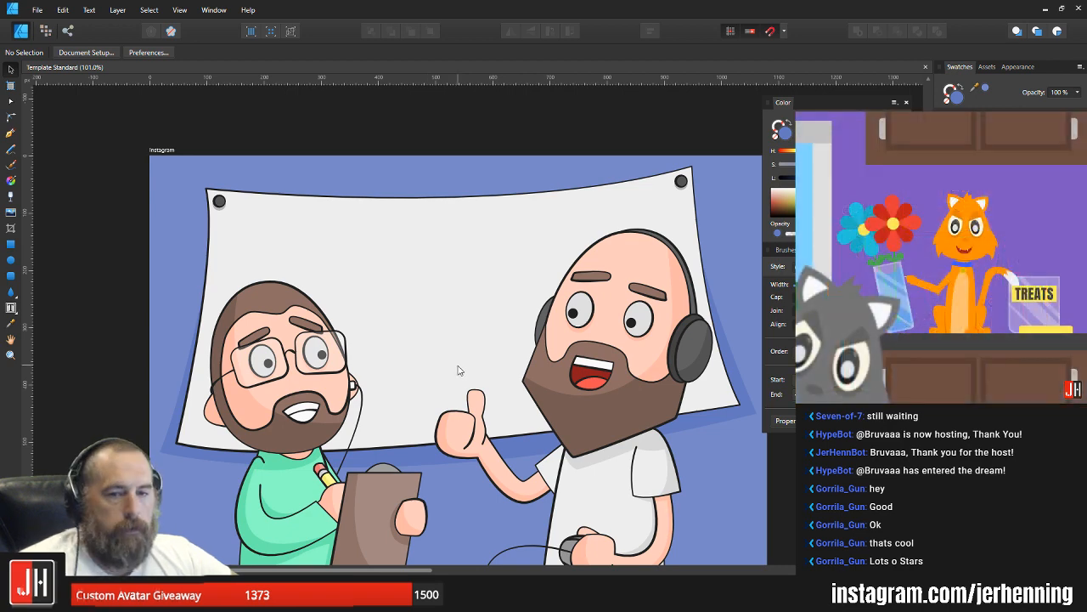
left_click_drag(458, 366, 433, 334)
scroll(433, 335, "down", 3)
scroll(419, 352, "up", 2)
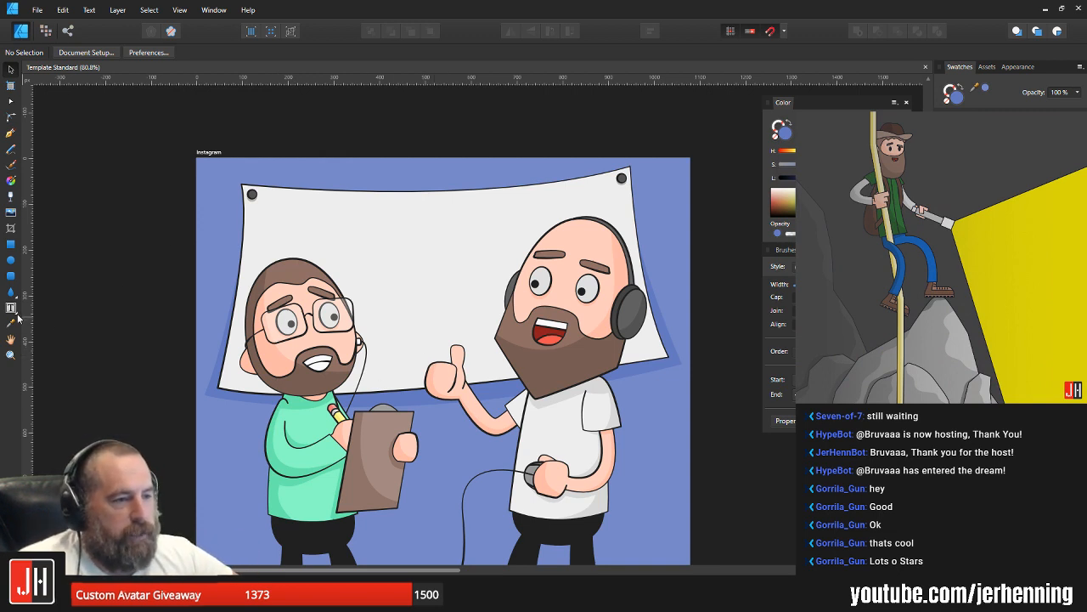
Step: Add large artistic text reading "1st" with a near-black fill, placed on the blank banner between the two characters' heads
left_click(44, 309)
left_click_drag(383, 224, 424, 319)
type("1")
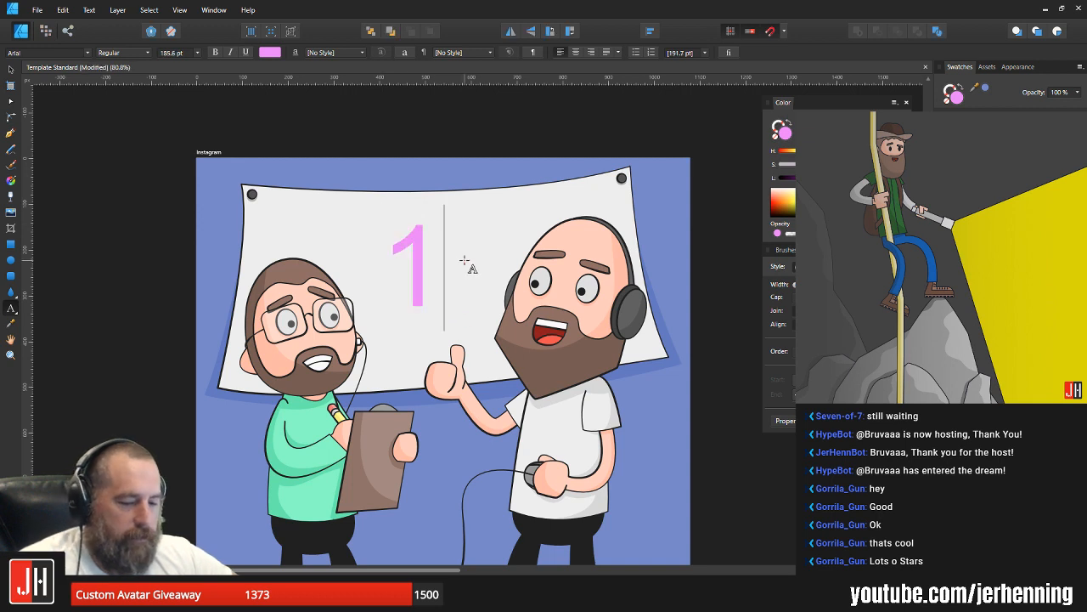
type("st")
key("Escape")
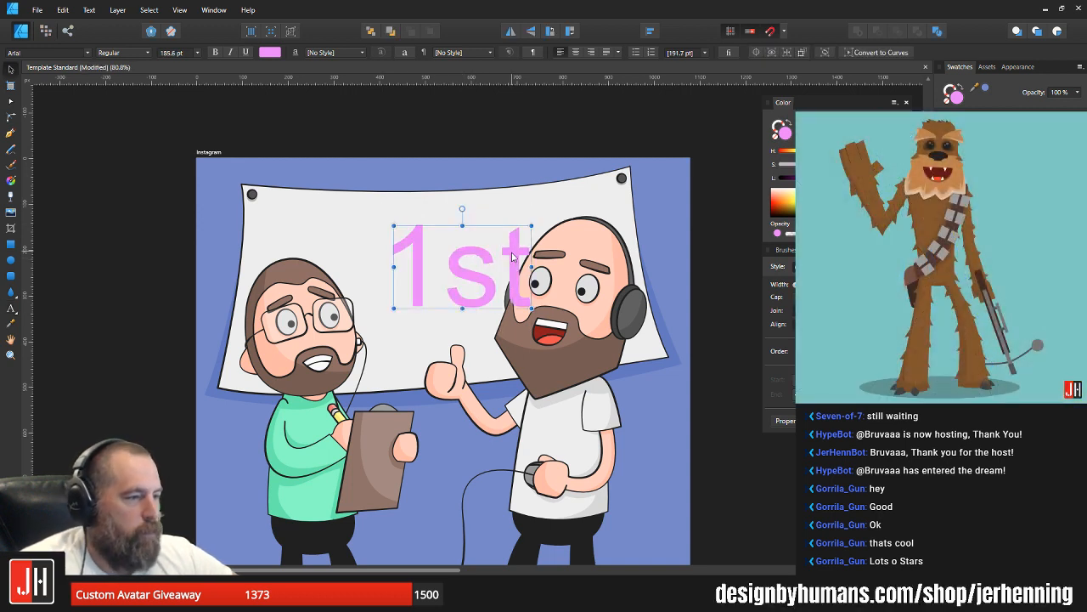
left_click(955, 145)
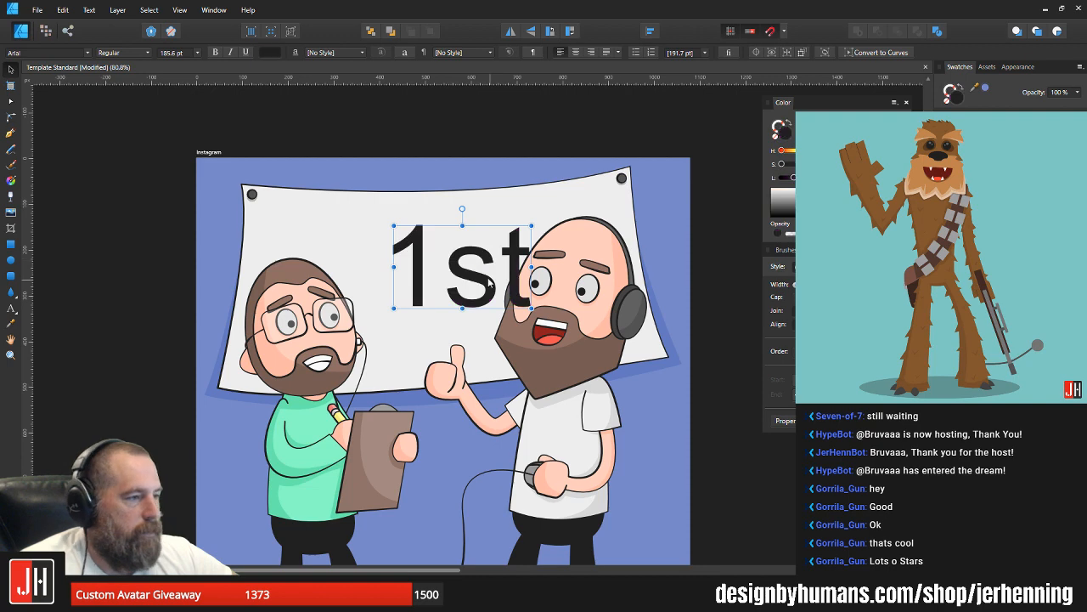
left_click_drag(466, 270, 418, 261)
Step: Preview installed typefaces on the banner's "1st" text, working alphabetically from the A fonts through the E fonts
left_click(88, 54)
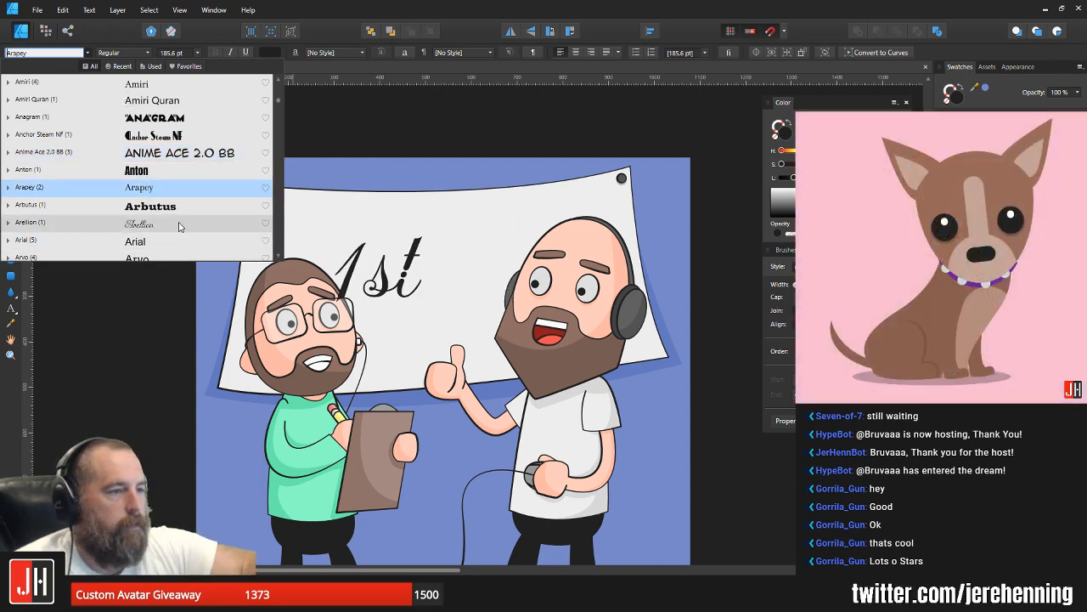
key("Down")
key("Down")
key("Down")
key("Down")
key("Down")
key("Down")
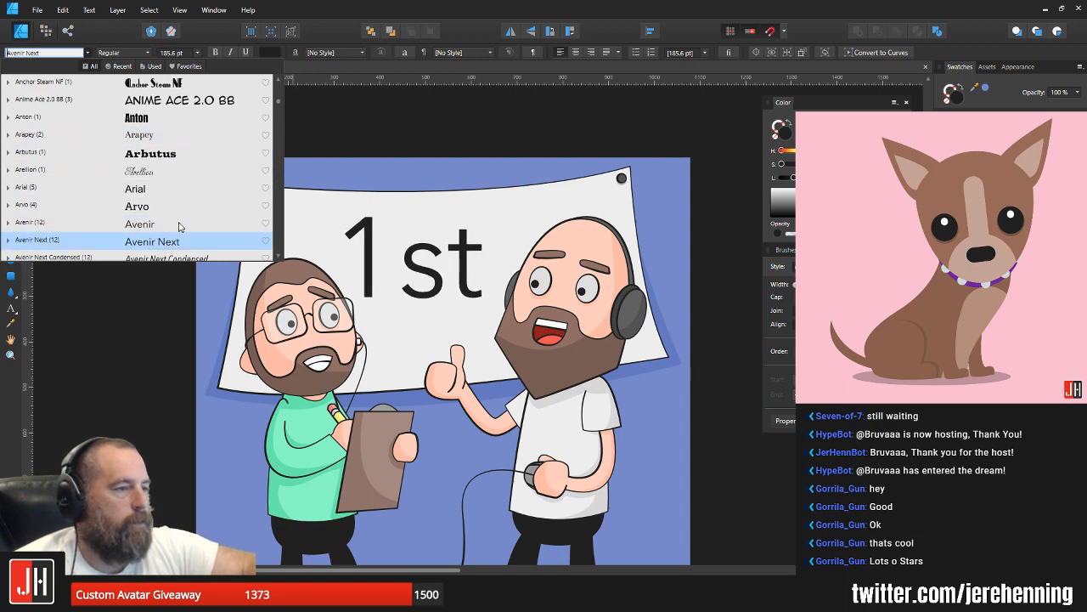
key("Down")
key("Down")
key("Down")
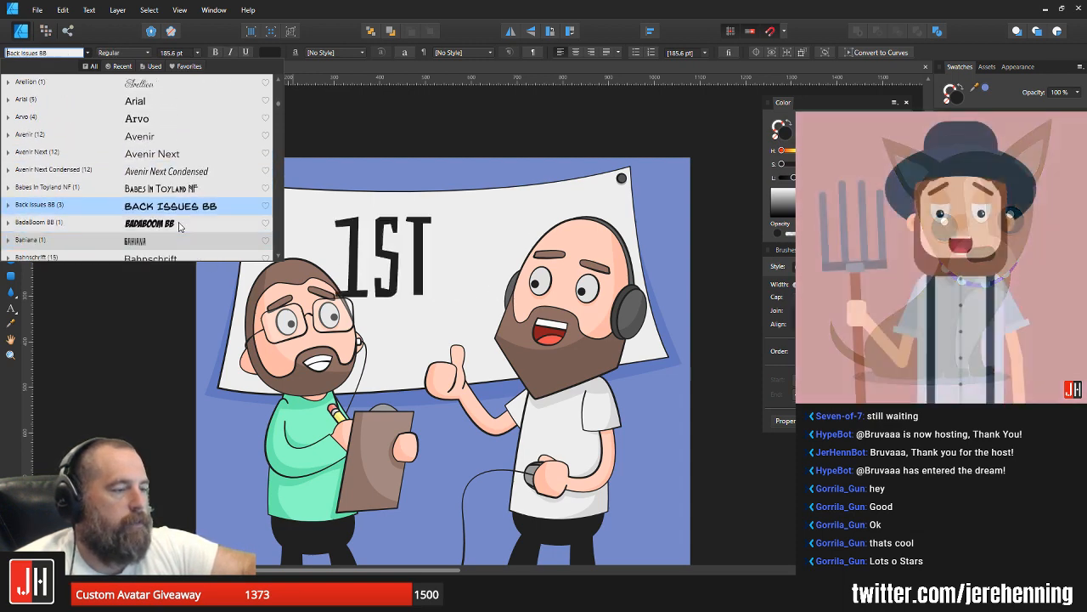
scroll(179, 227, "down", 1)
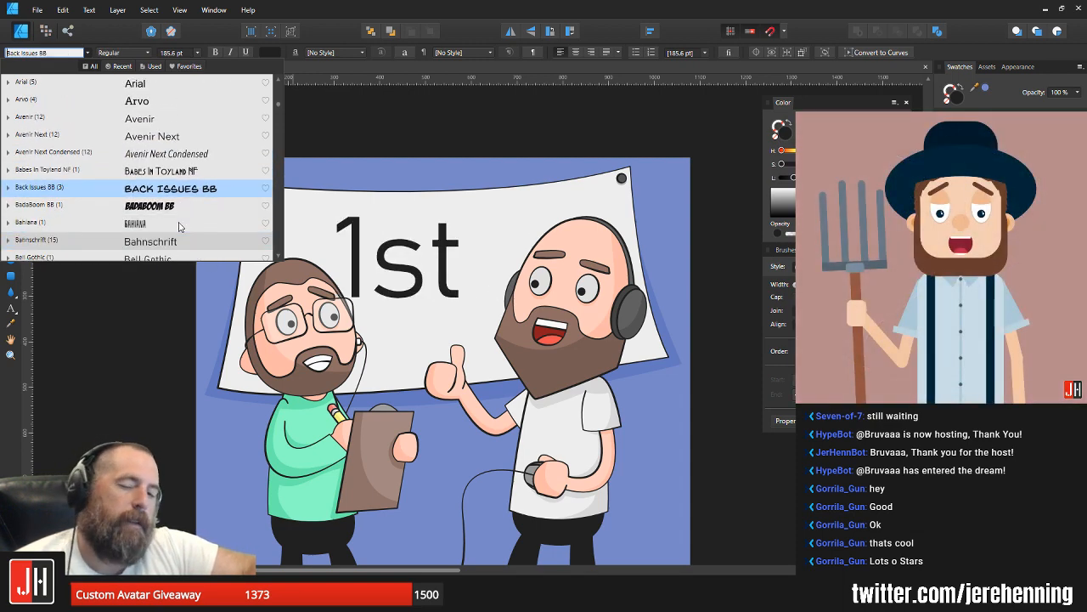
key("Down")
key("Down")
key("Down")
key("Down")
key("Down")
key("Down")
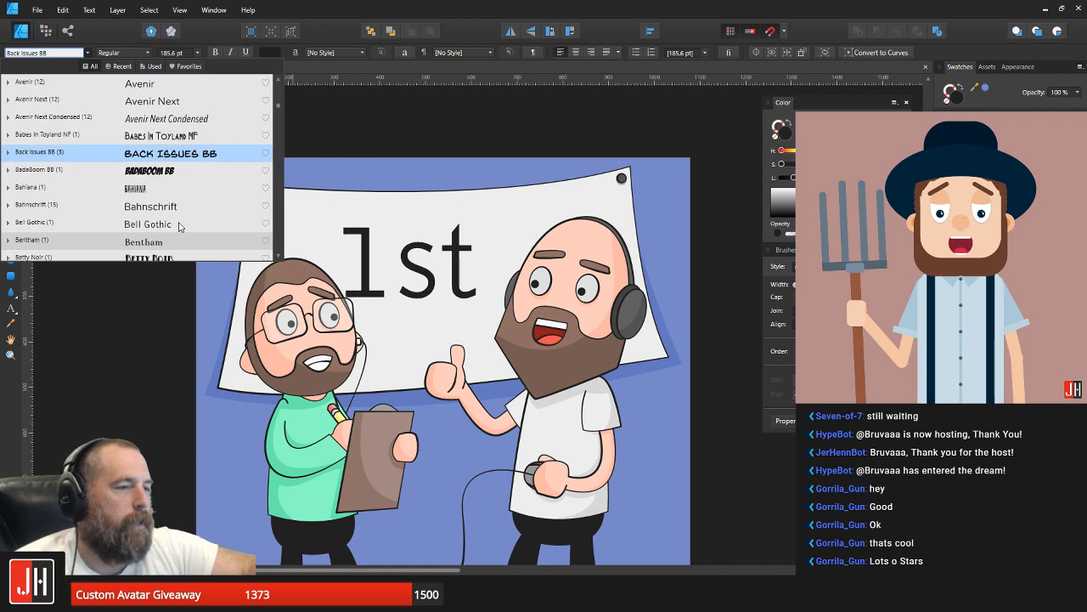
key("Down")
key("Down")
key("Down")
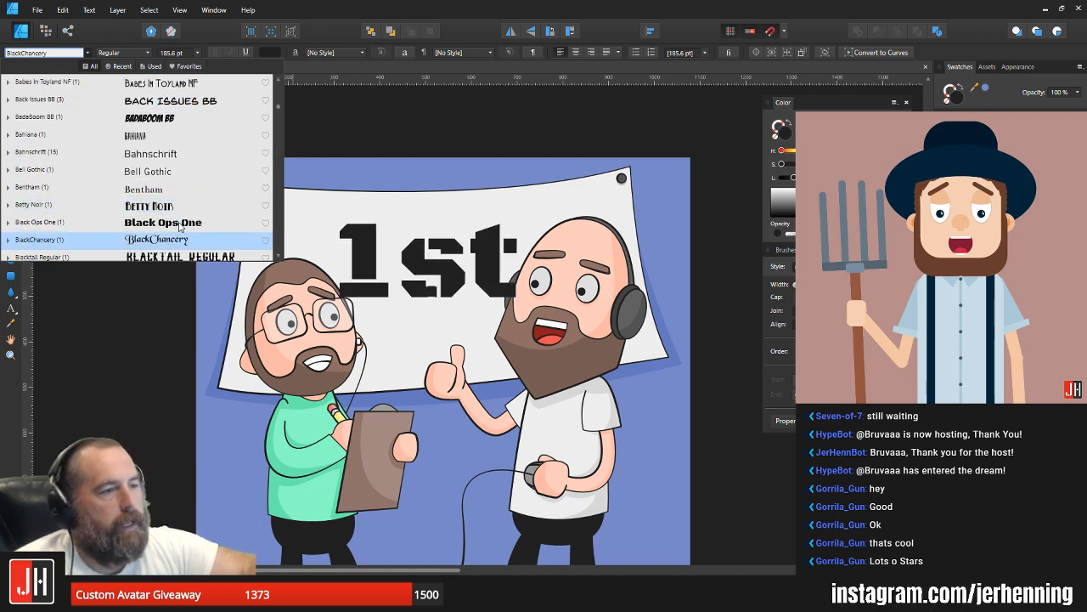
key("Down")
key("Down")
key("Down")
key("Down")
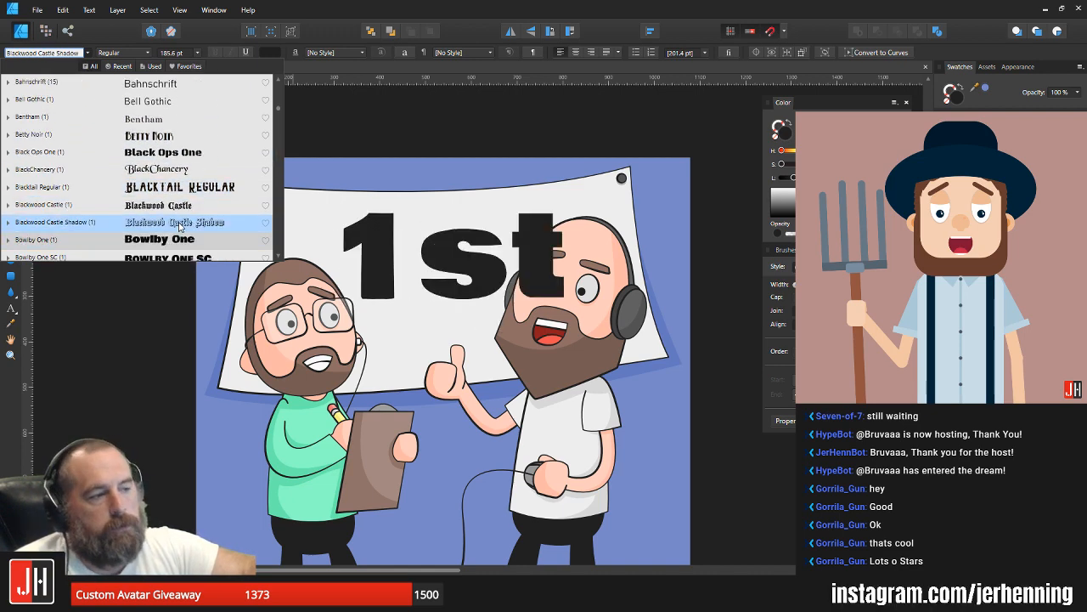
key("Up")
key("Down")
key("Down")
key("Down")
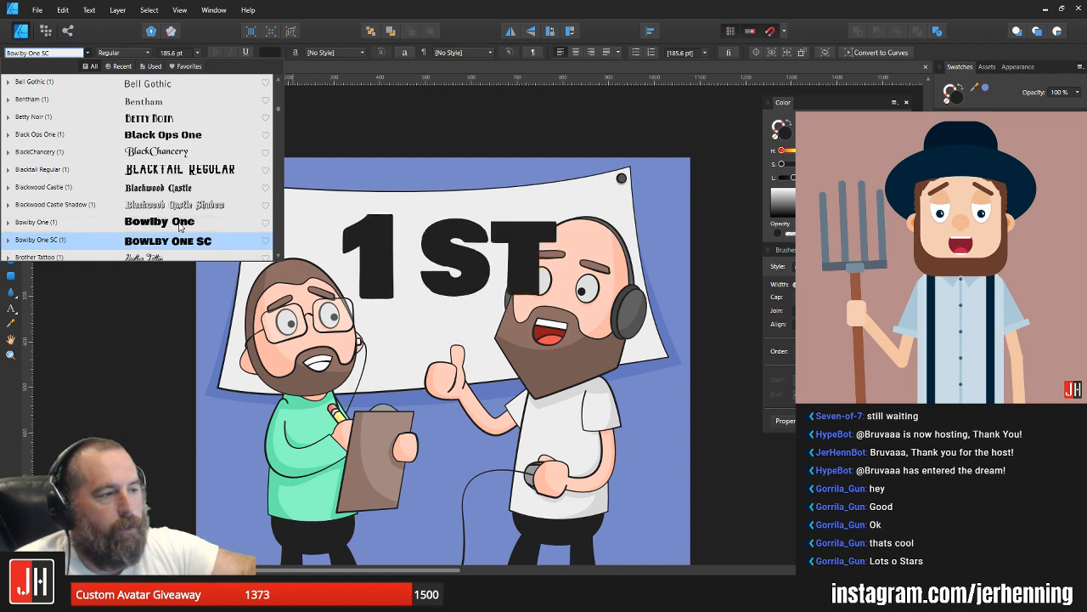
key("Down")
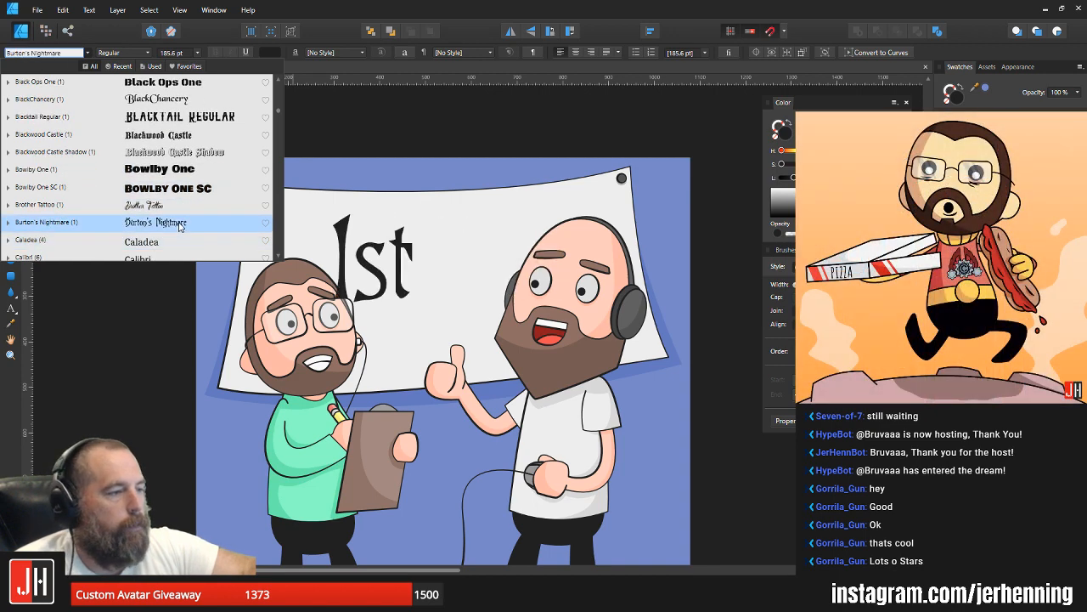
key("Down")
key("Down")
key("Down")
key("Down")
key("Down")
key("Down")
key("Down")
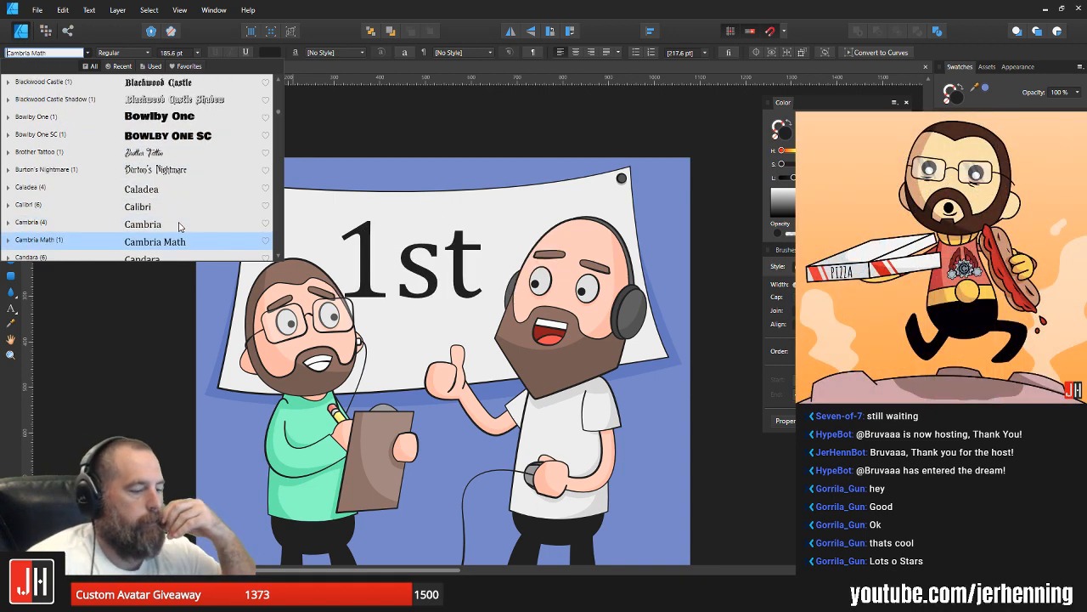
scroll(179, 226, "down", 2)
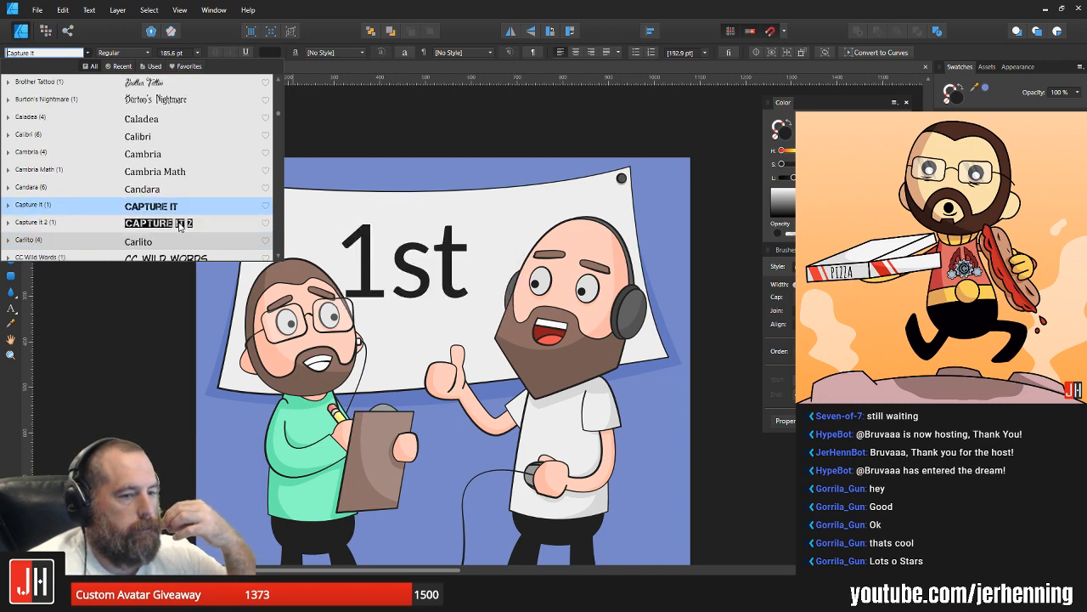
key("Down")
key("Down")
key("Down")
key("Down")
key("Down")
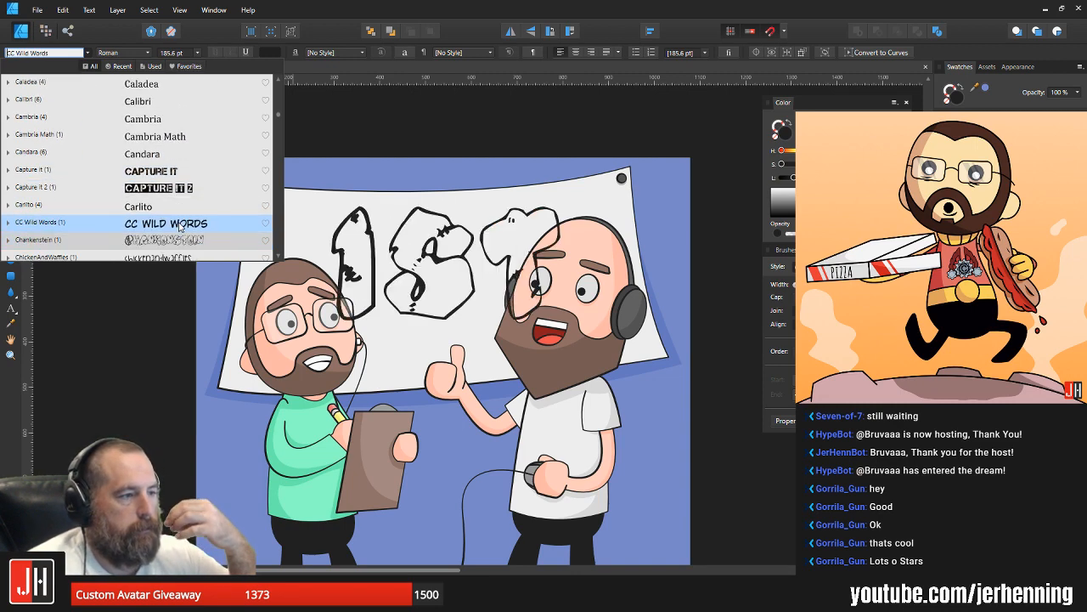
key("Down")
key("Down")
key("Down")
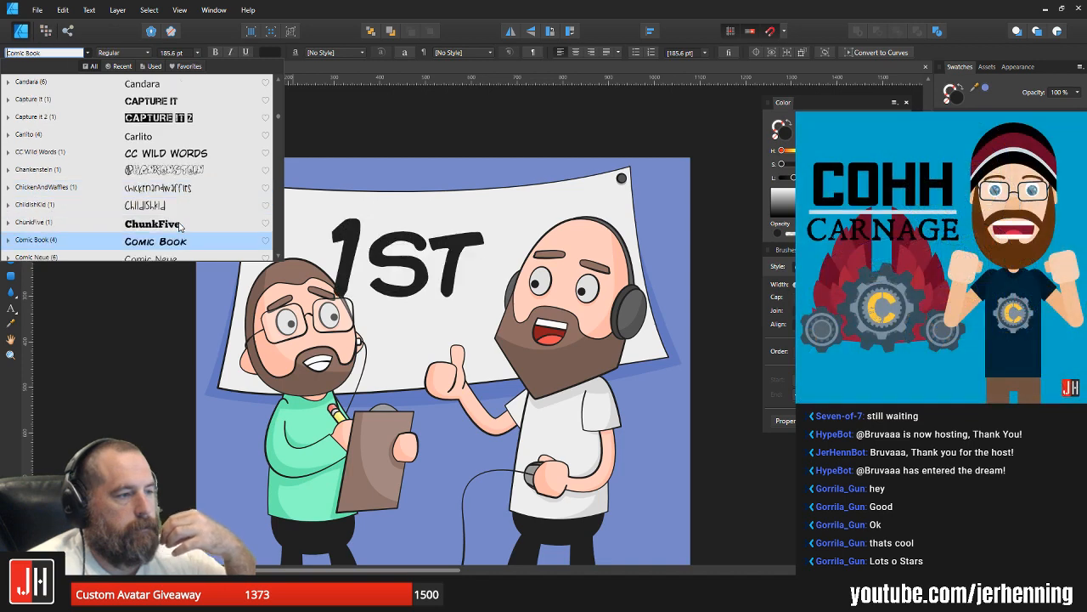
key("Down")
key("Down")
key("Down")
key("Down")
key("Down")
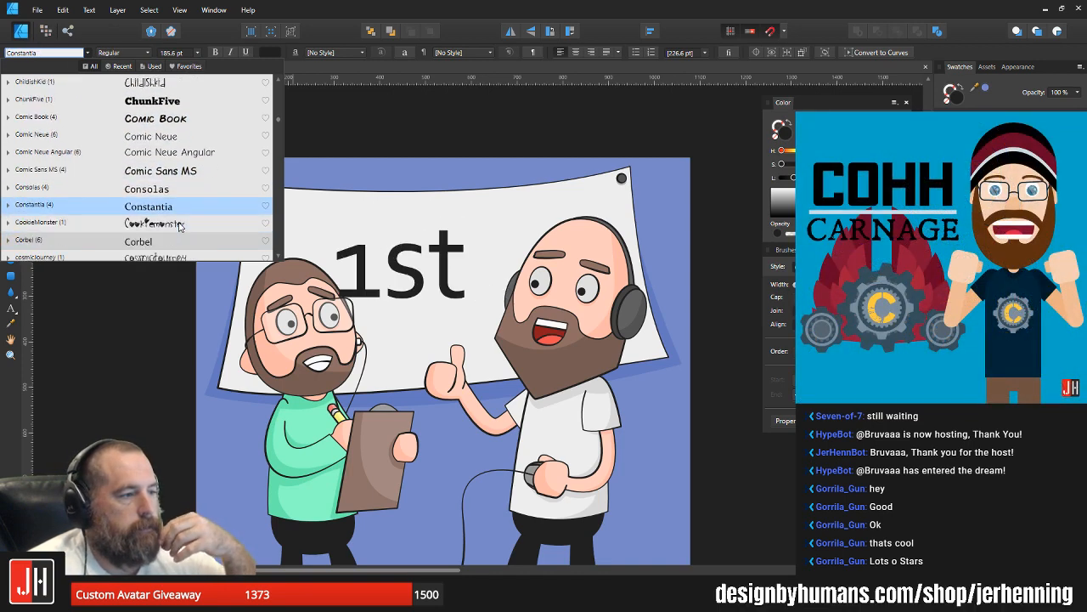
key("Down")
key("Down")
key("Down")
key("Down")
key("Down")
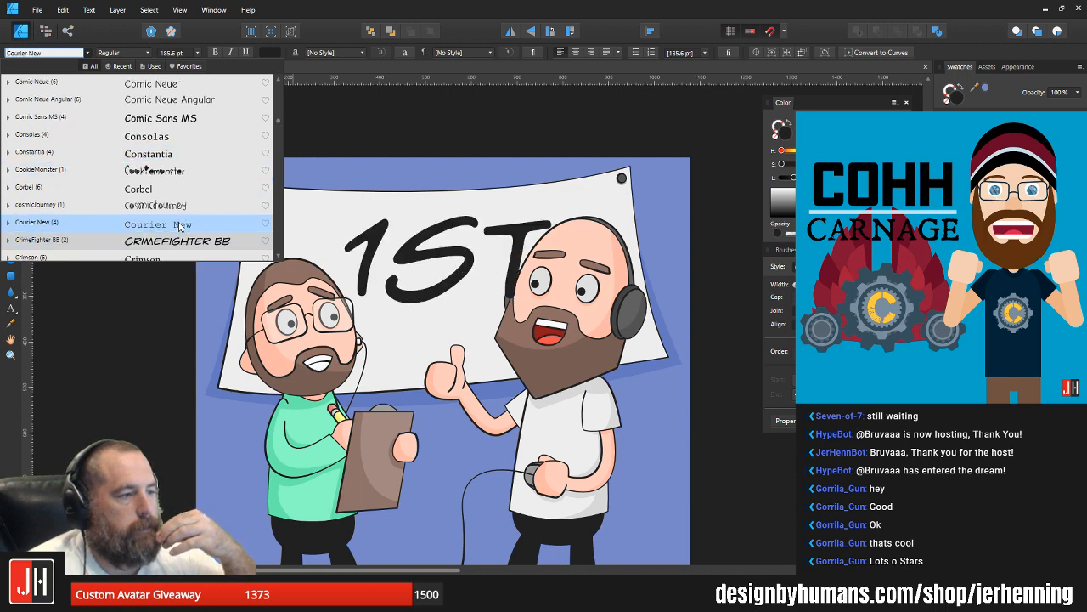
key("Down")
key("Down")
key("Down")
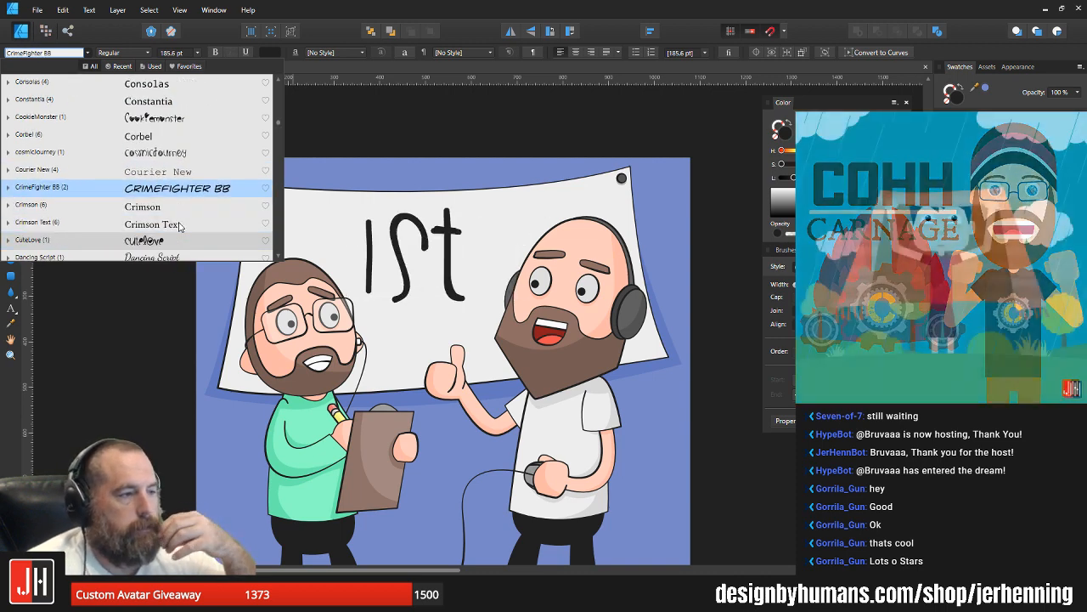
key("Down")
key("Down")
key("Down")
key("Down")
key("Down")
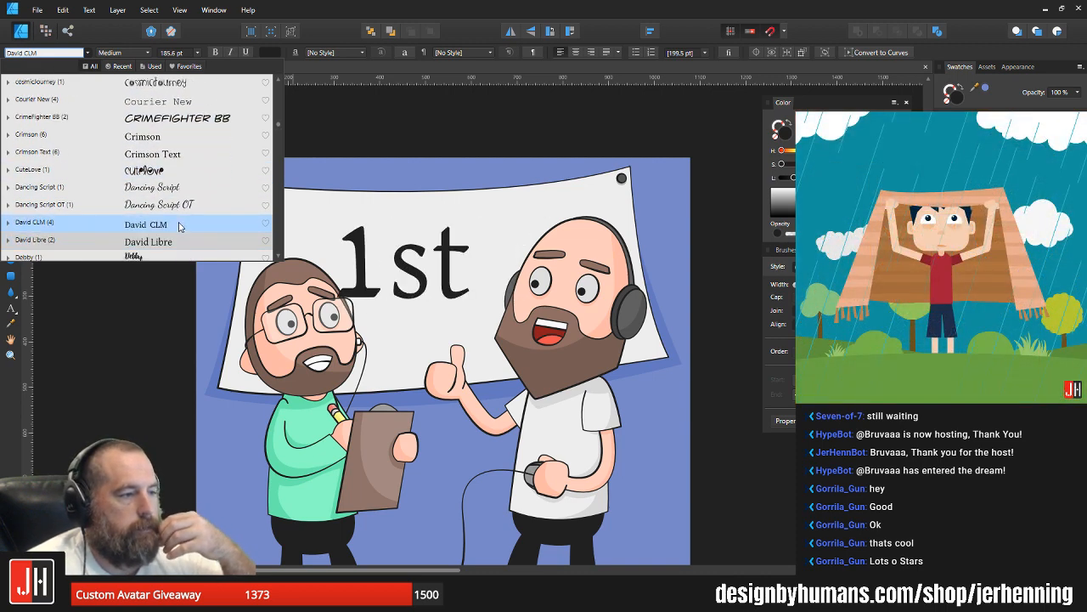
key("Down")
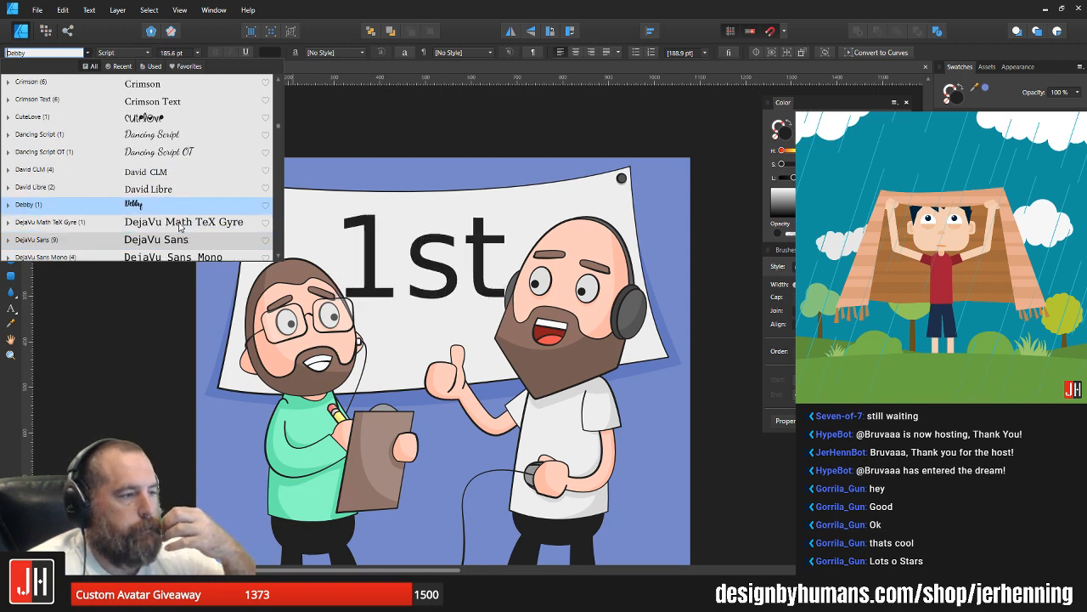
key("Down")
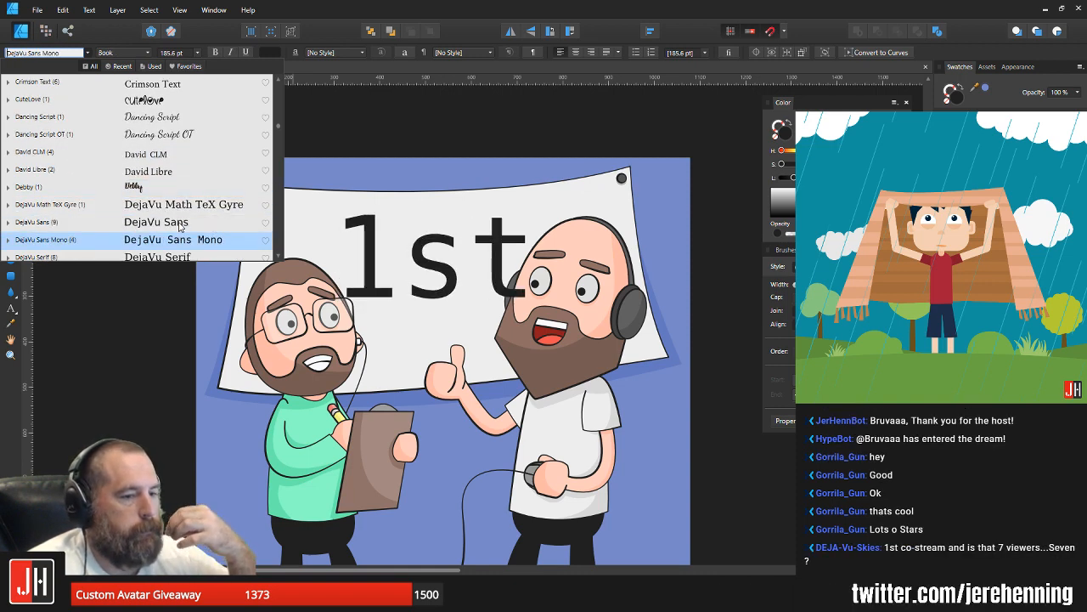
key("Down")
key("Down")
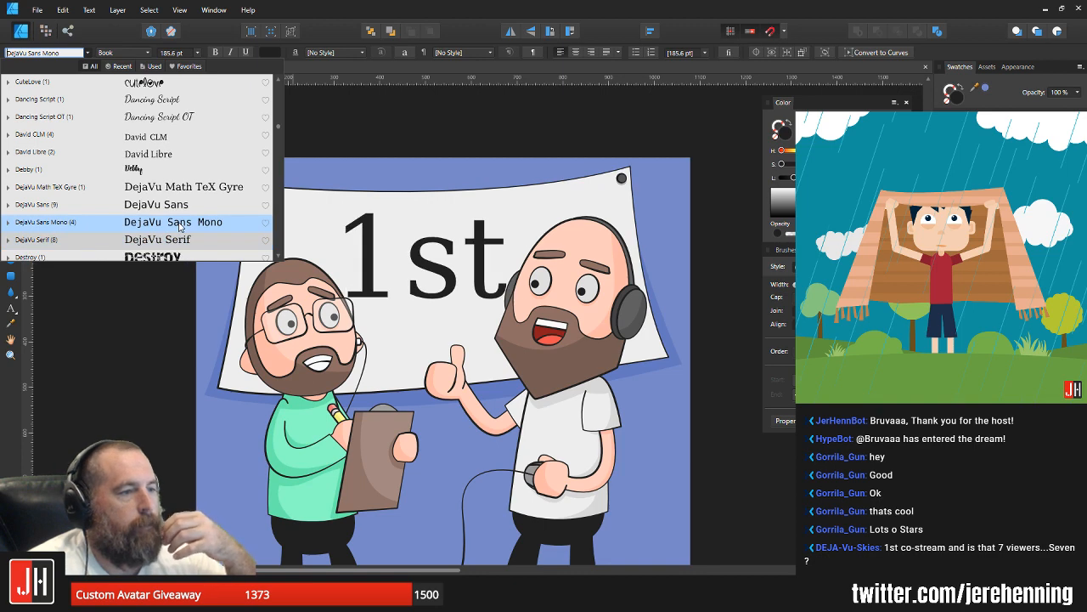
key("Down")
key("Down")
key("Down")
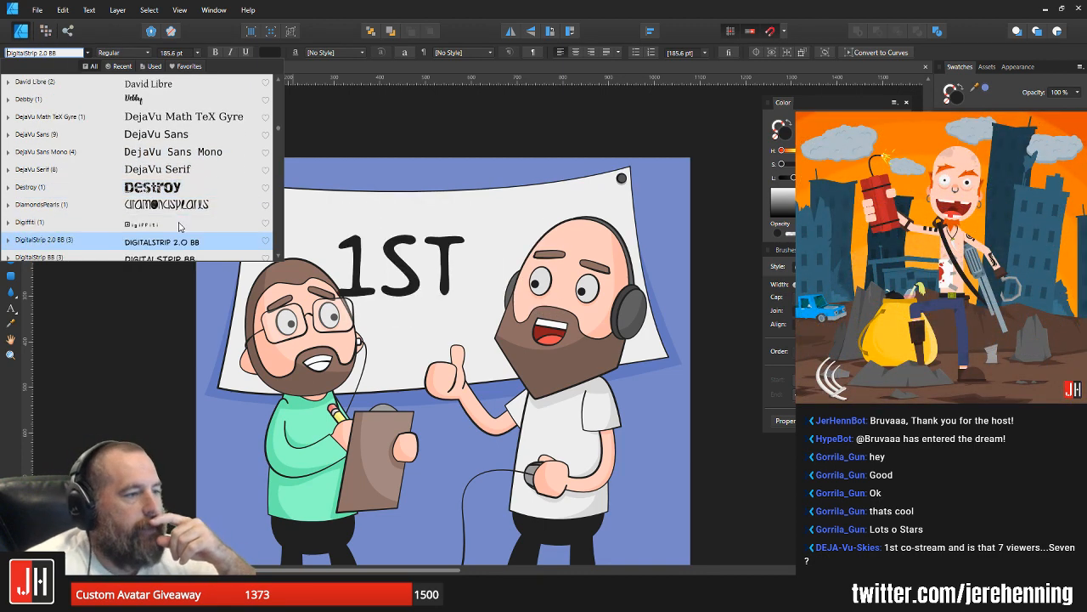
key("Down")
key("Down")
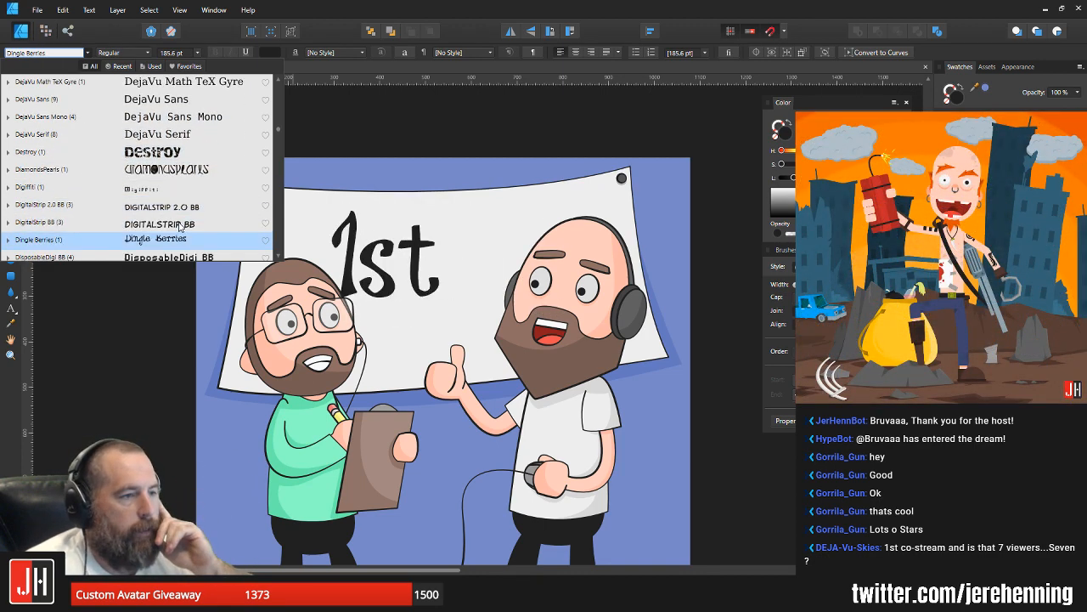
key("Up")
key("Up")
key("Up")
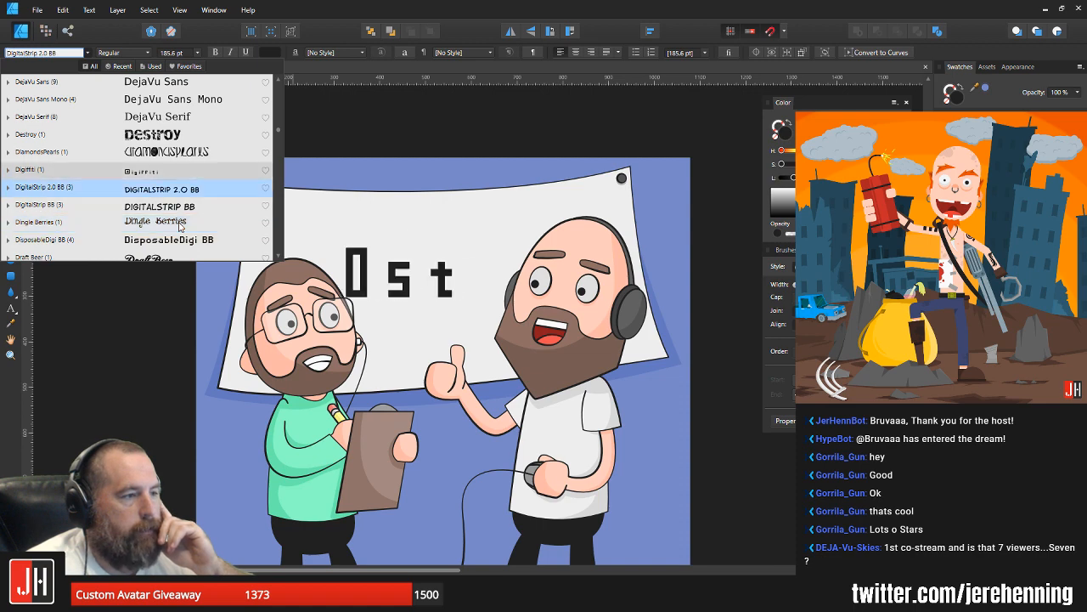
key("Down")
key("Down")
key("Down")
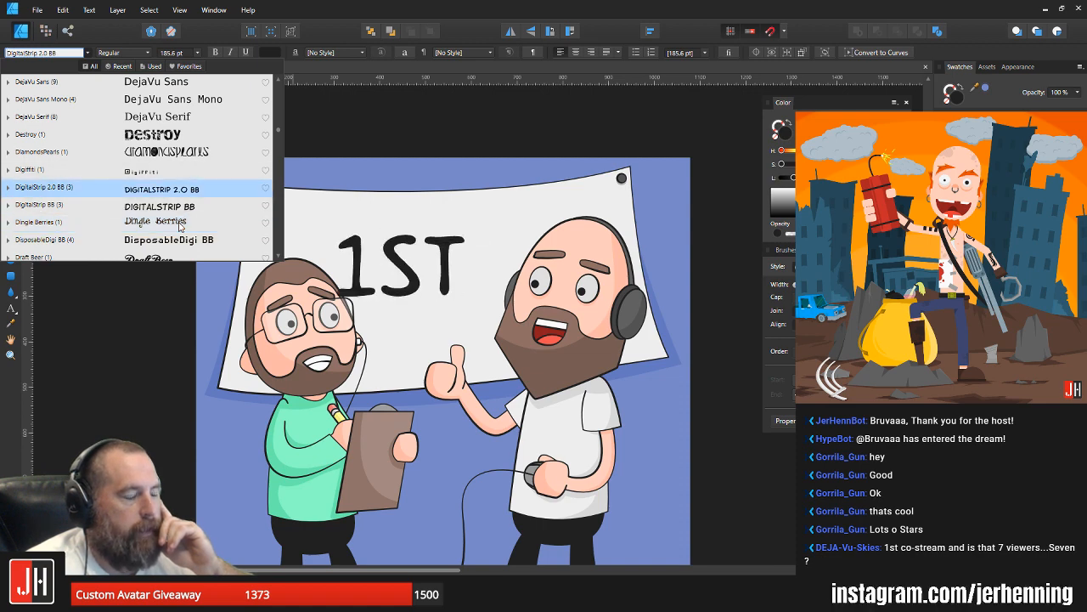
key("Down")
key("Down")
key("Down")
key("Down")
key("Down")
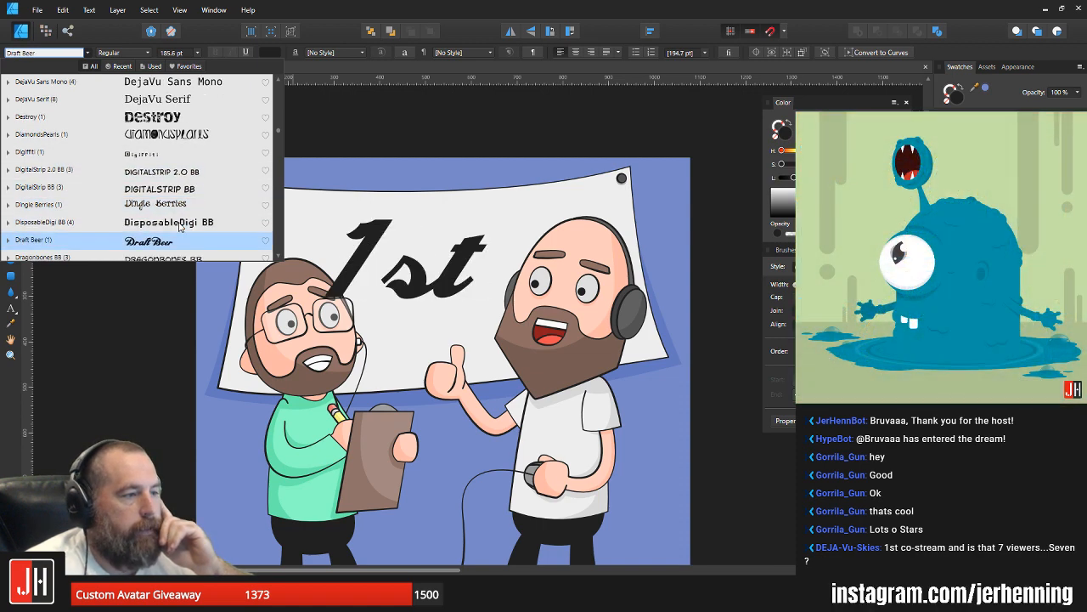
key("Down")
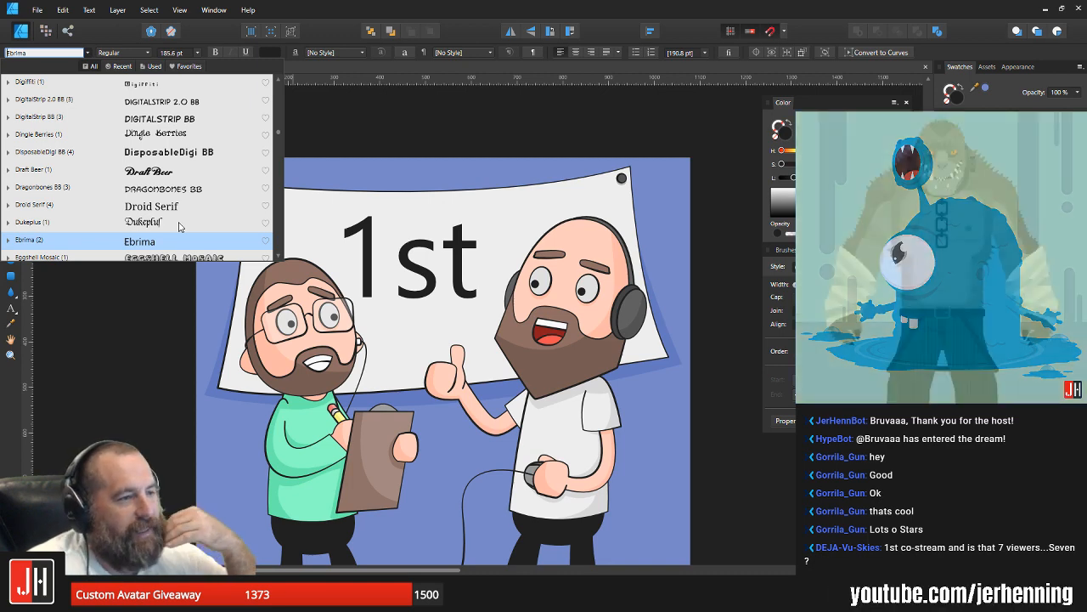
key("Down")
key("Down")
key("Down")
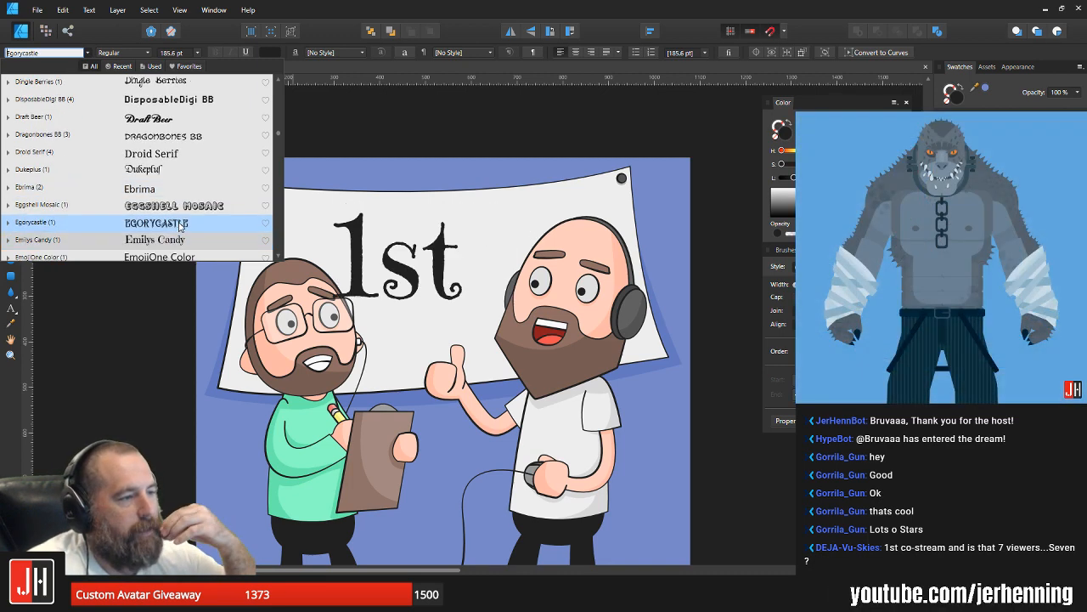
scroll(179, 225, "down", 1)
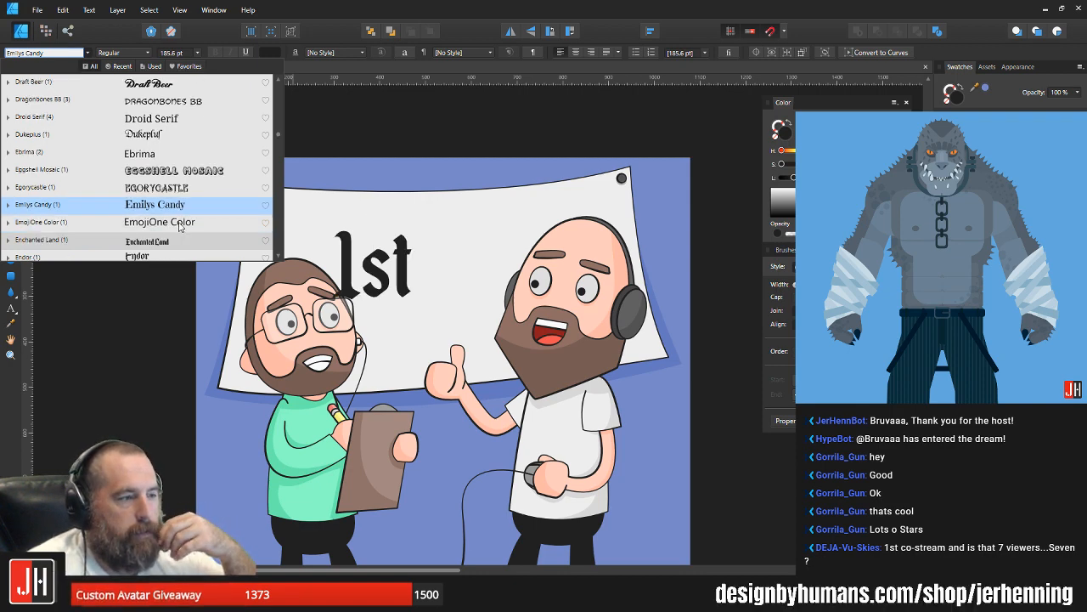
Step: Preview typefaces on the banner's "1st" text, continuing alphabetically from Emilys Candy through the F to K fonts to Lucida Console
key("Down")
key("Down")
key("Down")
key("Down")
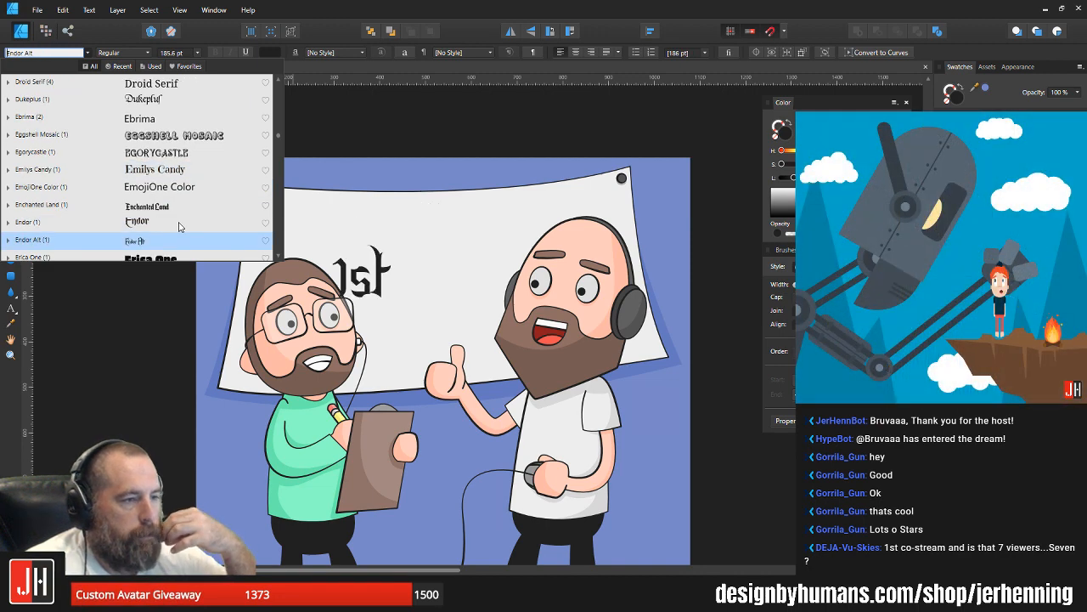
scroll(179, 225, "down", 3)
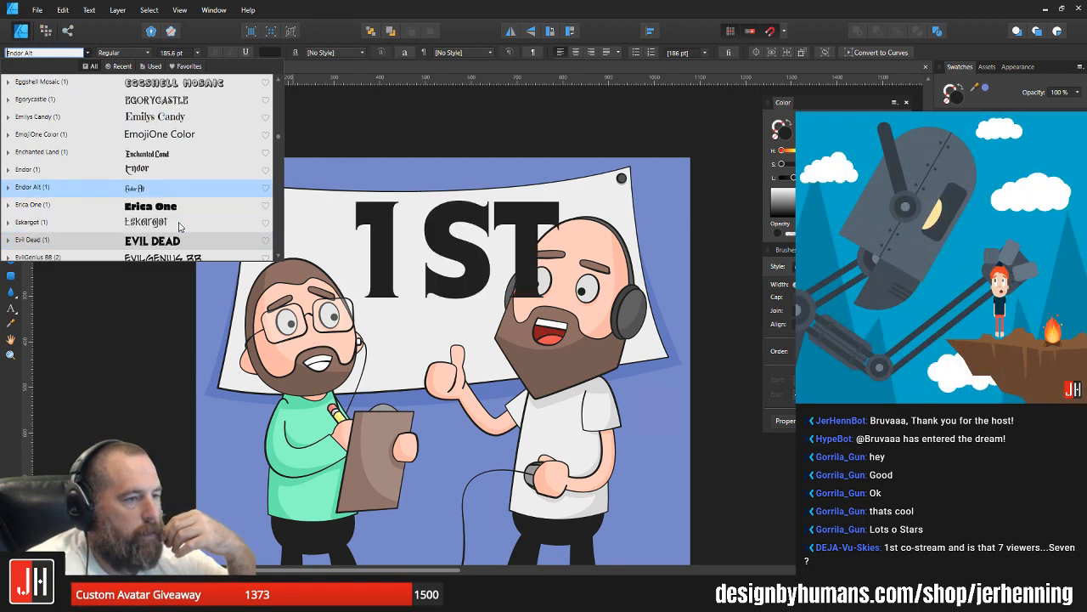
key("Down")
key("Down")
key("Down")
key("Down")
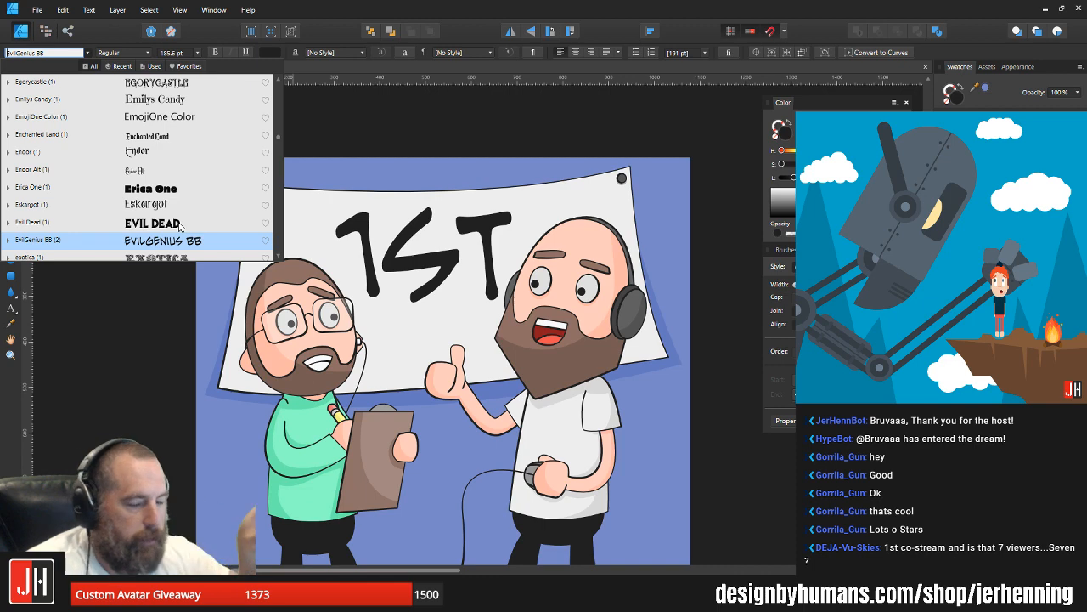
scroll(180, 225, "down", 1)
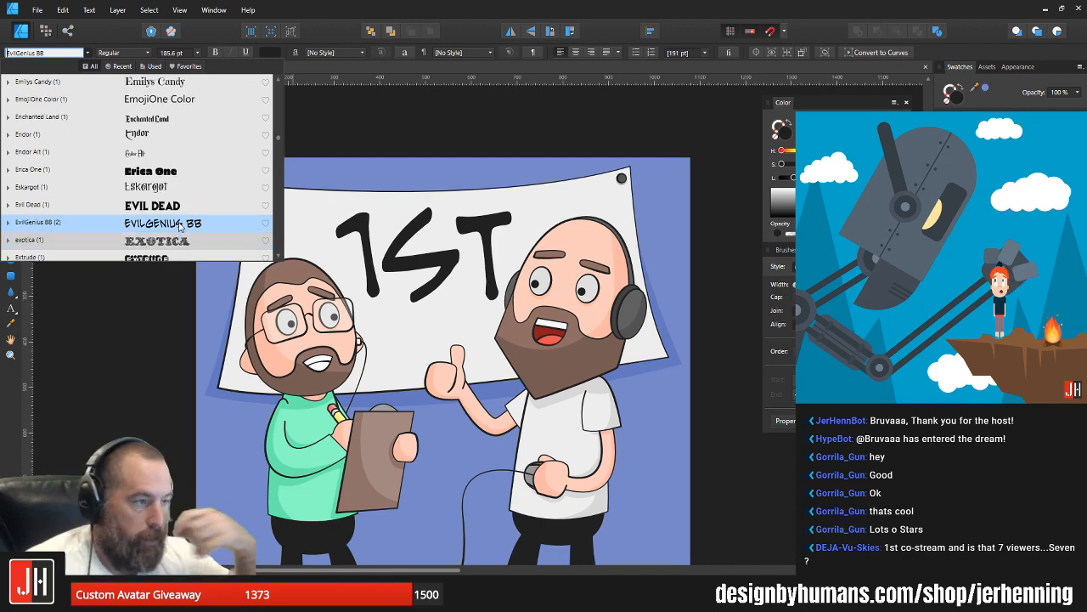
scroll(179, 225, "down", 3)
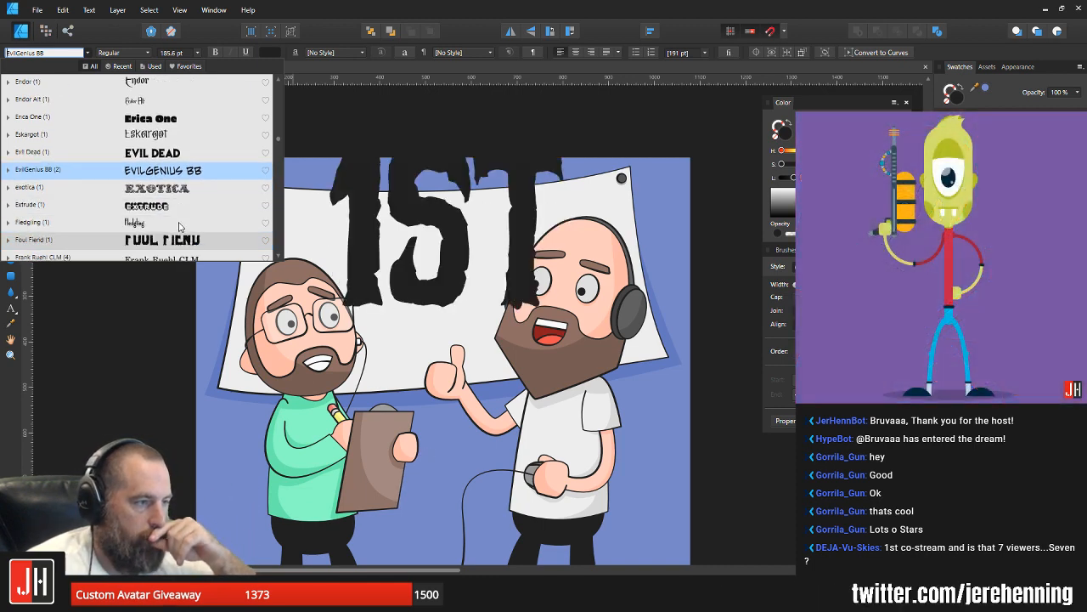
scroll(180, 225, "down", 2)
key("Down")
key("Down")
key("Down")
key("Down")
key("Down")
key("Down")
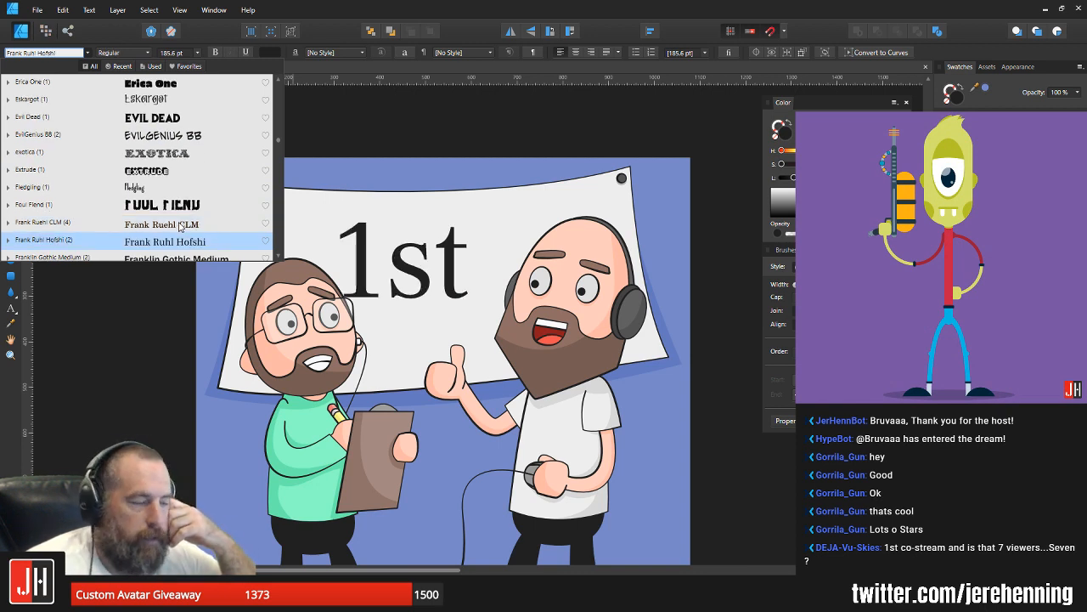
key("Down")
scroll(179, 226, "down", 3)
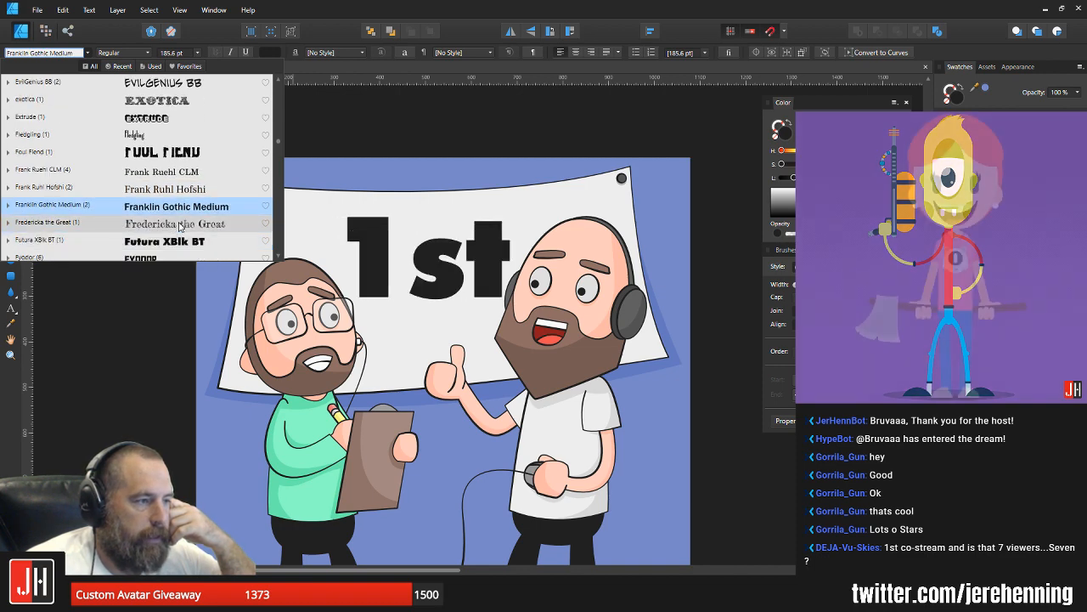
scroll(179, 225, "down", 1)
key("Down")
key("Down")
key("Down")
key("Down")
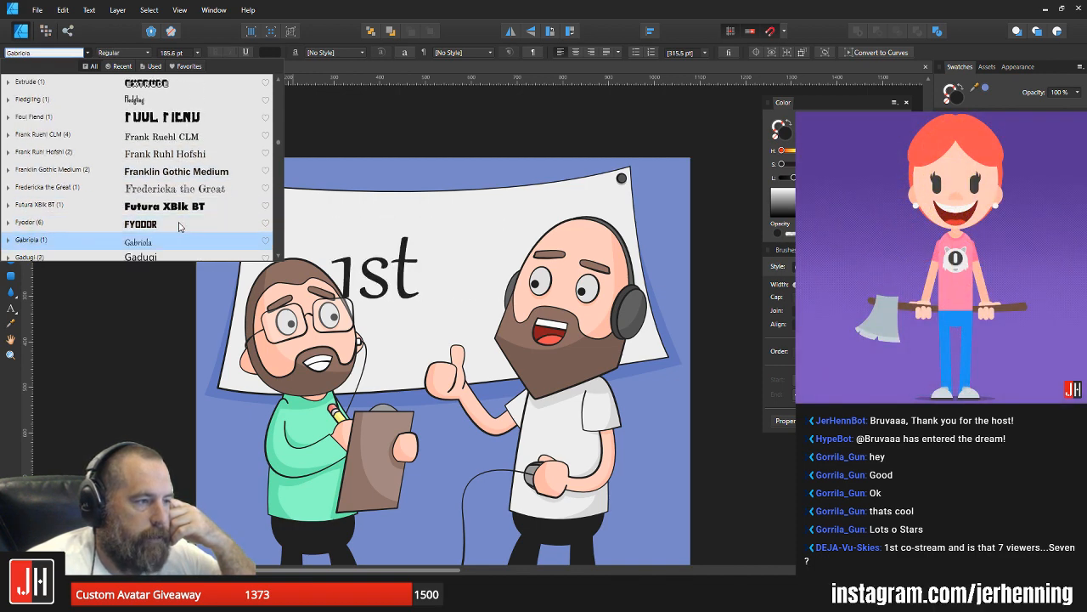
key("Down")
key("Down")
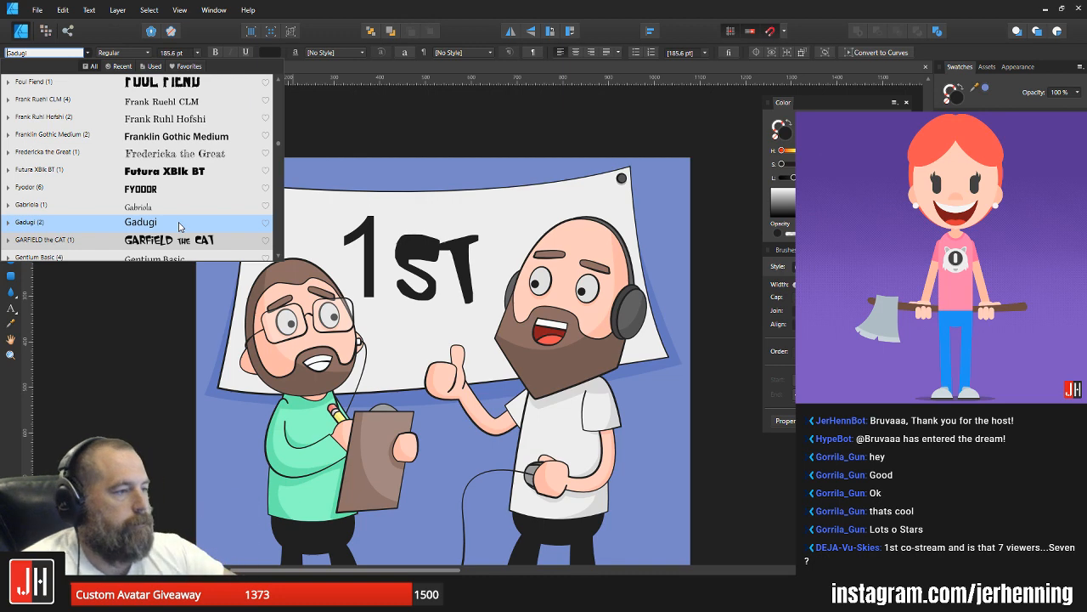
key("Down")
key("Down")
key("Down")
key("Down")
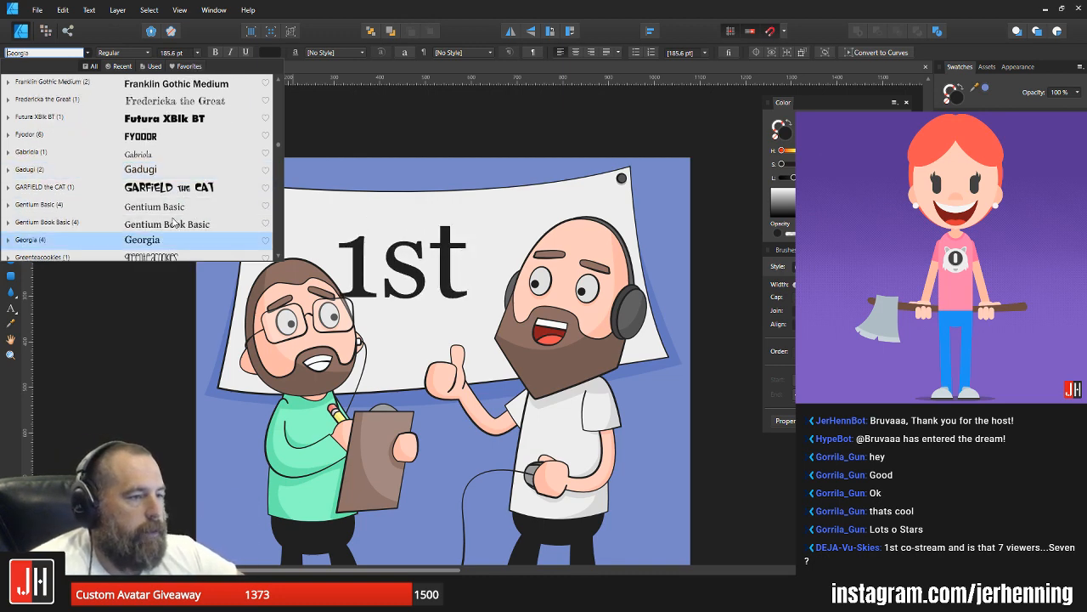
scroll(172, 223, "down", 3)
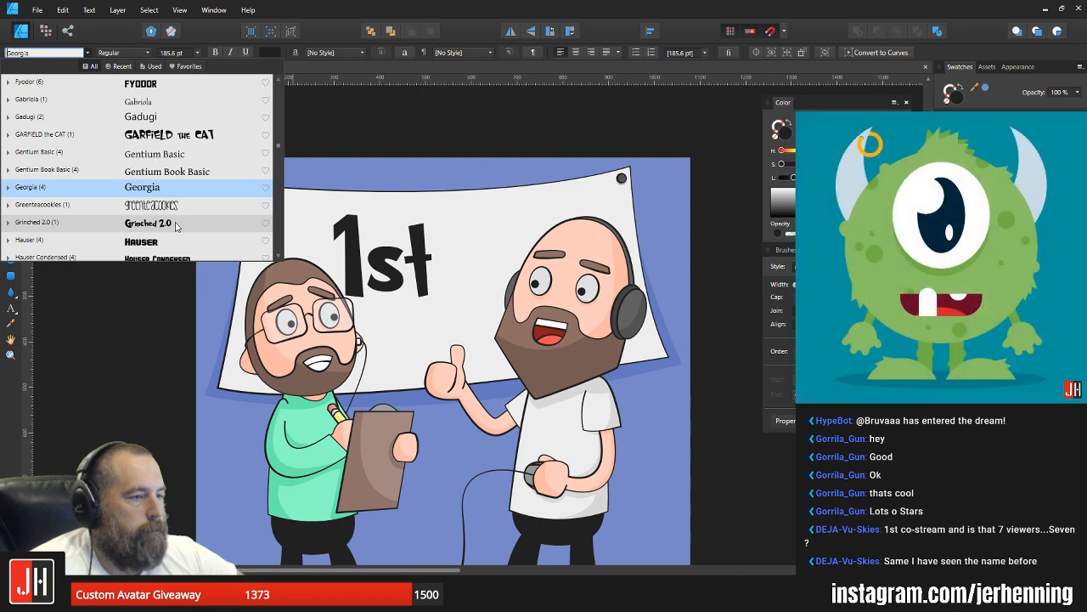
scroll(190, 202, "down", 1)
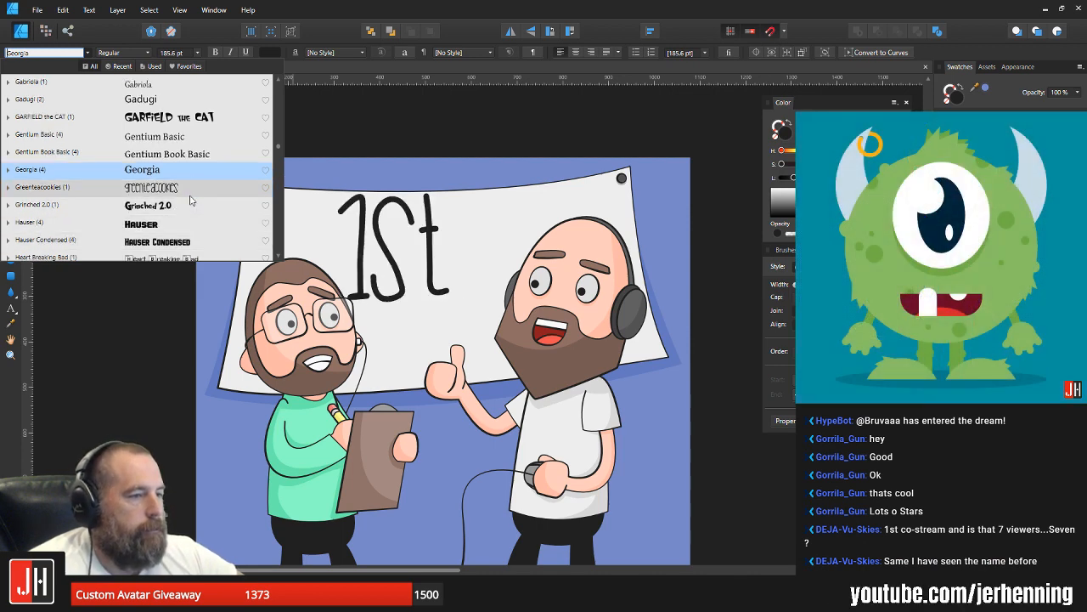
key("Down")
key("Down")
key("Down")
key("Down")
key("Down")
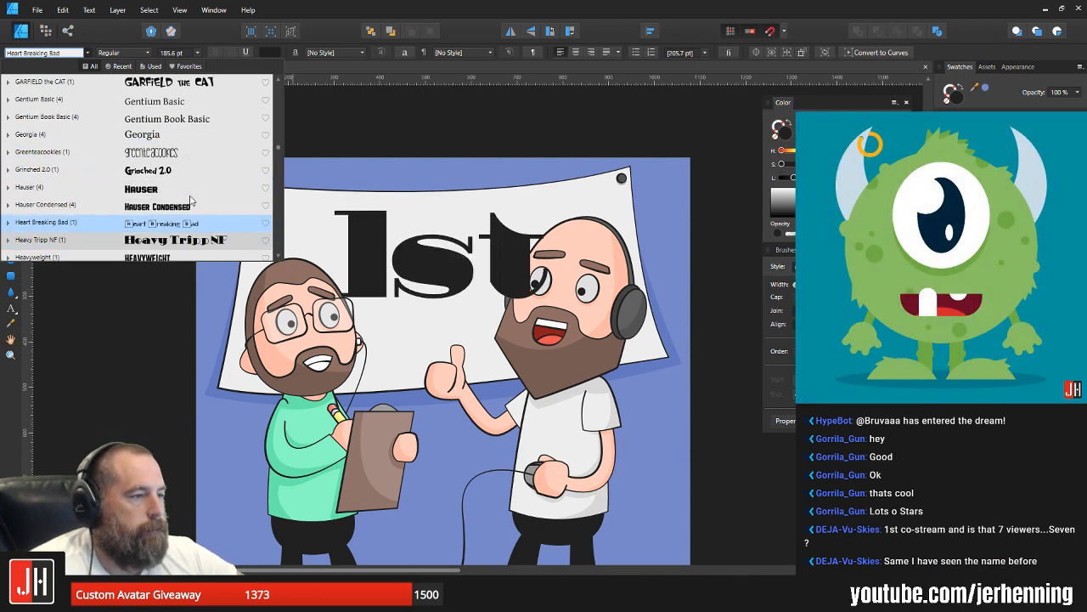
key("Down")
key("Down")
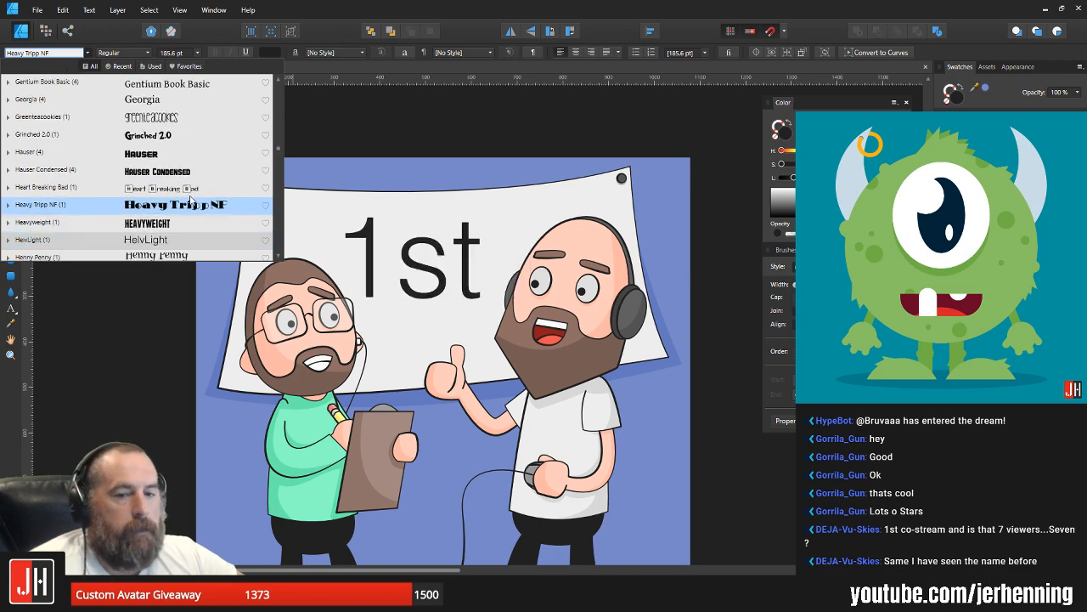
scroll(190, 202, "down", 3)
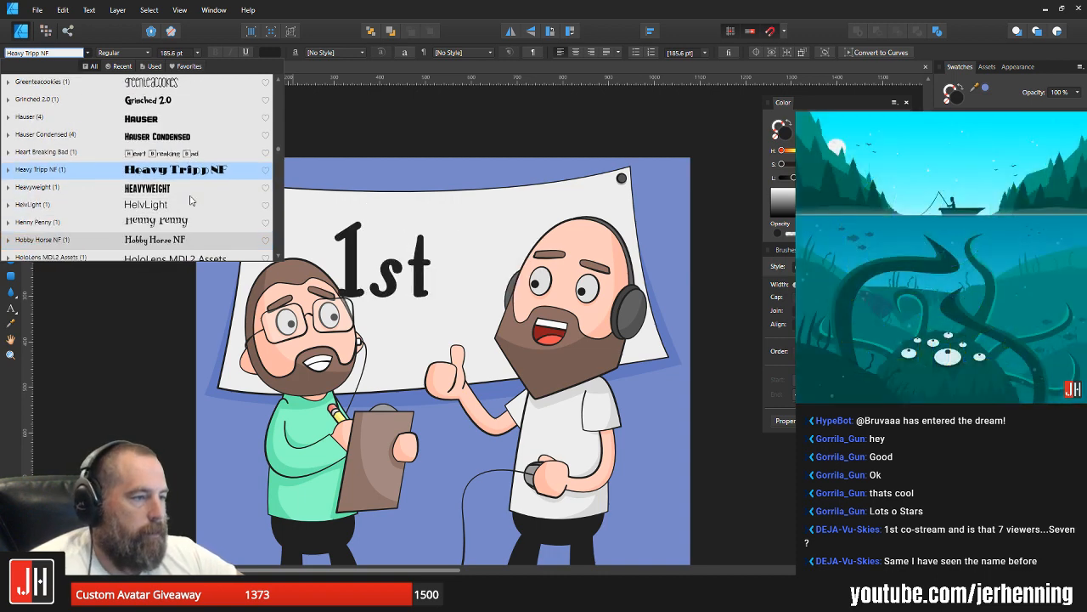
scroll(191, 202, "down", 2)
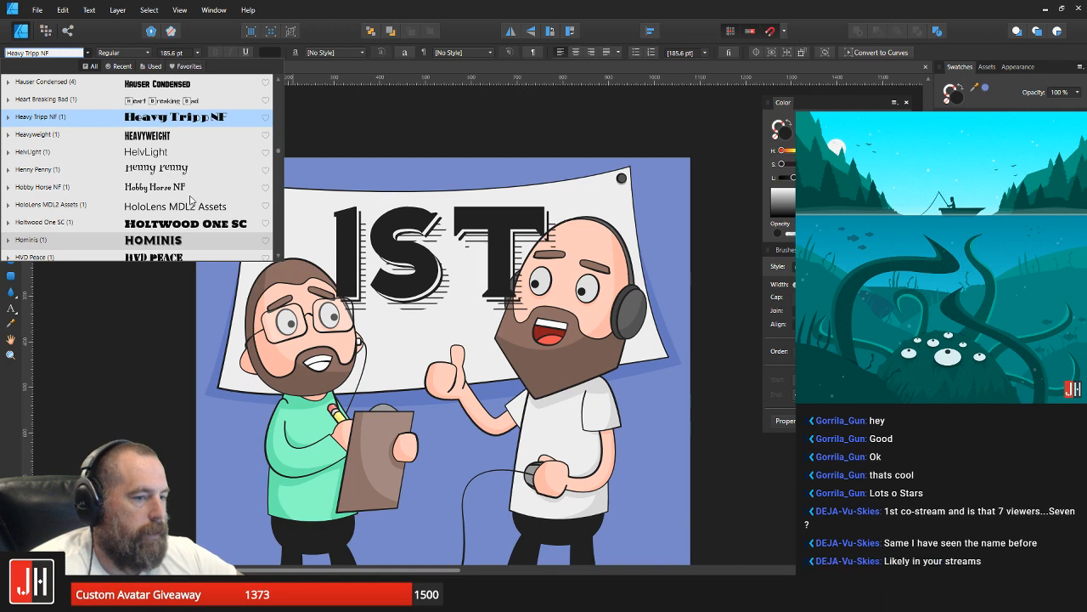
key("Down")
key("Down")
key("Down")
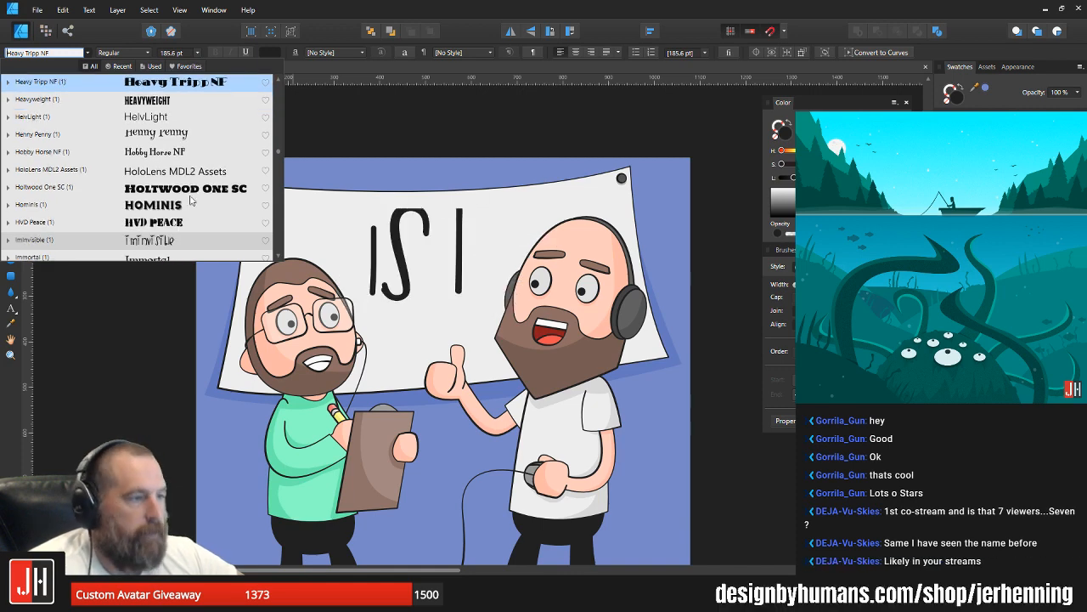
key("Down")
key("Down")
key("Down")
key("Down")
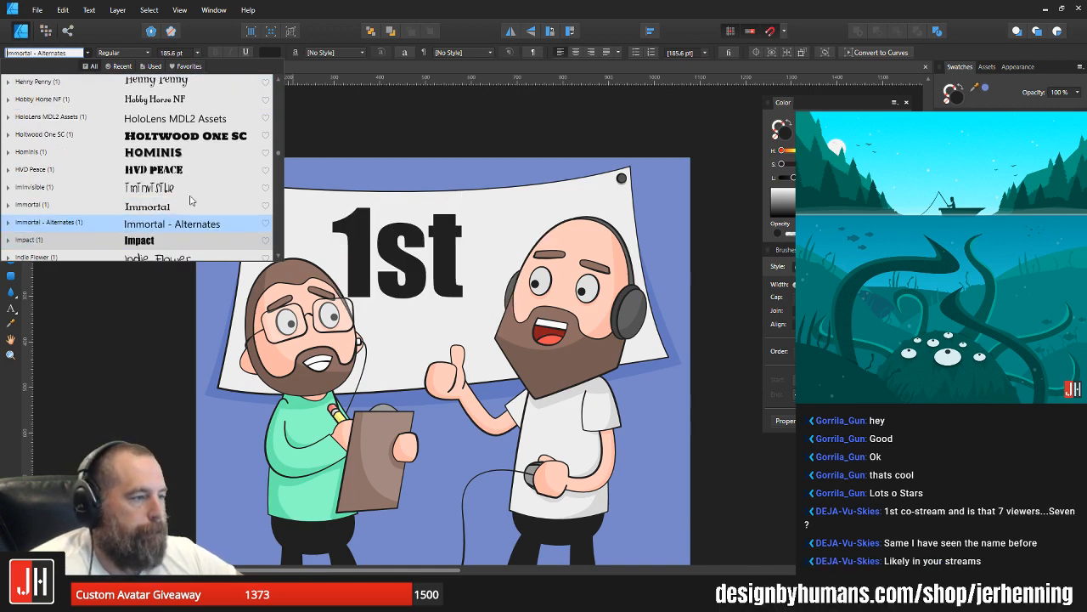
key("Down")
key("Down")
key("Down")
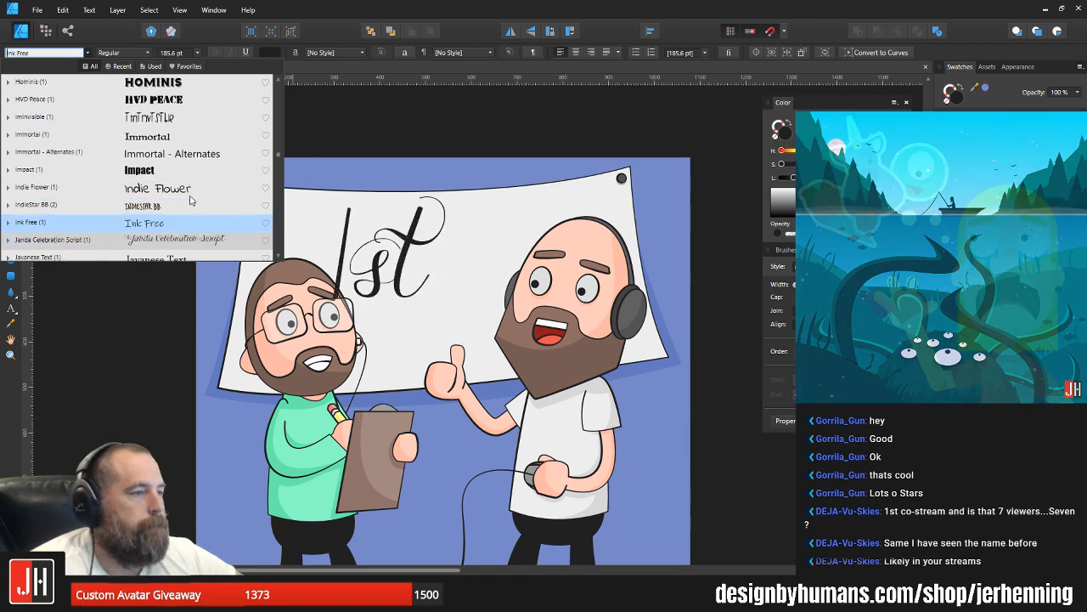
key("Down")
key("Down")
key("Down")
key("Down")
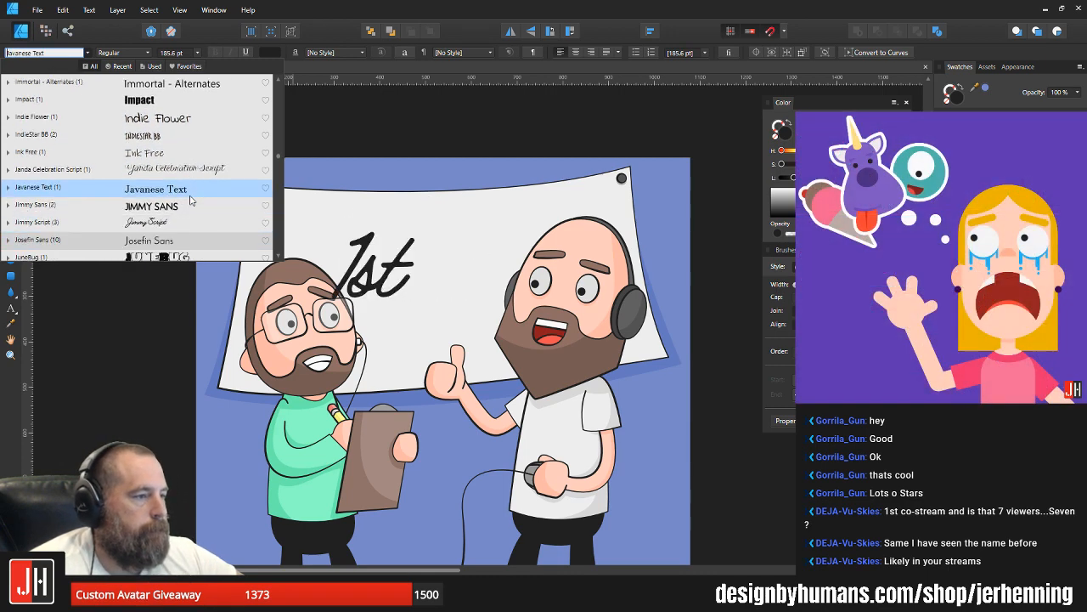
key("Down")
key("Down")
key("Down")
key("Down")
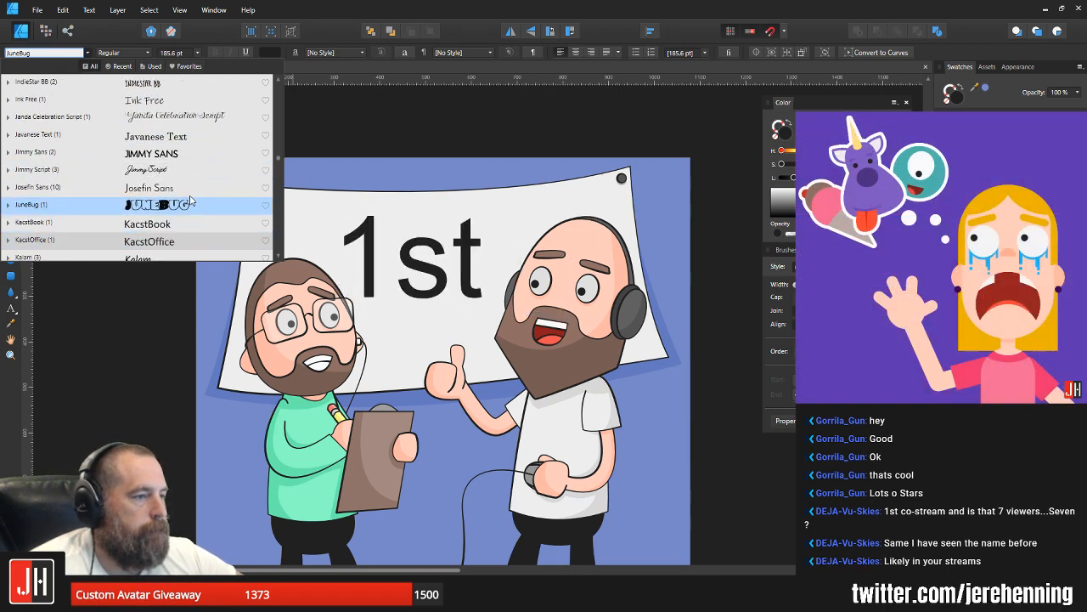
key("Down")
key("Down")
key("Down")
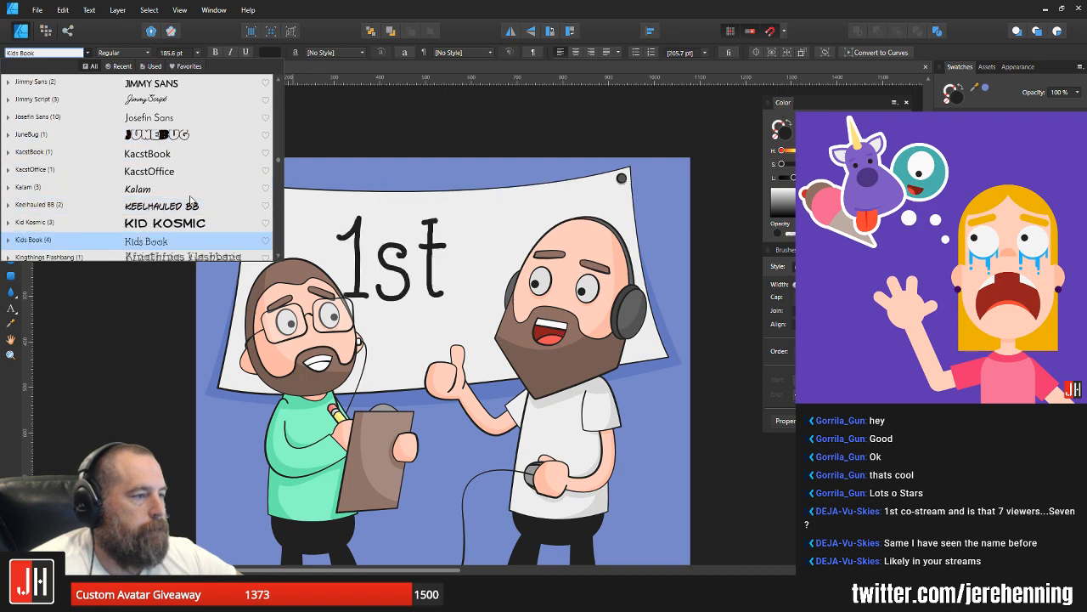
key("Down")
key("Down")
key("Down")
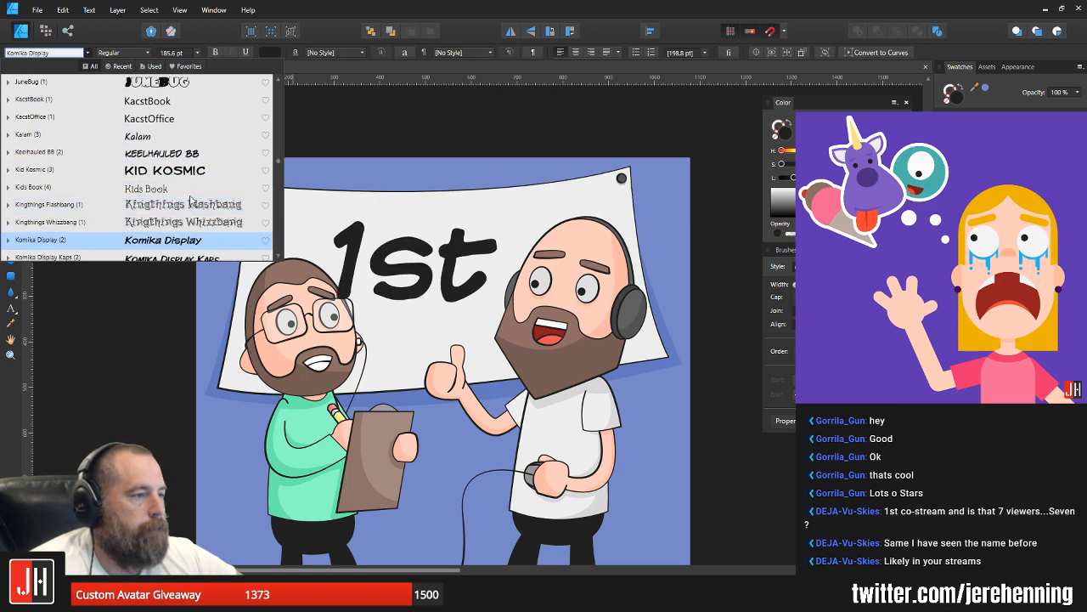
key("Down")
key("Down")
key("Down")
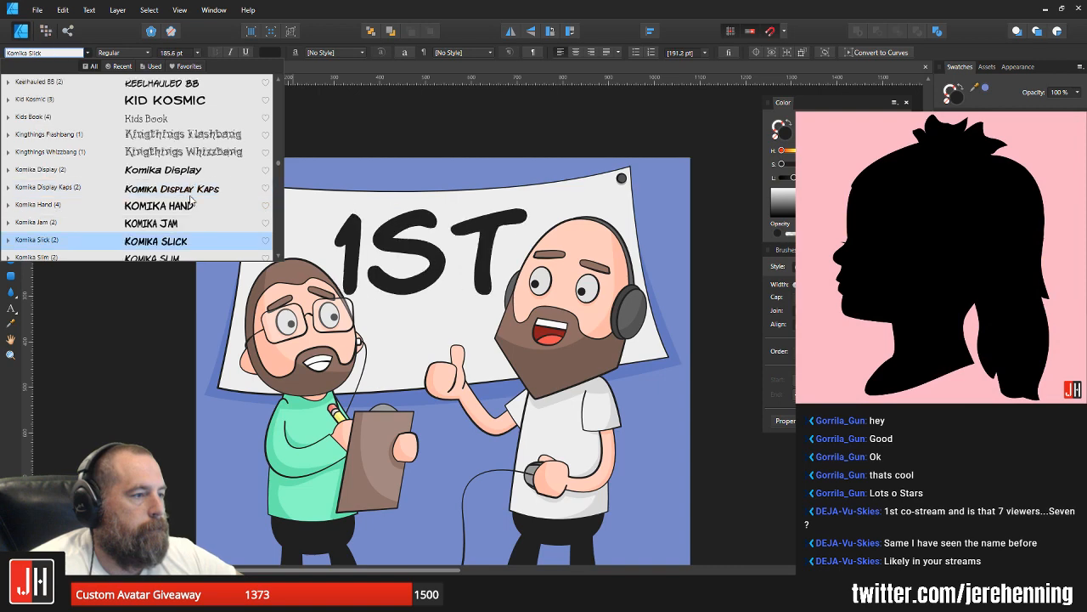
key("Down")
key("Down")
key("Down")
key("Down")
key("Down")
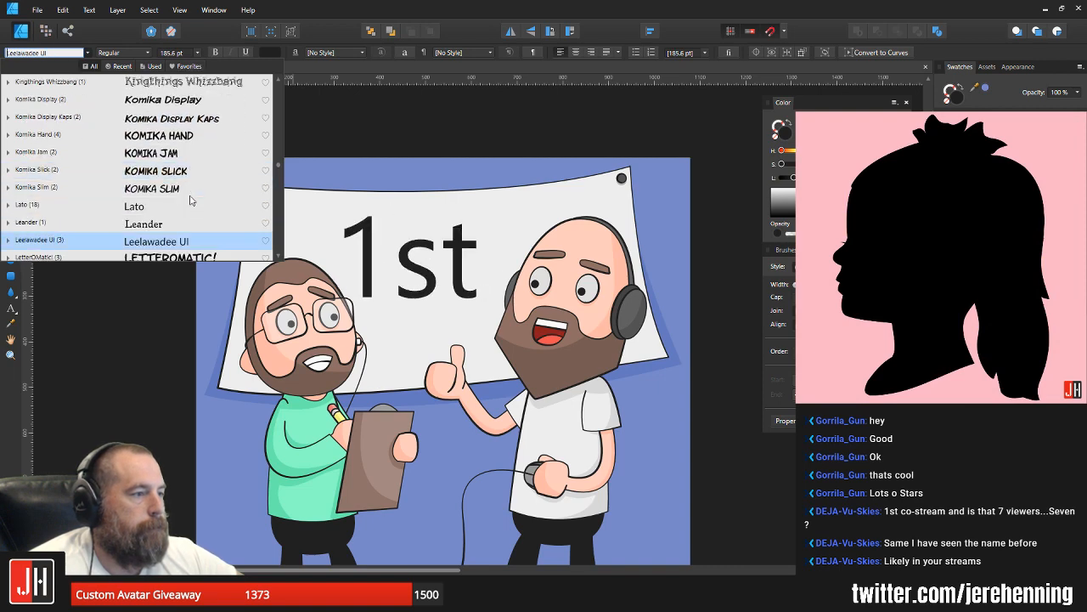
key("Down")
key("Down")
key("Down")
key("Down")
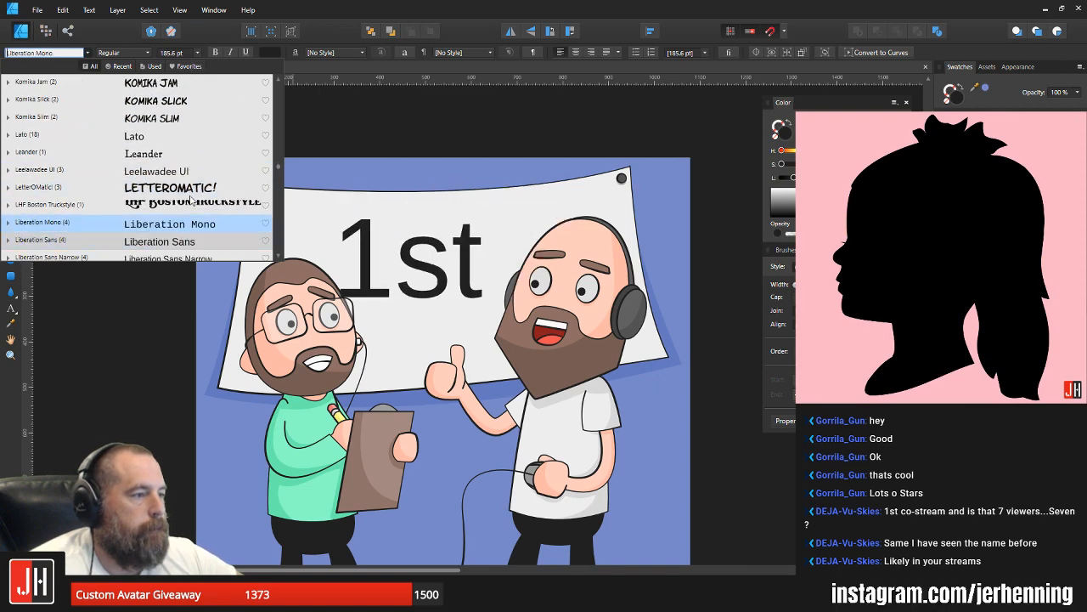
key("Down")
key("Down")
key("Down")
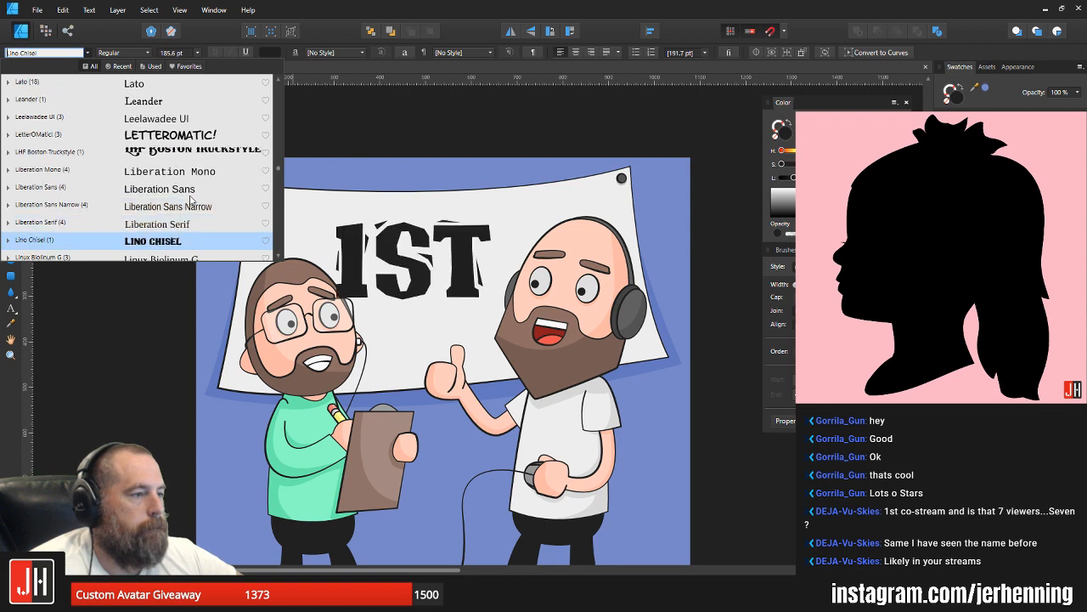
key("Down")
key("Down")
key("Down")
key("Down")
key("Down")
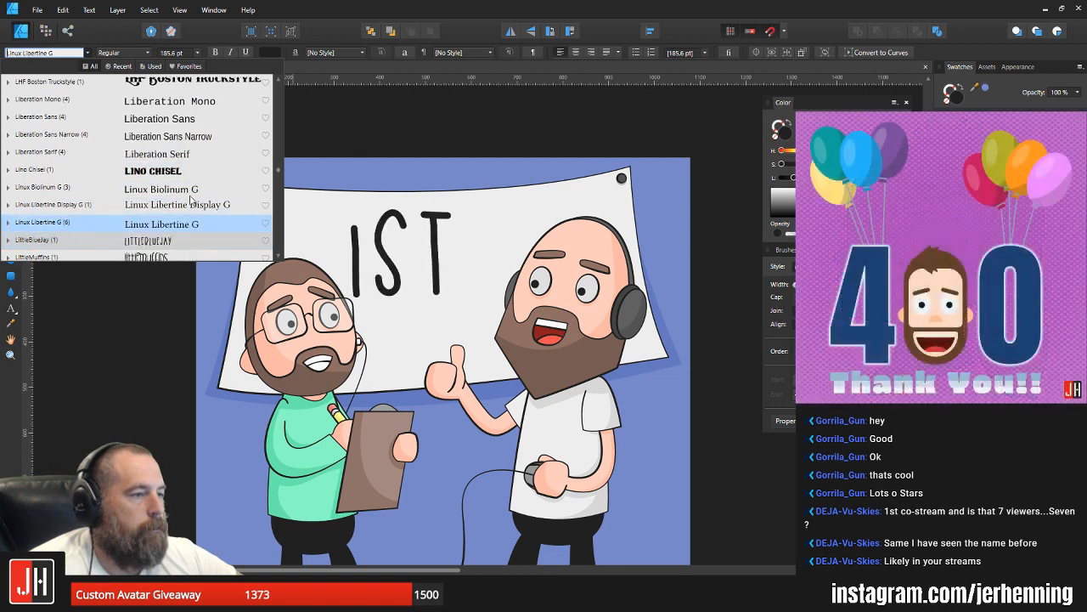
key("Up")
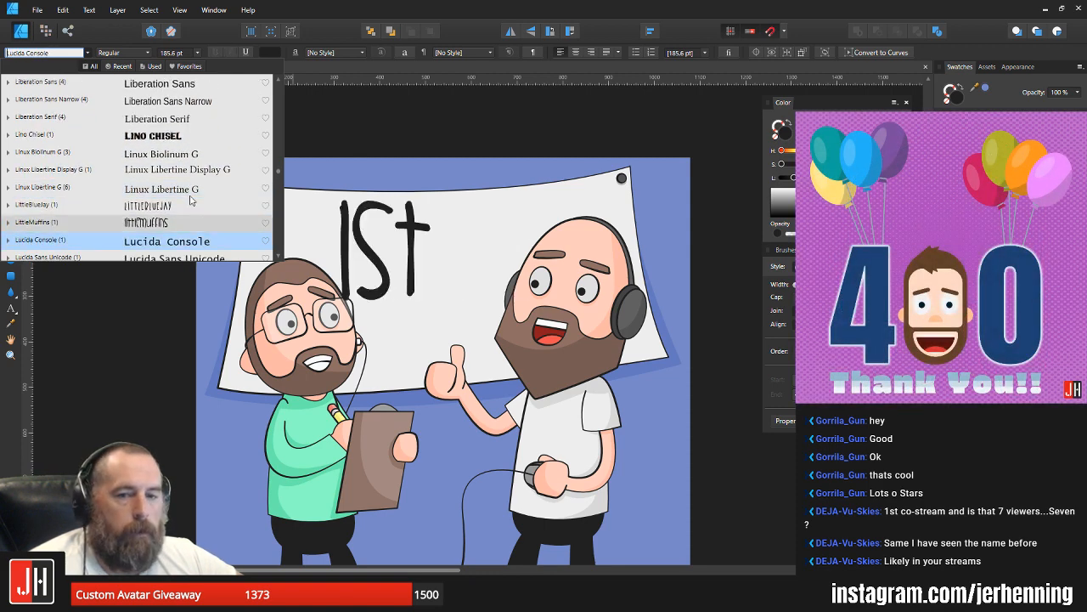
Step: Set the font of the banner's "1st" text to Luckiest Guy
key("Down")
key("Down")
key("Down")
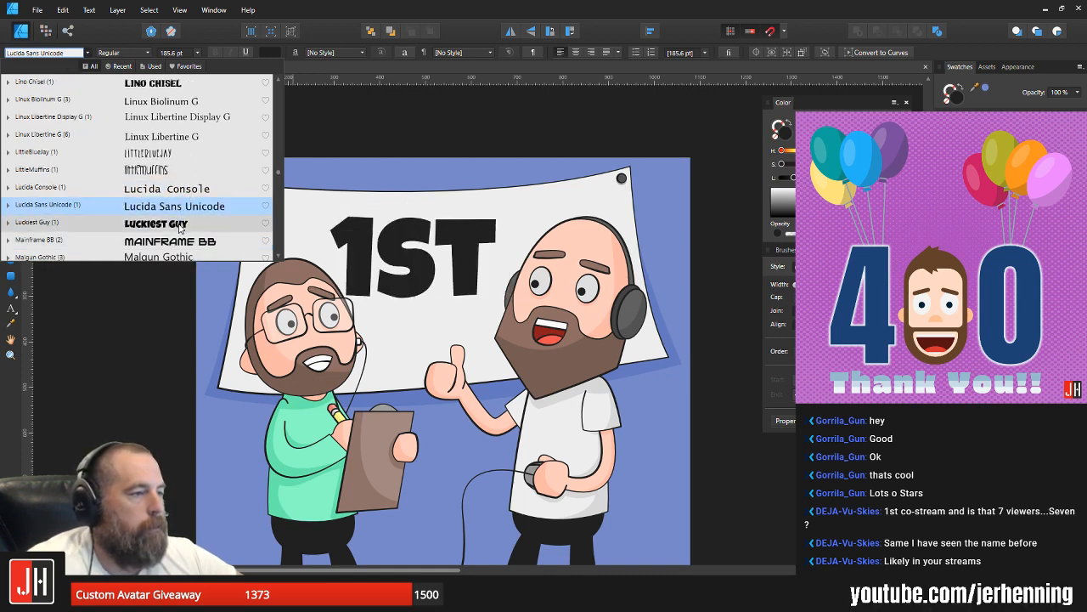
left_click(185, 226)
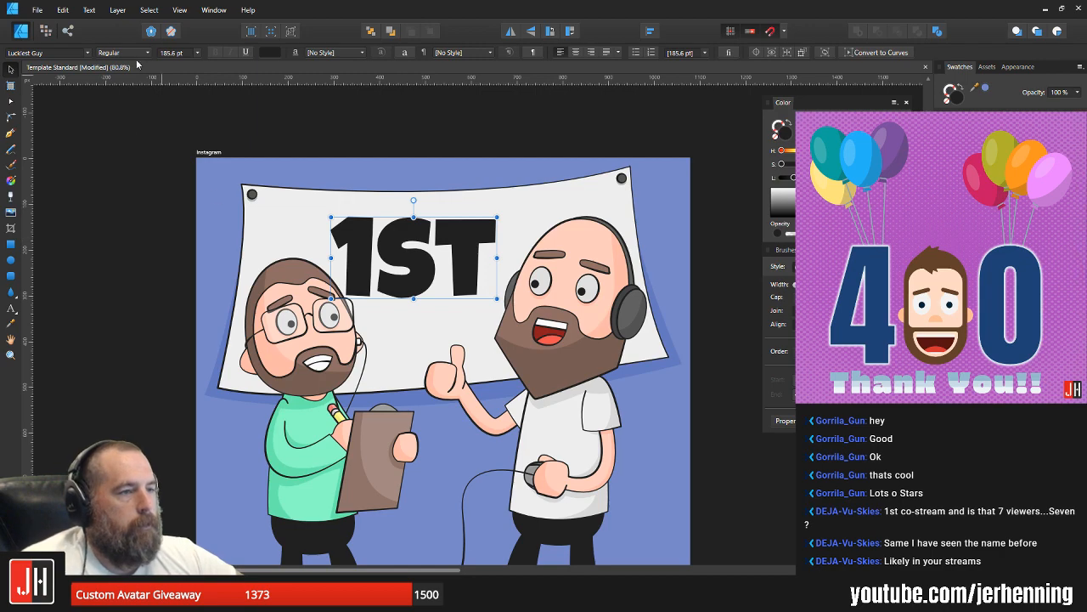
Step: Set the font of the banner's "1st" text to Mighty Zeo 2.0
left_click(47, 52)
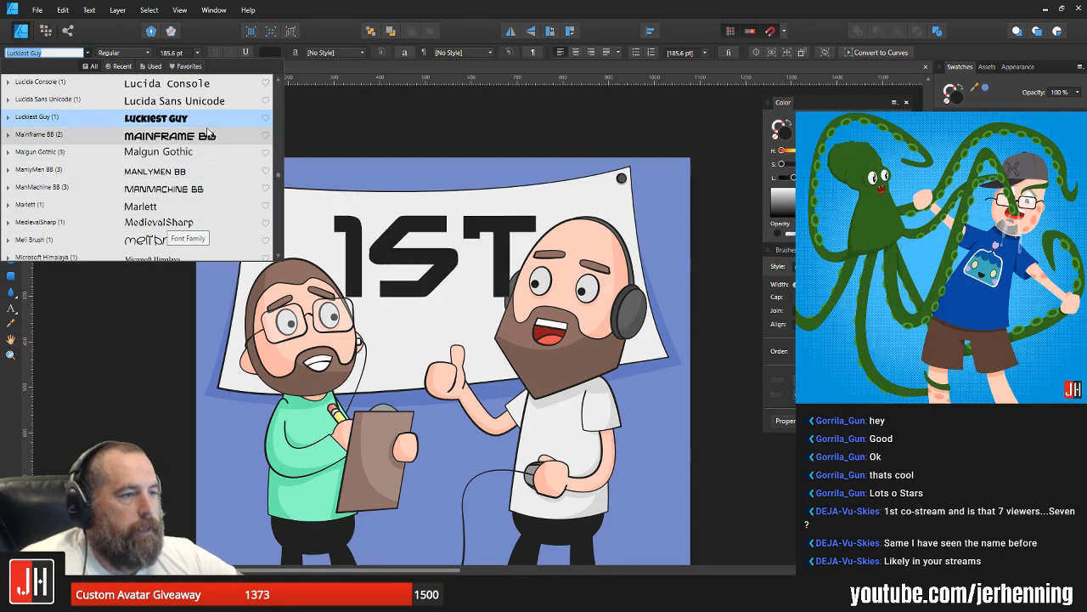
left_click_drag(206, 151, 191, 167)
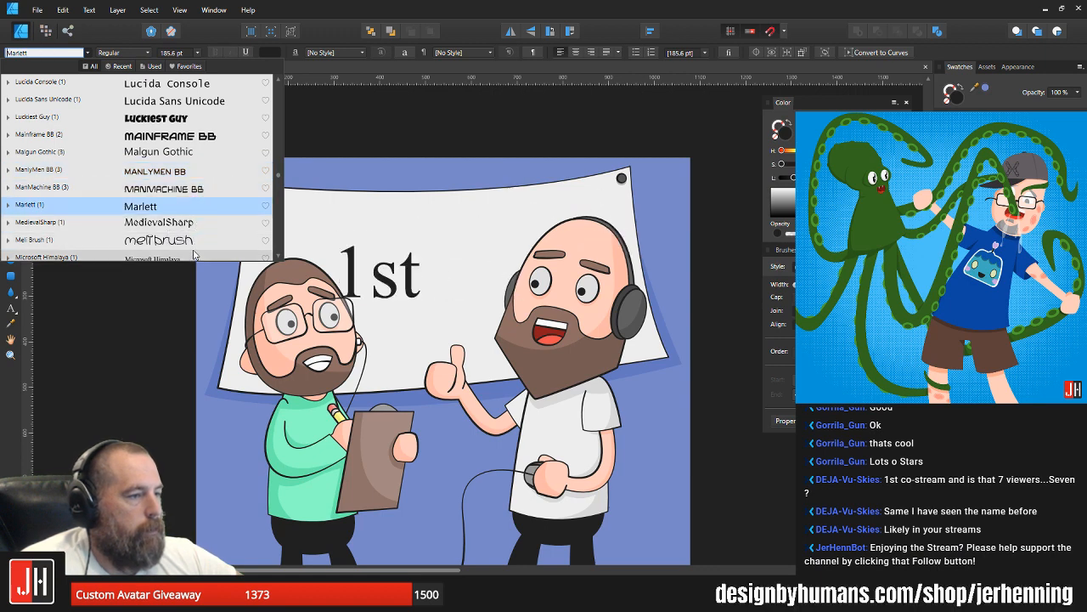
scroll(195, 237, "down", 1)
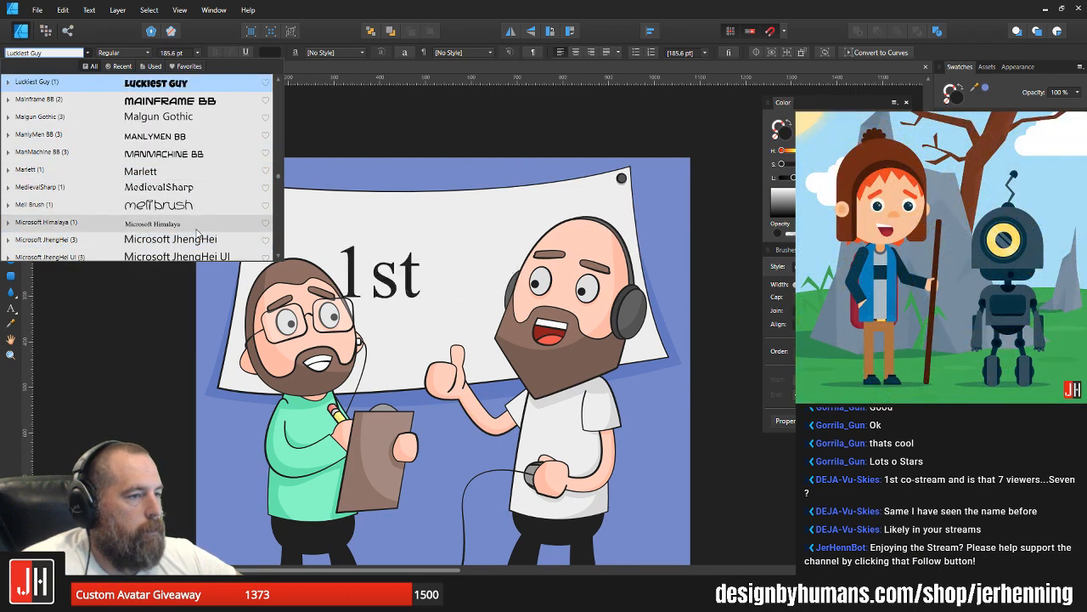
scroll(201, 238, "down", 1)
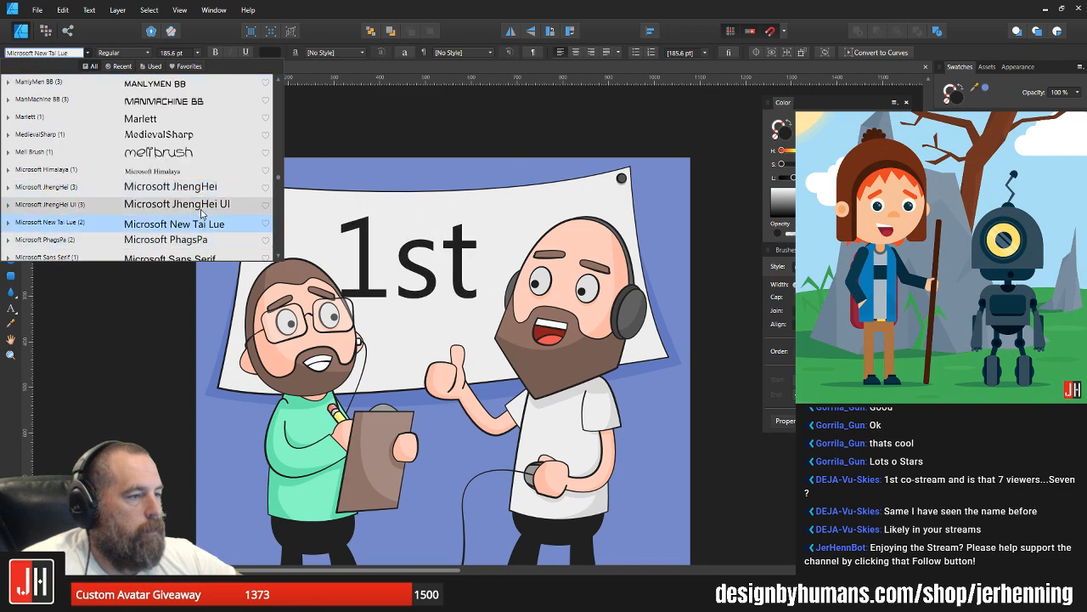
scroll(201, 230, "down", 1)
scroll(201, 233, "down", 2)
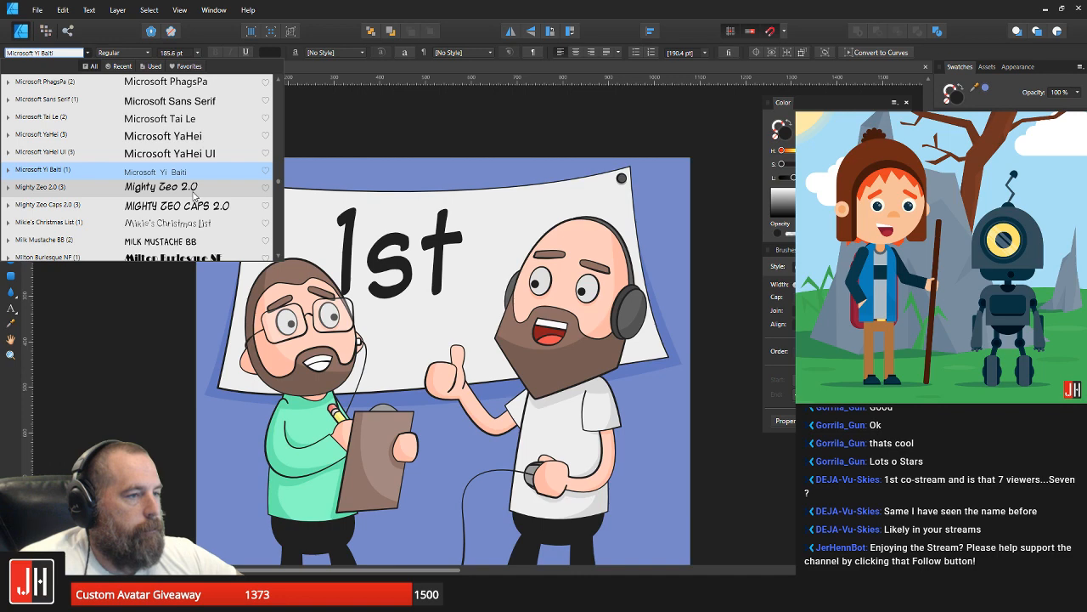
left_click(193, 196)
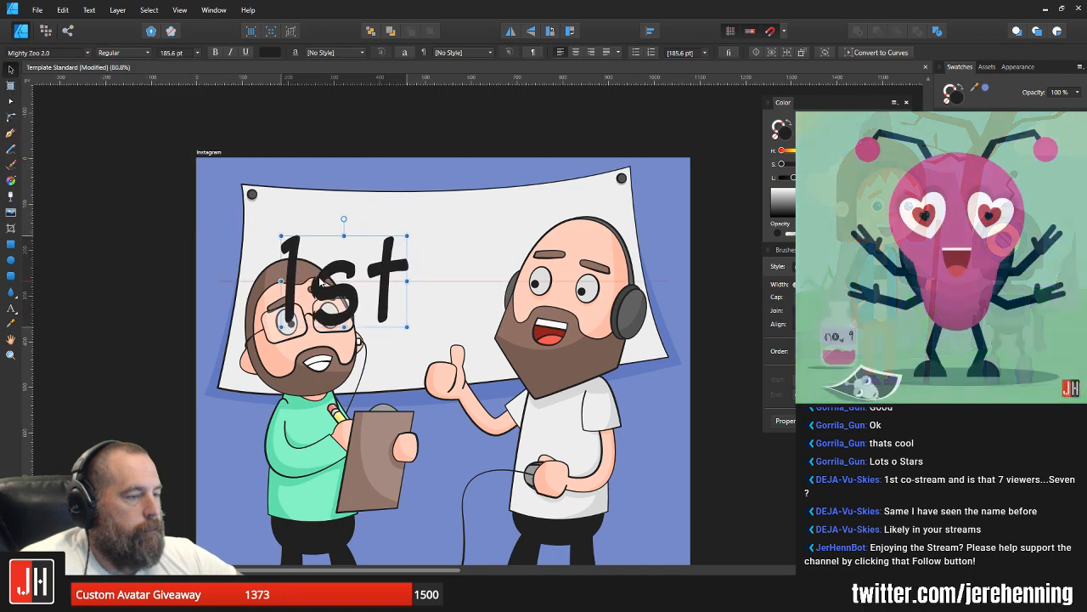
Step: Reduce the banner's "1st" text to 144.4 pt and place it on the blank area between the two characters' heads
key("Delete")
key("ctrl+z")
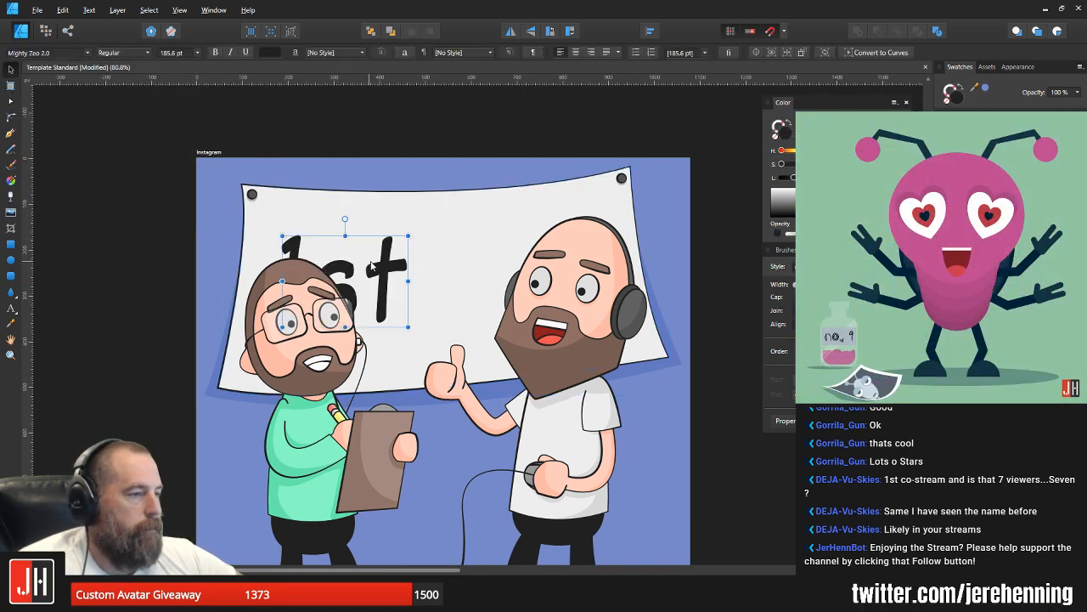
left_click_drag(374, 236, 386, 237)
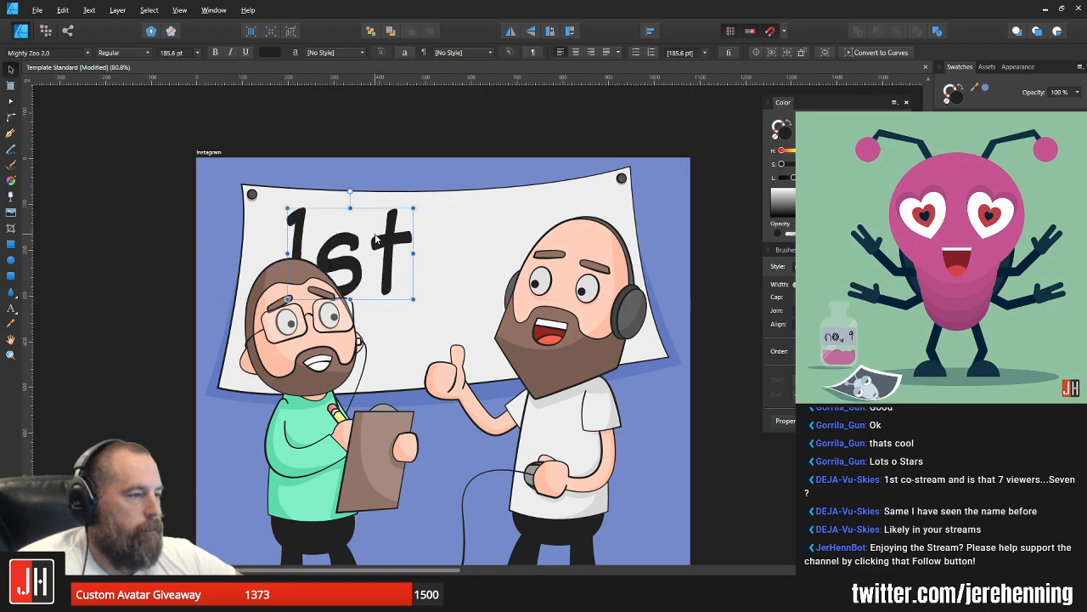
left_click_drag(376, 231, 380, 244)
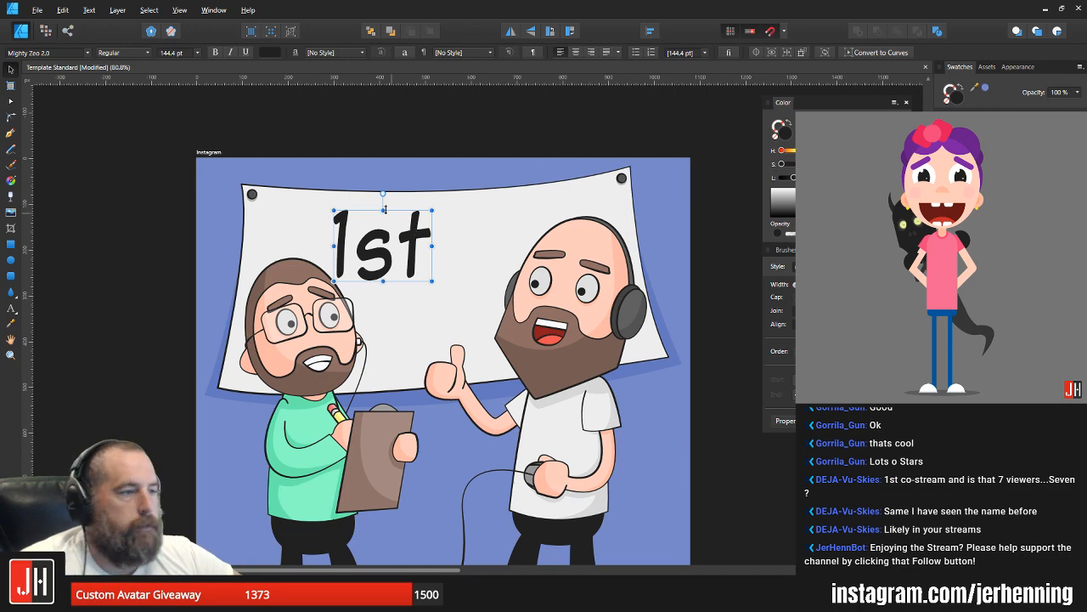
Step: Change the "1st" text's font to Minotaur and move the text to just above the bespectacled man's head
left_click(89, 55)
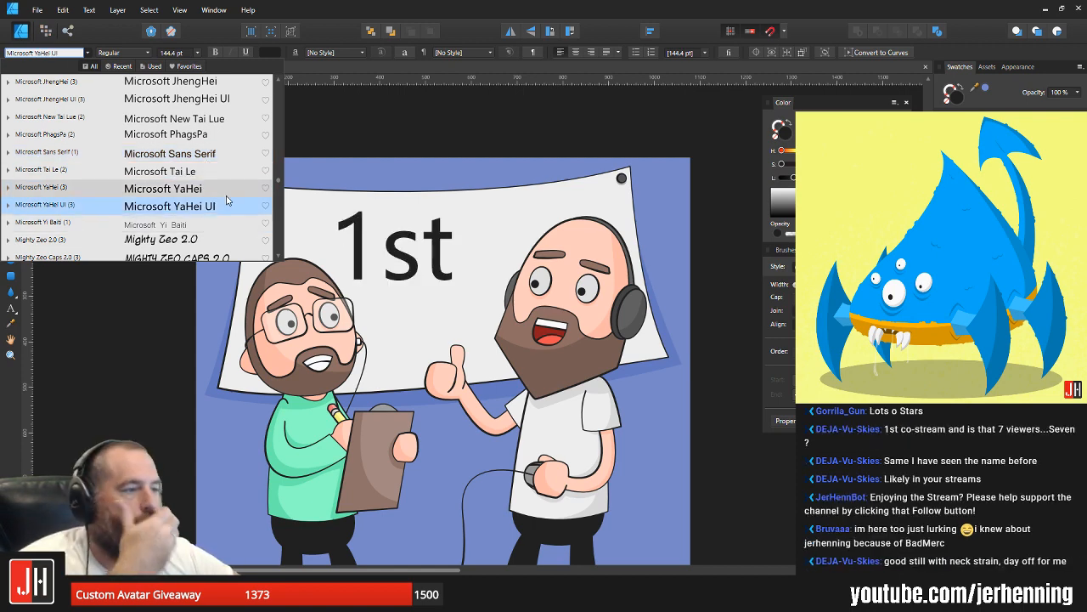
scroll(227, 224, "down", 1)
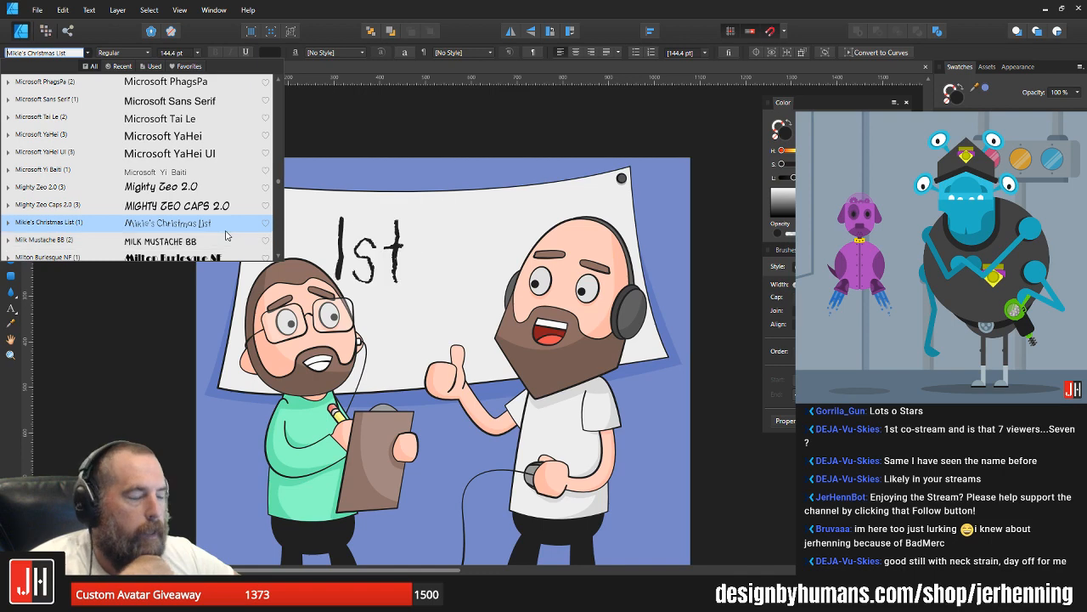
scroll(217, 234, "down", 2)
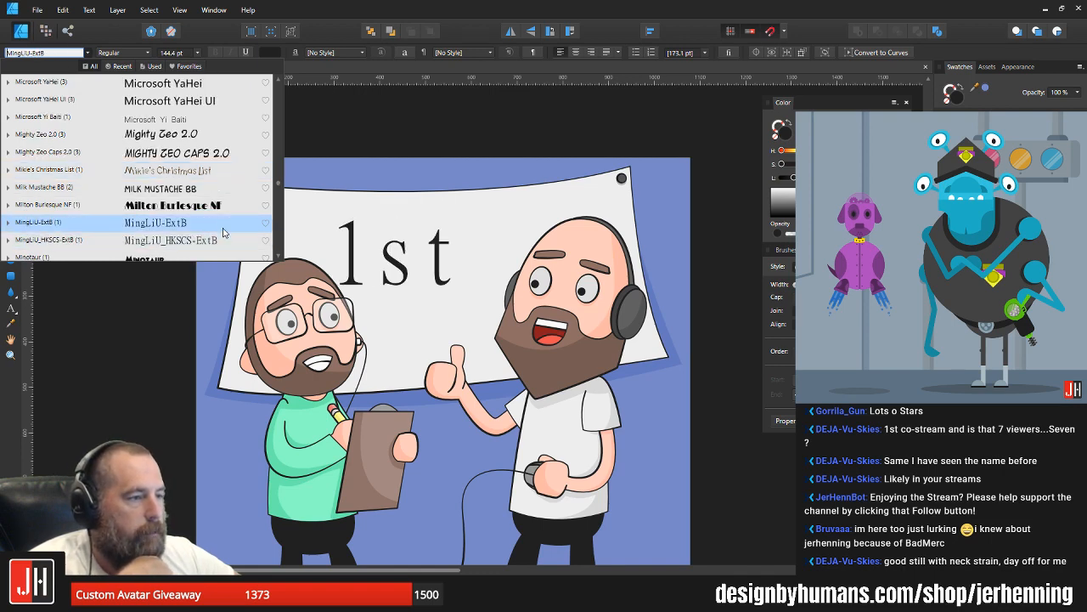
scroll(219, 242, "down", 1)
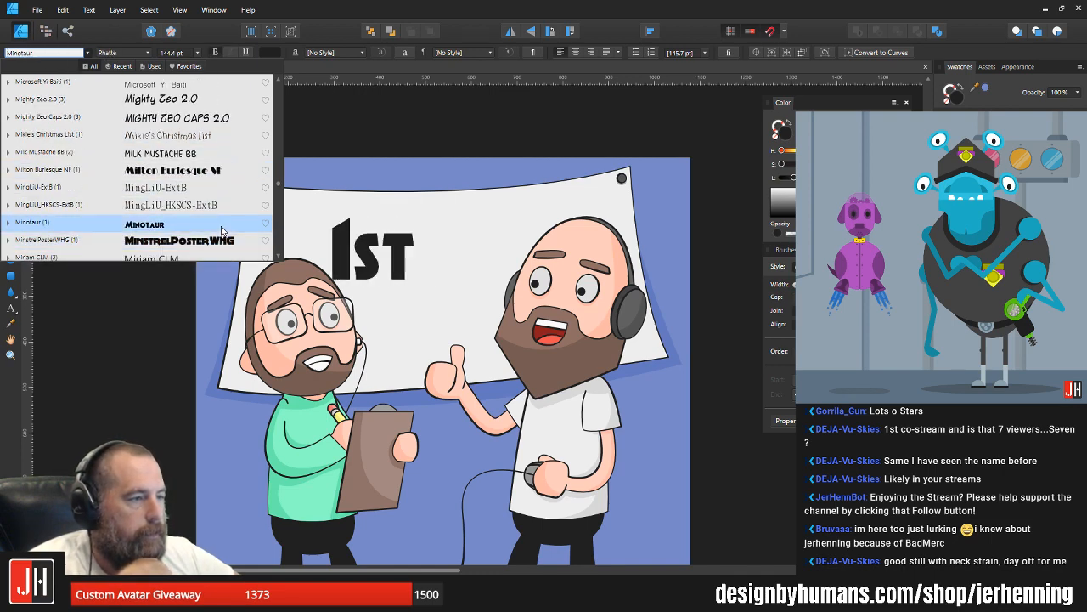
left_click(220, 231)
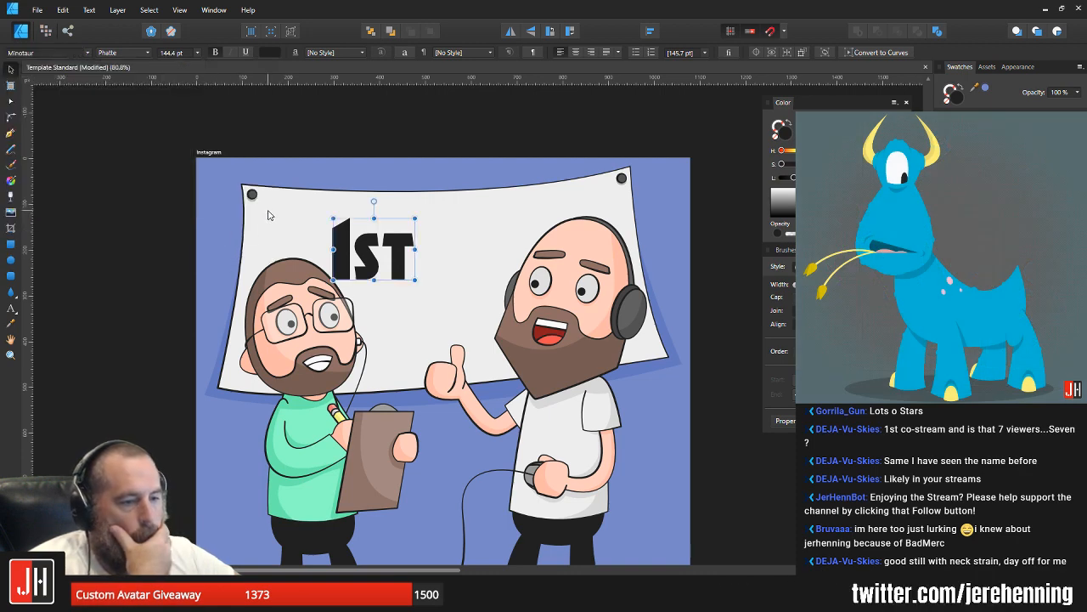
left_click_drag(395, 261, 335, 235)
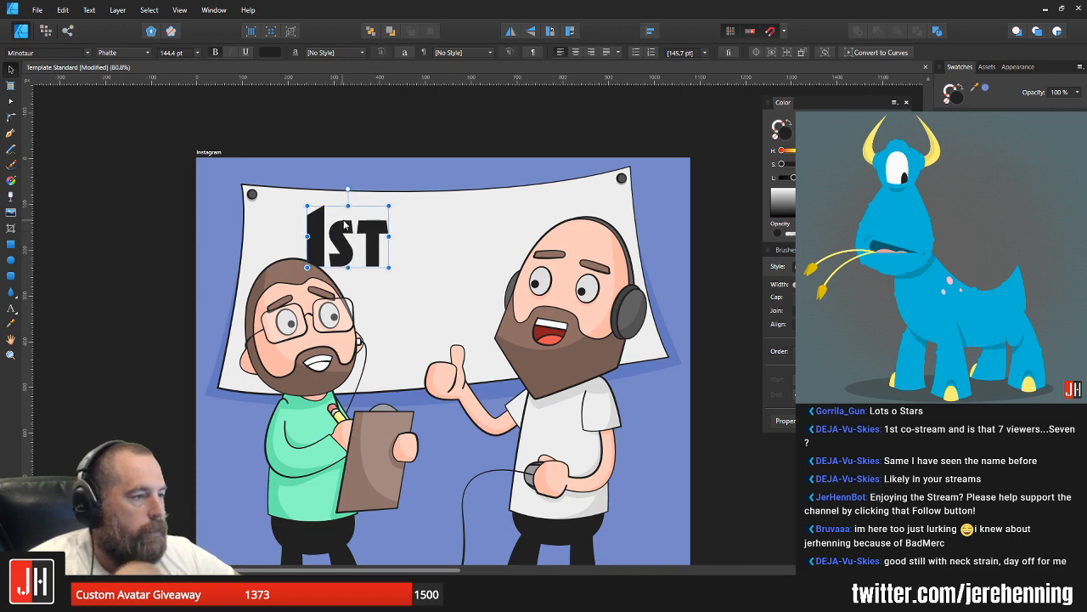
left_click(432, 129)
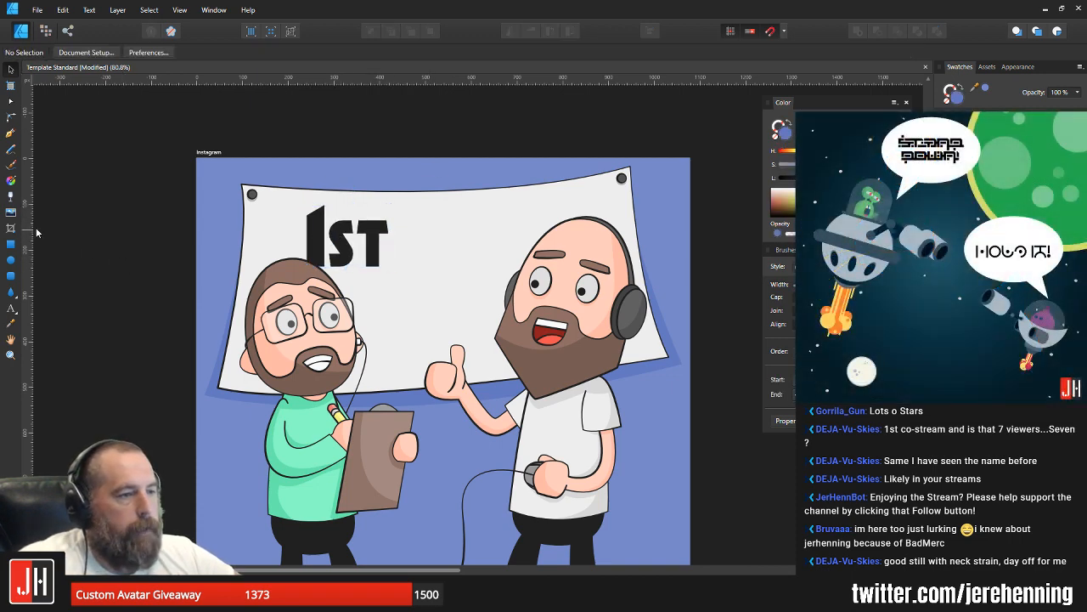
Step: Draw a gently sagging curve with the Pen tool from the bespectacled man's glasses to the bald man's headphones, echoing the banner's edge
left_click(12, 133)
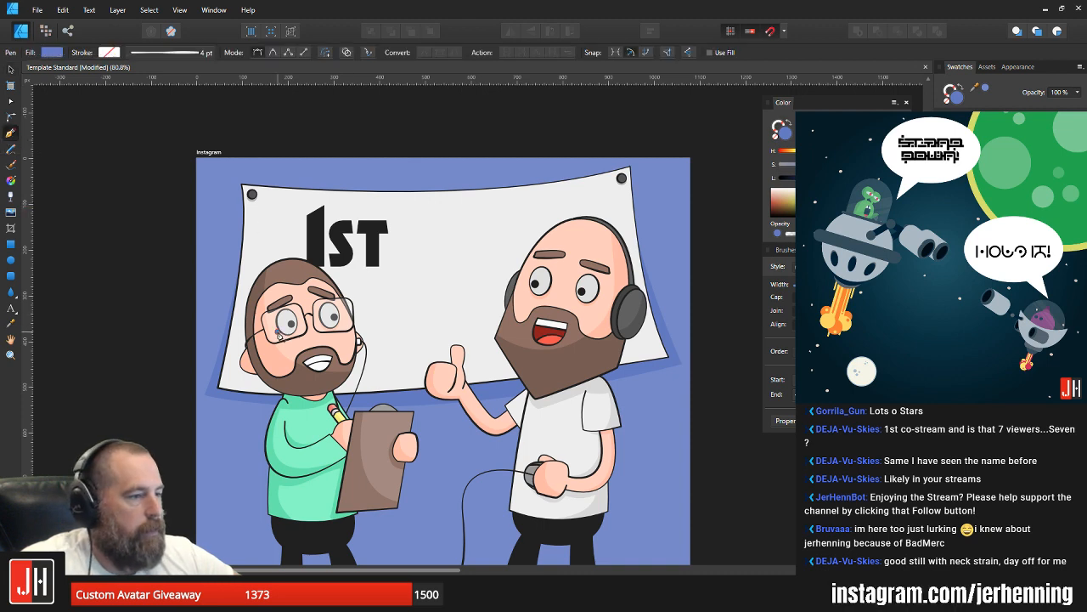
left_click(278, 332)
left_click(620, 299)
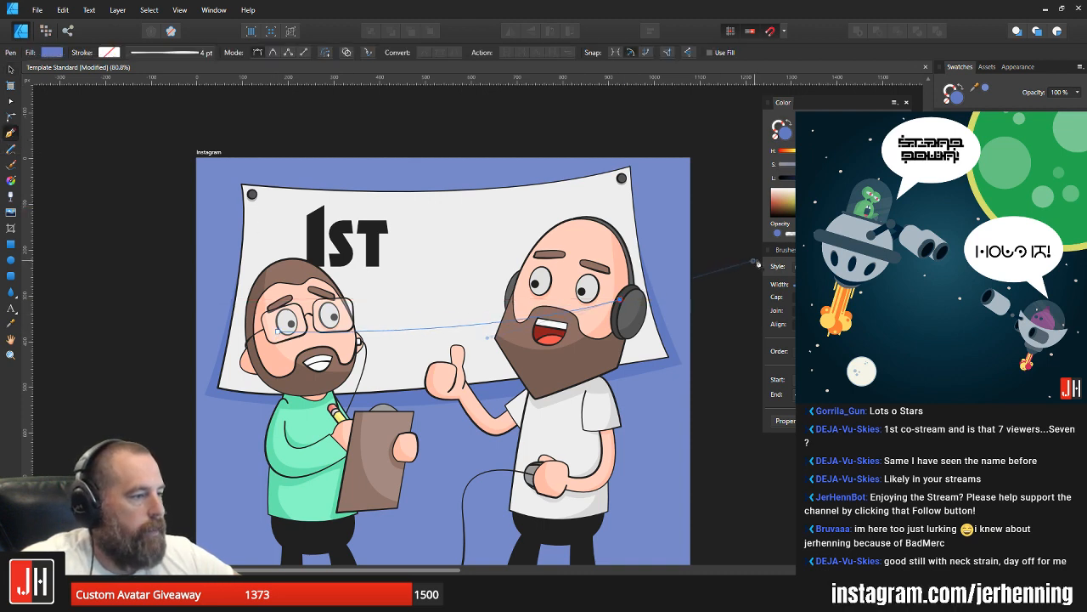
left_click_drag(786, 255, 784, 254)
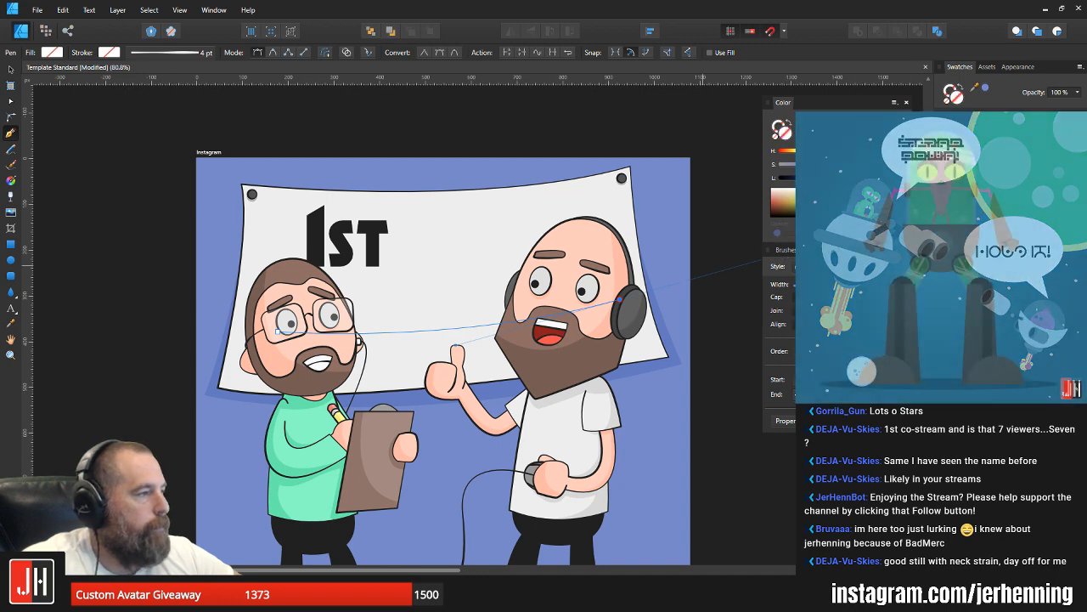
Step: Give the new curve no fill and a near-black 4 pt stroke
key("alt")
key("ctrl+shift+v")
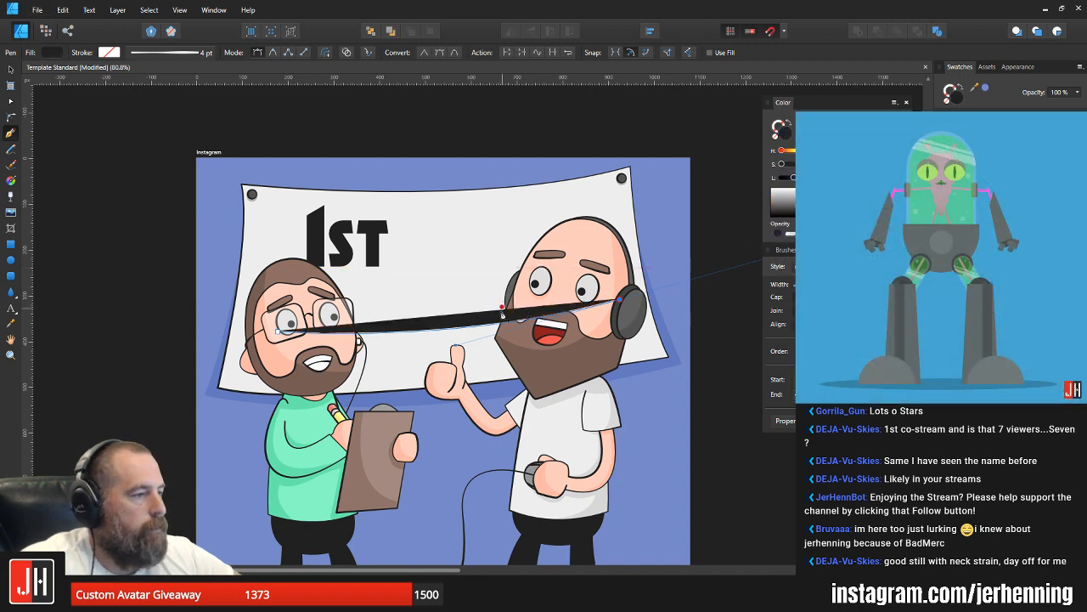
key("alt")
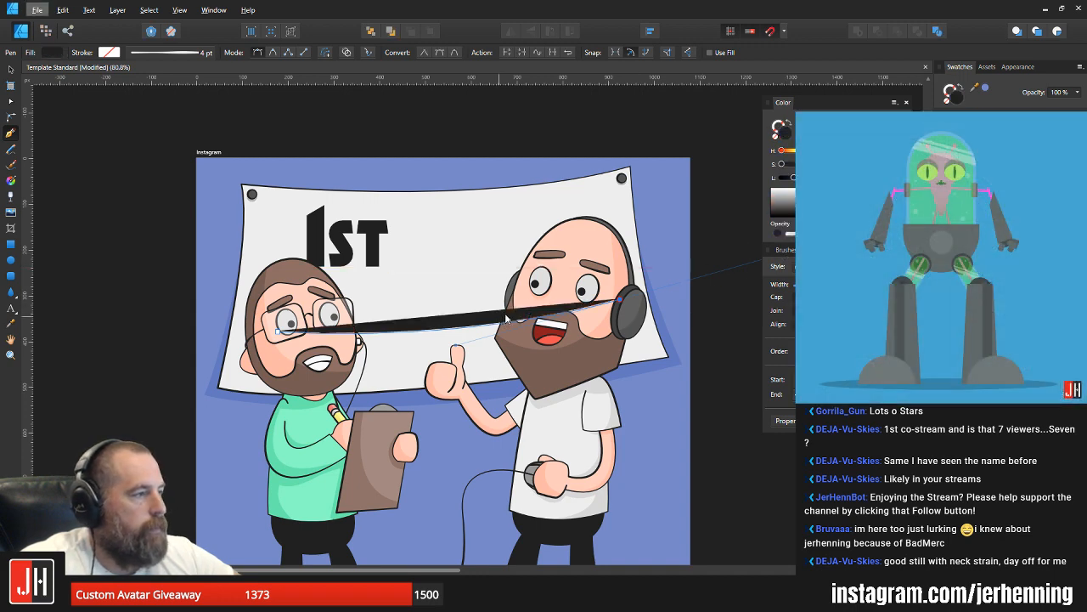
left_click(779, 139)
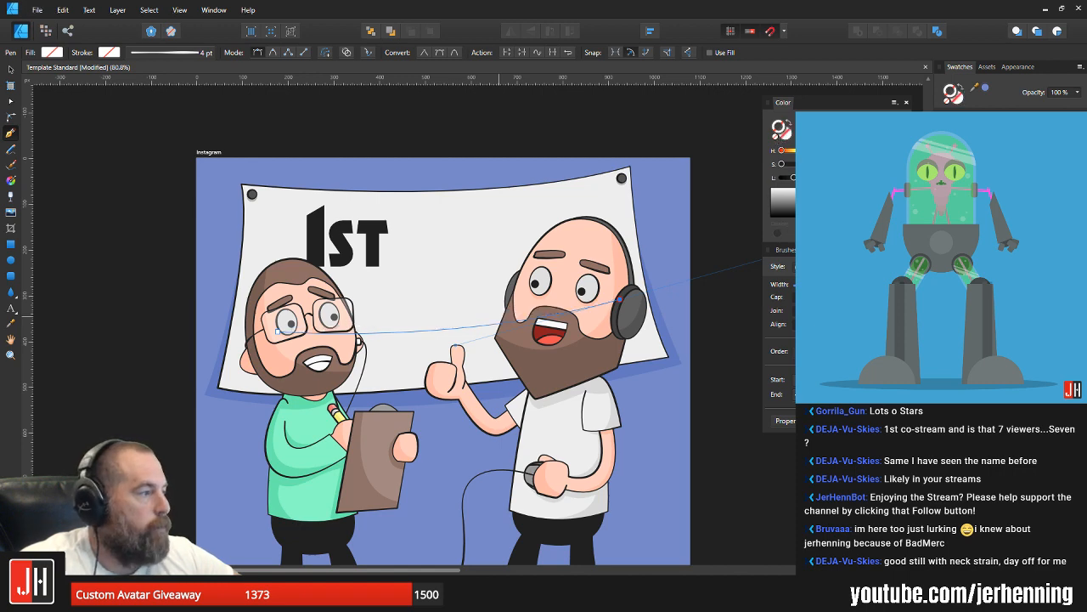
key("v")
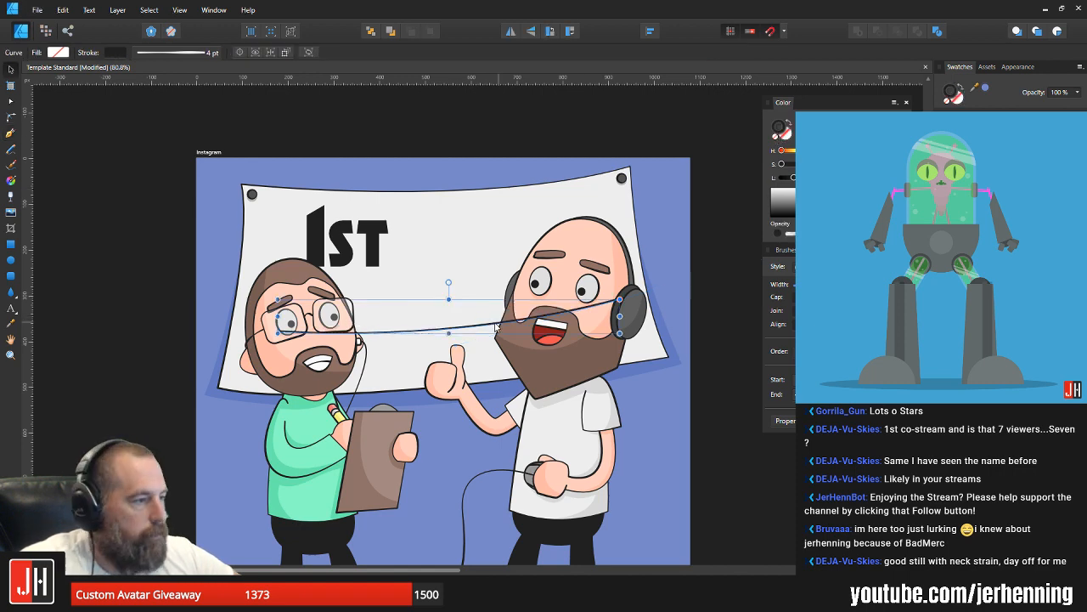
Step: Move the curve up to the characters' eyebrow level and adjust the end node over the bald man's brow
left_click_drag(499, 335, 507, 295)
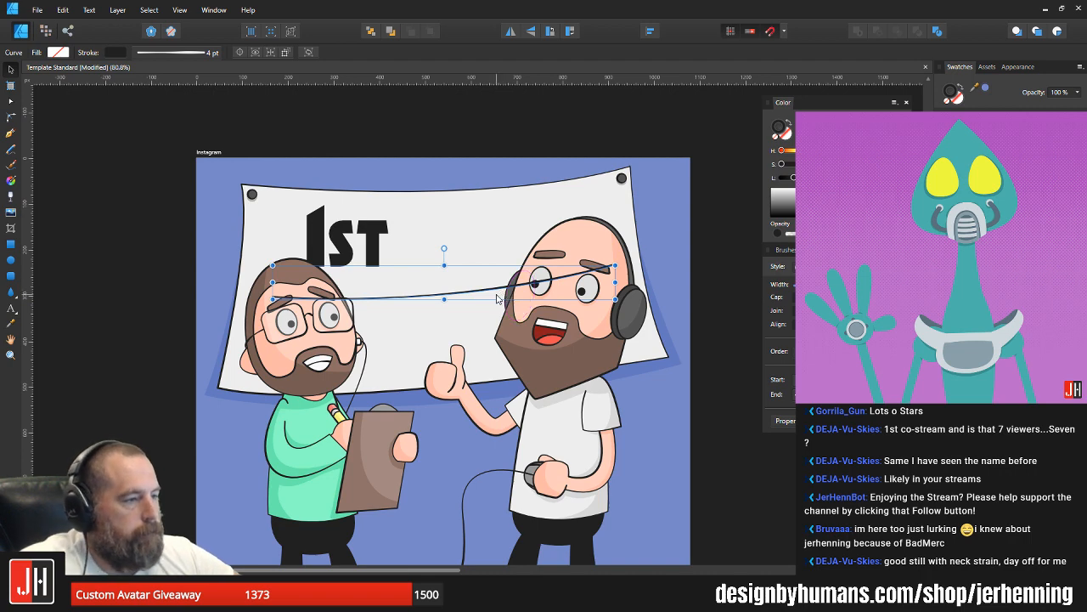
key("a")
left_click_drag(616, 266, 610, 269)
key("v")
left_click(679, 238)
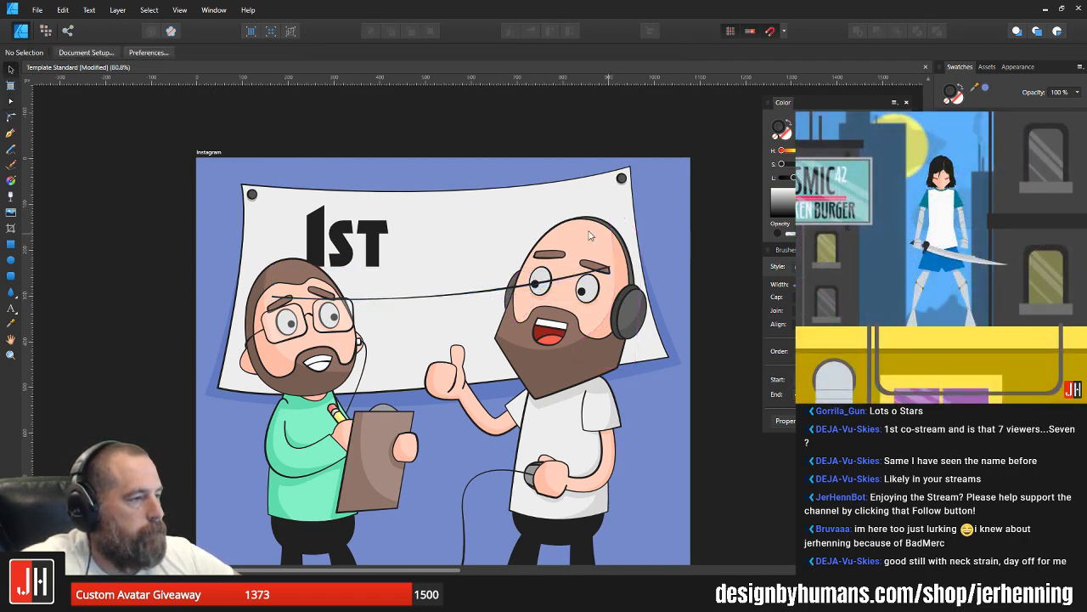
Step: Delete the "1st" text from the banner
scroll(349, 264, "up", 2)
left_click(349, 245)
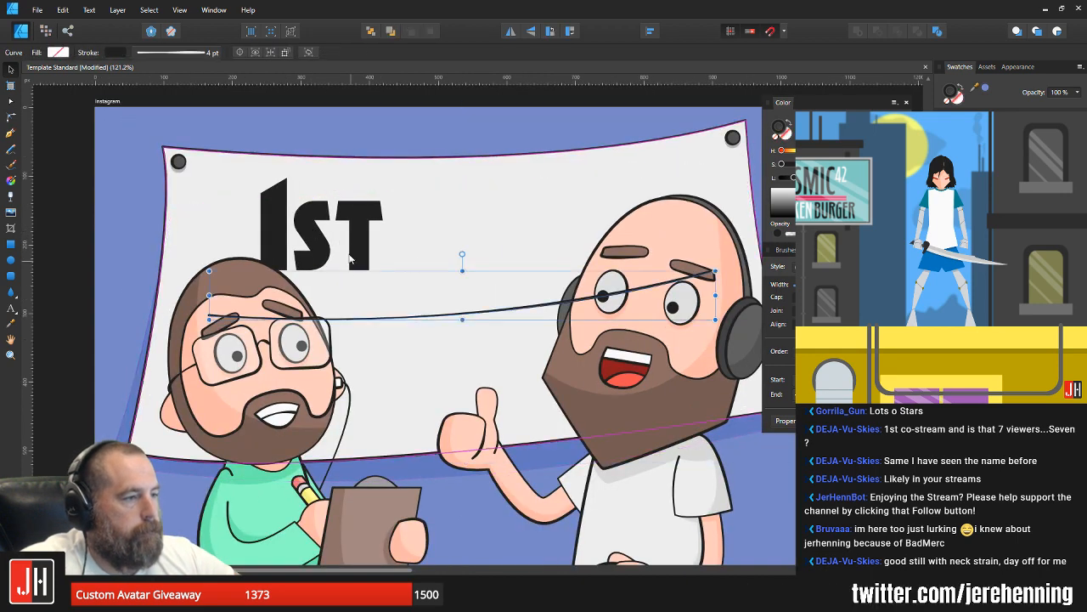
left_click(311, 227)
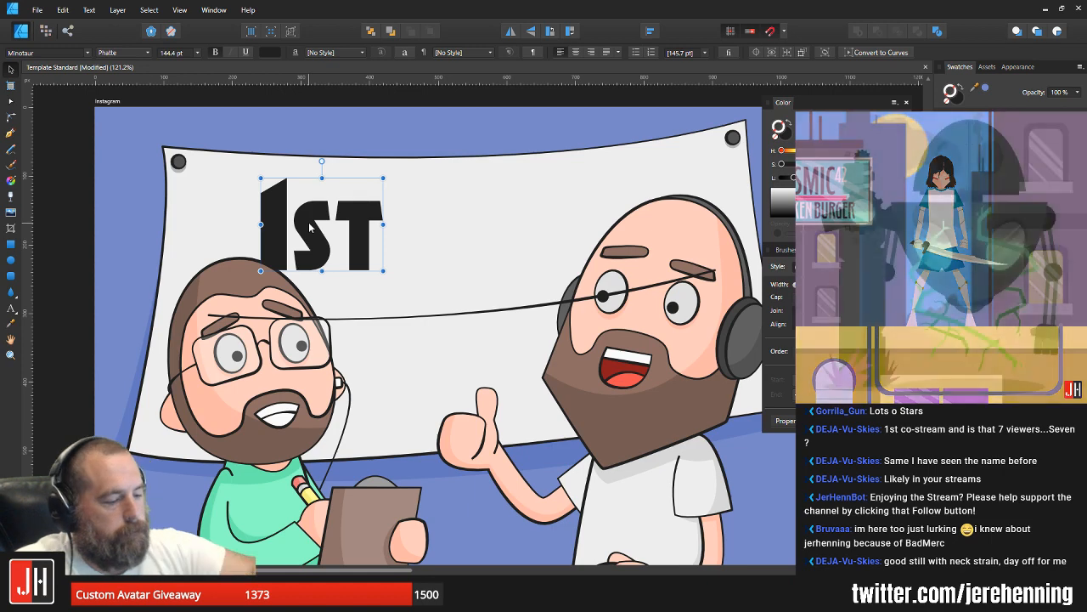
key("Delete")
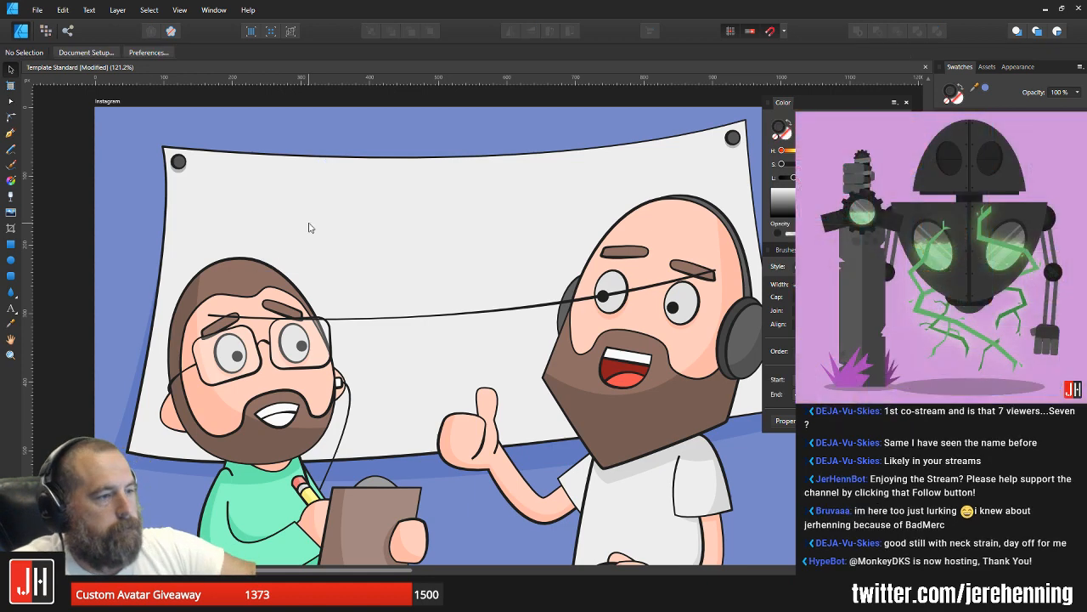
Step: Move the curved line up onto the banner's blank upper area, above both characters' heads
left_click(12, 308)
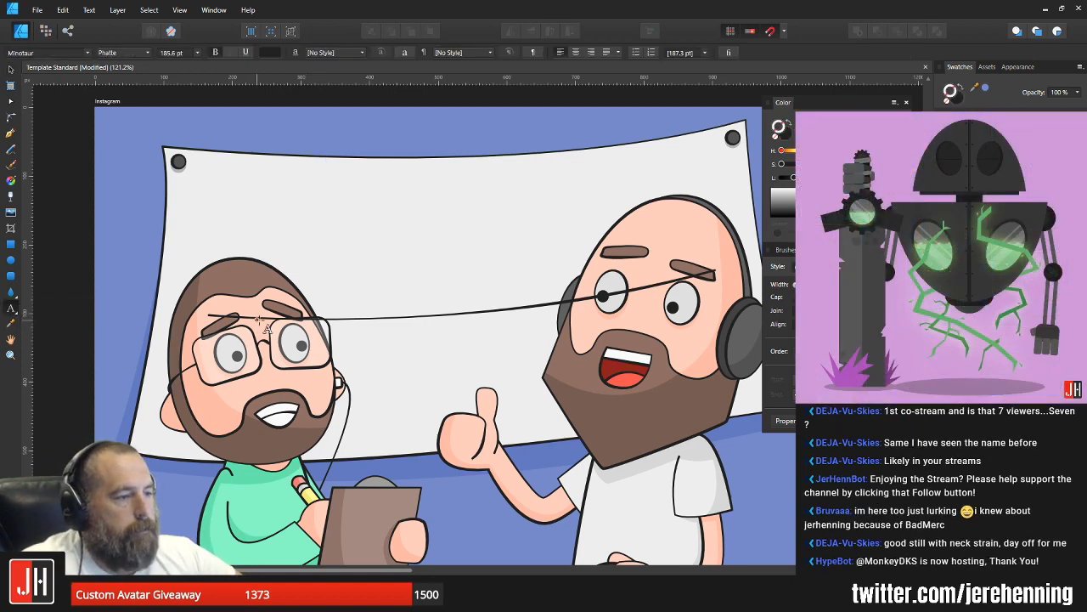
key("v")
left_click(360, 321)
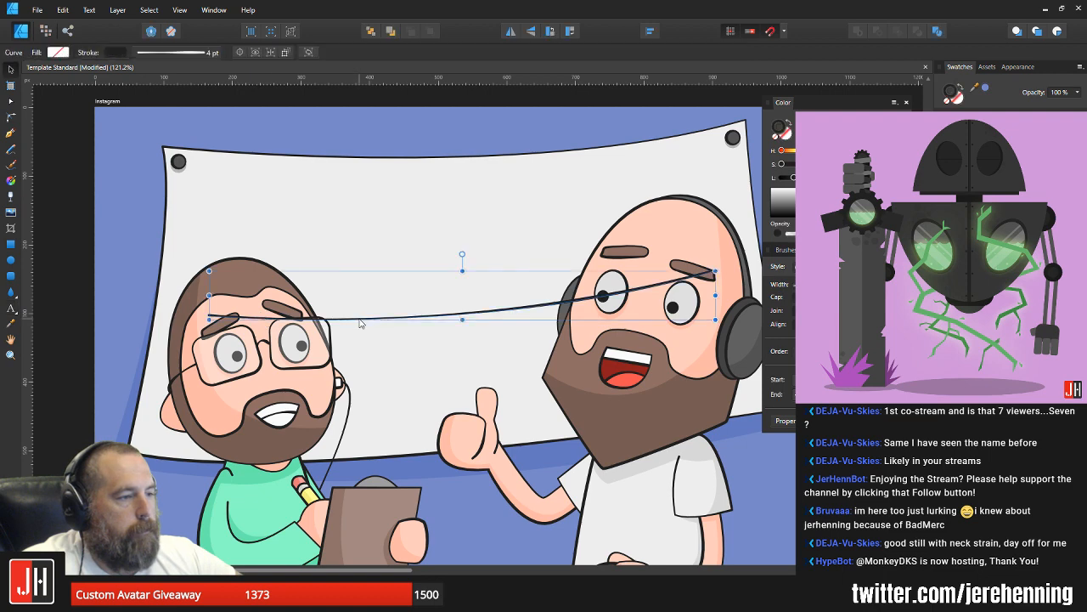
scroll(364, 323, "down", 3)
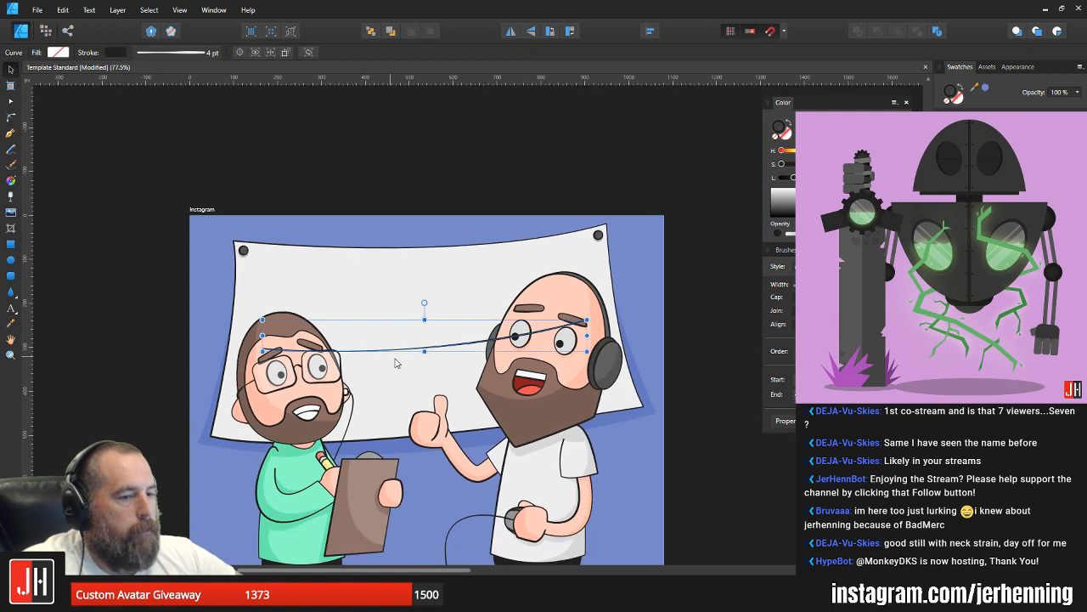
left_click_drag(404, 351, 406, 290)
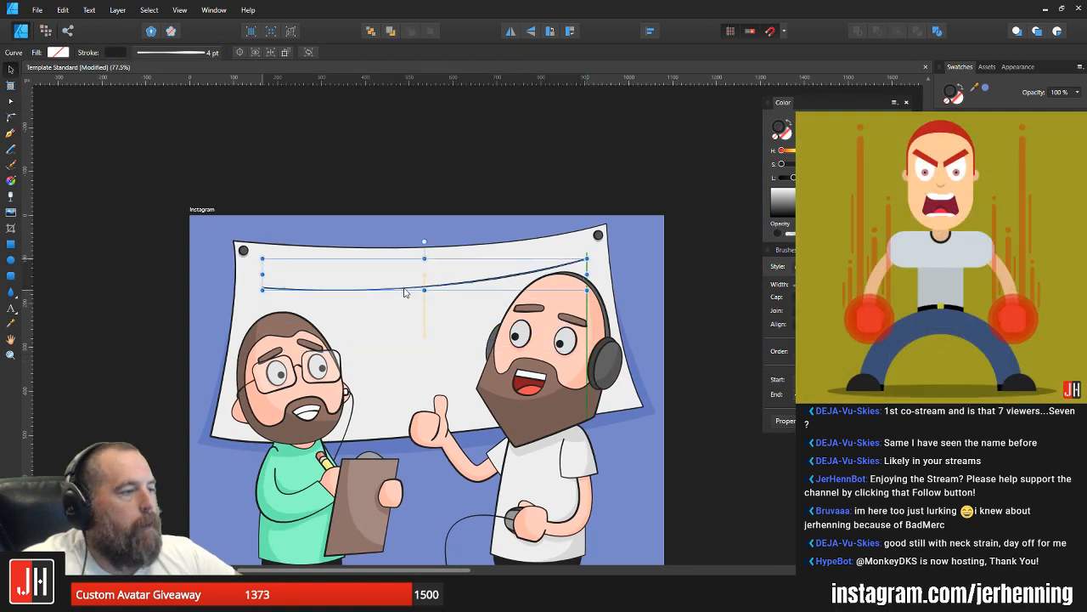
left_click(445, 186)
Step: Convert the curved line on the banner into a text path and letter it "1st Co-Stream"
scroll(356, 268, "up", 3)
left_click(245, 313)
left_click(66, 256)
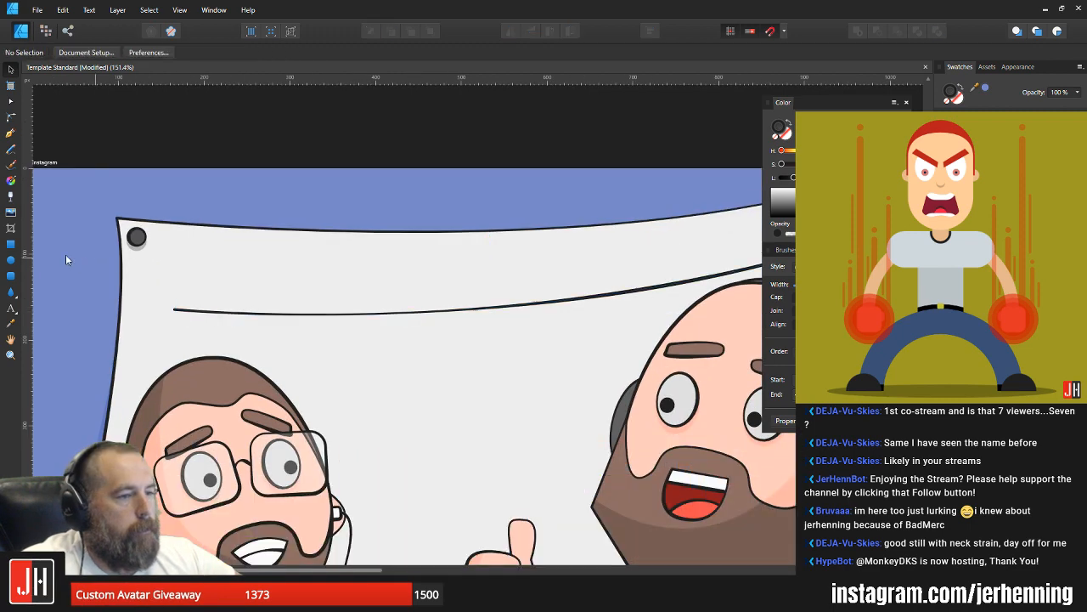
left_click(12, 309)
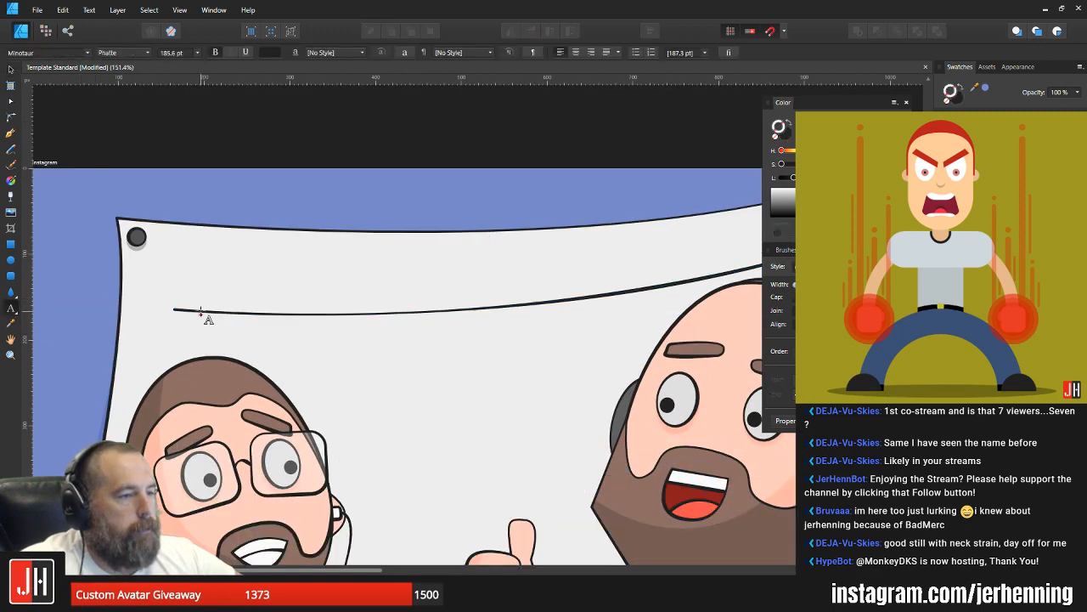
key("v")
left_click(215, 313)
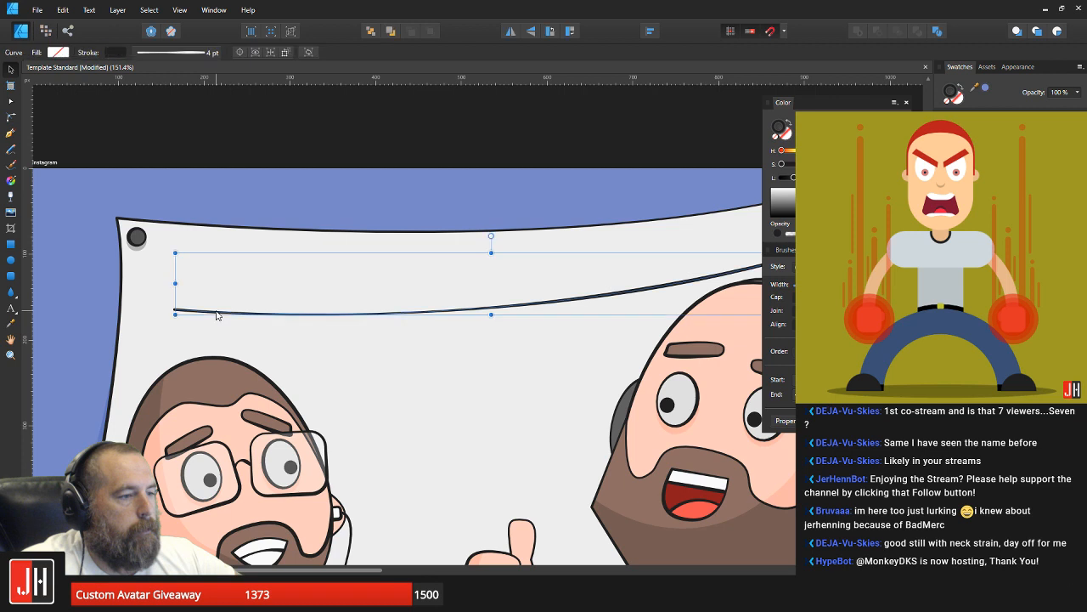
left_click(12, 309)
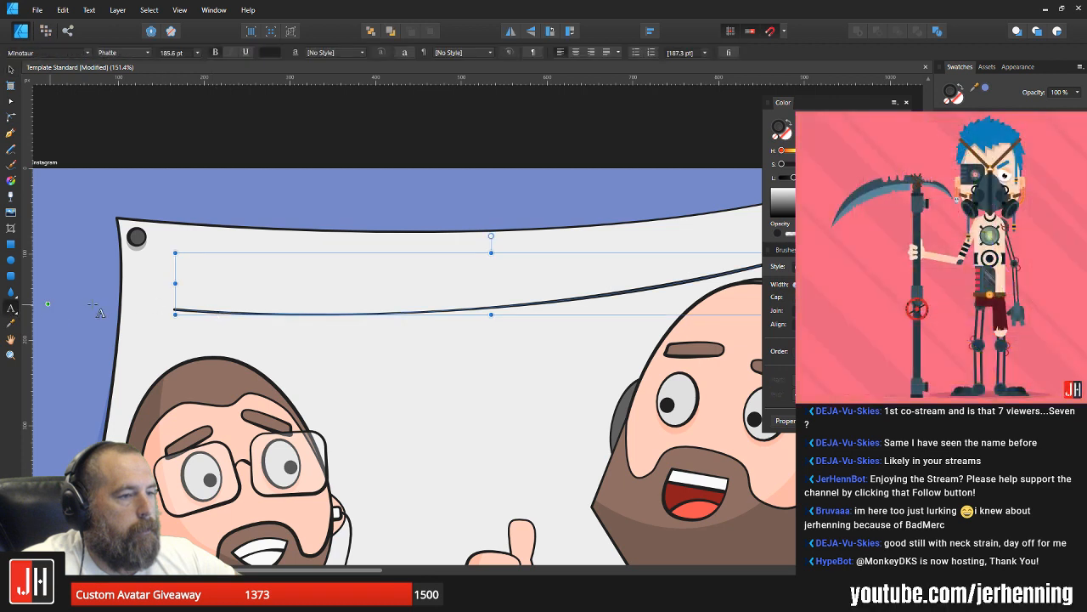
left_click(215, 312)
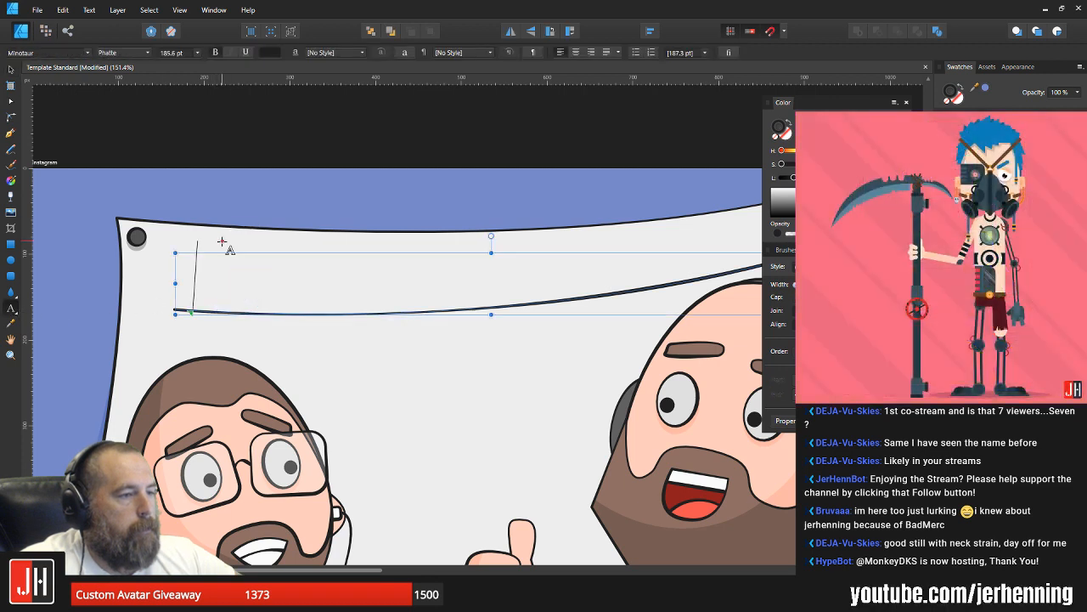
type("1ST")
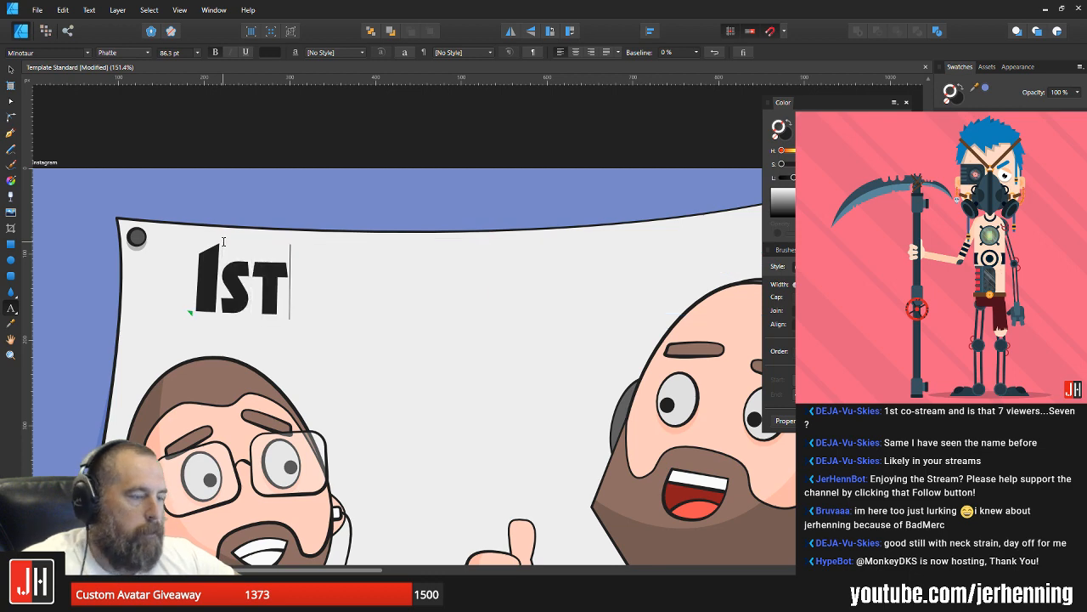
type(" Co")
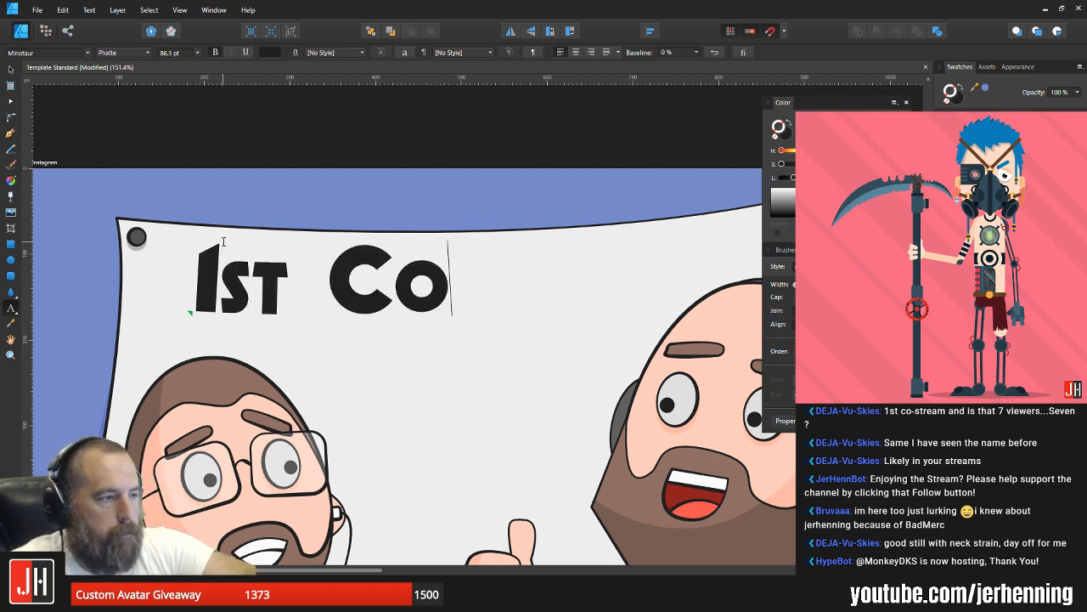
type("-Stream")
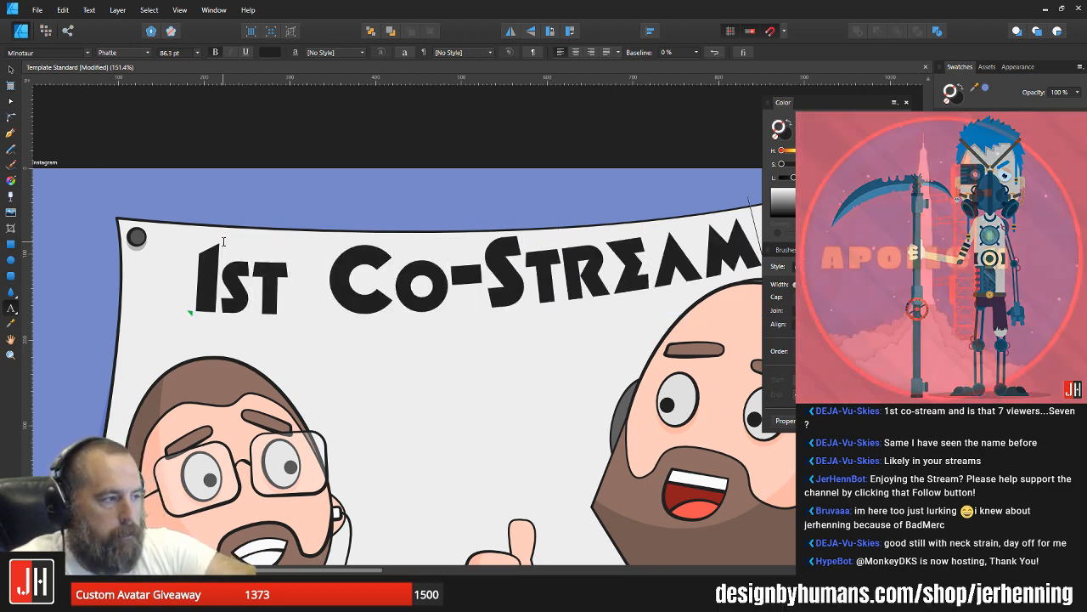
key("BackSpace")
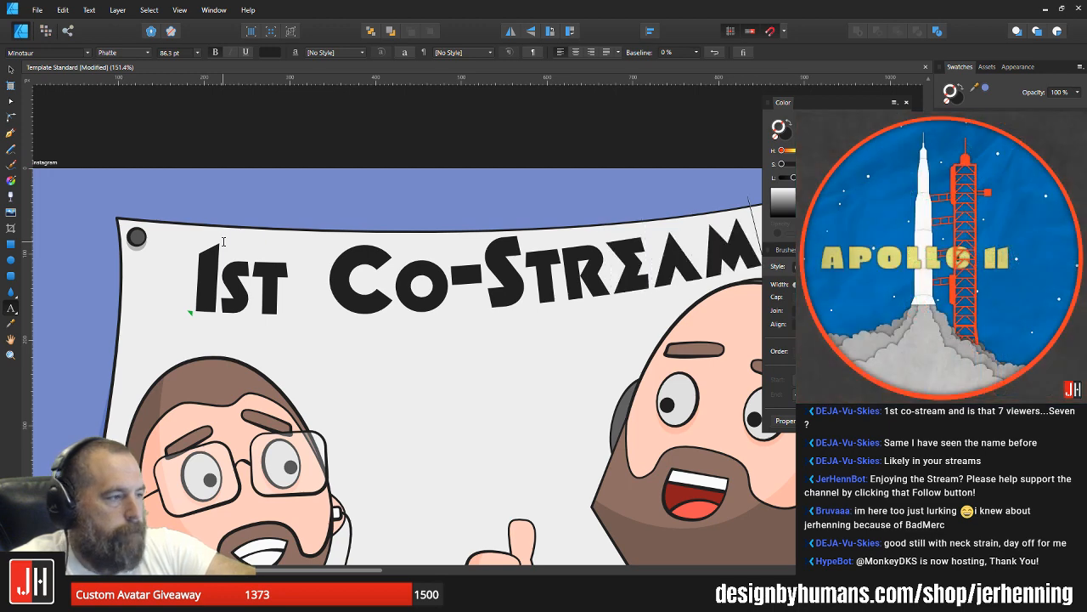
key("Escape")
key("Escape")
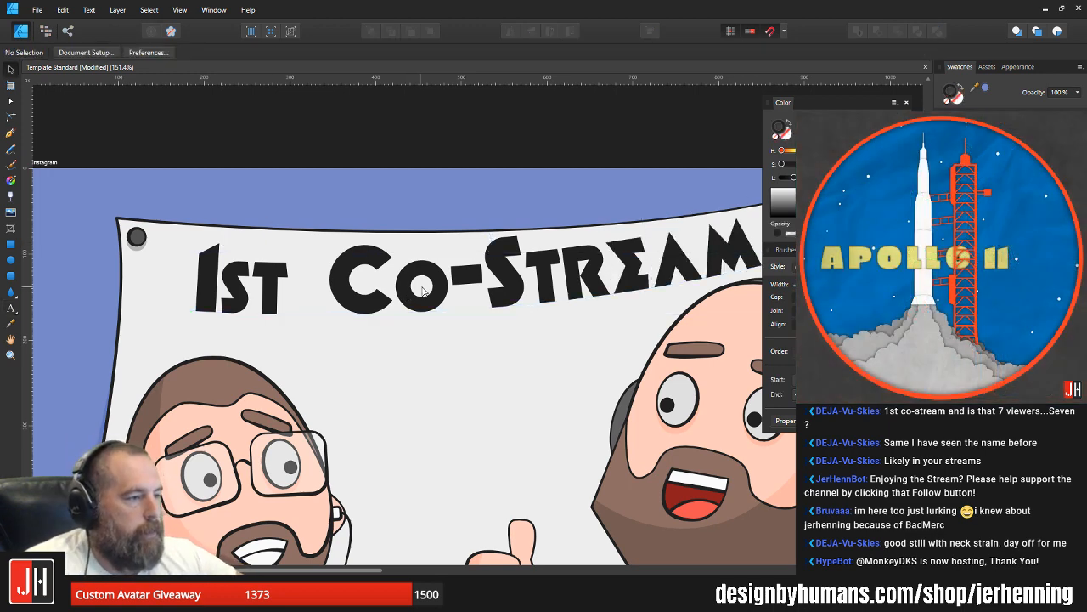
Step: Move the curved lettering down so its last letter tucks behind the bald man's head, try deleting it and undo the deletion
key("t")
key("v")
left_click(423, 283)
left_click_drag(504, 285, 386, 323)
scroll(339, 313, "down", 2)
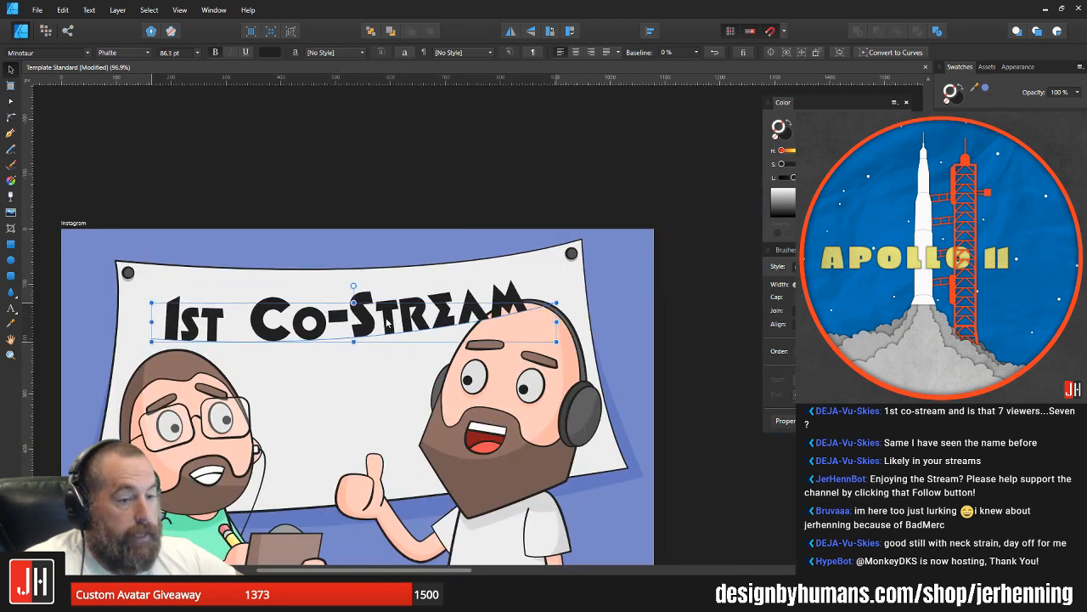
key("Delete")
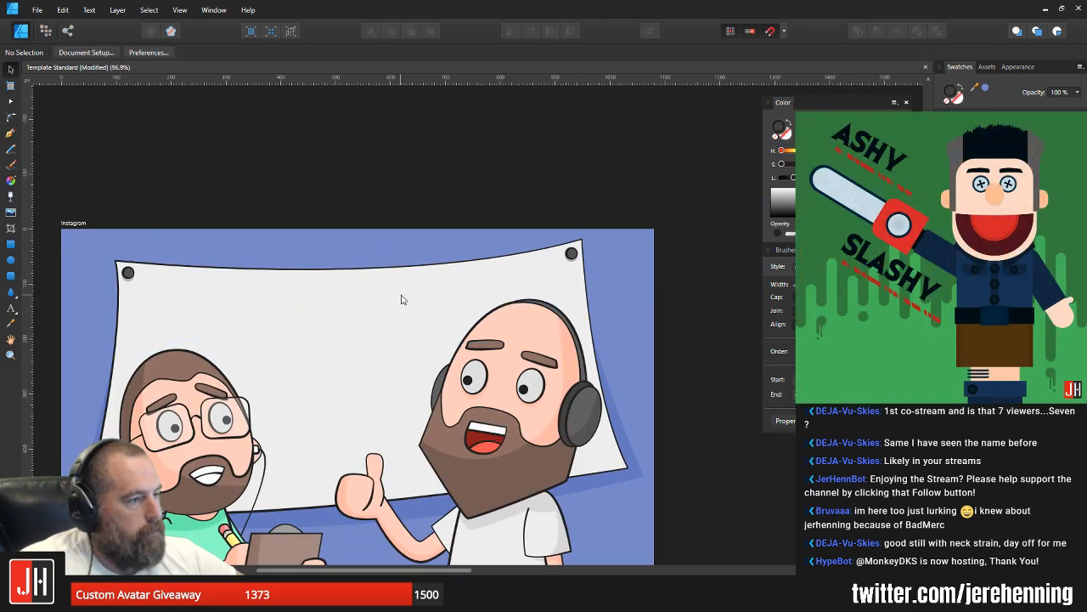
key("ctrl+z")
Step: Adjust the end node of the lettering's path near the top of the bald man's head
scroll(403, 309, "up", 2)
key("a")
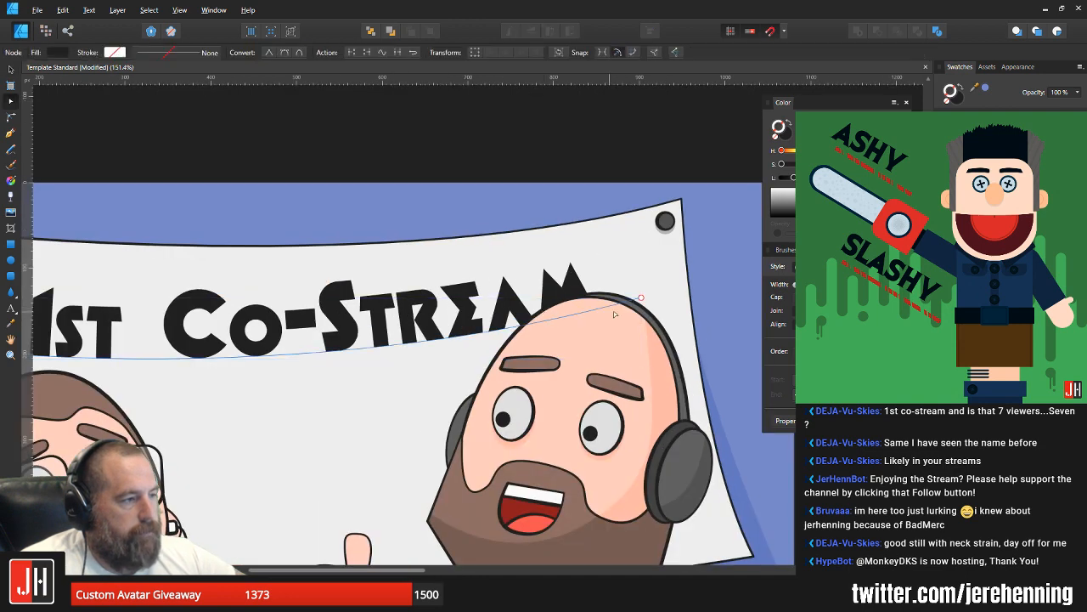
left_click_drag(641, 299, 787, 322)
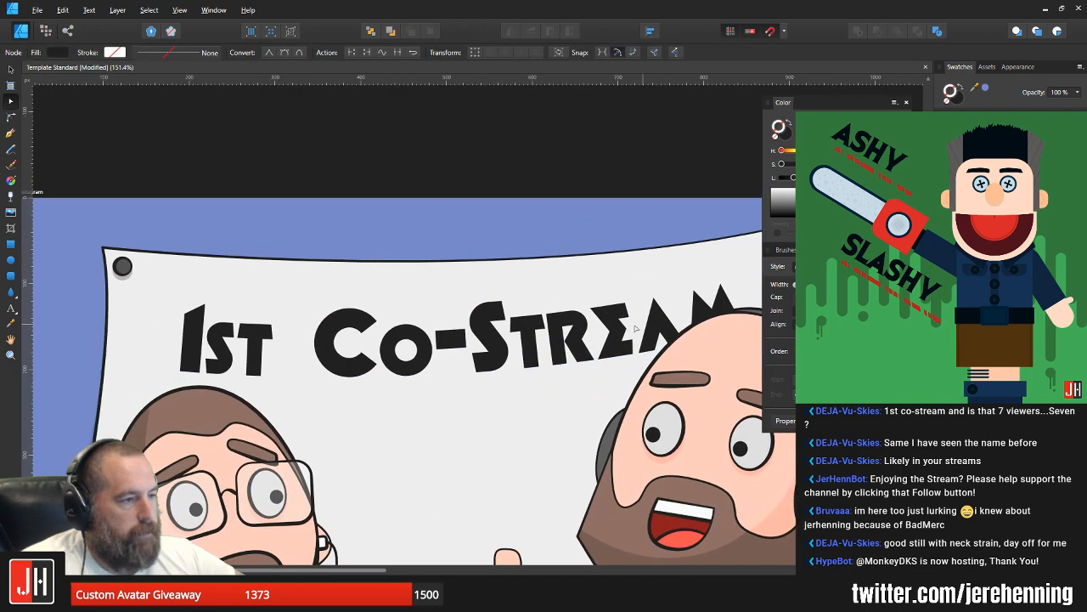
key("v")
Step: Nudge the "1st Co-Stream" lettering slightly down and to the right on the banner
scroll(554, 333, "down", 2)
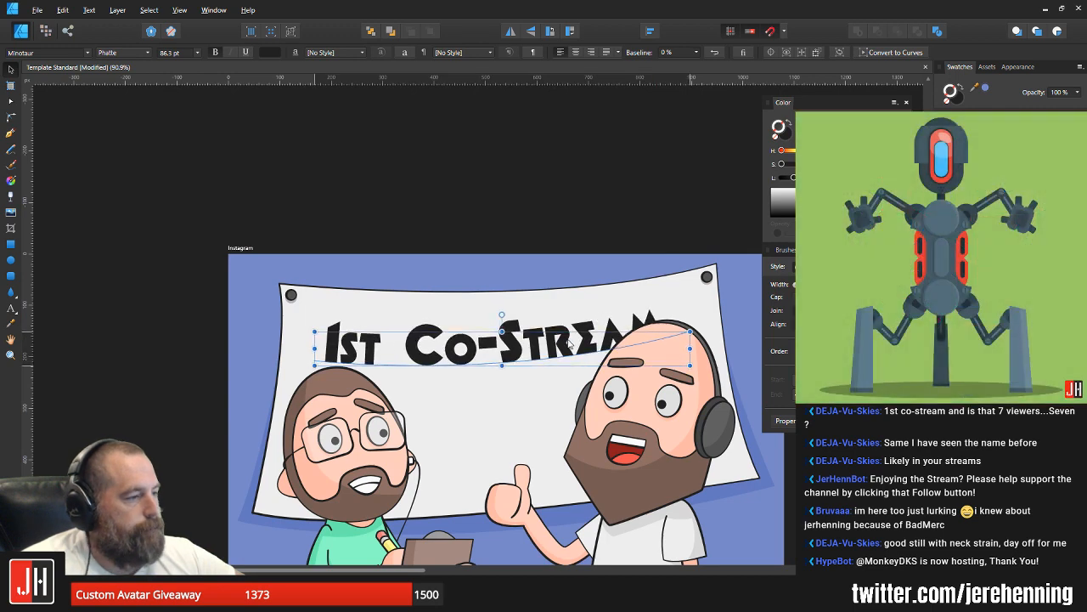
left_click_drag(569, 339, 526, 342)
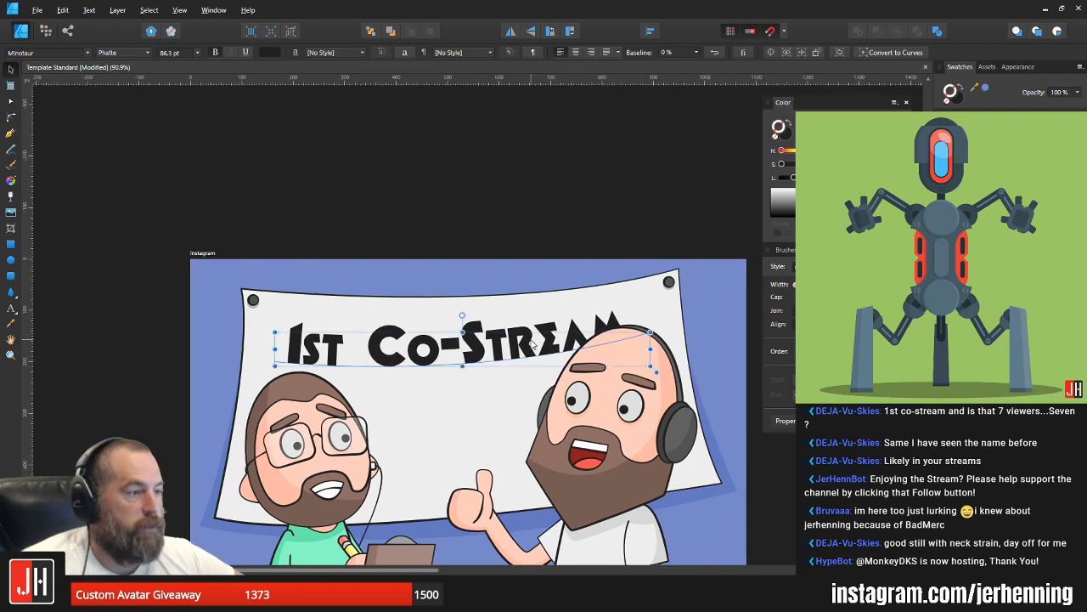
scroll(515, 348, "up", 3)
scroll(502, 348, "down", 3)
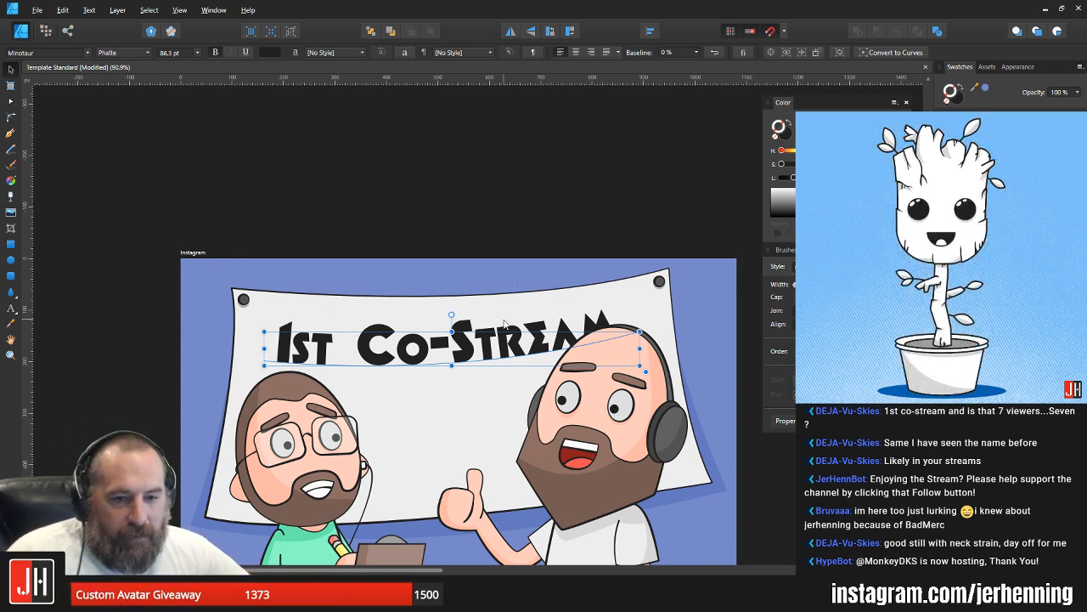
scroll(482, 393, "up", 2)
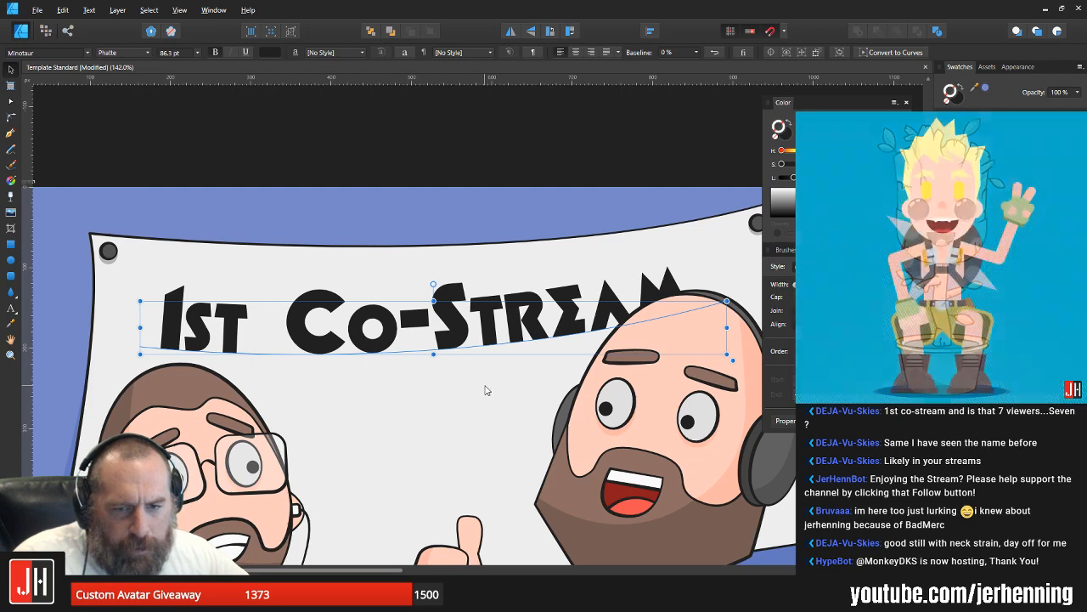
left_click_drag(447, 328, 459, 328)
Step: Pull the text path's end node on the bald man's head slightly outward and nudge the whole lettering up a little
key("a")
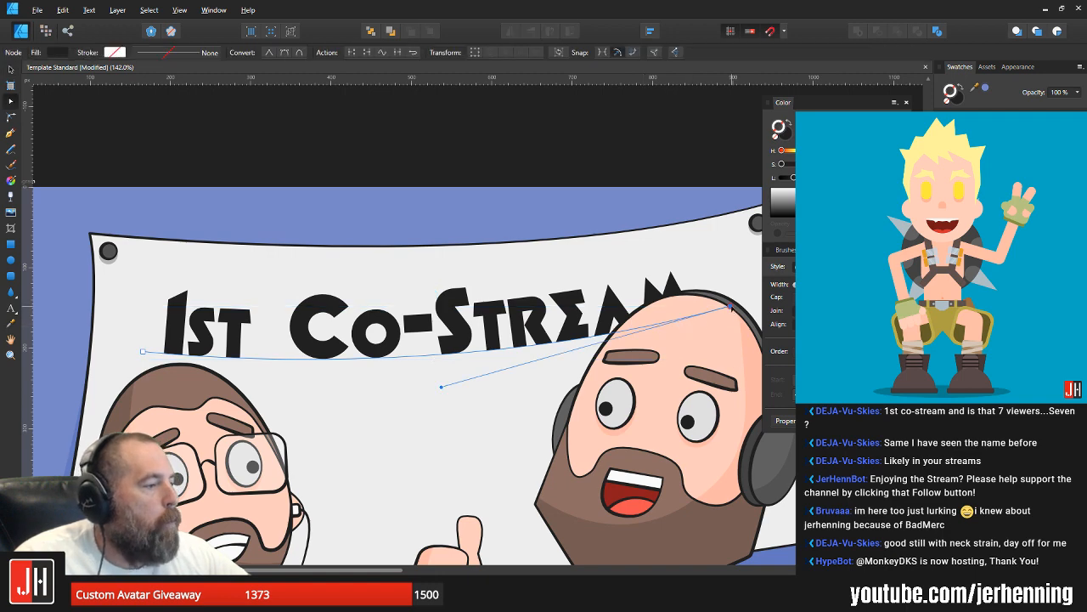
left_click_drag(732, 307, 736, 308)
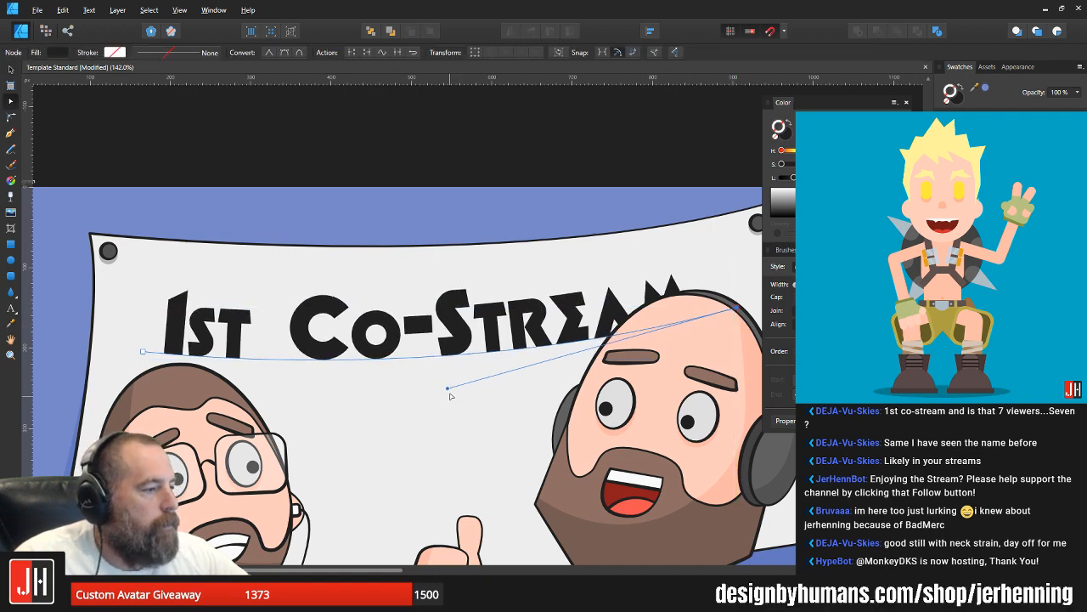
key("v")
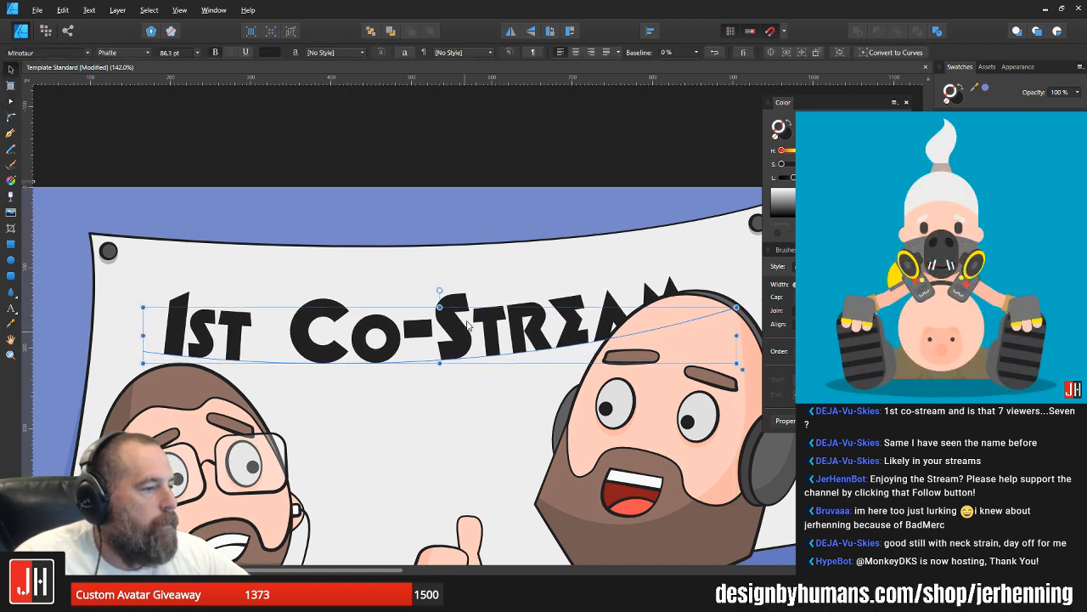
left_click_drag(468, 326, 469, 321)
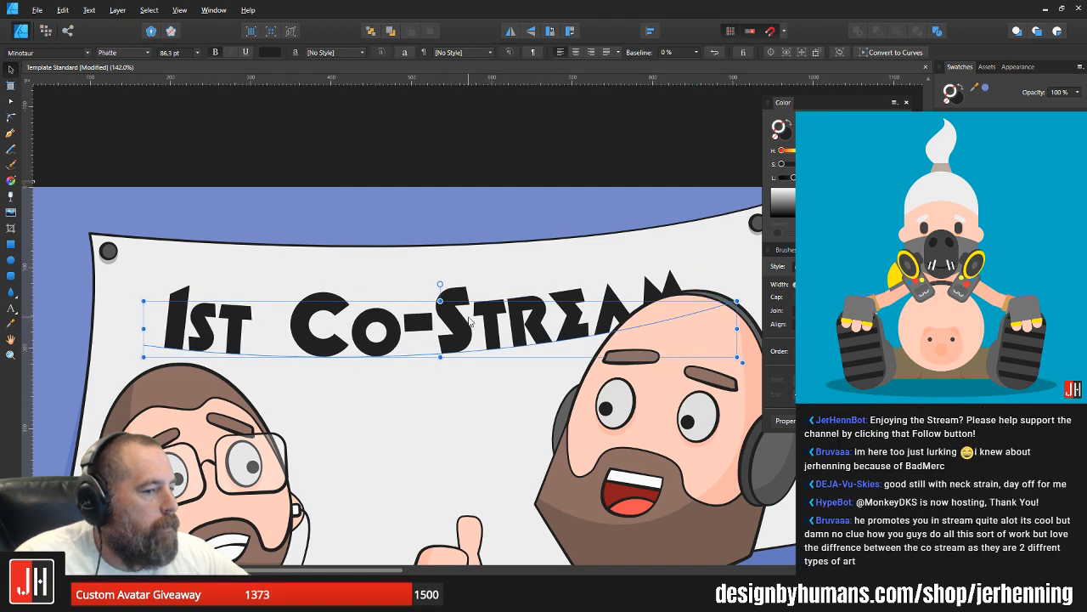
Step: Deselect the banner lettering and save the document
scroll(469, 320, "down", 2)
left_click(495, 188)
key("ctrl+s")
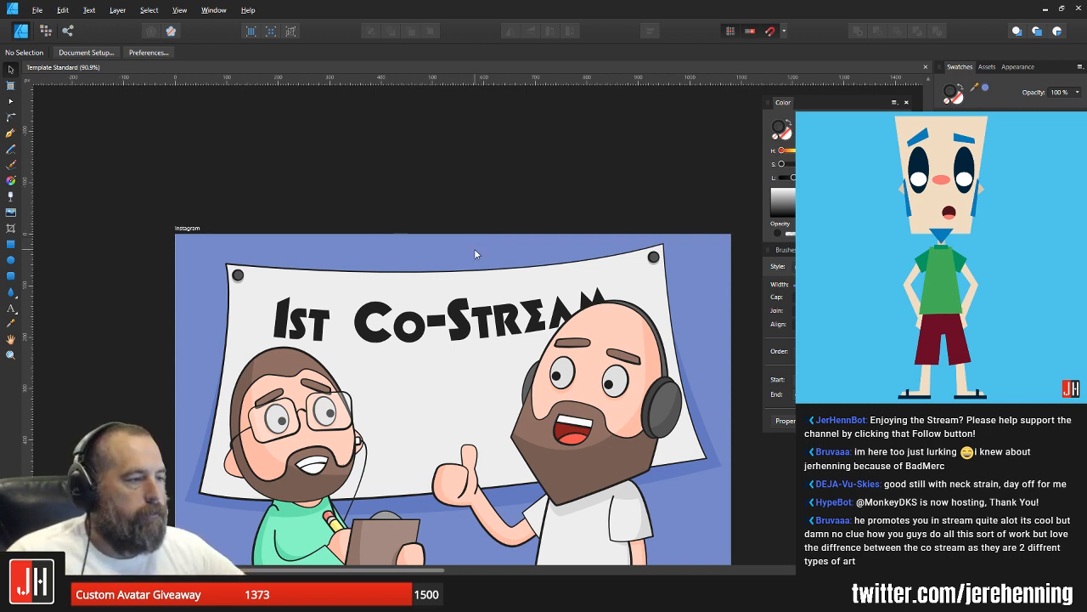
Step: Examine the lettering's placement on the banner up close and across the whole Instagram artboard
left_click(456, 333)
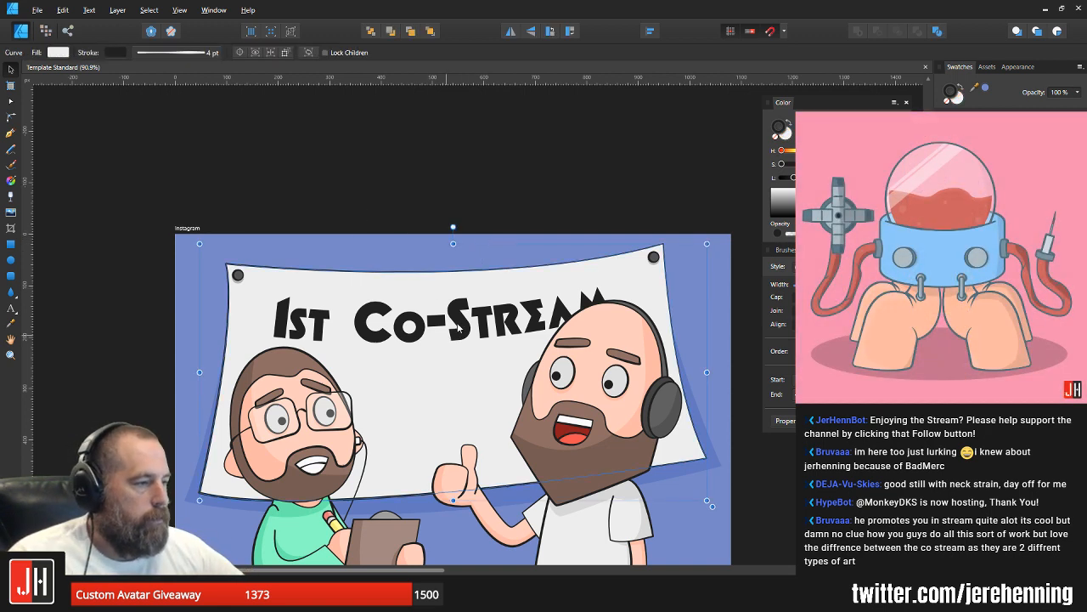
left_click(459, 327)
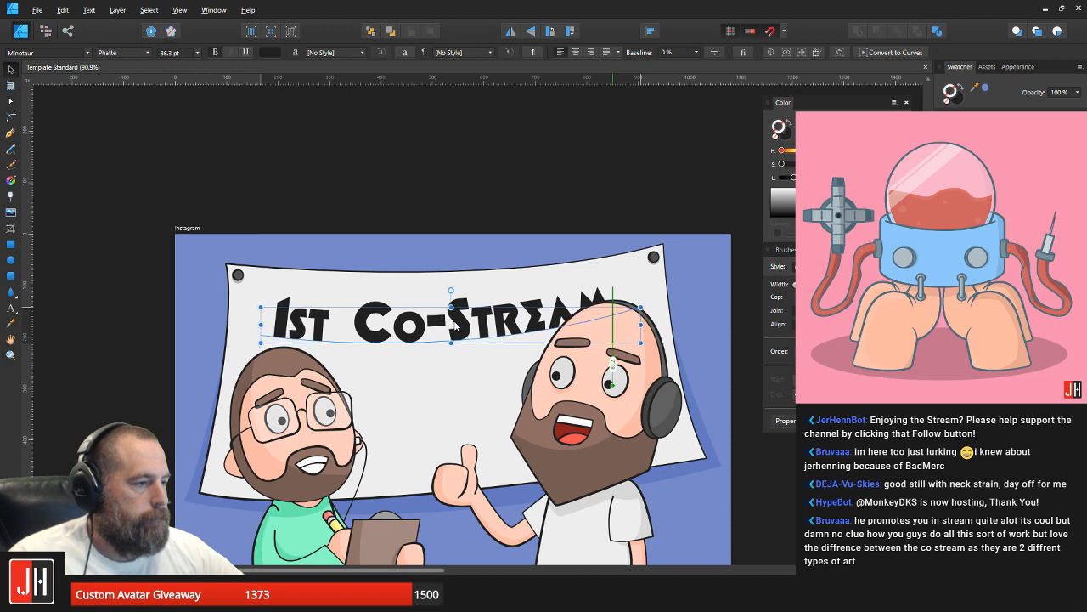
left_click_drag(456, 327, 426, 315)
scroll(456, 332, "down", 6)
left_click(552, 339)
scroll(470, 344, "up", 4)
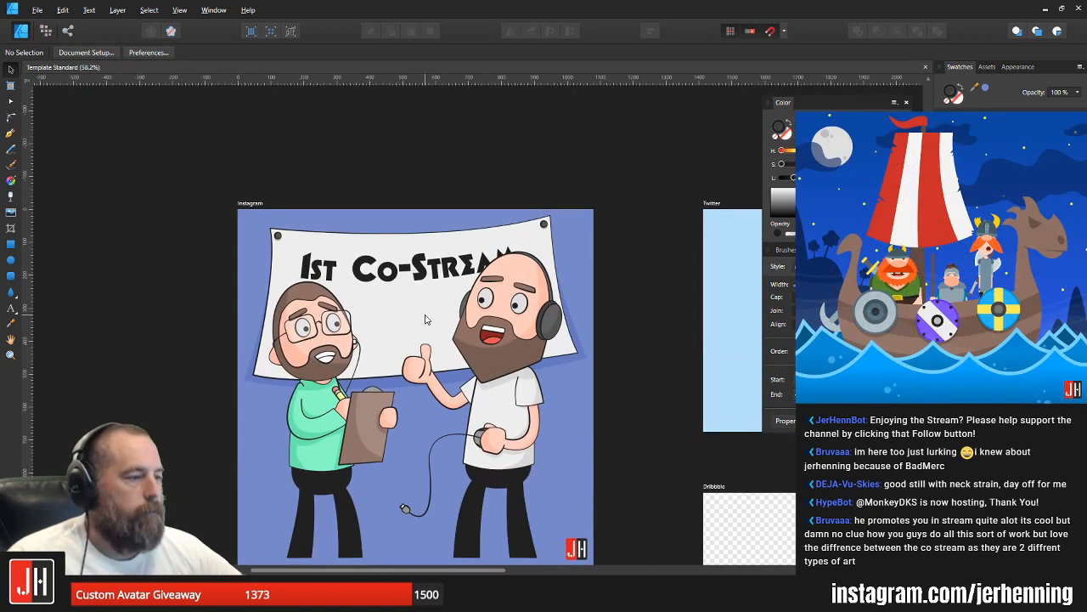
scroll(413, 316, "up", 4)
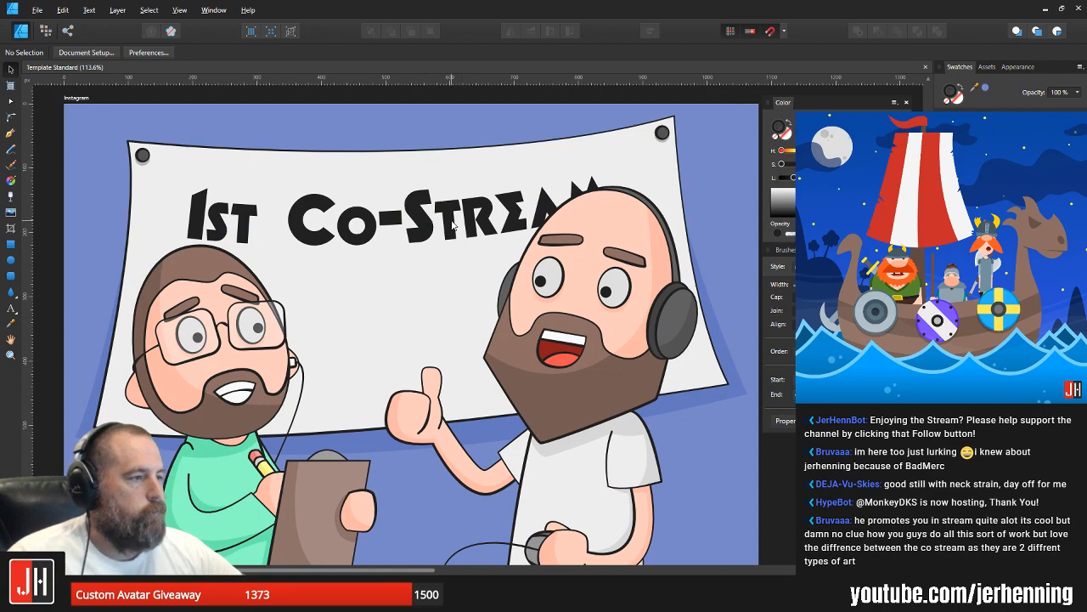
scroll(451, 228, "down", 4)
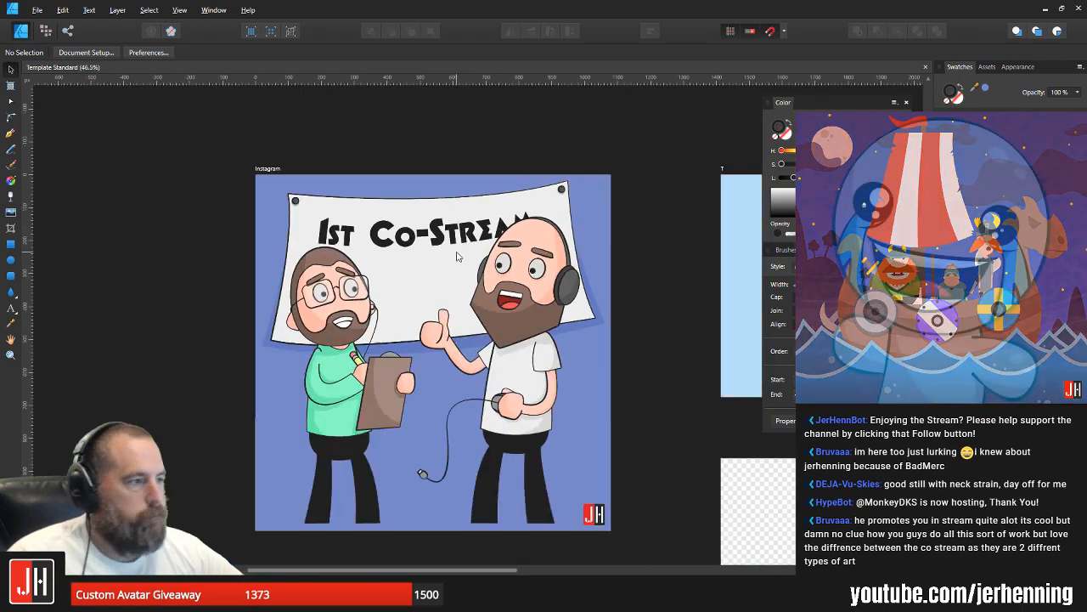
scroll(435, 304, "up", 3)
scroll(435, 305, "down", 3)
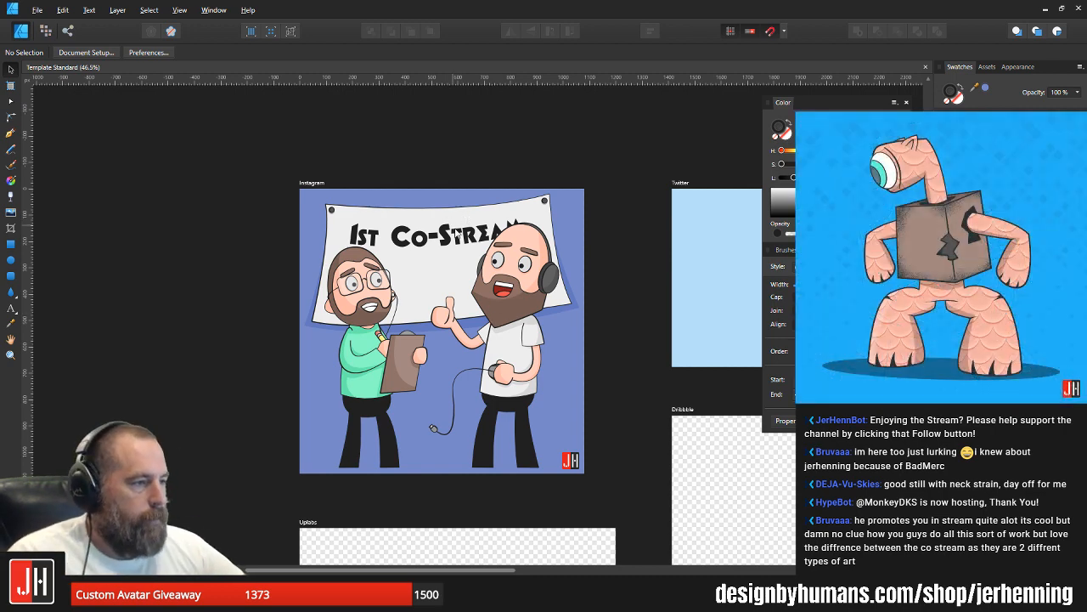
Step: Lower the end node of the lettering's path slightly over the bald man's head and deselect the text
scroll(457, 234, "up", 3)
left_click(513, 241)
left_click(452, 236)
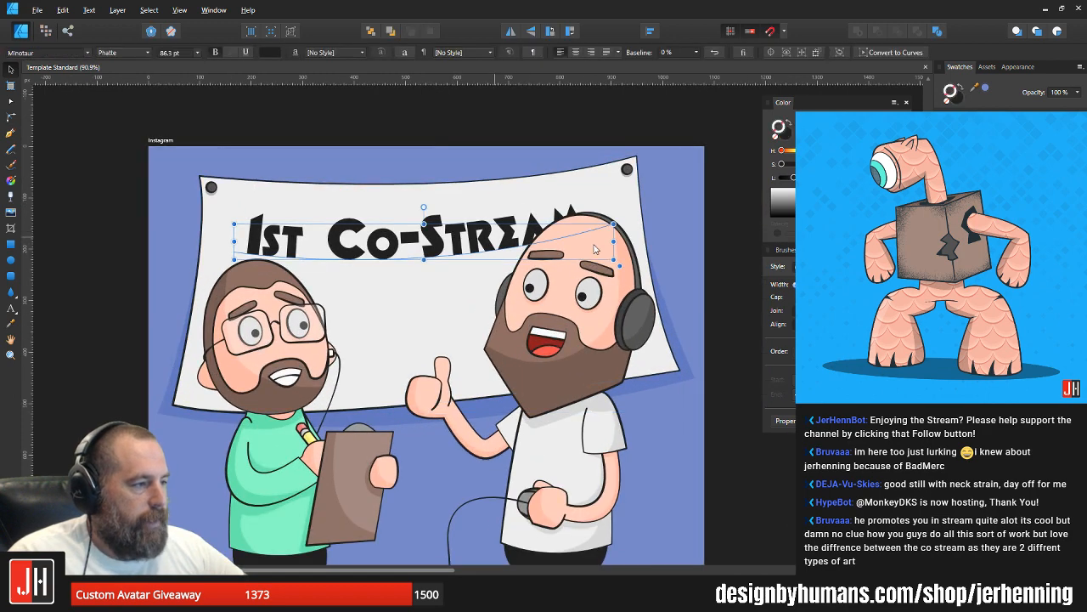
key("a")
left_click(614, 224)
left_click_drag(614, 224, 613, 226)
key("v")
left_click(696, 218)
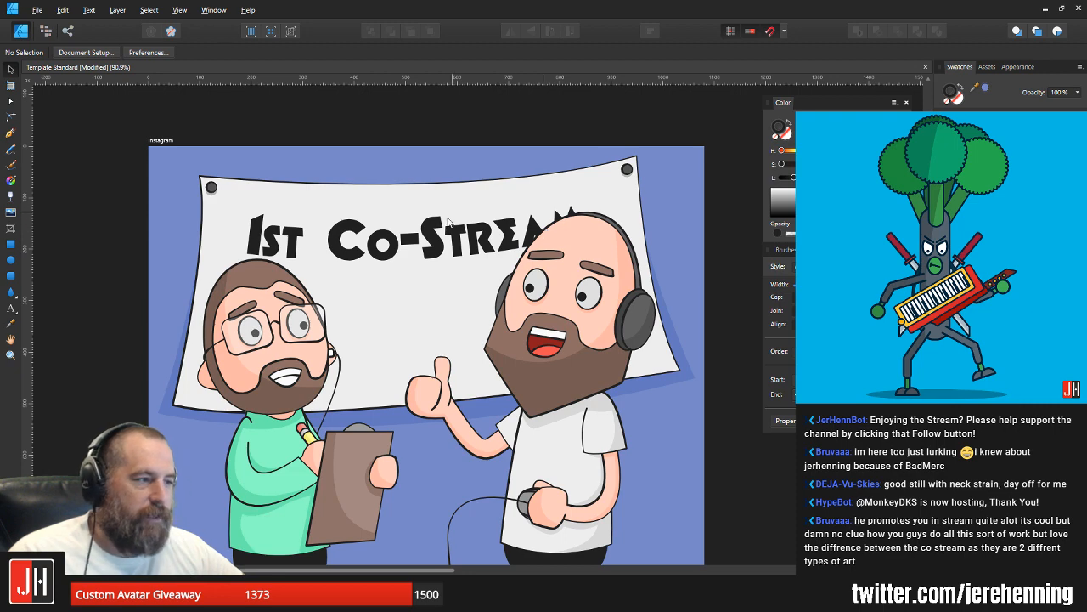
Step: Nudge the "1st Co-Stream" lettering up slightly on the banner and save the document
left_click(467, 245)
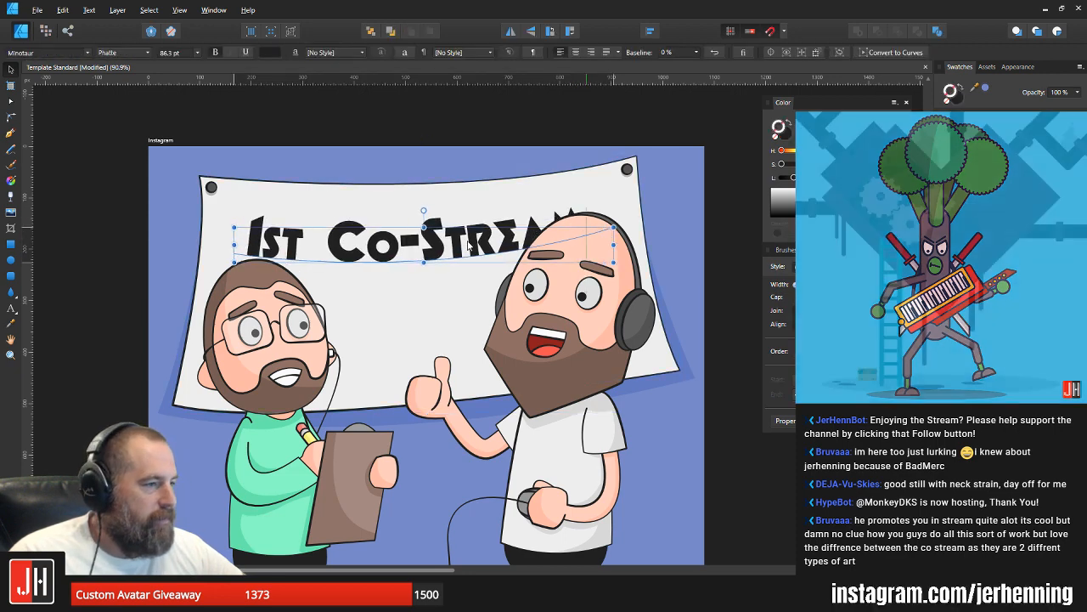
left_click_drag(471, 246, 471, 243)
scroll(476, 247, "down", 3)
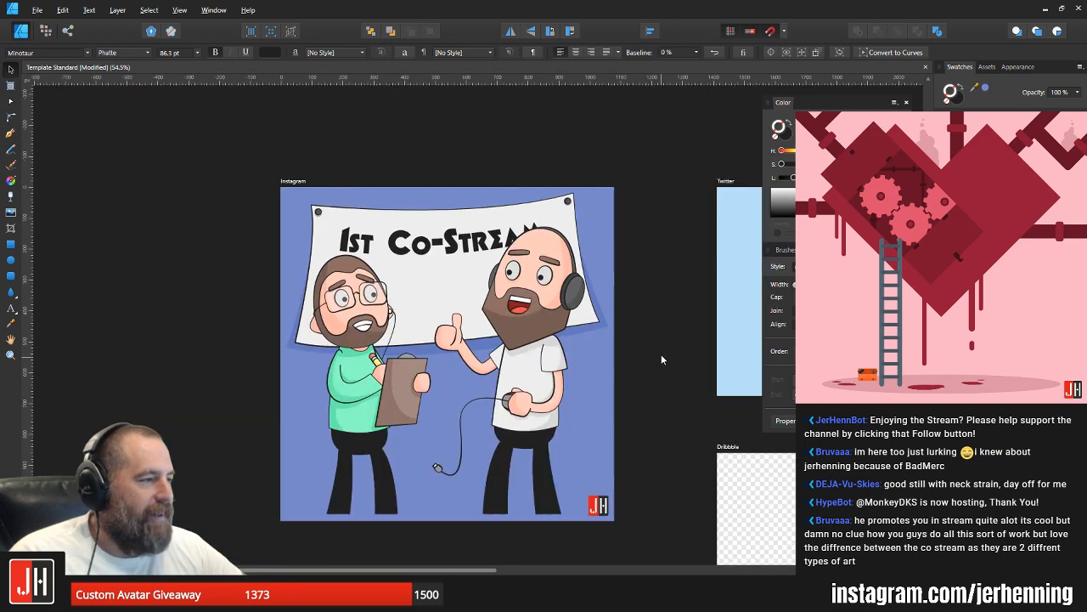
left_click(661, 356)
key("ctrl+s")
scroll(472, 297, "up", 4)
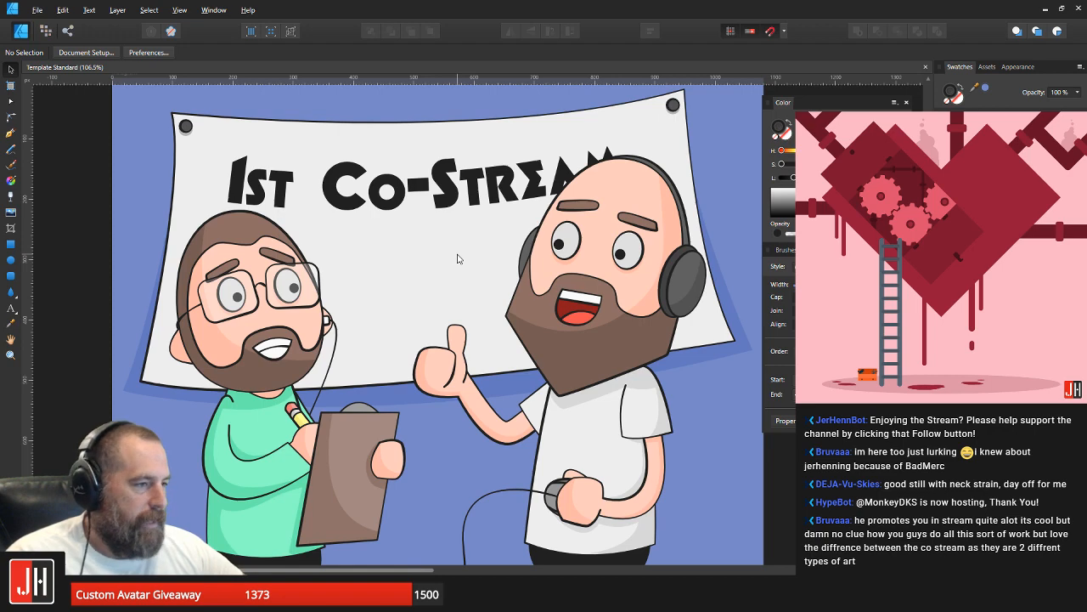
scroll(456, 259, "down", 3)
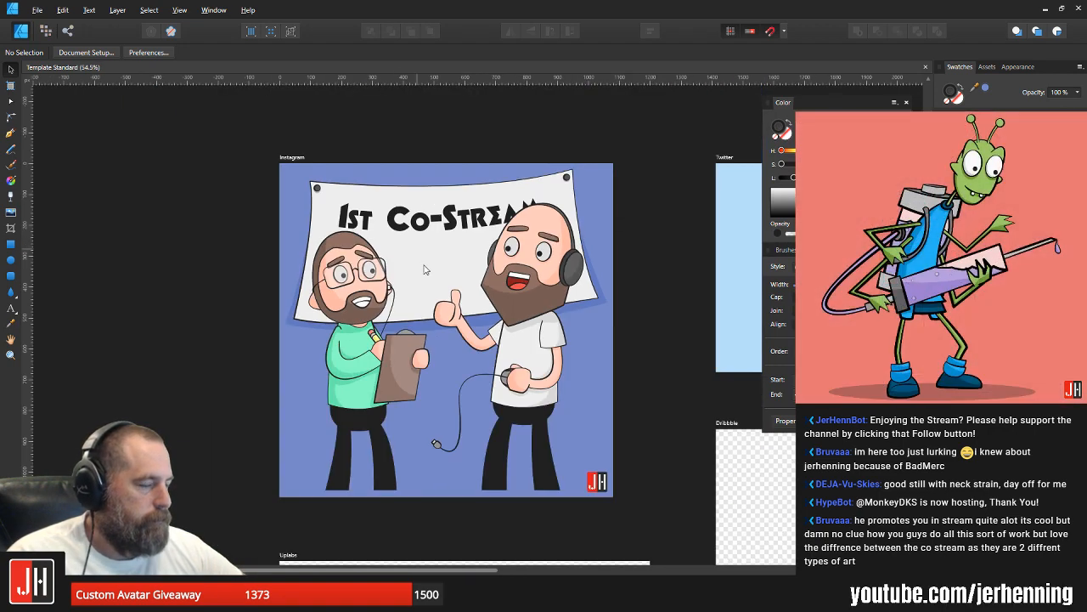
Step: Raise the banner's two lower corners so its bottom edge sits just below the "1st Co-Stream" lettering
scroll(424, 269, "up", 2)
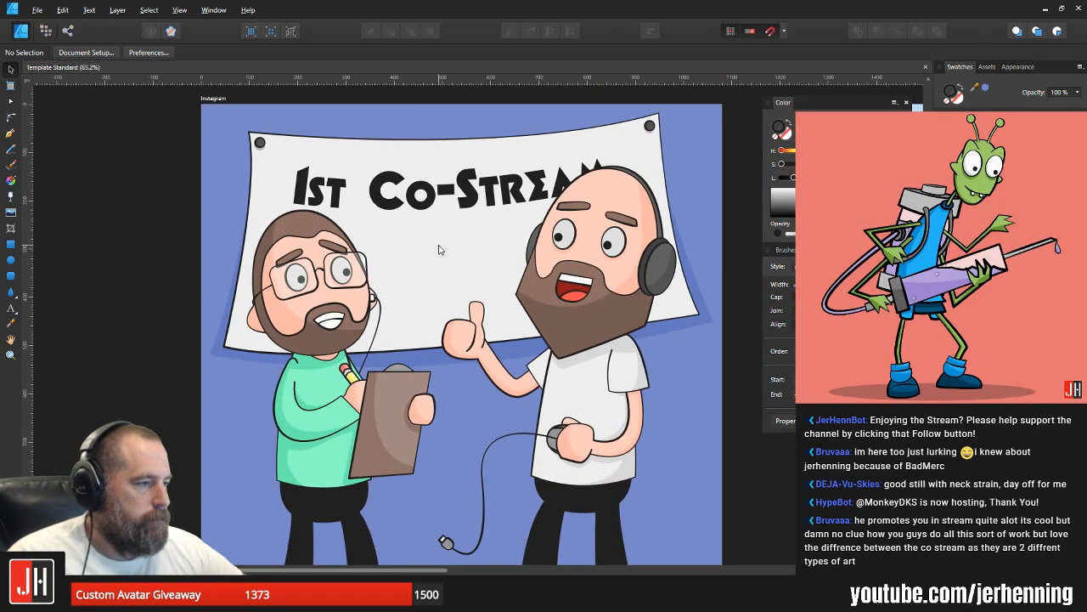
left_click_drag(439, 245, 410, 255)
scroll(410, 255, "down", 2)
scroll(411, 236, "up", 2)
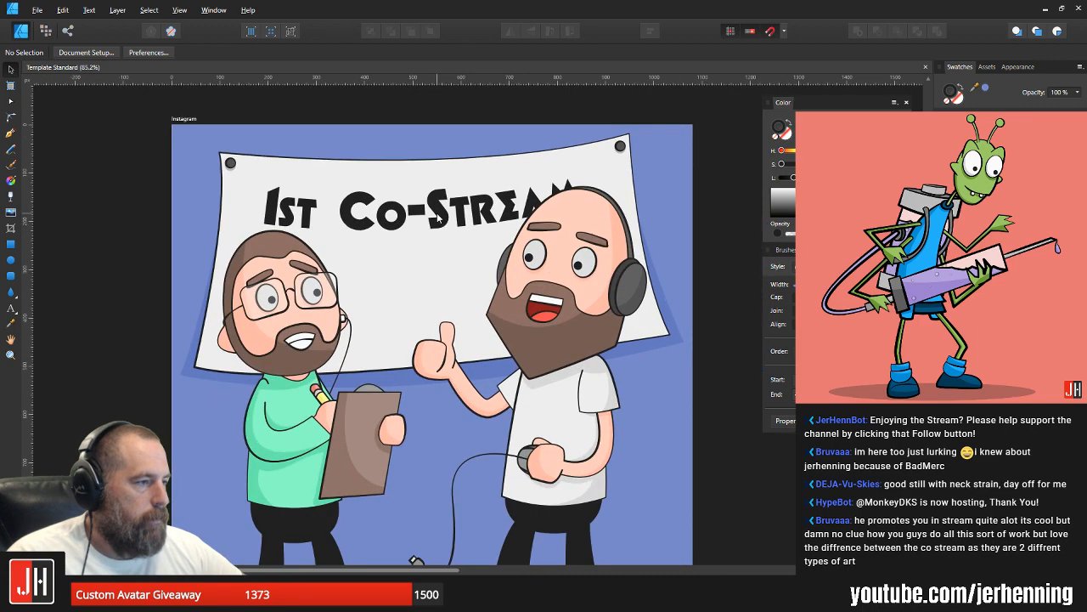
key("a")
left_click(589, 345)
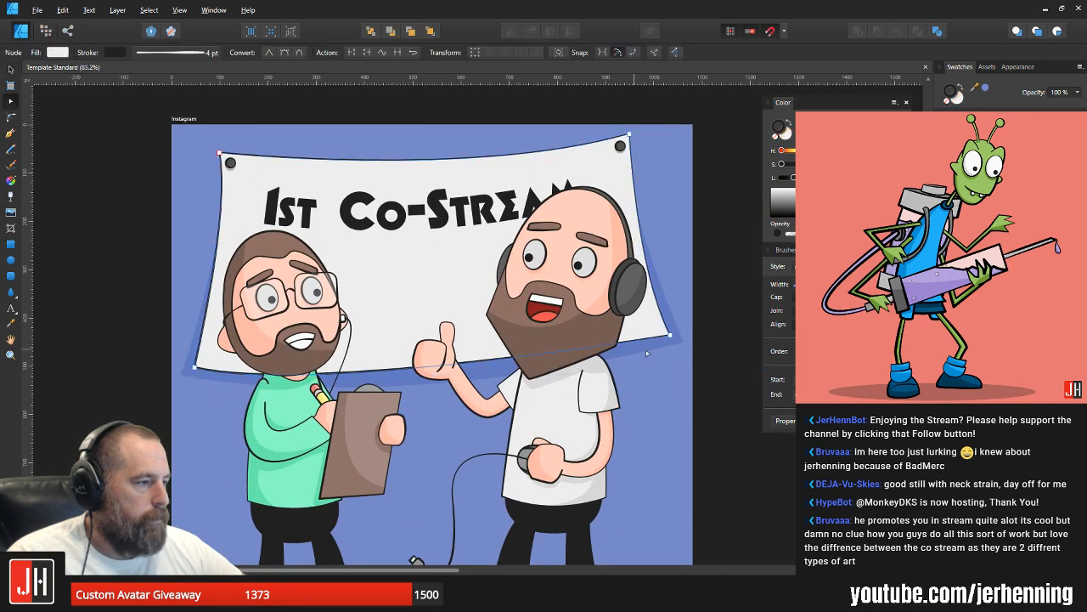
left_click_drag(689, 350, 121, 383)
left_click_drag(671, 338, 667, 231)
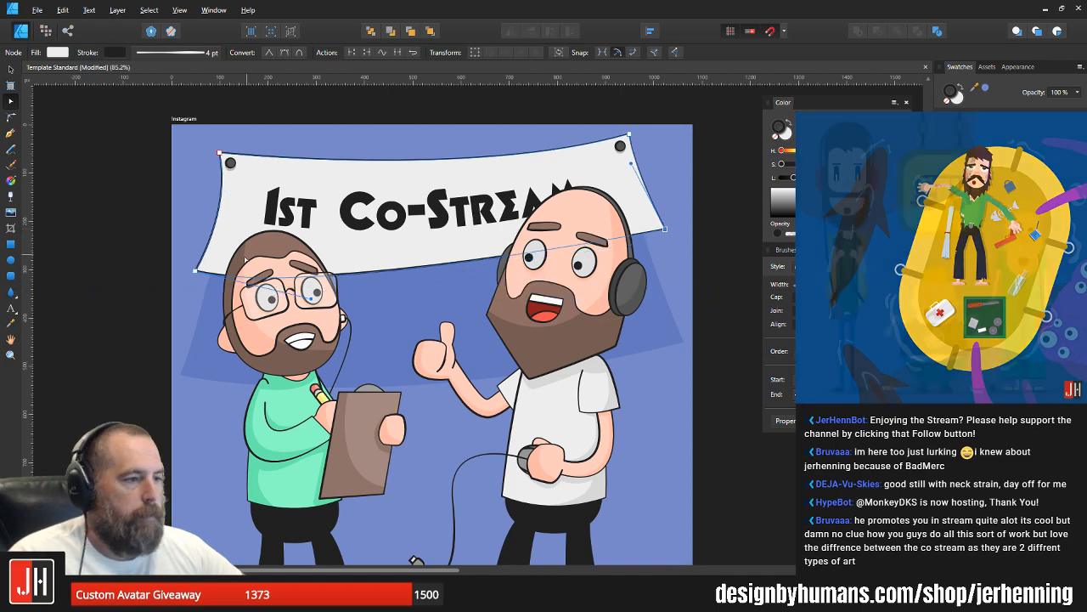
left_click_drag(195, 270, 192, 250)
key("v")
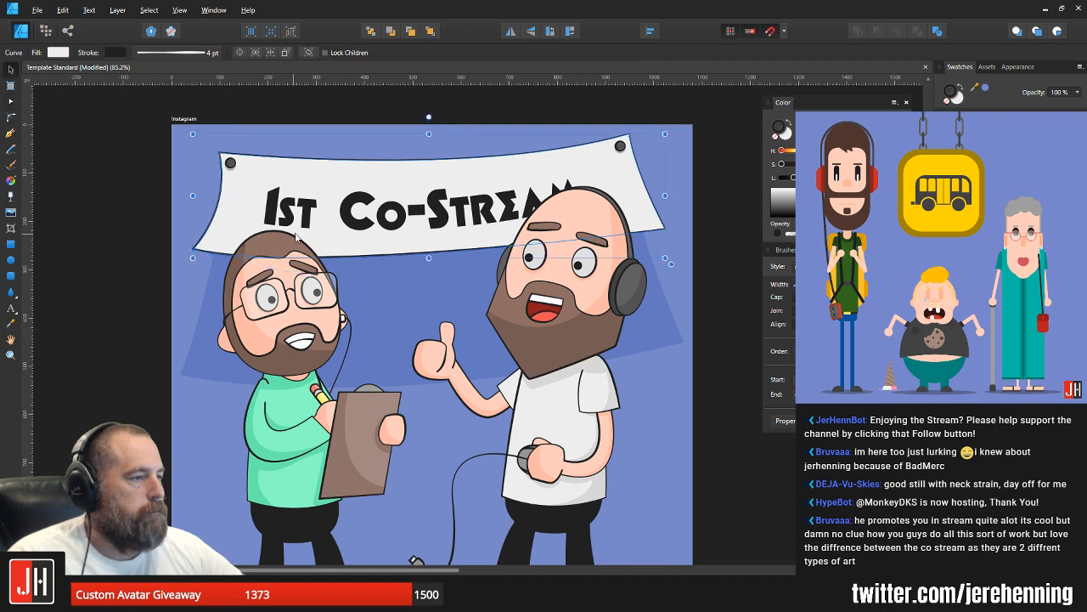
Step: Try to enlarge the "1st Co-Stream" lettering by scaling its frame, and undo the scaling
left_click(395, 215)
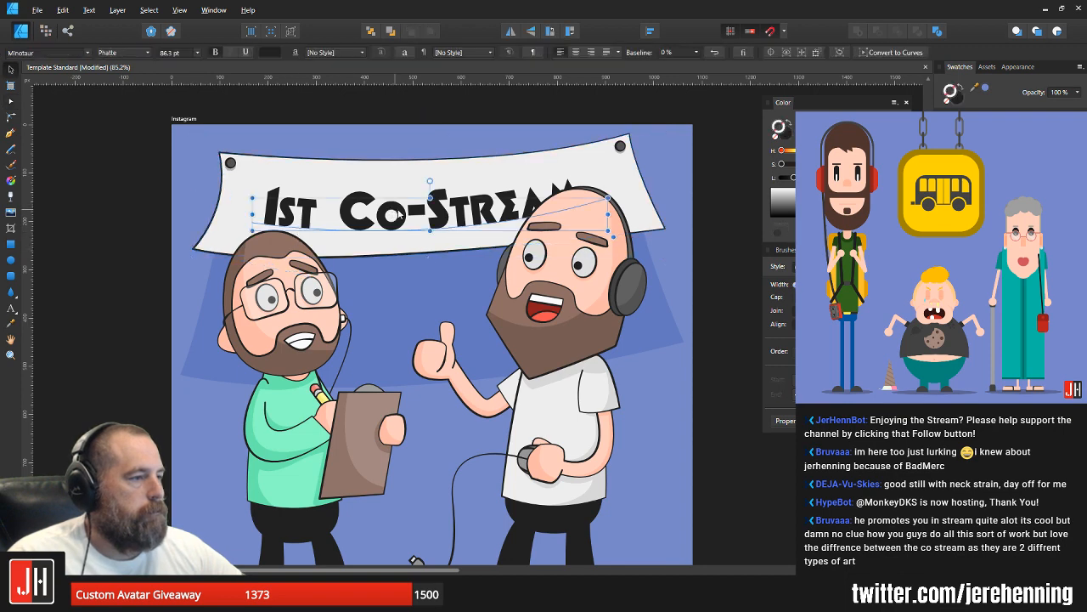
scroll(396, 214, "up", 3)
left_click_drag(455, 206, 407, 227)
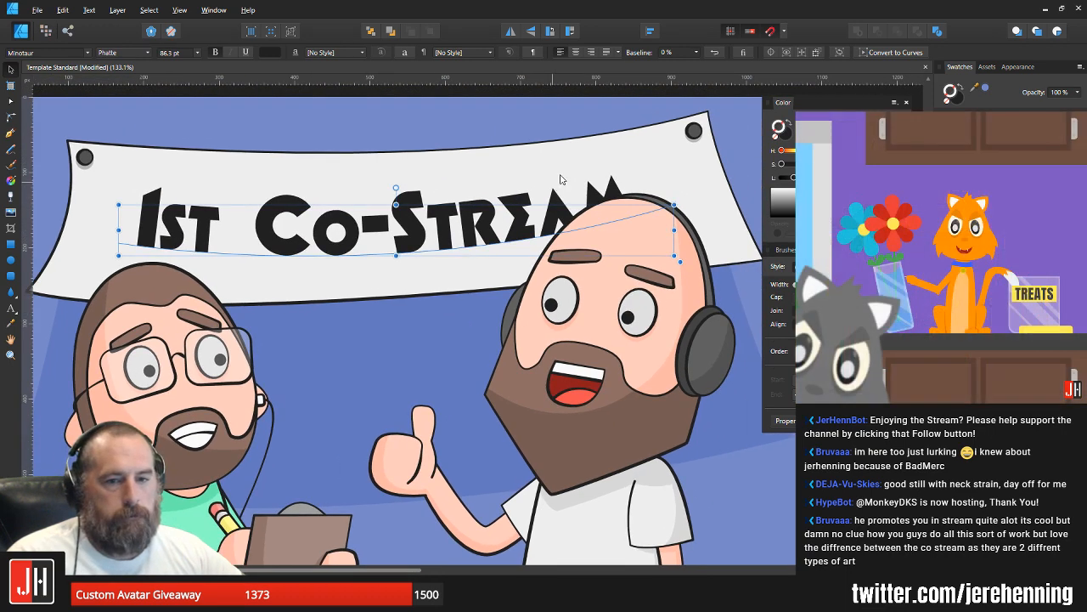
left_click_drag(674, 205, 719, 181)
key("ctrl+z")
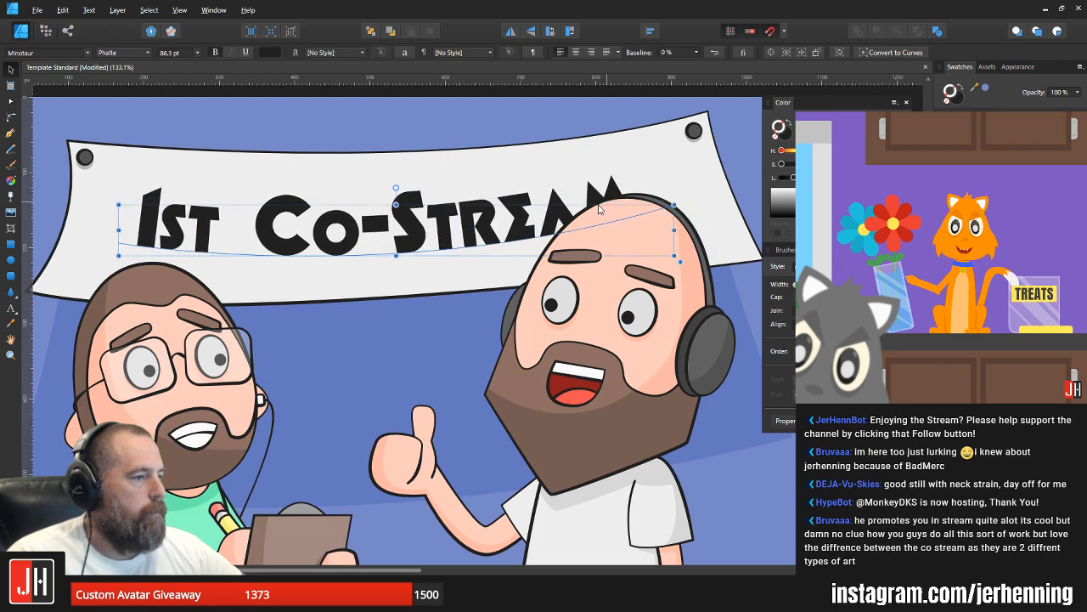
double_click(429, 225)
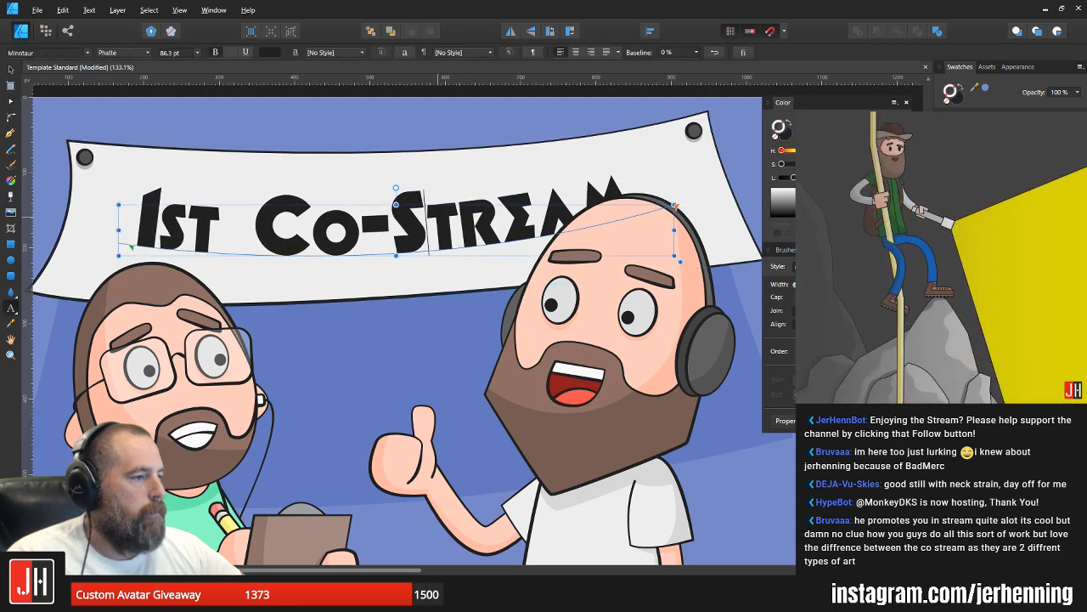
type("v3x")
key("ctrl+z")
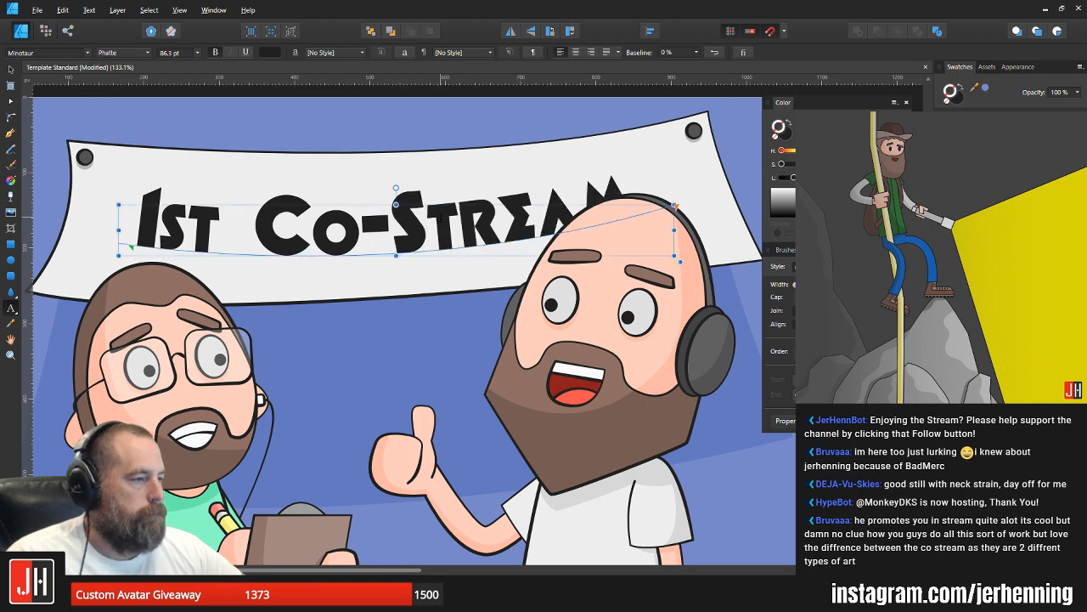
key("Escape")
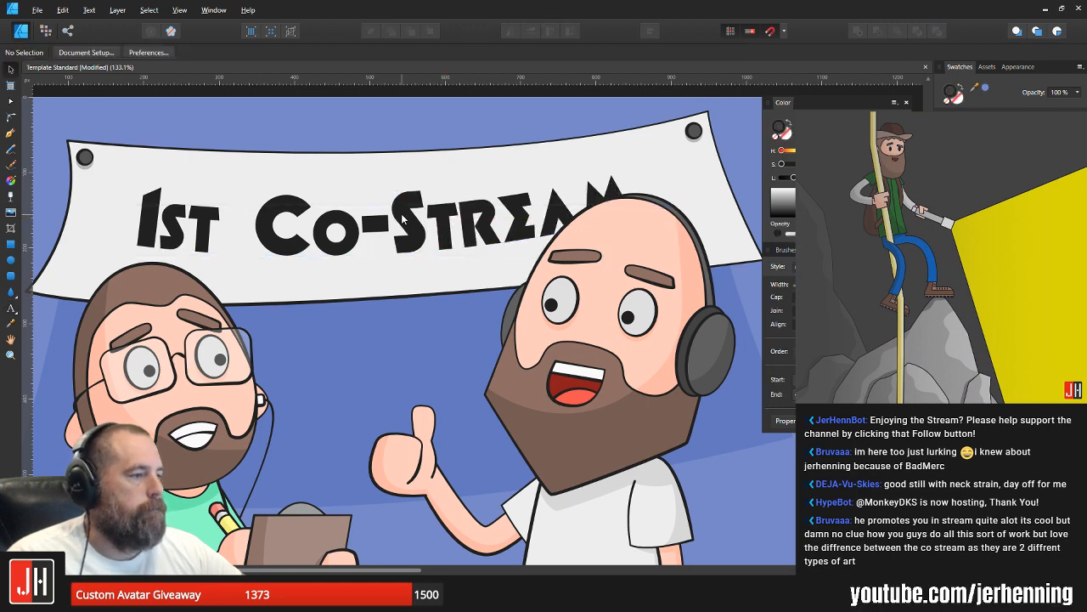
Step: Try a font size of 100 pt on the "1st Co-Stream" lettering and undo it
left_click(401, 213)
key("t")
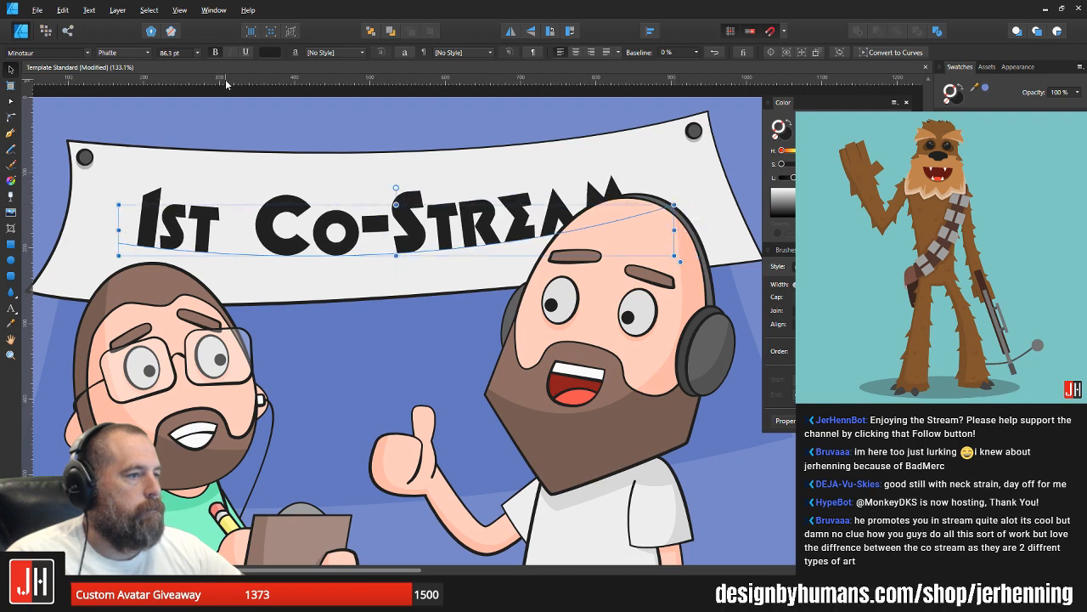
left_click(188, 53)
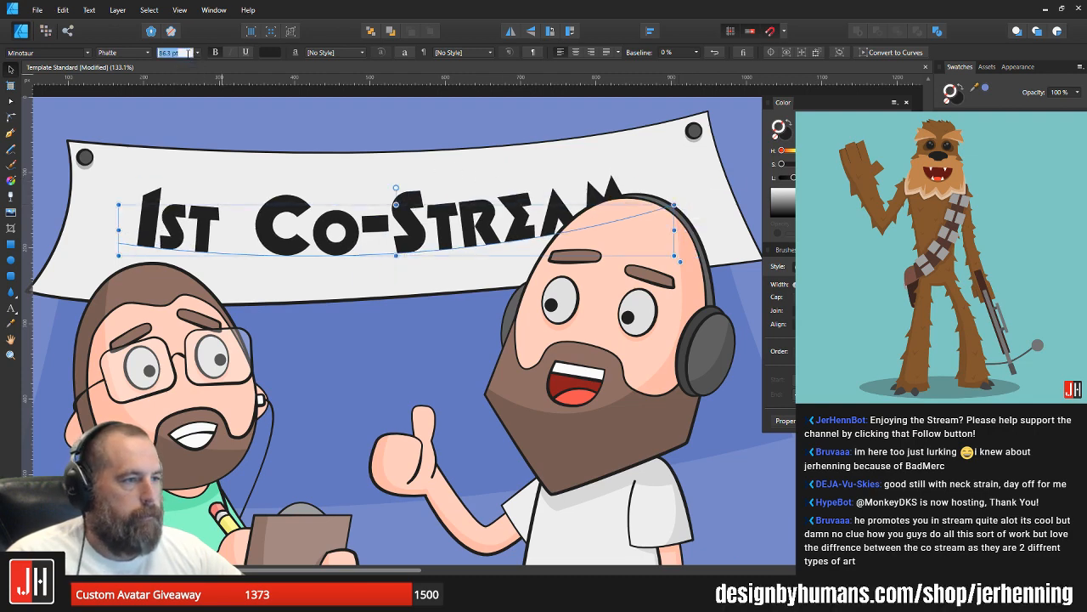
type("100")
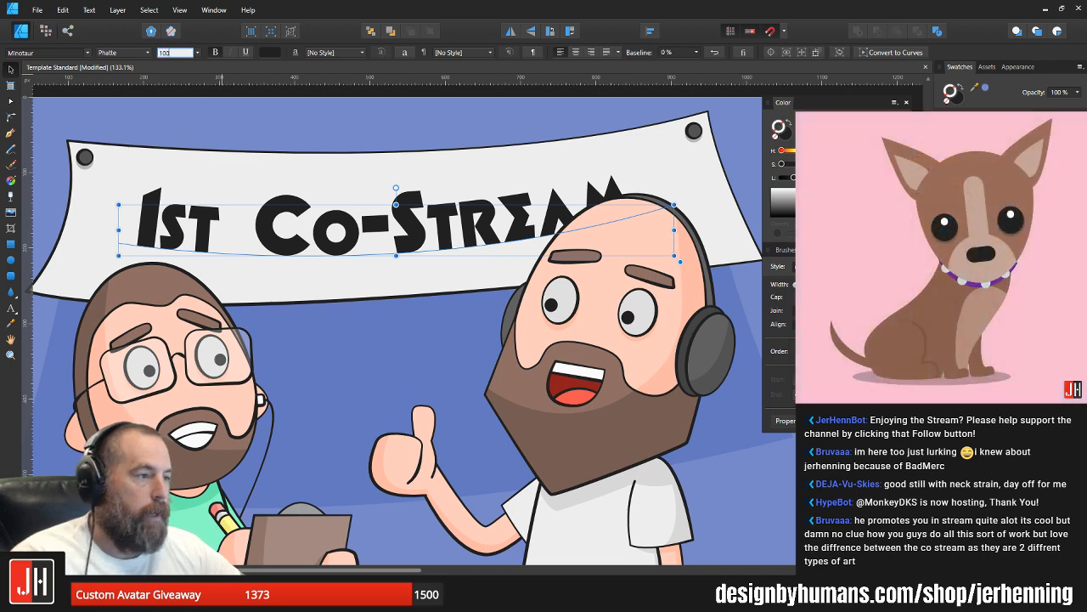
key("Tab")
key("ctrl+z")
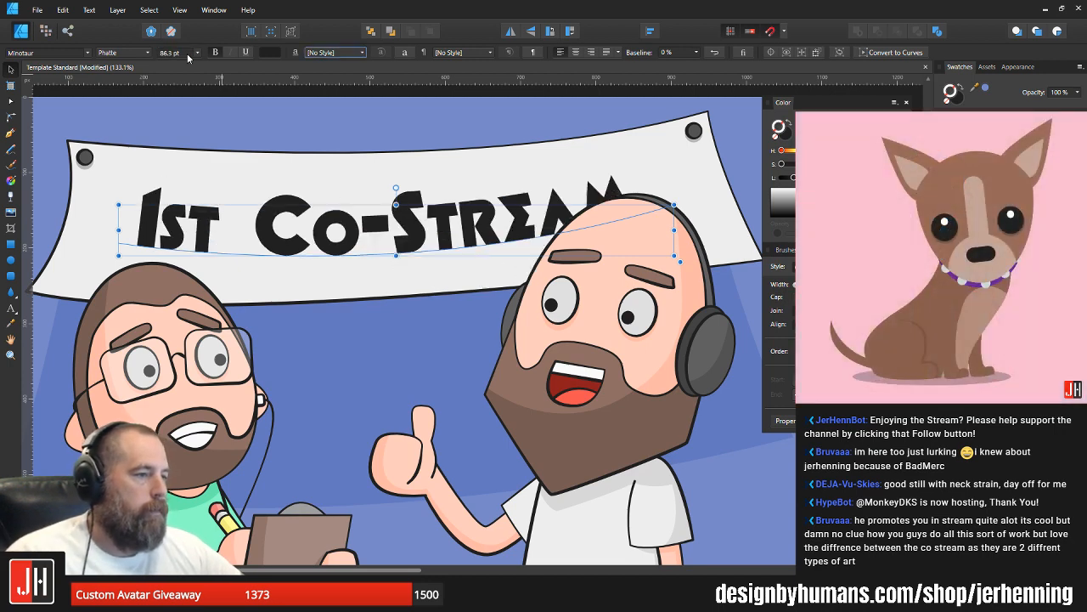
key("ctrl+d")
key("t")
key("v")
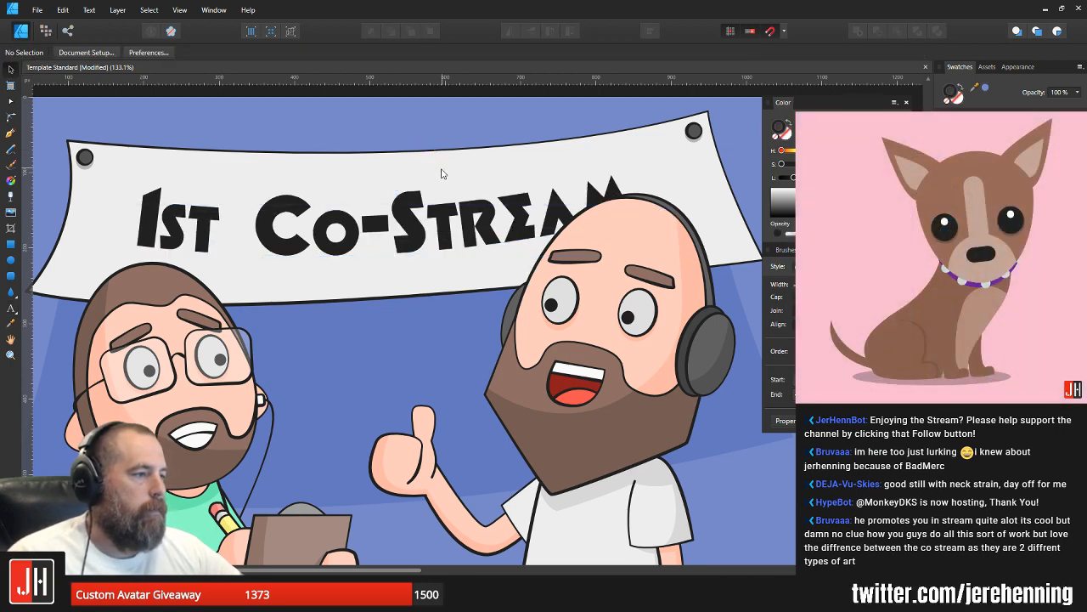
left_click(411, 220)
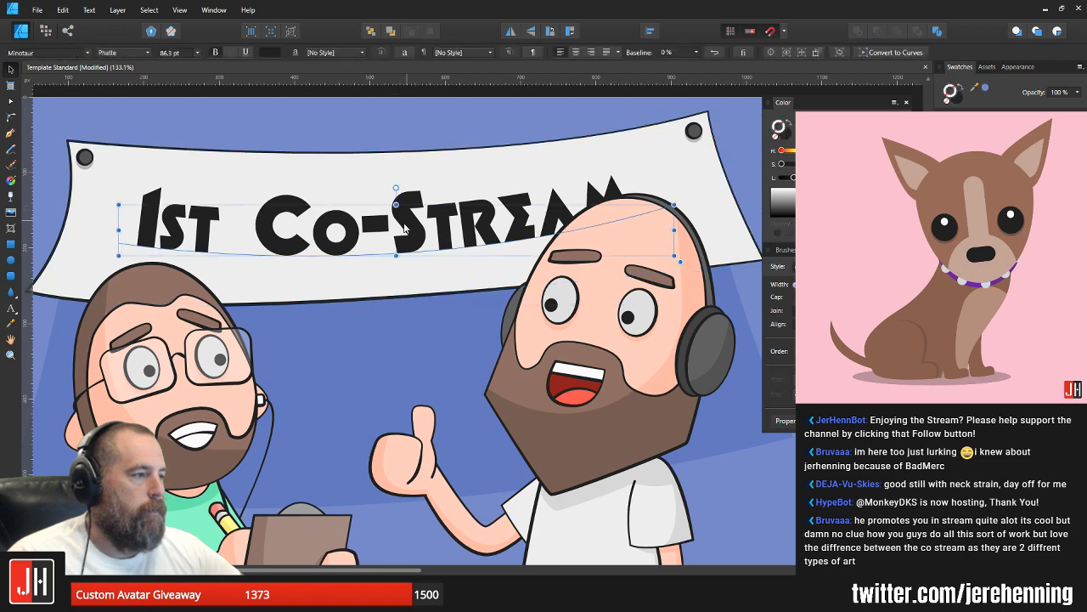
key("ctrl+d")
Step: Raise the lower-left corner of the banner's blue shadow to just outside the banner corner and bend its left side to match
scroll(409, 225, "down", 5)
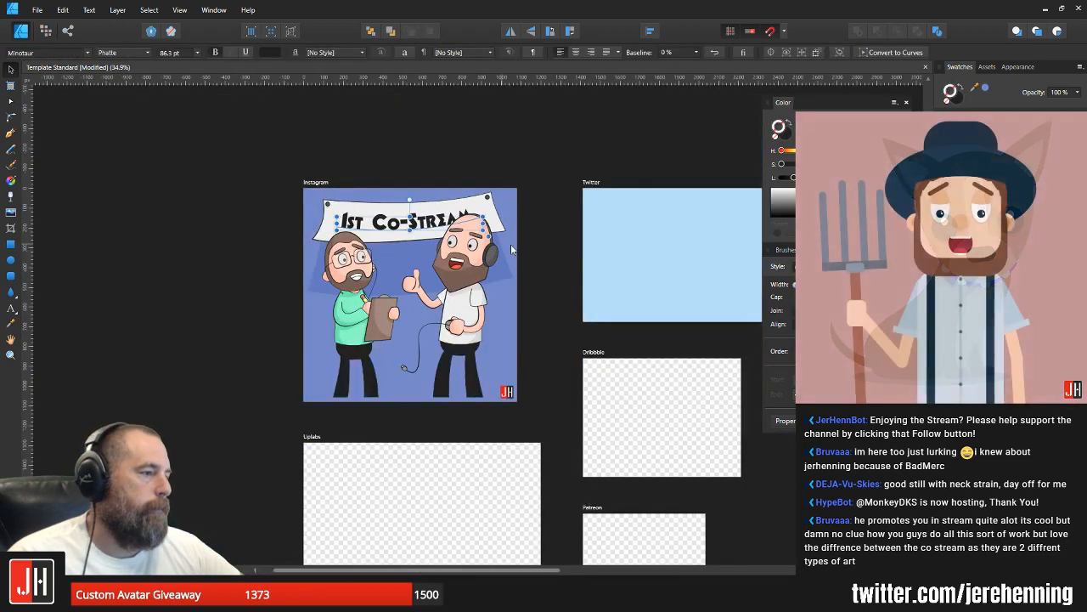
scroll(357, 274, "up", 3)
left_click(434, 260)
key("a")
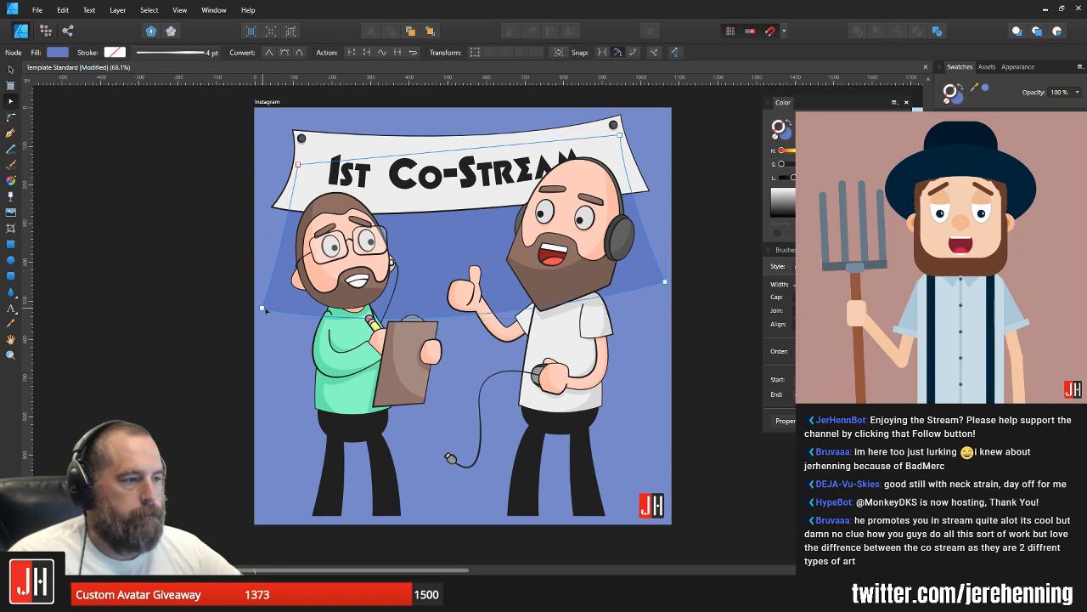
left_click_drag(262, 308, 266, 206)
scroll(267, 209, "up", 5)
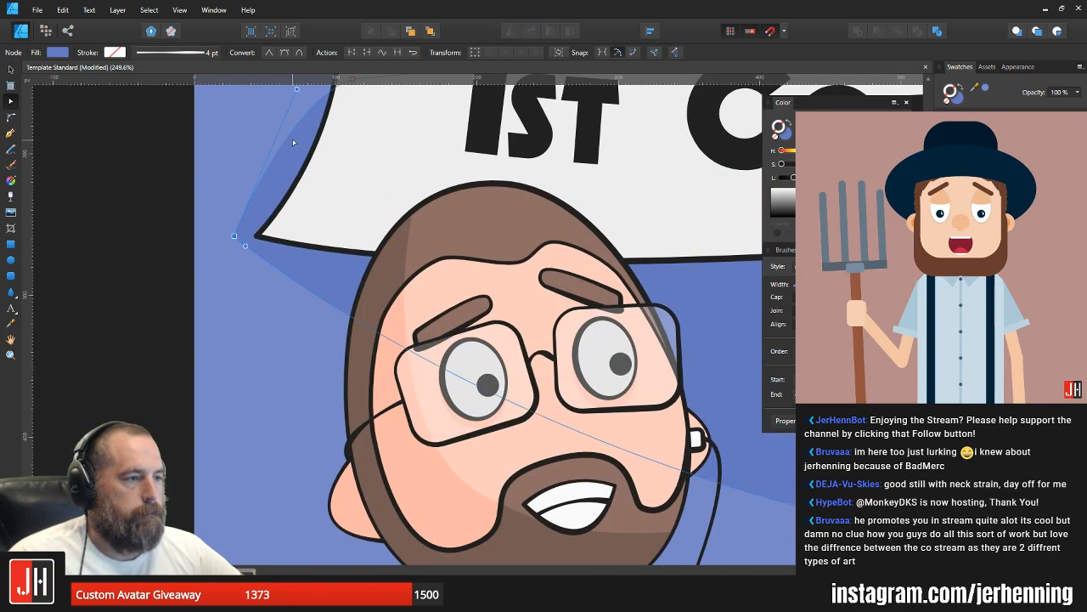
left_click_drag(302, 158, 336, 226)
scroll(322, 255, "down", 3)
scroll(282, 302, "up", 4)
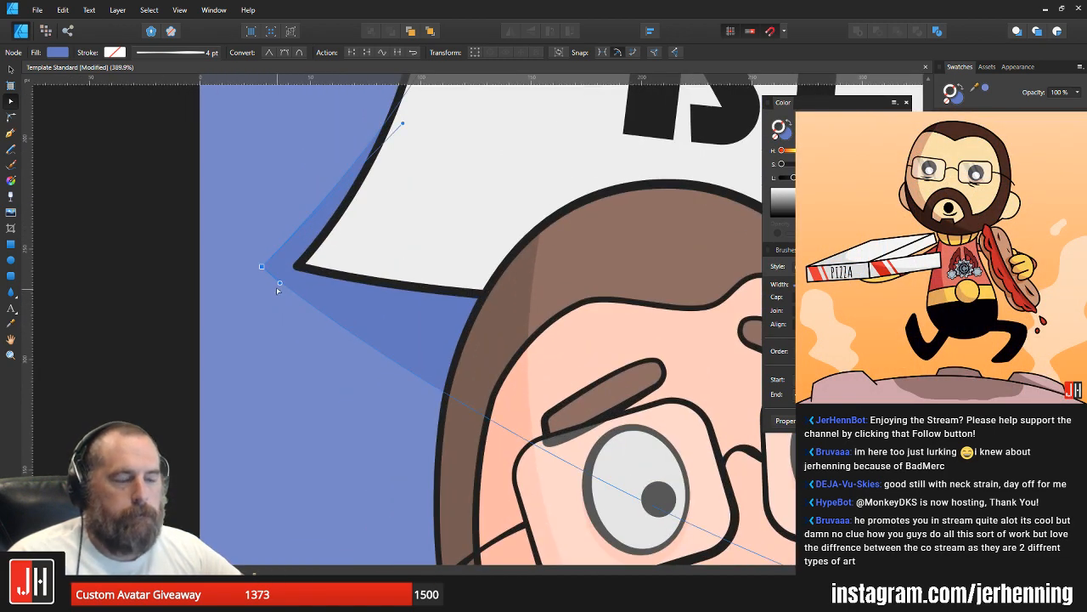
left_click_drag(261, 268, 264, 278)
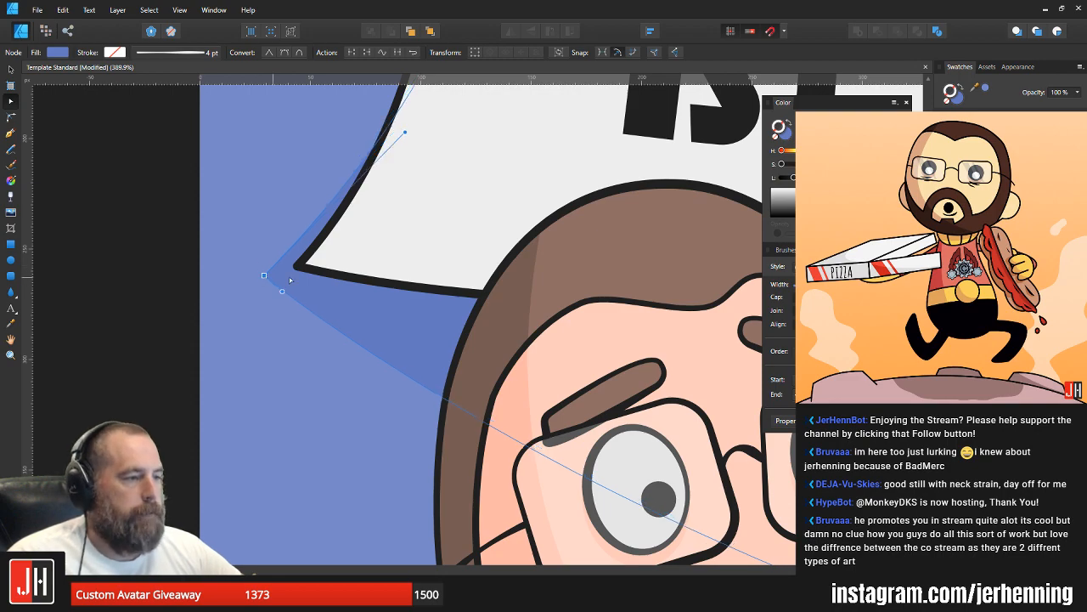
Step: Raise the lower-right corner of the banner's shadow to just beyond the banner's right corner
scroll(290, 281, "down", 3)
left_click_drag(595, 335, 370, 273)
scroll(370, 274, "down", 3)
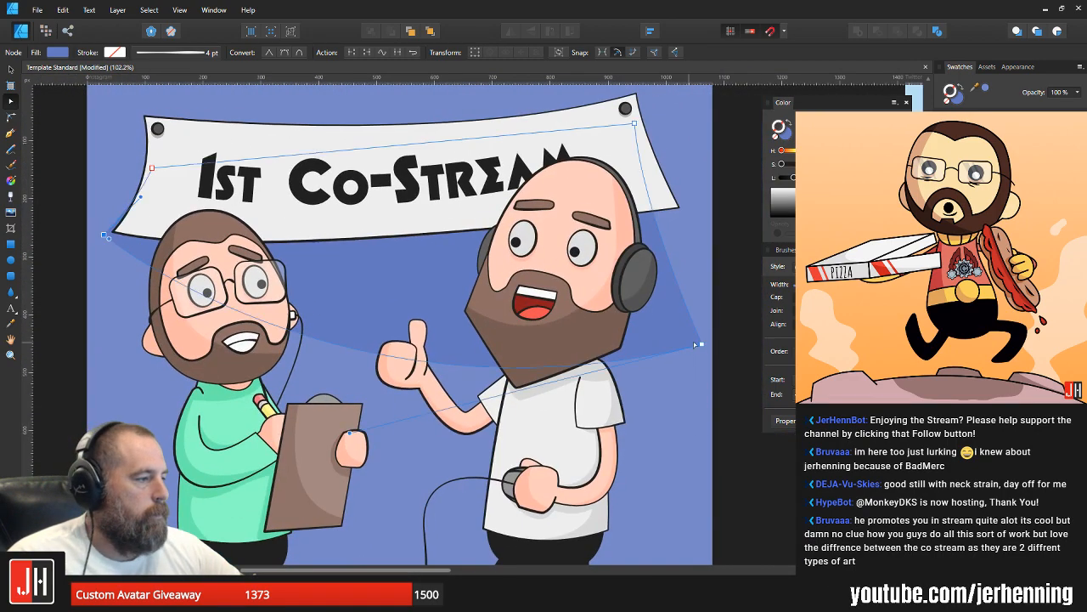
left_click_drag(696, 344, 695, 210)
scroll(695, 210, "up", 2)
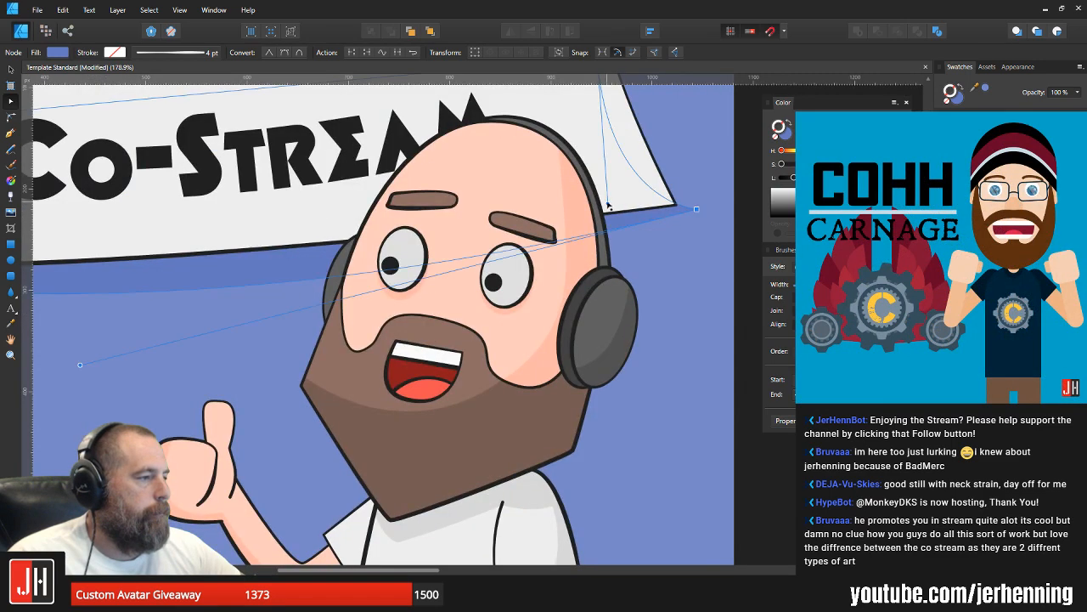
scroll(586, 242, "down", 3)
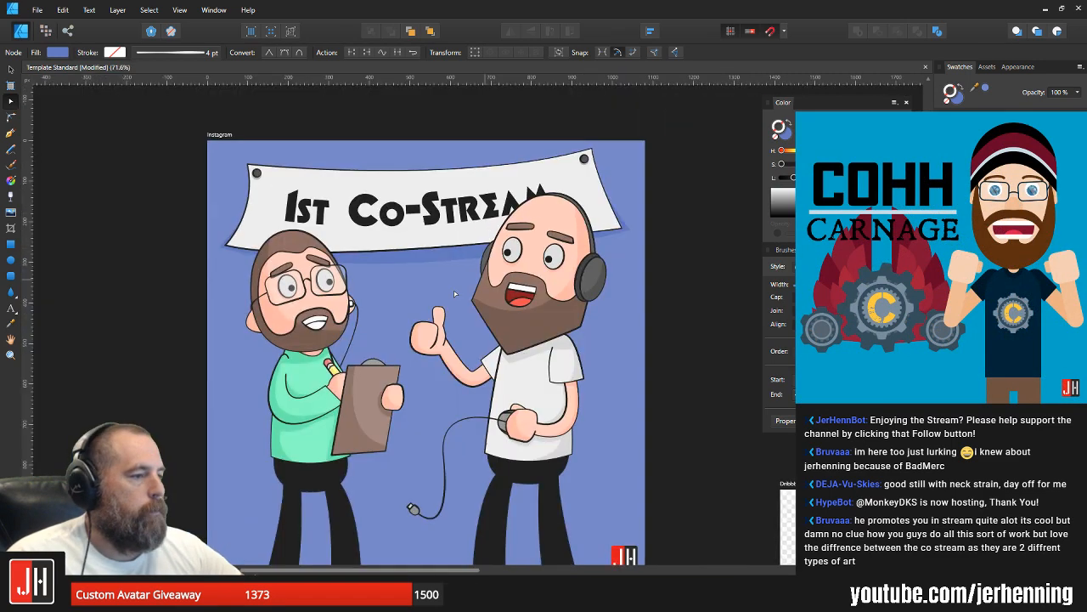
Step: Pull the middle of the shadow's bottom edge up closer to the banner and deselect the shadow
left_click(384, 294)
left_click_drag(383, 293, 388, 271)
key("v")
left_click(372, 284)
Step: Adjust the curve of the shadow's bottom edge from its lower-left node to follow the banner's edge, and deselect it
scroll(370, 289, "up", 3)
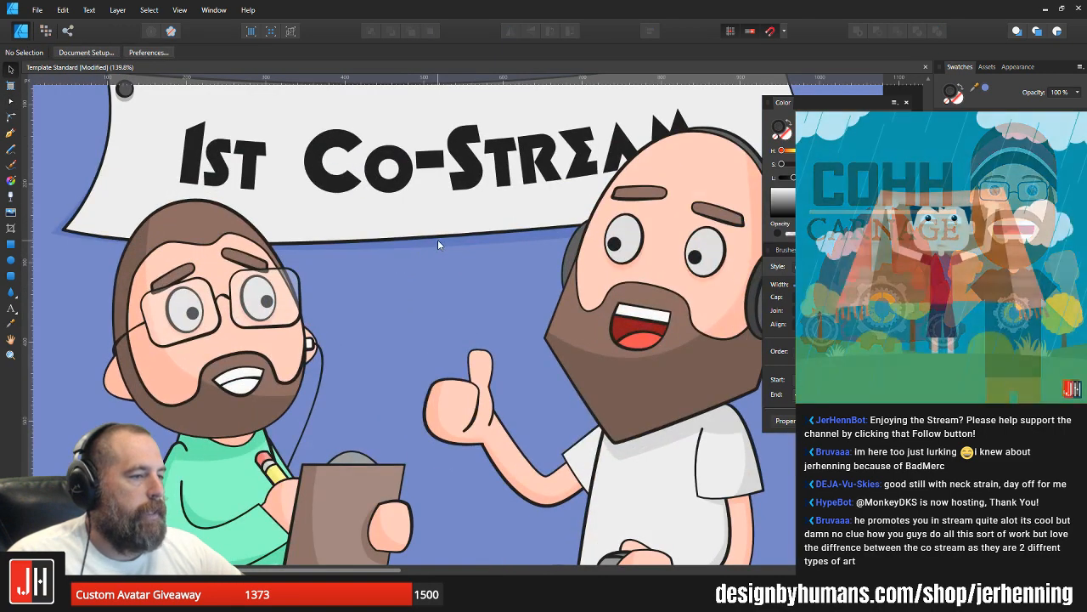
left_click(438, 242)
key("a")
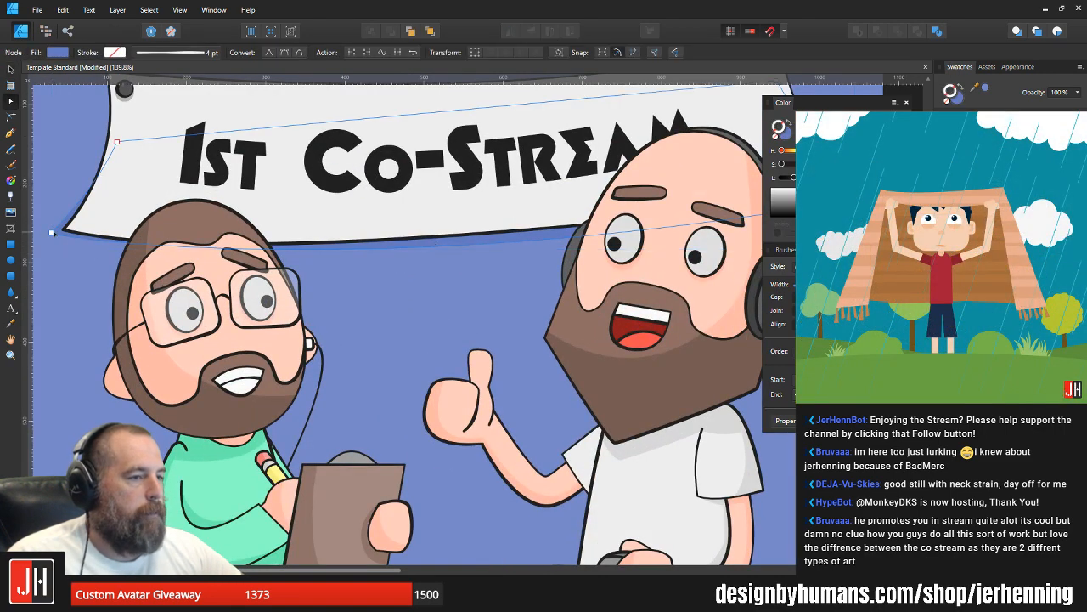
left_click(52, 232)
left_click_drag(59, 239, 104, 259)
key("v")
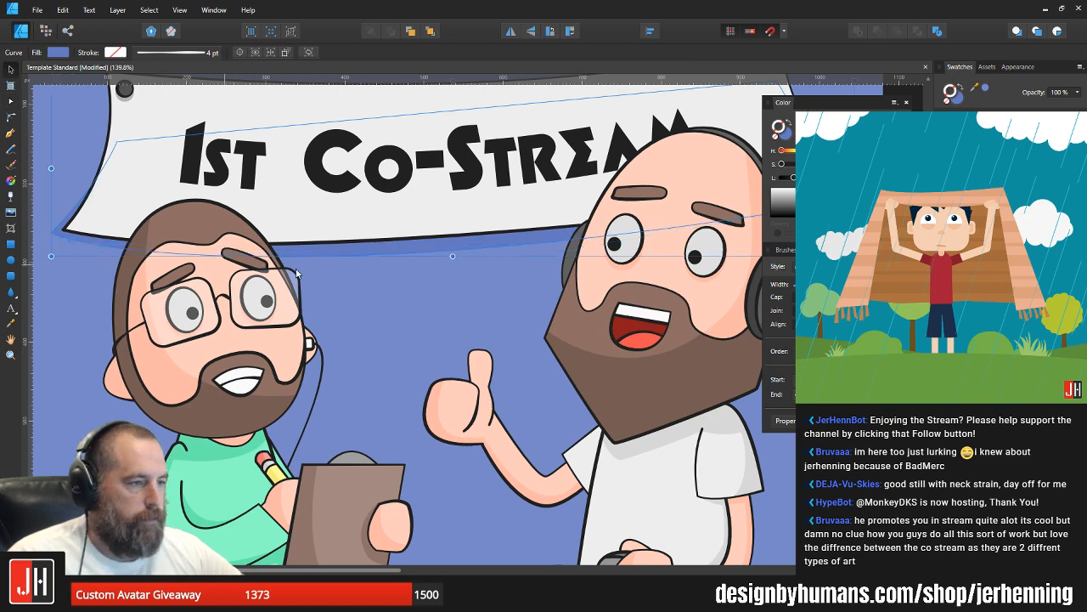
left_click(320, 276)
Step: Draw a large circle on the Twitter artboard with a crimson fill and no outline
scroll(320, 276, "down", 6)
left_click_drag(352, 310, 38, 272)
left_click(11, 260)
scroll(309, 259, "up", 3)
mouse_move(331, 179)
left_mouse_down()
mouse_move(362, 212)
mouse_move(599, 324)
mouse_move(610, 311)
left_mouse_up()
left_click(786, 143)
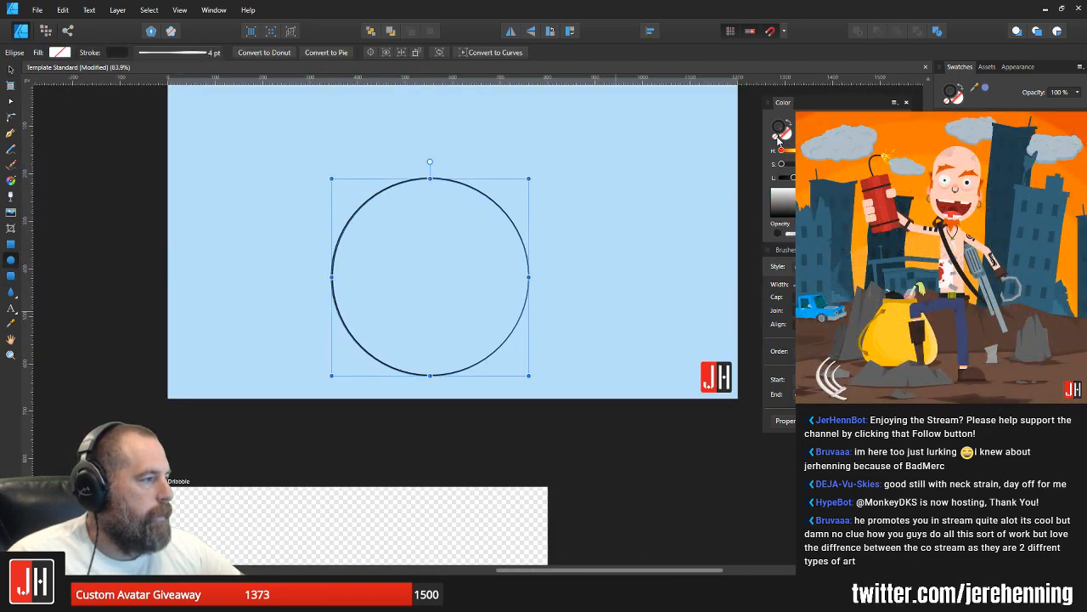
left_click(977, 153)
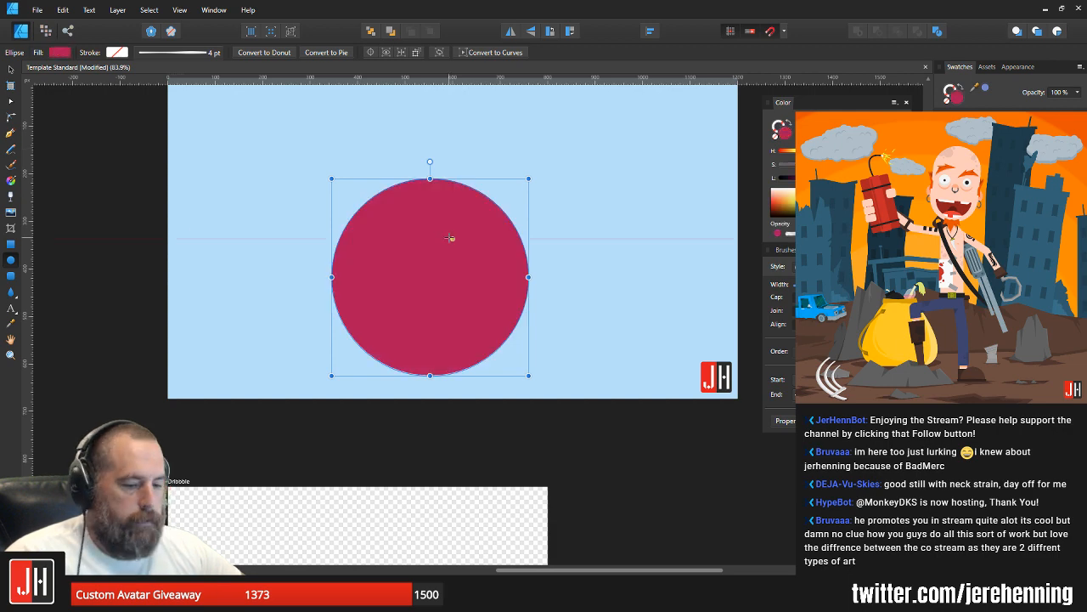
Step: Duplicate the crimson circle, shrink the copy, fill it teal and paste it inside the original circle
key("v")
left_click_drag(462, 240, 544, 231)
left_click_drag(609, 178, 555, 234)
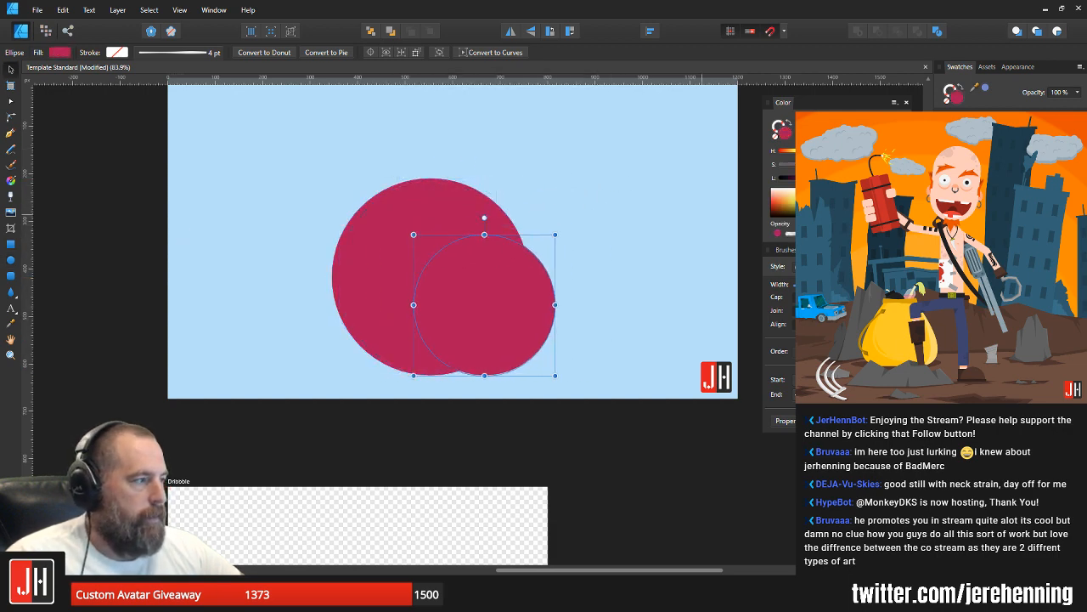
left_click(977, 170)
key("ctrl+x")
left_click(511, 241)
key("ctrl+alt+v")
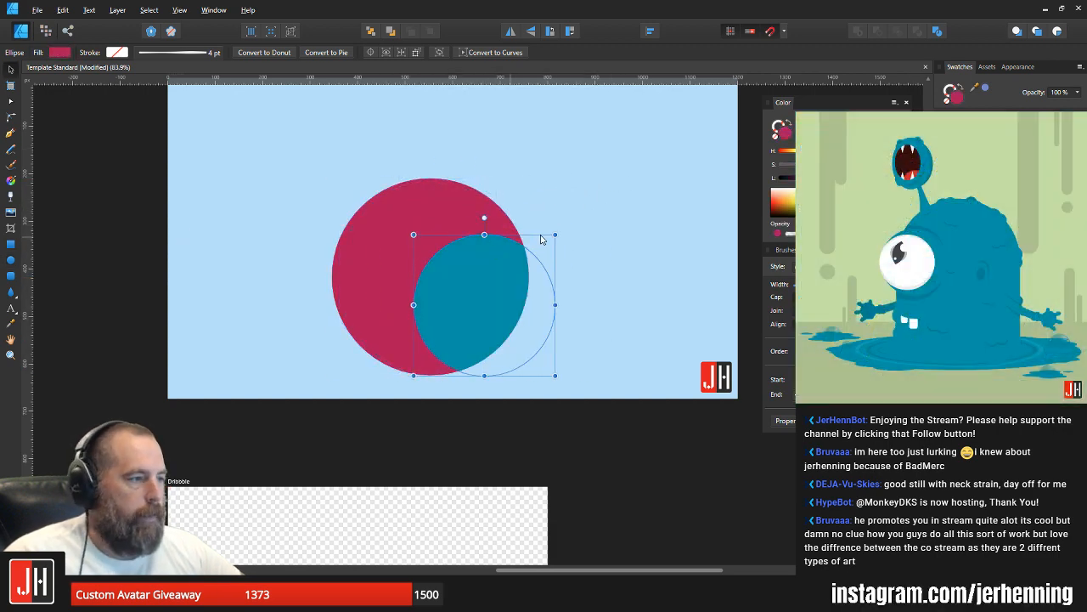
Step: Move the teal circle toward the crimson circle's upper left and place a green copy of it at the lower right
left_click_drag(487, 275, 413, 231)
left_click_drag(410, 243, 536, 313)
left_click(977, 170)
Step: Scale the teal and green circles down together, move them to the crimson circle's upper-right edge and deselect them
left_click(420, 245, "shift")
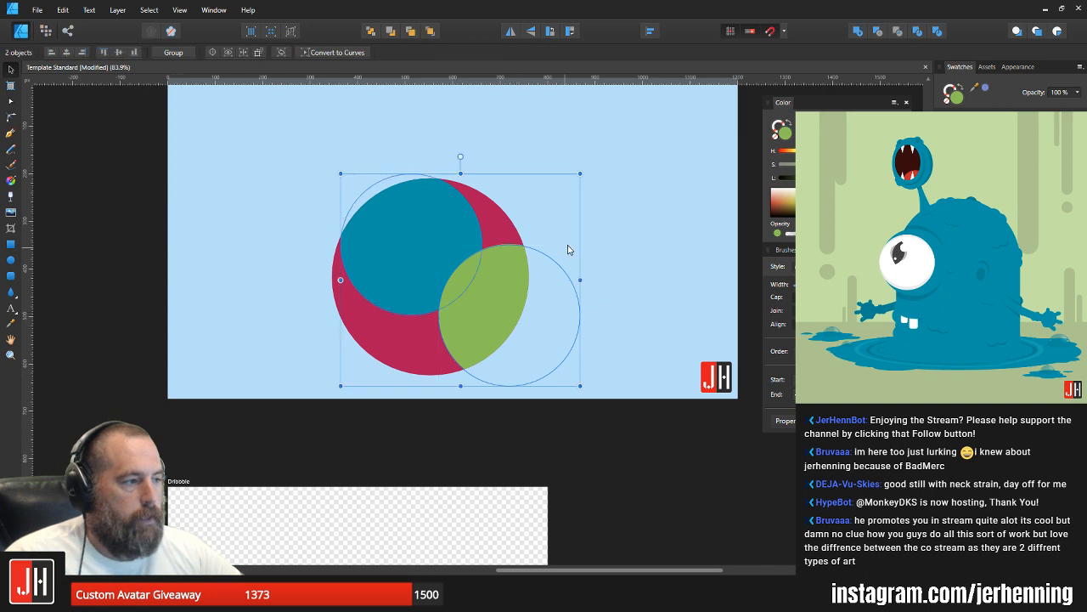
left_click_drag(579, 173, 508, 238)
left_click_drag(454, 301, 498, 202)
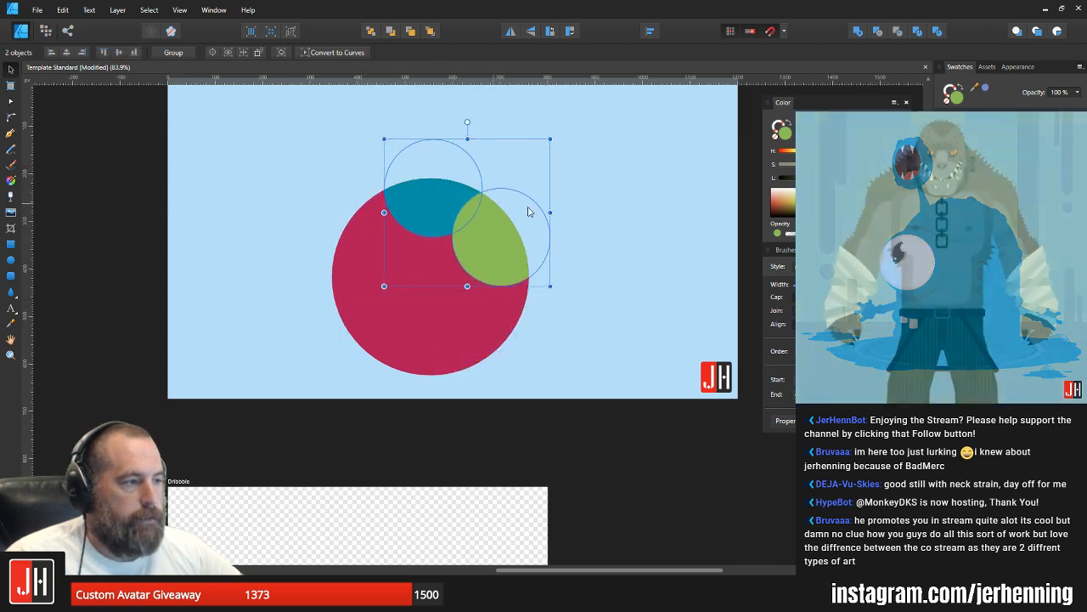
left_click(599, 241)
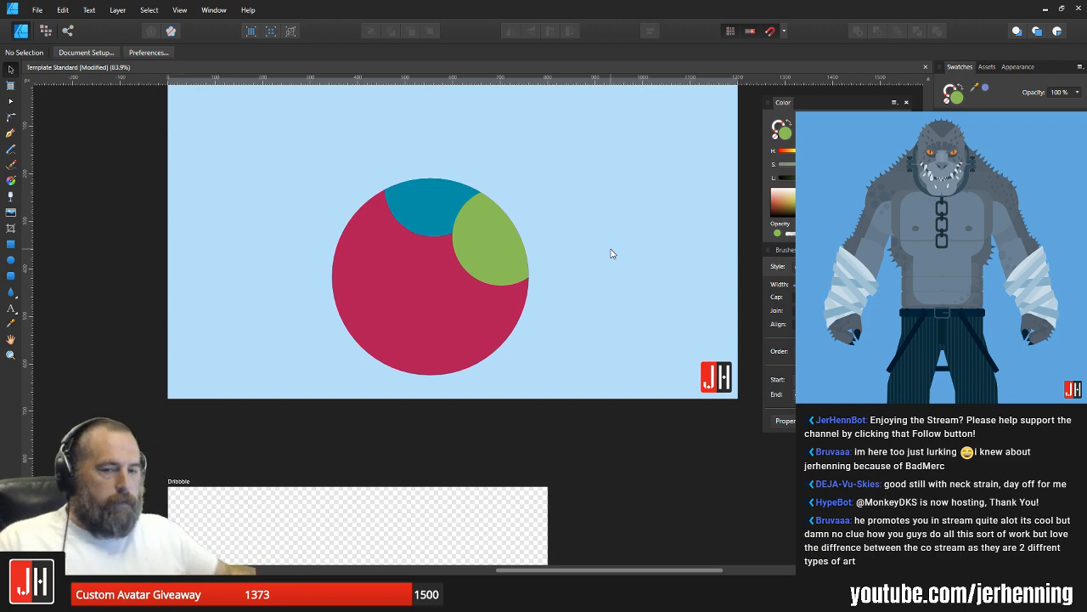
Step: Delete the clipped circles from the Twitter artboard and save the document
left_click(433, 238)
key("Delete")
scroll(461, 231, "down", 3)
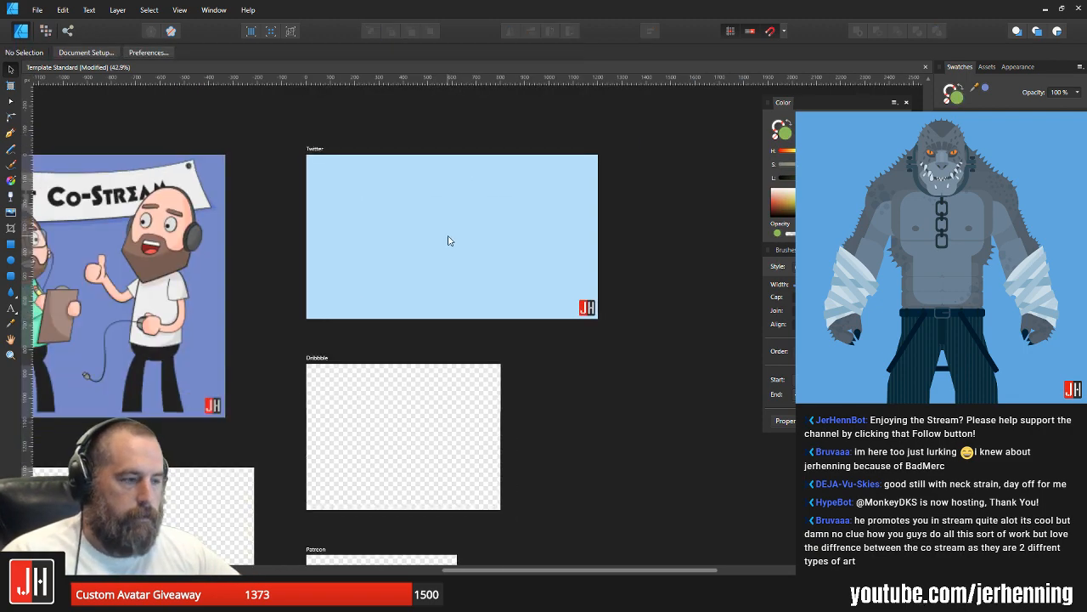
key("ctrl+s")
Step: Move the corner node of the banner's shadow outward on the Instagram artboard, reshape the shadow's lower edge and deselect it
left_click_drag(400, 226, 657, 221)
scroll(293, 194, "up", 3)
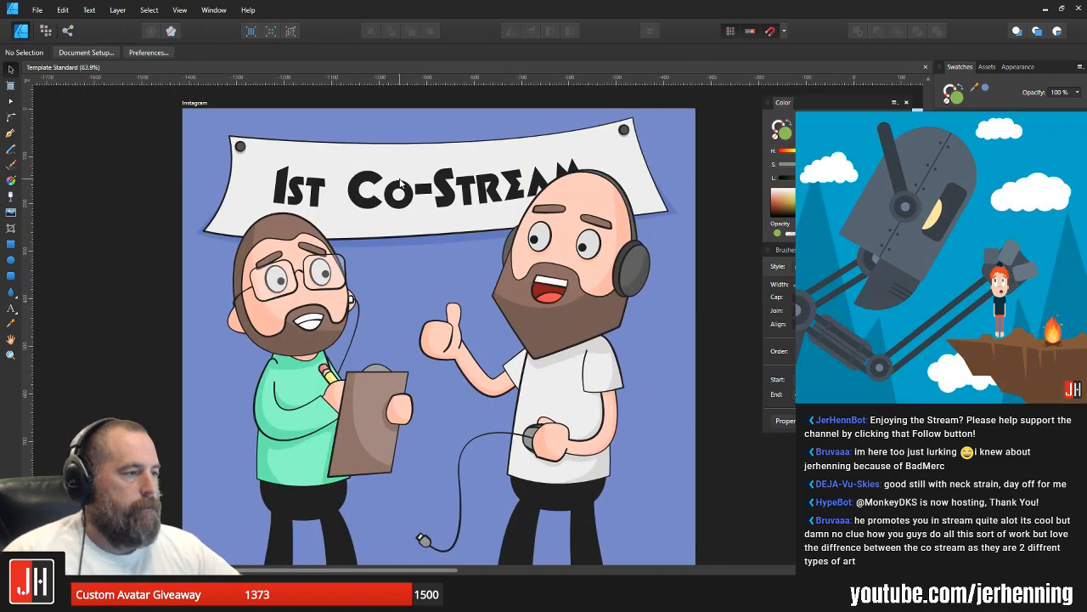
scroll(448, 211, "up", 5)
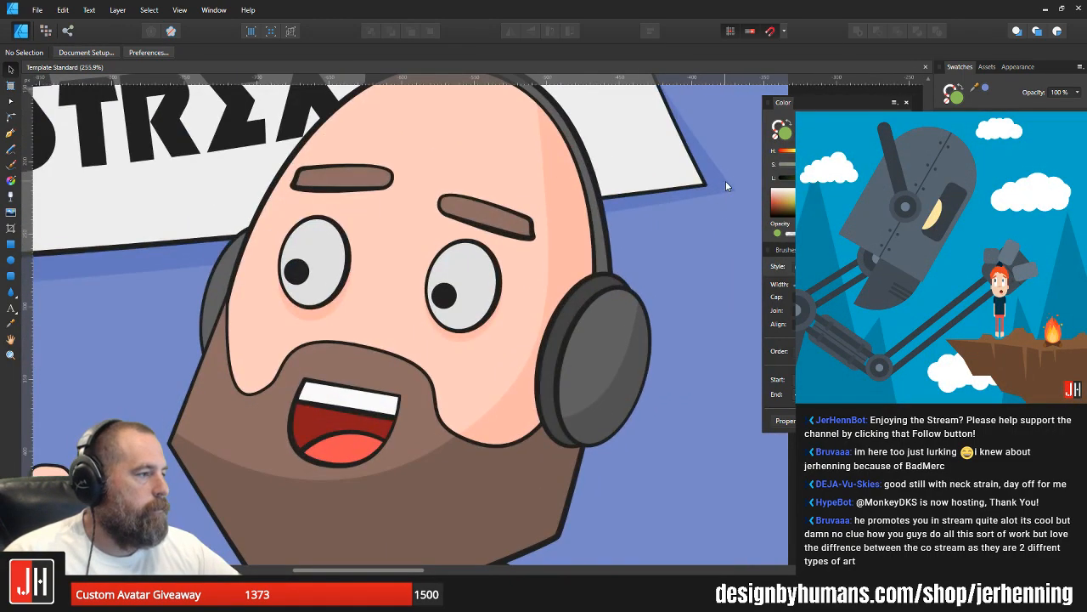
key("a")
left_click(731, 189)
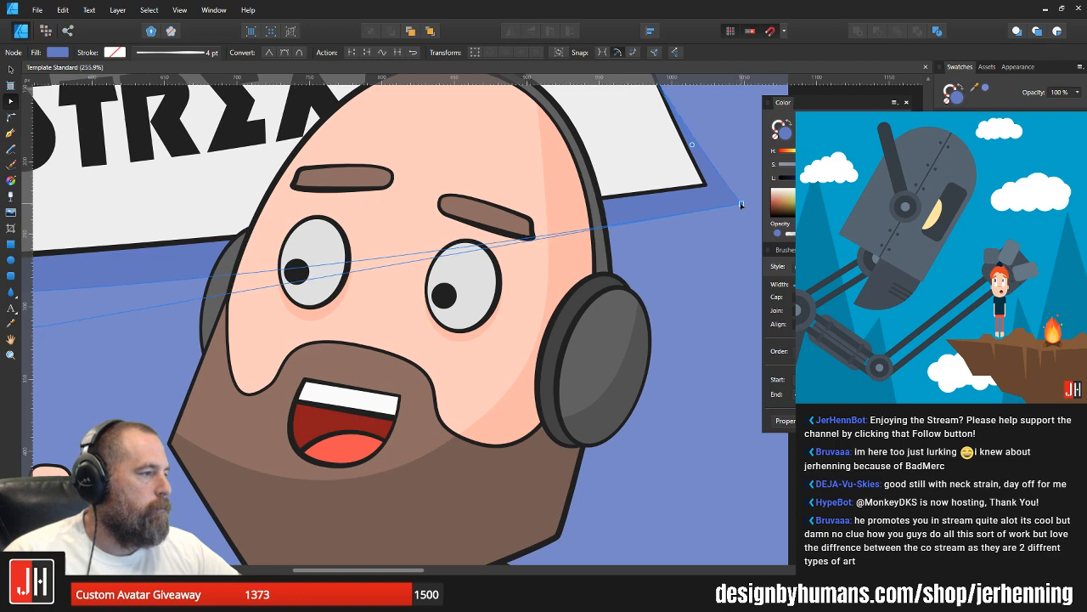
scroll(727, 209, "down", 5)
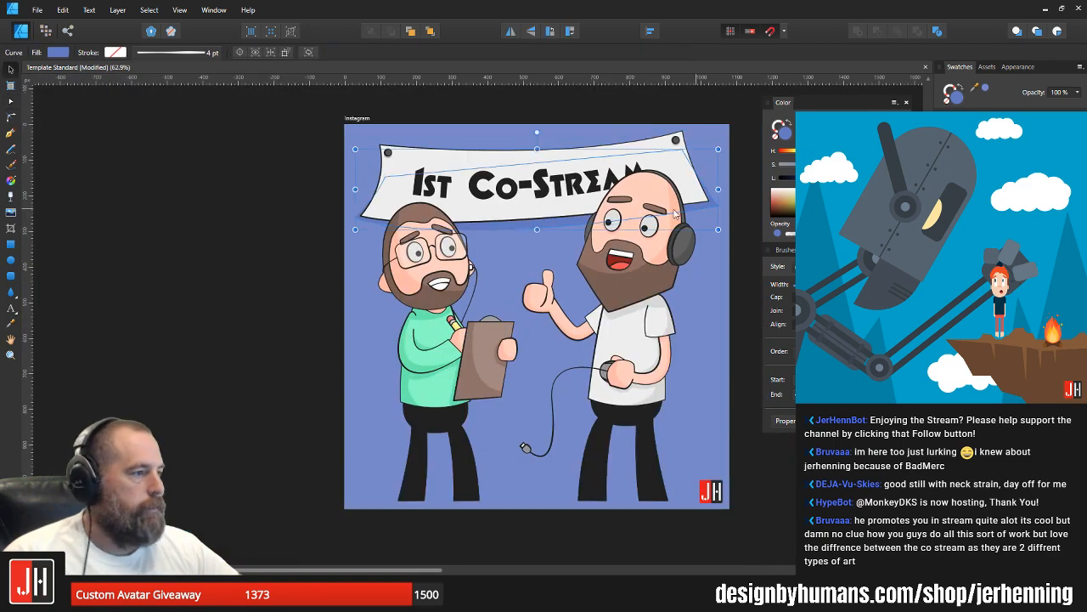
scroll(552, 224, "up", 4)
left_click(552, 224)
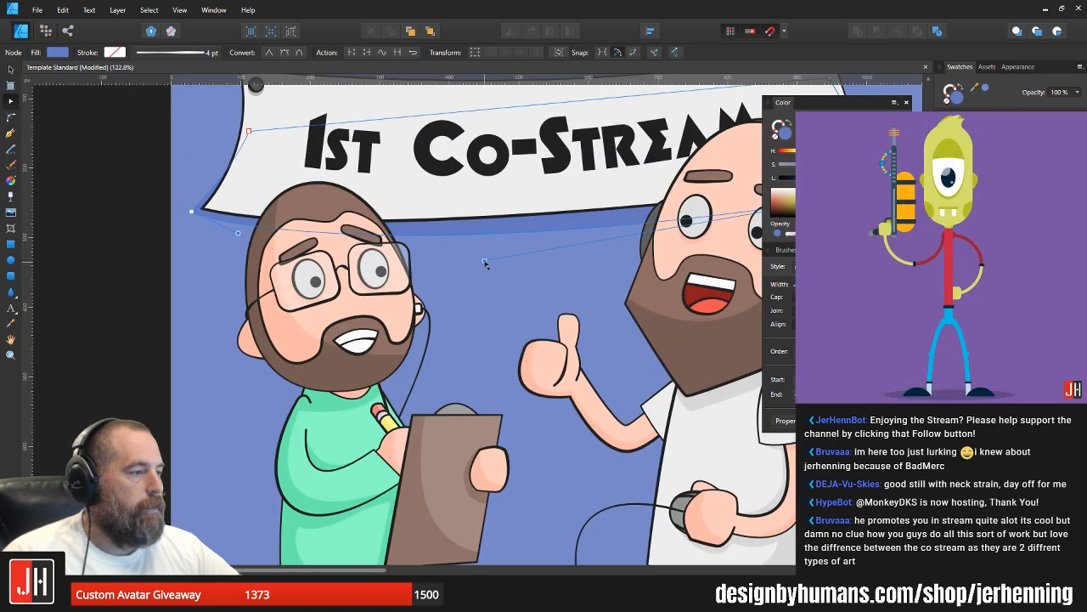
key("v")
scroll(519, 240, "down", 3)
left_click_drag(541, 227, 224, 211)
left_click(457, 220)
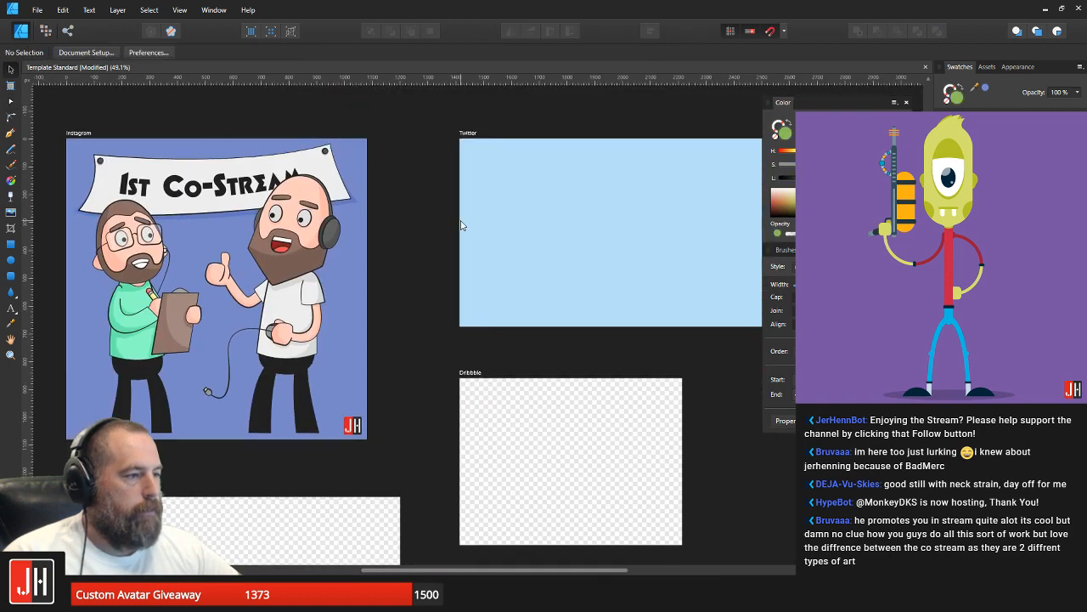
Step: Draw a large green circle on the Twitter artboard and a wide green rectangle covering its upper half
scroll(510, 225, "up", 2)
left_click_drag(531, 224, 330, 214)
left_click(11, 262)
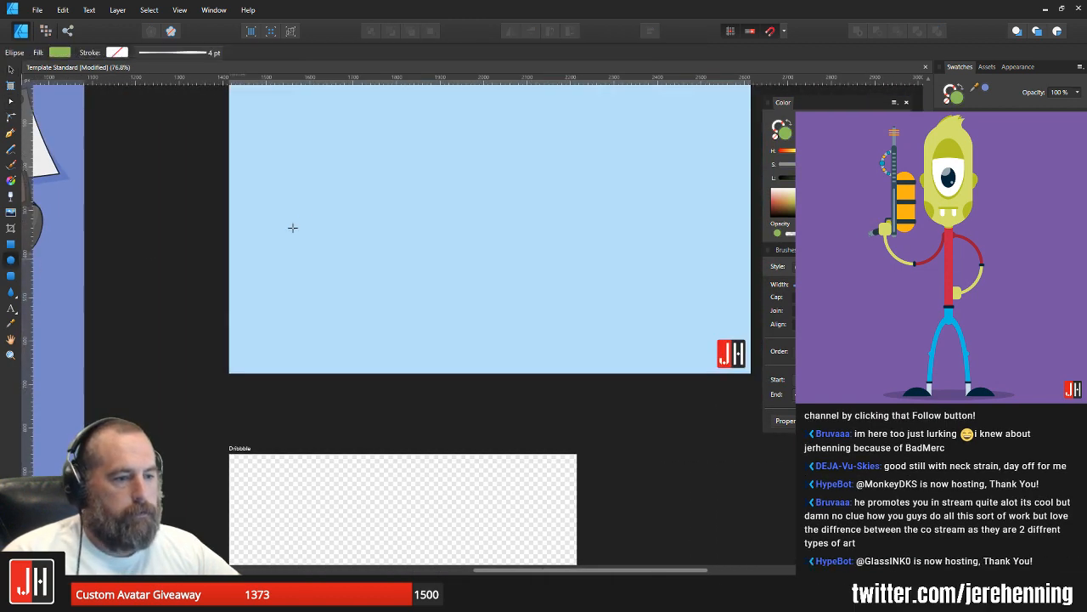
left_click_drag(366, 135, 578, 344)
left_click(11, 244)
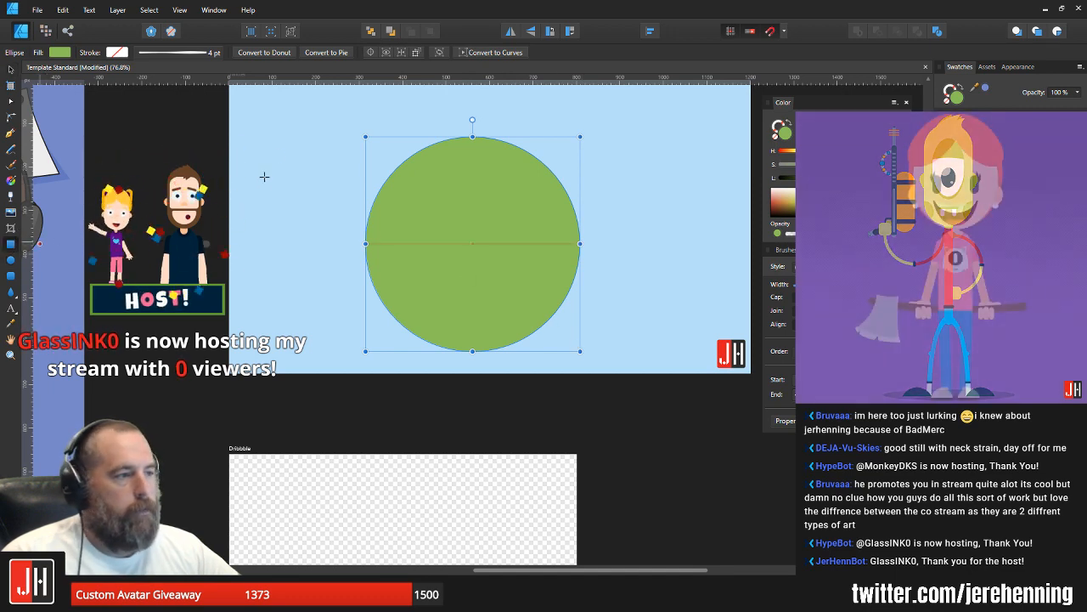
left_click_drag(300, 125, 614, 244)
key("v")
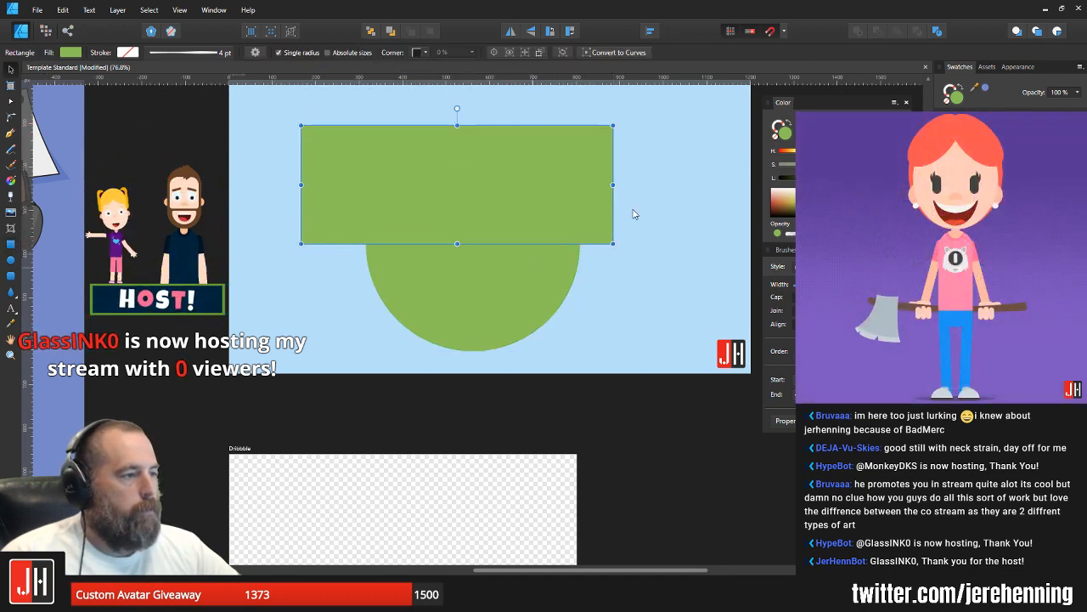
Step: Try flipping the circle and rectangle vertically together, undo the flip and delete both shapes
key("ctrl+a")
left_click(528, 34)
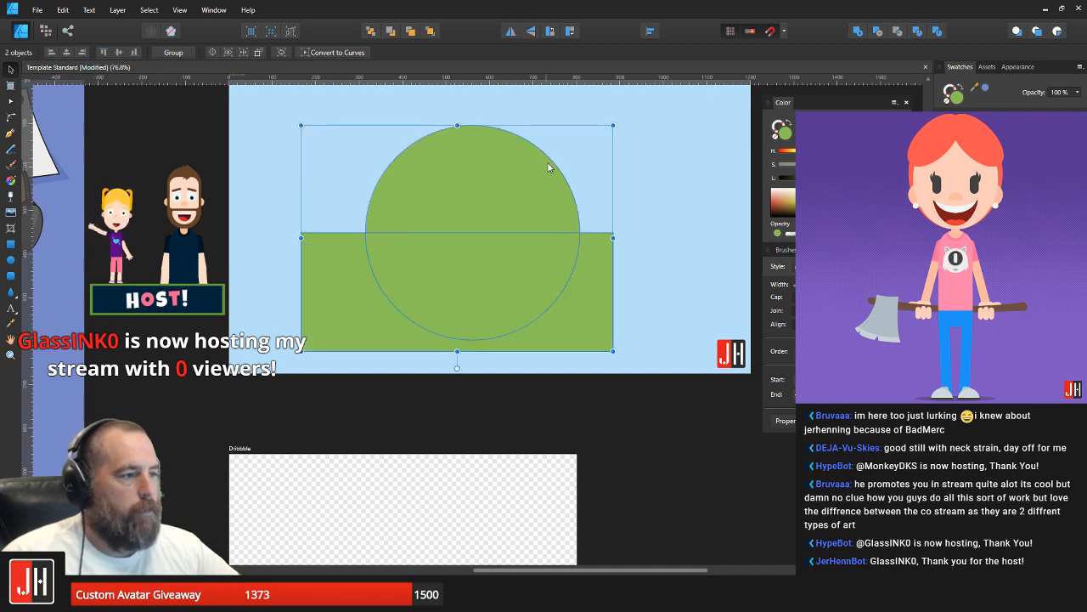
key("ctrl+z")
key("Delete")
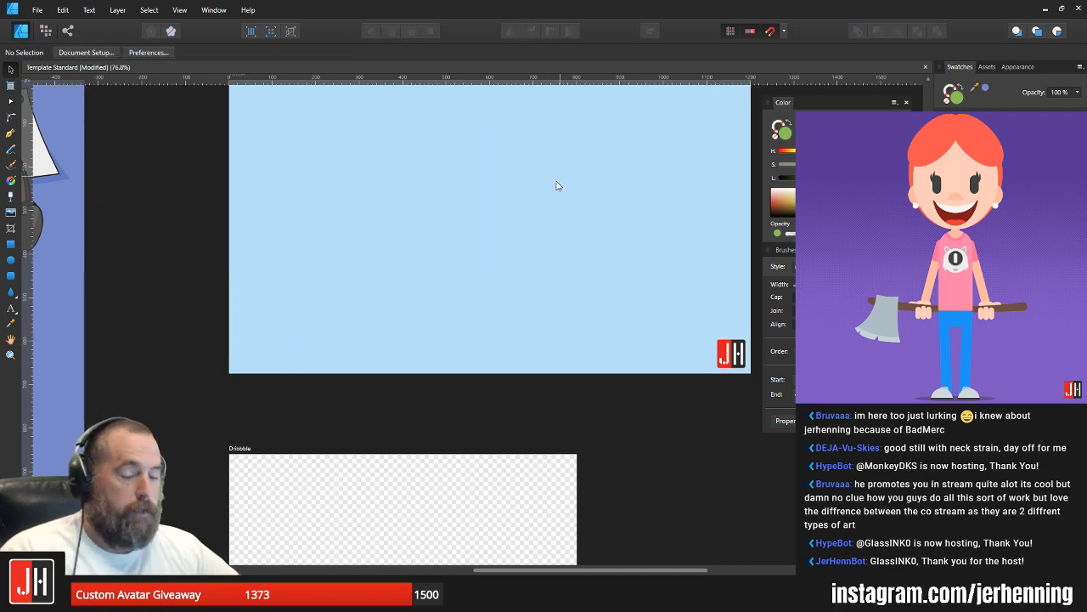
Step: Save the document with the Twitter artboard cleared and return to the Instagram illustration
scroll(557, 188, "down", 3)
key("ctrl+s")
left_click_drag(466, 208, 705, 194)
scroll(505, 209, "up", 4)
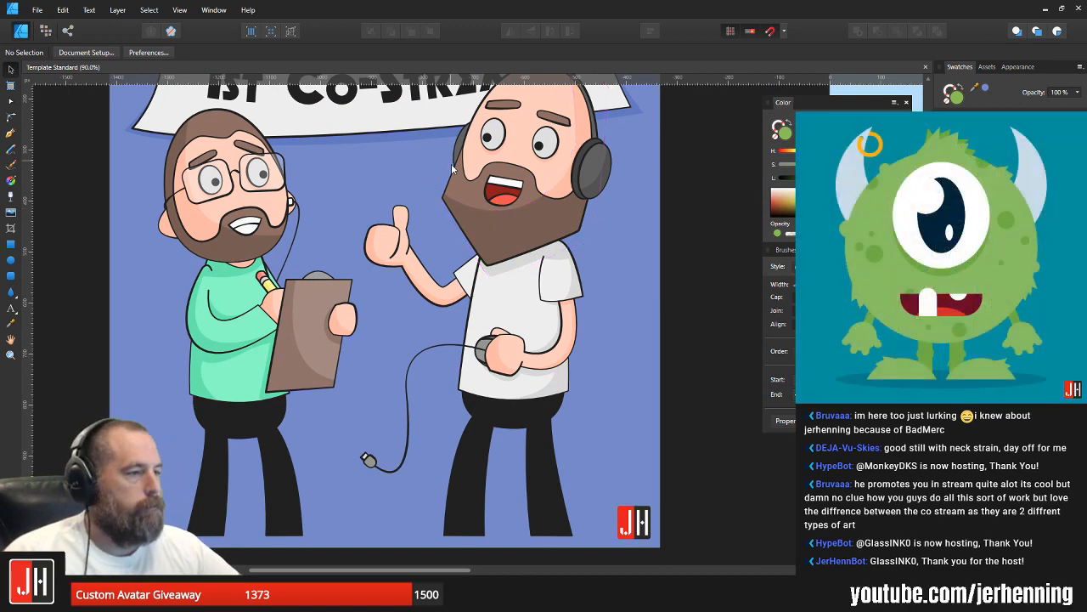
scroll(472, 215, "down", 2)
scroll(388, 204, "up", 2)
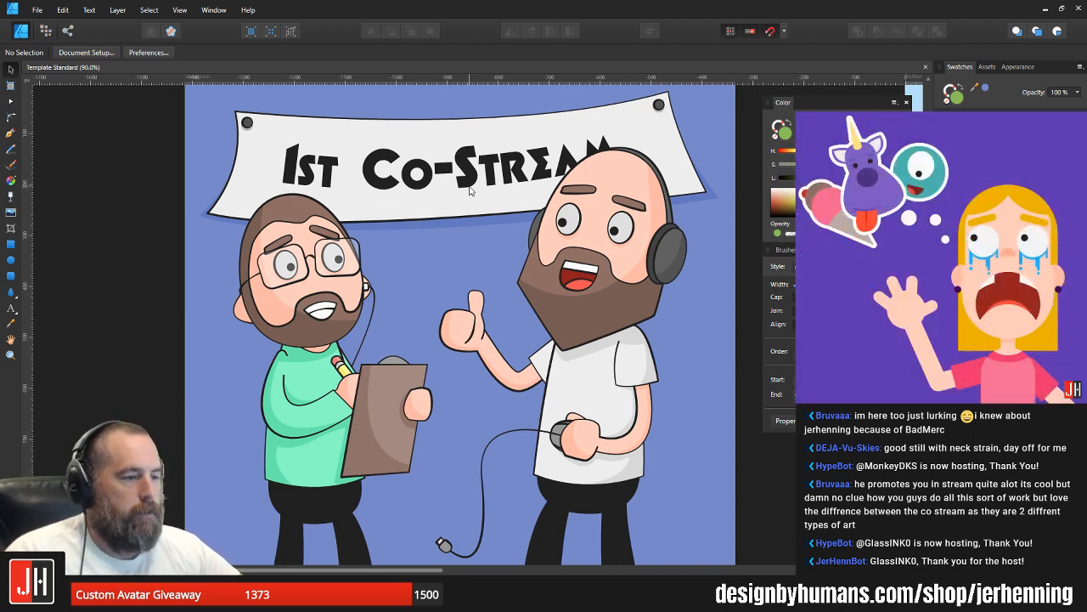
scroll(511, 217, "down", 3)
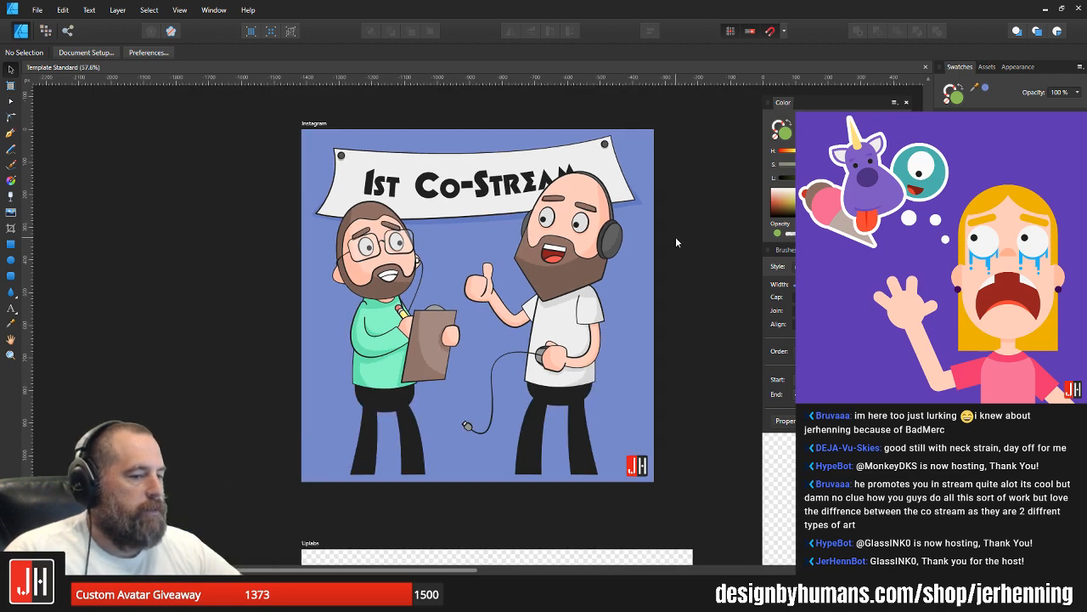
scroll(629, 238, "up", 3)
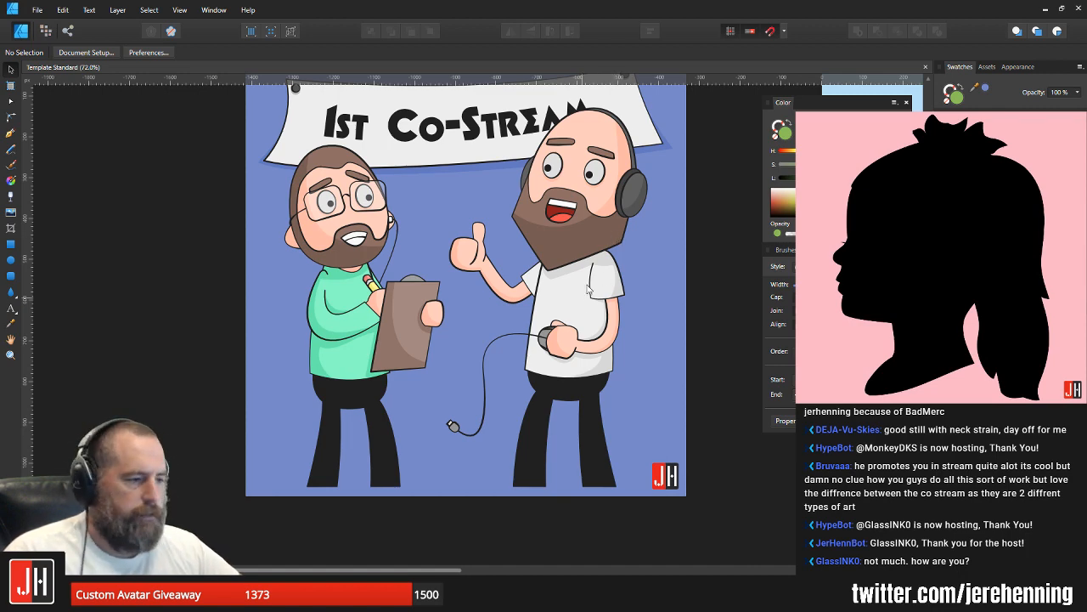
scroll(388, 394, "down", 3)
Step: Draw a wide flat ellipse under the feet of the man with the clipboard, filled near-black at 30% opacity
scroll(344, 459, "up", 3)
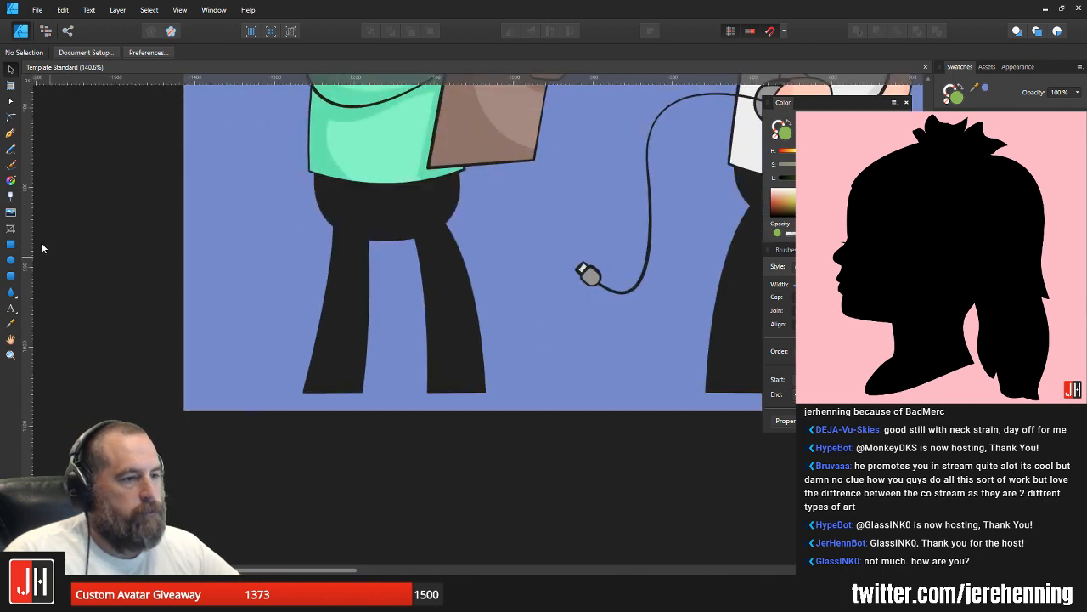
left_click(10, 259)
left_click_drag(257, 380, 536, 402)
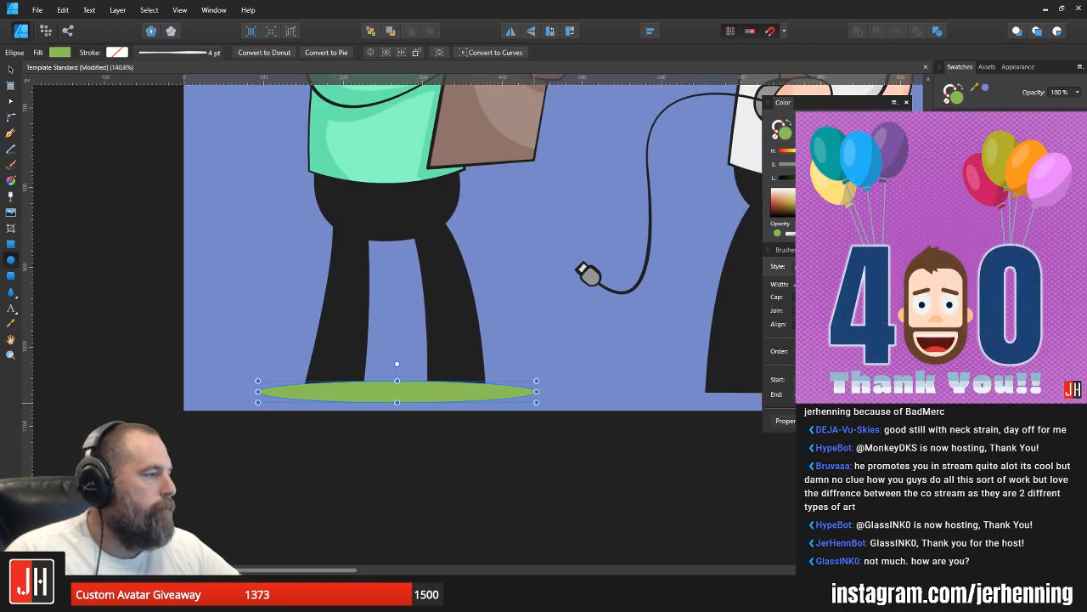
left_click(960, 149)
key("3")
key("v")
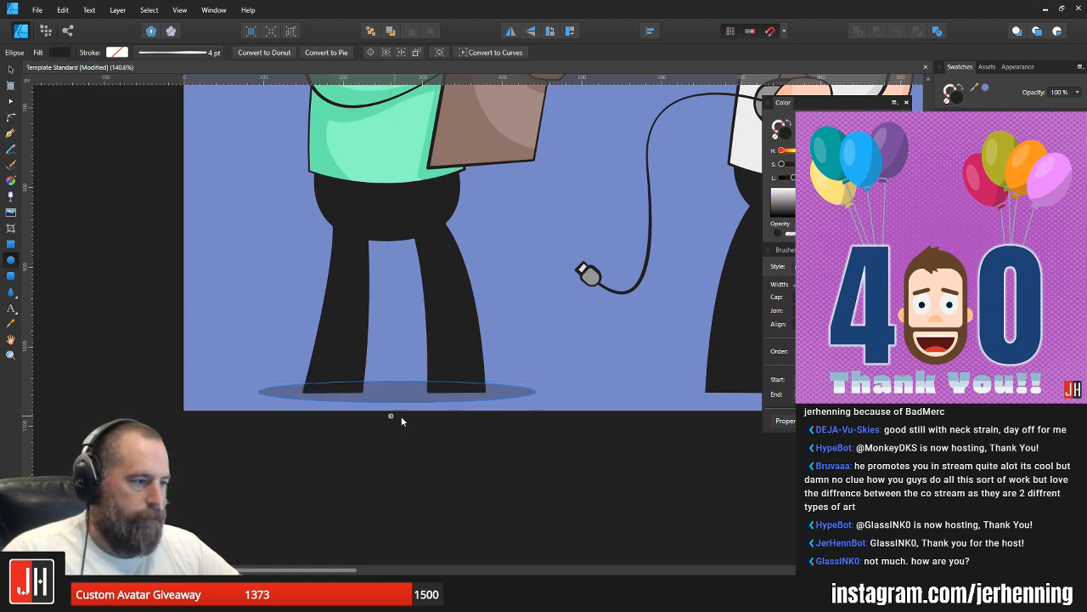
Step: Lower the ground shadow slightly, place a copy of it under the feet of the man with the headphones and deselect it
scroll(402, 415, "up", 2)
left_click_drag(397, 379, 397, 387)
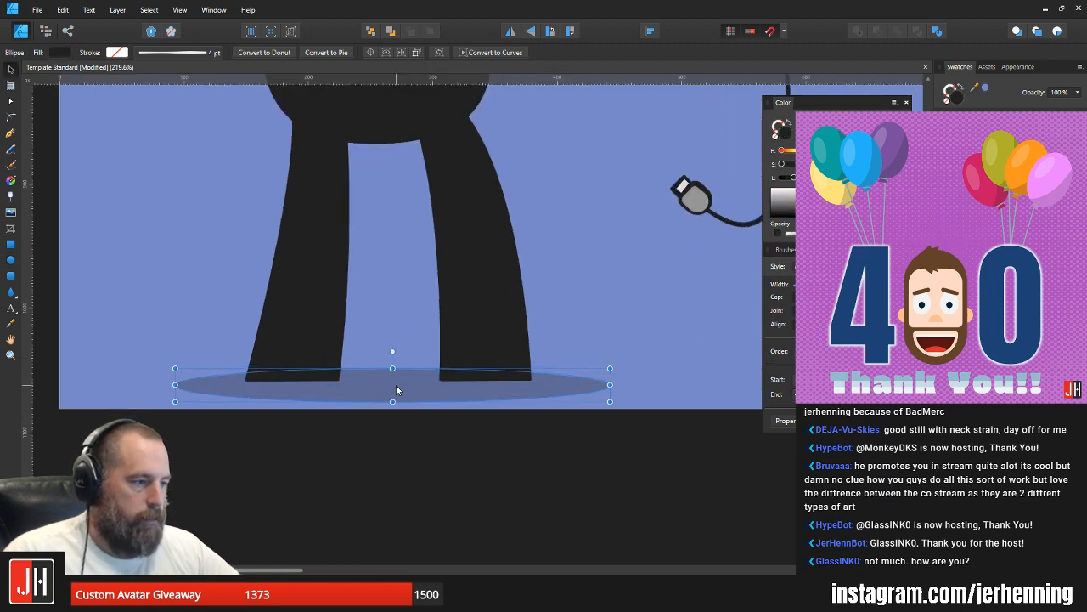
scroll(399, 387, "up", 2)
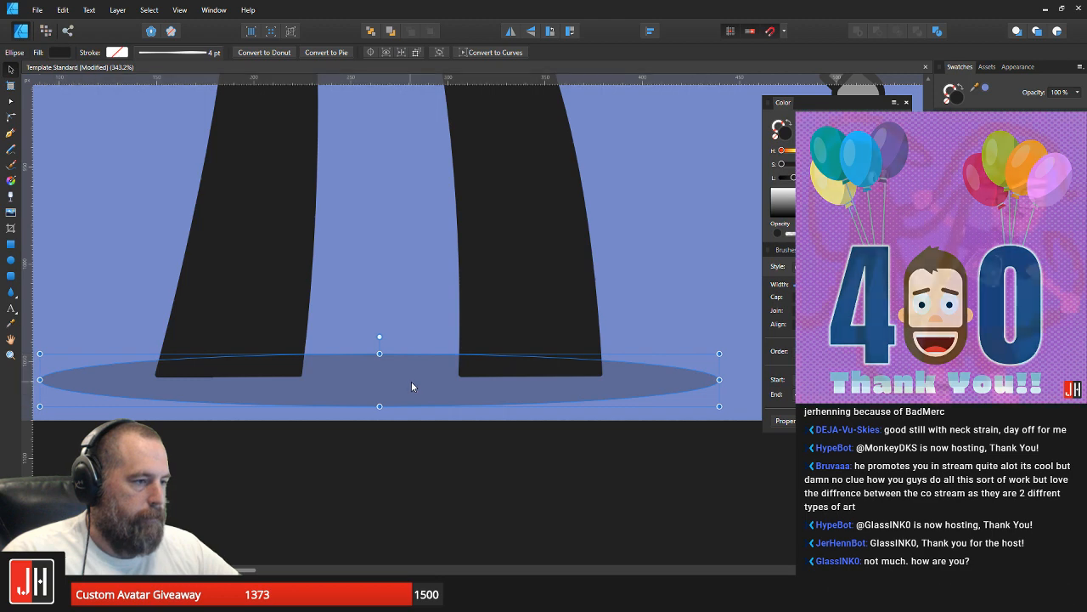
scroll(411, 381, "down", 2)
scroll(224, 367, "up", 2)
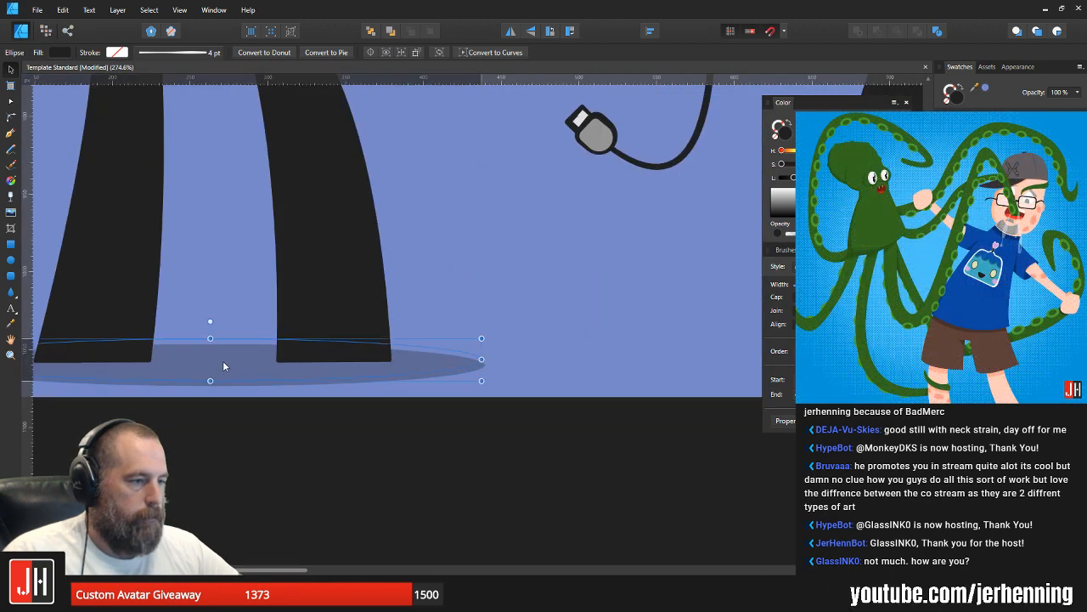
scroll(243, 362, "down", 3)
left_click_drag(255, 367, 472, 347)
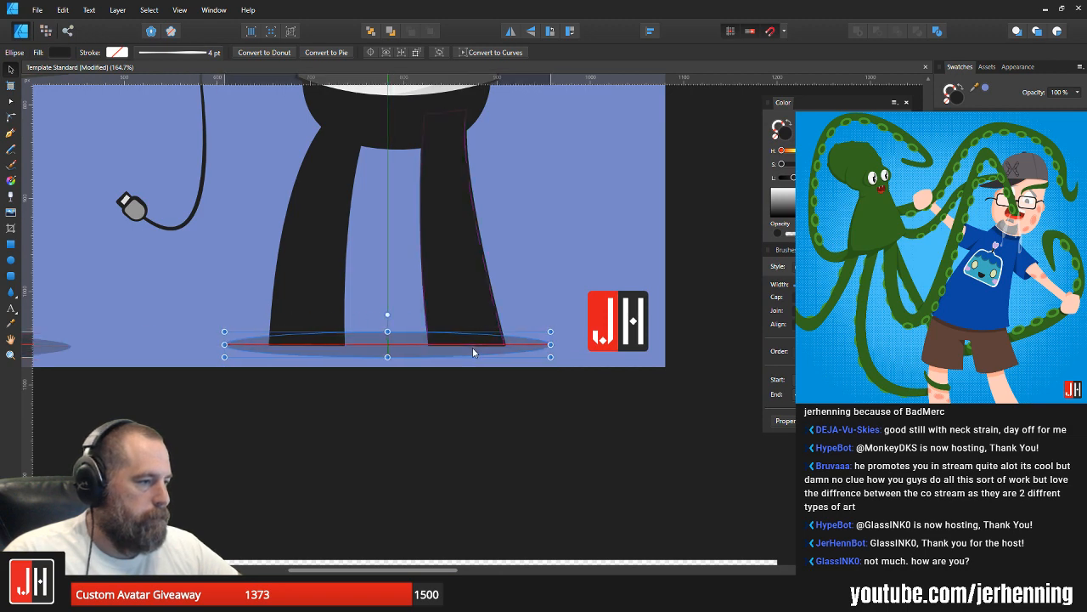
left_click(451, 388)
scroll(444, 391, "down", 3)
scroll(440, 393, "down", 4)
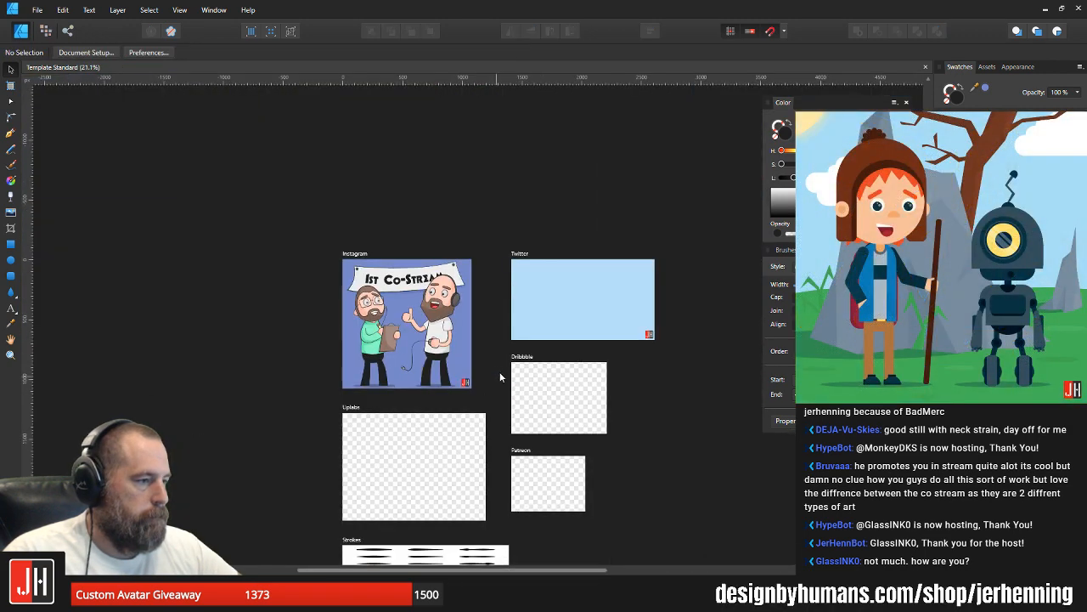
Step: Adjust the outer leg of the man with the headphones near the hips with the Node tool and deselect it
scroll(411, 309, "up", 2)
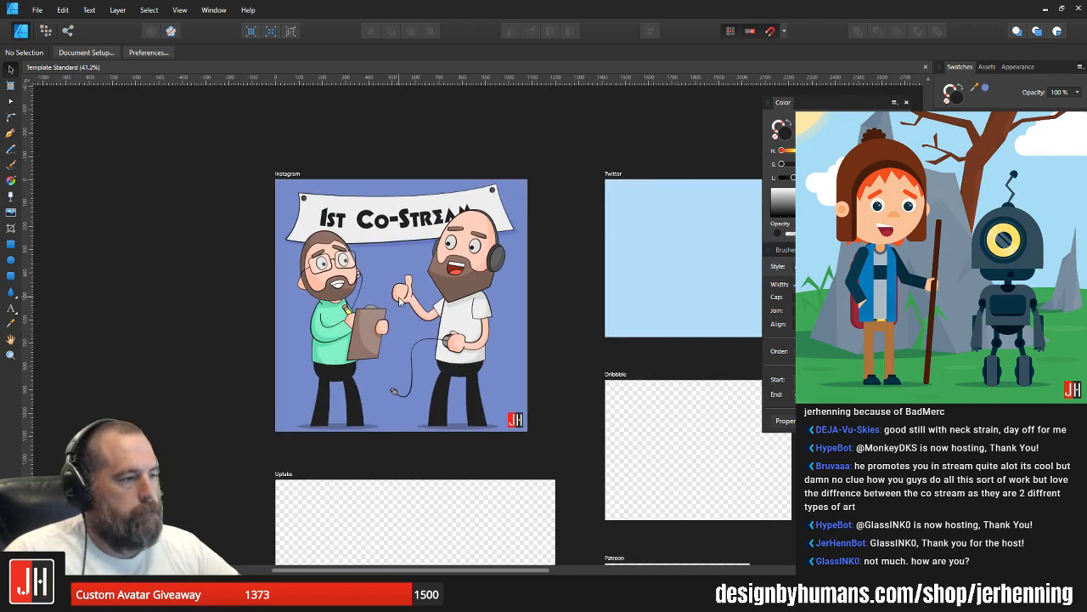
scroll(399, 302, "up", 1)
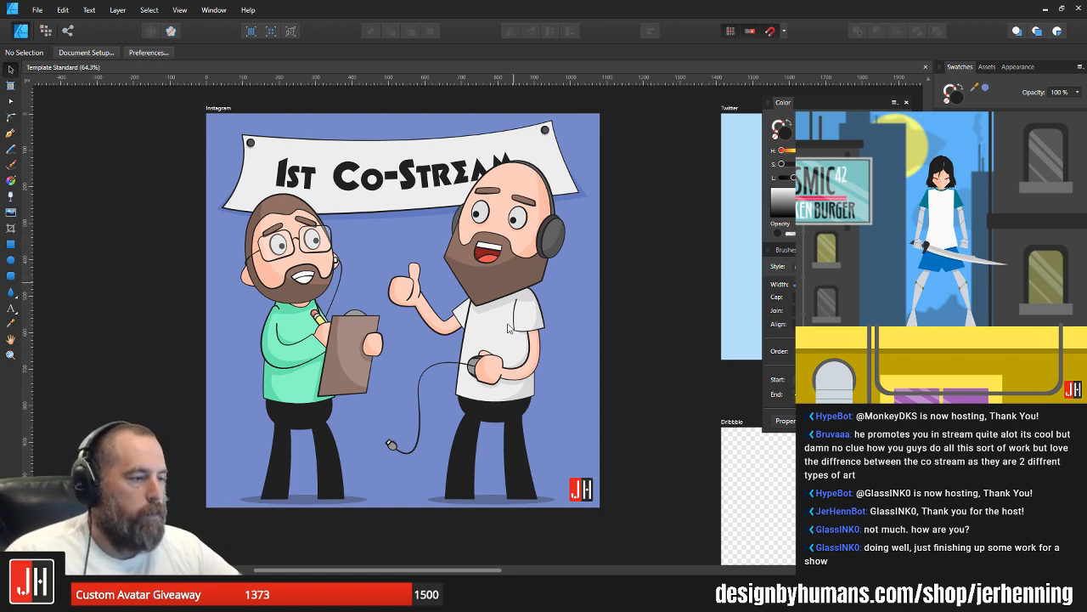
scroll(476, 481, "up", 3)
scroll(561, 307, "up", 3)
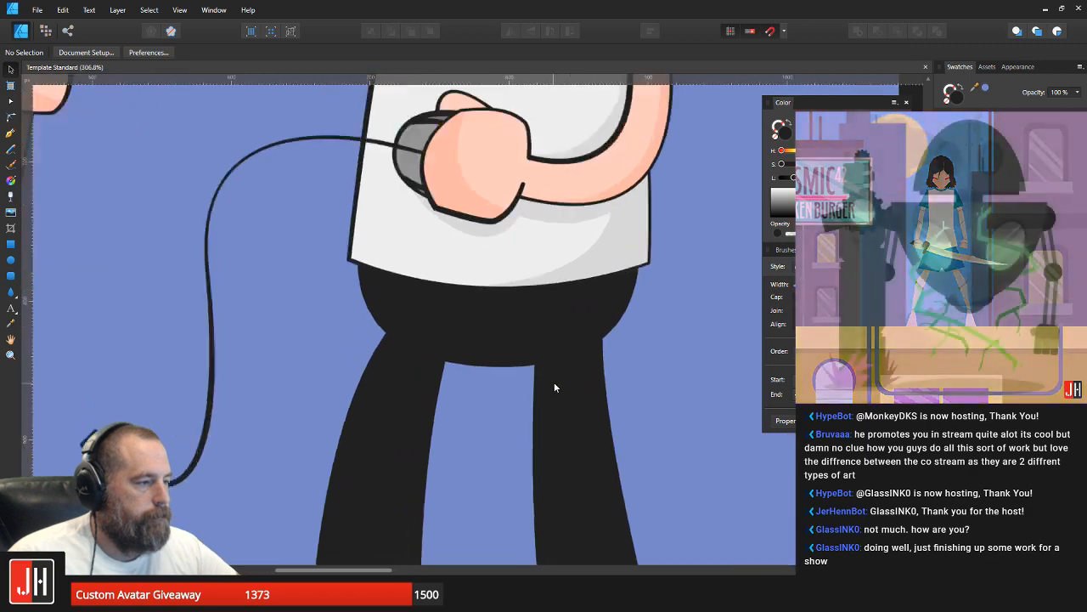
left_click(589, 364)
key("a")
left_click_drag(636, 282, 532, 308)
key("v")
left_click(648, 329)
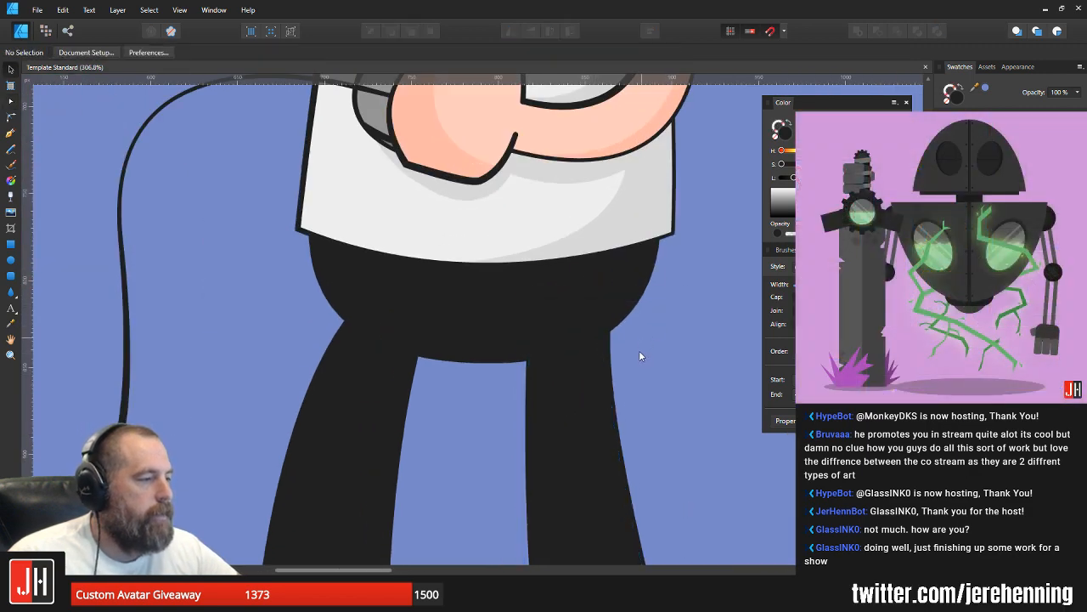
key("ctrl+0")
scroll(284, 410, "up", 3)
left_click(226, 369)
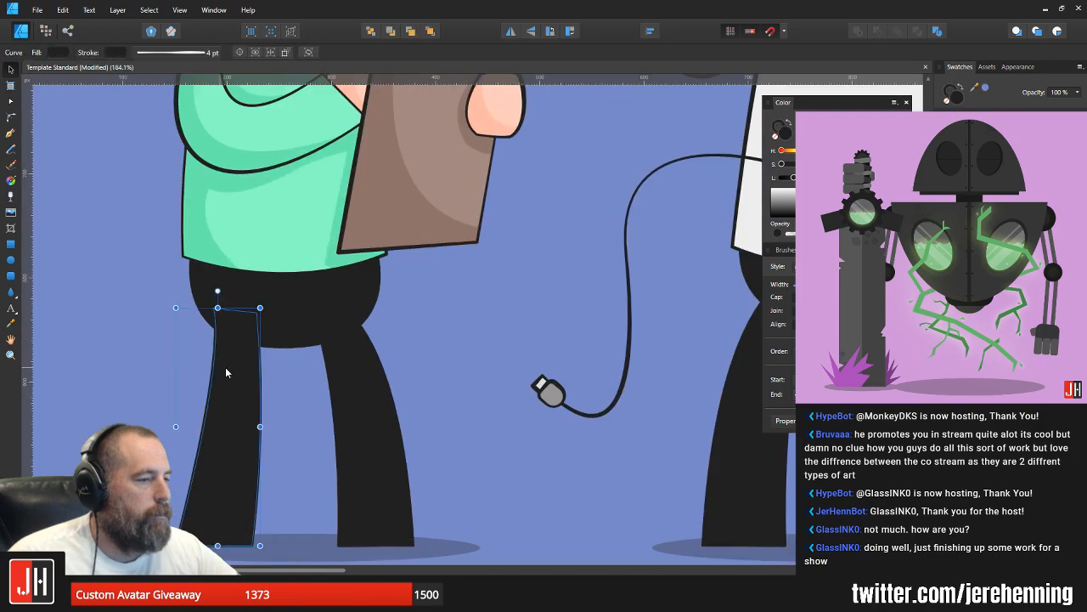
left_click(410, 334)
scroll(411, 335, "down", 3)
left_click_drag(435, 332, 427, 336)
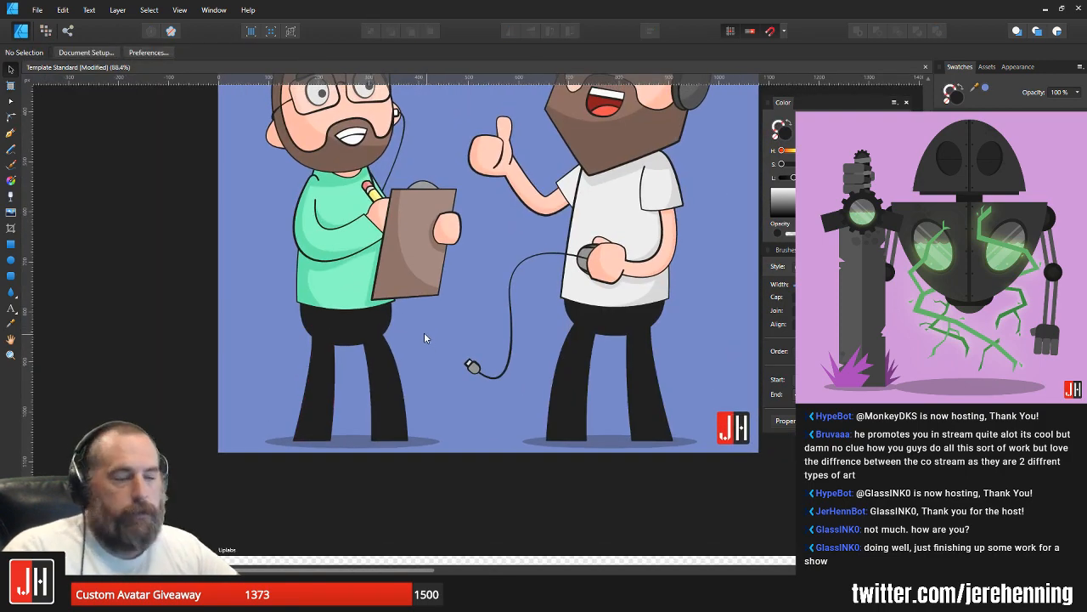
mouse_move(481, 263)
left_mouse_down()
mouse_move(445, 329)
mouse_move(462, 314)
mouse_move(455, 306)
left_mouse_up()
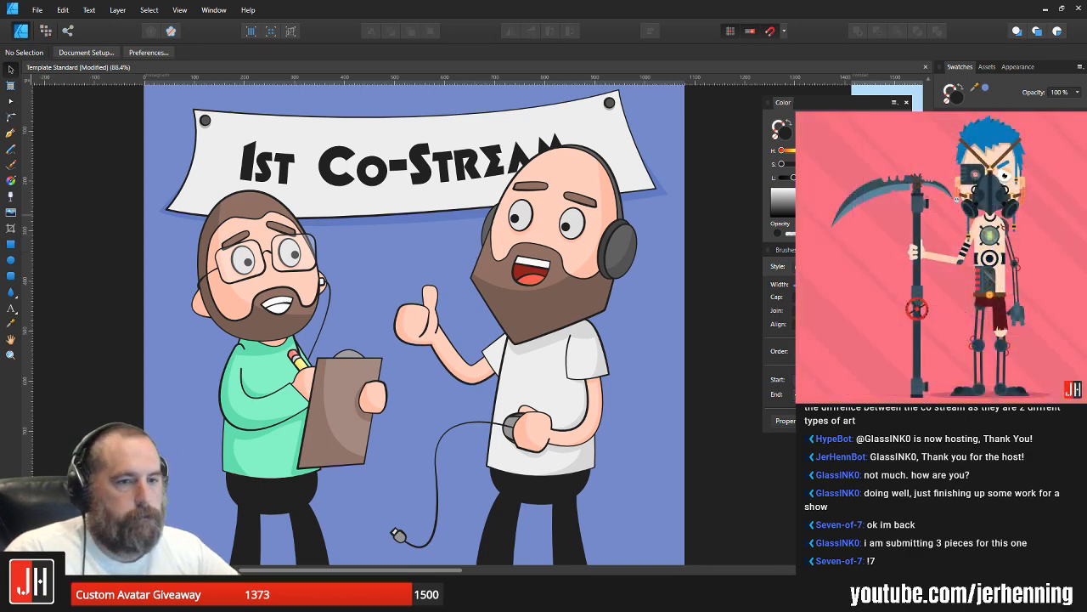
Step: Switch to Mix It Up, open the Users list and filter it by the start of a viewer's username
left_click_drag(0, 100, 407, 103)
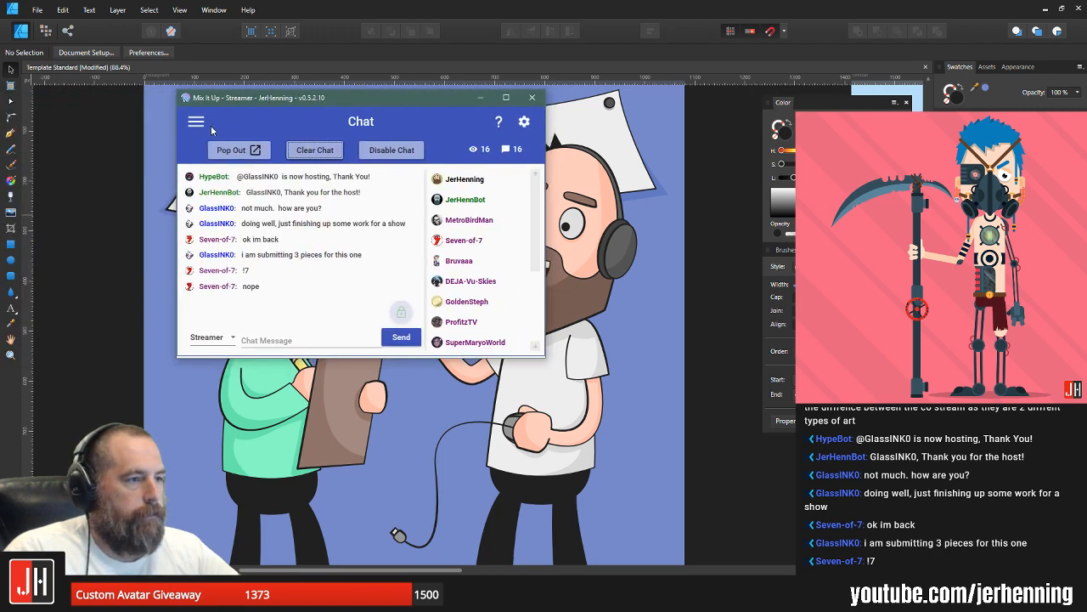
left_click(197, 122)
left_click(209, 312)
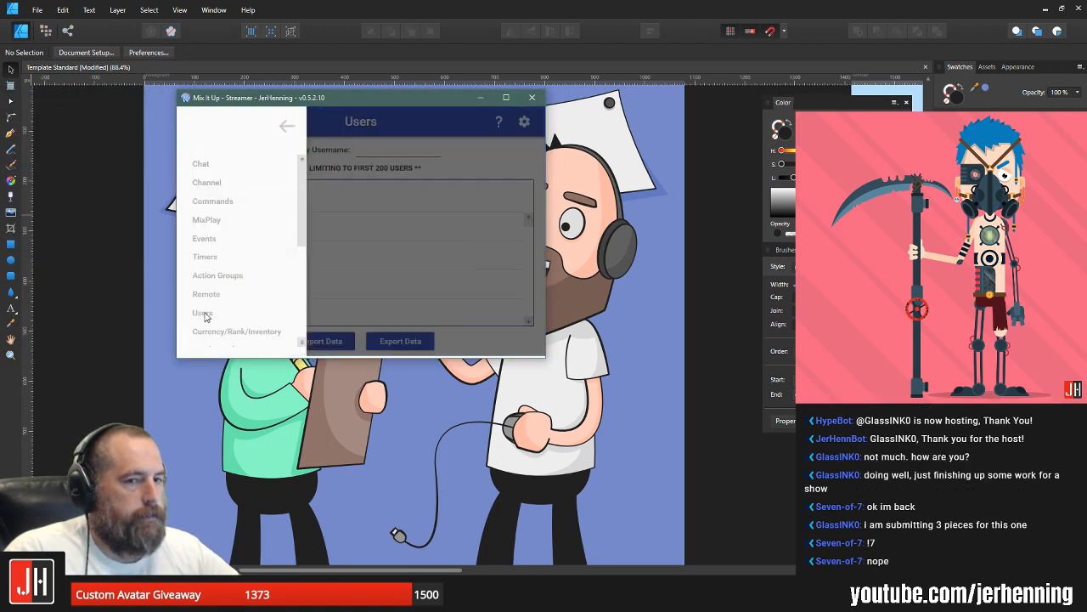
left_click(395, 154)
type("s")
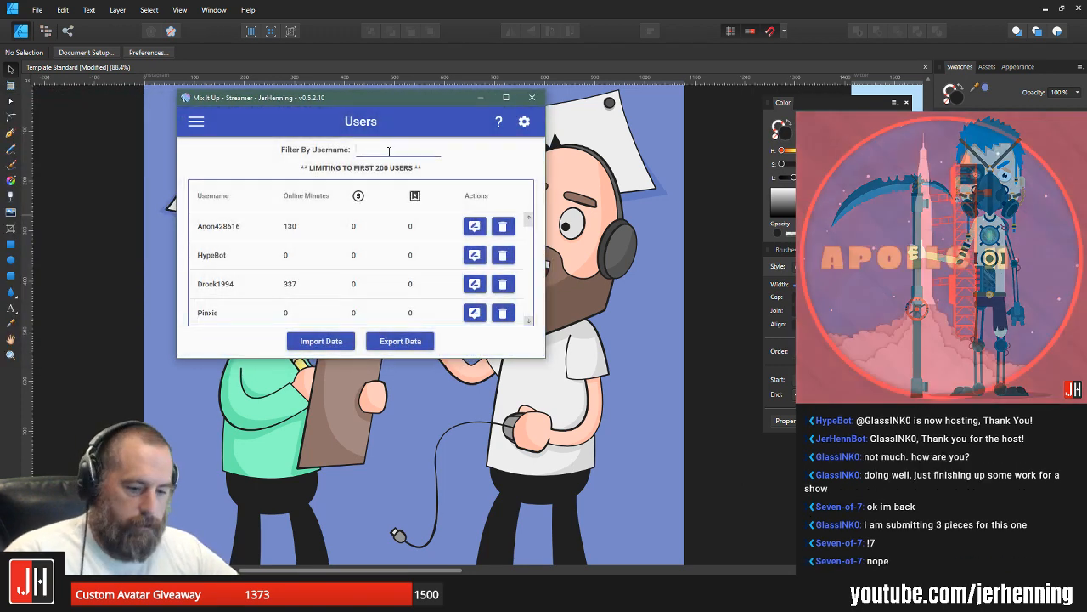
type("eve")
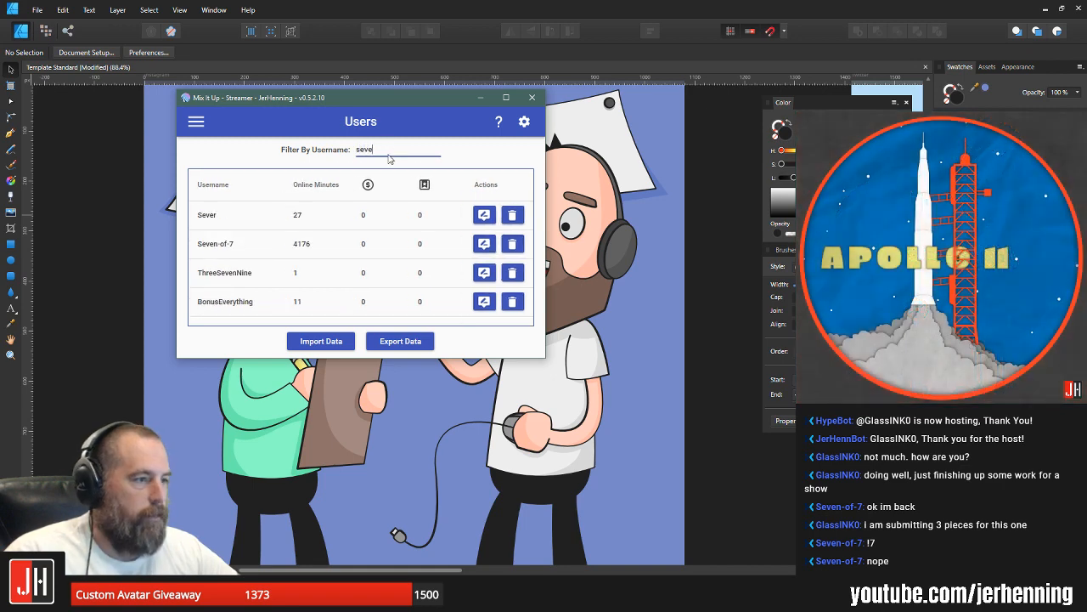
Step: Open the filtered viewer with 4176 online minutes, edit the user-only chat command Seven and expand its first Streaming Software action
left_click(478, 253)
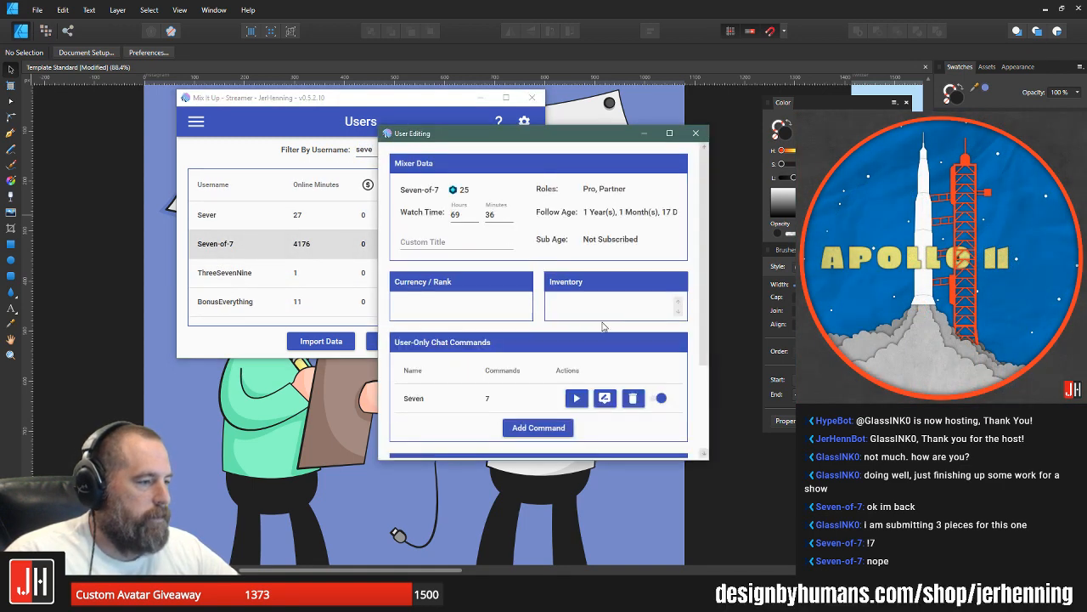
scroll(606, 324, "down", 1)
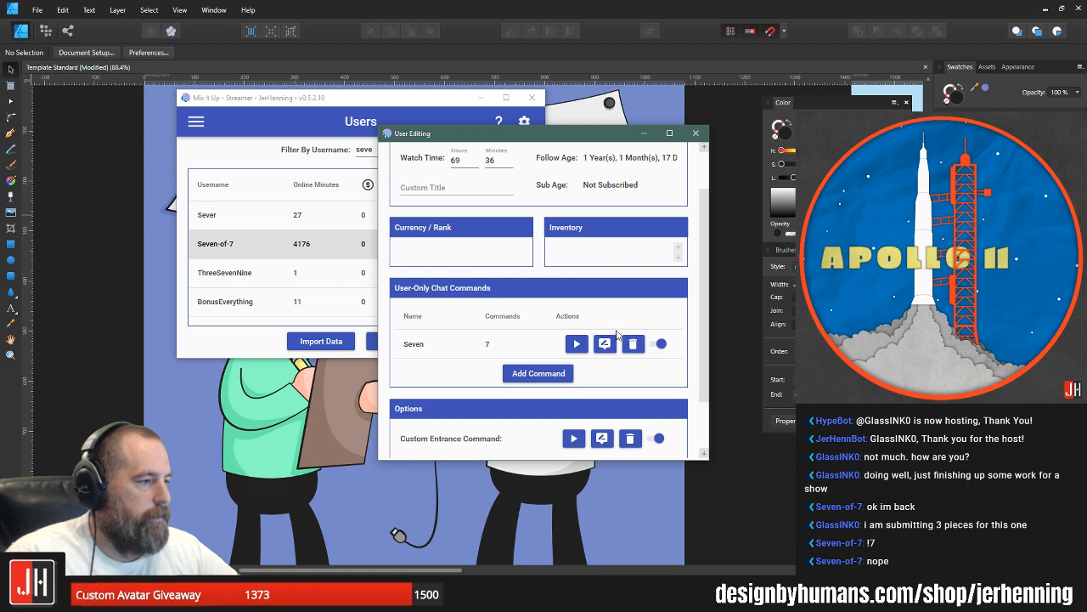
left_click(605, 345)
left_click(568, 231)
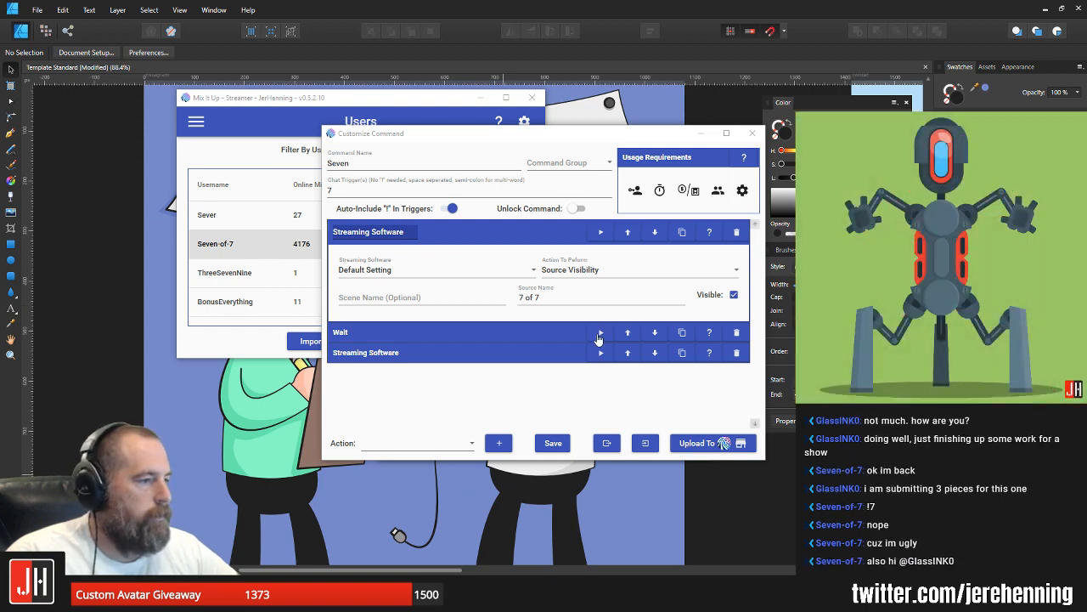
Step: Examine the command's Wait and last Streaming Software actions, close the command and user editors, and minimize Mix It Up
left_click(535, 332)
left_click(535, 332)
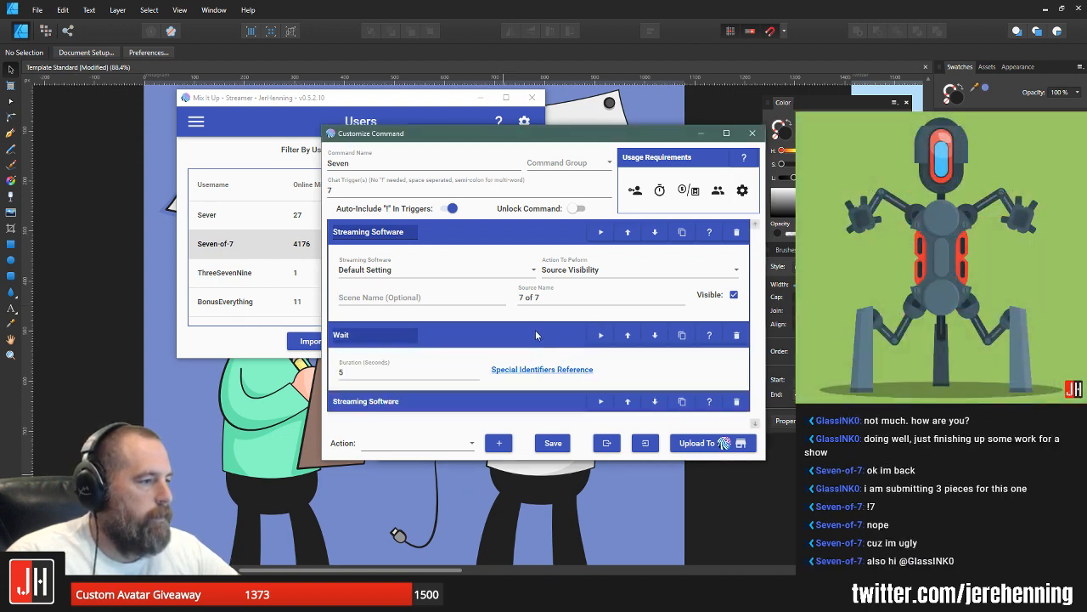
left_click(535, 332)
left_click(537, 352)
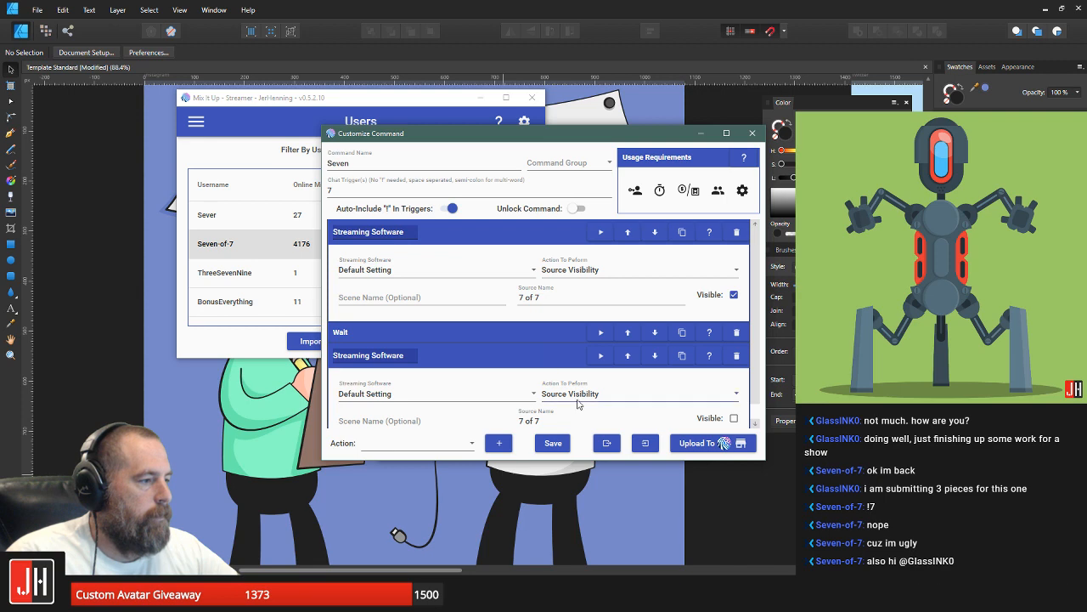
scroll(583, 400, "down", 1)
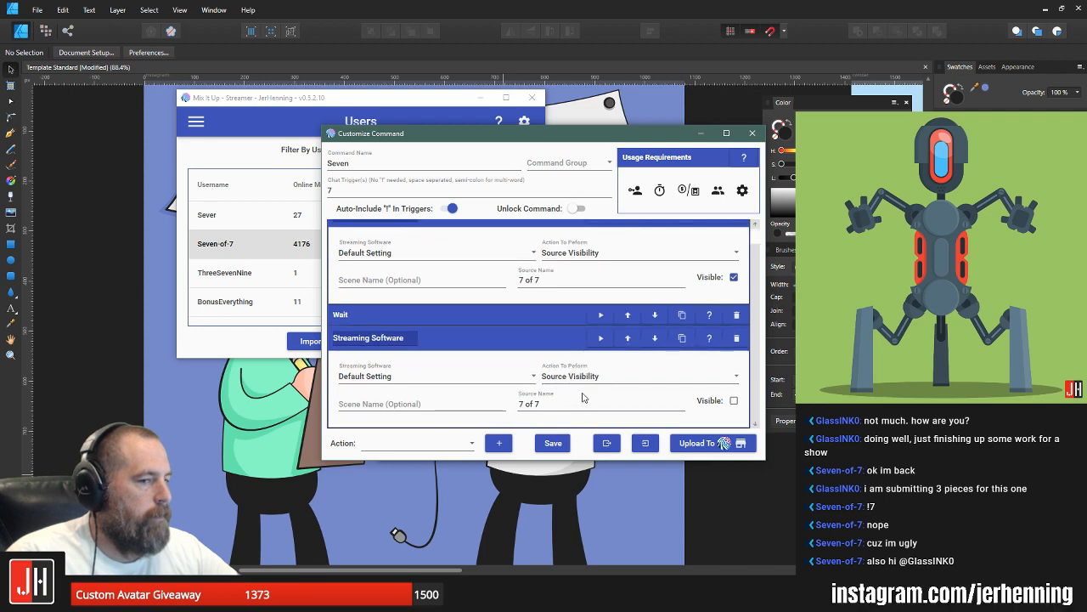
left_click(752, 133)
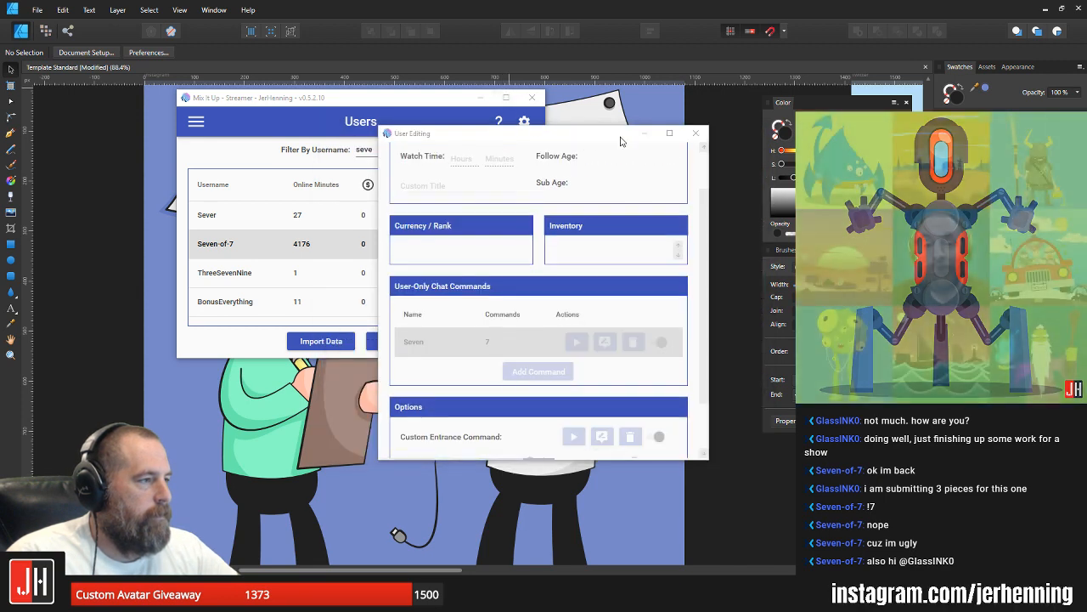
left_click(696, 133)
left_click(480, 97)
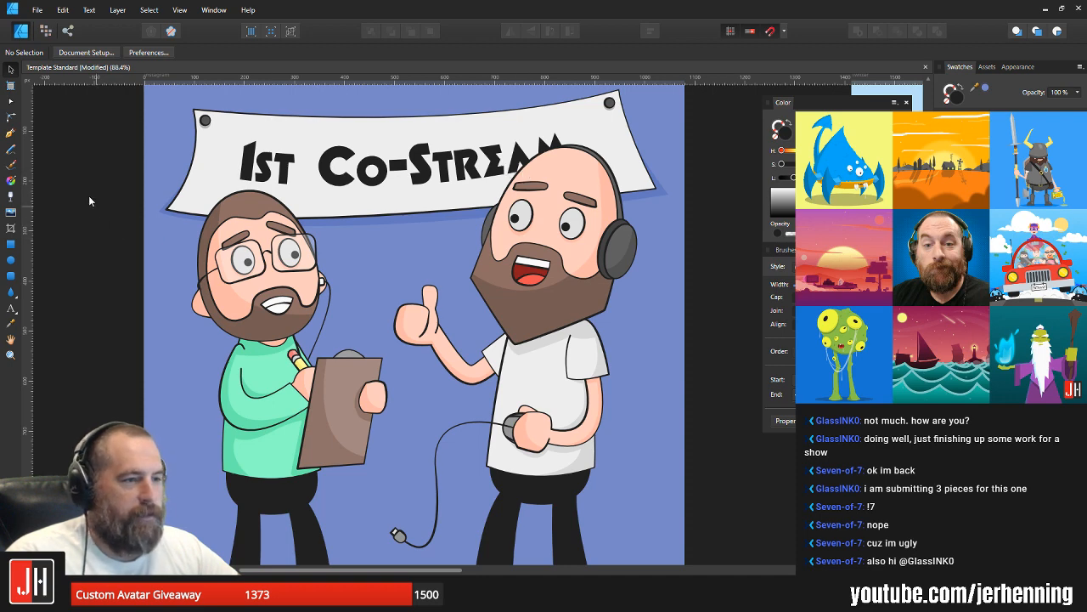
Step: Start a Pen outline at the banner's lower edge beside the head of the man with the headphones, curving over his head onto the banner
left_click(11, 134)
scroll(560, 113, "up", 2)
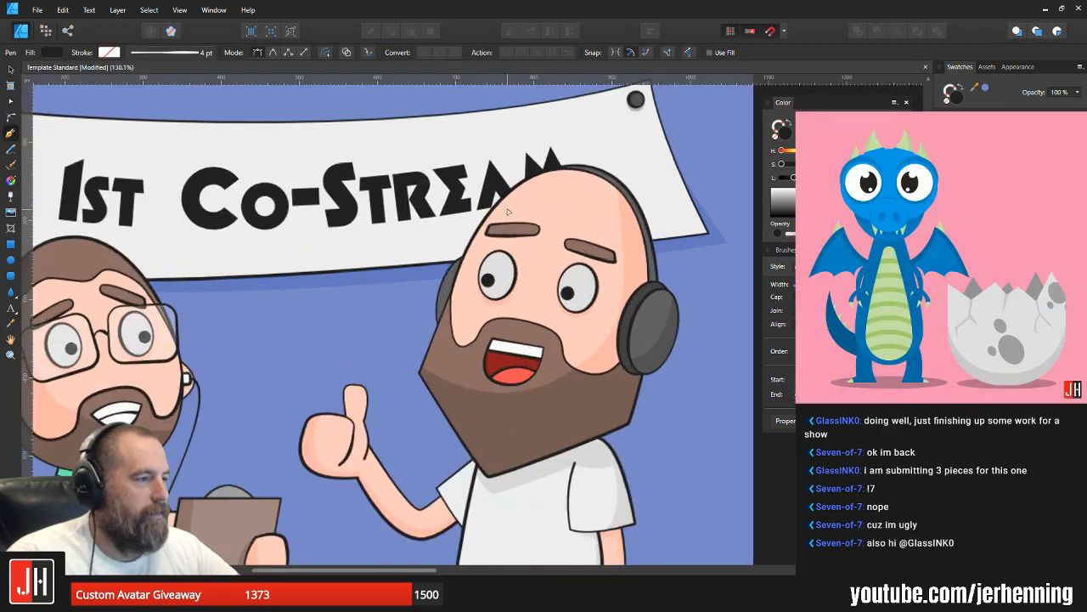
left_click(431, 276)
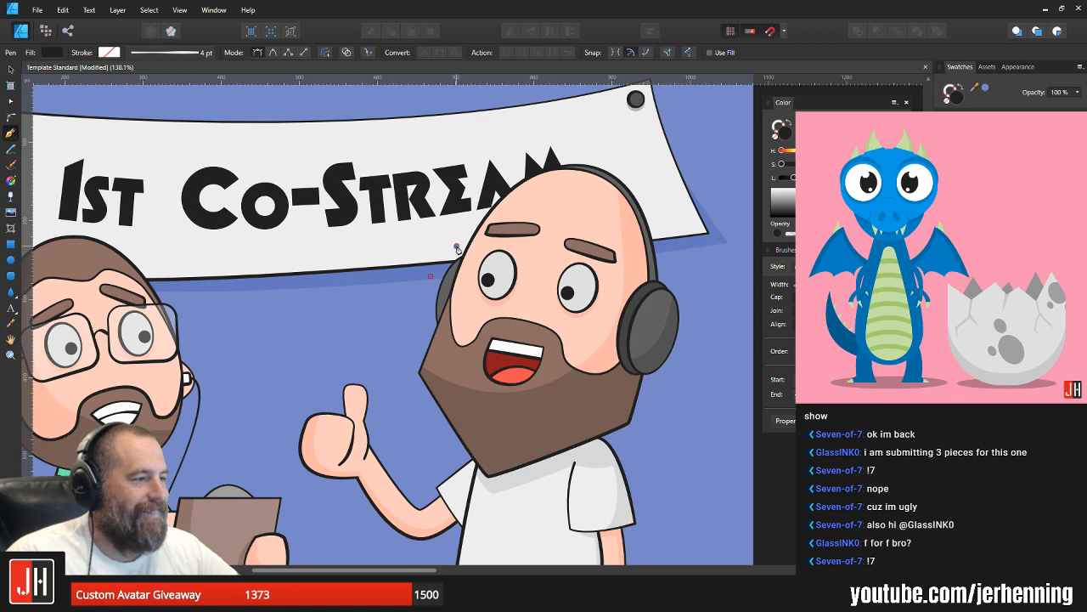
left_click_drag(458, 248, 478, 242)
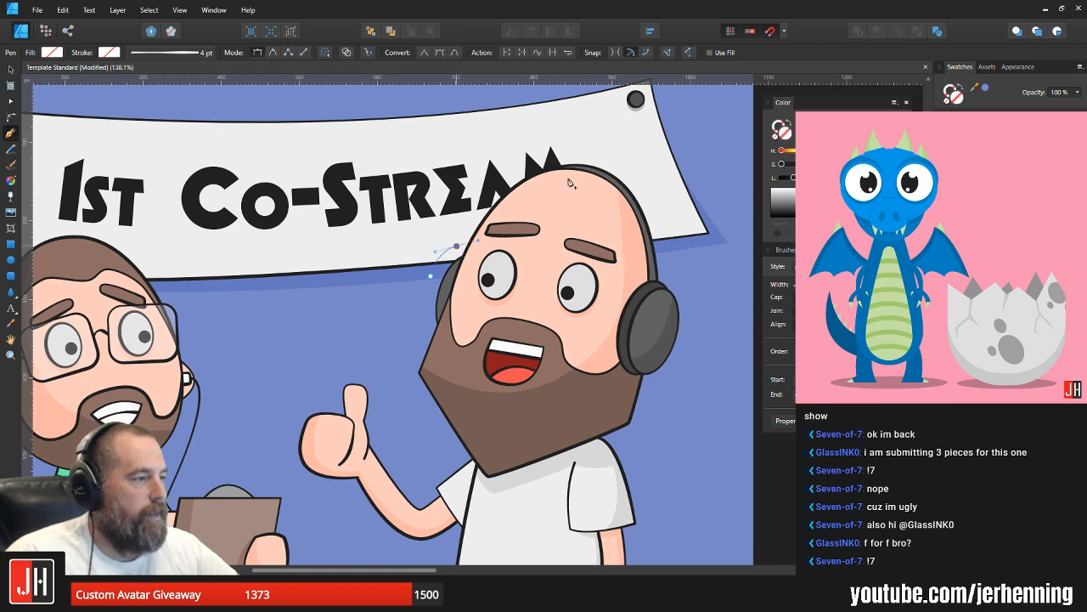
left_click_drag(611, 162, 704, 201)
left_click(611, 164)
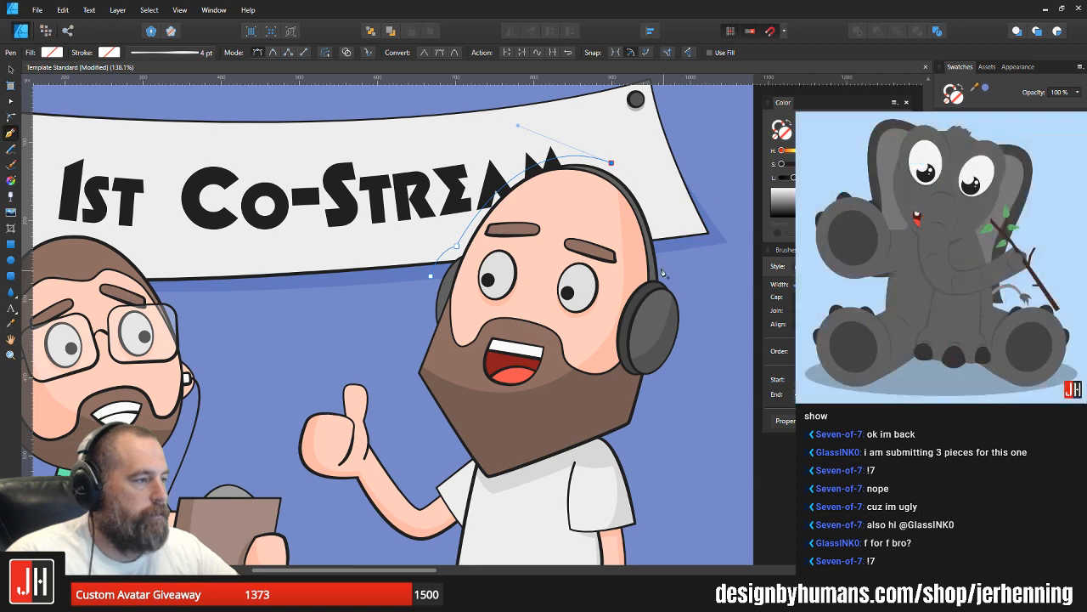
left_click_drag(656, 257, 661, 352)
key("ctrl+z")
key("ctrl+z")
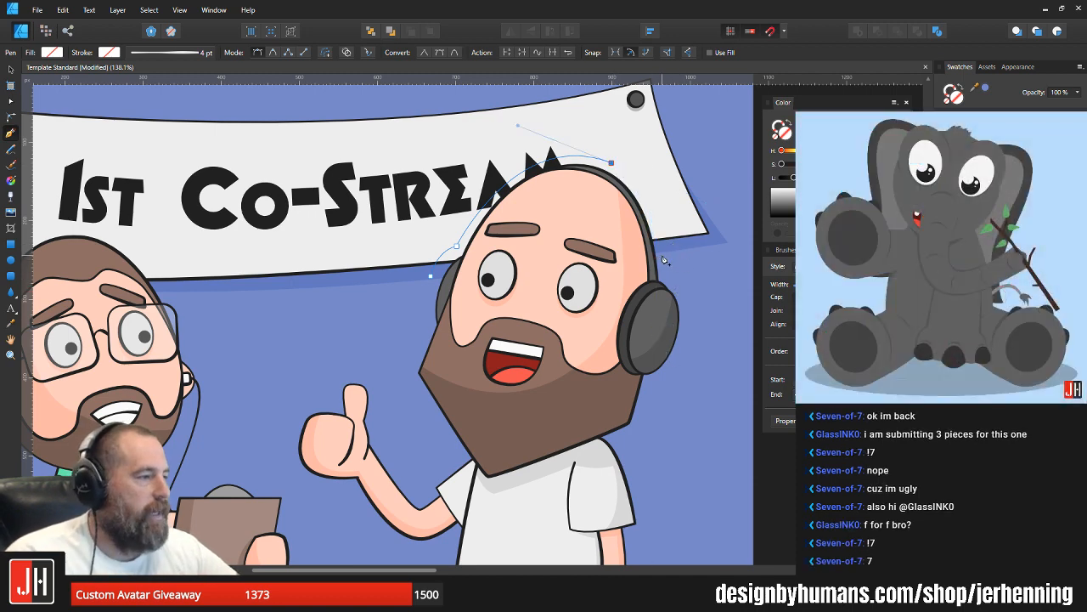
Step: Continue the shadow outline down to just above his outer ear cup, then back across his face to below the banner's edge
left_click_drag(664, 256, 675, 338)
left_click(663, 257, "alt")
left_click(535, 321)
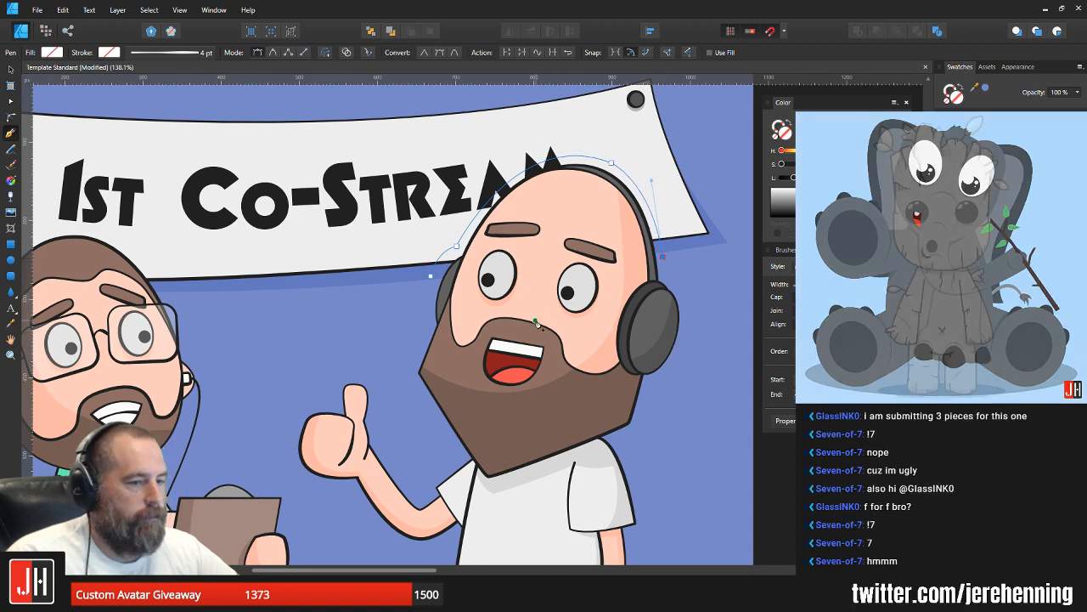
left_click(424, 292)
key("v")
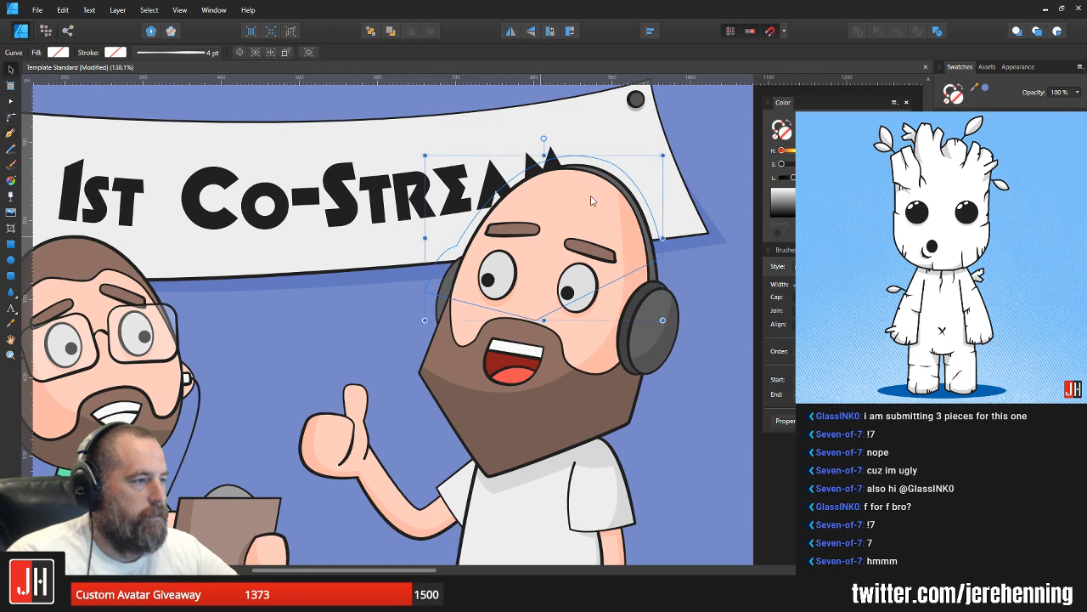
Step: Fill the head shadow shape with the banner's sampled off-white and darken it to light grey
key("i")
left_click(664, 162)
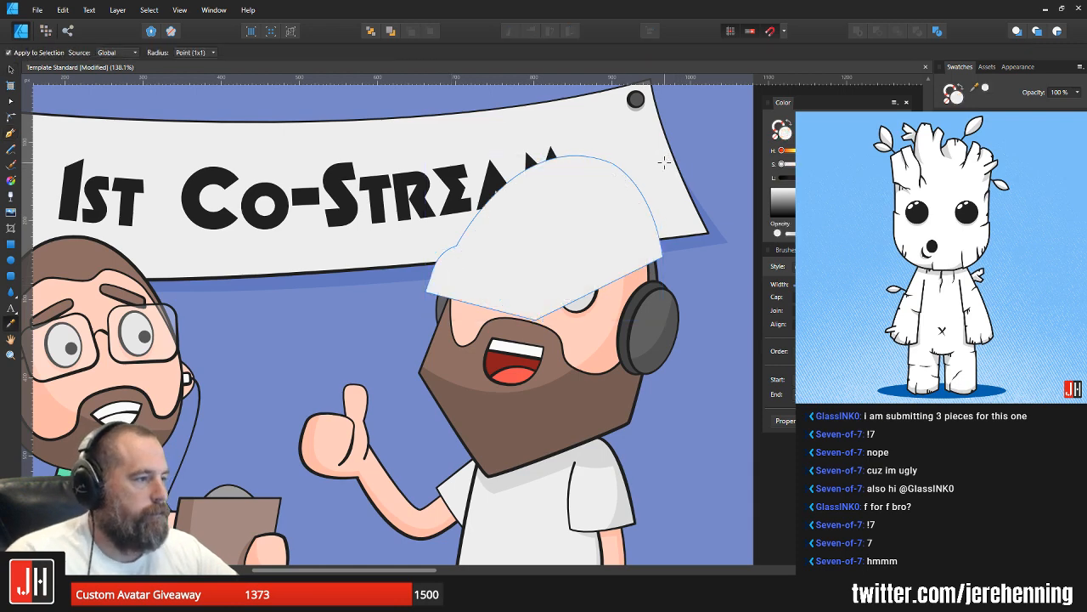
key("v")
left_click_drag(867, 177, 860, 177)
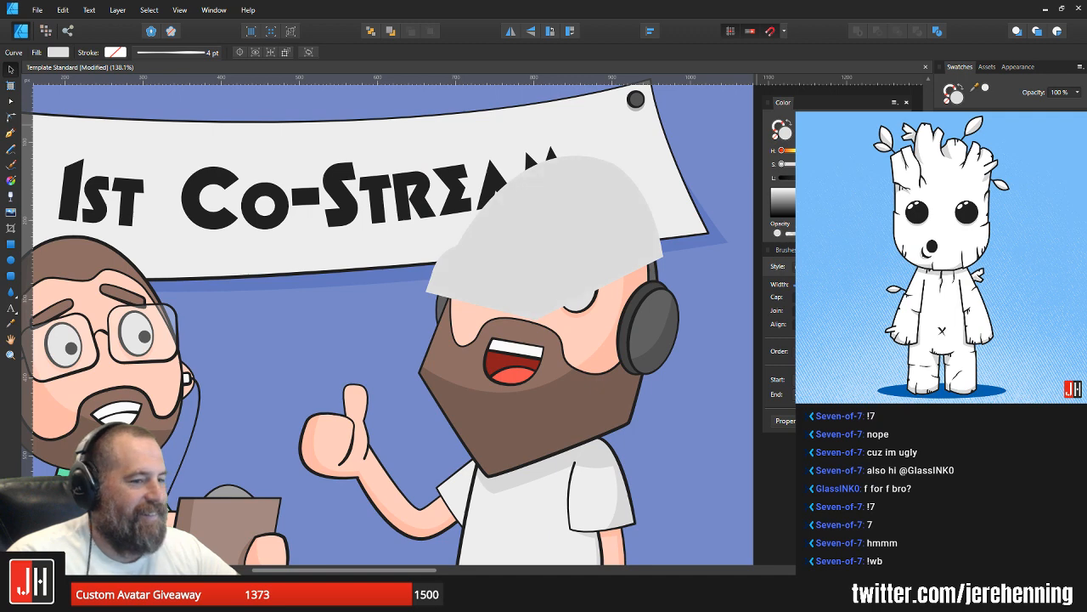
Step: Move the grey head shadow inside the banner shape, send it behind the lettering and deselect everything
left_click(588, 196)
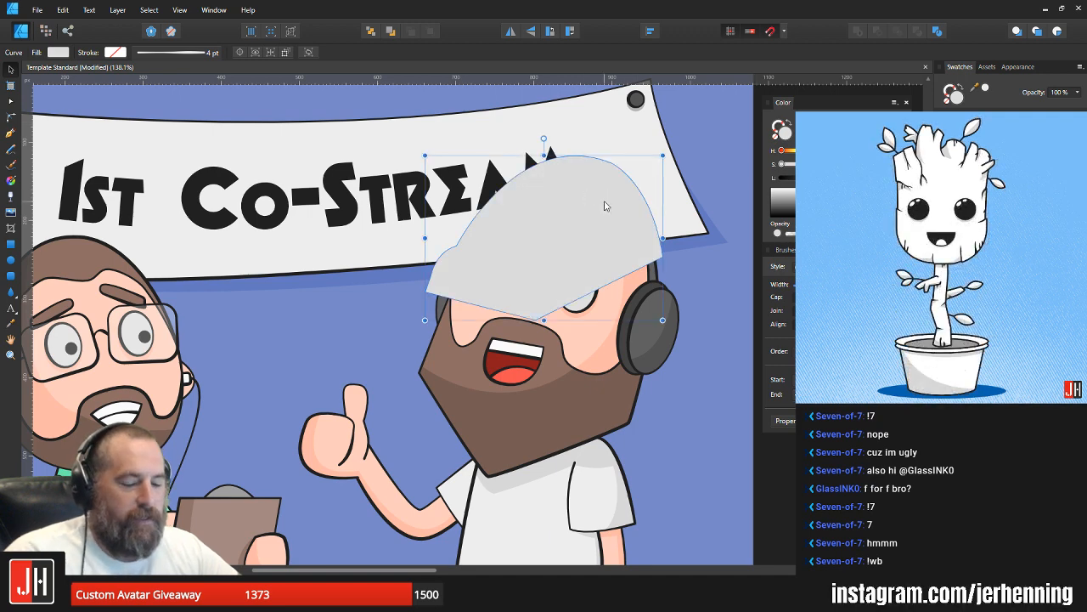
key("ctrl+x")
left_click(633, 161)
key("ctrl+v")
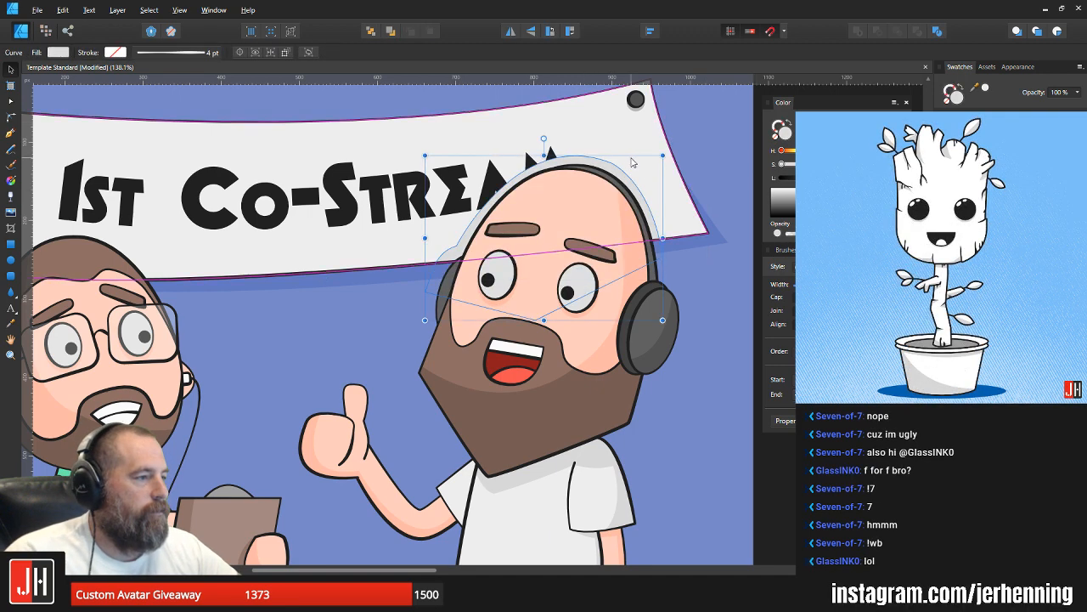
key("ctrl+shift+[")
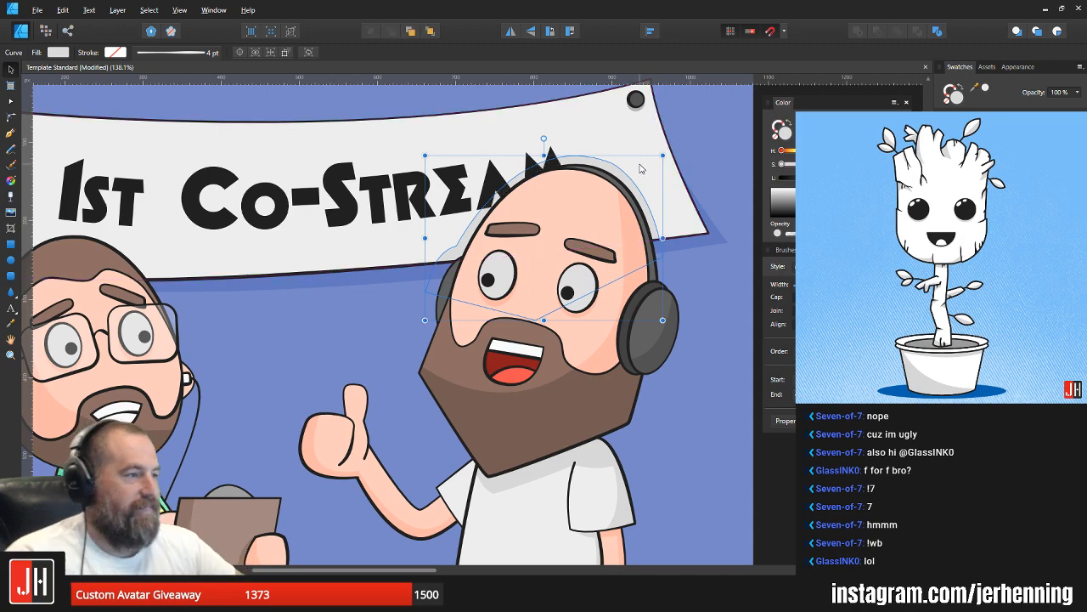
left_click(698, 244)
scroll(706, 314, "down", 2)
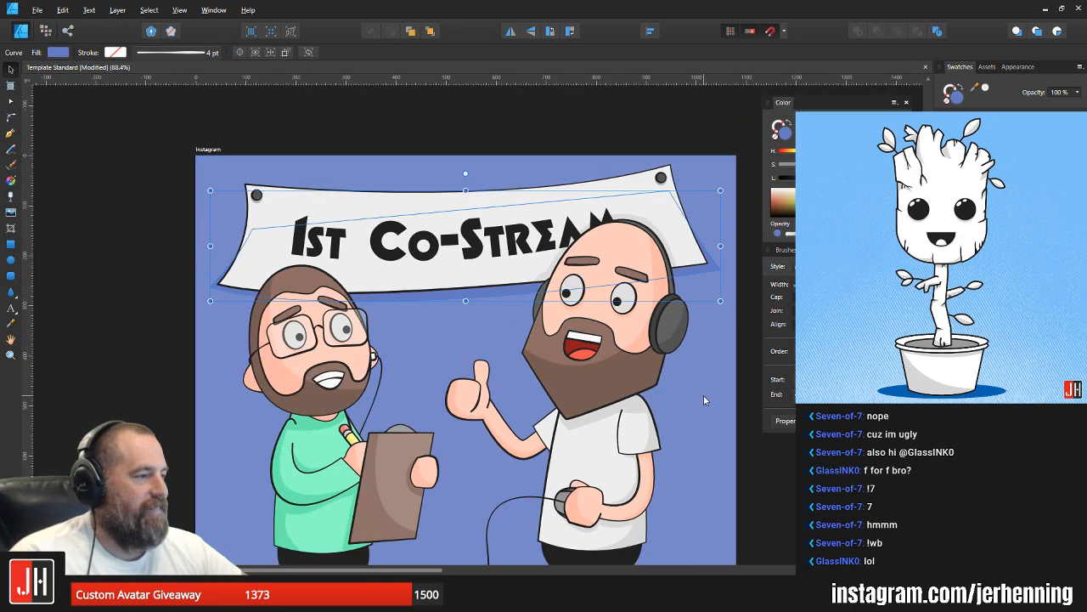
left_click(704, 395)
Step: Start a curved Pen outline on the banner for the head shadow of the man with the glasses
scroll(327, 331, "up", 2)
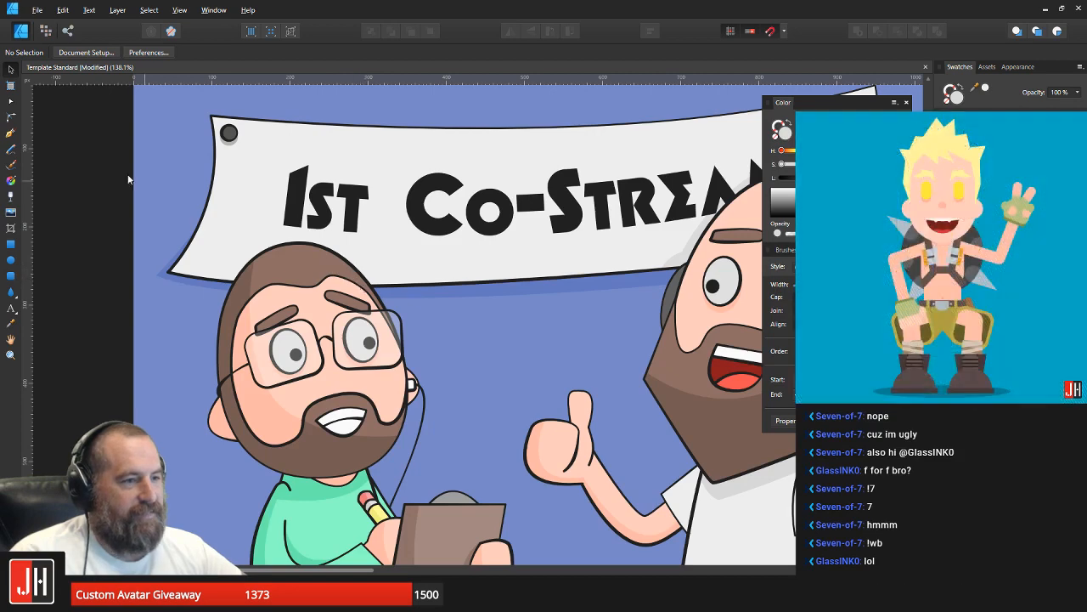
left_click(10, 134)
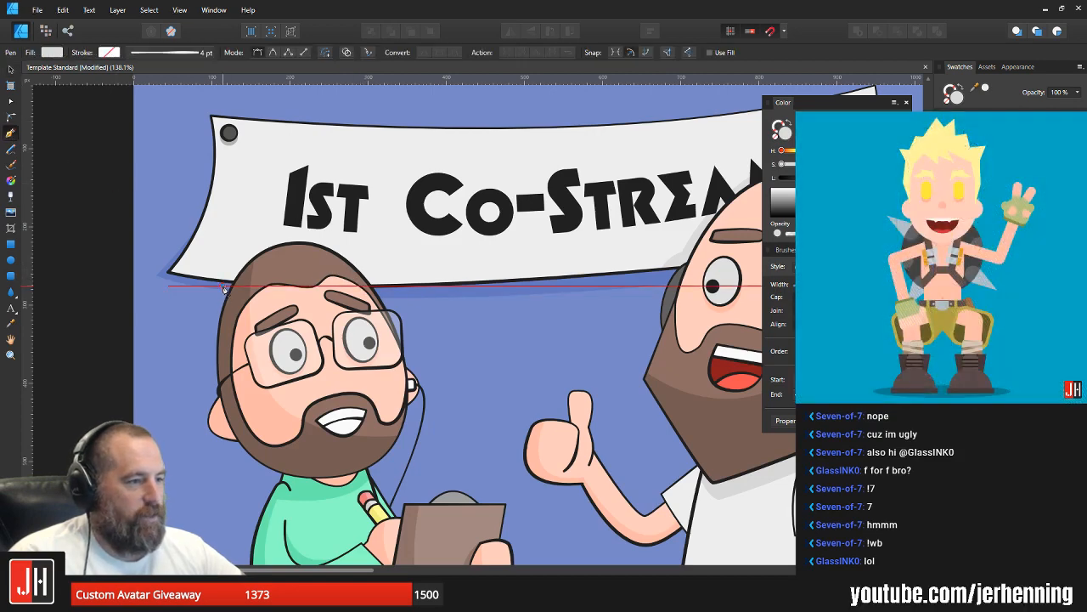
left_click_drag(386, 297, 476, 434)
Step: Switch to Mix It Up, reopen the same viewer's entry and test the user-only chat command Seven
key("alt+Tab")
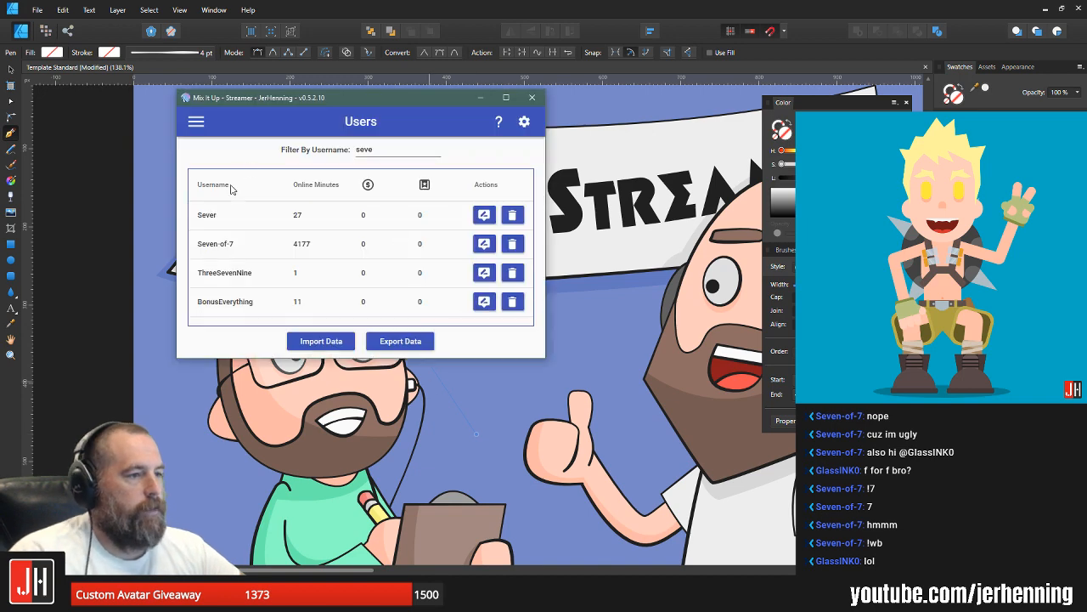
left_click(483, 244)
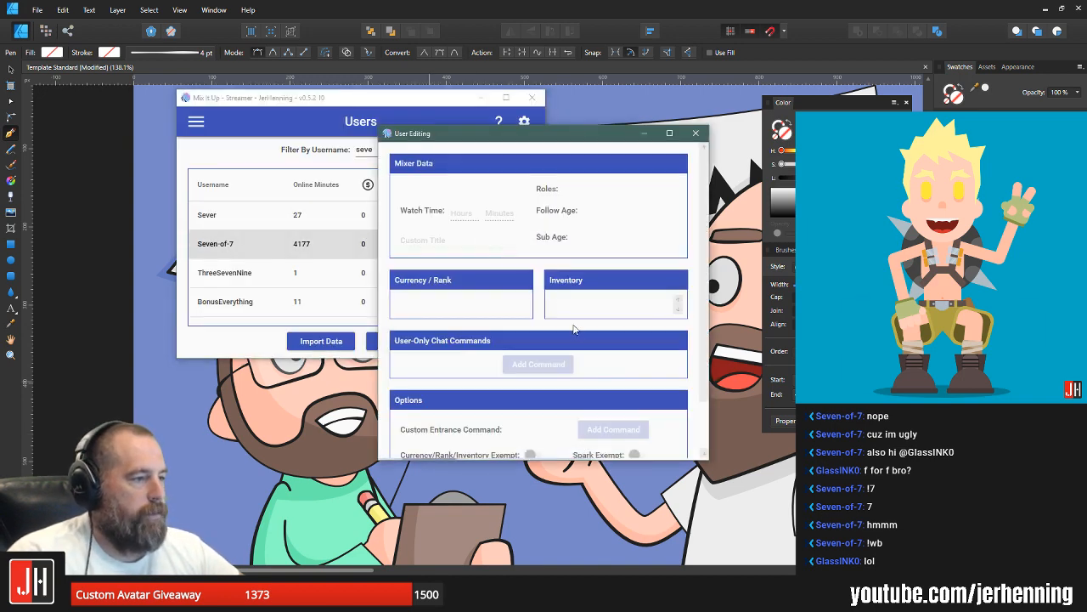
scroll(580, 332, "down", 1)
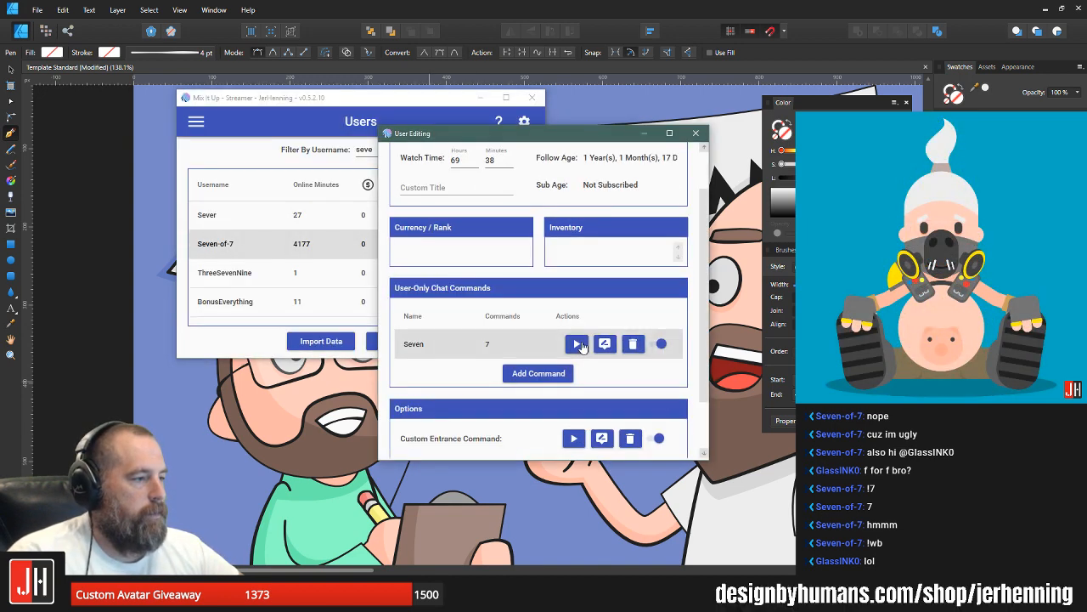
left_click(576, 344)
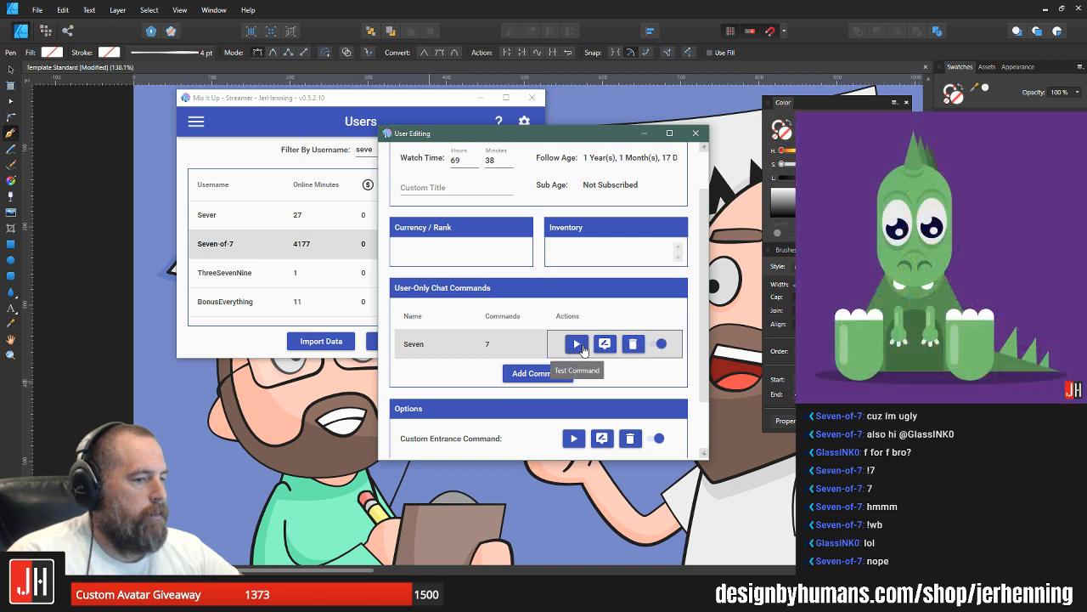
Step: Open the command Seven for editing, check its first Streaming Software action and close the command editor
left_click(604, 344)
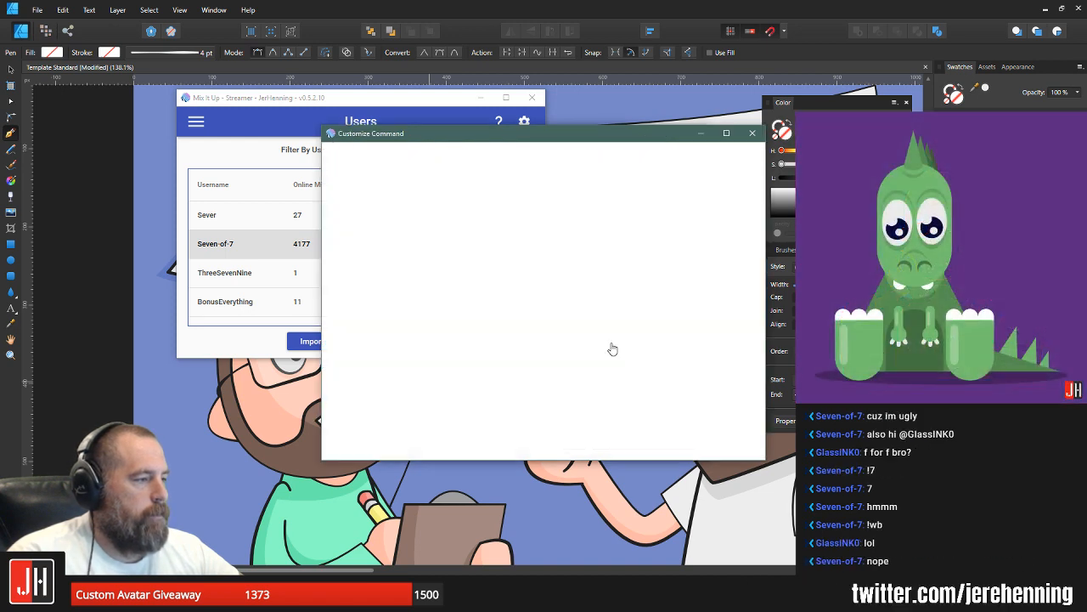
left_click(429, 230)
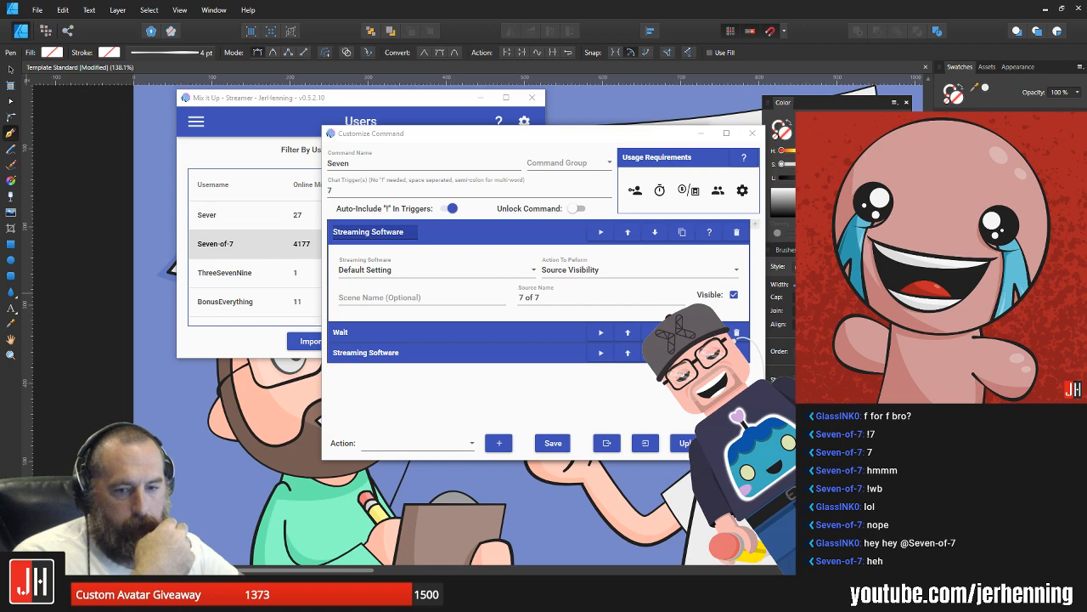
left_click(752, 133)
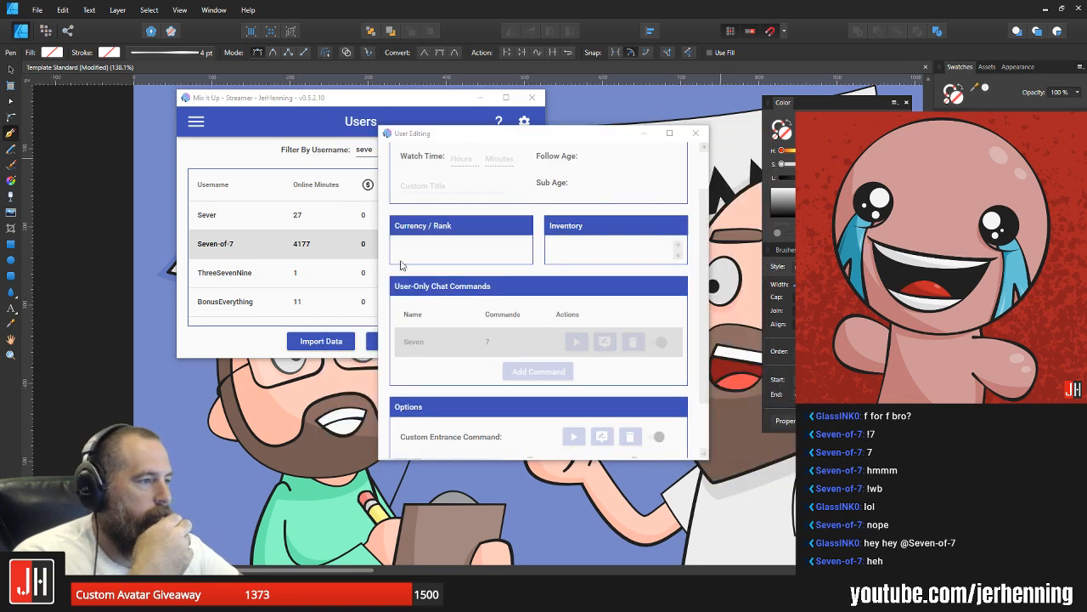
Step: Test the command Seven again, recheck its first action in the command editor, repeat the test and close the user editor
left_click(579, 346)
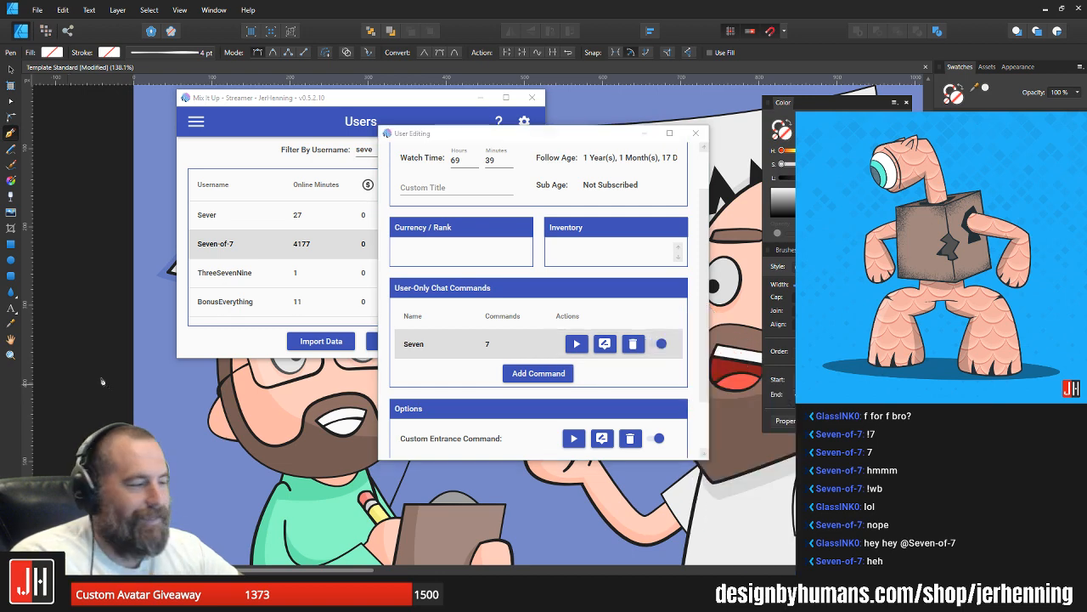
left_click(604, 343)
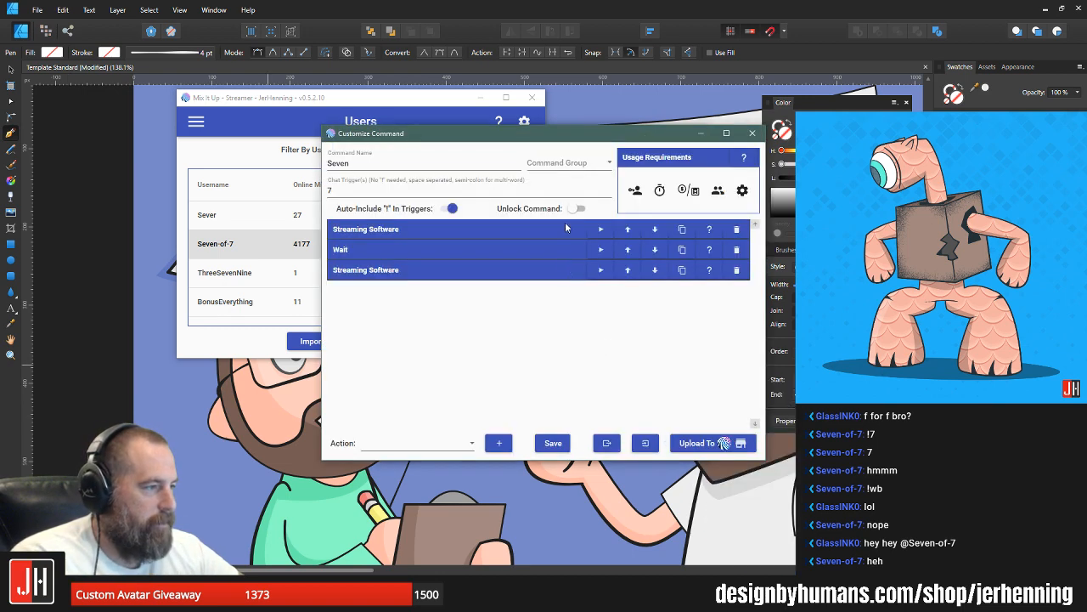
left_click(565, 229)
left_click(564, 230)
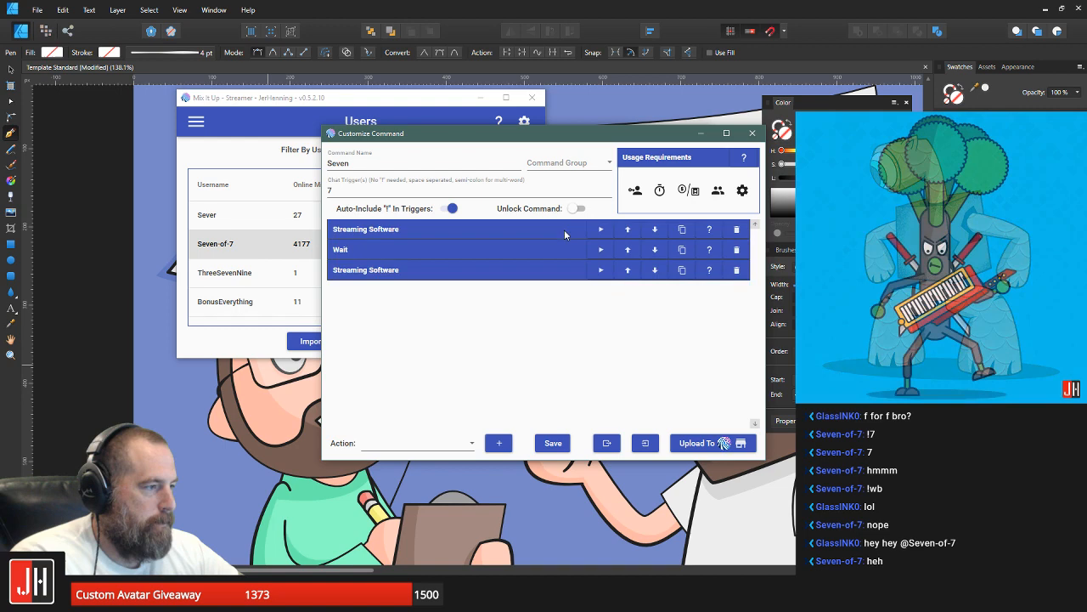
left_click(752, 133)
left_click(584, 343)
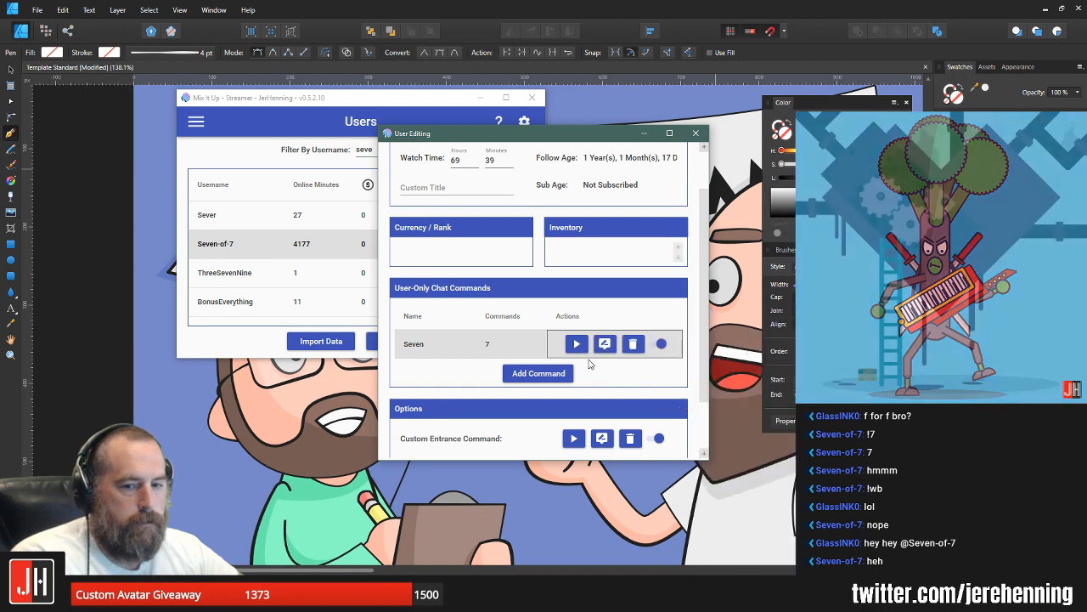
left_click(696, 133)
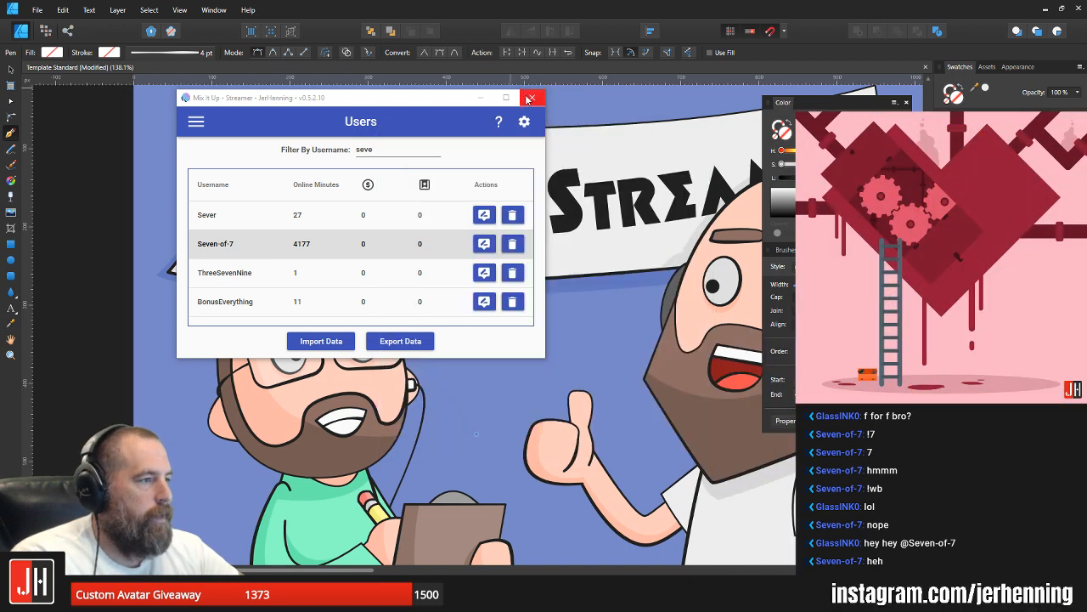
Step: Open the stream bot's Chat page to check the latest chat messages, and return to the illustration
left_click(201, 126)
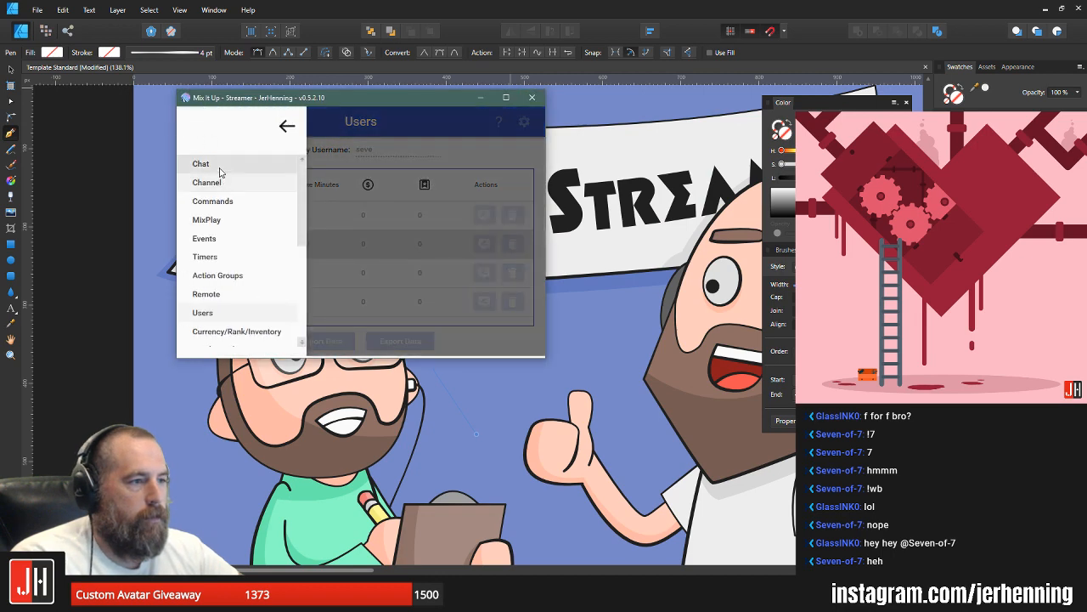
left_click(208, 169)
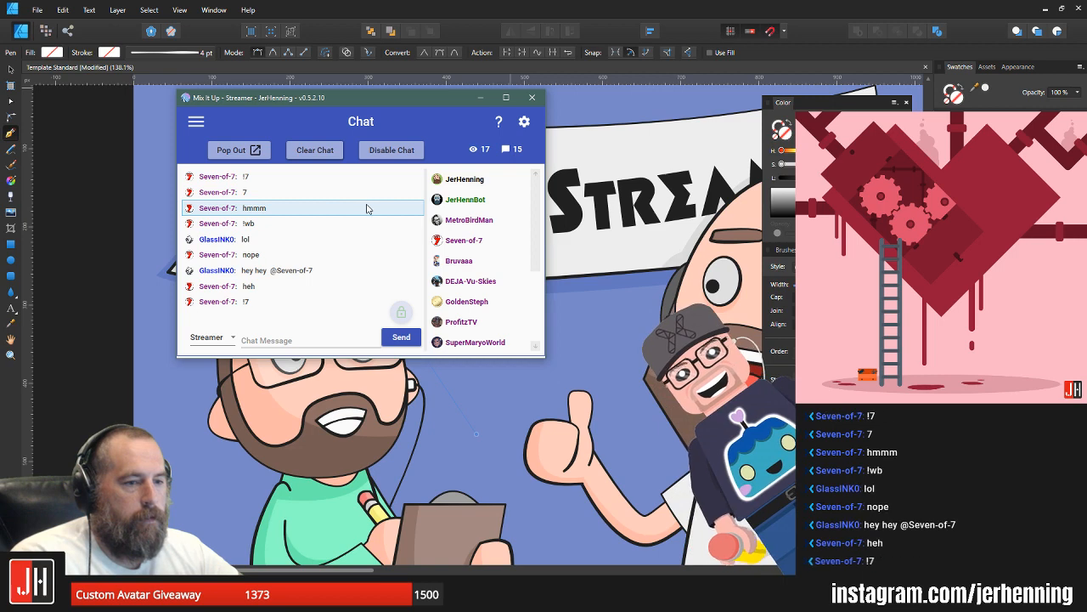
left_click(481, 98)
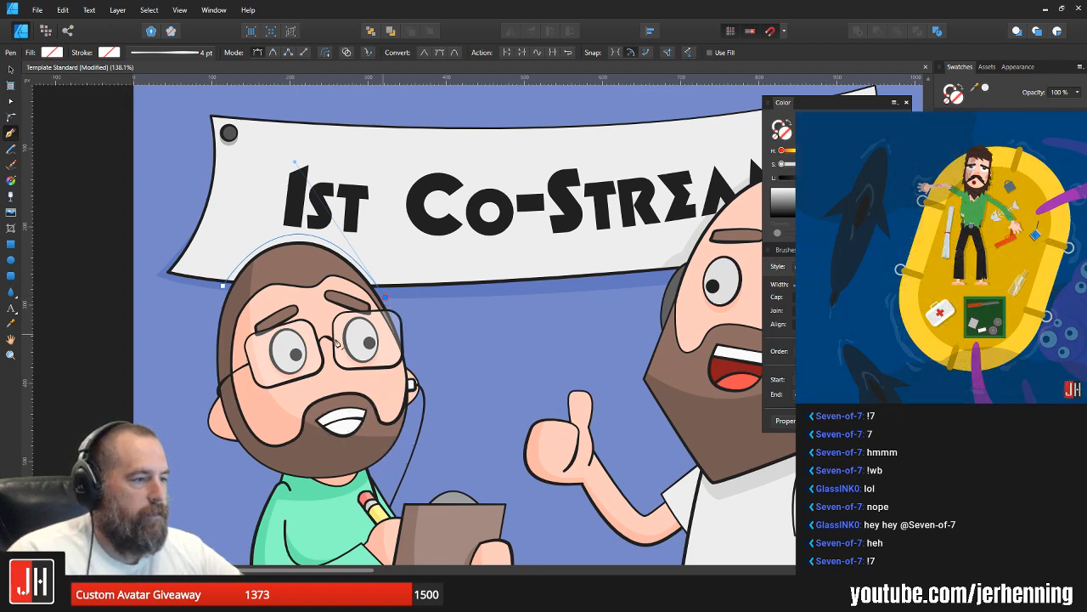
Step: Complete the head shadow outline over the man with the glasses and fill it with the light grey of the bald man's banner shadow
left_click(383, 333)
left_click(255, 320)
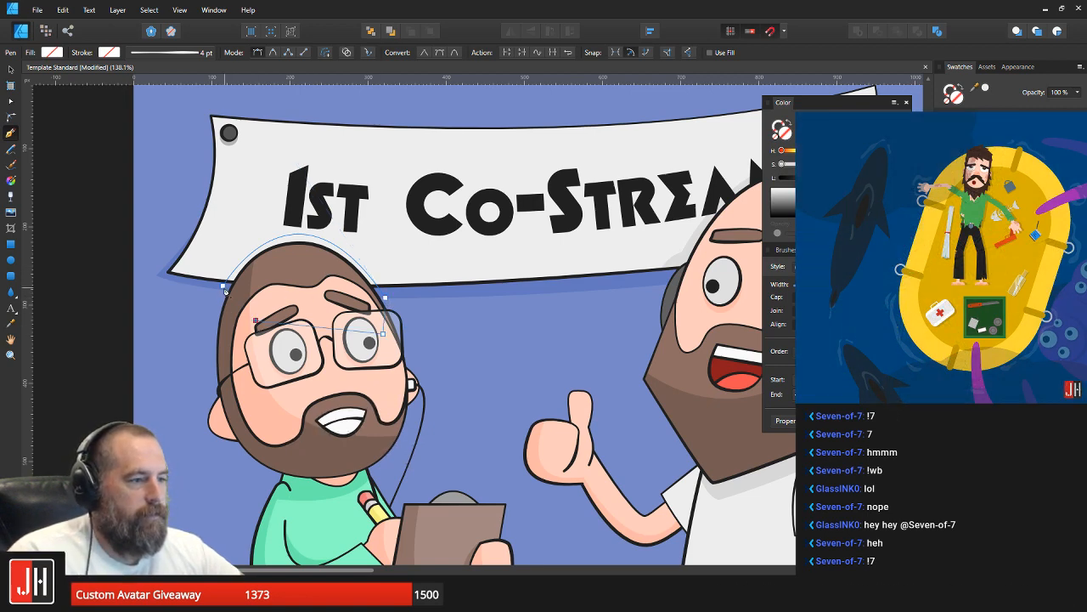
key("i")
left_click(395, 250)
left_click(681, 256)
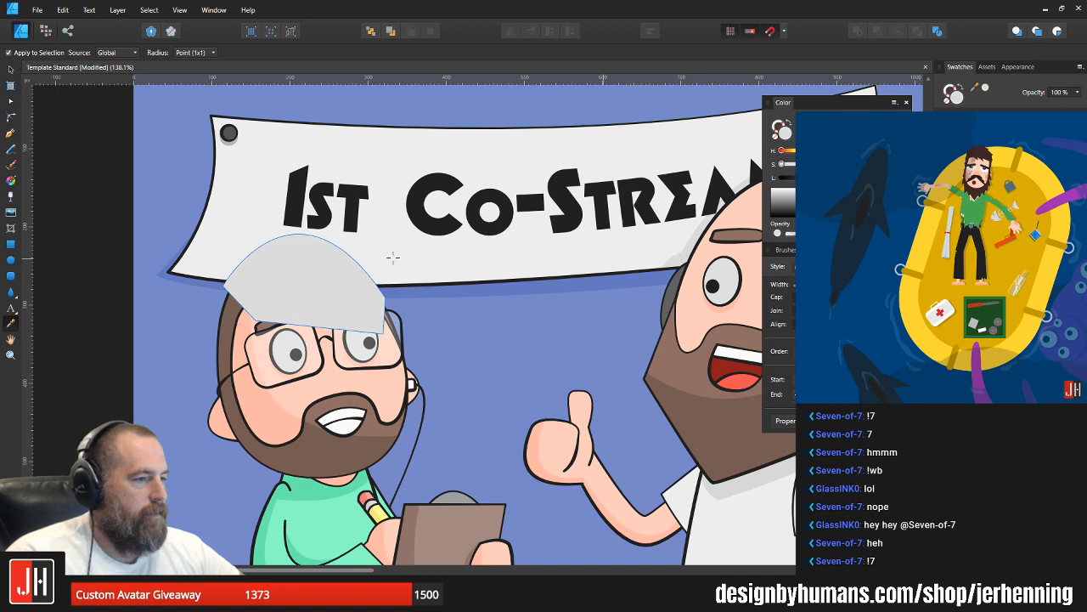
Step: Cut the grey head shadow and paste it inside the banner shape so the banner clips it
key("ctrl+x")
key("v")
left_click(416, 258)
key("ctrl+alt+v")
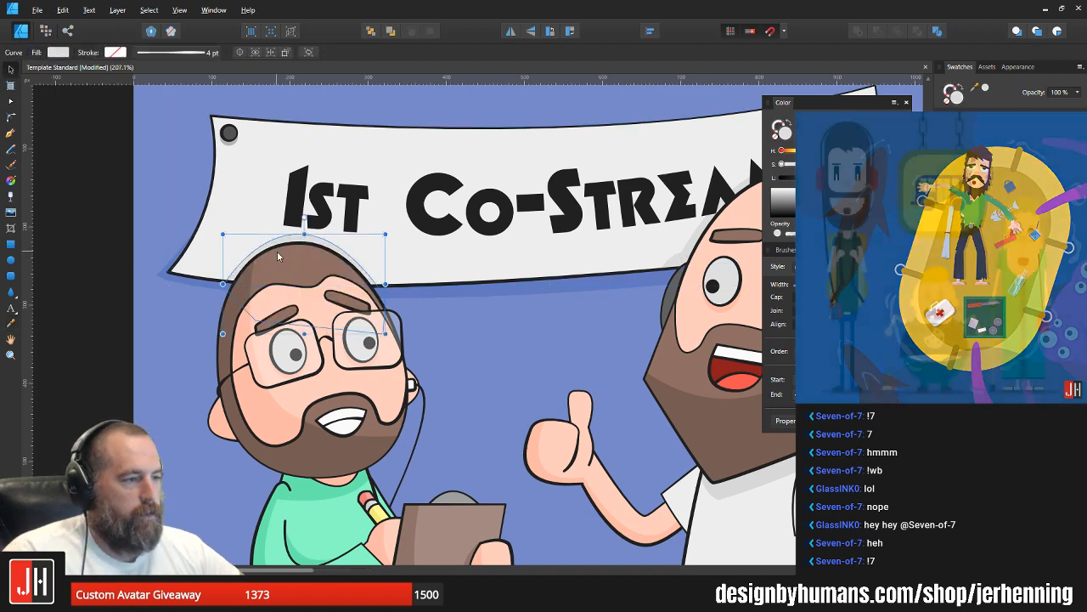
Step: Enlarge the clipped head shadow slightly and shift it down and left so it follows the curve of the hair
scroll(277, 250, "up", 3)
left_click_drag(480, 220, 492, 212)
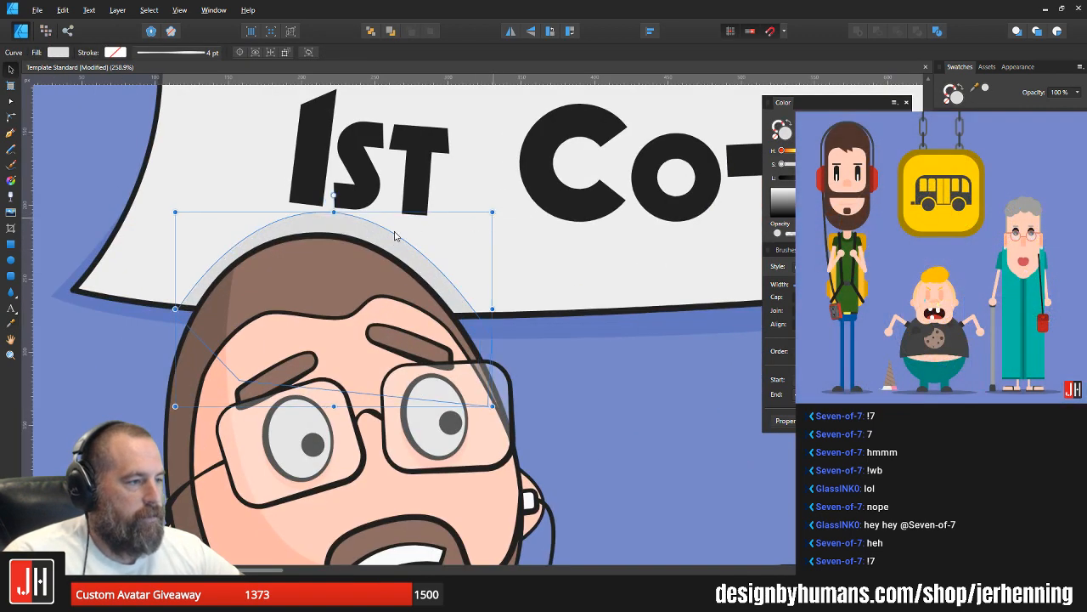
mouse_move(368, 235)
left_mouse_down()
mouse_move(354, 243)
mouse_move(363, 245)
left_mouse_up()
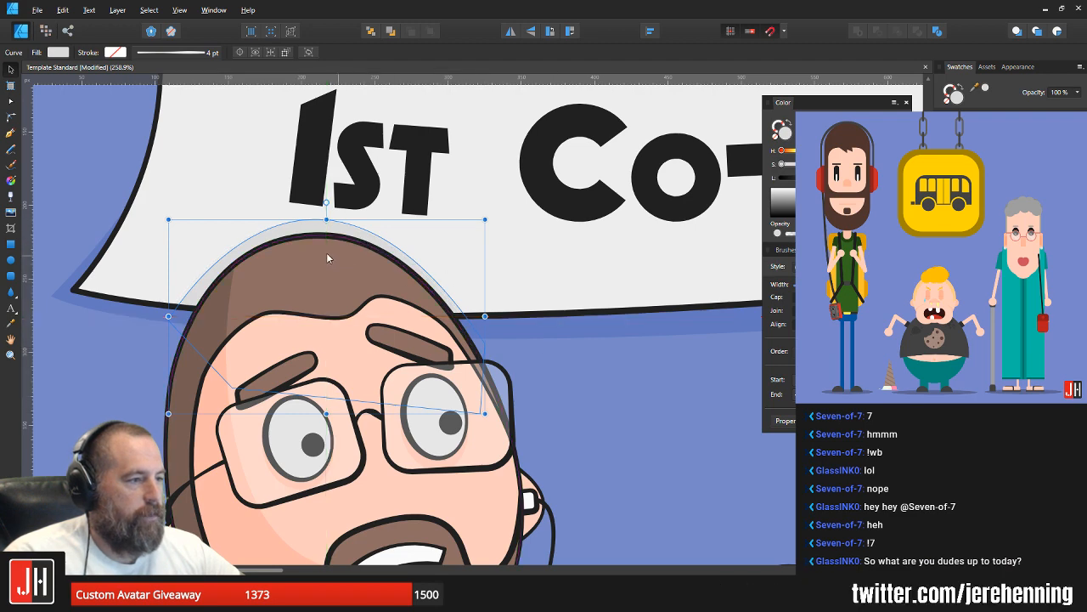
scroll(326, 252, "up", 3)
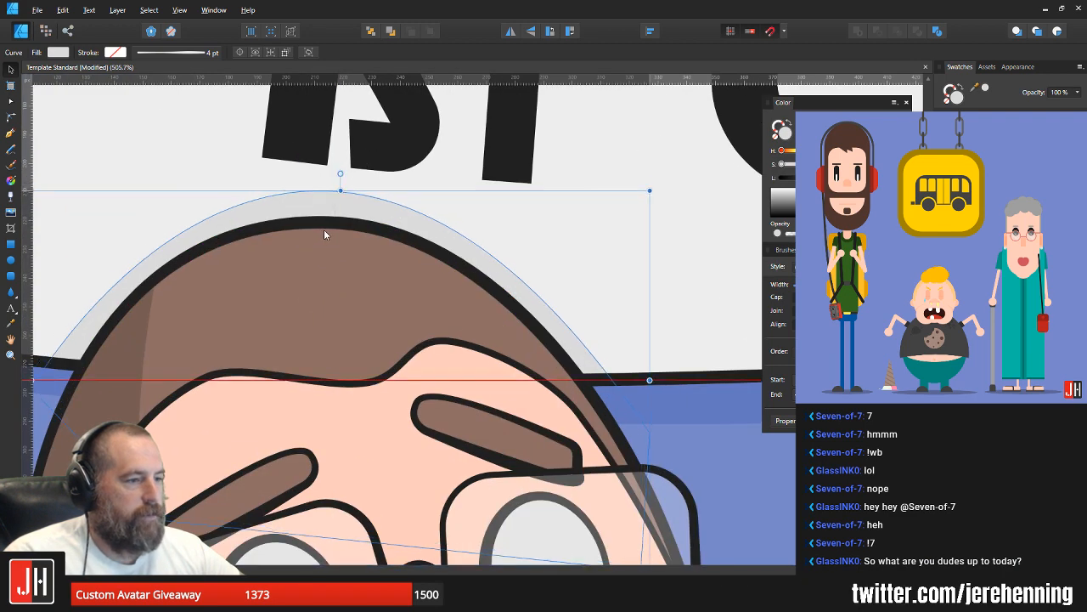
scroll(468, 344, "down", 10)
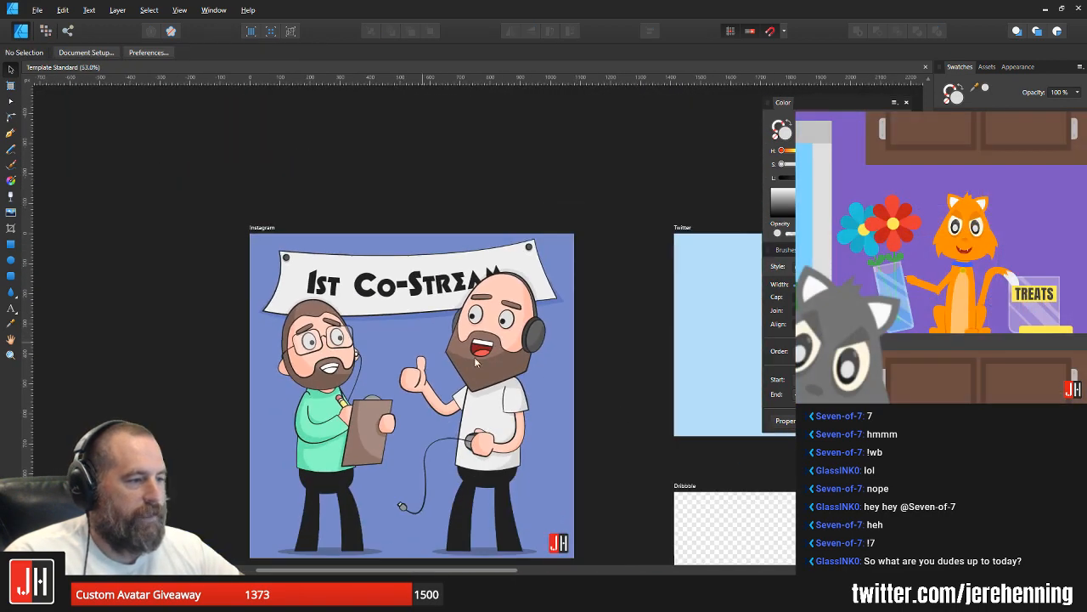
Step: Recolour both ground shadows at full opacity with the blue sampled from the banner's wall shadow, and send them behind the feet
scroll(445, 367, "up", 2)
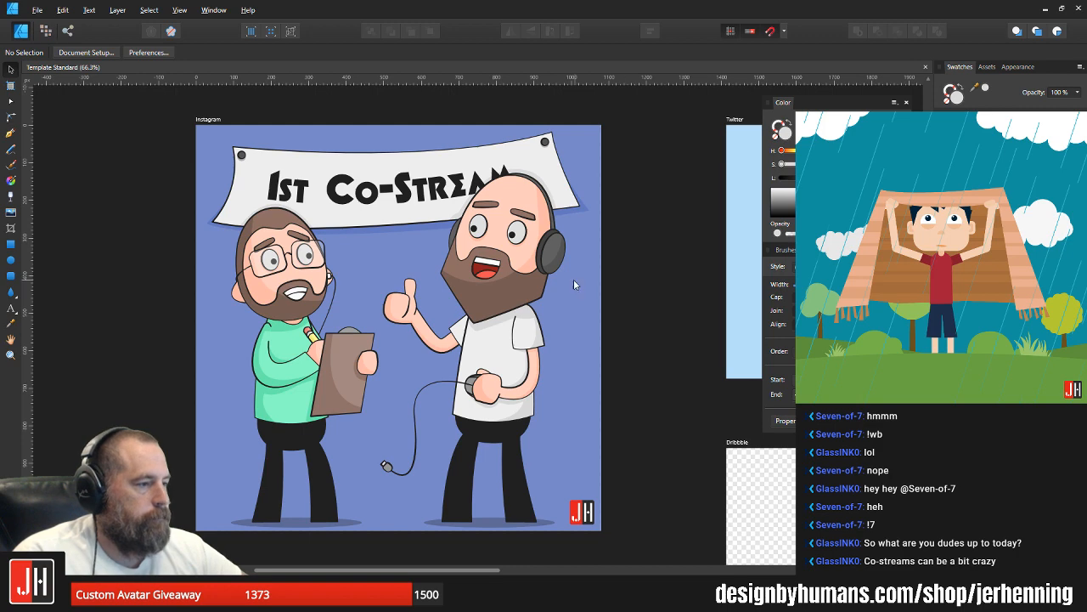
left_click(303, 520)
left_click(491, 521, "shift")
key("0")
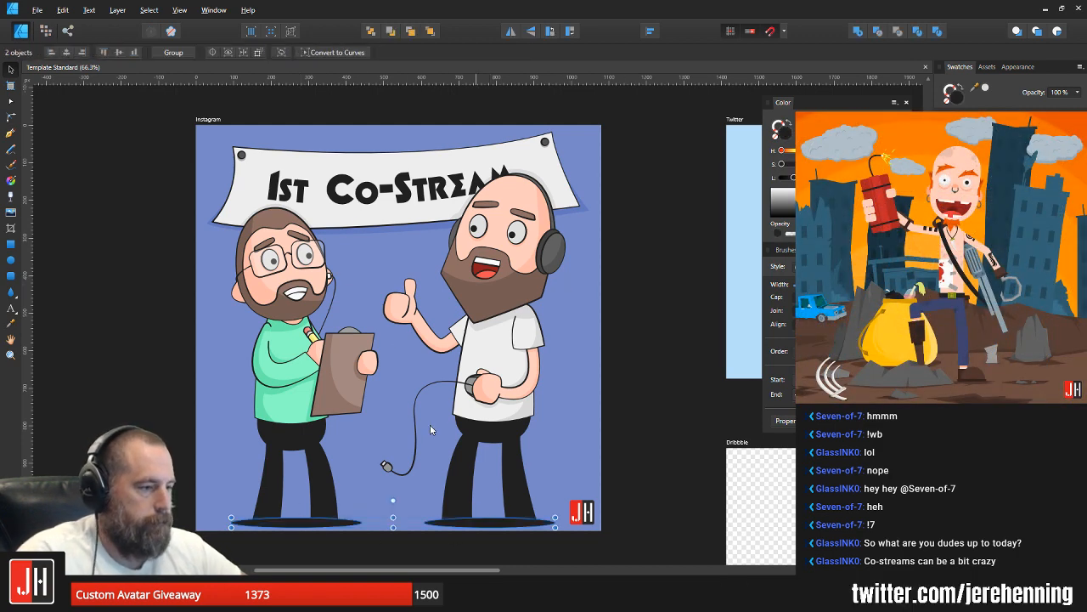
key("i")
left_click(379, 230)
key("v")
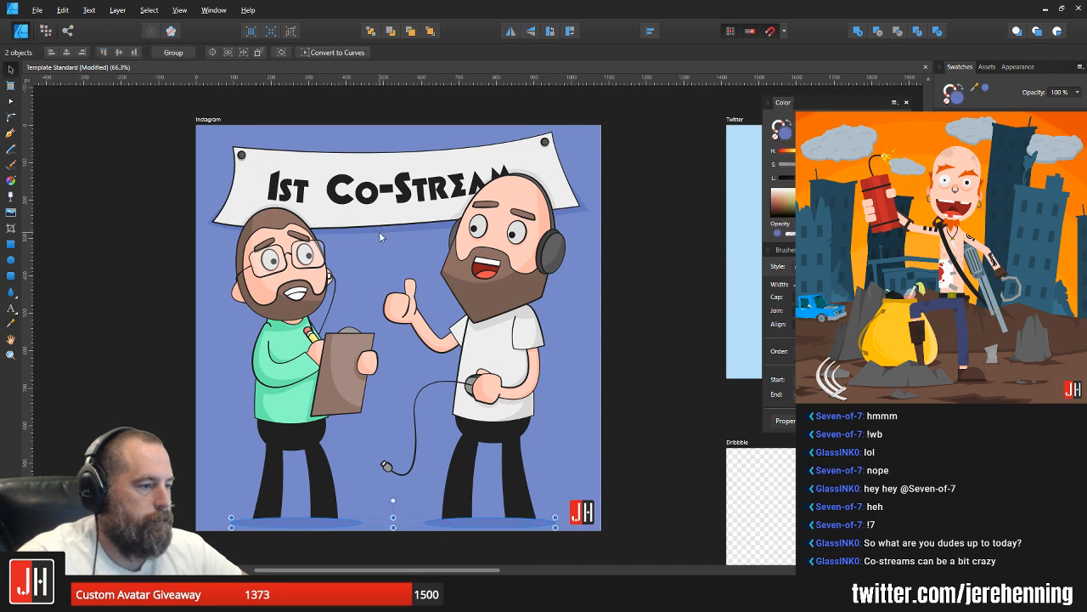
key("ctrl+shift+[")
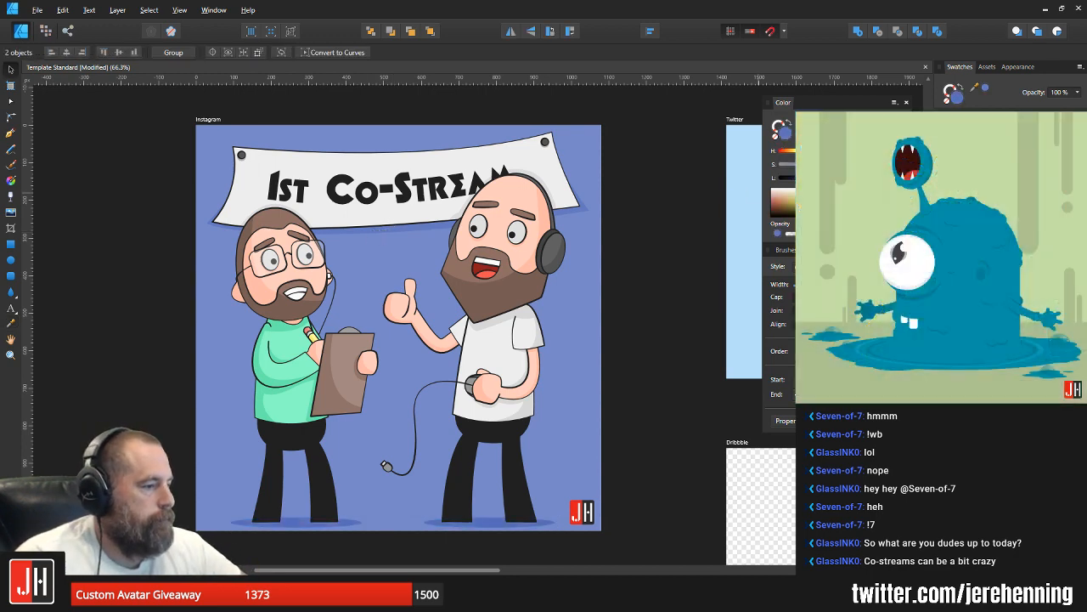
Step: Darken the blue of the banner's wall shadow to match the ground shadows
left_click(377, 231)
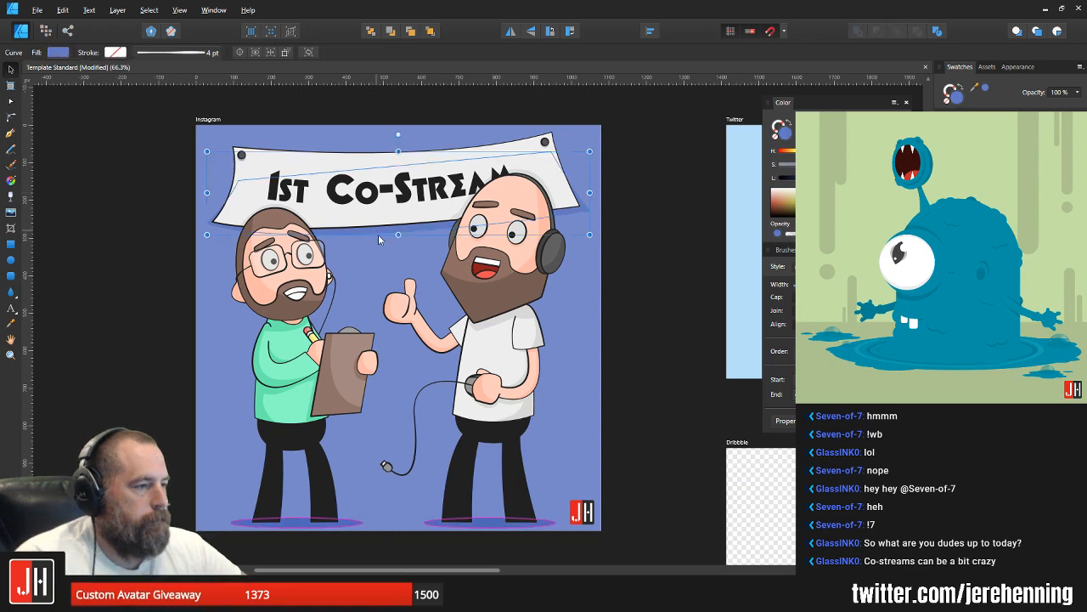
left_click(688, 381)
scroll(553, 381, "down", 2)
scroll(466, 384, "up", 2)
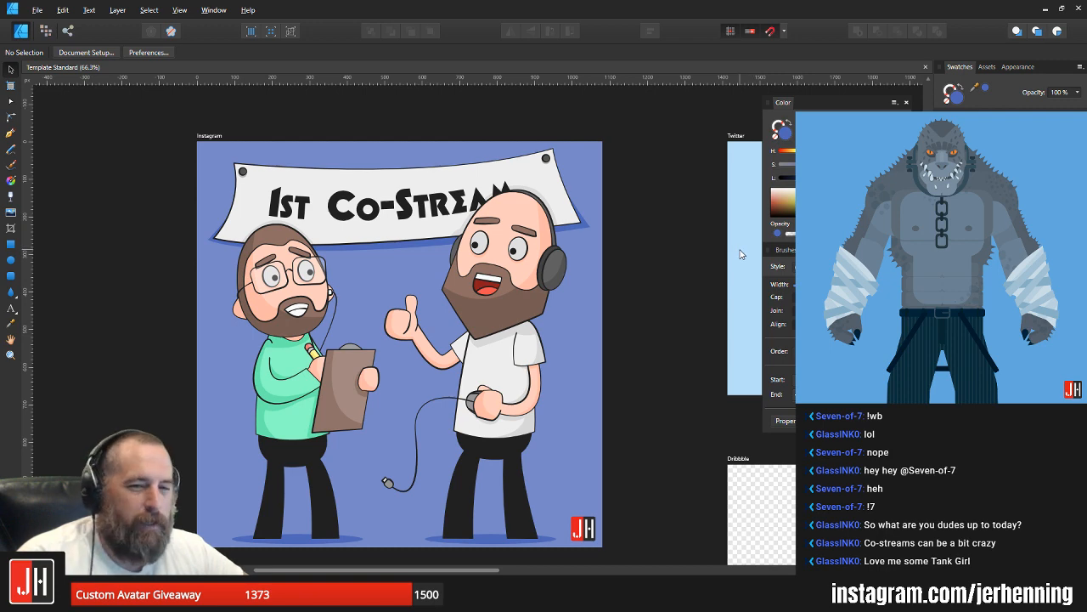
Step: Move the lower-left corner node of the banner's wall shadow slightly outward and deselect the shape
scroll(184, 229, "up", 6)
left_click(258, 274)
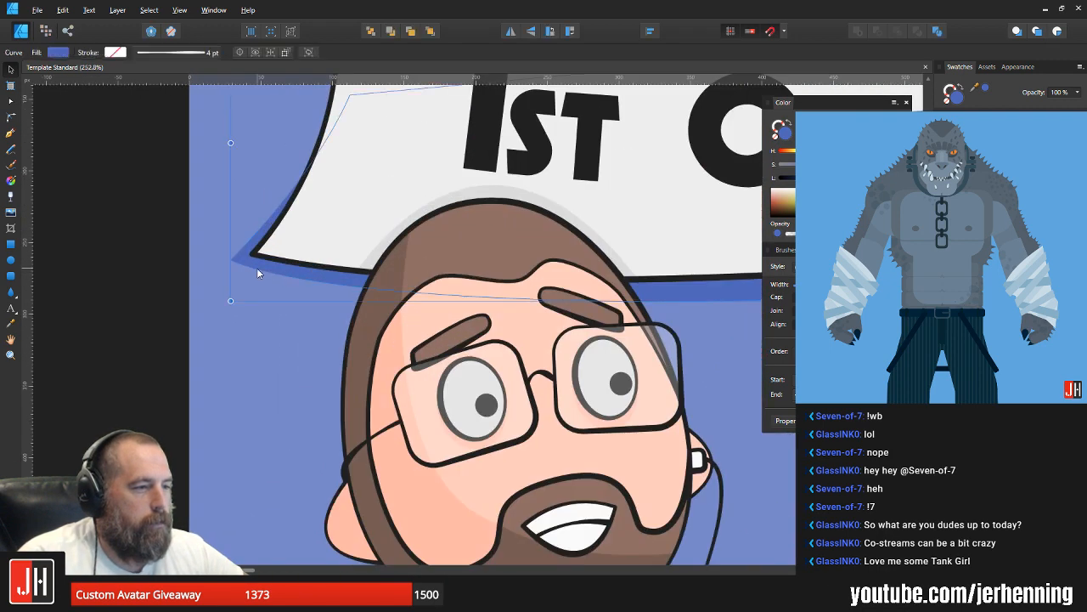
double_click(256, 270)
left_click_drag(231, 260, 227, 260)
key("v")
scroll(322, 254, "down", 4)
scroll(663, 315, "down", 4)
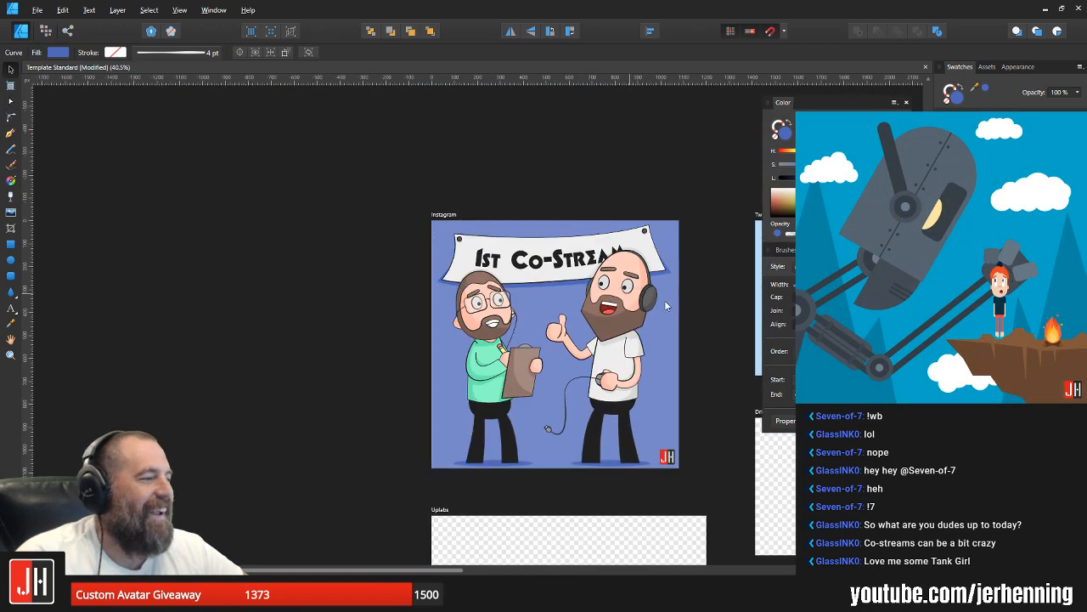
key("Escape")
scroll(652, 312, "up", 4)
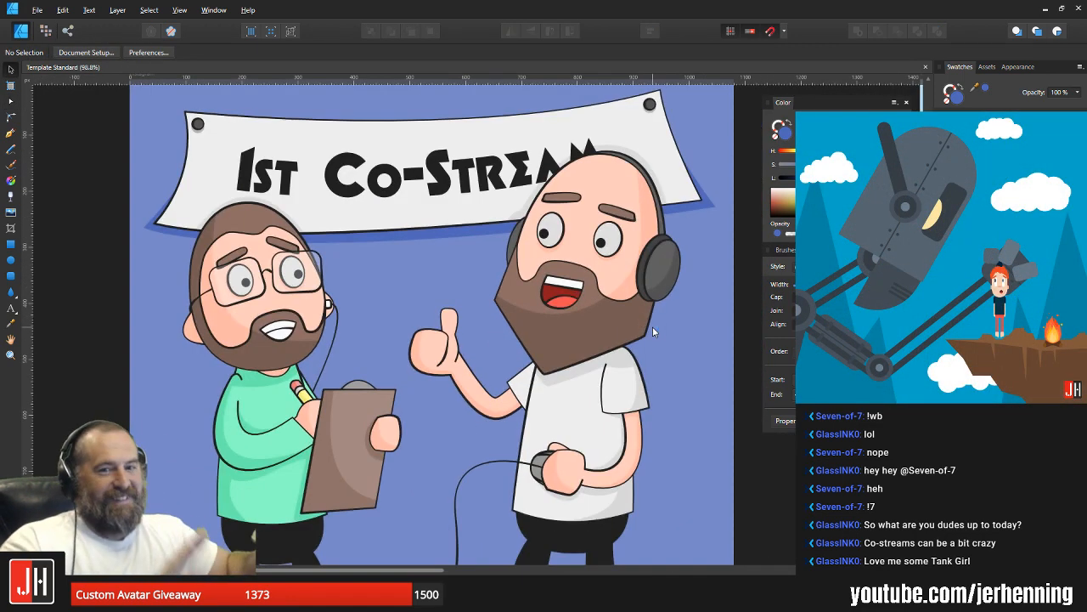
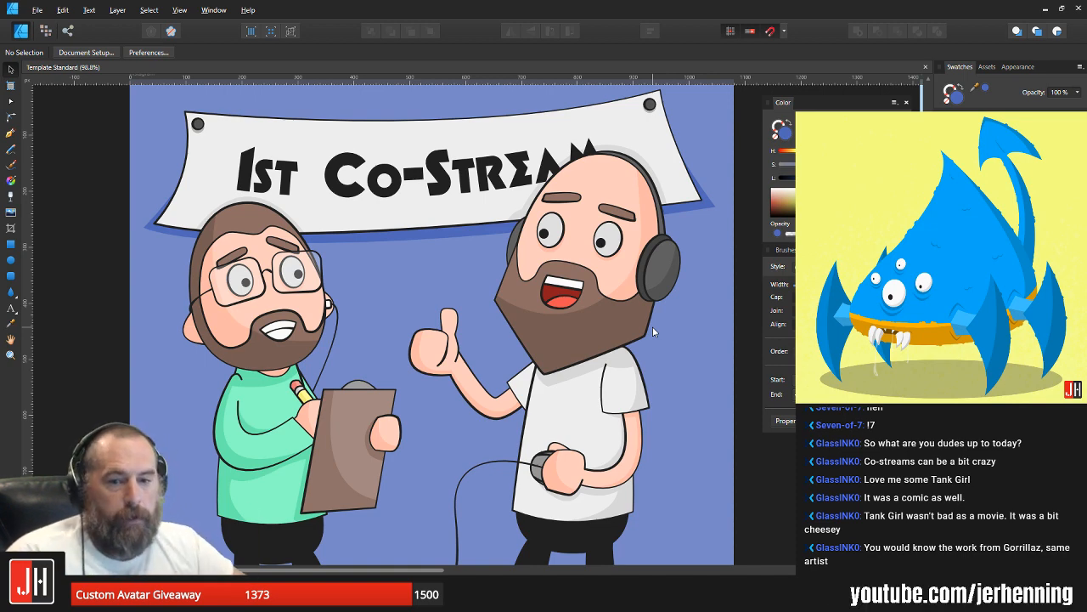
Step: Inspect the finished Instagram illustration both up close and at full artboard view
scroll(448, 308, "down", 3)
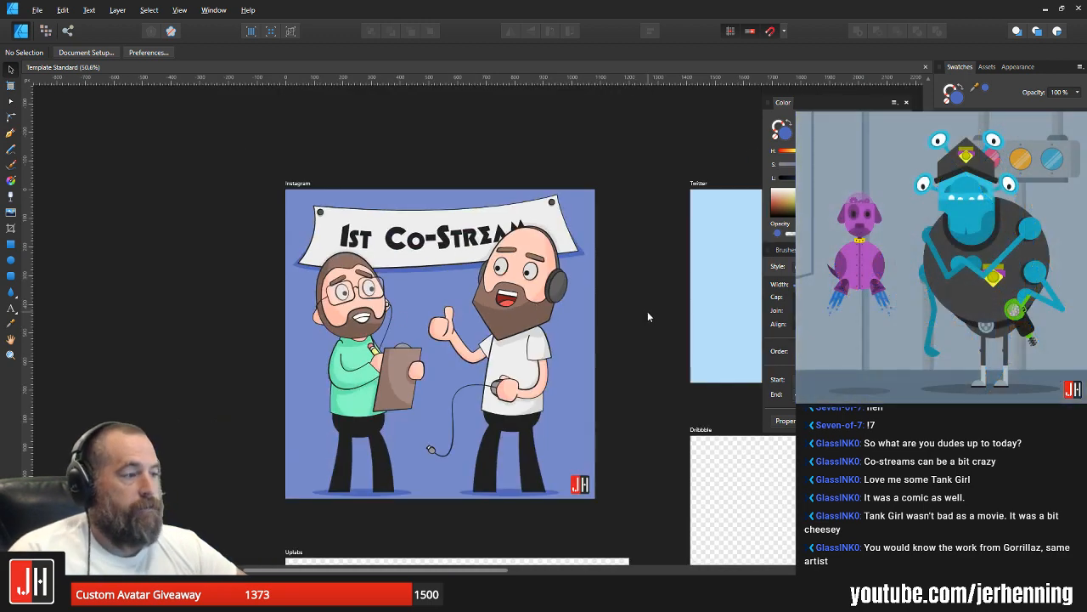
scroll(503, 289, "up", 4)
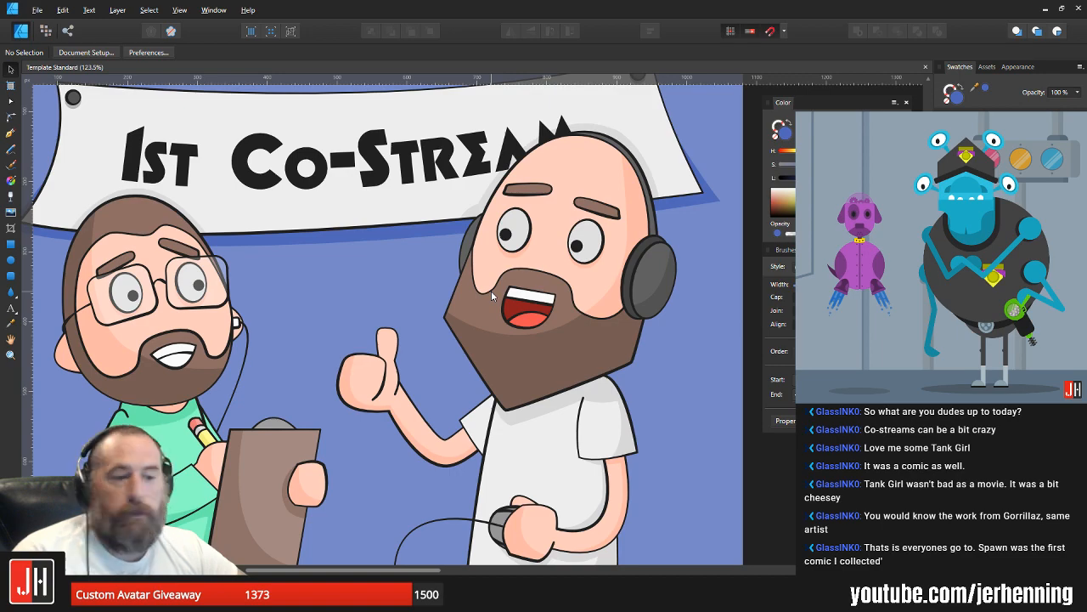
scroll(491, 290, "down", 3)
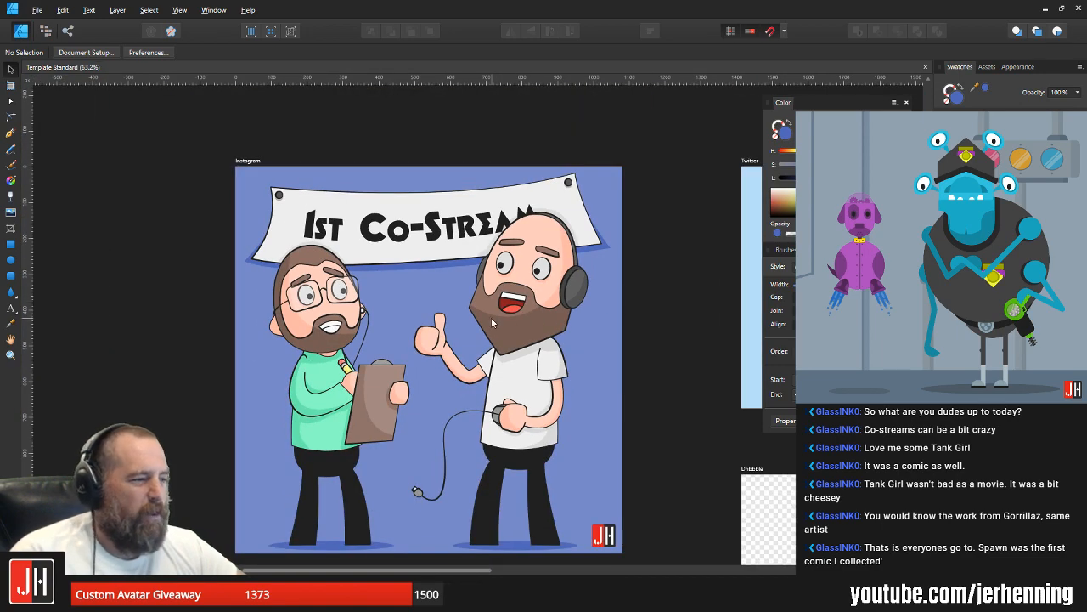
scroll(544, 323, "up", 7)
scroll(589, 321, "down", 5)
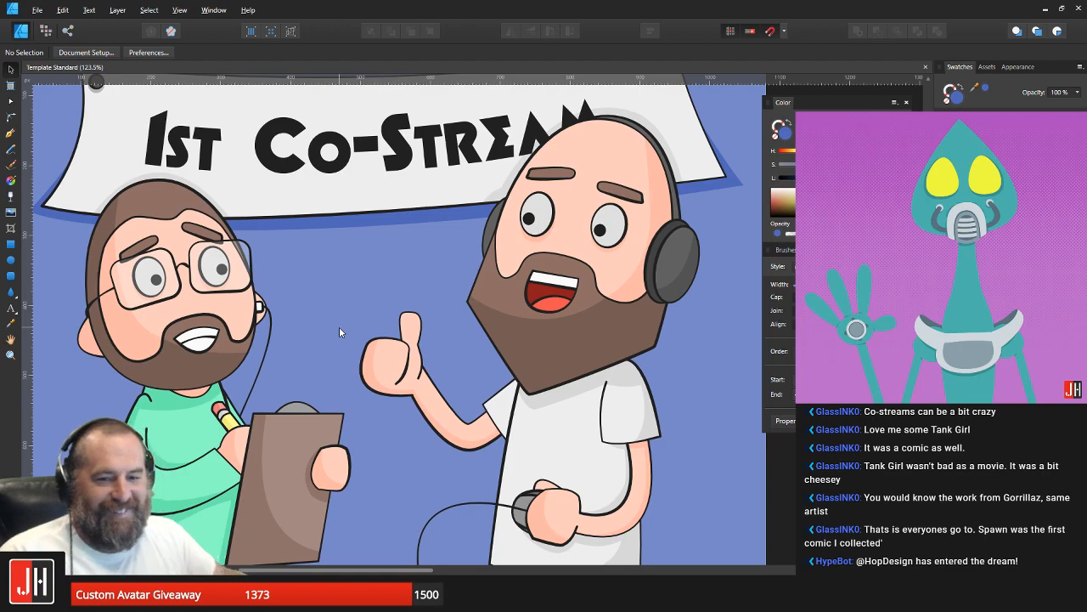
scroll(387, 314, "down", 5)
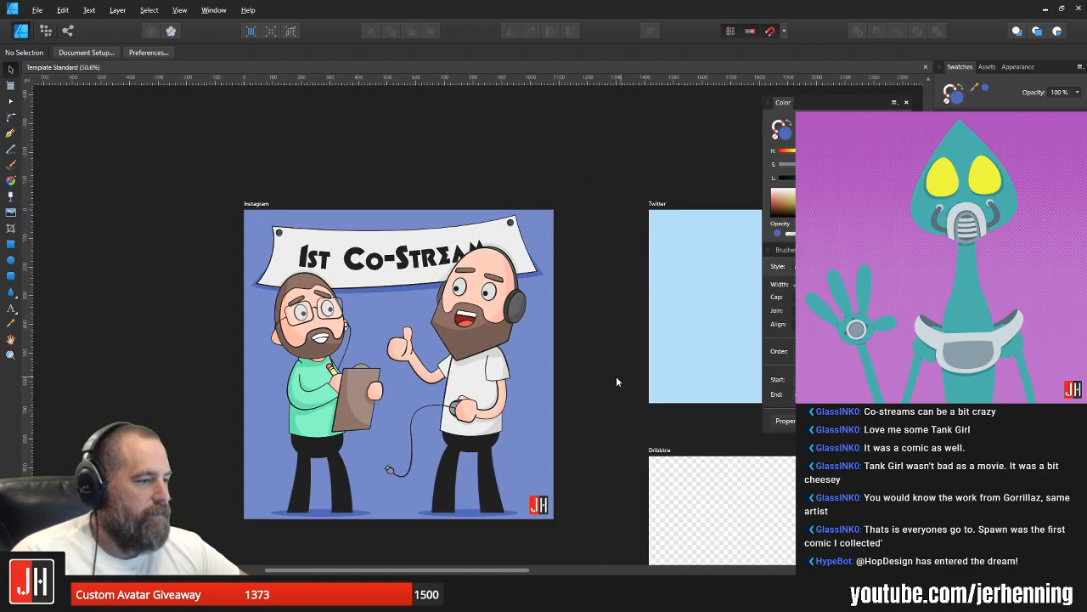
left_click_drag(409, 427, 448, 359)
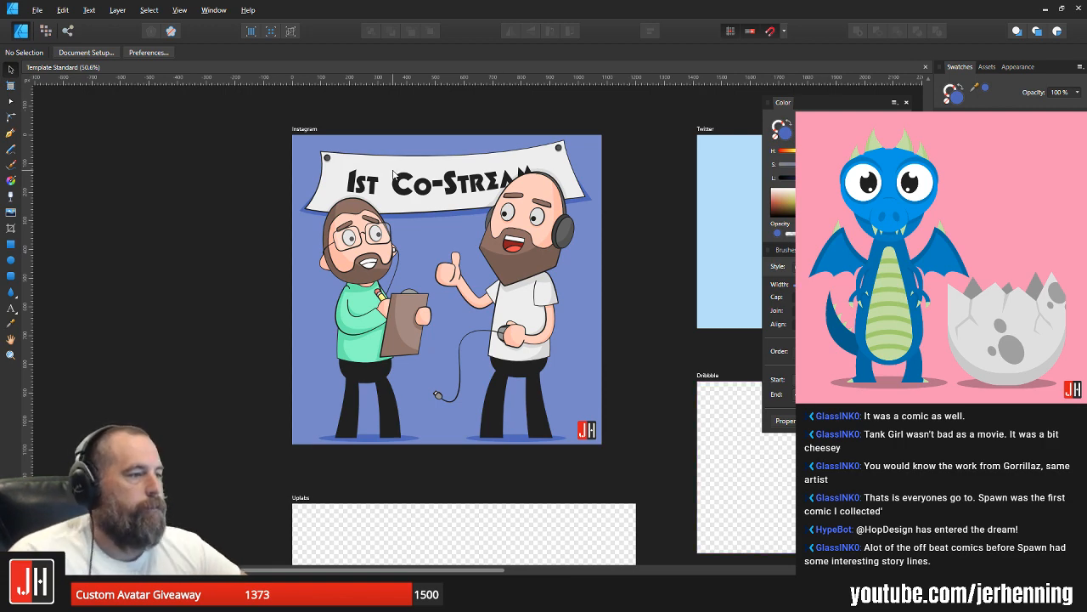
Step: Draw a closed, curved and tapered underline shape with the Pen tool beneath the banner's "1st Co-Stream" lettering
scroll(397, 174, "up", 3)
key("p")
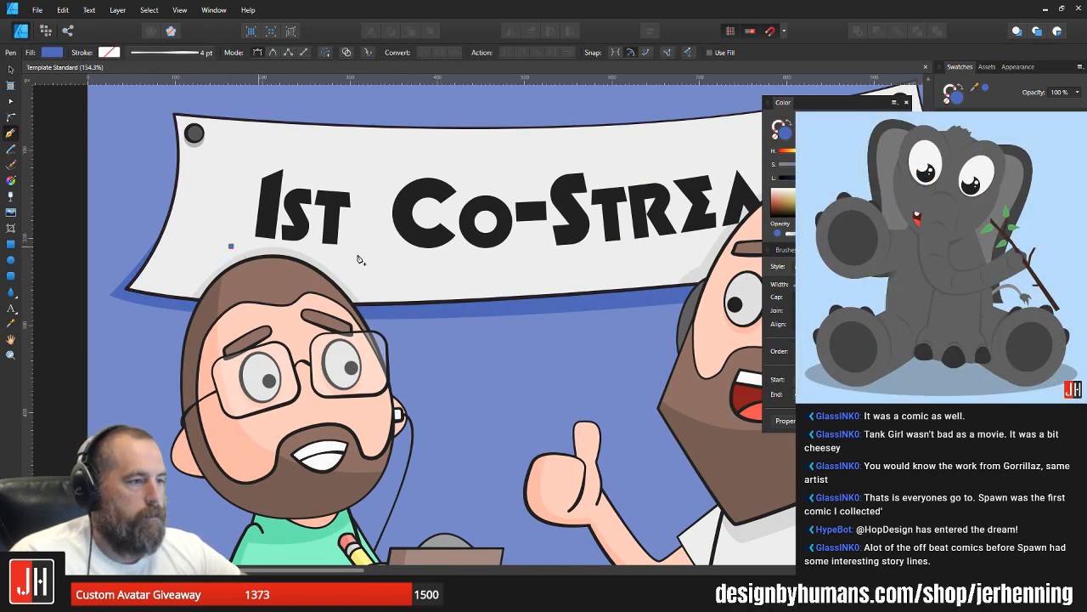
scroll(298, 244, "right", 5)
scroll(339, 239, "down", 2)
left_click_drag(552, 212, 808, 150)
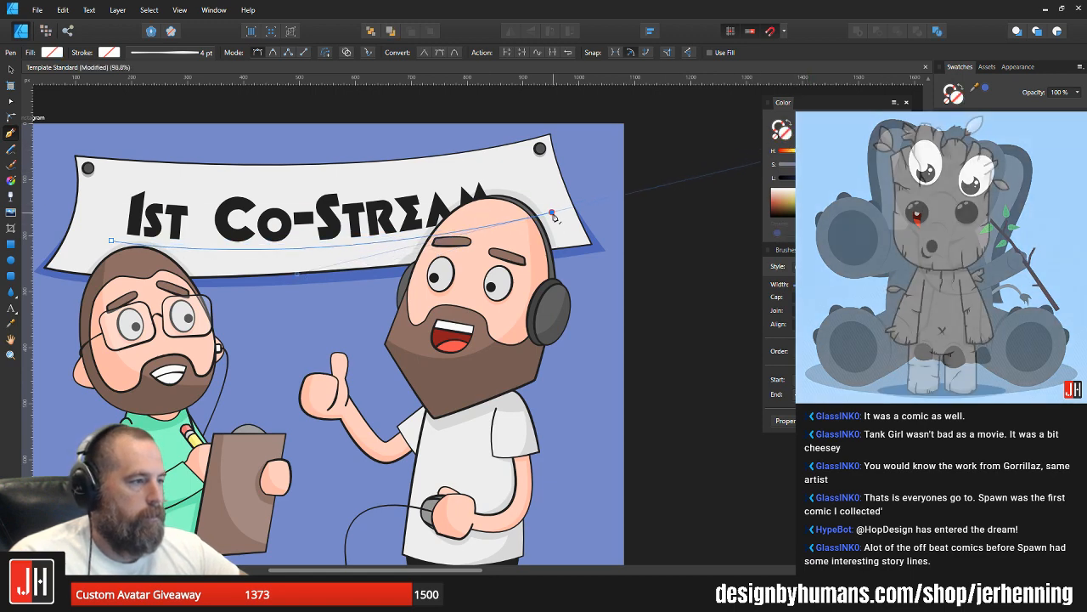
left_click(553, 212, "alt")
left_click_drag(85, 256, 115, 260)
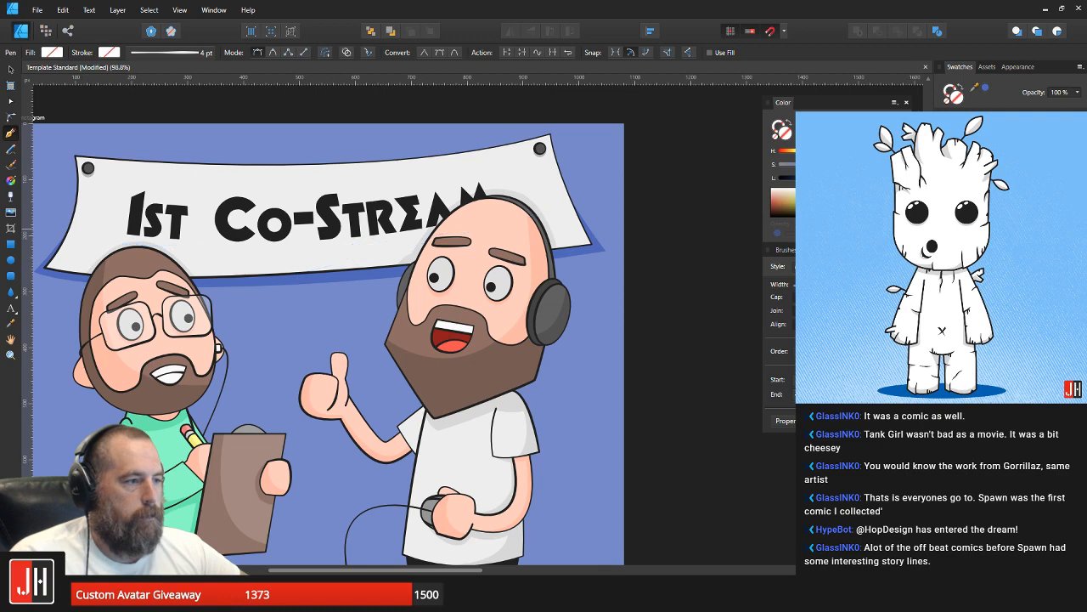
scroll(220, 272, "left", 4)
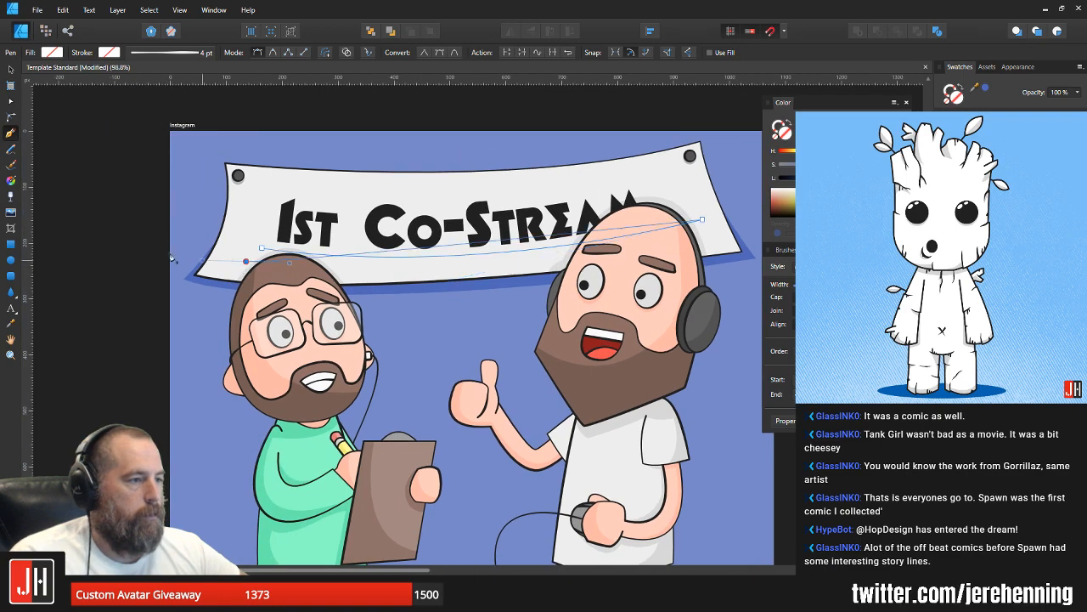
left_click_drag(447, 281, 505, 299)
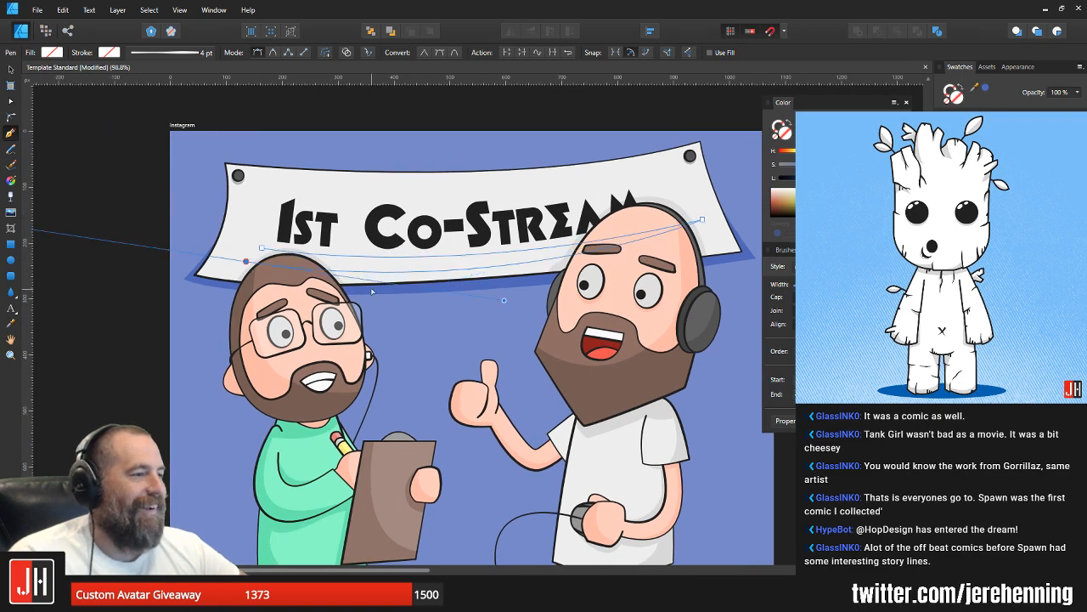
Step: Fill the underline shape with the near-black colour sampled from the banner lettering
scroll(284, 238, "up", 2)
key("i")
left_click(282, 221)
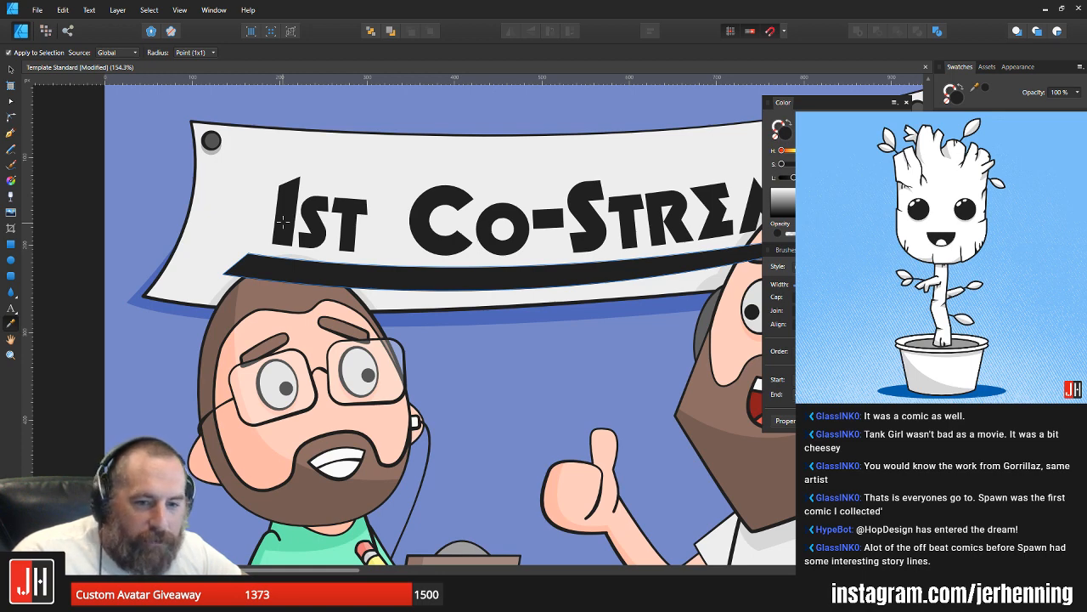
Step: Cut the underline and paste it into the banner artwork behind the heads, undoing its accidental deletion
key("ctrl+x")
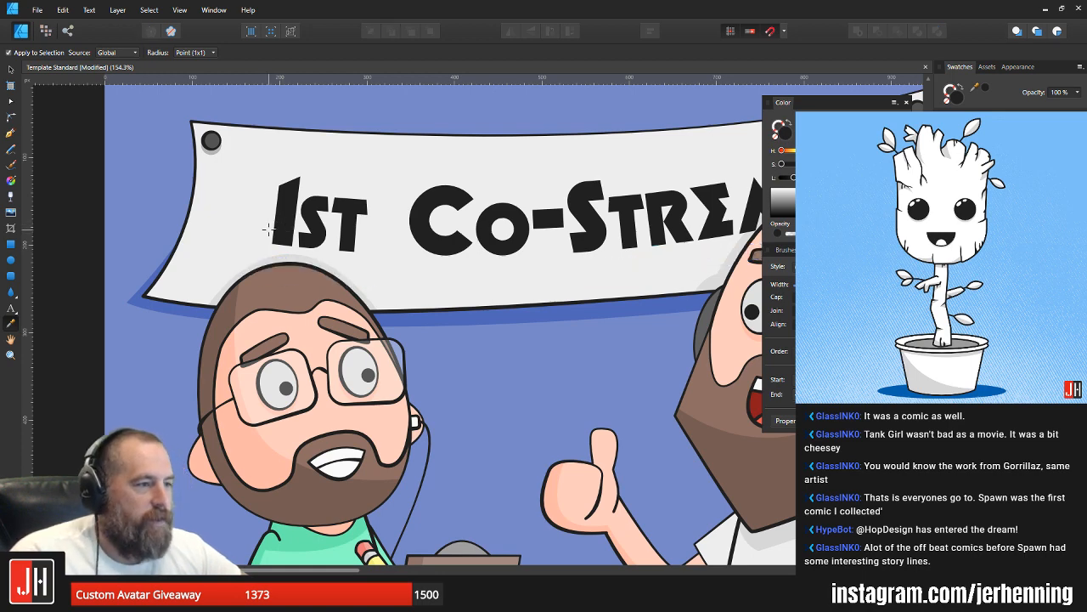
key("ctrl+v")
left_click(255, 226)
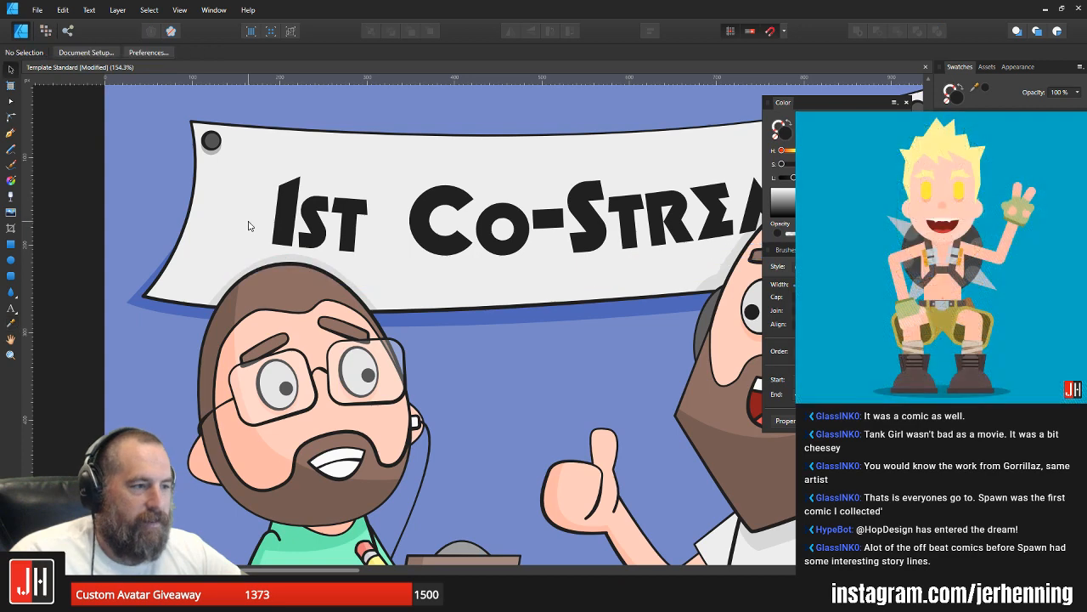
key("v")
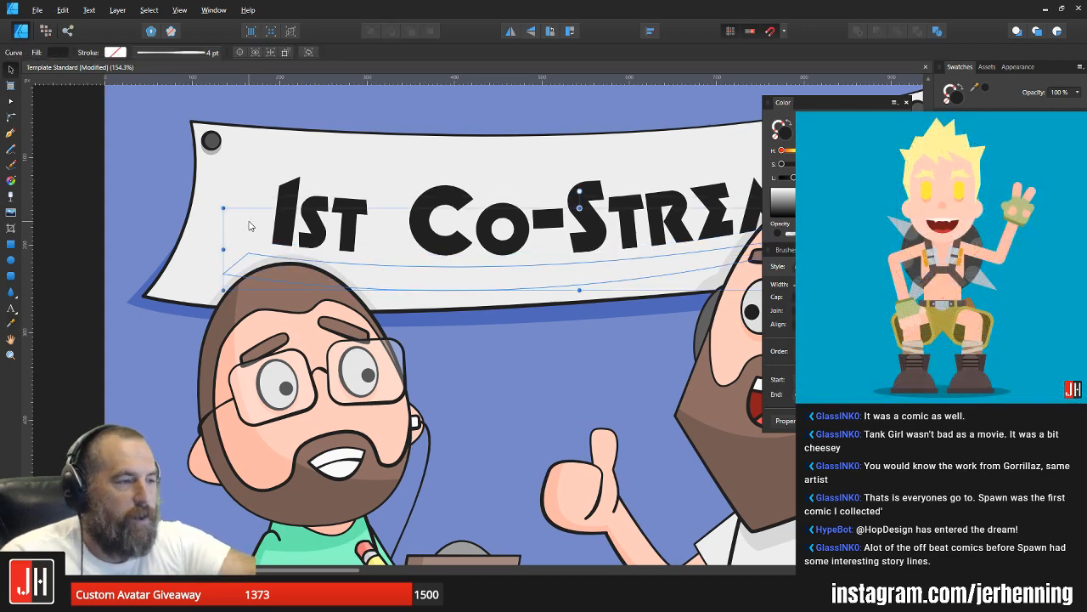
key("Delete")
left_click(250, 226)
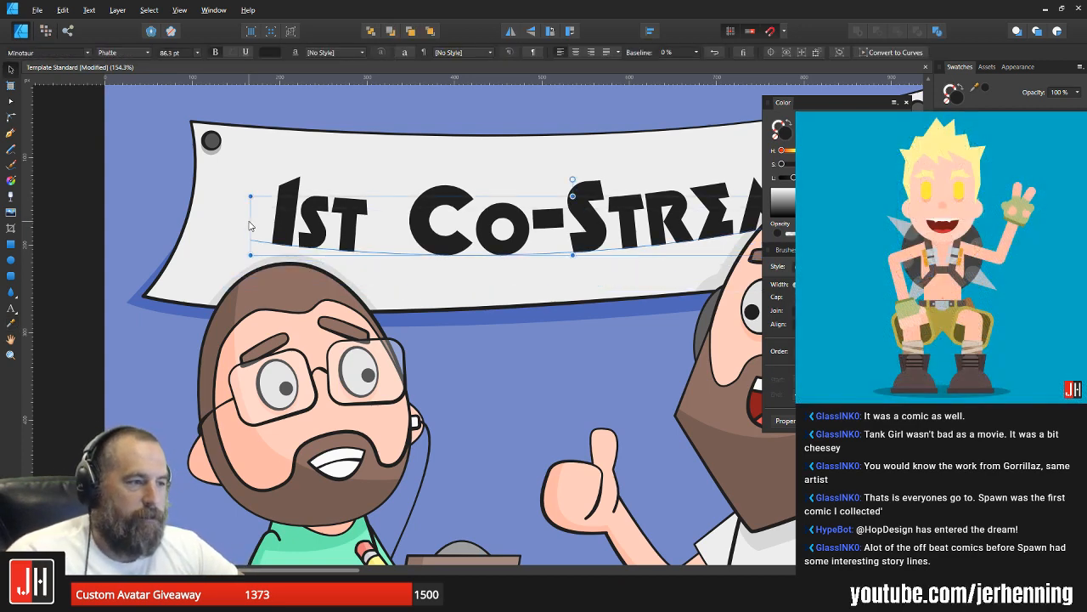
key("ctrl+z")
key("ctrl+z")
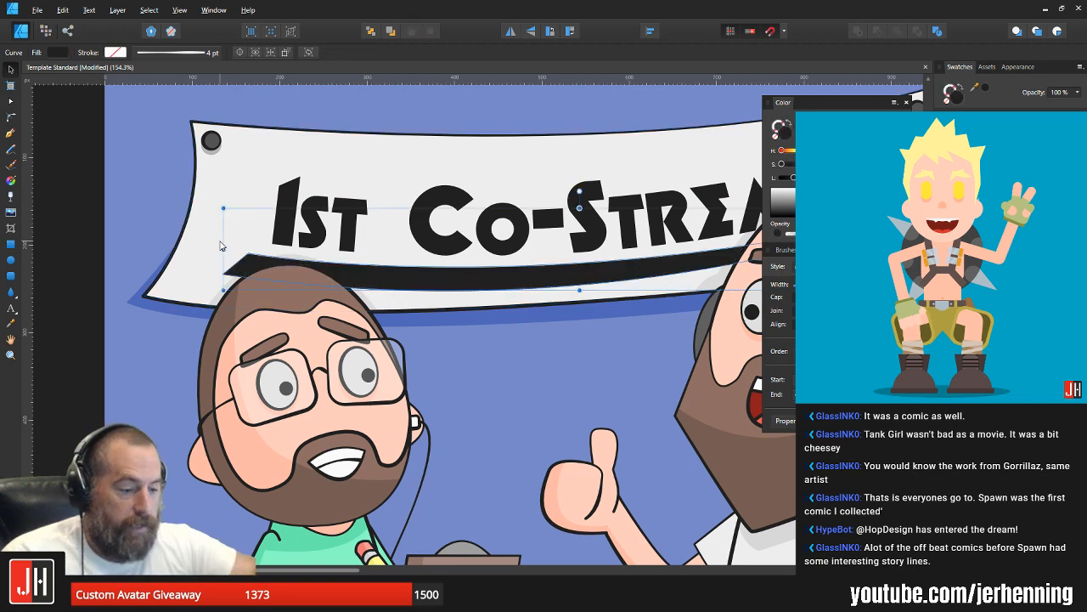
Step: Try stacking the underline beneath the head shadows, and bring it forward above them again
key("ctrl+shift+[")
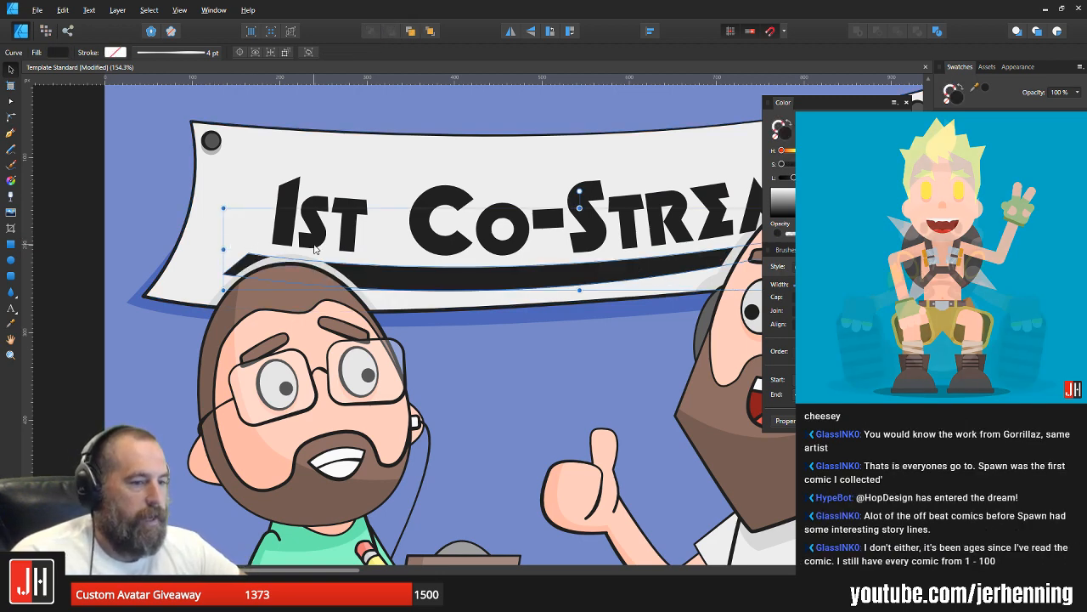
key("ctrl+]")
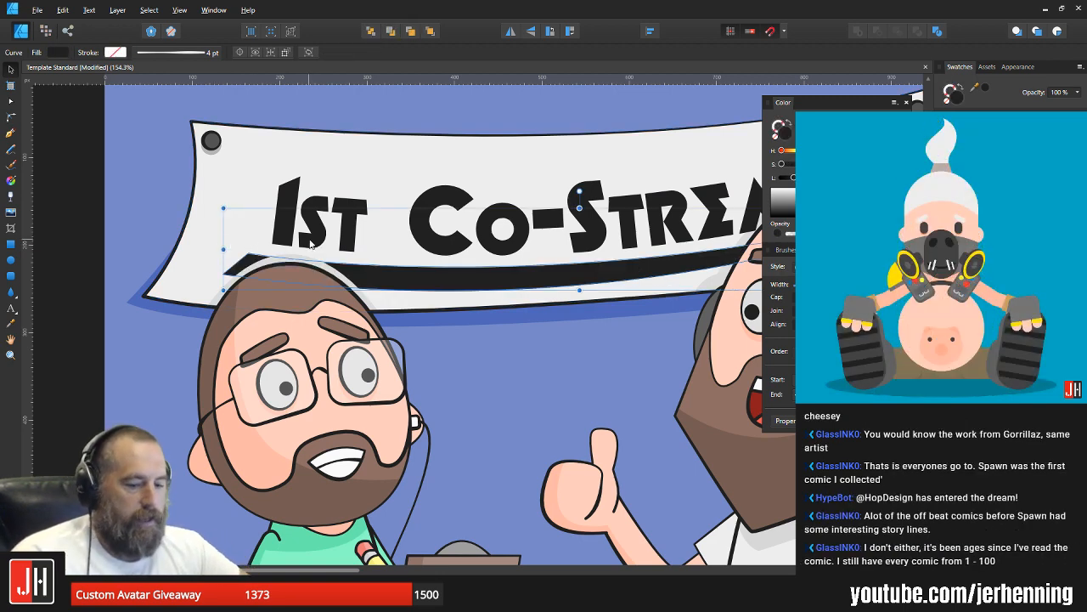
key("ctrl+]")
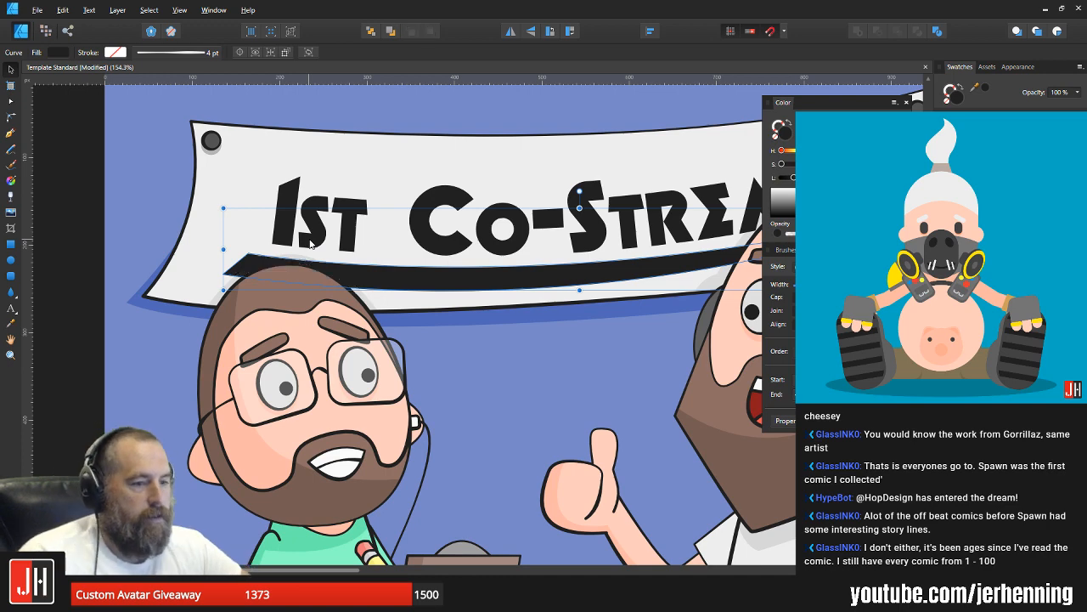
Step: Move the underline's lower-left corner node slightly outward and down
scroll(396, 254, "down", 3)
left_click(740, 369)
scroll(419, 278, "up", 1)
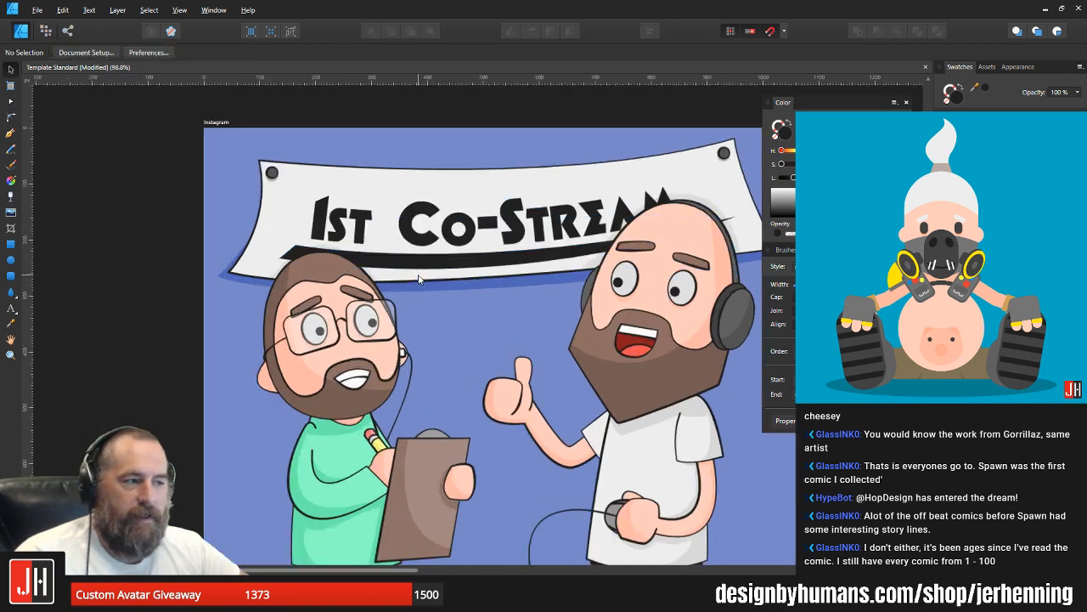
scroll(418, 278, "up", 2)
left_click(417, 259)
key("a")
left_click(203, 245)
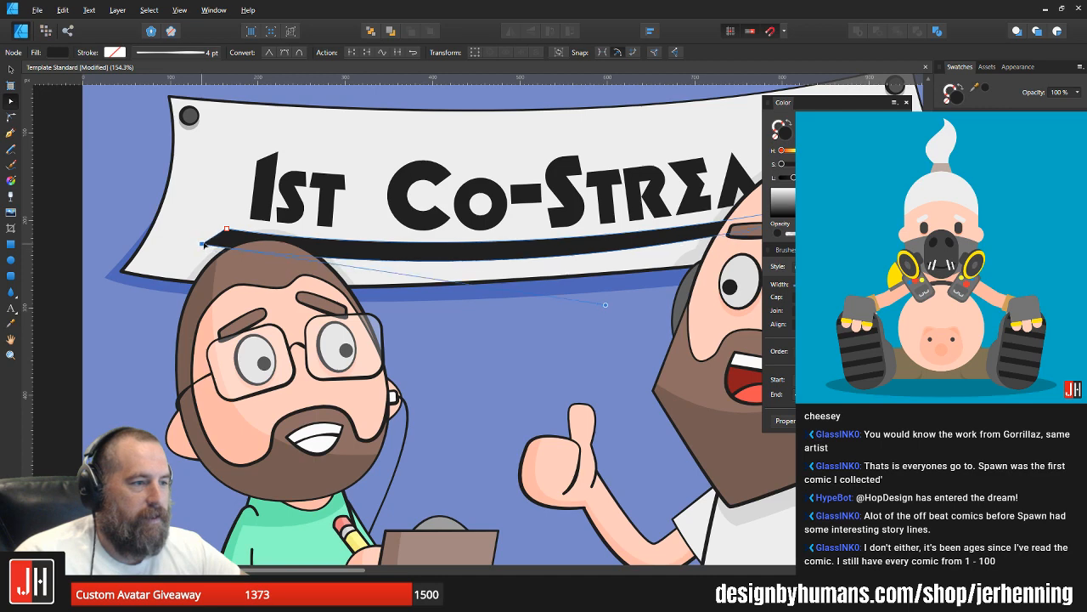
left_click_drag(203, 245, 199, 247)
left_click_drag(398, 228, 213, 238)
Step: Adjust the curve handle of the underline's lower edge to smooth its bow, and deselect the shape
key("v")
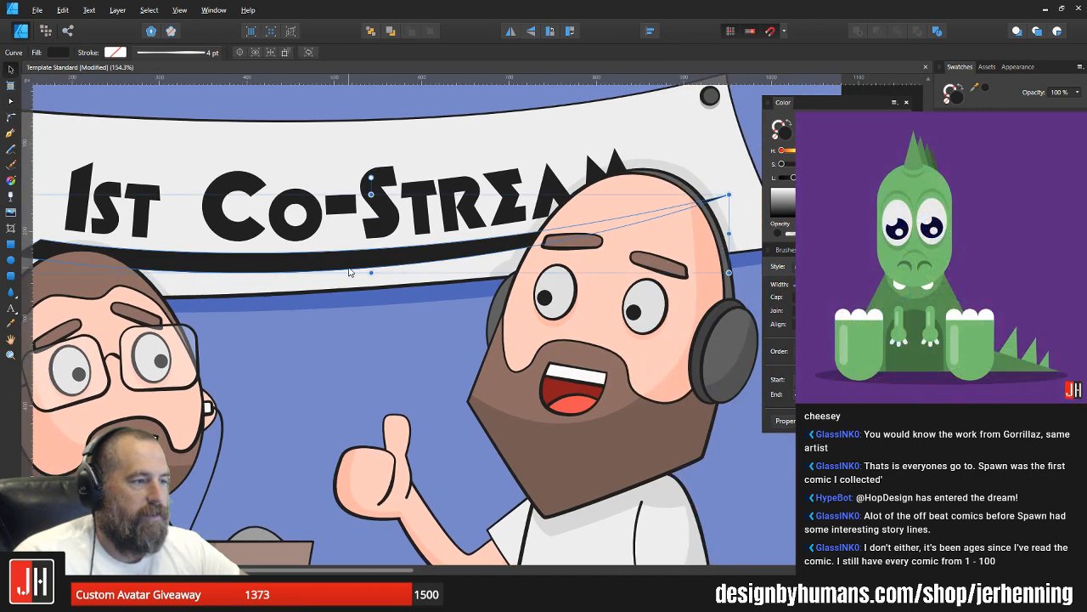
key("a")
left_click_drag(416, 317, 425, 310)
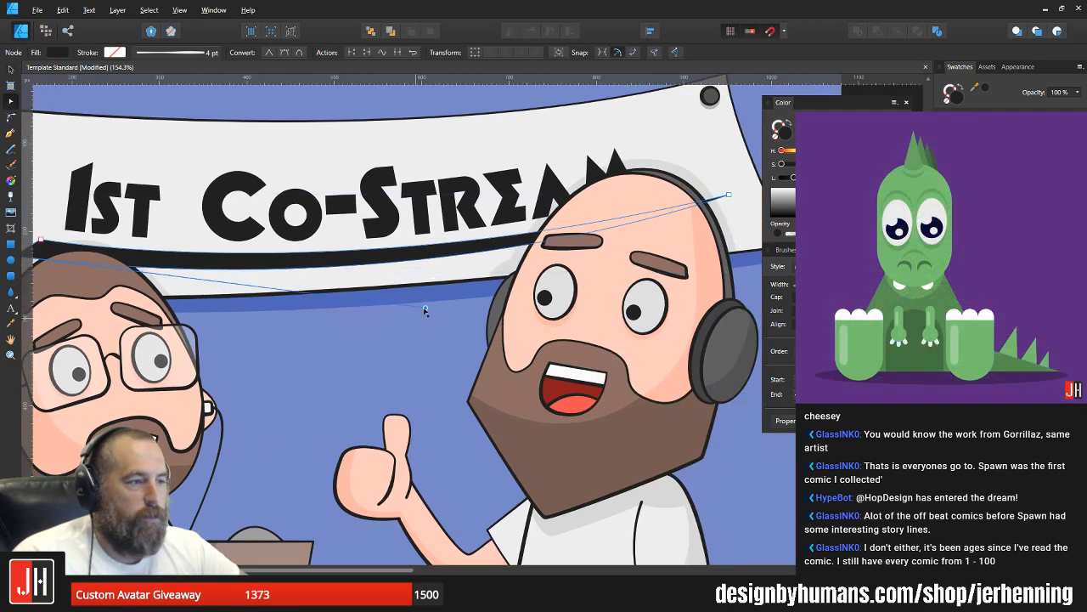
key("v")
scroll(476, 284, "down", 4)
left_click(717, 300)
scroll(391, 265, "up", 3)
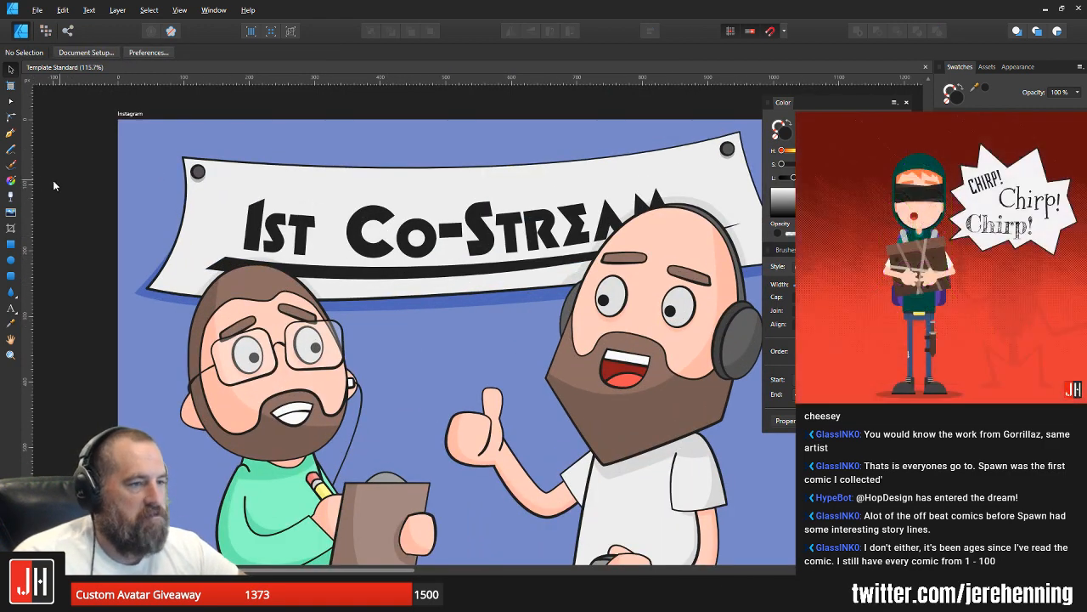
Step: Draw a closed, irregular five-pointed star with the Pen tool on the banner above the "1st" lettering
left_click(10, 133)
scroll(219, 183, "up", 4)
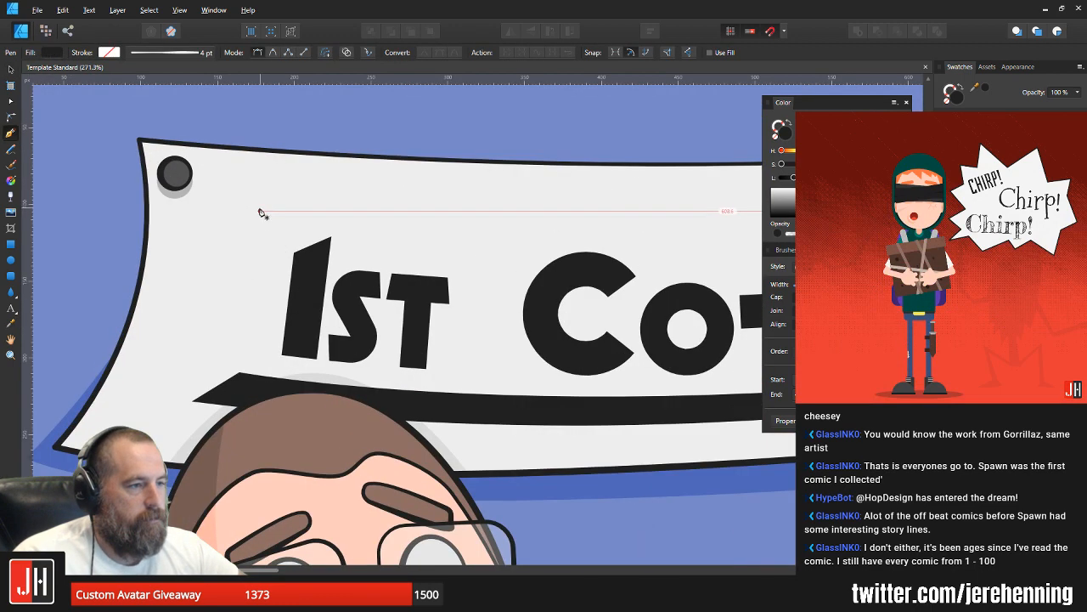
left_click(260, 212)
scroll(255, 222, "up", 3)
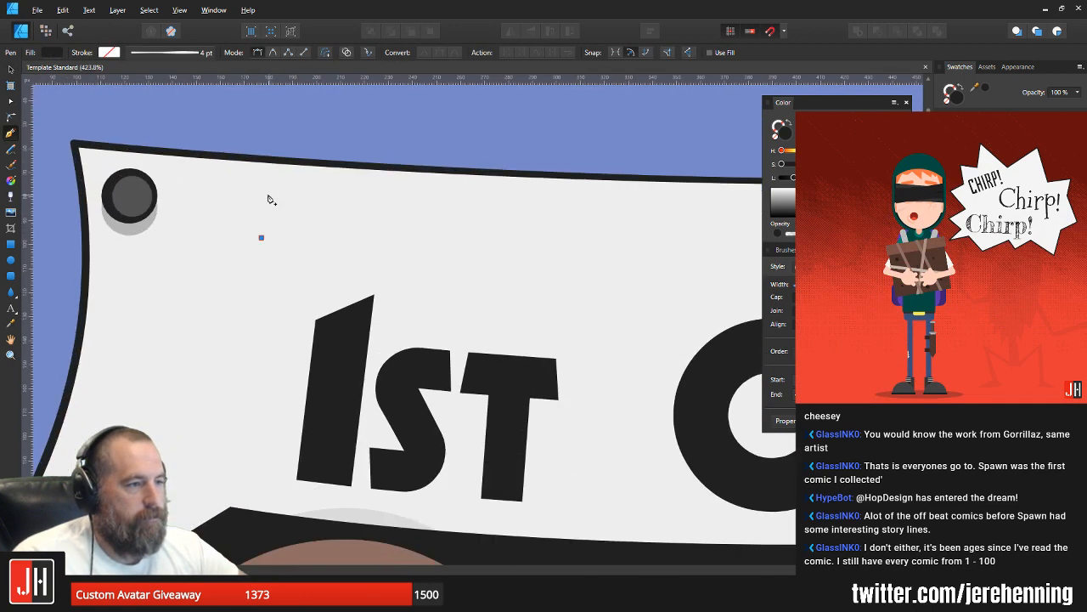
left_click(269, 195)
left_click(288, 220)
left_click(317, 222)
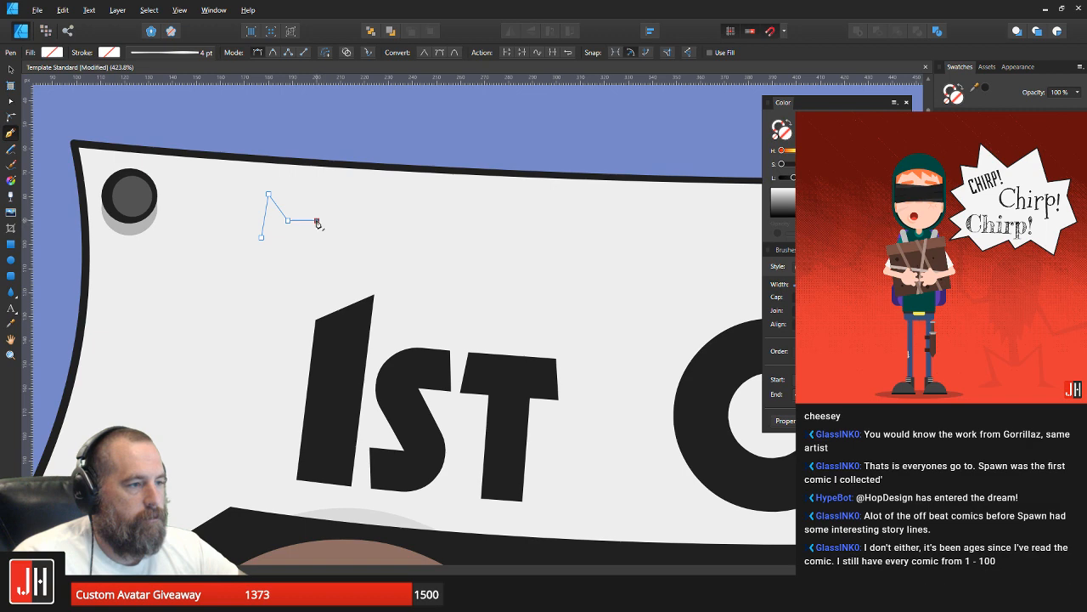
key("ctrl+z")
left_click(309, 213)
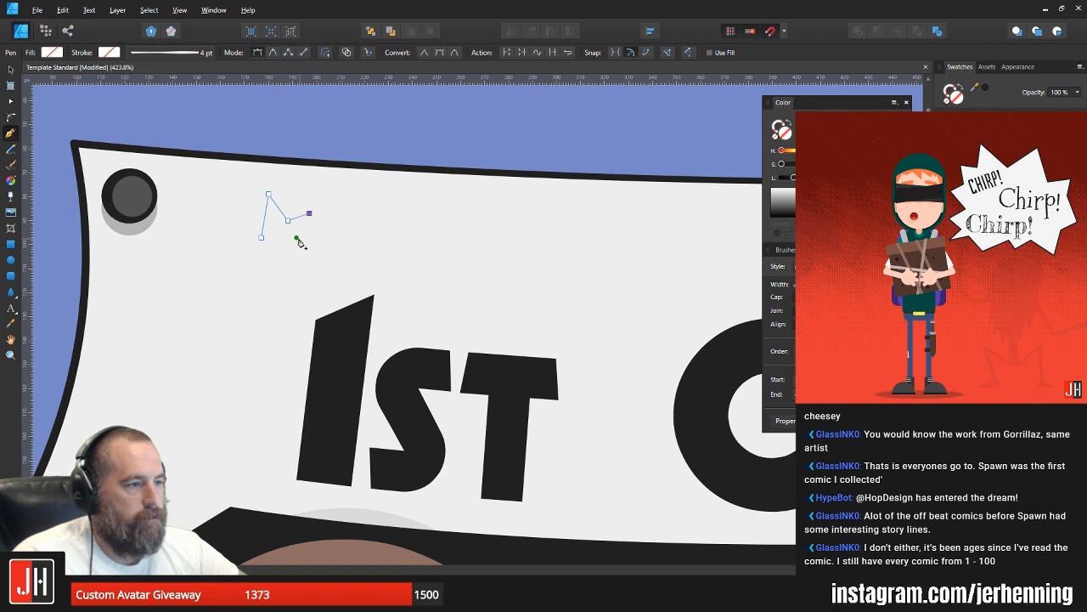
left_click(297, 237)
left_click(320, 254)
left_click(281, 249)
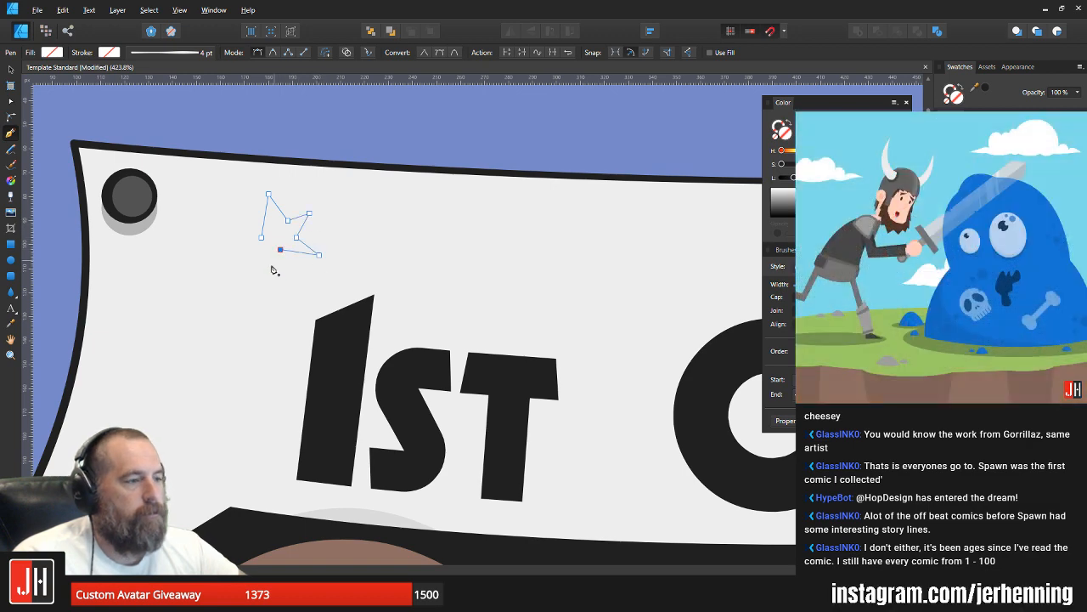
left_click(263, 275)
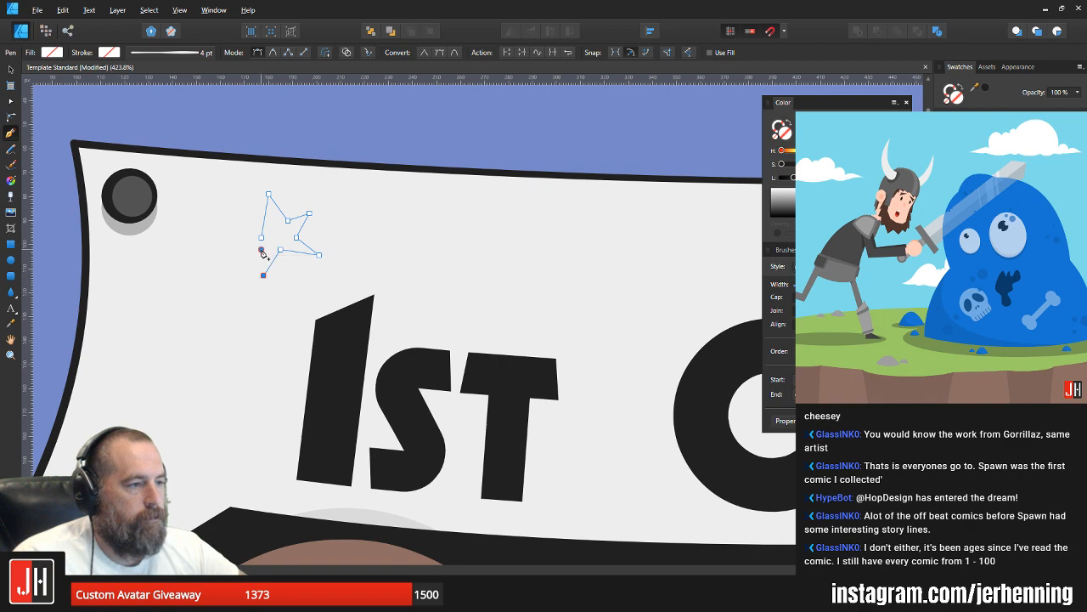
left_click(240, 254)
left_click(262, 237)
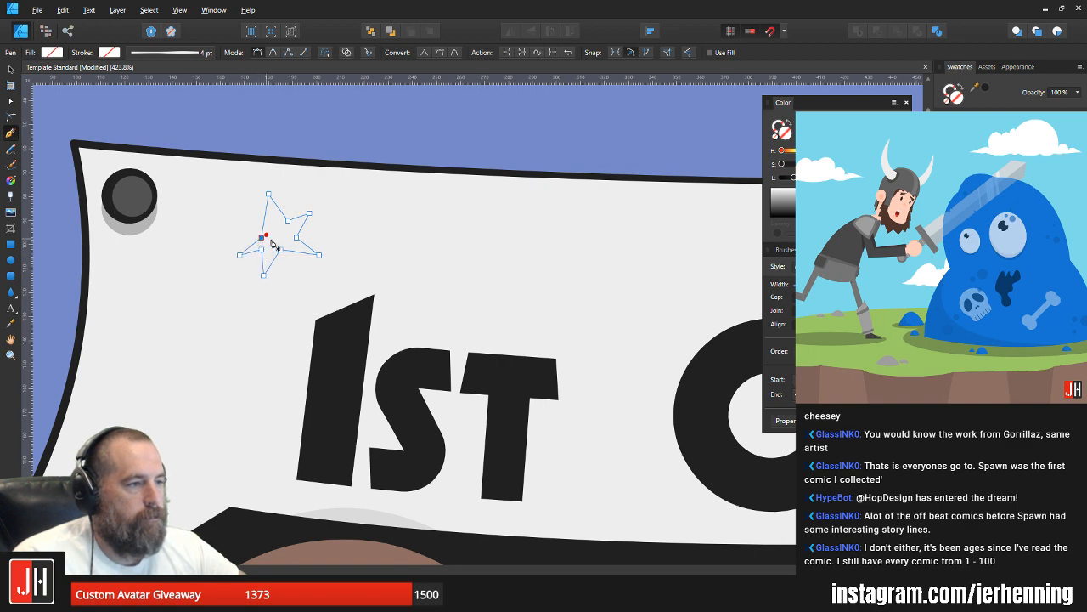
Step: Fill the star with the lettering's near-black colour and raise its left tip
key("g")
left_click(274, 242)
scroll(272, 242, "up", 2)
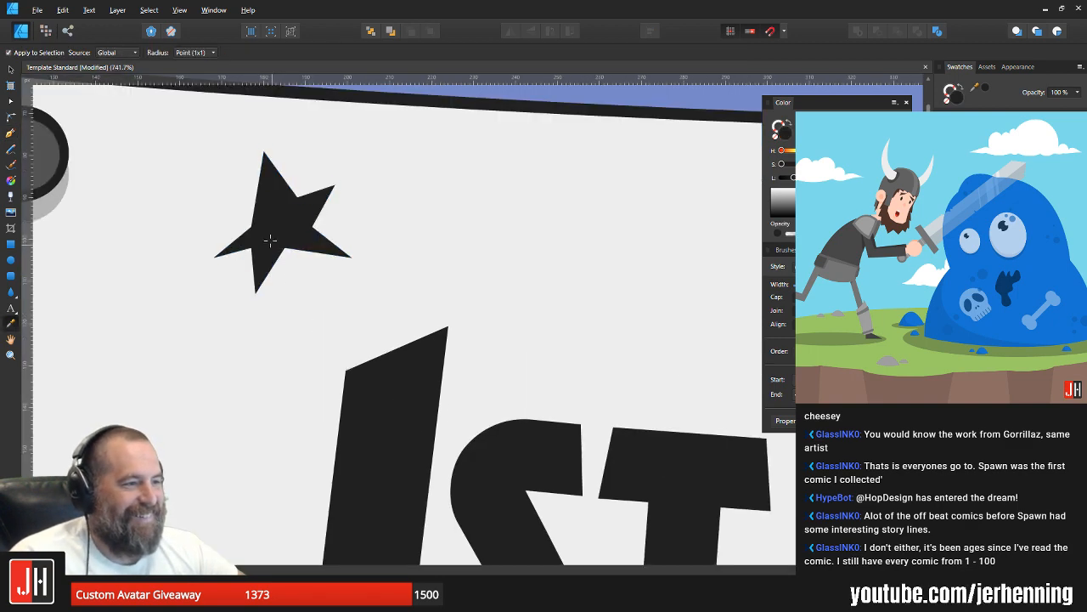
key("a")
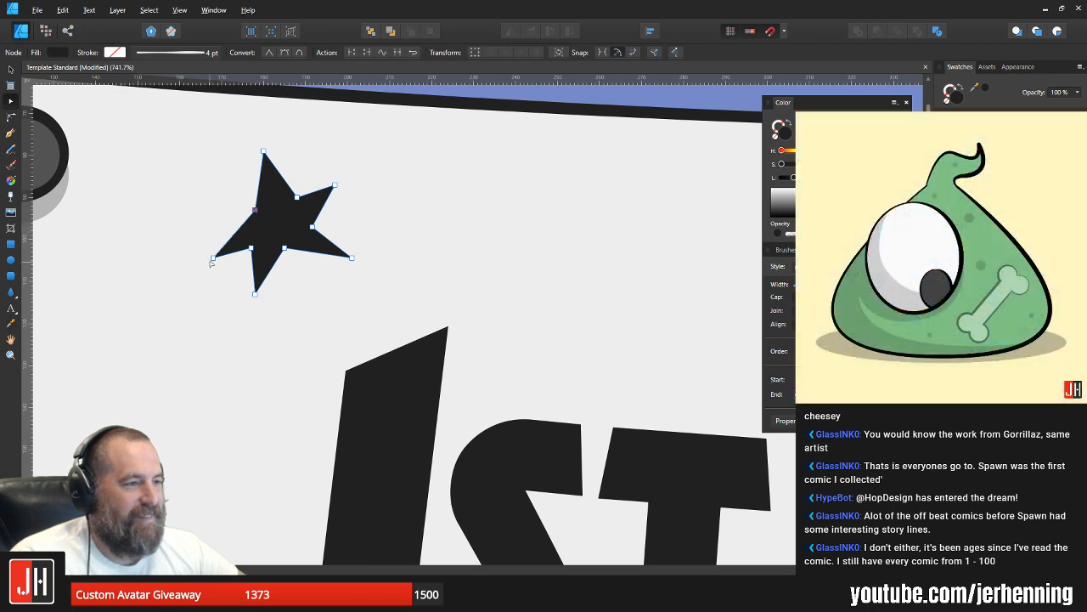
left_click_drag(212, 260, 218, 232)
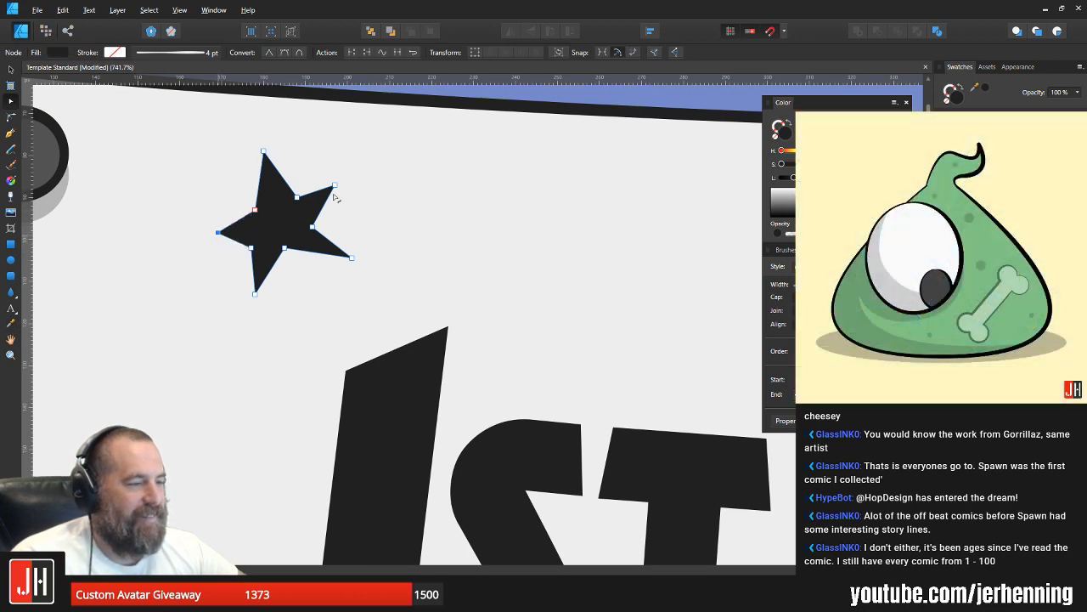
Step: Reshape the star above "1st" by pulling its right-hand tips inward and adjusting the inner corner nodes
left_click_drag(336, 187, 332, 186)
left_click_drag(340, 267, 258, 245)
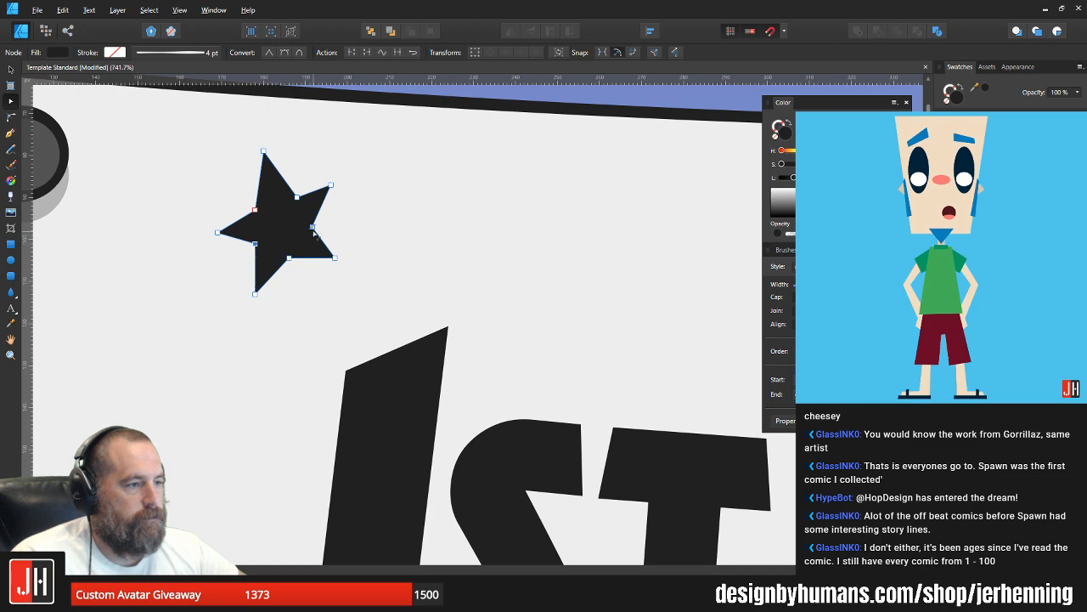
key("v")
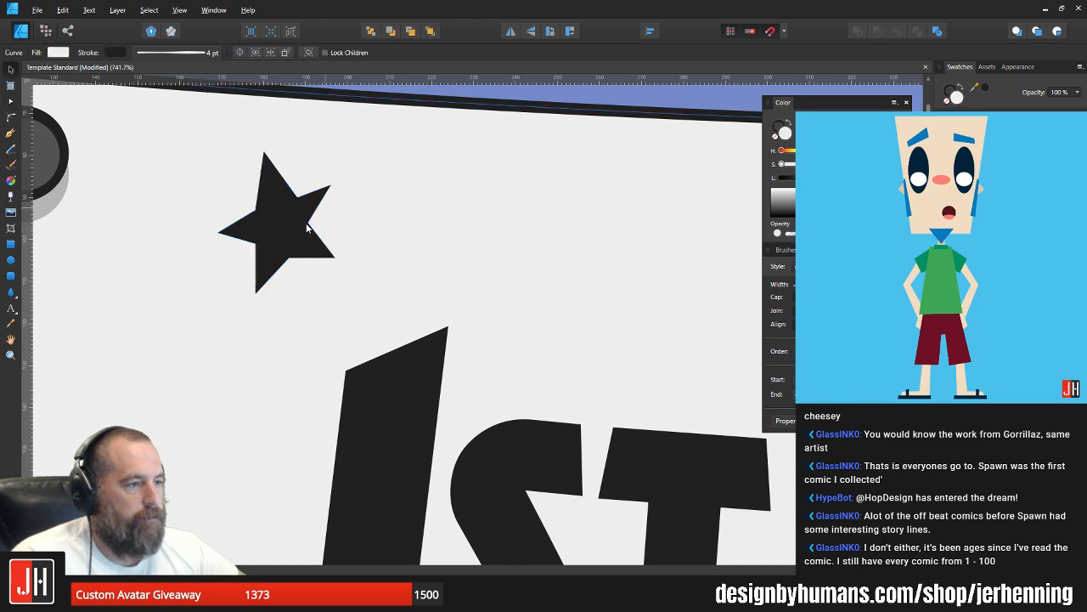
Step: Place a smaller copy of the star below and to the left of the original, beside the "1"
scroll(311, 226, "down", 5)
scroll(311, 235, "up", 3)
left_click_drag(302, 227, 280, 279)
scroll(288, 266, "up", 2)
Step: Shift the large star up and slightly right, nudge the small star up, and clear the selection
left_click(298, 207)
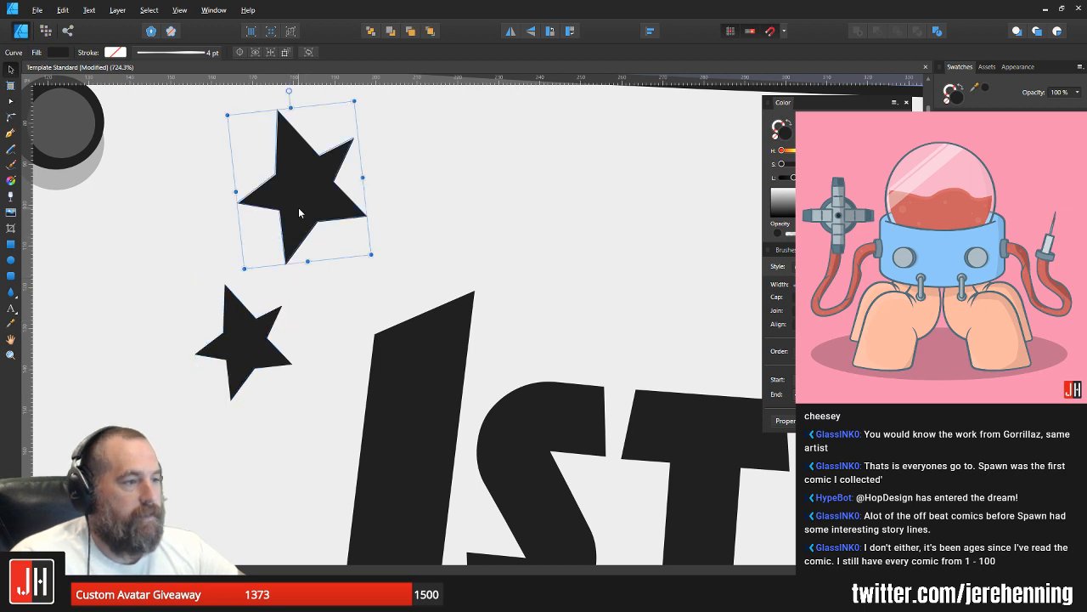
left_click_drag(304, 204, 315, 173)
scroll(267, 368, "up", 2)
left_click(249, 382)
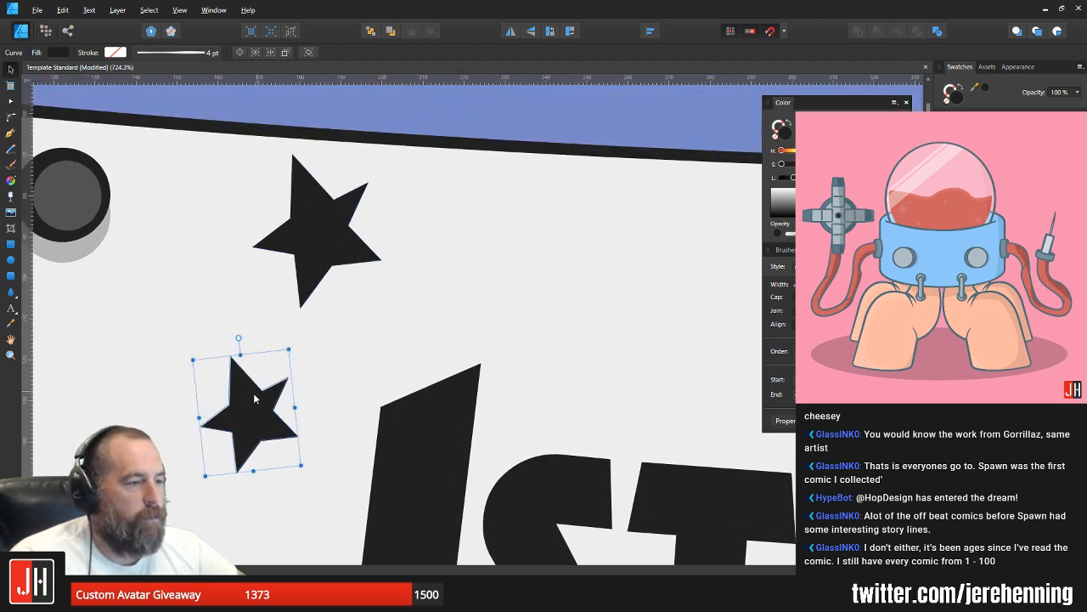
left_click(316, 238)
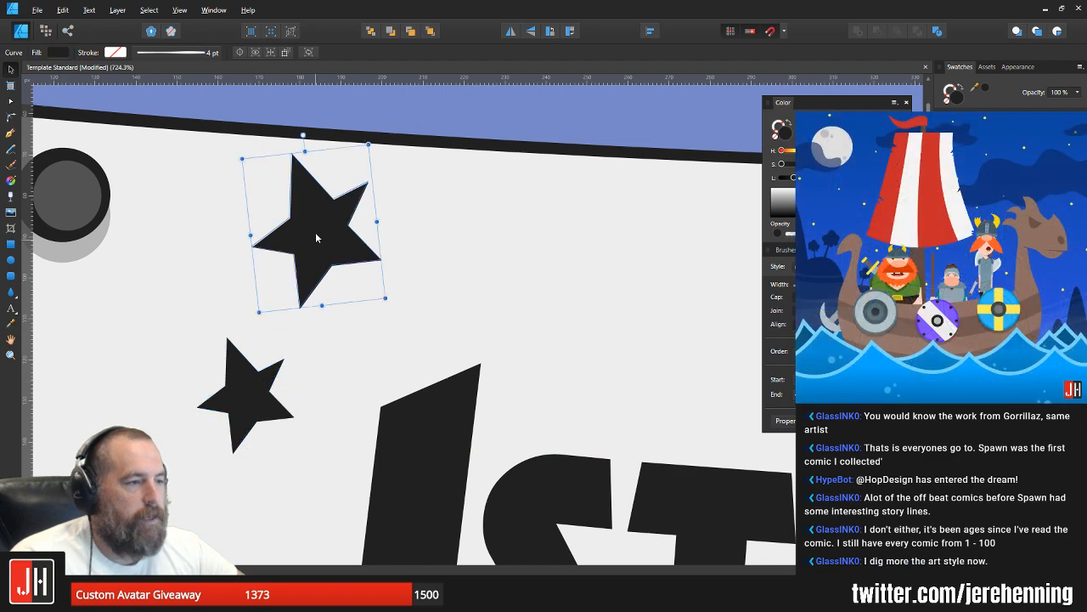
left_click(232, 418, "shift")
scroll(308, 296, "down", 6)
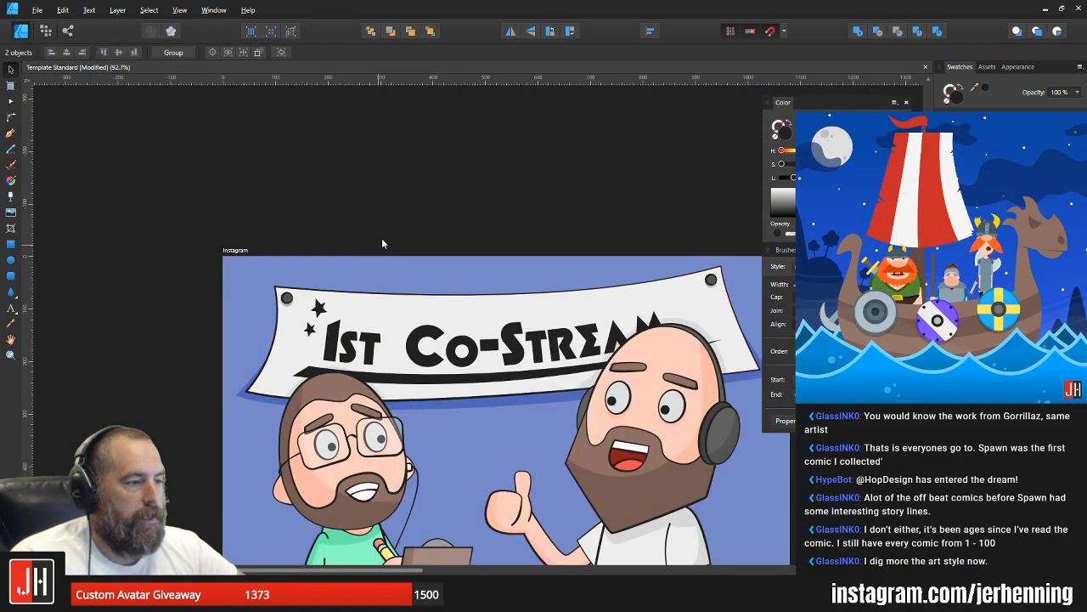
left_click(382, 244)
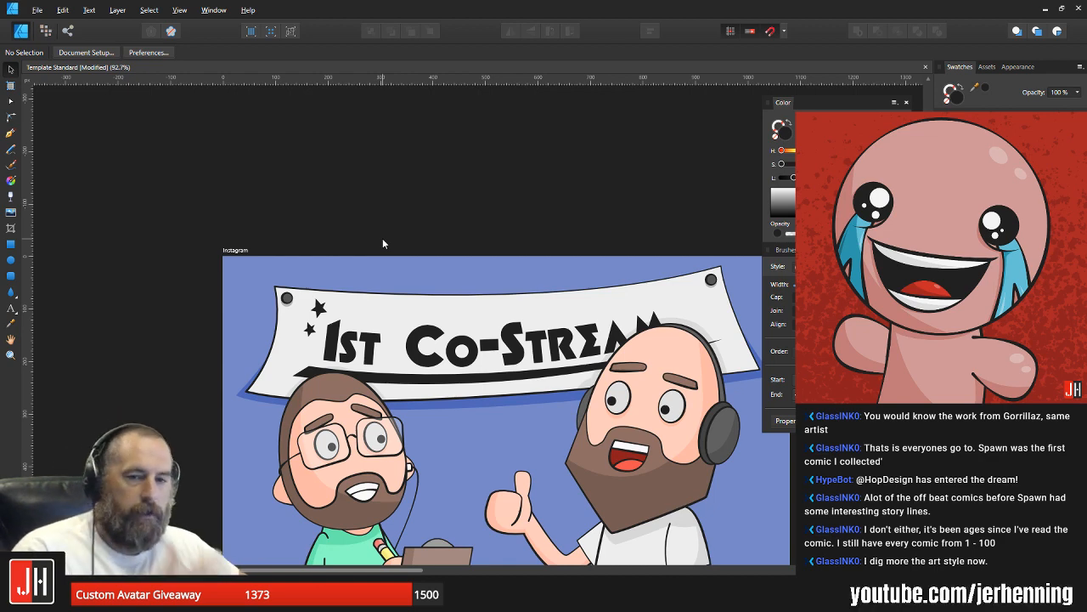
Step: Refine the small star's outline by repositioning the inner corner nodes around its upper-right point
scroll(289, 316, "up", 6)
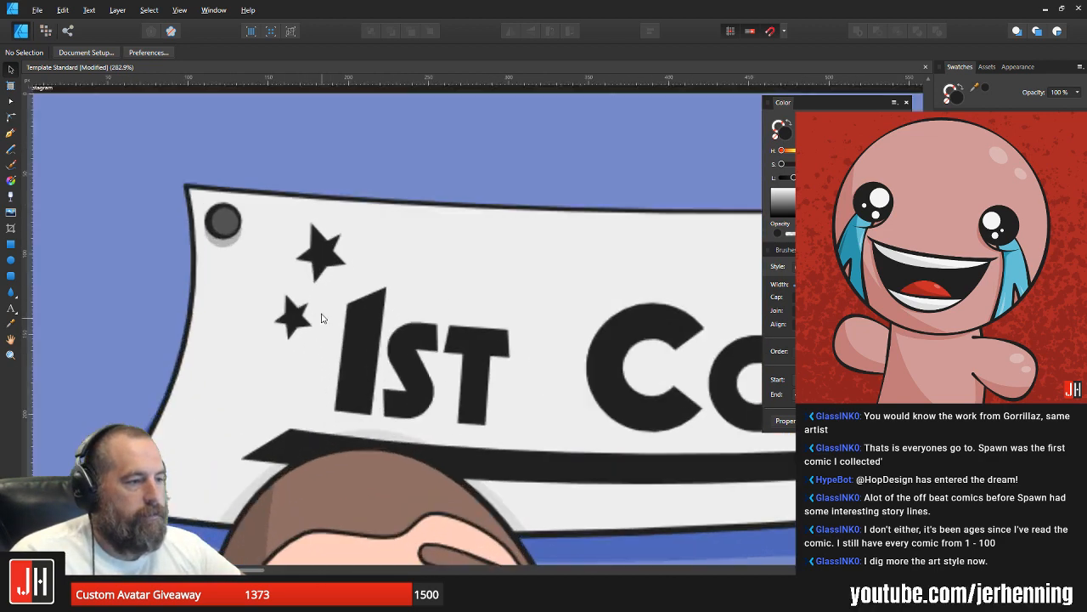
left_click(346, 226)
left_click(278, 340)
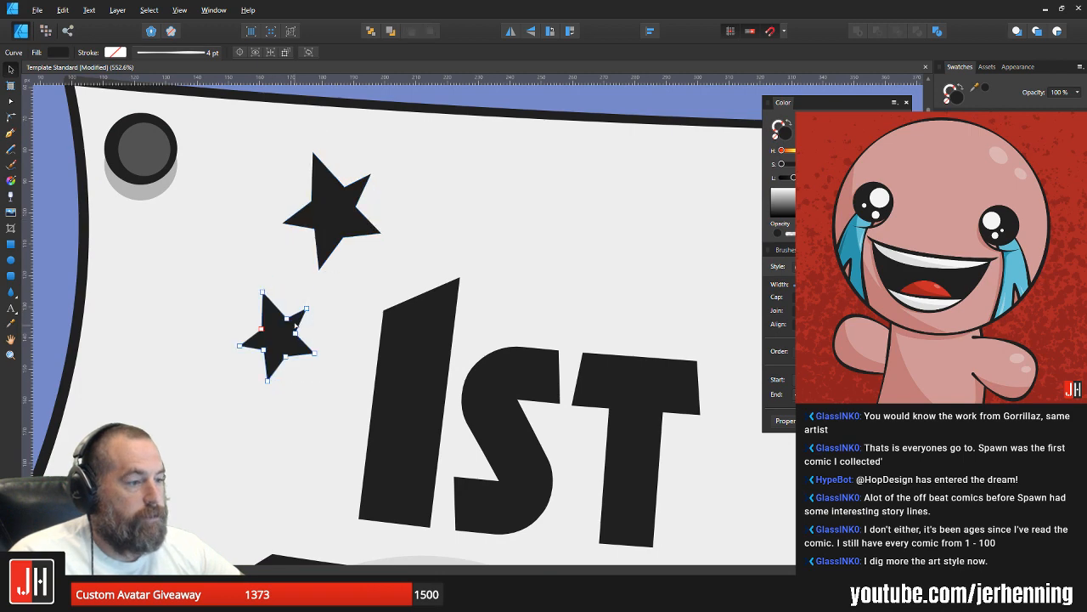
key("a")
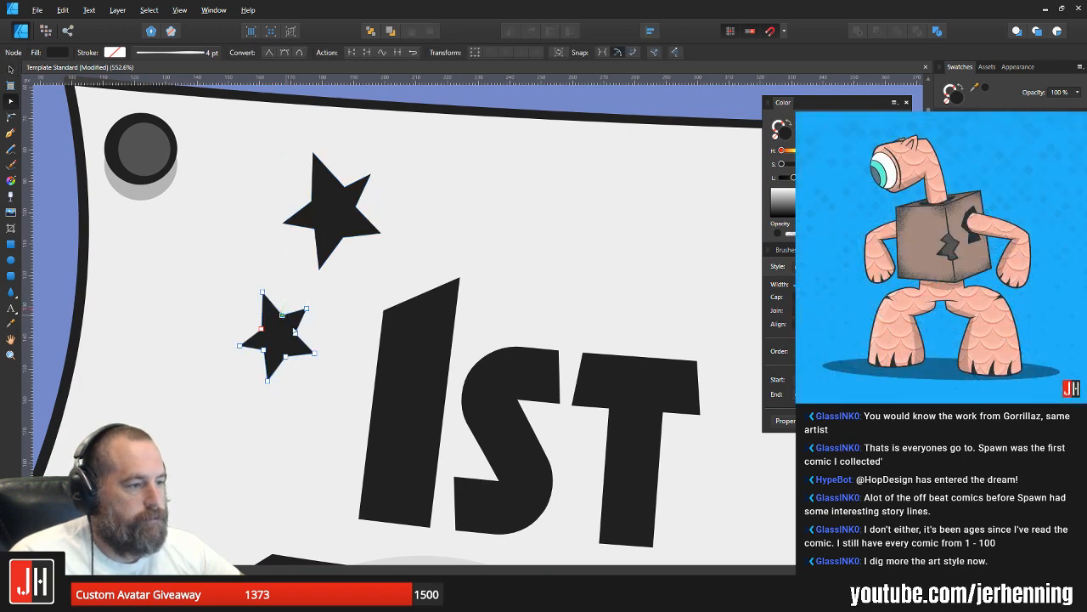
scroll(289, 318, "up", 3)
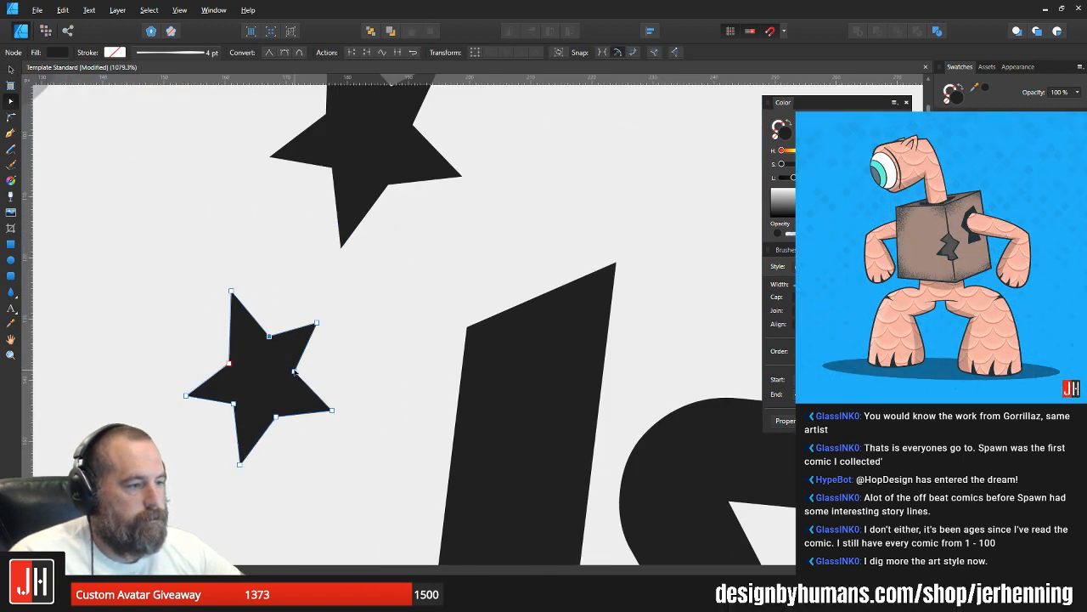
mouse_move(295, 371)
left_mouse_down()
mouse_move(304, 378)
mouse_move(295, 372)
left_mouse_up()
key("v")
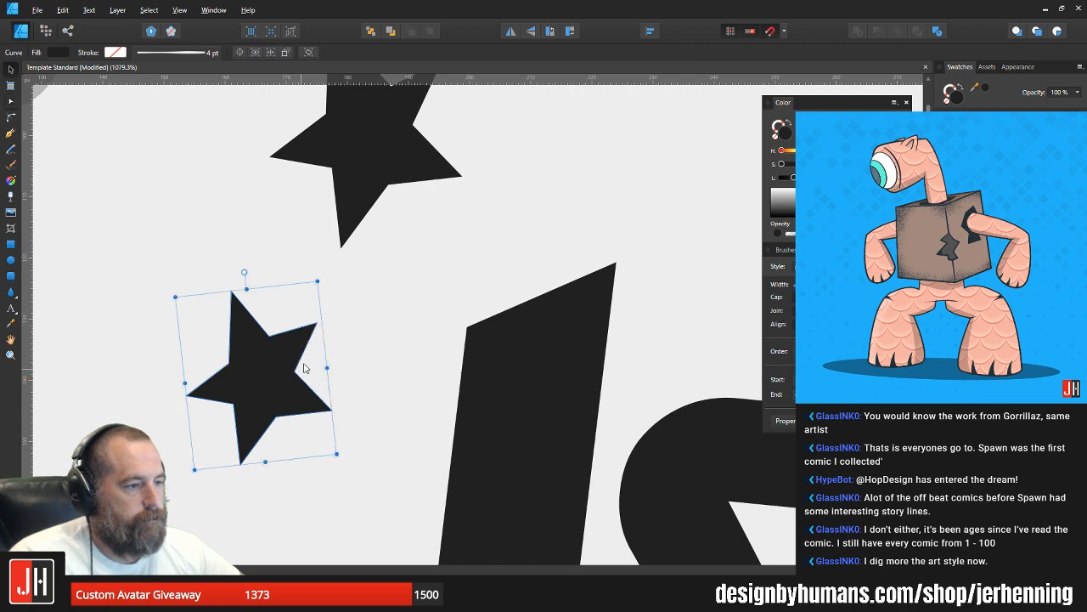
Step: Adjust the large star's outline nodes slightly and shift it right, closer to the "1"
scroll(294, 371, "down", 5)
left_click(328, 256)
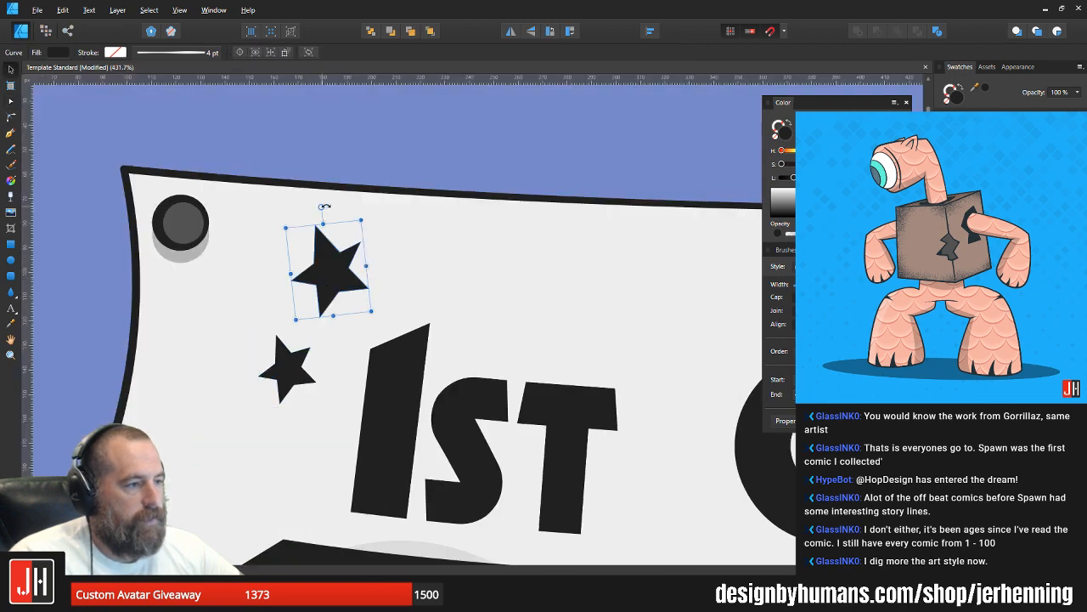
key("a")
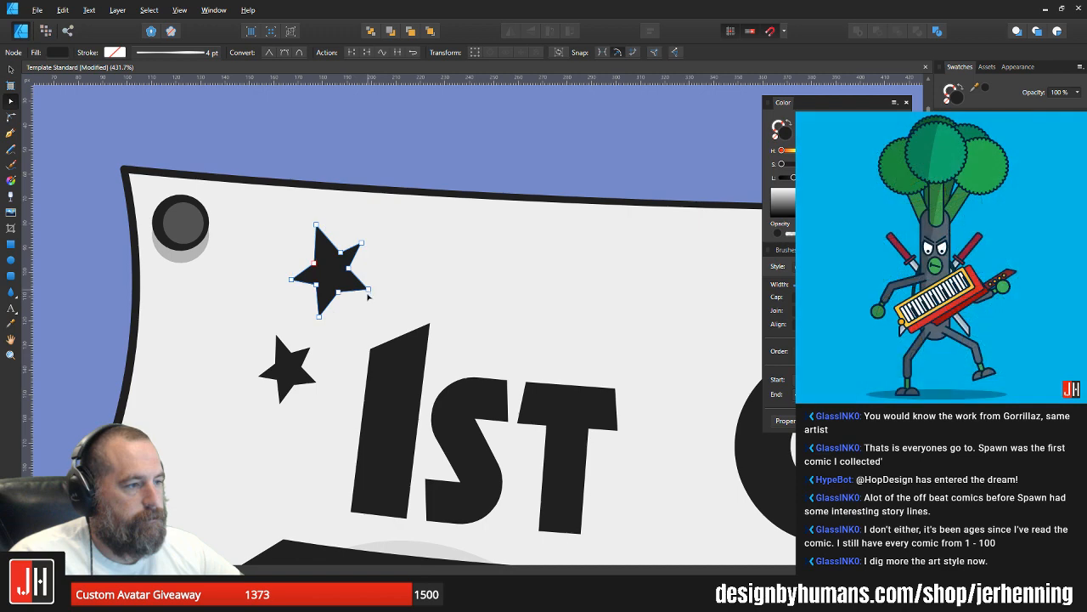
left_click_drag(368, 294, 359, 269)
key("v")
Step: Move the small star closer to the "1", tilt it counter-clockwise, and place a smaller, rotated copy to the right of the large star
left_click_drag(294, 353, 316, 353)
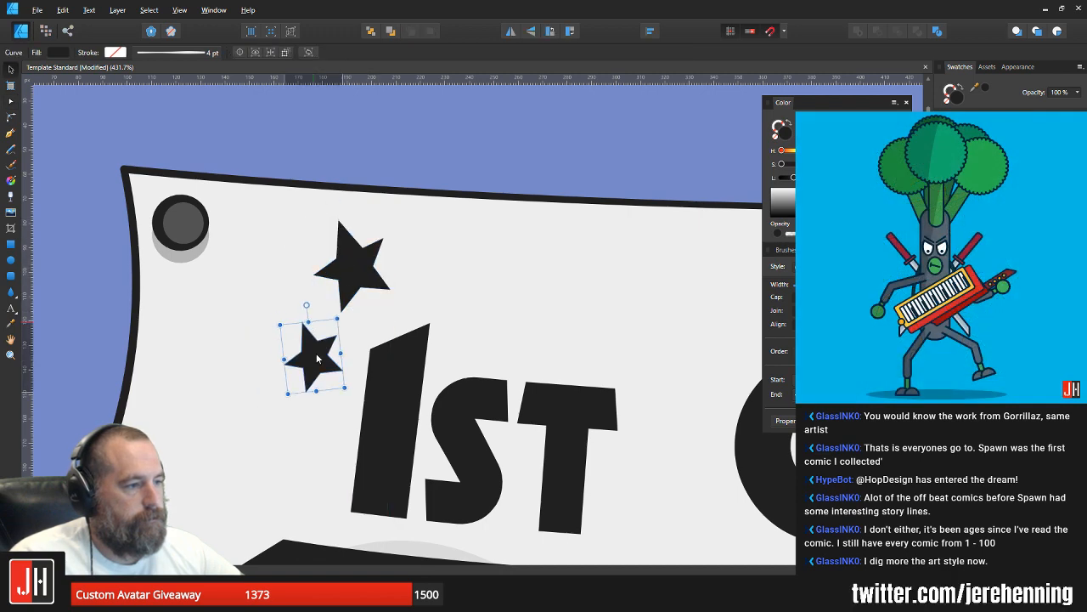
left_click_drag(308, 311, 295, 305)
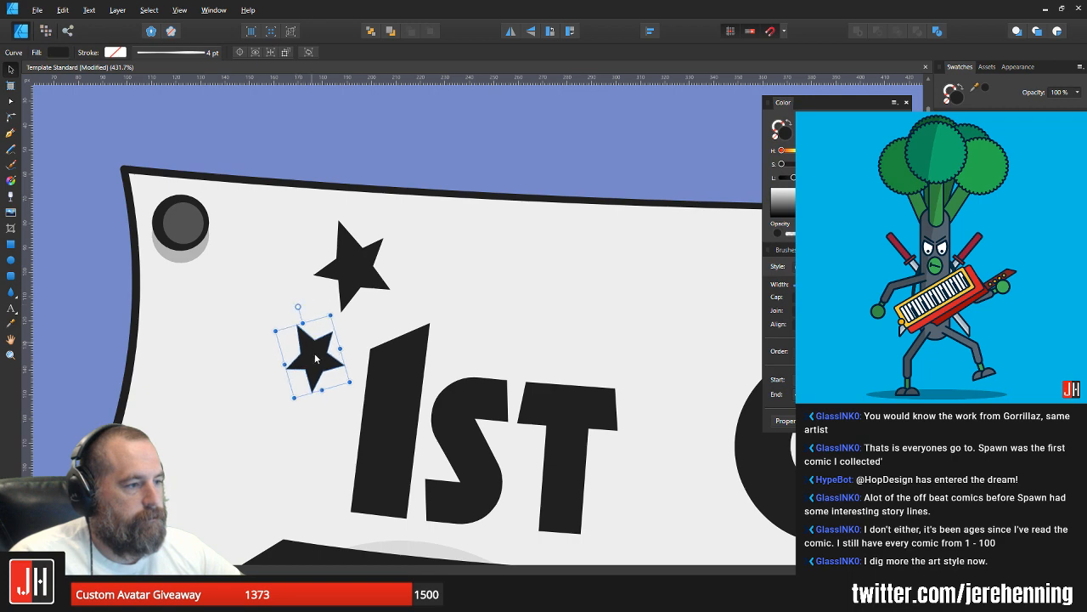
left_click_drag(314, 356, 436, 261)
key("ctrl+z")
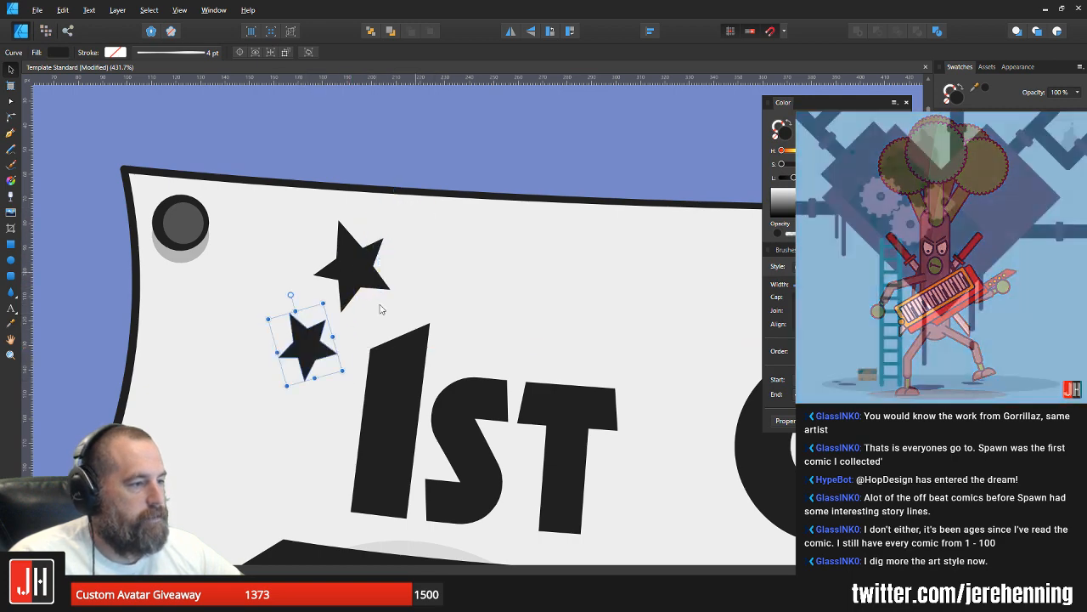
left_click_drag(314, 347, 401, 261)
left_click_drag(379, 207, 431, 251)
Step: Group the three stars around the "1" and shift the group slightly down and to the right
left_click(358, 270, "shift")
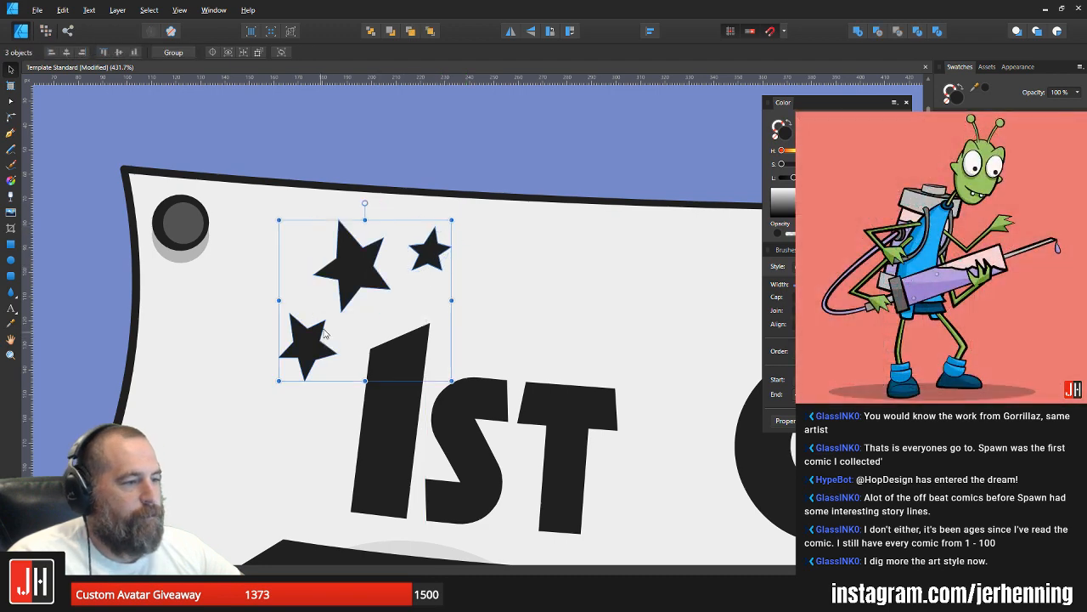
left_click(324, 333, "shift")
key("ctrl+g")
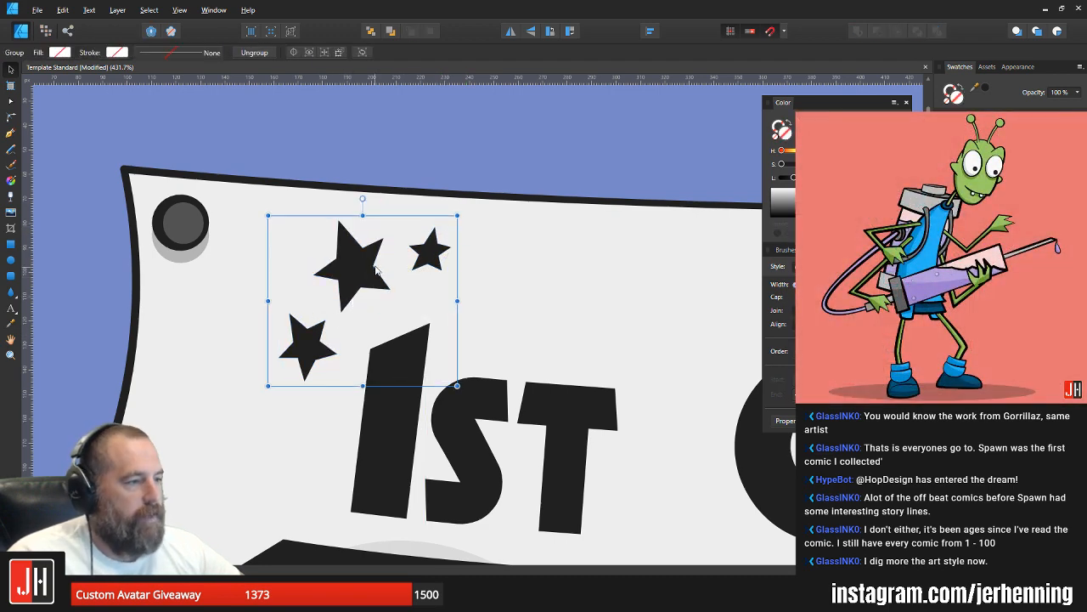
left_click_drag(378, 271, 379, 278)
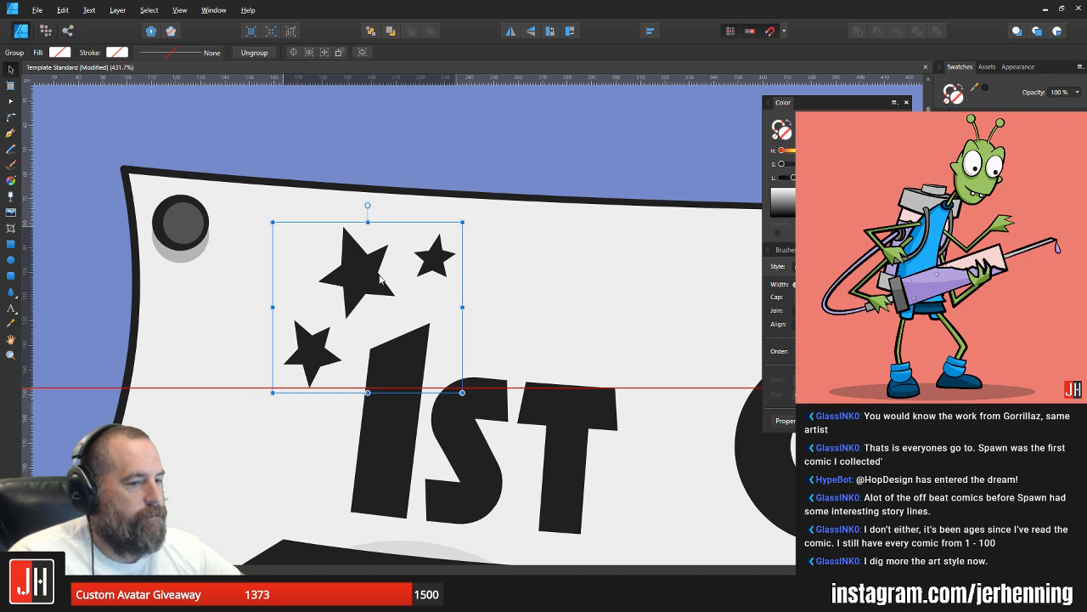
scroll(380, 278, "down", 10)
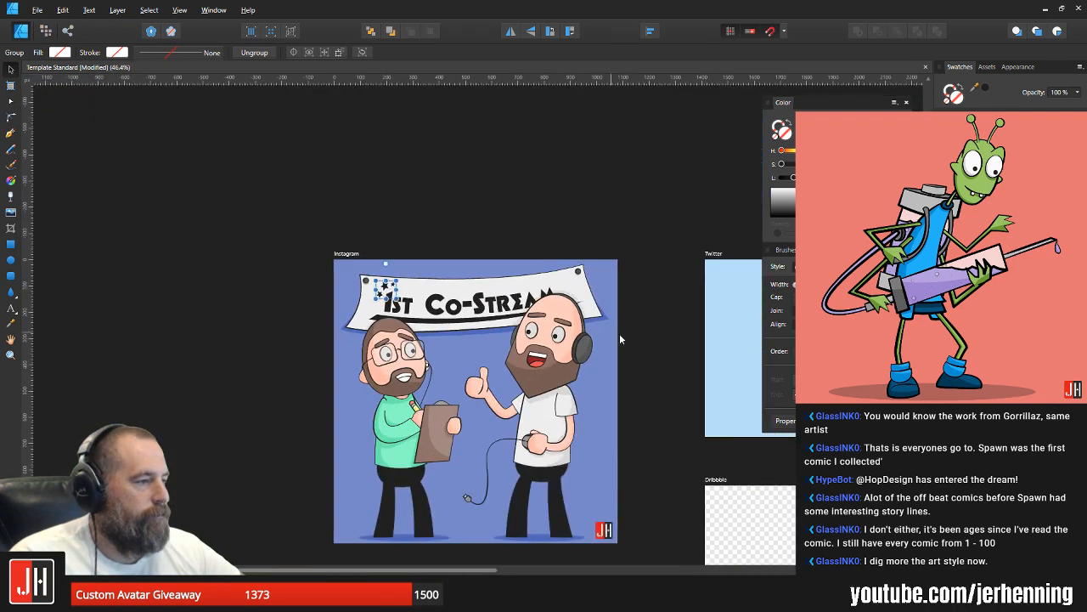
Step: Duplicate the star group to the banner's right end near "Stream" and flip the copy horizontally
scroll(391, 289, "up", 3)
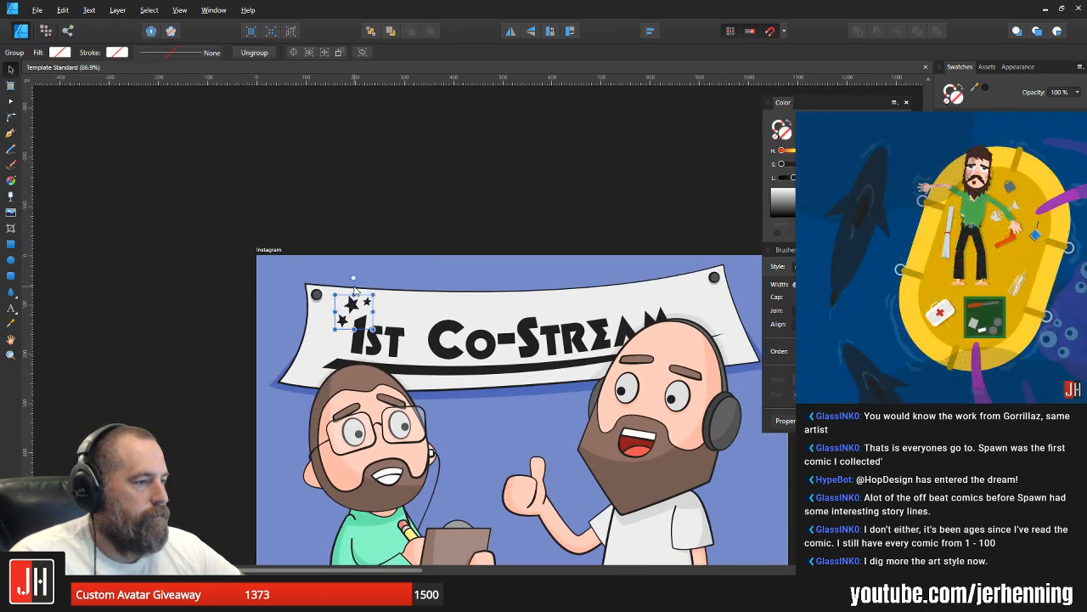
left_click_drag(360, 308, 690, 306)
scroll(690, 306, "up", 3)
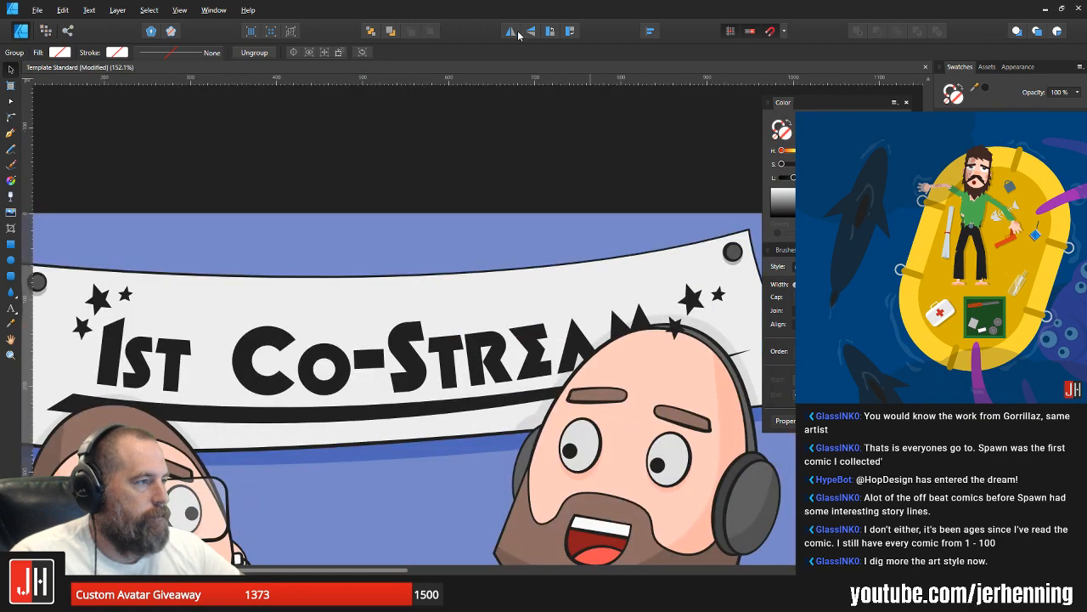
scroll(713, 314, "up", 2)
Step: Reposition the mirrored star group above the end of "Stream" and rotate it counter-clockwise to follow the banner's upper edge
left_click_drag(706, 299, 644, 270)
left_click_drag(630, 219, 603, 223)
left_click_drag(618, 265, 617, 263)
scroll(616, 262, "down", 5)
scroll(570, 285, "up", 3)
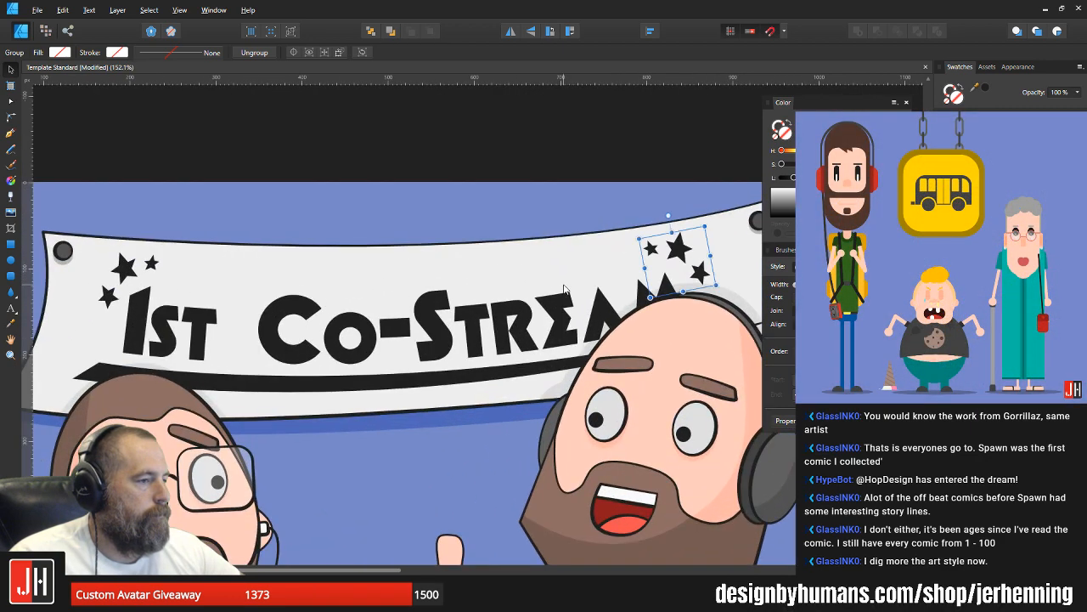
Step: Nudge the star group beside "1st" slightly up and to the left
scroll(571, 287, "down", 1)
scroll(136, 316, "up", 3)
left_click_drag(294, 229, 283, 225)
scroll(308, 260, "down", 3)
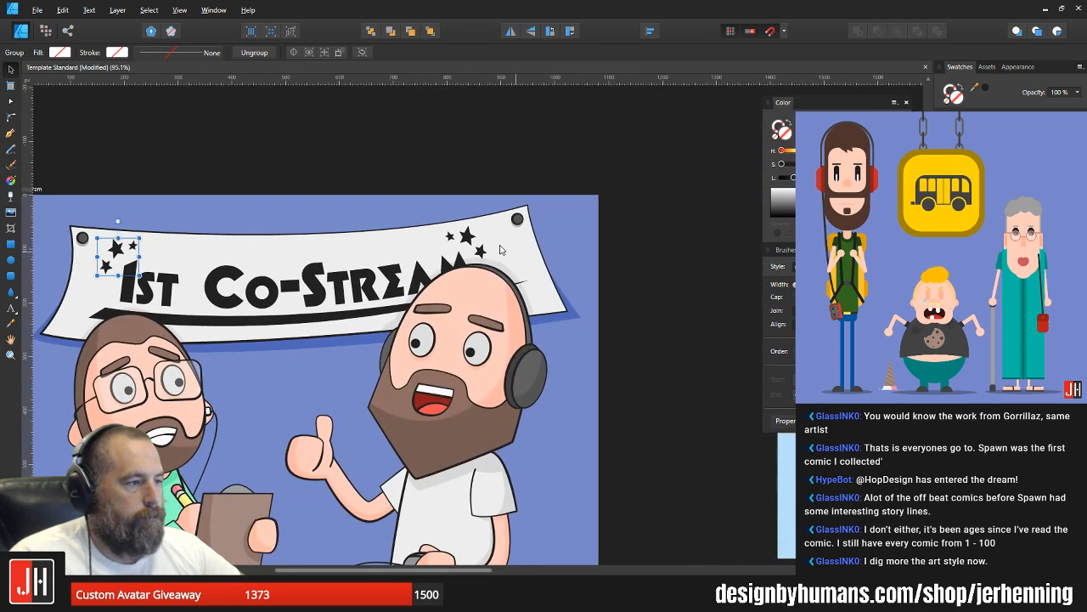
Step: Check the mirrored star group's placement, clear the selection and save the document
scroll(507, 250, "up", 3)
left_click(506, 250)
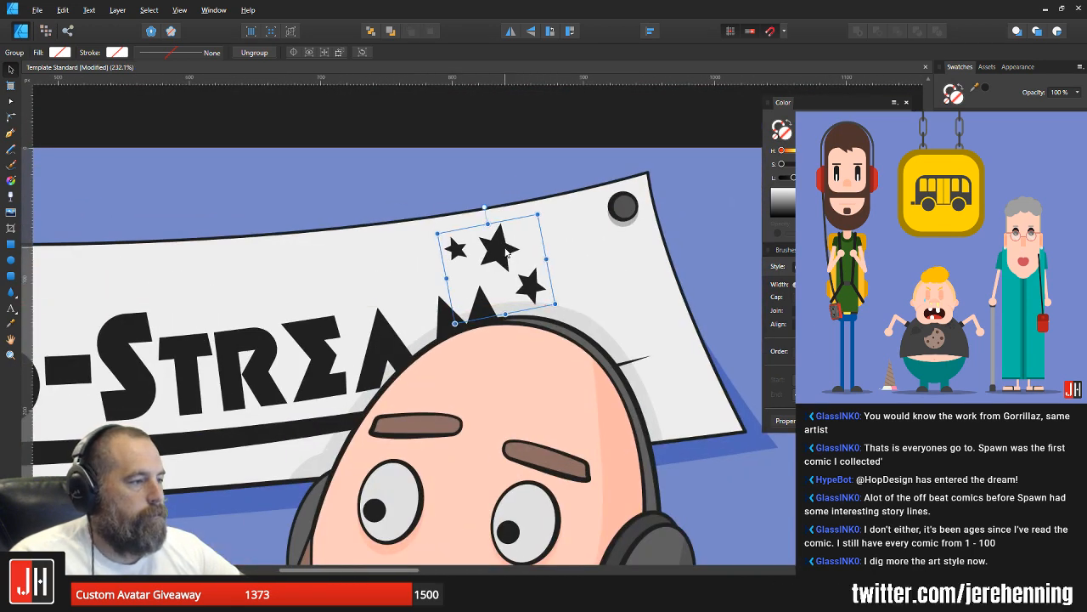
scroll(506, 250, "down", 3)
left_click(652, 301)
key("ctrl+s")
scroll(599, 320, "down", 3)
left_click_drag(614, 354, 498, 304)
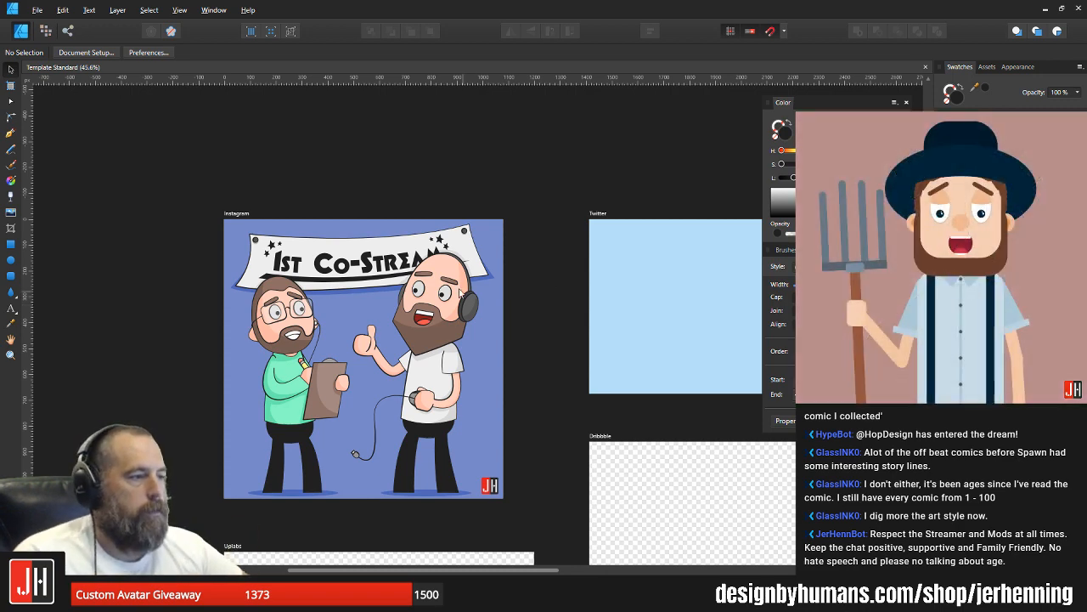
Step: Cut the star group beside "1st" and paste it inside the white banner shape
scroll(432, 237, "up", 2)
scroll(431, 331, "up", 2, "ctrl")
scroll(431, 331, "up", 4, "ctrl")
left_click(485, 302)
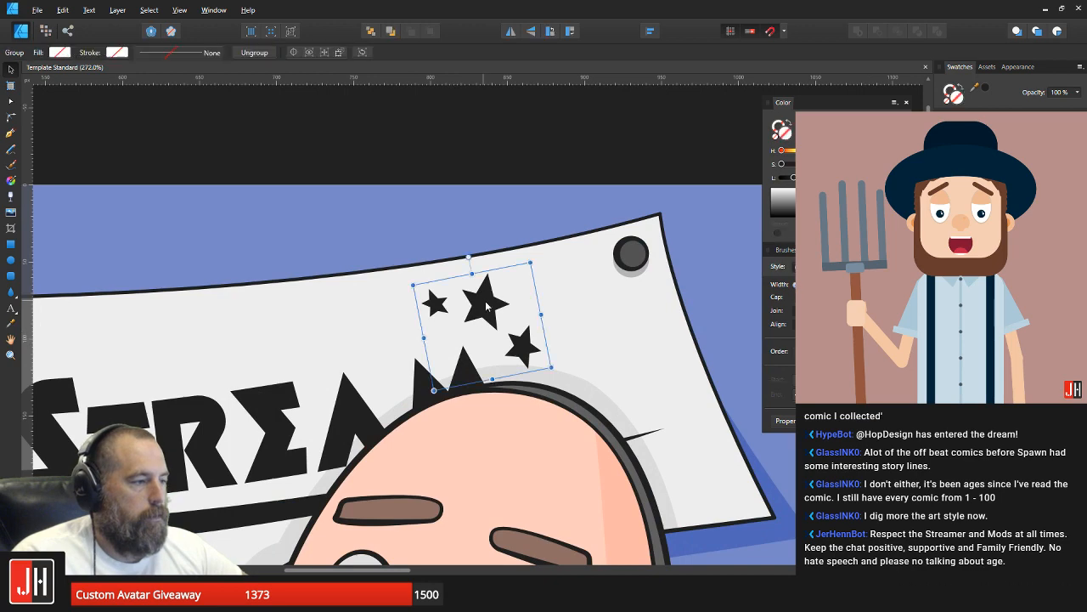
scroll(486, 303, "down", 4)
left_click_drag(297, 321, 558, 286)
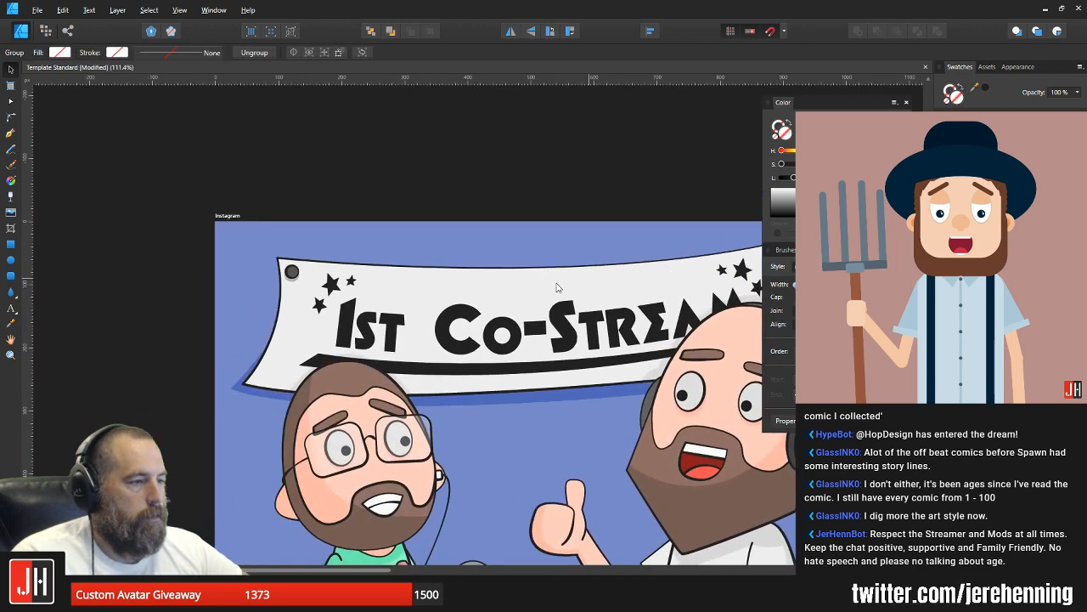
scroll(332, 287, "up", 4)
left_click(331, 280)
left_click_drag(332, 277, 331, 275)
key("ctrl+x")
left_click(431, 282)
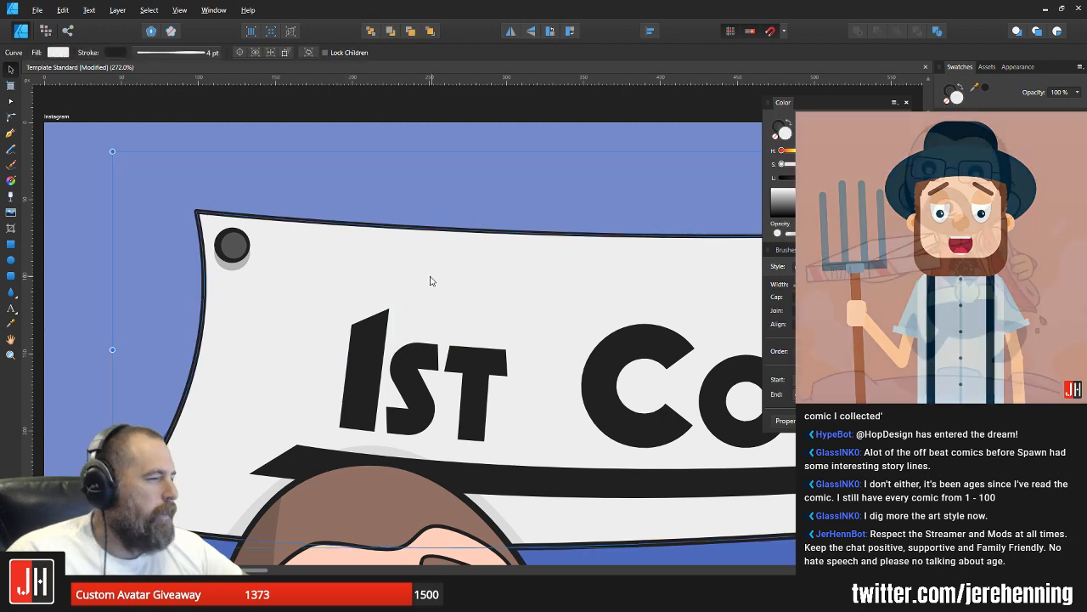
key("ctrl+alt+v")
Step: Check the star group above "Stream", deselect it and save the document
scroll(337, 282, "down", 3)
scroll(461, 132, "up", 5)
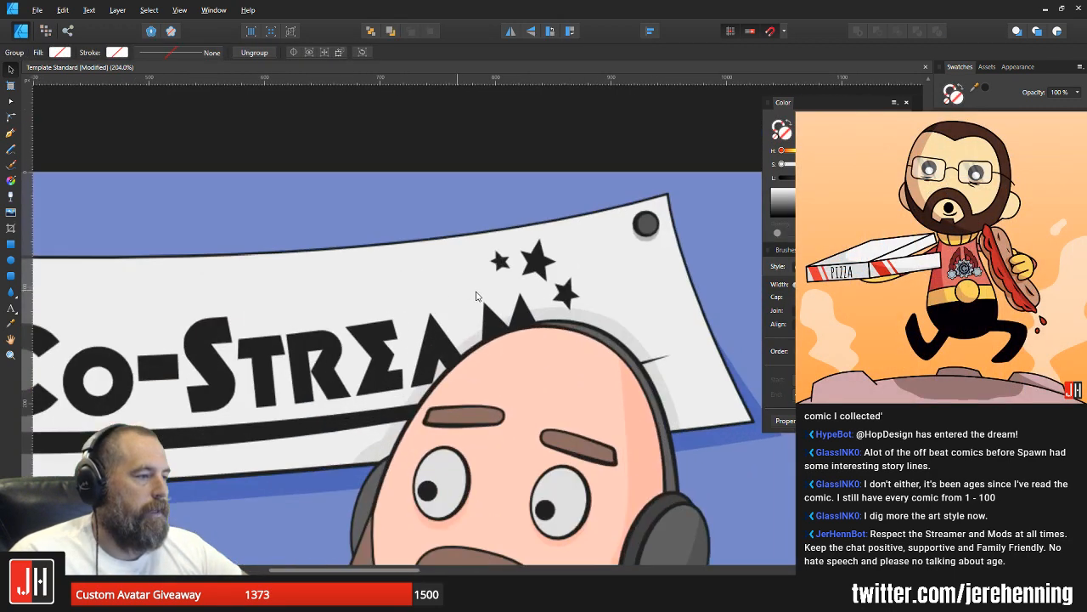
left_click(554, 247)
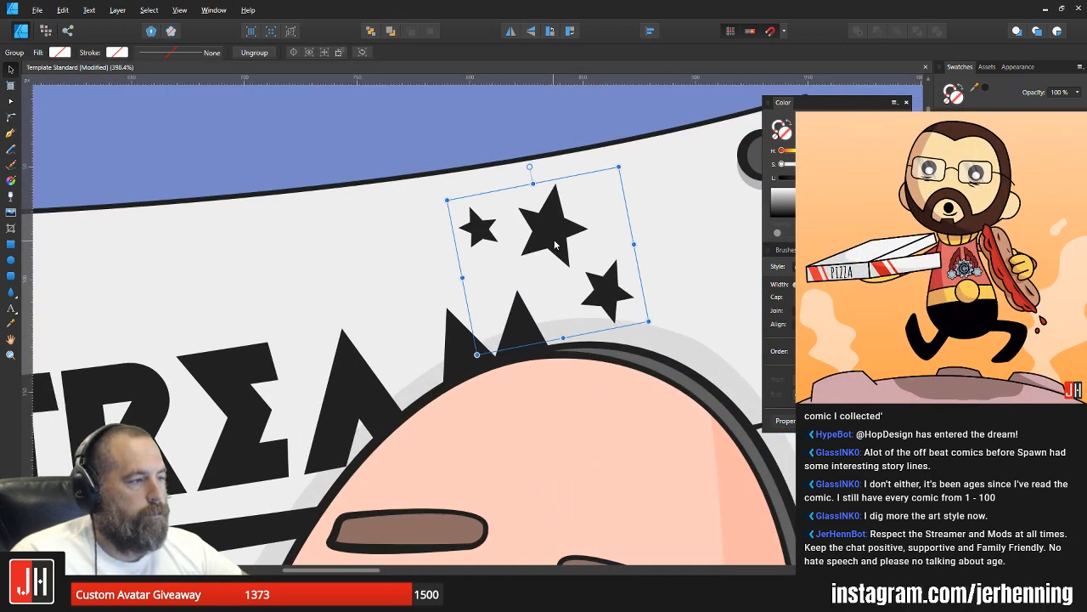
scroll(566, 246, "down", 6)
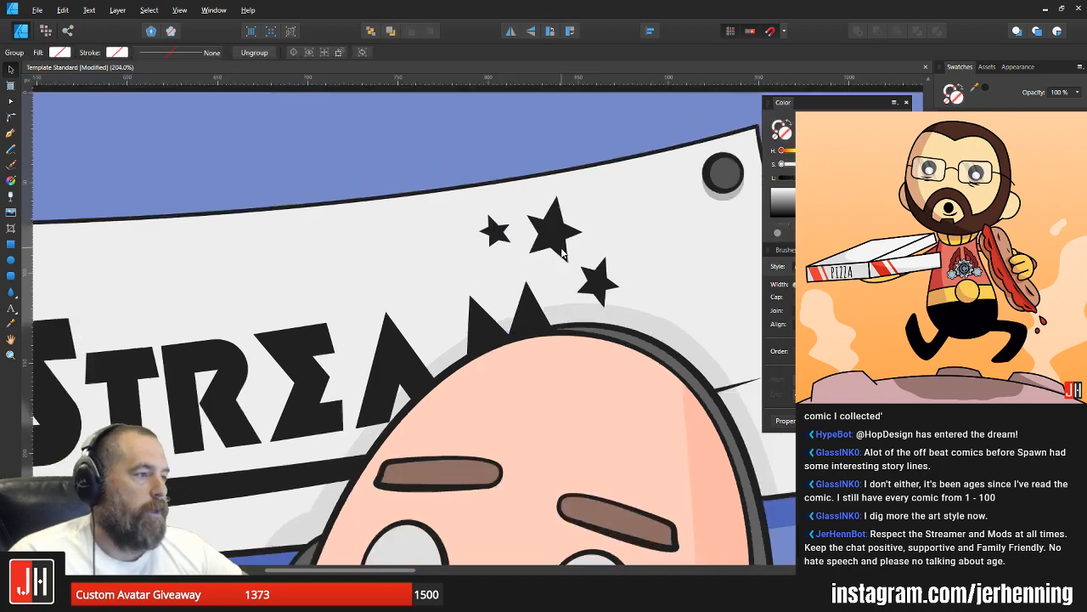
left_click(643, 348)
key("ctrl+s")
scroll(490, 365, "down", 3)
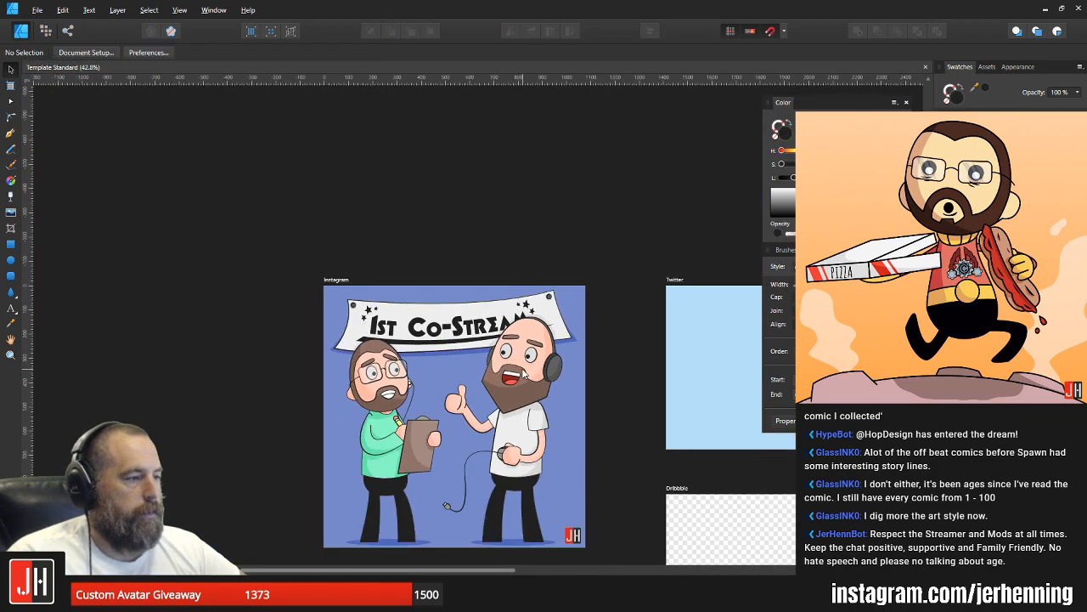
scroll(549, 303, "up", 3)
scroll(529, 321, "up", 3)
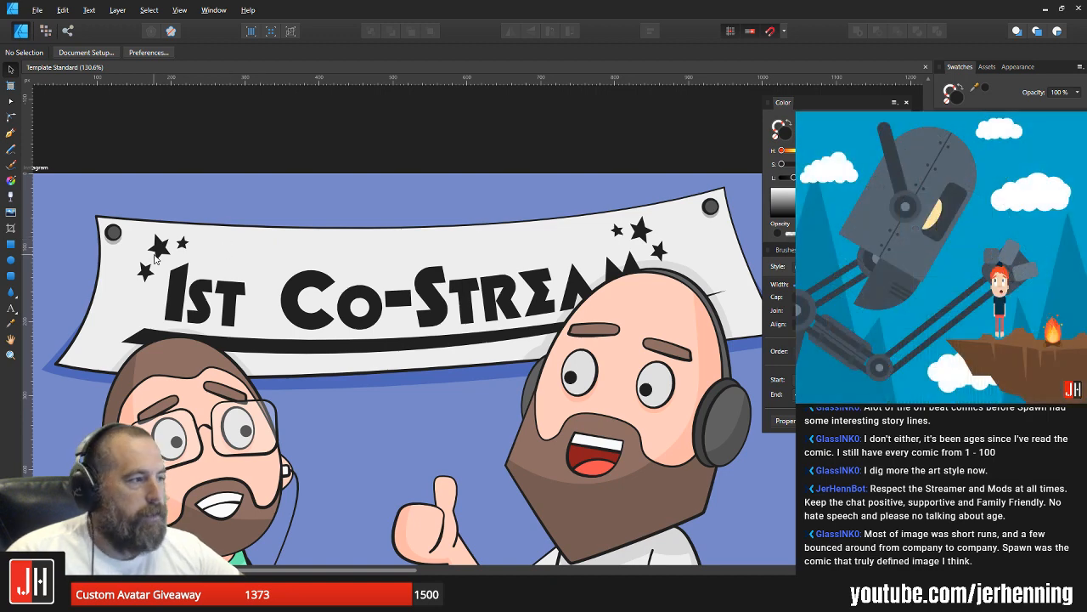
Step: Nudge the star group beside "1st" slightly farther left, toward the banner's pin
scroll(164, 252, "up", 6)
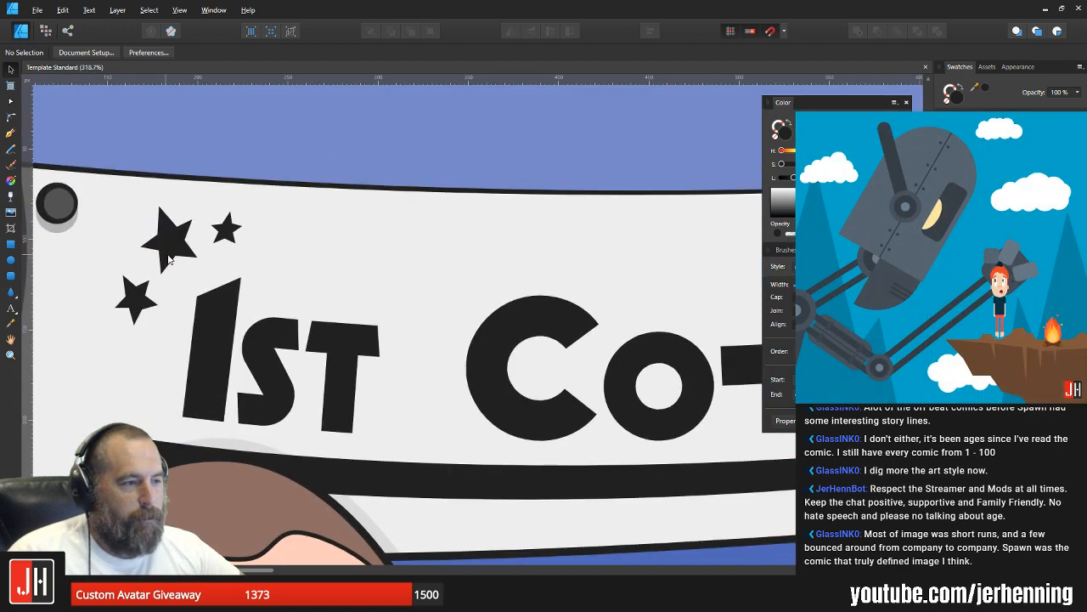
left_click(170, 238)
left_click_drag(161, 237, 161, 240)
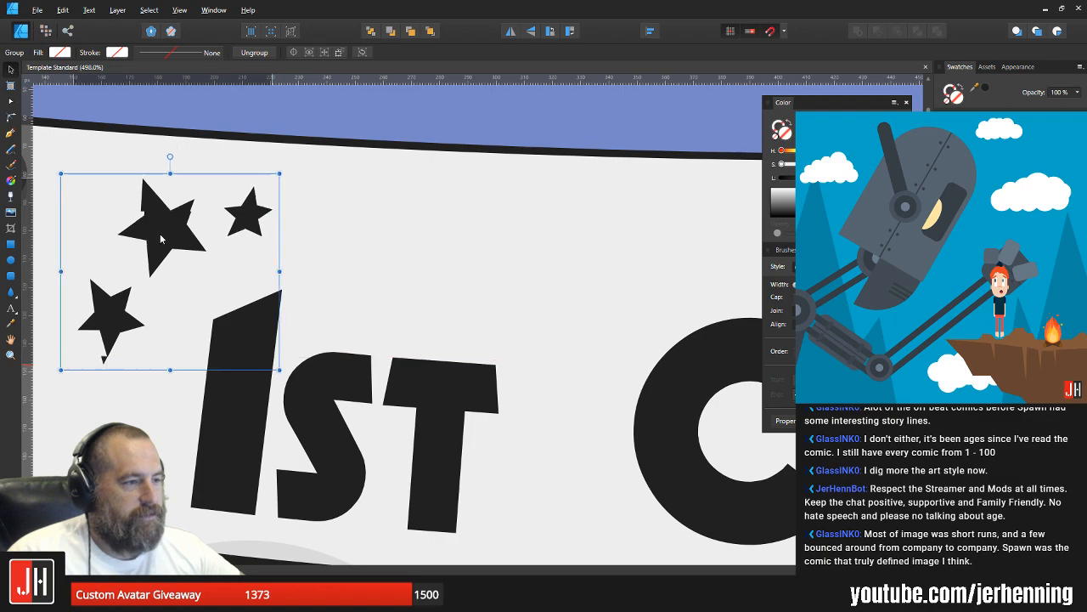
Step: Shift the star group above "Stream" slightly to the right, deselect it and save the document
scroll(204, 229, "down", 4)
scroll(425, 250, "right", 5)
scroll(511, 240, "up", 2)
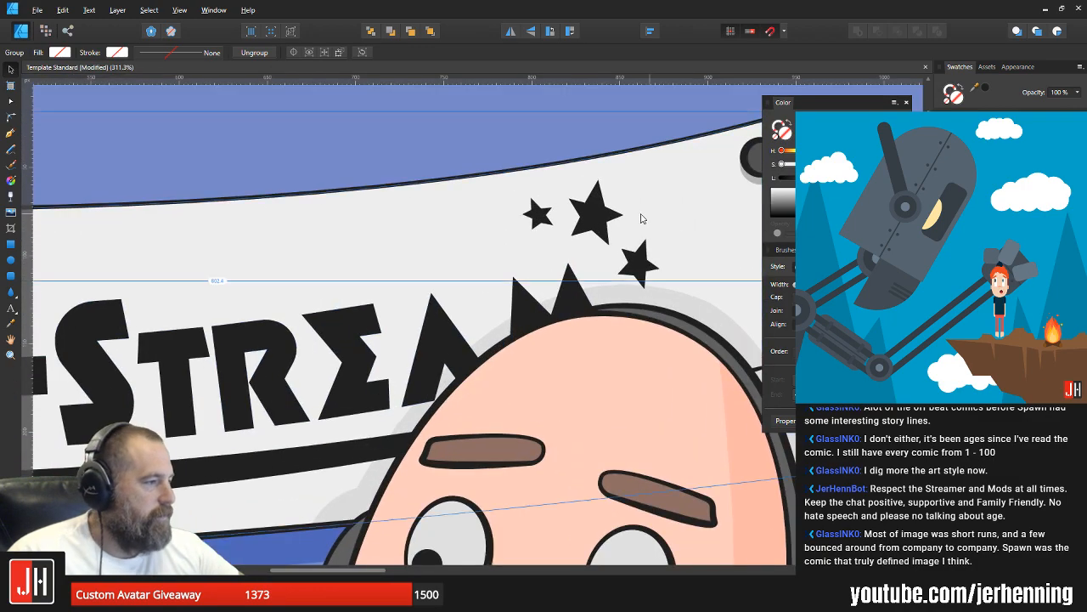
left_click(601, 216)
left_click_drag(602, 215, 612, 212)
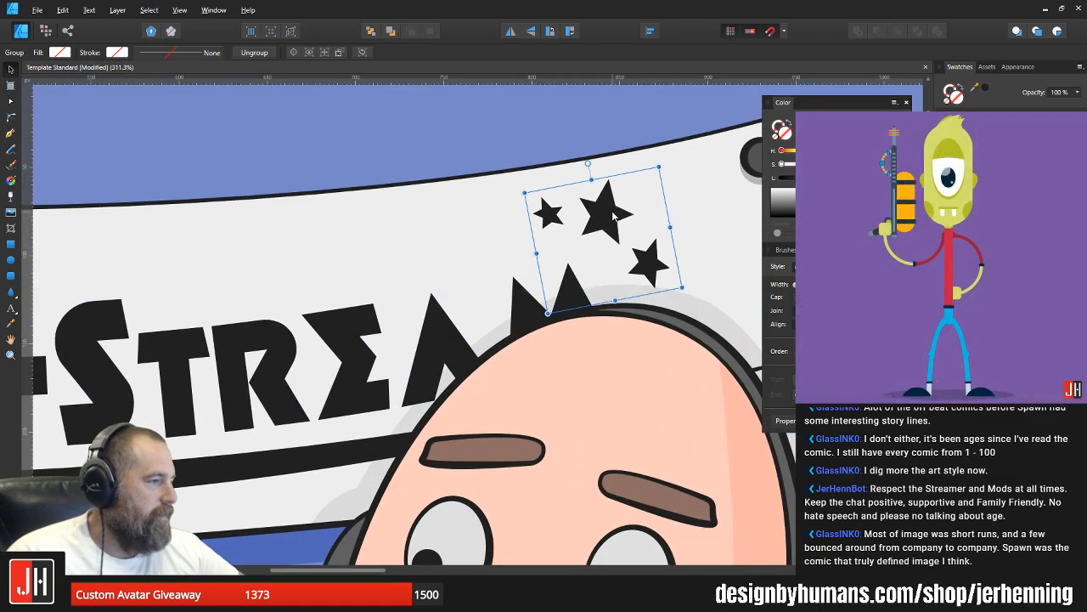
scroll(613, 215, "down", 8)
left_click(709, 343)
scroll(605, 316, "up", 2)
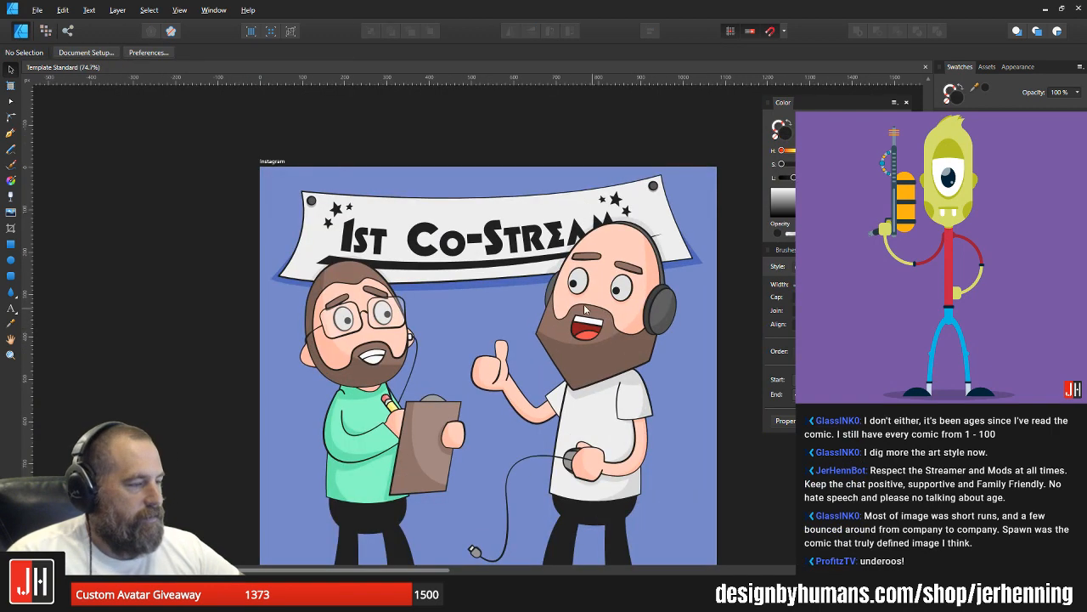
Step: Look over the whole illustration, examining both characters, their faces and the banner above them
scroll(507, 237, "up", 3)
scroll(507, 231, "down", 3)
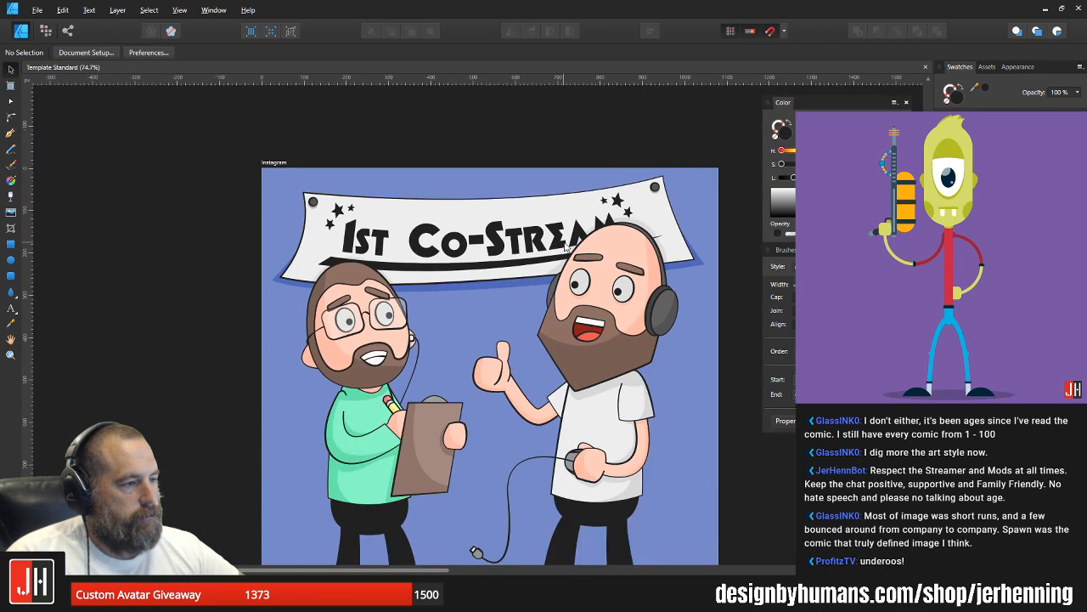
left_click_drag(602, 343, 511, 304)
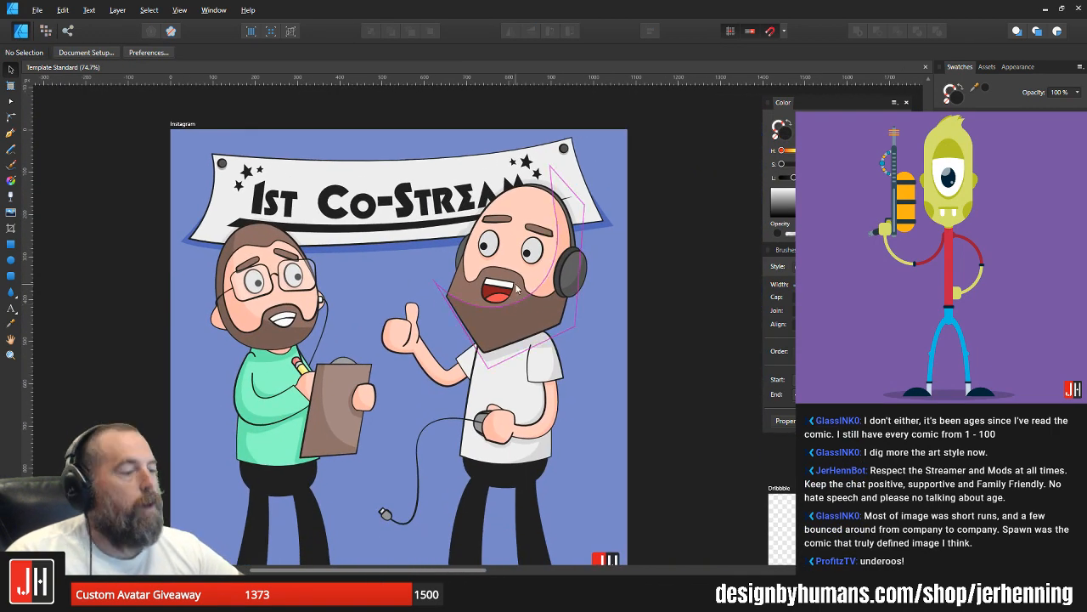
scroll(533, 257, "up", 4)
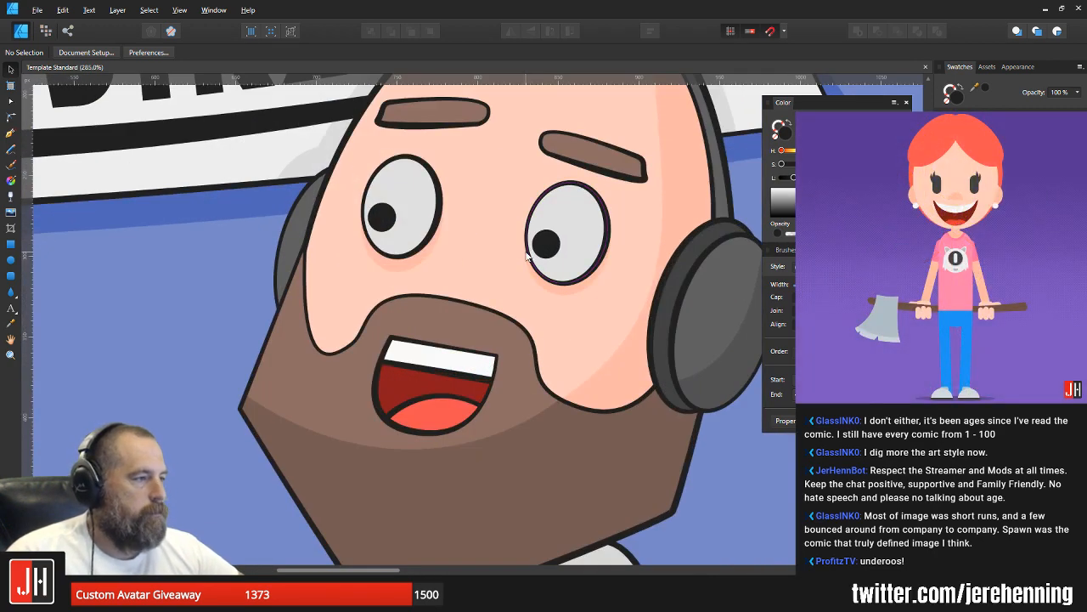
scroll(527, 258, "down", 3)
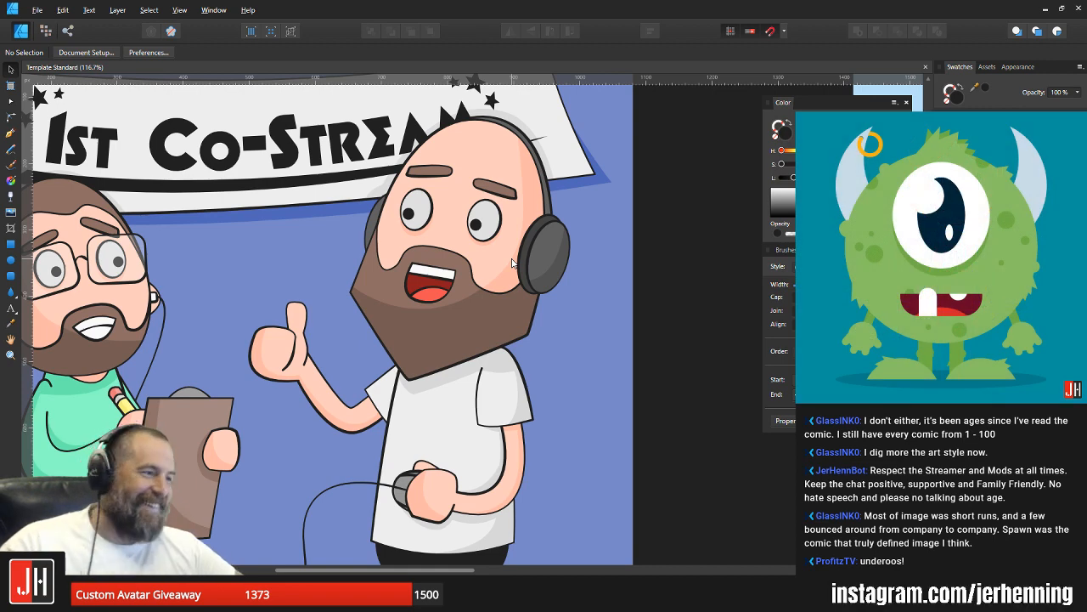
left_click_drag(481, 311, 539, 294)
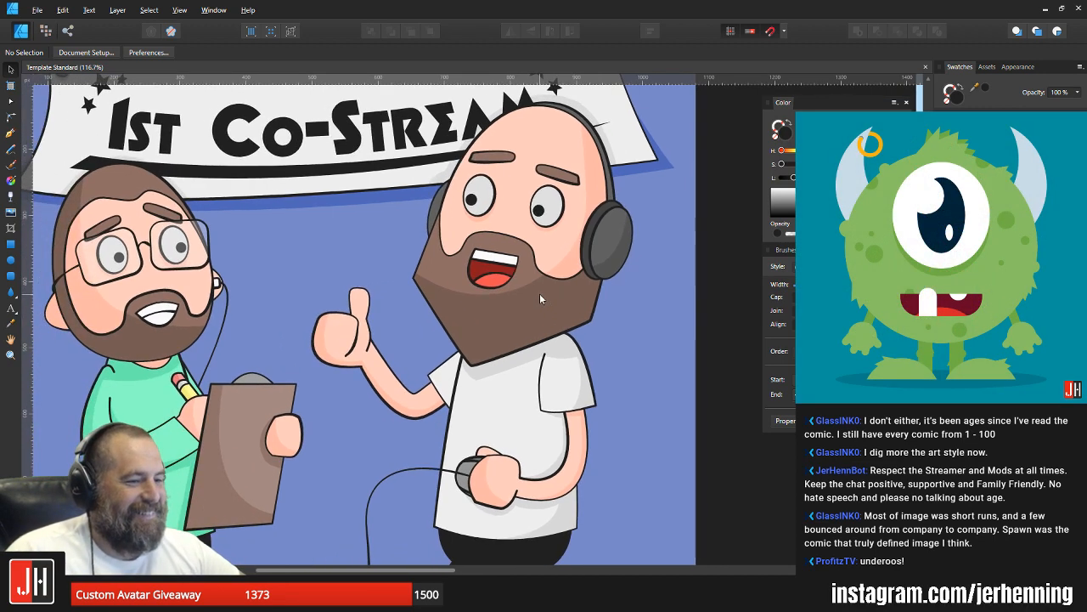
left_click_drag(456, 284, 513, 290)
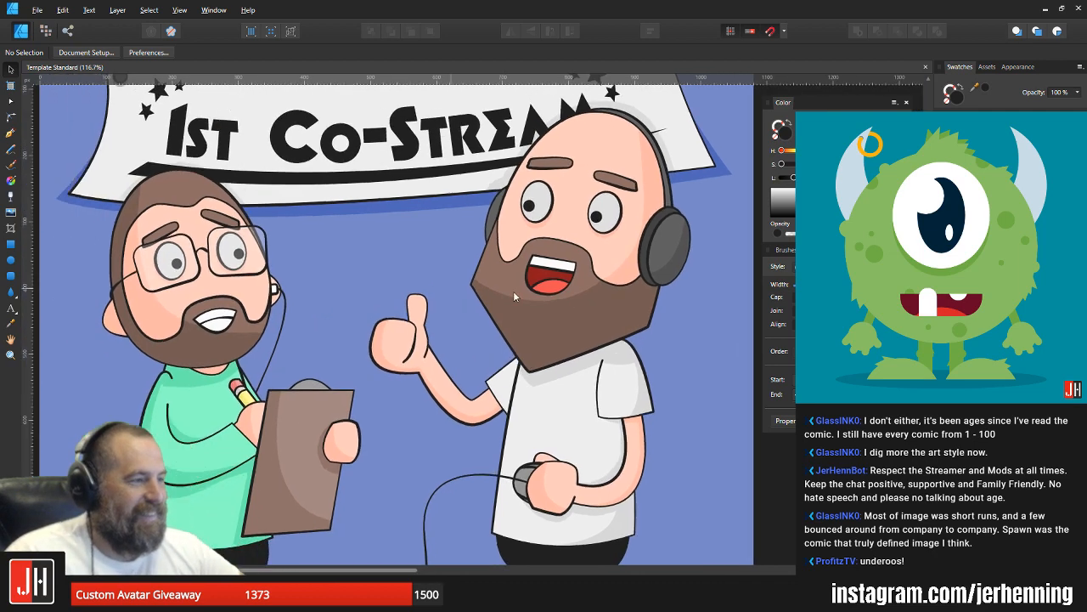
scroll(513, 291, "down", 4)
scroll(408, 277, "up", 2)
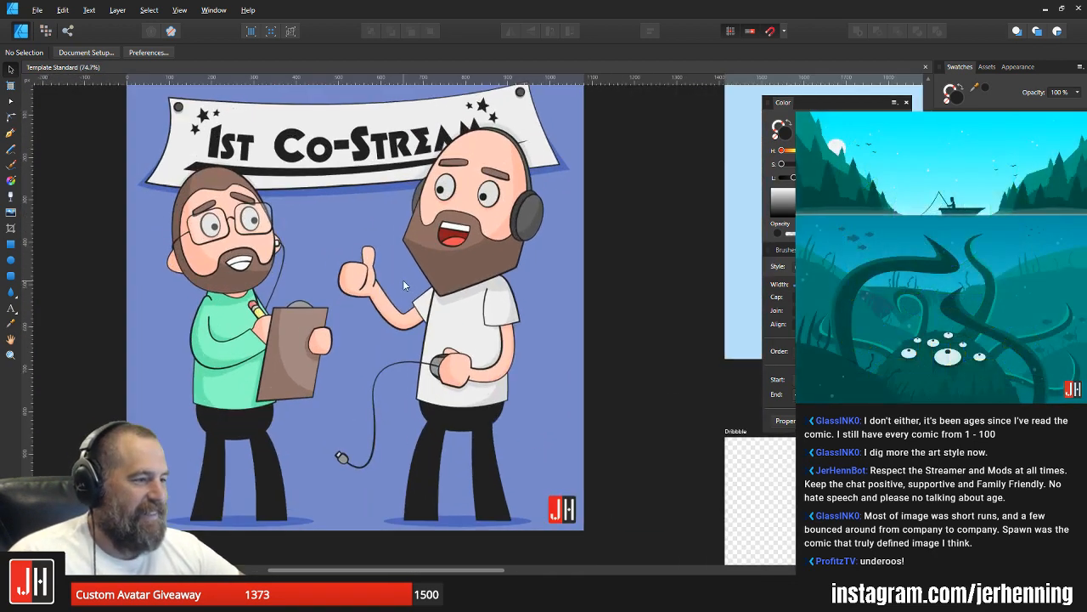
left_click_drag(411, 278, 454, 272)
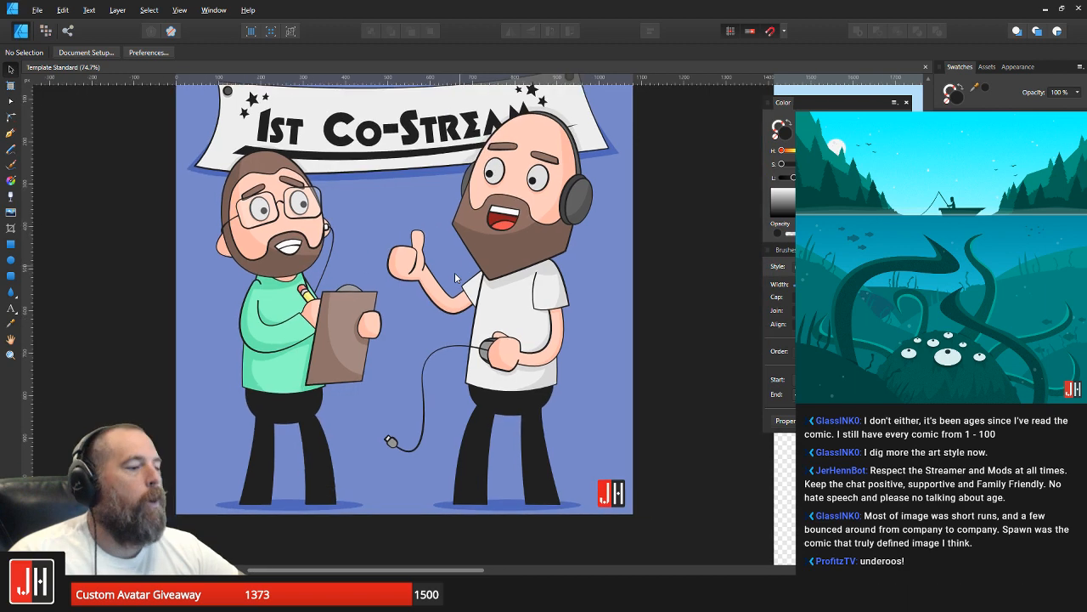
scroll(411, 313, "down", 1)
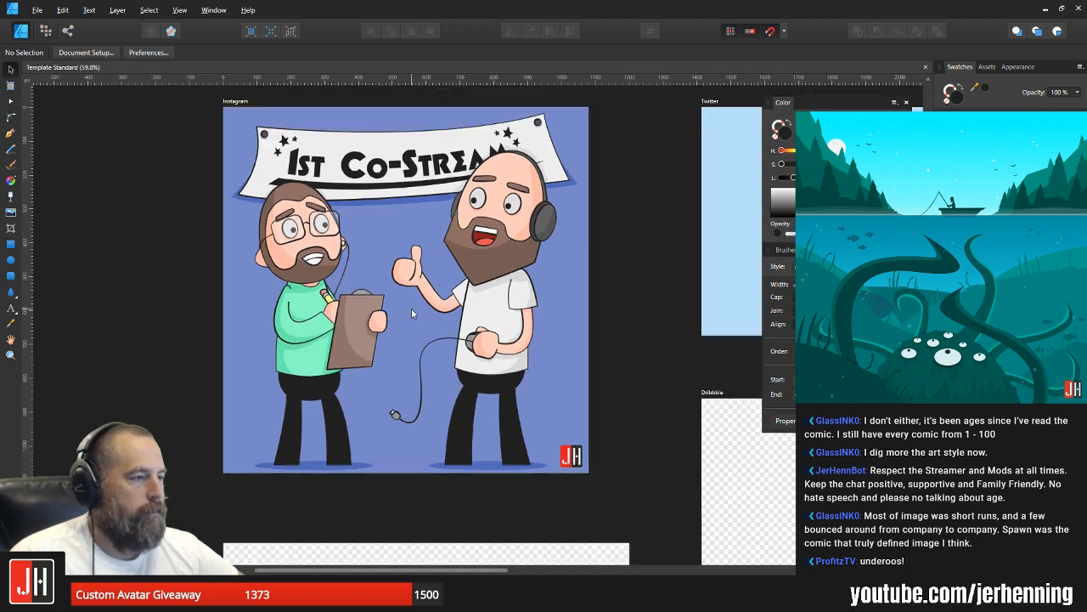
left_click_drag(453, 265, 470, 311)
scroll(466, 310, "up", 1)
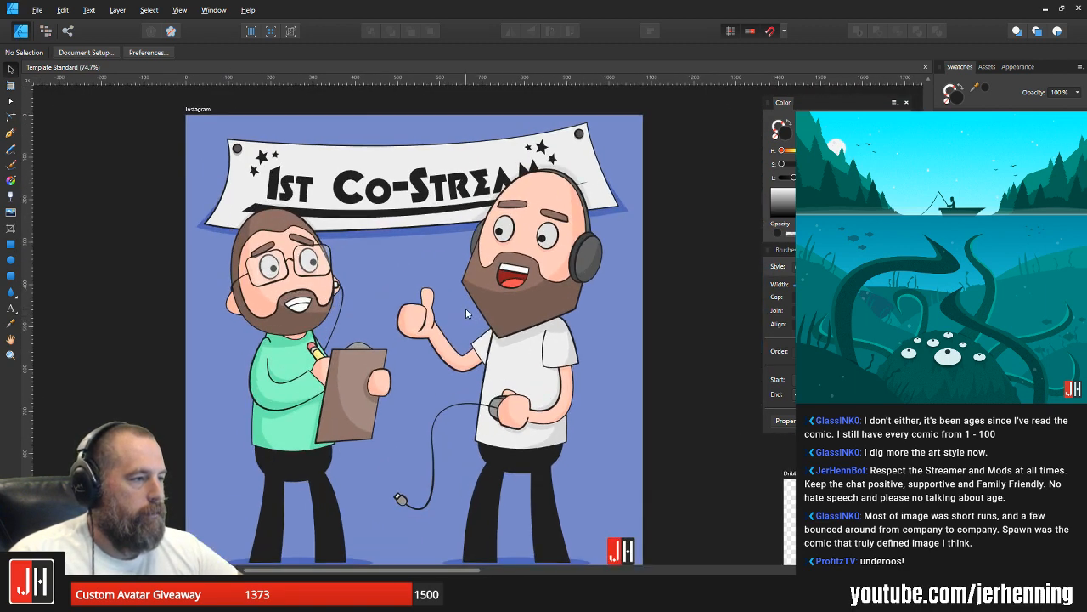
Step: Move the upper-left corner node of the banner's underline slightly up and left, clear the selection and save
scroll(275, 220, "up", 6)
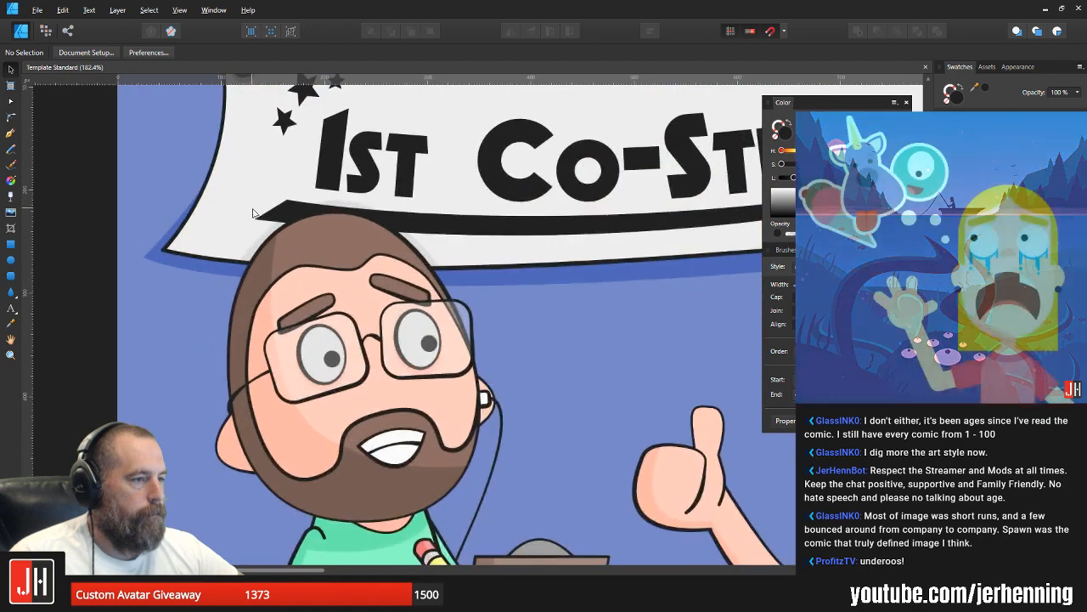
left_click(275, 220)
key("a")
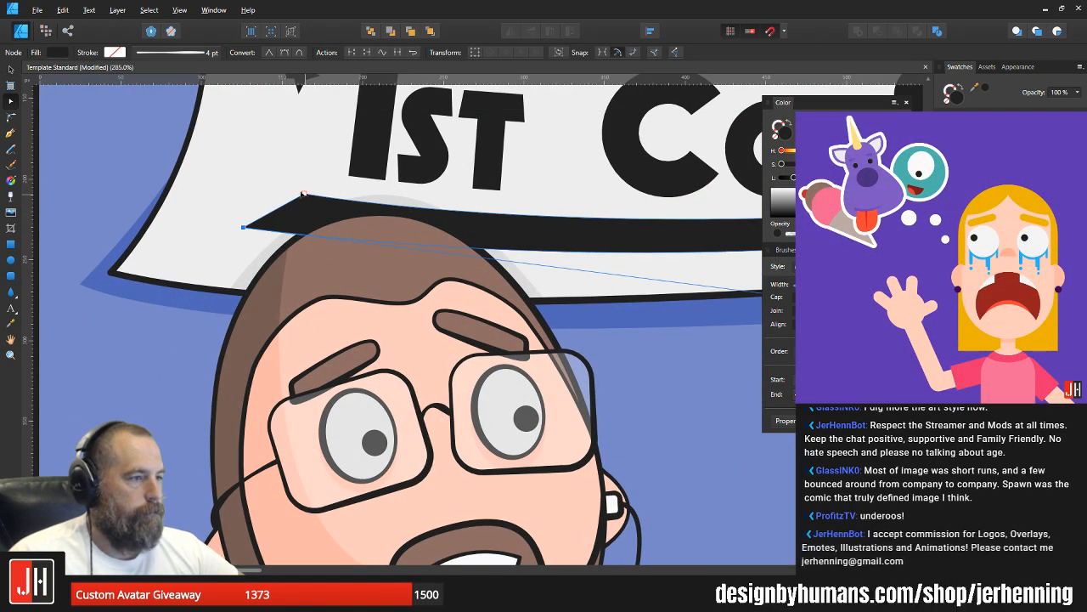
left_click_drag(304, 194, 298, 191)
key("v")
scroll(289, 182, "down", 6)
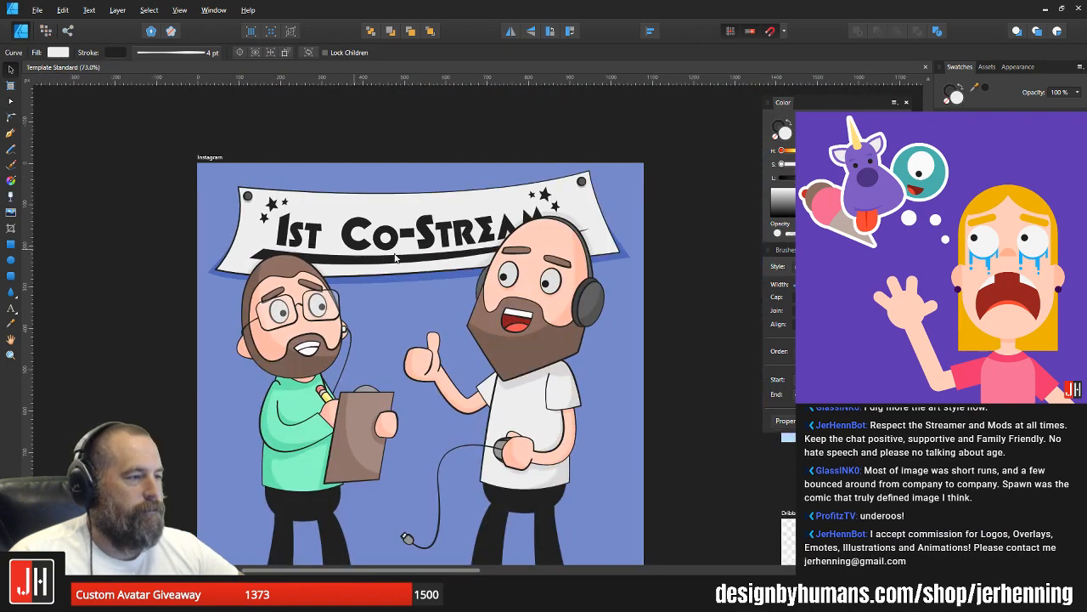
left_click(675, 293)
Step: Move the white shirt's upper-left node behind the beard slightly down and right, deselect the shirt and save
scroll(450, 285, "down", 3)
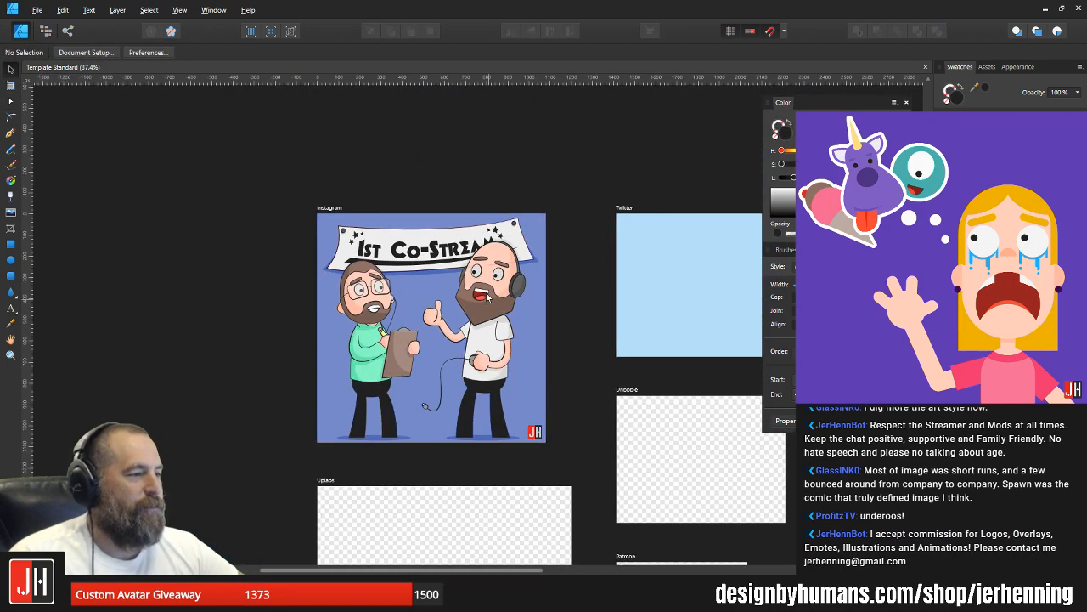
left_click_drag(433, 308, 419, 277)
scroll(420, 277, "up", 2)
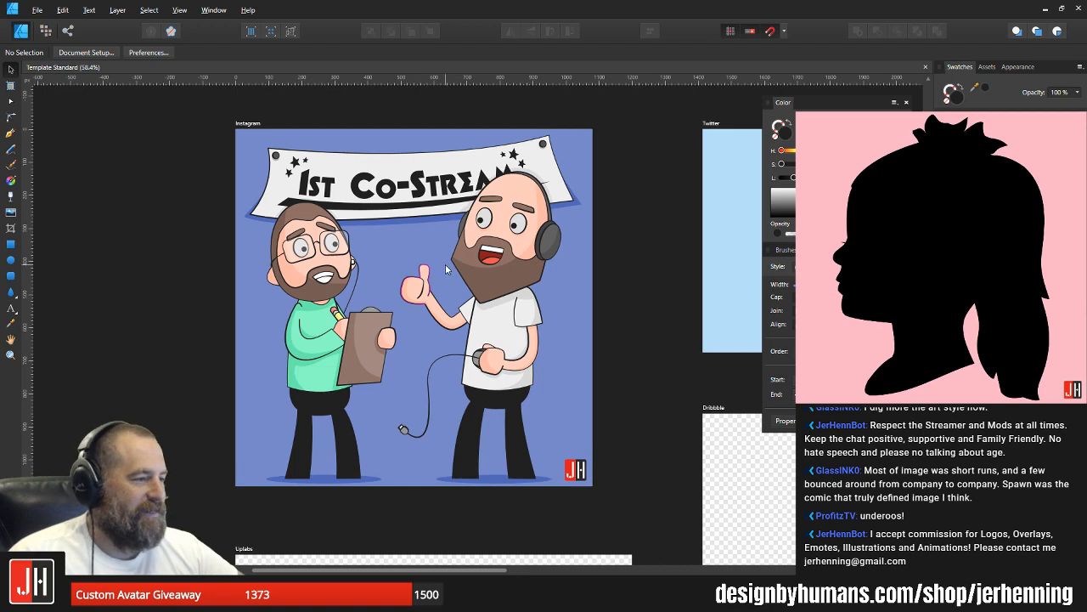
scroll(462, 287, "up", 5)
left_click(479, 302)
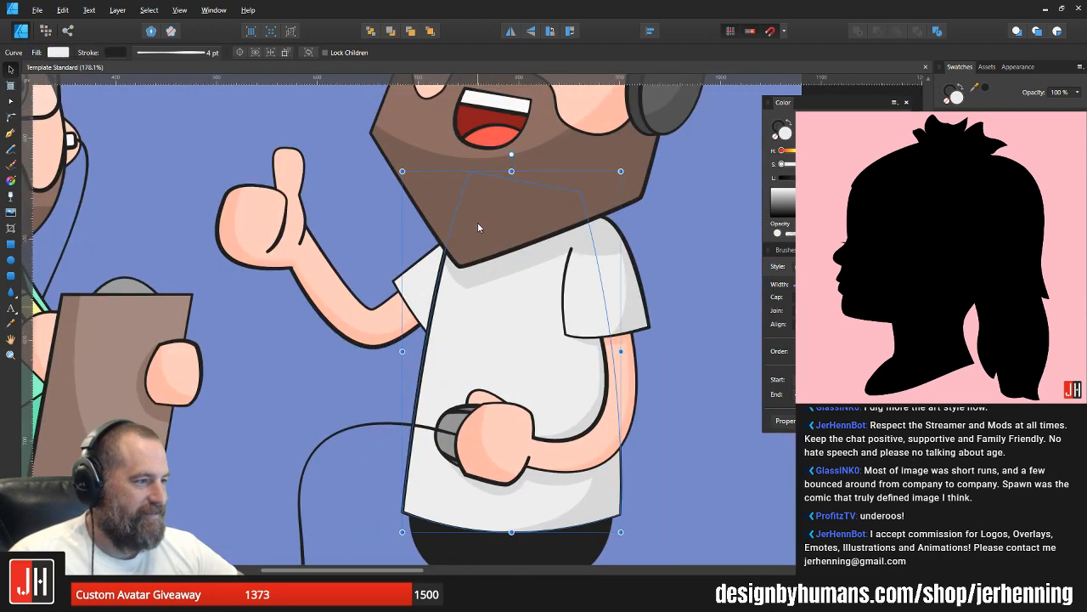
left_click_drag(470, 171, 474, 182)
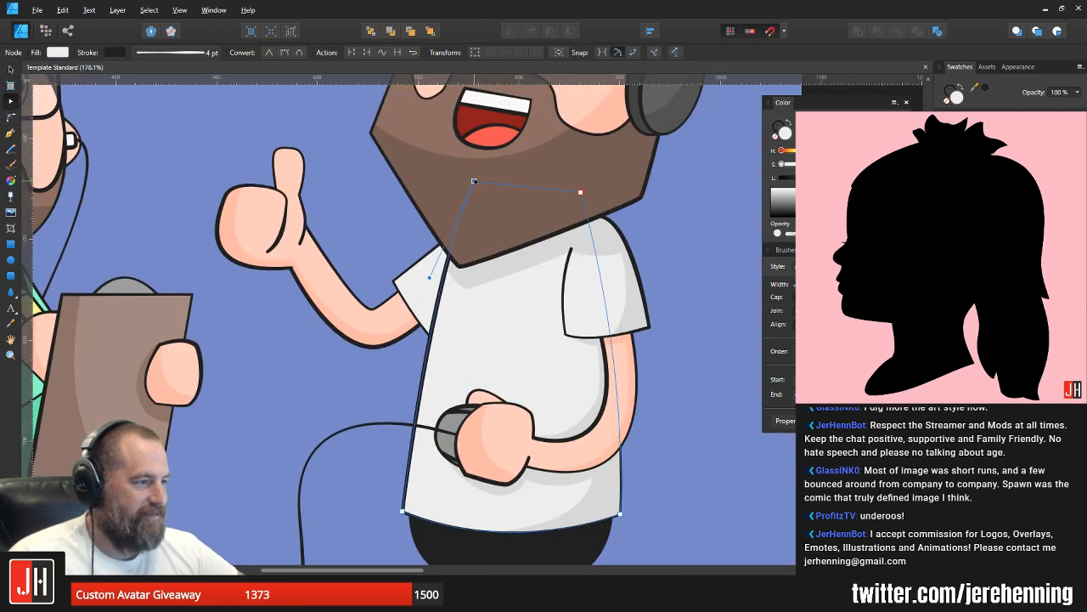
key("v")
scroll(478, 184, "down", 7)
left_click(538, 223)
scroll(521, 224, "up", 2)
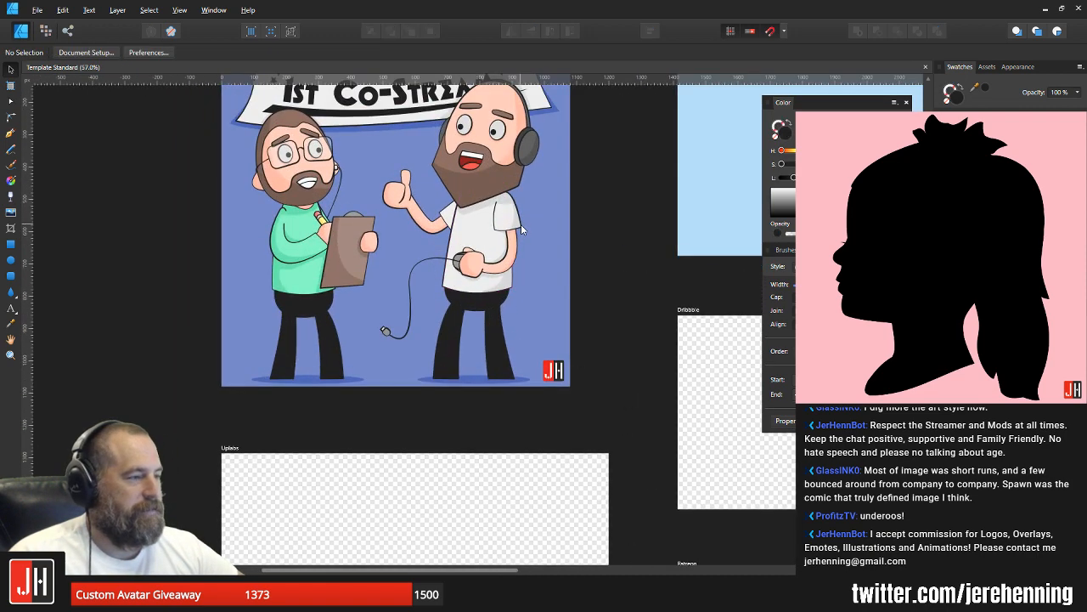
Step: Examine the banner's lettering and stars up close, selecting the text and the banner shape, and clear the selection
left_click_drag(521, 224, 510, 234)
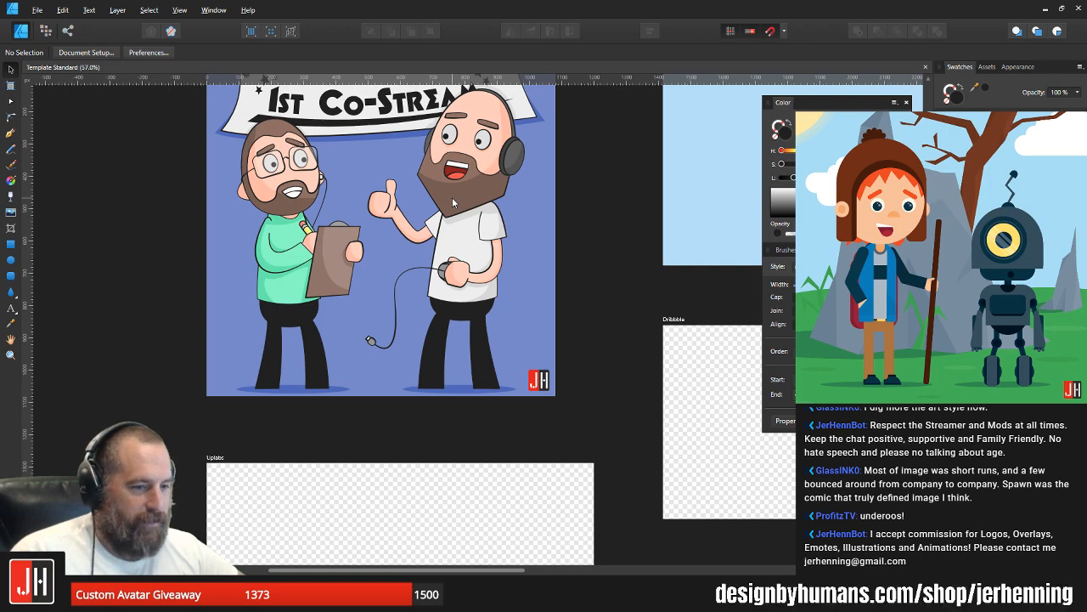
left_click_drag(445, 204, 461, 243)
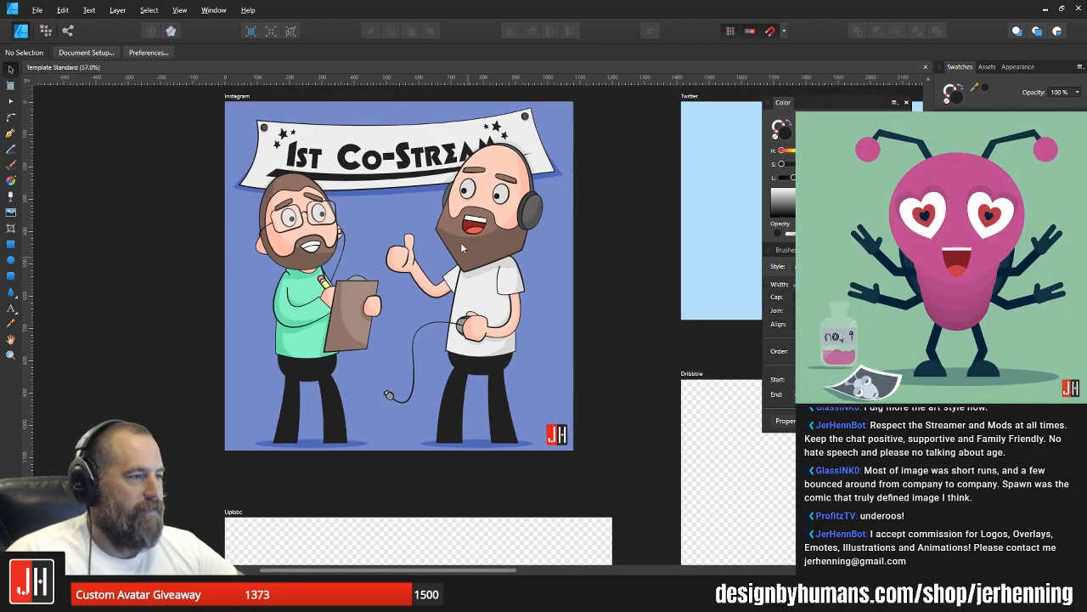
scroll(437, 204, "up", 2)
left_click_drag(413, 199, 511, 259)
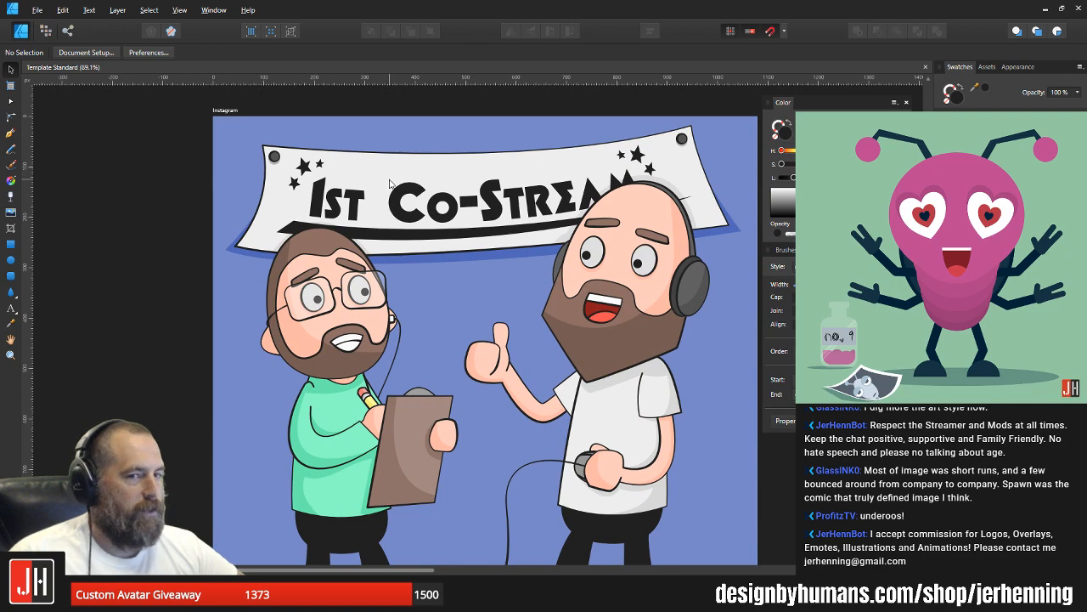
scroll(403, 189, "up", 1)
scroll(399, 189, "up", 1)
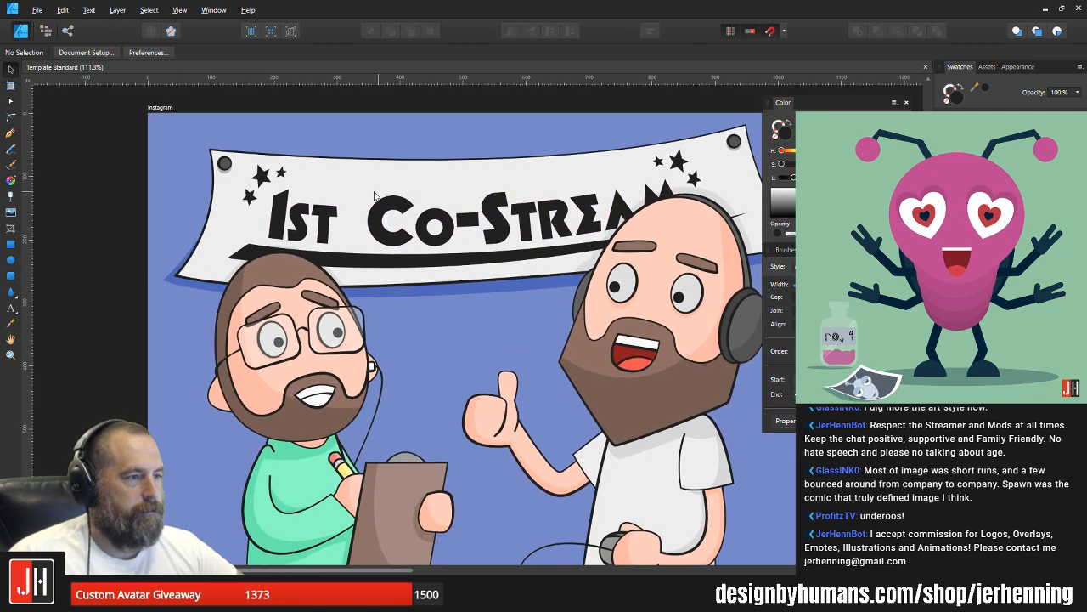
scroll(259, 215, "up", 1)
scroll(259, 215, "up", 1)
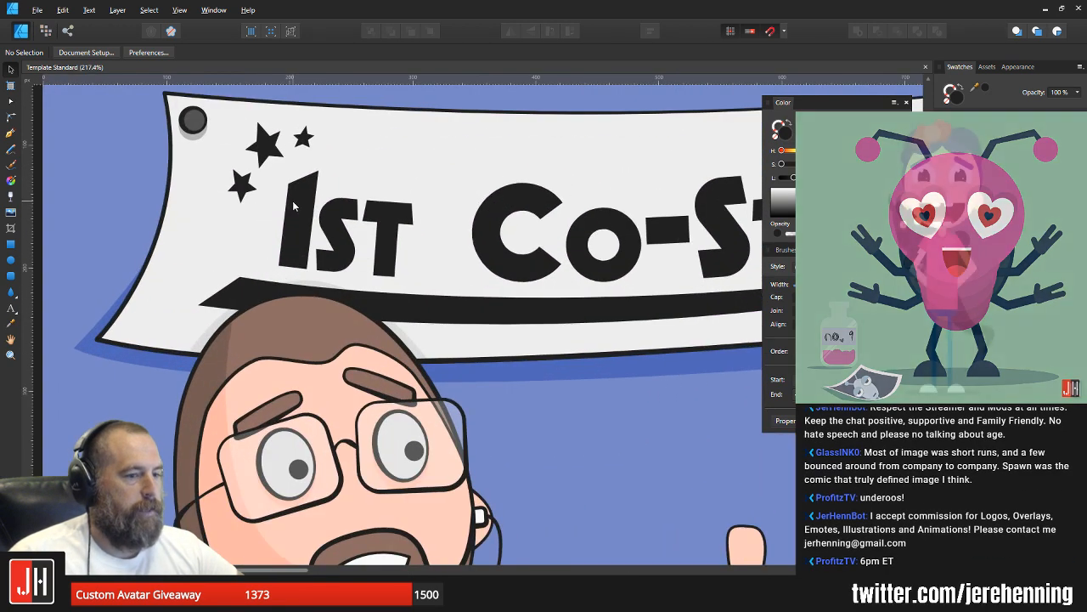
left_click(301, 199)
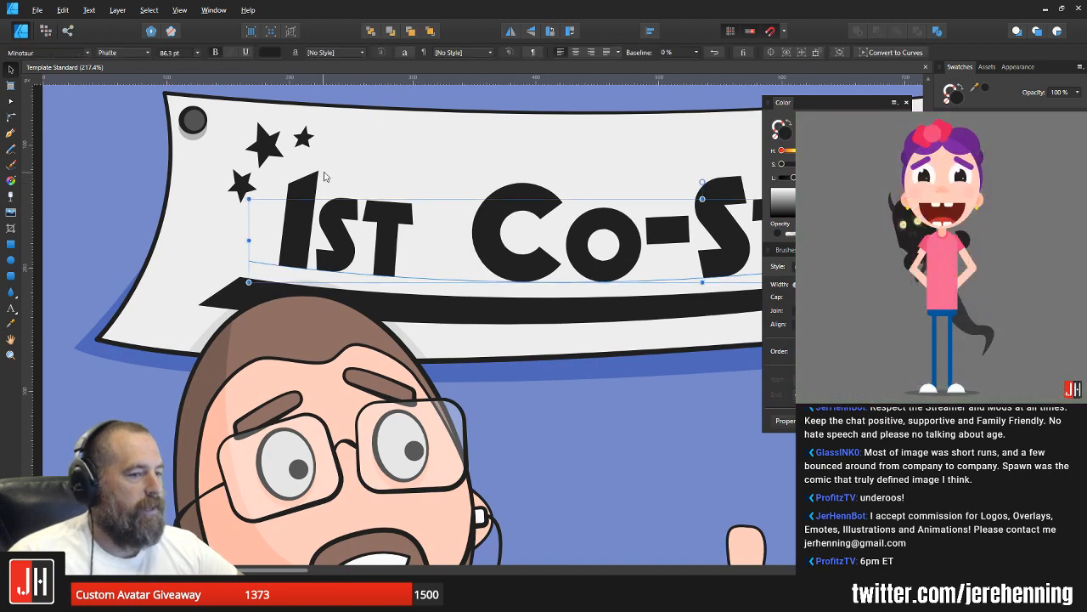
left_click(372, 163)
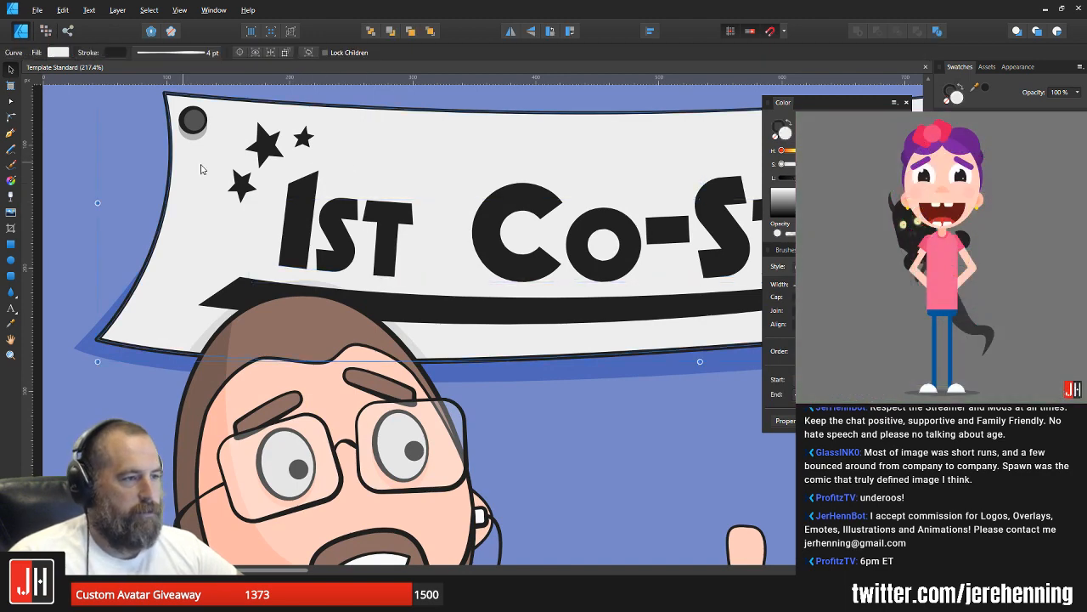
scroll(306, 195, "down", 6)
left_click(654, 253)
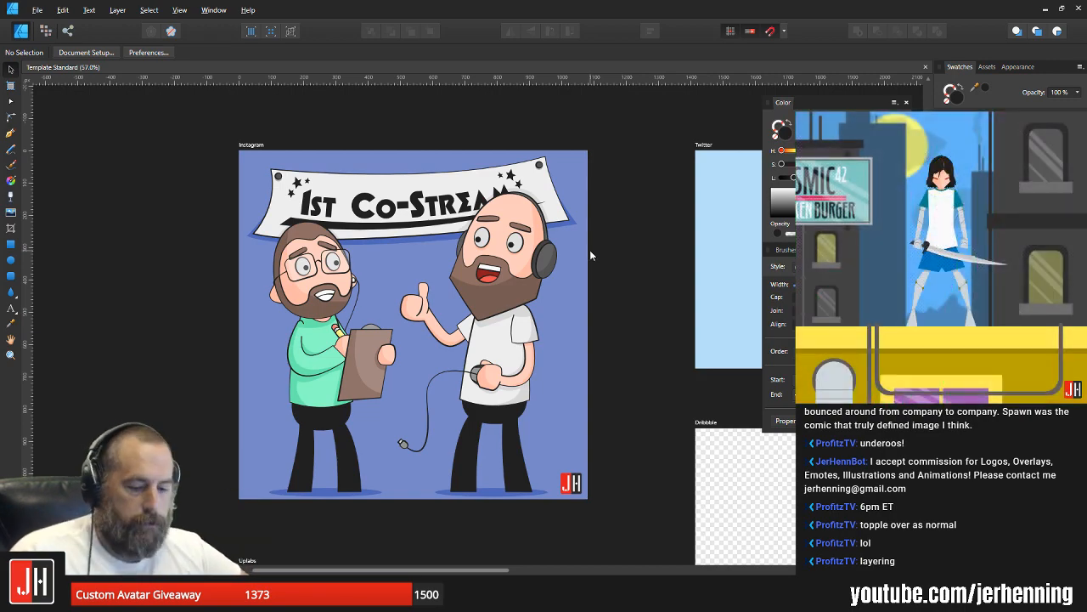
Step: Extend the lower-left tip of the banner's blue shadow slightly outward, deselect it and save the document
scroll(255, 234, "up", 10)
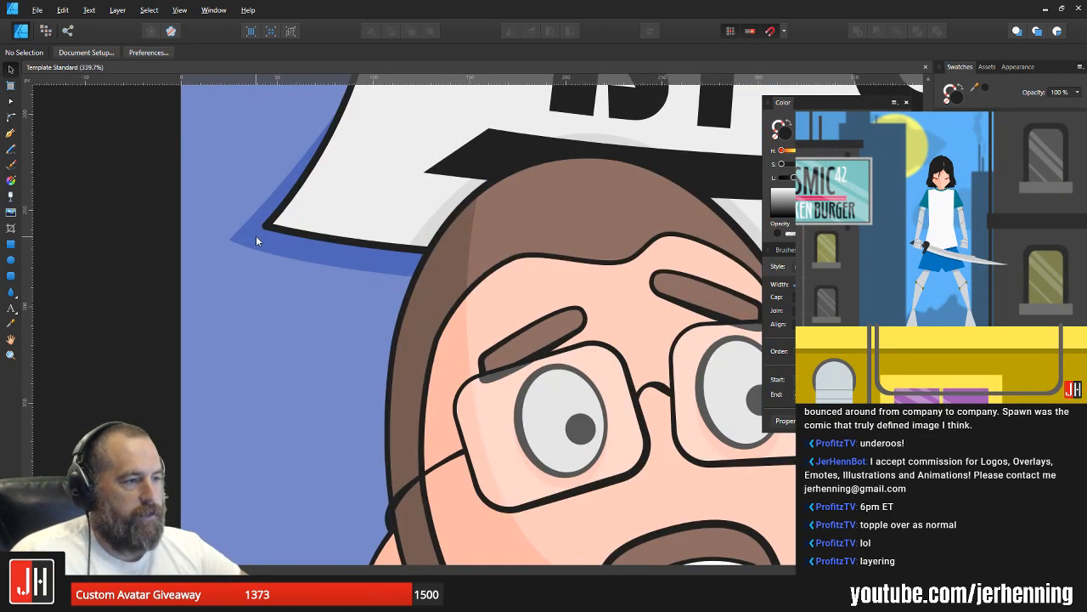
left_click(256, 235)
key("a")
left_click_drag(230, 239, 226, 238)
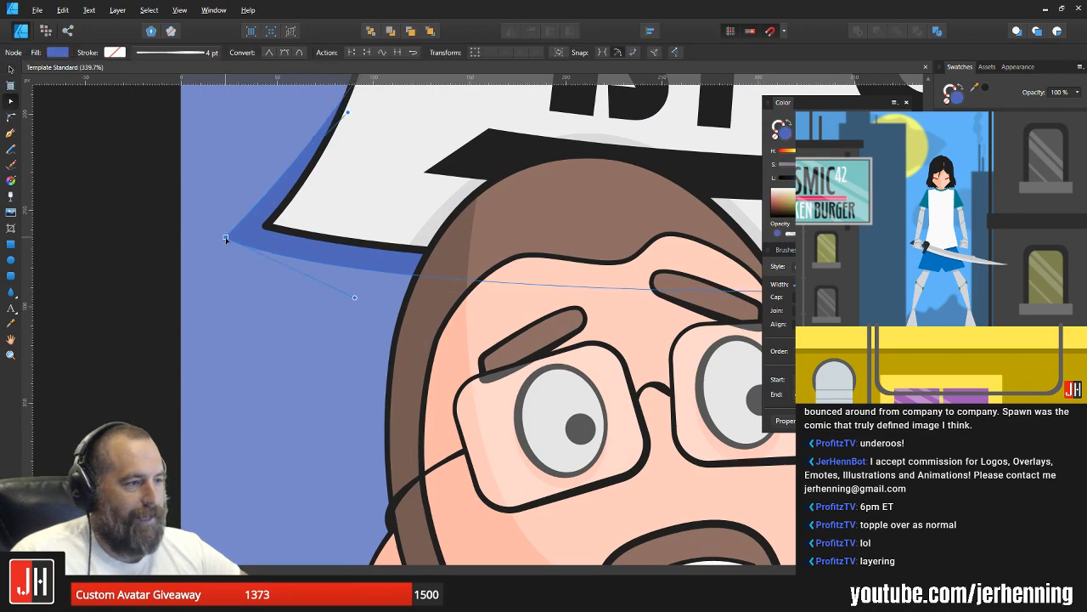
key("v")
scroll(275, 233, "down", 10)
left_click(650, 311)
scroll(486, 234, "up", 4)
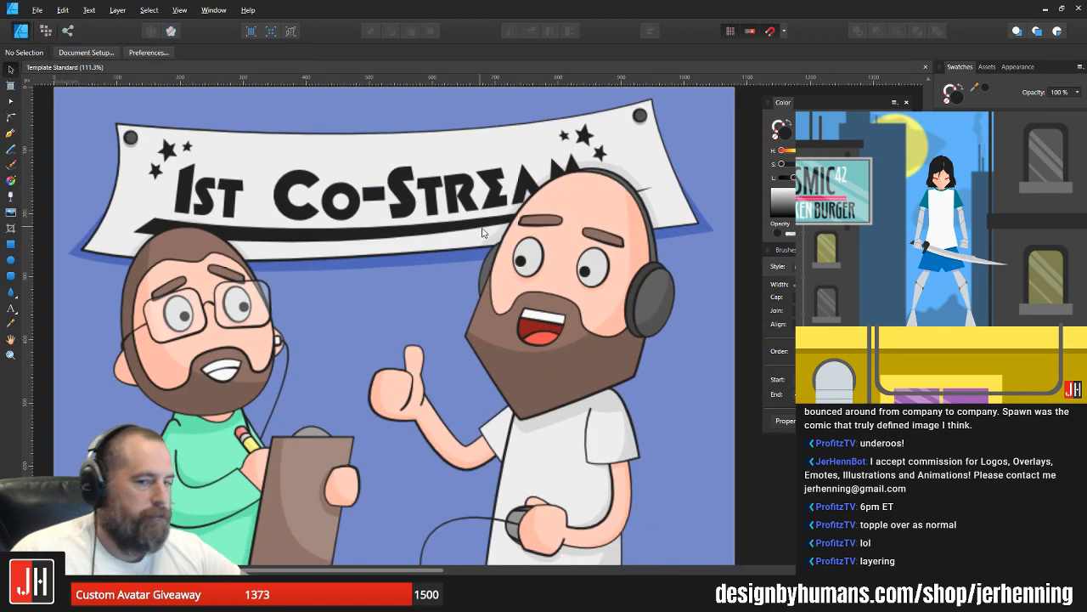
Step: Move the upper-left corner node of the banner's black underline slightly left and deselect the underline
left_click_drag(451, 218, 699, 269)
scroll(443, 278, "up", 2)
left_click(284, 291)
scroll(286, 289, "up", 3)
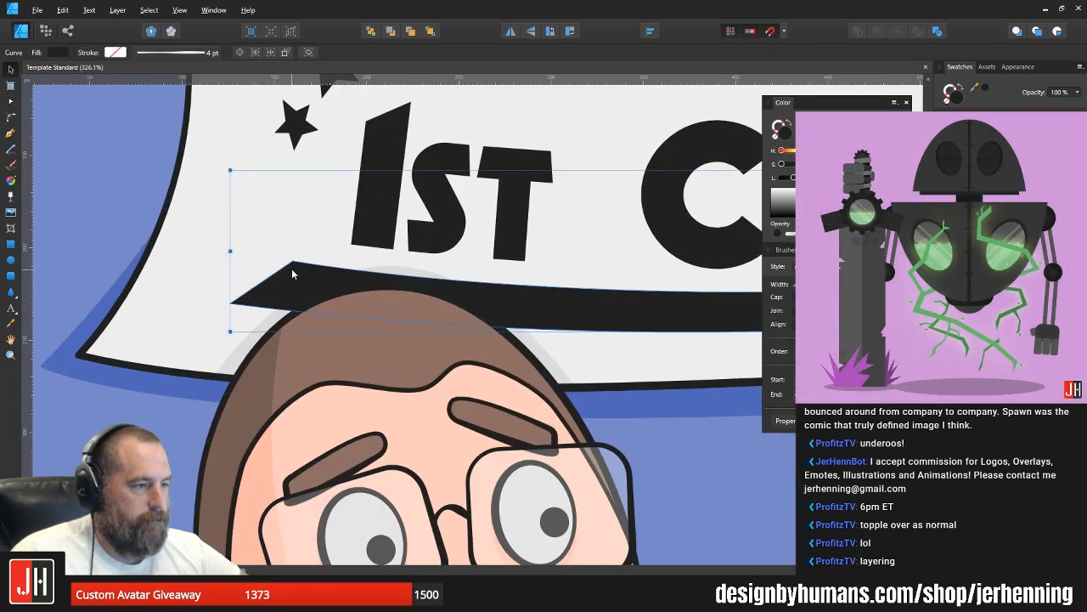
key("a")
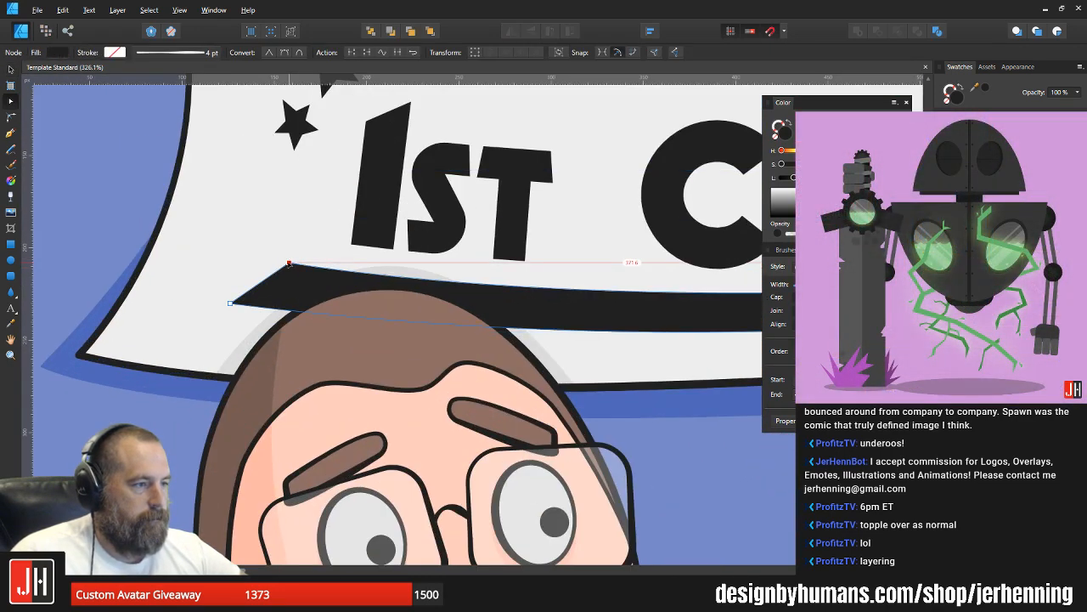
key("v")
key("ctrl+d")
scroll(303, 235, "down", 9)
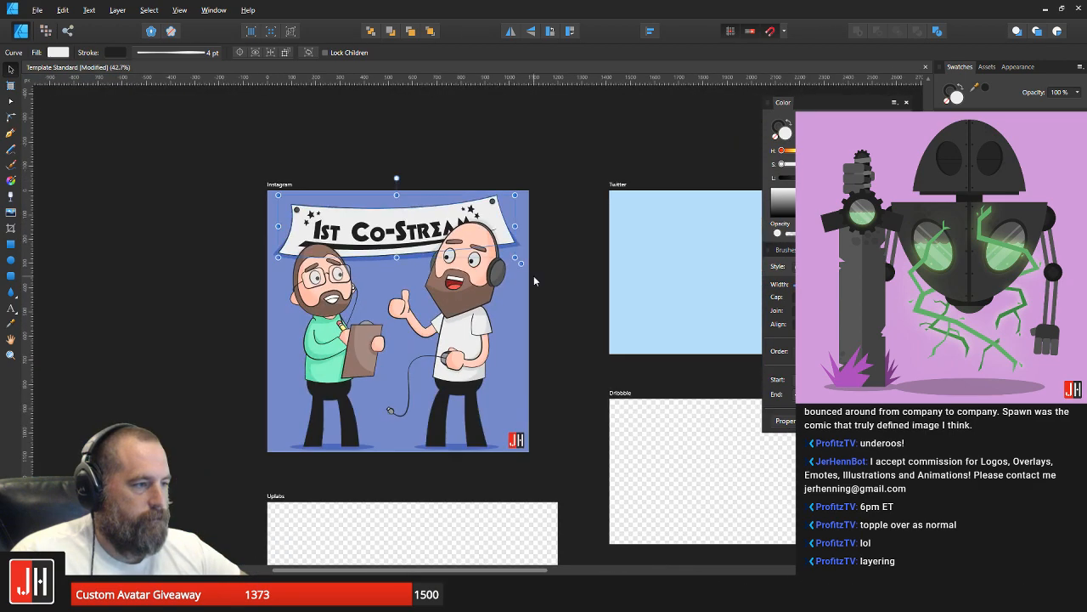
Step: Select both characters together, nudge them slightly, and clear the selection
scroll(397, 280, "up", 3)
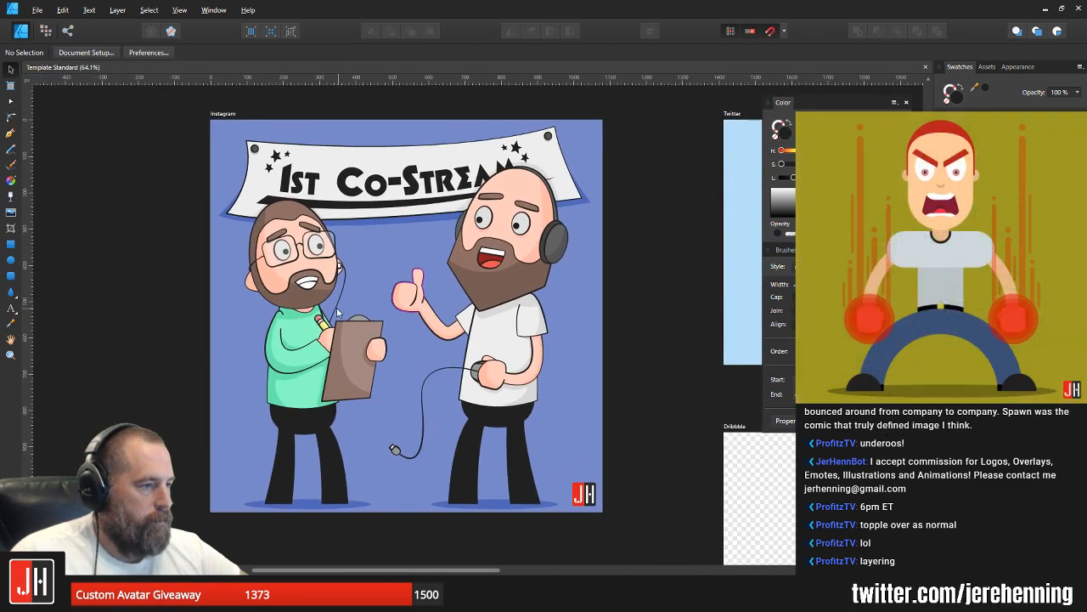
left_click(356, 287)
left_click(474, 268, "shift")
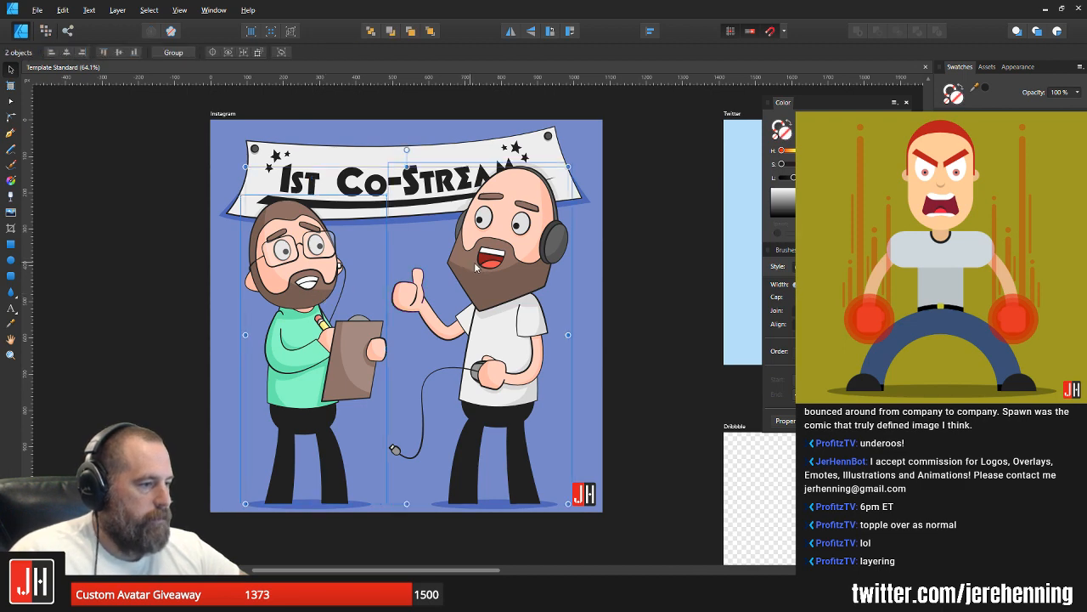
left_click_drag(468, 265, 473, 262)
left_click(646, 327)
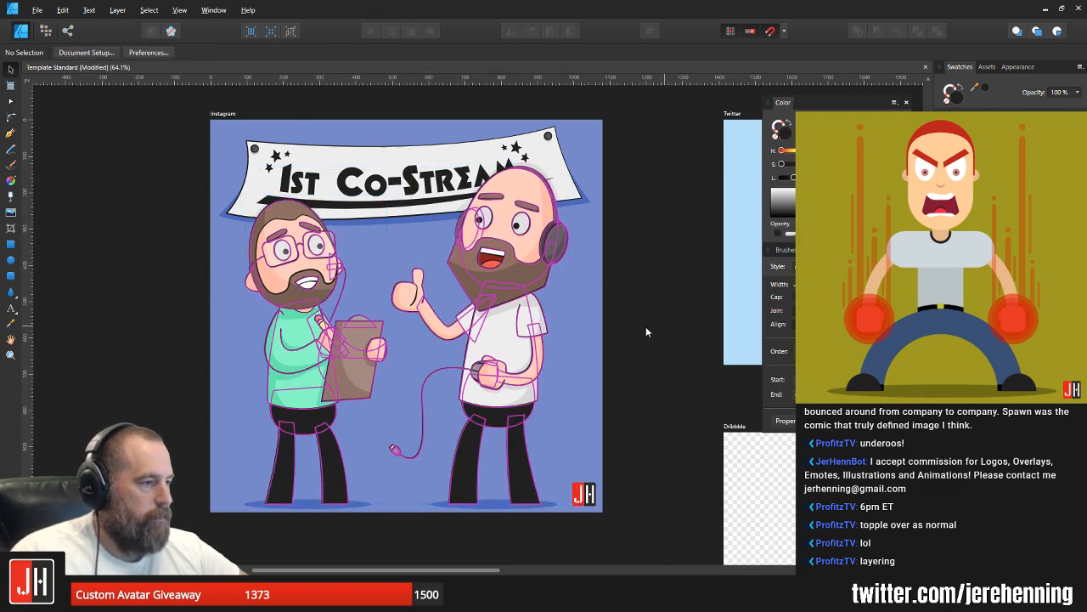
scroll(493, 326, "up", 2)
left_click_drag(547, 301, 526, 315)
scroll(527, 315, "down", 1)
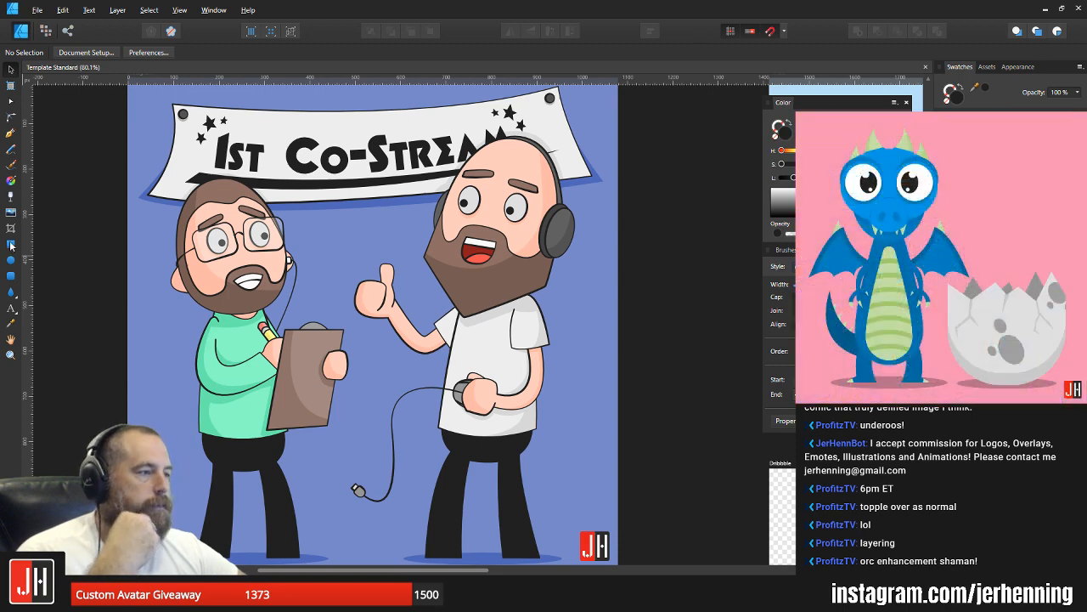
Step: Recolor the shadow behind the glasses-wearing character's head with the grey sampled from the bald character's head shadow on the banner
scroll(217, 180, "up", 5)
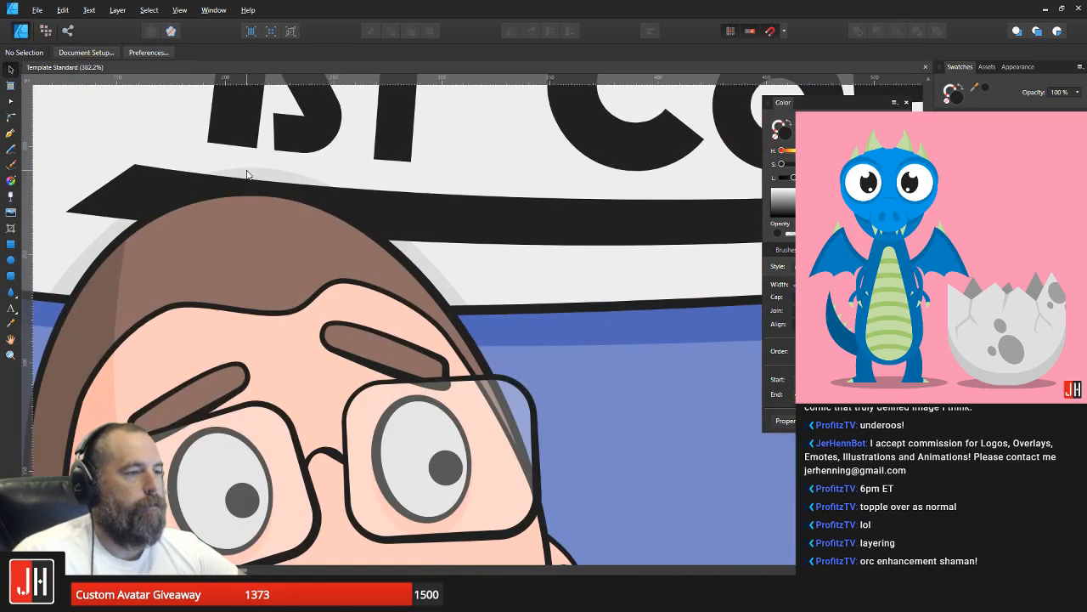
left_click(247, 174)
scroll(248, 175, "down", 4)
left_click_drag(406, 210, 131, 245)
key("i")
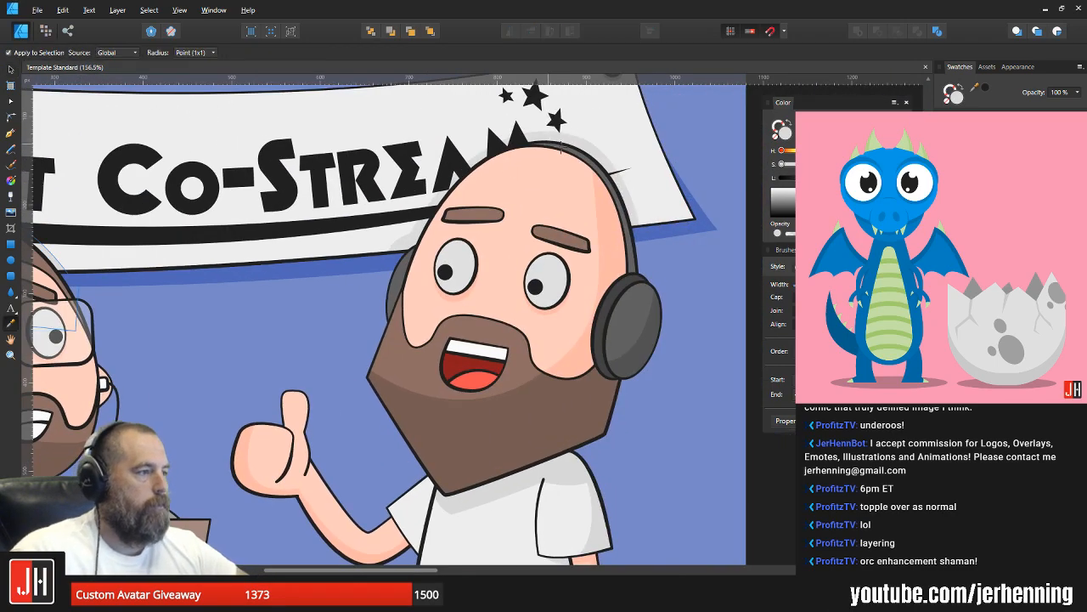
scroll(564, 149, "up", 3)
left_click(583, 138)
key("v")
scroll(559, 170, "down", 10)
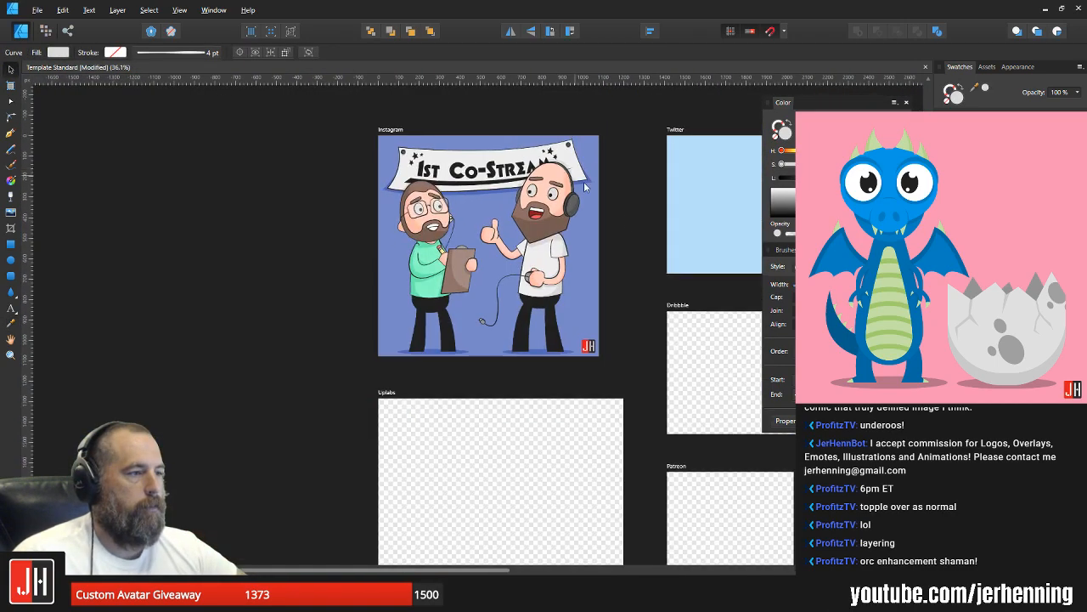
left_click(633, 219)
Step: Reshape the upper curve of the grey shadow behind the glasses-wearing character's head slightly and deselect it
scroll(386, 190, "up", 5)
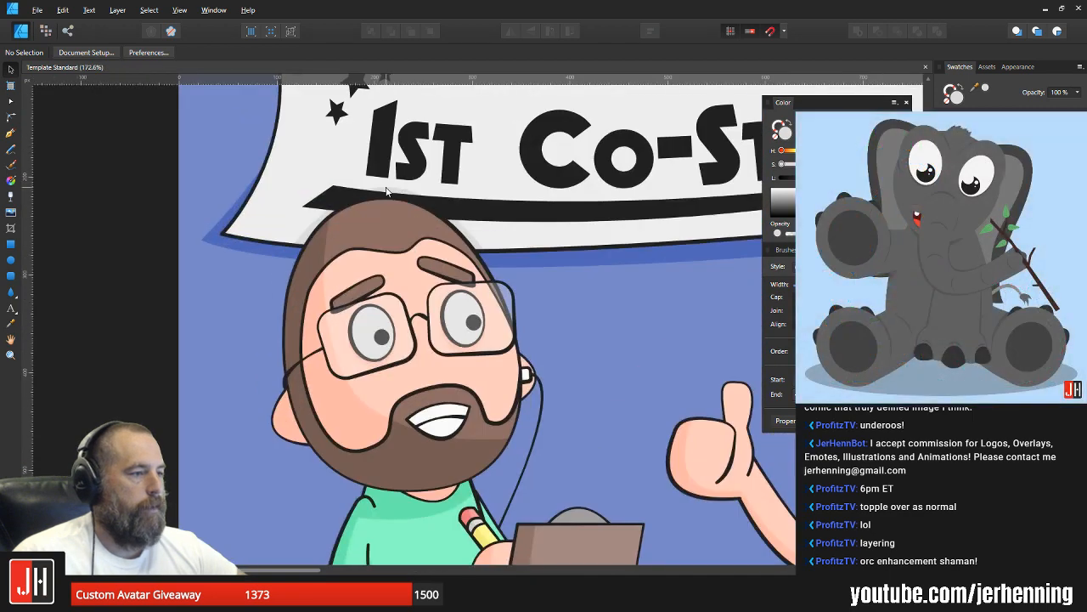
scroll(386, 190, "up", 2)
key("a")
left_click(395, 187)
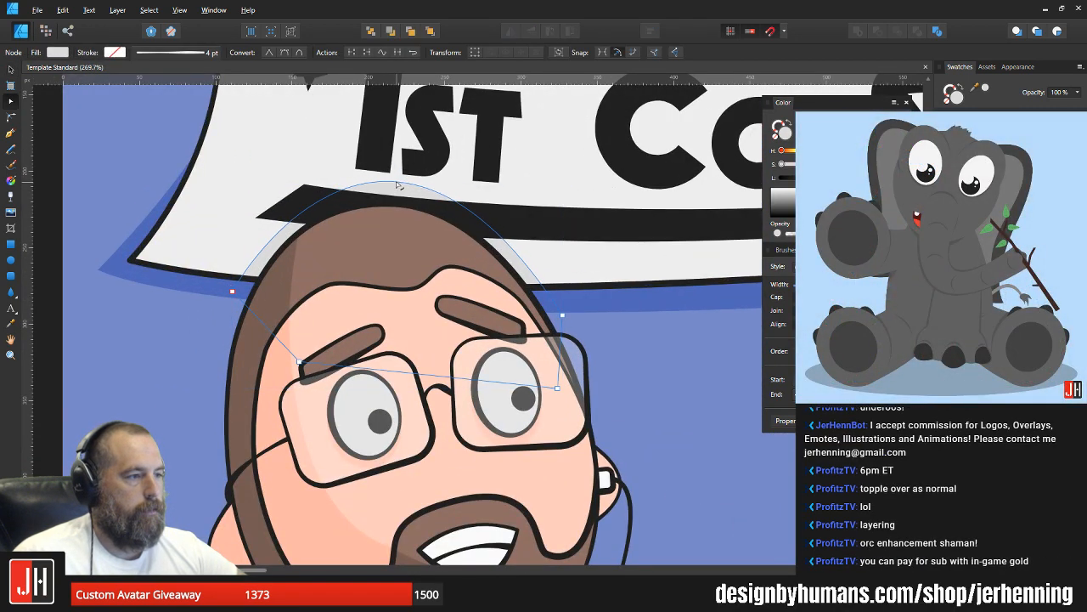
key("v")
scroll(409, 195, "down", 4)
left_click(590, 305)
Step: Refine the crown of the glasses-wearing character's head shadow where it crosses the banner's underline, and clear the selection
scroll(387, 197, "up", 4)
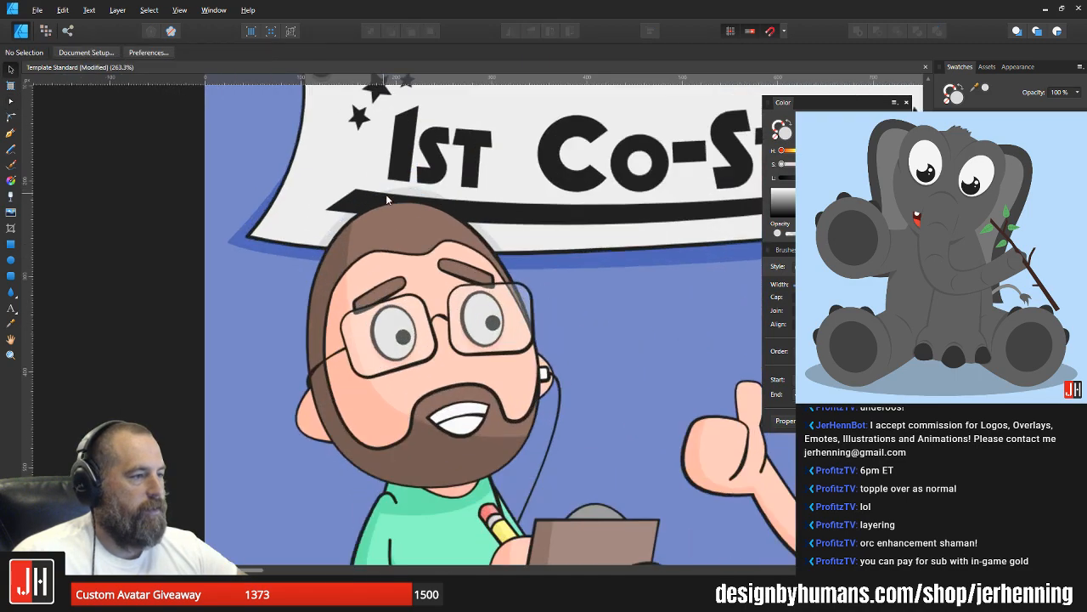
scroll(387, 199, "up", 4)
left_click(454, 182)
key("a")
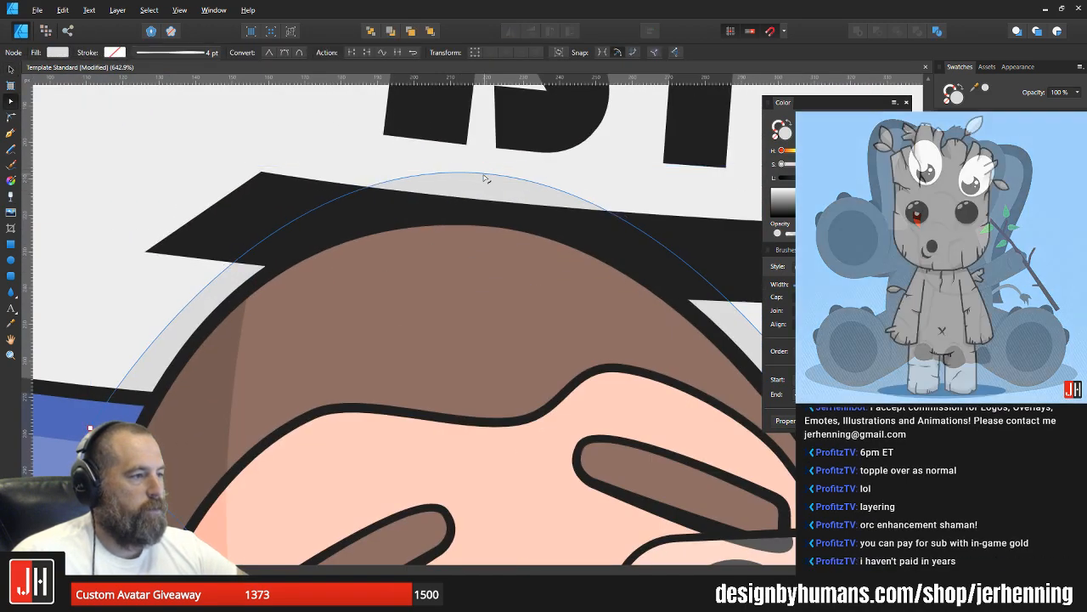
key("v")
scroll(480, 195, "down", 6)
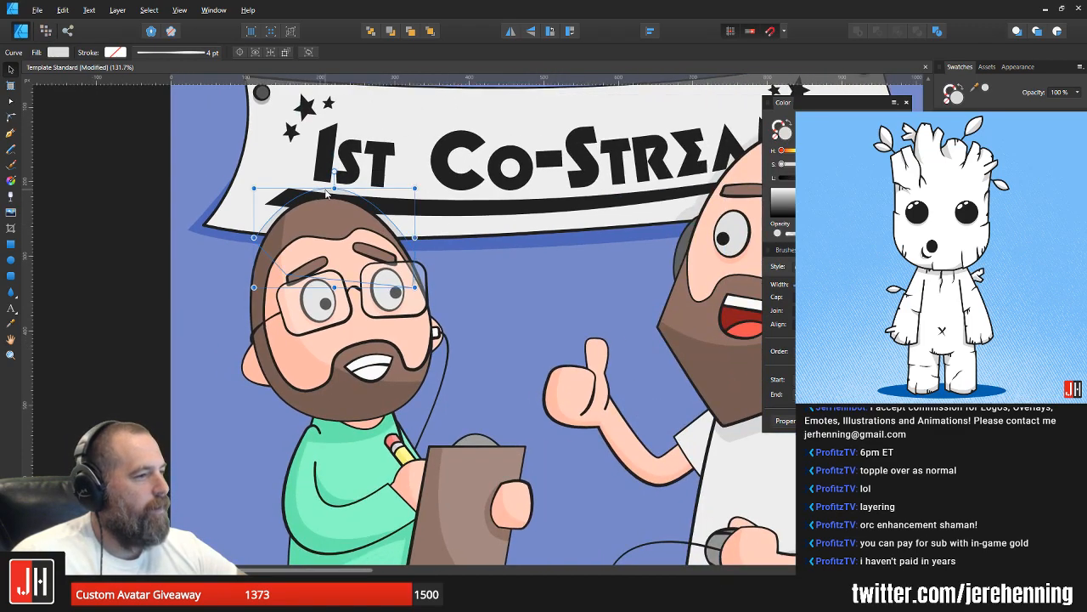
scroll(333, 187, "up", 5)
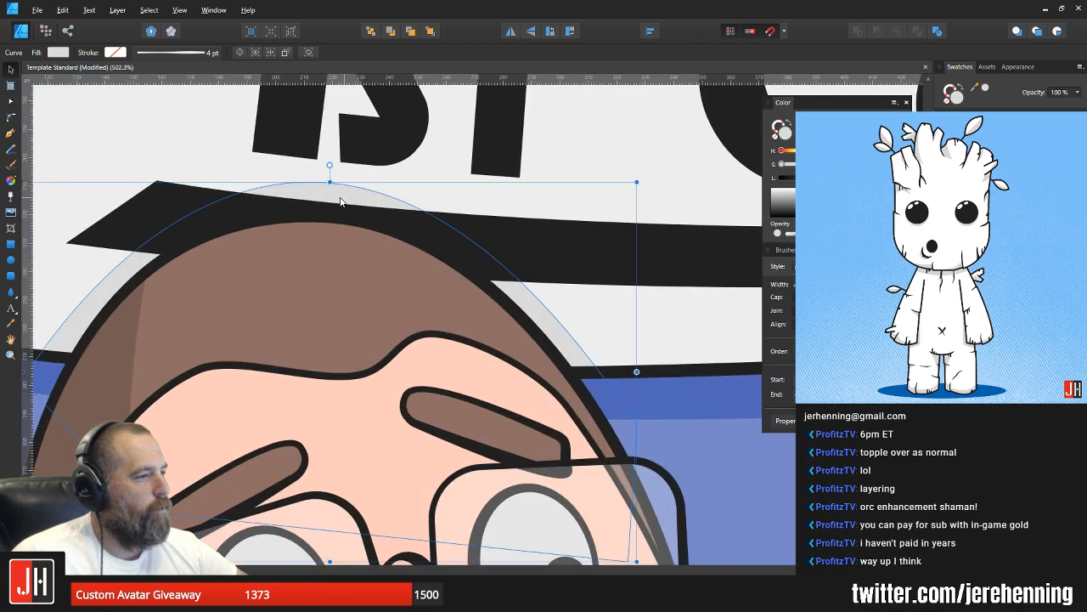
key("a")
key("v")
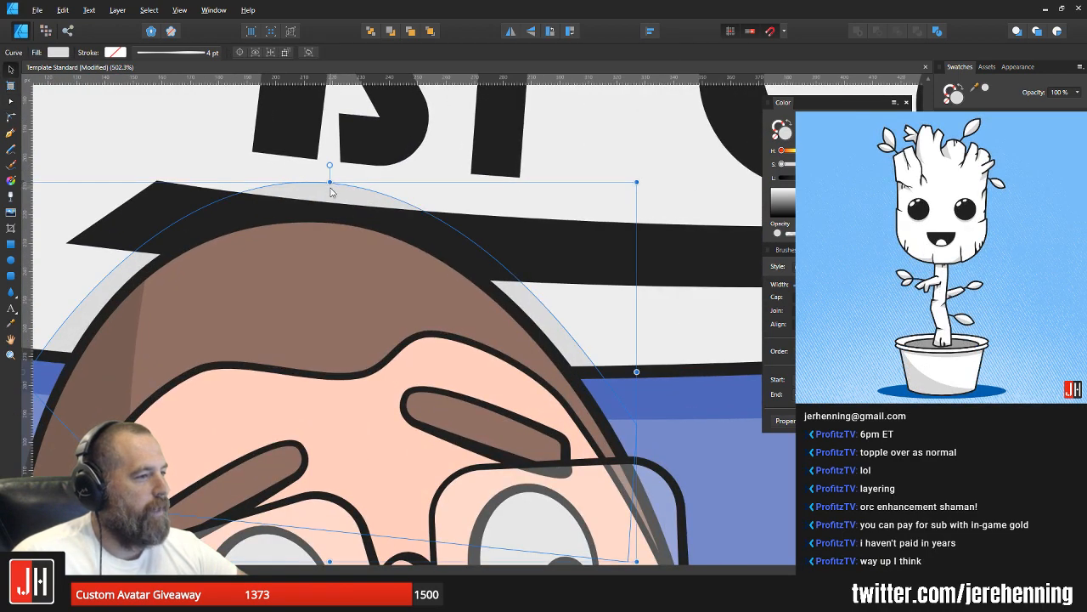
scroll(346, 191, "down", 4)
left_click(543, 300)
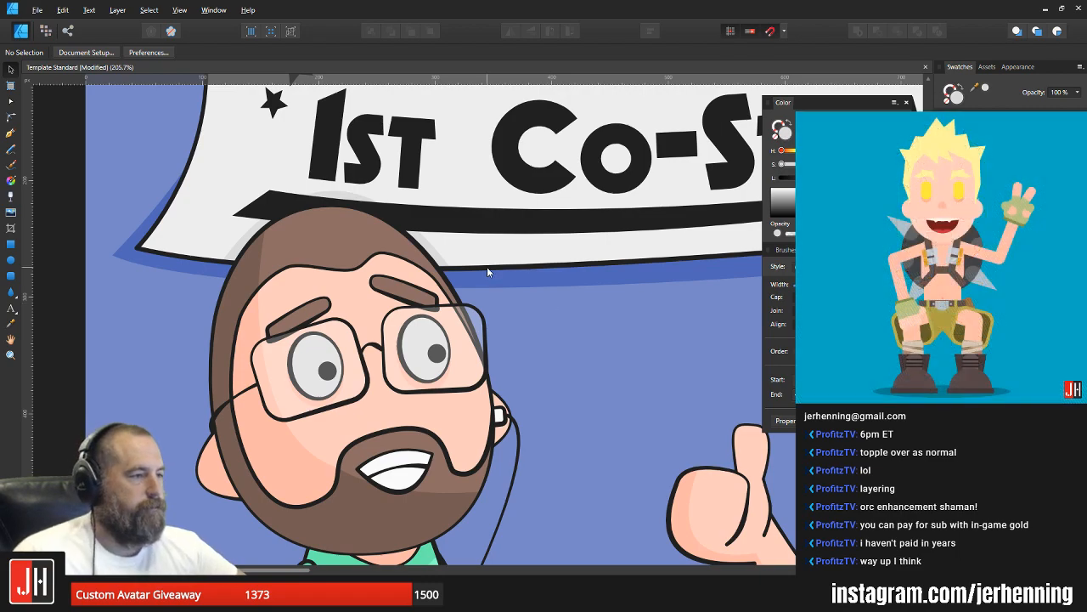
Step: Draw a closed Pen shape over the clipboard's grey clip, with a curved edge crossing the clip as its shading boundary
scroll(379, 246, "down", 2)
scroll(379, 246, "down", 1)
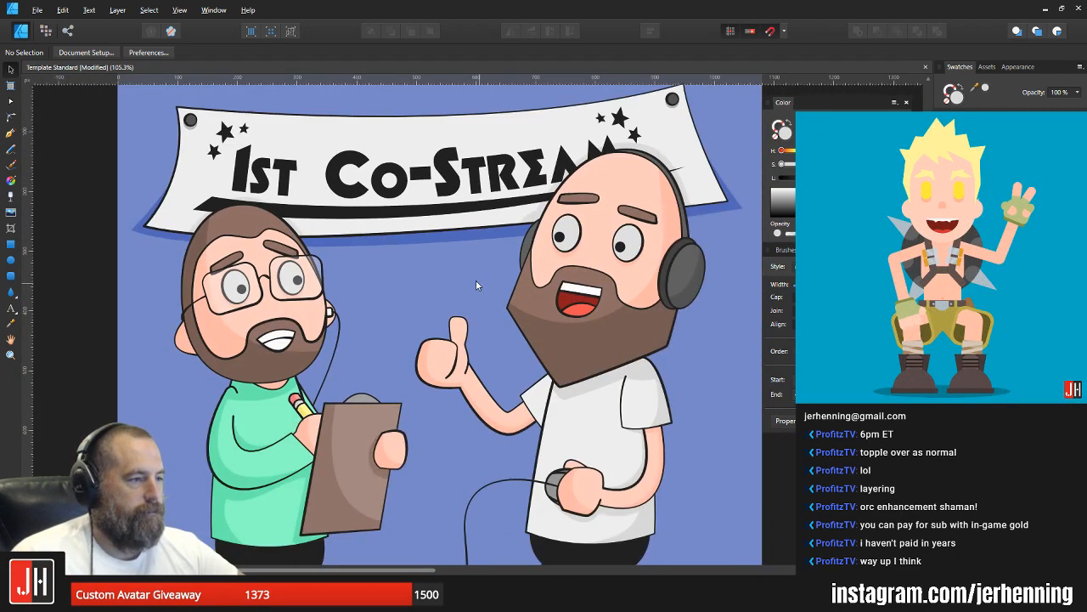
scroll(449, 212, "down", 2)
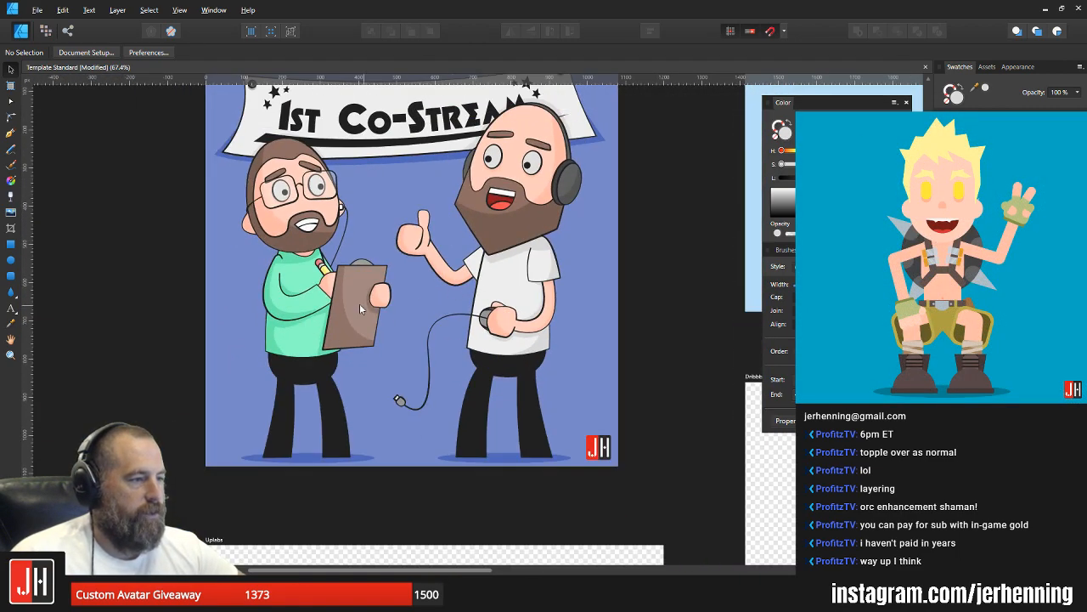
scroll(360, 303, "up", 6)
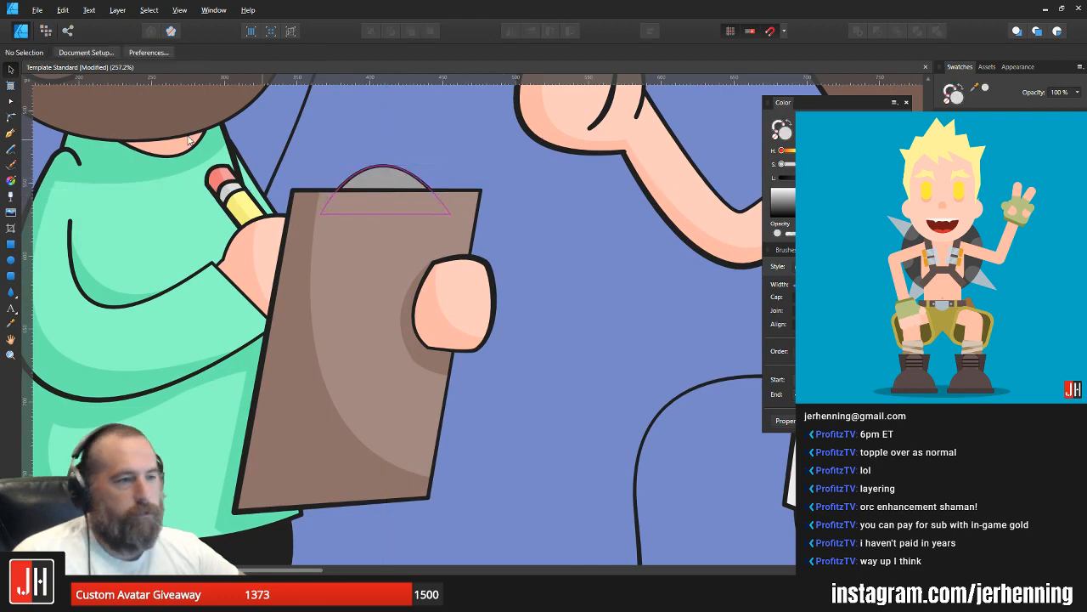
key("p")
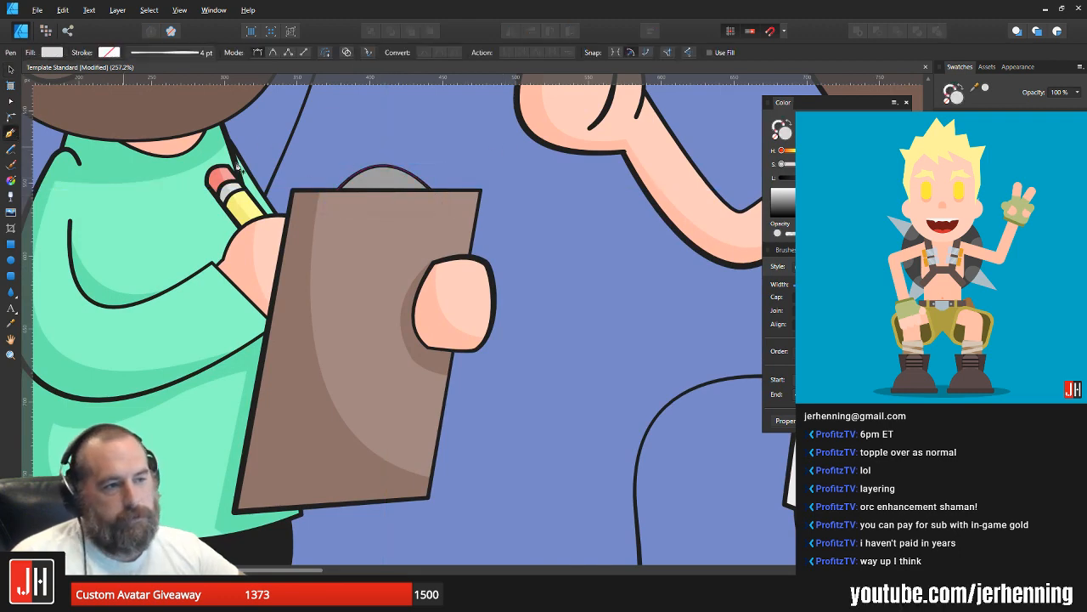
left_click(362, 145)
left_click(436, 185)
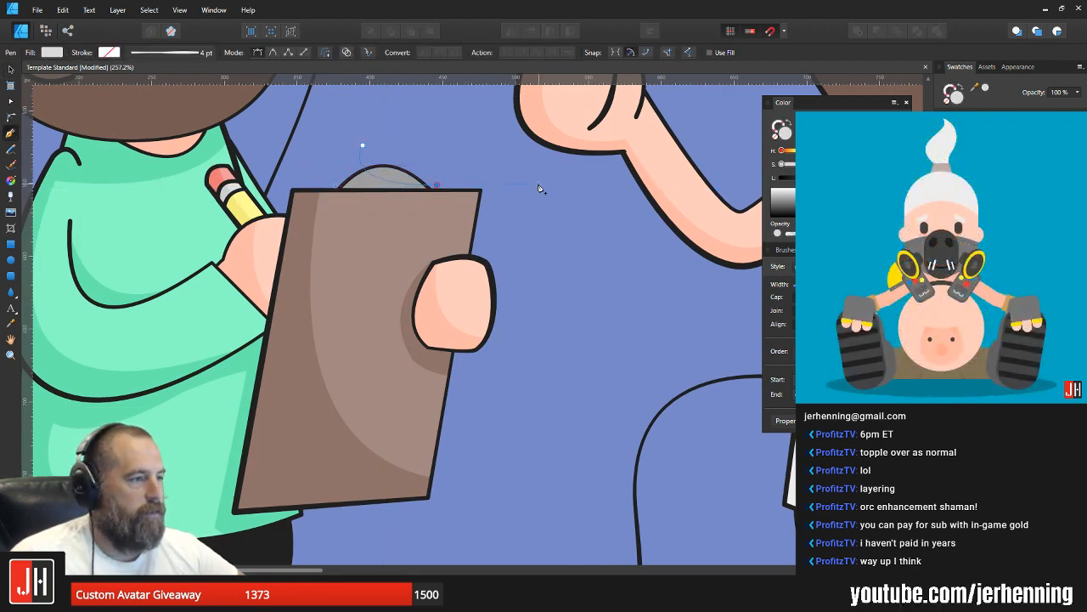
left_click(426, 226)
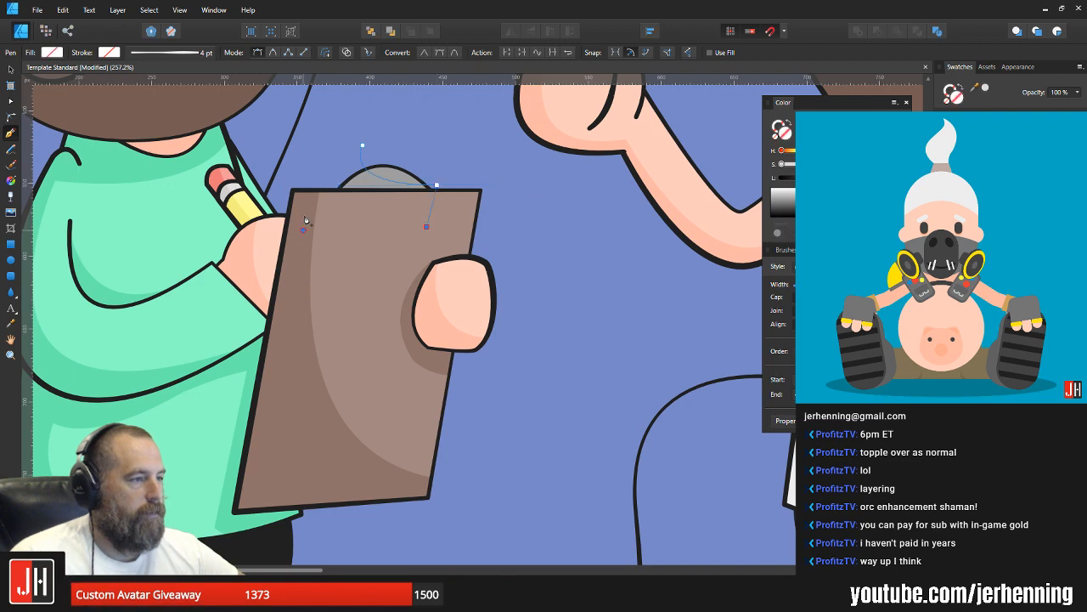
left_click(316, 133)
left_click(363, 146)
Step: Fill the new shading shape with a slightly darker version of the grey sampled from the clipboard's clip
scroll(370, 163, "up", 2)
key("i")
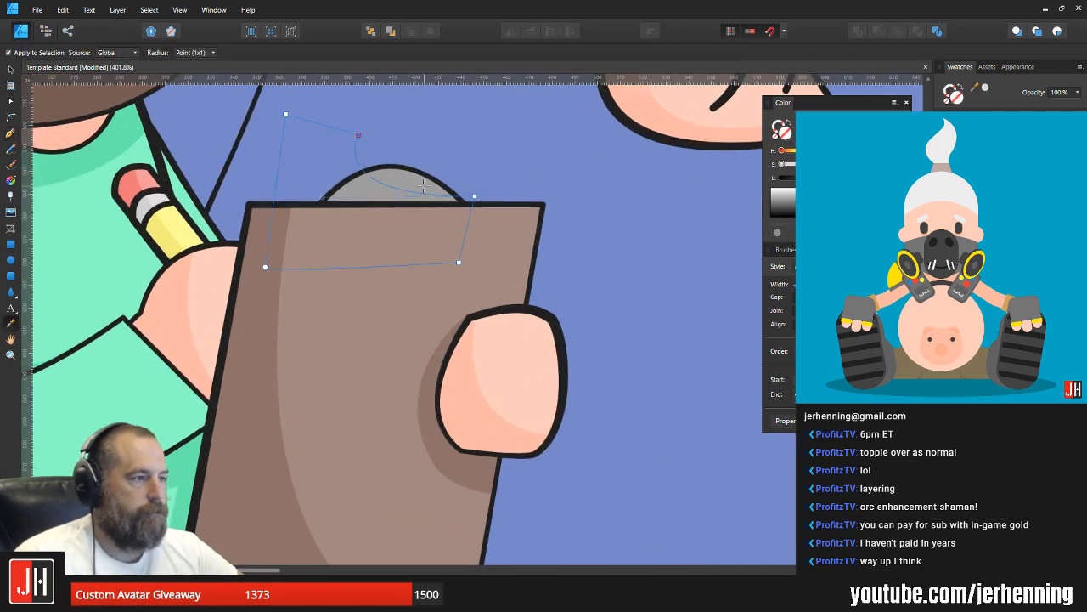
left_click(423, 186)
key("v")
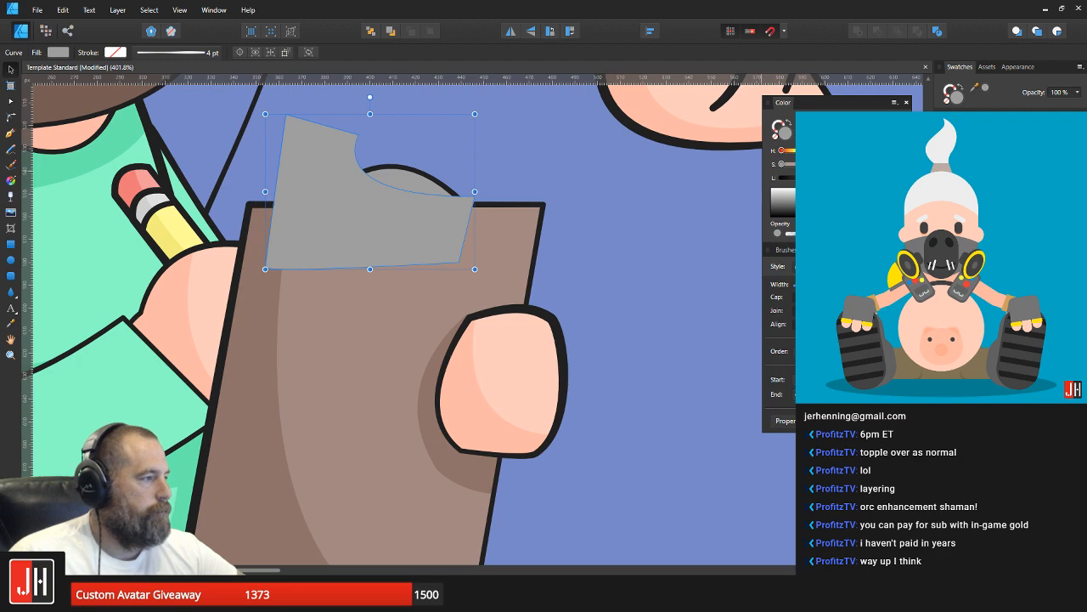
Step: Cut the shading shape, paste it inside the clipboard's grey clip so it is clipped to it, and clear the selection
key("ctrl+x")
left_click(414, 183)
key("ctrl+alt+v")
left_click(514, 177)
scroll(478, 194, "down", 7)
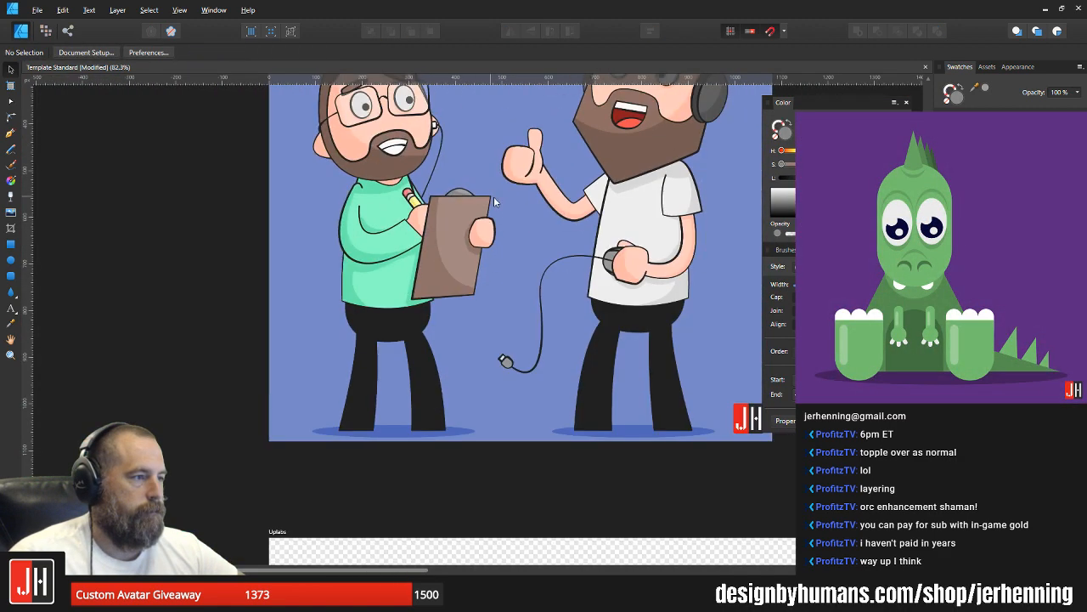
scroll(493, 196, "down", 5)
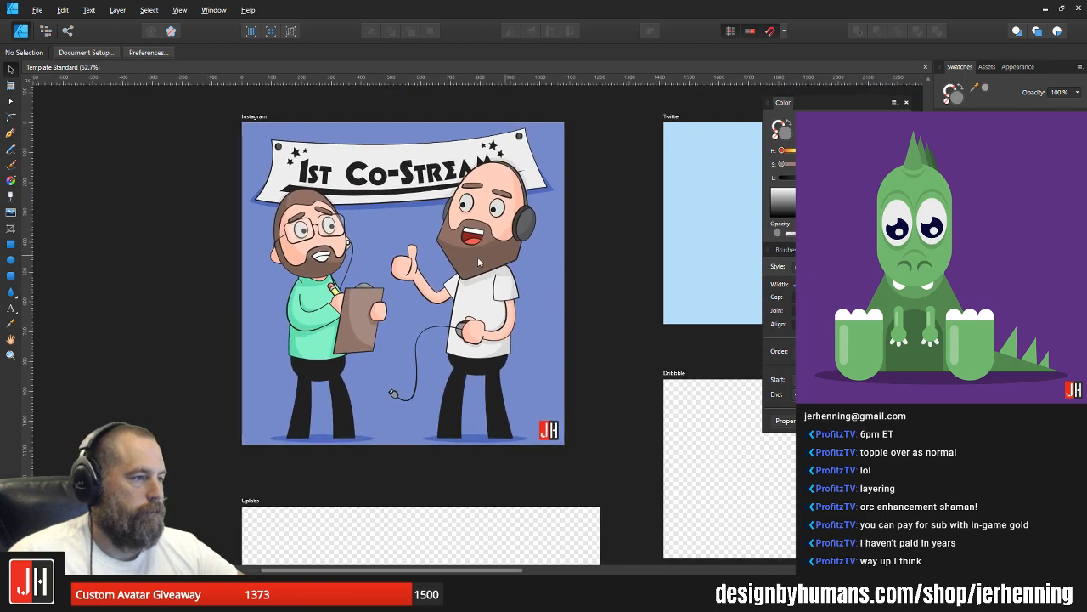
Step: Examine the two characters up close and in the full composition for remaining details to refine
scroll(434, 271, "up", 3)
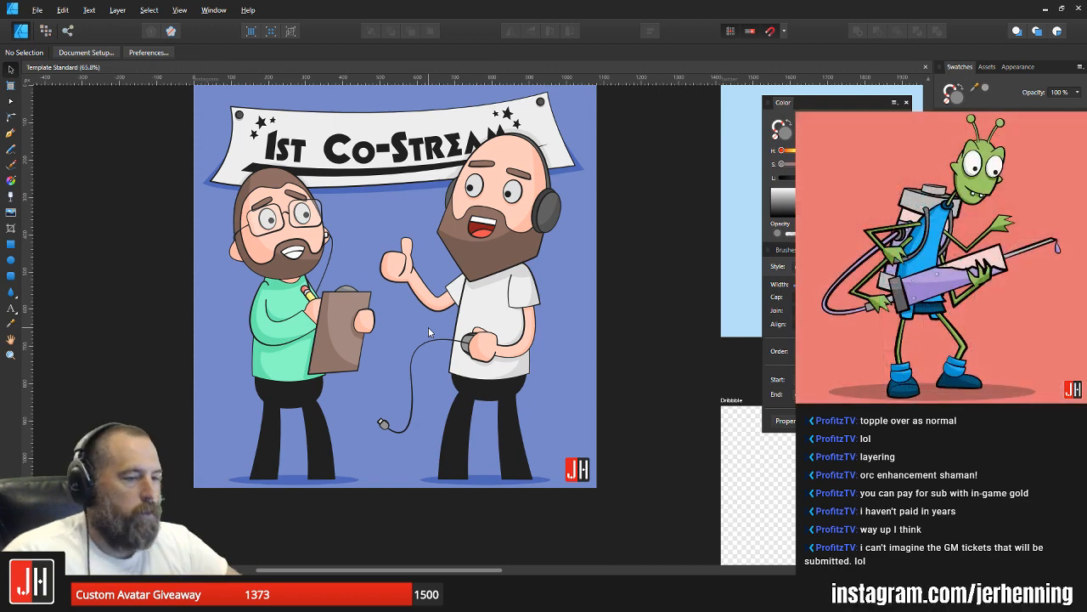
scroll(406, 279, "up", 4)
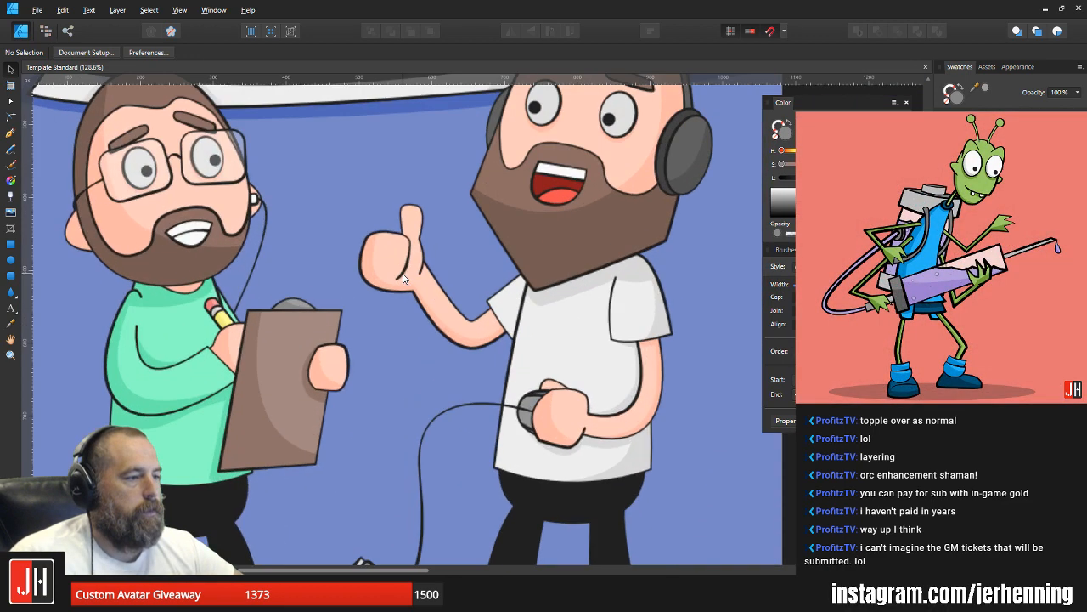
scroll(423, 276, "down", 3)
scroll(425, 282, "up", 1)
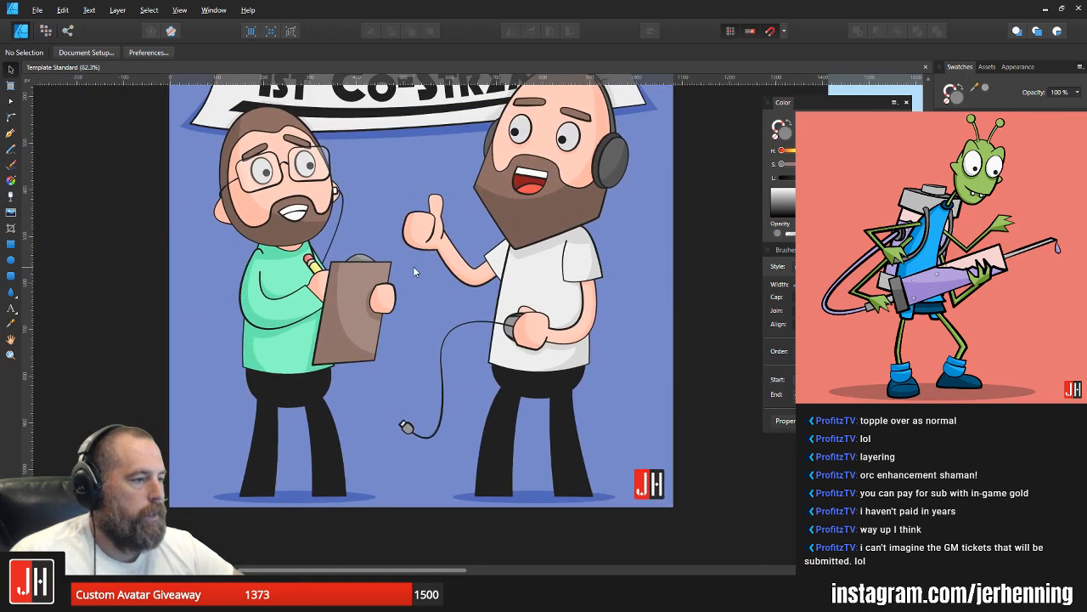
scroll(531, 411, "up", 2)
scroll(607, 391, "down", 3)
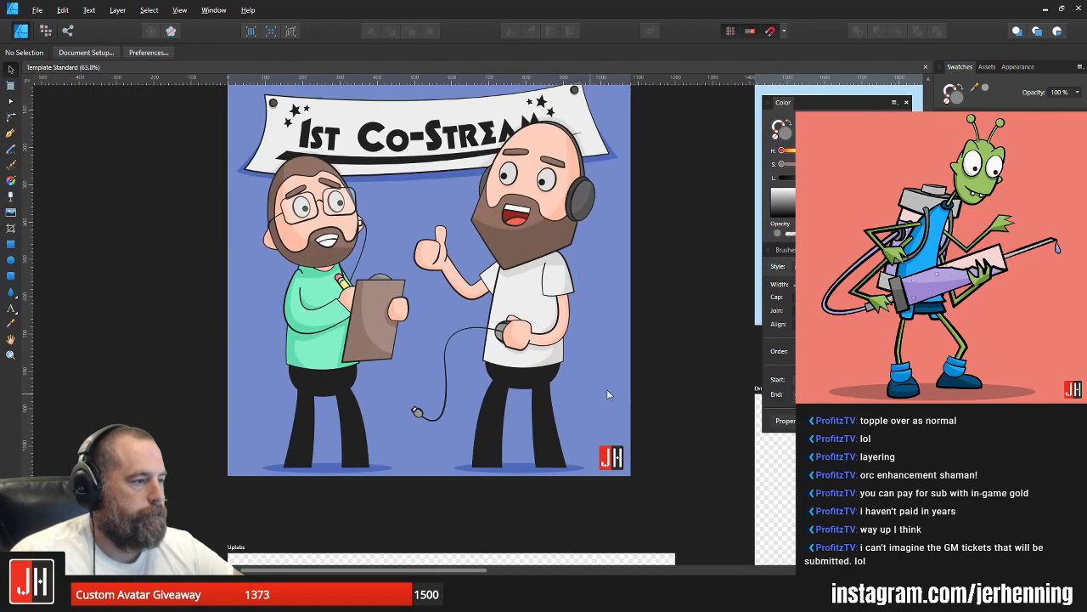
Step: Draw a closed Pen shape along the inner finger line of the raised thumbs-up hand, with a curved outer edge as a shadow
scroll(450, 259, "up", 5)
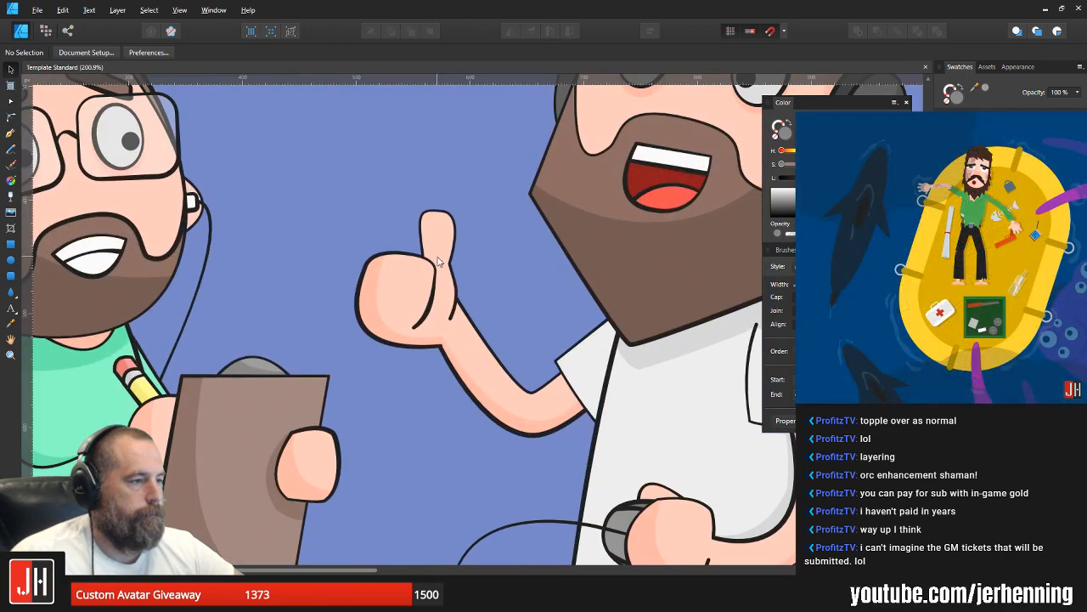
scroll(450, 259, "up", 2)
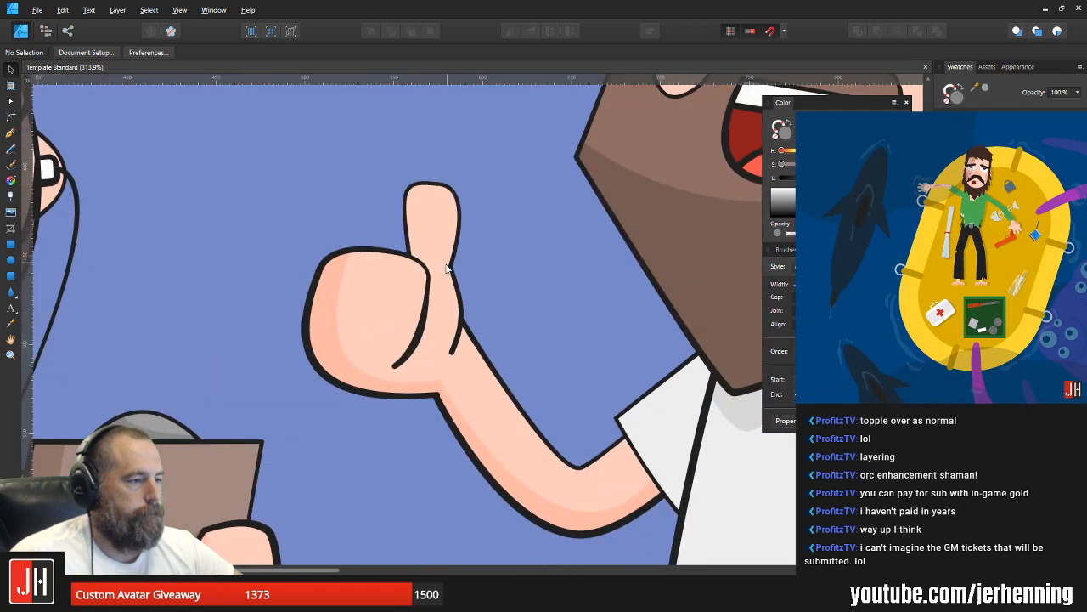
left_click(10, 132)
scroll(385, 289, "up", 2)
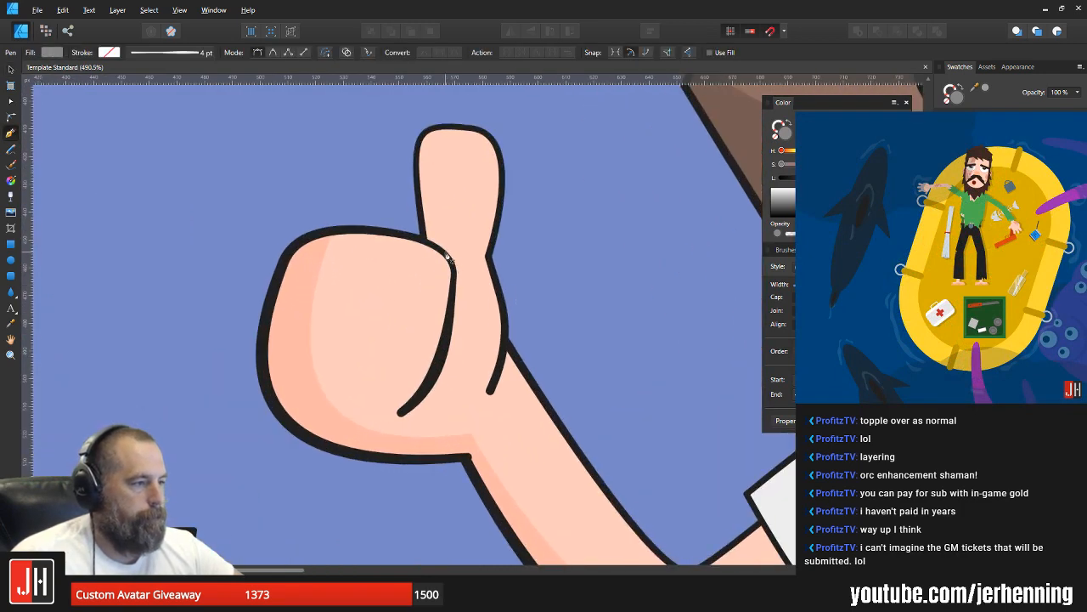
left_click(446, 251)
left_click_drag(435, 411, 369, 525)
scroll(424, 456, "up", 2)
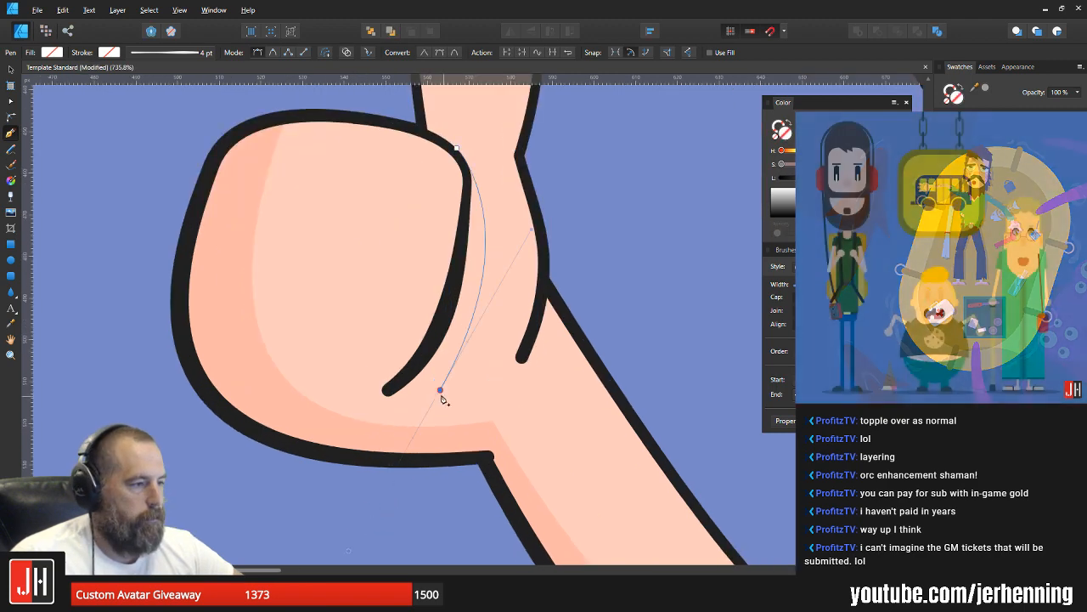
left_click_drag(390, 390, 385, 372)
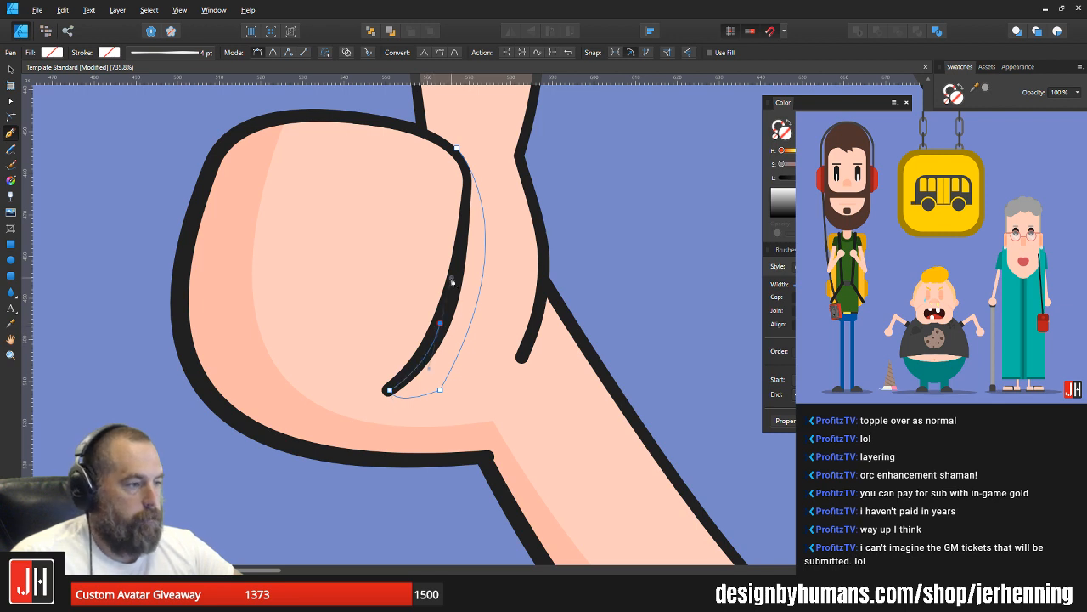
left_click(460, 248)
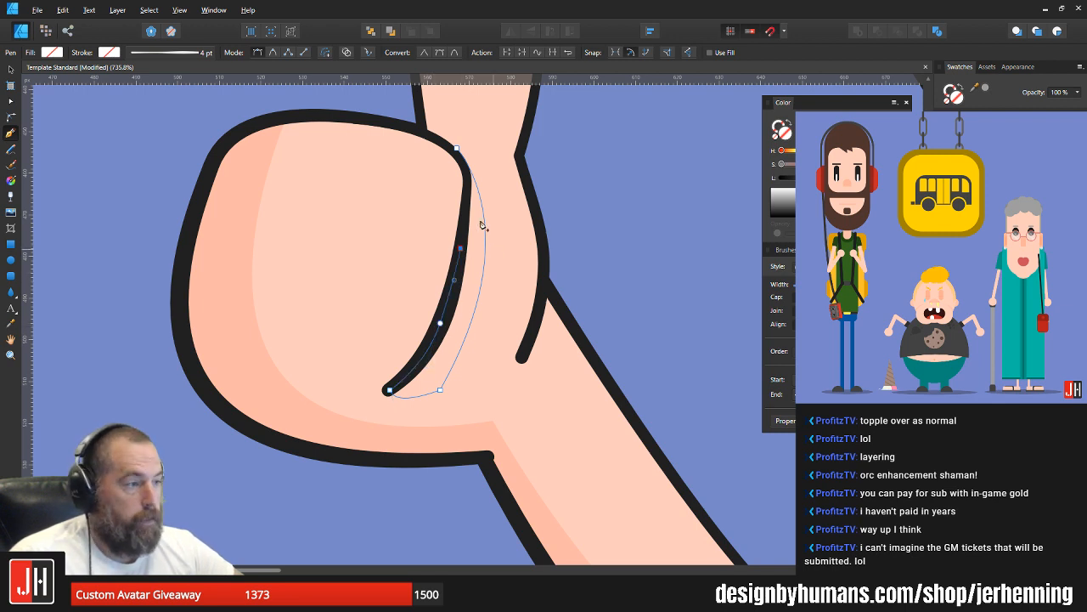
left_click(469, 179)
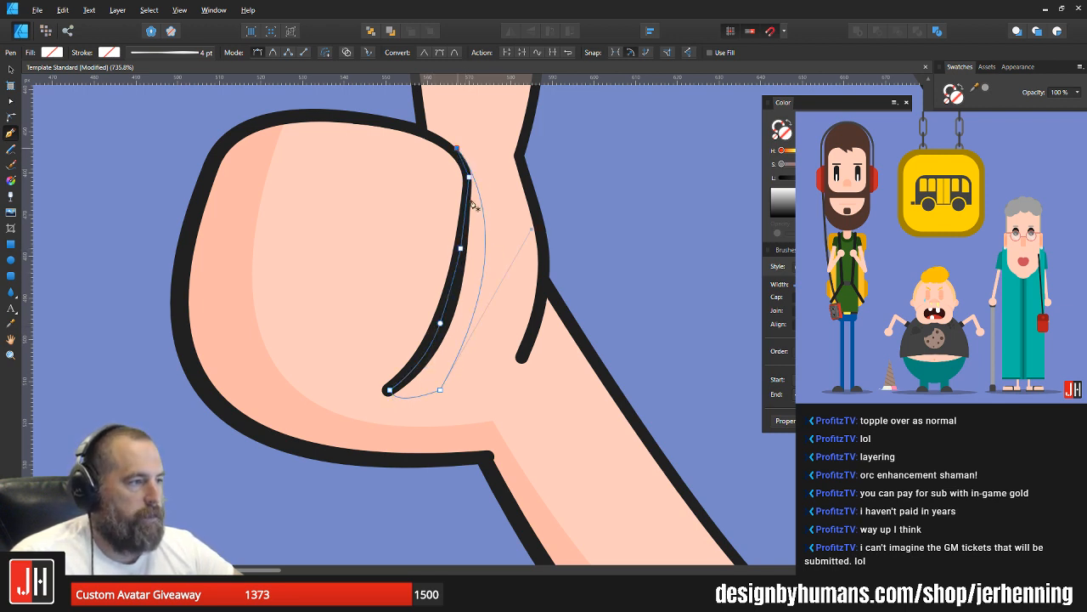
Step: Fill the new shape with the darker skin tone sampled from the fist's shading and paste it inside the thumbs-up hand
key("i")
left_click(206, 260)
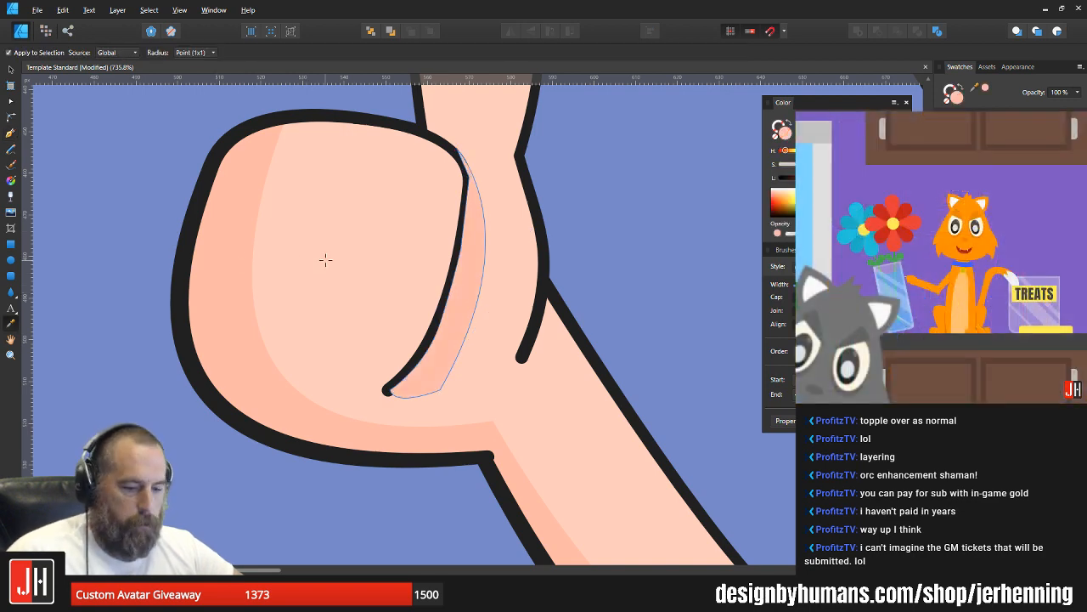
key("ctrl+x")
key("v")
left_click(517, 258)
key("ctrl+alt+v")
left_click(642, 232)
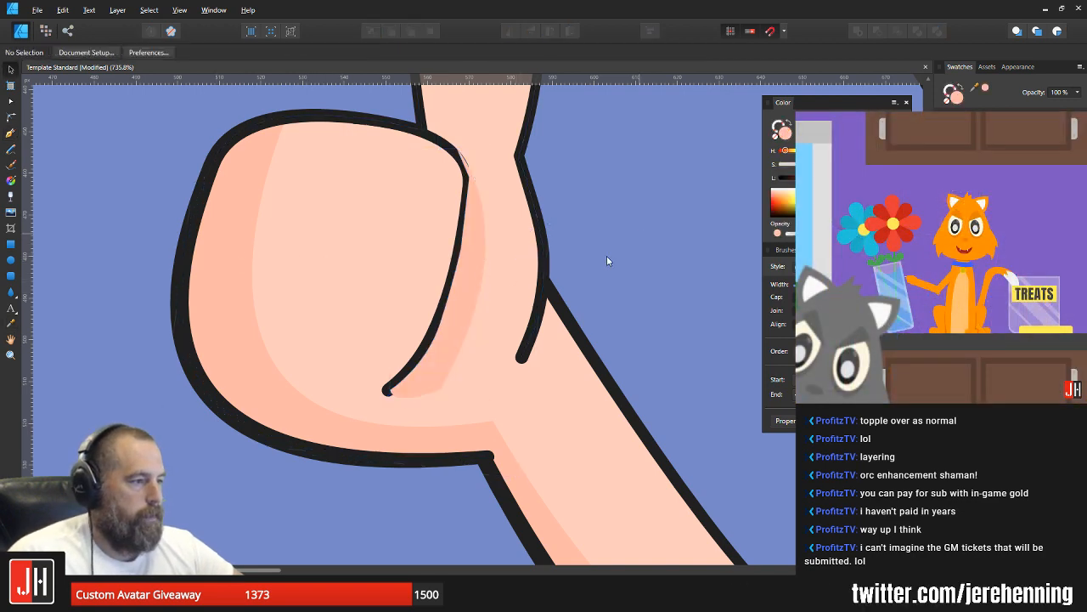
left_click(470, 253)
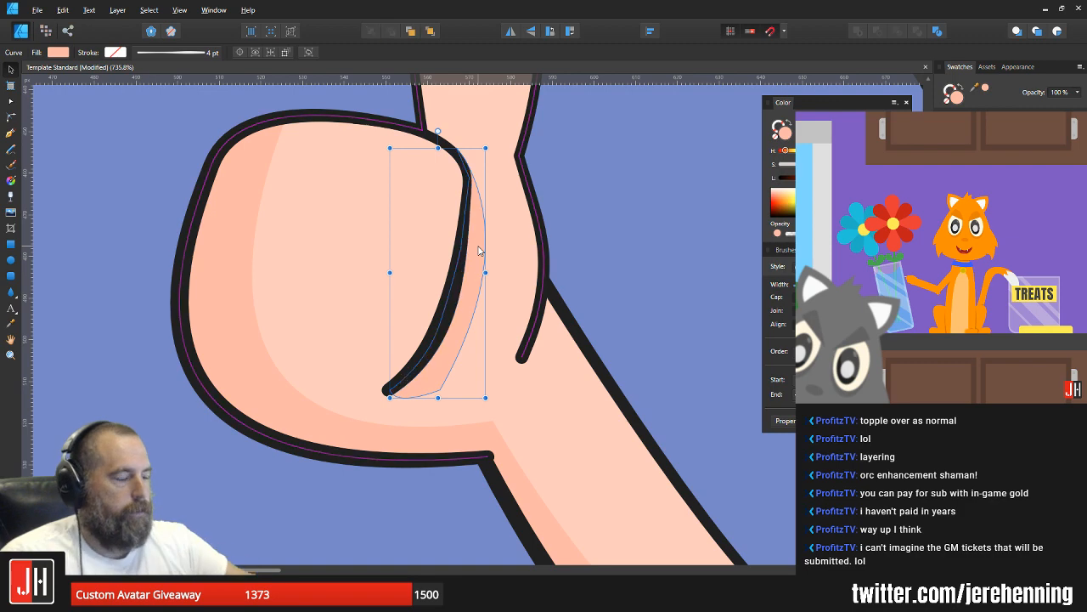
left_click(600, 267)
scroll(599, 267, "down", 10)
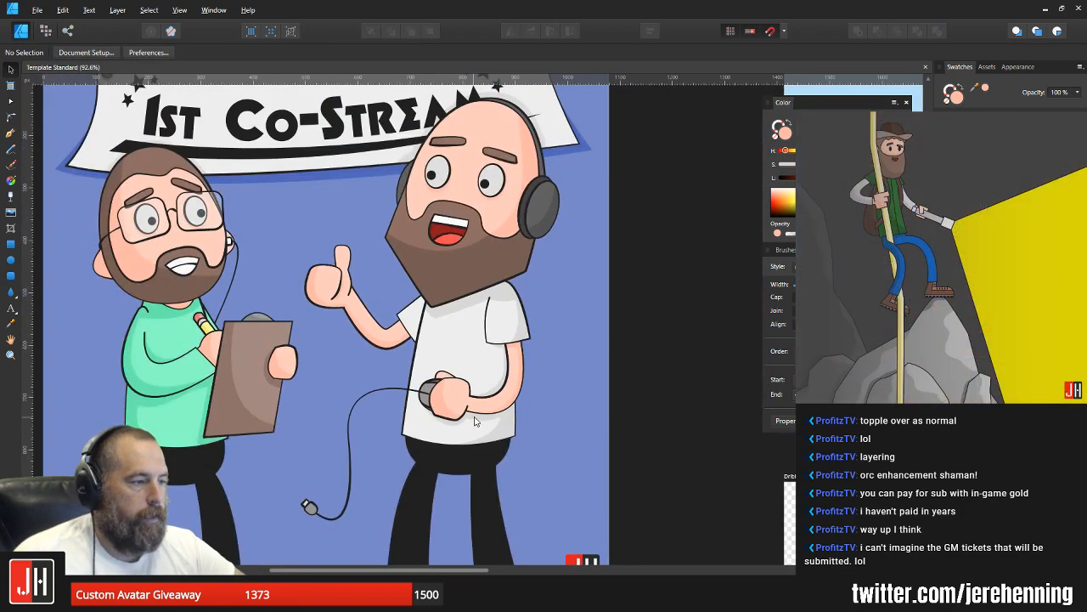
Step: Paste a copy of the mouse hand's shading inside its thumb, then move it up and rotate it counterclockwise
scroll(466, 400, "up", 8)
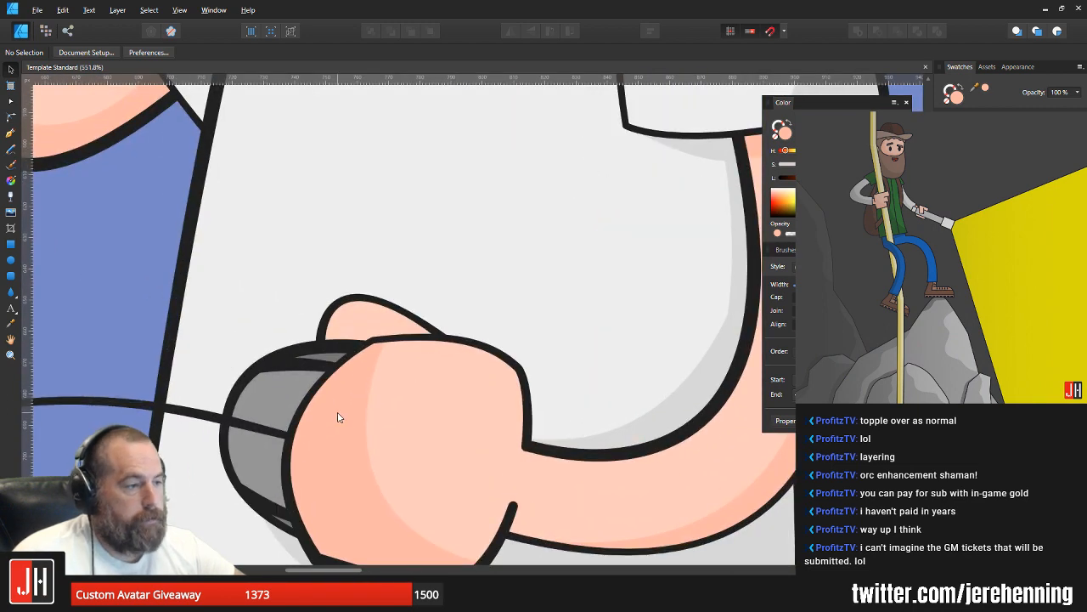
left_click(356, 412)
key("ctrl+alt+v")
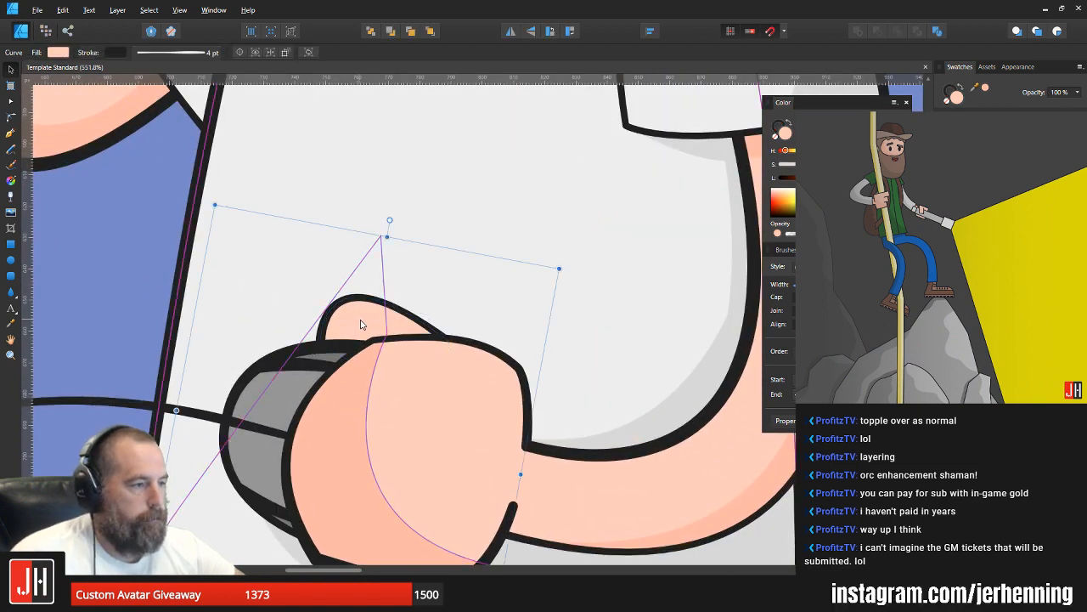
left_click_drag(387, 369, 372, 291)
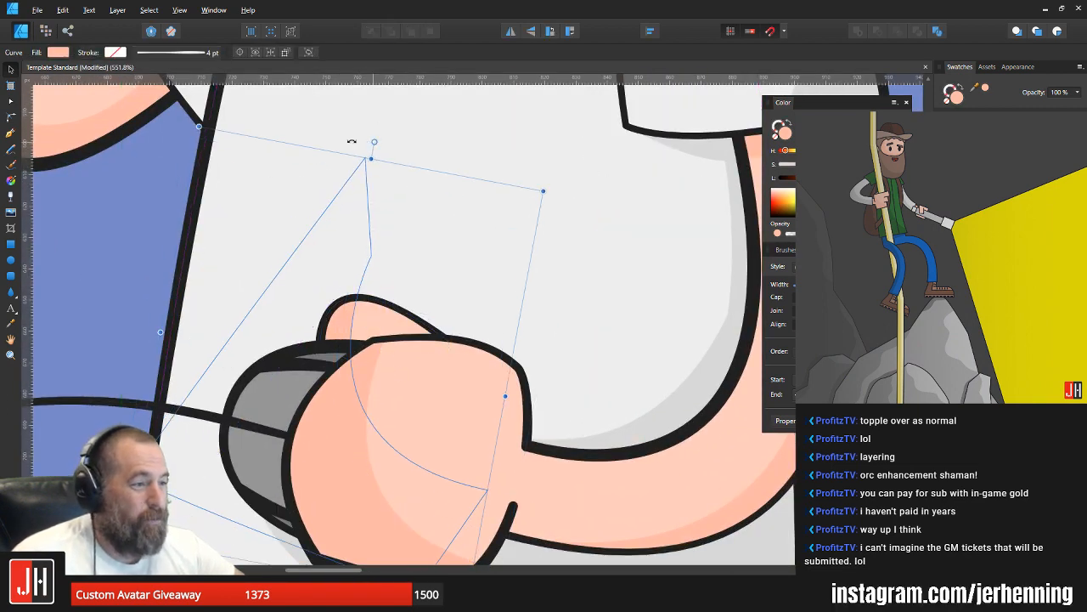
mouse_move(376, 143)
left_mouse_down()
mouse_move(286, 145)
mouse_move(297, 129)
left_mouse_up()
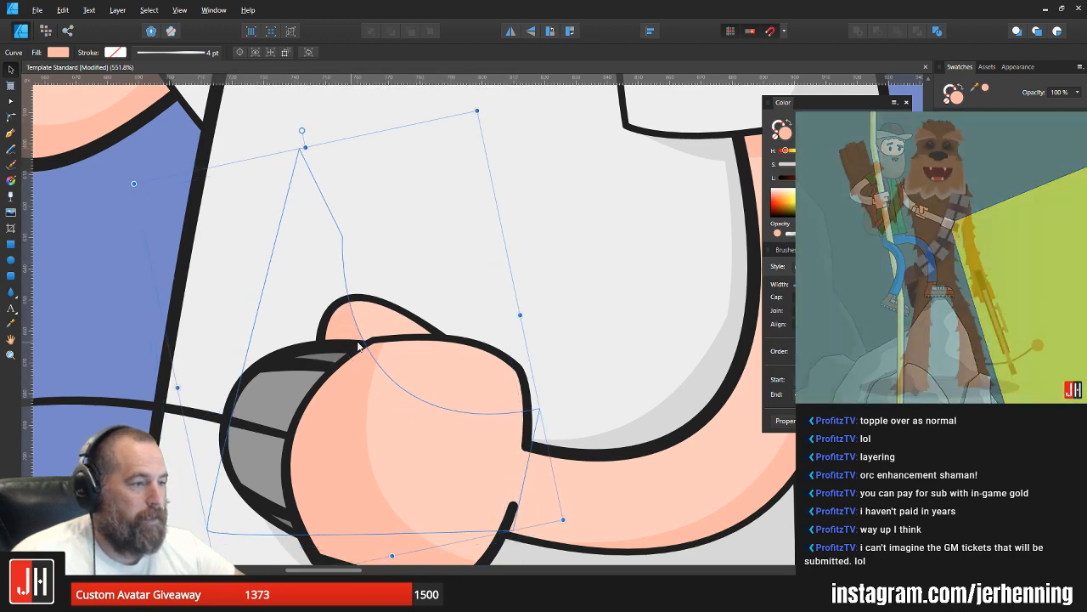
scroll(359, 343, "down", 8)
left_click(545, 386)
scroll(439, 395, "up", 3)
scroll(438, 398, "down", 4)
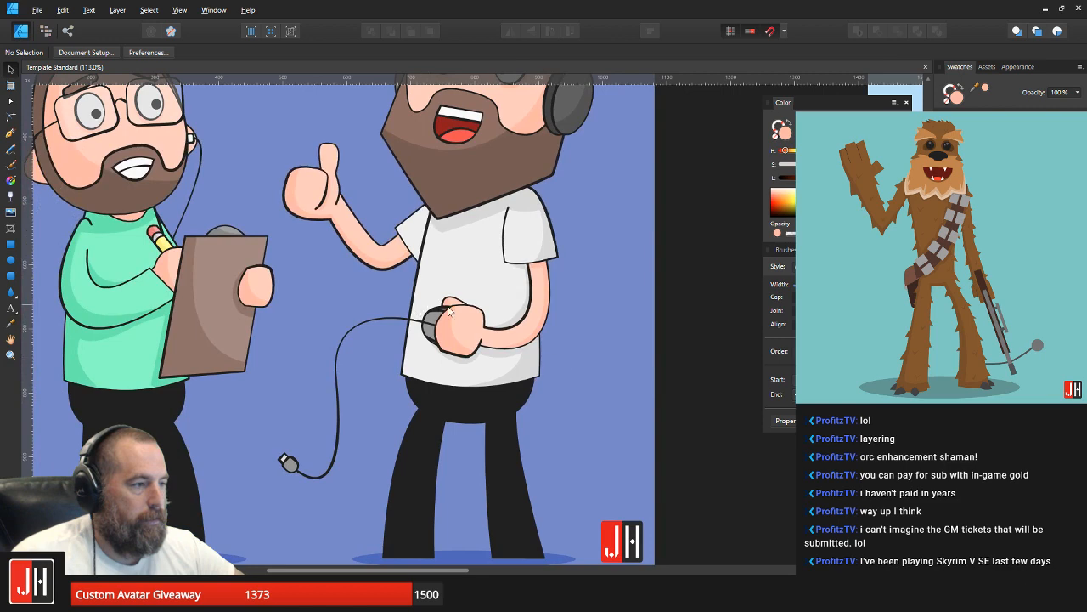
Step: Fine-tune the position and rotation of the thumb's shading on the mouse hand and save the document
scroll(451, 315, "up", 15)
left_click(419, 266)
left_click_drag(419, 266, 416, 262)
left_click_drag(417, 75, 396, 197)
scroll(396, 197, "down", 4)
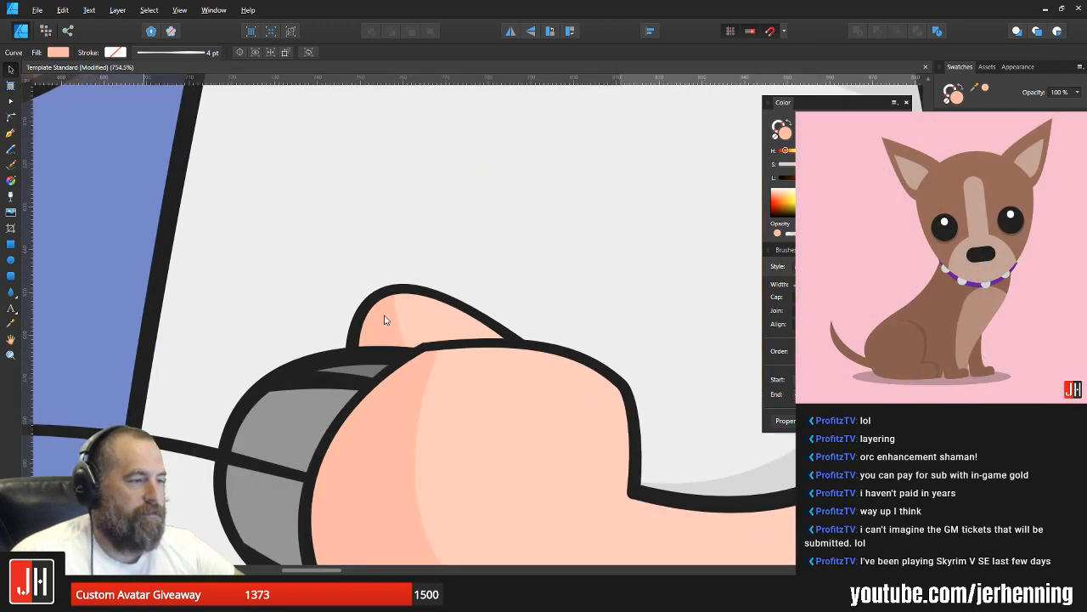
scroll(391, 326, "down", 6)
left_click(533, 385)
key("ctrl+s")
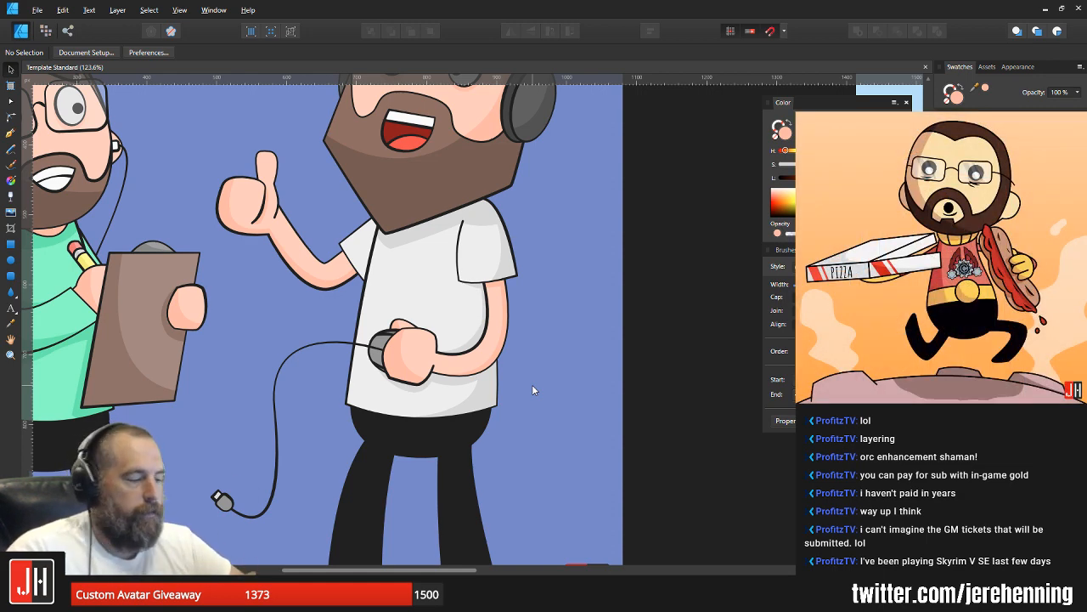
Step: Draw a closed Pen shape over the white shirt's sleeve on the thumbs-up arm, with a curved edge crossing the sleeve
scroll(446, 350, "up", 4)
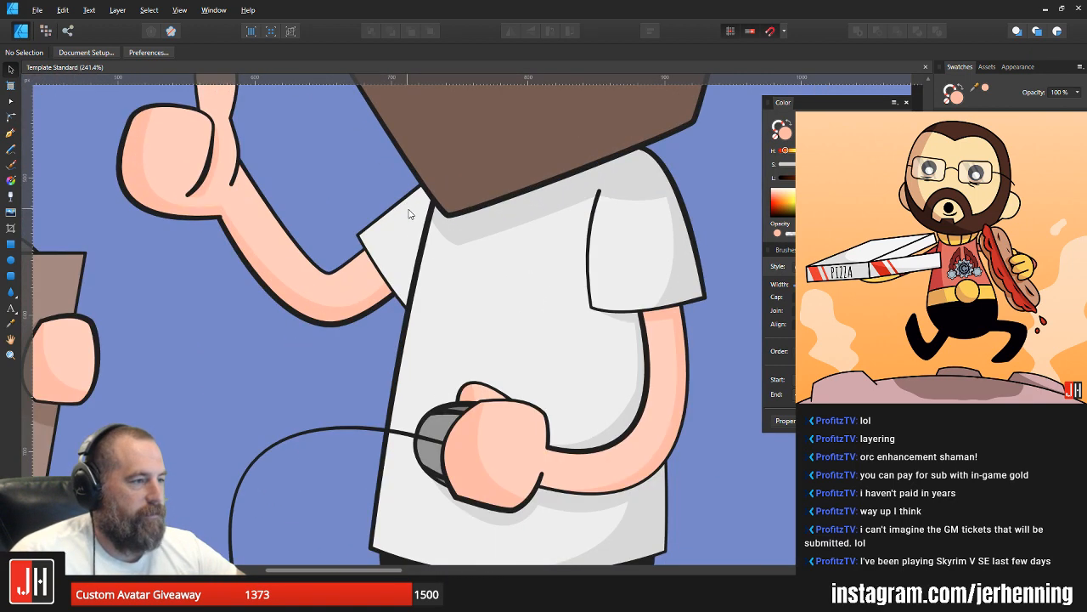
left_click_drag(409, 213, 477, 239)
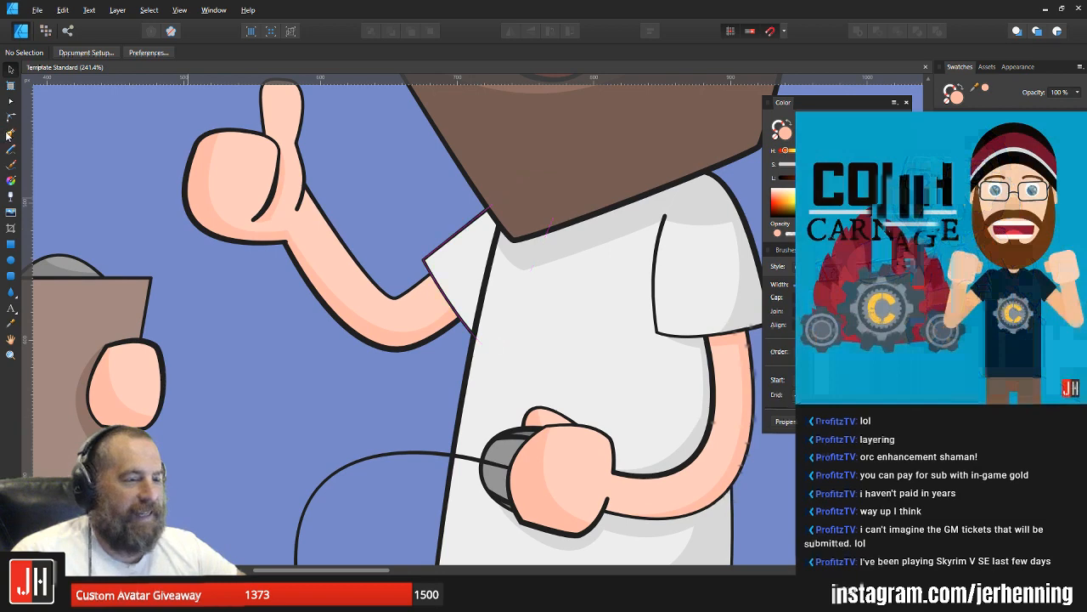
key("p")
left_click(435, 317)
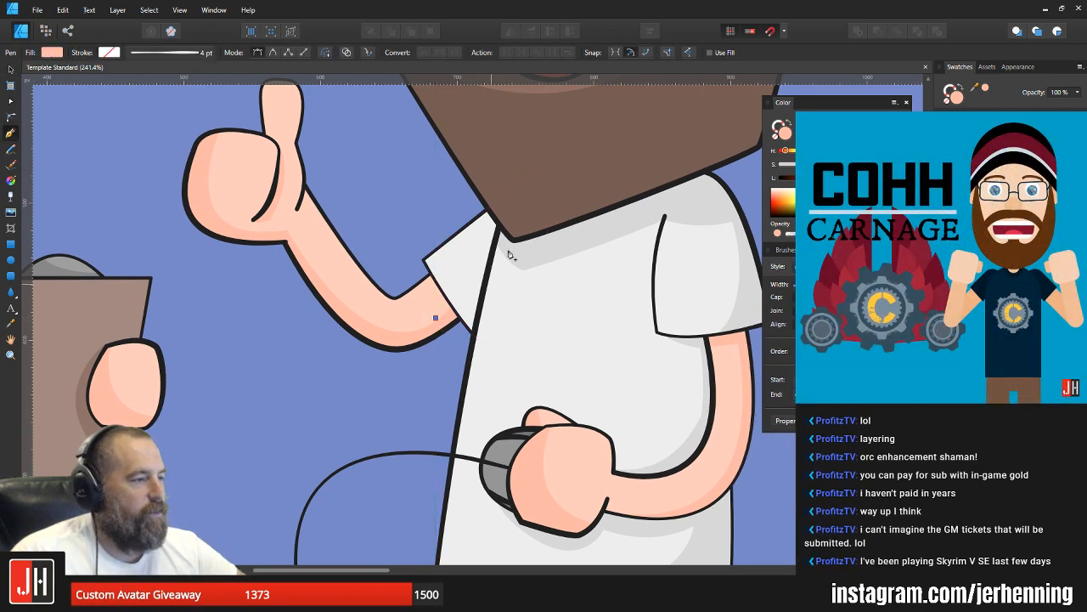
left_click_drag(505, 180, 525, 80)
left_click(505, 182, "alt")
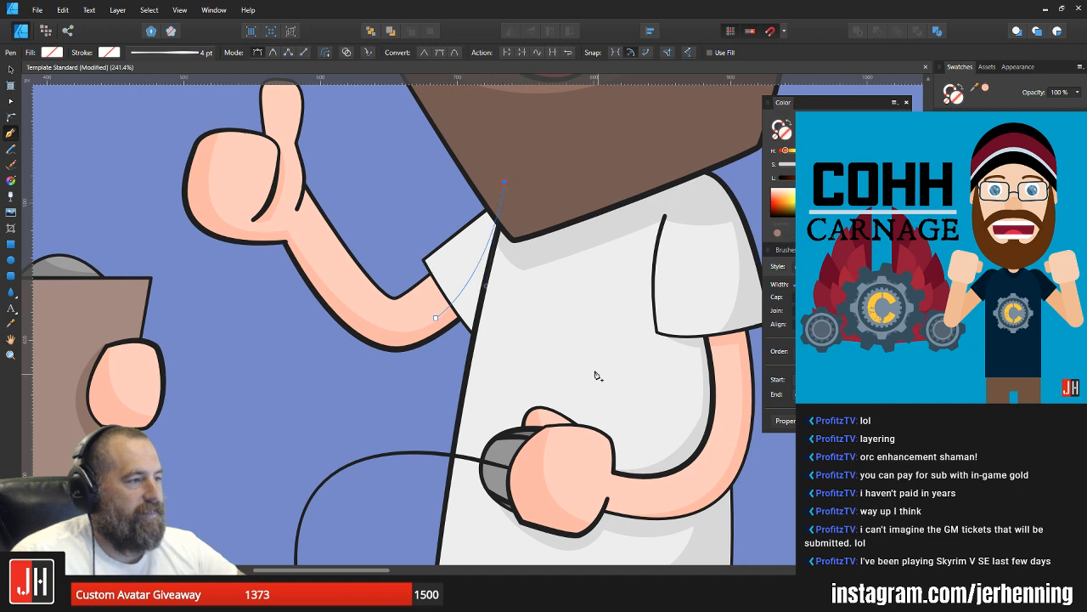
left_click(593, 371)
left_click(466, 410)
left_click(435, 318)
Step: Fill the sleeve shape with the grey sampled from the shirt's shadow under the beard and paste it inside the sleeve
key("i")
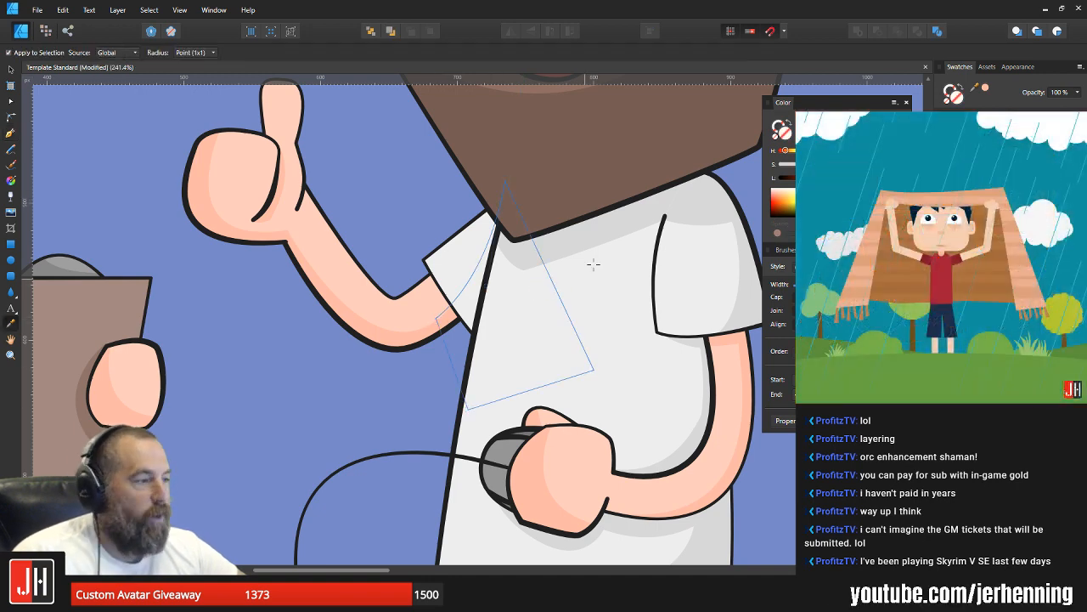
left_click(589, 235)
key("ctrl+x")
key("v")
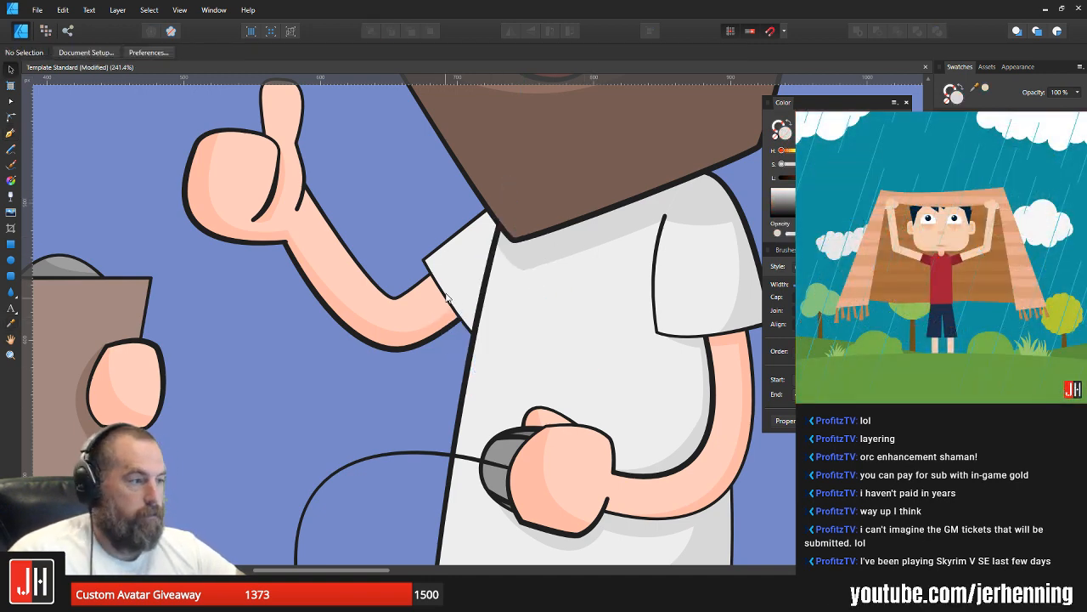
left_click(458, 283)
key("ctrl+alt+v")
scroll(460, 283, "up", 4)
scroll(472, 330, "up", 3)
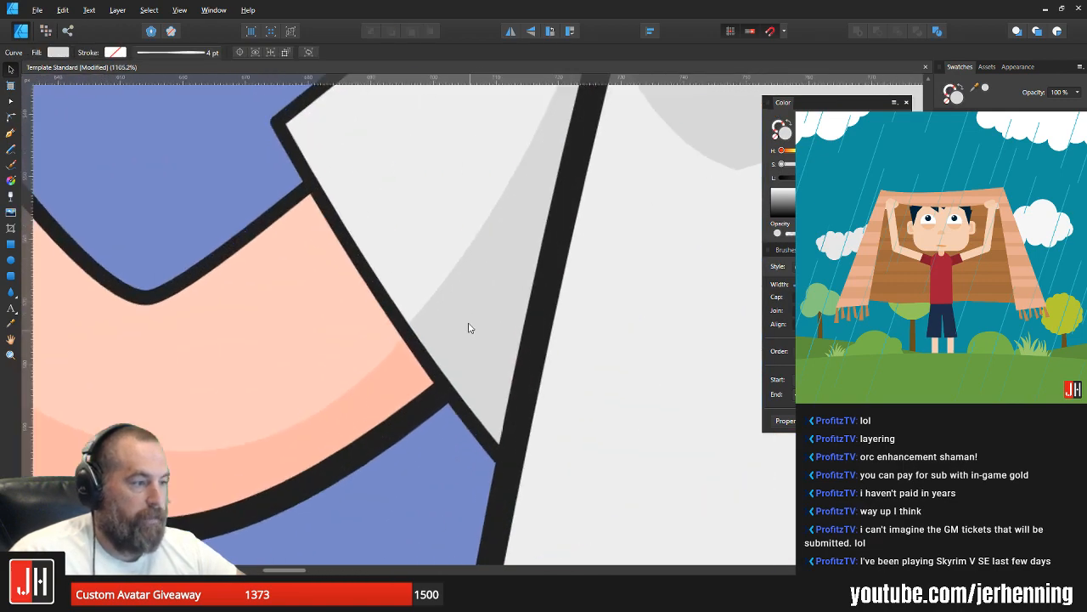
scroll(502, 316, "down", 4)
scroll(504, 320, "down", 10)
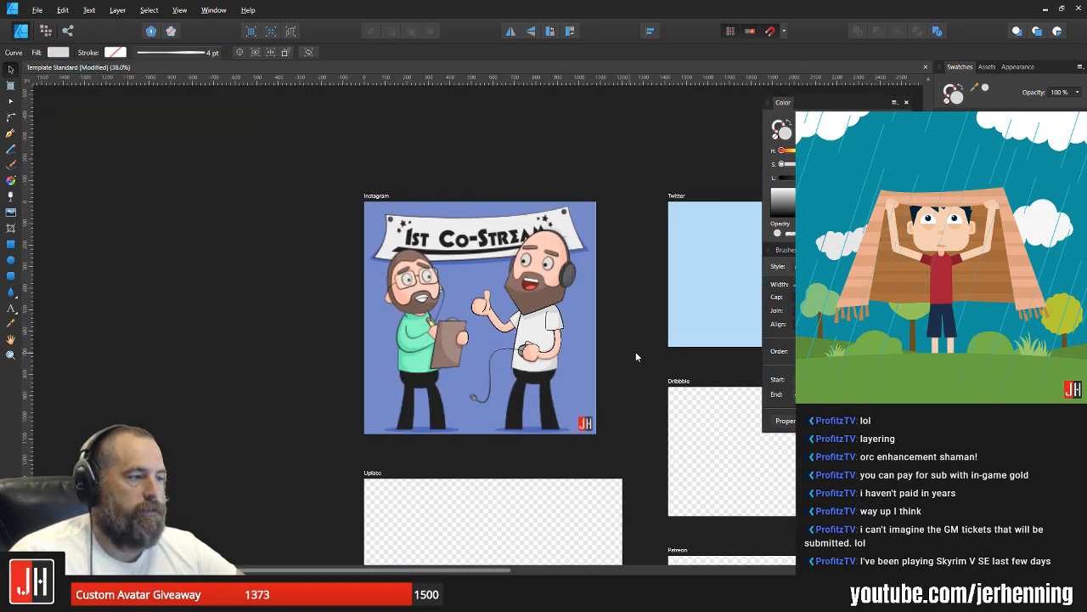
left_click(607, 348)
Step: Reshape the curved edge of the clipboard's brown shading slightly outward toward its lower-left corner, then clear the selection
scroll(559, 355, "up", 3)
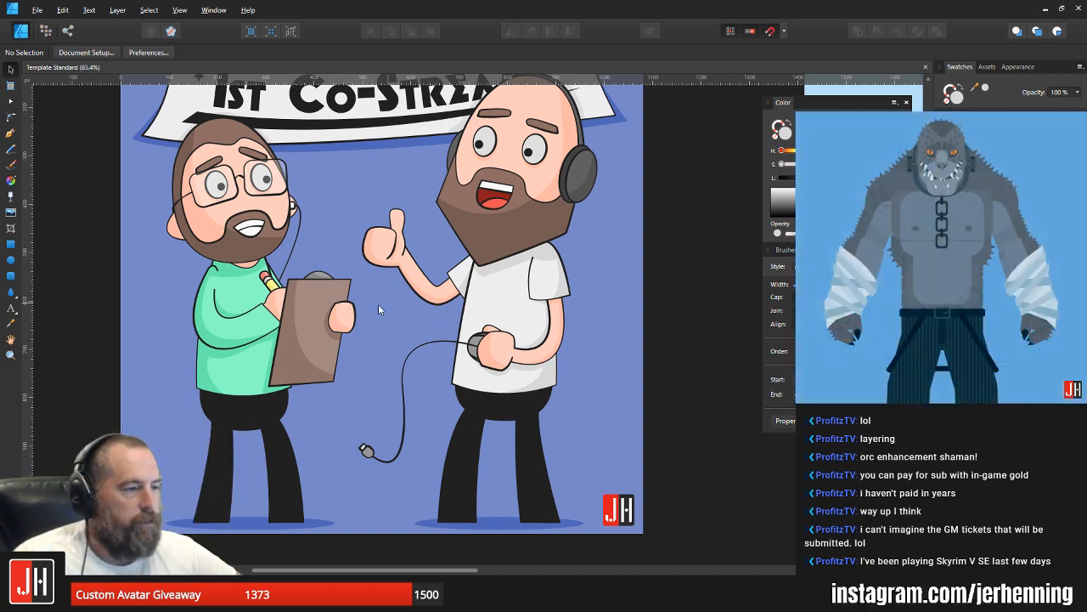
left_click_drag(353, 305, 381, 315)
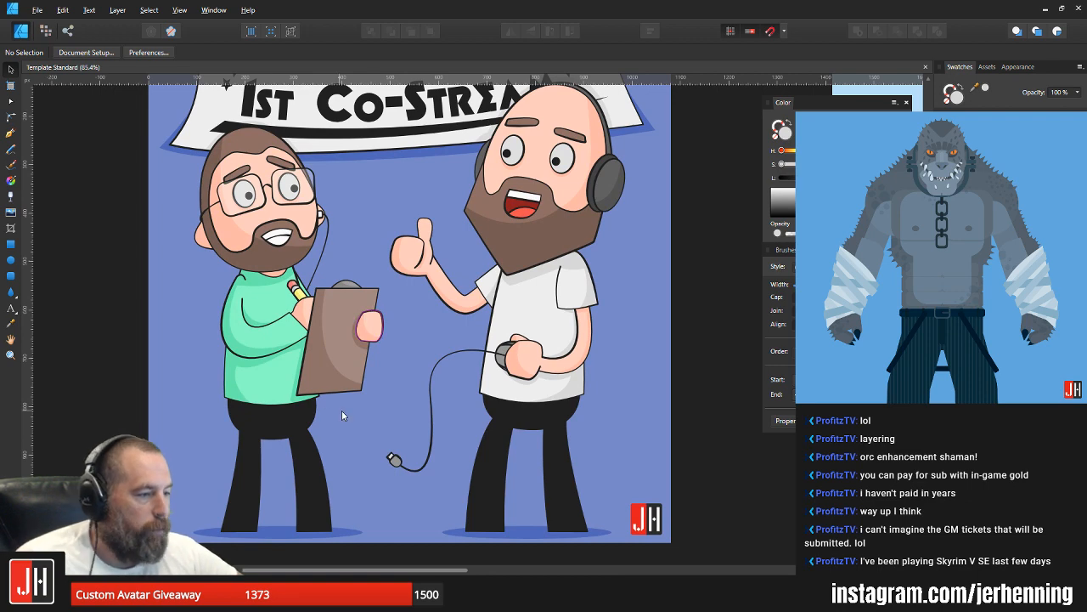
scroll(340, 361, "up", 5)
left_click(317, 384)
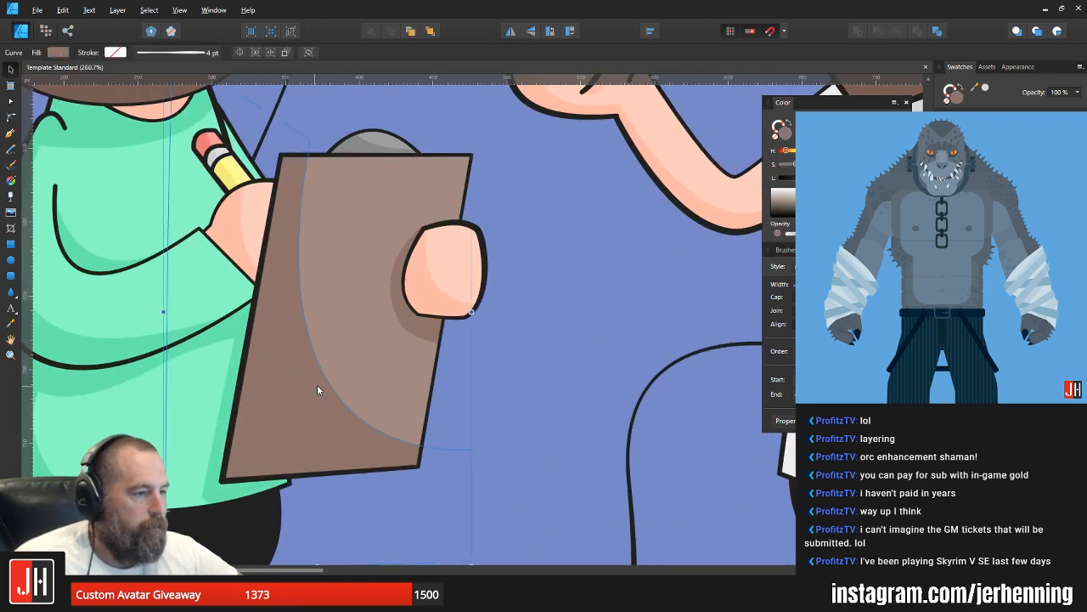
key("a")
left_click_drag(331, 389, 325, 402)
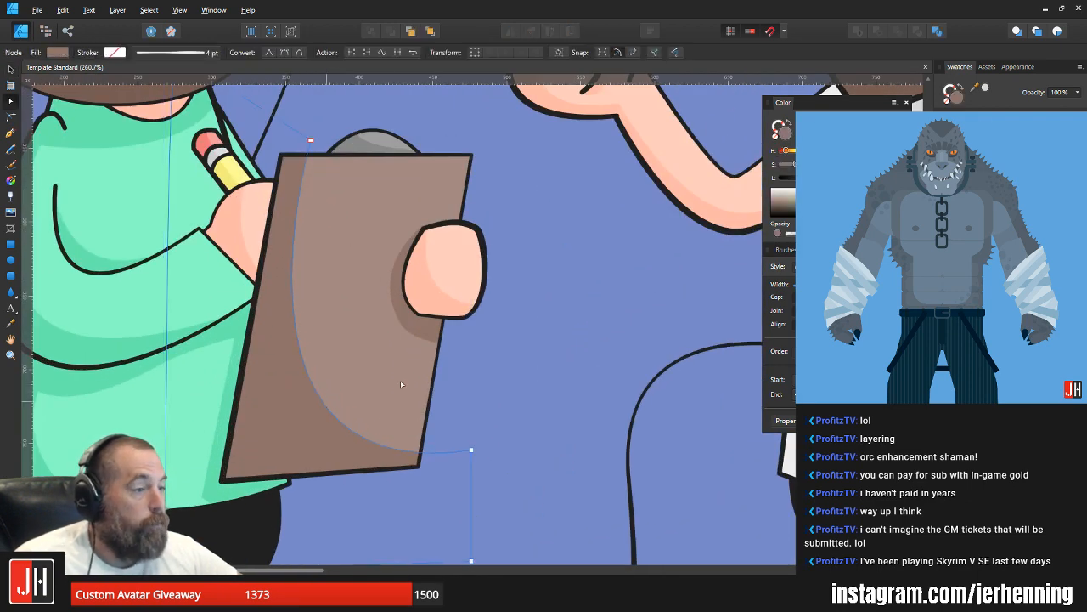
key("v")
left_click(489, 333)
Step: Examine the headphone-wearing character's head and its face shading up close and against the banner
scroll(488, 333, "down", 4)
scroll(509, 298, "up", 3)
scroll(493, 280, "left", 3)
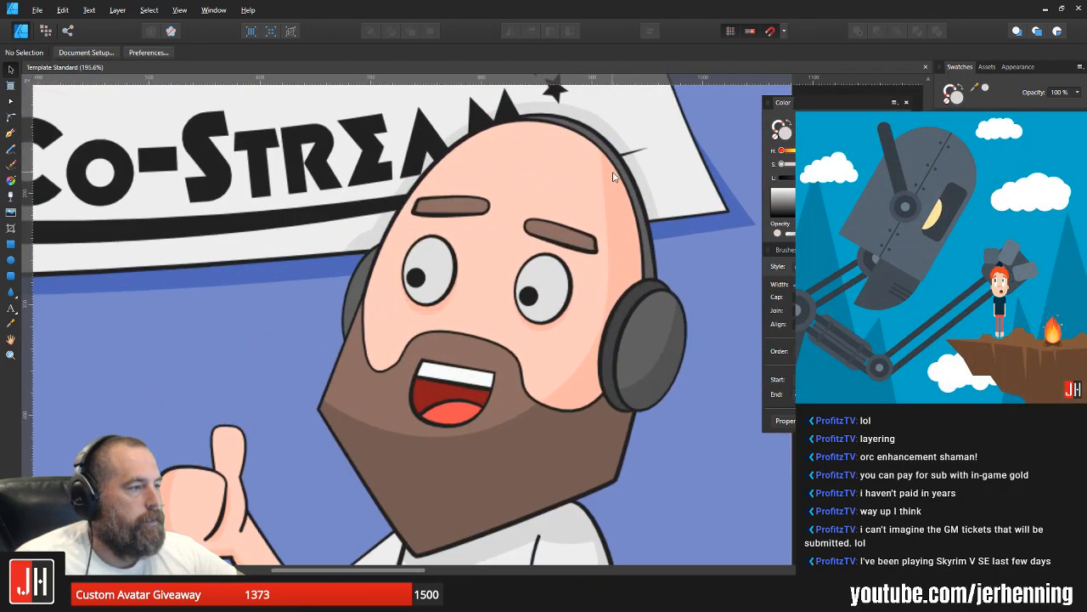
scroll(608, 178, "up", 3)
left_click(608, 191)
scroll(599, 317, "up", 2)
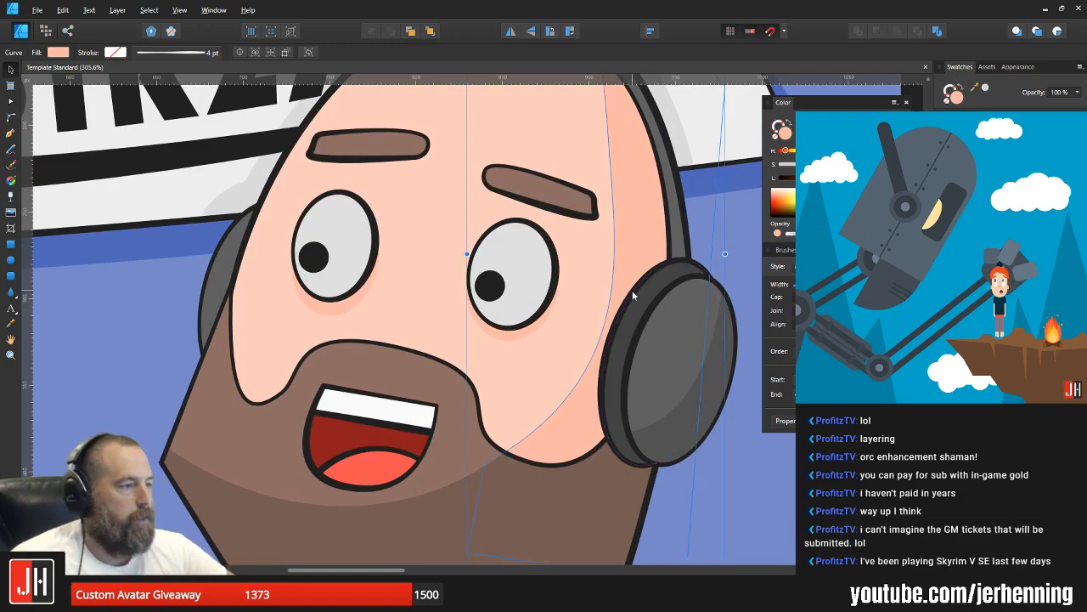
key("ctrl+d")
scroll(594, 306, "down", 5)
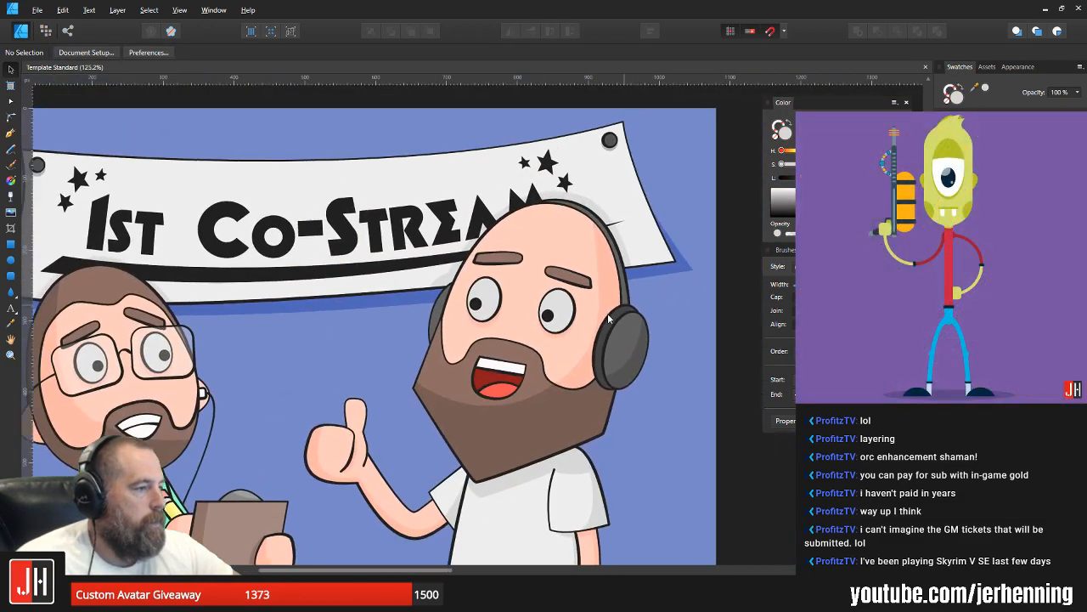
Step: Draw a closed Pen shape with a curved inner edge over the far headphone ear cup, beside the bald character's beard
scroll(493, 300, "up", 5)
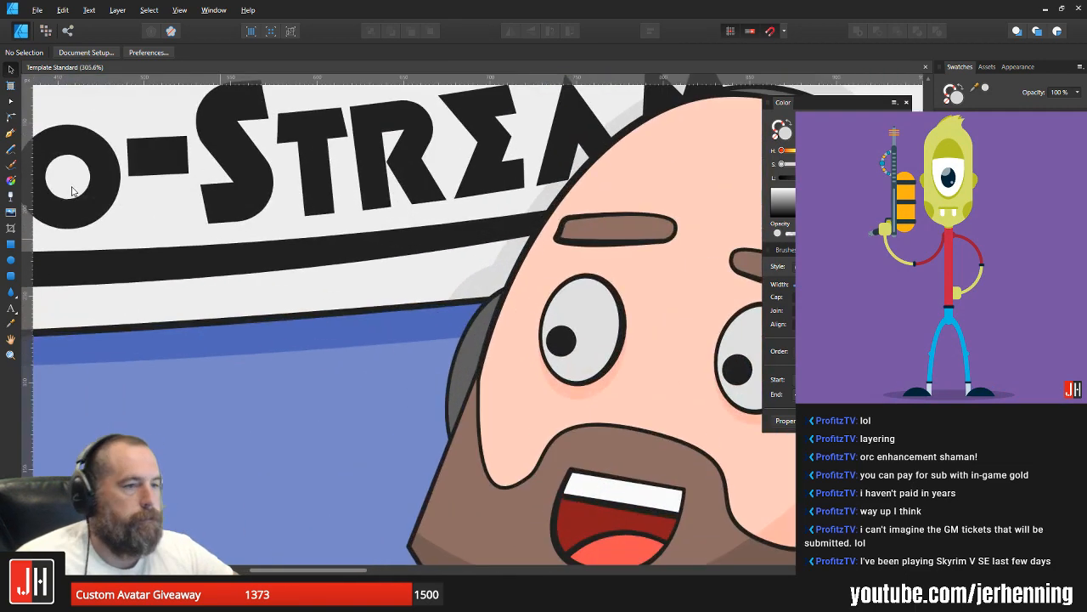
left_click(12, 133)
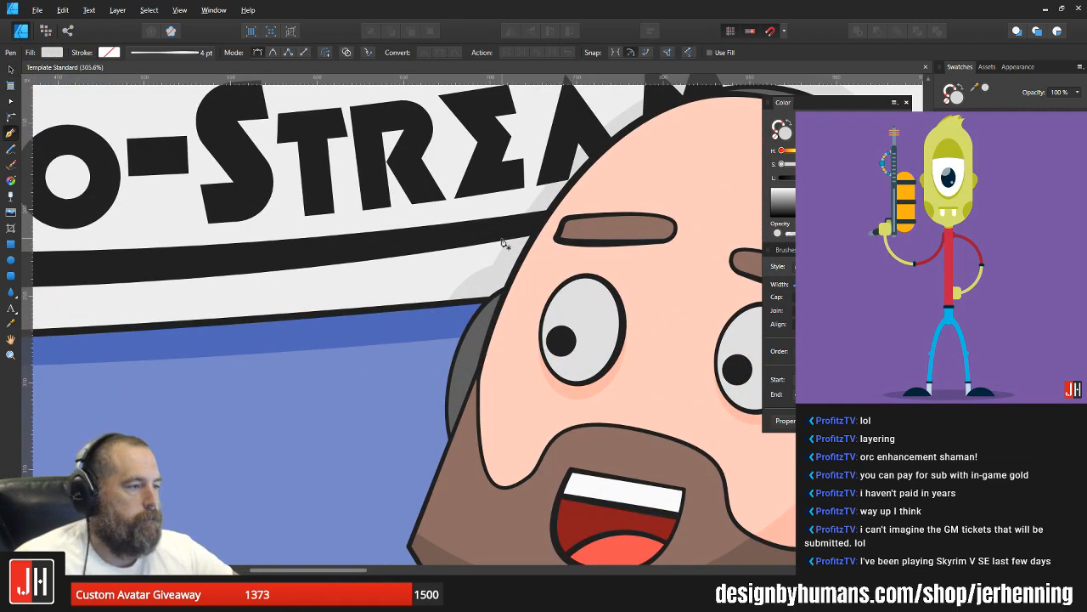
left_click(501, 465)
left_click(501, 468)
left_click(401, 520)
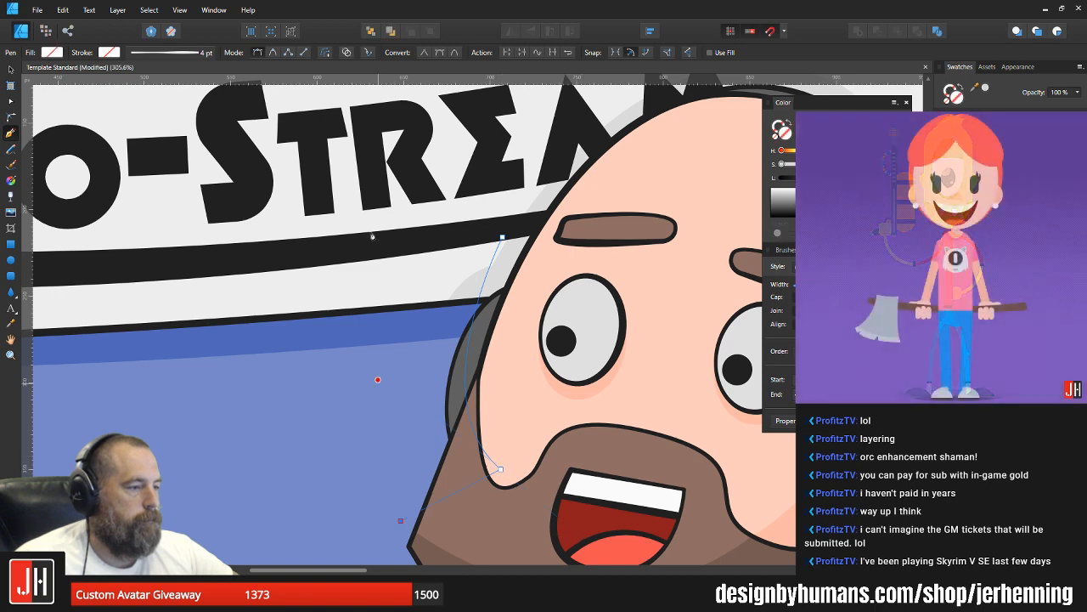
left_click(407, 173)
left_click(502, 237)
Step: Fill the shape with the shading grey sampled from the near headphone ear cup and paste it inside the far ear cup
scroll(503, 263, "down", 3)
left_click_drag(560, 311, 469, 302)
key("i")
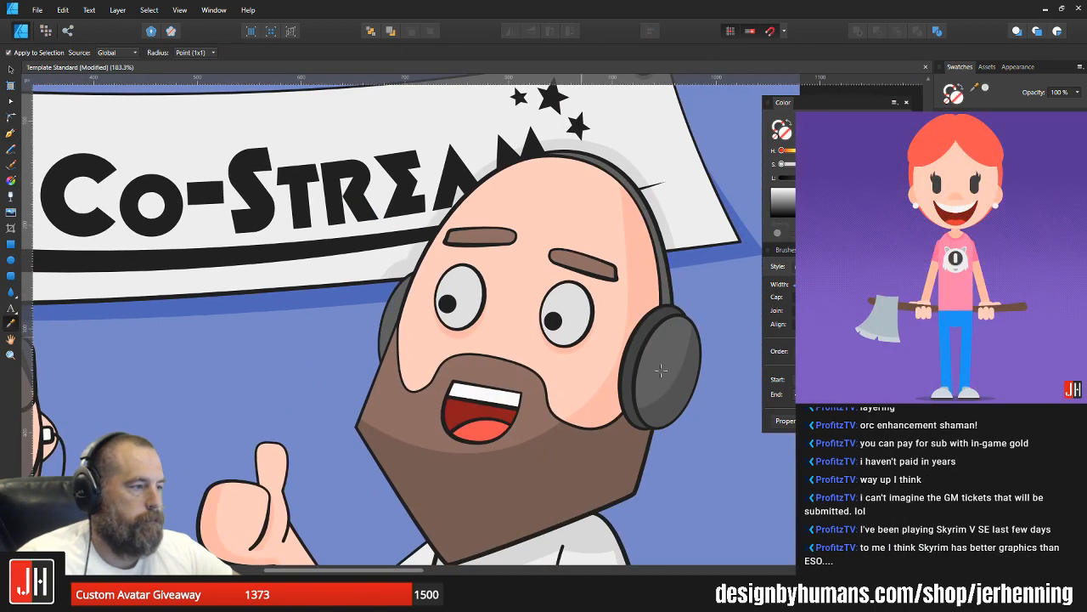
left_click(674, 388)
scroll(374, 341, "up", 3)
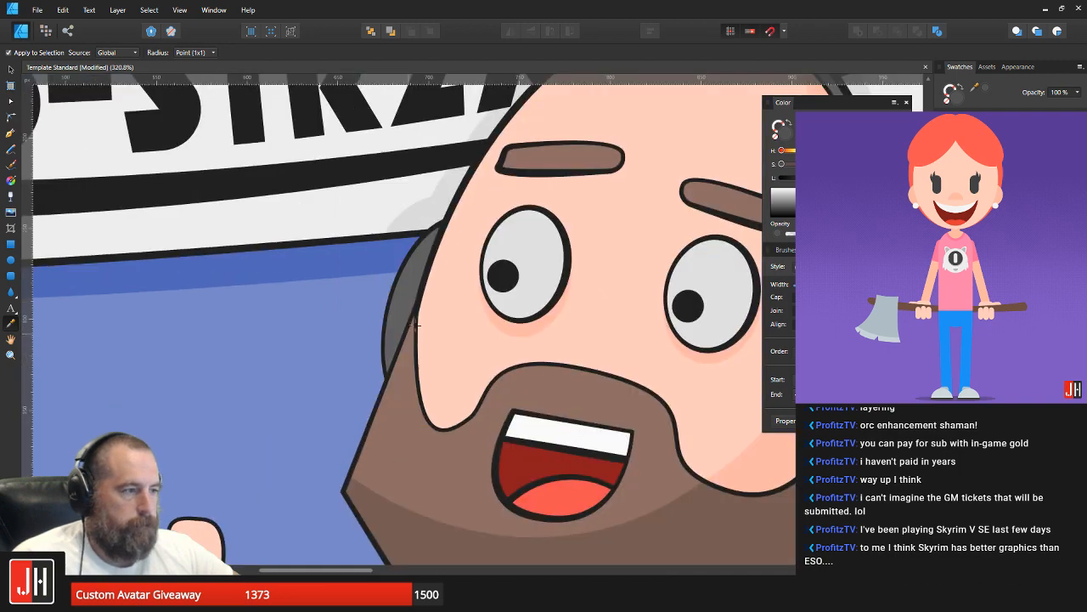
key("v")
key("ctrl+d")
left_click(406, 300)
scroll(408, 306, "down", 5)
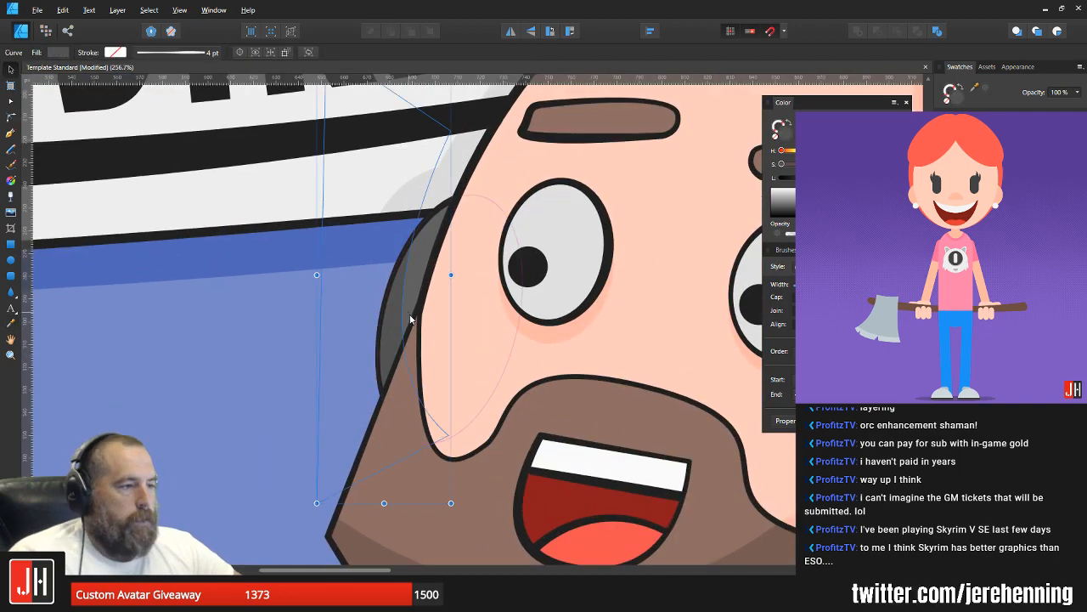
left_click(715, 414)
scroll(560, 380, "down", 2)
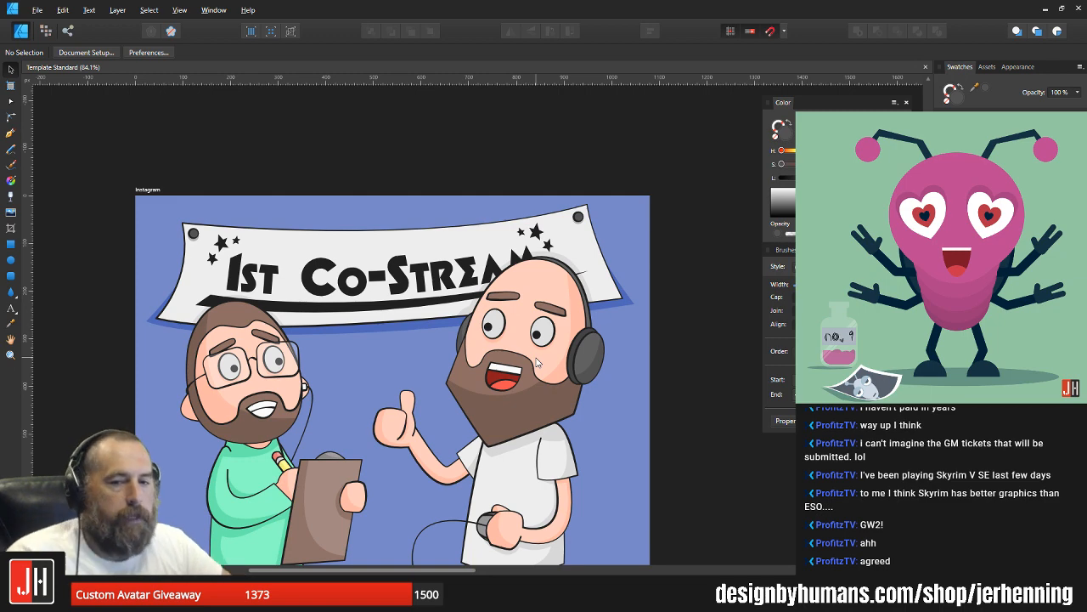
Step: Examine the shading on both characters up close and the Instagram artboard's overall composition
left_click_drag(274, 385, 309, 343)
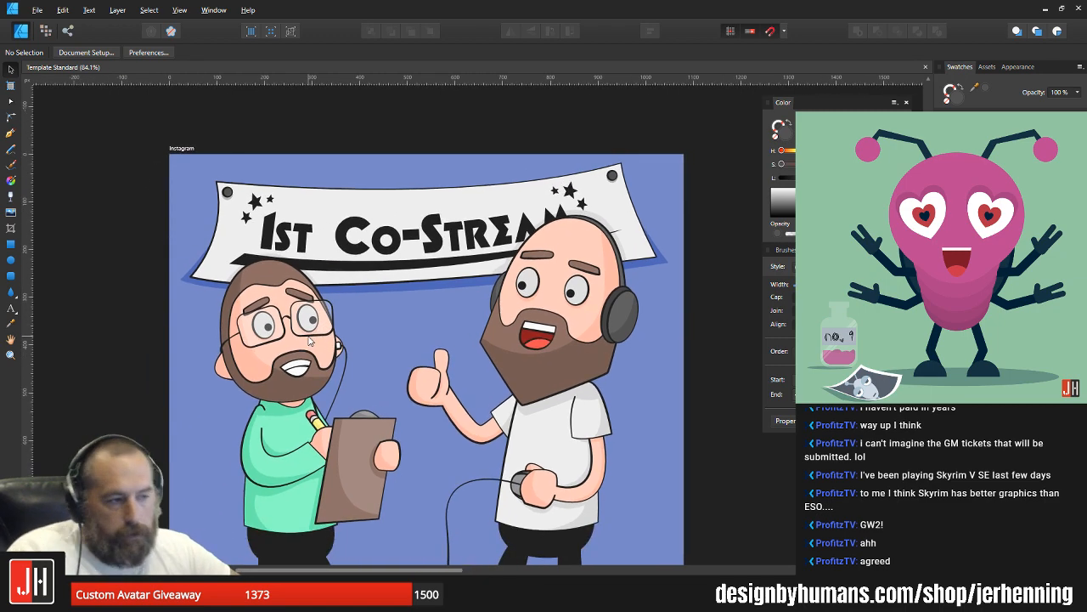
scroll(273, 358, "up", 3)
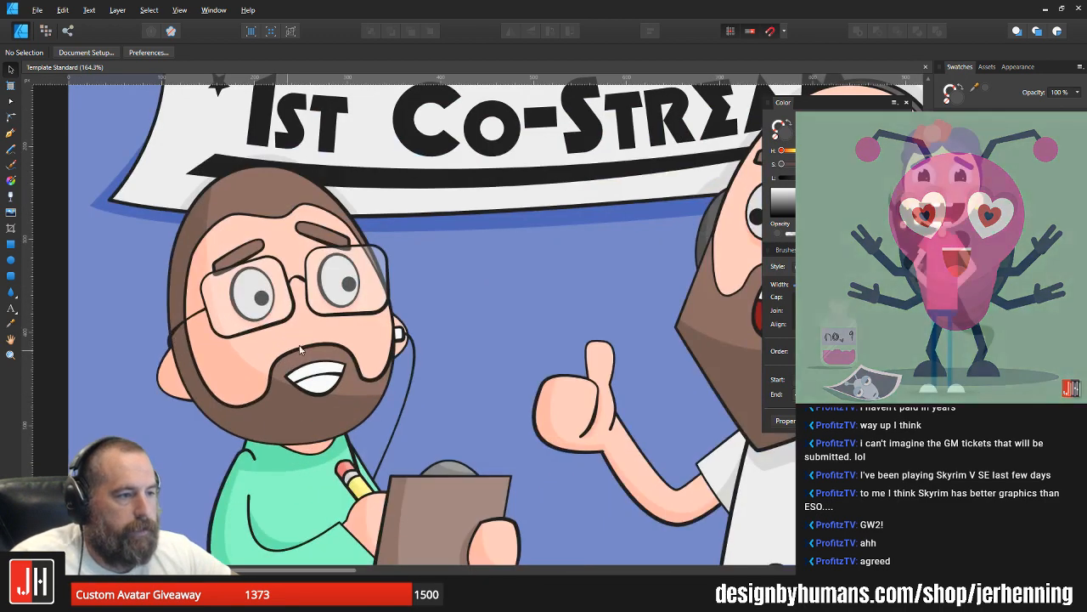
scroll(382, 340, "down", 2)
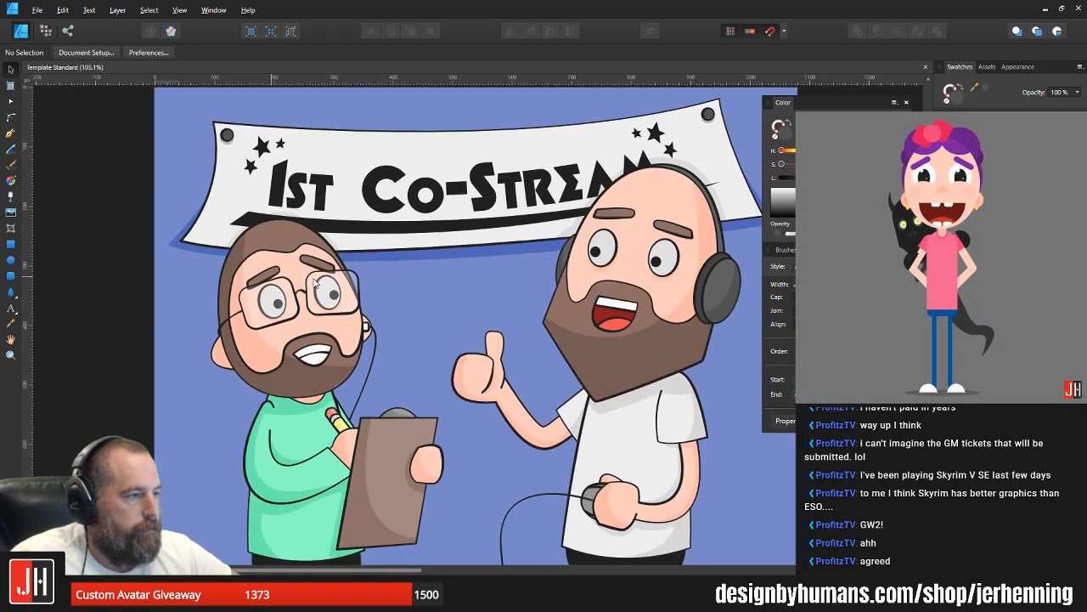
scroll(315, 282, "down", 1)
scroll(595, 331, "down", 2)
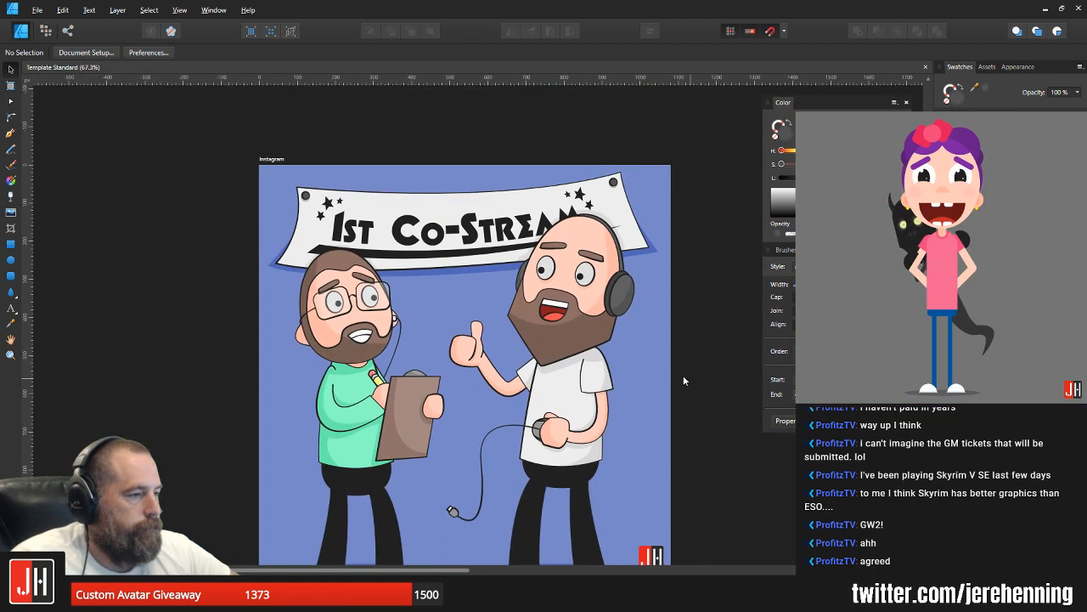
left_click_drag(683, 376, 523, 279)
scroll(523, 278, "down", 1)
scroll(326, 244, "up", 1)
left_click_drag(336, 247, 389, 285)
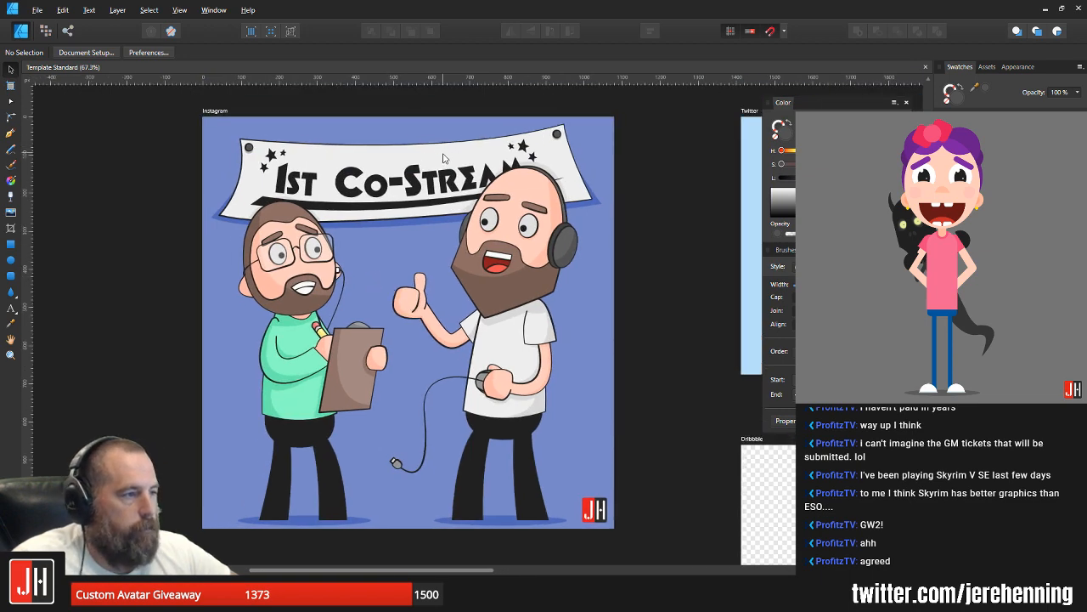
scroll(380, 215, "down", 2)
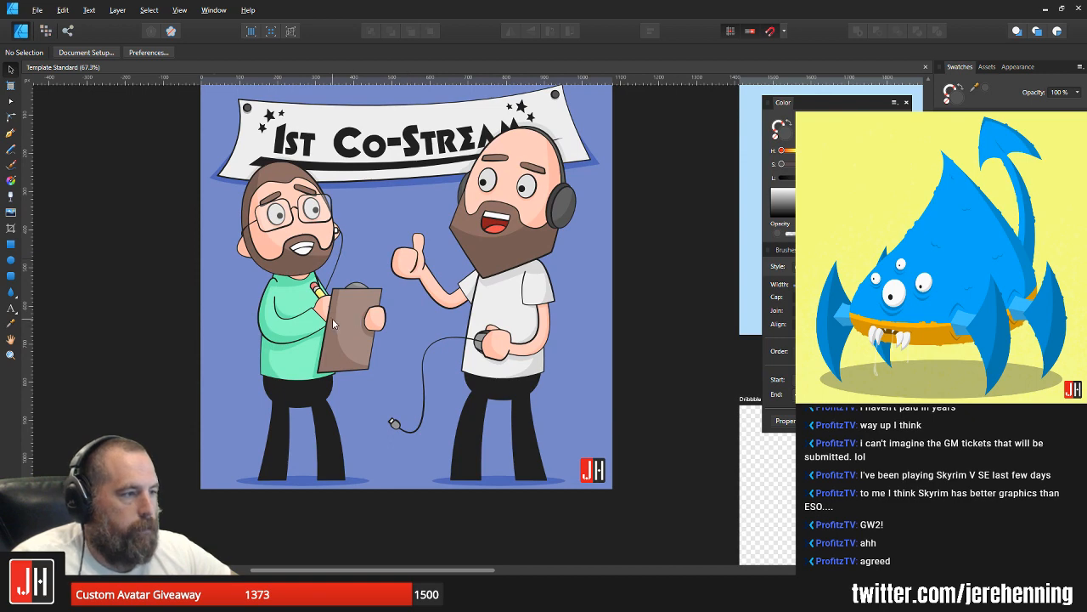
scroll(48, 248, "up", 1)
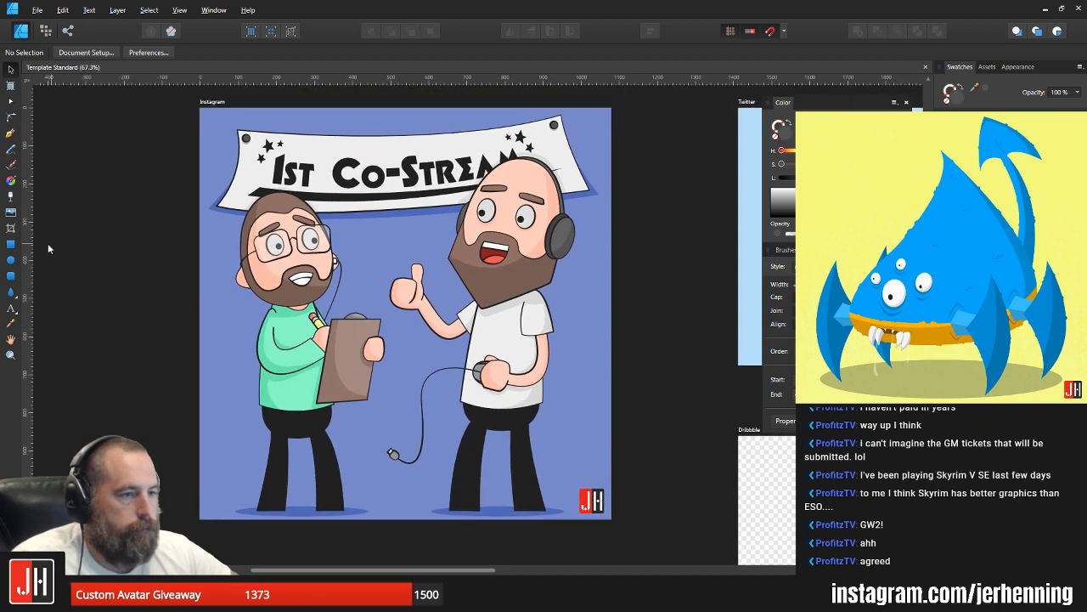
Step: Draw a large rectangle over the Instagram artboard and fill it with the blue sampled from the background
left_click(10, 244)
mouse_move(273, 123)
left_mouse_down()
mouse_move(525, 492)
mouse_move(612, 519)
left_mouse_up()
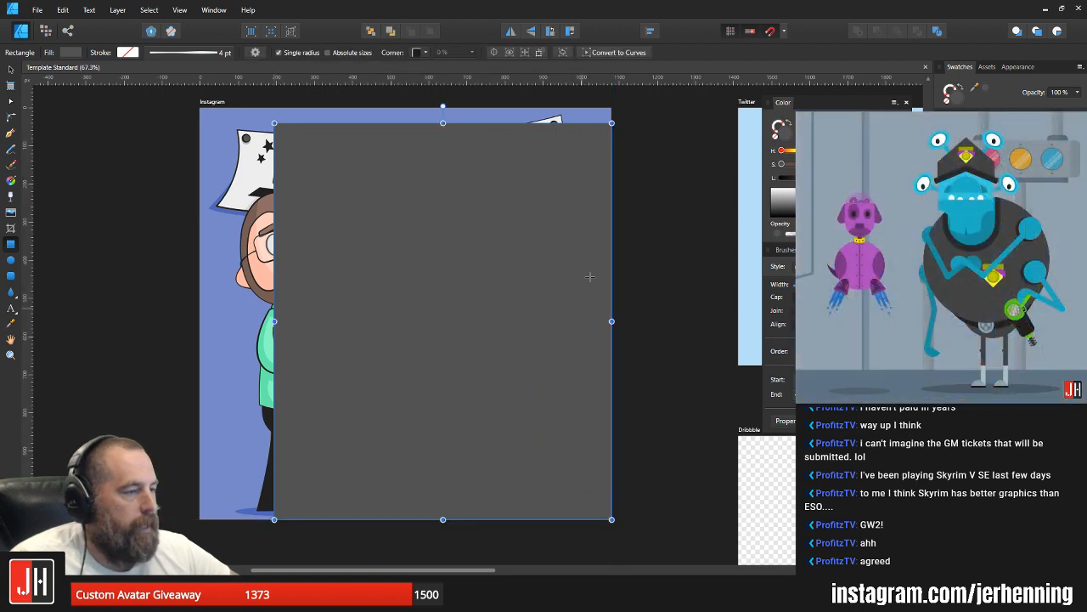
key("i")
left_click(216, 368)
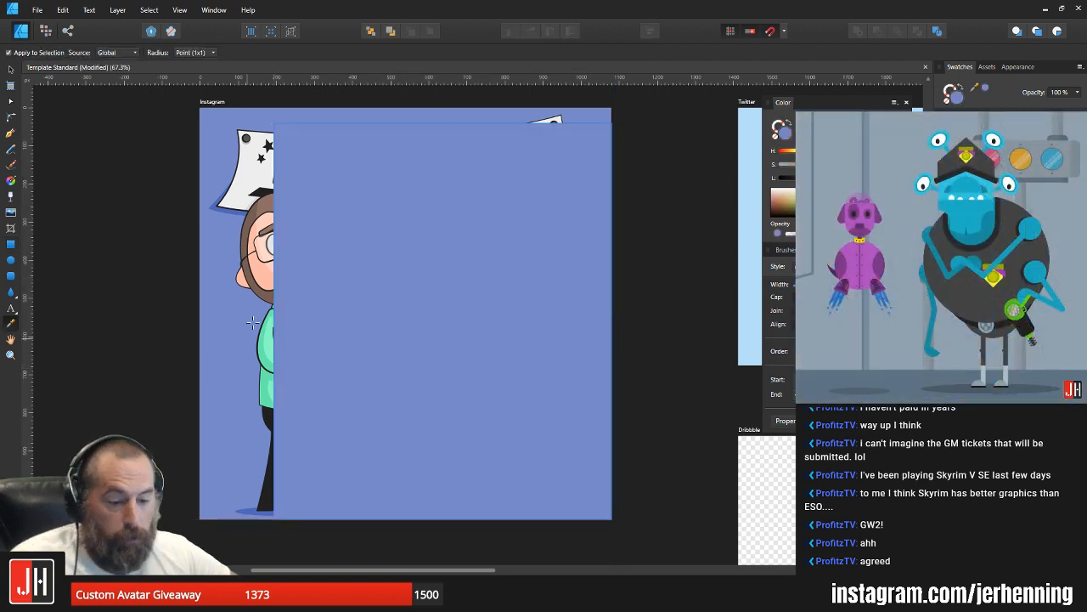
key("v")
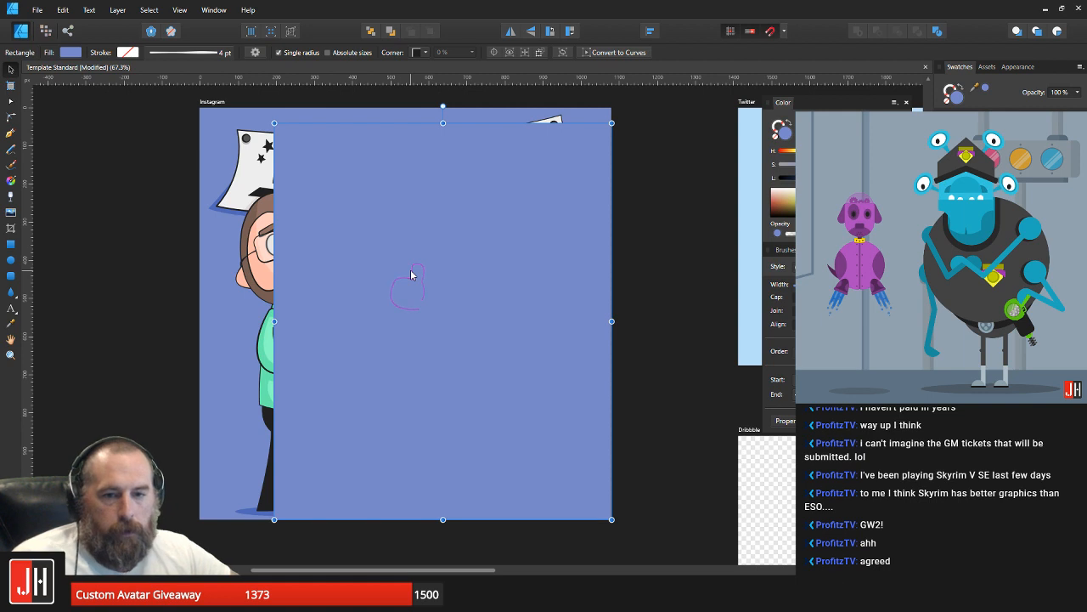
Step: Send the blue rectangle behind all the artwork and resize it to cover the whole Instagram artboard
key("ctrl+shift+bracketleft")
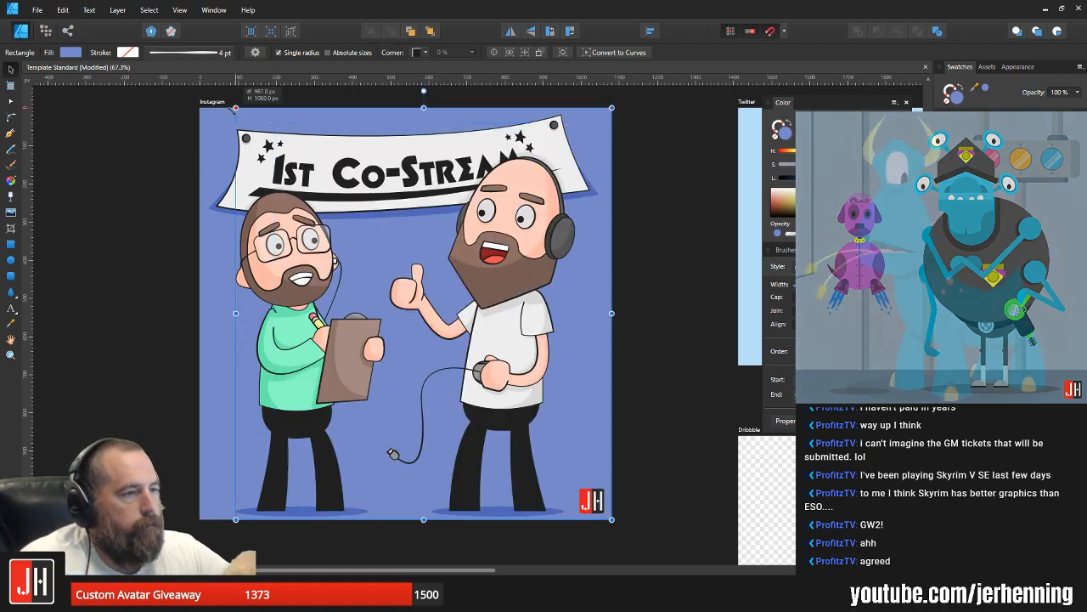
left_click_drag(274, 122, 197, 108)
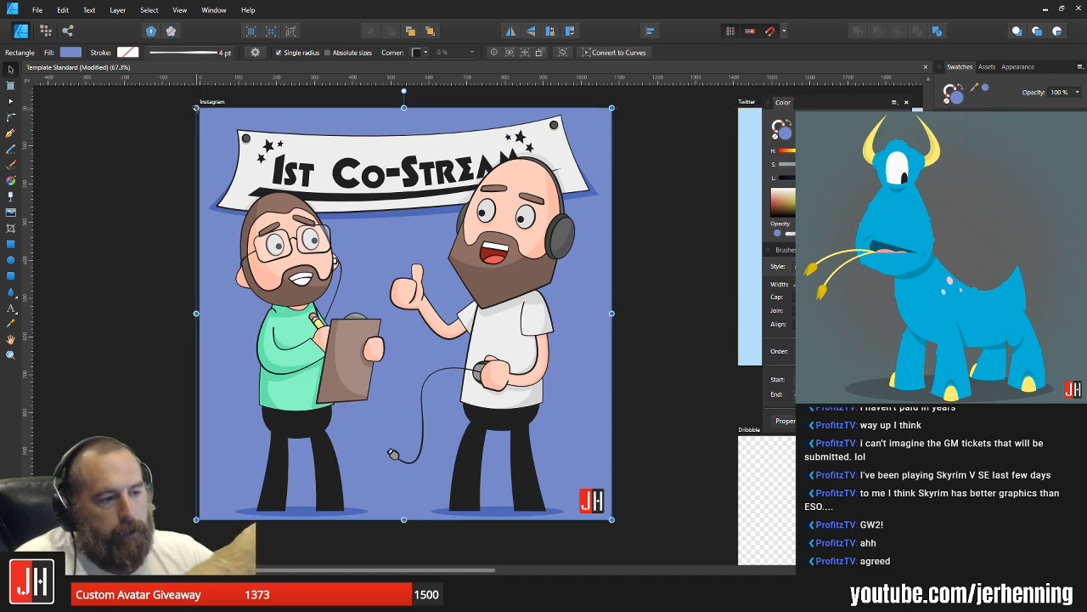
left_click_drag(195, 314, 200, 313)
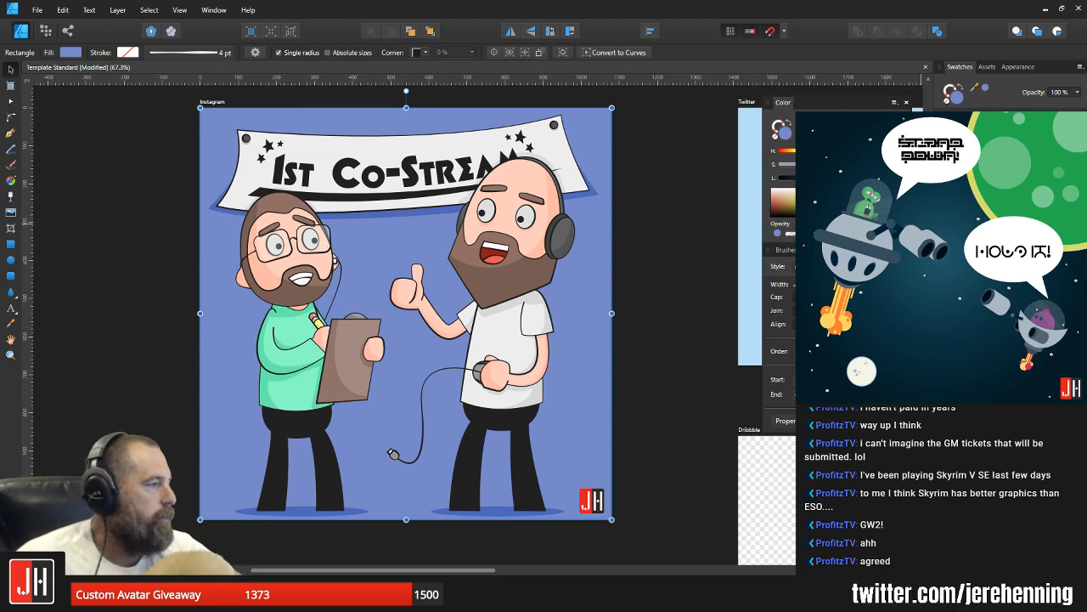
Step: Switch the asset library to the Frankentoon - Propaganda Masks collection
left_click(992, 68)
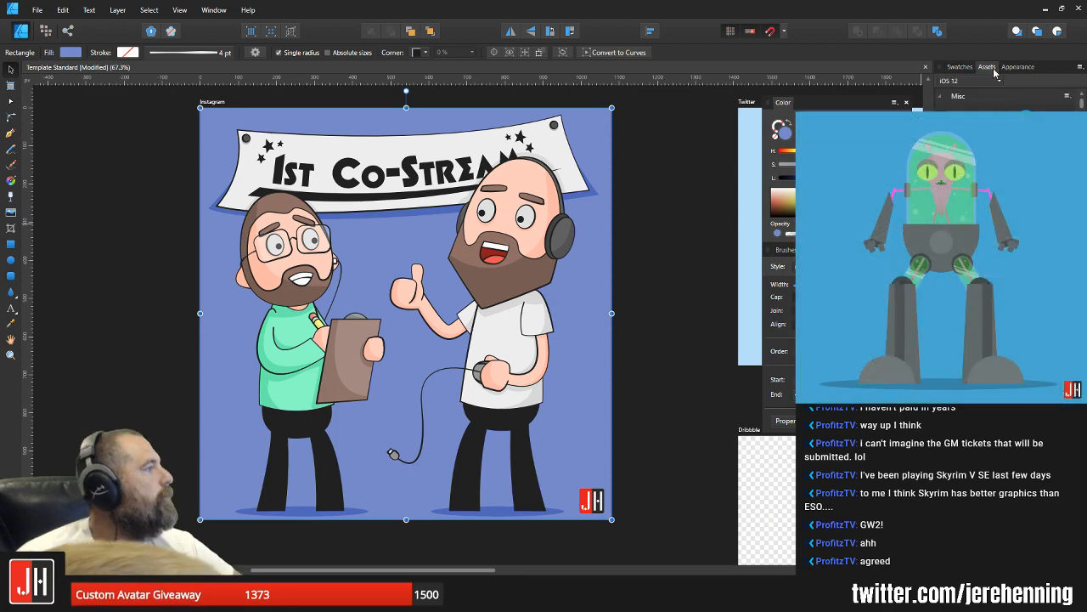
left_click(983, 84)
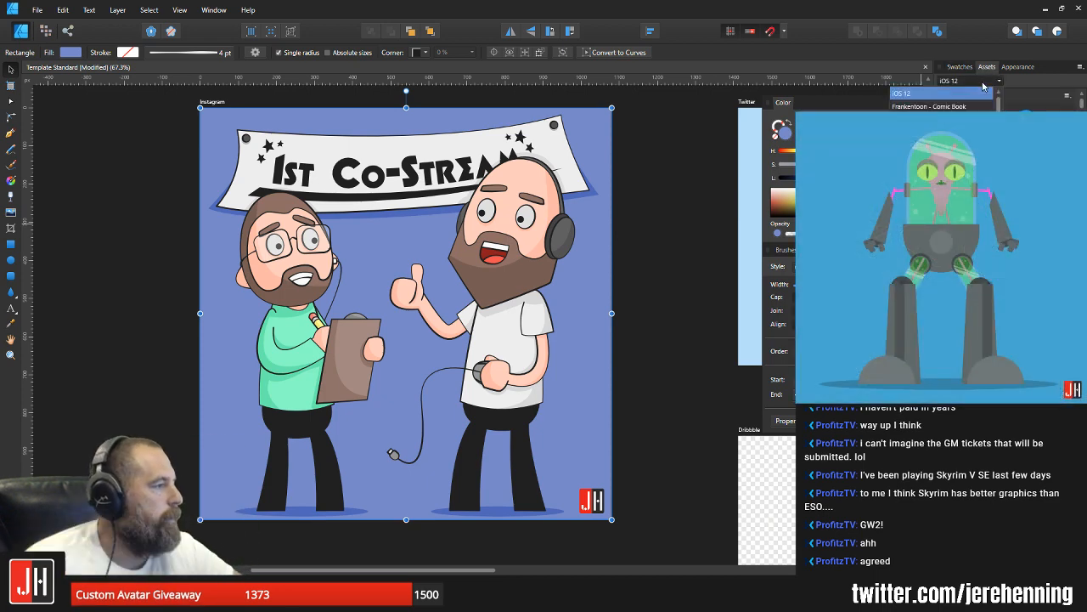
scroll(951, 127, "down", 1)
left_click(952, 133)
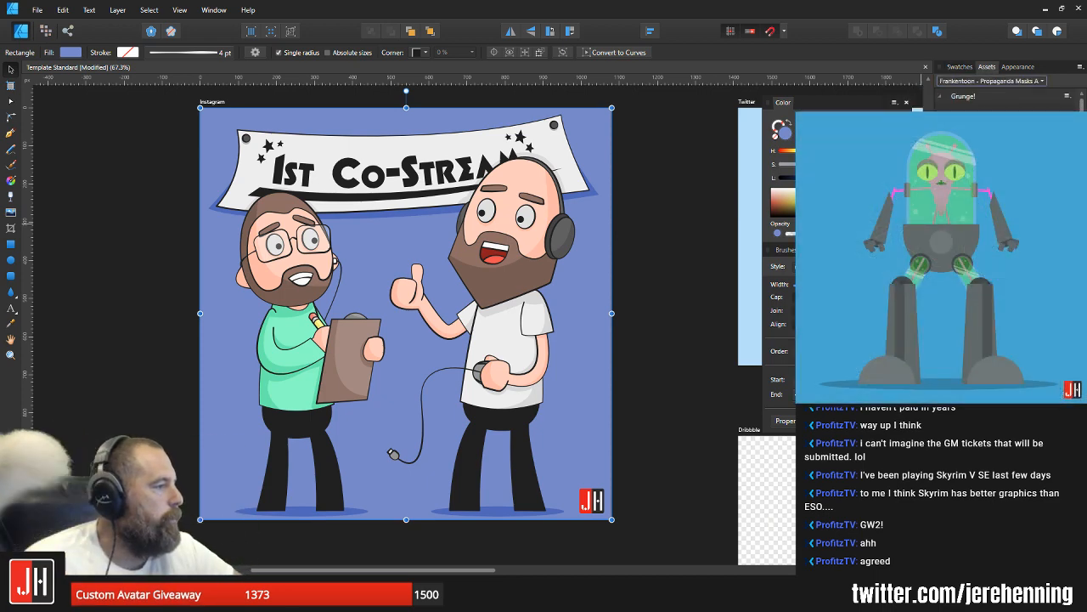
Step: Place the first Grunge! ink-wash texture over the illustration, aligned to the Instagram artboard's lower-left corner
left_click_drag(960, 128, 513, 239)
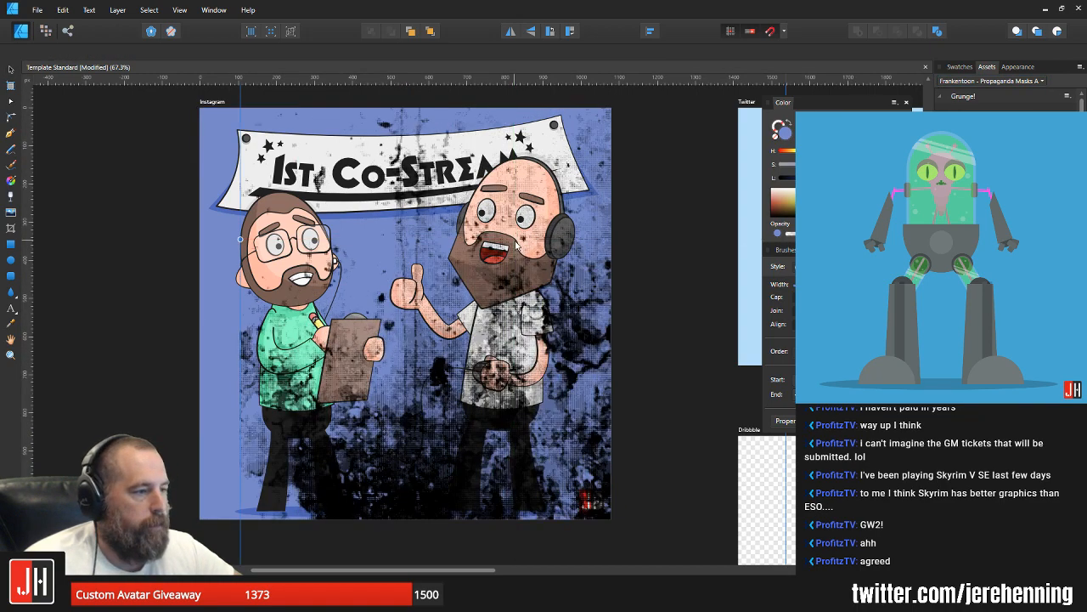
scroll(529, 258, "down", 4)
left_click_drag(595, 264, 572, 233)
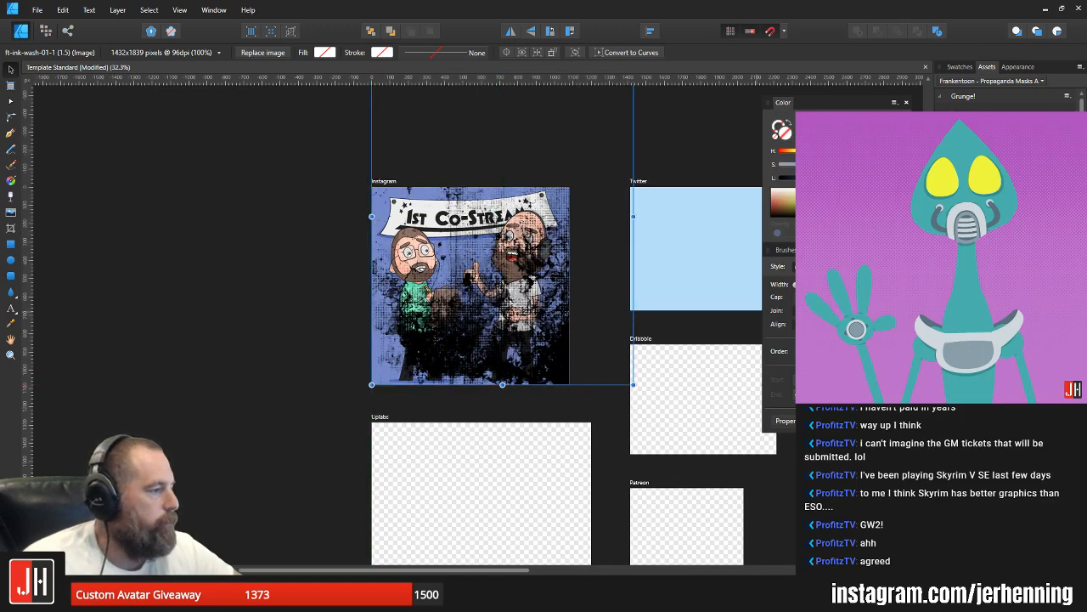
Step: Move the ink-wash texture behind the characters as a mask on the blue rectangle and scale it to the artboard's width
key("ctrl+shift+[")
key("ctrl+]")
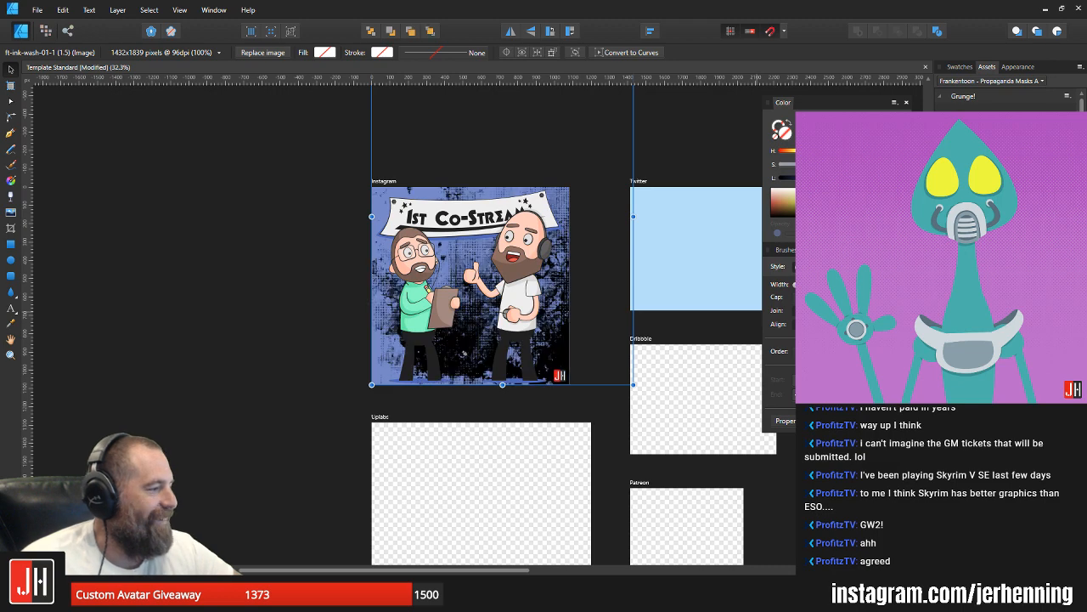
key("ctrl+[")
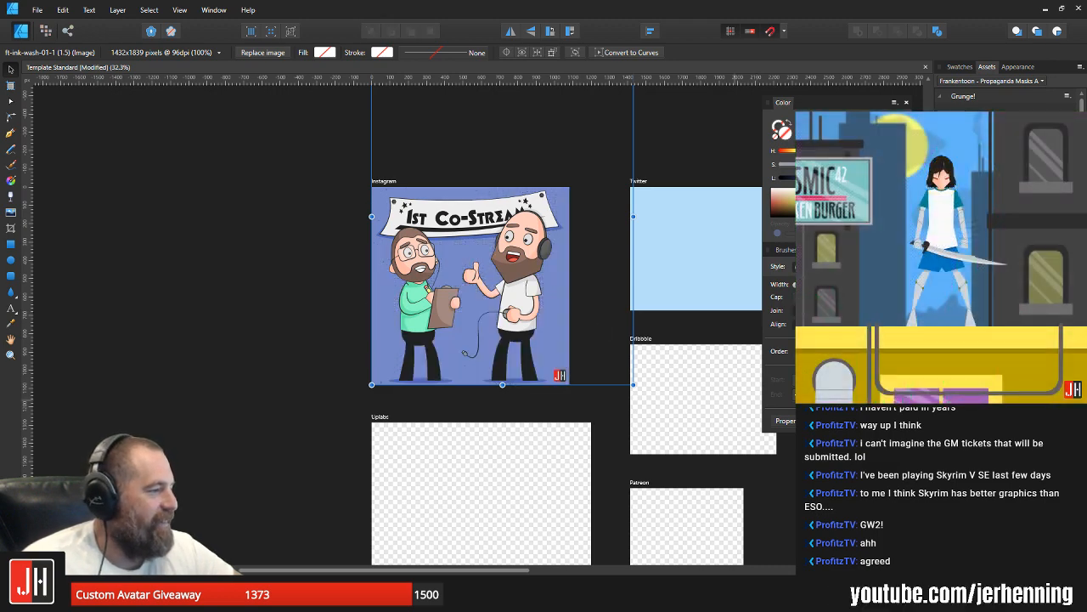
key("ctrl+h")
left_click_drag(643, 393, 560, 311)
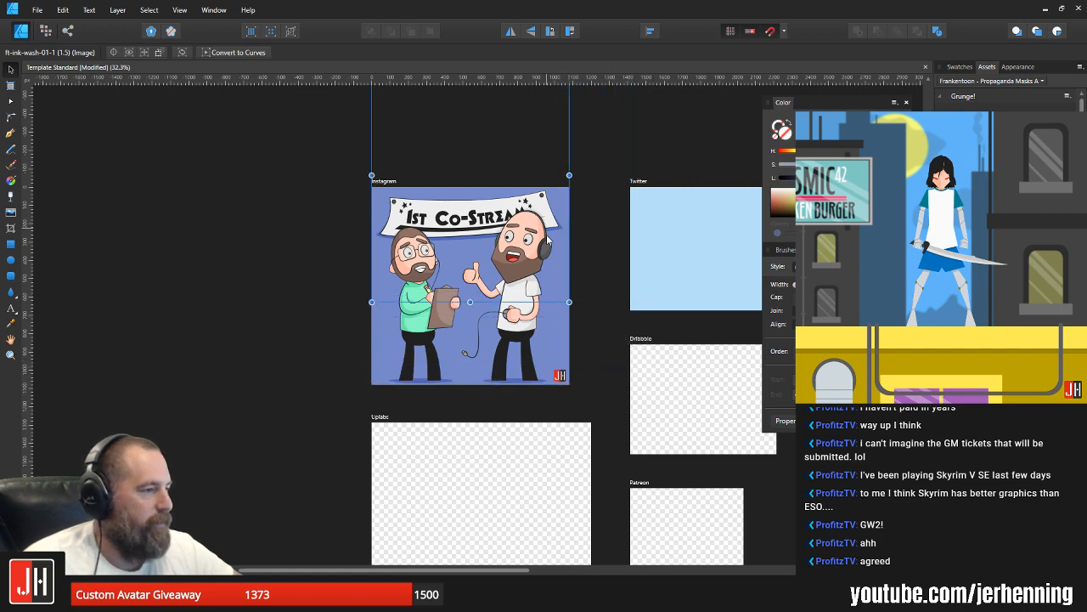
left_click_drag(549, 237, 547, 312)
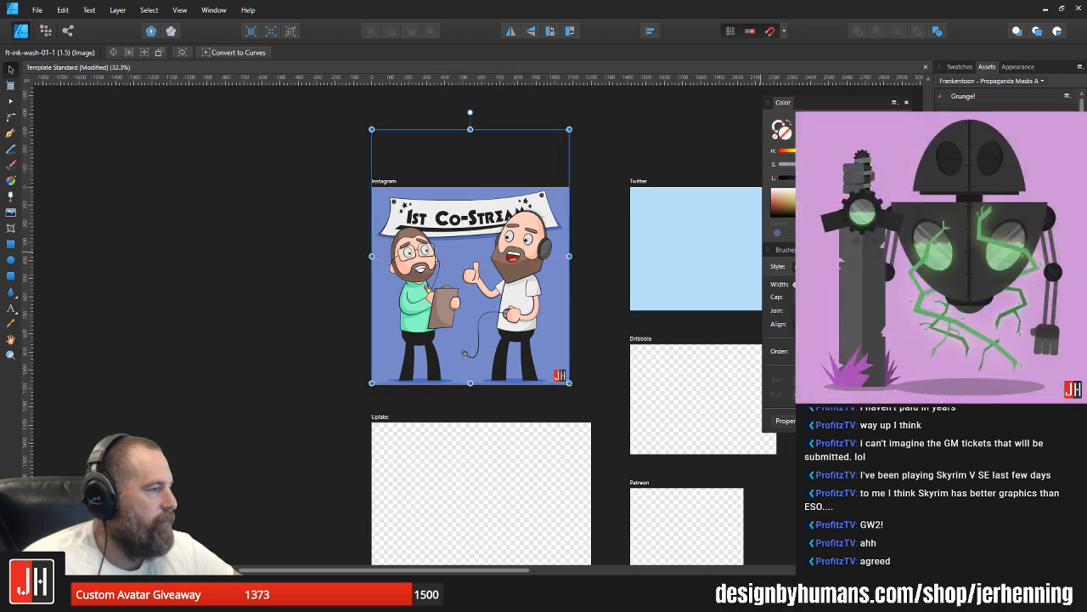
Step: Change the masked background rectangle's fill to a slightly darker blue and clear the selection
left_click(1003, 357)
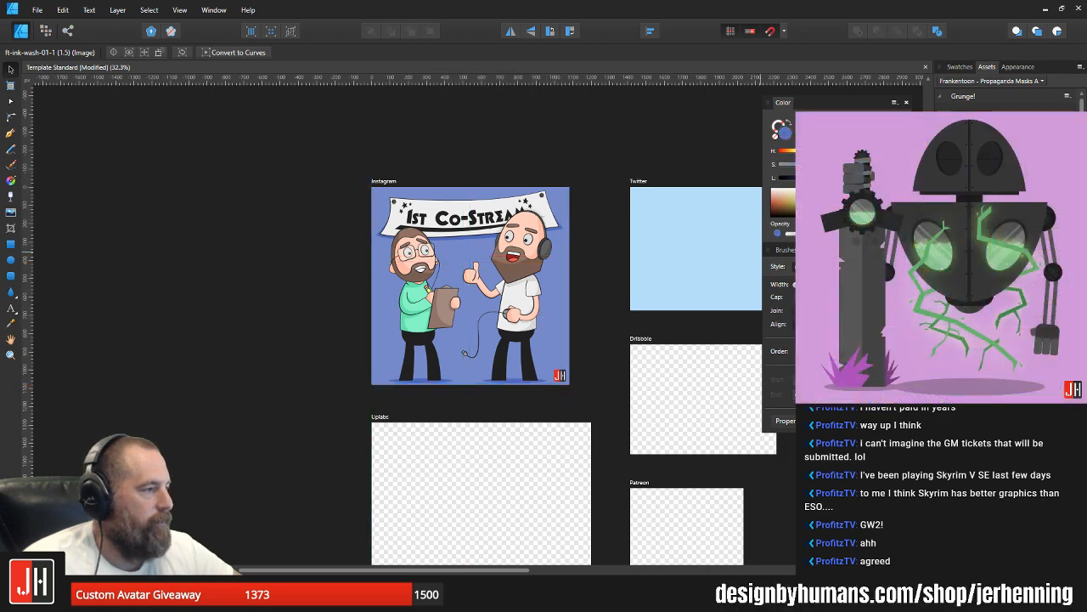
left_click(1003, 357)
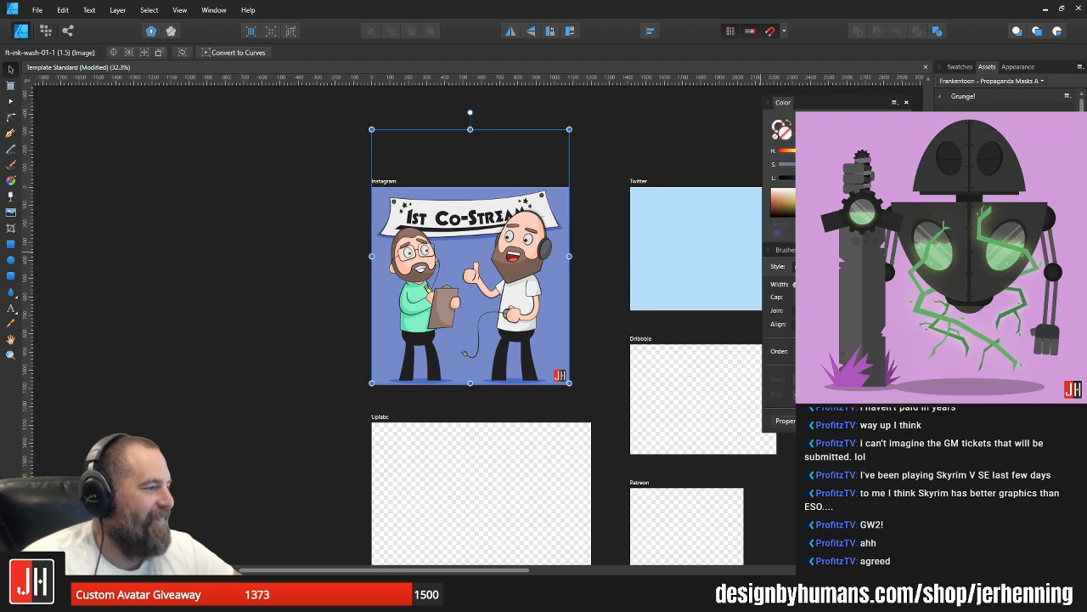
left_click(1003, 357)
left_click_drag(838, 177, 831, 178)
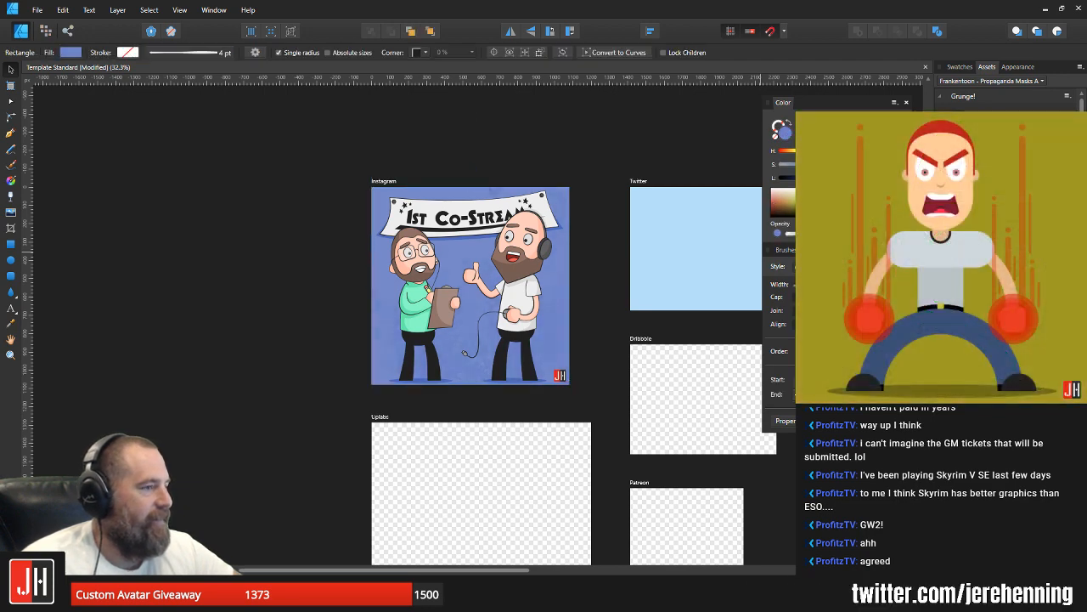
left_click(620, 264)
scroll(424, 288, "up", 4)
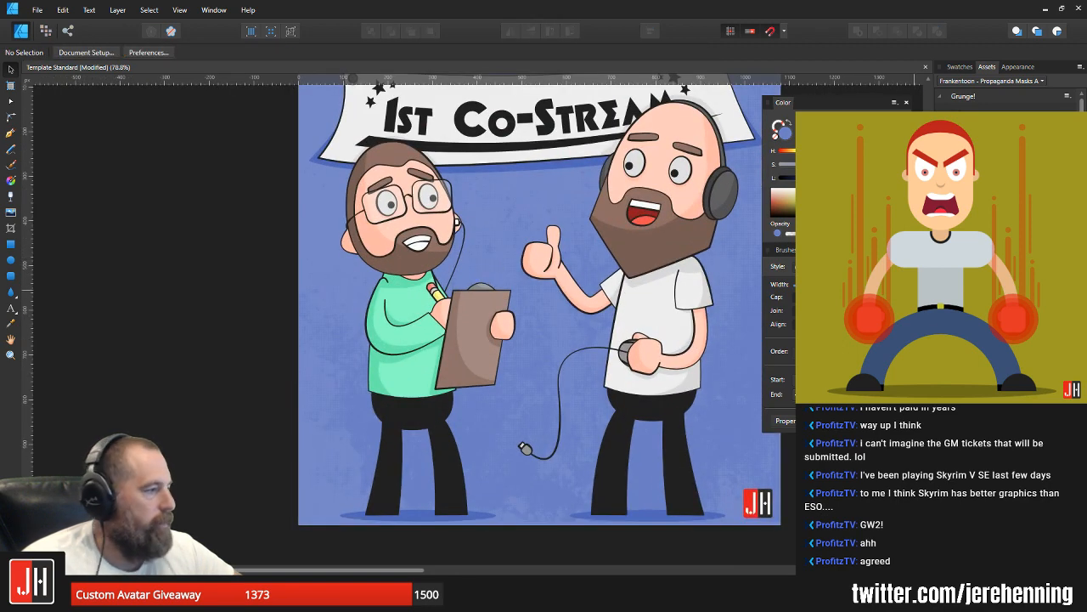
Step: Delete the ink-wash mask from the background rectangle and try out another Propaganda Masks texture on the Instagram artboard
left_click(510, 217)
key("Delete")
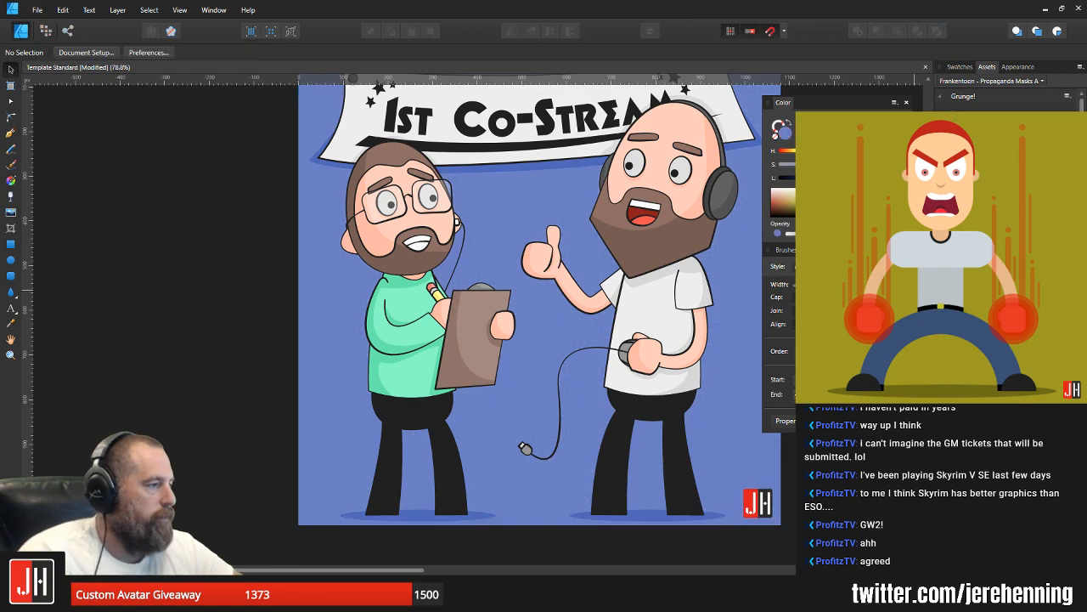
left_click_drag(977, 213, 605, 227)
scroll(626, 225, "down", 4)
key("Delete")
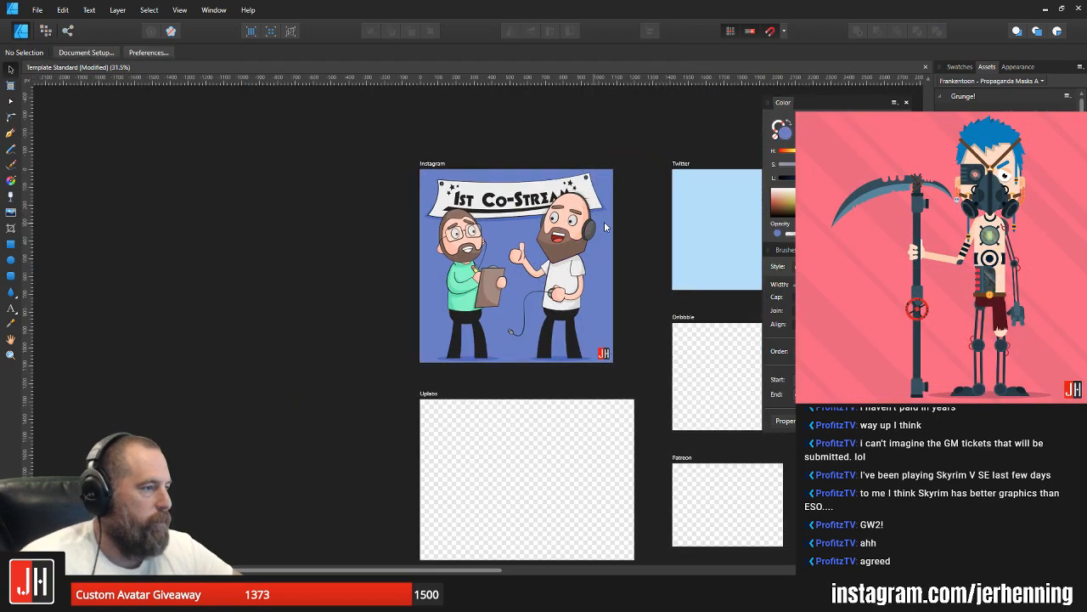
Step: Place the hatched 45-degree gradient texture from Propaganda Masks B at the Instagram artboard's upper-left corner and scale it to the artboard's size
left_click(1010, 82)
left_click(990, 170)
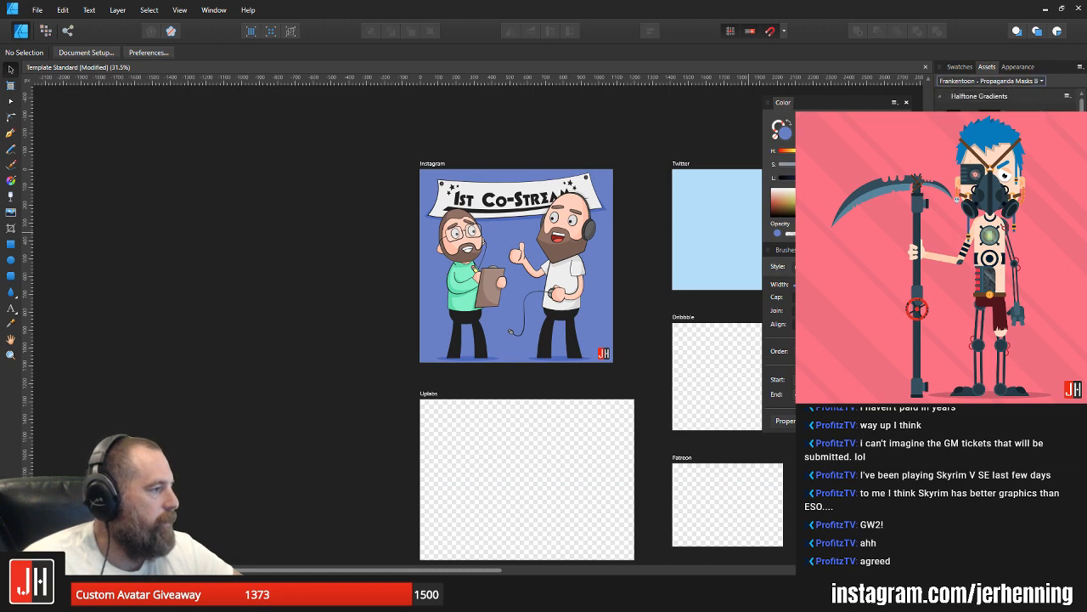
left_click_drag(990, 123, 487, 218)
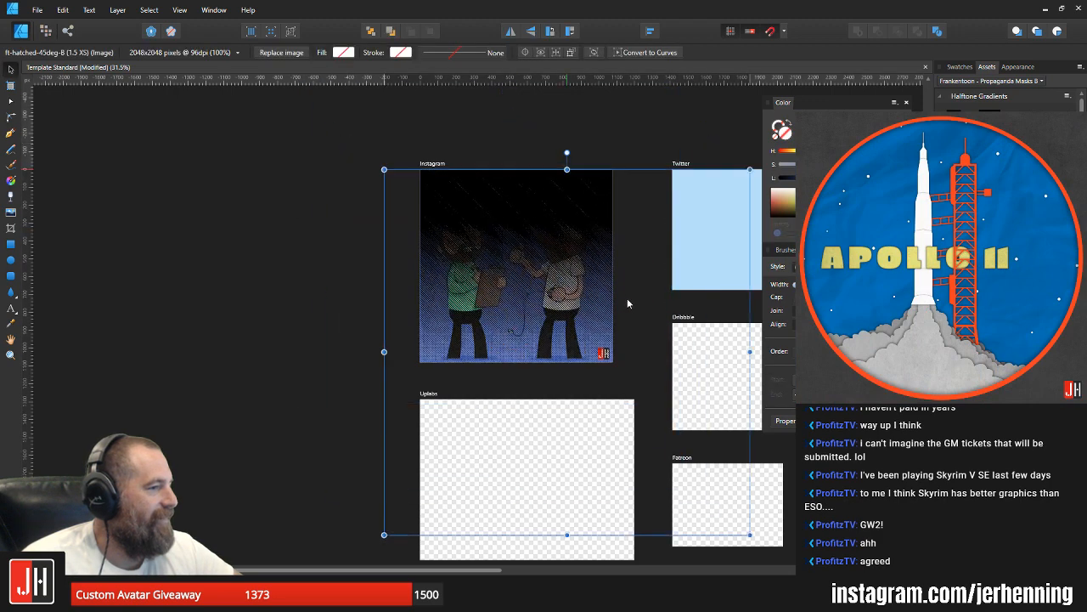
left_click_drag(656, 296, 477, 262)
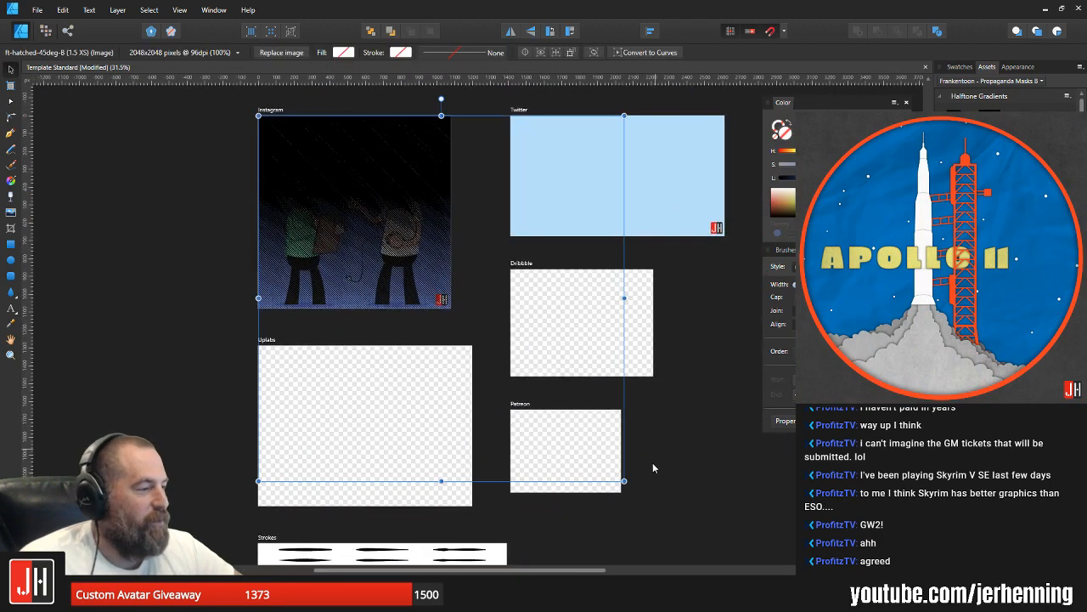
left_click_drag(624, 481, 451, 307)
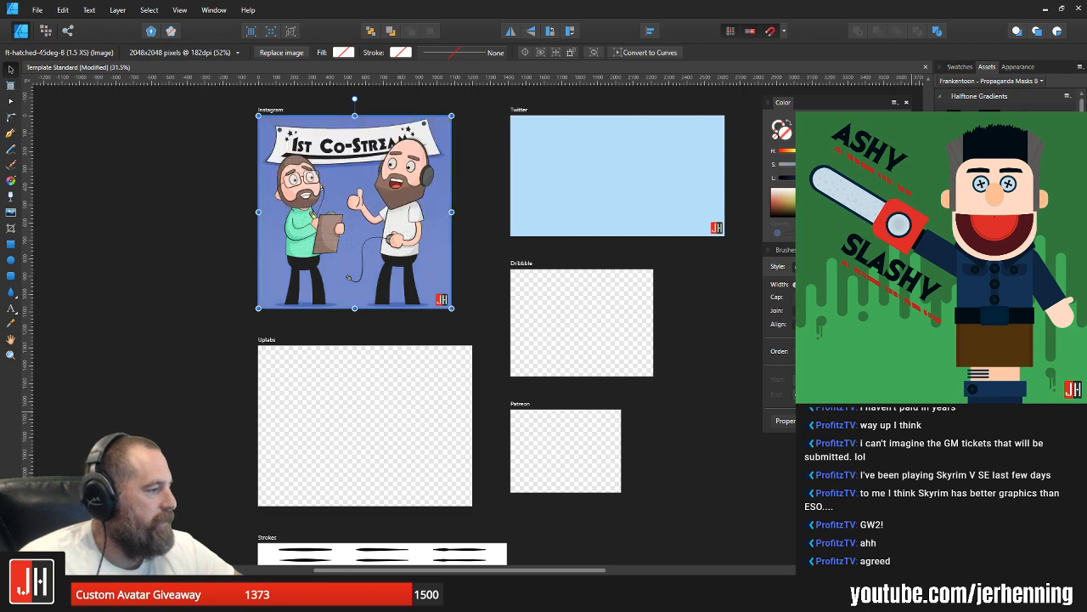
Step: Apply the hatched gradient as a mask on the blue background rectangle and change the rectangle's fill to a darker blue
key("m")
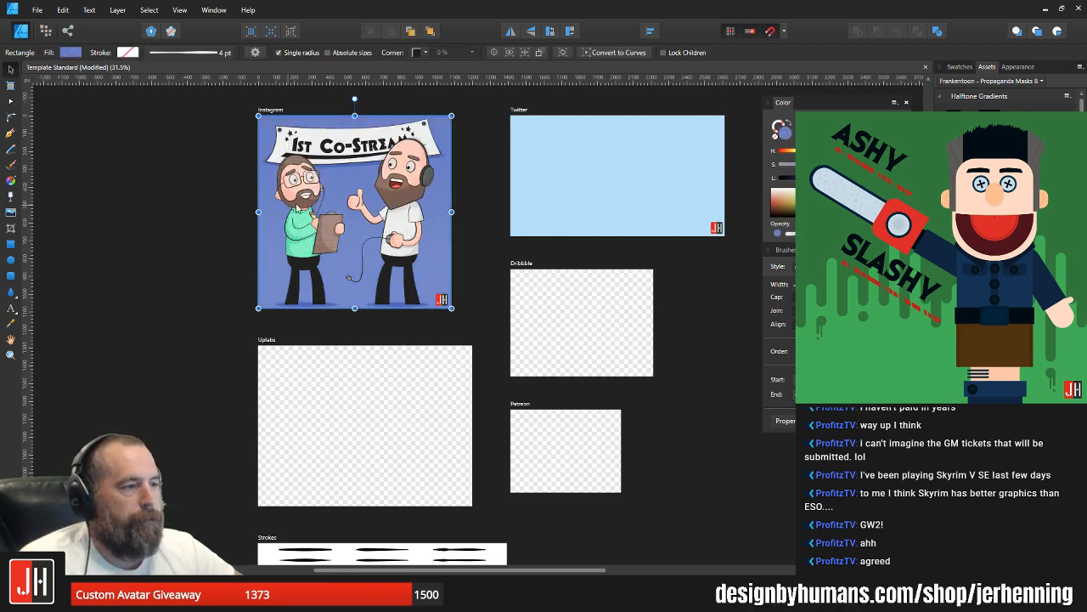
scroll(306, 205, "up", 2)
left_click_drag(841, 177, 835, 178)
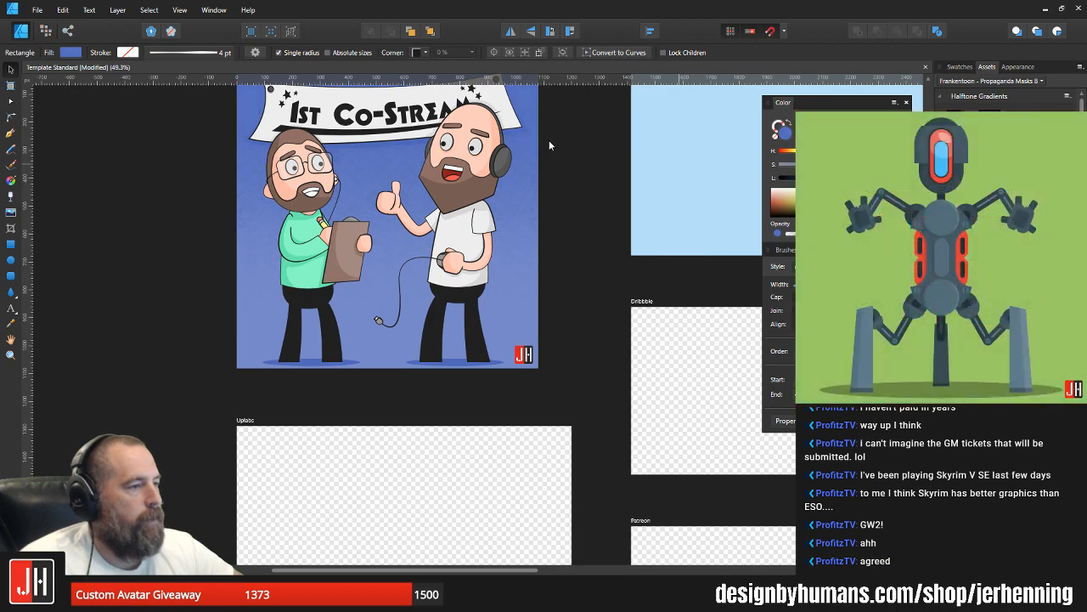
left_click_drag(561, 133, 639, 222)
left_click(640, 221)
scroll(438, 196, "up", 4)
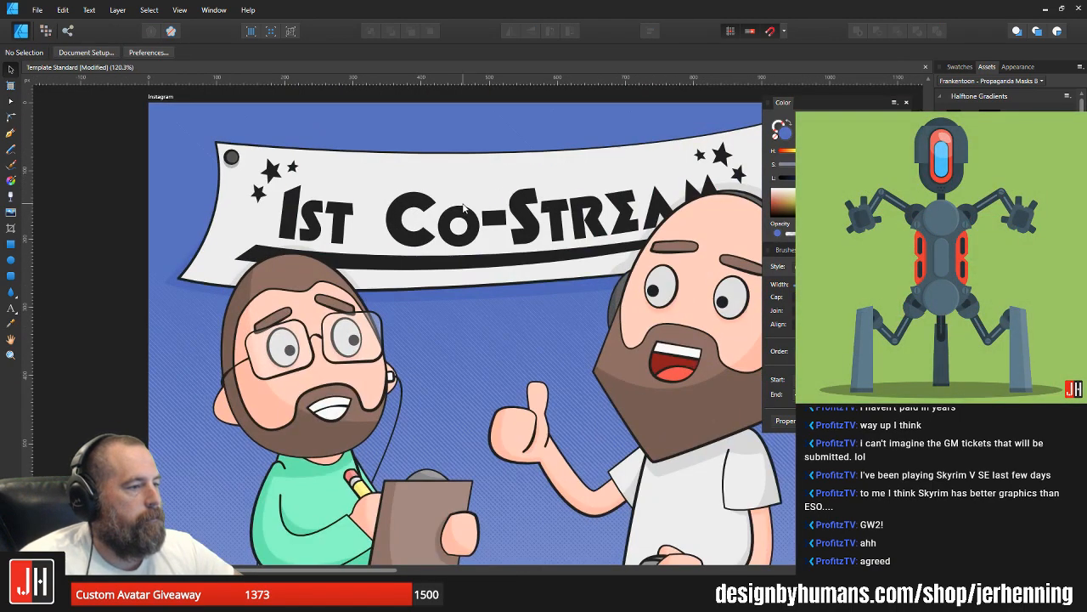
scroll(465, 208, "down", 2)
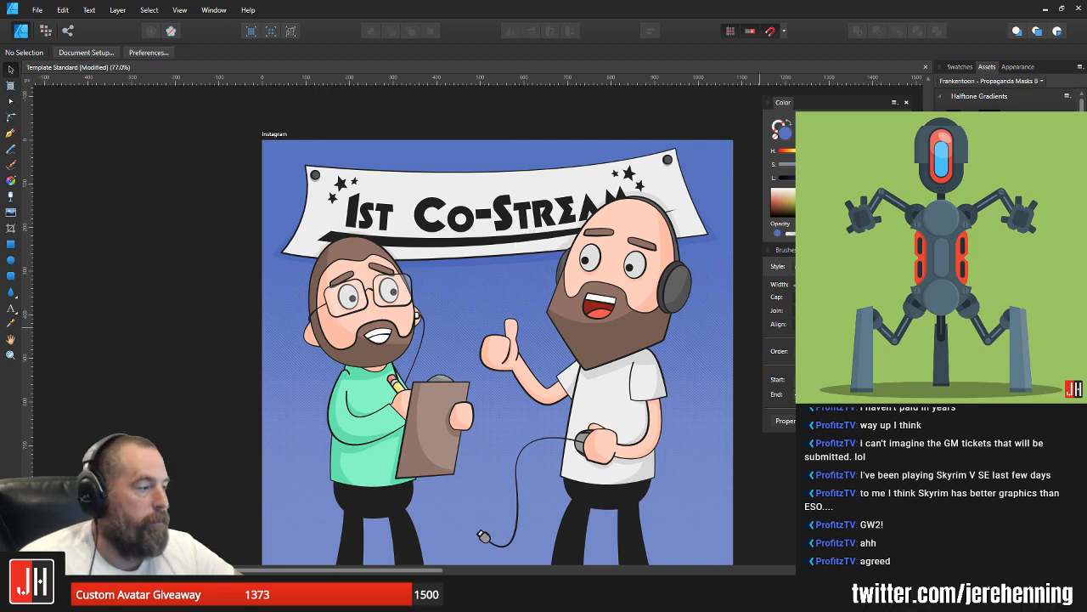
Step: Flip the hatched gradient mask vertically on the background rectangle and clear the selection
left_click(485, 218)
left_click(994, 365)
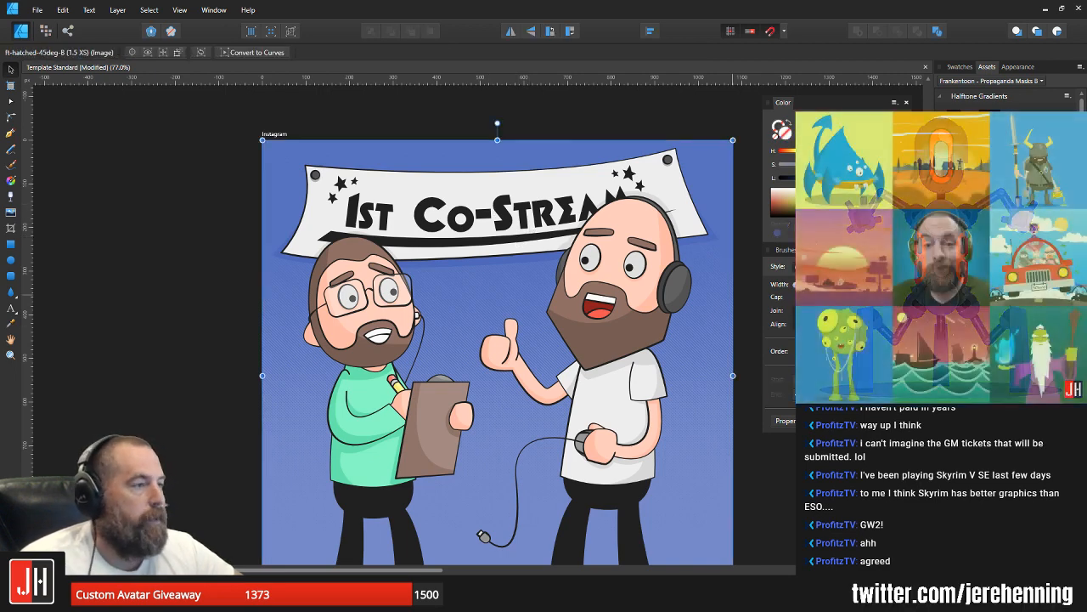
left_click(531, 32)
left_click_drag(620, 341, 567, 174)
scroll(572, 181, "down", 2)
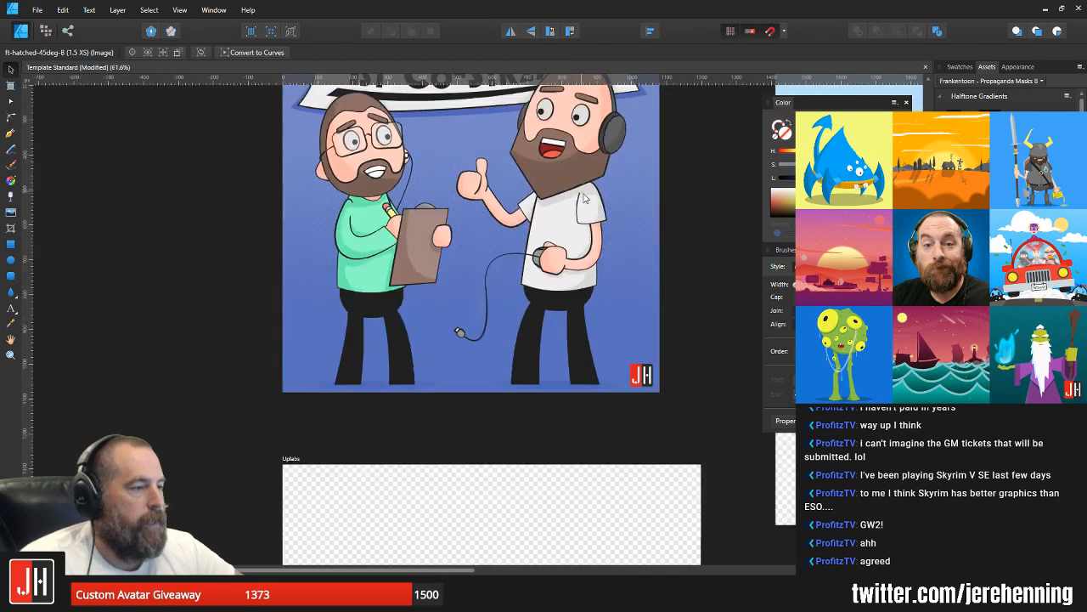
left_click(682, 225)
left_click_drag(480, 193, 450, 278)
scroll(451, 277, "up", 3)
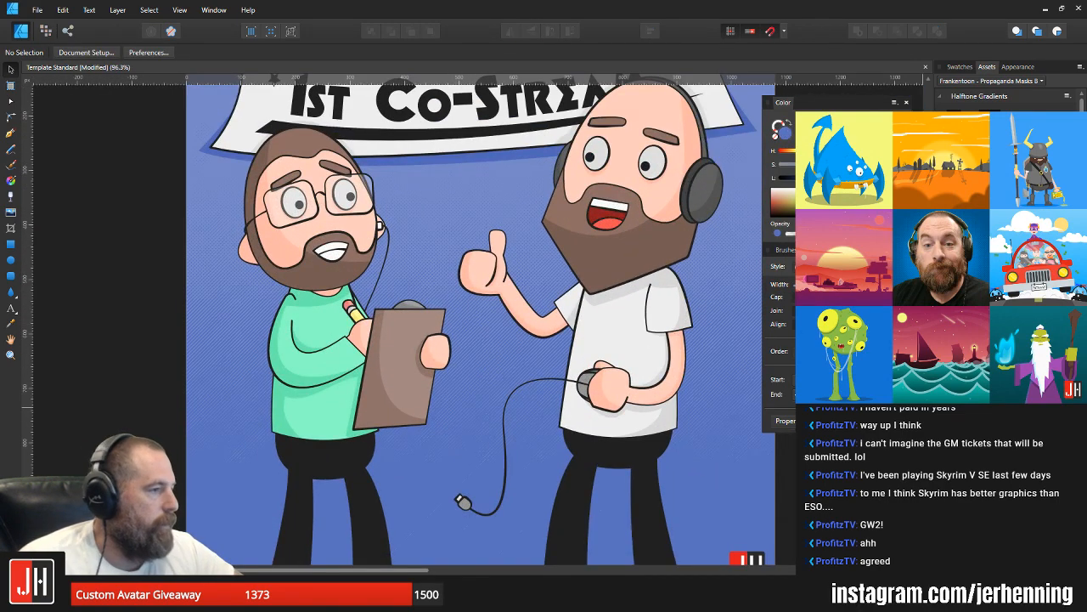
left_click(434, 181)
scroll(434, 181, "up", 2)
key("i")
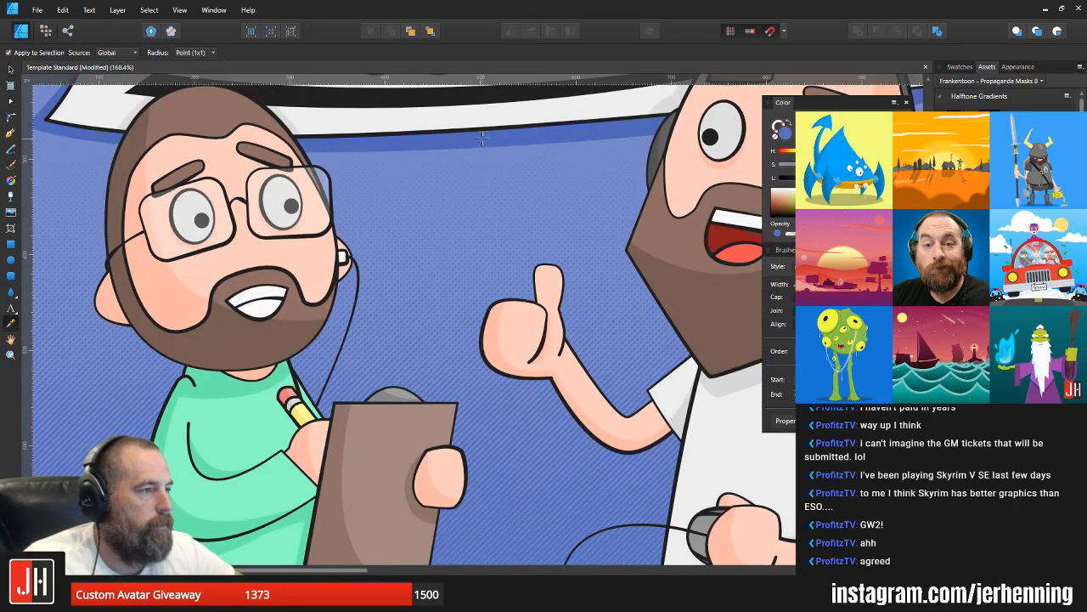
key("v")
scroll(484, 139, "down", 6)
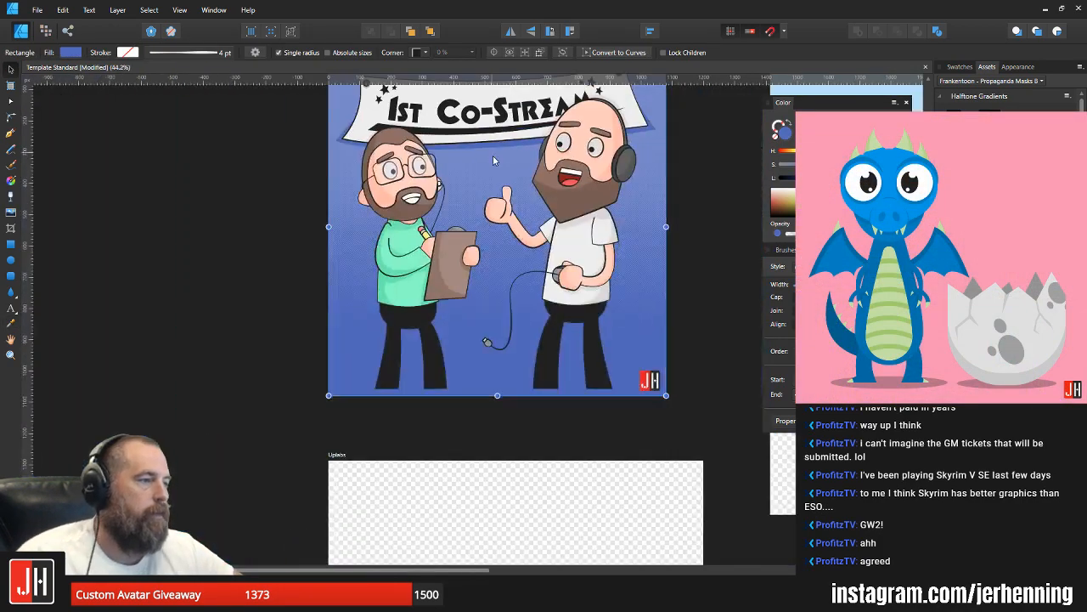
scroll(493, 156, "down", 2)
left_click(598, 198)
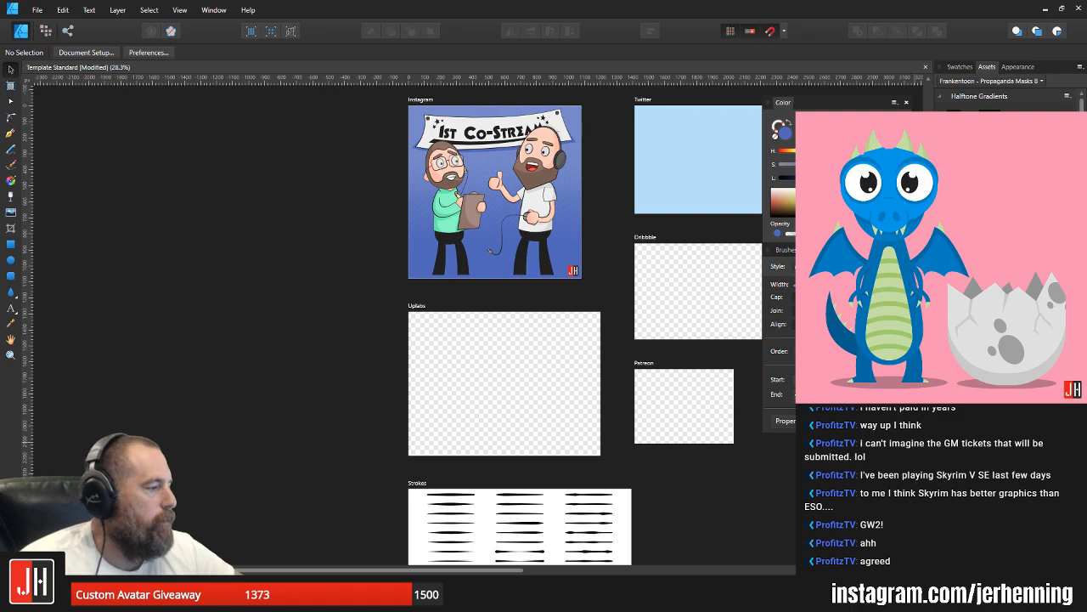
Step: Move the masked background rectangle slightly down on the Instagram artboard, clear the selection and save the document
left_click(576, 268)
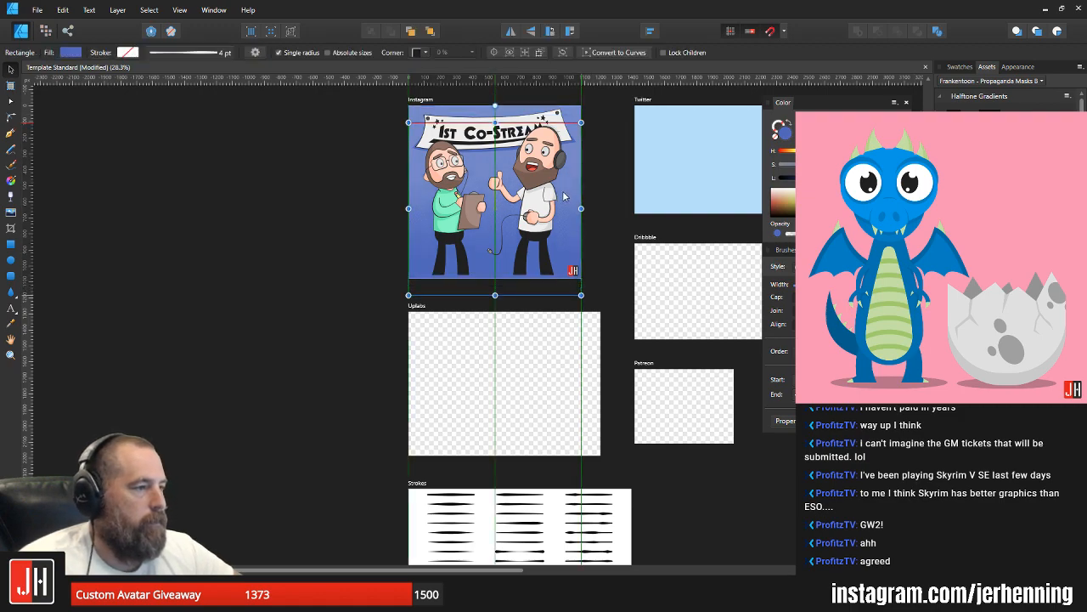
key("ctrl+d")
scroll(528, 164, "up", 4)
left_click_drag(449, 137, 454, 239)
scroll(453, 238, "up", 3)
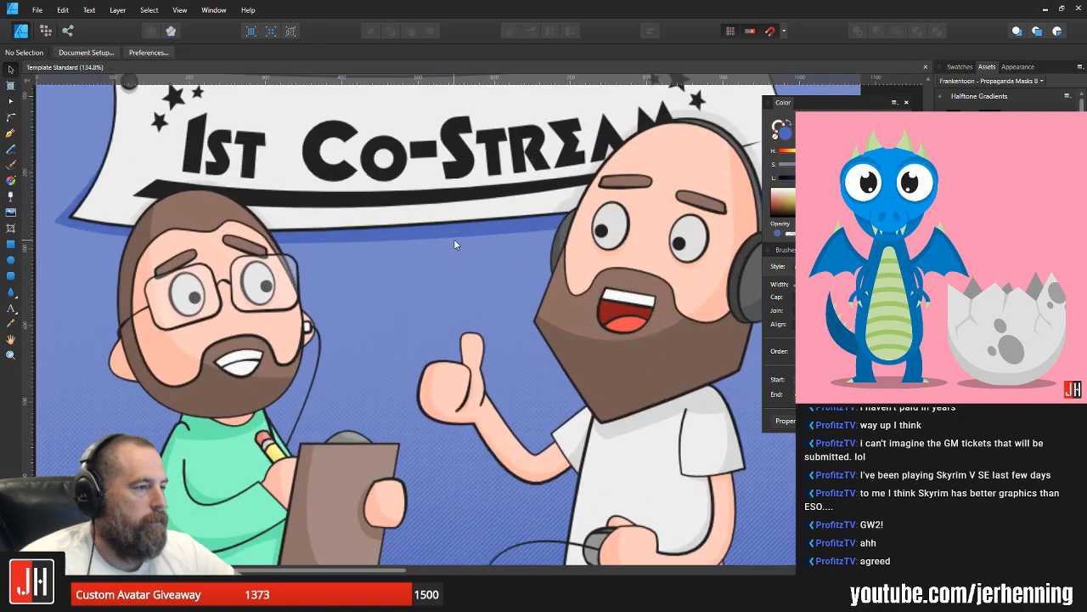
scroll(453, 239, "down", 4)
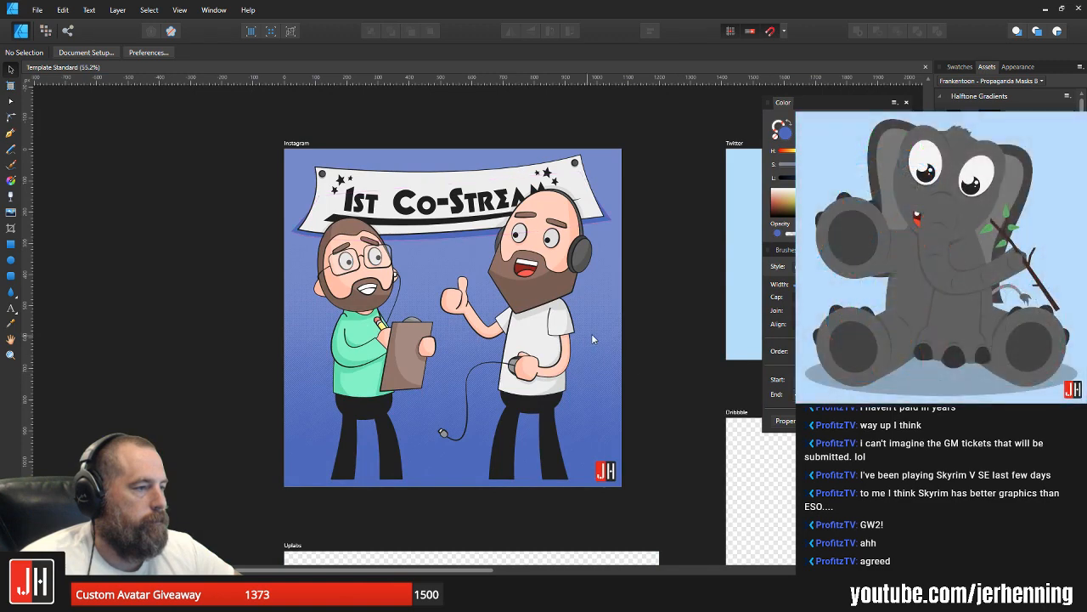
left_click_drag(591, 333, 615, 318)
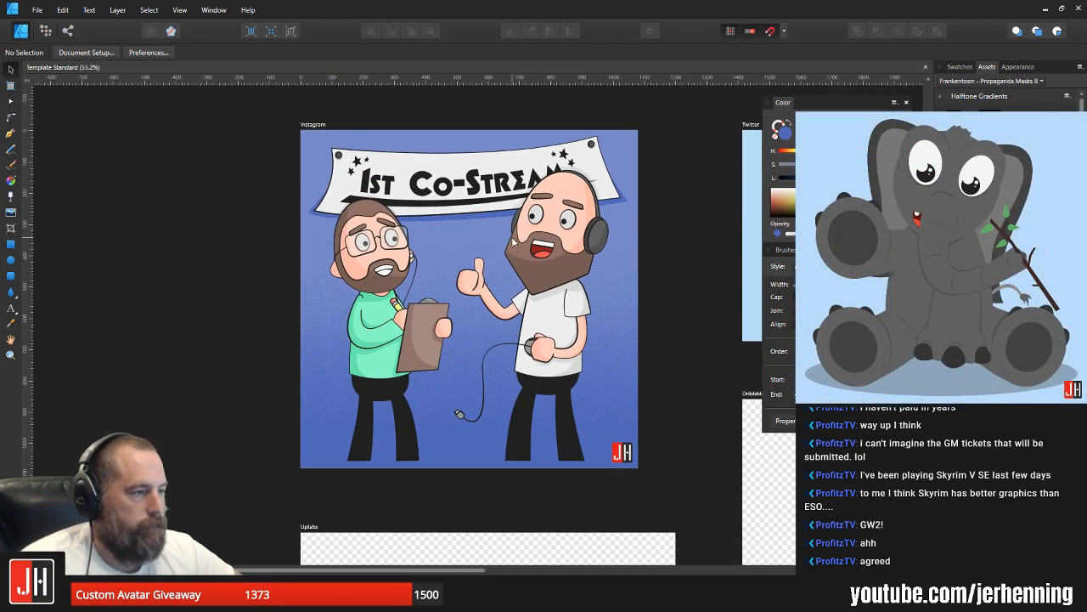
left_click_drag(566, 284, 536, 198)
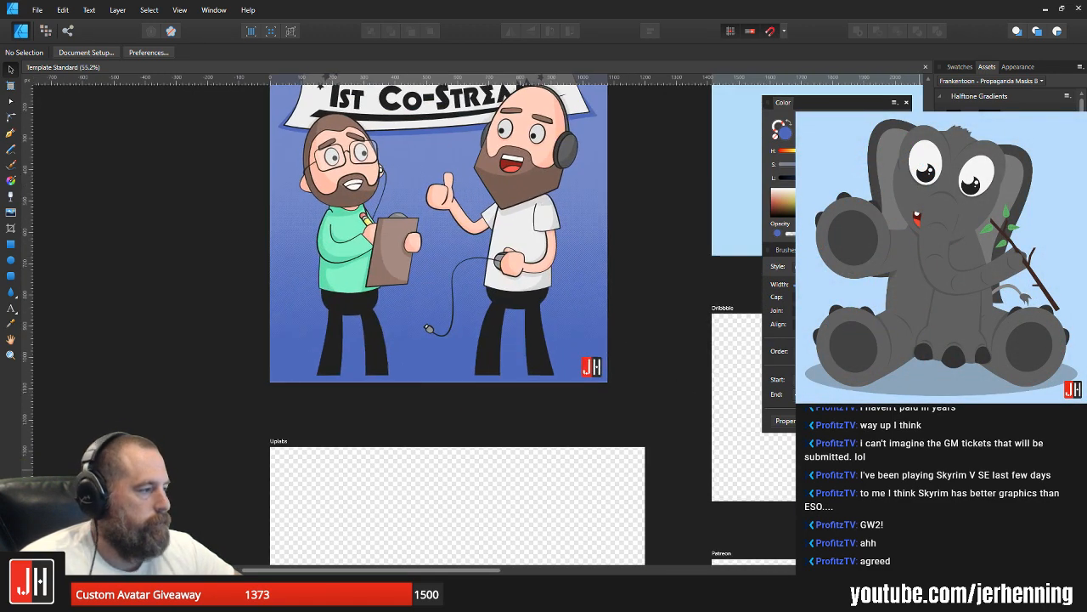
left_click(488, 323)
left_click_drag(470, 305, 476, 278)
left_click_drag(461, 177, 466, 302)
left_click(626, 323)
key("ctrl+s")
Step: Examine the illustration up close and as a whole, checking the characters, the banner and the hatched background texture
scroll(441, 294, "up", 2)
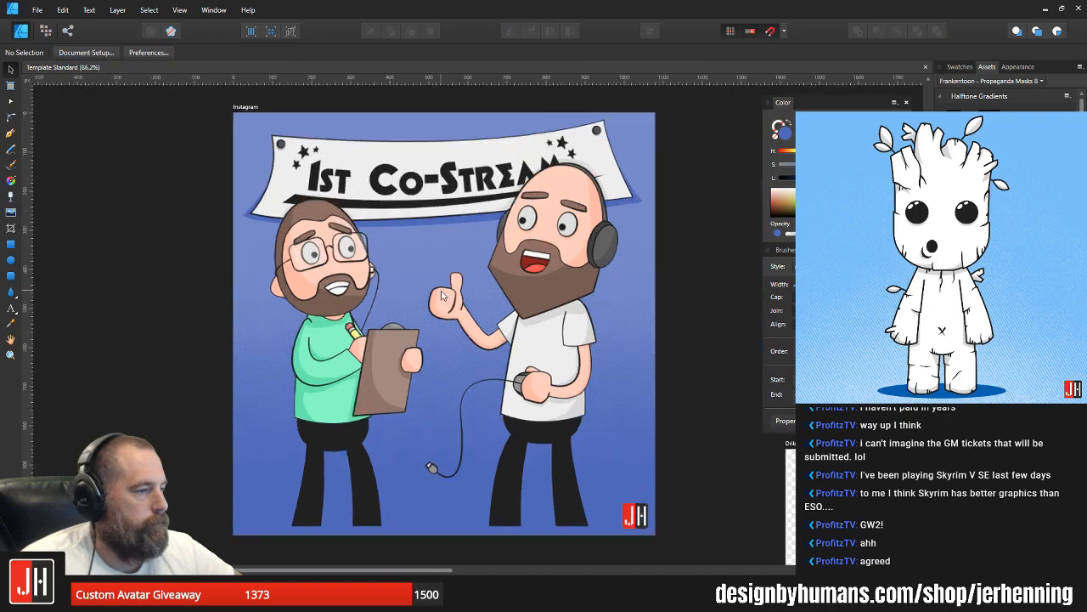
scroll(441, 295, "up", 1)
scroll(493, 250, "down", 4)
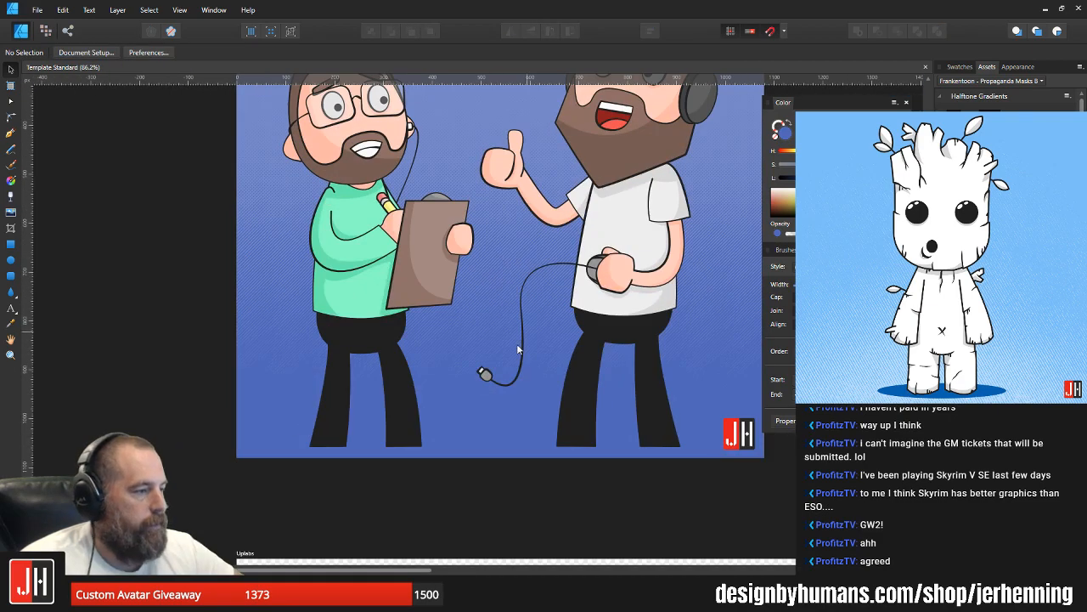
scroll(432, 200, "up", 3)
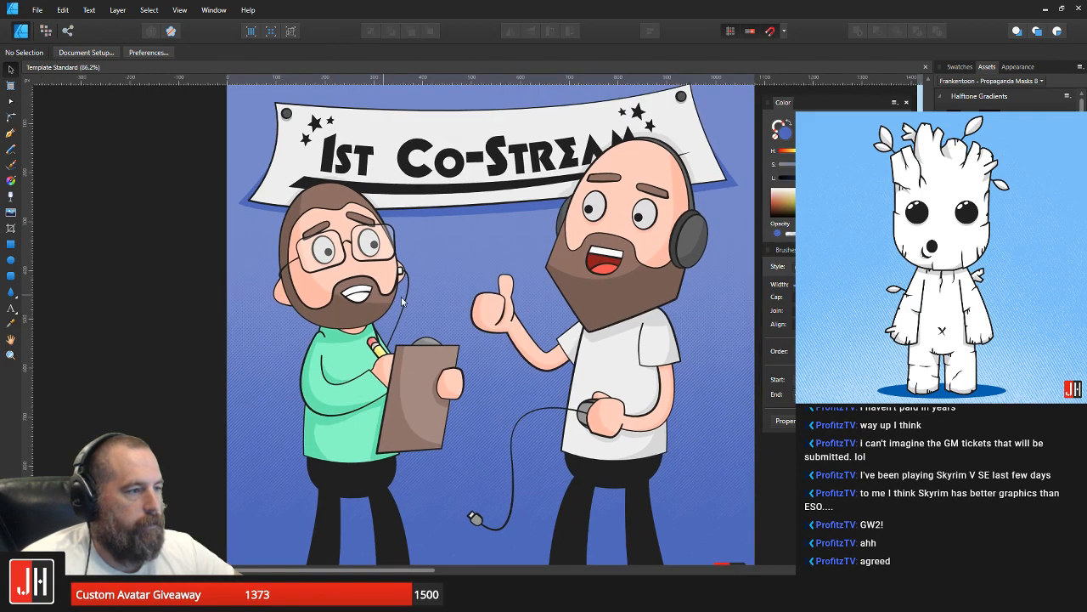
scroll(506, 484, "down", 2)
scroll(571, 457, "up", 3)
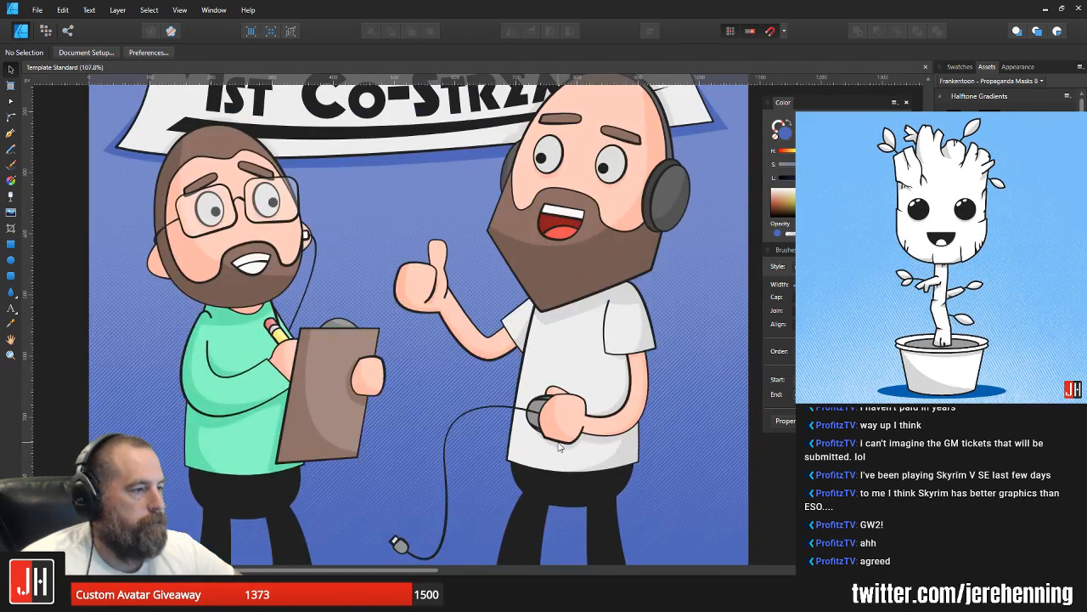
scroll(559, 446, "down", 2)
scroll(460, 365, "up", 4)
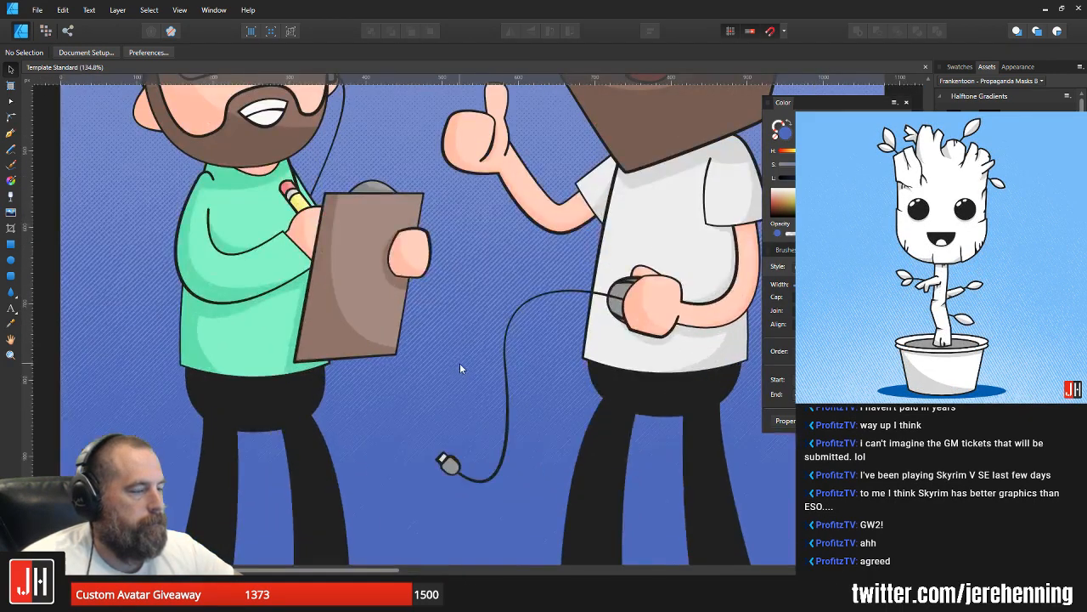
scroll(460, 366, "down", 4)
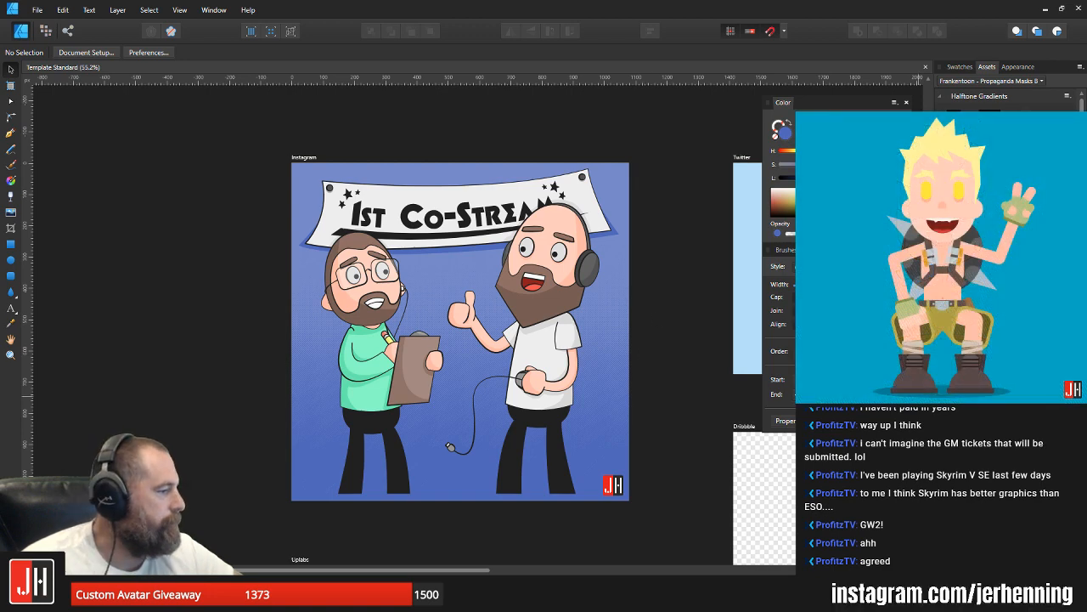
scroll(511, 298, "up", 3)
scroll(520, 300, "down", 2)
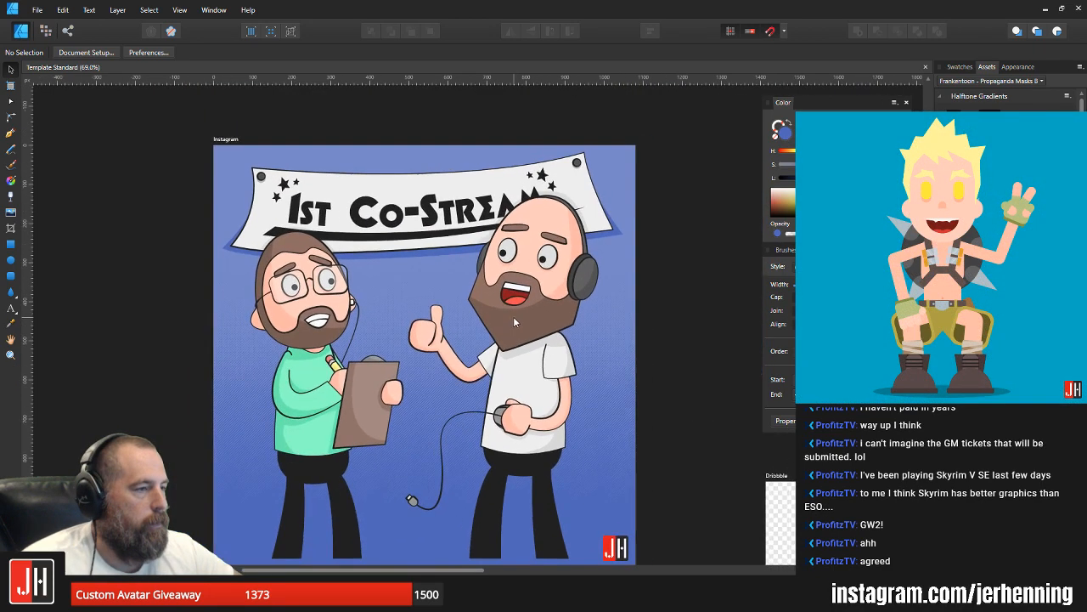
scroll(638, 316, "down", 1)
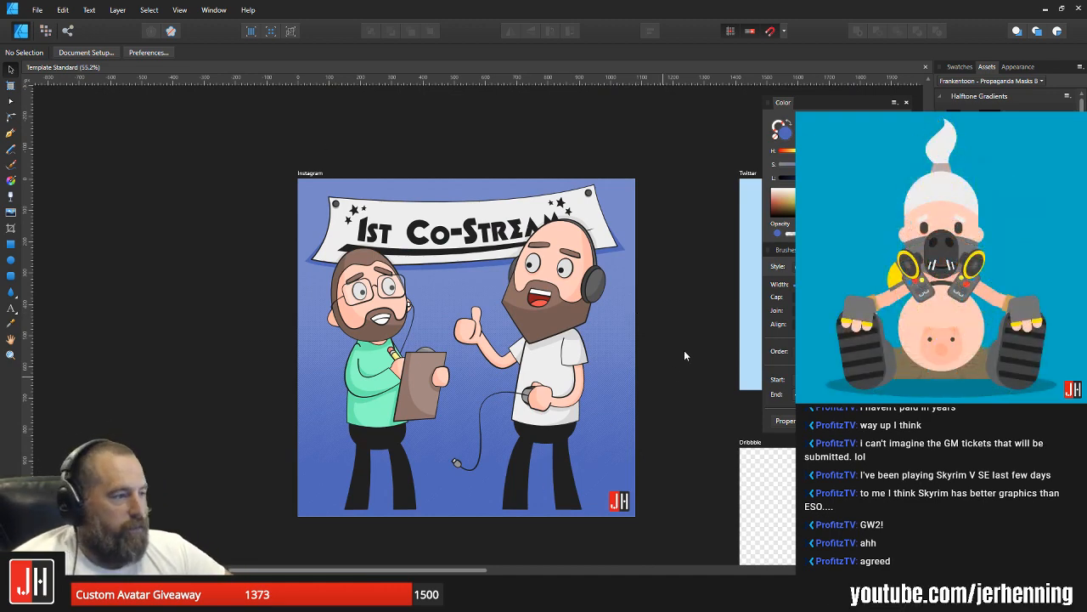
scroll(506, 255, "up", 1)
left_click_drag(459, 311, 500, 260)
scroll(501, 266, "down", 1)
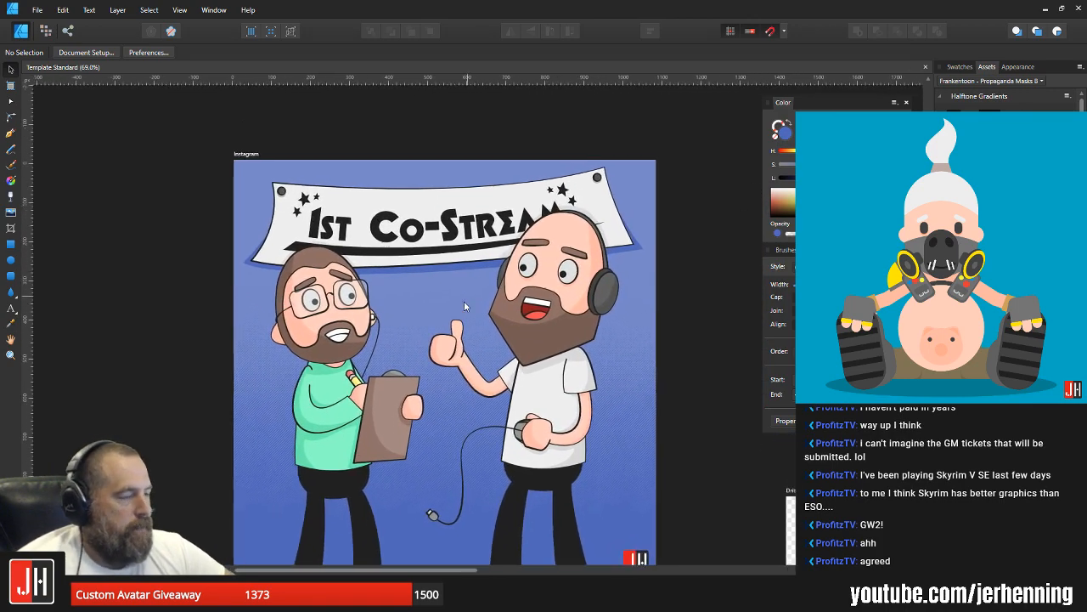
scroll(479, 270, "up", 2)
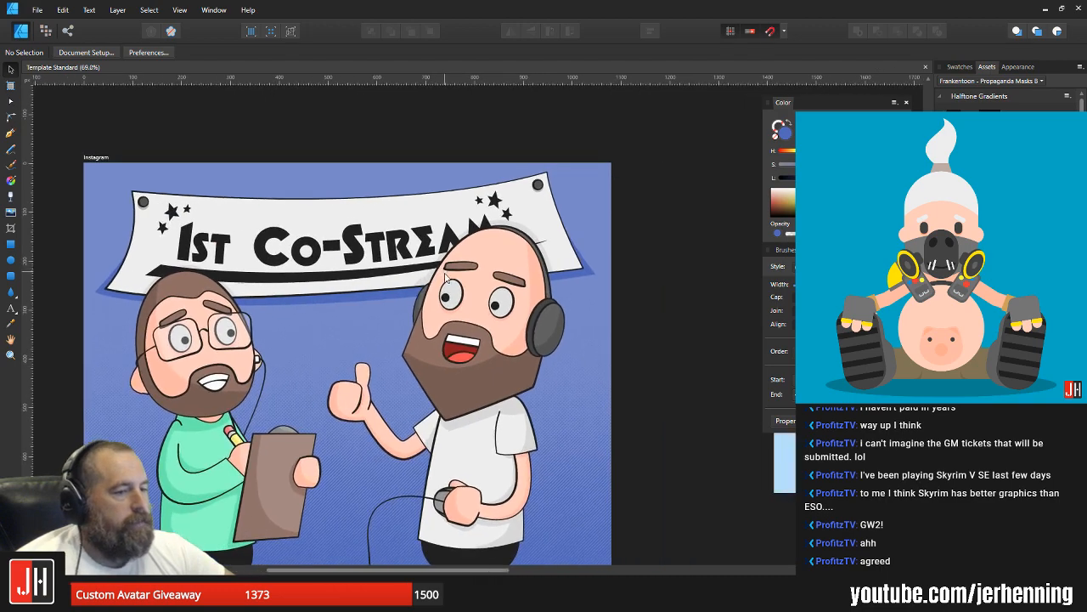
scroll(448, 277, "down", 1)
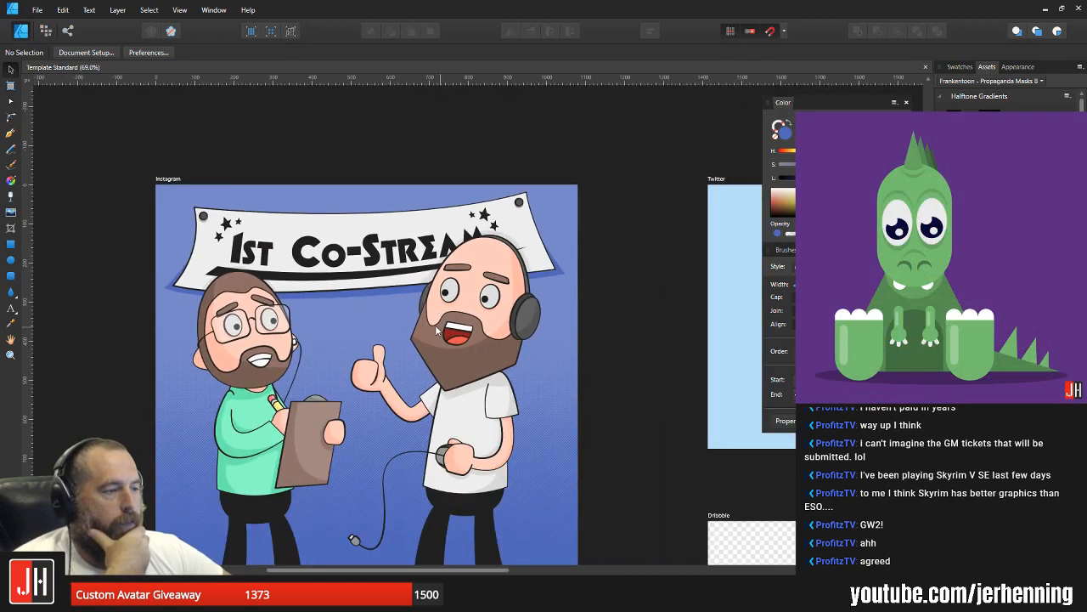
left_click_drag(431, 368, 451, 313)
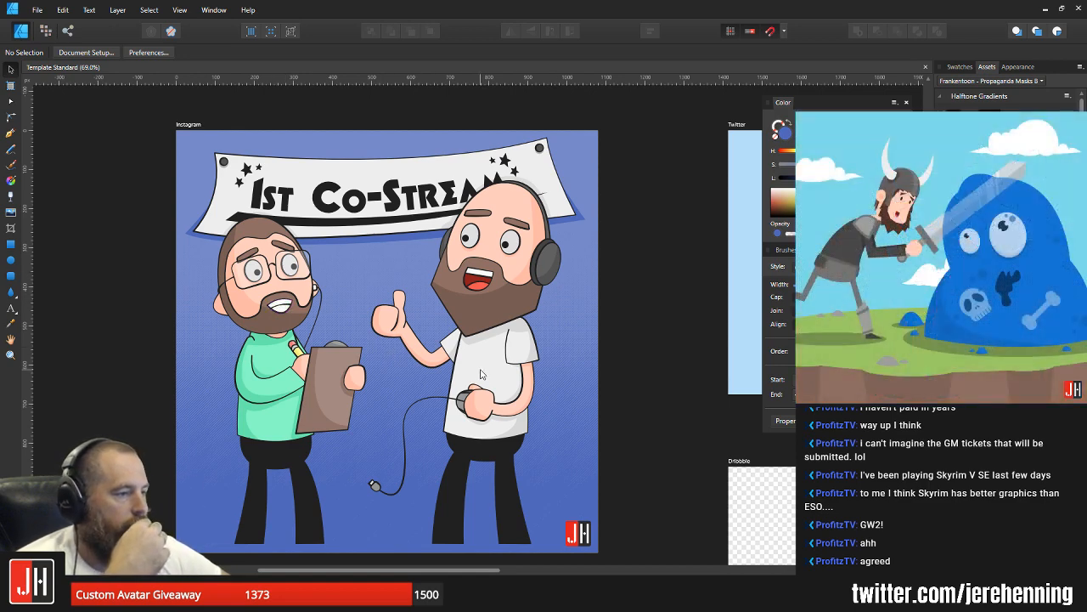
left_click_drag(426, 227, 483, 254)
scroll(508, 192, "up", 4)
scroll(478, 243, "down", 4)
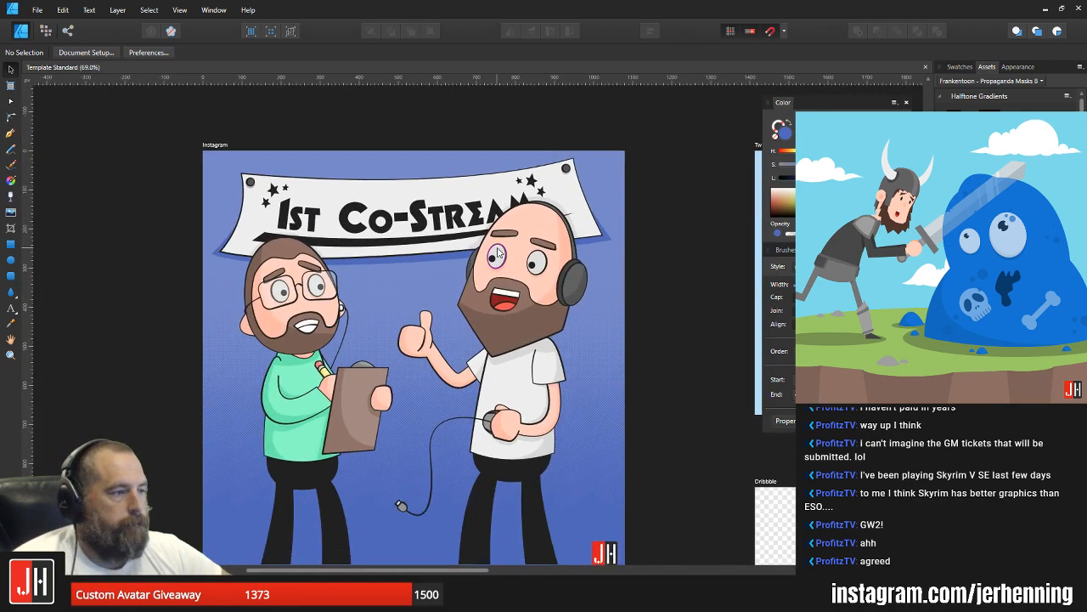
left_click_drag(519, 311, 532, 277)
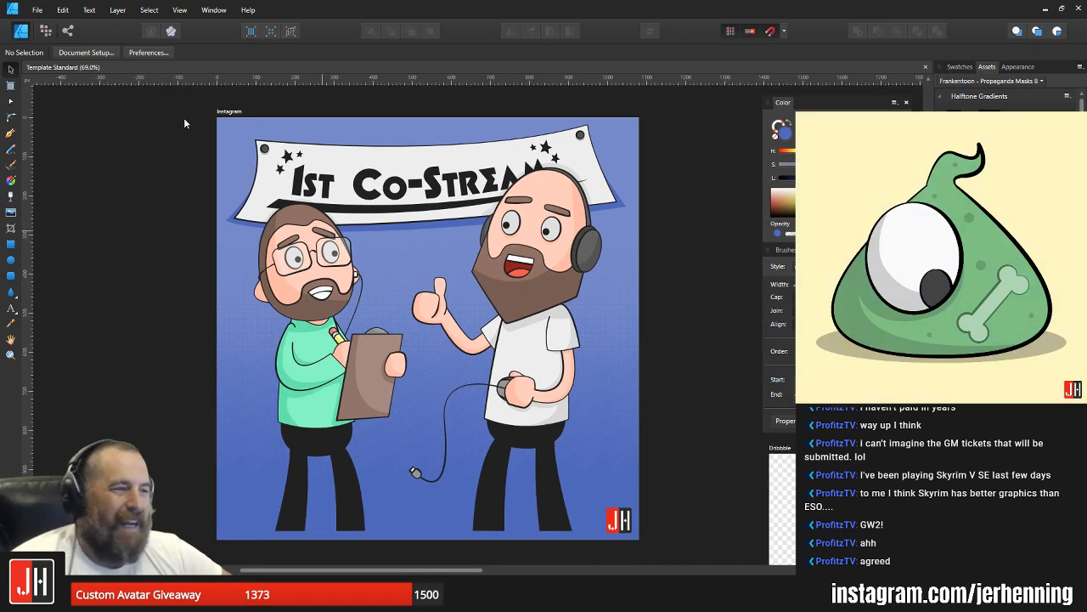
Step: Open the Episode 1 document from the Sector 11 folder under Graphics, Books, Webcomics
left_click(37, 10)
left_click(23, 62)
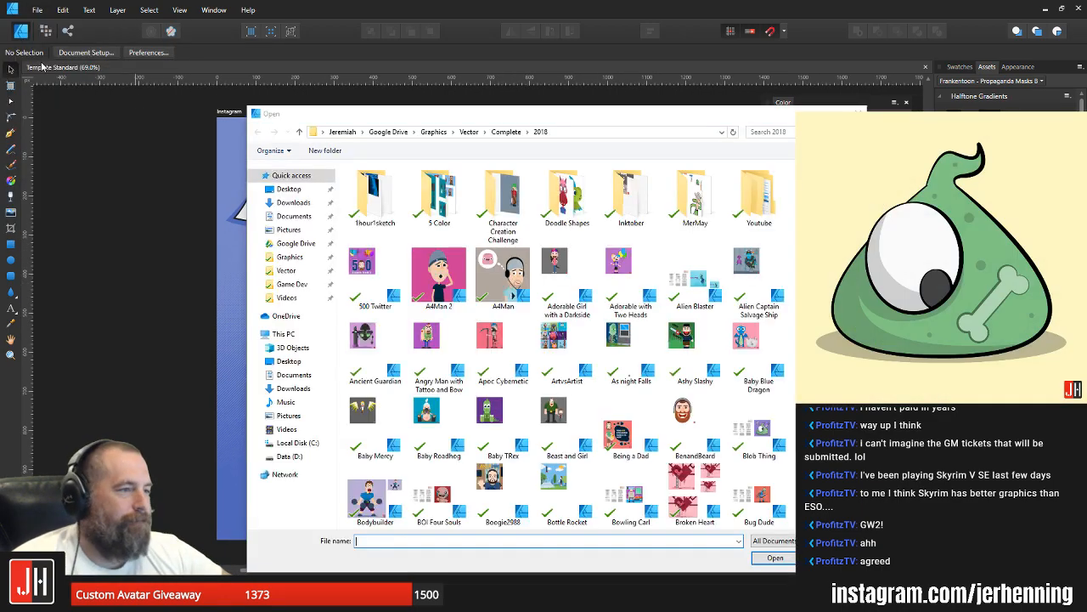
left_click(295, 274)
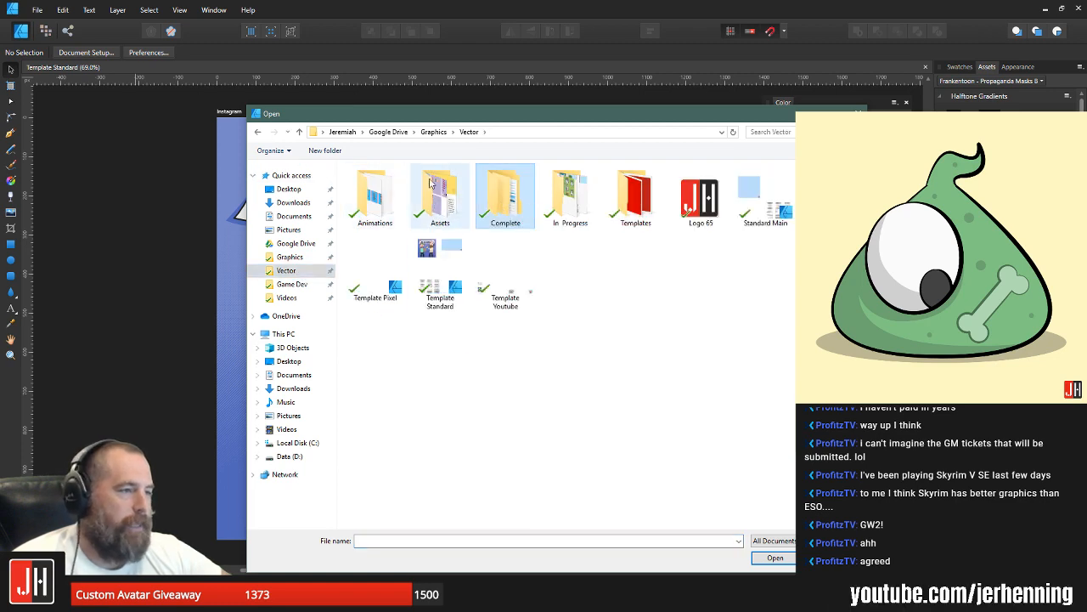
left_click(434, 132)
double_click(510, 202)
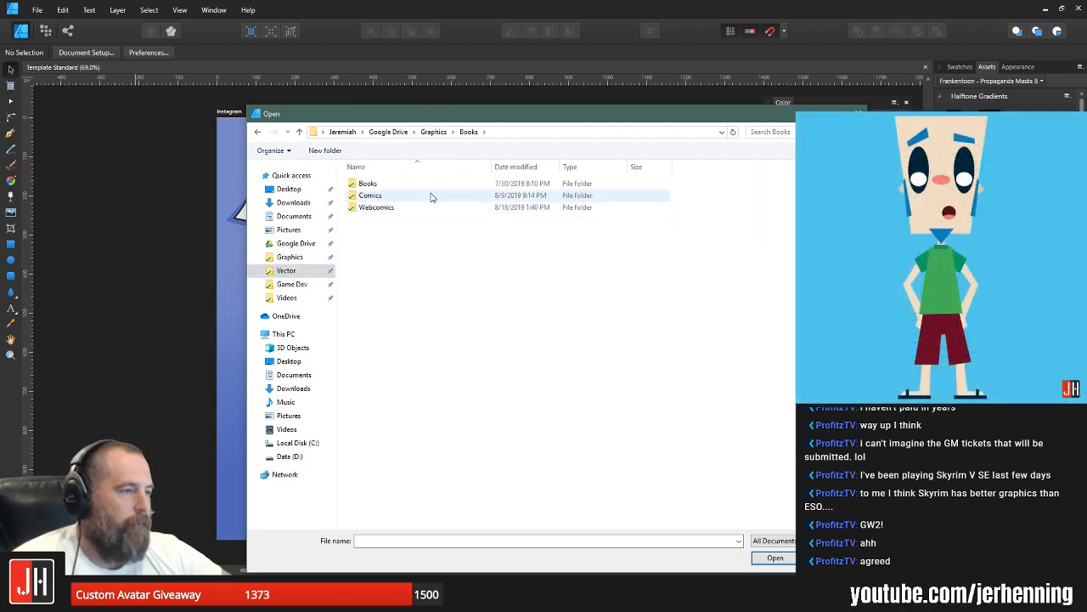
double_click(418, 207)
double_click(407, 186)
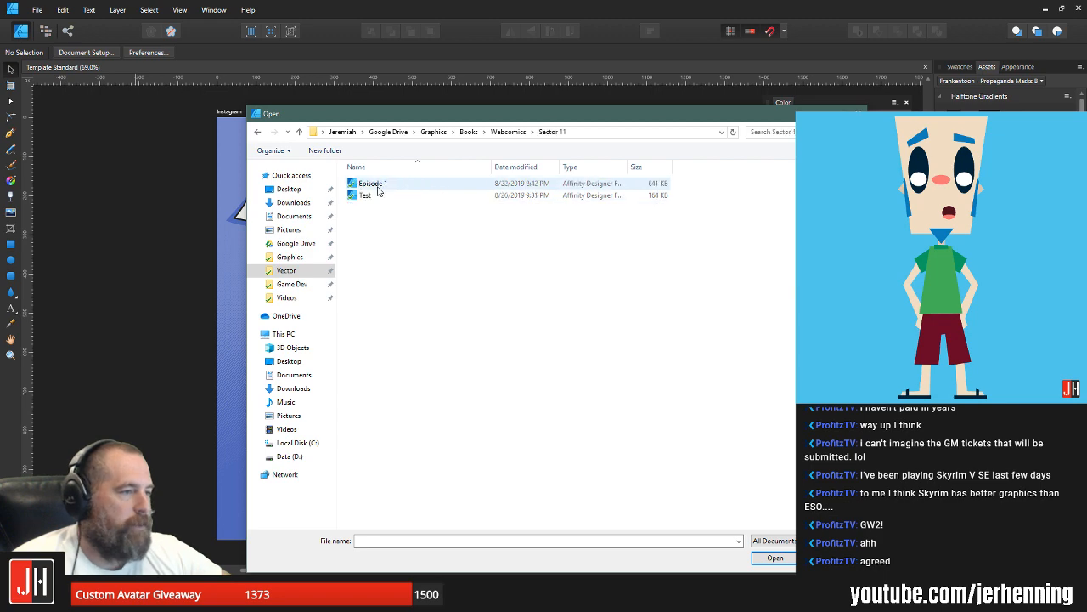
double_click(378, 184)
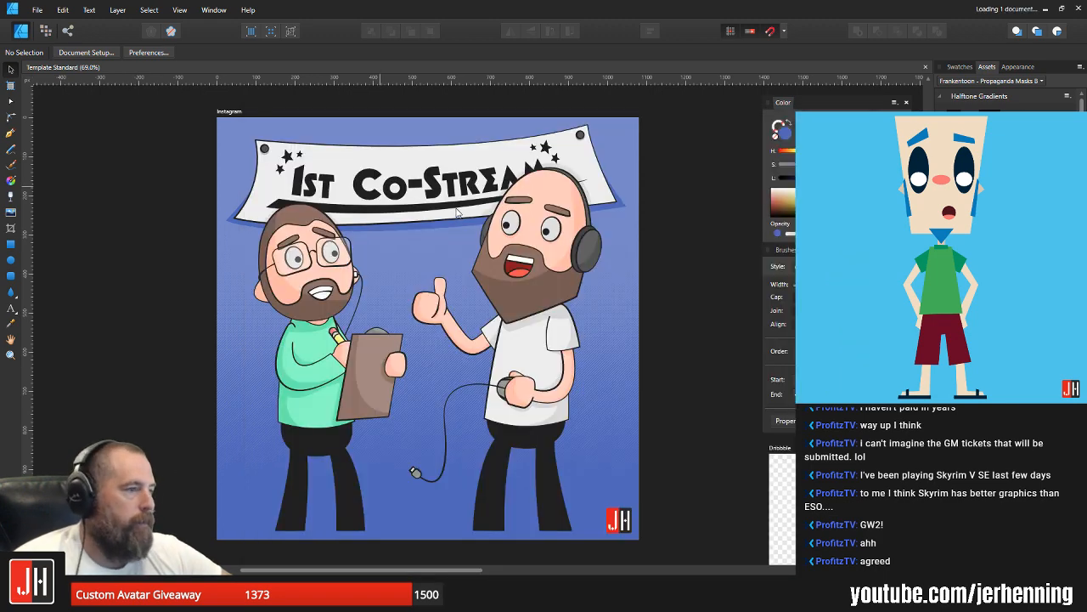
Step: Examine the comic panels on Page 3 and Page 4 up close, checking the character, the drone and the thought bubble
scroll(557, 238, "up", 5)
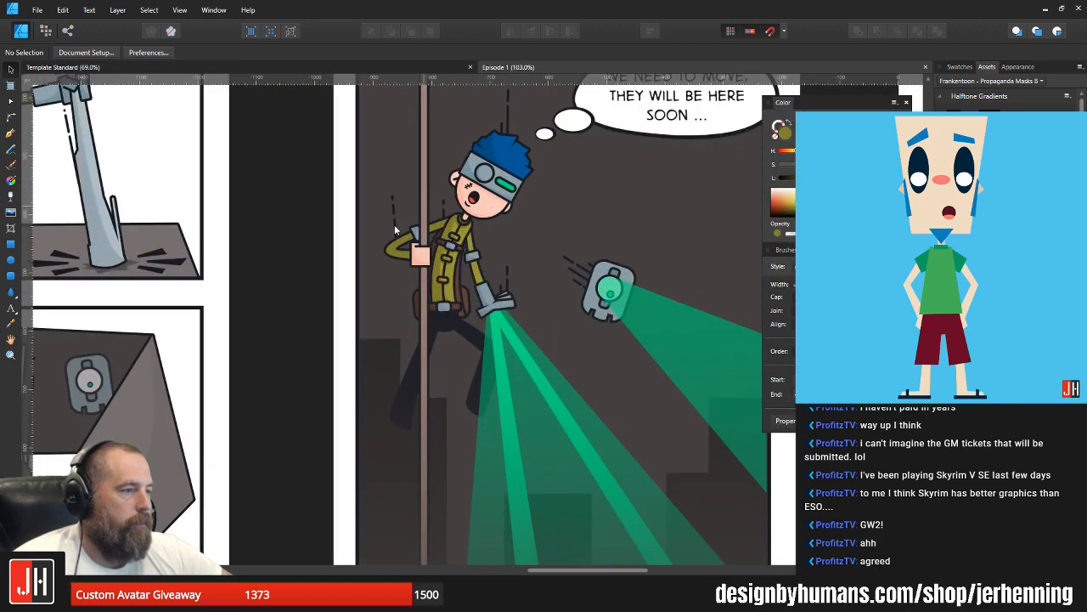
left_click_drag(414, 174, 398, 208)
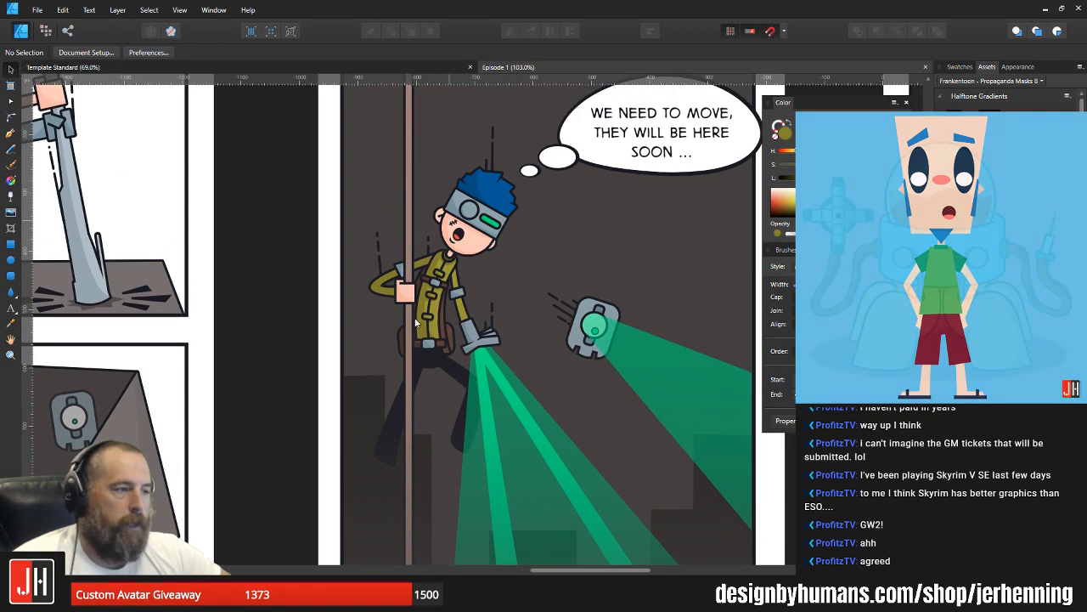
scroll(471, 284, "up", 1)
scroll(499, 257, "down", 1)
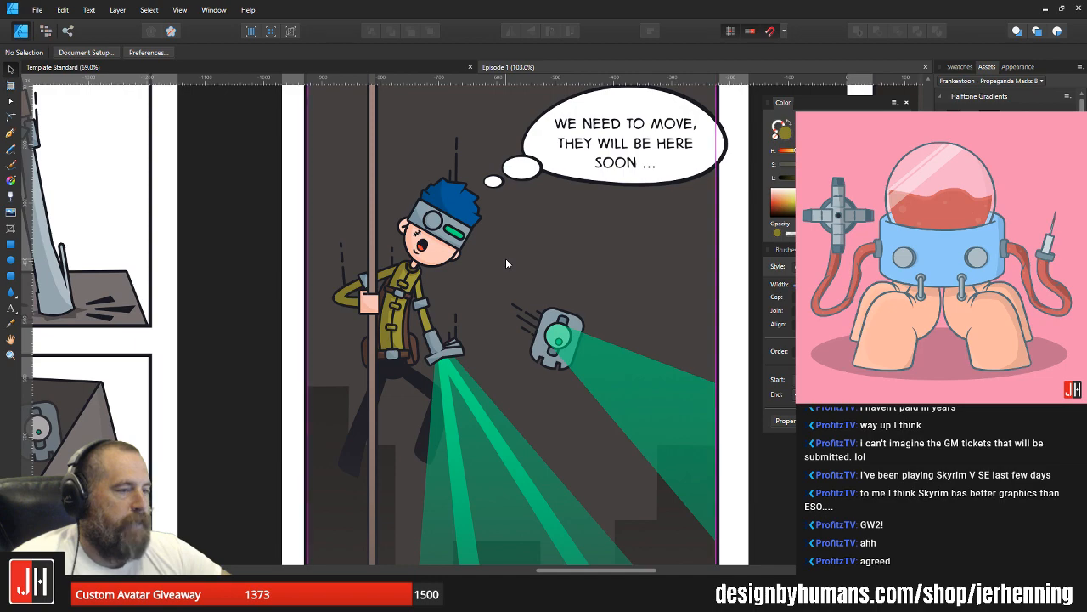
left_click_drag(493, 262, 185, 276)
mouse_move(637, 274)
left_mouse_down()
mouse_move(373, 312)
mouse_move(367, 397)
mouse_move(508, 330)
left_mouse_up()
left_click_drag(408, 343, 565, 279)
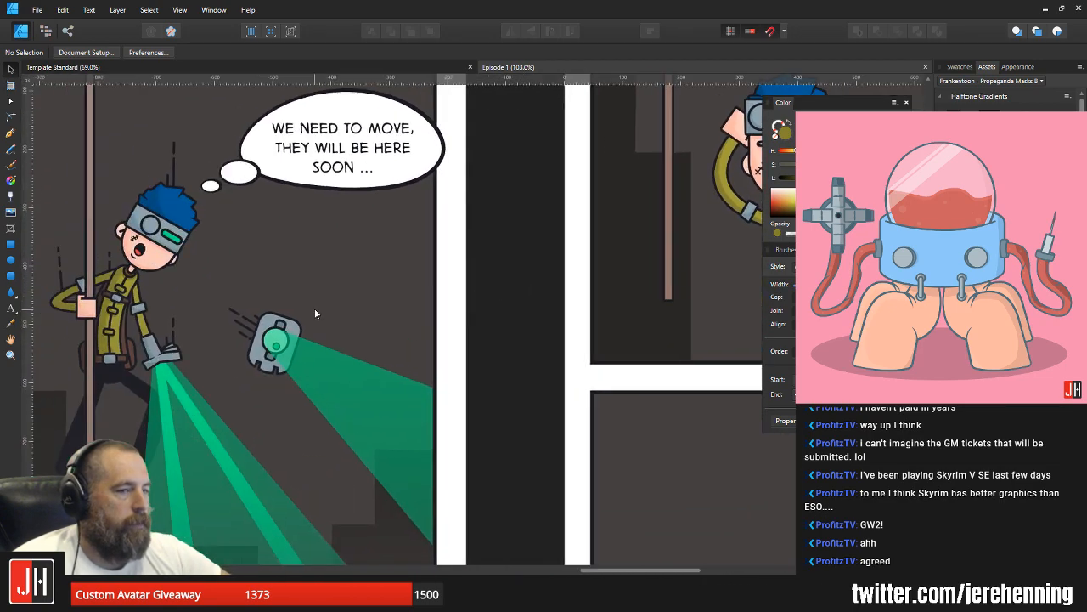
mouse_move(315, 308)
left_mouse_down()
mouse_move(459, 278)
mouse_move(554, 273)
left_mouse_up()
scroll(437, 266, "down", 1)
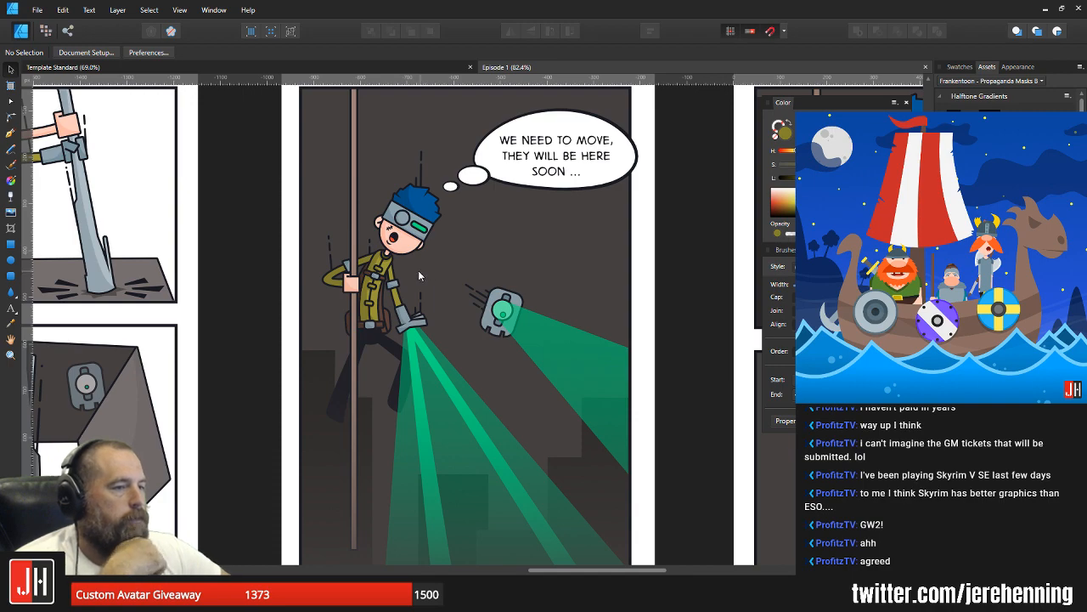
left_click_drag(367, 281, 478, 249)
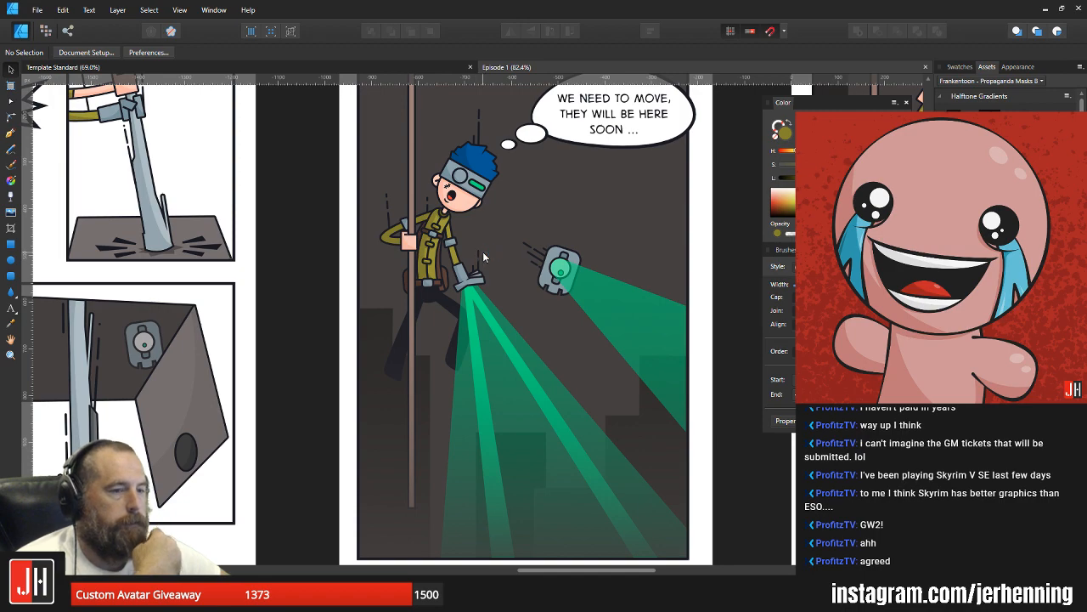
left_click_drag(635, 267, 298, 236)
left_click_drag(611, 234, 446, 285)
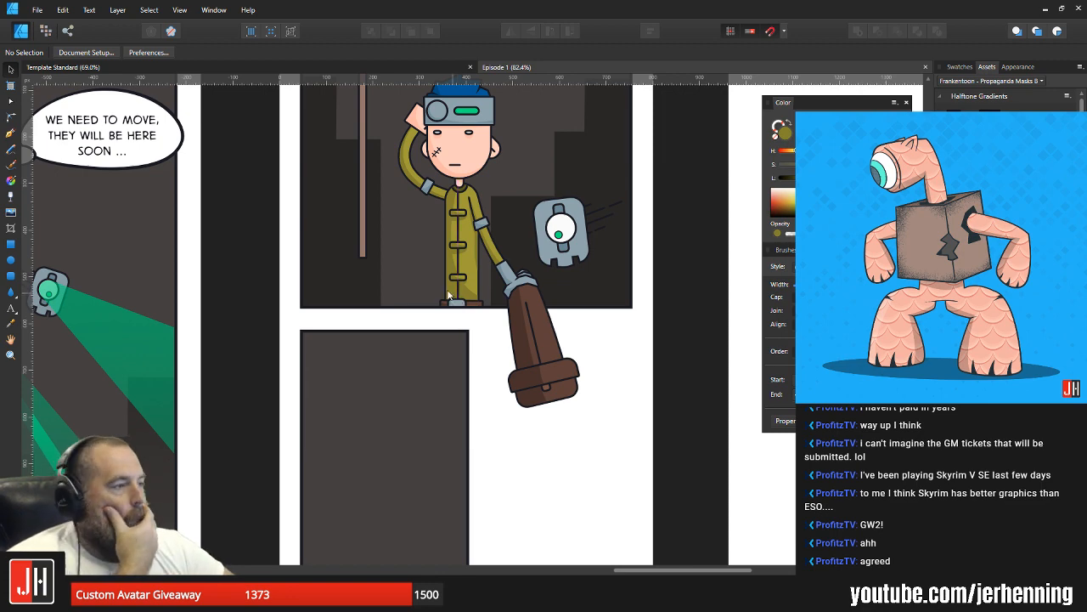
left_click_drag(472, 259, 447, 321)
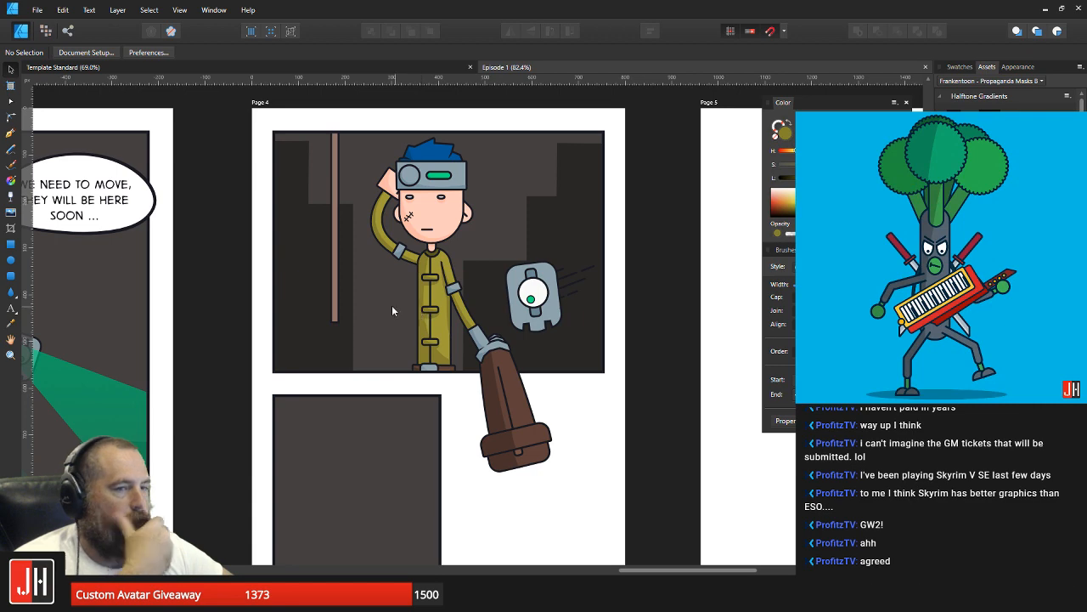
left_click_drag(330, 313, 434, 309)
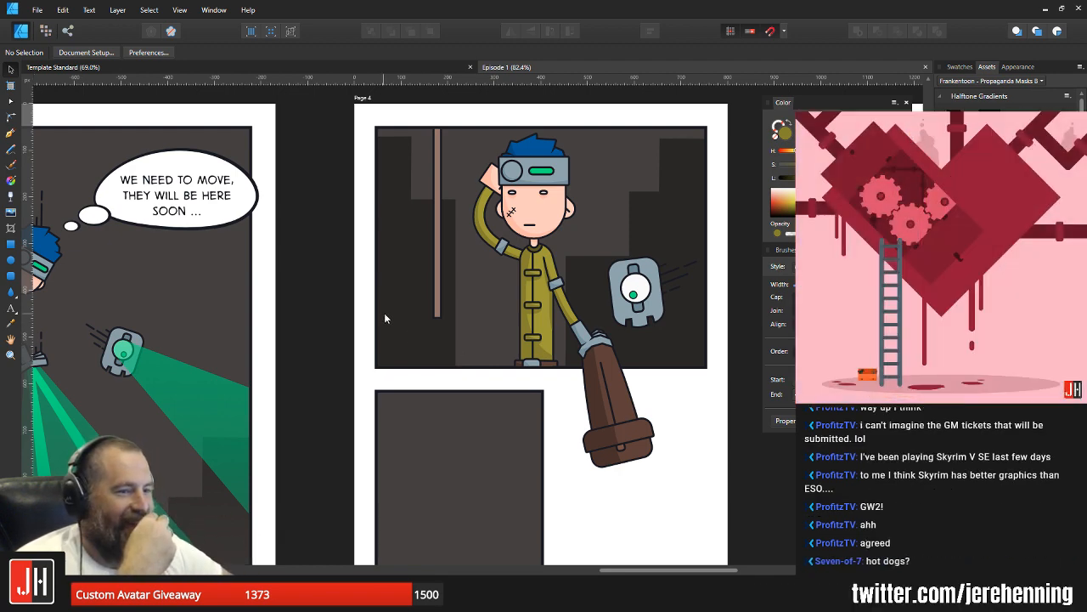
Step: Review the comic's overall page layout, comparing the drawn pages with the unfinished Page 4 and the empty pages
scroll(444, 278, "down", 4)
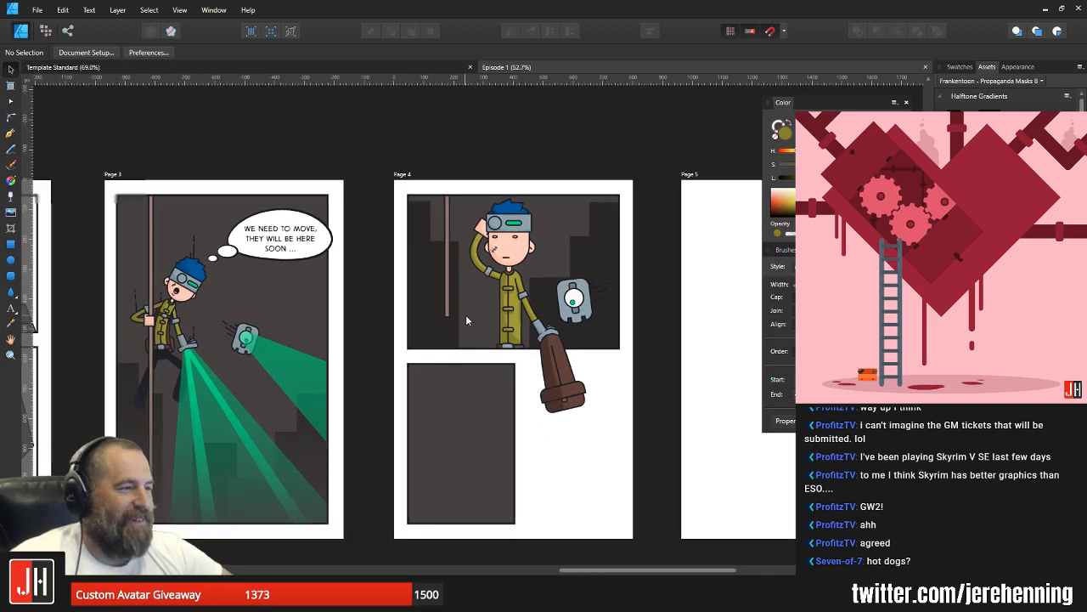
scroll(508, 290, "down", 2)
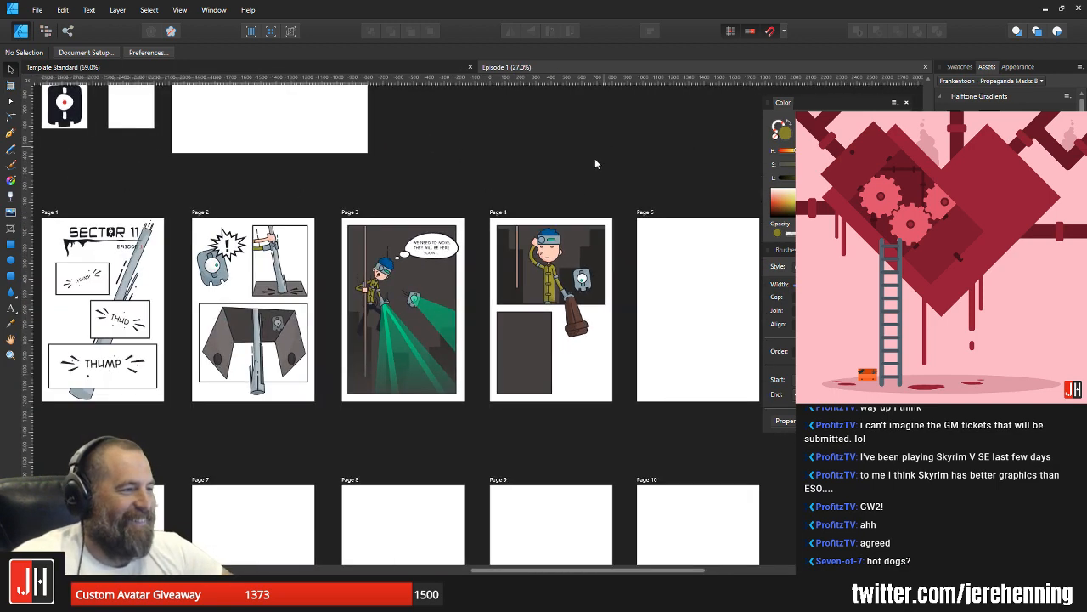
scroll(570, 263, "up", 3)
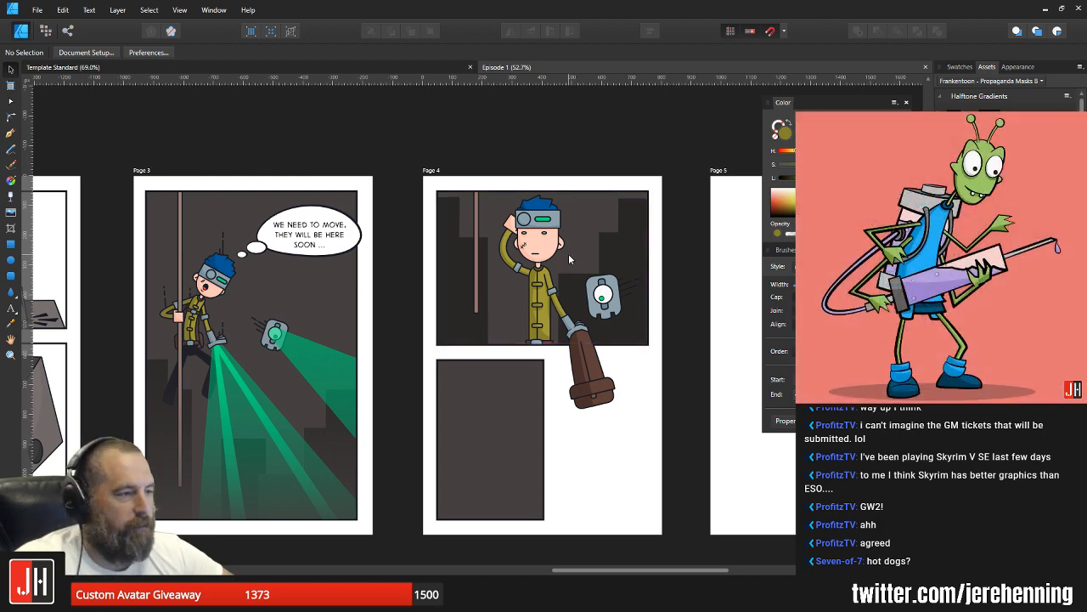
scroll(565, 259, "down", 1)
scroll(557, 268, "down", 3)
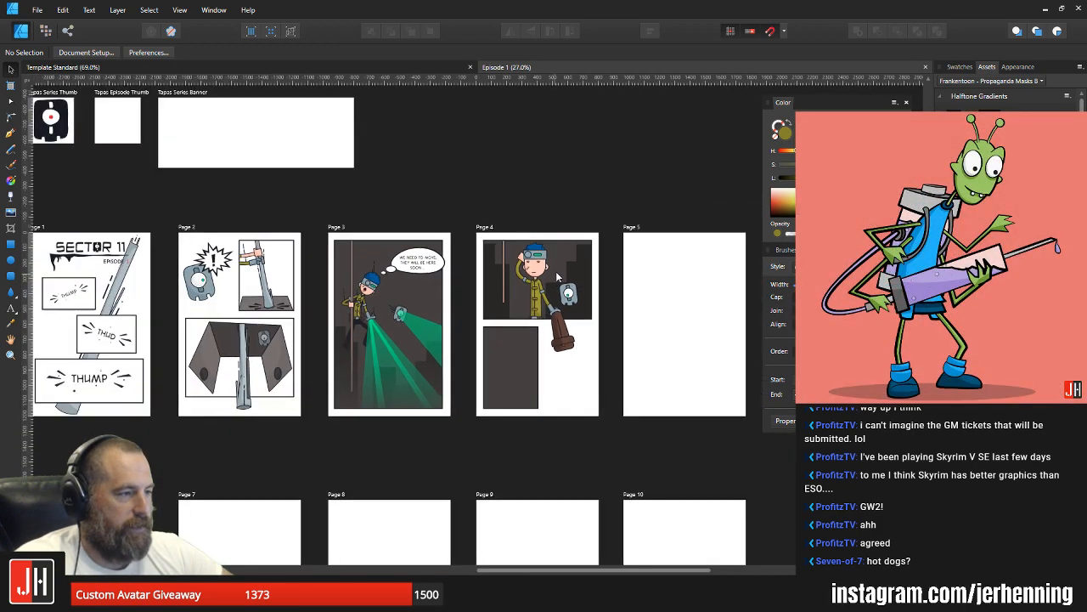
scroll(621, 258, "up", 1)
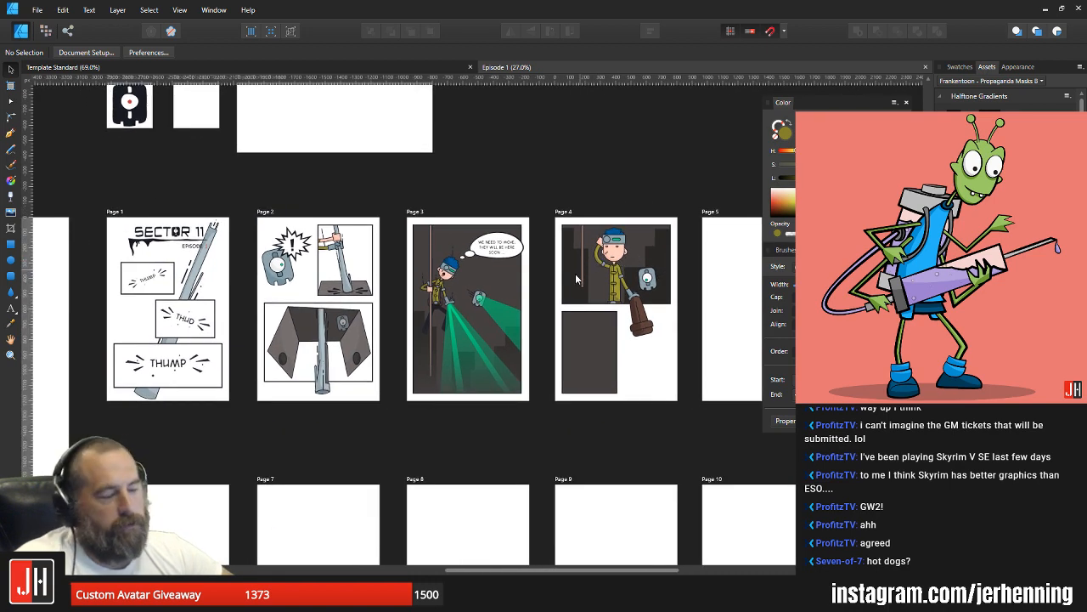
scroll(595, 270, "up", 2)
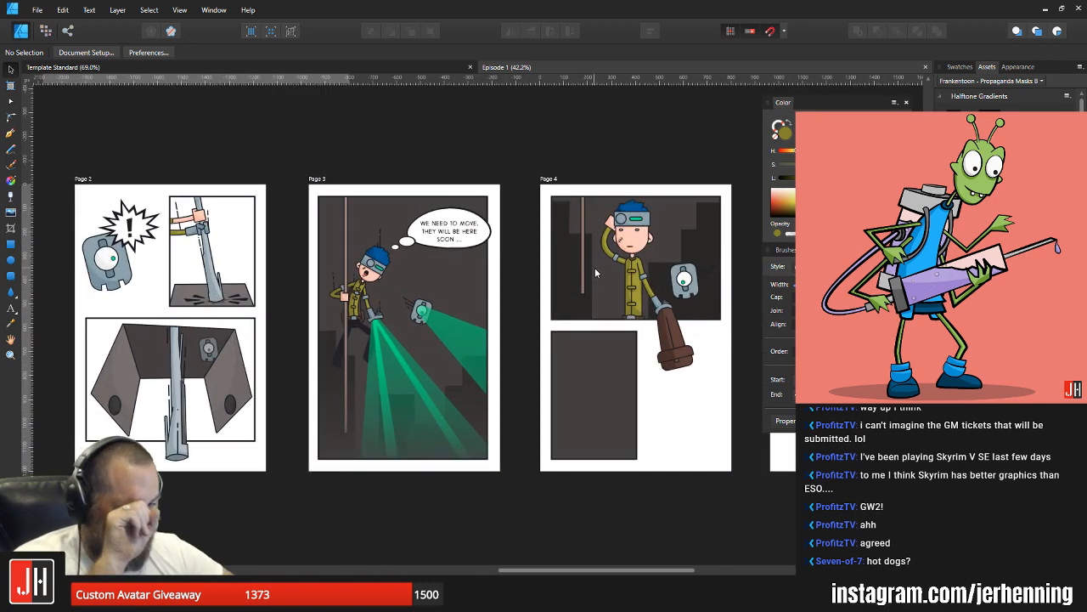